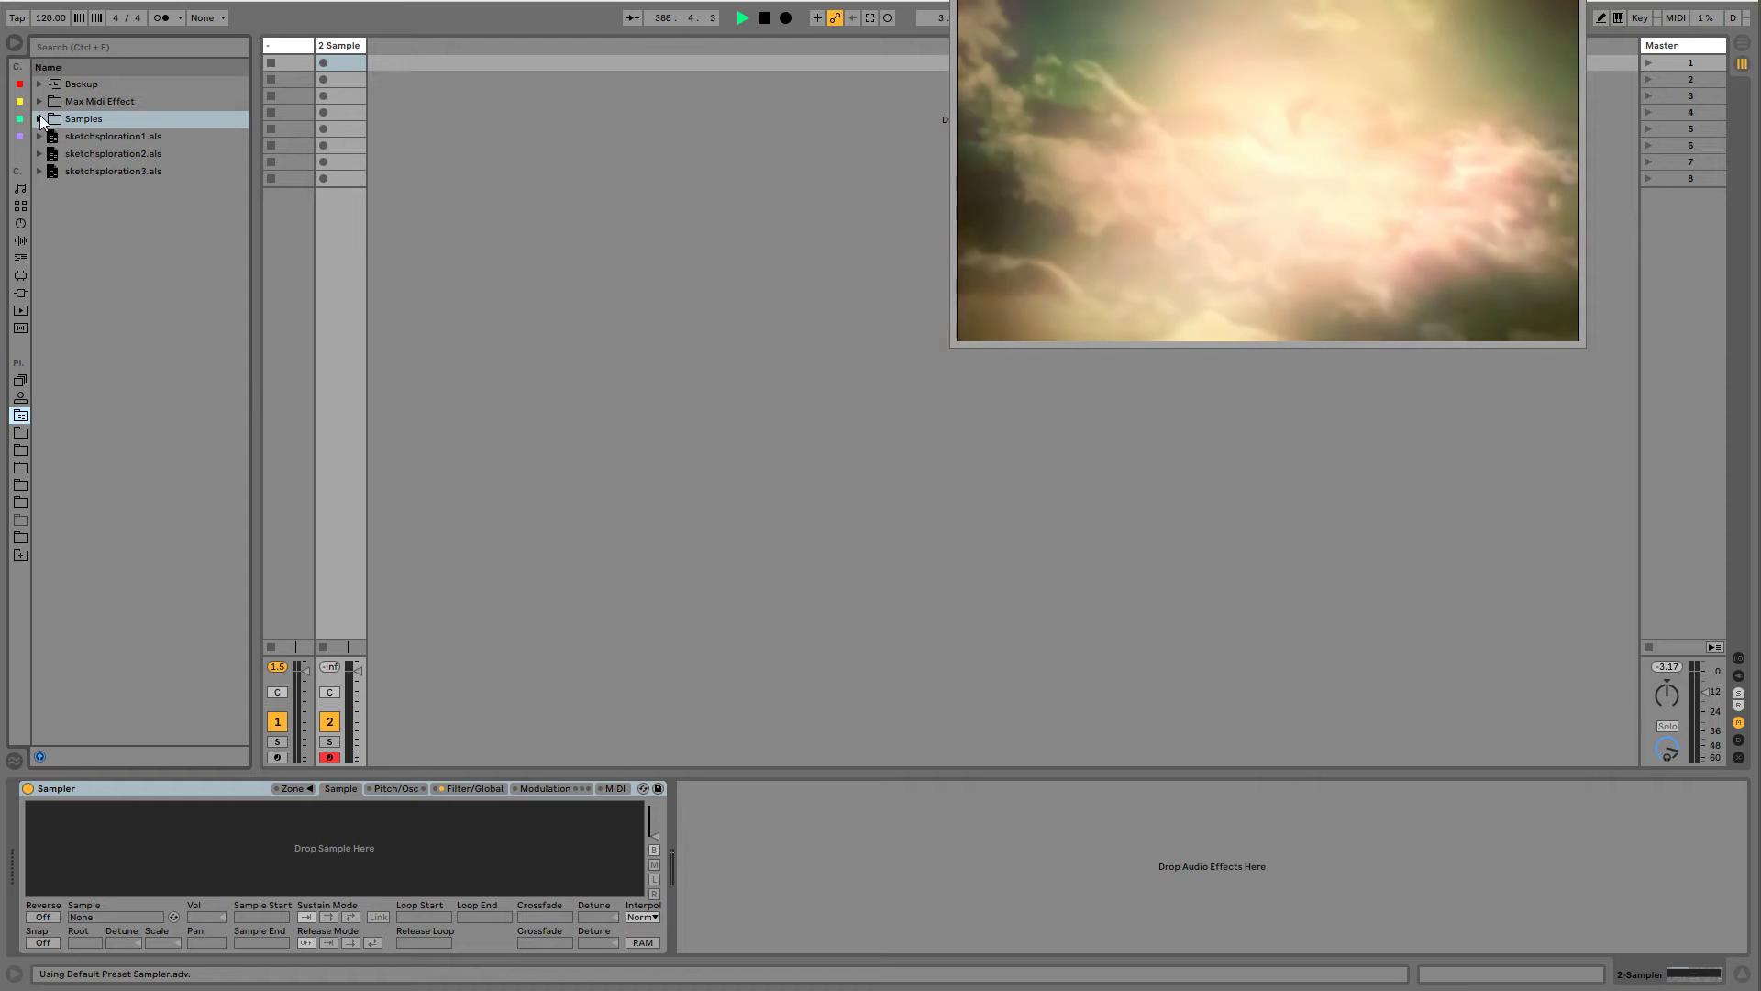
- Load airgas-snippet.ogg from the Samples folder into the empty Sampler on track 2
click(40, 118)
drag(96, 135, 315, 832)
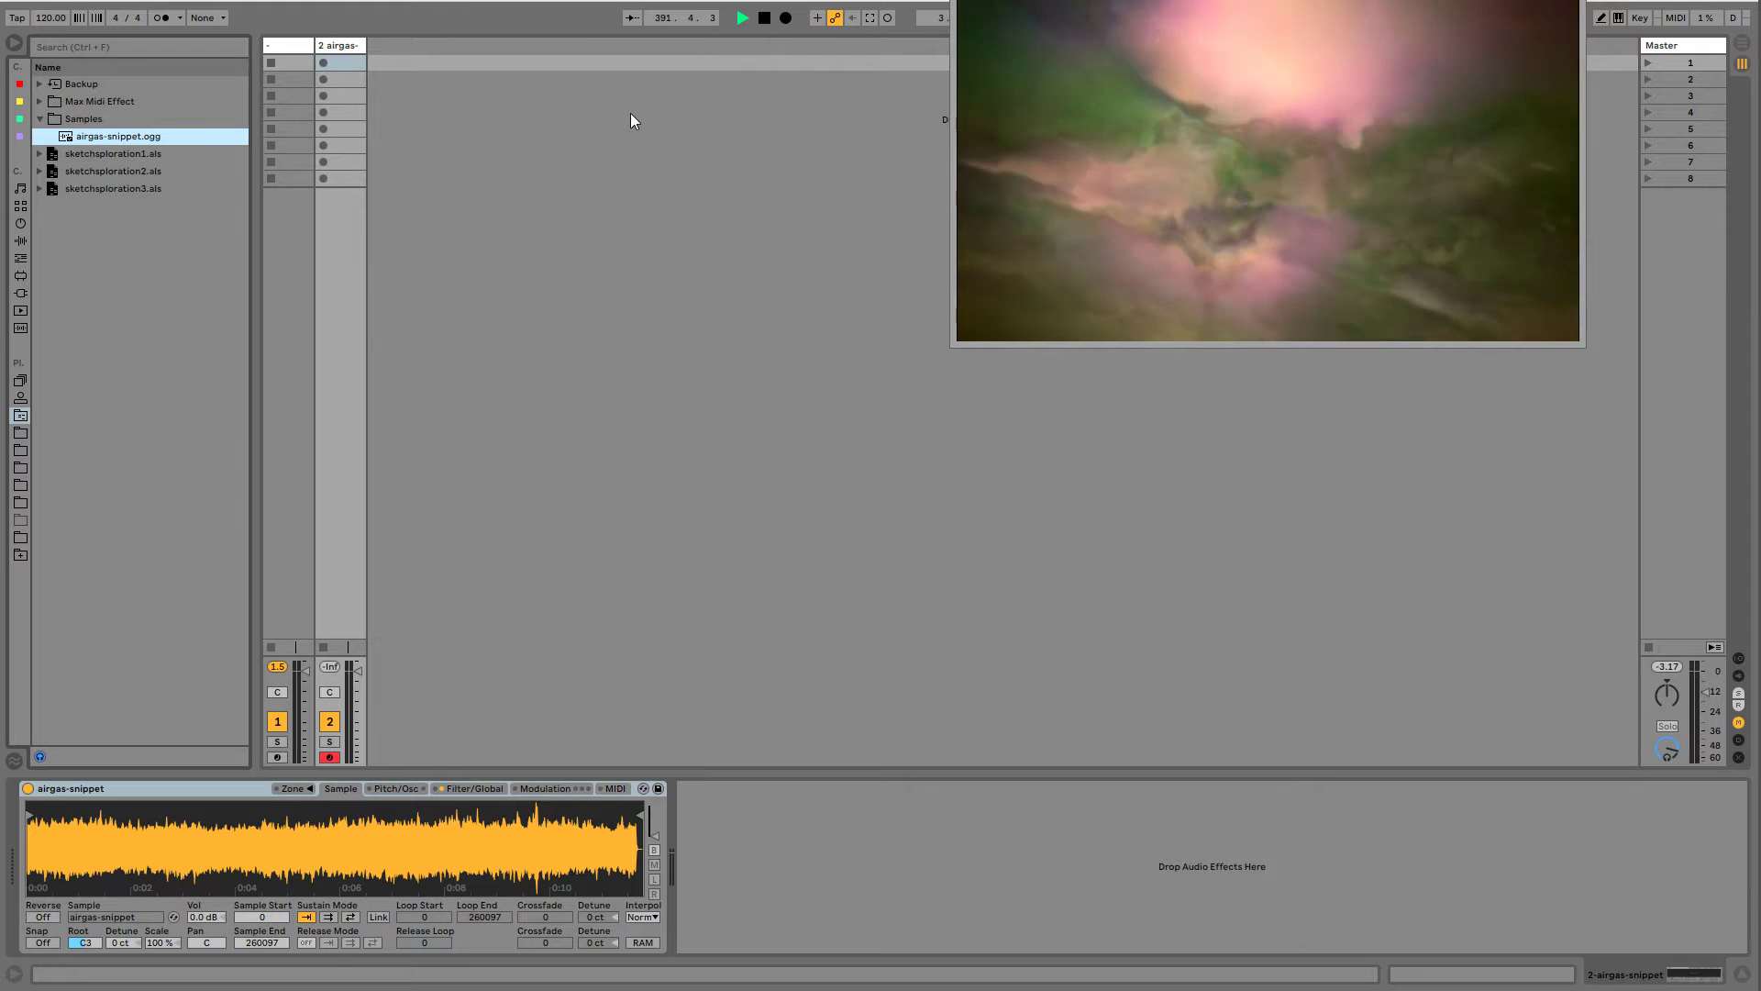
click(291, 44)
click(341, 47)
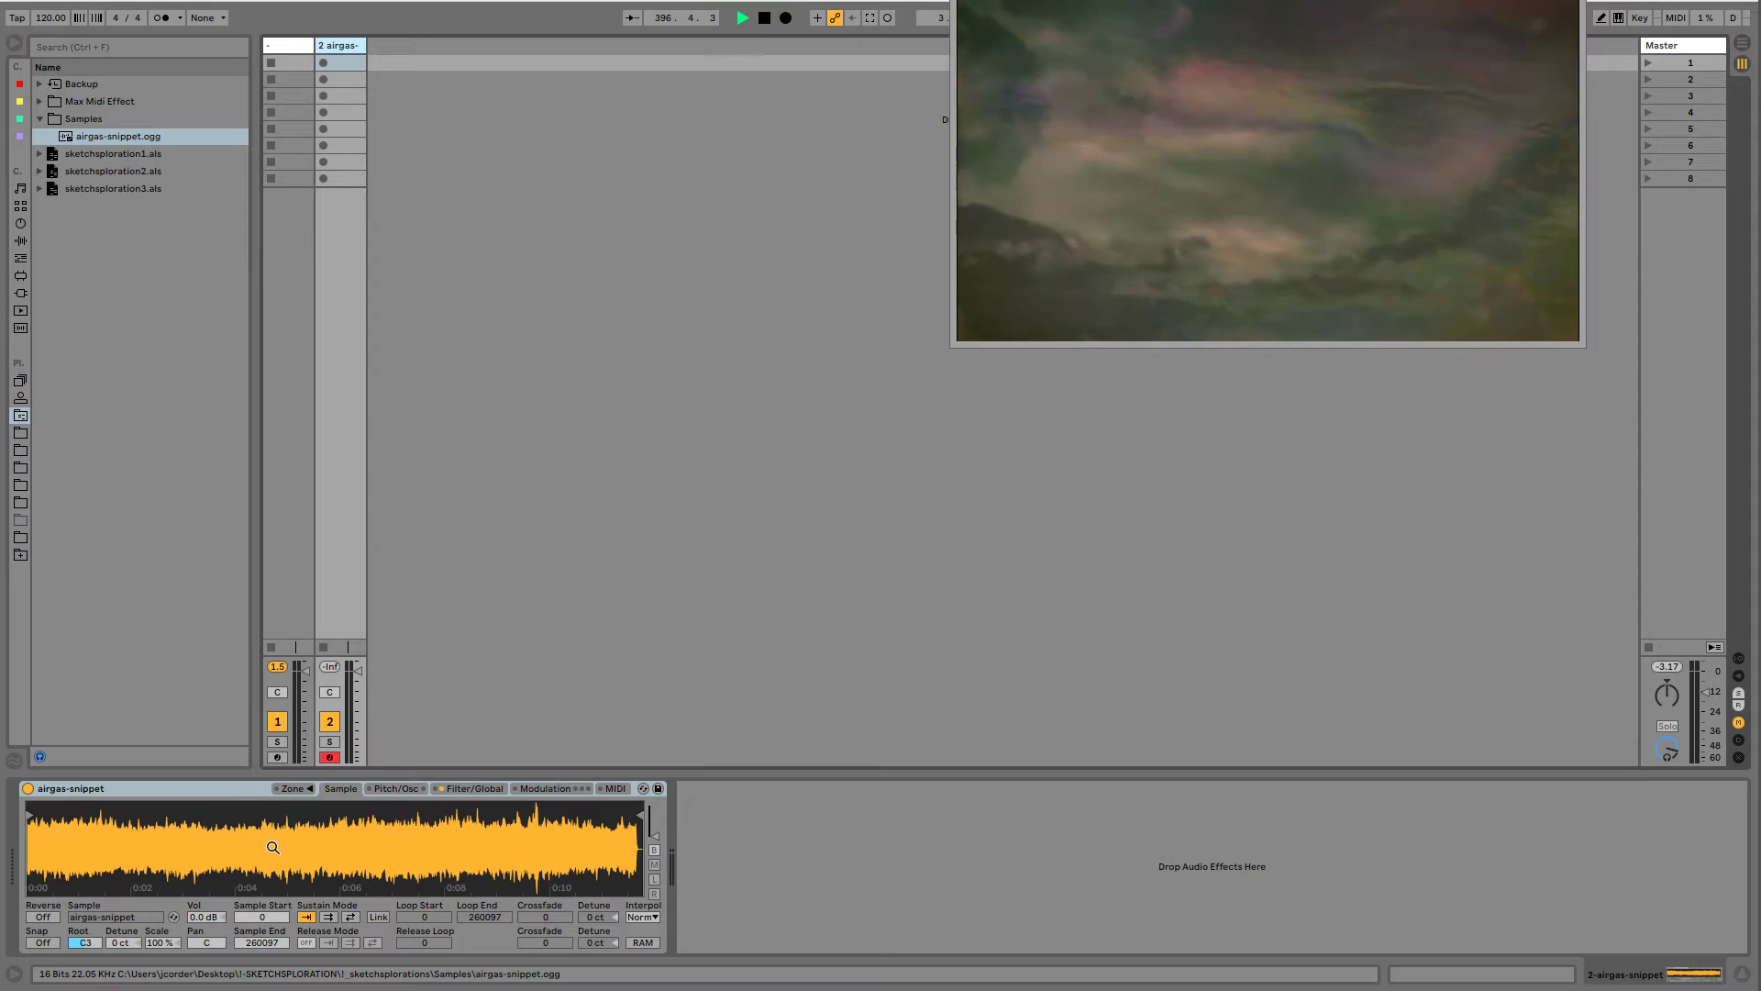
- Move the Sampler's sample end marker back to 234204
mouse_move(176, 842)
mouse_down()
mouse_move(176, 945)
mouse_move(176, 842)
mouse_up()
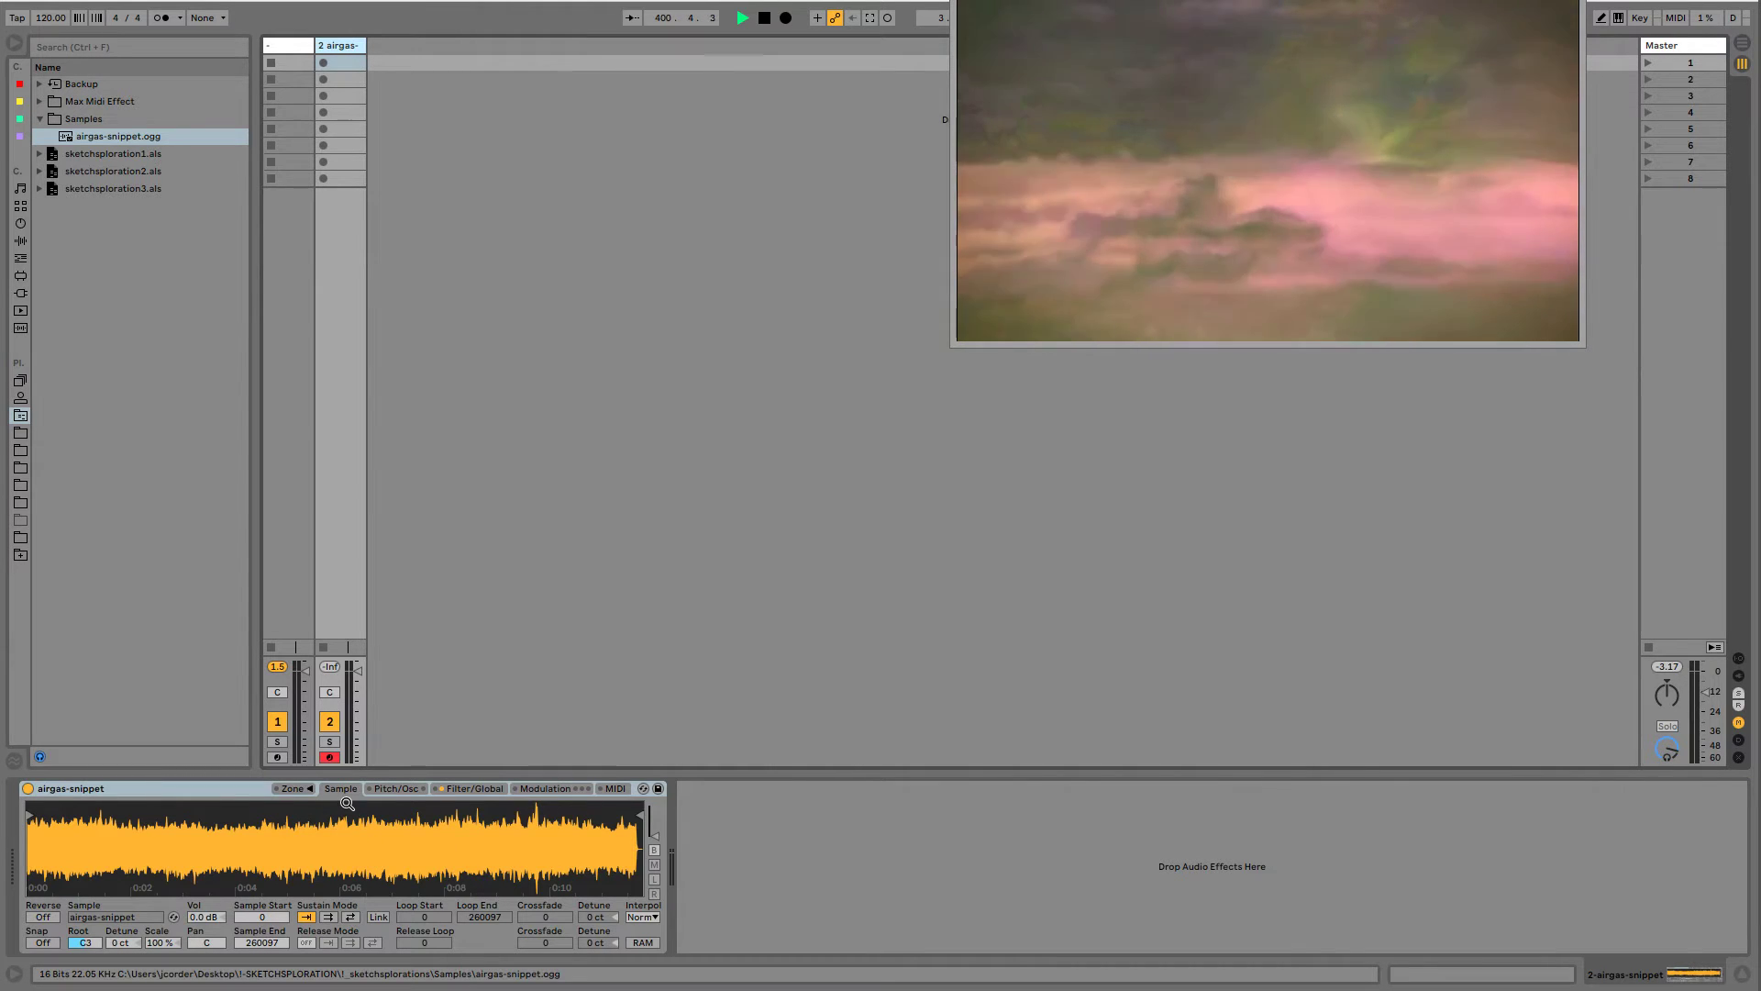
mouse_move(49, 838)
mouse_down()
mouse_move(48, 908)
mouse_move(134, 936)
mouse_move(413, 903)
mouse_move(48, 826)
mouse_up()
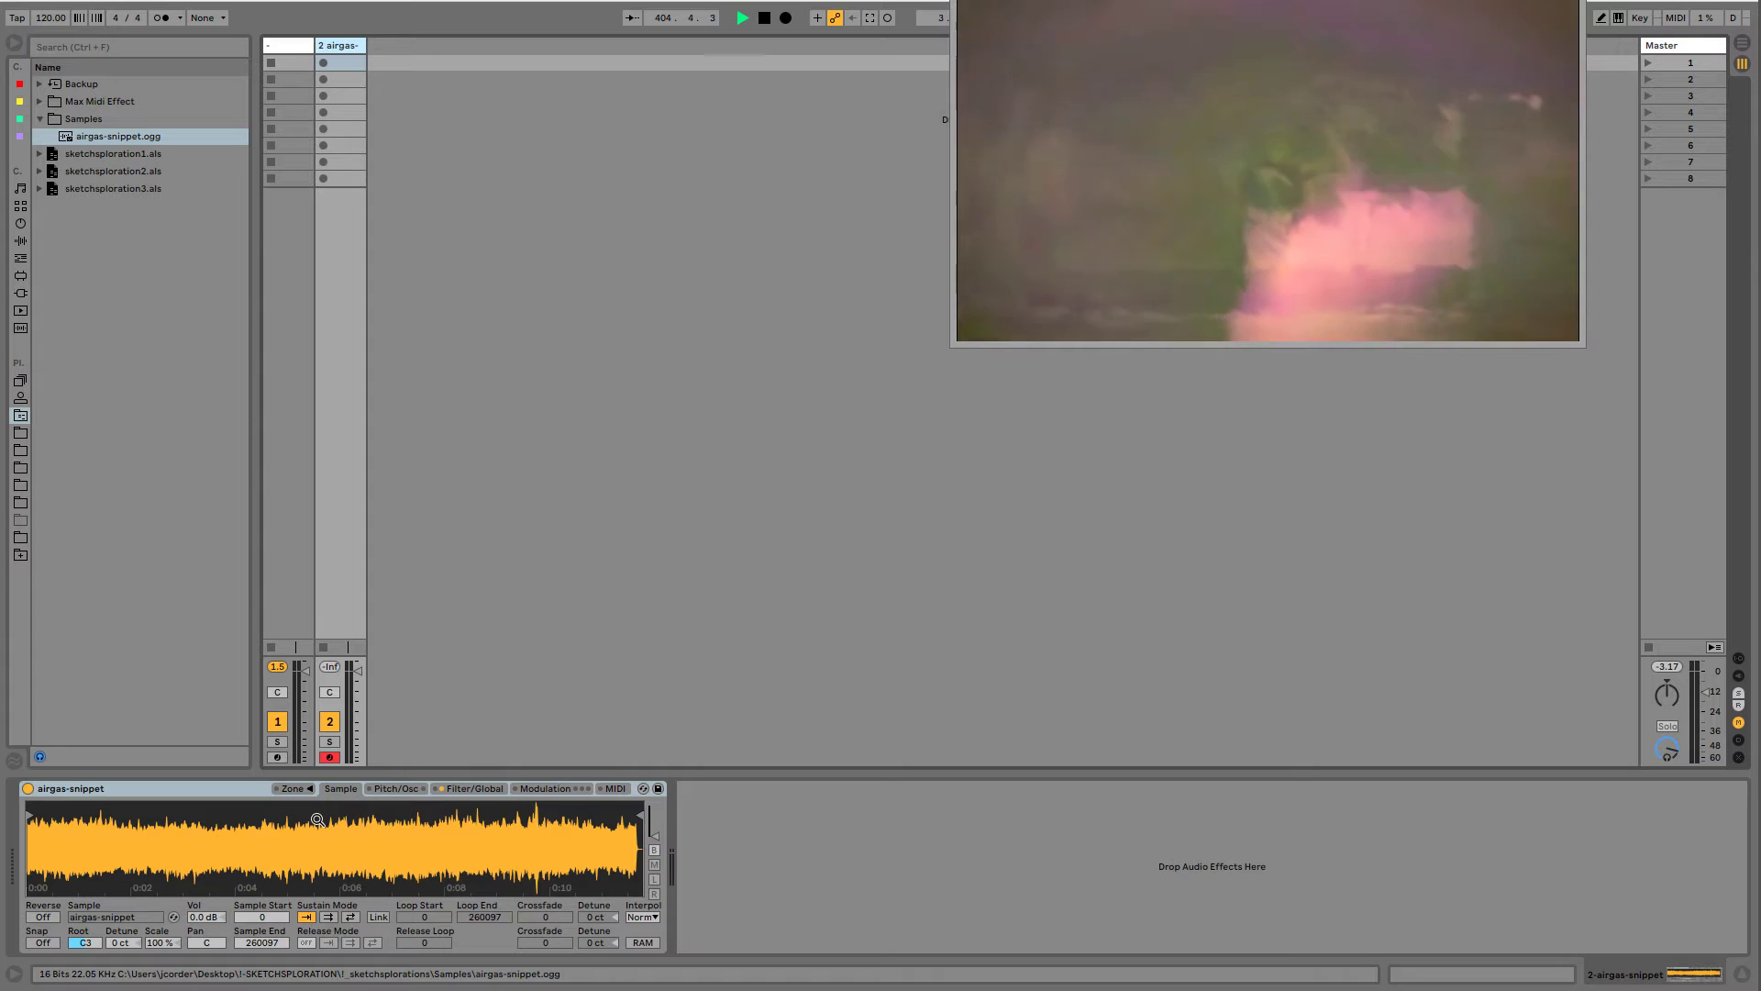
drag(639, 815, 578, 824)
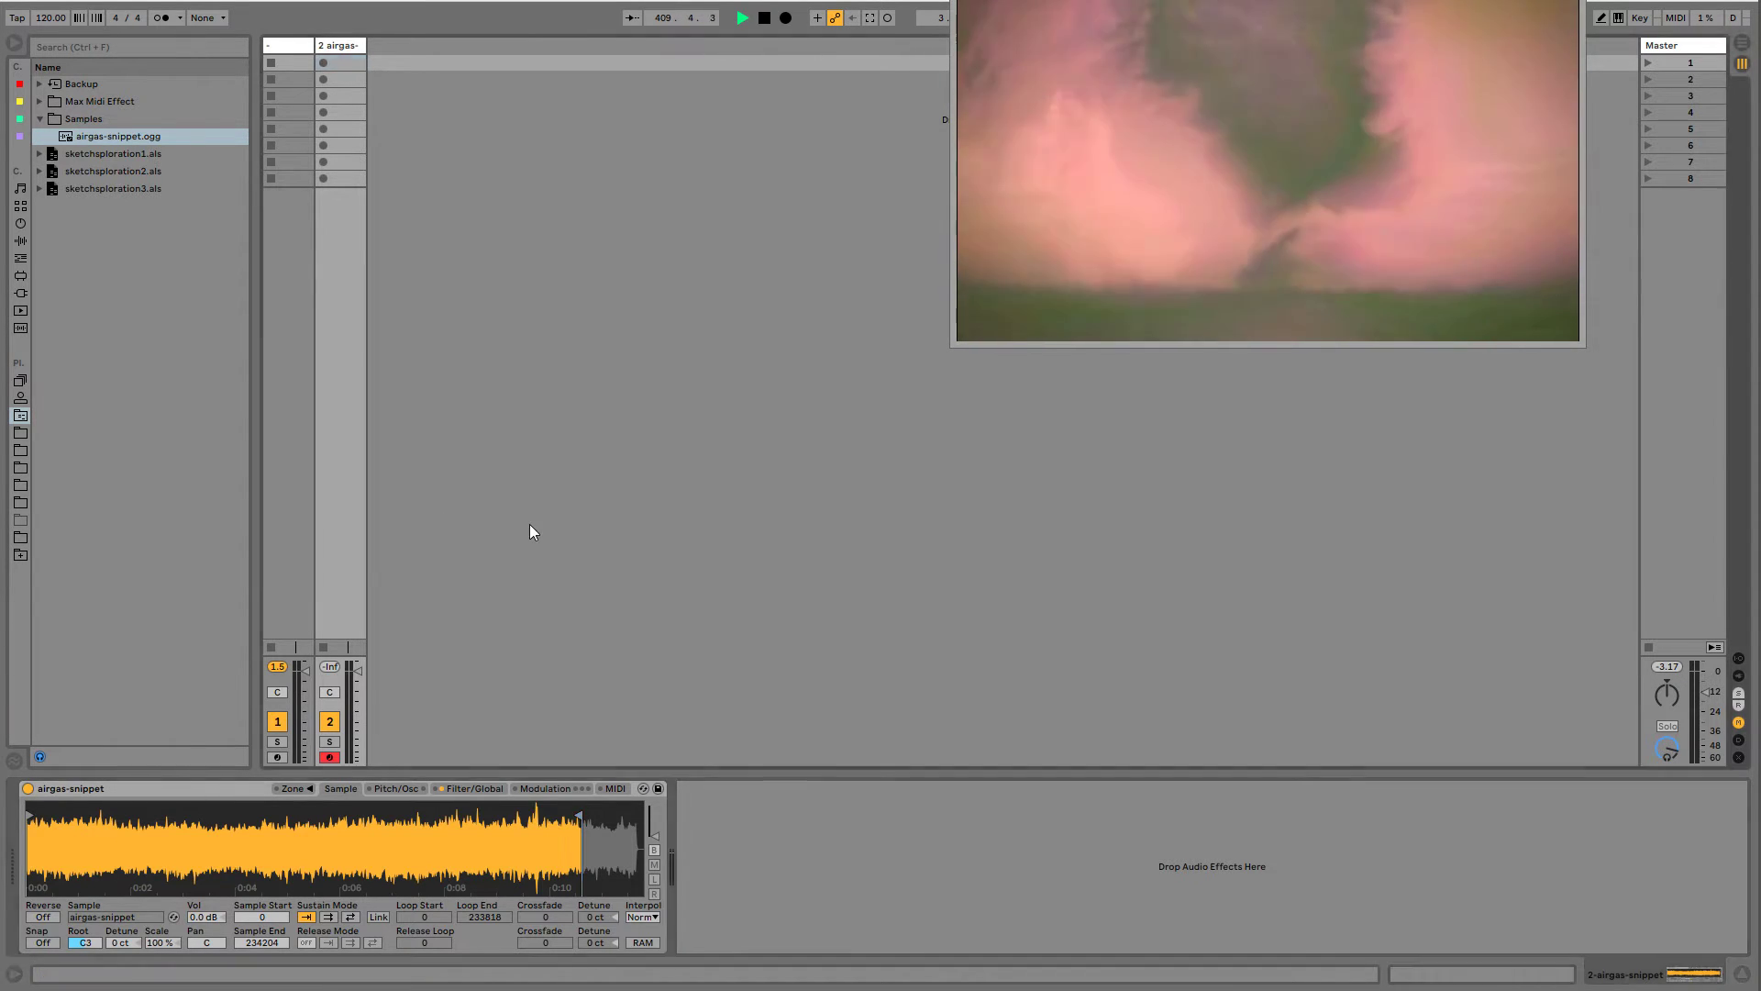
- Change the interface theme to Mid Dark in the preferences and close them
key(ctrl+comma)
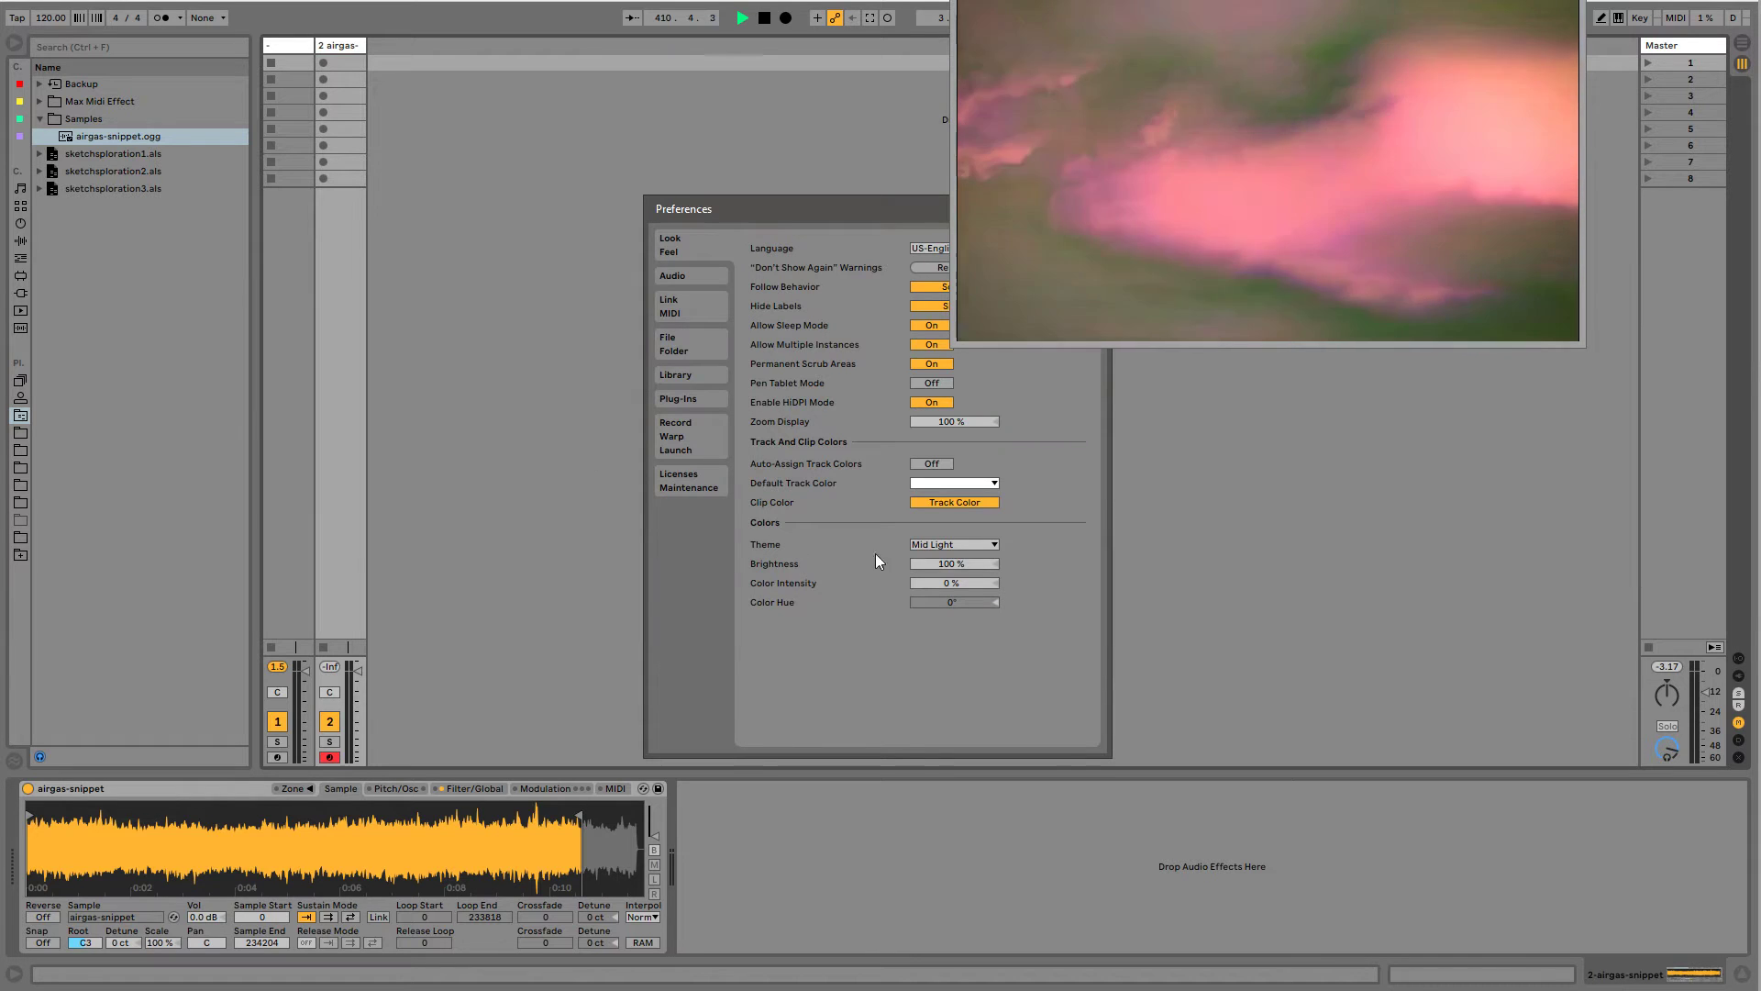
click(945, 545)
click(934, 586)
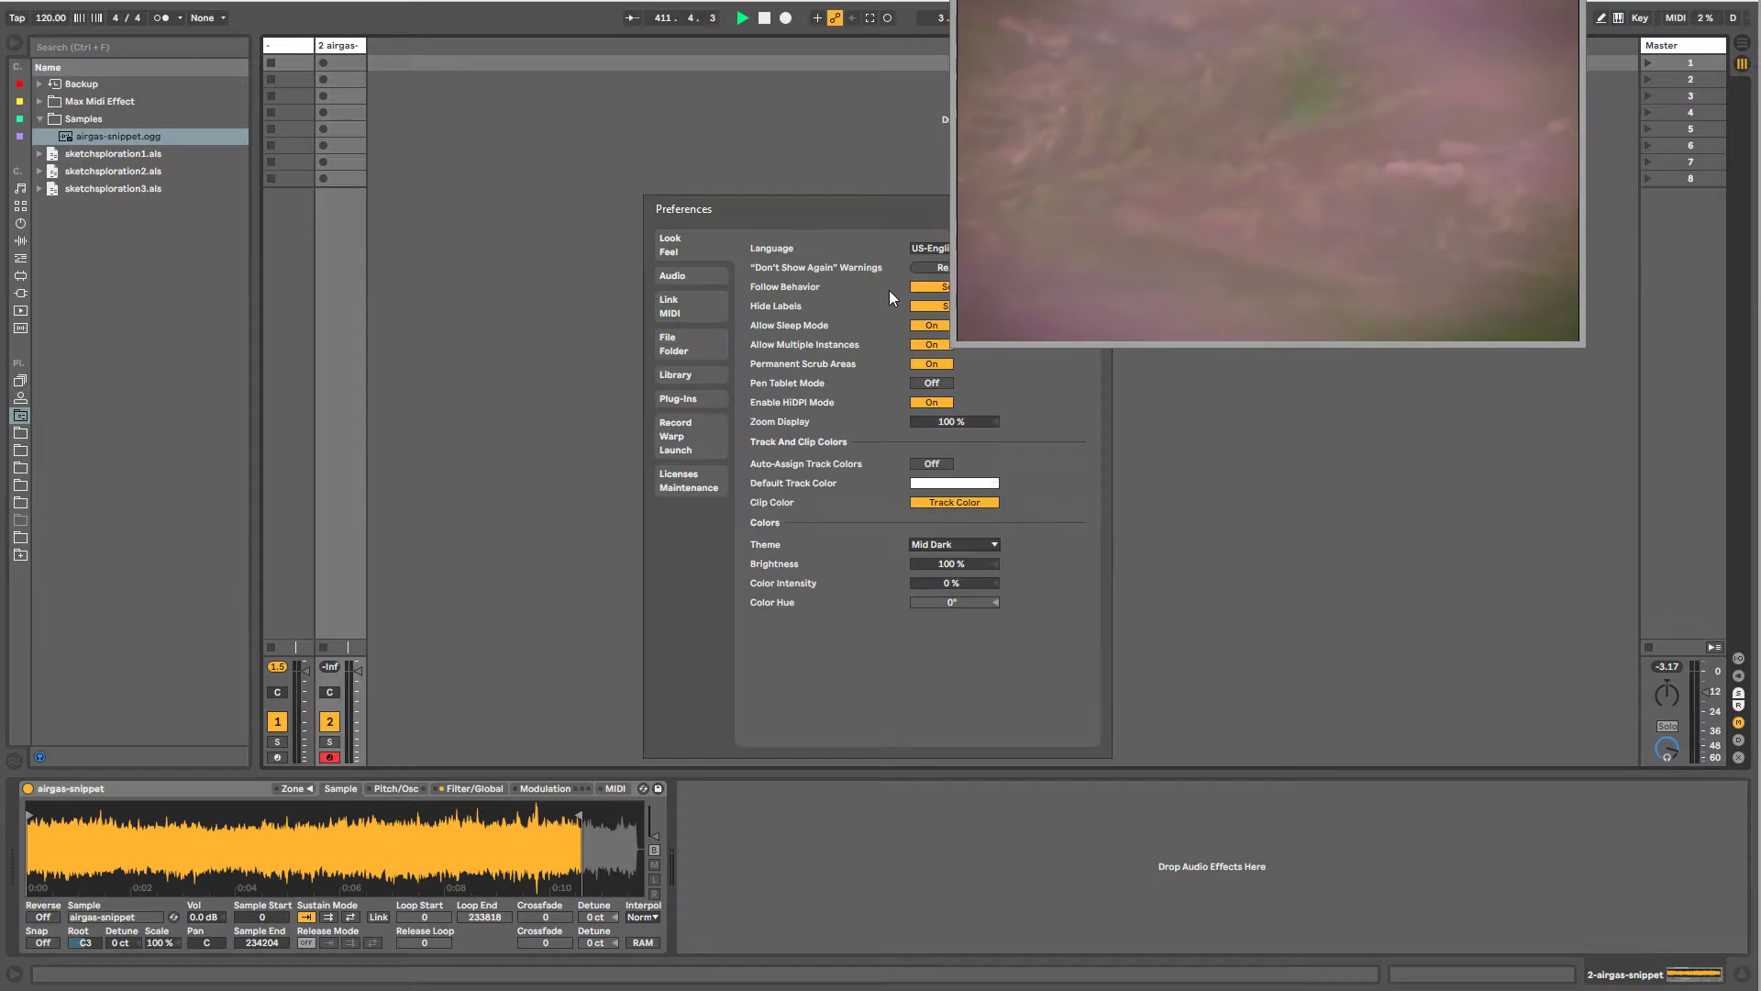
drag(834, 208, 525, 161)
click(662, 164)
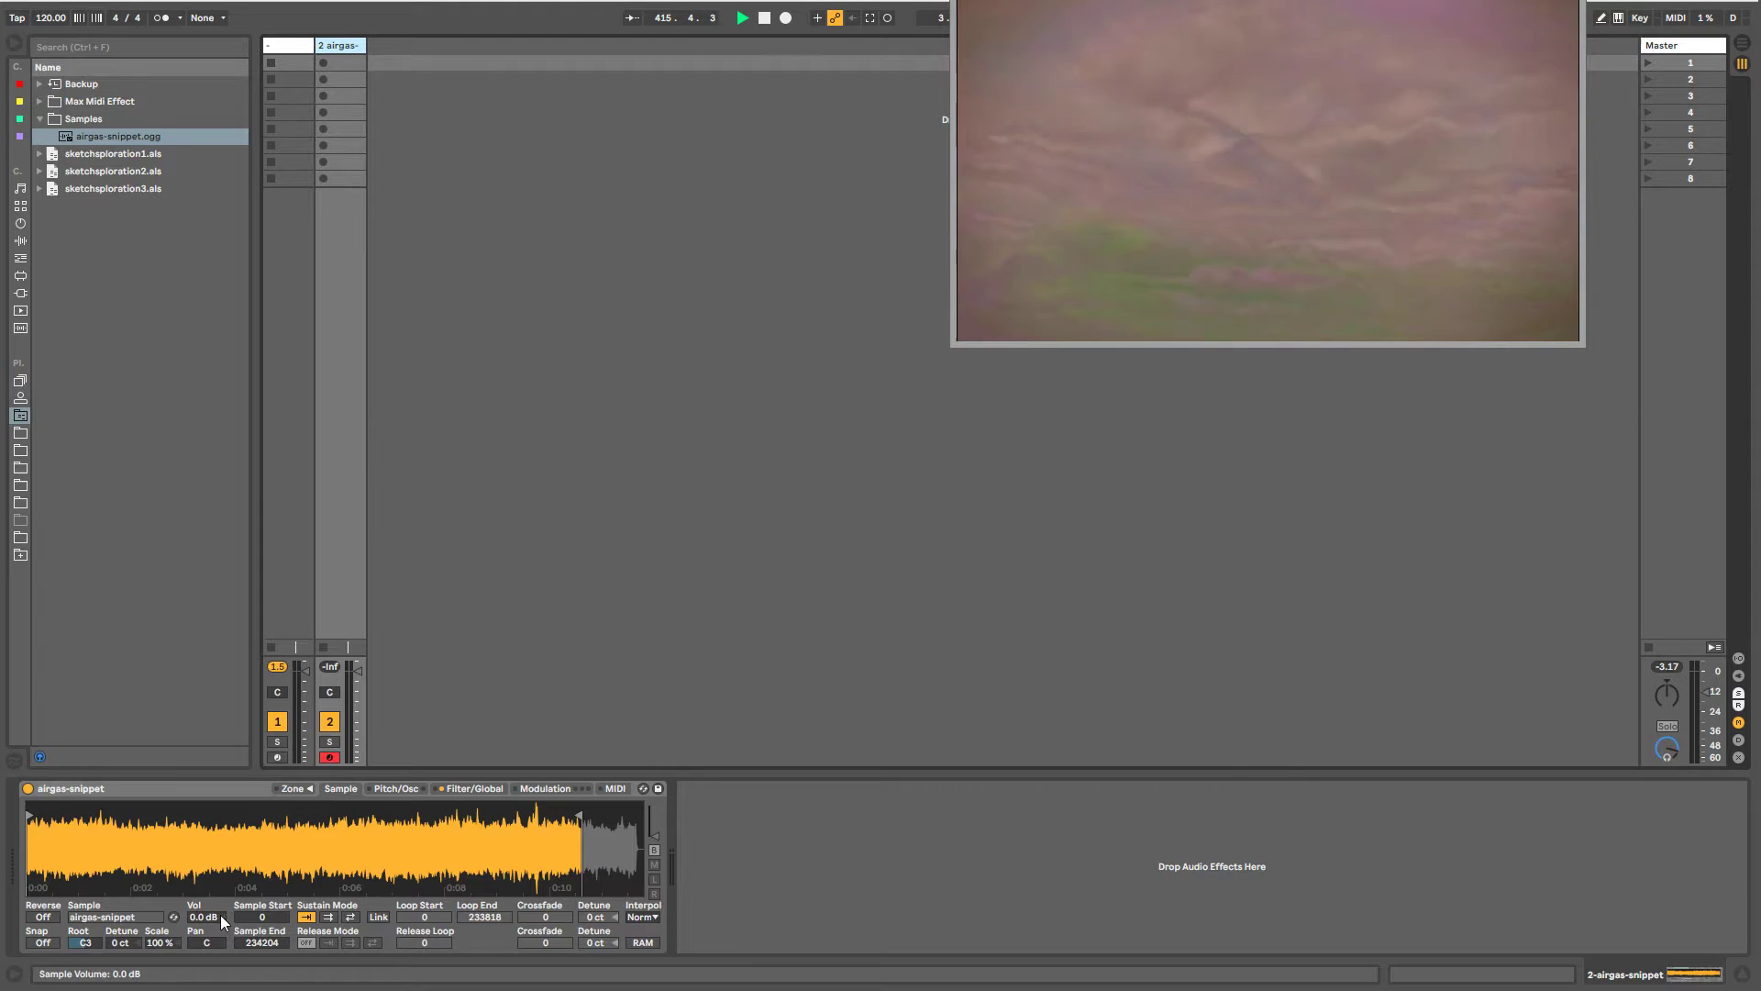
- Set the sample end to 254687 and enable a back-and-forth sustain loop with its loop end at 227248
click(176, 787)
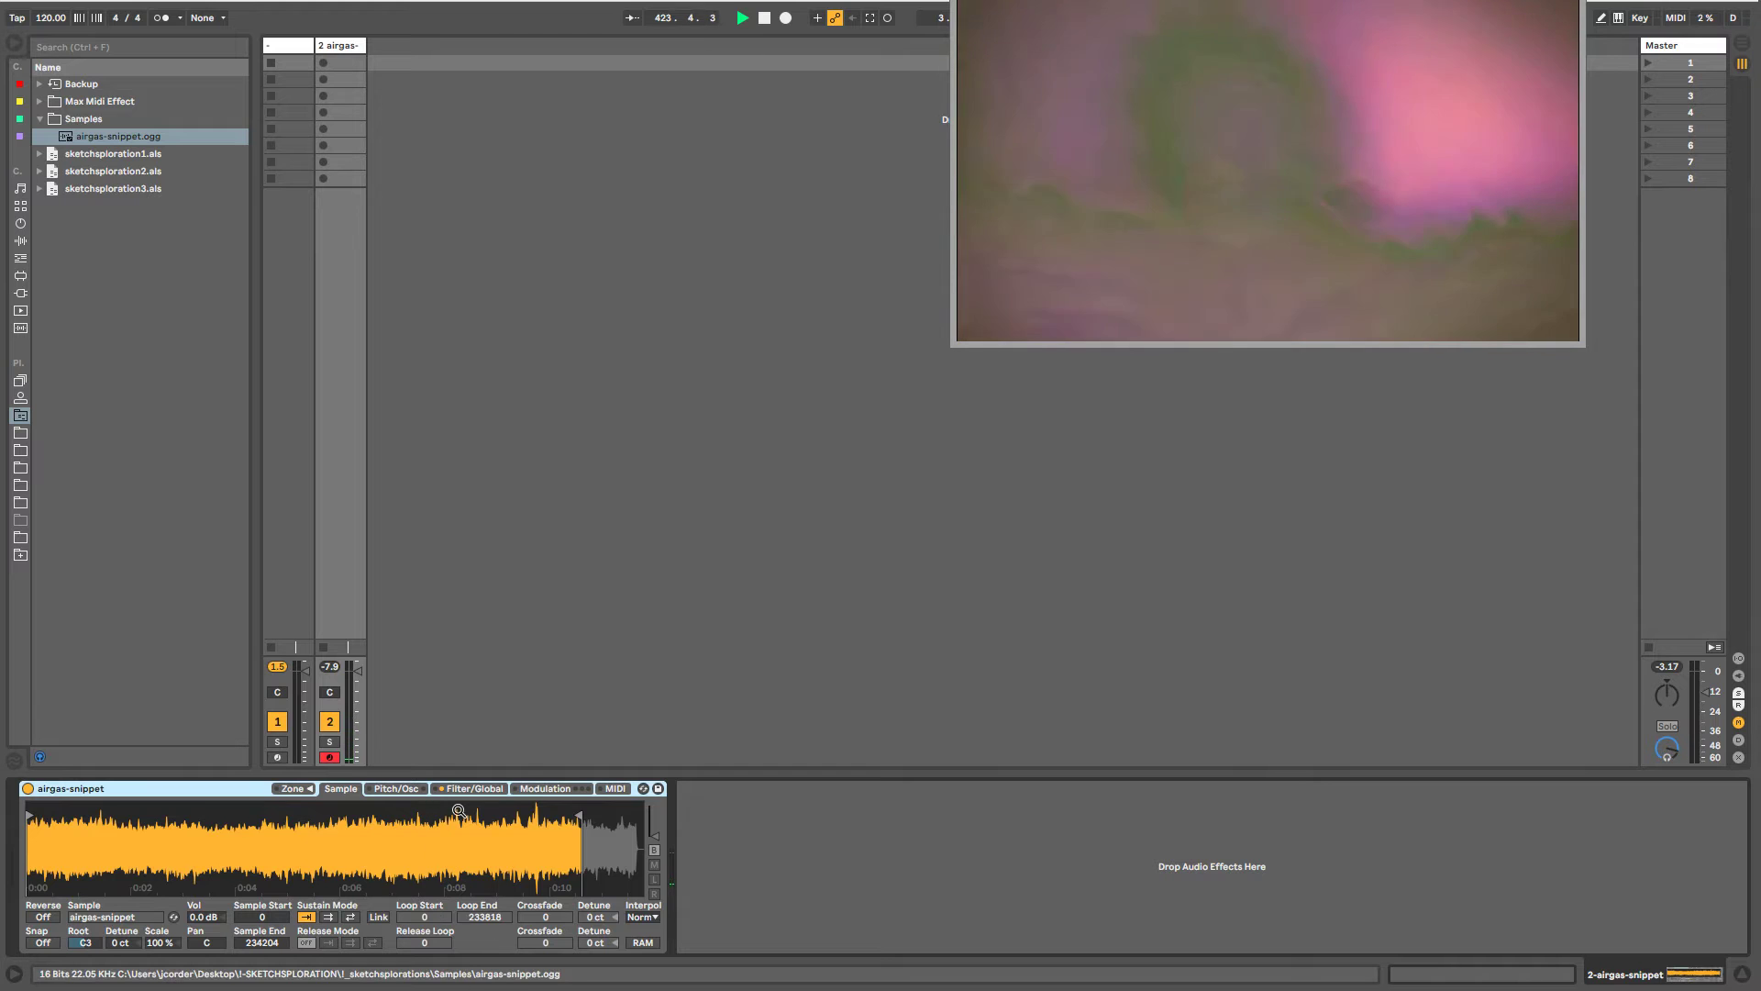
drag(577, 817, 627, 818)
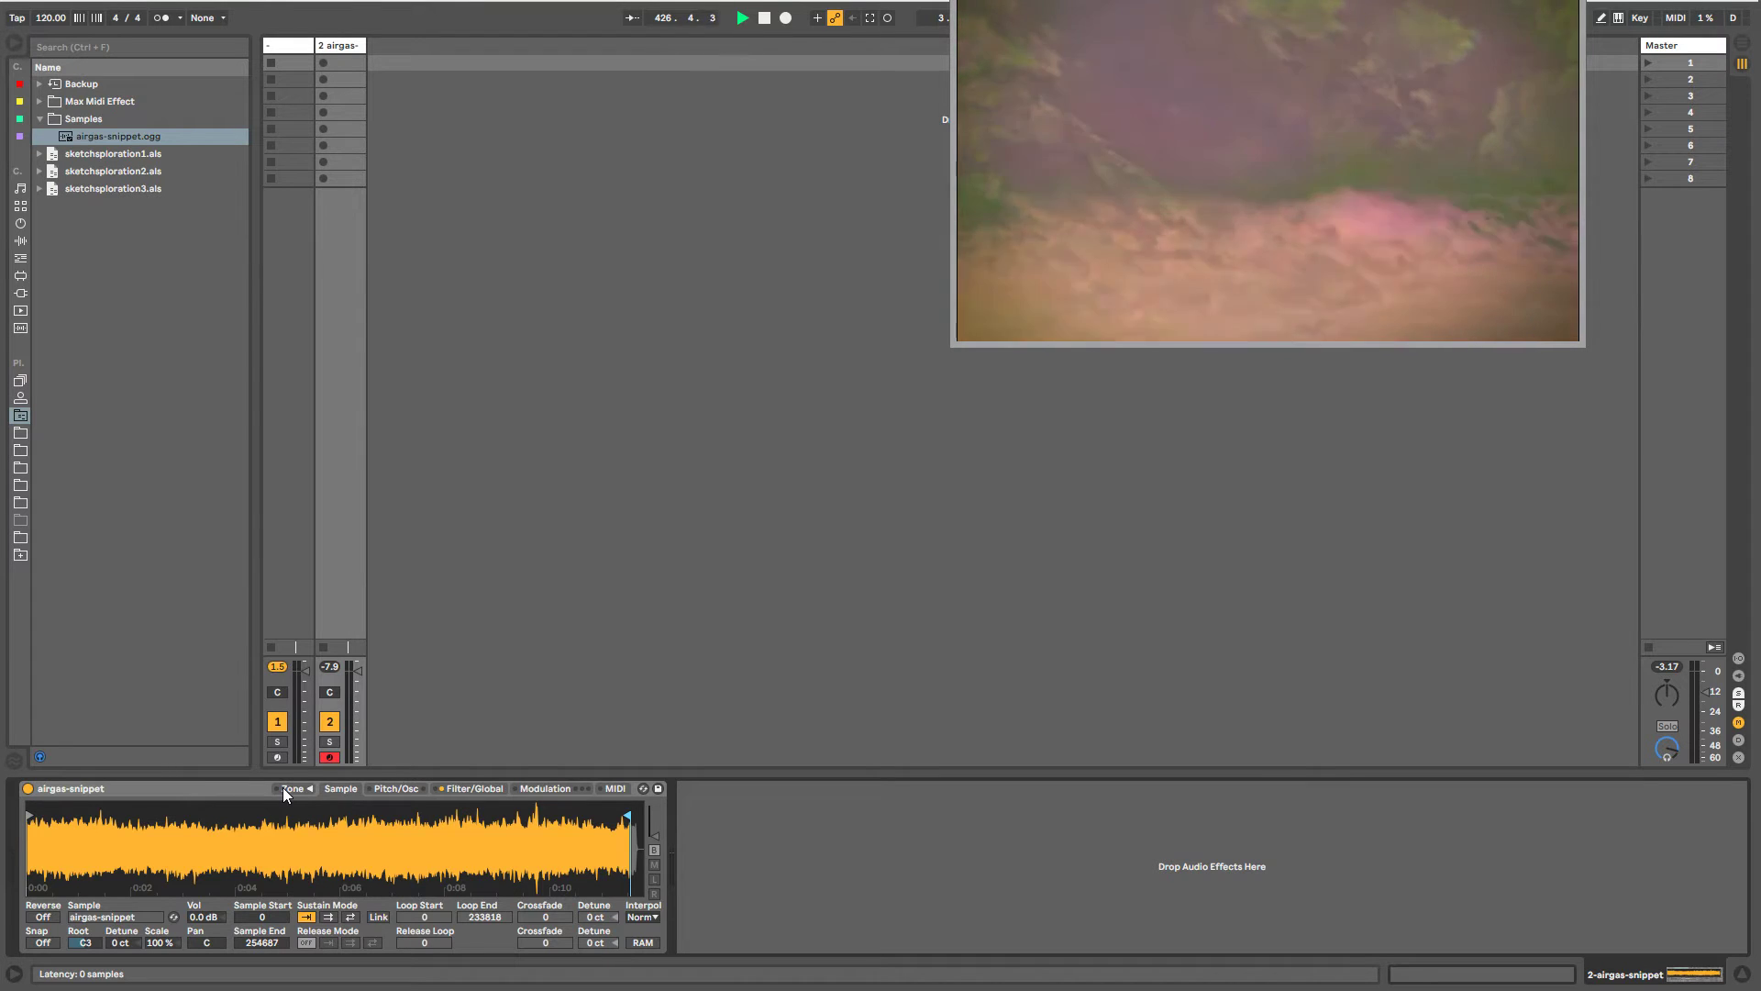
click(350, 917)
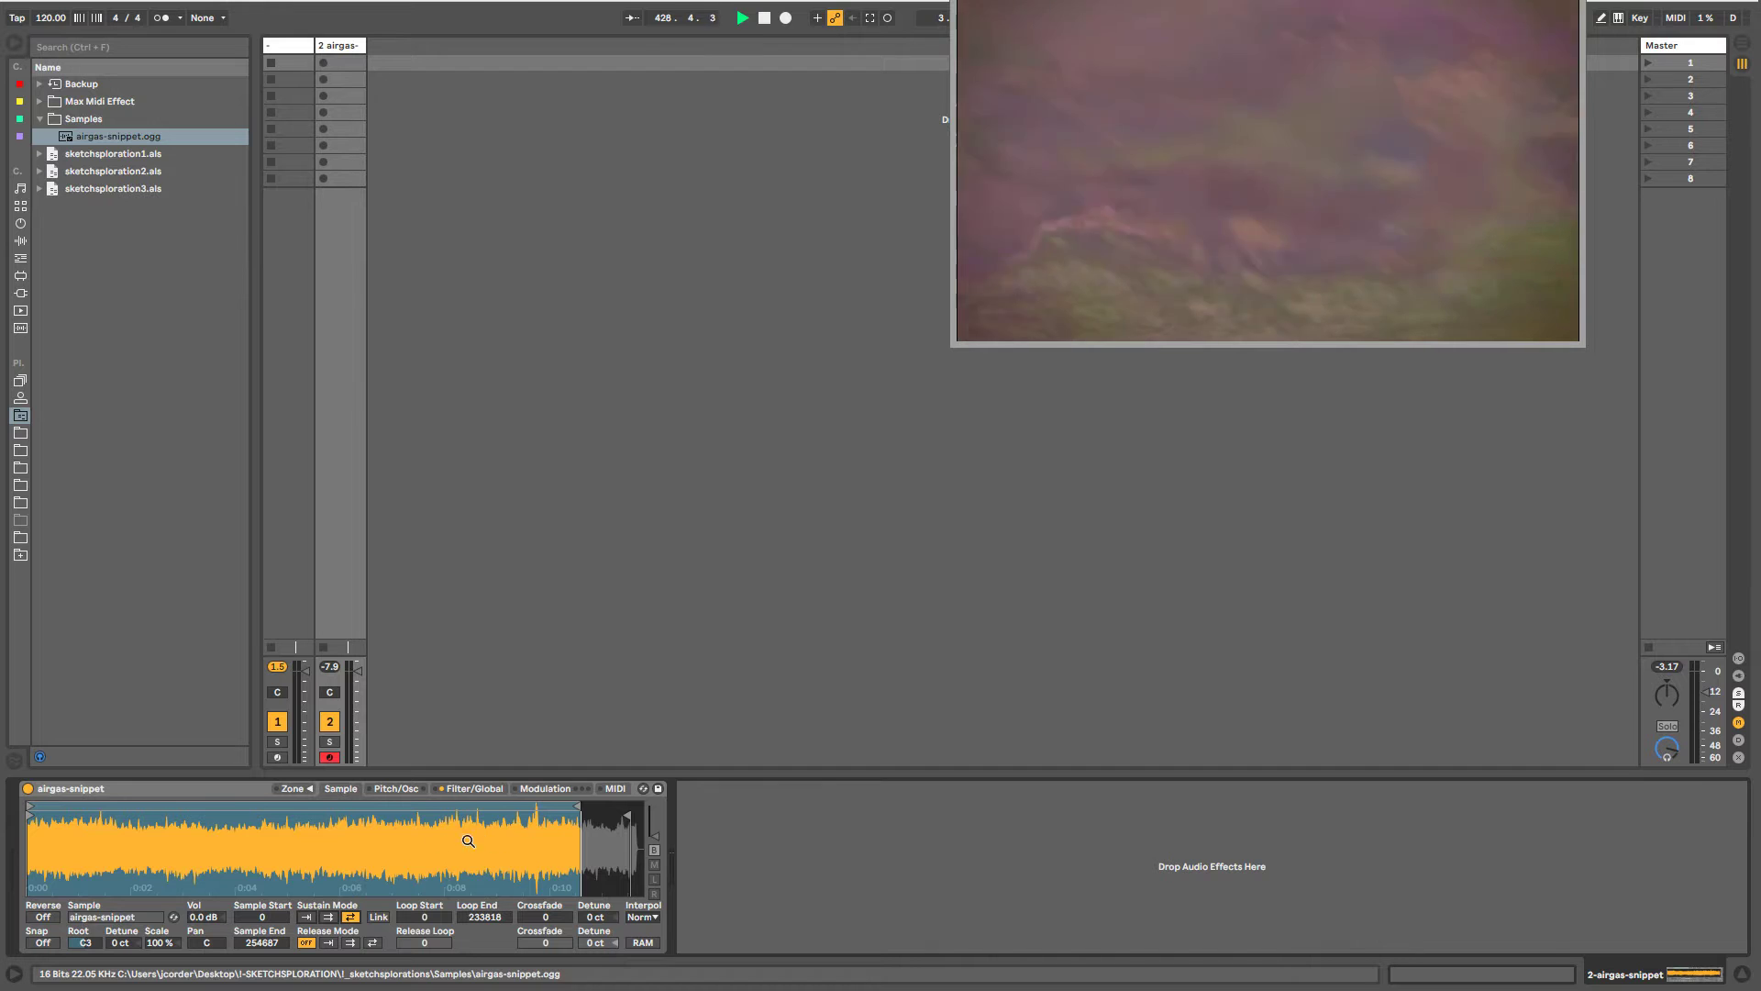
drag(581, 807, 71, 830)
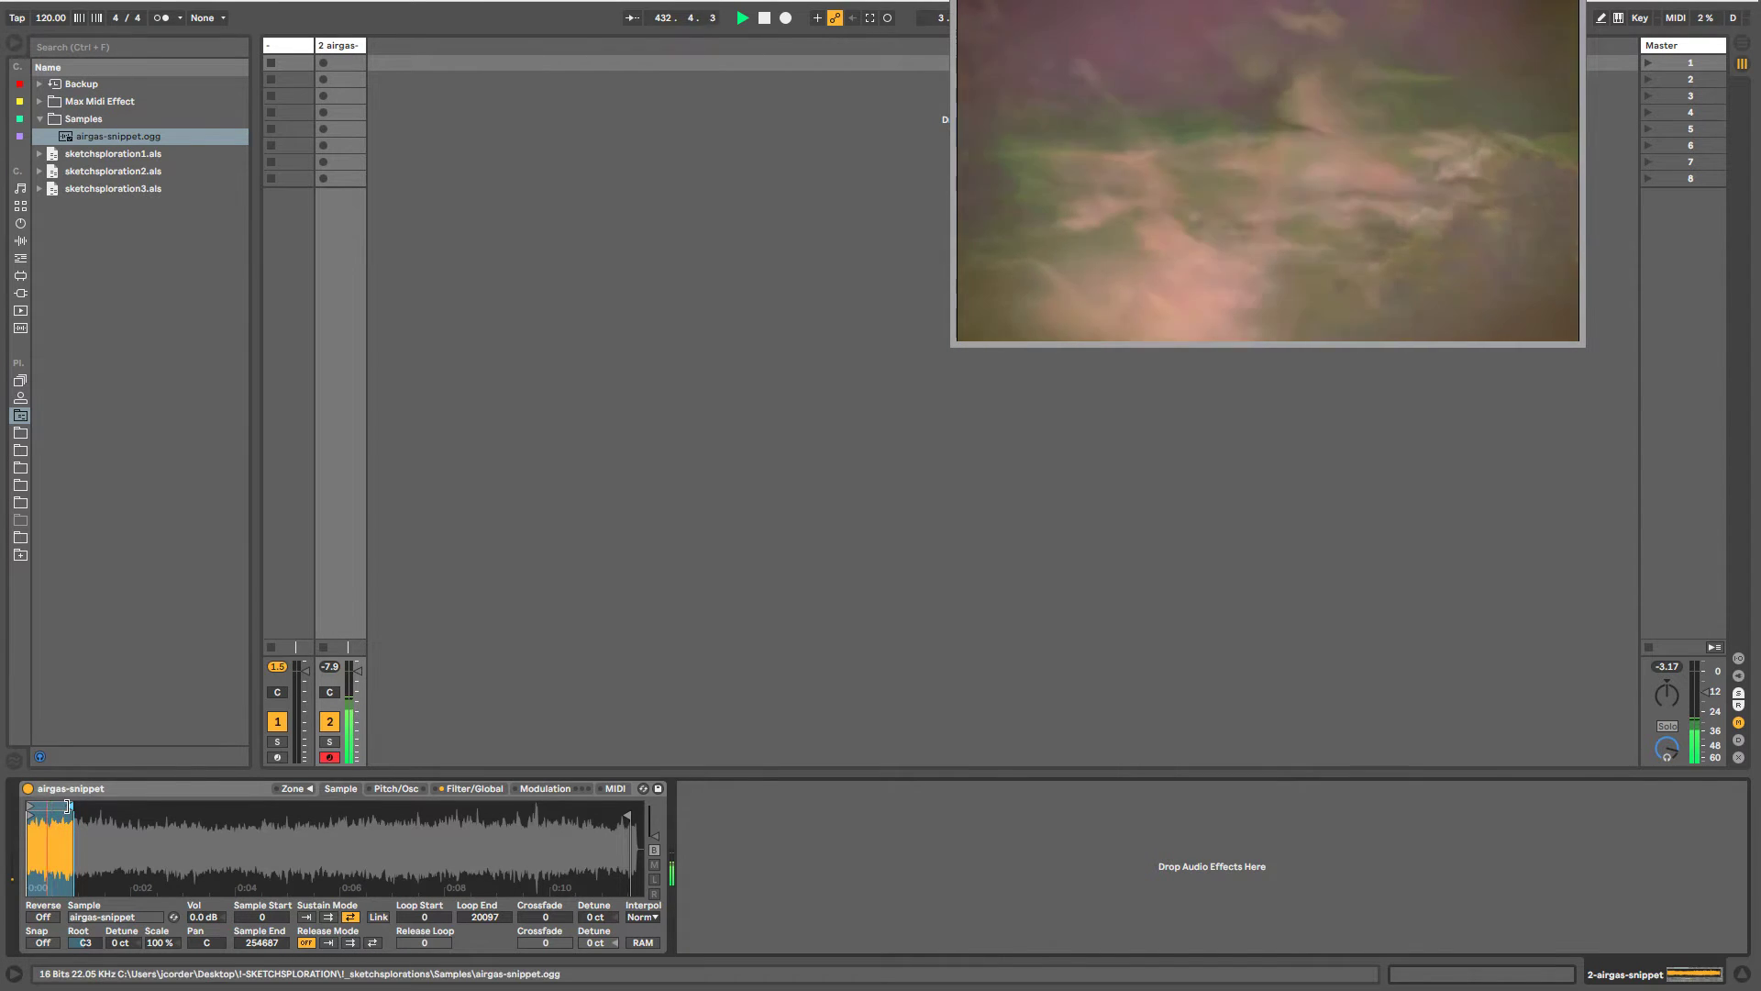
drag(73, 807, 546, 818)
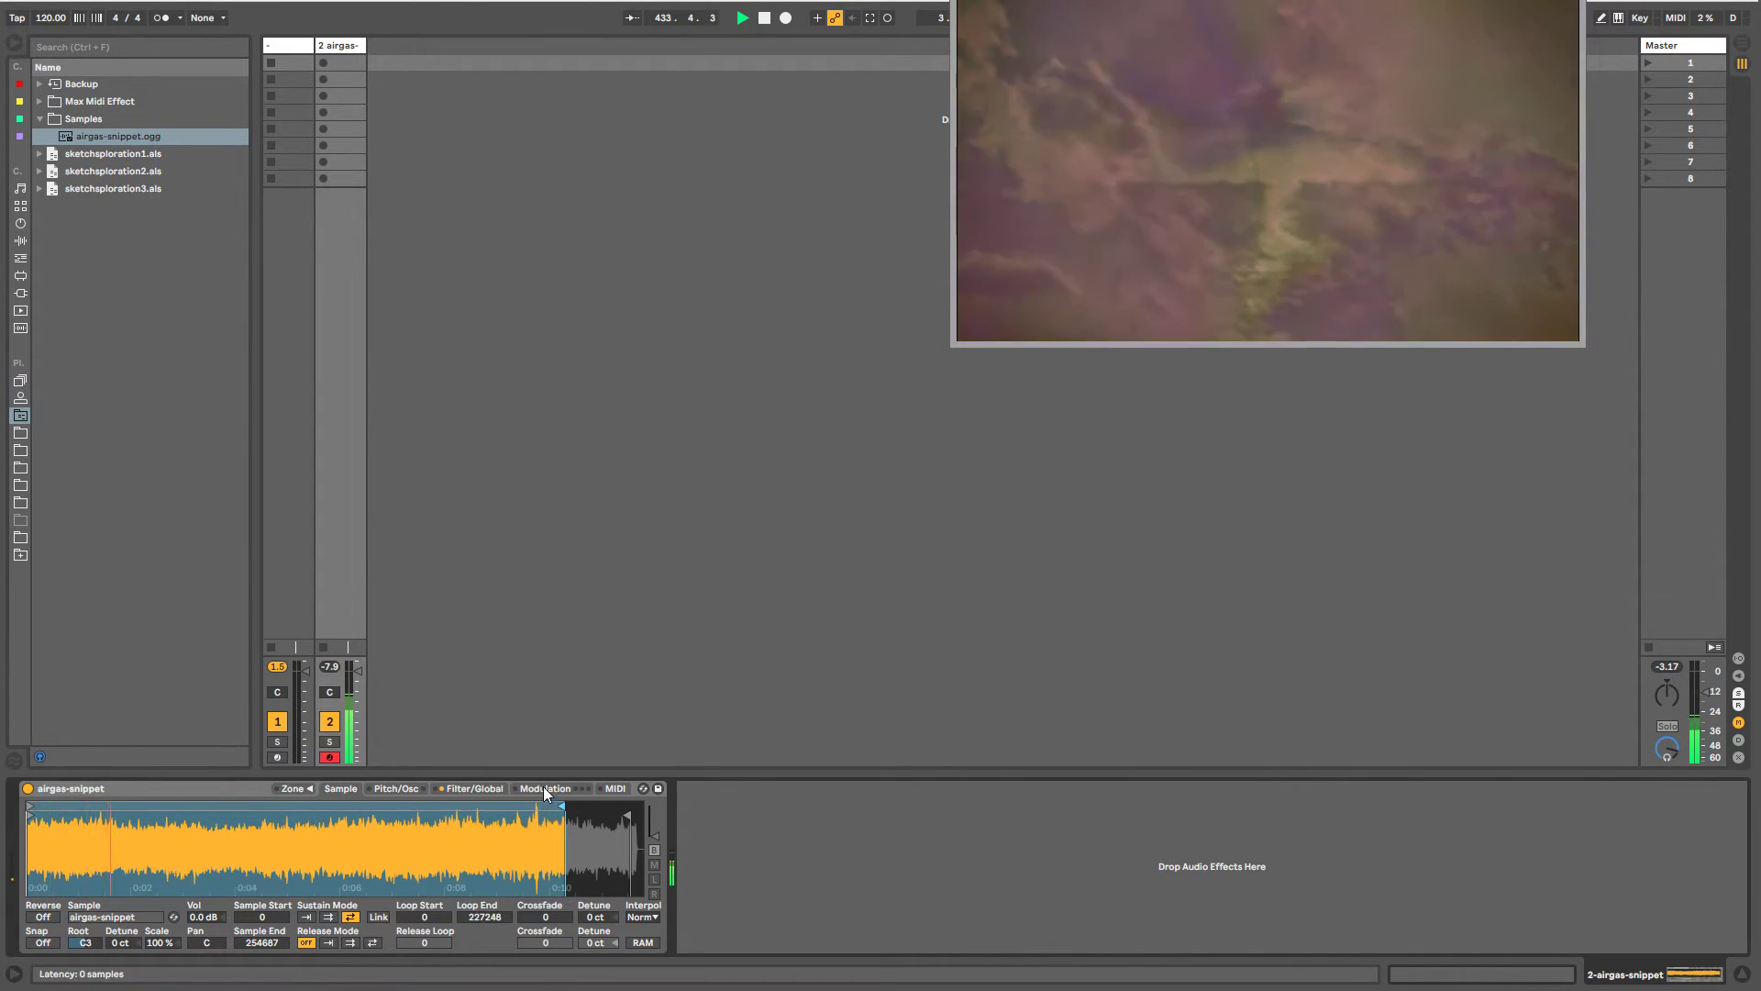
click(545, 788)
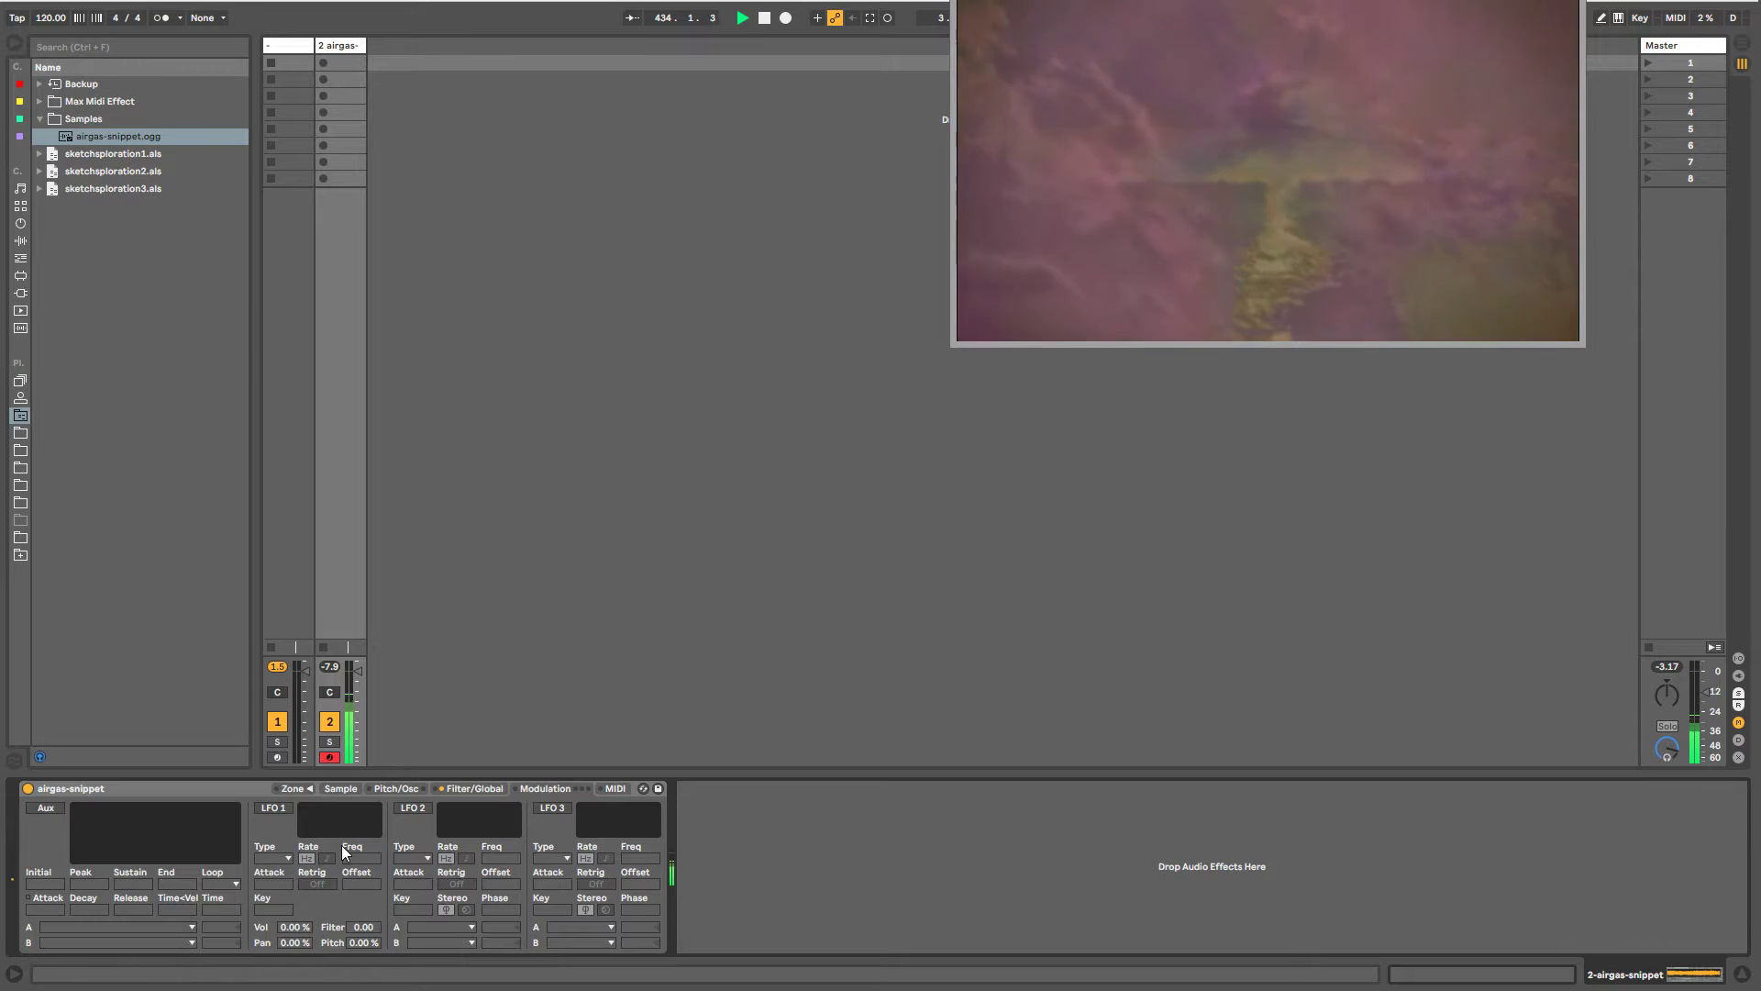
click(333, 789)
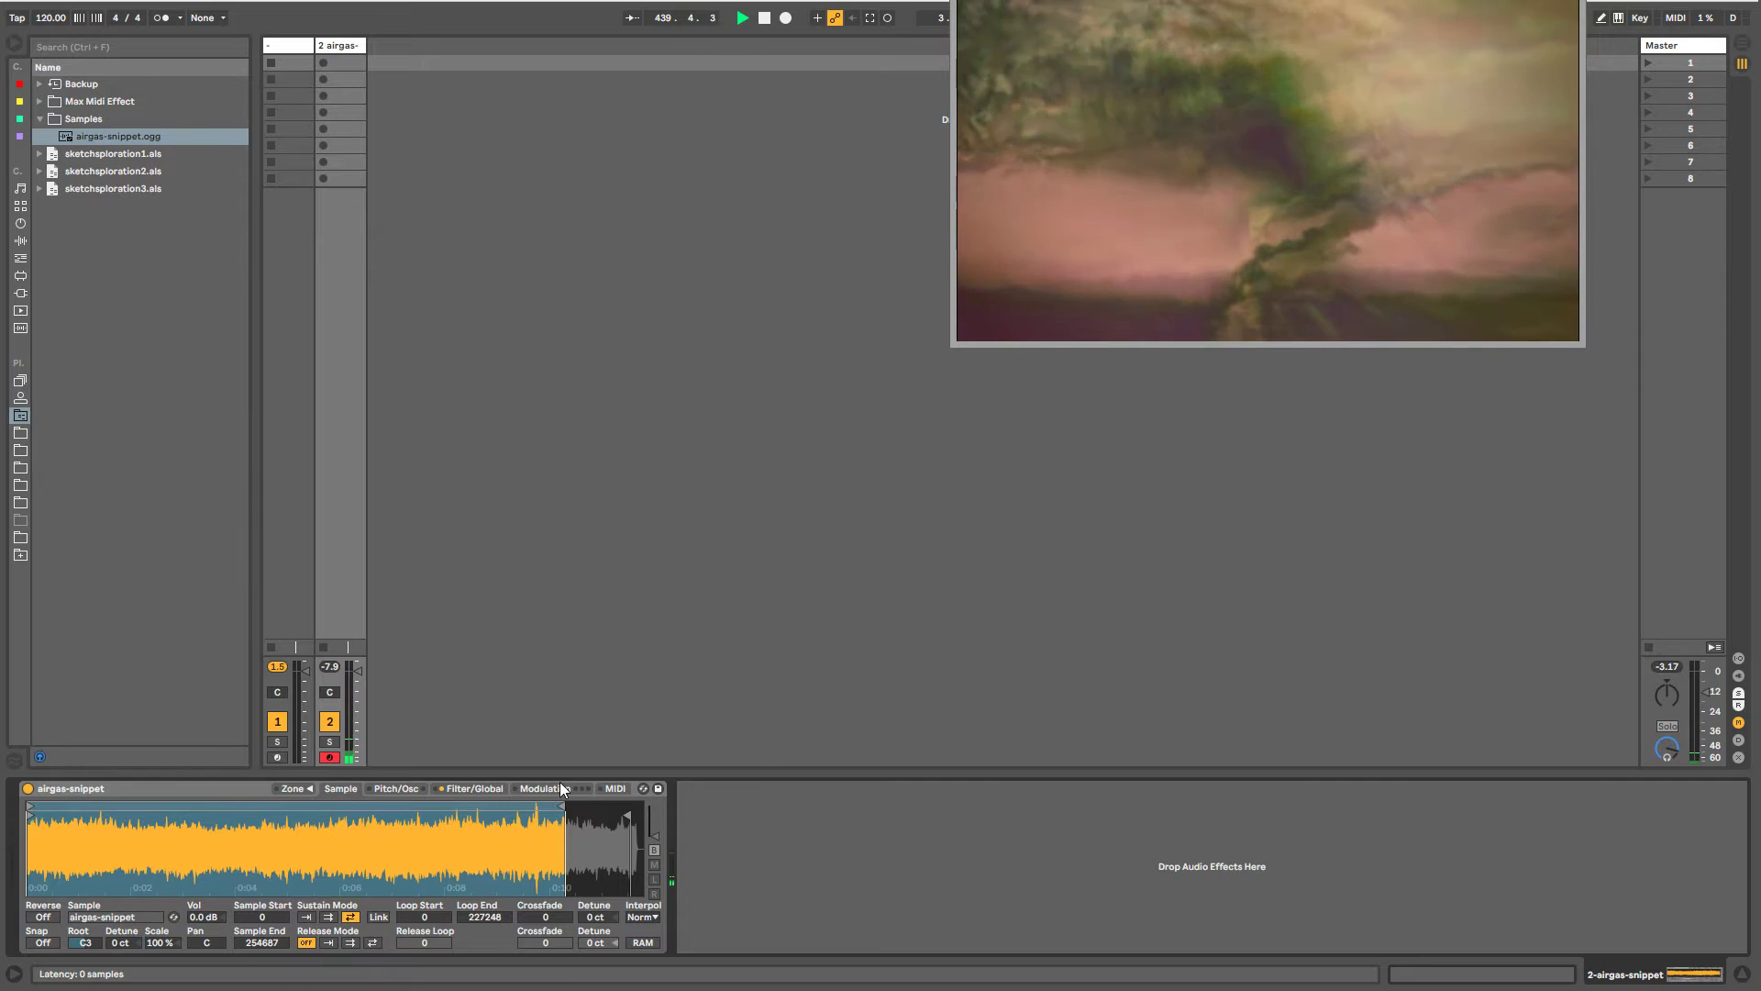
click(455, 790)
click(468, 789)
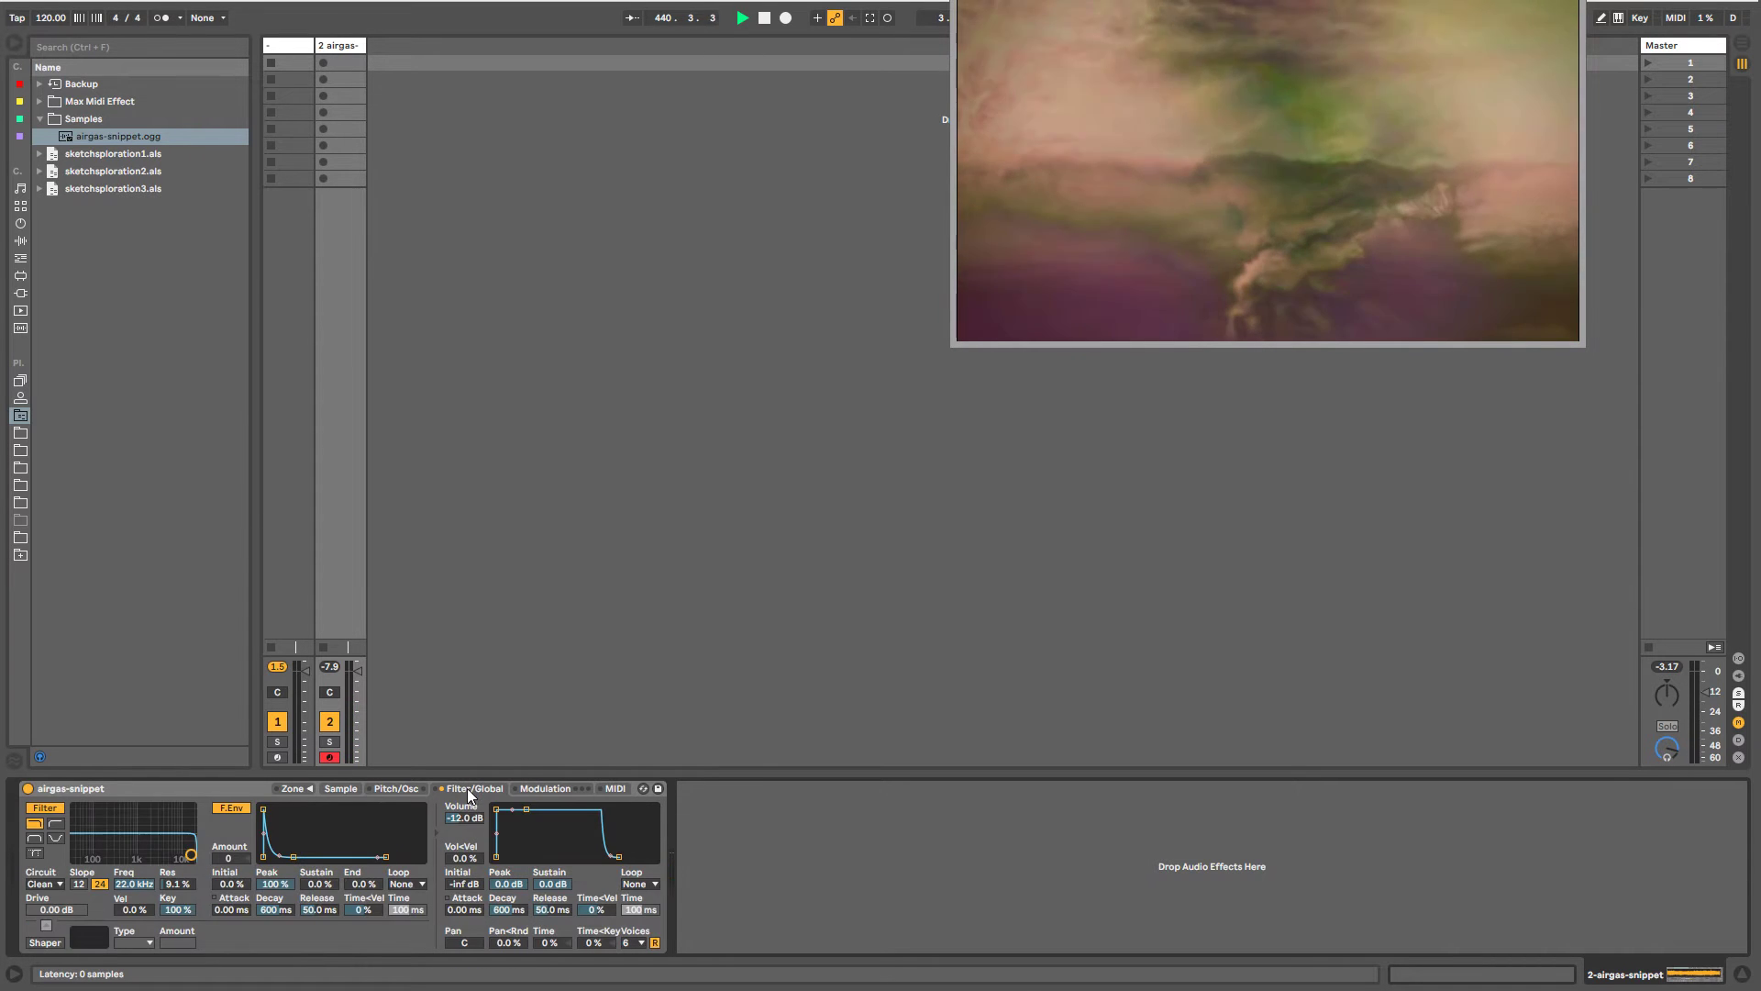
click(388, 786)
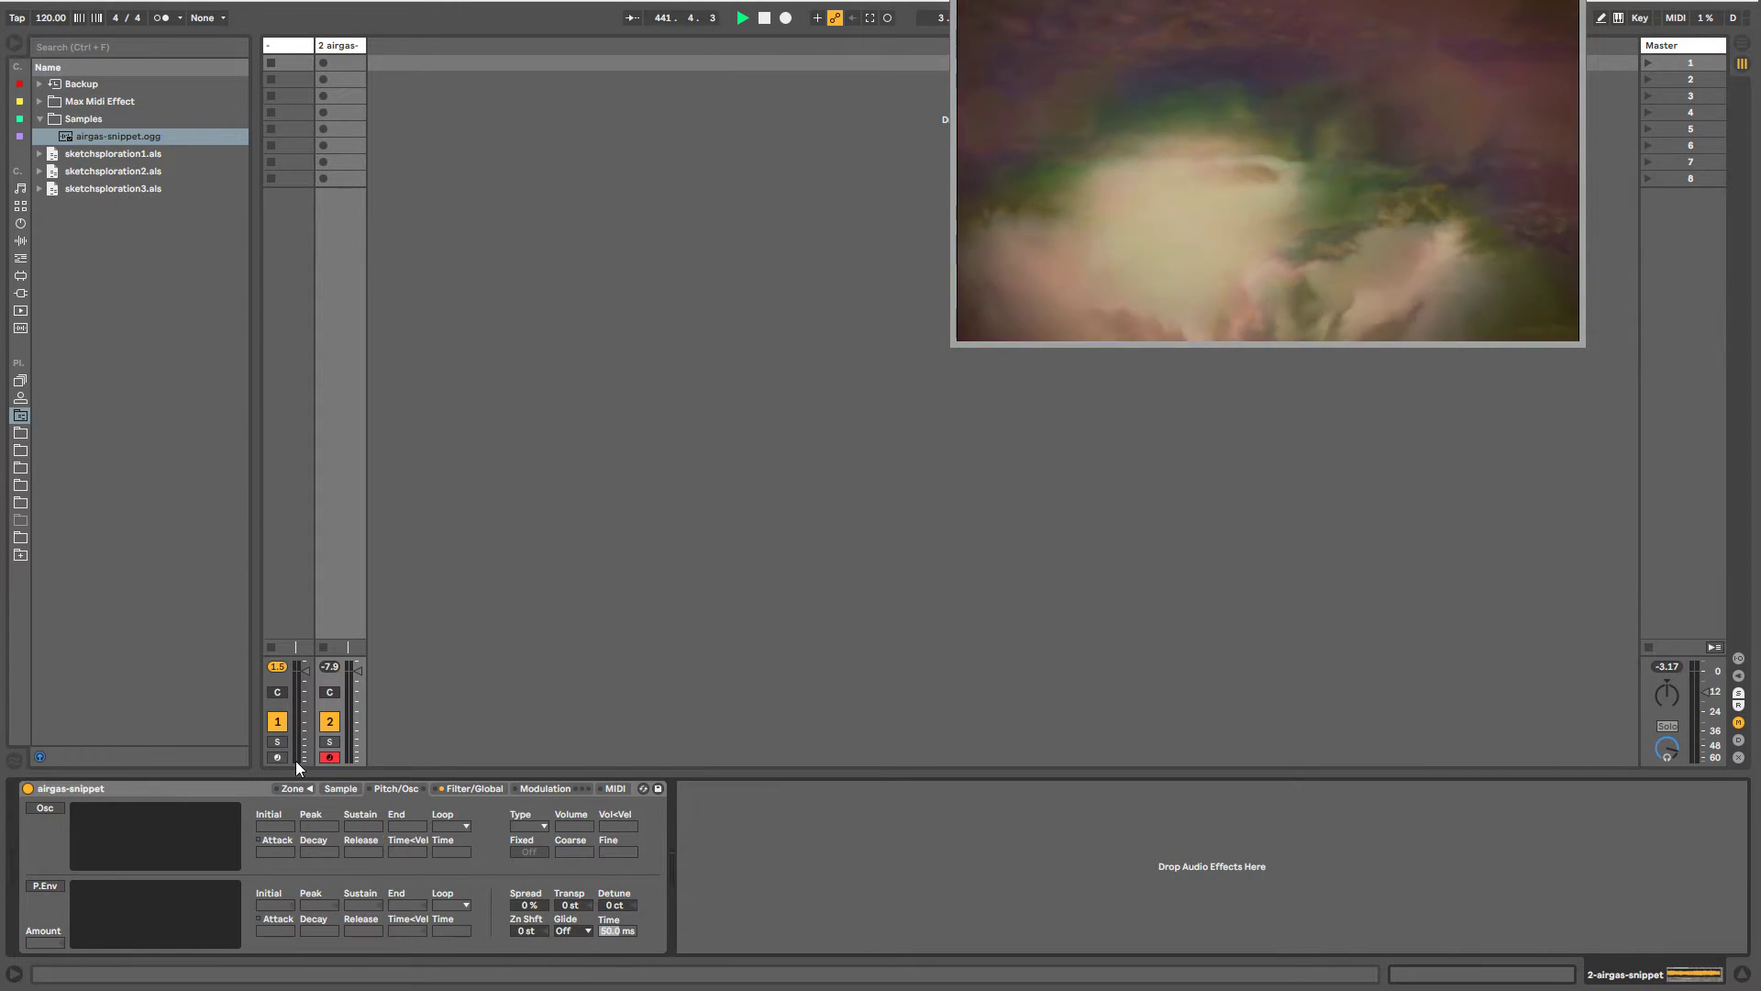
- Set the Sampler's volume envelope attack to 16.1 s and release to 60.0 s, and raise the voices to 32
click(466, 787)
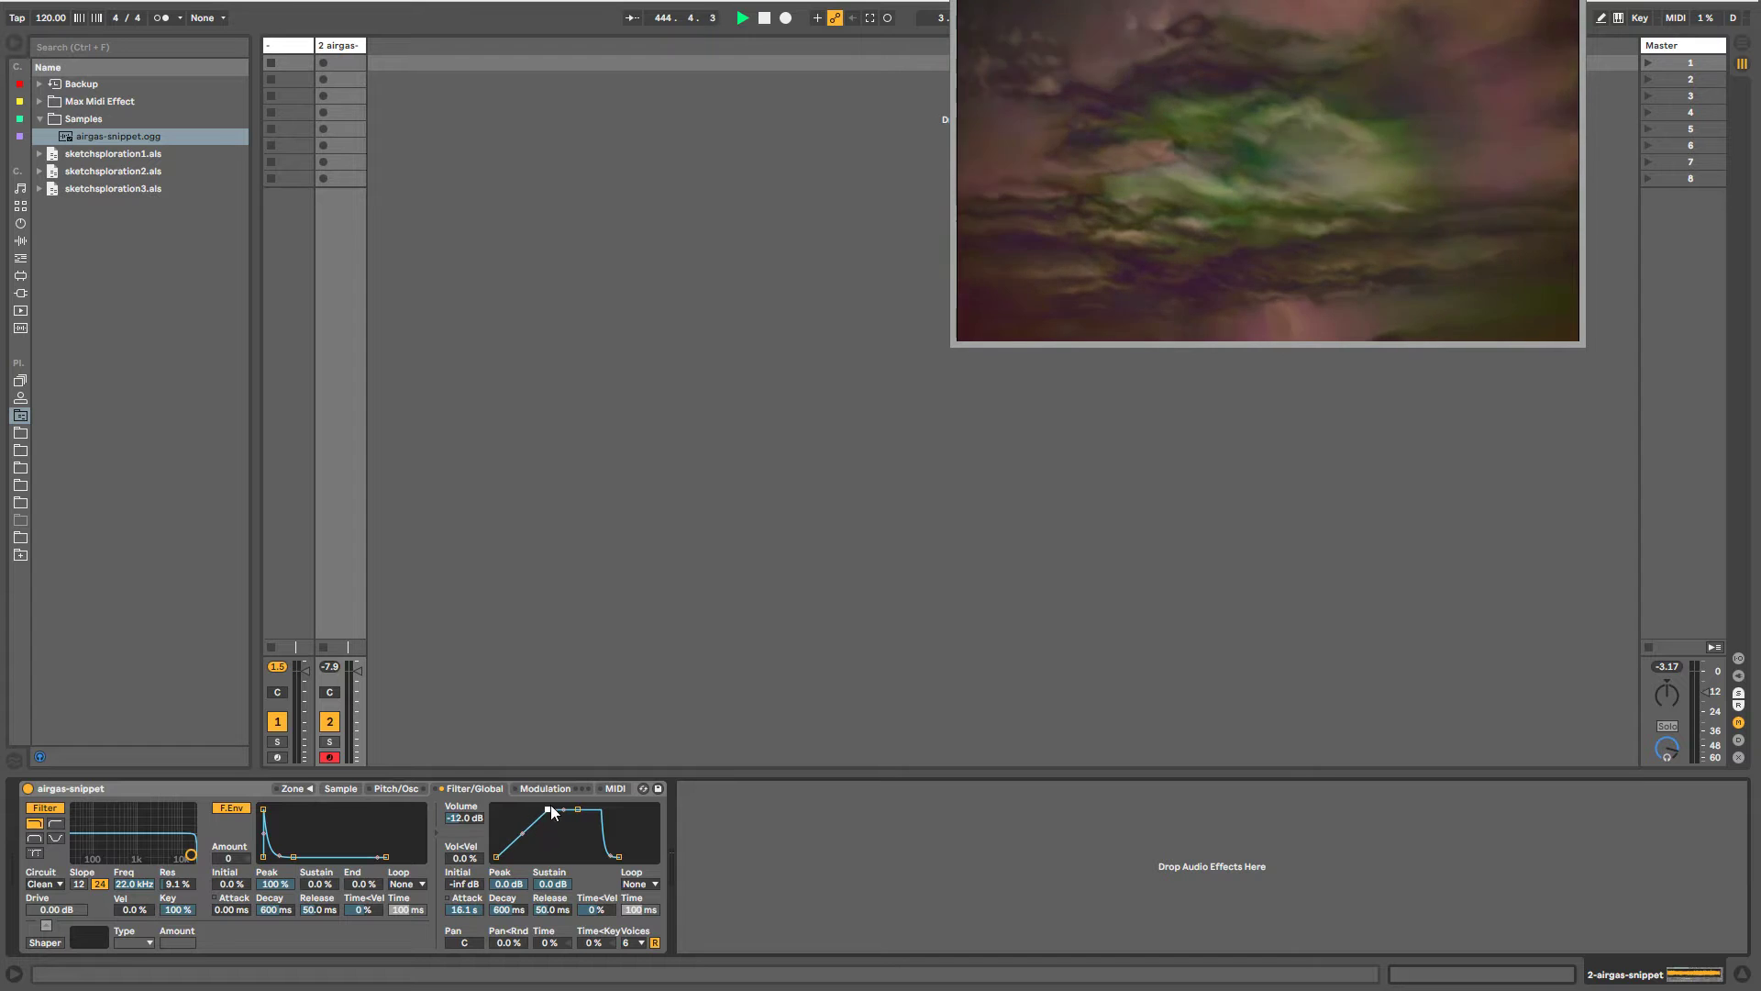
drag(613, 857, 652, 857)
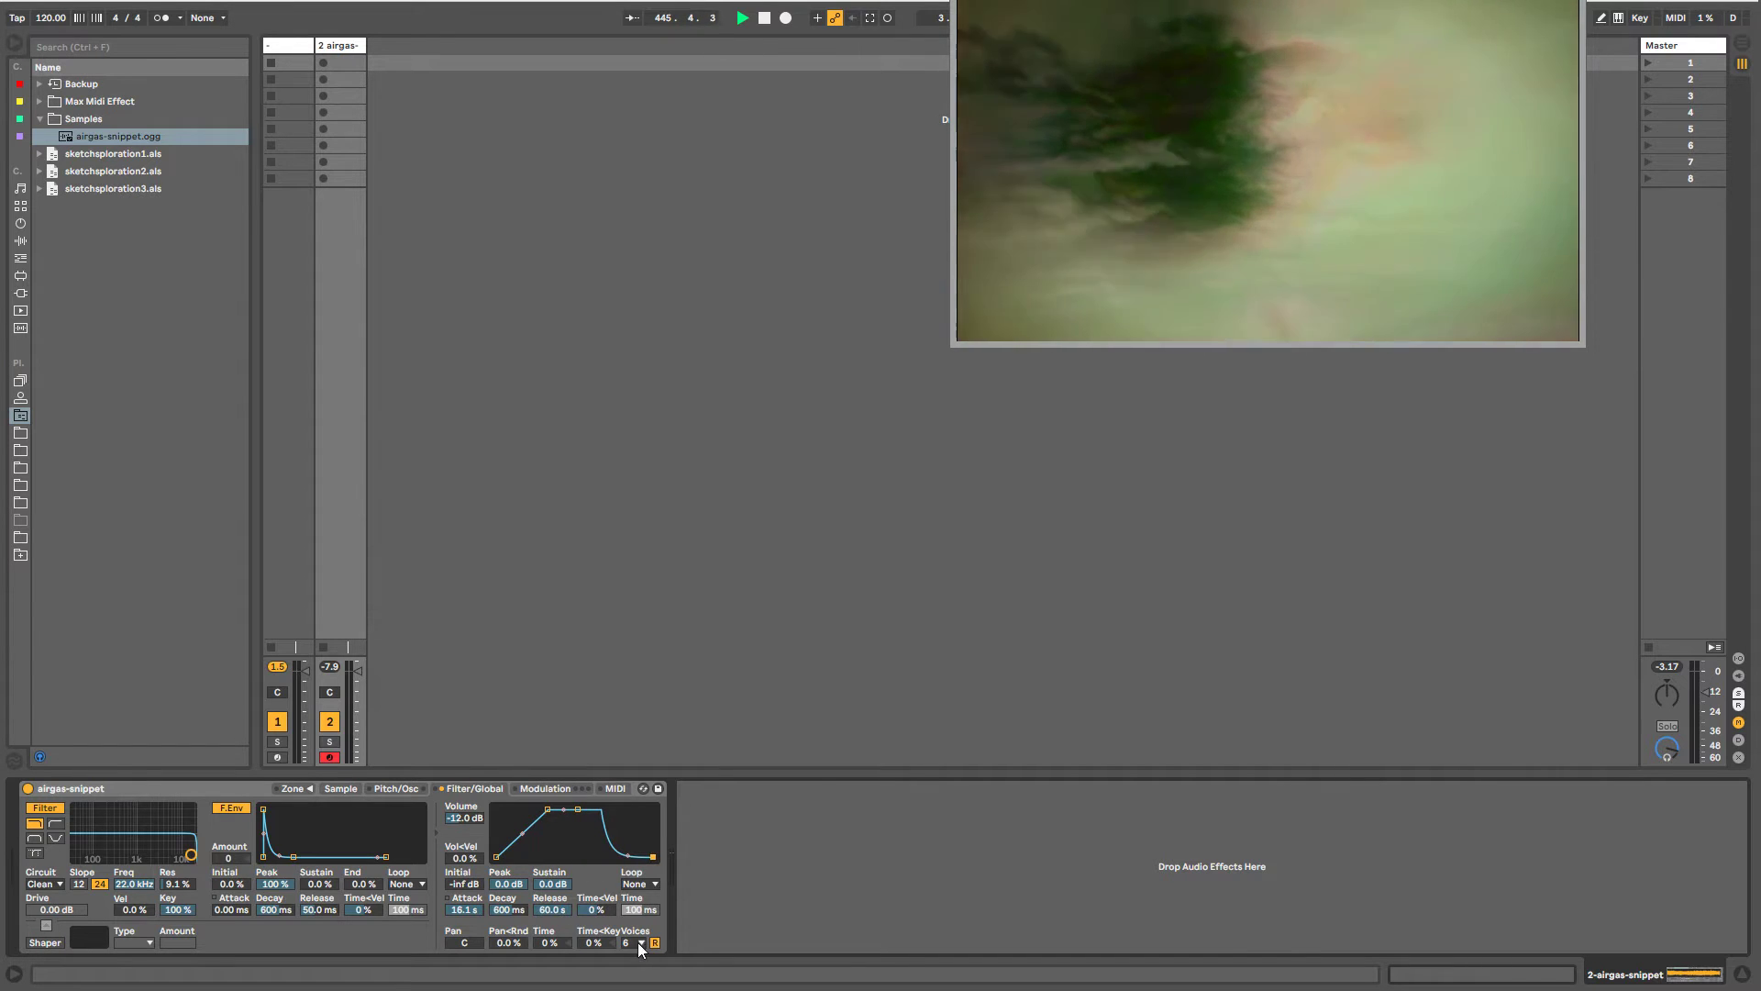
click(631, 990)
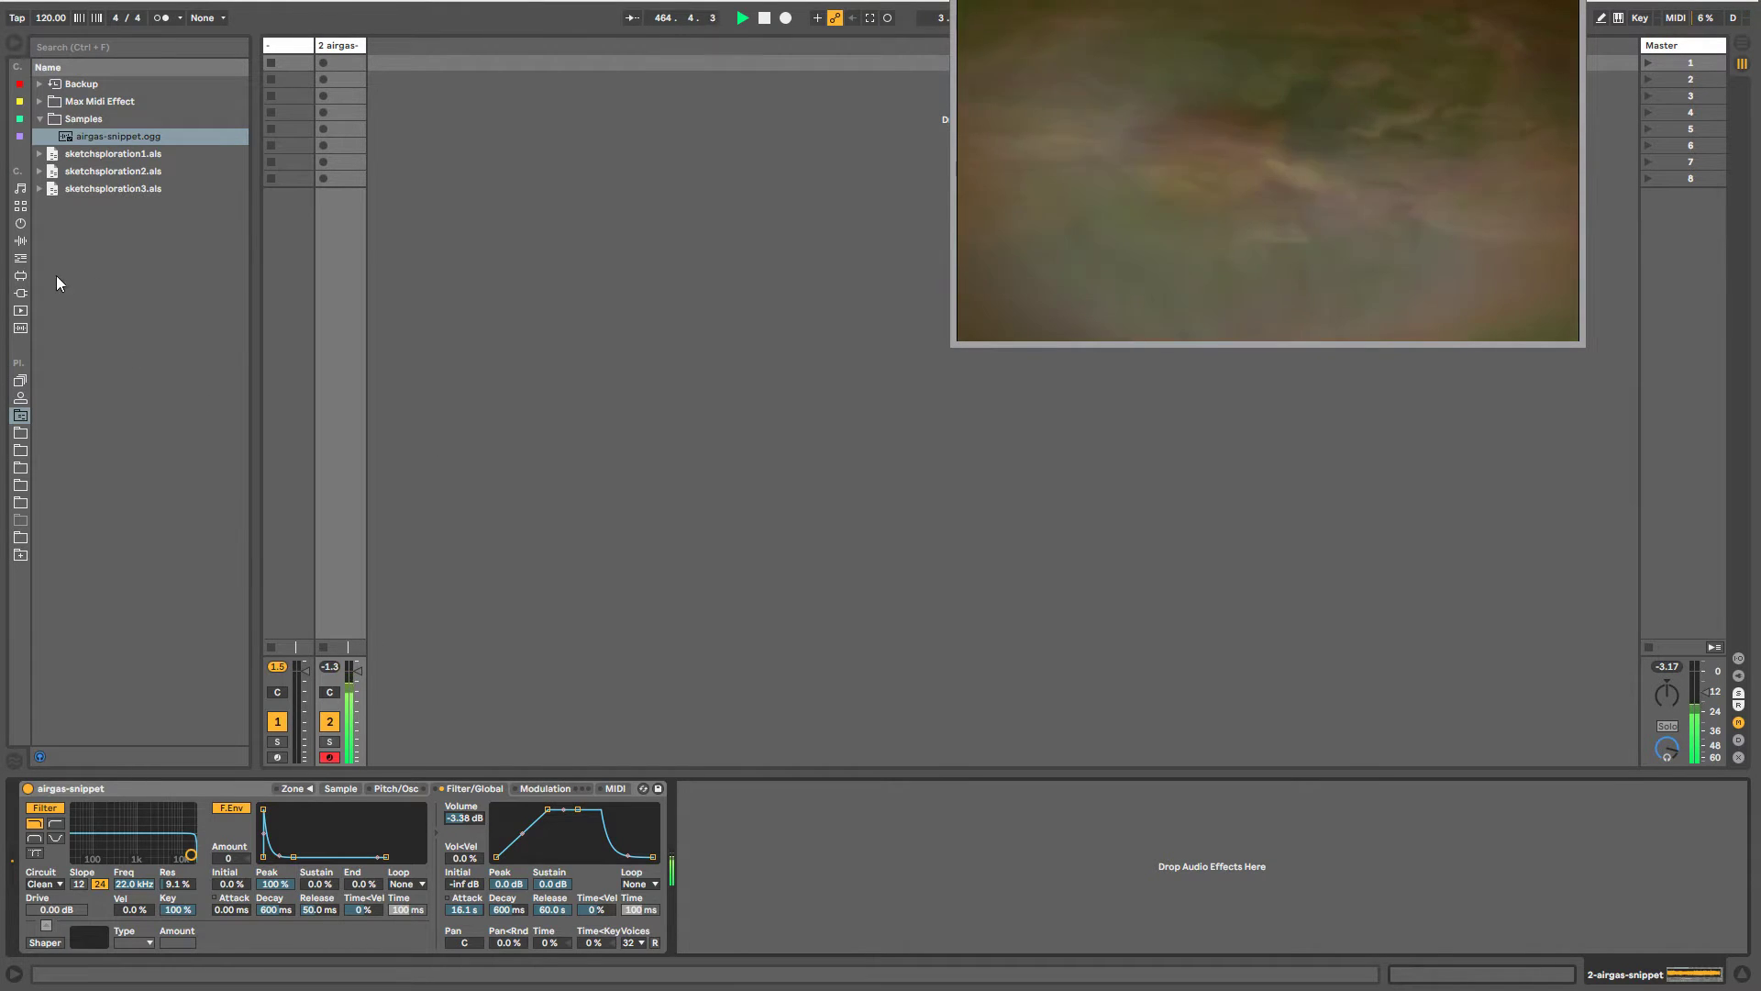
- Add the Grain Delay and Delay audio effects after the Sampler on track 2
click(20, 242)
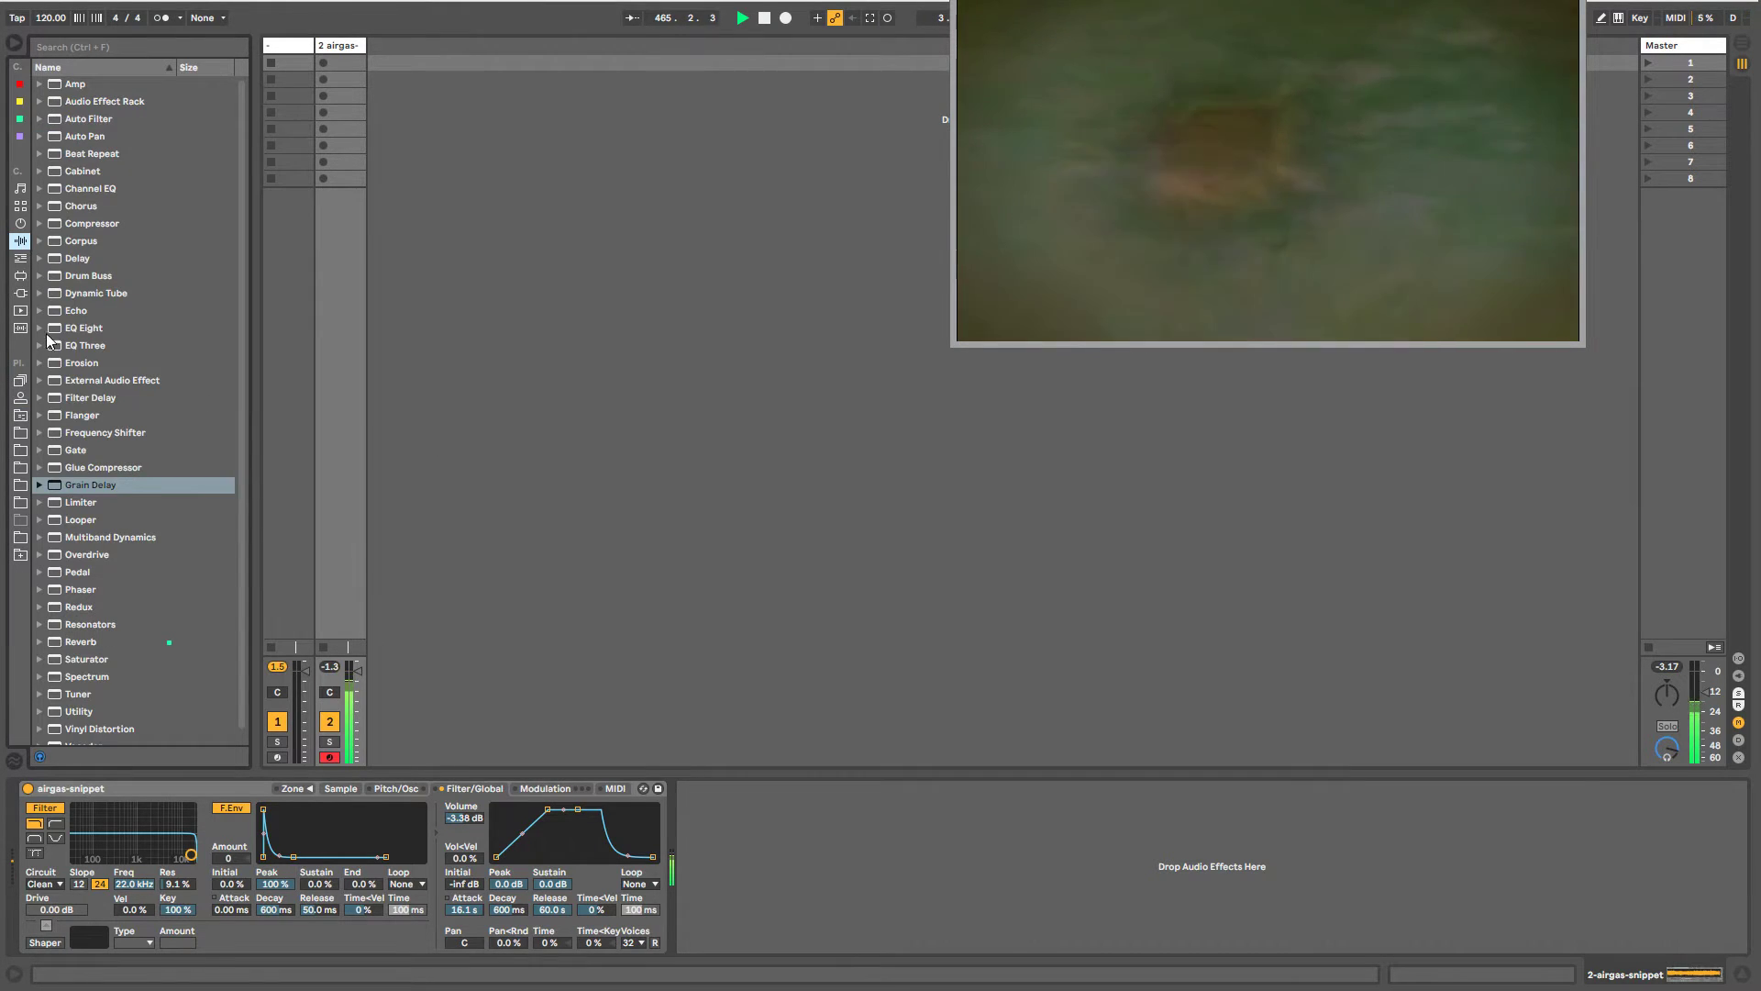
double_click(108, 485)
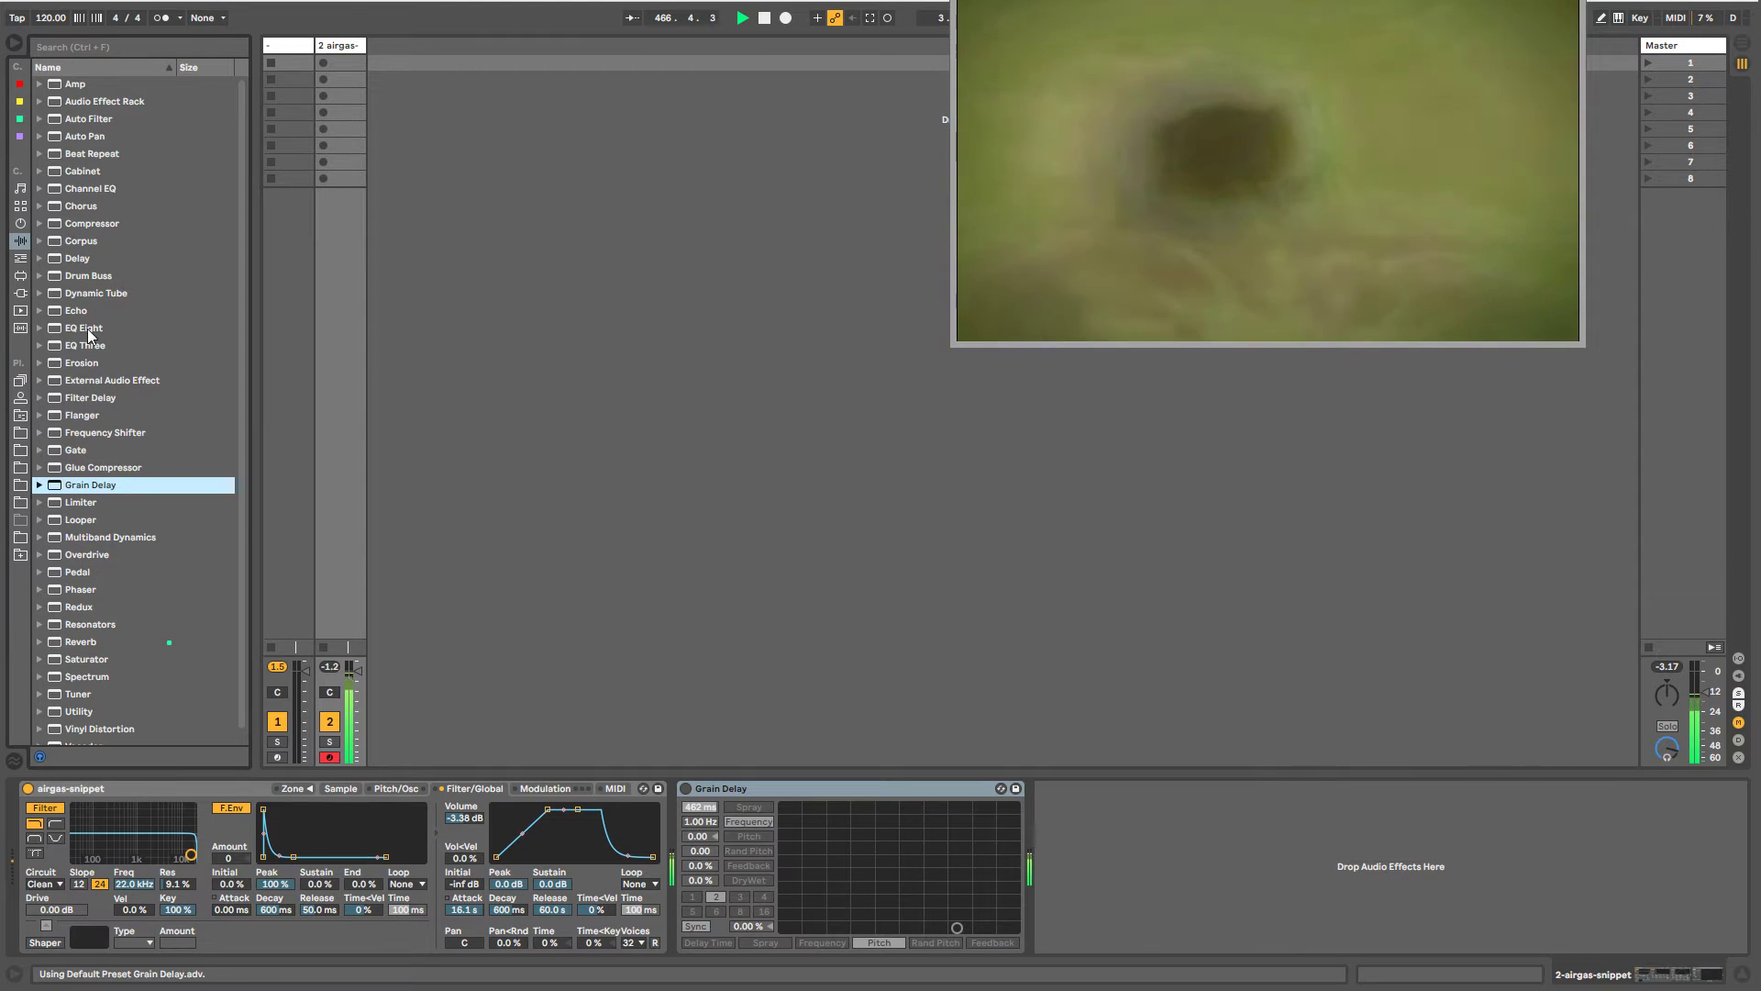
double_click(73, 259)
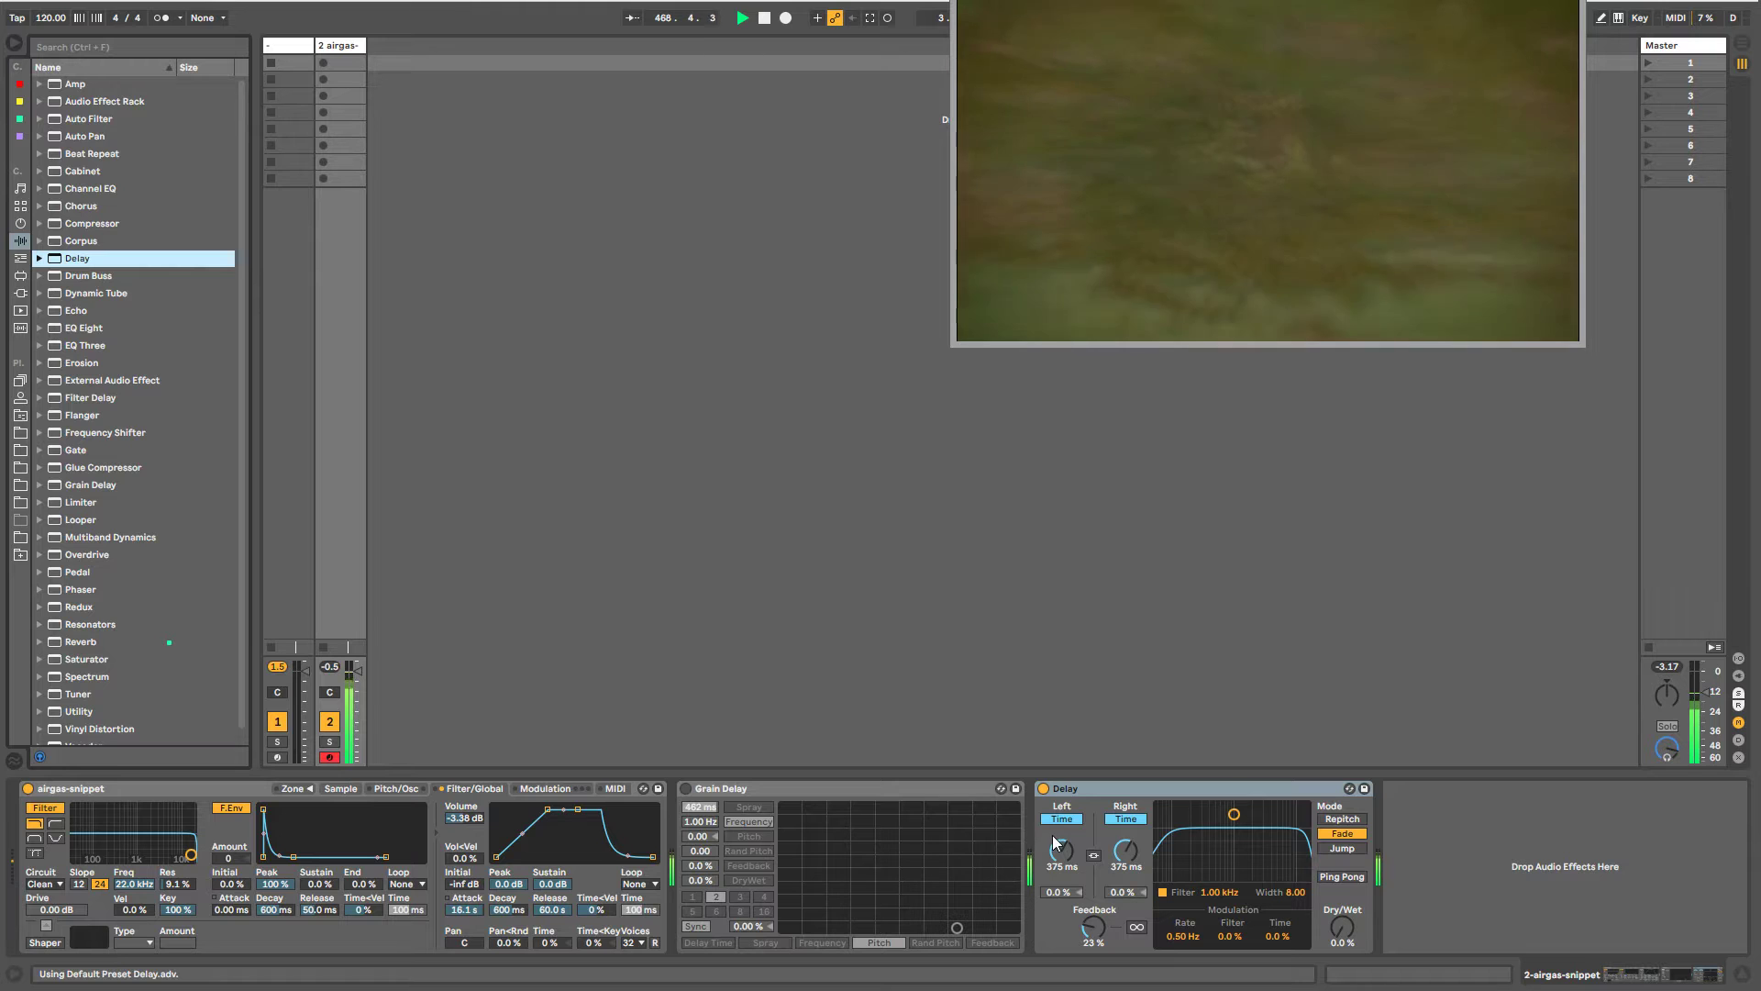
- Set the Delay to unsynced times of 517 ms left and 1.28 s right, with dry/wet at 66%
click(1121, 819)
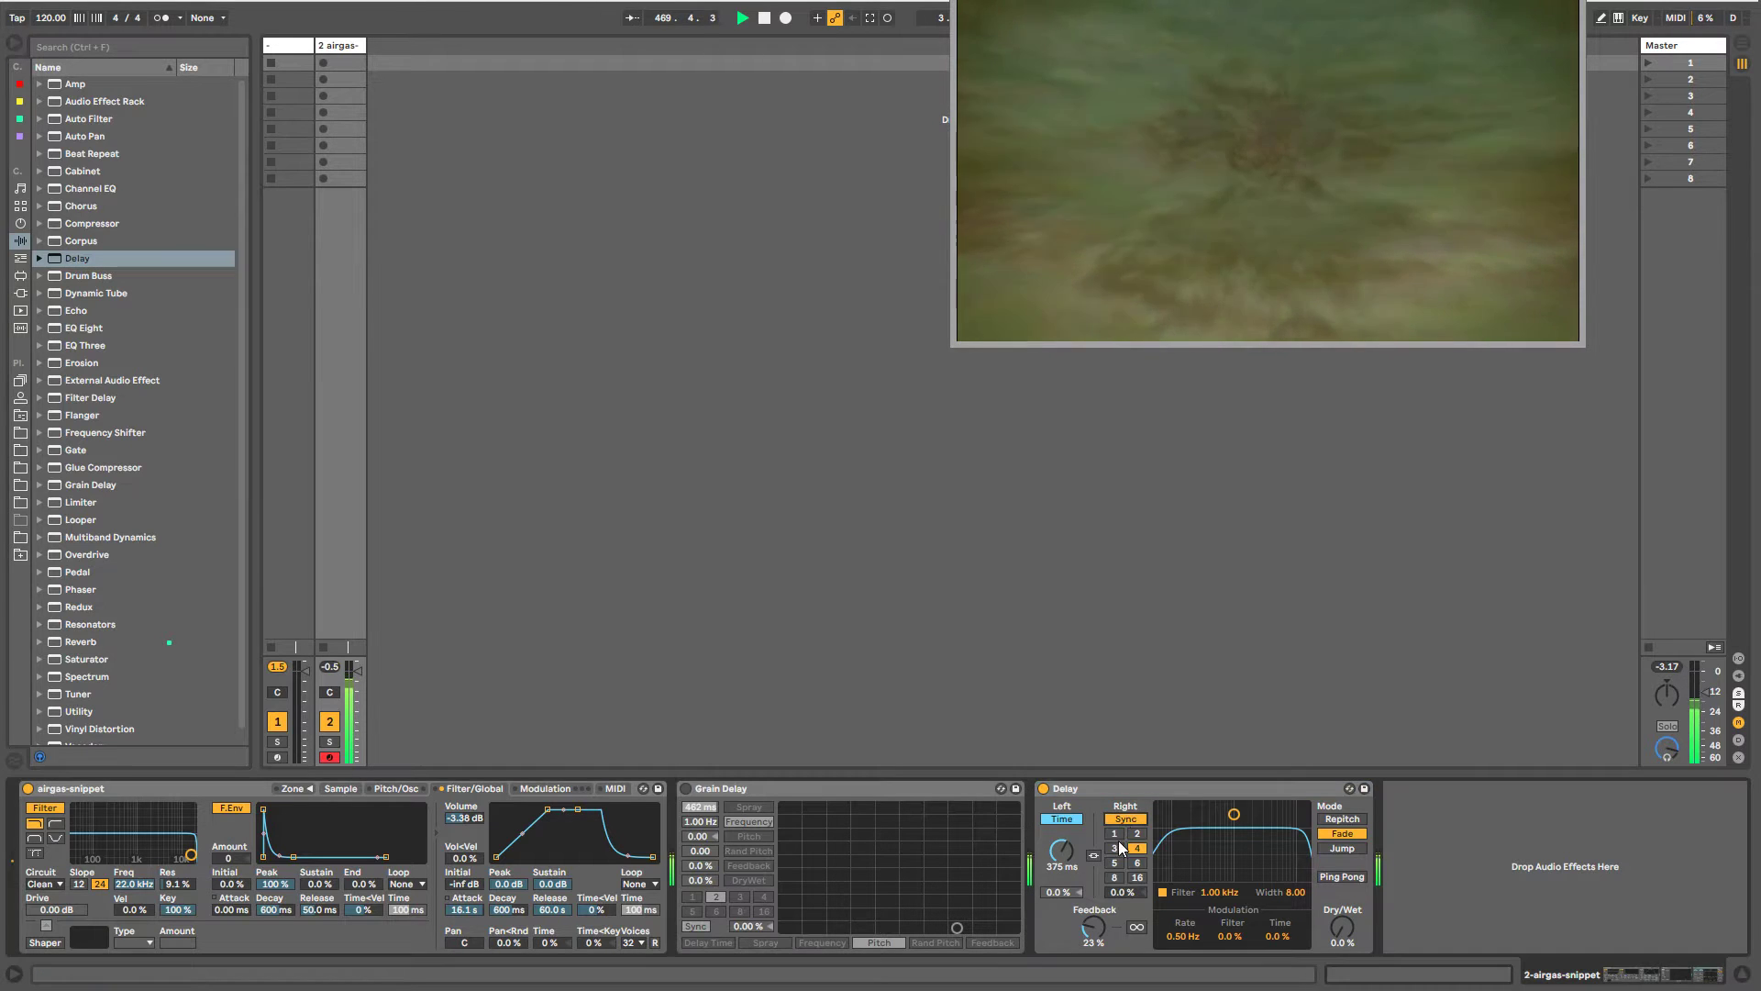
click(1108, 818)
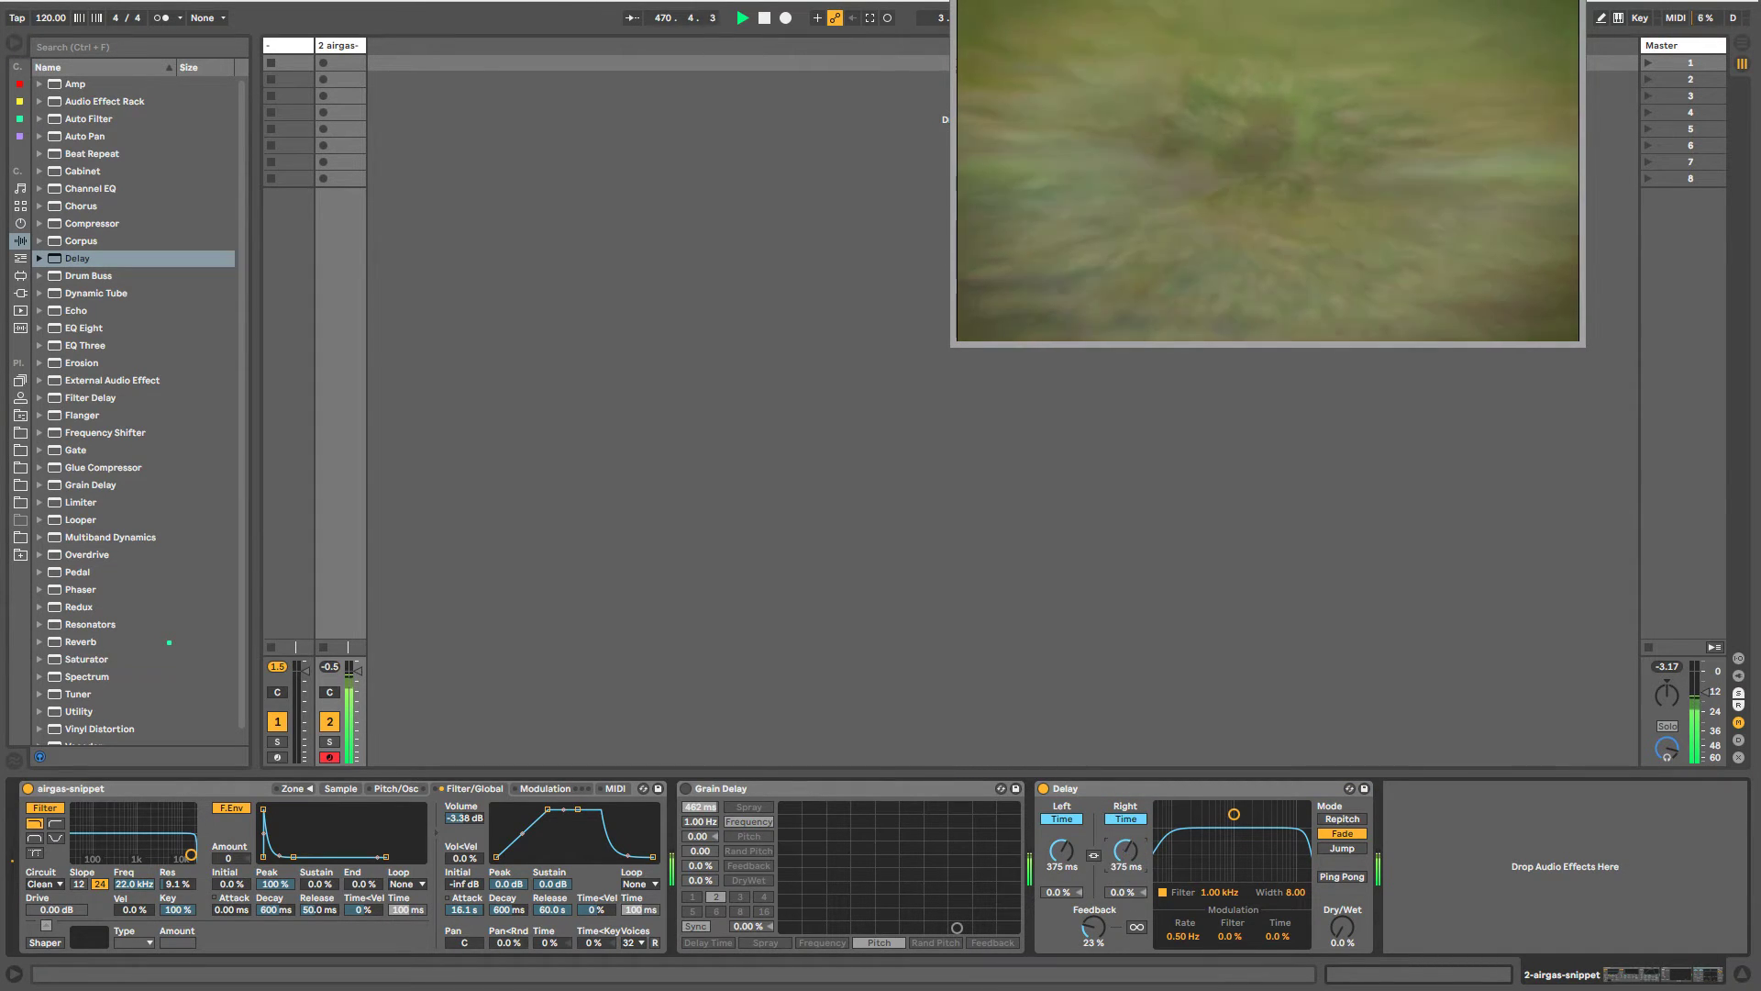
drag(1064, 853, 1064, 843)
drag(1341, 926, 1341, 869)
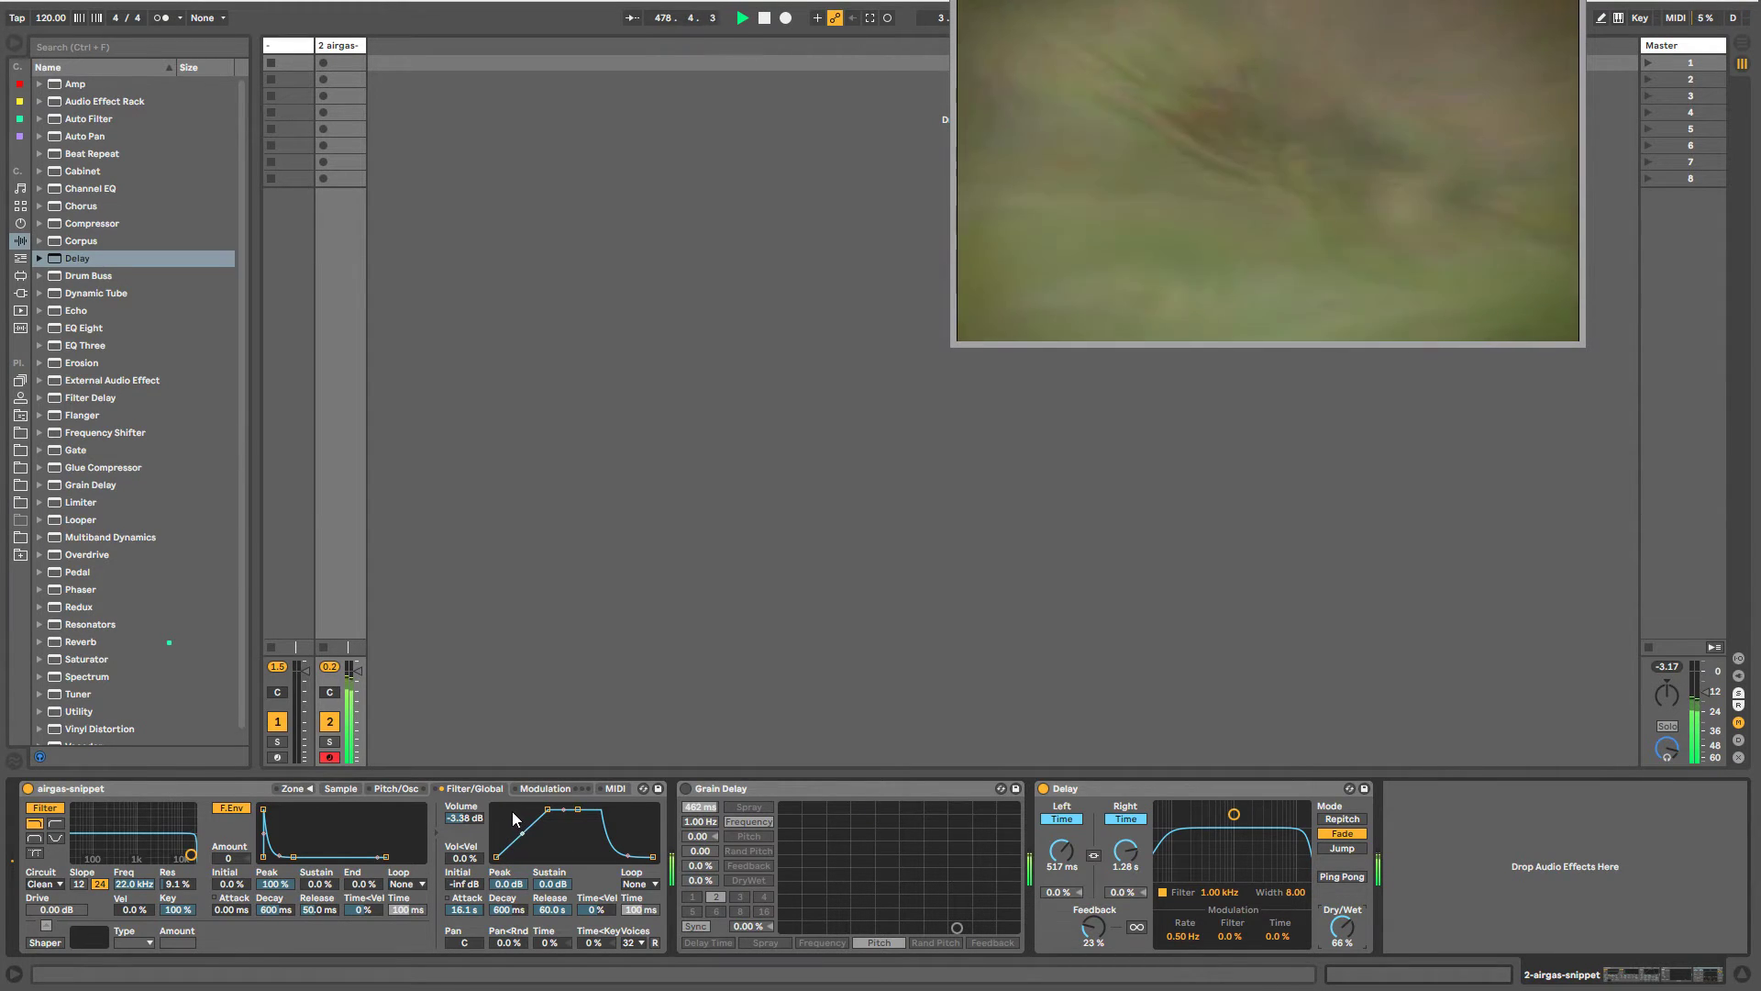
- Lower the Sampler's filter to 1.52 kHz with 48% resonance, and activate Grain Delay with pitch 12.0 and dry/wet at 30%
drag(191, 855, 147, 842)
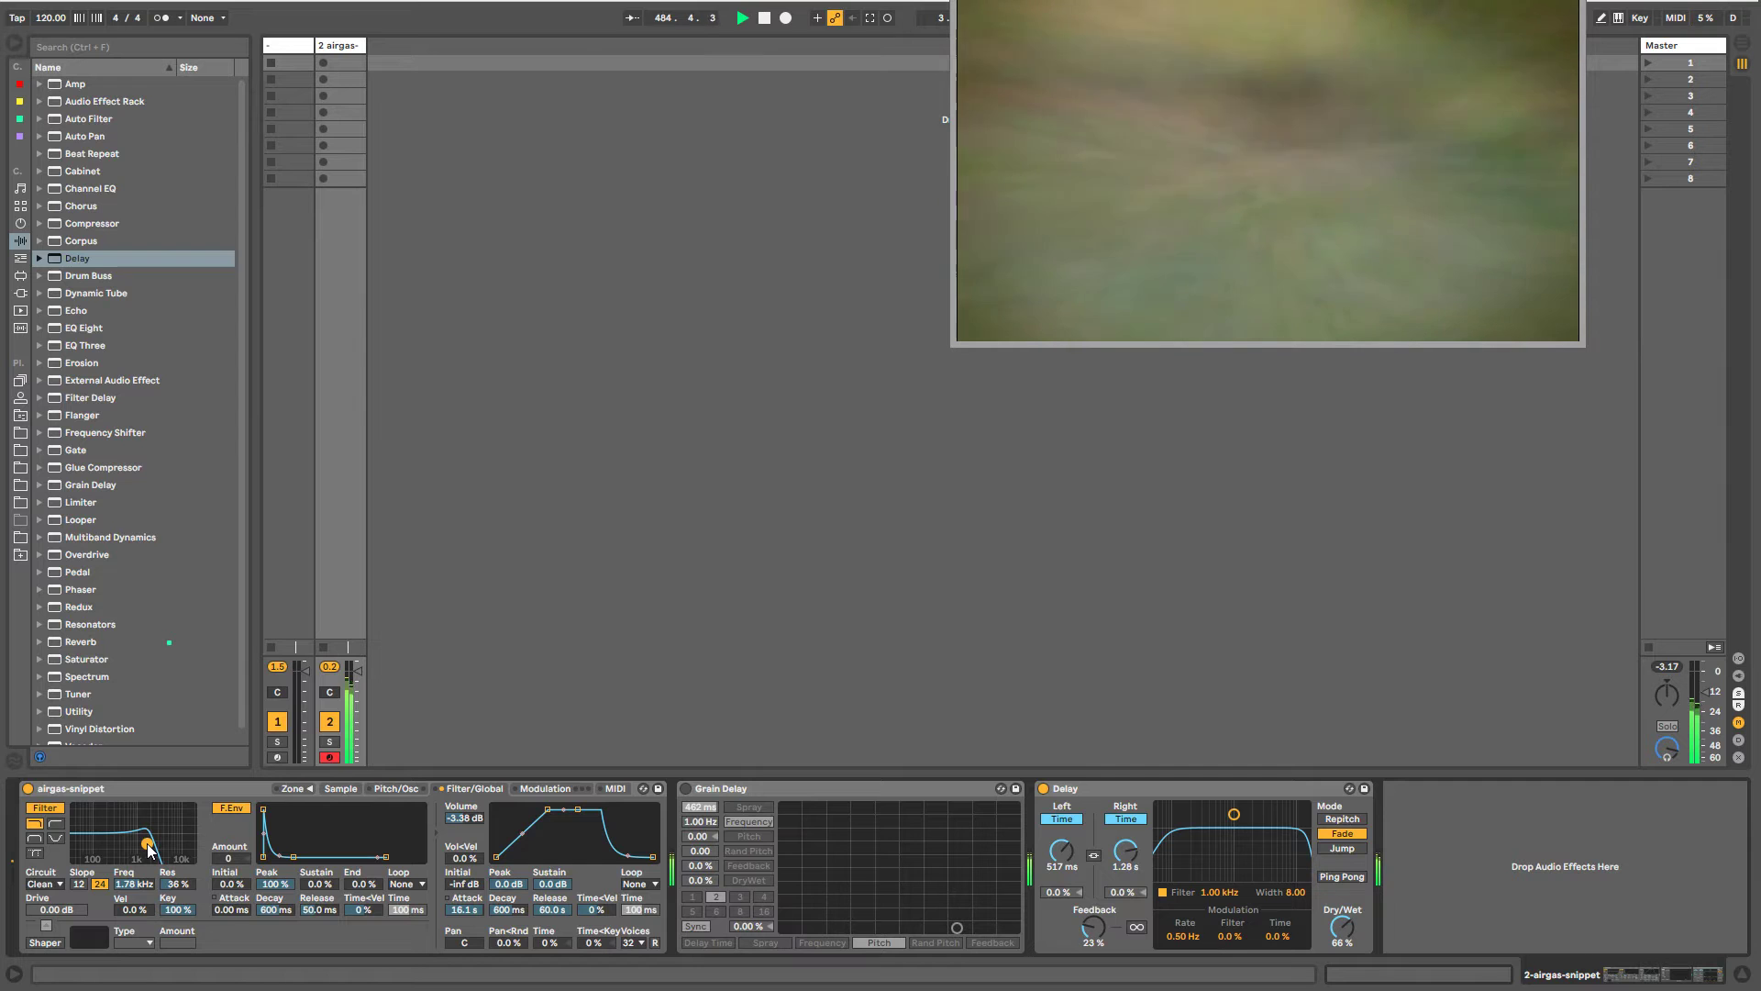
click(685, 789)
drag(700, 883, 700, 863)
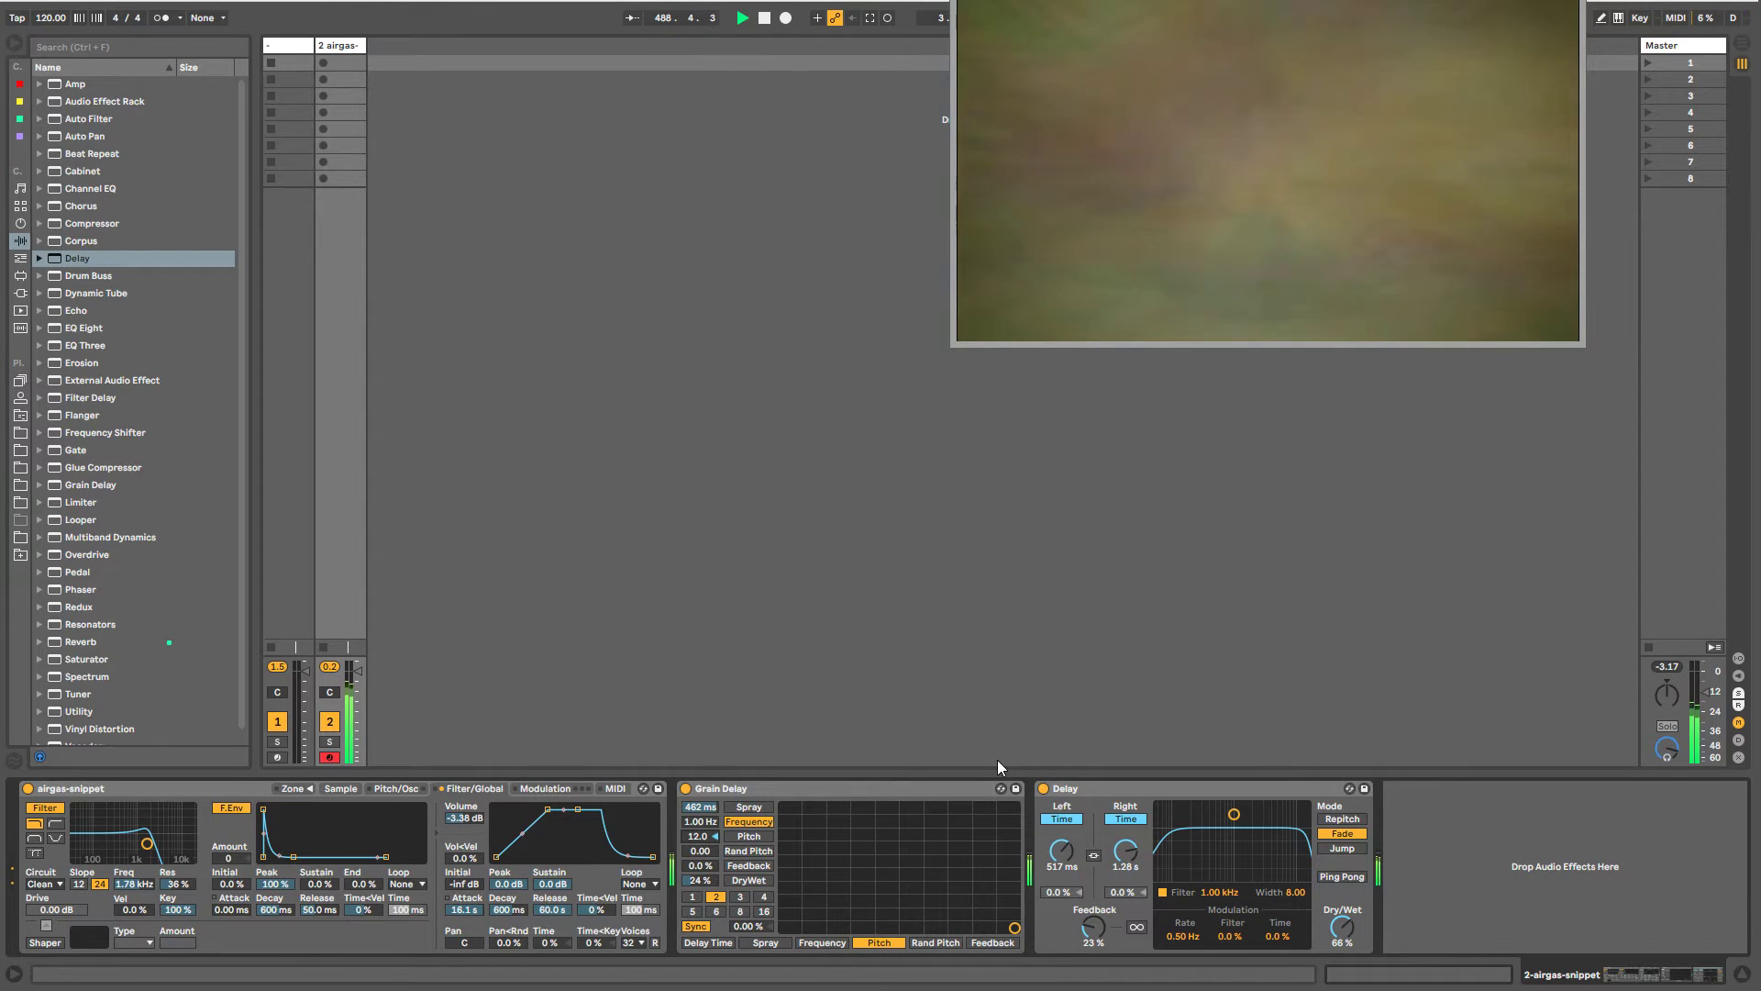
drag(700, 881, 700, 868)
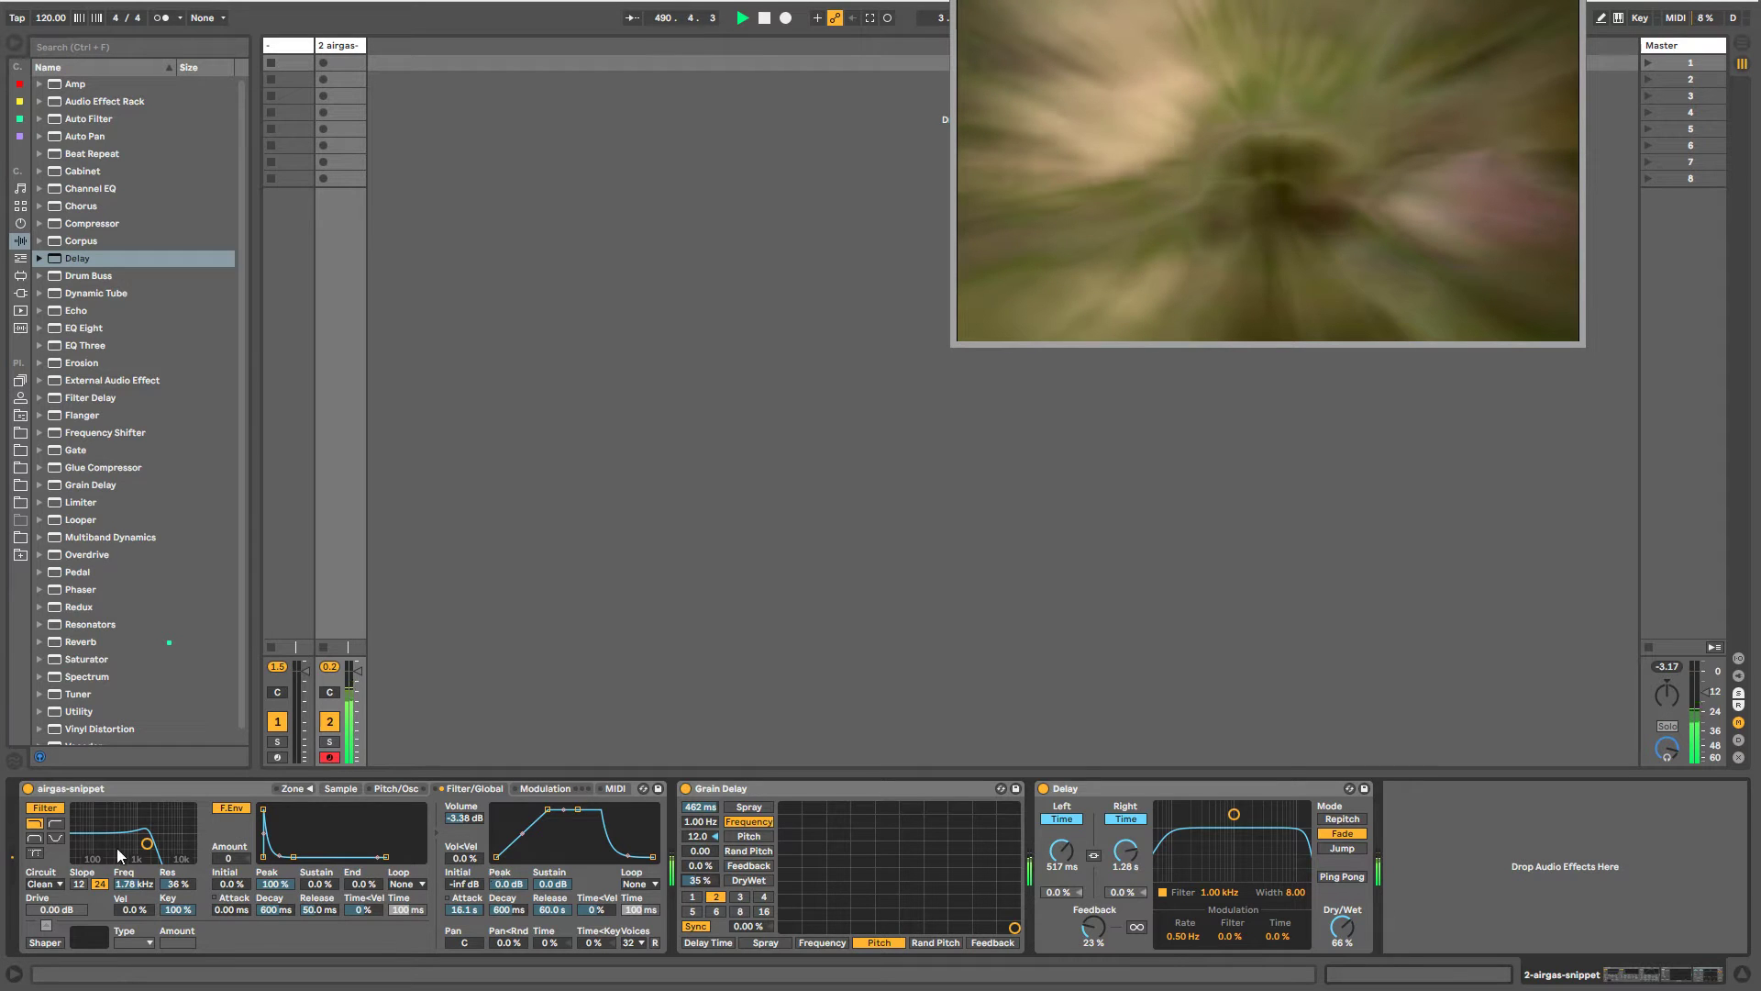
drag(142, 851, 139, 846)
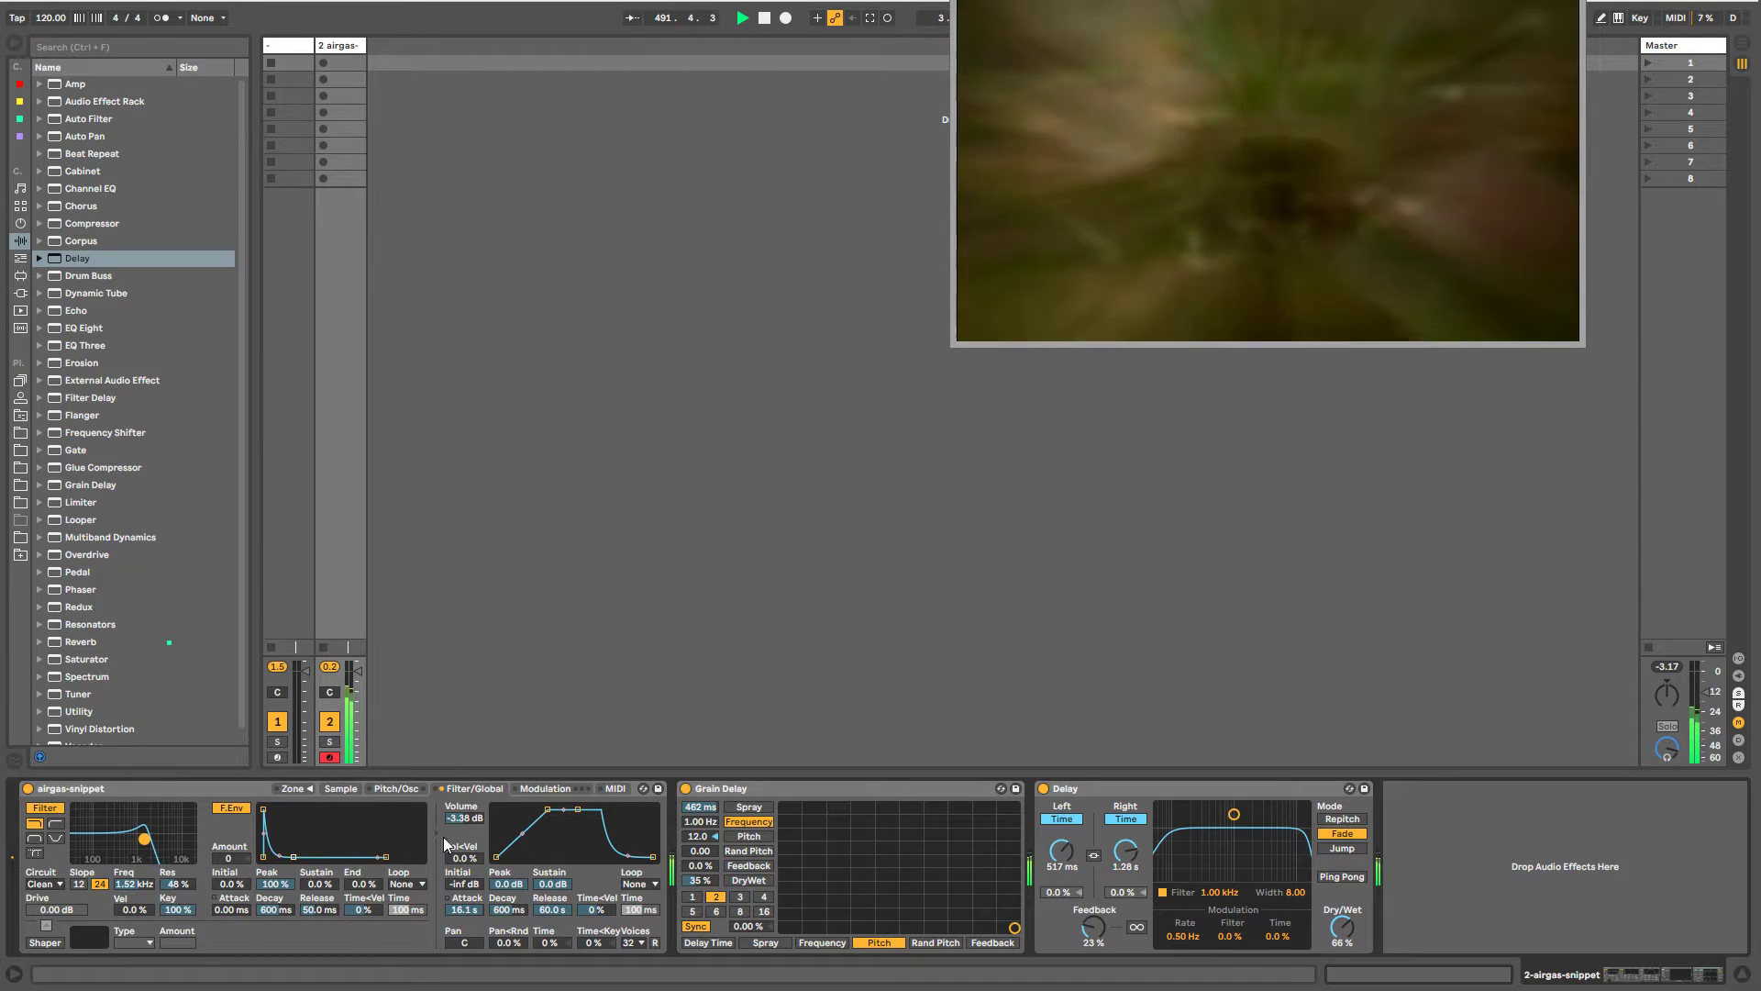
drag(697, 880, 695, 884)
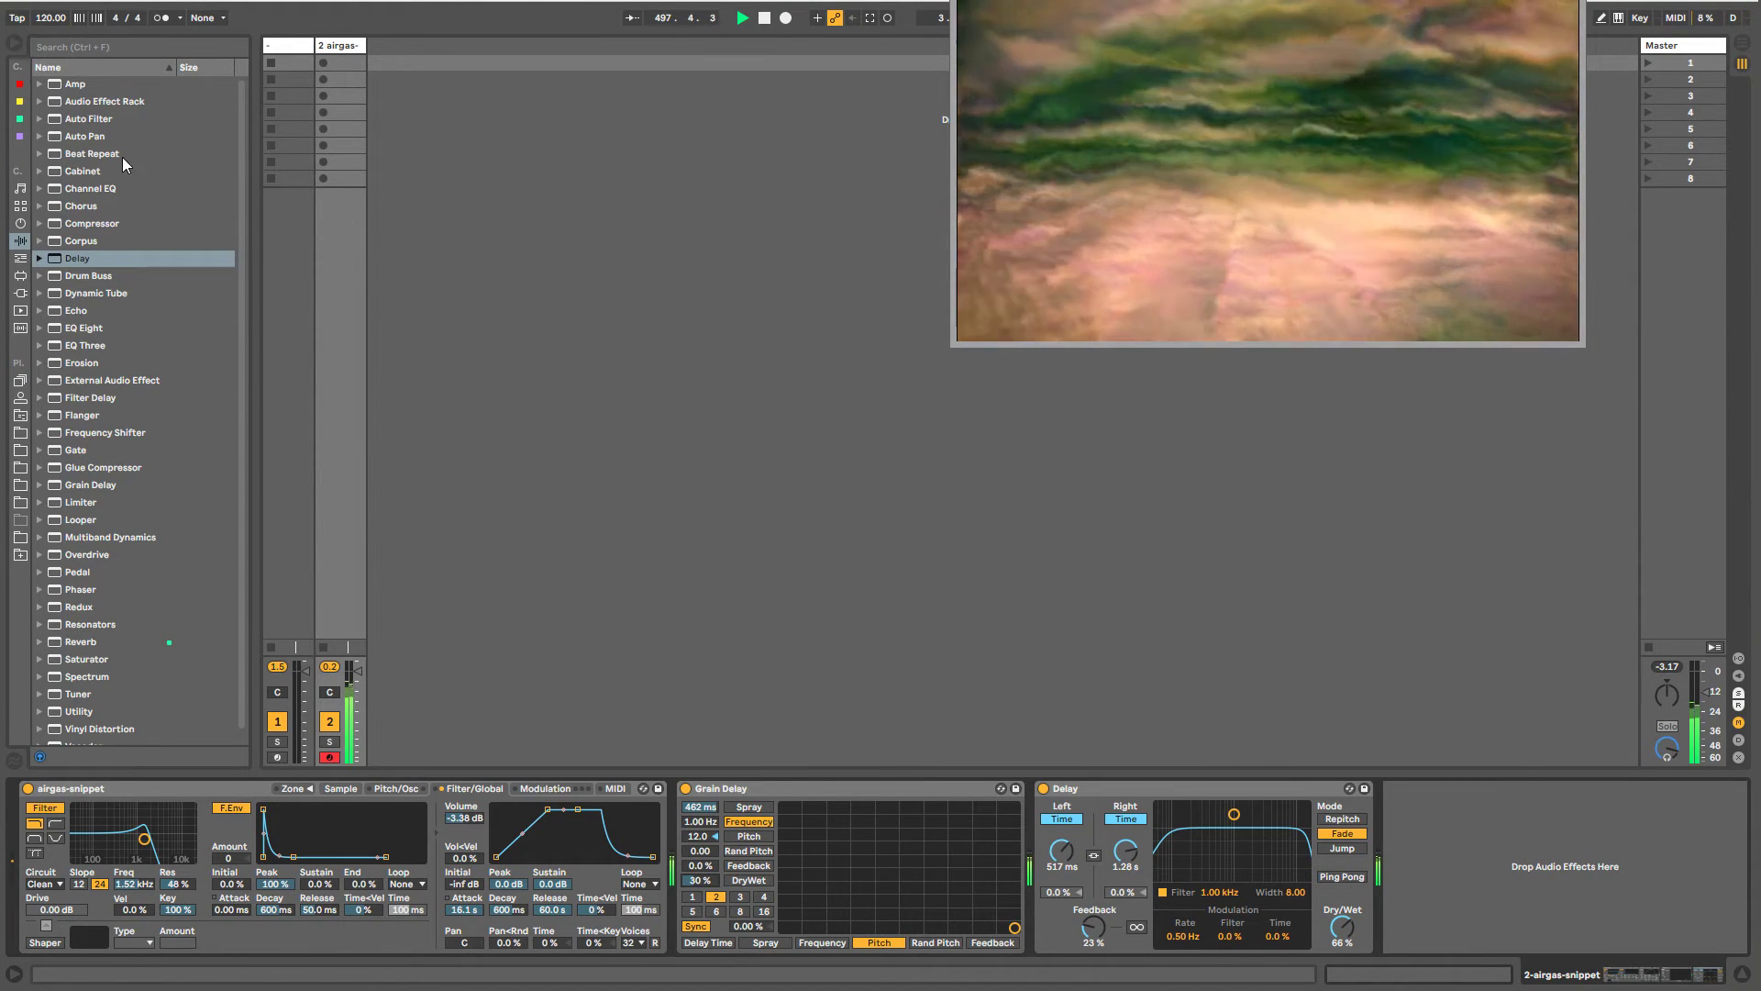
- Open the Audio Effect Rack presets in the browser and browse the saved racks
click(240, 202)
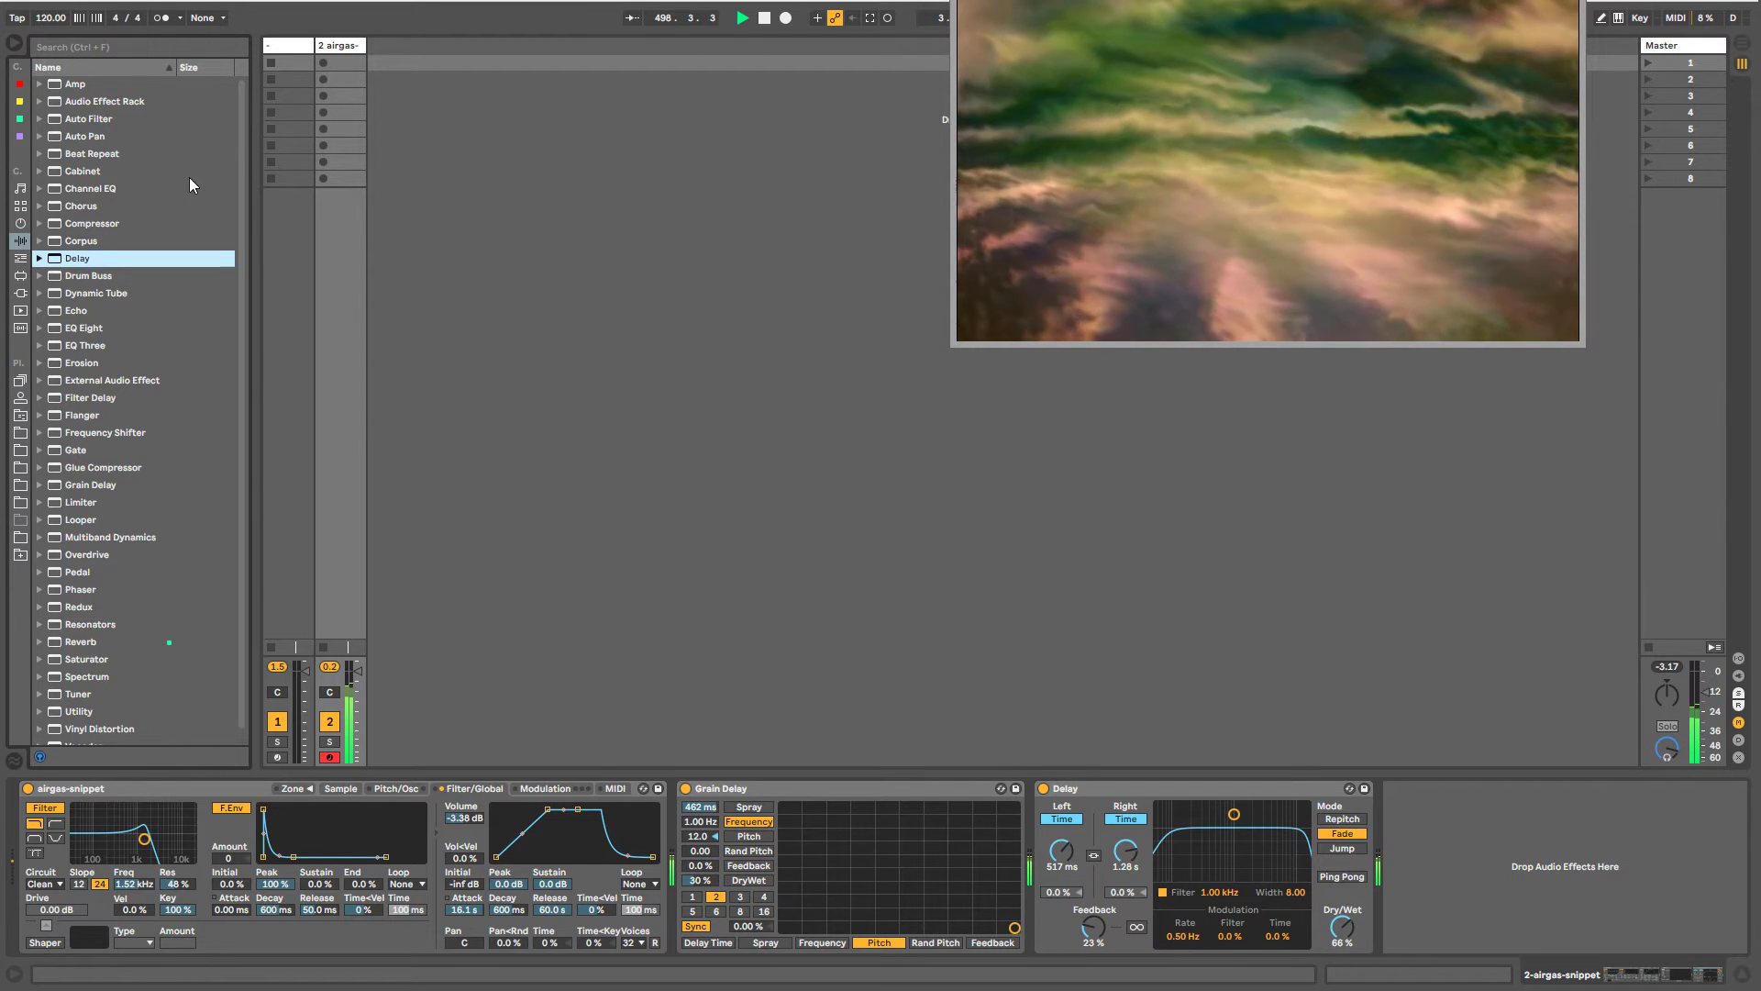
click(40, 102)
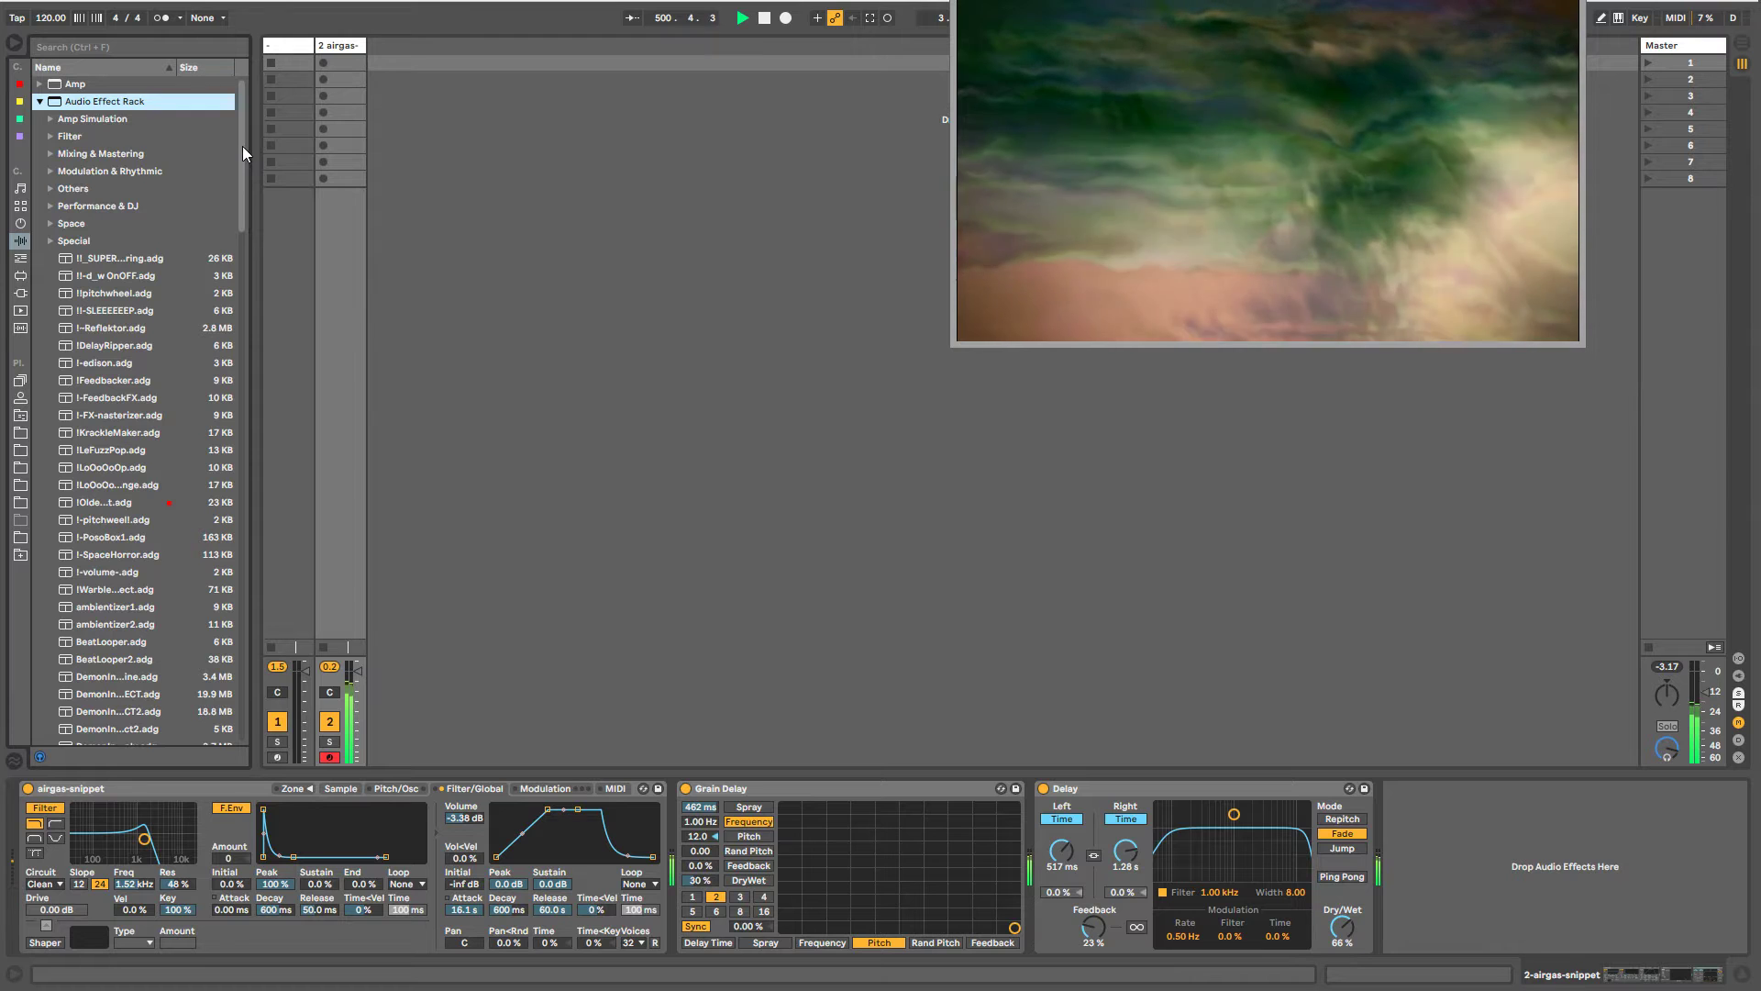
drag(242, 146, 248, 233)
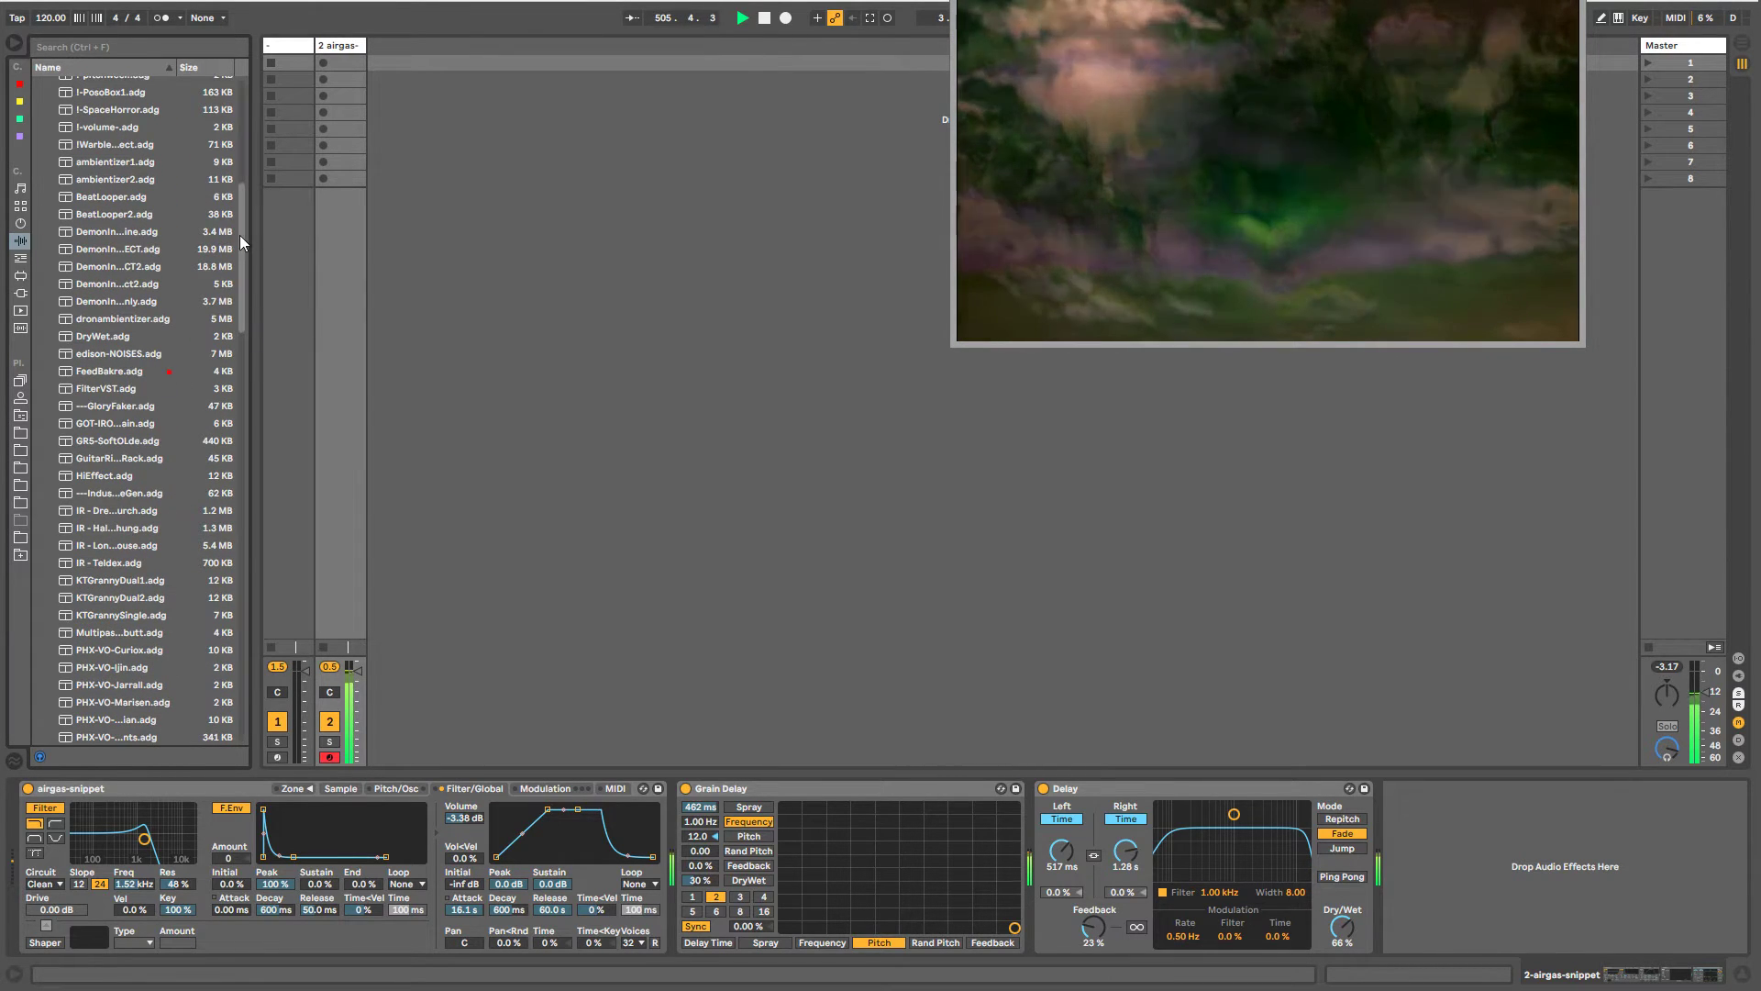
drag(239, 235, 241, 200)
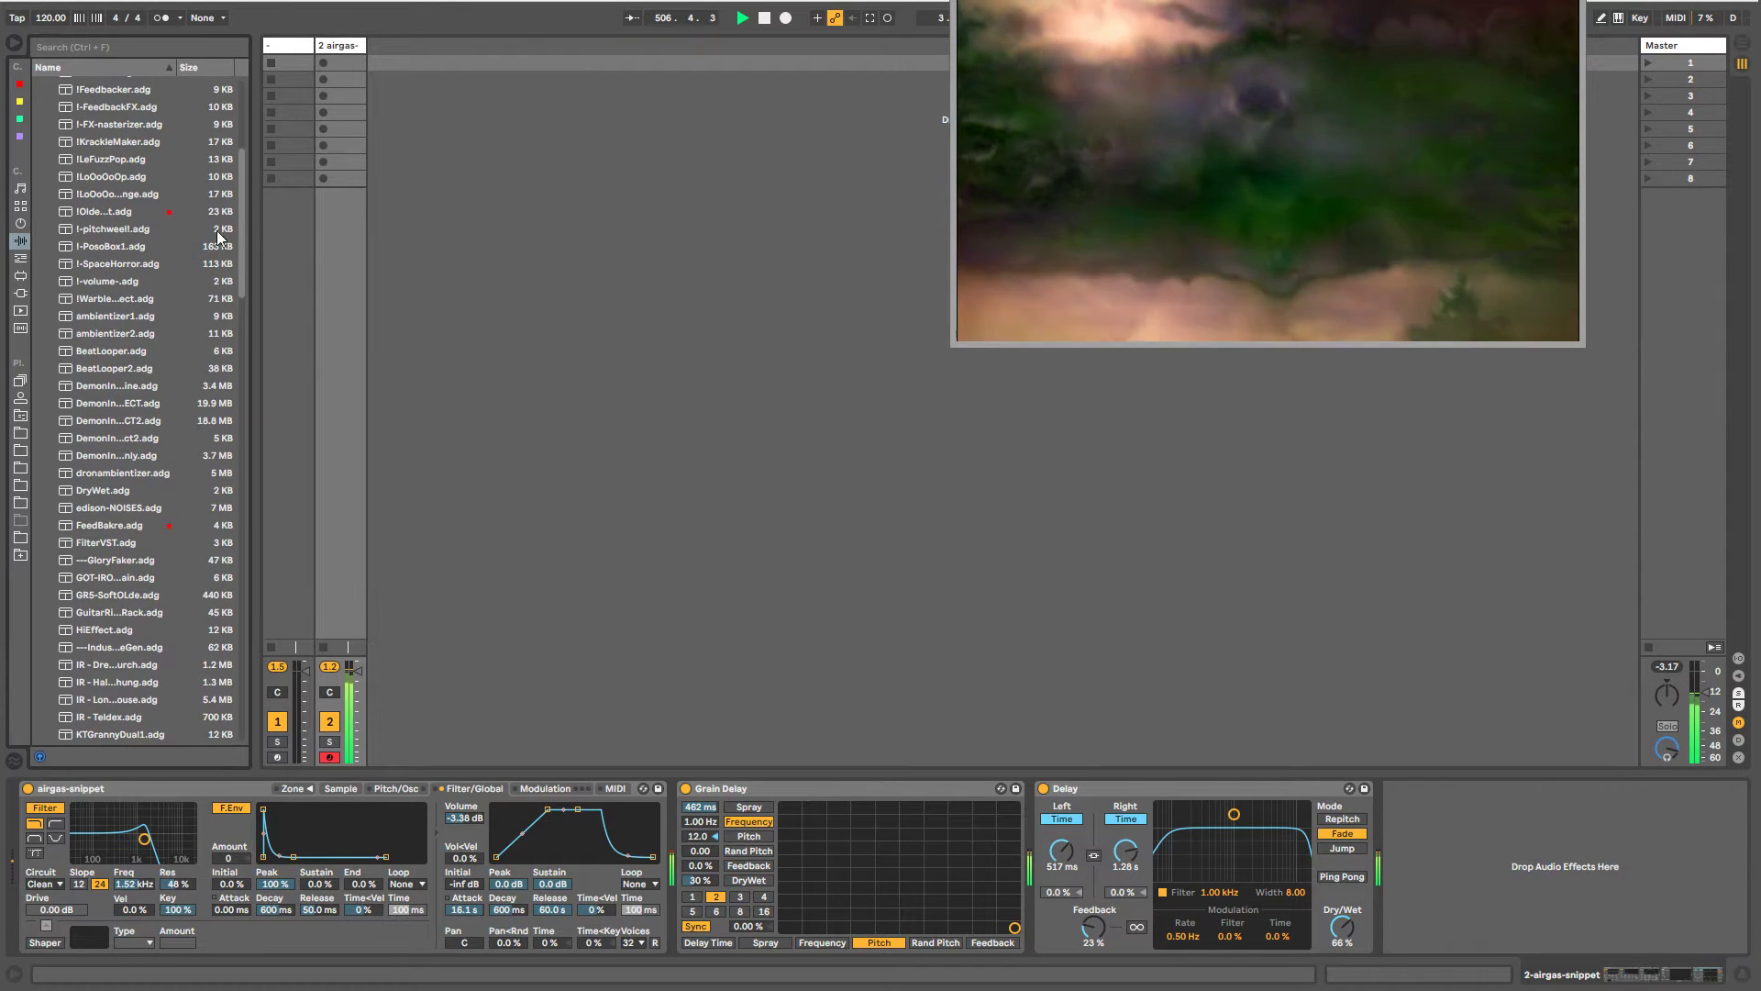
drag(113, 296, 1511, 870)
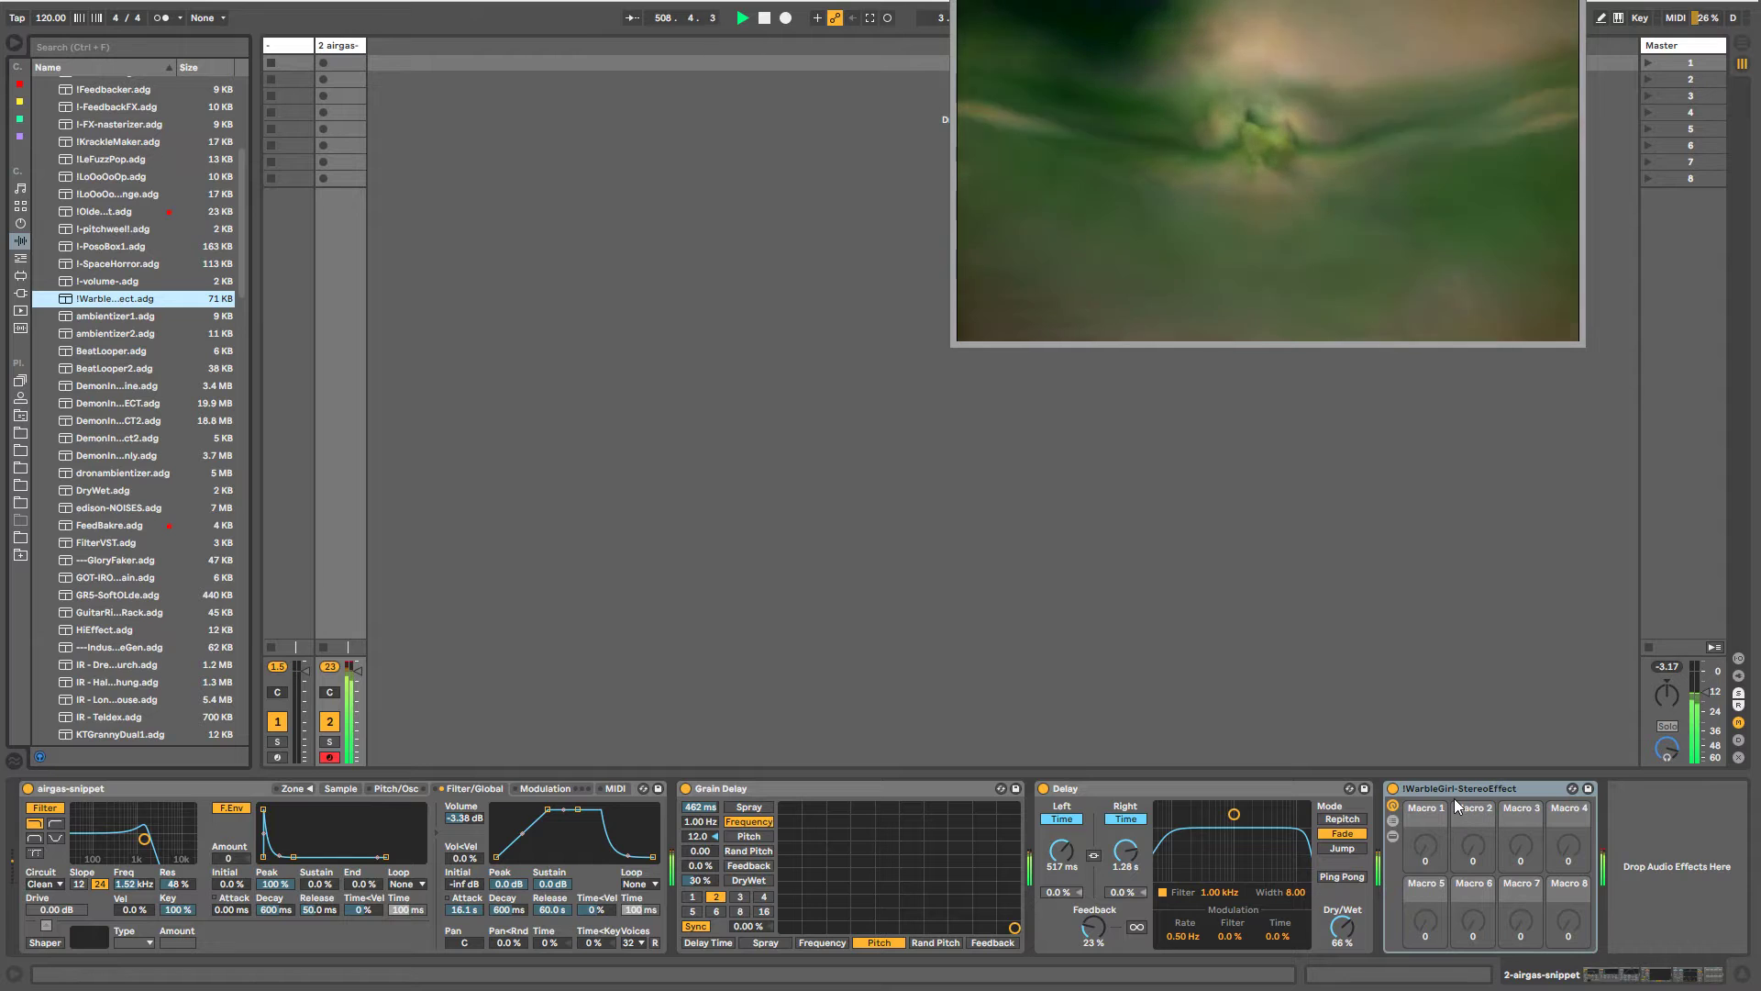
right_click(1448, 786)
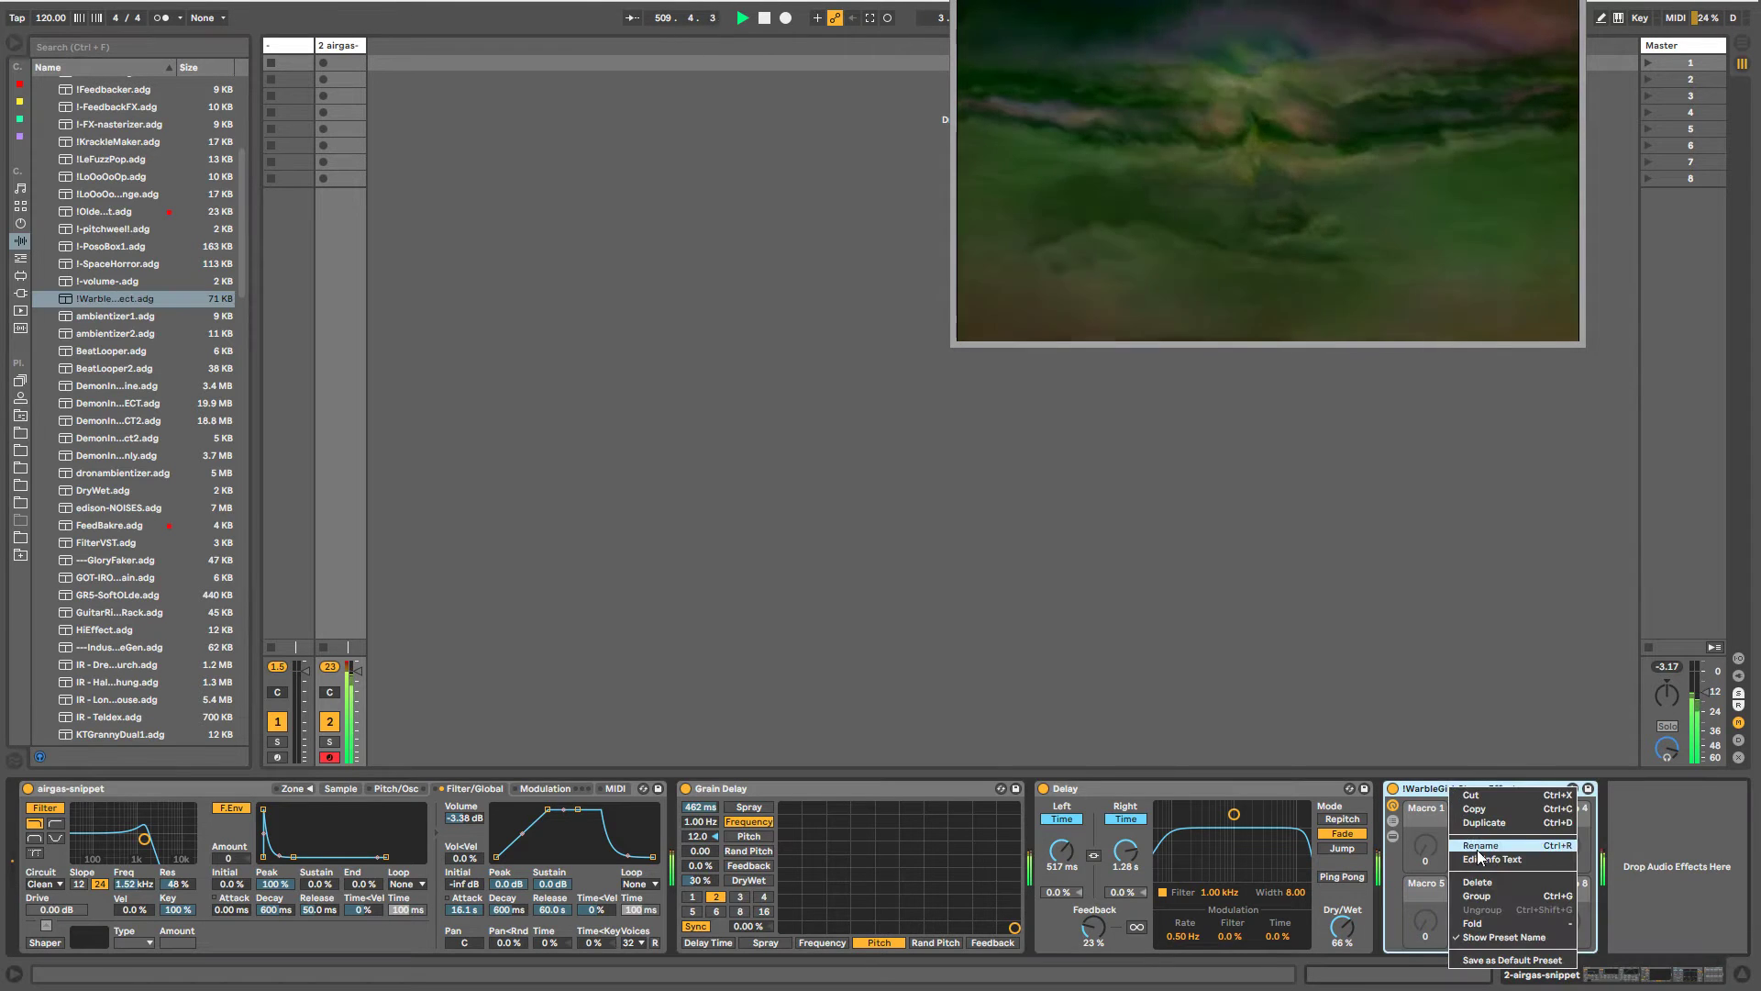
click(1478, 881)
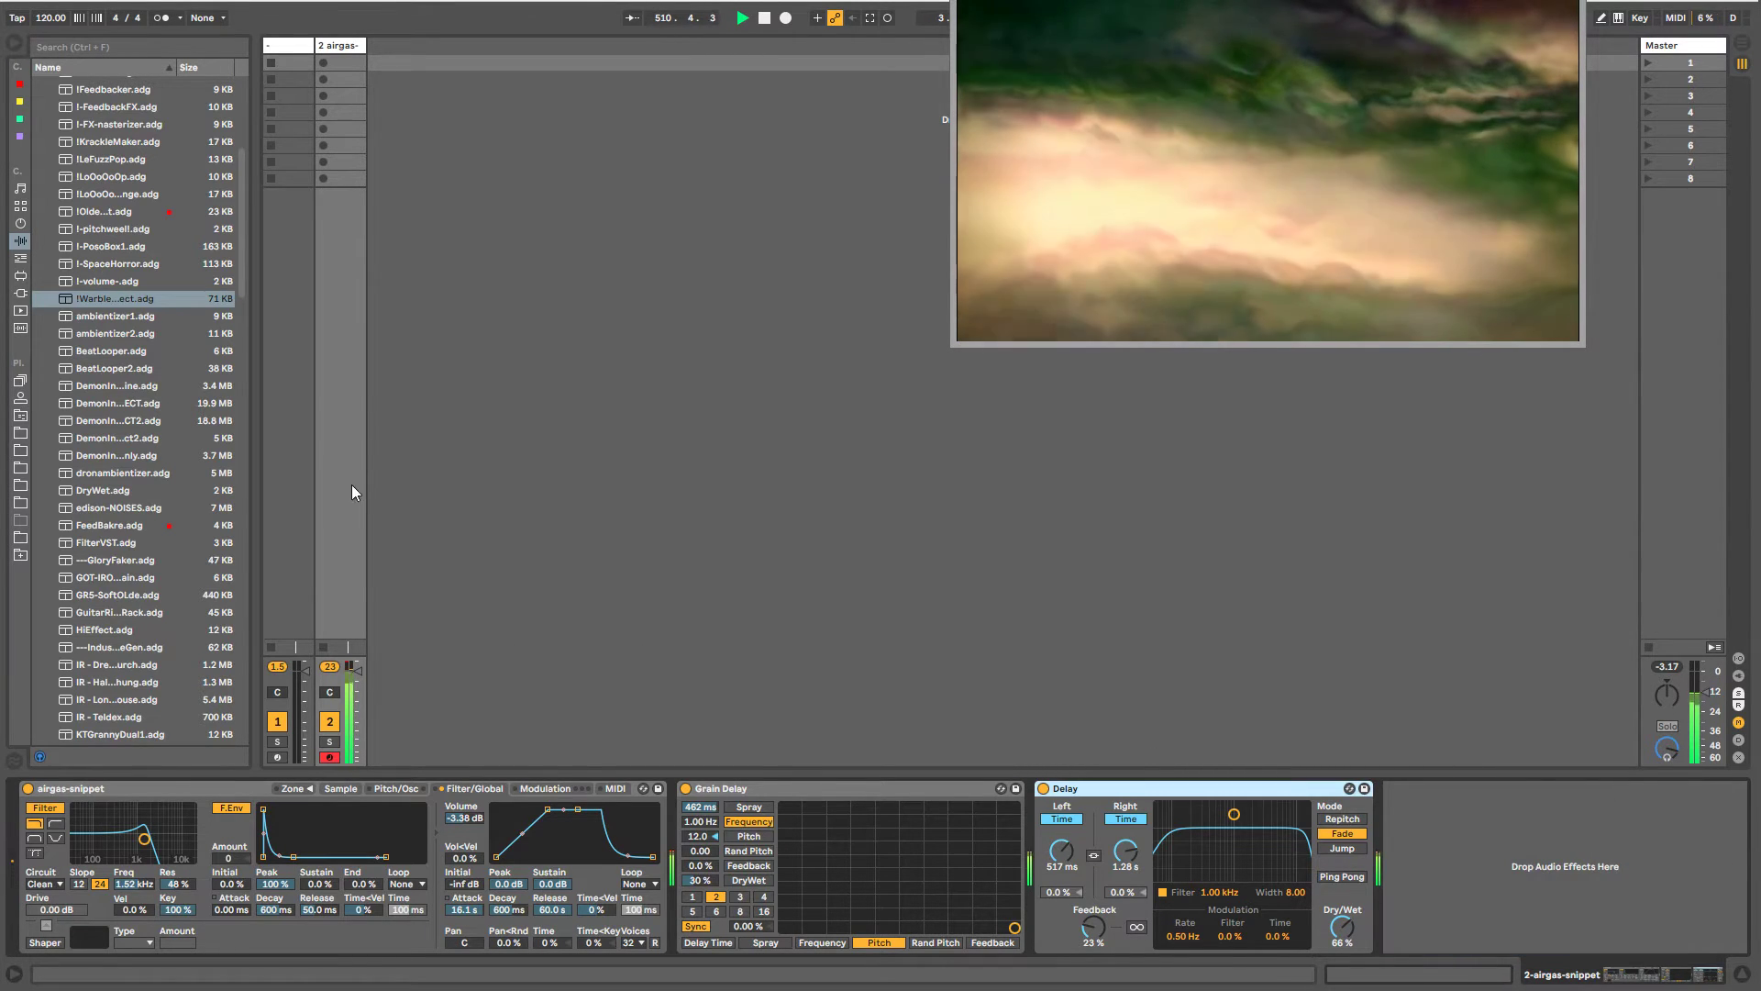
- Add the Warp & Flubber rack after the Delay on track 2, with its Warp & Flubber macro at 127
drag(244, 255, 246, 383)
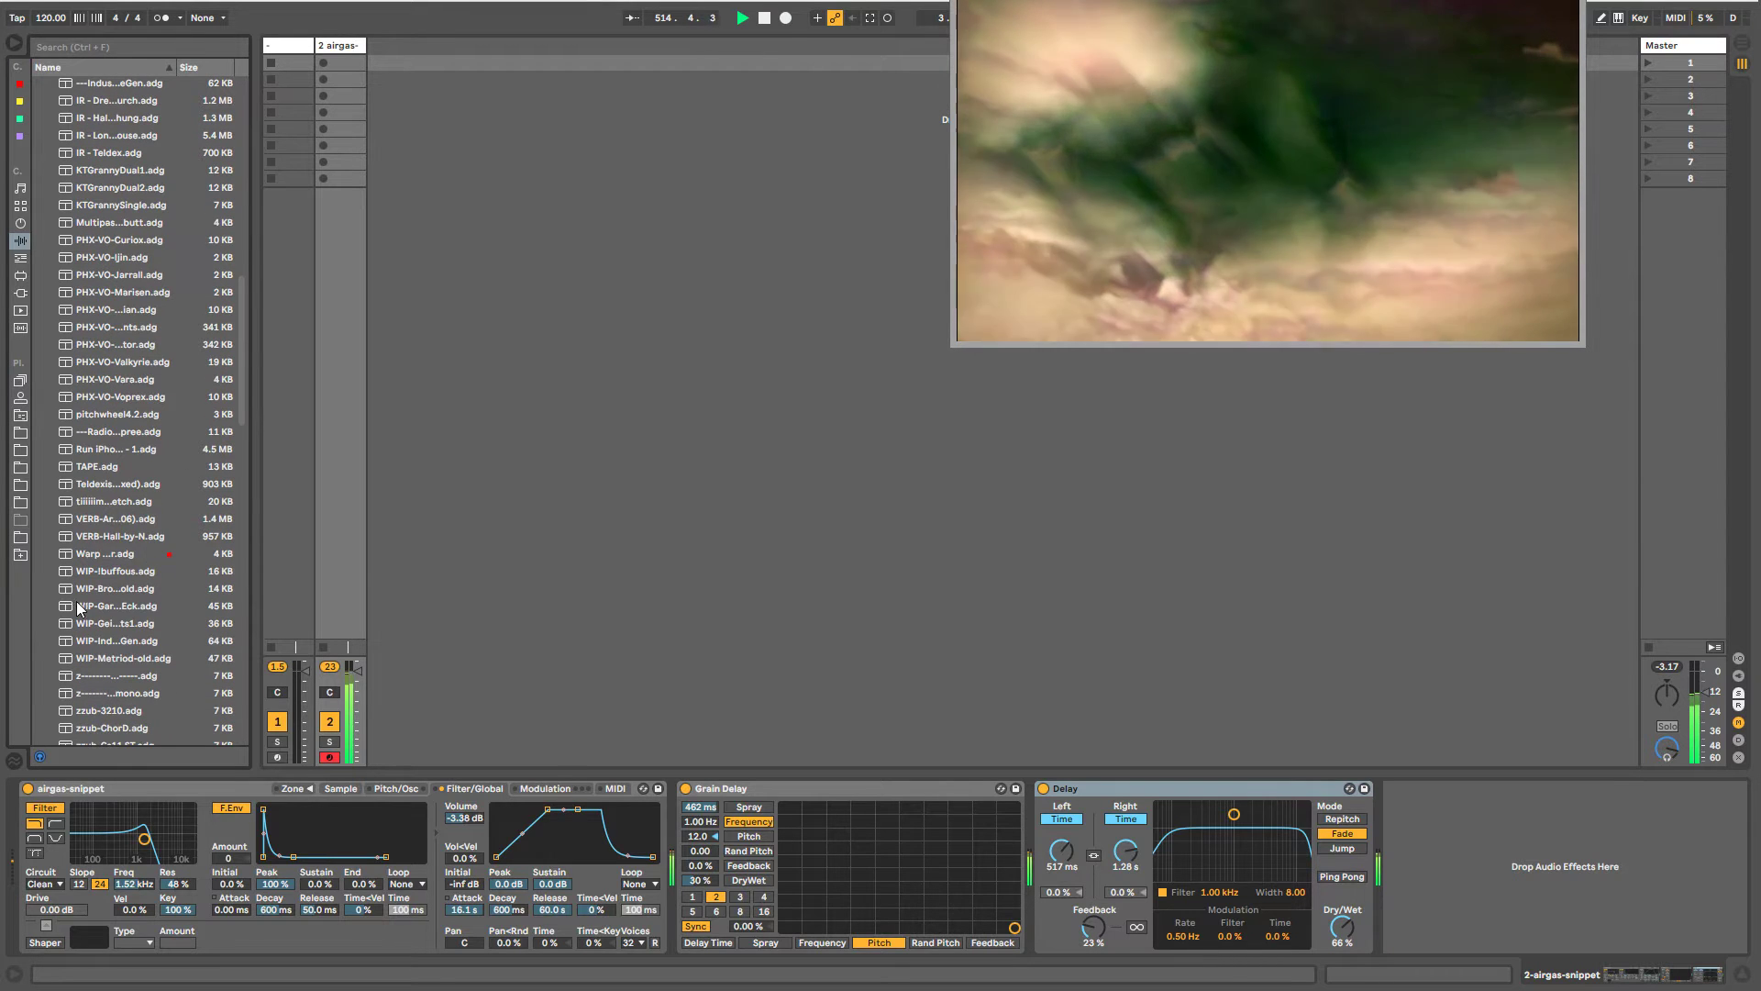
drag(256, 546, 220, 510)
click(139, 554)
double_click(138, 554)
drag(1428, 936, 1435, 778)
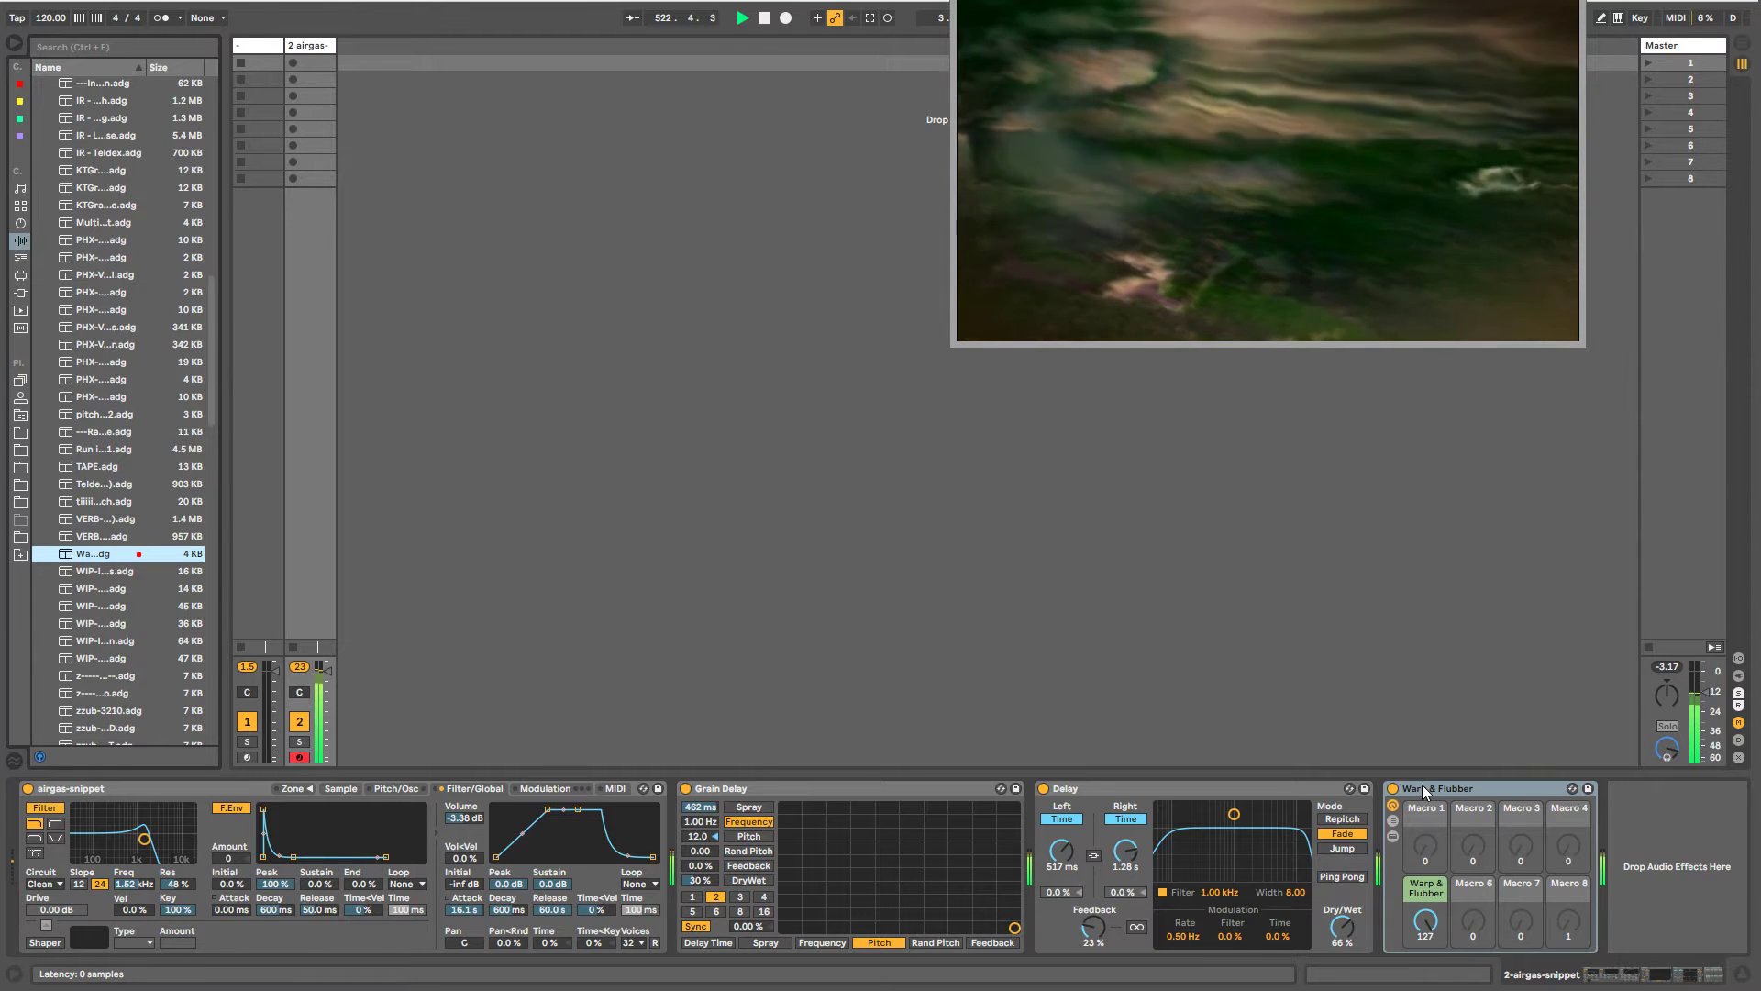
- Shorten the Sampler's volume envelope attack to 13.8 ms and lower its peak to -4.6 dB
drag(547, 809, 506, 809)
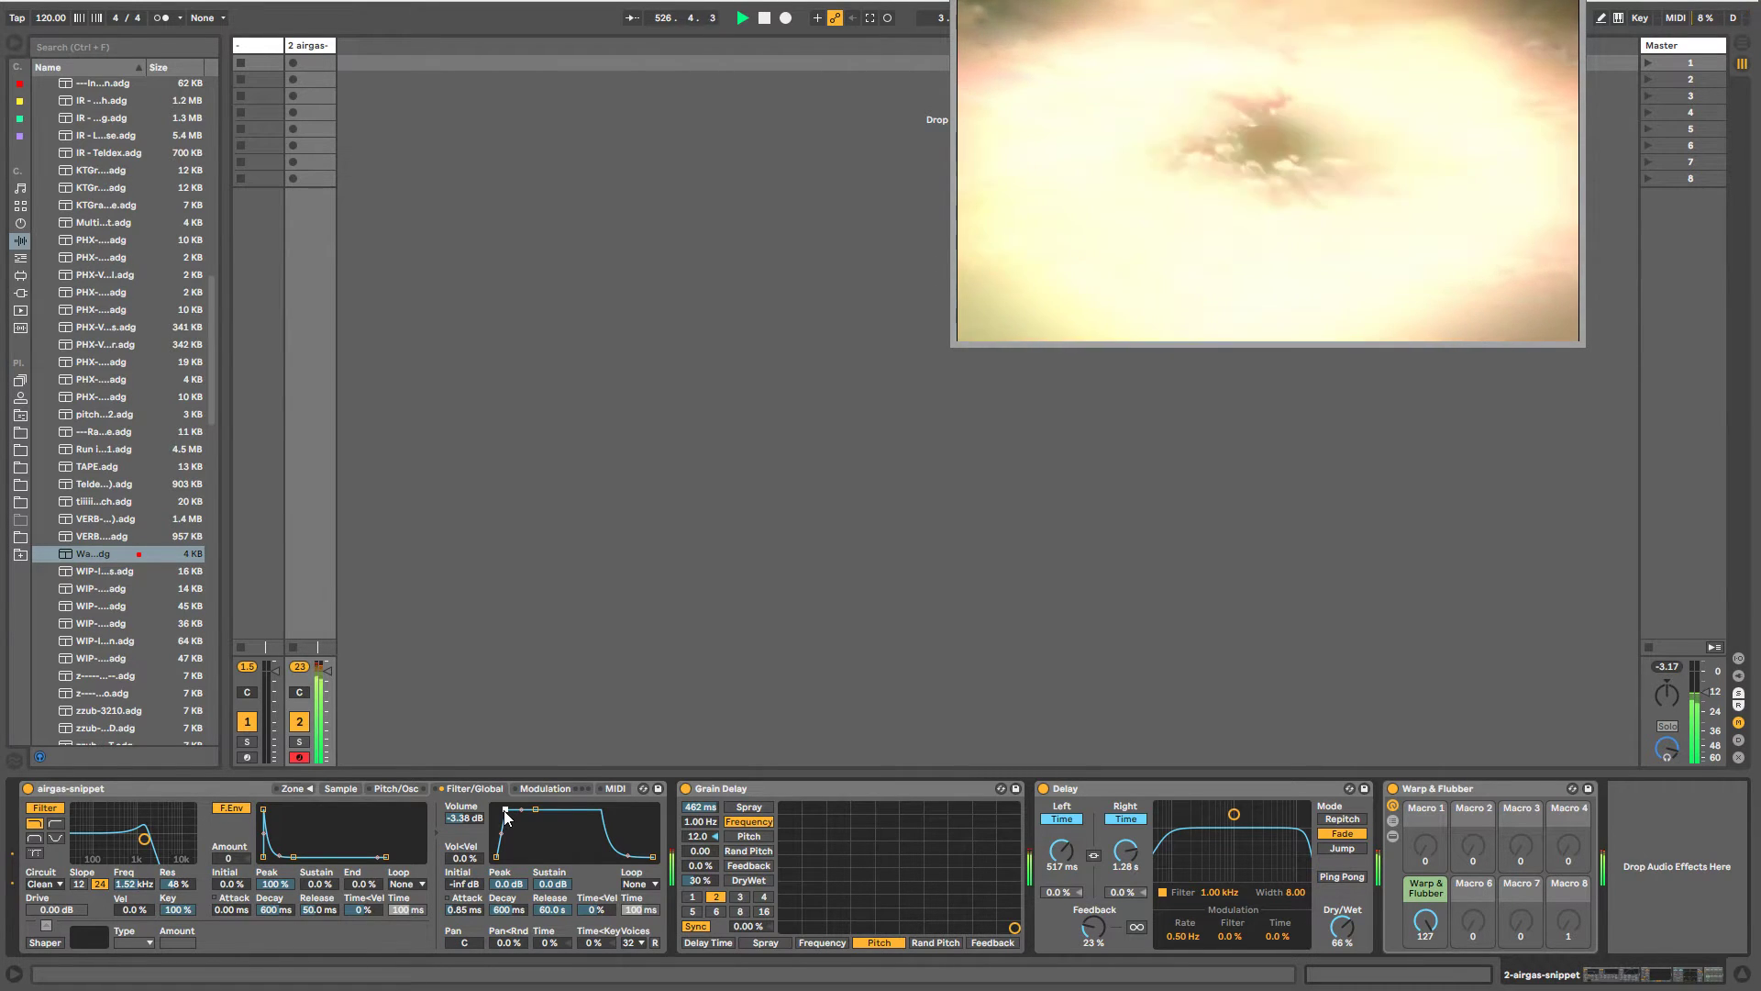
drag(506, 812, 519, 822)
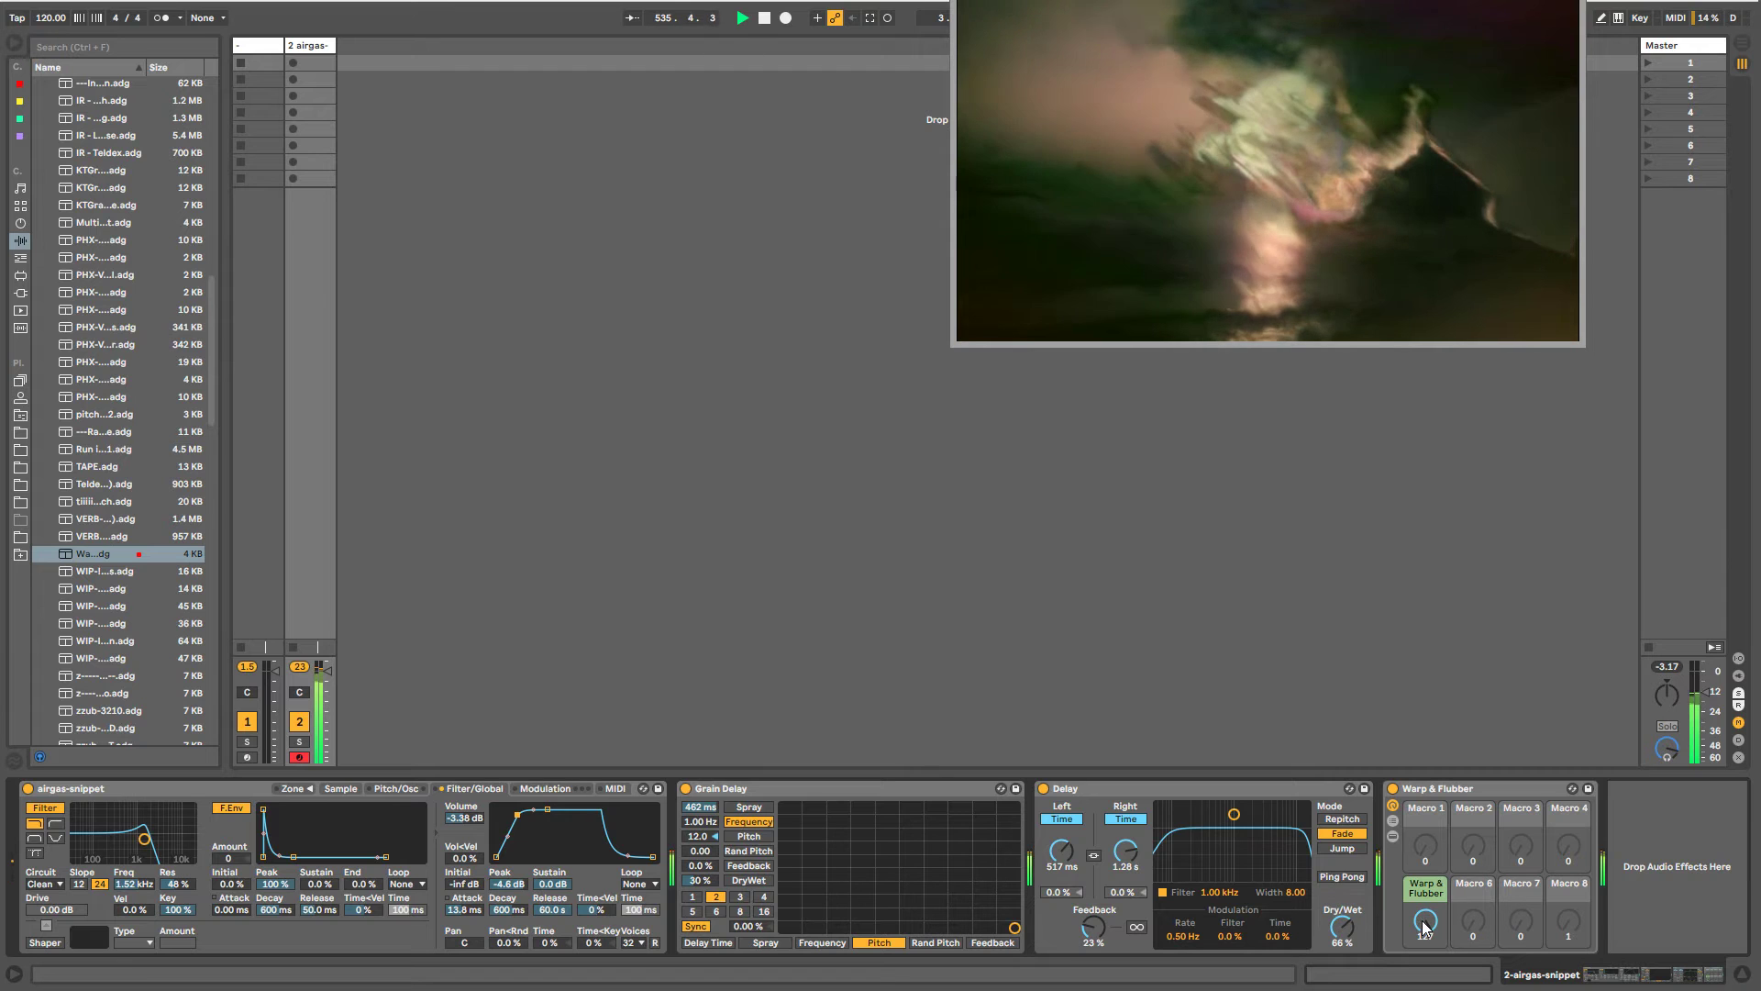
- Show the Warp & Flubber rack's Effect chain and bring its two Frequency Shifters into view
click(1393, 820)
click(1673, 975)
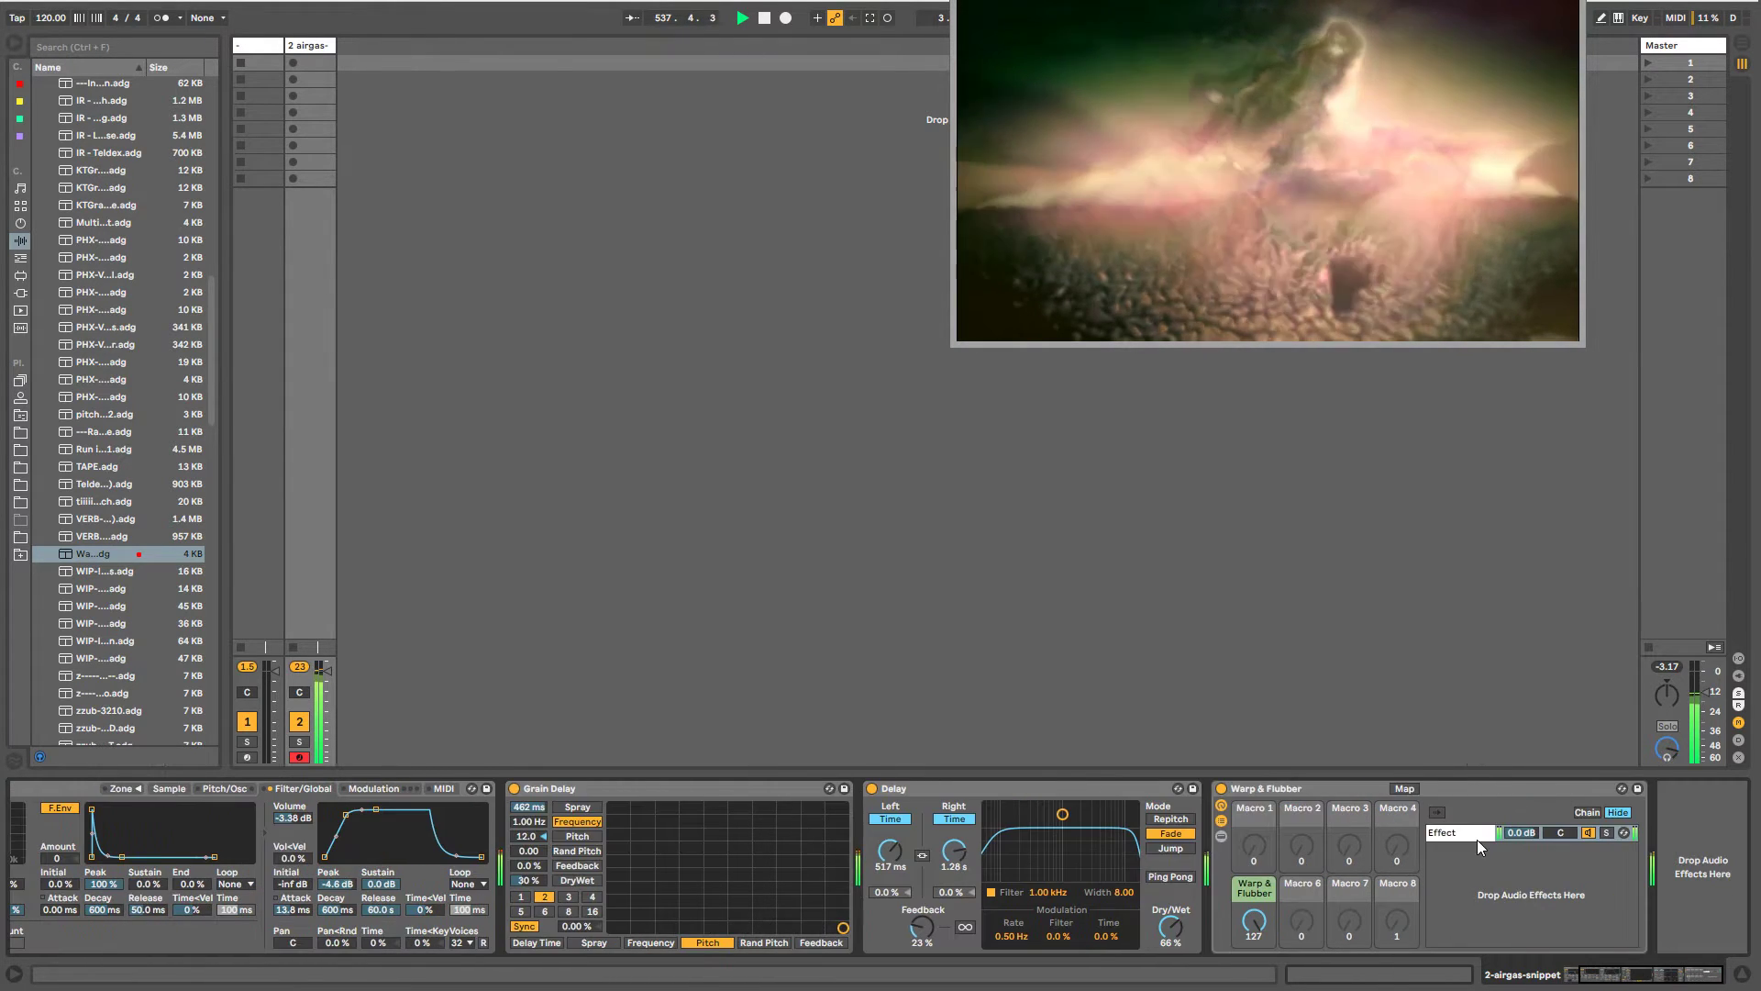
click(1466, 835)
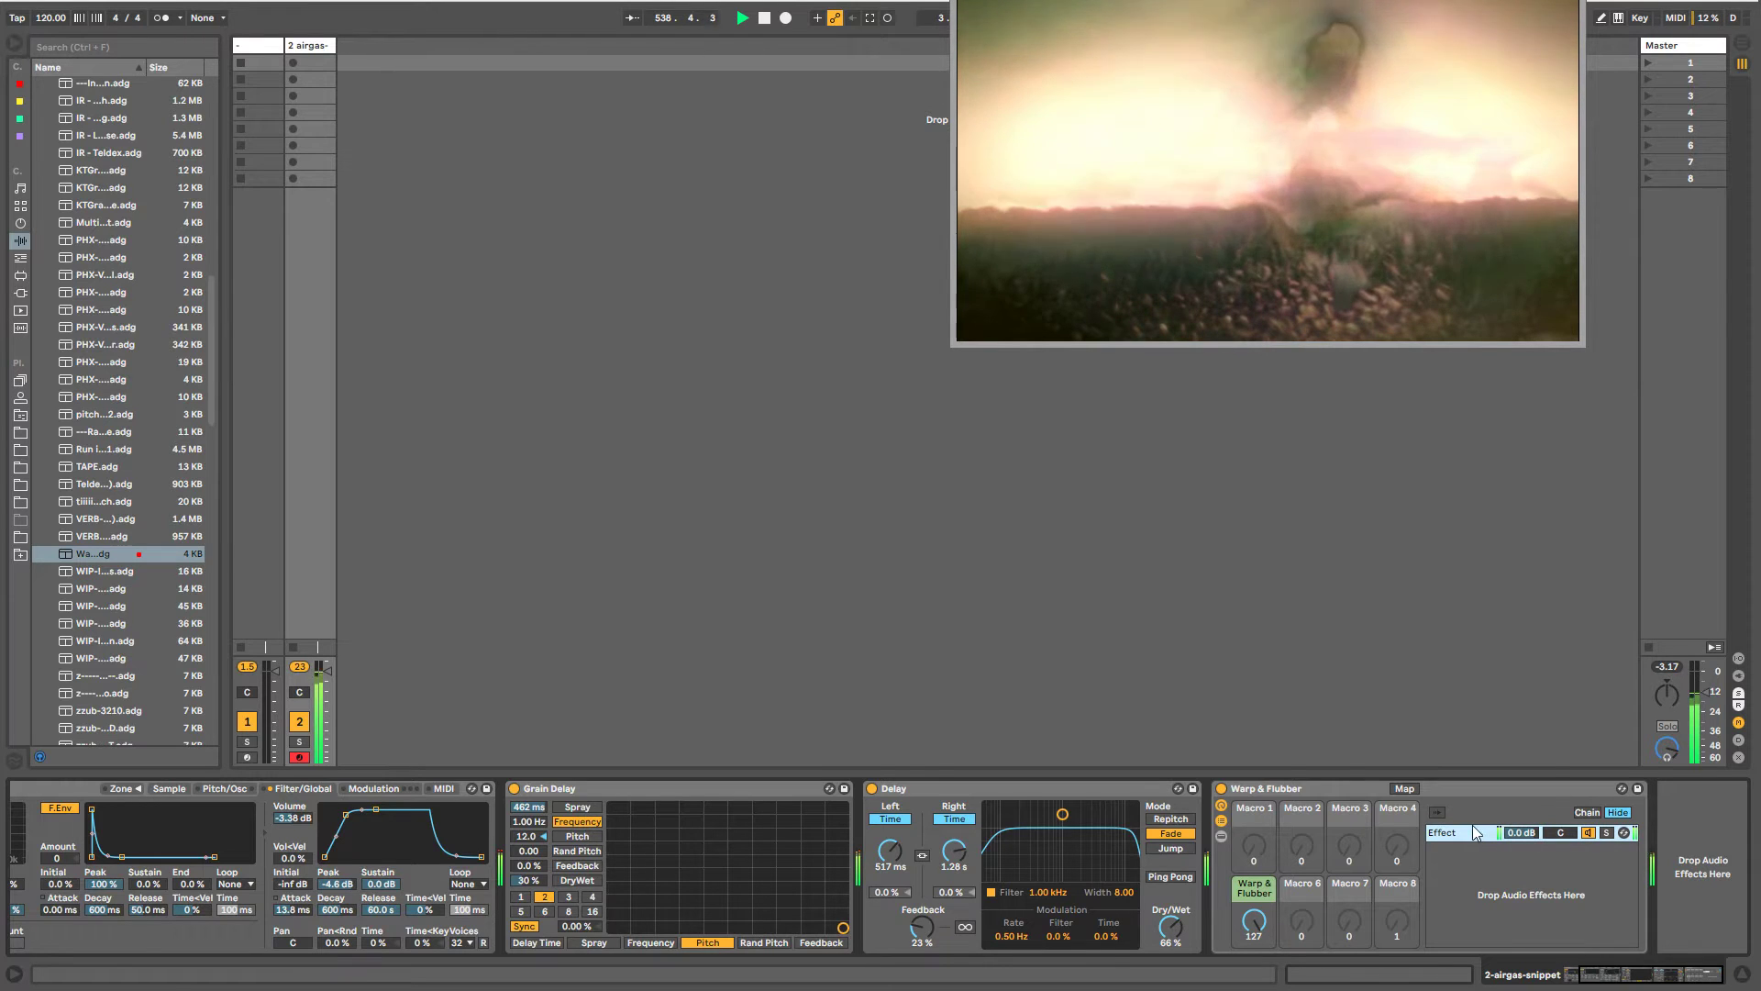
double_click(1473, 832)
drag(1606, 983, 1708, 975)
double_click(1600, 888)
double_click(1626, 876)
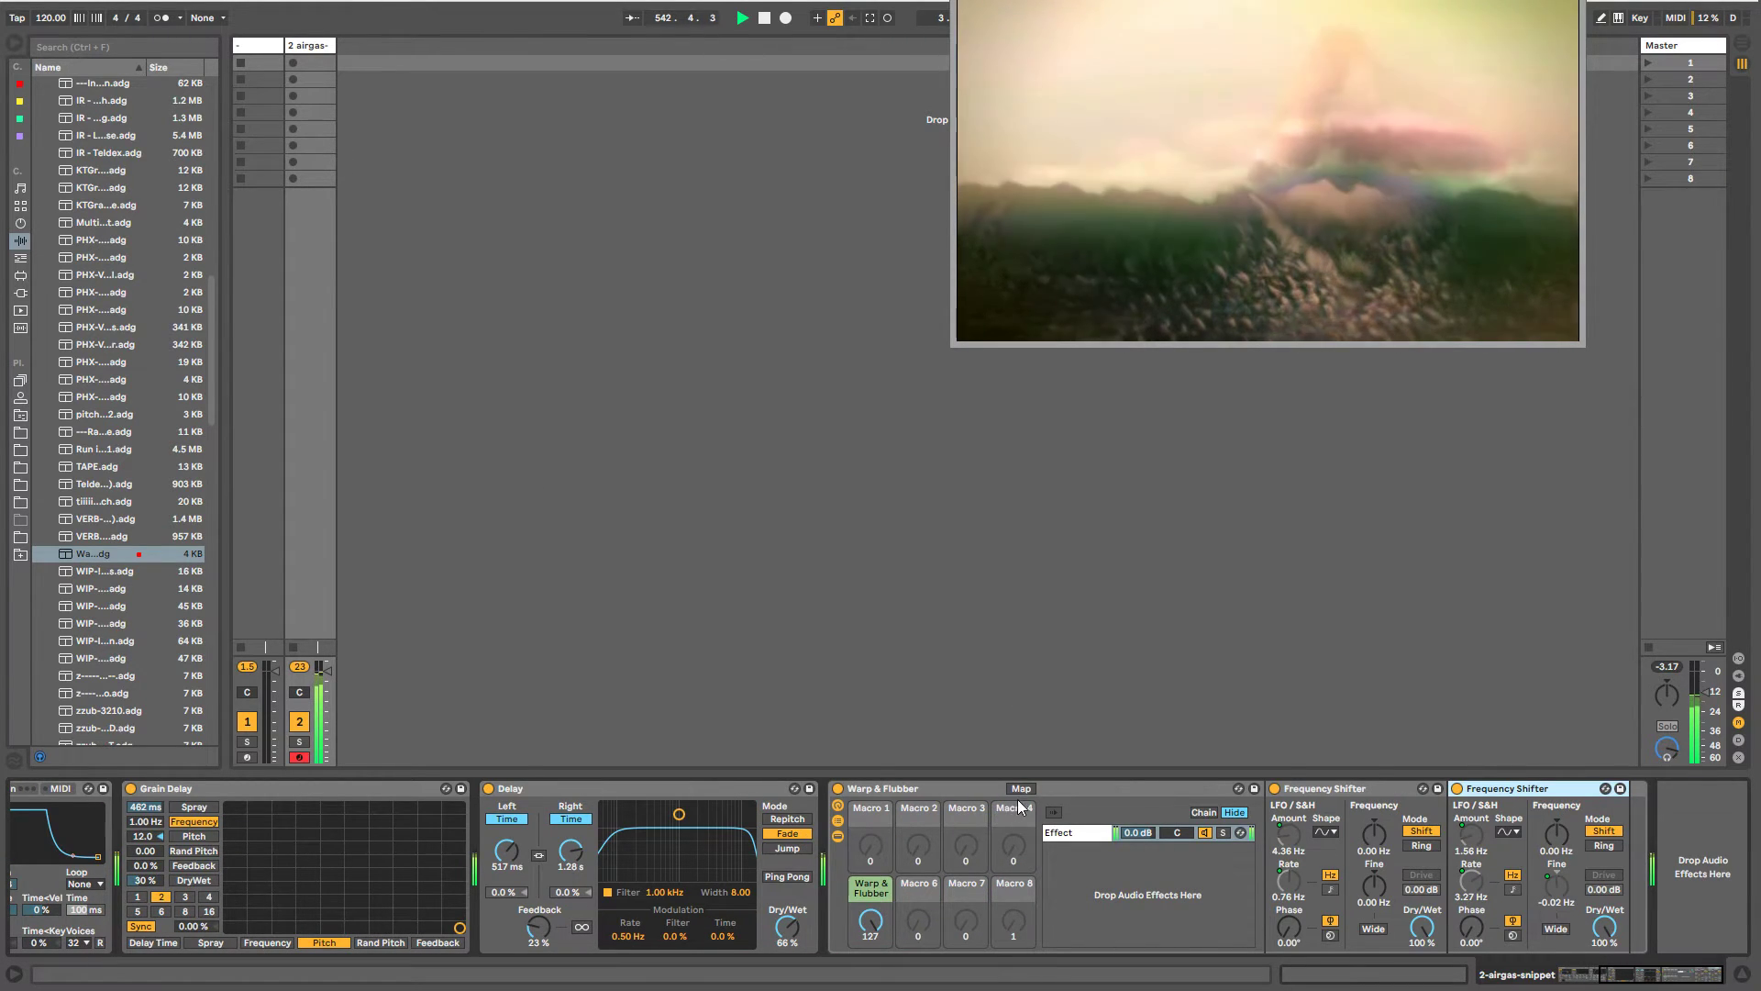
- Examine the Frequency Shifter macro mappings and sweep the Warp & Flubber macro down to 0 and back to 127
click(1020, 788)
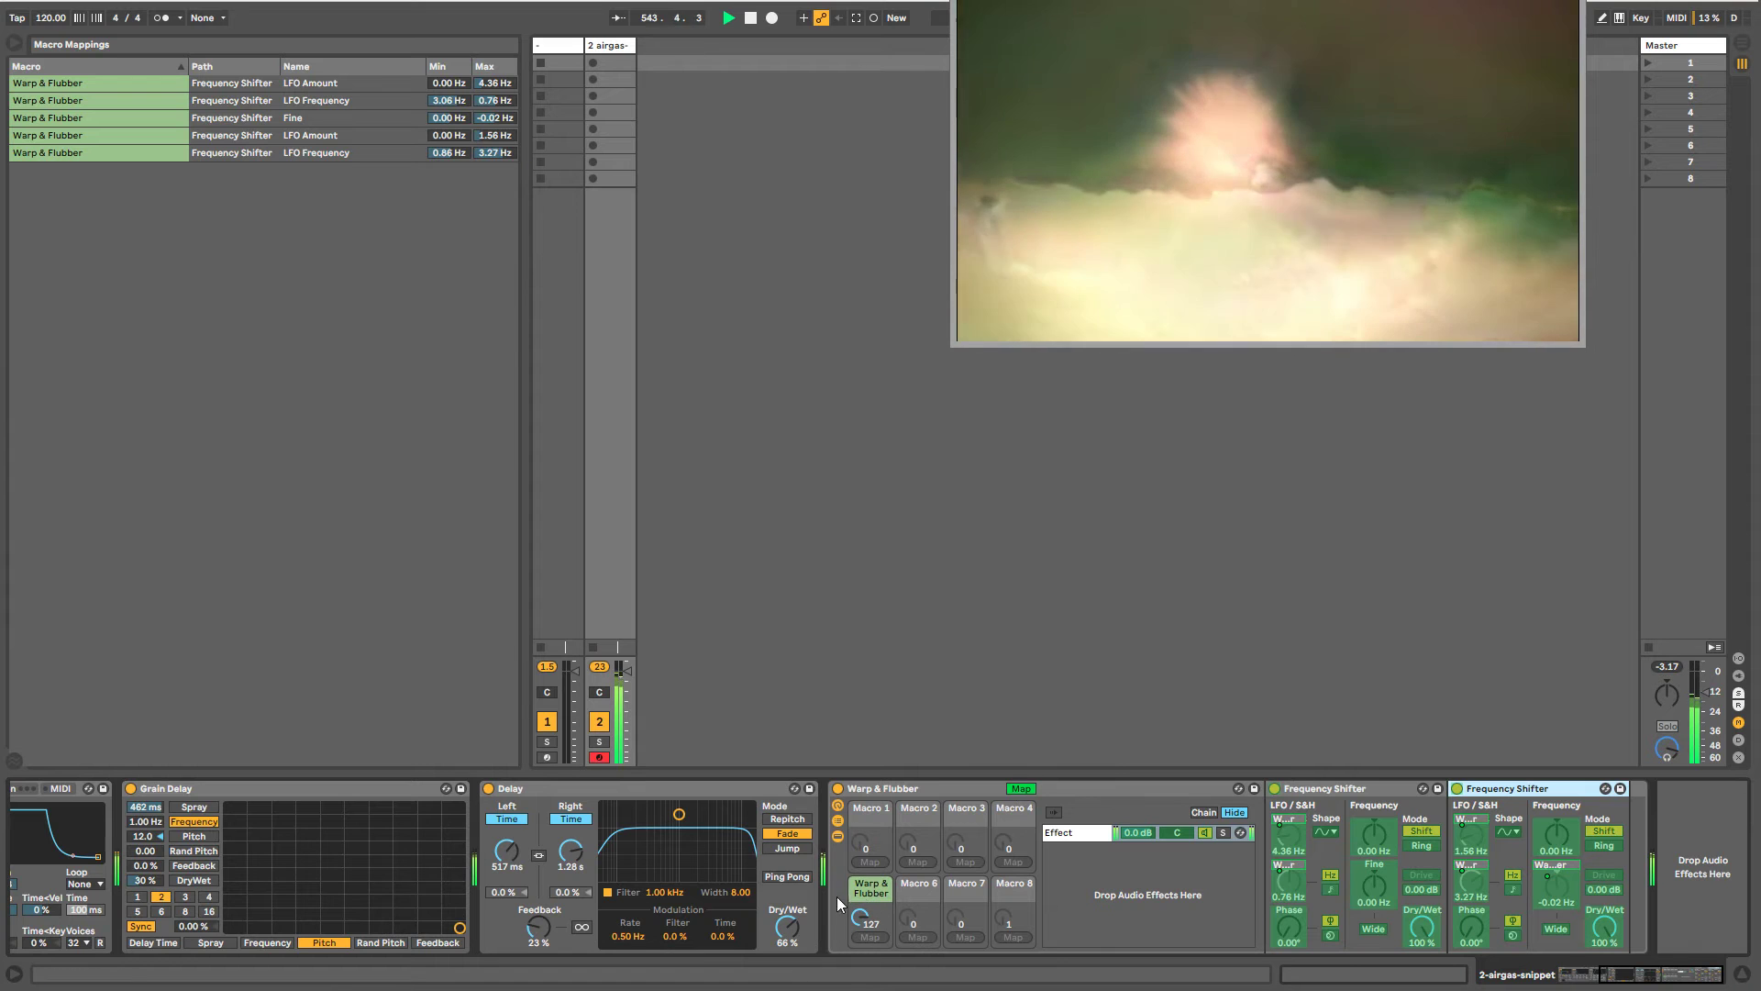
mouse_move(860, 918)
mouse_down()
mouse_move(860, 937)
mouse_move(860, 922)
mouse_up()
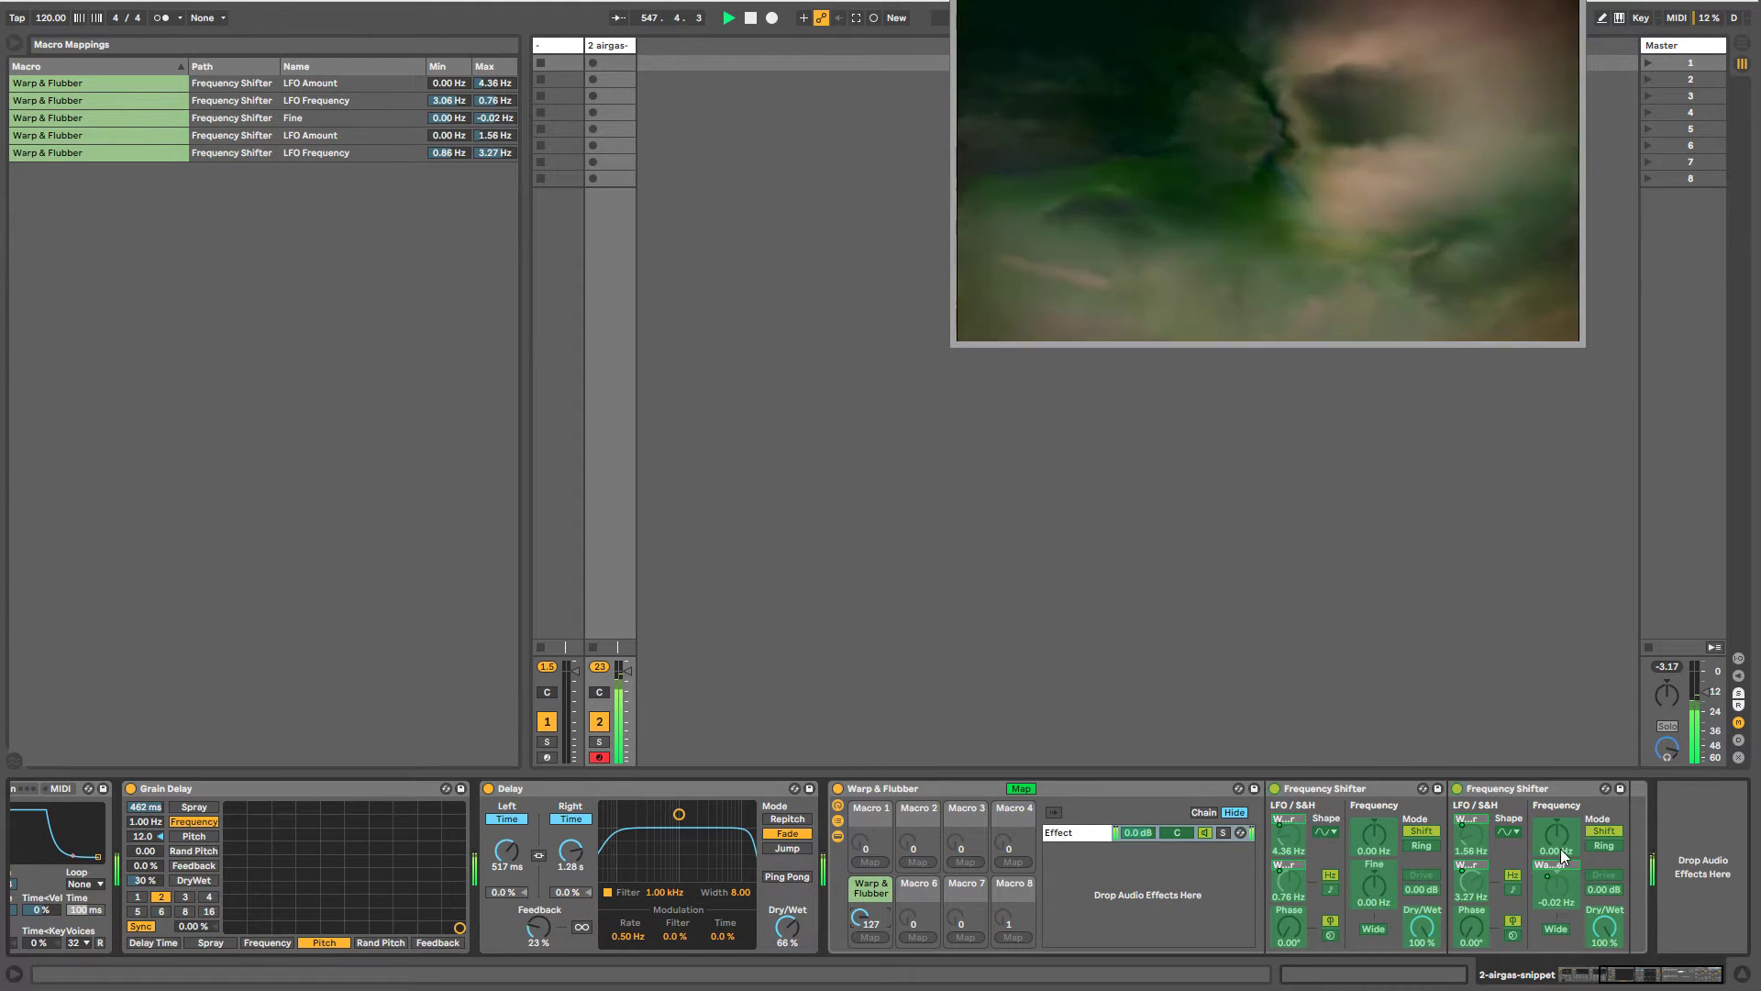
click(1558, 899)
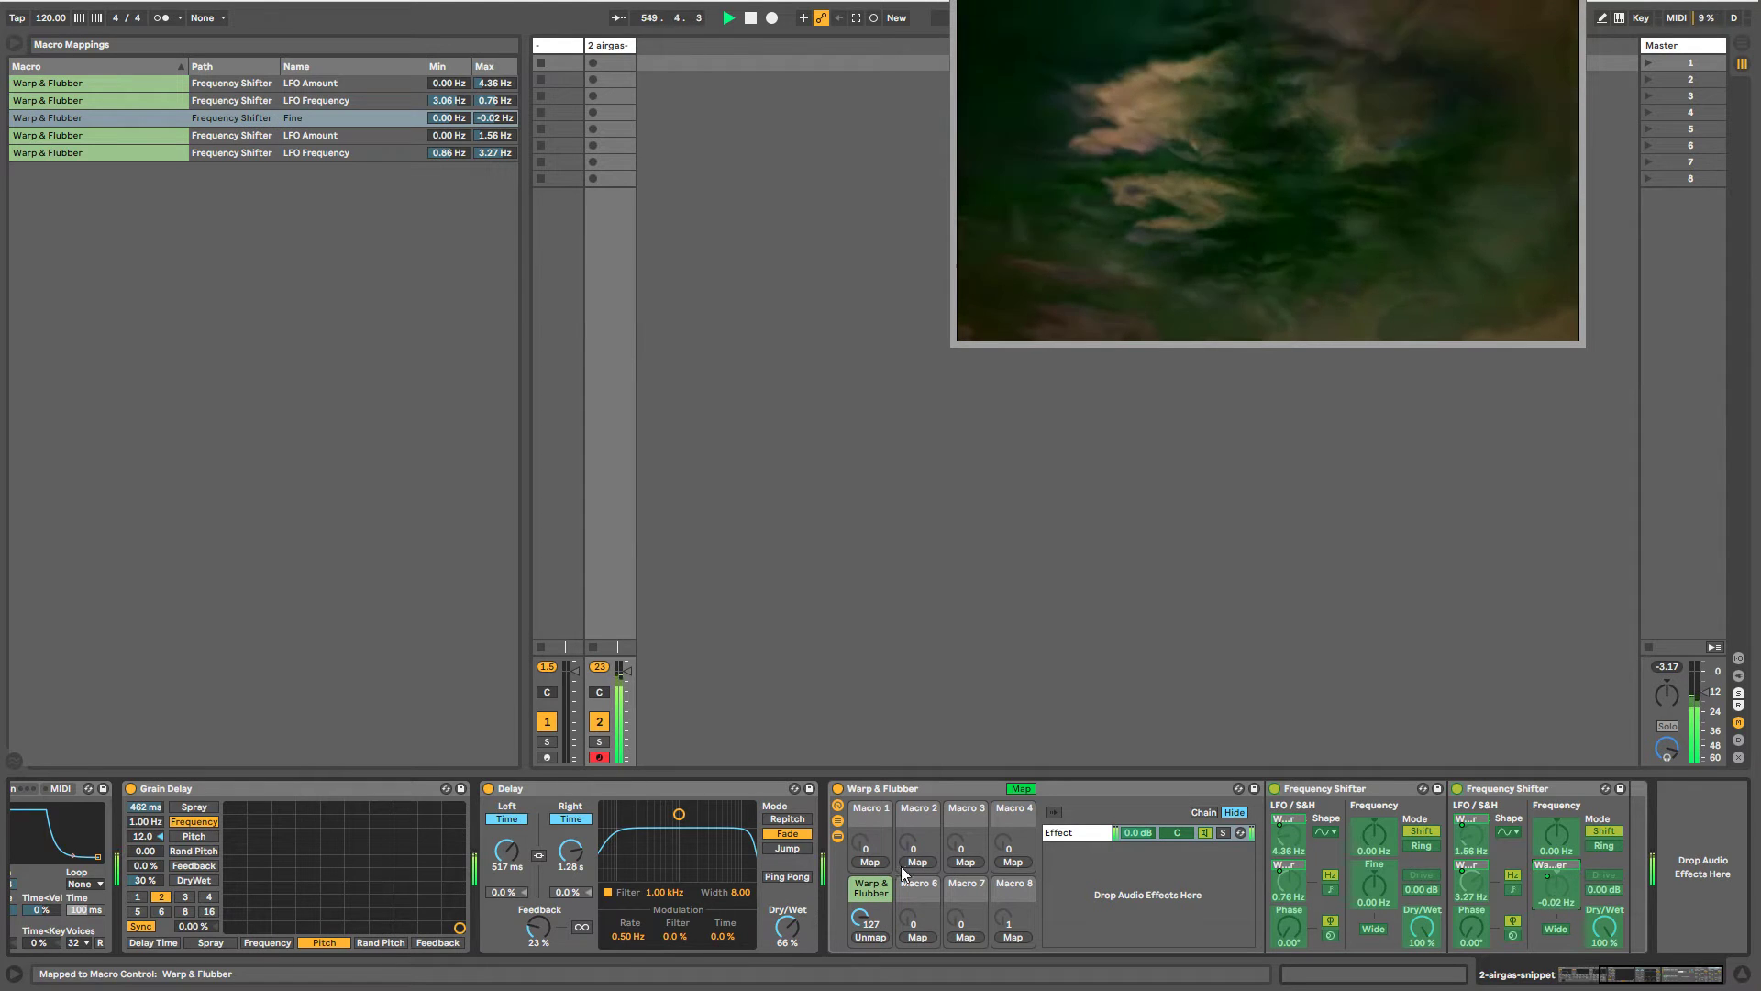
drag(860, 917, 861, 990)
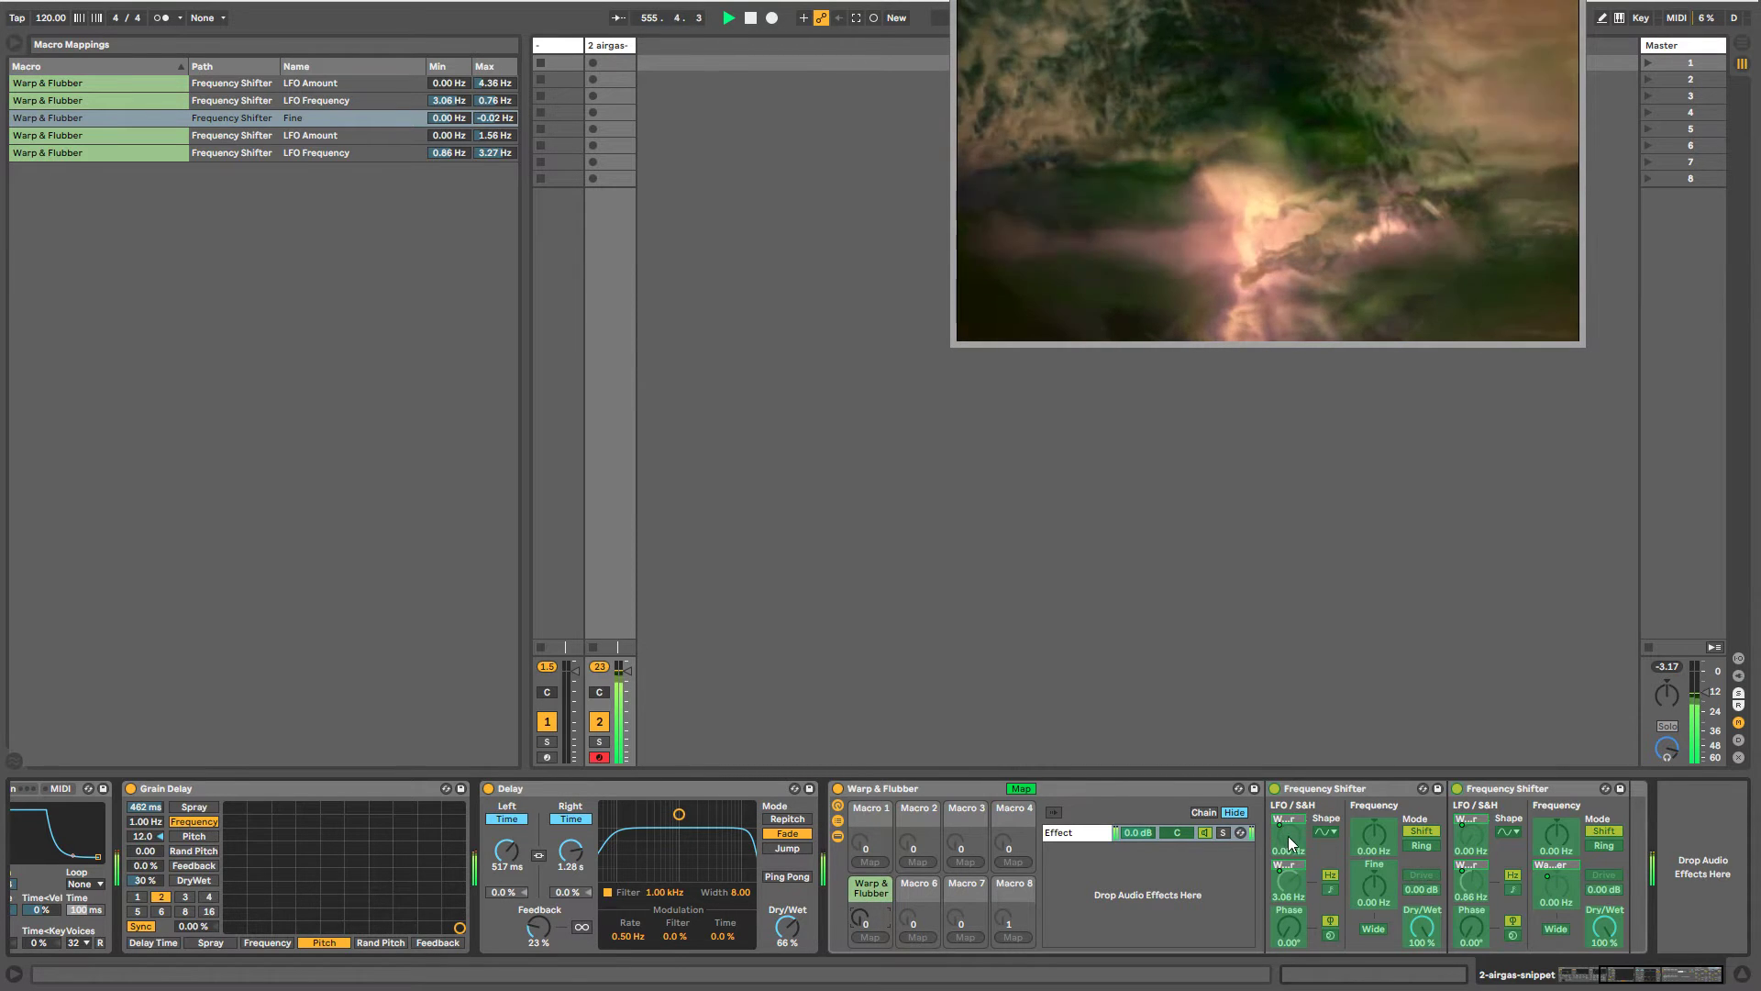
click(1024, 790)
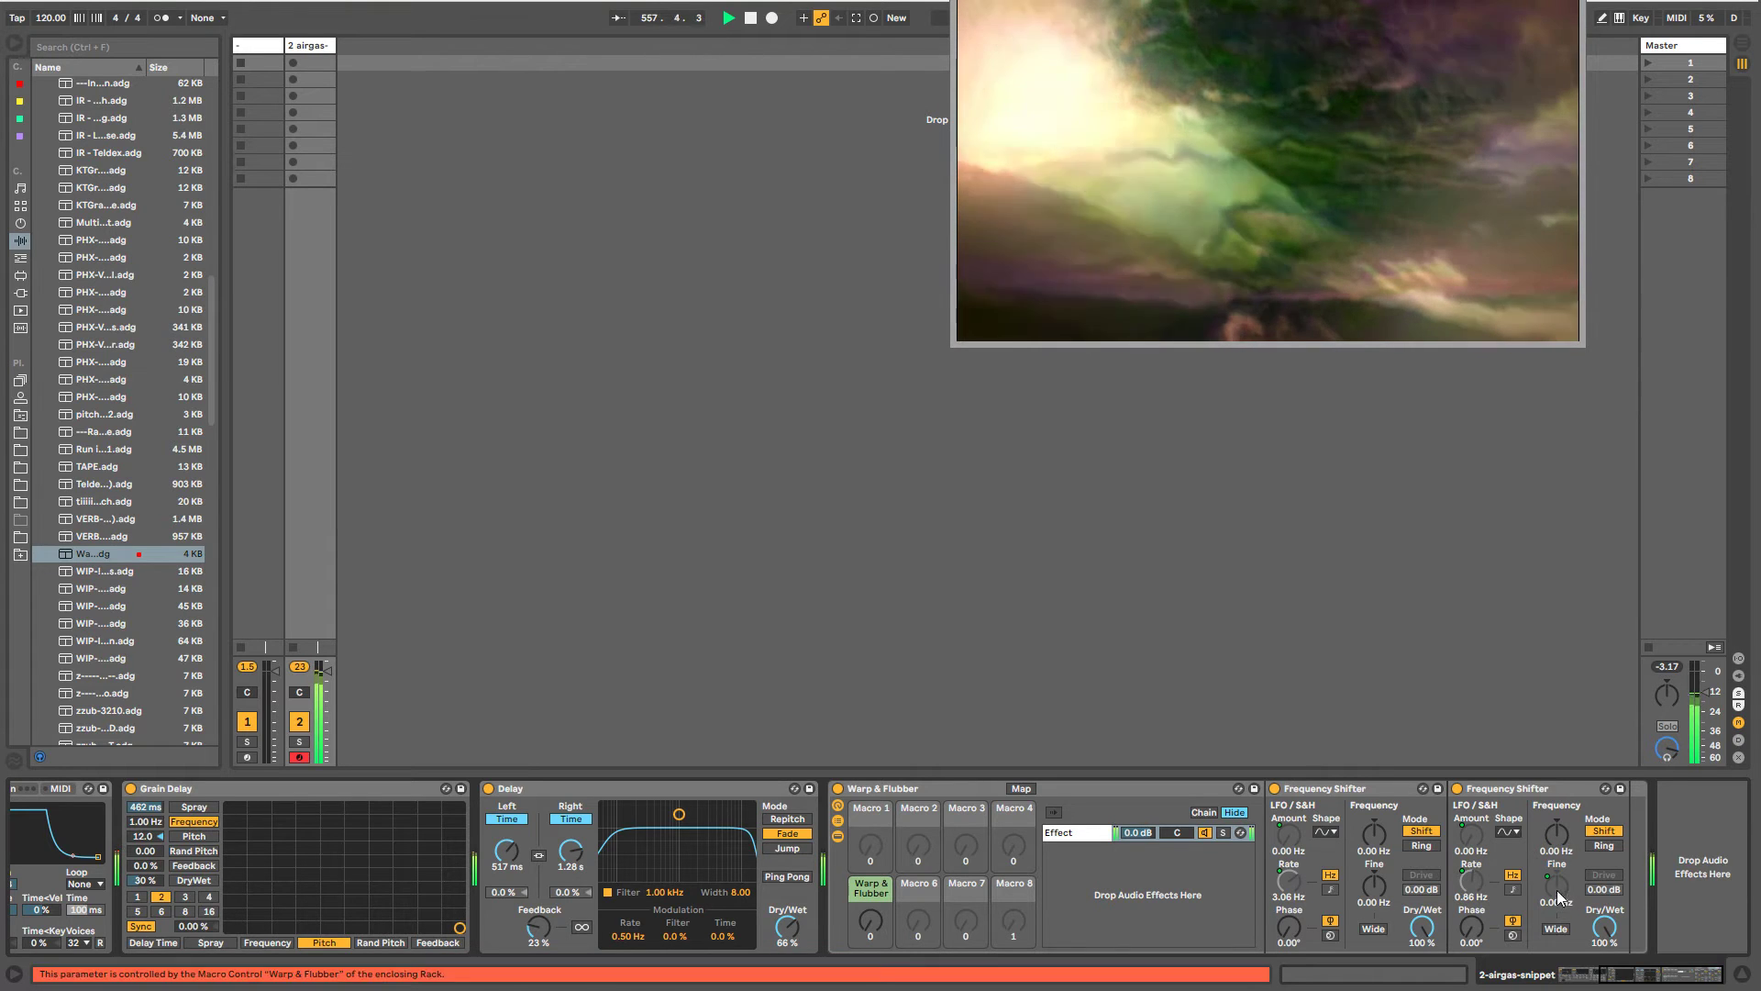
drag(871, 917, 871, 798)
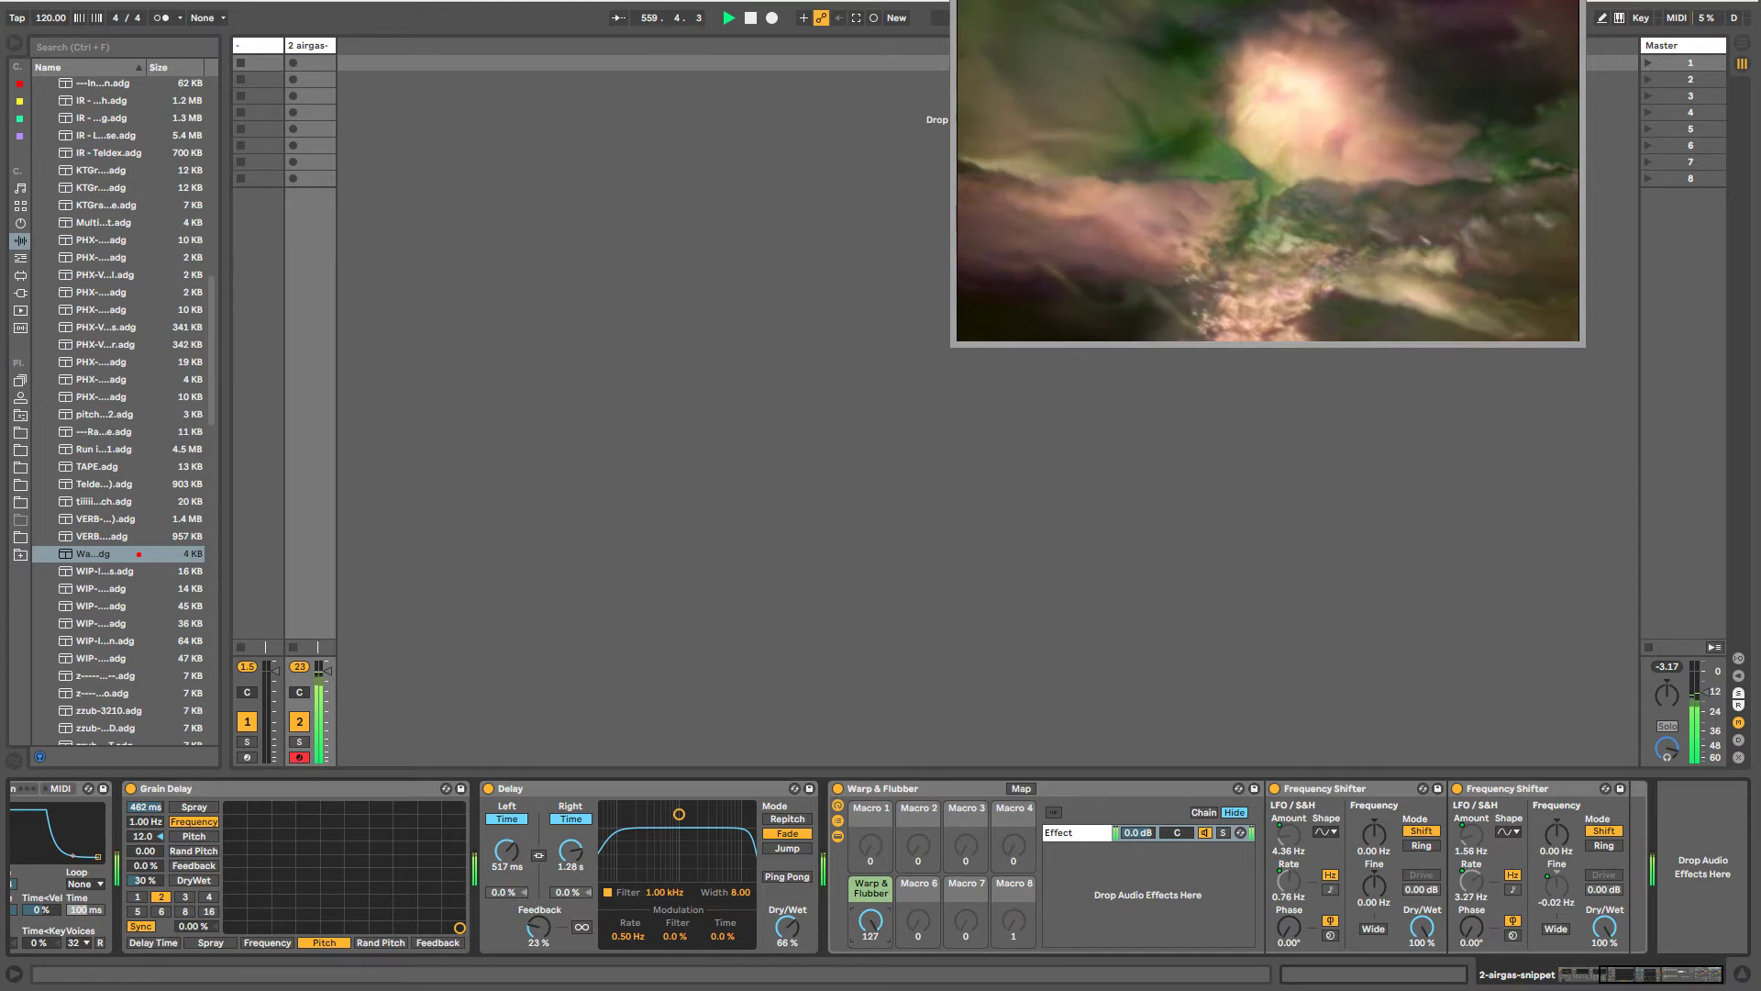
- Set the maximum of the first Frequency Shifter's LFO Amount macro mapping to 13.2 Hz
click(1018, 787)
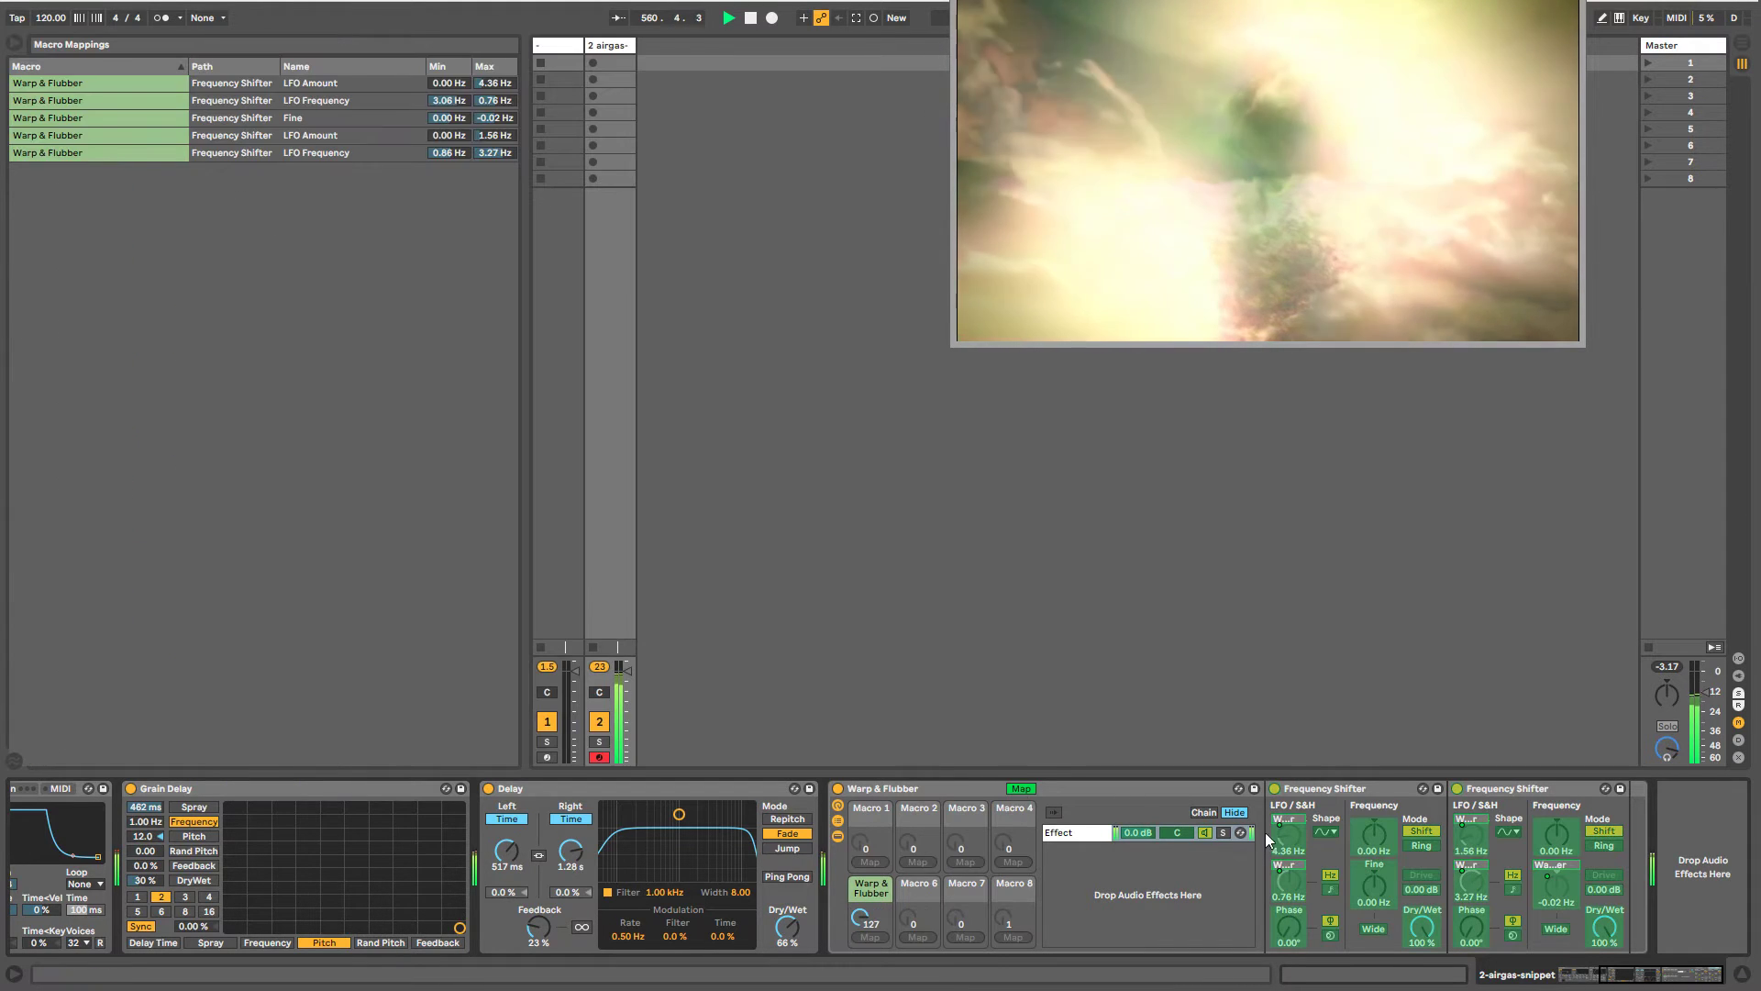
click(1290, 839)
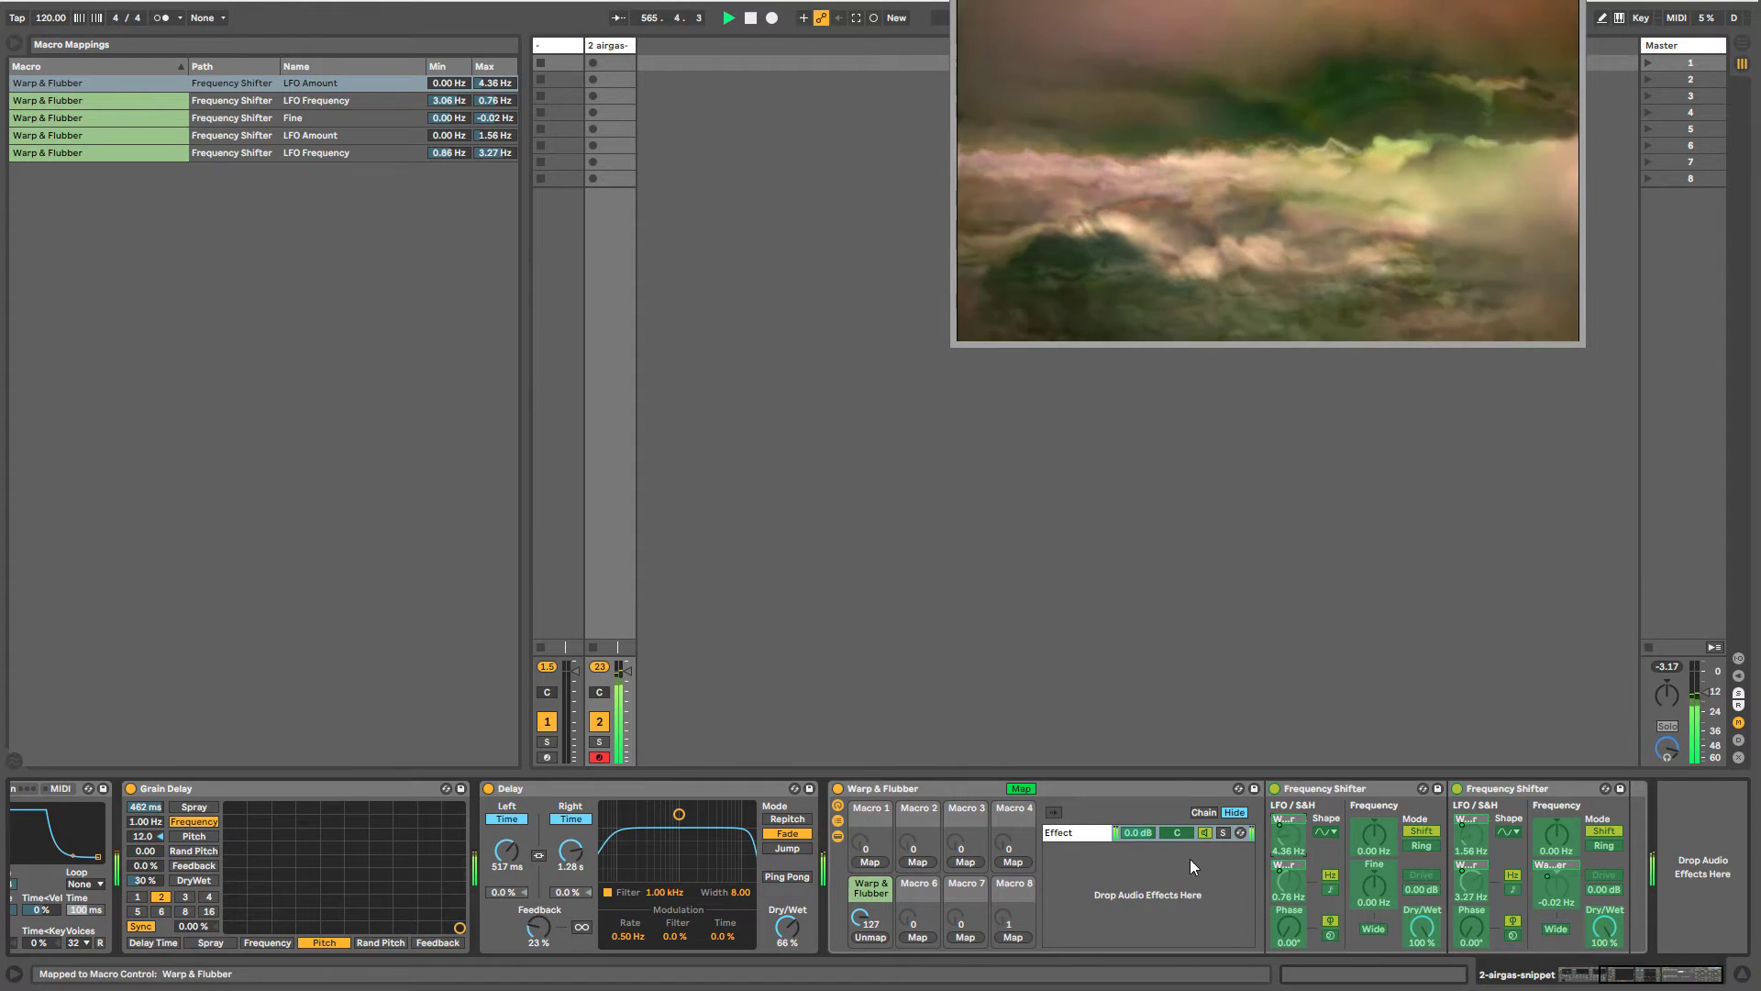
mouse_move(493, 83)
mouse_down()
mouse_move(494, 37)
mouse_move(493, 80)
mouse_up()
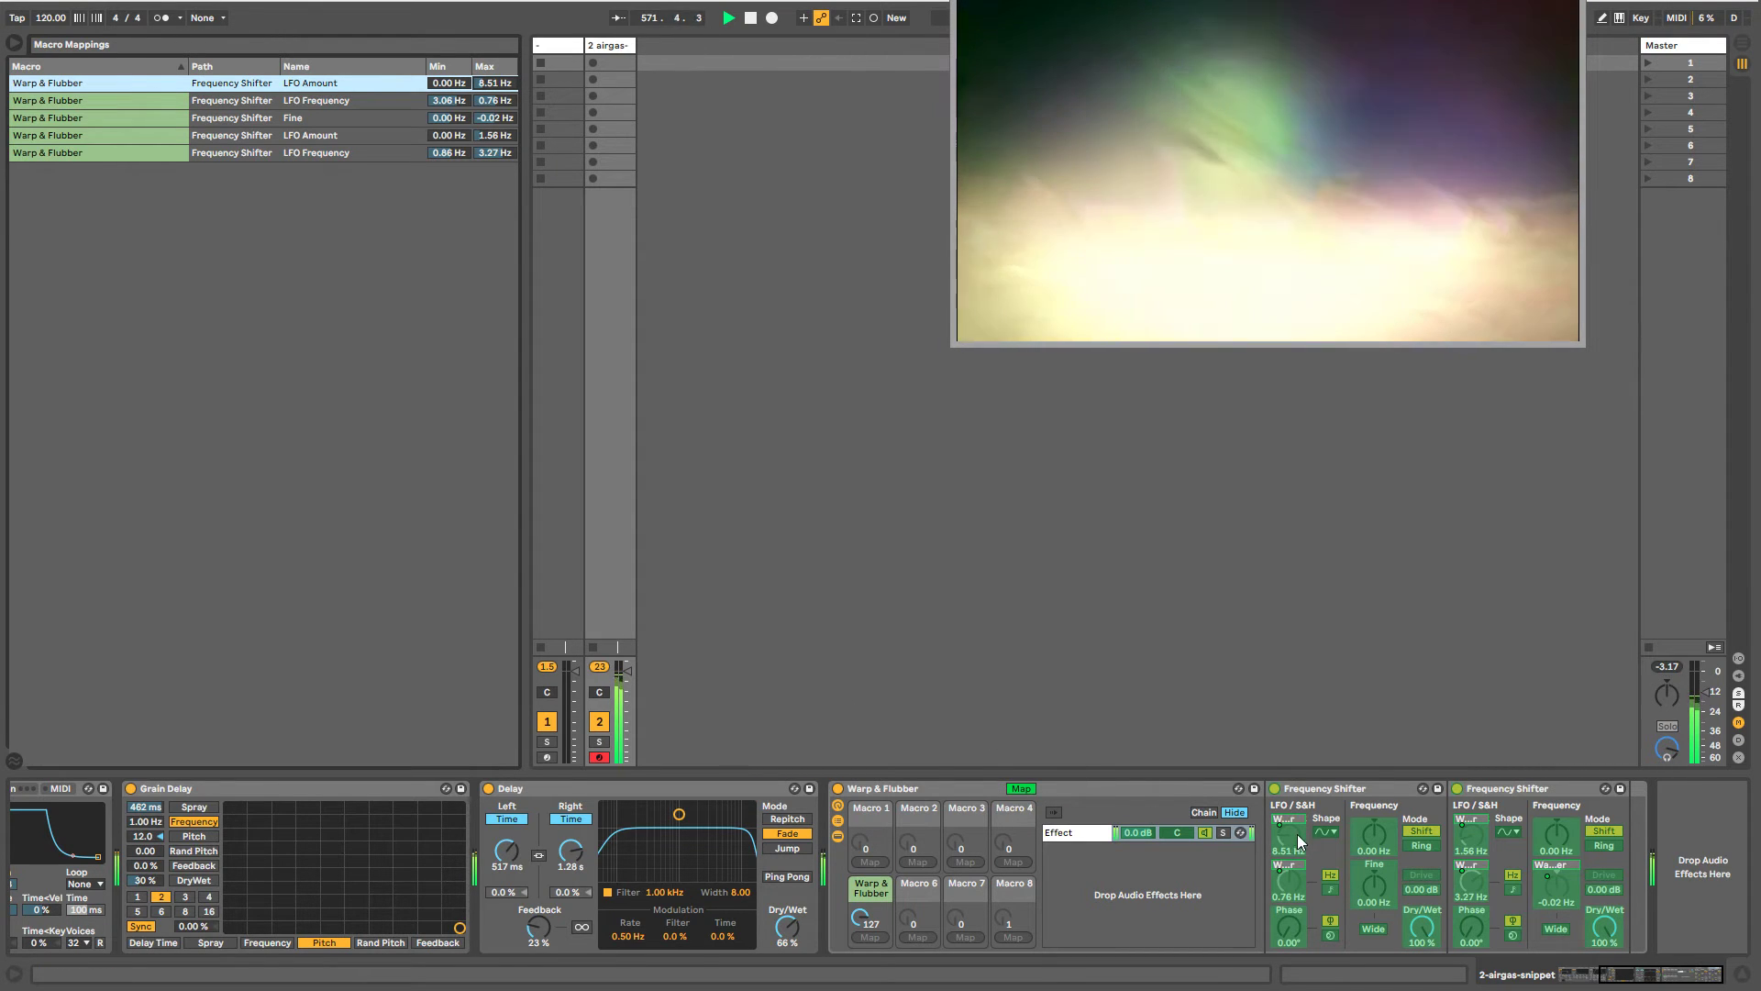
mouse_move(496, 82)
mouse_down()
mouse_move(496, 110)
mouse_move(496, 46)
mouse_move(496, 101)
mouse_move(495, 61)
mouse_up()
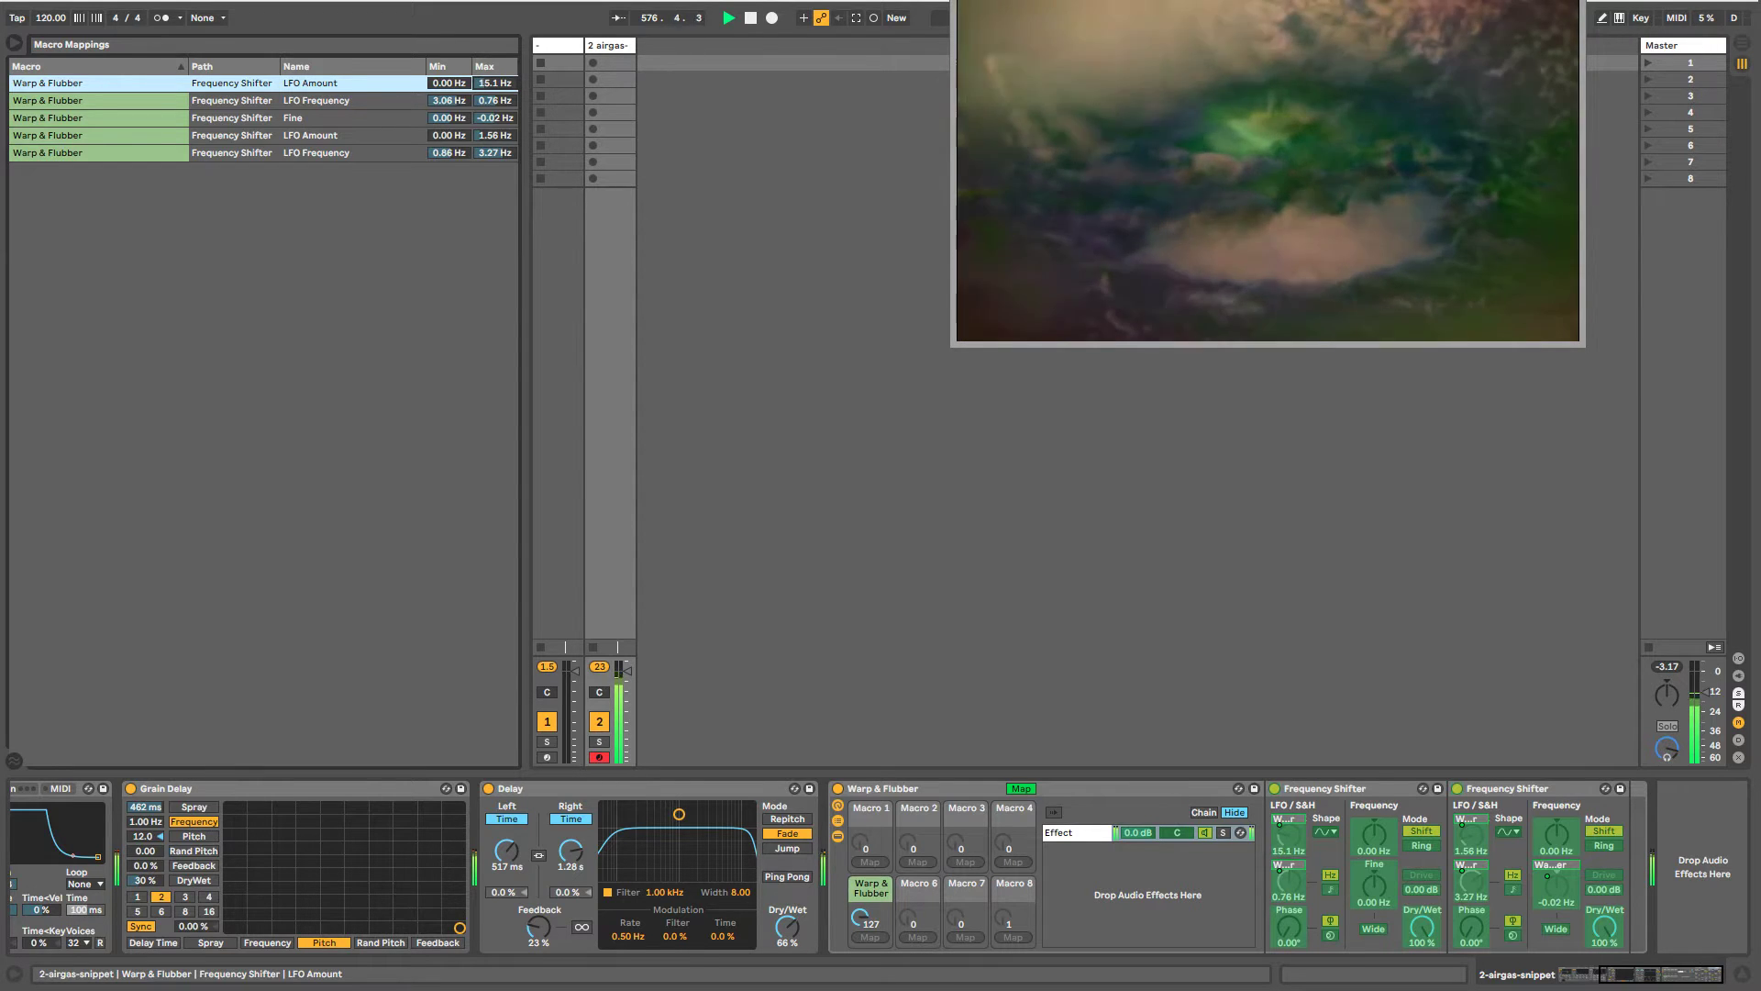
click(1020, 790)
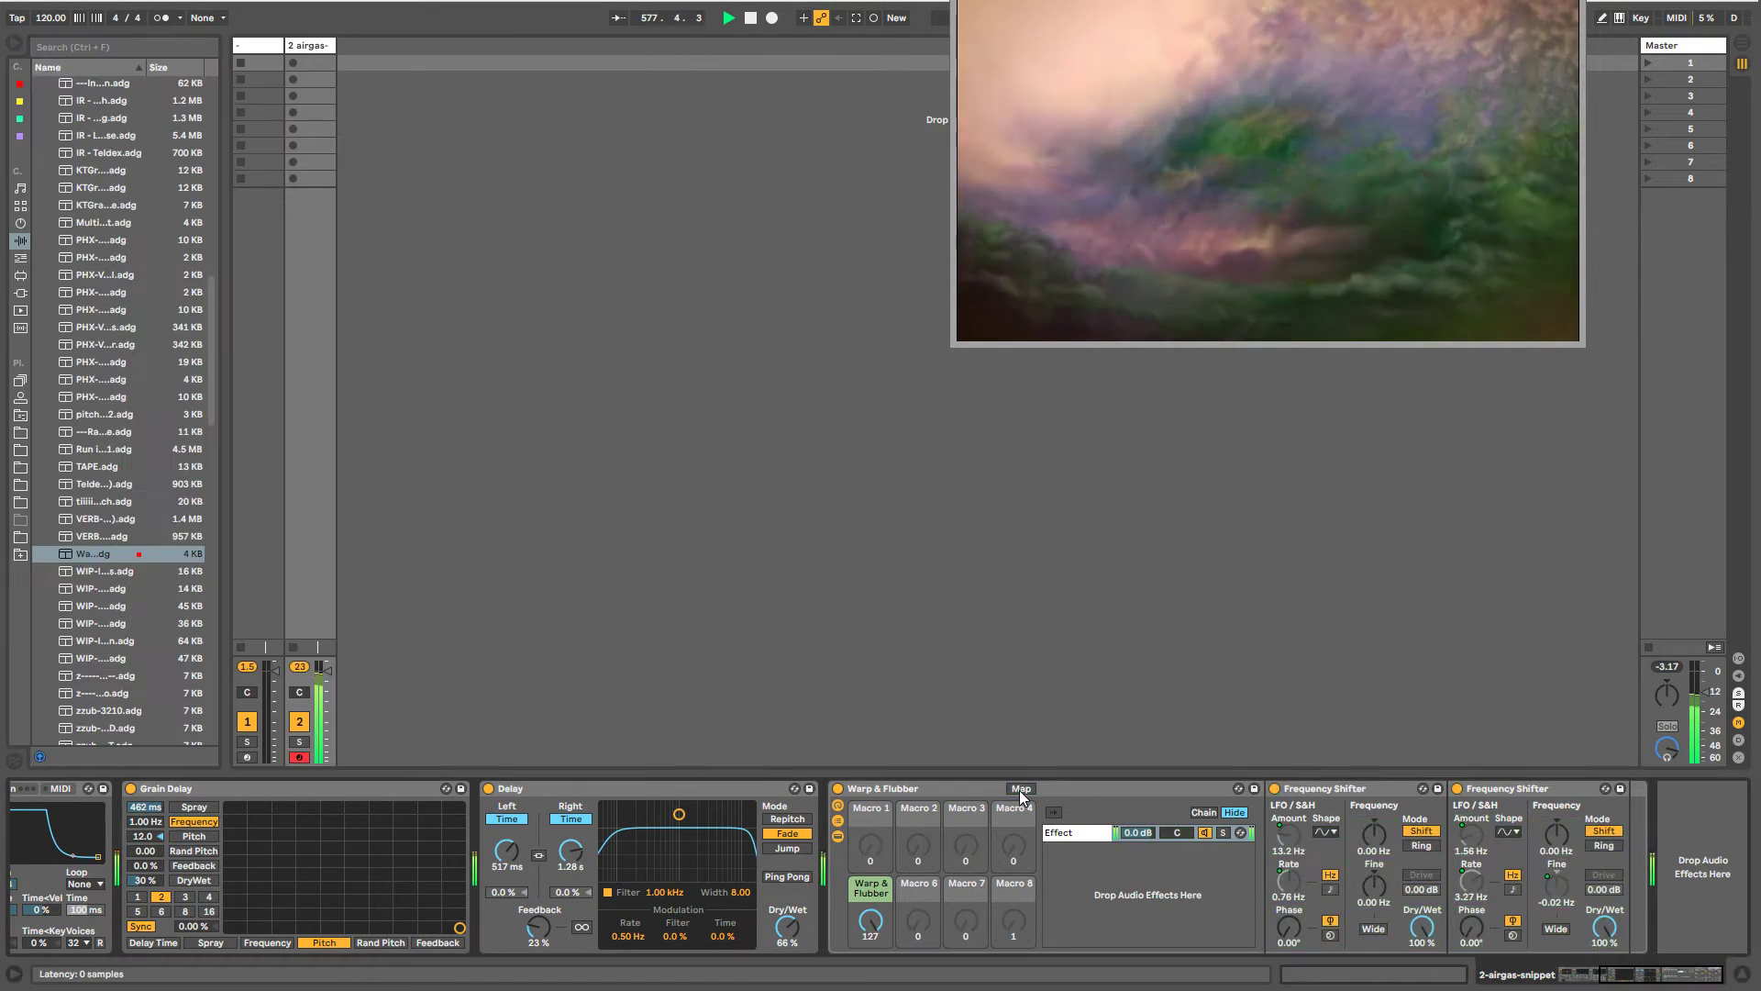
- Fold the Warp & Flubber rack down to its macros and start recording a clip in track 2's first slot
click(835, 820)
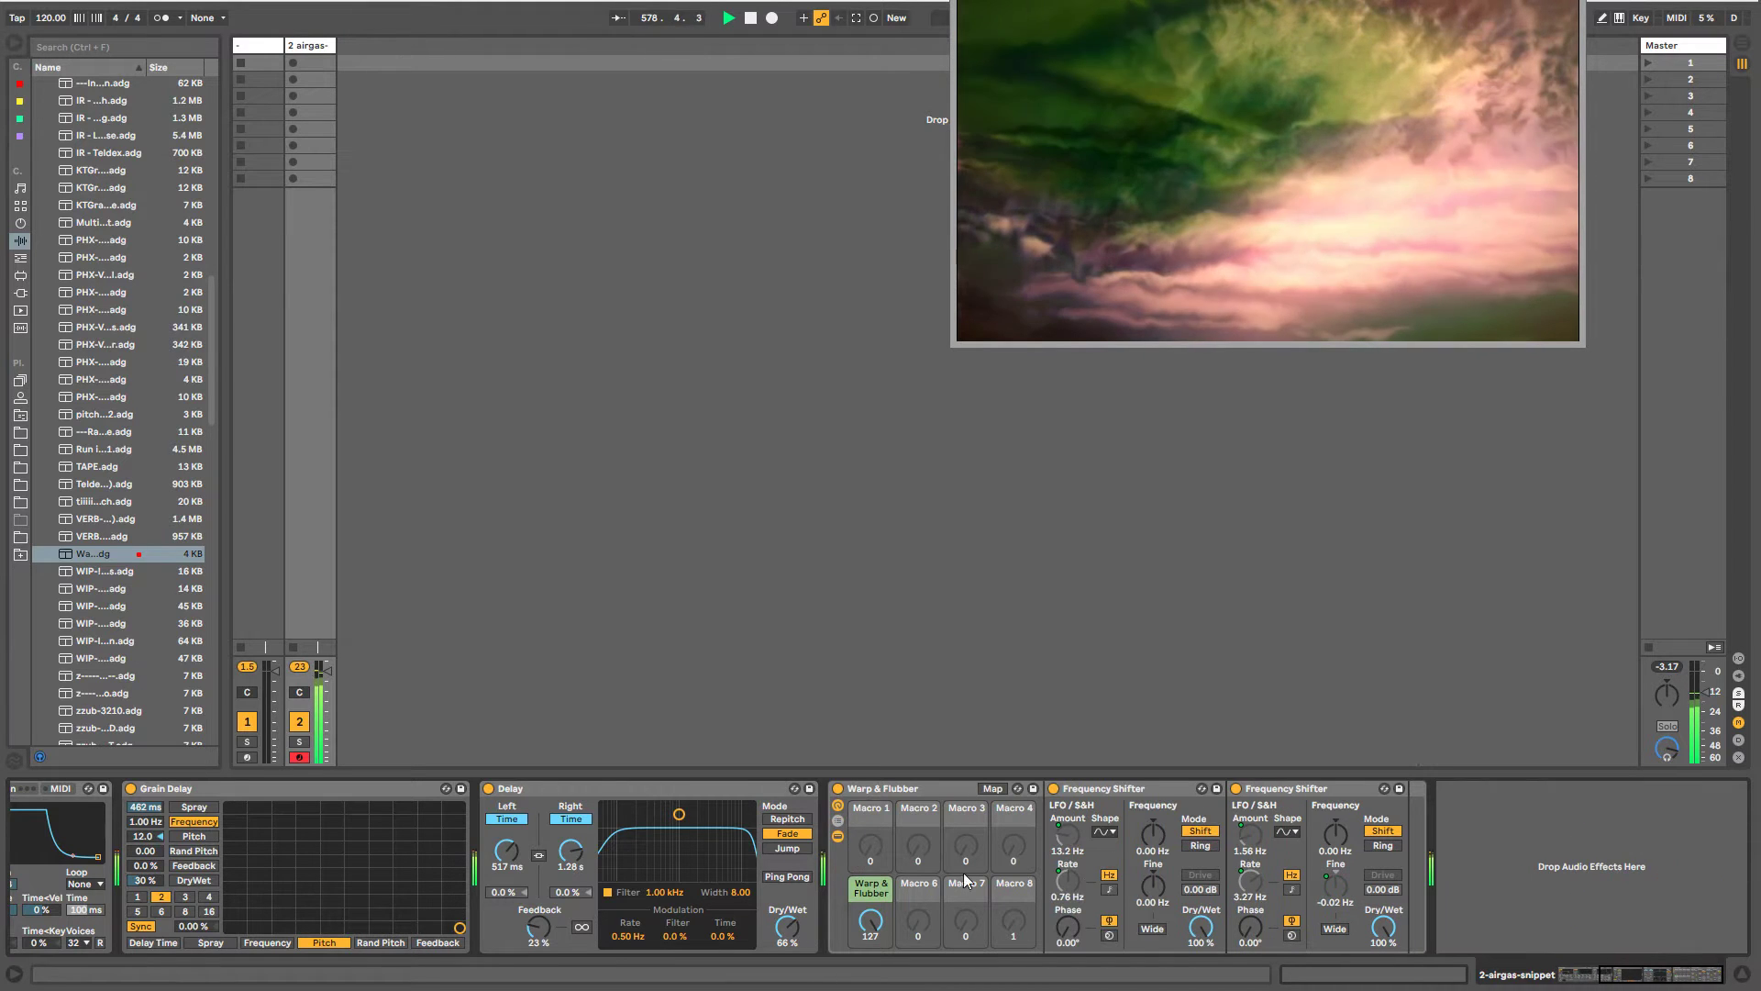
click(839, 838)
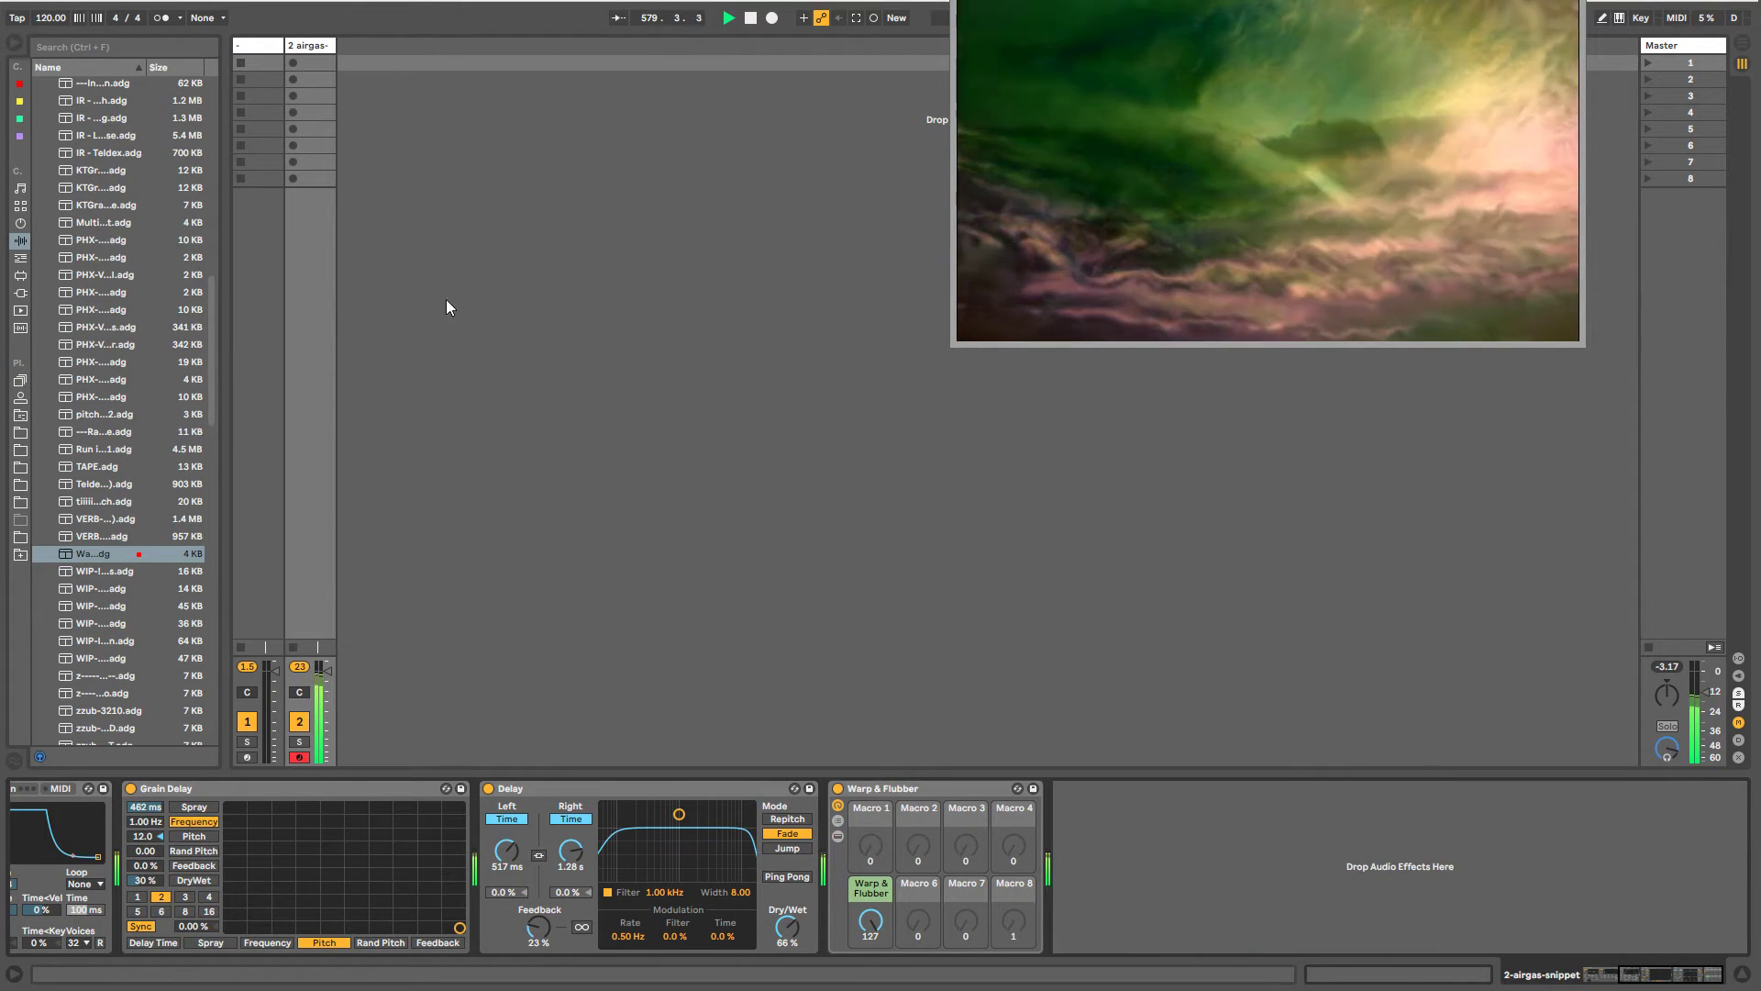
click(294, 62)
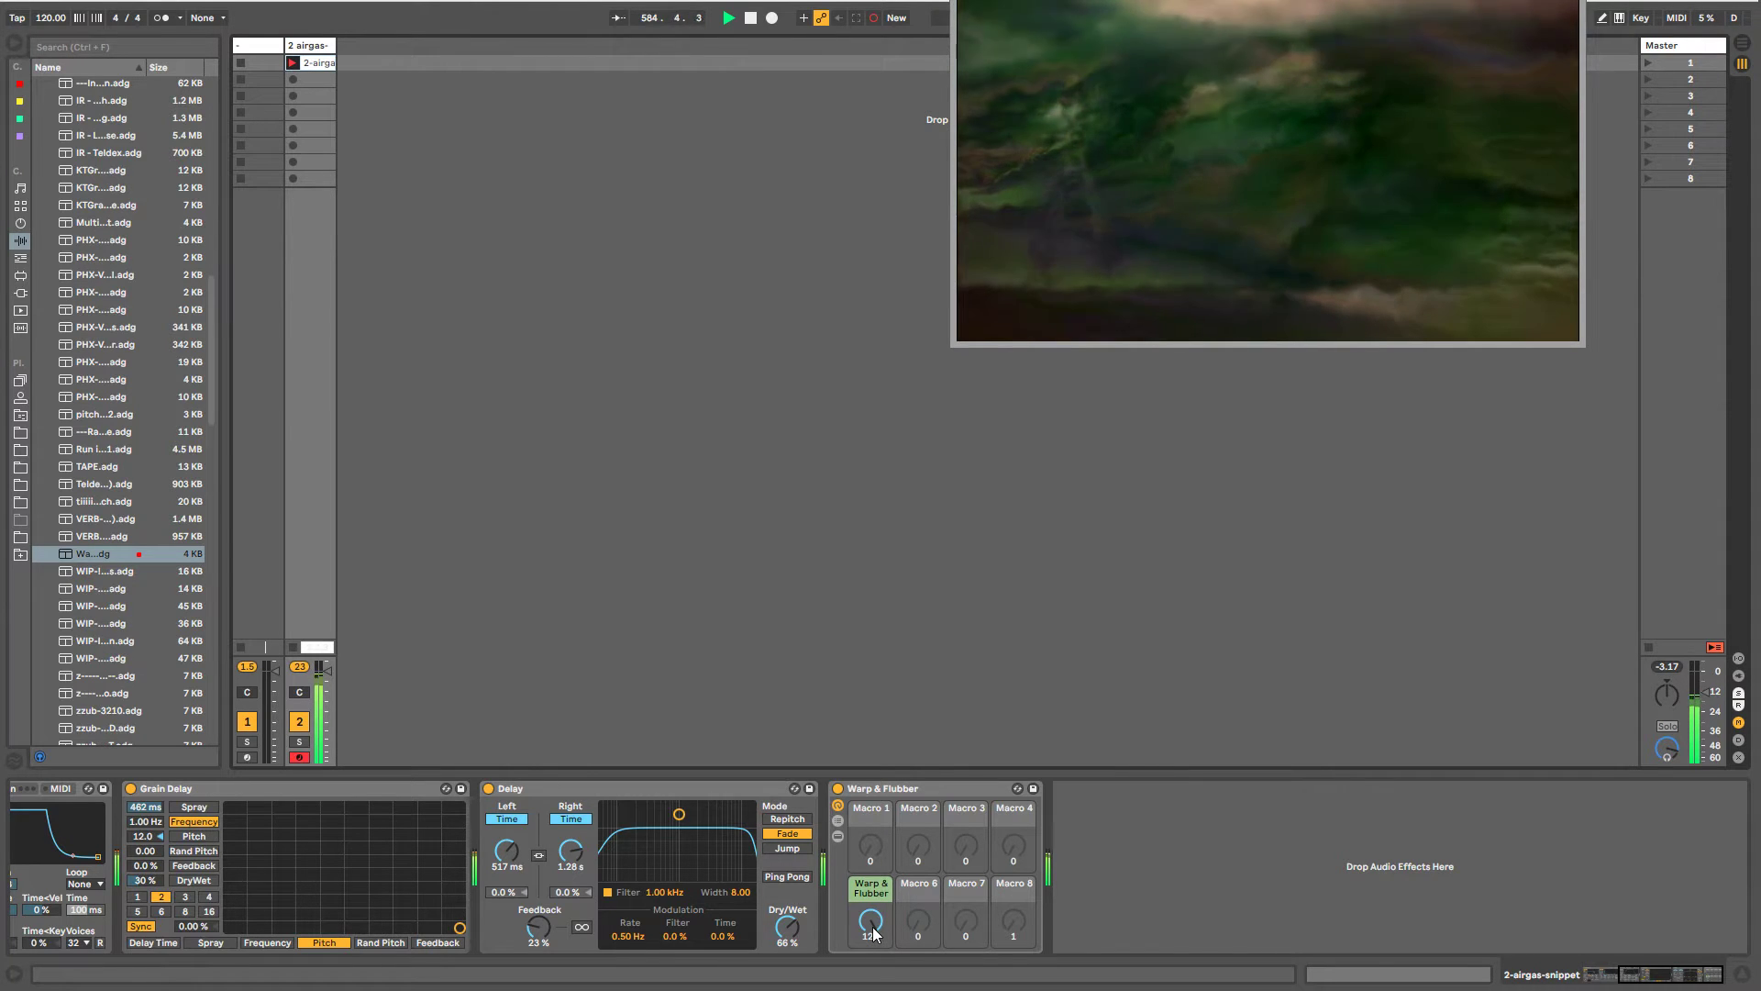
- Show the rack's Effect chain again and examine the first Frequency Shifter's LFO shape options
click(839, 820)
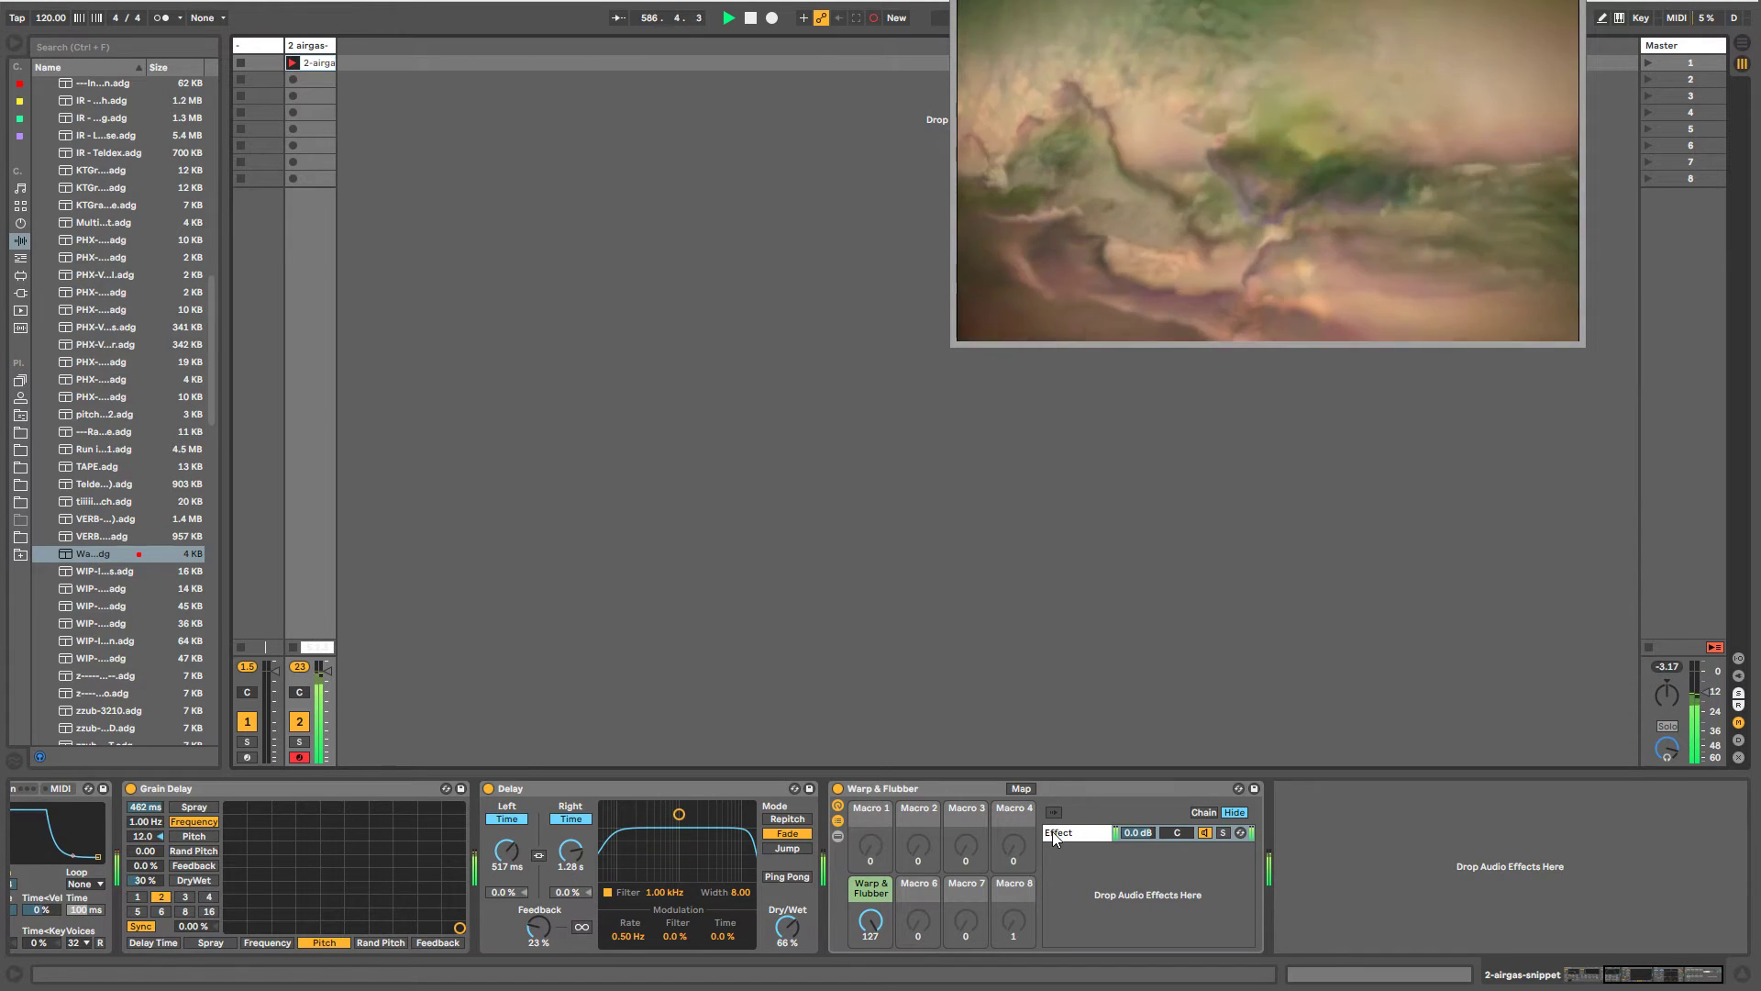
click(1053, 835)
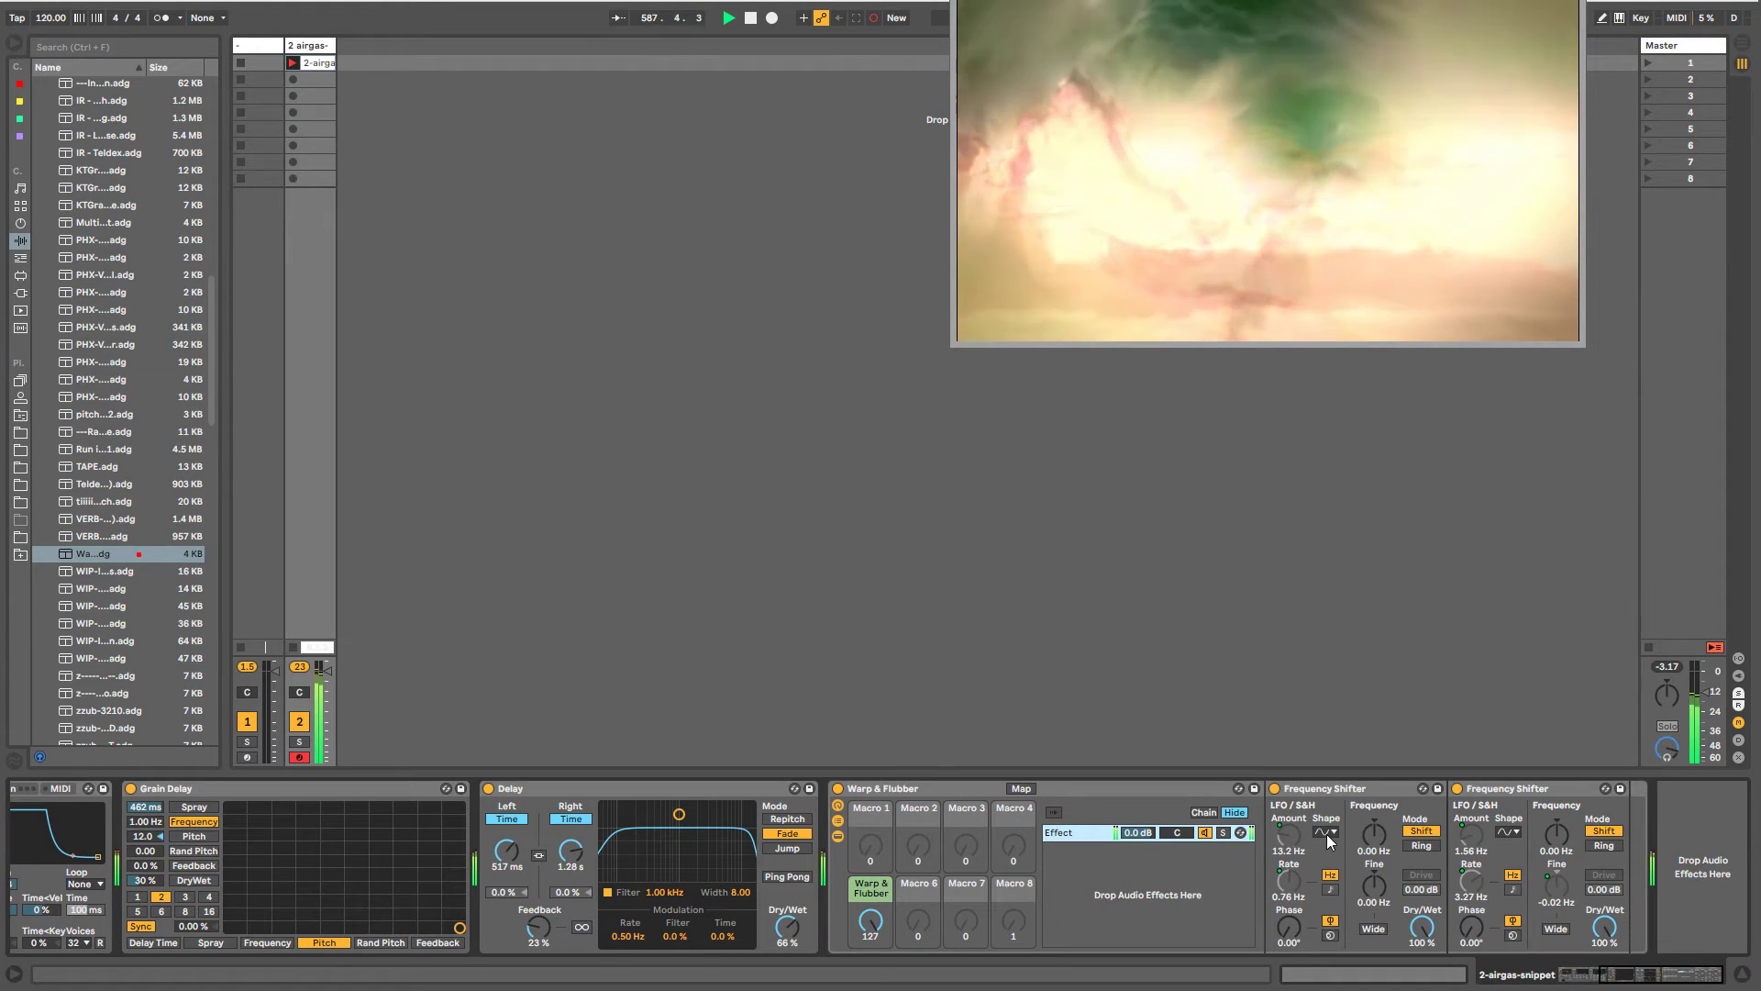
click(1328, 835)
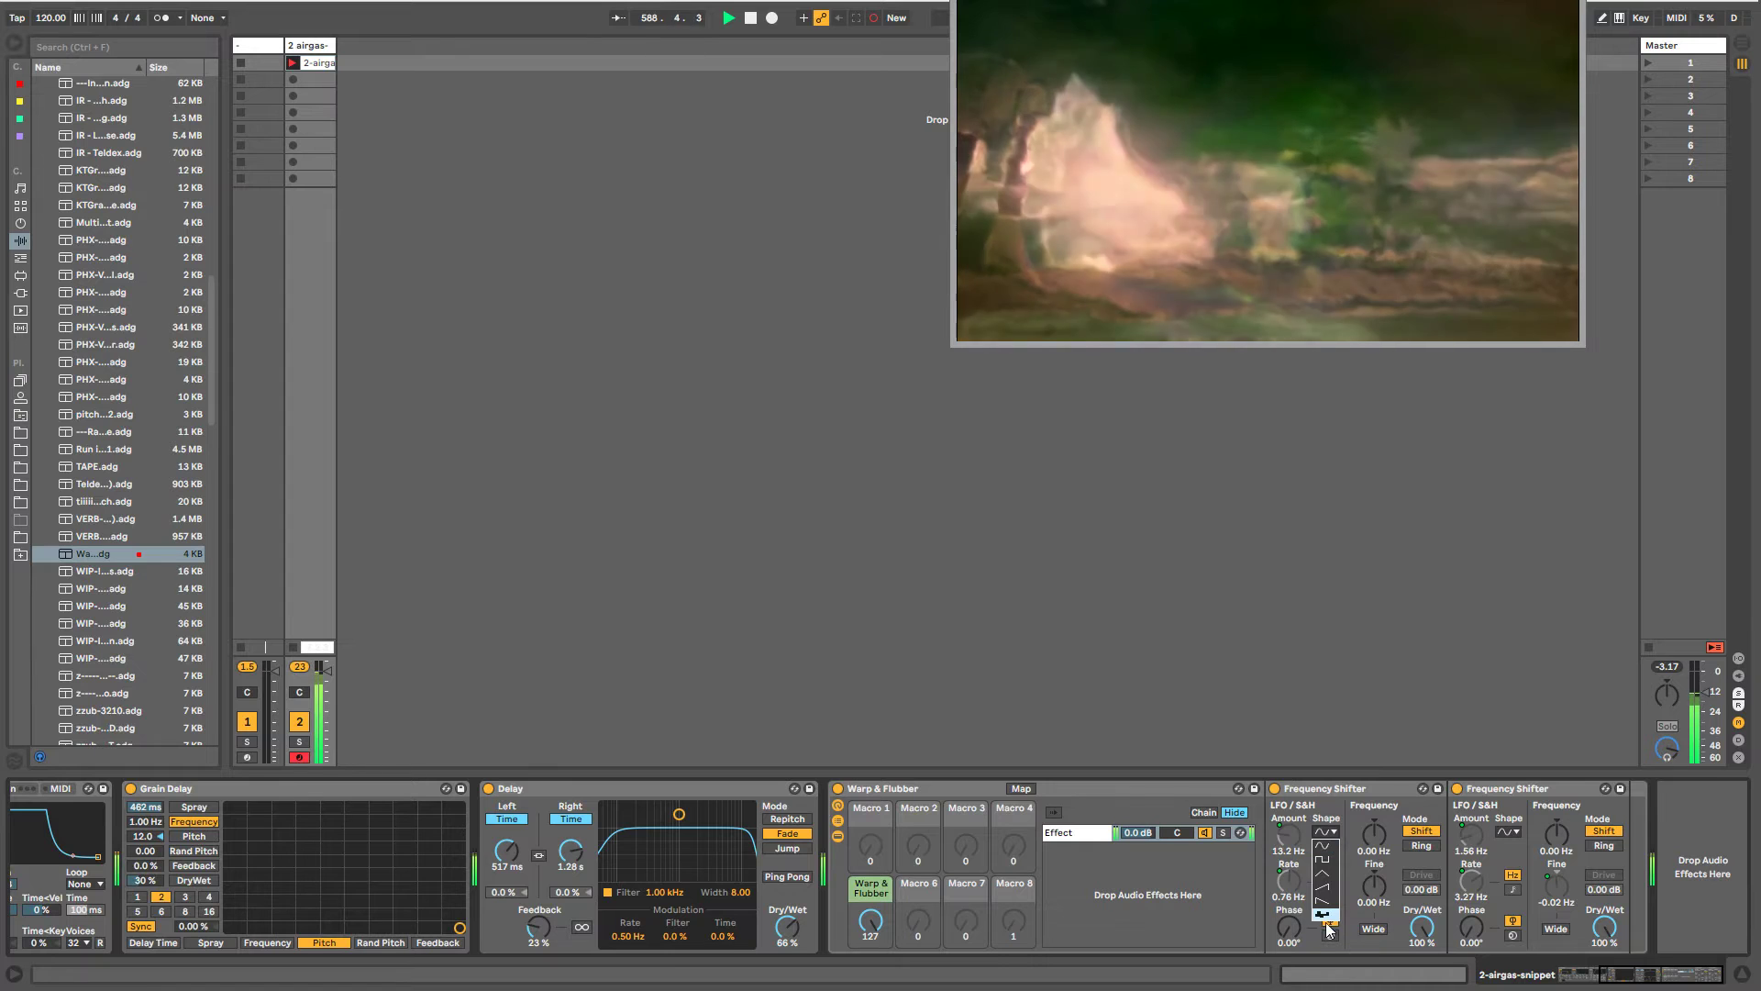
click(1326, 793)
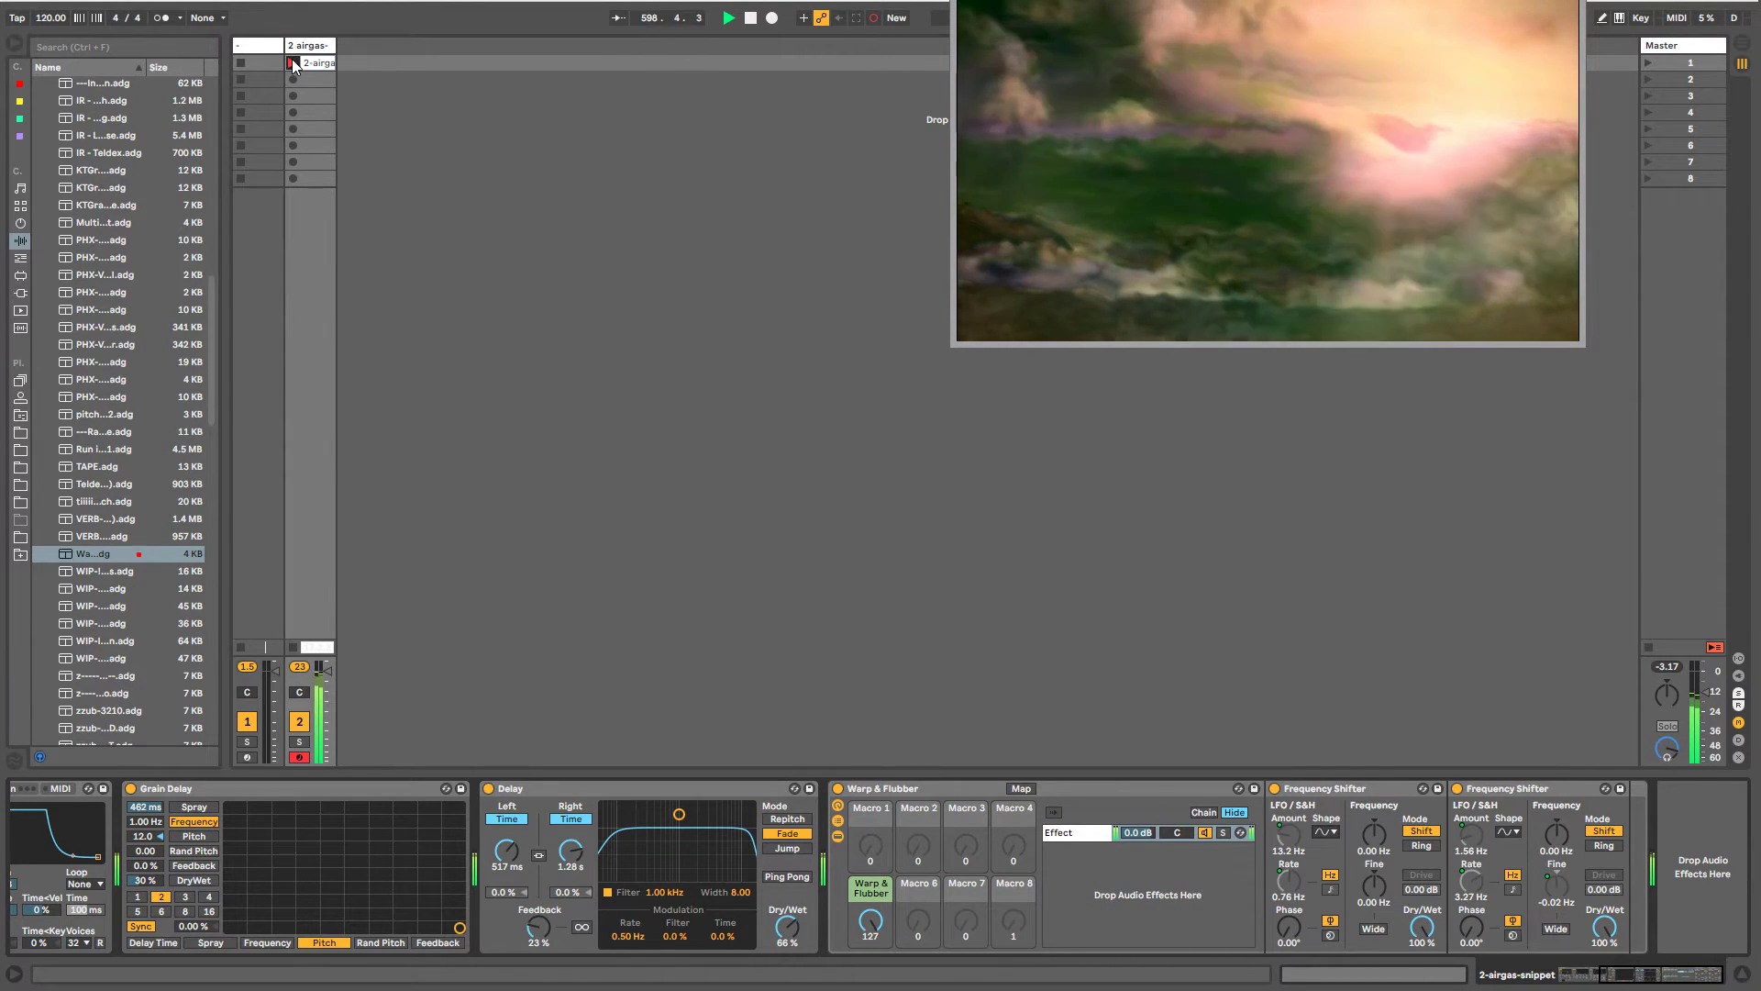
- End the recording of track 2's clip so it plays as a loop, and show the track's device chain from the Sampler onward
click(293, 63)
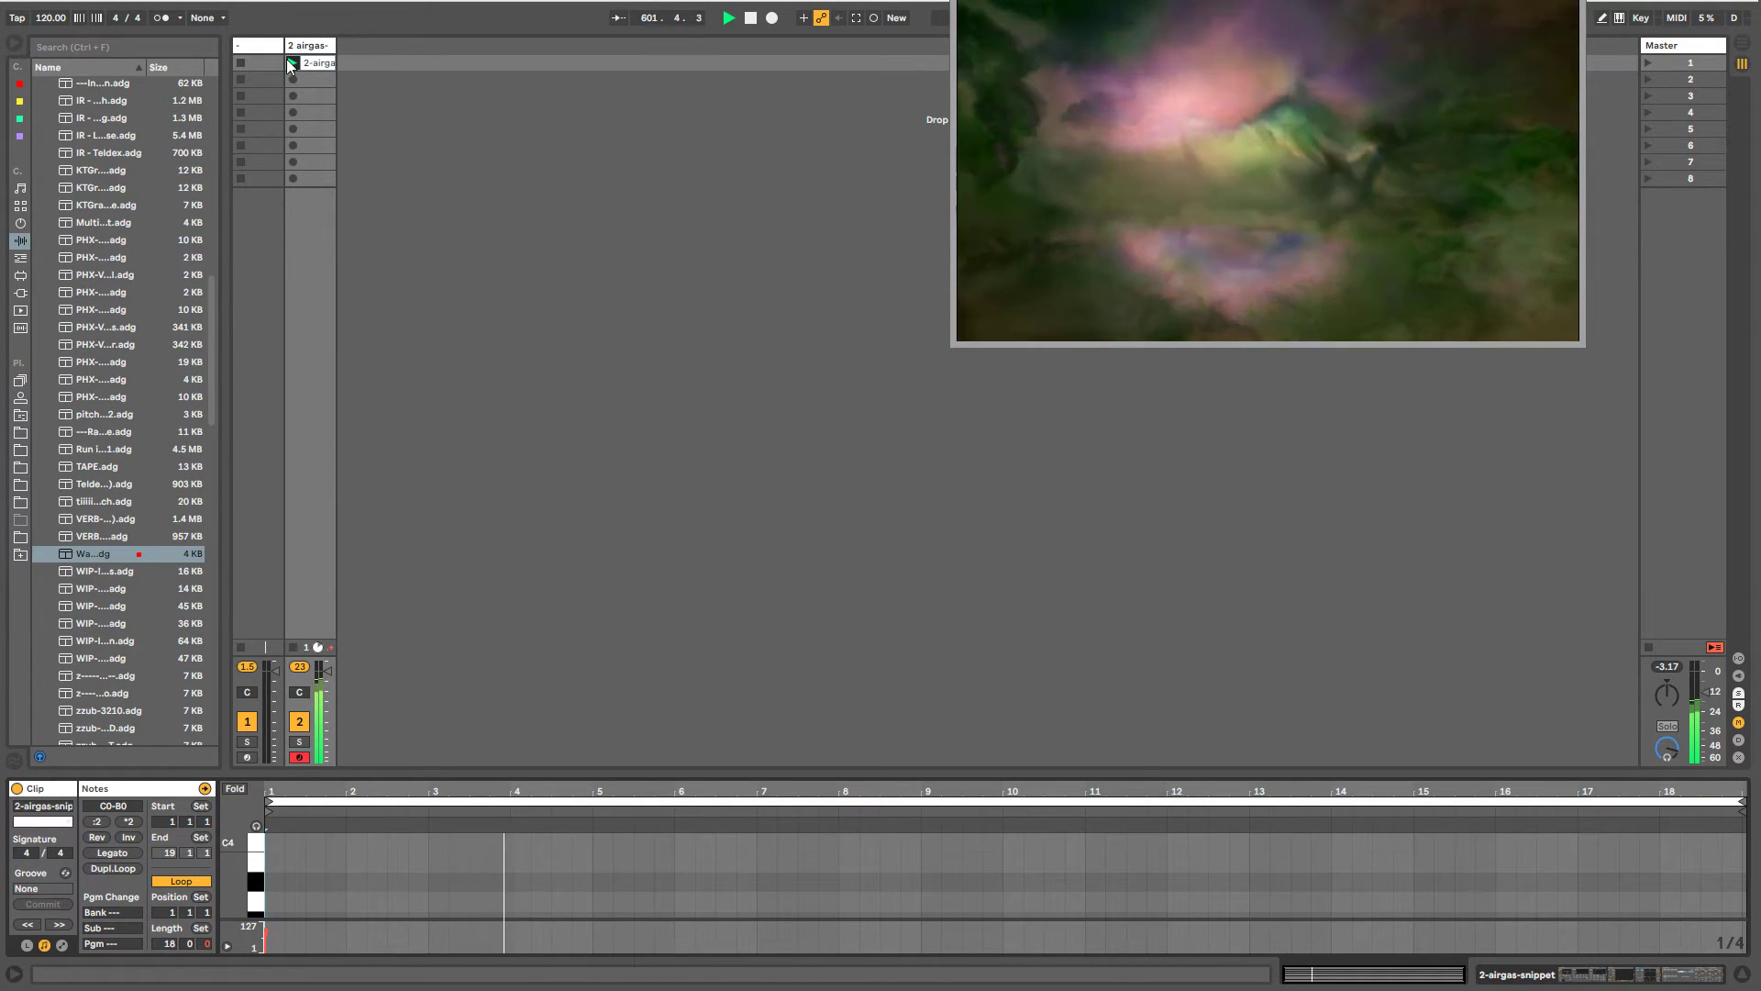
click(291, 63)
double_click(304, 46)
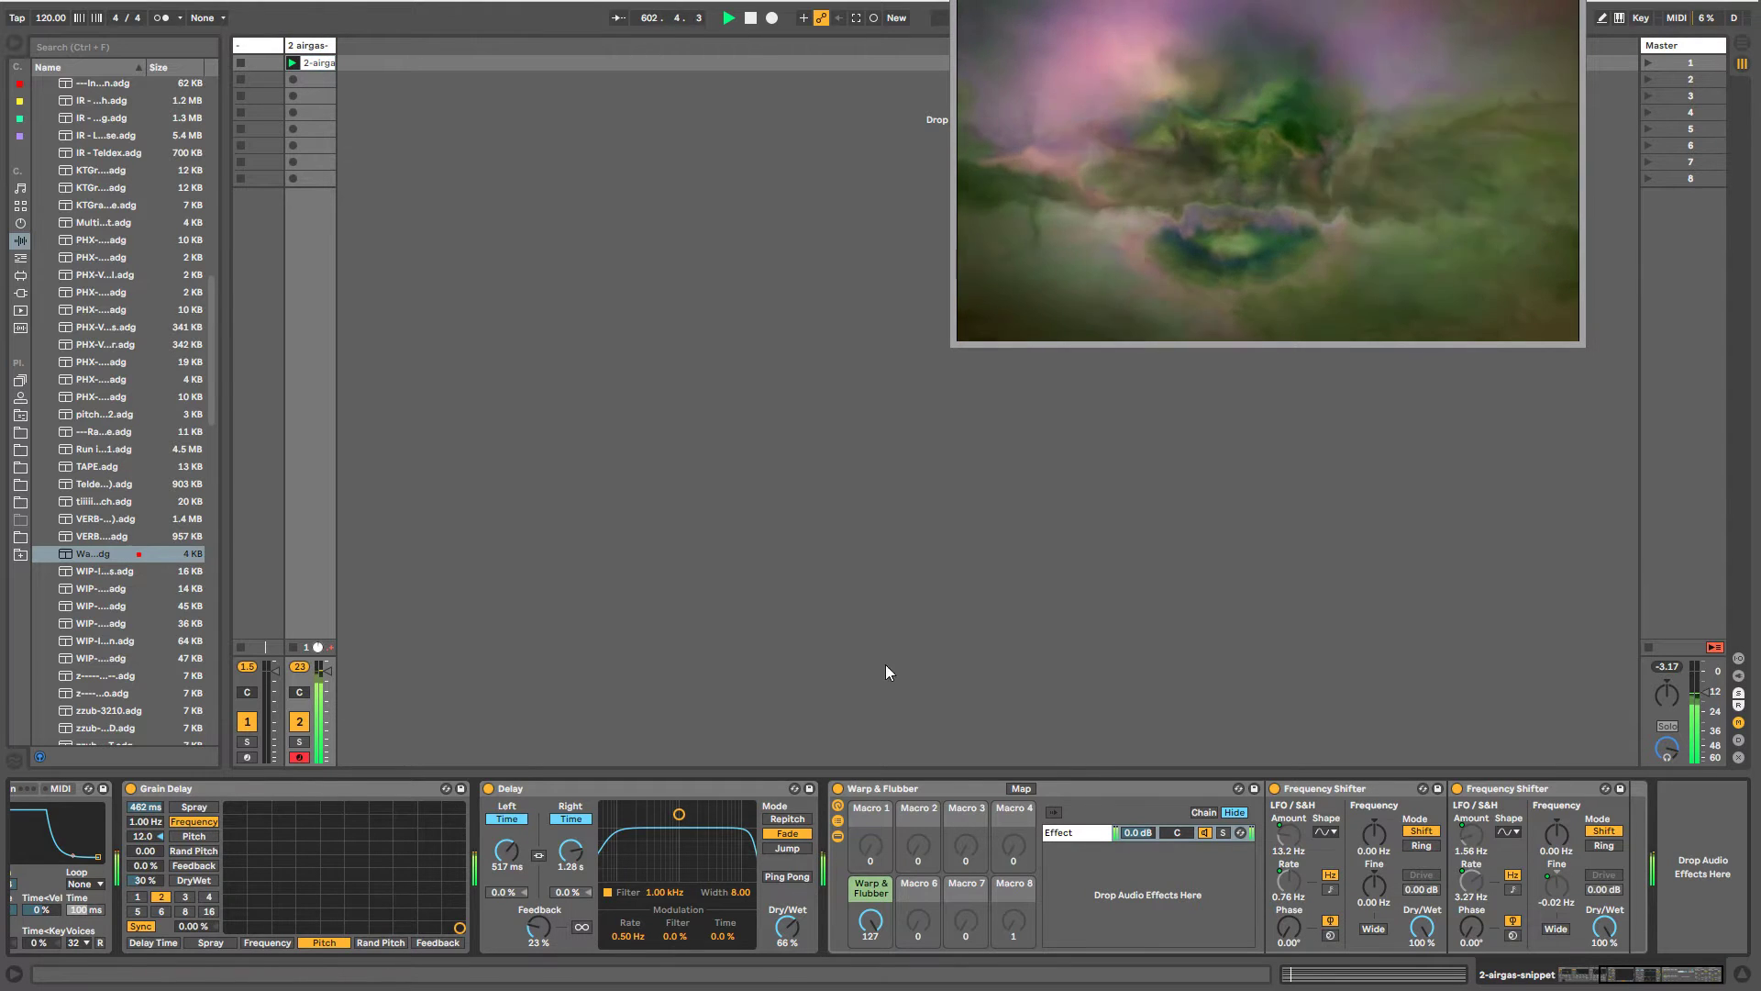
drag(1636, 979, 1557, 979)
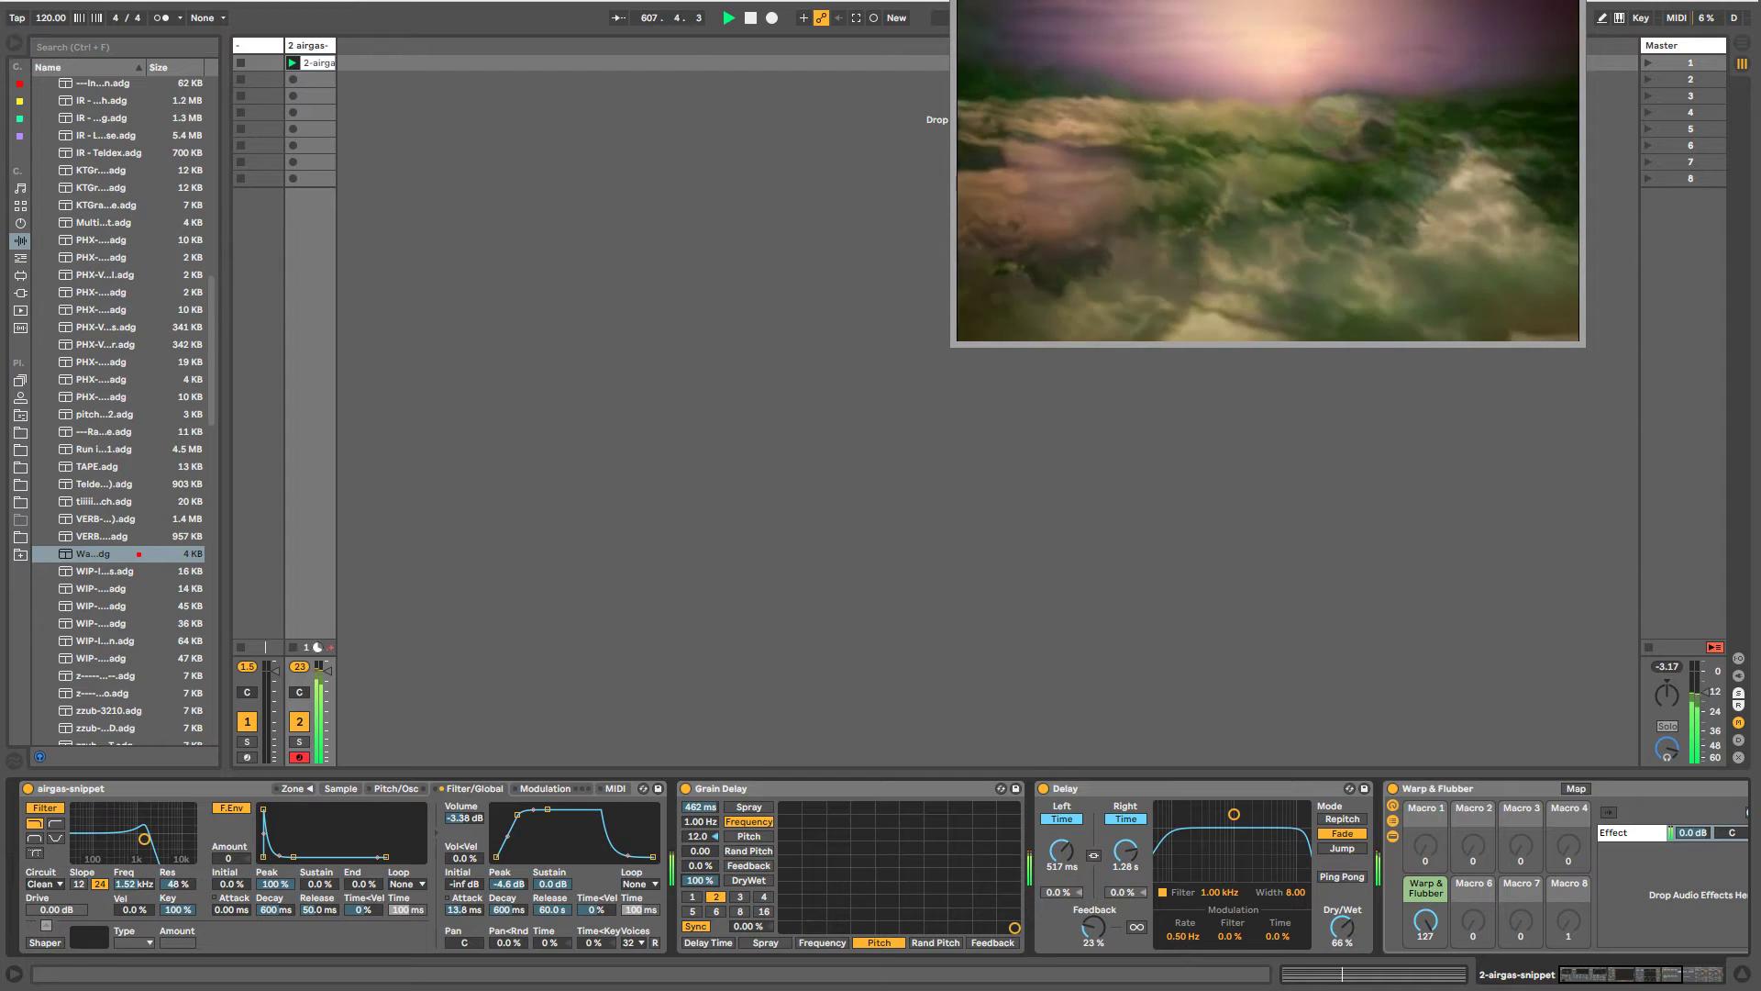
- Set the maximum of the first Frequency Shifter's LFO Amount macro mapping to 4.36 Hz and leave macro mapping
drag(1608, 977, 1644, 978)
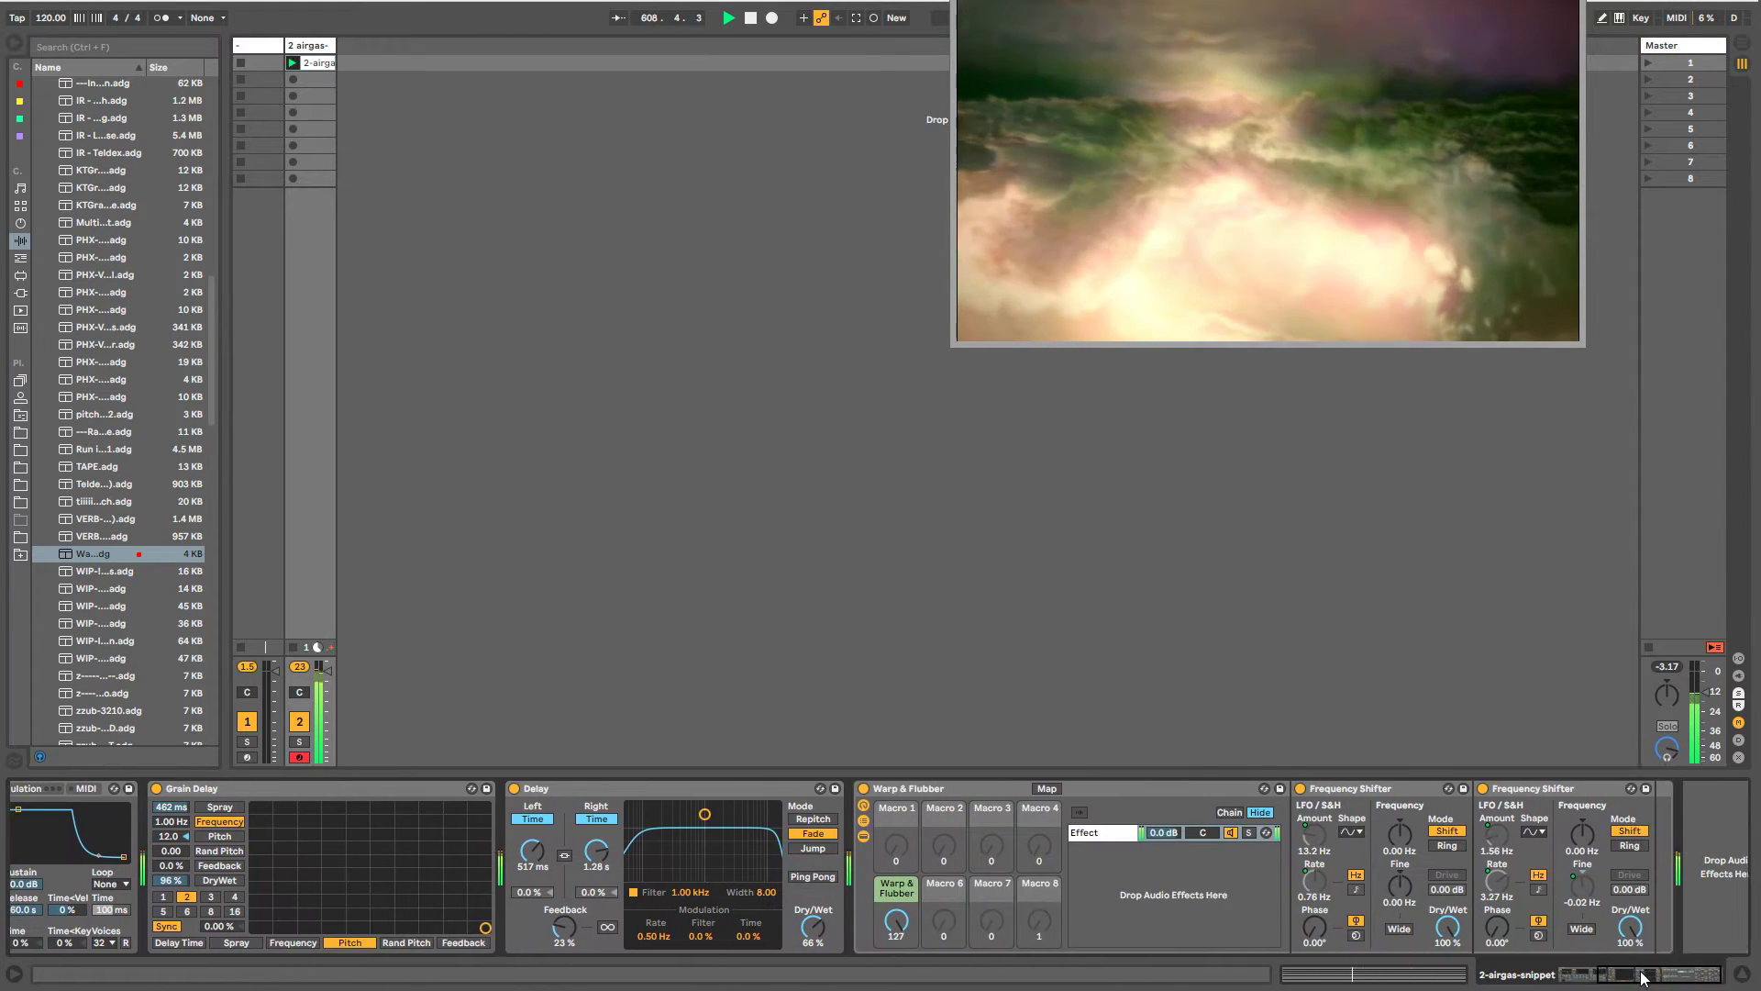
click(1020, 789)
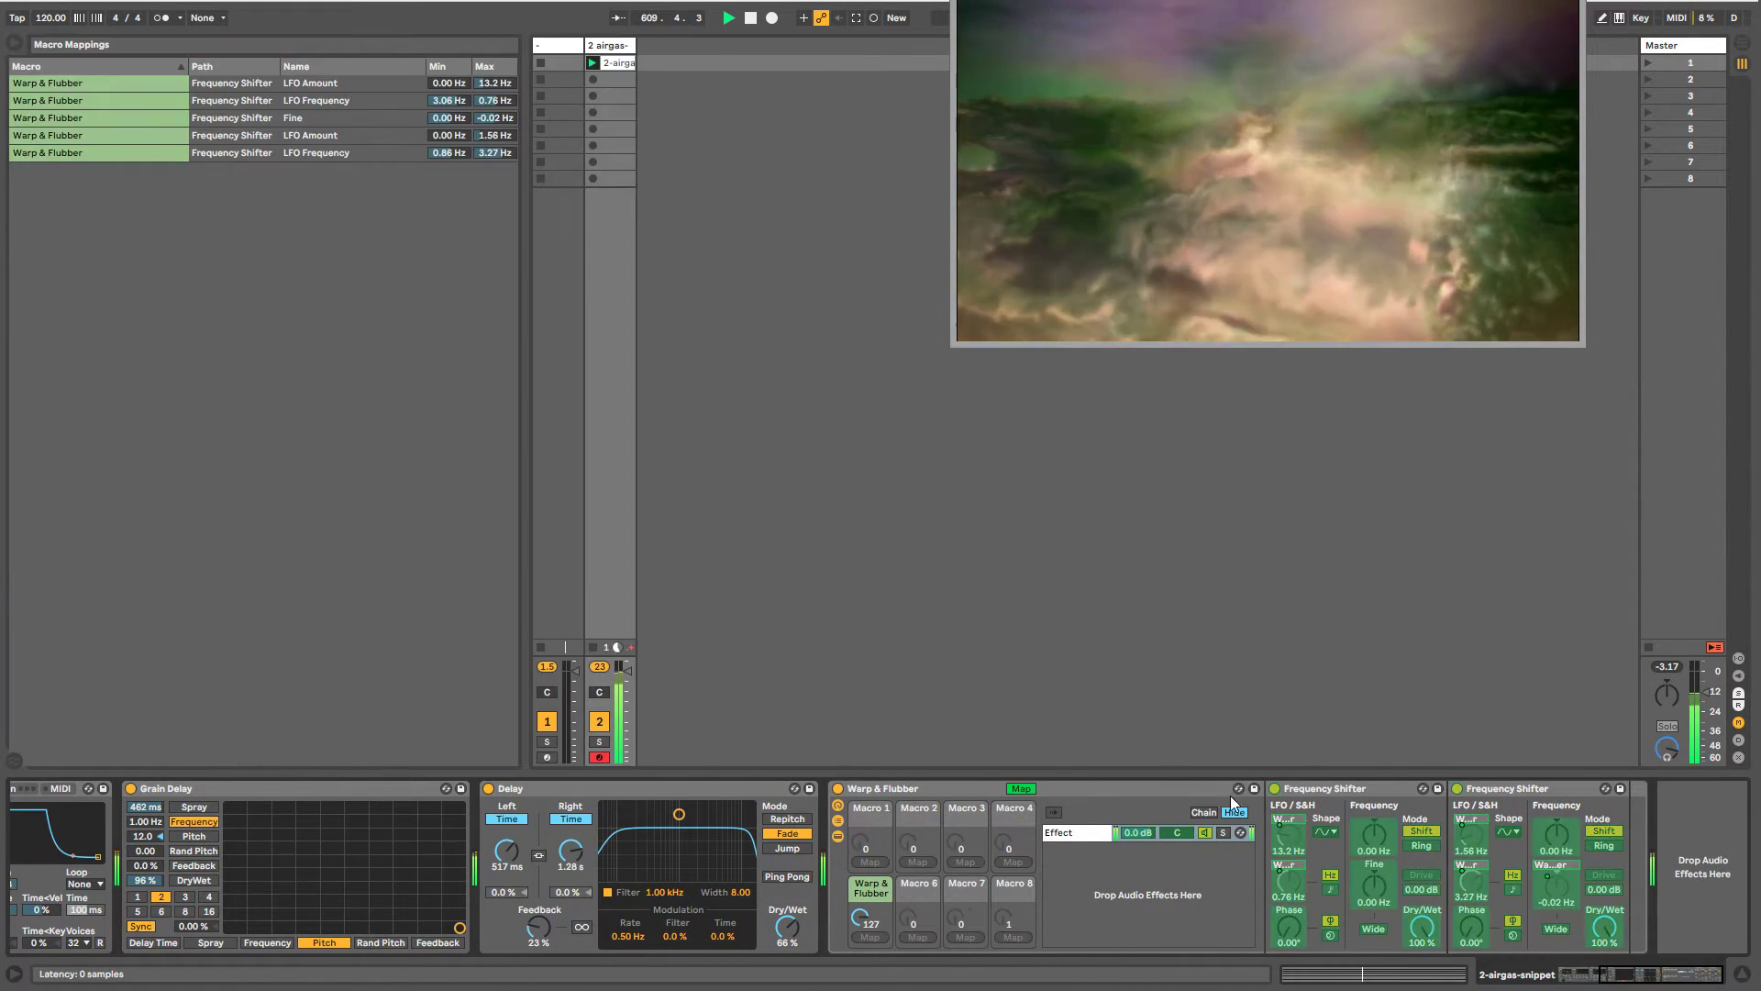
click(1288, 833)
drag(494, 82, 495, 95)
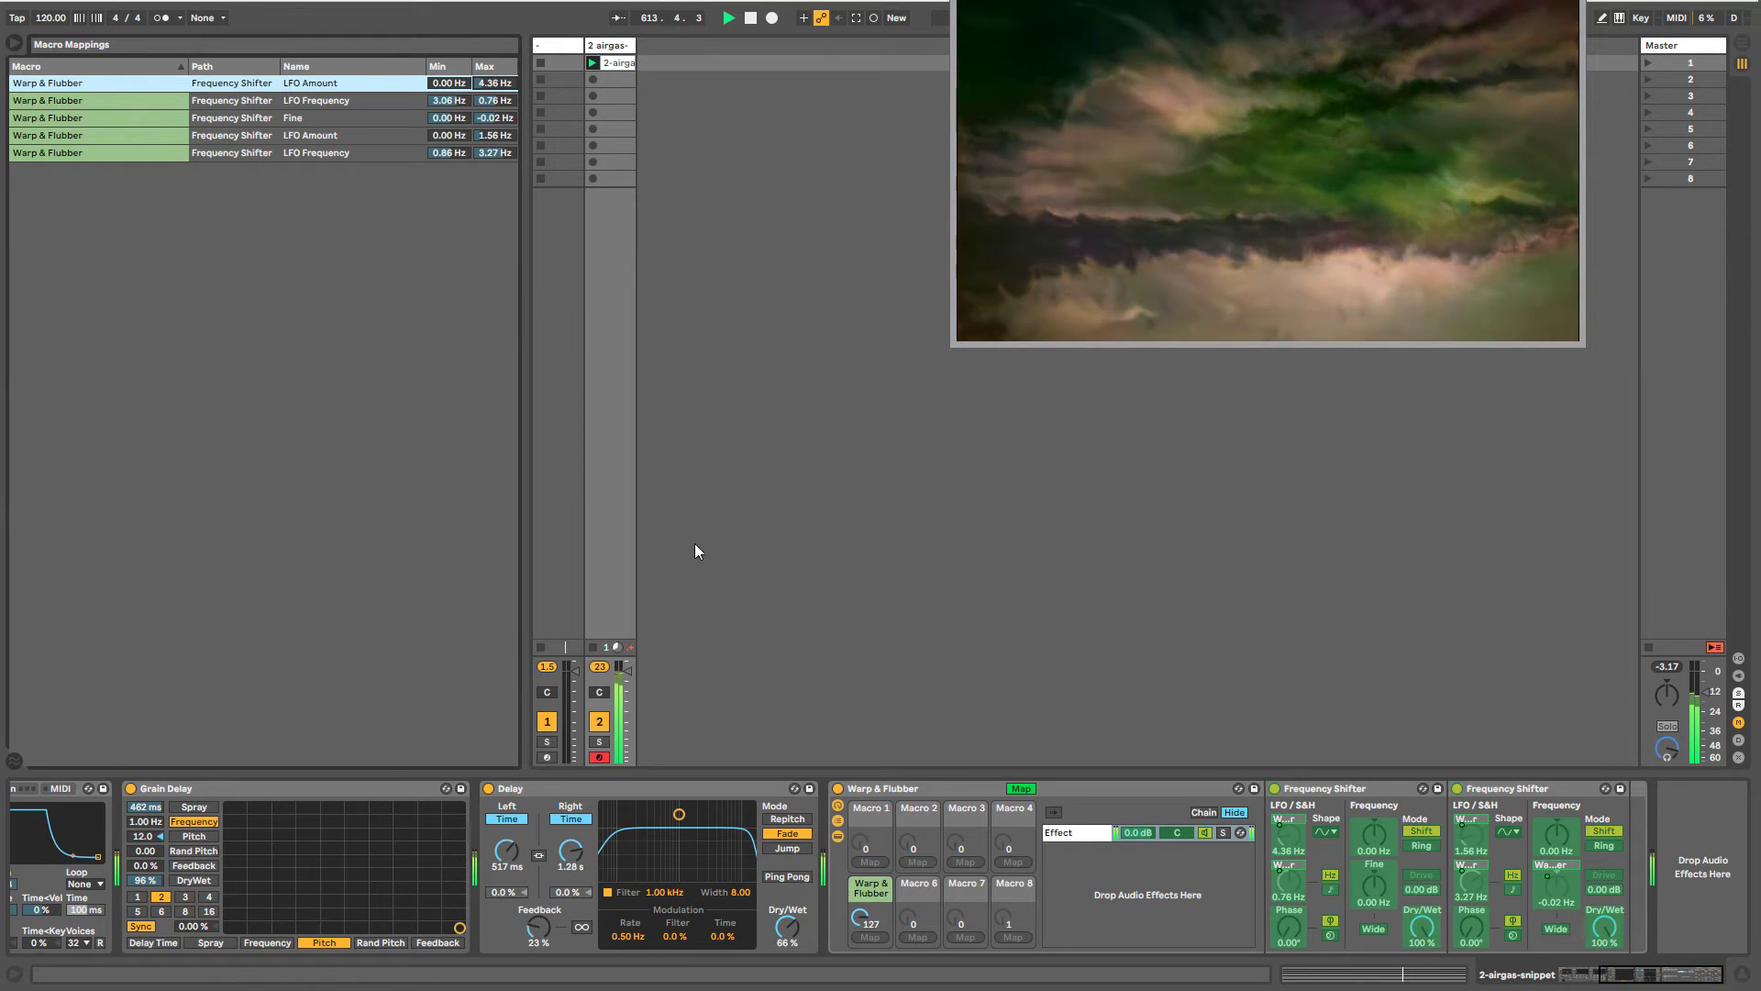
click(1022, 789)
- Set the Warp & Flubber macro to 89 and fold the rack down to its macros
drag(864, 929, 864, 963)
click(837, 820)
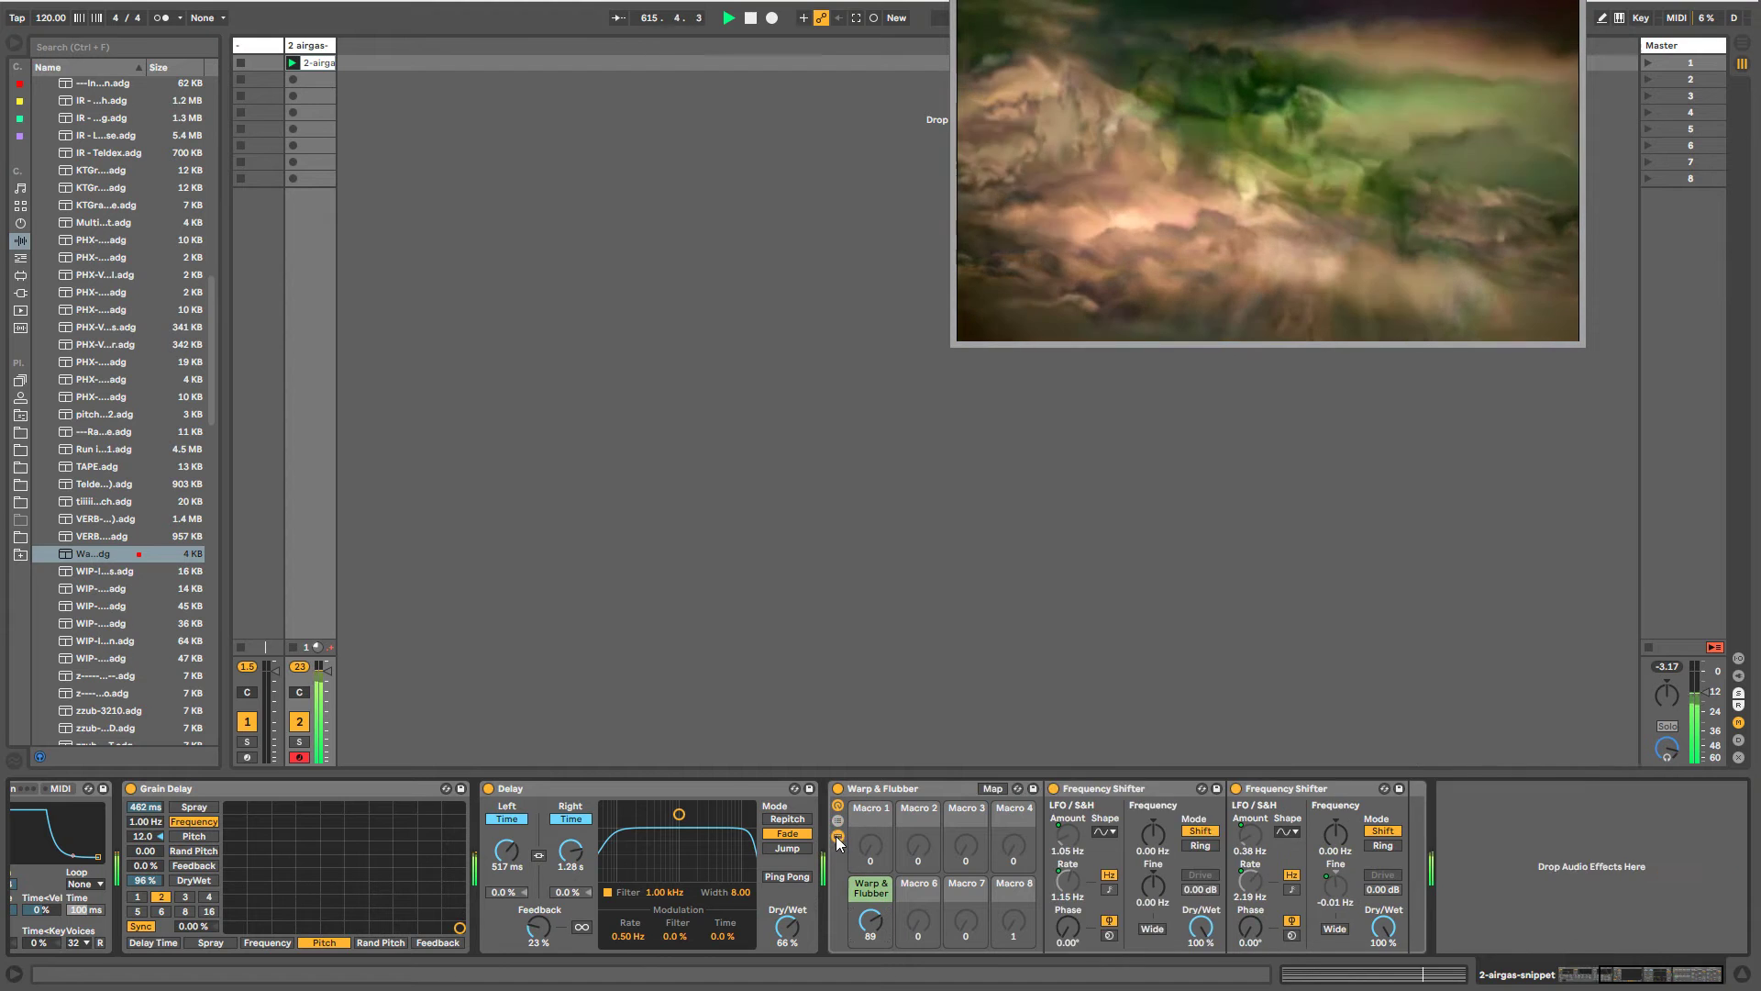
click(835, 835)
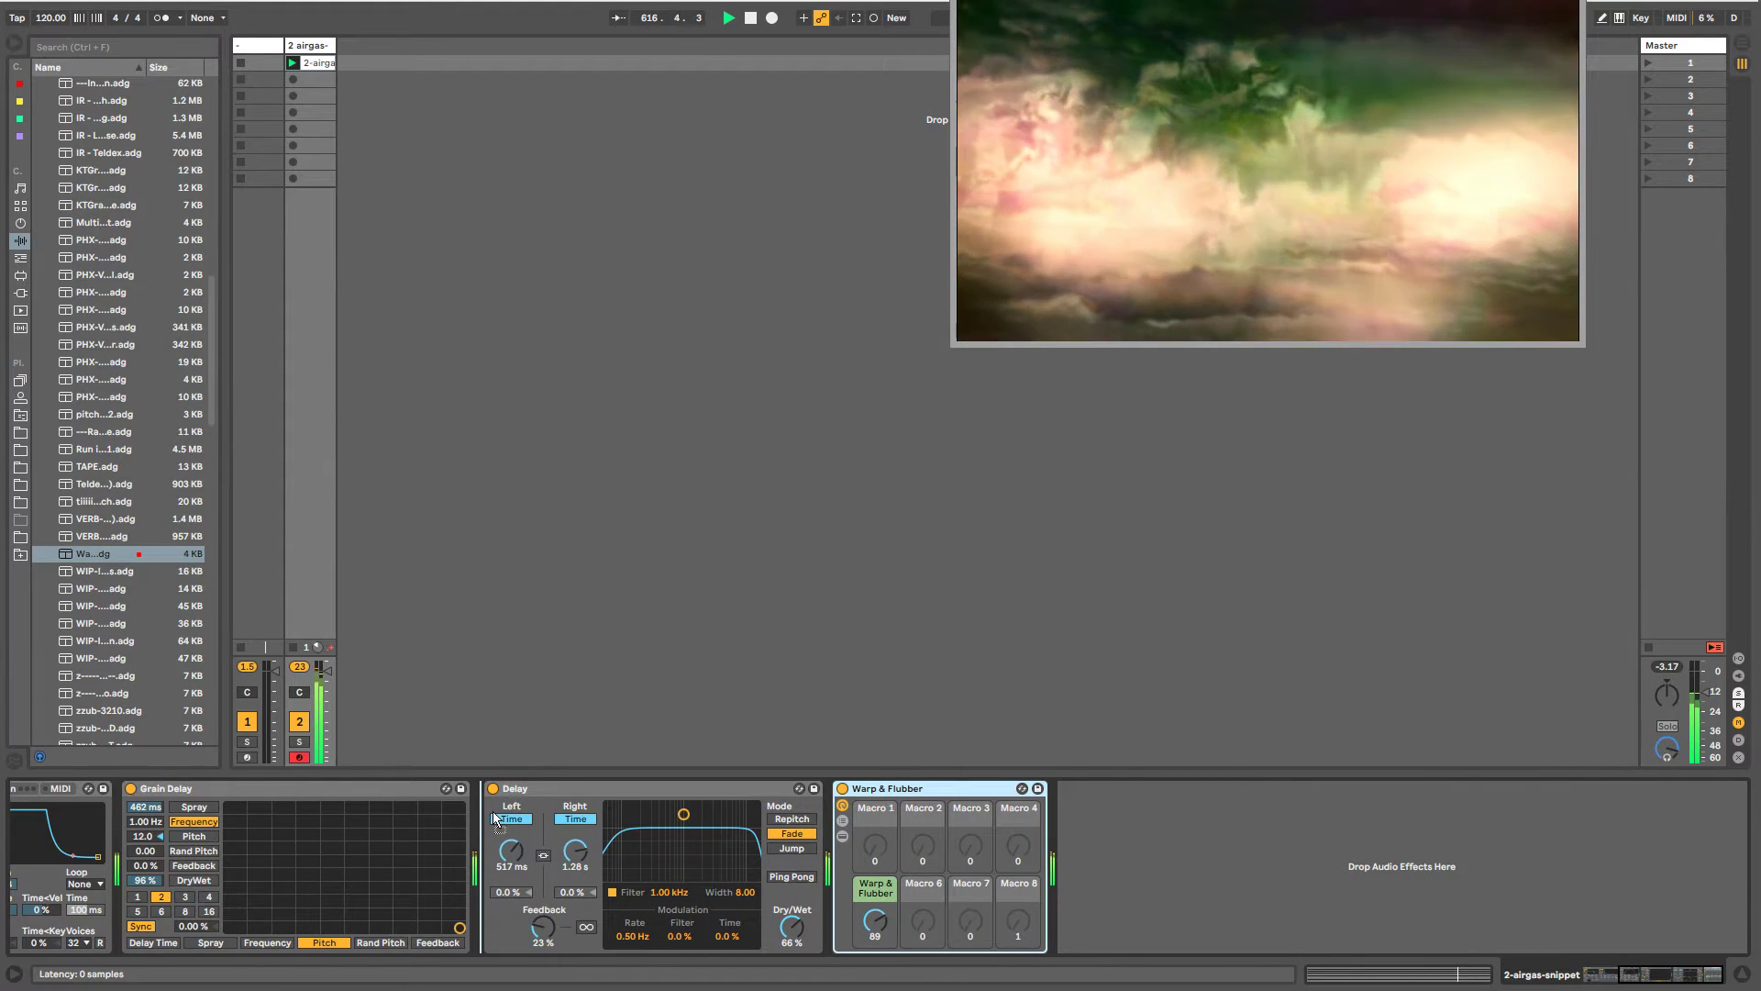
- Move the Warp & Flubber rack ahead of the Delay and group it into a new Audio Effect Rack with its chain list shown
drag(482, 813, 480, 811)
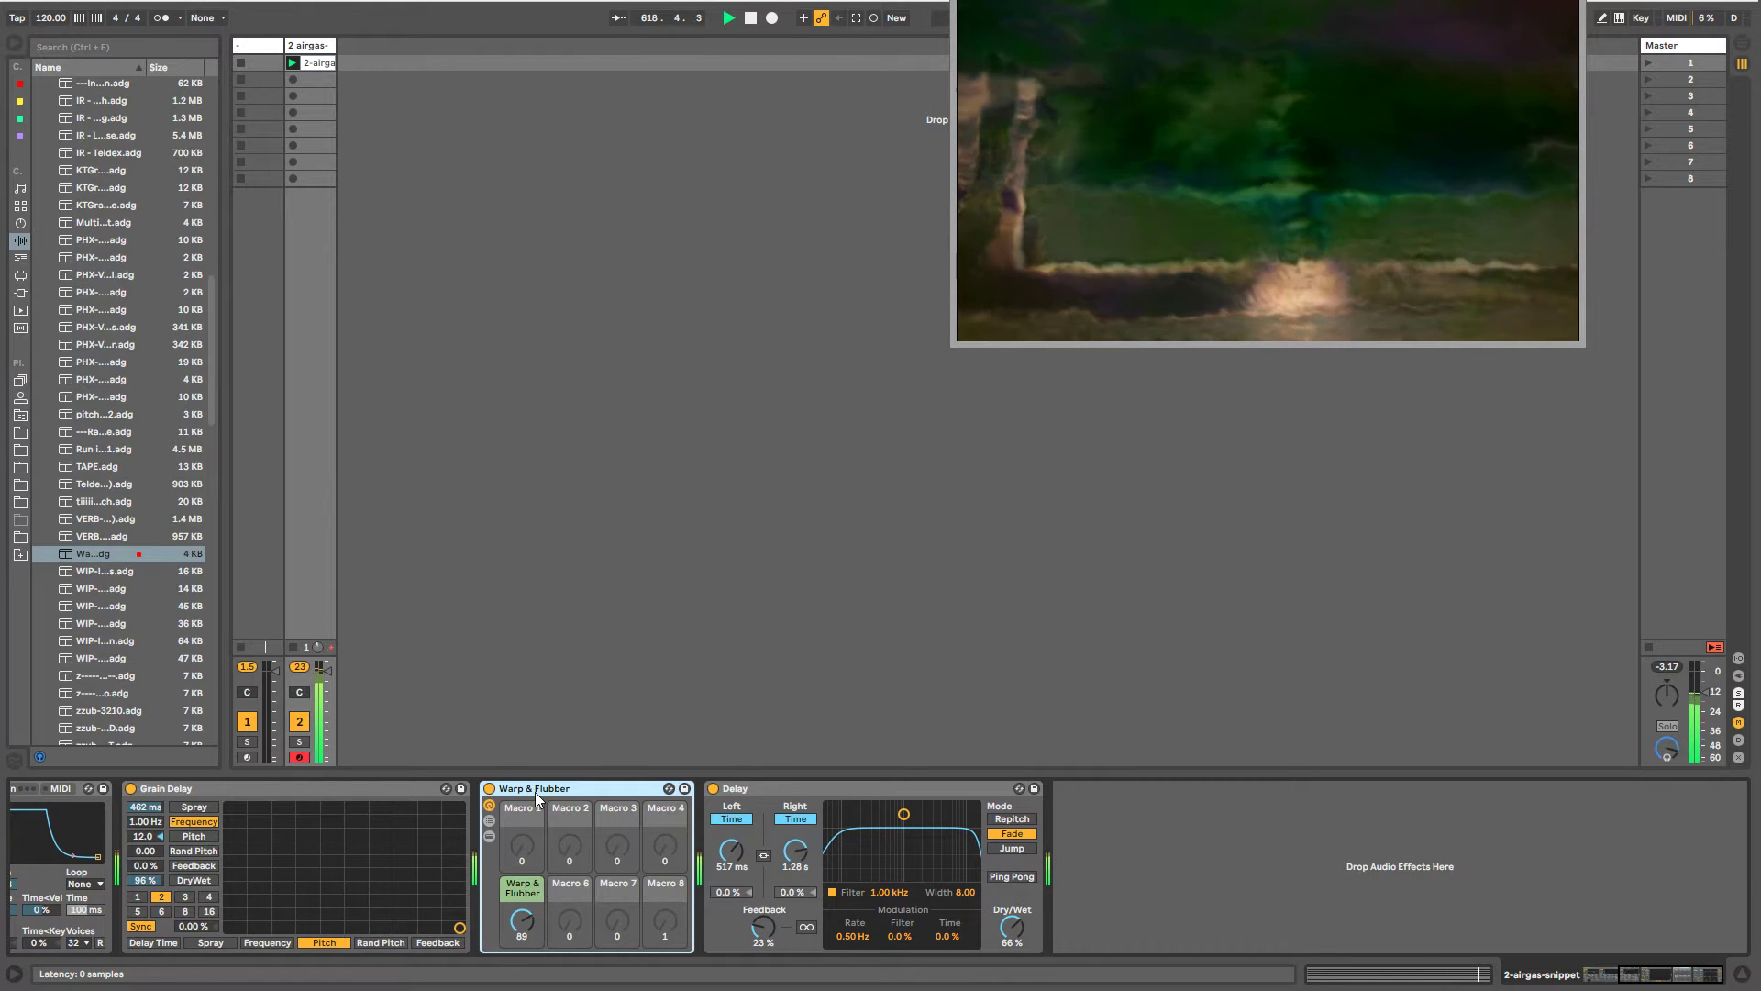
key(ctrl+g)
click(489, 822)
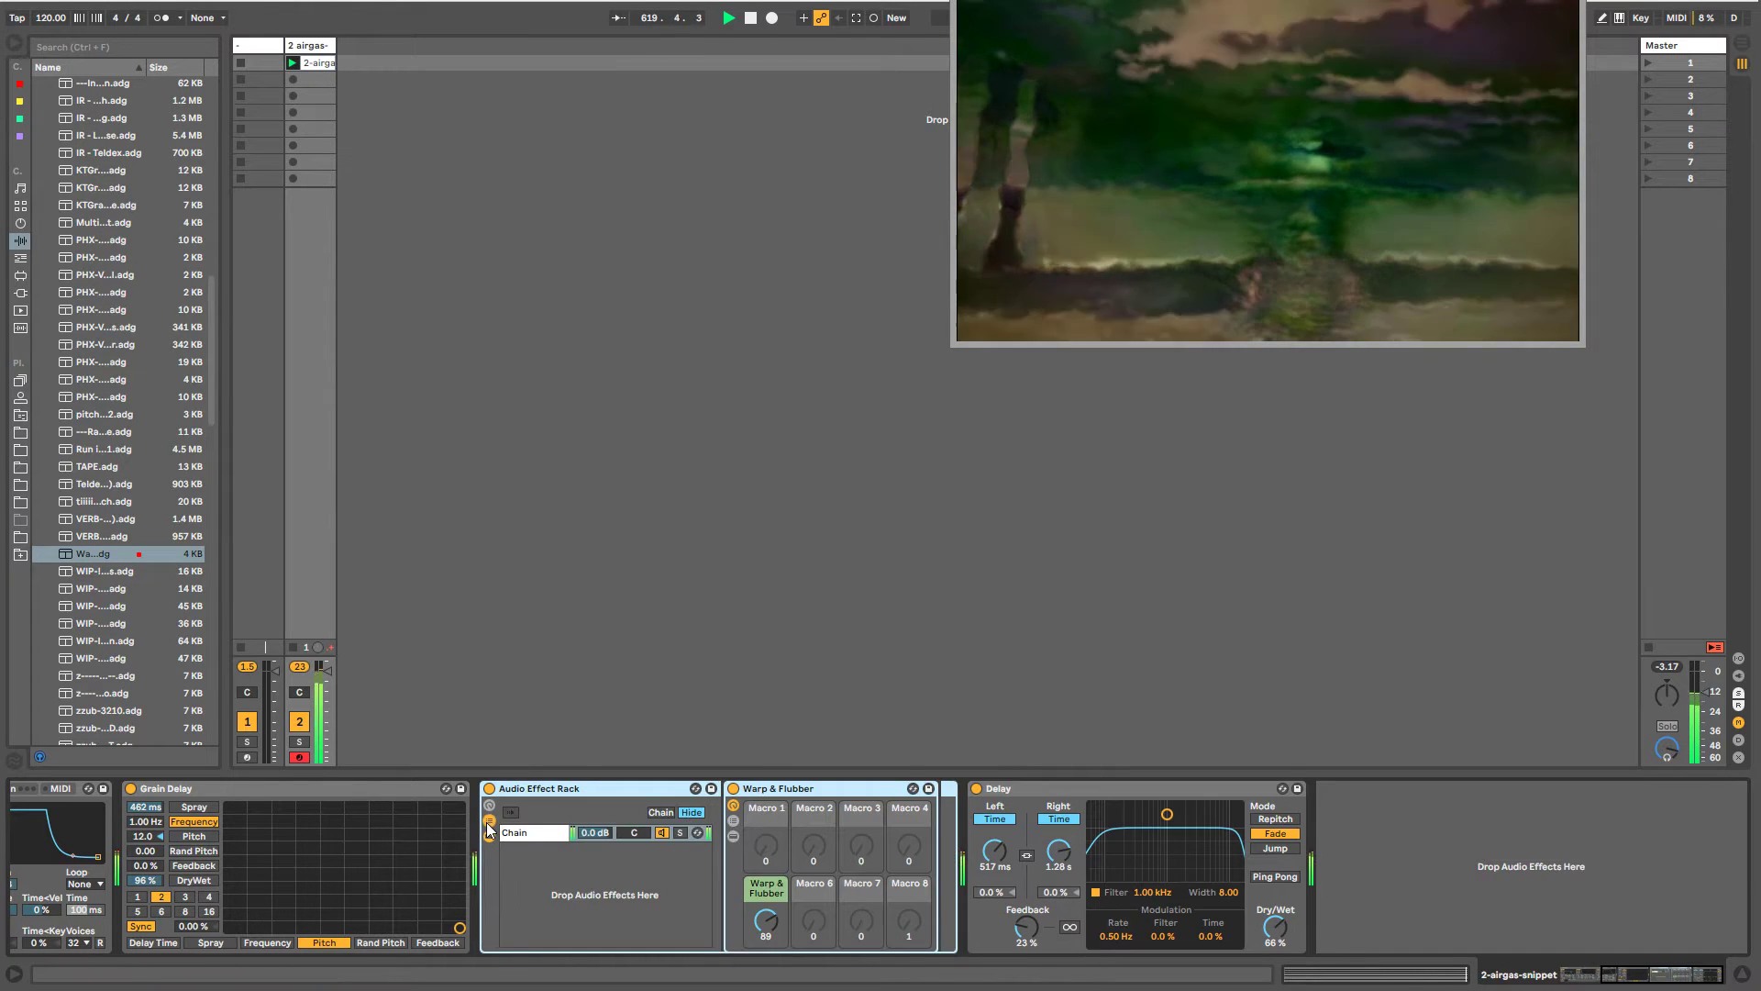
- Duplicate the new rack's chain and name the two chains L and R
click(528, 833)
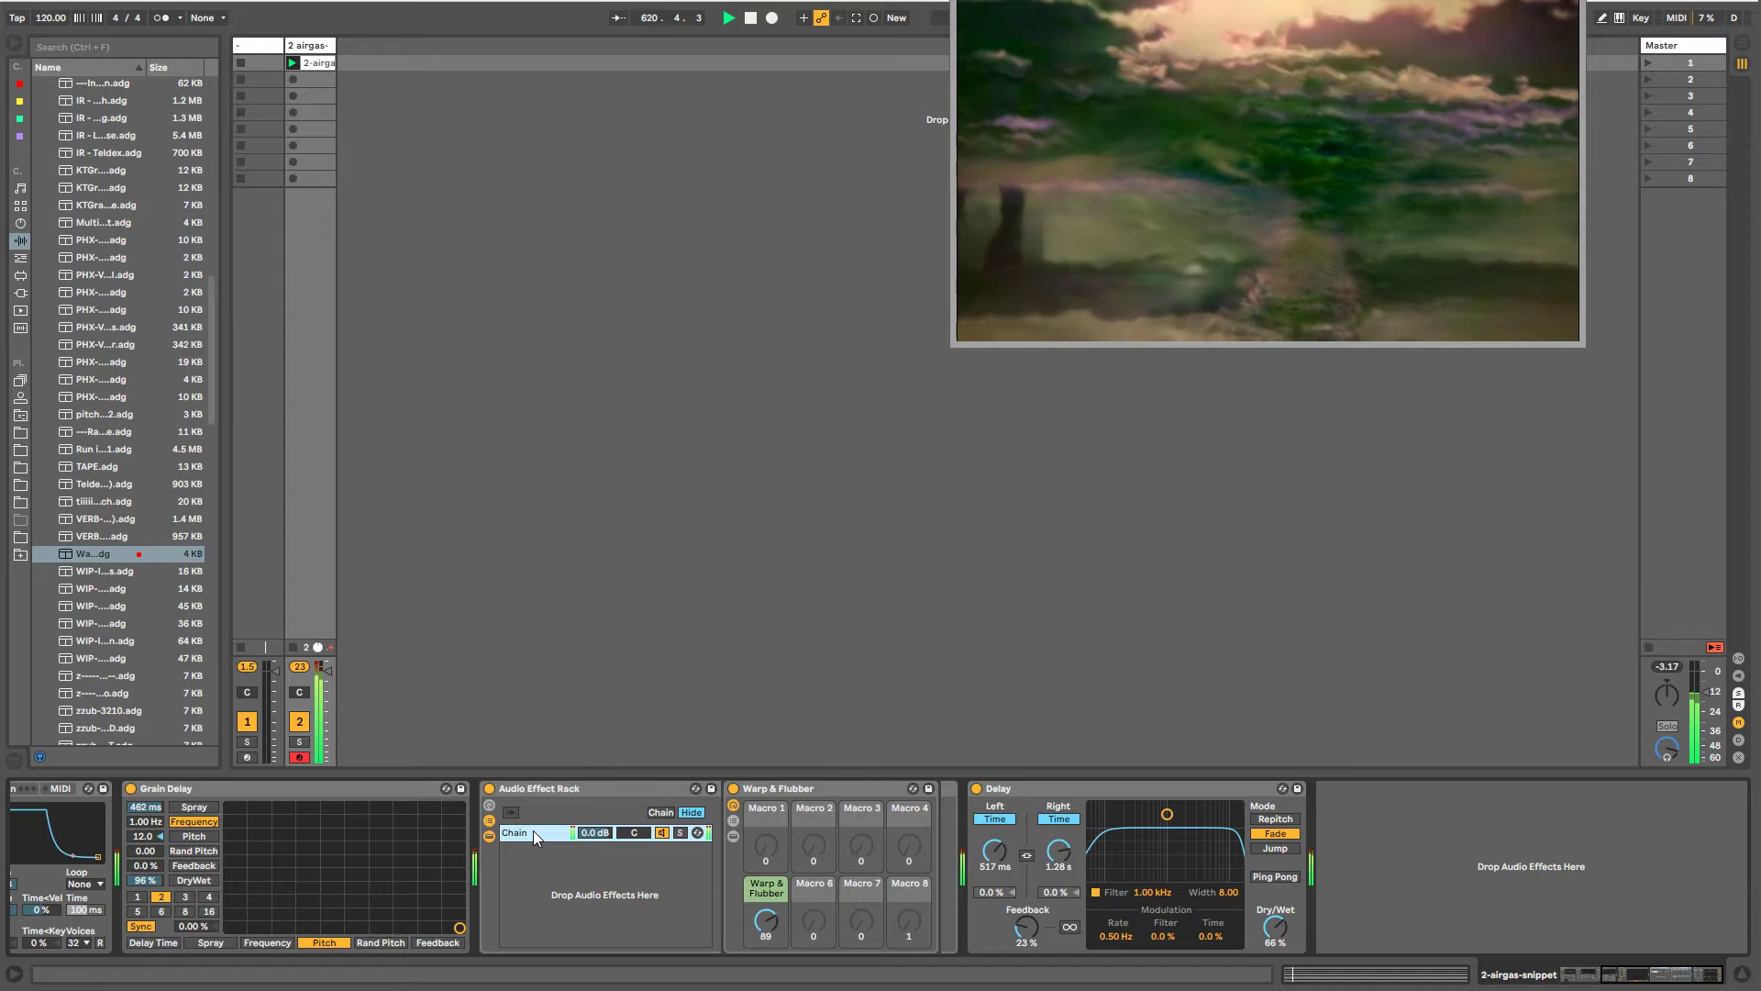
key(ctrl+d)
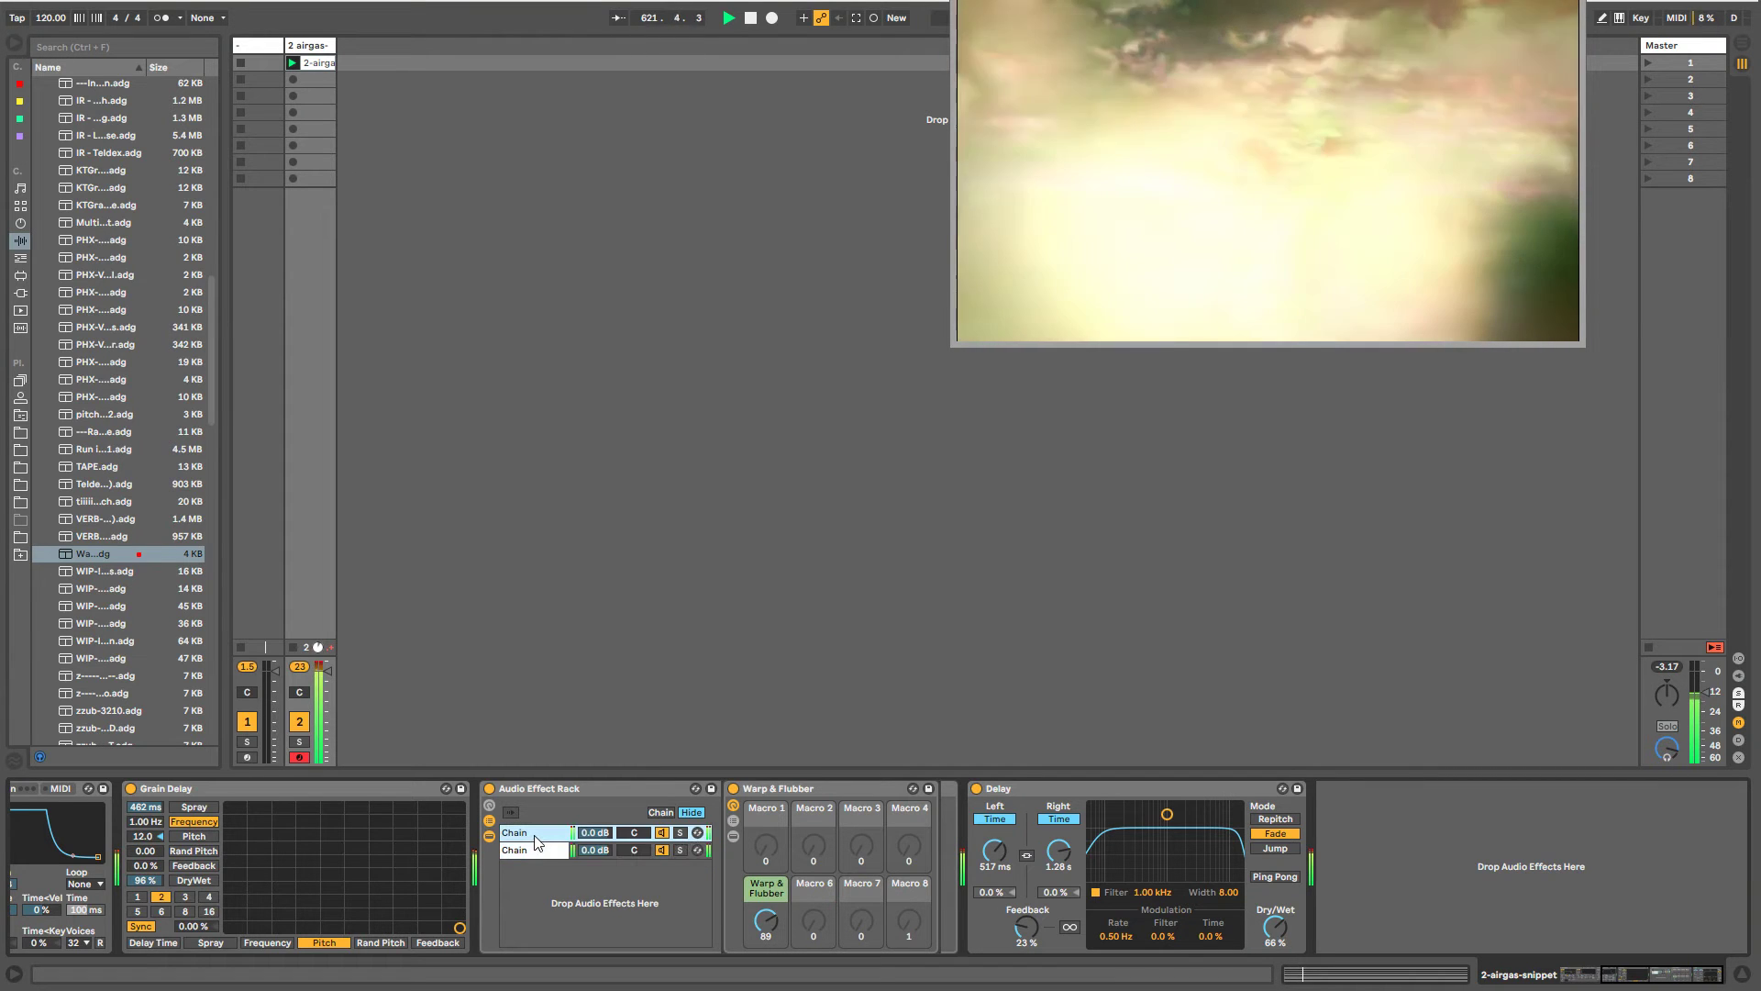
key(ctrl+r)
text(L)
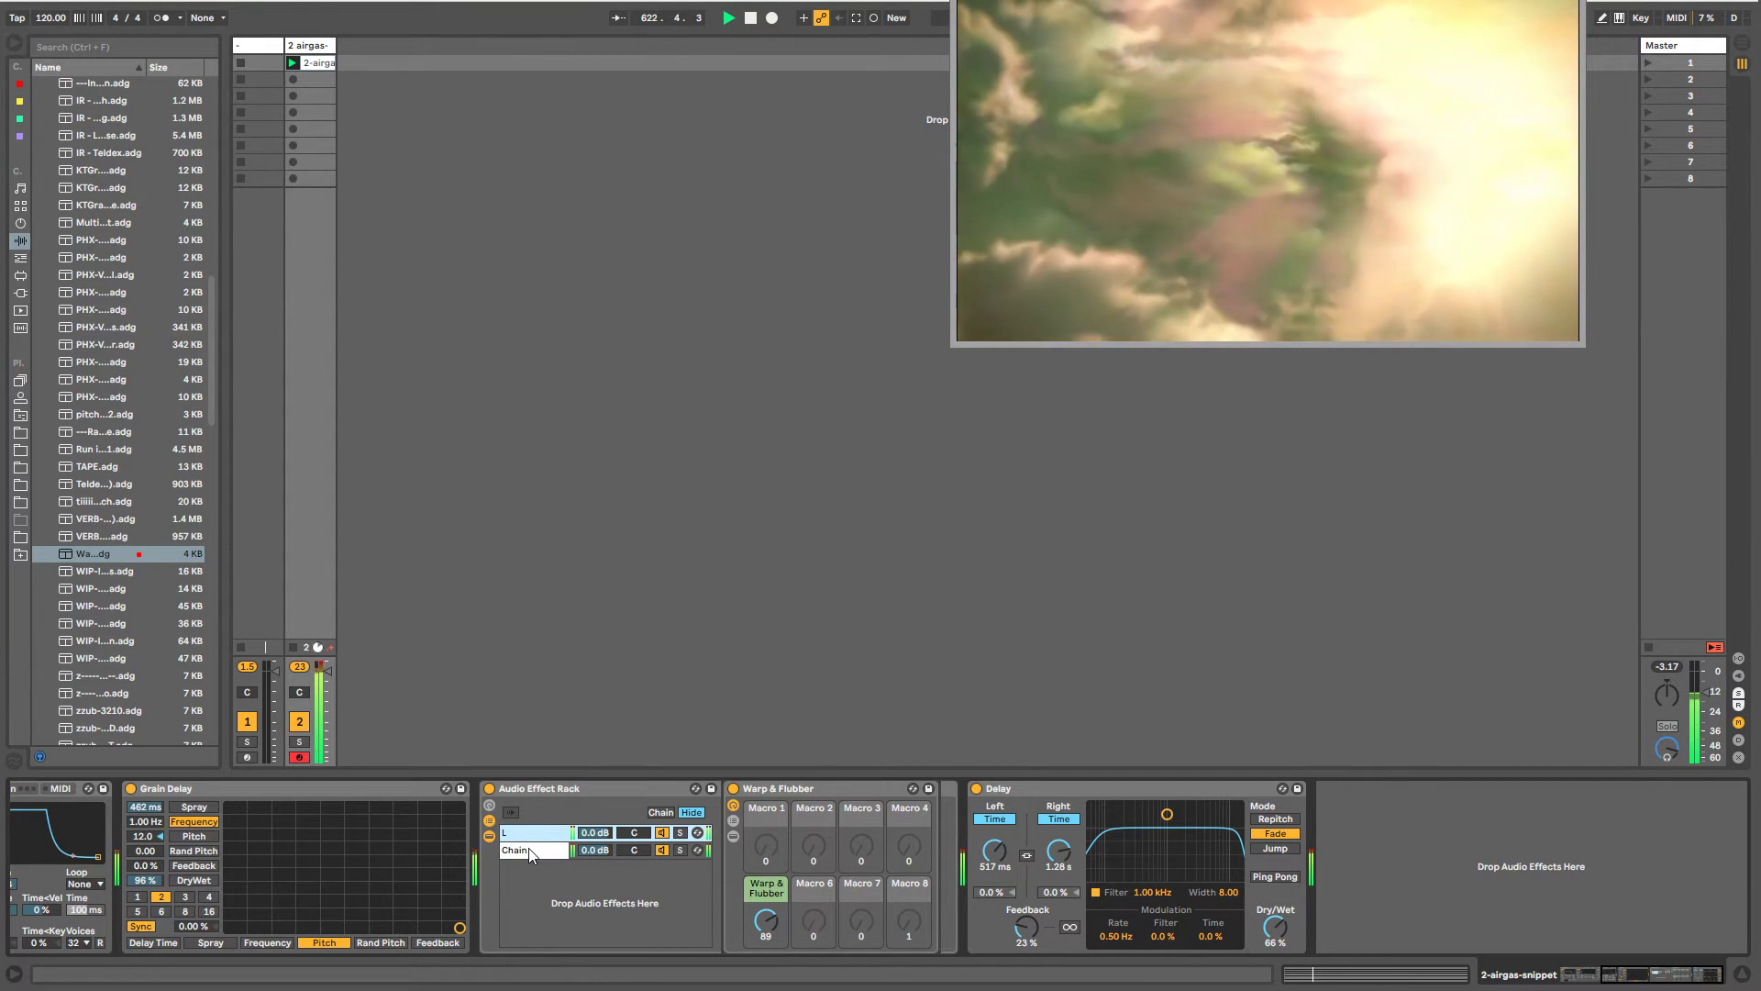
click(530, 851)
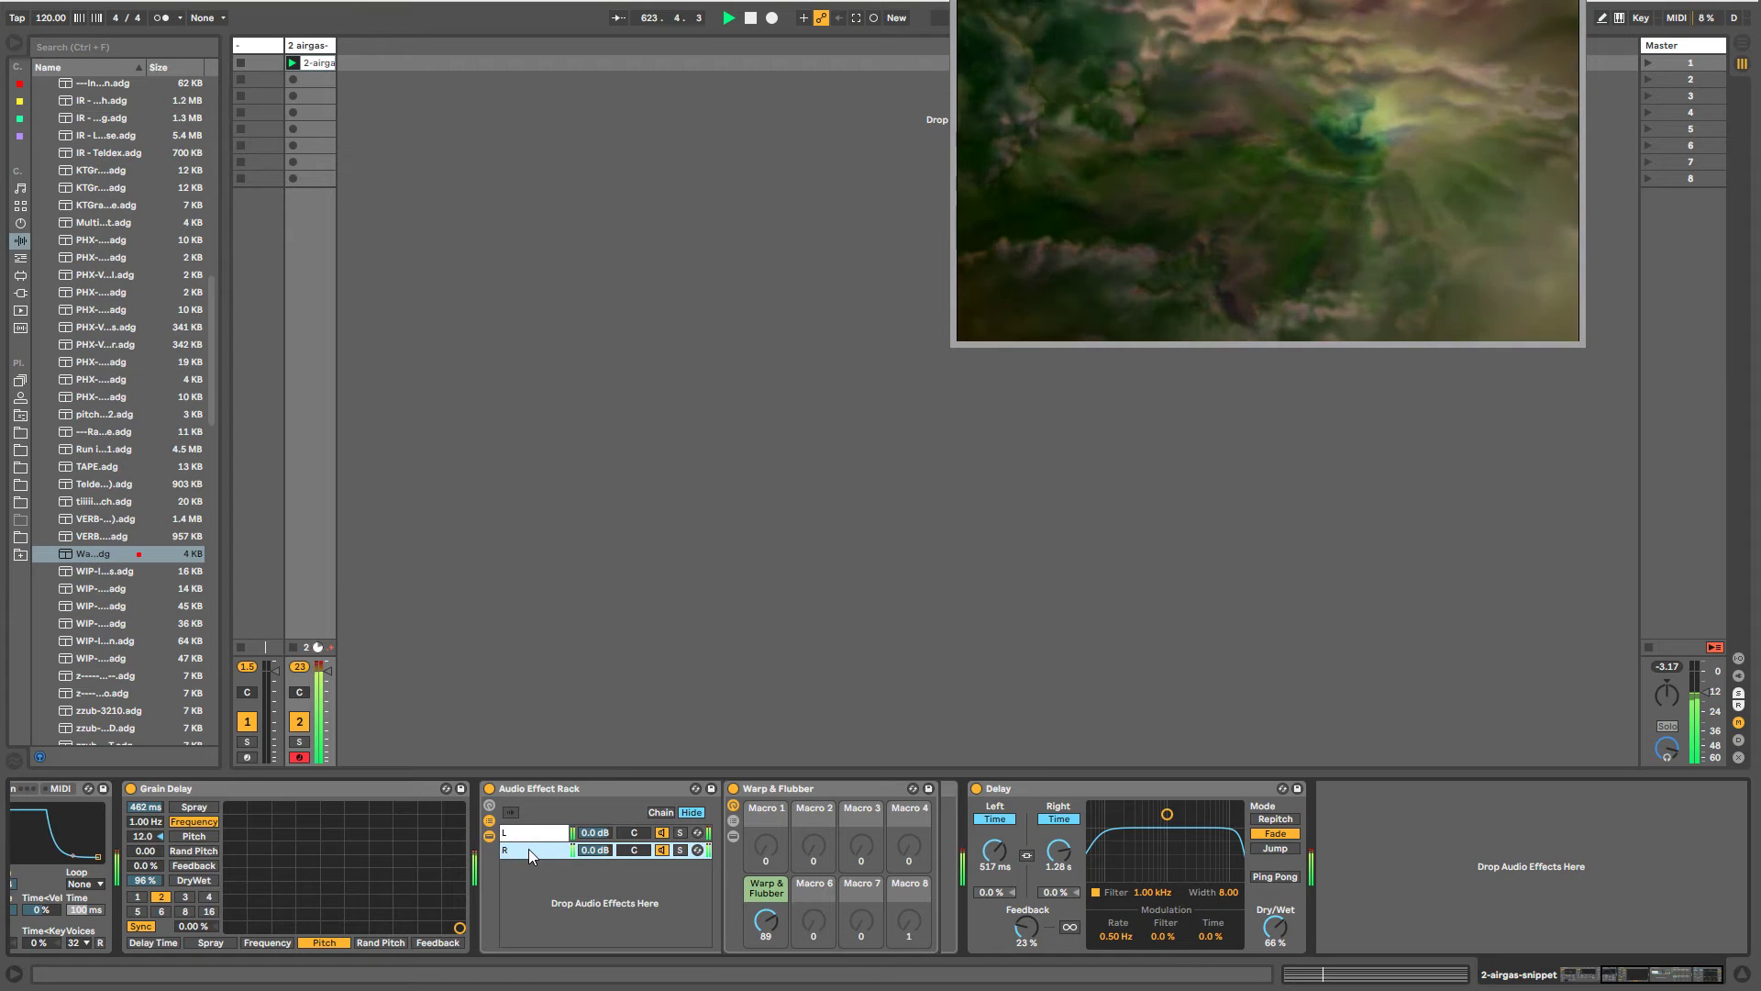
- Add a Utility device and place one before and one after the Warp & Flubber rack in the L chain
click(528, 832)
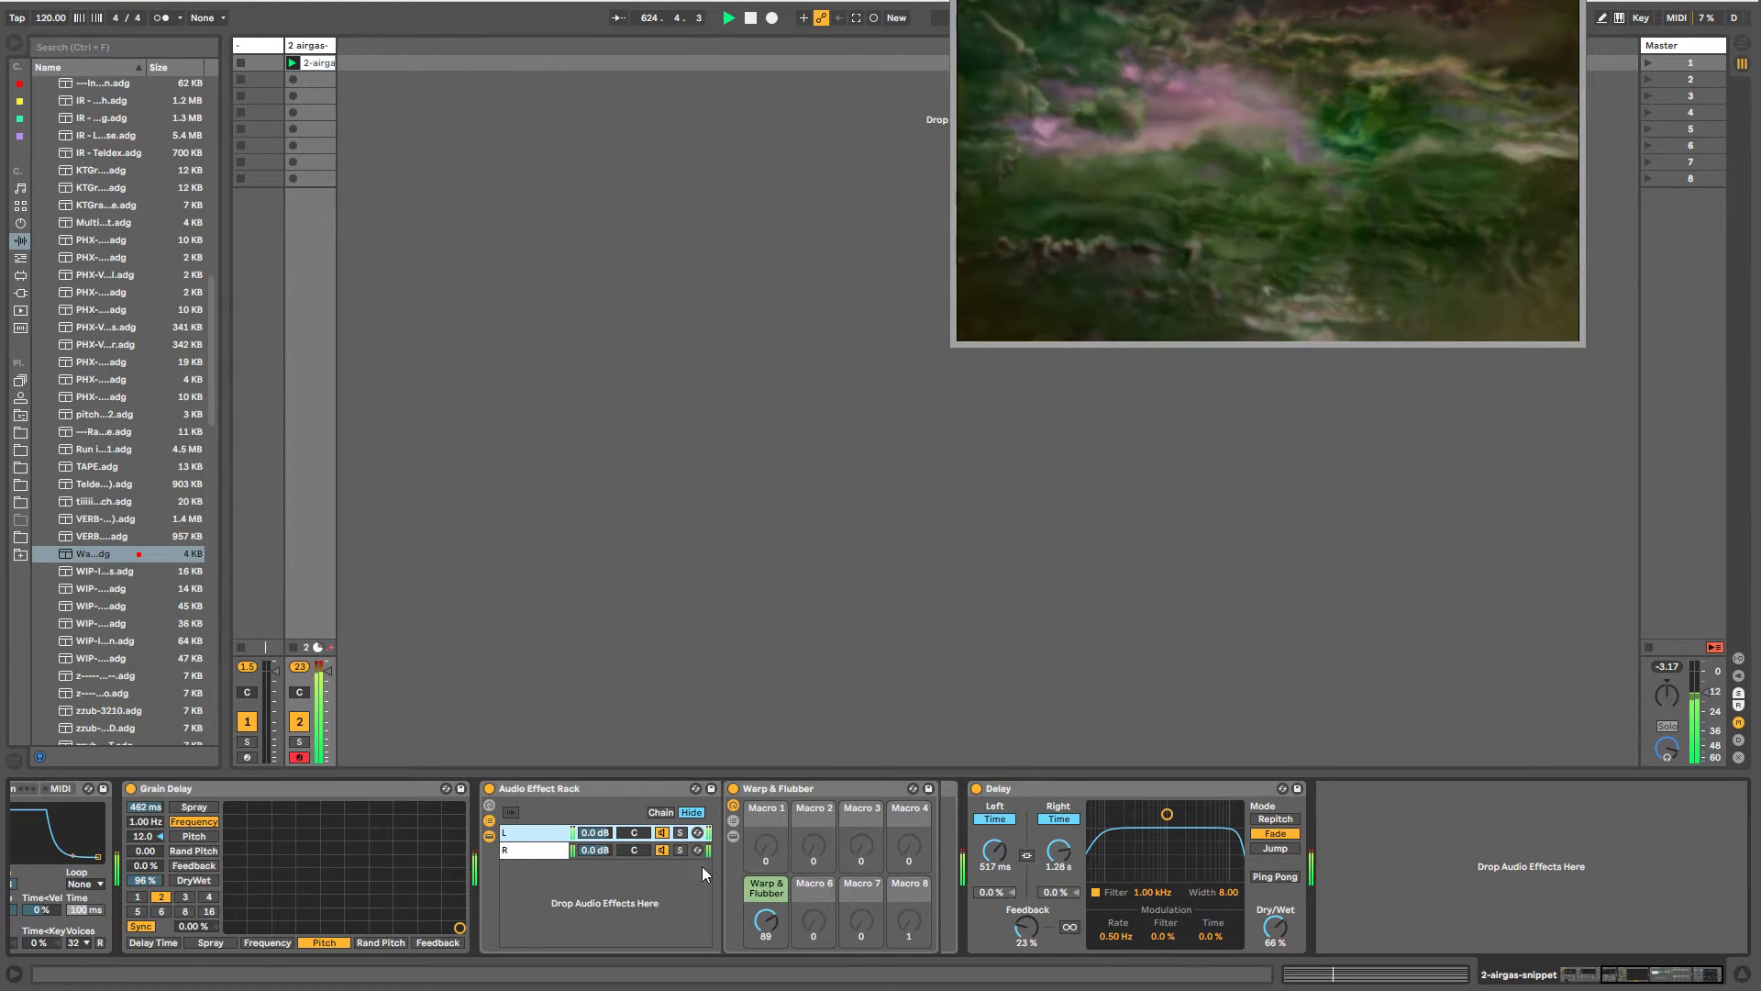
click(1433, 890)
key(ctrl+f)
text(utility)
key(Return)
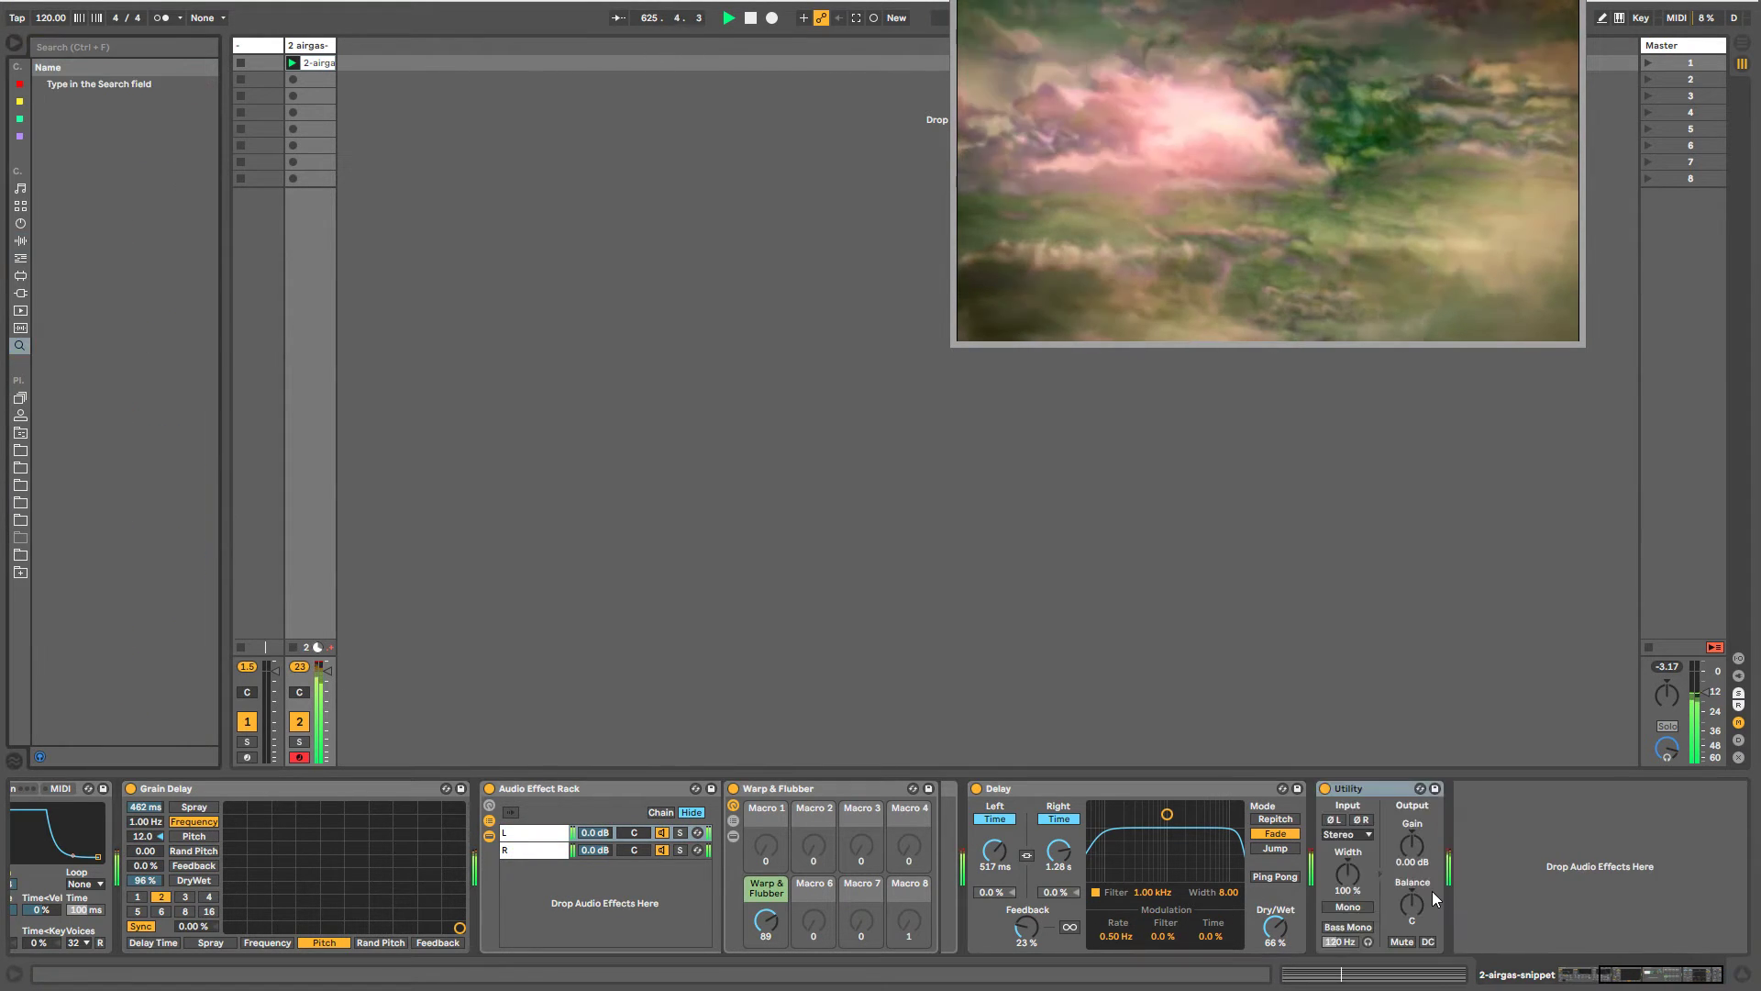
drag(1370, 787, 1070, 804)
- Set both Utility devices in the L chain to the Left input channel with the balance at 50L
click(754, 834)
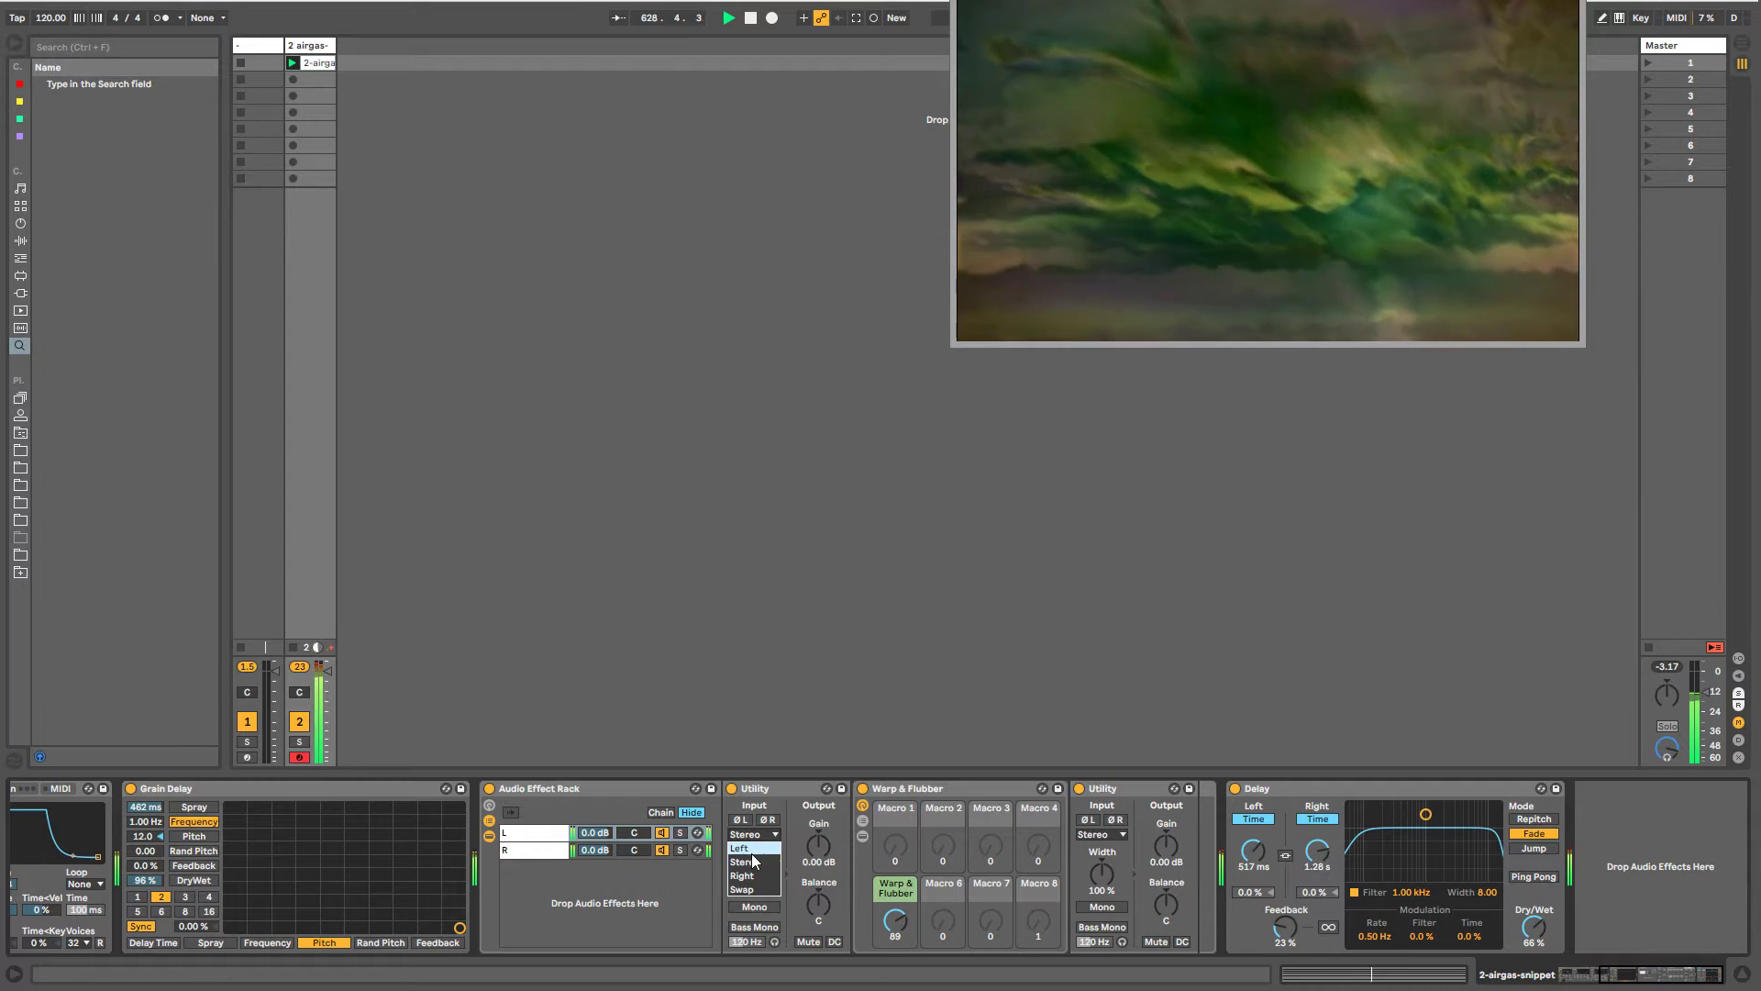
click(751, 853)
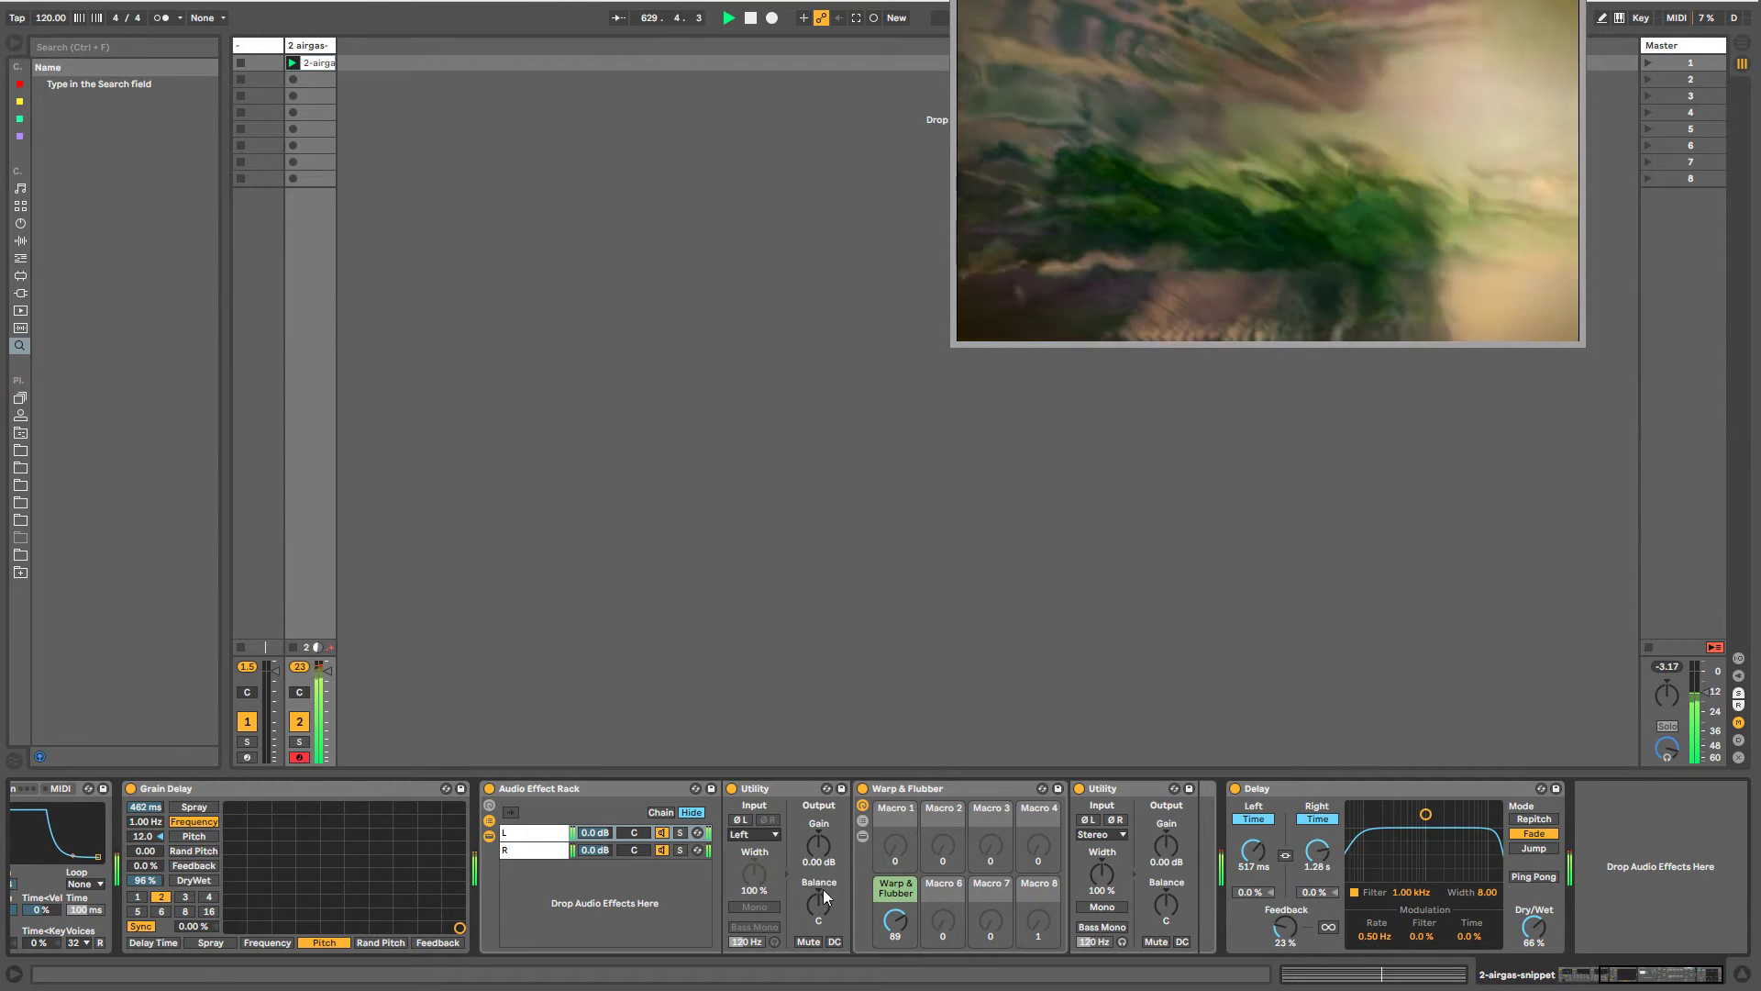
drag(824, 896, 824, 972)
click(1117, 840)
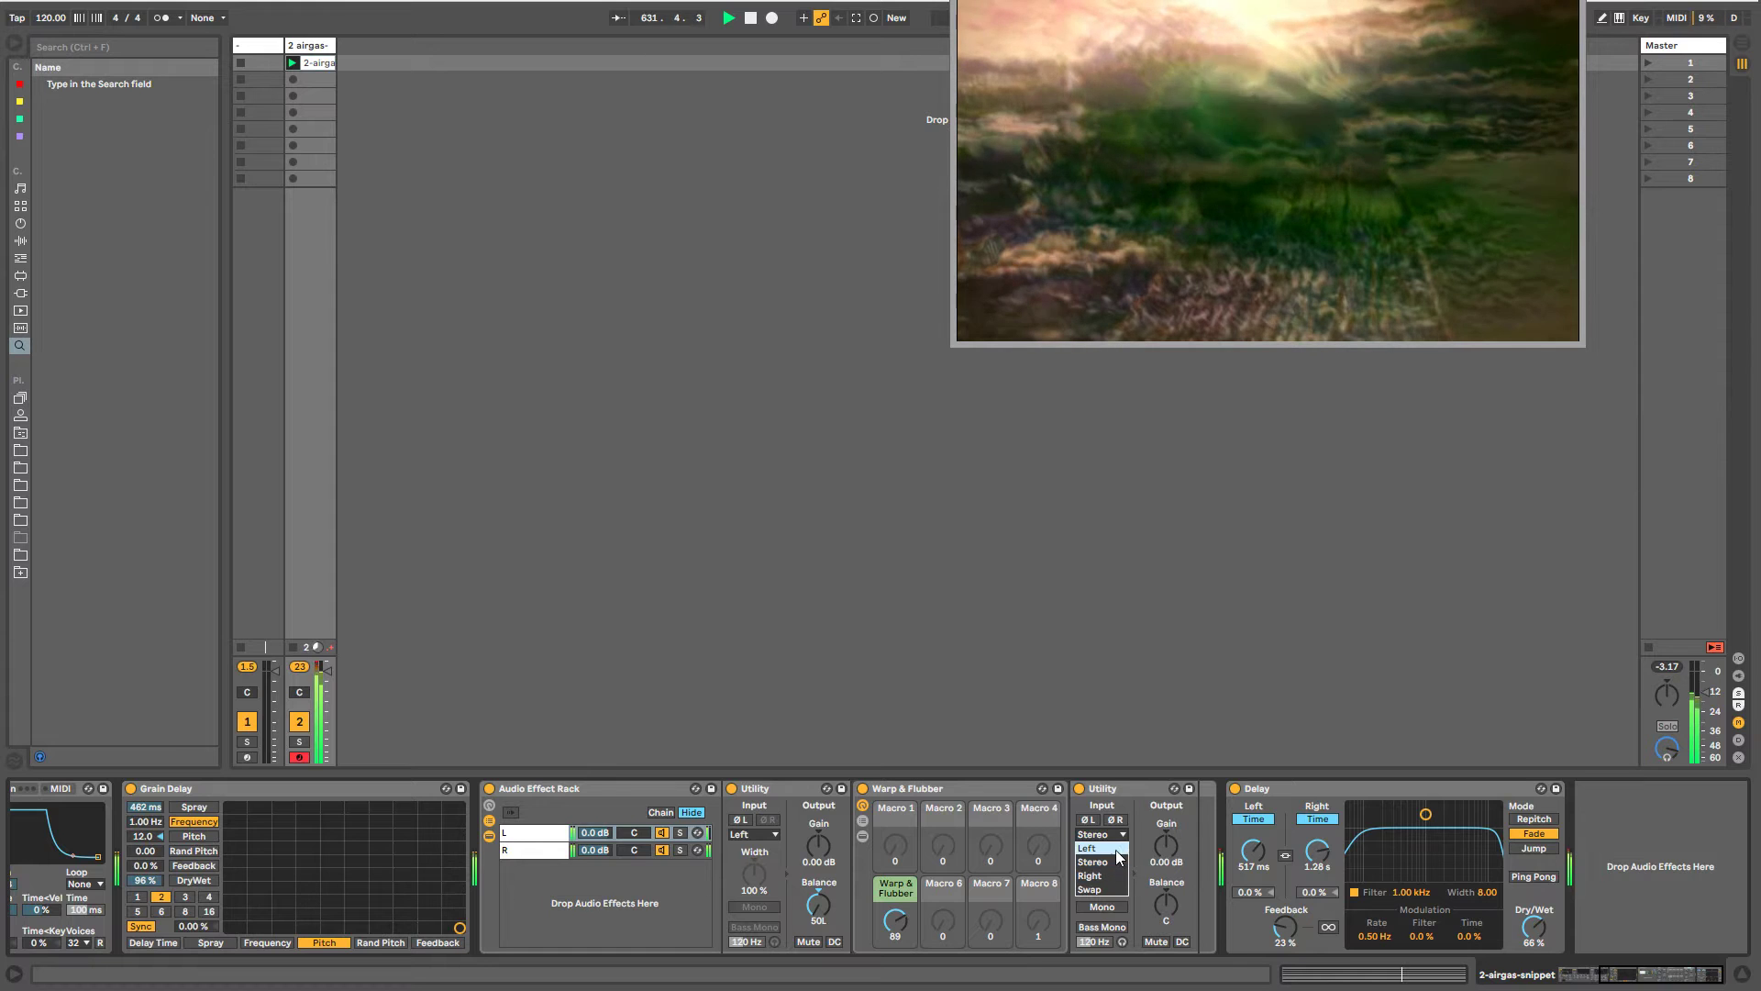
click(1087, 847)
mouse_move(1167, 904)
mouse_down()
mouse_move(1167, 945)
mouse_move(1169, 905)
mouse_up()
- Replace the old R chain with a duplicate of the L chain and name the duplicate R
click(528, 832)
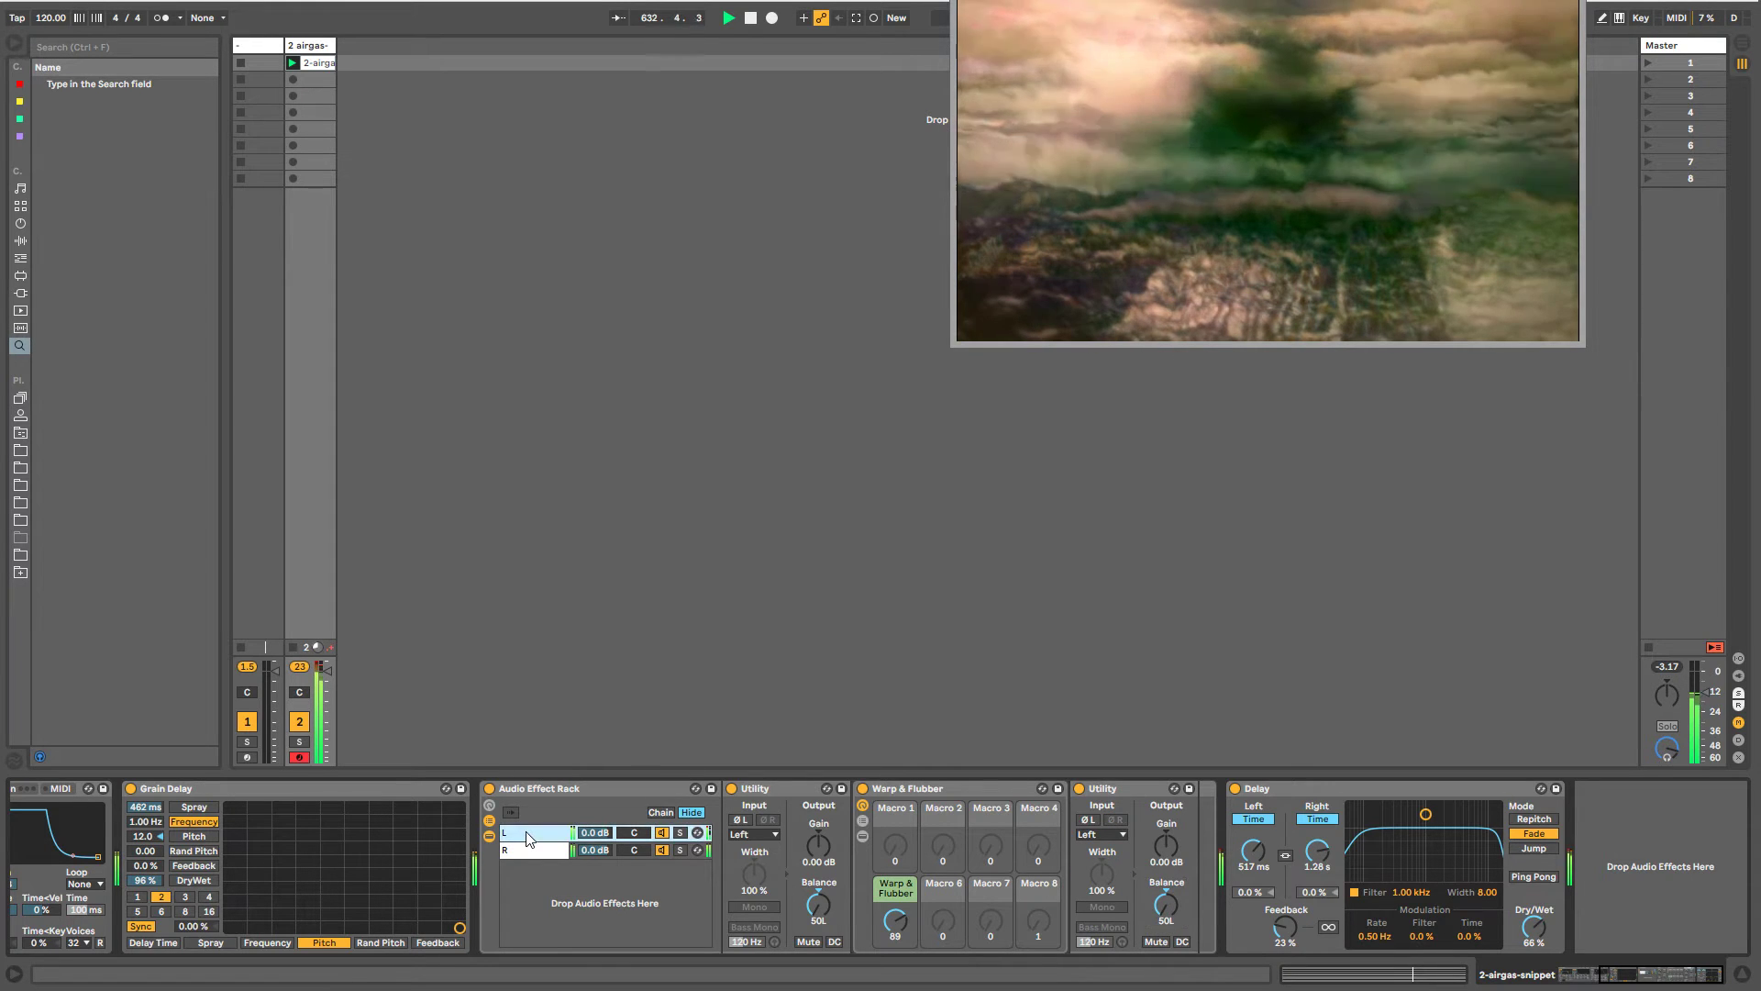
key(ctrl+d)
click(526, 870)
key(Delete)
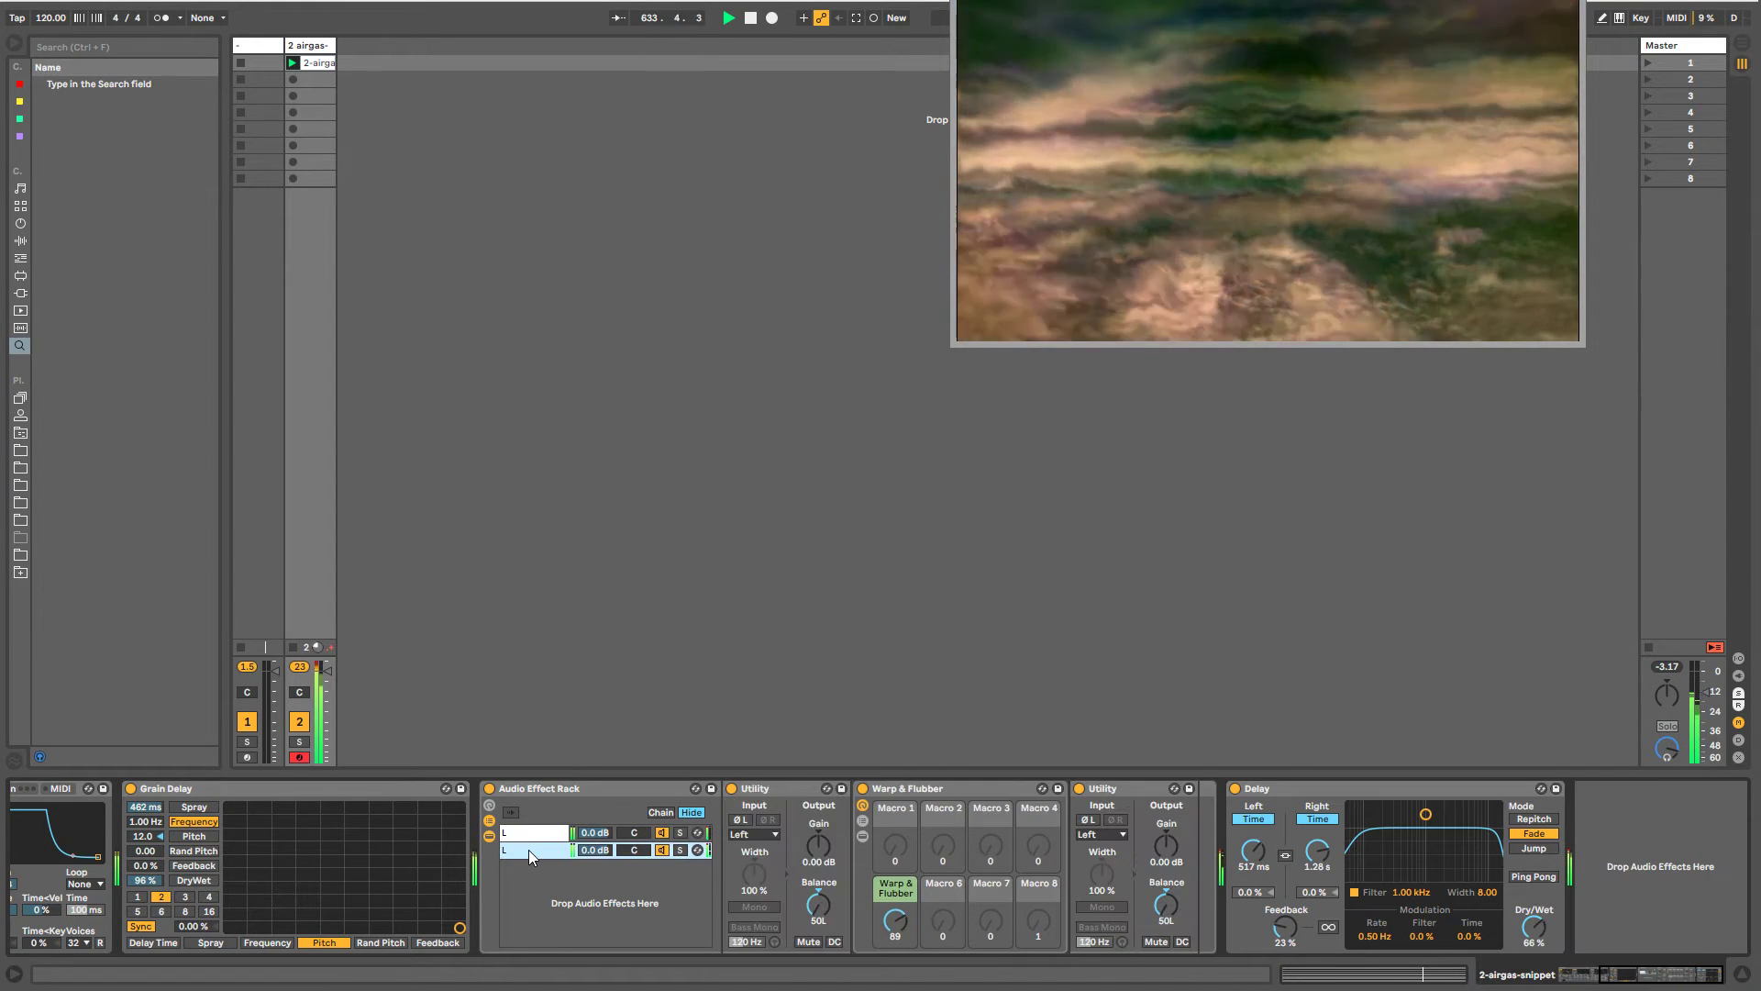
text(R)
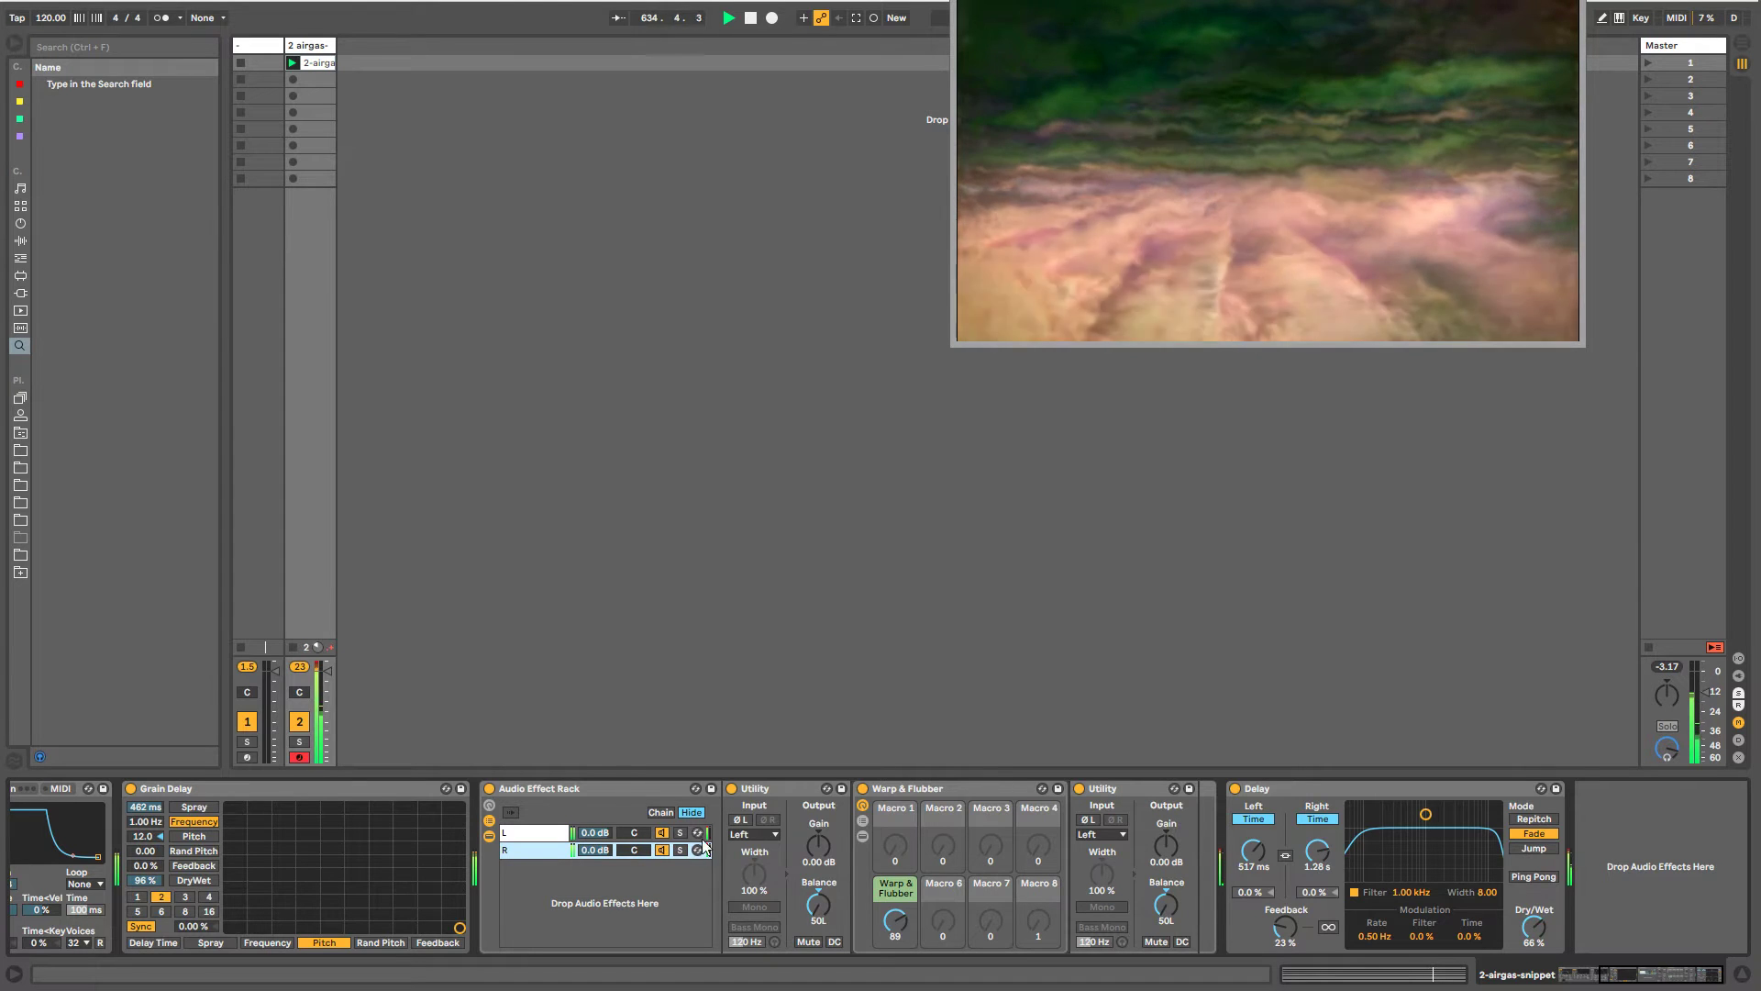
- In the R chain, set both Utility devices to the Right channel with balance 50R, and the Warp & Flubber macro to 99
click(753, 835)
click(743, 875)
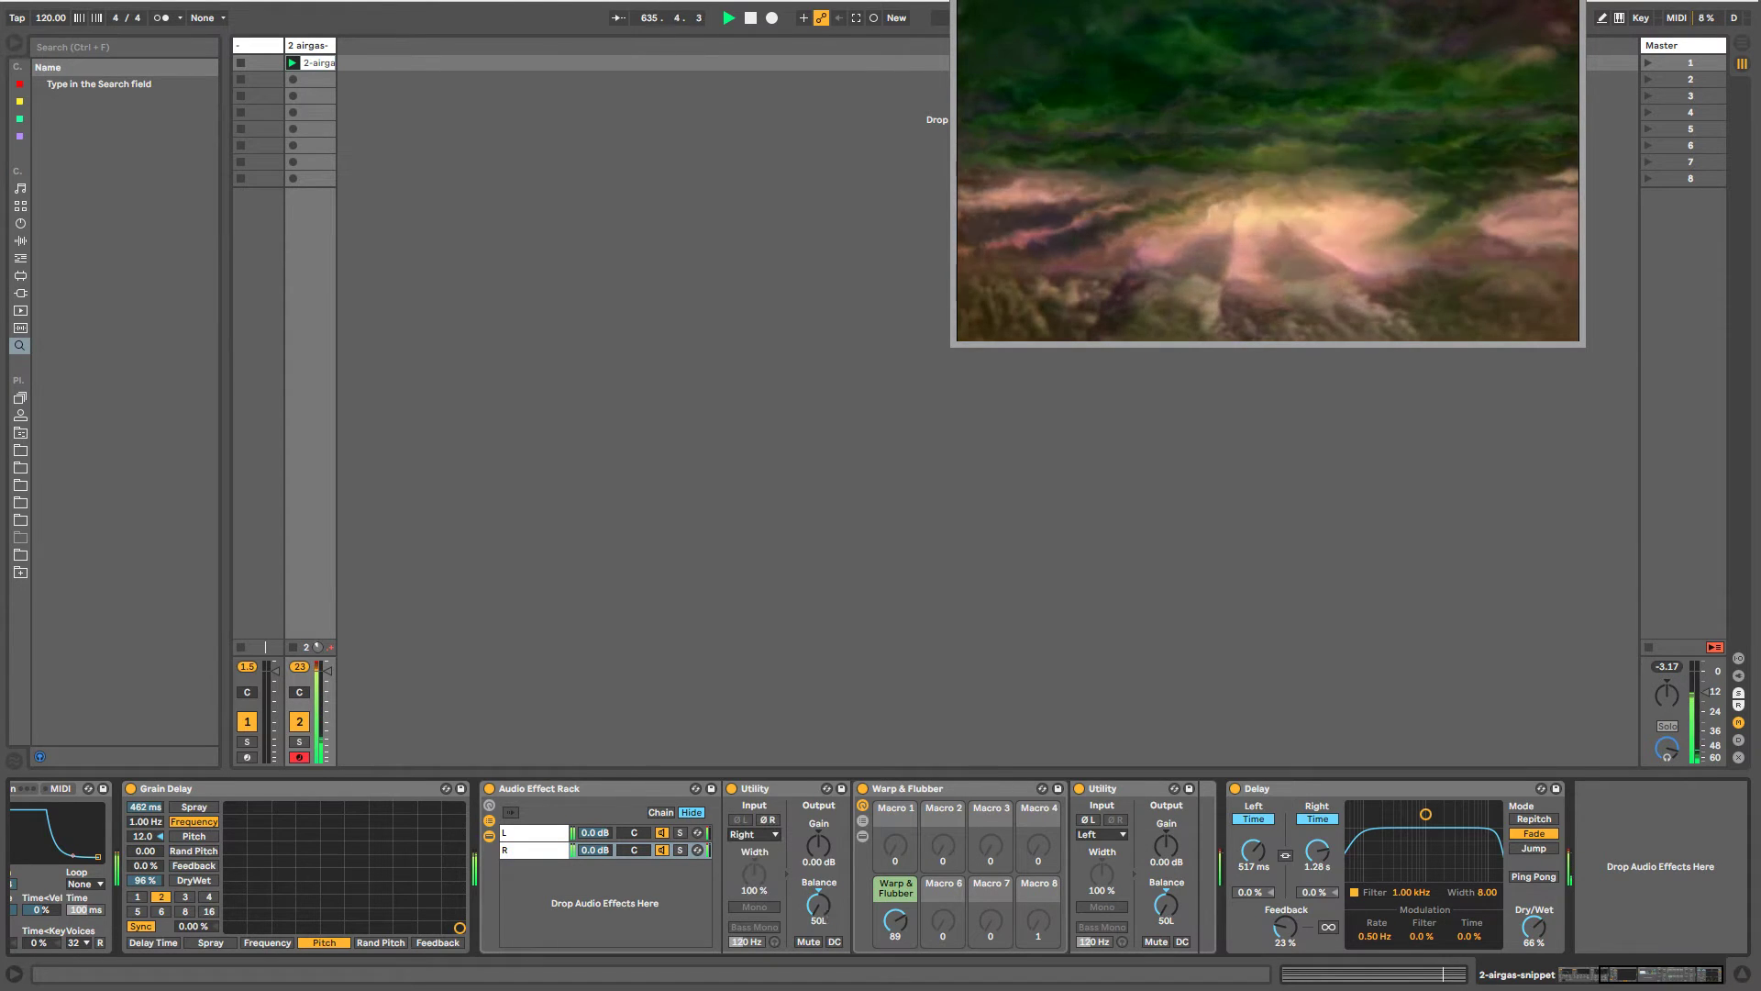
drag(819, 906, 819, 815)
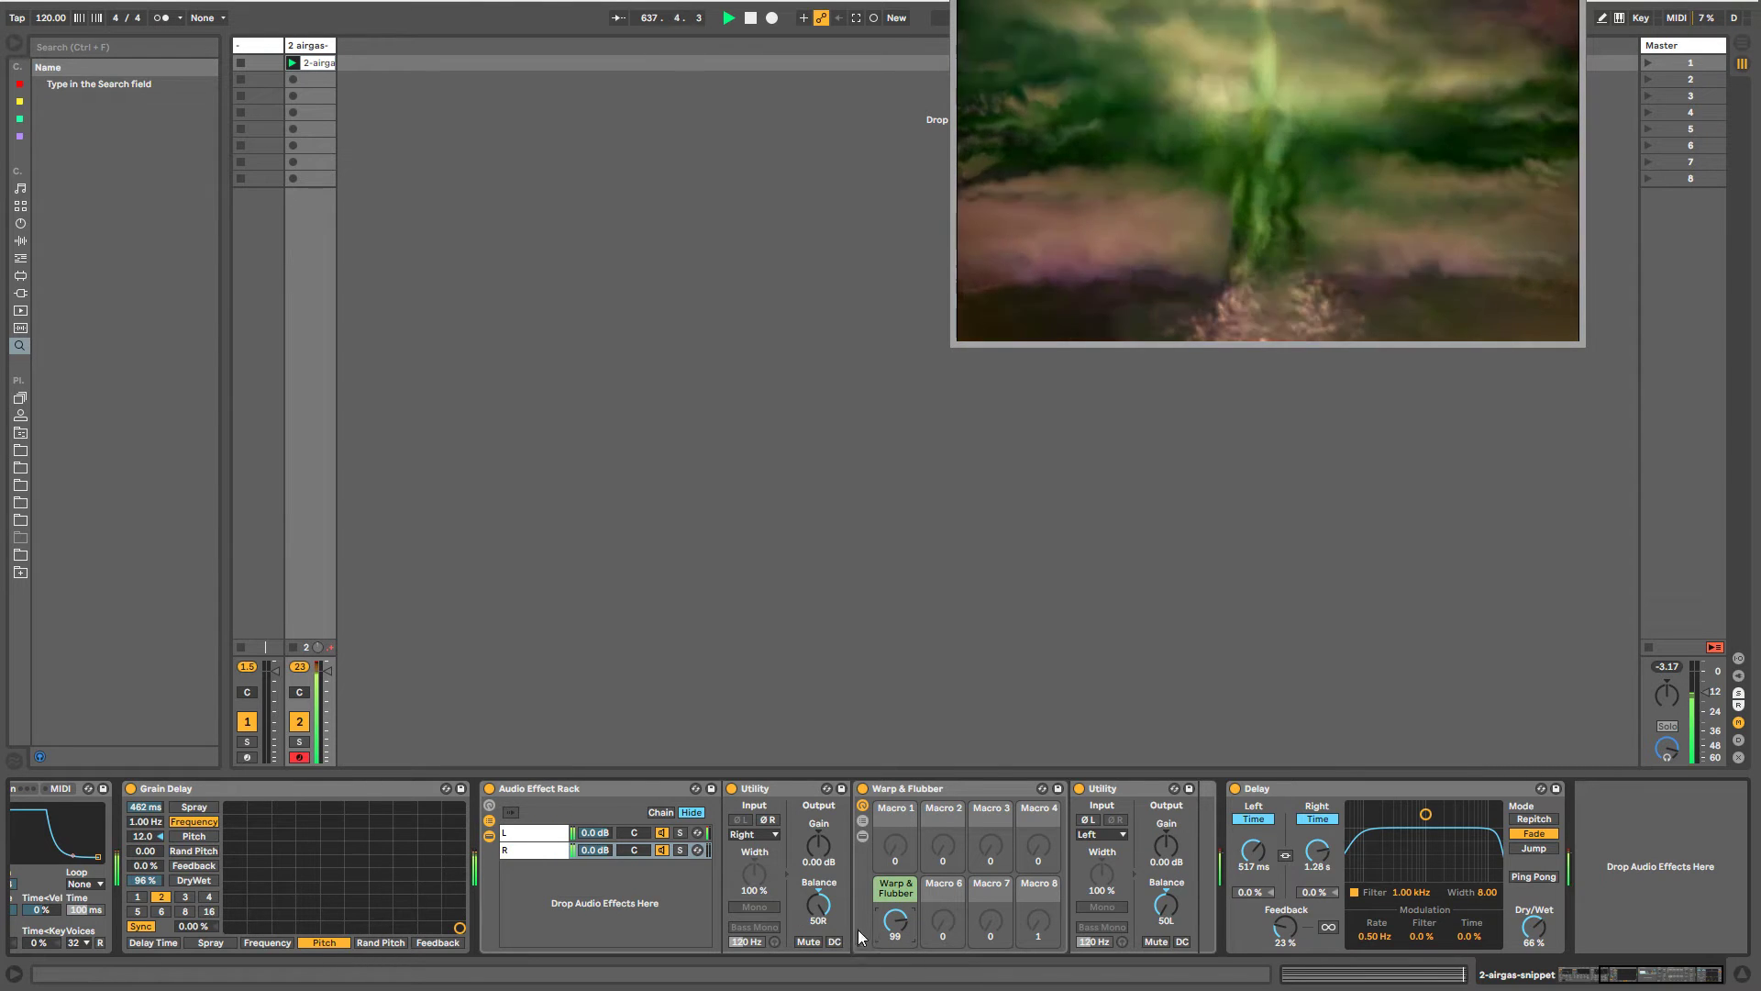
click(1096, 834)
click(1098, 876)
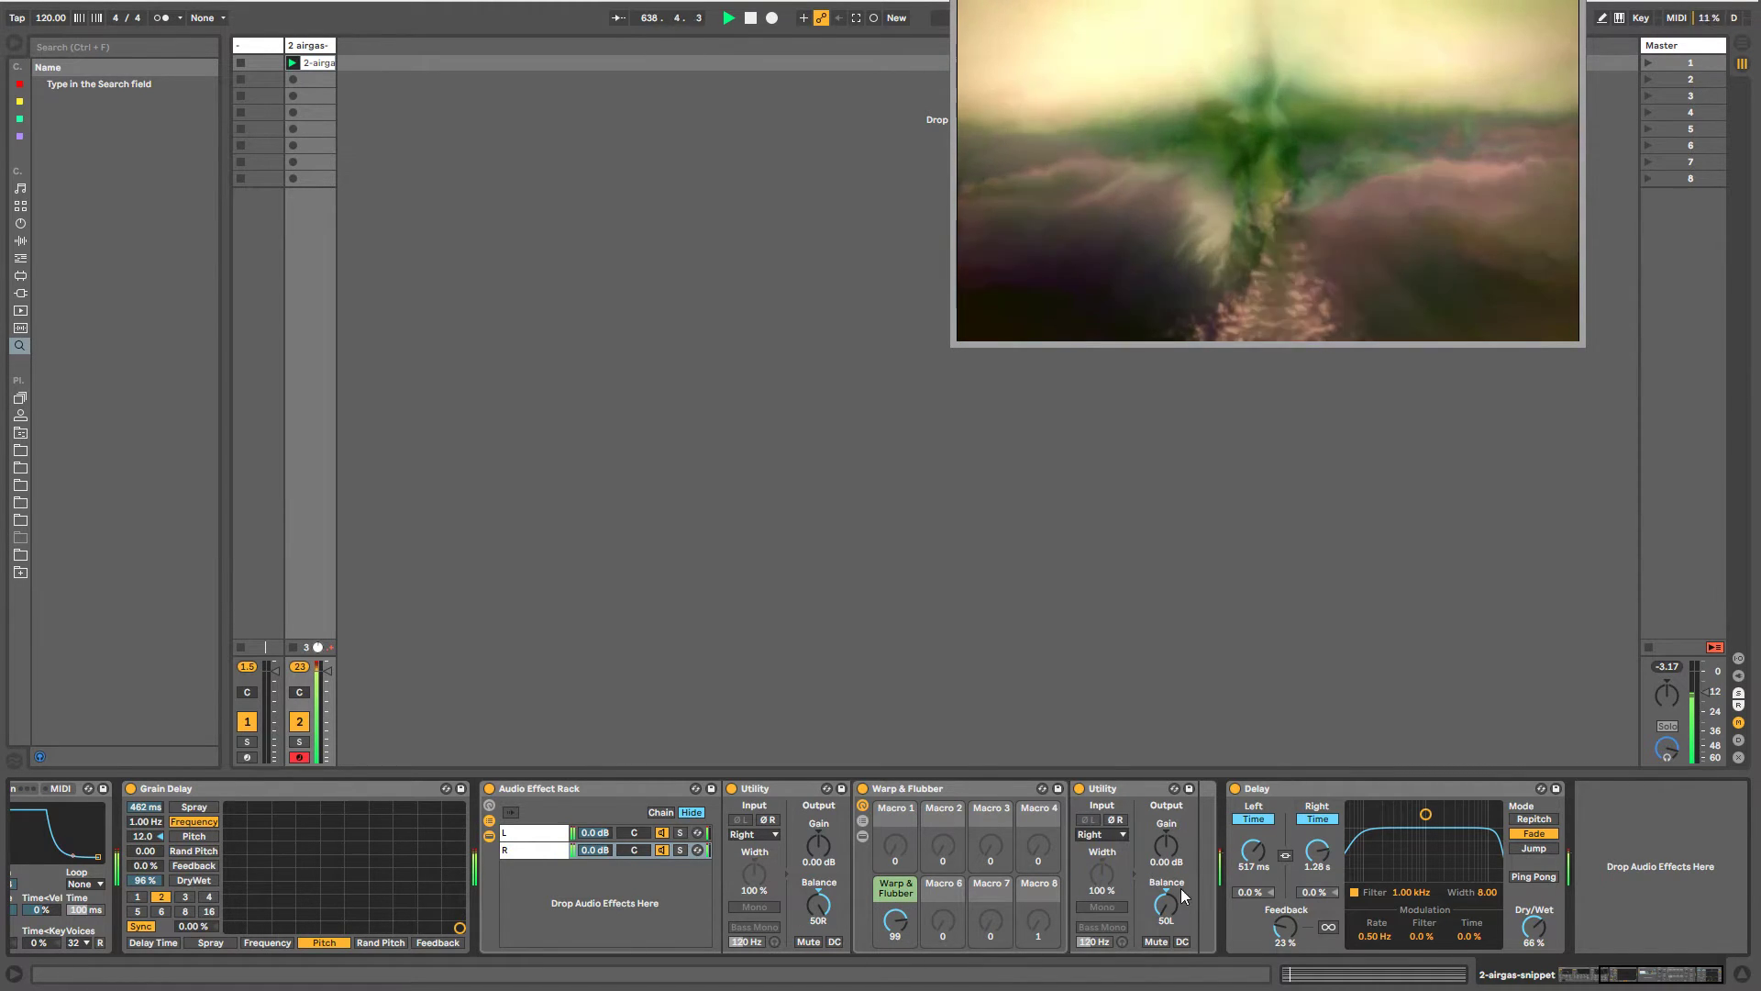
drag(1167, 904, 1167, 817)
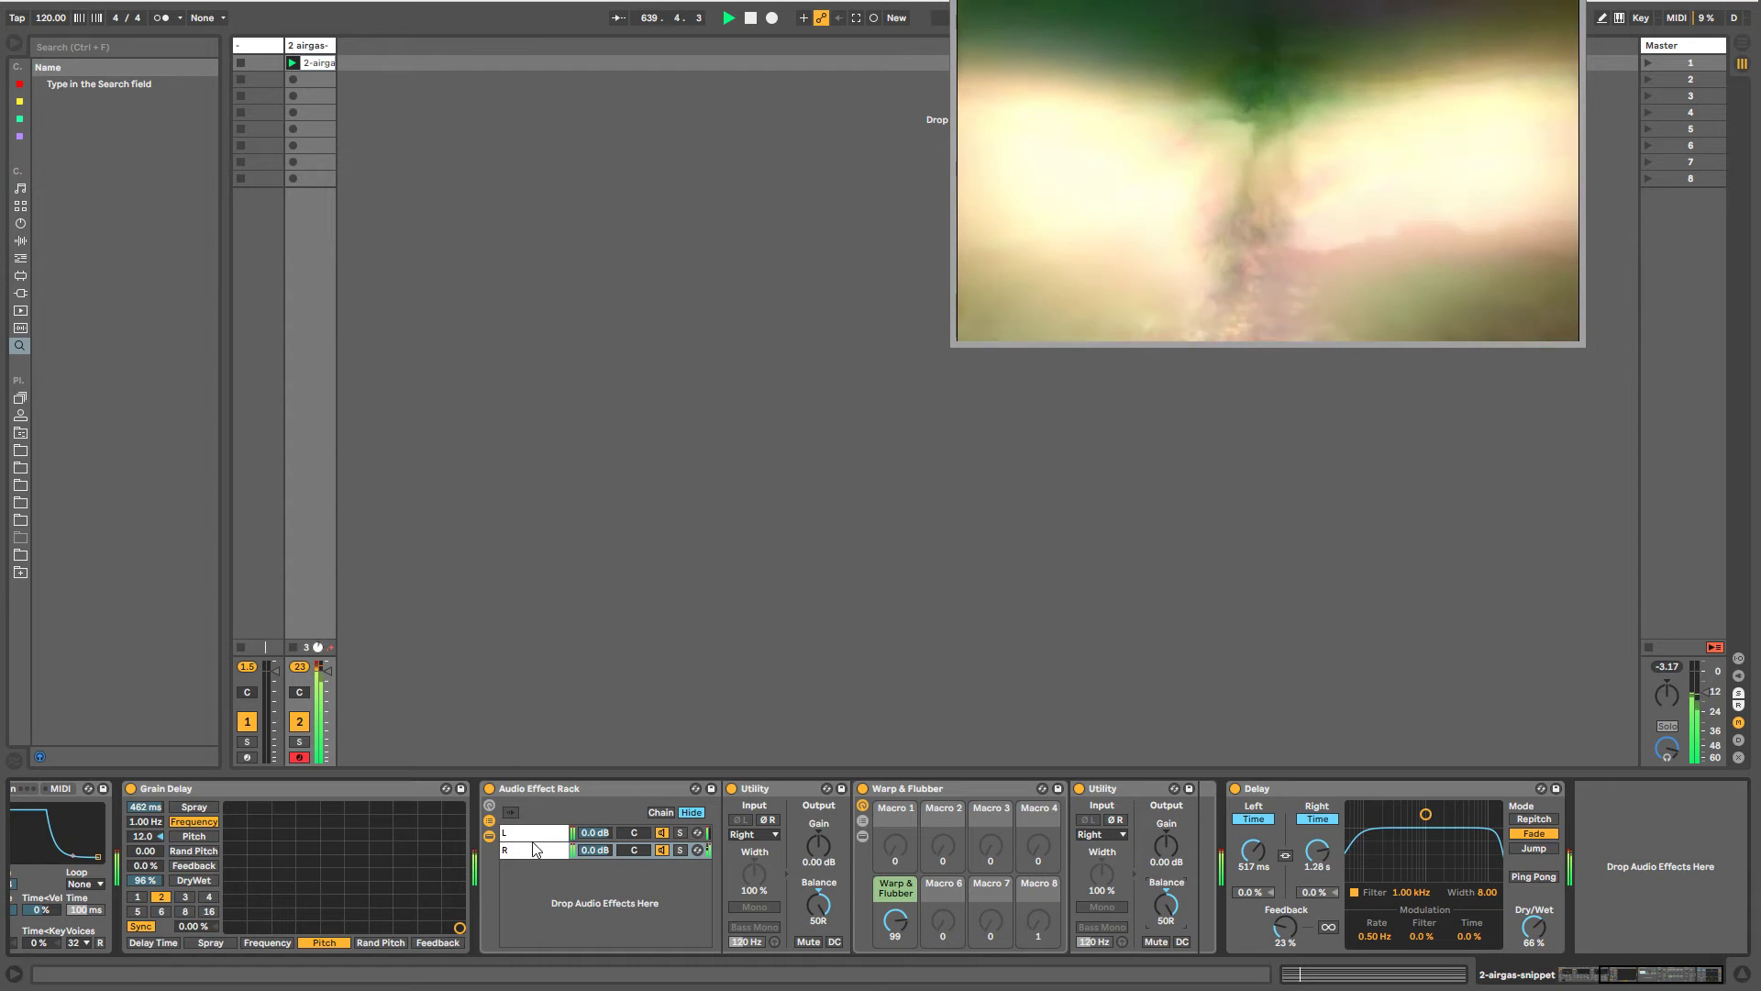
- Compare the L and R chains' Utility settings and Warp & Flubber macro values by switching between the chains
click(535, 833)
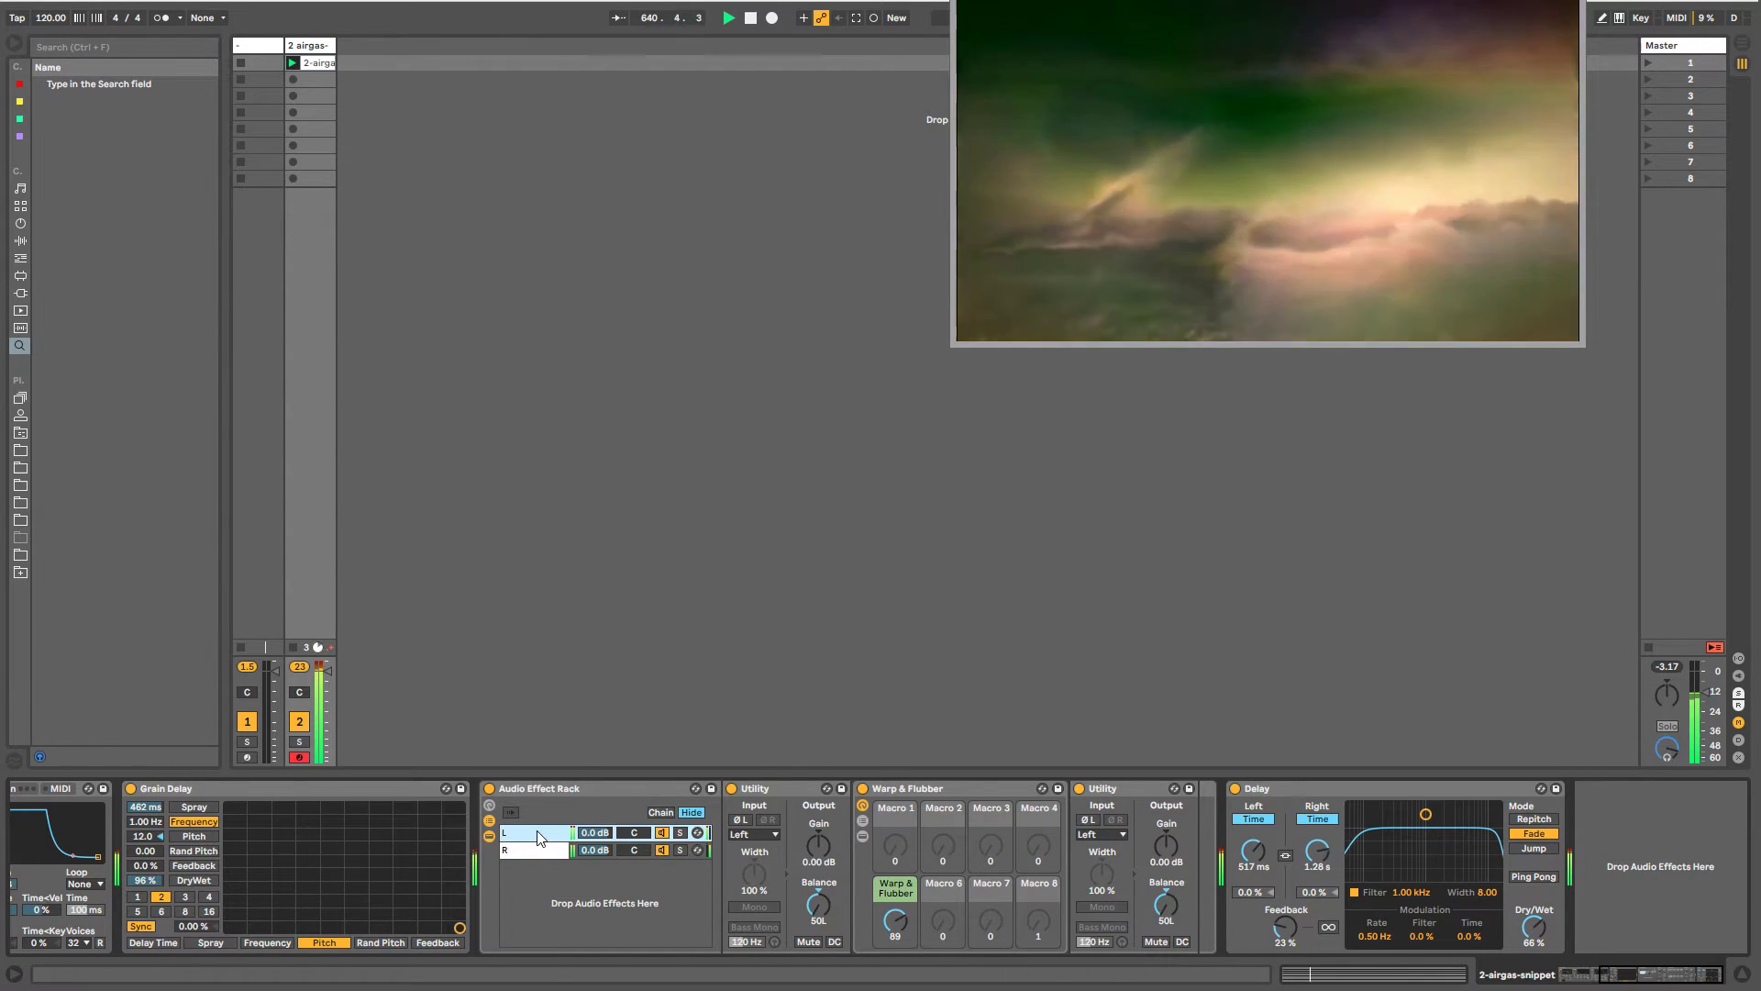
click(538, 850)
click(537, 834)
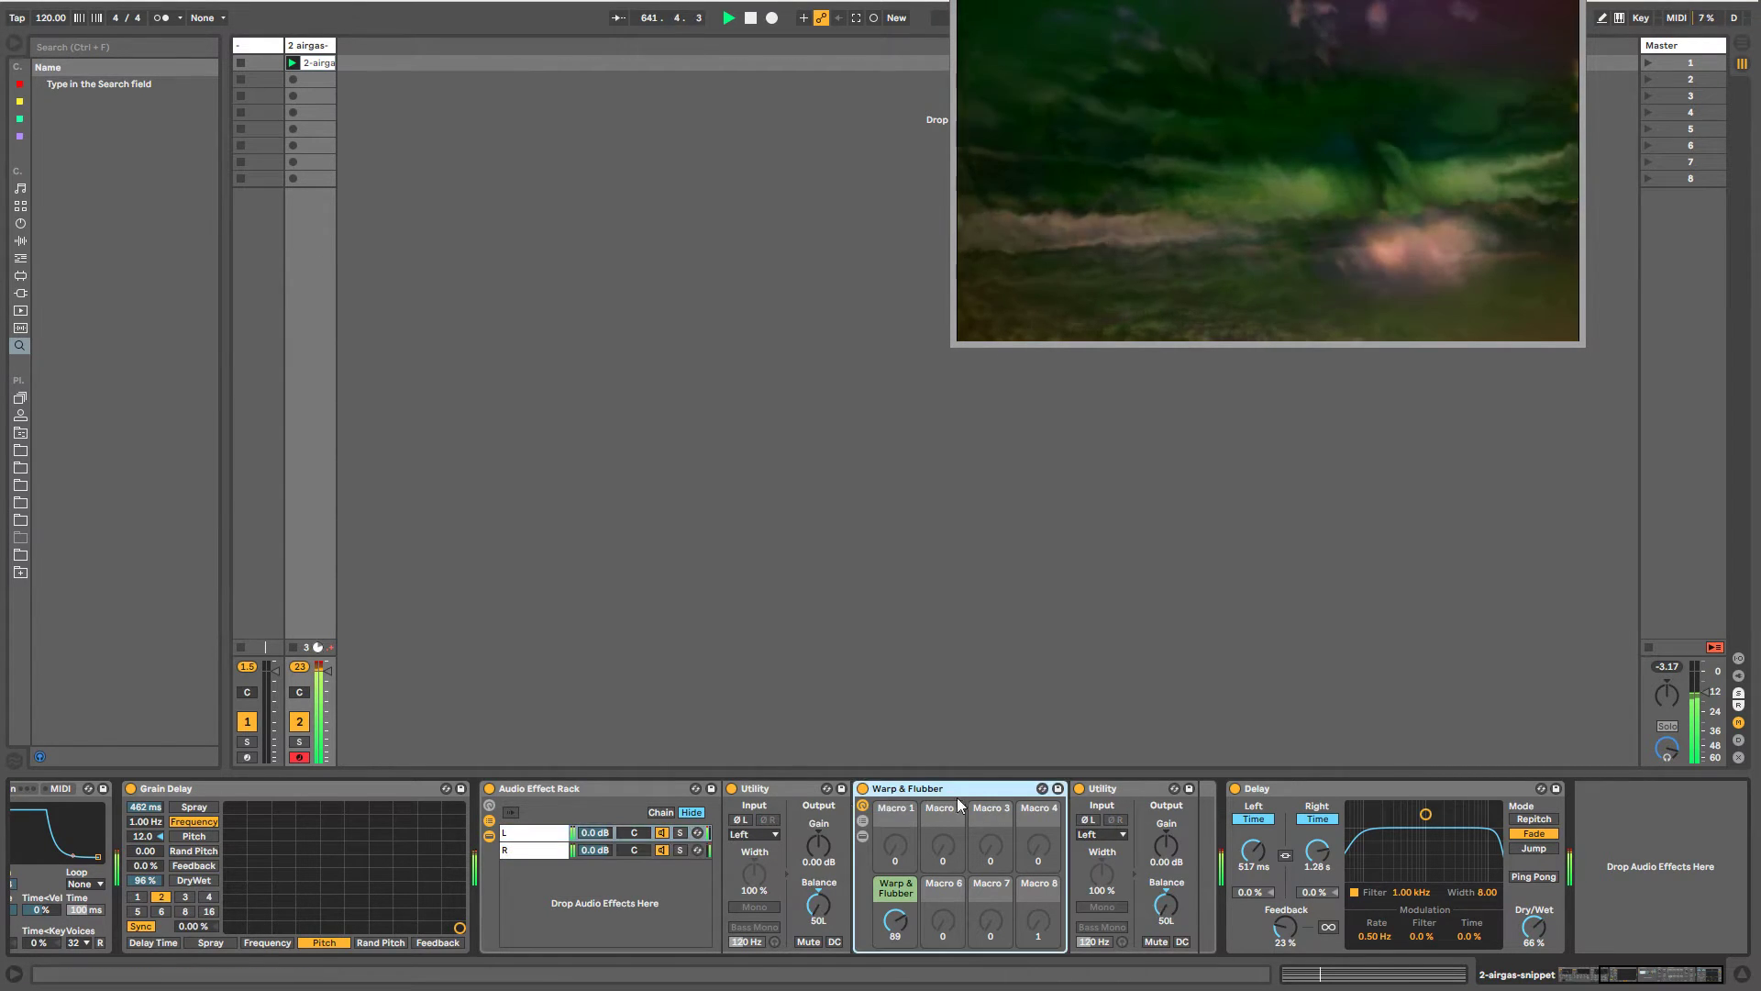
click(531, 851)
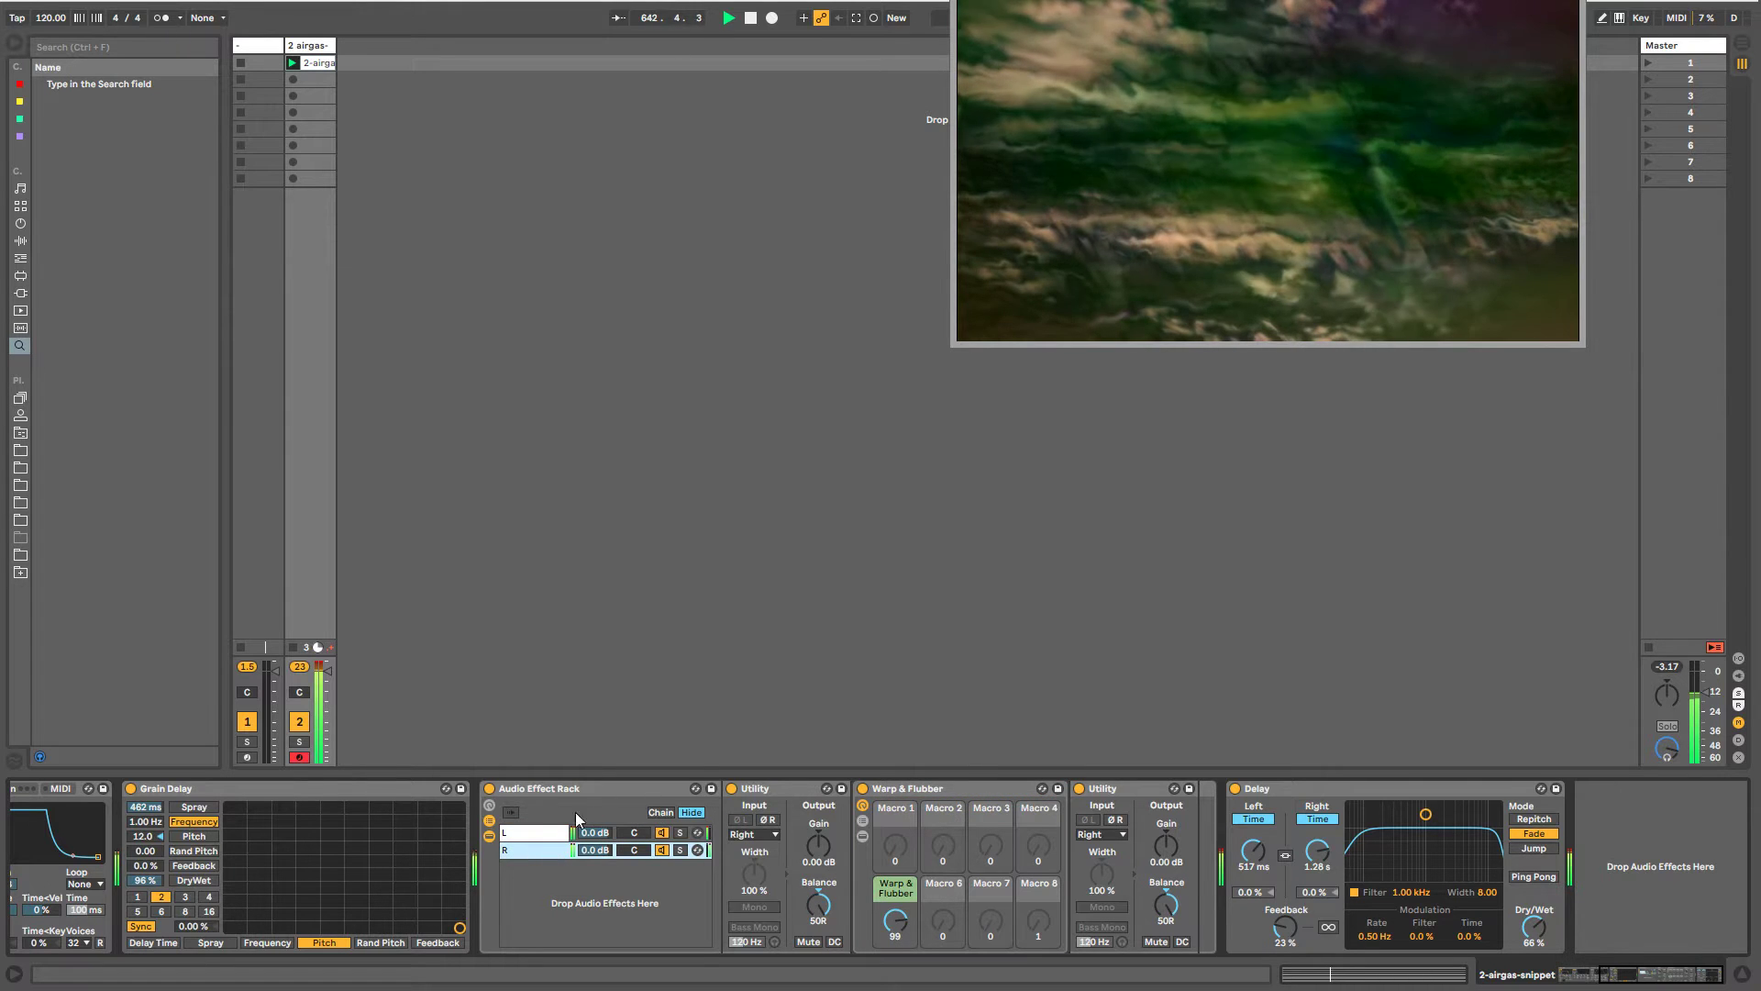
click(531, 834)
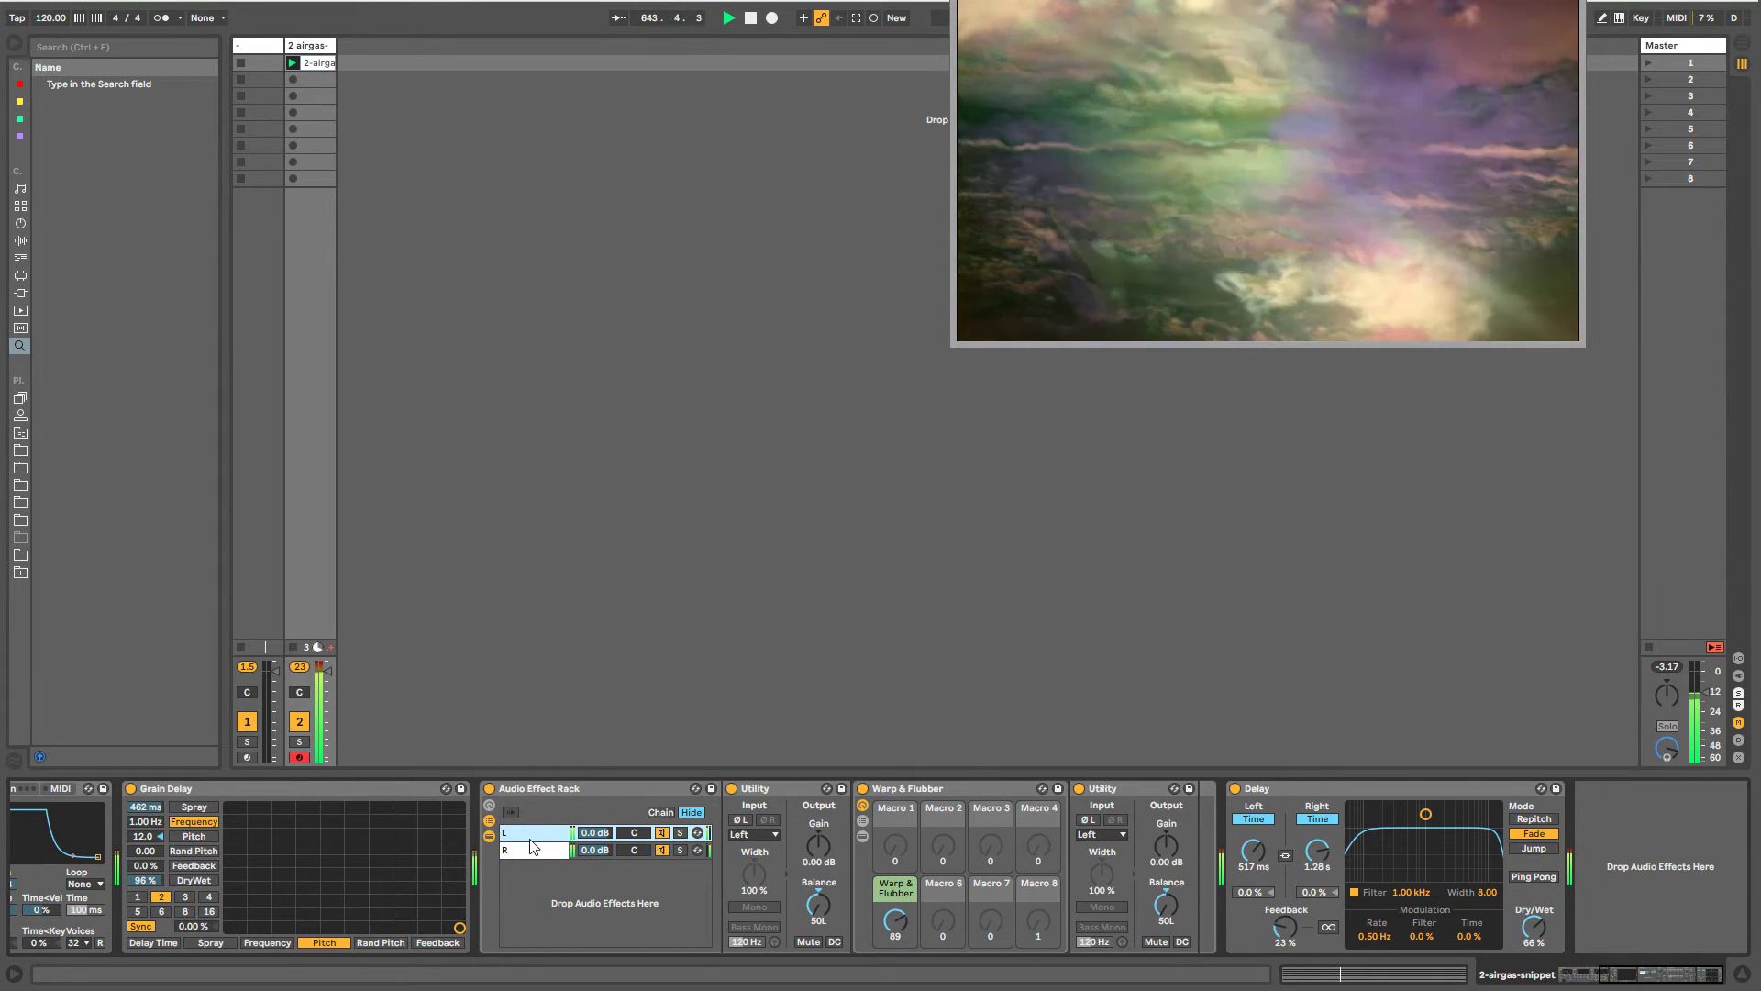
click(534, 851)
click(535, 835)
click(536, 845)
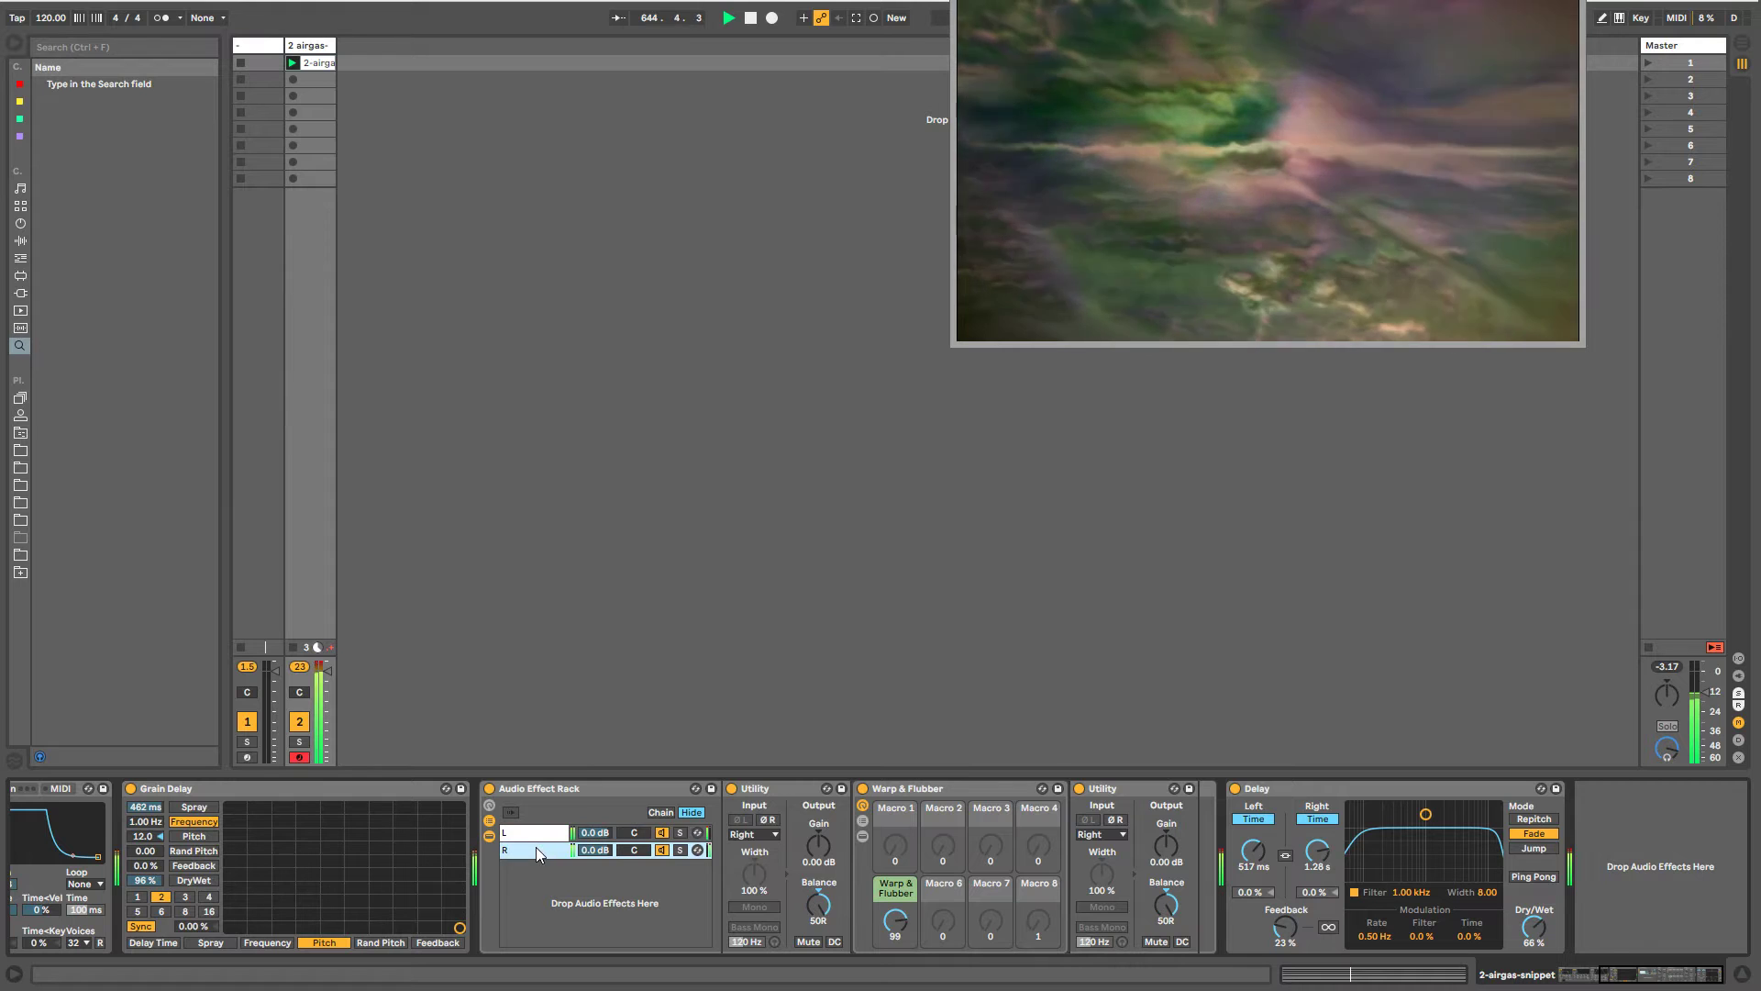
click(537, 835)
click(888, 789)
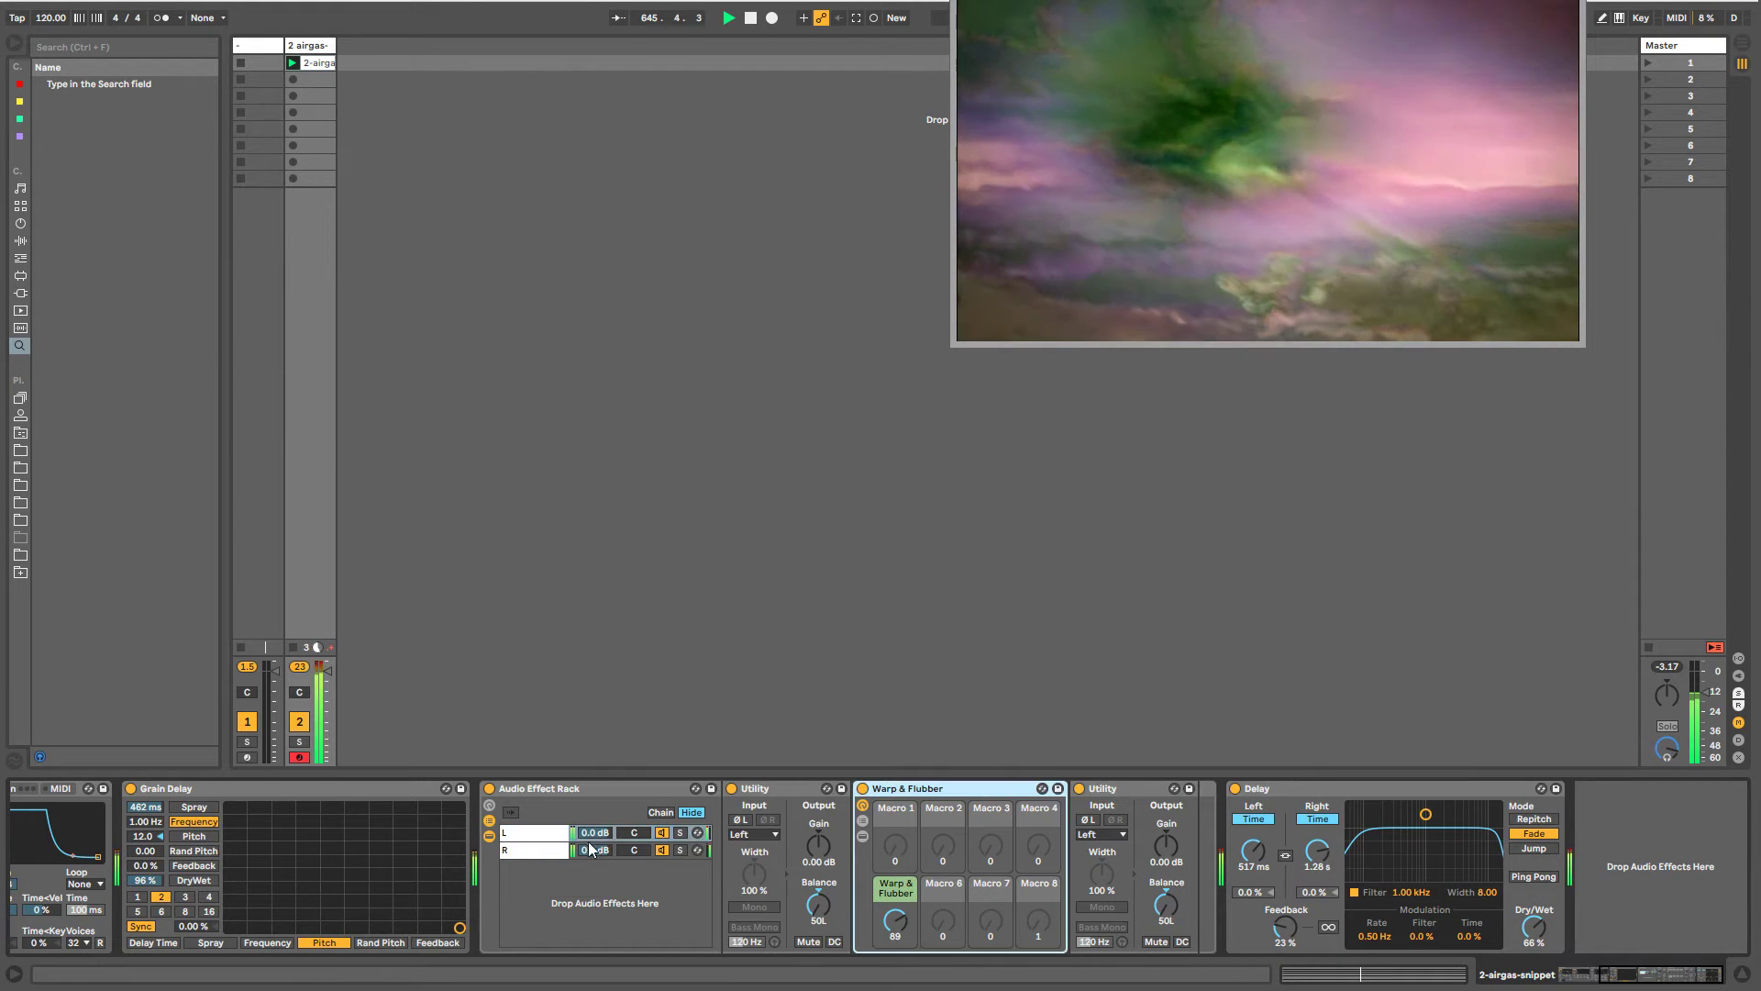
- Set the L chain's Warp & Flubber macro to 79 and show the R chain's devices again
click(536, 835)
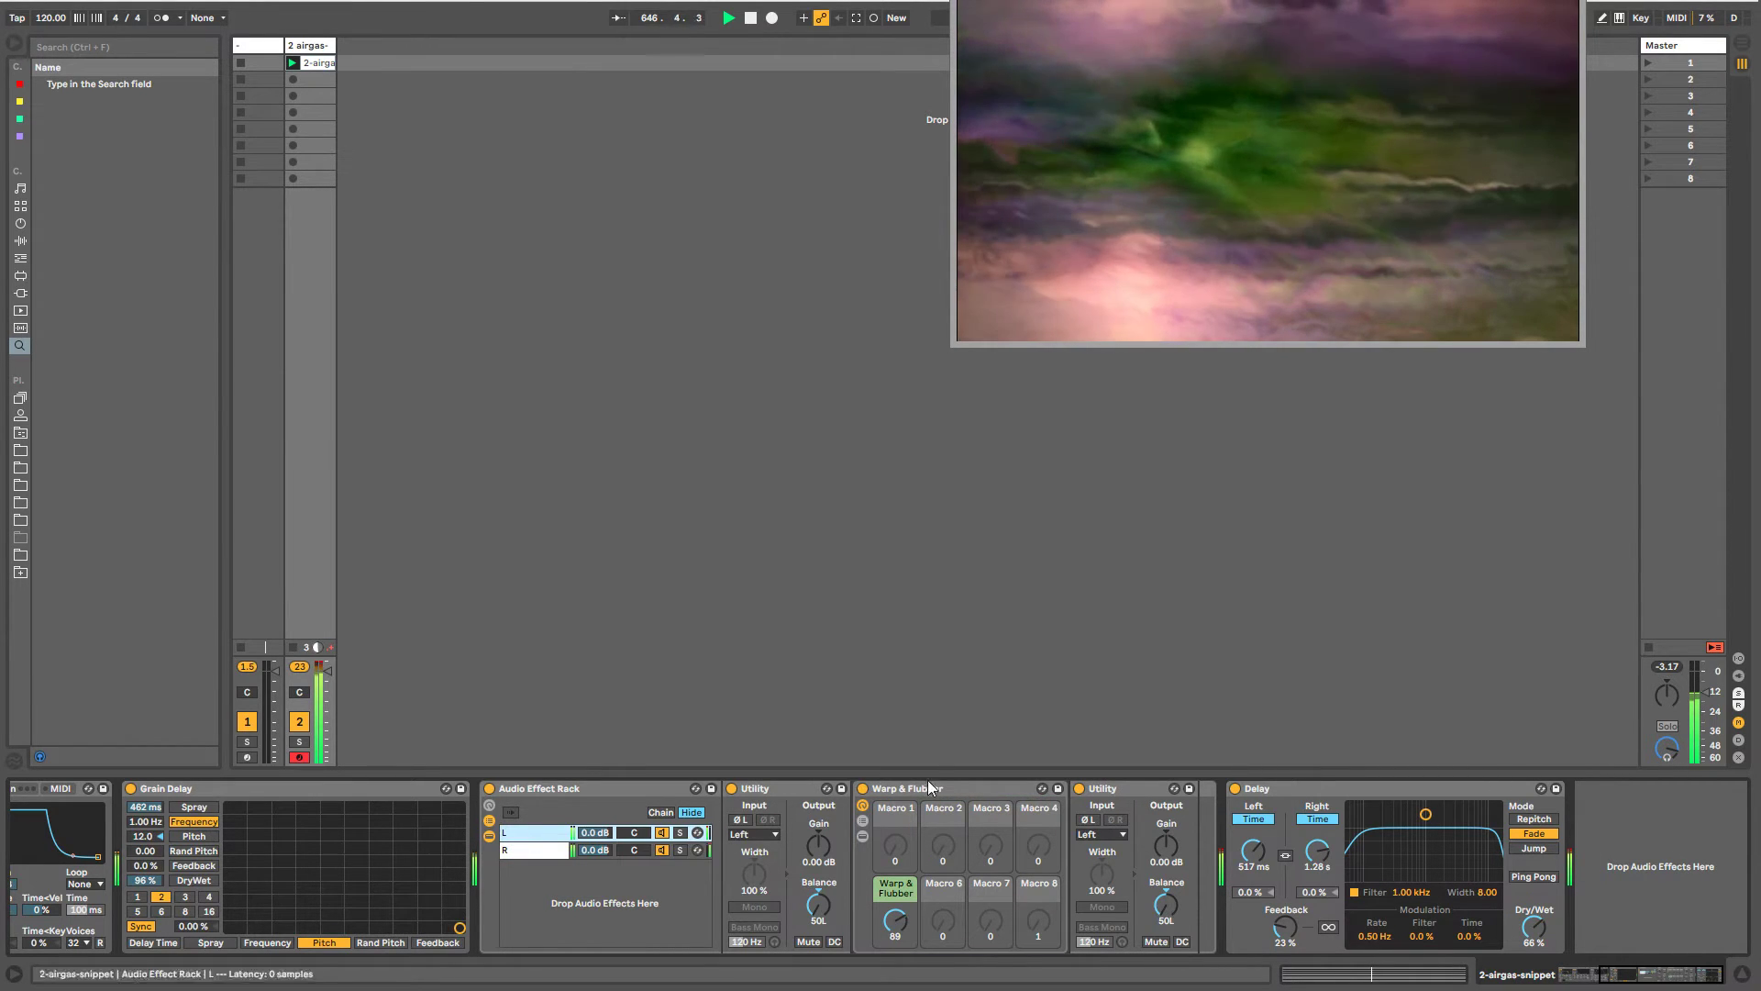
click(898, 917)
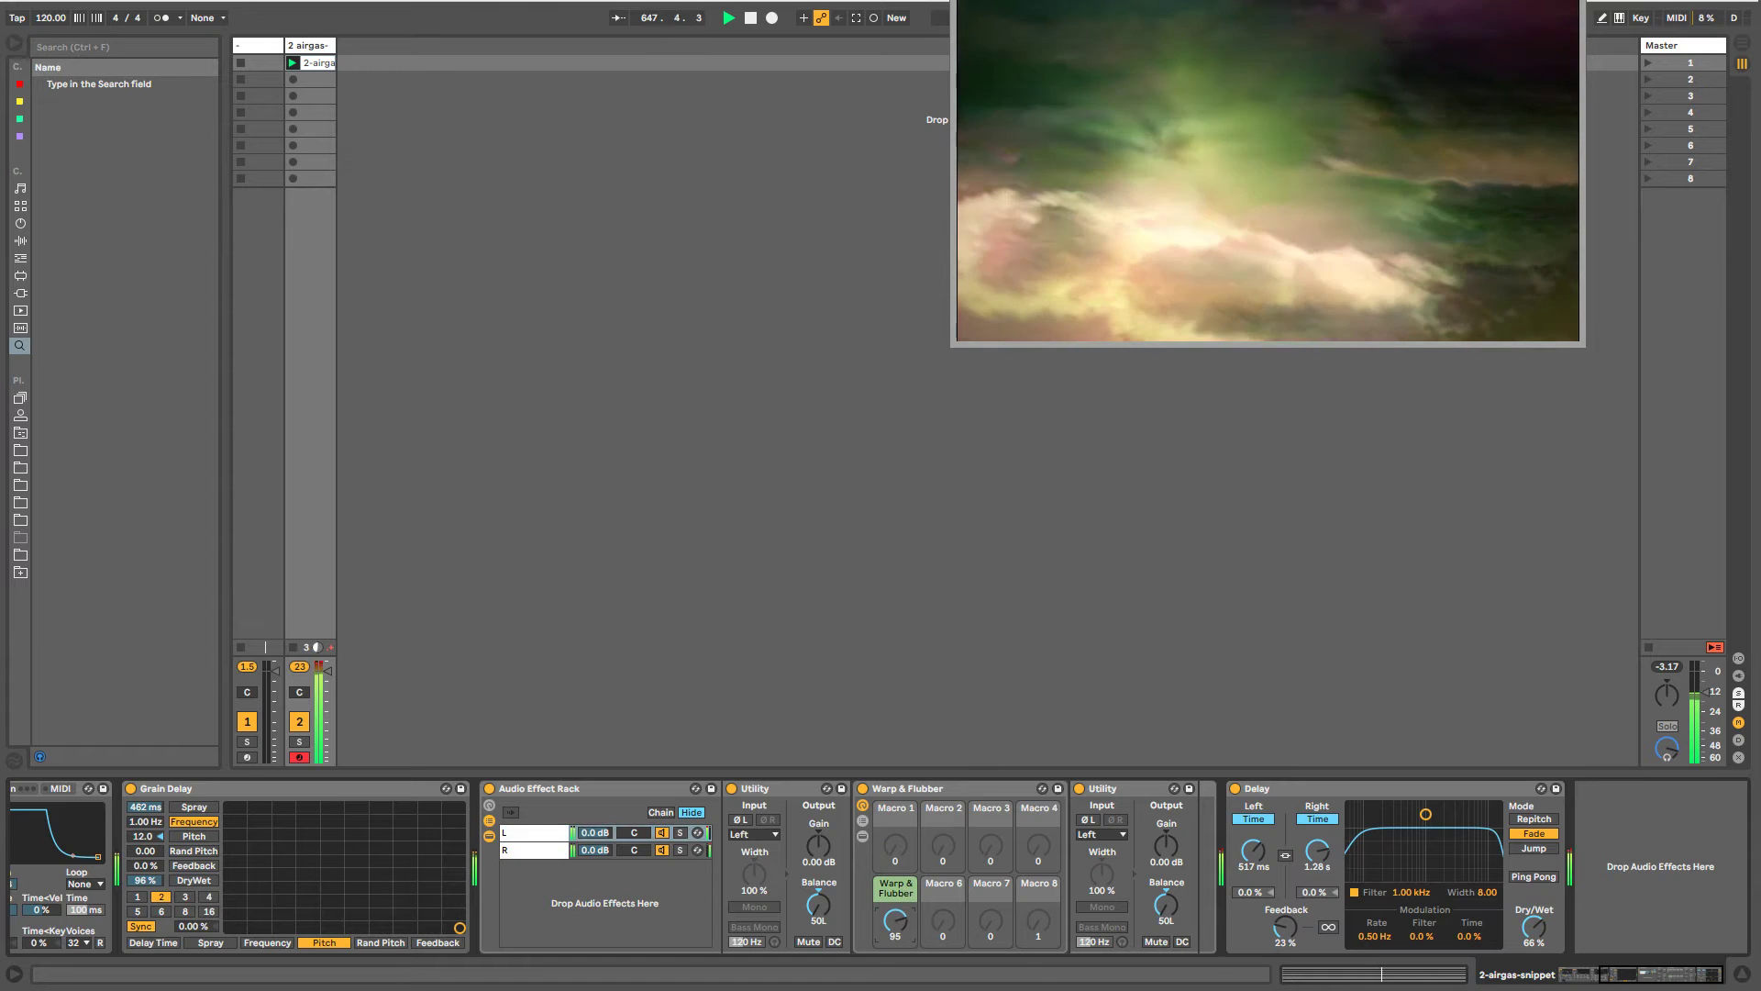
click(548, 833)
click(545, 849)
click(967, 787)
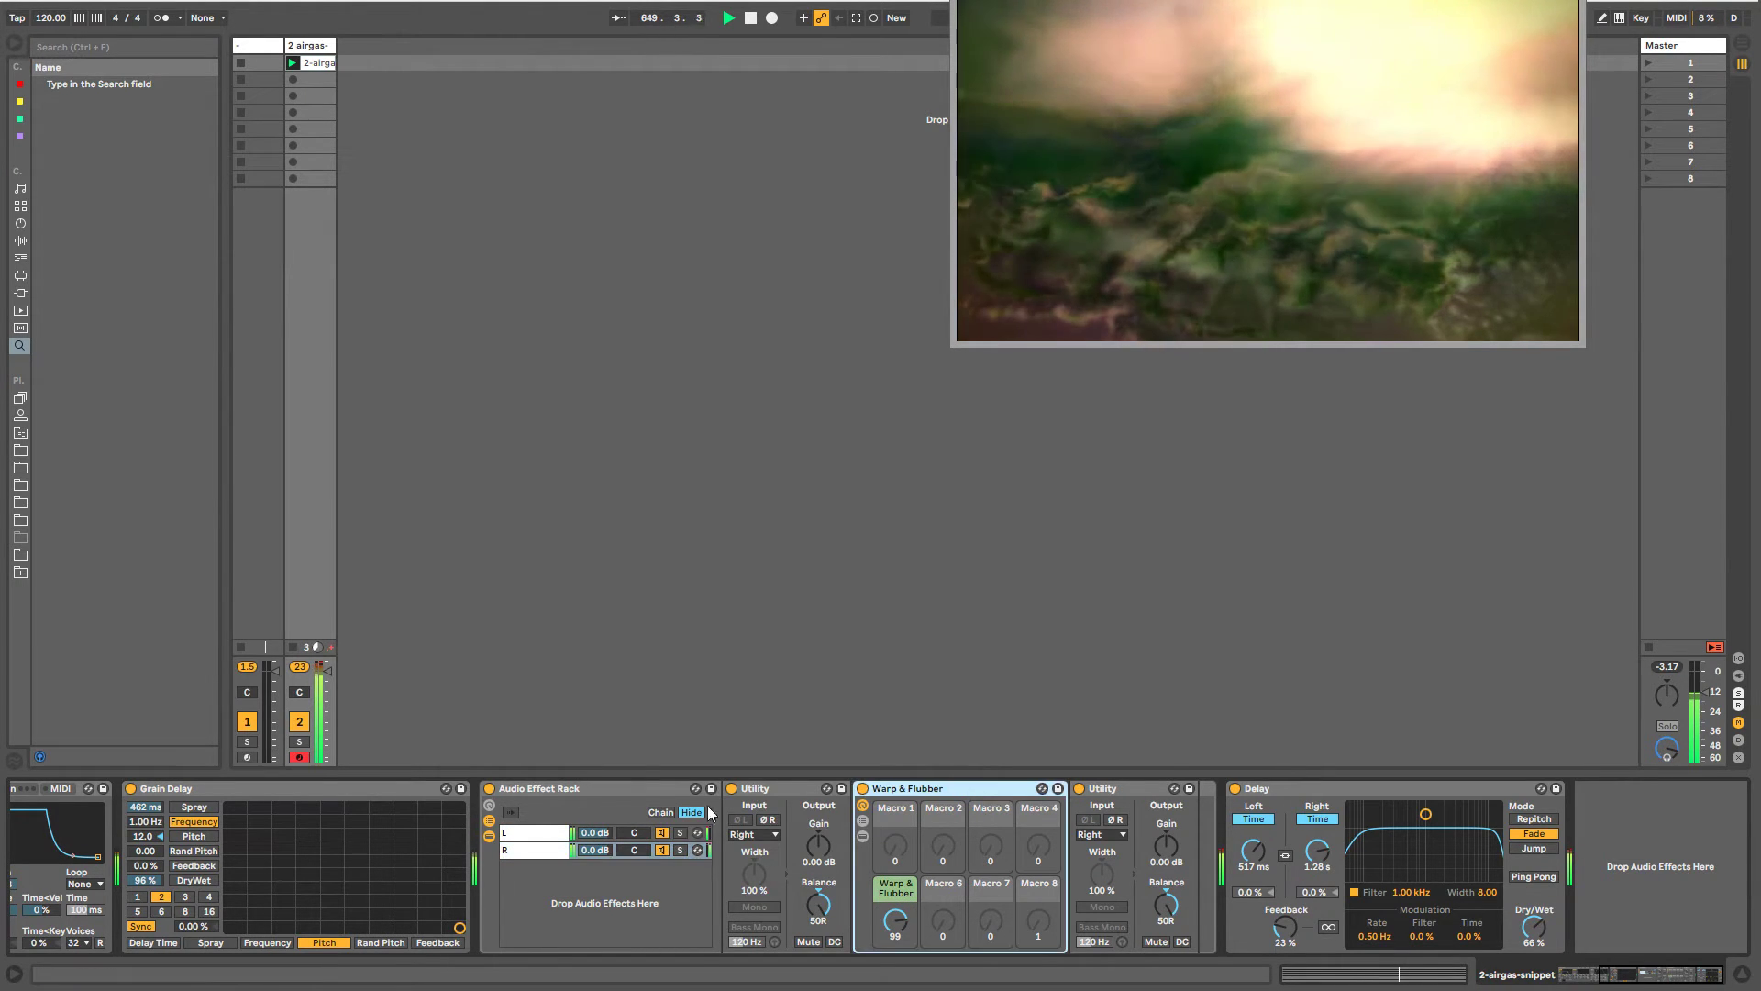
click(529, 835)
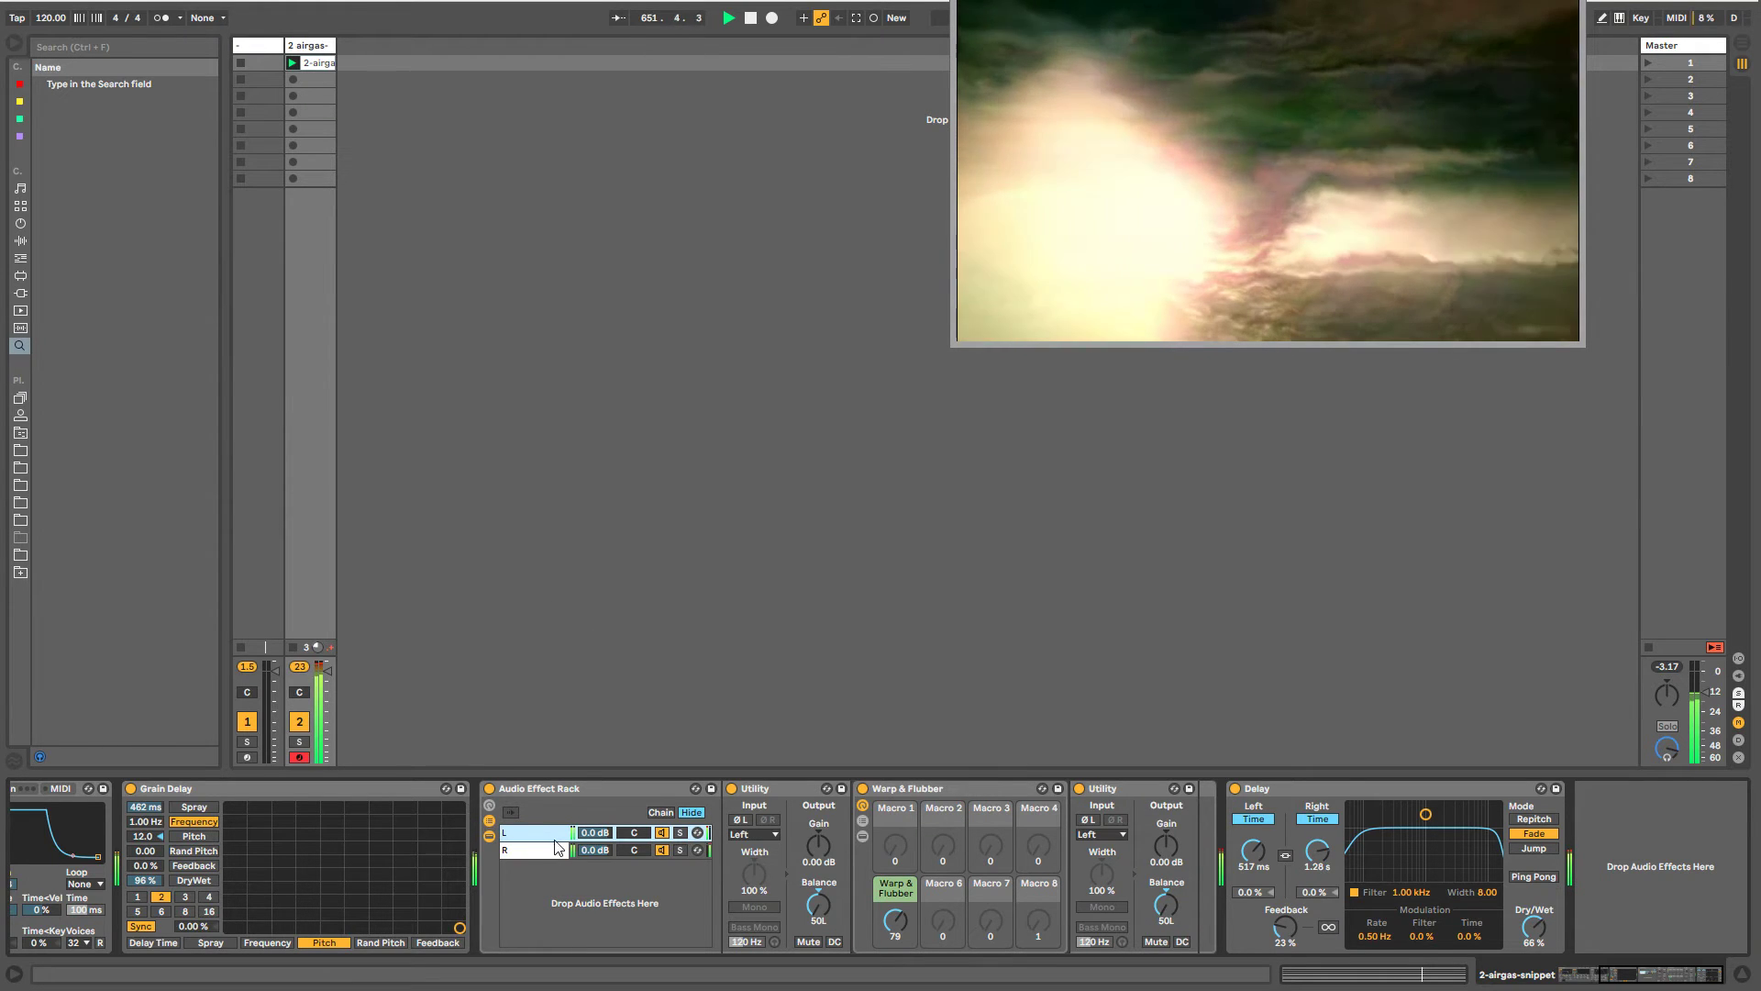
click(570, 789)
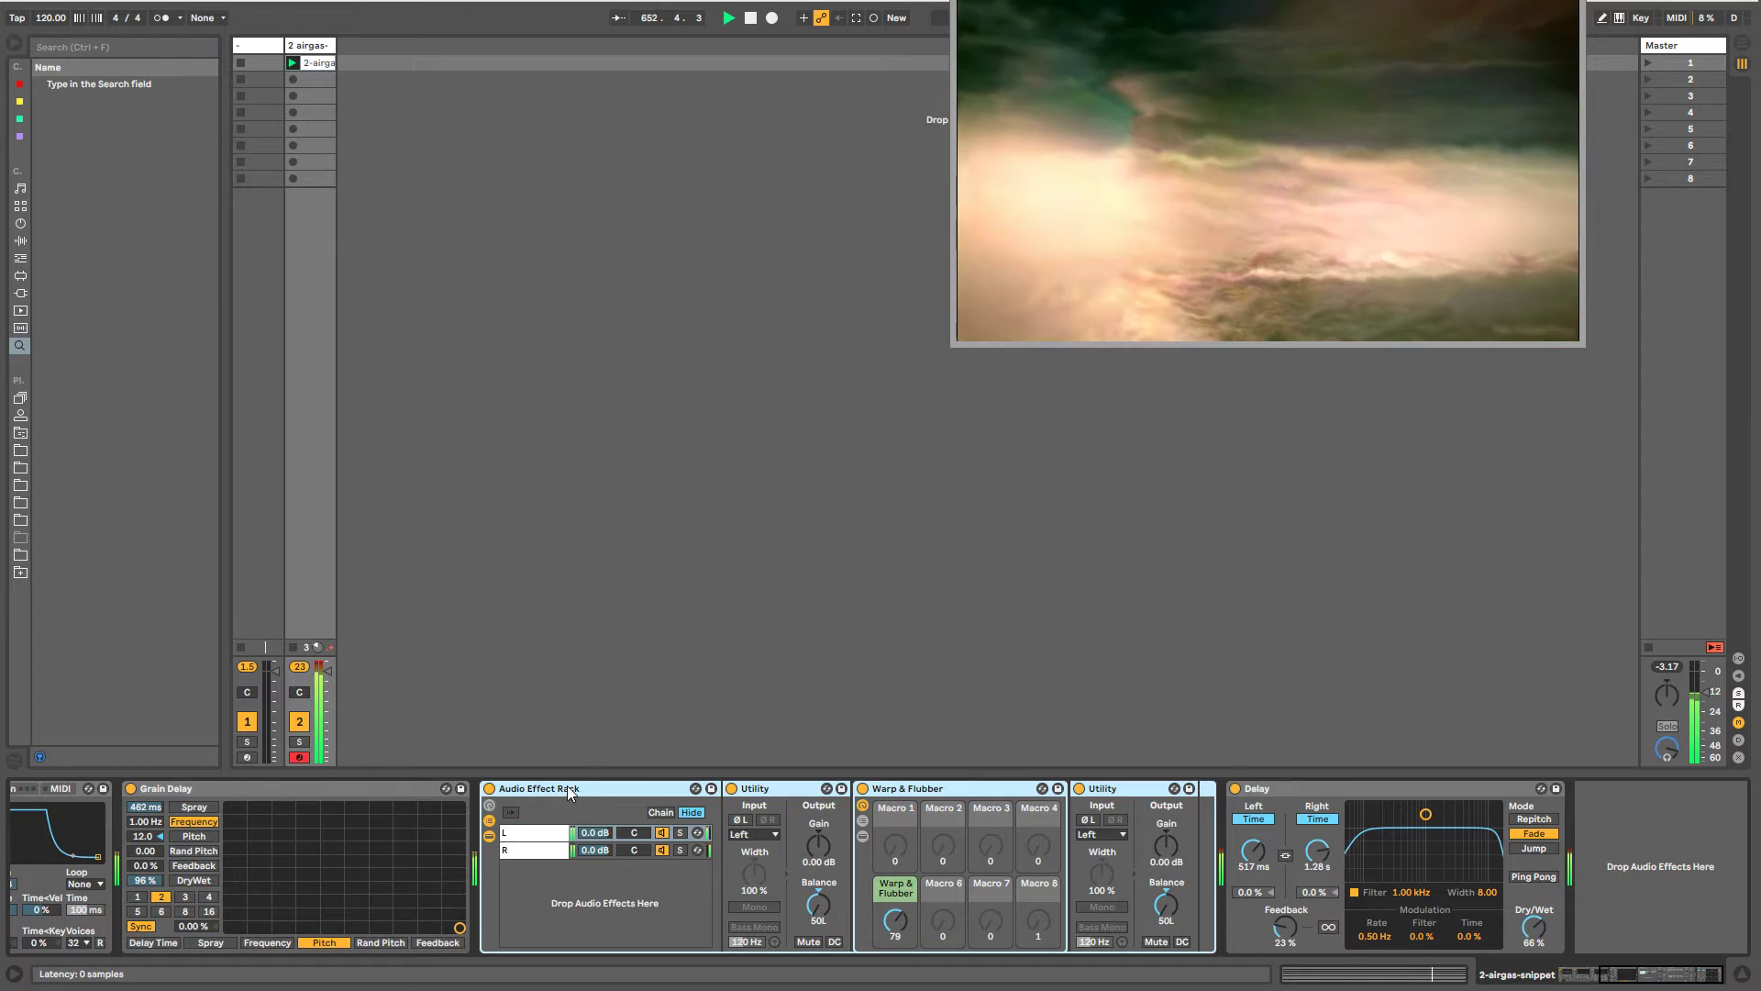
click(546, 835)
click(541, 851)
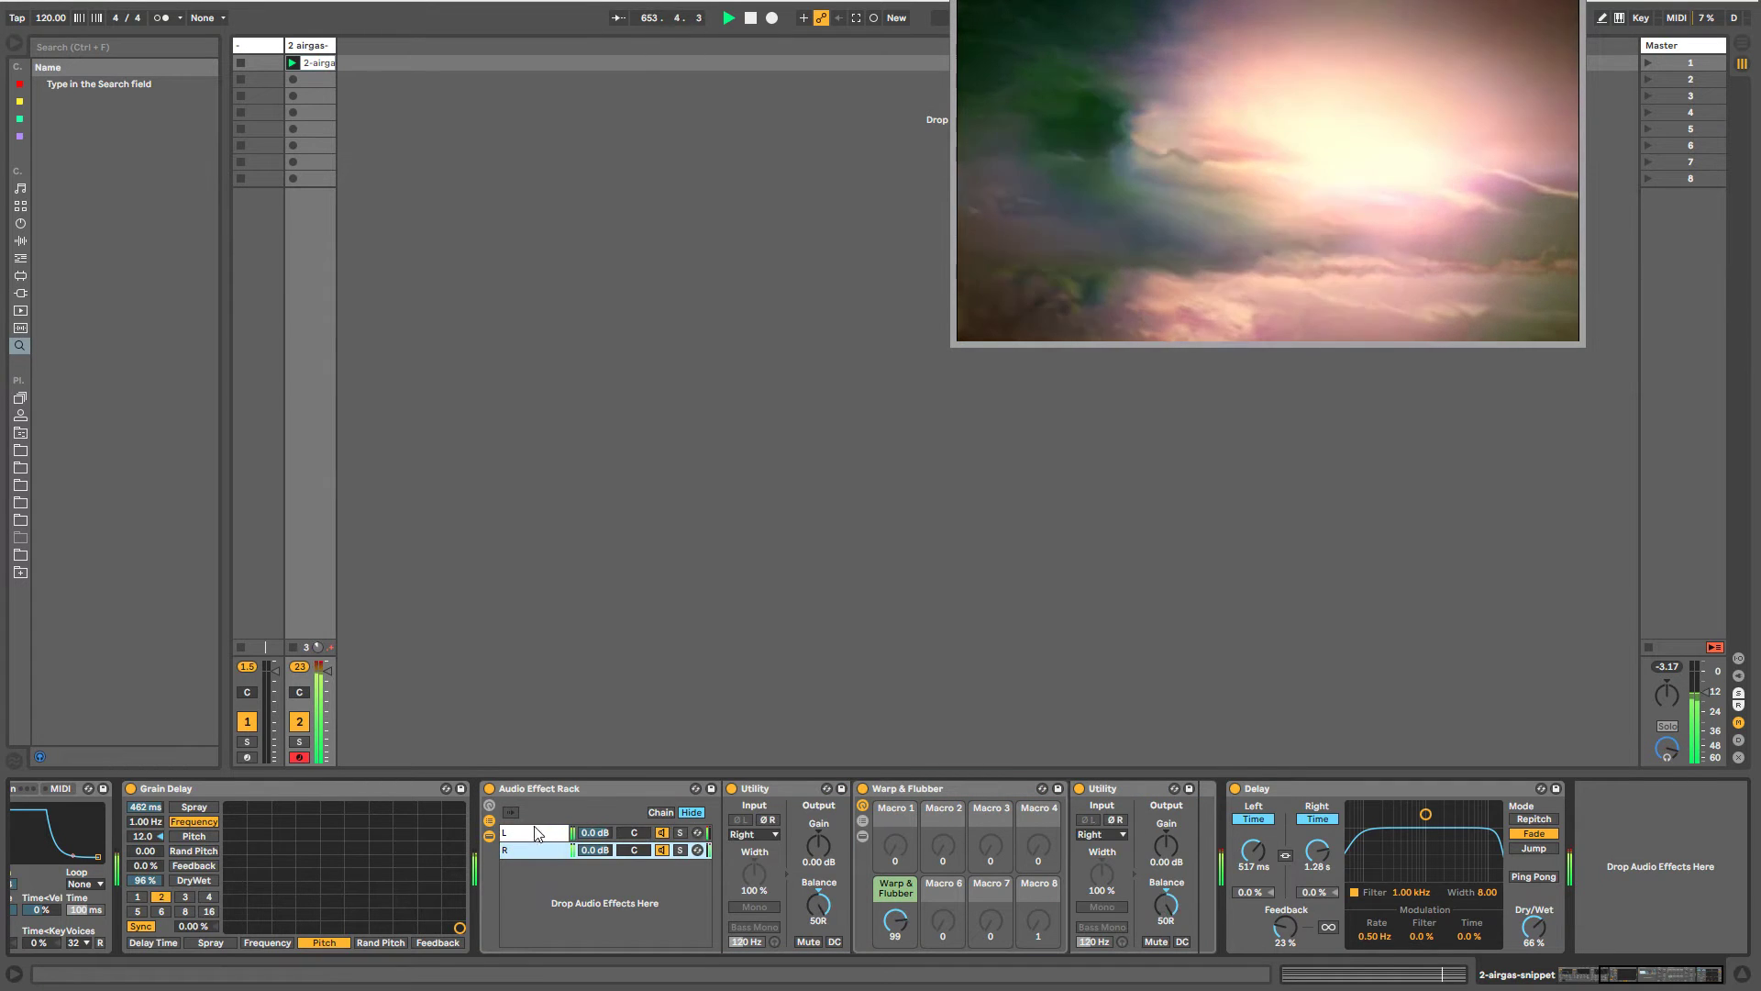
- Map the Warp & Flubber macros of both the R and L chains to the Audio Effect Rack's first macro
click(509, 813)
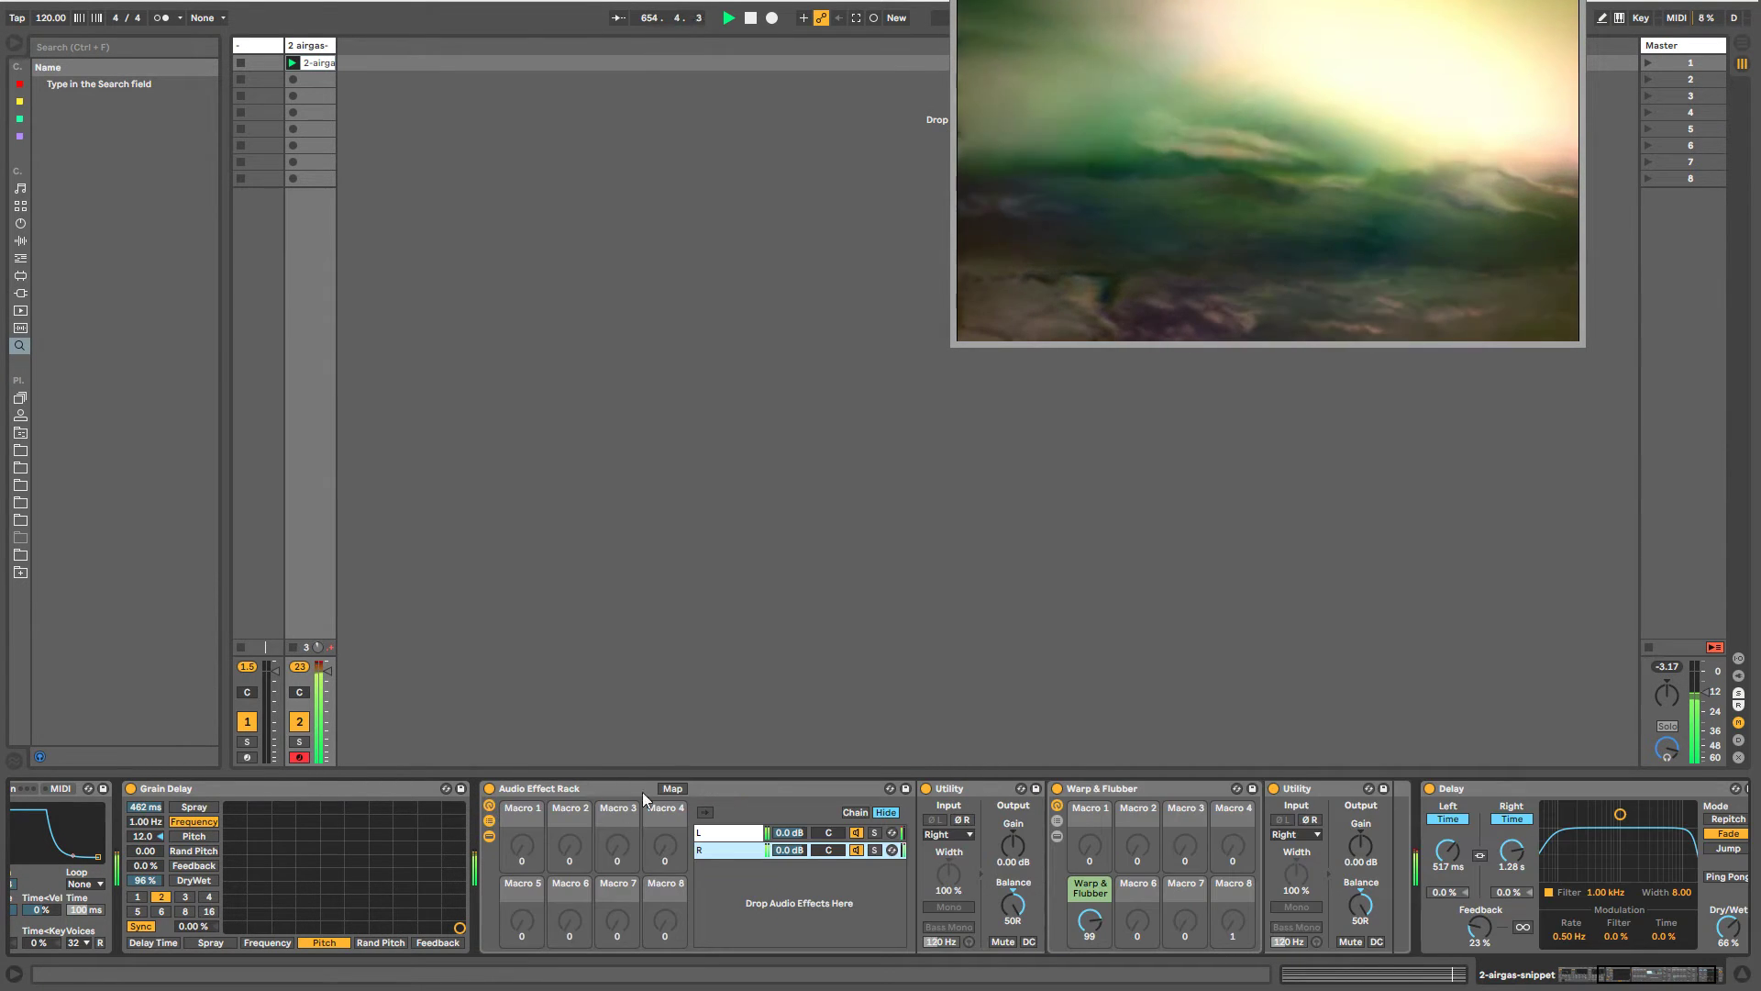
click(673, 789)
click(1099, 931)
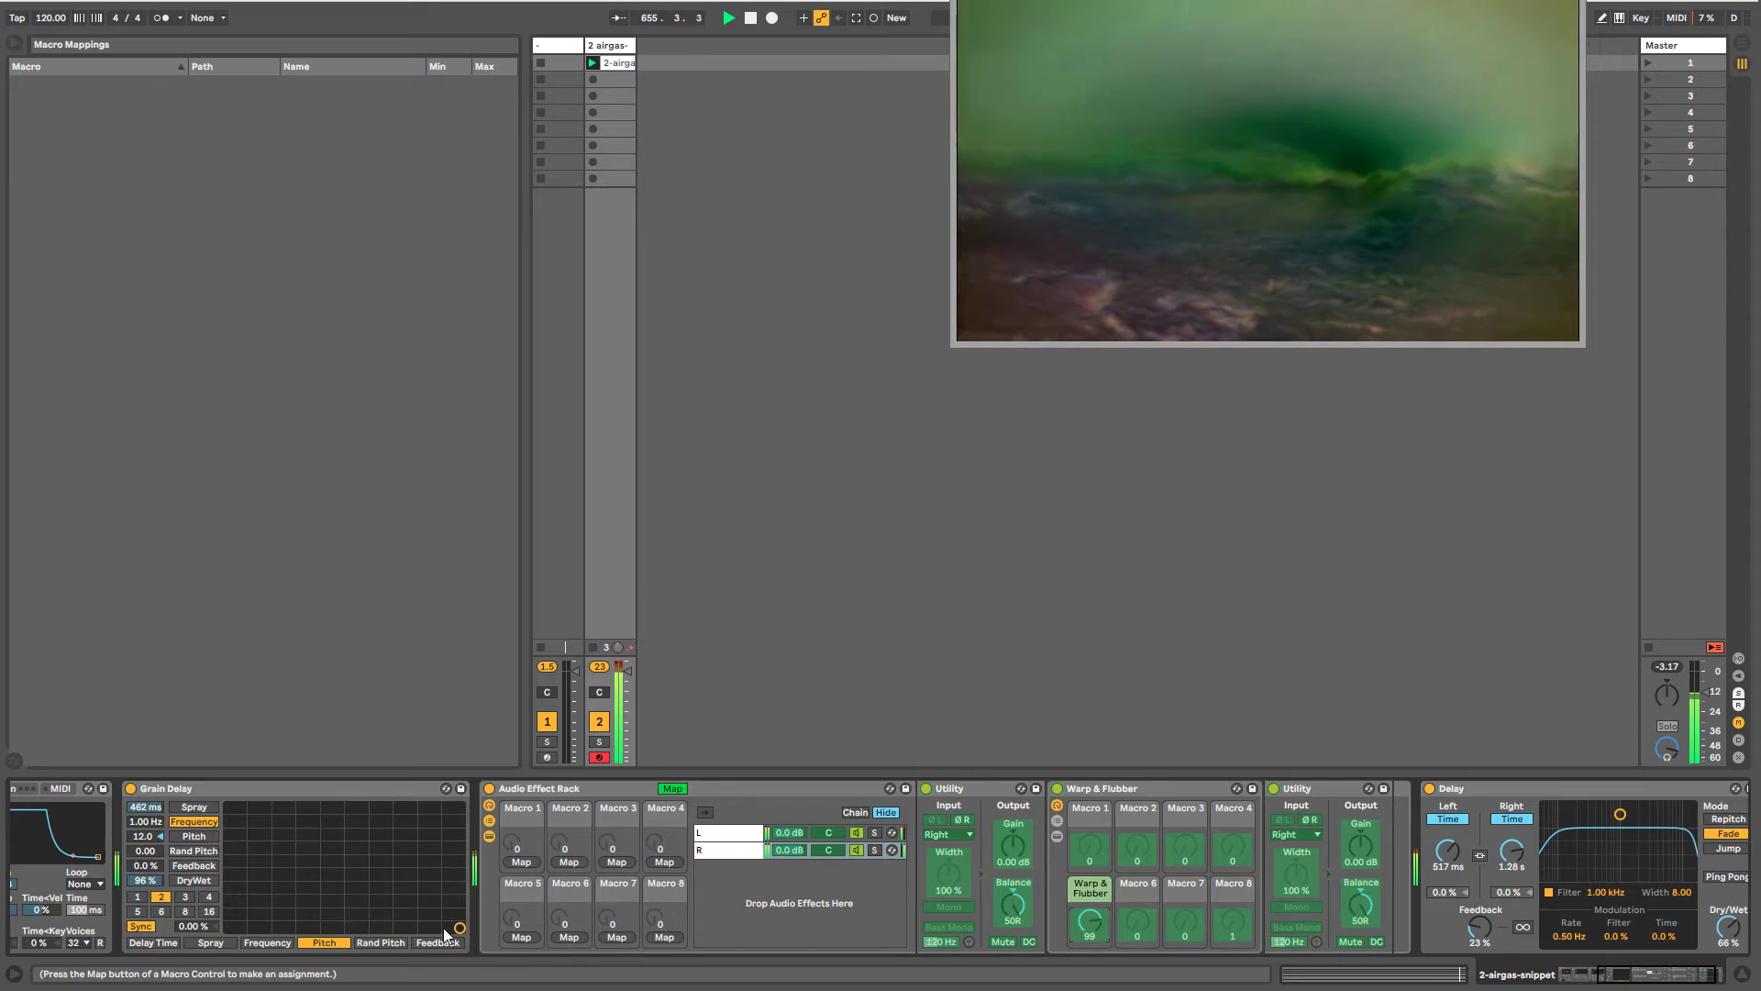
click(520, 862)
click(735, 832)
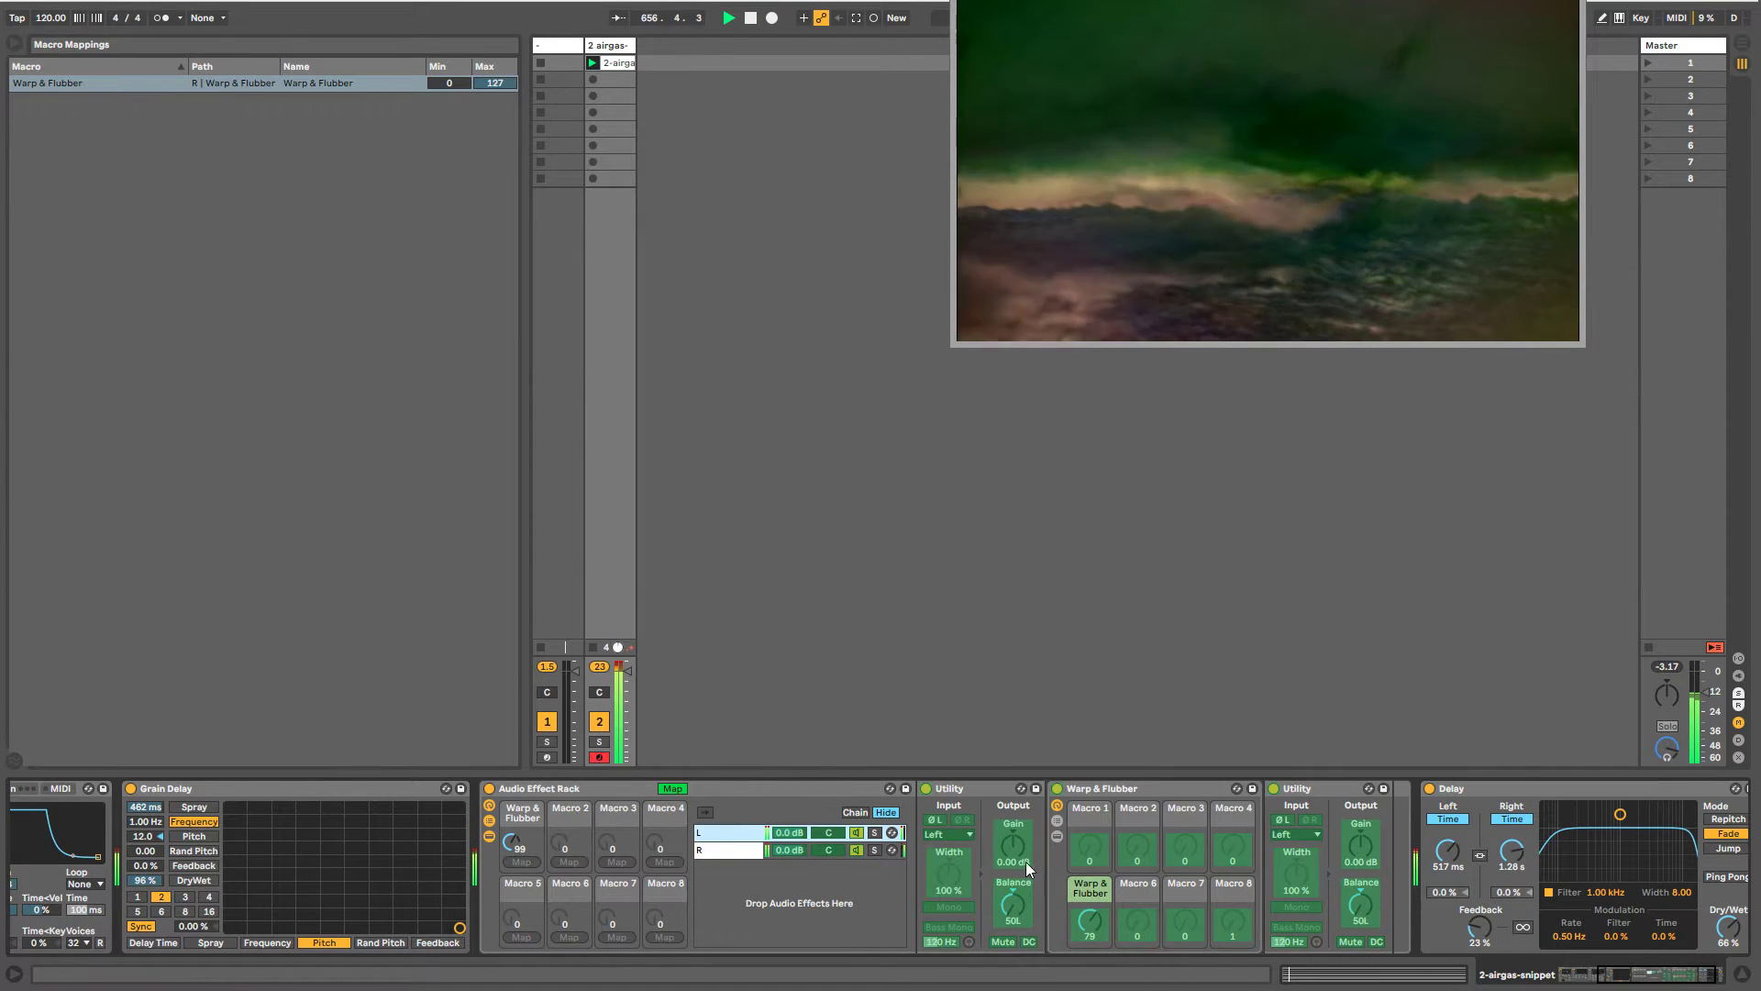
click(521, 861)
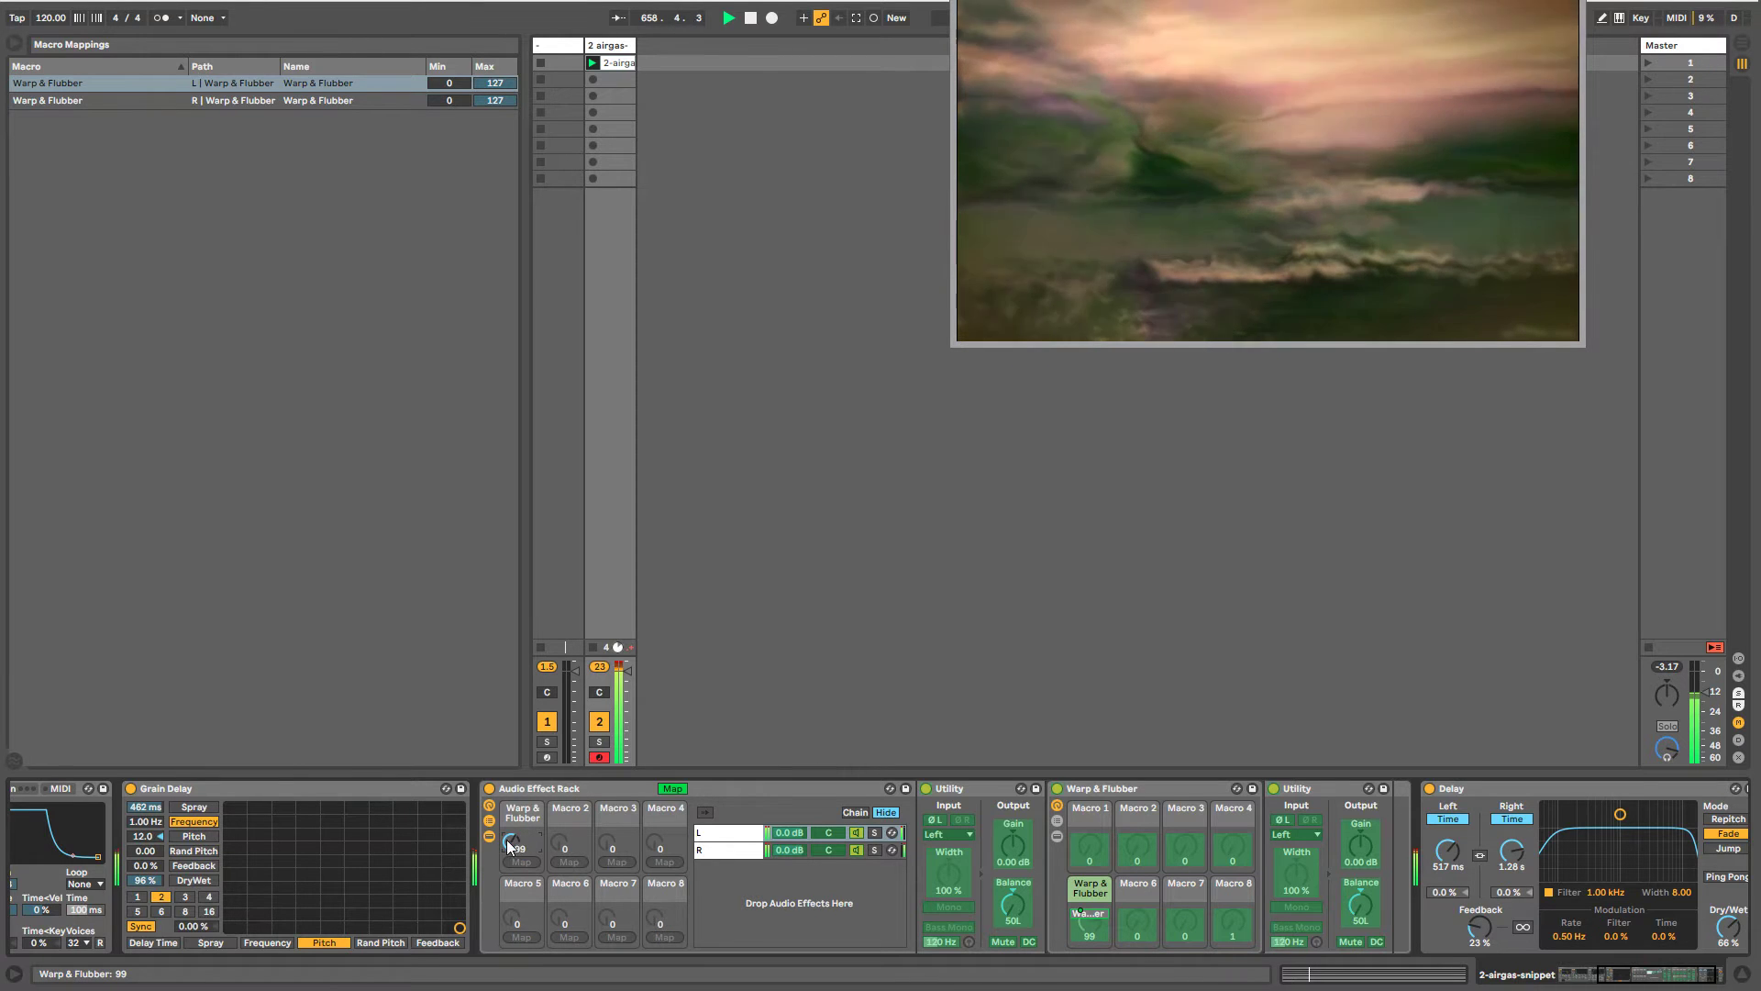
- Limit the Warp & Flubber mapping ranges to 15–116 for the L chain and 9–120 for the R chain
drag(473, 84, 448, 78)
click(453, 99)
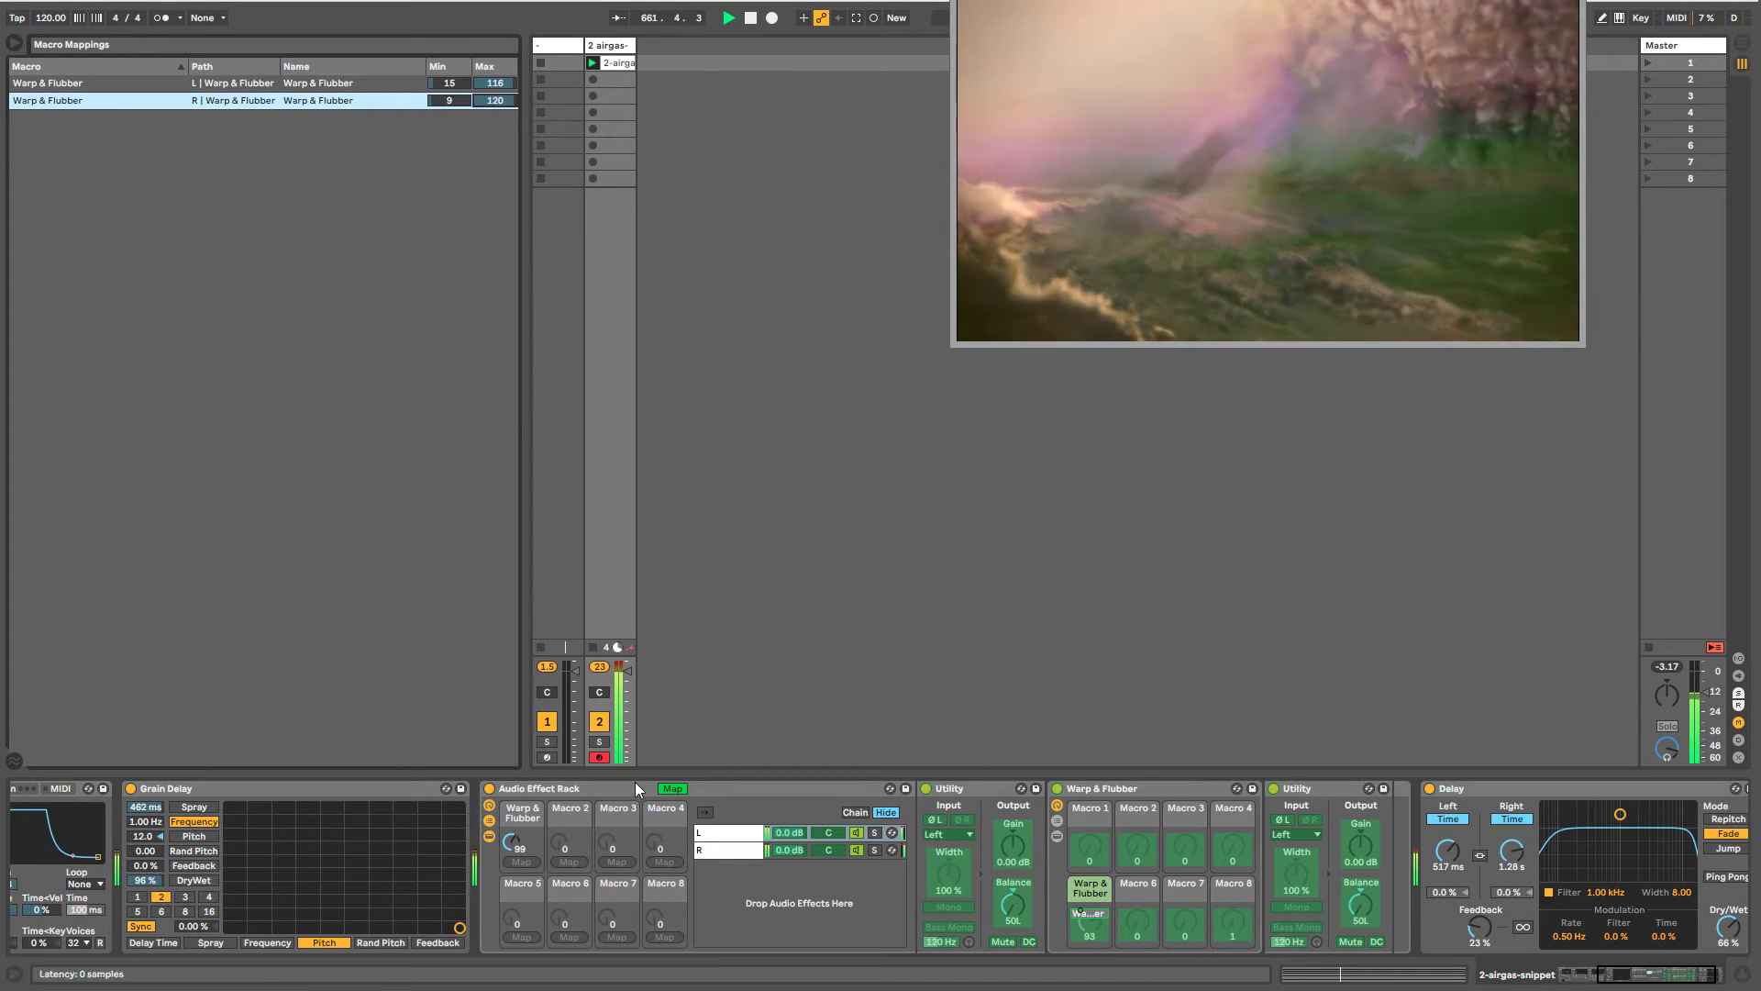
click(671, 789)
- Set the rack's Warp & Flubber macro to 83, rename the rack W&F-Stereo, and collapse its chains and devices
mouse_move(523, 830)
mouse_down()
mouse_move(523, 870)
mouse_move(523, 830)
mouse_up()
click(536, 789)
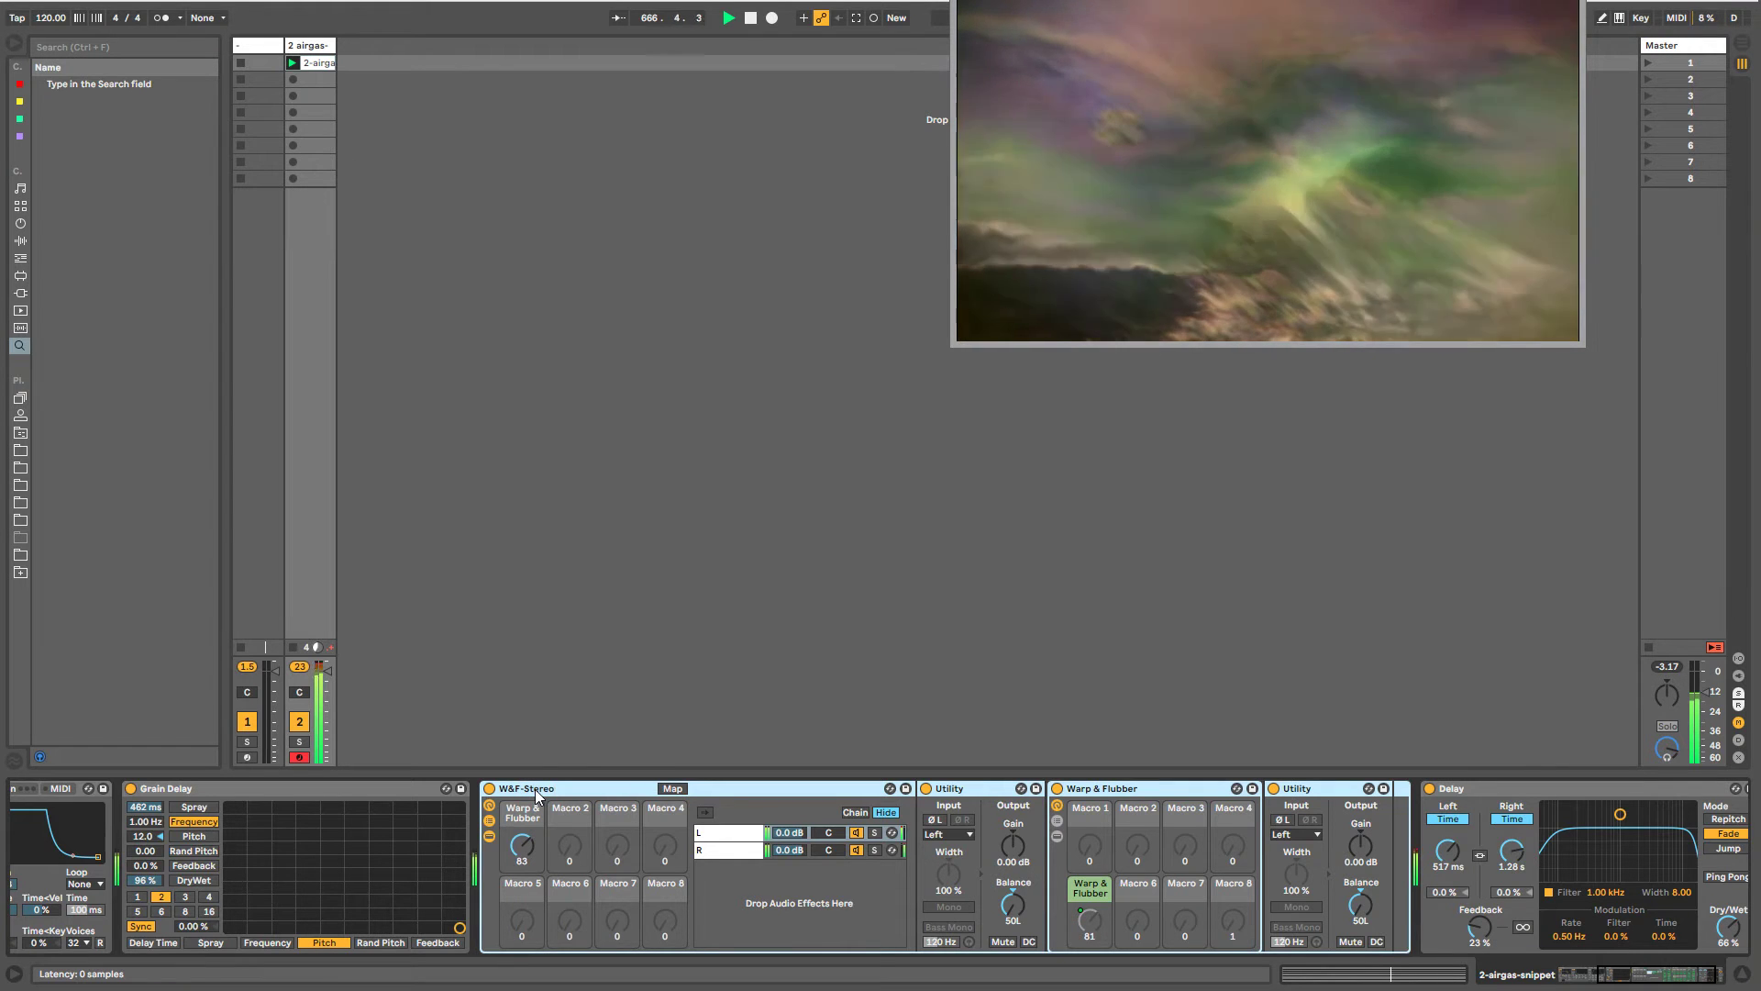
click(491, 820)
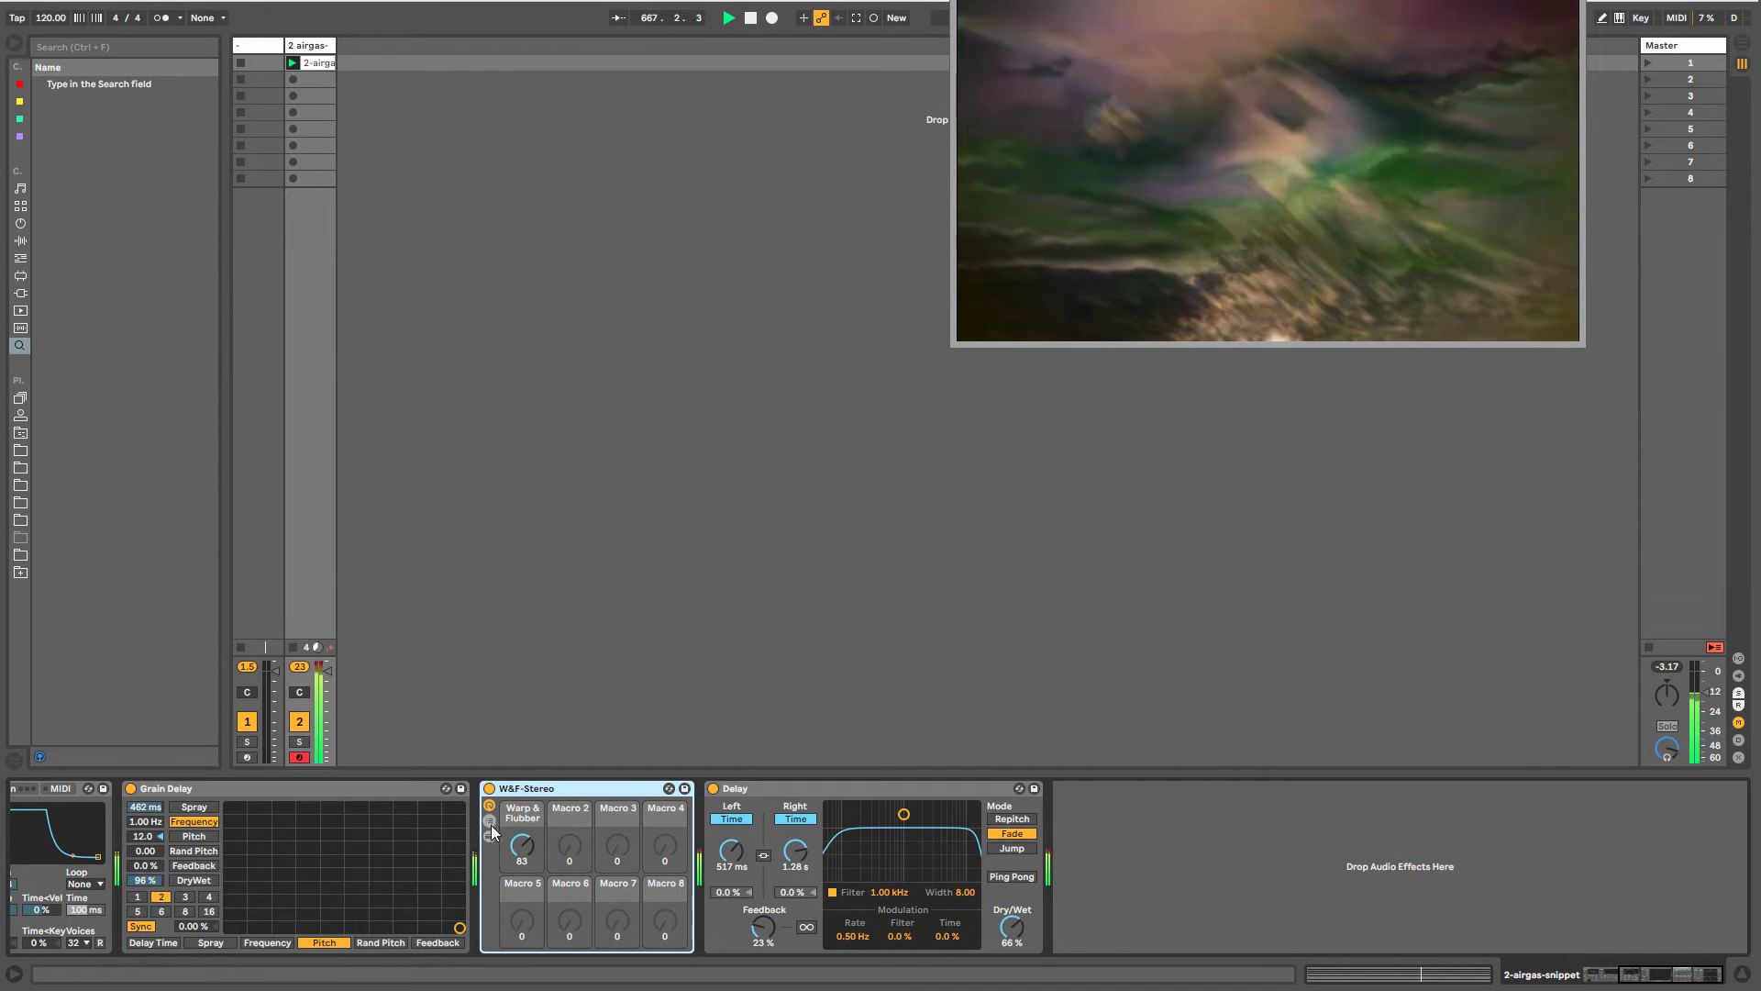
- Find the Audio Effect Rack among the audio effects, widen the browser, and add the rack to the track
click(20, 223)
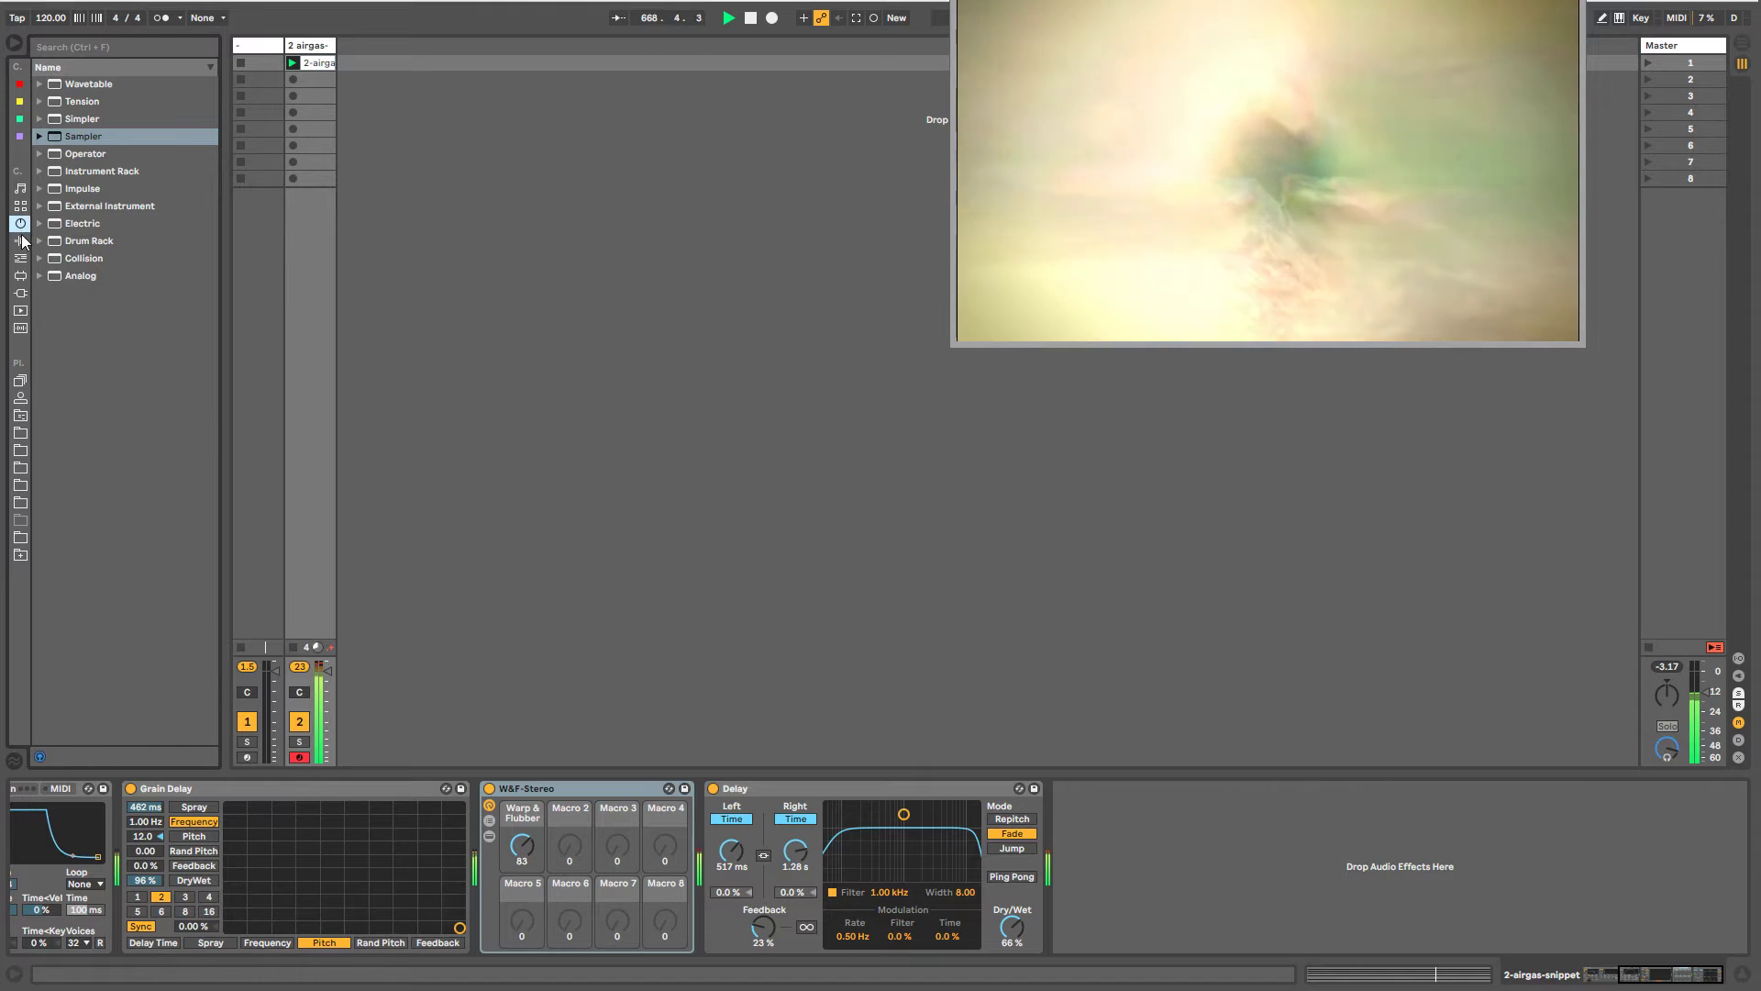
click(22, 241)
click(20, 258)
click(20, 223)
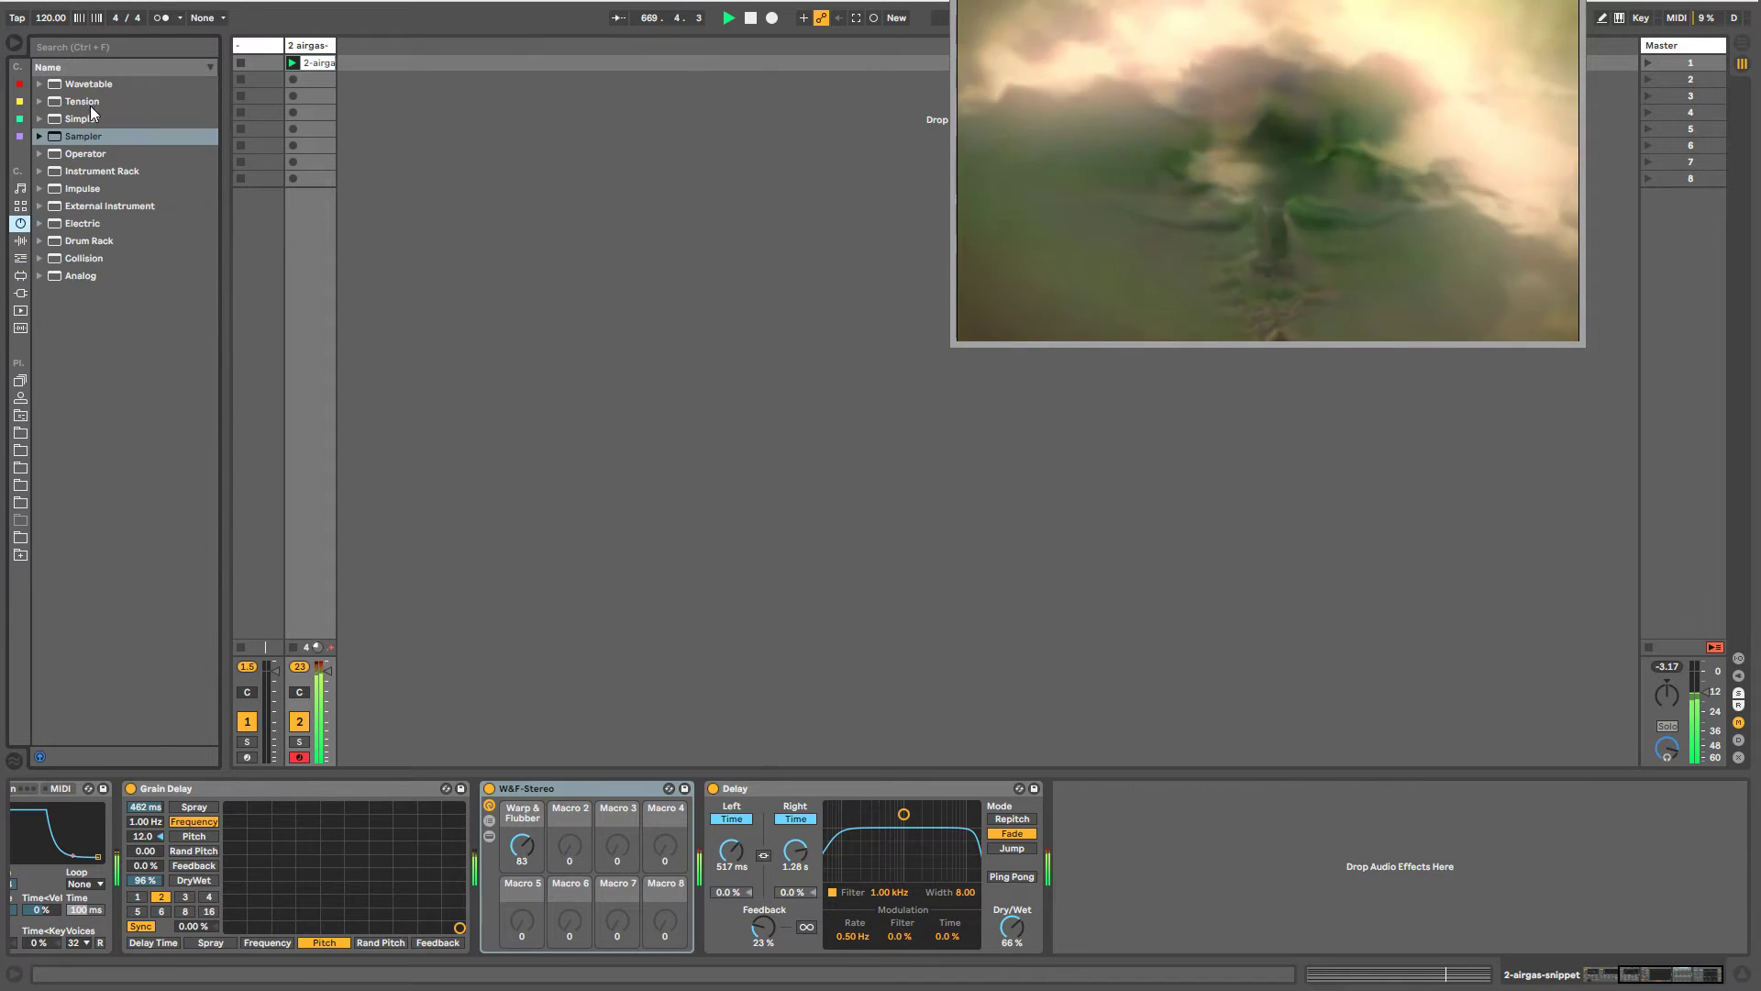
click(24, 210)
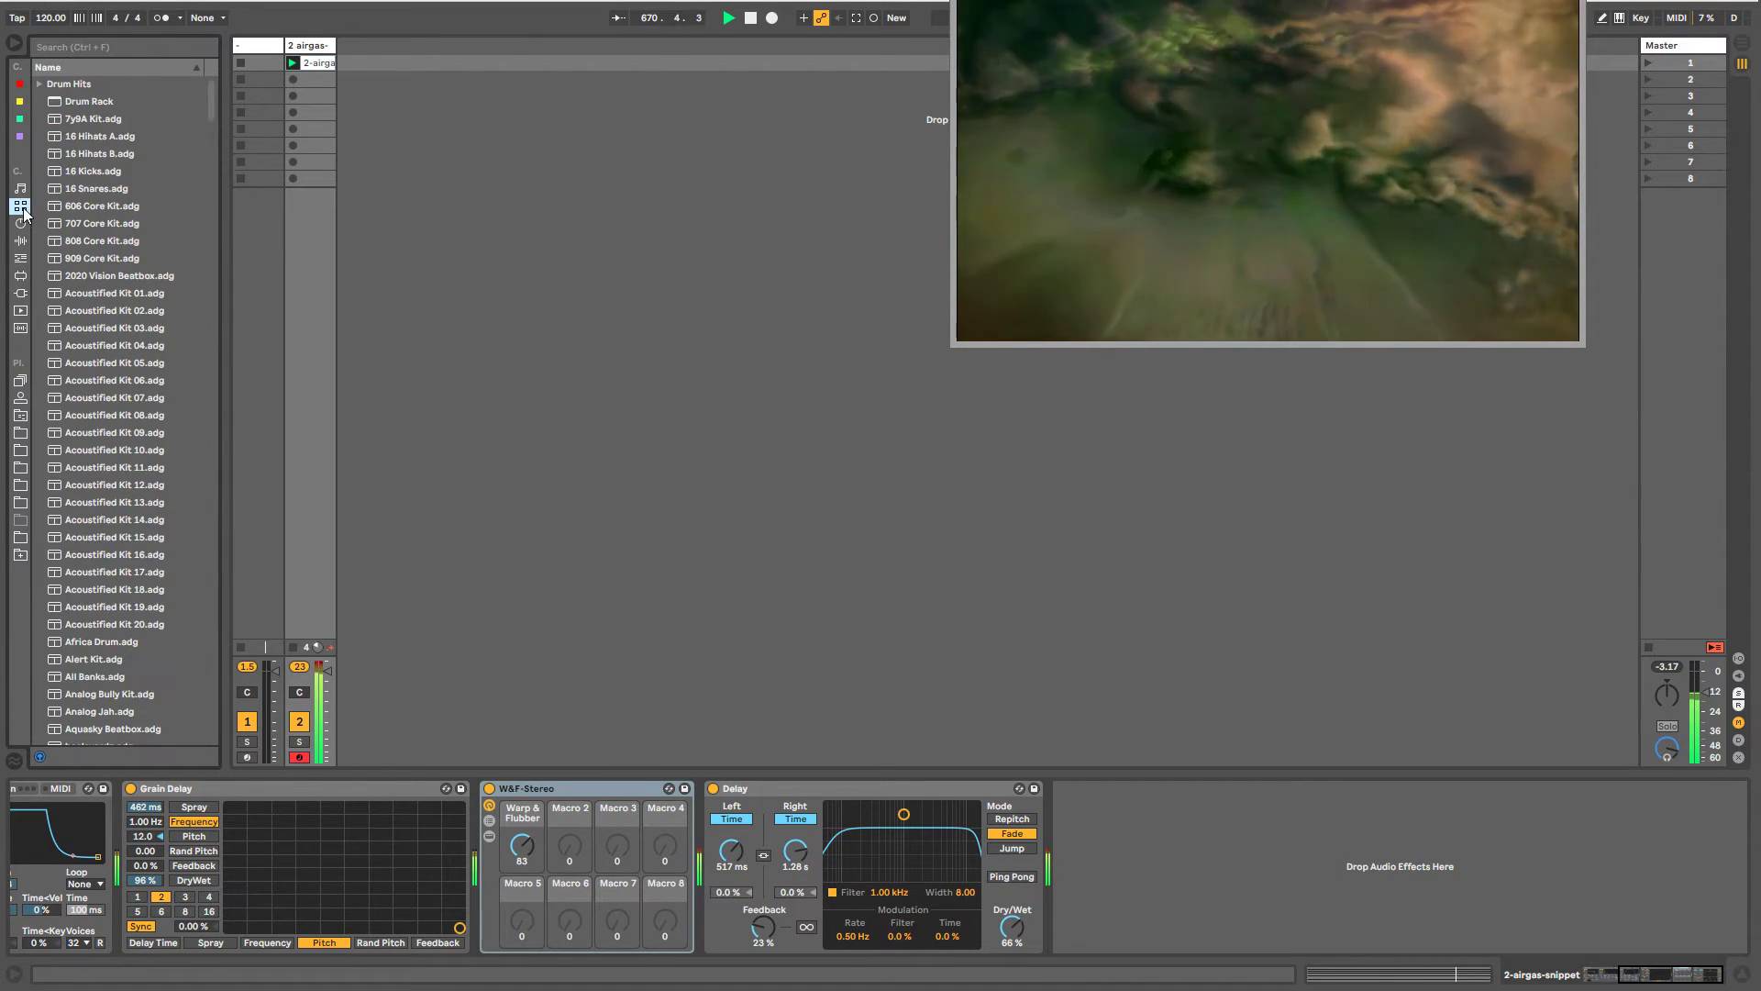
click(19, 189)
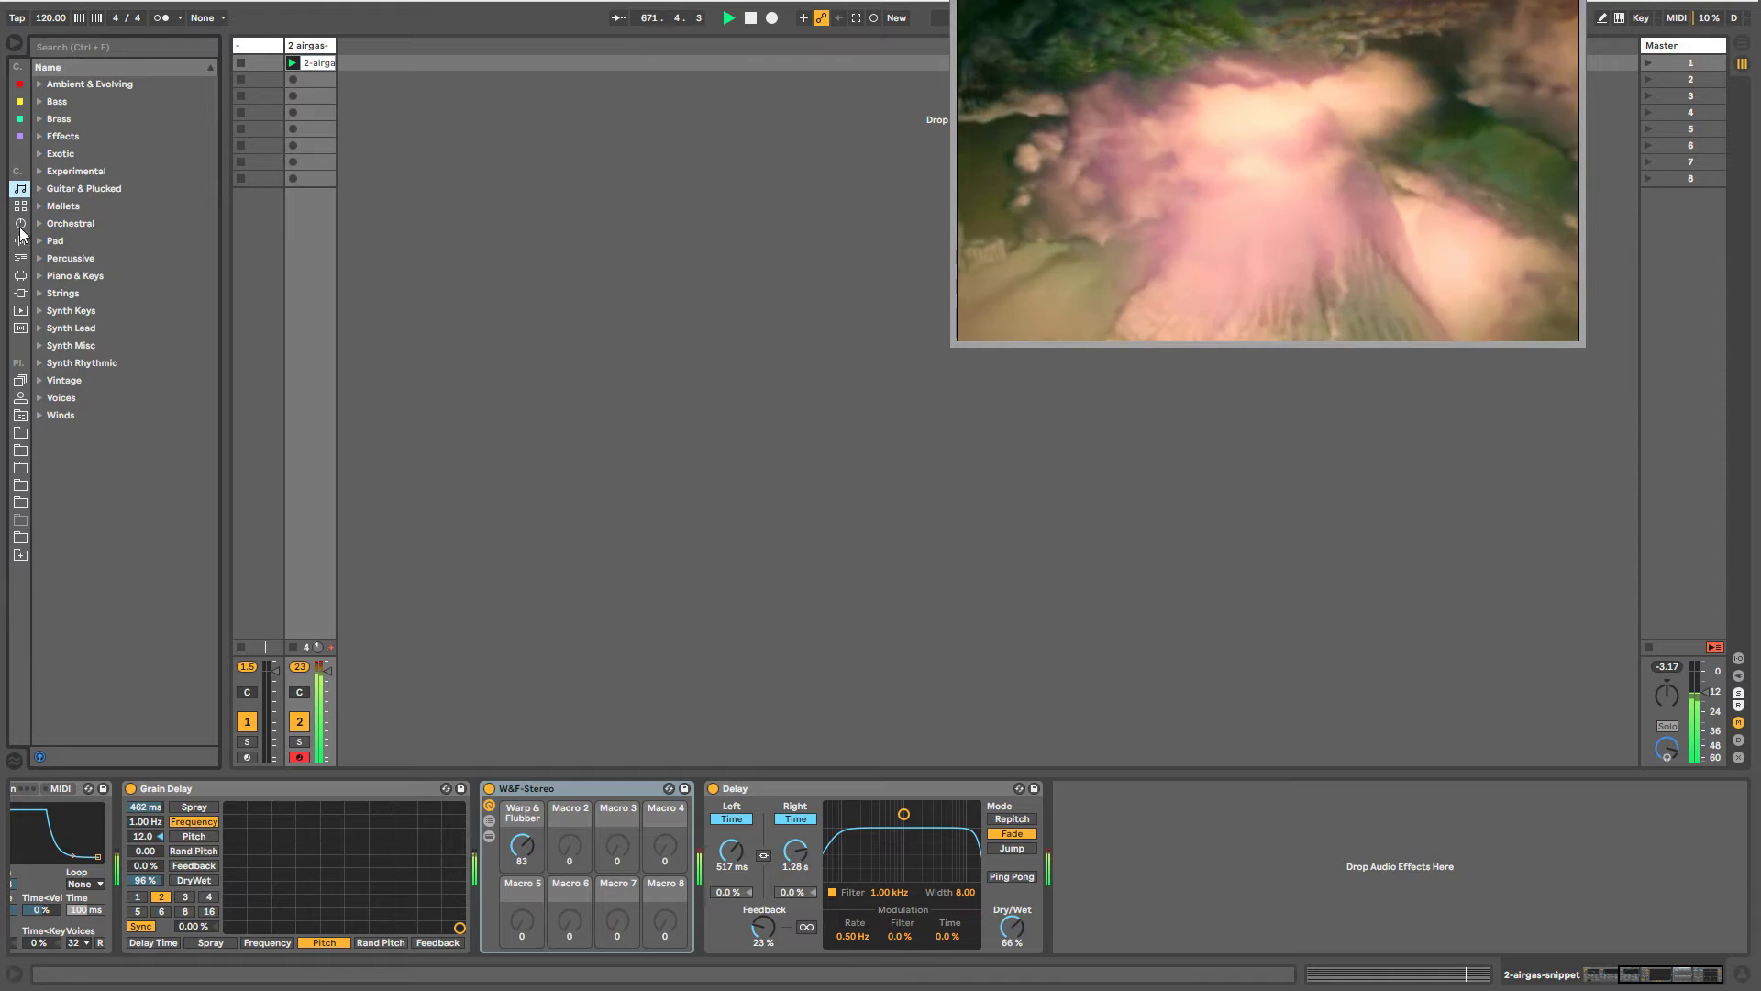
click(20, 237)
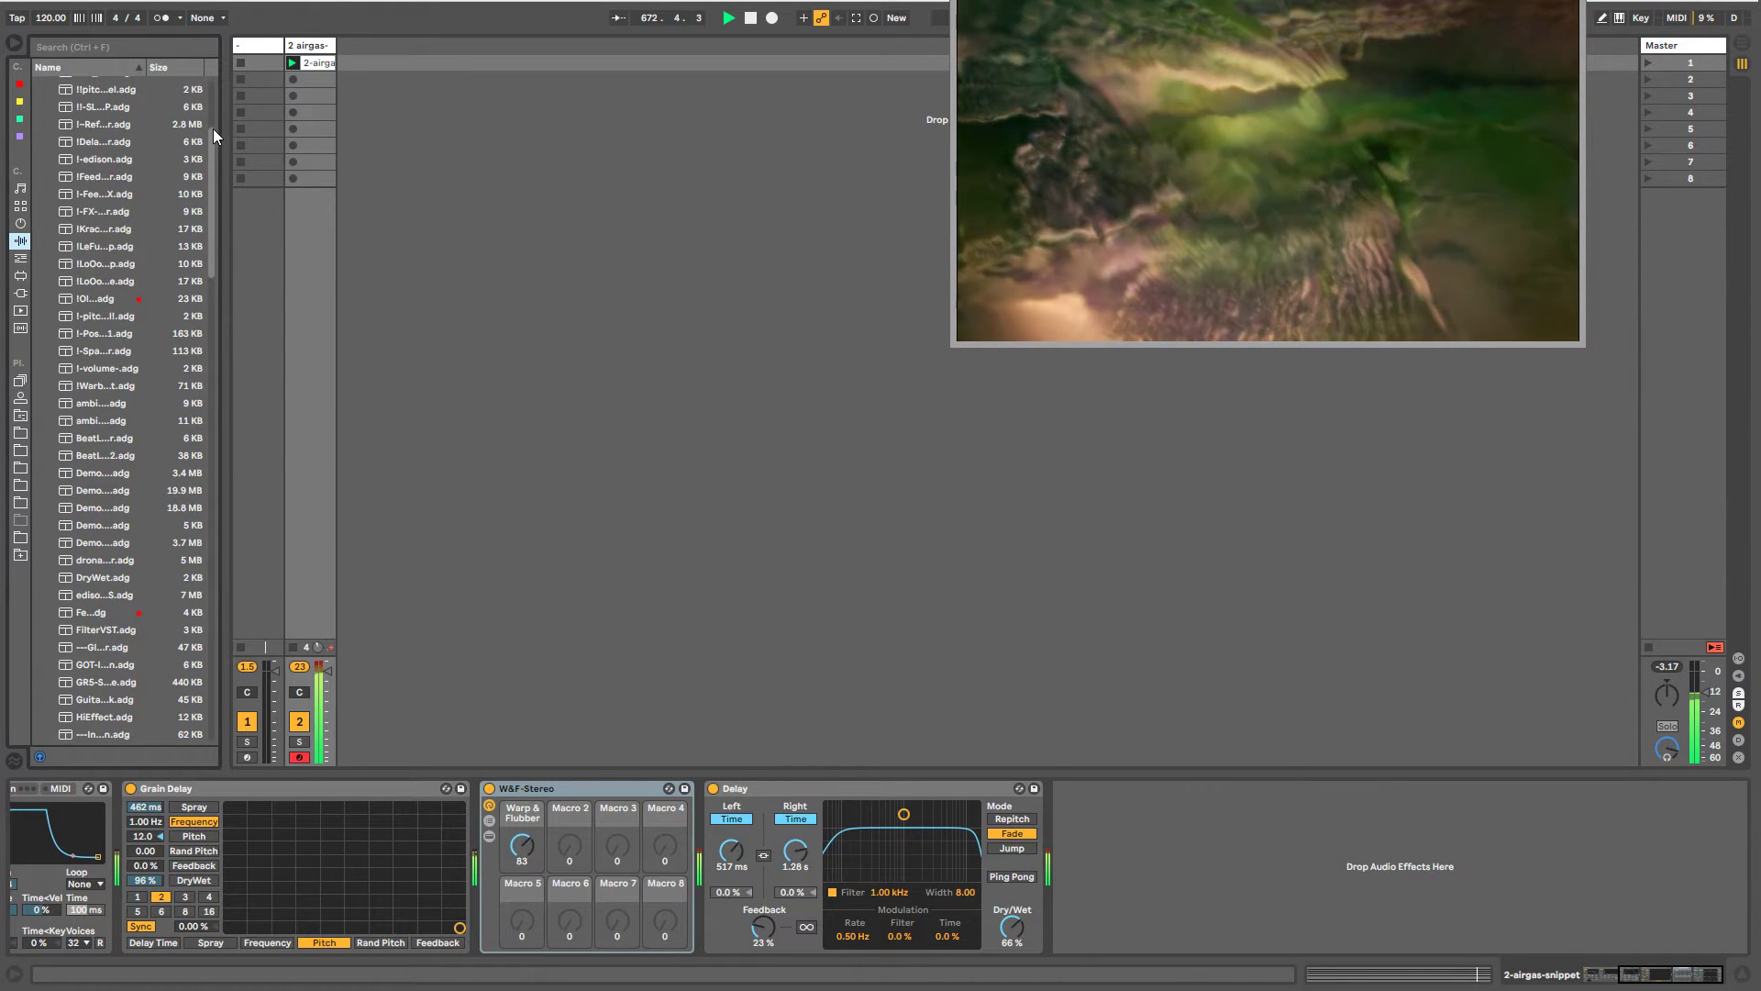
drag(213, 129, 212, 60)
click(40, 101)
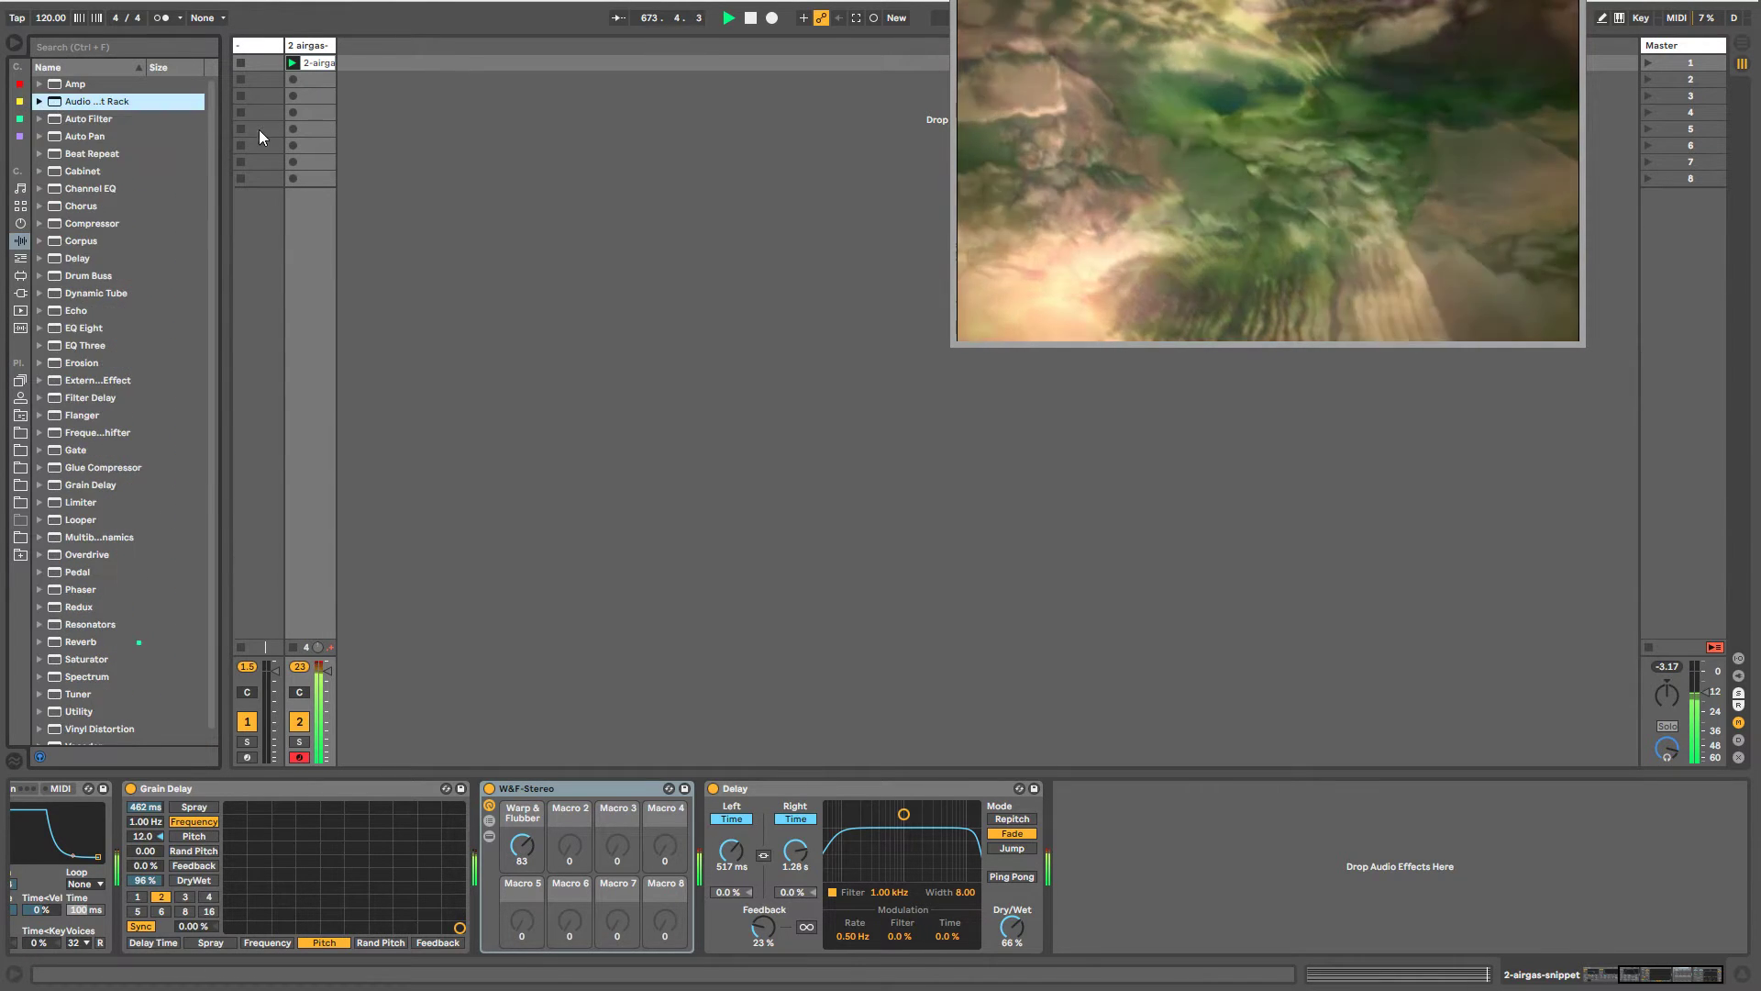
drag(224, 129, 288, 121)
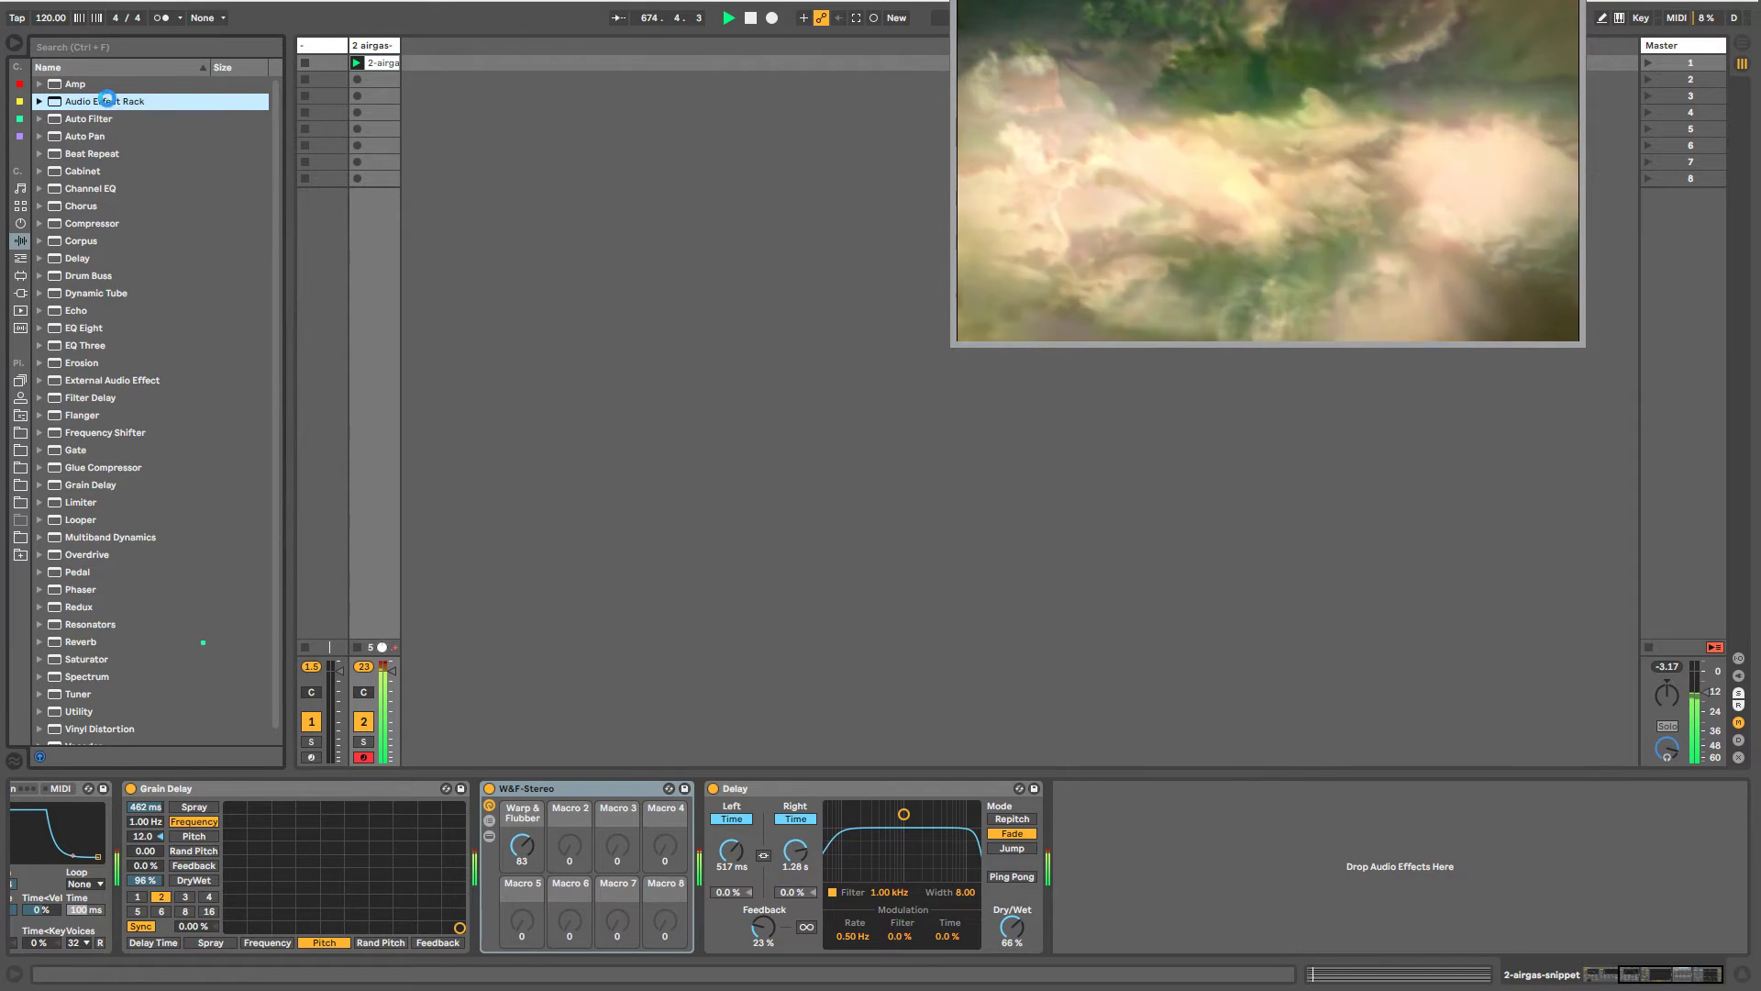
double_click(107, 99)
- Move the new dry/wet rack directly after Grain Delay and place W&F-Stereo inside its W chain's container
click(1139, 790)
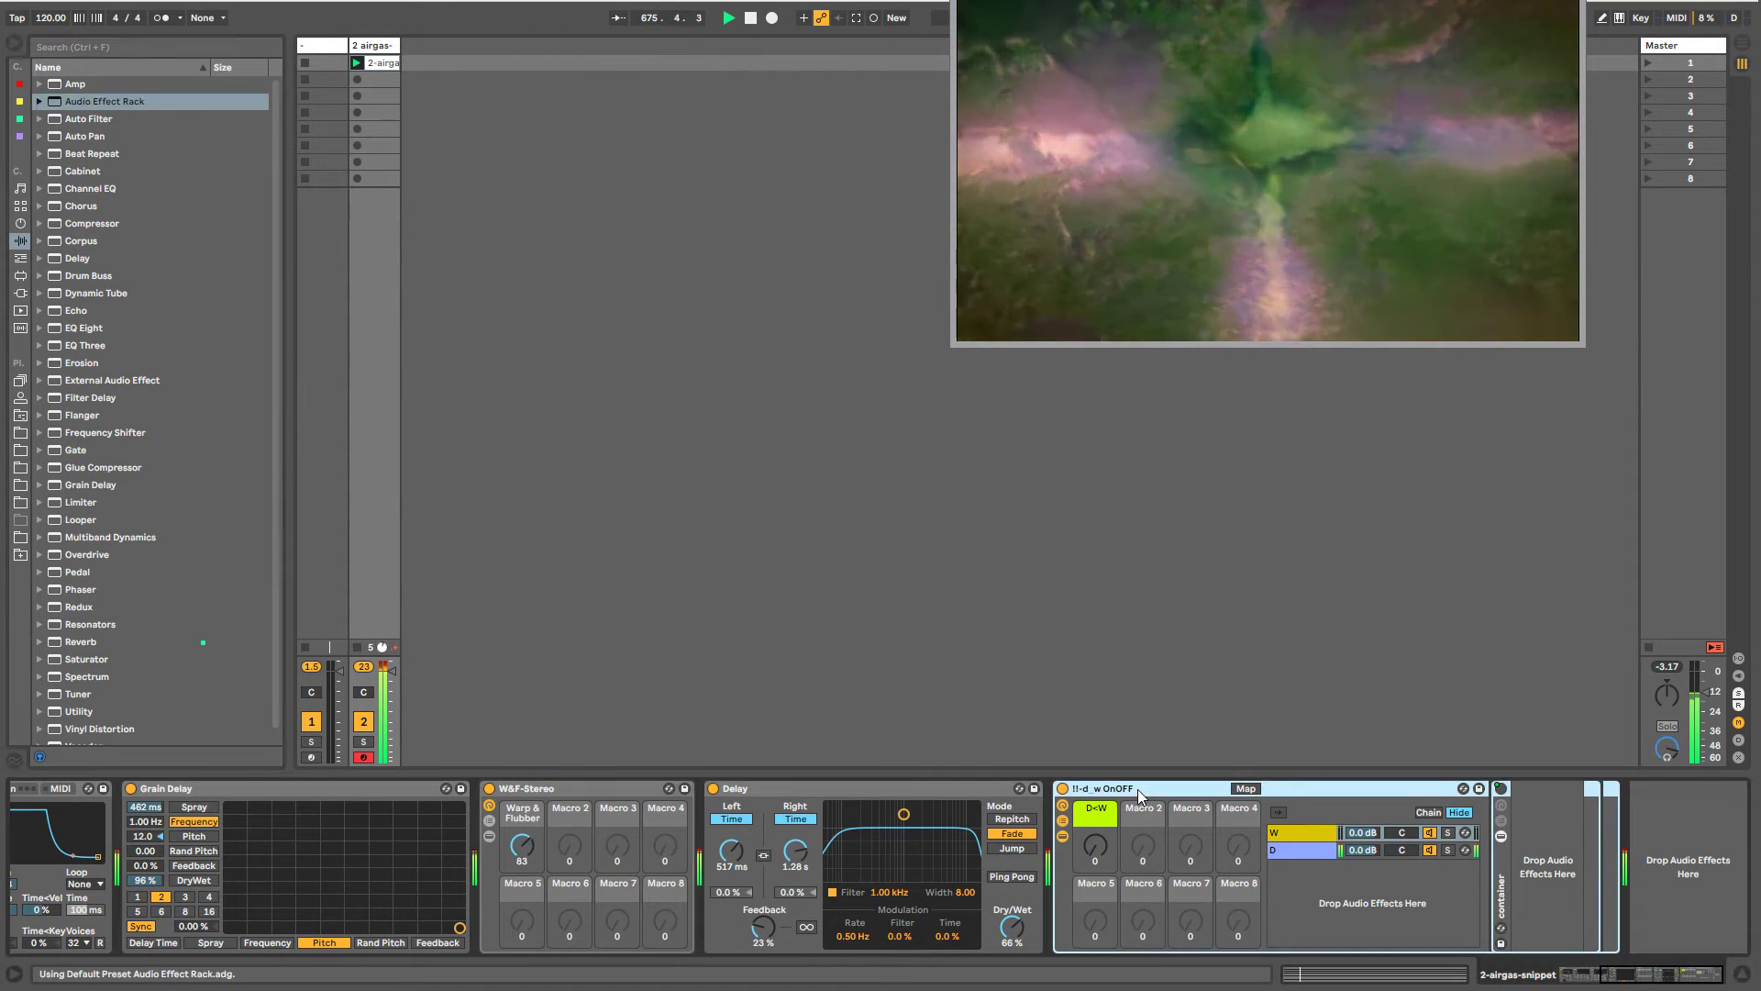
drag(1138, 789, 514, 825)
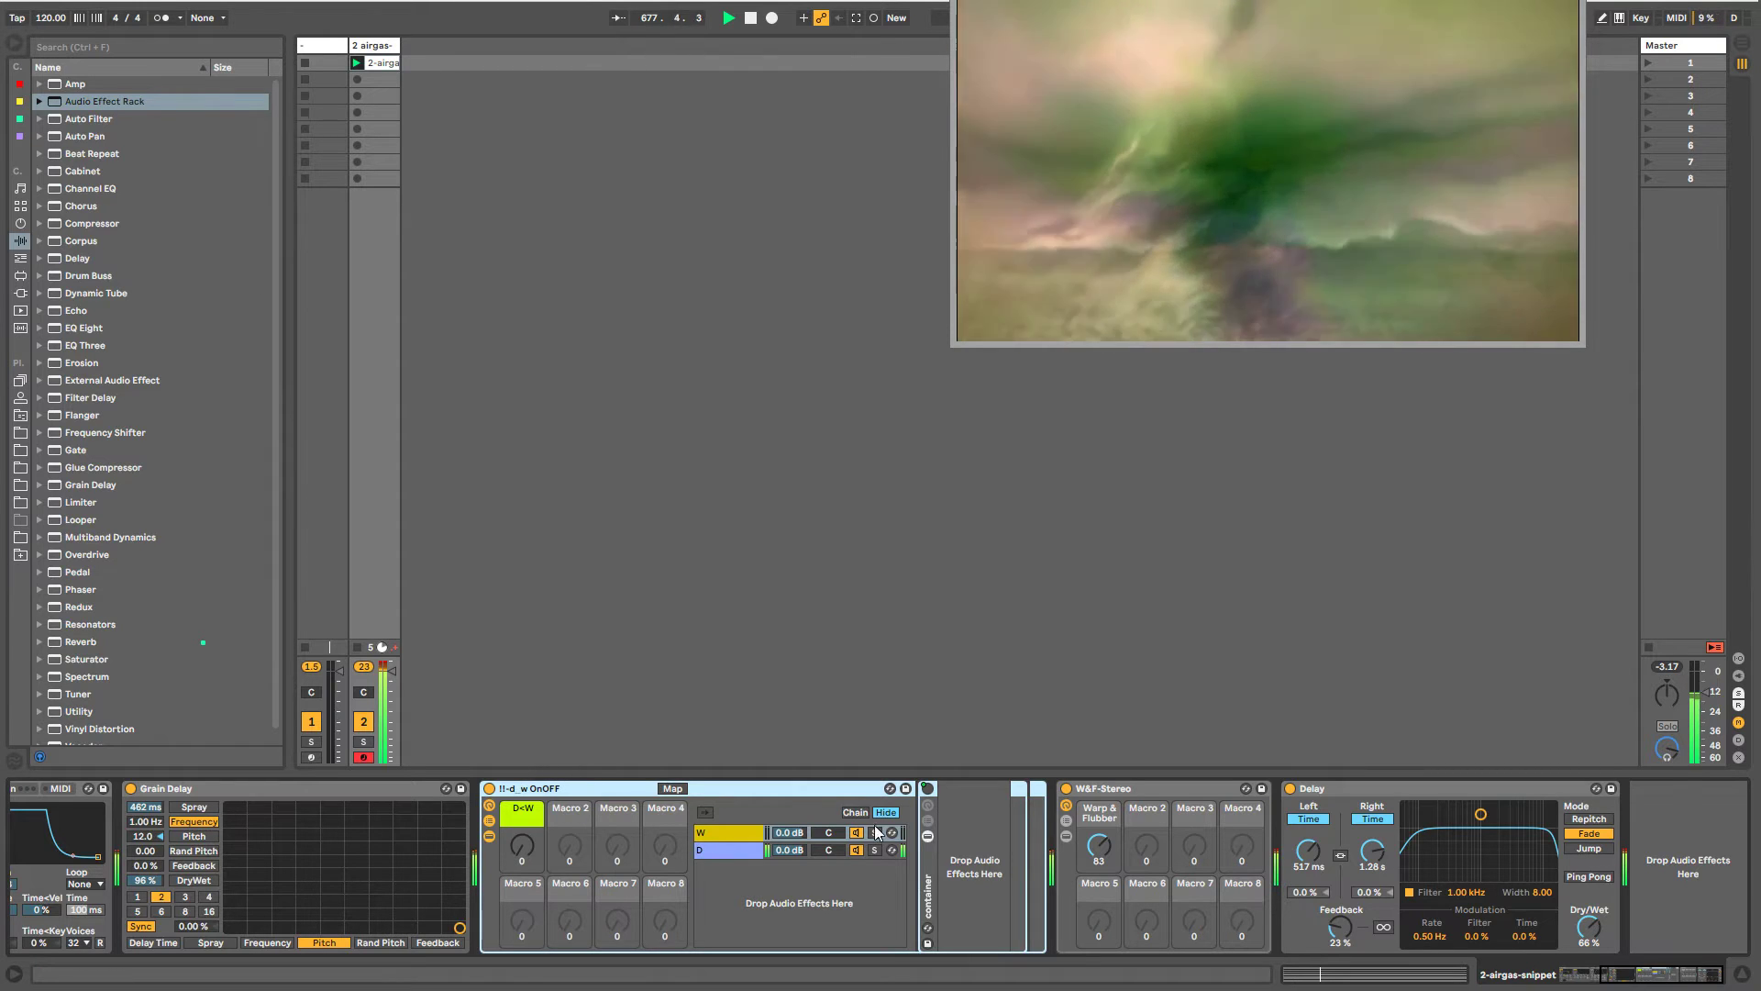
click(1119, 789)
drag(971, 808, 971, 807)
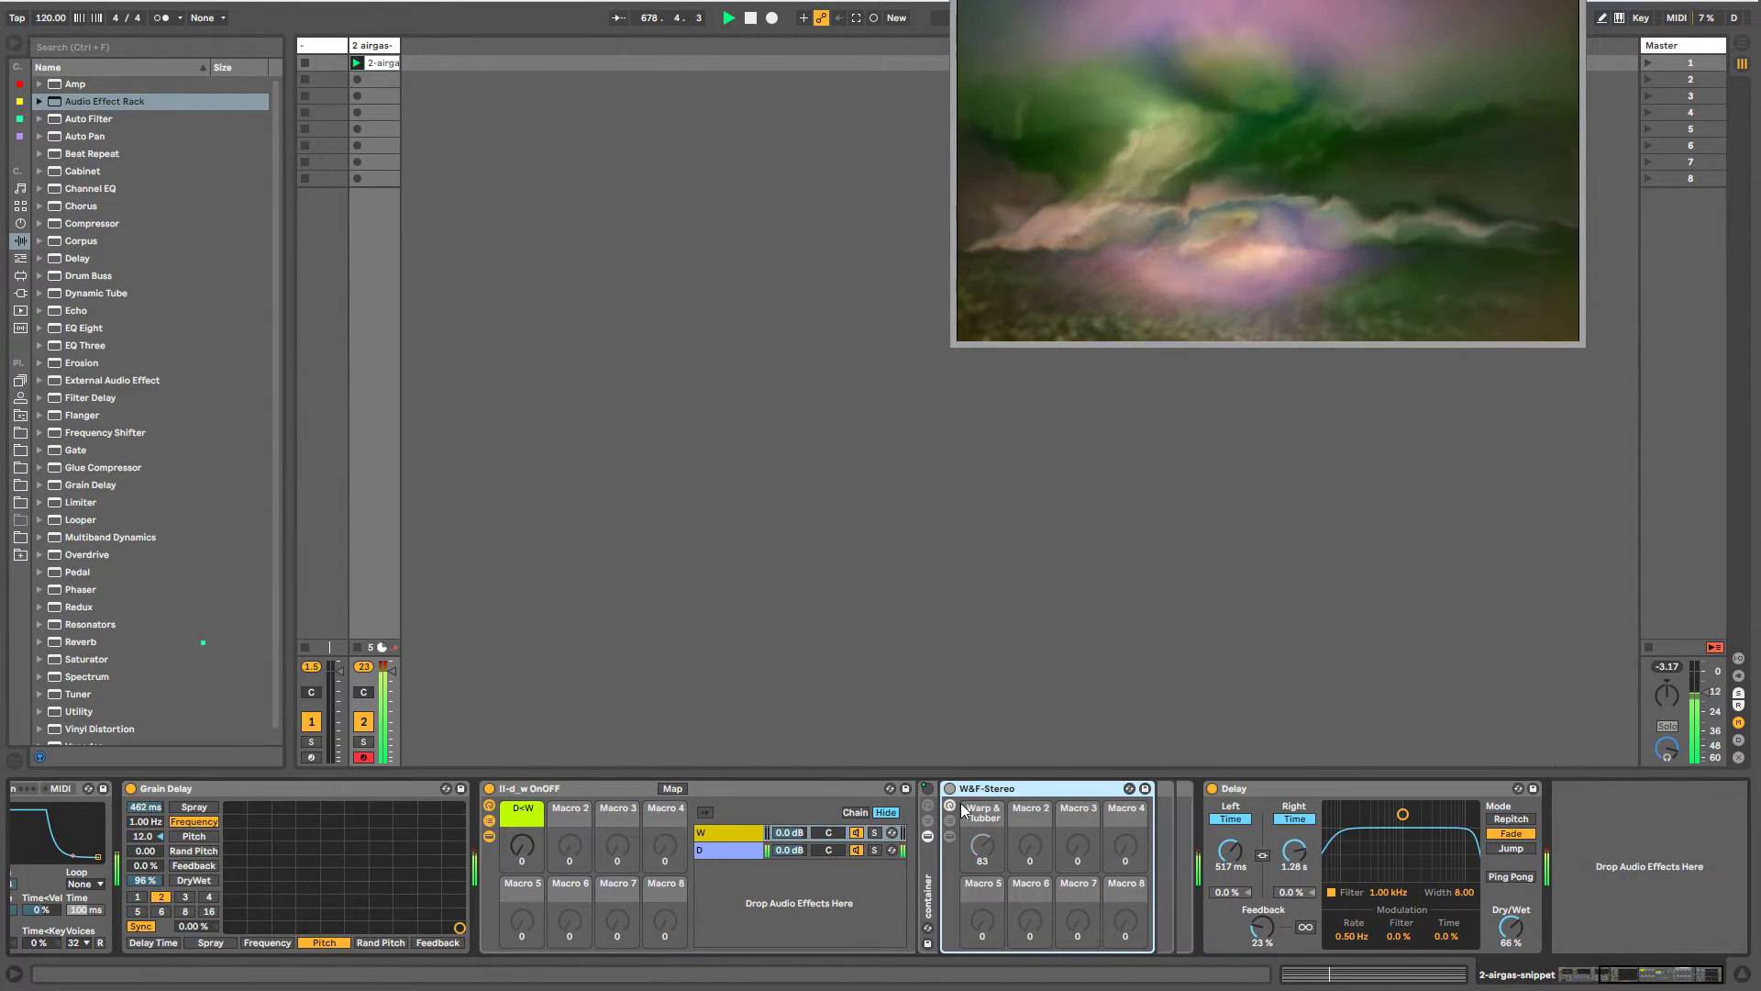
- Raise the dry/wet rack's D<W macro to 57 and switch off the Delay device
click(708, 834)
drag(522, 846, 522, 803)
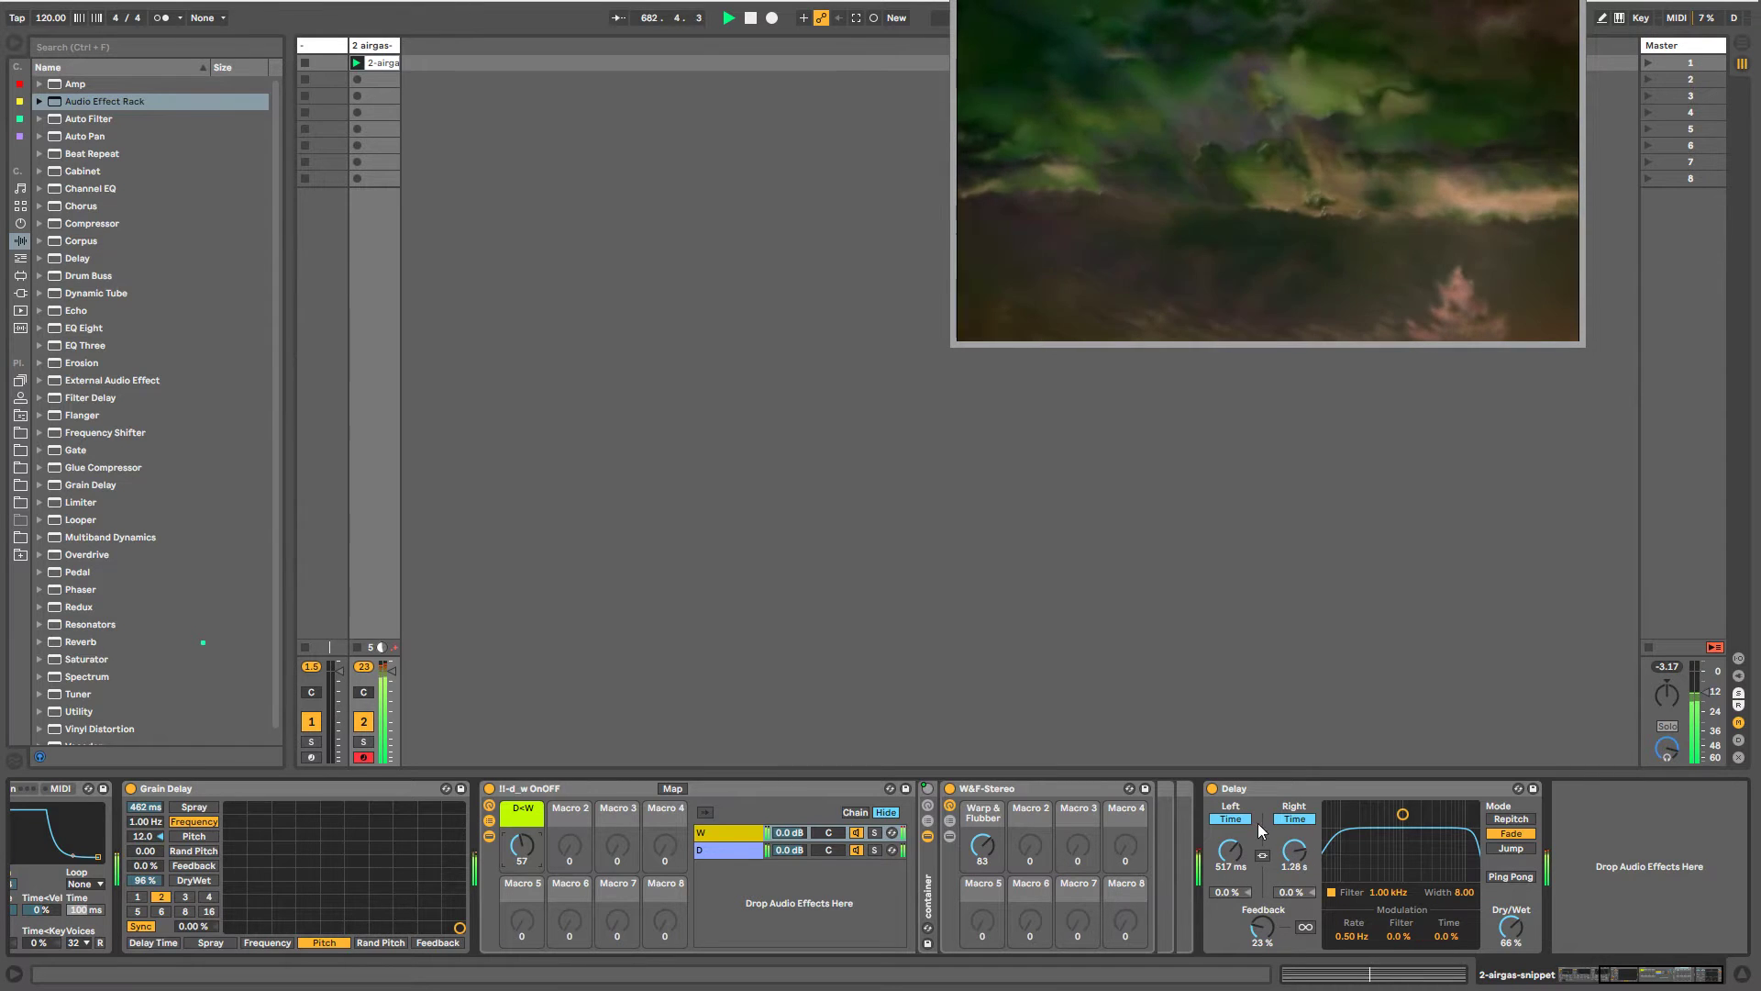
click(1422, 879)
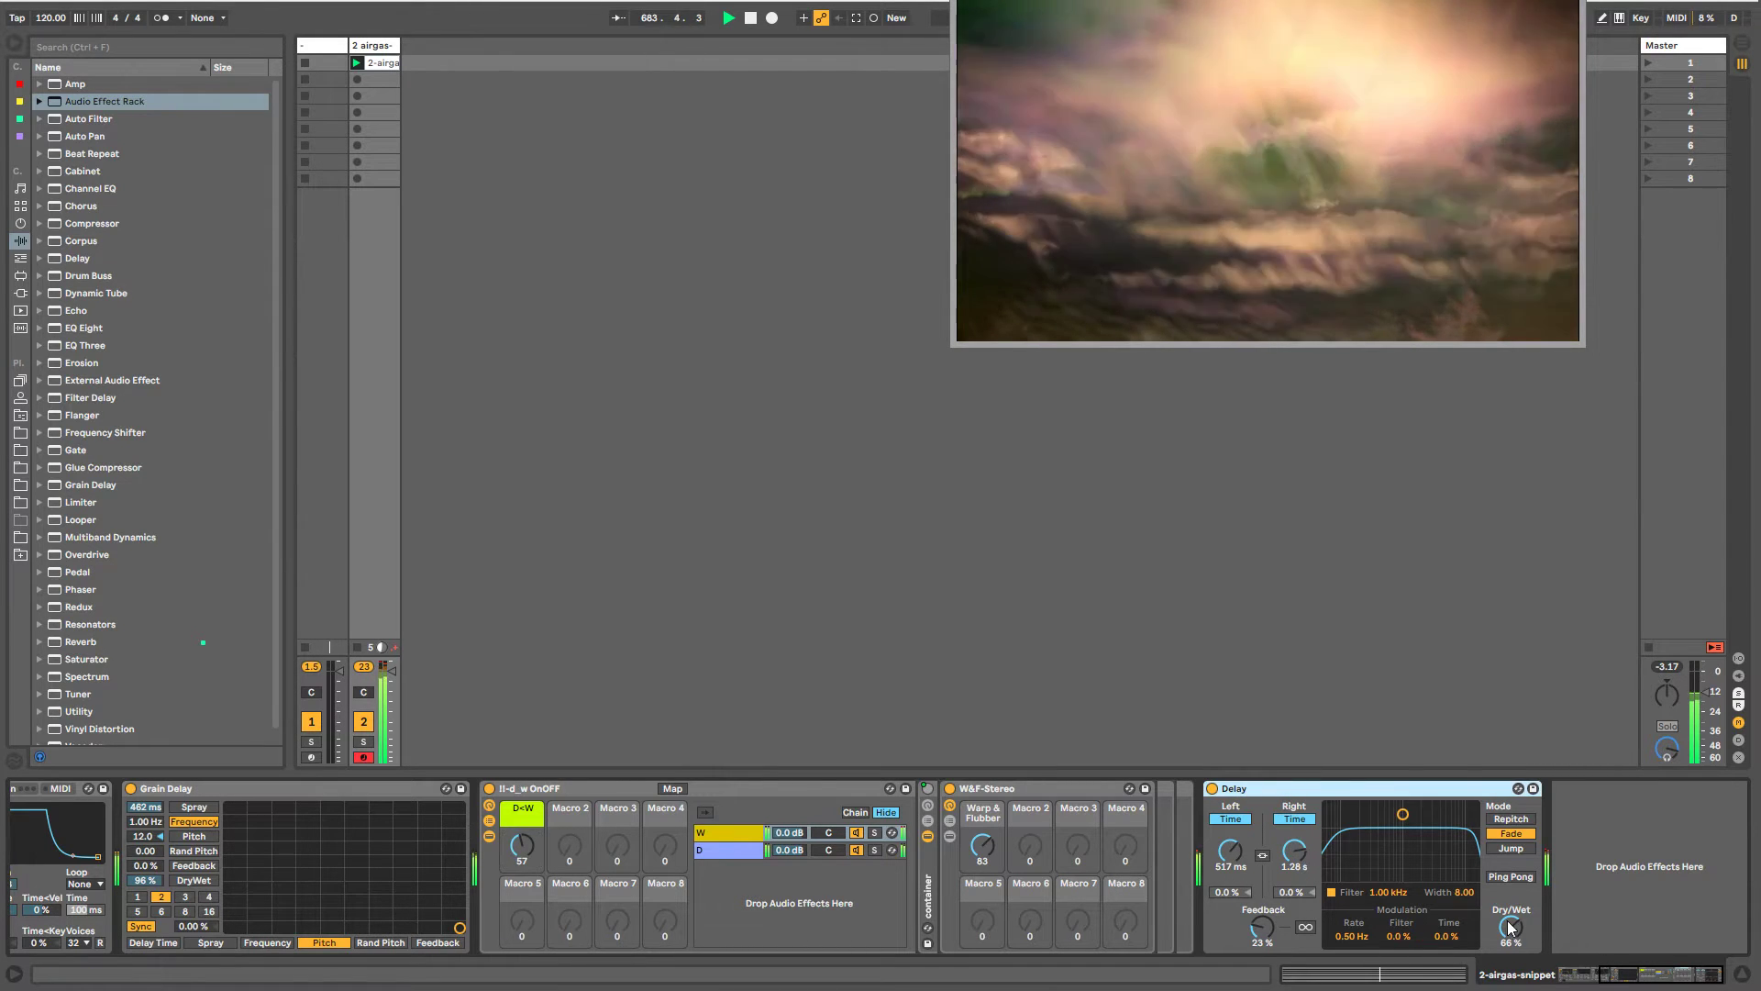
click(1212, 789)
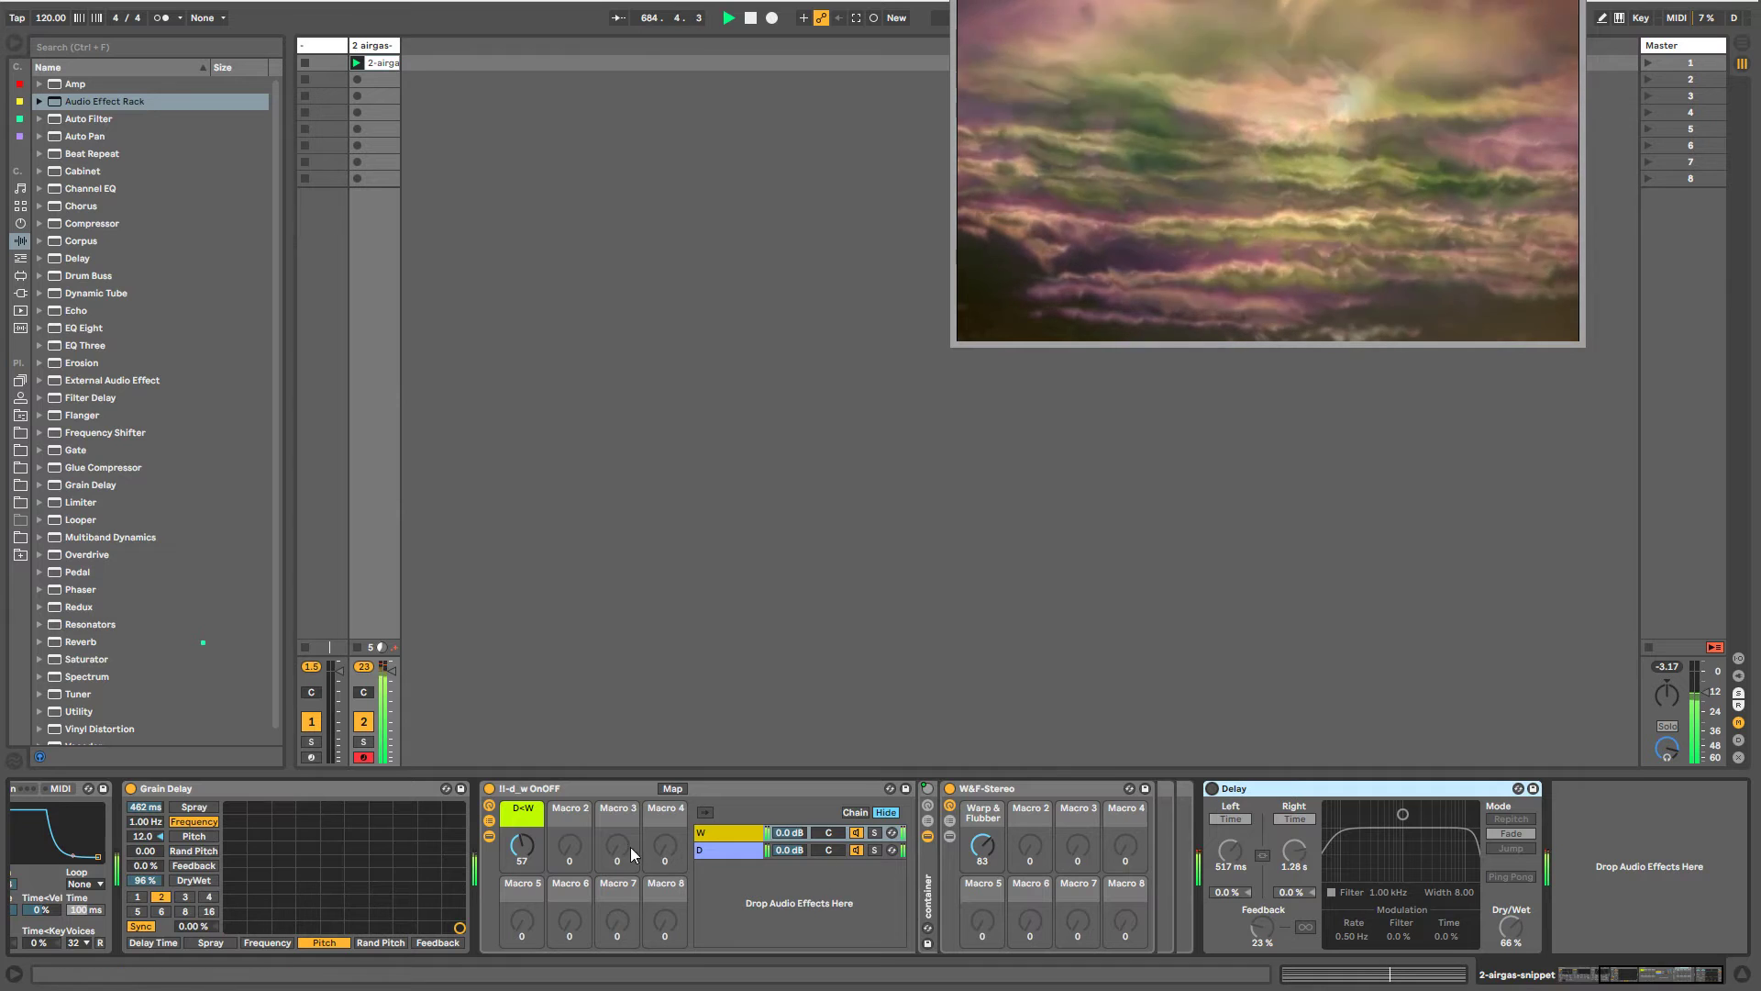
- Set W&F-Stereo's Warp & Flubber macro to 110 and D<W to 34, and rename the outer rack Warp & Flubber OnOff
drag(509, 845, 522, 894)
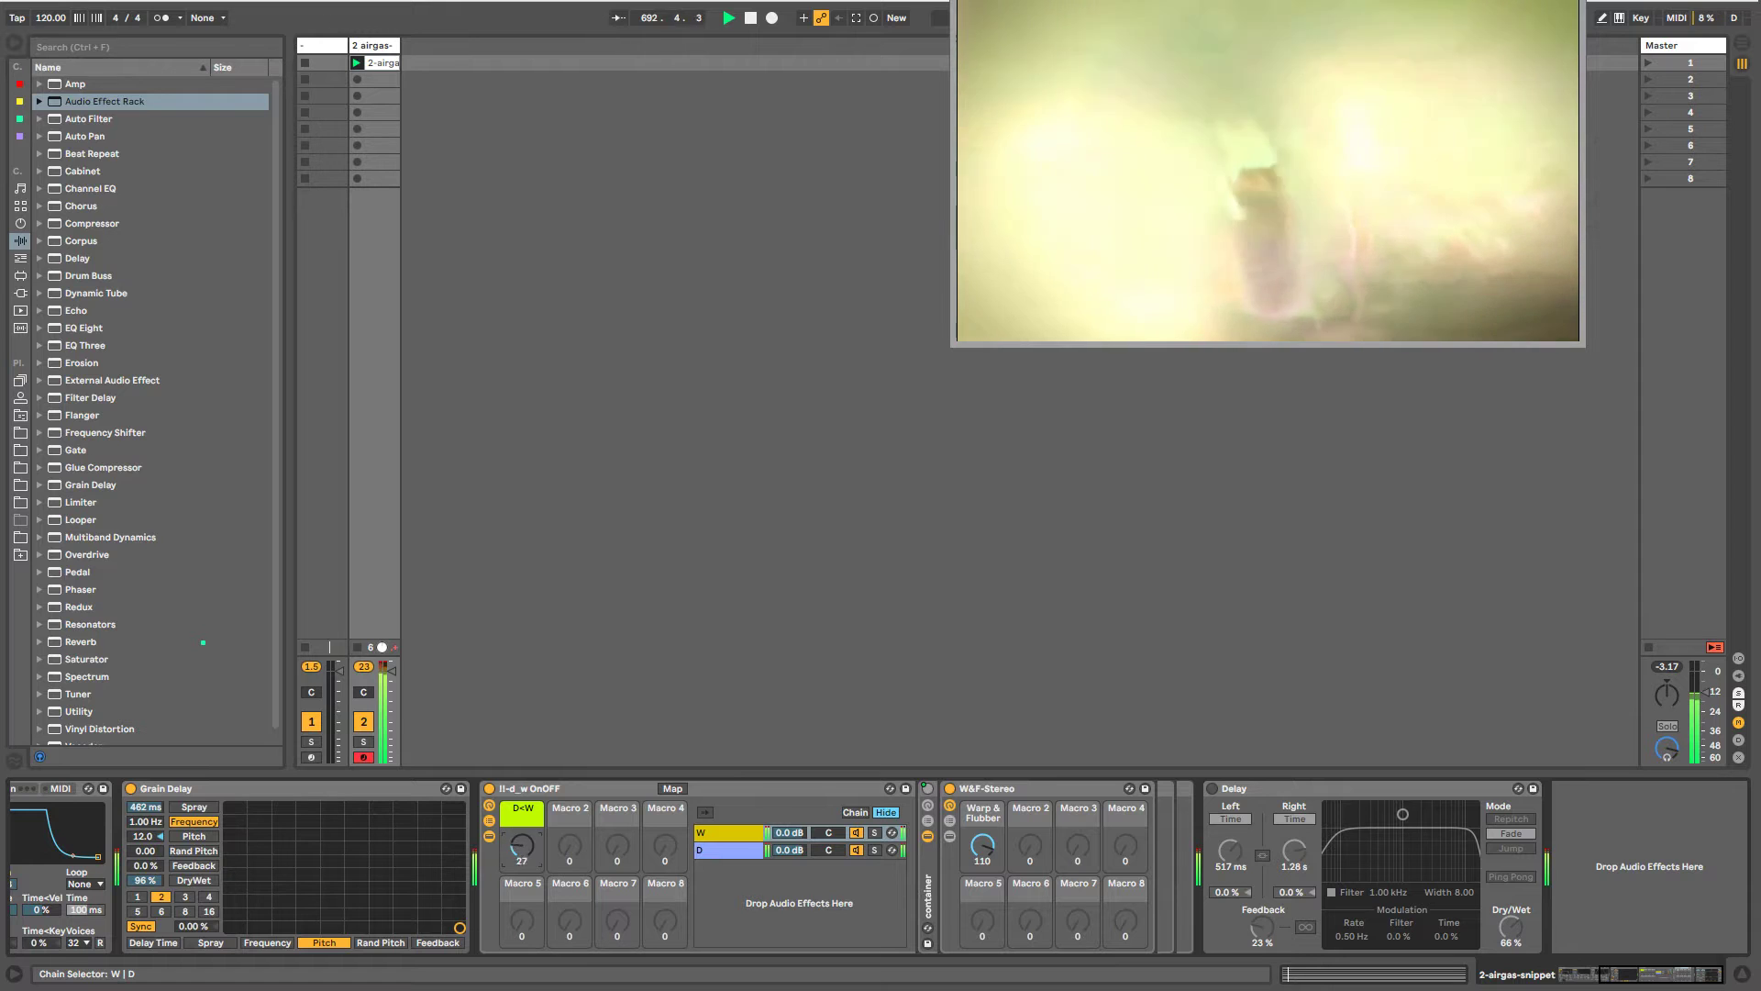
drag(522, 845, 522, 908)
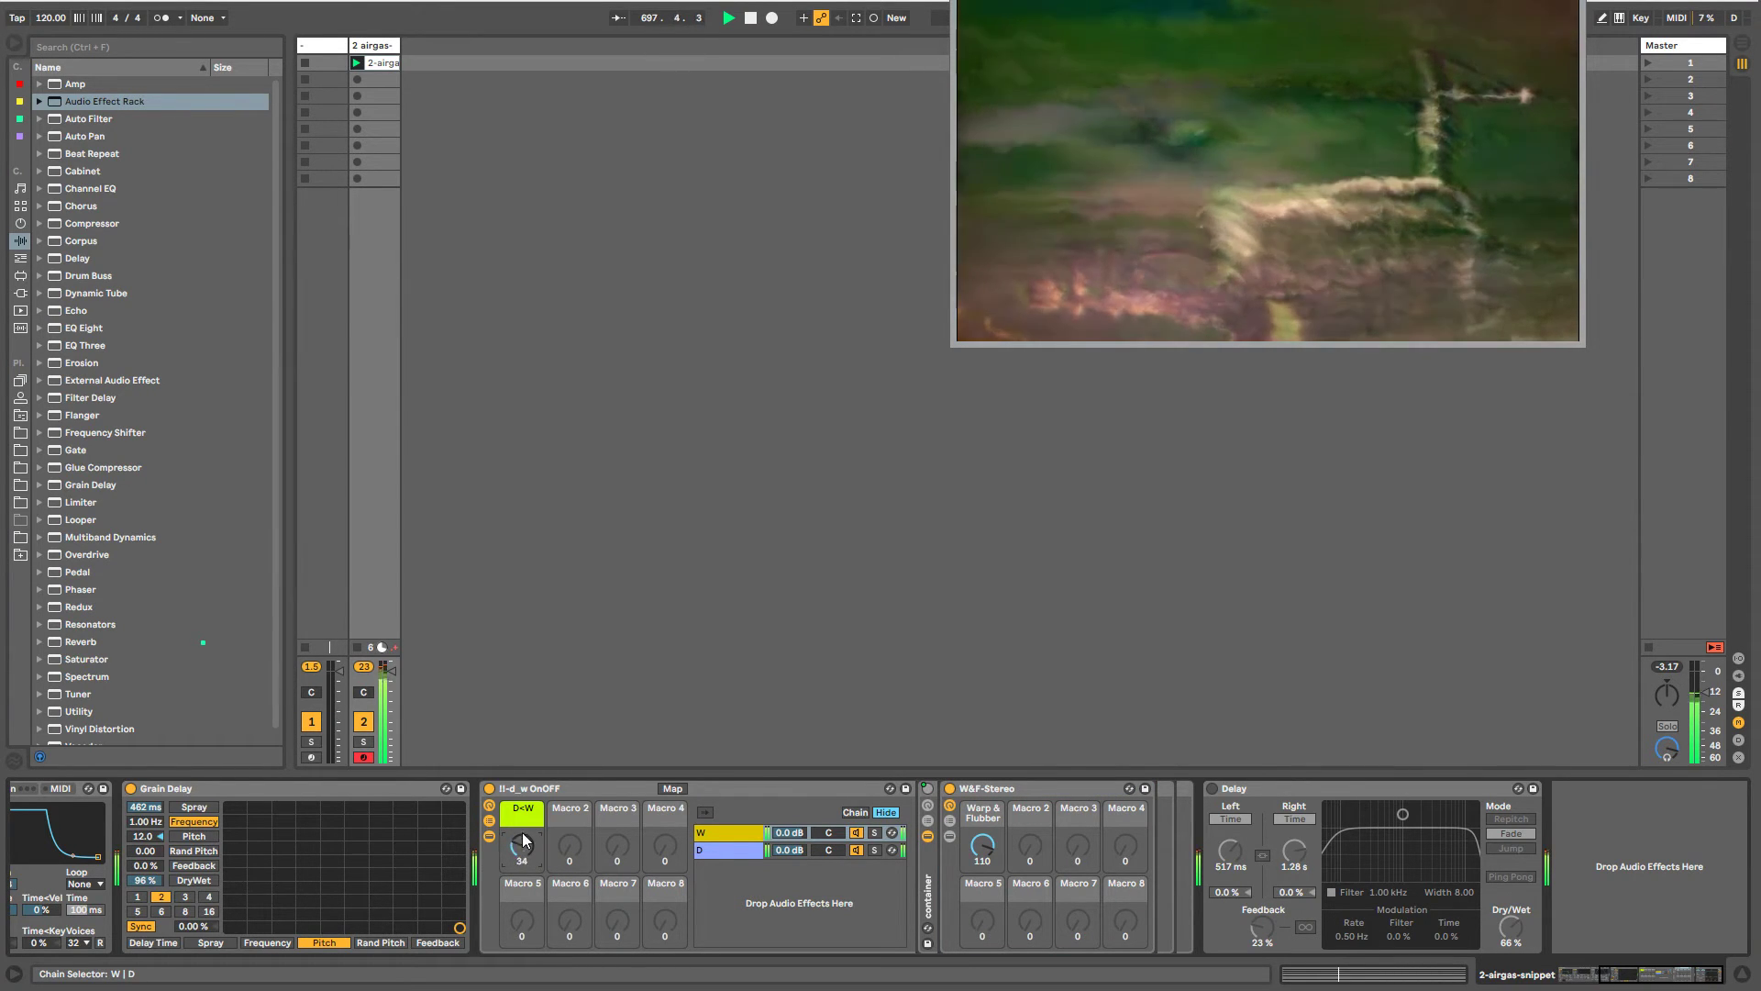
click(537, 785)
key(ctrl+r)
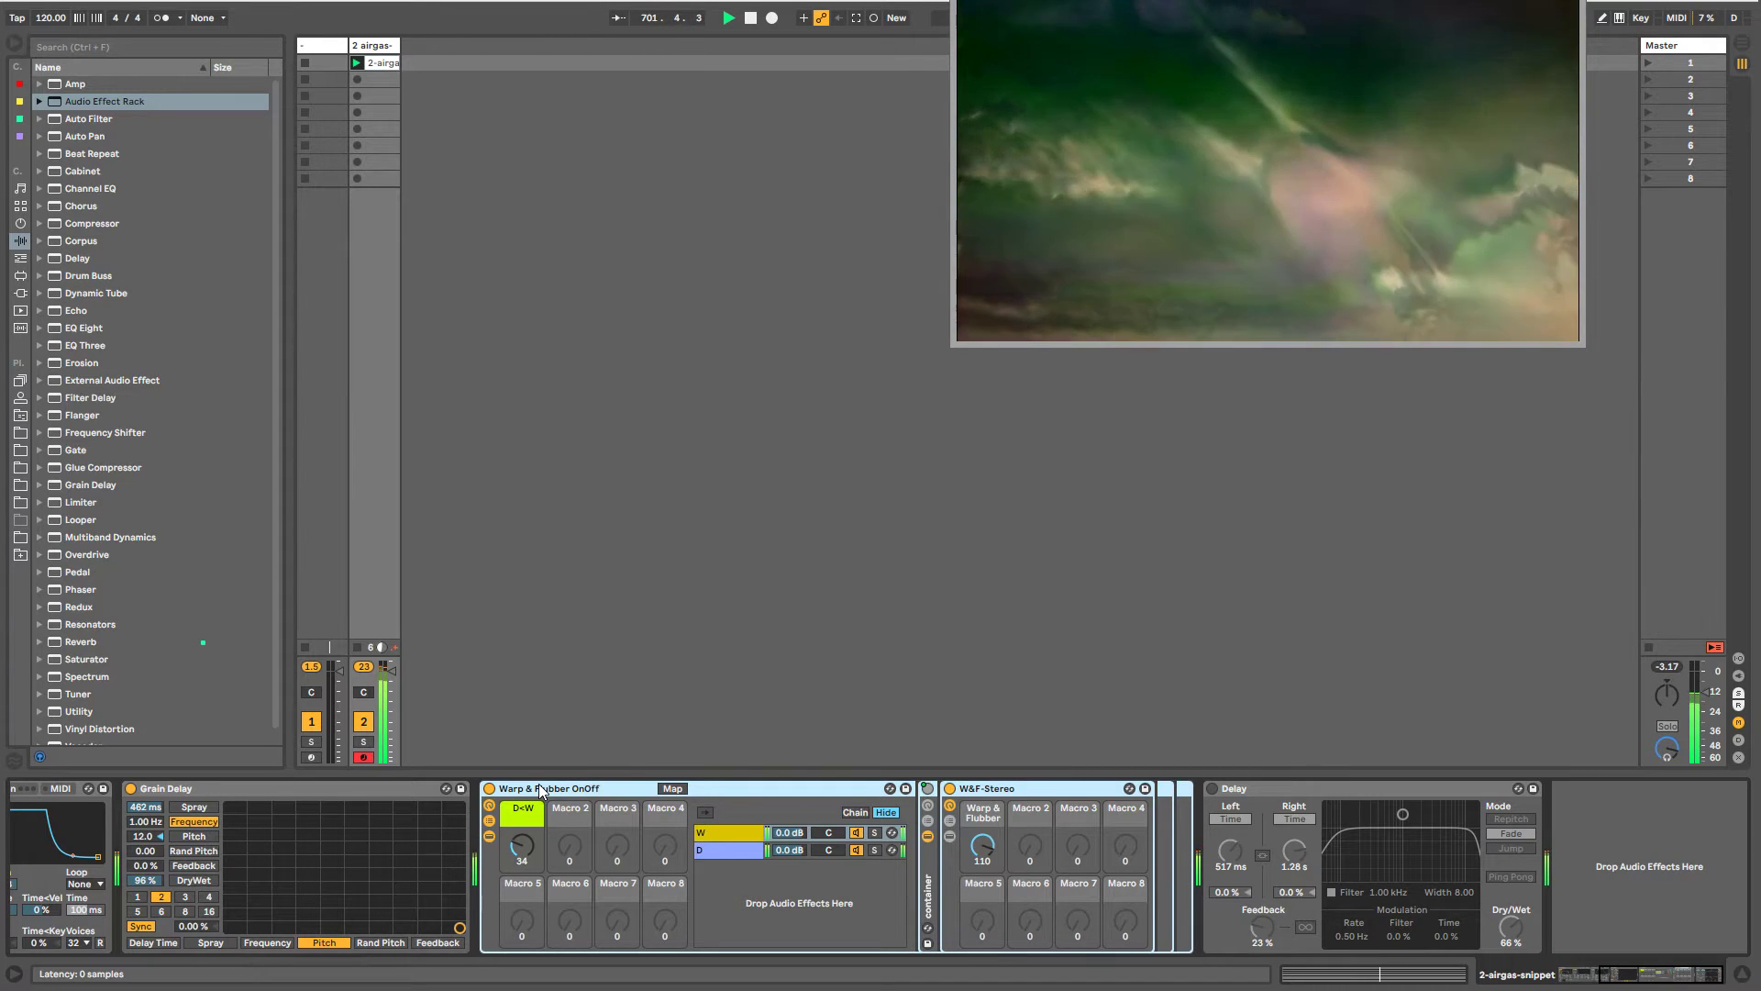
- Map W&F-Stereo's Warp & Flubber macro to the container's first macro, and that one to the outer rack's second macro
click(673, 788)
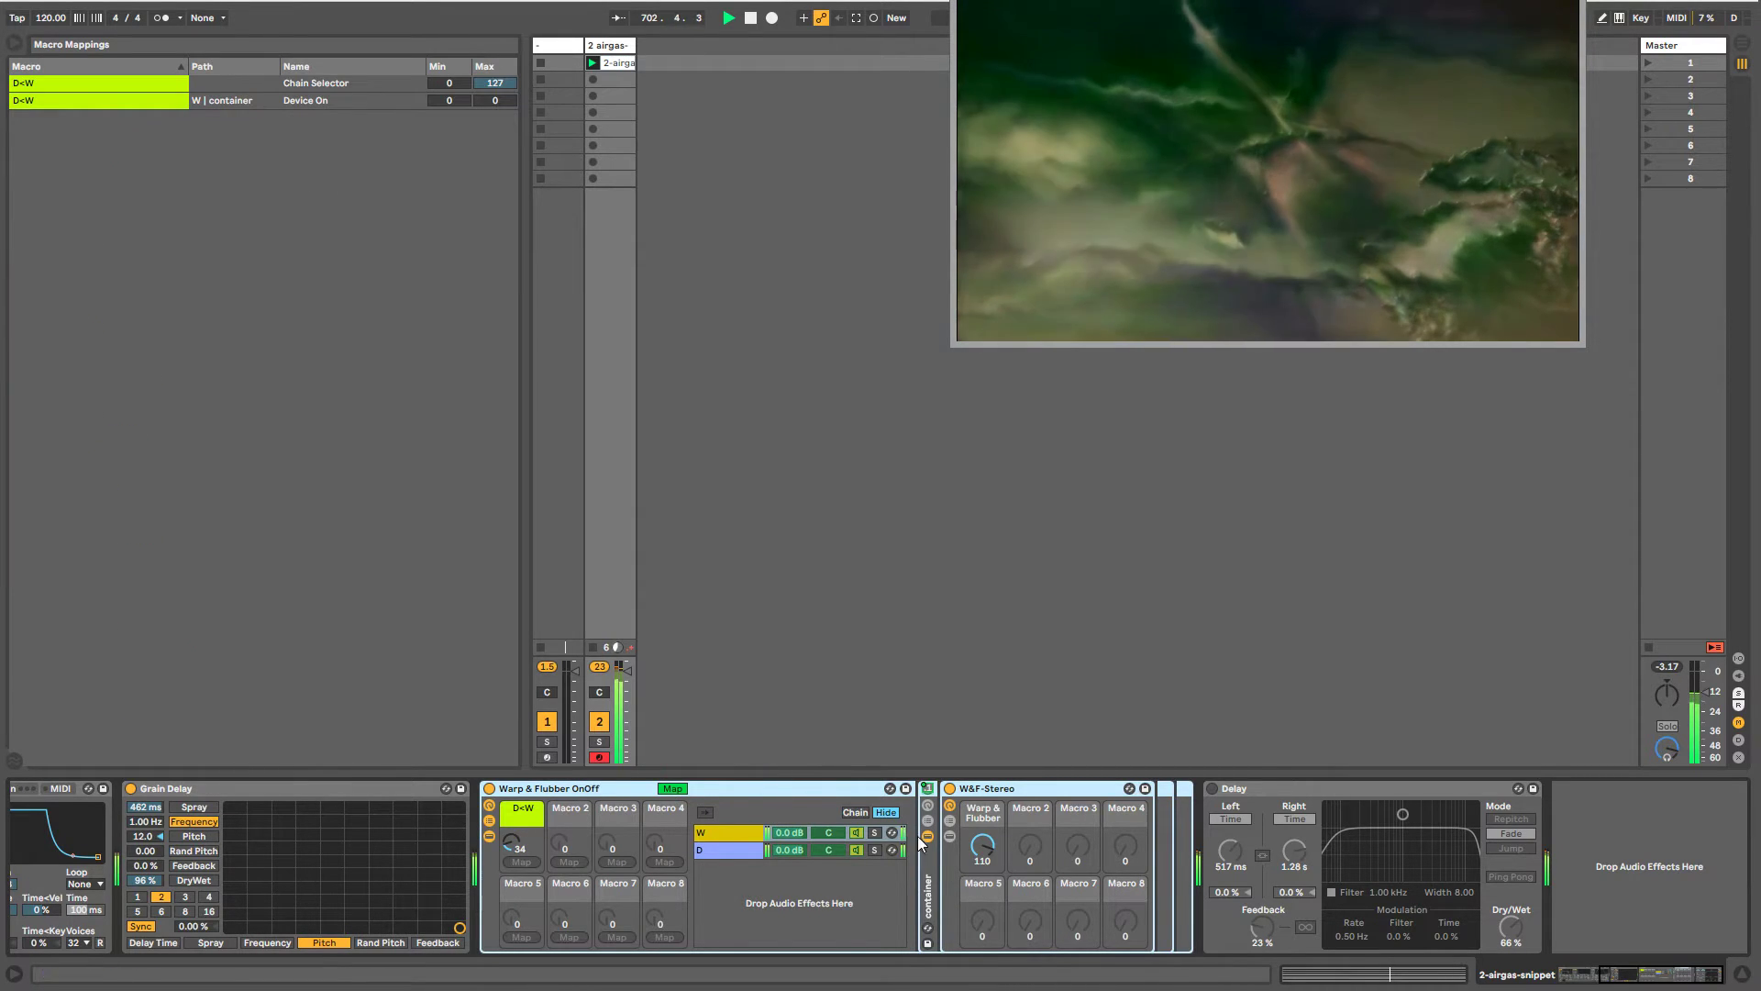
double_click(933, 812)
click(1081, 789)
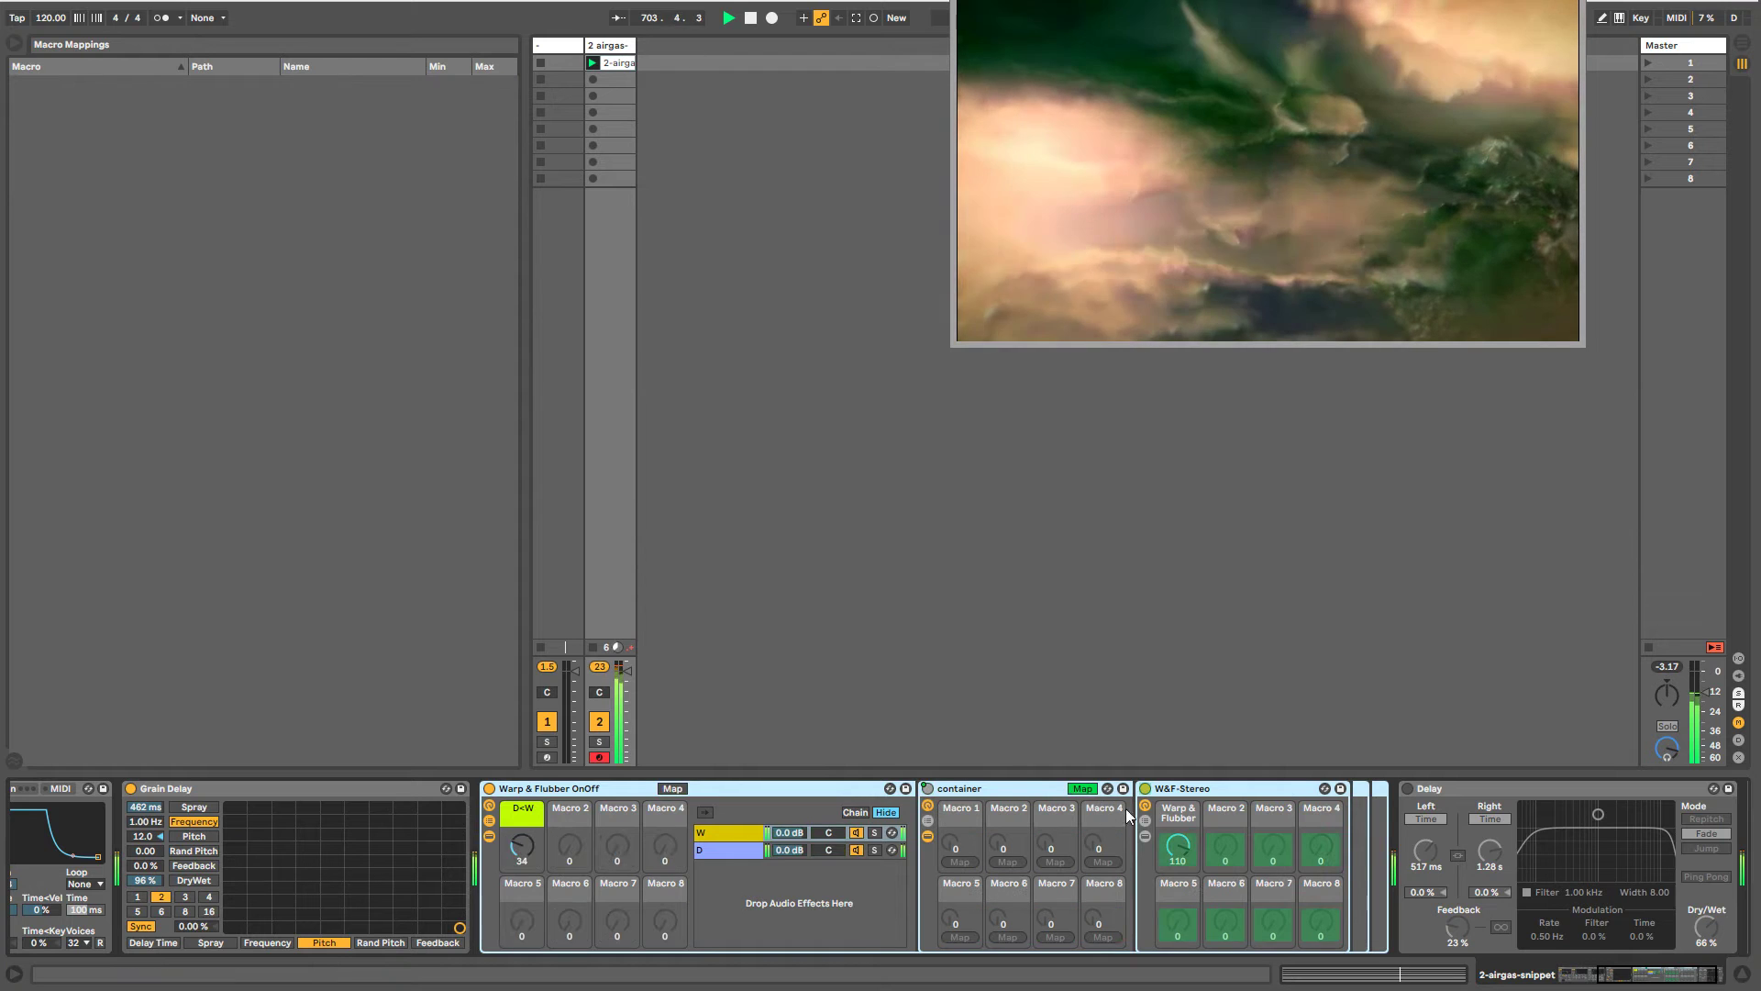
click(960, 861)
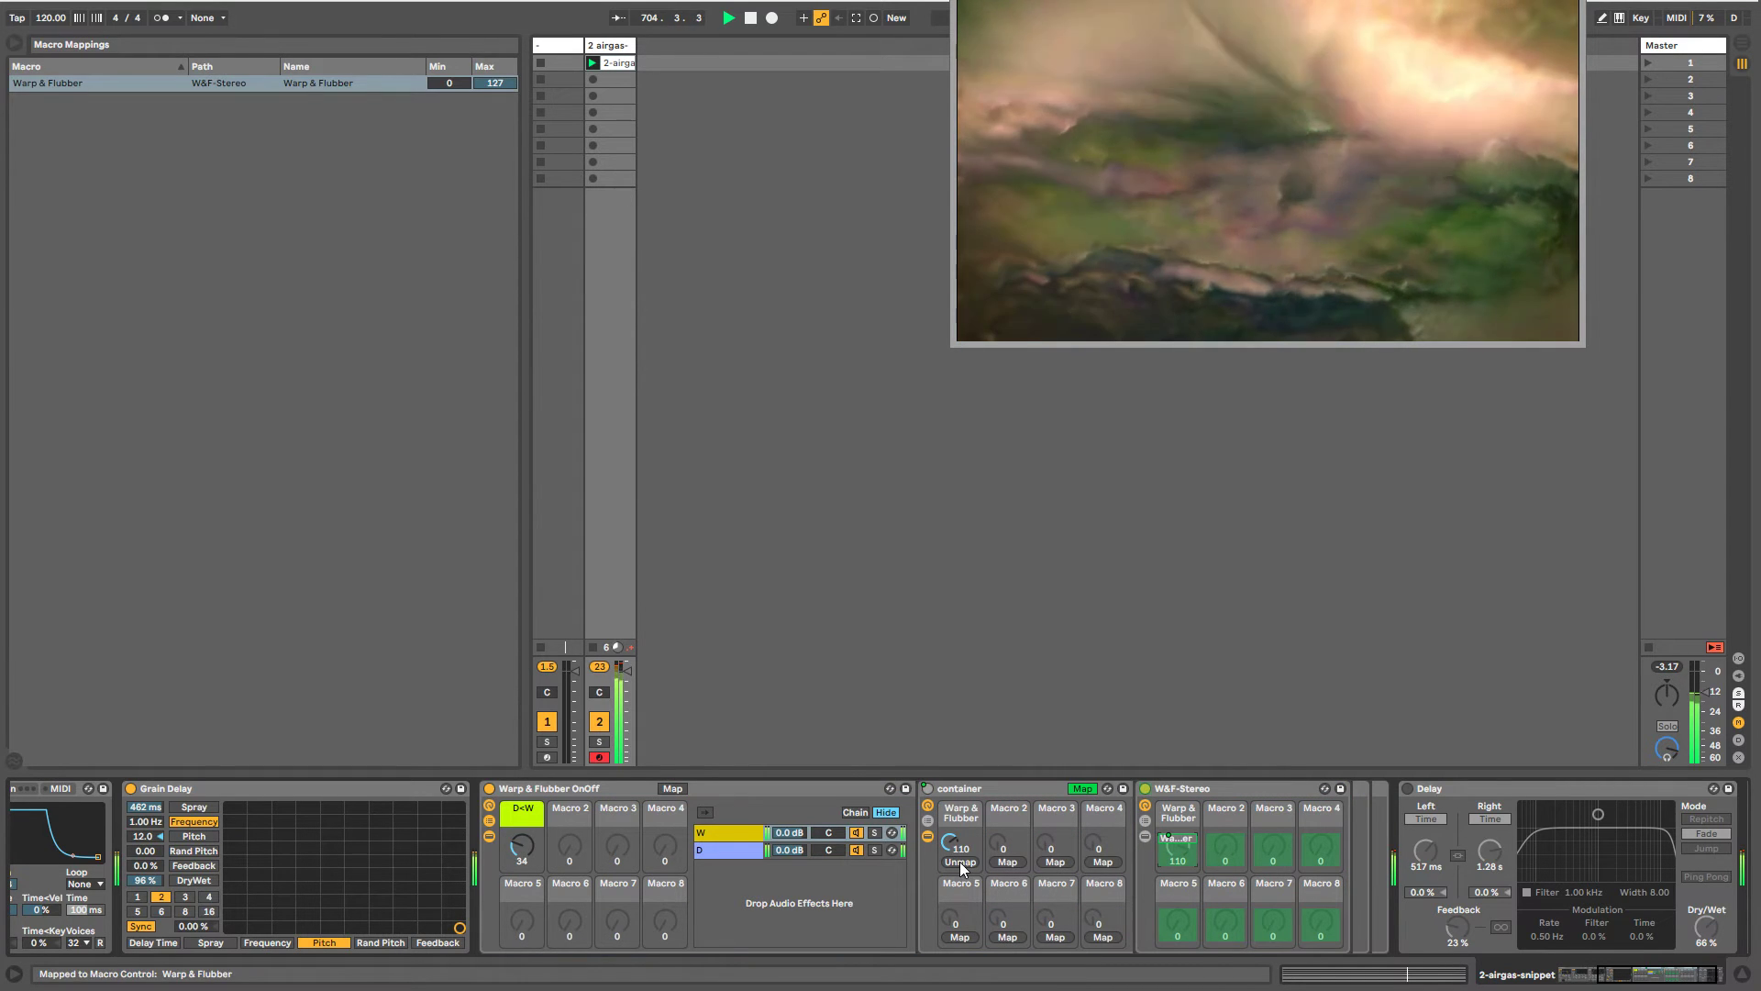
click(671, 789)
click(569, 863)
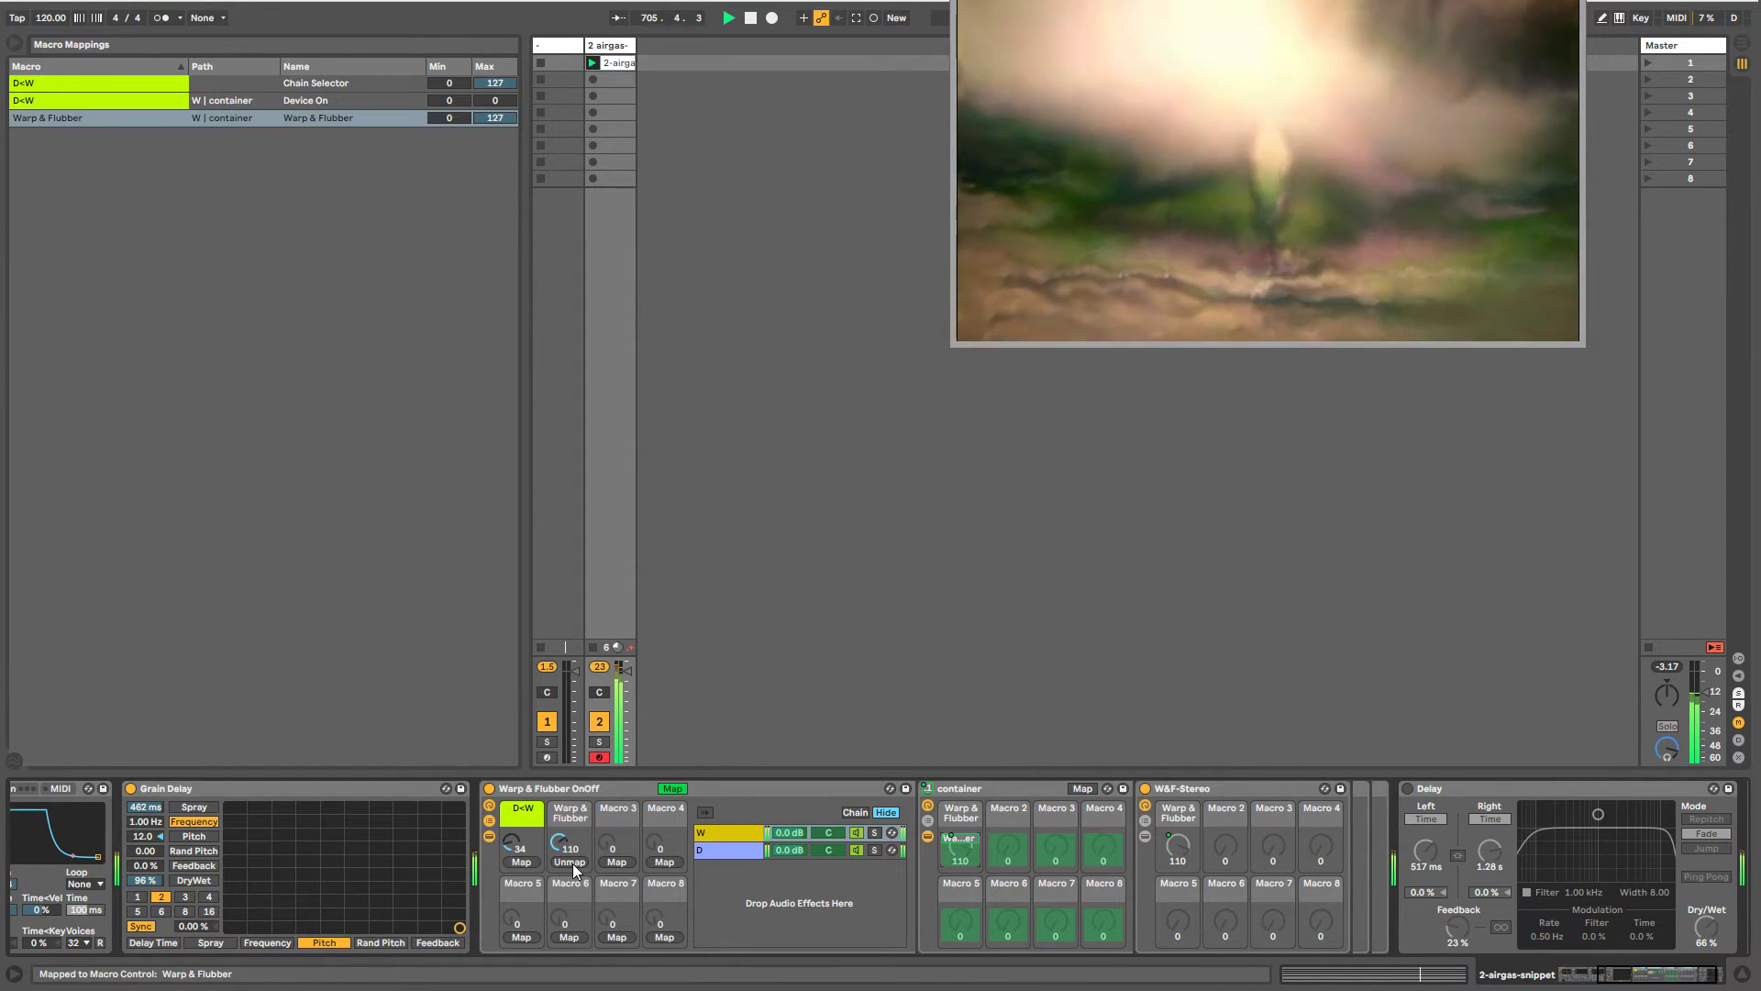
click(675, 788)
- Colour the outer rack's Warp & Flubber macro light blue and collapse the rack to its macro controls
right_click(569, 818)
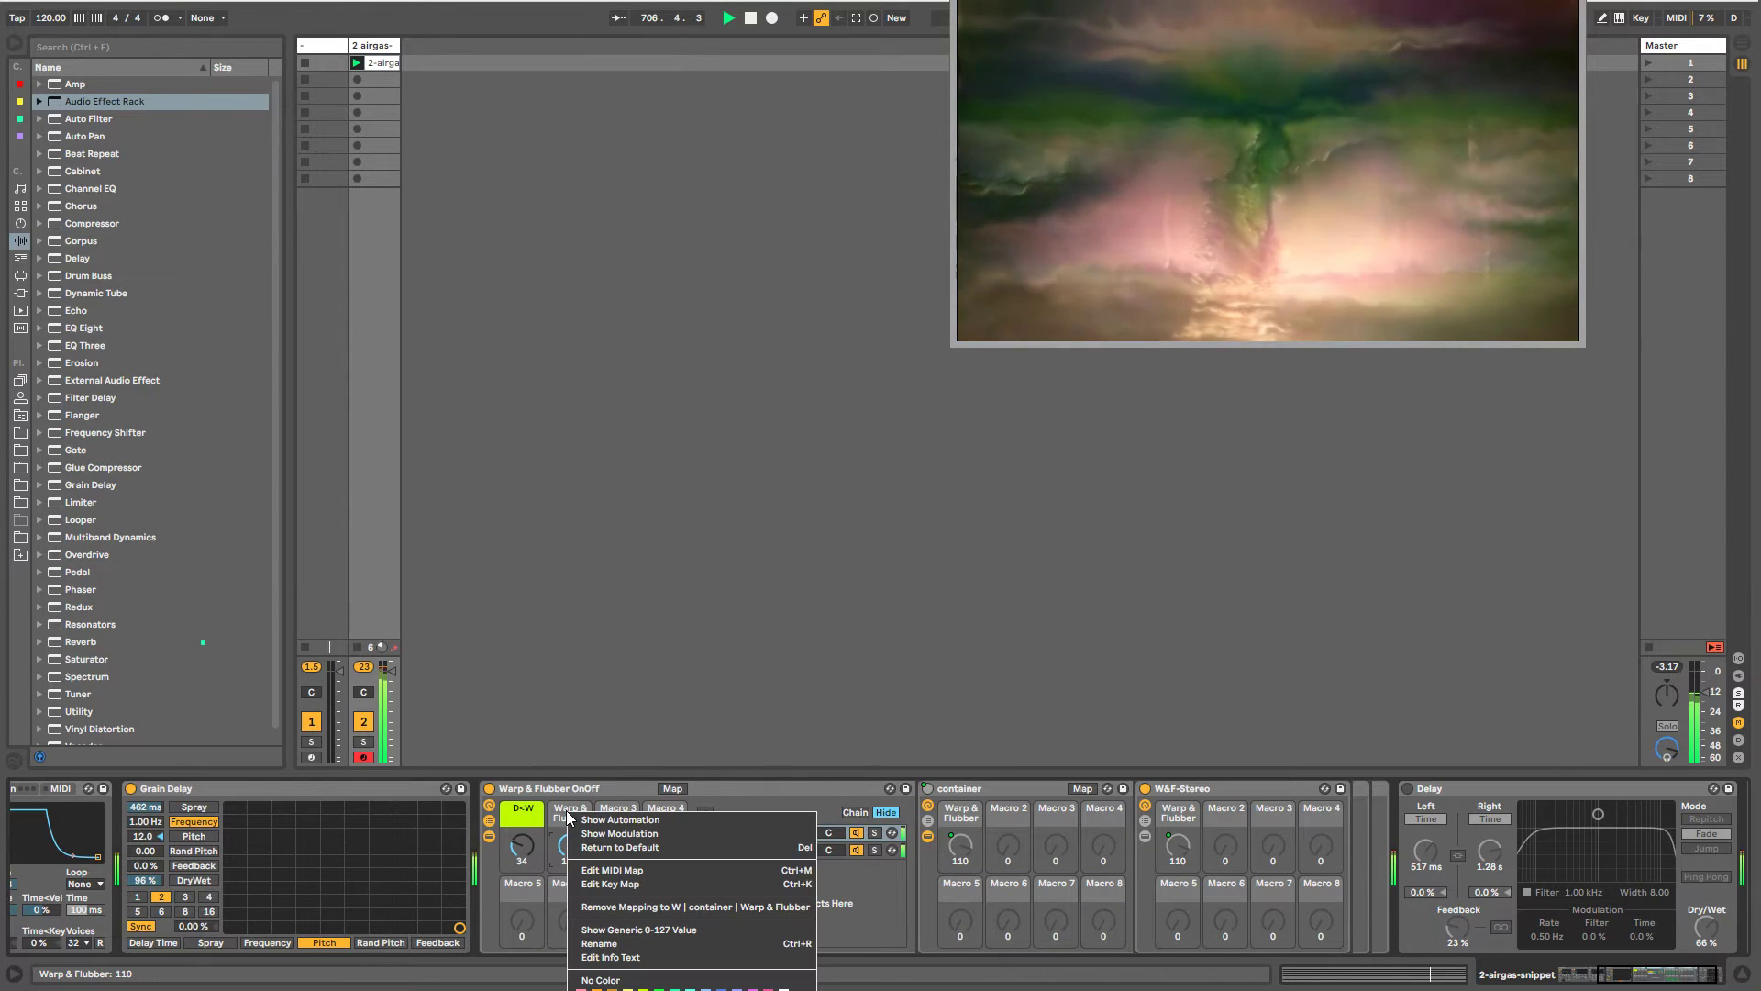
click(487, 834)
click(489, 836)
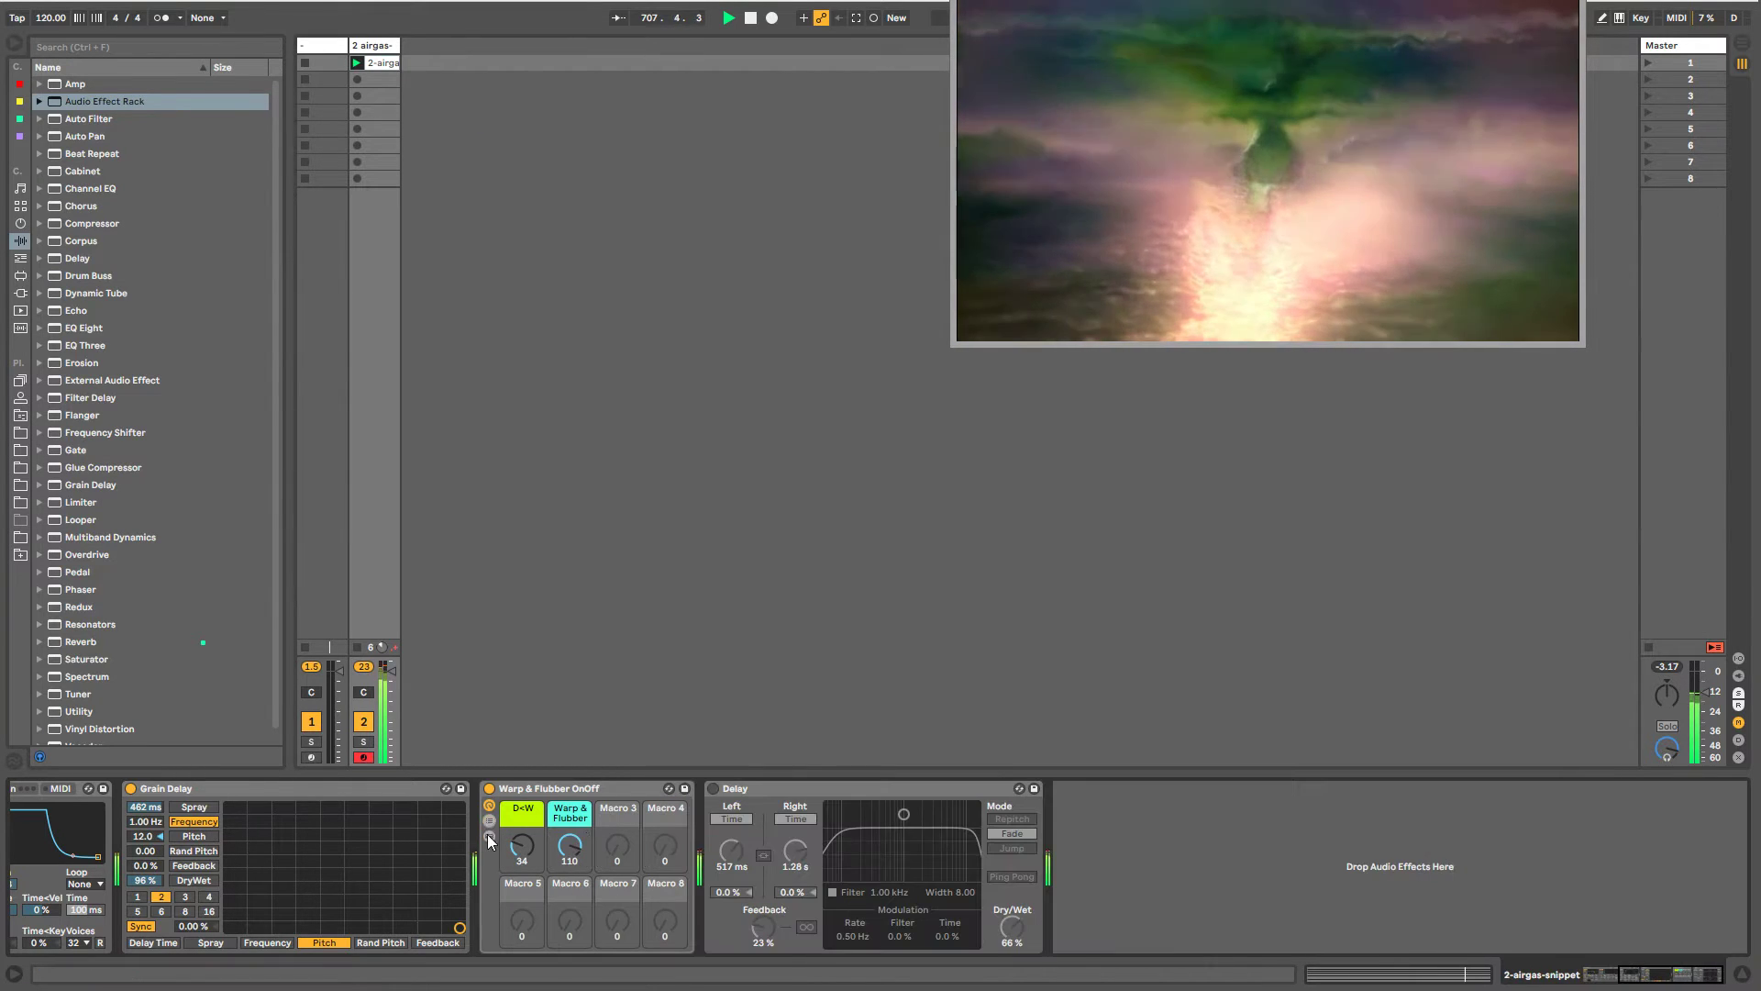
- Set the D<W macro to 99 and lower the Grain Delay's DryWet to 48%
drag(566, 847, 521, 825)
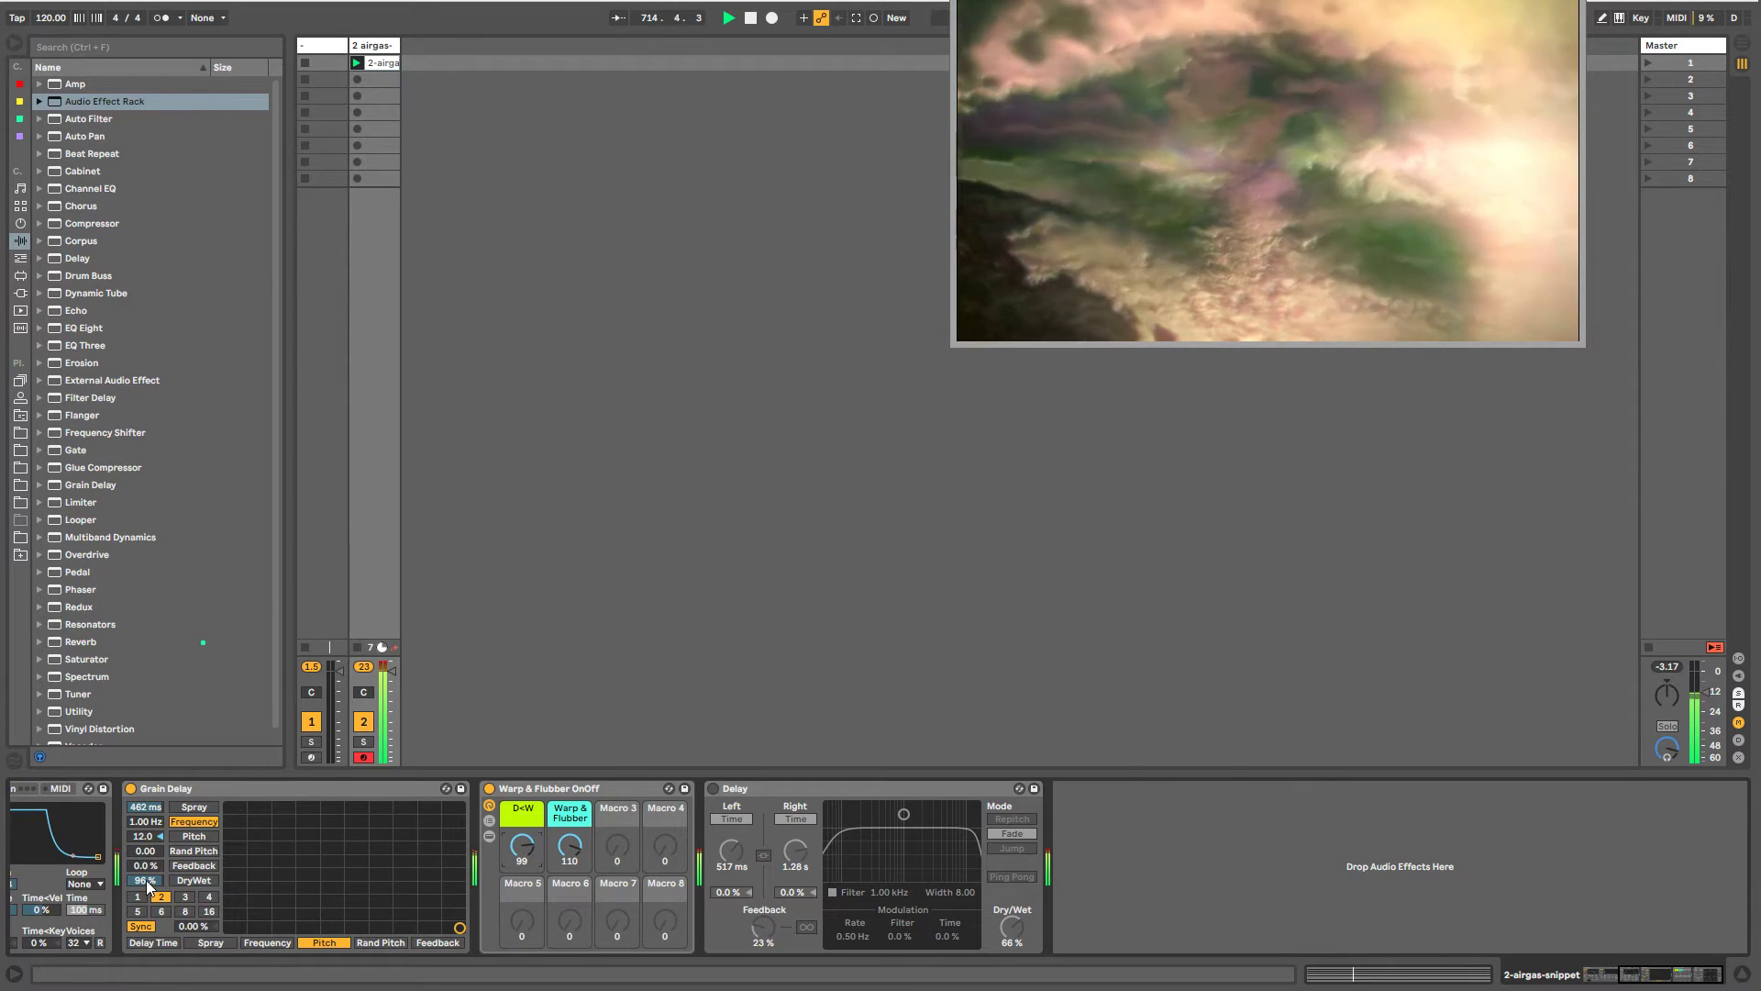
drag(147, 883, 147, 939)
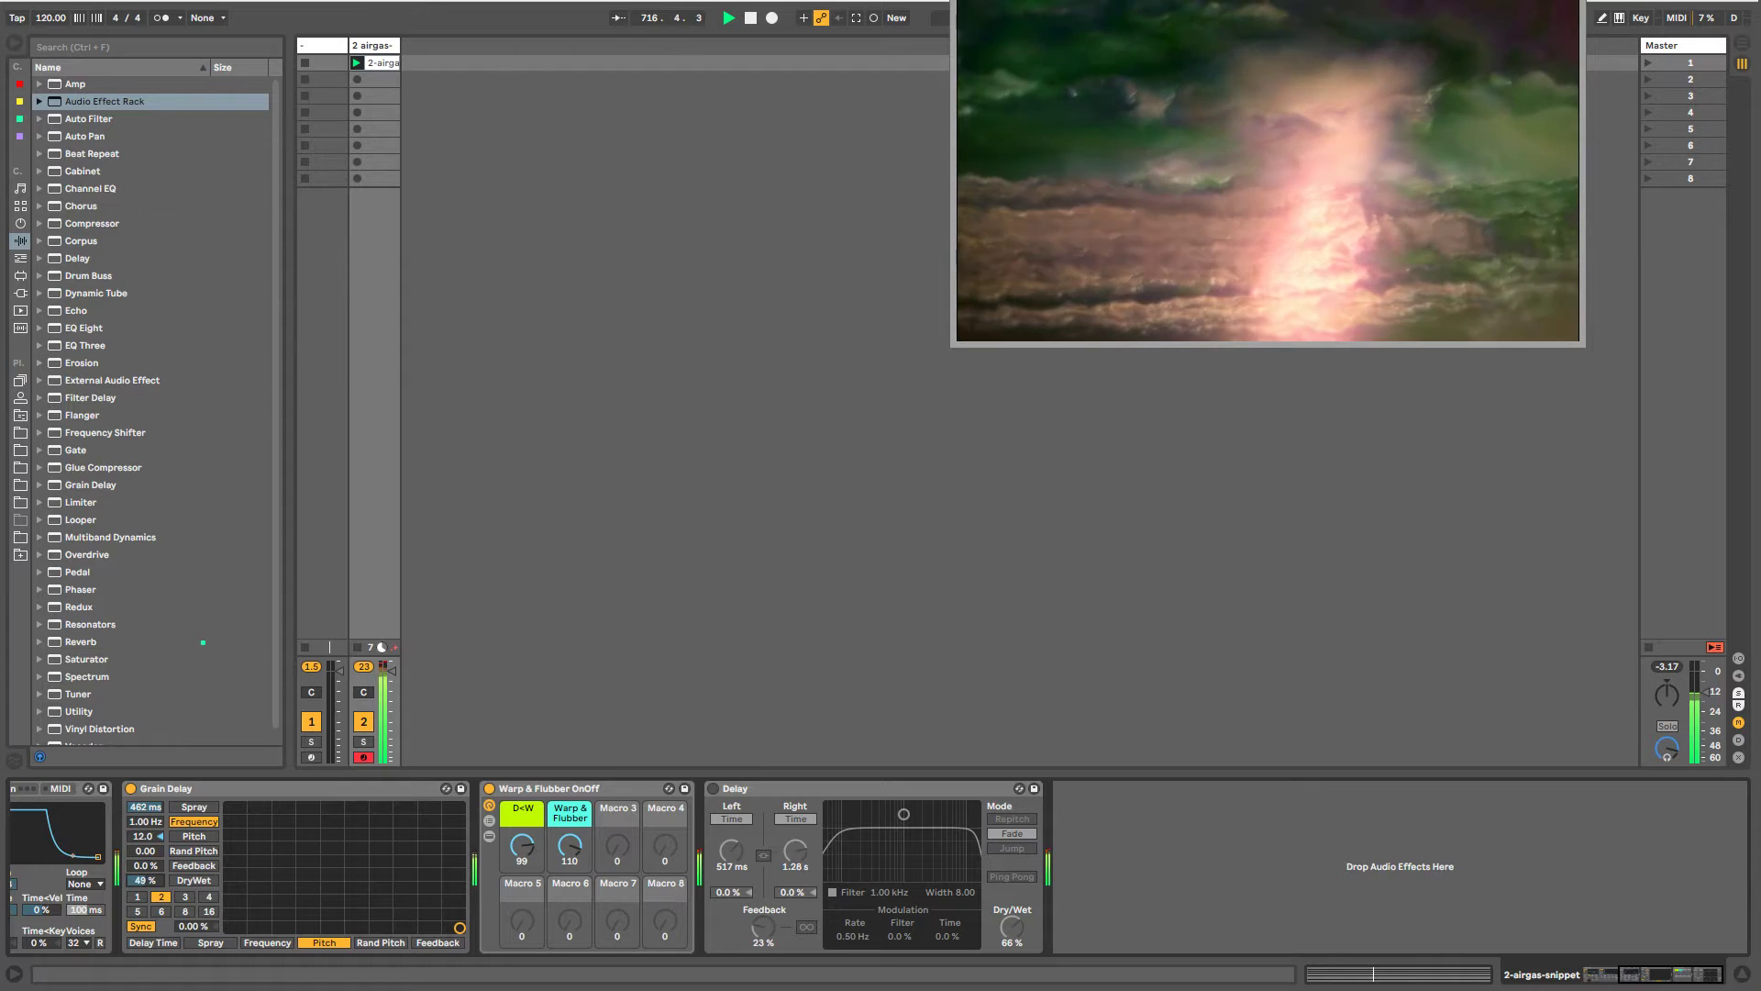
click(1643, 973)
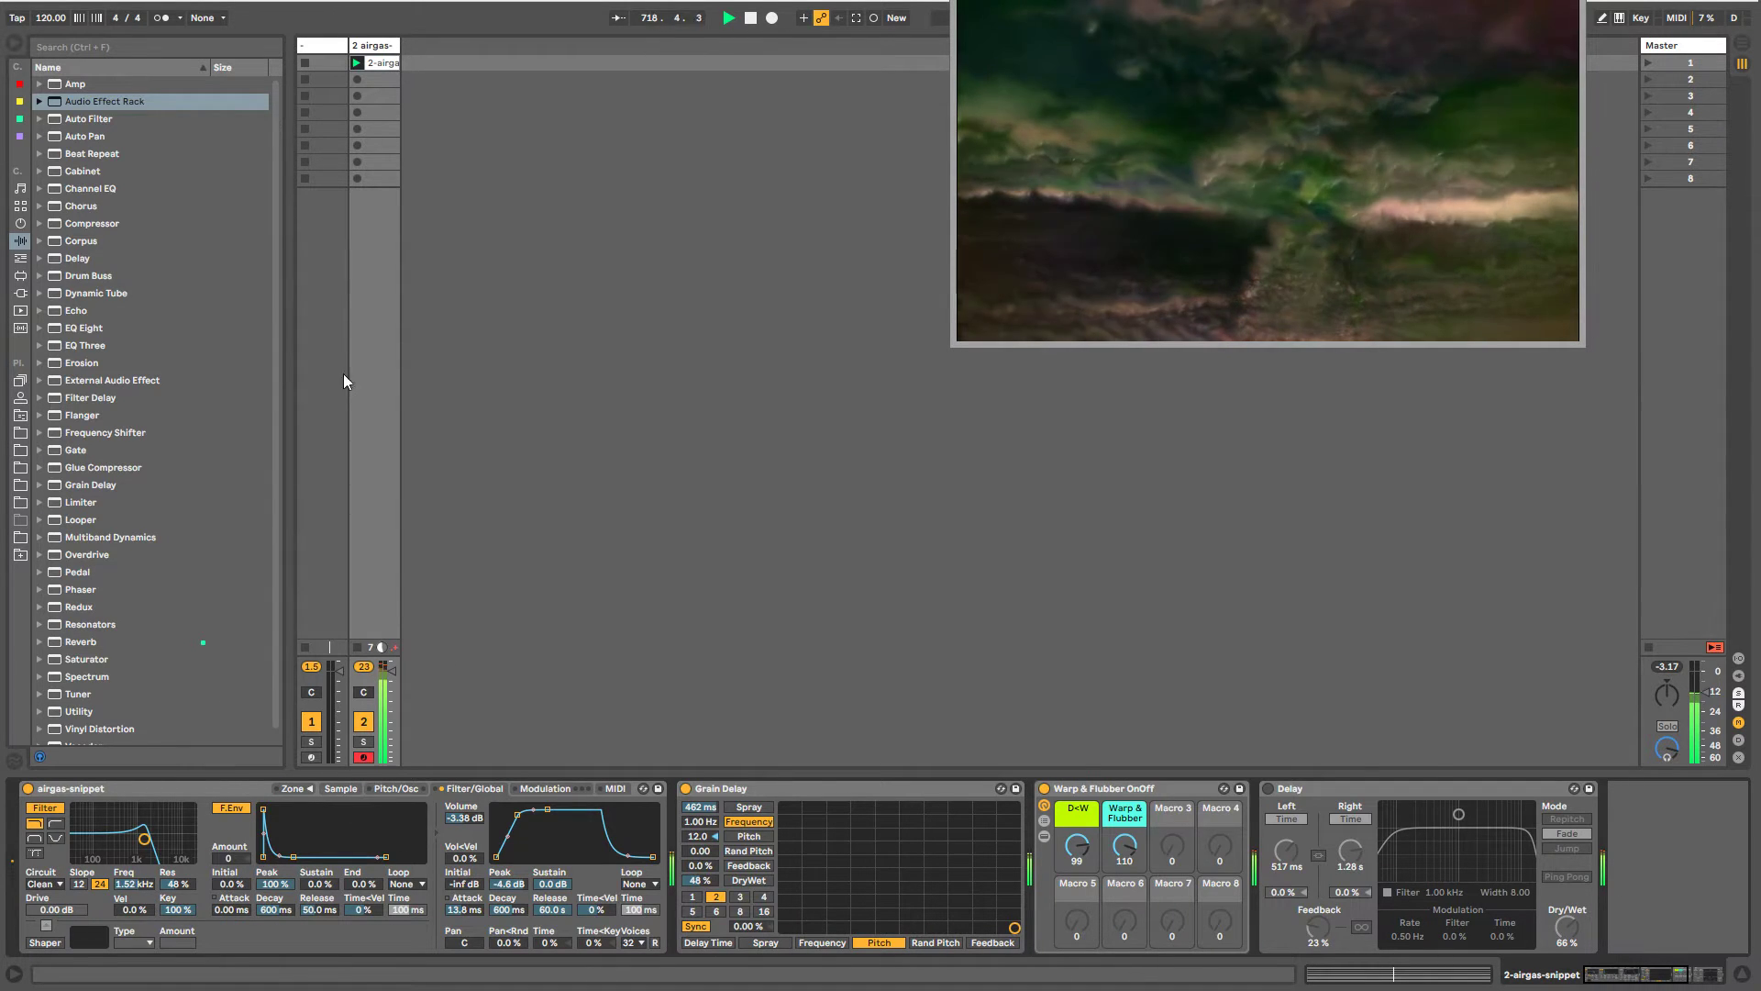
- Add a MIDI track after the airgas-snippet track and load Operator on it
click(378, 46)
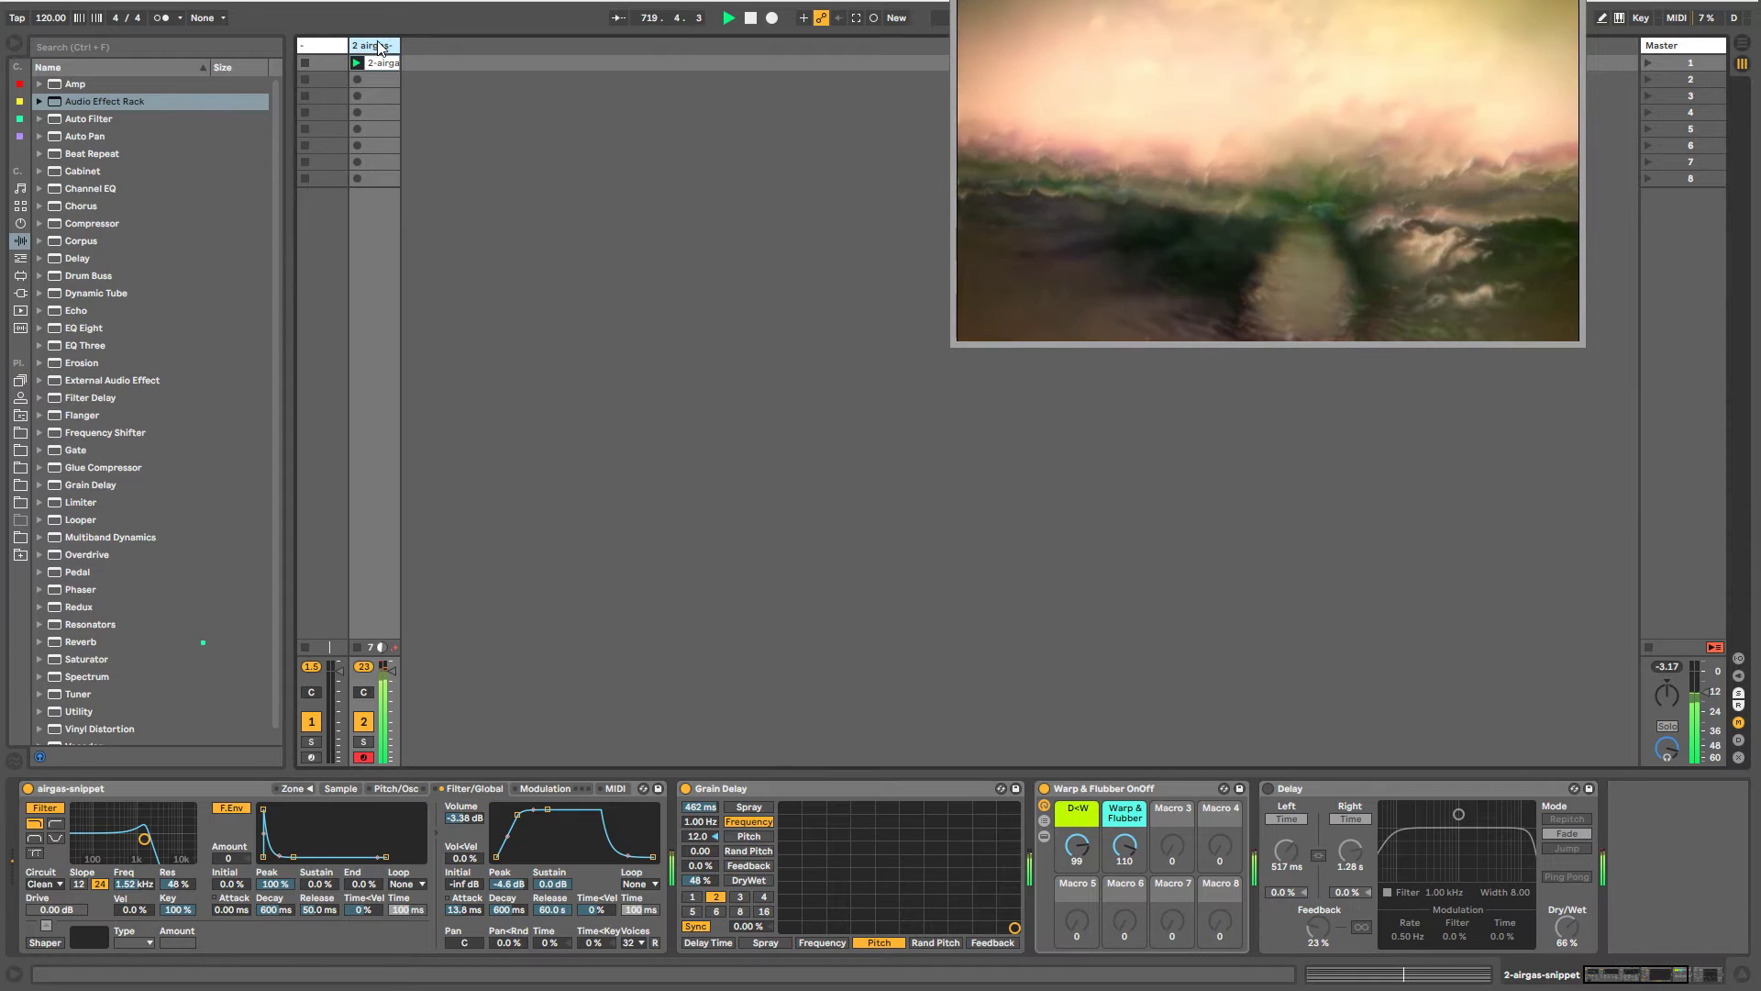
key(ctrl+shift+t)
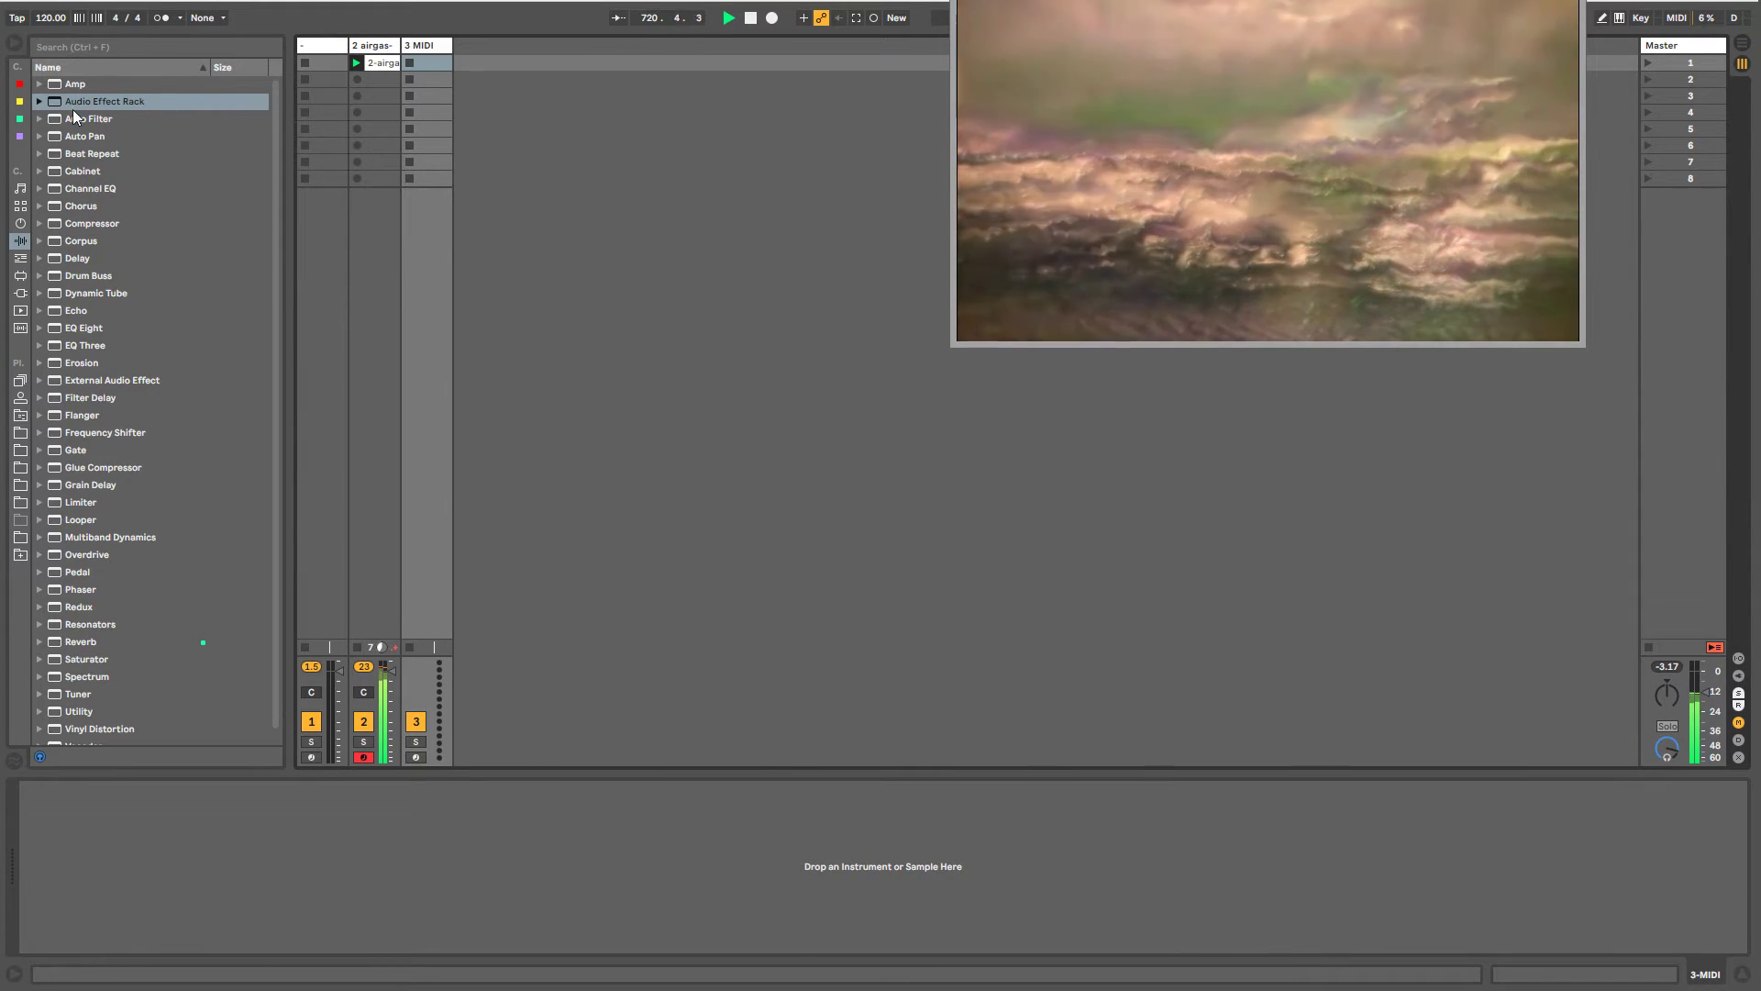
click(22, 223)
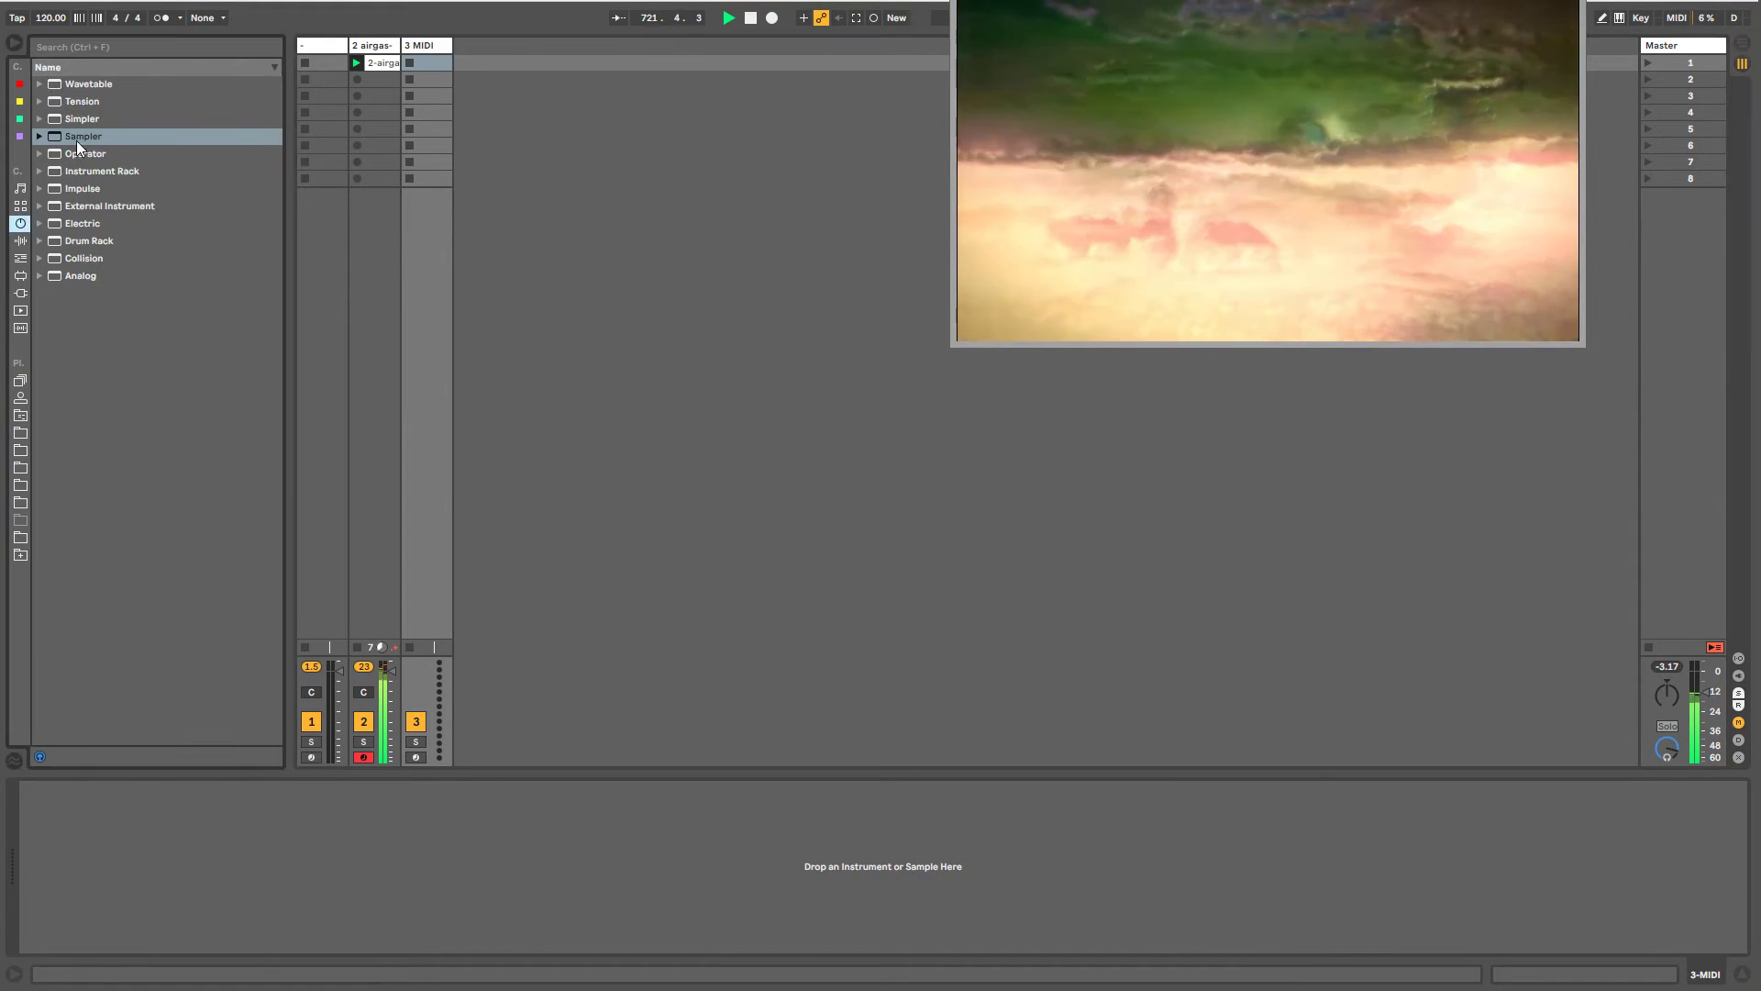
double_click(81, 153)
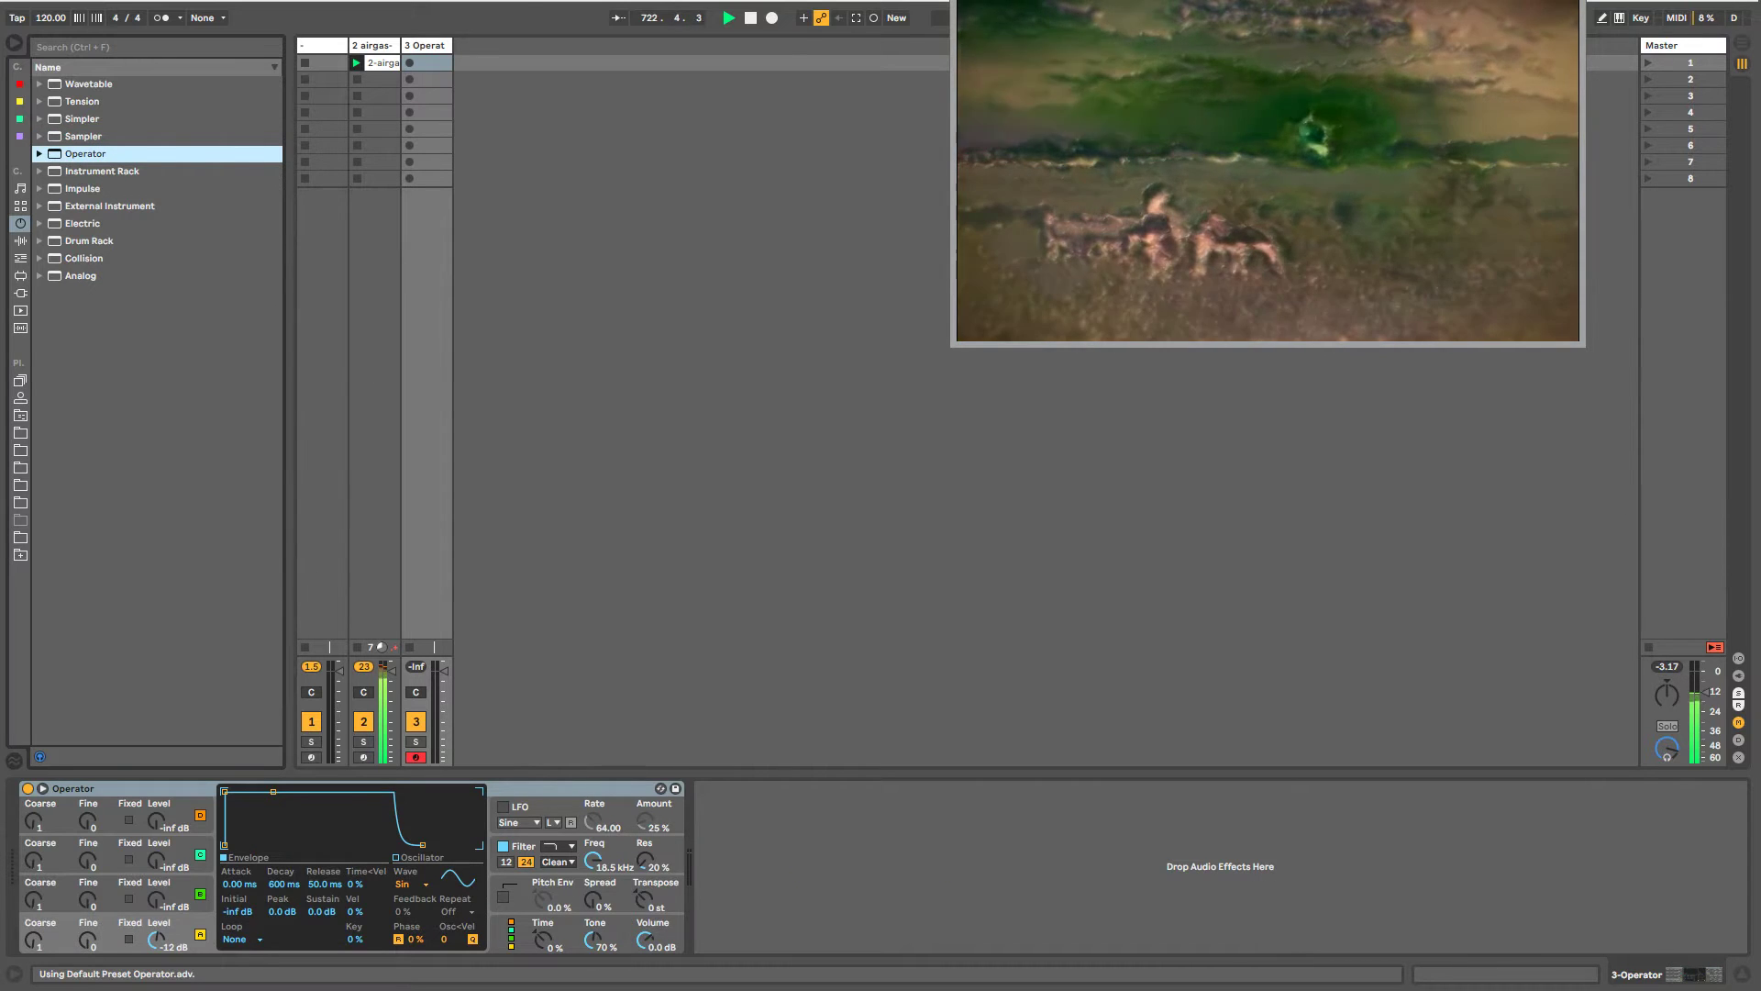
- Create a MIDI clip in the Operator track's first slot and place C1 sixteenth notes on all four beats
click(431, 63)
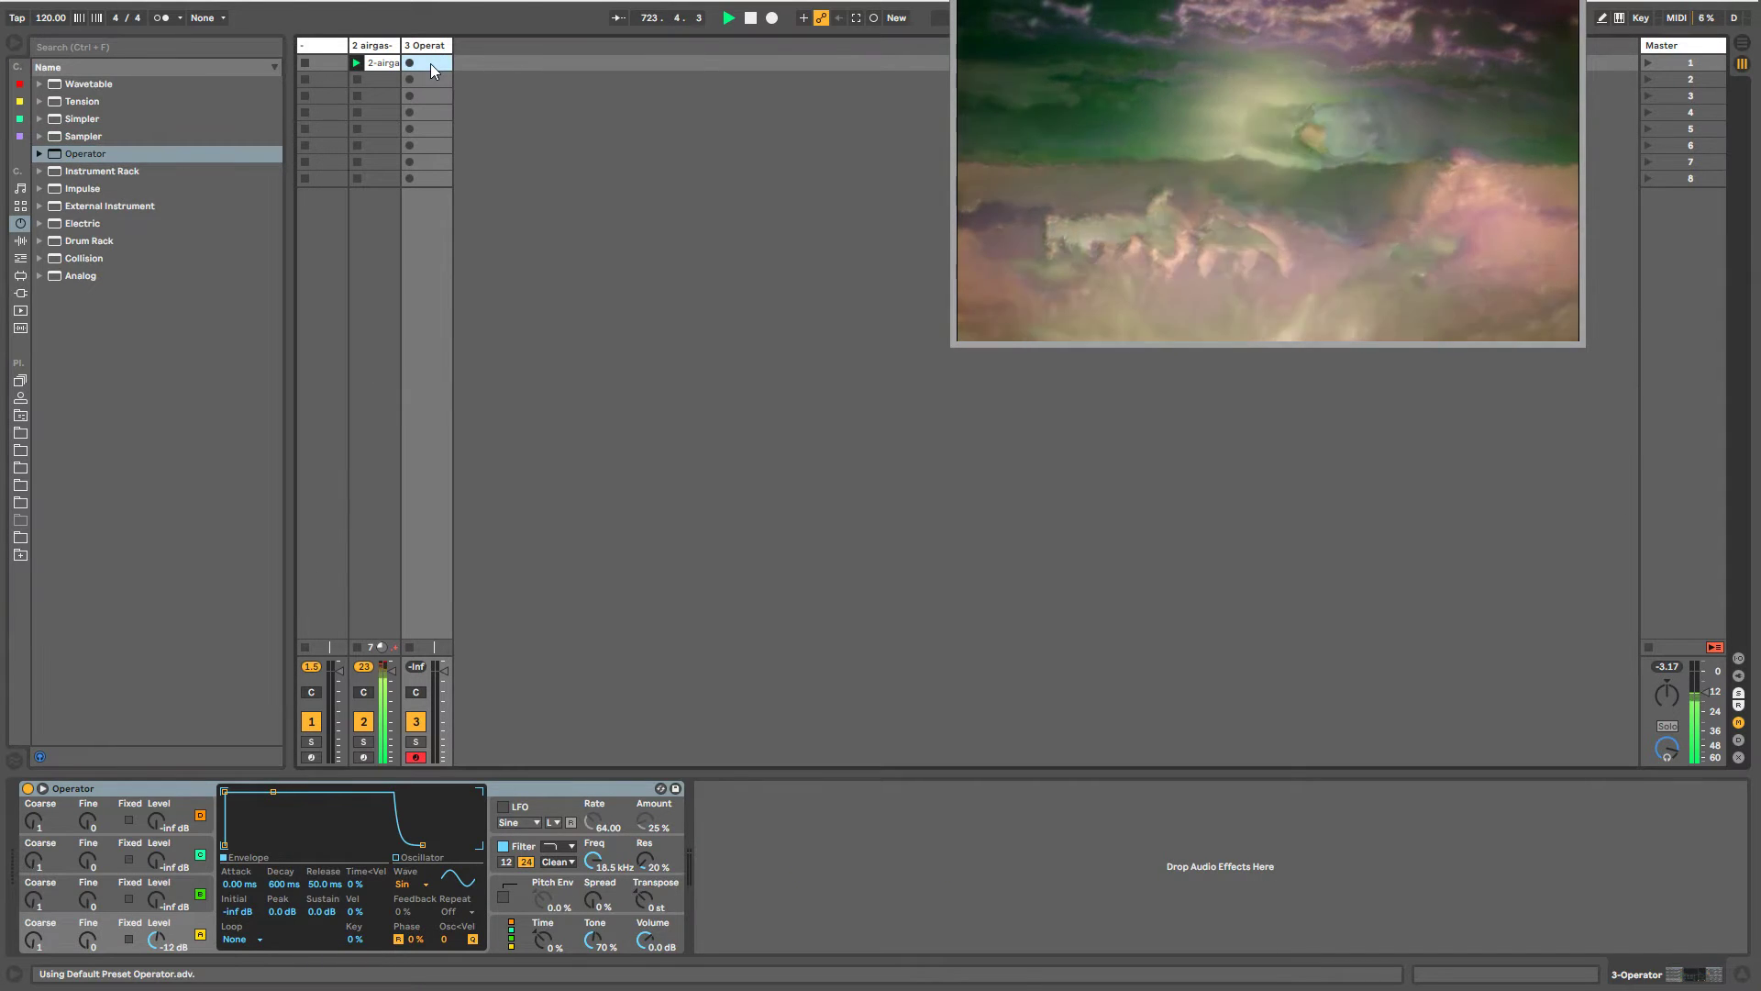
double_click(431, 64)
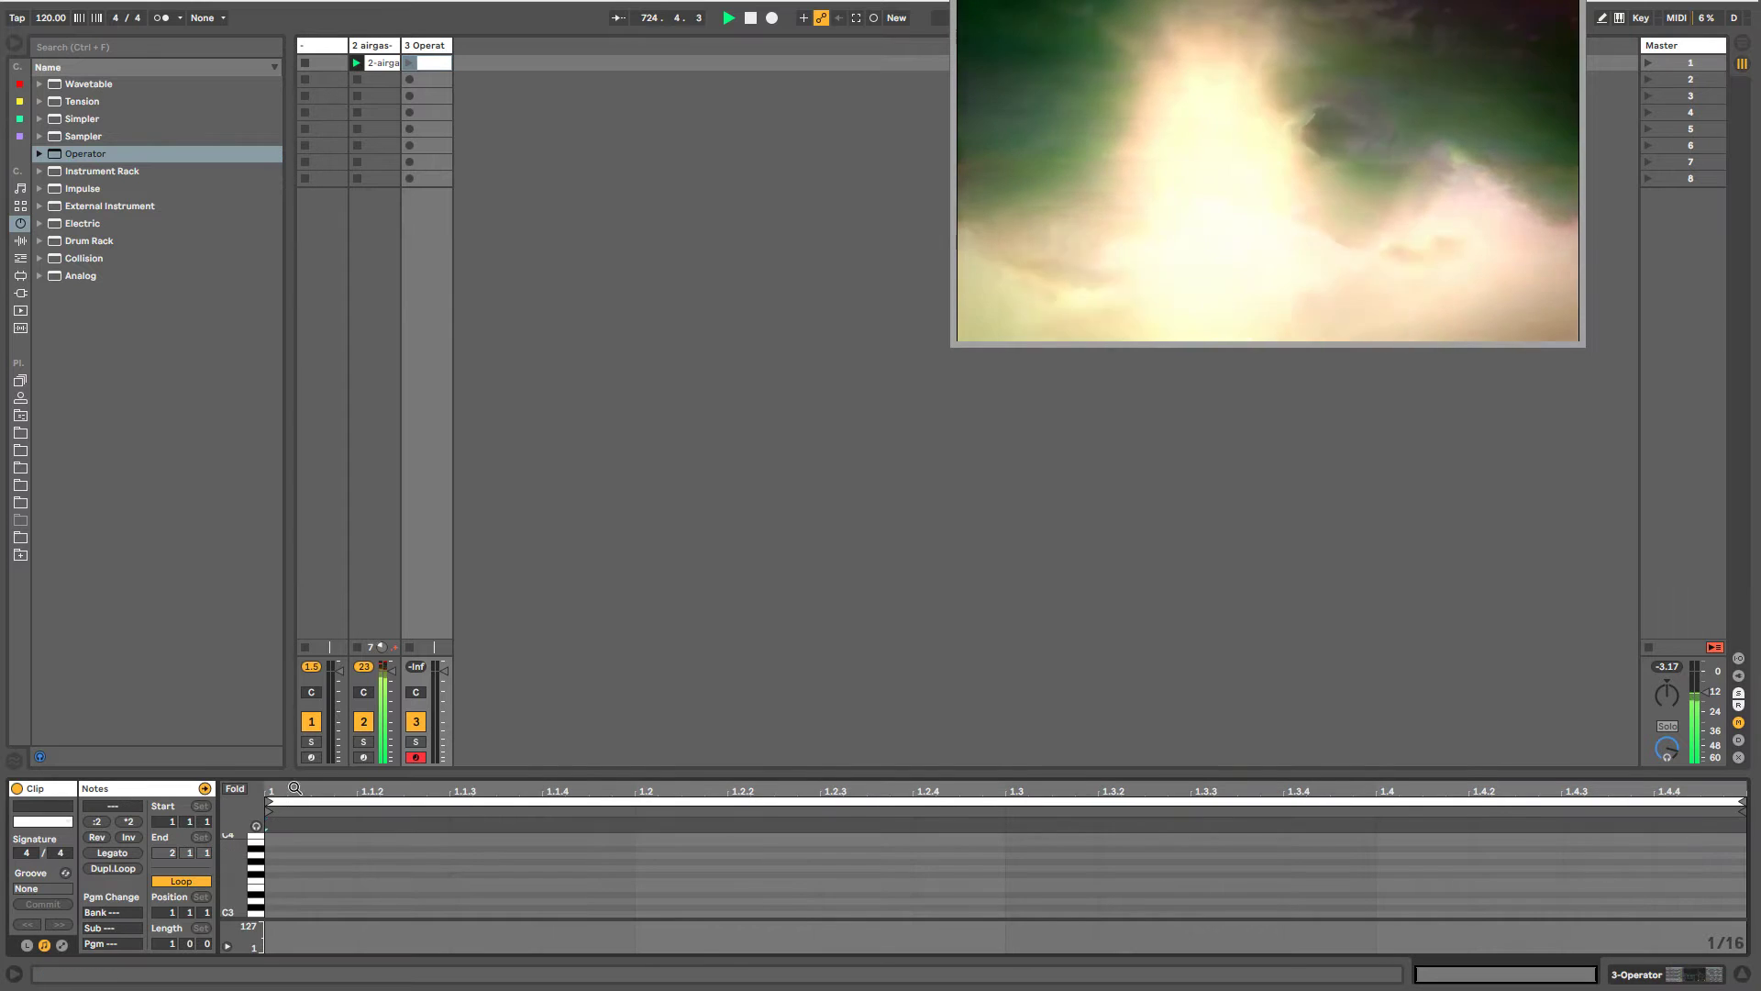
drag(297, 771, 298, 637)
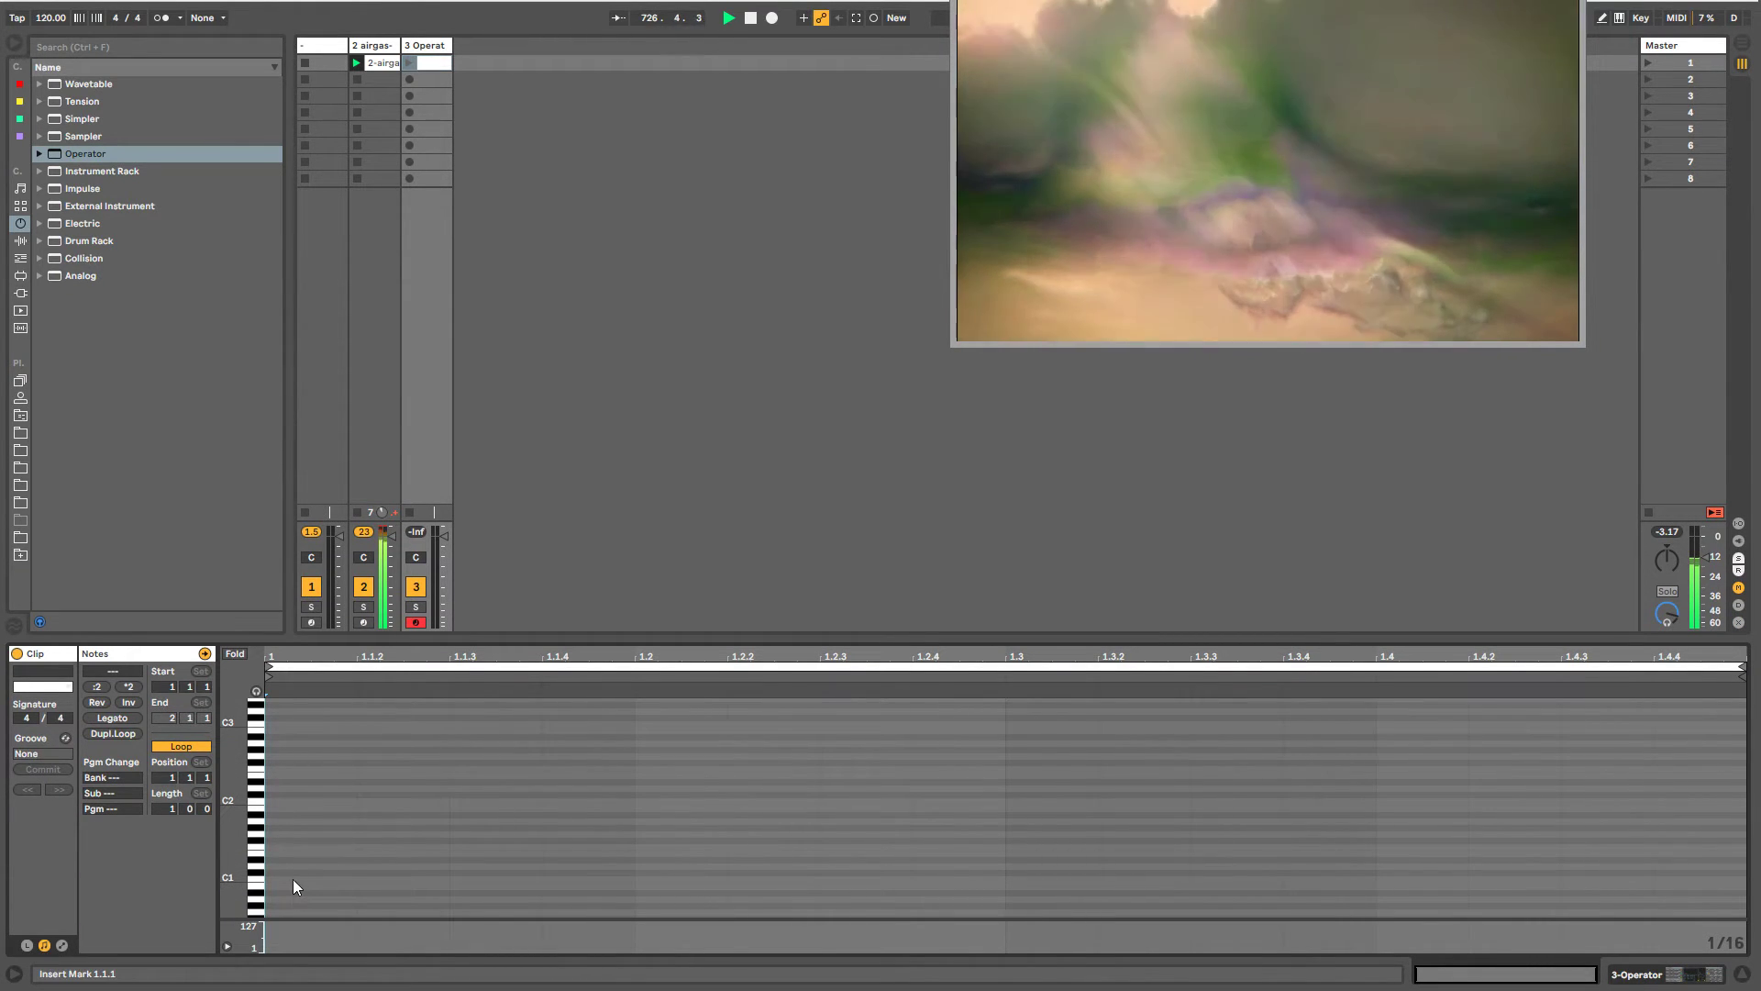
double_click(312, 879)
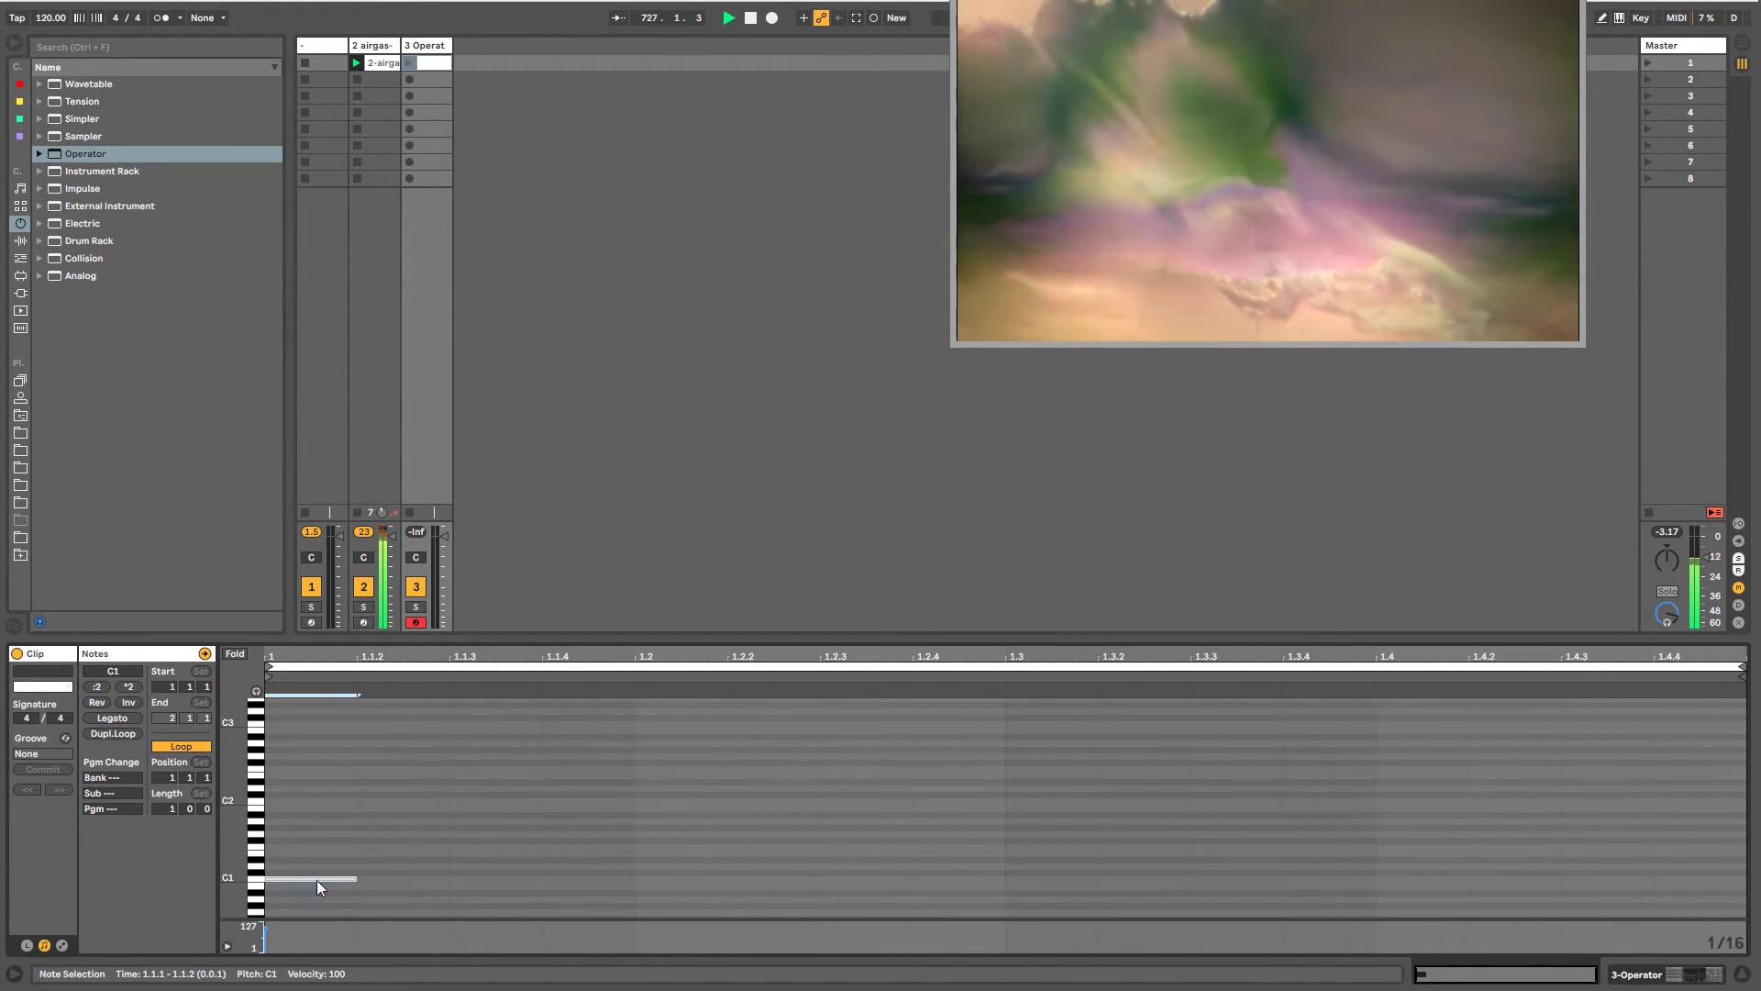
double_click(659, 878)
double_click(1030, 878)
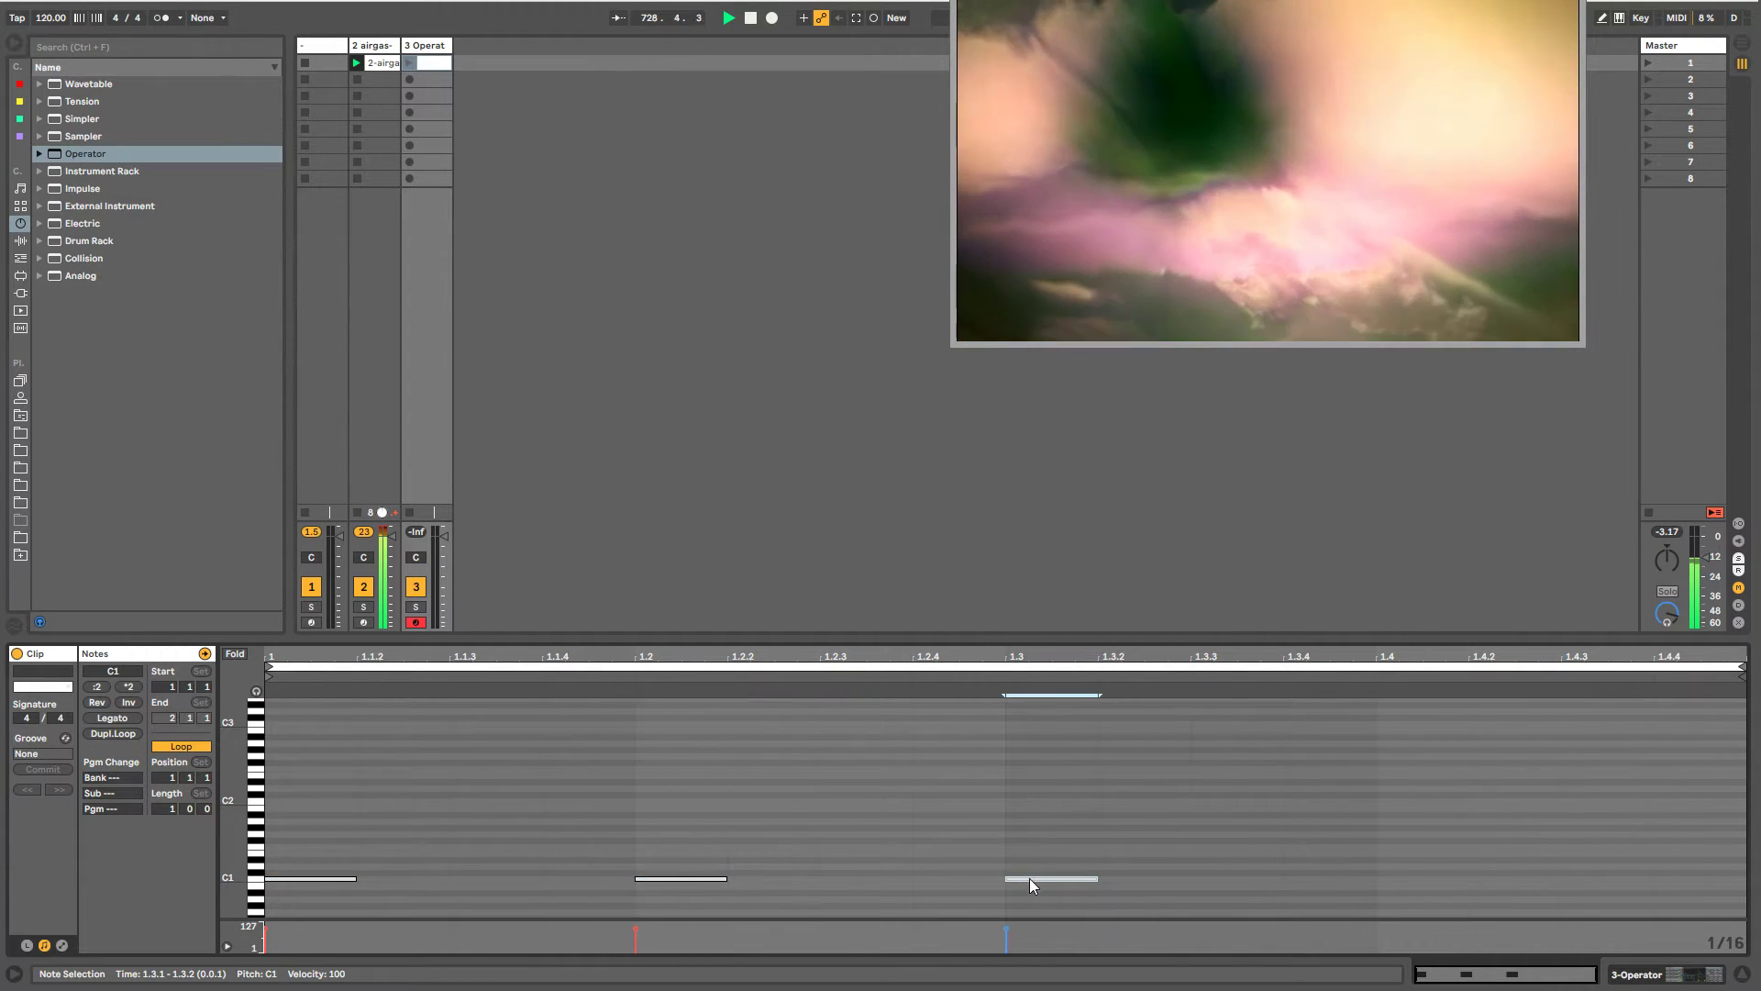
double_click(1397, 879)
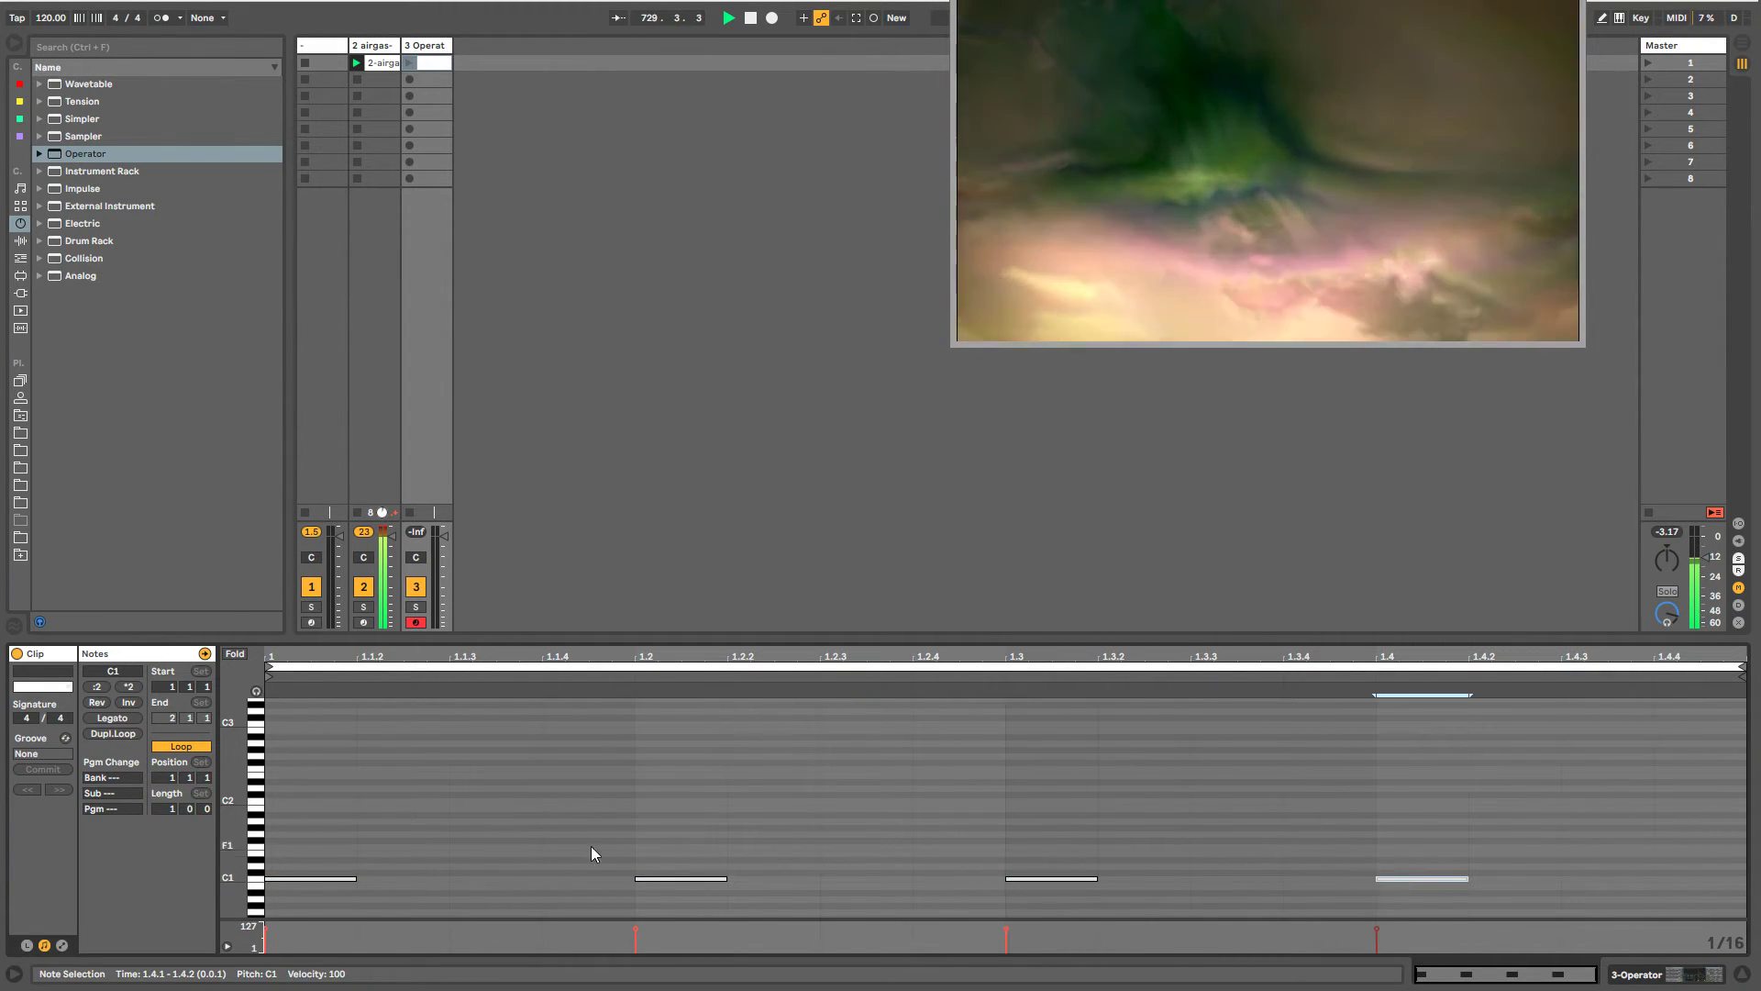
- Move the second C1 note to 1.1.3 and the fourth one to 1.3.3
click(639, 880)
key(Left)
key(Left)
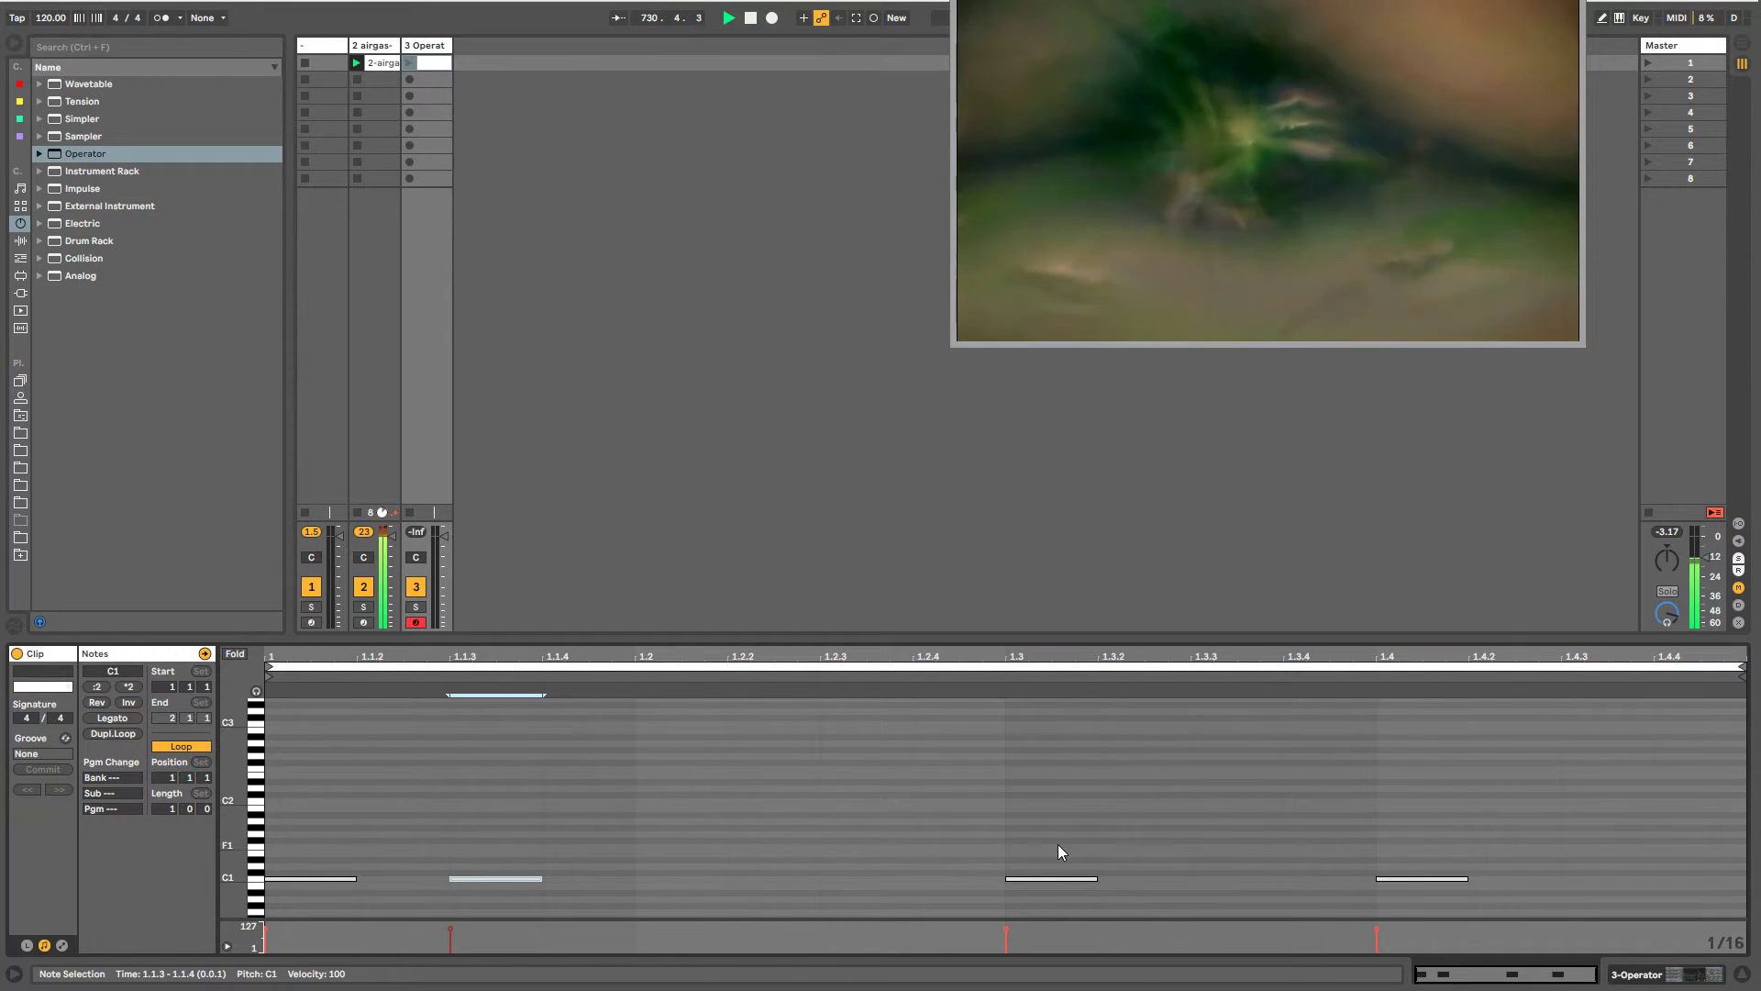
drag(1308, 790, 1444, 892)
key(Left)
key(Left)
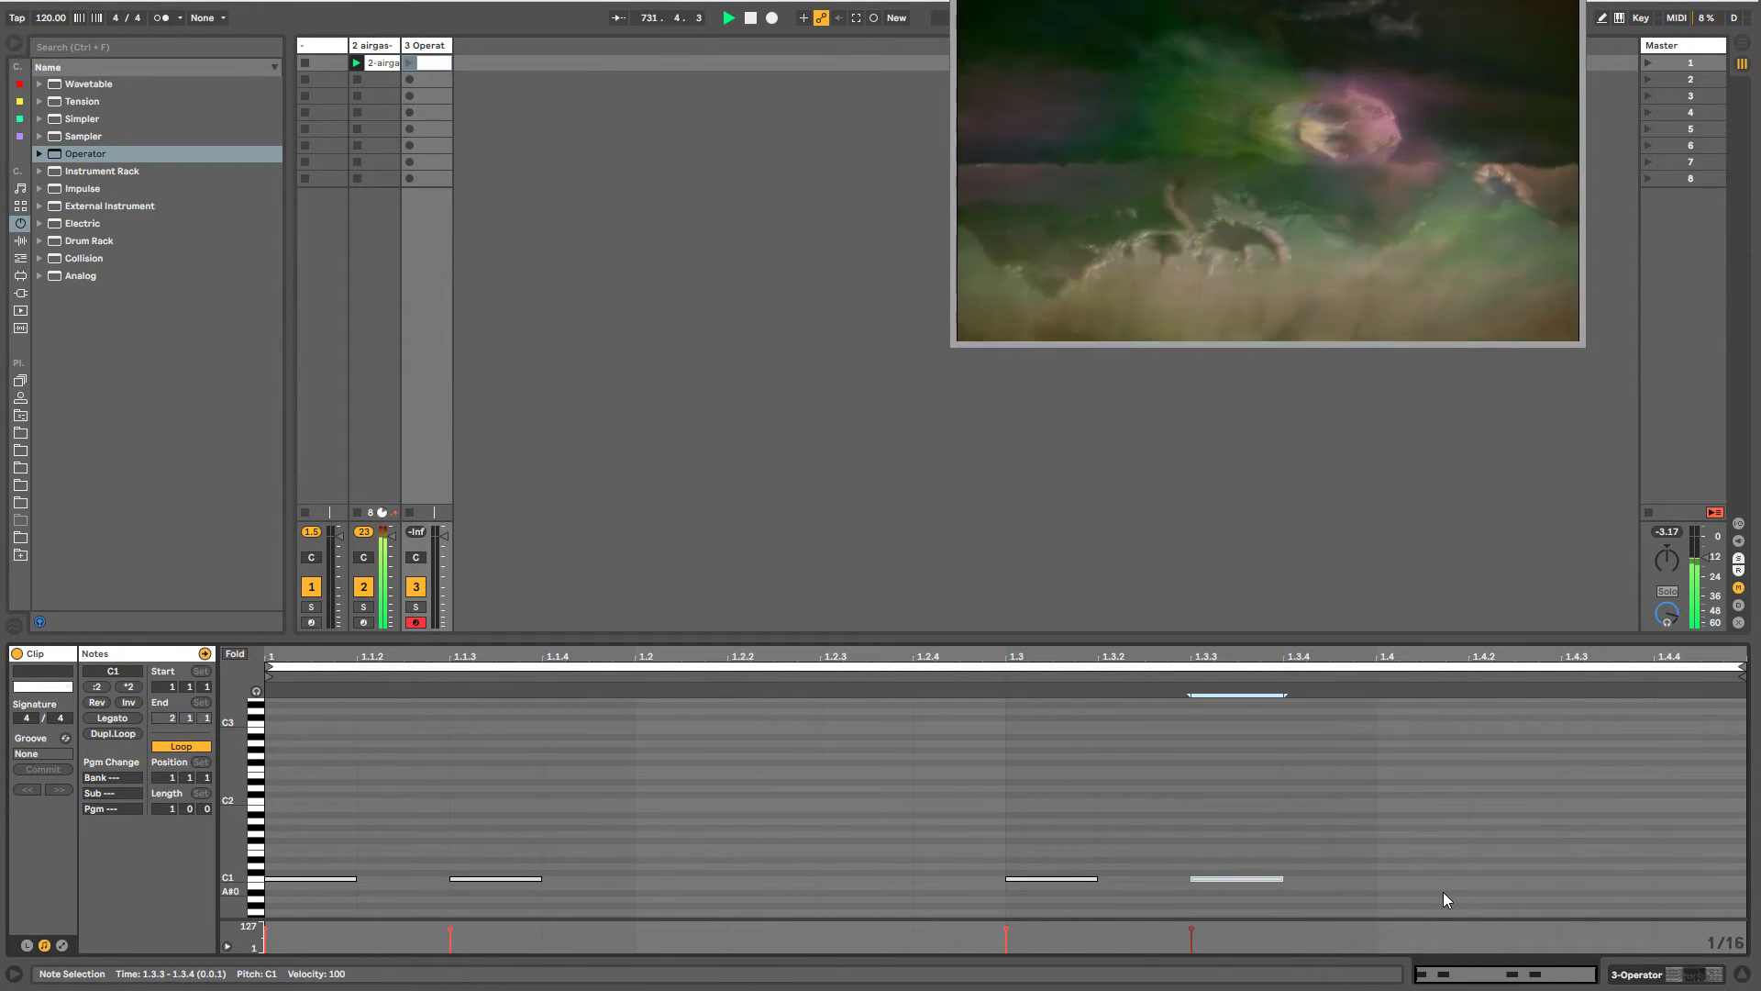
click(1123, 853)
click(1004, 837)
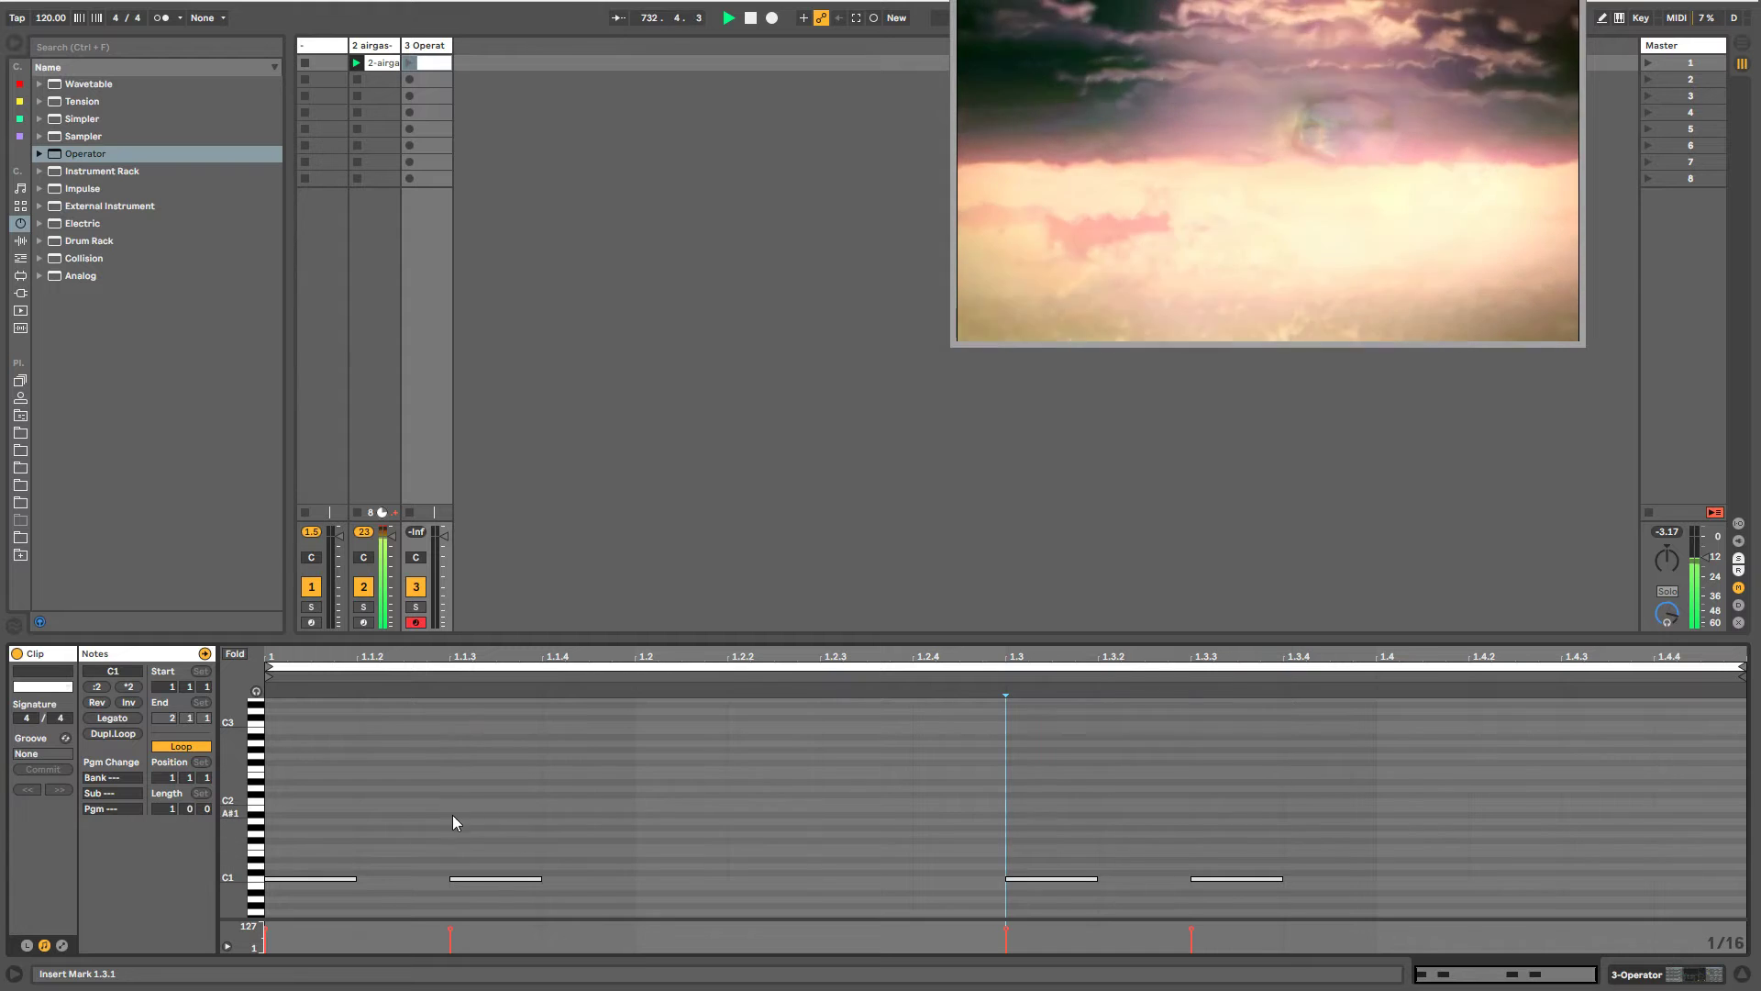
click(453, 814)
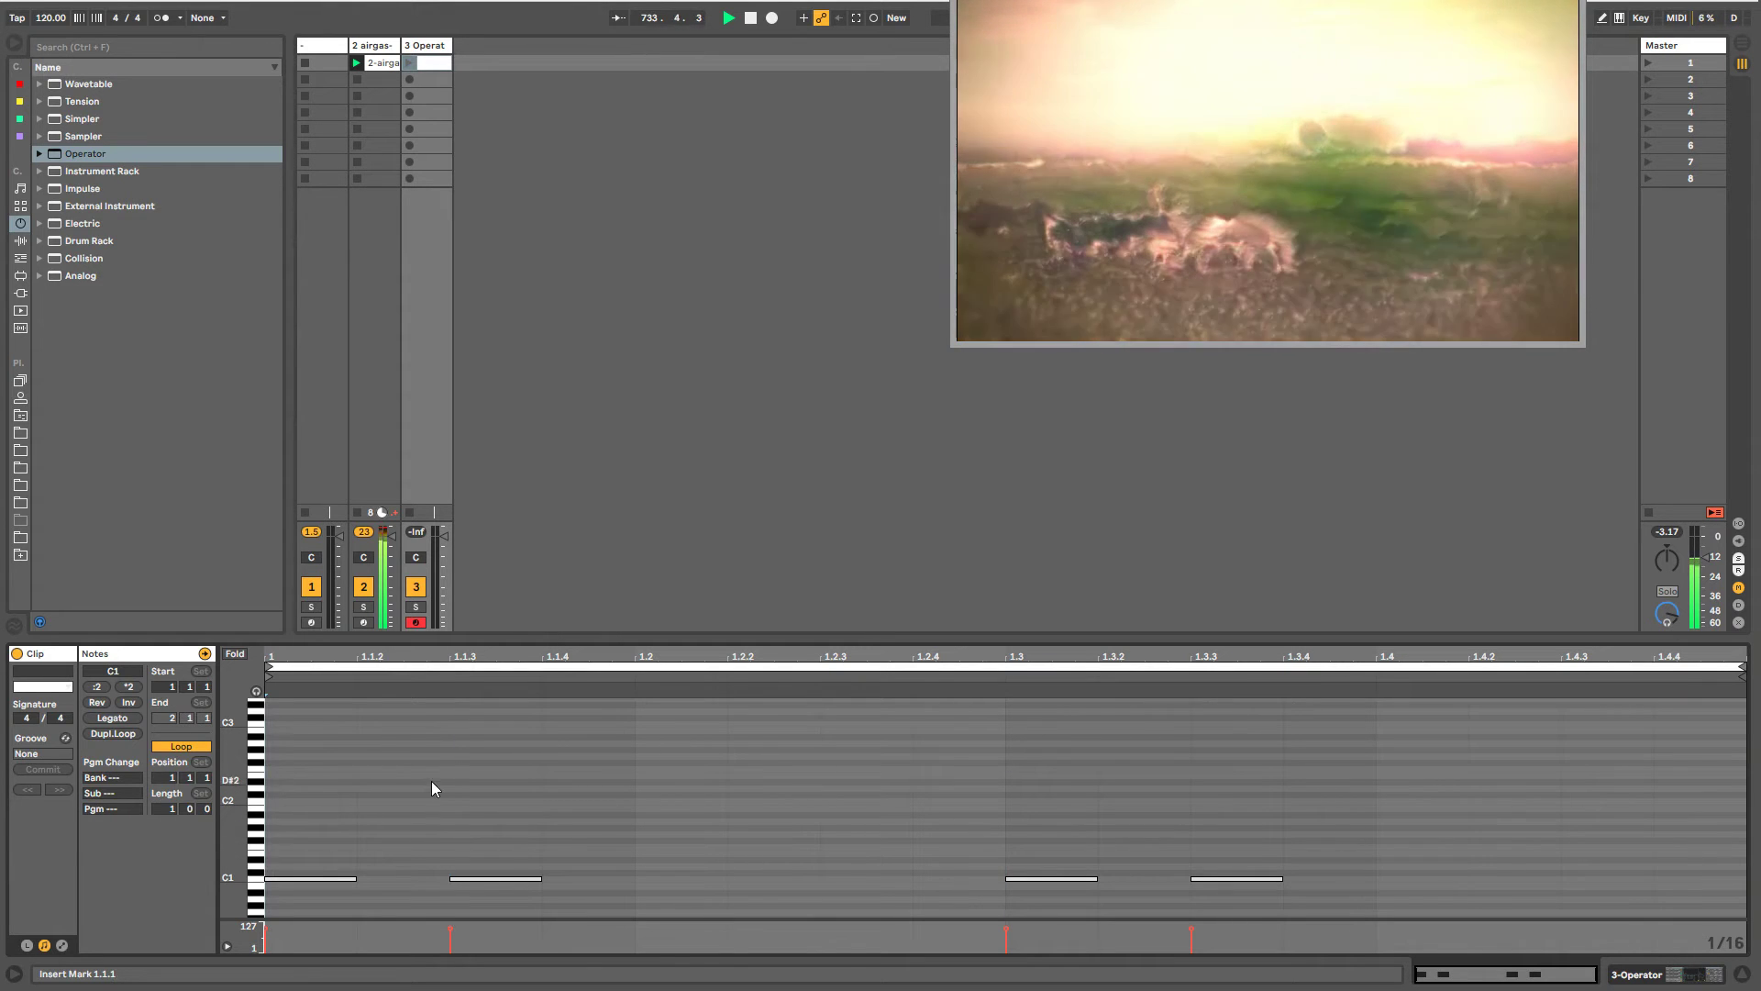
click(1000, 807)
click(1192, 814)
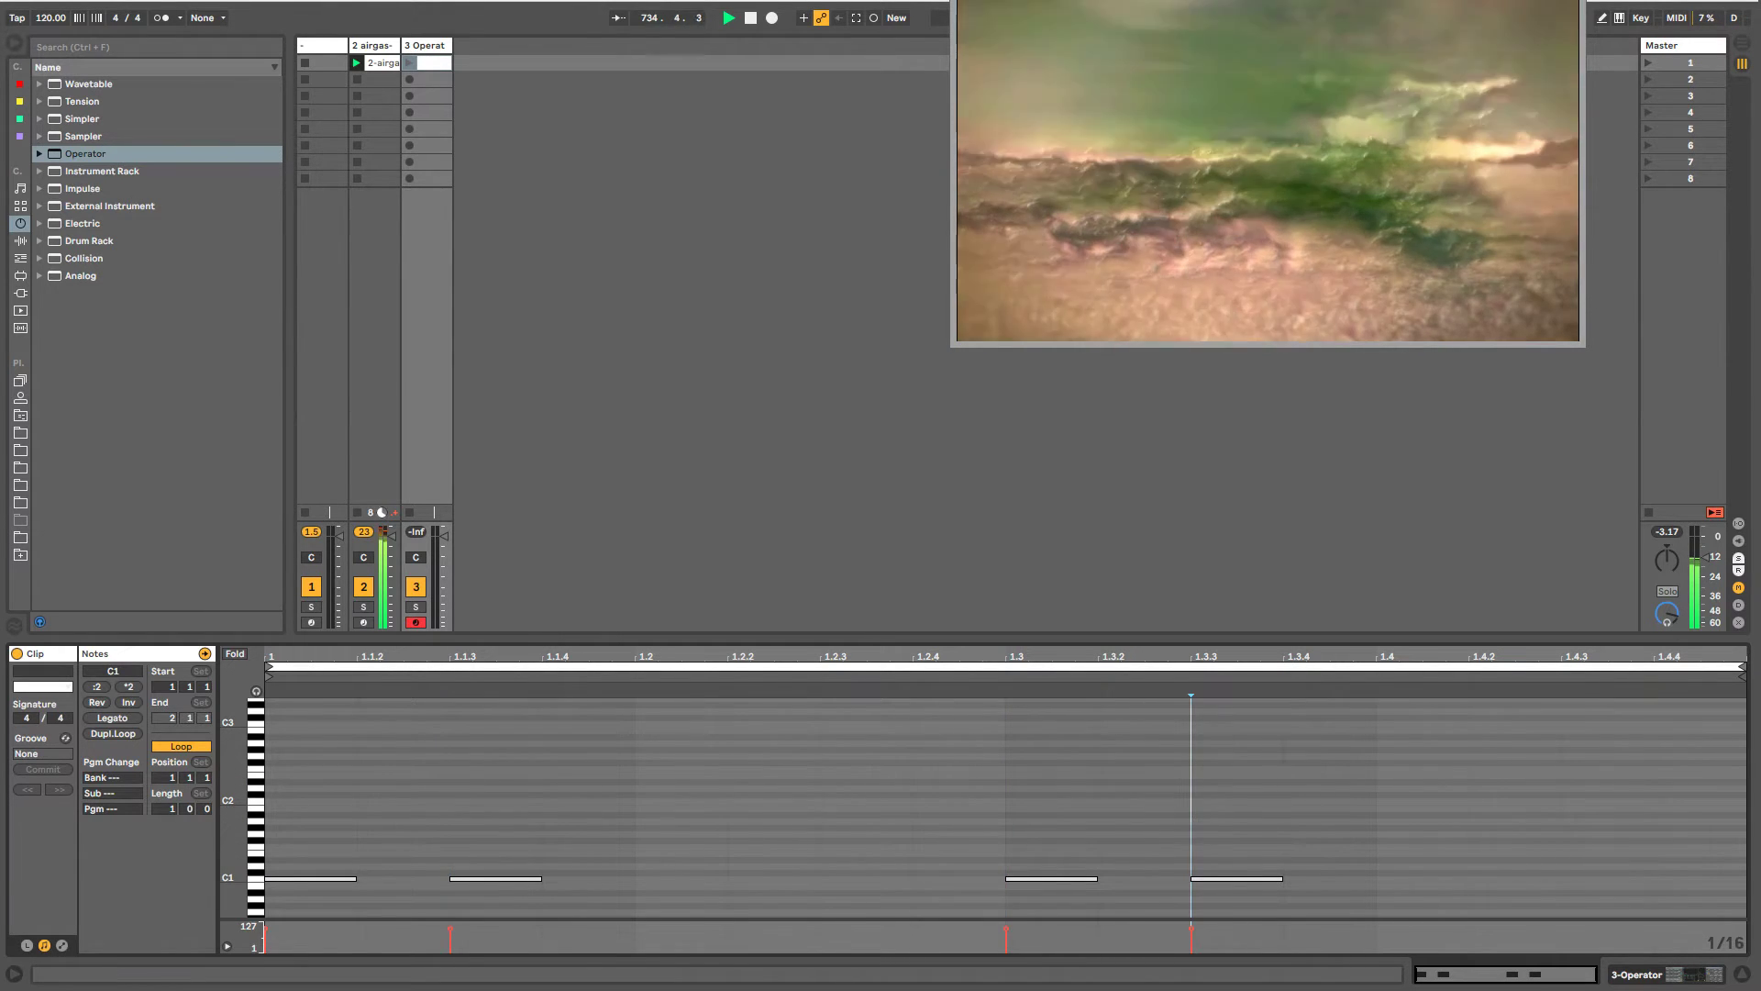
- Set the global launch quantization to 1 Bar and launch the Operator track's clip
click(442, 64)
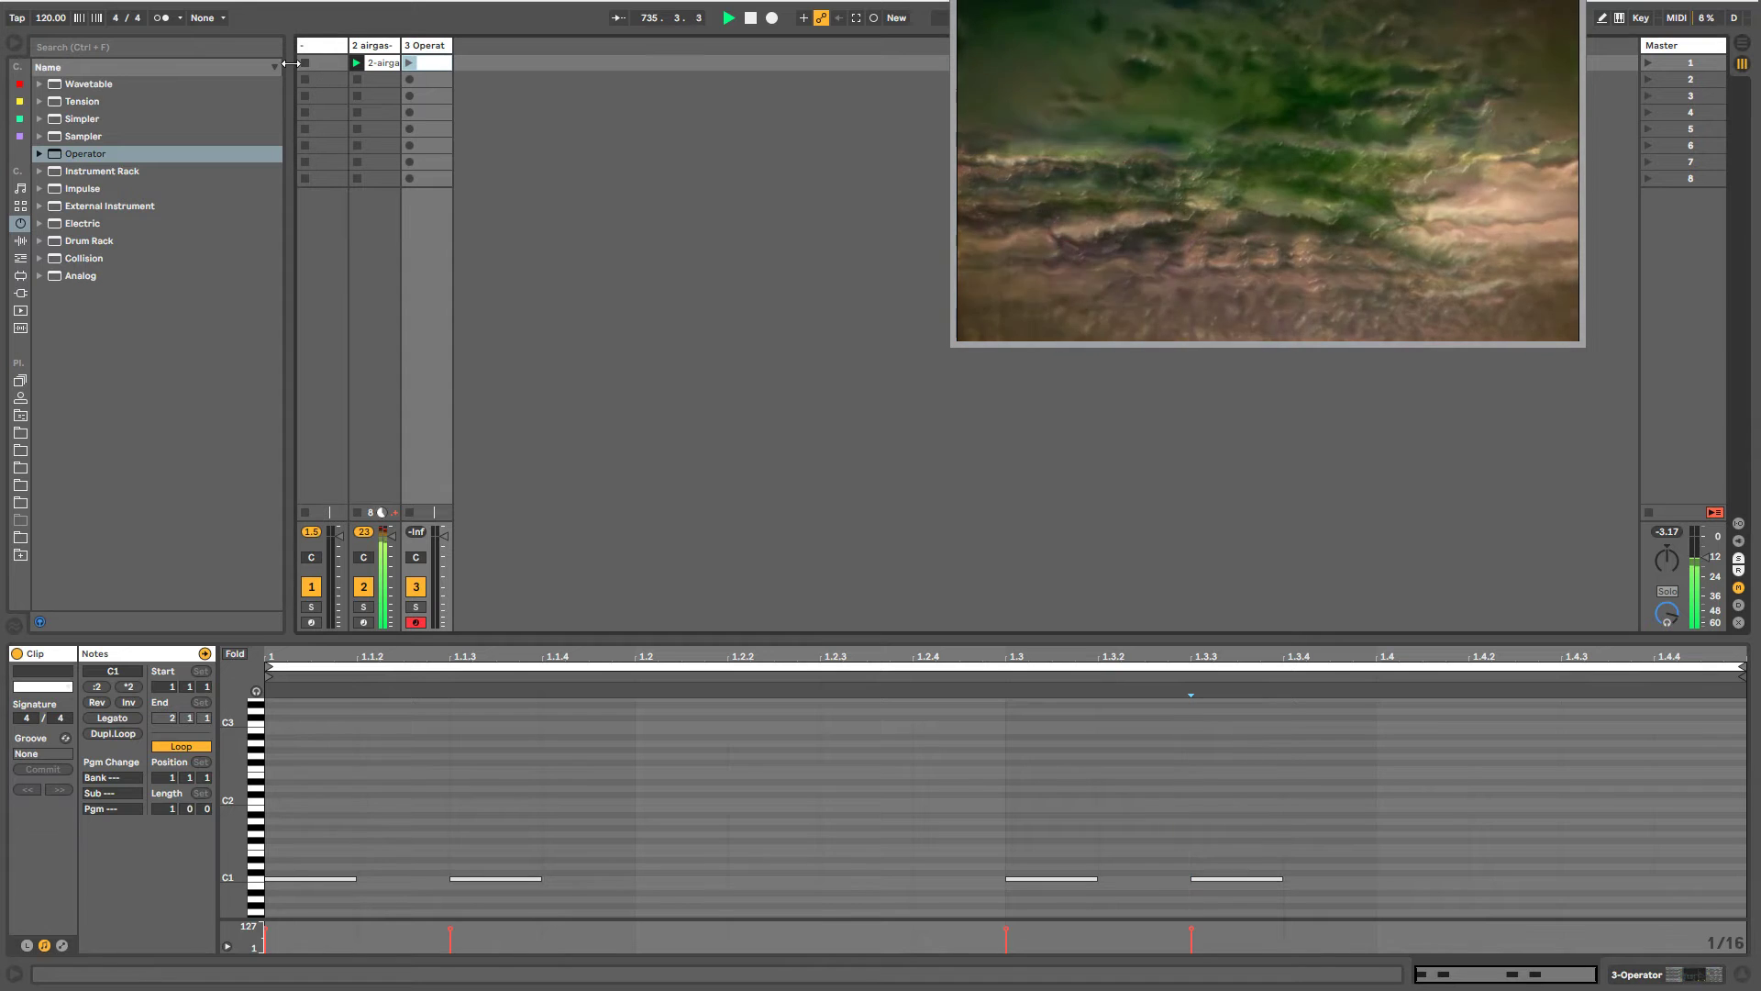
click(208, 17)
click(211, 96)
click(410, 62)
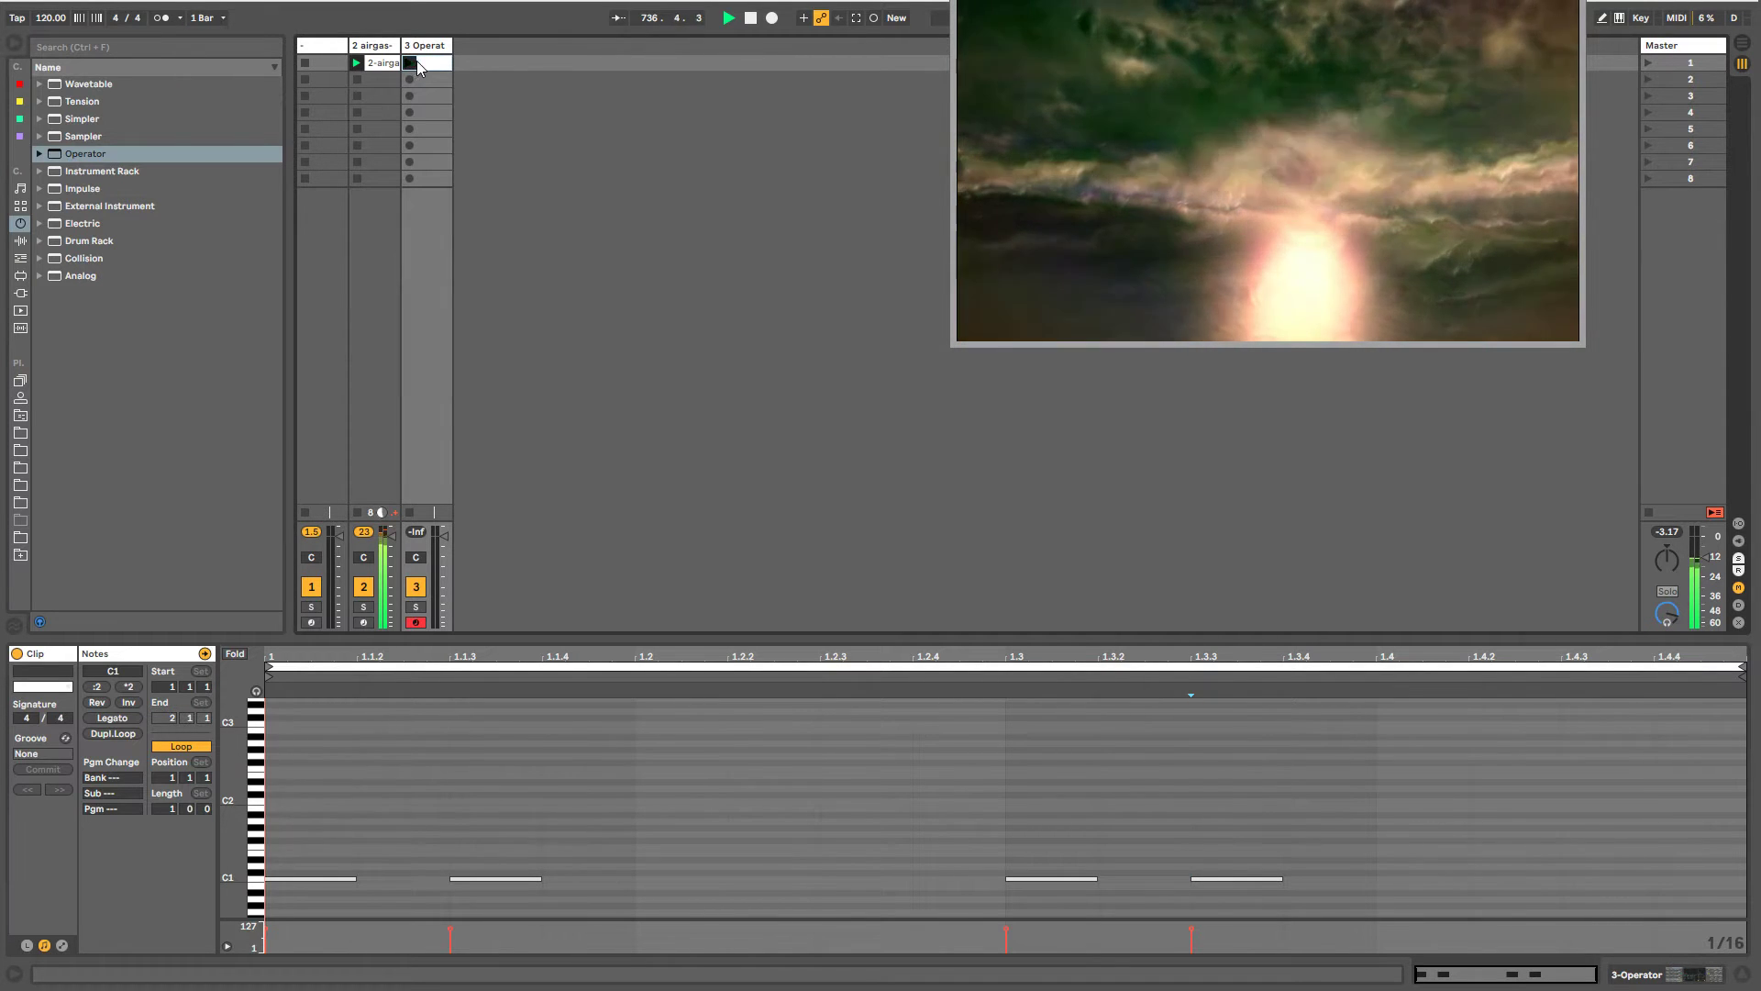
- Set Operator's oscillator A level to -0.6 dB and transpose all the clip's notes down an octave to C0
click(430, 45)
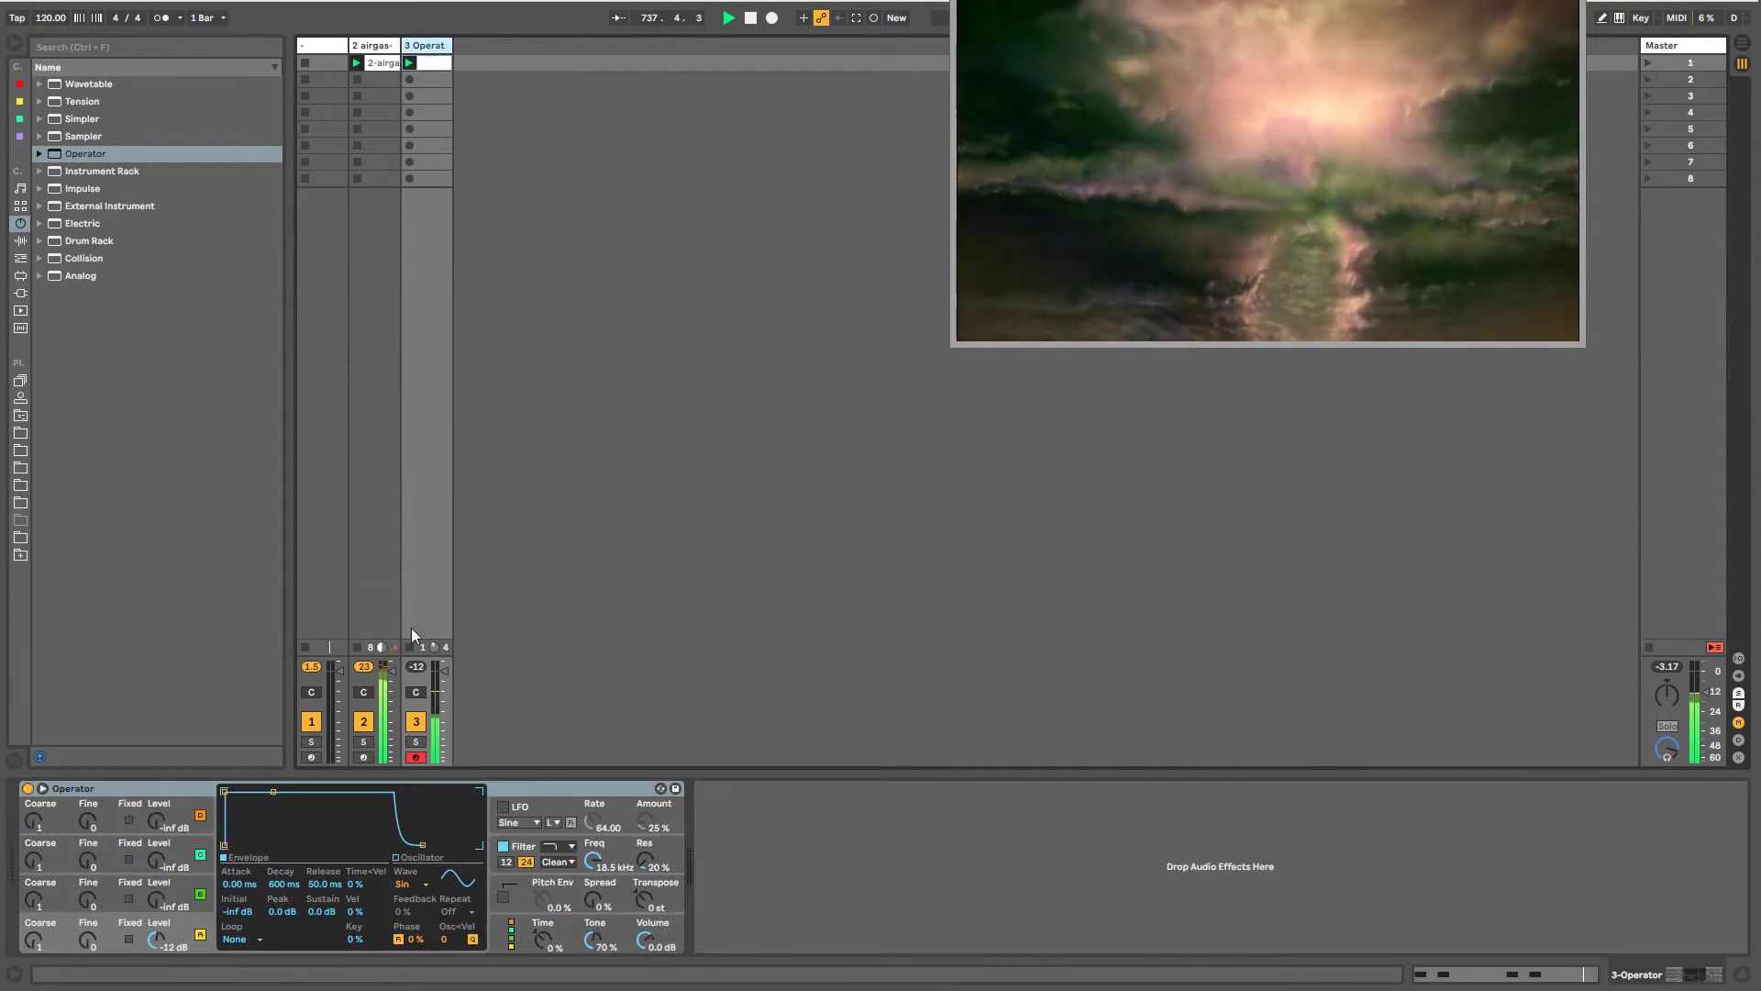
drag(157, 938, 157, 914)
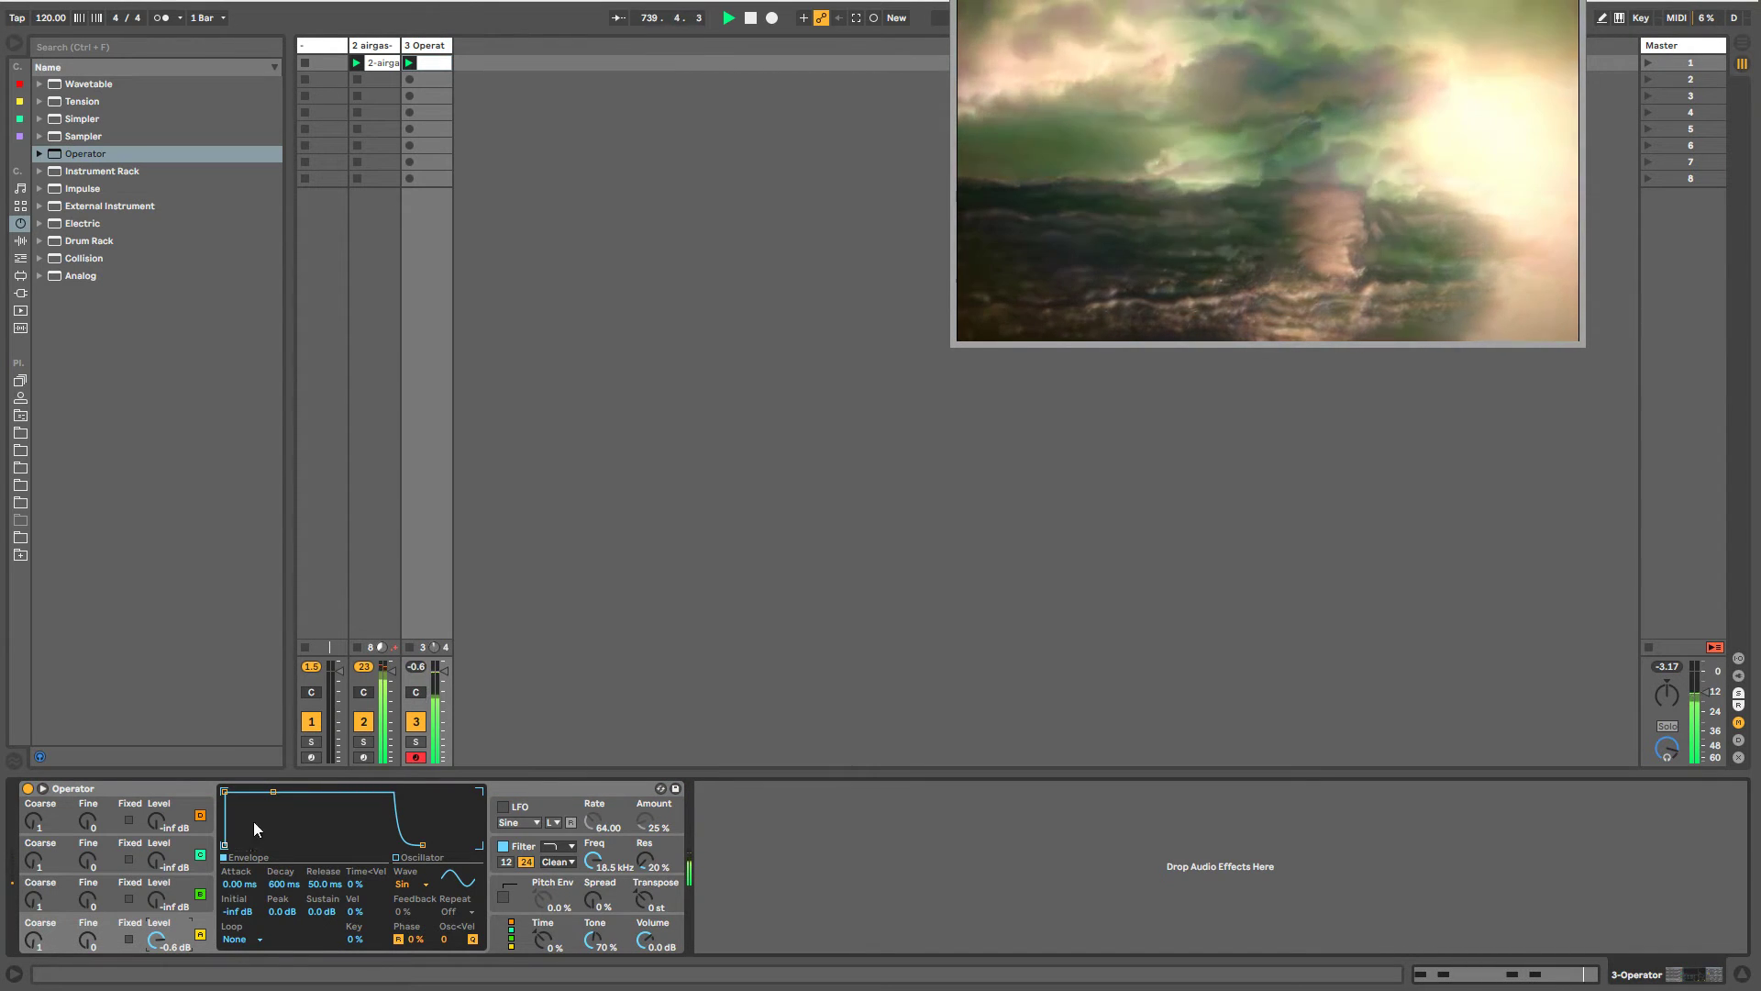
click(422, 64)
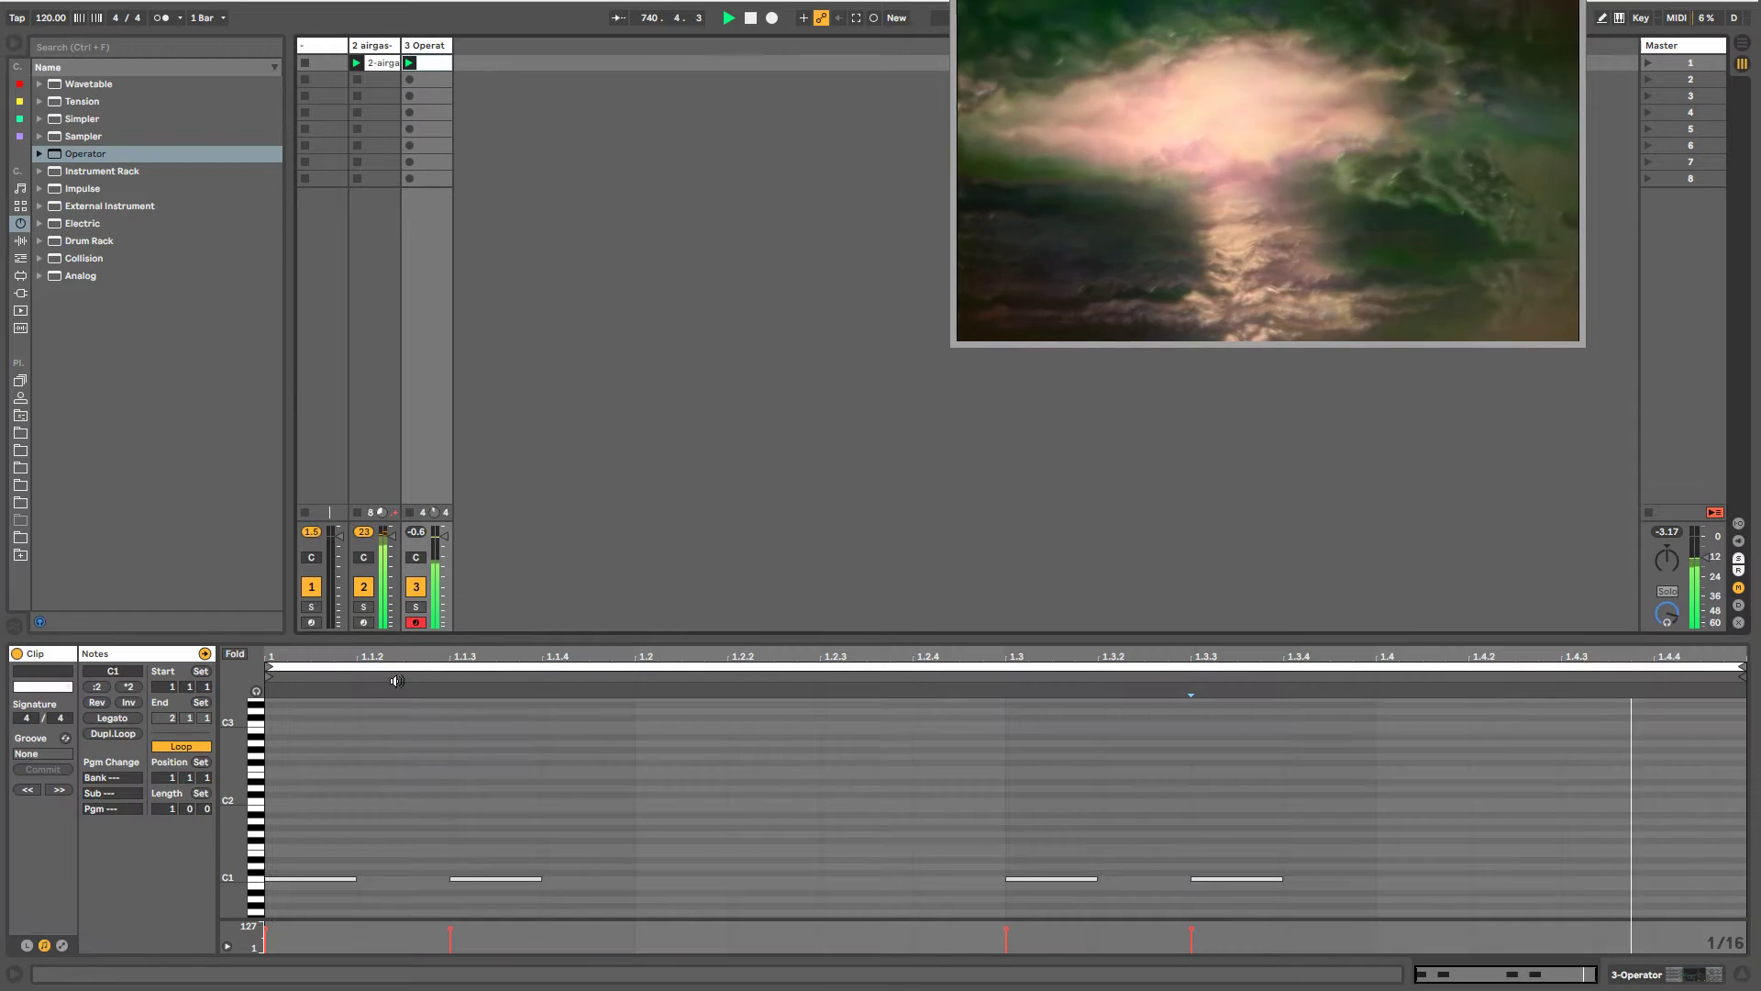
key(ctrl+a)
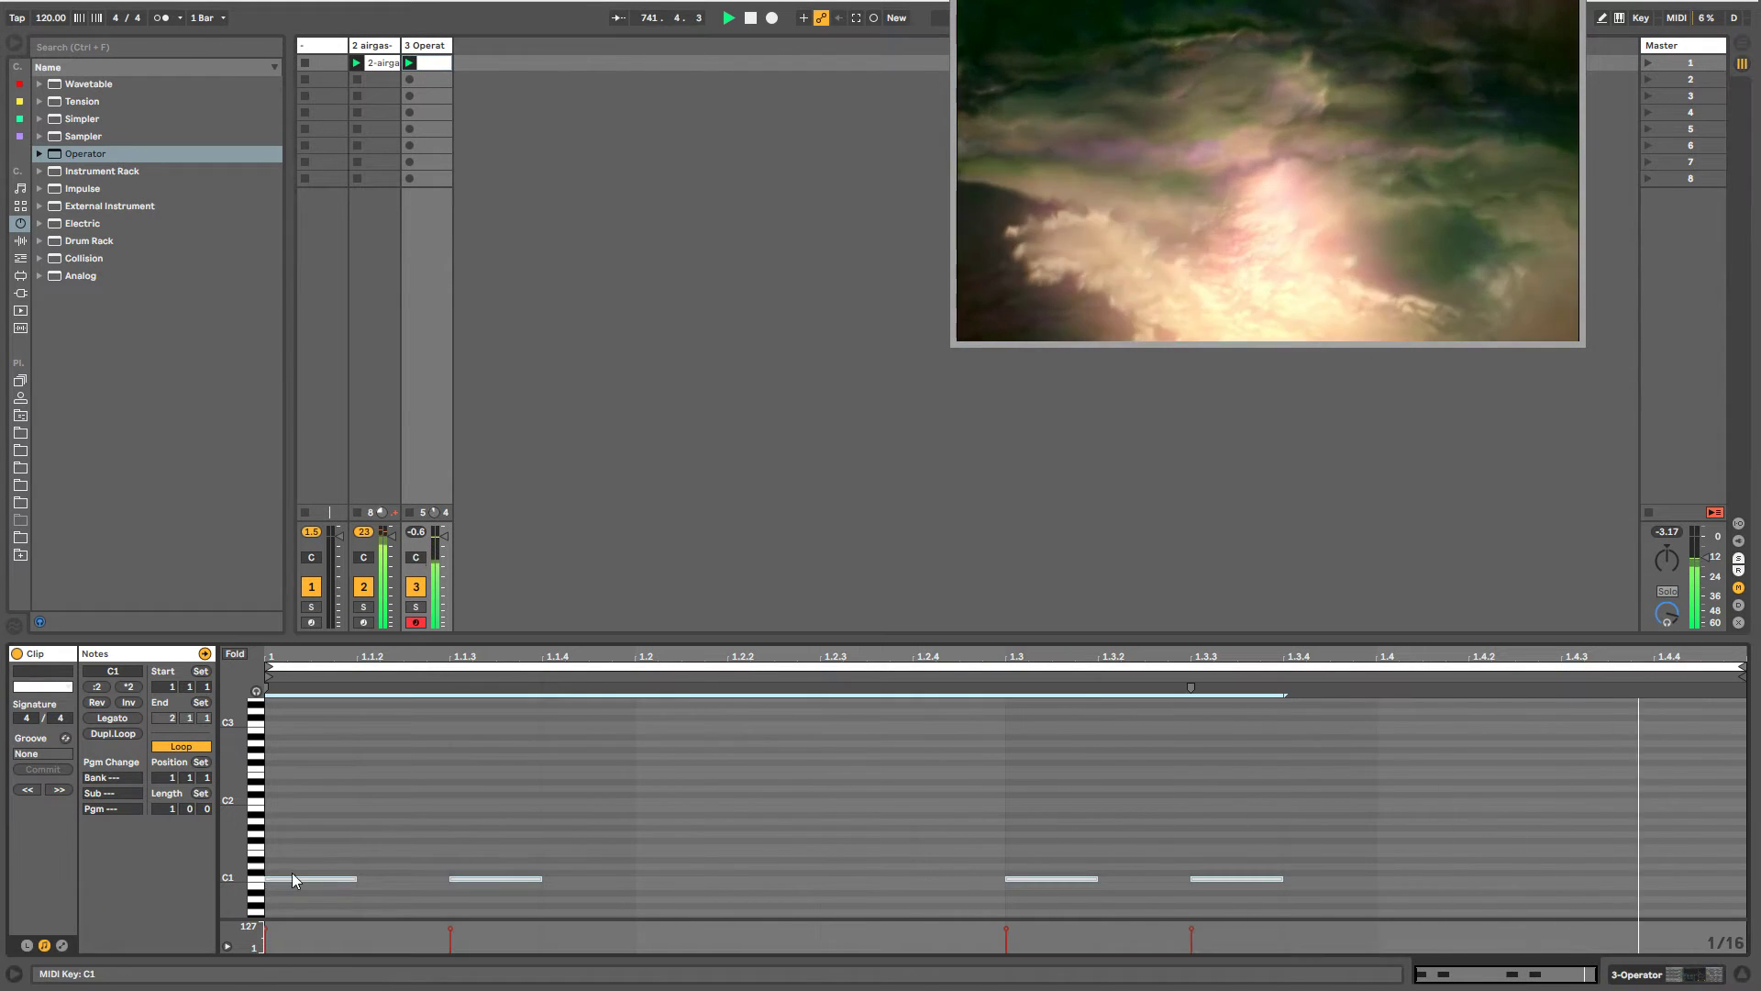
key(shift+Down)
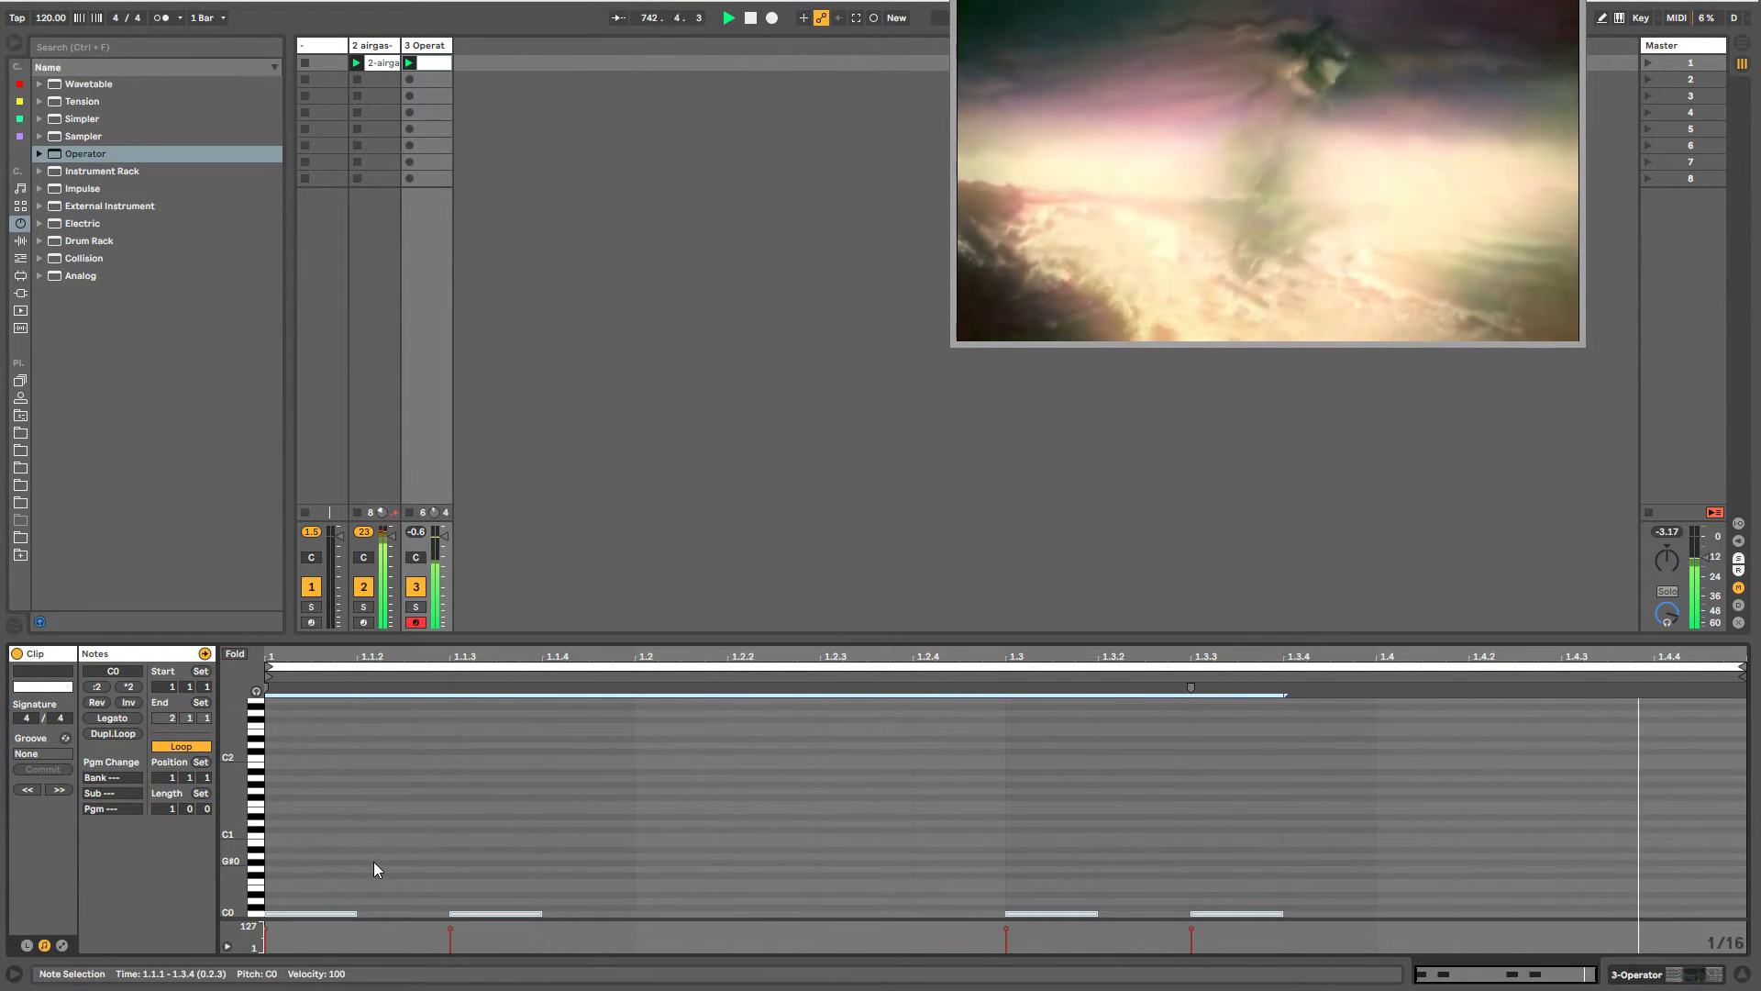
- Bring up the audio effects list and delete the empty first track
click(372, 45)
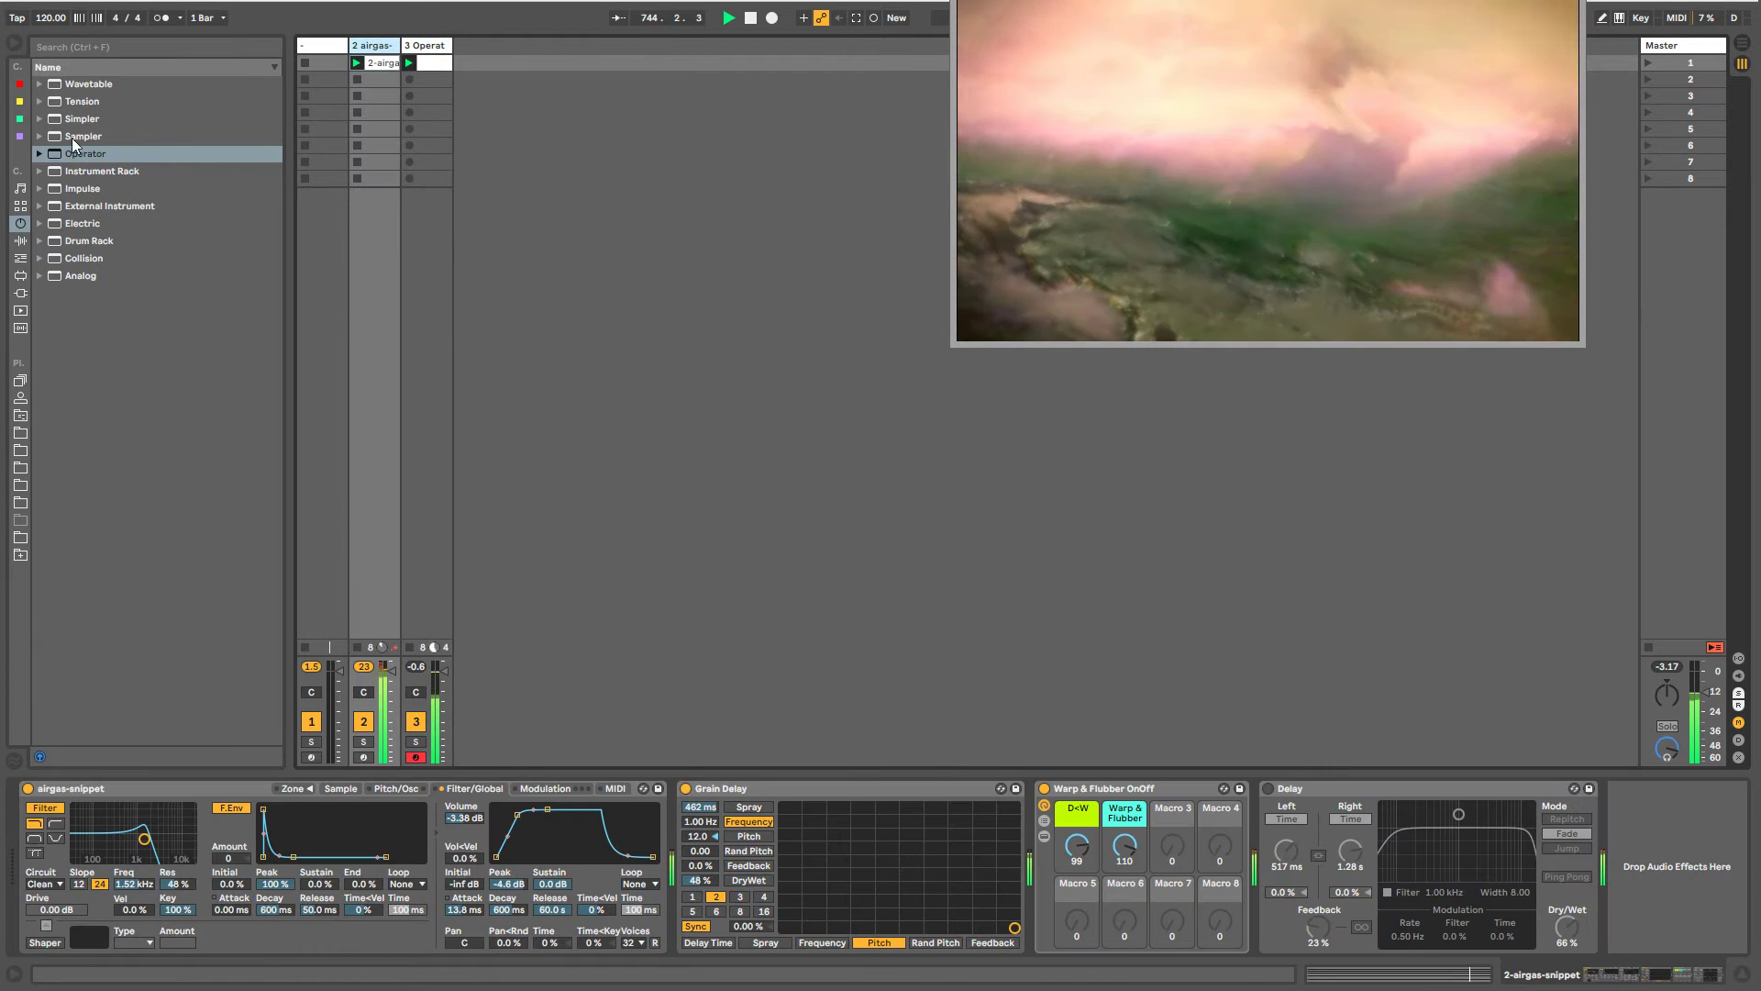
click(20, 241)
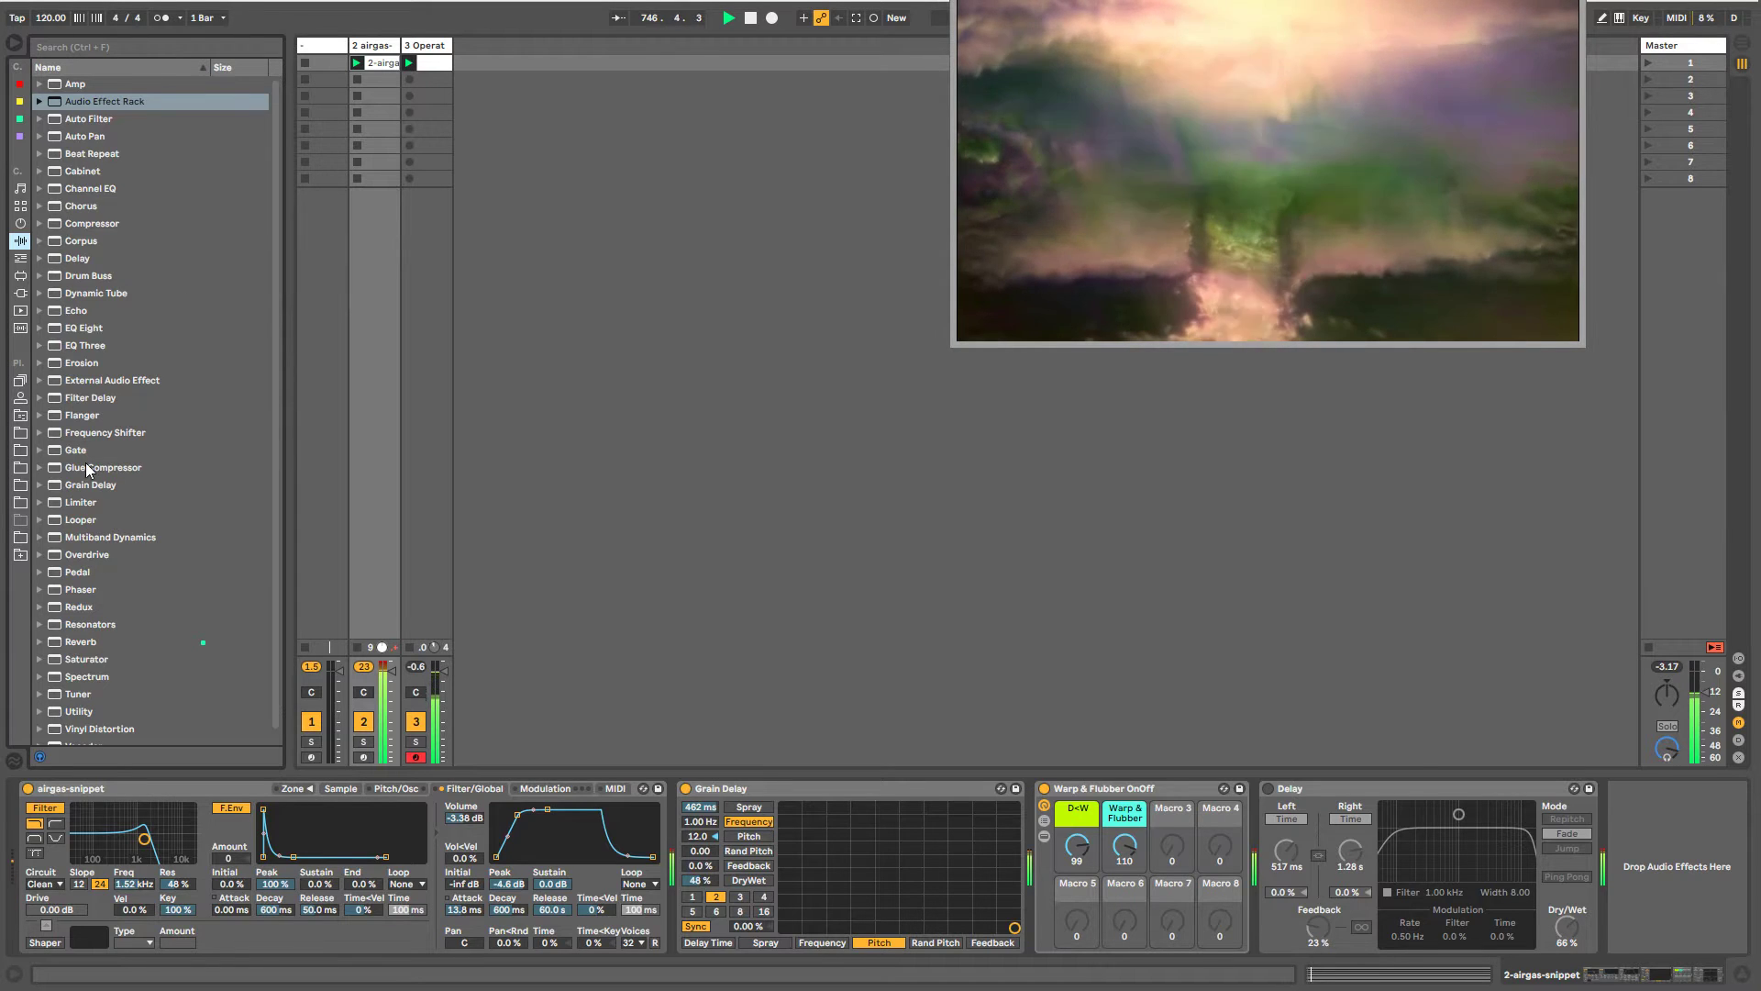
click(312, 47)
key(Delete)
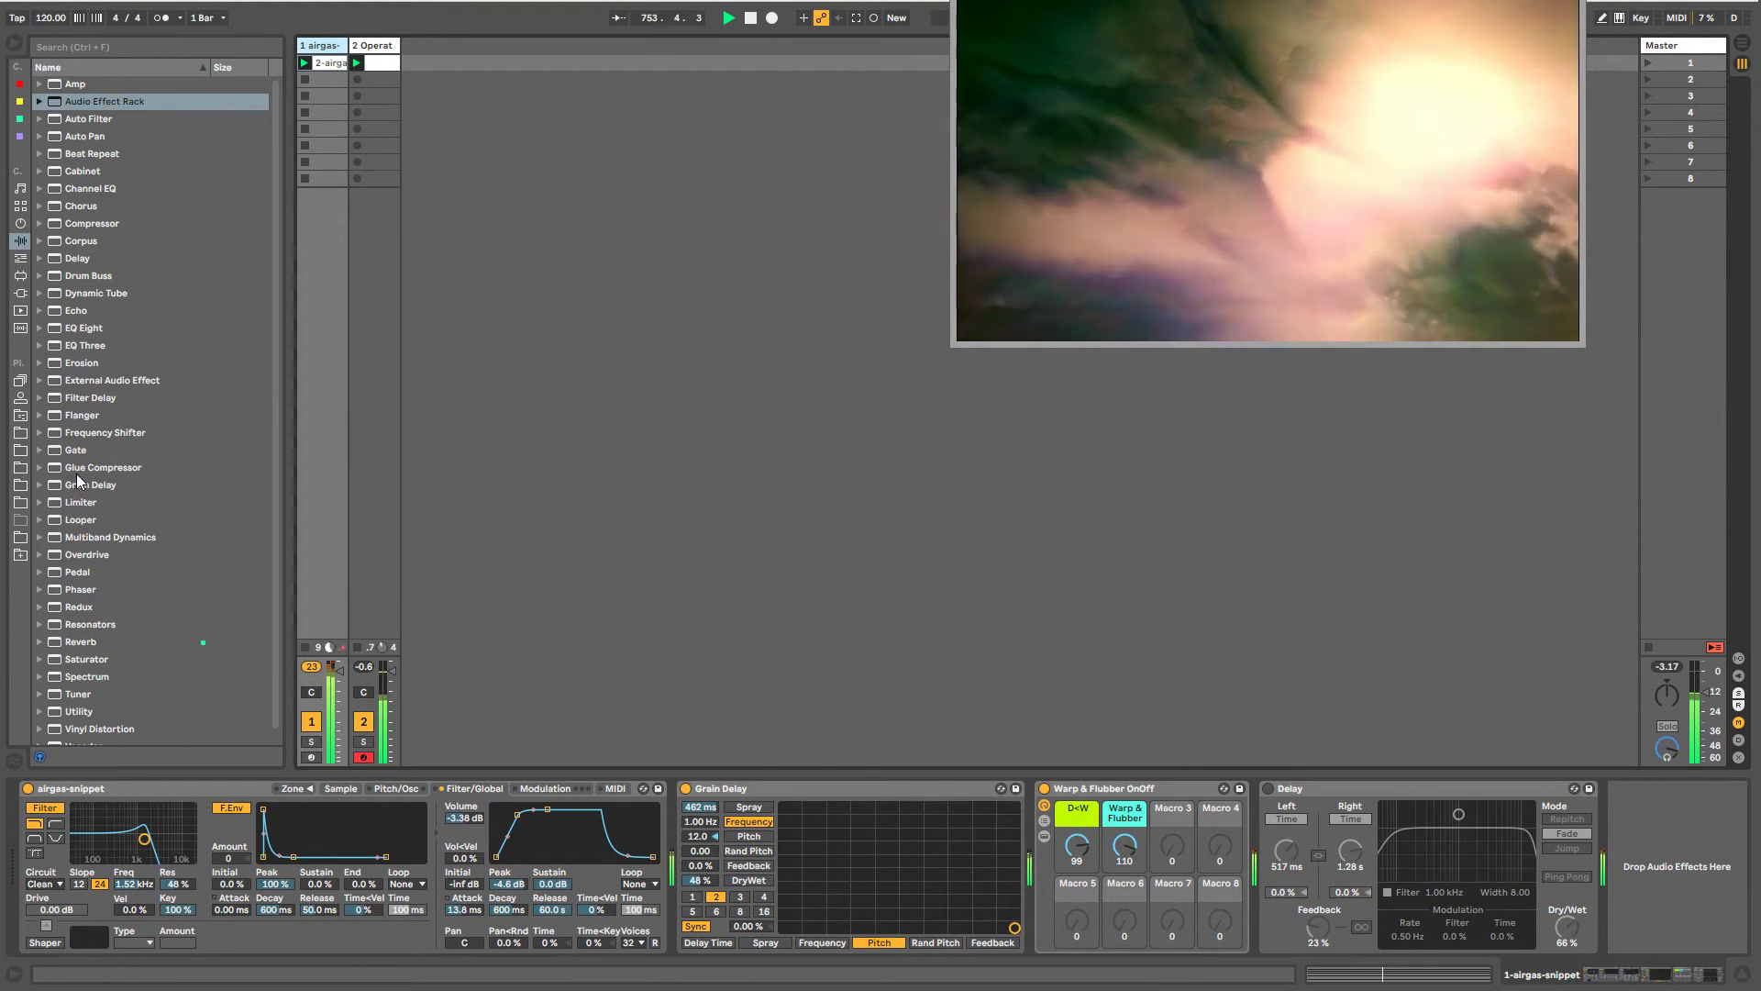
- Insert a Glue Compressor before airgas-snippet's Grain Delay and sidechain it from 2-Operator, Post FX
mouse_move(79, 470)
mouse_down()
mouse_move(738, 839)
mouse_move(715, 810)
mouse_up()
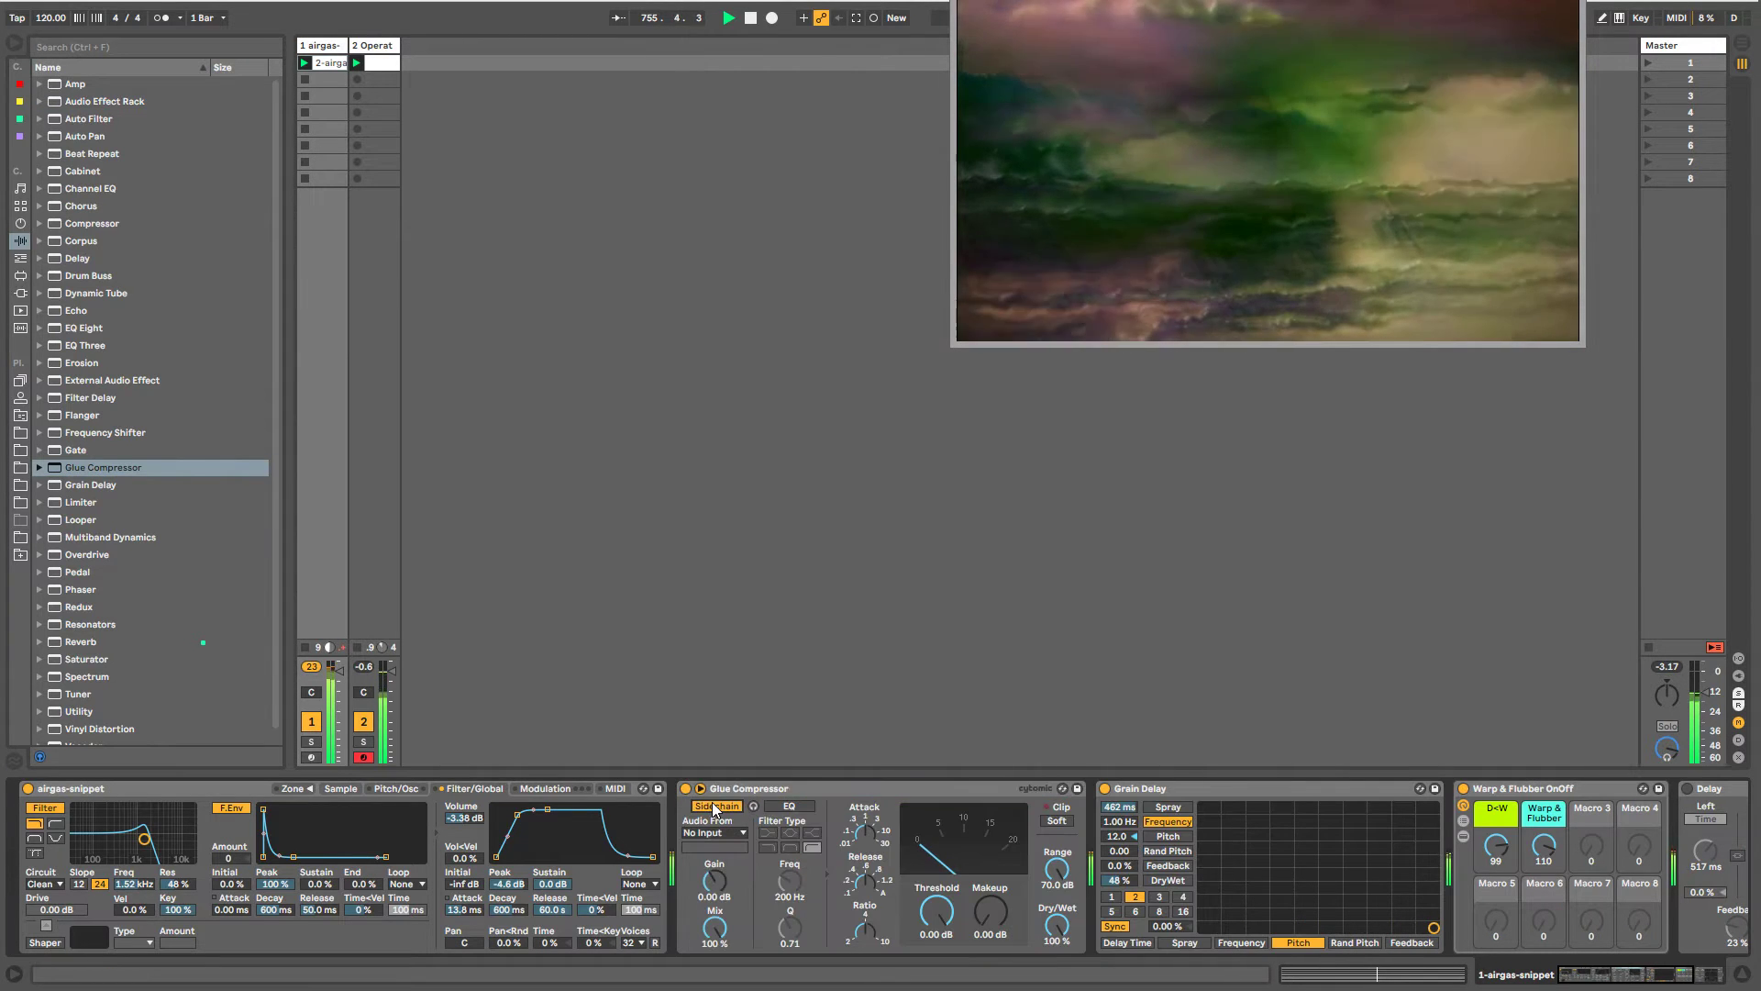
click(715, 833)
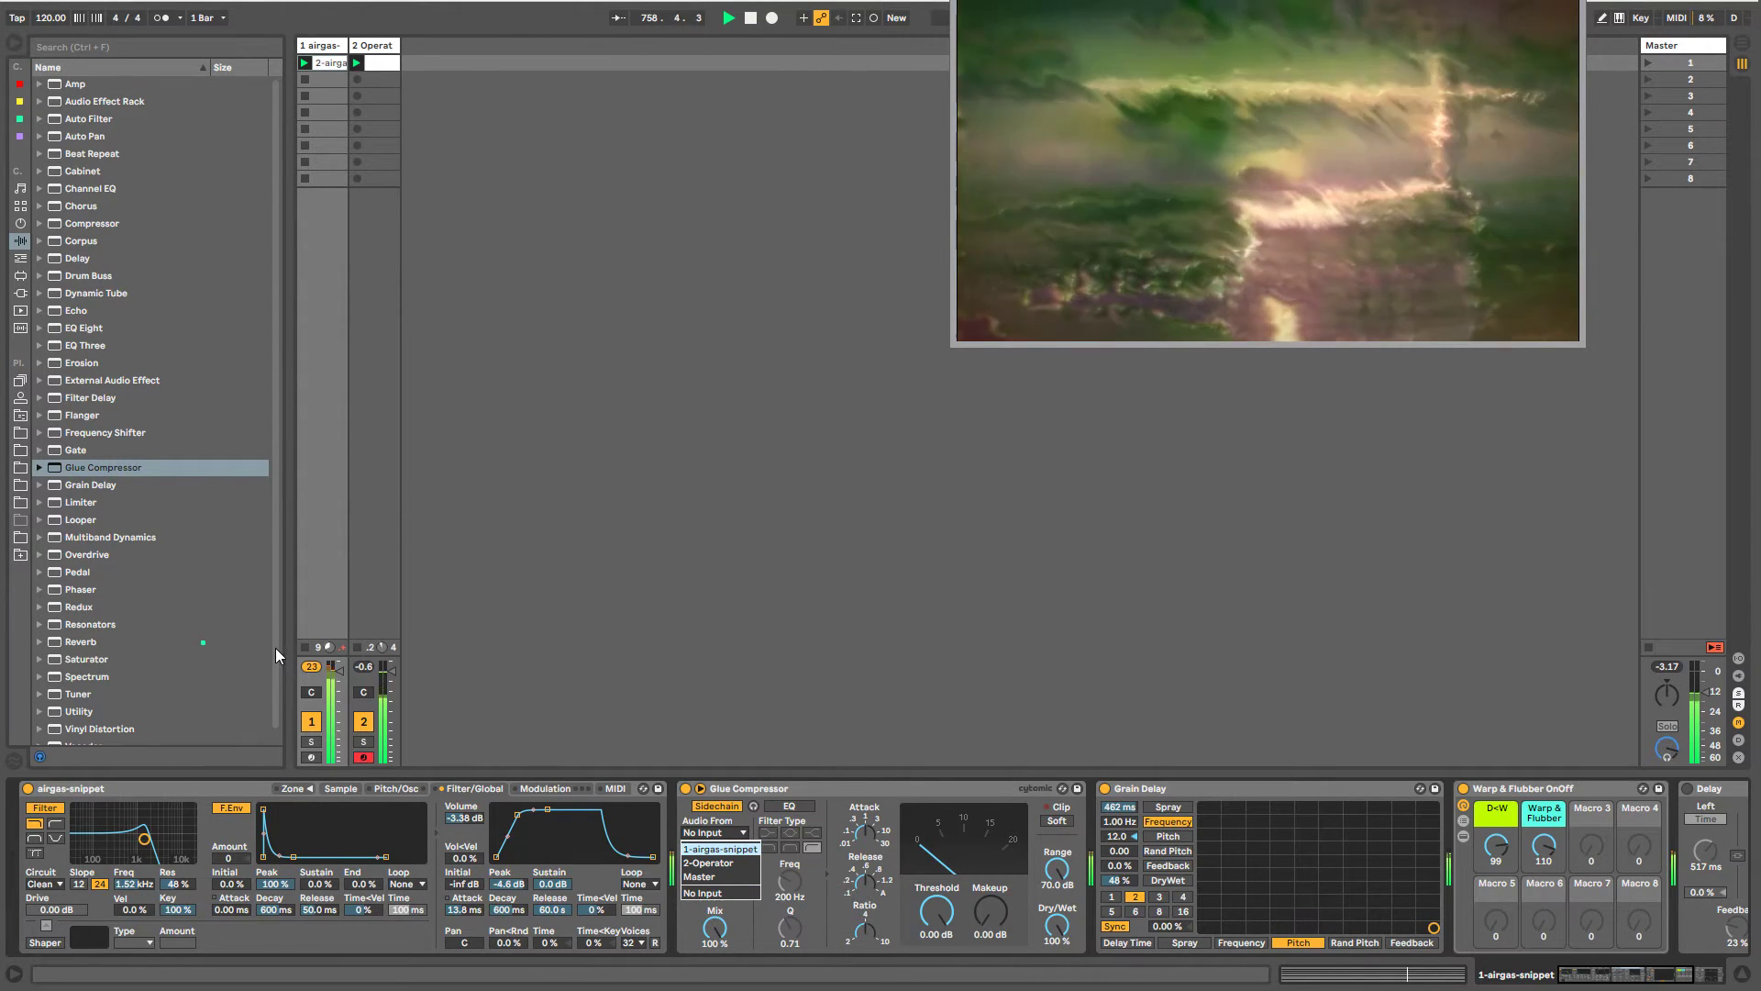
click(275, 647)
click(721, 791)
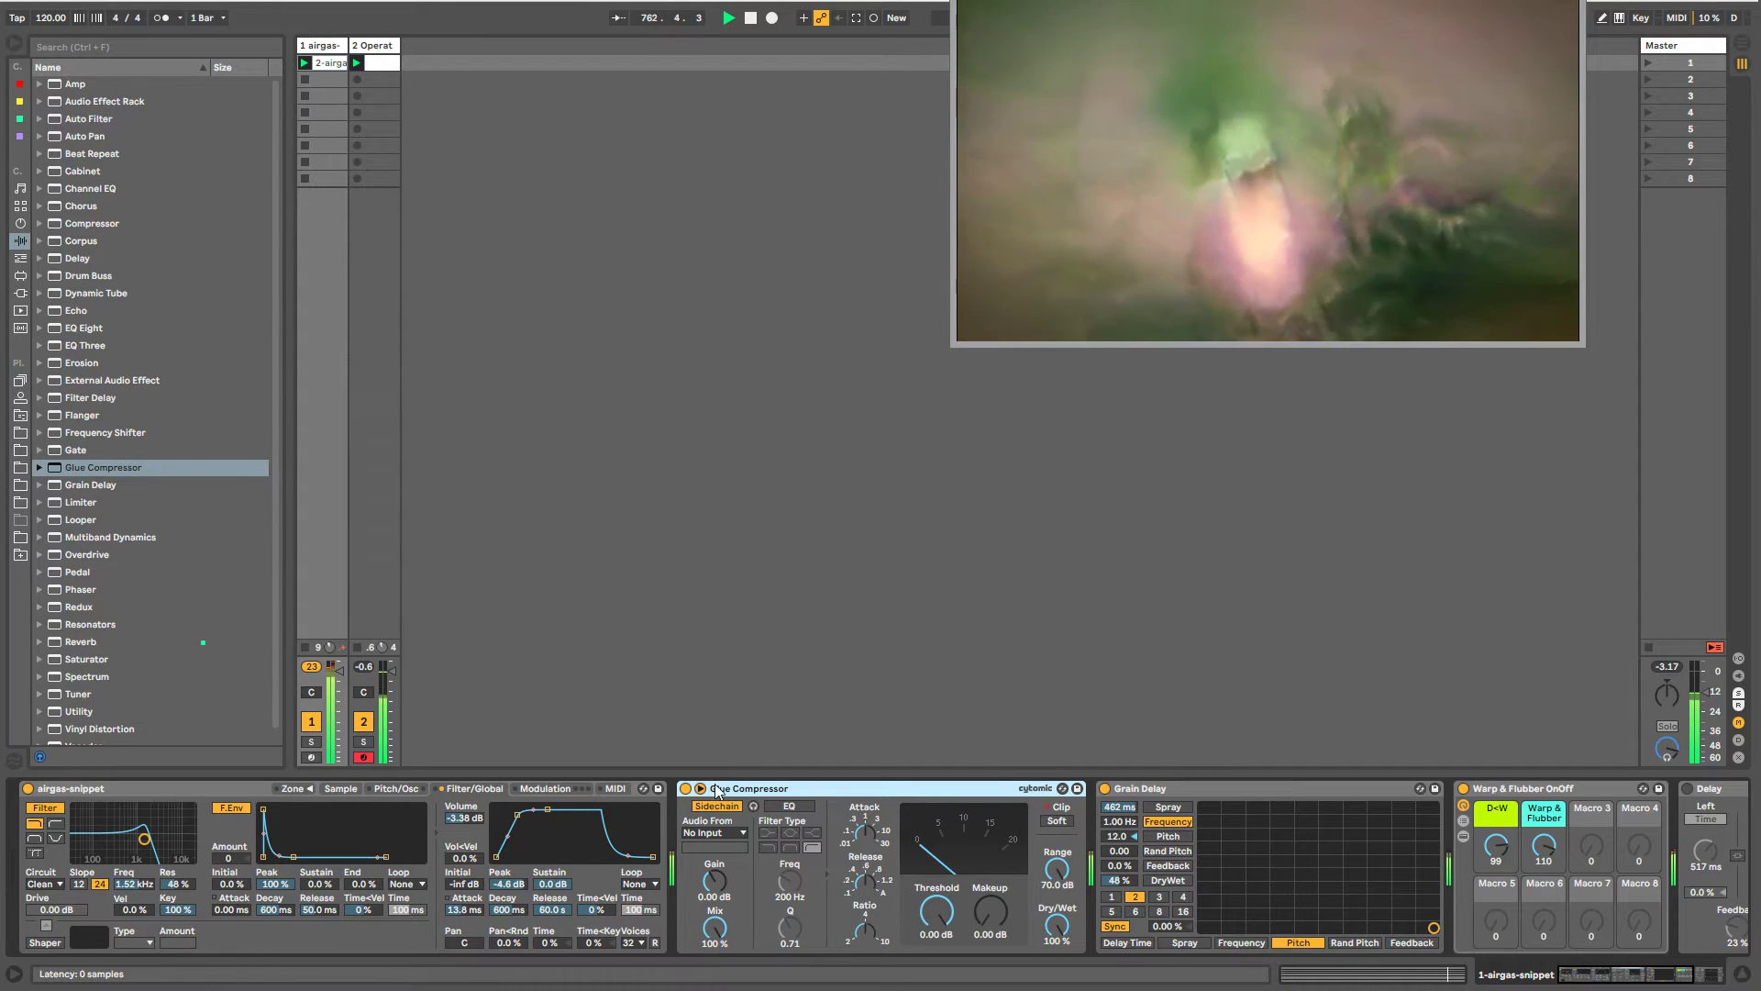
click(727, 832)
click(720, 867)
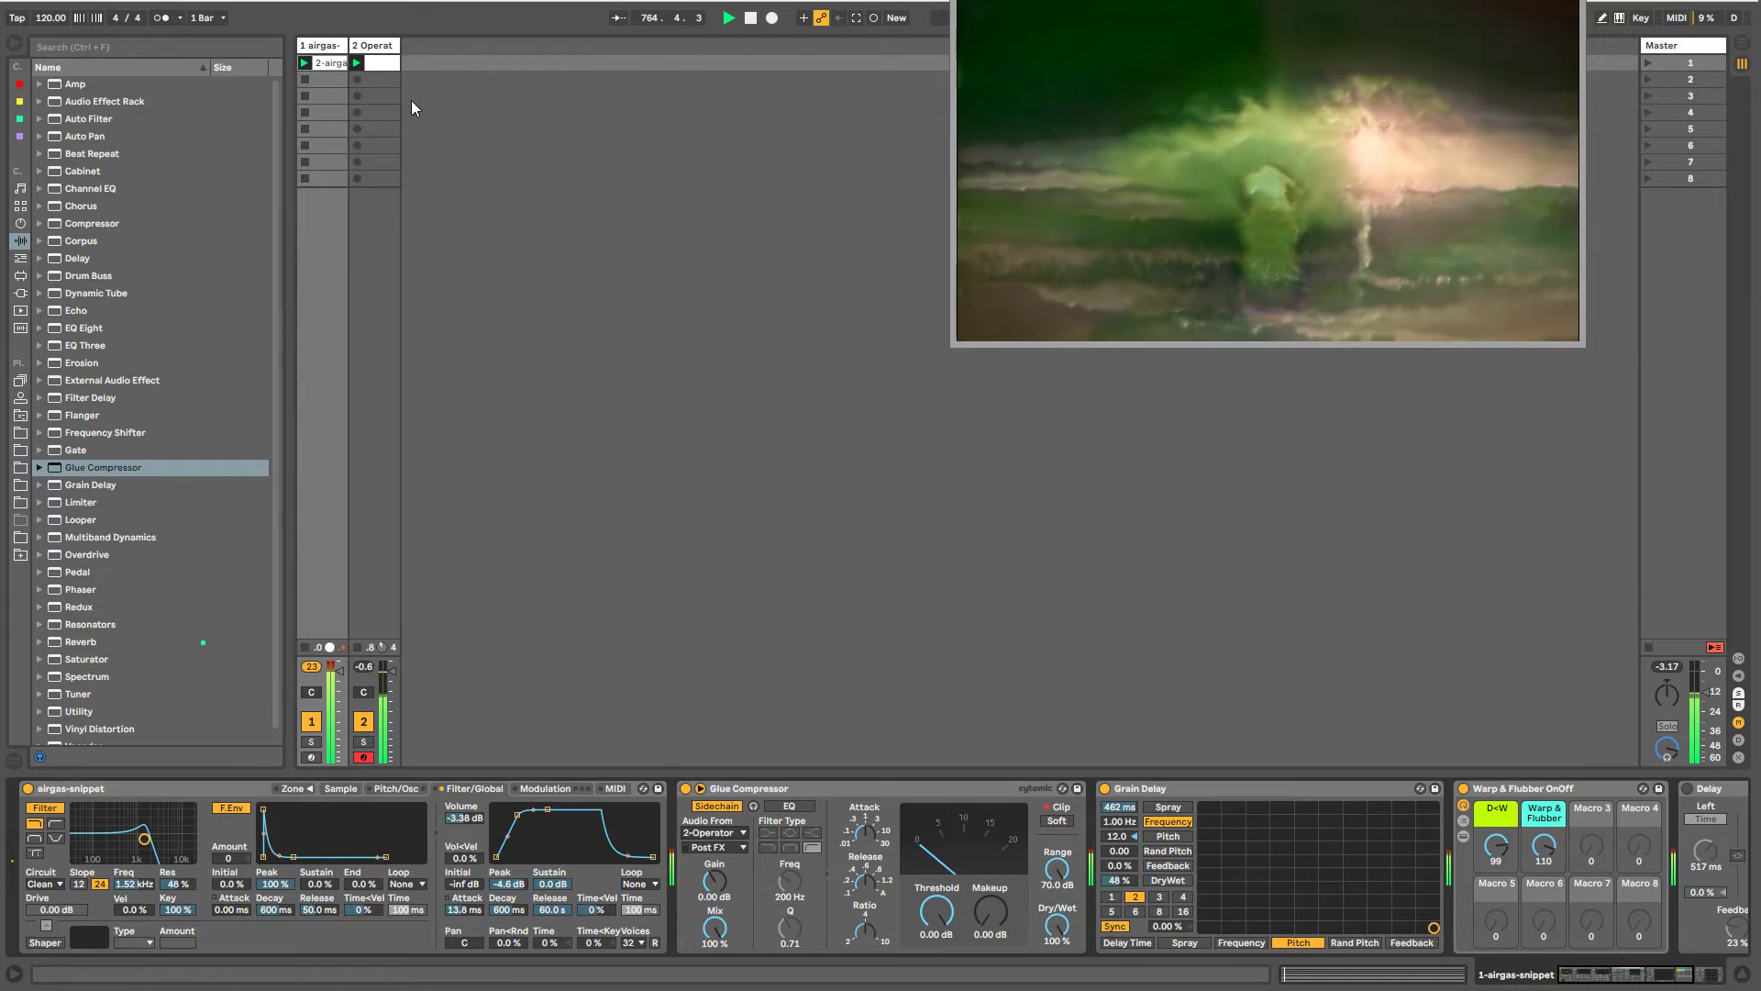
- Rename the Operator track kick
click(374, 46)
key(ctrl+r)
text(k)
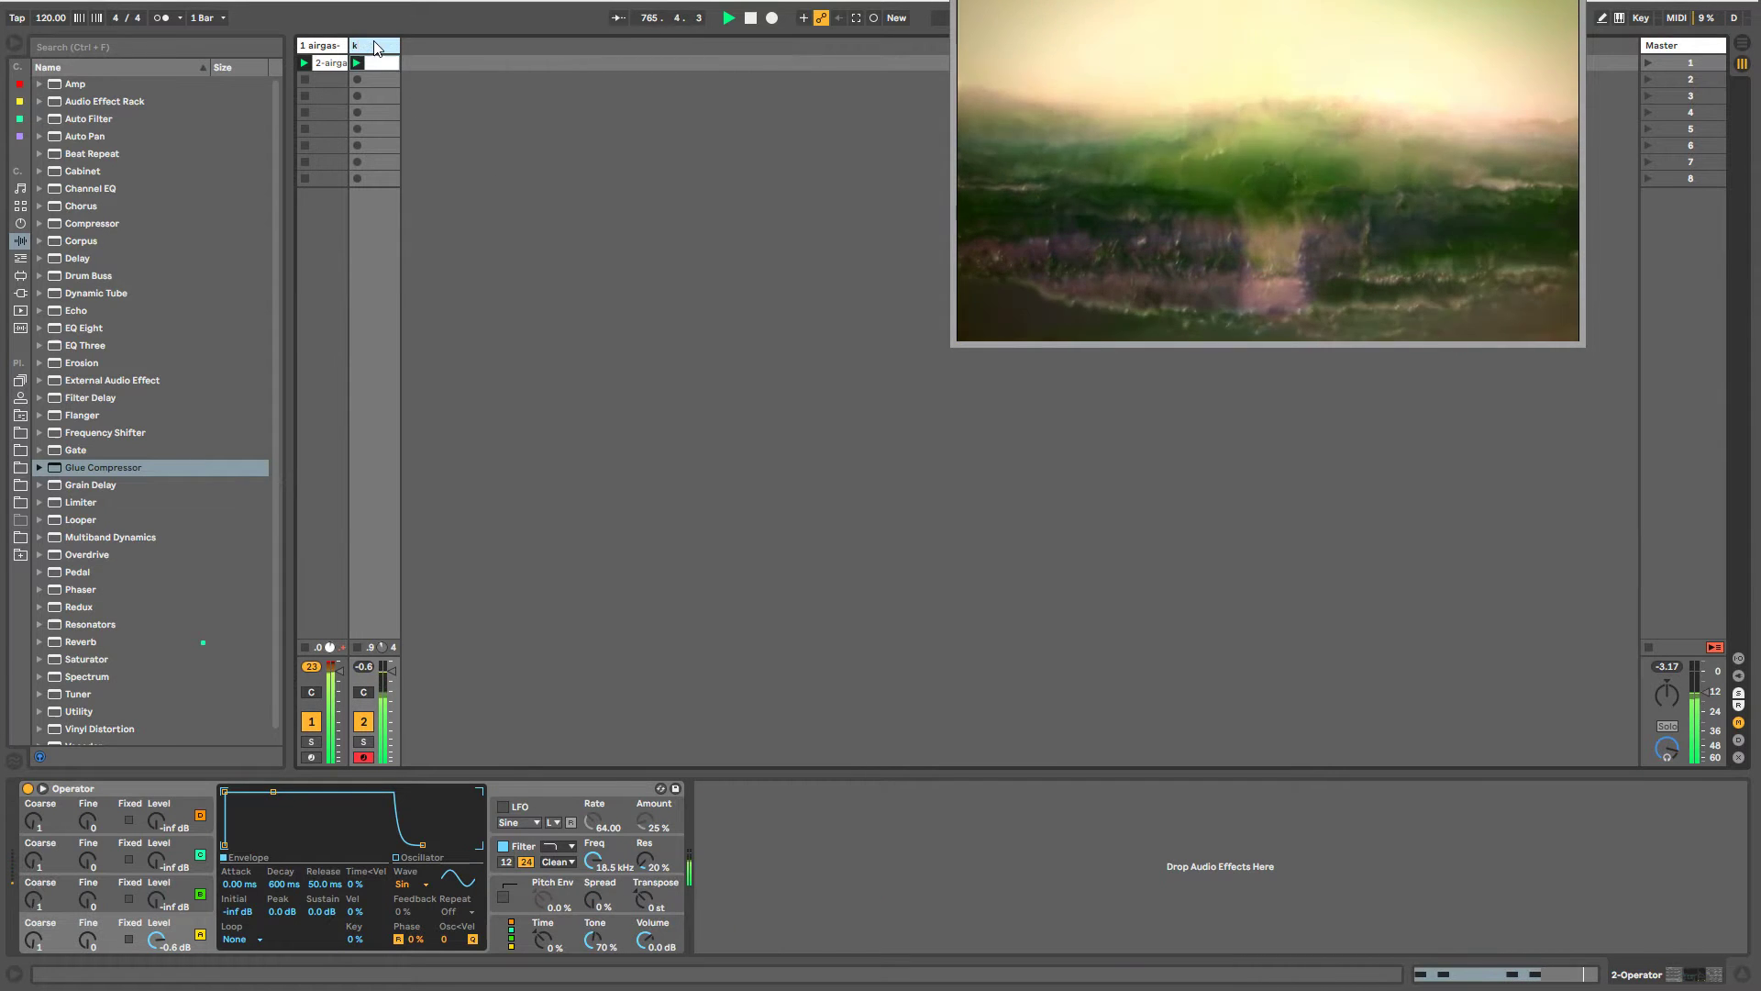
text(ick)
- Set the airgas-snippet Glue Compressor's threshold to -6.03 dB and its sidechain gain to 18.0 dB
click(320, 47)
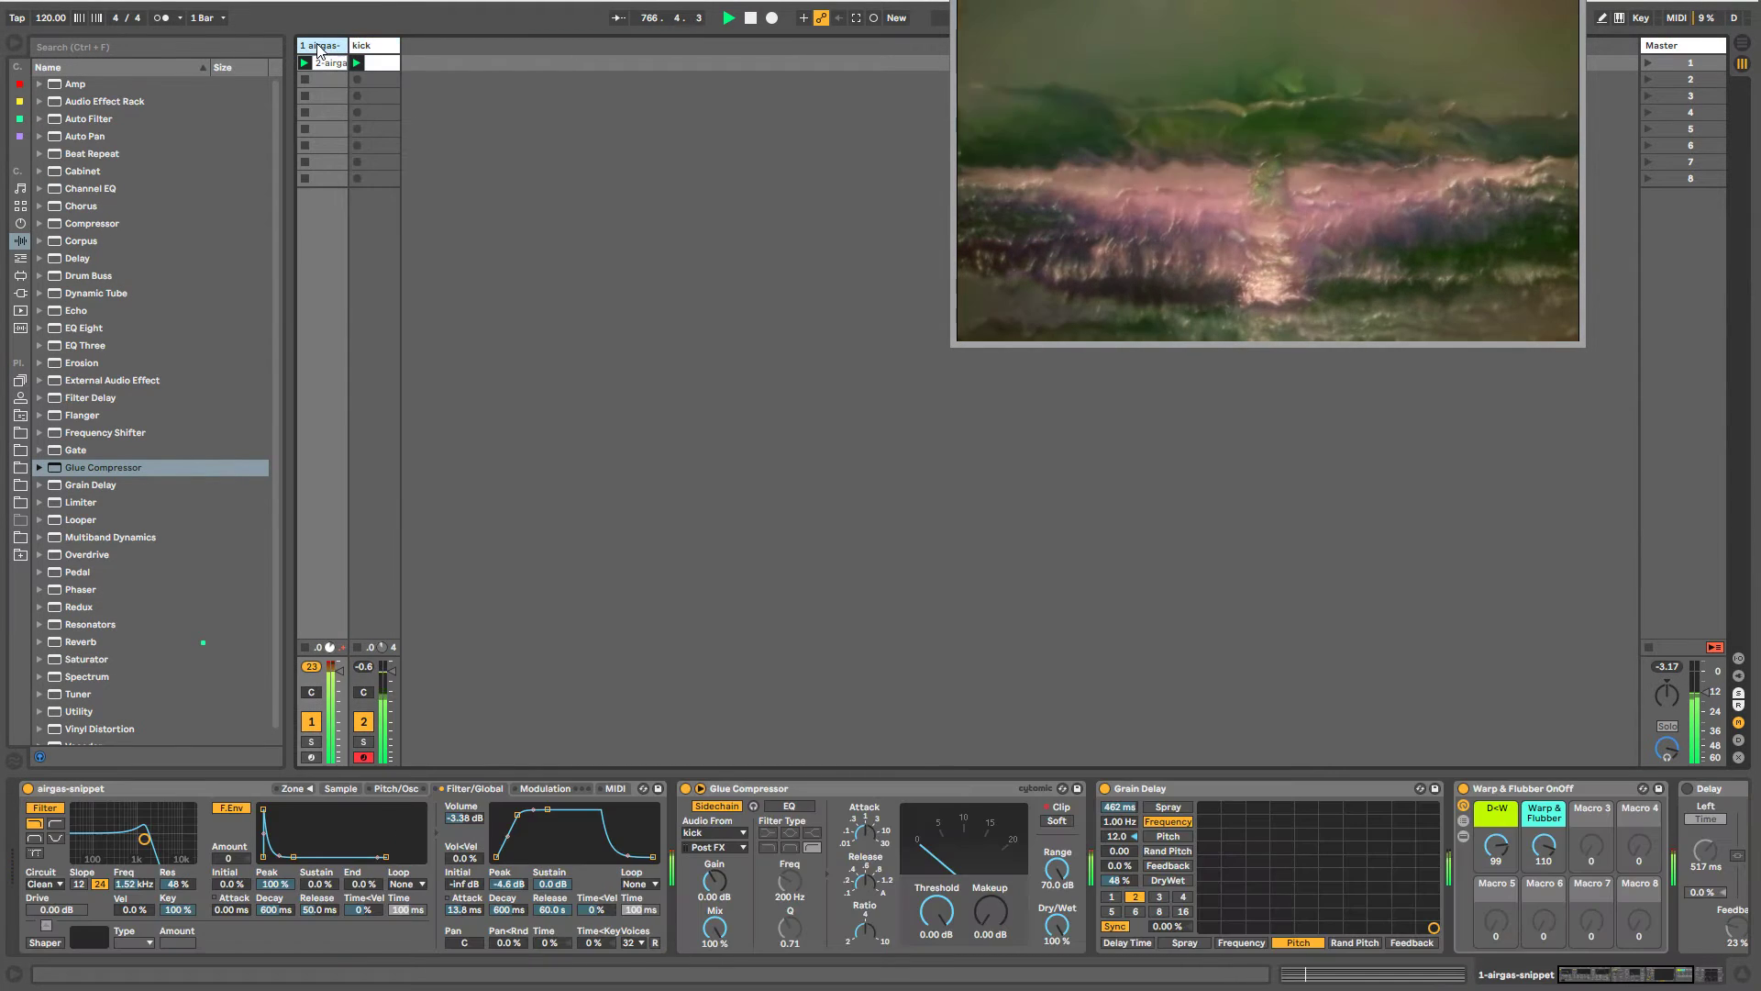
click(986, 797)
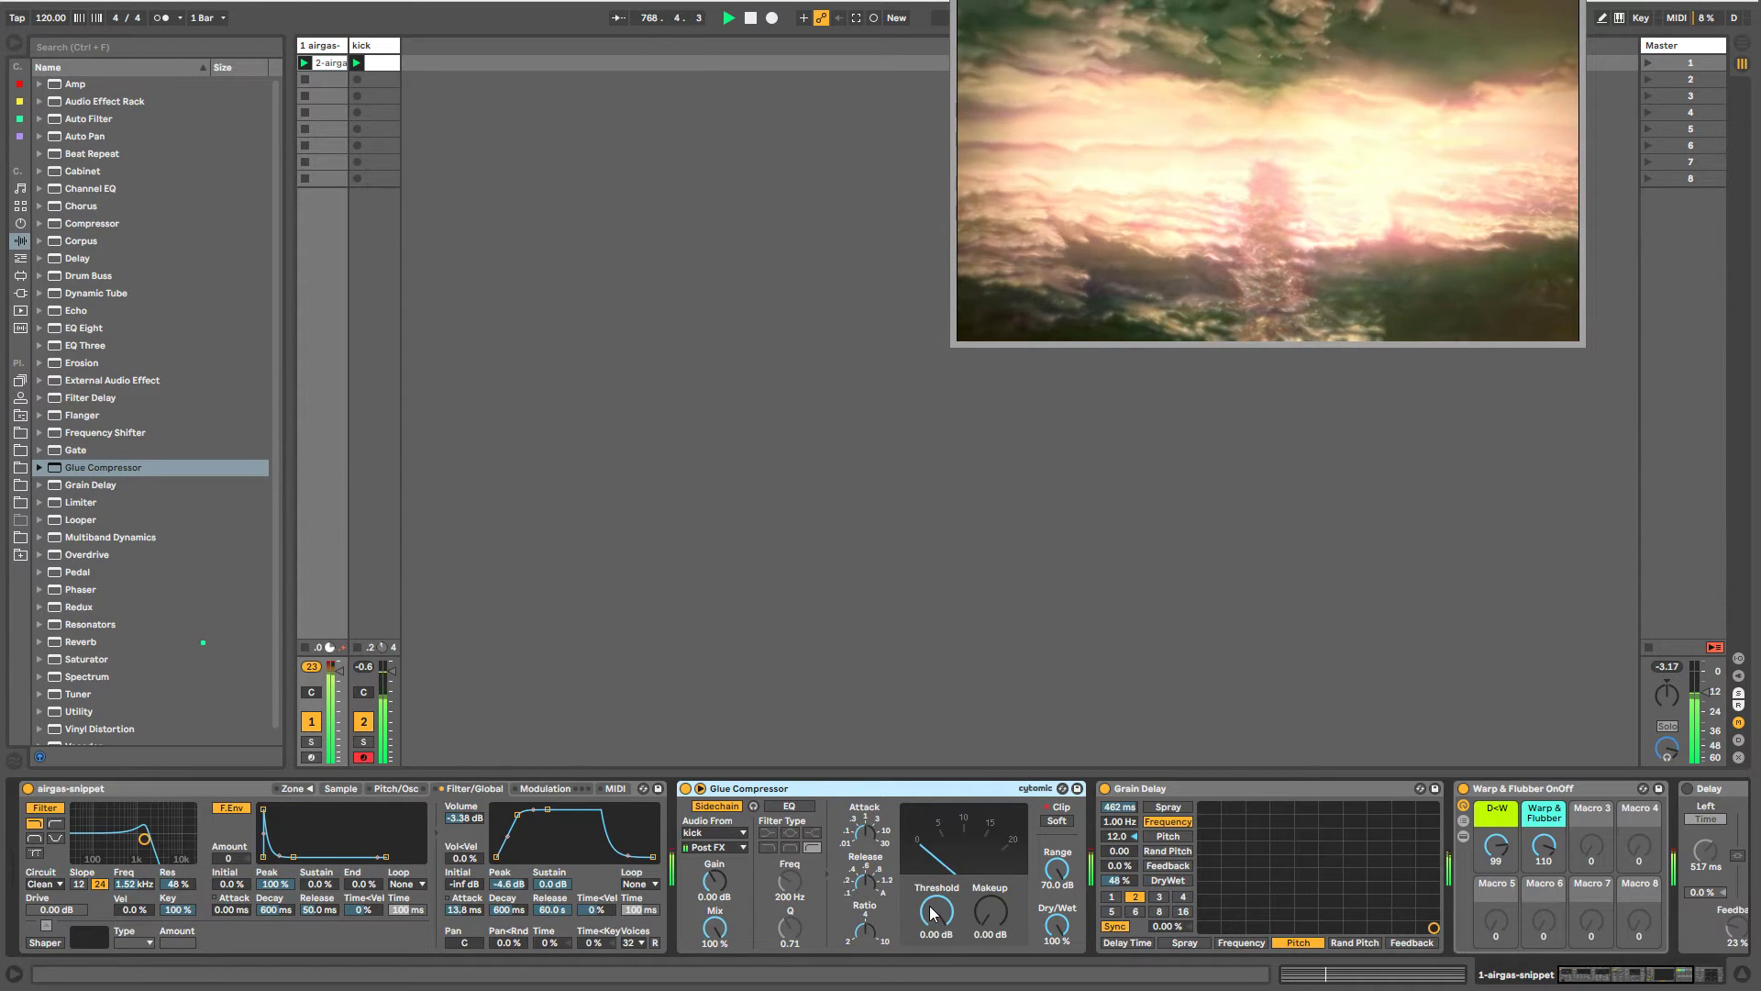
drag(933, 913, 933, 931)
mouse_move(712, 885)
mouse_down()
mouse_move(715, 863)
mouse_move(718, 888)
mouse_move(740, 870)
mouse_up()
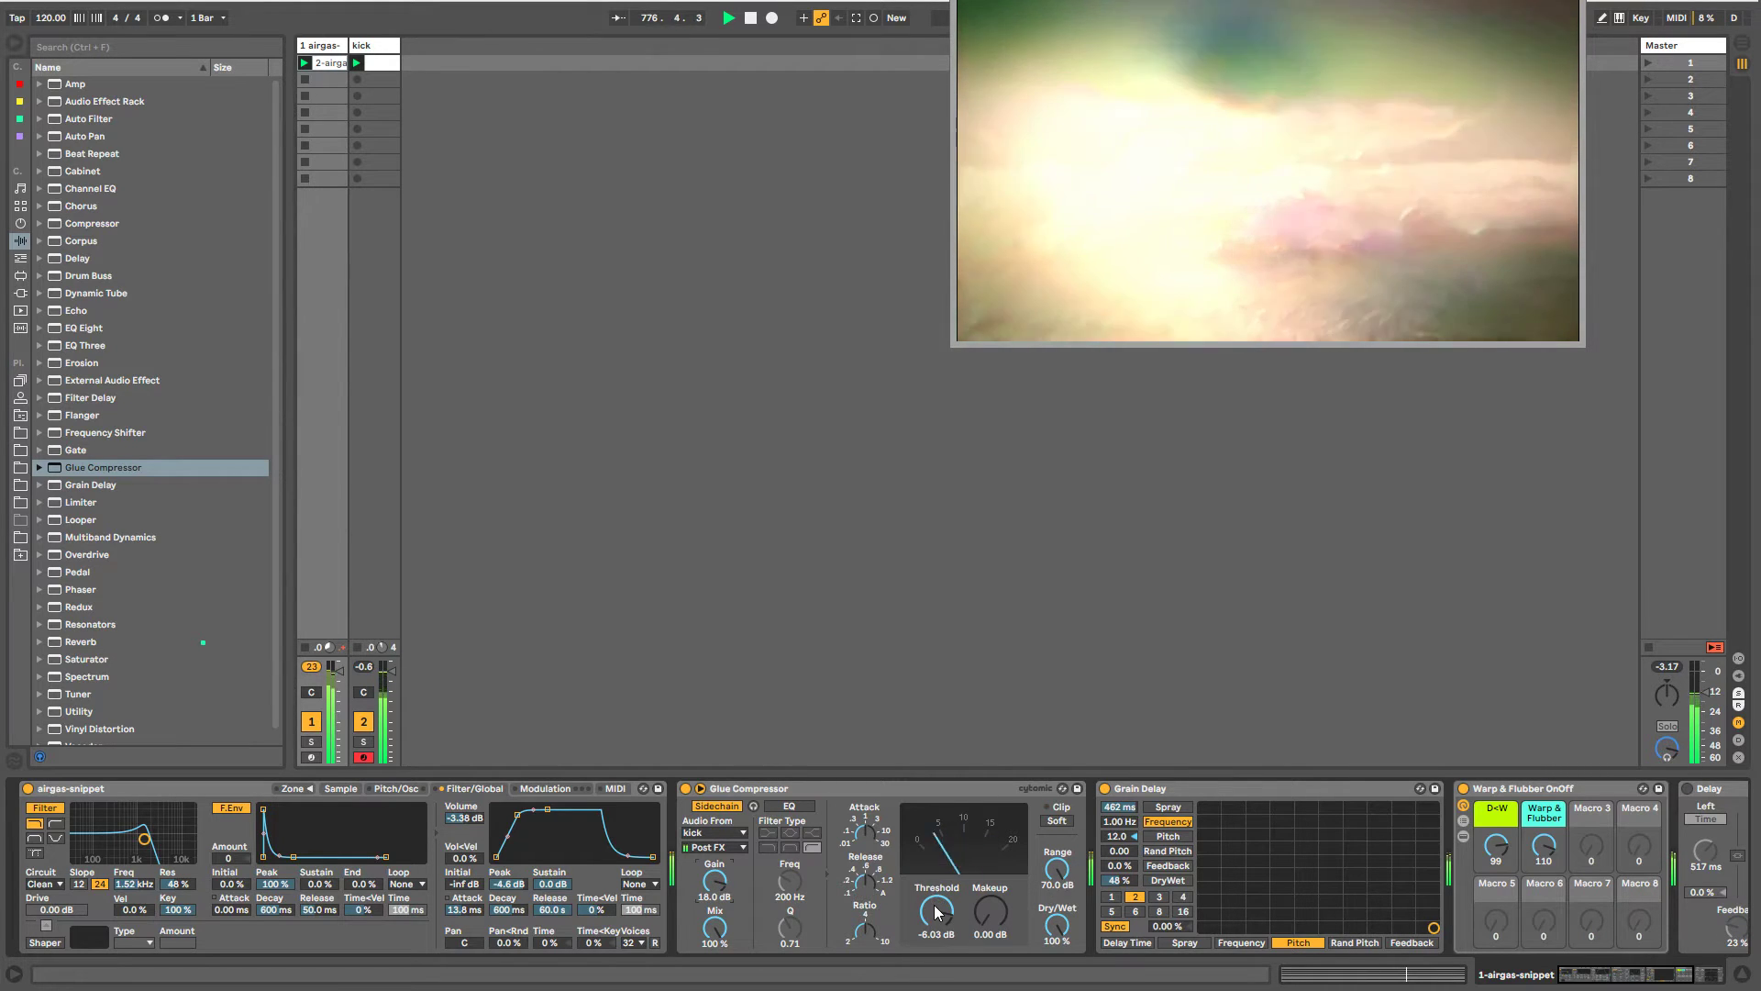
- Turn on the Delay that follows the Warp & Flubber OnOff rack
drag(1594, 975, 1625, 976)
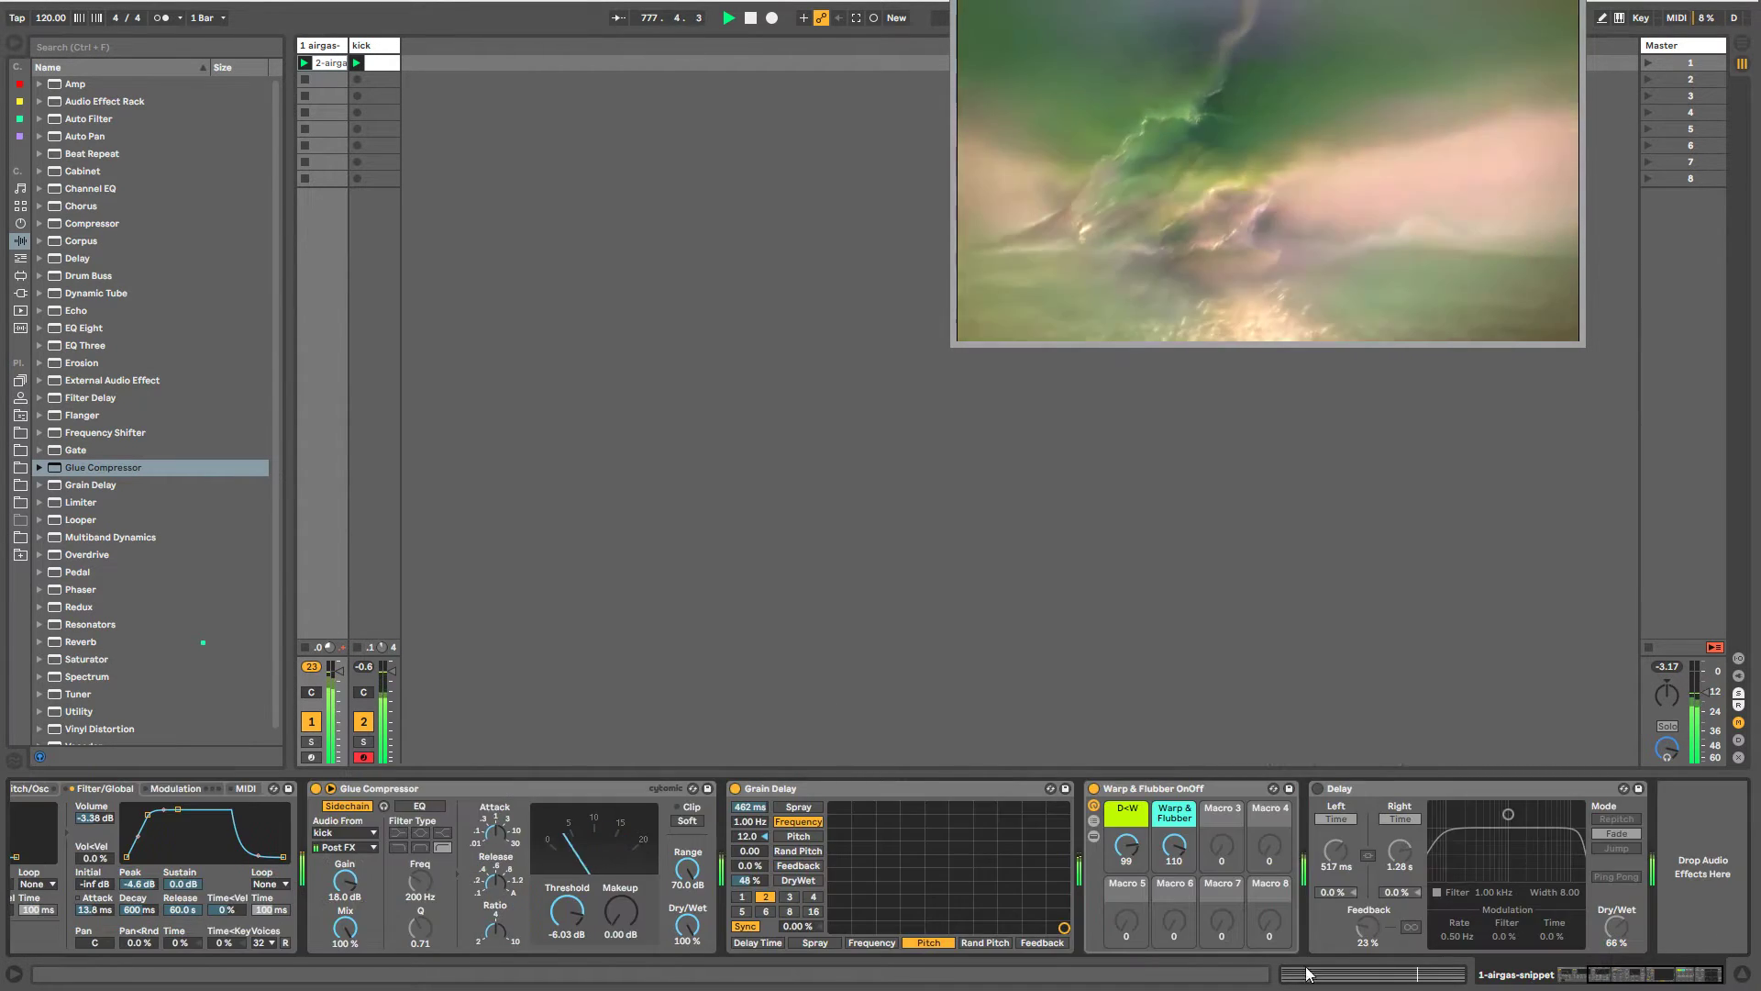
click(1318, 789)
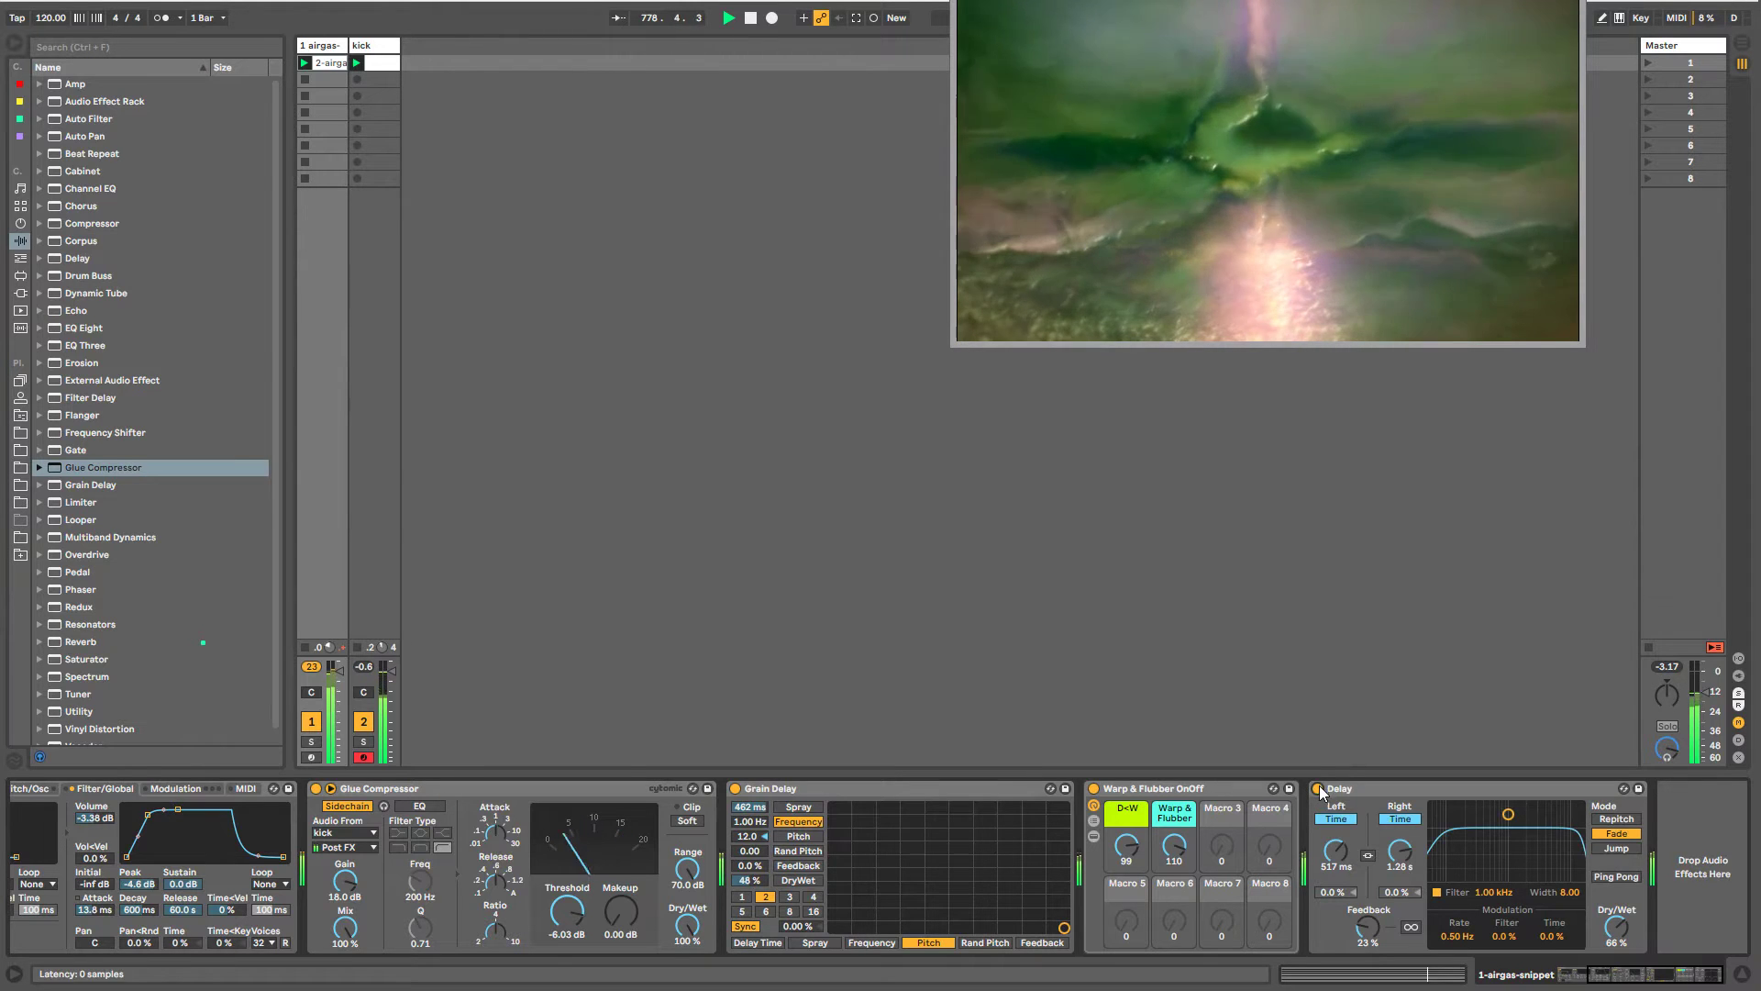
- Lower the dry/wet mix of the Delay that follows the Warp & Flubber OnOff rack
drag(1616, 928, 1594, 983)
- Place a copy of the Grain Delay before the Glue Compressor and set the copy's dry/wet to 1.6 %
click(1158, 789)
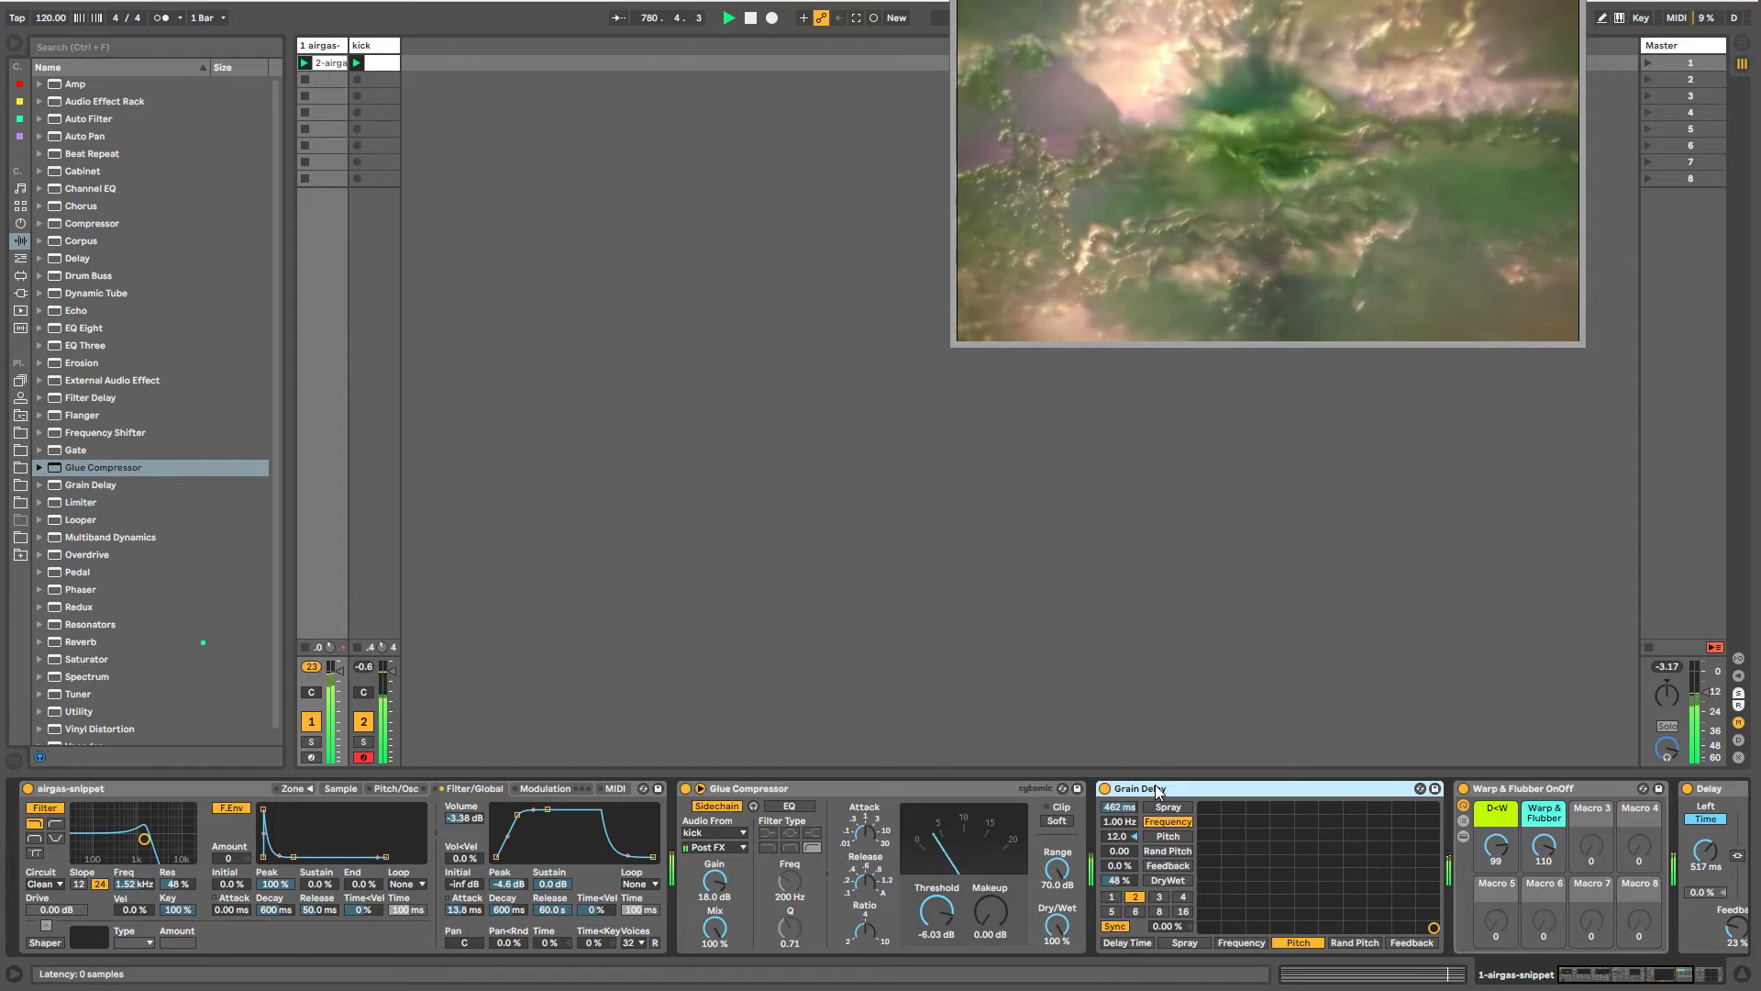
drag(1158, 789, 675, 817)
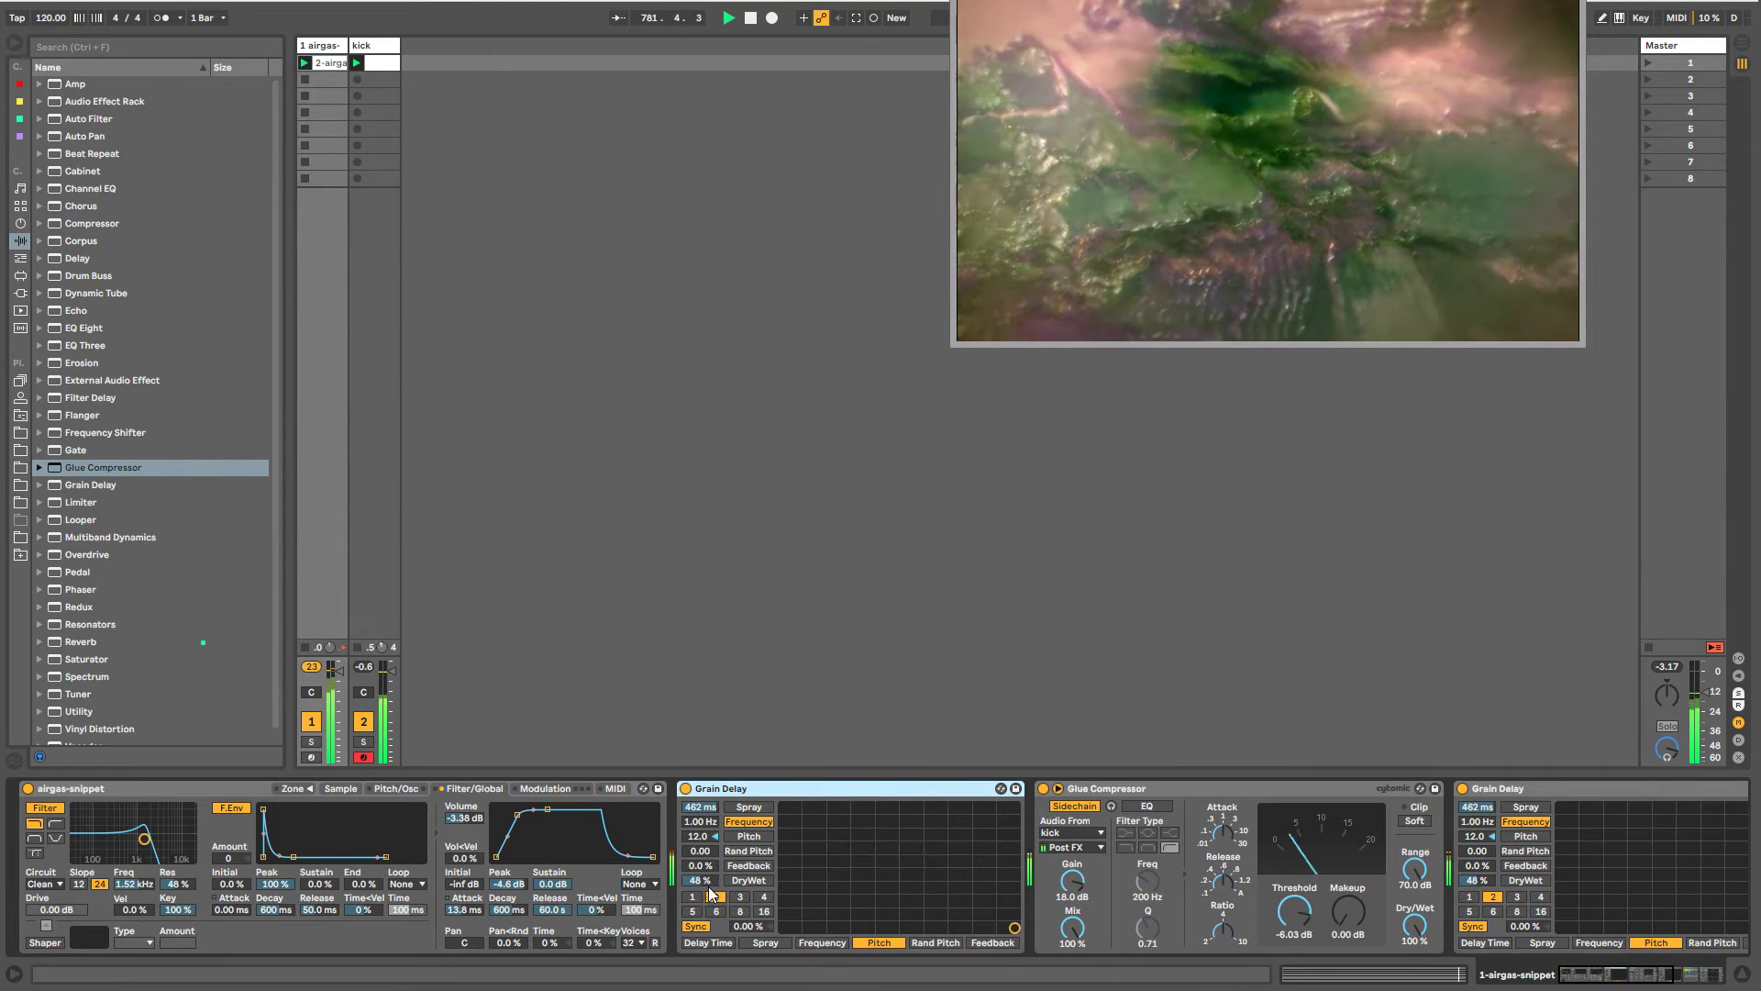
mouse_move(703, 880)
mouse_down()
mouse_move(704, 923)
mouse_move(695, 792)
mouse_move(695, 882)
mouse_up()
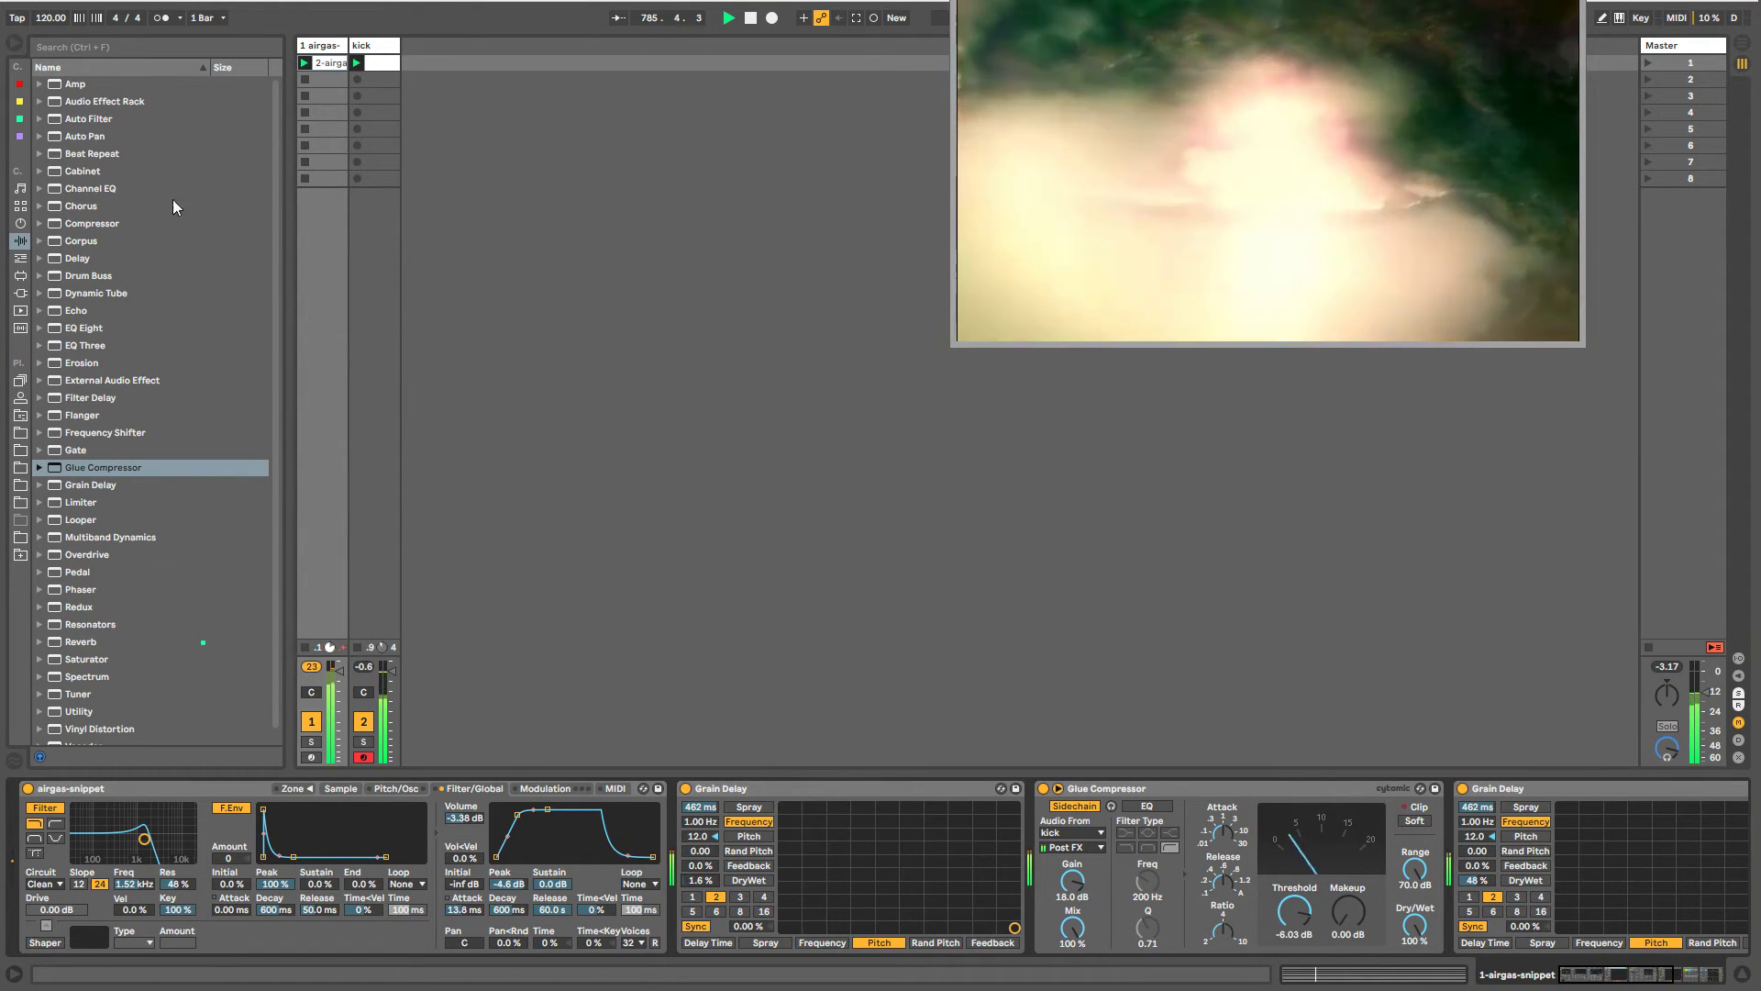
- Insert an Audio Effect Rack after airgas-snippet, move the copied Grain Delay into its W chain and ungroup the chain's container rack
mouse_move(104, 101)
mouse_down()
mouse_move(511, 758)
mouse_move(647, 830)
mouse_move(874, 890)
mouse_up()
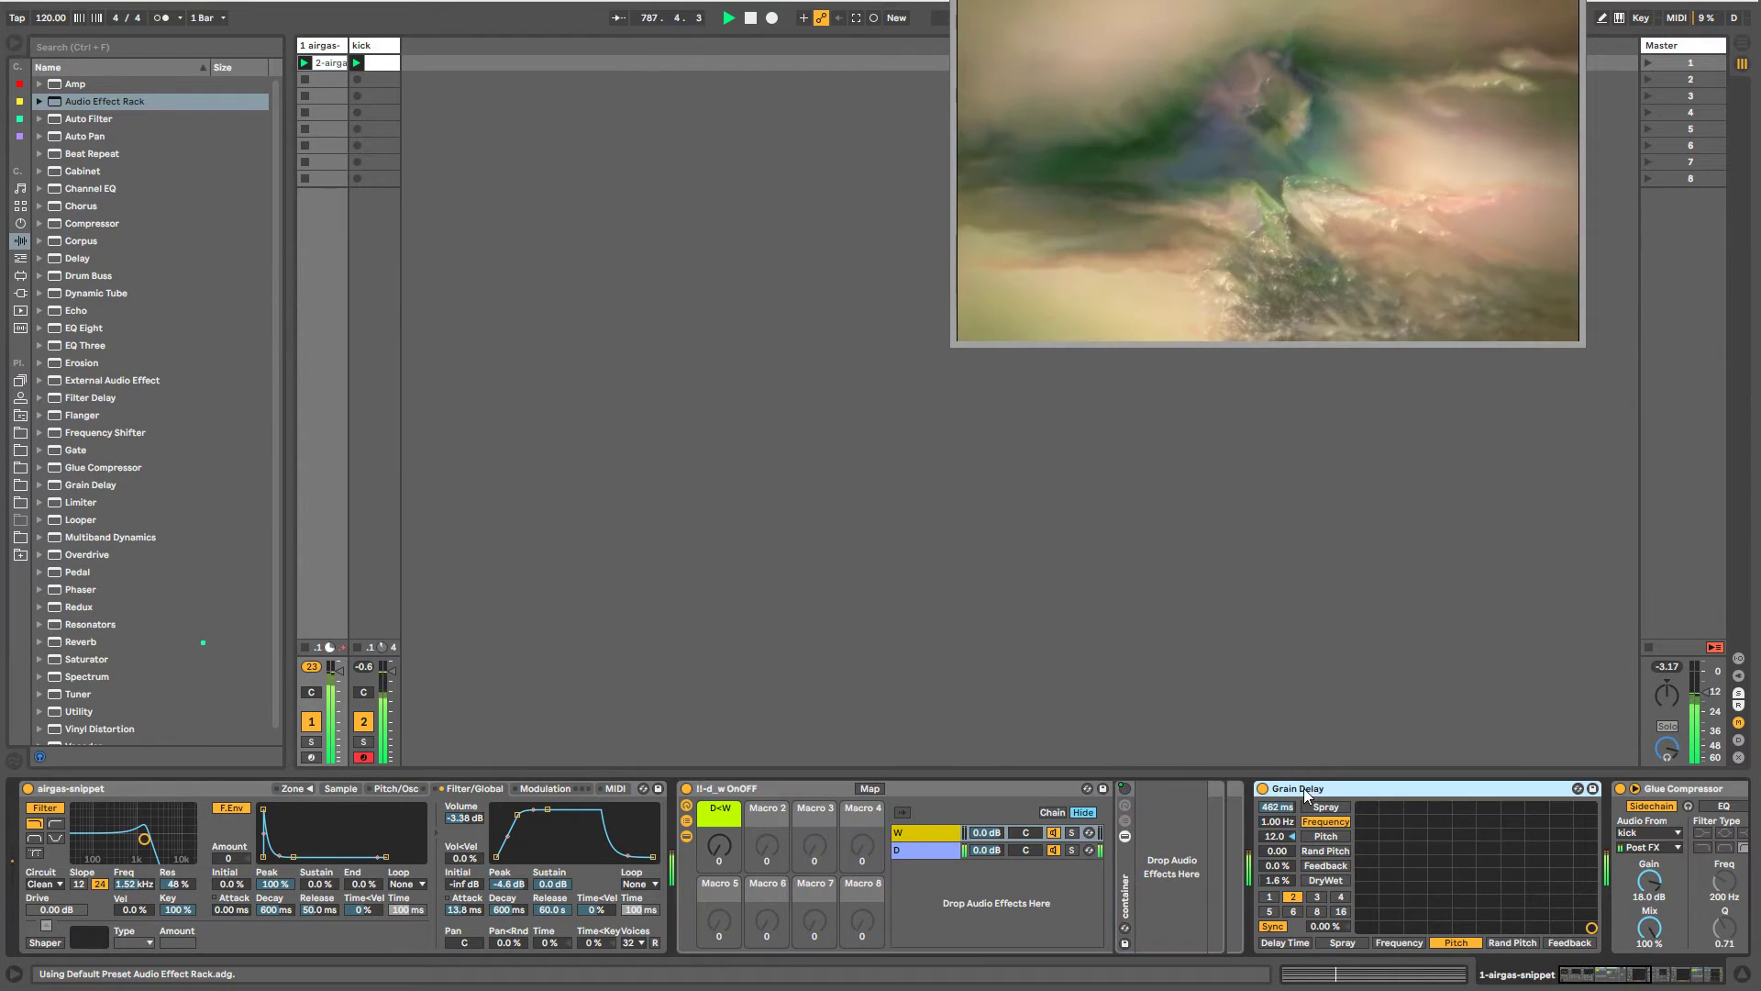
drag(1302, 789, 1165, 808)
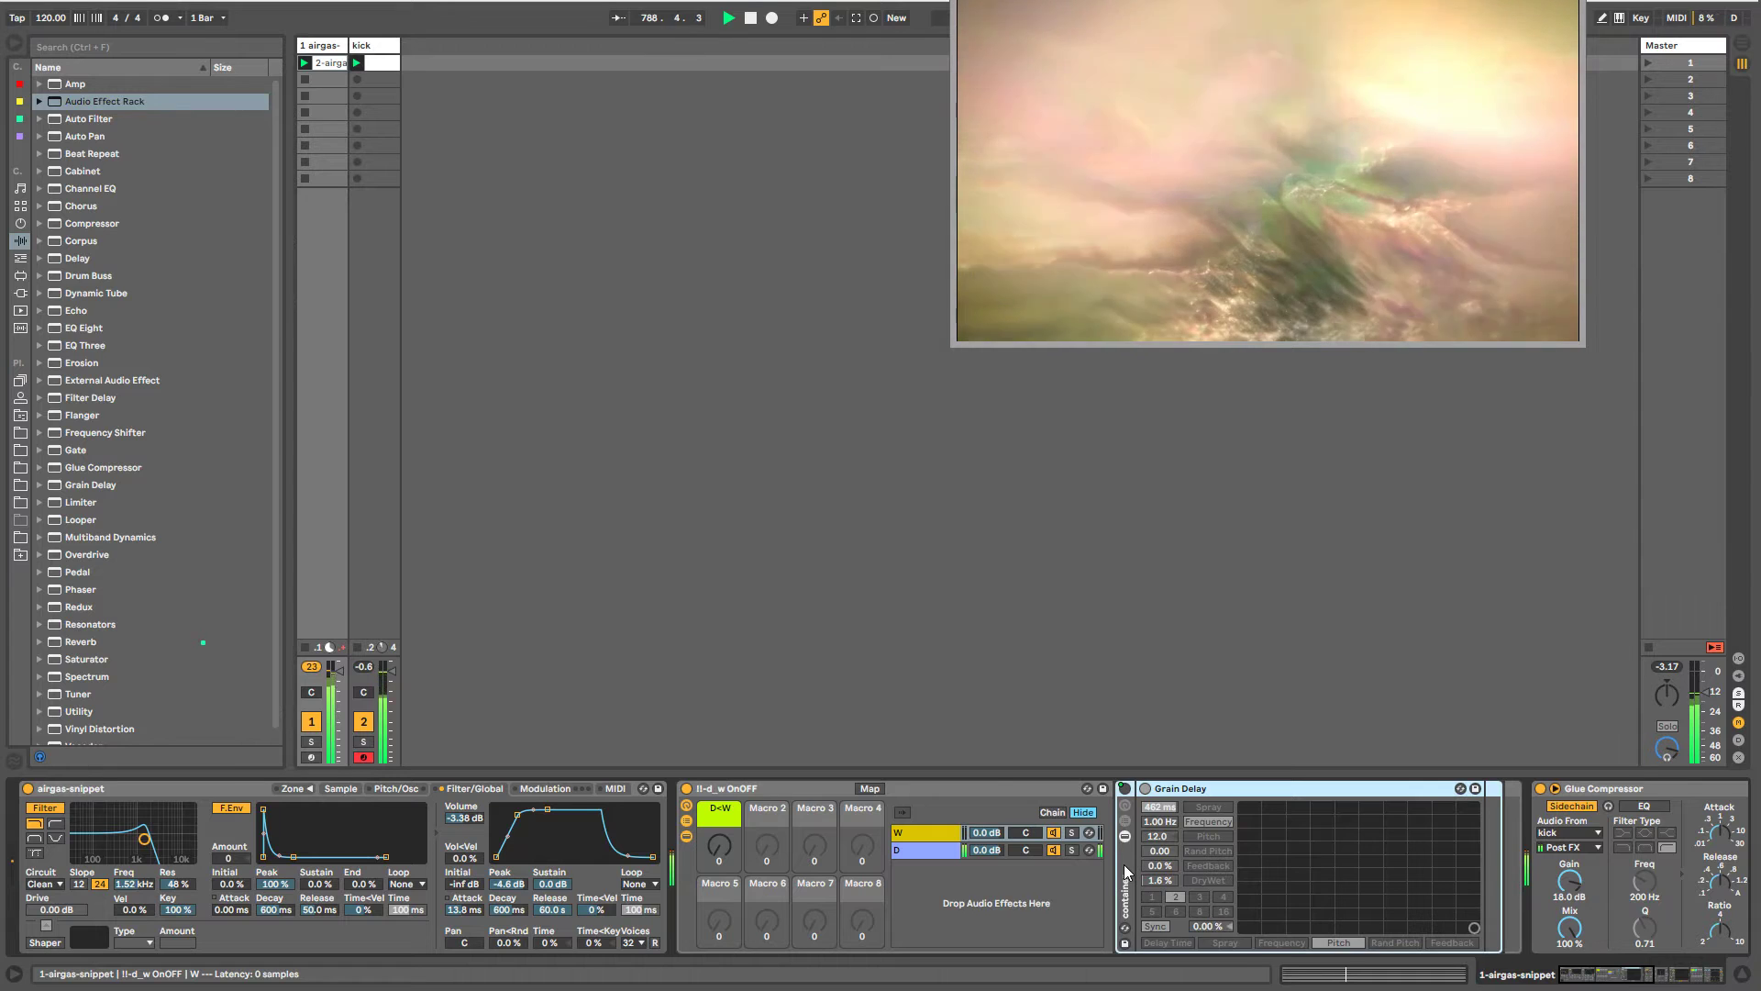
right_click(1125, 864)
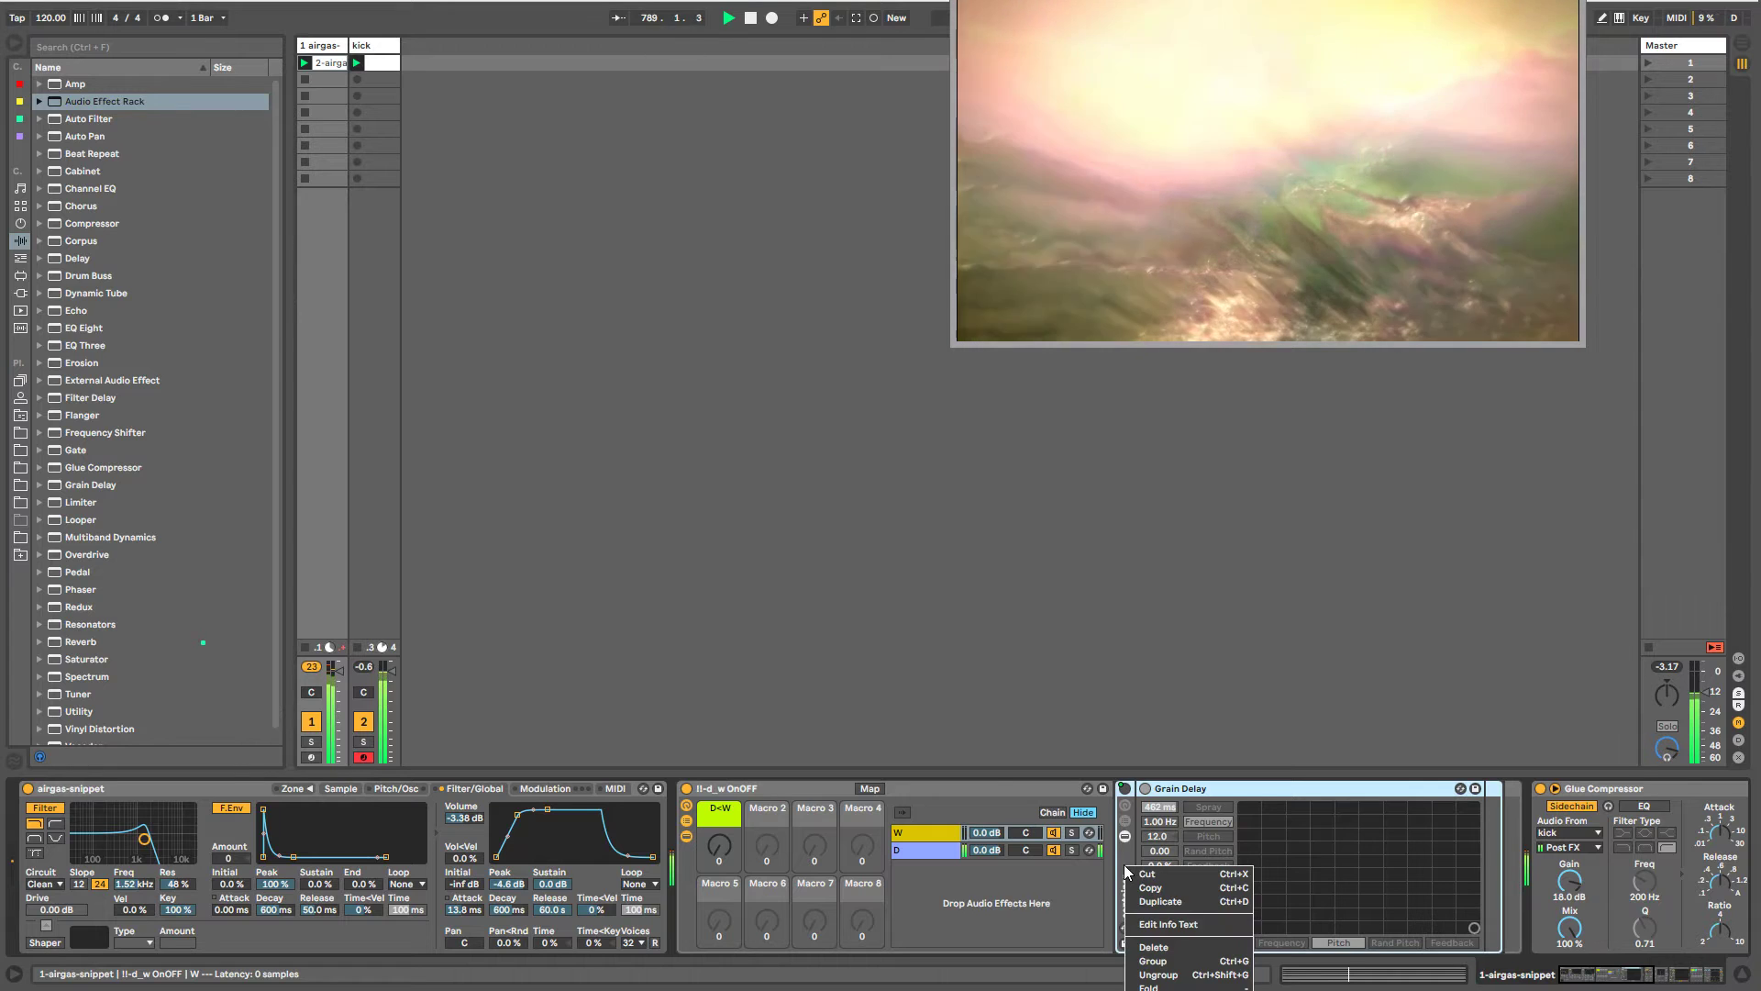
click(1148, 978)
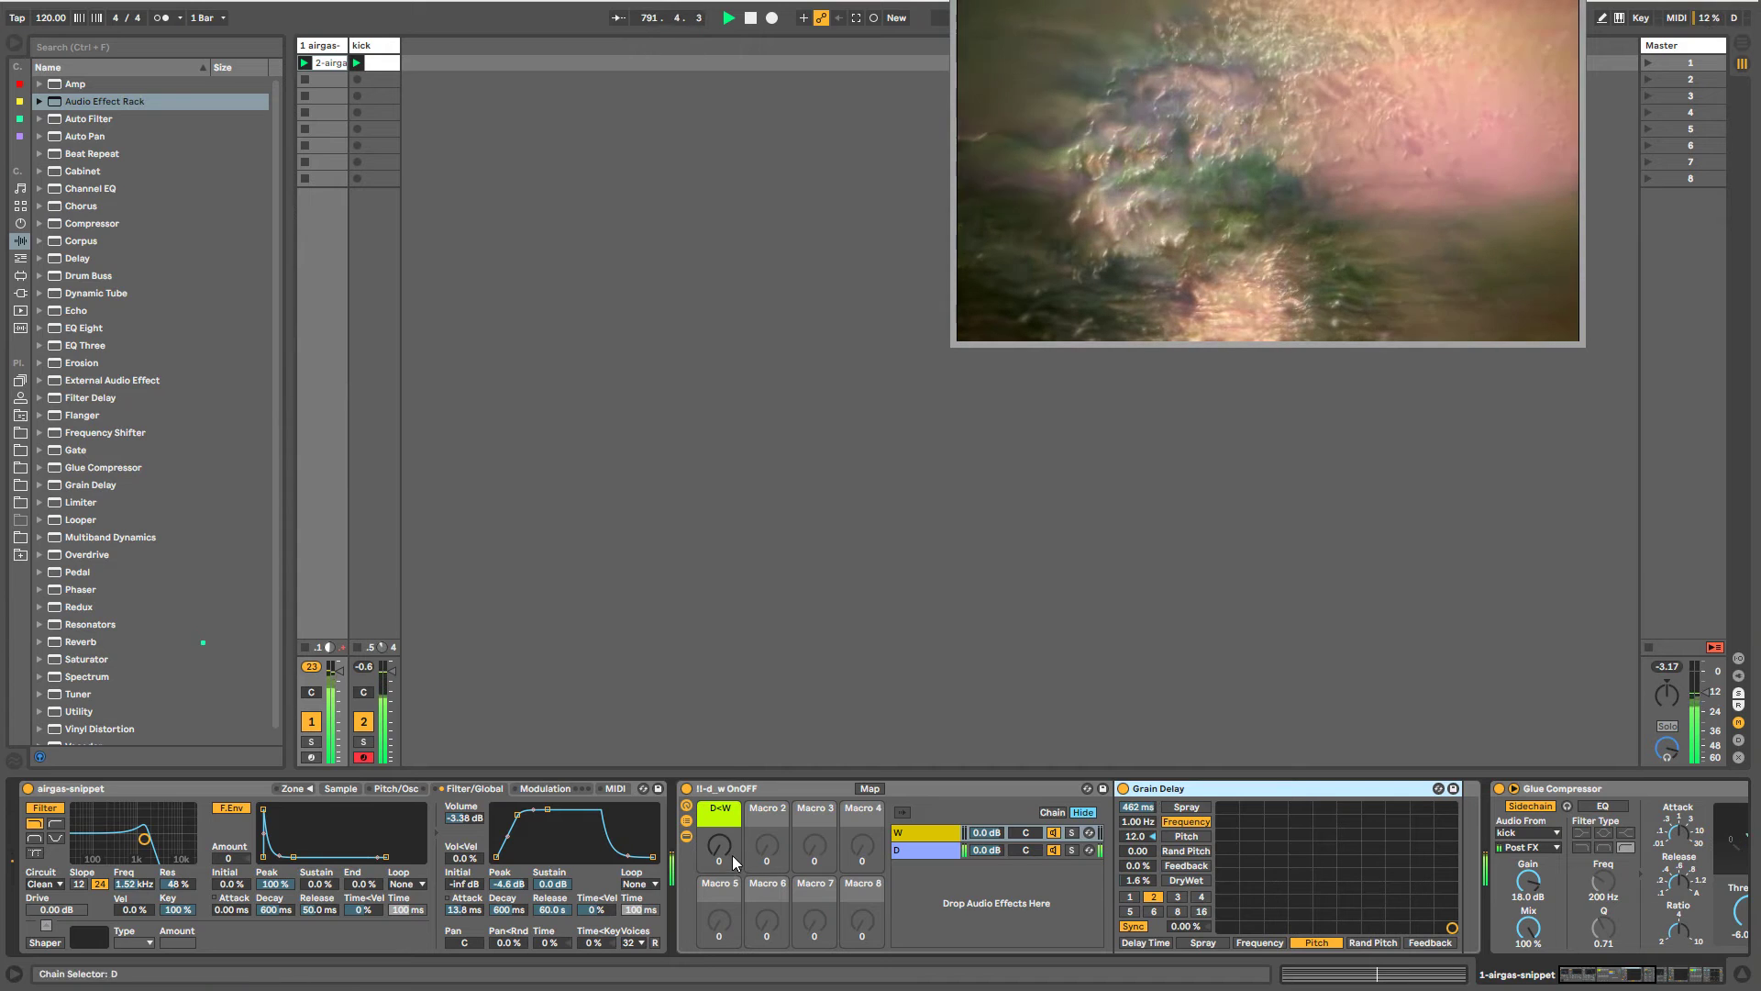
- Audition the new rack's D<W macro and set the Grain Delay in its W chain to 52 % dry/wet
drag(720, 845, 719, 797)
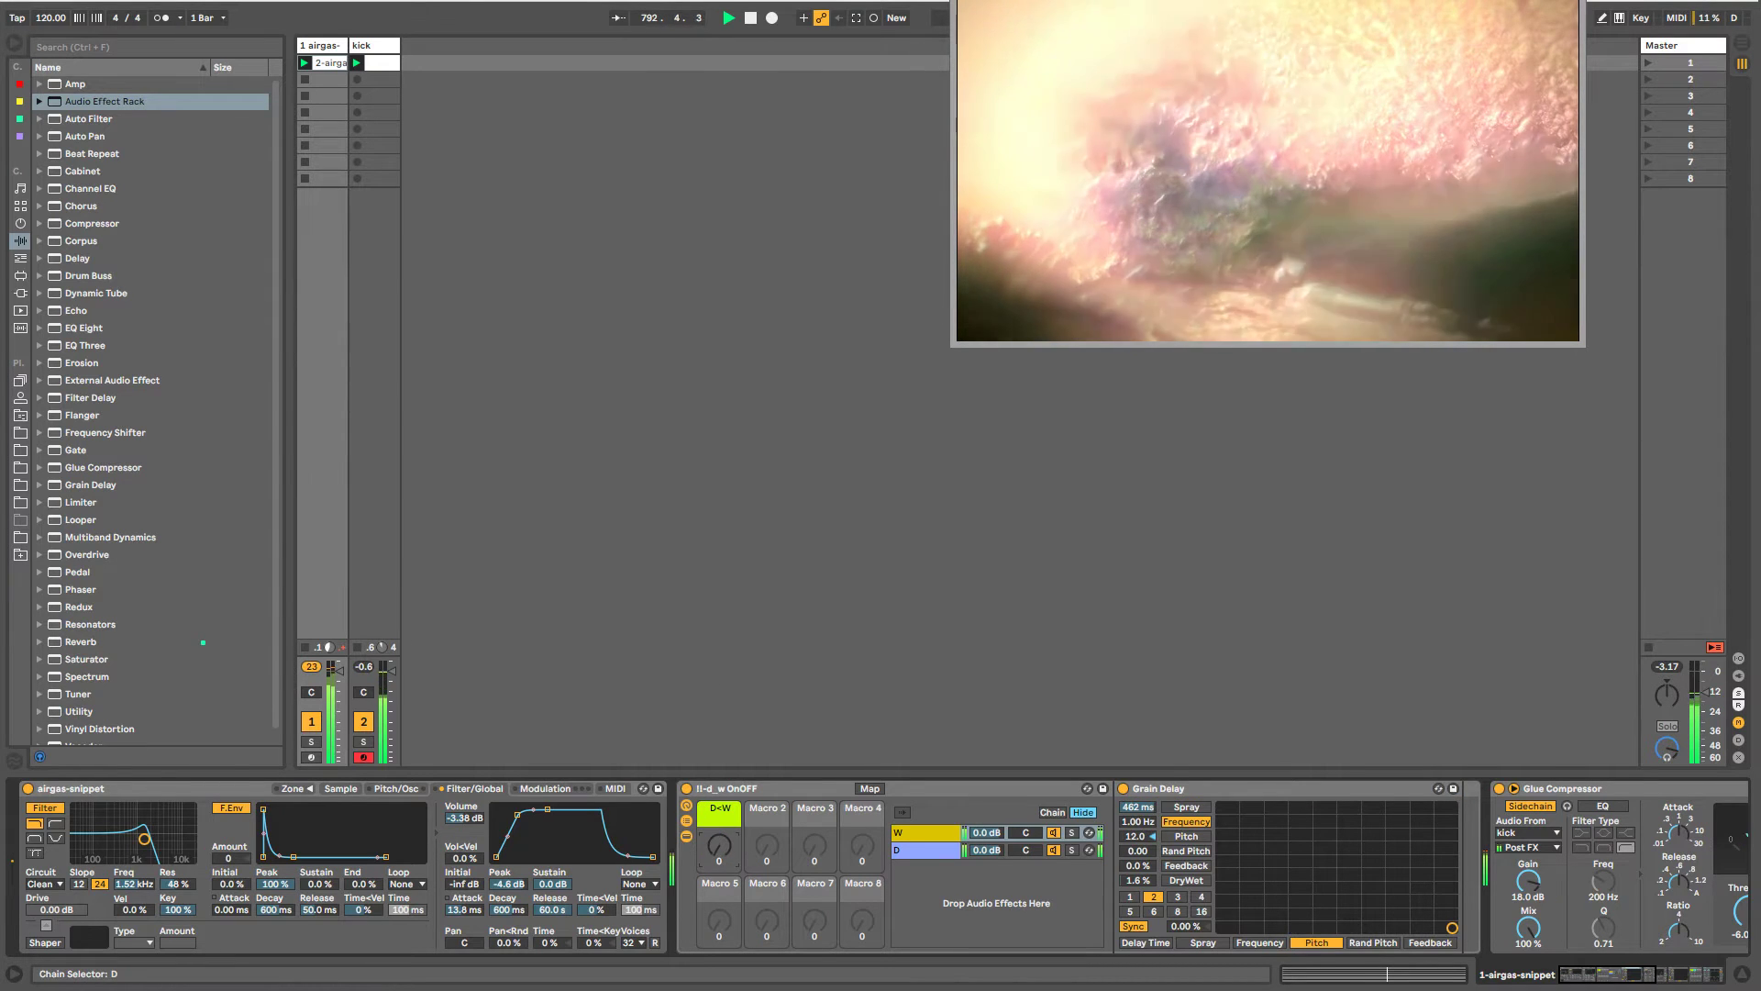
key(Delete)
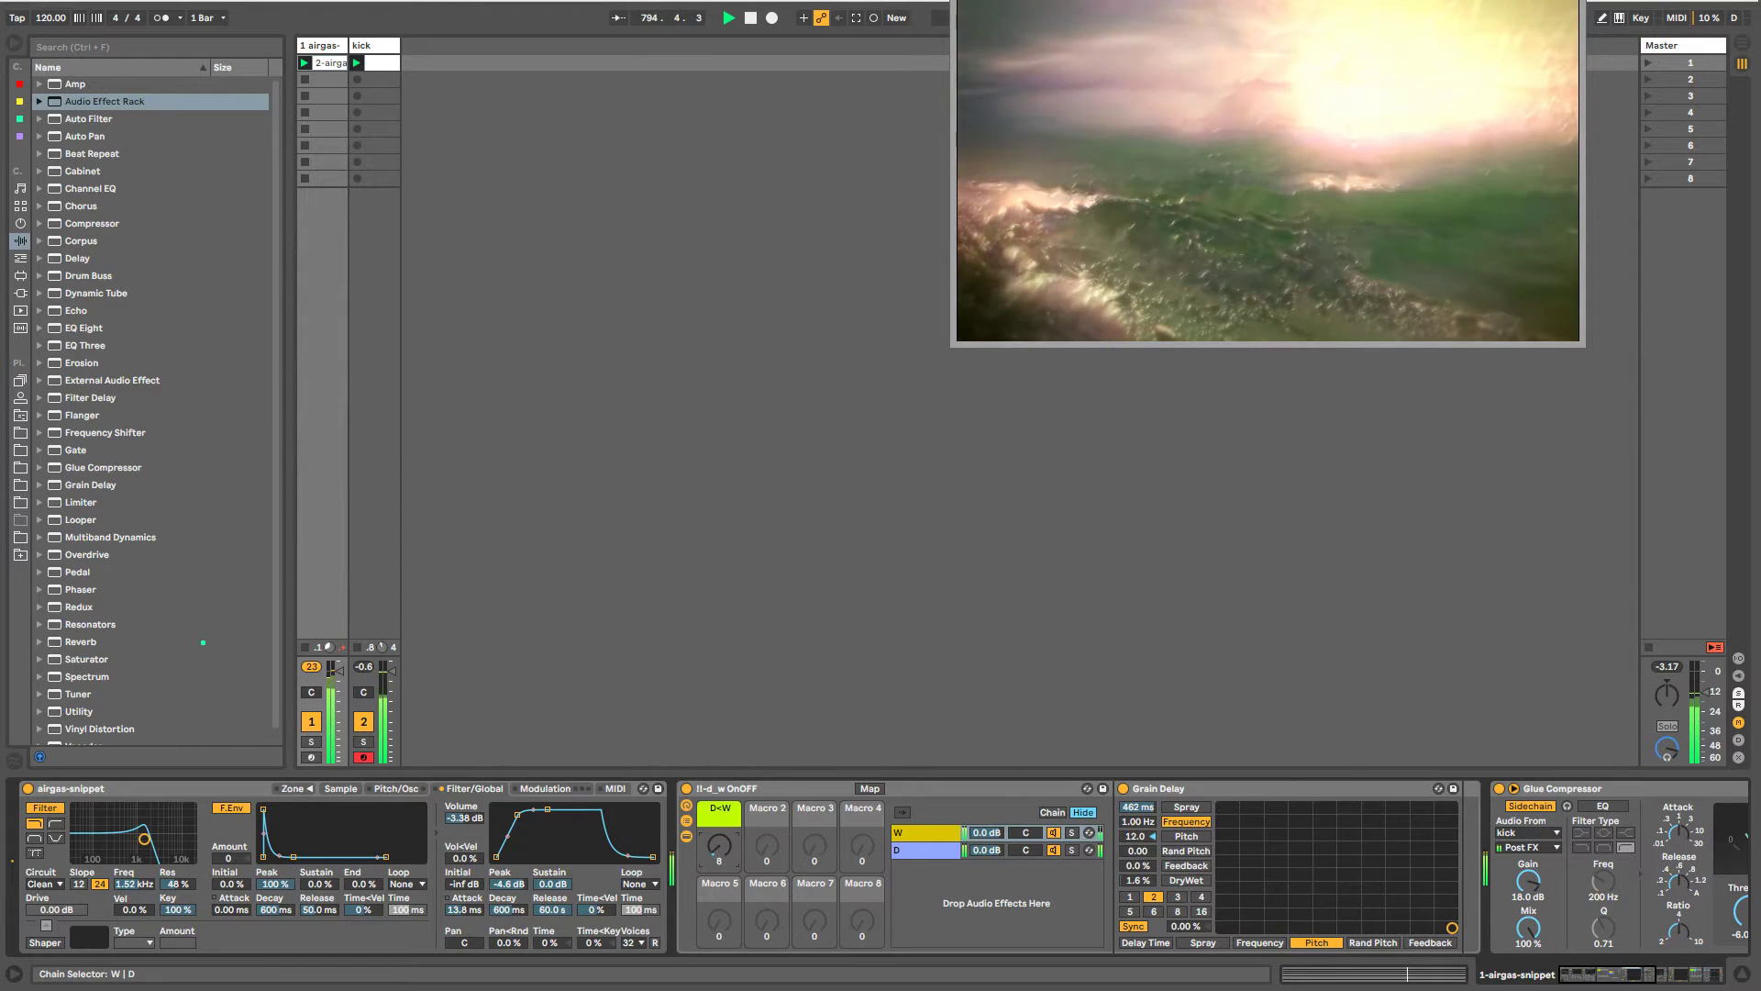
click(1177, 791)
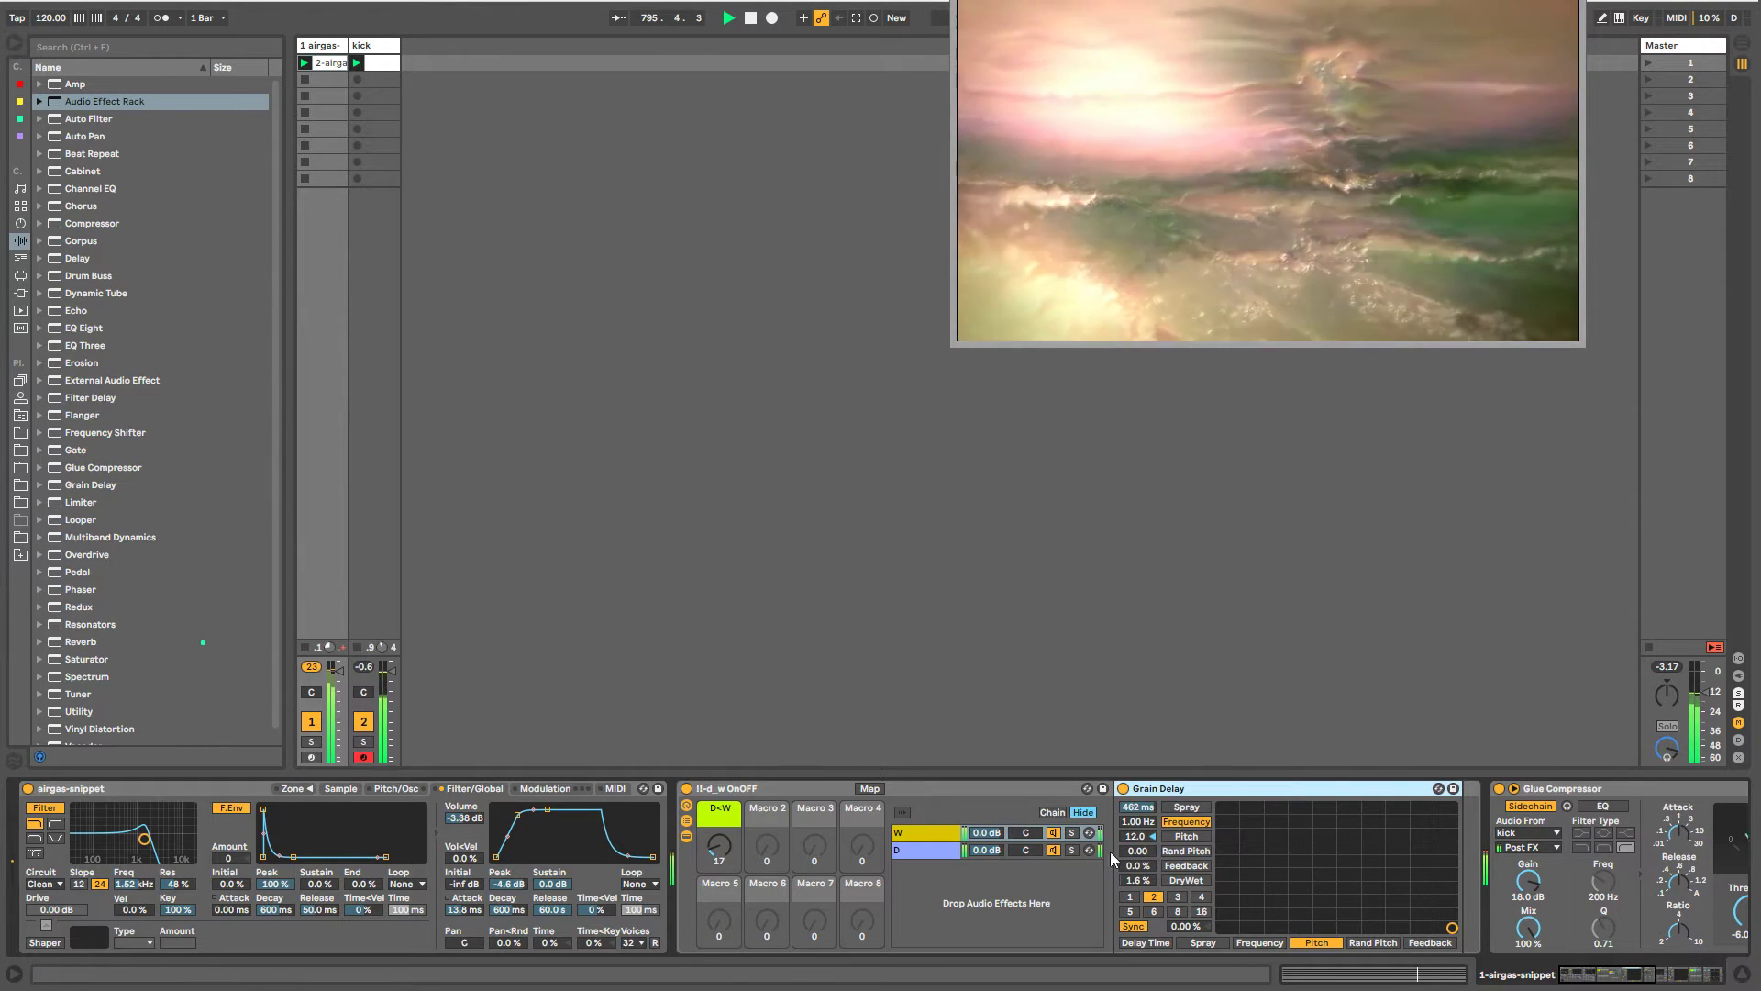
drag(1144, 885, 1144, 825)
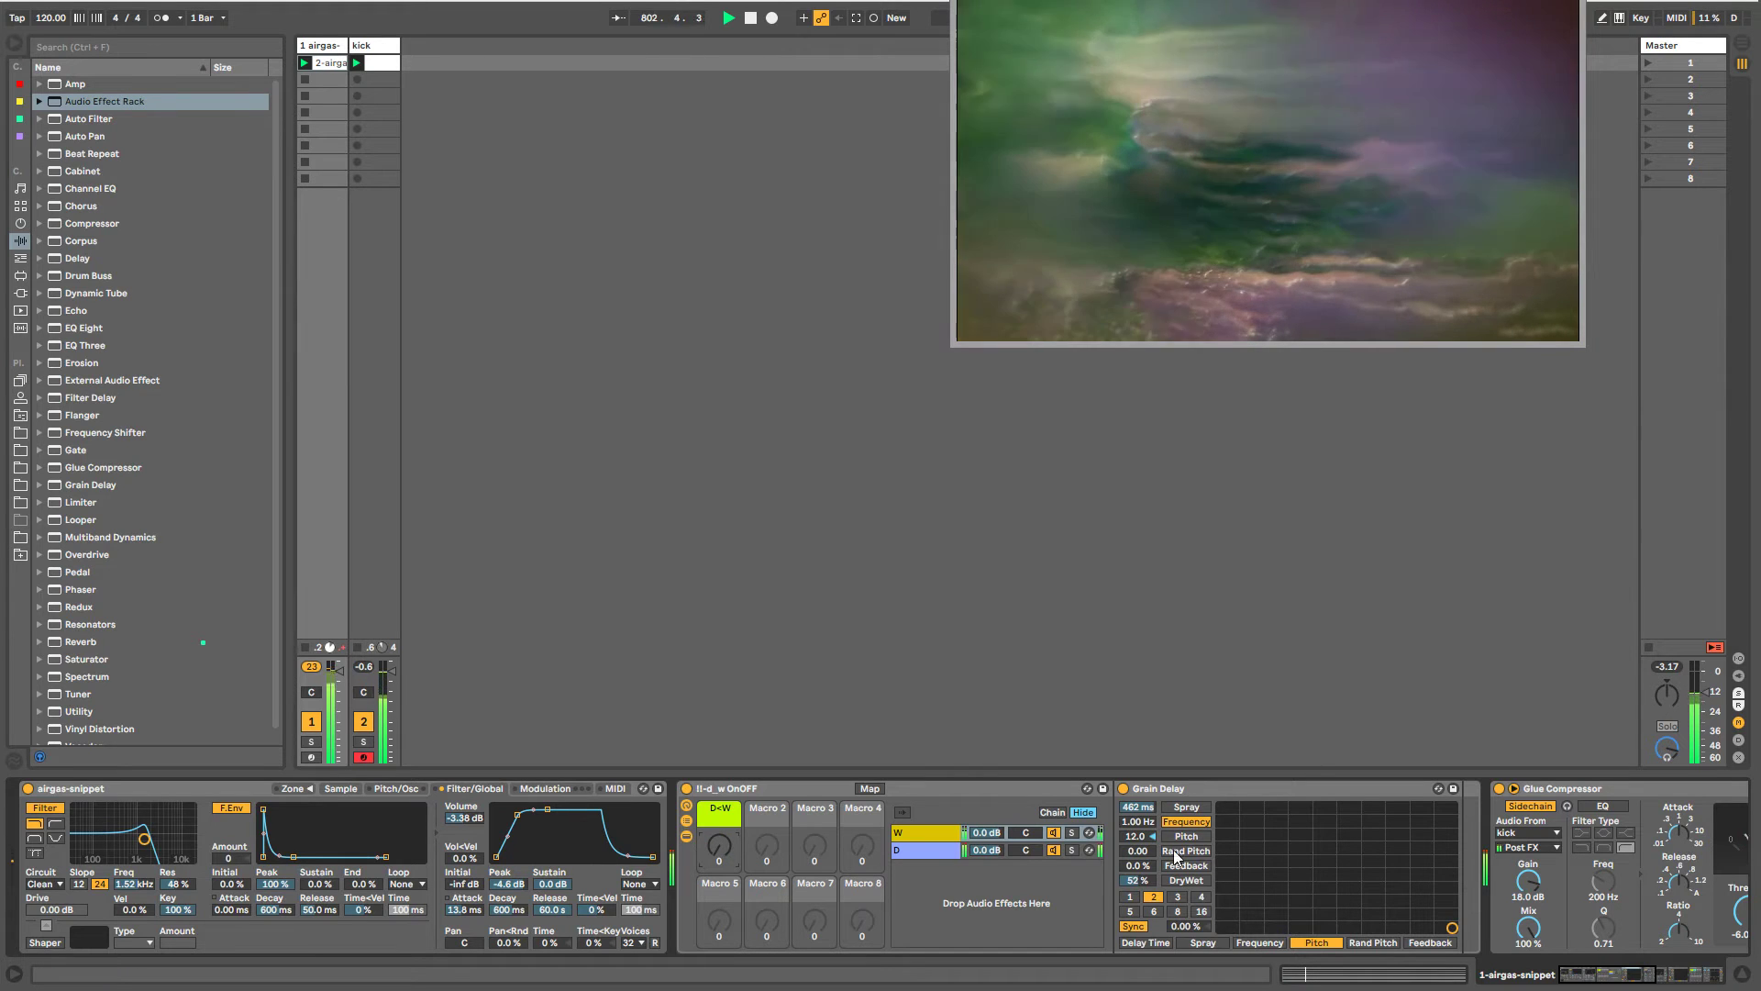
- Set the rack's D<W macro to 127 and show its modulation envelope in the airgas-snippet clip
right_click(719, 839)
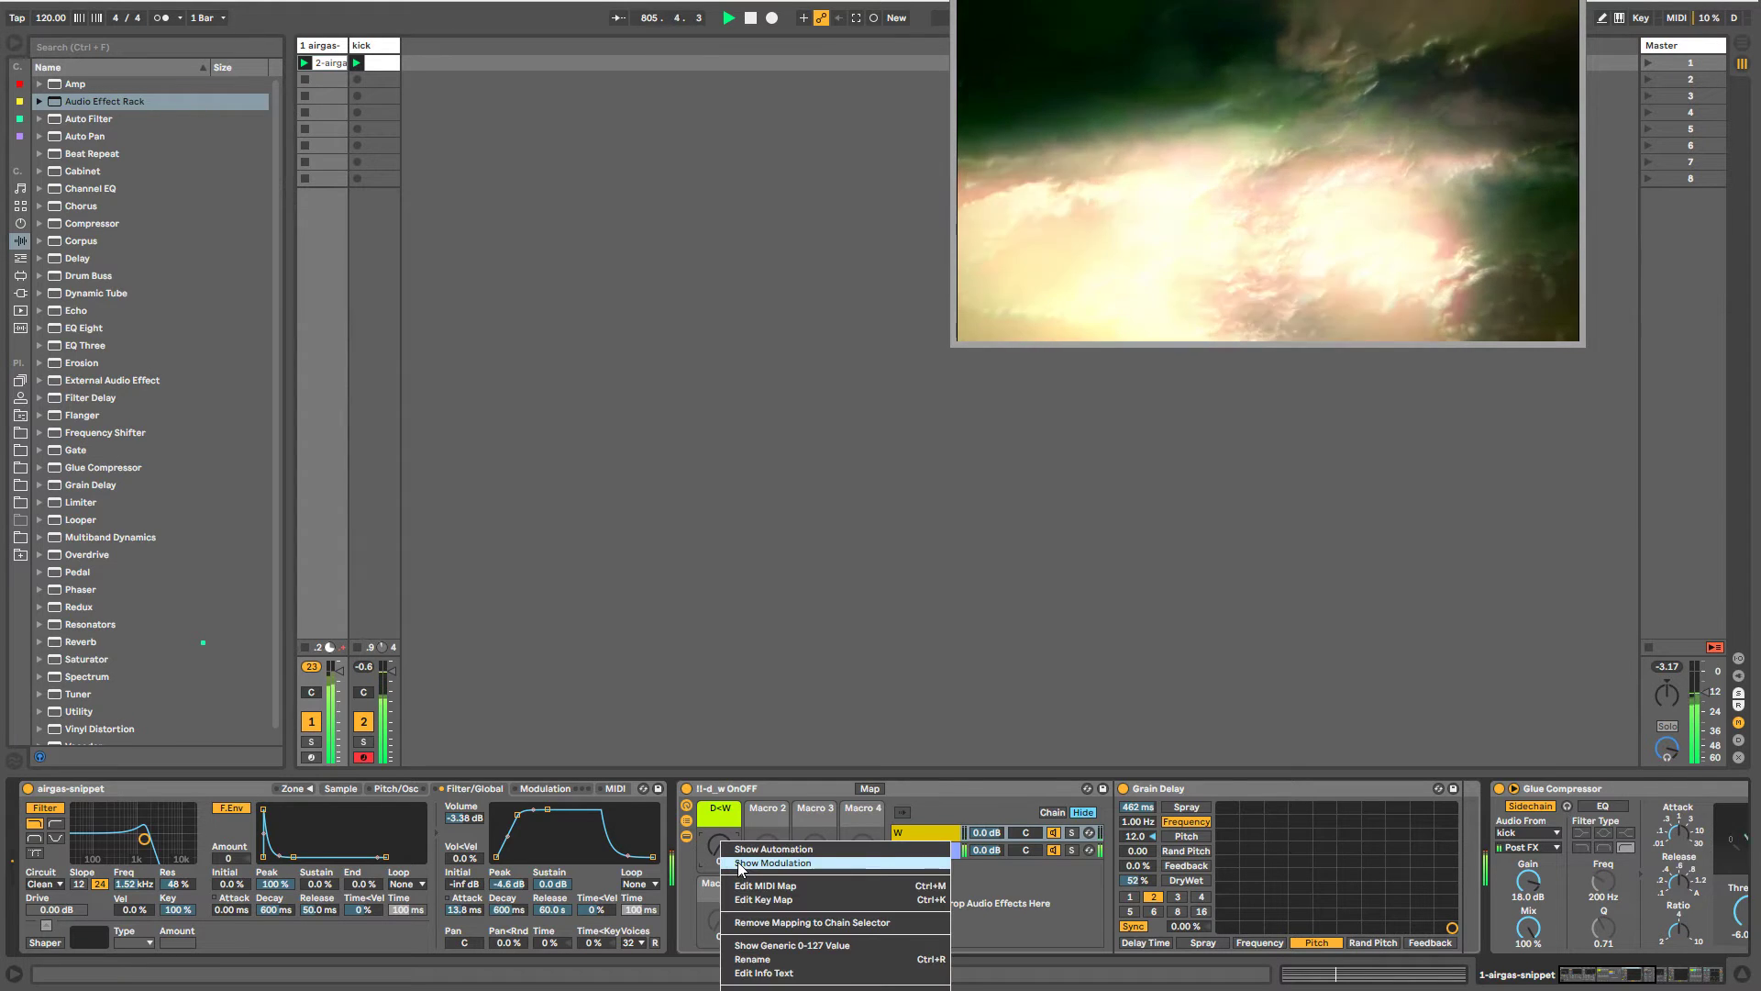
click(676, 789)
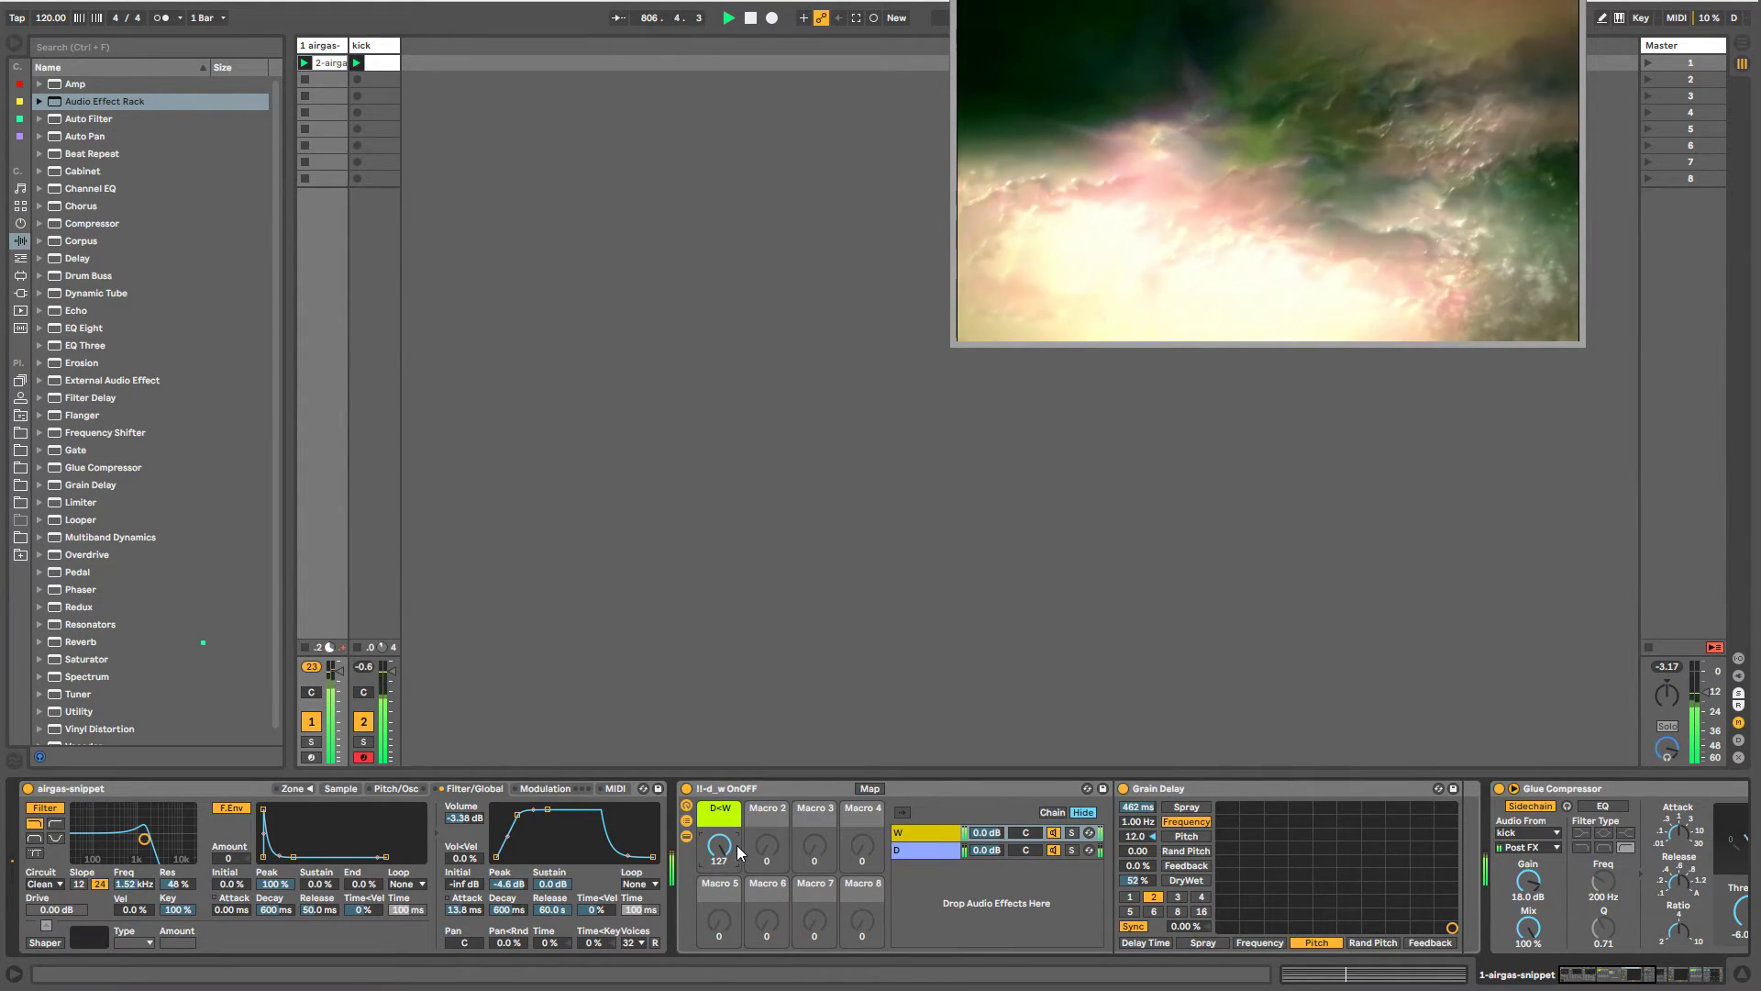
right_click(736, 845)
click(748, 862)
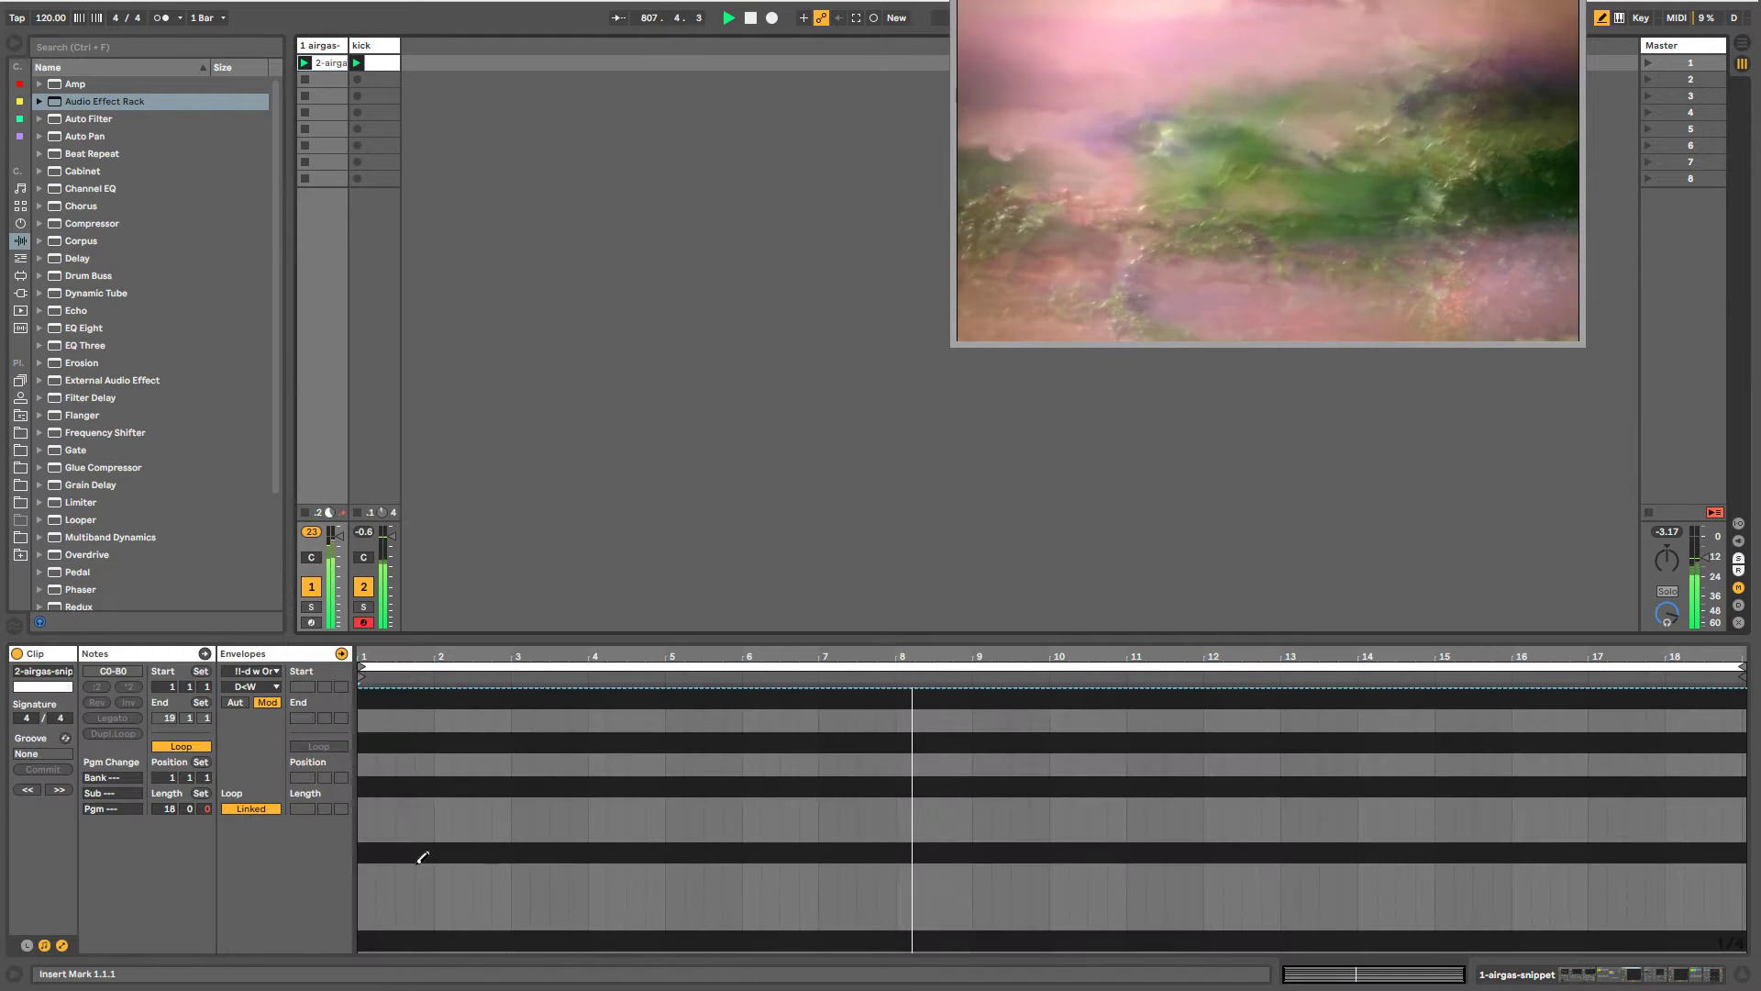
- Unlink the D<W modulation envelope from the clip loop and flatten it to its minimum
click(368, 948)
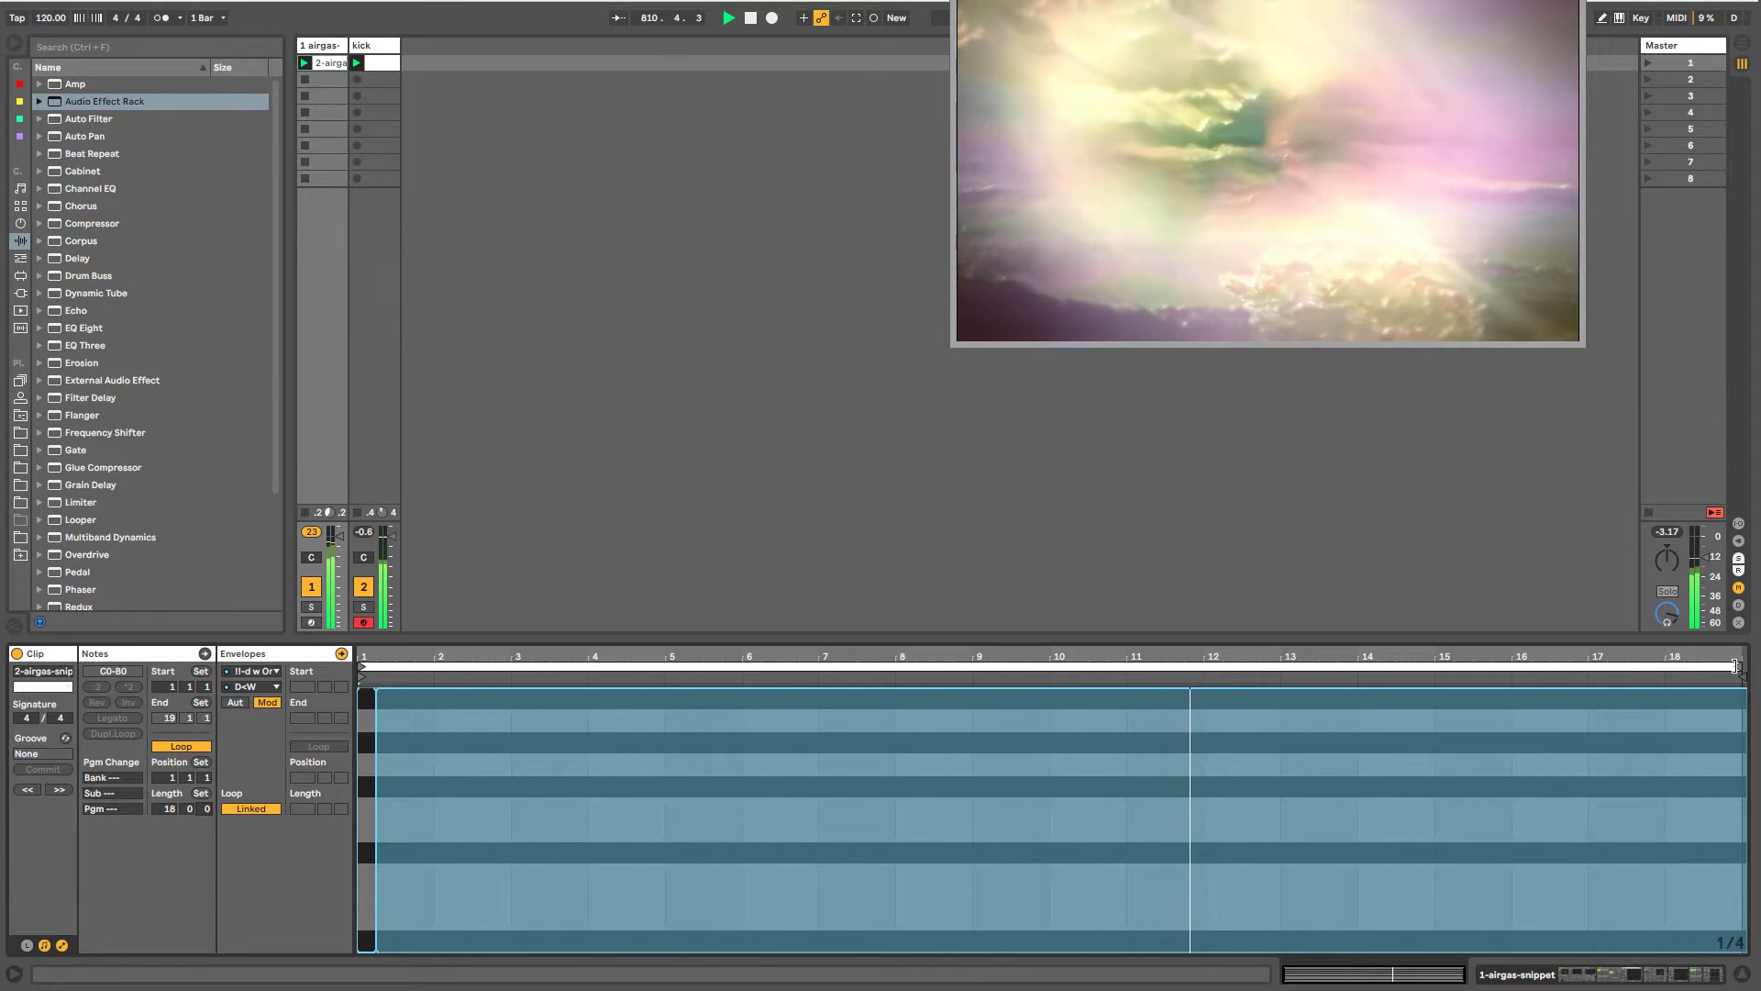
click(243, 808)
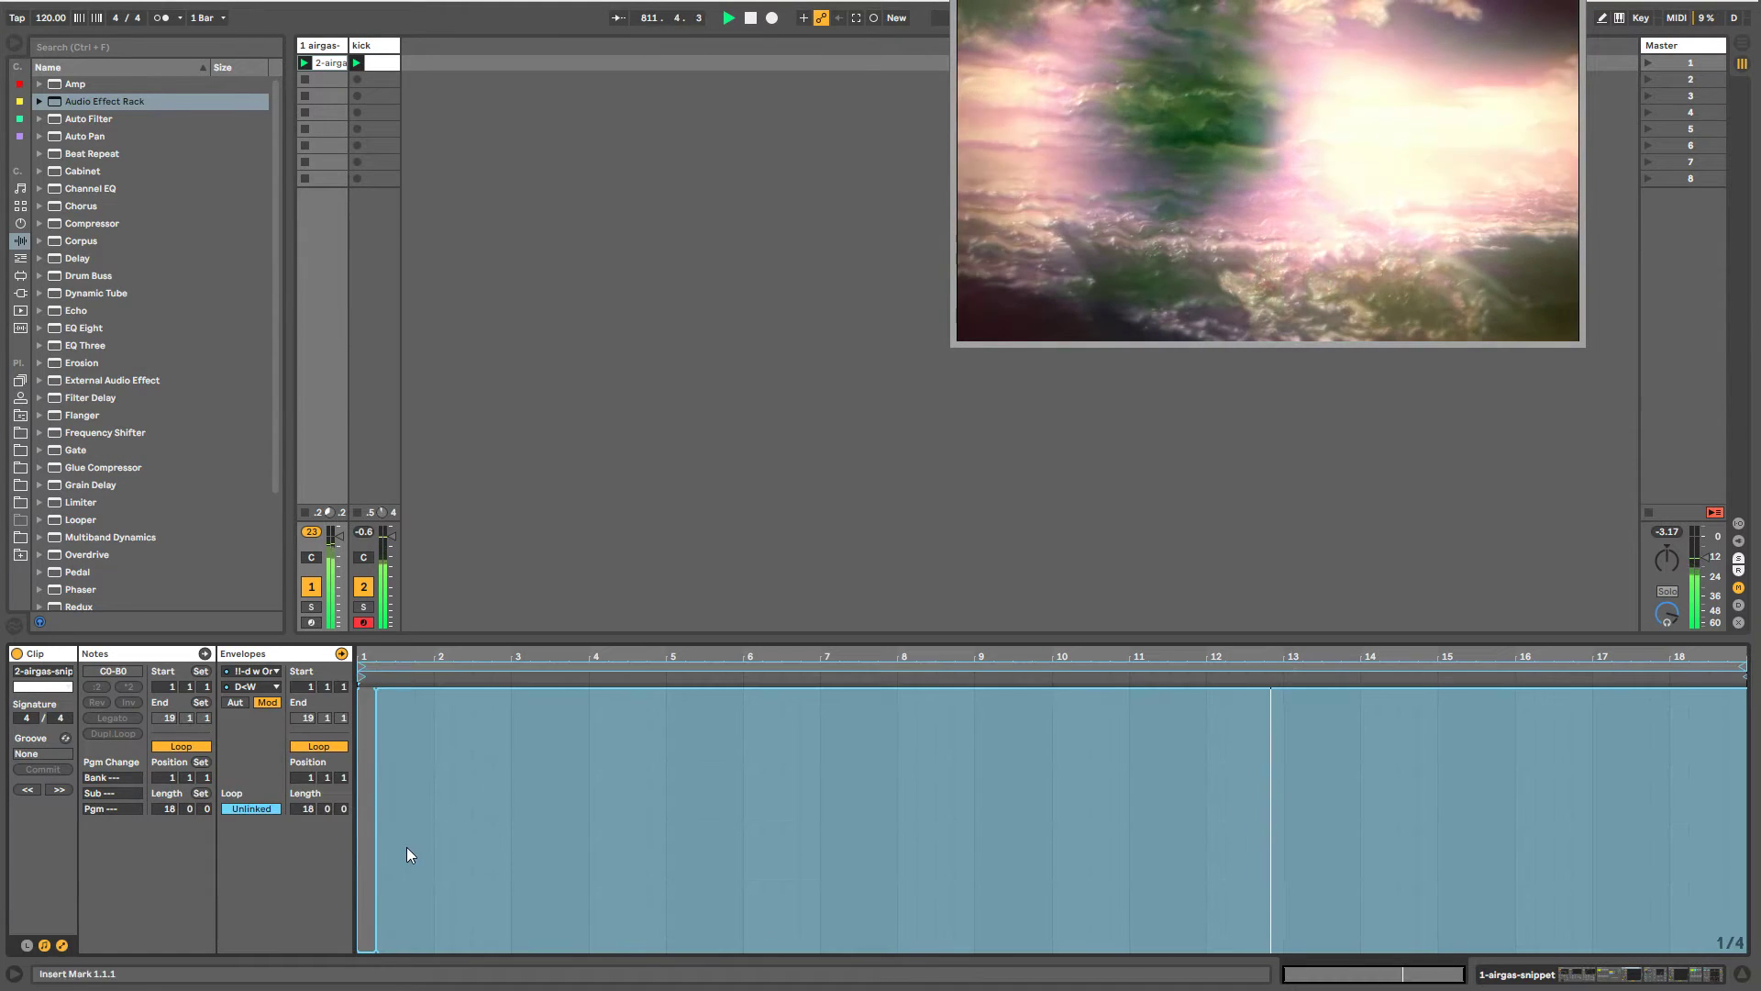
mouse_move(403, 914)
mouse_down()
mouse_move(431, 943)
mouse_move(1747, 943)
mouse_up()
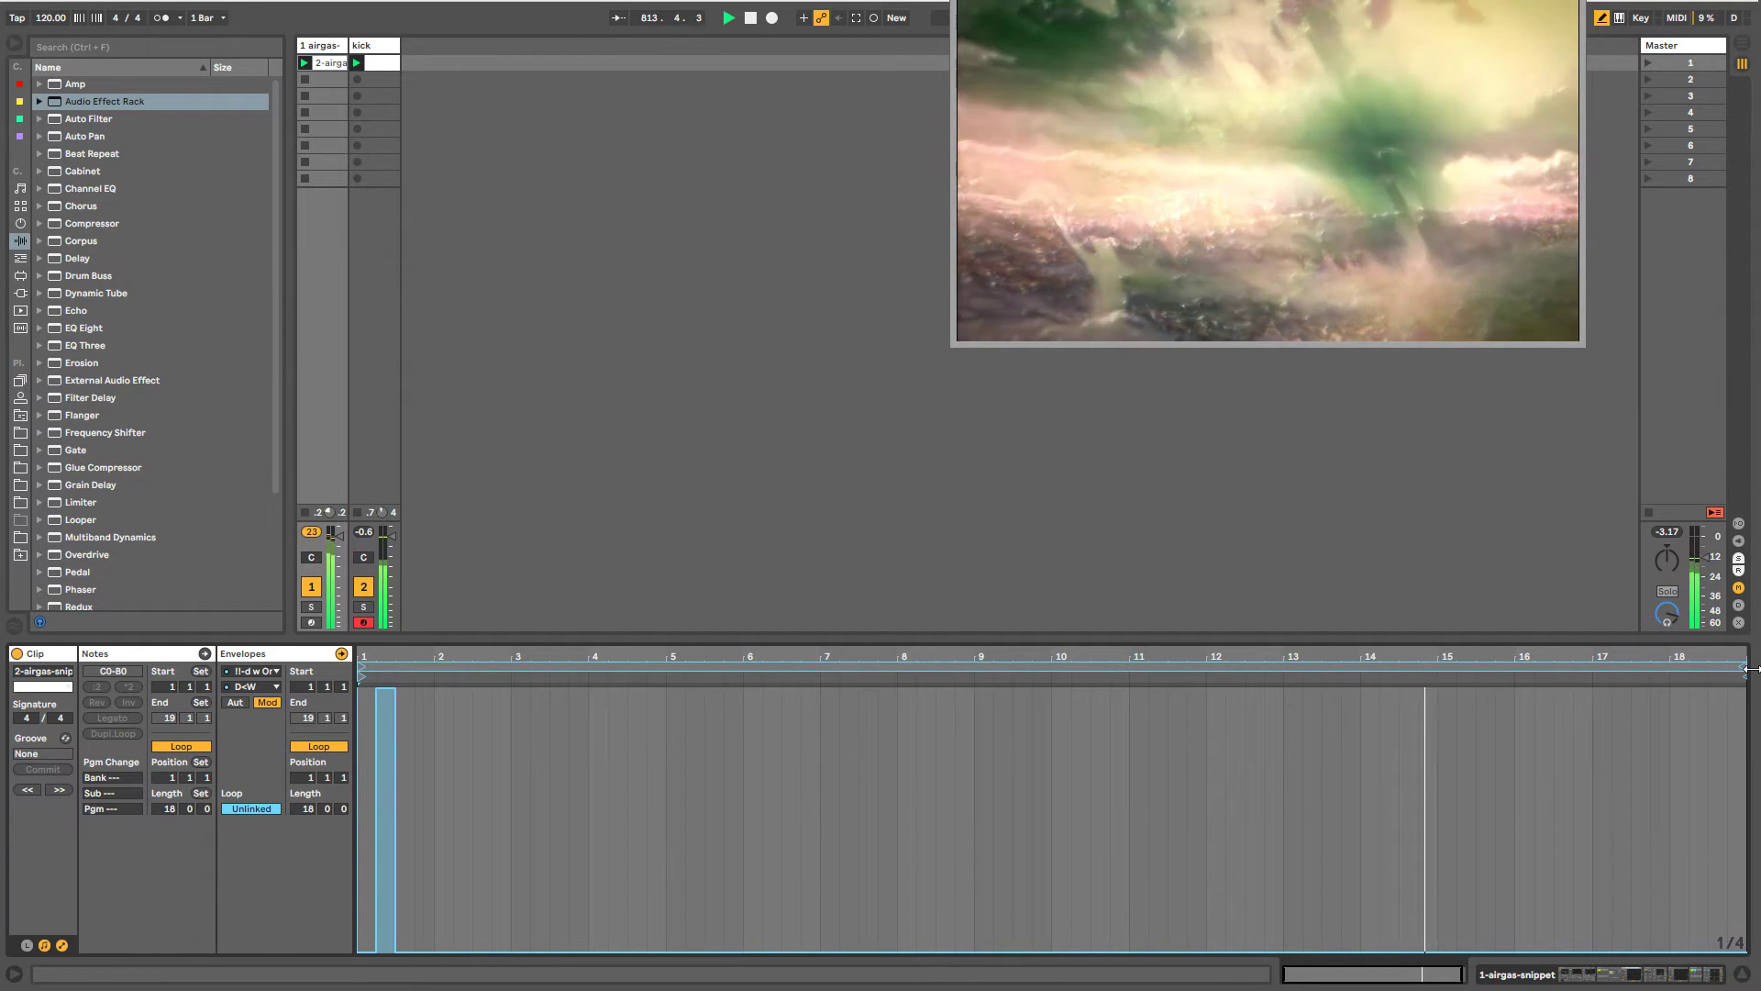
- Draw a D<W ramp rising to 100 % by the end of bar 1 and set the envelope's loop length to 4 bars
click(1743, 666)
drag(1743, 667, 511, 740)
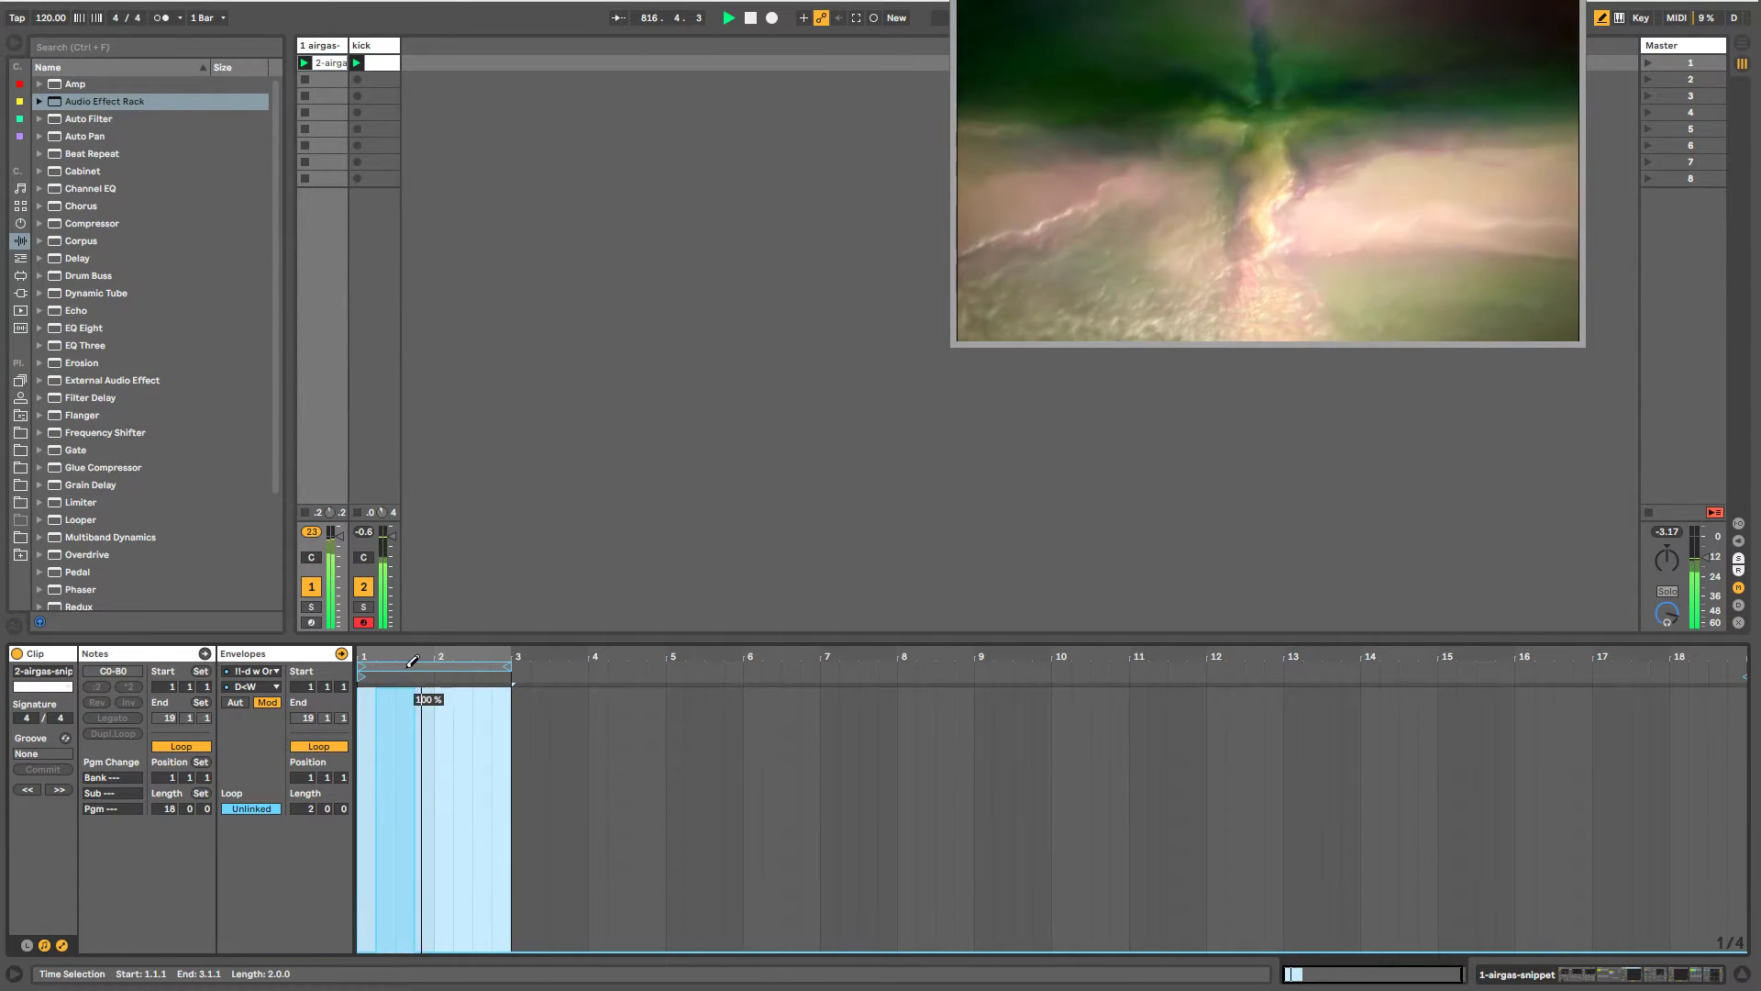
drag(376, 690, 376, 951)
click(508, 712)
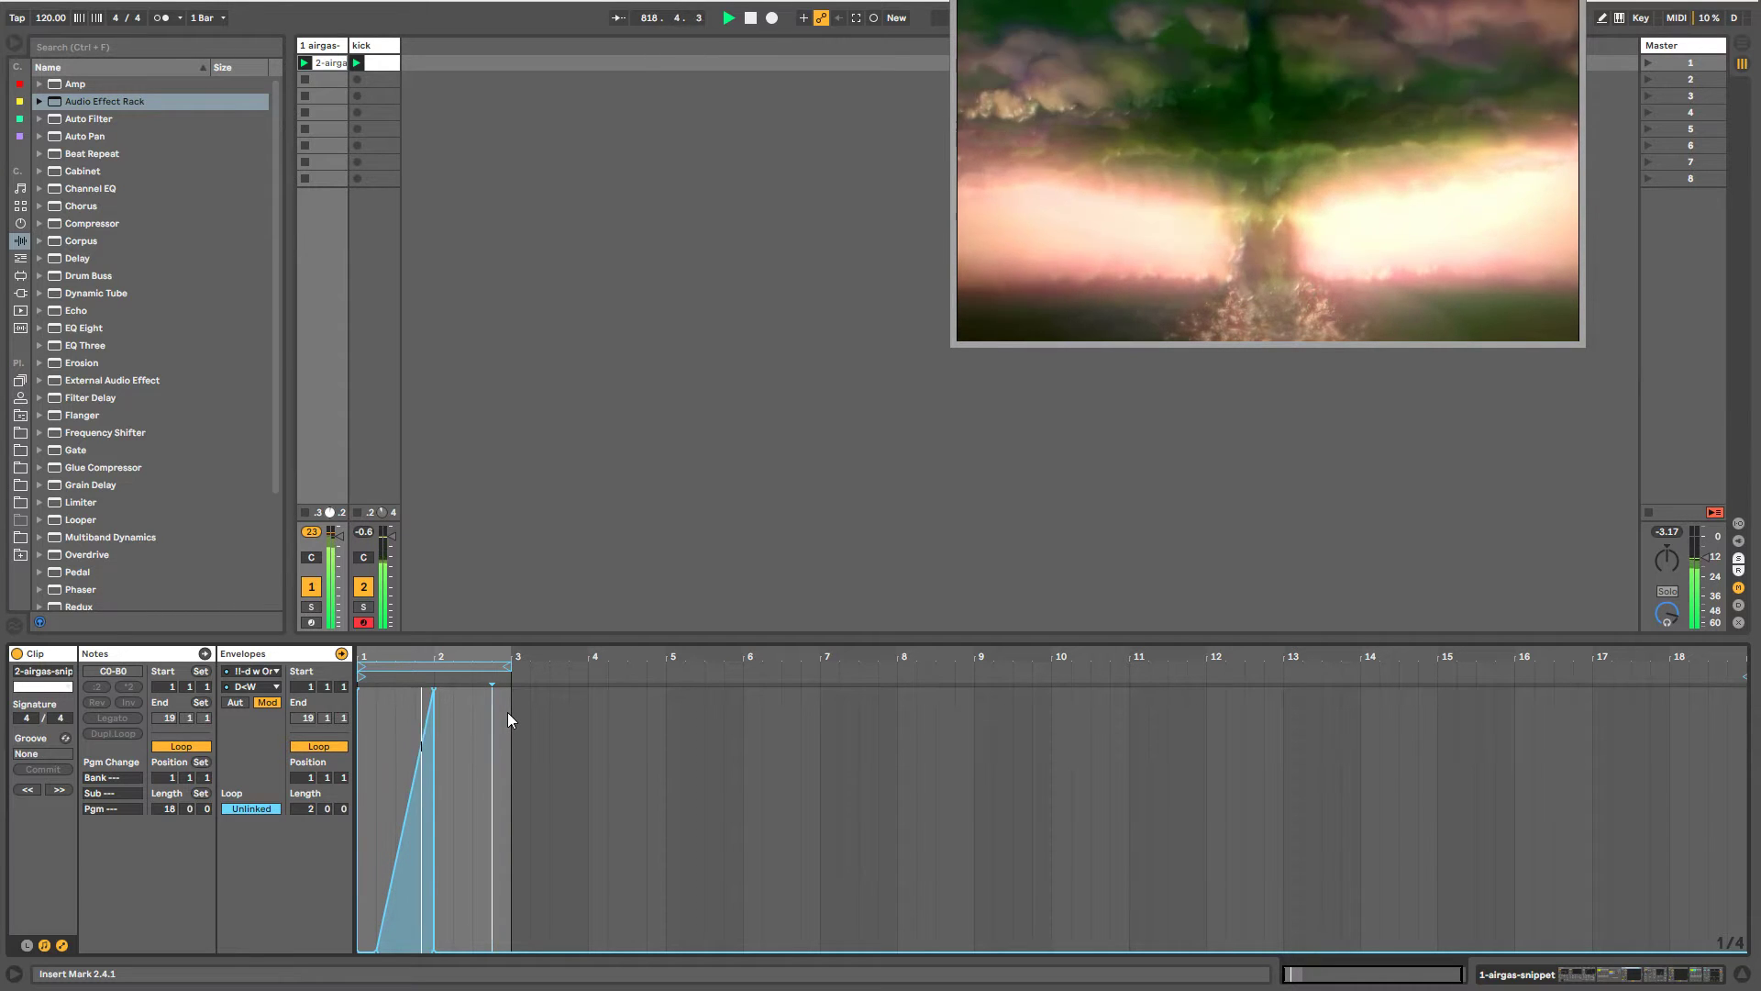
drag(510, 667, 666, 671)
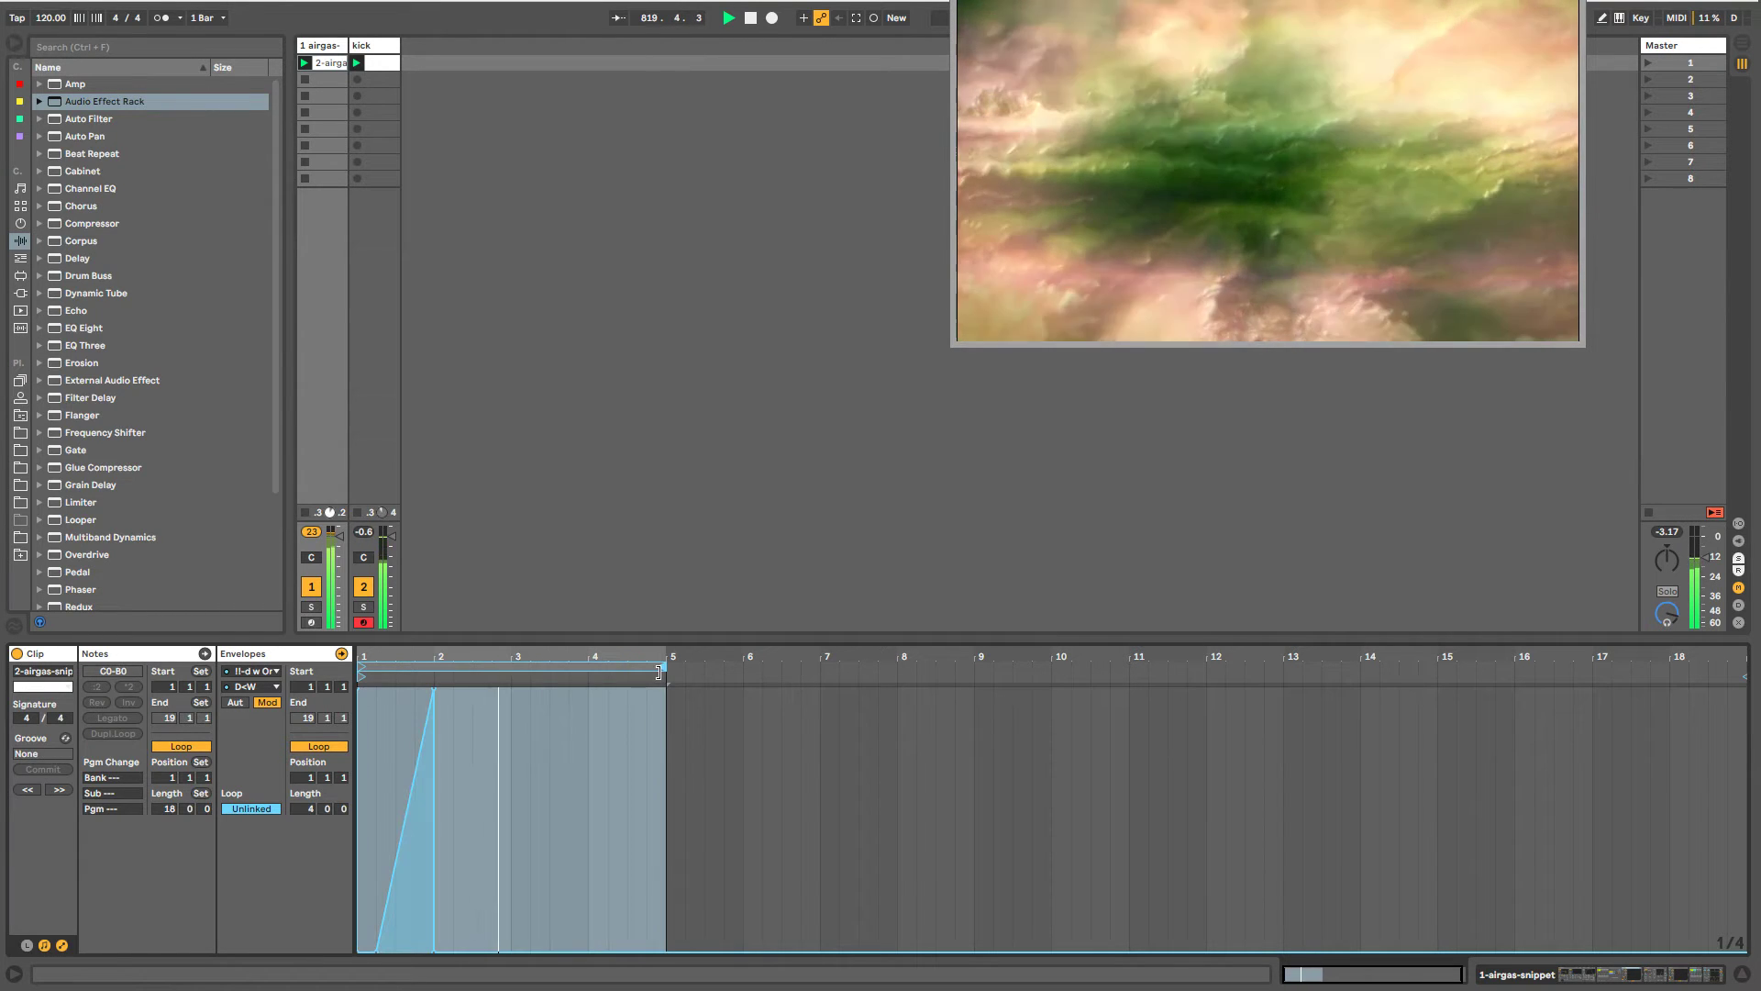
- Show airgas-snippet's filter frequency modulation and shape a dip to about -31.9 % near bar 9, returning to 0 % past bar 18
double_click(323, 46)
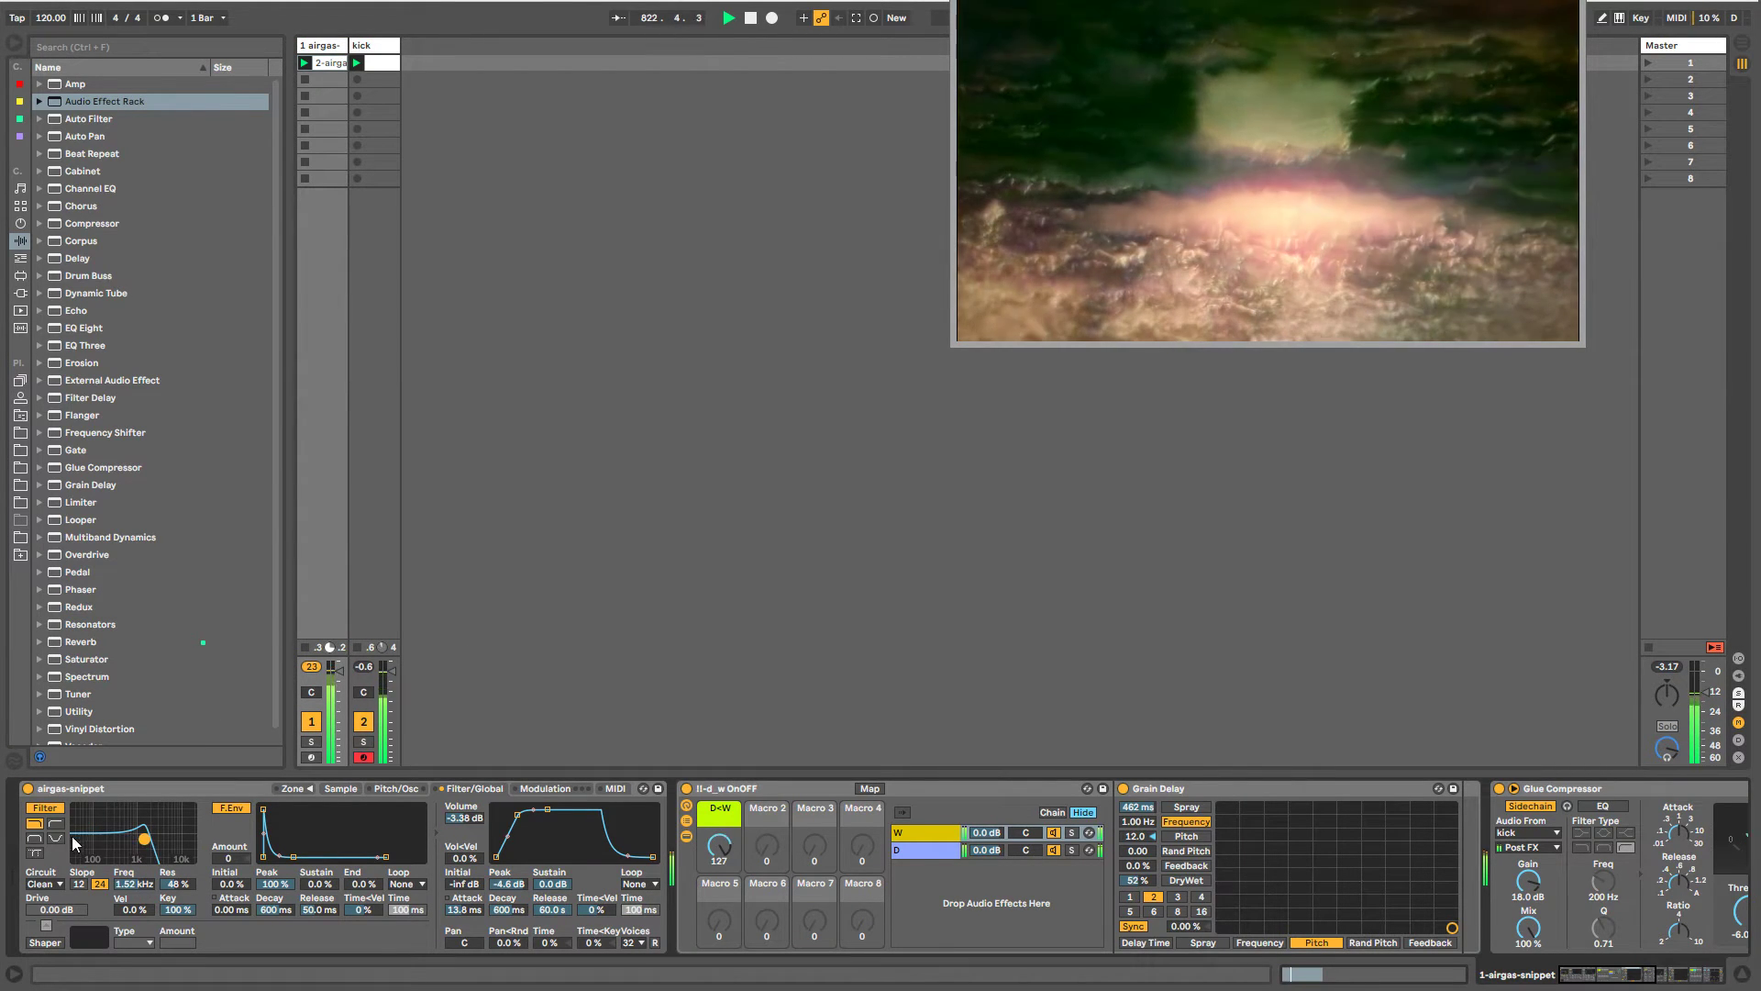
right_click(133, 883)
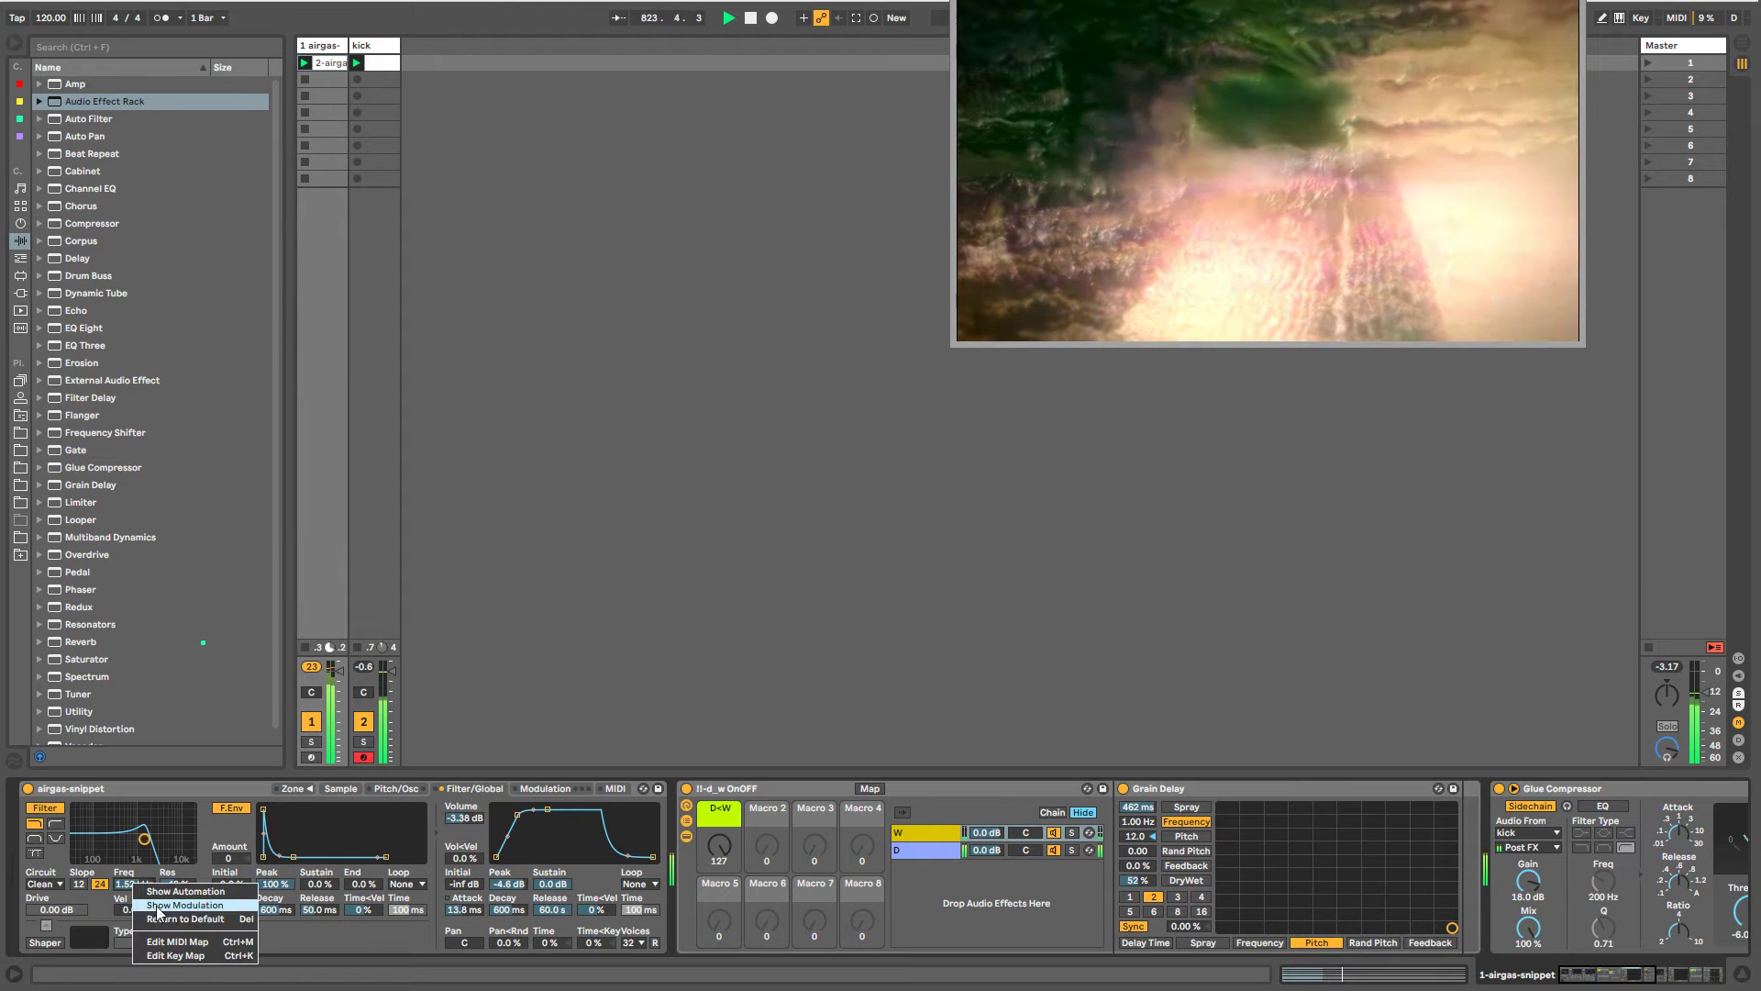
click(161, 906)
click(376, 820)
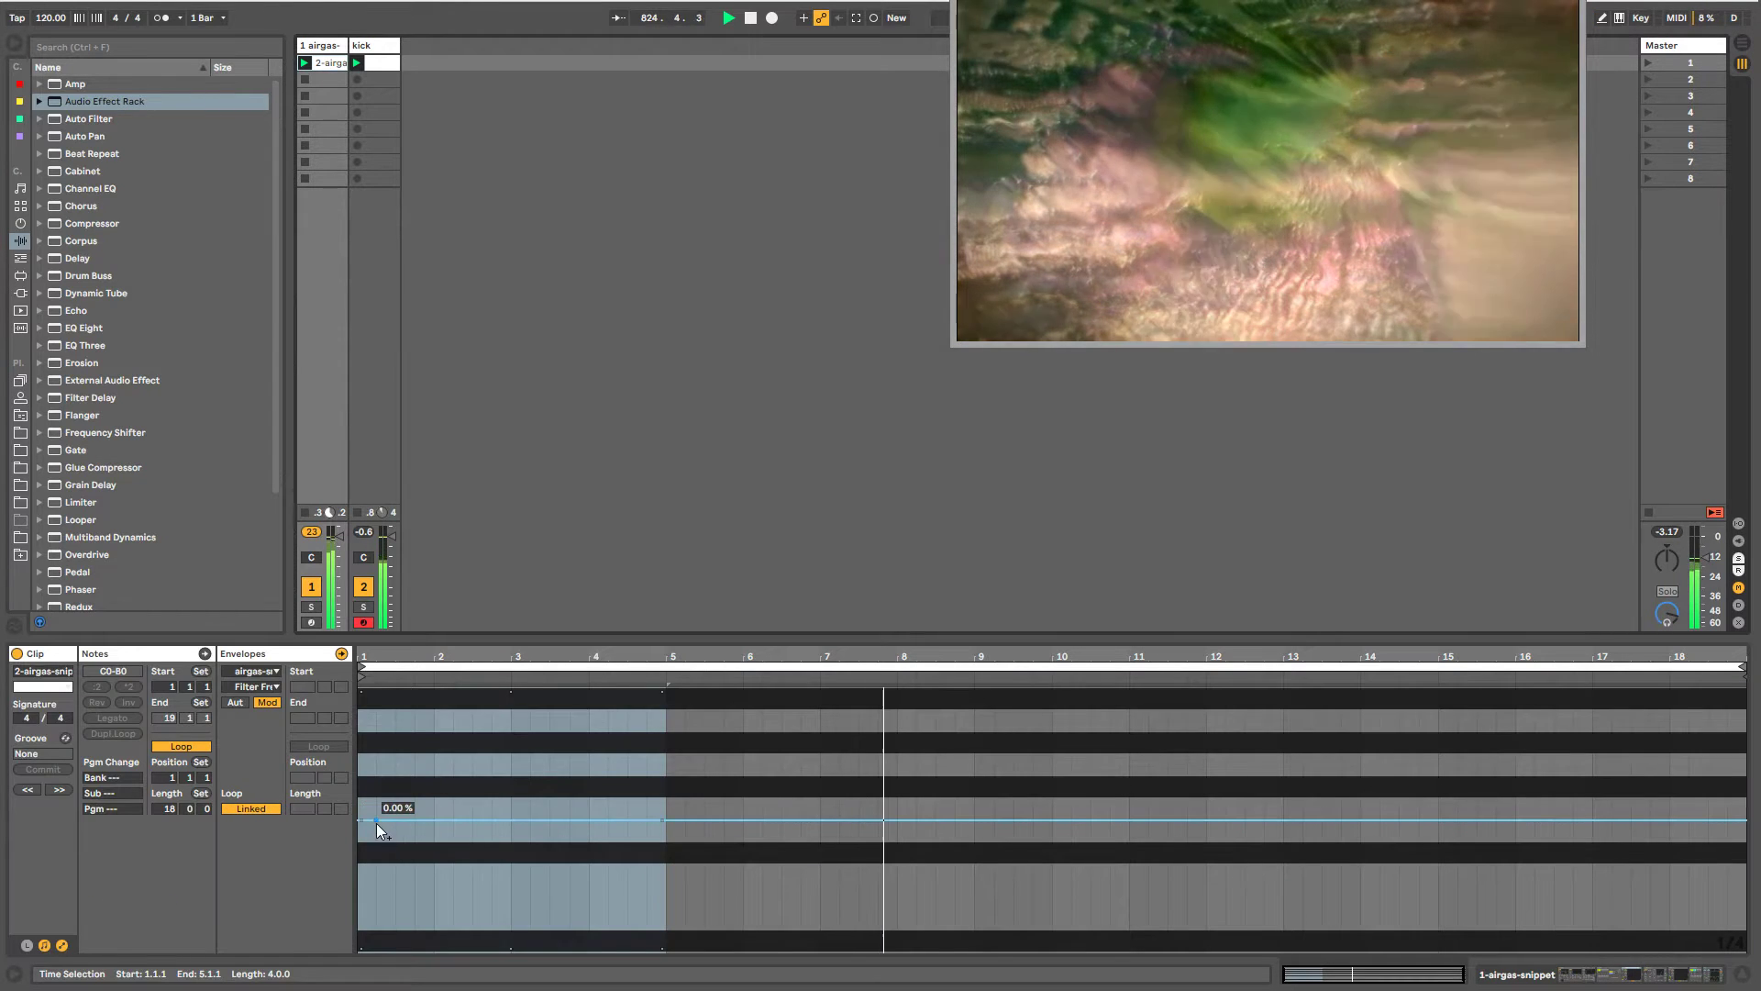
click(399, 747)
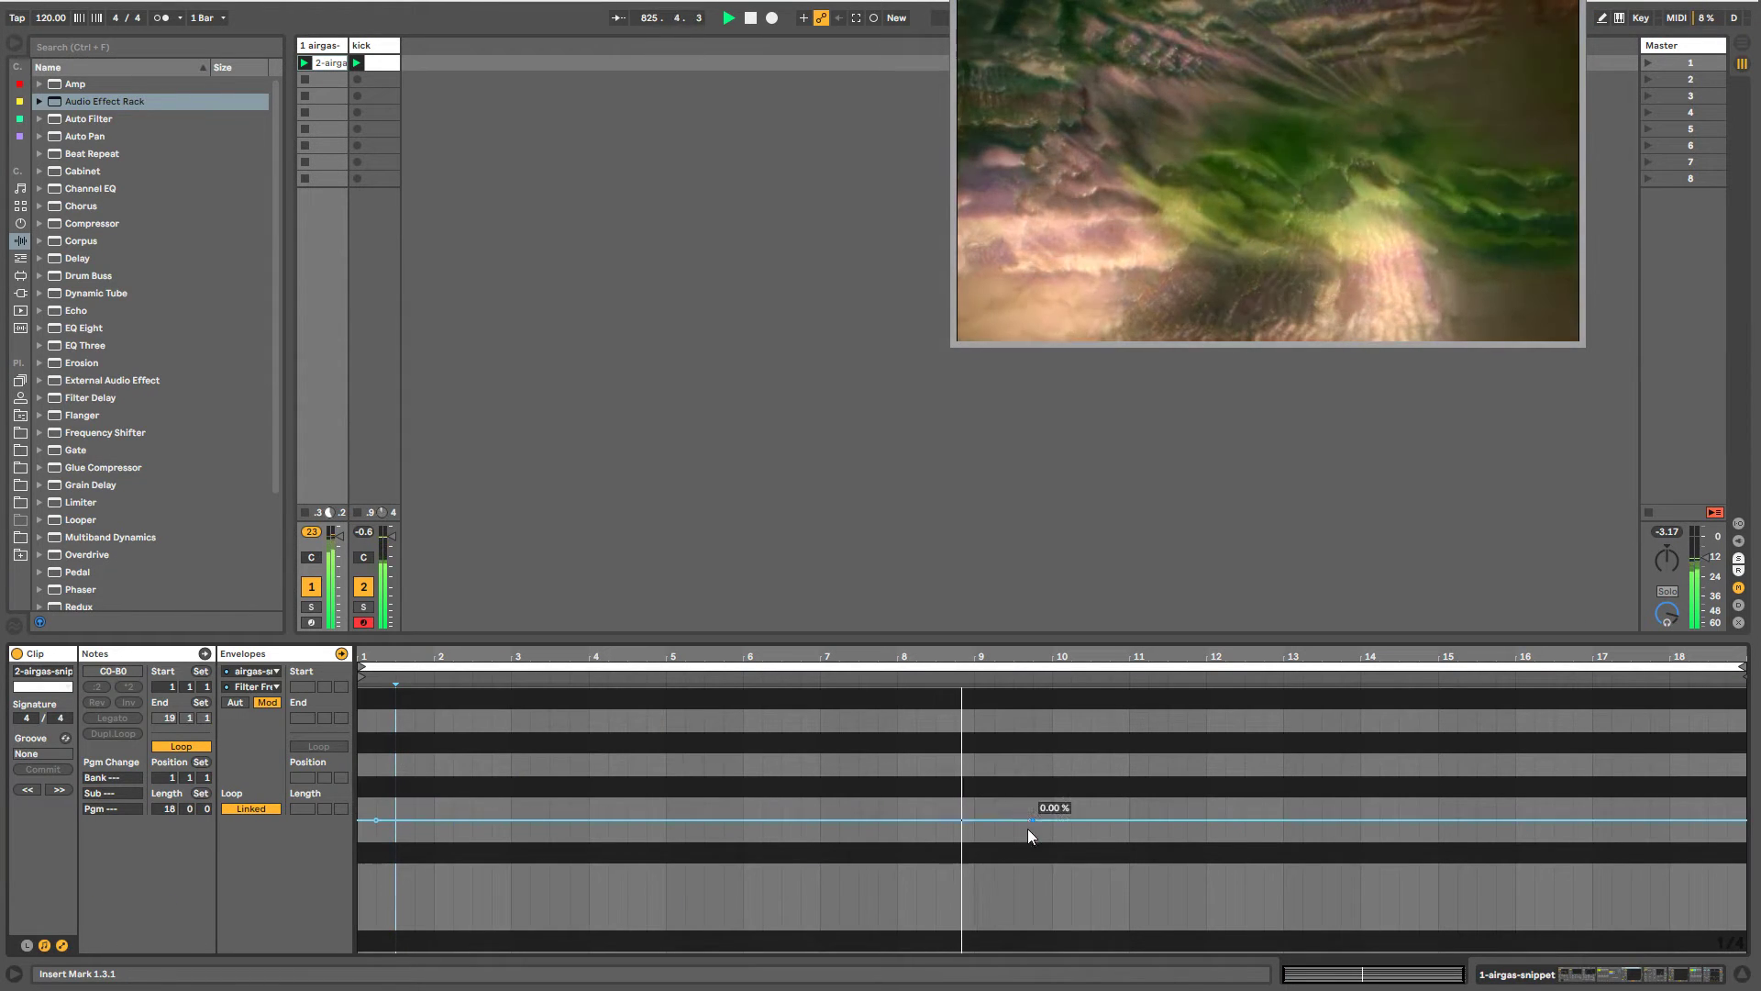
drag(1032, 819, 1033, 905)
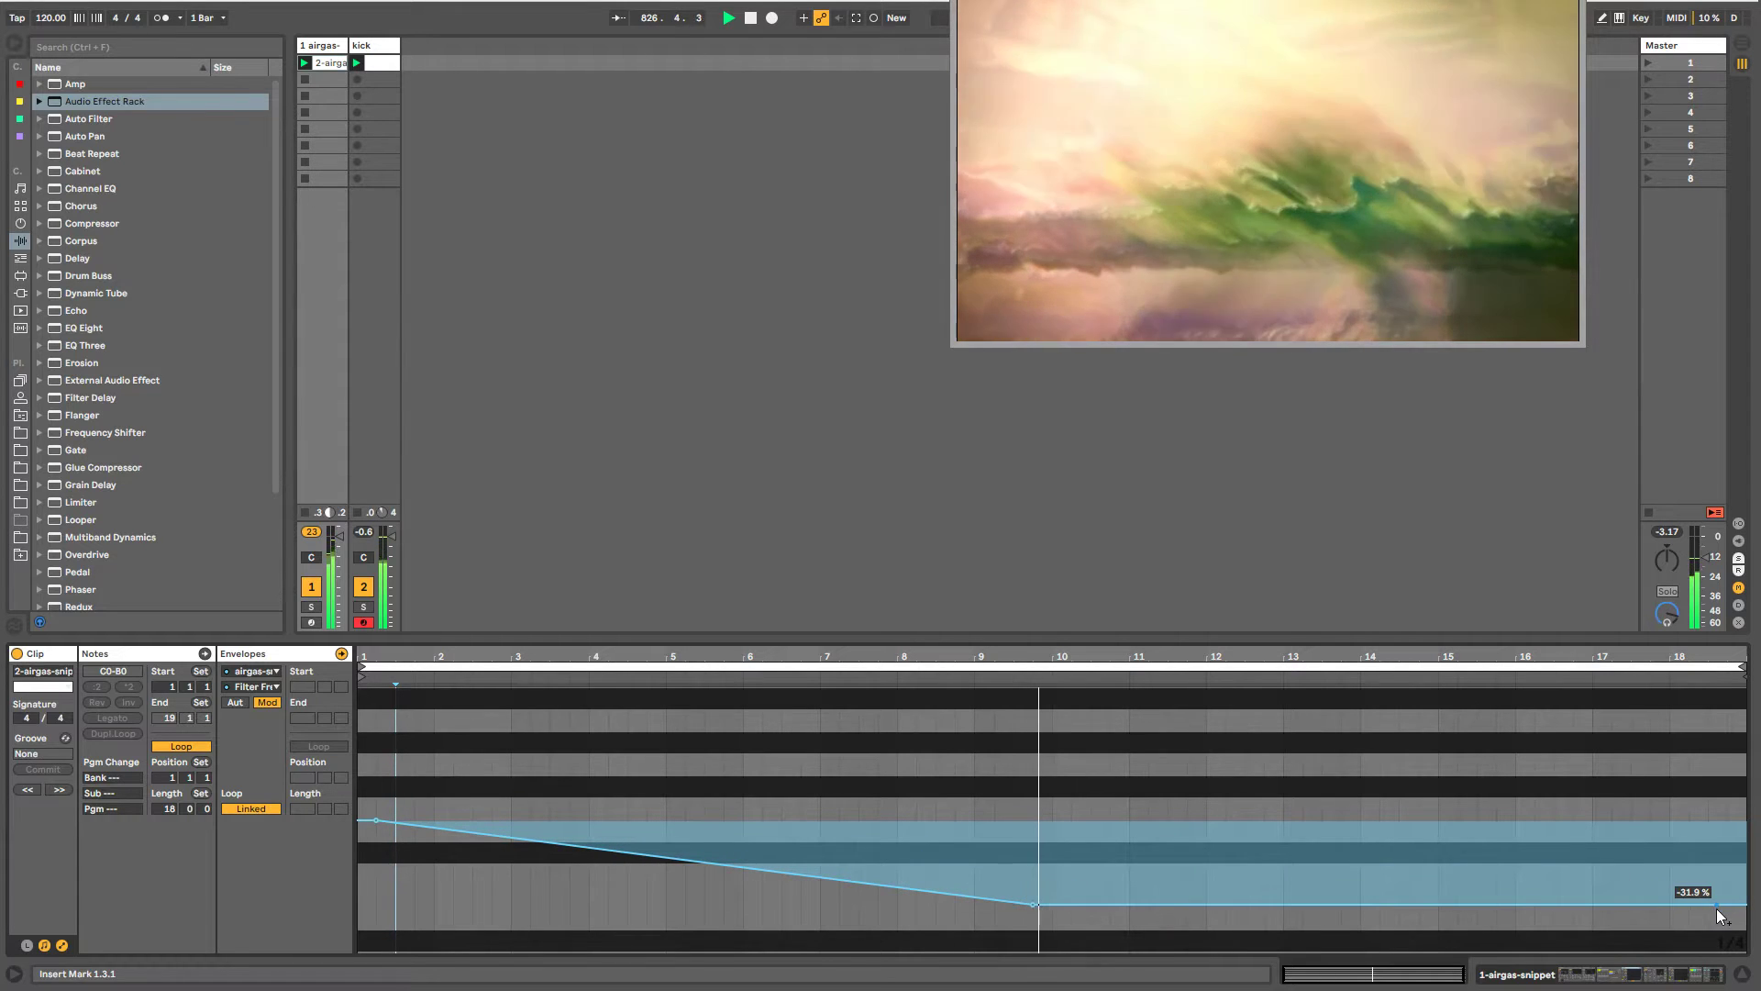
drag(1715, 905, 1715, 819)
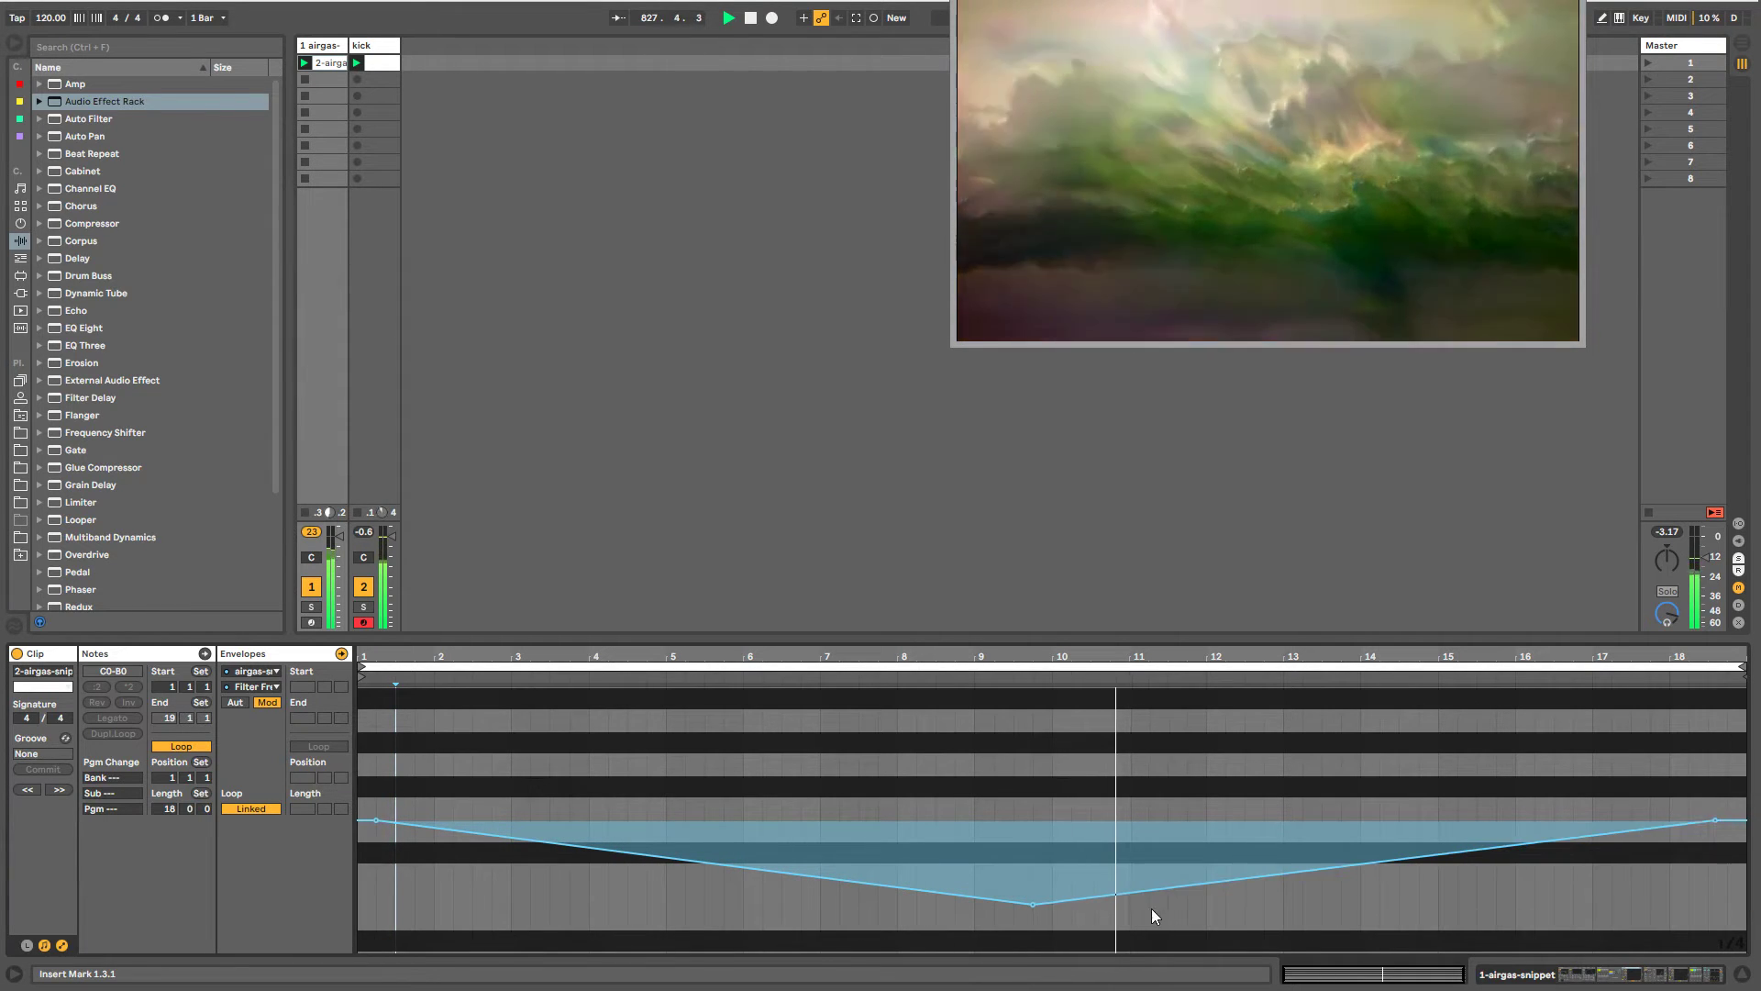
- Soften the filter envelope's dip near bar 9 and add slight rises near bar 5 and, to about 2.76 %, near bar 15
drag(1035, 905, 1033, 844)
drag(1322, 834, 1322, 825)
drag(1476, 823, 1476, 812)
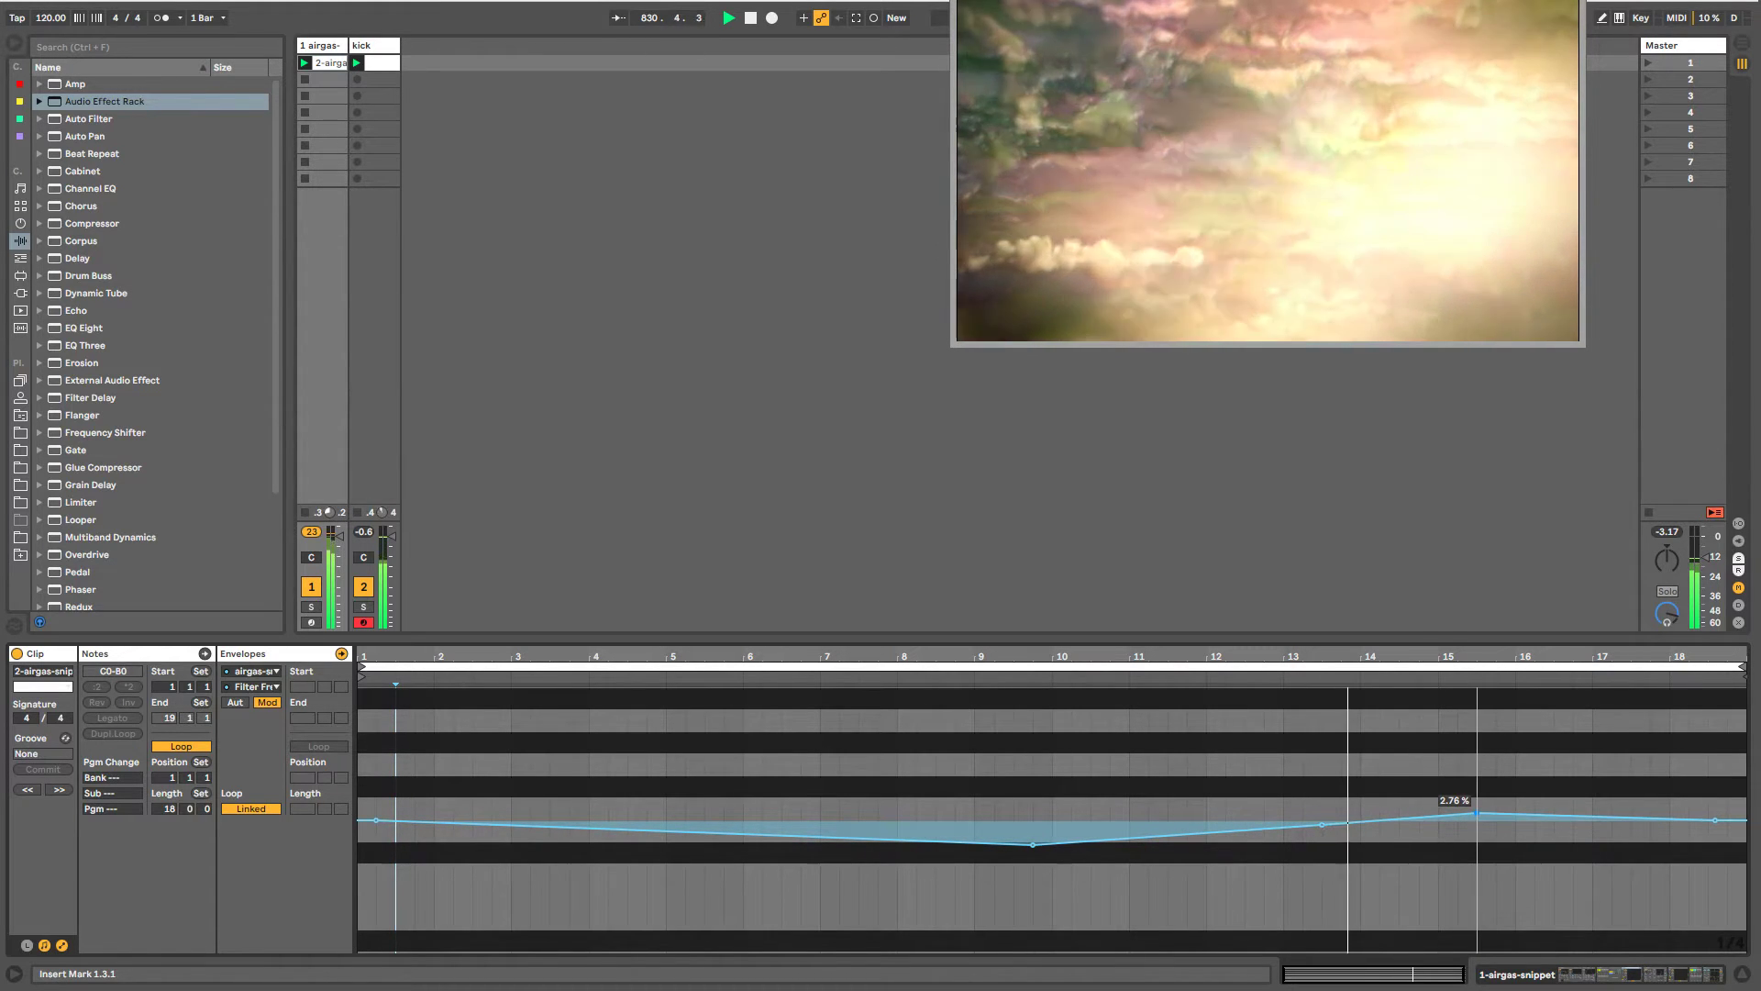
drag(692, 832, 693, 811)
- Unlink the filter envelope with a 32-bar loop and extend it with a shallow dip near bar 23 and a 2.43 % rise near bar 30
click(251, 808)
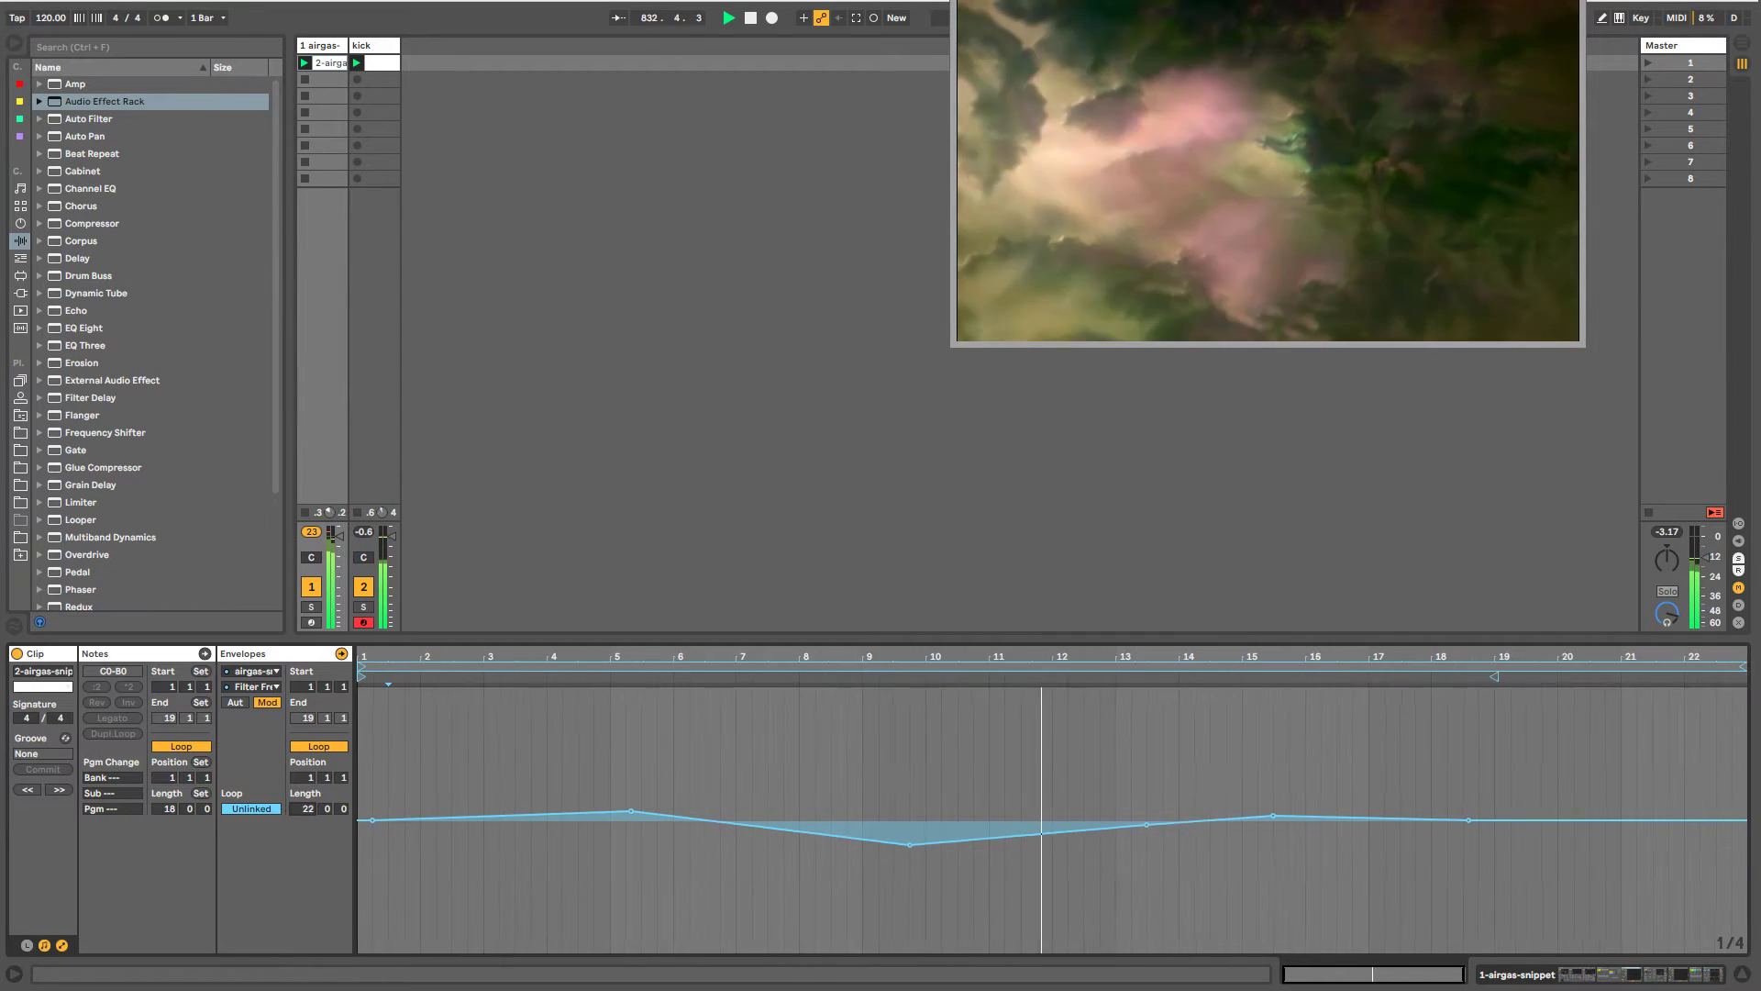
click(1494, 819)
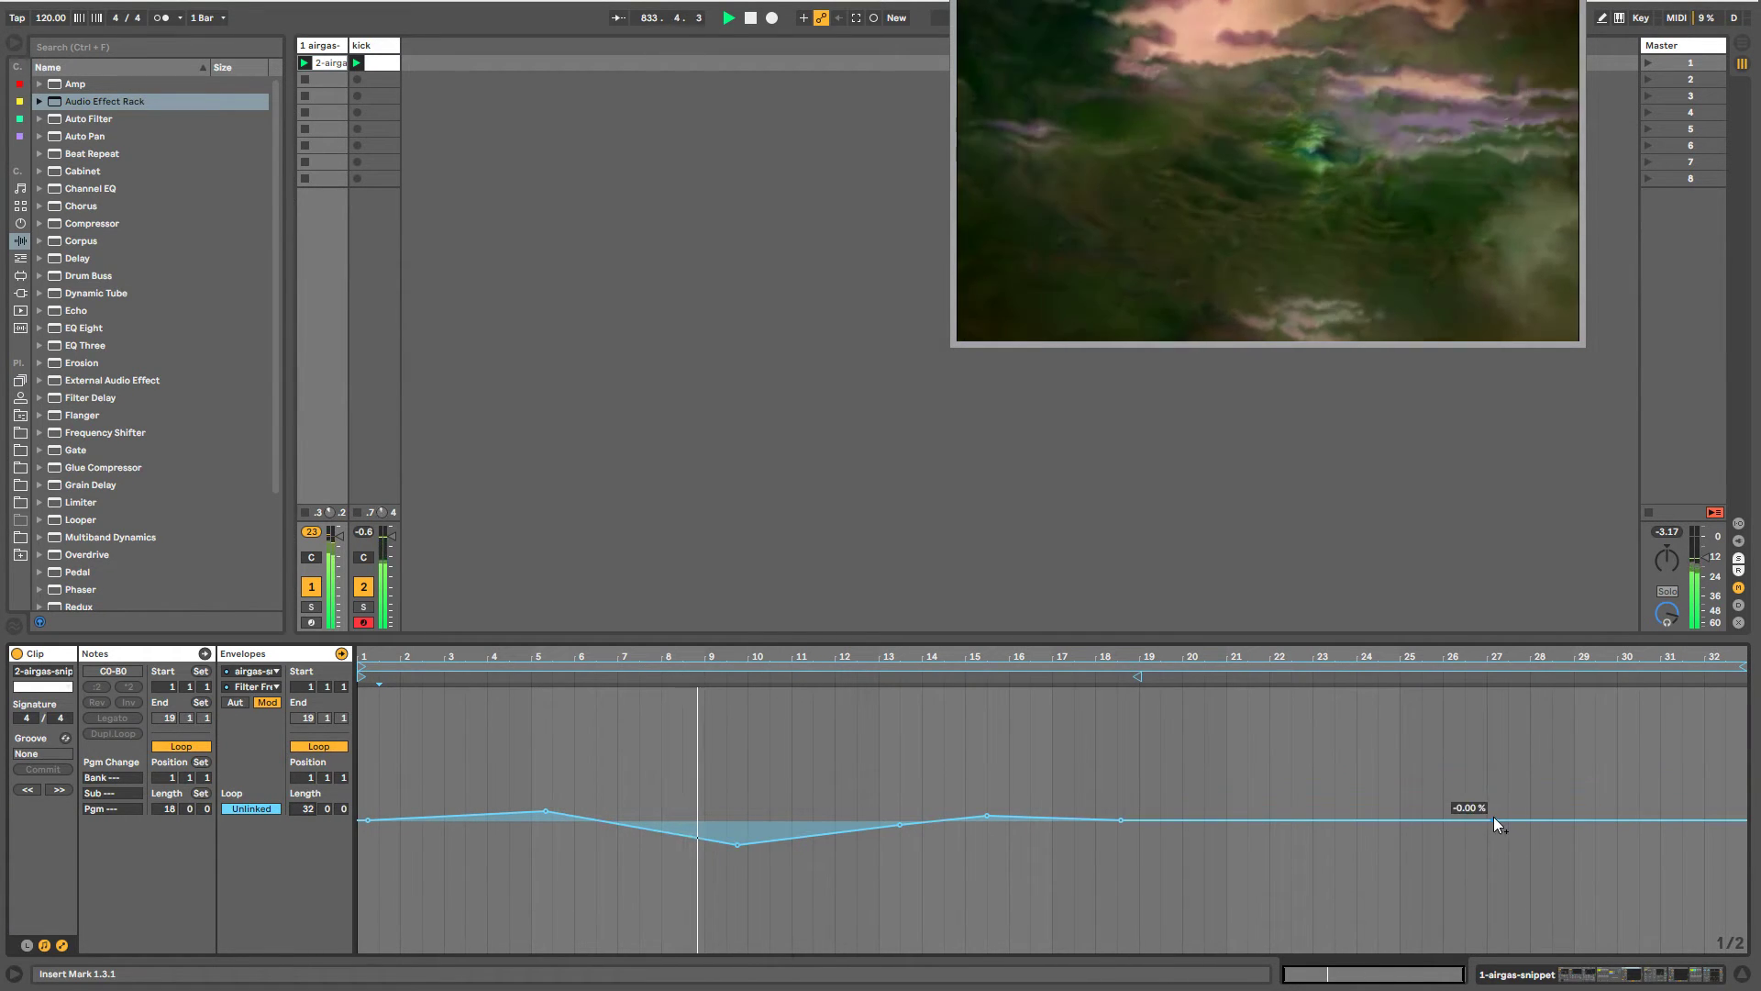
click(1319, 820)
drag(1319, 823, 1319, 831)
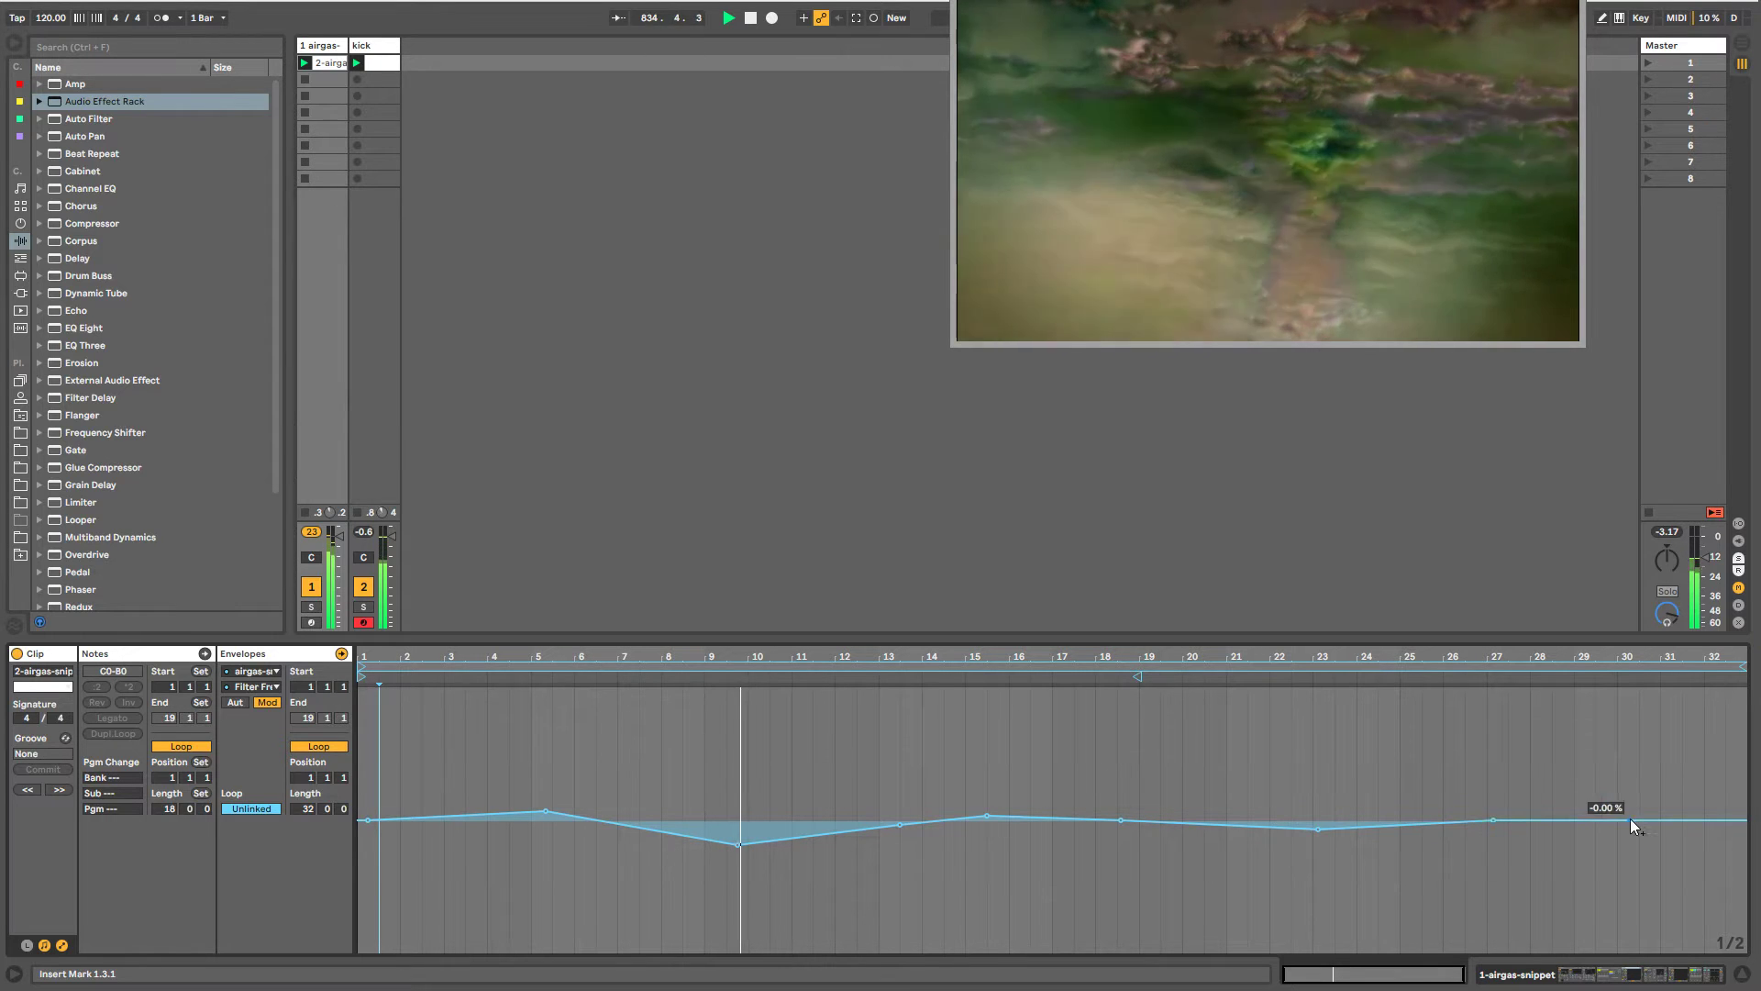
click(1717, 820)
drag(1619, 820, 1619, 813)
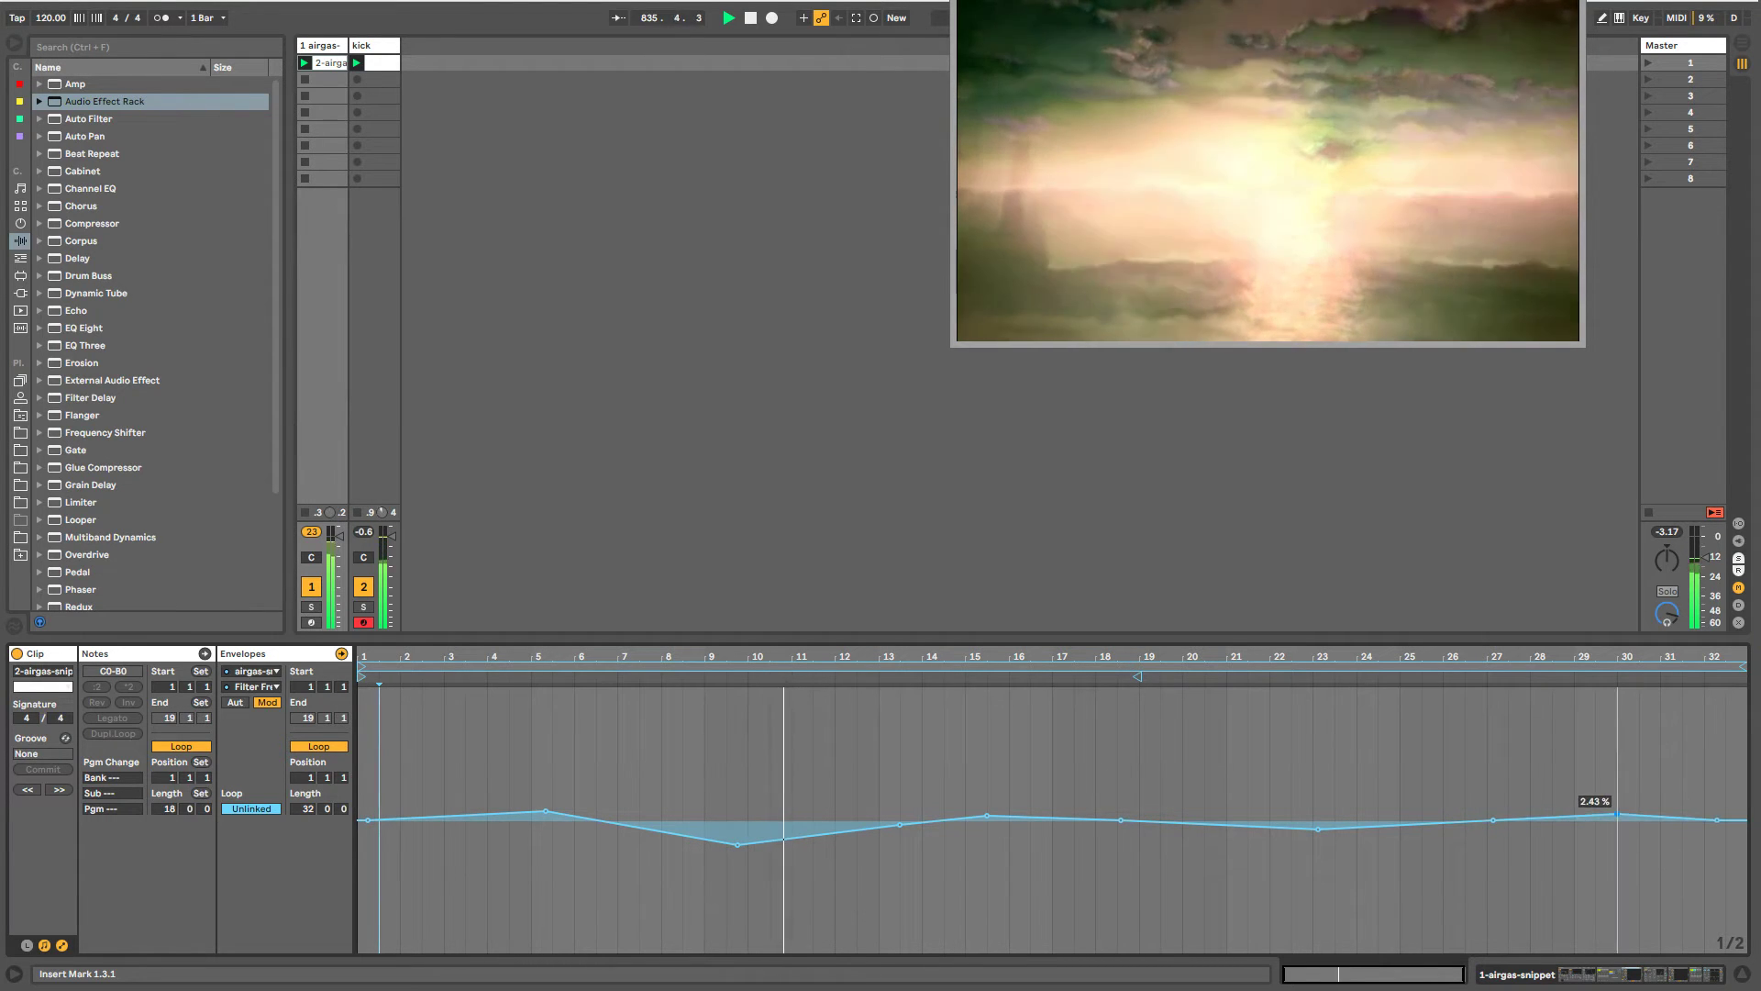
- Make the filter envelope's bar 9 dip shallower and add gentle dips near bars 17 and 28 and rises near bars 18 and 25
drag(735, 844, 736, 830)
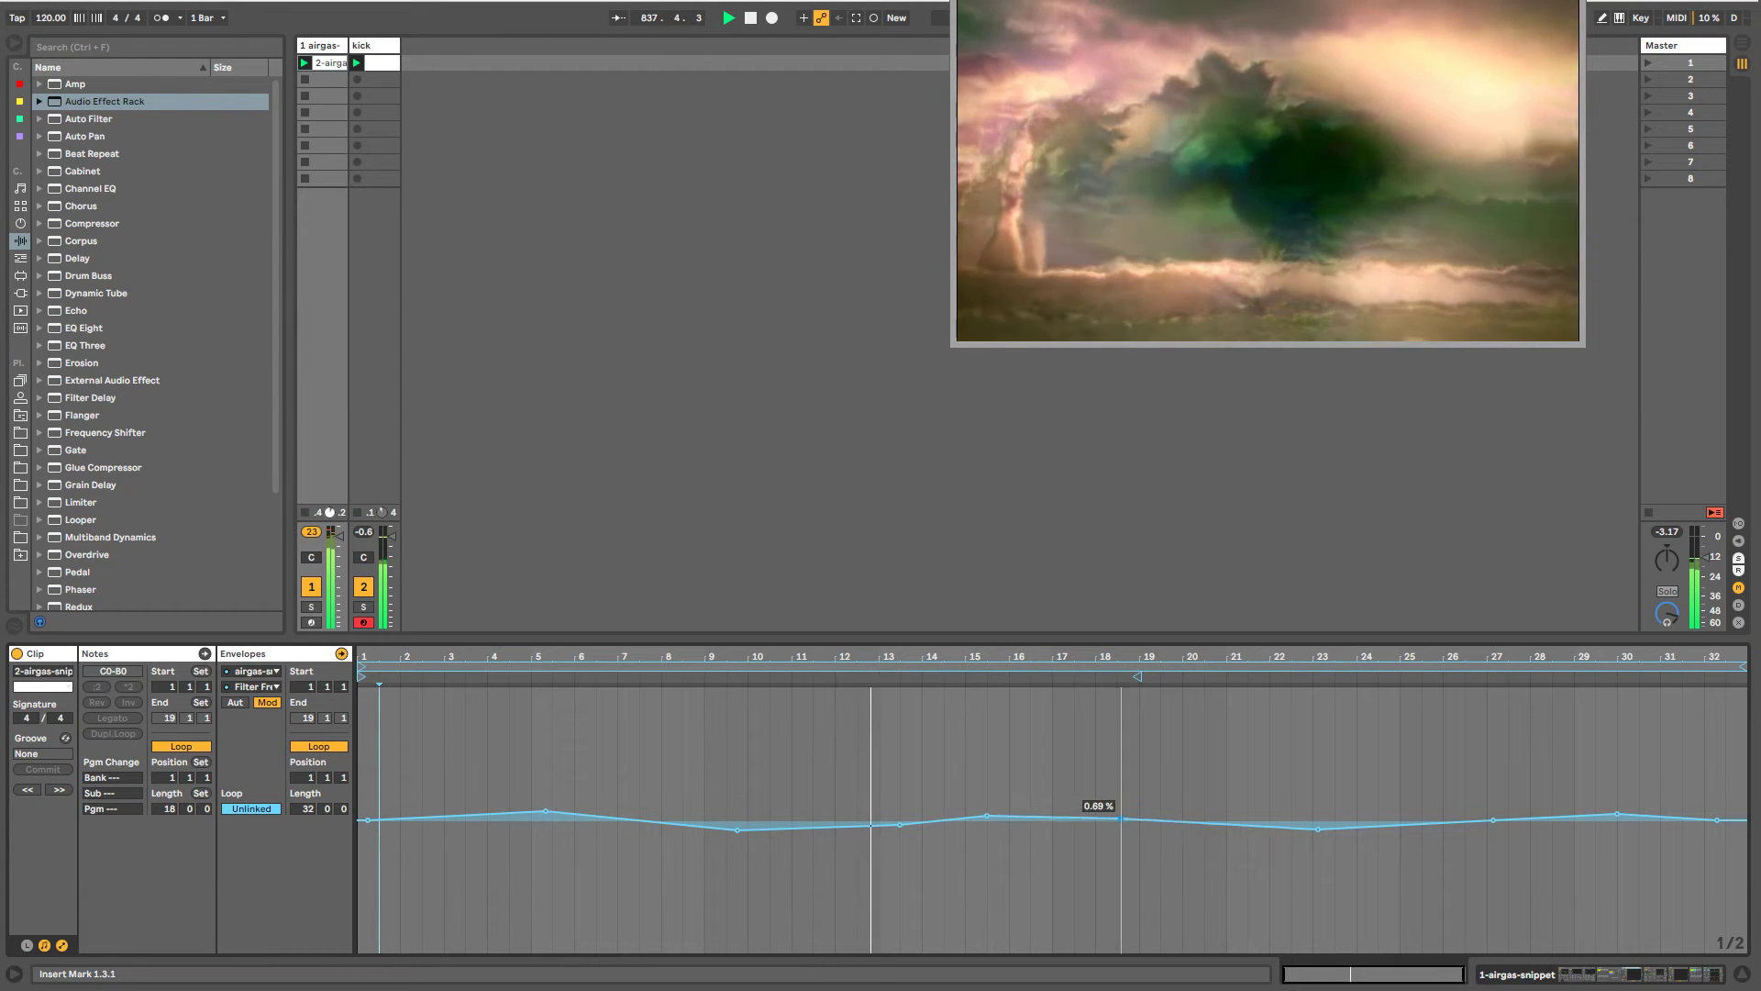
drag(1141, 818, 1067, 824)
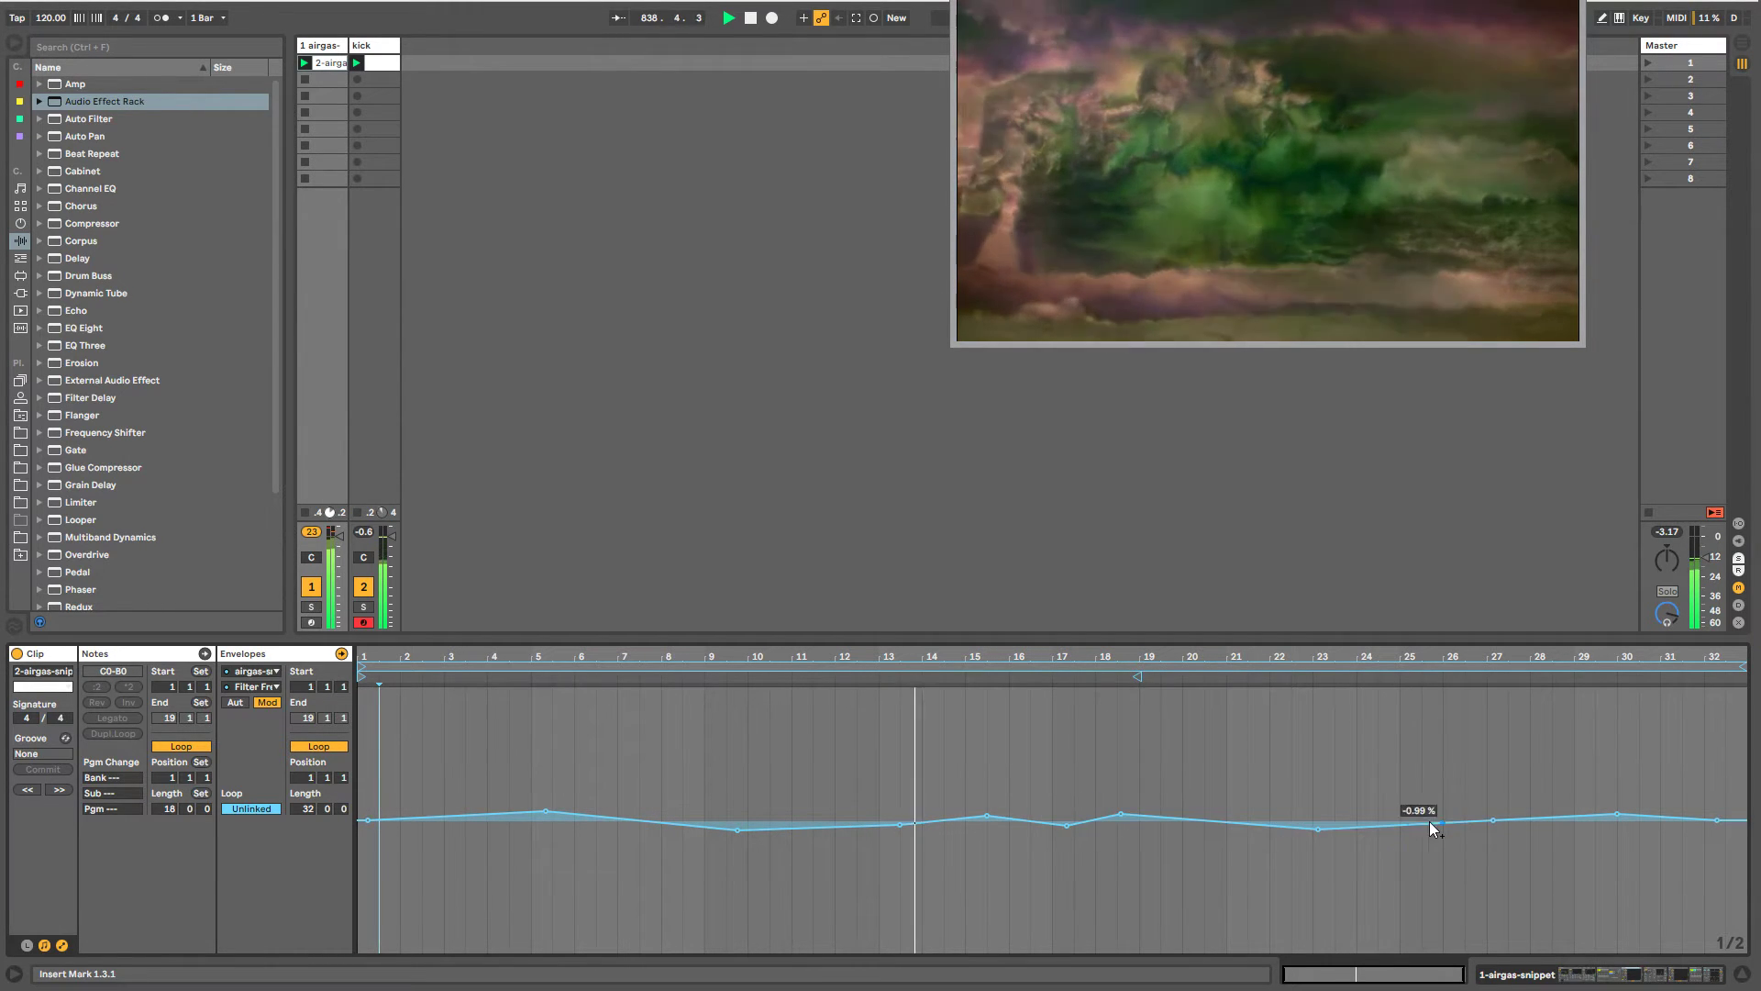
drag(1414, 823, 1415, 814)
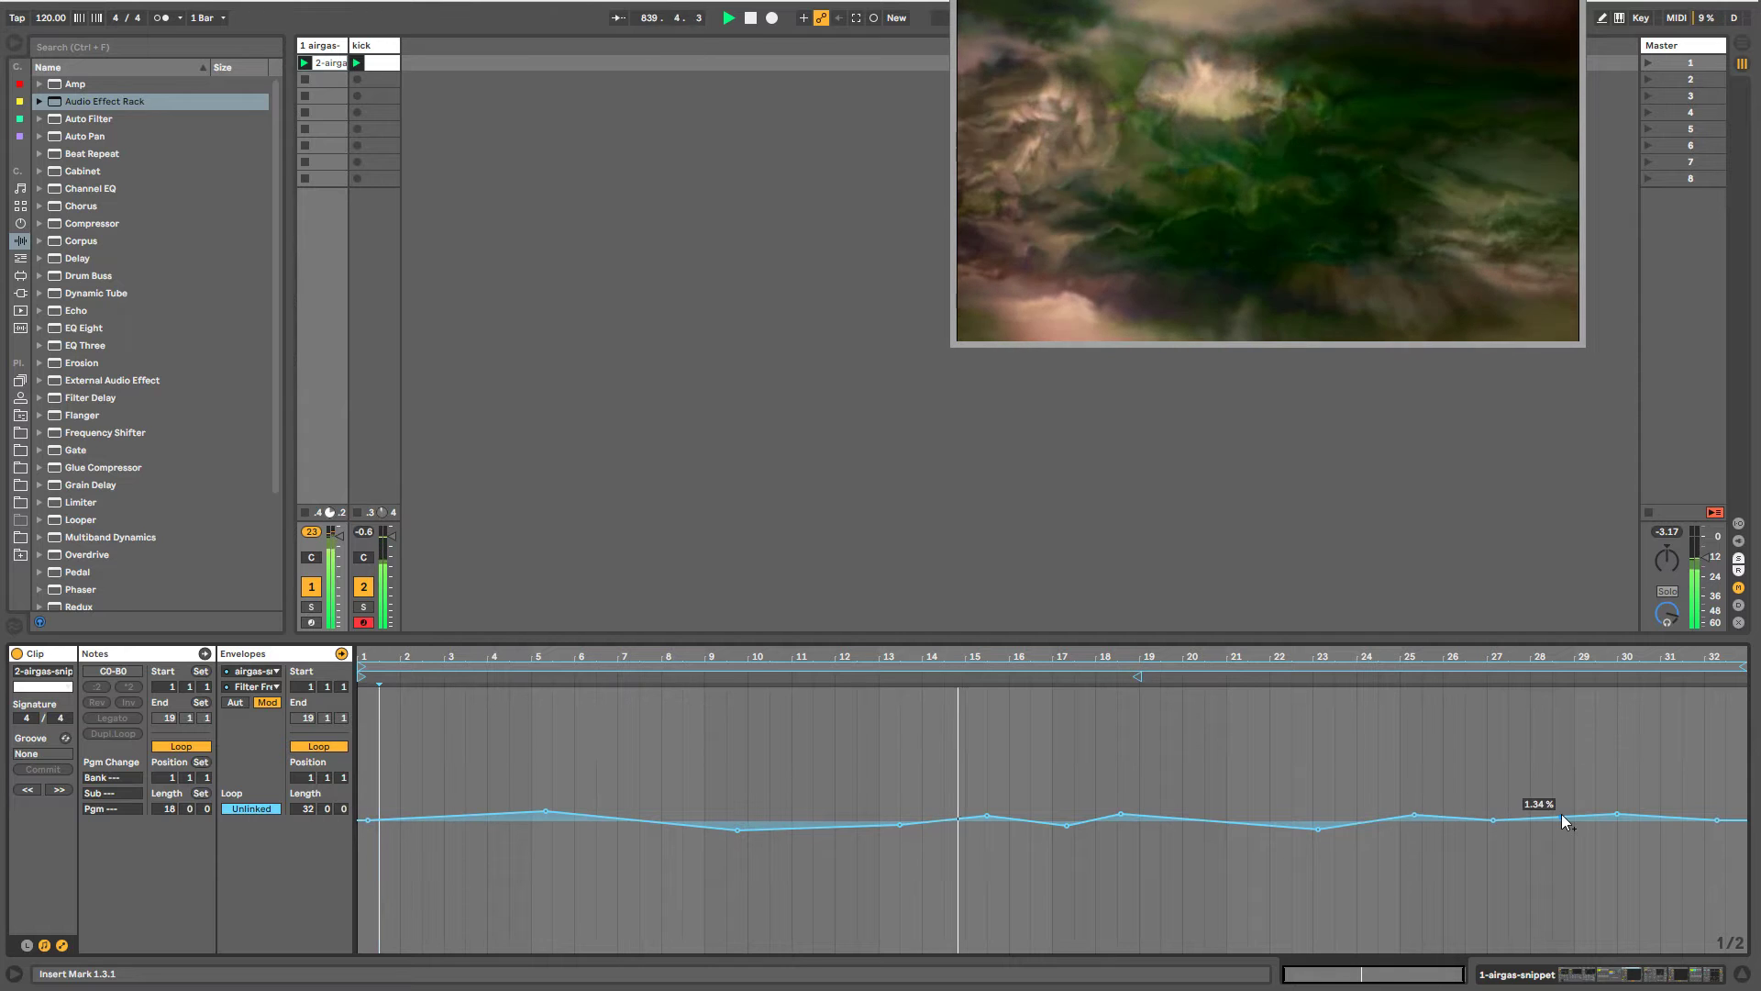
drag(1561, 815, 1562, 824)
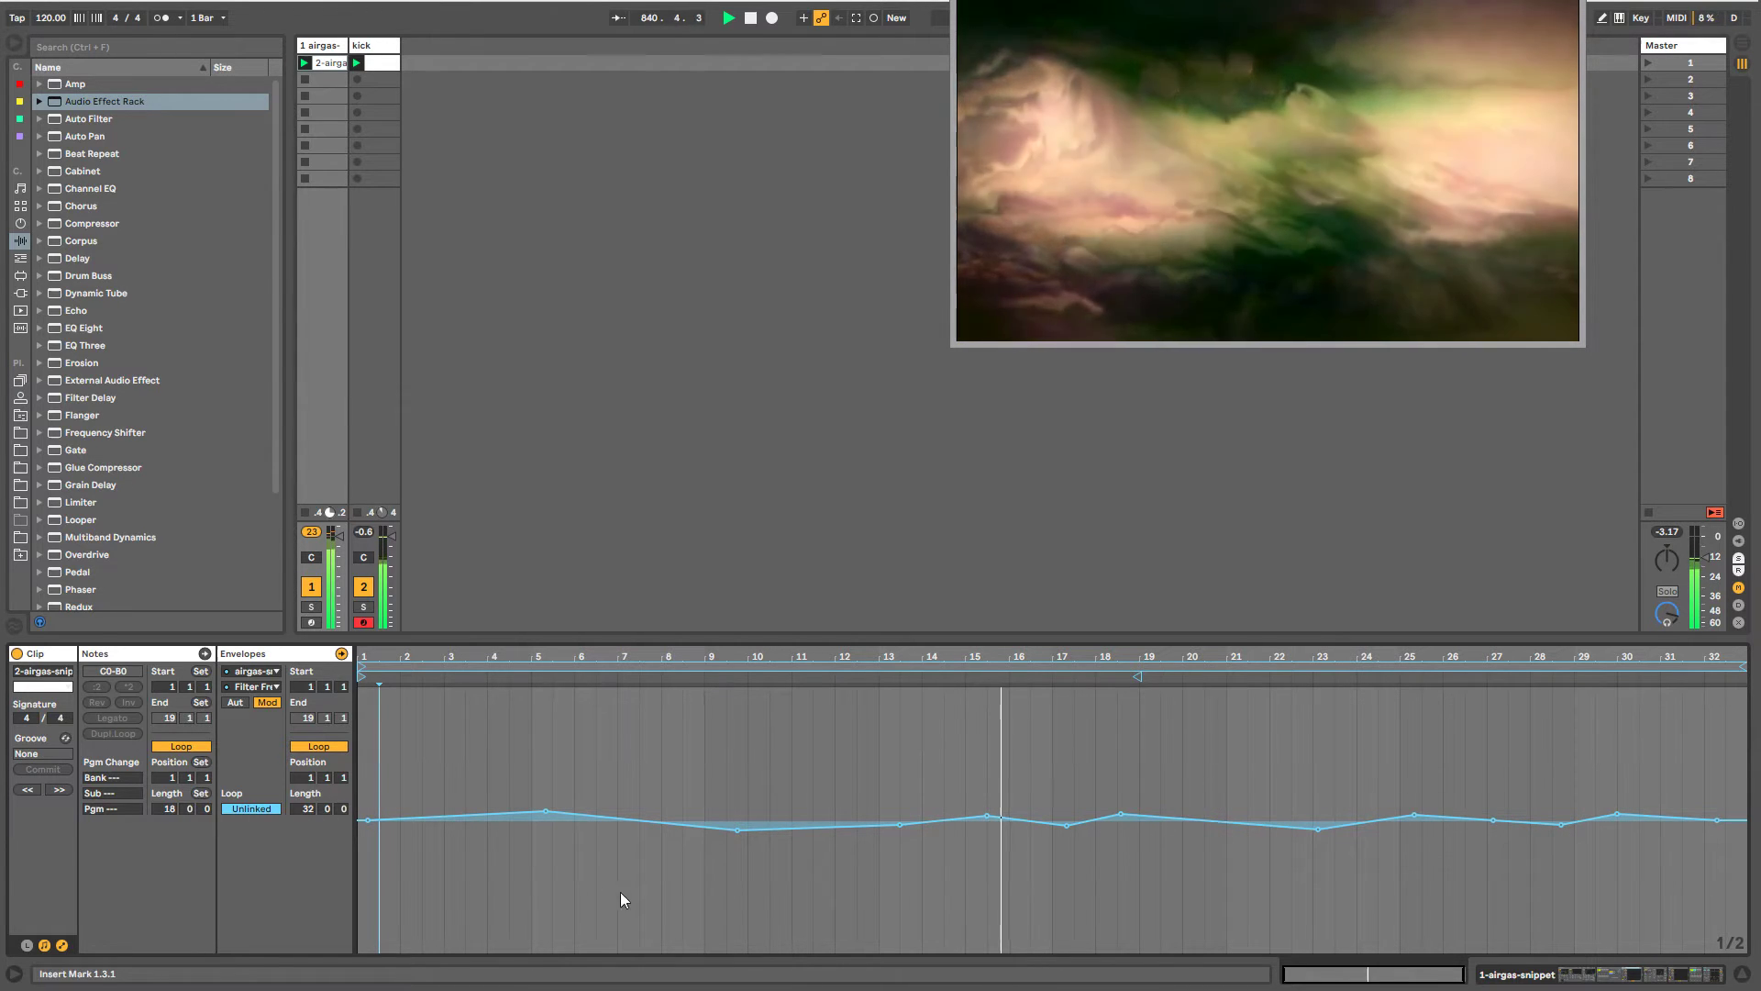
- Extend the filter envelope's loop to 36 bars and add a slight rise near bar 35 that returns to 0 % by bar 36
drag(306, 813, 306, 790)
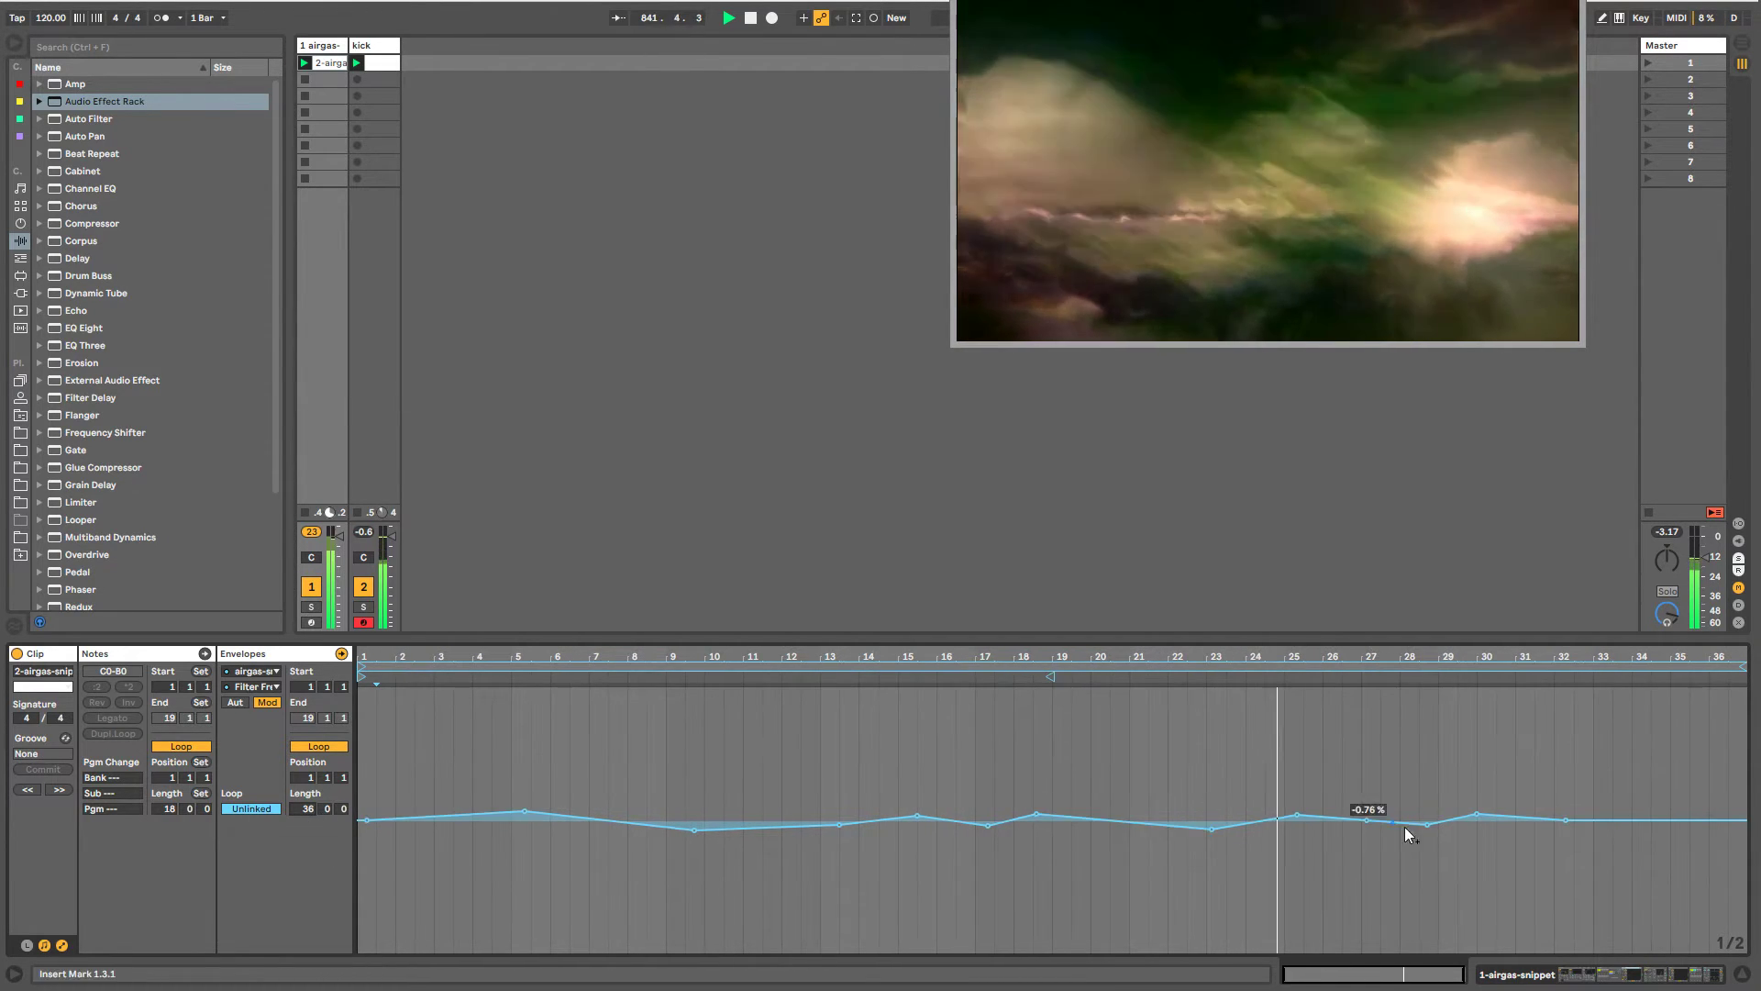
click(1729, 821)
drag(1671, 821, 1670, 813)
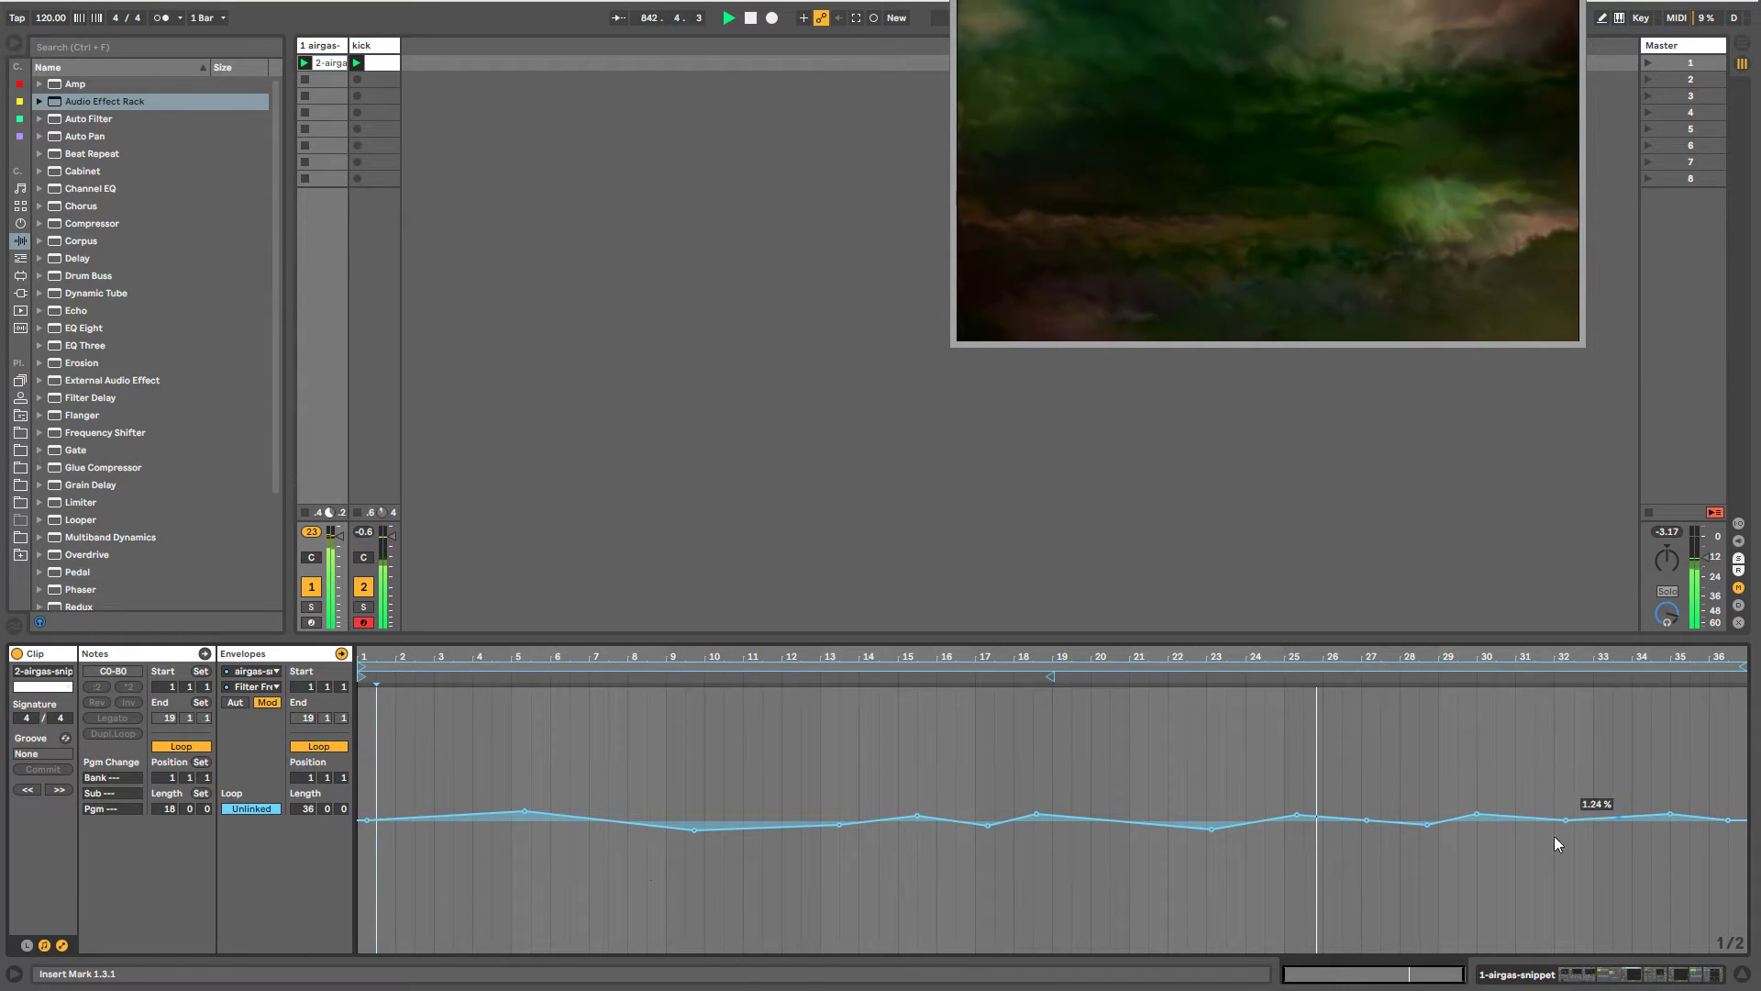
- Extend the filter envelope's loop to 45 bars and shape a rise near bar 41, slight dips near bars 34, 38 and 44, and a deeper bar 23 dip
drag(286, 815, 286, 770)
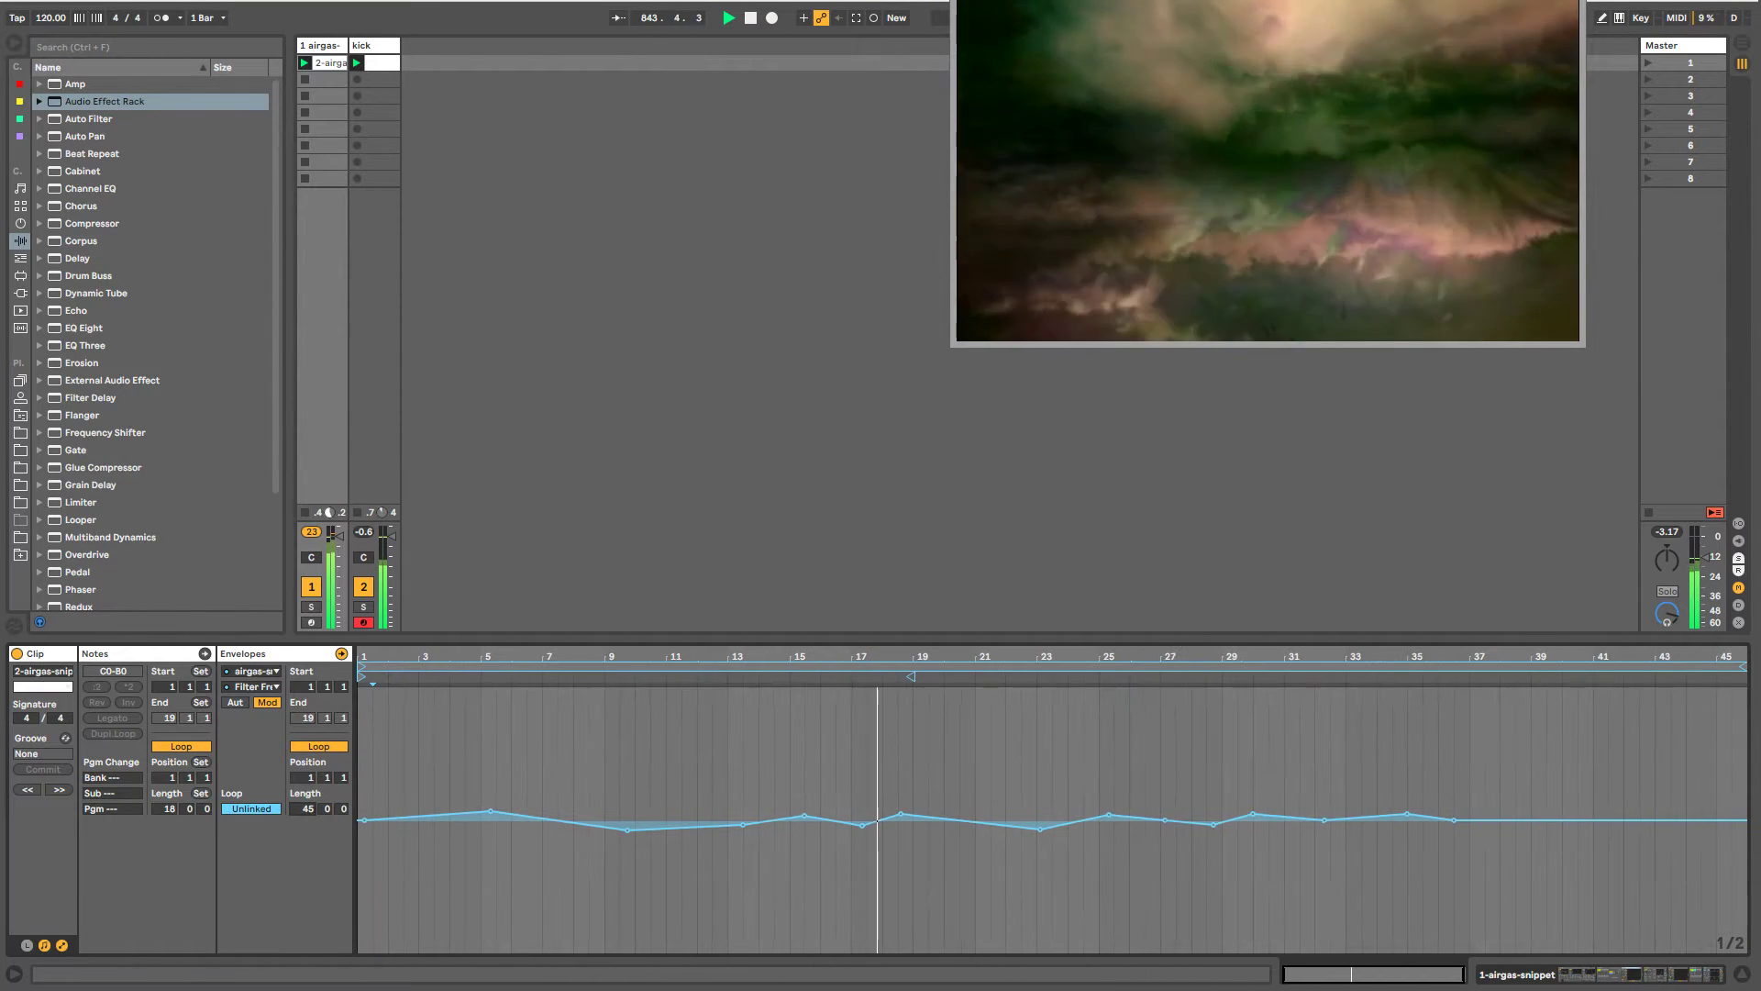
click(1703, 821)
click(1548, 820)
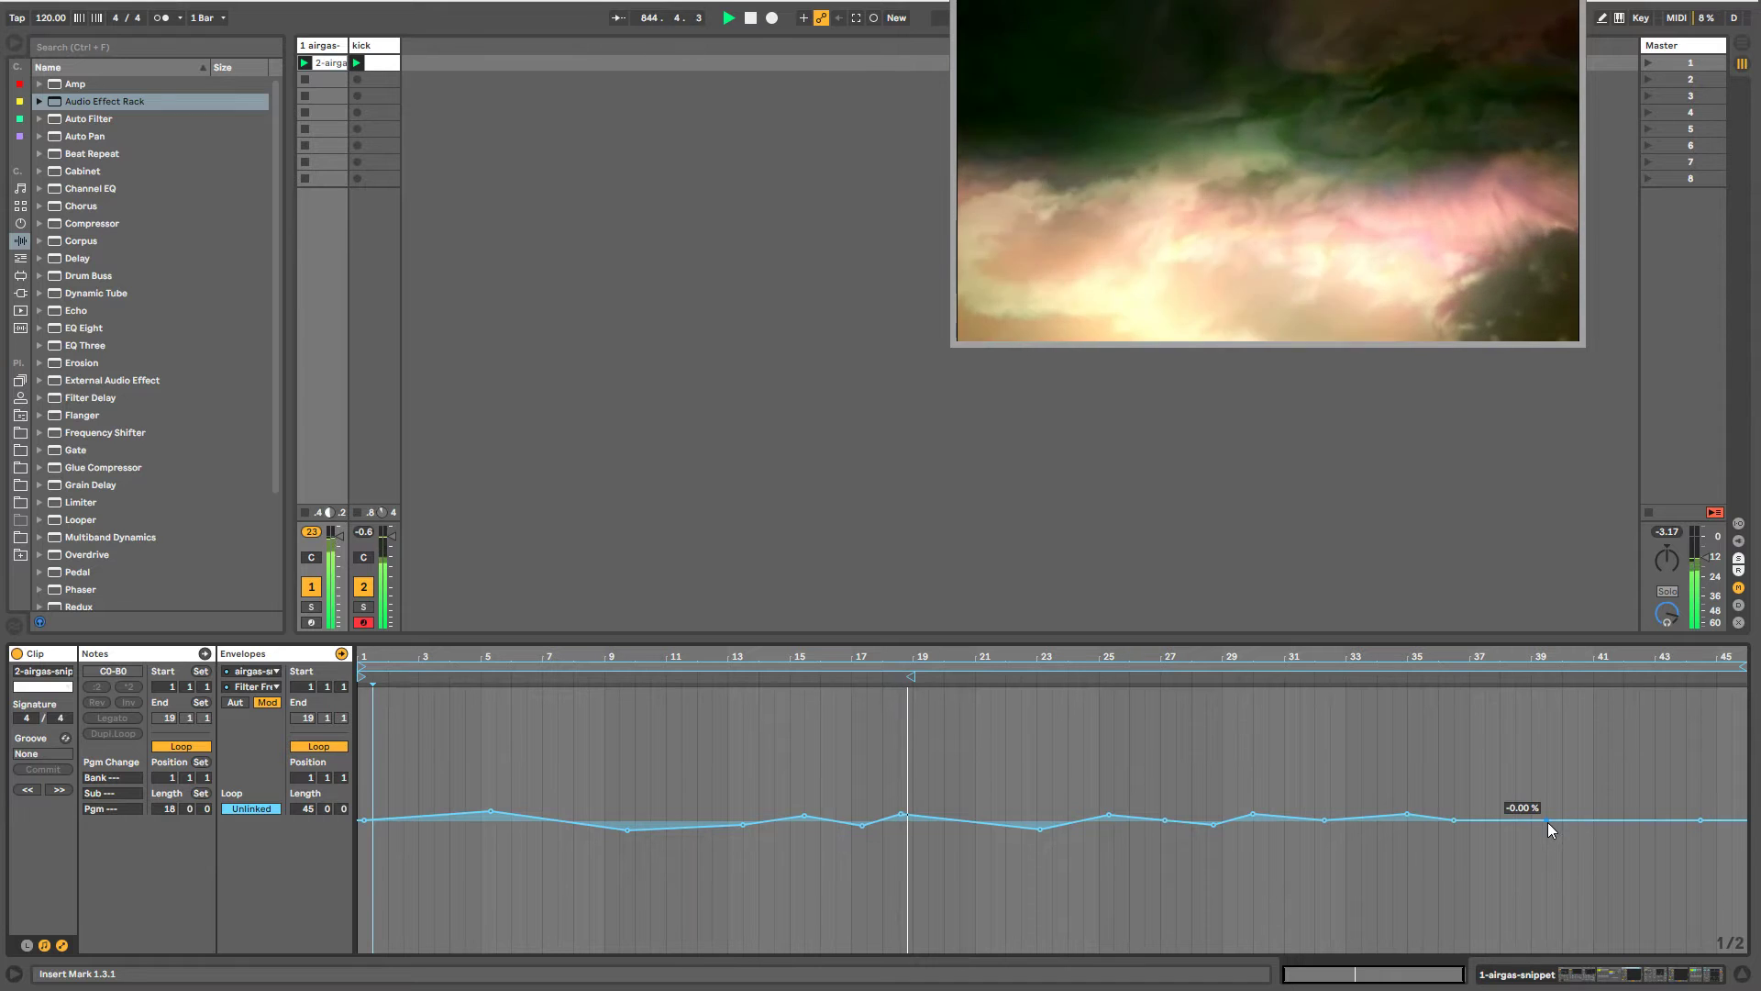
drag(1514, 819, 1701, 824)
click(1660, 821)
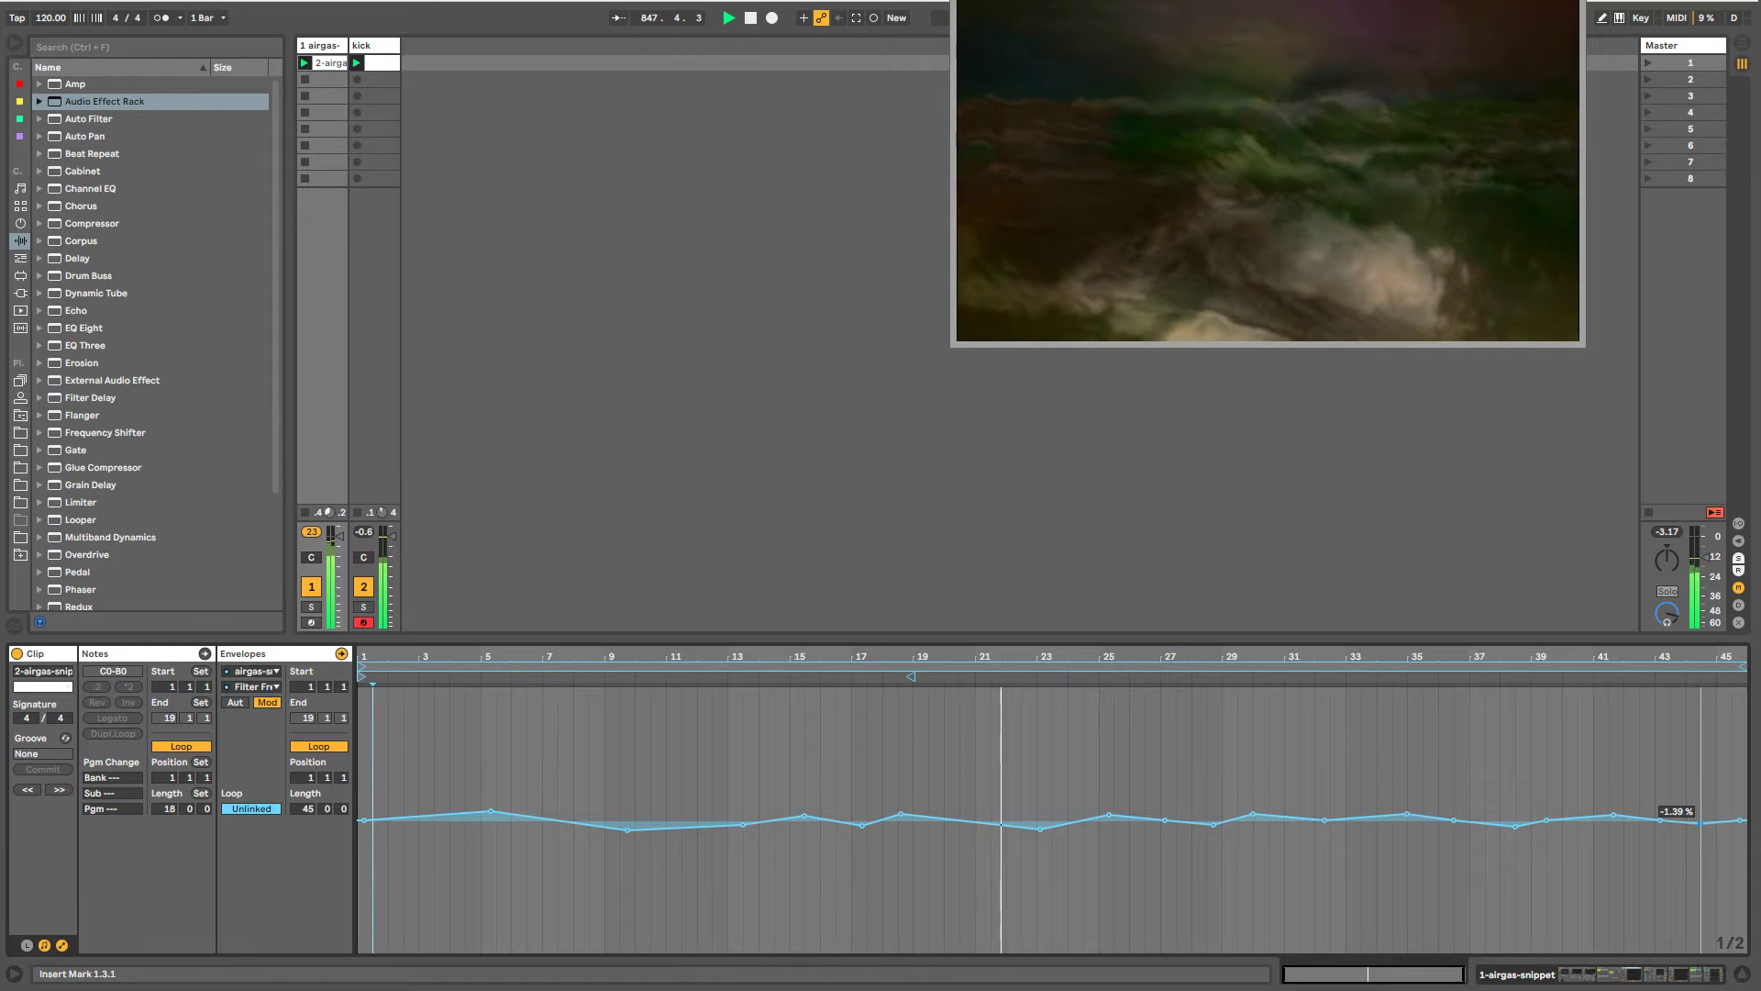
drag(1042, 831, 1040, 833)
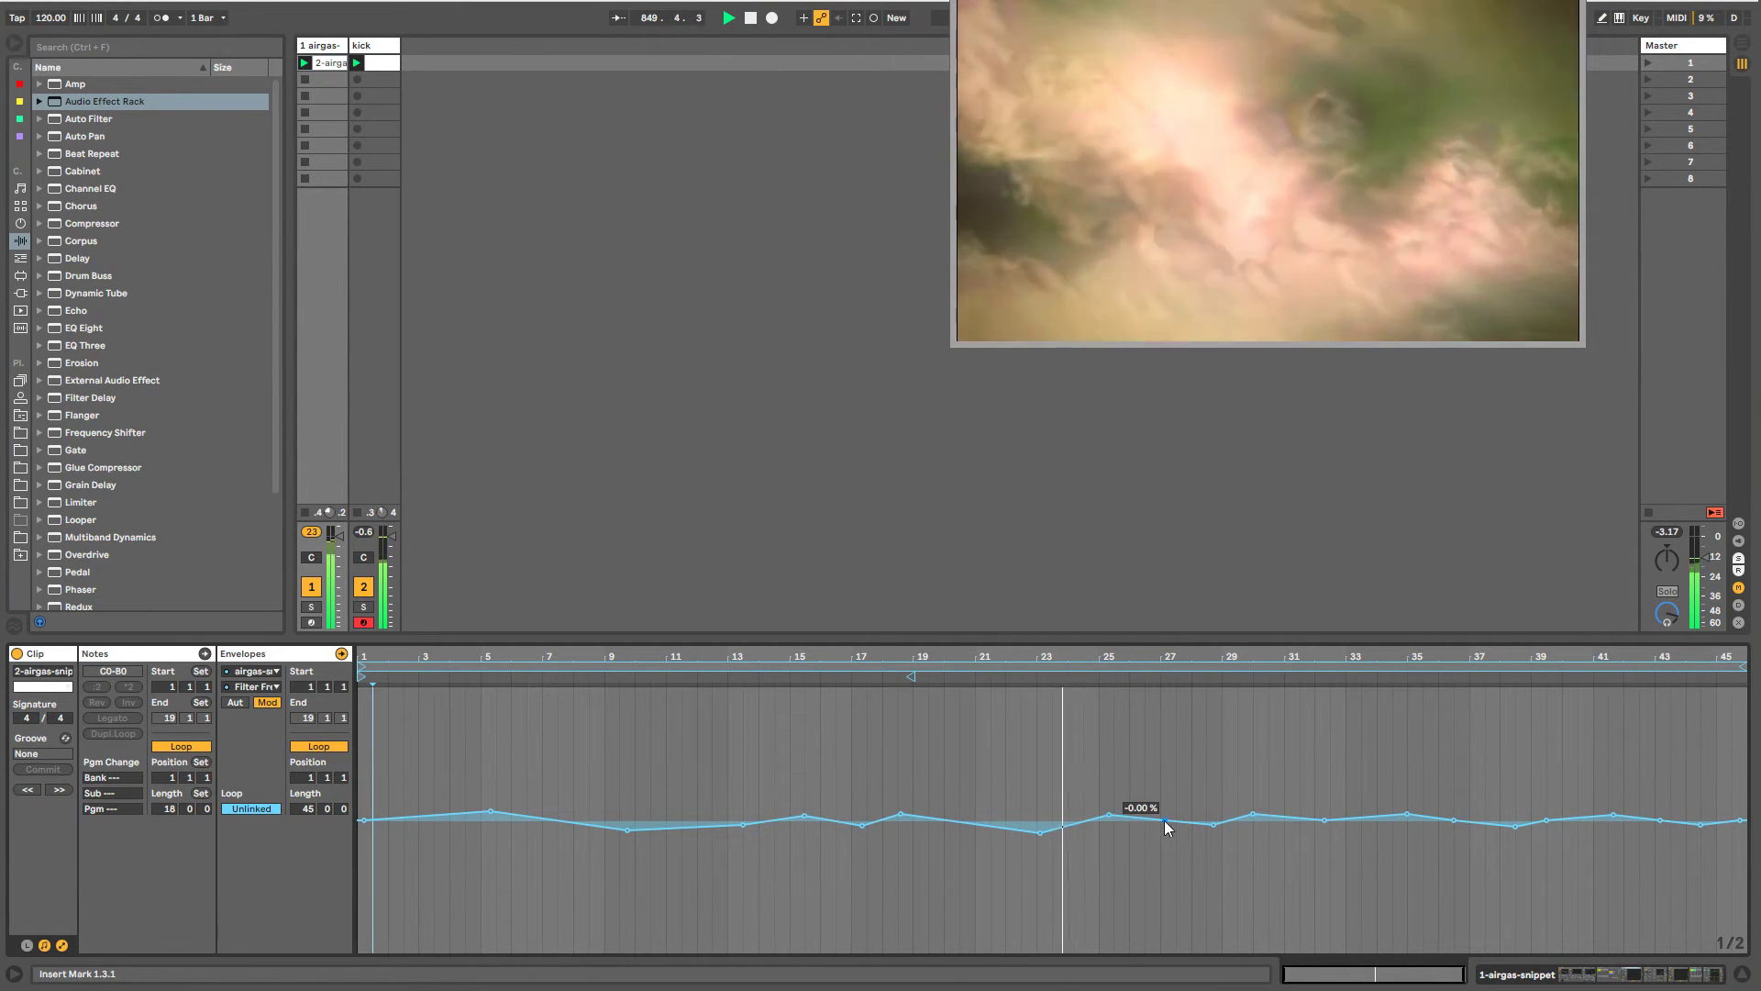
drag(1255, 813, 1373, 824)
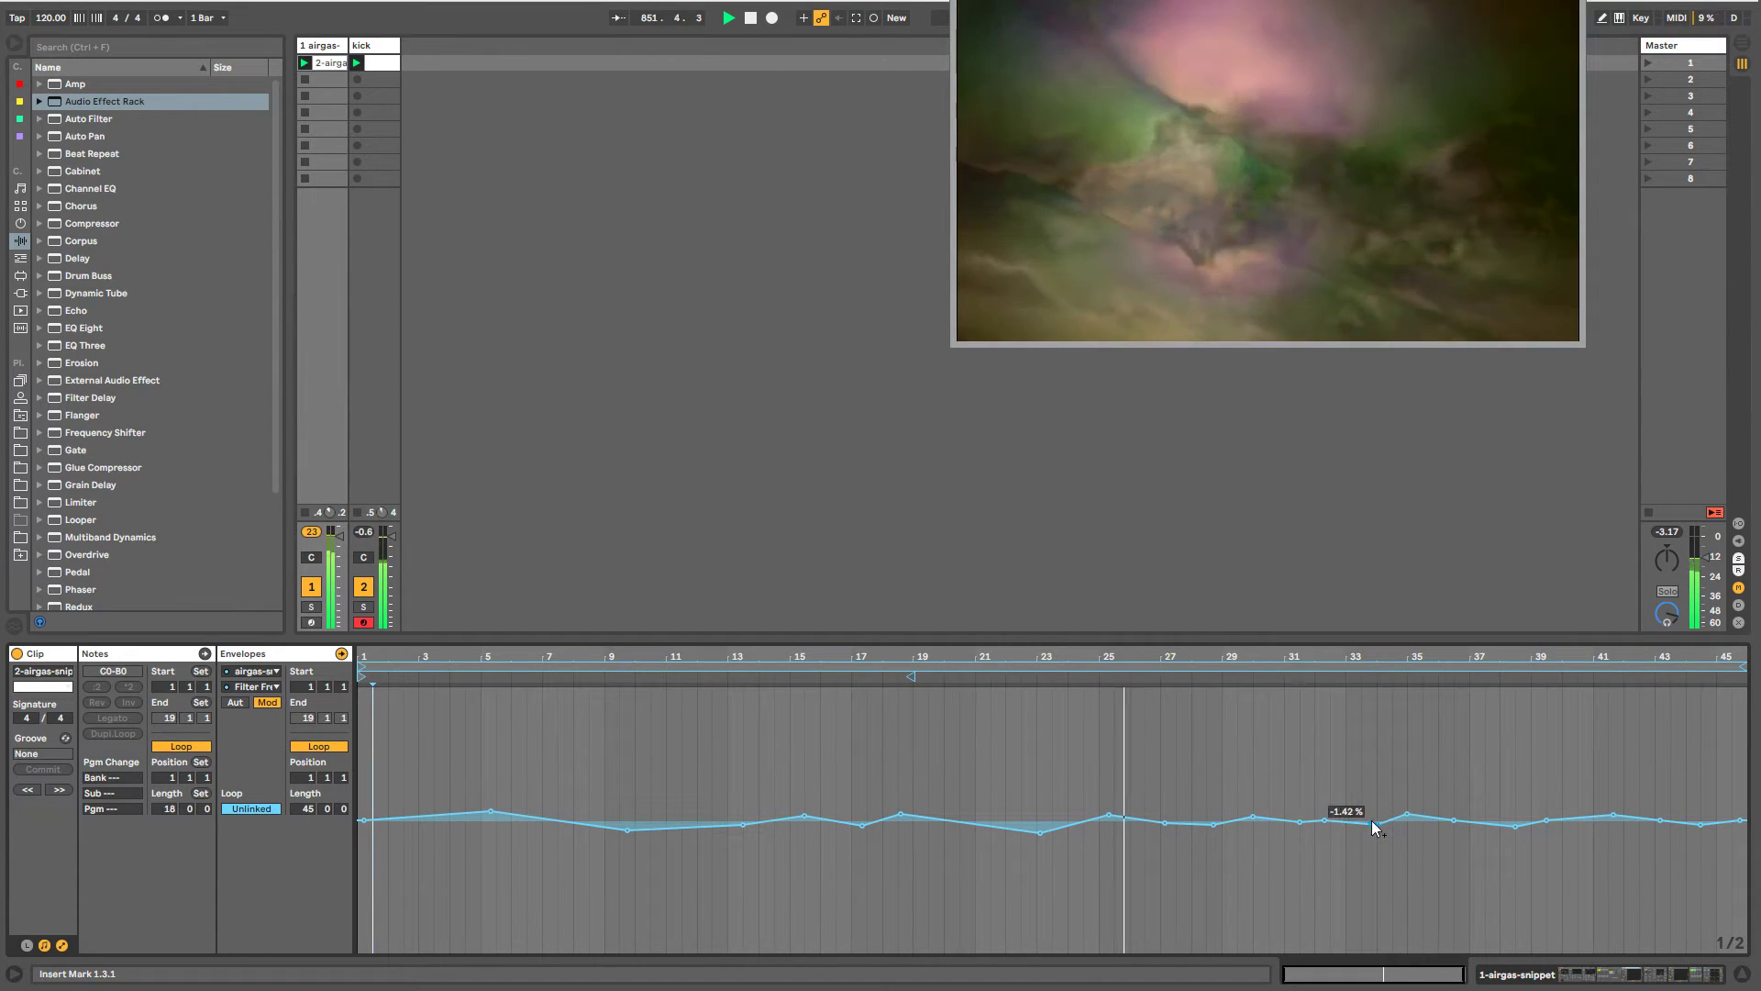
- Review airgas-snippet's effect chain and its Glue Compressor alongside the kick track's Operator
key(shift+Tab)
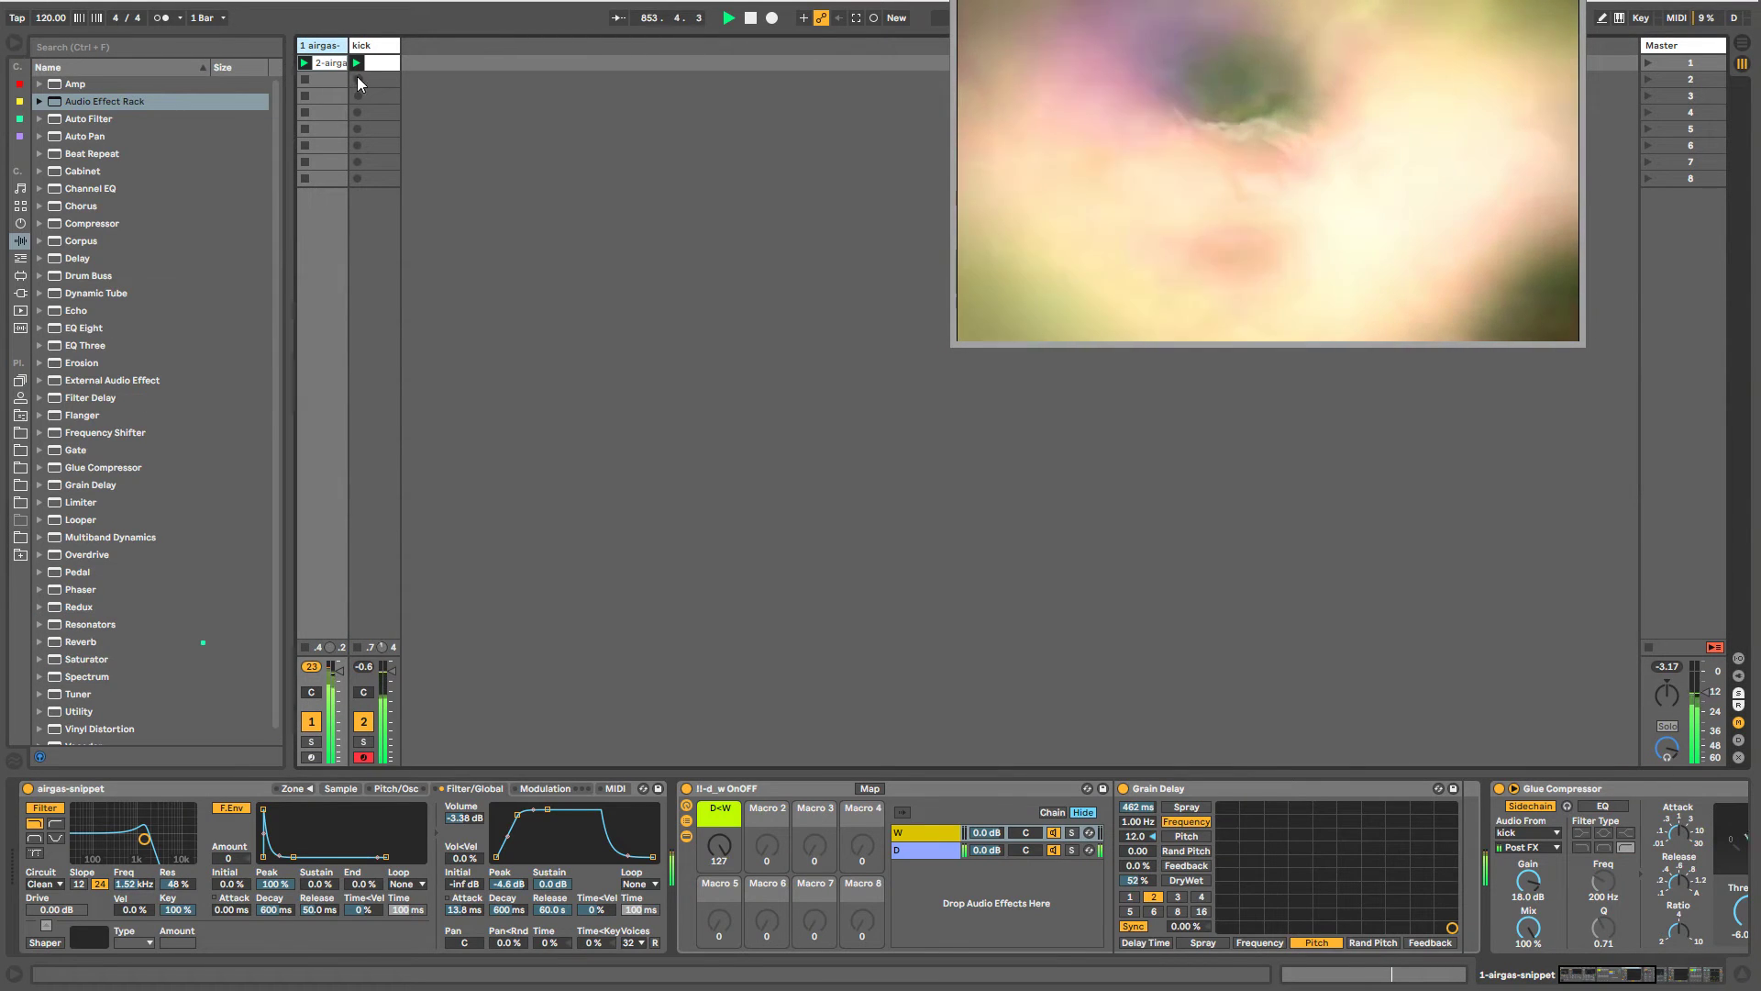
click(386, 46)
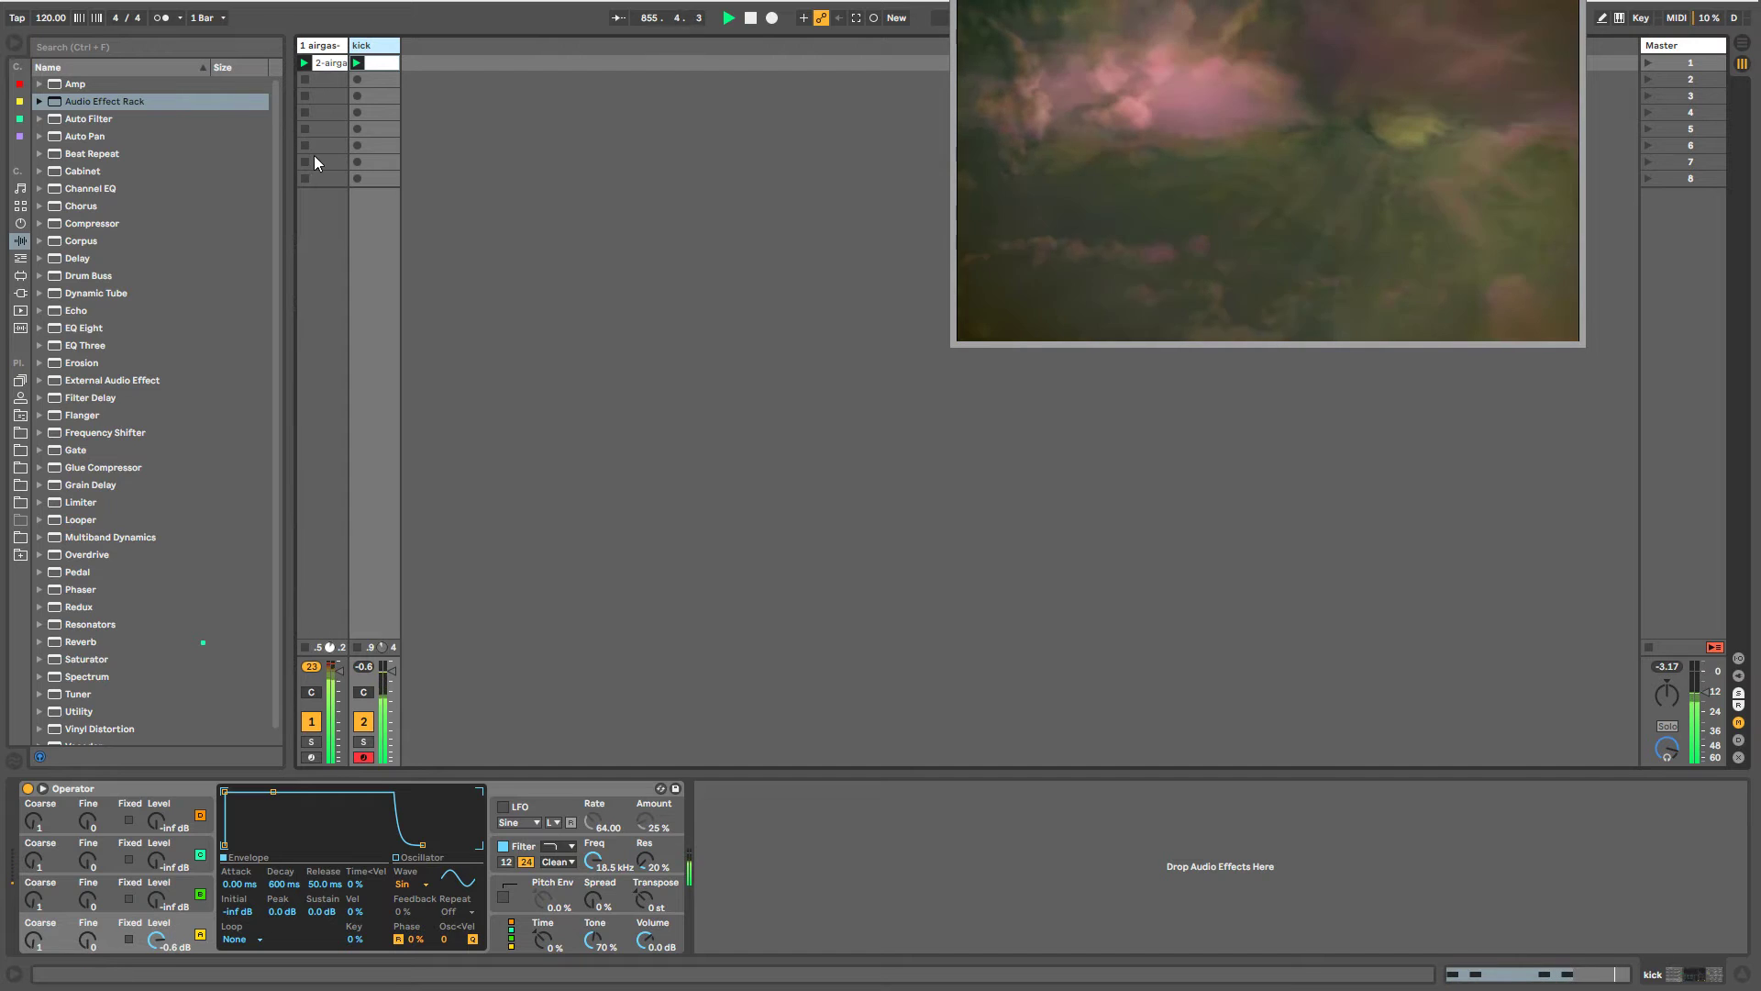
click(321, 60)
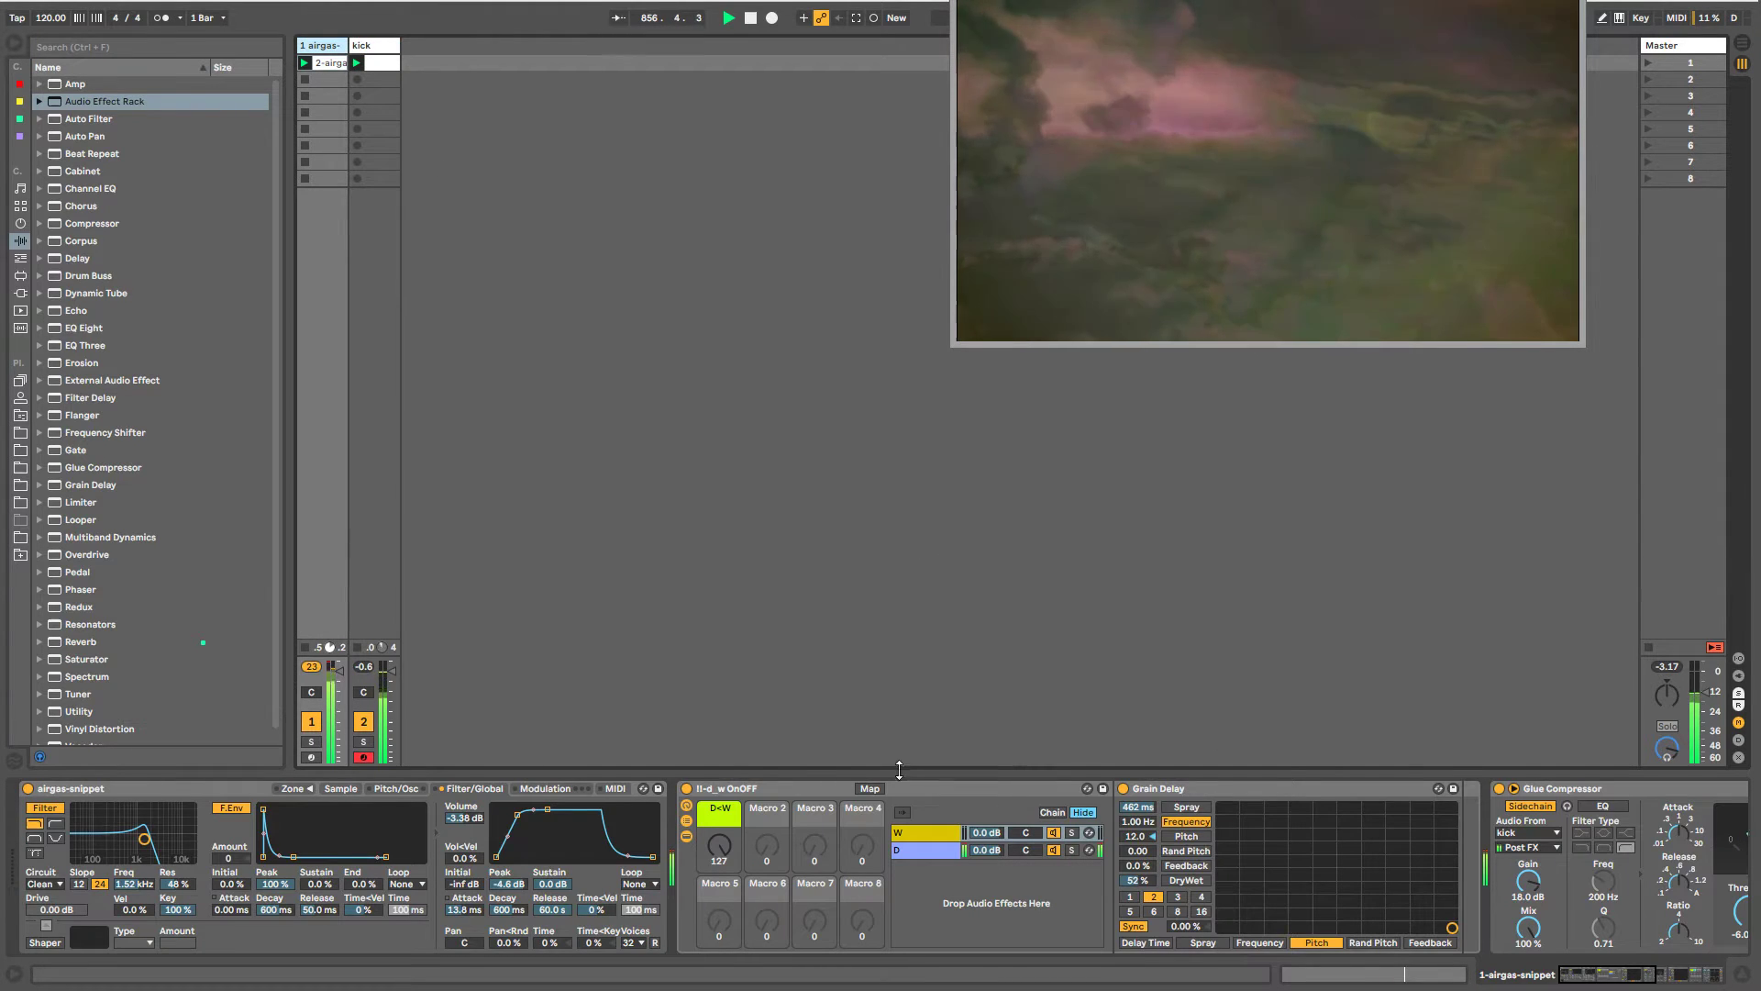
drag(1611, 976, 1644, 977)
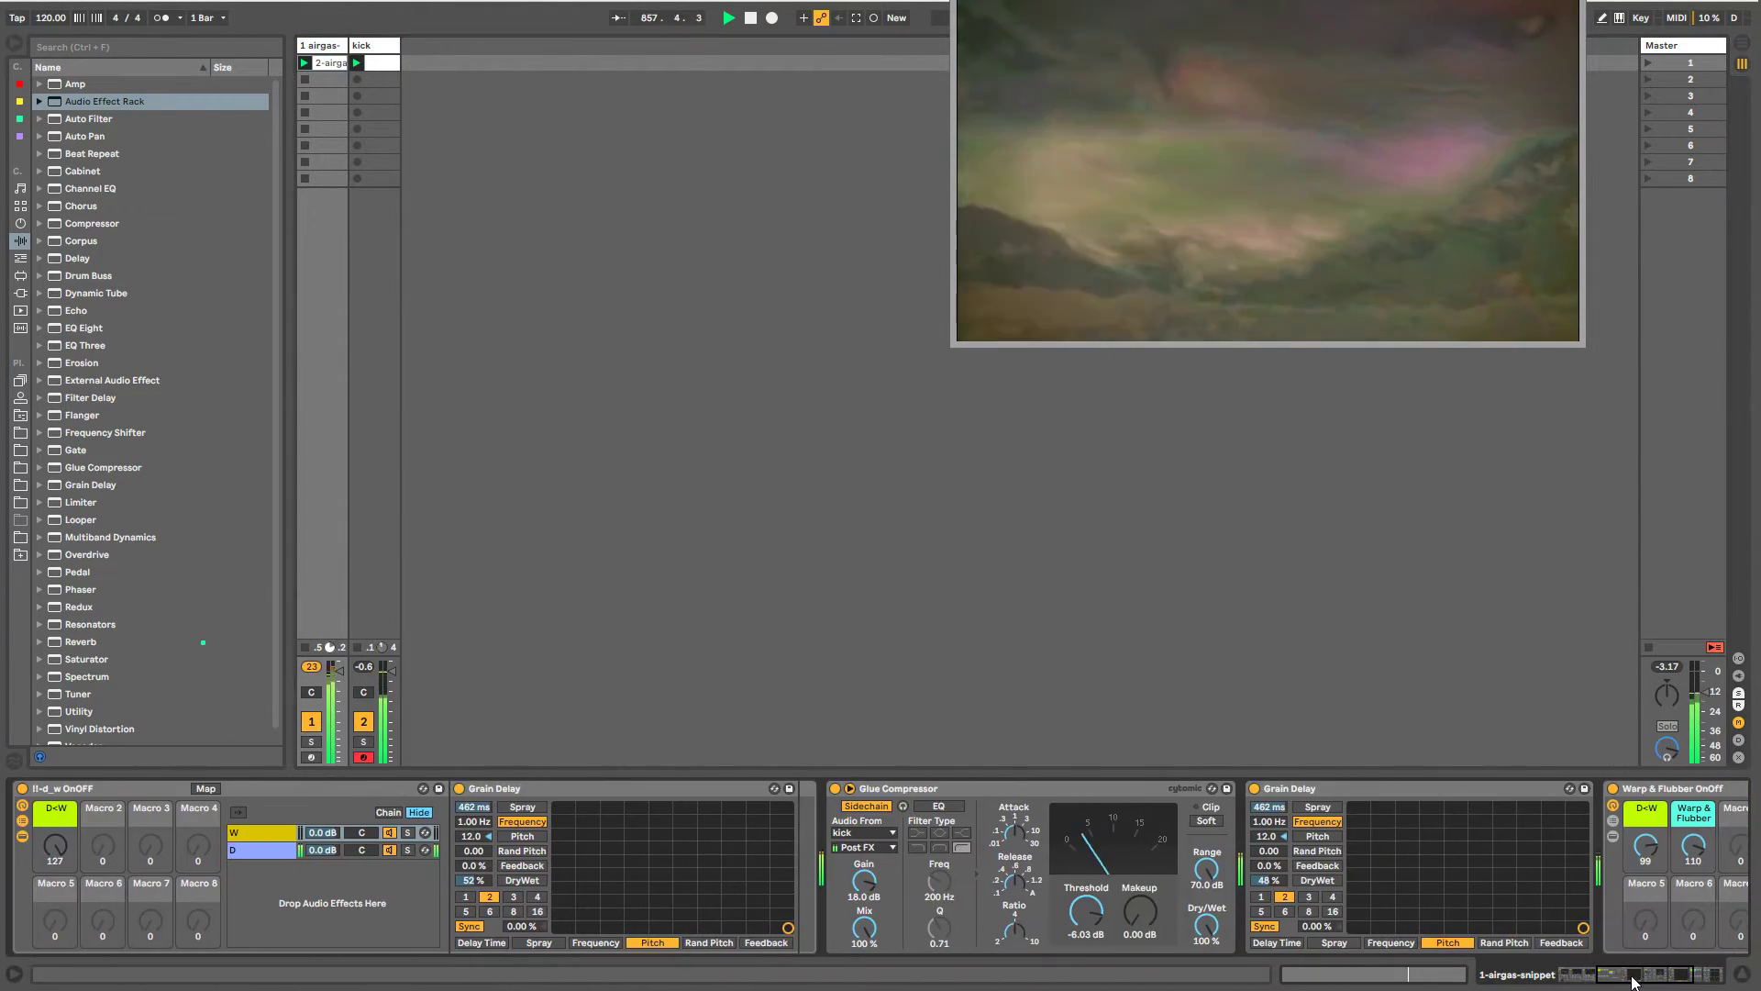
click(849, 788)
- Add white noise to the kick's Operator by giving oscillator B the NoW waveform at a level of -49 dB
click(370, 51)
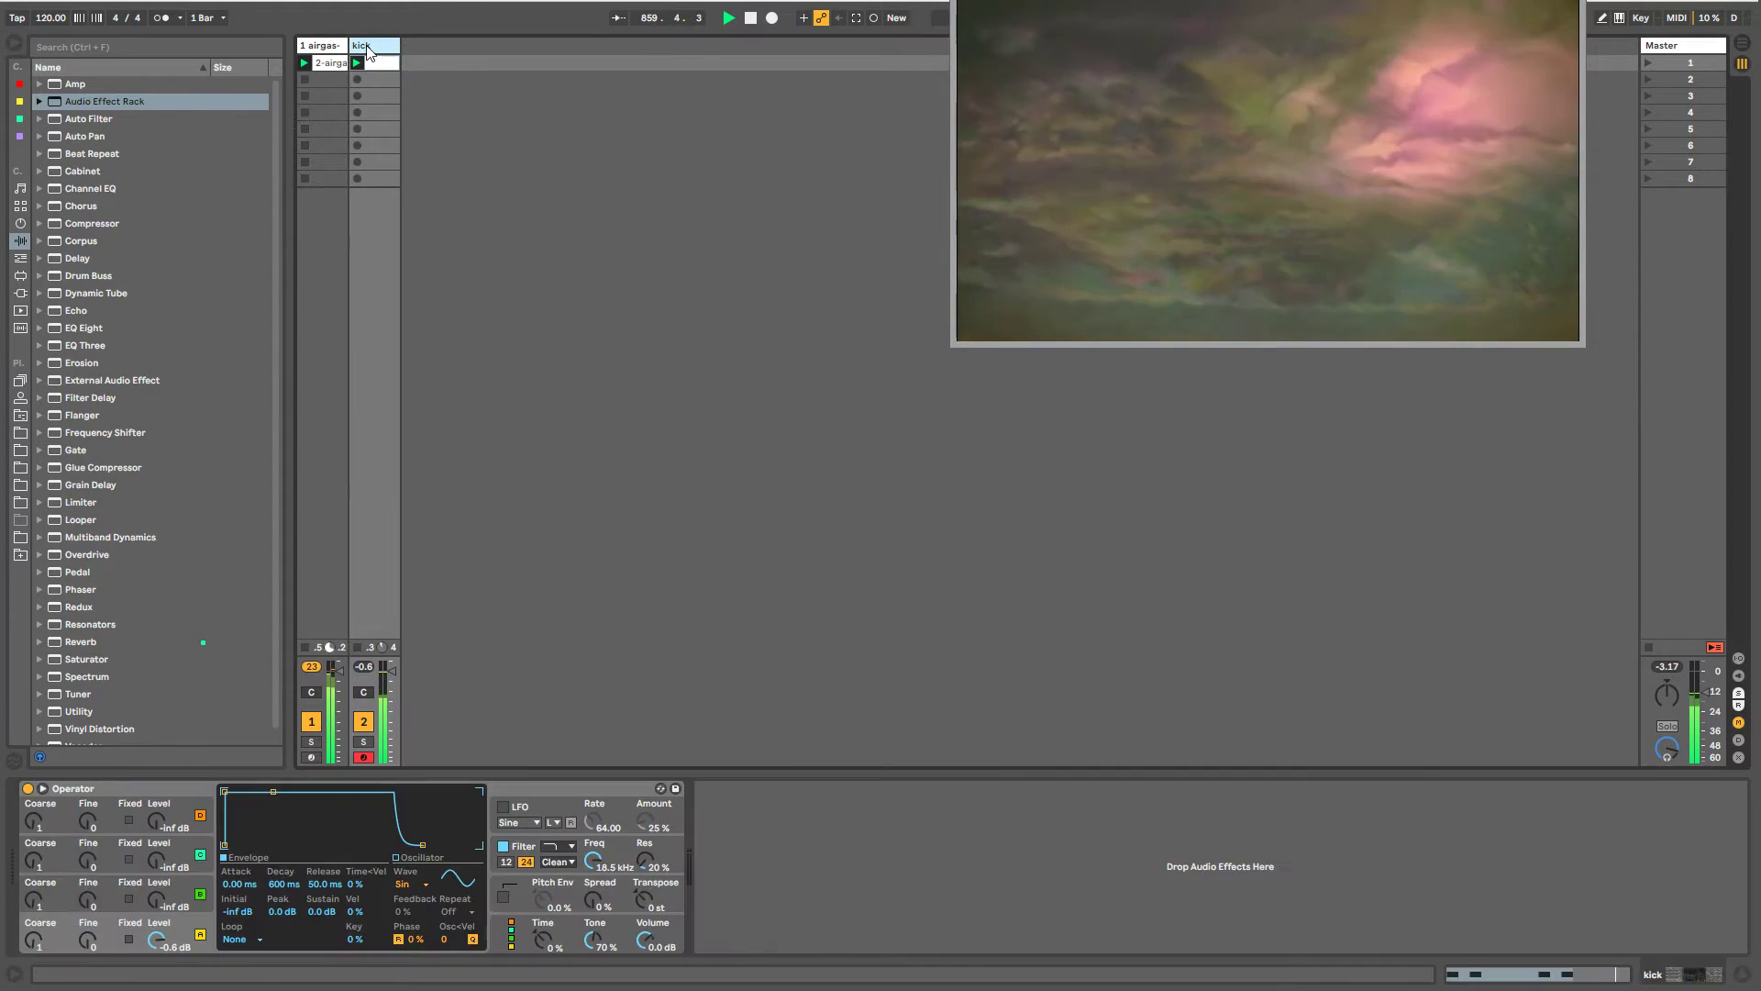
click(409, 884)
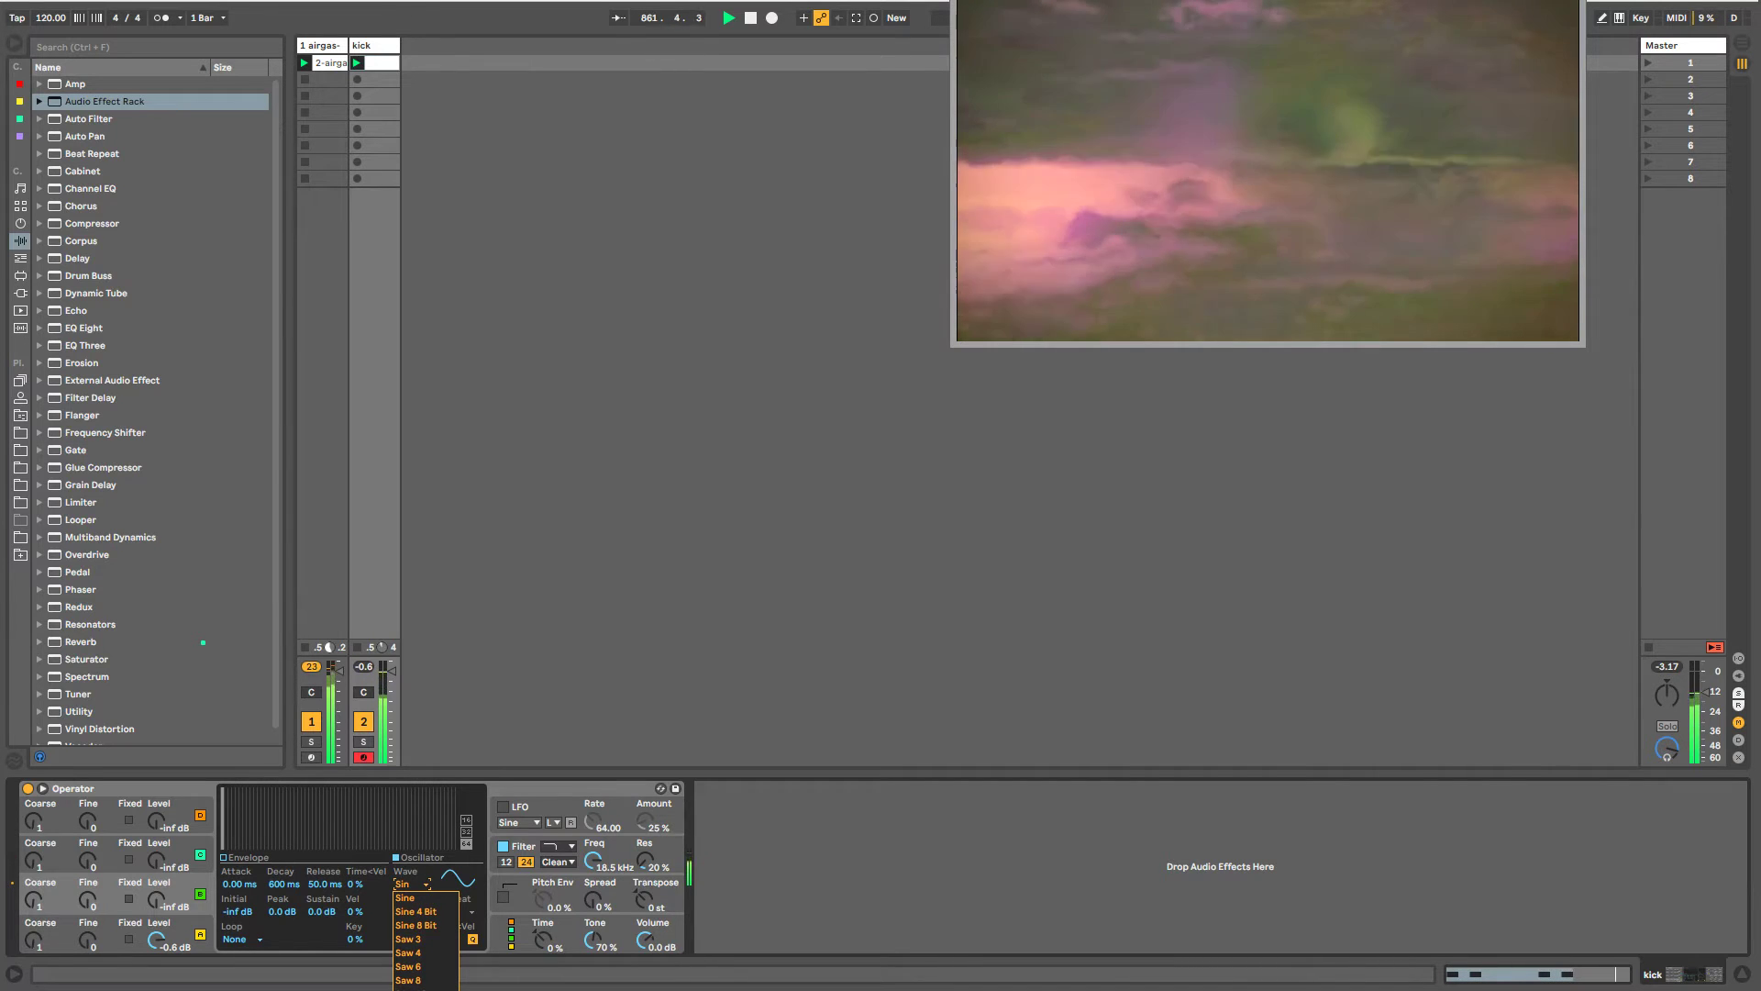
click(409, 989)
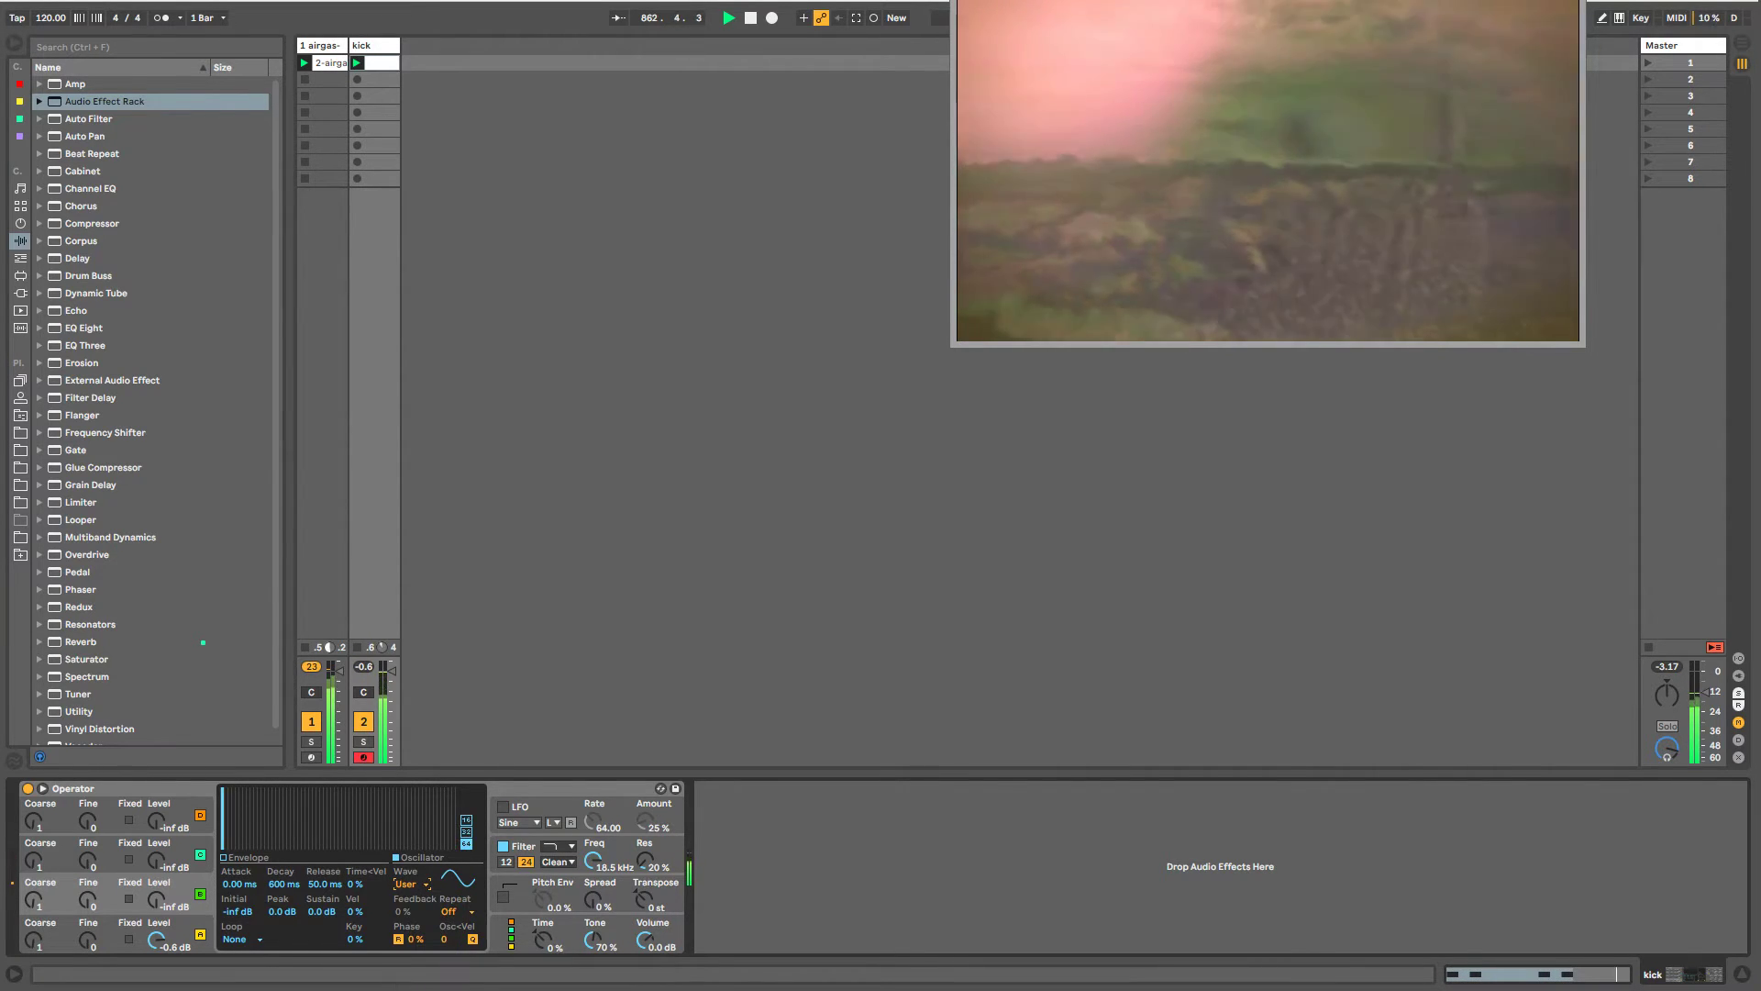
drag(156, 902, 156, 863)
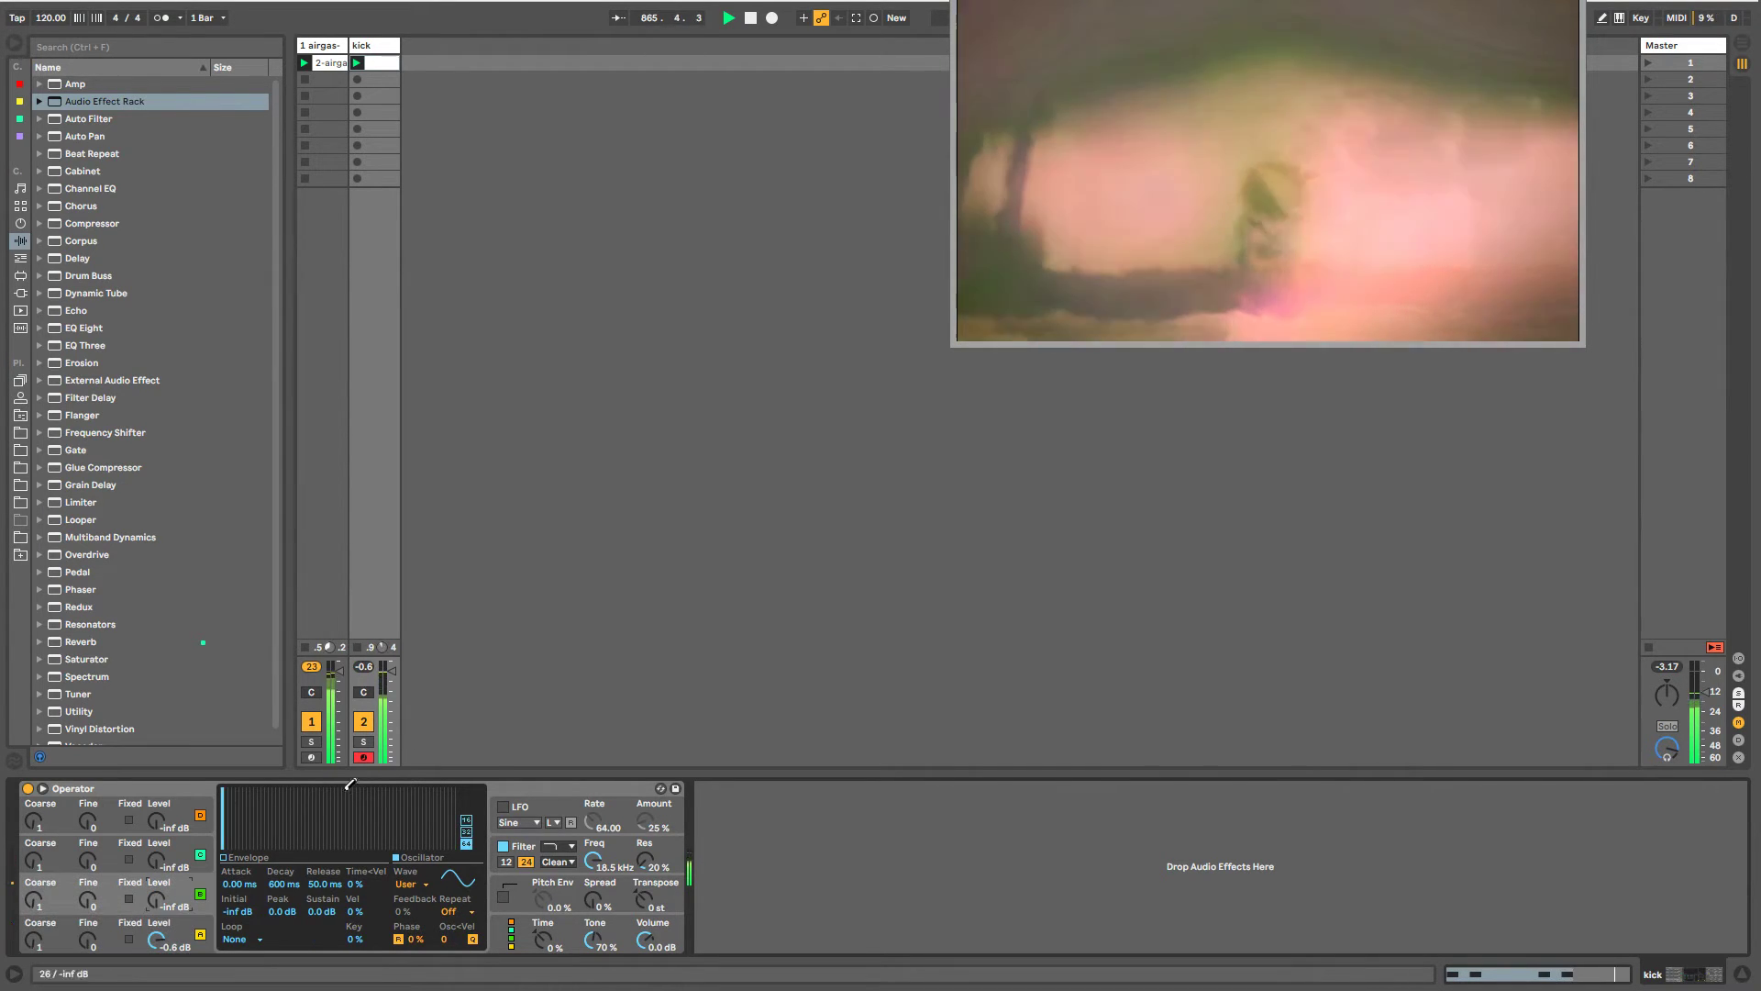
click(415, 885)
click(413, 988)
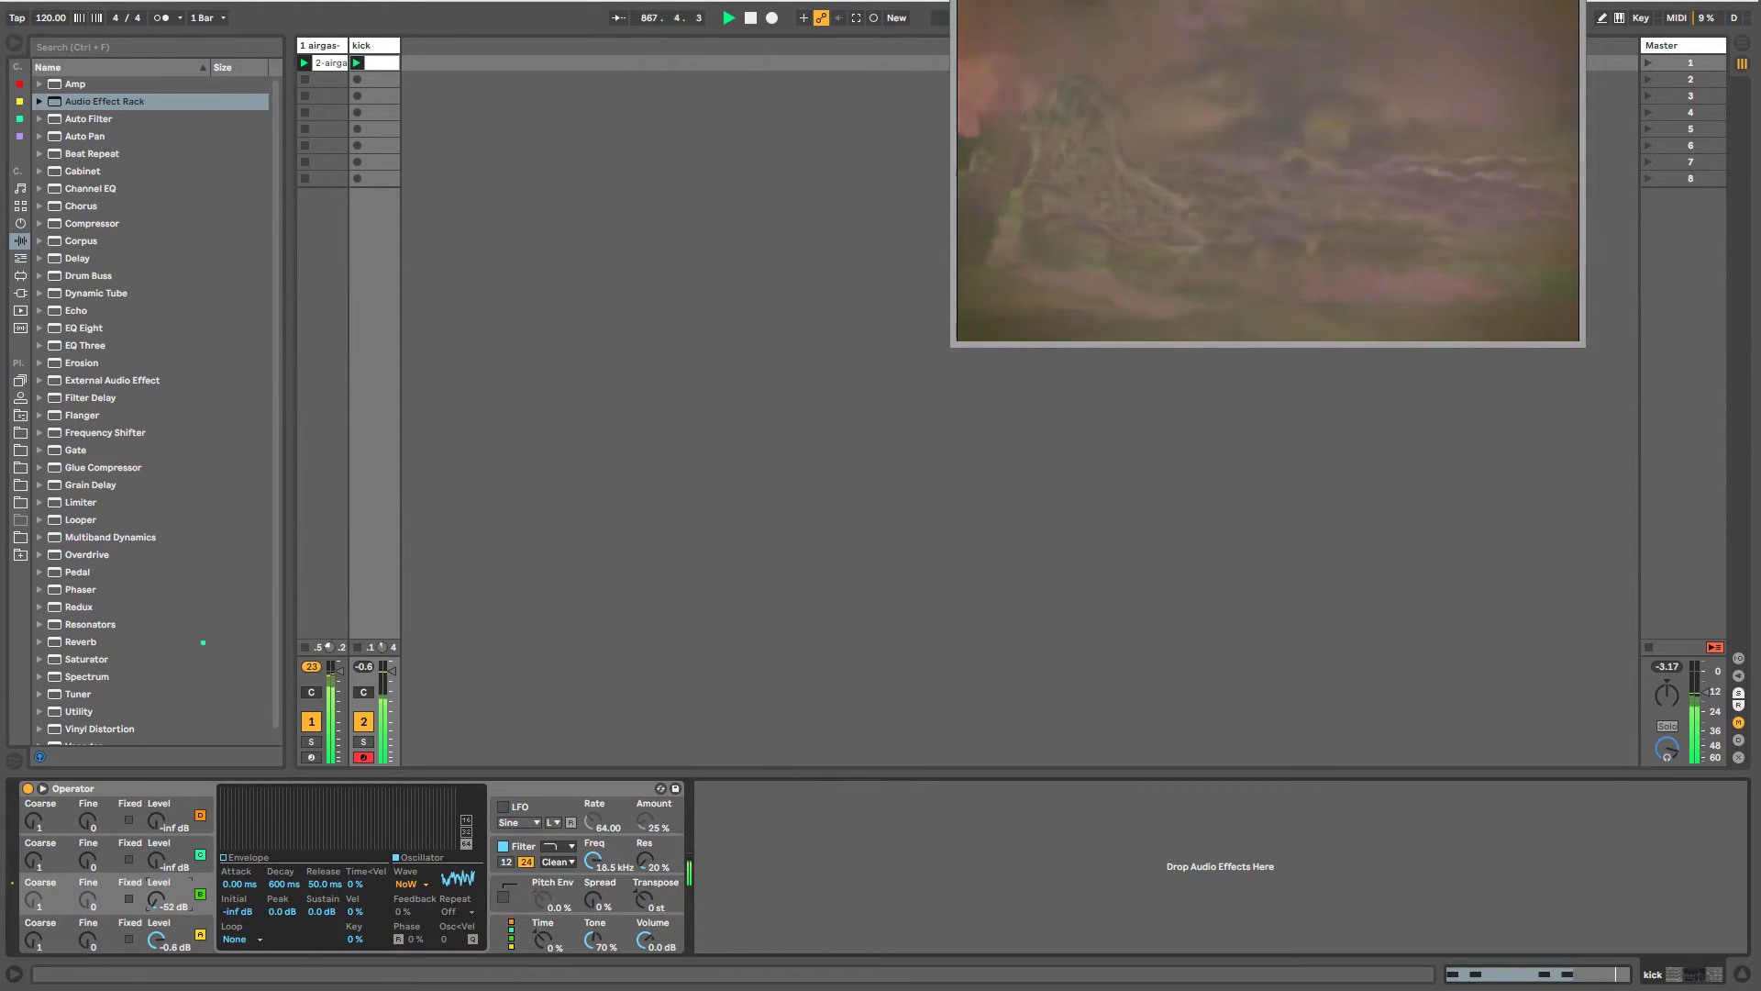
drag(156, 902, 156, 900)
- Shape the kick noise oscillator's envelope with a 30.0 ms attack and a 2.88 s release
click(237, 858)
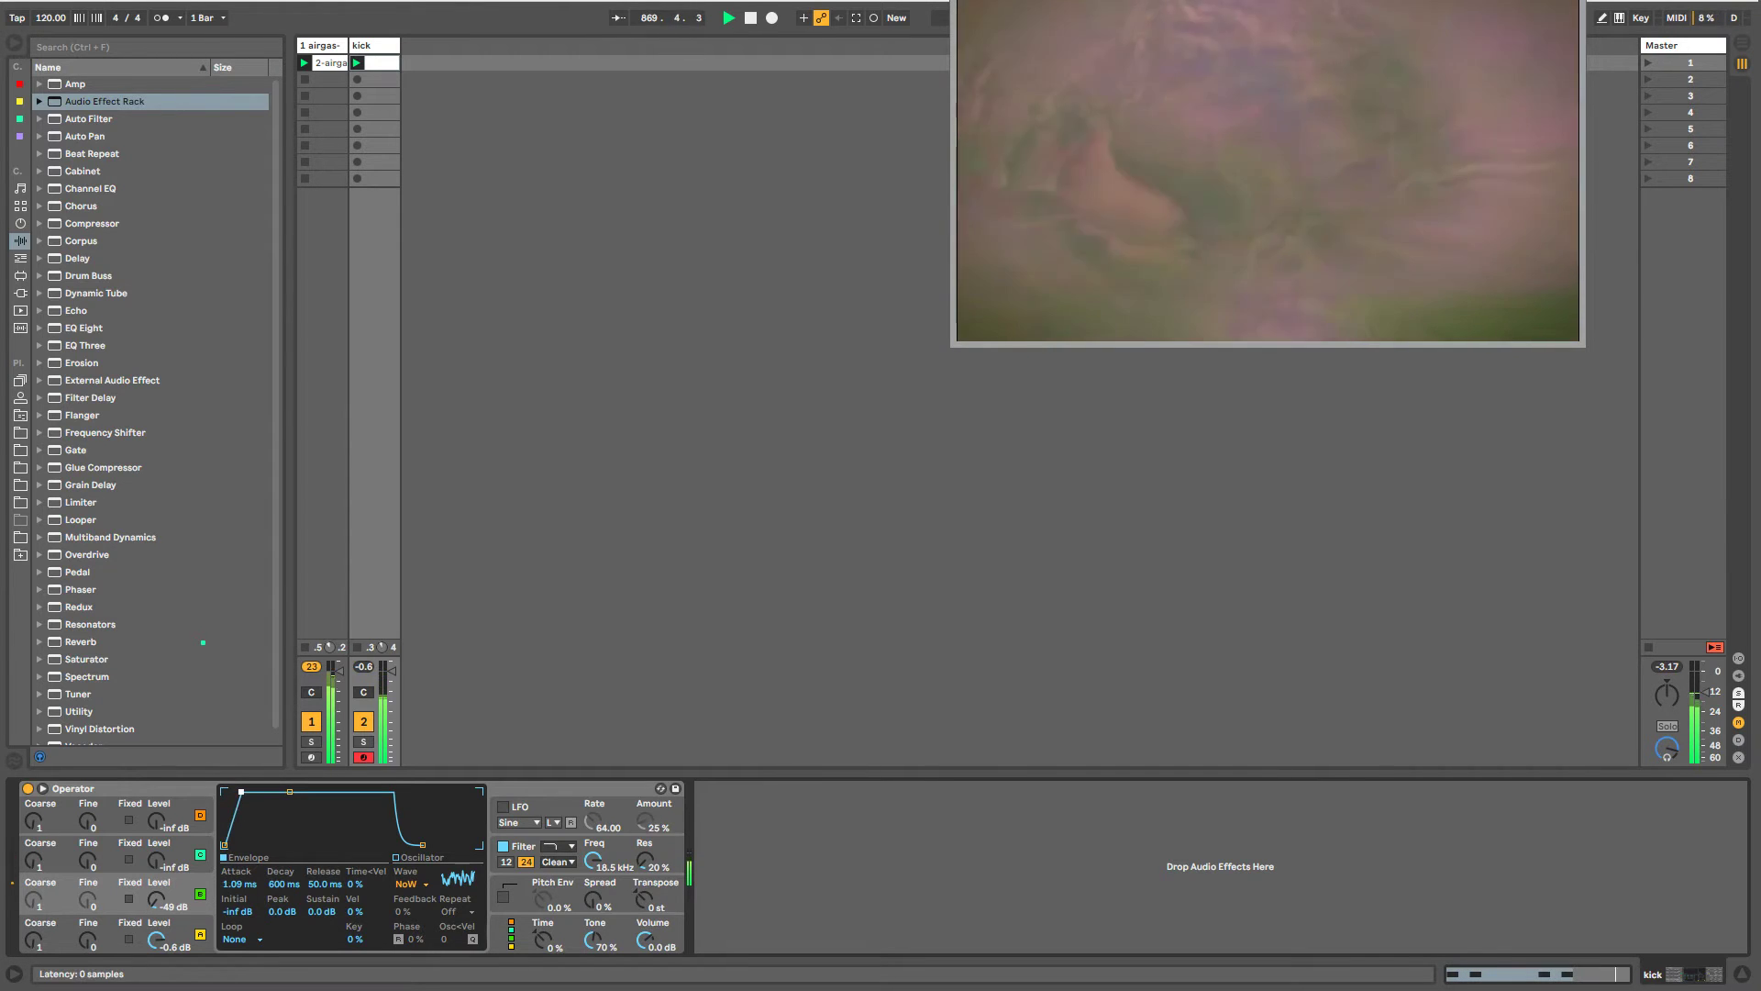
drag(250, 792, 264, 792)
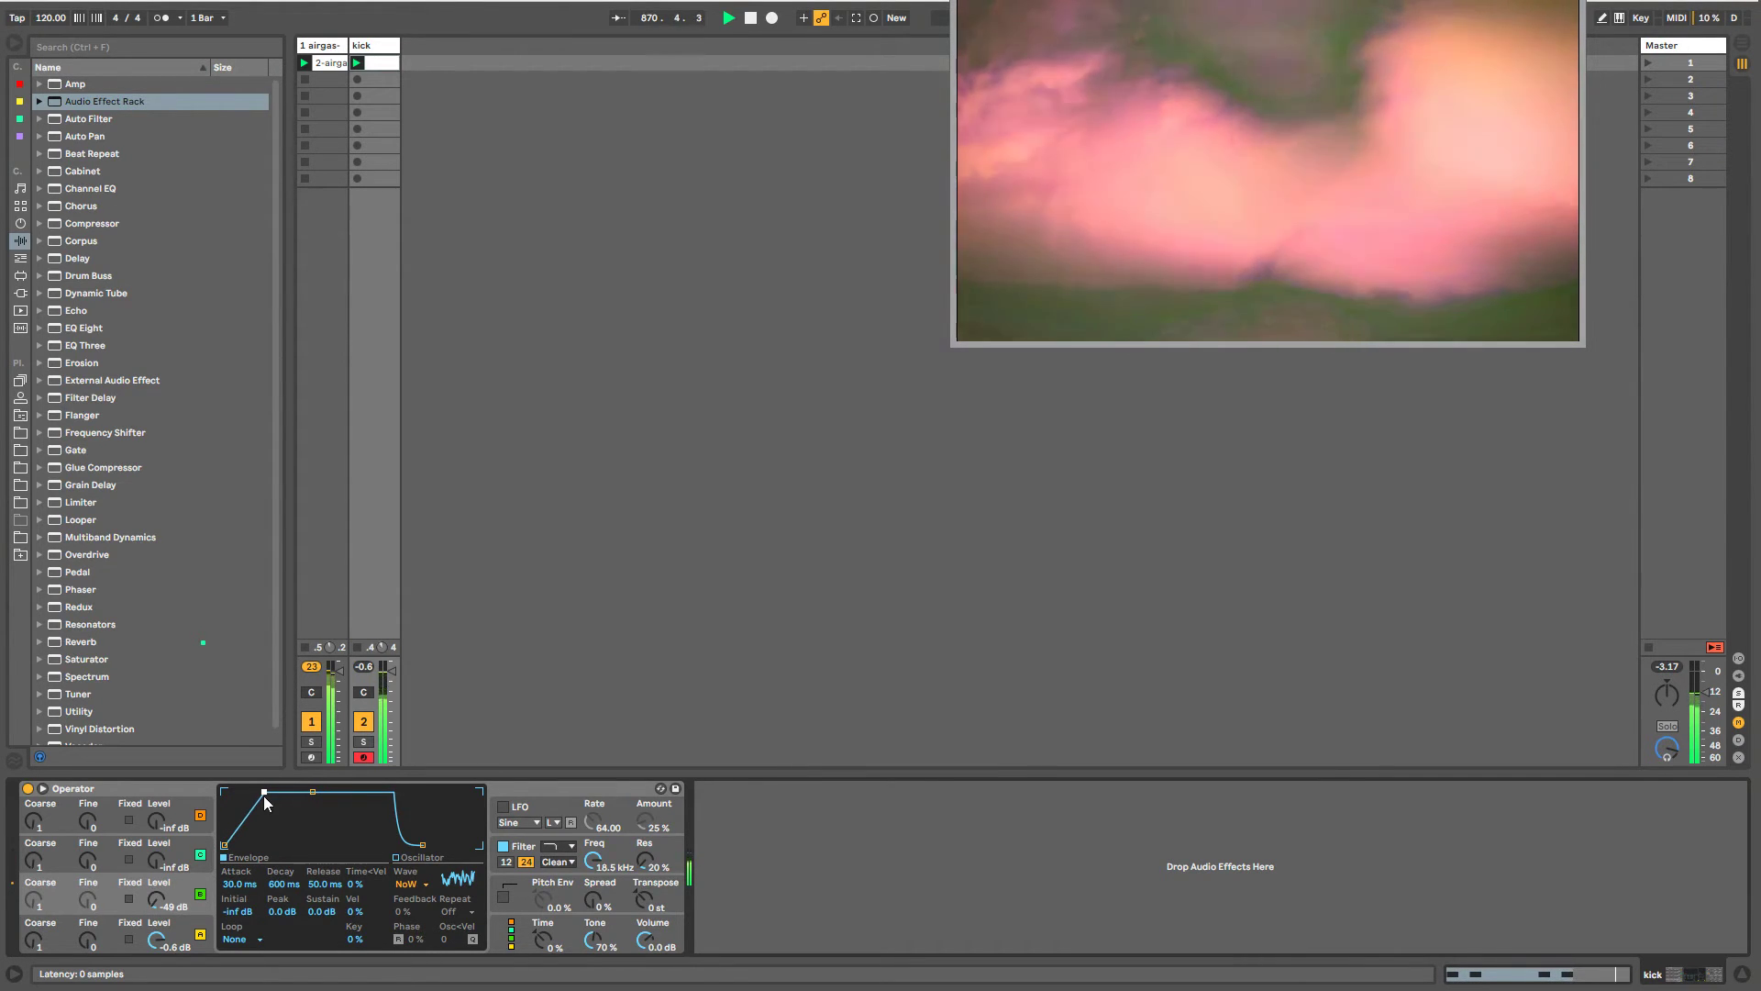
drag(423, 845, 453, 844)
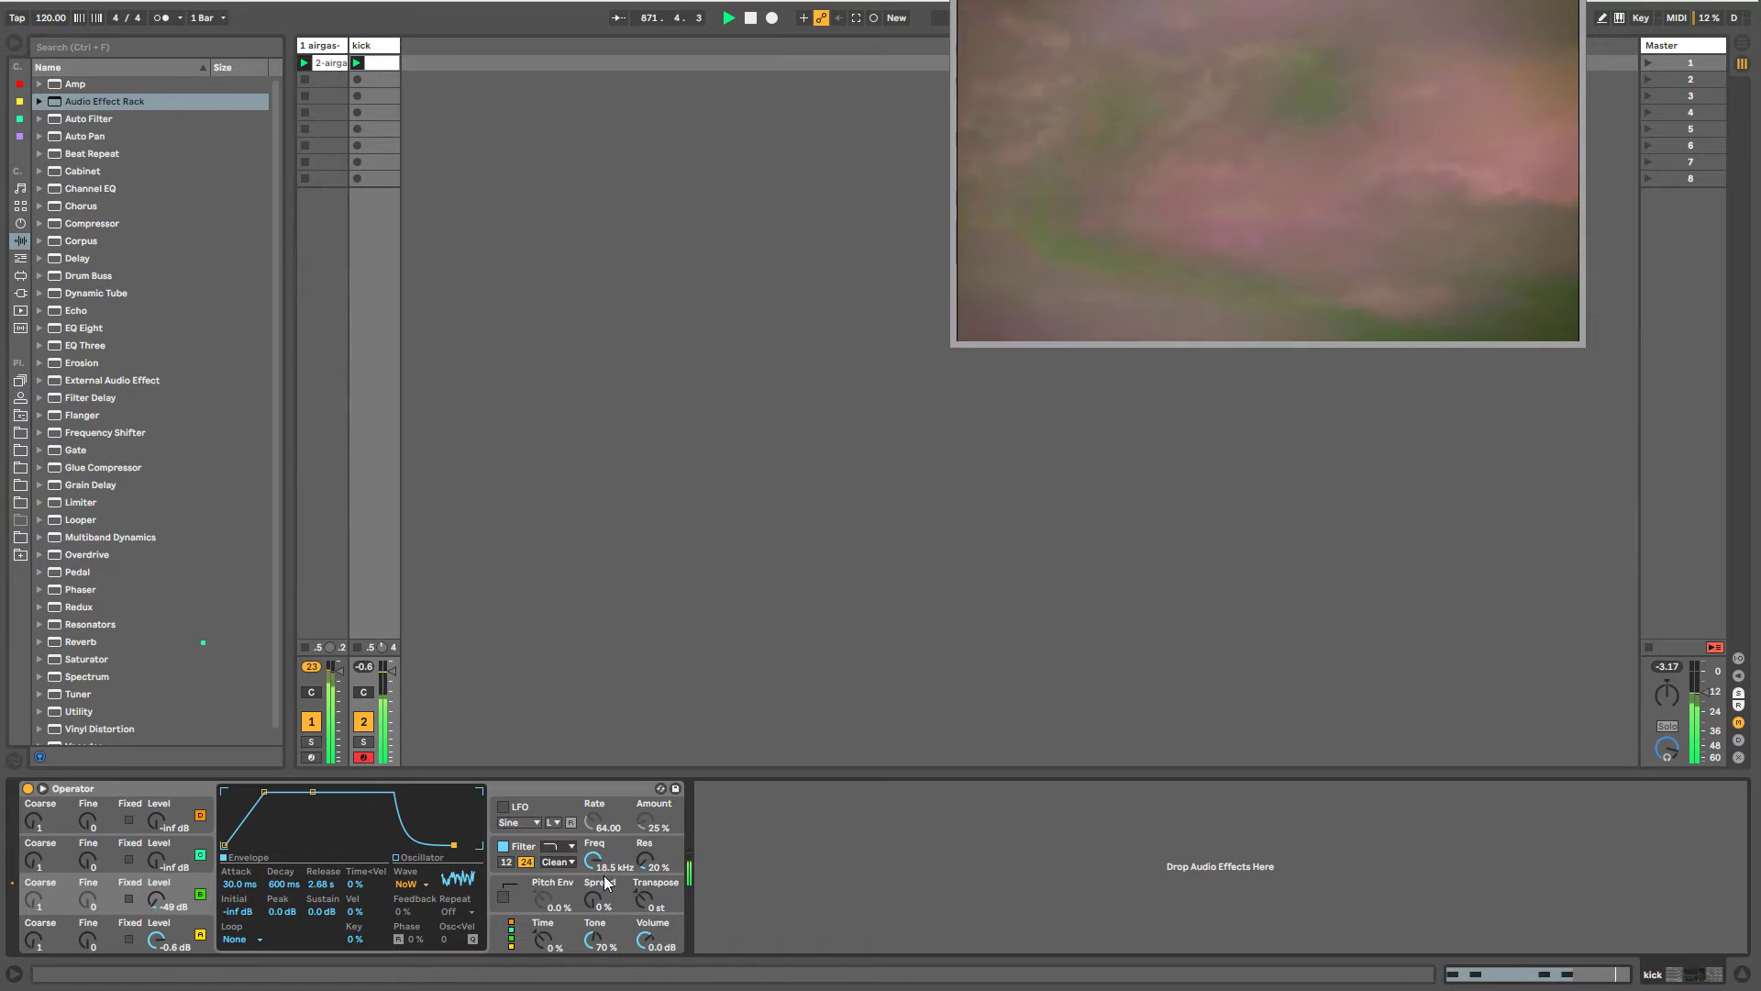
- Set the kick Operator's filter to 125 % resonance and 7.78 kHz, using the MS2 circuit
drag(645, 860, 645, 830)
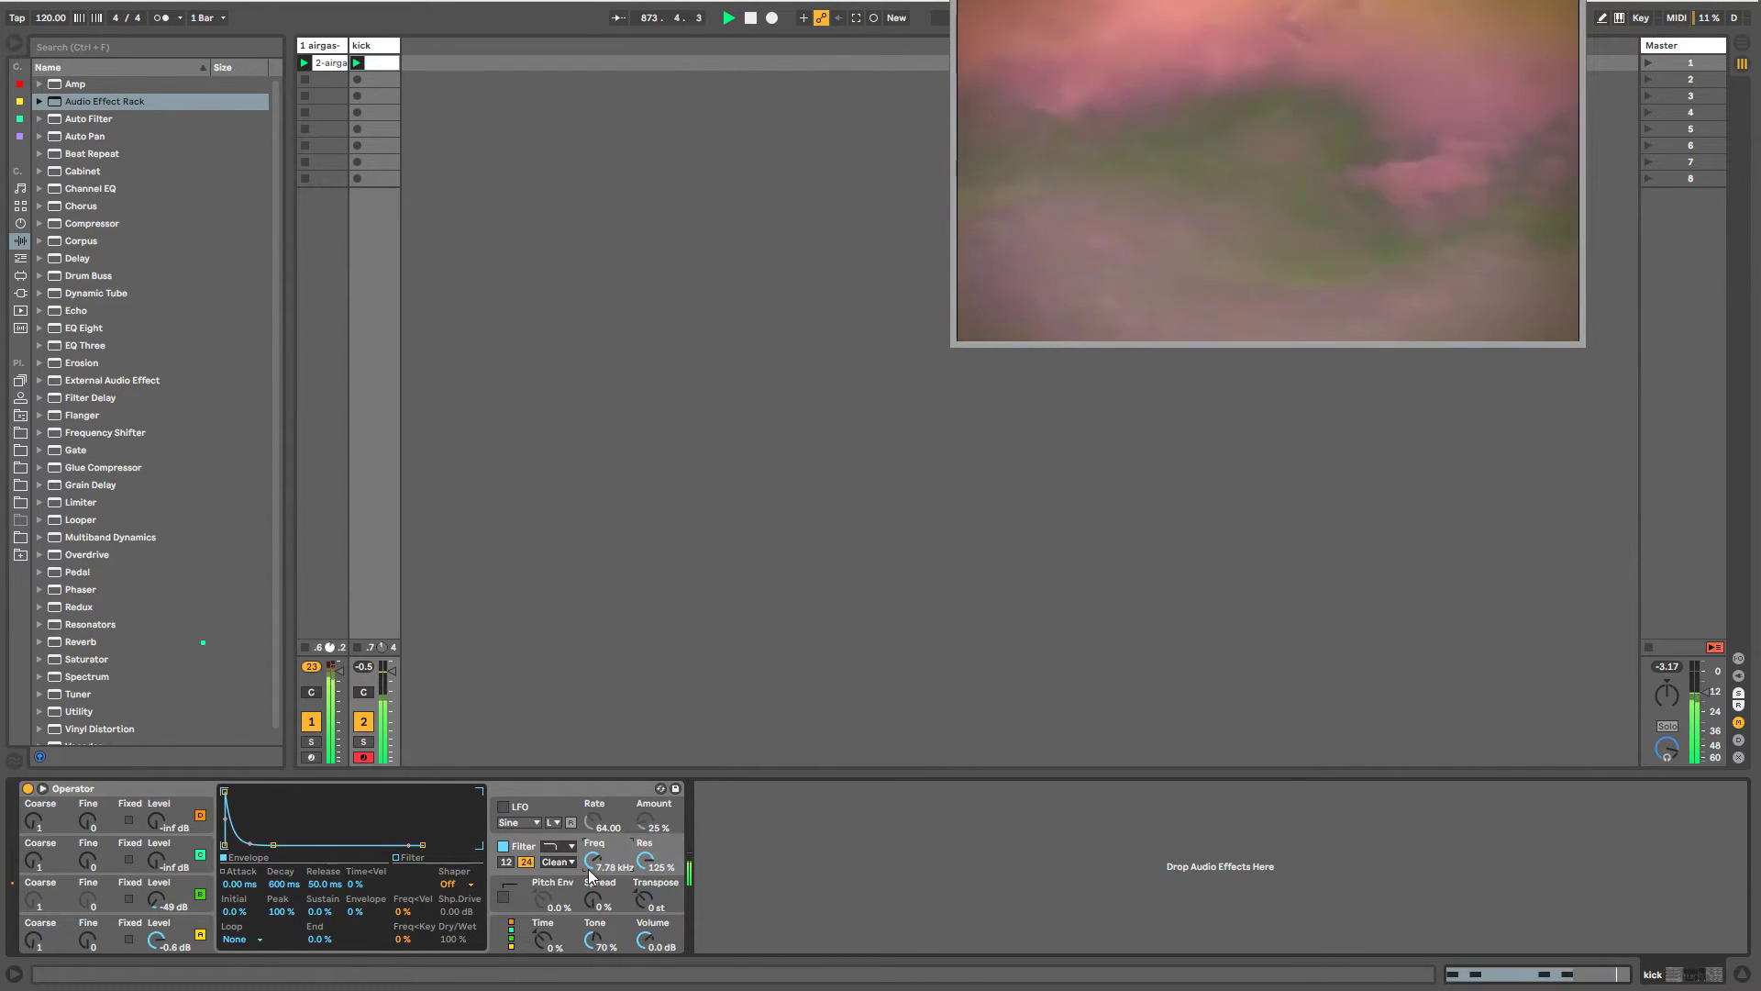
click(557, 861)
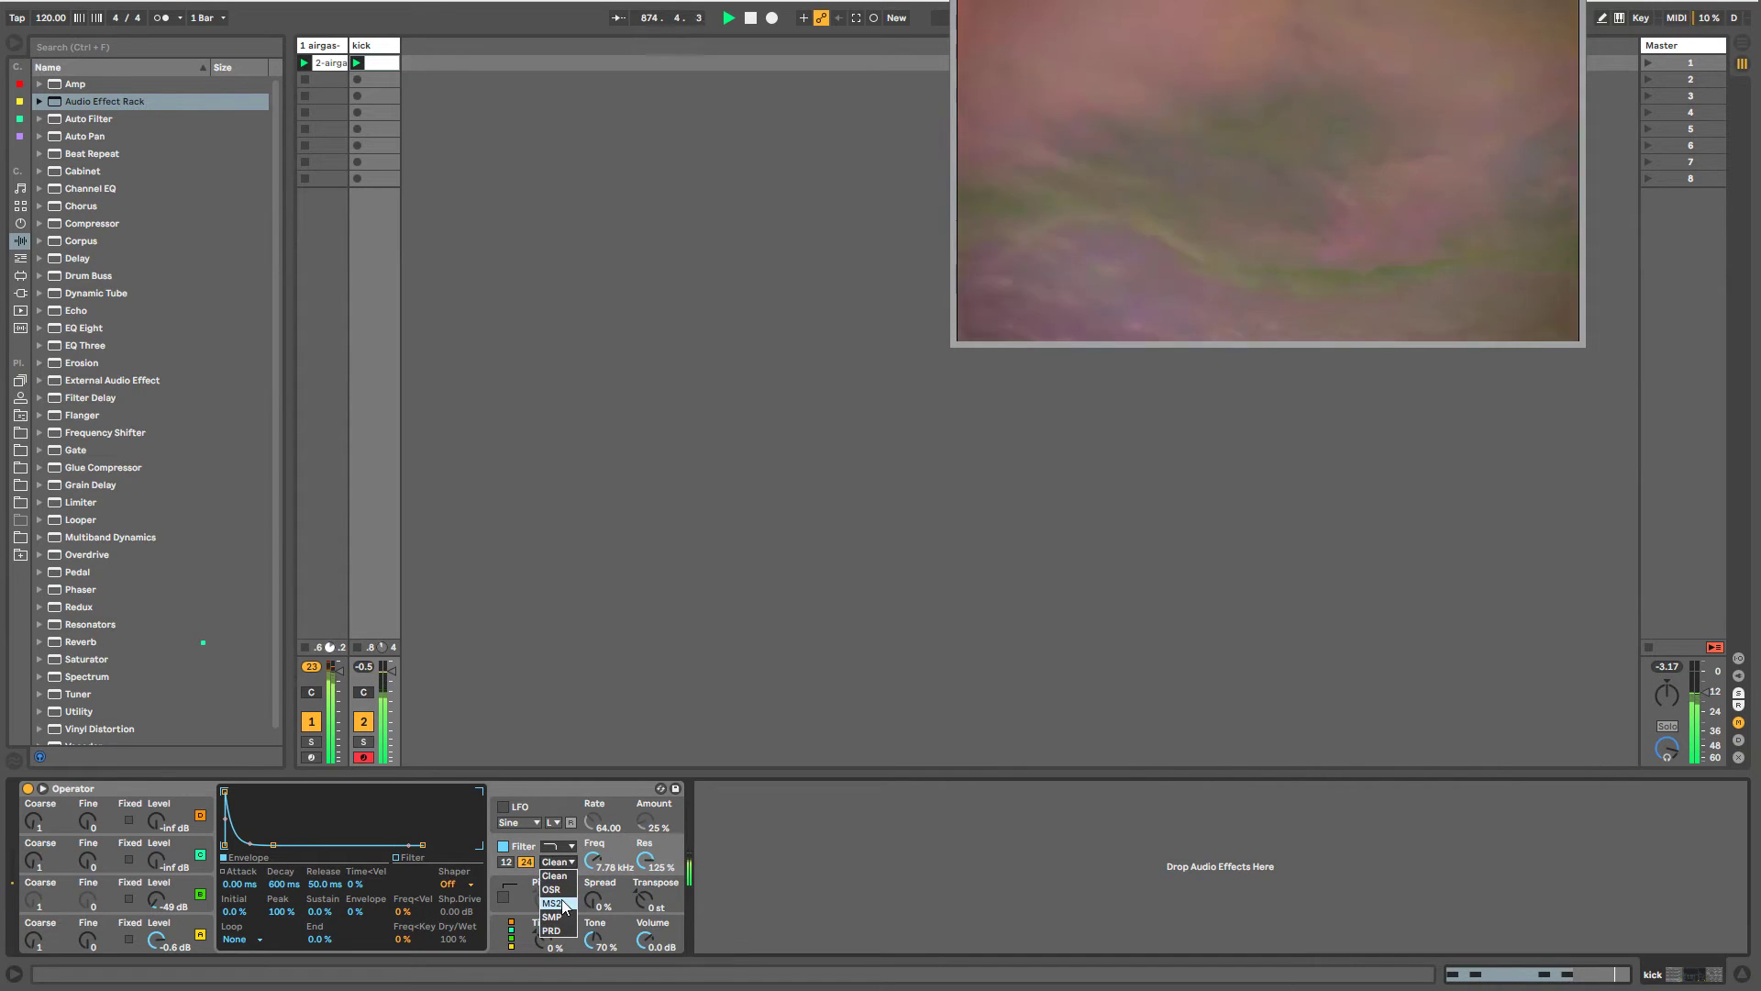
click(553, 903)
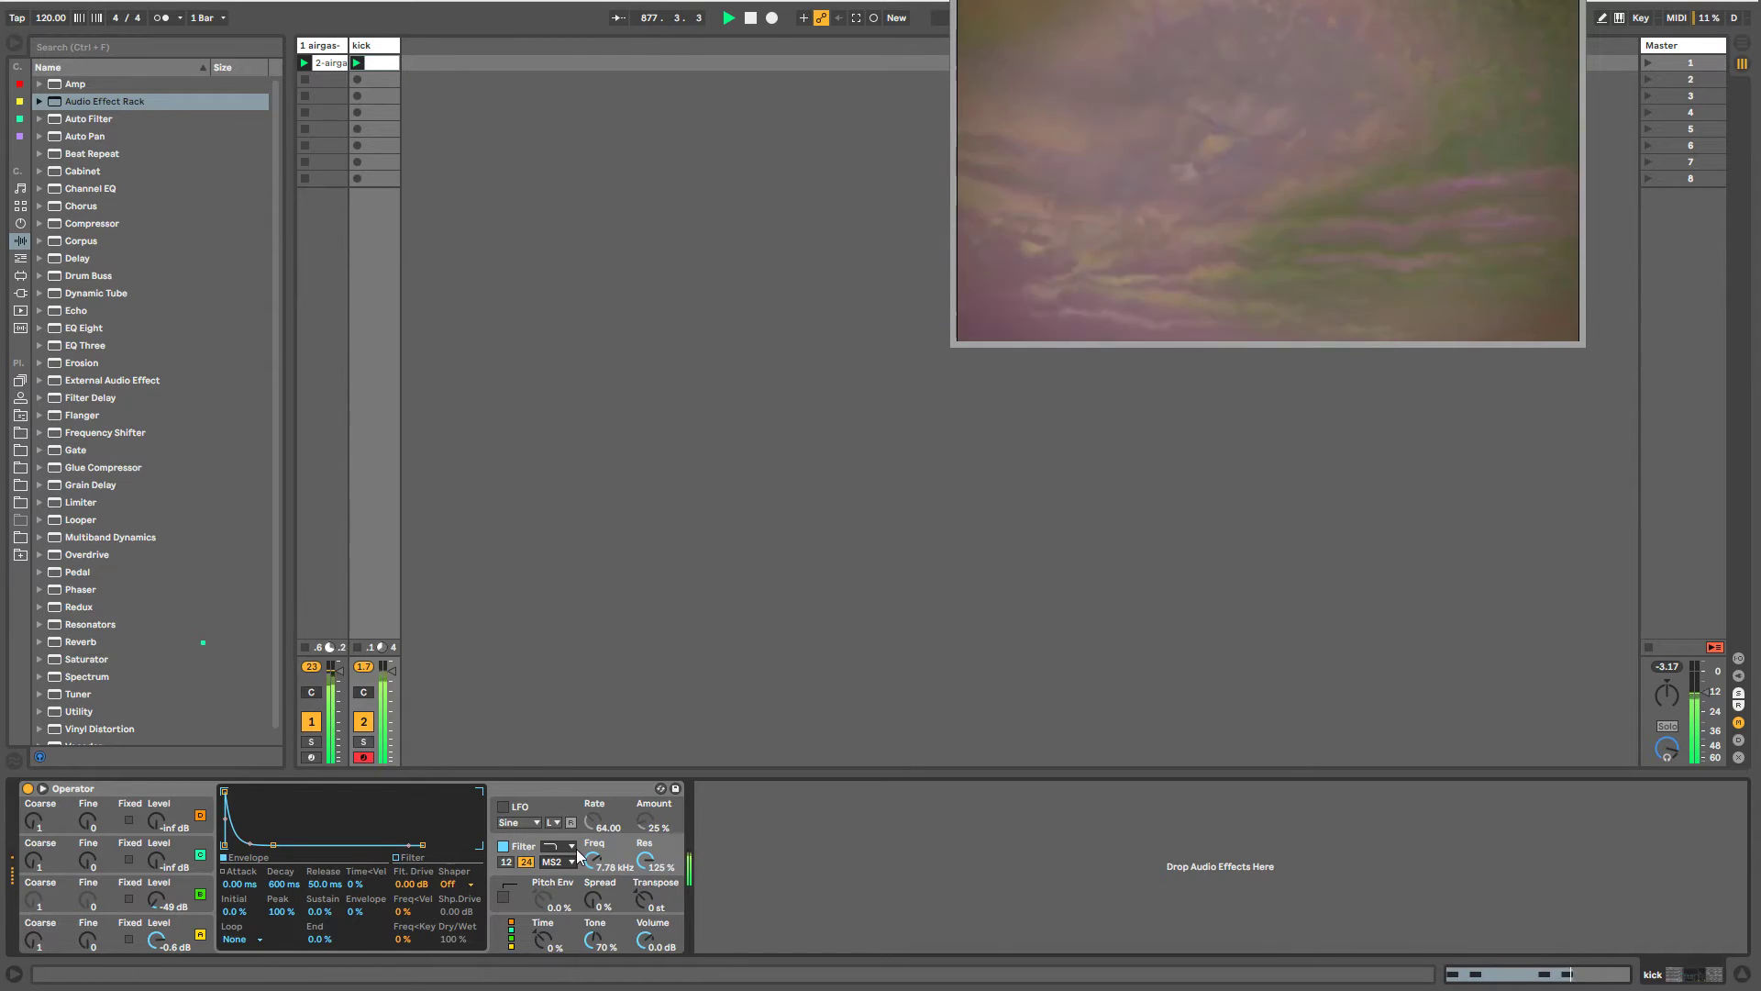
- Show the kick clip's filter resonance modulation and shape reduced levels with a full-height peak at the second kick note
right_click(646, 861)
click(698, 883)
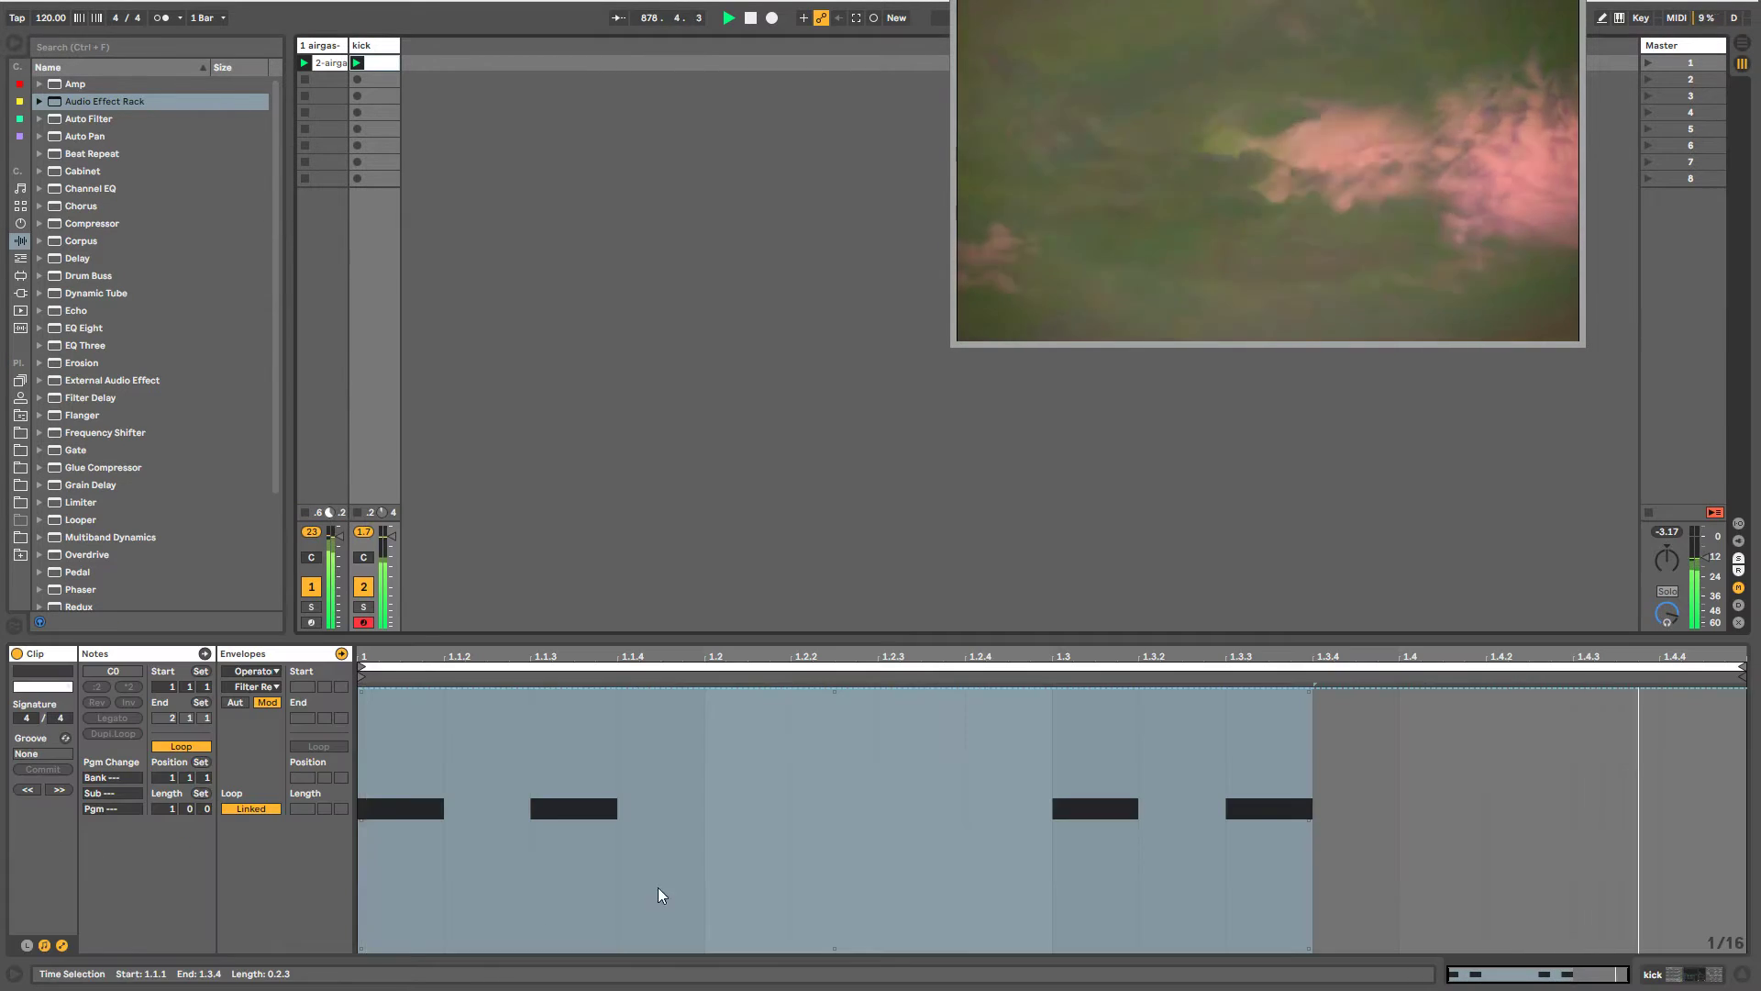
key(b)
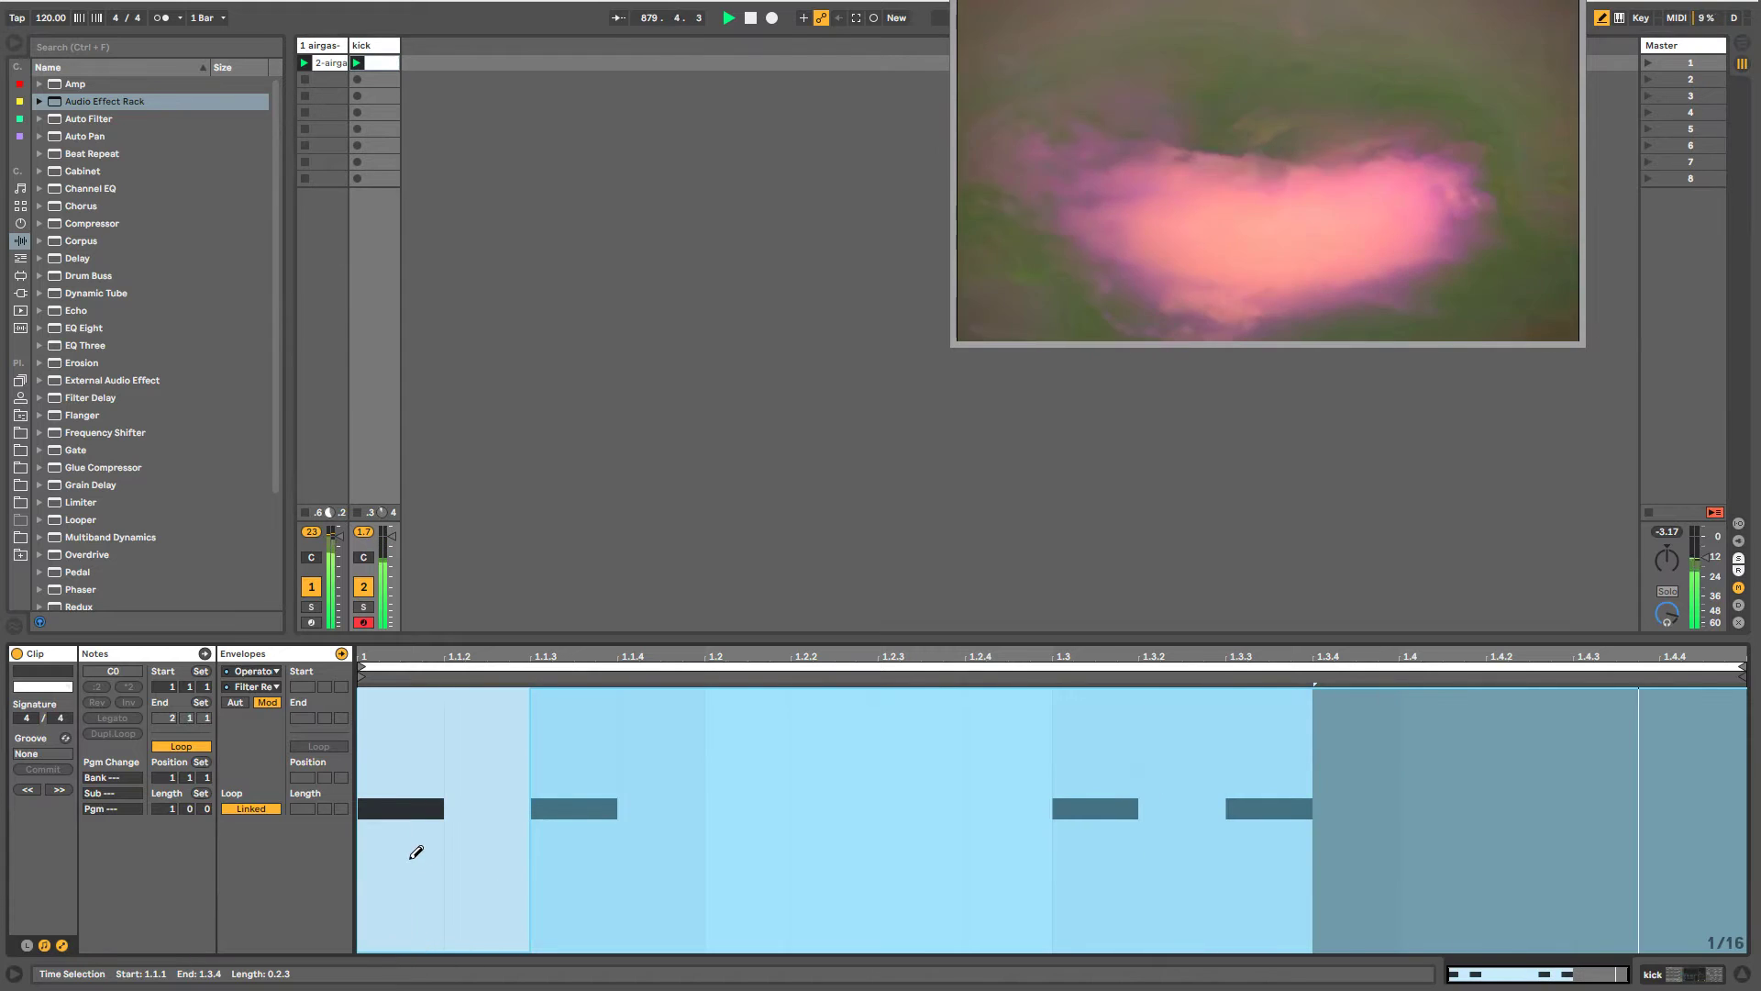
drag(412, 860, 522, 866)
key(b)
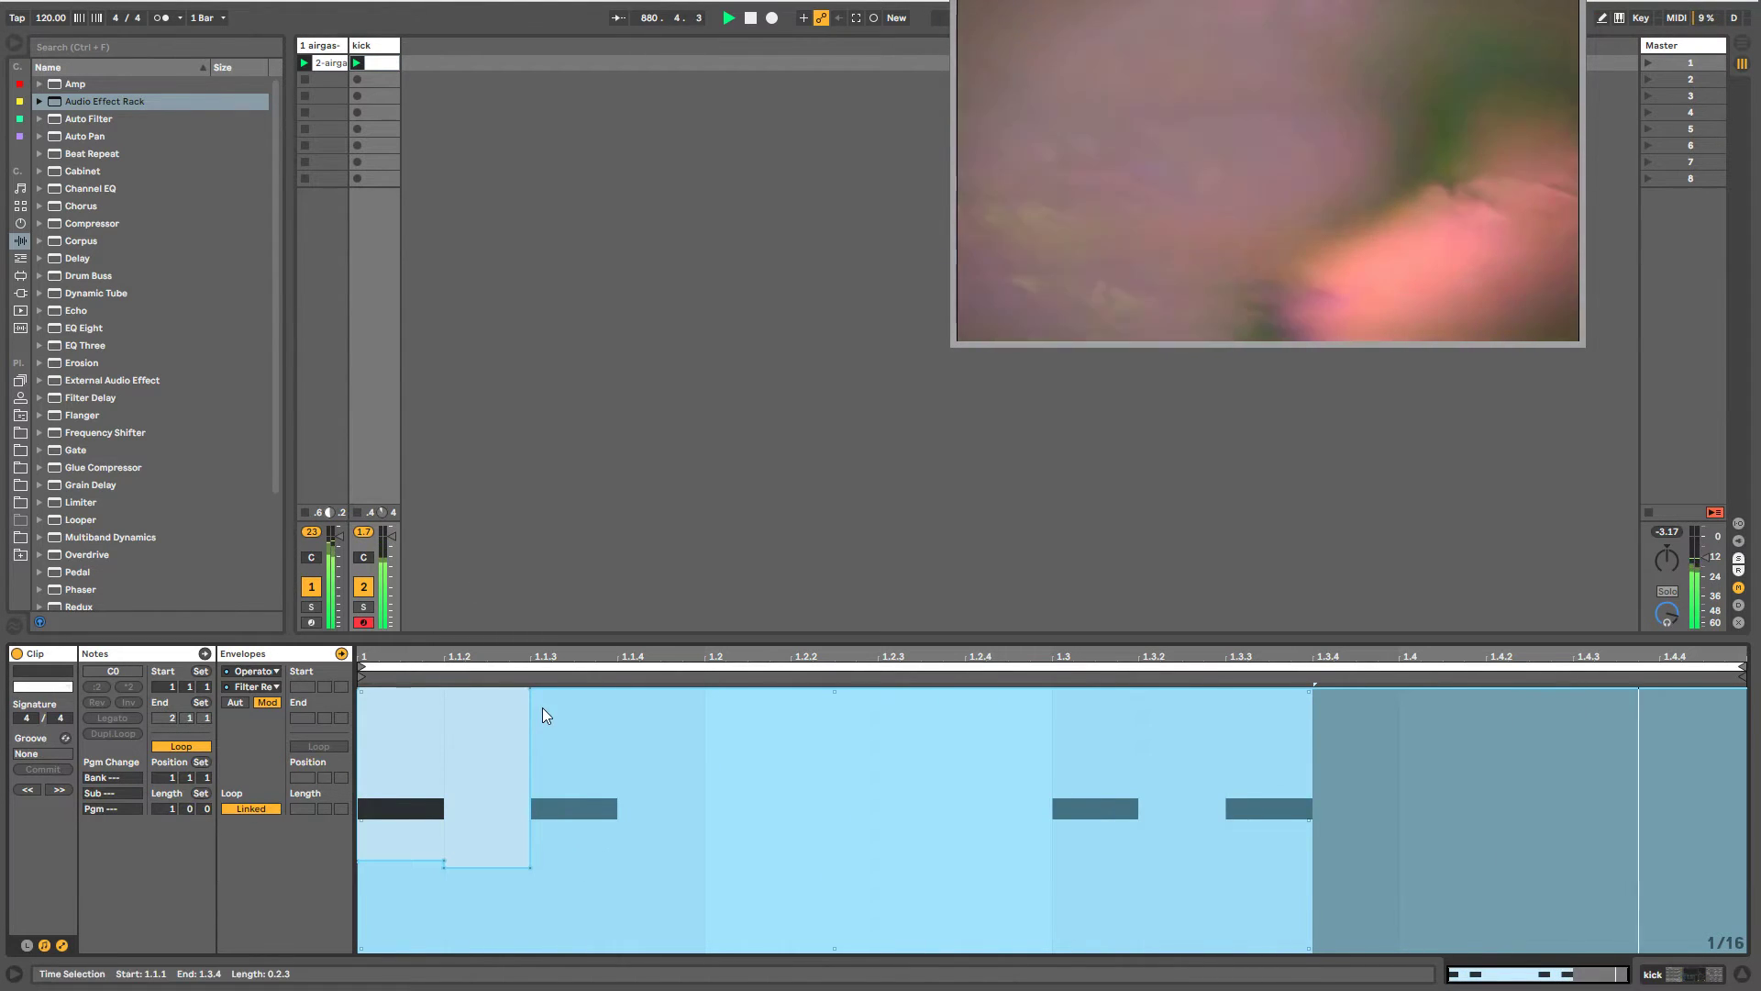
mouse_move(548, 690)
mouse_down()
mouse_move(547, 903)
mouse_move(566, 895)
mouse_move(547, 688)
mouse_up()
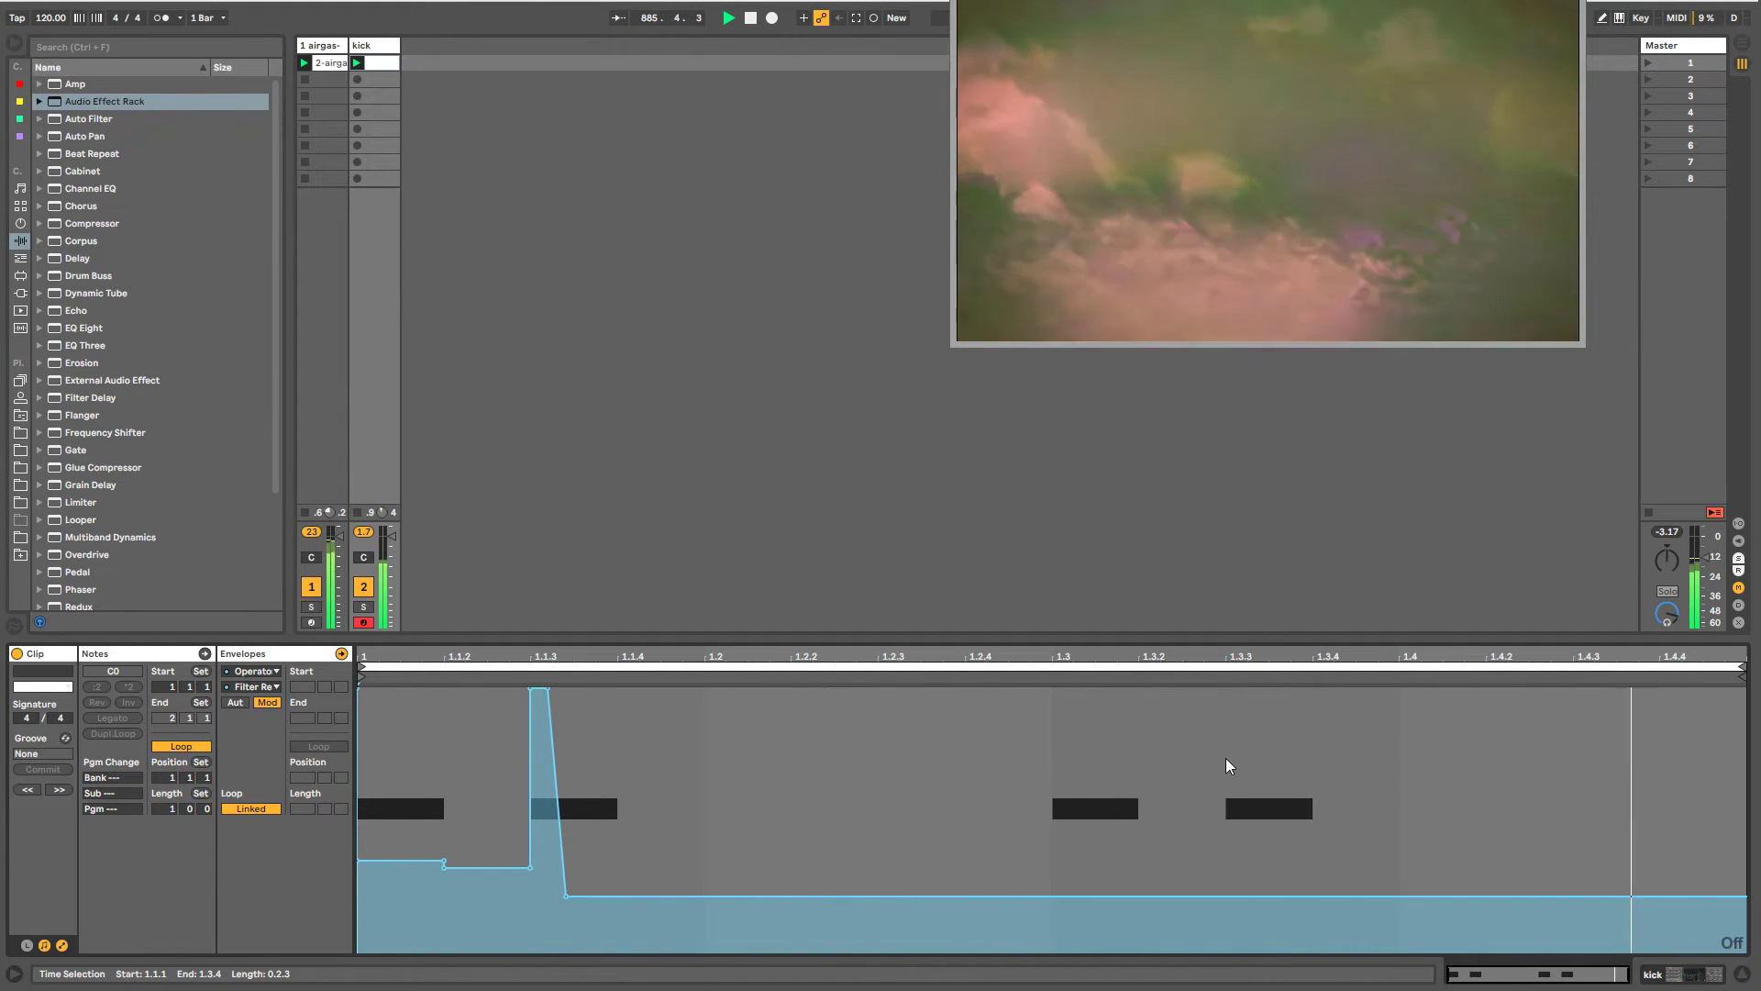
click(1238, 694)
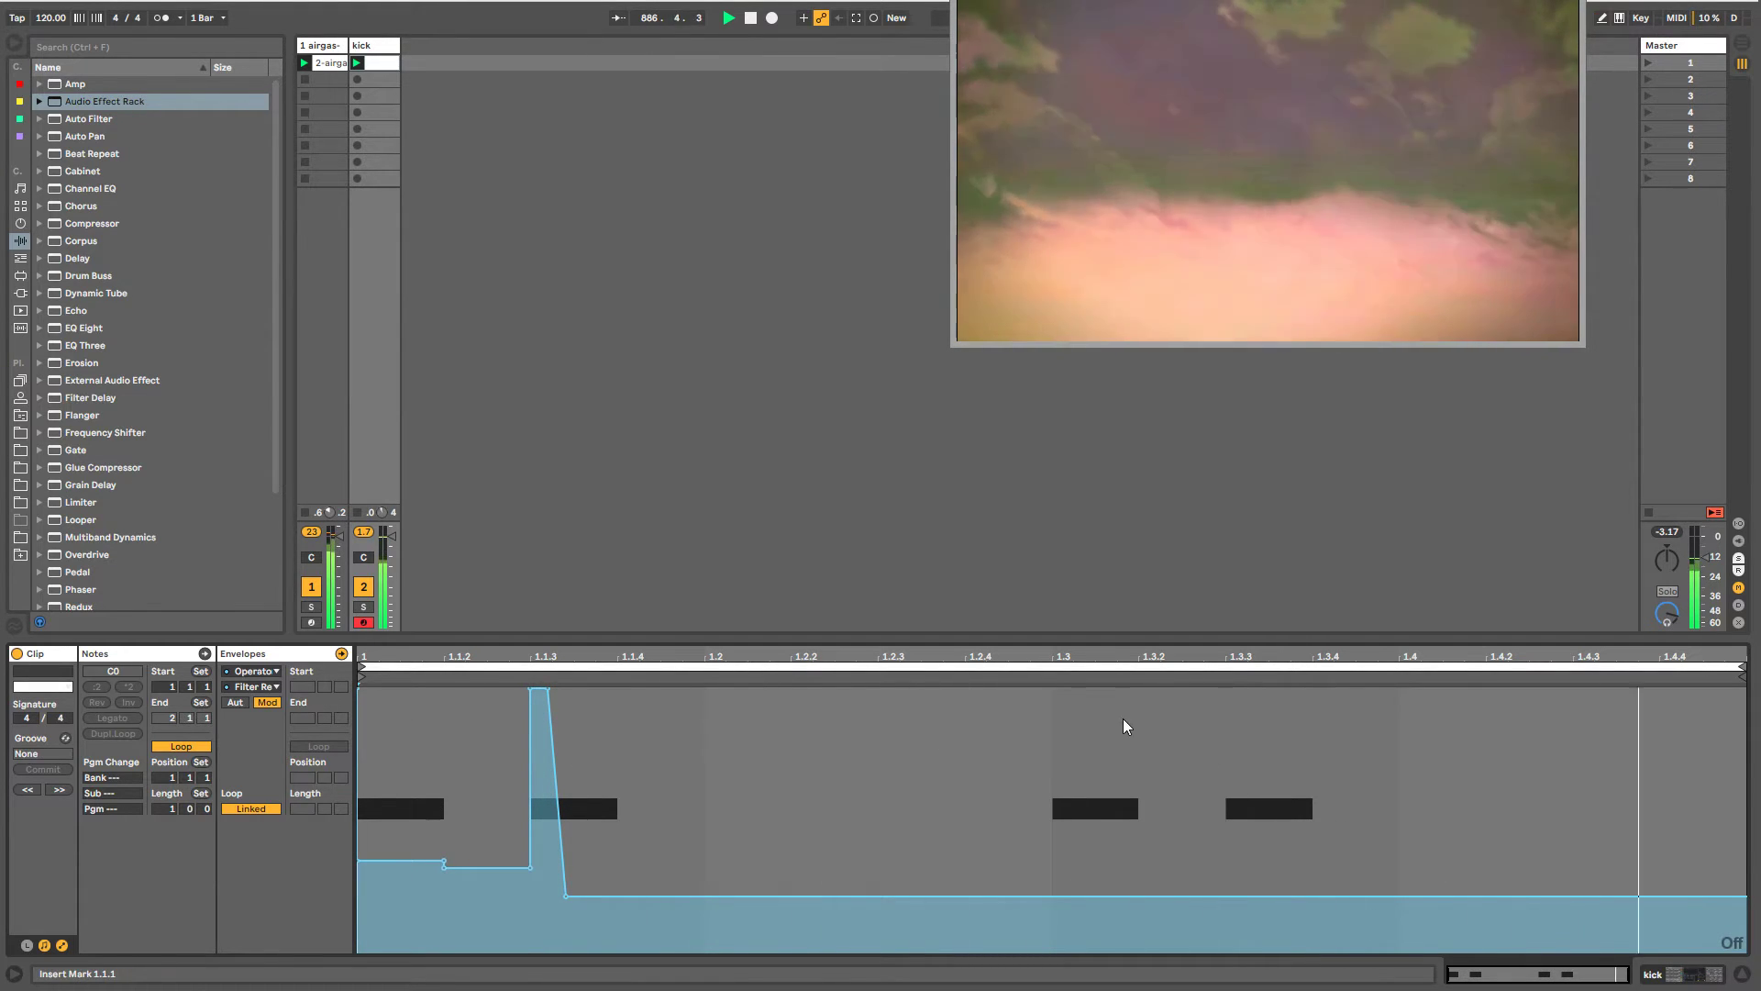
key(b)
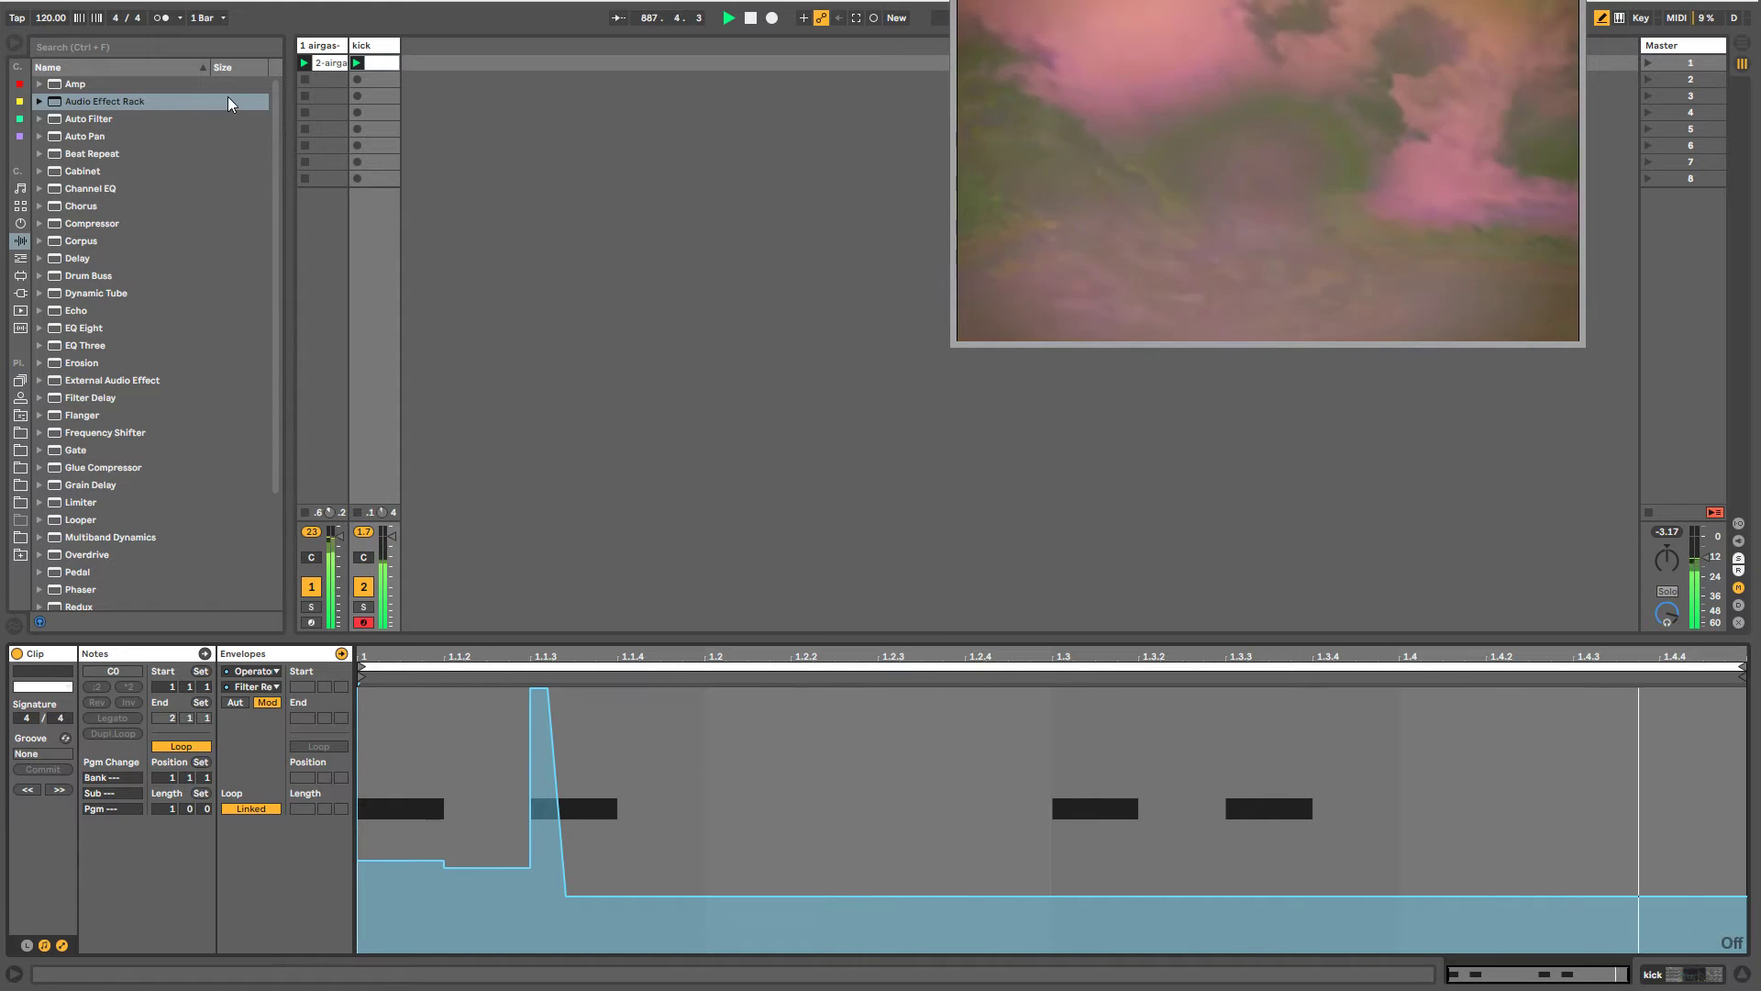
- Lower the song tempo to 108.00 BPM
key(Down)
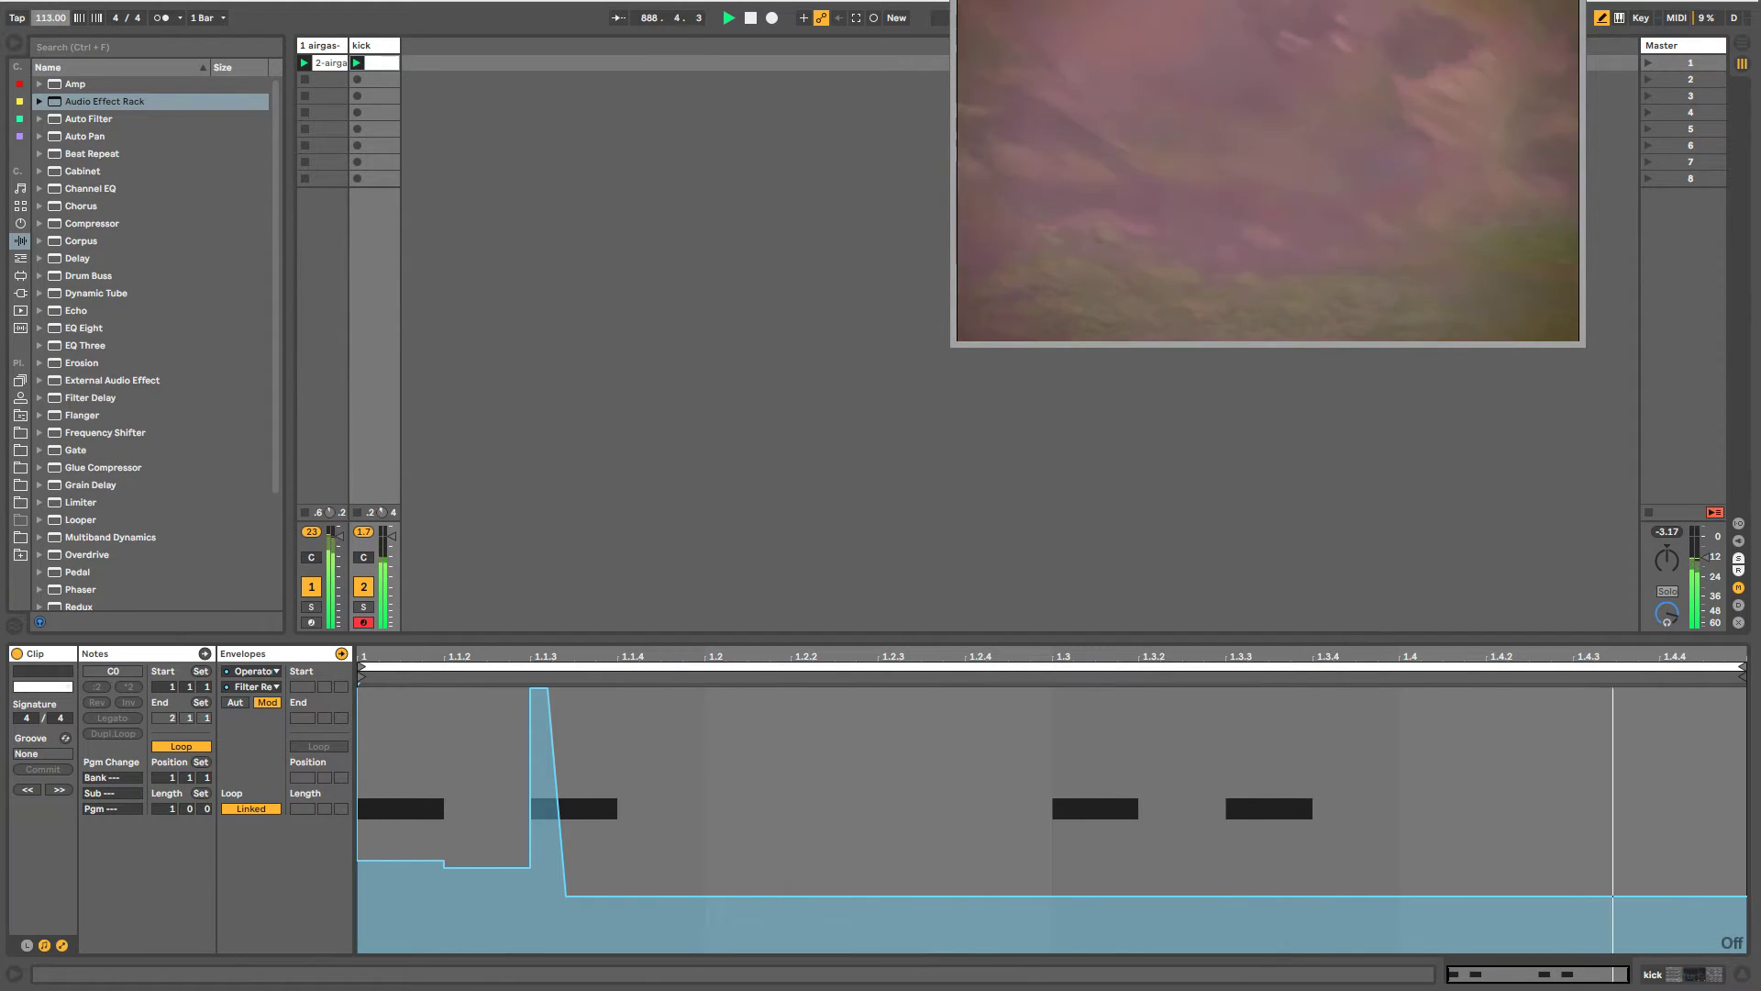
key(Down)
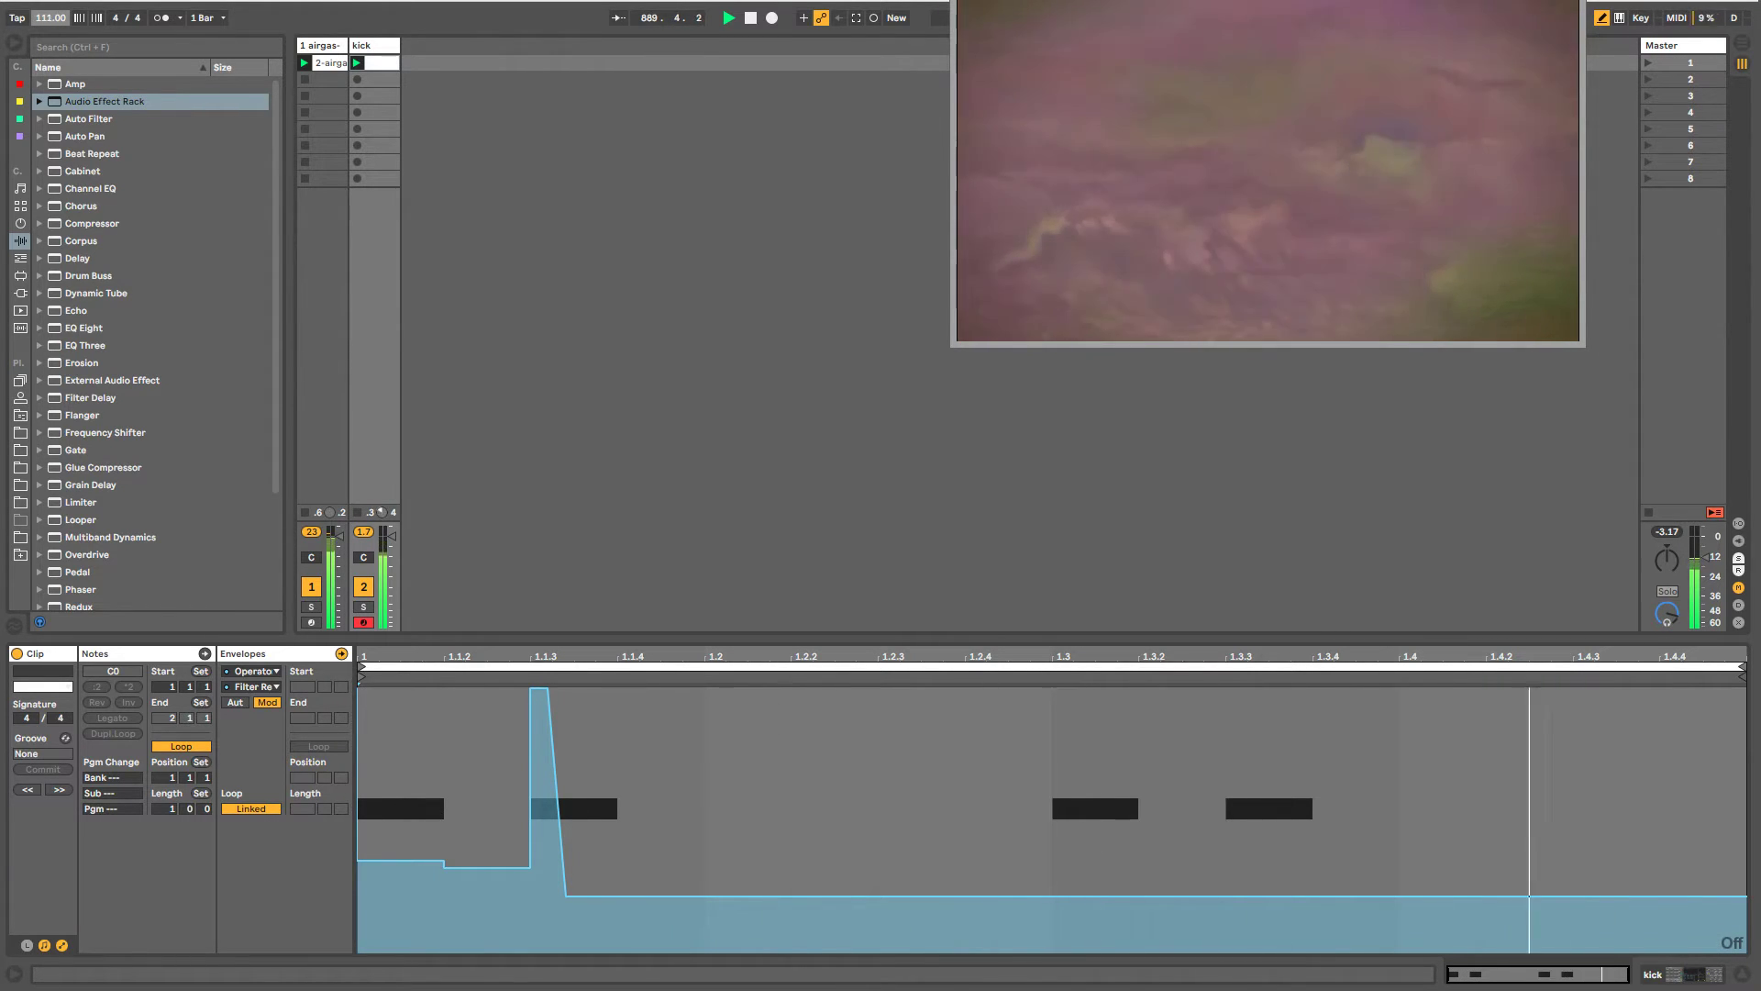
key(Down)
key(Down)
key(Down)
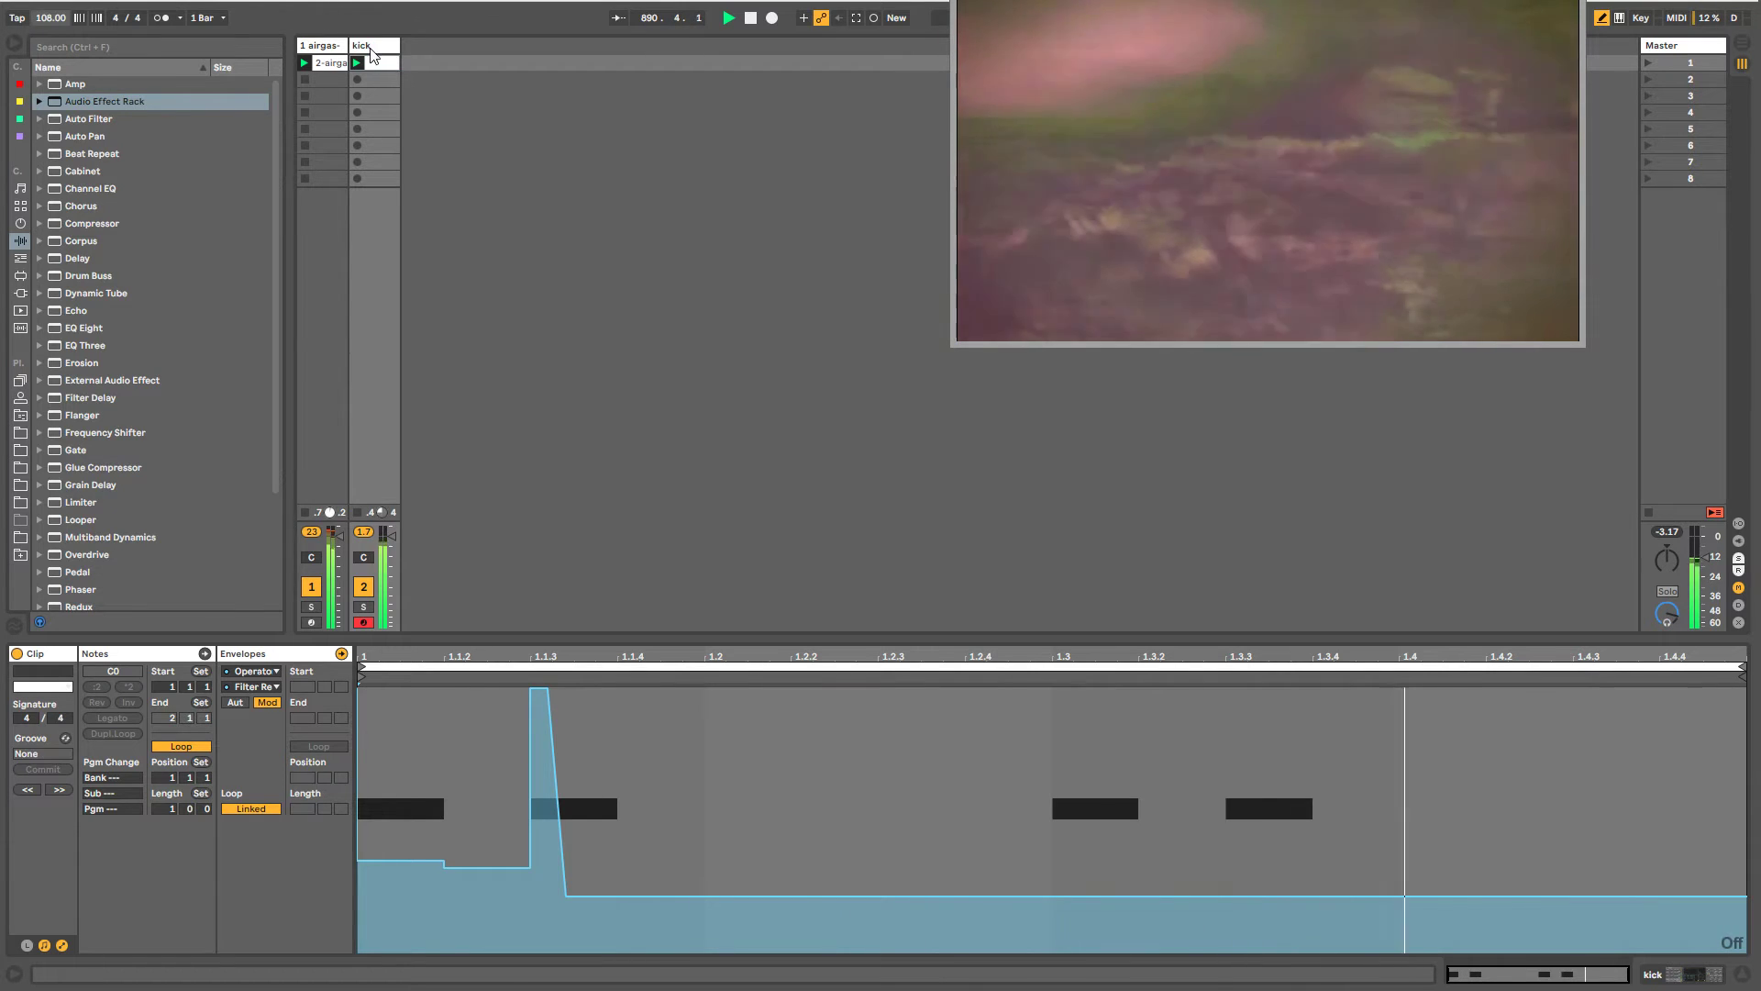
- Add a default Reverb after Operator on the kick track
click(371, 55)
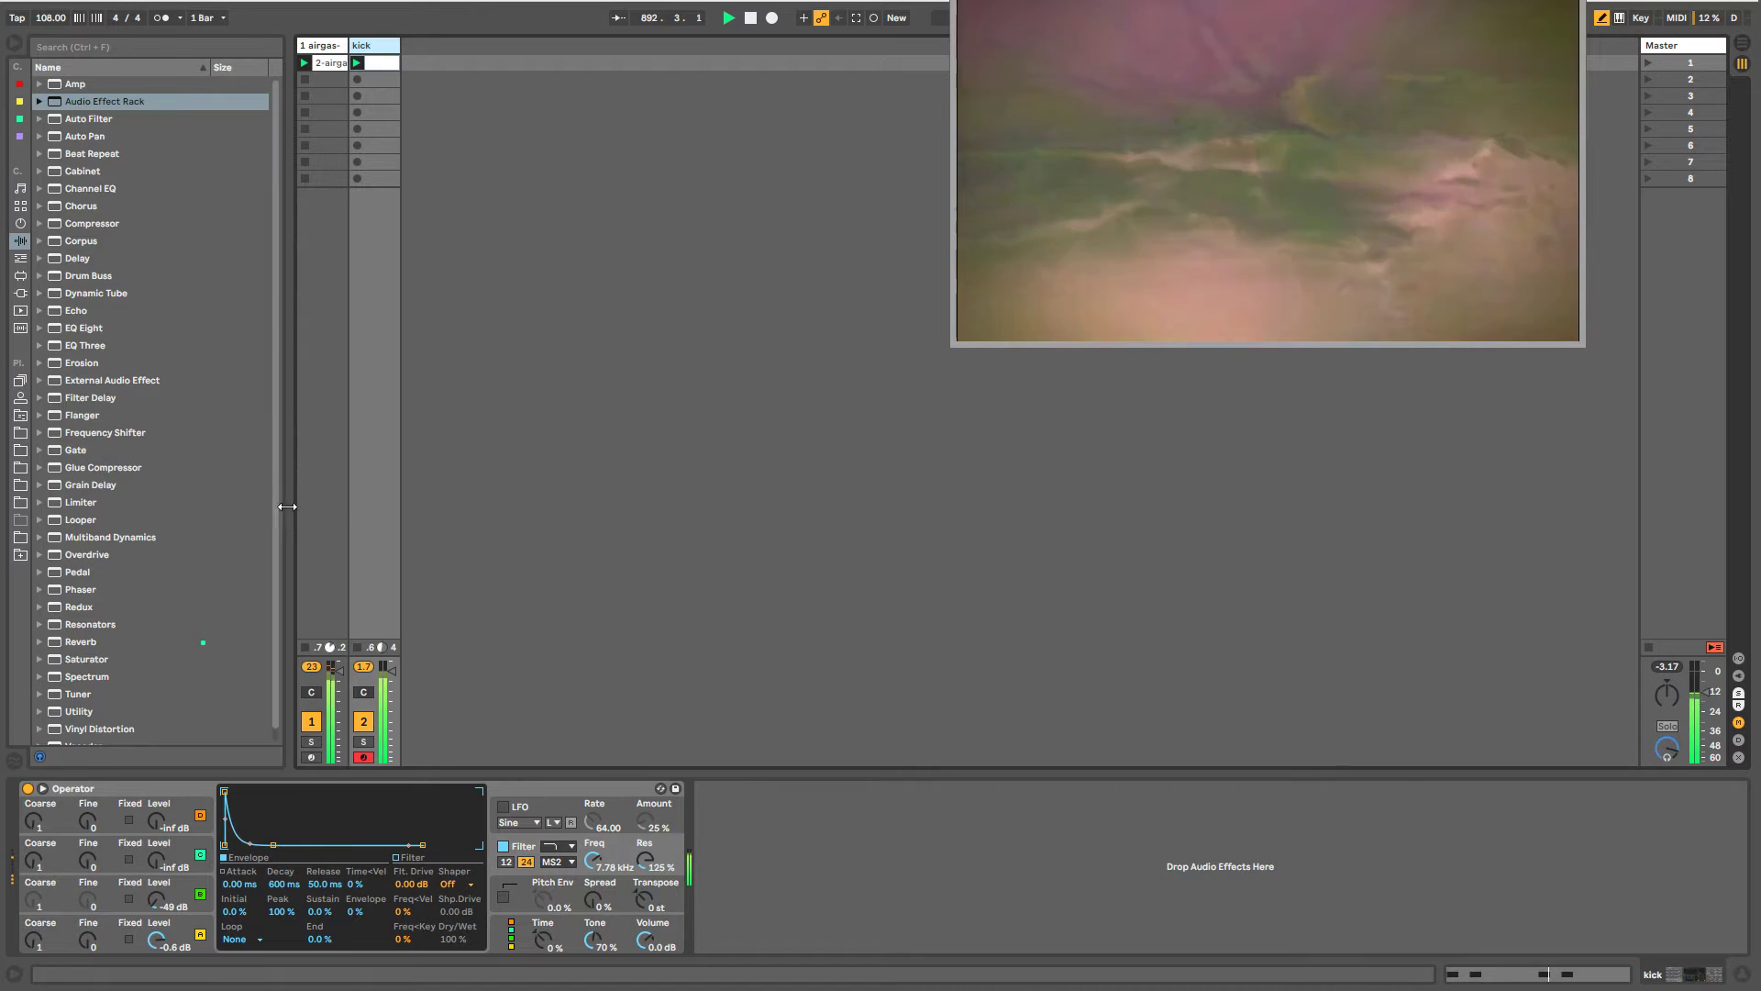
scroll(141, 594, down, 1)
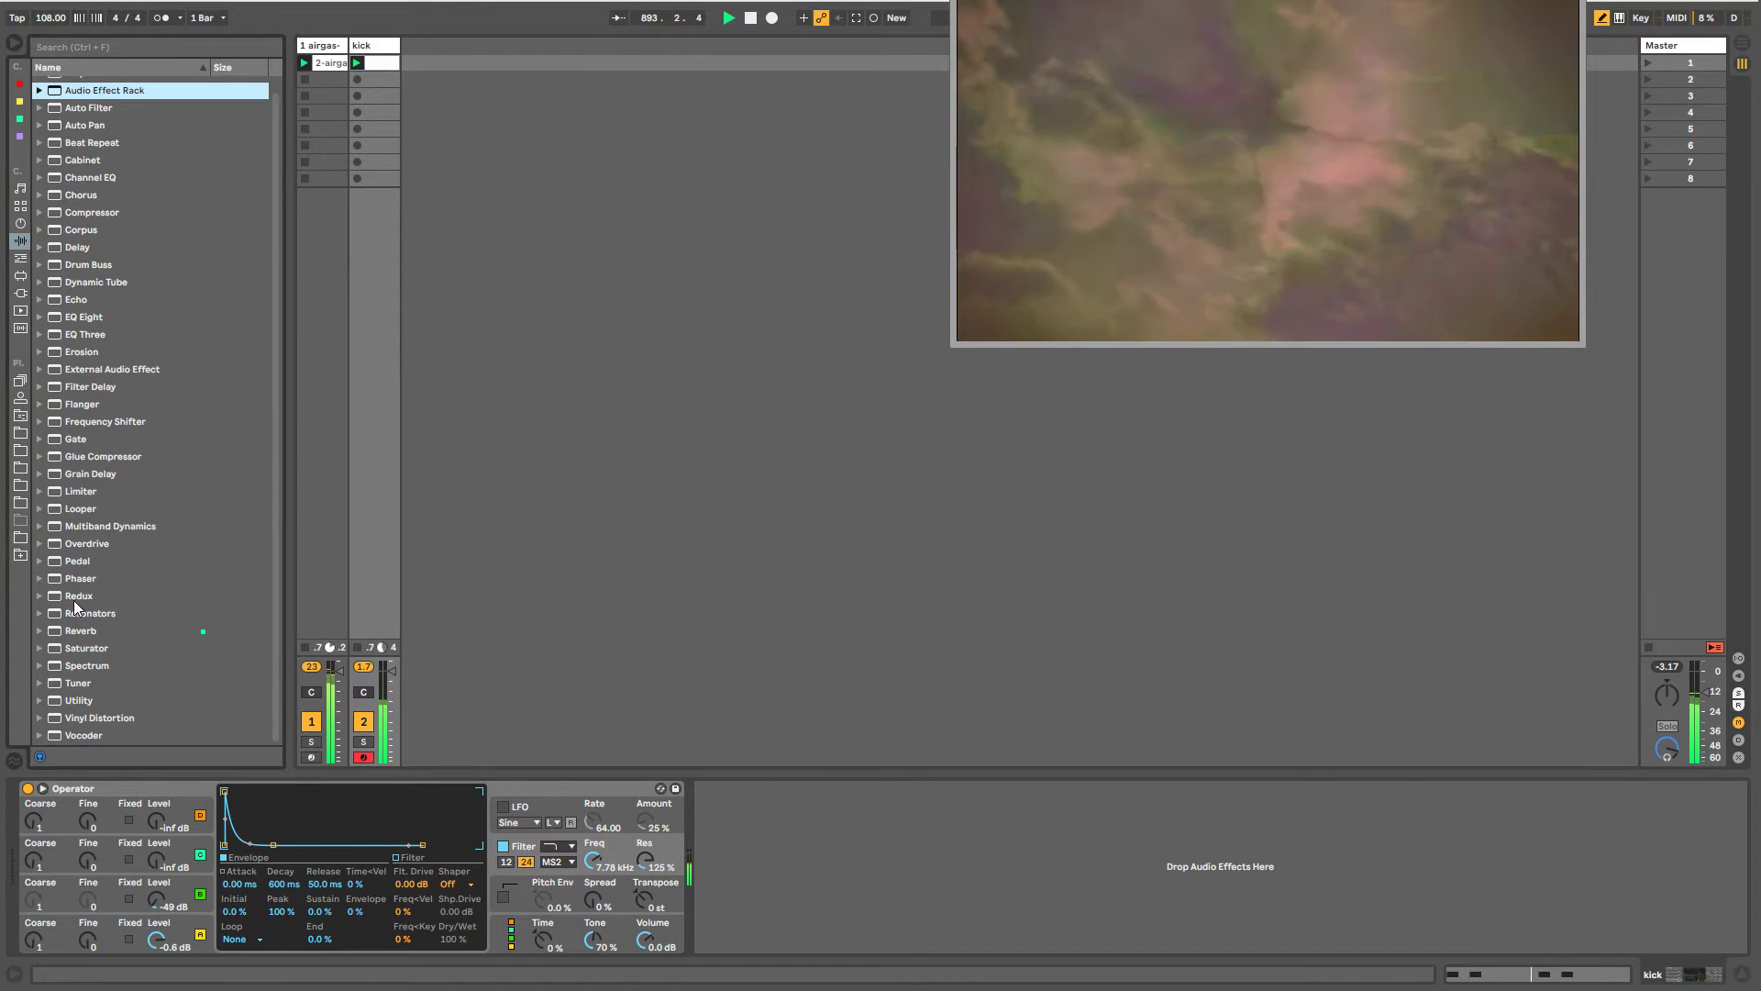
click(81, 613)
scroll(138, 635, up, 1)
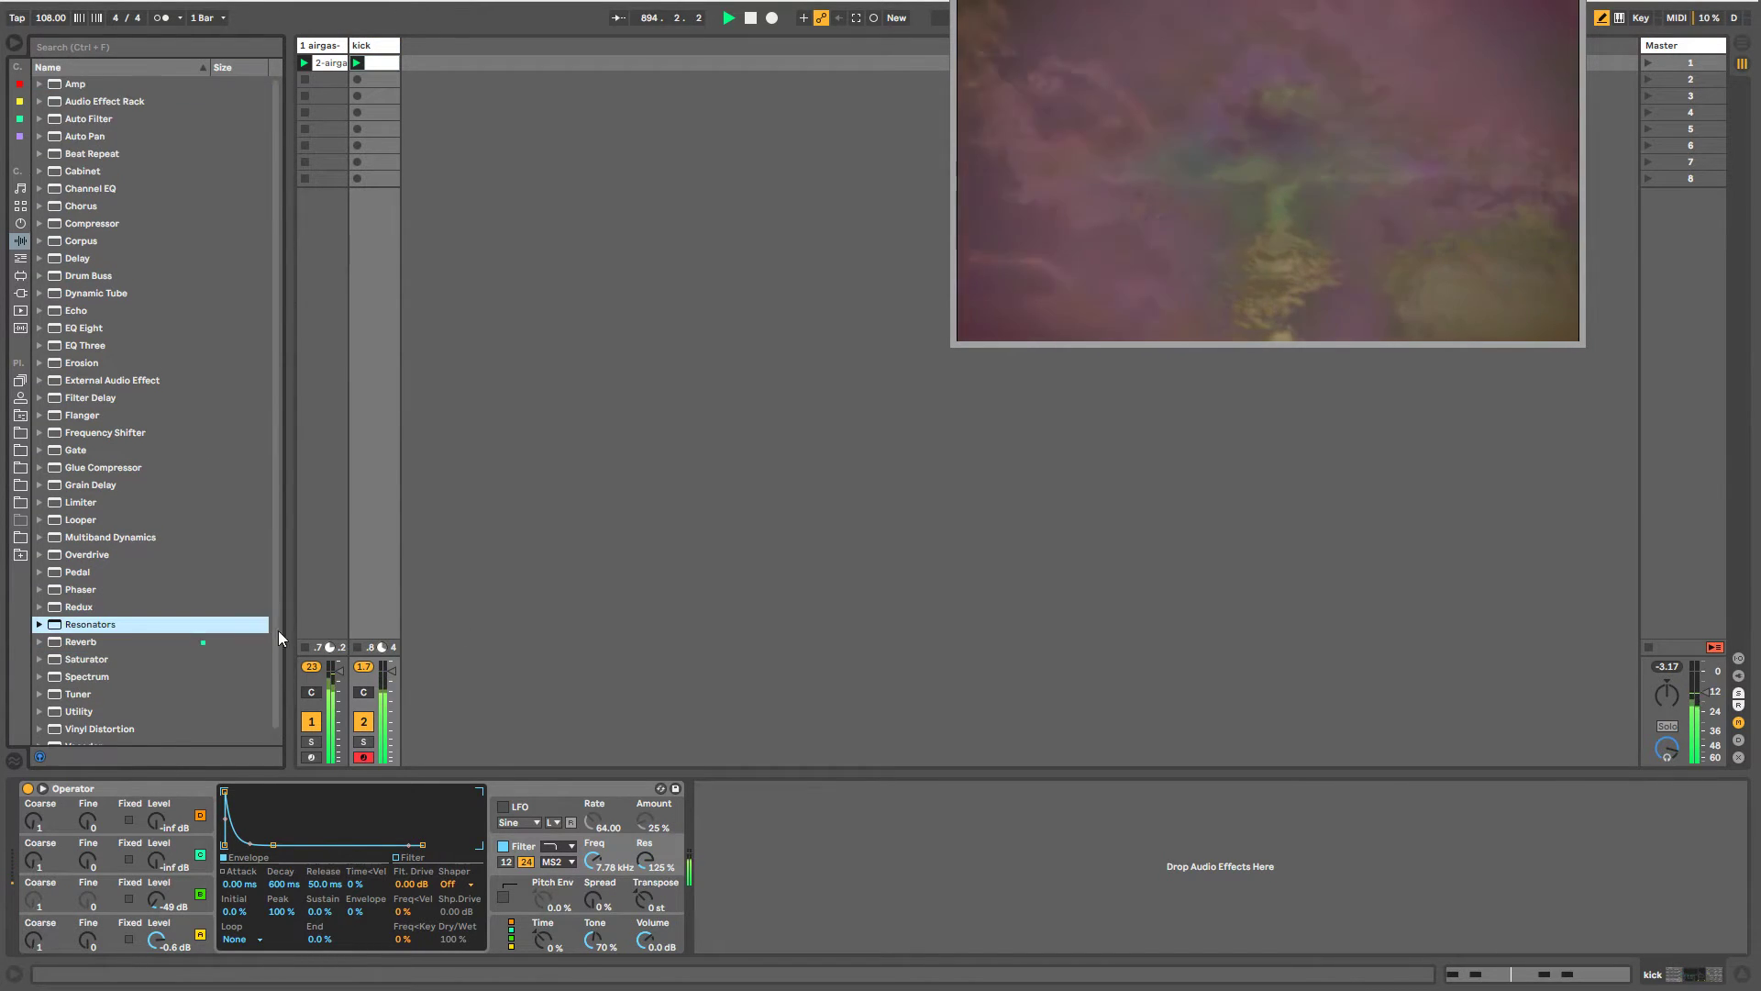
double_click(51, 644)
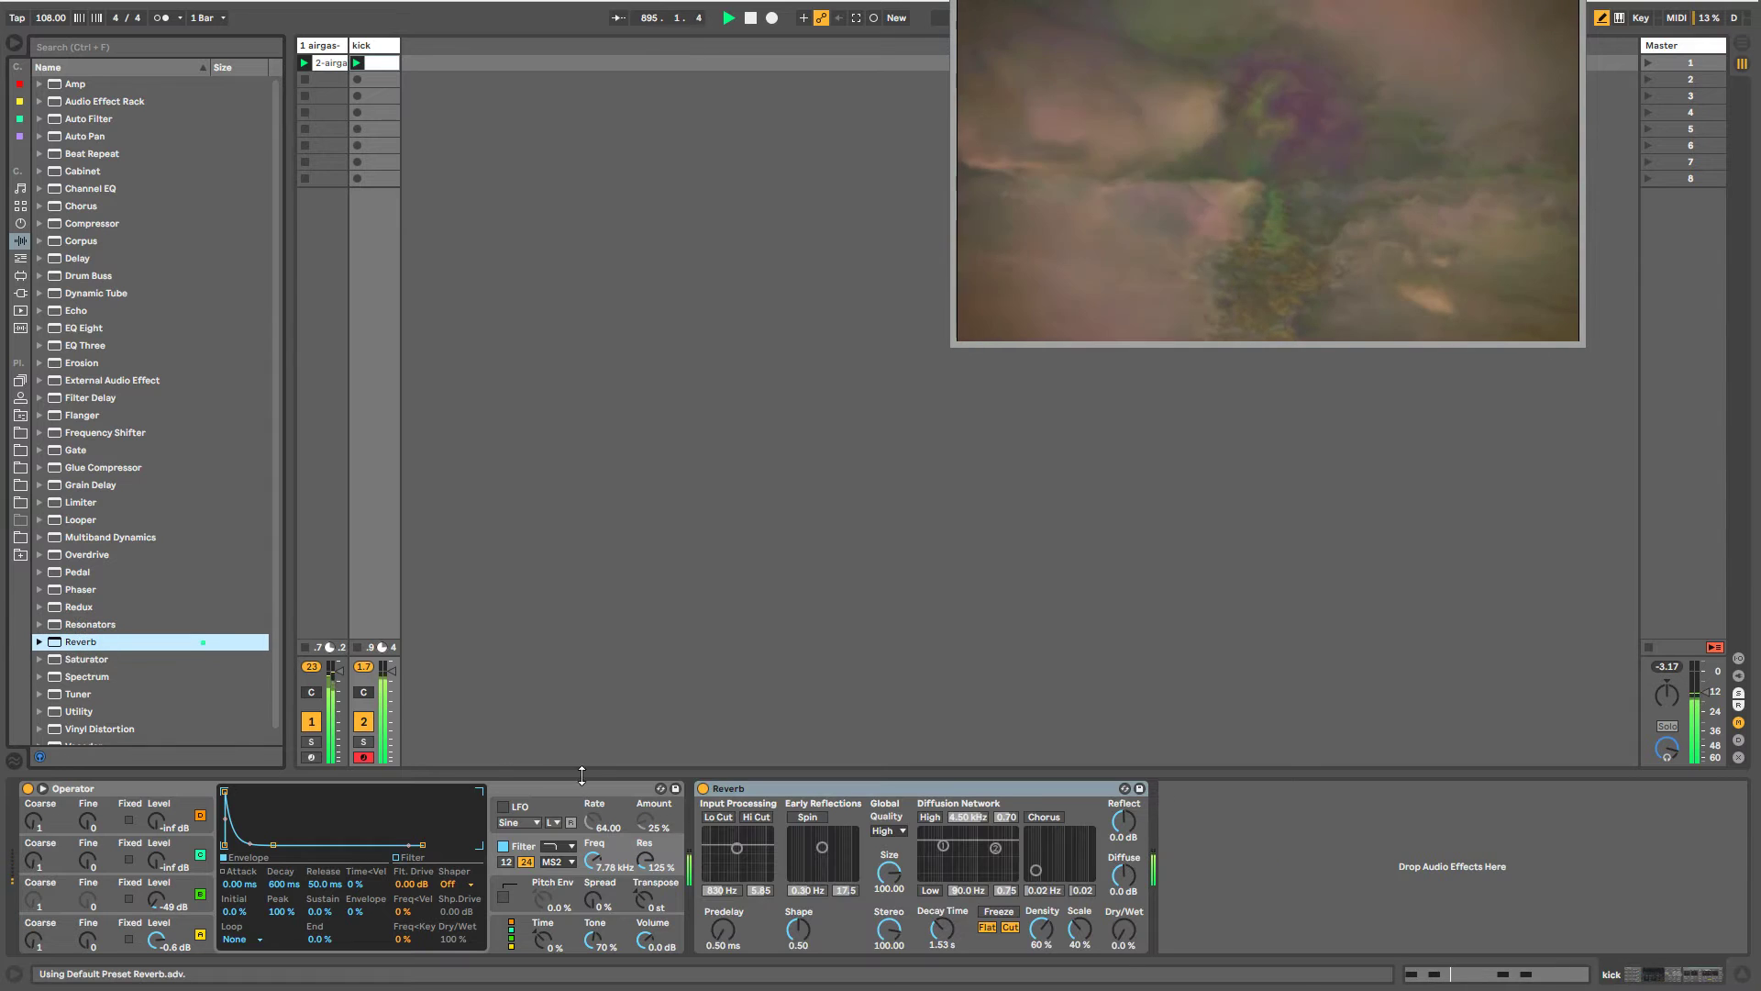
- Set the kick track's Reverb to 24 % dry/wet, 13.5 s decay time and 96.19 stereo width
drag(1124, 929, 1124, 912)
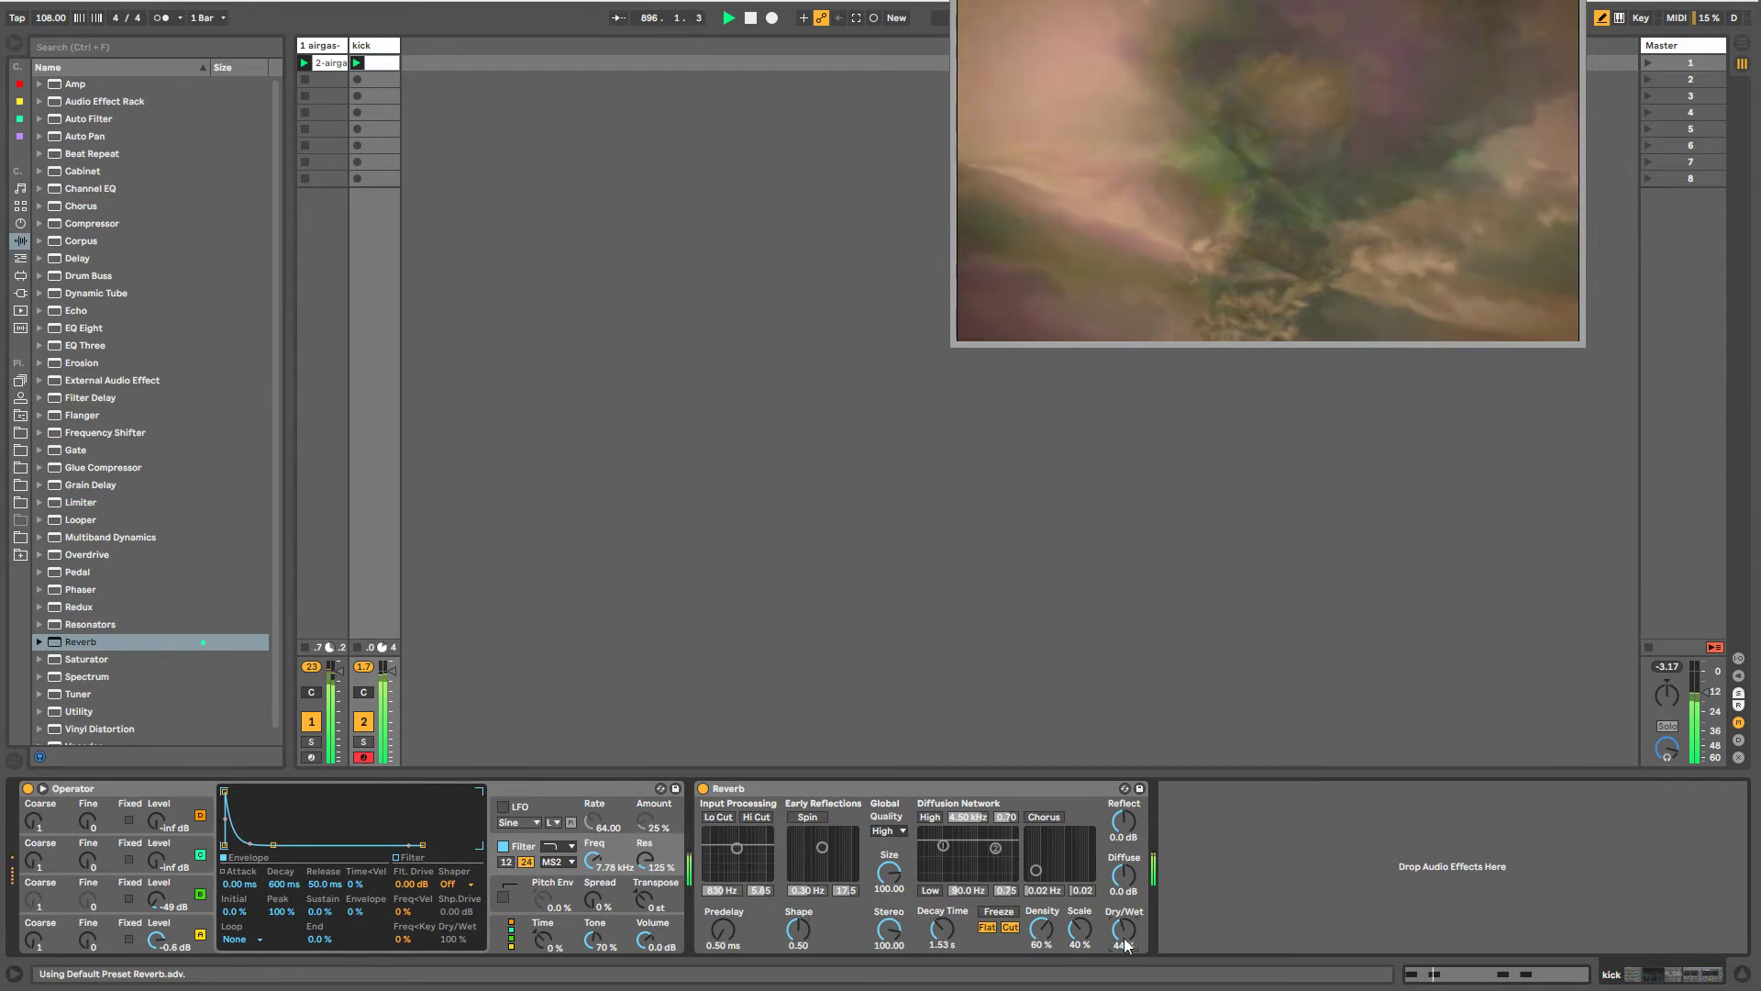
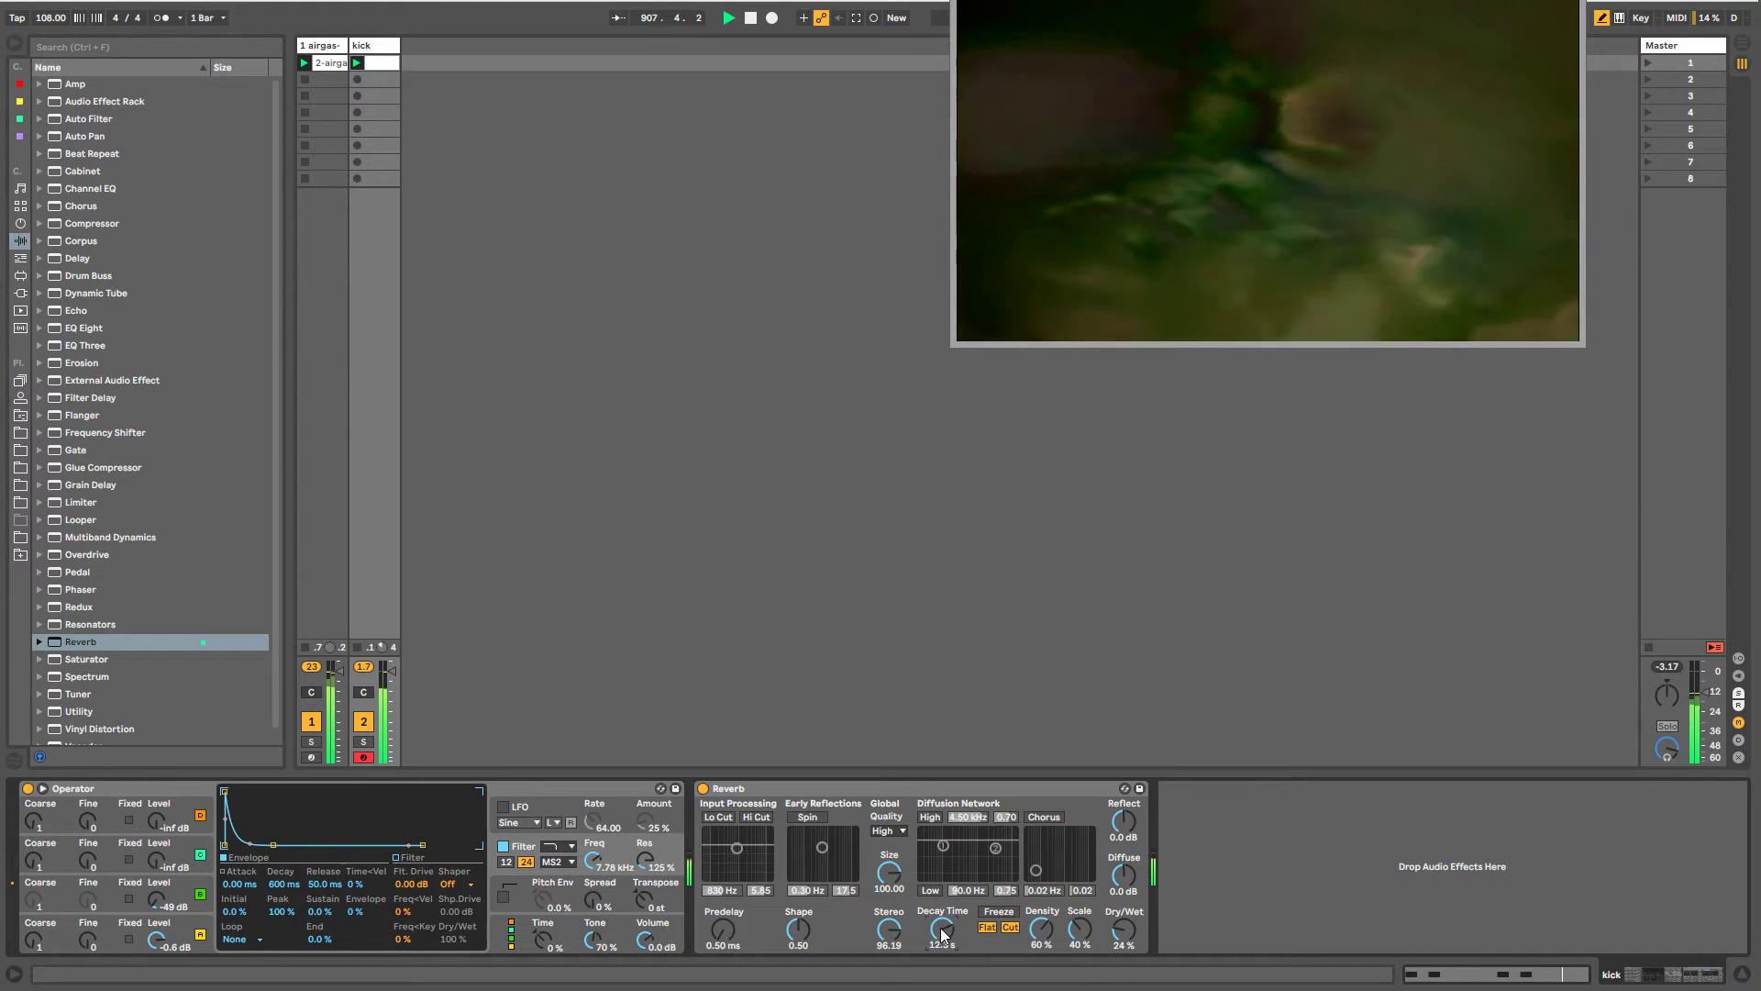
click(912, 787)
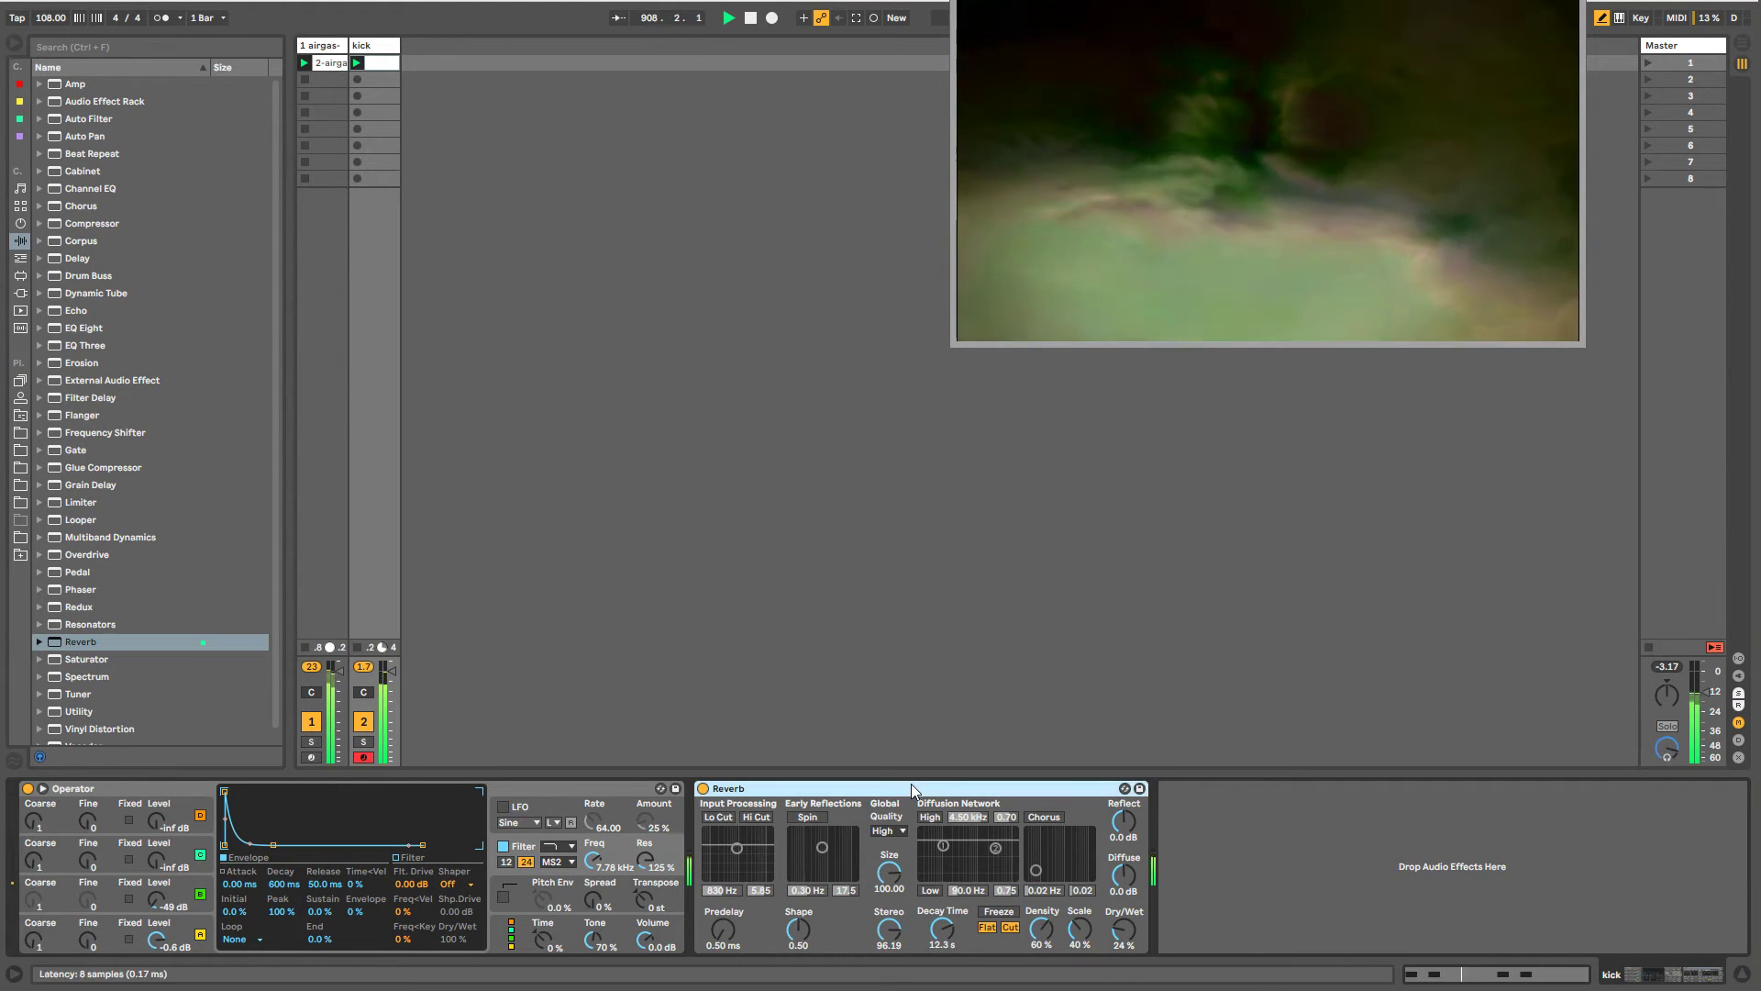
click(627, 790)
click(758, 791)
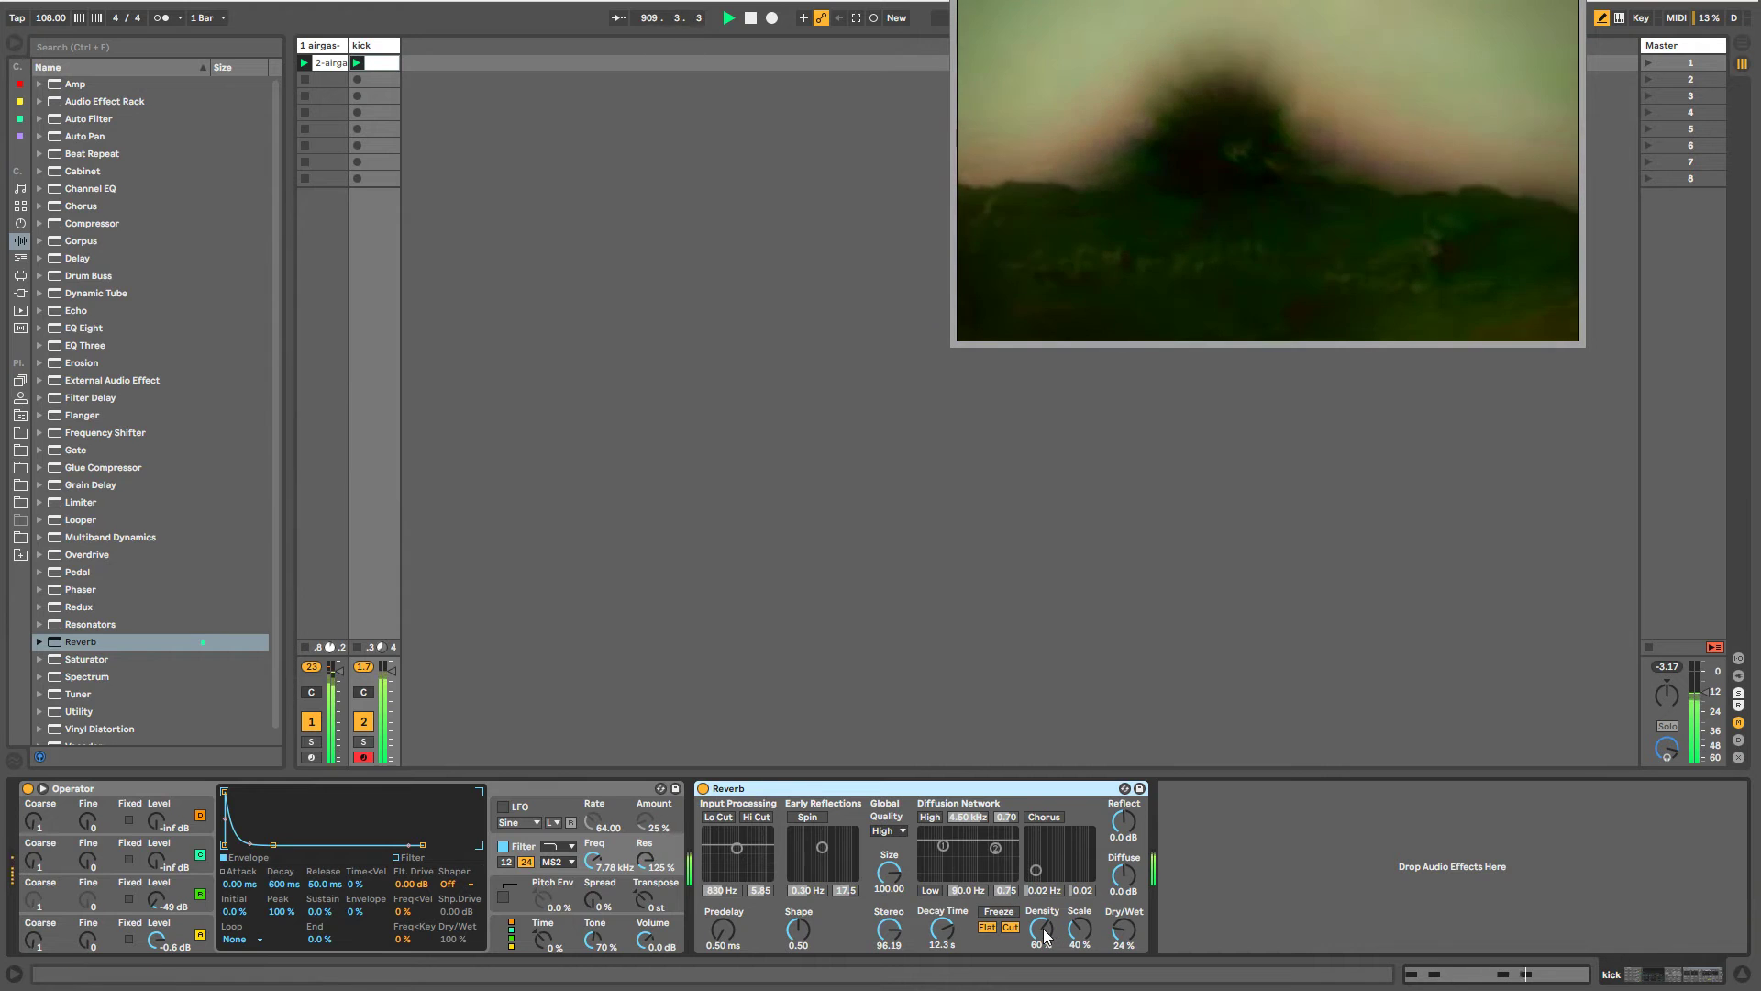
drag(936, 932, 936, 927)
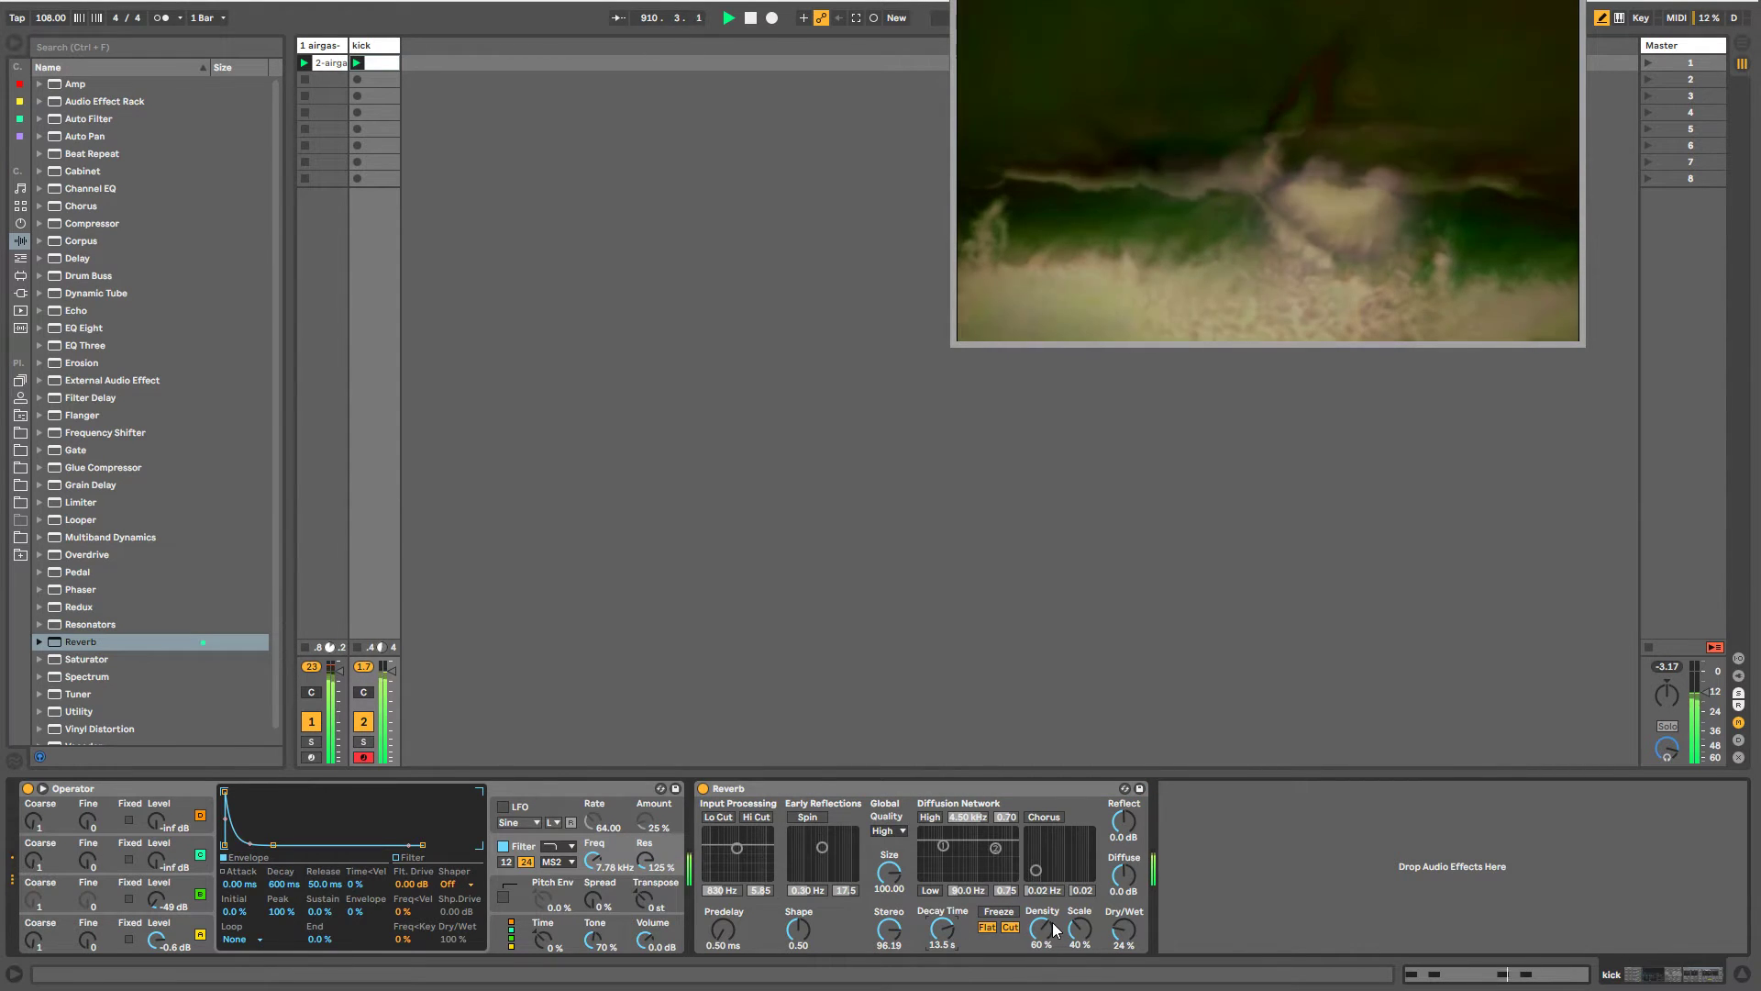
click(274, 428)
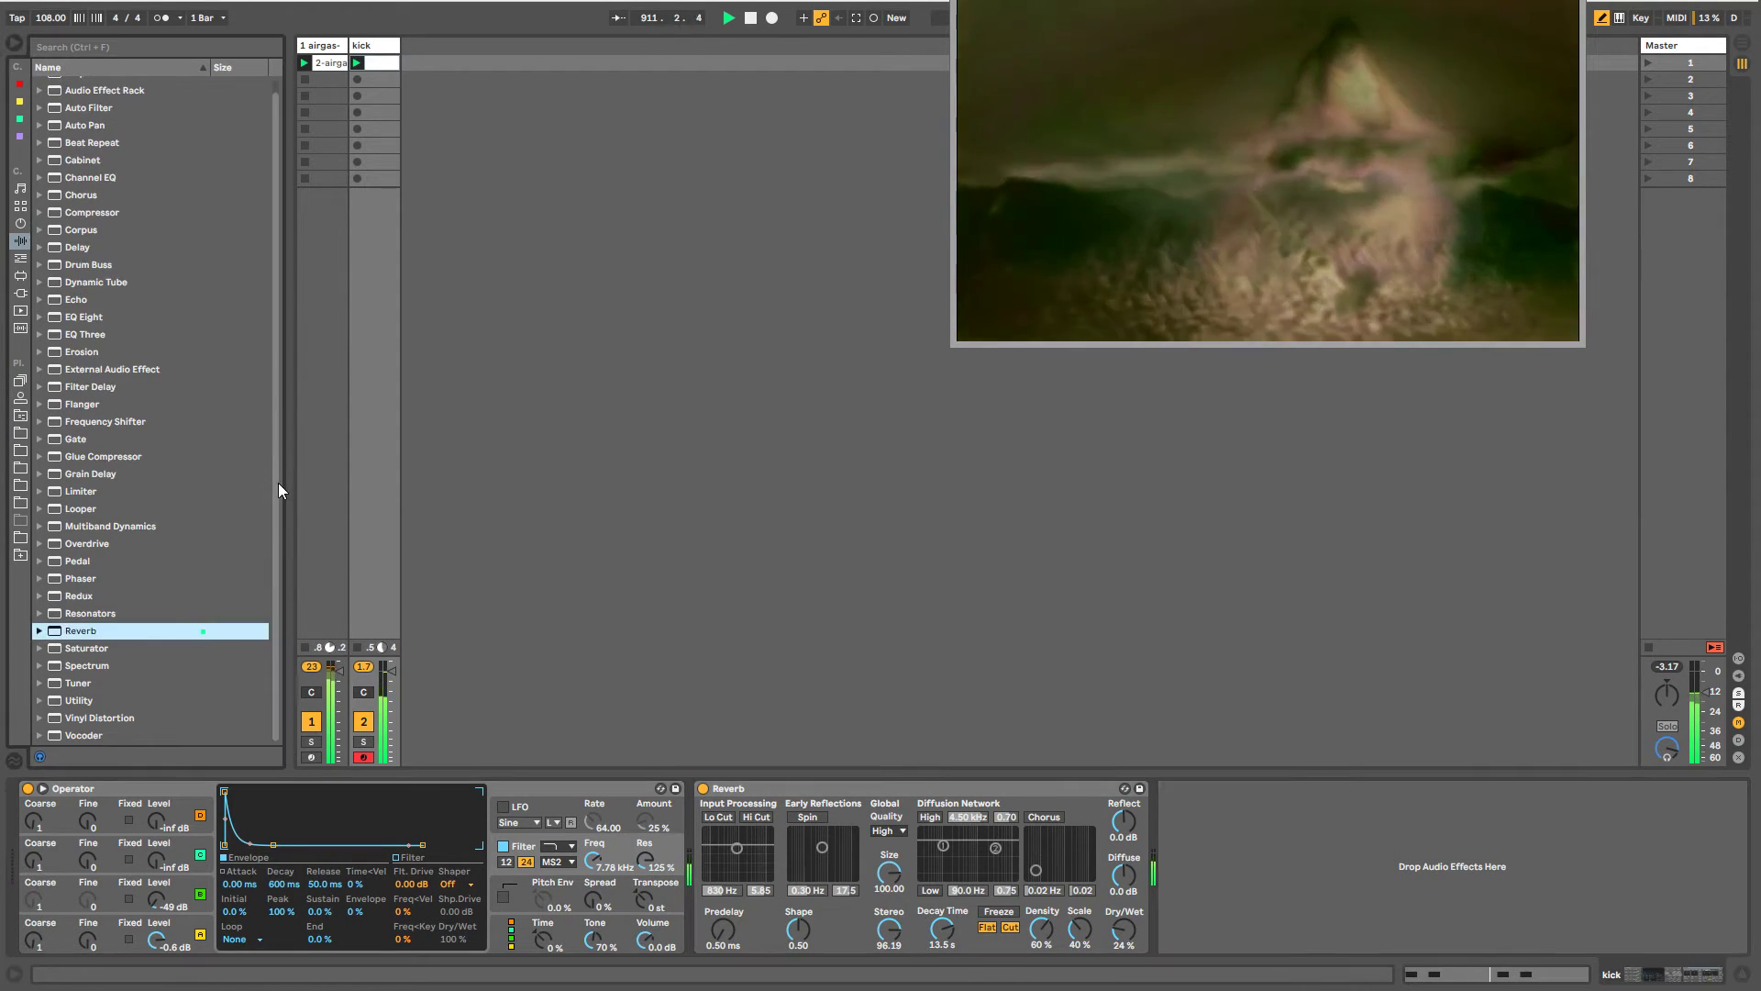
drag(268, 357, 279, 487)
click(757, 788)
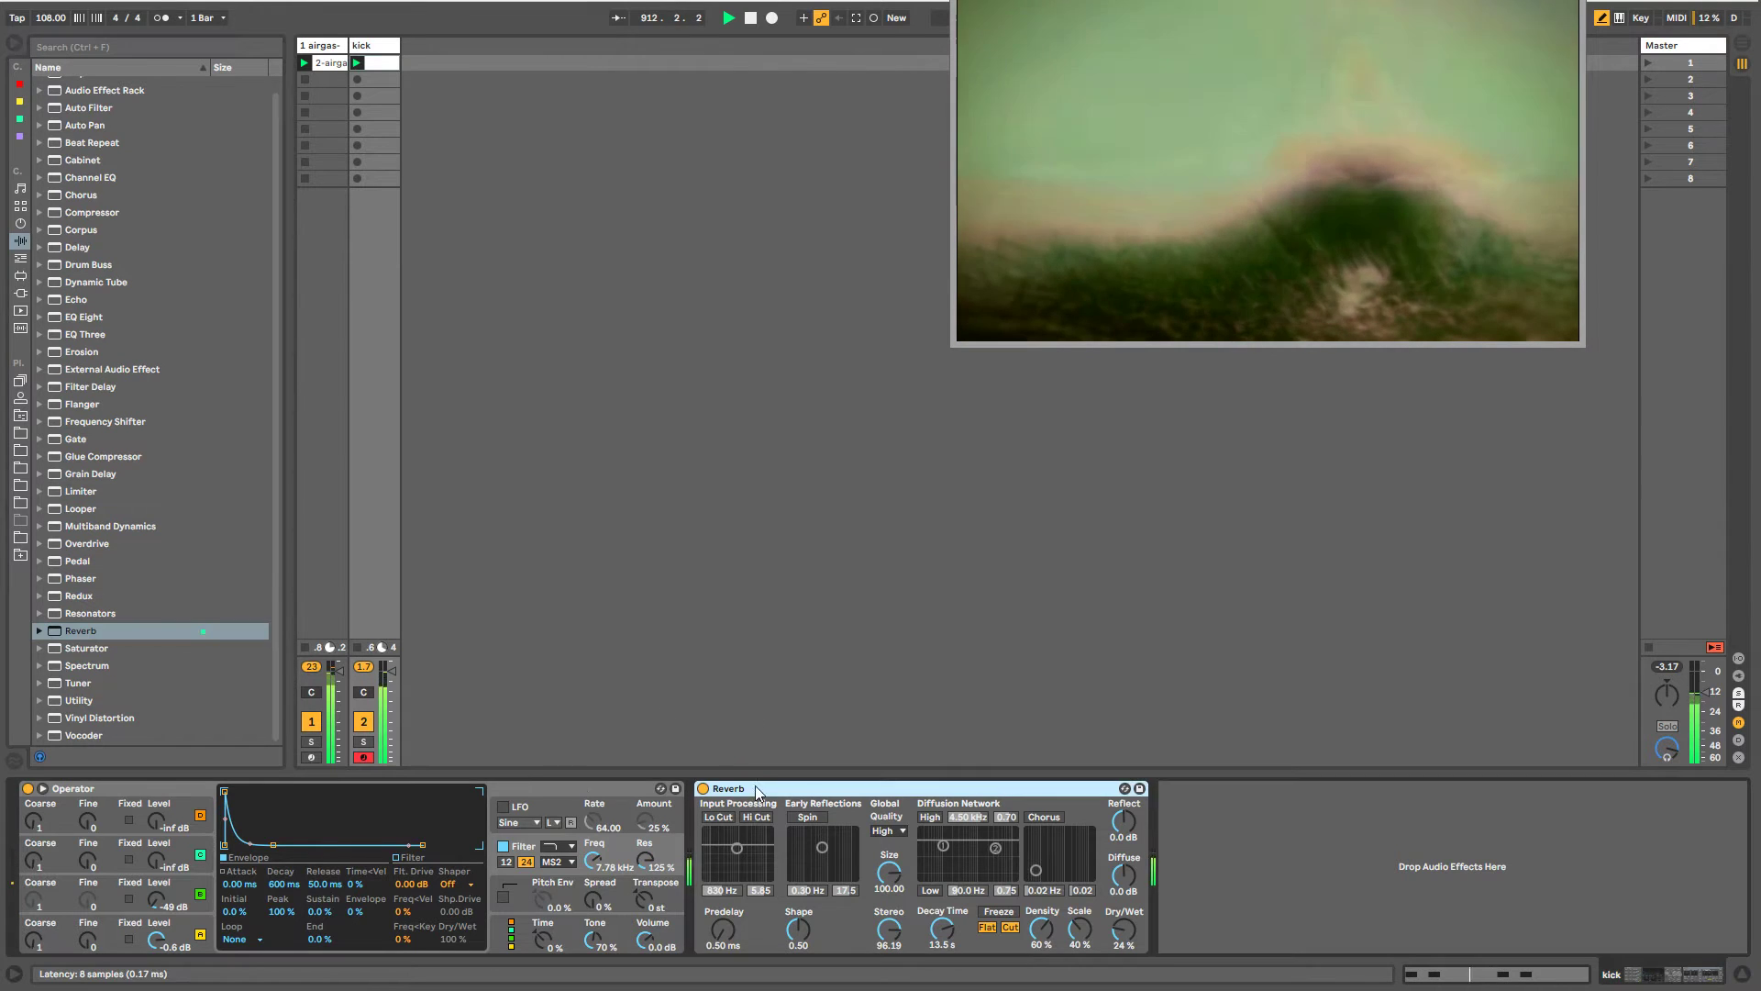
click(592, 787)
click(1075, 878)
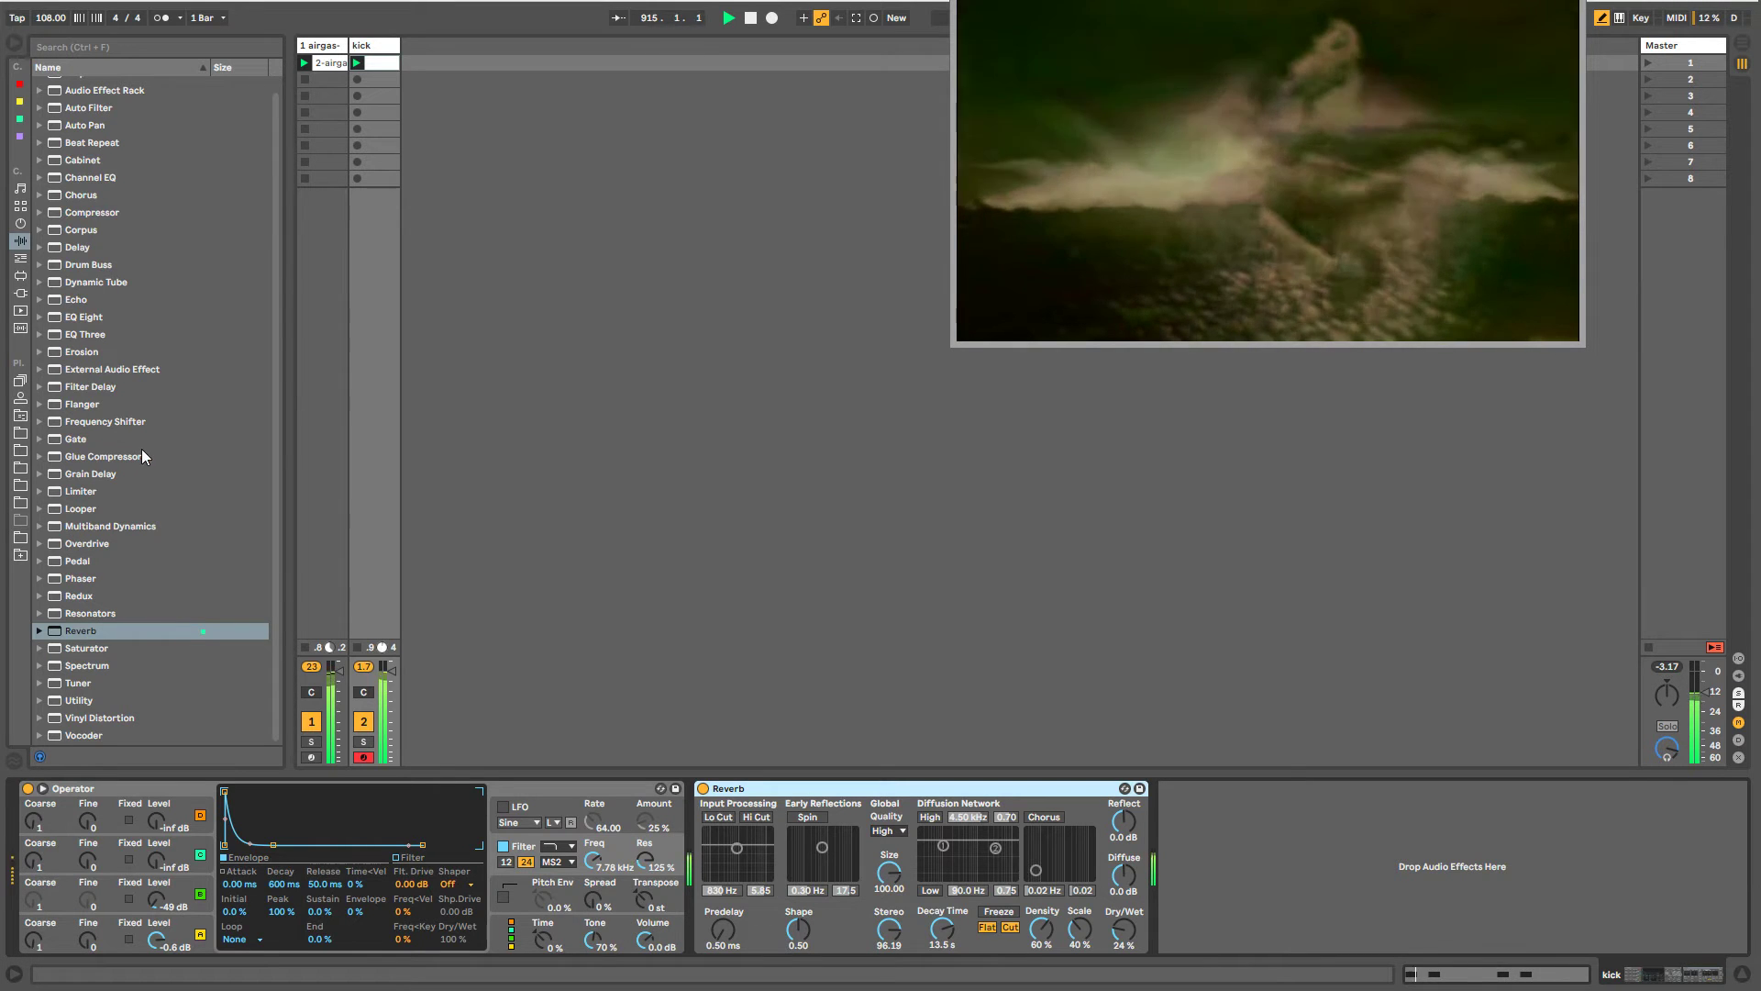
click(537, 783)
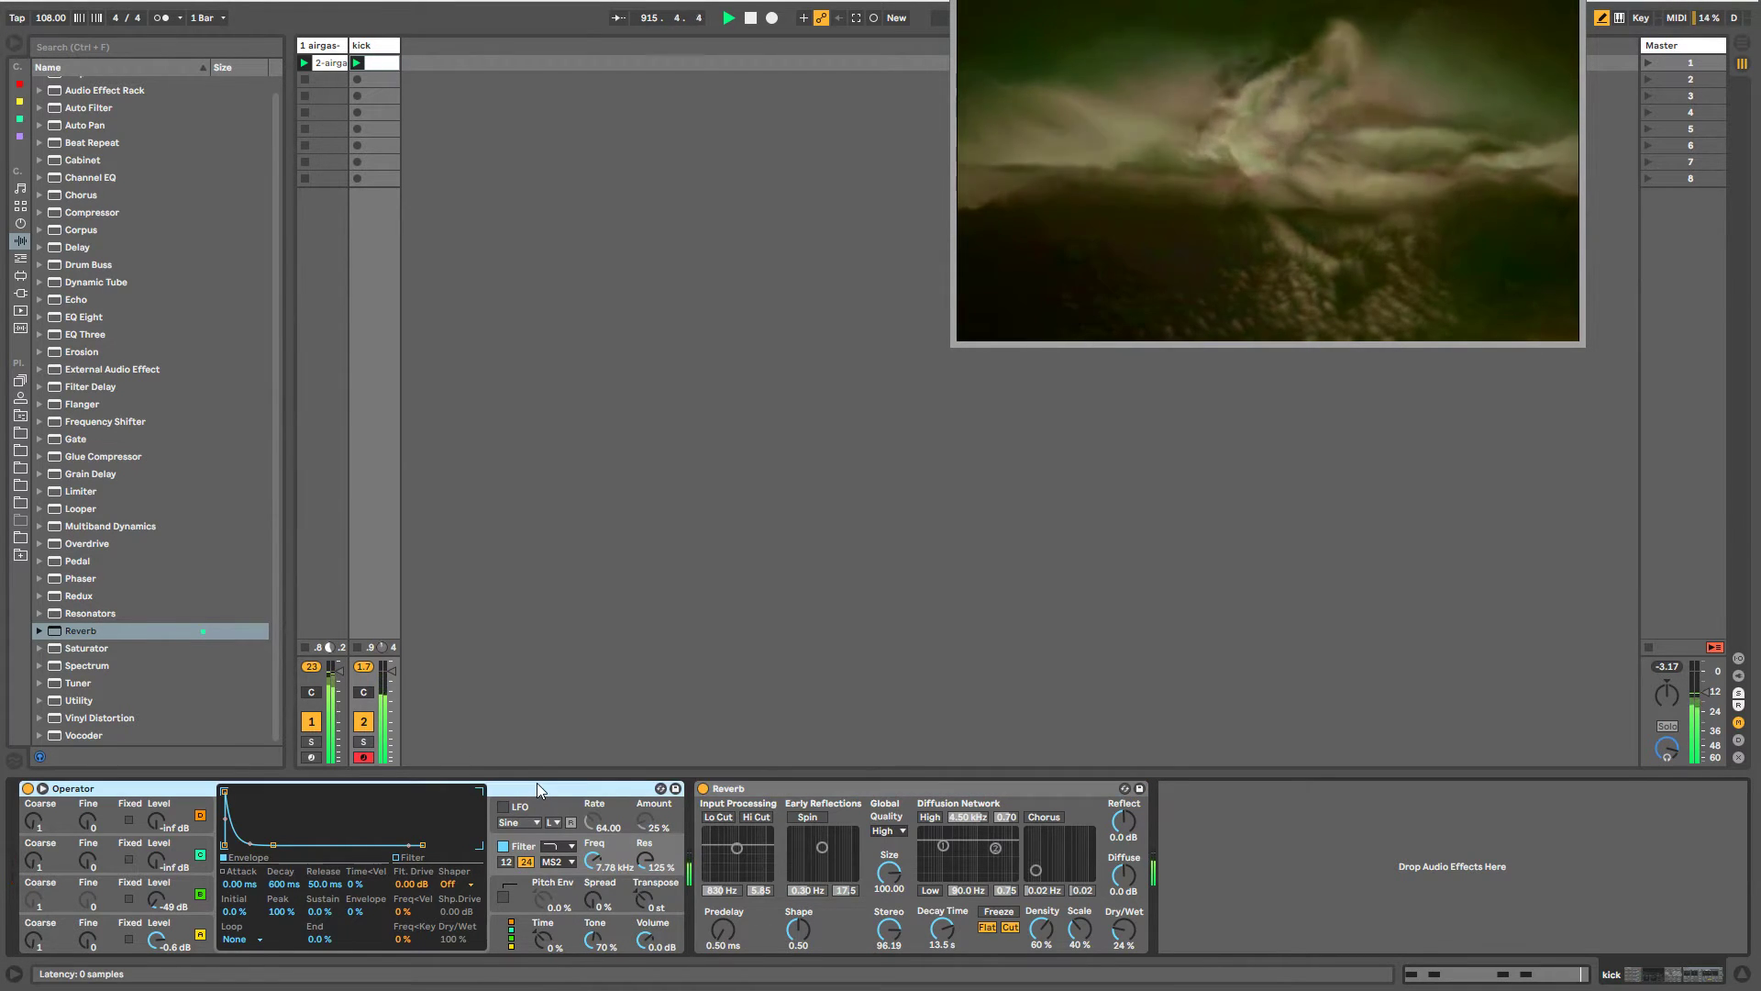
- Set the coarse tuning of oscillator C in the kick Operator to 0.5, try its level at -7.6 dB, and silence it
click(372, 45)
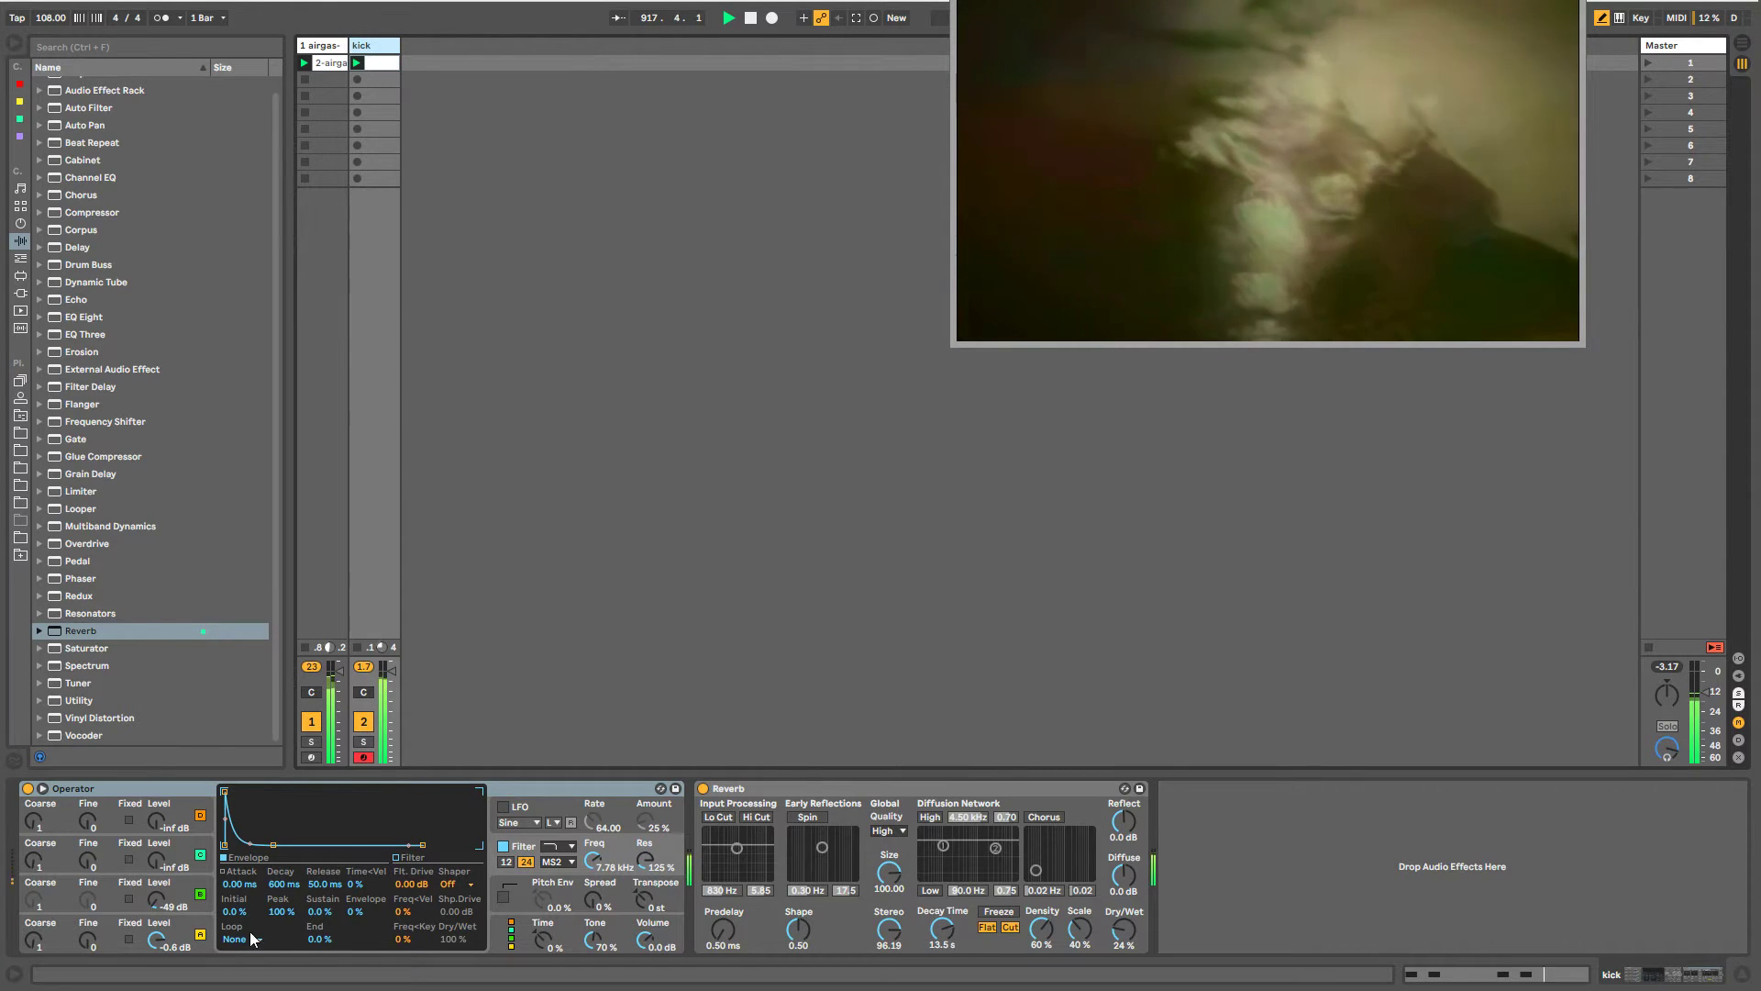
drag(173, 863, 173, 849)
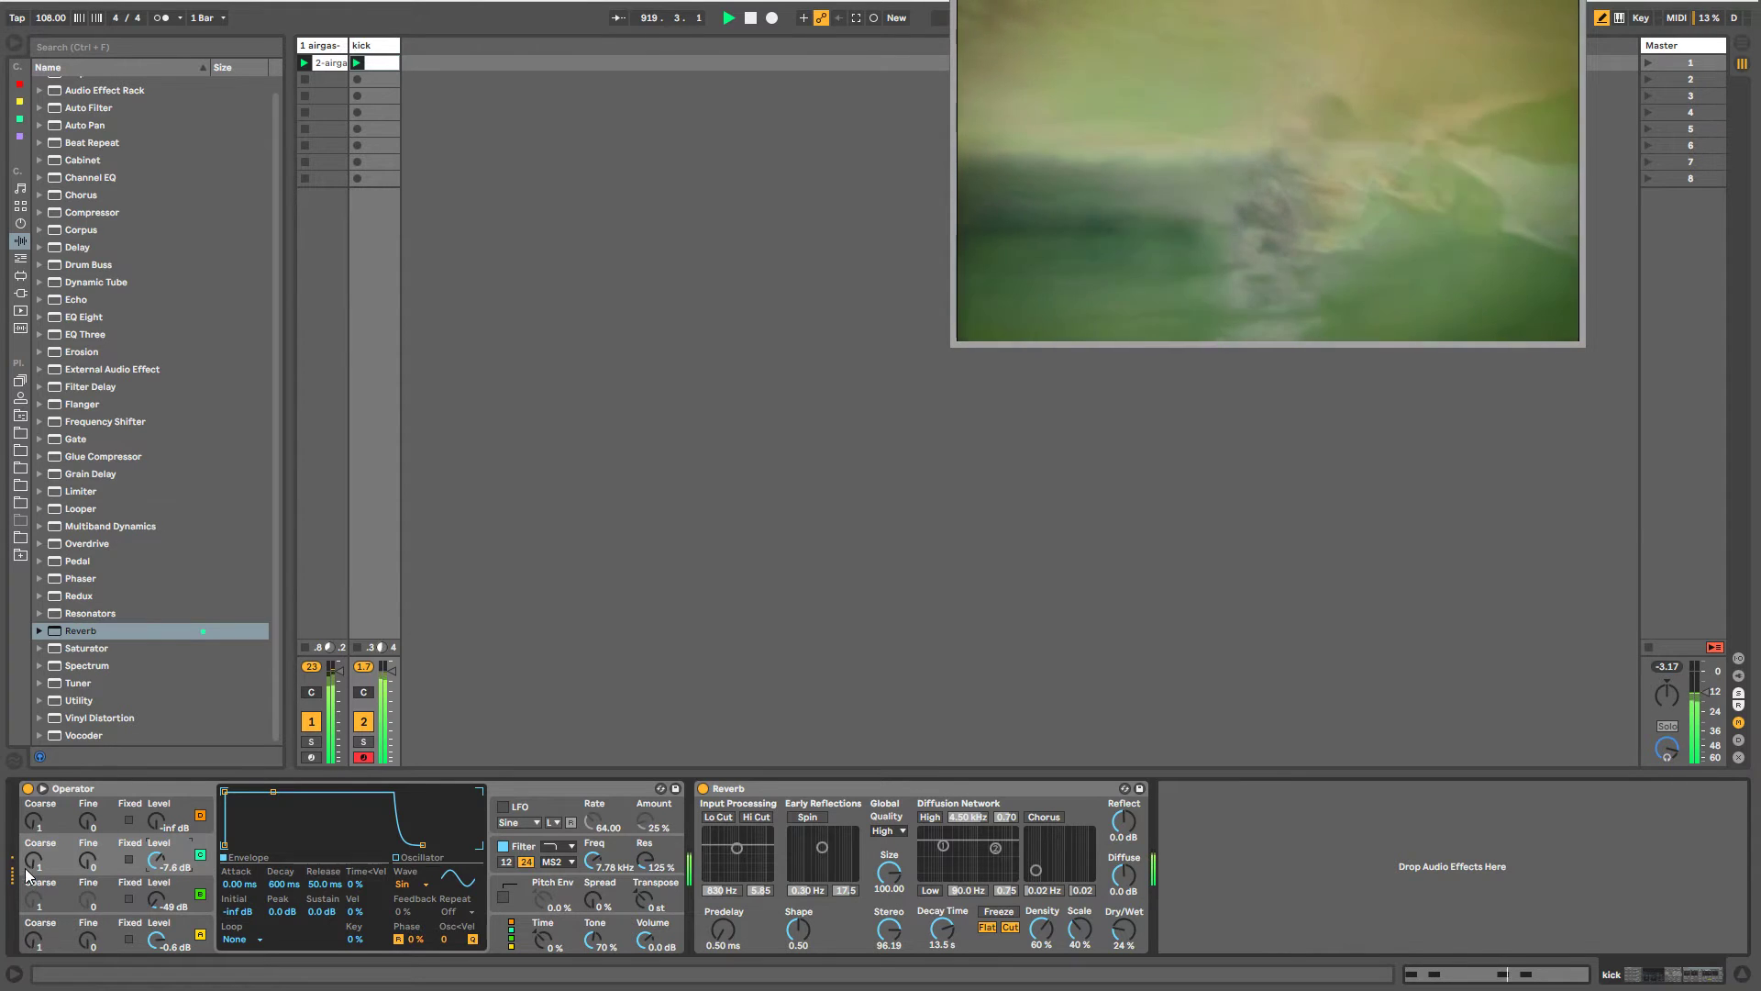
drag(32, 863, 31, 871)
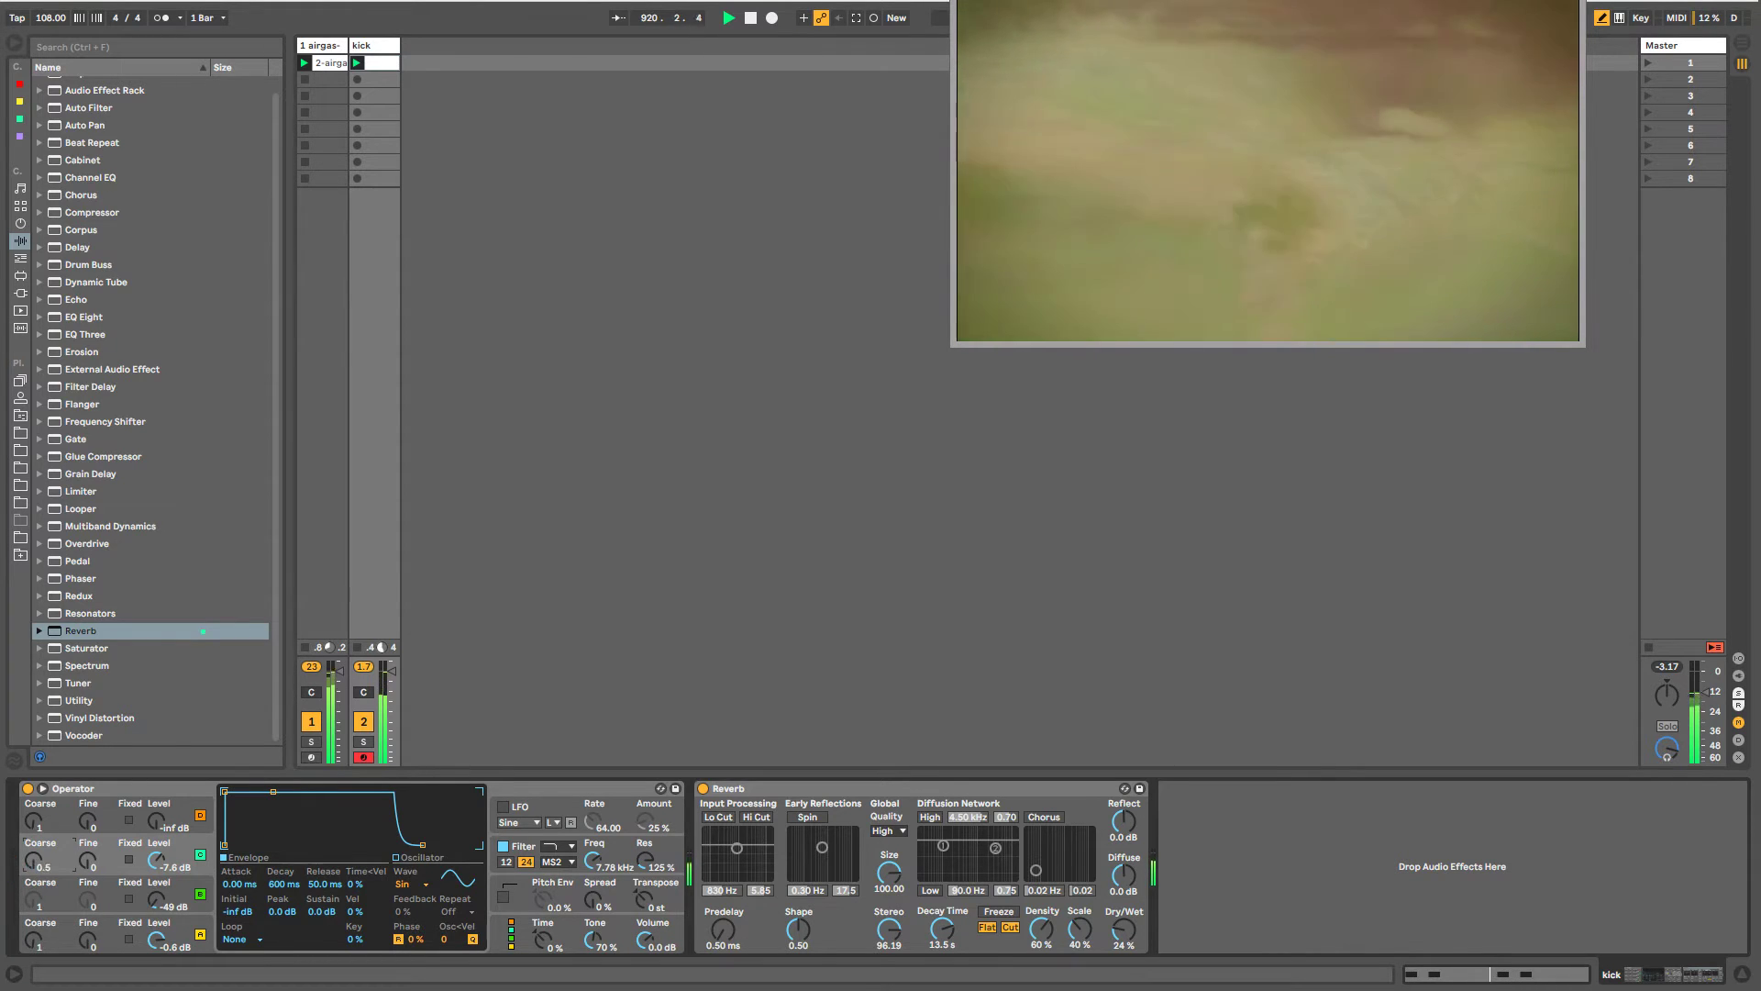
drag(176, 865, 176, 927)
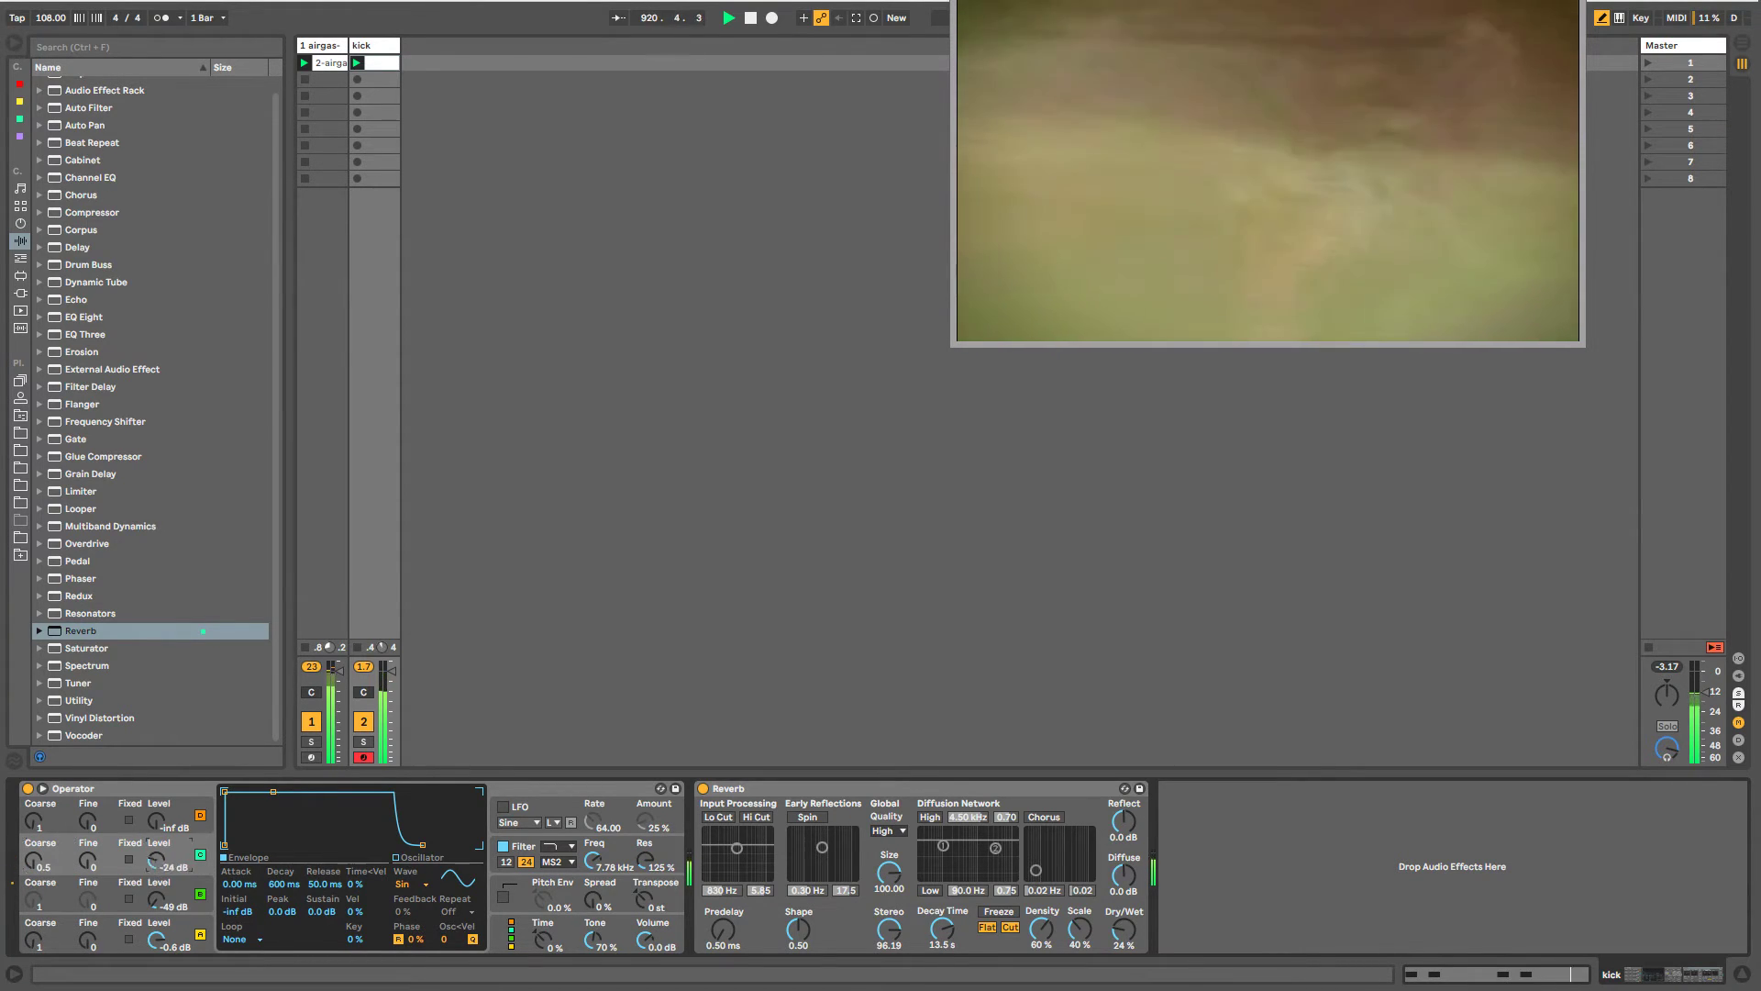
- Show the kick clip's filter resonance modulation, select the whole bar, and unlink the envelope with a loop length of 6 bars
click(647, 860)
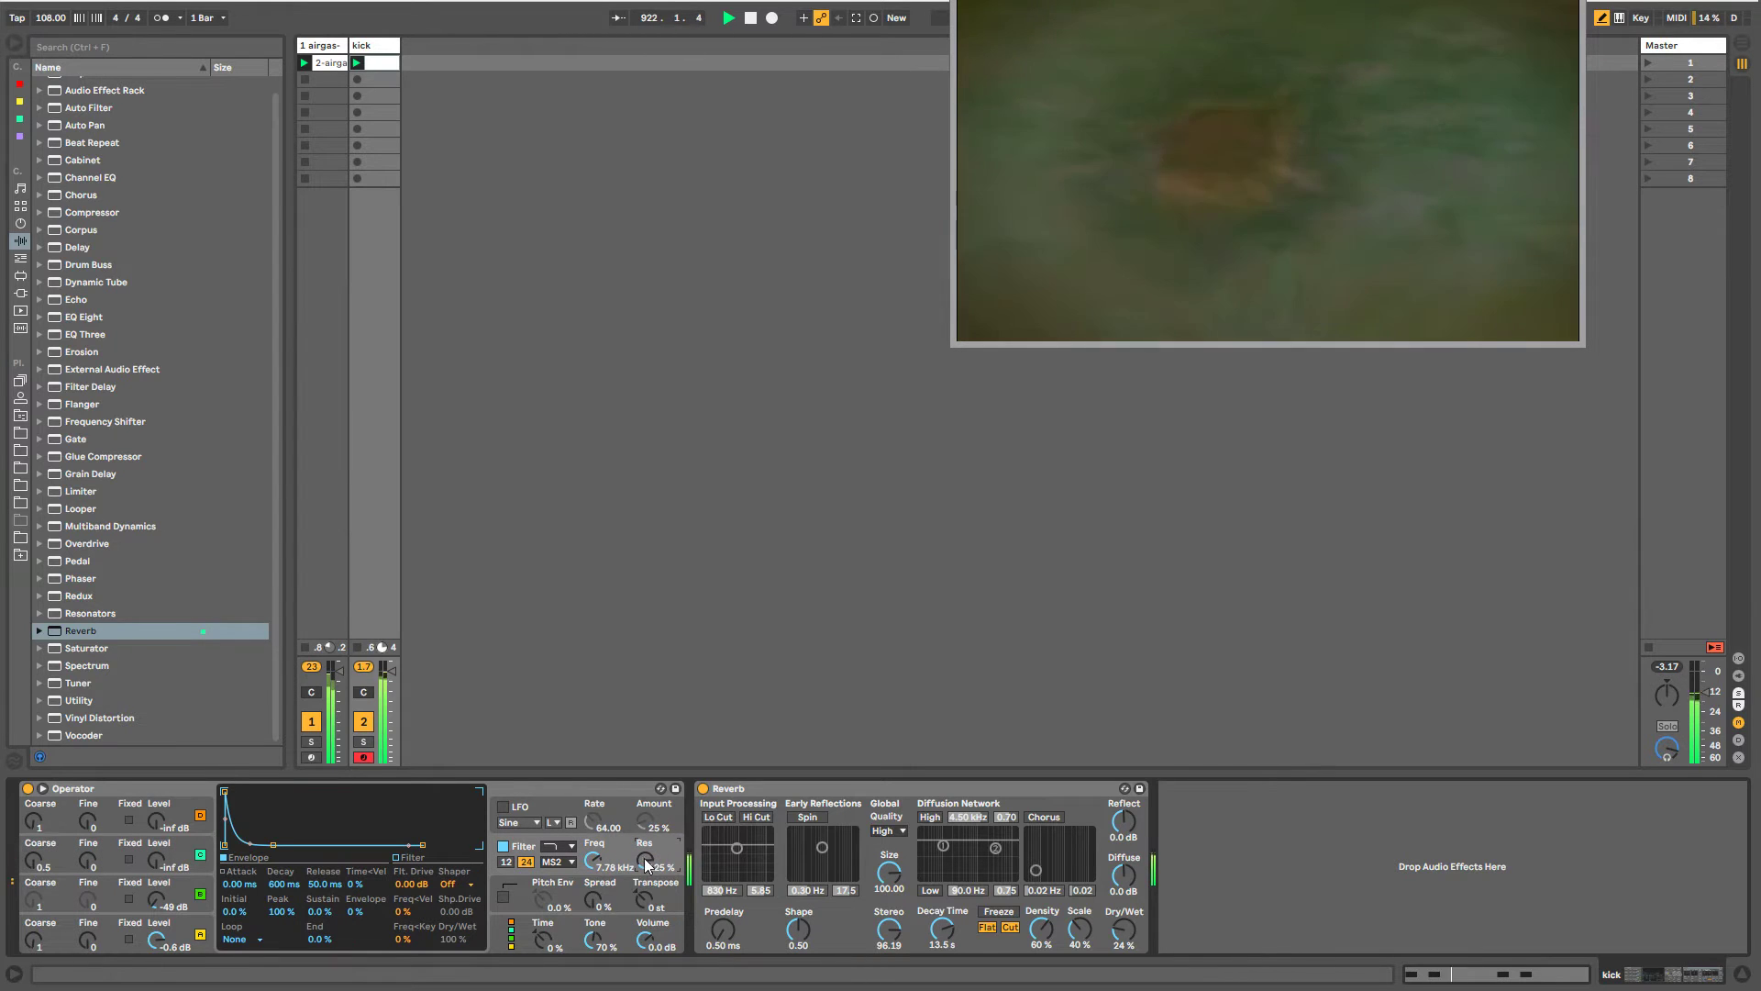
right_click(647, 862)
click(700, 881)
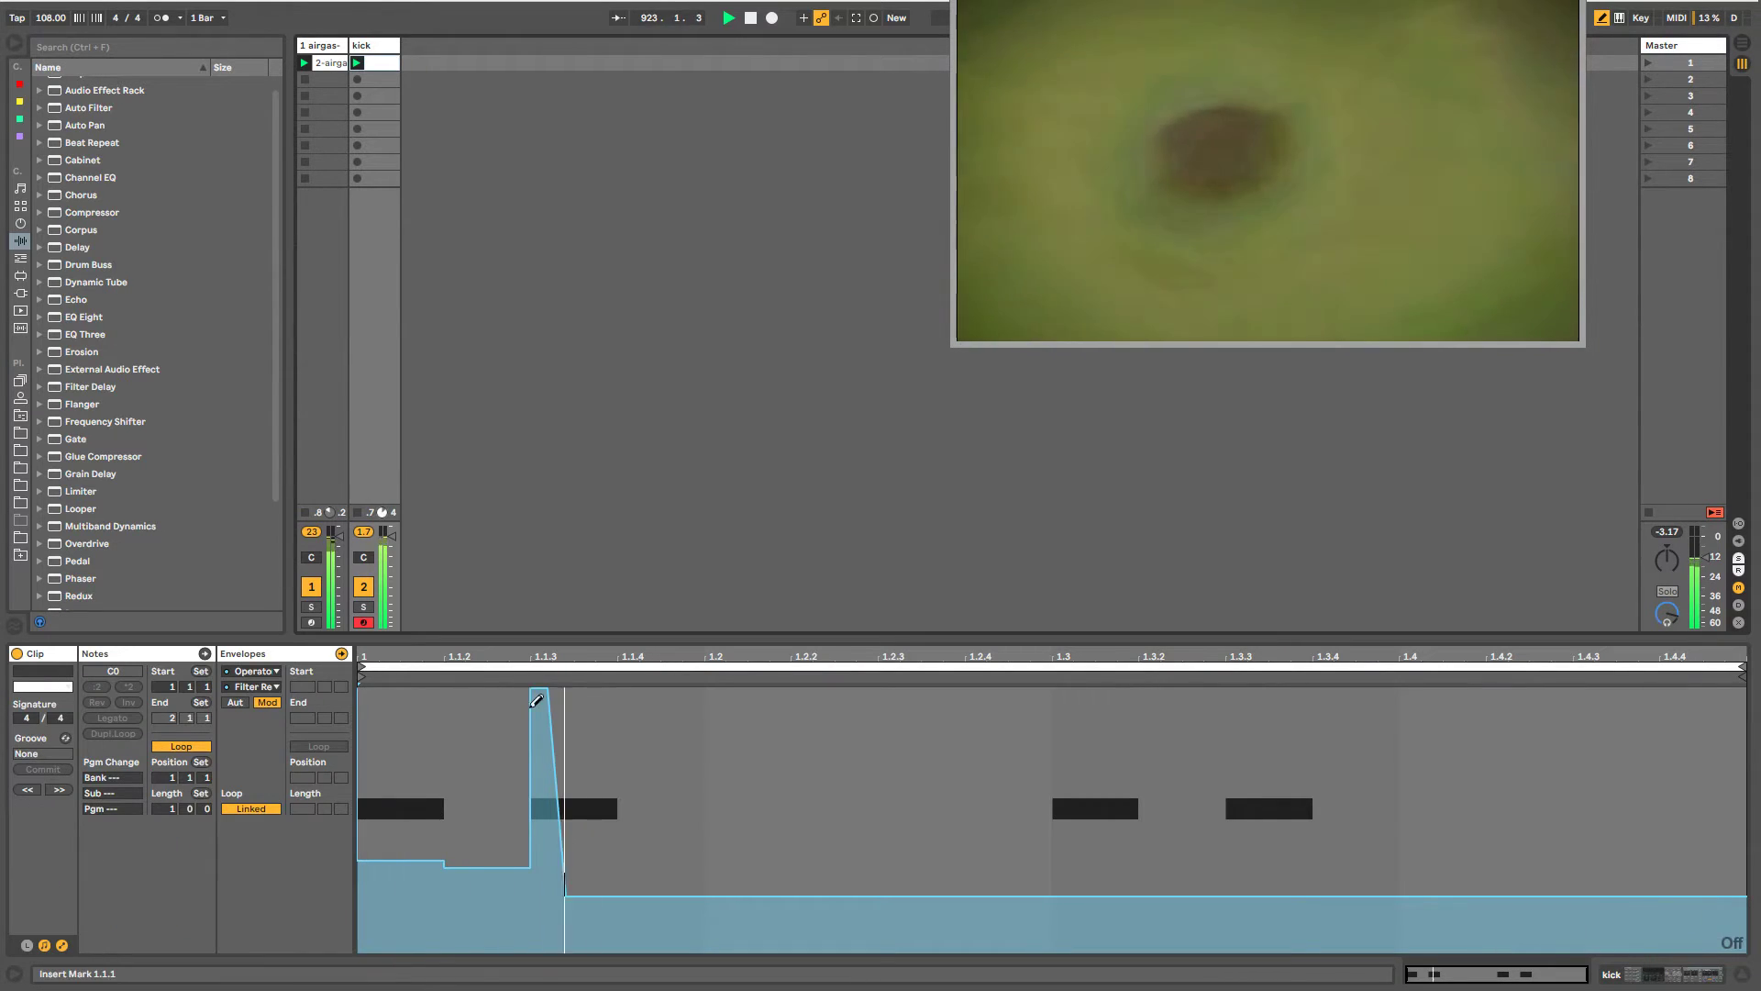
drag(356, 715, 1744, 703)
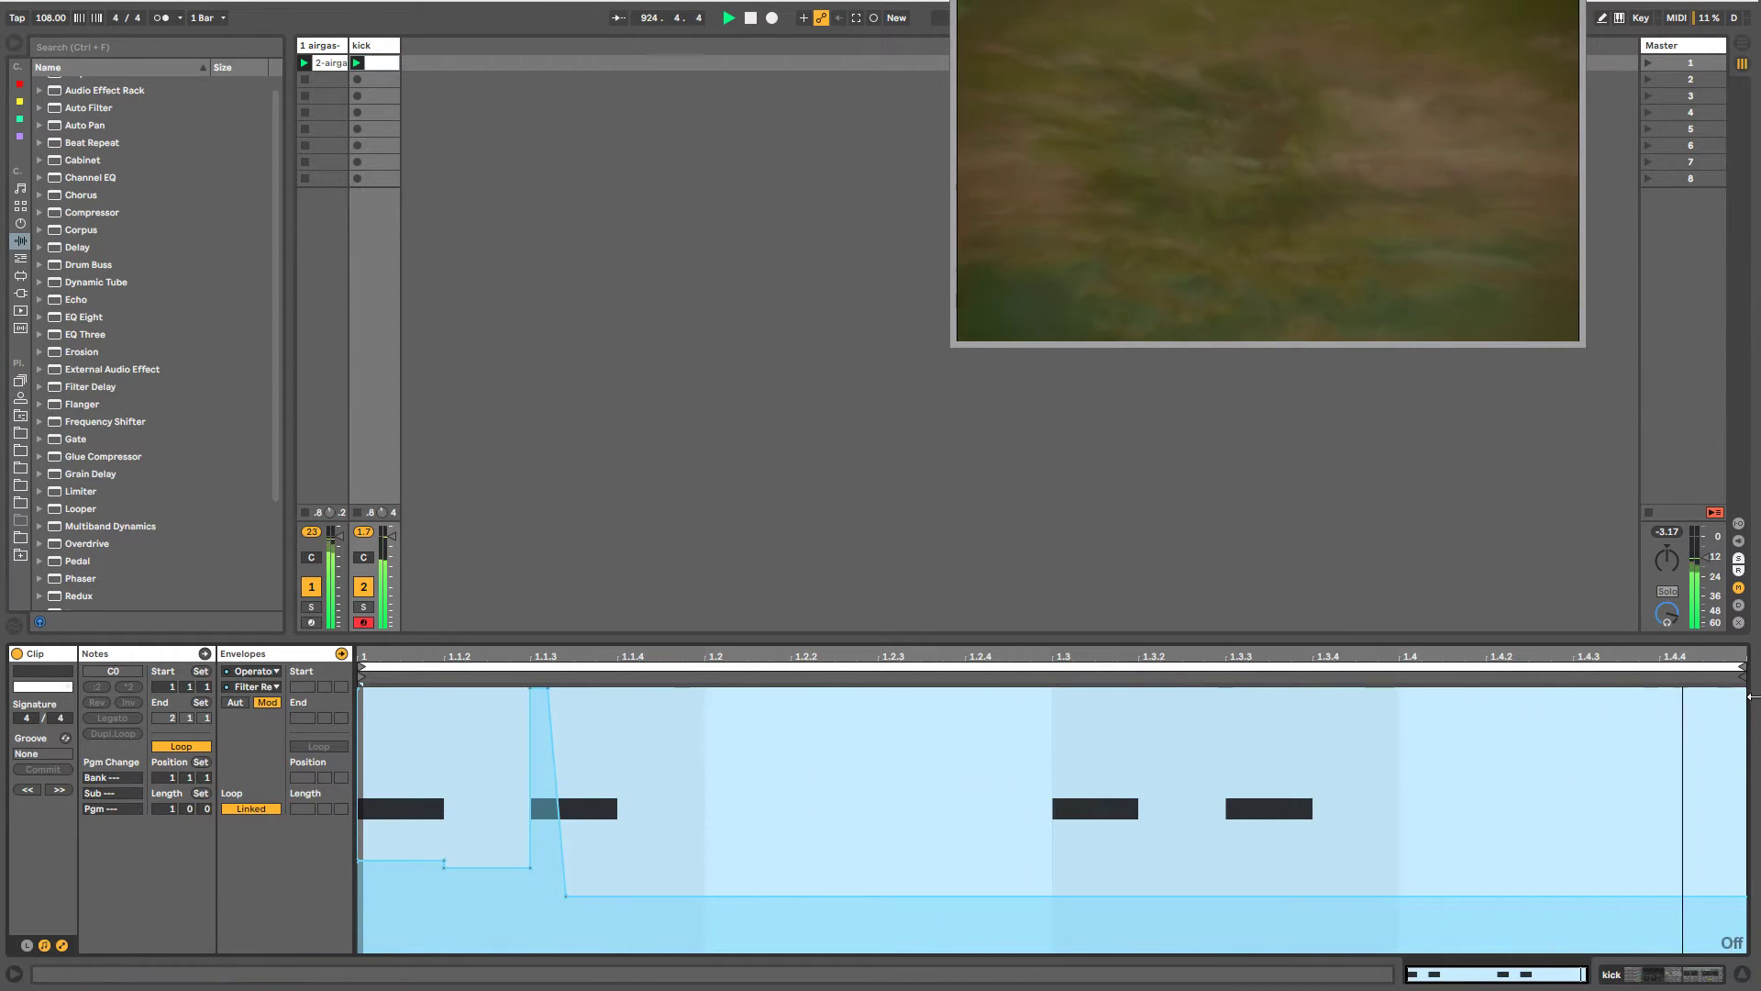
click(251, 809)
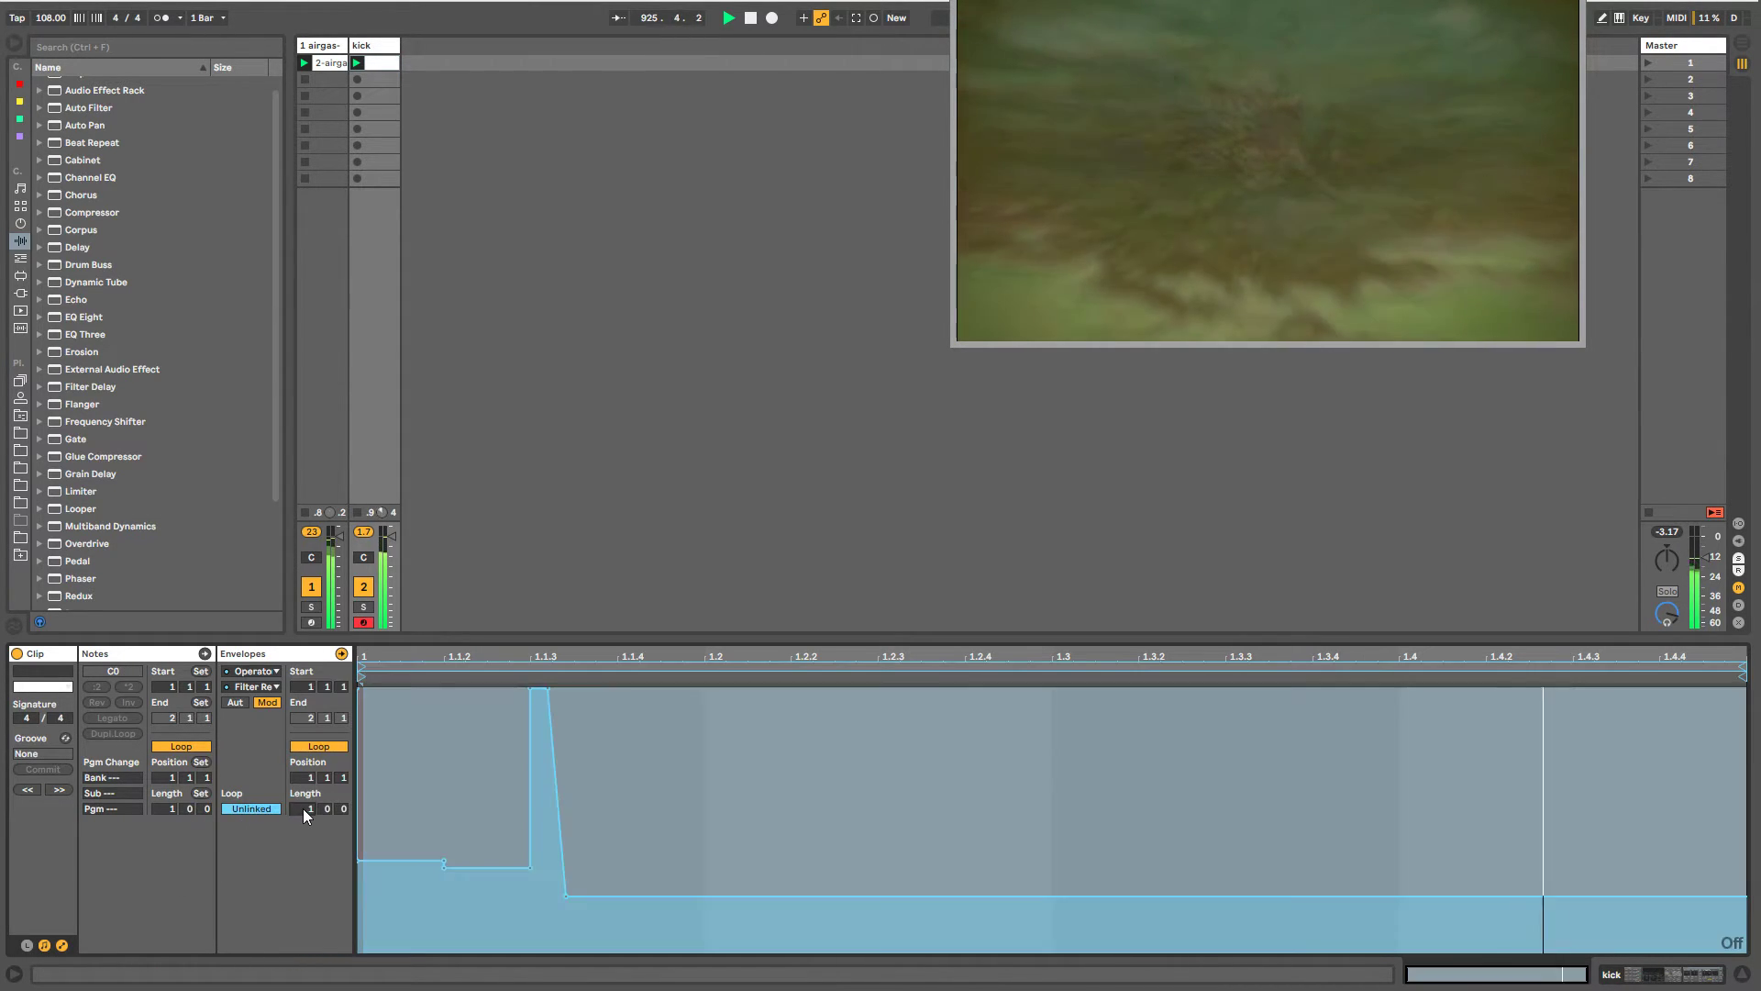
drag(303, 810, 303, 788)
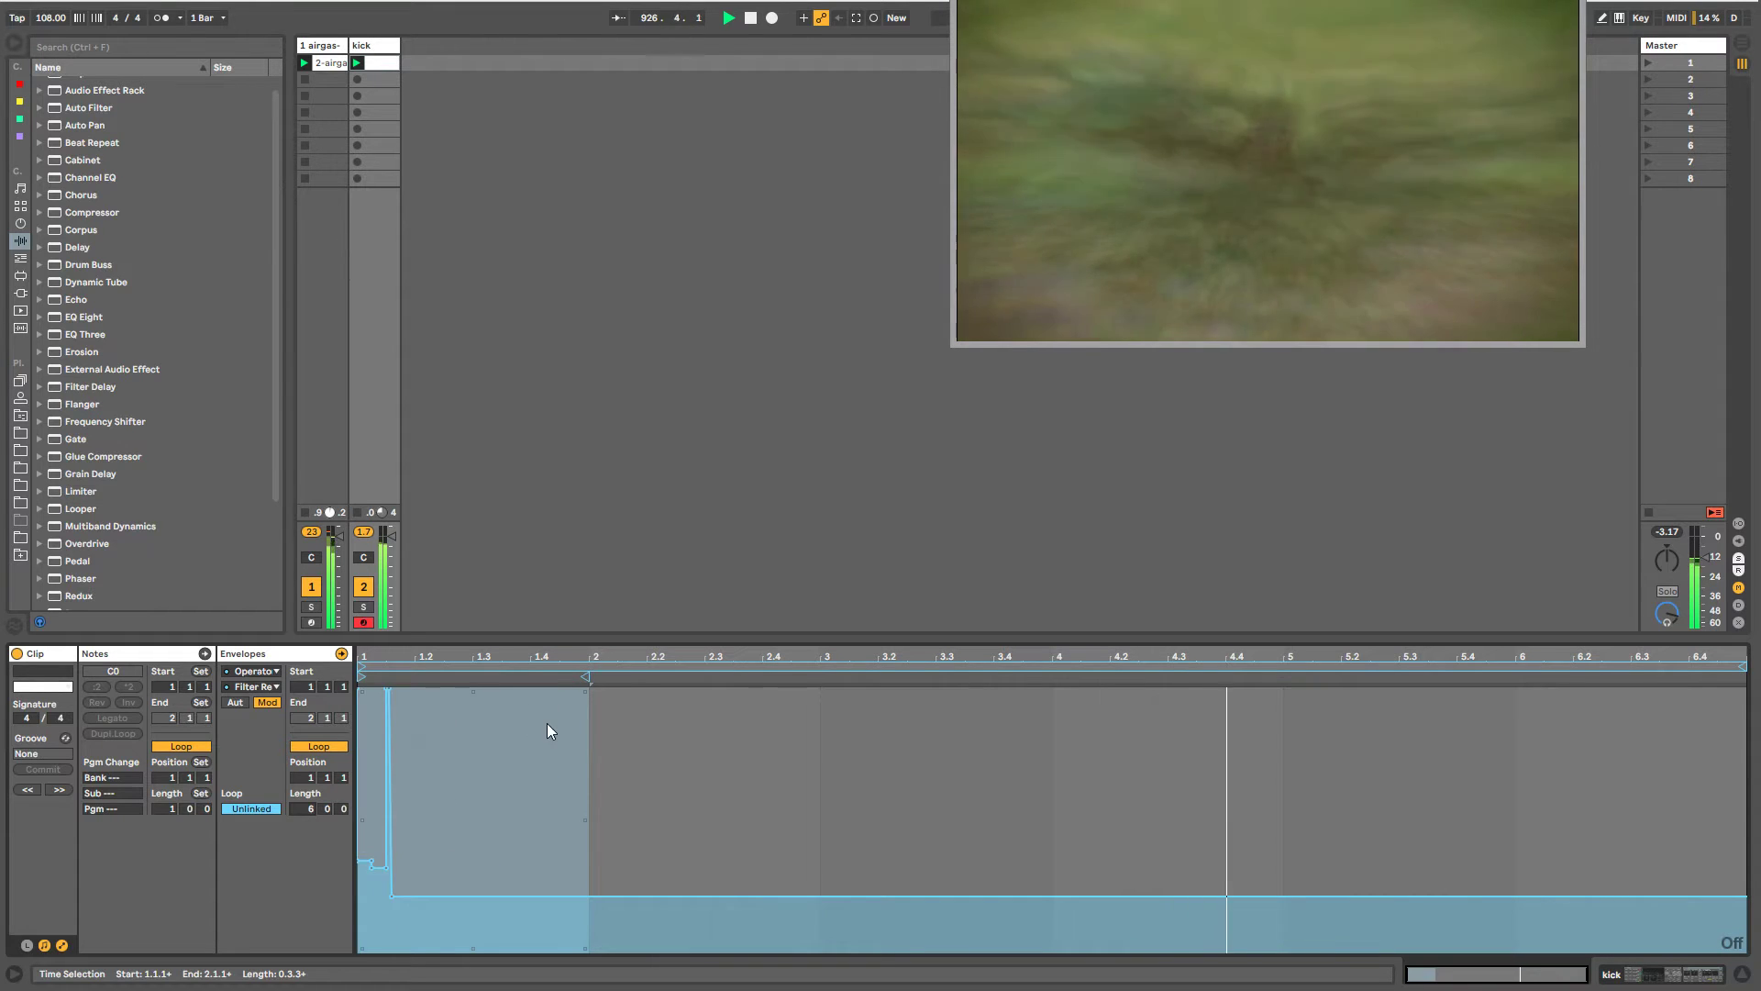
- Duplicate the selected one-bar resonance shape five times to fill the 6-bar envelope
key(ctrl+d)
key(ctrl+d)
key(ctrl+d)
key(ctrl+d)
key(ctrl+d)
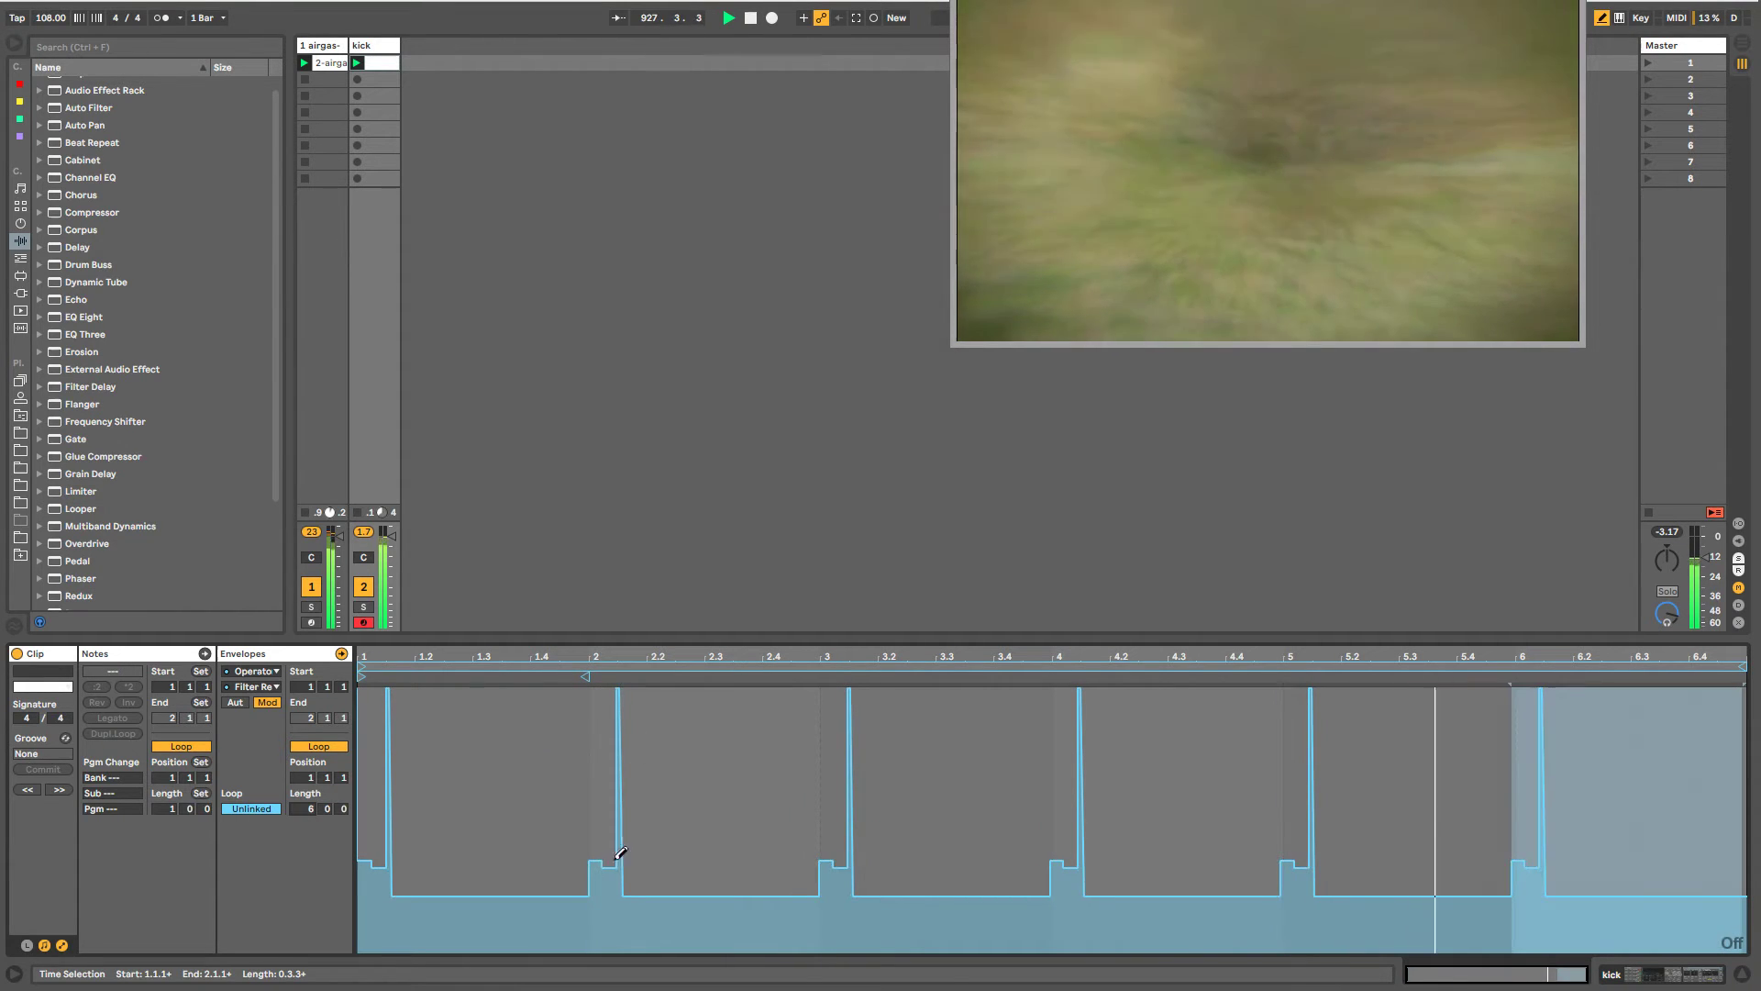
- Lower the resonance peak at the start of bar 2 and draw a full-height peak at 2.3
key(b)
drag(621, 858, 623, 858)
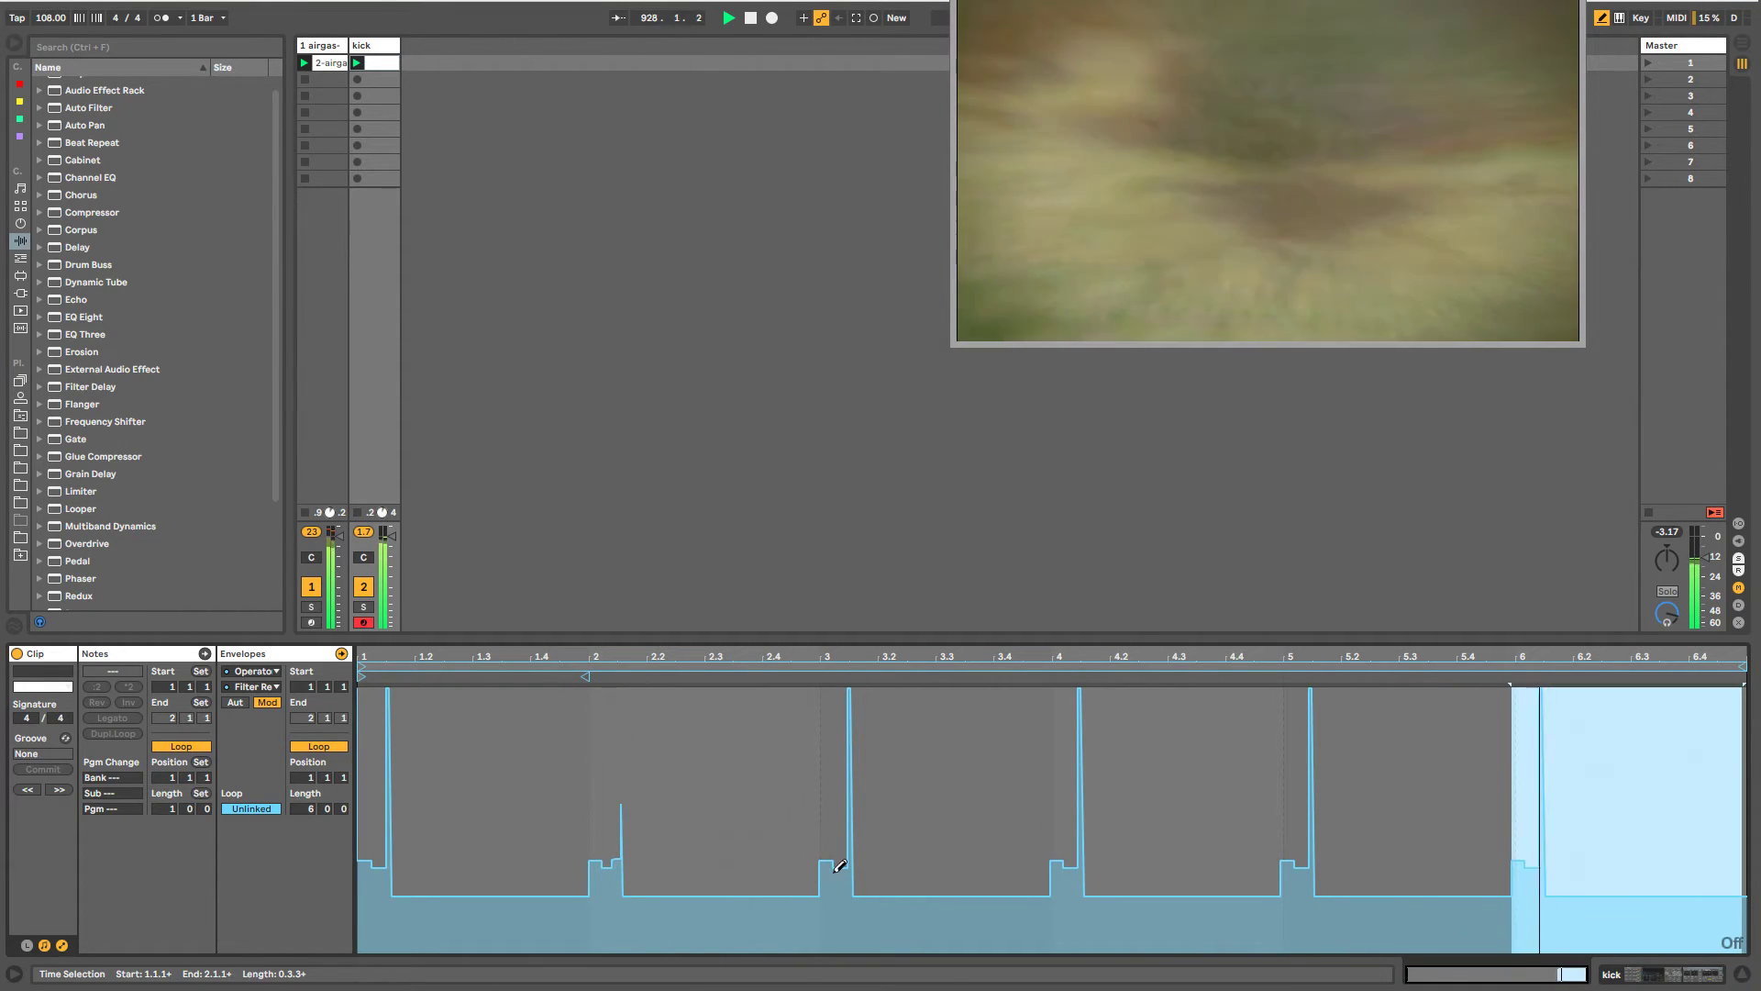
click(711, 687)
key(b)
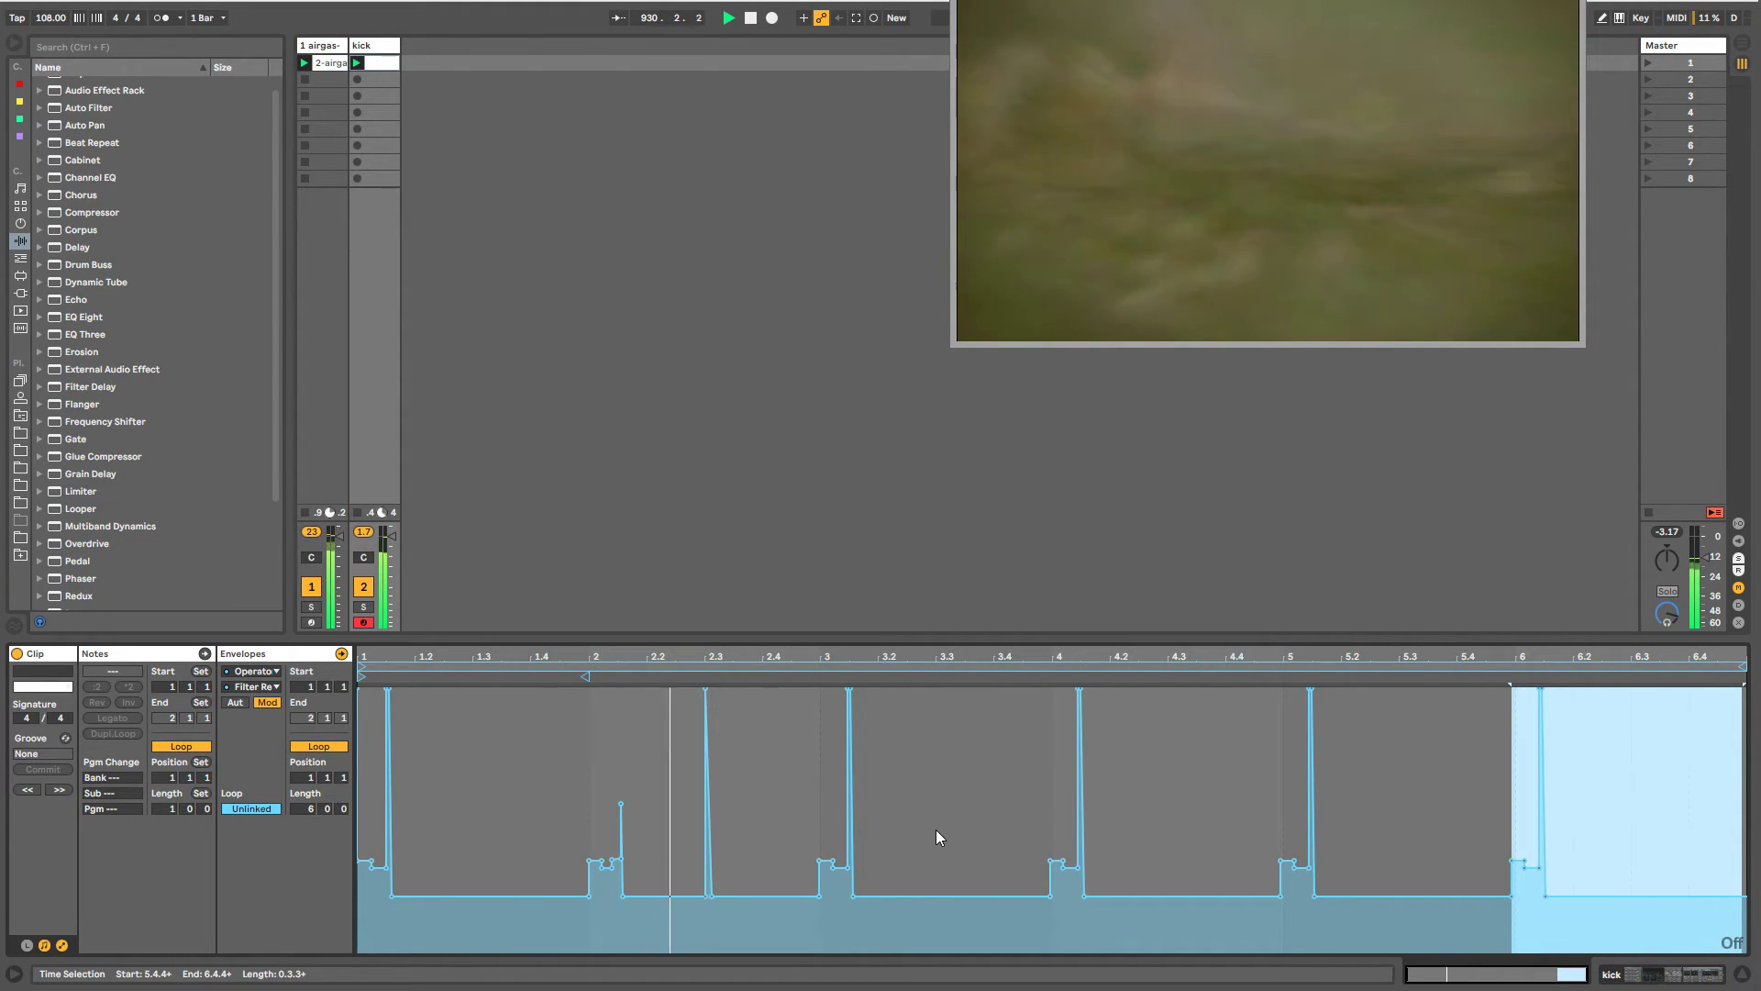
- Flatten the resonance peaks in bars 3 and 5 and slope the rise into the bar 4 peak
key(b)
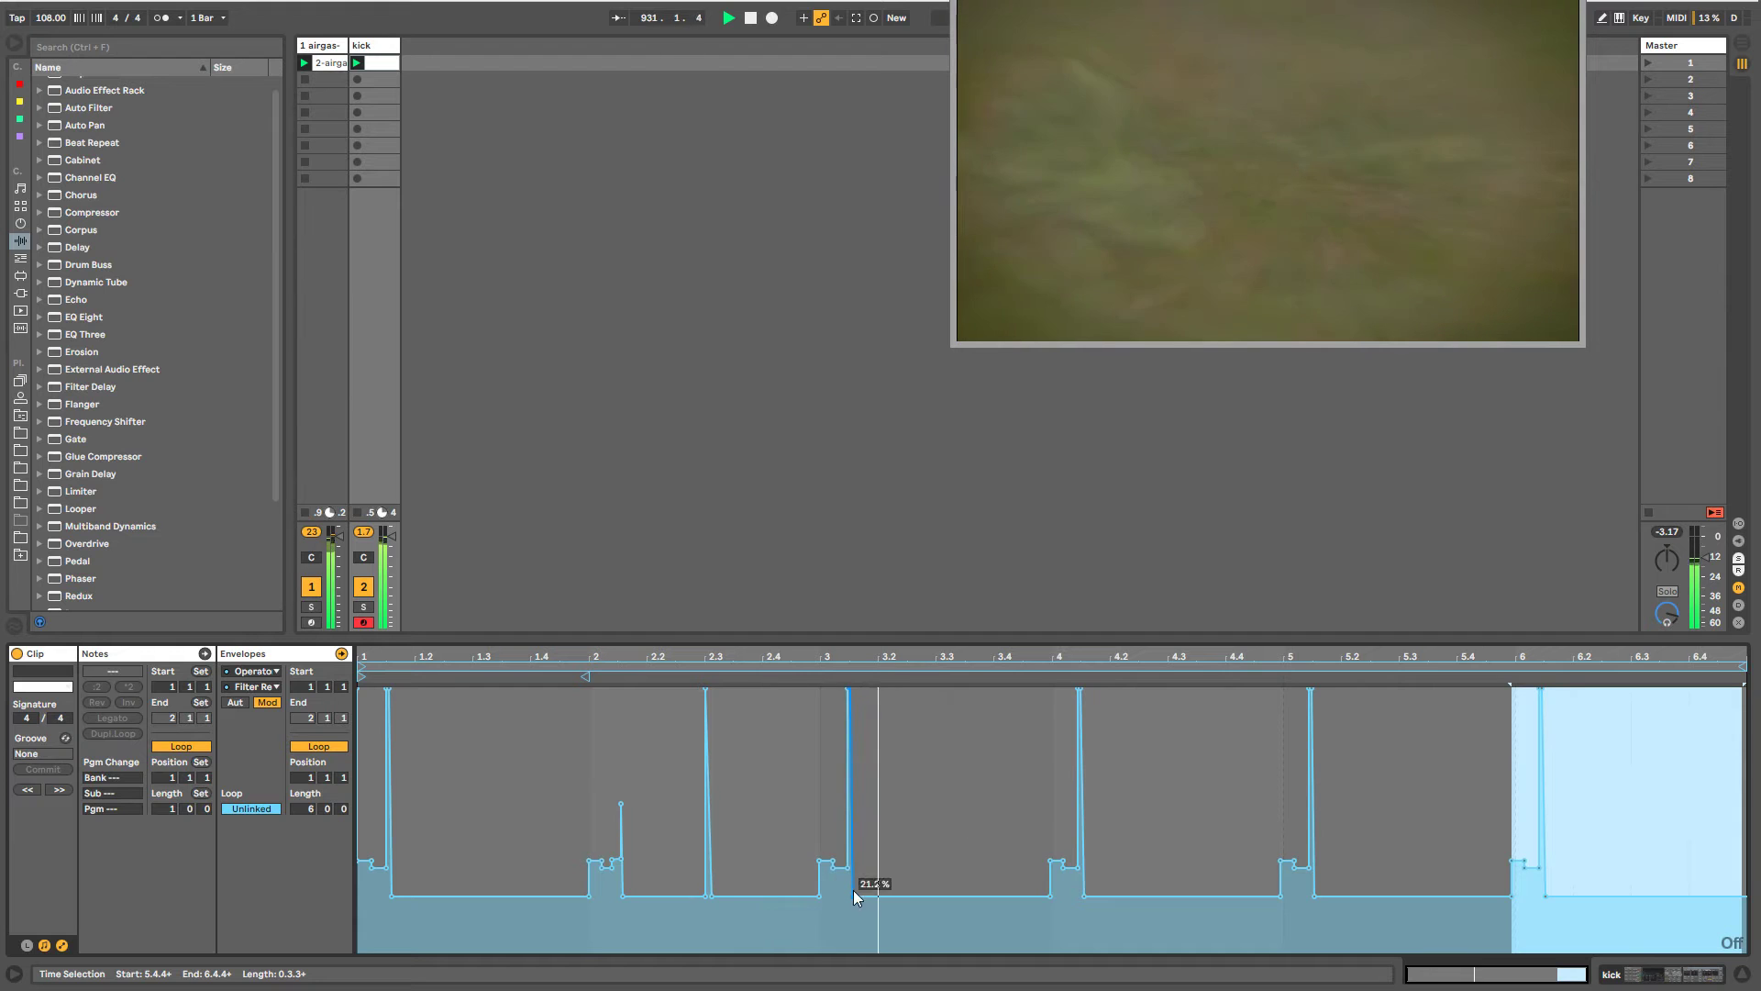
click(847, 888)
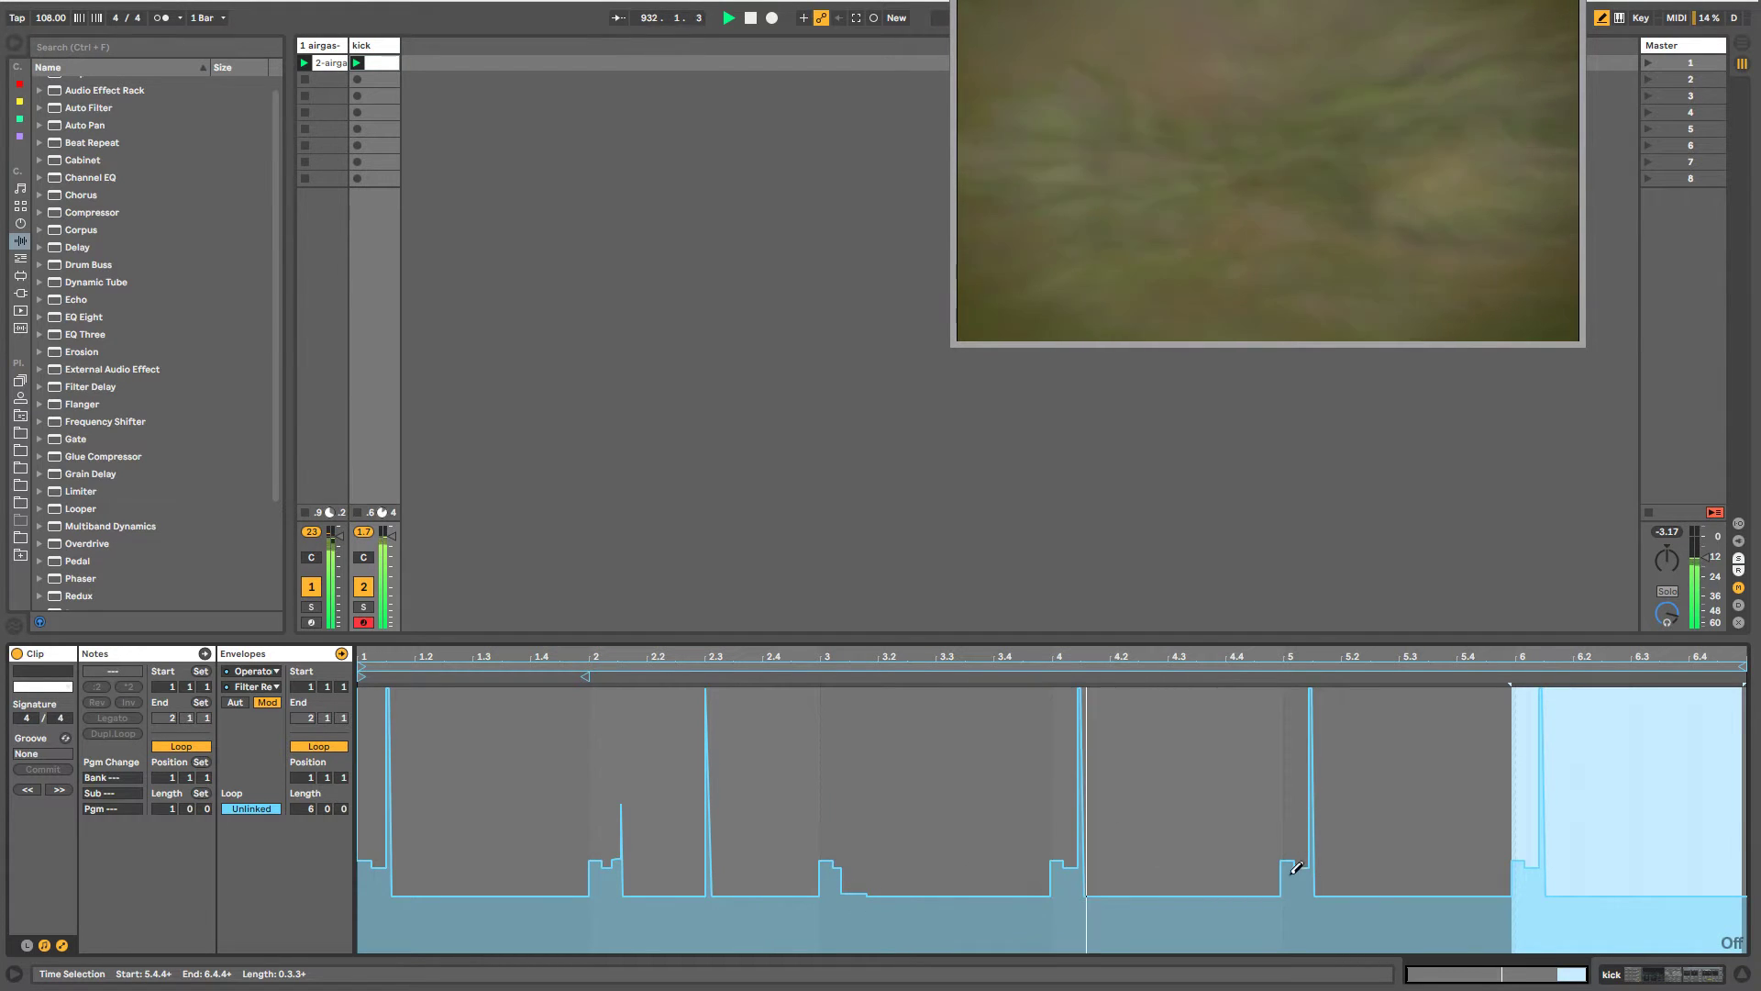
drag(1283, 889, 1337, 890)
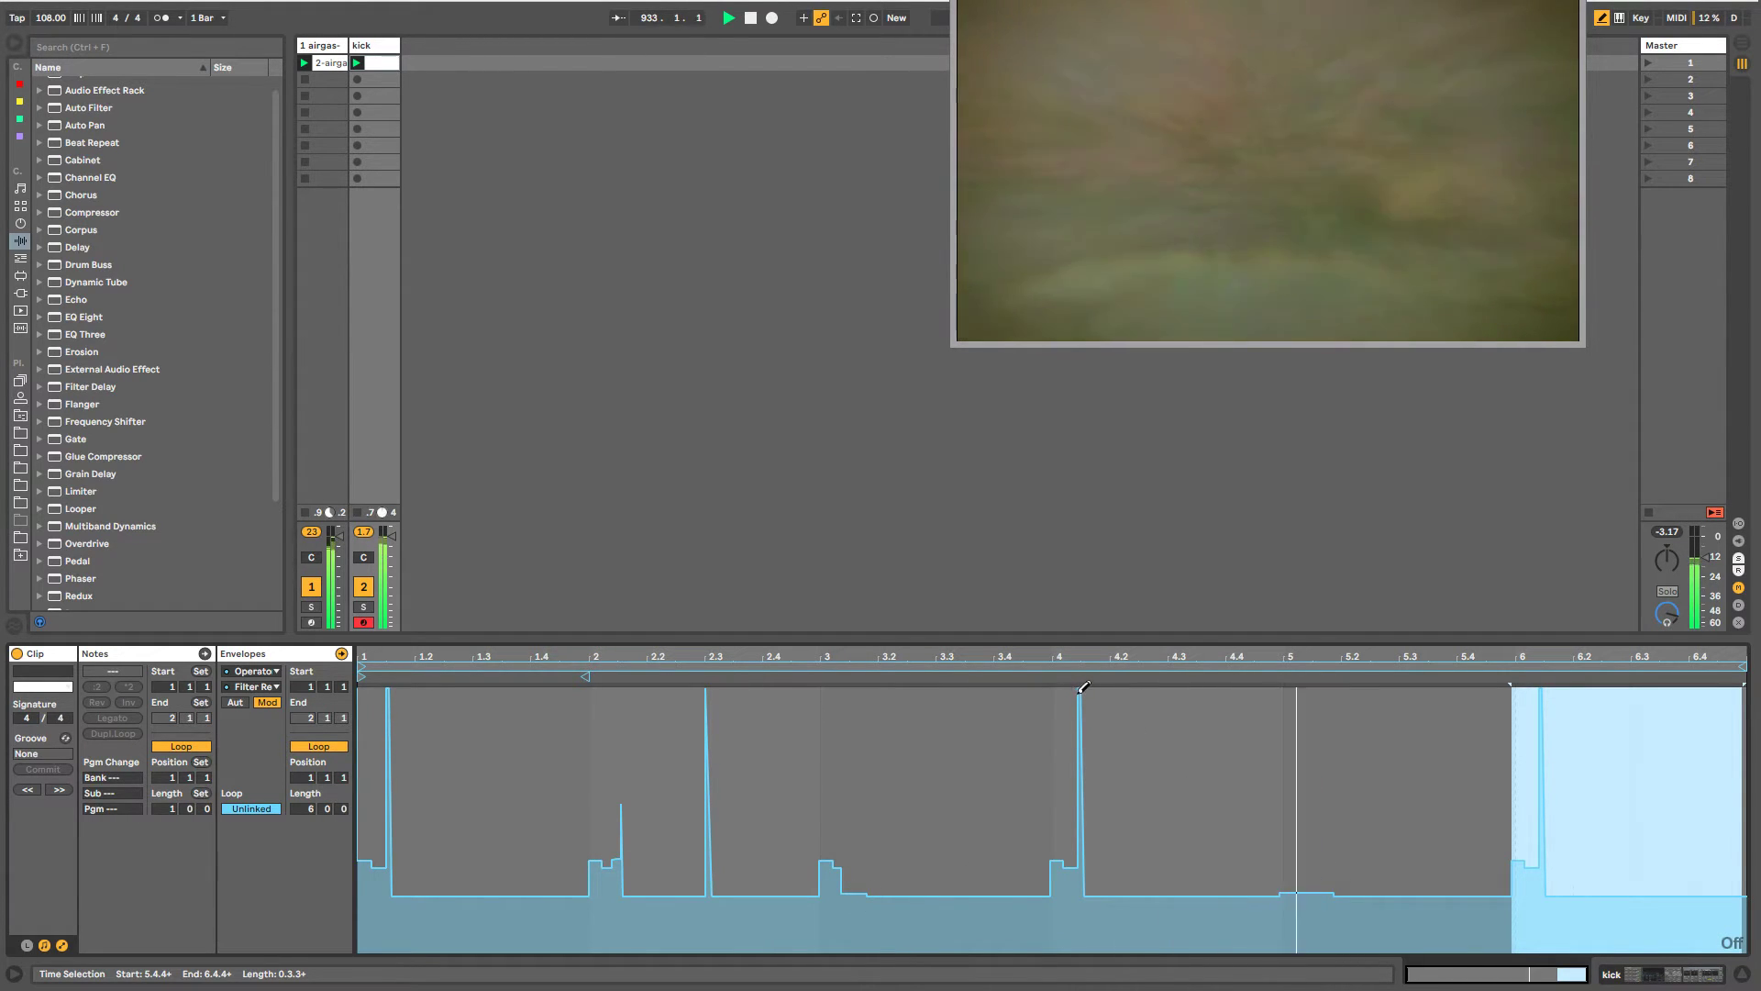
key(b)
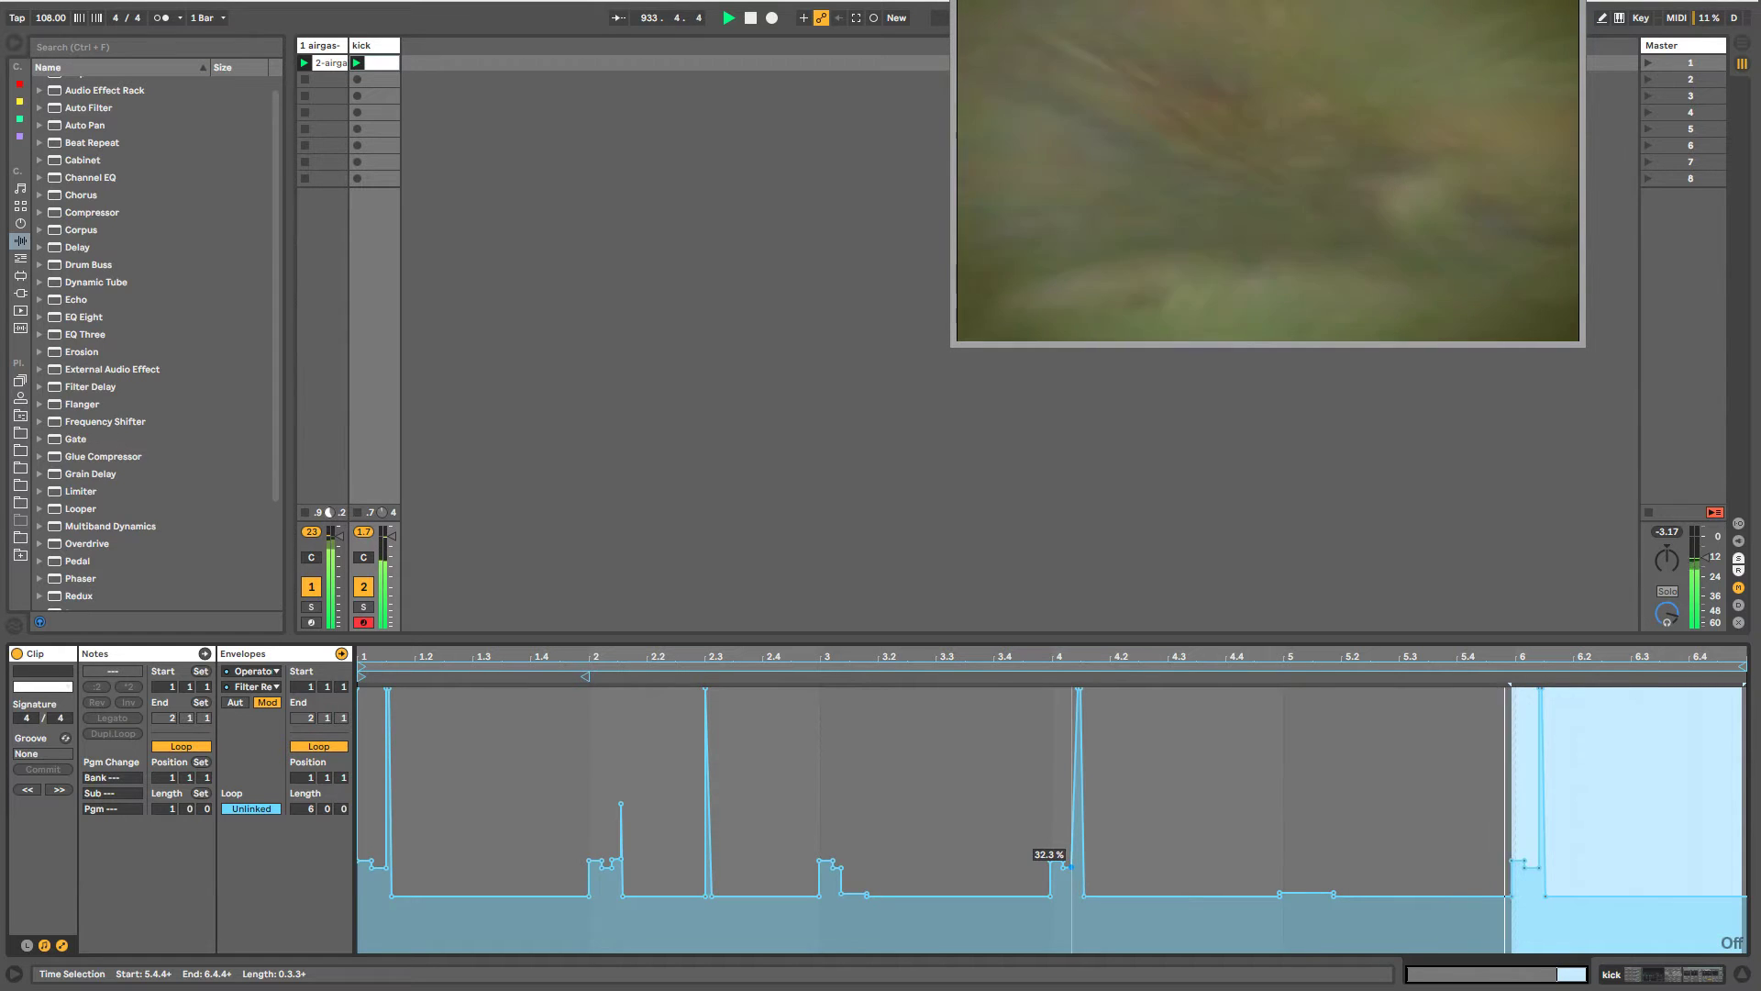
- Show the kick clip's notes and reduce the velocity of the first and third notes to 69
double_click(321, 46)
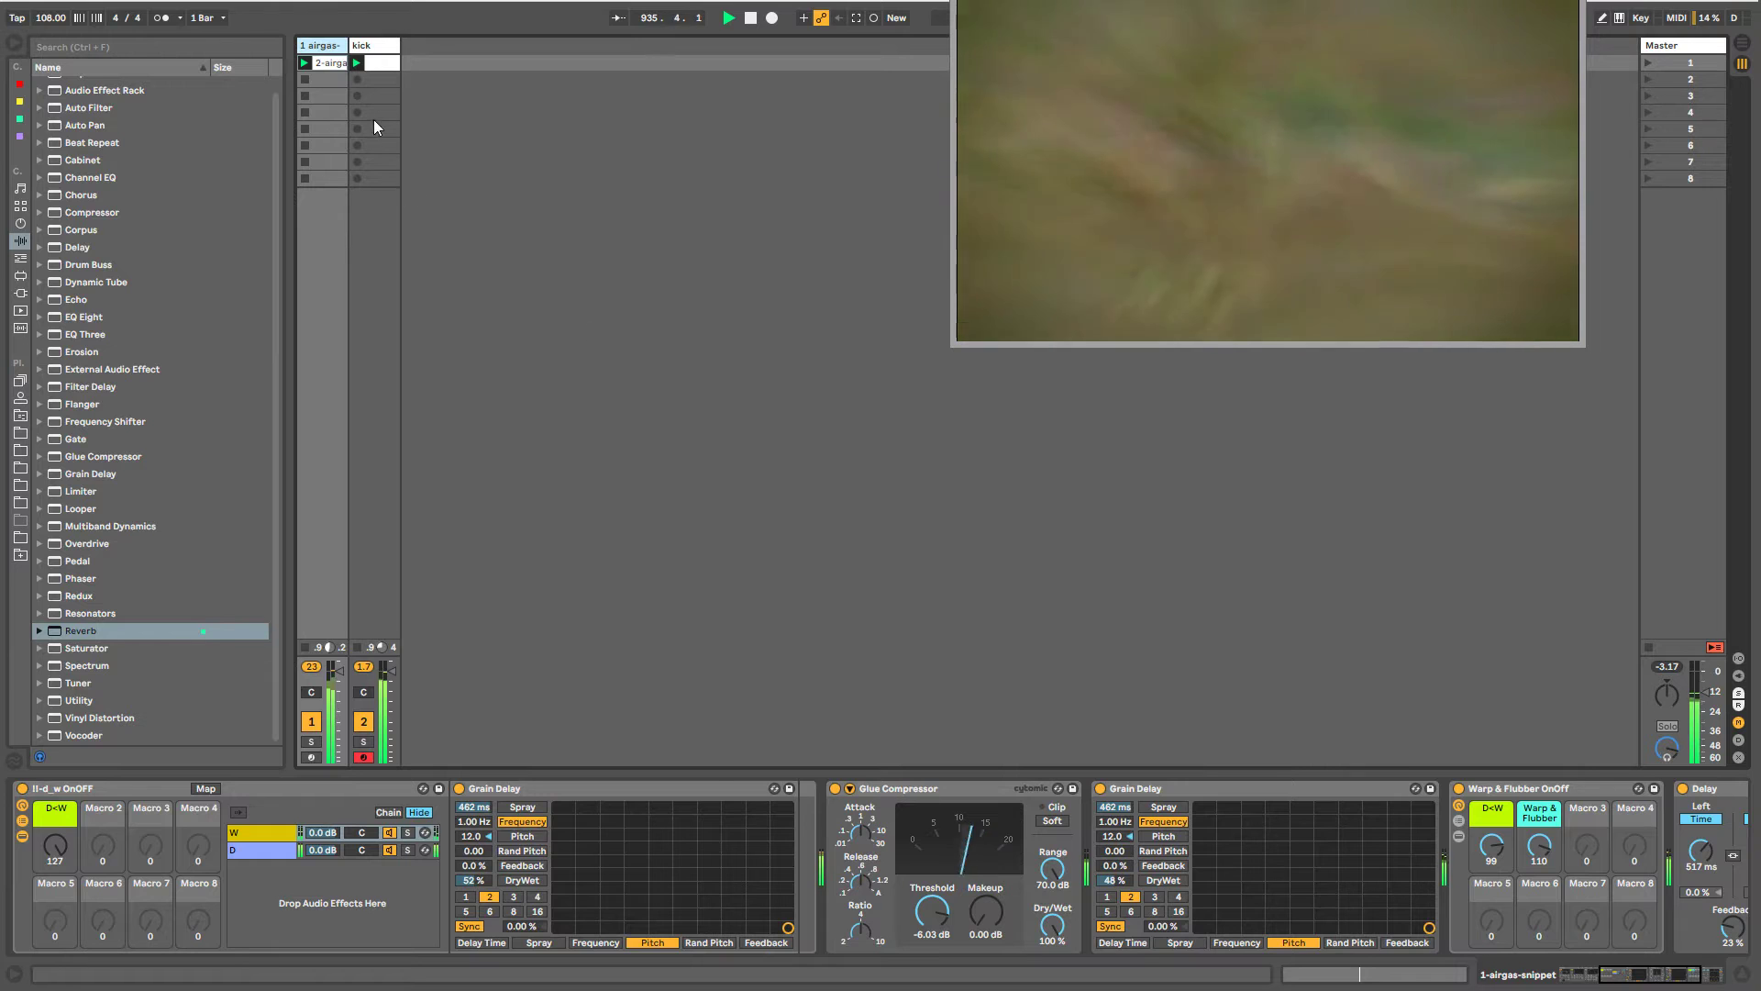
click(370, 46)
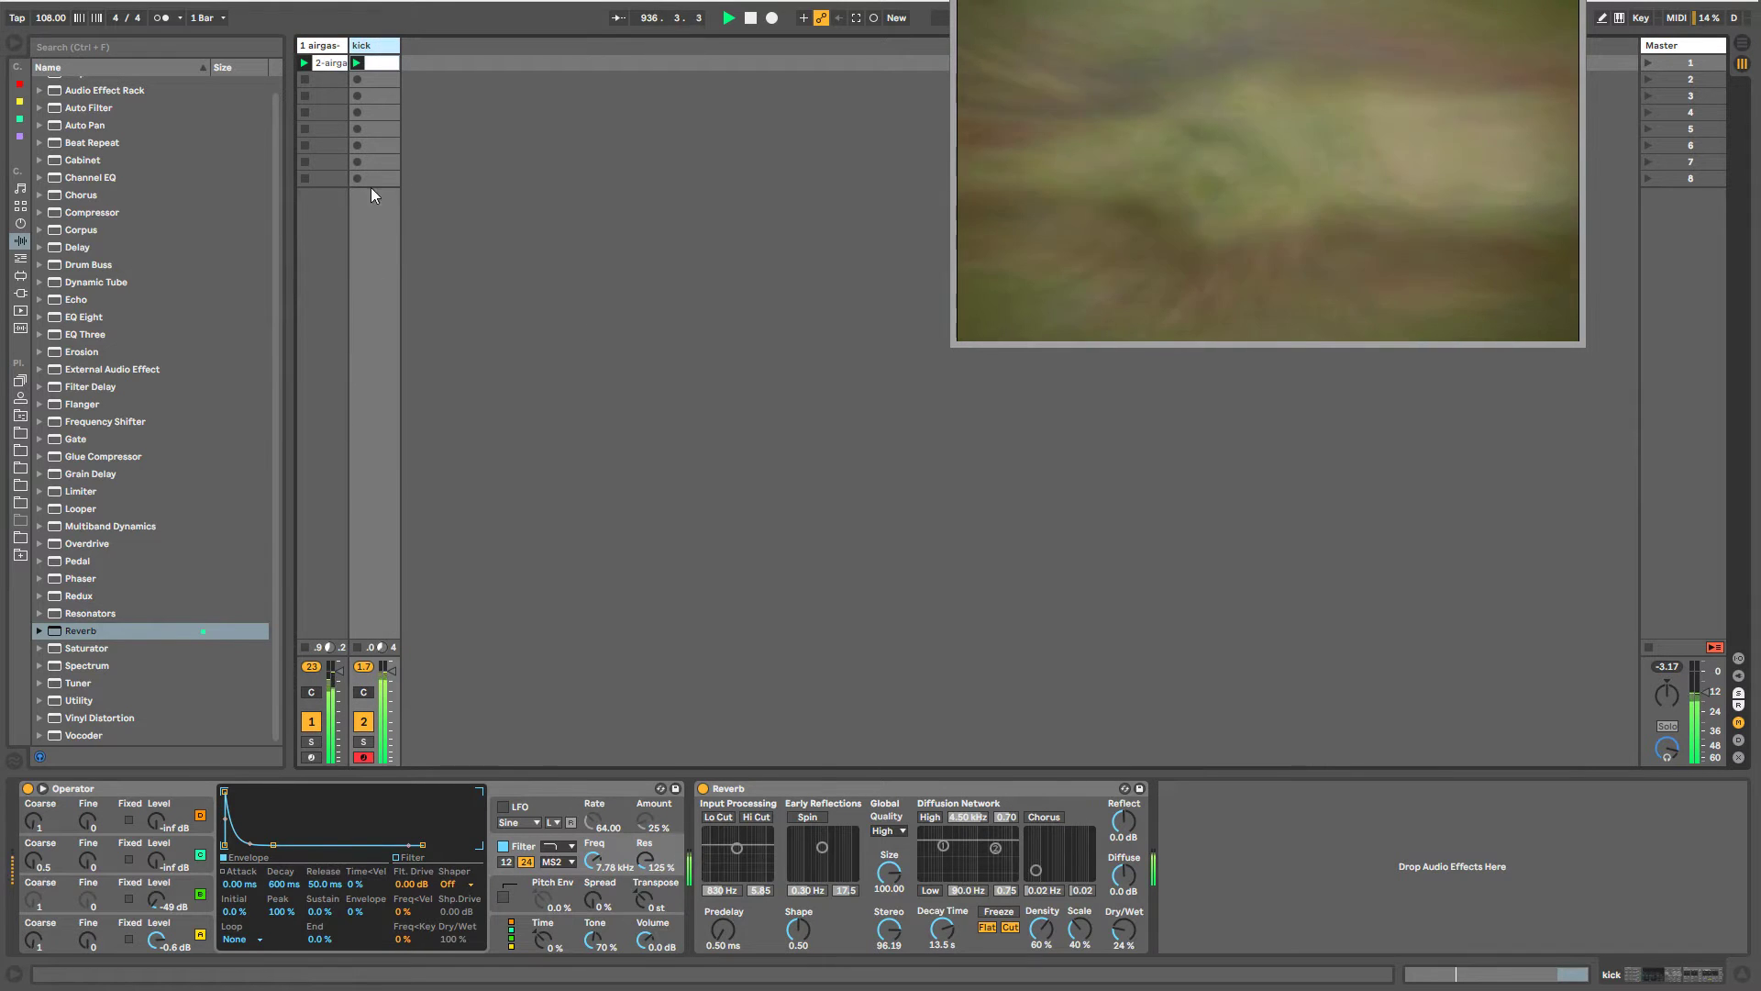
key(shift+Tab)
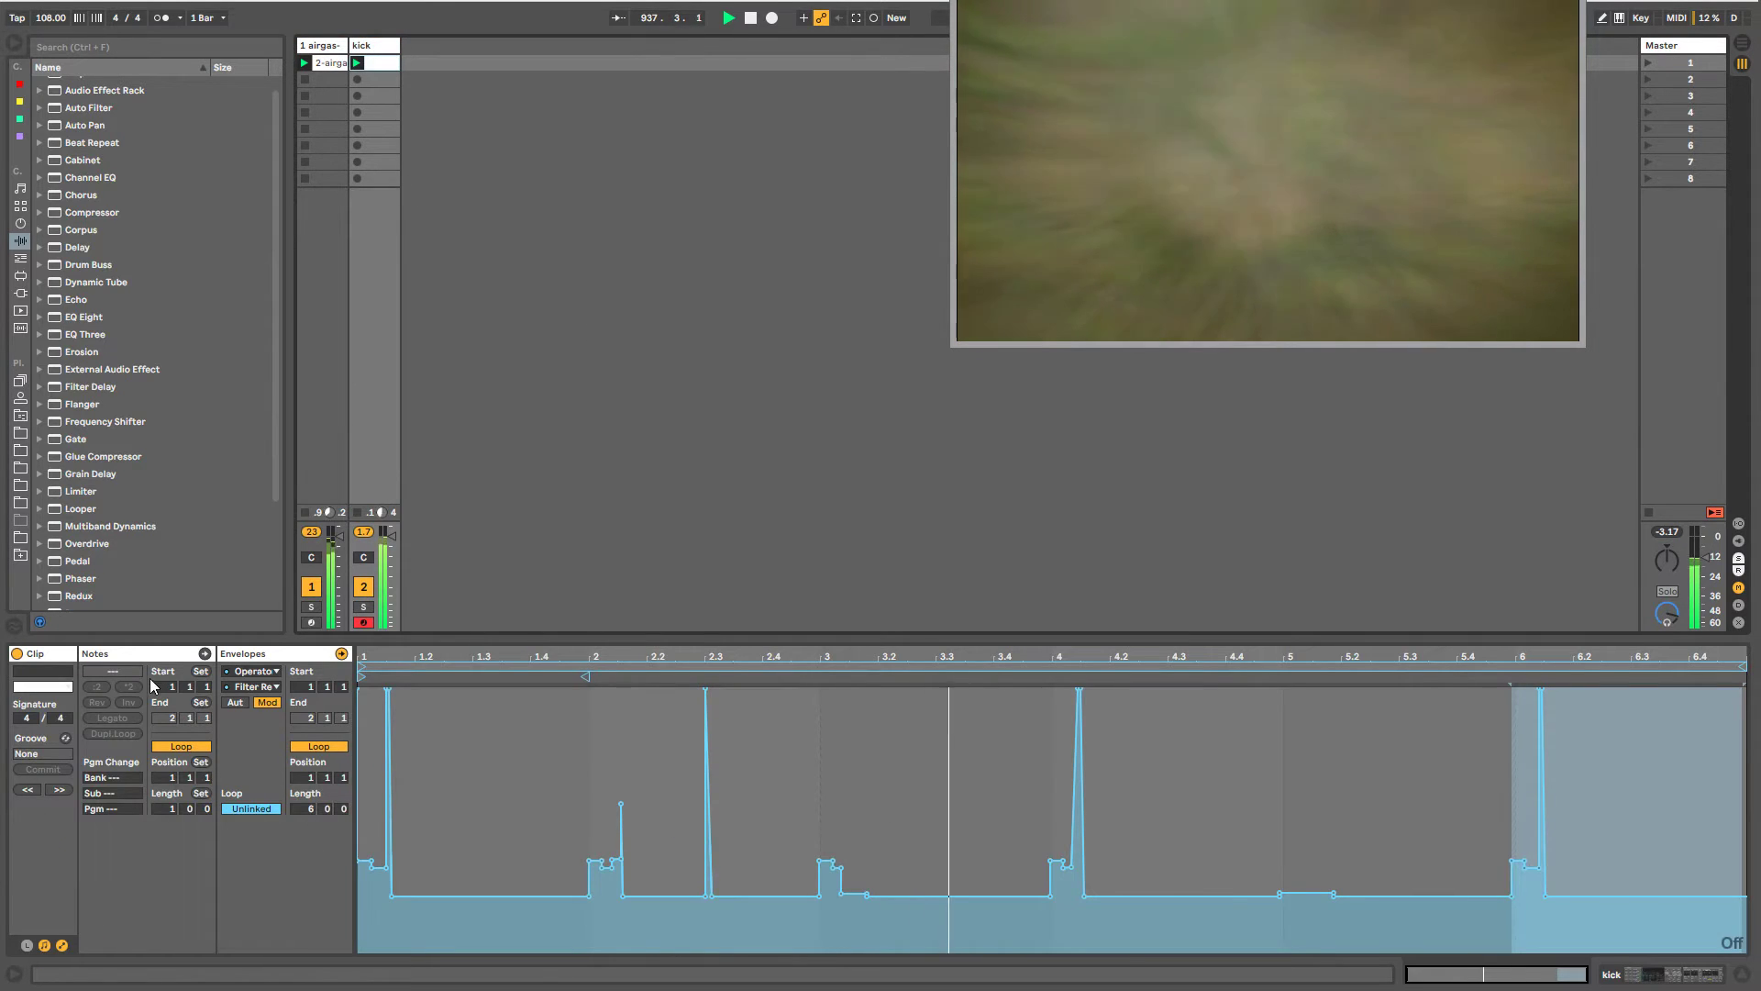
click(152, 654)
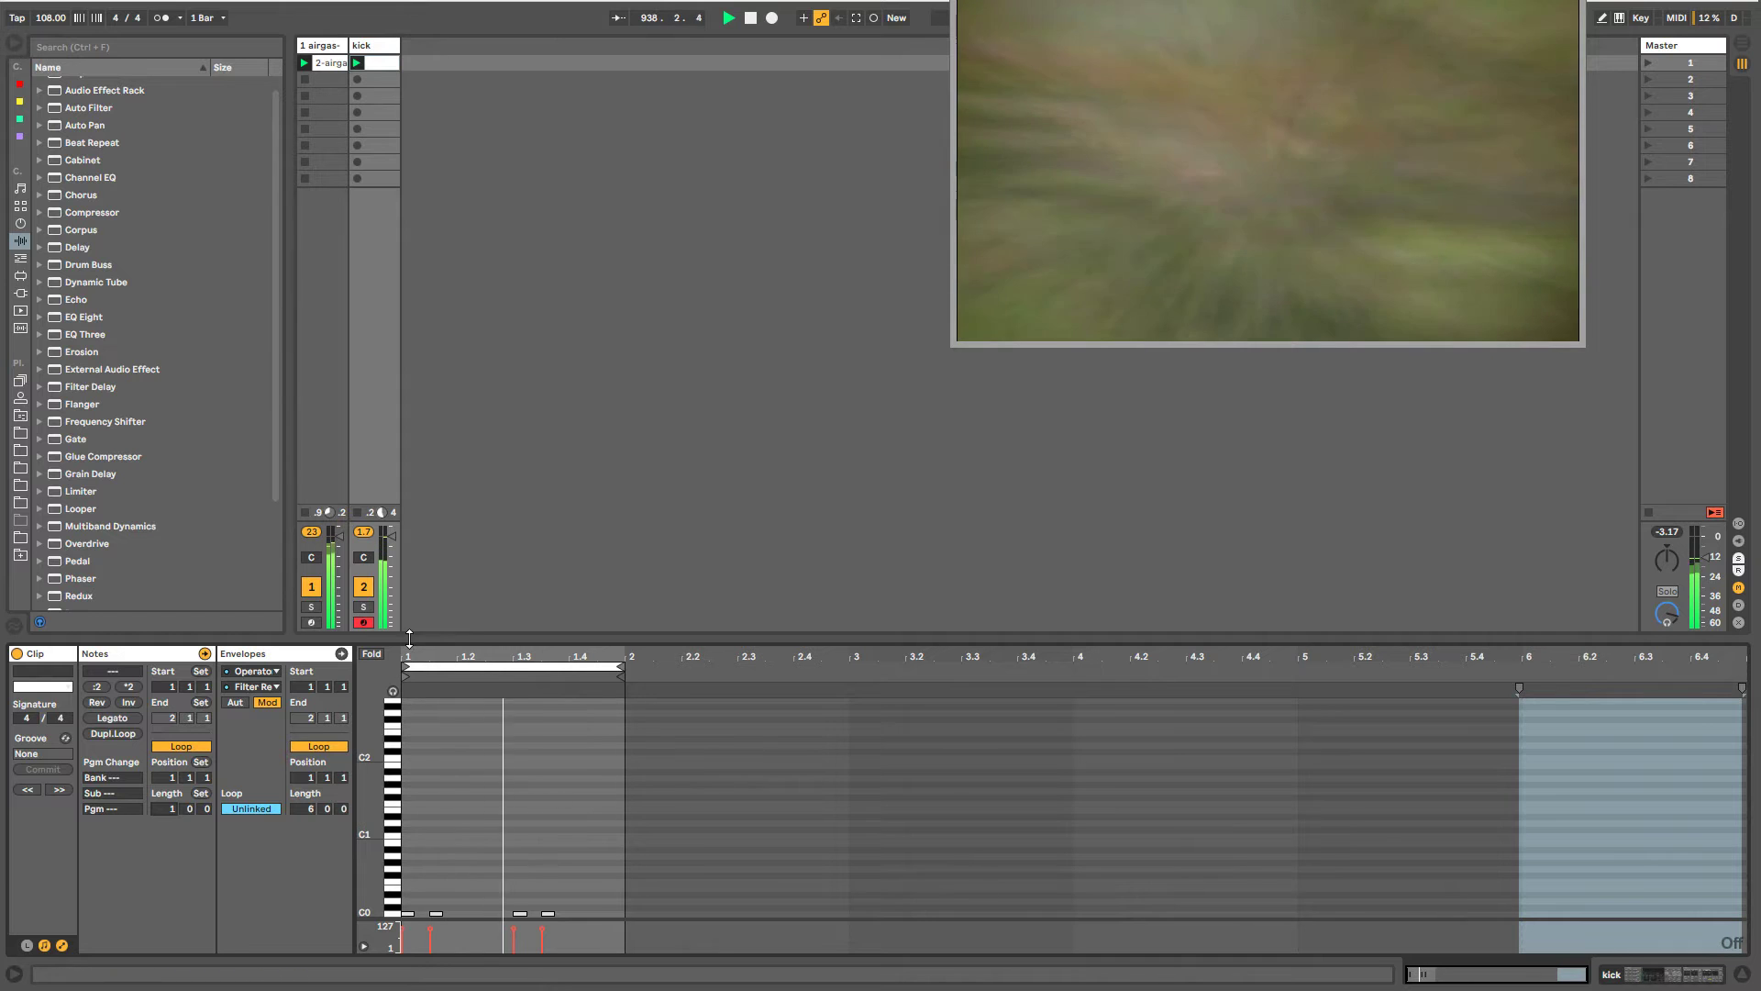
mouse_move(403, 639)
mouse_down()
mouse_move(402, 617)
mouse_move(415, 922)
mouse_move(420, 904)
mouse_up()
click(419, 891)
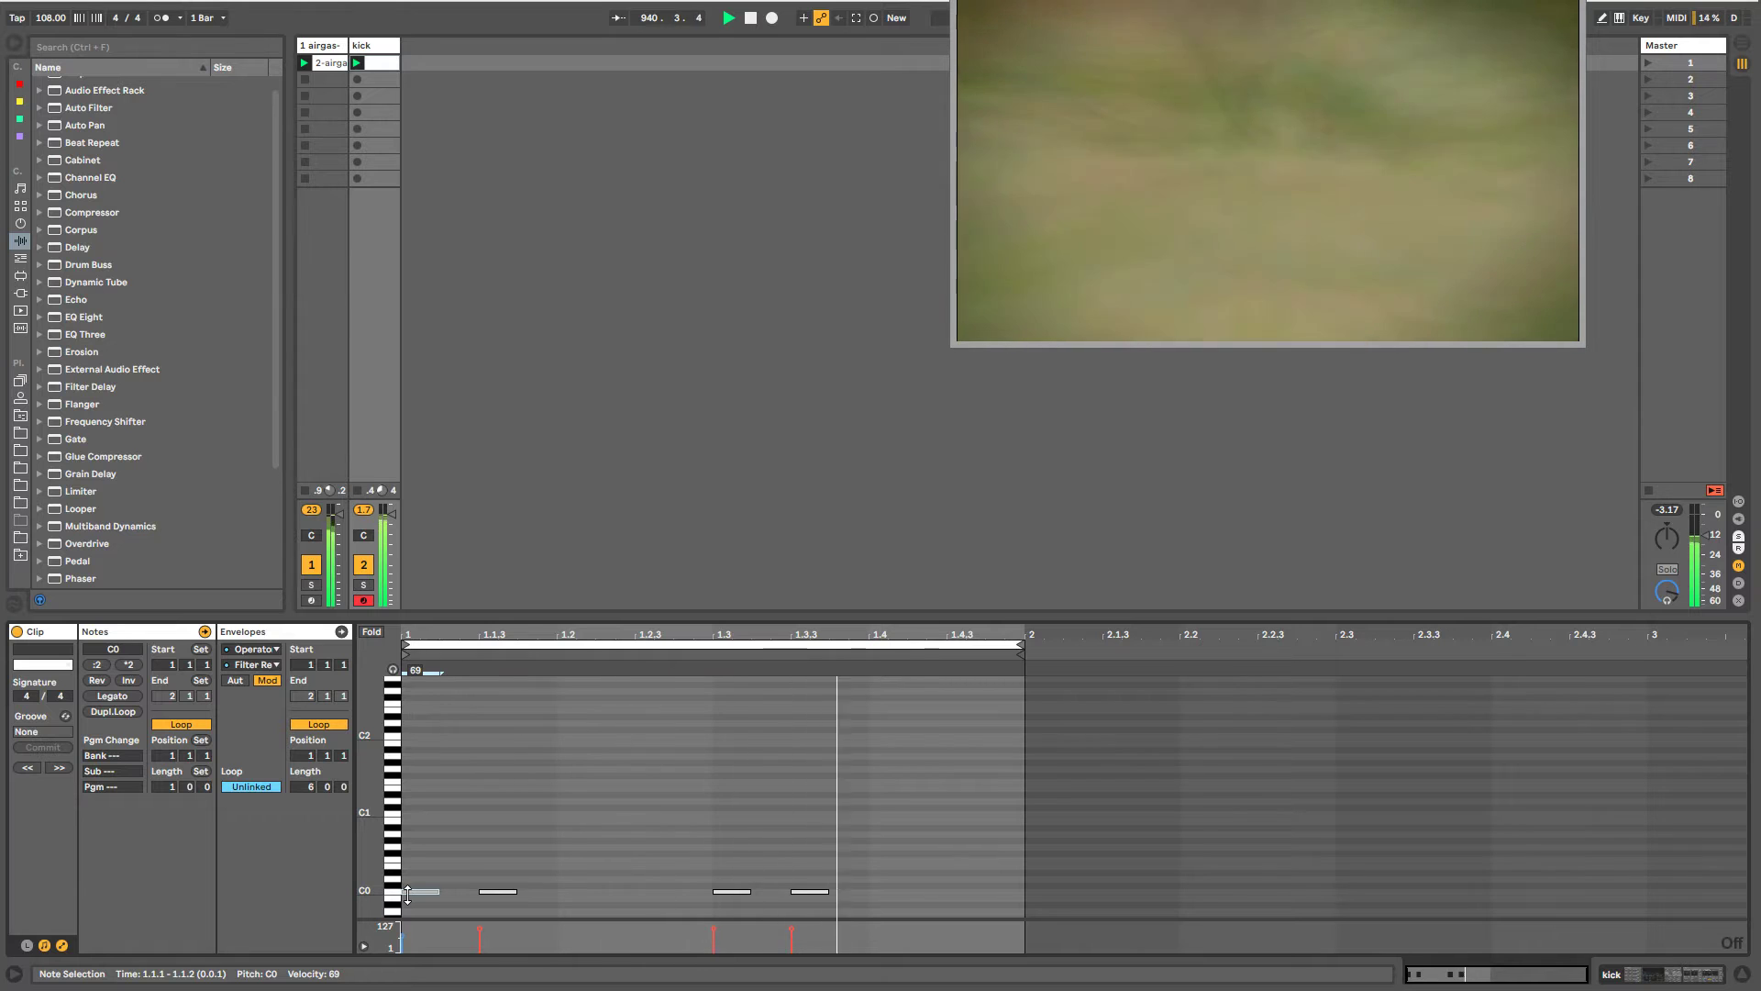
click(732, 891)
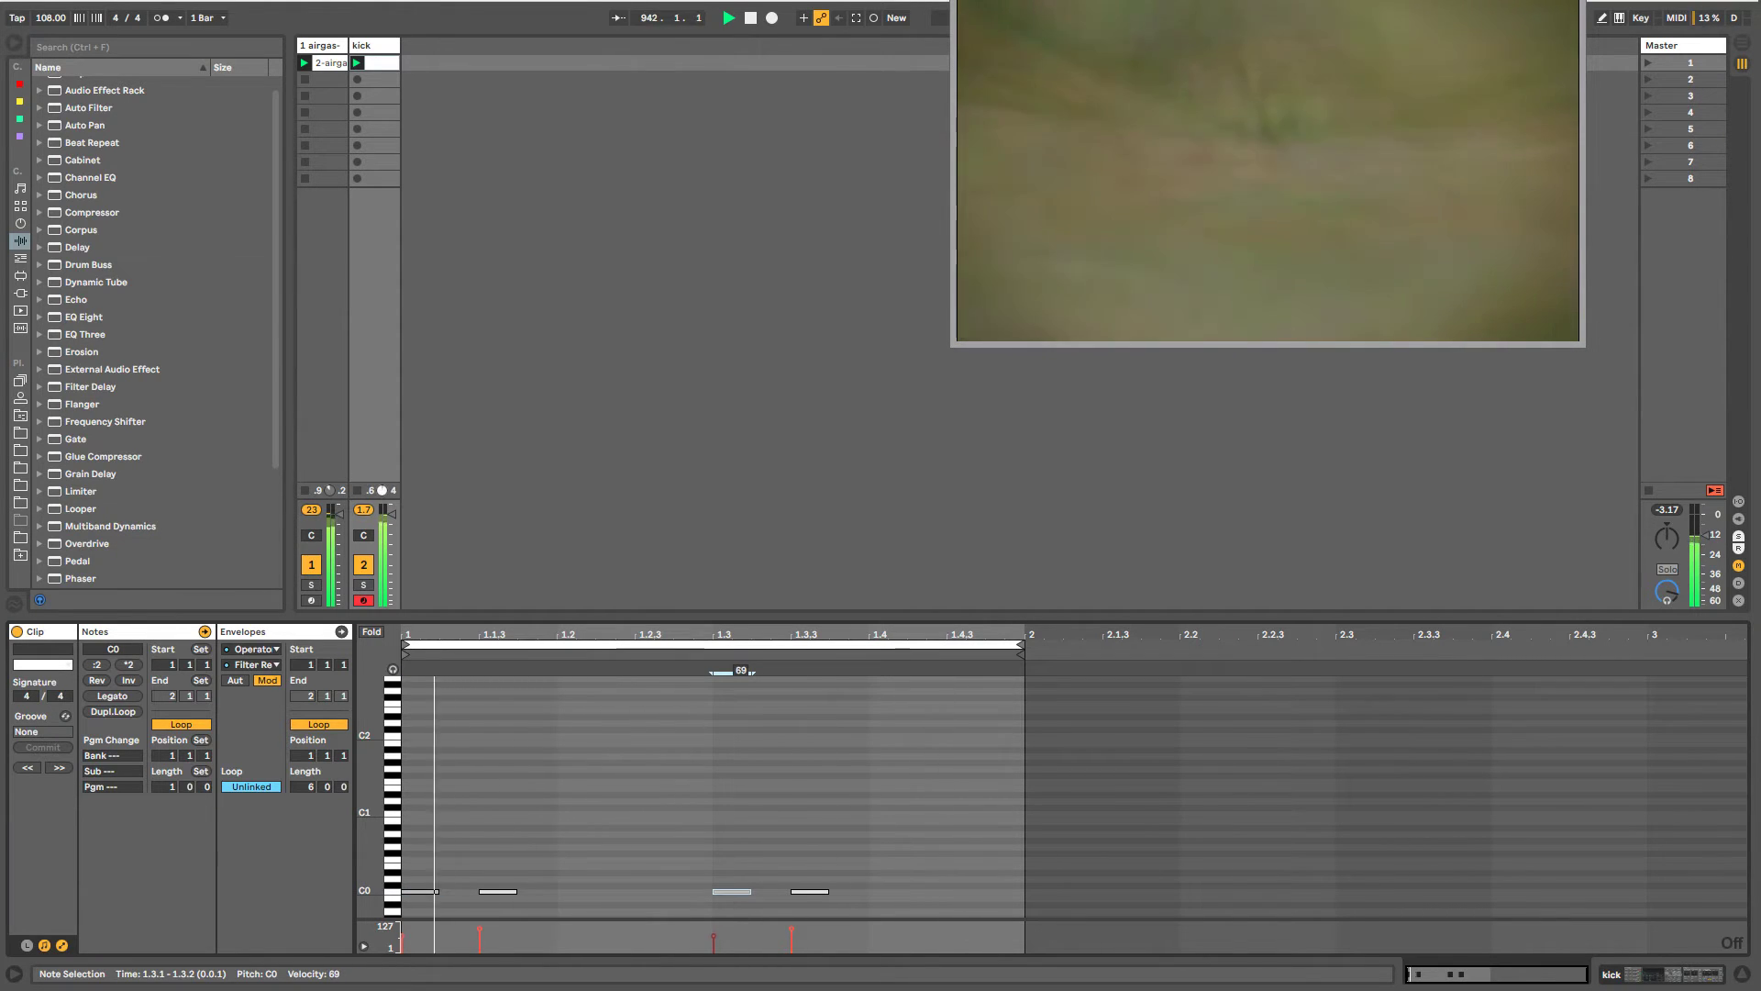
- Raise the level of the noise oscillator B in the kick Operator
double_click(375, 46)
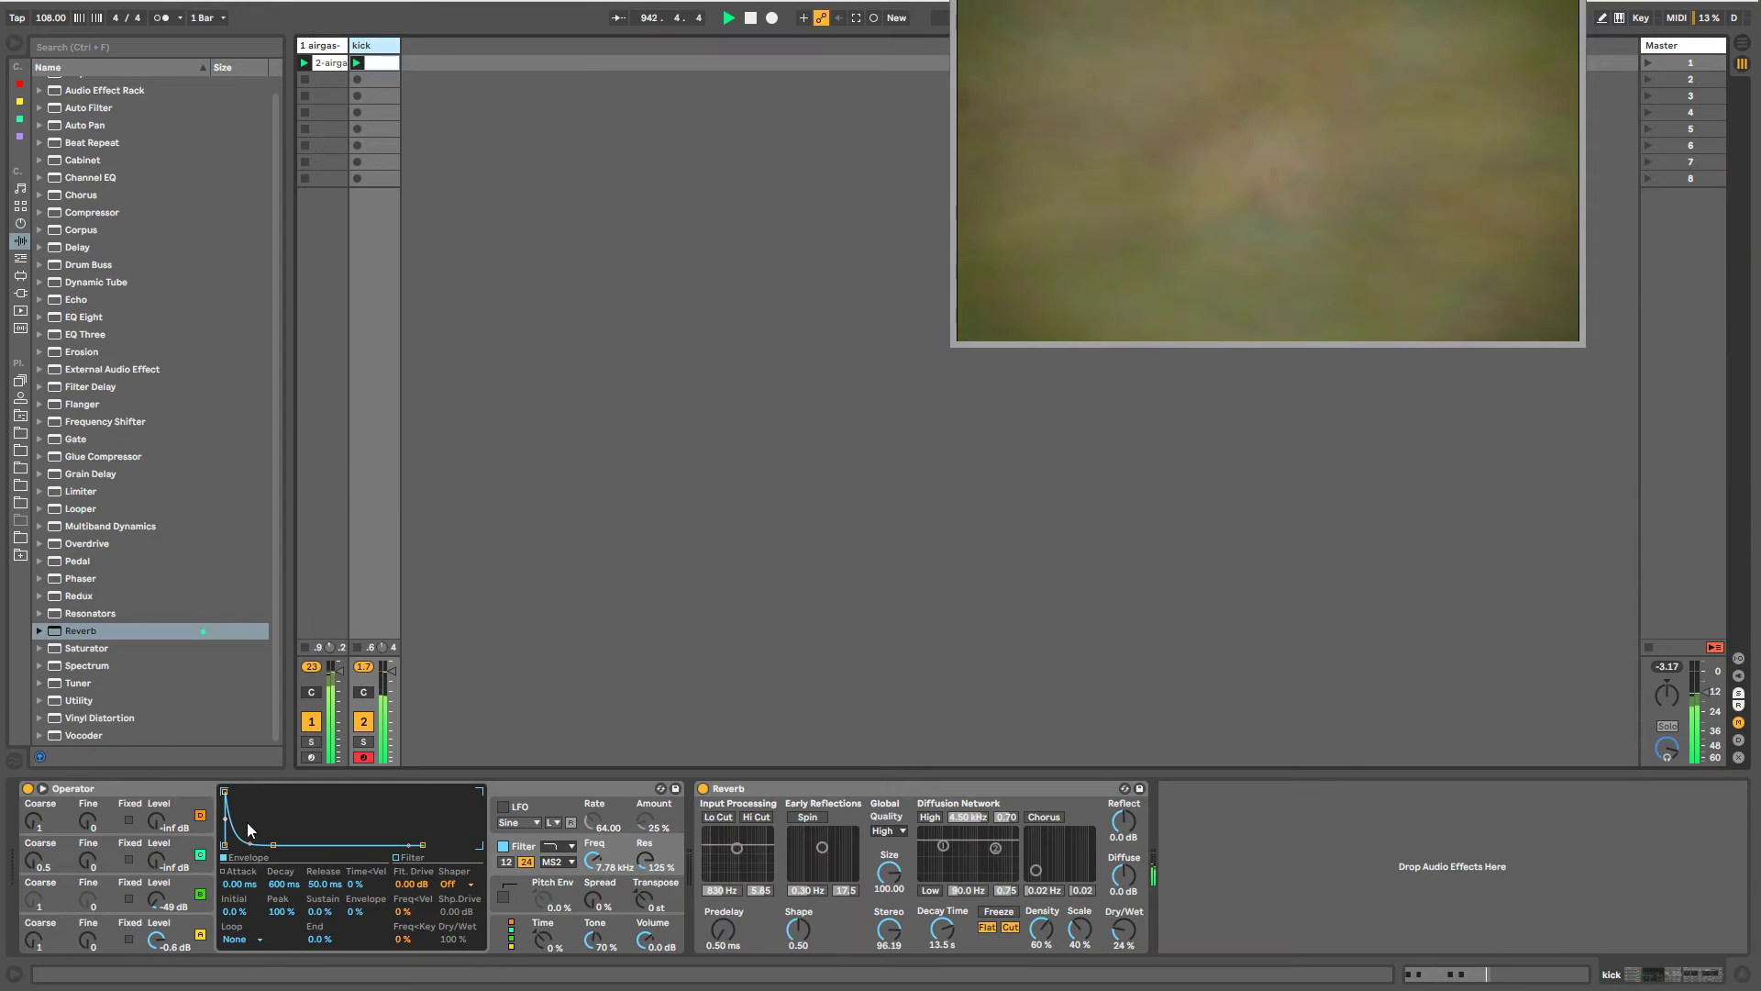
click(183, 894)
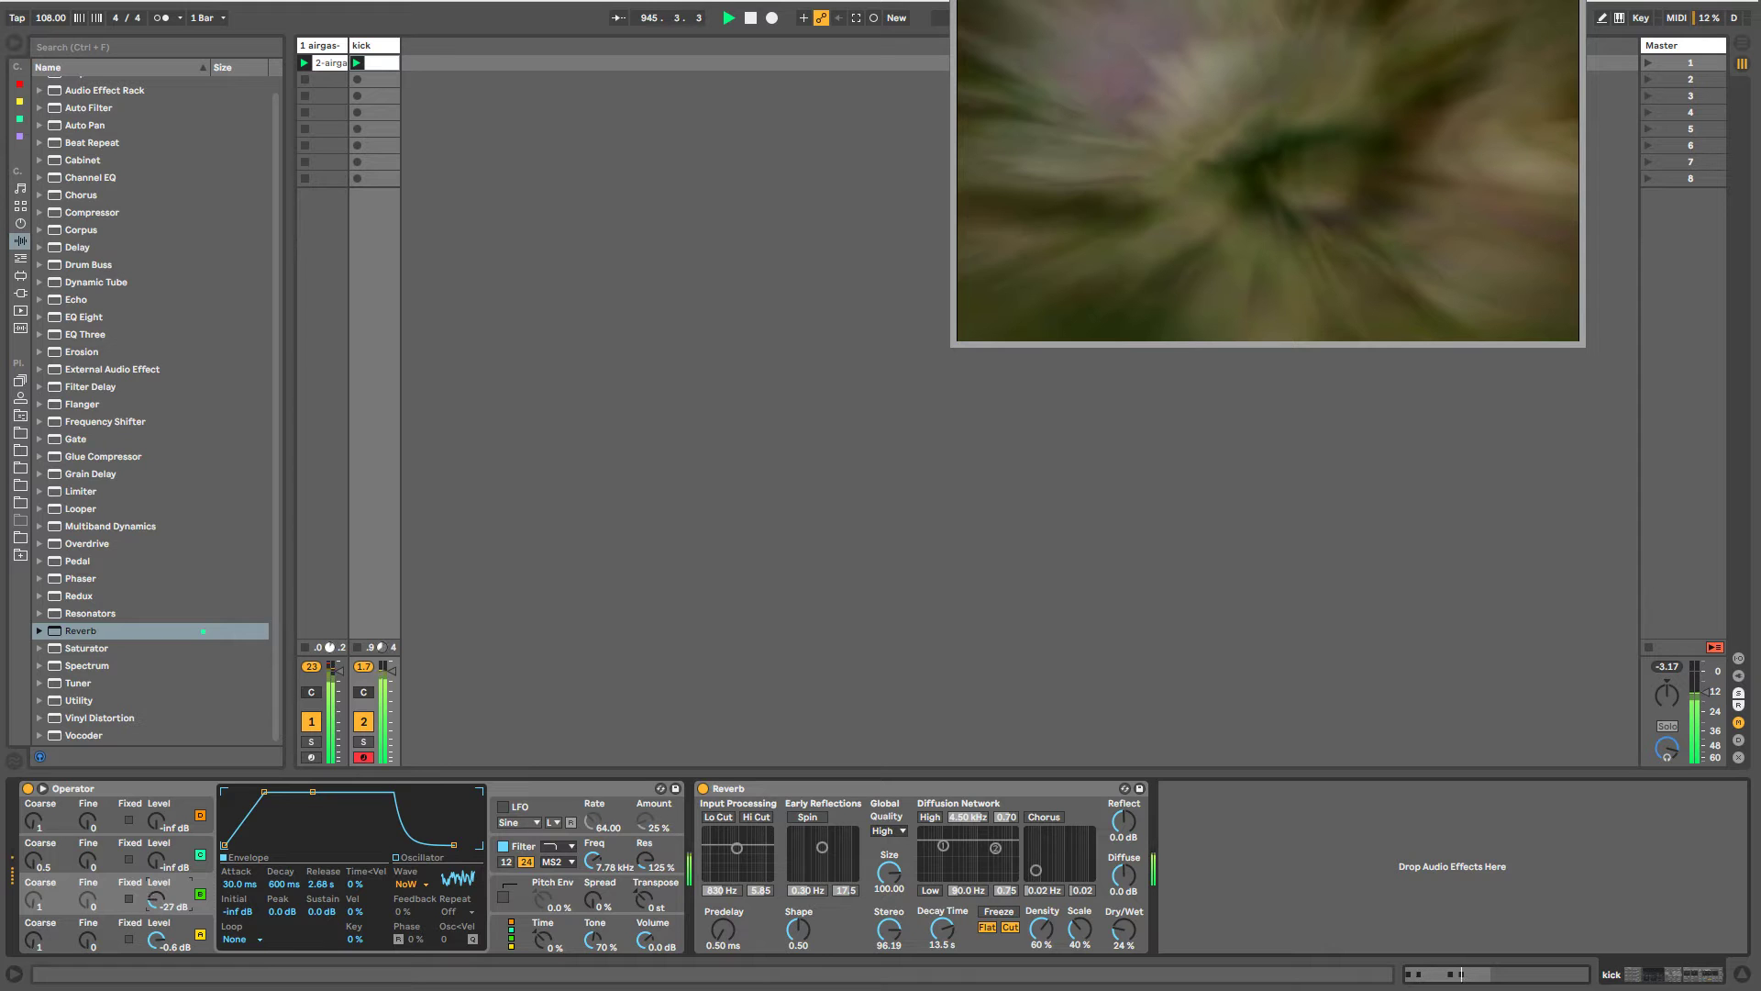
drag(156, 899, 155, 876)
- Show the modulation of the kick Operator's oscillator B level, lower its envelope and draw a spike of about 71.8 % at the first note
right_click(154, 903)
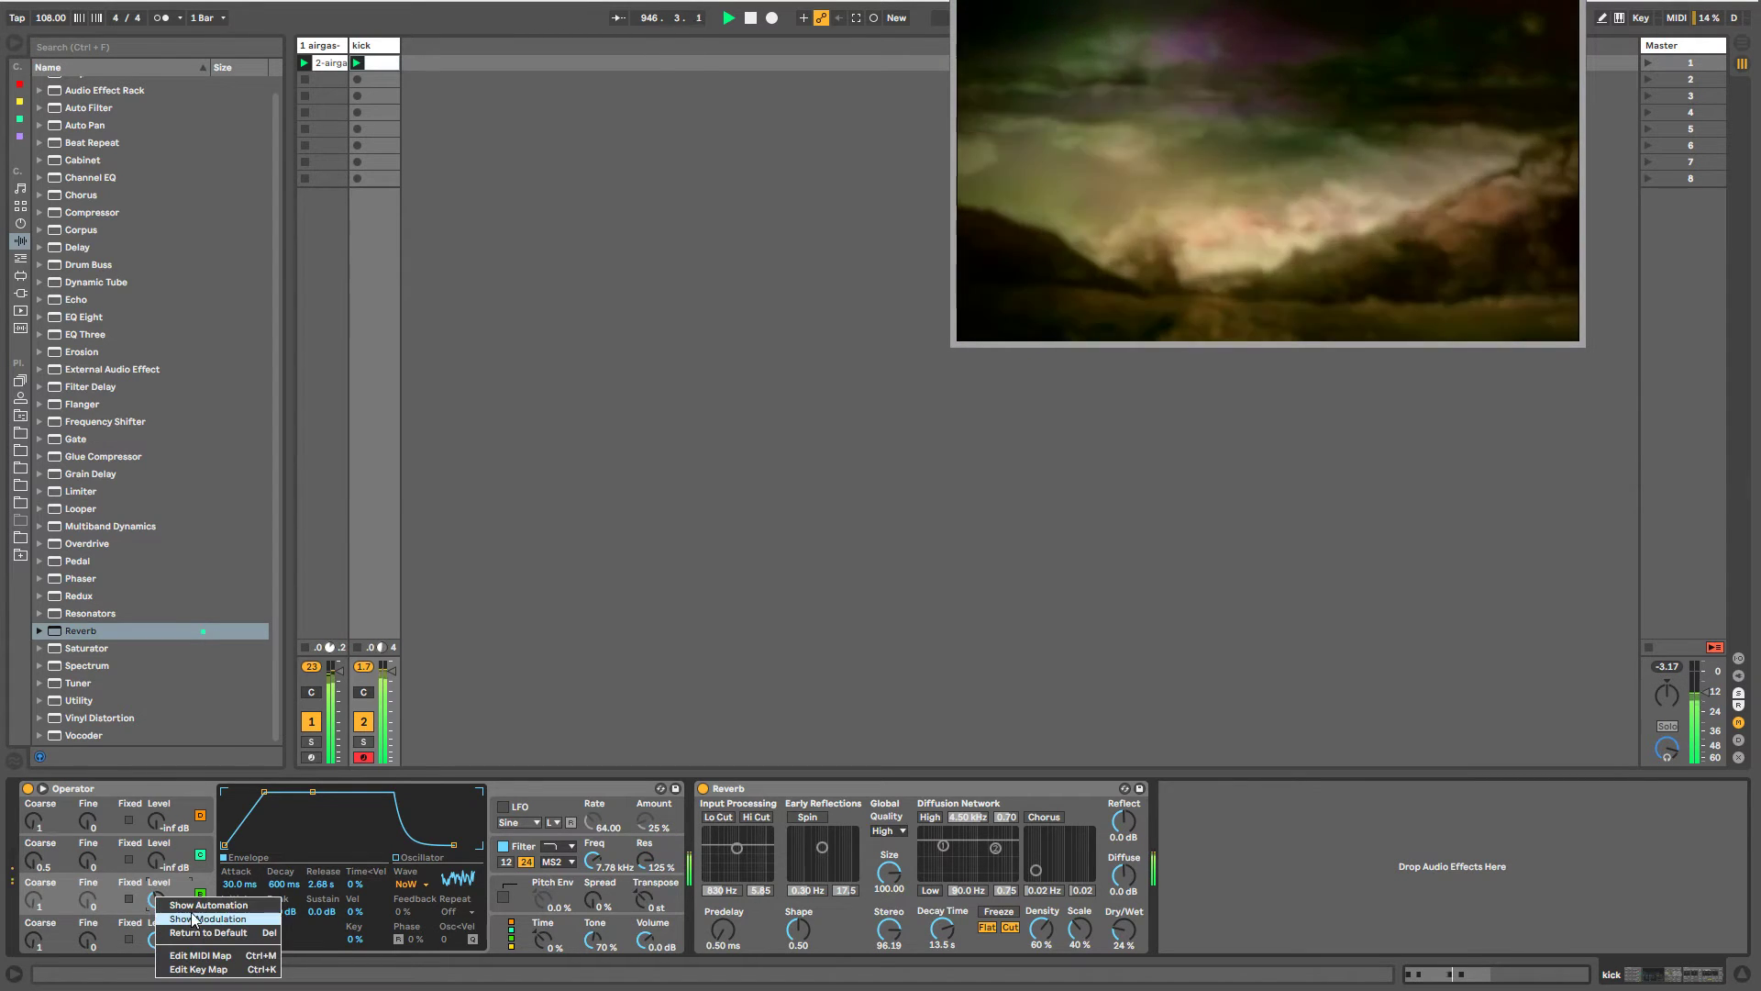
click(188, 922)
mouse_move(422, 666)
mouse_down()
mouse_move(422, 927)
mouse_move(395, 666)
mouse_move(460, 952)
mouse_move(440, 920)
mouse_up()
key(b)
drag(378, 741, 364, 741)
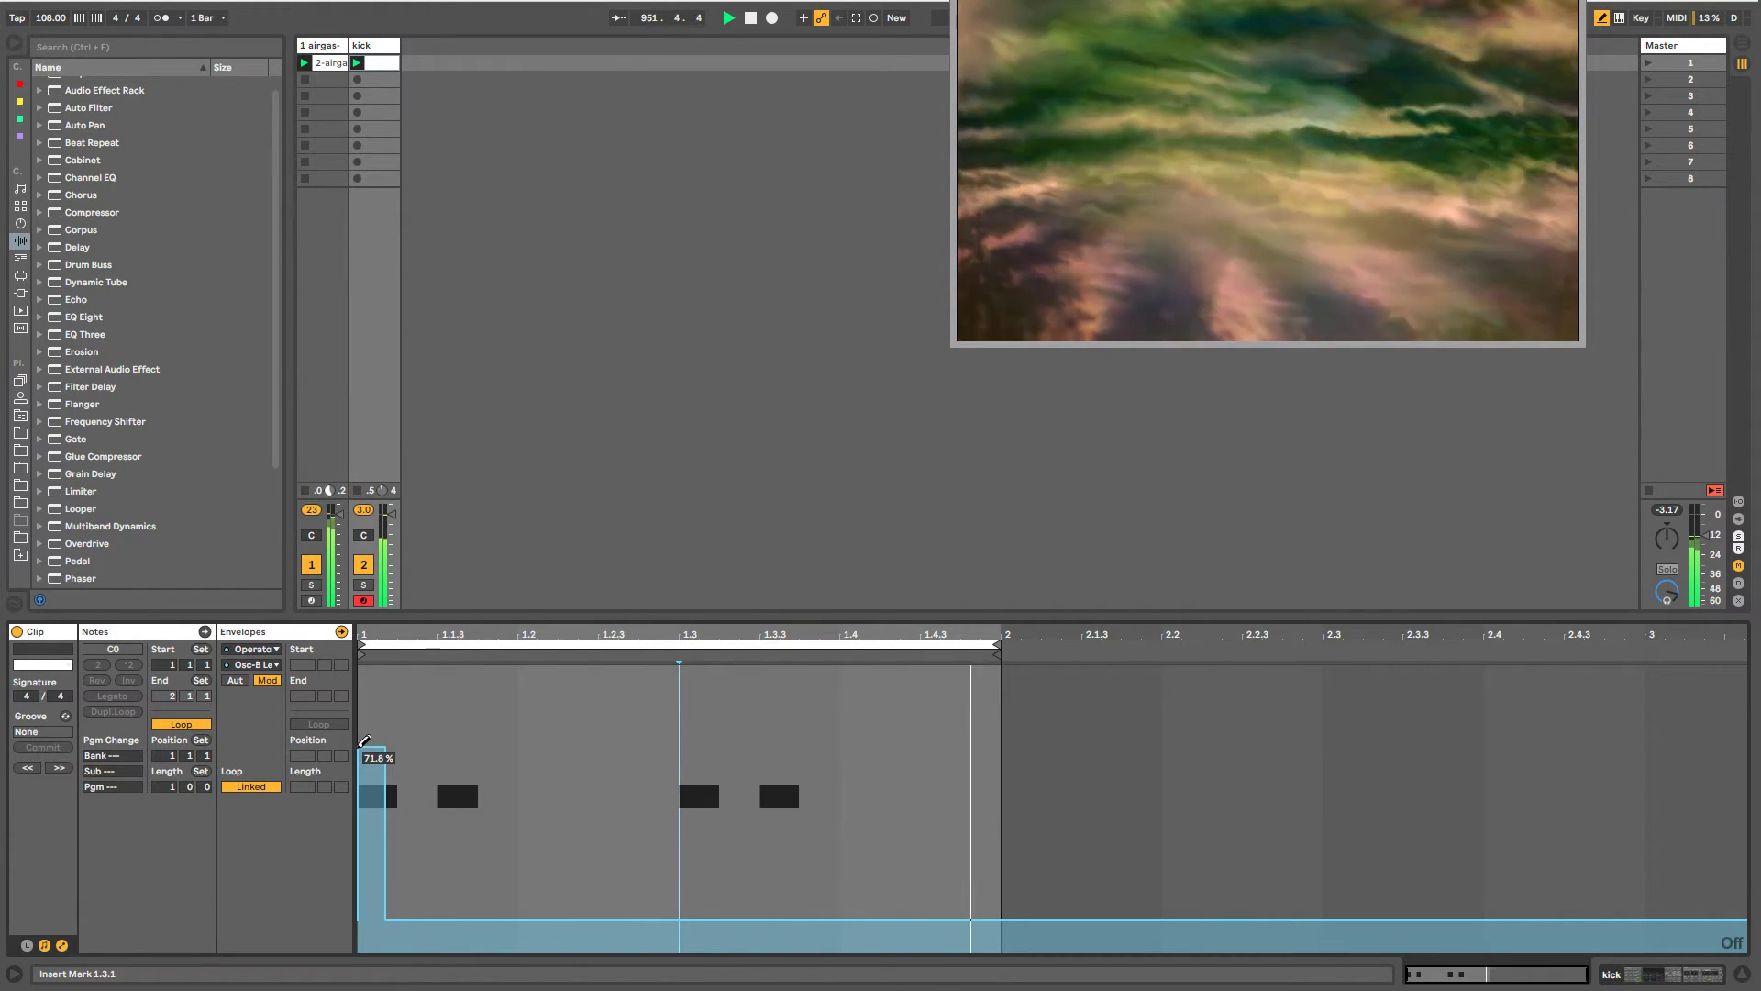
click(360, 750)
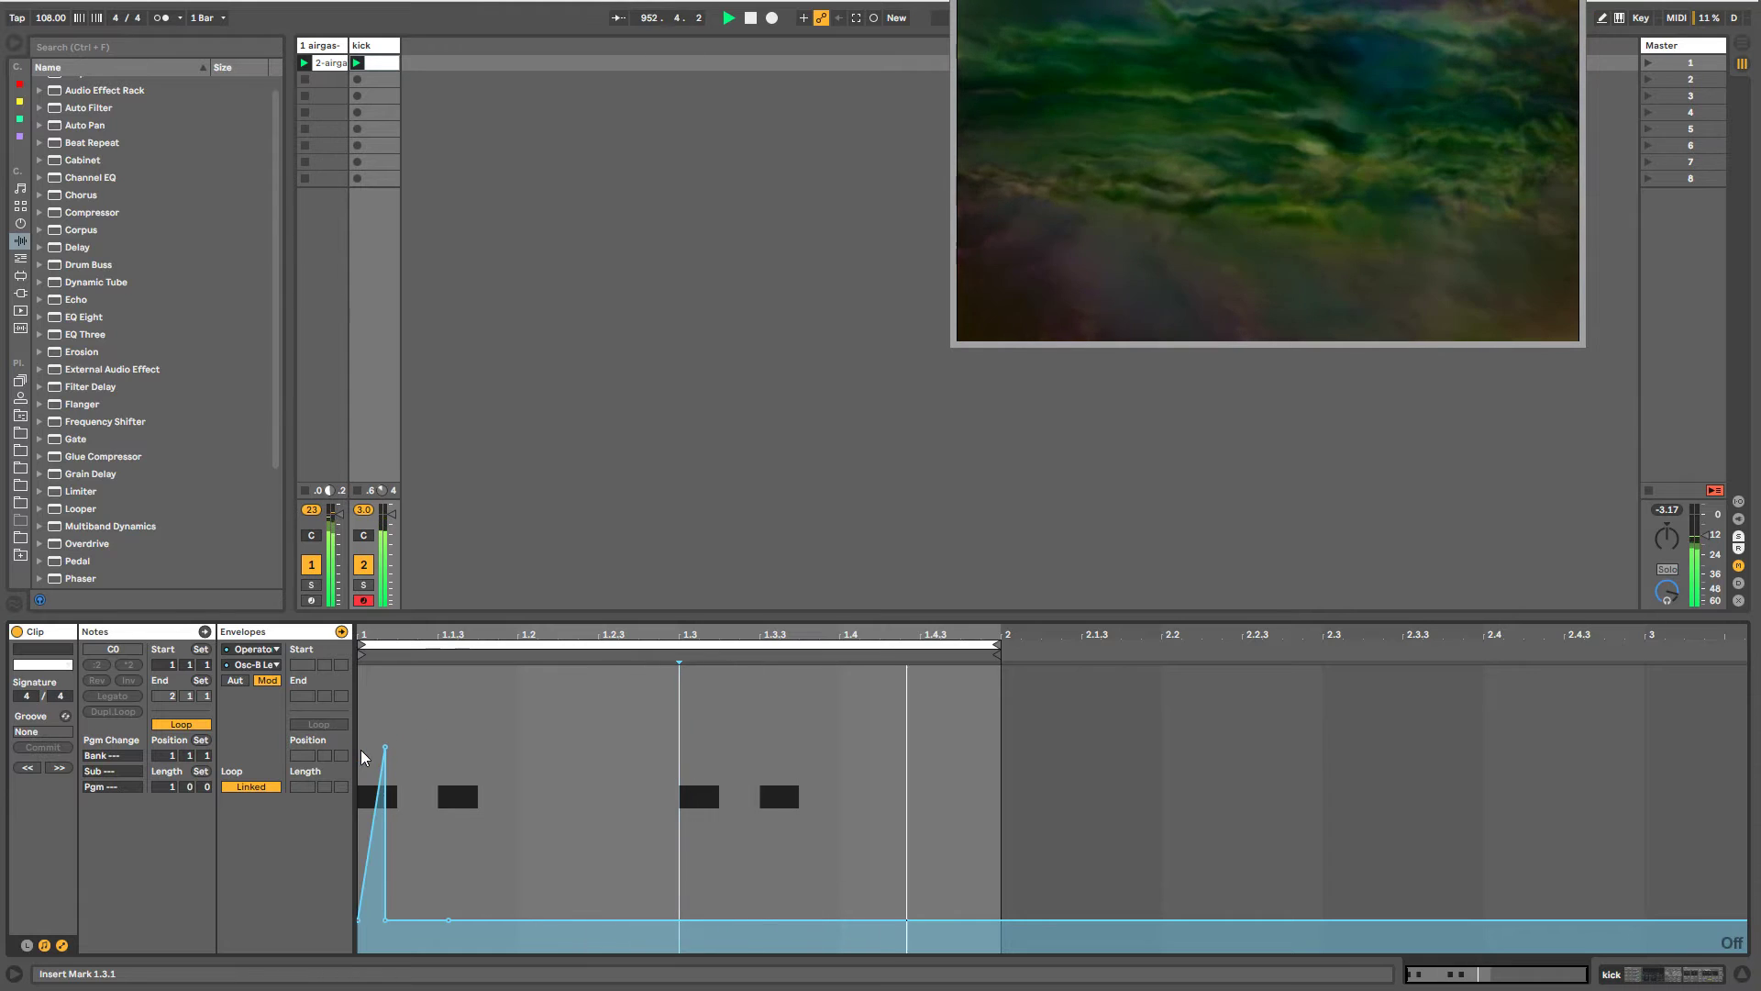
- Add a pointed peak of about 68.3 % at the third note (1.3) with a gradual falloff in the oscillator B level modulation
key(b)
click(692, 756)
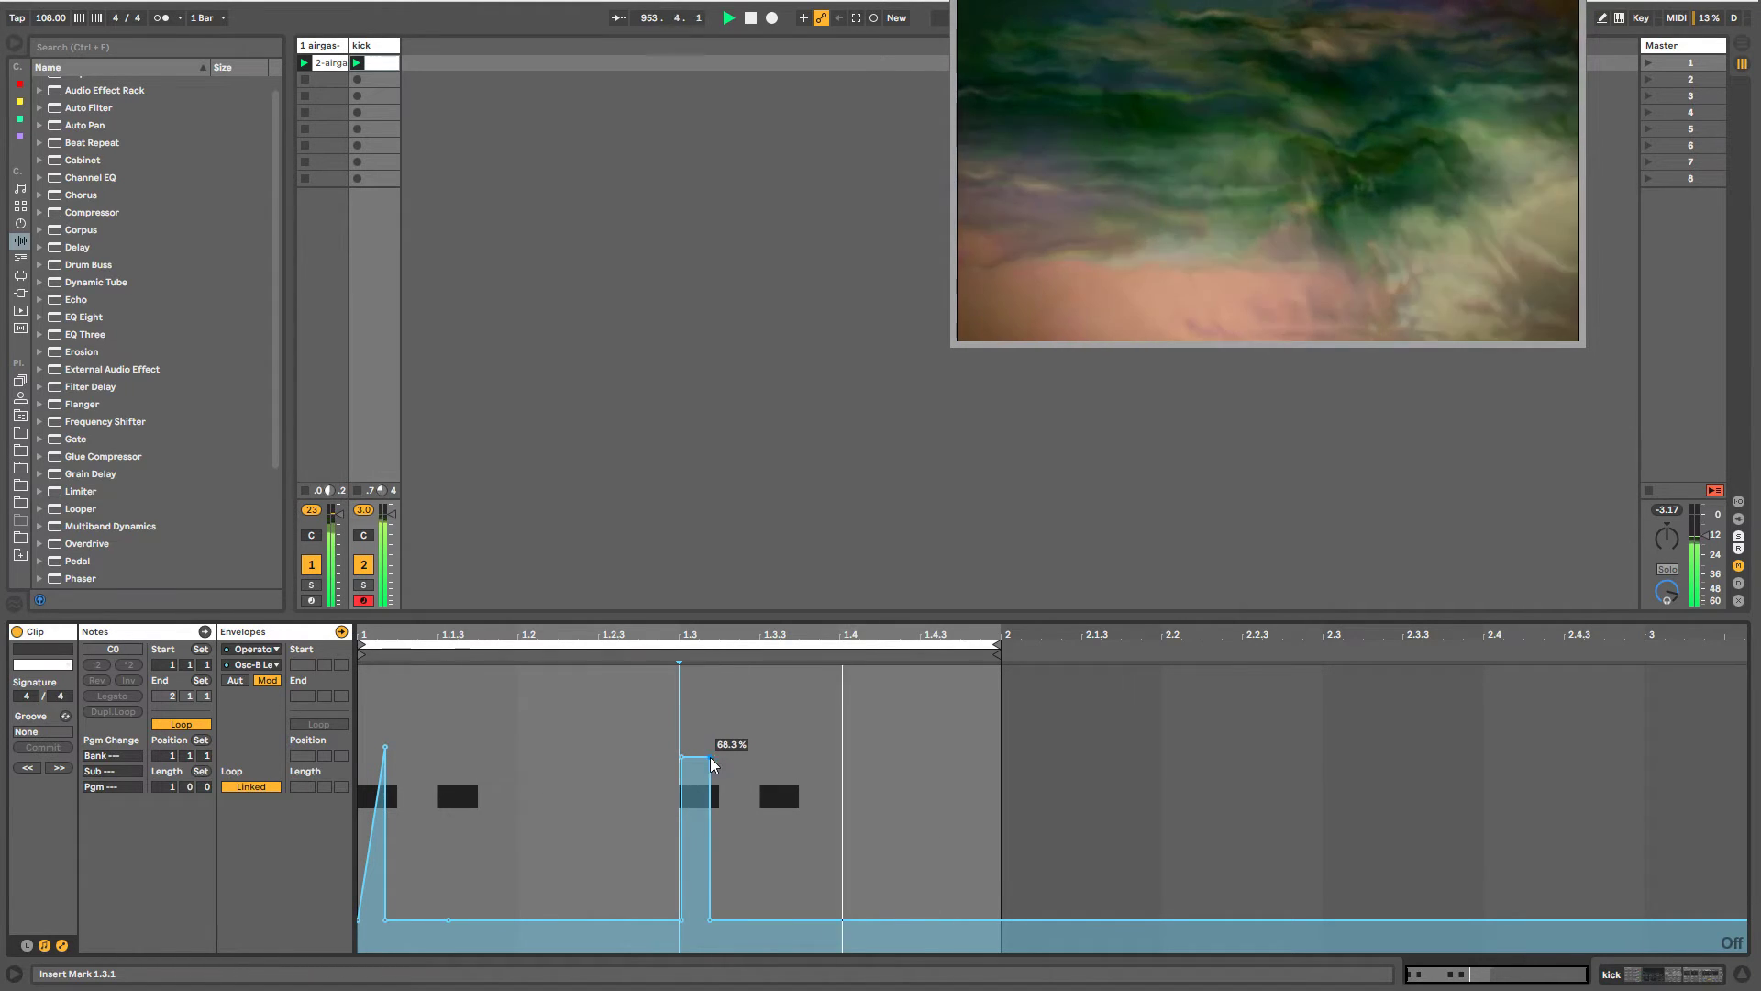
click(682, 758)
drag(711, 920, 777, 908)
- Draw a smaller modulation peak on the fourth note and shape a gradual rise into the 1.3 peak, reaching about 34.1 % at 1.3
click(793, 763)
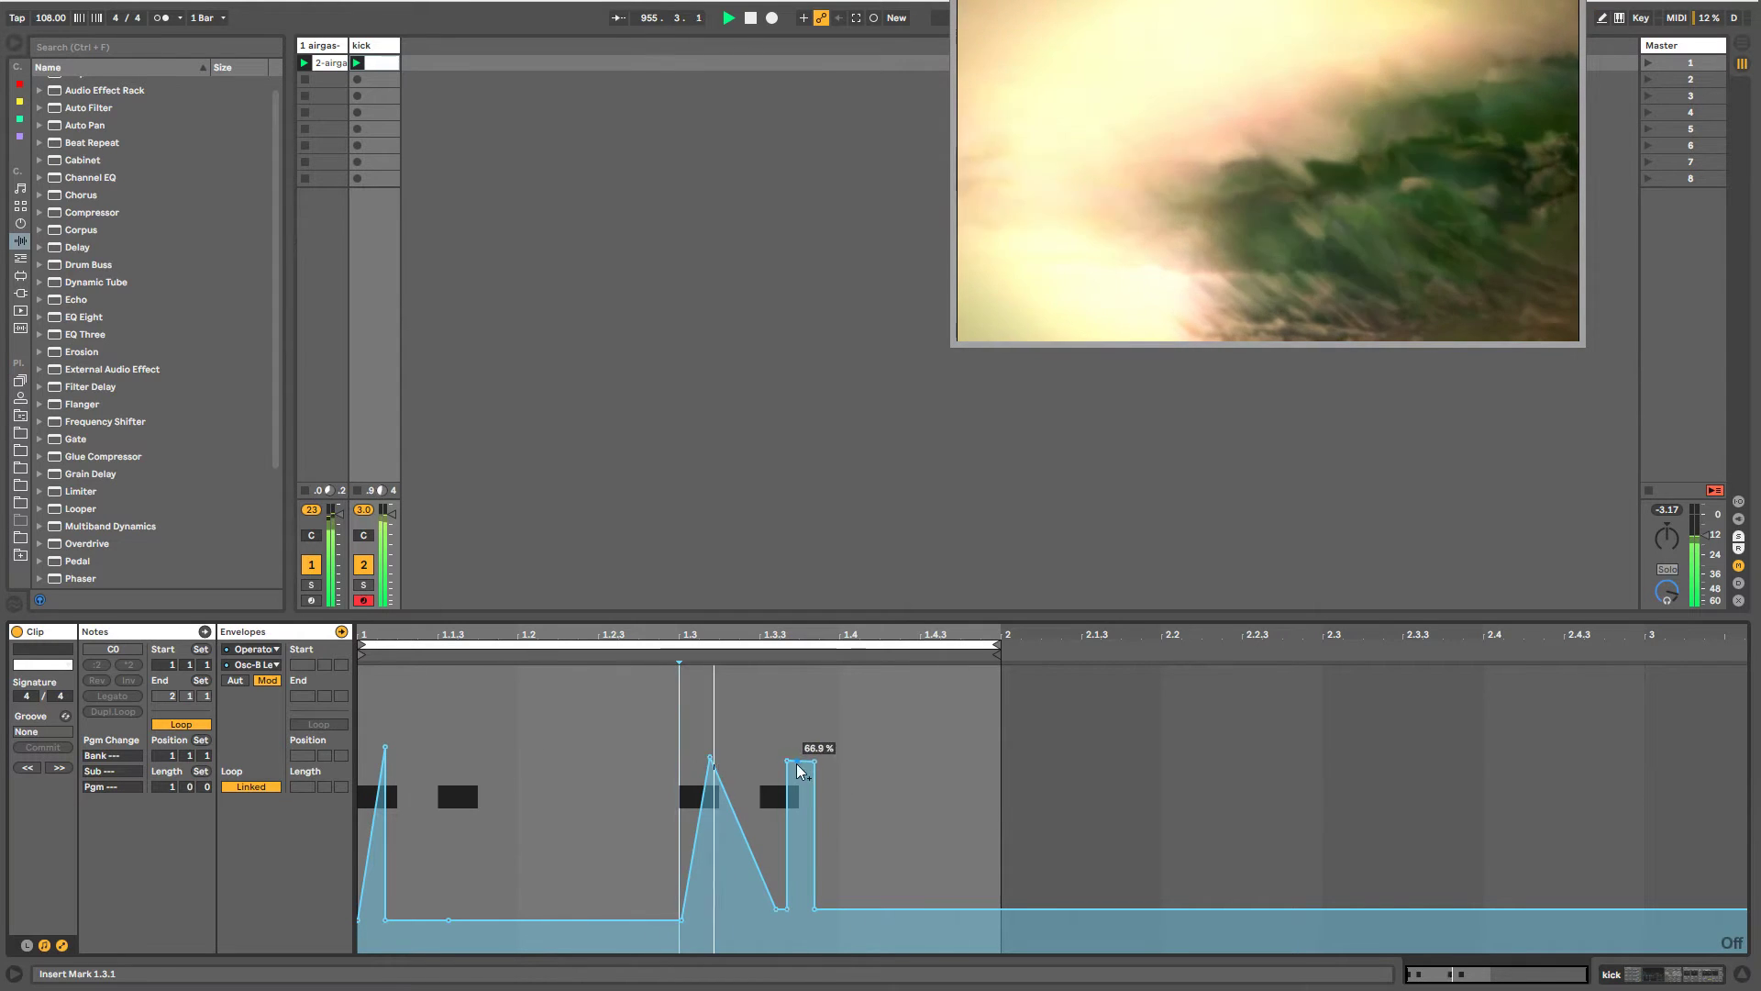
click(785, 761)
drag(814, 910, 855, 911)
drag(804, 762, 803, 818)
drag(785, 908, 650, 893)
drag(679, 822, 680, 855)
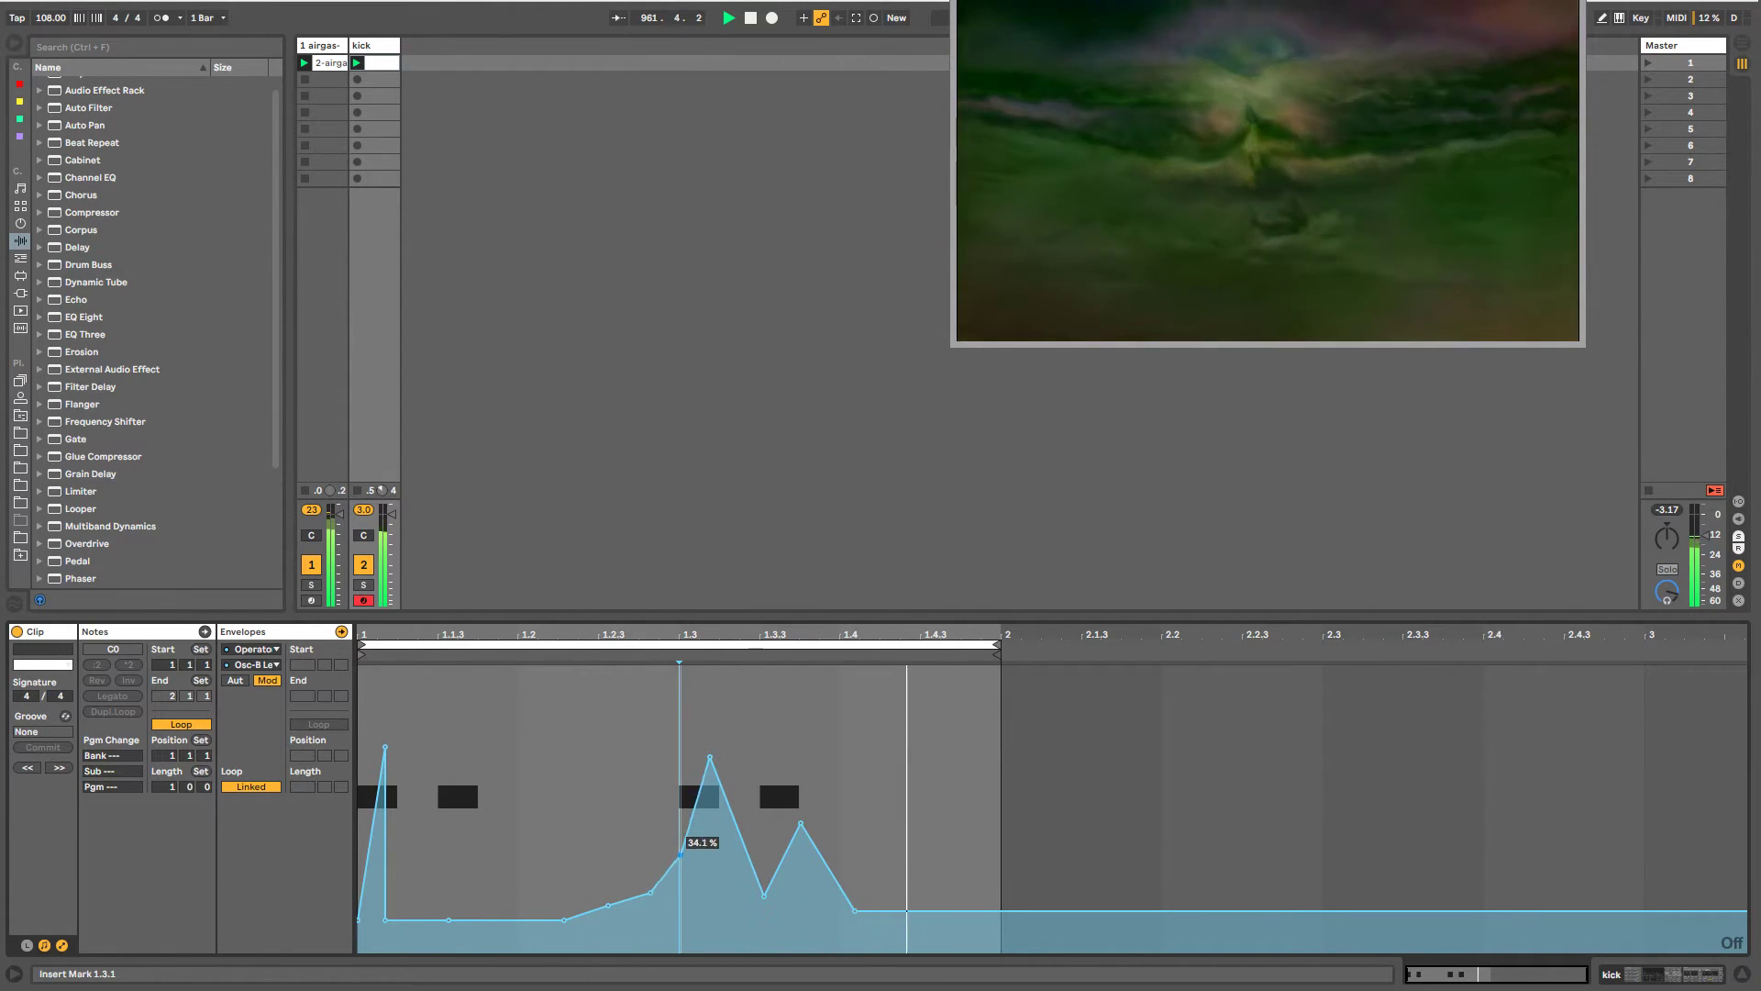
- Show the kick track's devices and set its Reverb to 8.96 s decay time, 80.00 stereo and 27 % dry/wet
double_click(369, 45)
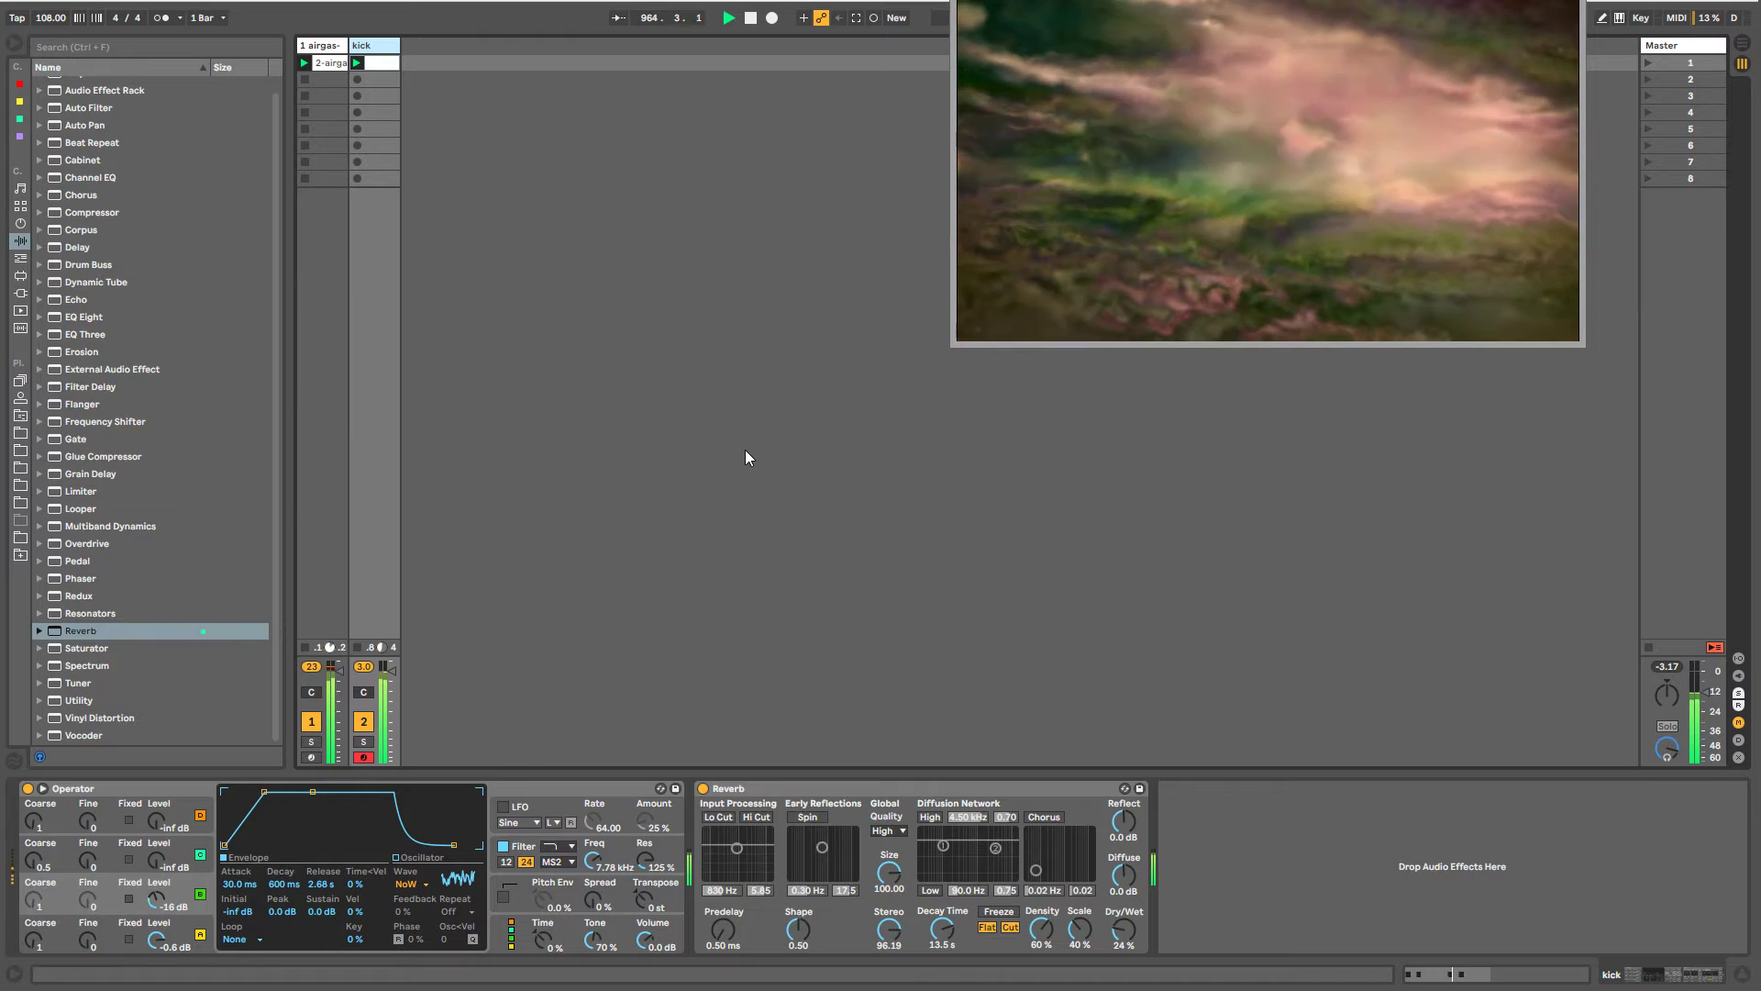
click(379, 61)
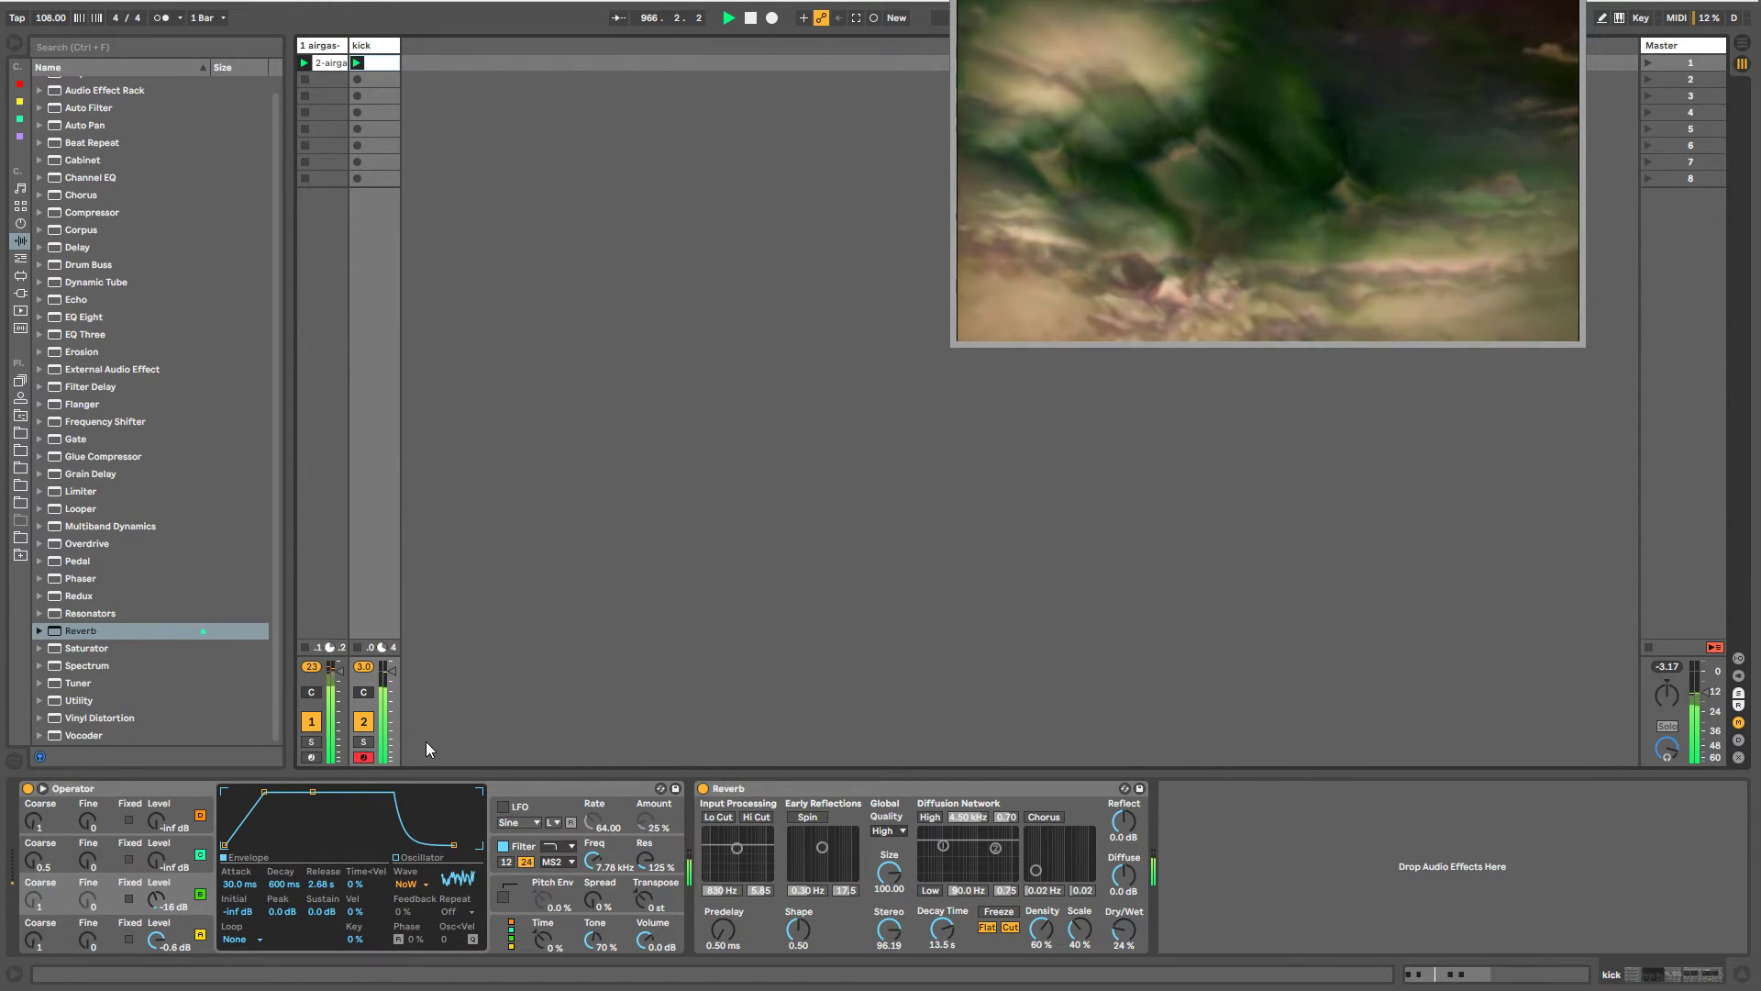
drag(273, 162, 269, 377)
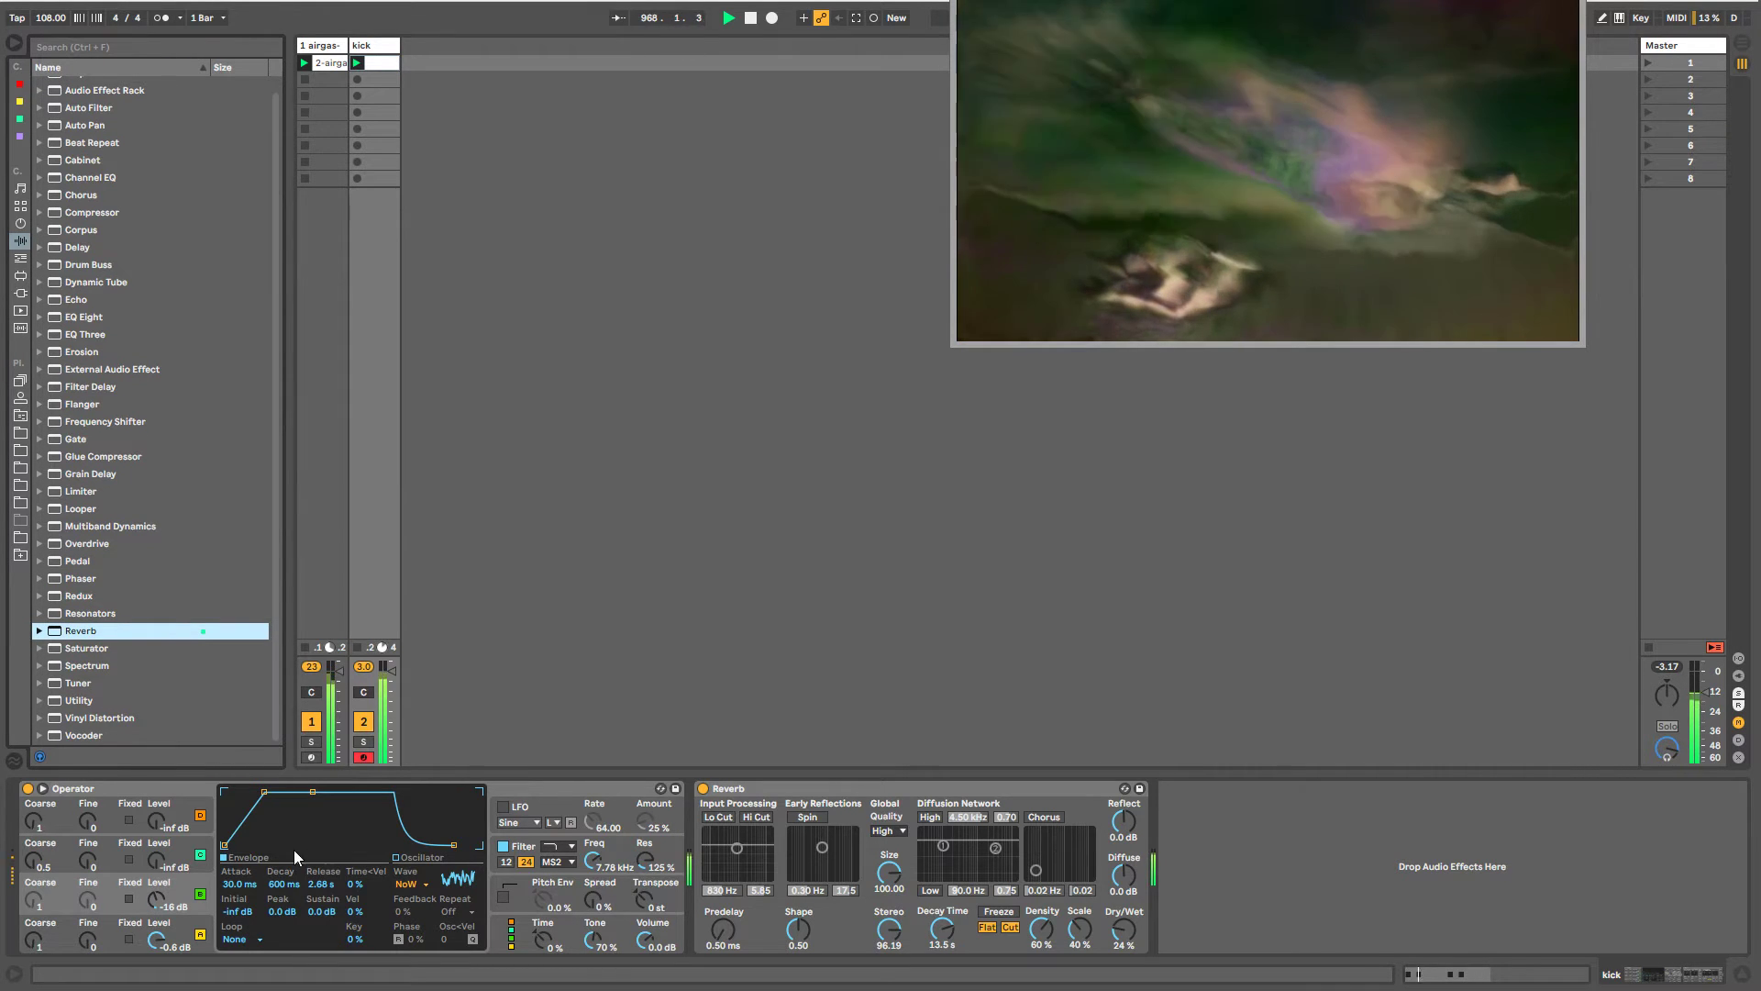
click(559, 784)
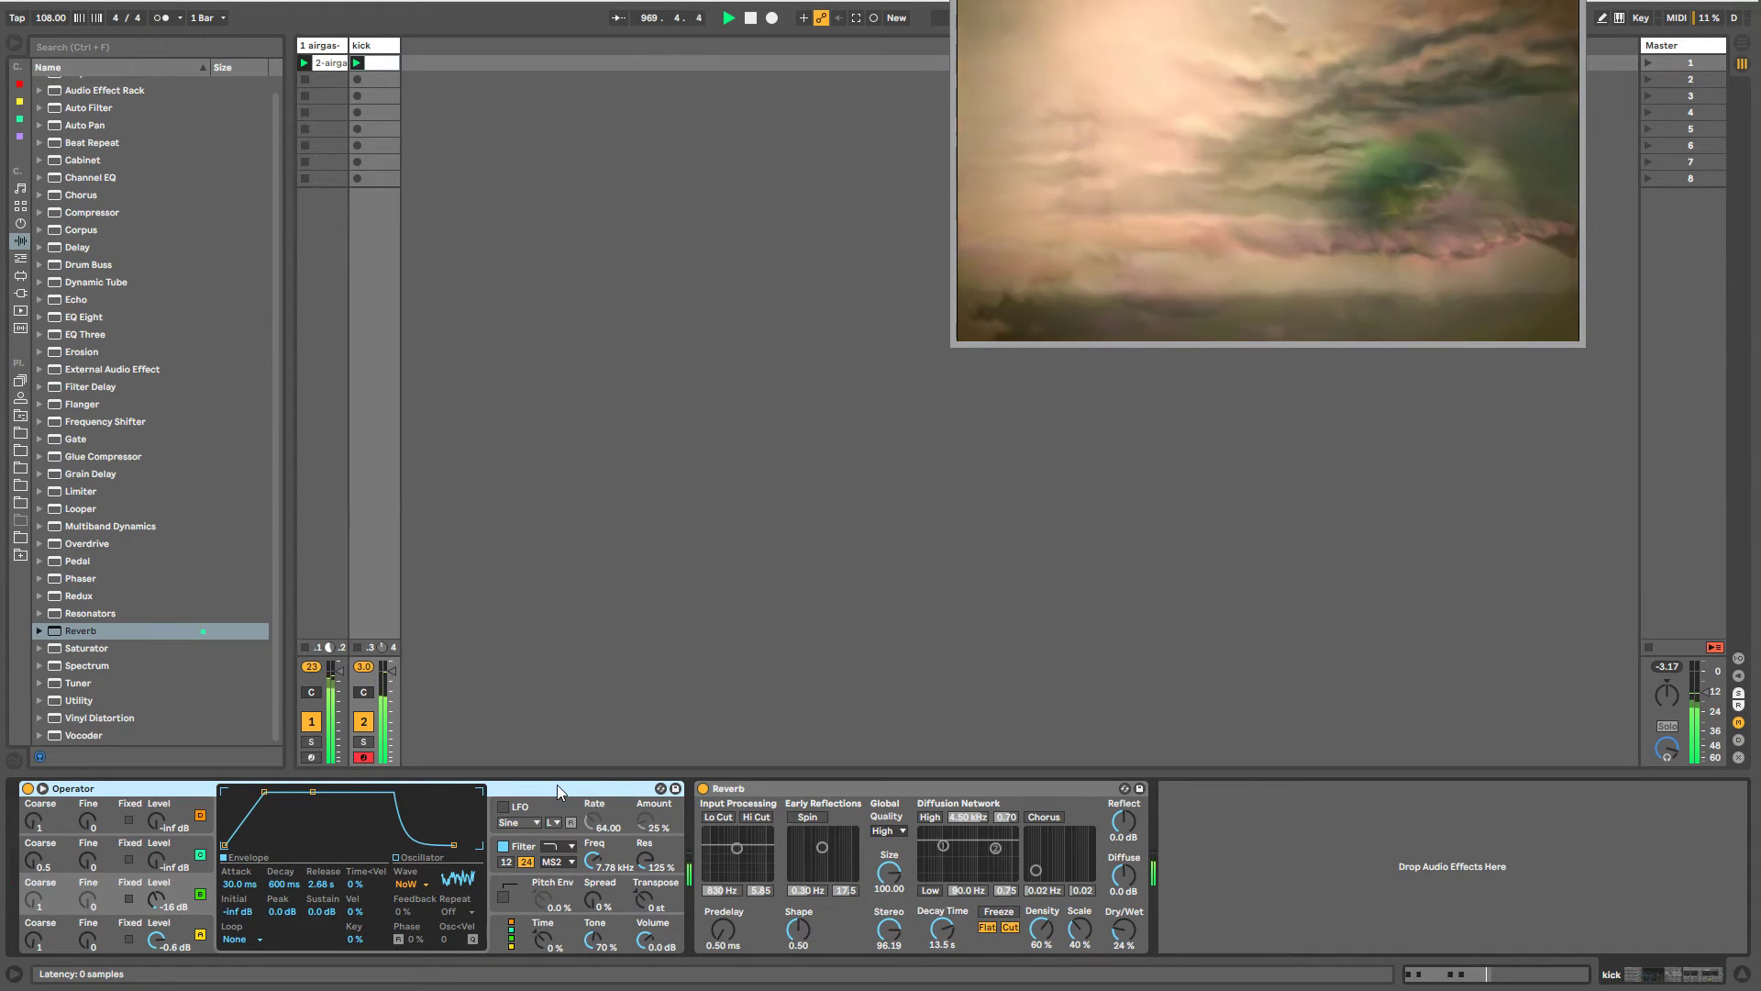
click(768, 790)
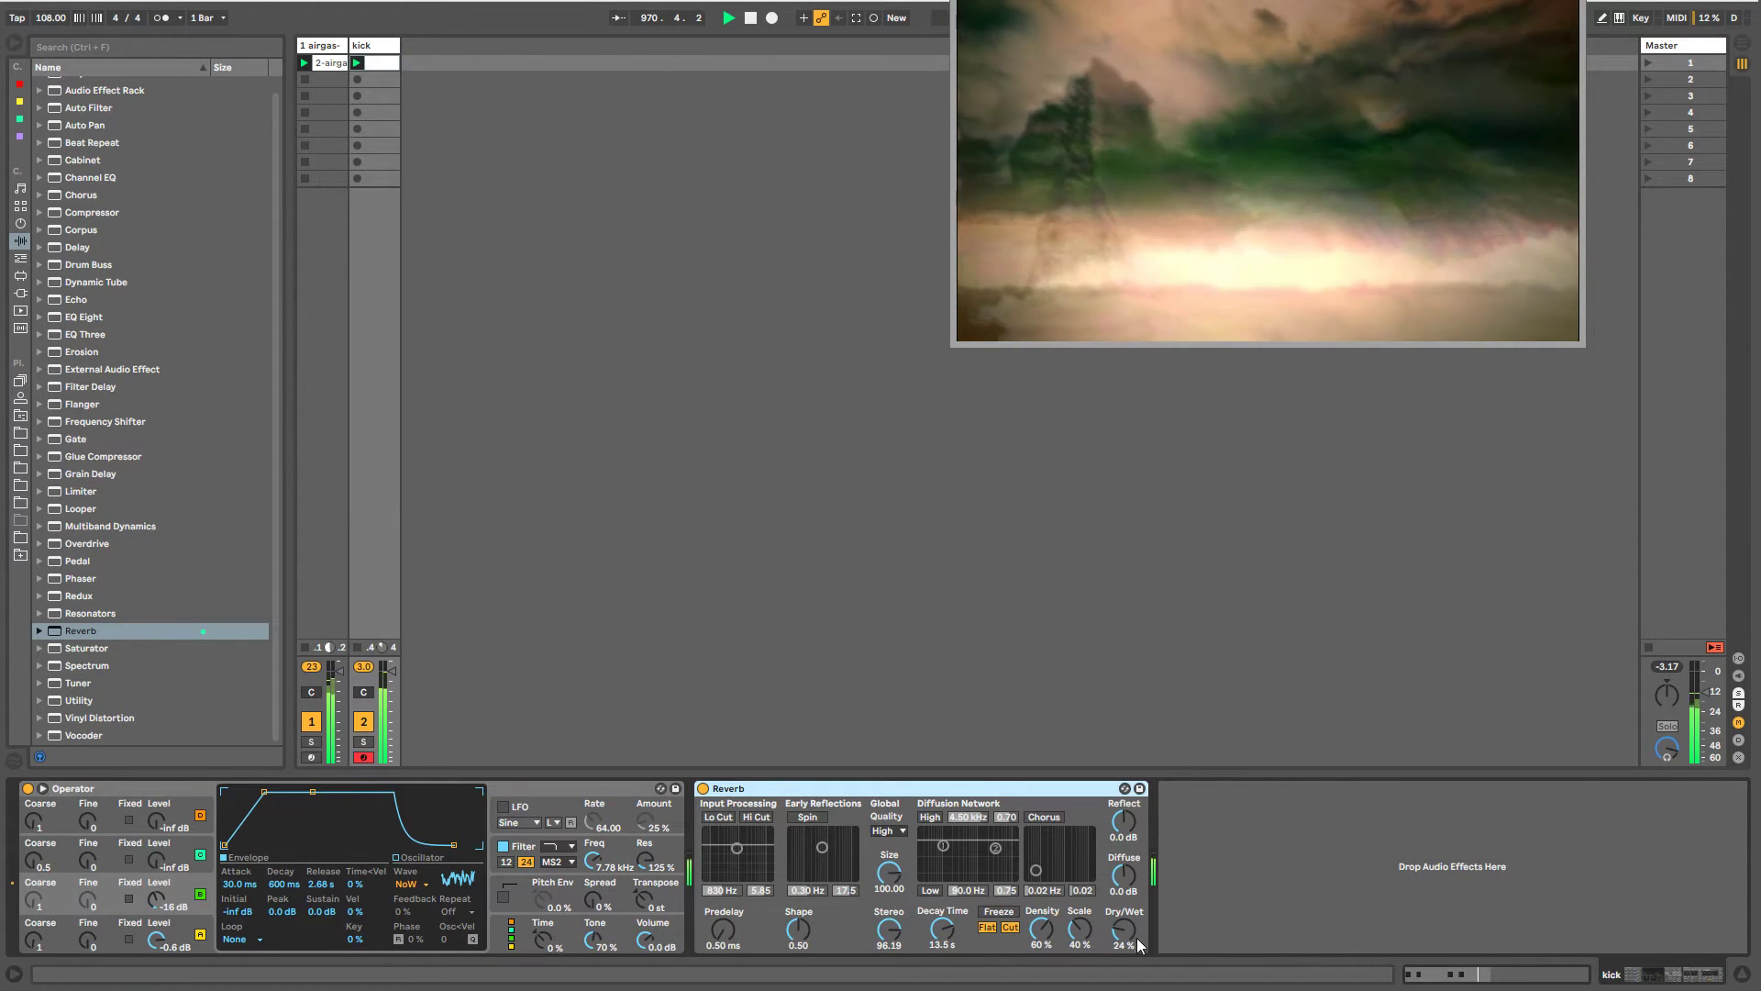
drag(1138, 939, 1138, 925)
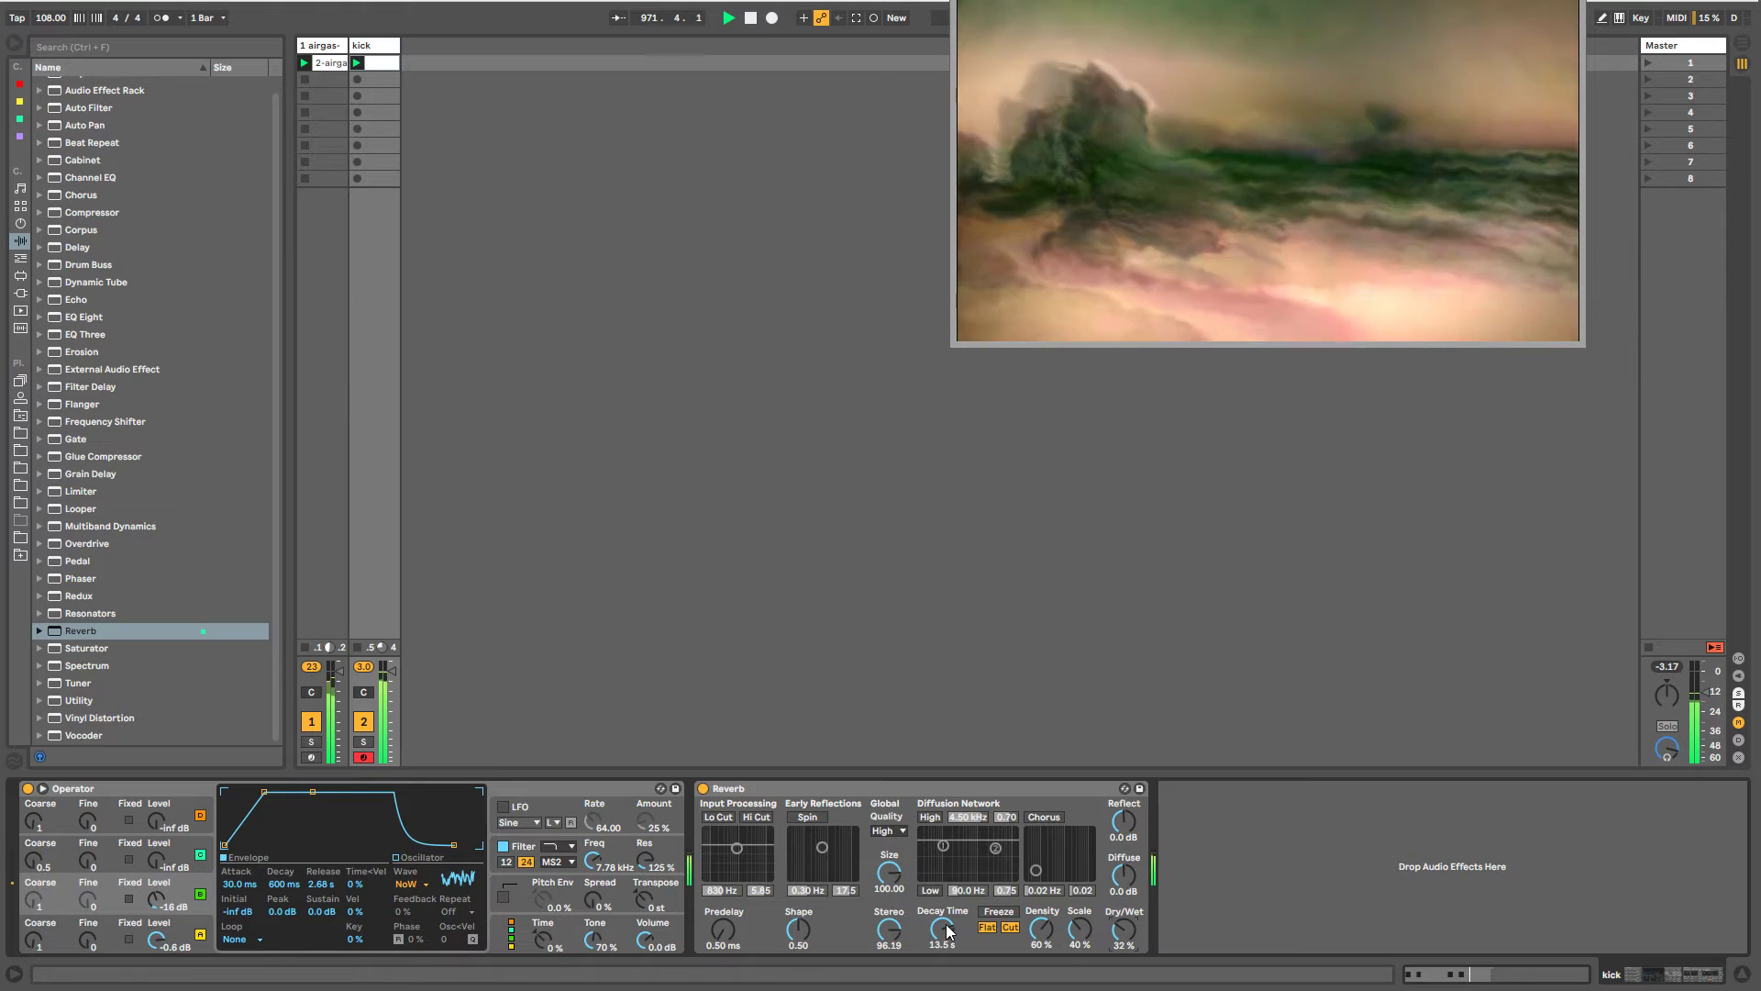
drag(948, 931, 949, 949)
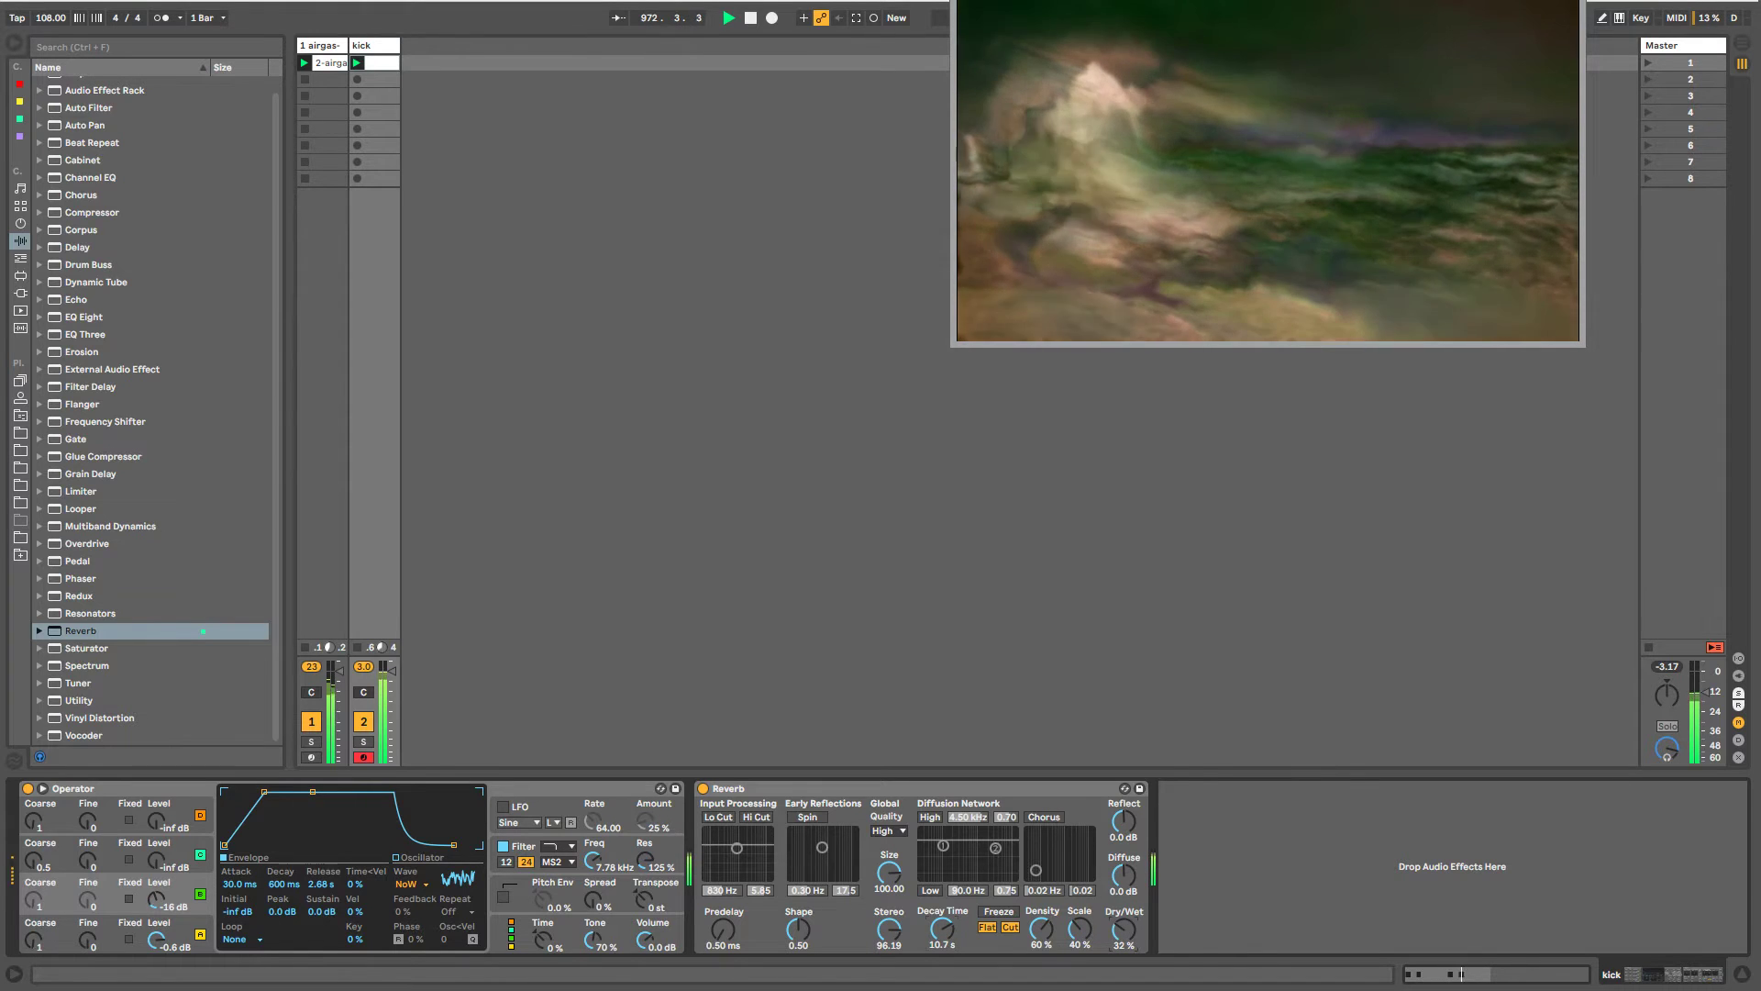
drag(1119, 932, 1119, 926)
mouse_move(942, 931)
mouse_down()
mouse_move(941, 915)
mouse_move(950, 942)
mouse_up()
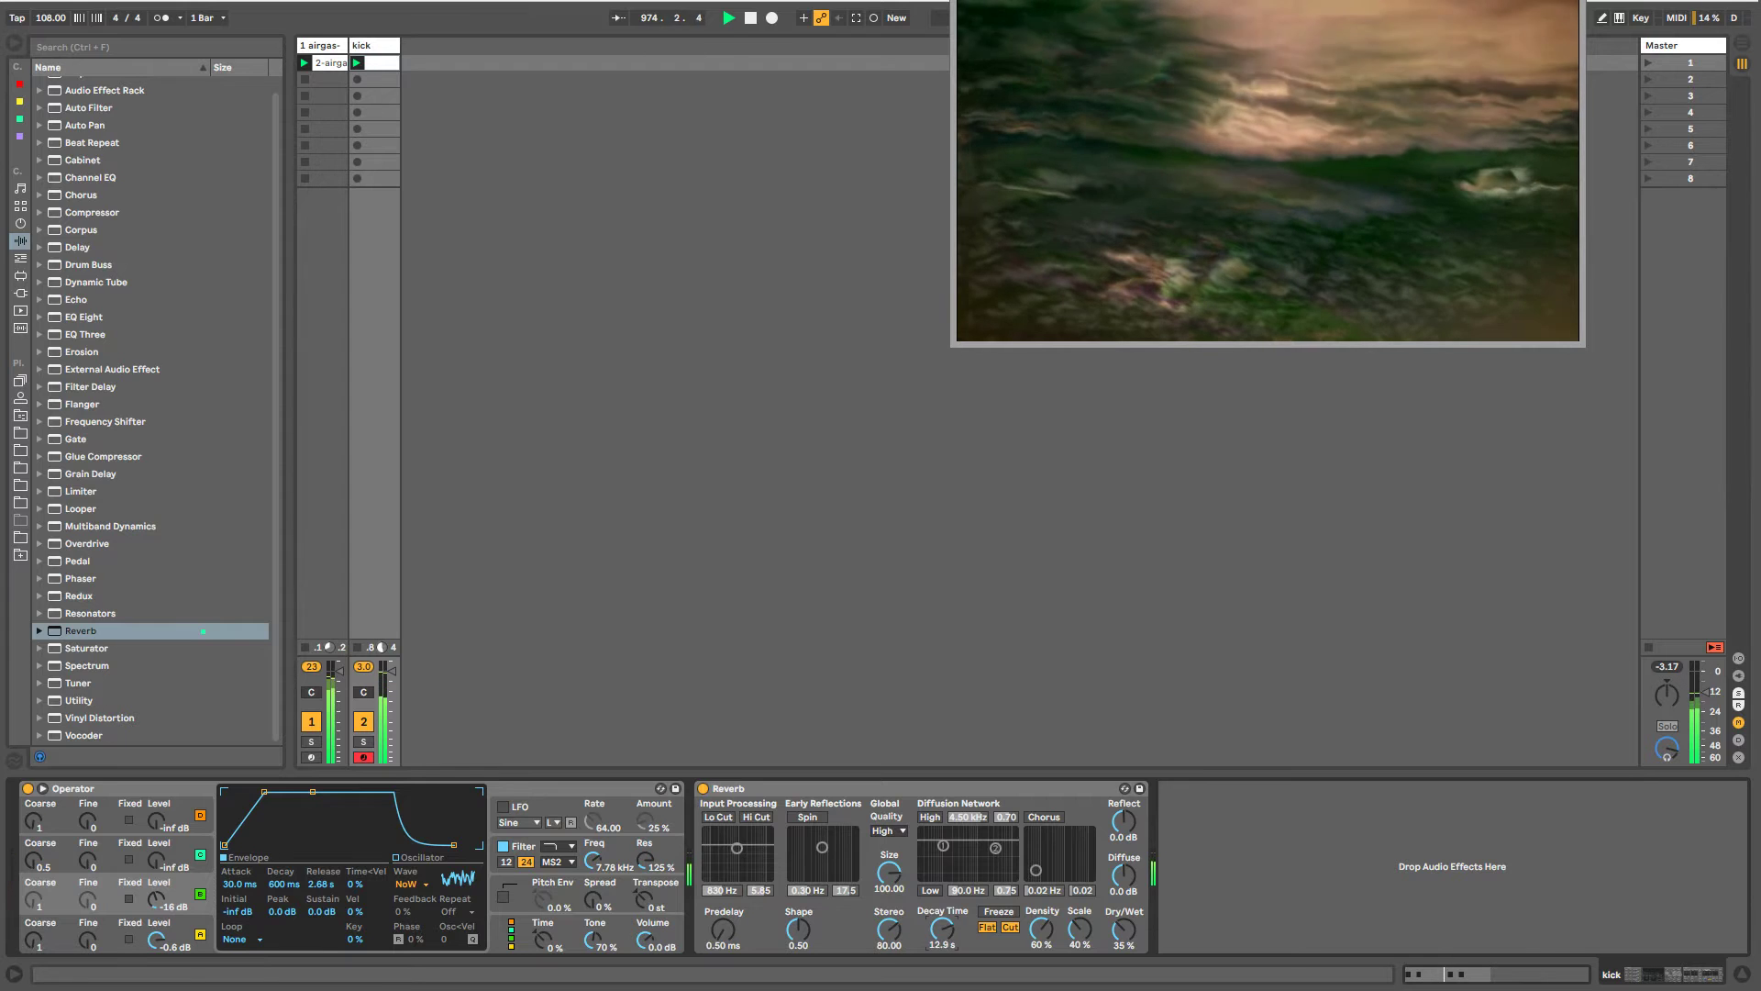
drag(1112, 934, 1112, 949)
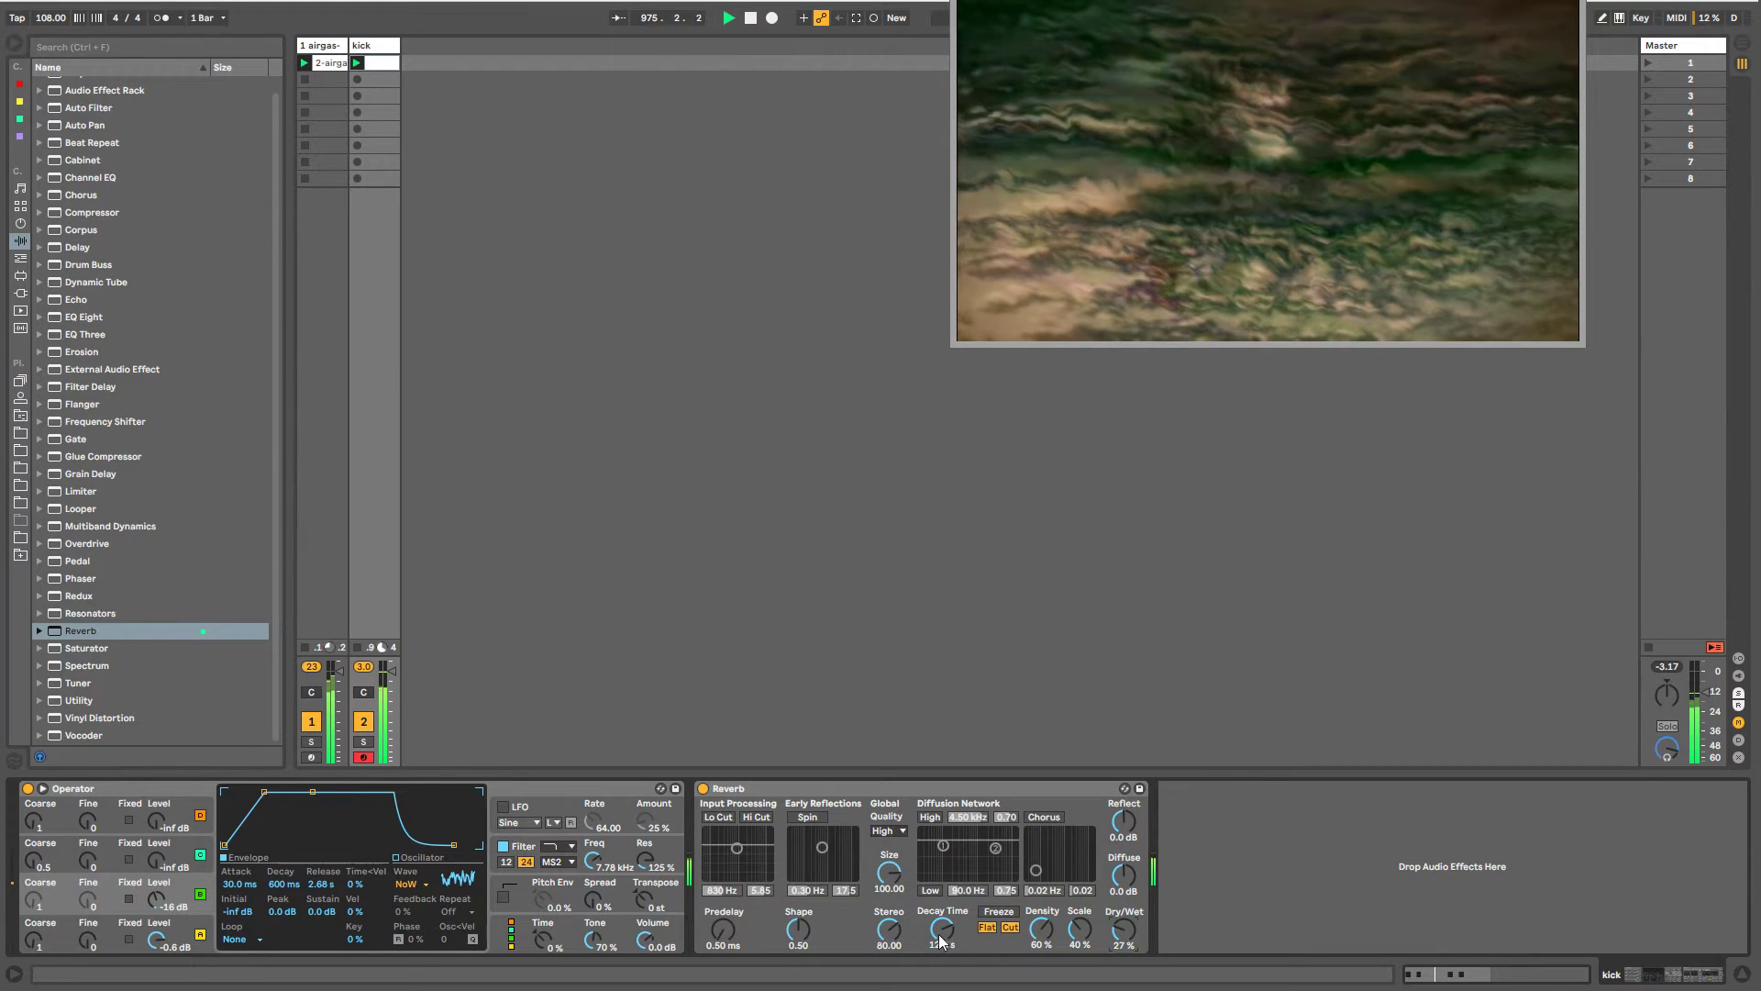
drag(943, 934, 943, 949)
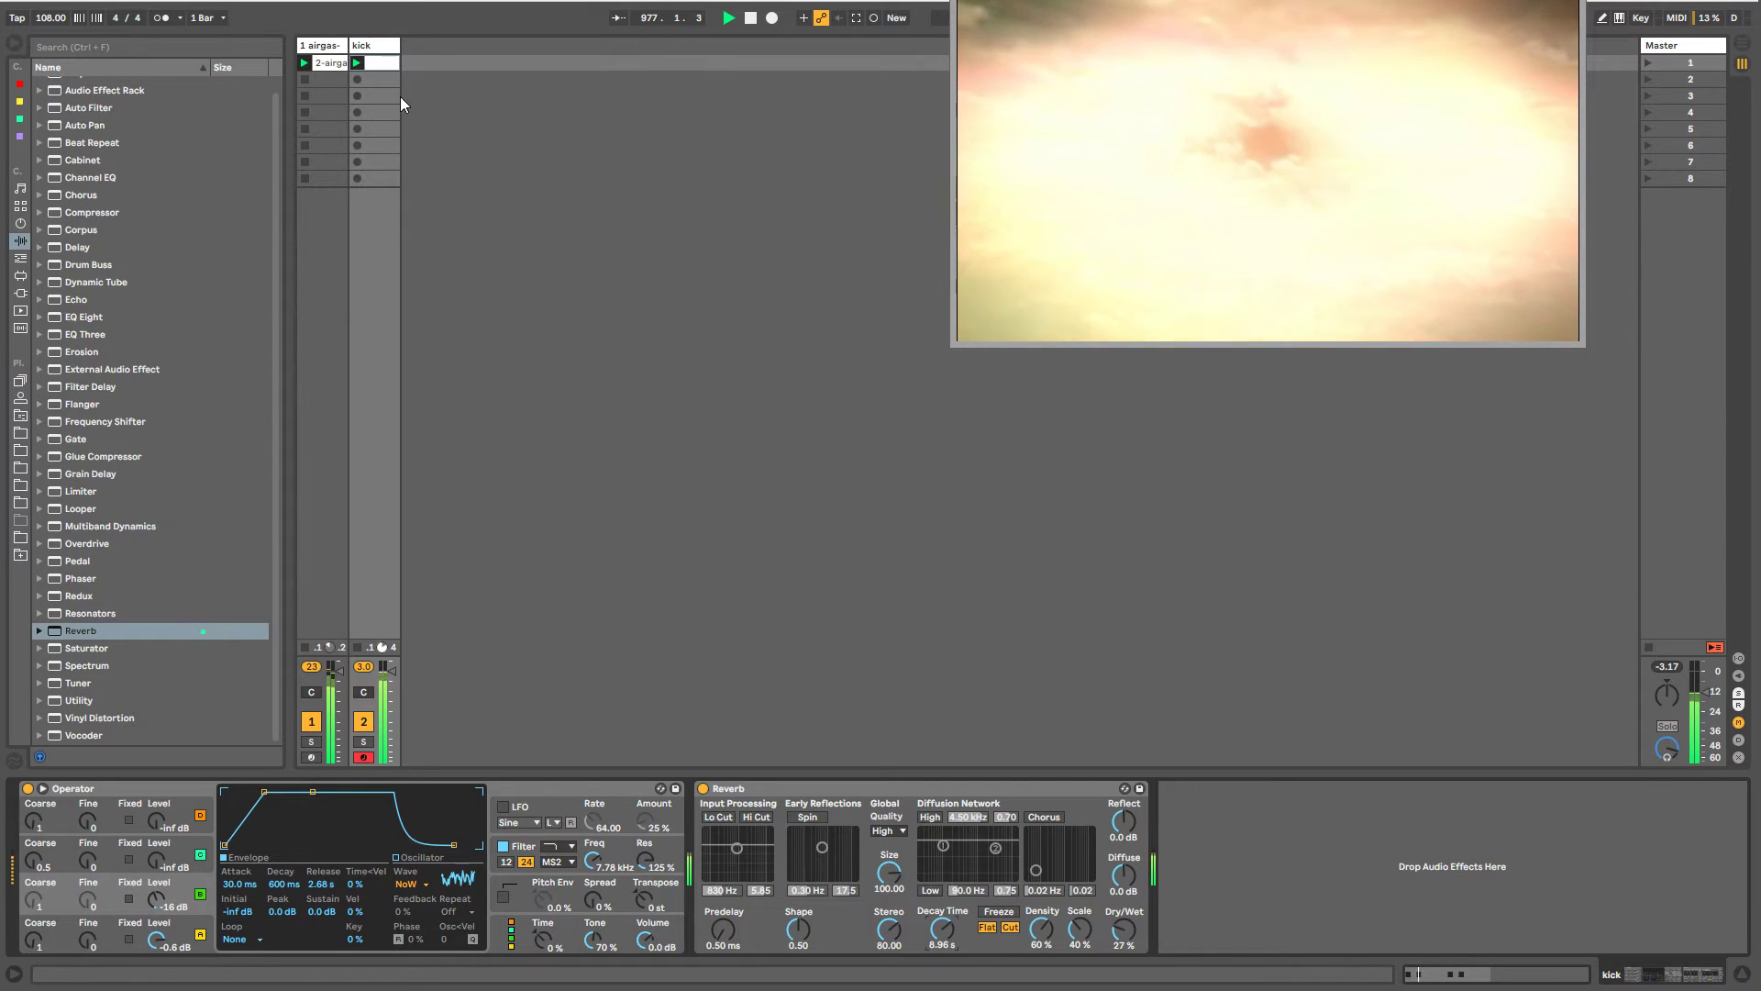
- Lower the level of the kick Operator's noise oscillator B to -21 dB
click(369, 44)
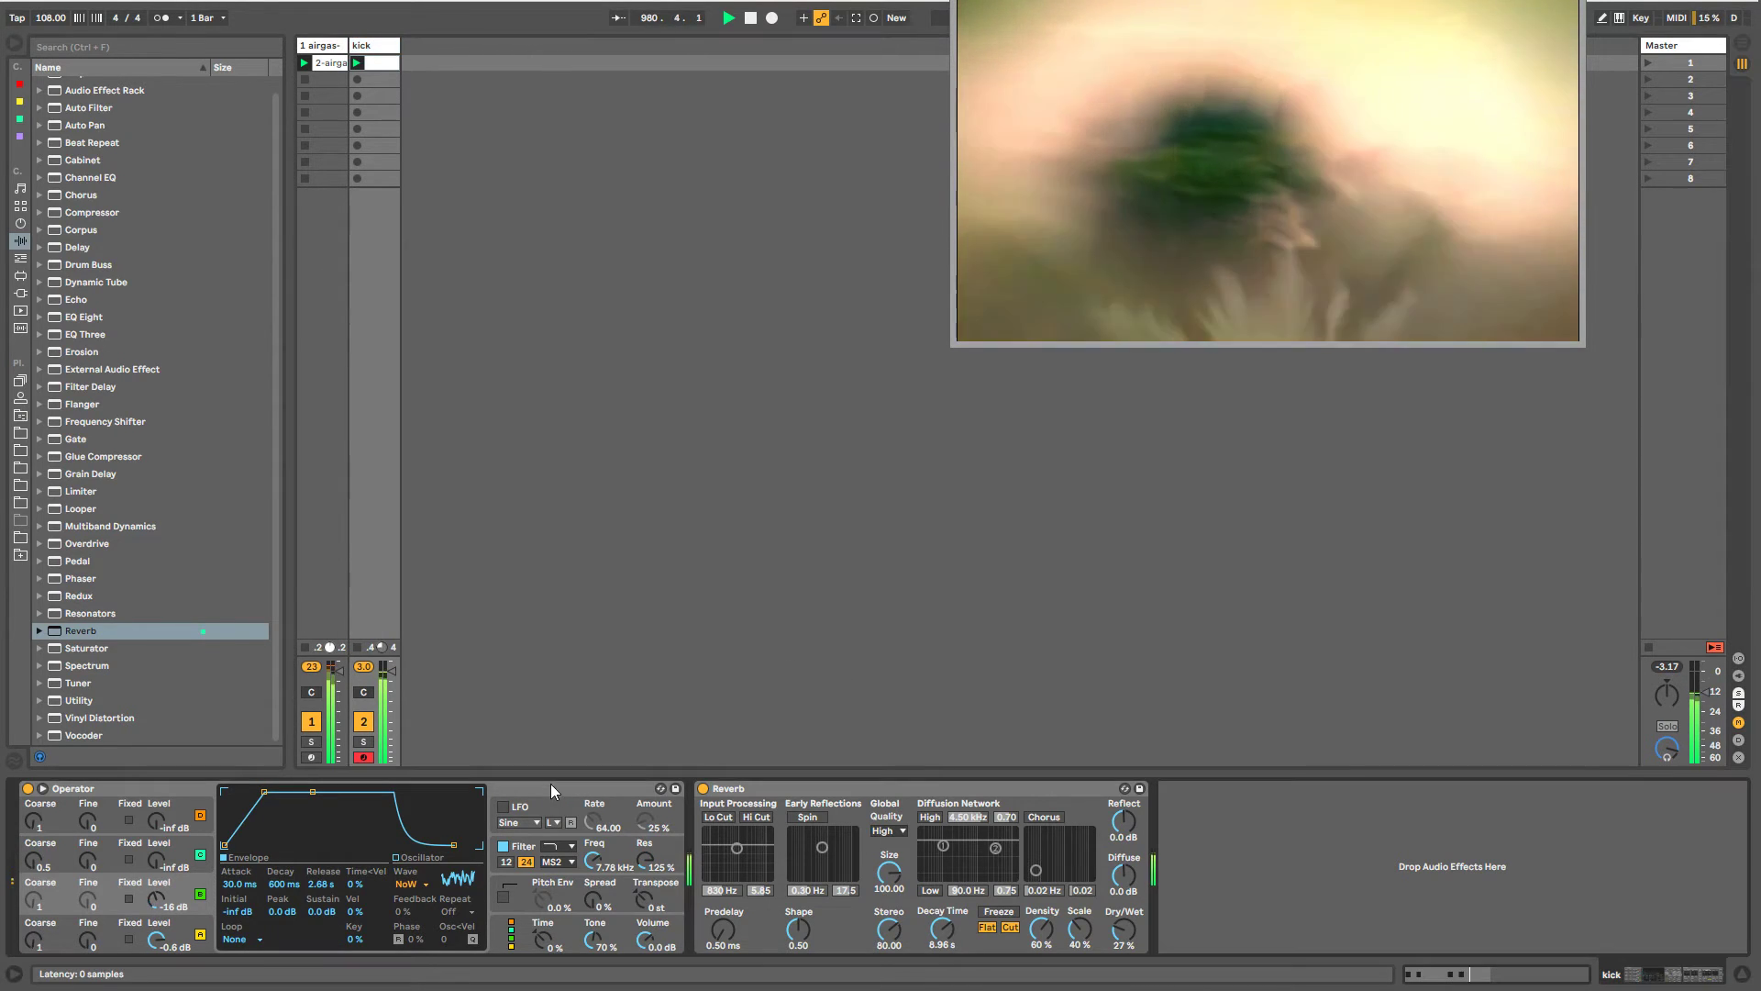
click(551, 784)
click(183, 879)
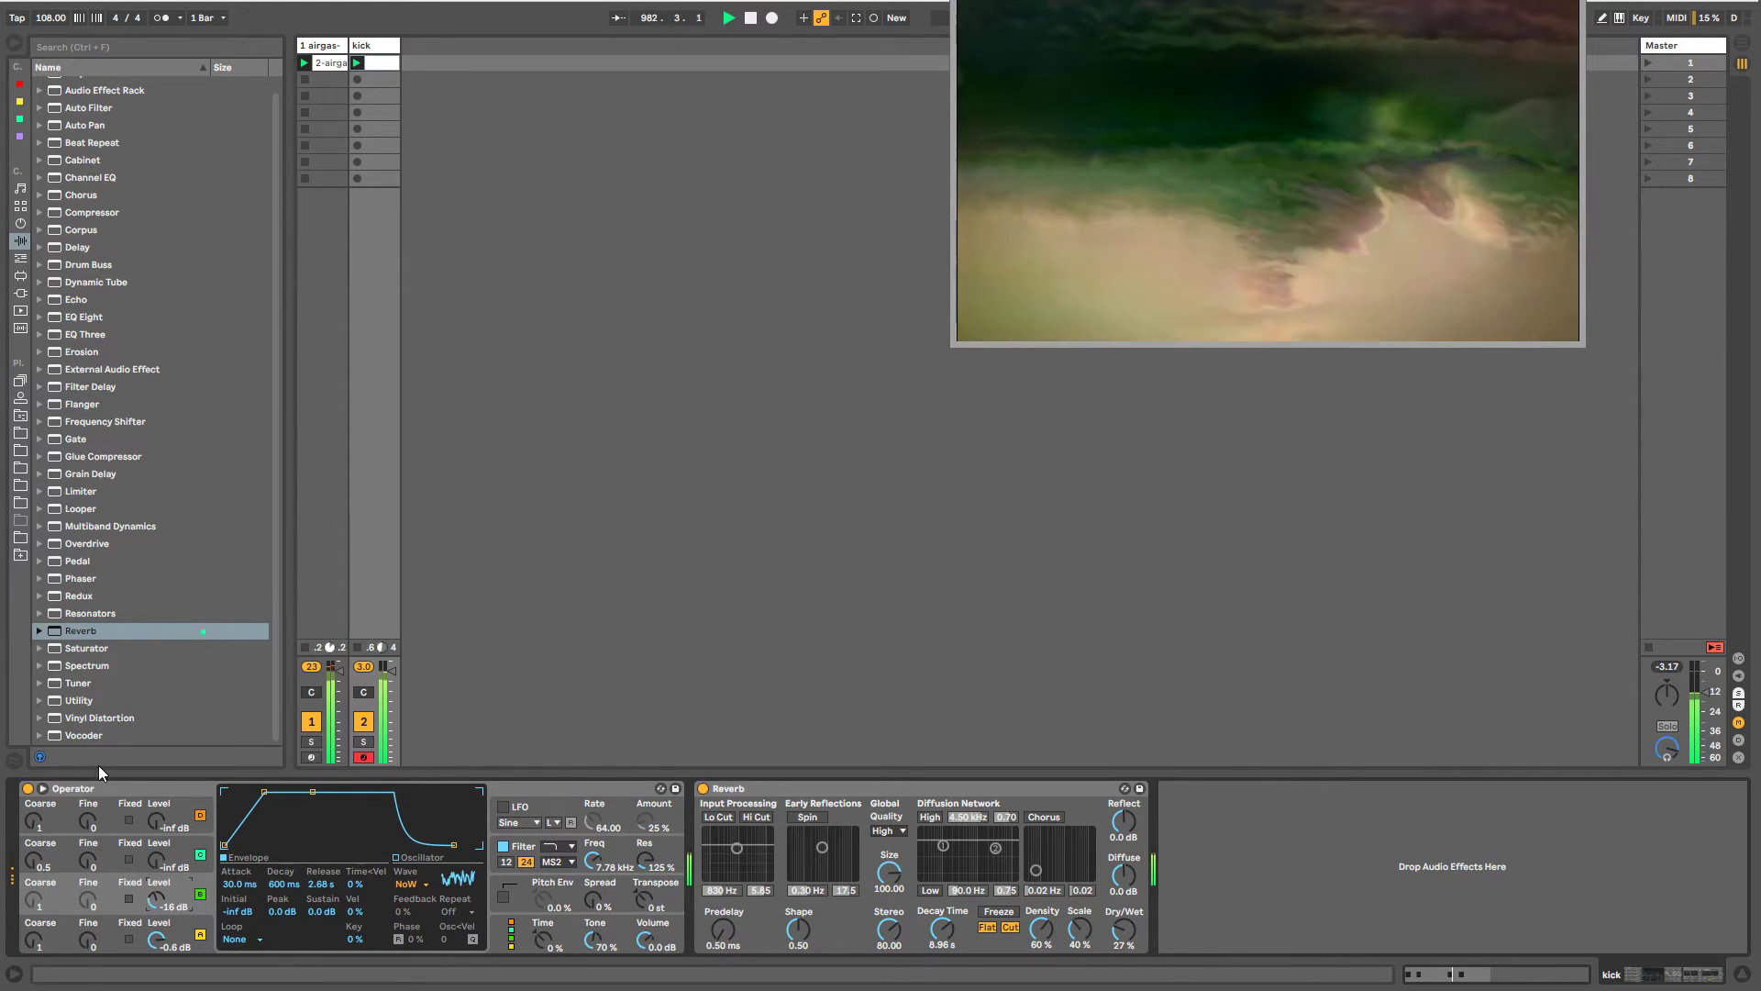
drag(163, 898, 164, 896)
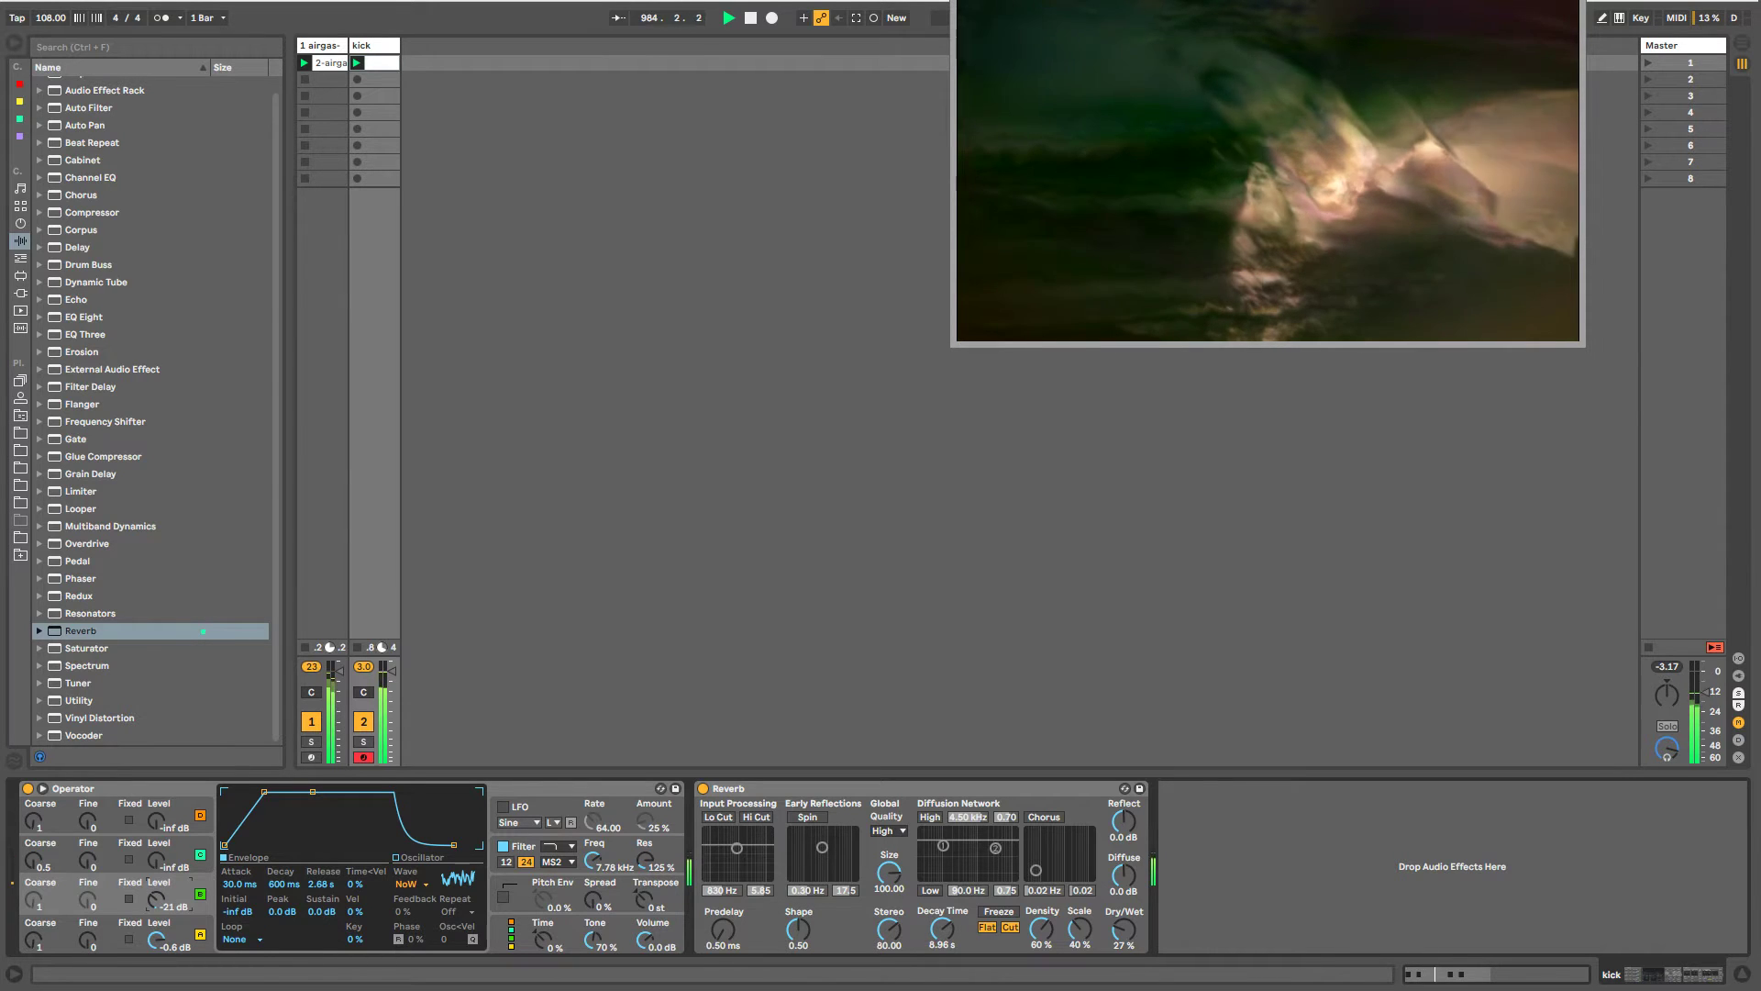
- Show the kick clip's automation for oscillator B level, unlink the envelope from the clip and set its loop length to 28 bars
right_click(165, 901)
click(171, 900)
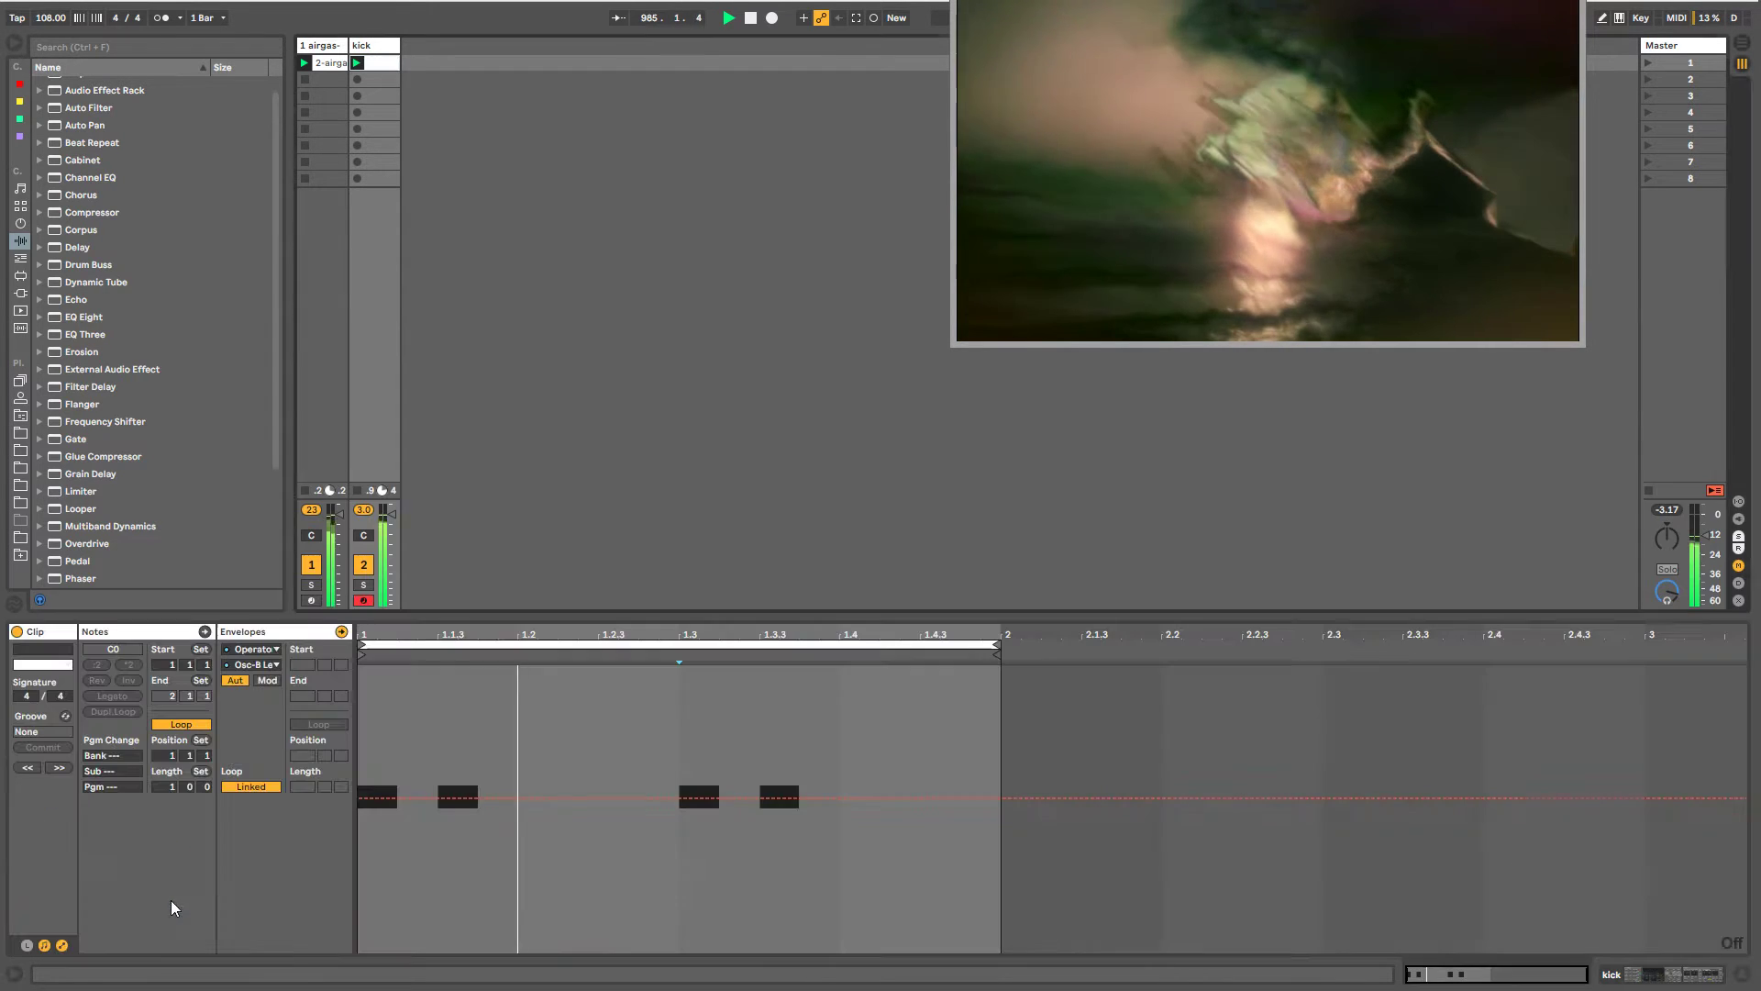
click(253, 786)
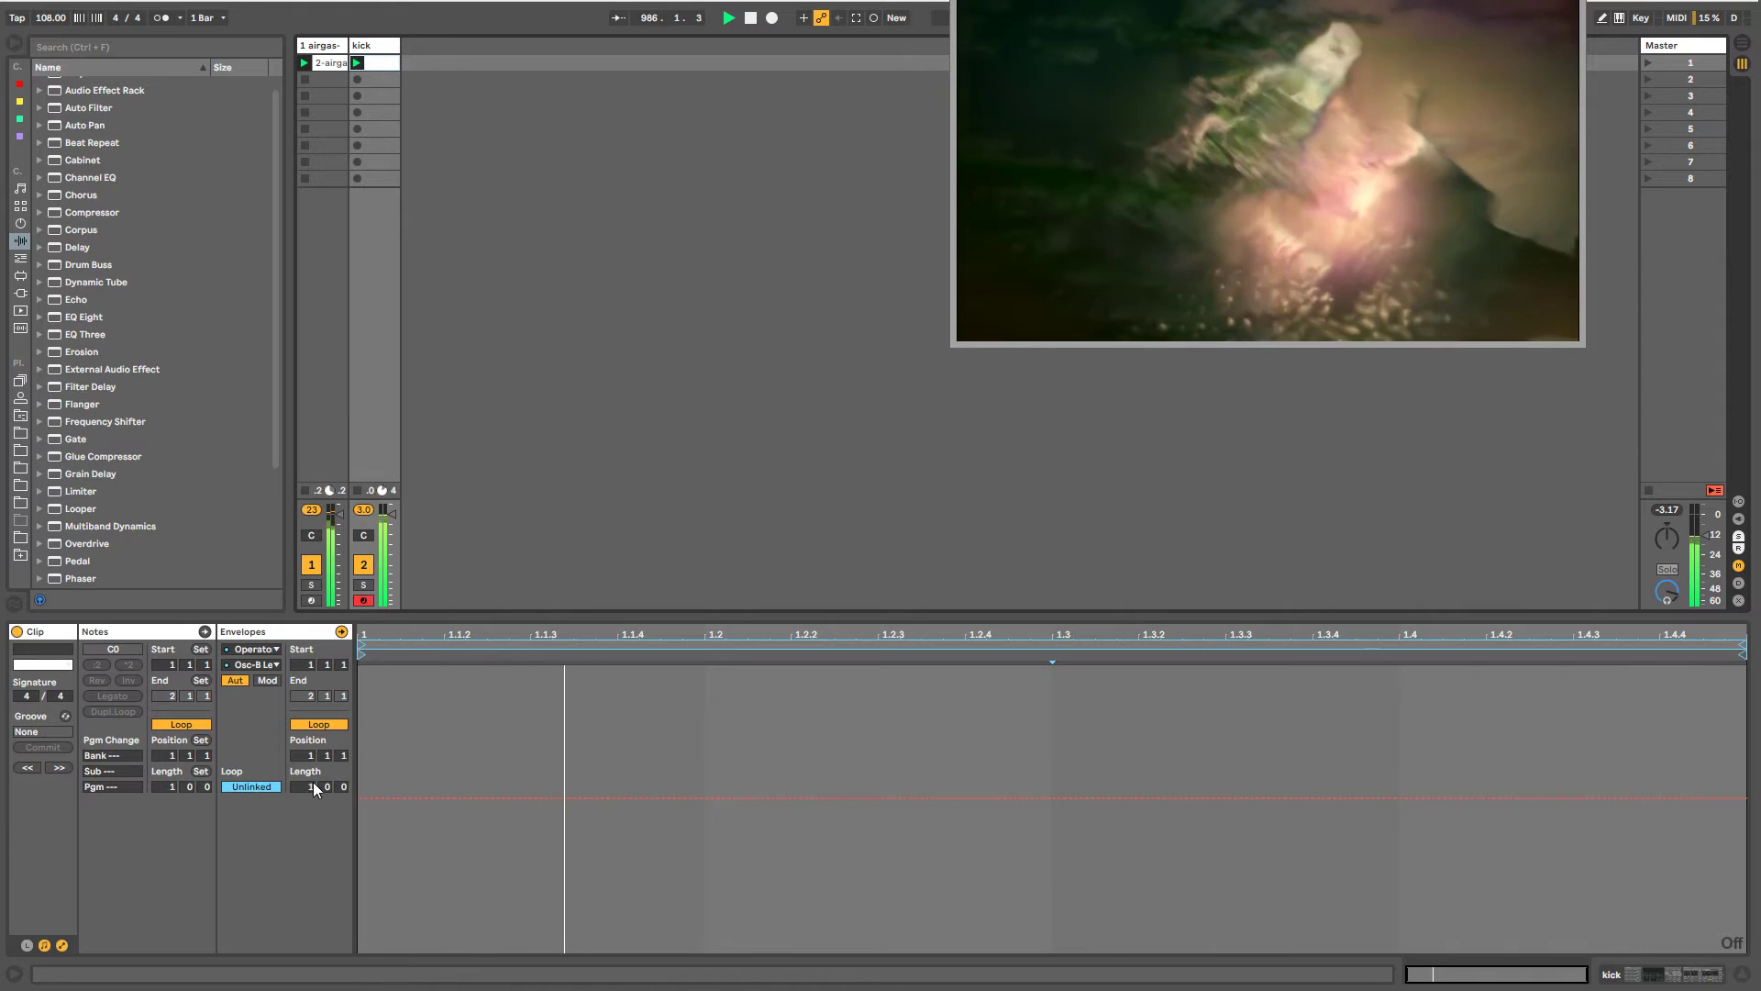
drag(311, 786, 311, 699)
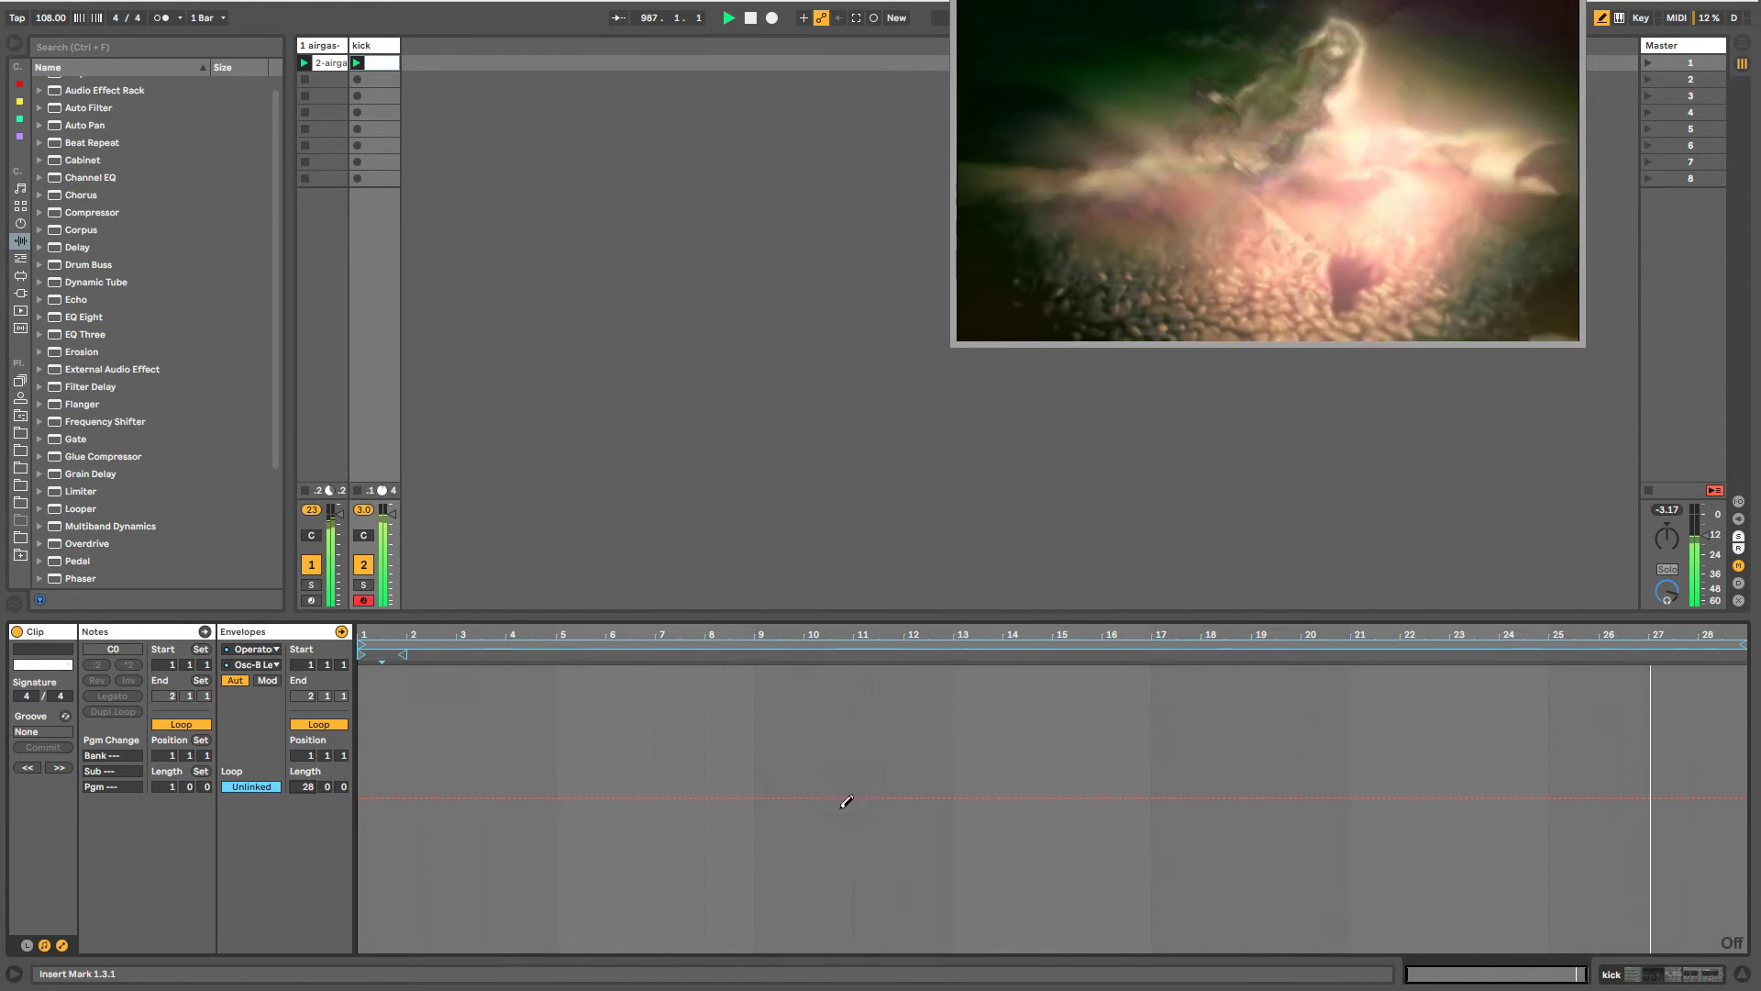
- Shape the oscillator B level automation to rise from bar 1 to a -18 dB peak near bar 10 and fall to the loop's end
drag(359, 798, 365, 914)
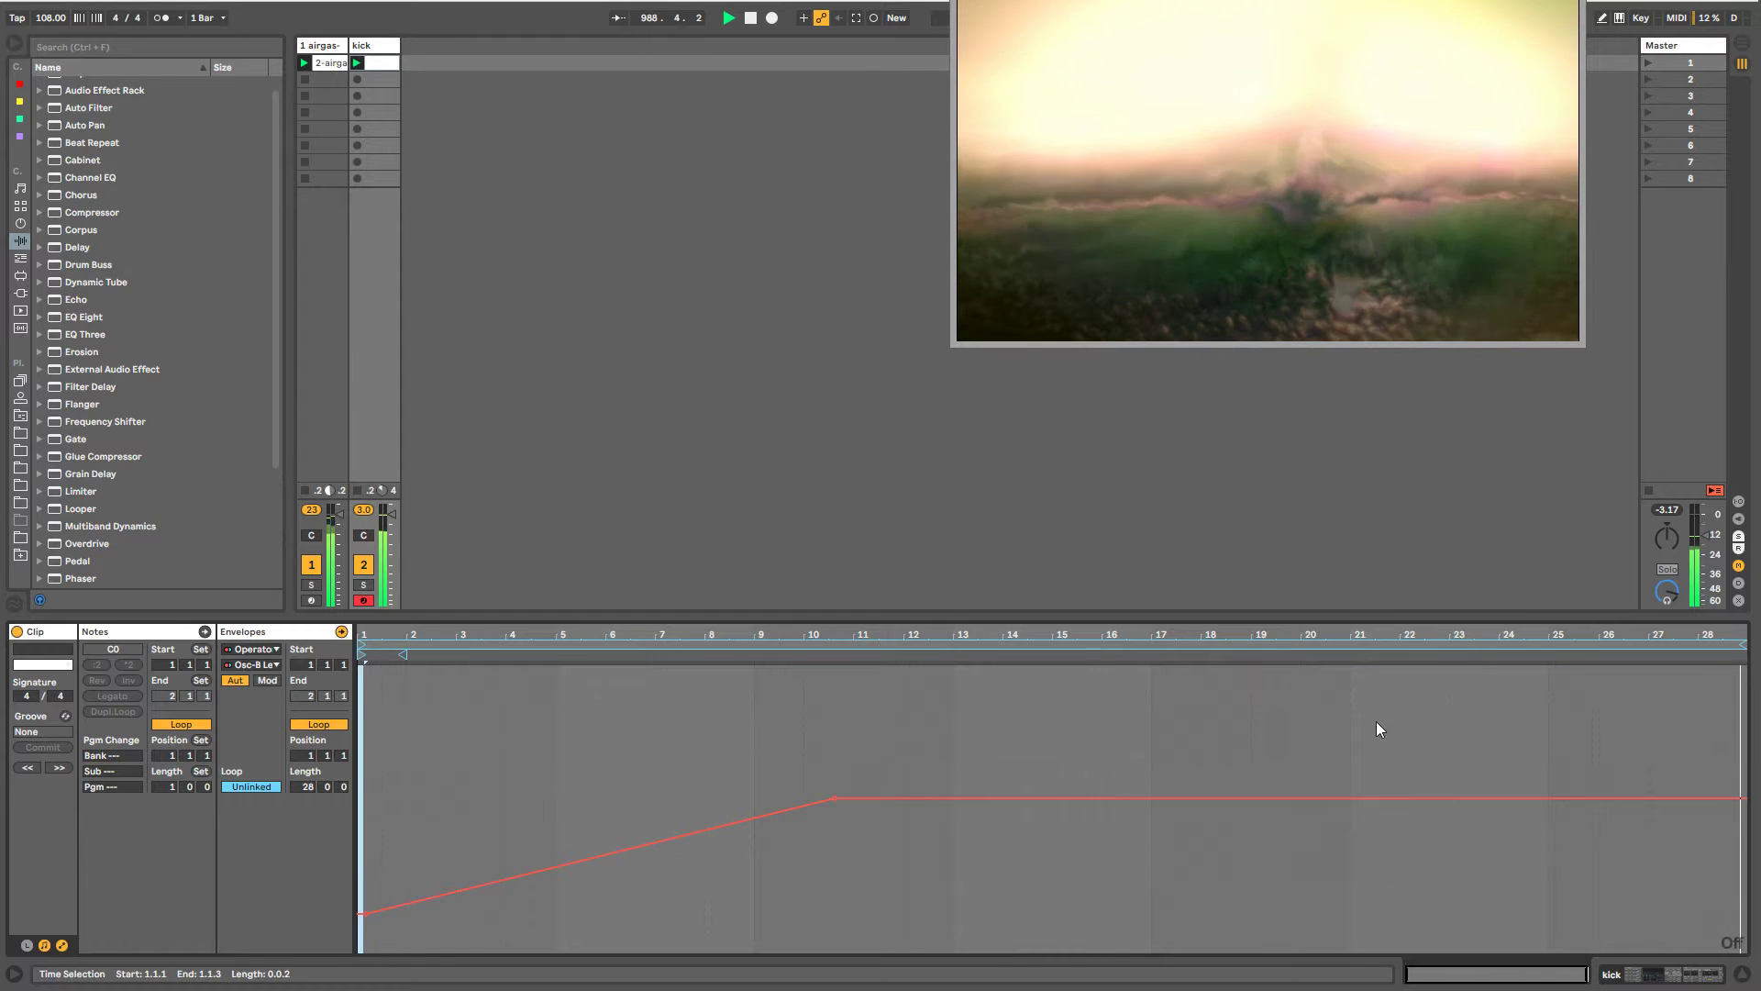
click(1742, 739)
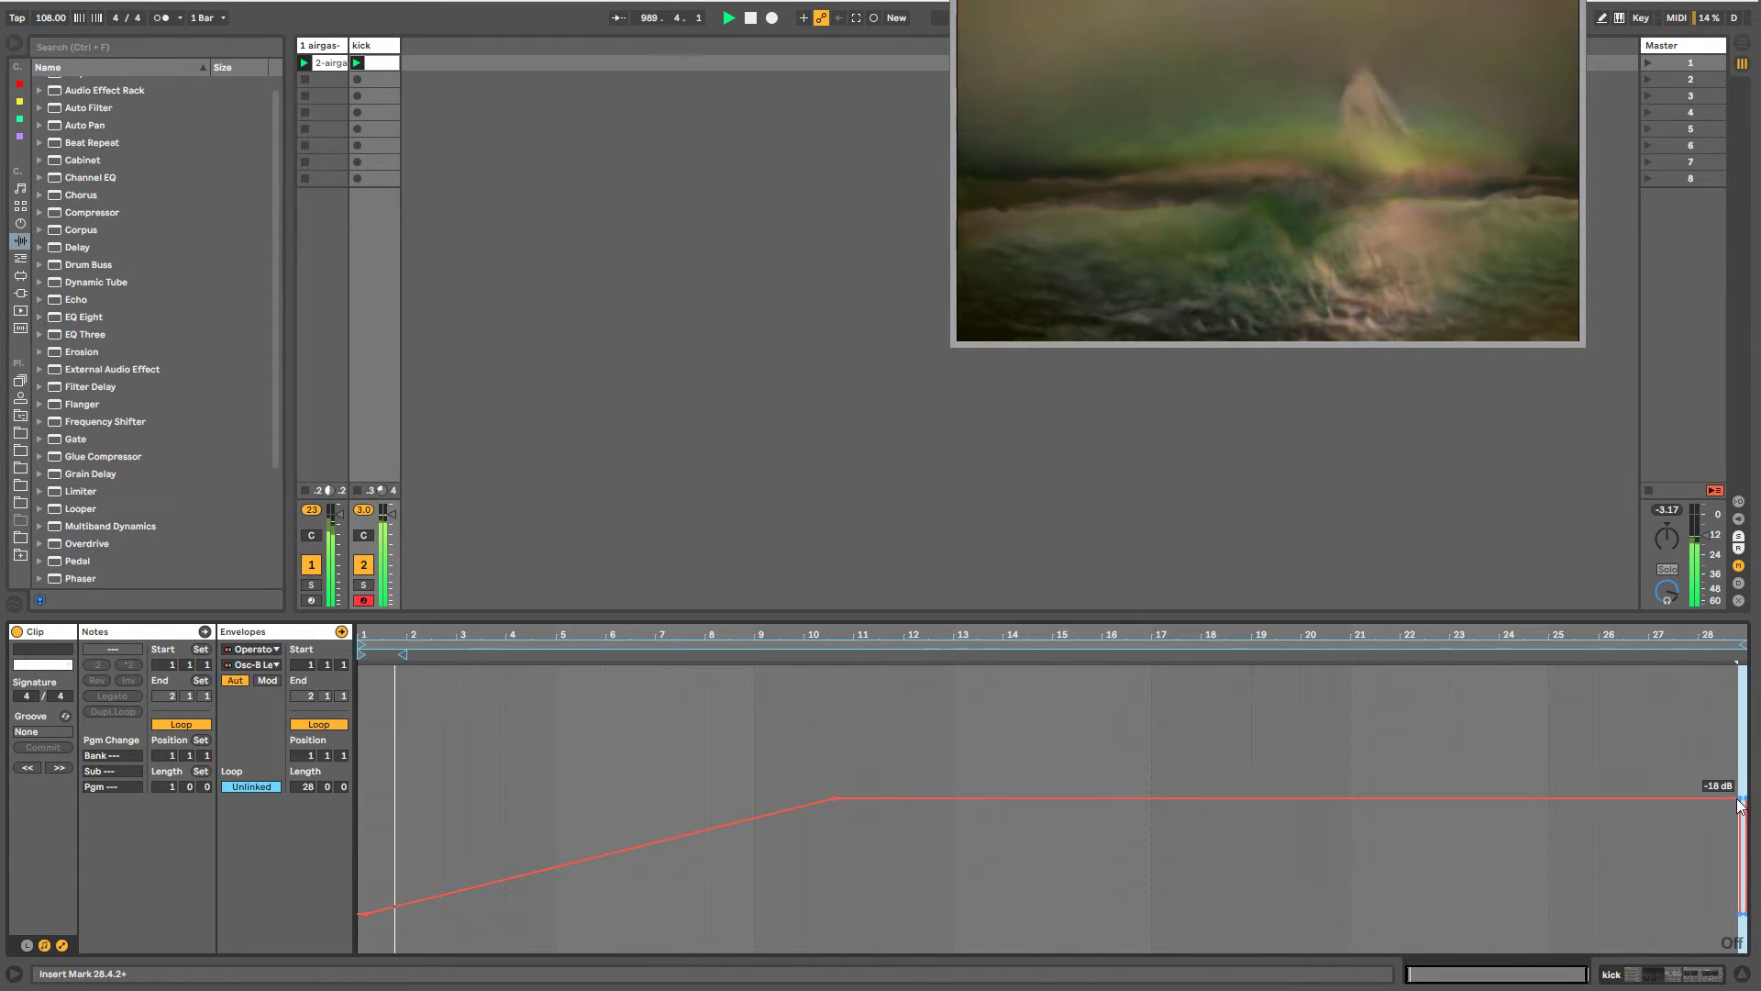
drag(1744, 798, 1744, 913)
click(1413, 807)
drag(365, 914, 365, 893)
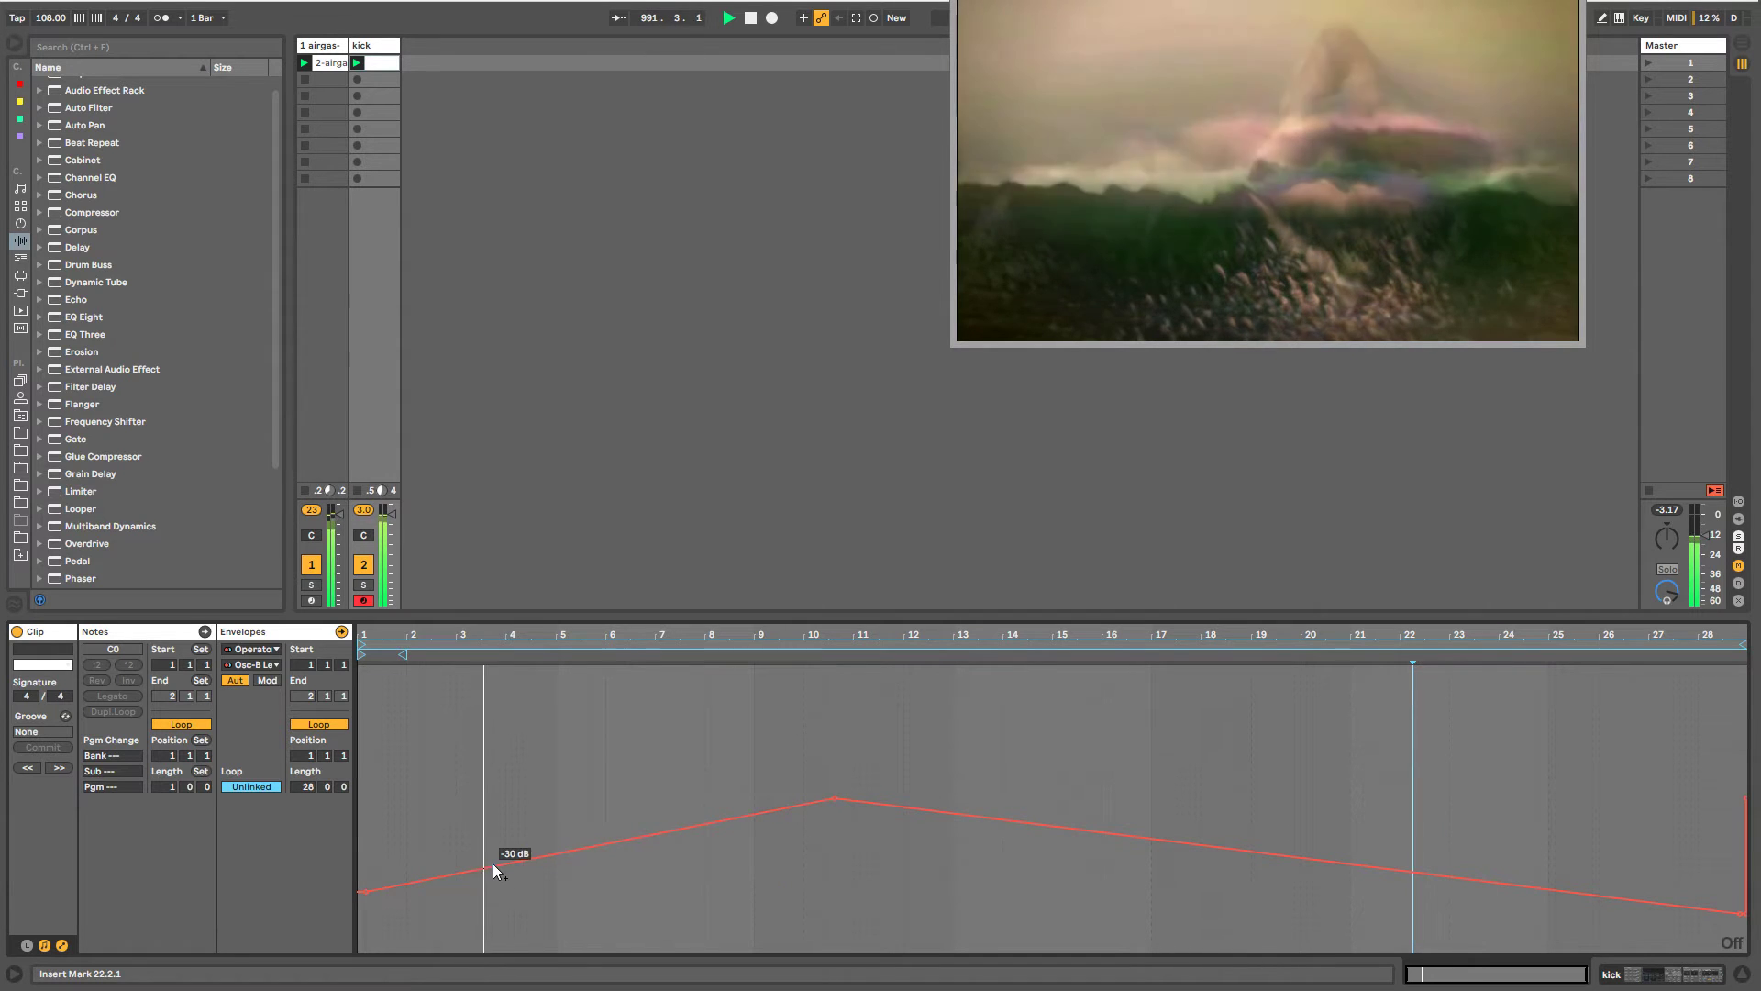
- Bend the level automation with breakpoints near bars 4, 5 and 6 on the rise and bars 16, 22 and 25 on the fall
drag(492, 862, 497, 858)
click(564, 846)
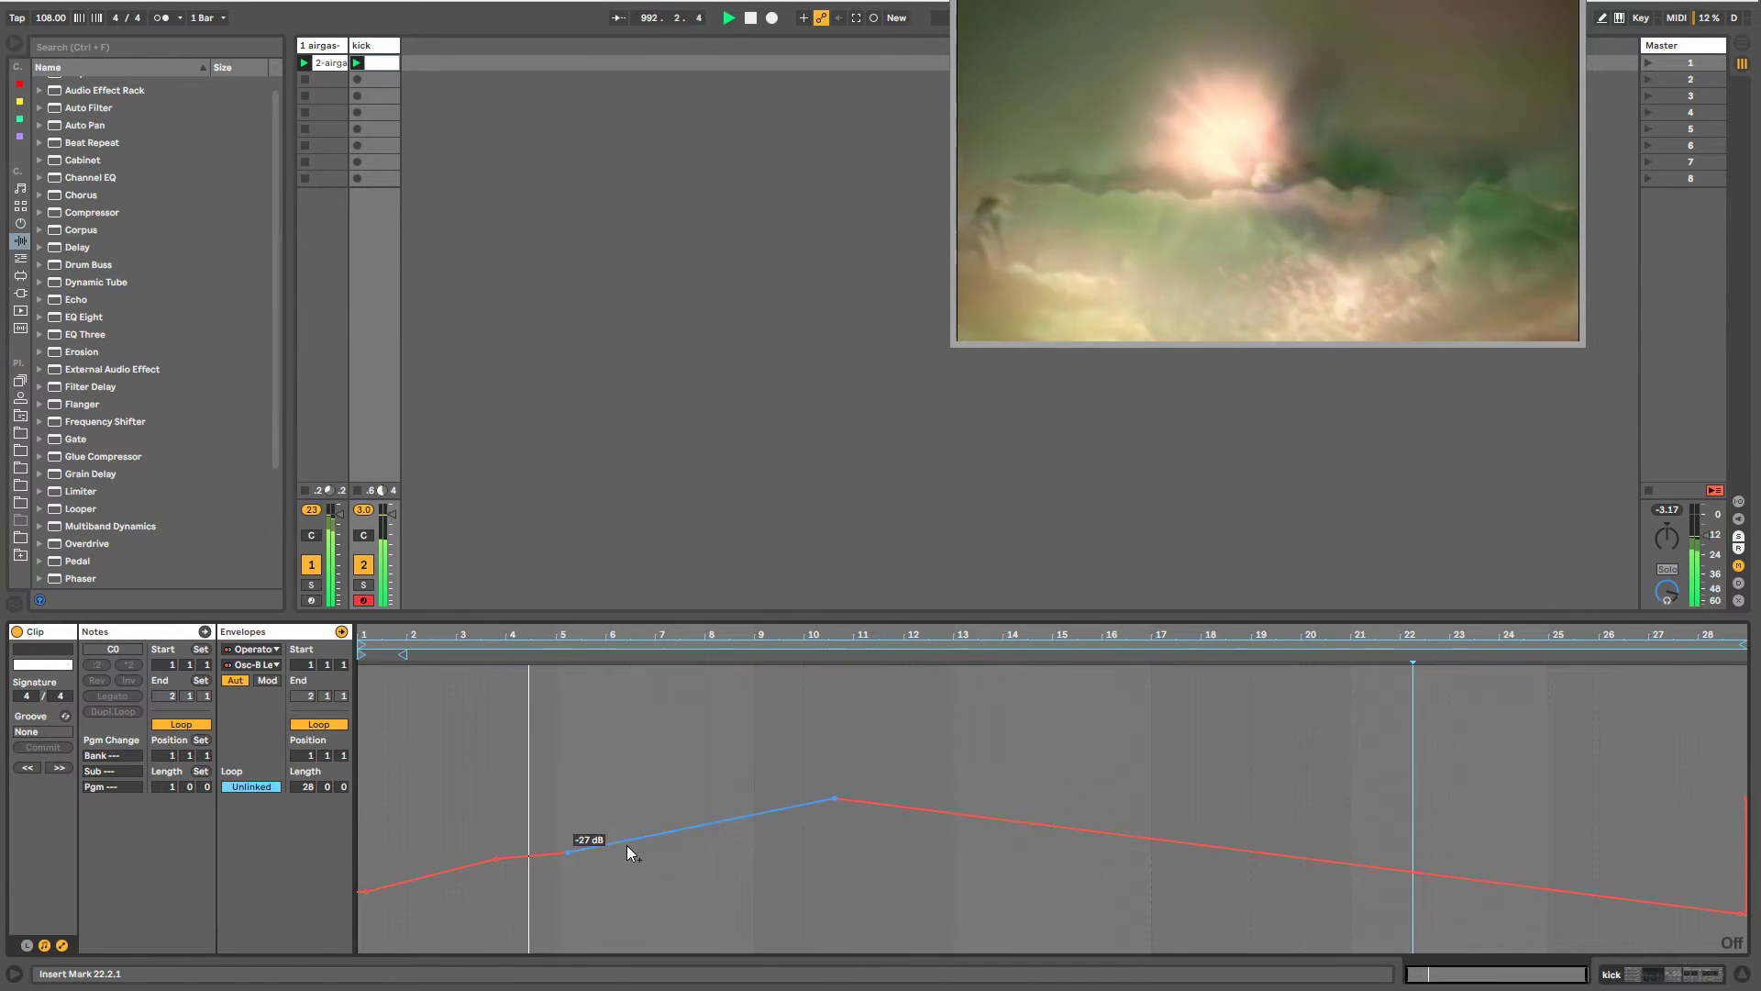
click(628, 833)
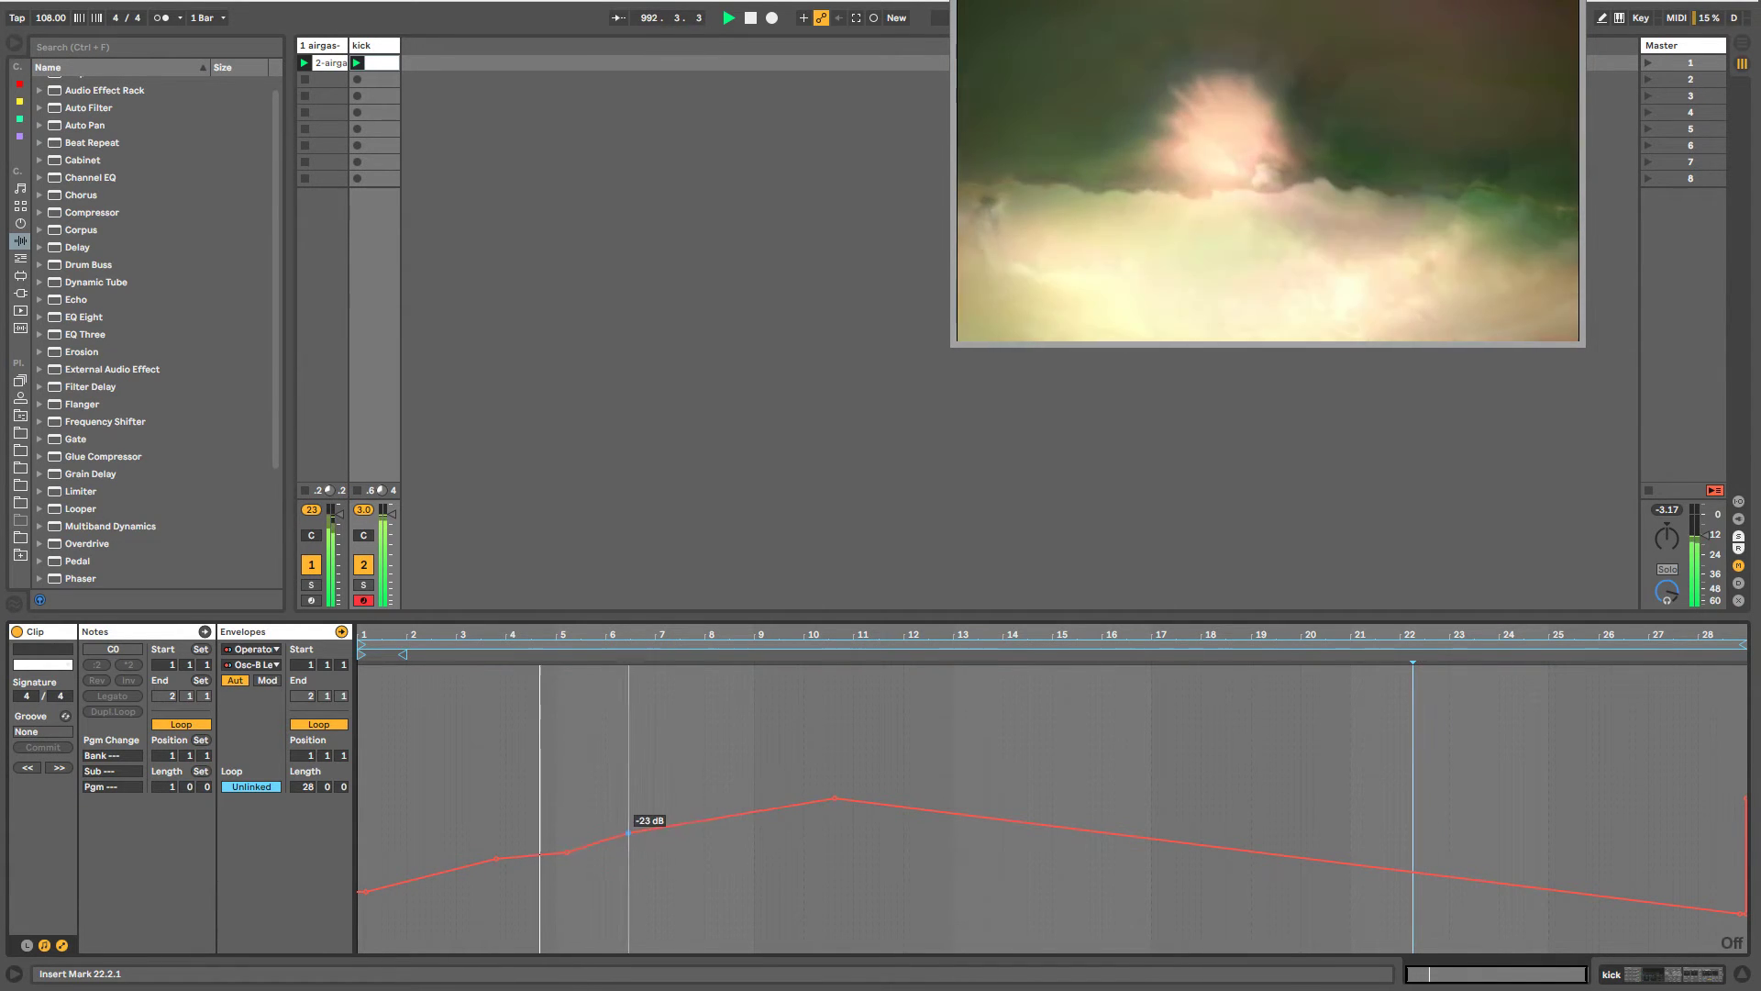
click(1090, 834)
click(1424, 876)
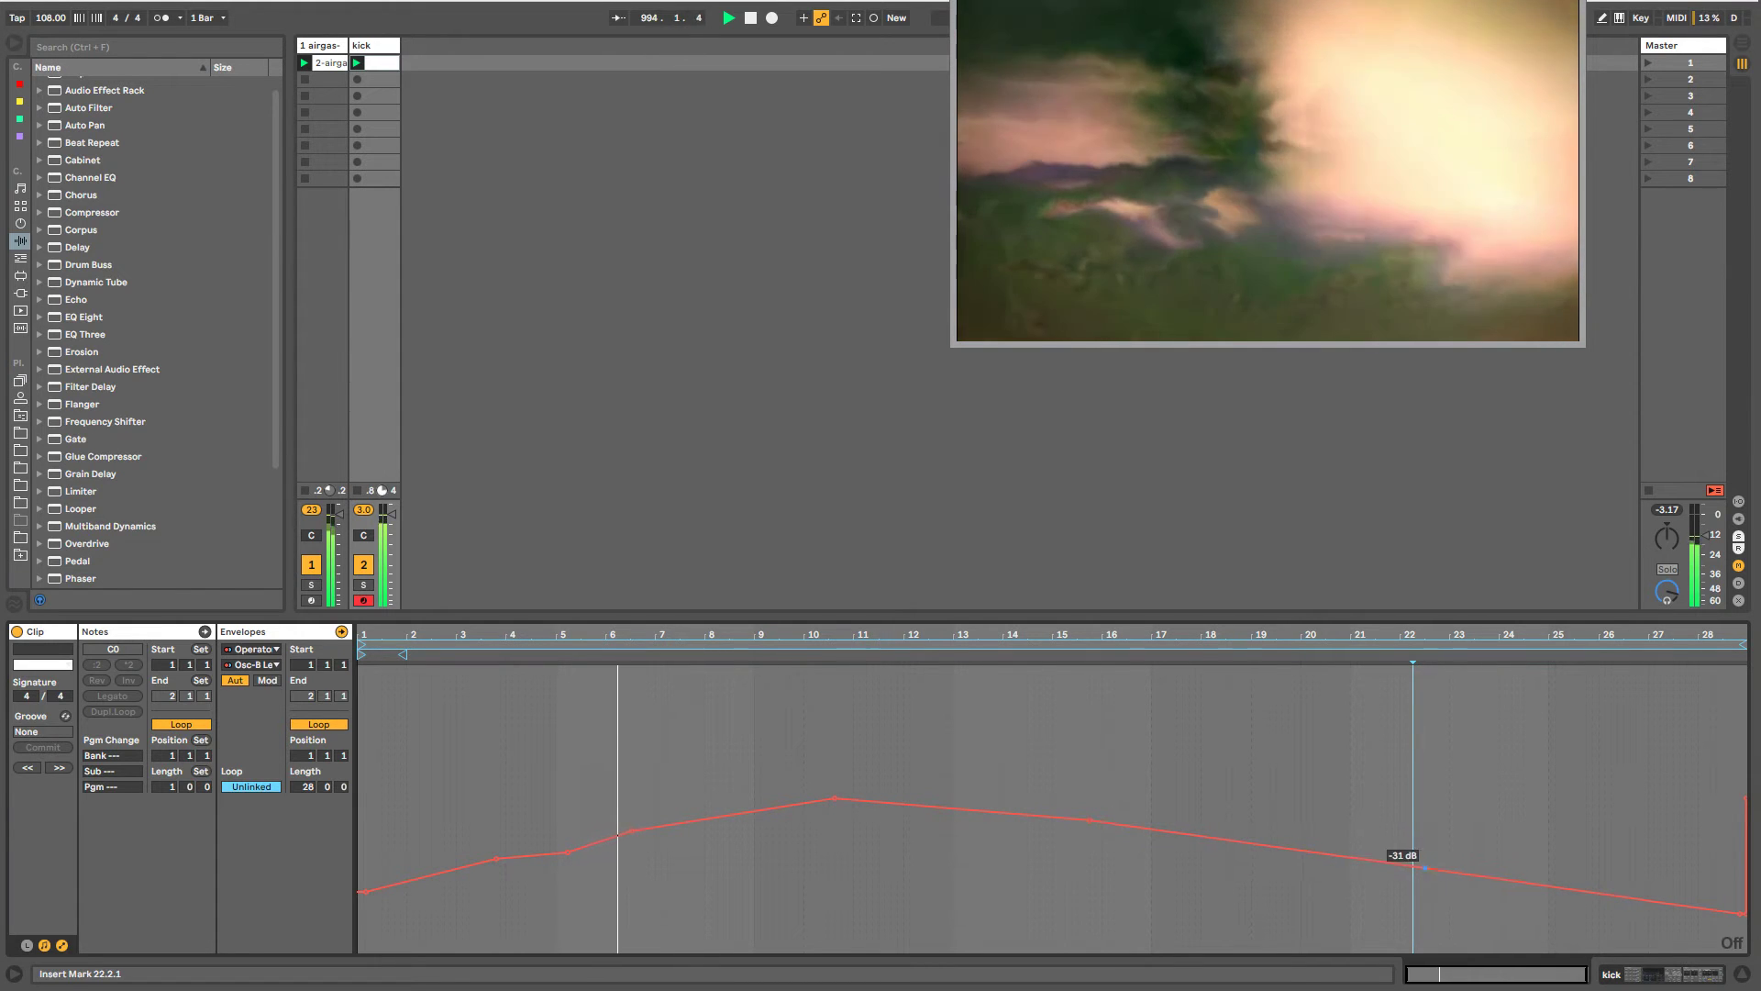
click(1547, 883)
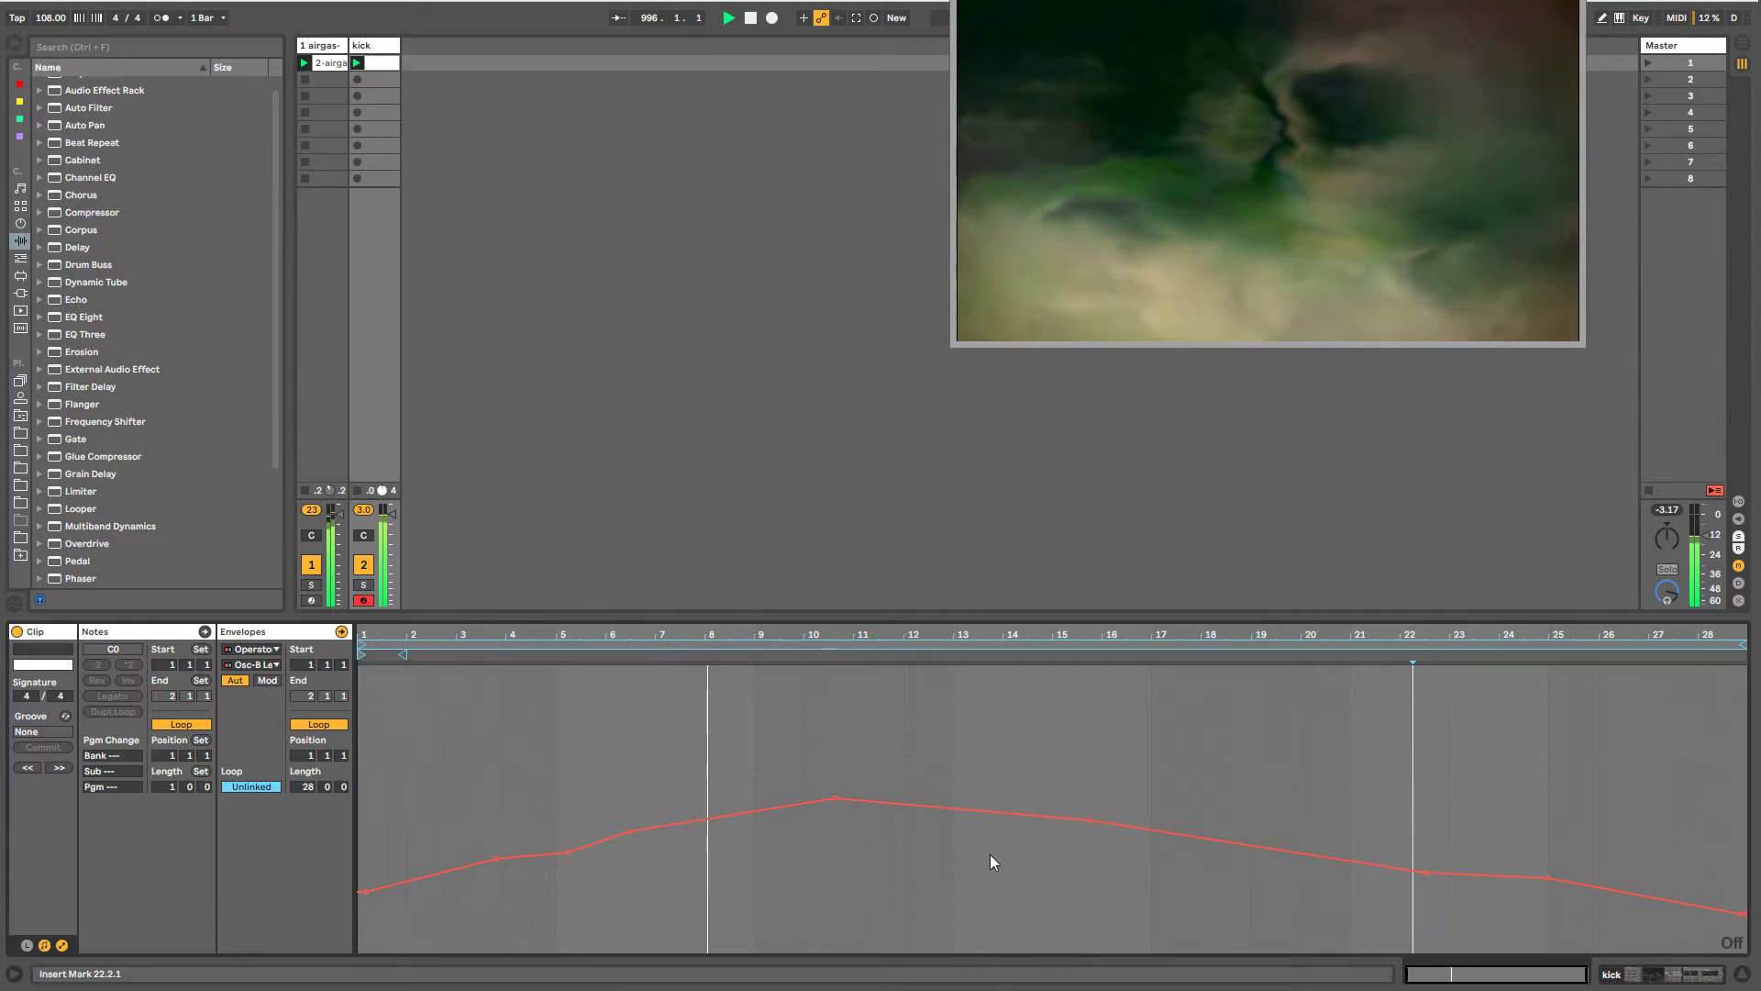
- Soften the automation around its peak with breakpoints near bars 9, 12, 13 and 14, lowering the bar 14 point to -23 dB
click(963, 816)
drag(963, 821, 962, 828)
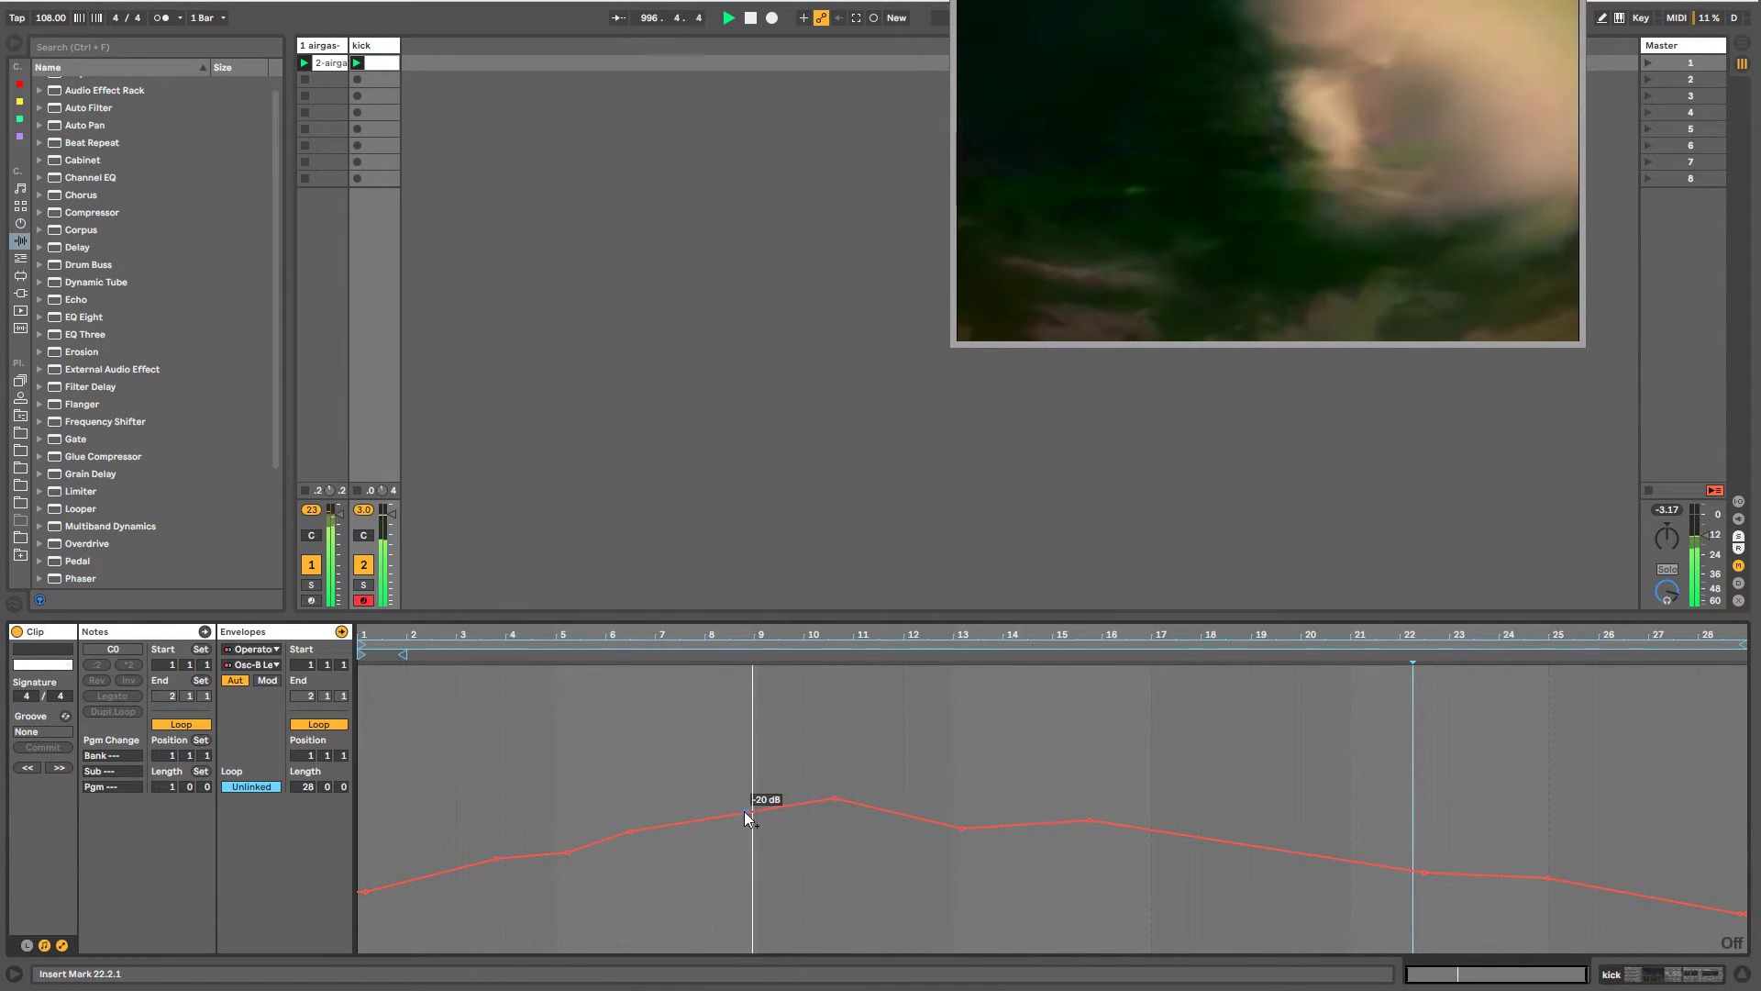
drag(745, 812, 894, 824)
drag(1026, 824, 1027, 829)
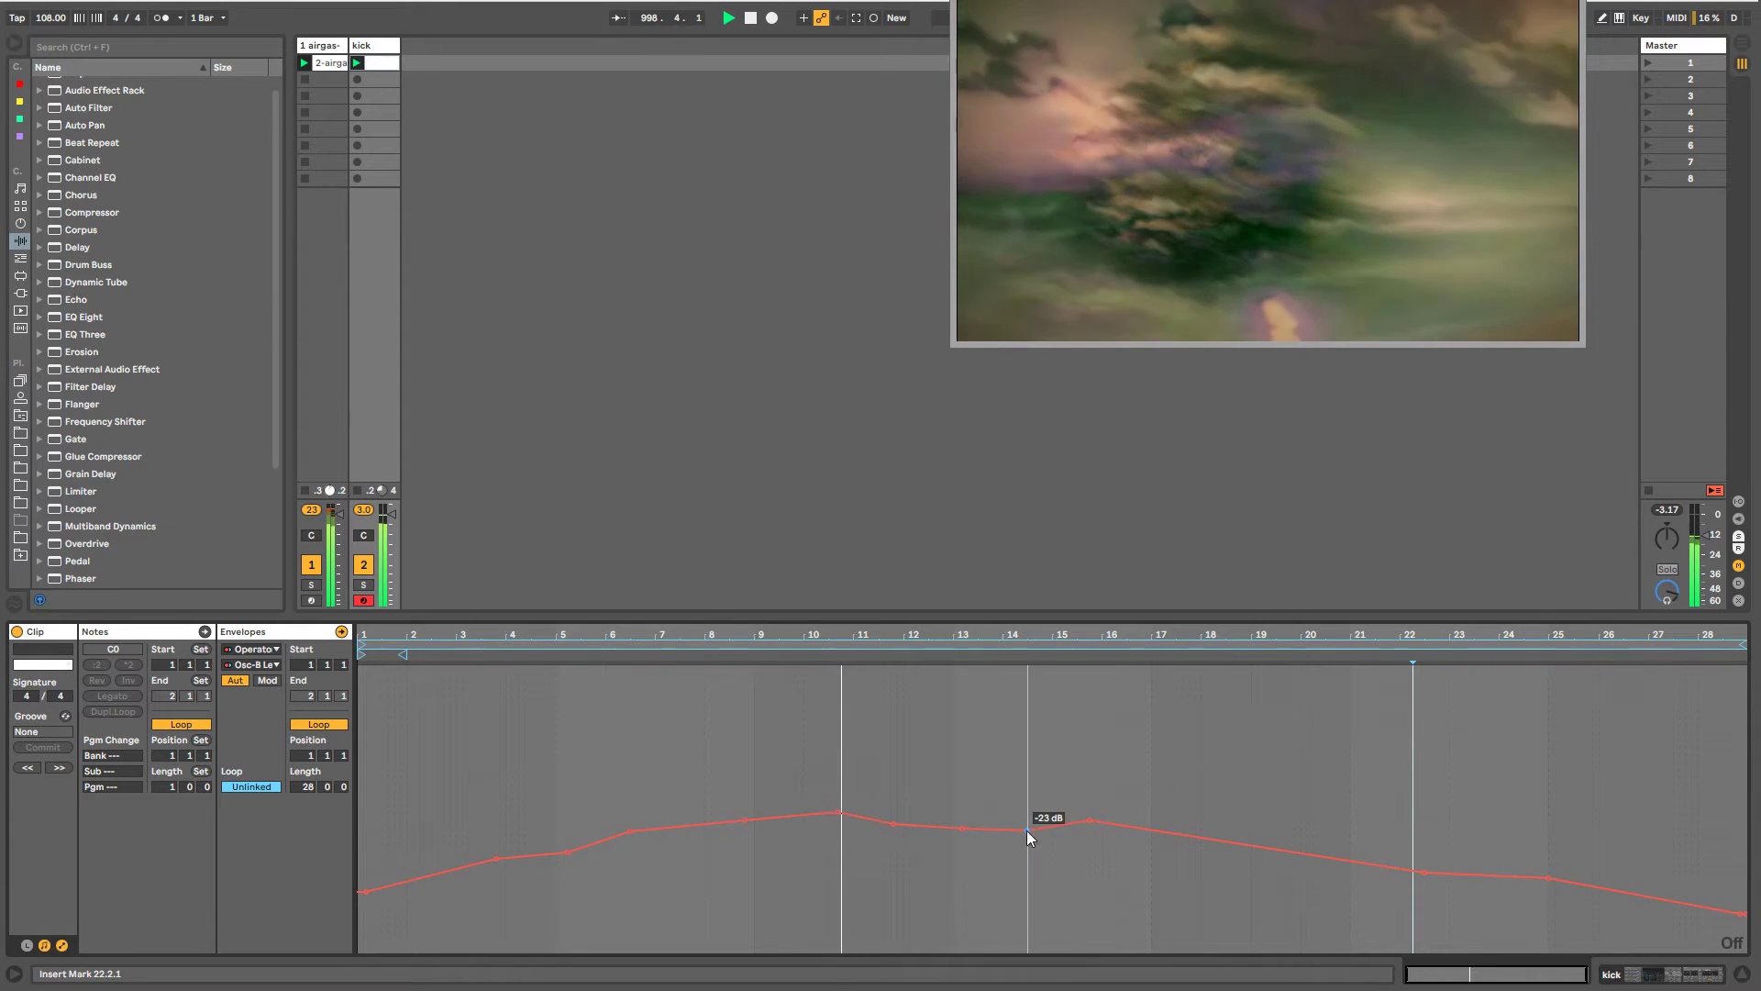
- View the airgas track's device chain and return to the kick track's devices
click(329, 48)
click(379, 47)
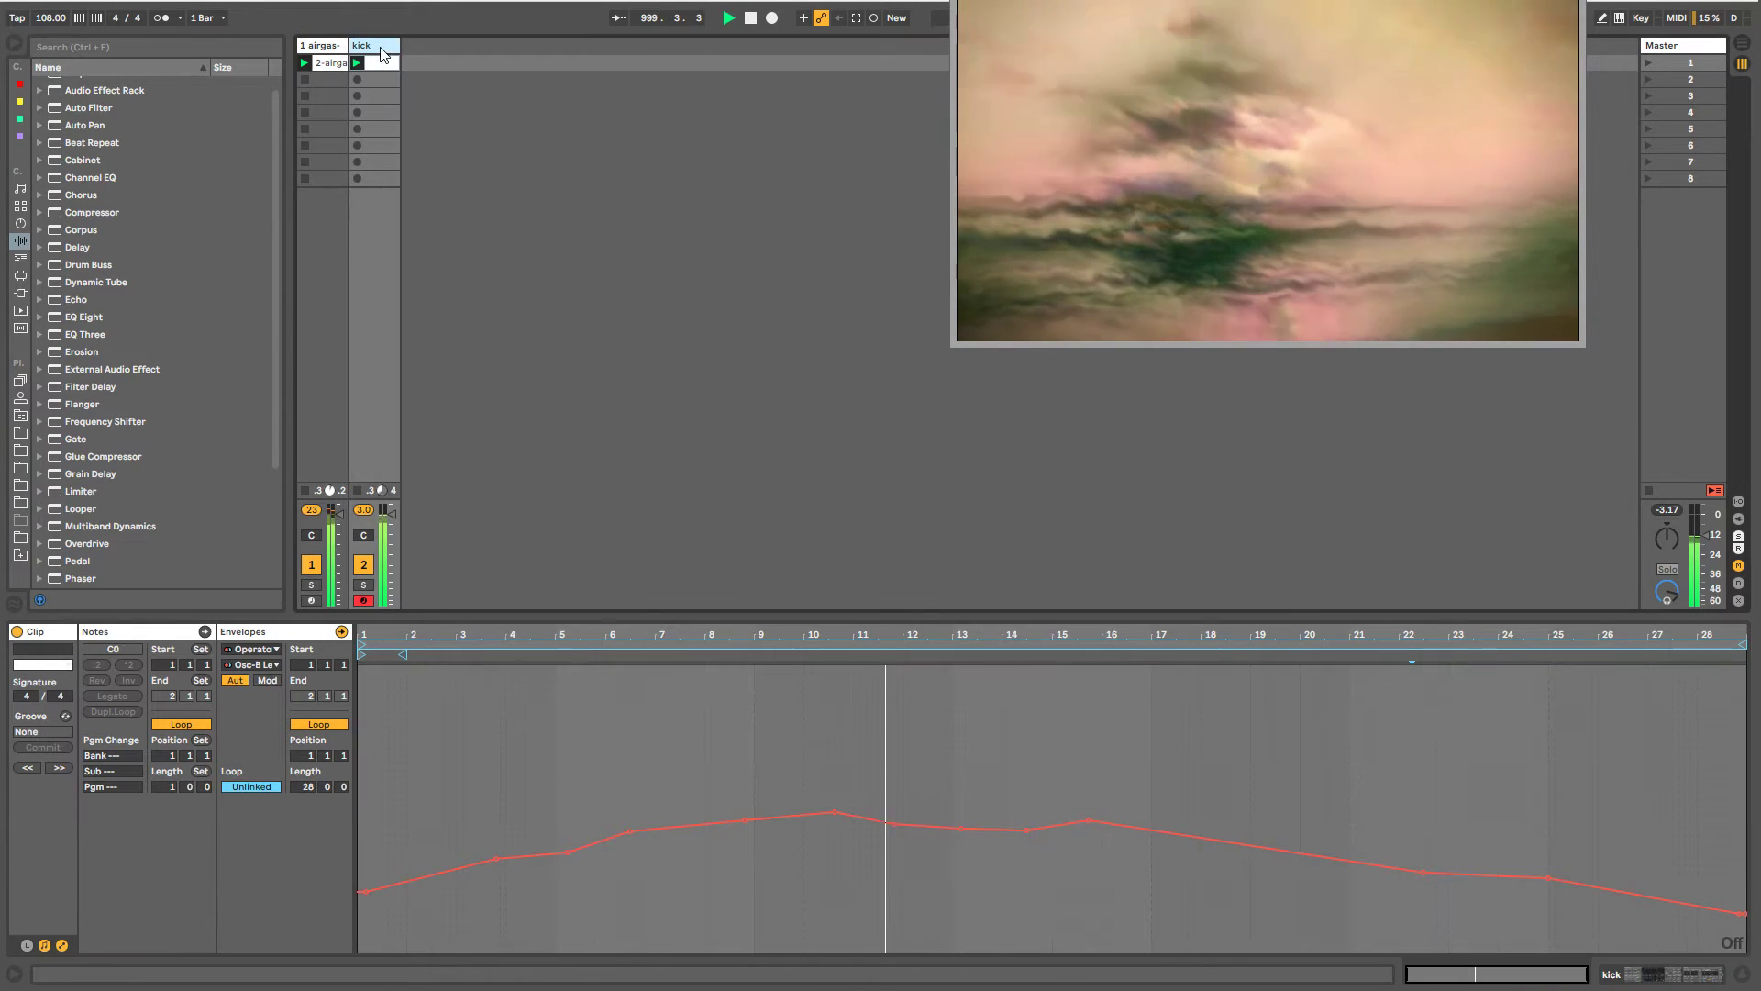
click(337, 47)
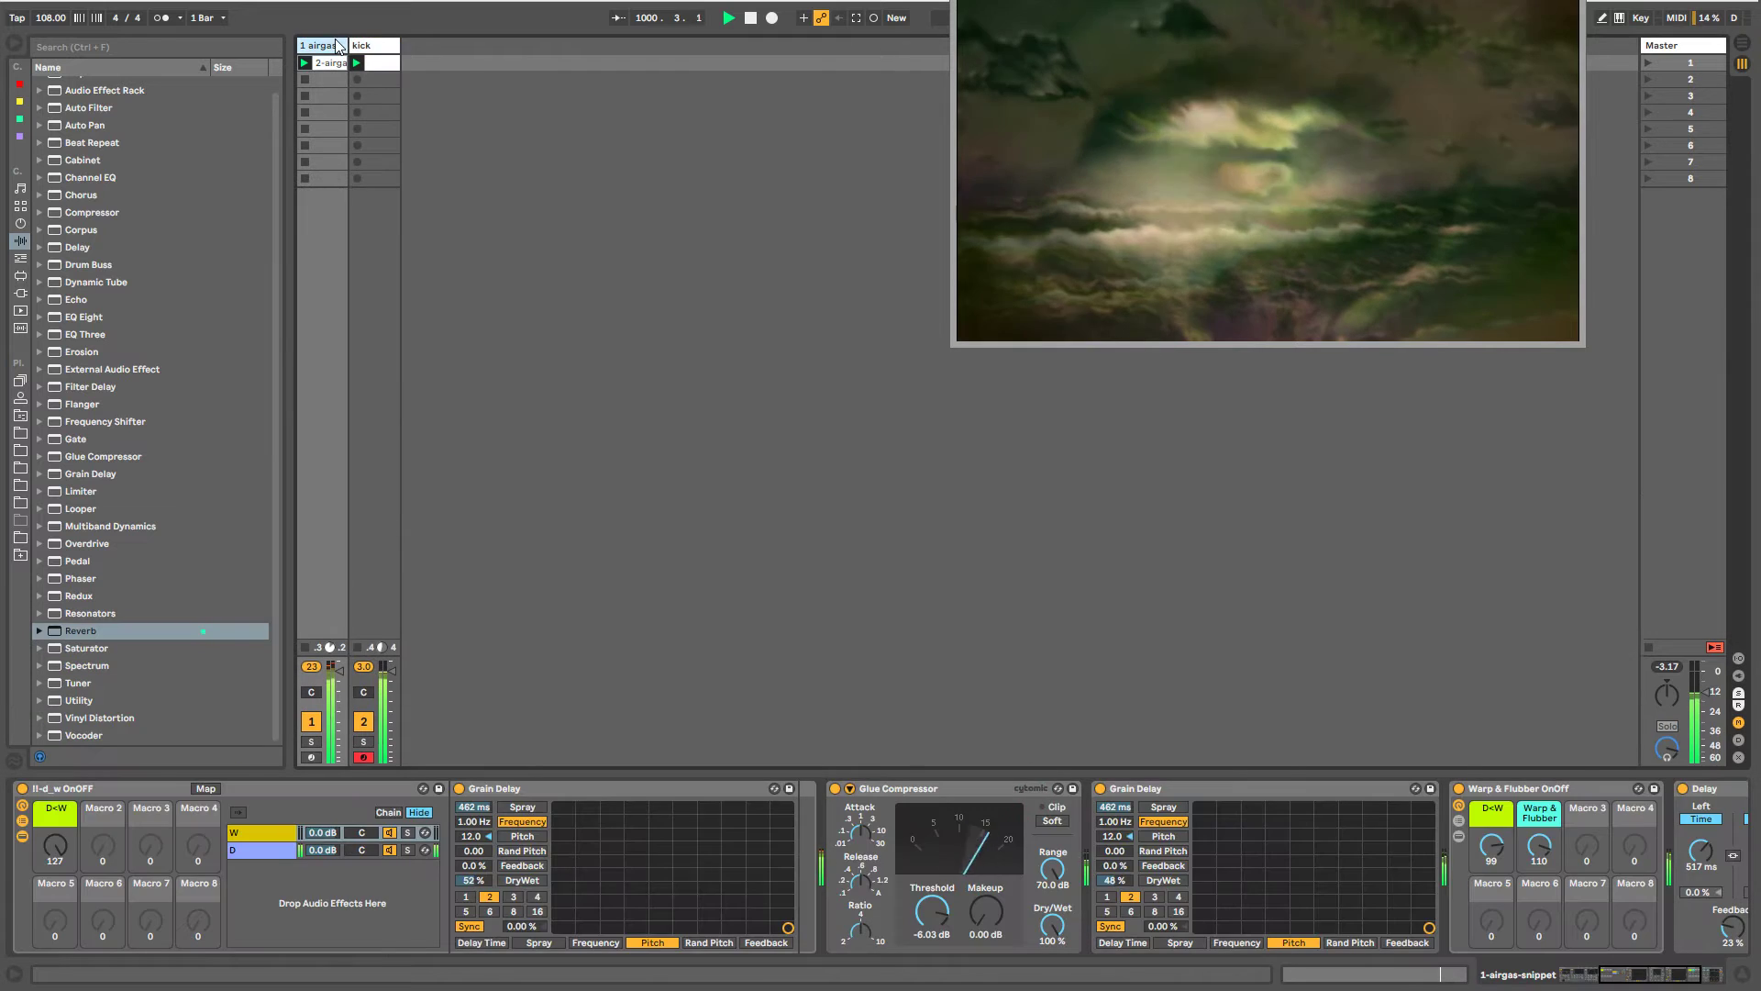
click(378, 48)
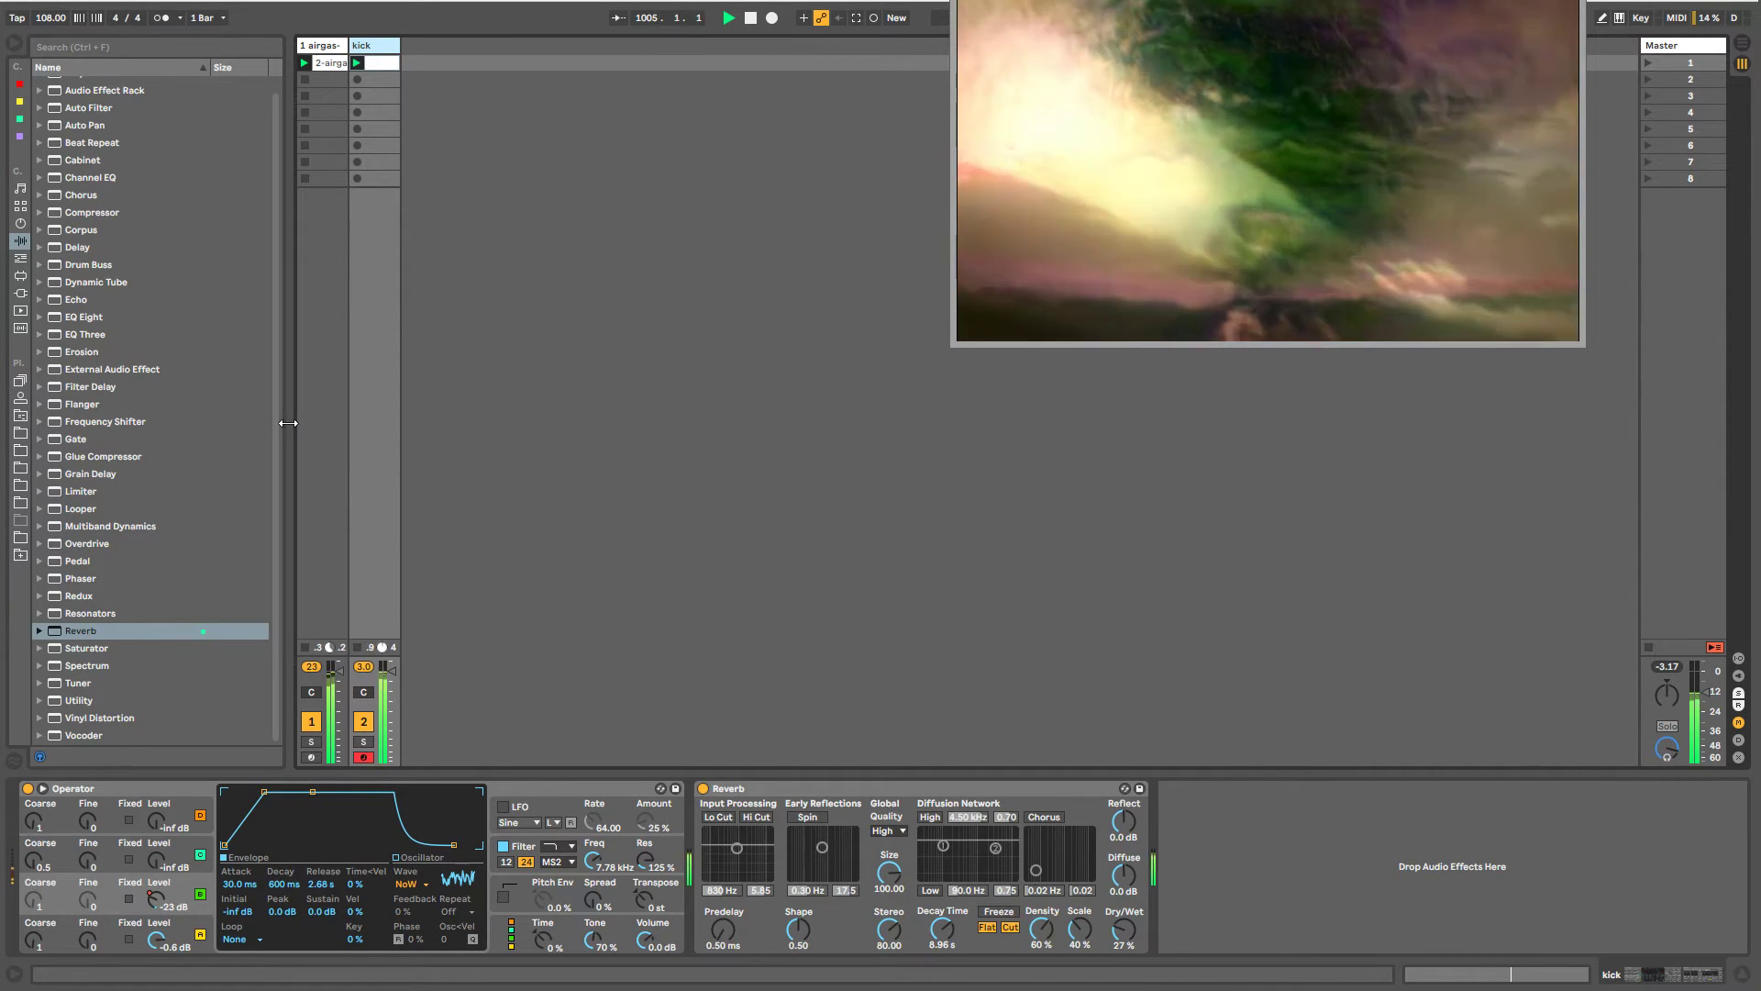
mouse_move(289, 423)
mouse_down()
mouse_move(229, 422)
mouse_move(286, 426)
mouse_up()
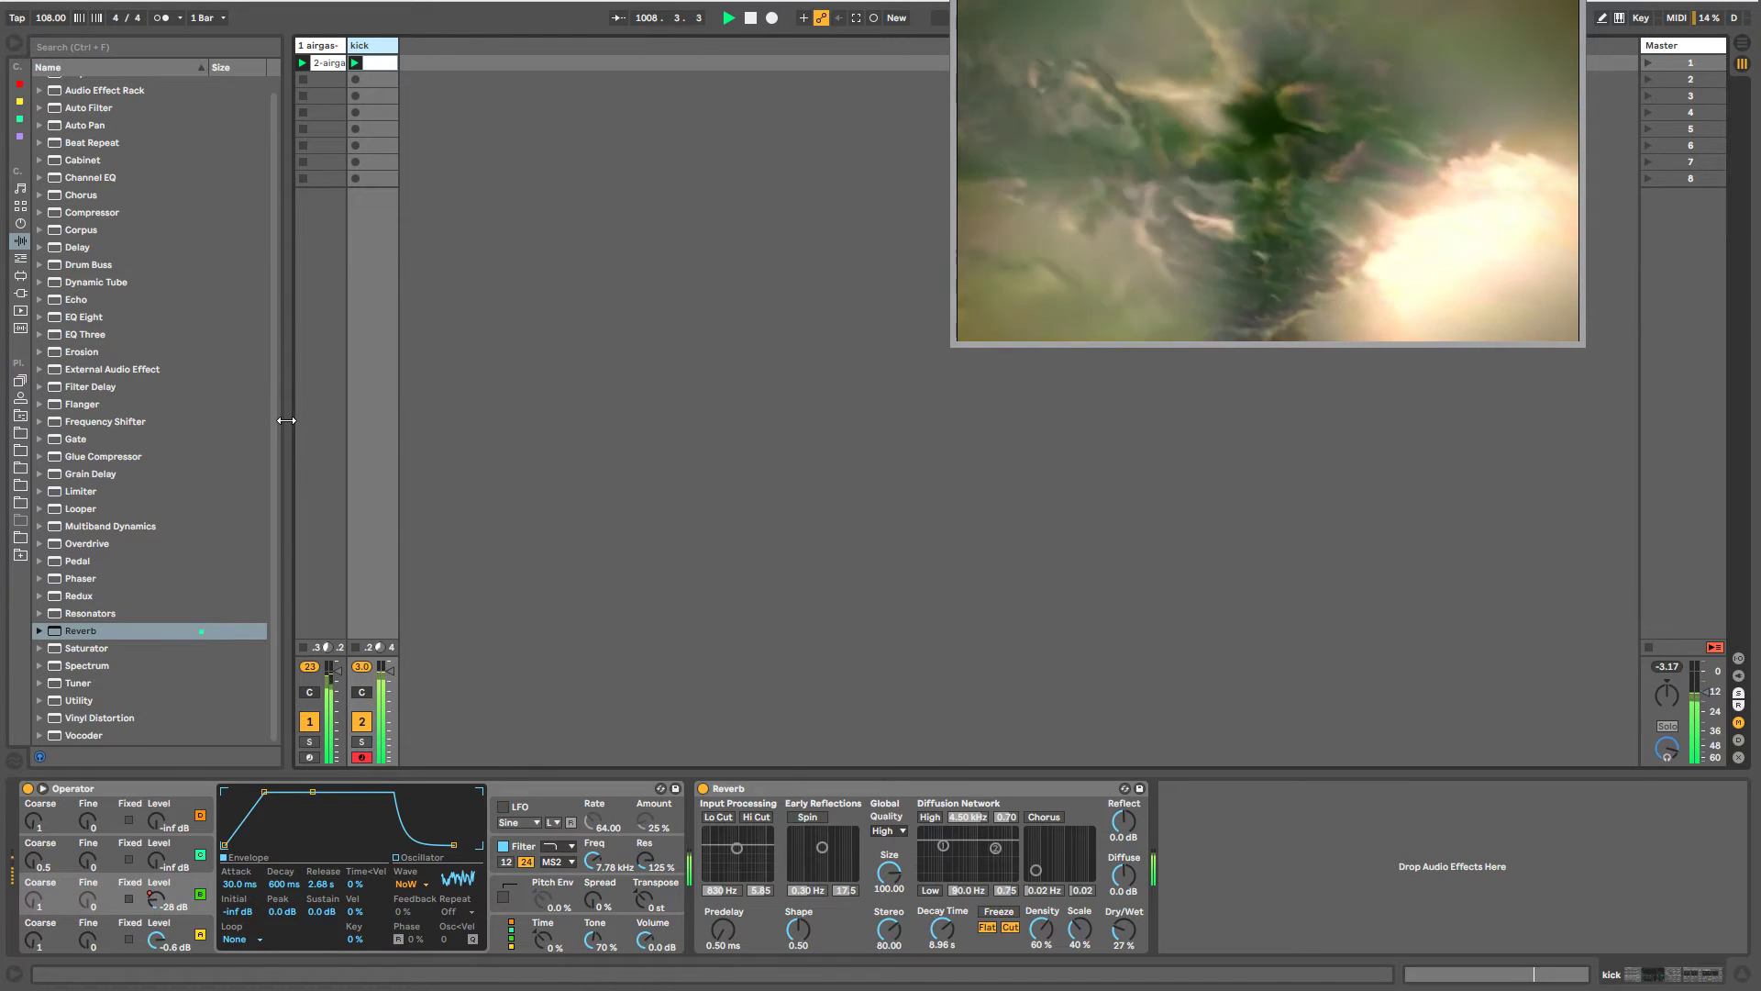
- Narrow the browser and compare the device chains of the airgas and kick tracks
drag(289, 422, 262, 447)
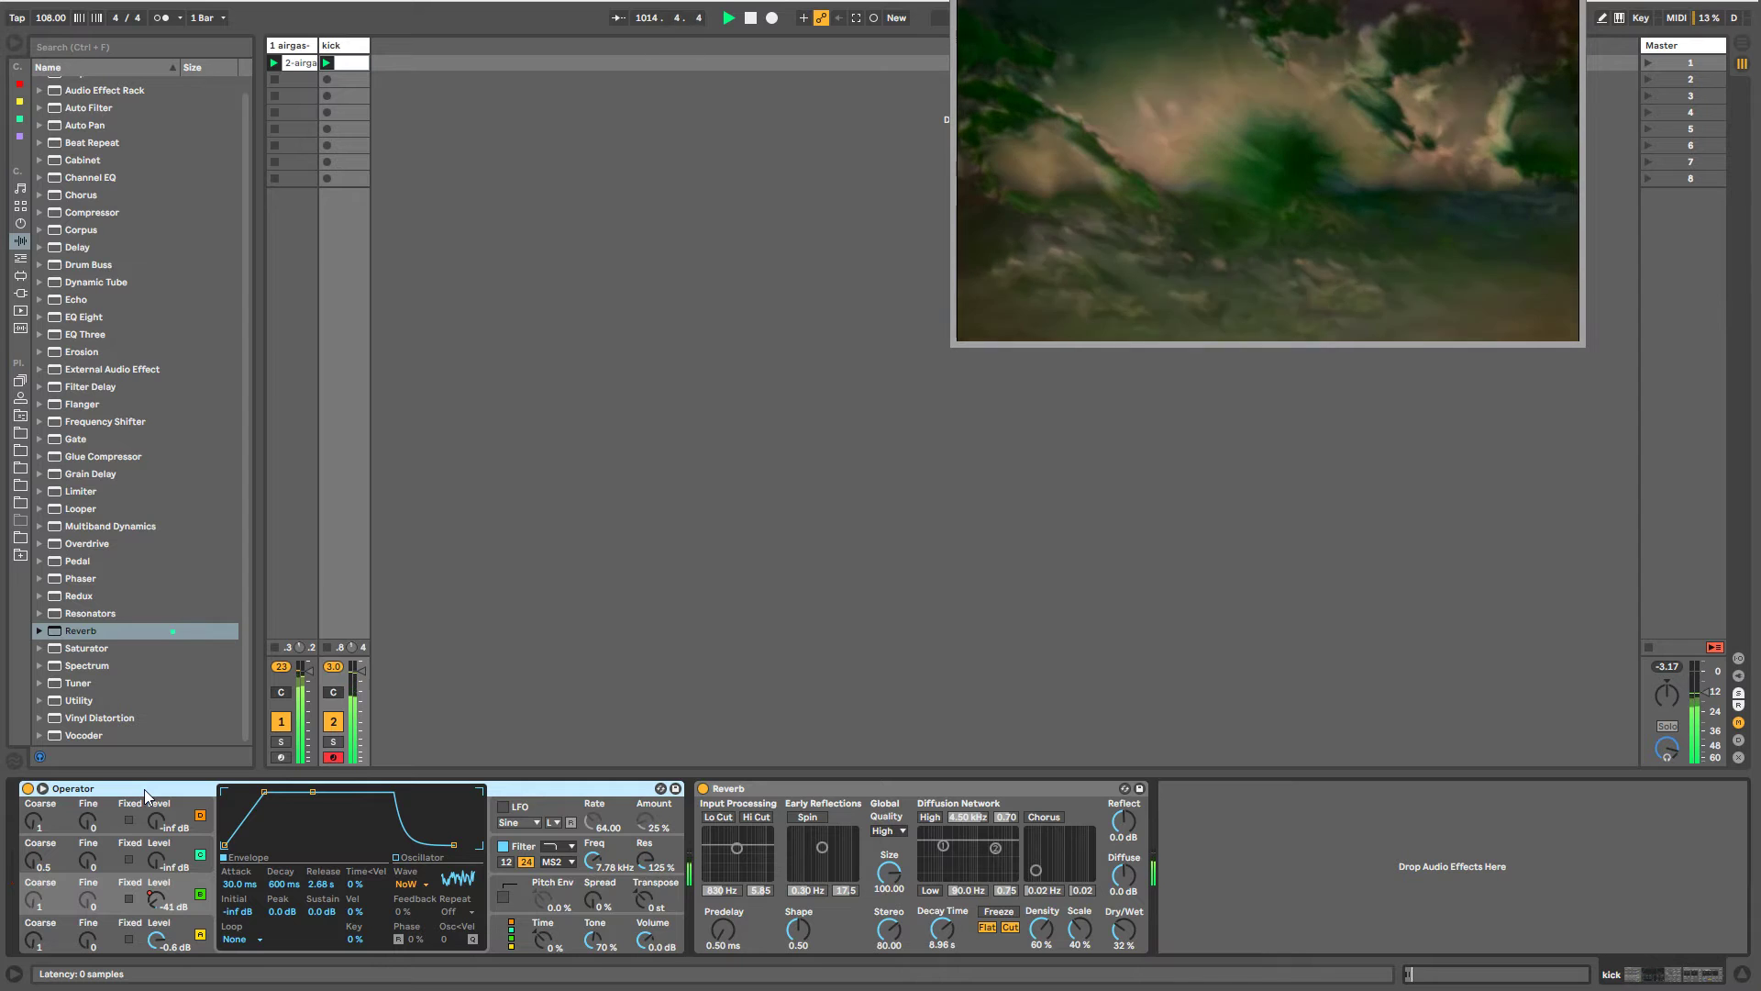
click(301, 50)
click(337, 53)
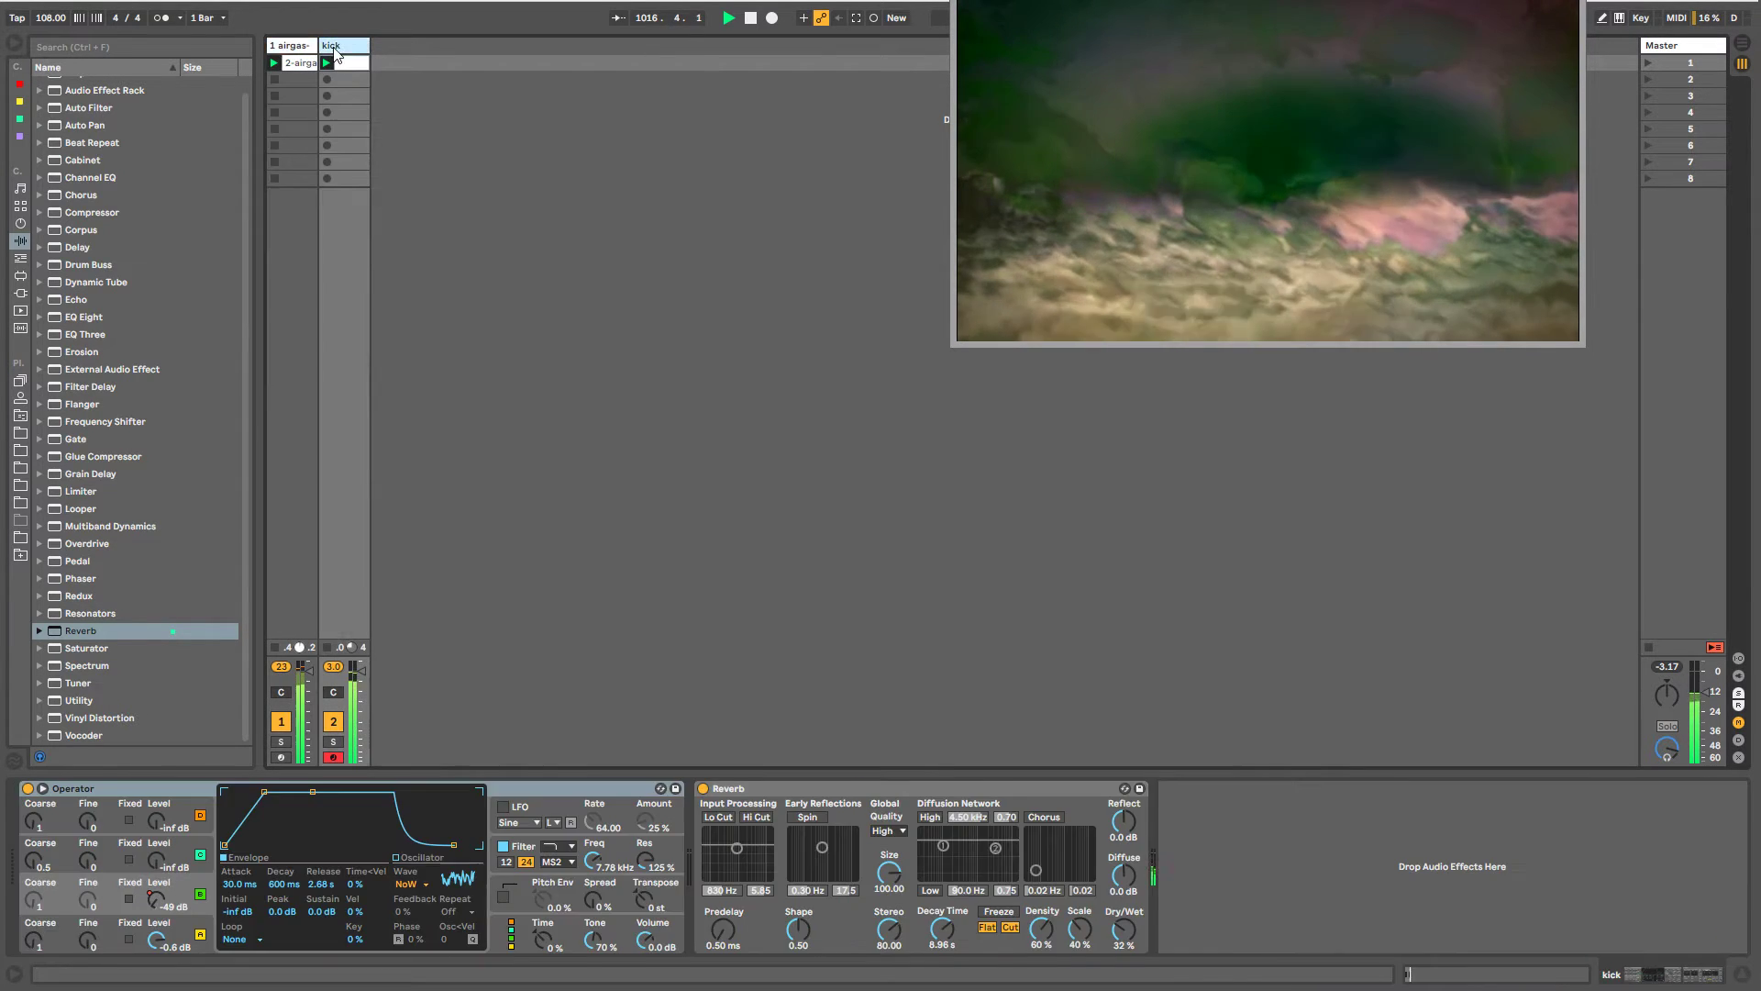
click(289, 51)
click(352, 46)
click(298, 48)
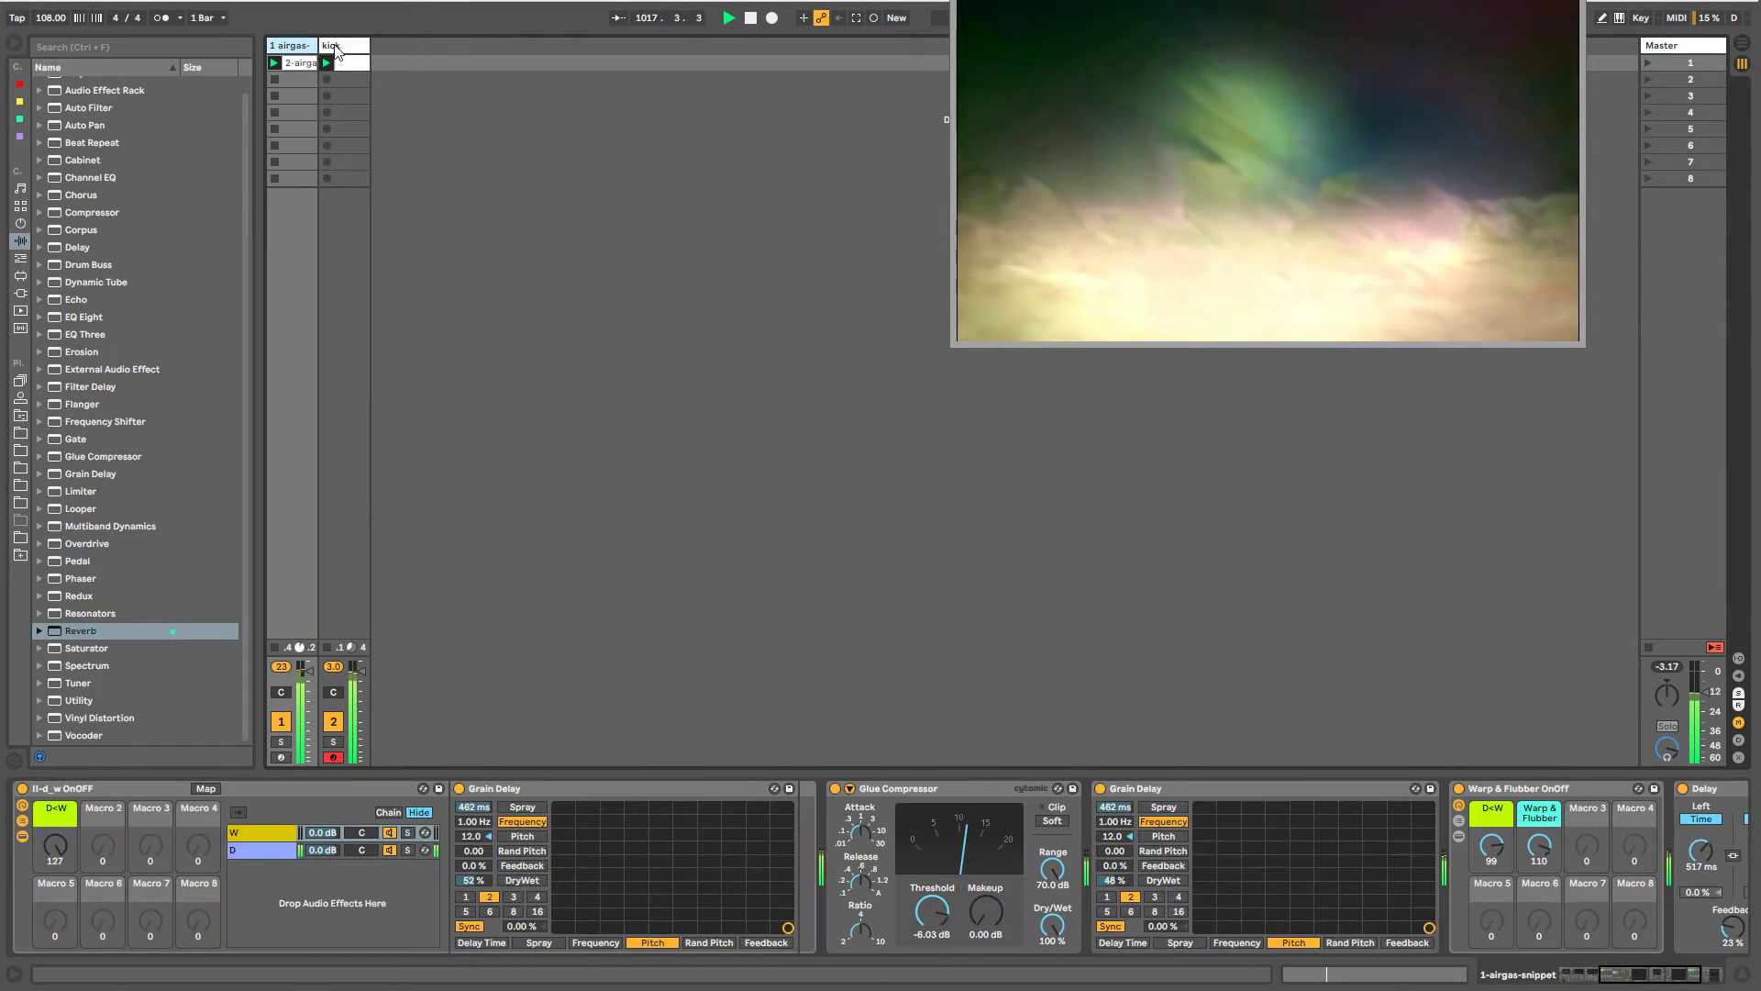
click(339, 47)
click(301, 50)
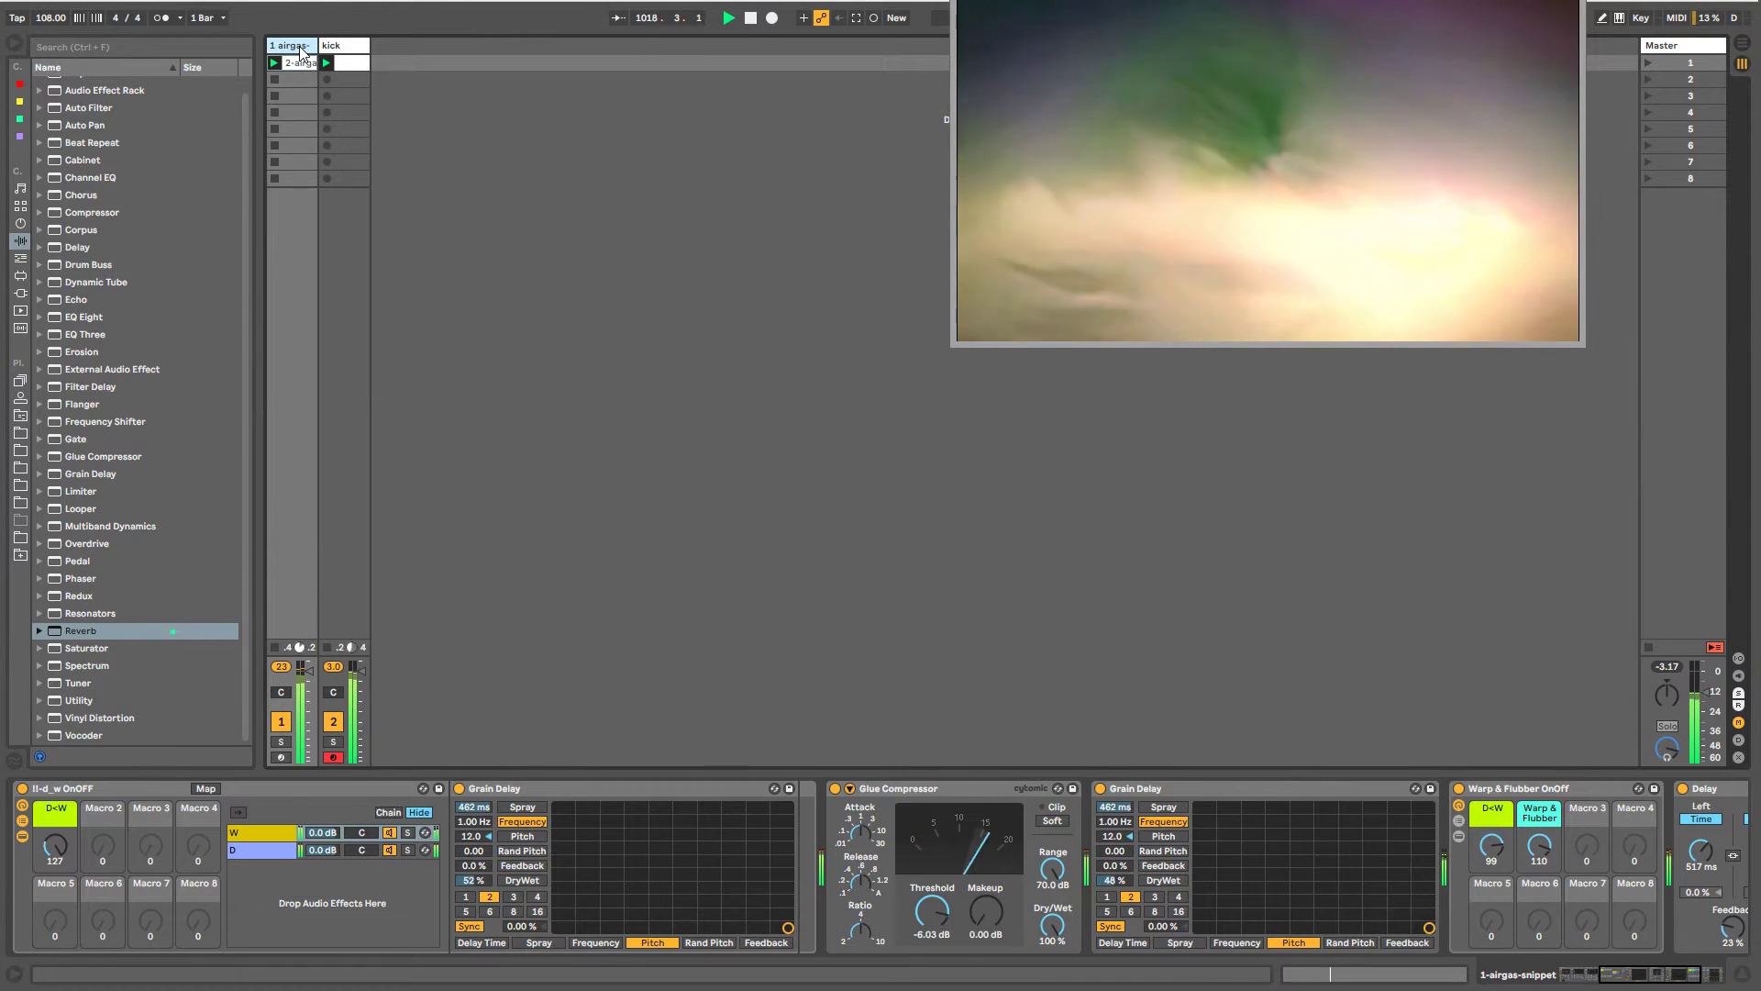
- Add Grain Delay after the kick track's Reverb, with pitch 12.0, DryWet 44% and an unsynced delay time of 128 ms
click(248, 108)
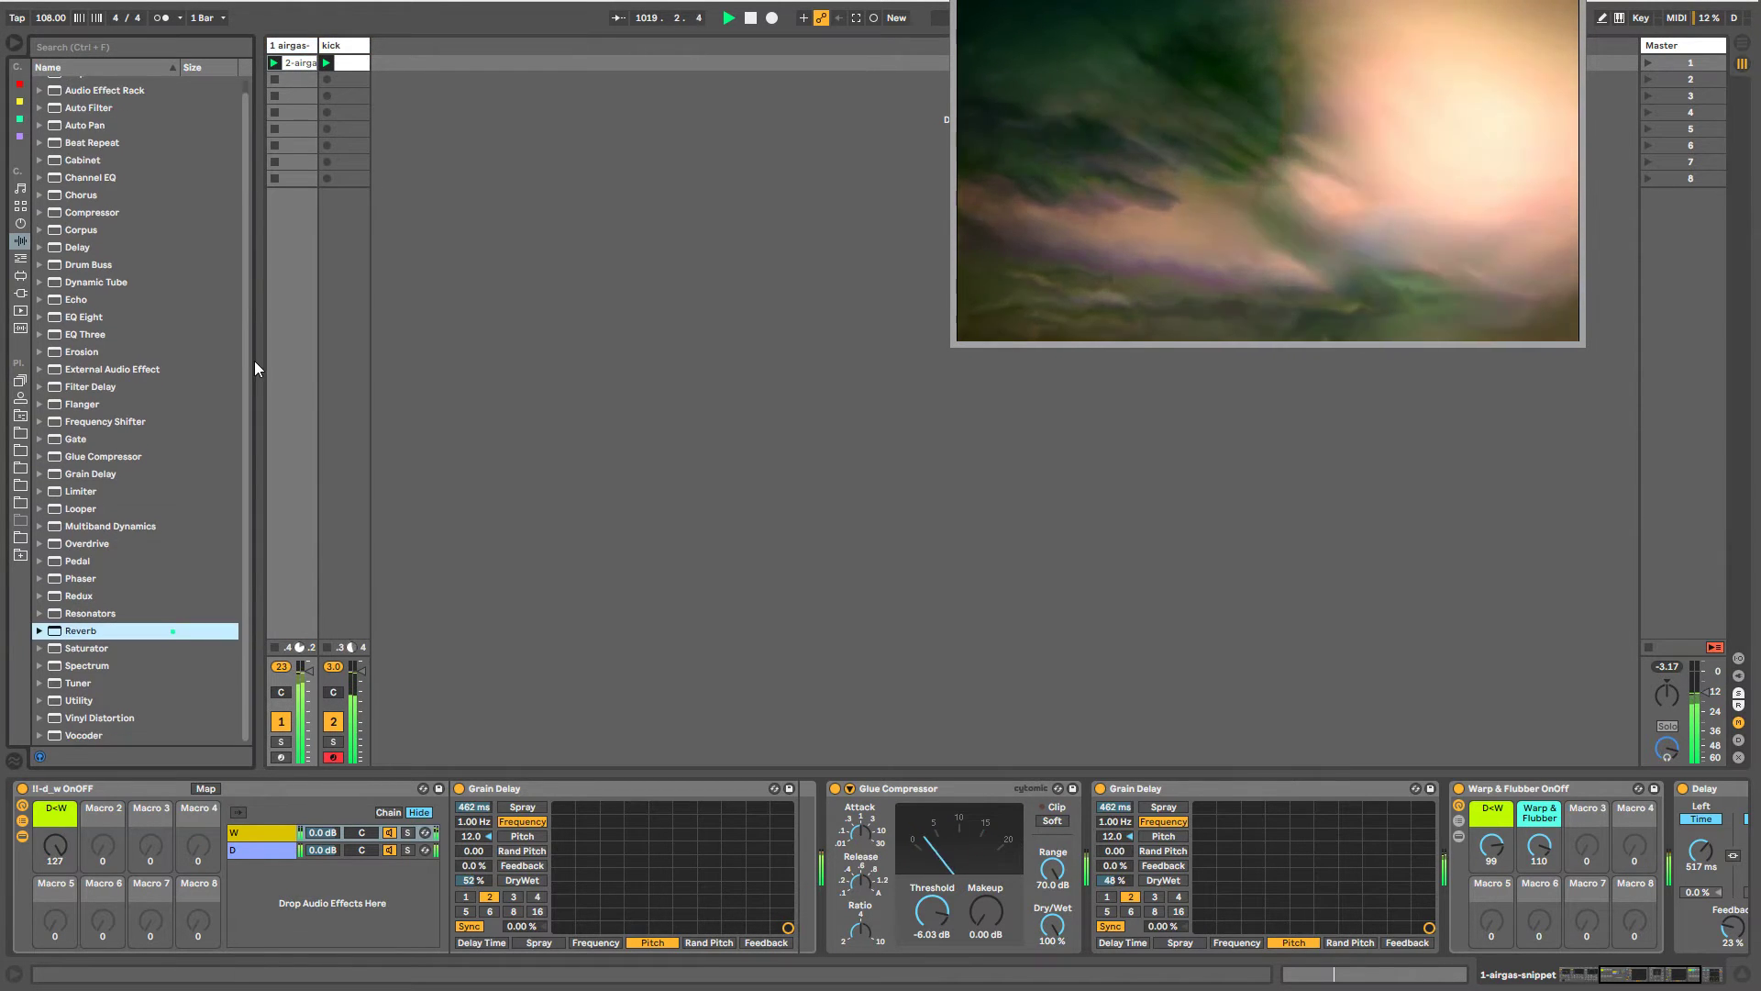
scroll(244, 278, up, 1)
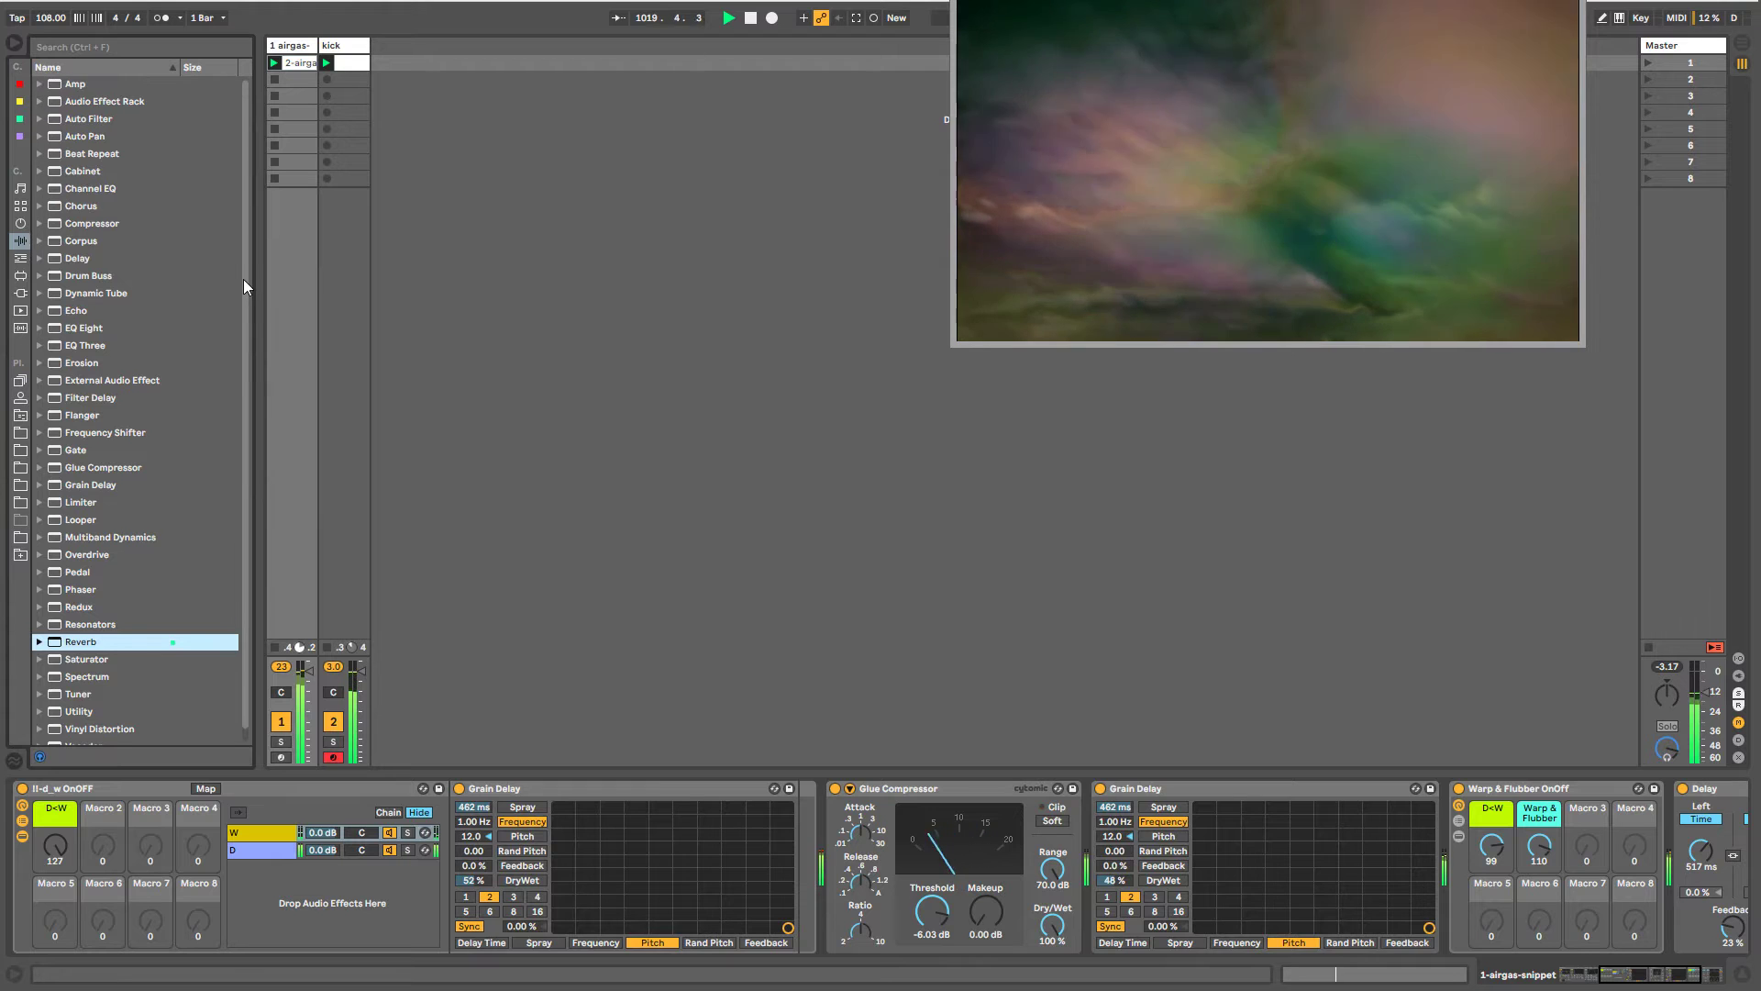
click(341, 47)
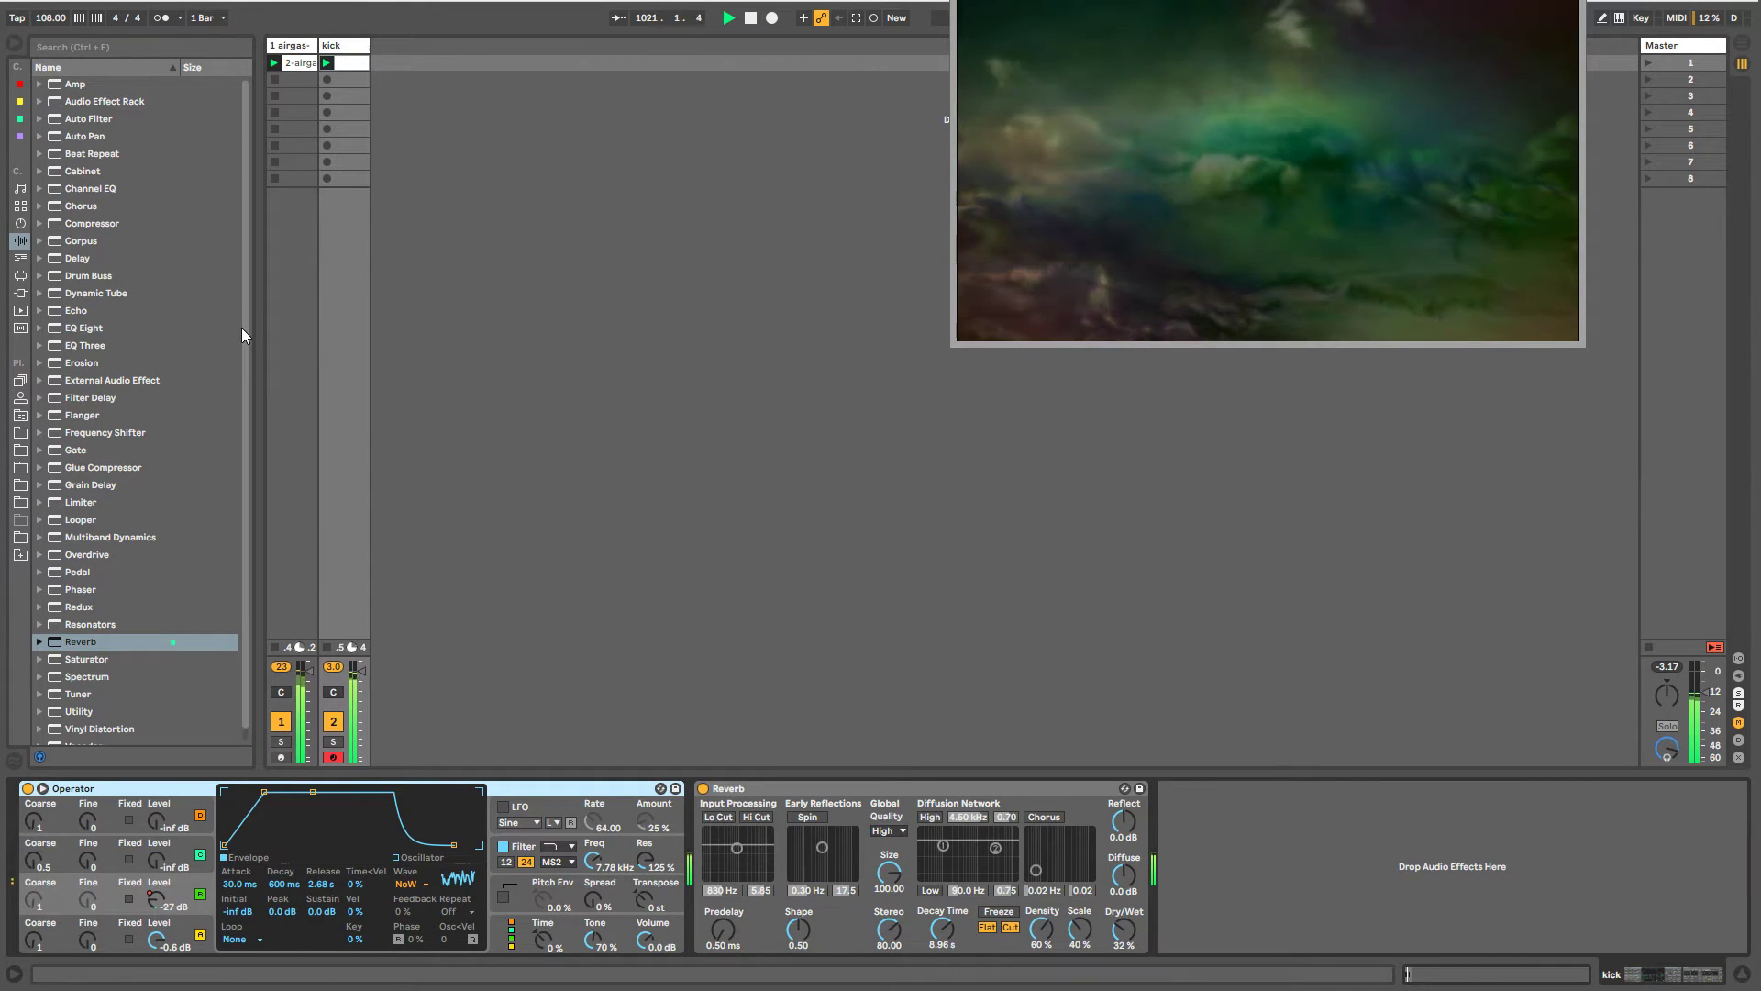
drag(88, 483, 1260, 934)
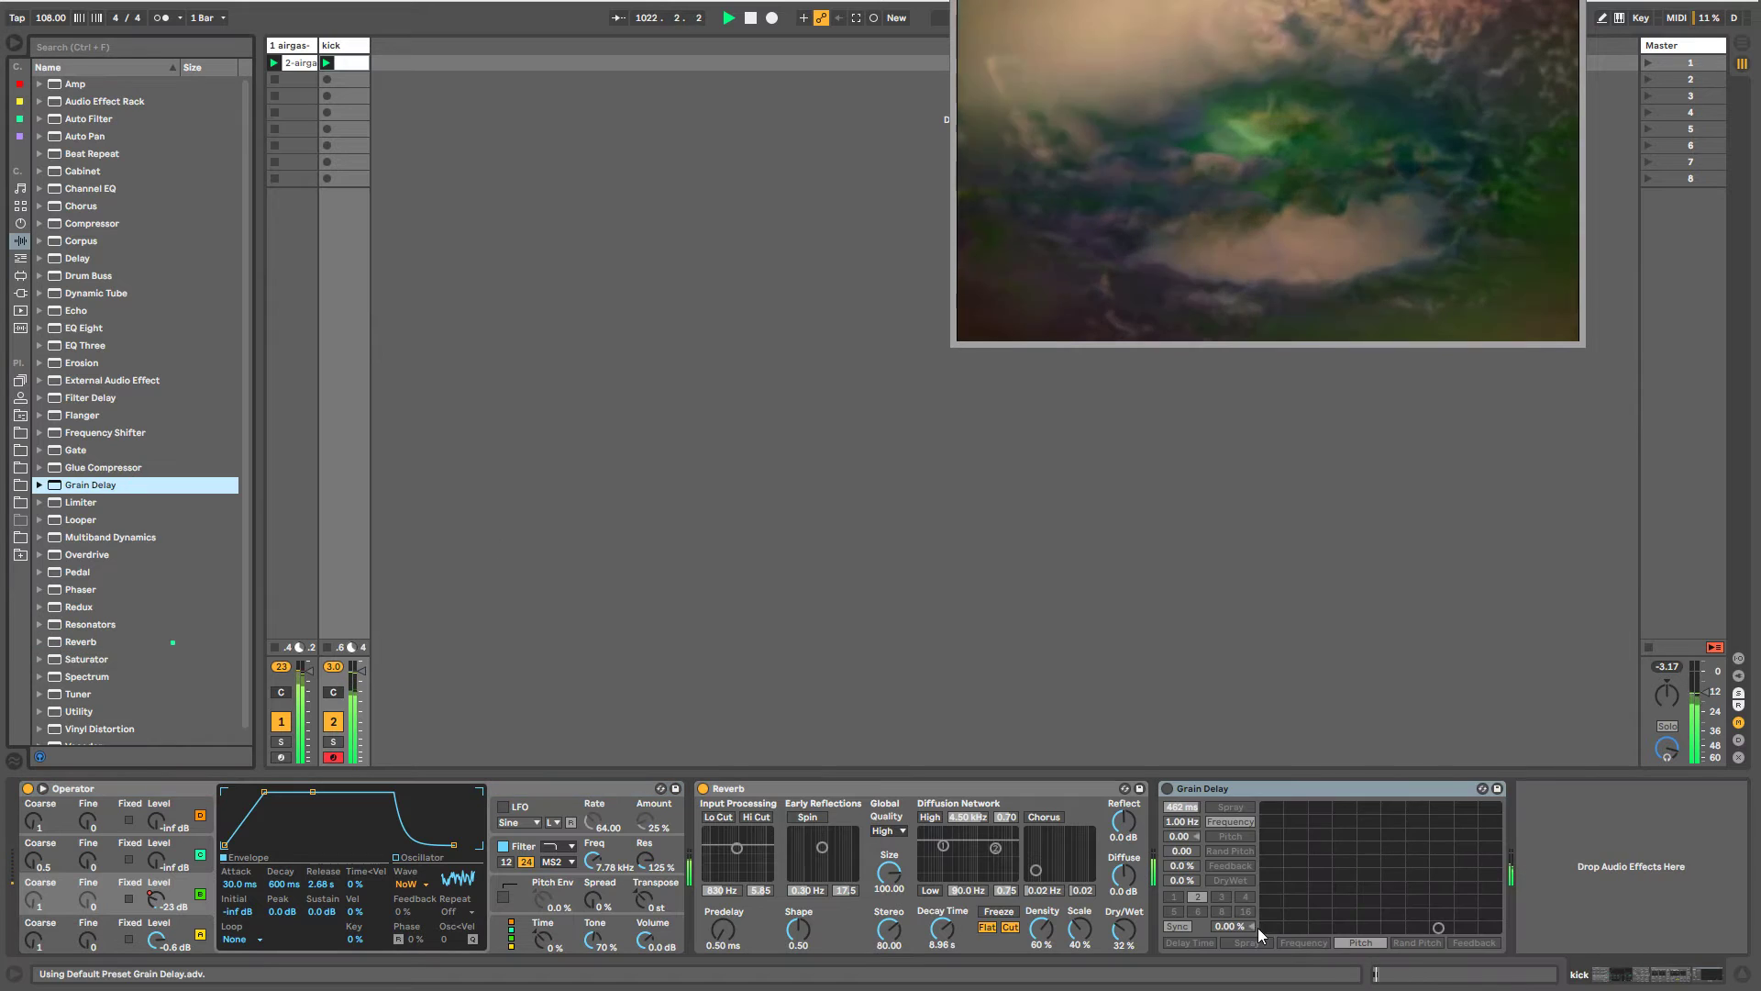
click(1168, 789)
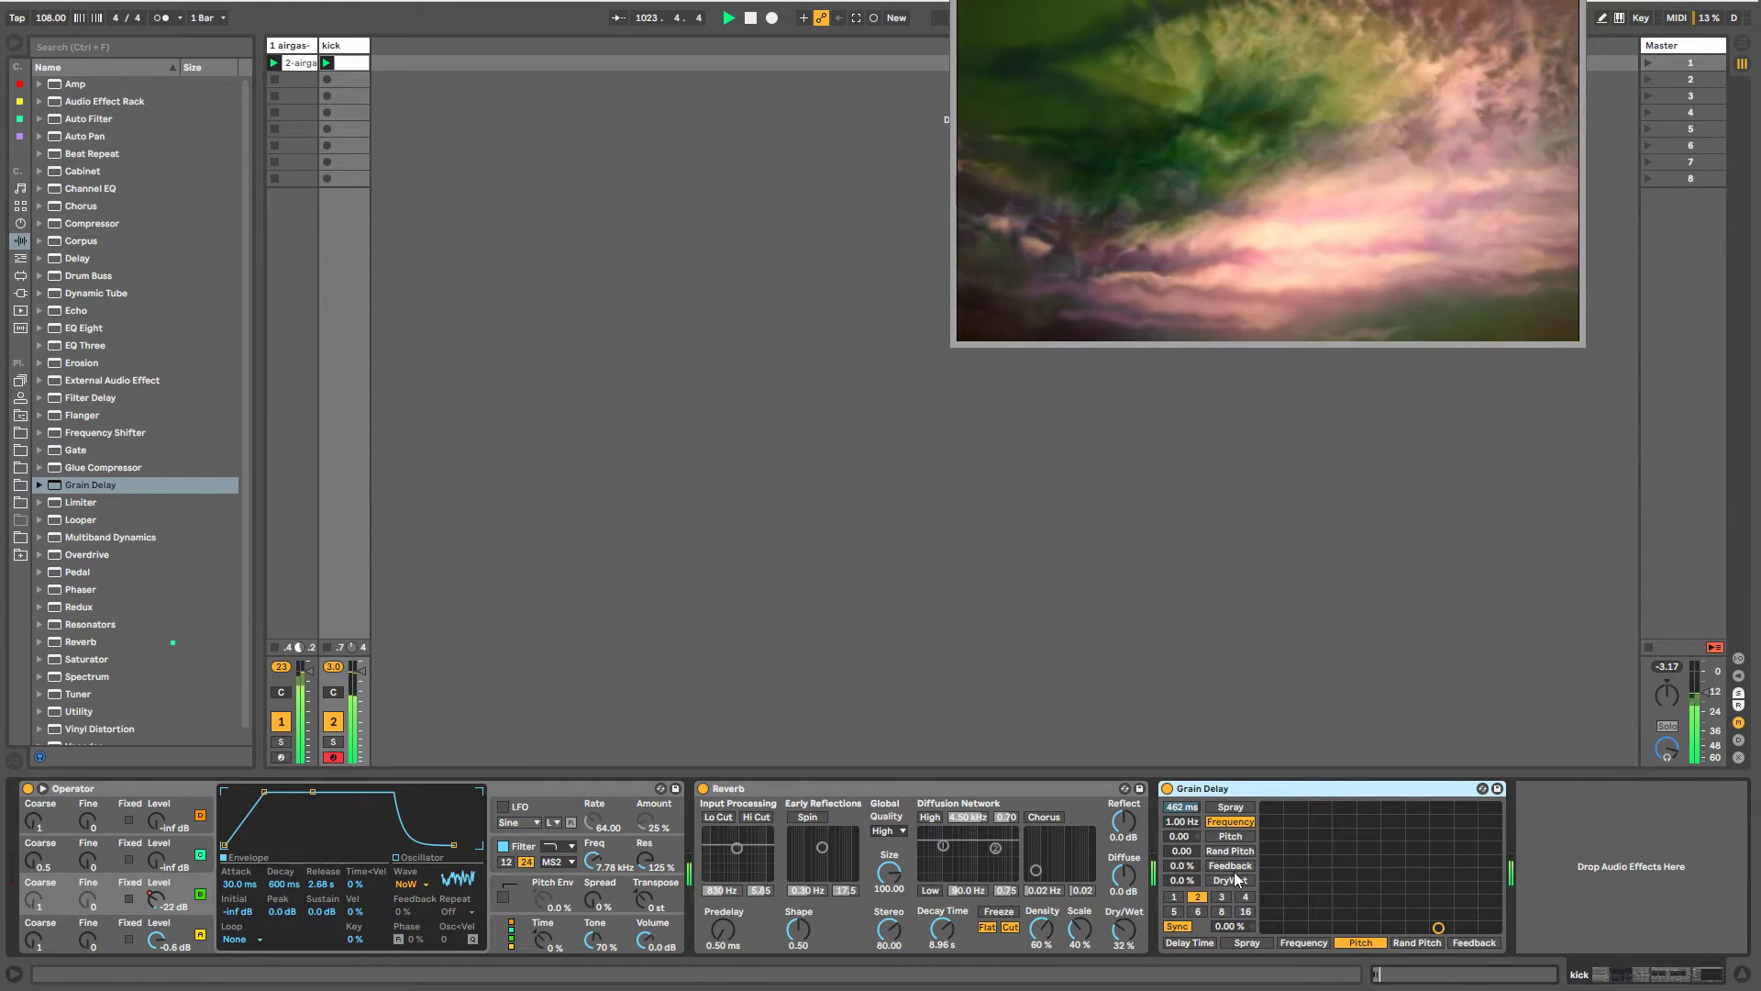
drag(1170, 879, 1170, 862)
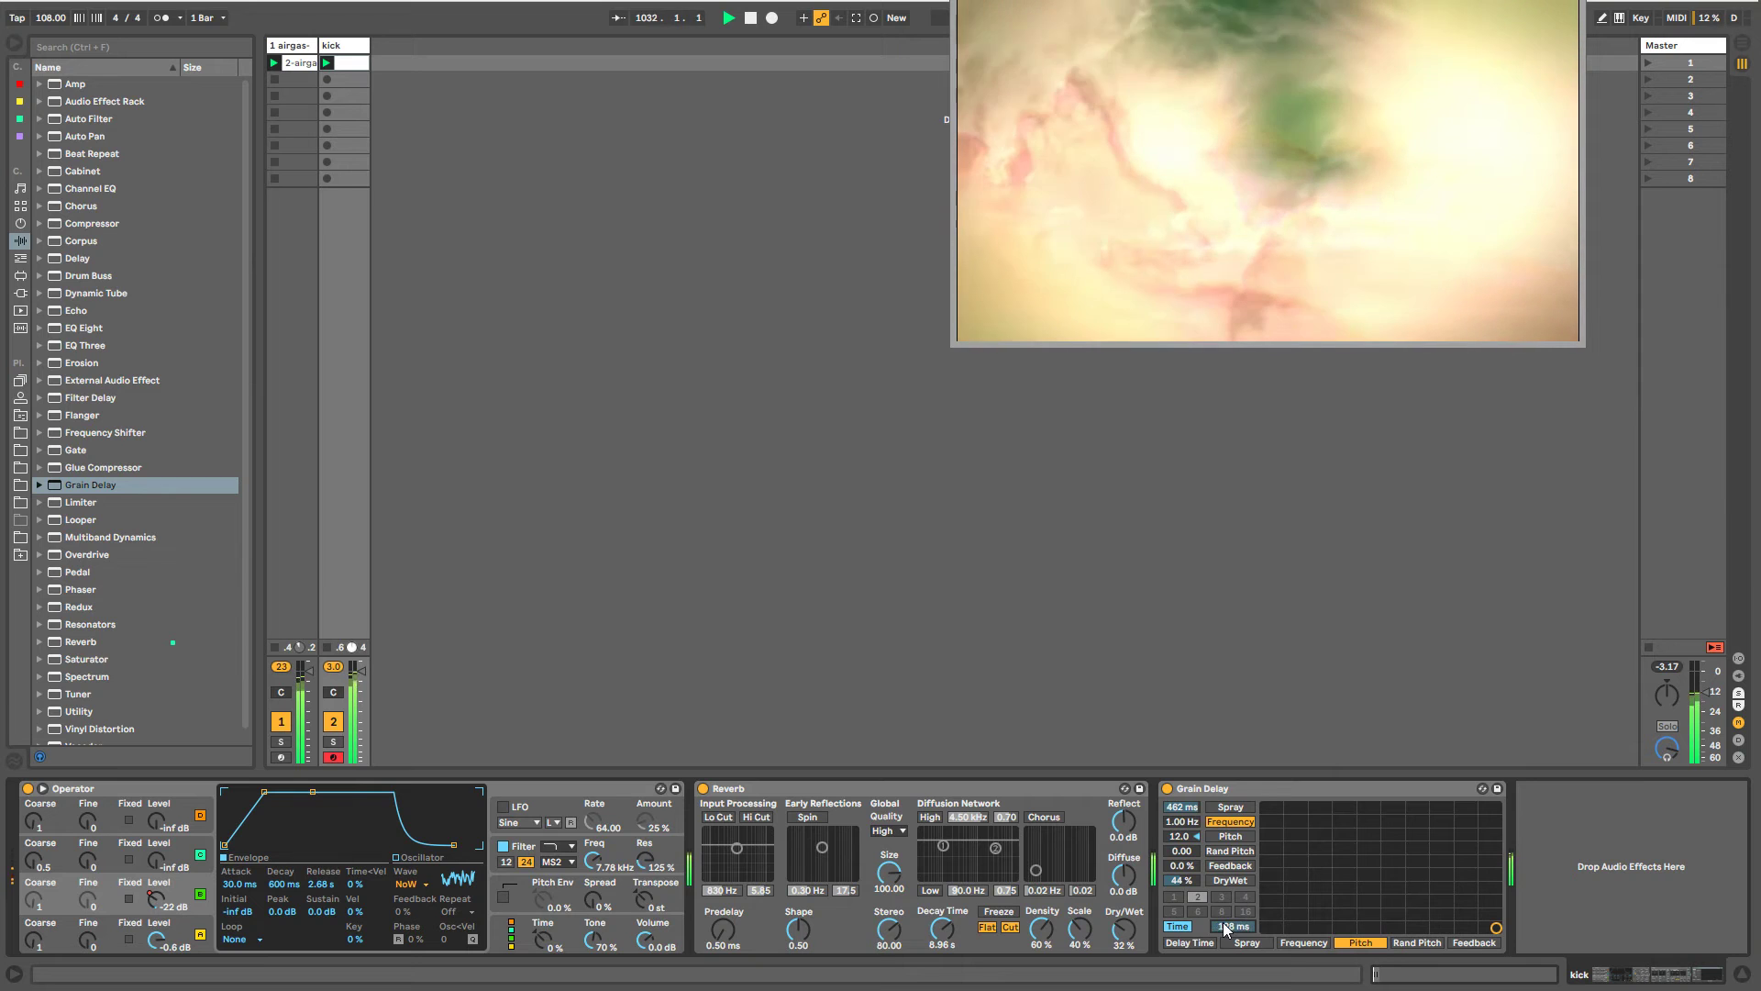
- Draw a fall to 4.81% over bar 1 in the Grain Delay's delay time modulation, and unlink the envelope from the clip loop
right_click(1223, 922)
click(1233, 950)
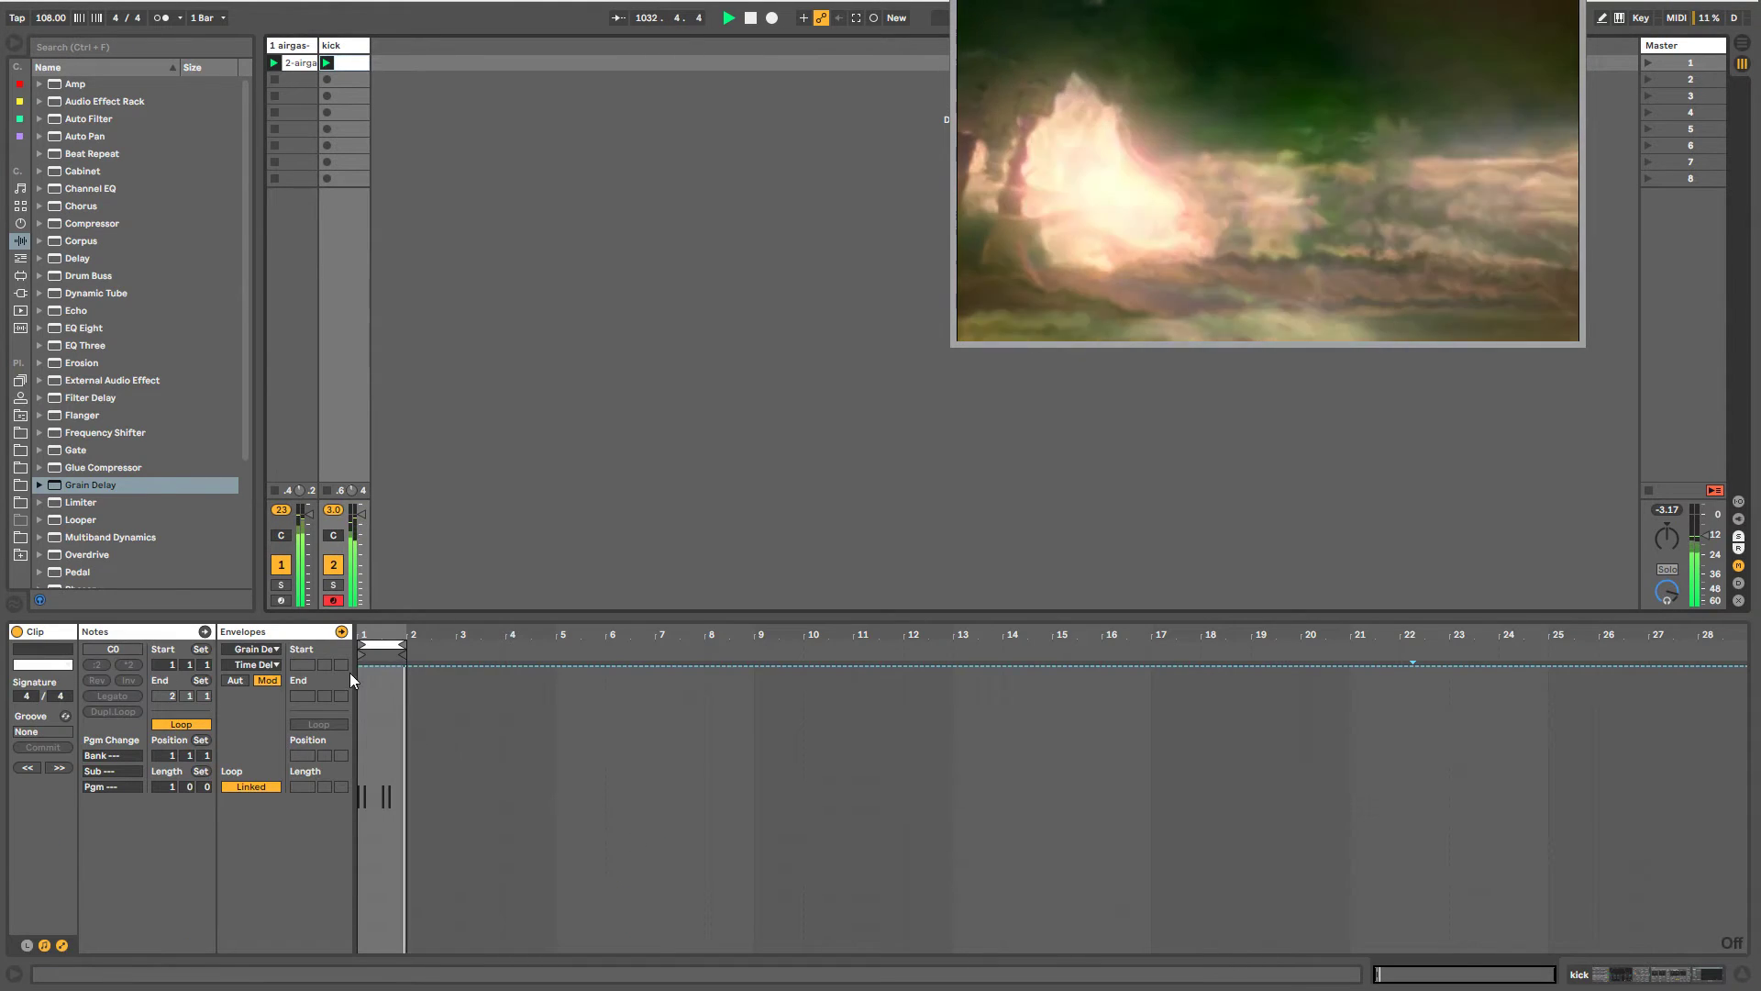
click(359, 668)
drag(383, 668, 406, 938)
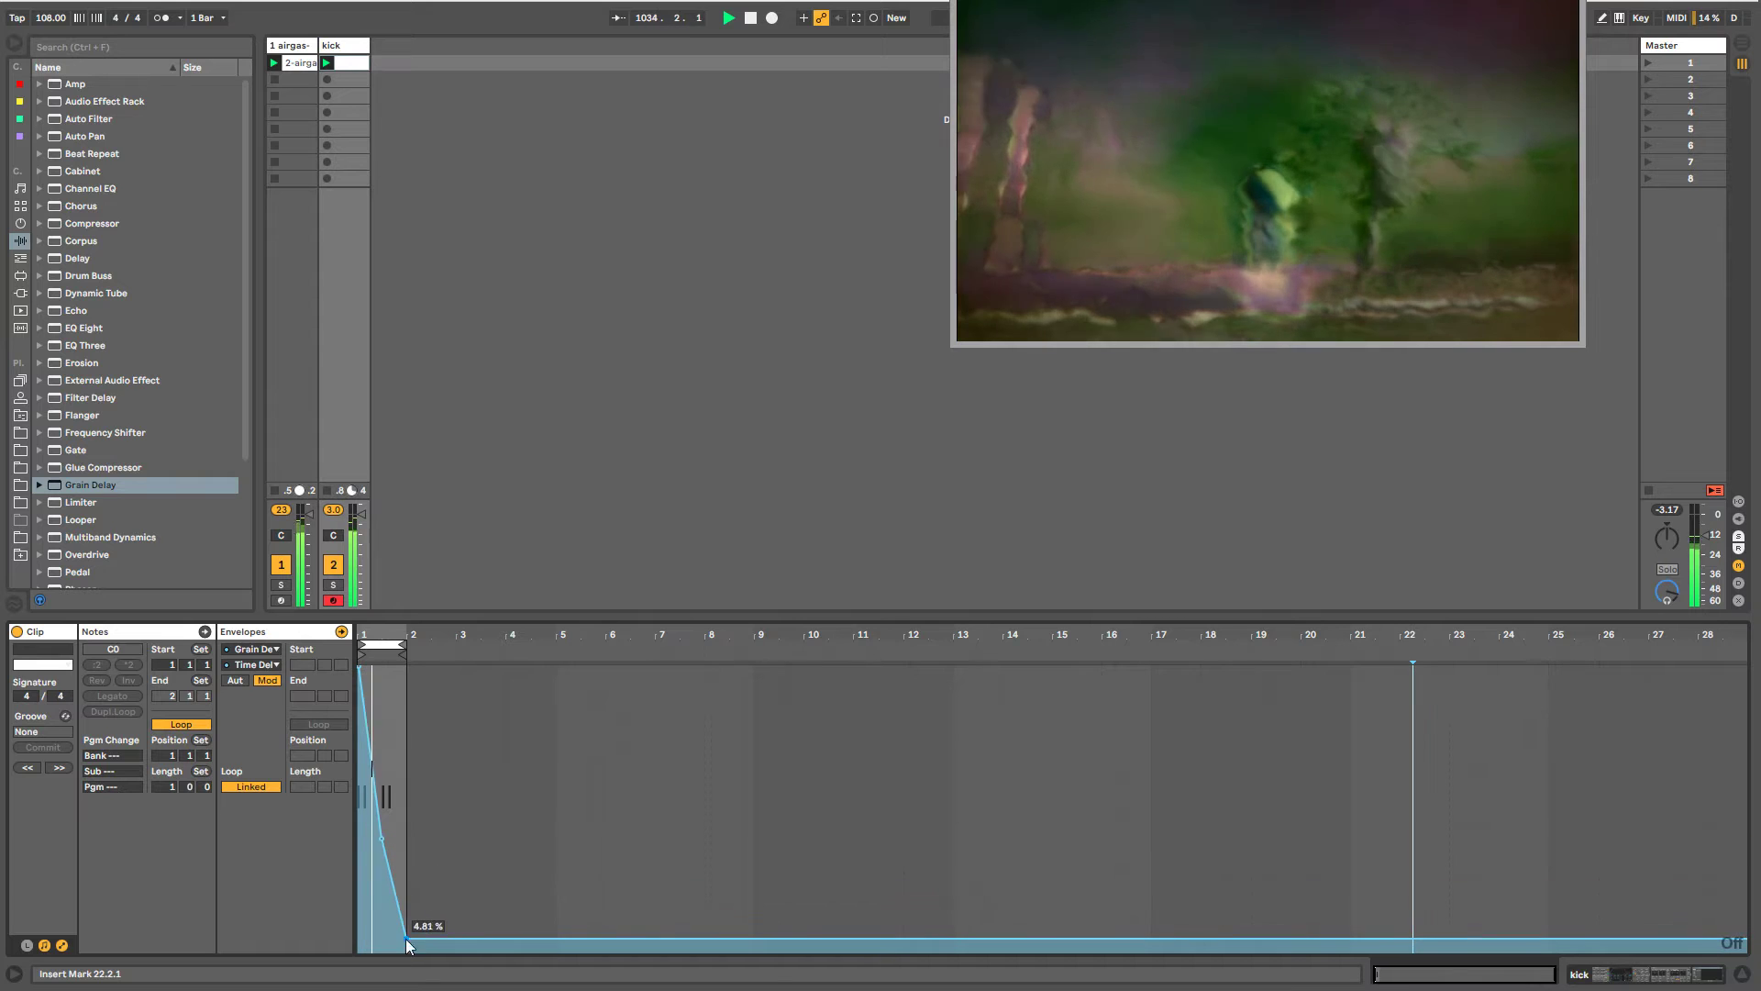
click(231, 787)
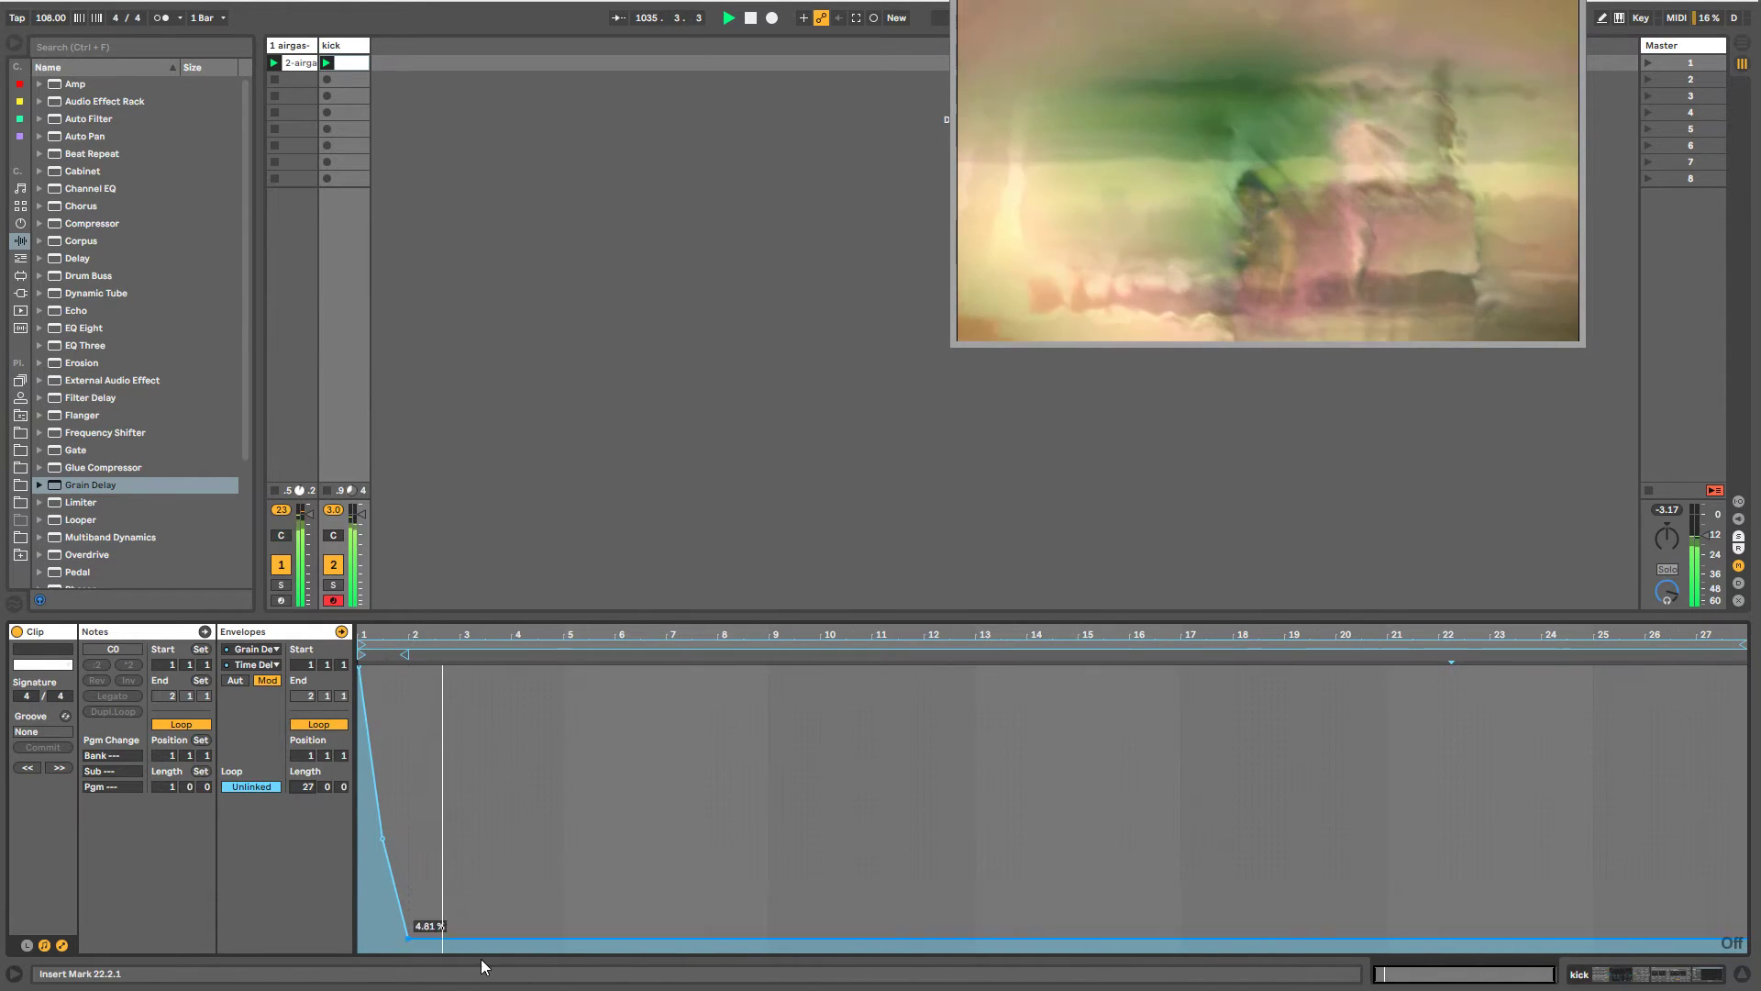
- Shape the rest of the 27-bar delay time modulation with uneven dips and full-height peaks near bars 6, 19 and 27
drag(482, 938, 1692, 668)
click(624, 667)
click(1308, 666)
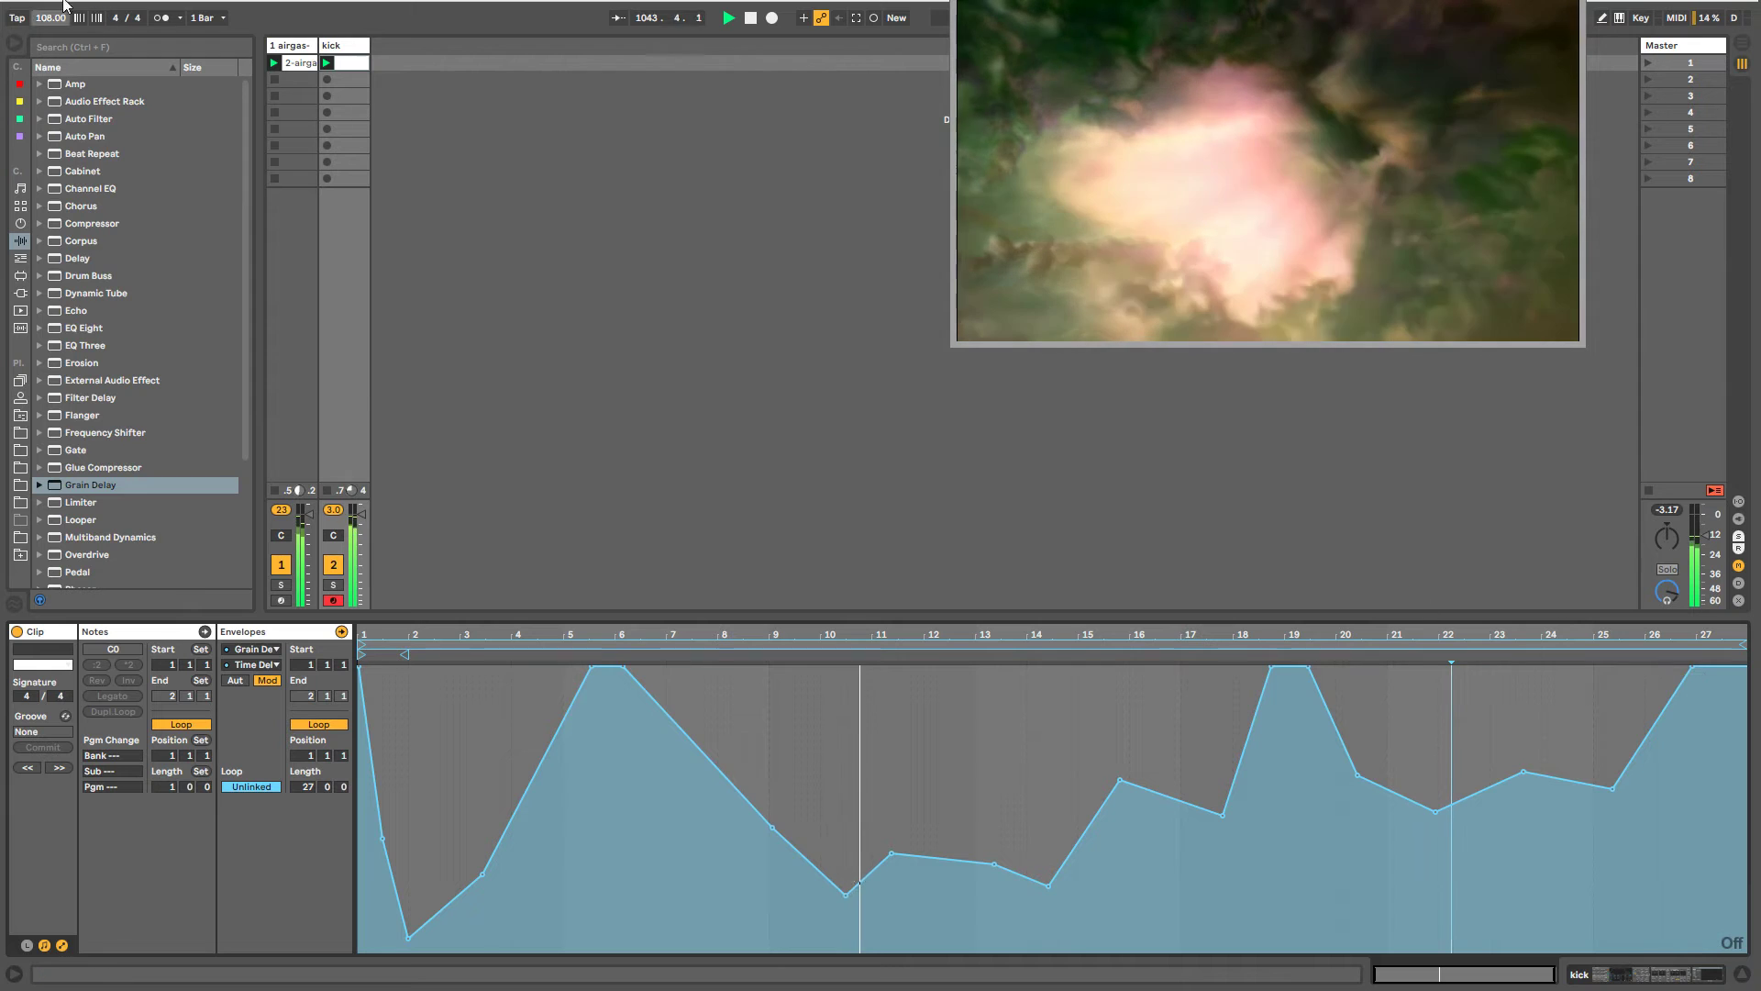
- Check the airgas track's device chain, and add Overdrive to the kick track at 20.0 kHz, bandwidth 4.22 and 100% Dry/Wet
click(295, 51)
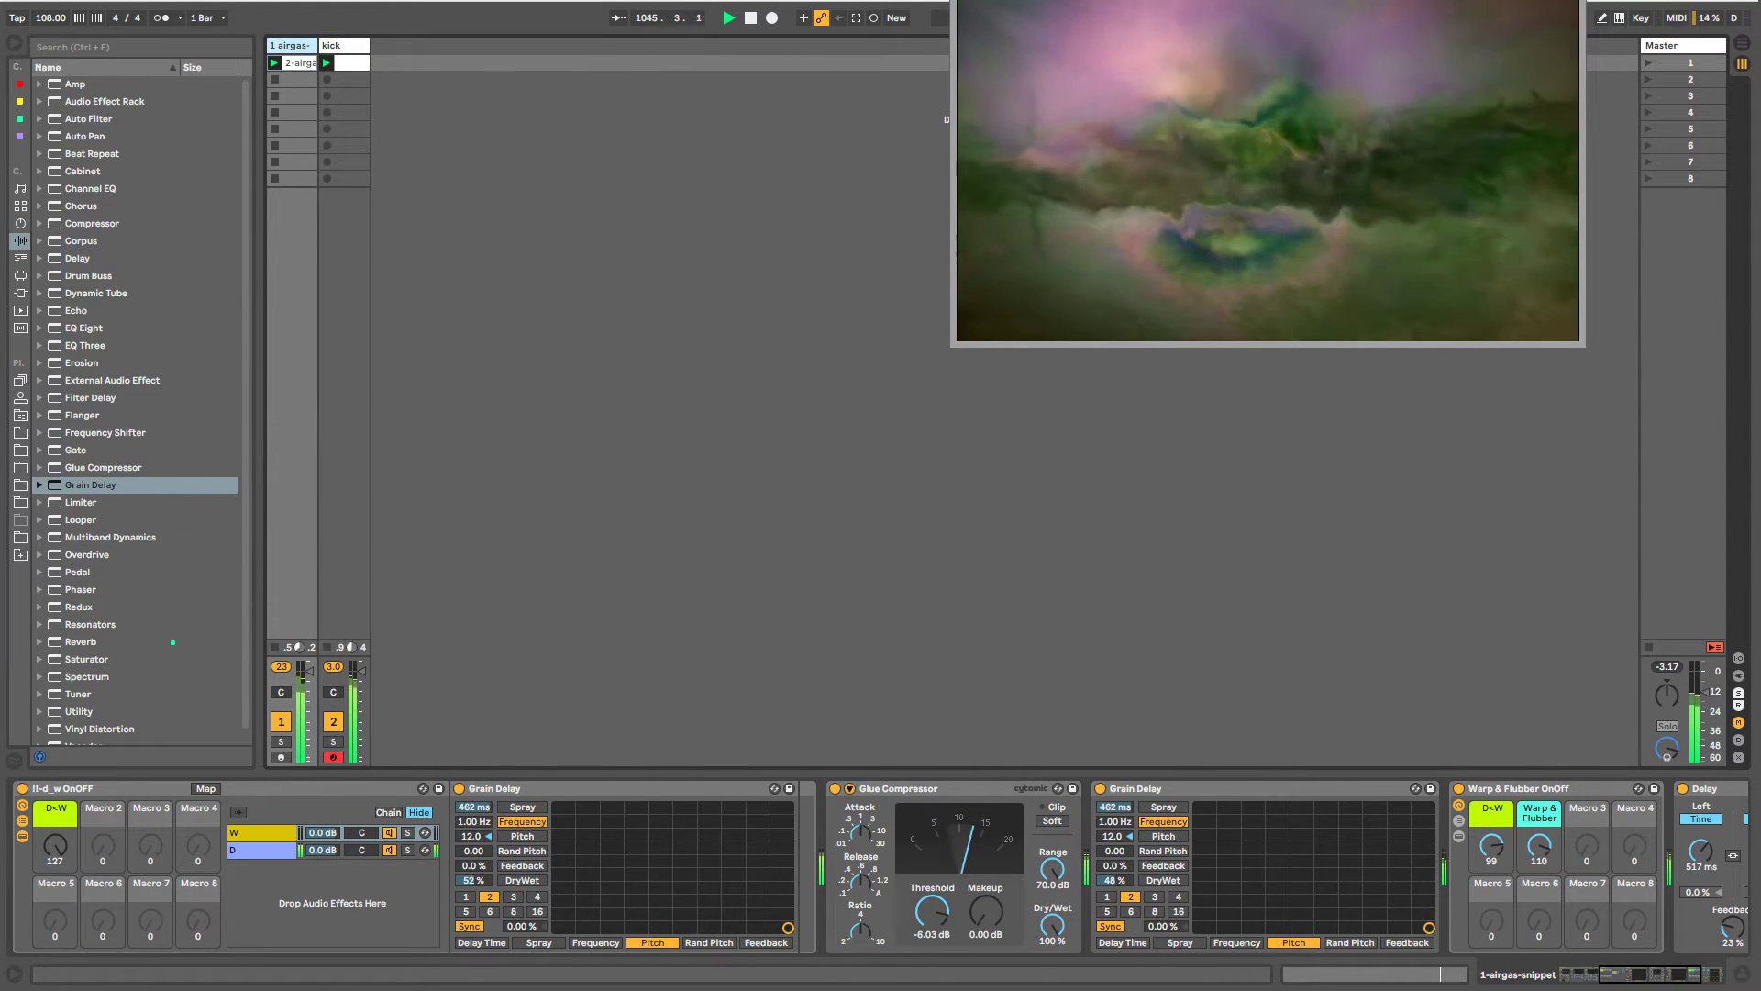
drag(1633, 987, 1572, 986)
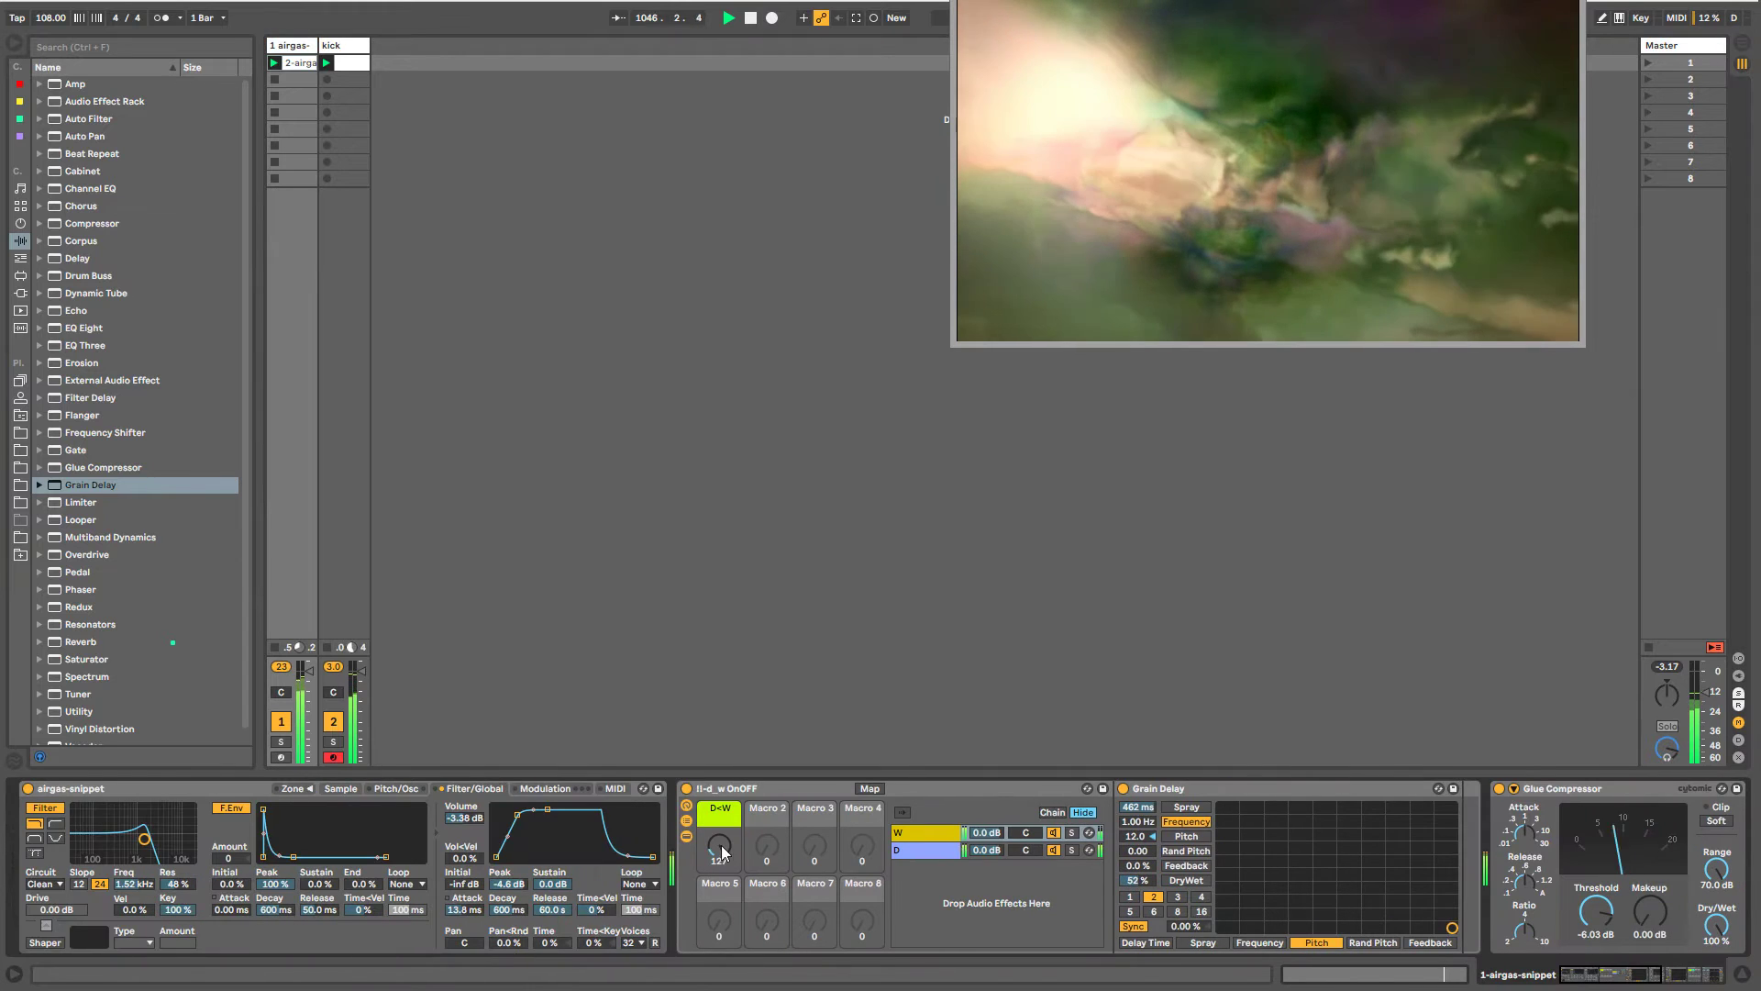
click(332, 43)
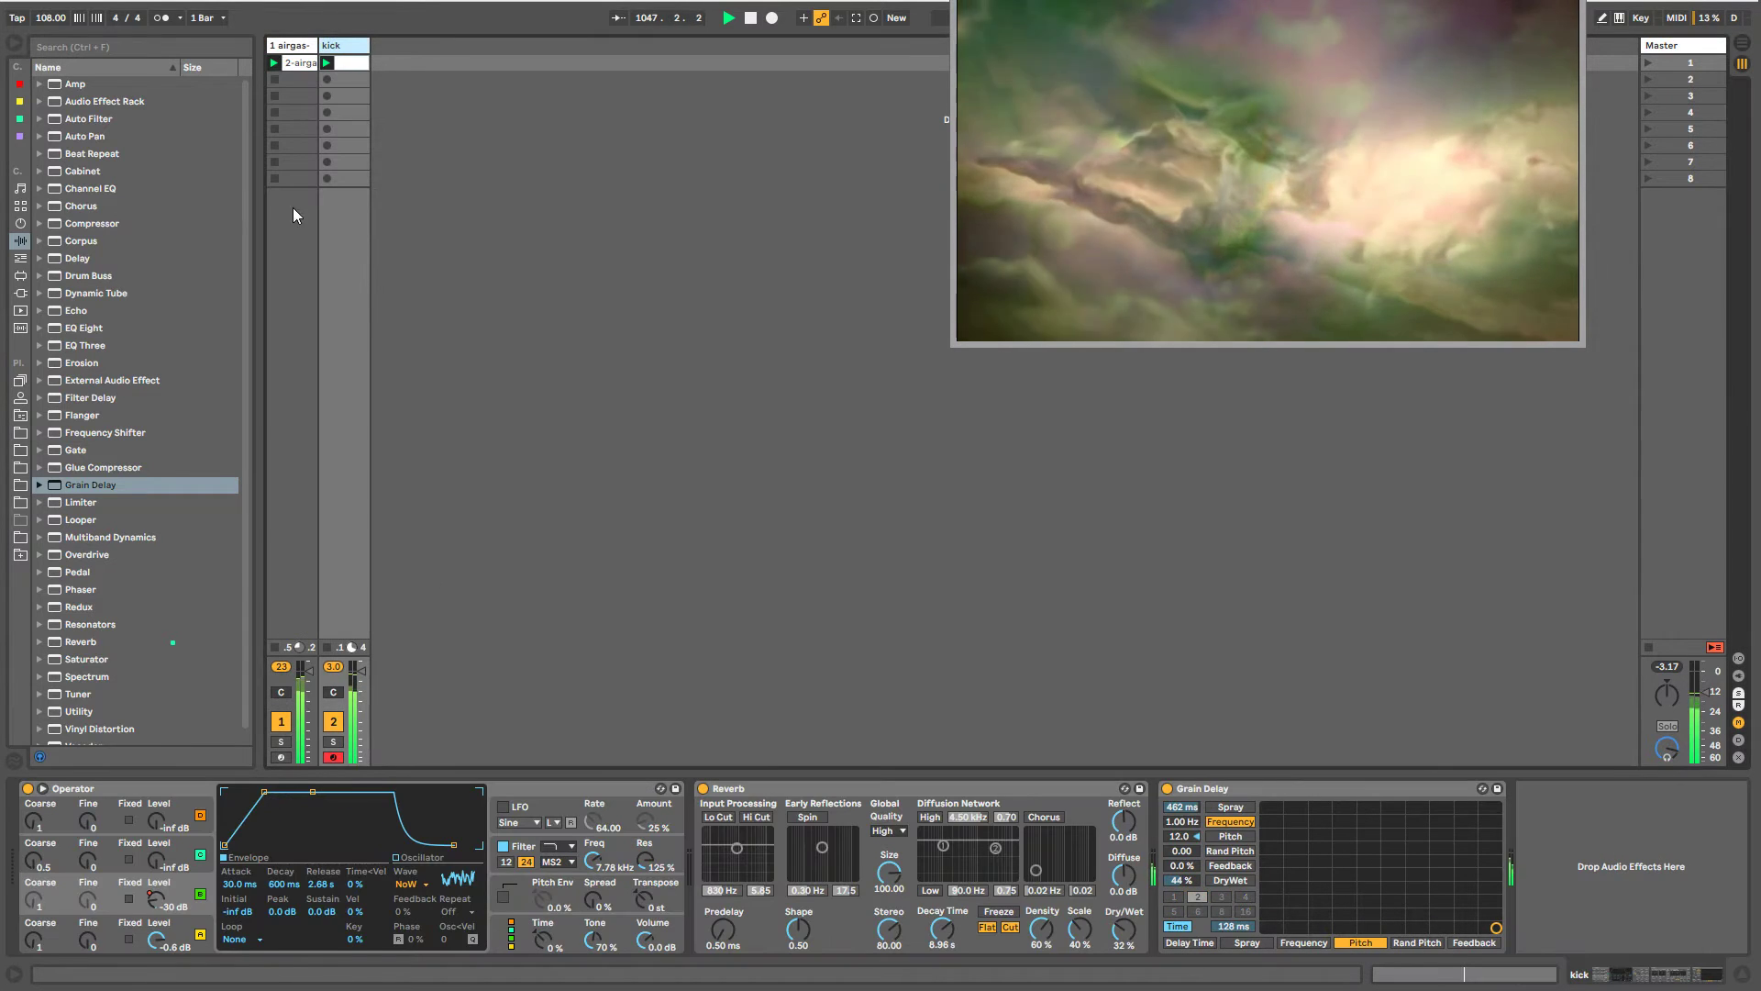
double_click(88, 554)
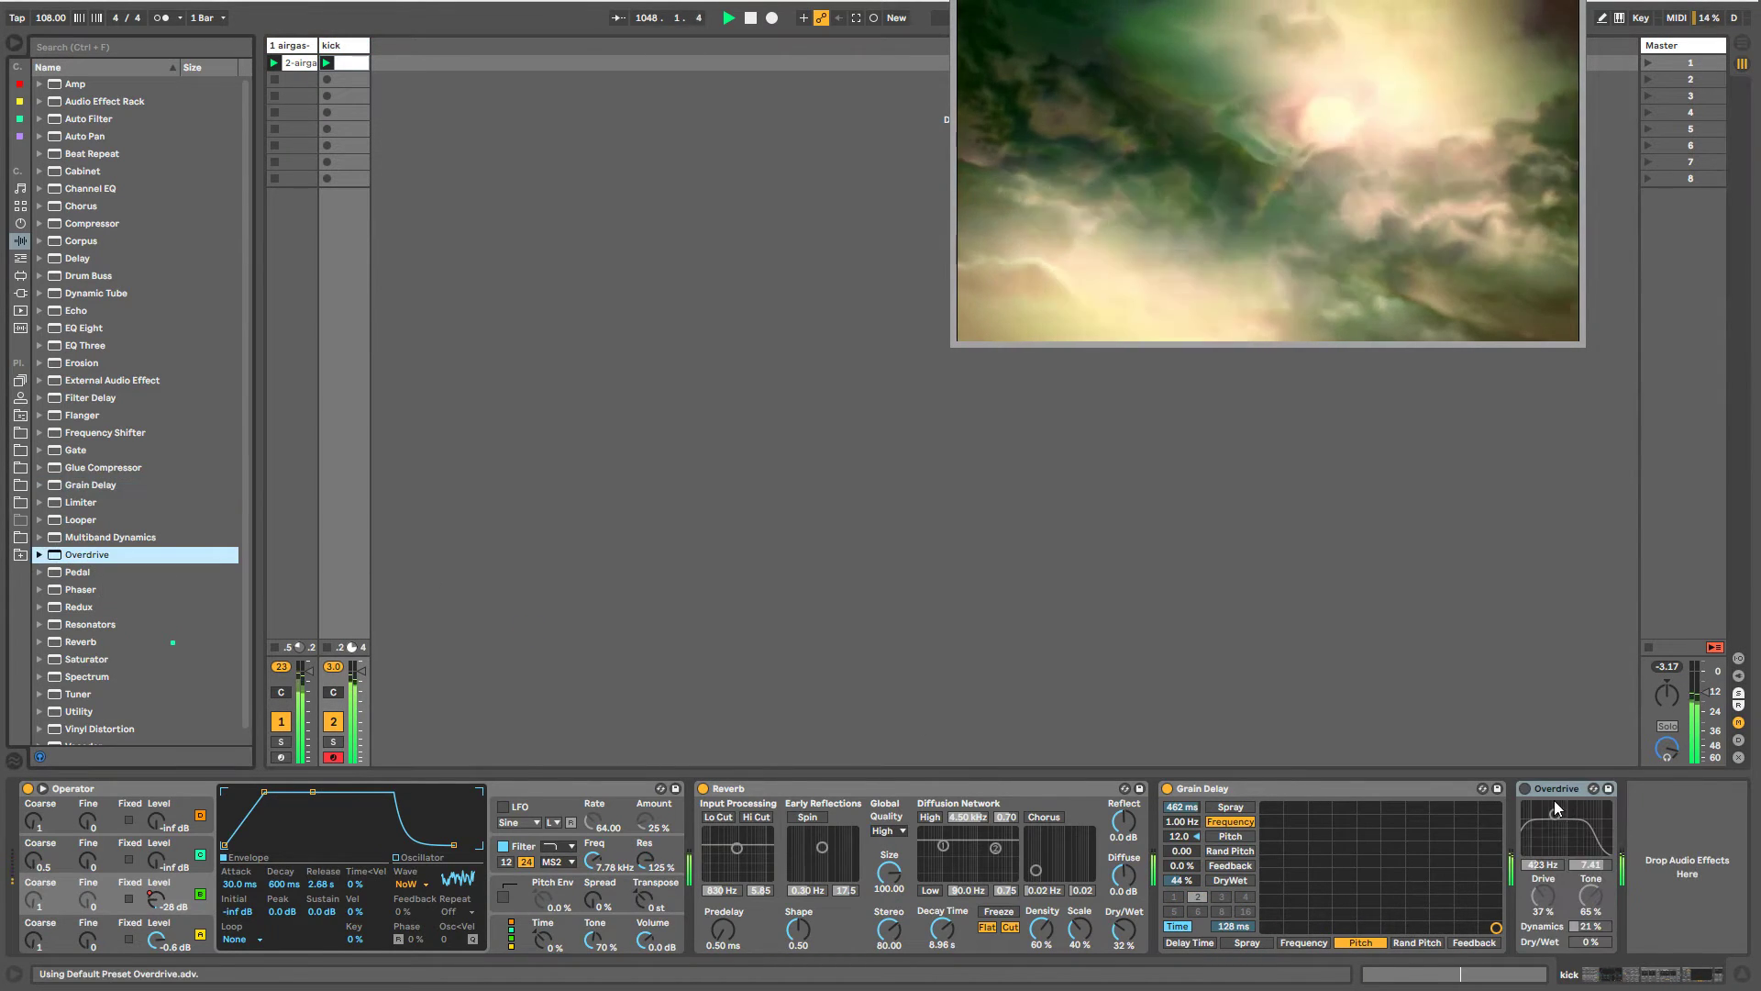
drag(1533, 828, 1614, 839)
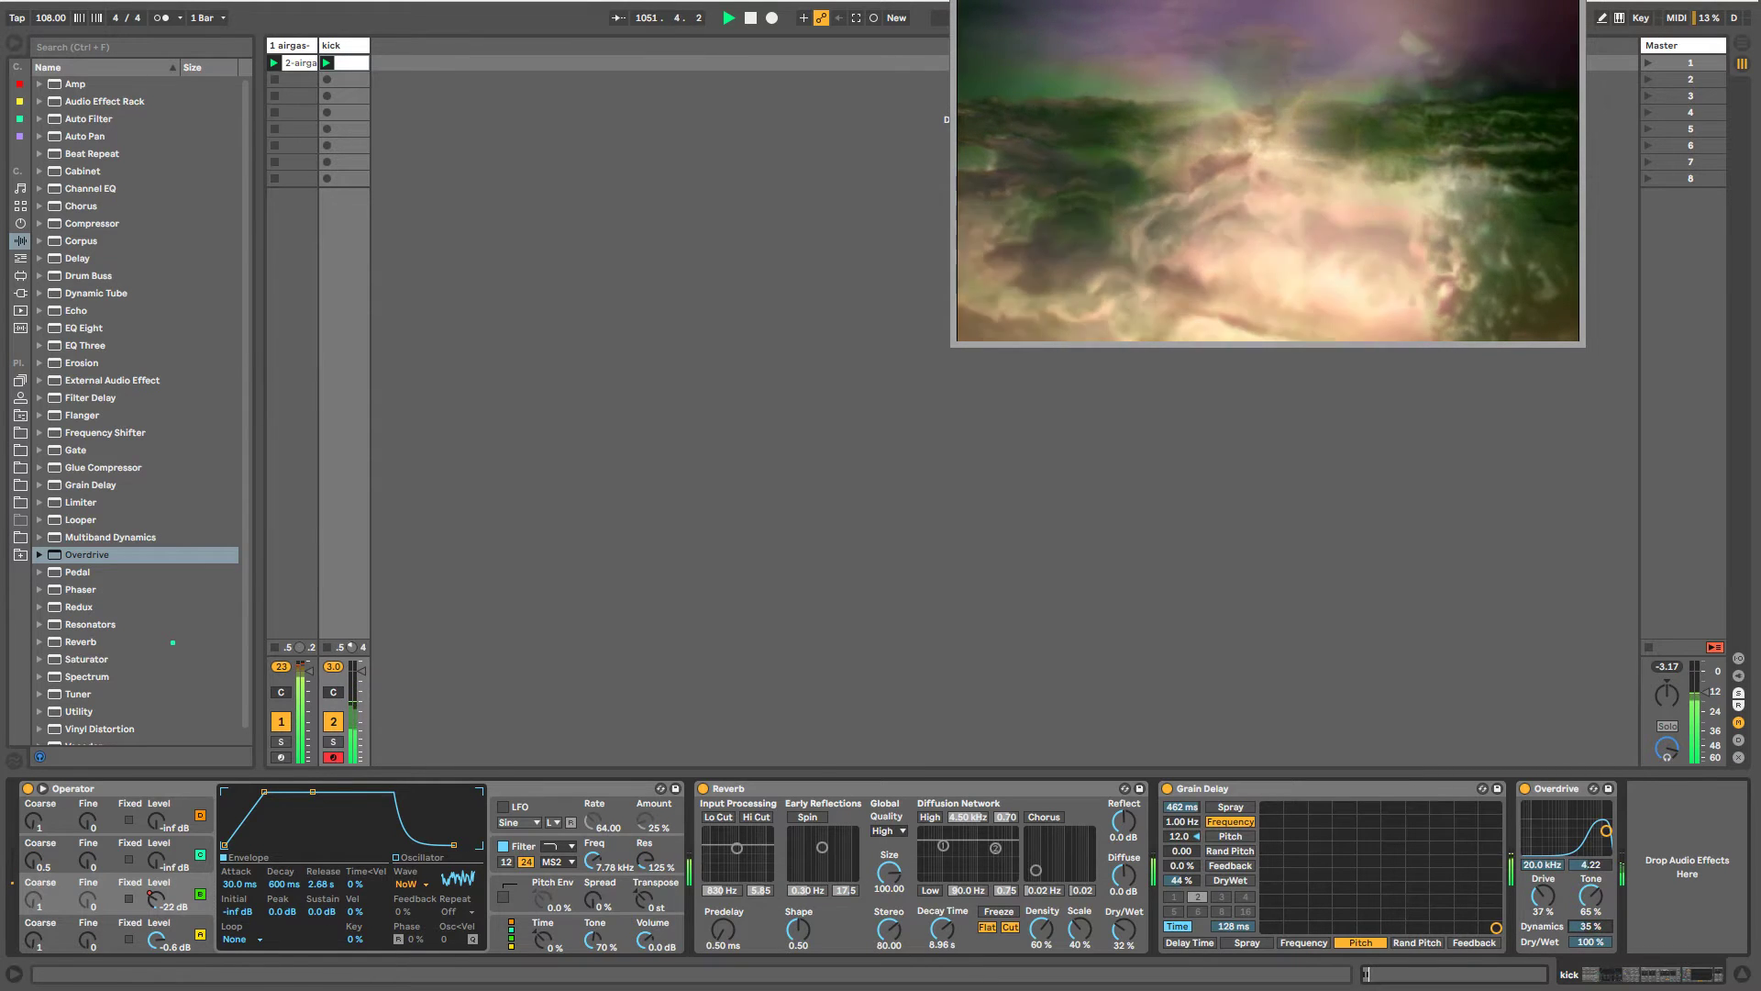
- Unlink the Overdrive Dry/Wet modulation envelope and draw peaks near bars 3, 8 and 11, falling to zero before bar 13
right_click(1594, 943)
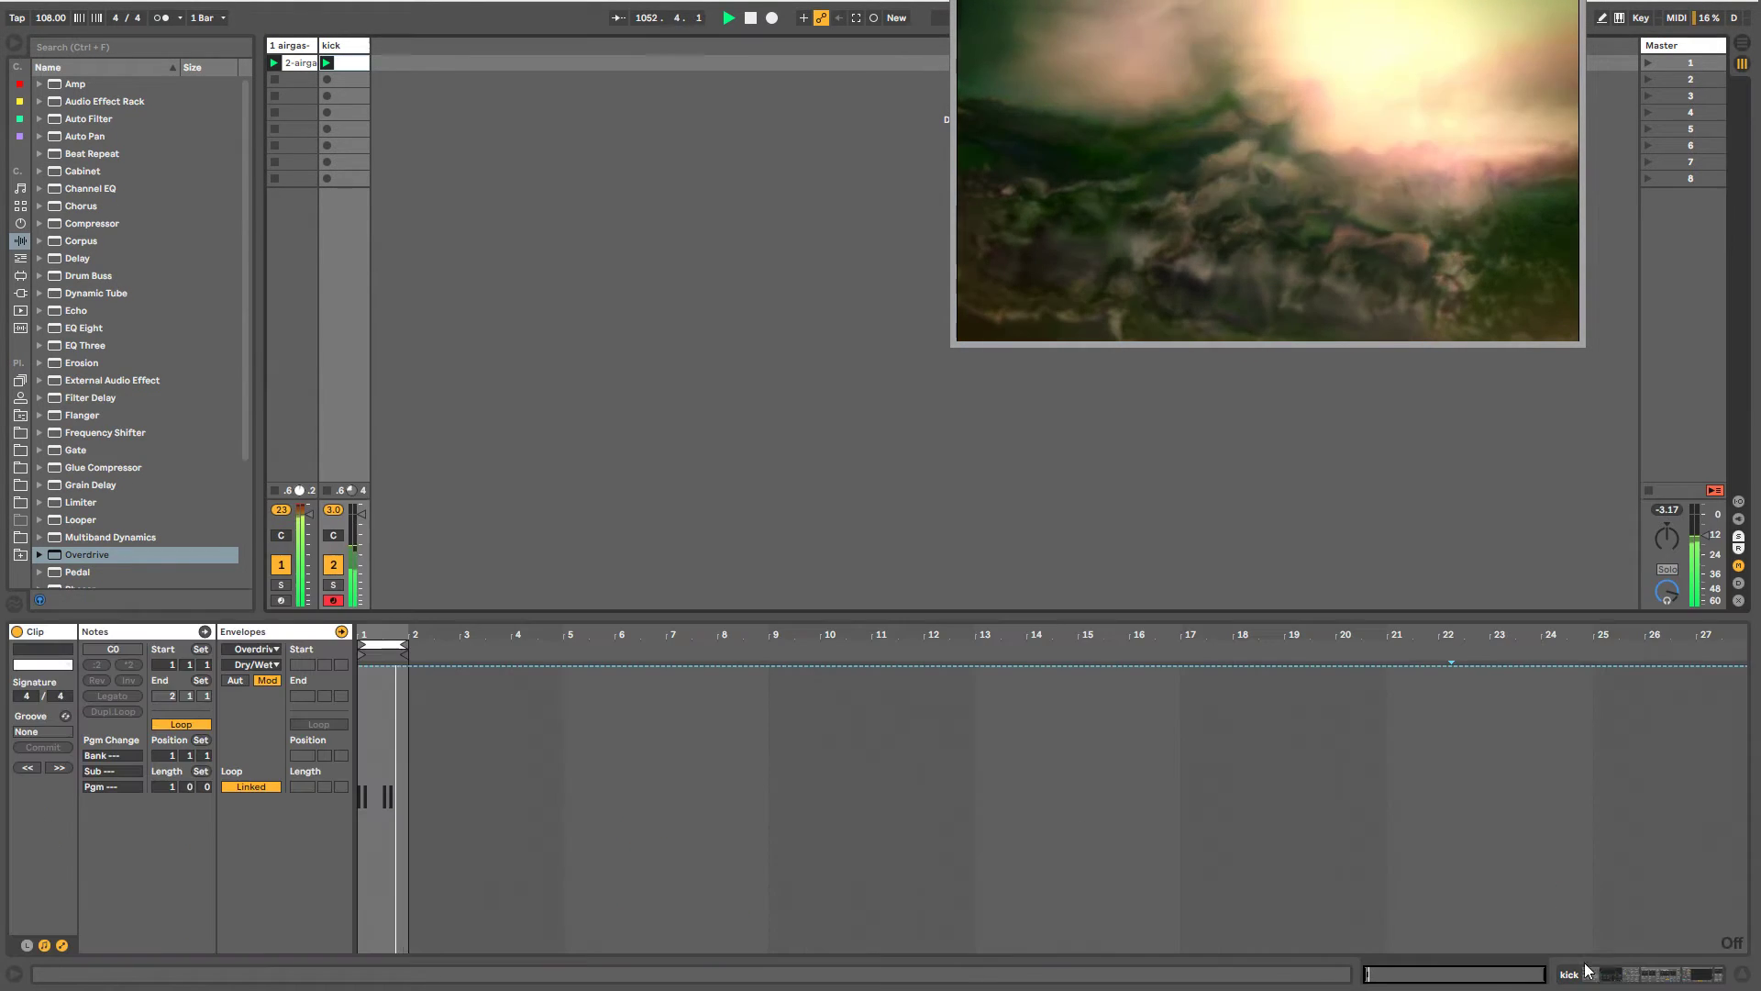
click(1642, 958)
click(250, 786)
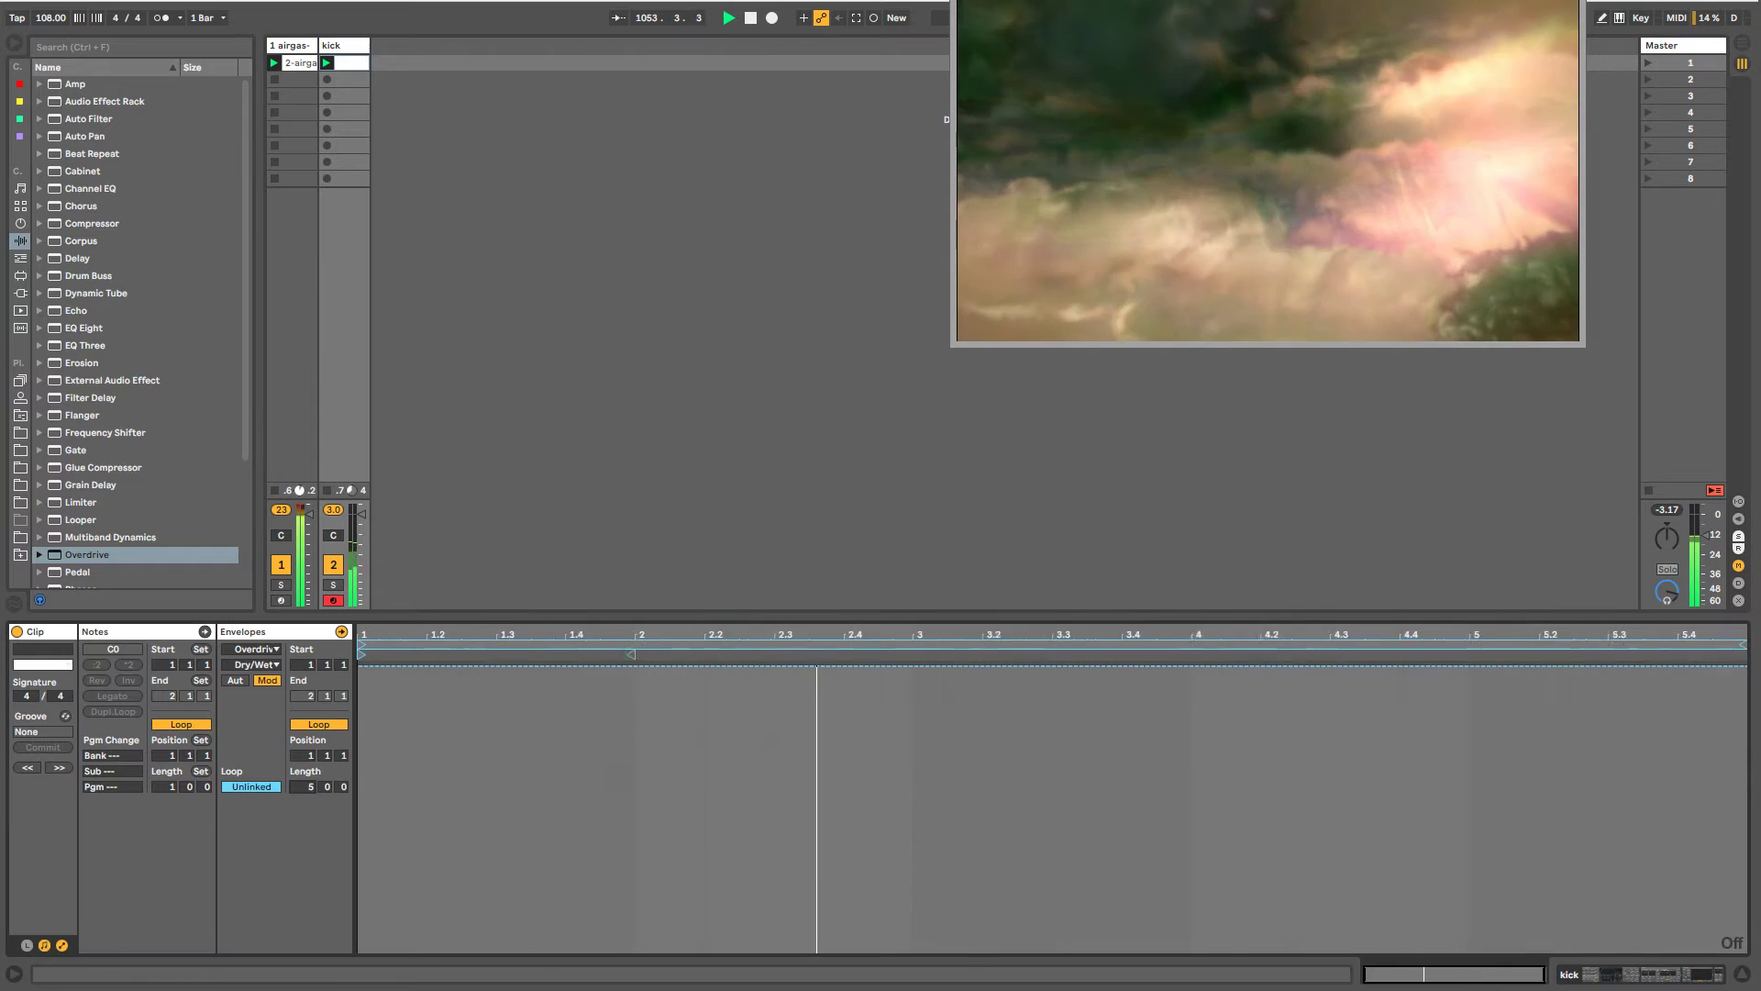
drag(542, 669, 377, 950)
drag(626, 710, 1385, 911)
drag(1431, 911, 1621, 866)
drag(1670, 866, 1617, 952)
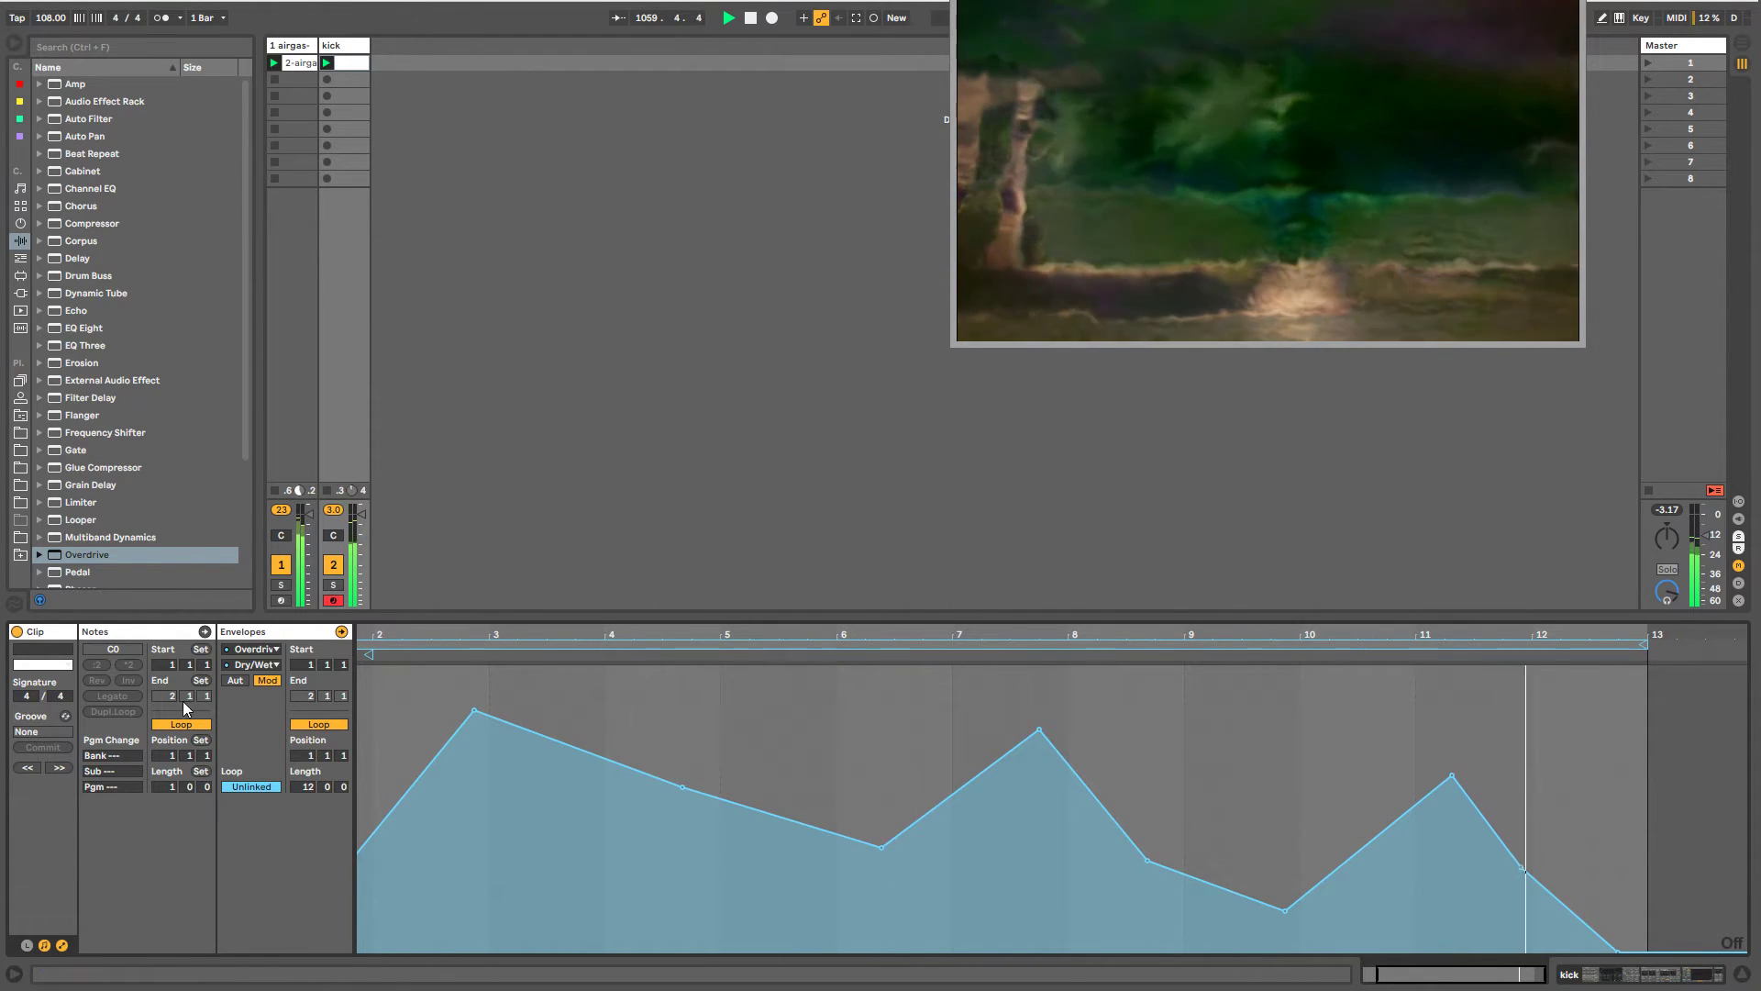
- Extend the Dry/Wet modulation loop to 43 bars and stretch the drawn shape across its whole length
drag(308, 787, 308, 697)
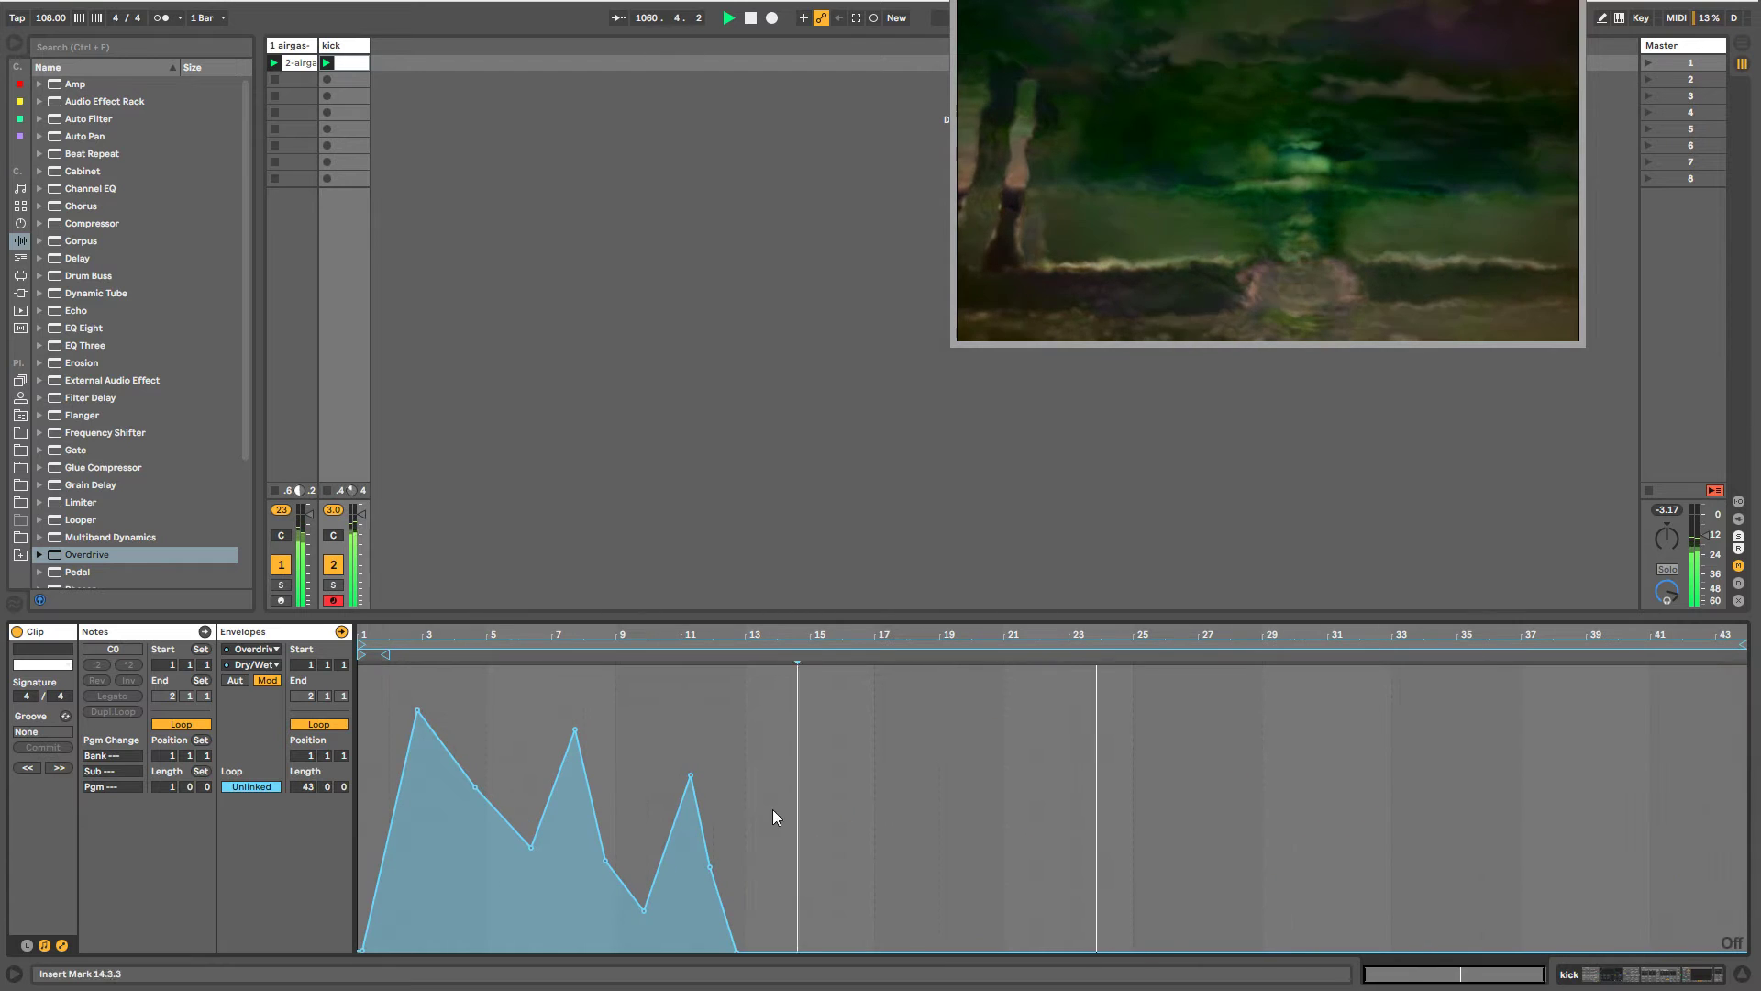
drag(772, 809, 355, 808)
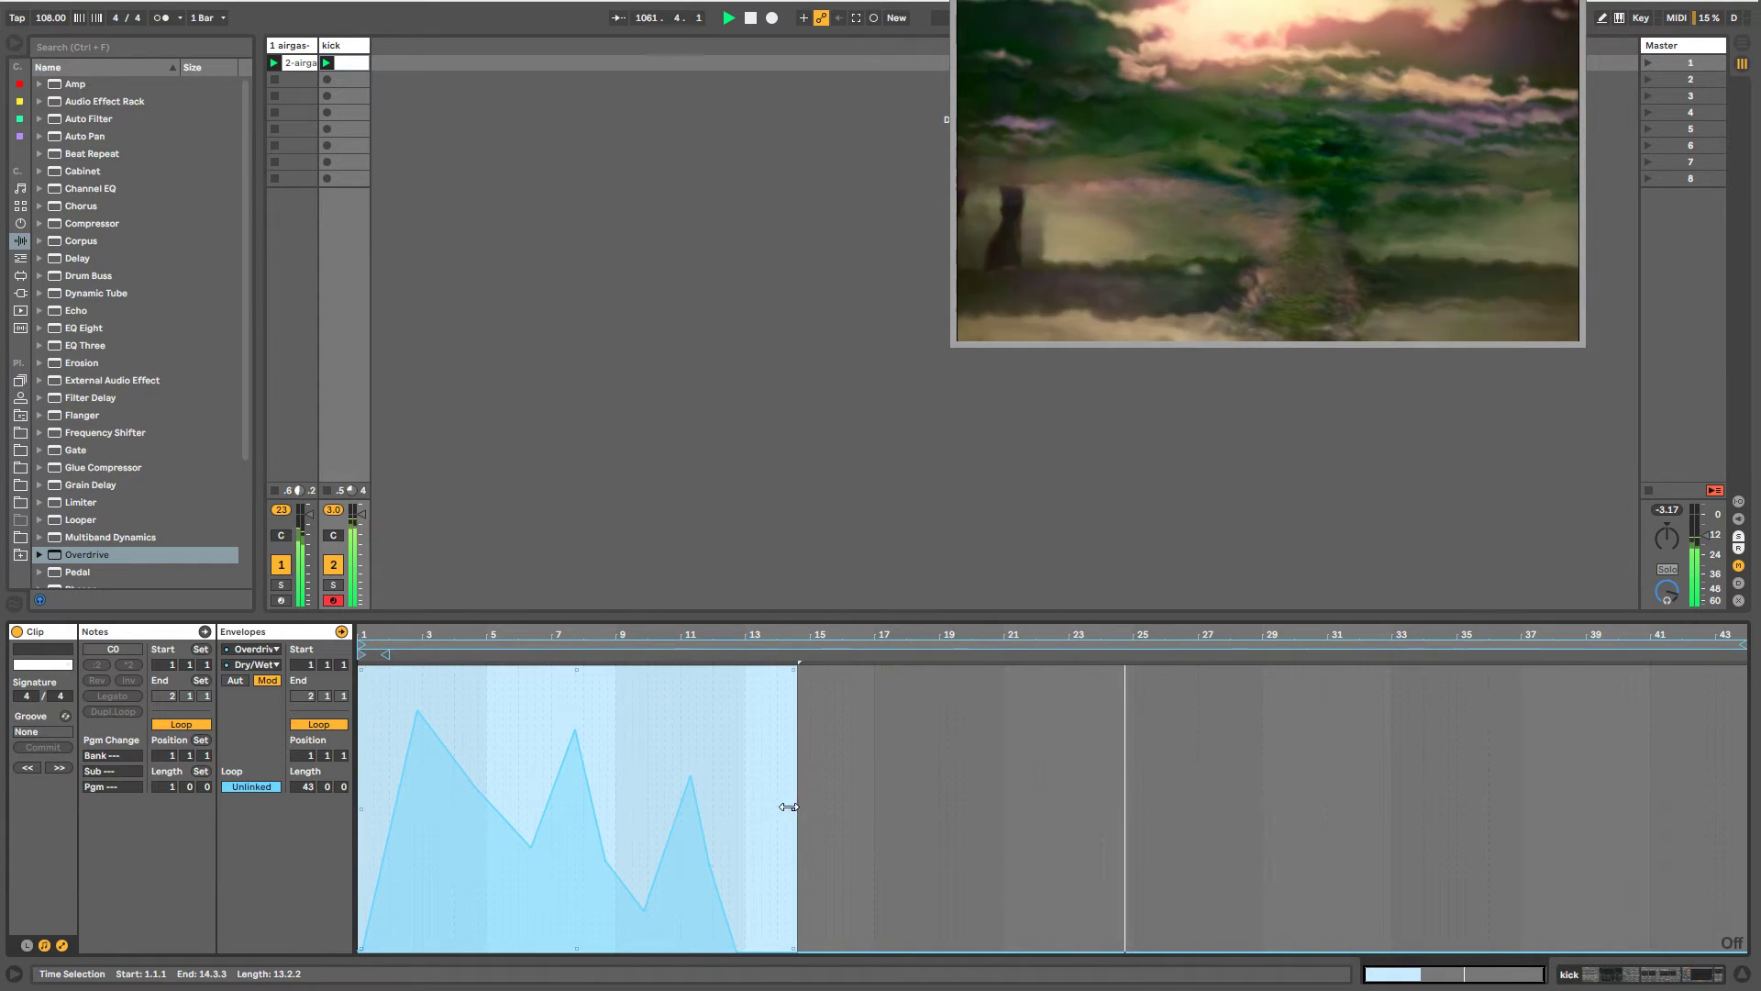
drag(797, 809, 1760, 809)
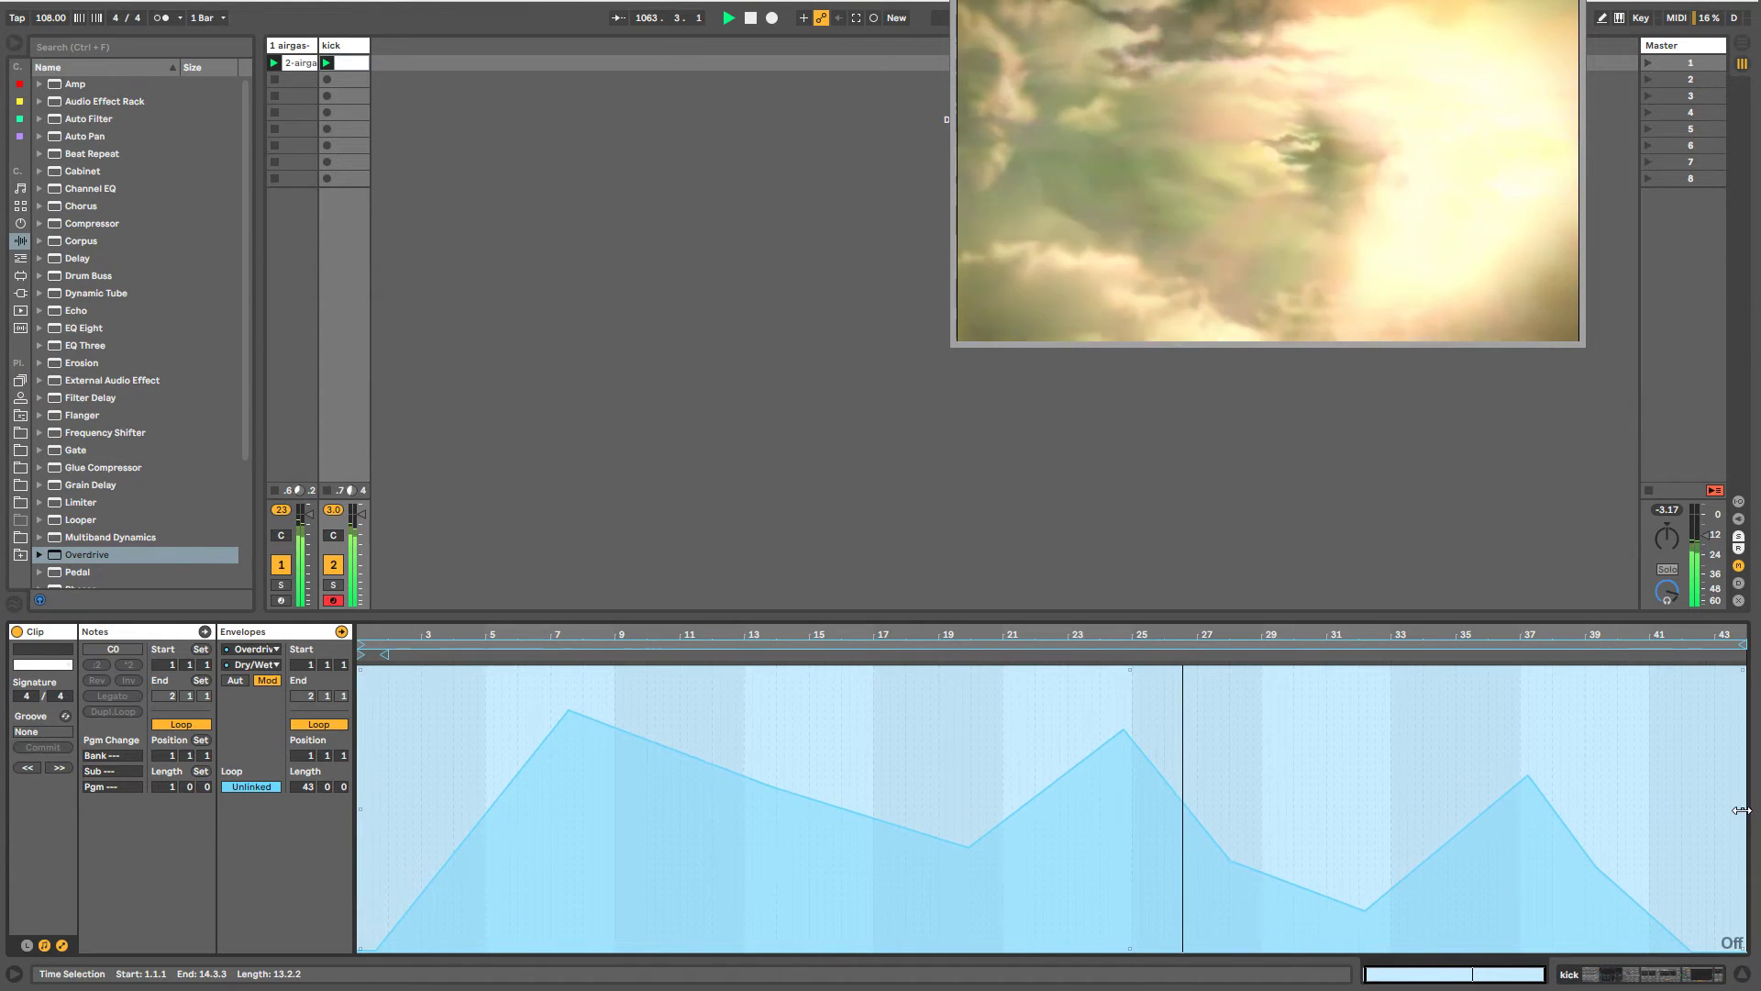
- Add lowered breakpoints to the Dry/Wet modulation near bars 26 and 10 to steepen the falls after the first two peaks
click(1178, 765)
drag(1176, 792, 1163, 831)
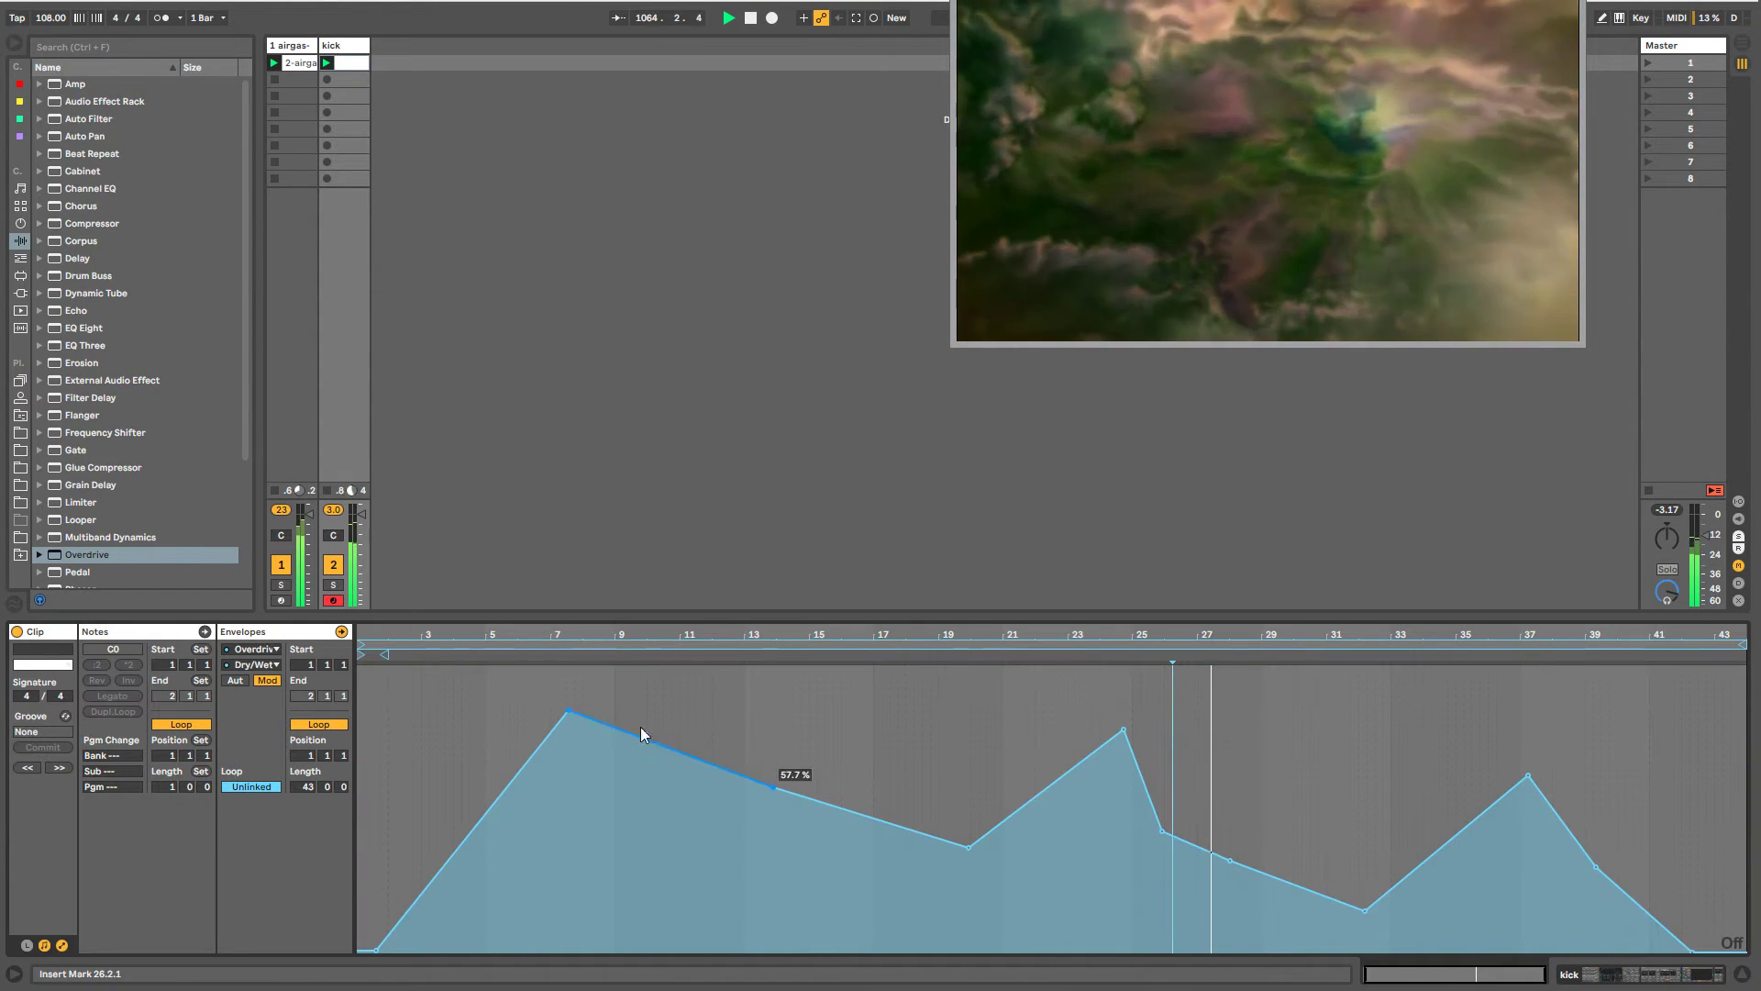
drag(640, 731, 660, 802)
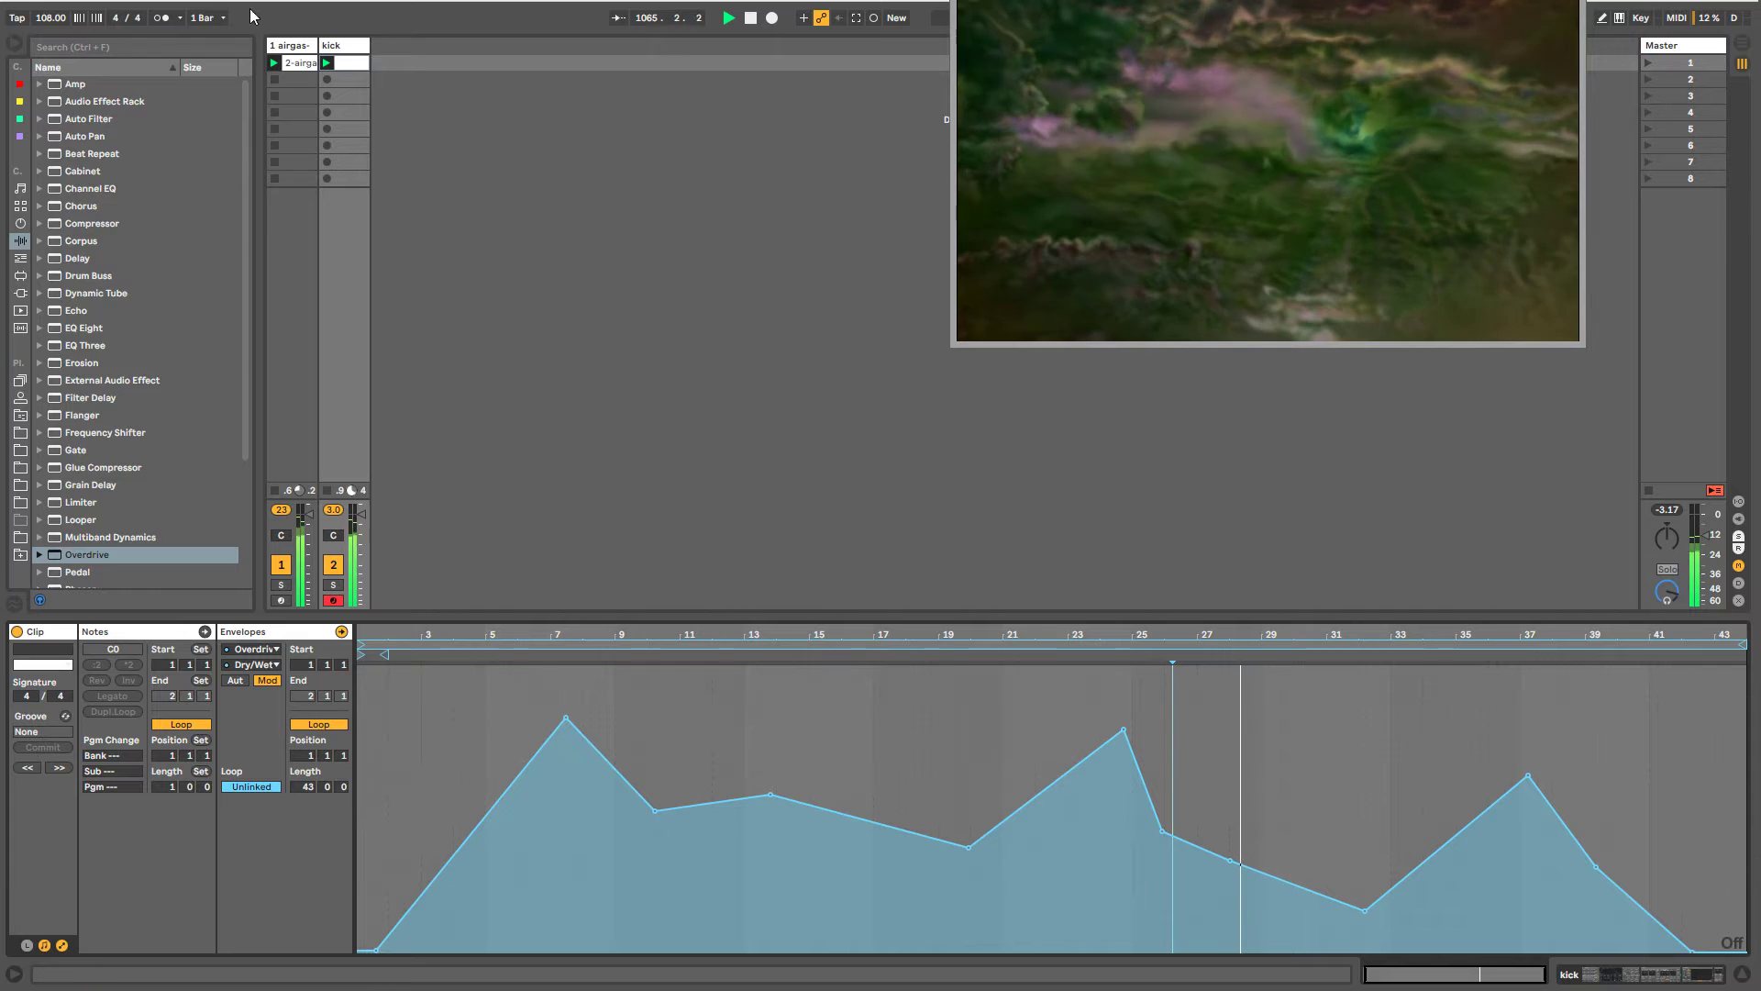
- Try an Echo device on the kick track and delete it
click(315, 47)
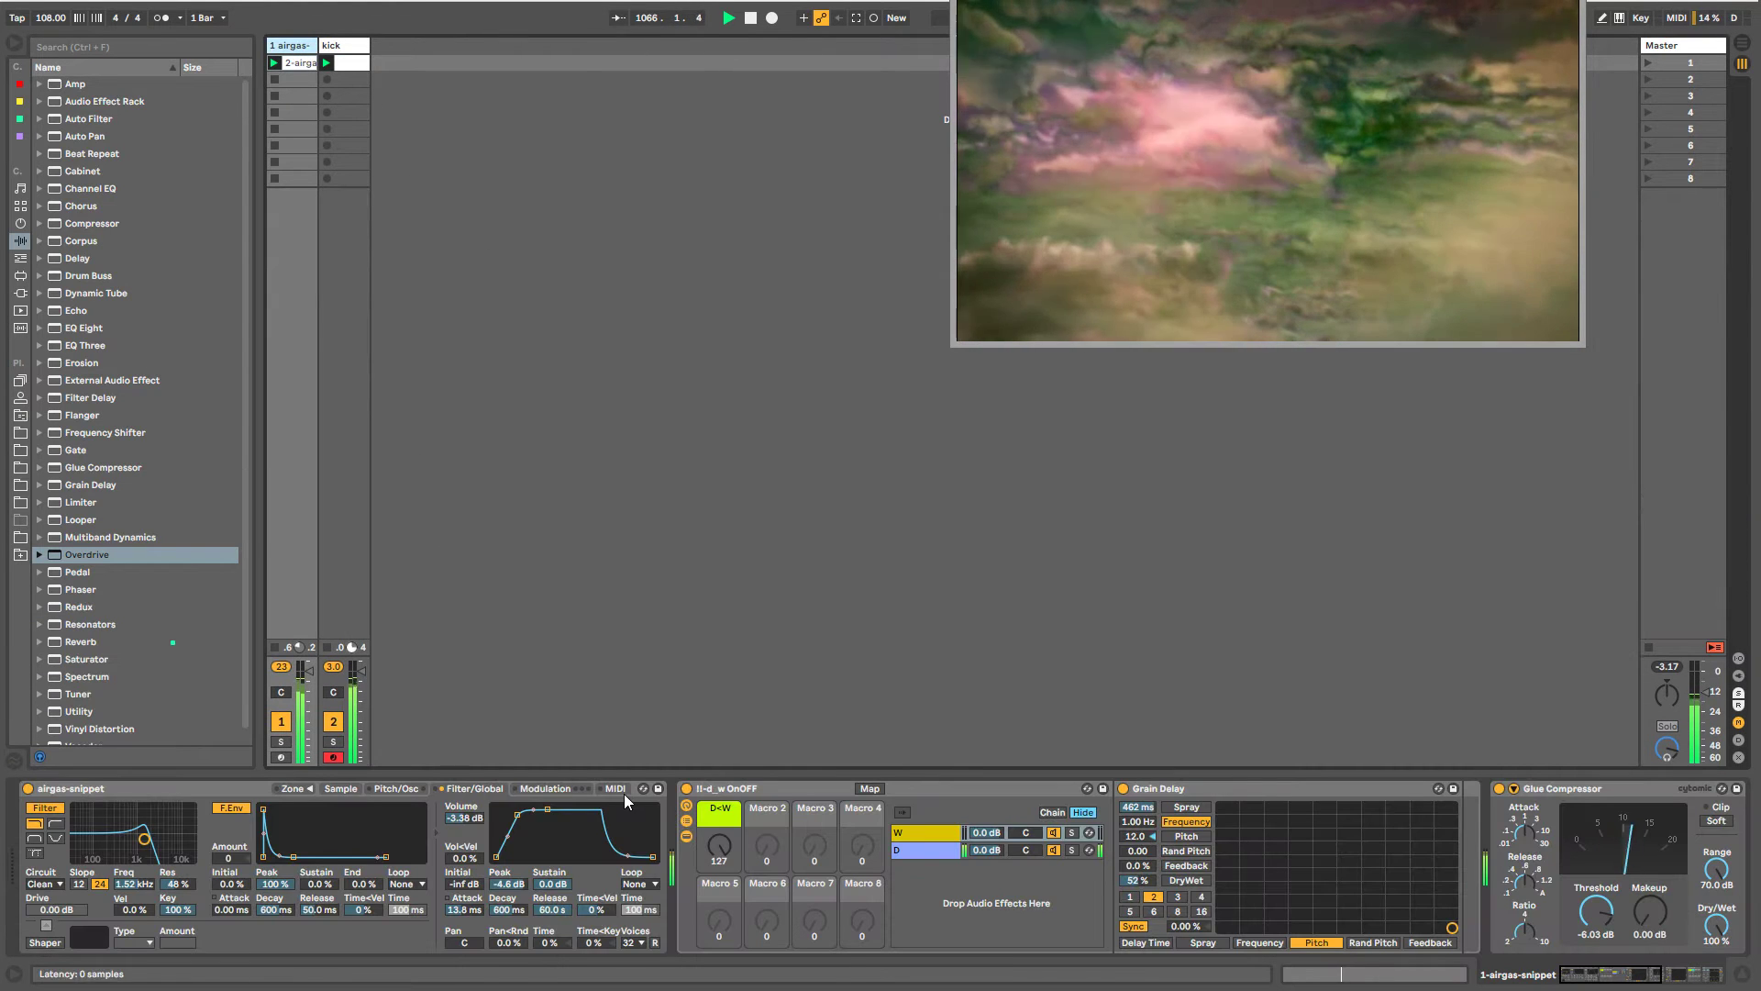
click(357, 46)
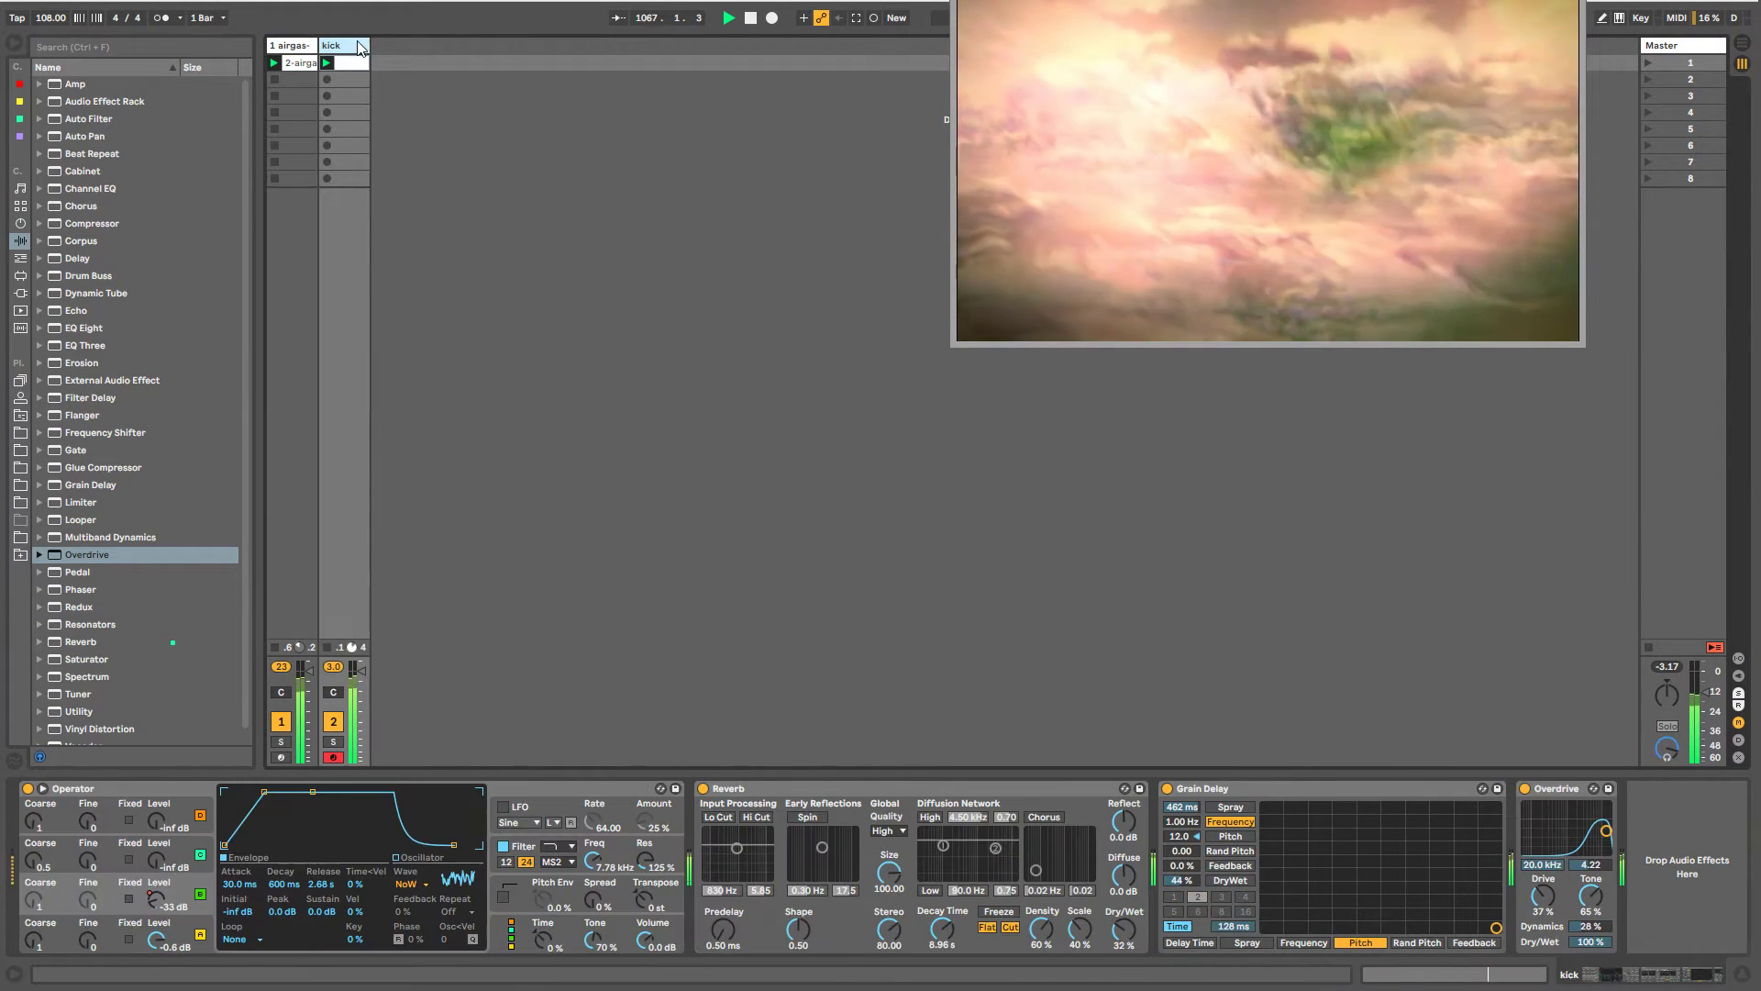
click(76, 312)
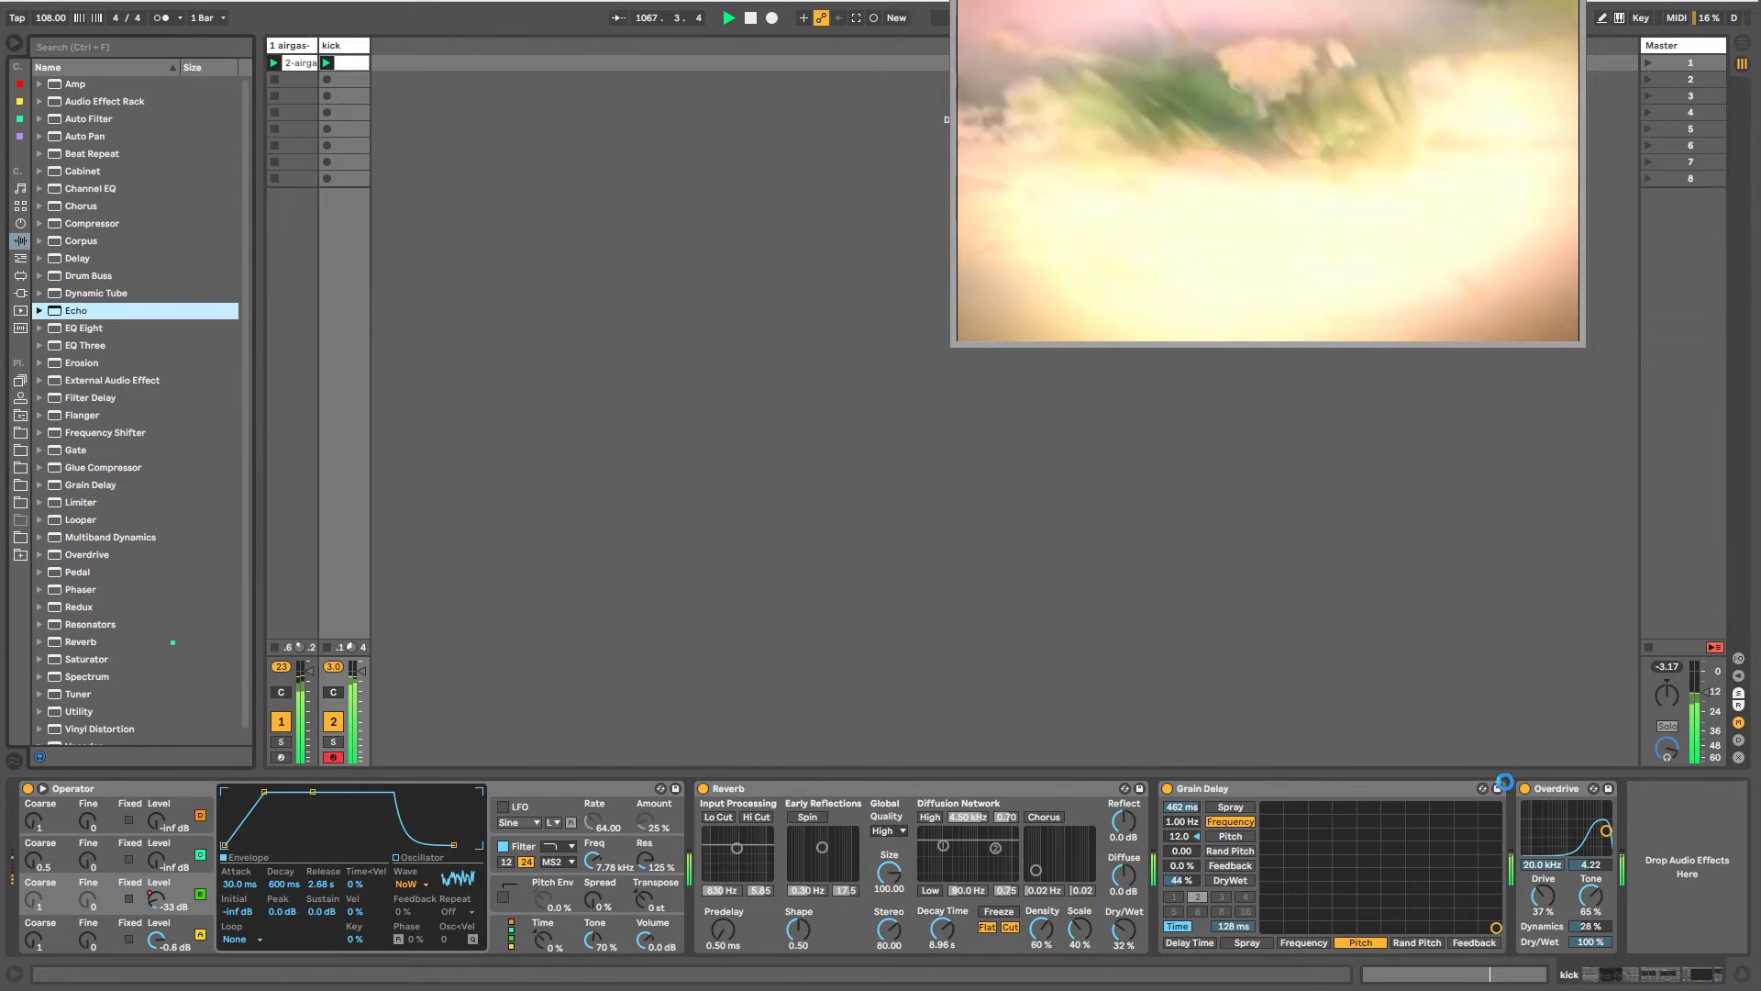
key(Delete)
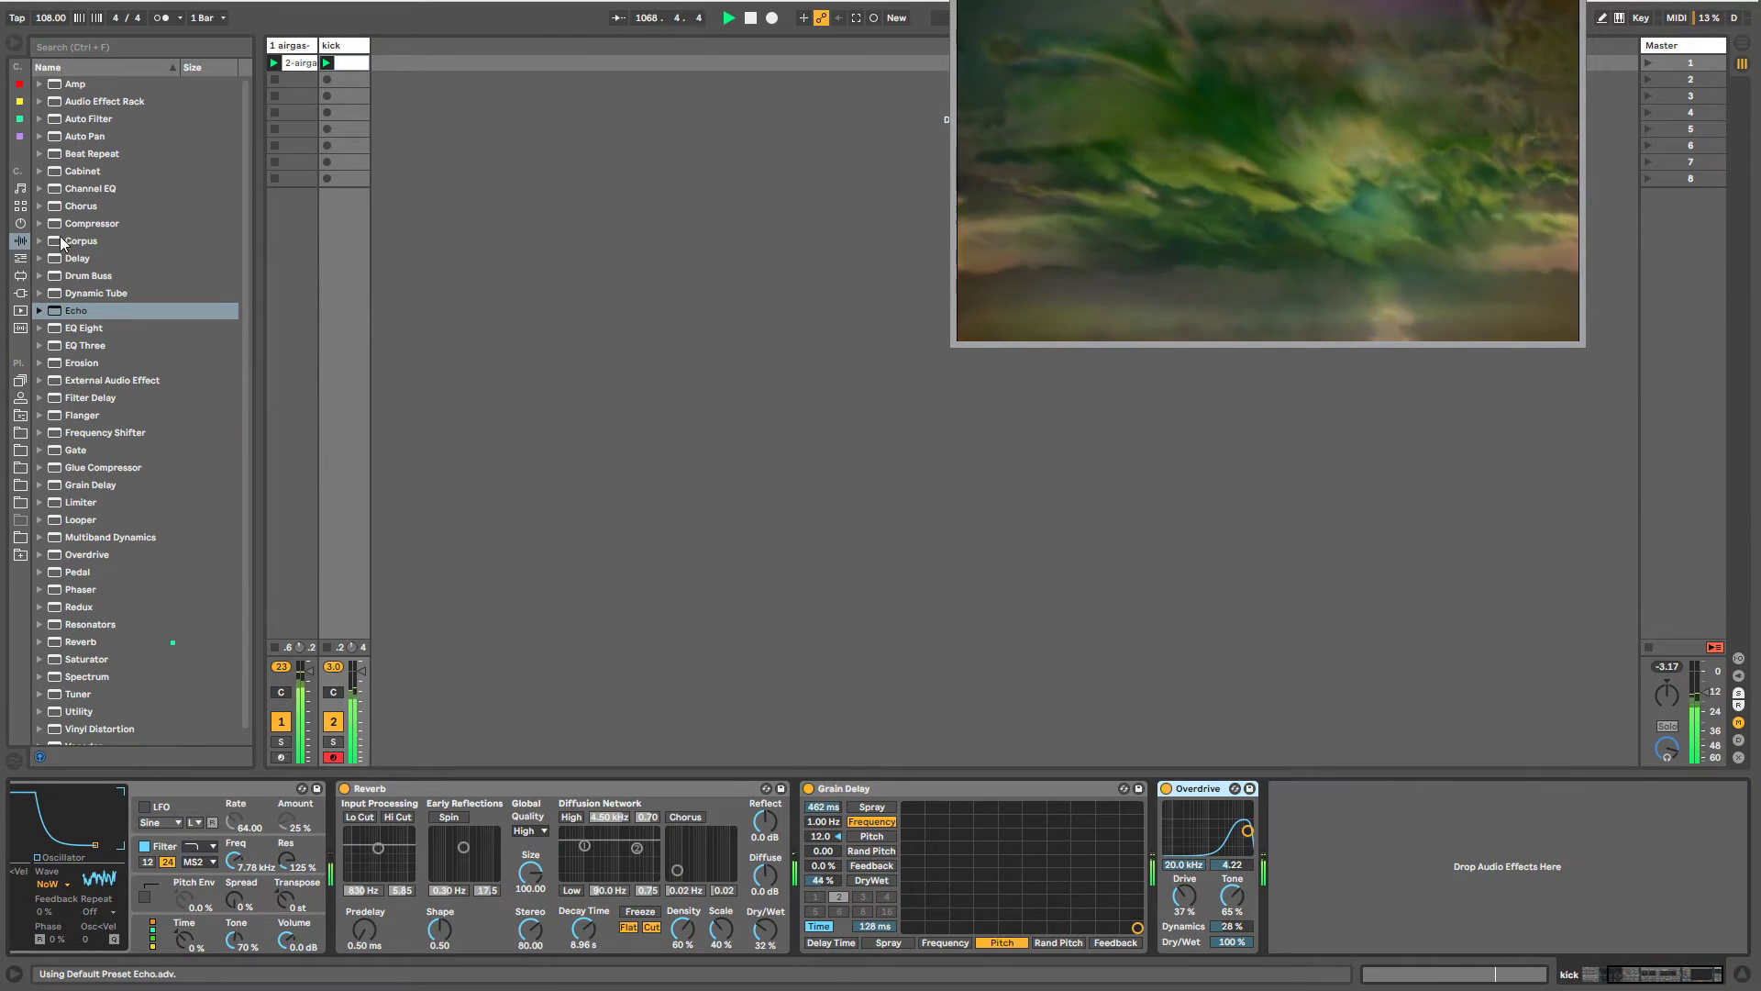
- Search the browser for EQ Eight, add it after the kick track's Overdrive, and check its spectrum in the expanded display
key(ctrl+f)
text(EQ Eight)
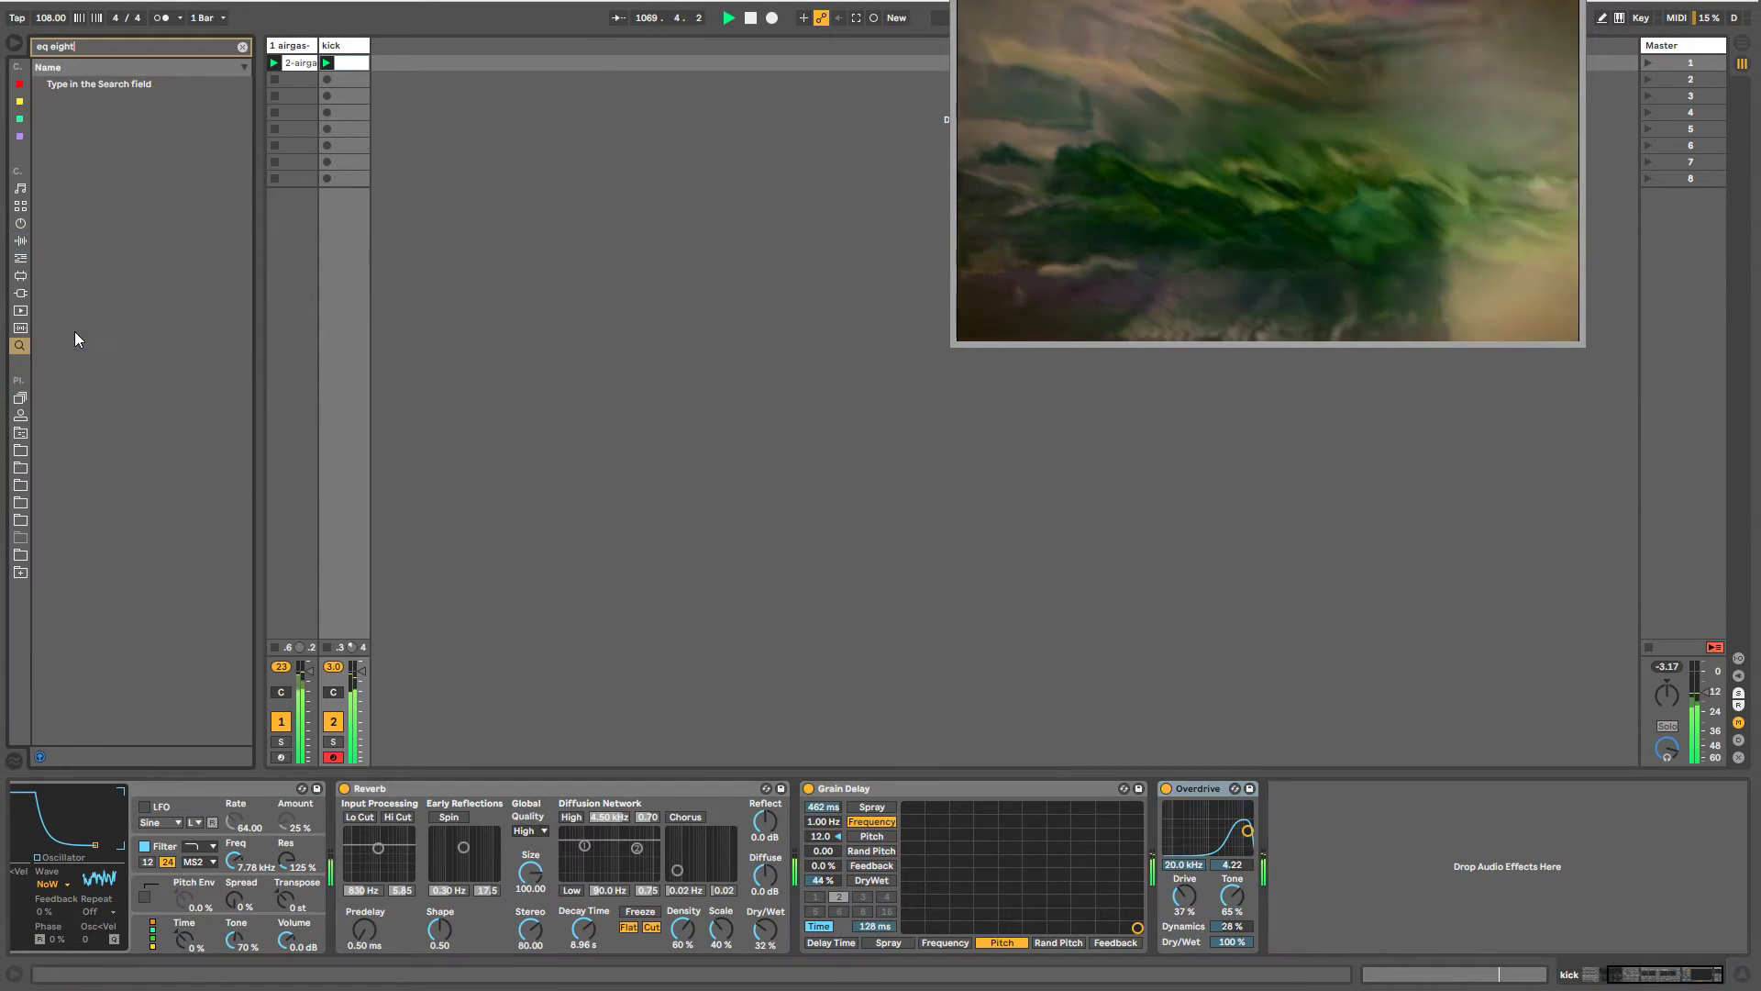
key(Down)
key(Return)
key(Escape)
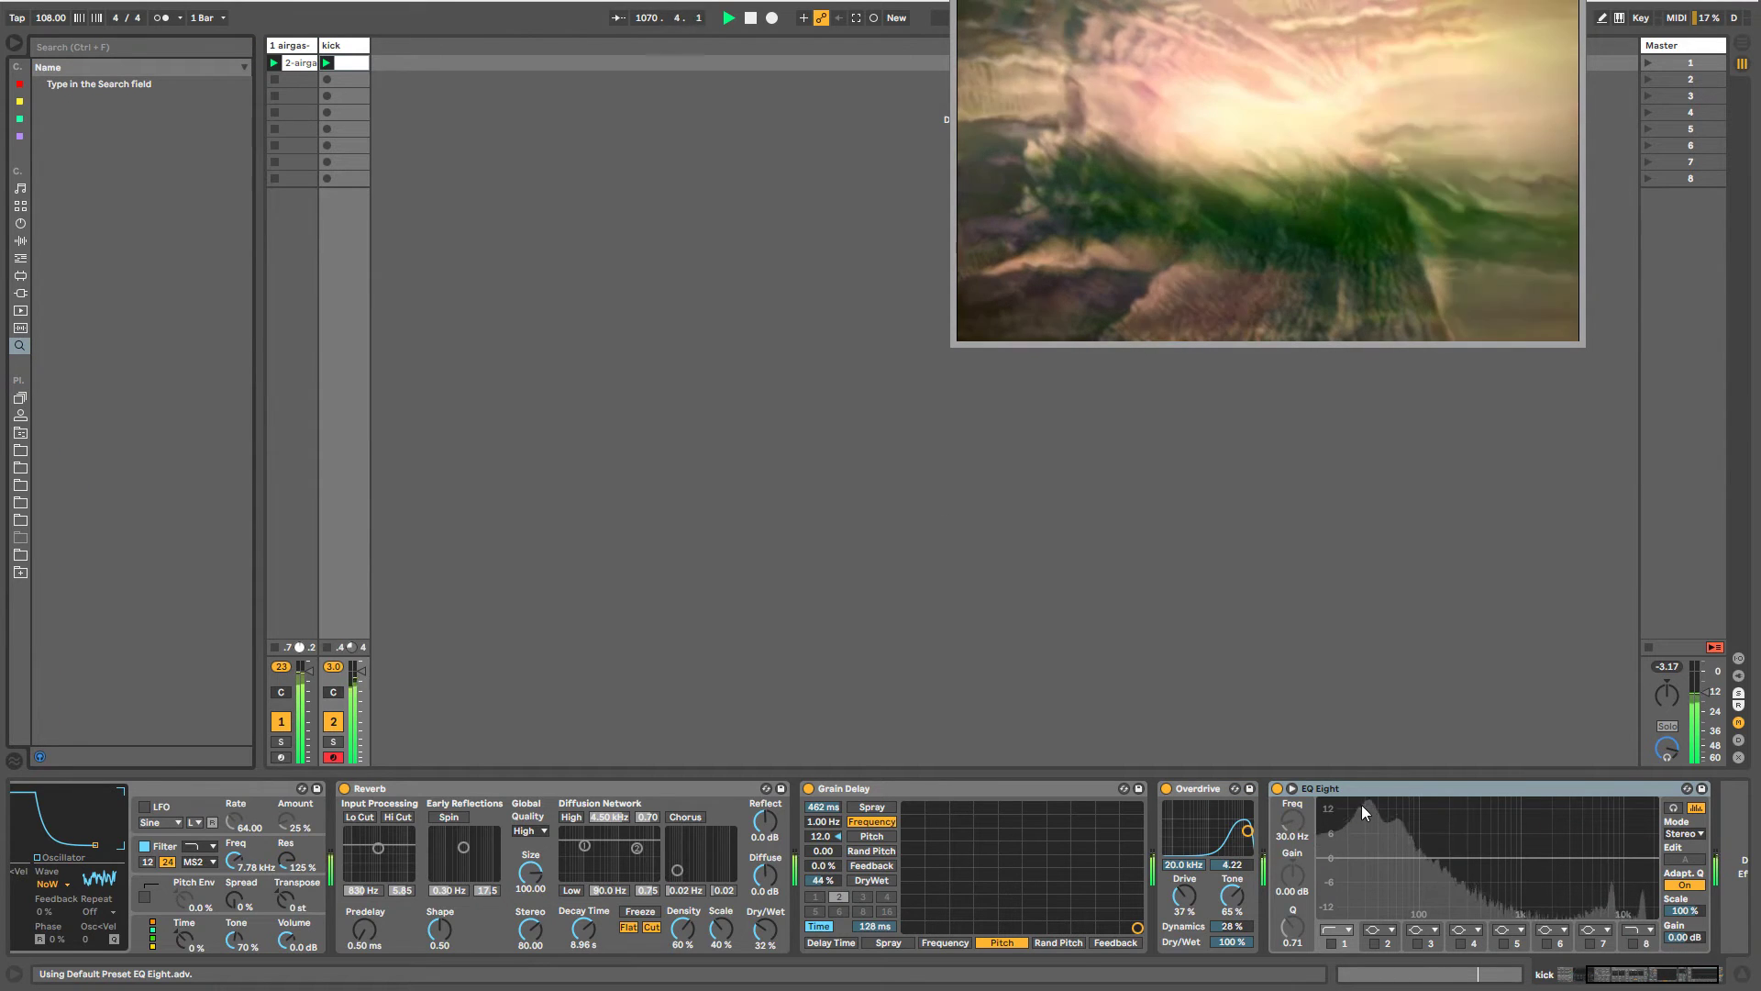
click(1291, 788)
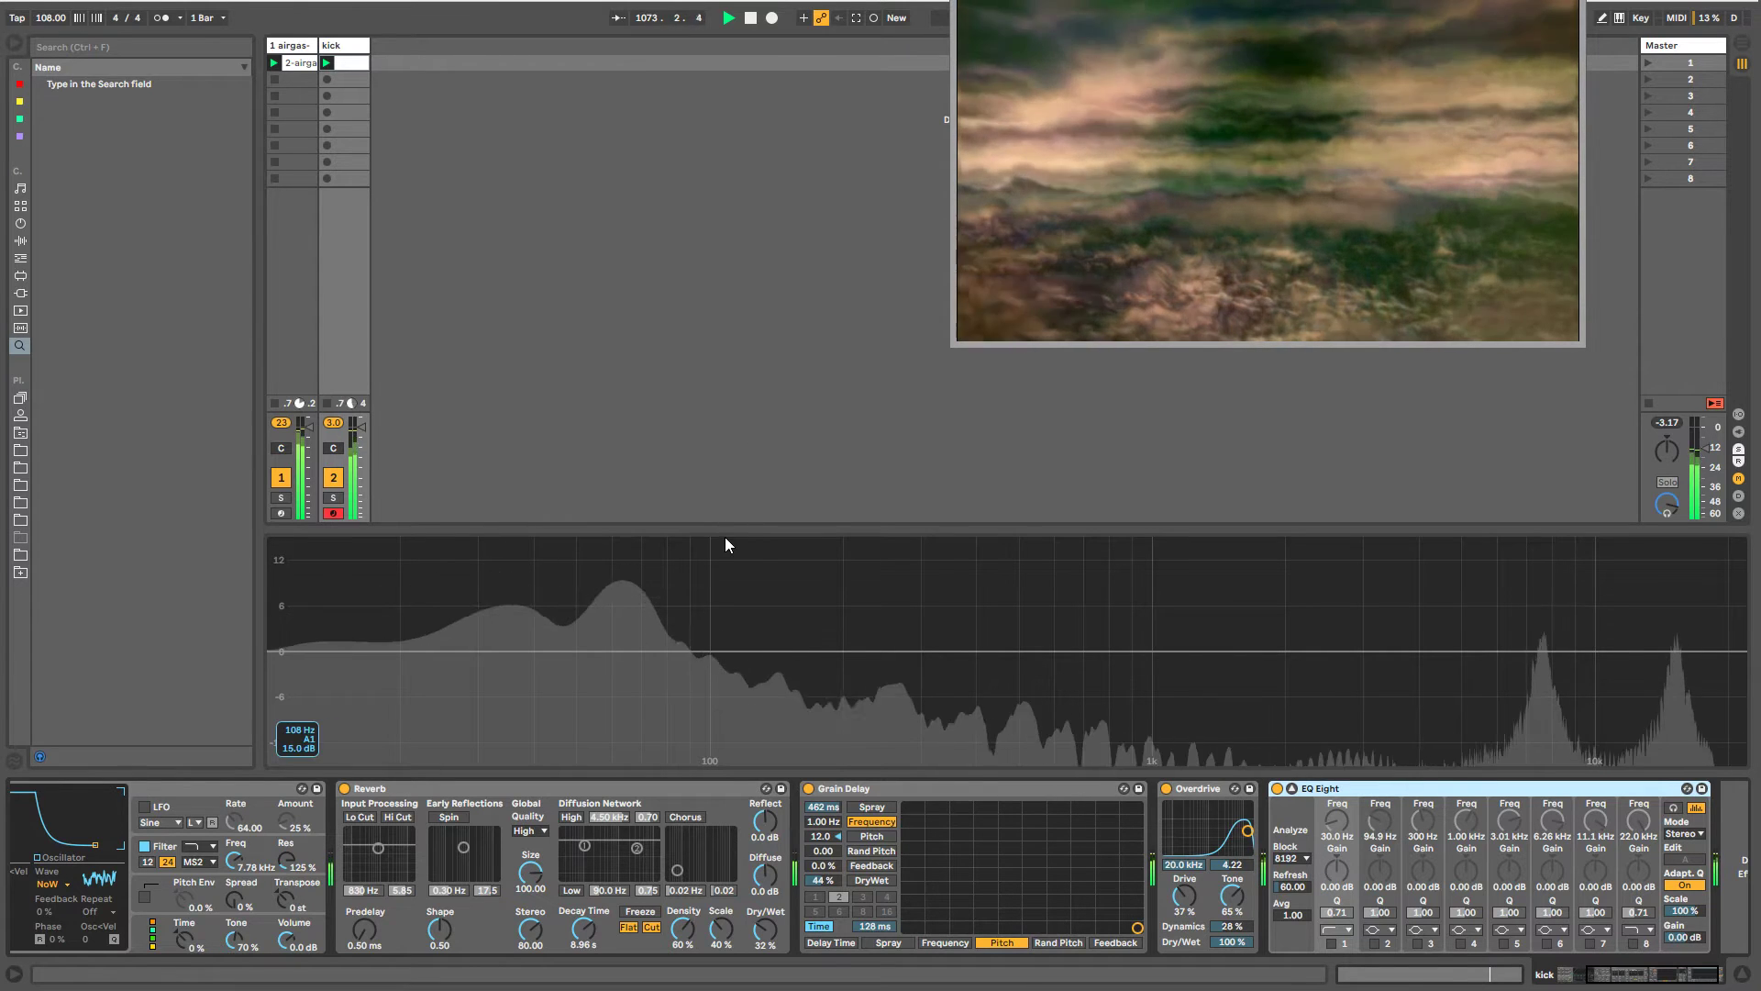
drag(723, 528, 912, 719)
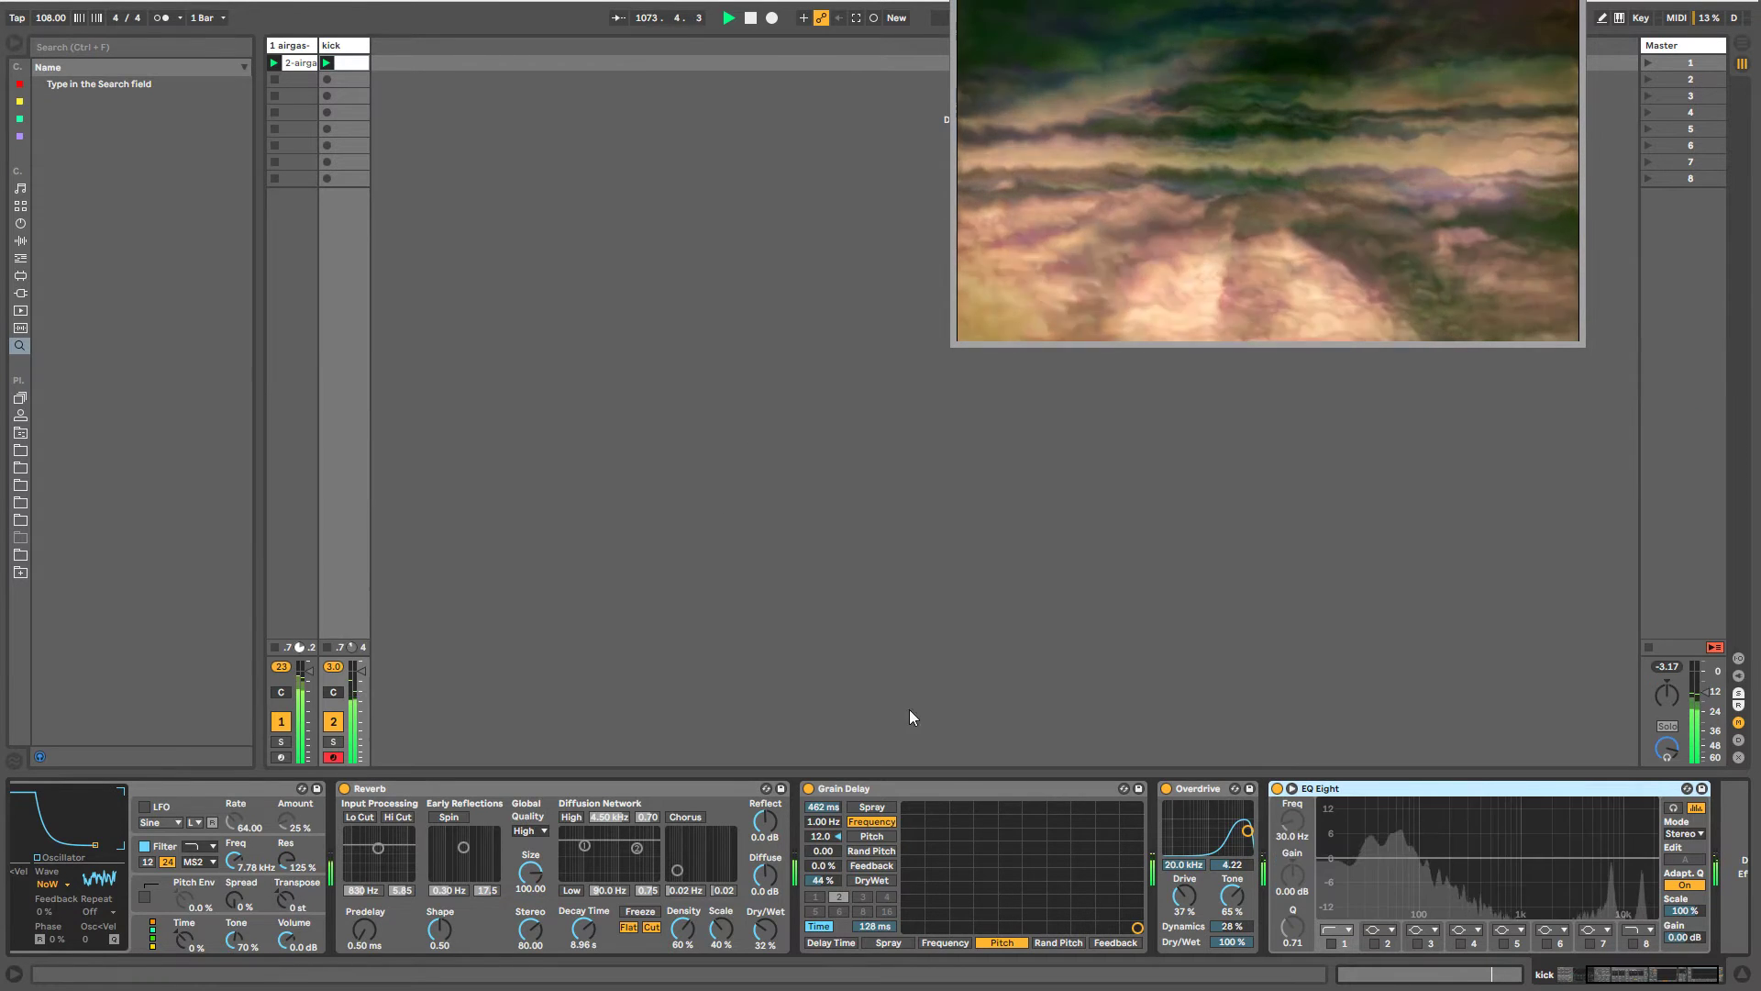
- Add an Erosion audio effect at the end of the kick track's device chain
click(1679, 980)
click(21, 242)
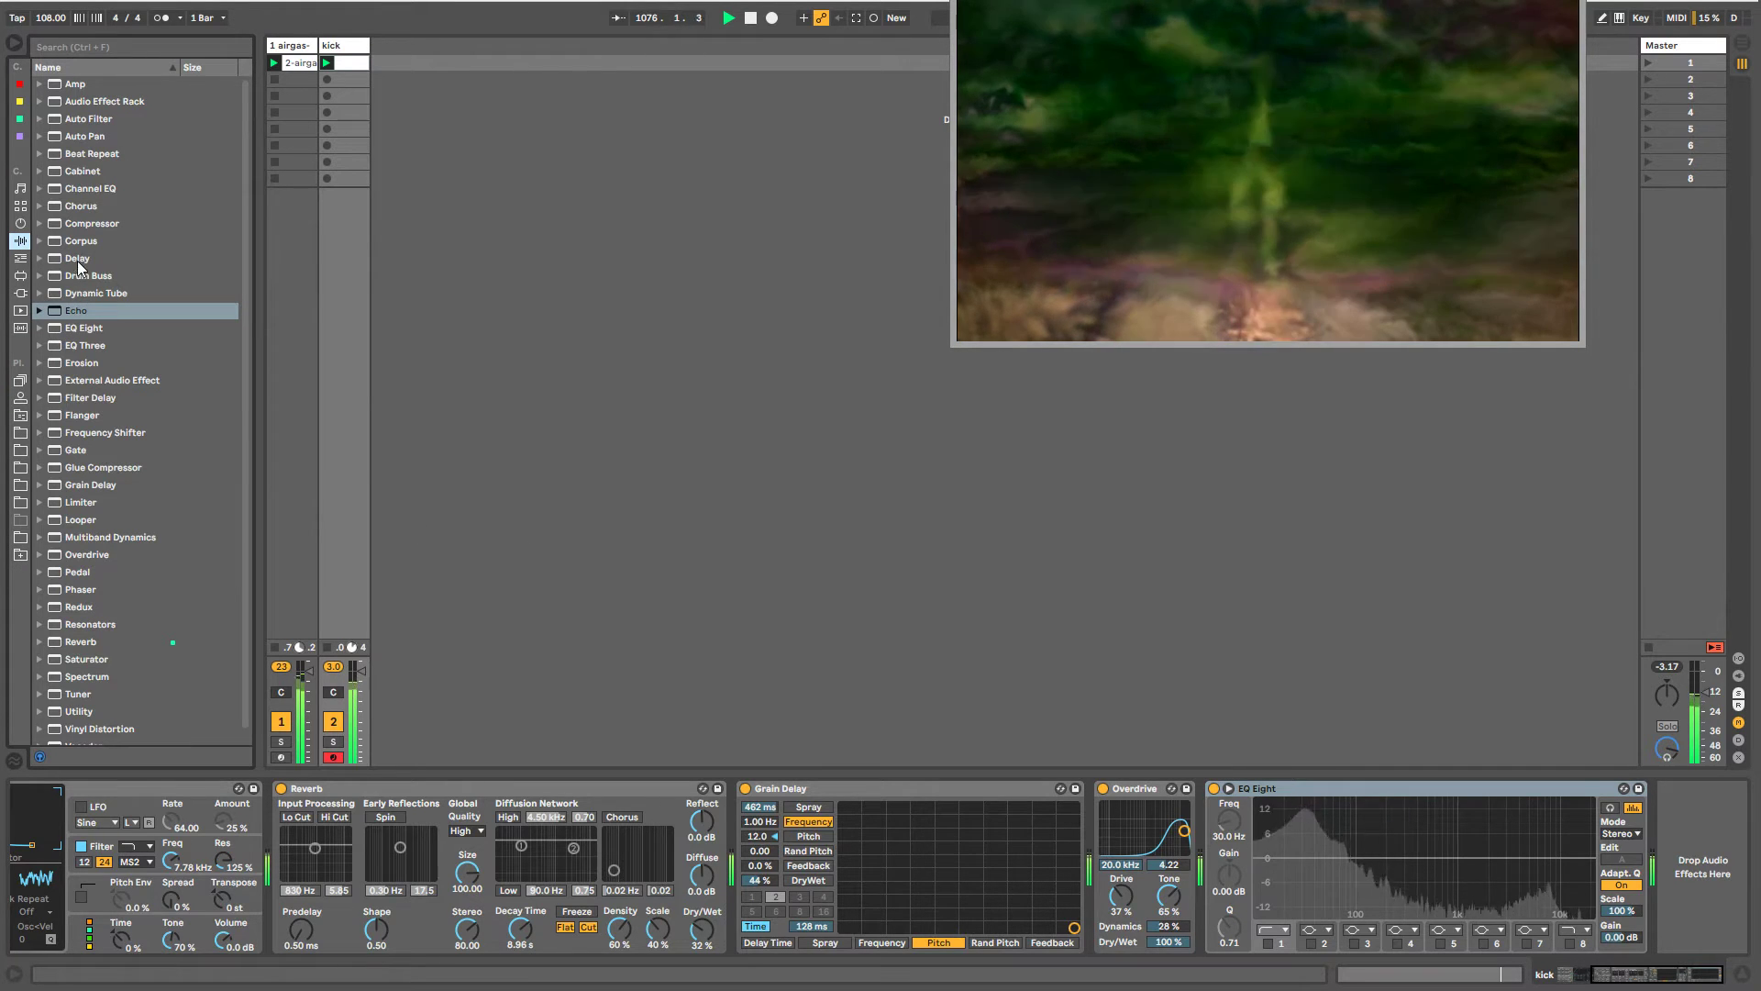
click(82, 245)
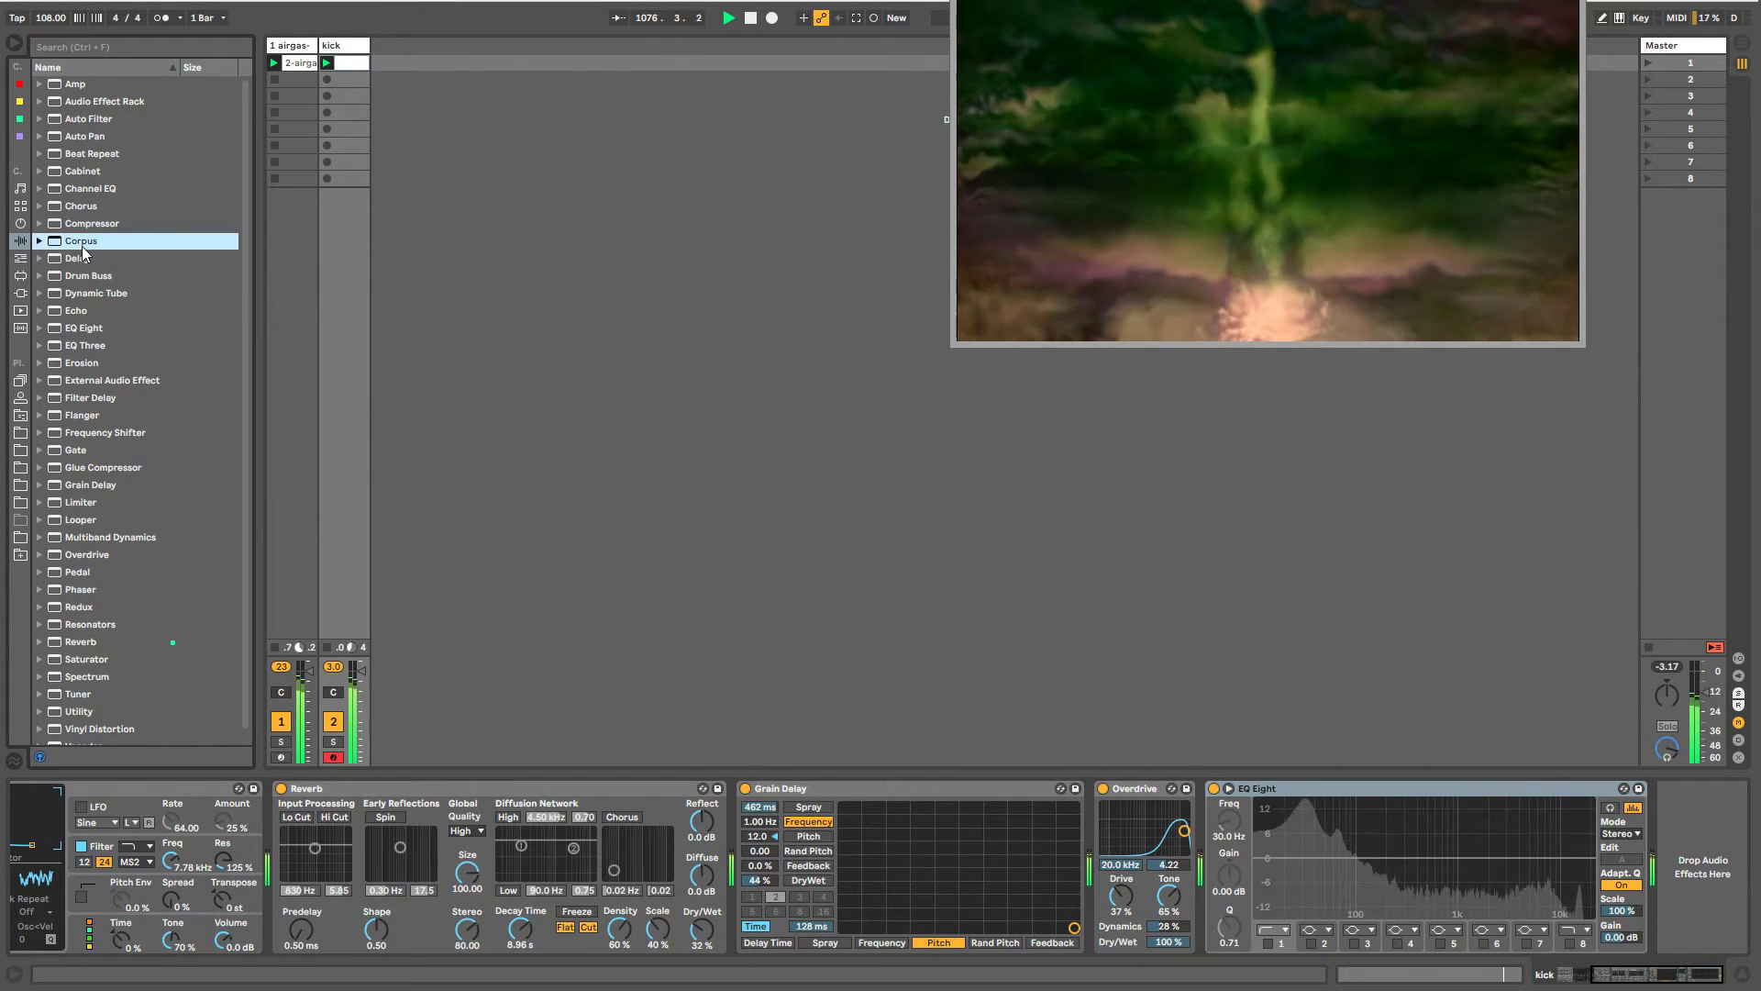
click(83, 329)
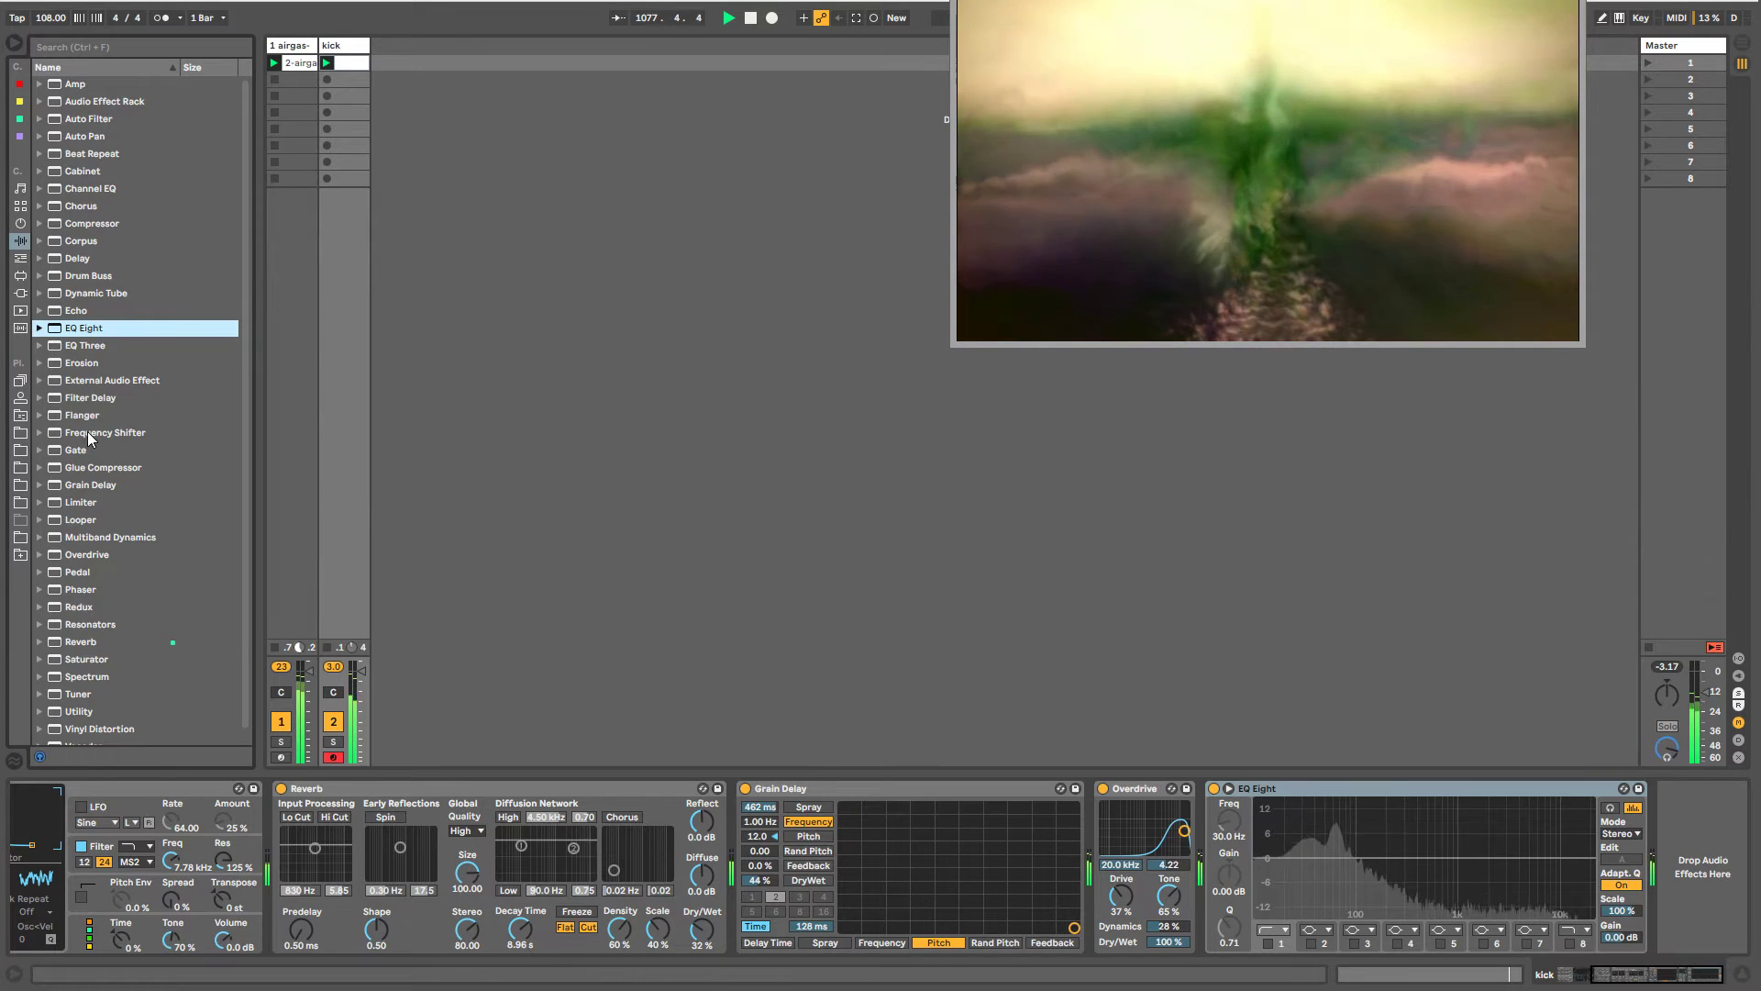
double_click(80, 365)
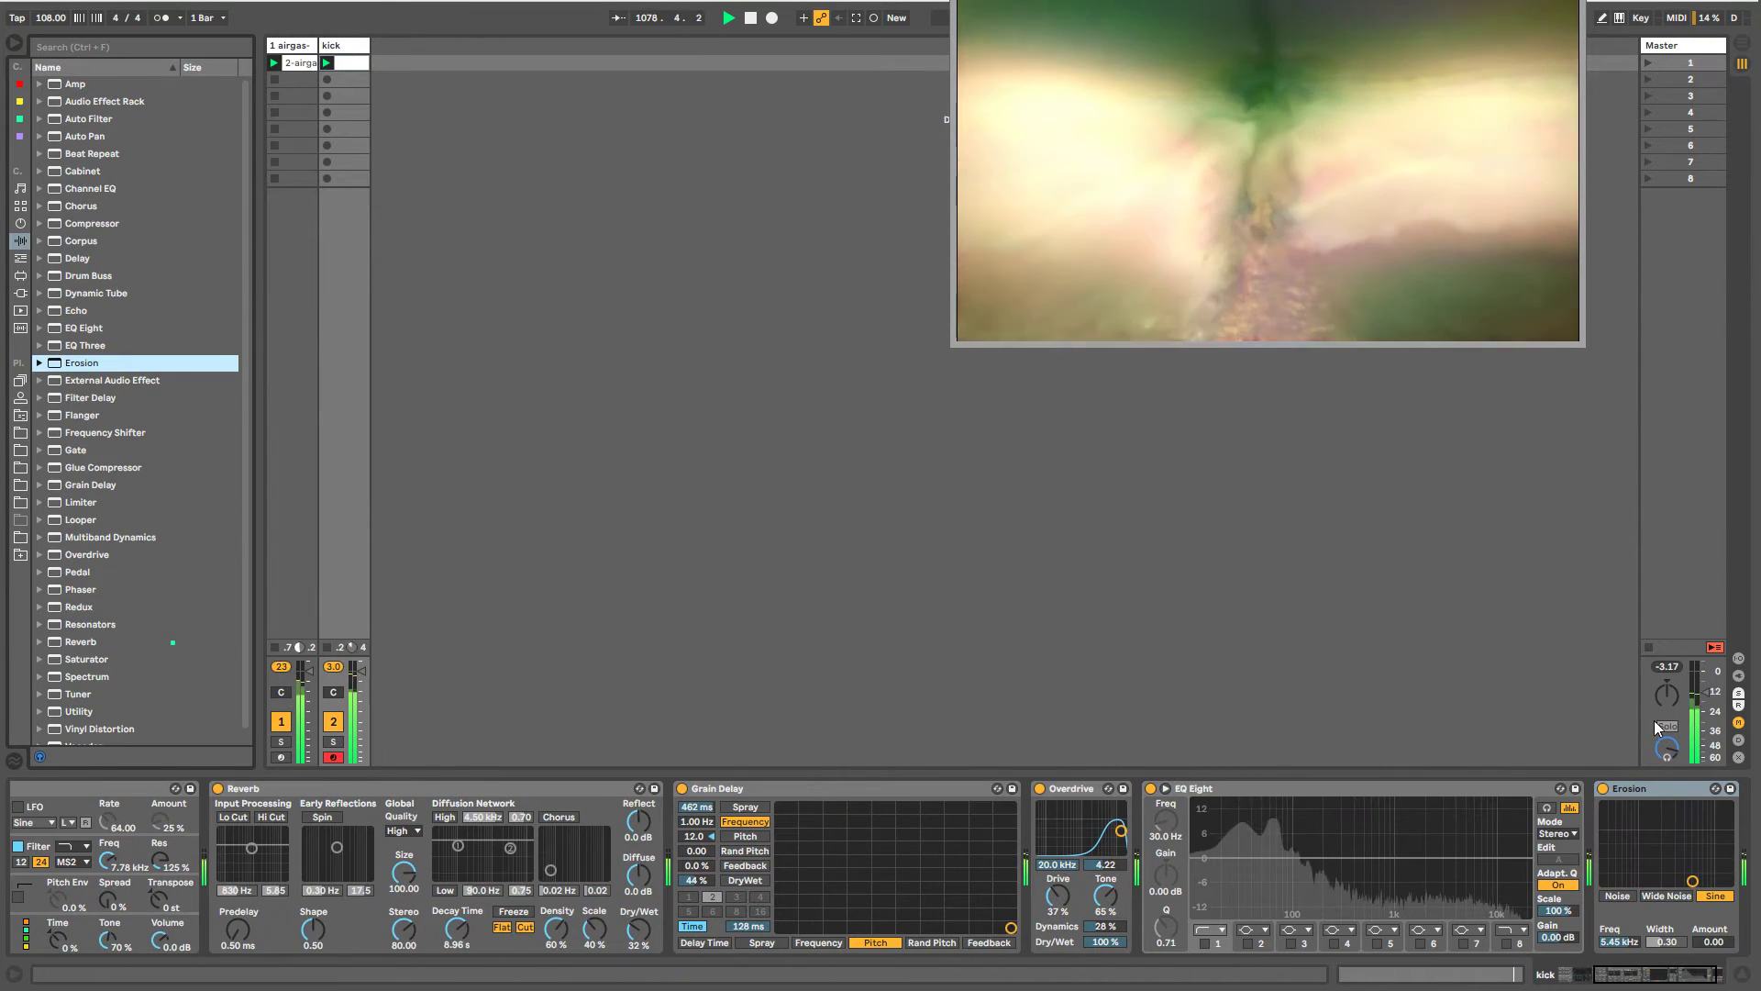
- Place Erosion before the Reverb with a frequency of 11.1 kHz and an amount of 74.4, and fold the device
drag(1696, 876, 296, 819)
click(1680, 794)
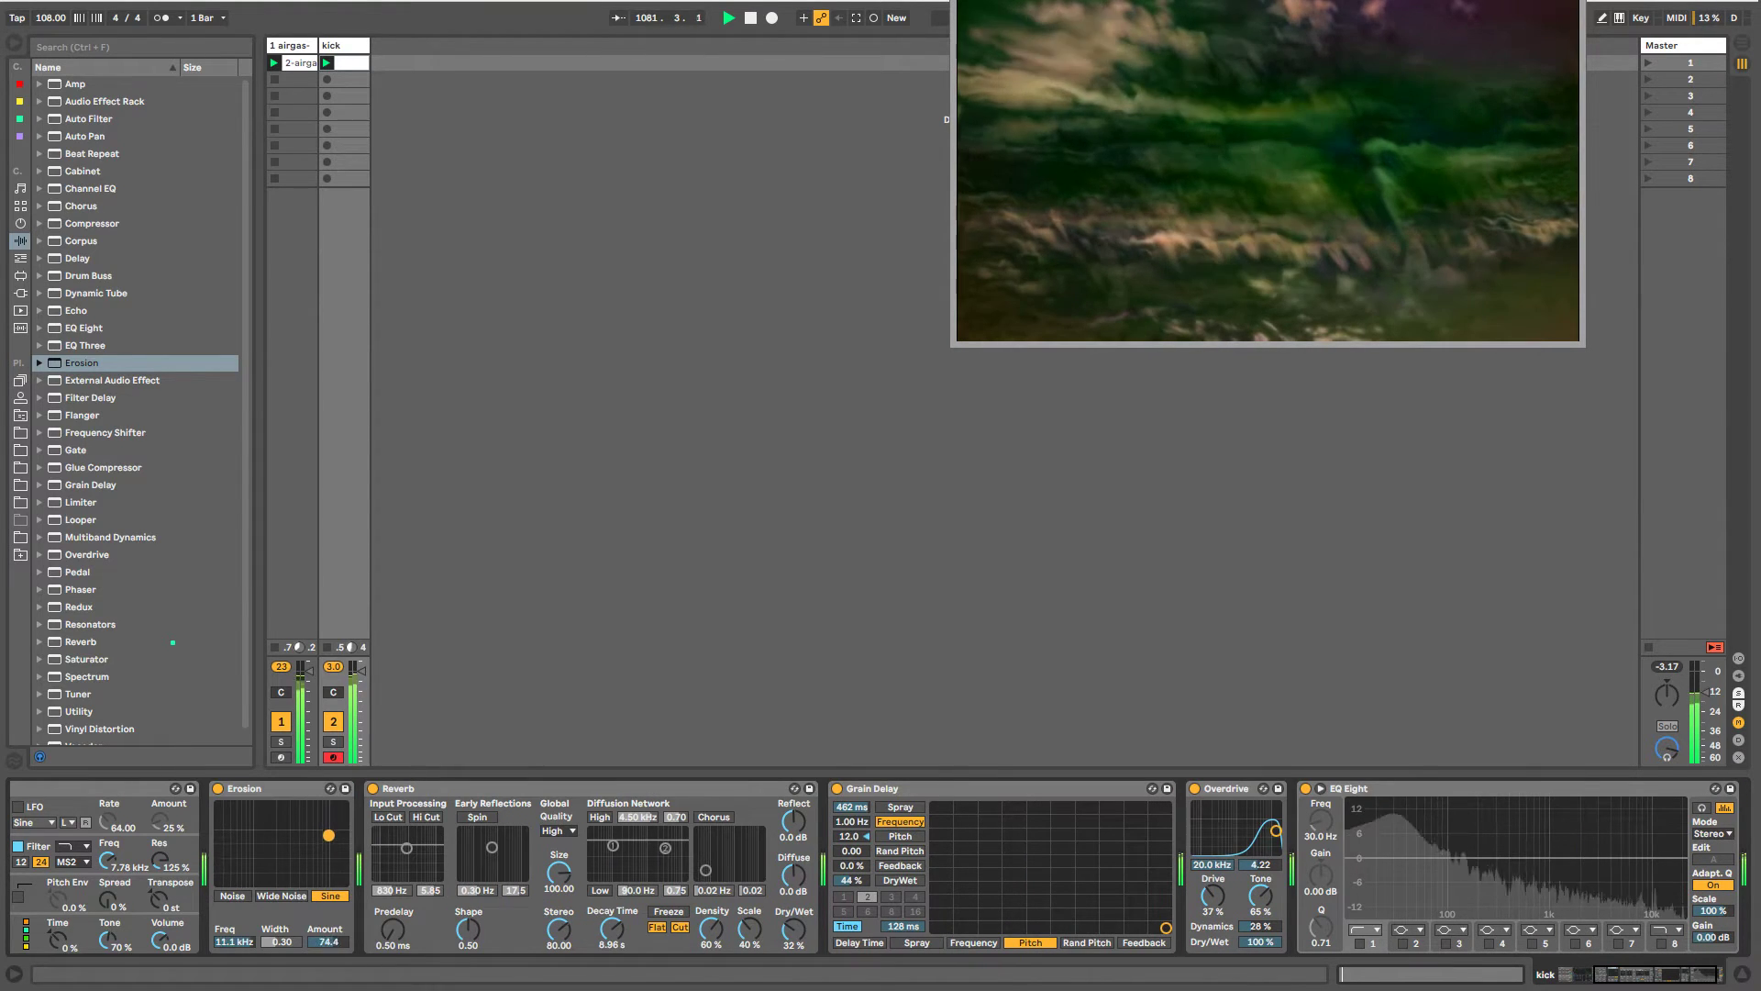
double_click(220, 790)
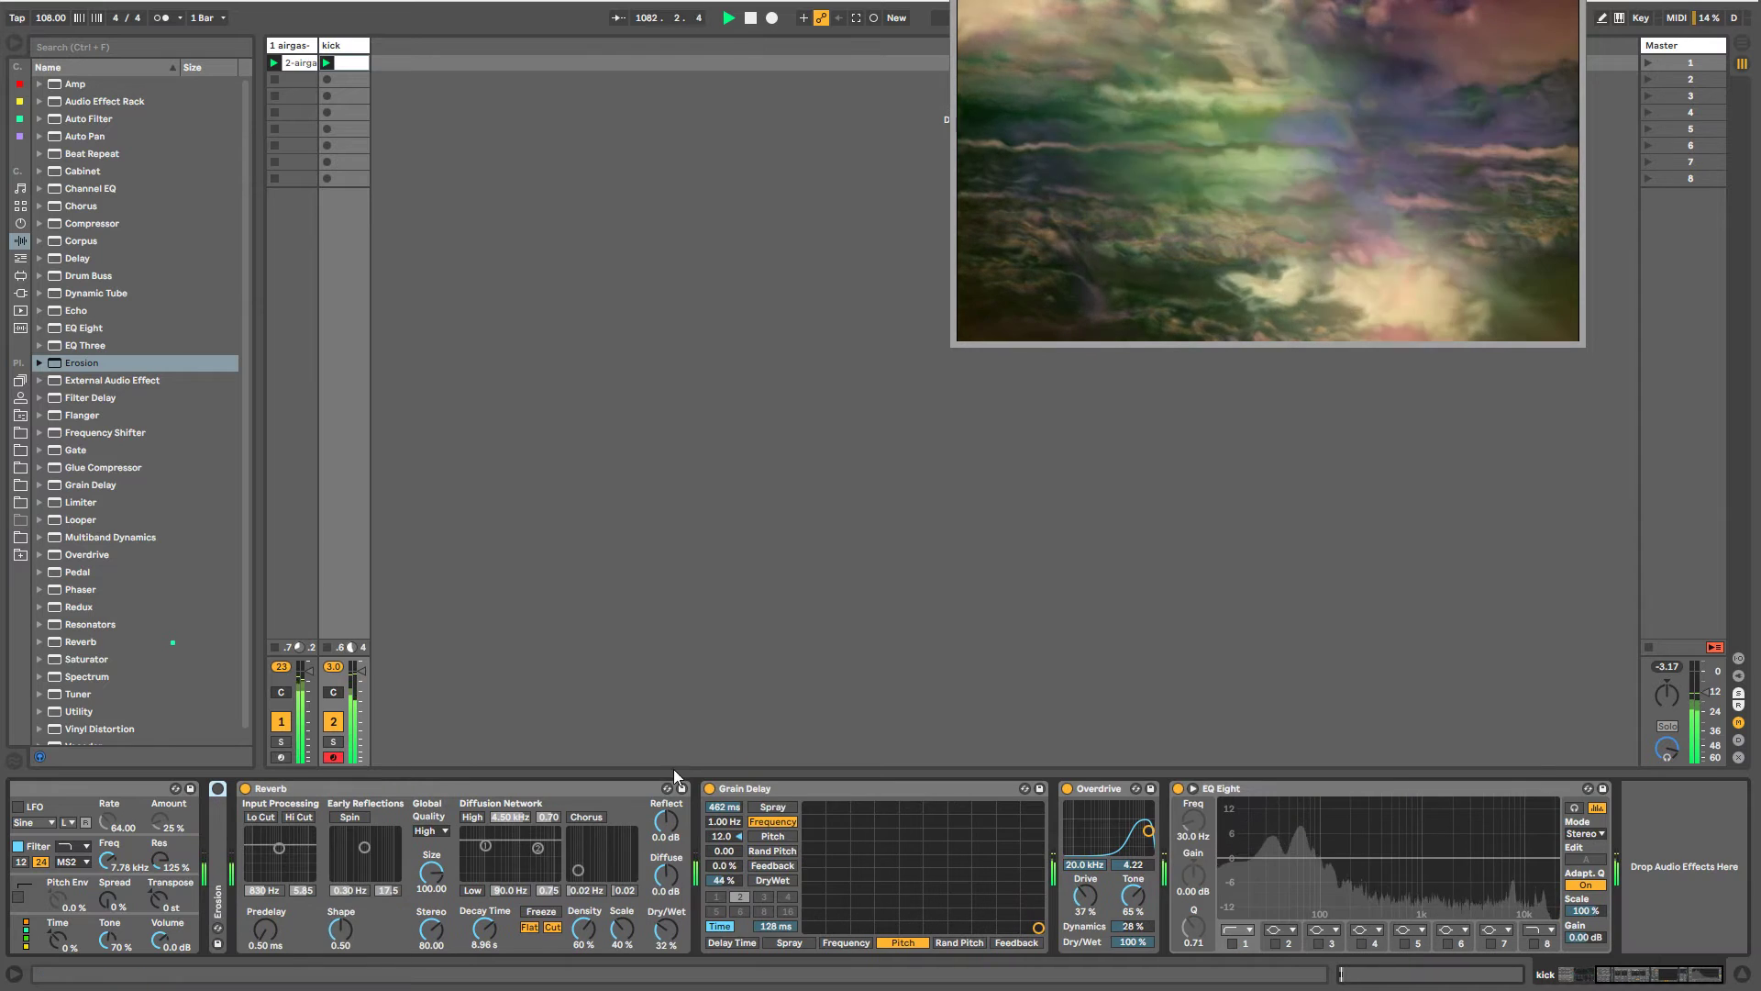
click(1242, 791)
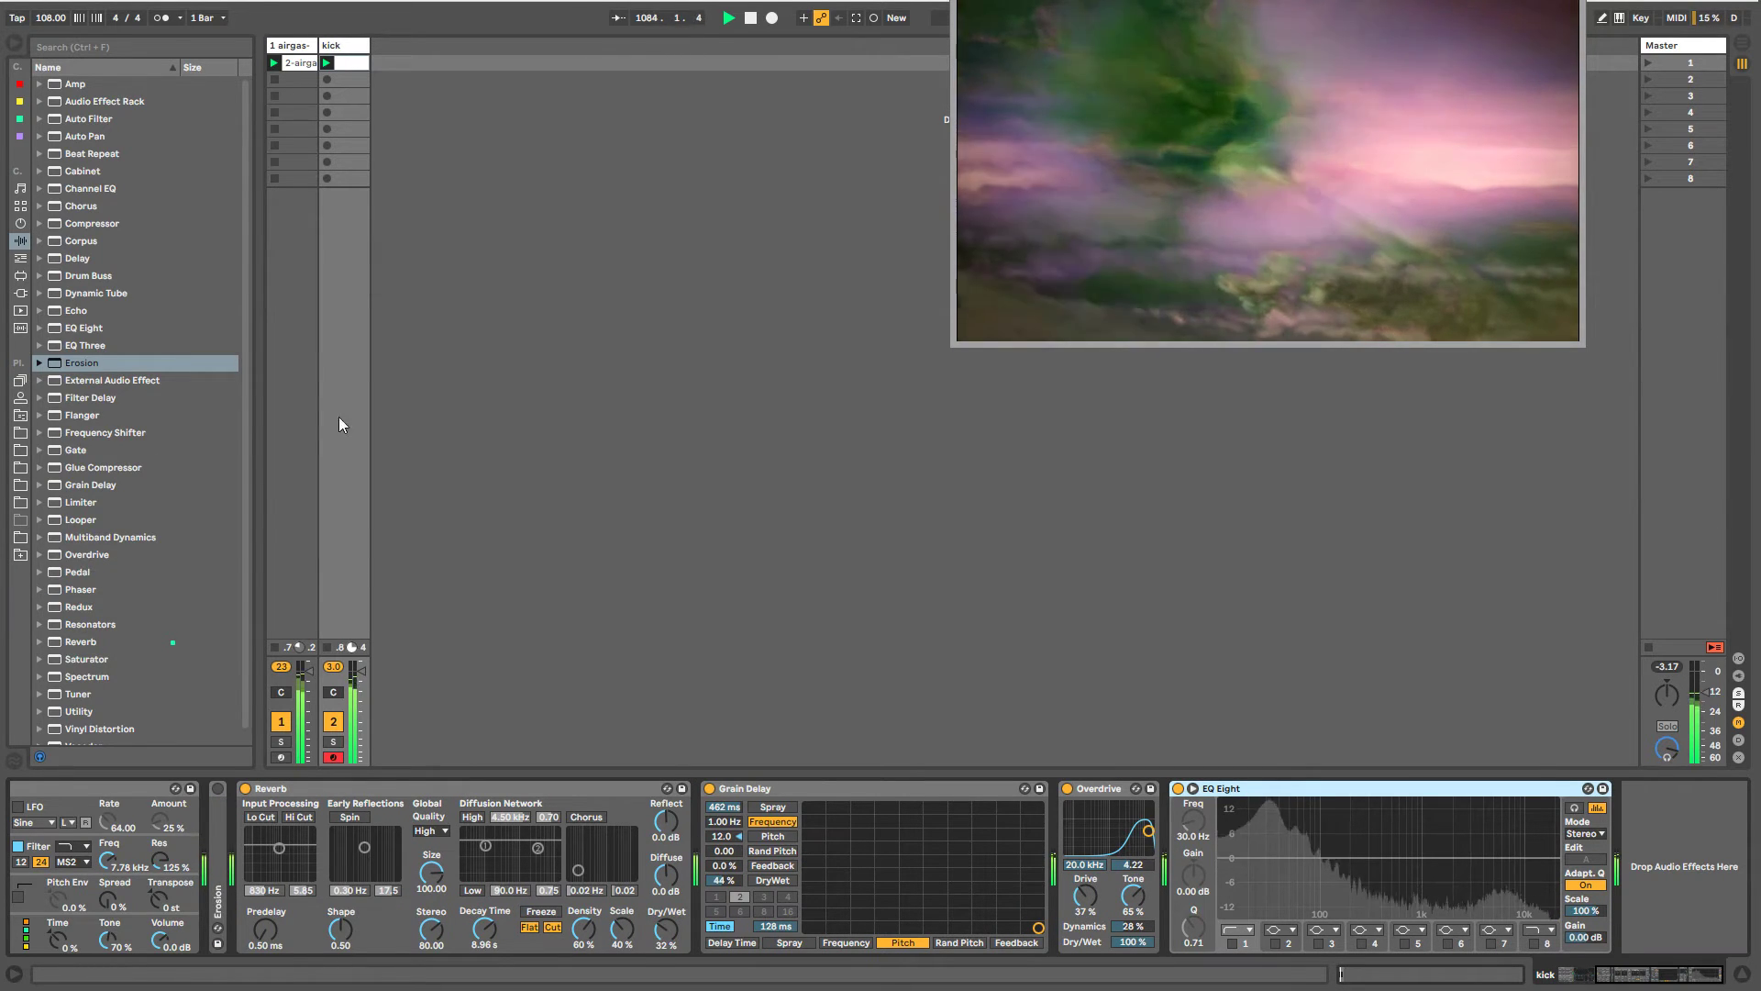
- Return to the kick track's device chain and insert a Pitch MIDI effect before Operator, set to +12 st
double_click(356, 62)
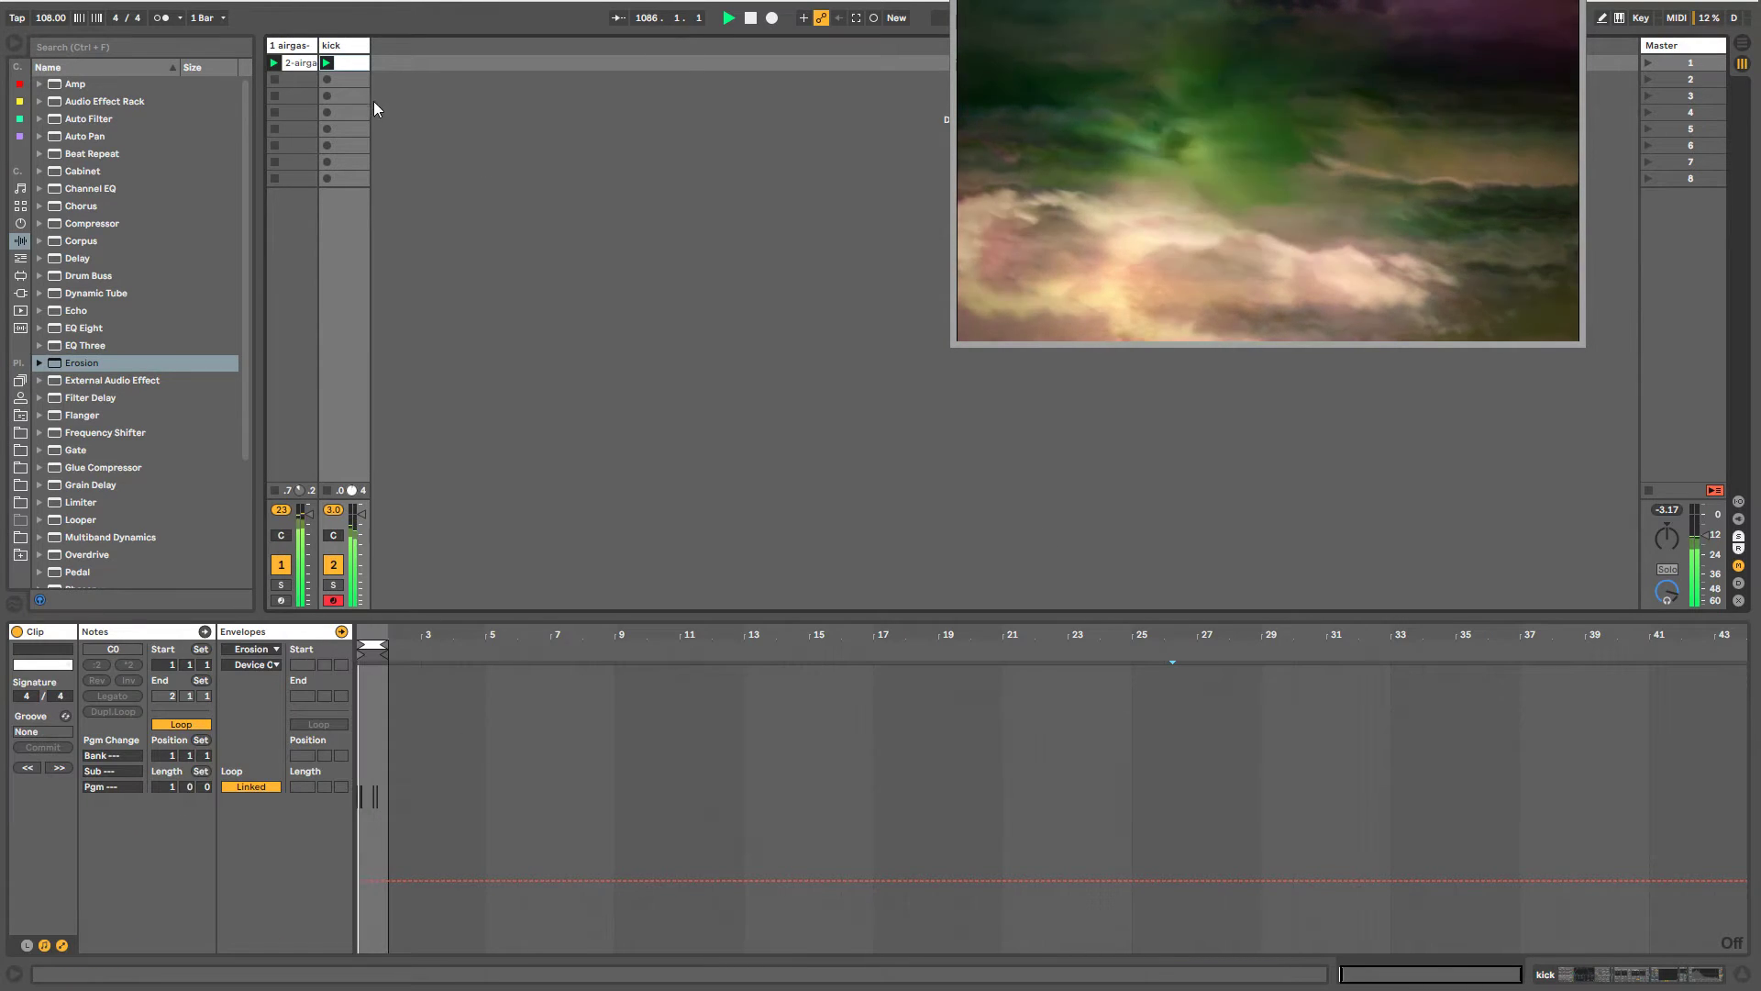
double_click(356, 49)
drag(1626, 978, 1570, 983)
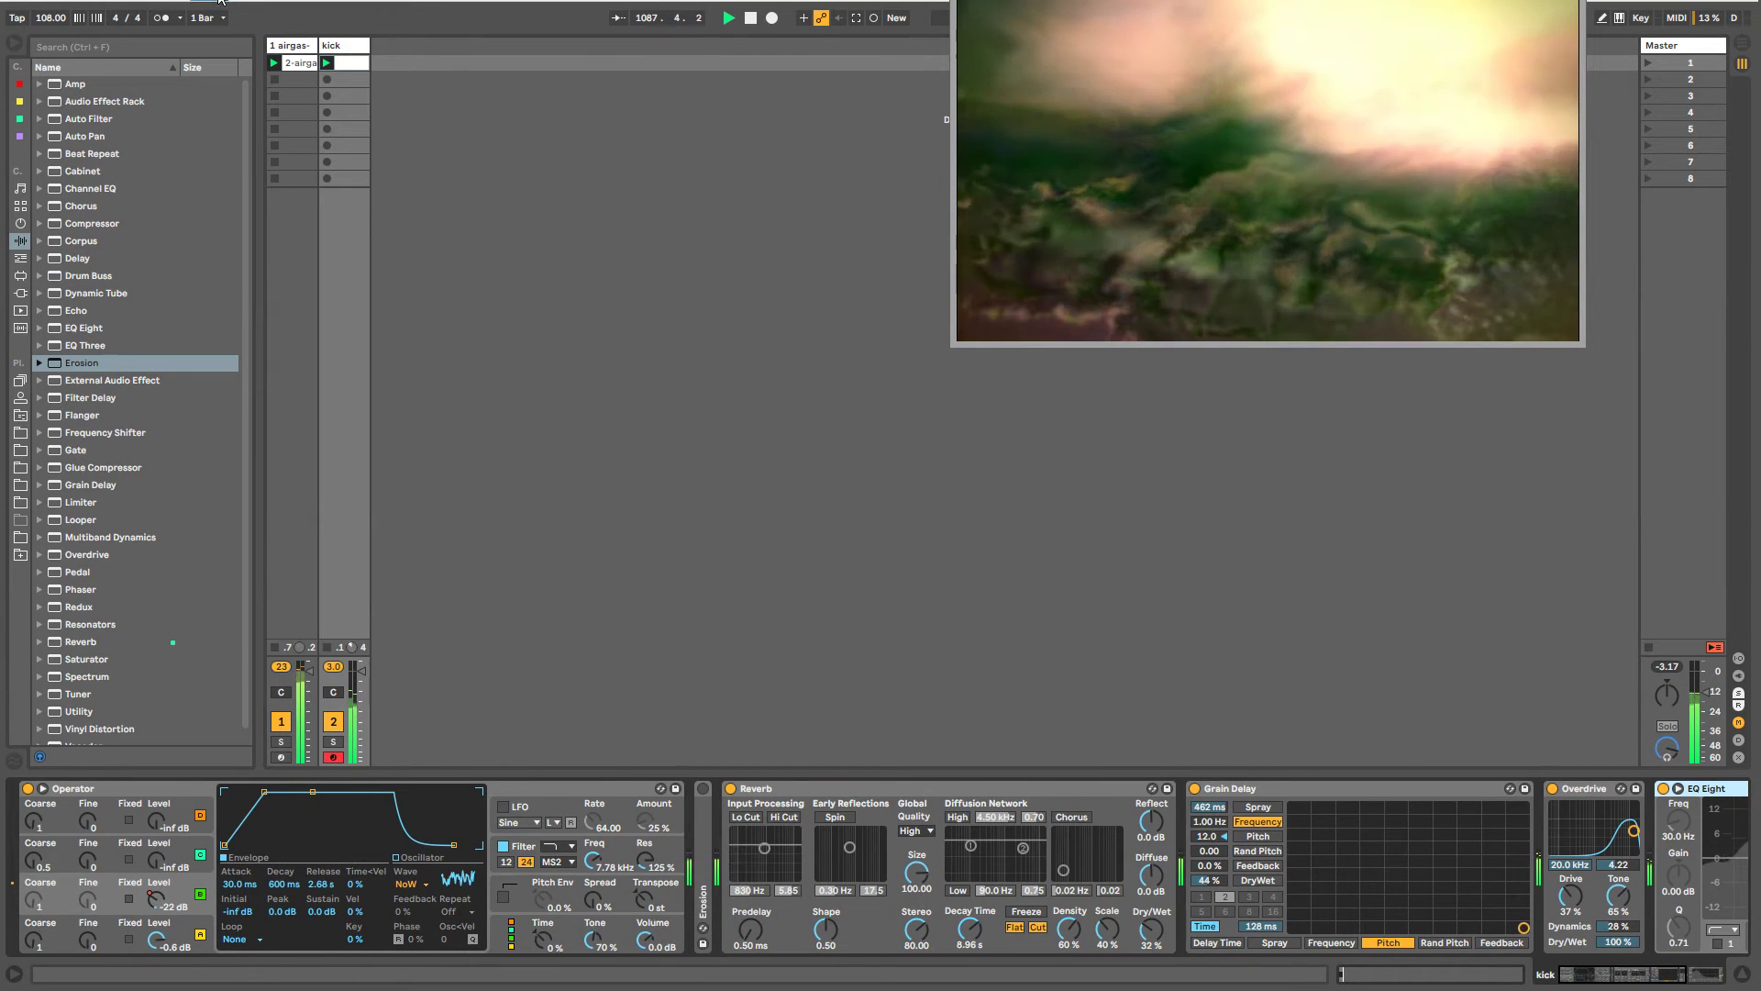
click(353, 66)
click(356, 48)
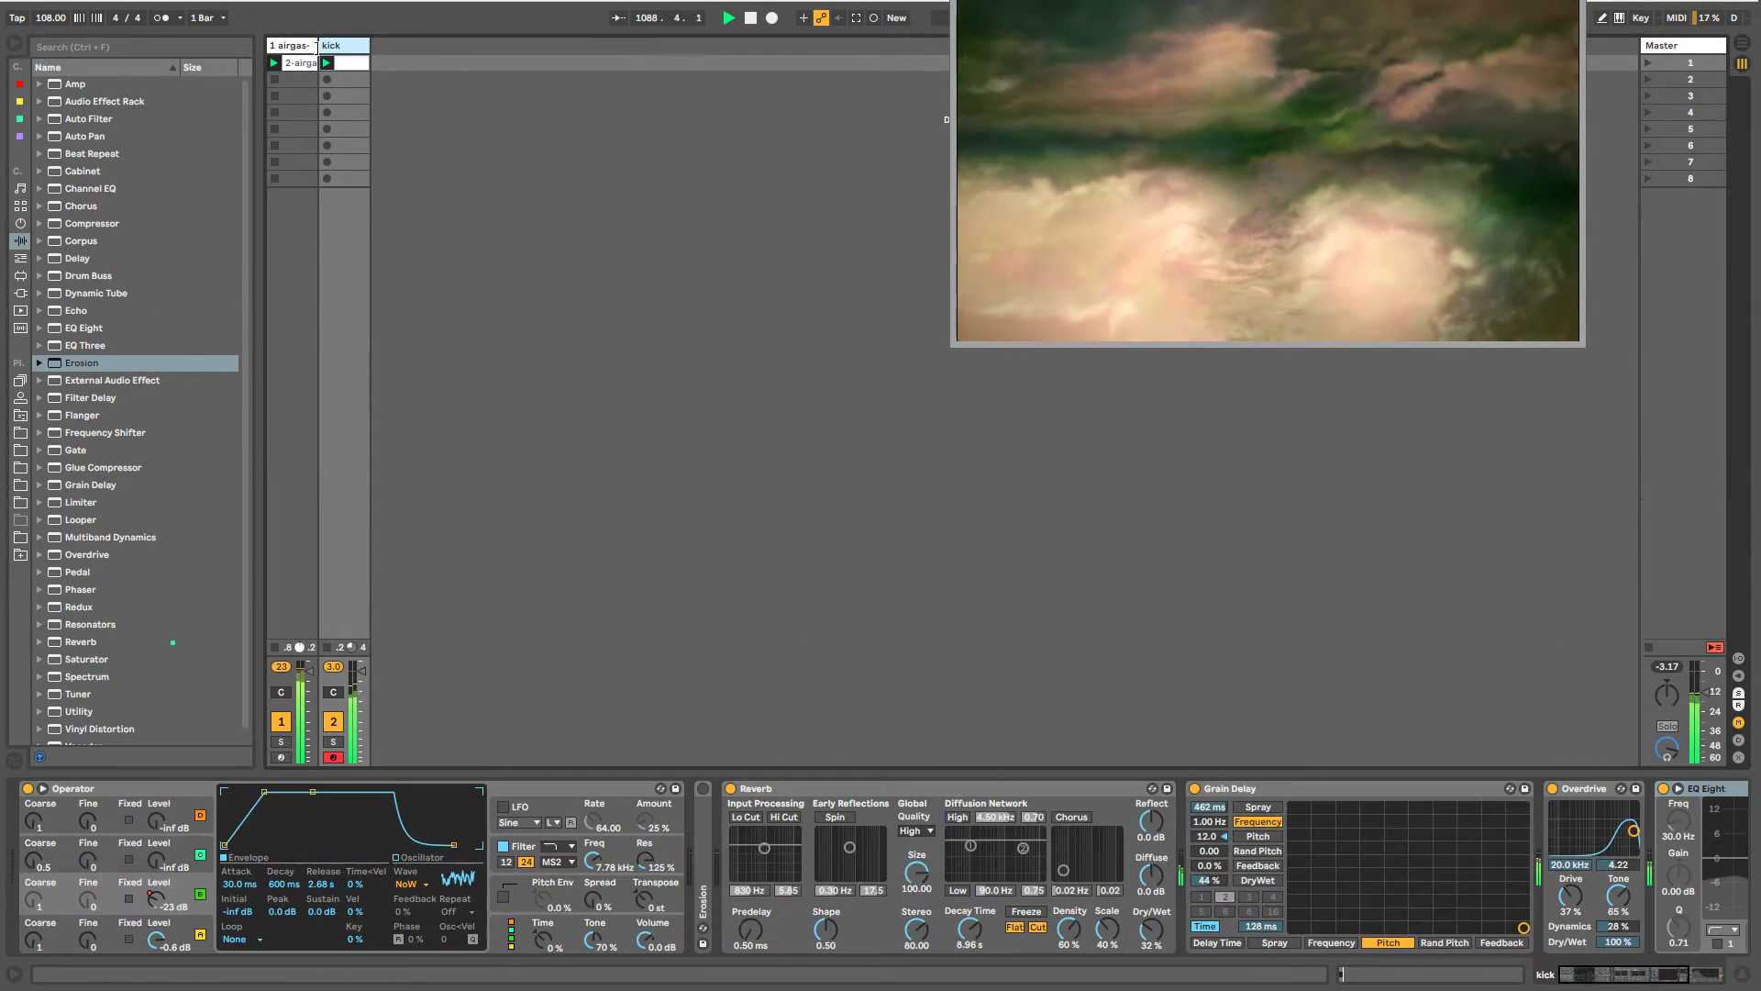
click(20, 258)
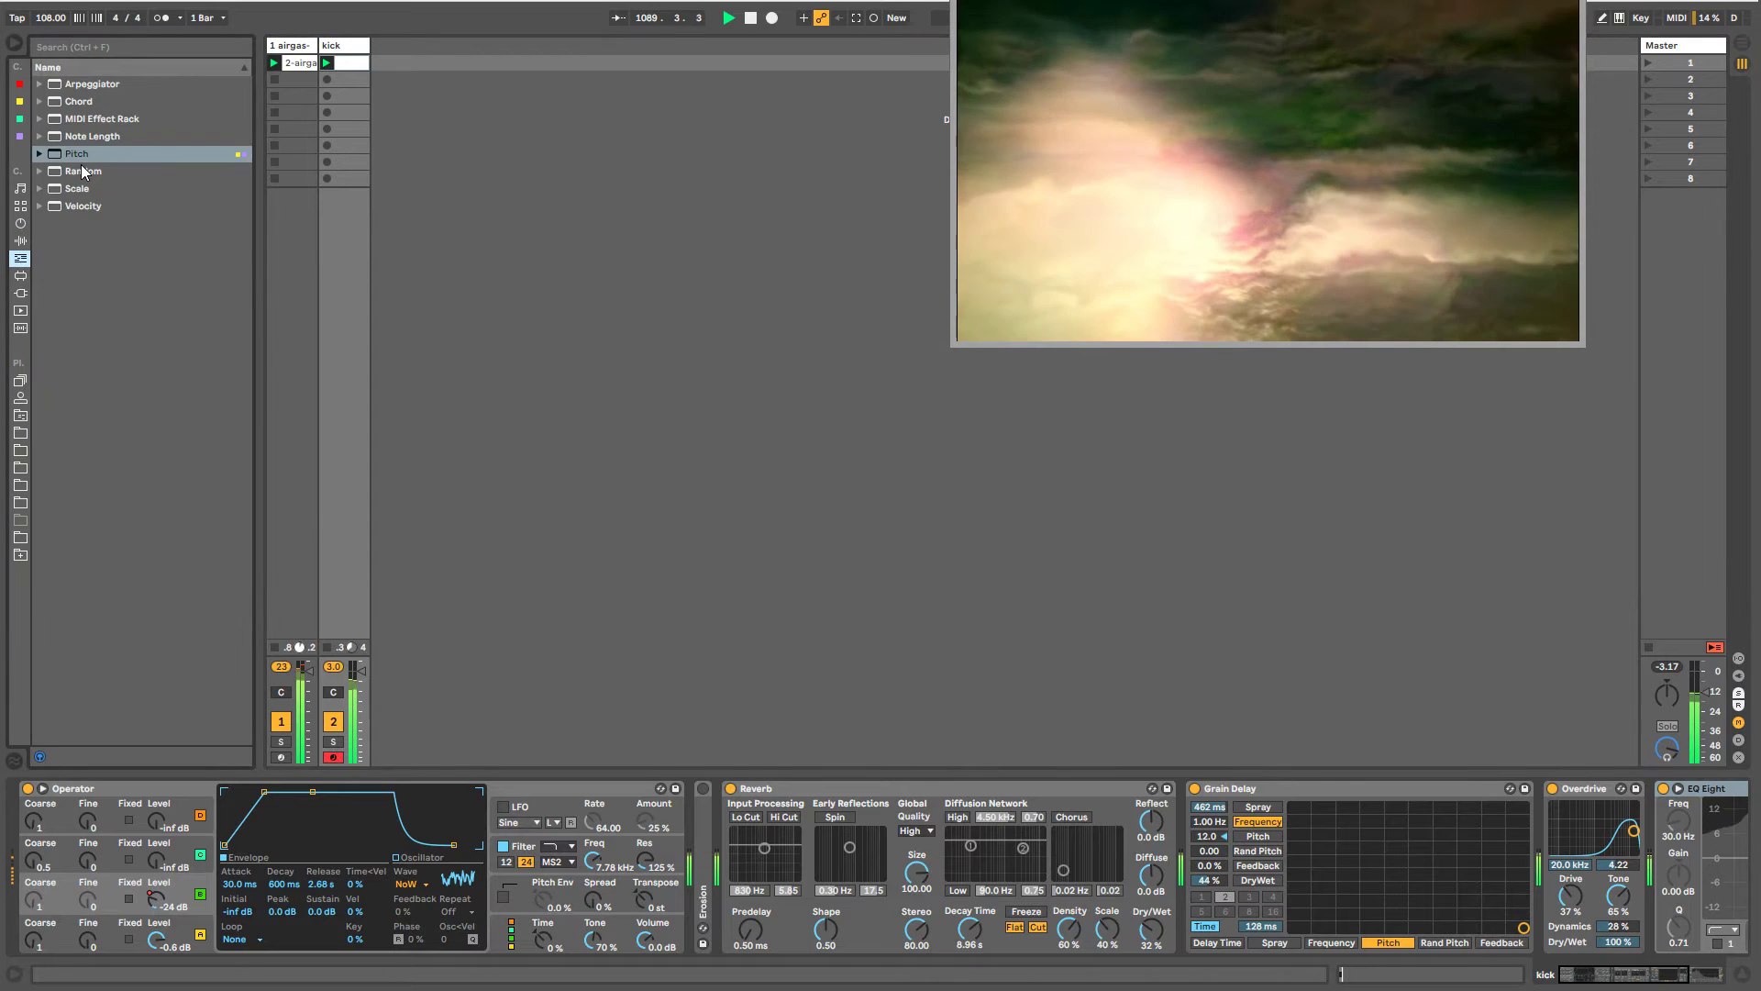
drag(81, 154, 134, 842)
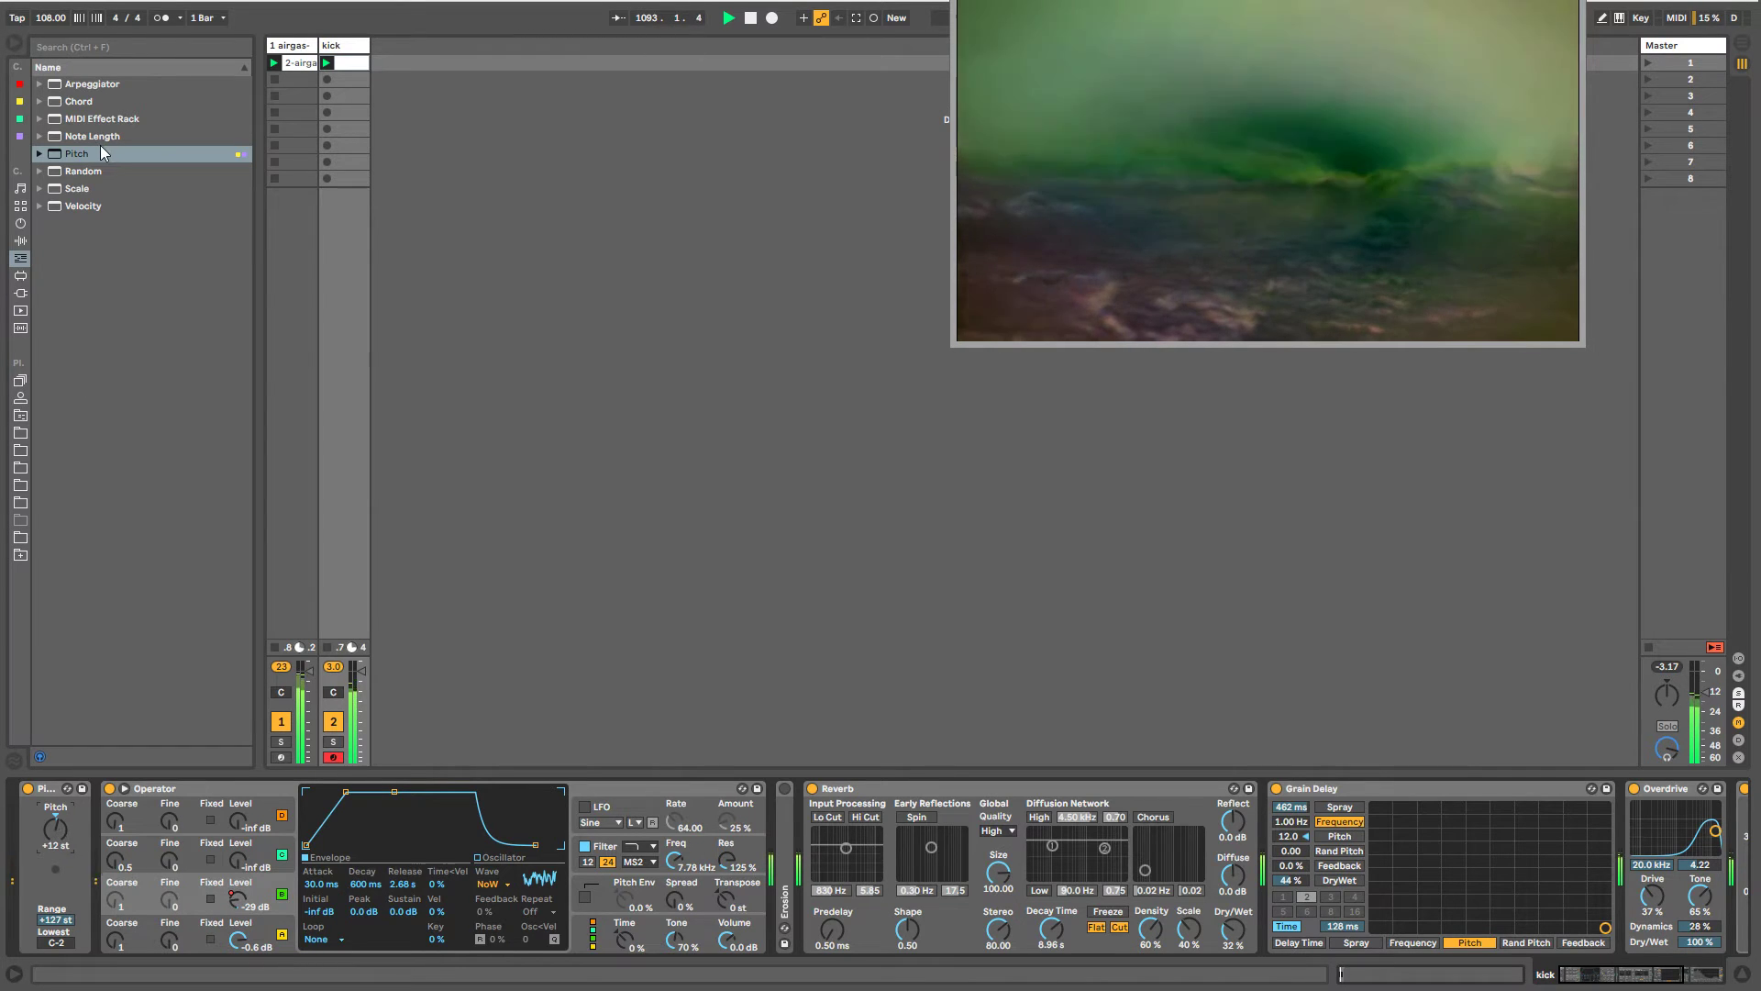
- Switch Operator to its third algorithm and give oscillator C Coarse 42, level 0.0 dB, a 13.9 ms decay and -inf dB sustain
click(578, 927)
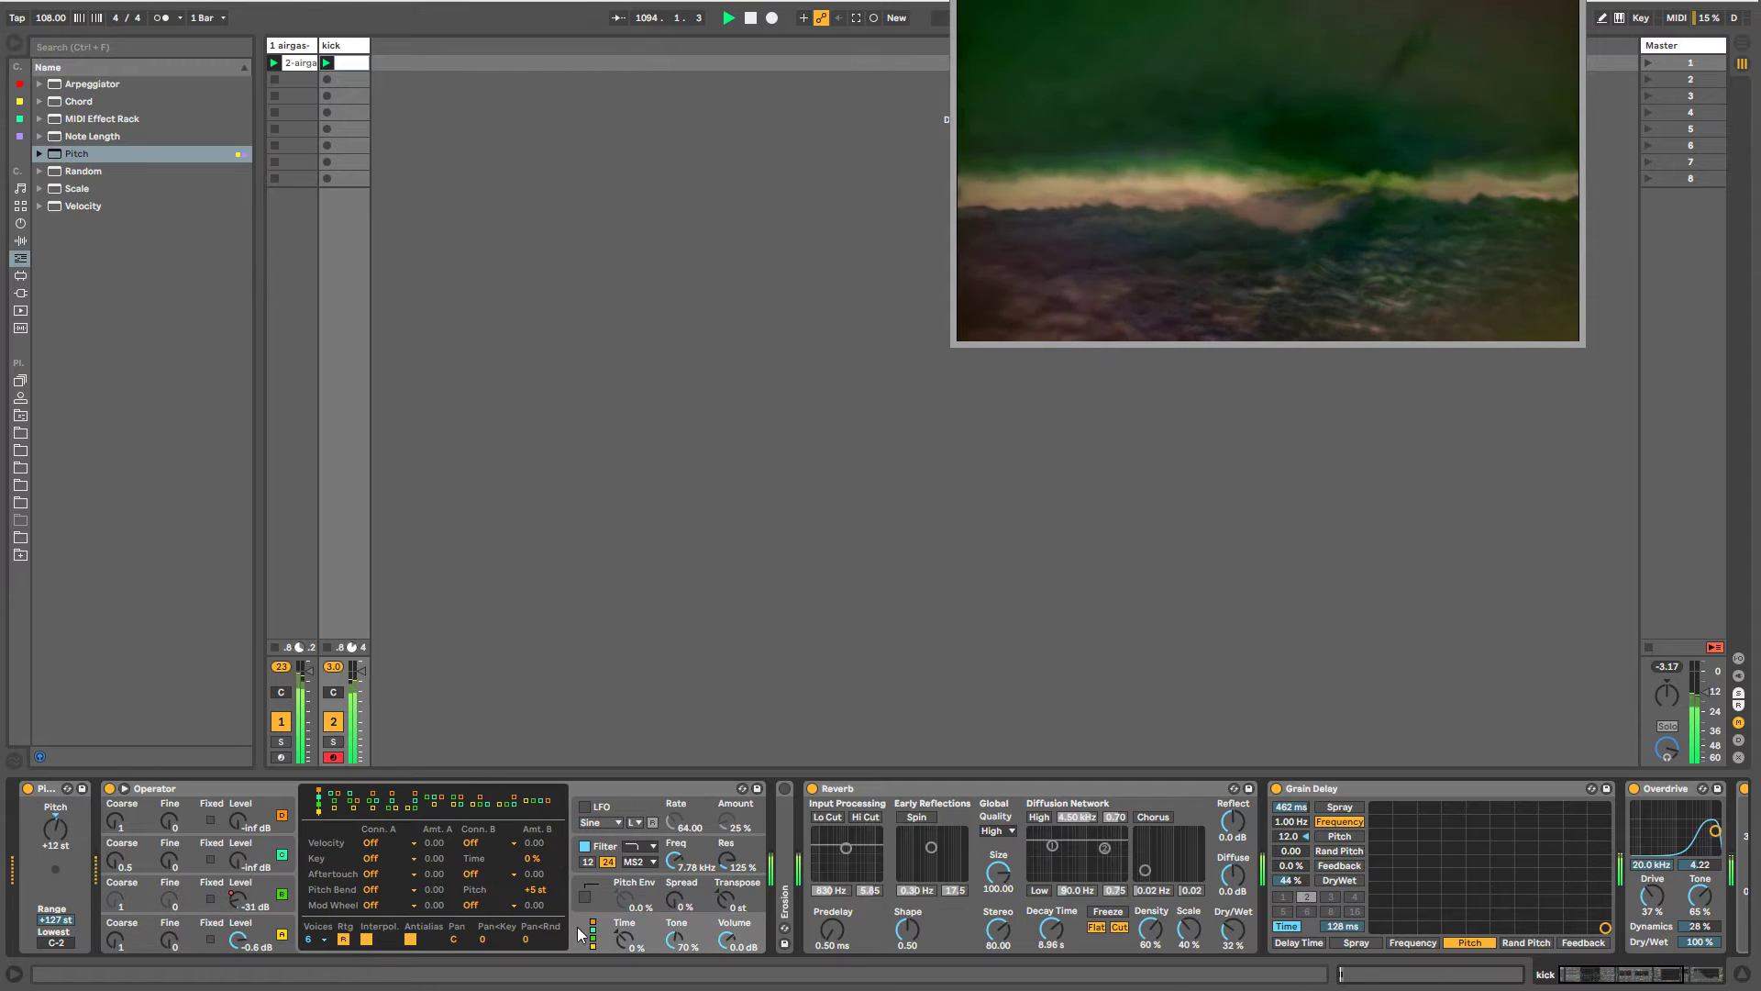
mouse_move(1589, 978)
mouse_down()
mouse_move(1632, 976)
mouse_move(1576, 977)
mouse_up()
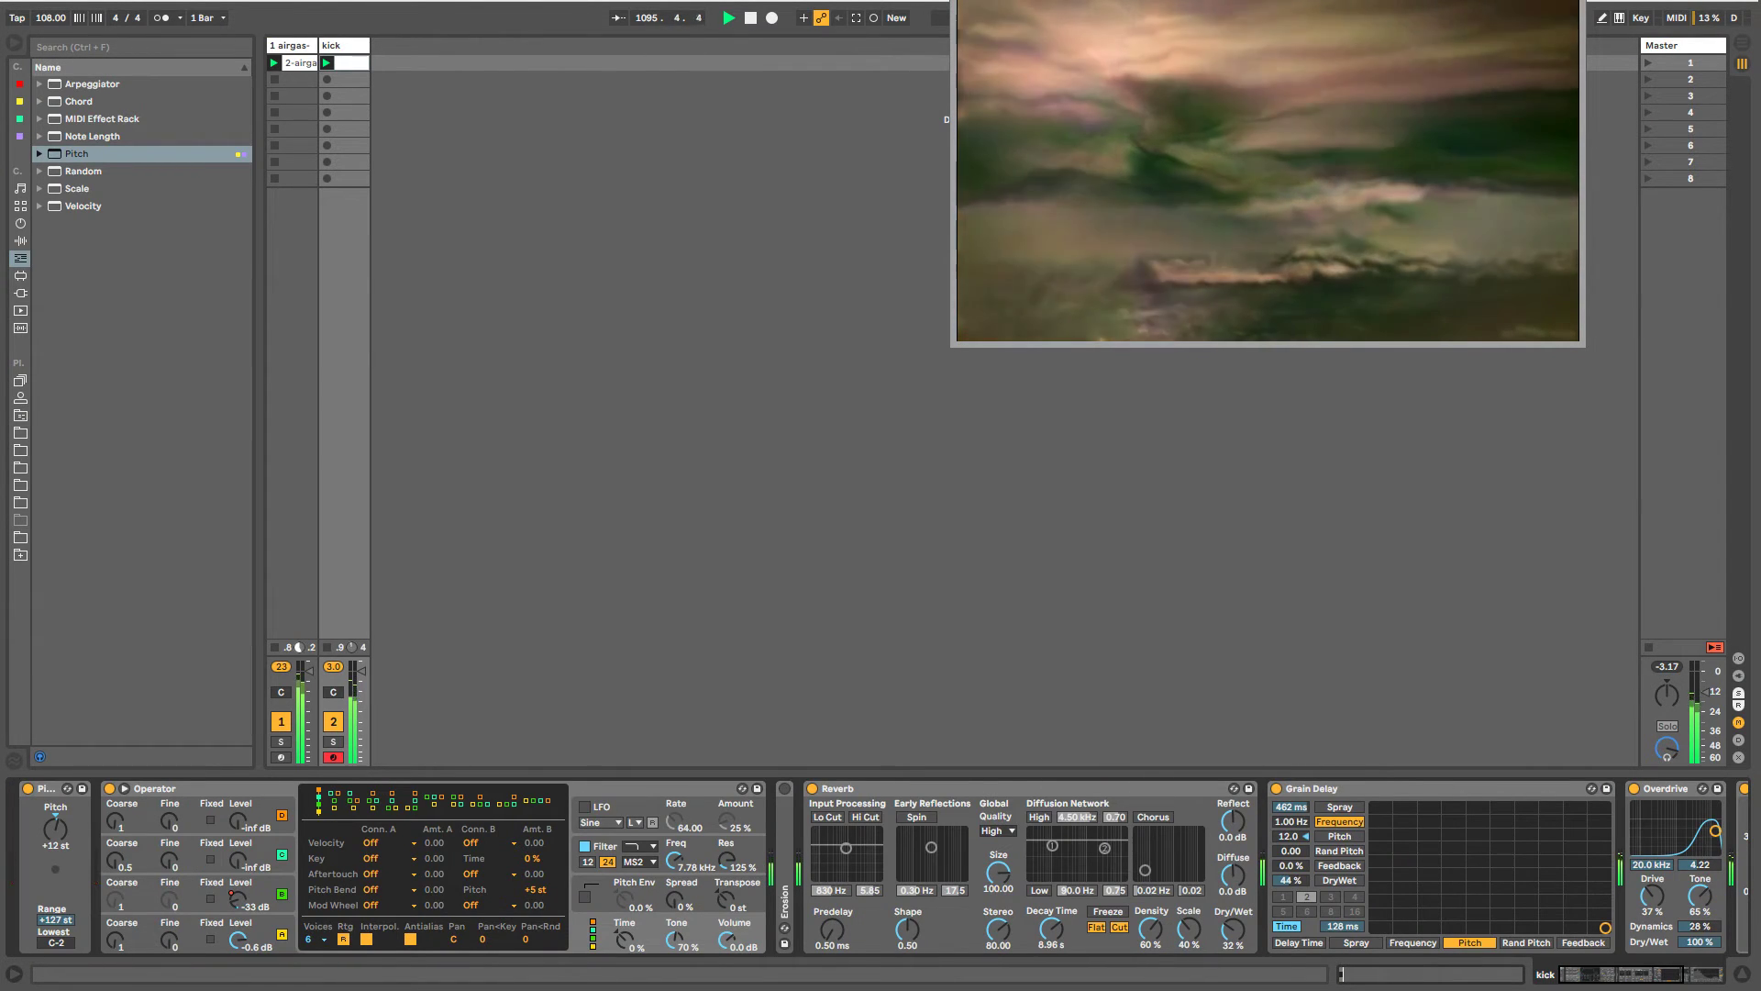
click(241, 907)
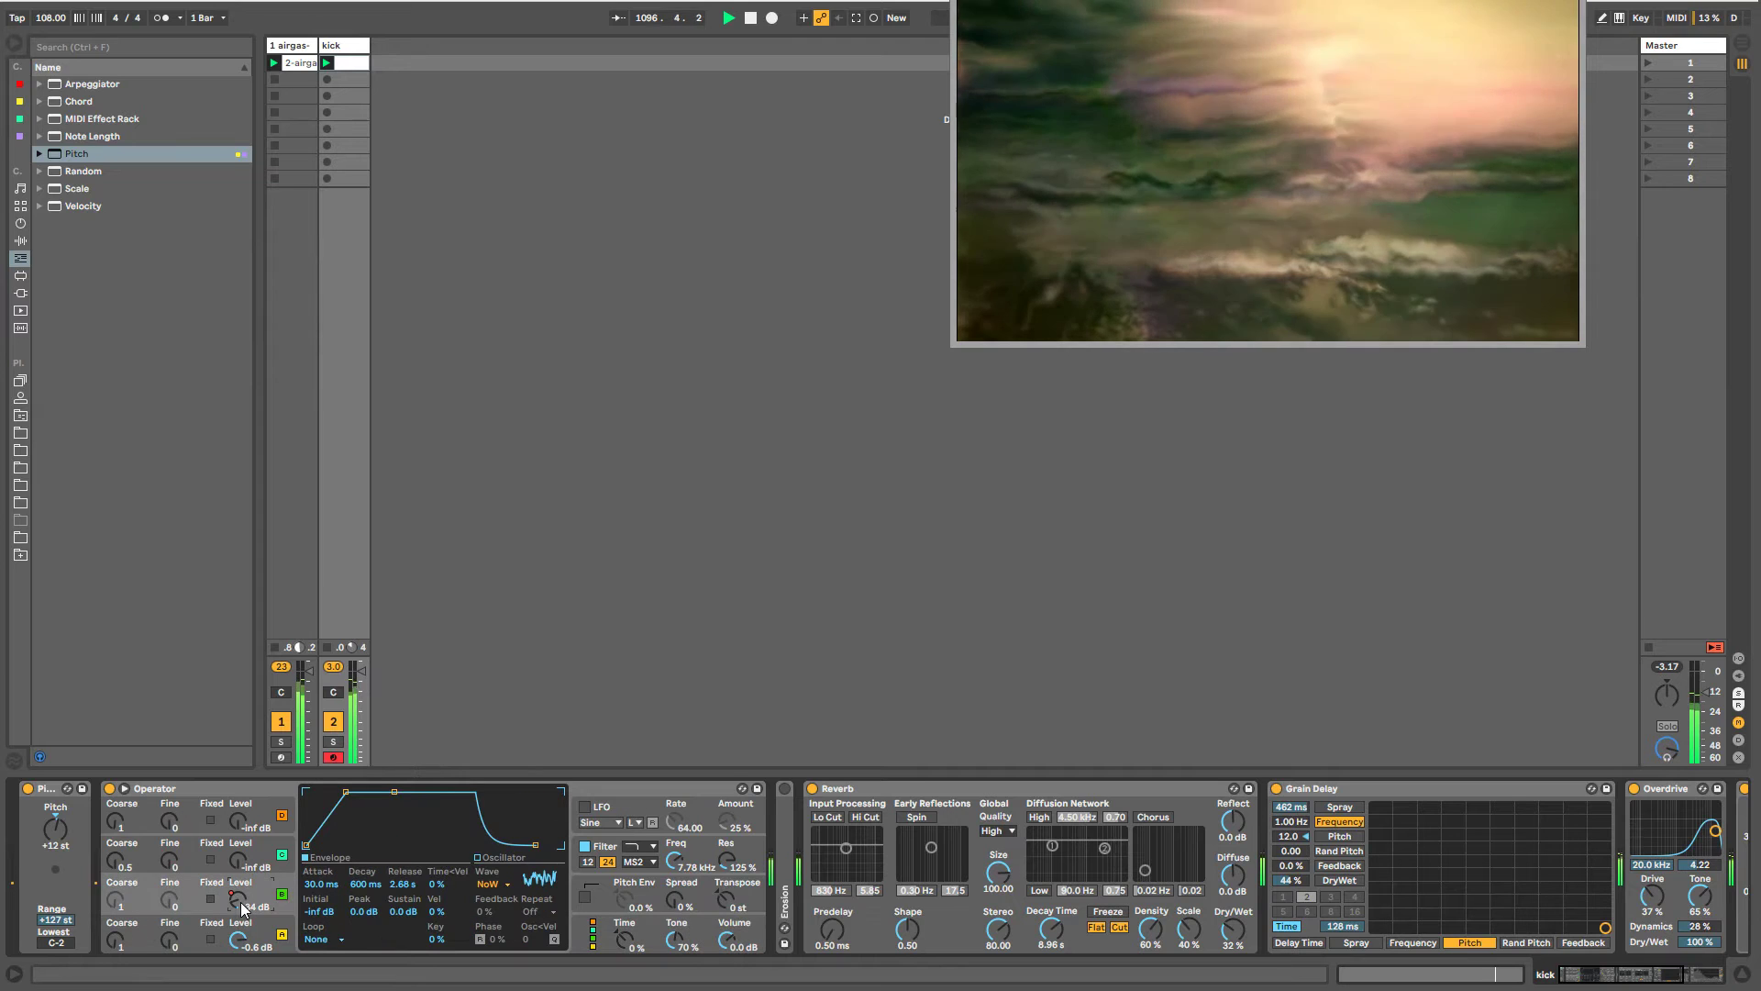
click(576, 931)
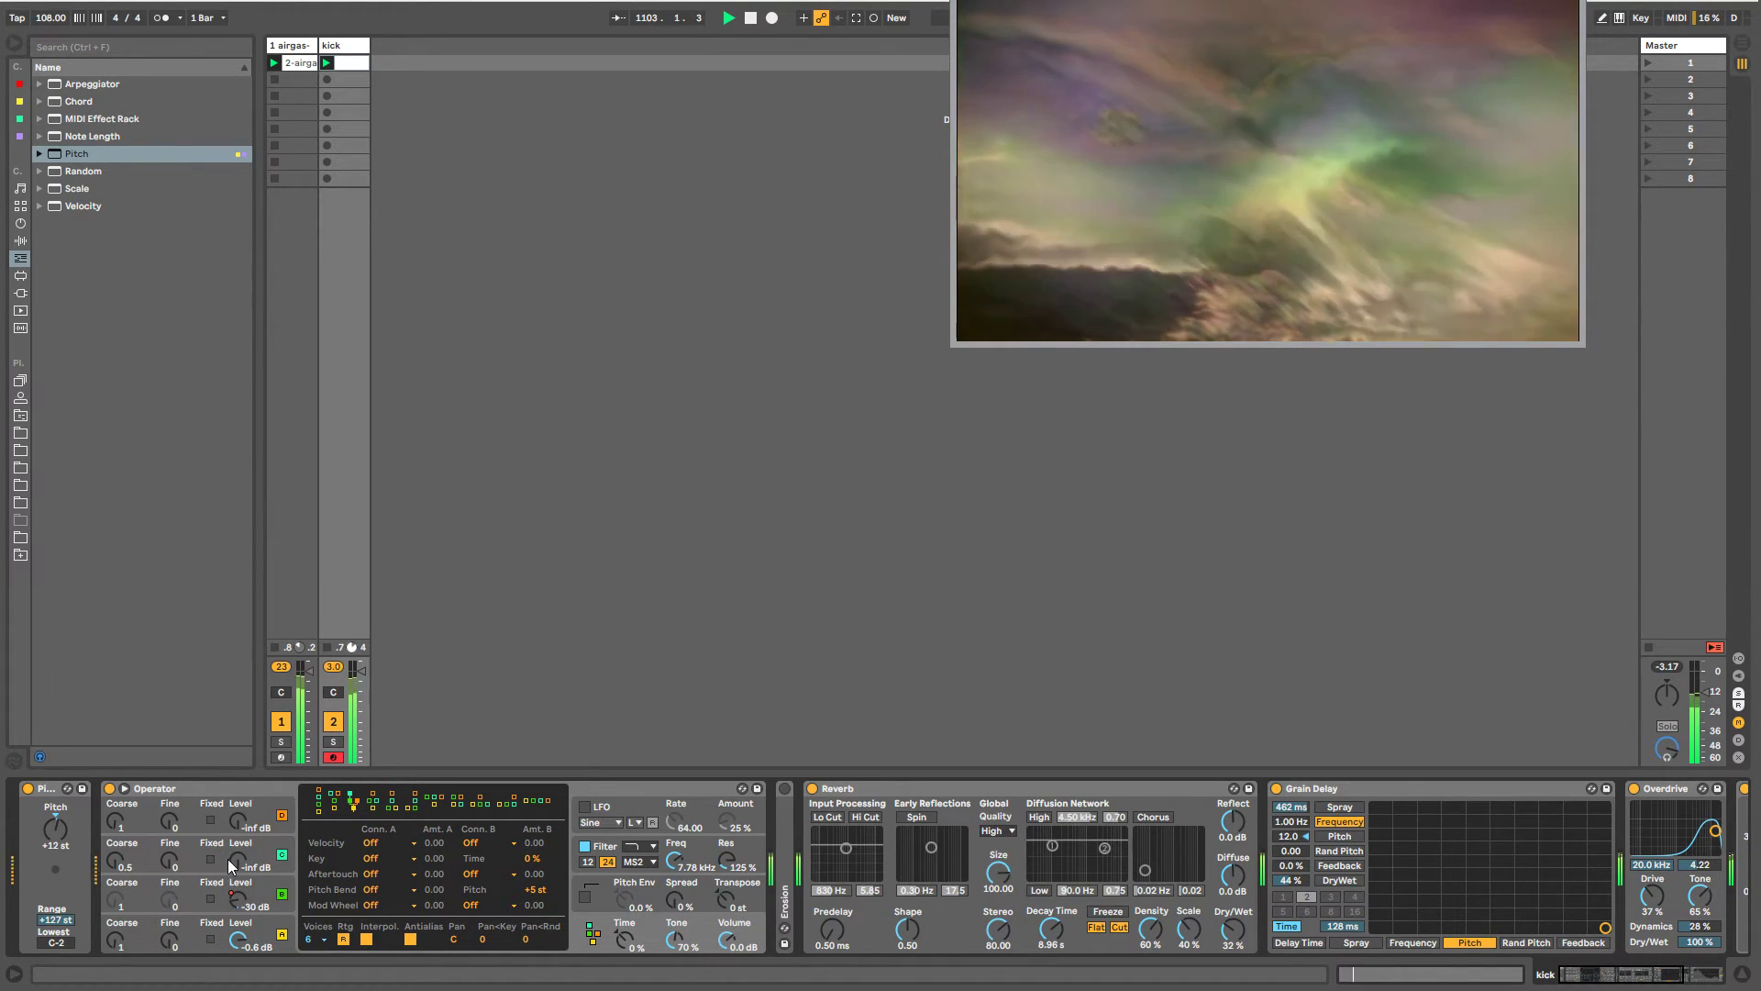
drag(232, 866, 231, 848)
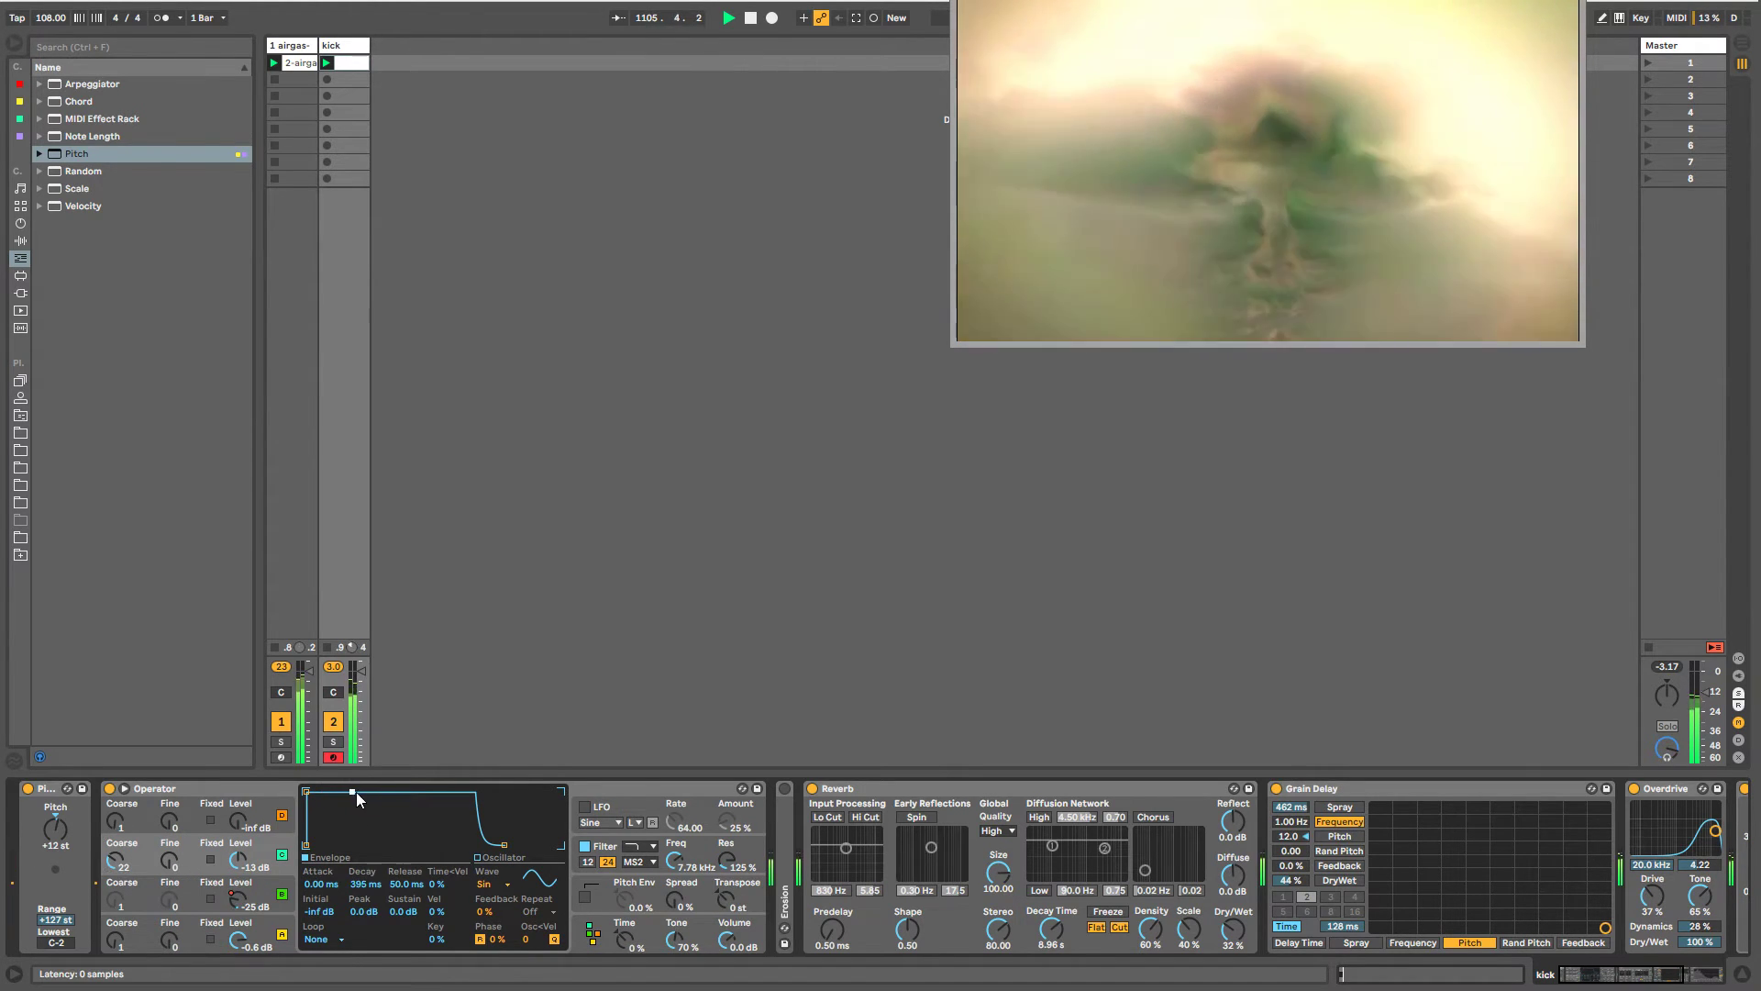
drag(353, 792, 330, 843)
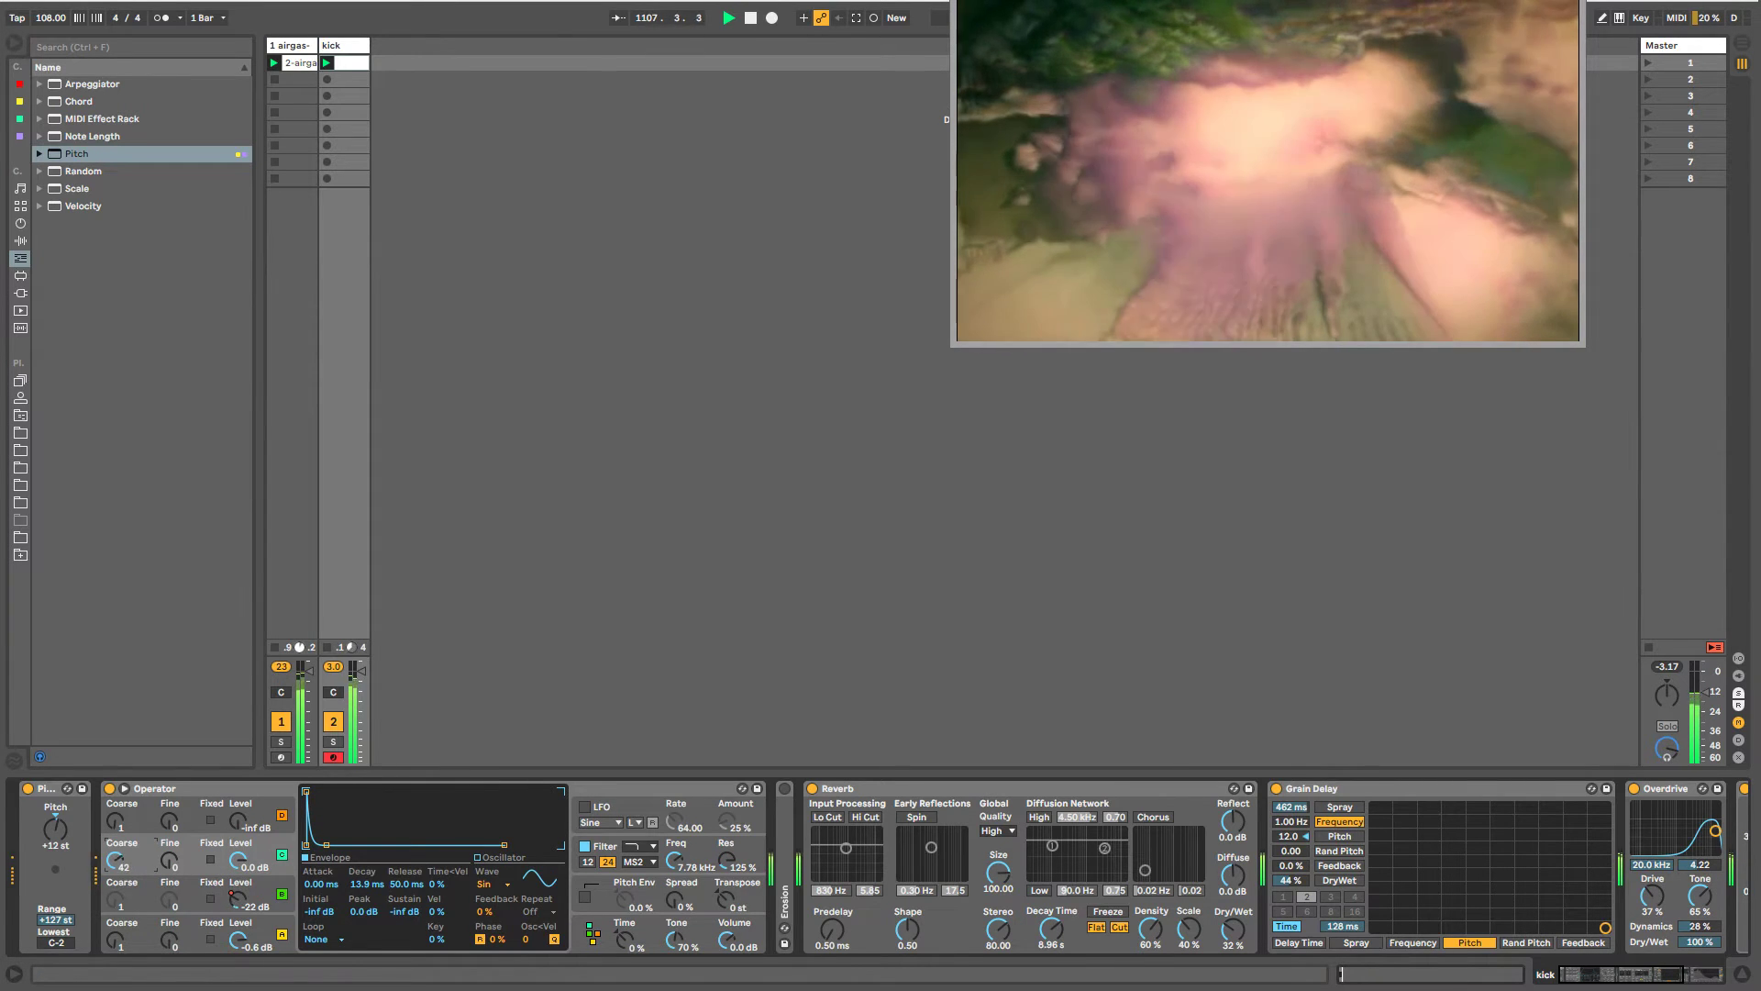
- Switch Operator to its fourth algorithm and lower oscillator C's level to -20 dB
click(594, 934)
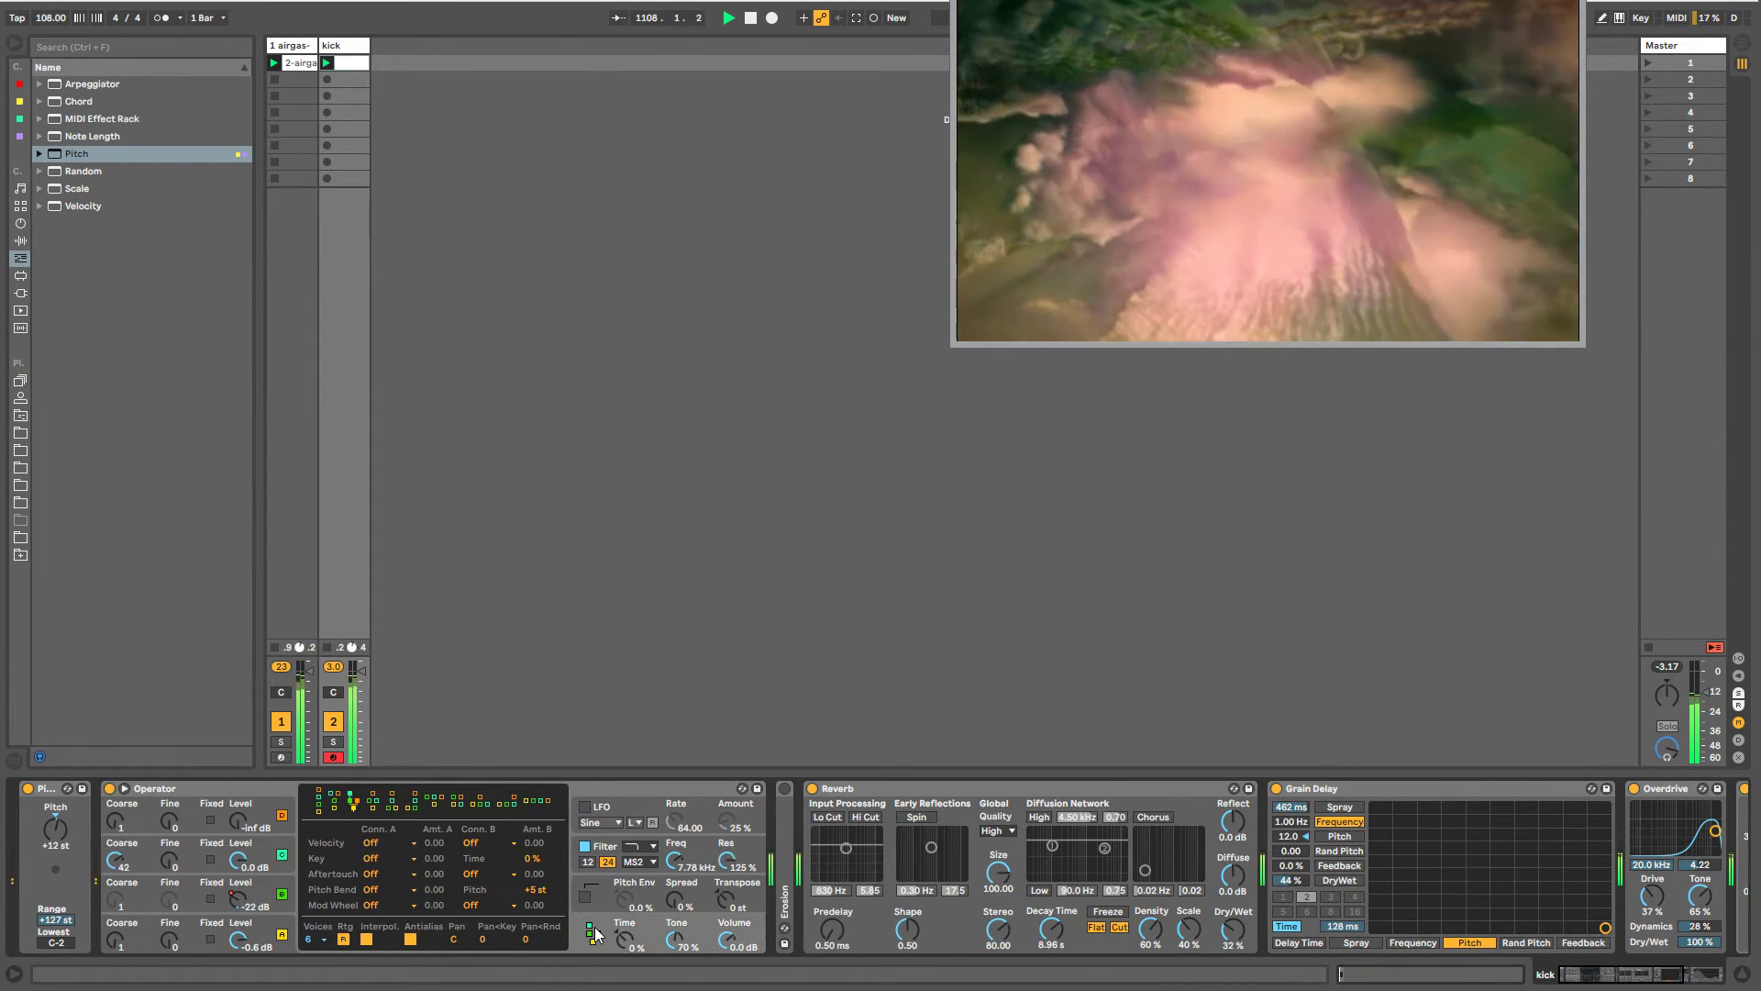
click(372, 803)
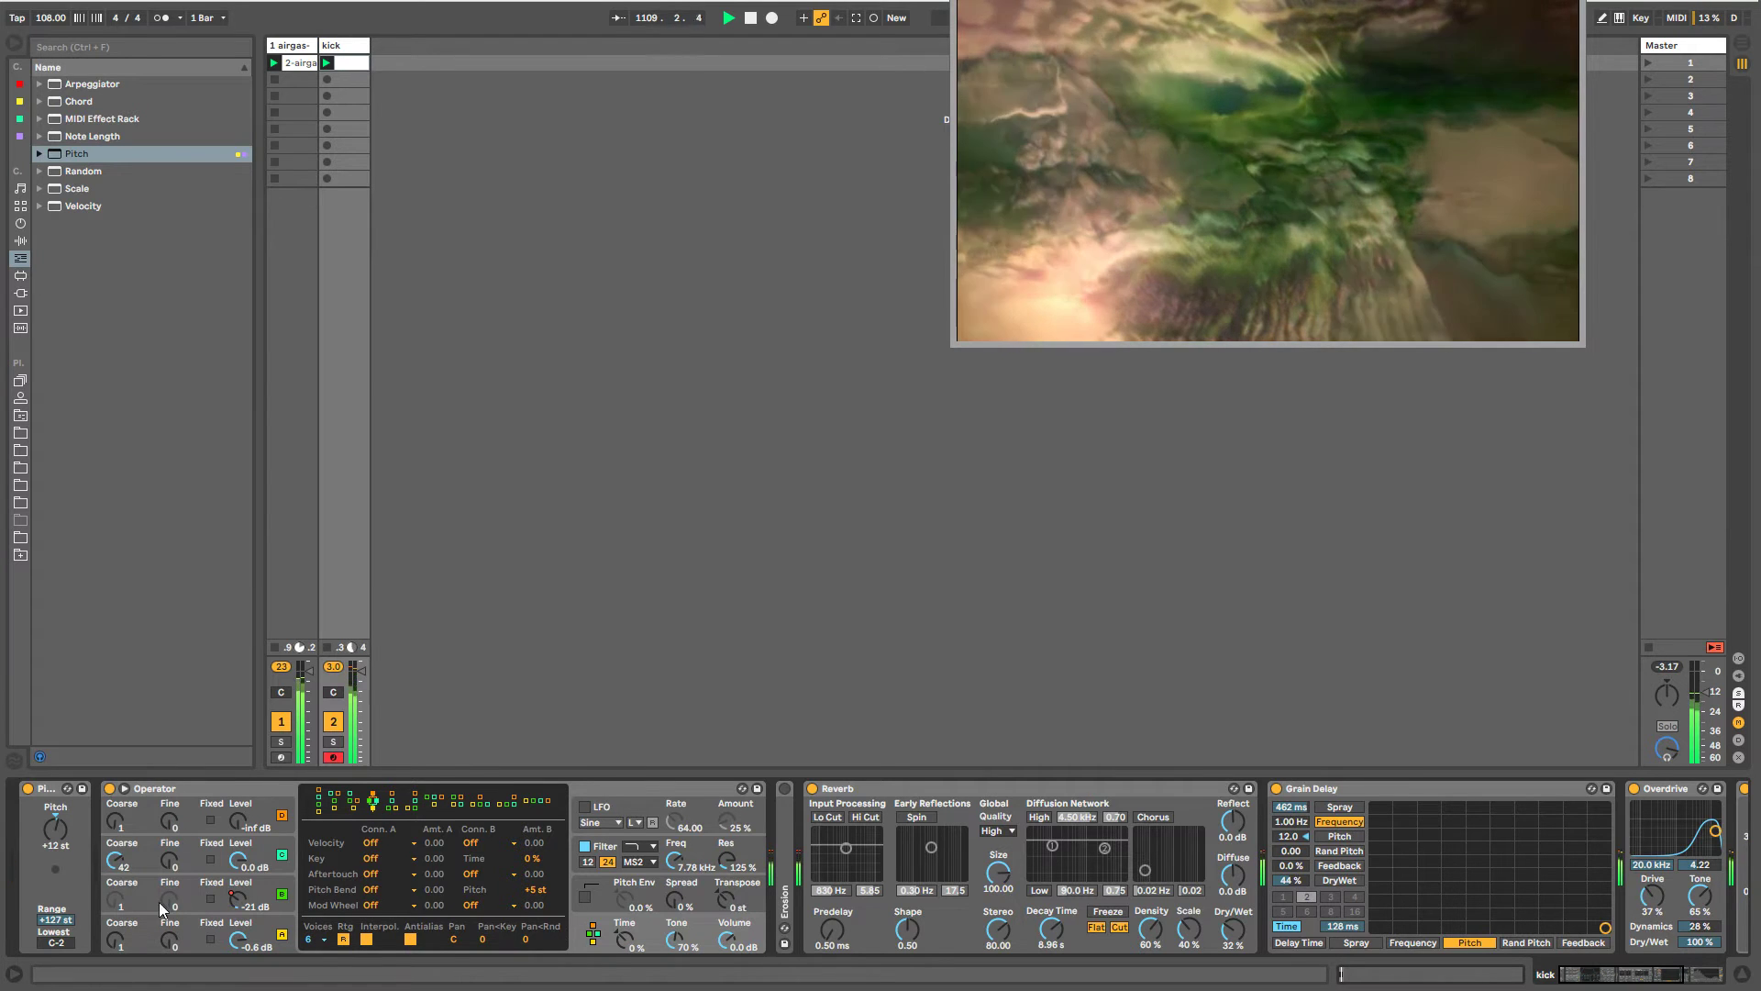
drag(238, 864, 238, 917)
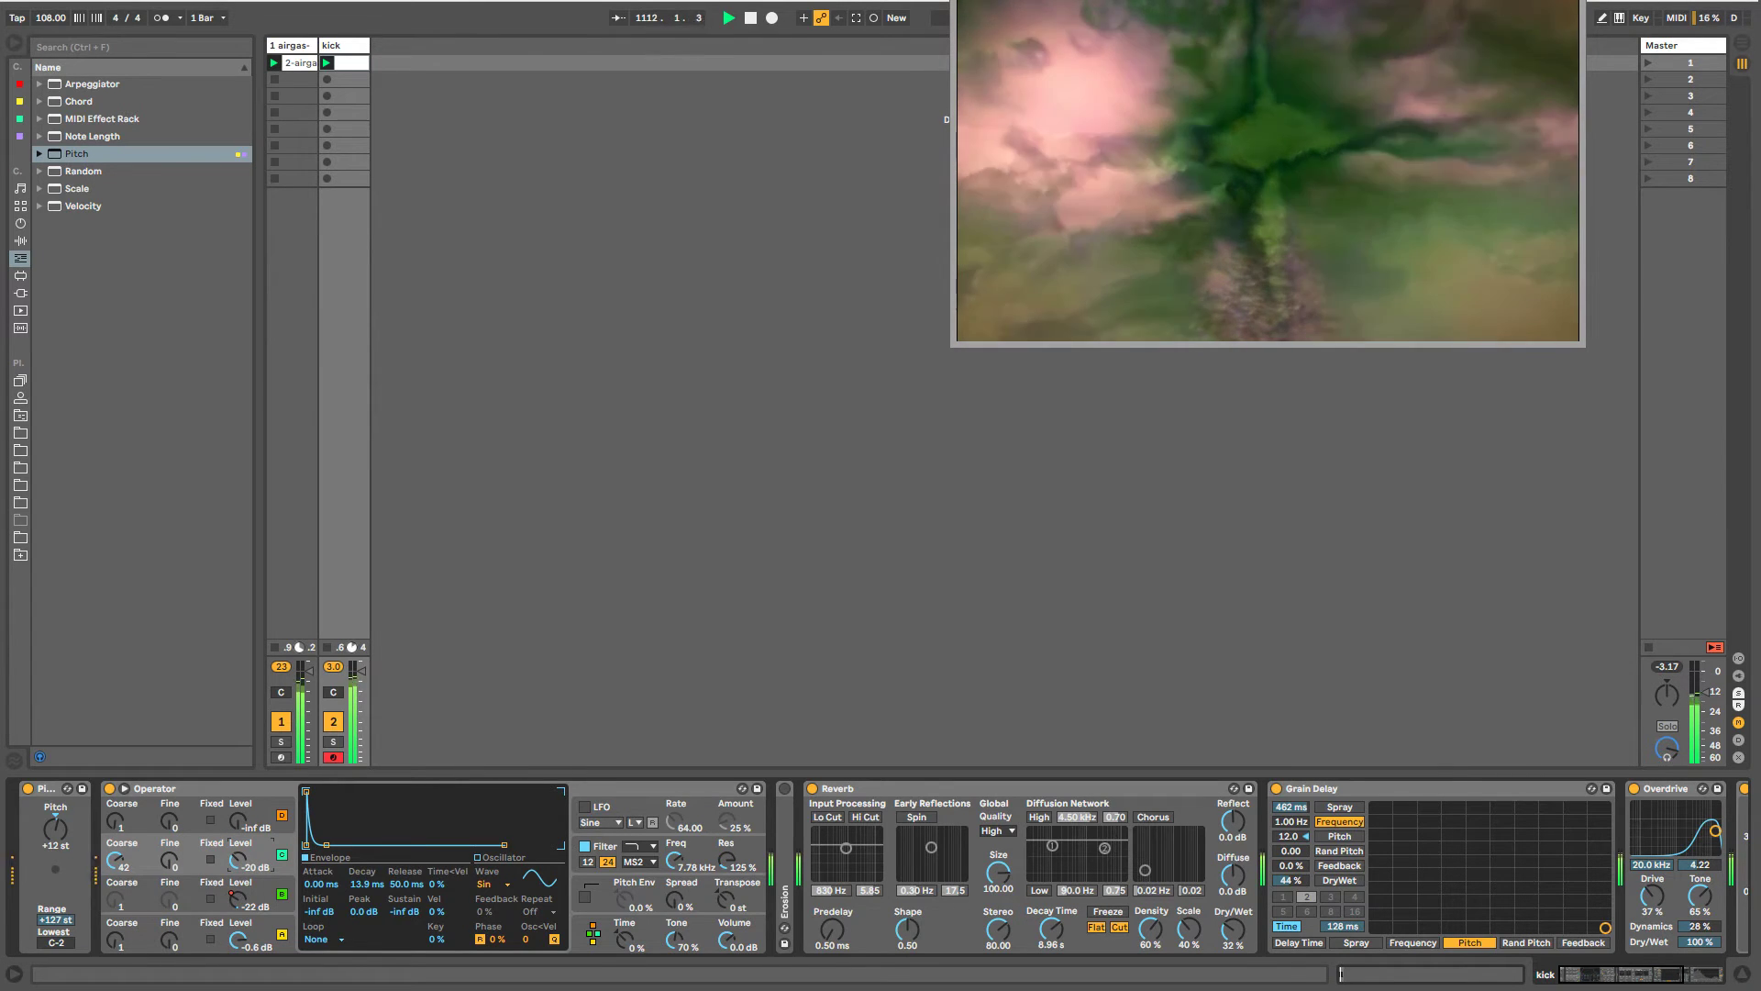
- Show the clip modulation for Operator's oscillator C level, unlink its envelope loop and set the loop length to 2 bars
right_click(237, 864)
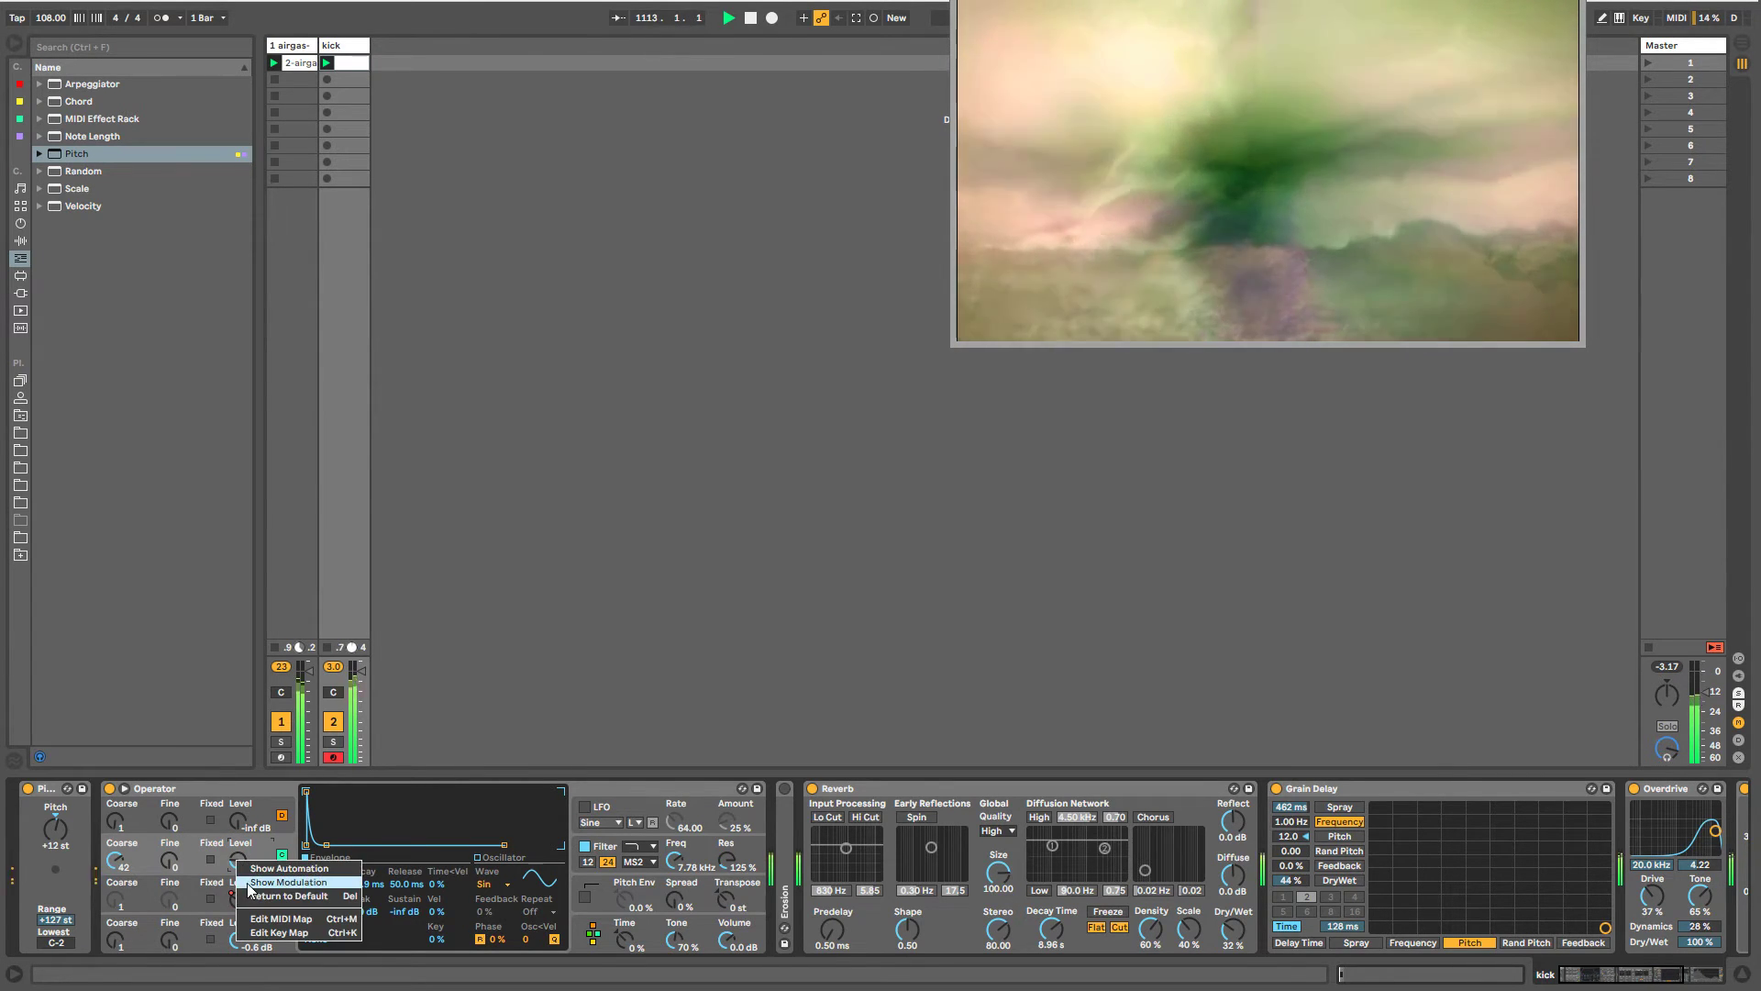
click(276, 886)
key(b)
drag(375, 634, 376, 702)
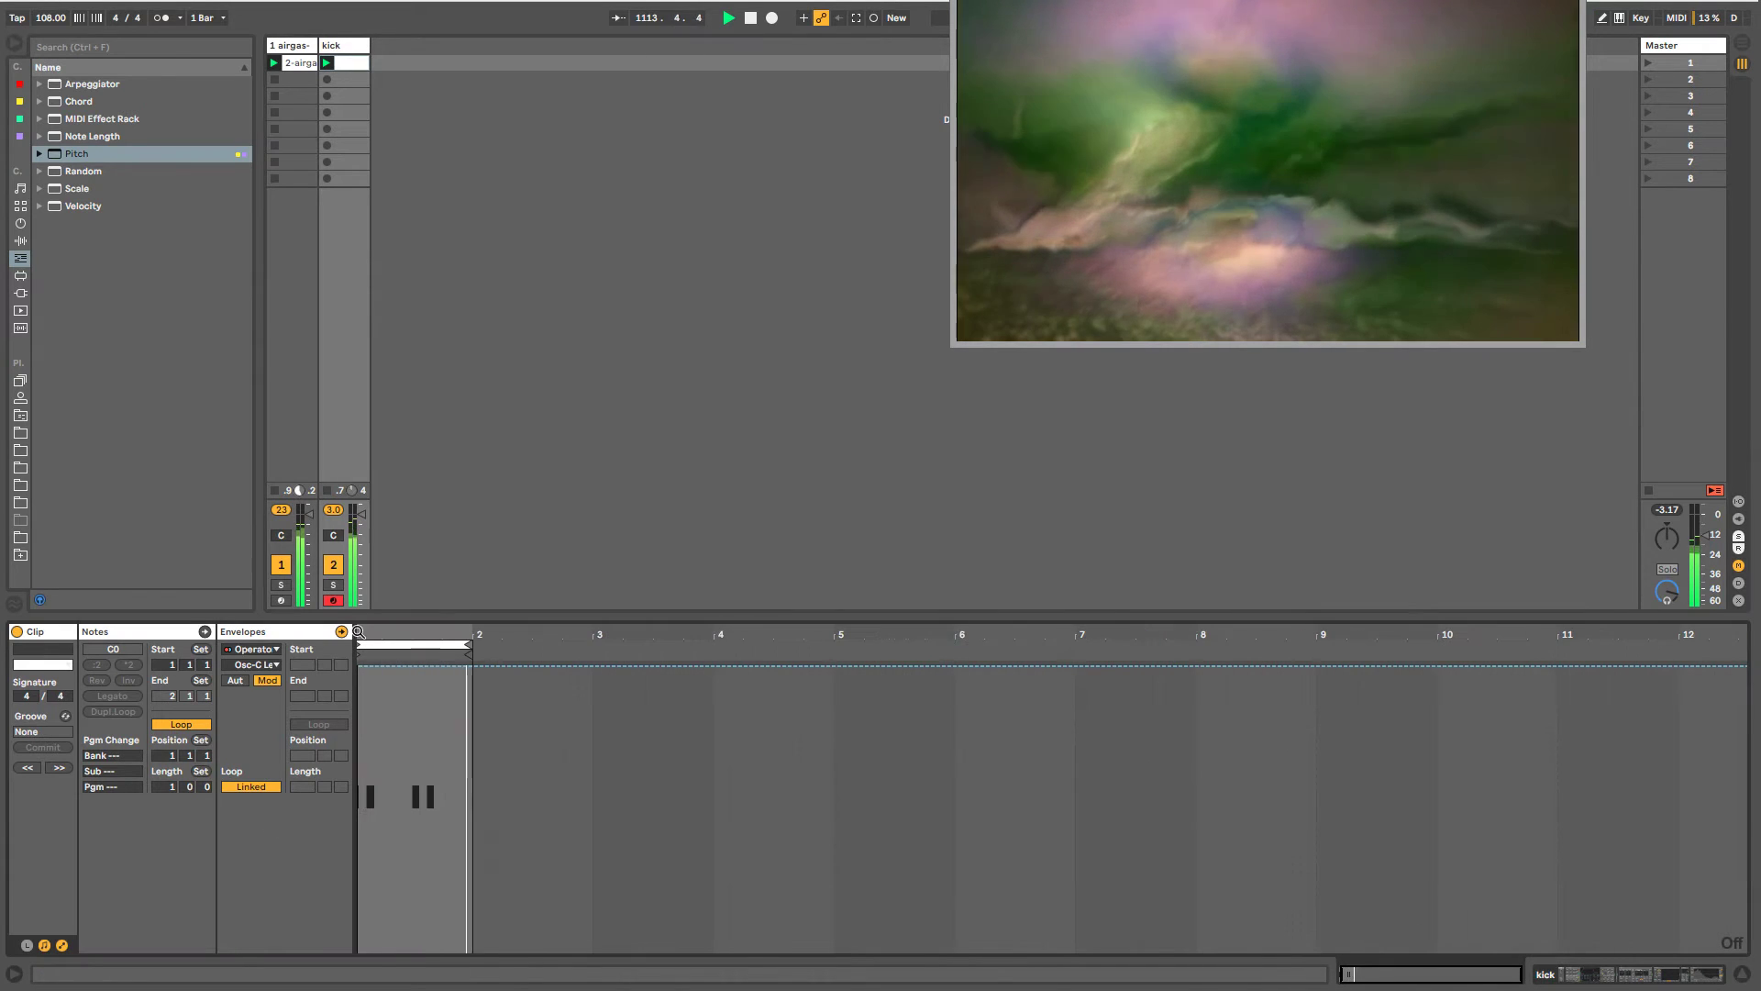
click(243, 786)
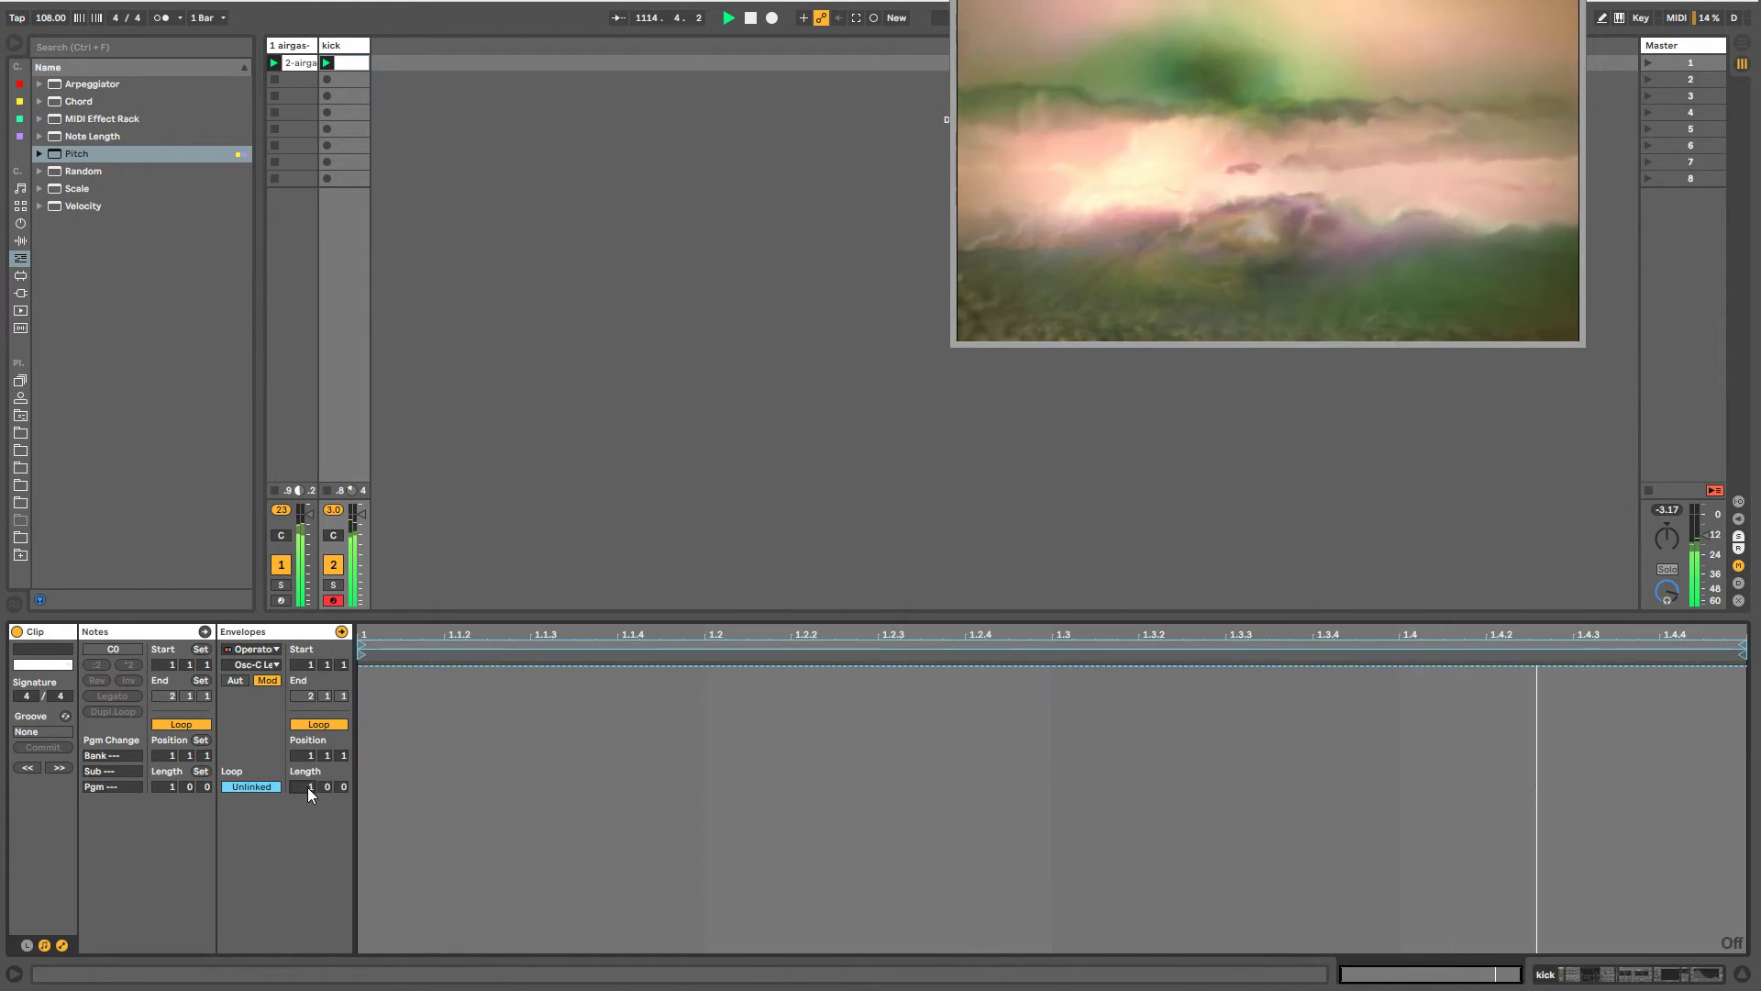
text(2)
key(Return)
- Draw the oscillator C modulation at zero from just before bar 2, and shape a ramp from about 90% up to 100% before the drop
key(b)
mouse_move(1085, 891)
mouse_down()
mouse_move(1094, 950)
mouse_move(1748, 952)
mouse_up()
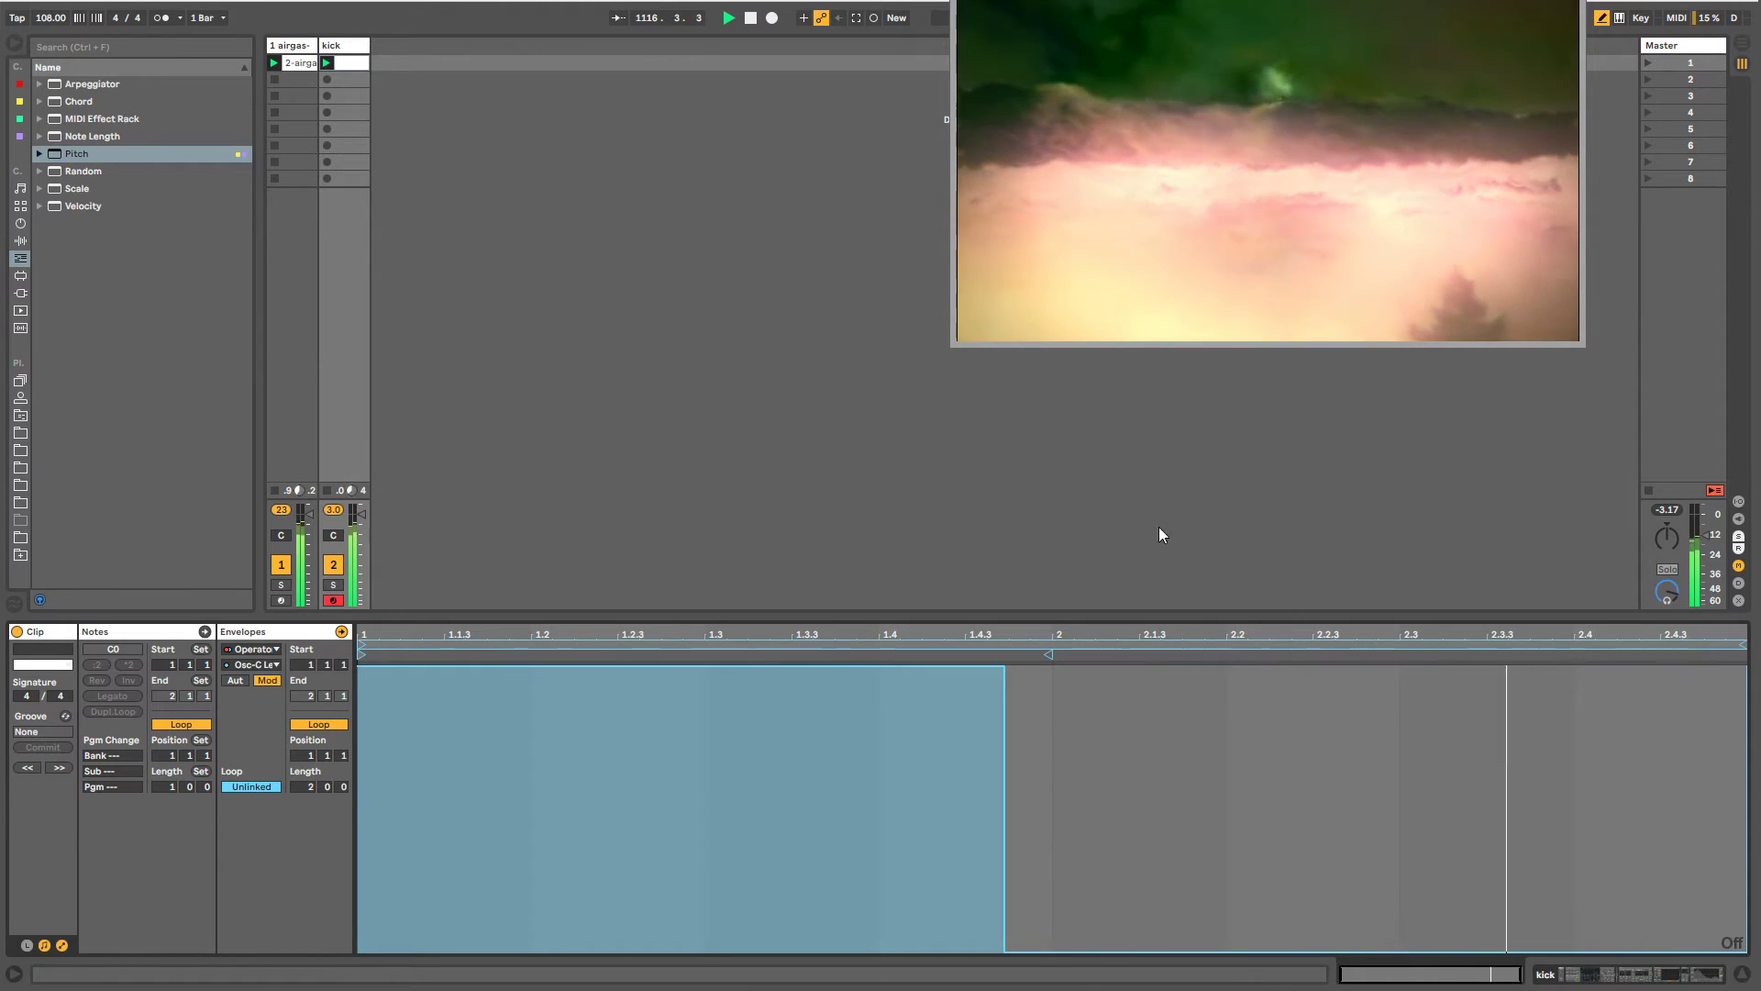
key(b)
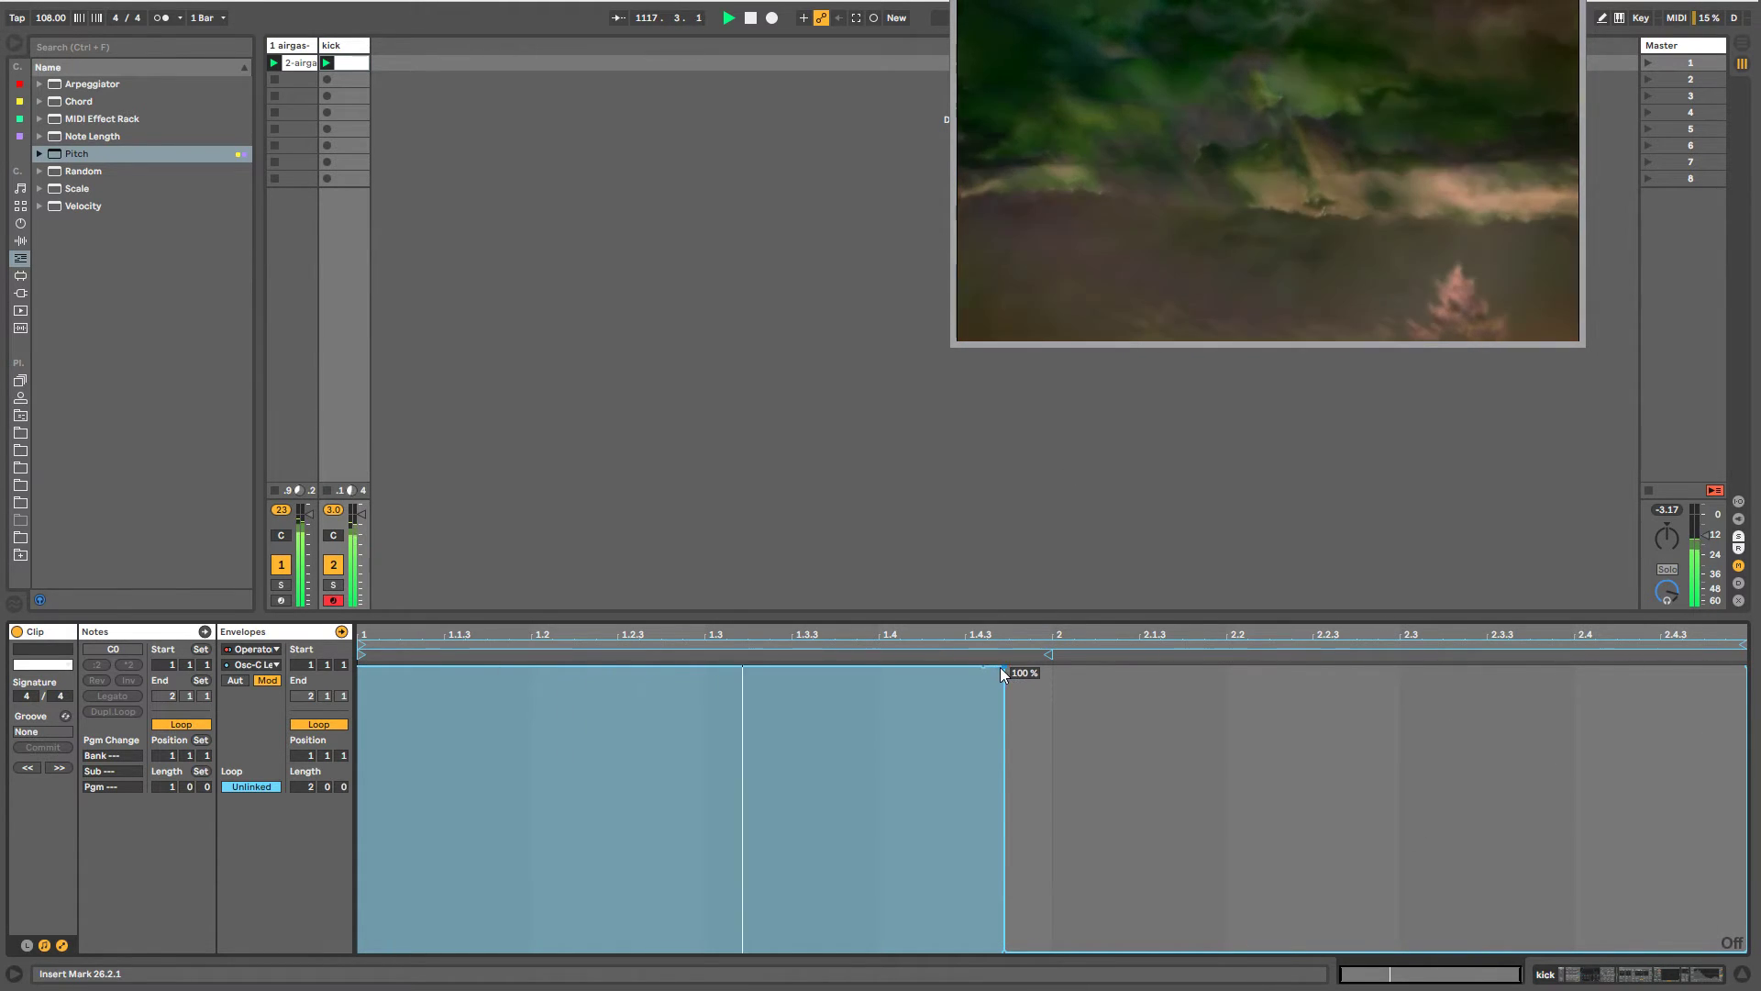
drag(1003, 669, 983, 668)
drag(750, 668, 745, 696)
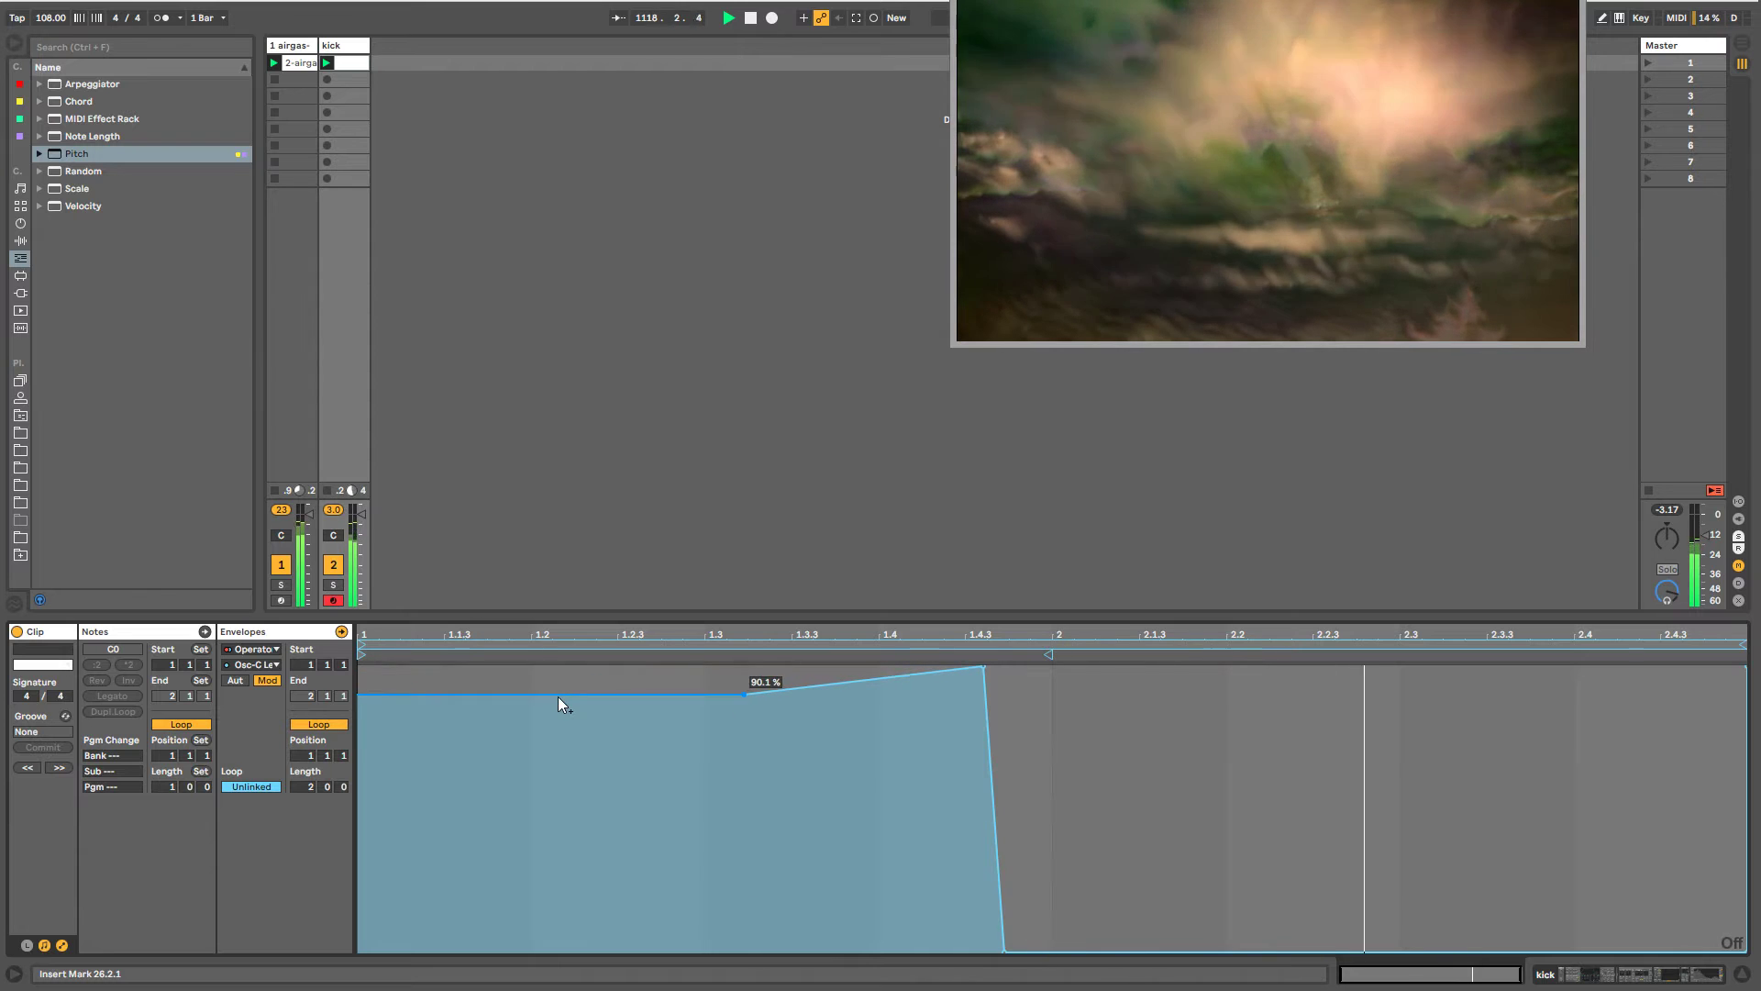
- Raise the start of the kick clip's Osc-C Level modulation envelope to 100 %
drag(556, 696, 400, 668)
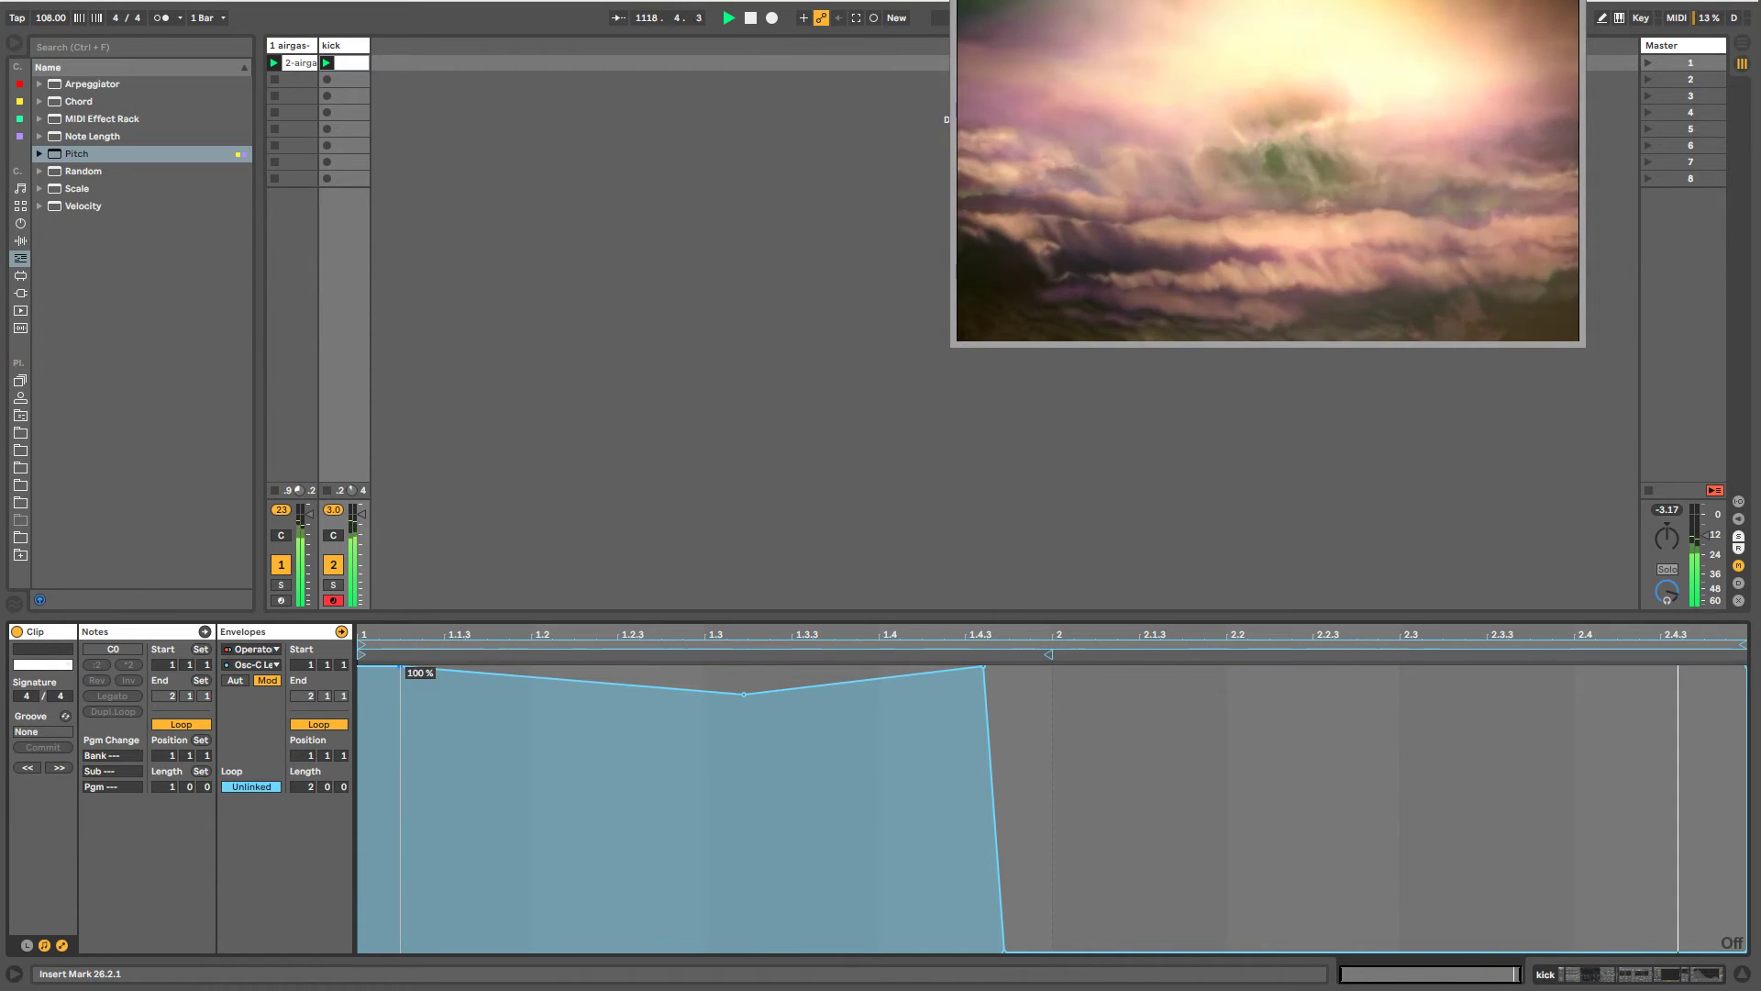
- Show the modulation envelope for Operator's oscillator C Coarse on the kick track, unlinked with a 78-bar loop
click(338, 48)
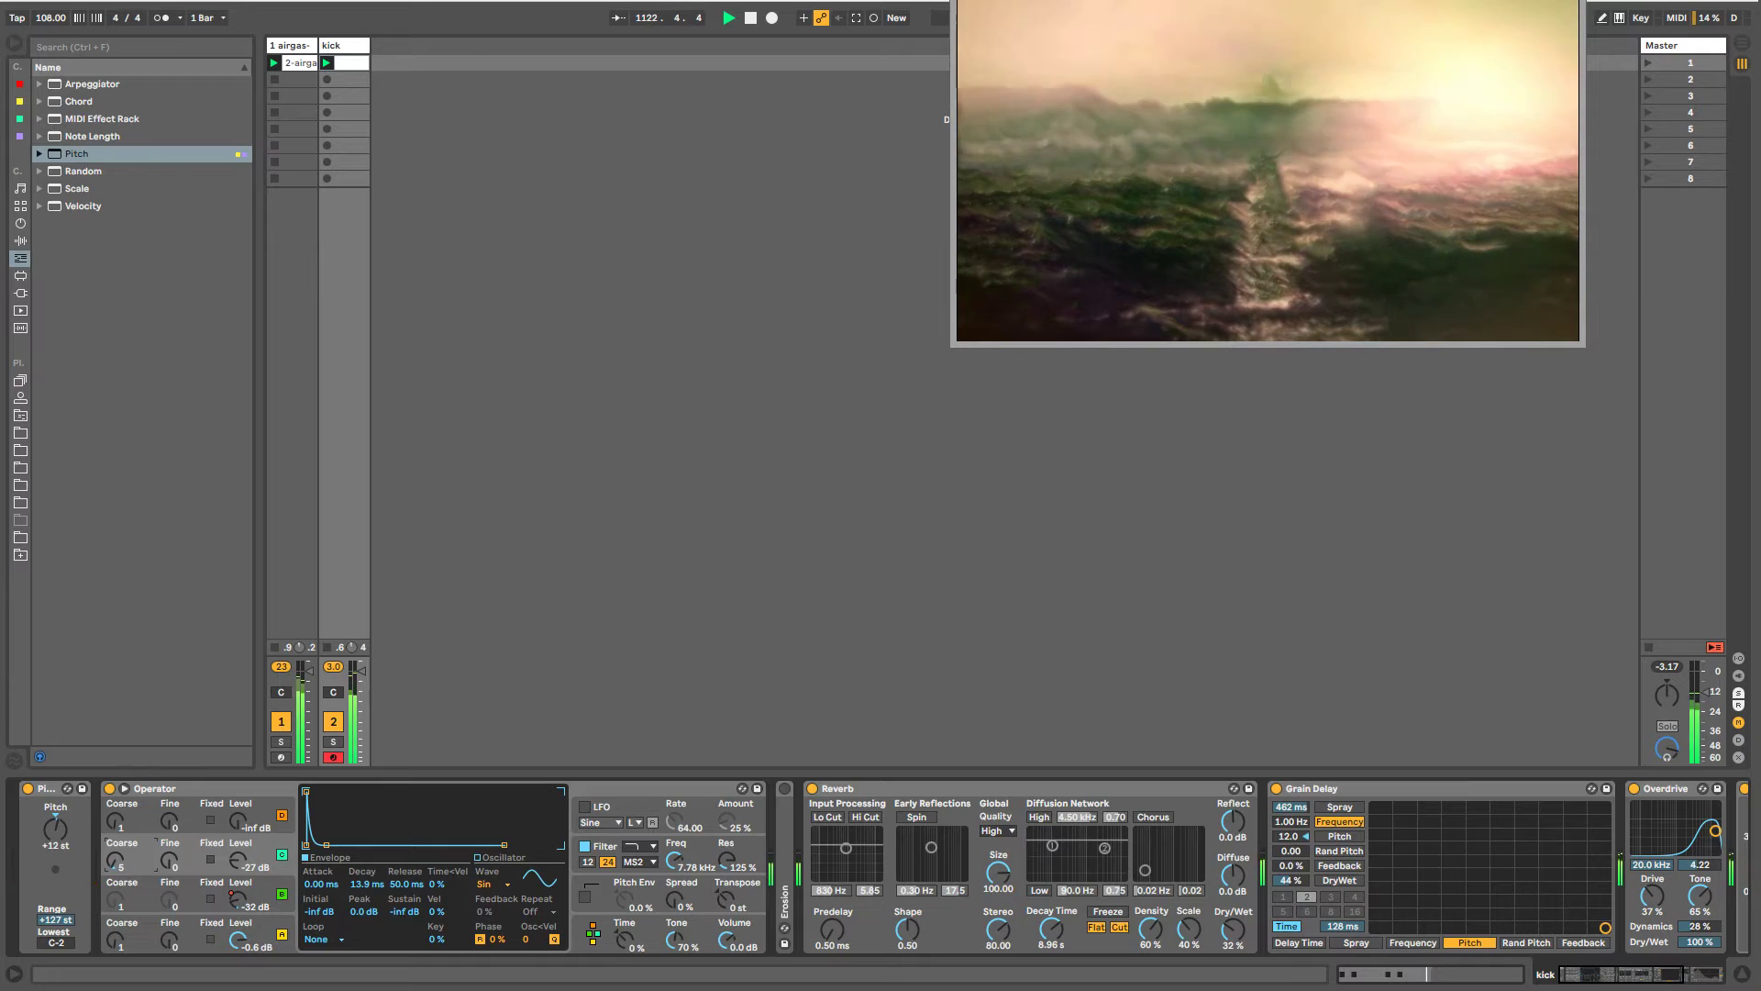
right_click(112, 863)
click(128, 881)
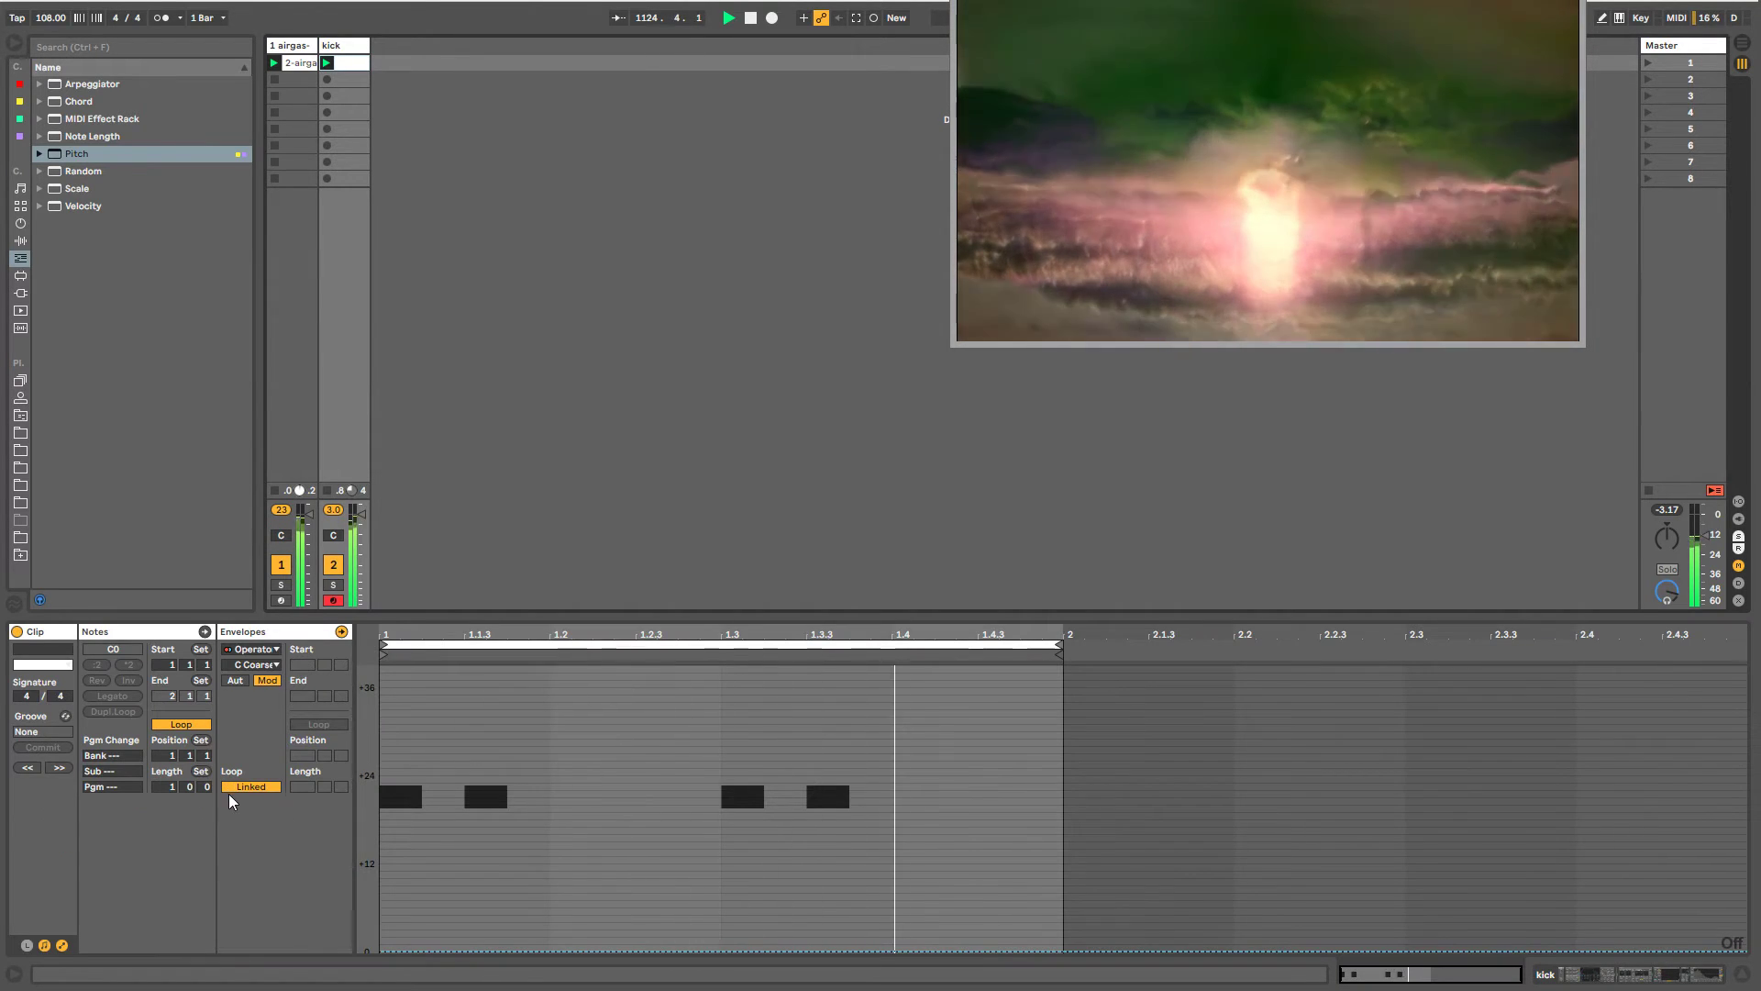
click(237, 787)
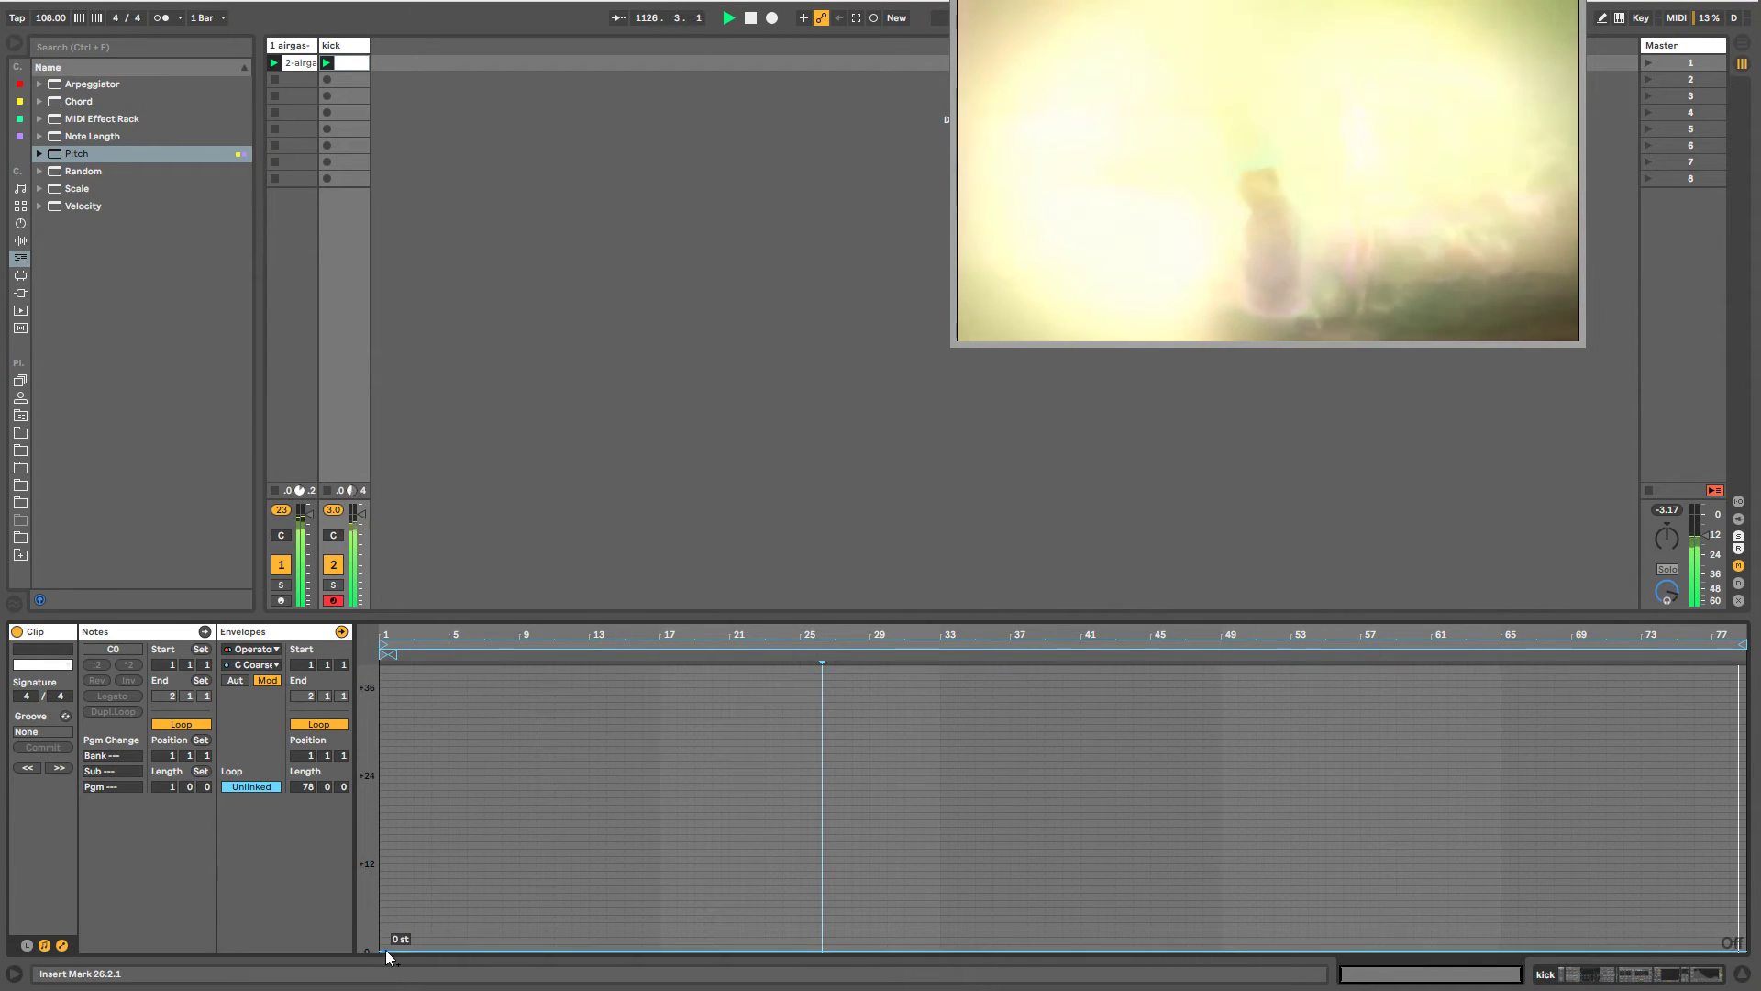
- Shape the Coarse envelope to rise from 0 to about +37 st near bar 34 and fall back to 0 near bar 77
drag(390, 945, 969, 680)
drag(1448, 710, 1456, 950)
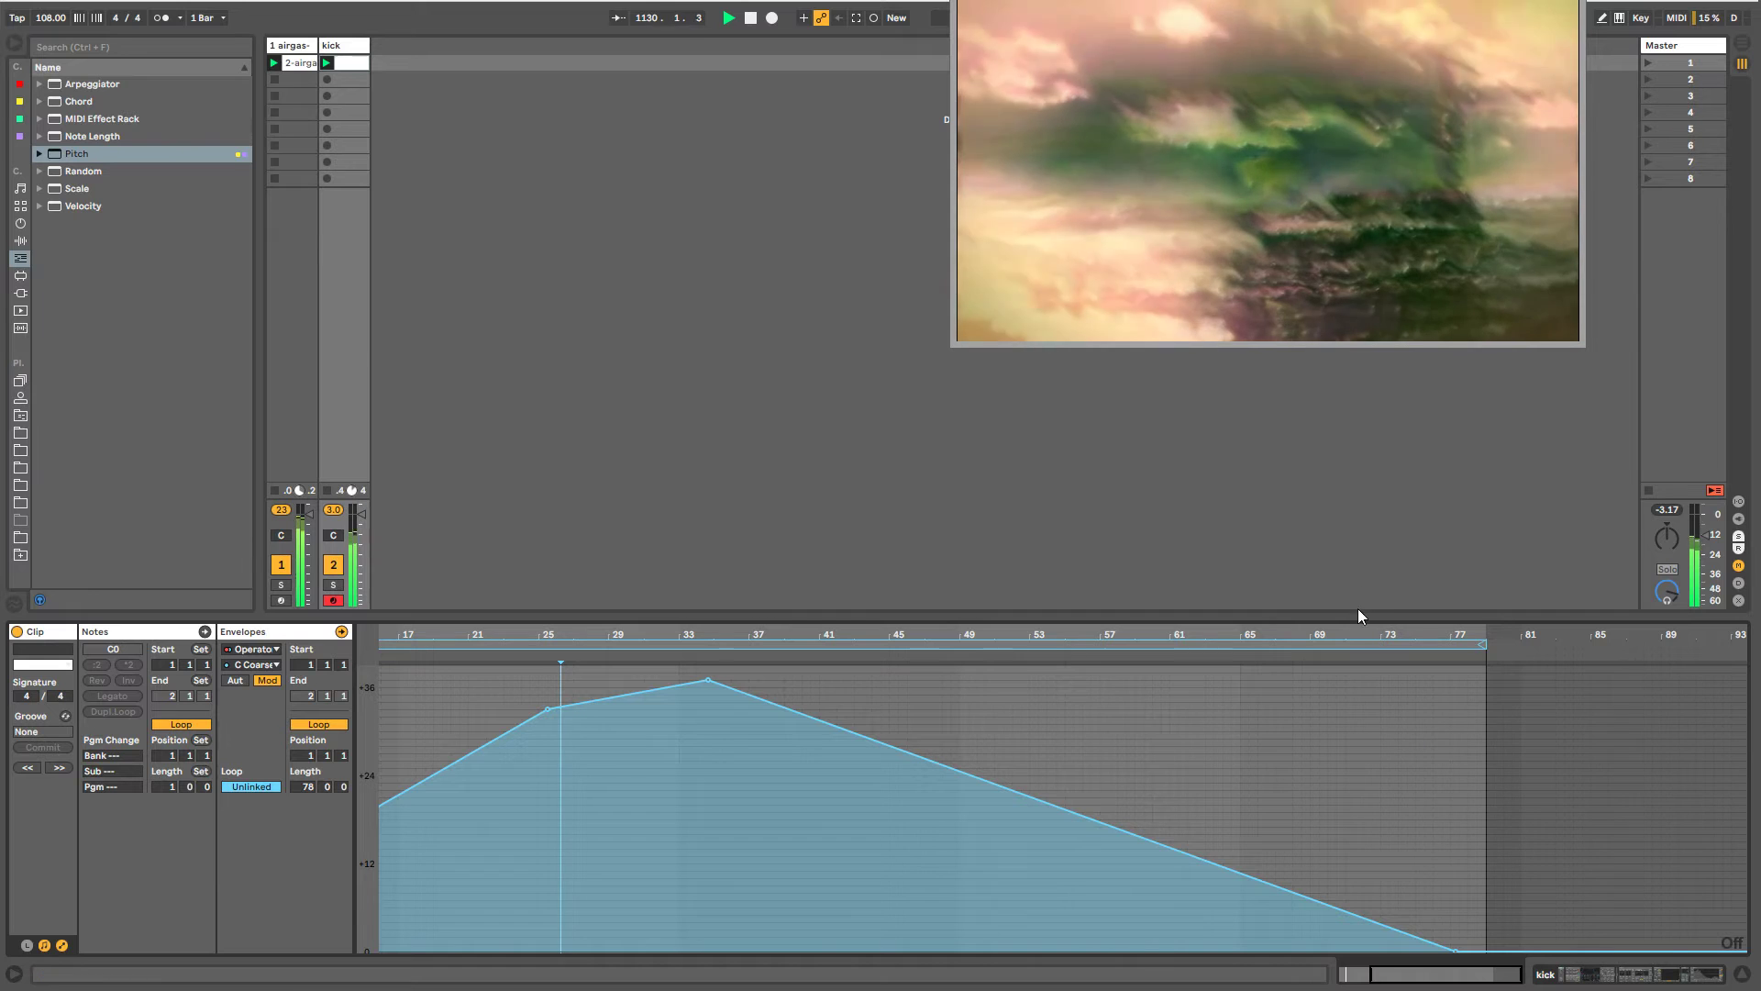
drag(1359, 635, 1423, 633)
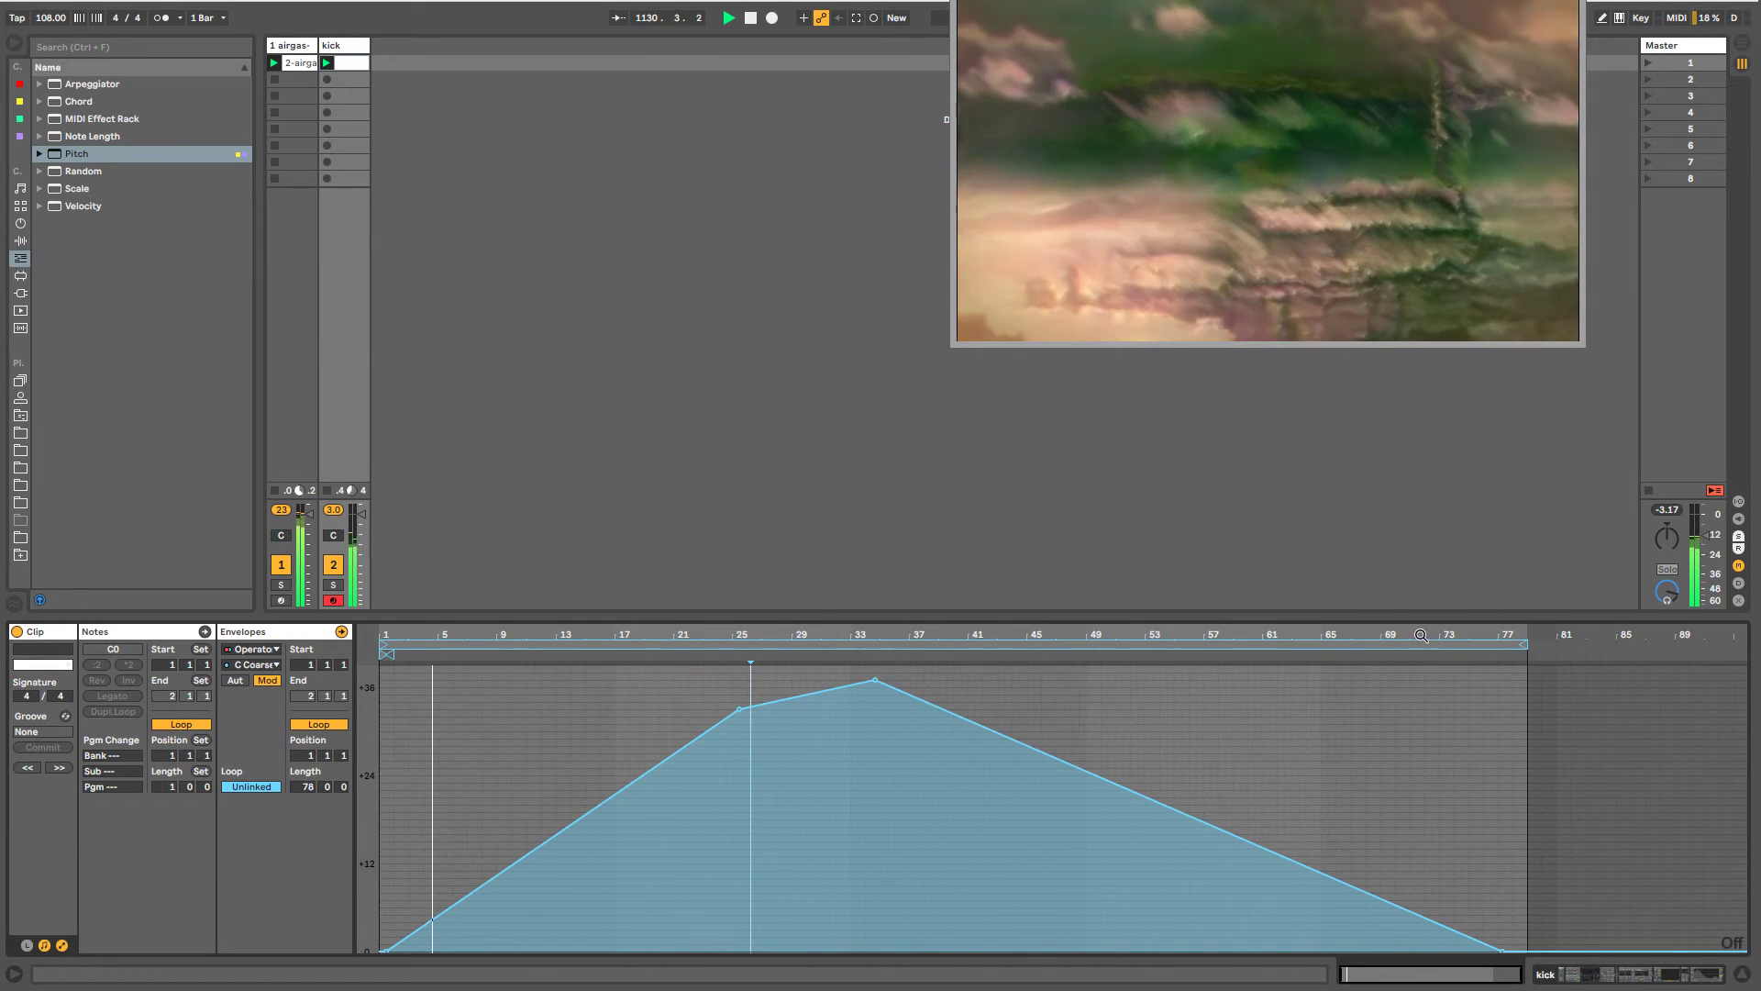
- Show the modulation envelope for the sampler's Transpose parameter on the airgas track
double_click(297, 46)
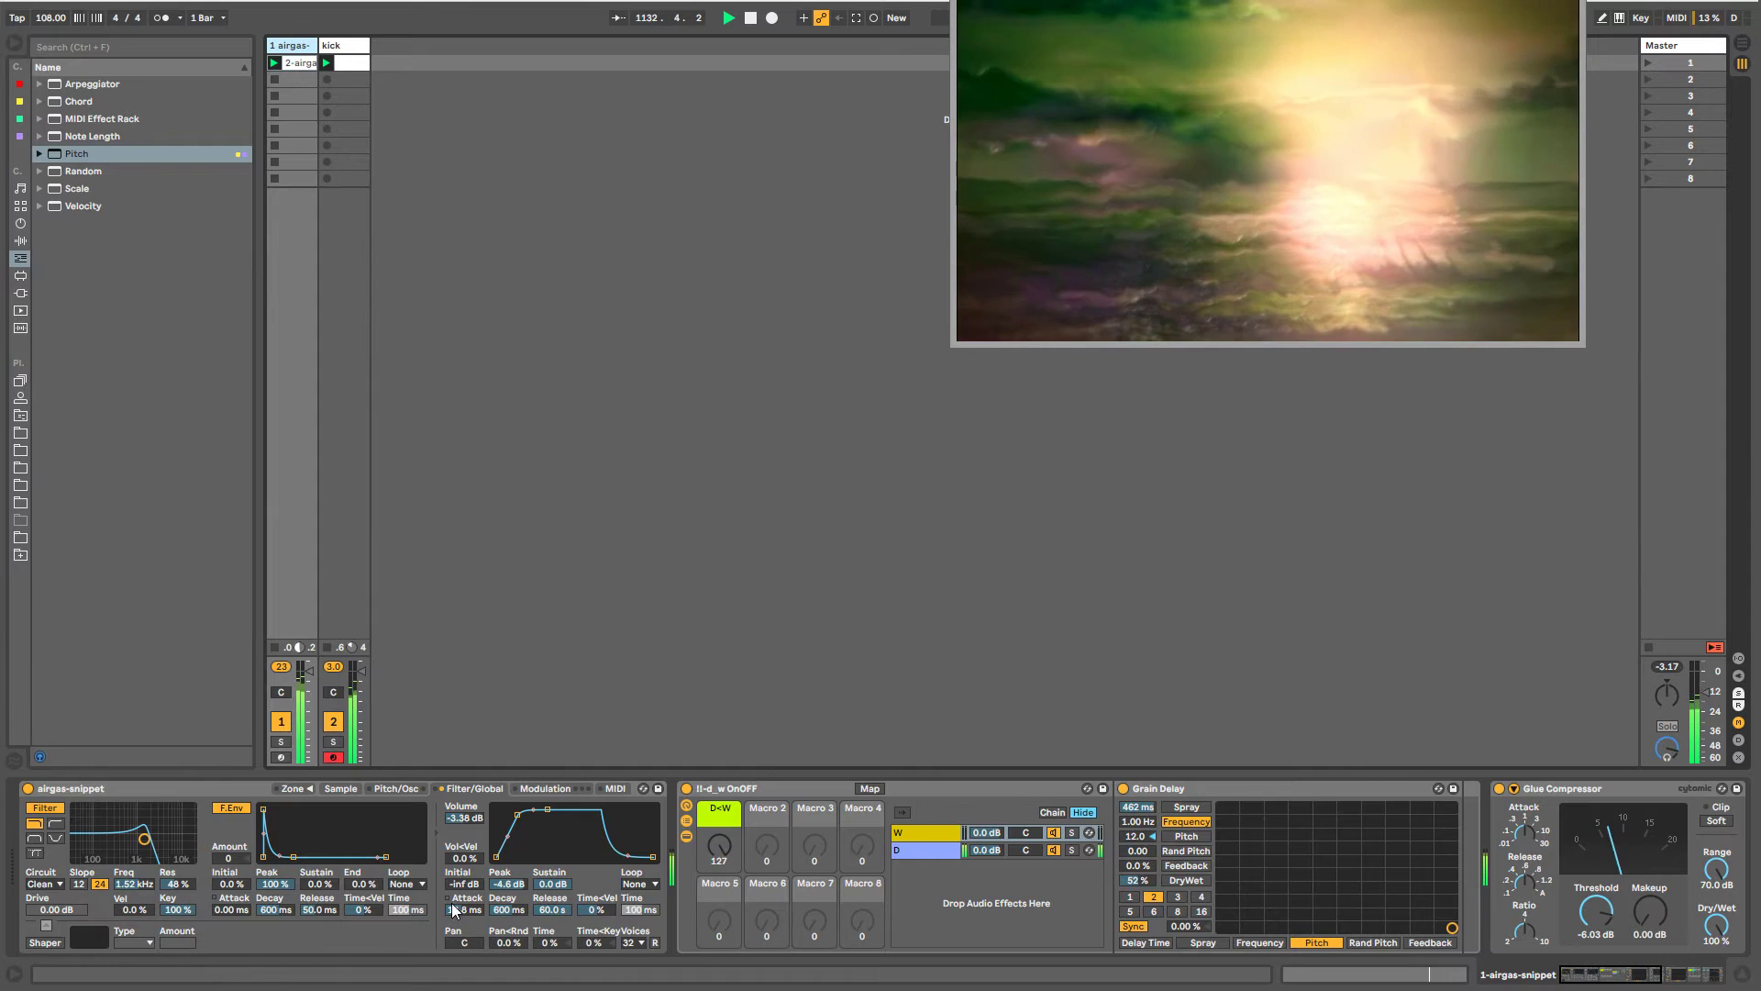
click(407, 789)
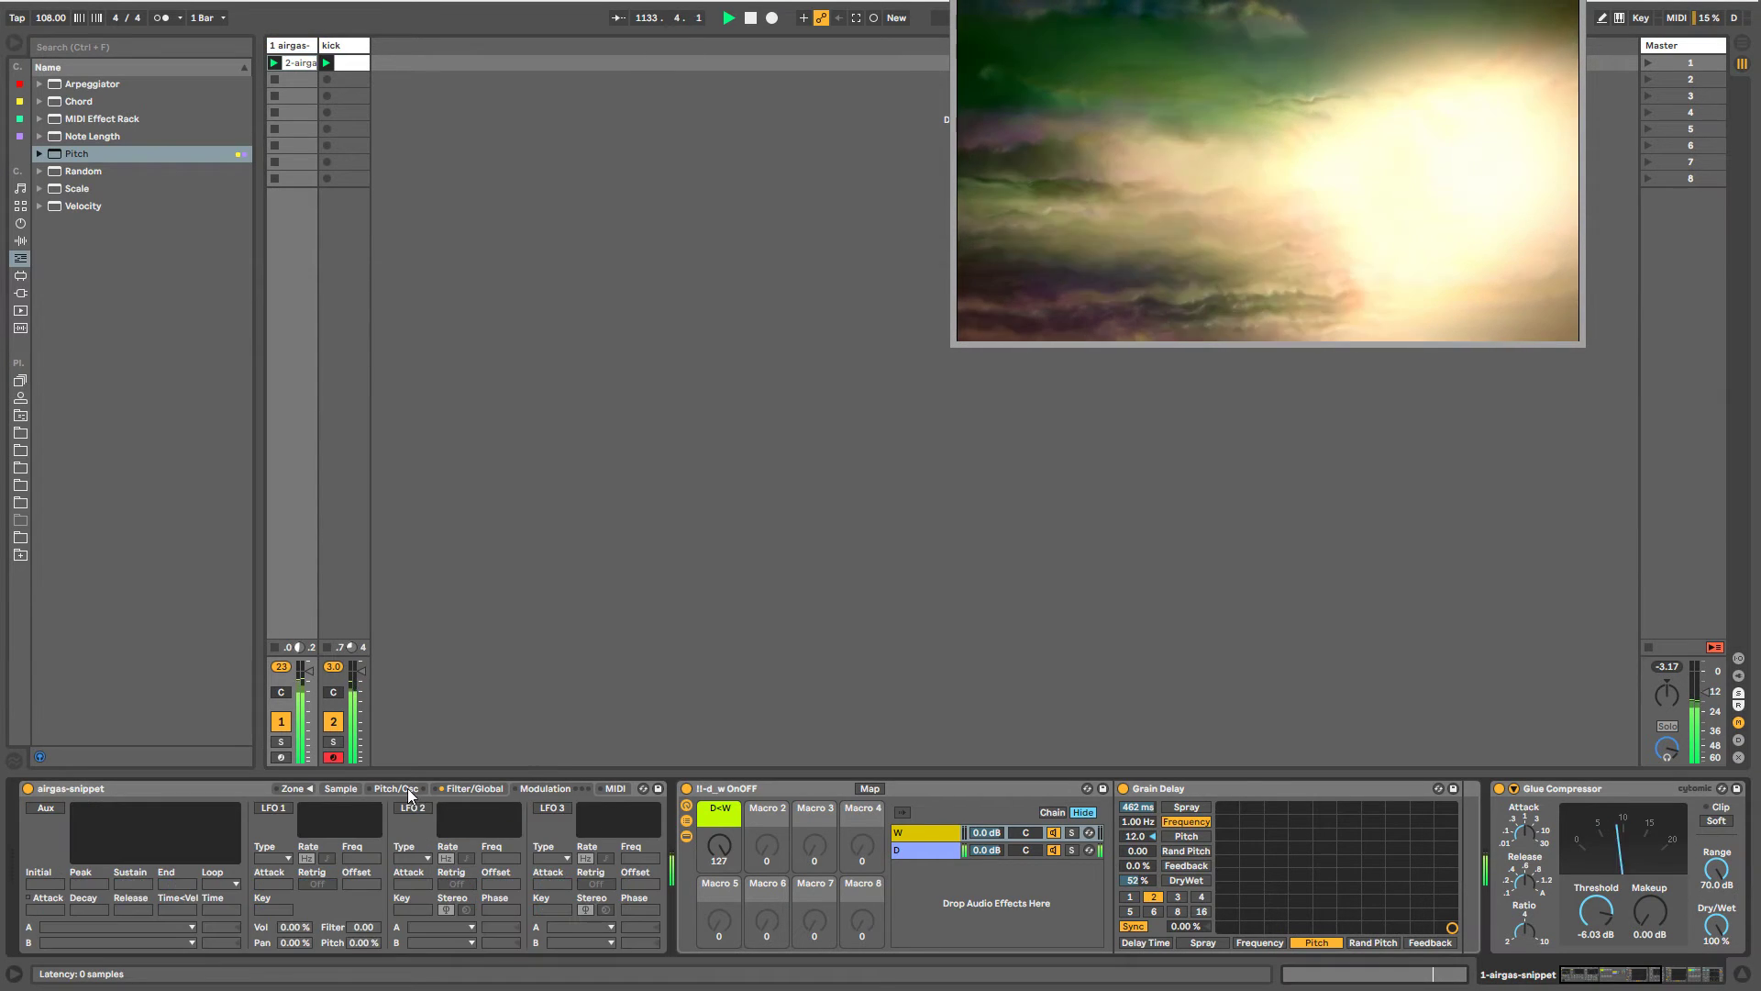
click(408, 789)
right_click(572, 905)
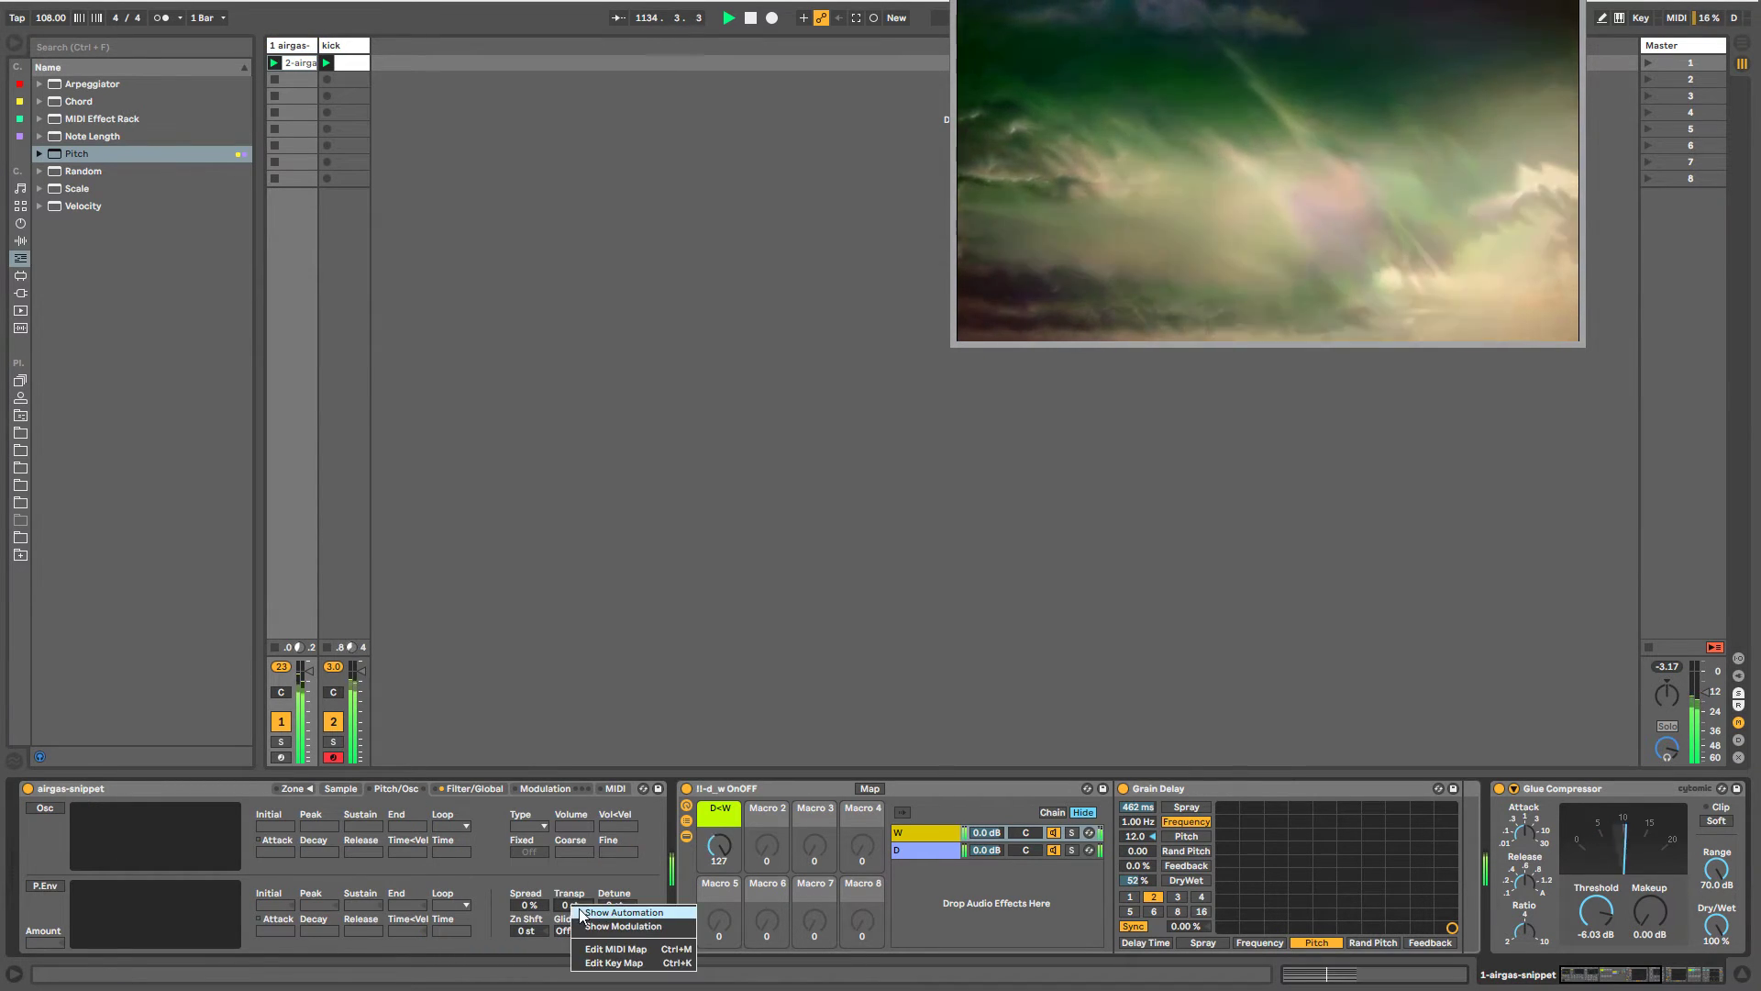
click(566, 876)
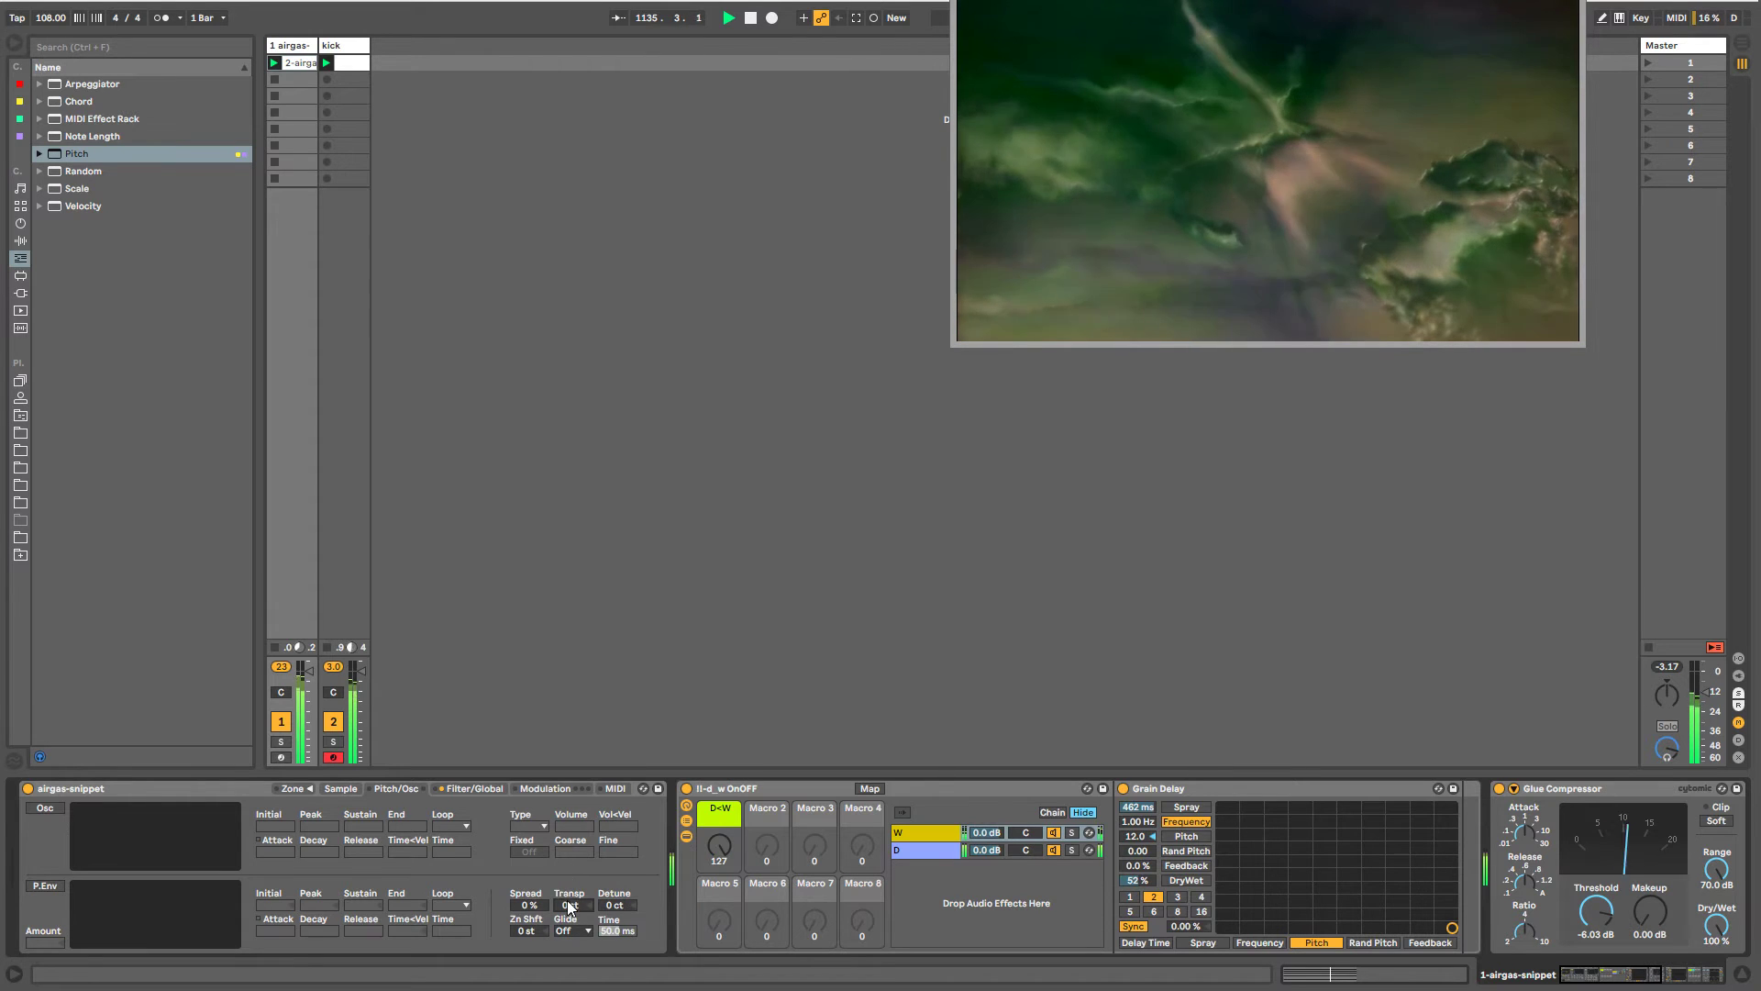
right_click(569, 906)
click(584, 921)
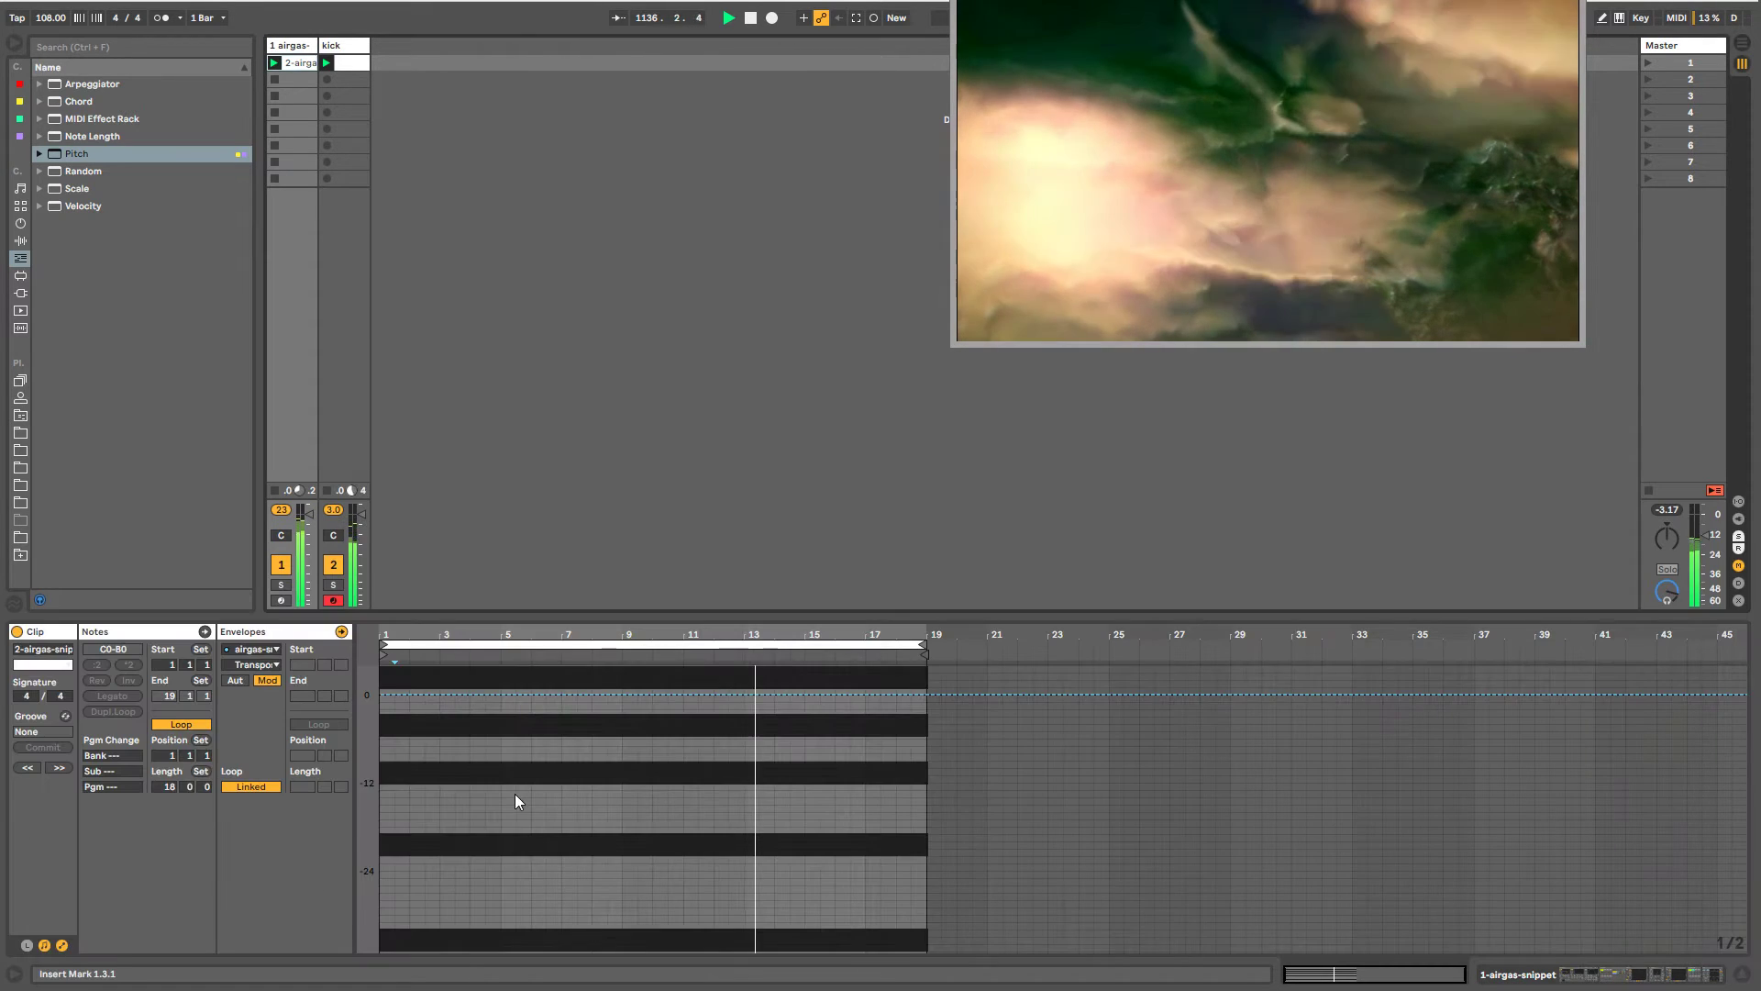
- Draw Transpose blocks at +12 st over bars 1–2, -12 st from bar 3 into bar 4, and +12 st from bar 5 through bar 6
scroll(515, 795, up, 4)
key(b)
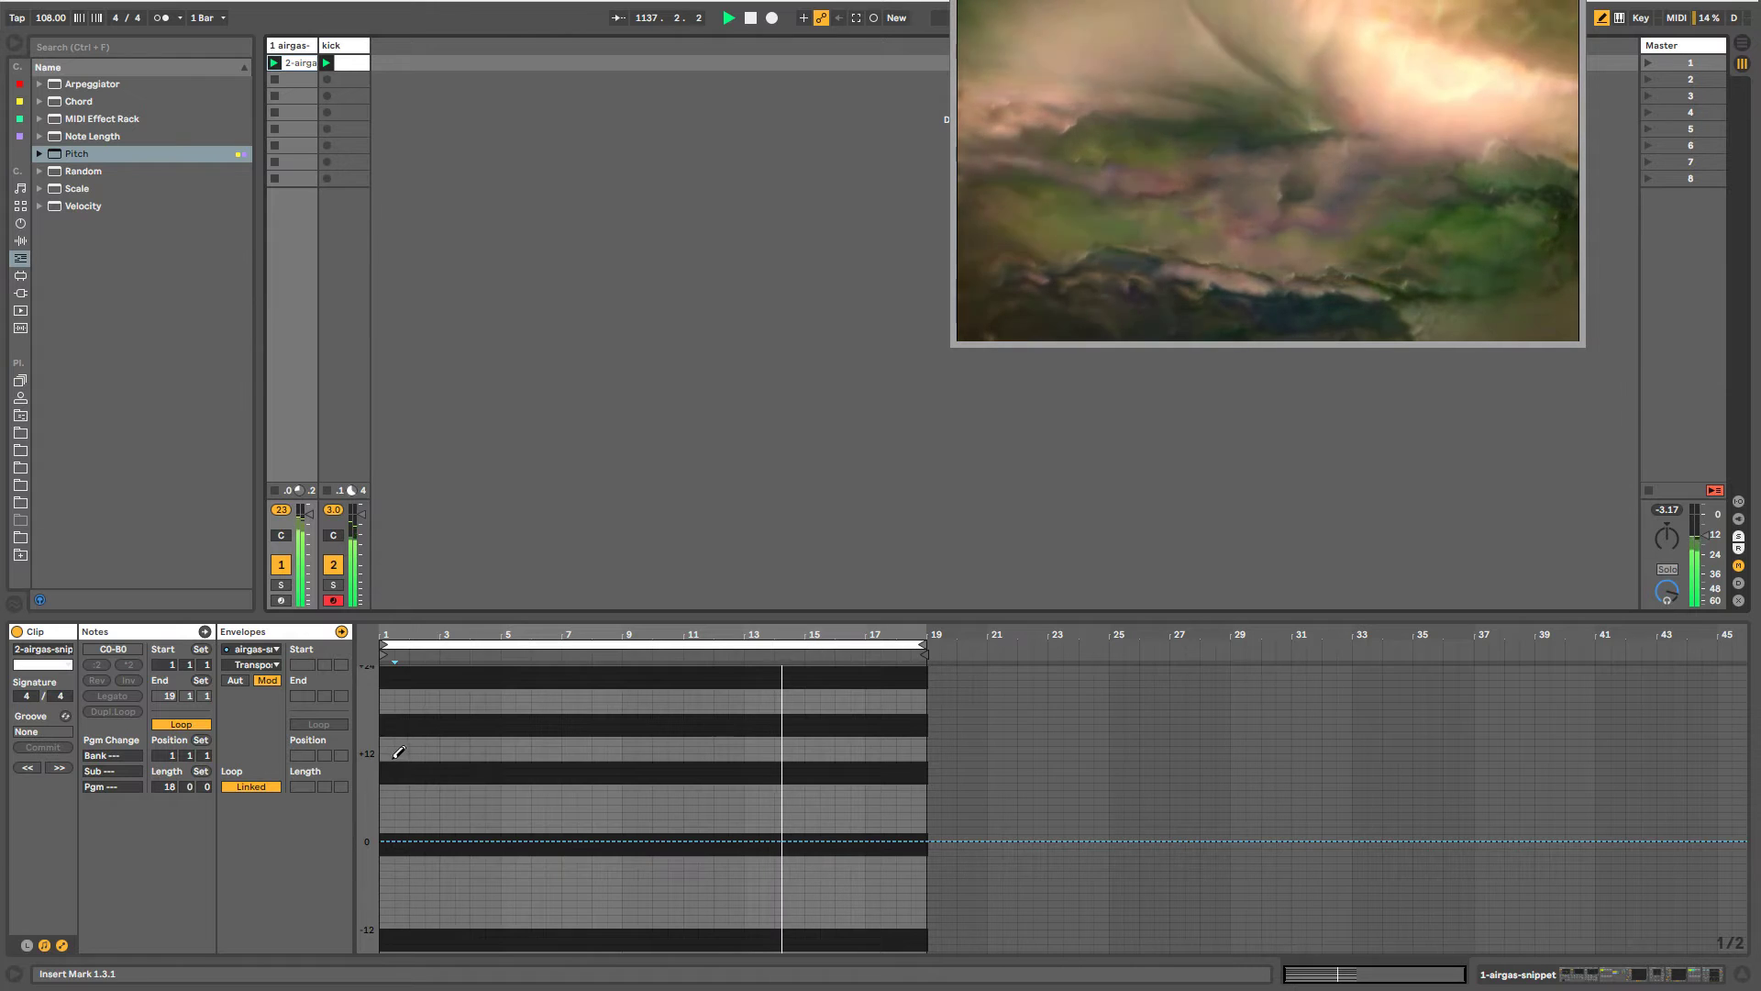
drag(399, 752, 440, 753)
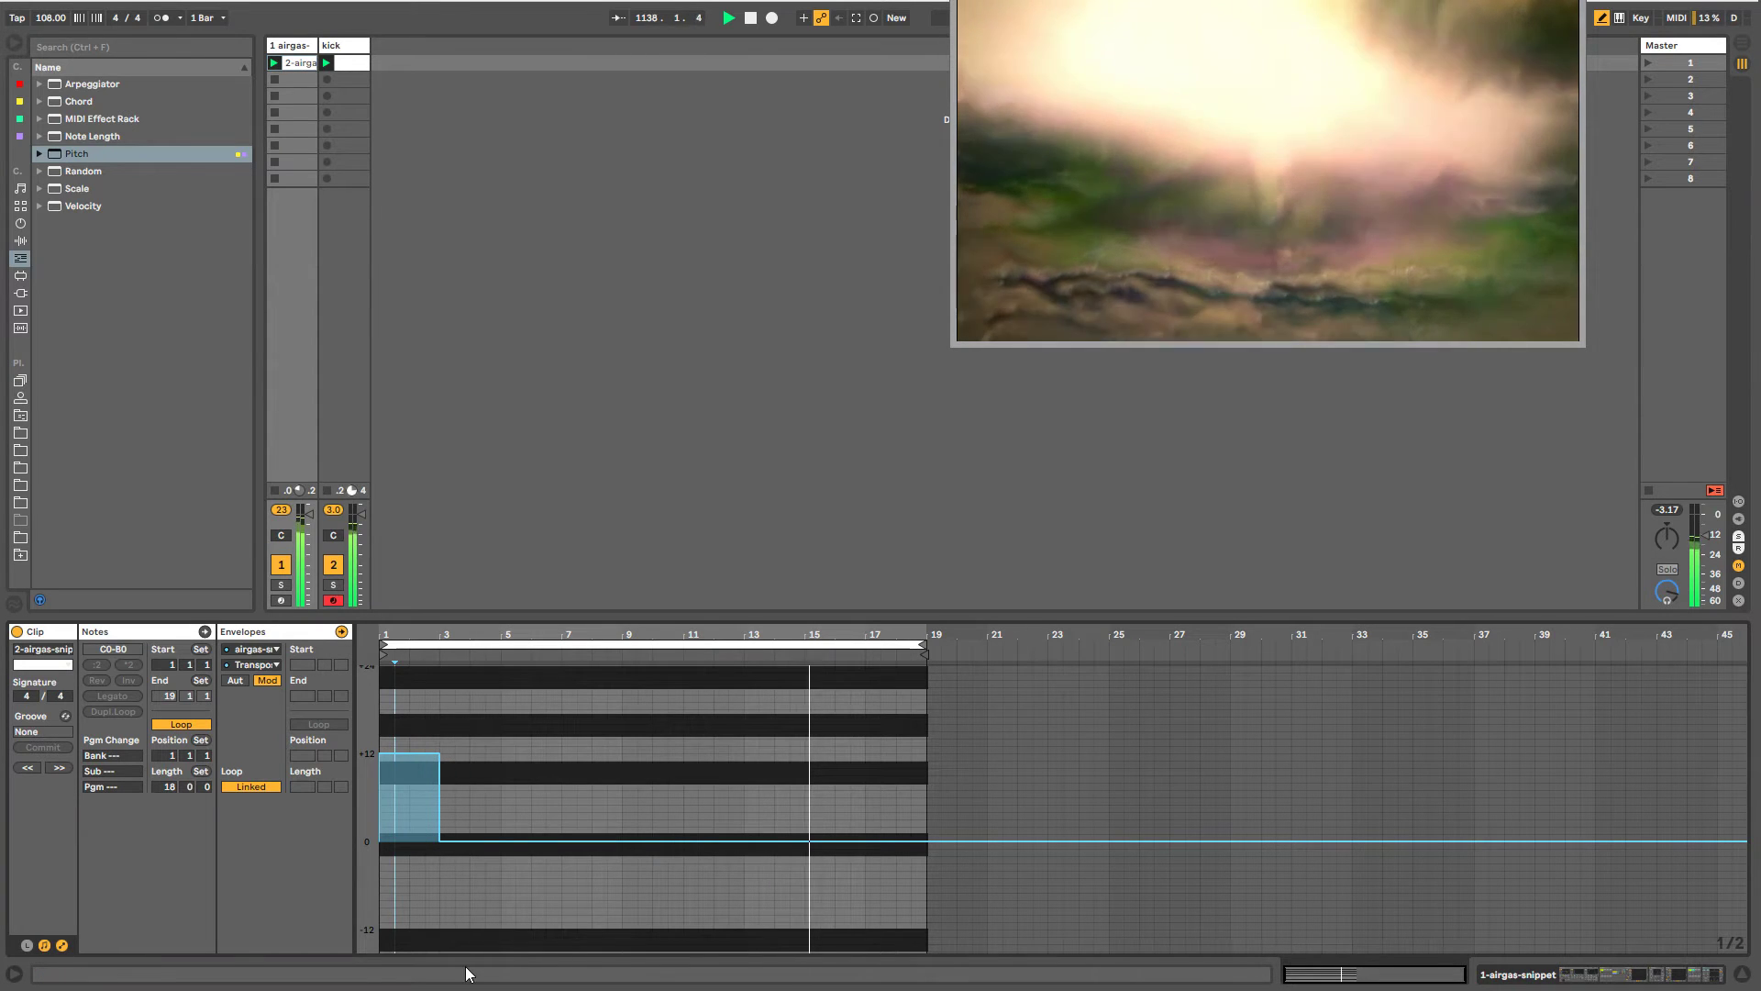
drag(450, 926, 477, 925)
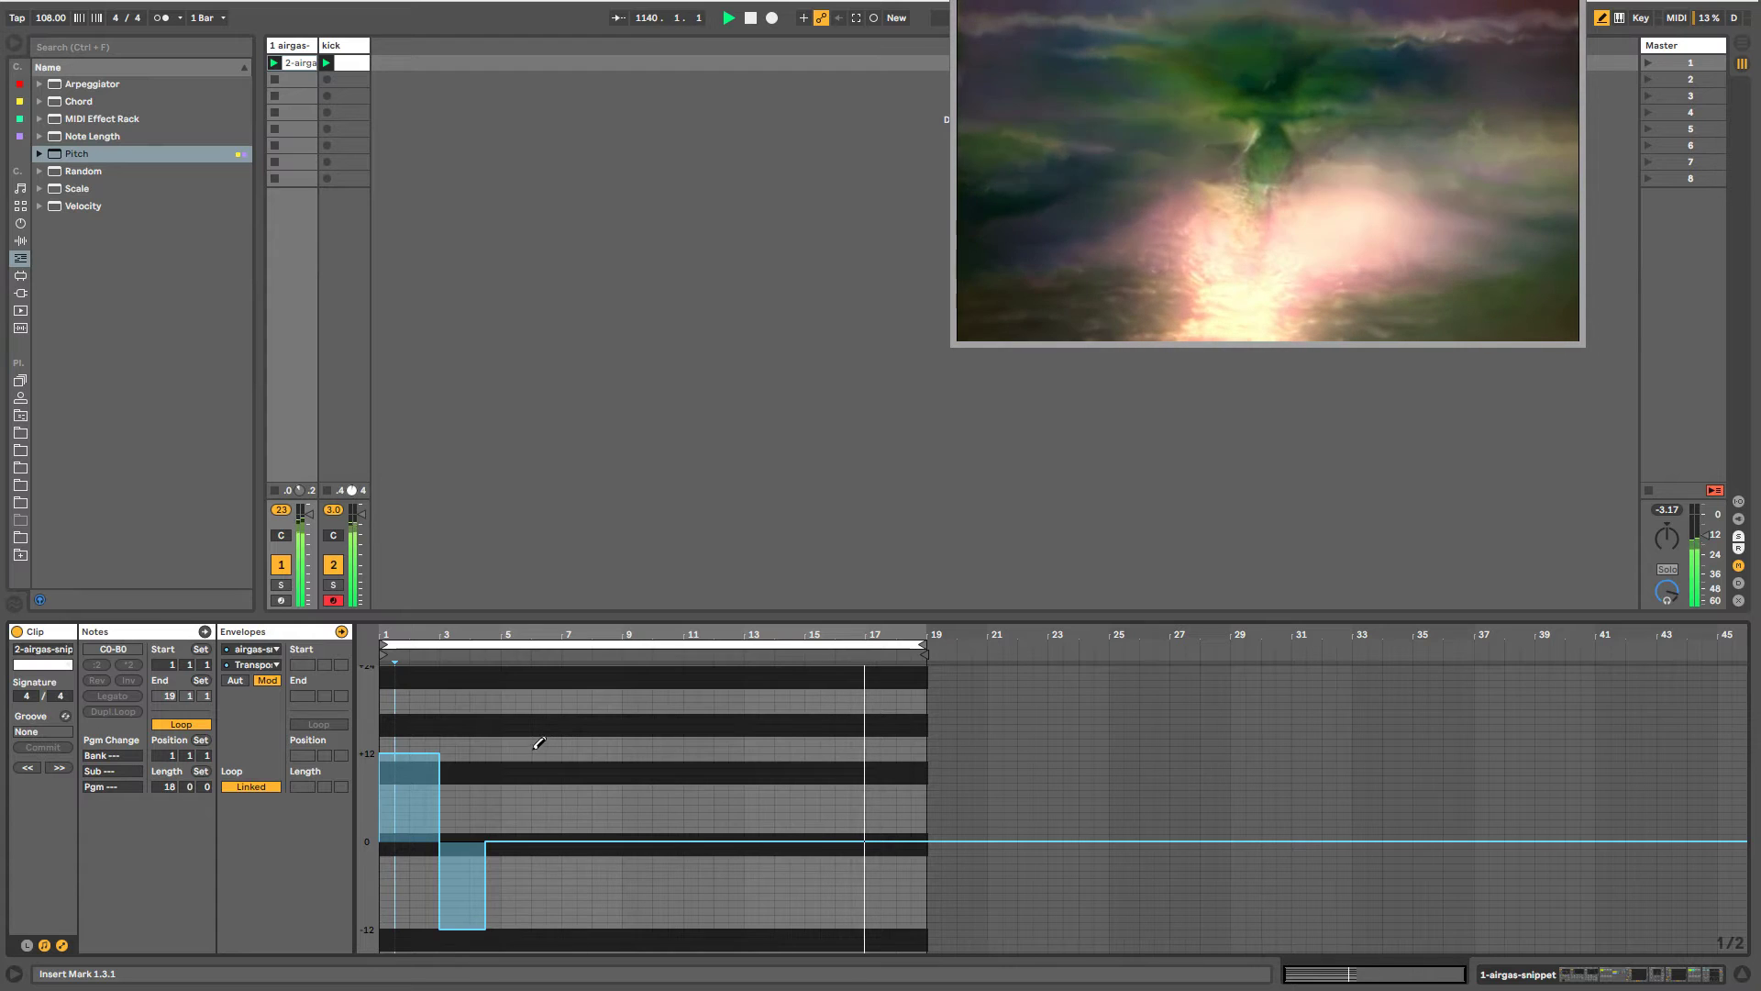
drag(523, 753, 564, 753)
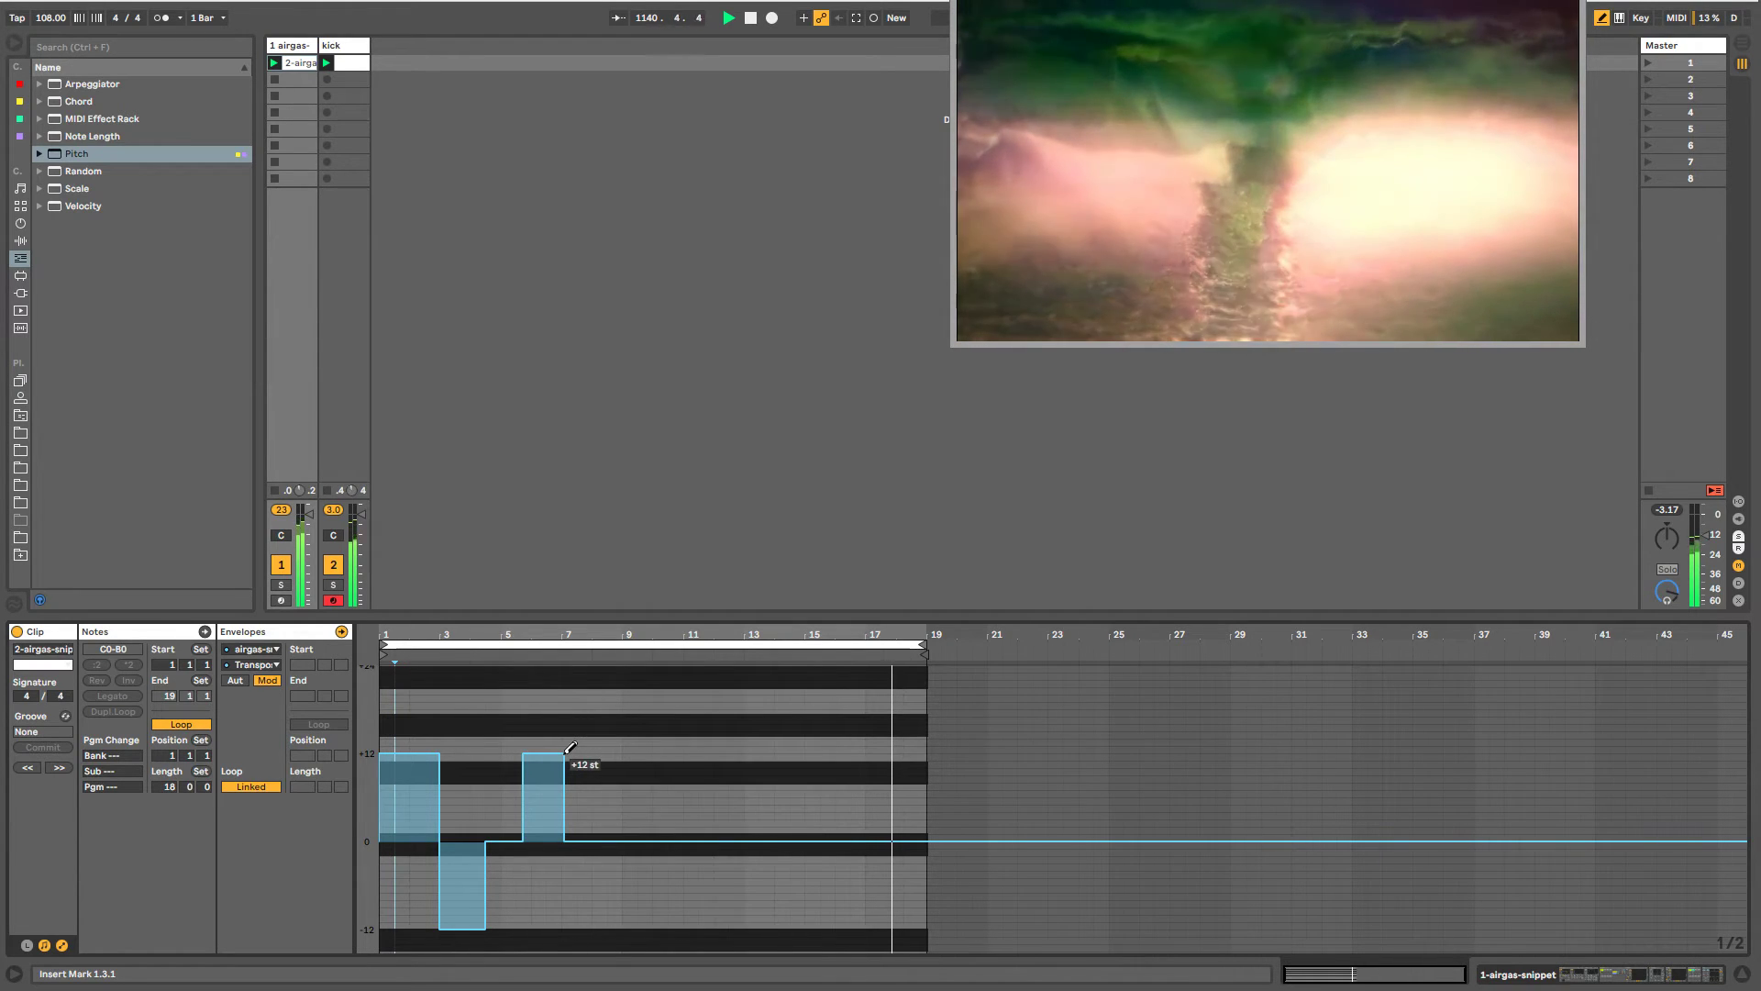
key(b)
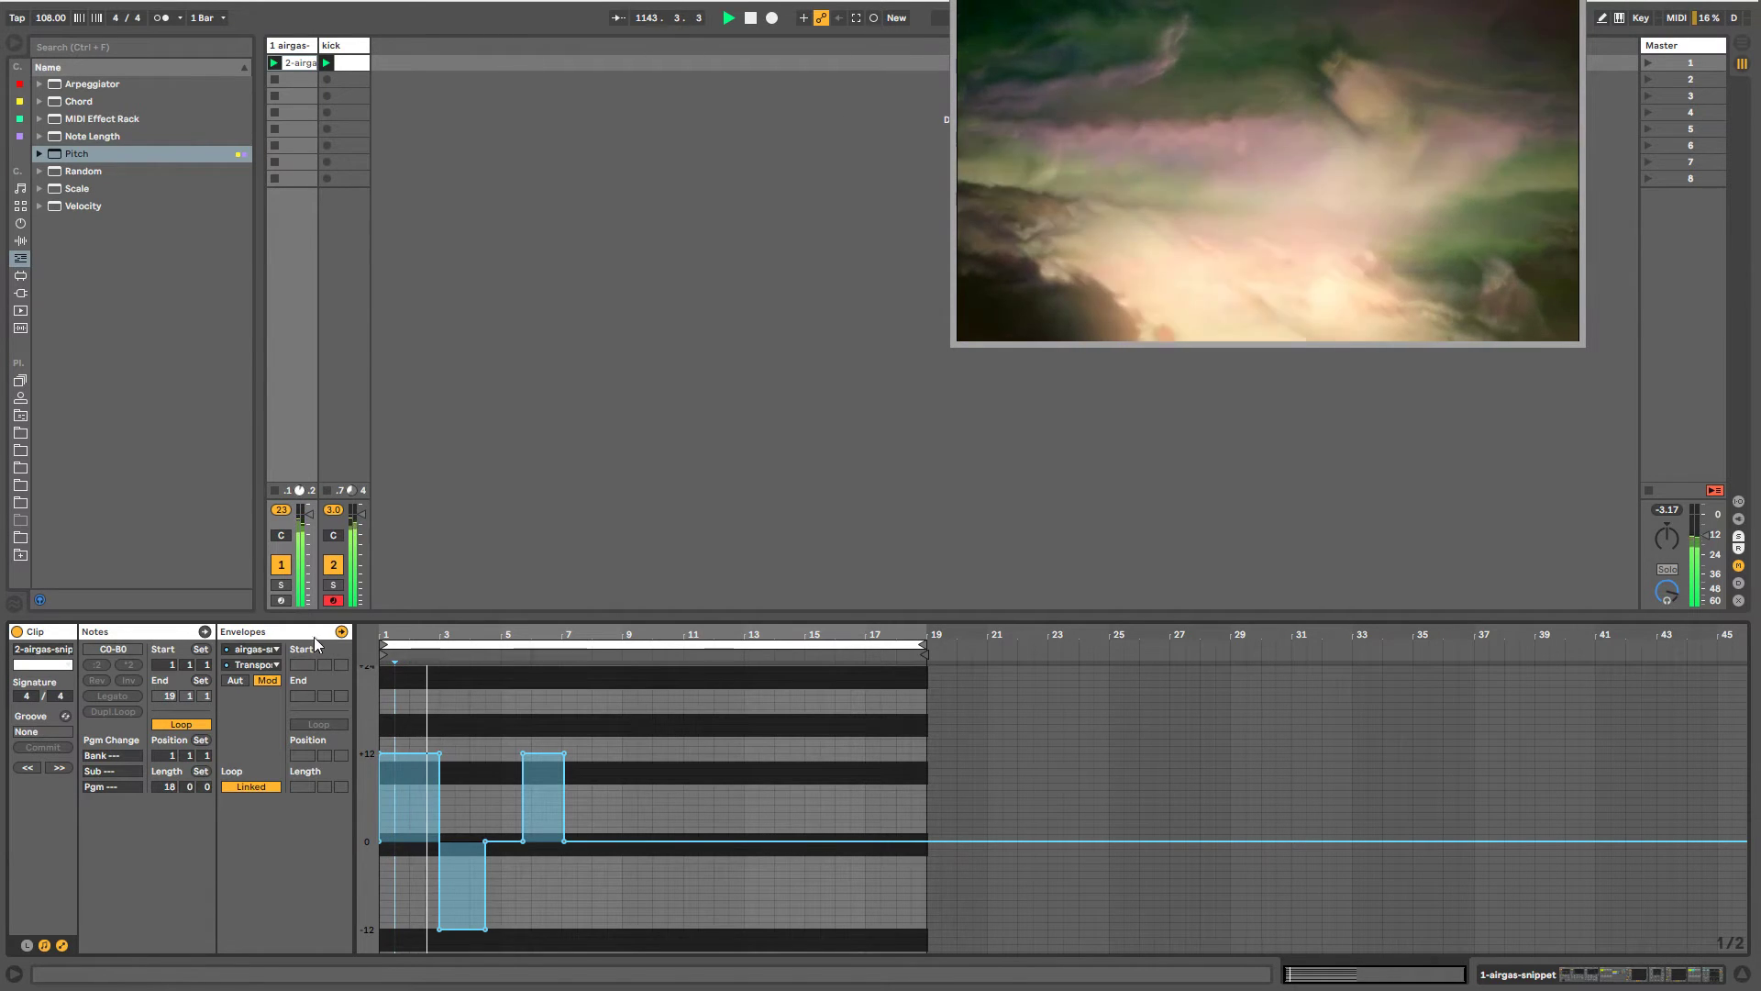
- Add further +12 st blocks to the Transpose envelope in bars 4, 8, 11, 14 and 16
key(b)
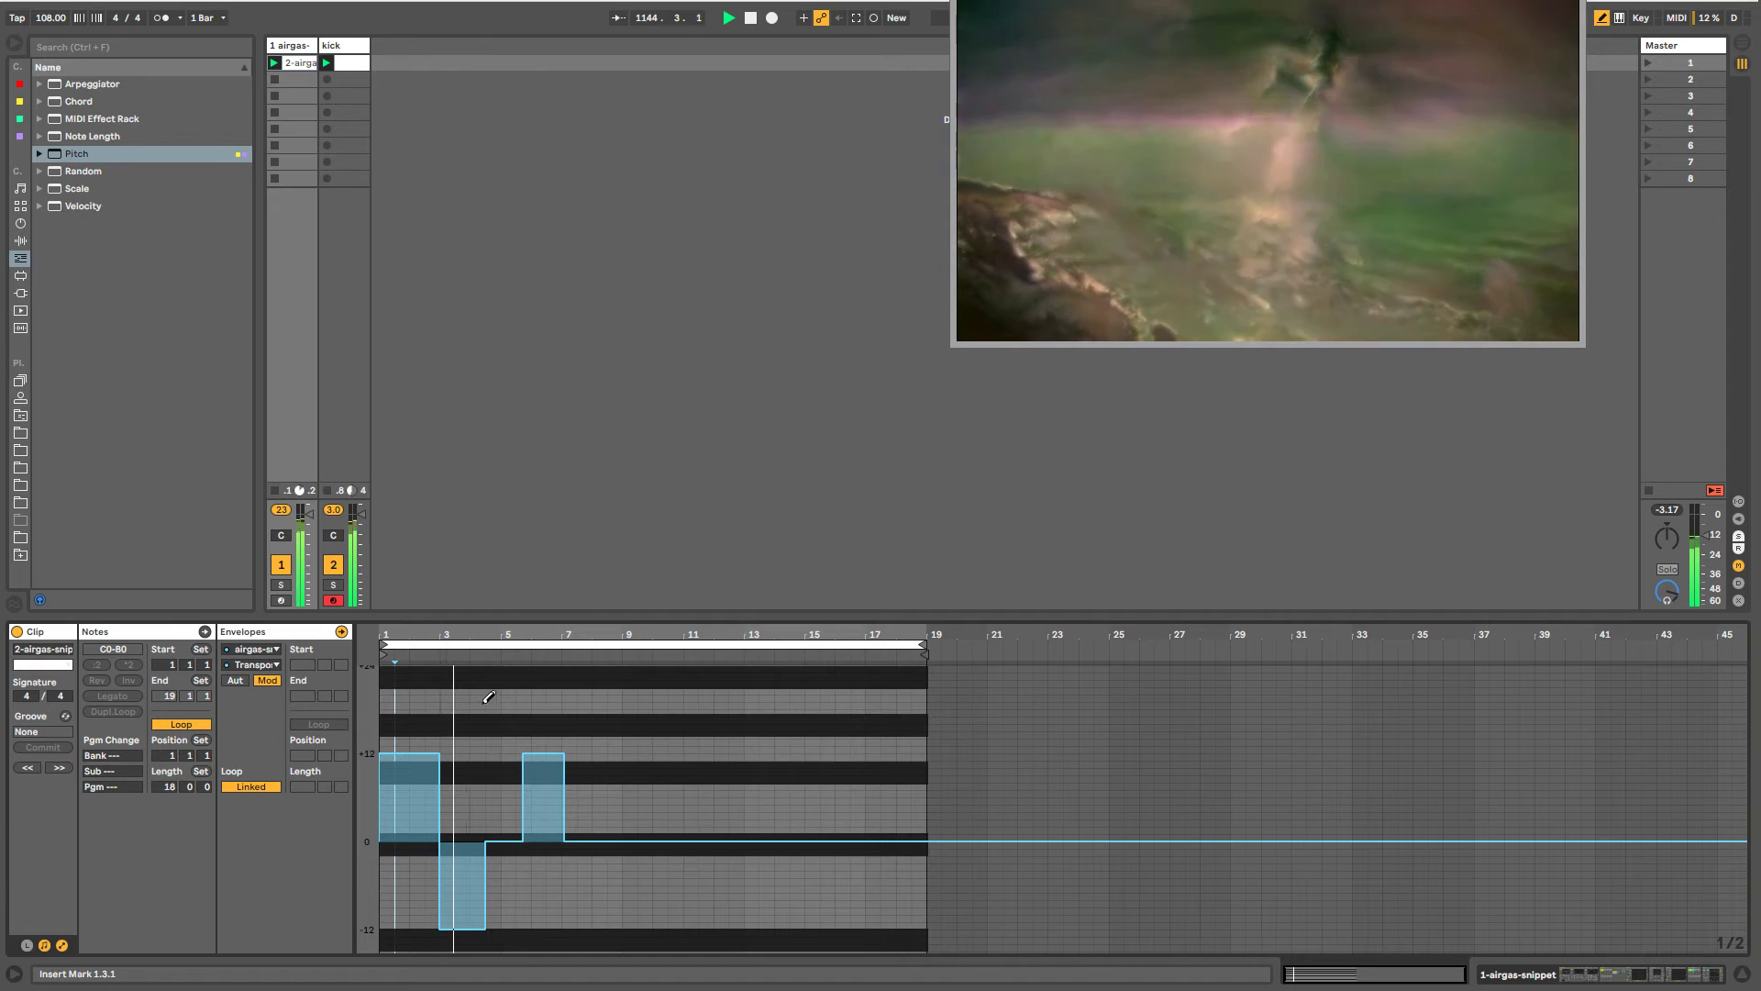
click(496, 750)
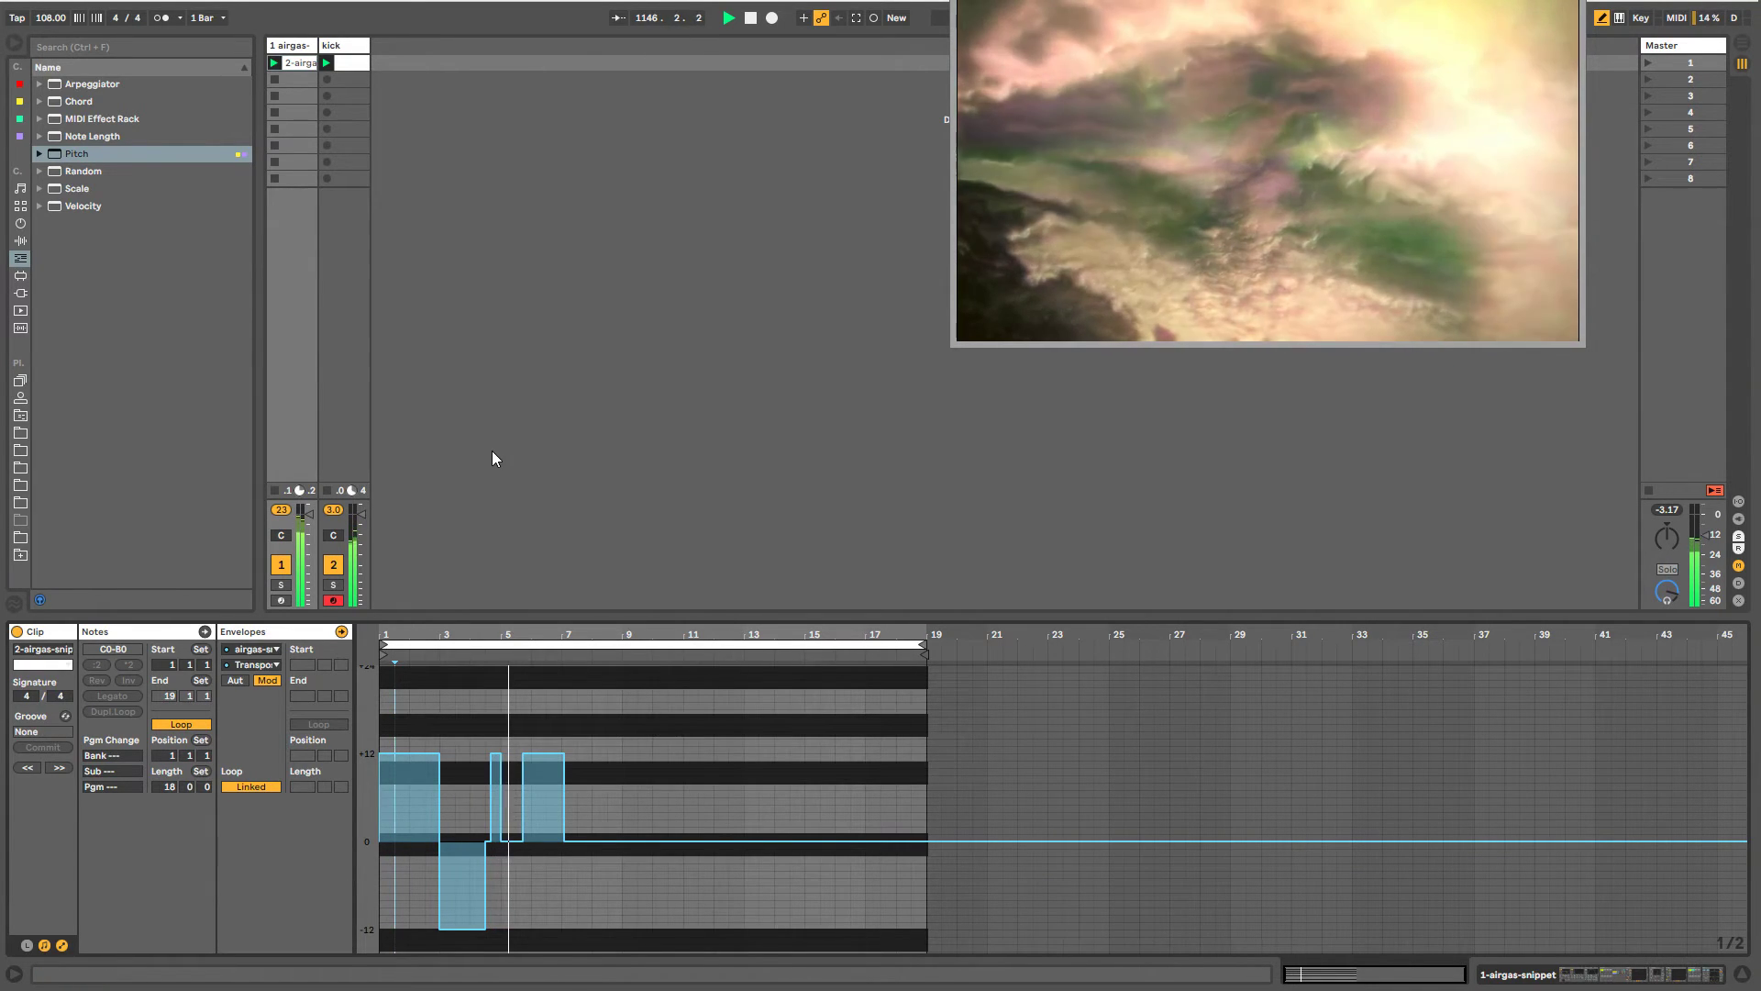
key(Tab)
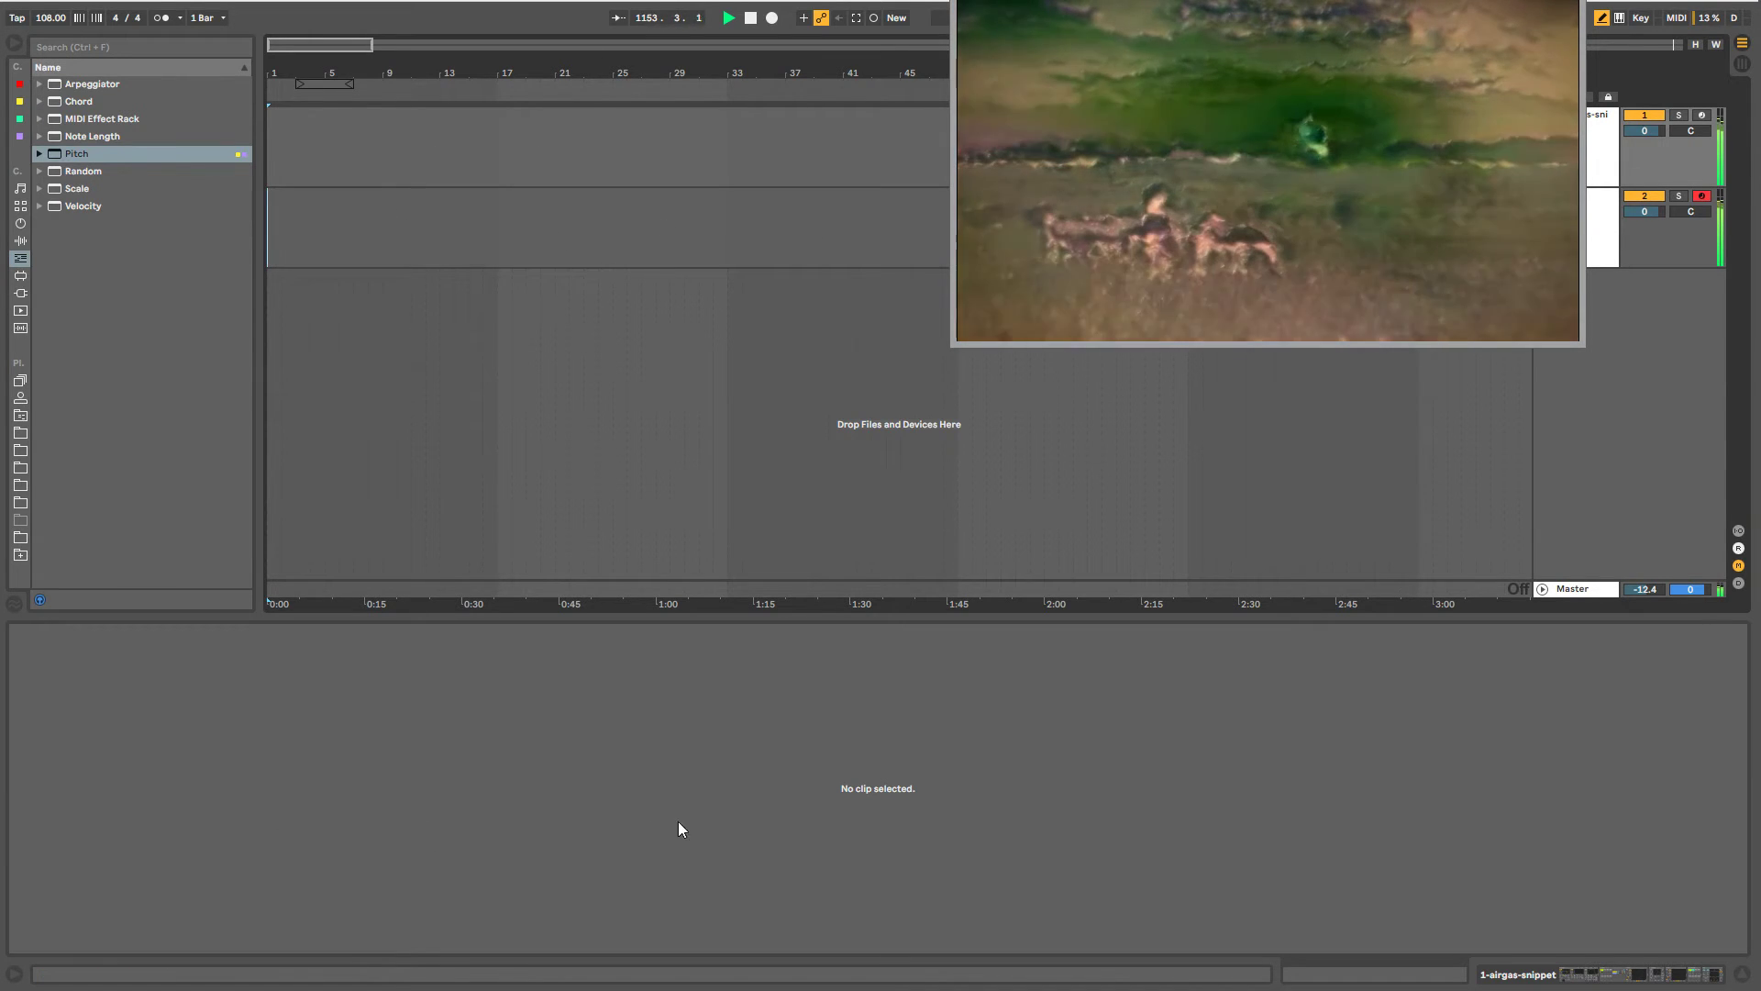
key(Tab)
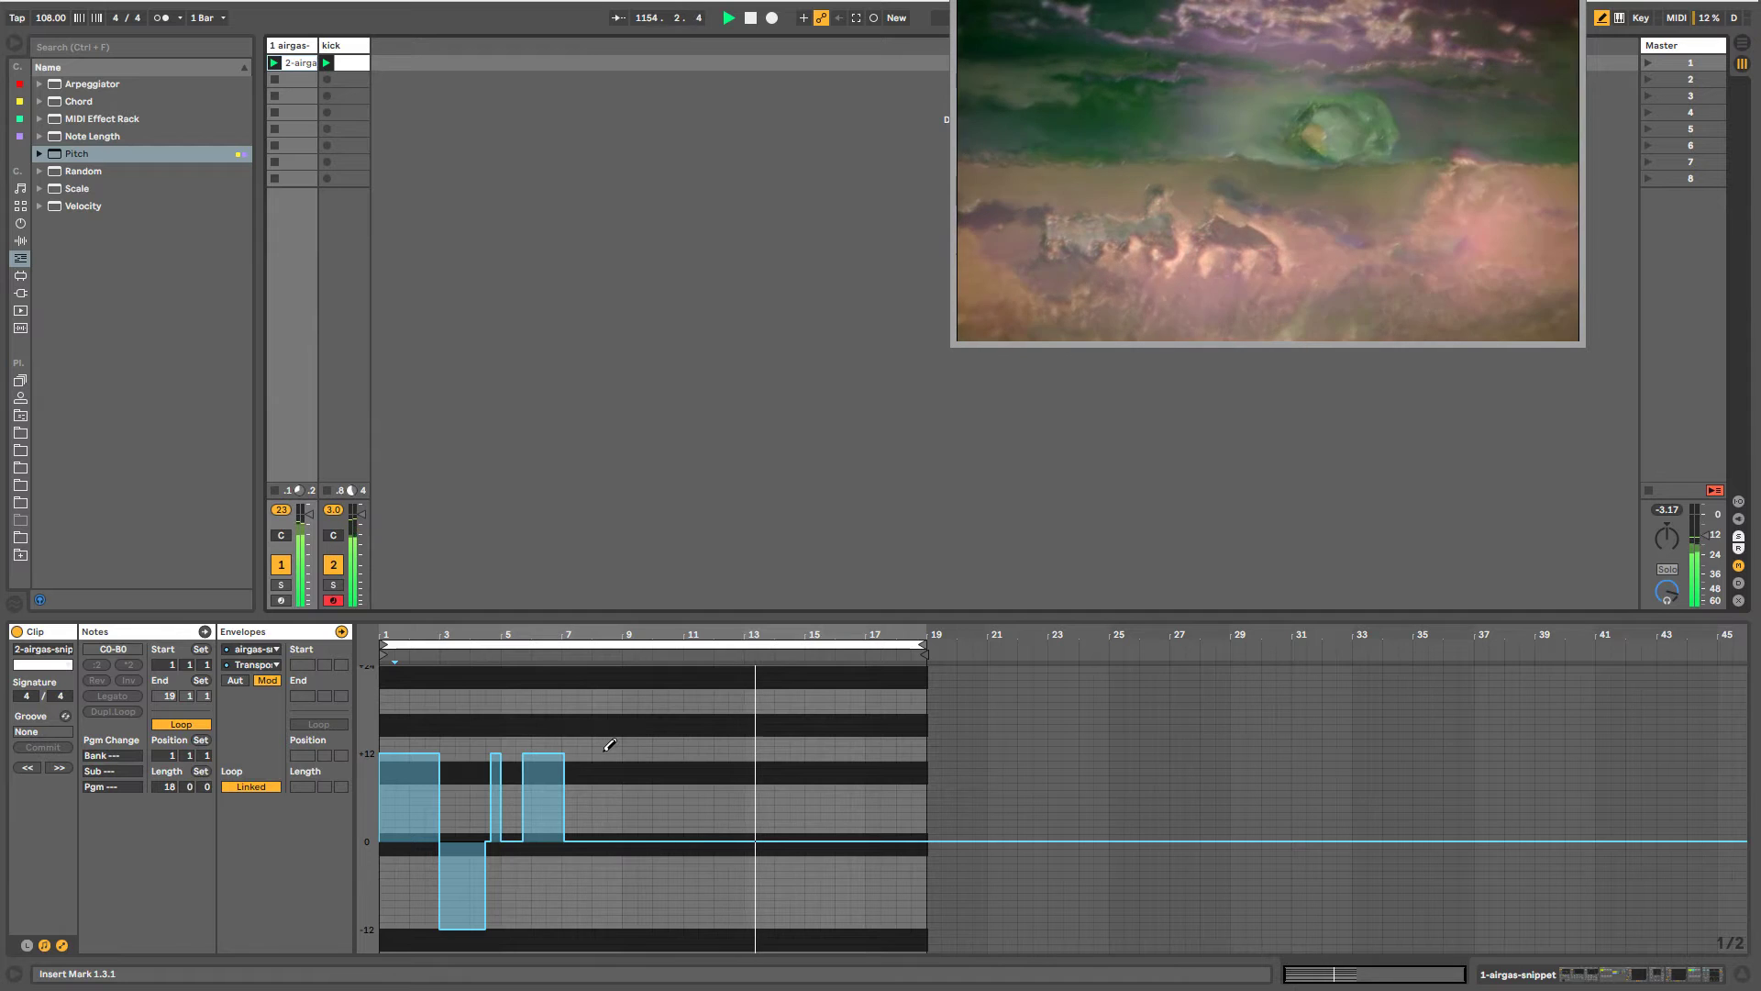
drag(786, 753, 807, 752)
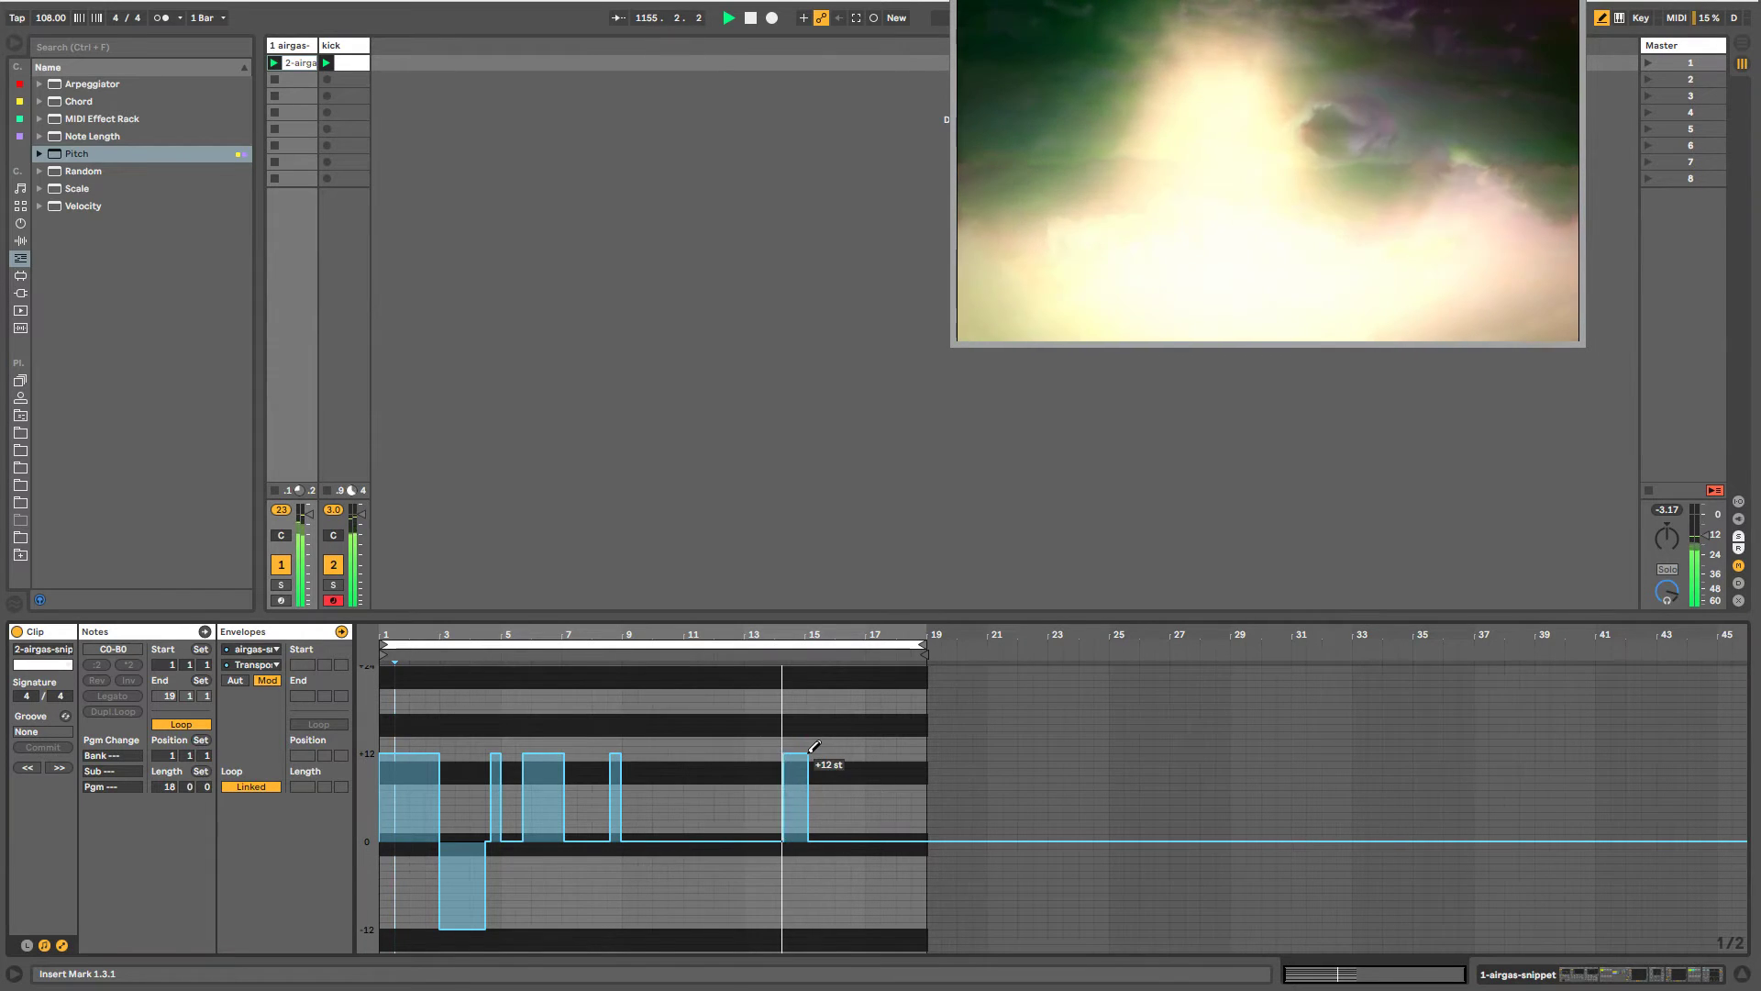
drag(695, 752, 732, 752)
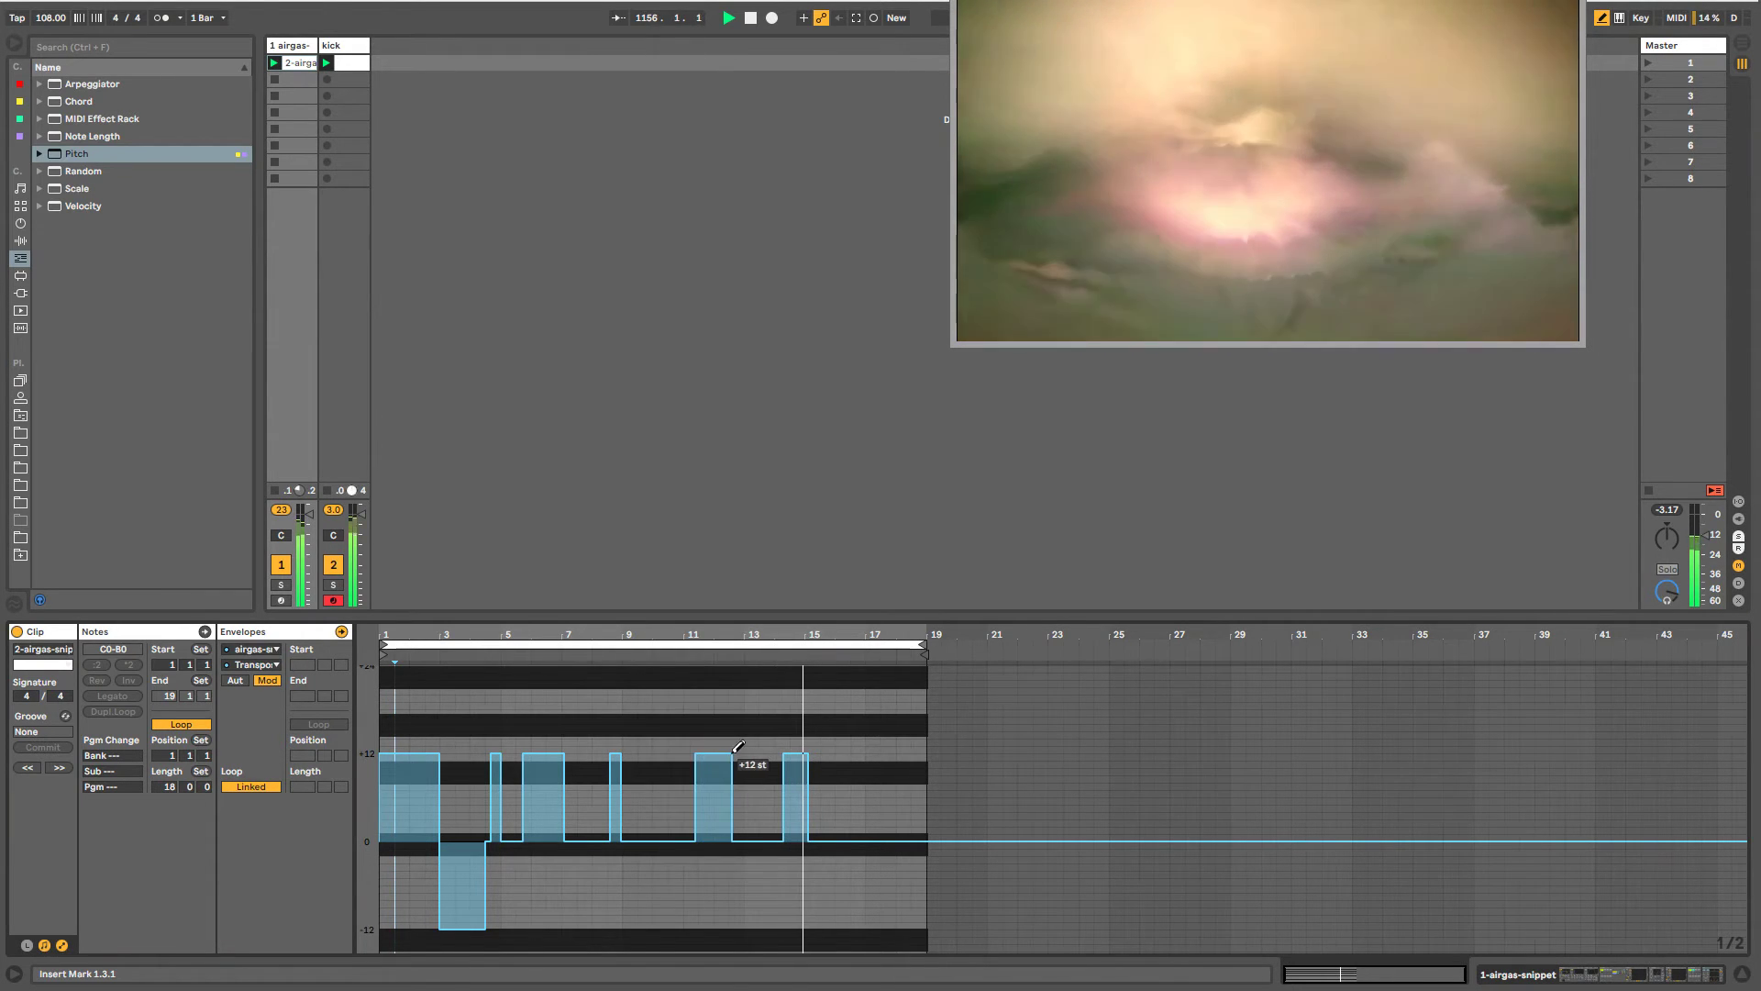
click(845, 753)
click(855, 752)
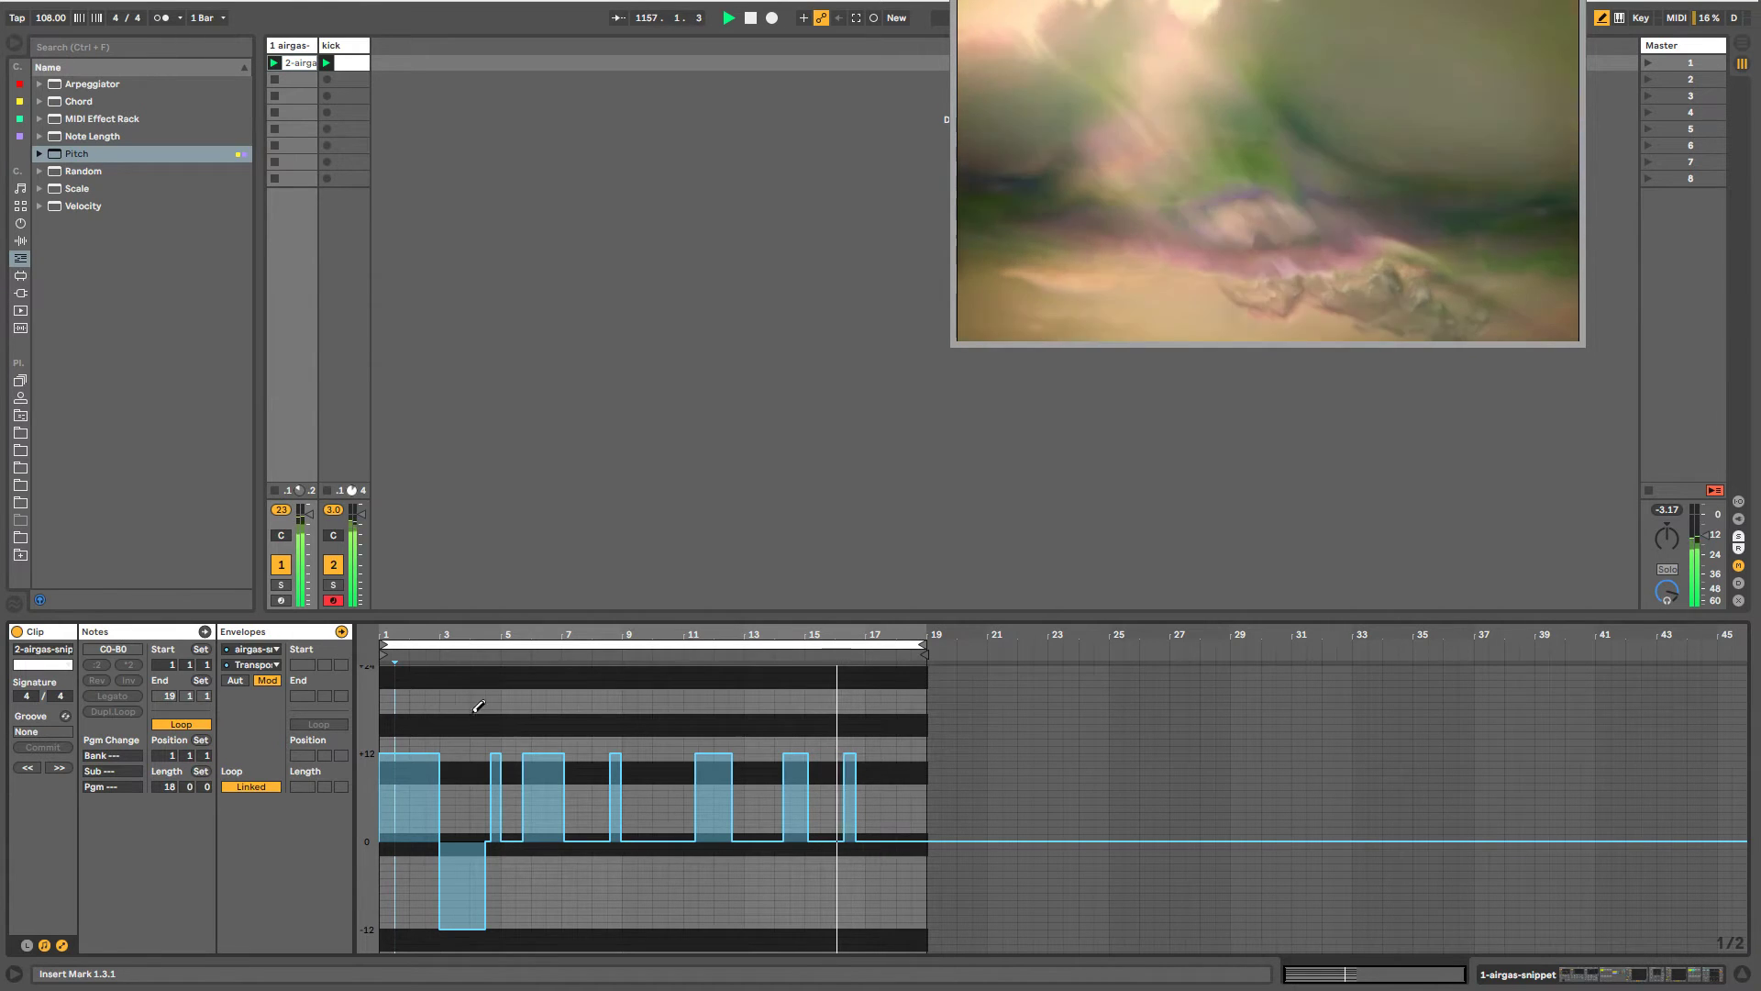
- Unlink the Transpose envelope from the clip loop and shorten its own loop to about 17 bars
click(252, 786)
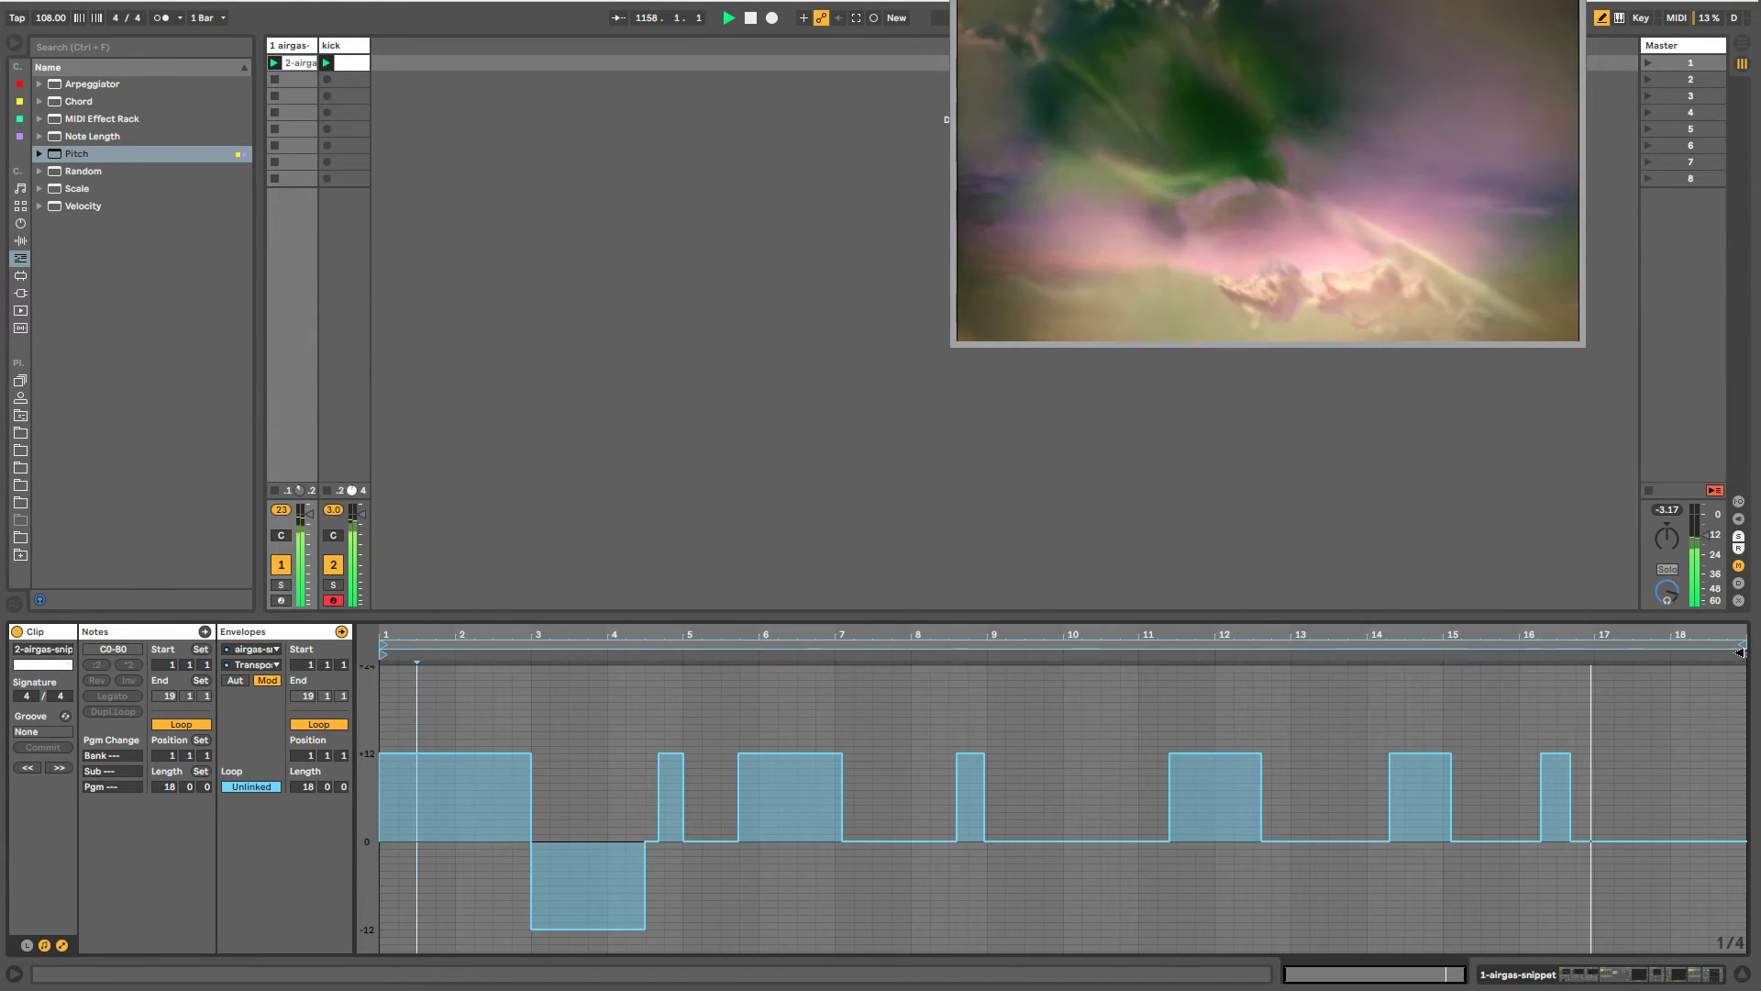
drag(1743, 647, 1679, 655)
- Try drawing +24 st blocks in bars 12, 14, 15 and 16 of the Transpose envelope
scroll(1156, 838, up, 3)
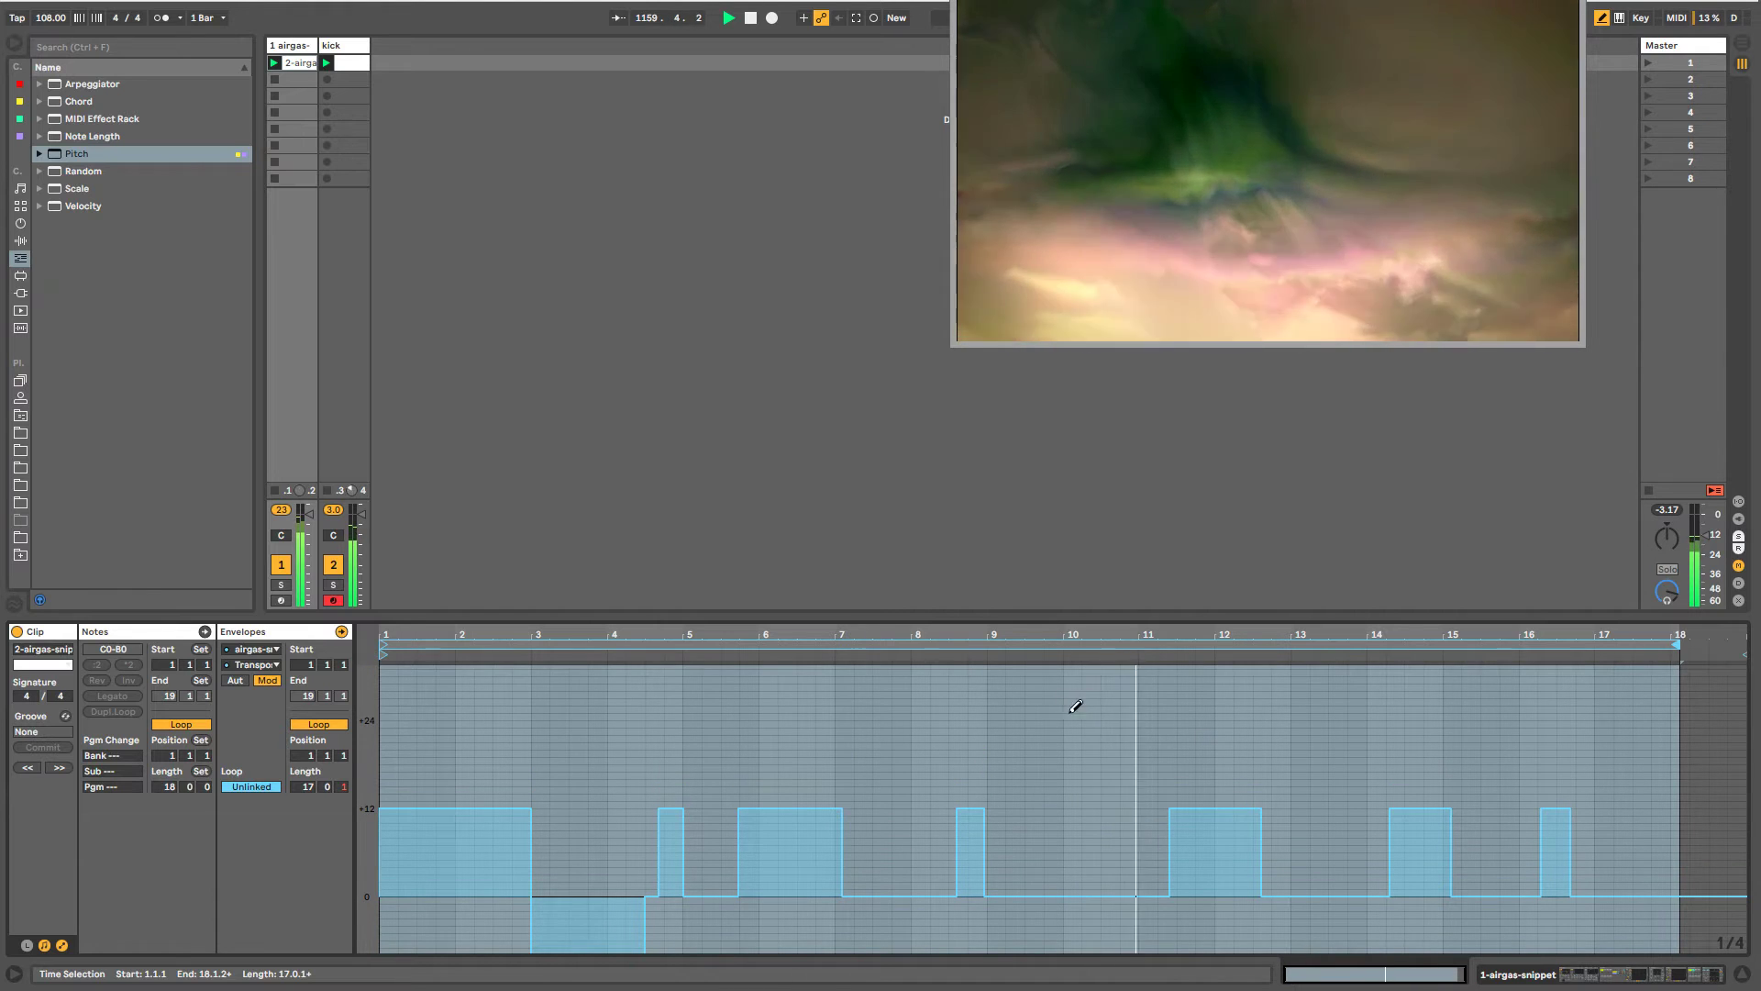
mouse_move(1235, 709)
mouse_down()
mouse_move(1280, 713)
mouse_move(1228, 714)
mouse_up()
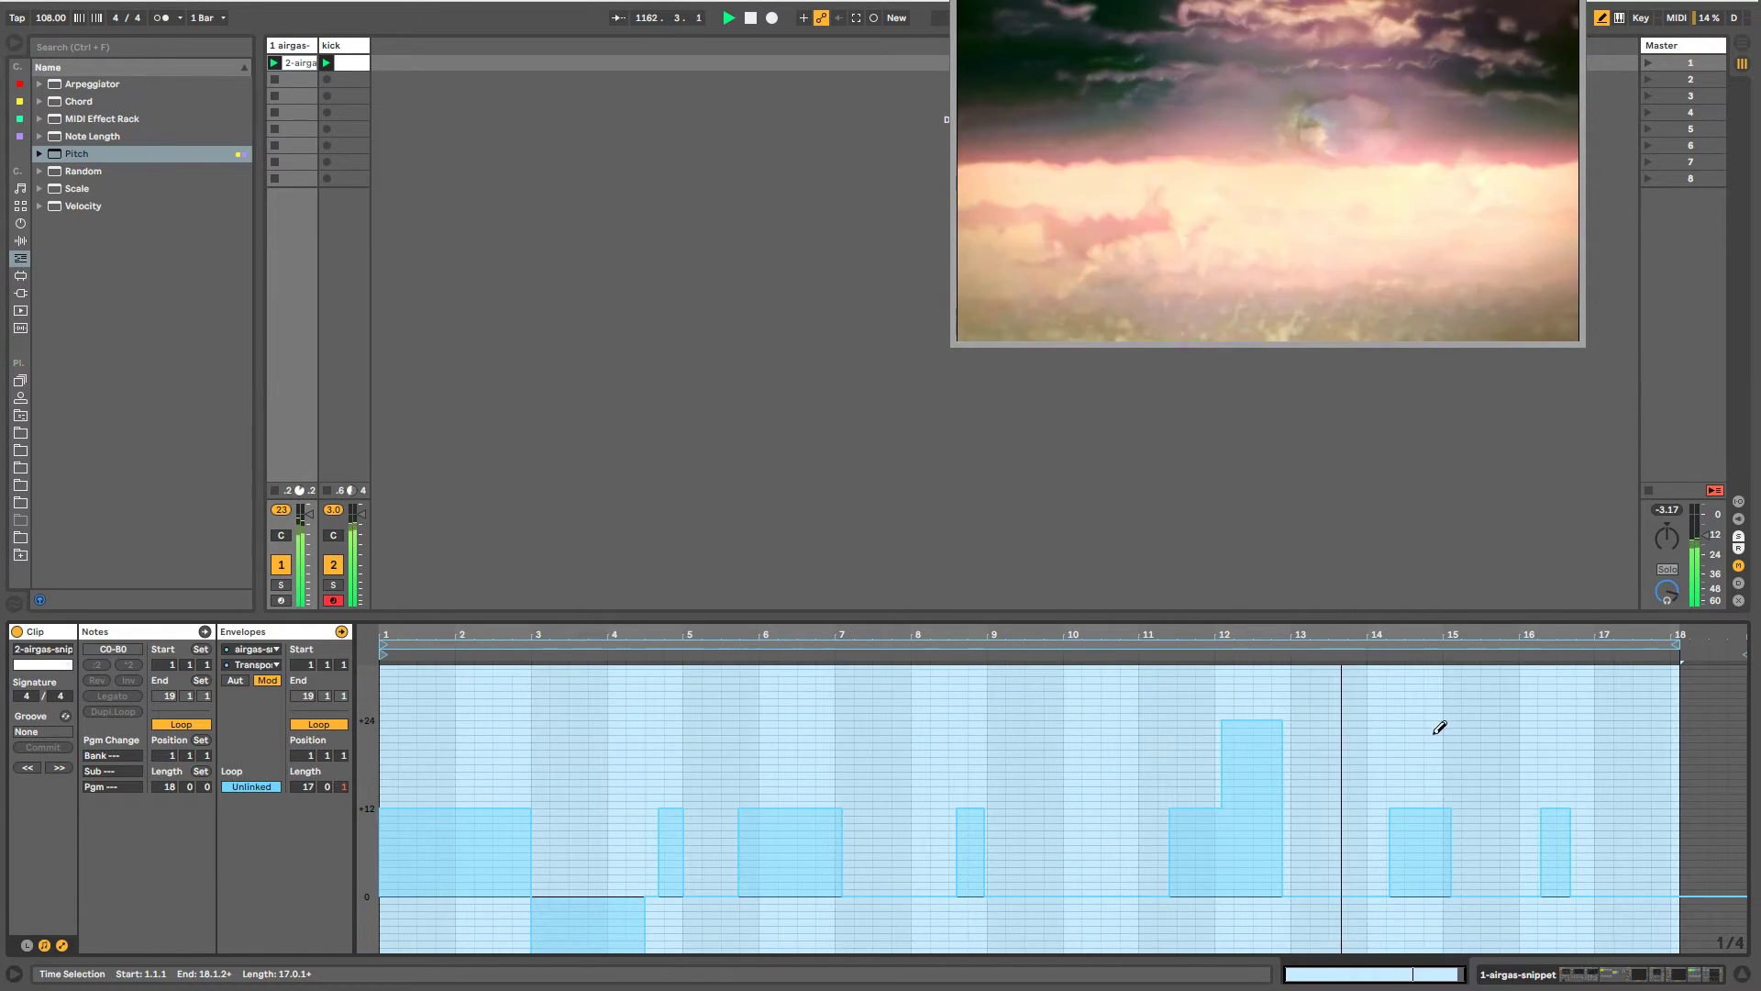
drag(1380, 716, 1494, 716)
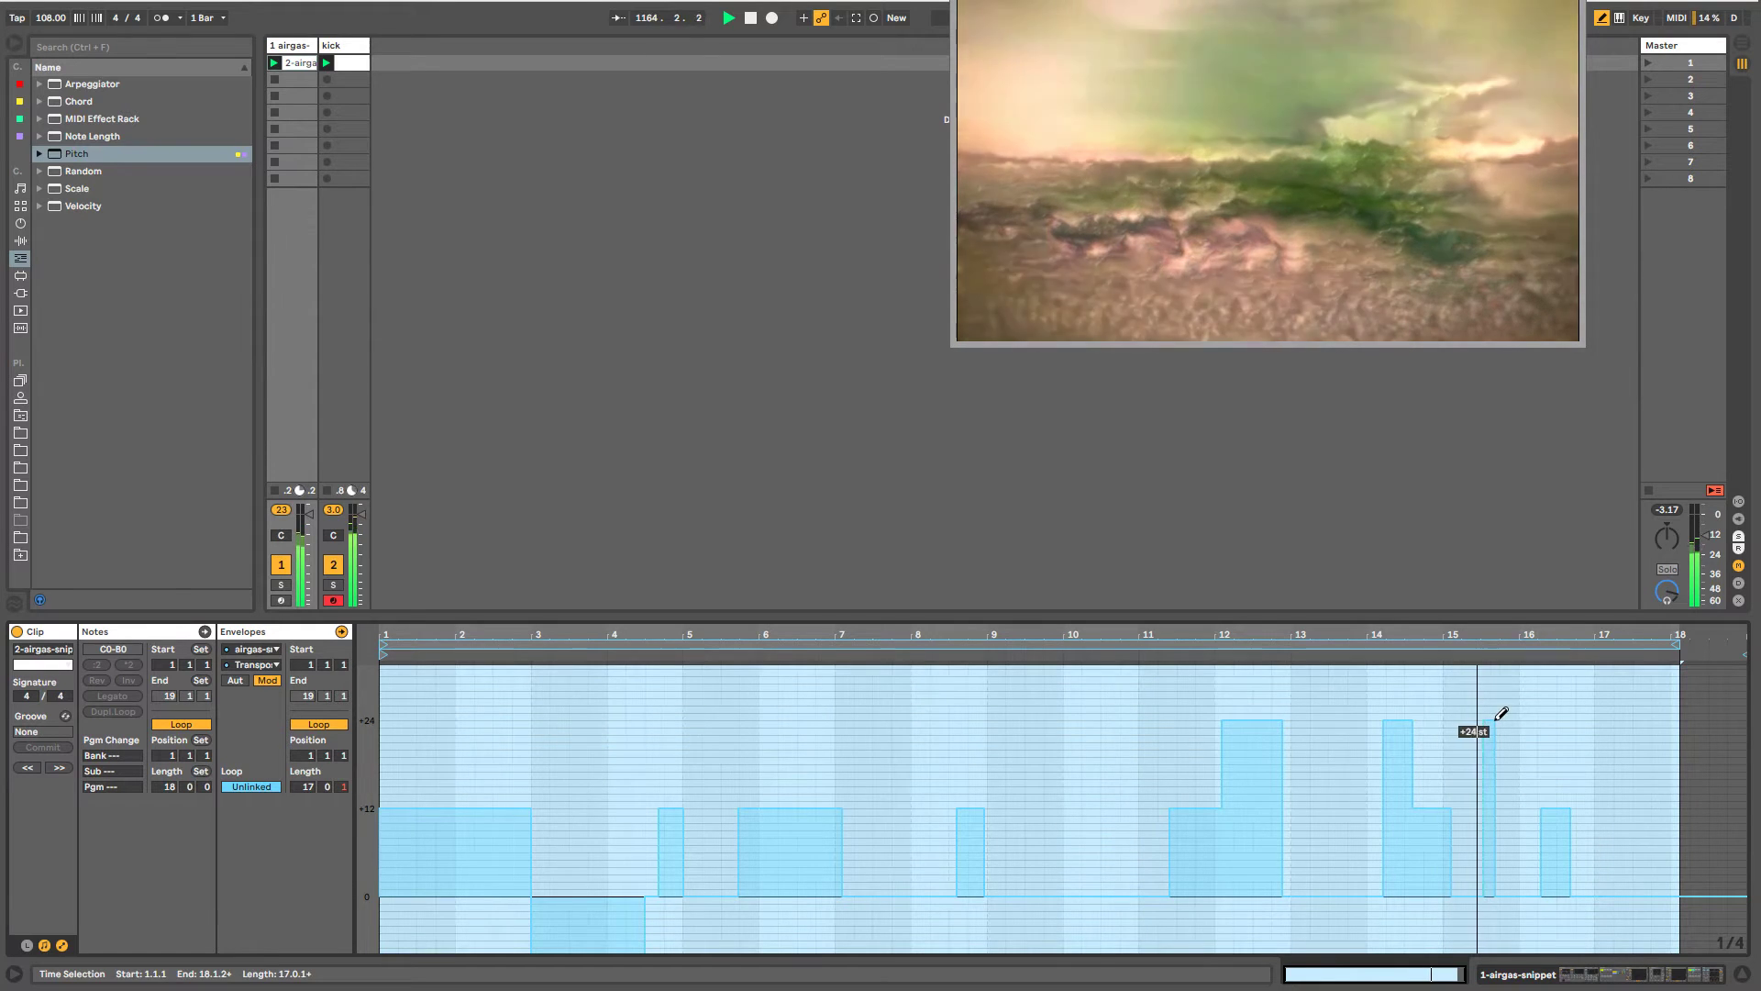
click(1553, 712)
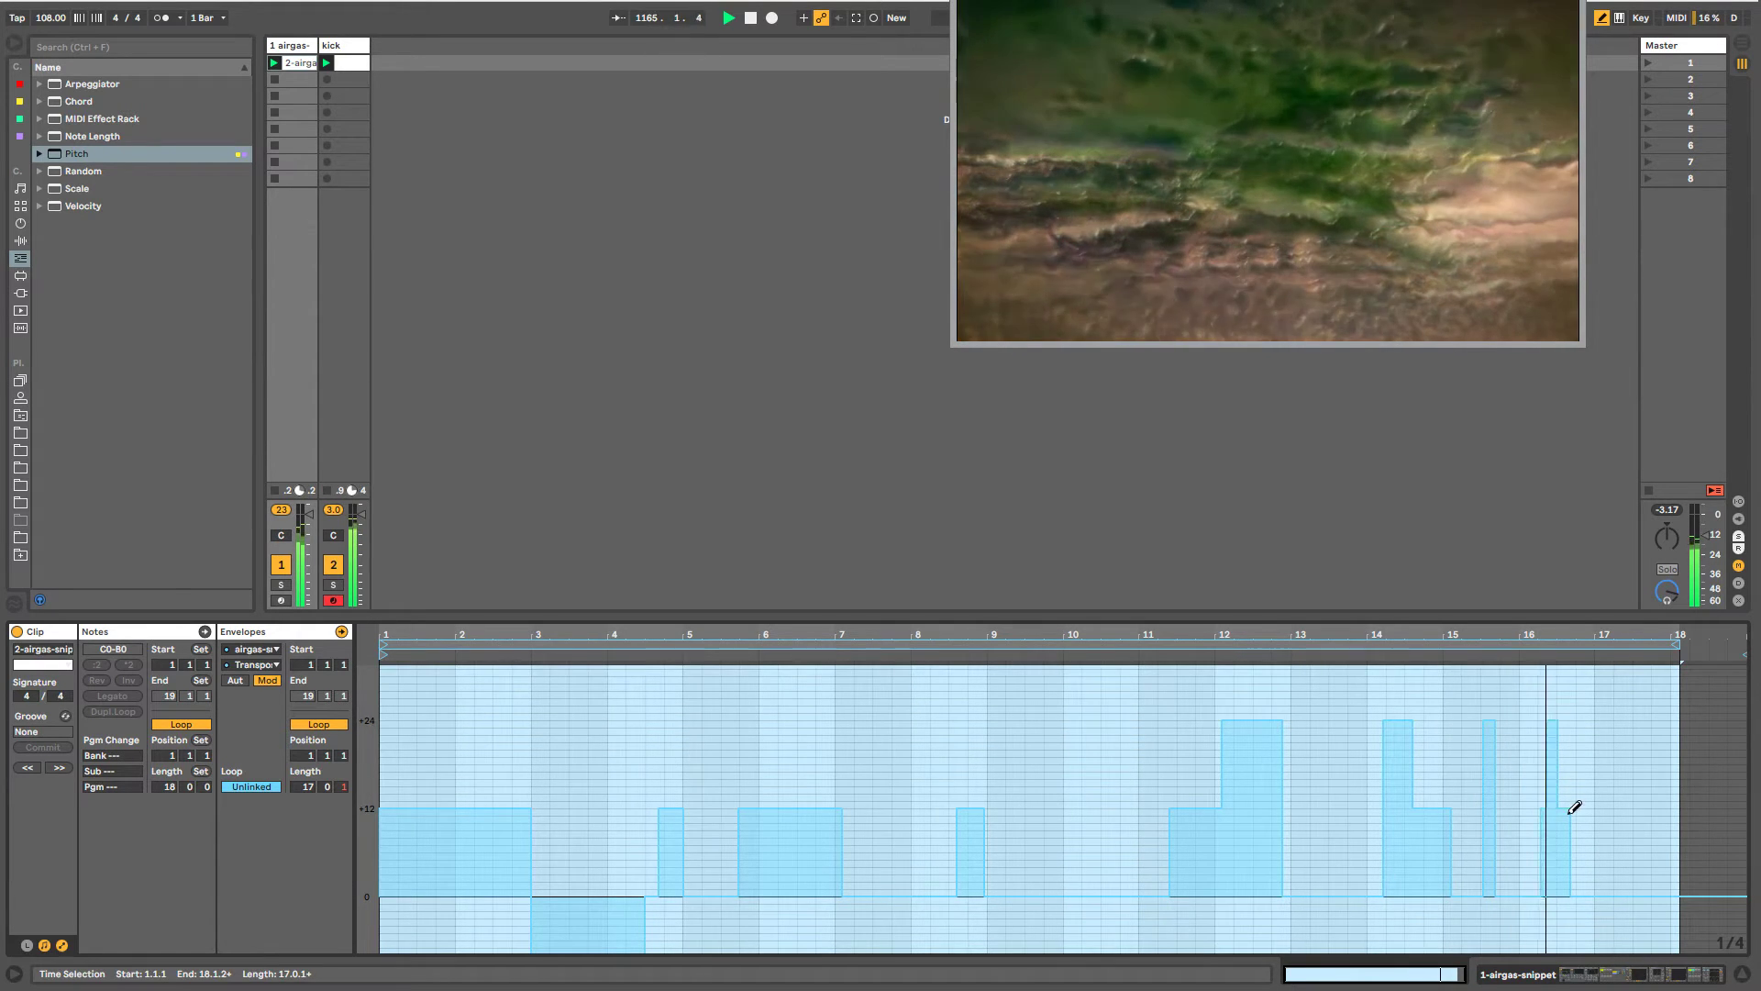
- Add a +12 st block in bar 17 and redraw the +24 st blocks in bars 12 to 16 at +12 st
drag(1605, 804, 1635, 800)
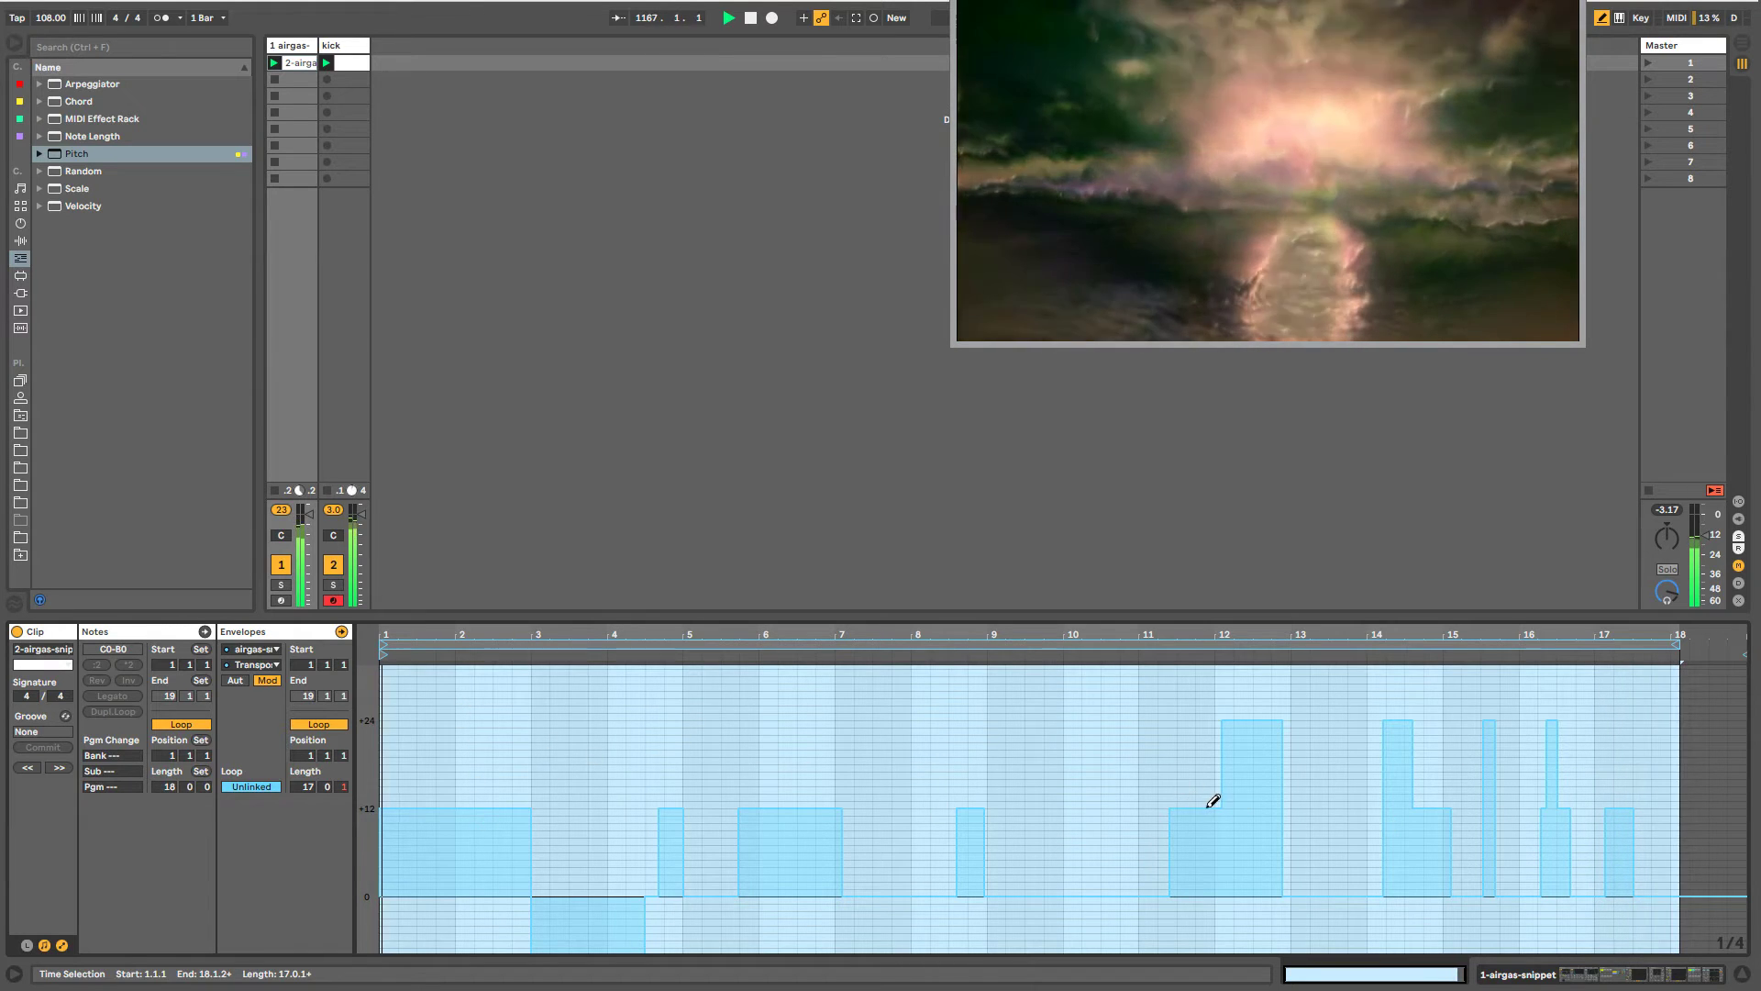
drag(1211, 802, 1290, 804)
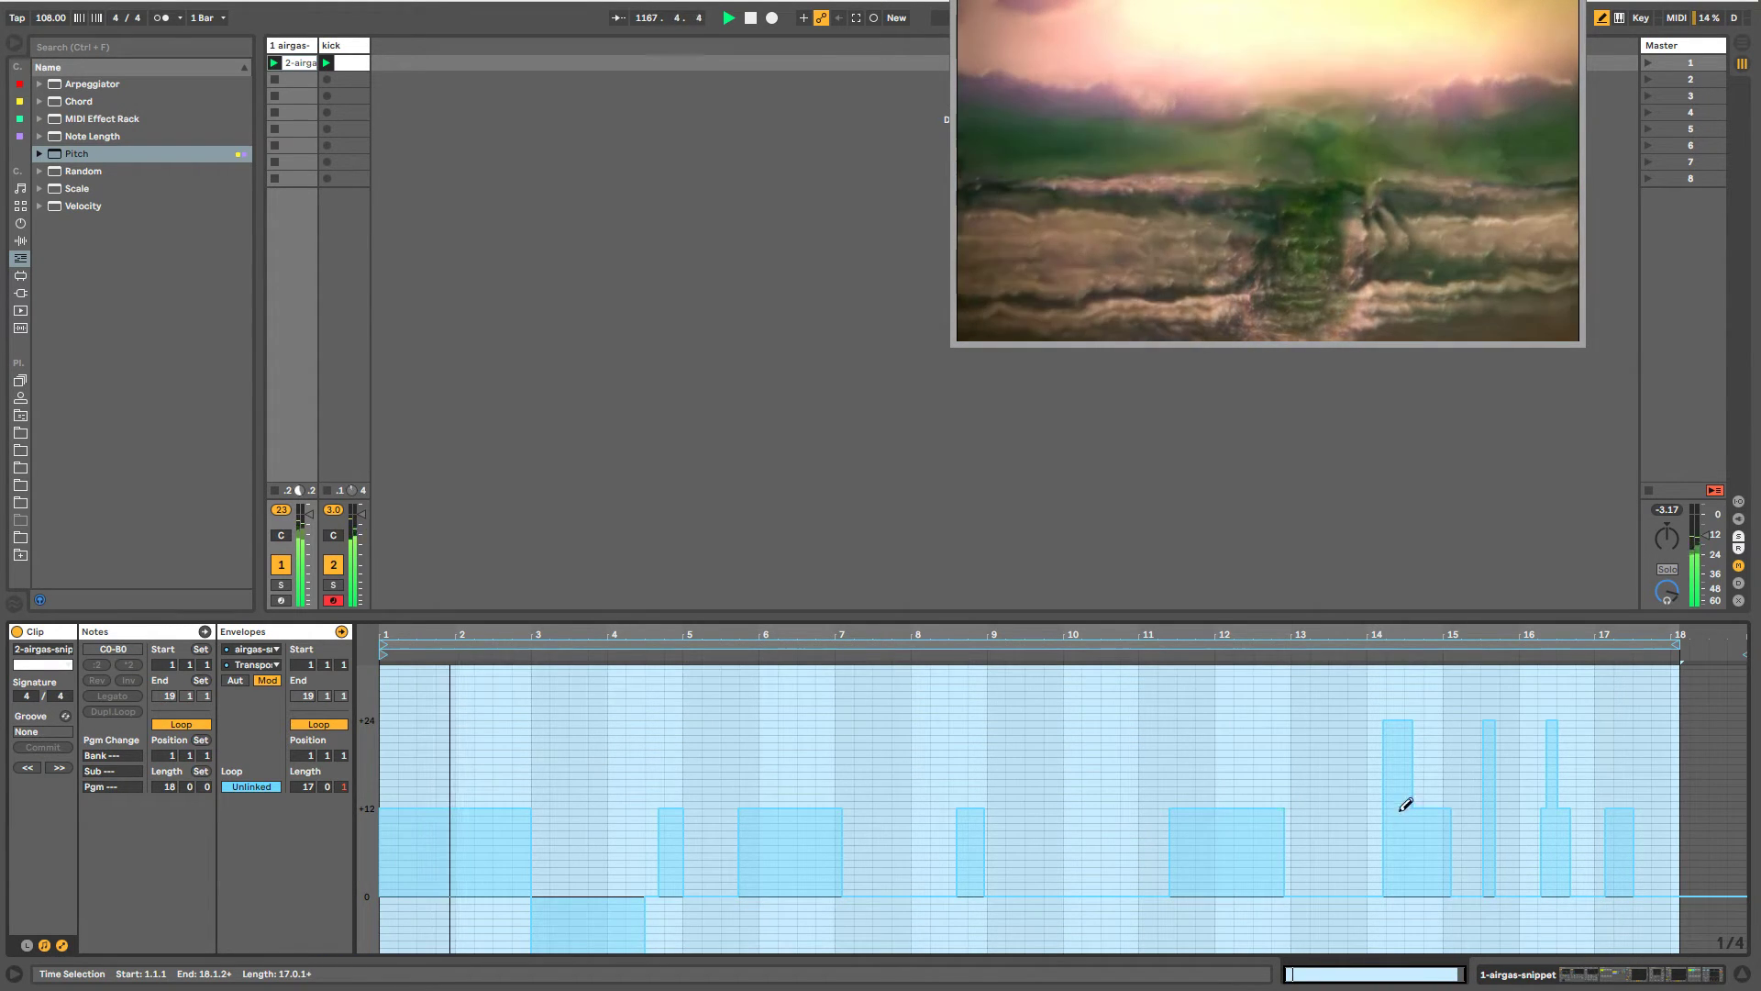
mouse_move(1423, 800)
mouse_down()
mouse_move(1384, 802)
mouse_move(1511, 804)
mouse_up()
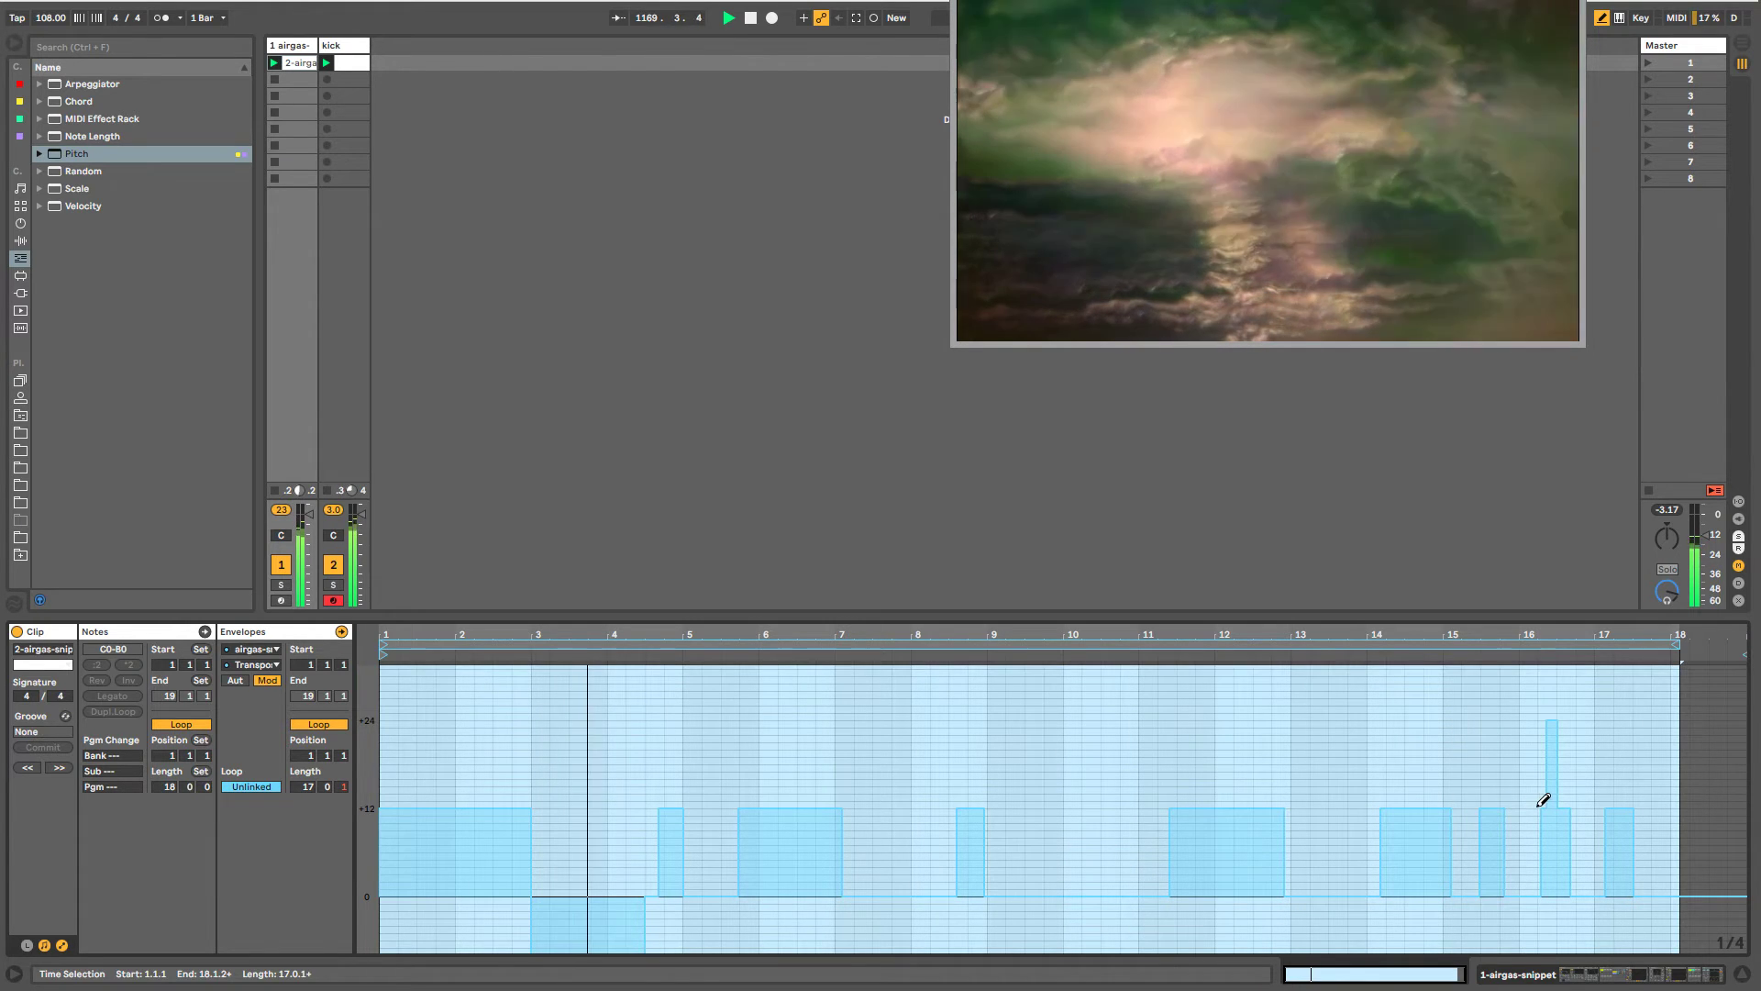
key(b)
click(1520, 798)
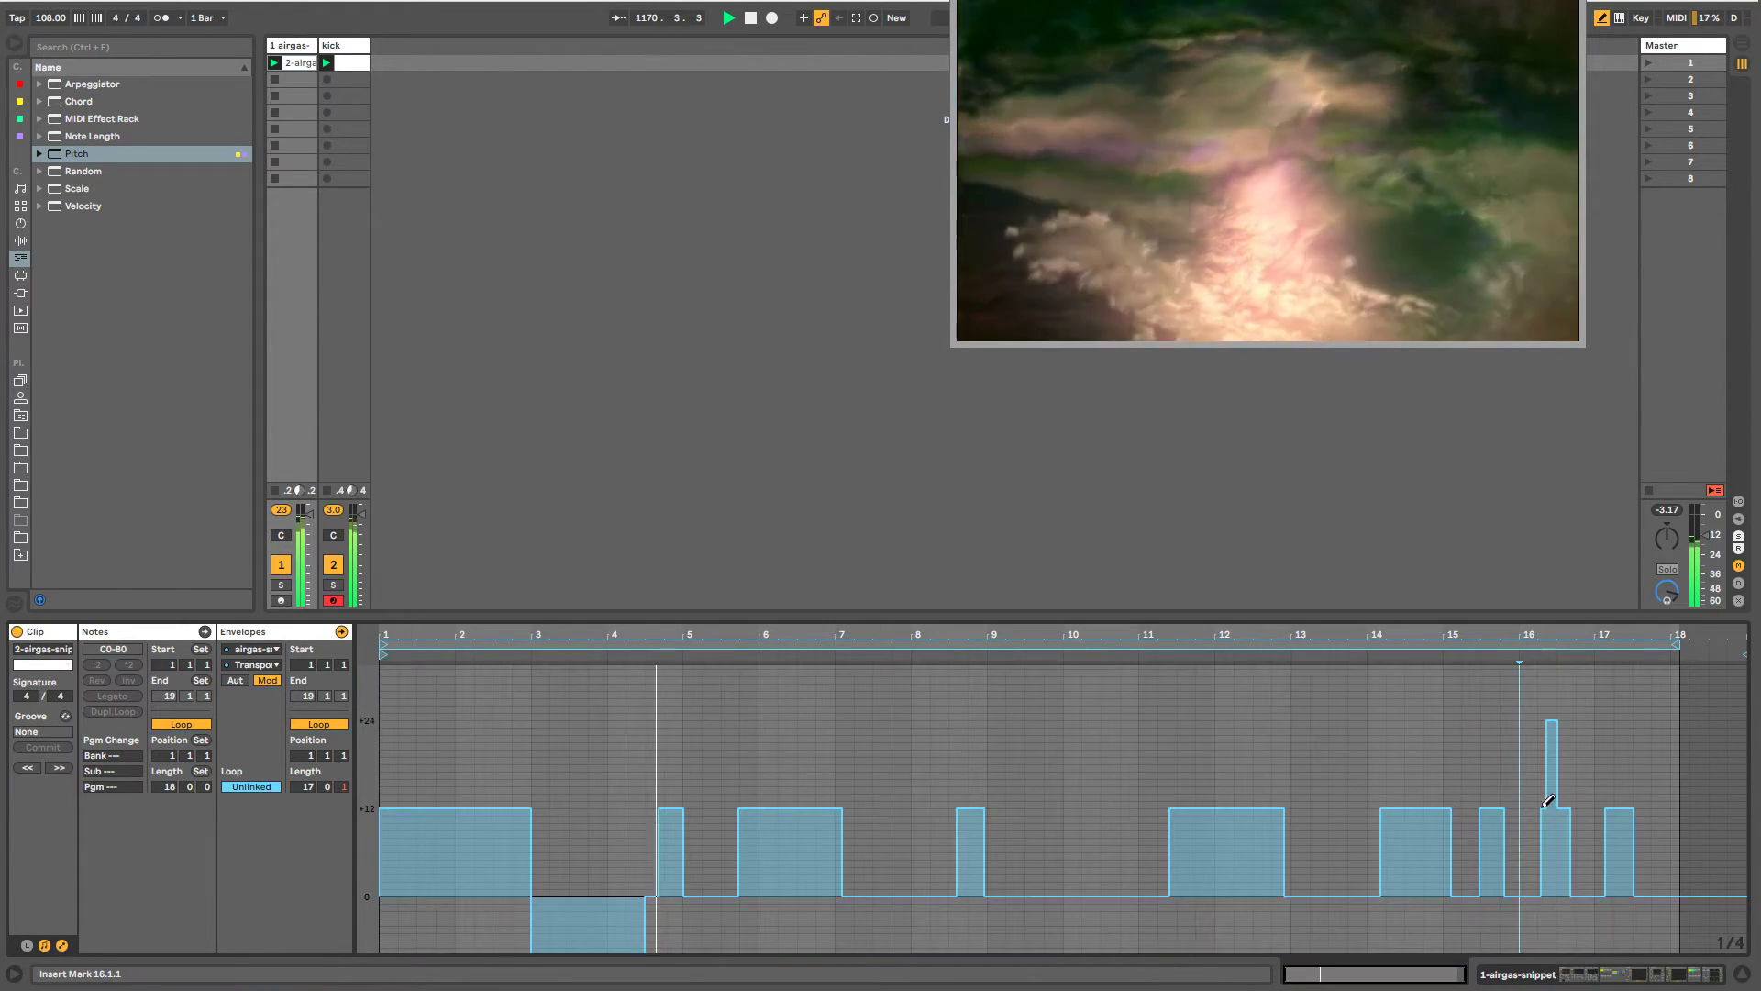
key(b)
drag(1547, 804, 1567, 804)
key(b)
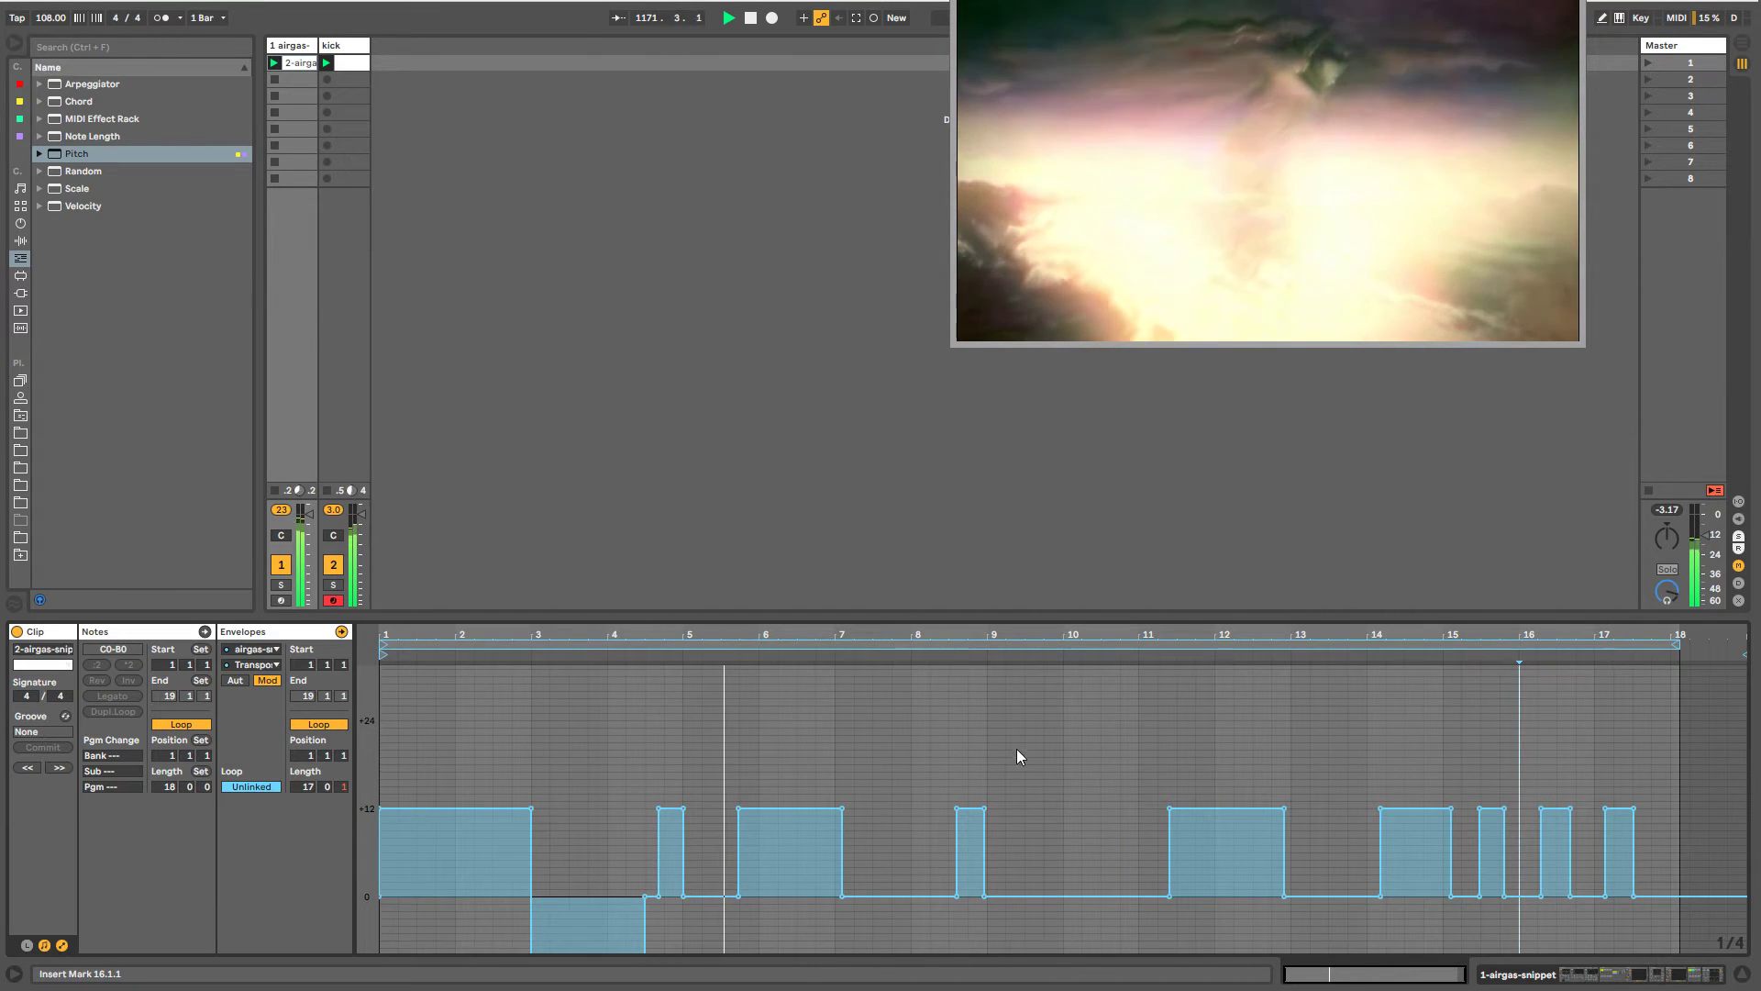
- Show the modulation envelope of the filter frequency in the airgas-snippet sampler, and return to the track's devices
click(291, 45)
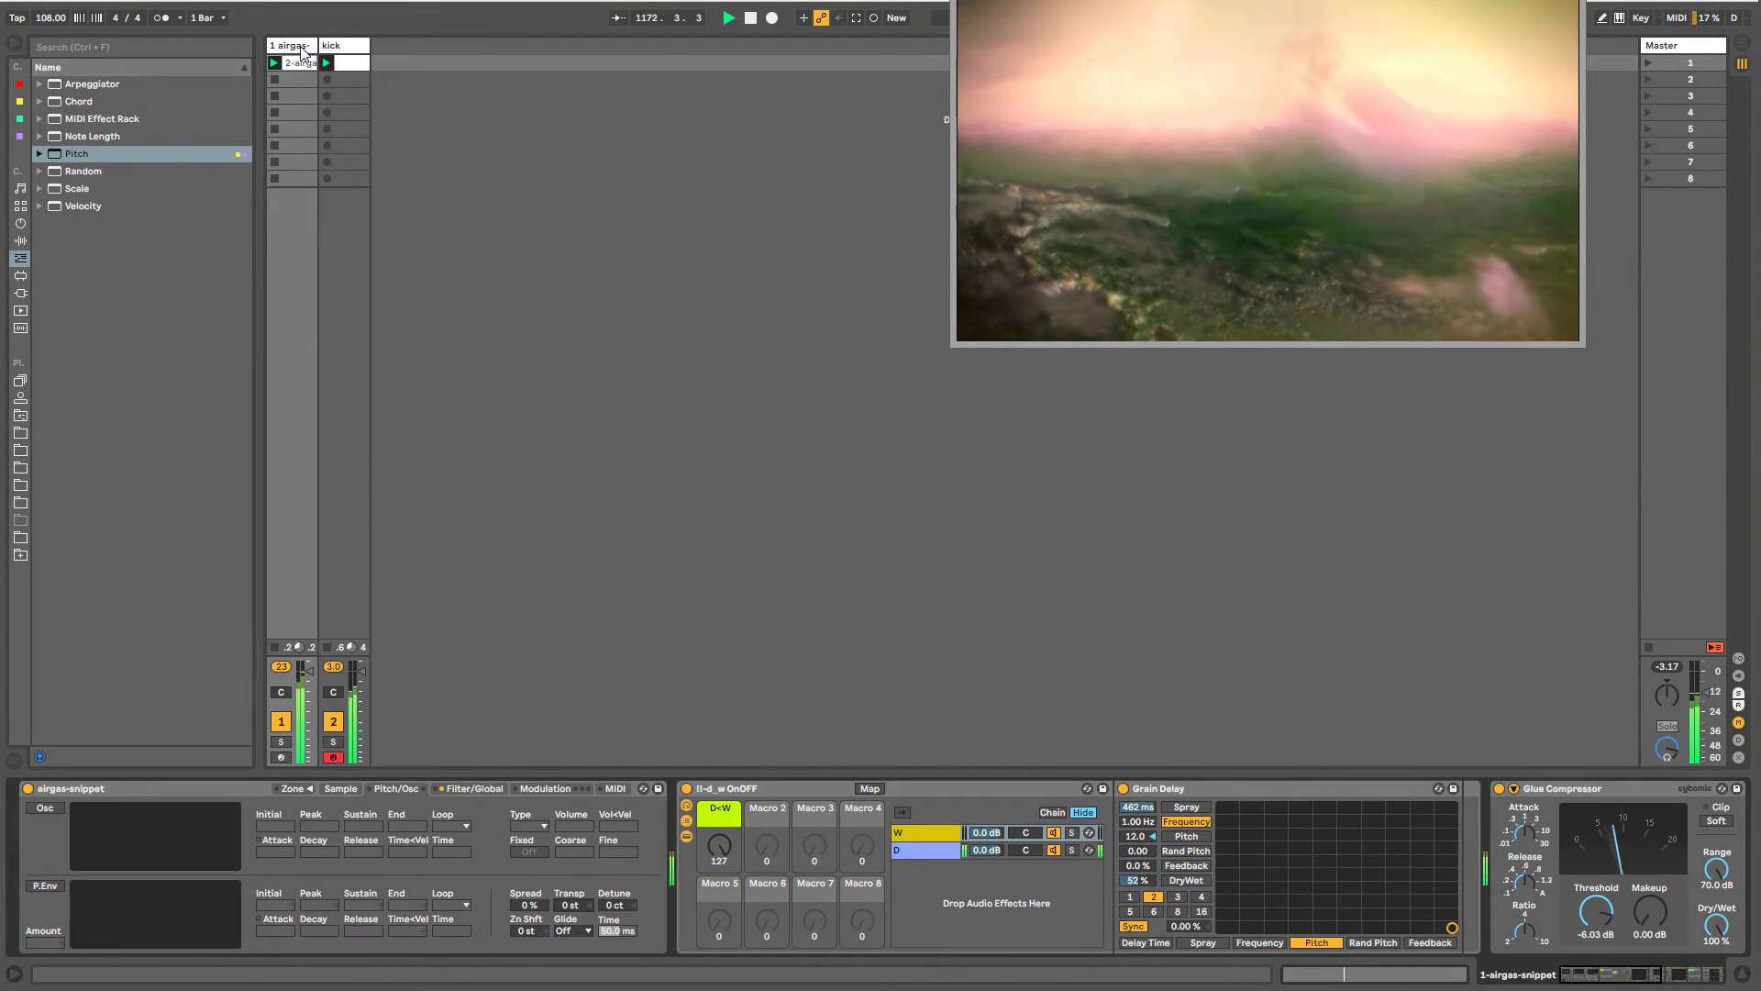
click(463, 789)
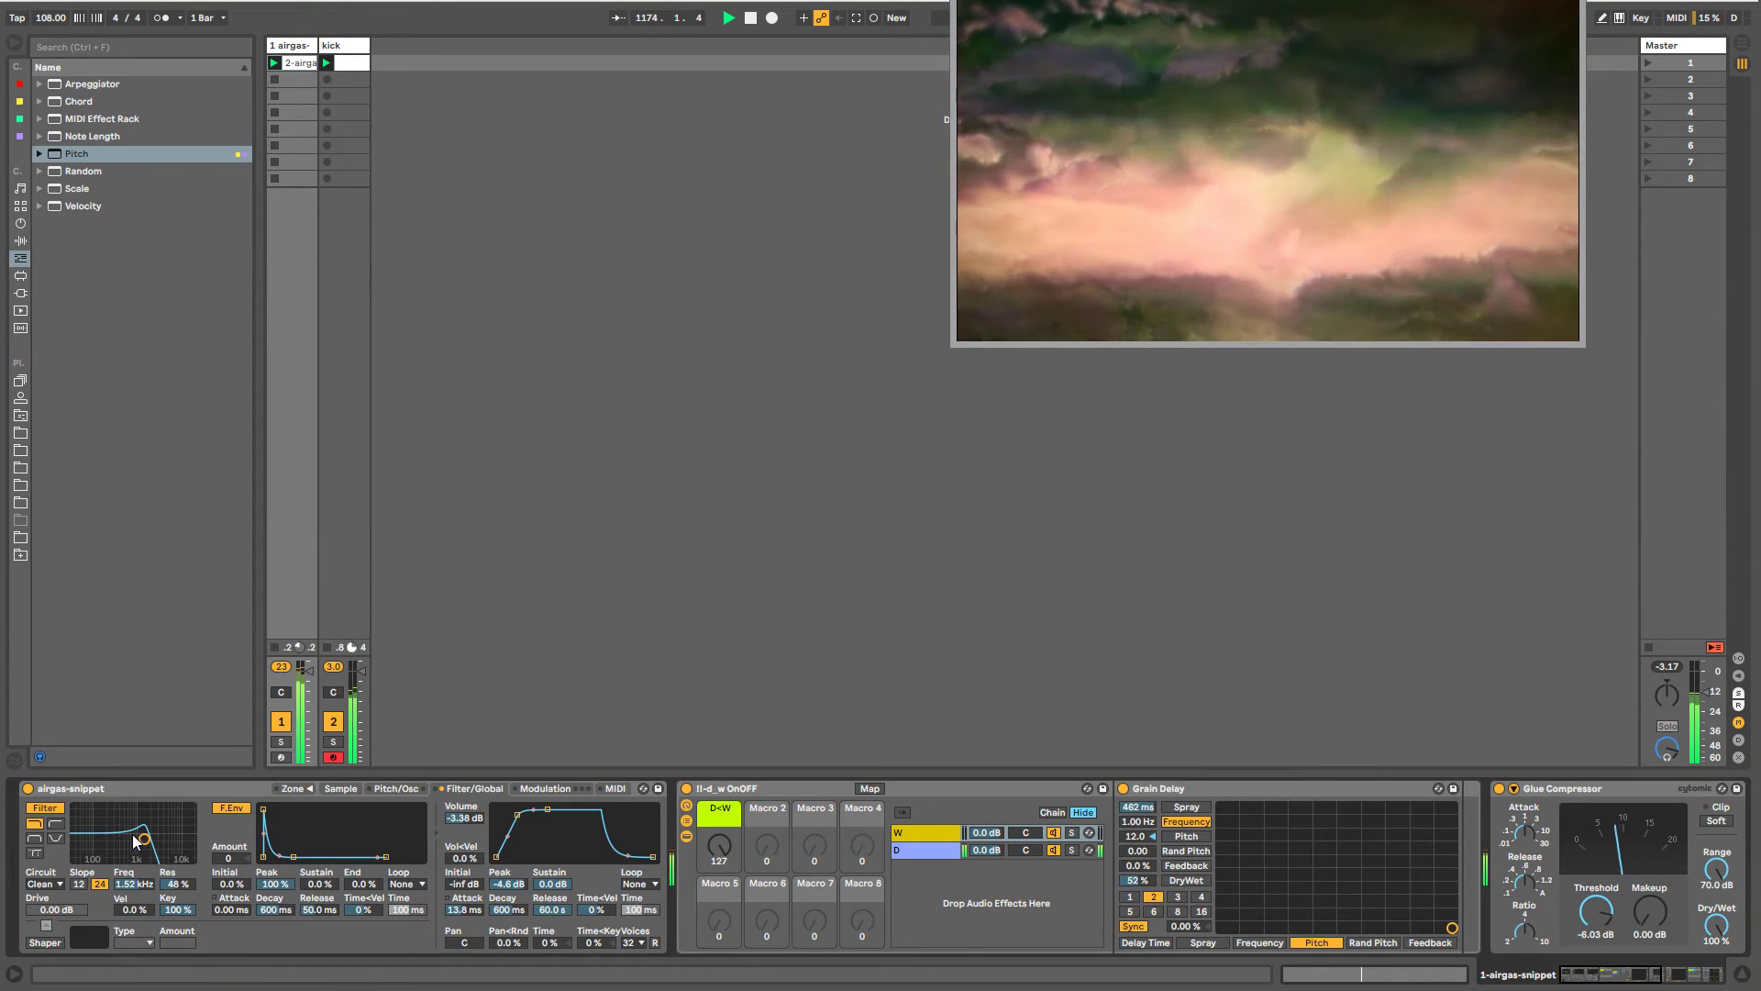
right_click(136, 886)
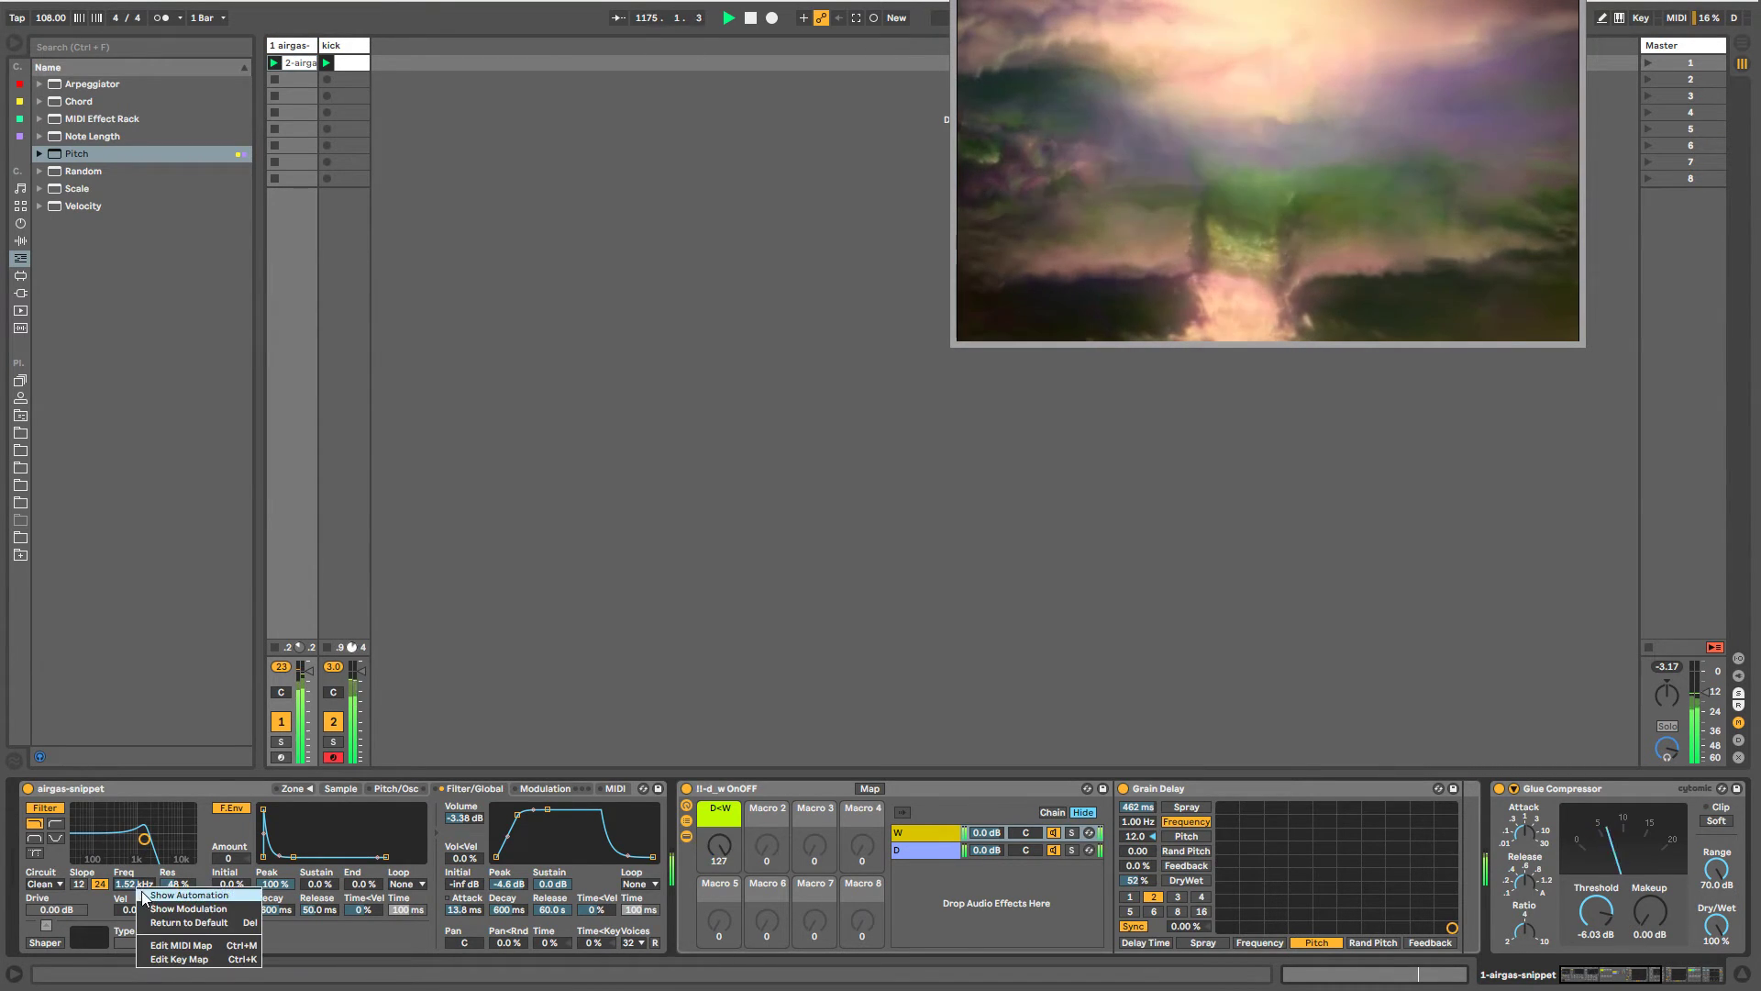
click(146, 918)
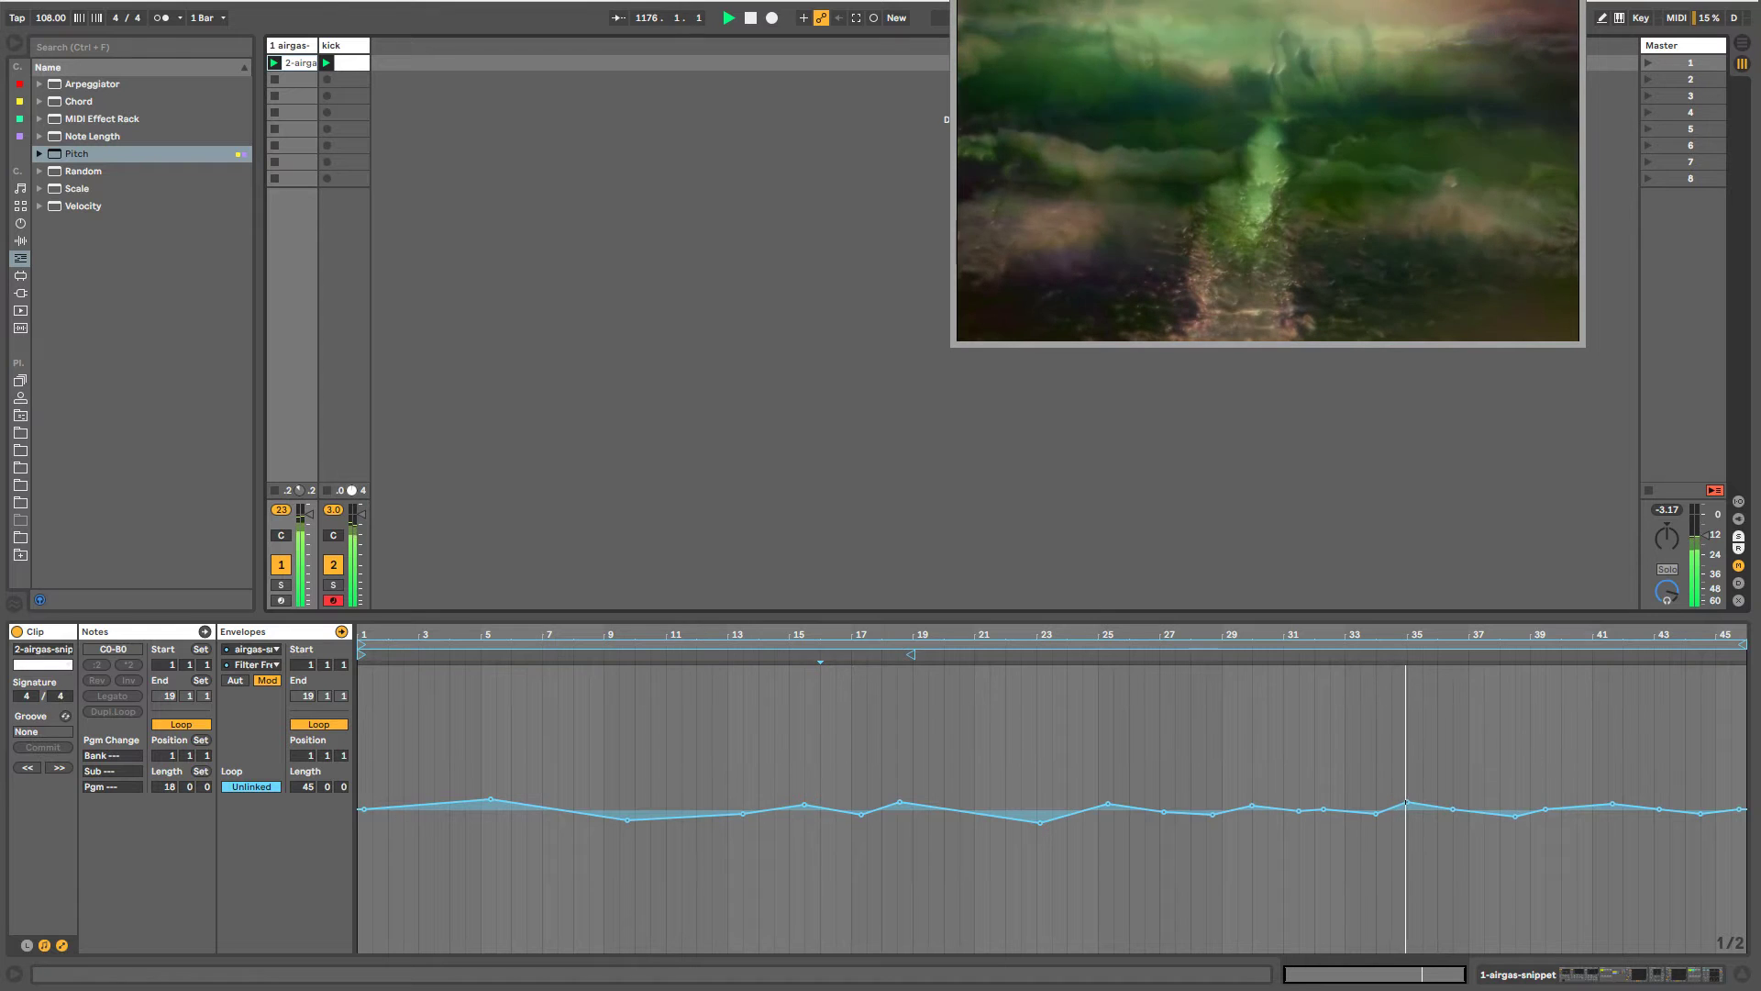
double_click(291, 45)
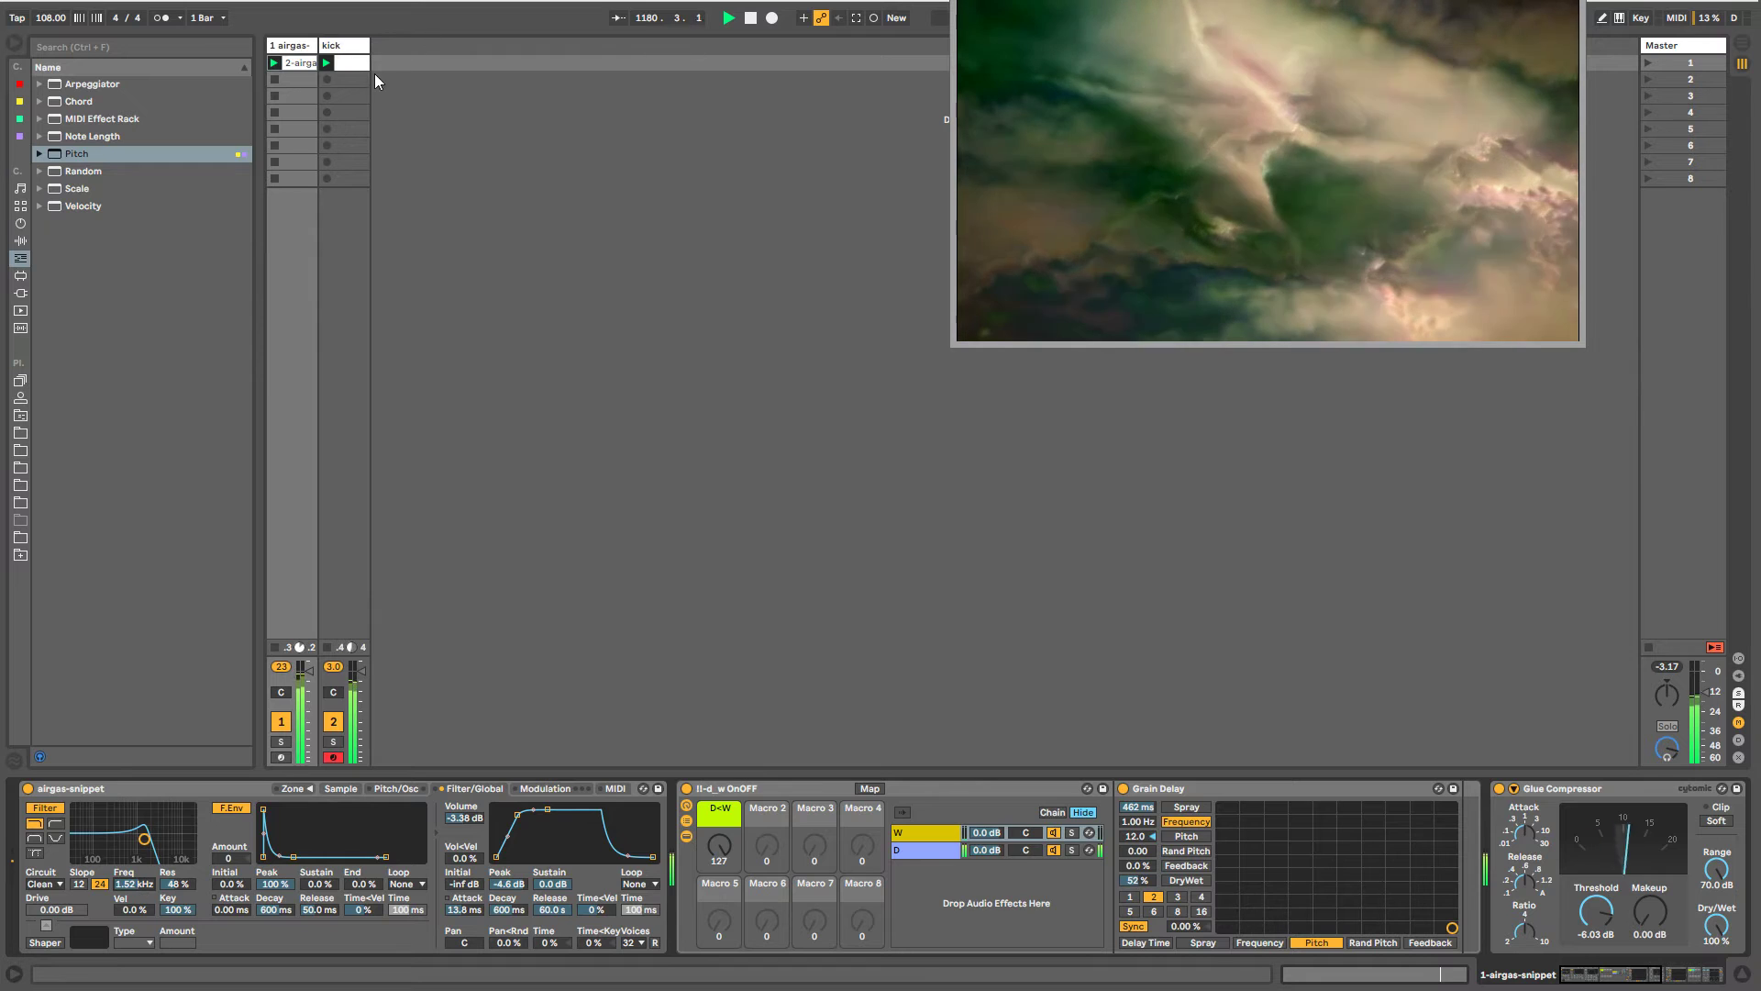
- Open the airgas clip and look through the airgas-snippet parameters available for its envelopes
double_click(301, 64)
click(243, 649)
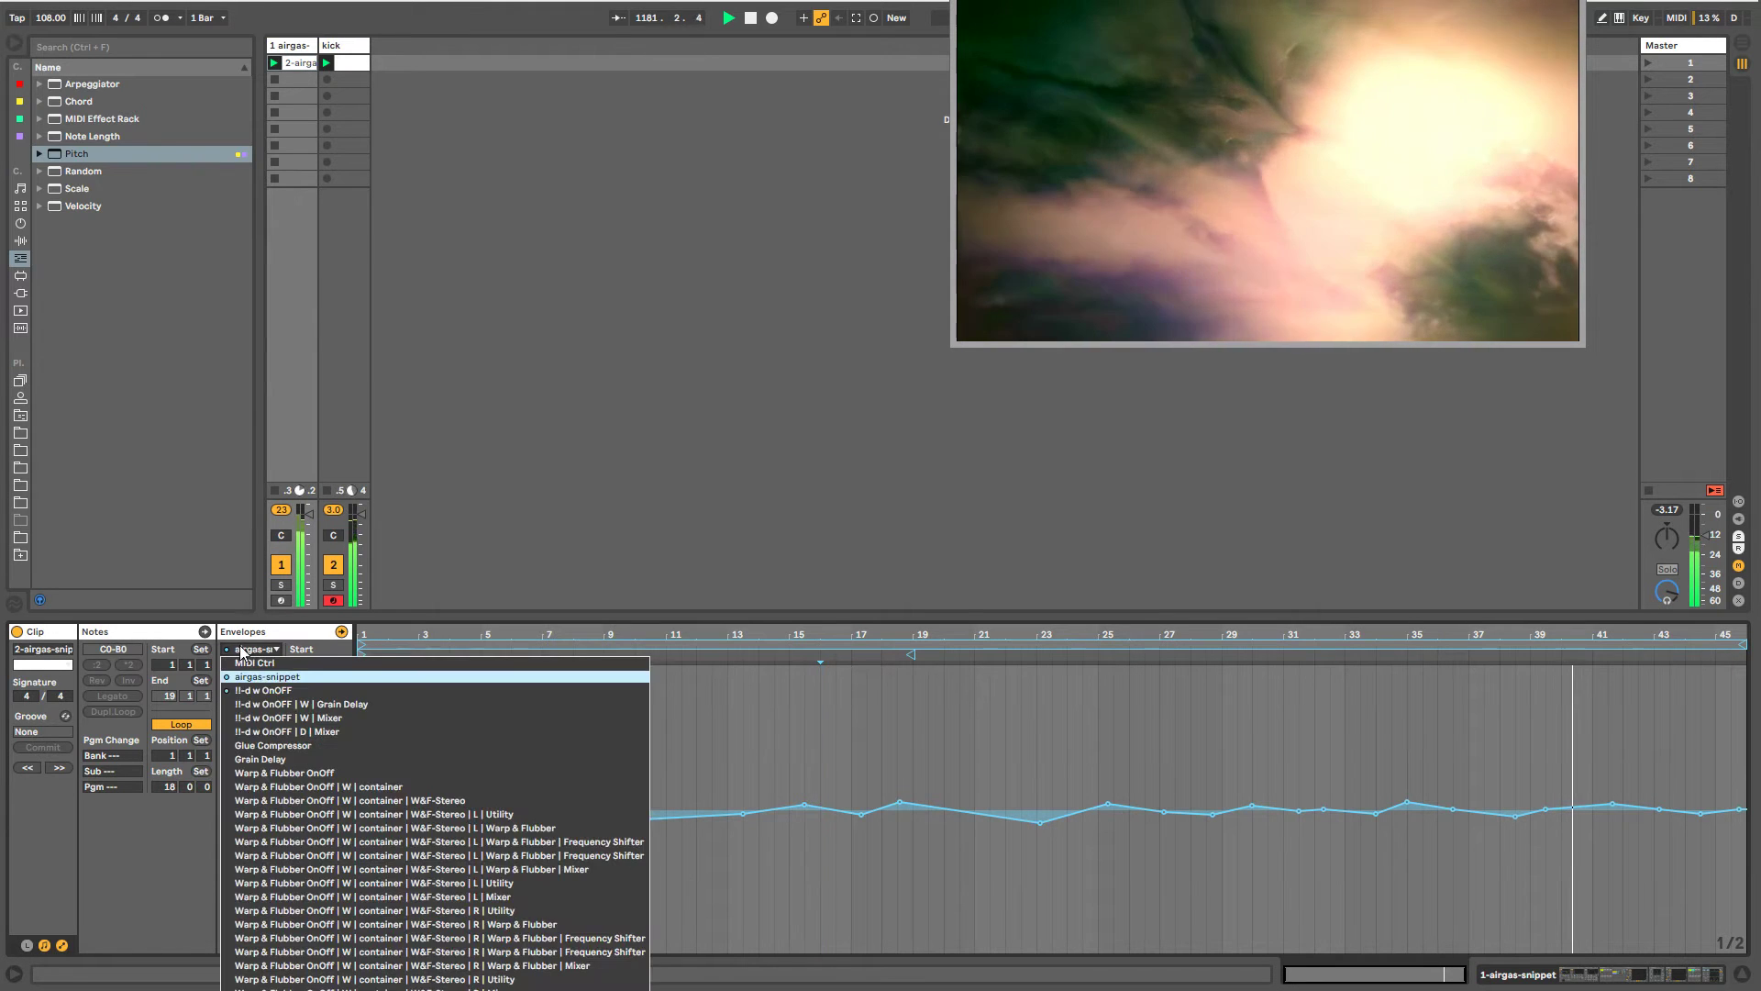
click(243, 651)
click(245, 664)
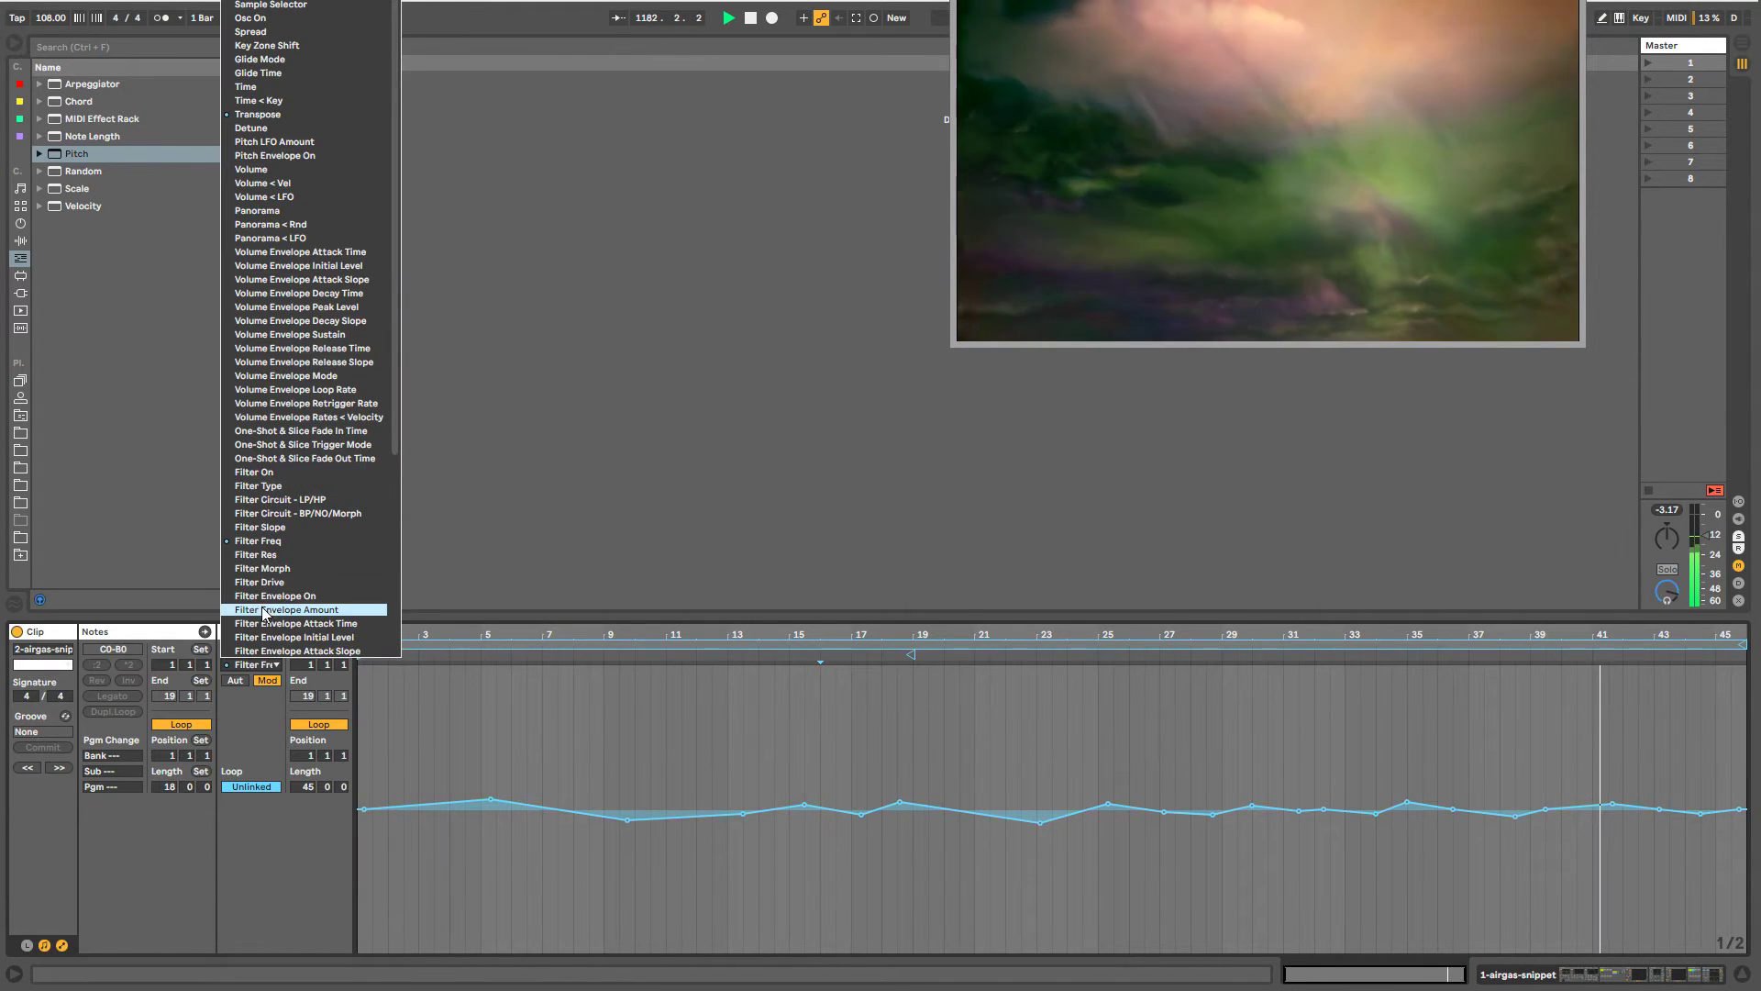
click(260, 633)
click(260, 653)
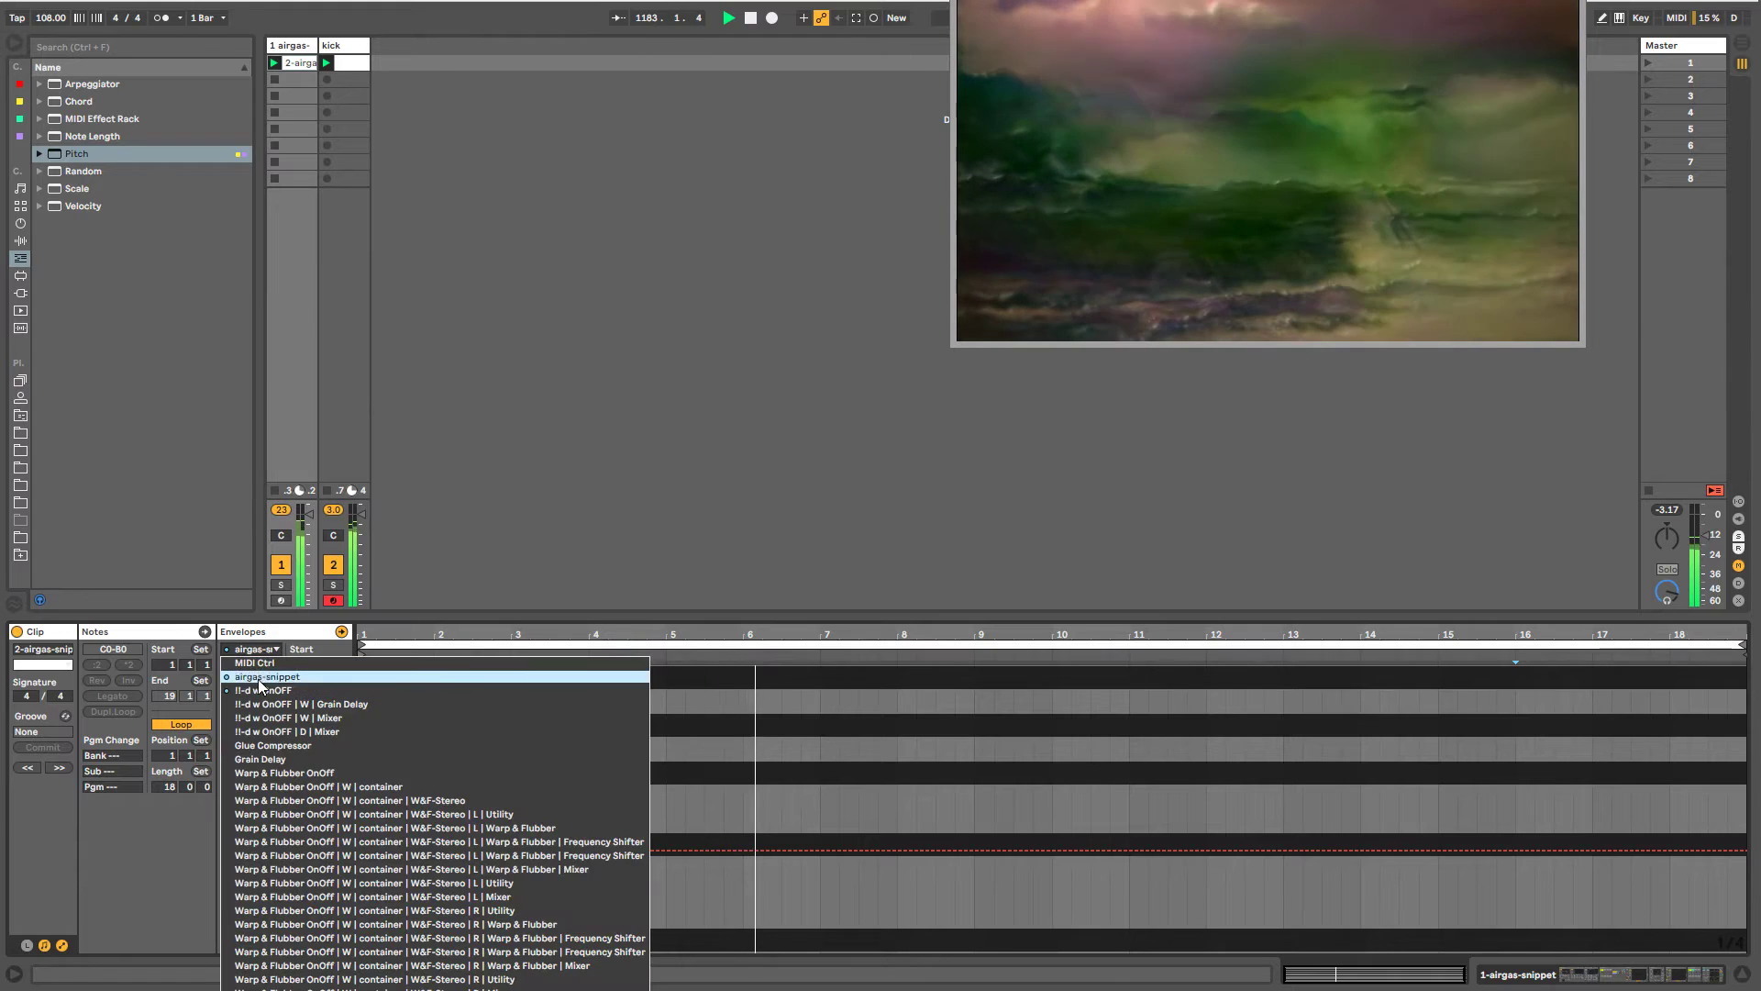
click(252, 681)
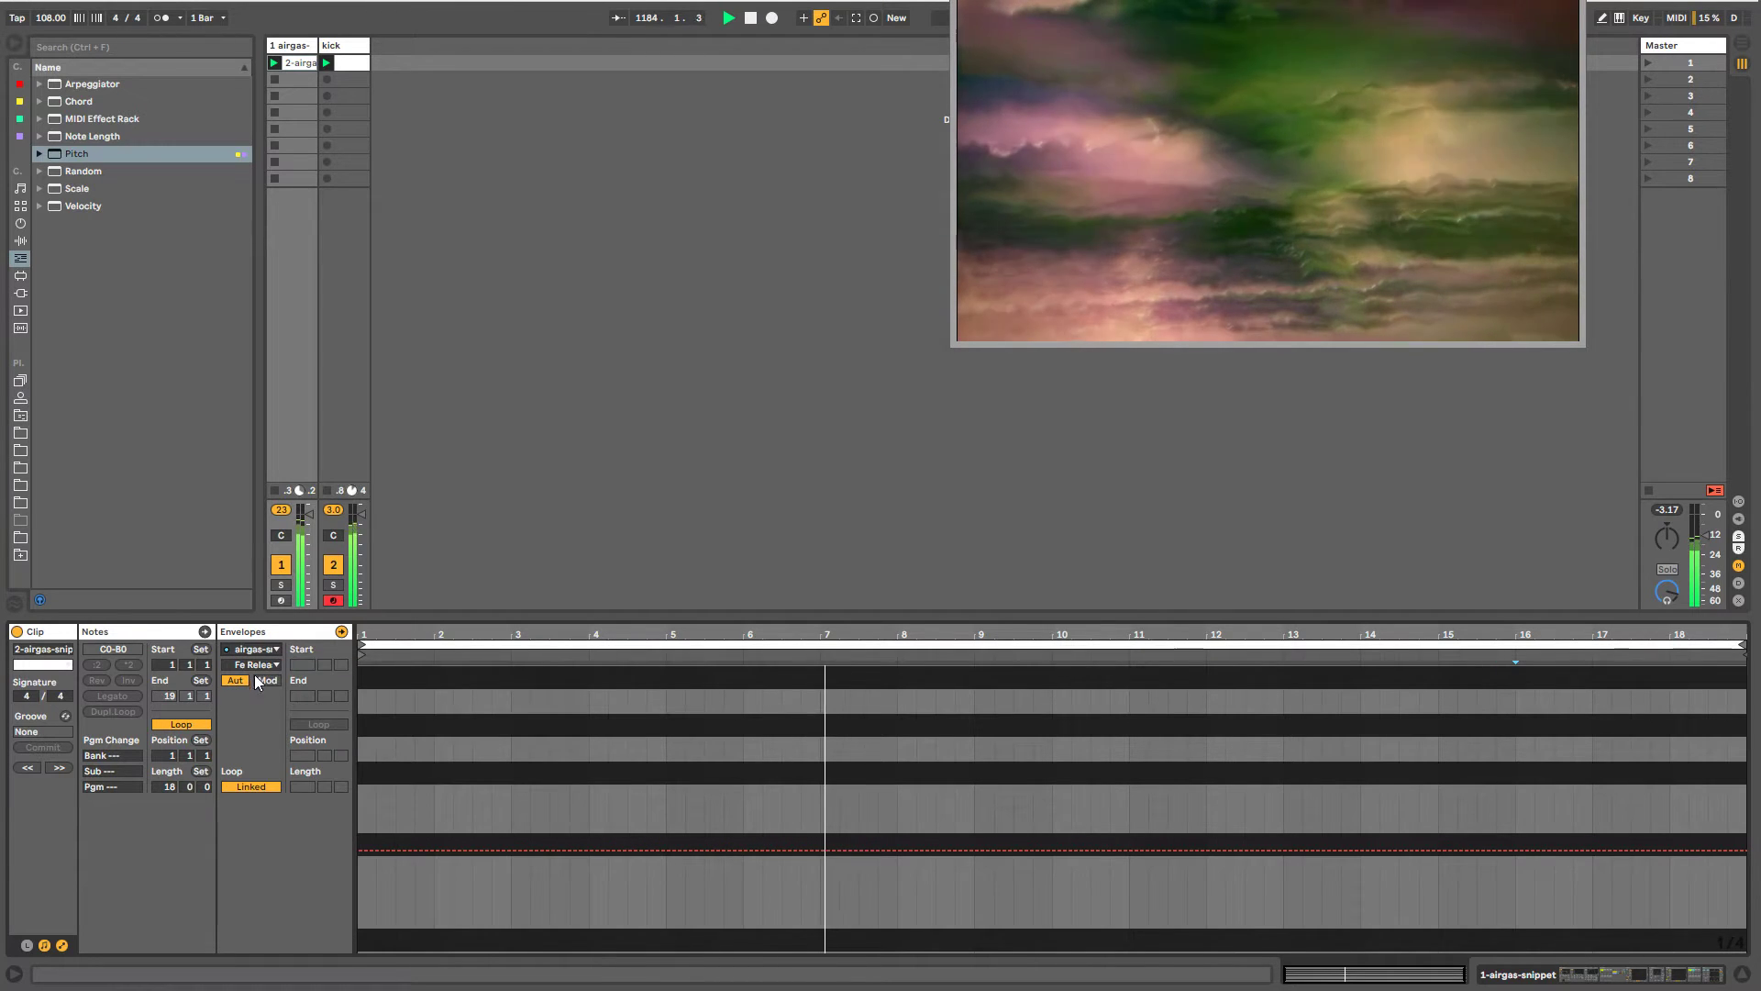
click(253, 650)
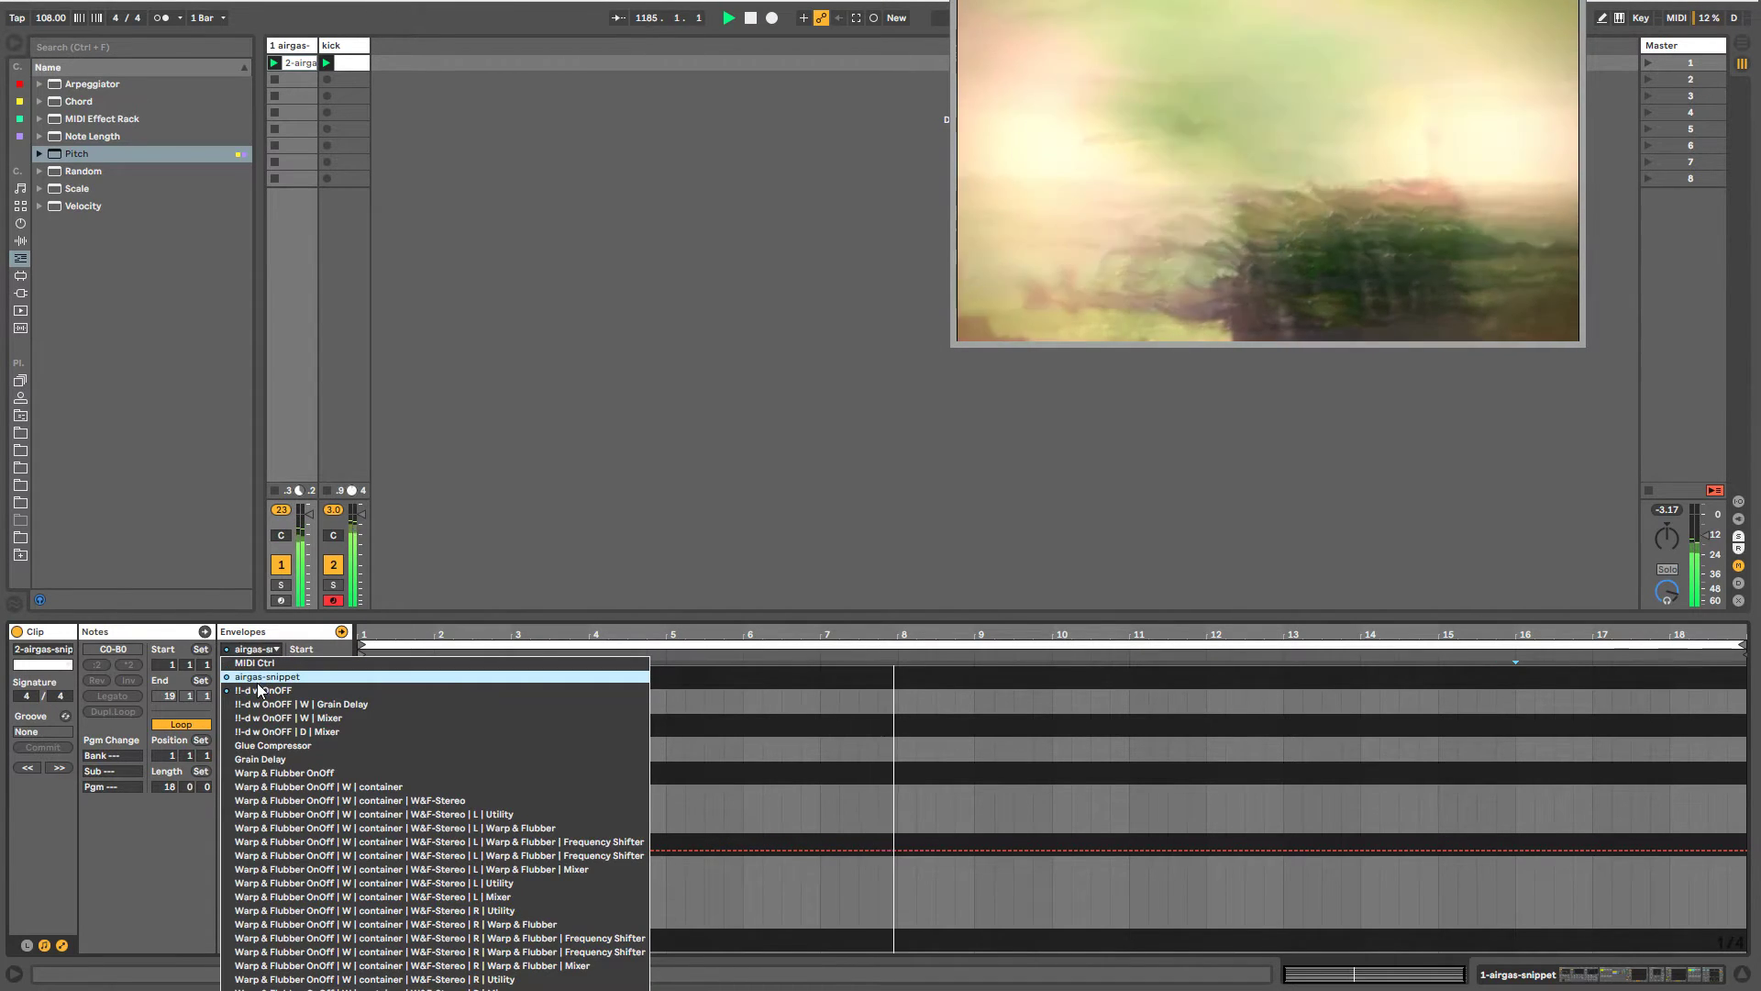
click(258, 679)
click(264, 651)
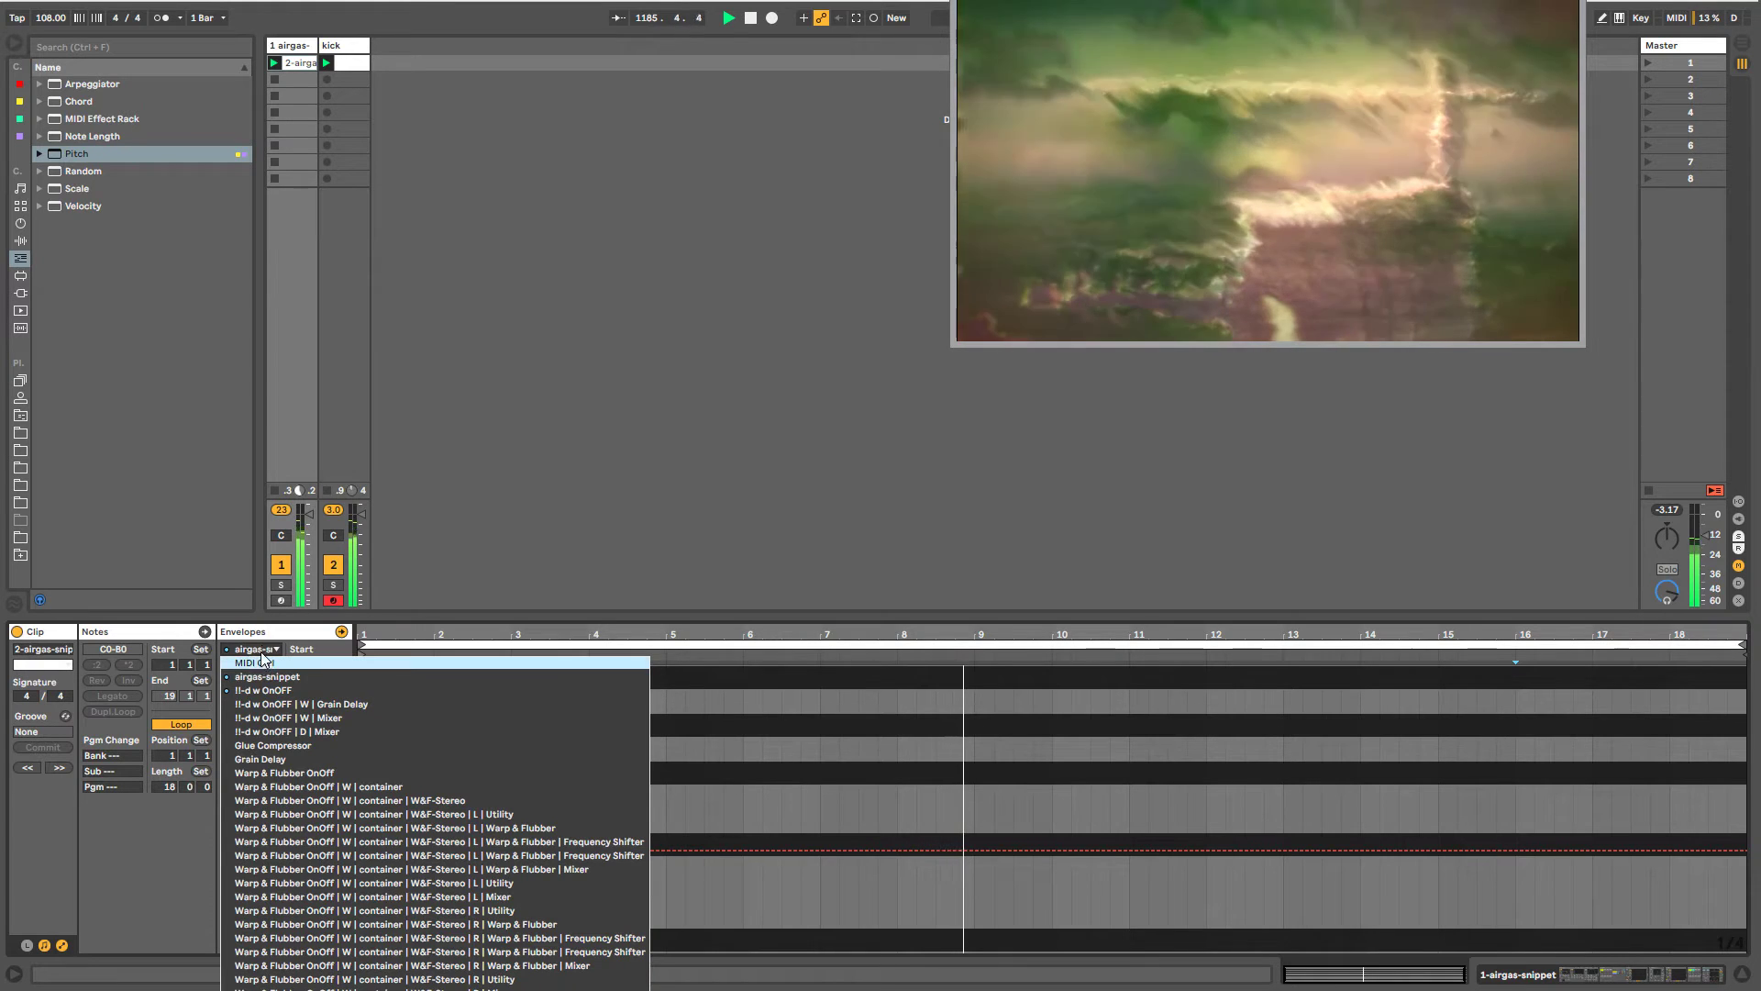
click(259, 677)
click(265, 651)
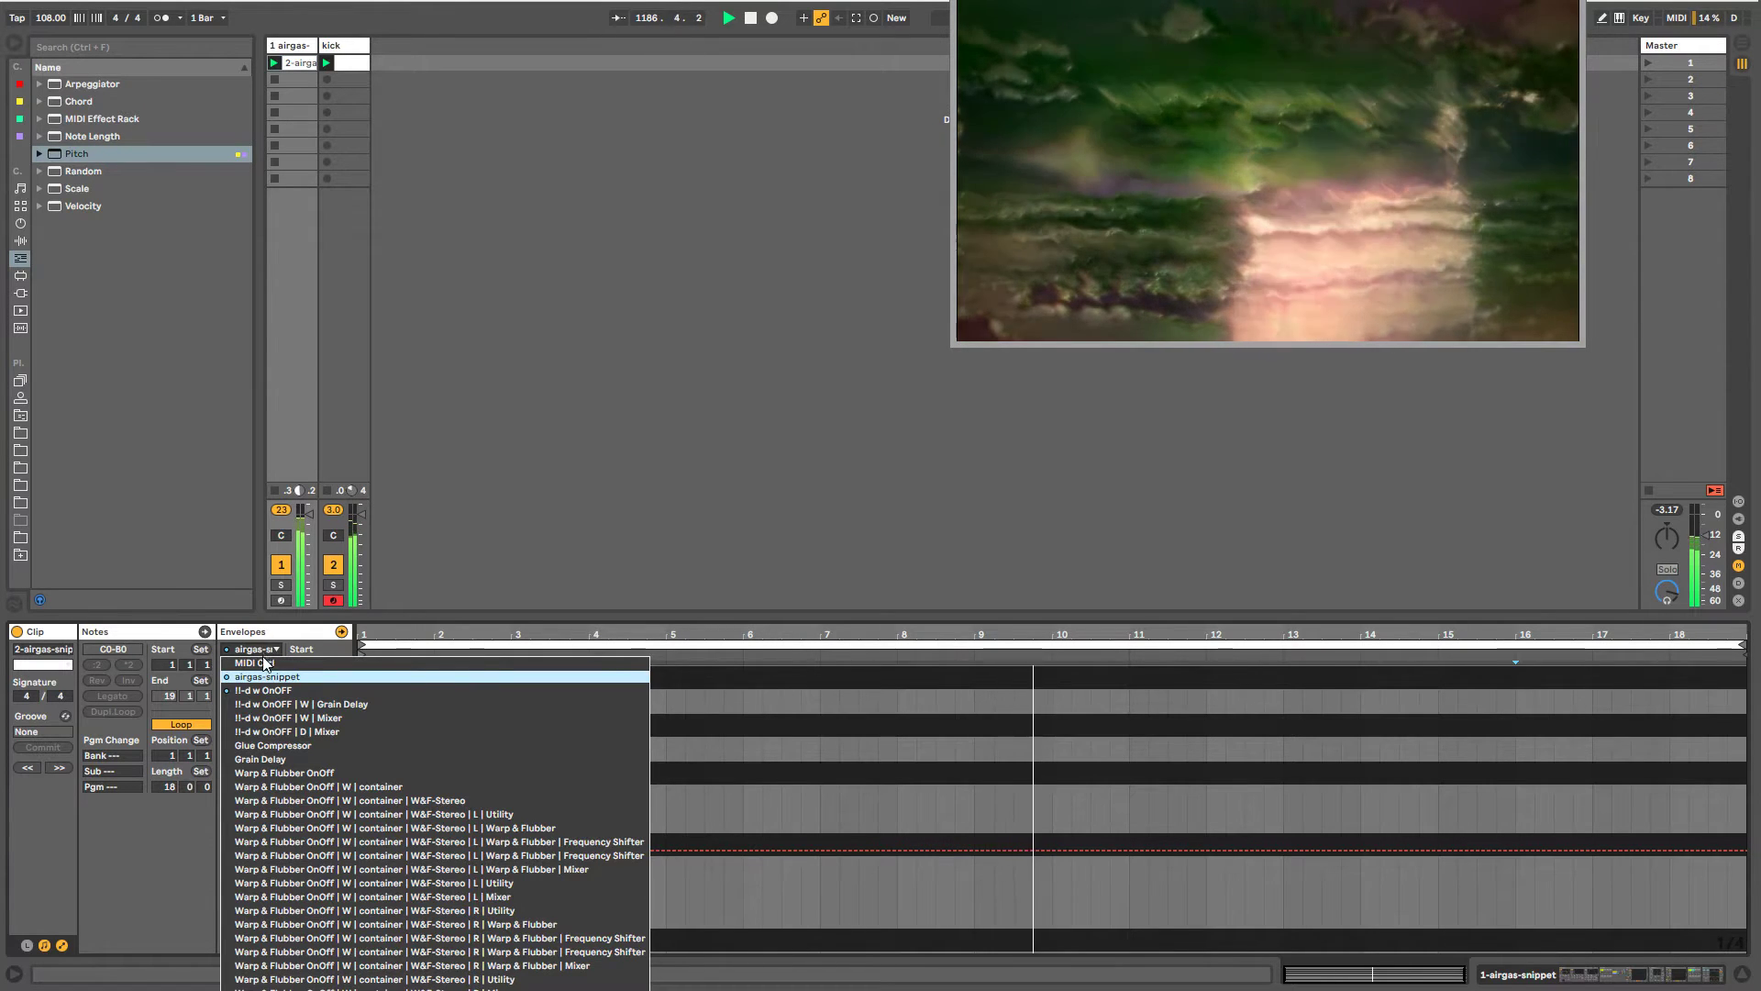
click(265, 677)
- Limit the airgas clip's envelope list to adjusted envelopes and view its Transpose and D<W envelopes
click(257, 665)
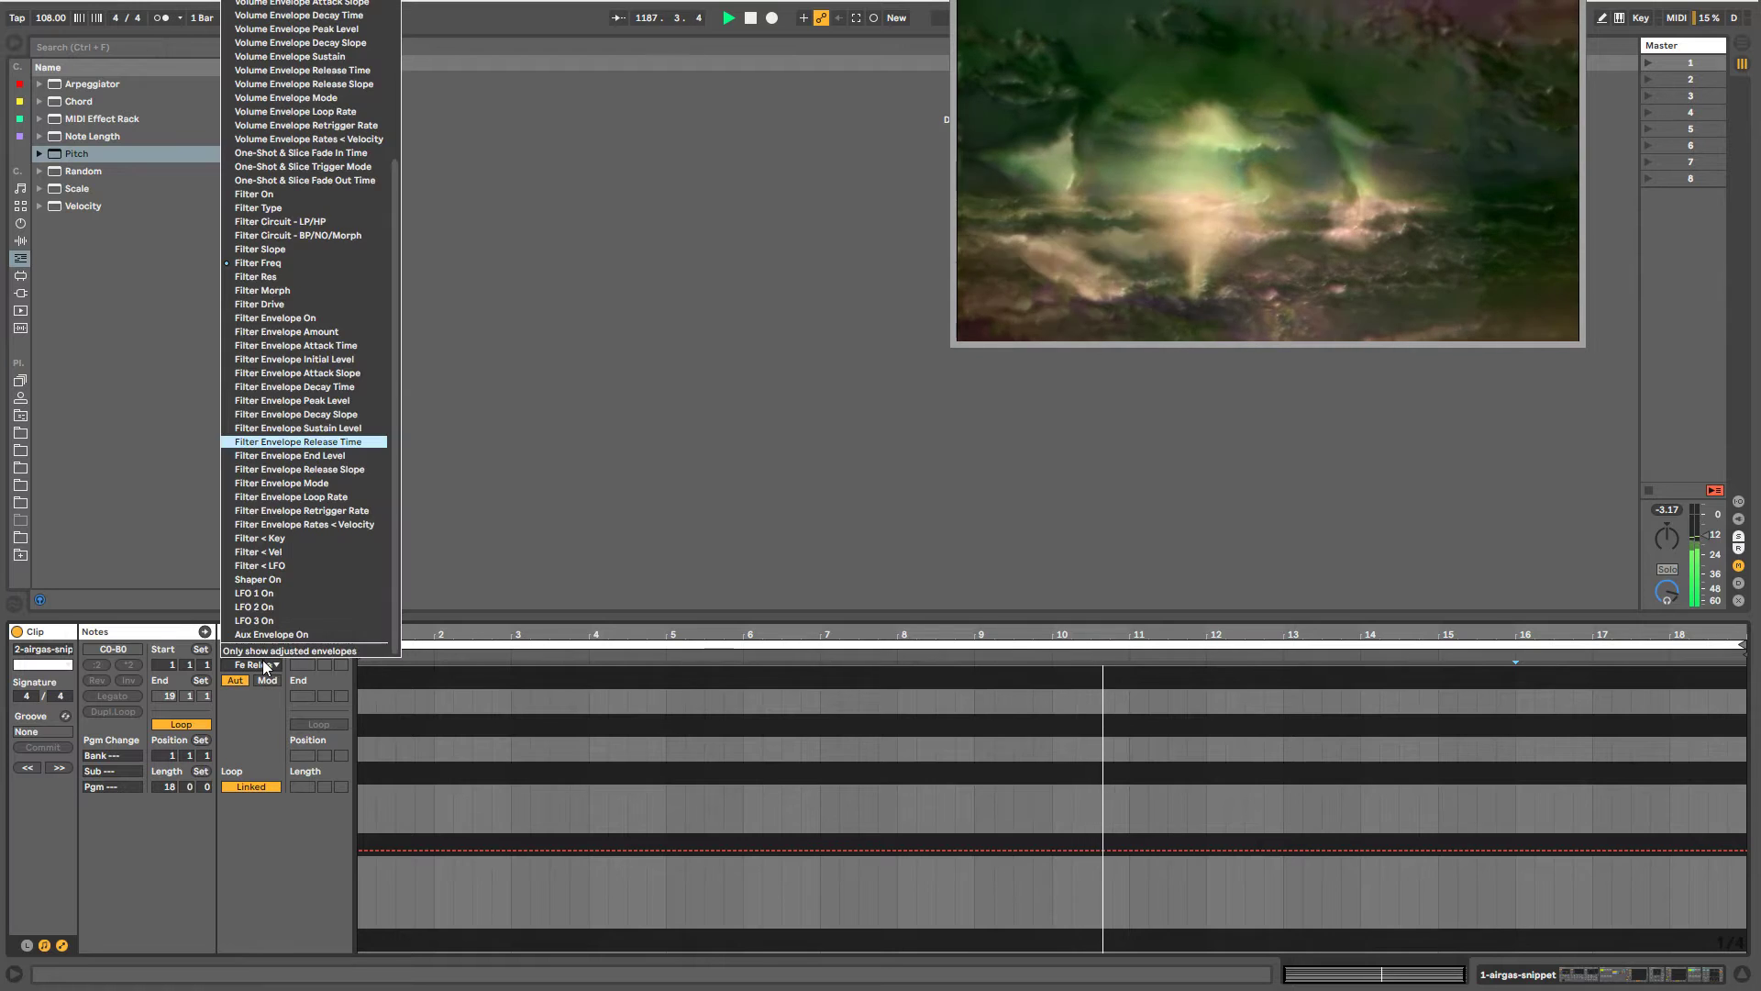
click(264, 651)
click(263, 651)
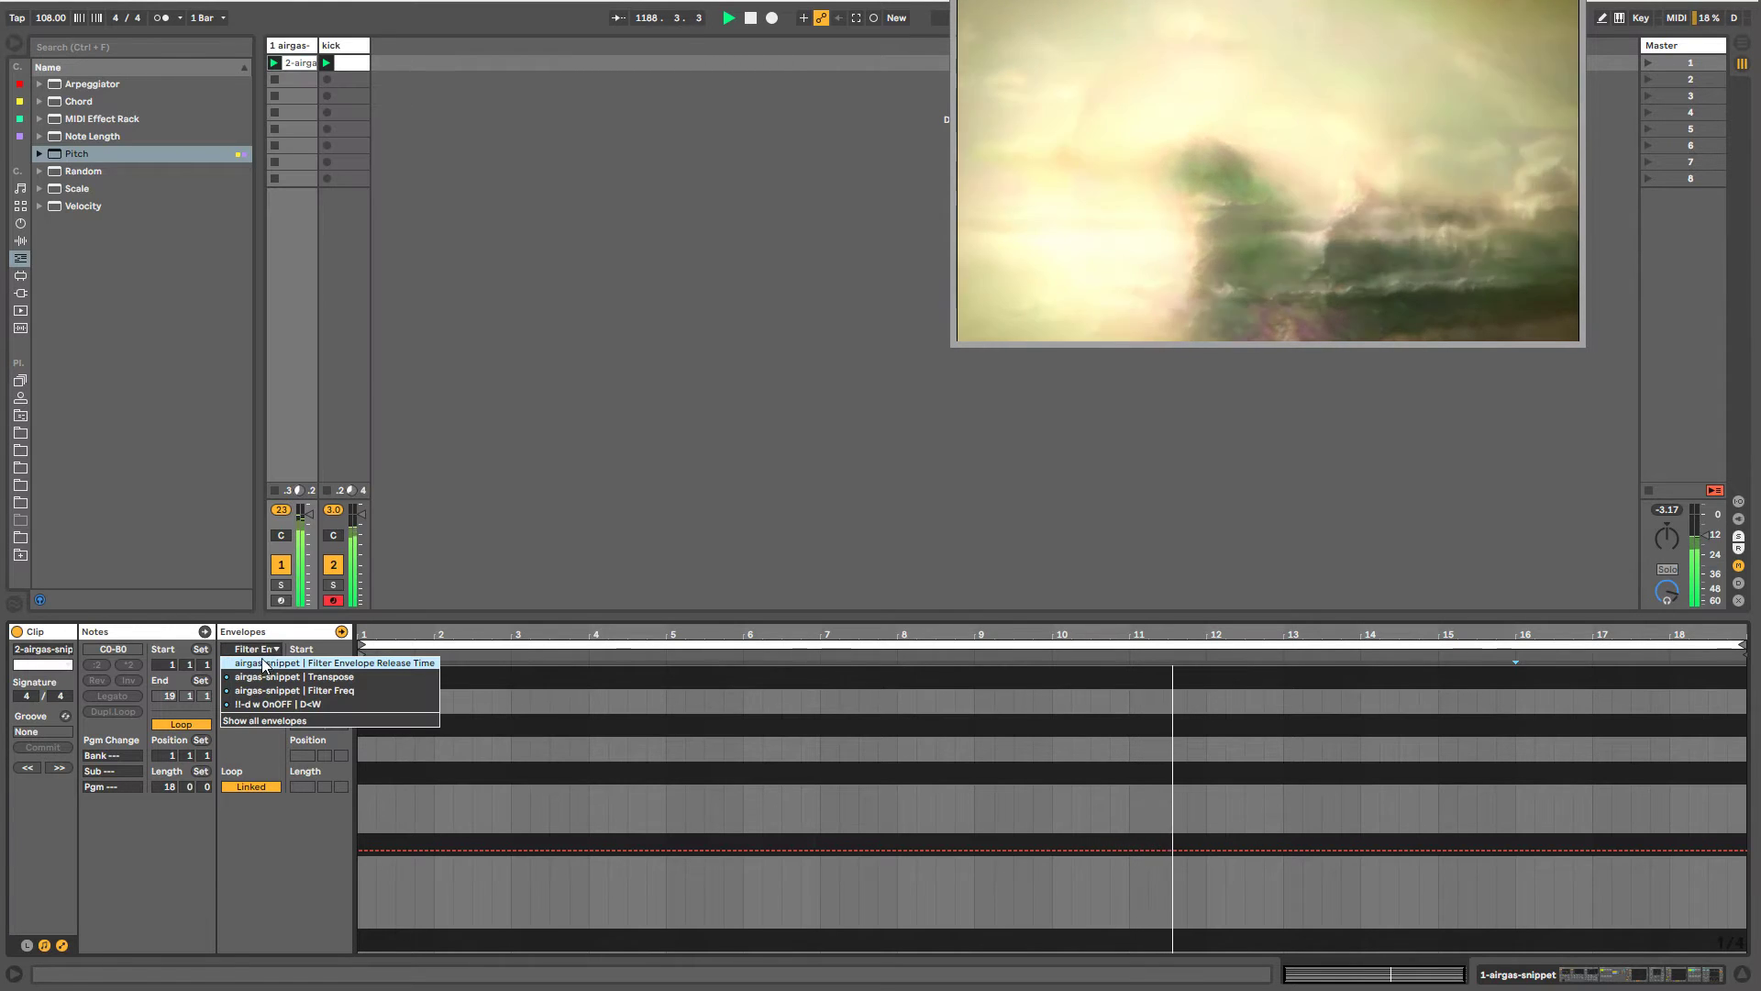
click(263, 676)
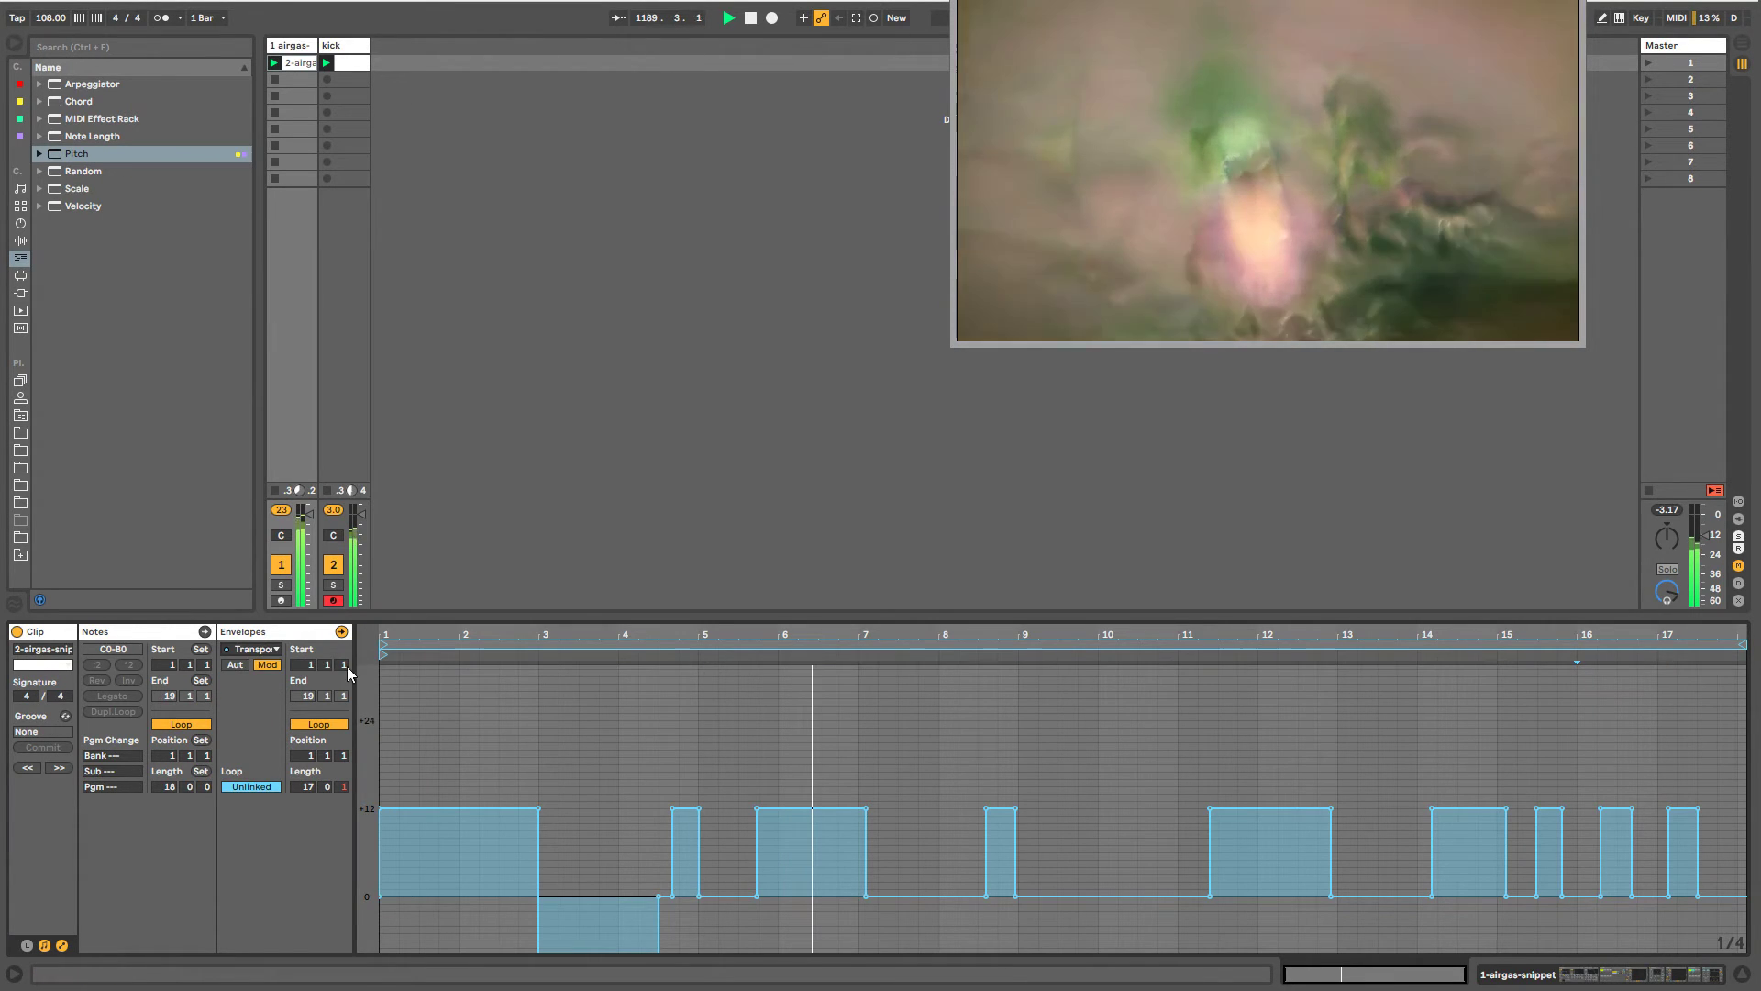
click(251, 650)
click(275, 690)
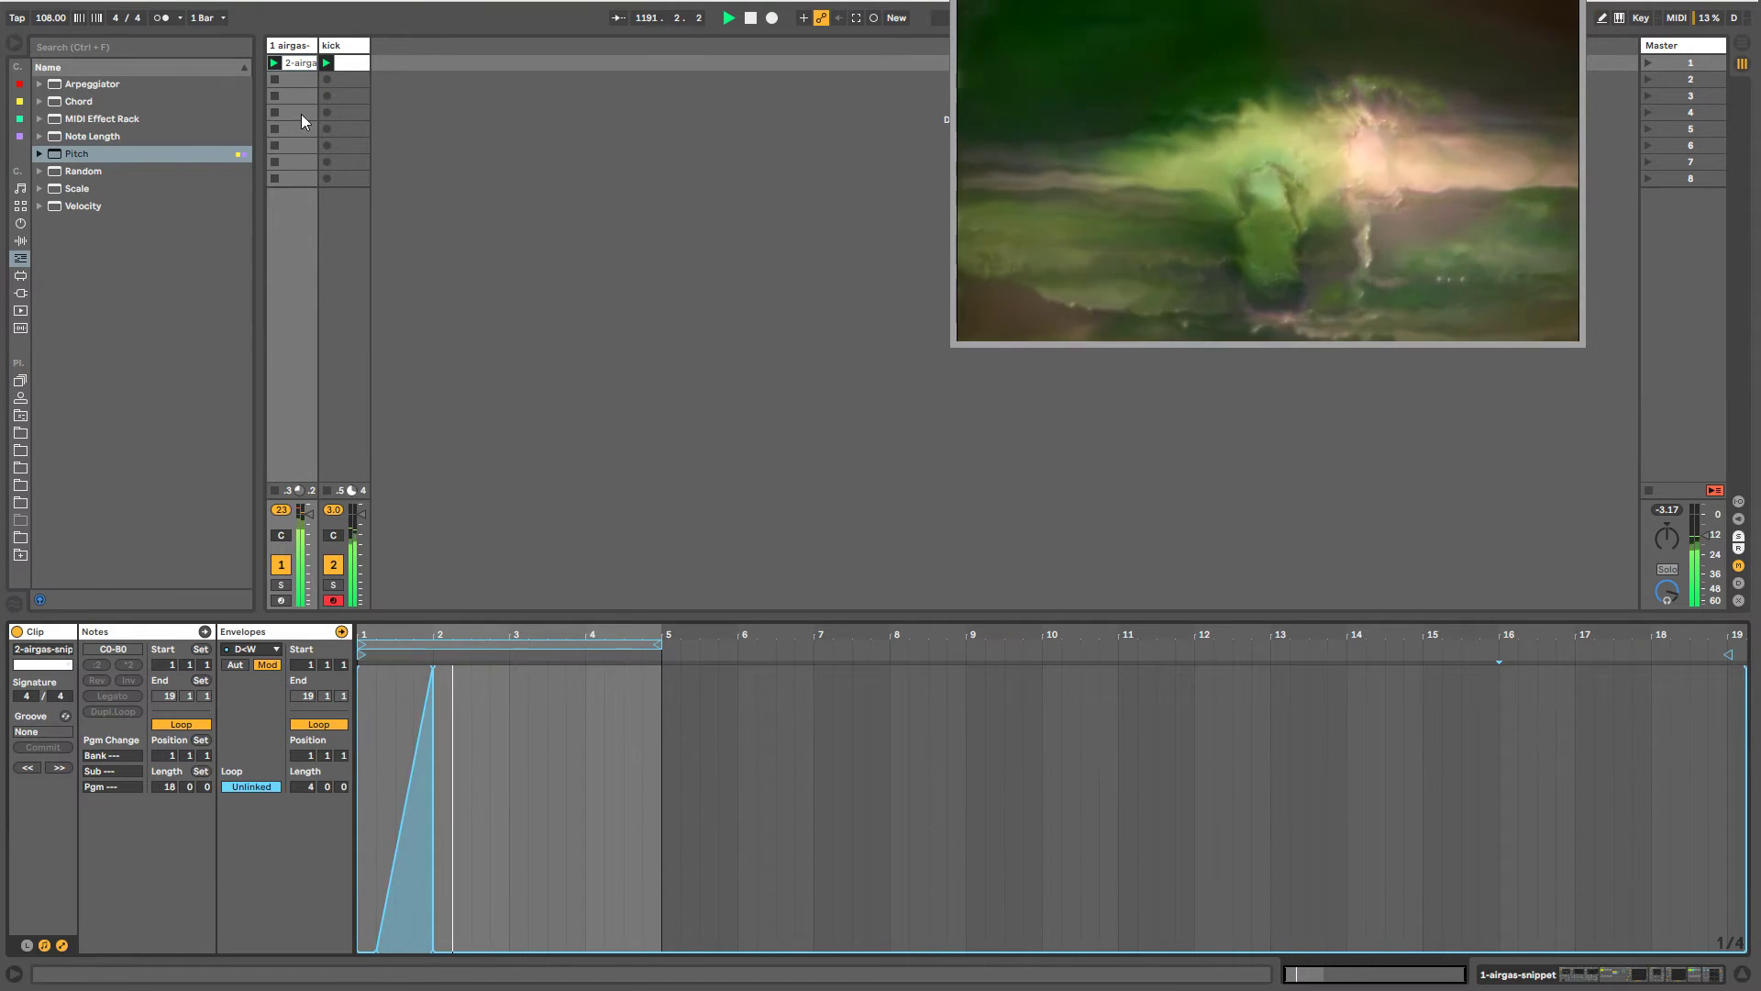
- Insert an empty MIDI track after the kick track and bring up the list of instruments
click(300, 46)
click(342, 47)
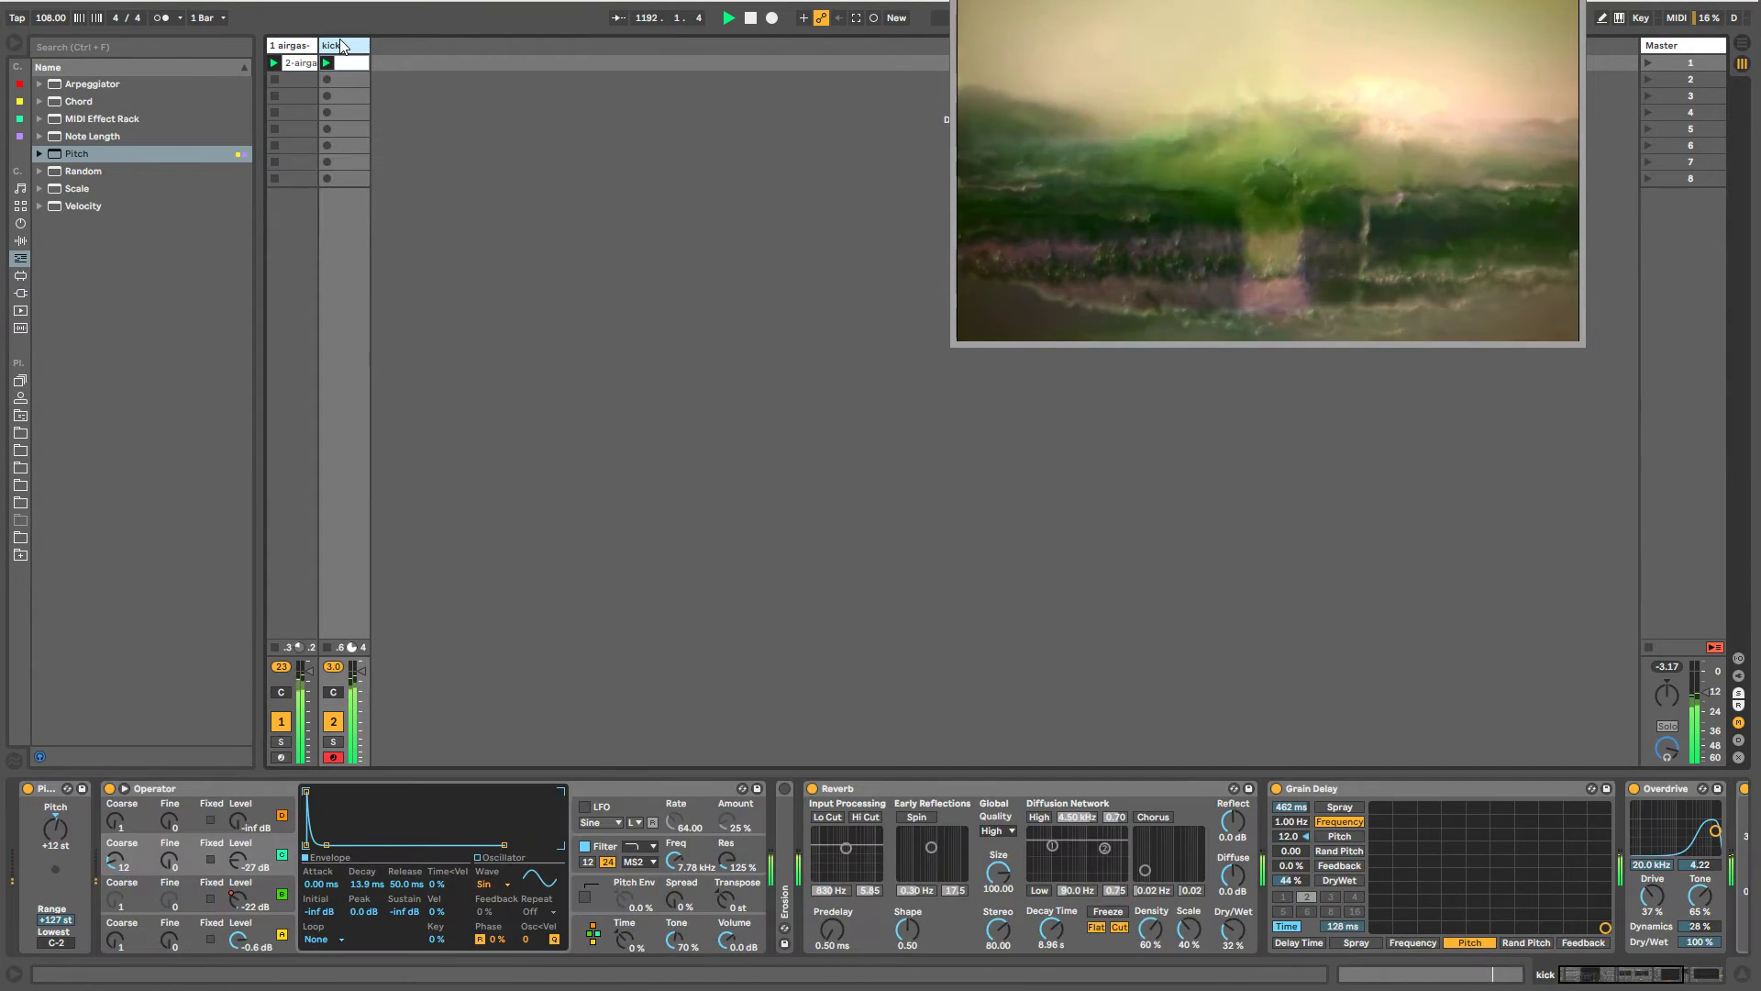
key(ctrl+shift+t)
click(283, 44)
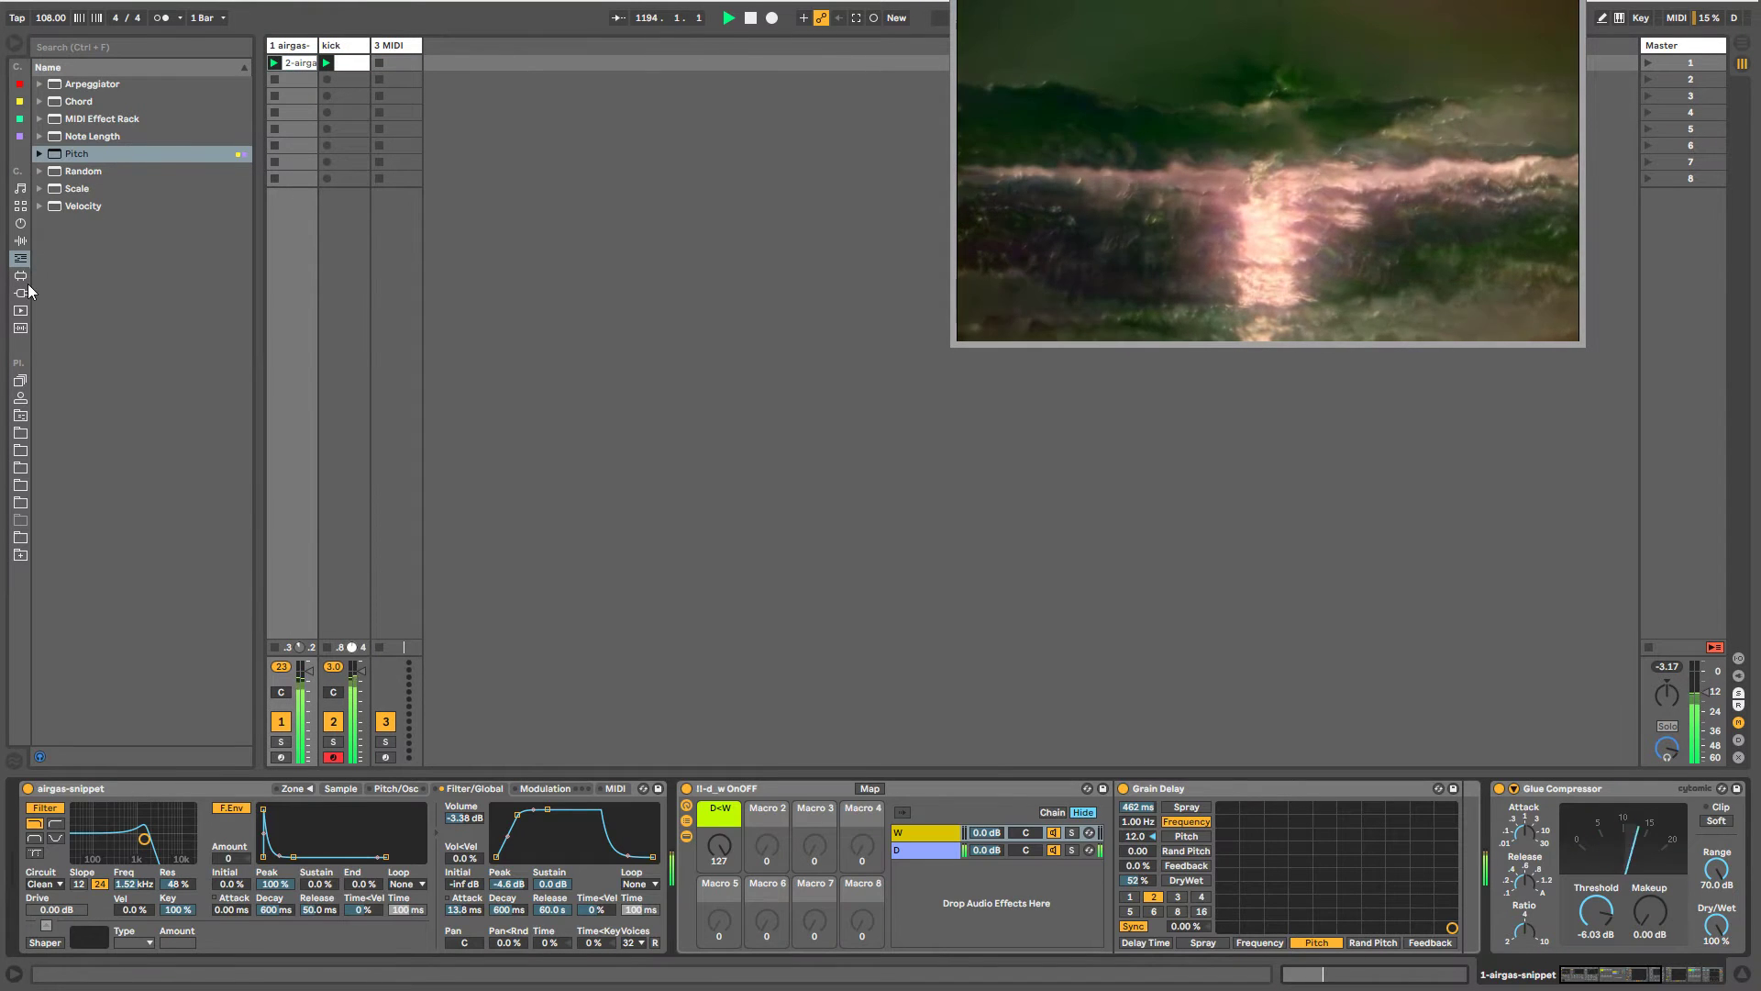
click(22, 225)
click(79, 275)
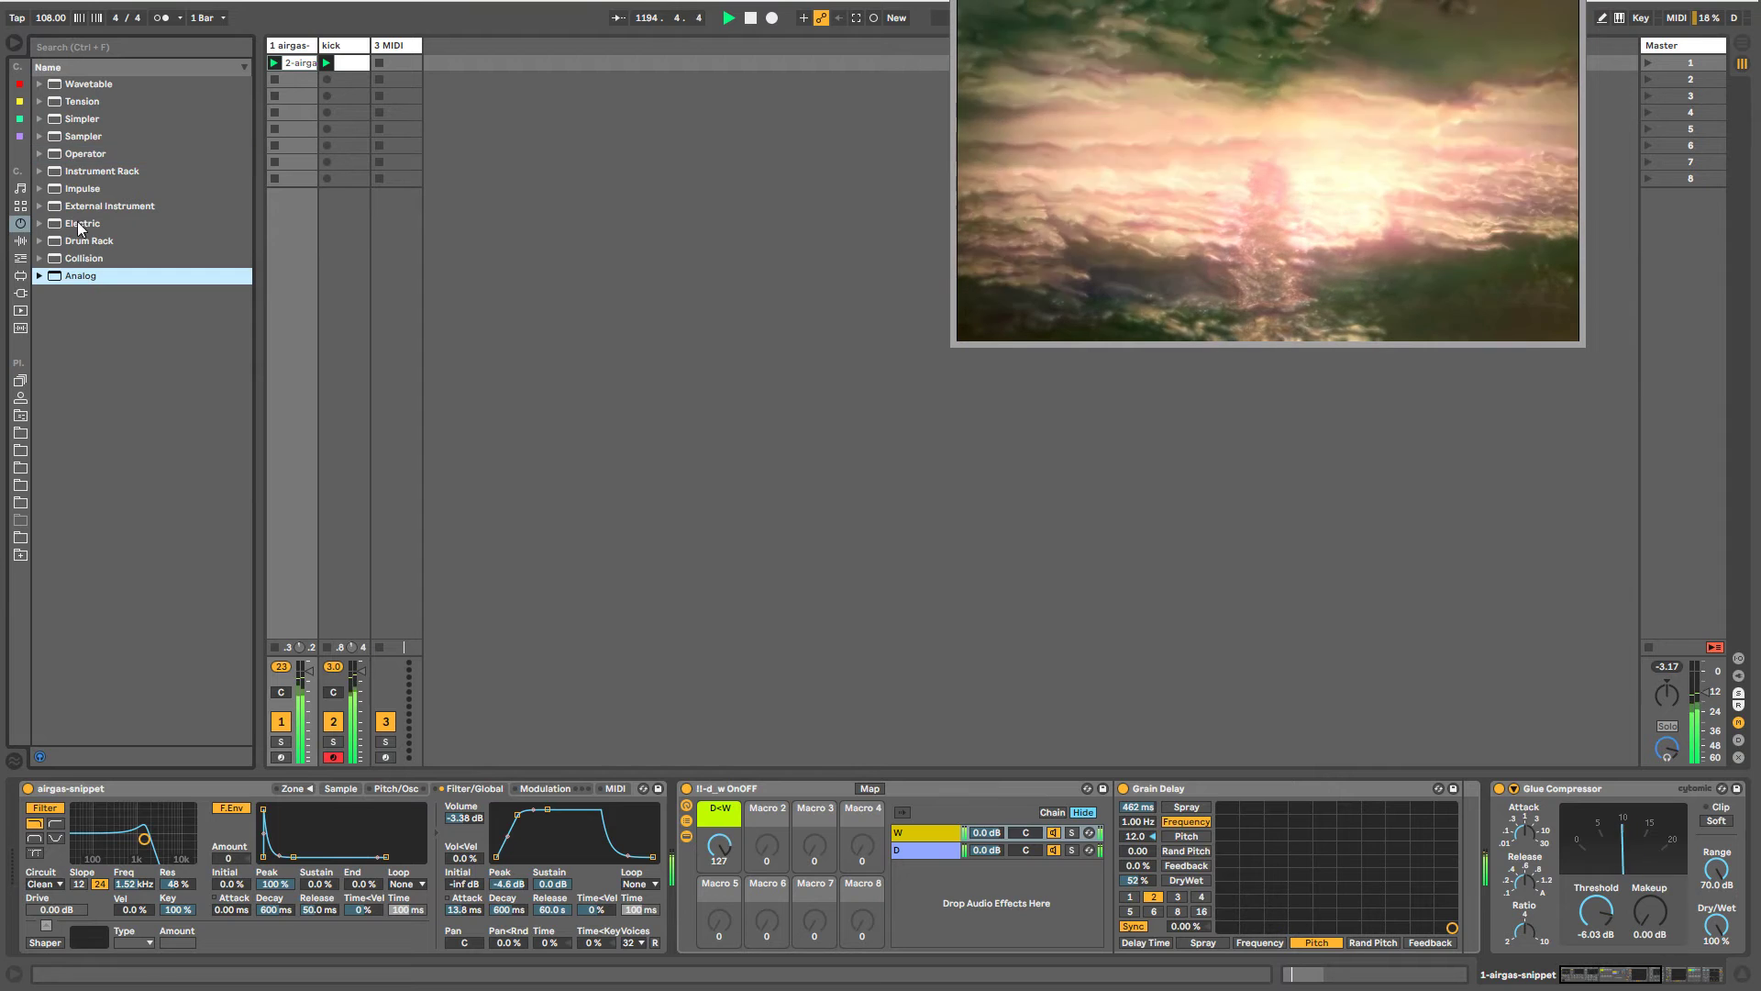
- Add airgas-snippet.ogg from the project's Samples folder as a clip on a new audio track
double_click(299, 65)
double_click(299, 47)
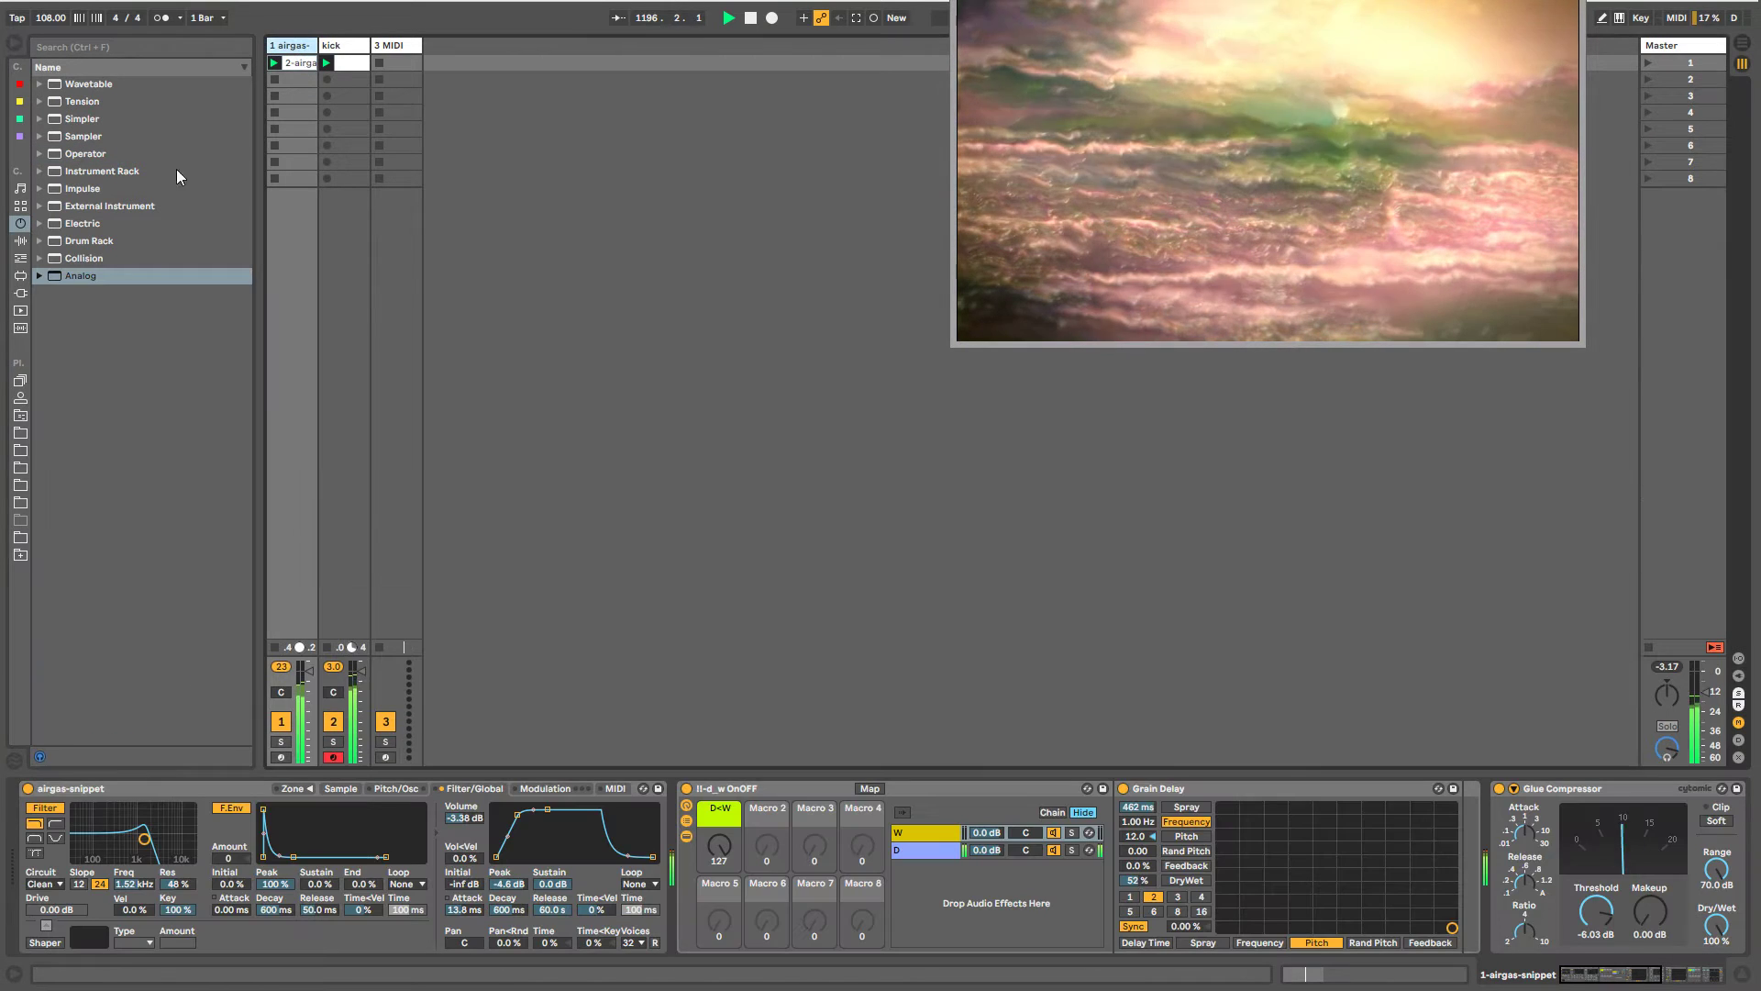
click(20, 415)
drag(81, 141, 455, 65)
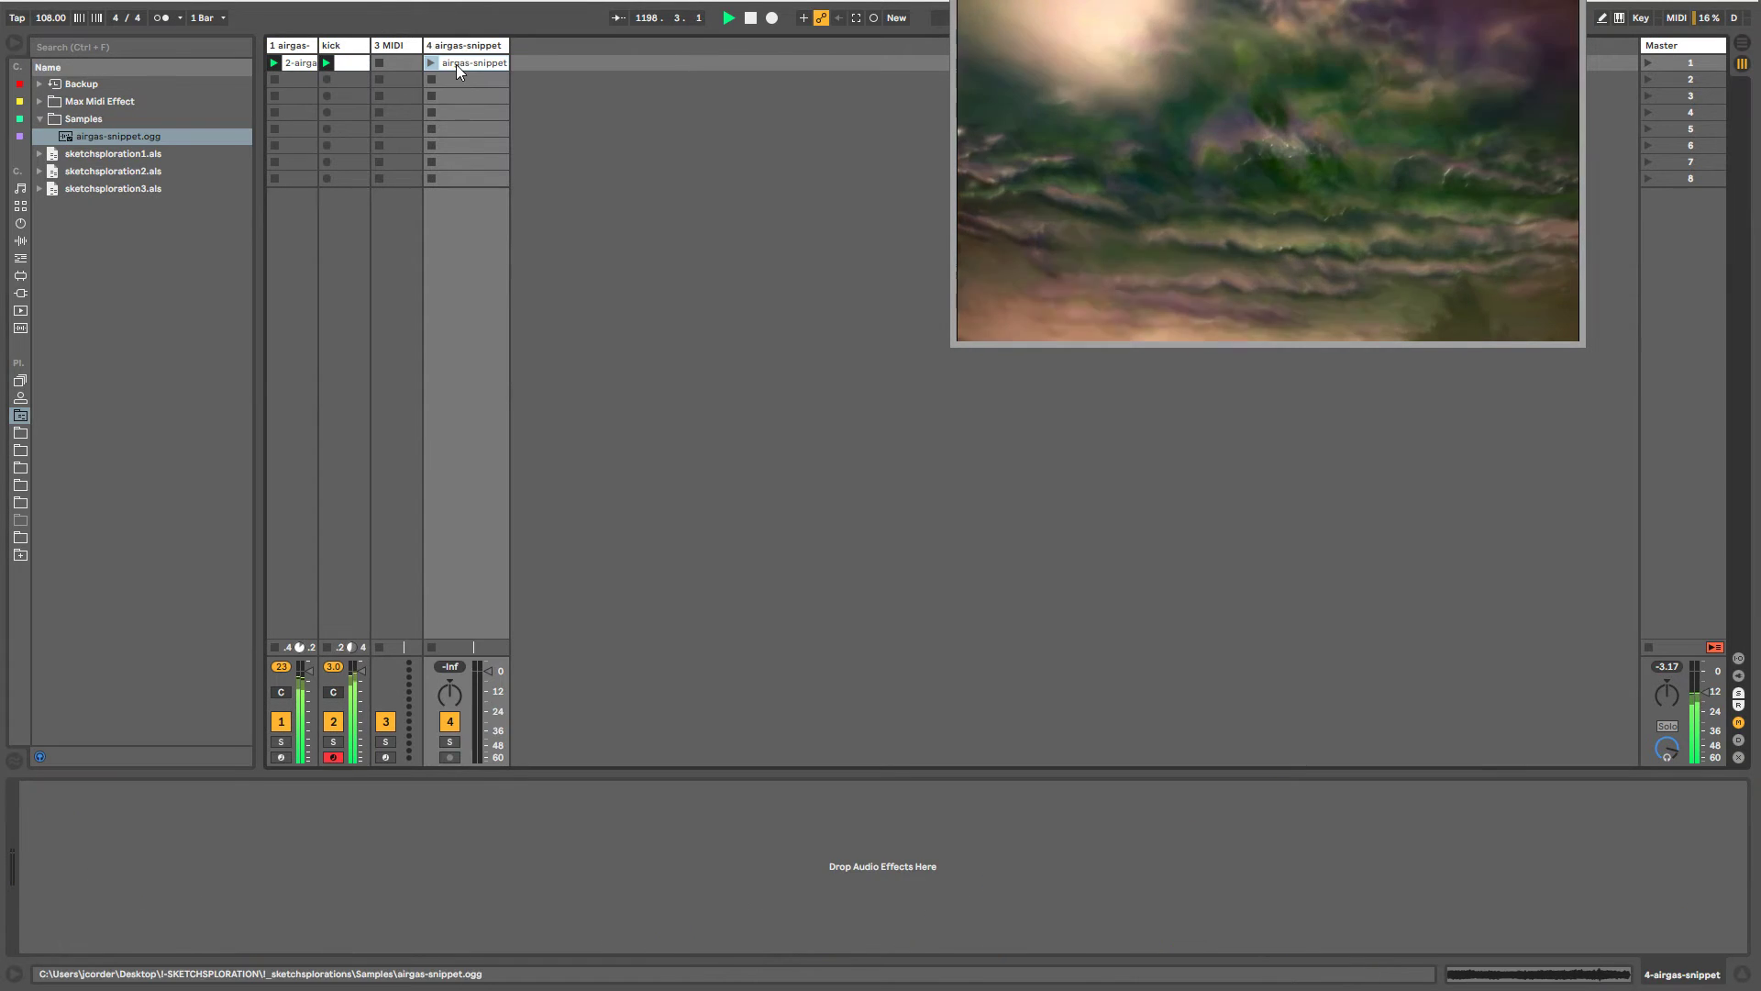
- Play the airgas-snippet audio clip on its new track to listen to the raw sample
click(404, 46)
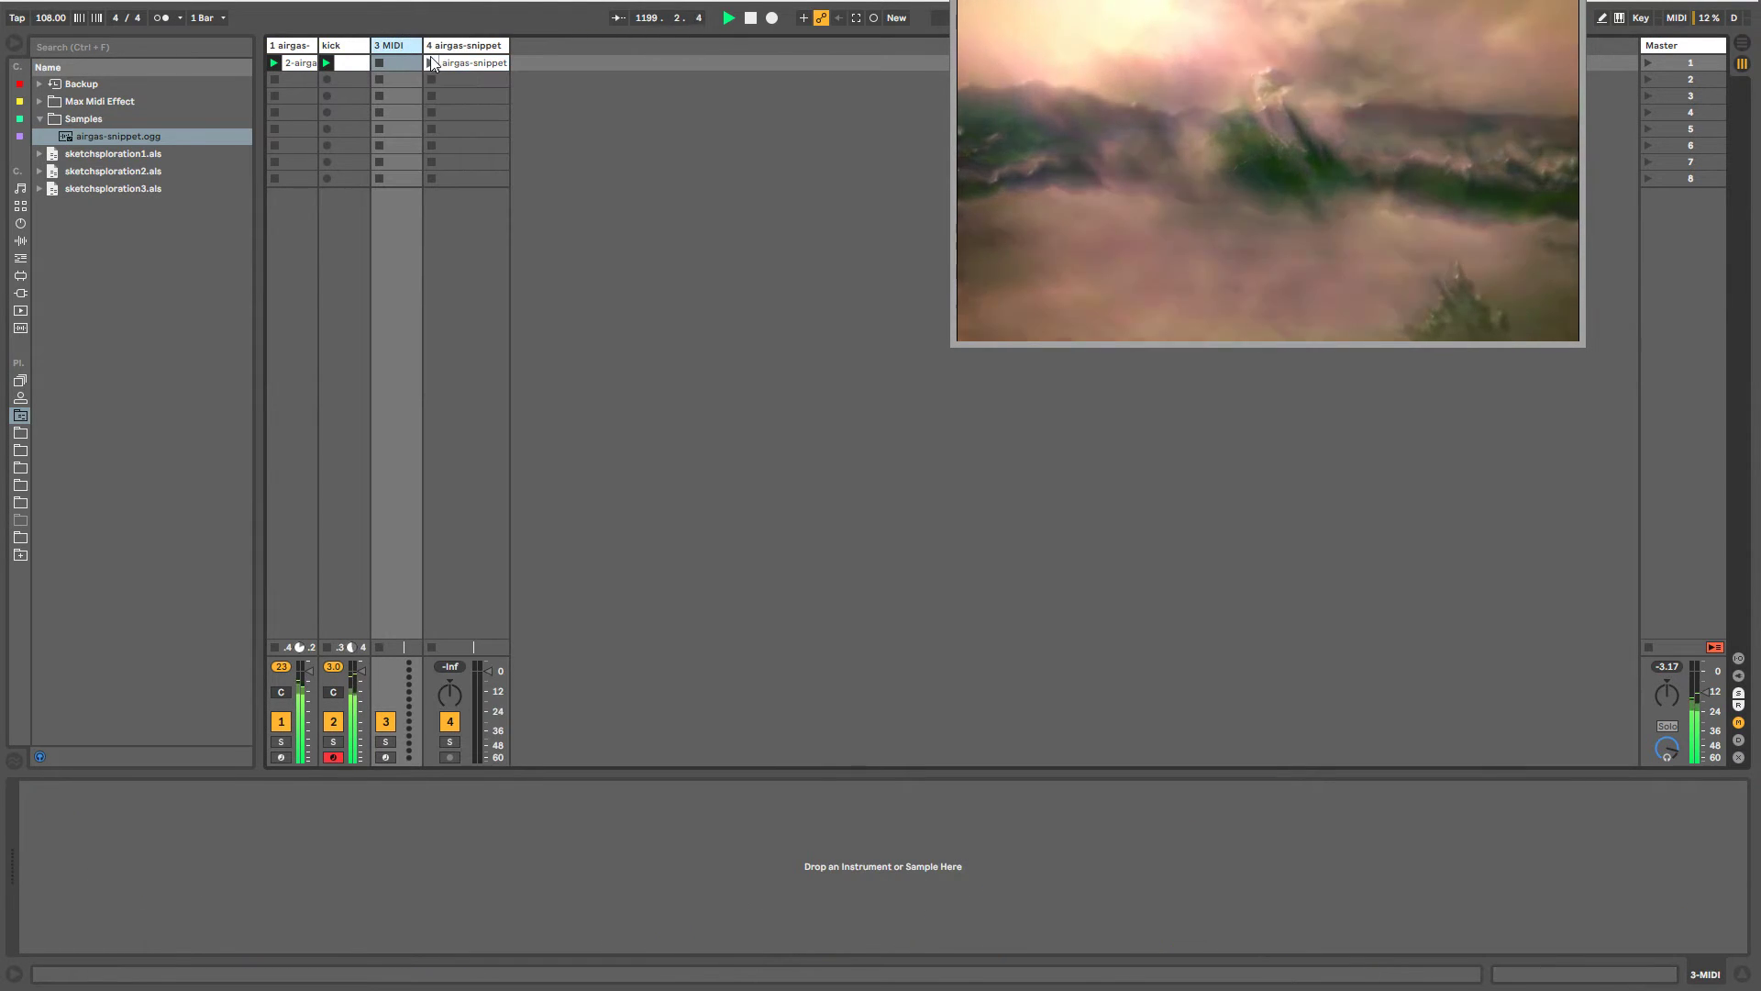
click(432, 62)
click(456, 59)
click(449, 505)
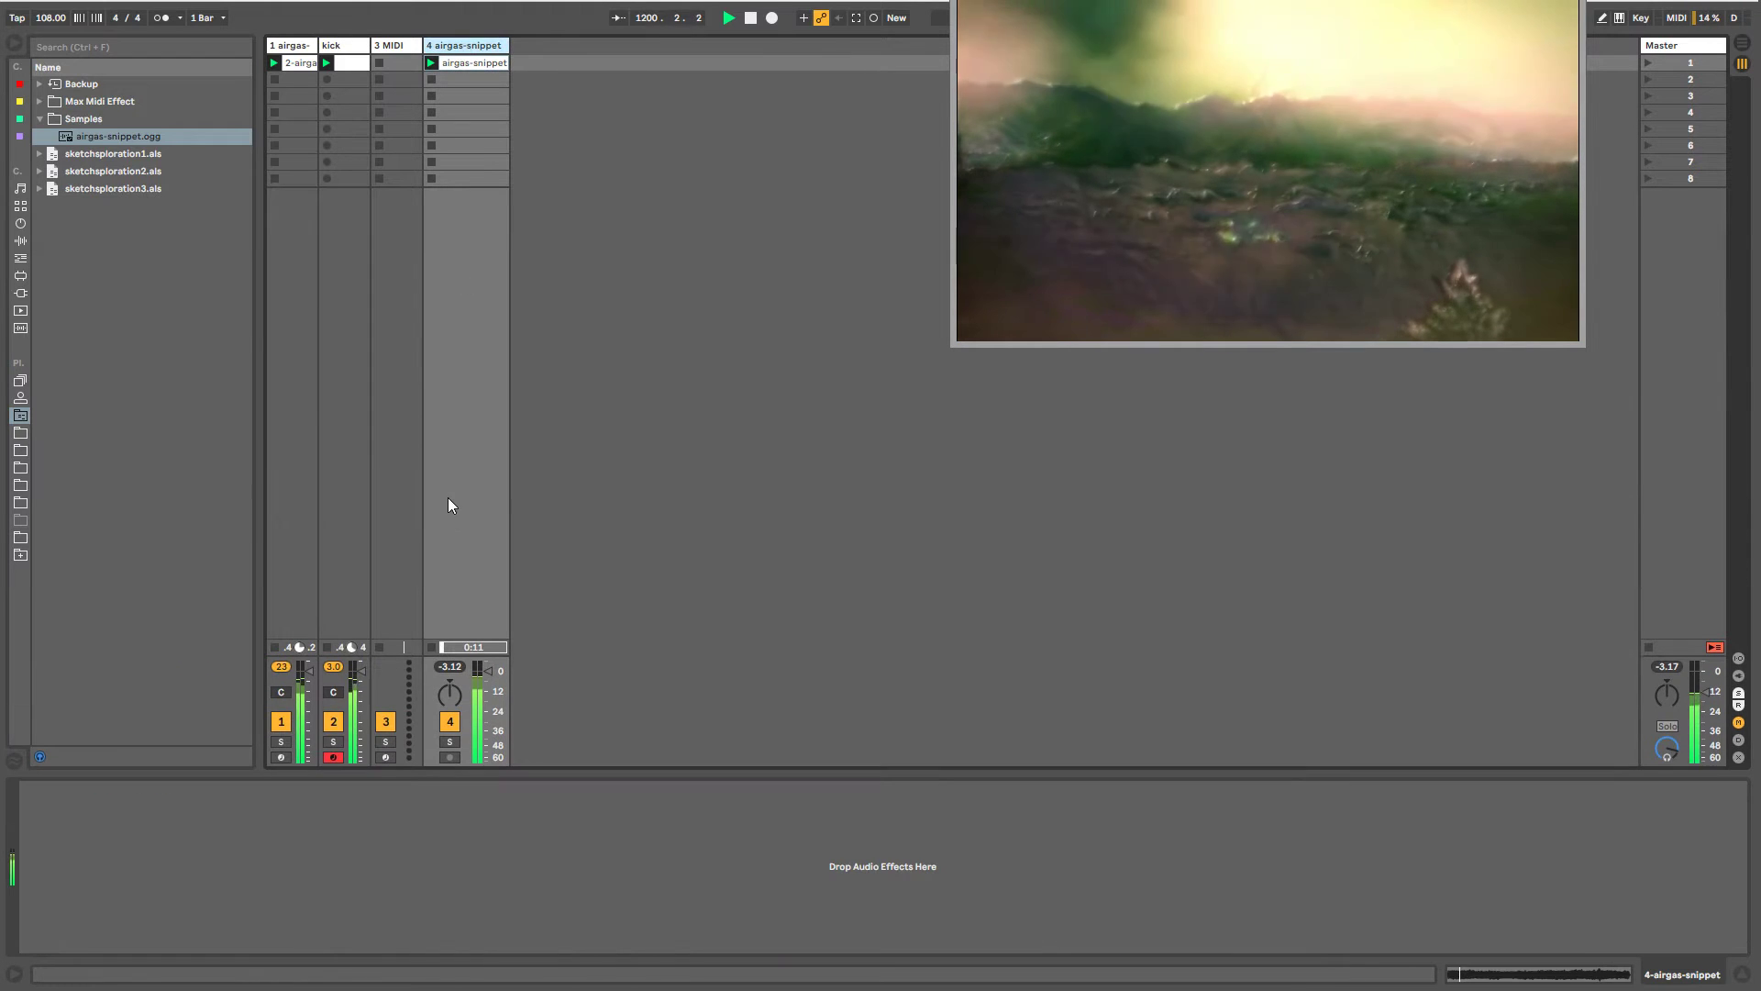
drag(488, 706, 488, 748)
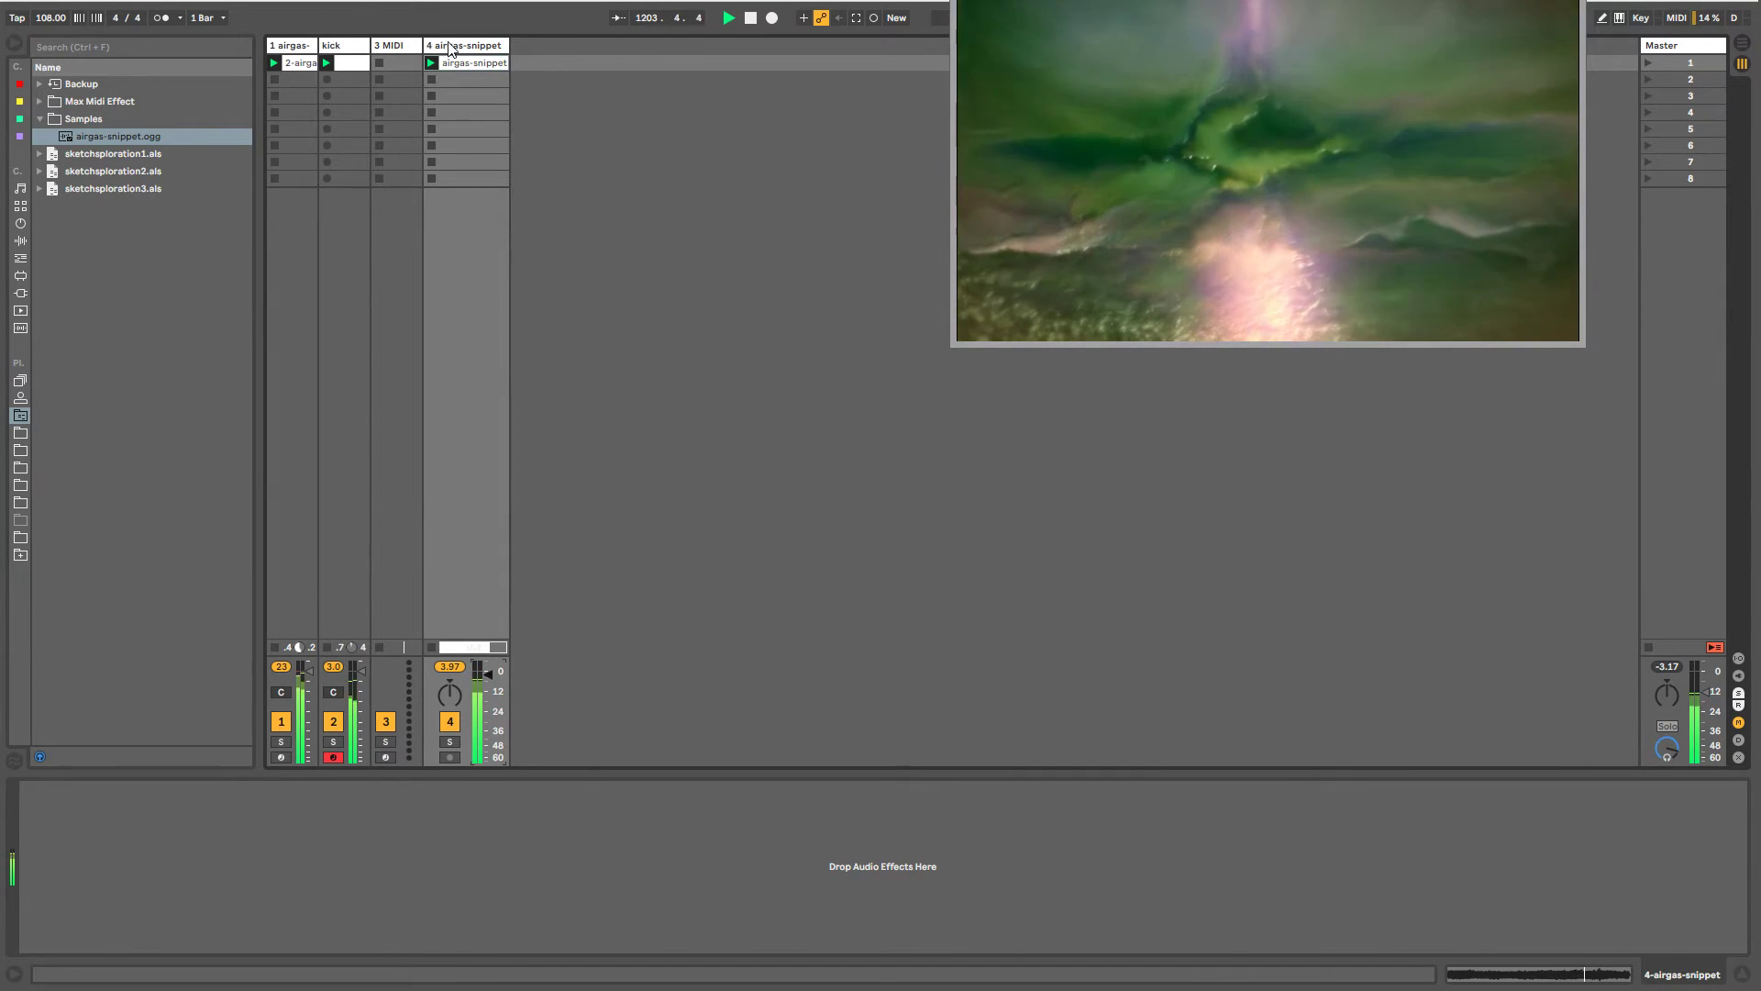
- Set the airgas-snippet audio clip's transposition to -1 st and its gain to -0.71 dB, and audition it briefly
click(455, 62)
click(116, 736)
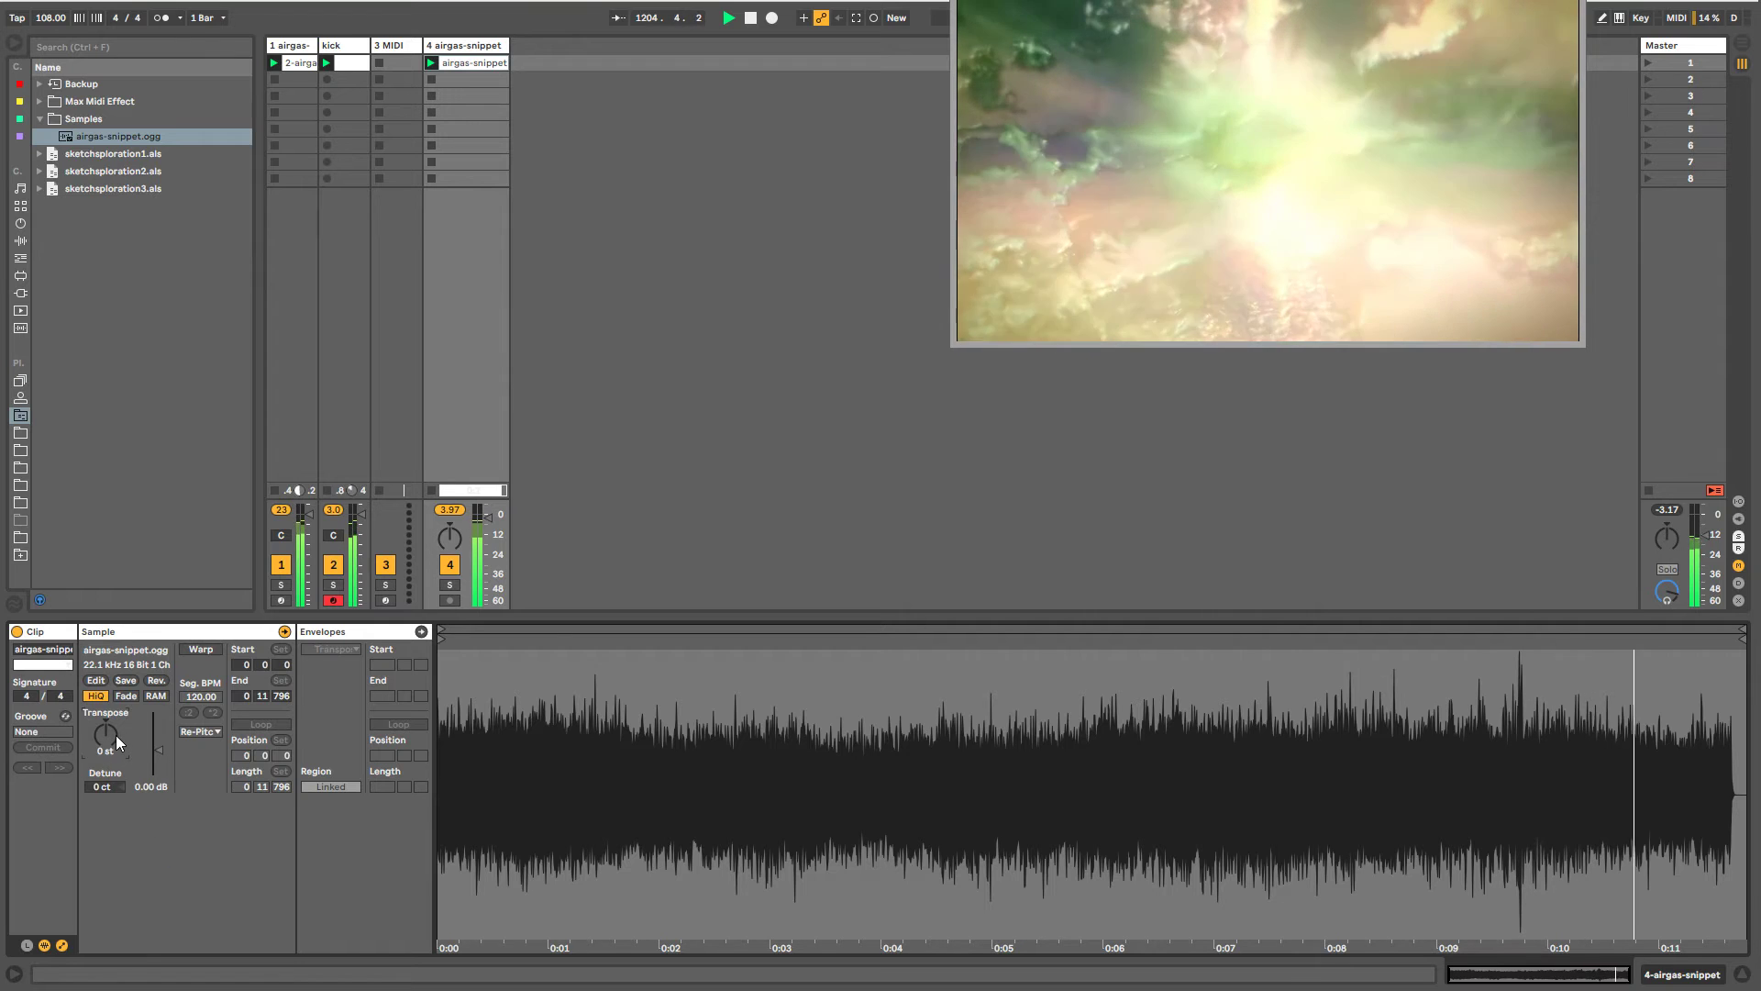
key(Down)
click(156, 752)
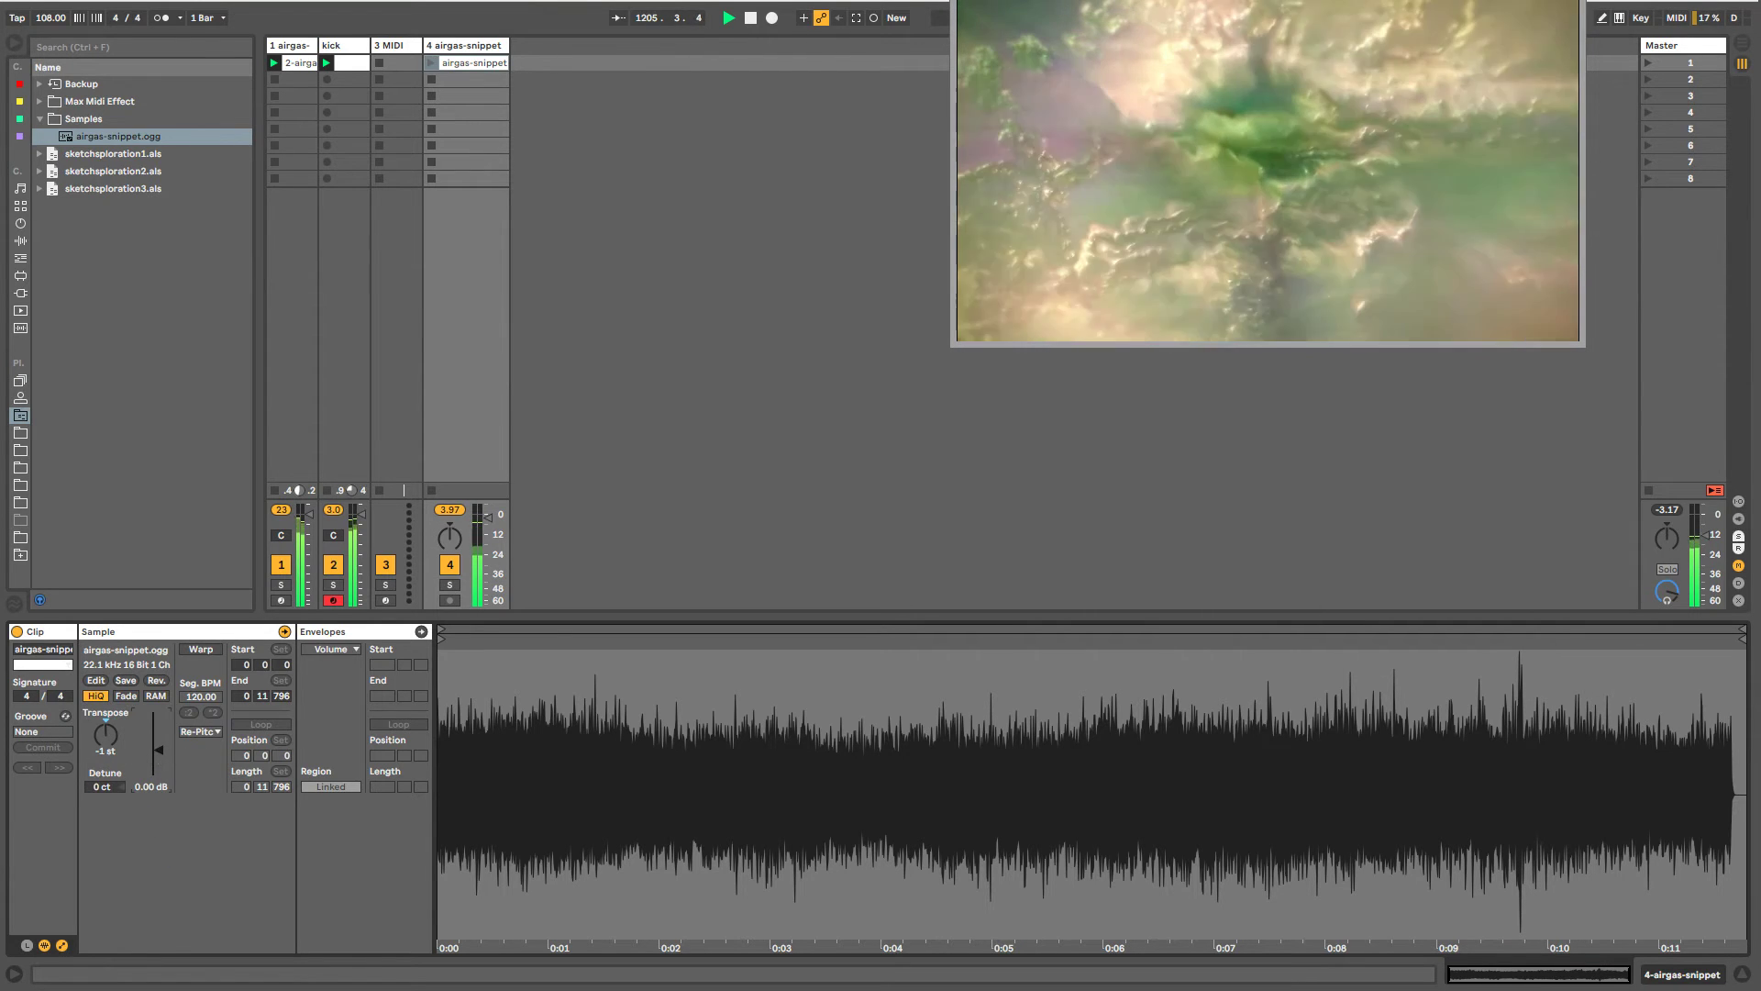
click(431, 62)
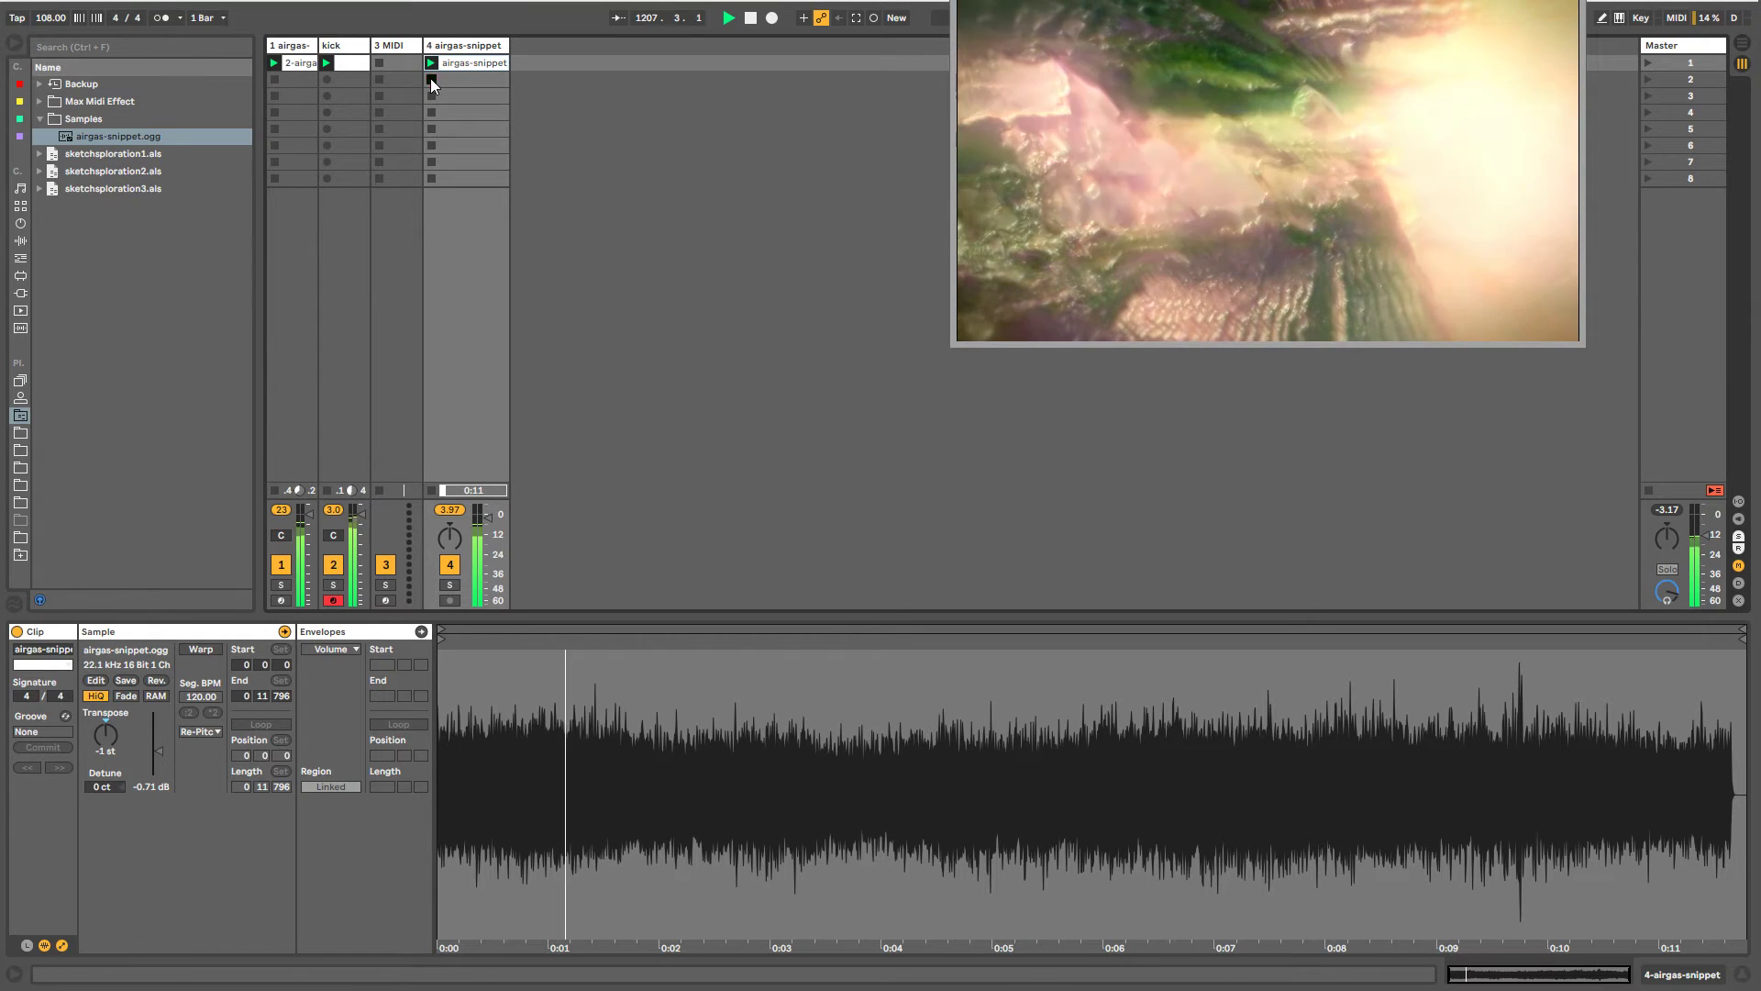
click(431, 79)
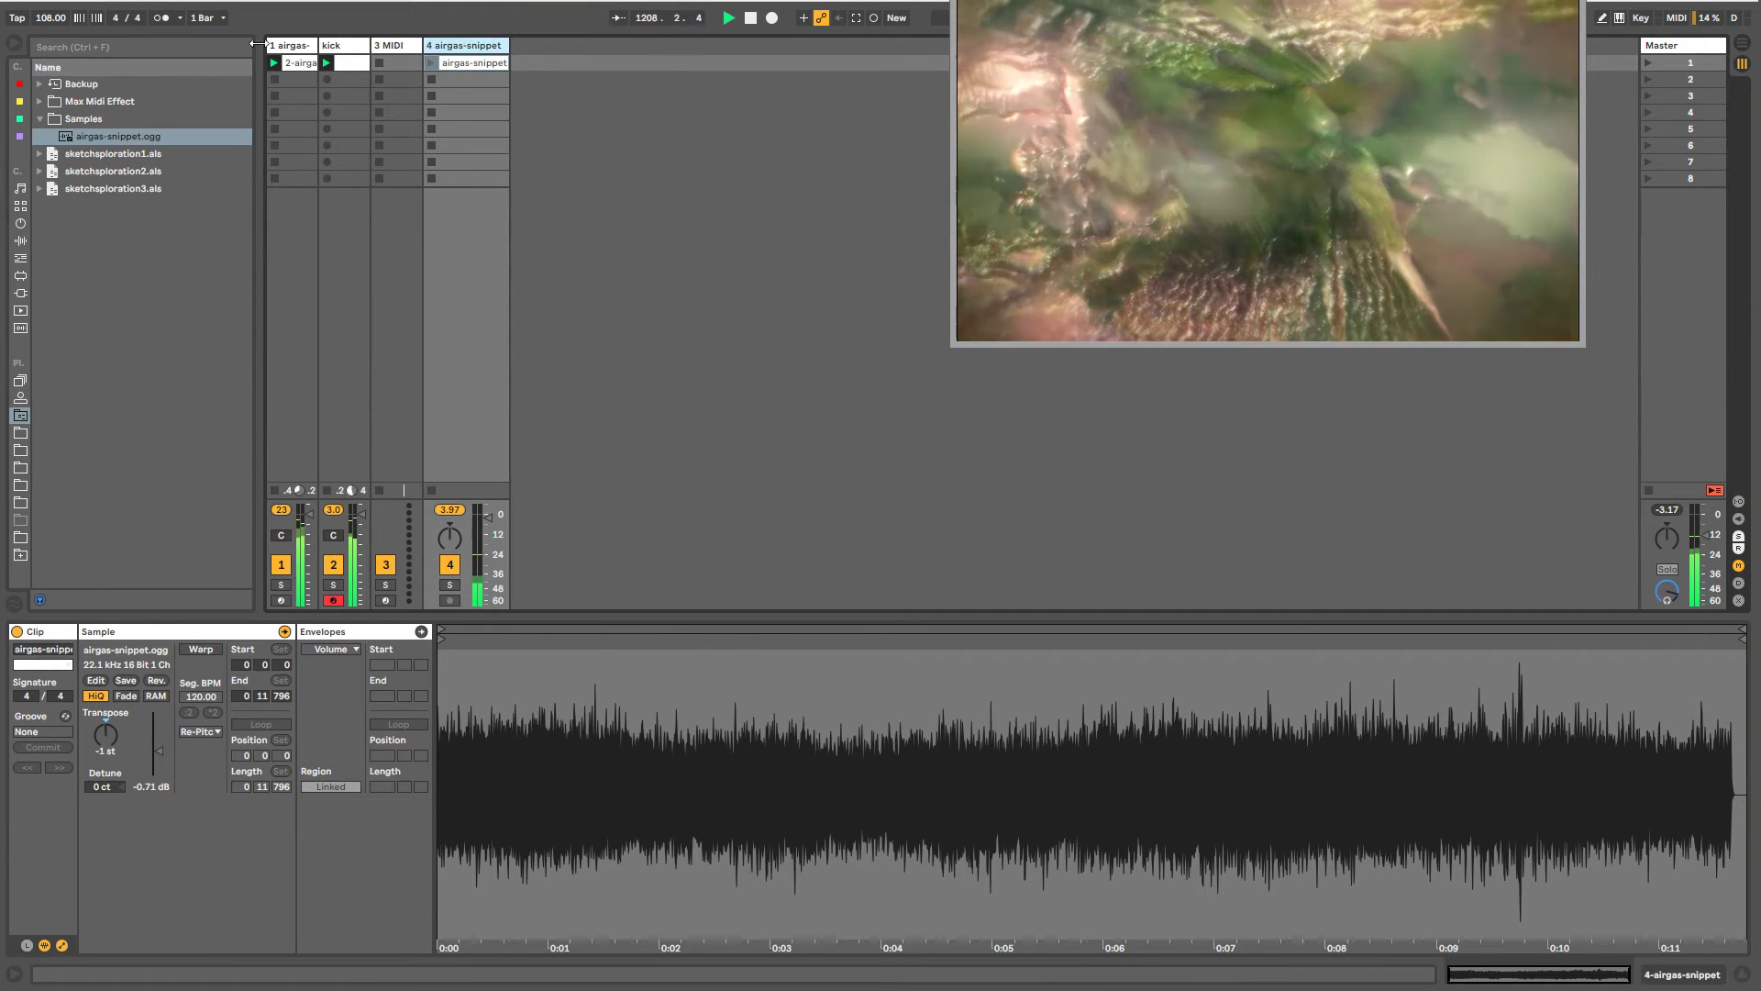
- Create a new MIDI track holding an empty Sampler after the airgas-snippet audio track, and display its device
click(38, 120)
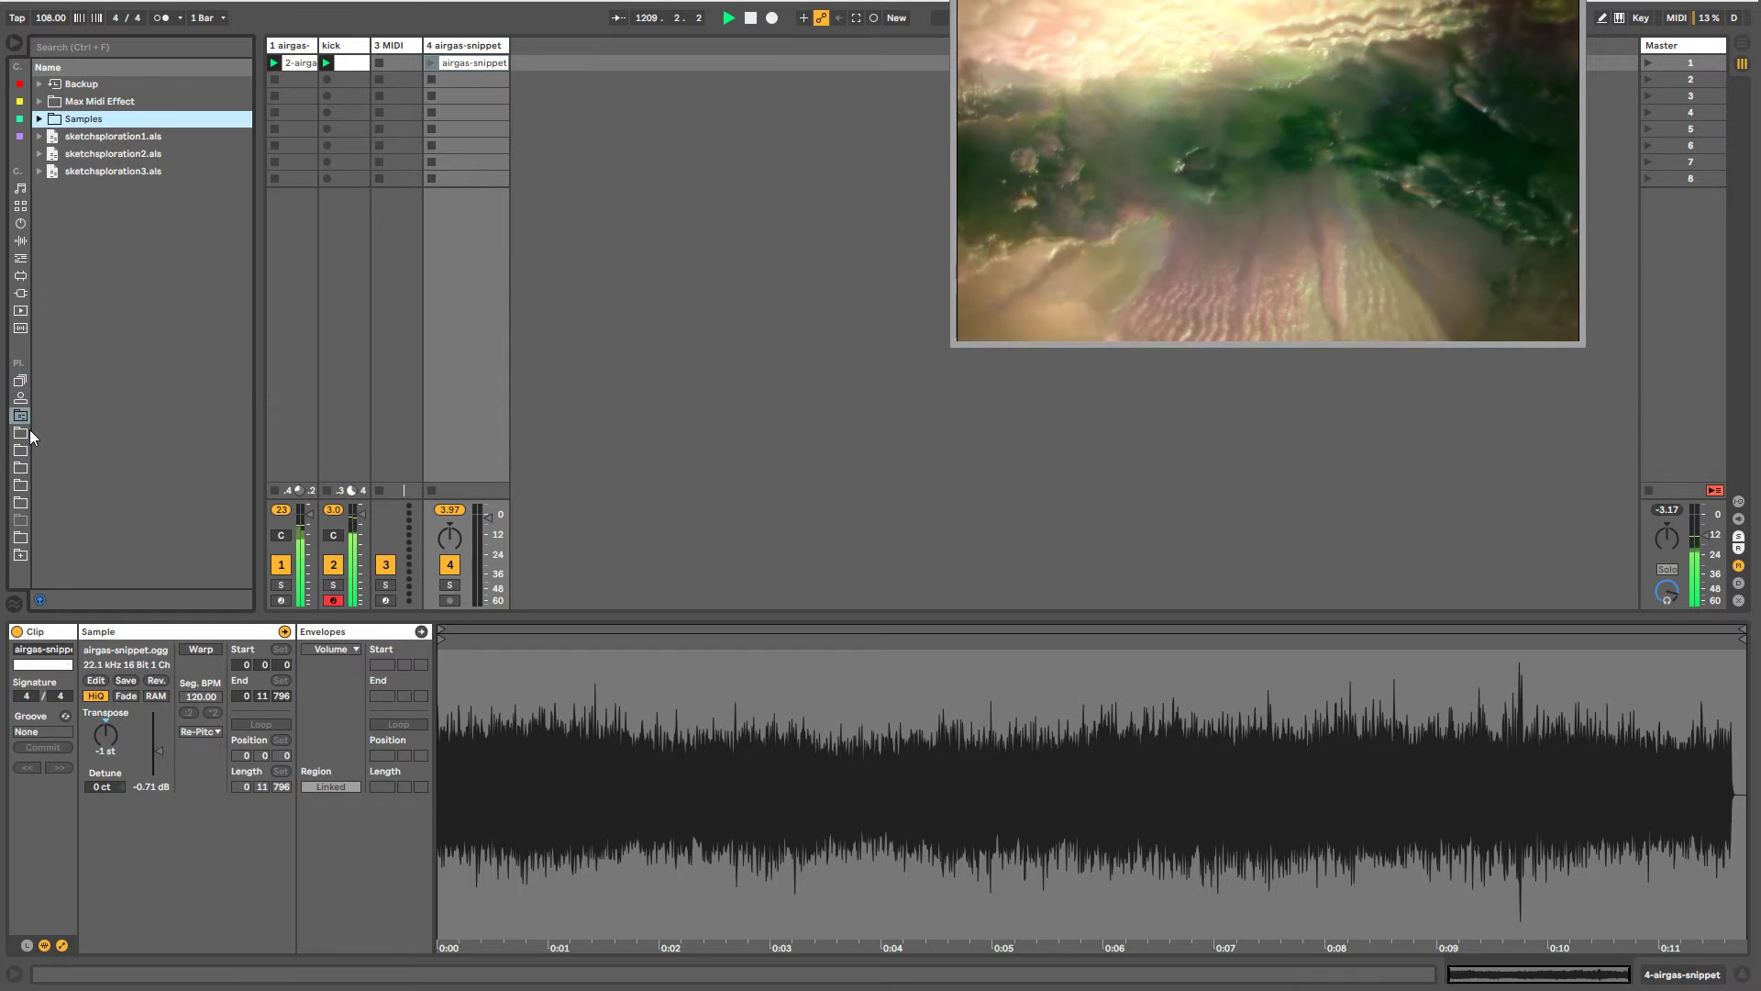
click(20, 243)
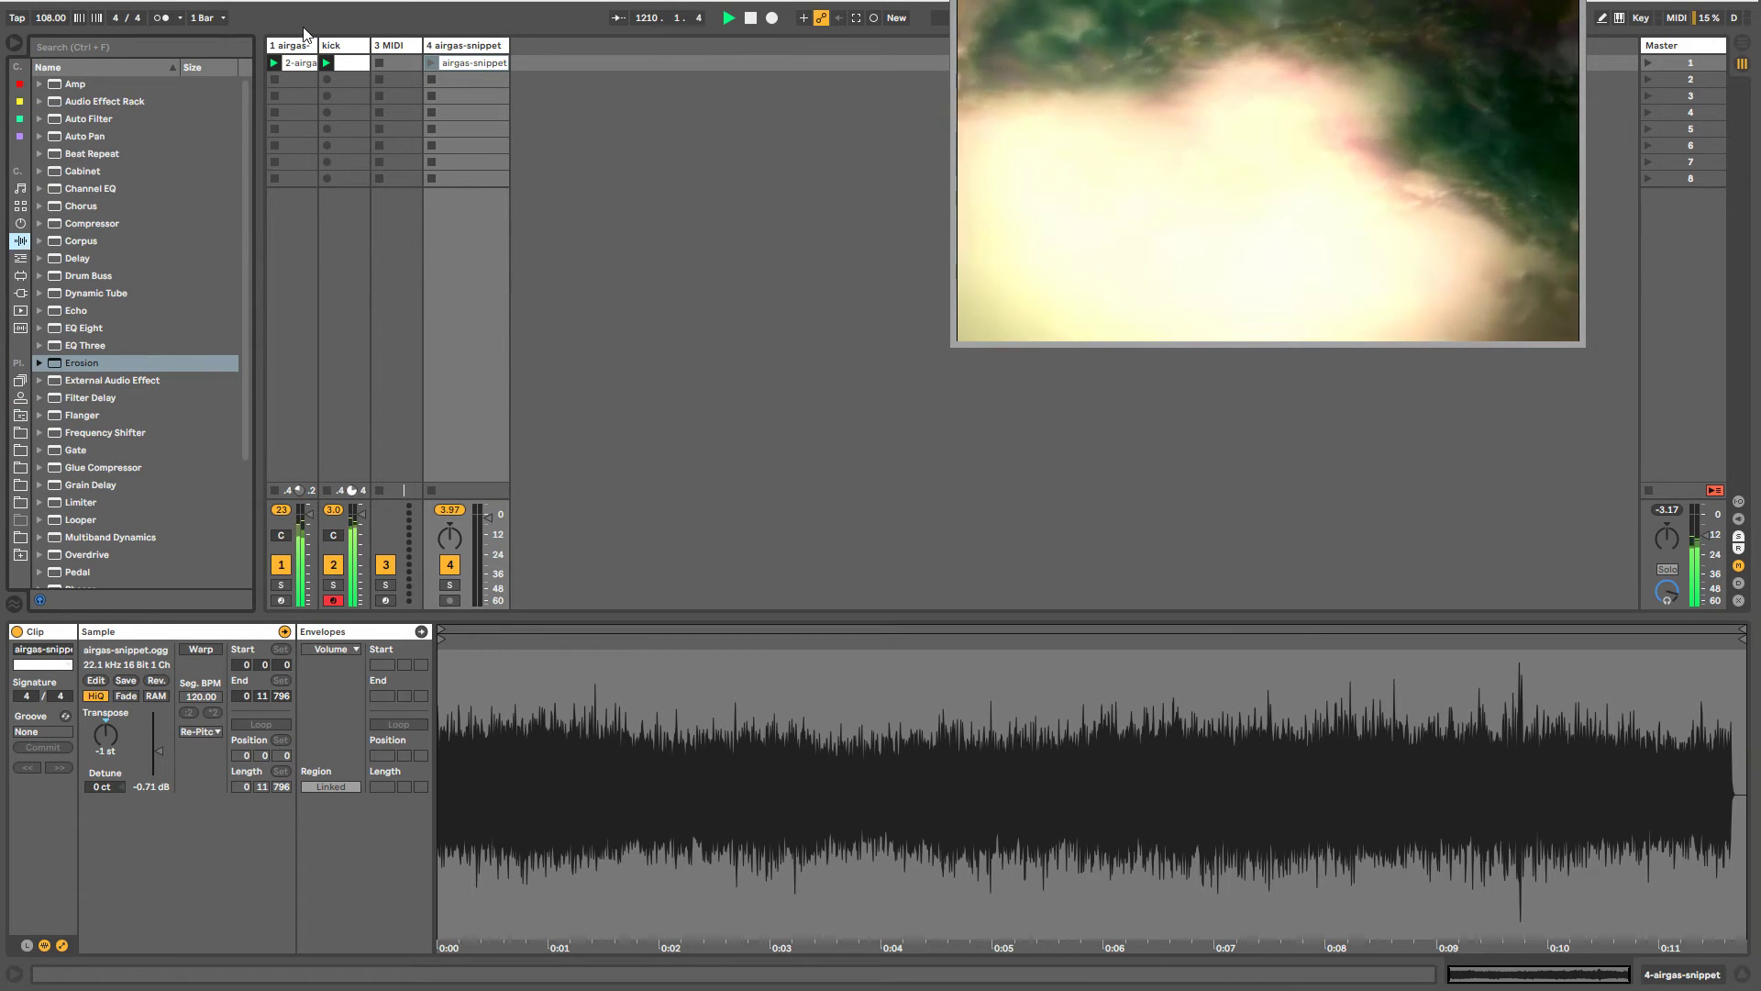
click(291, 48)
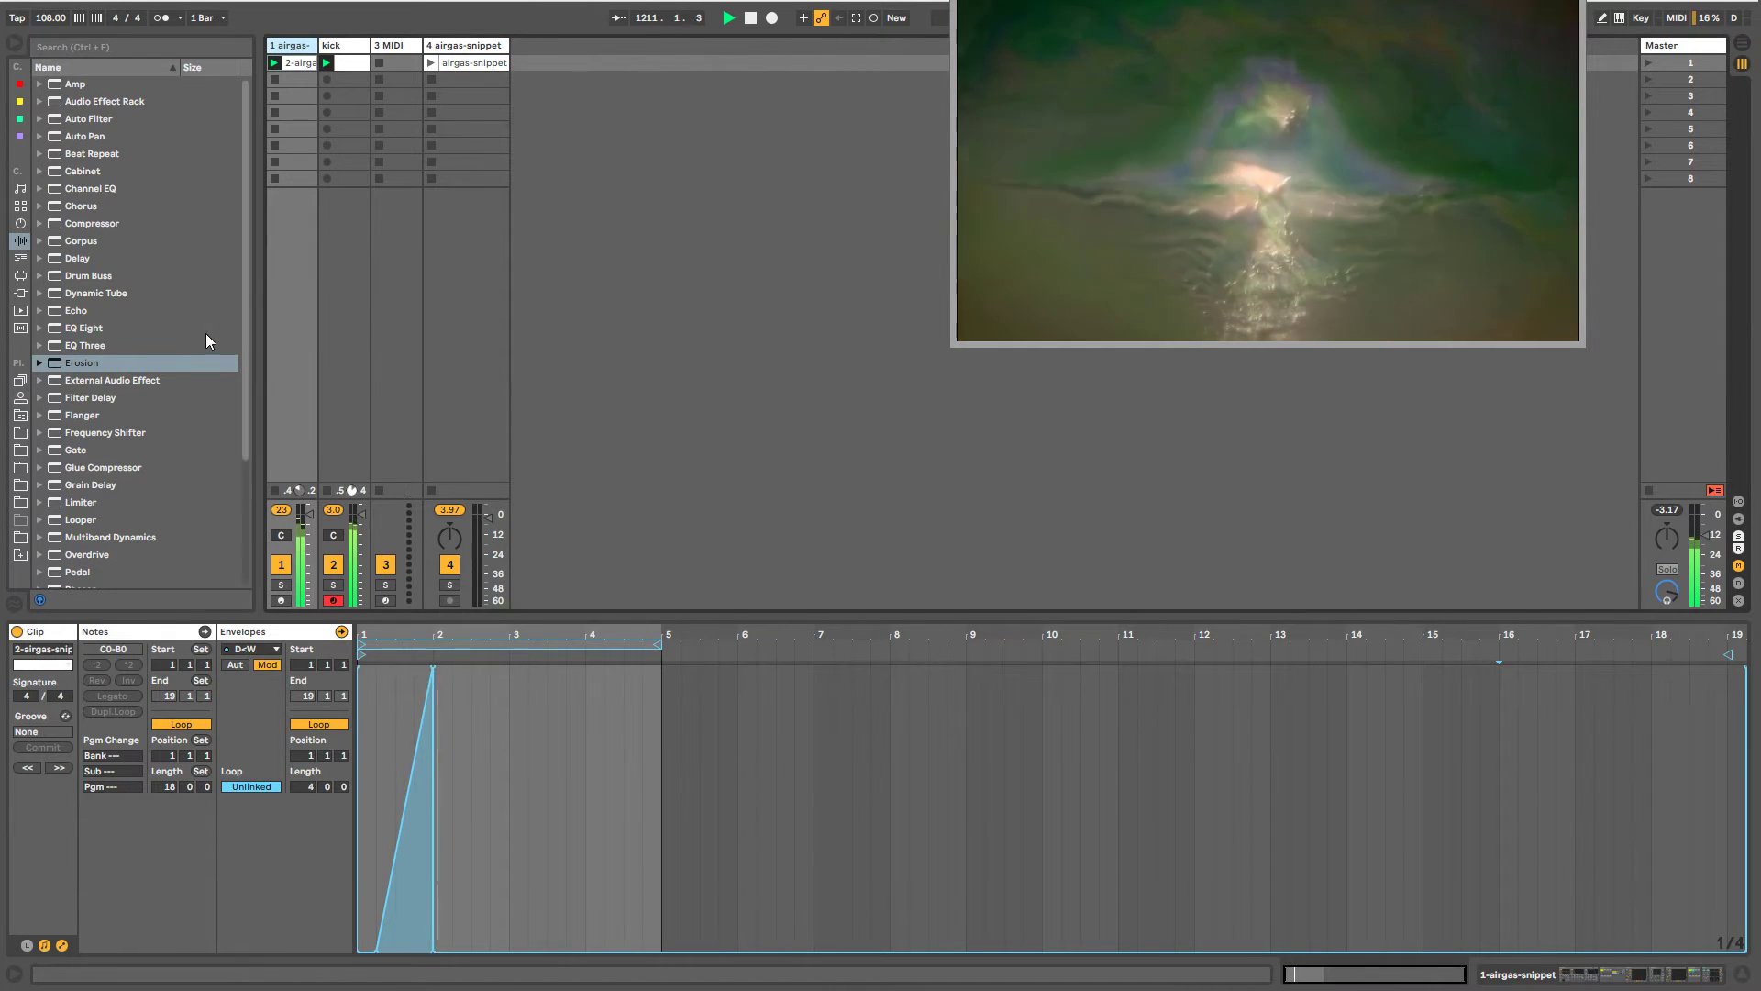
click(20, 222)
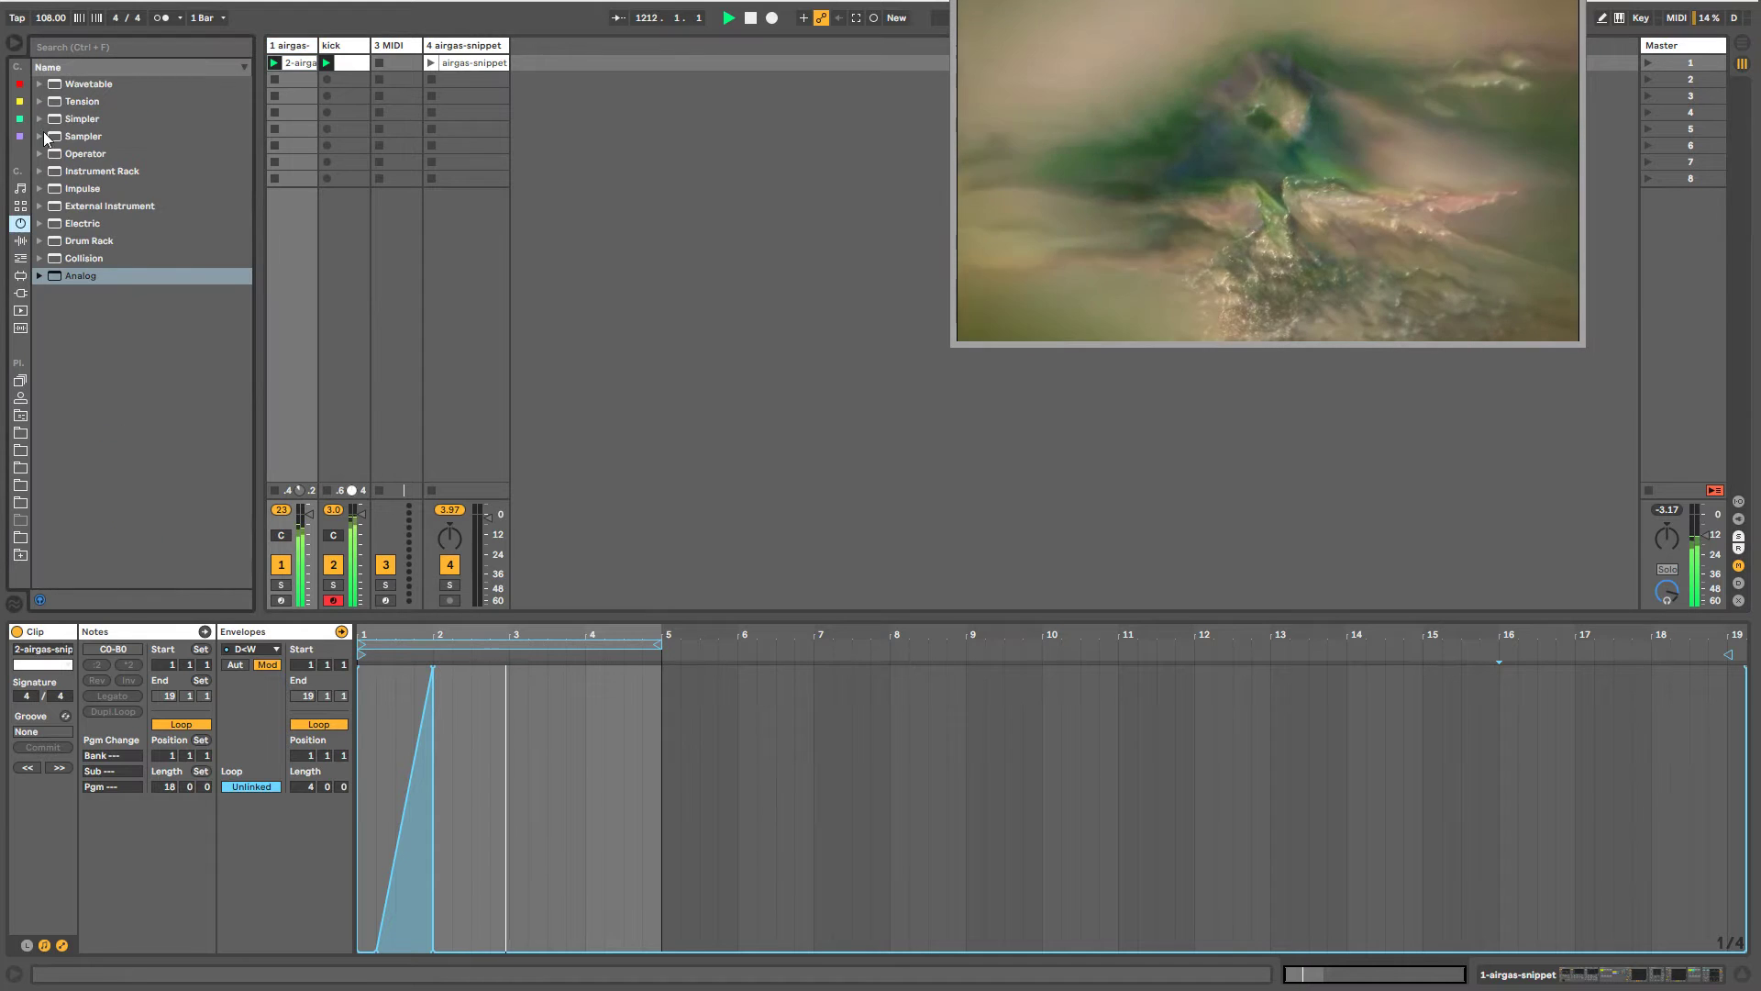
drag(91, 140, 529, 80)
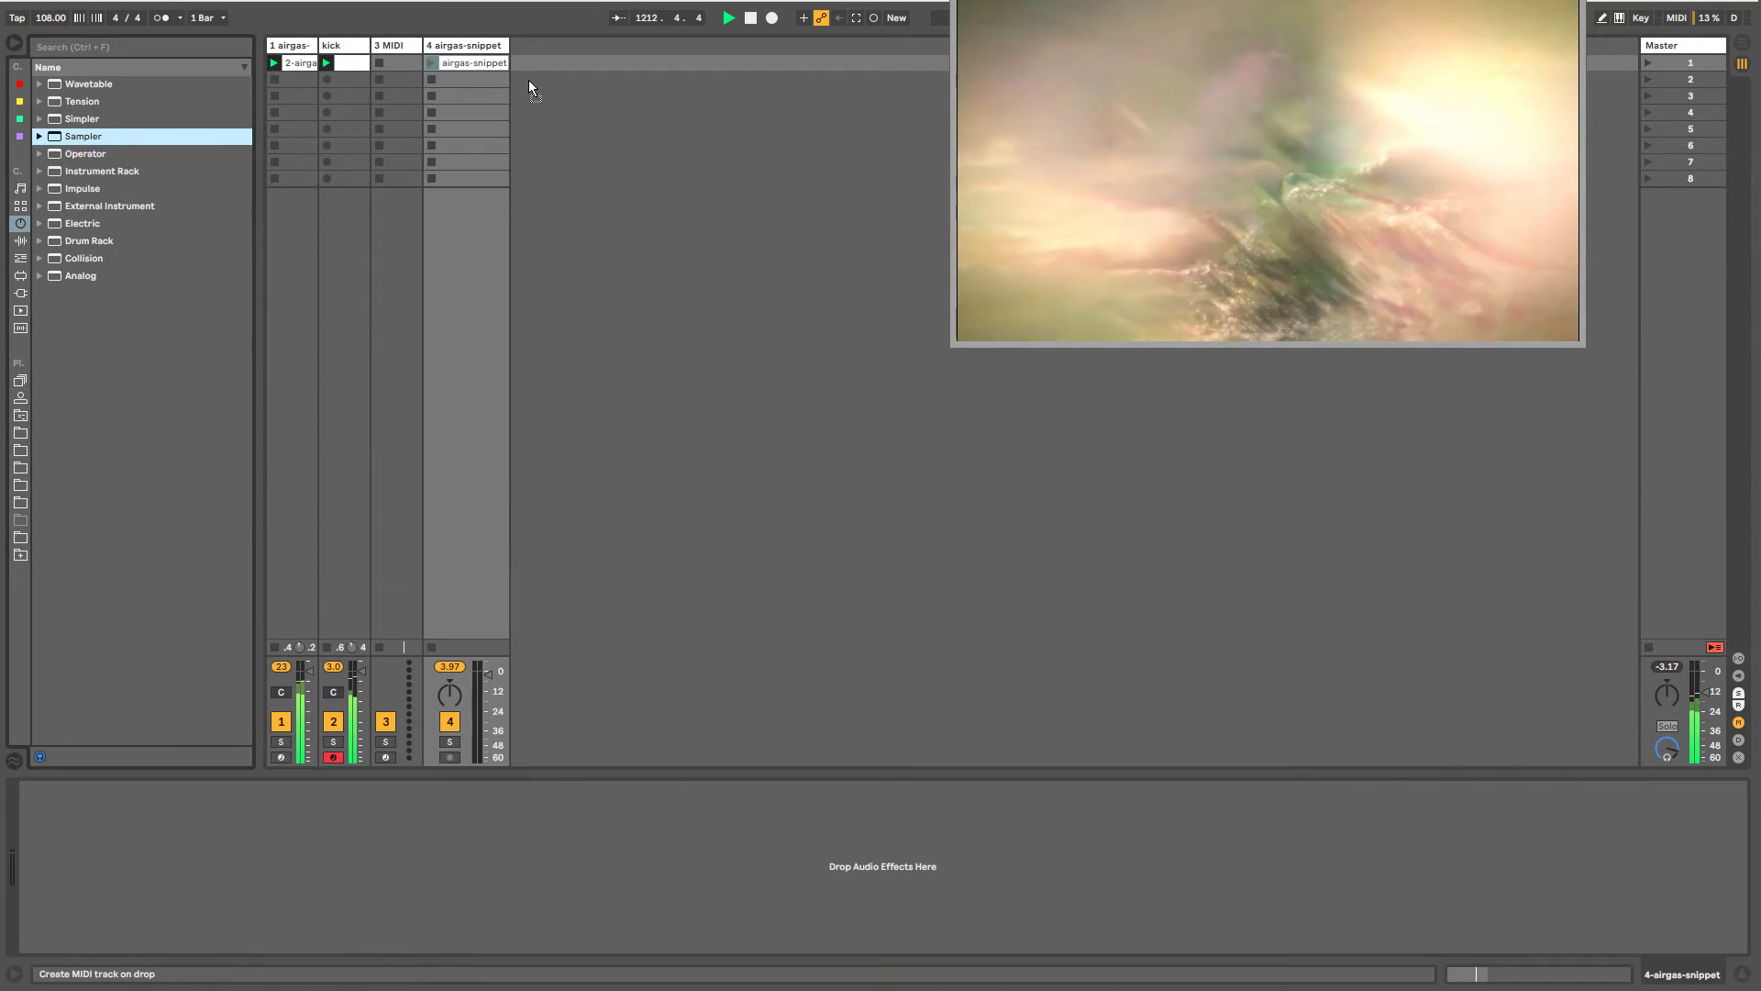
click(488, 50)
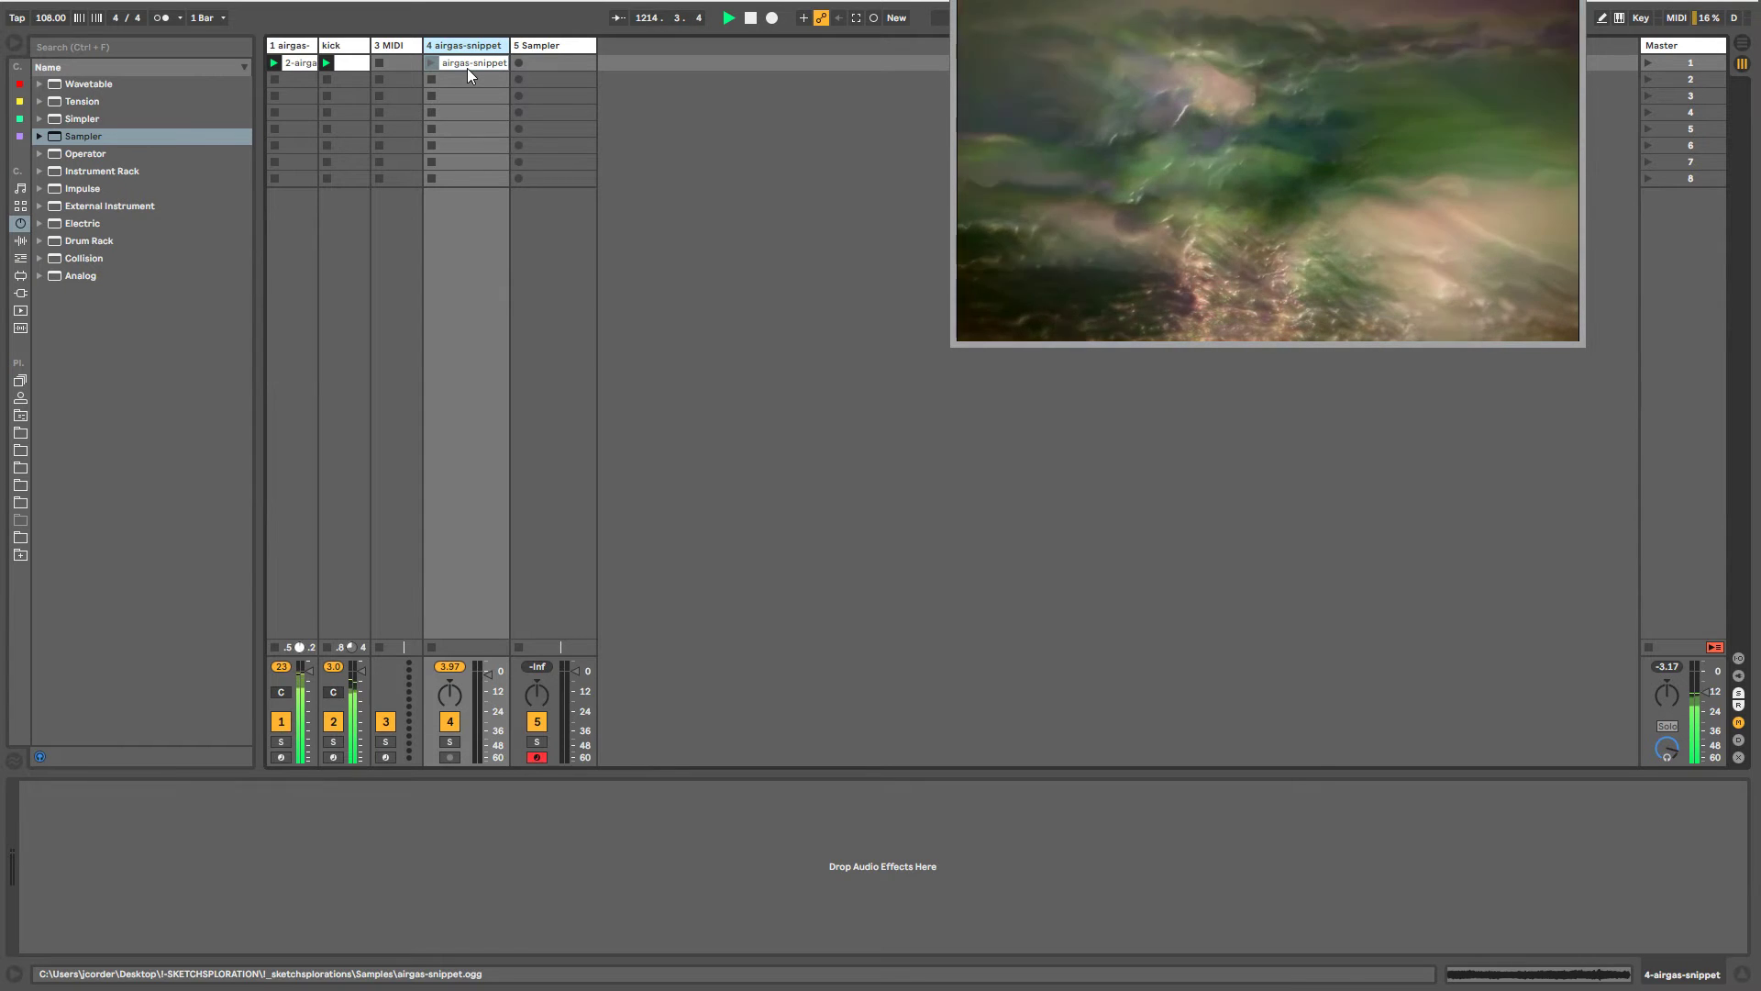
click(548, 48)
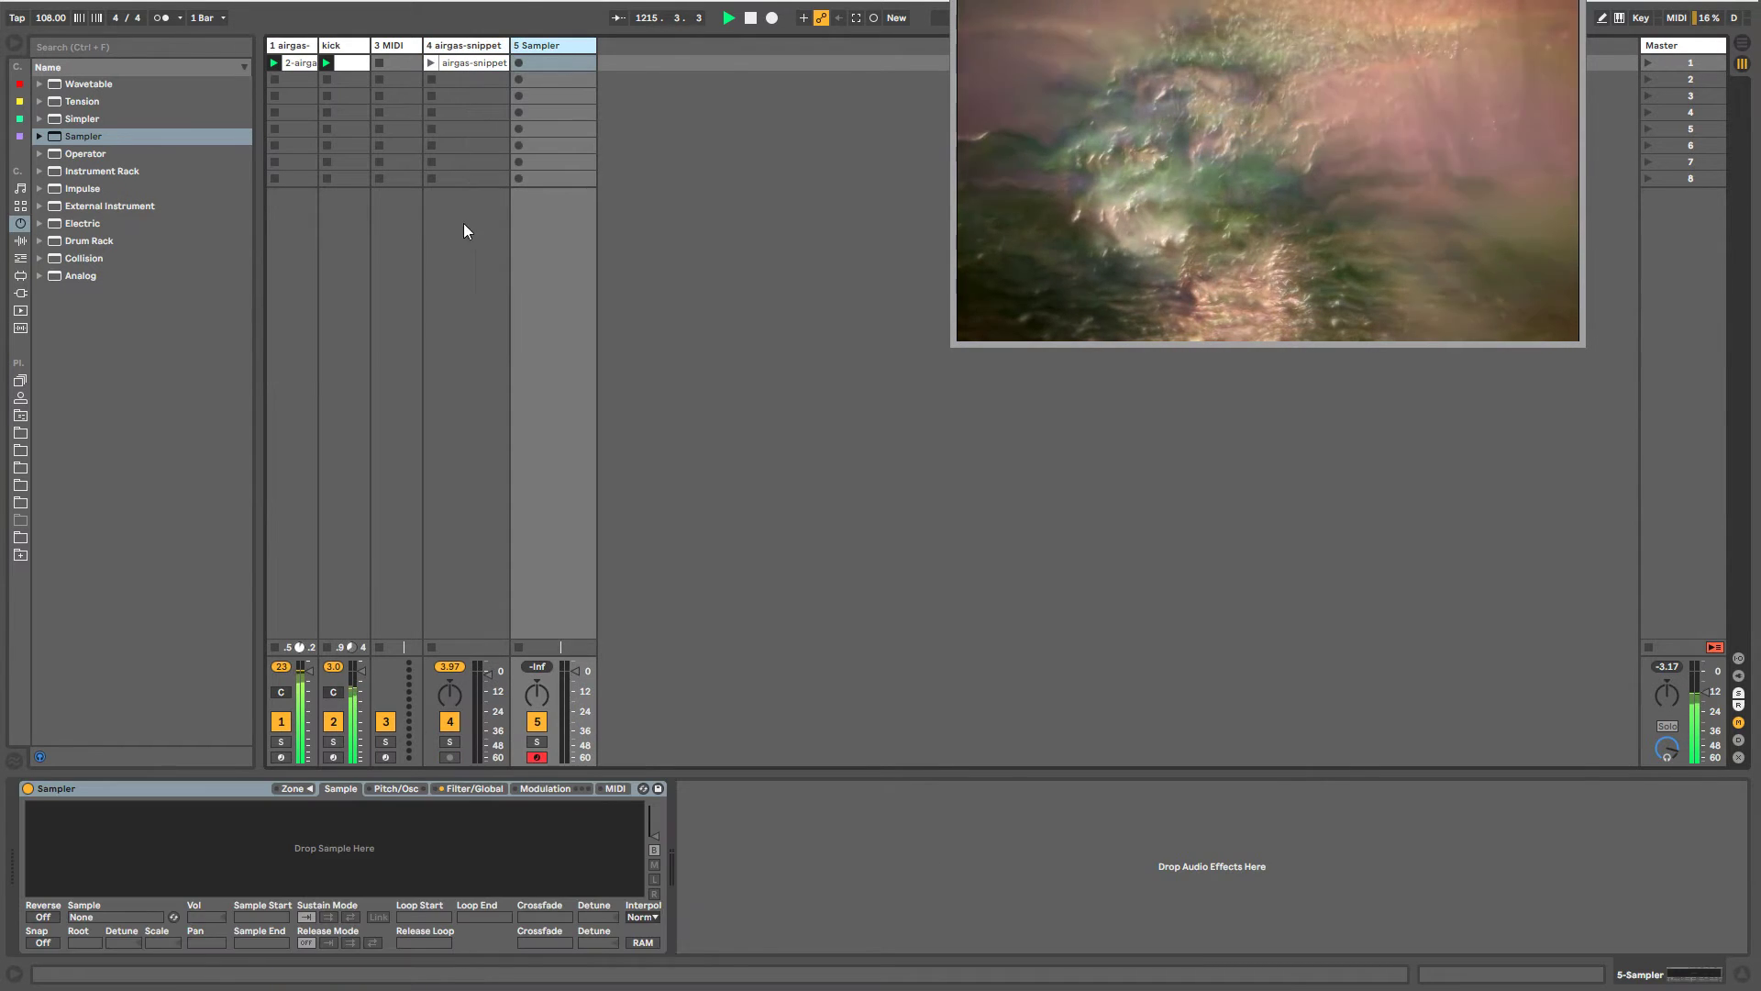
- Load the airgas-snippet clip into the empty Sampler and shorten the playback region to a sample end of 30145
drag(472, 62, 399, 828)
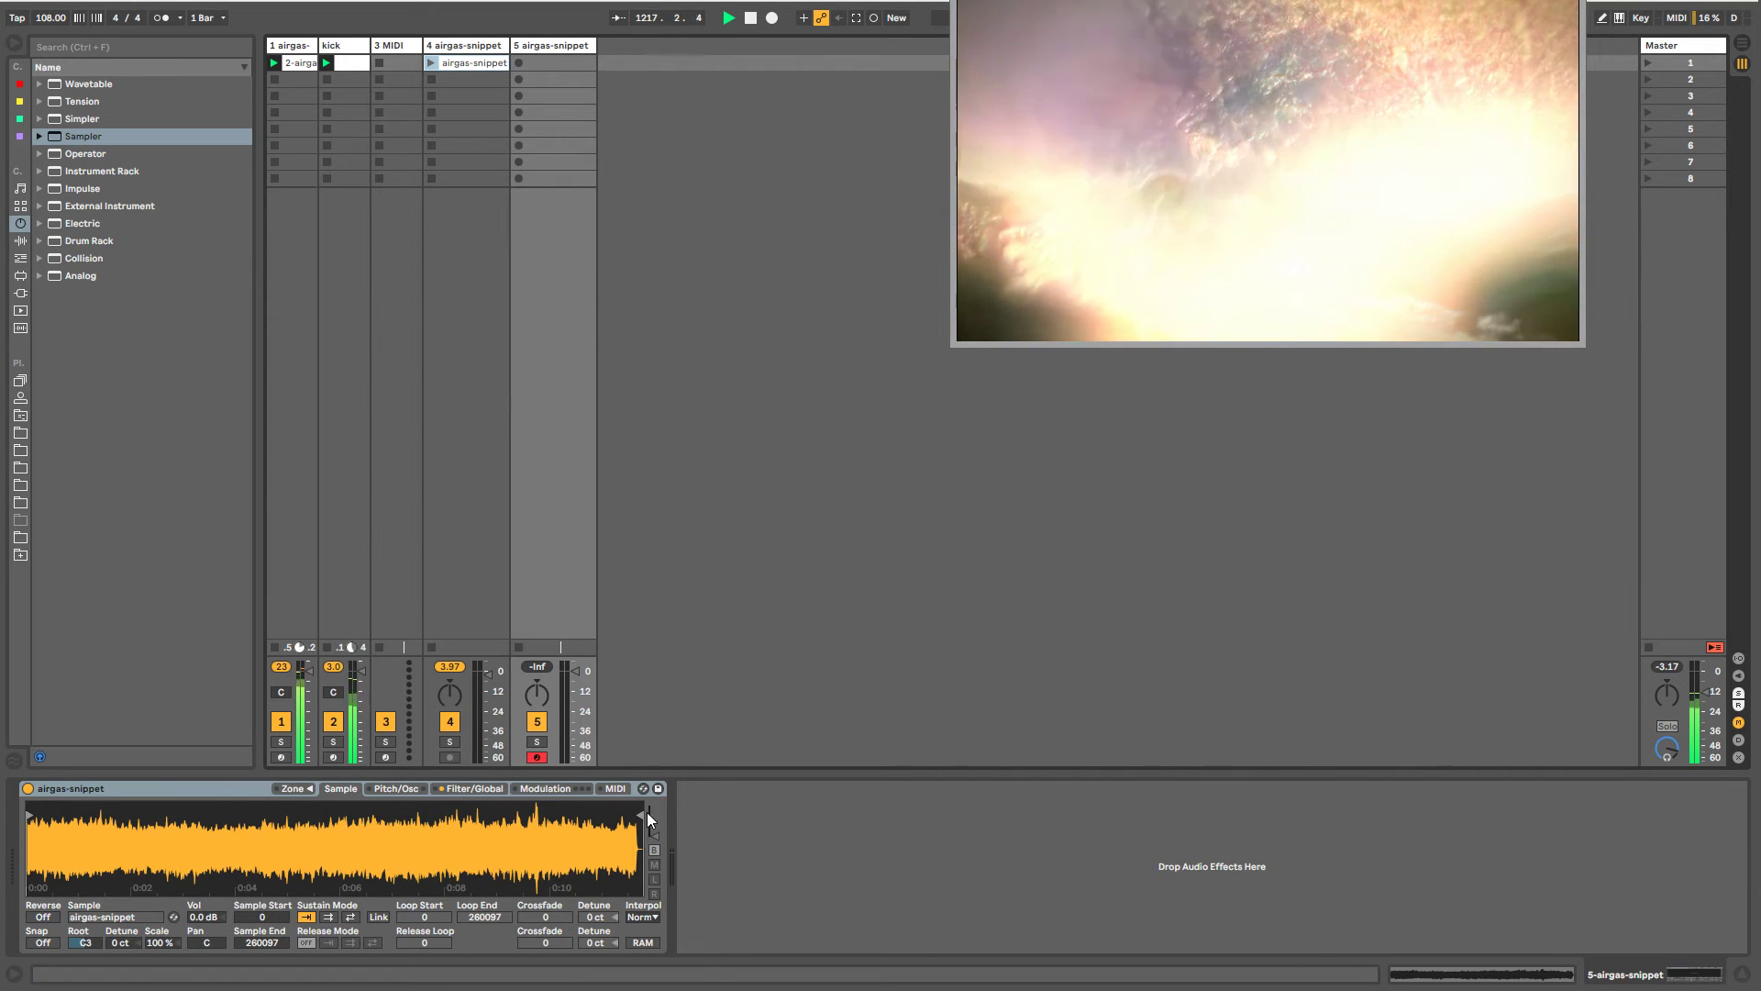
mouse_move(642, 813)
mouse_down()
mouse_move(51, 801)
mouse_move(101, 816)
mouse_move(68, 816)
mouse_up()
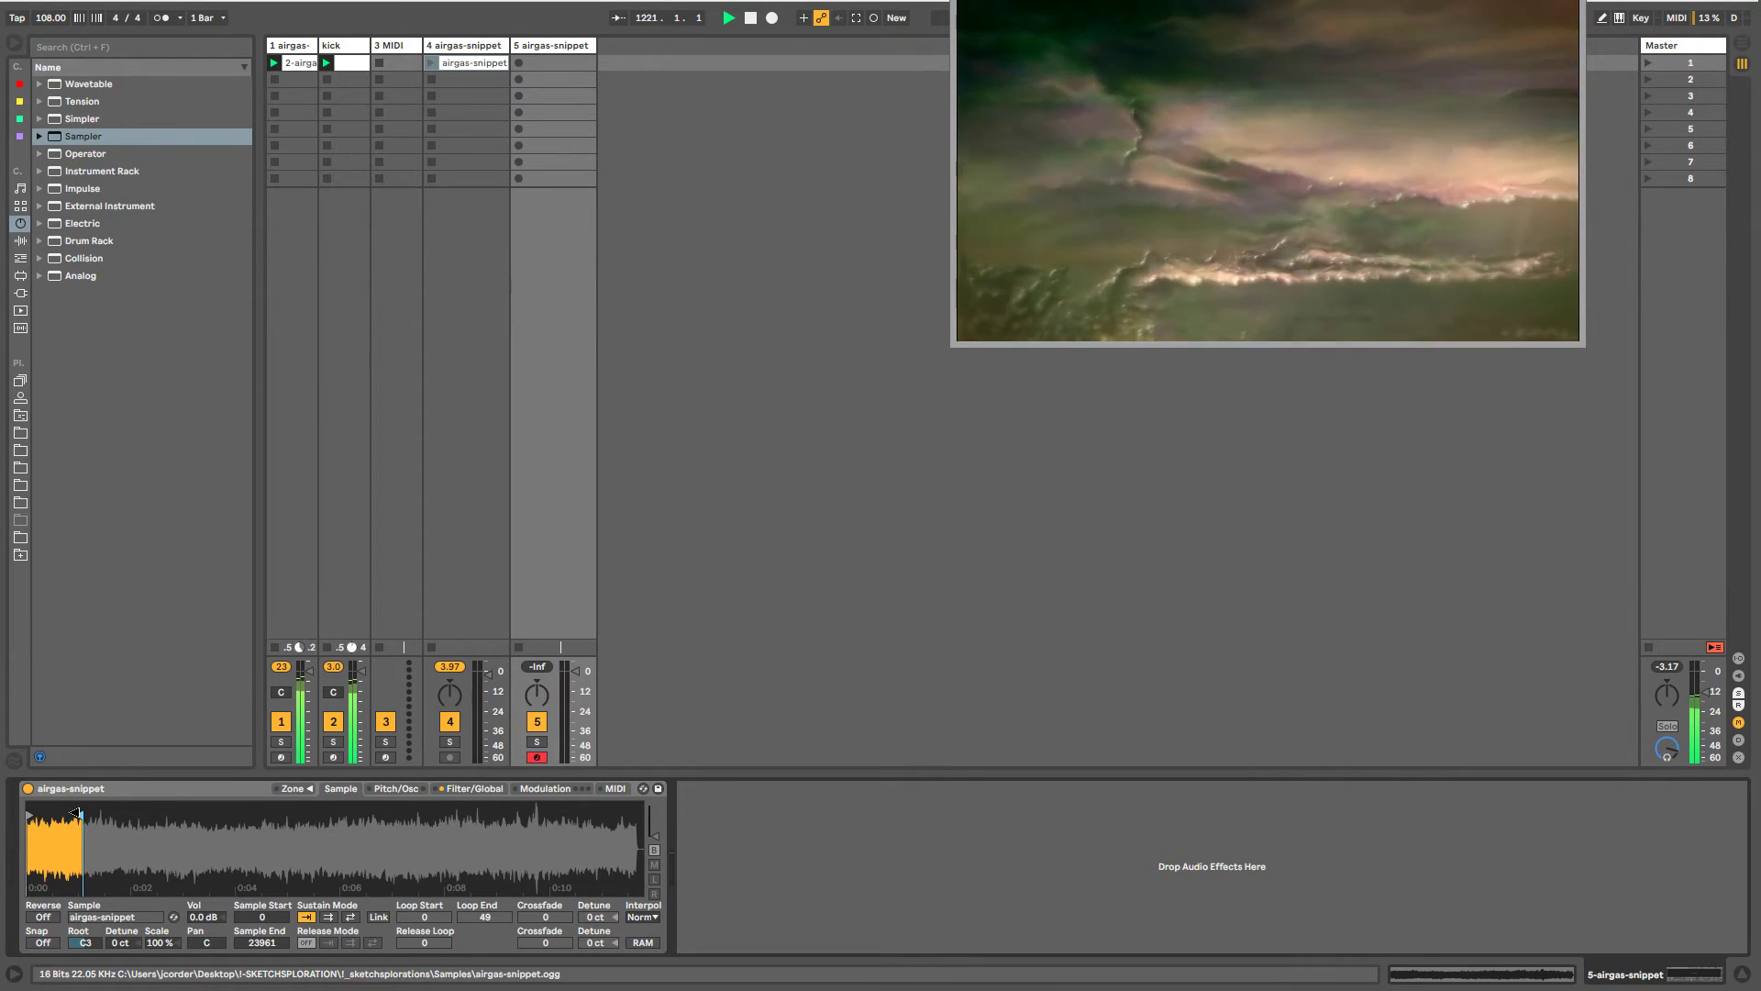
mouse_move(76, 813)
mouse_down()
mouse_move(55, 815)
mouse_move(88, 815)
mouse_move(72, 815)
mouse_up()
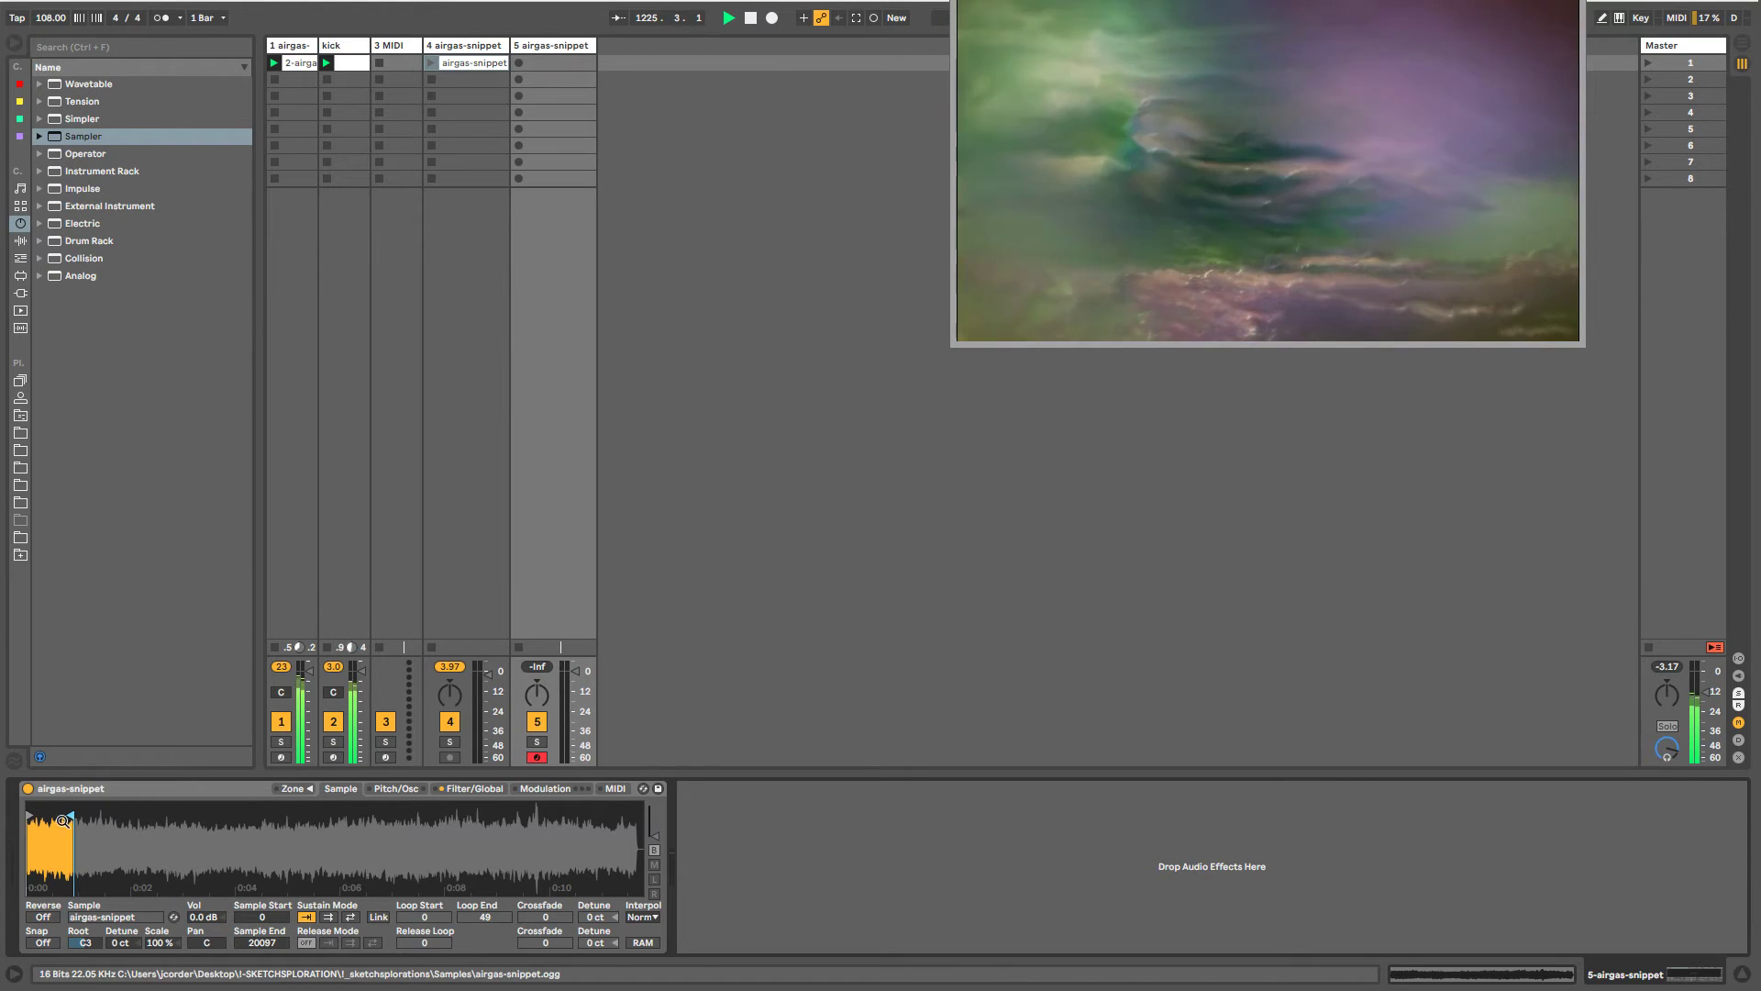
mouse_move(50, 816)
mouse_down()
mouse_move(96, 815)
mouse_move(61, 816)
mouse_up()
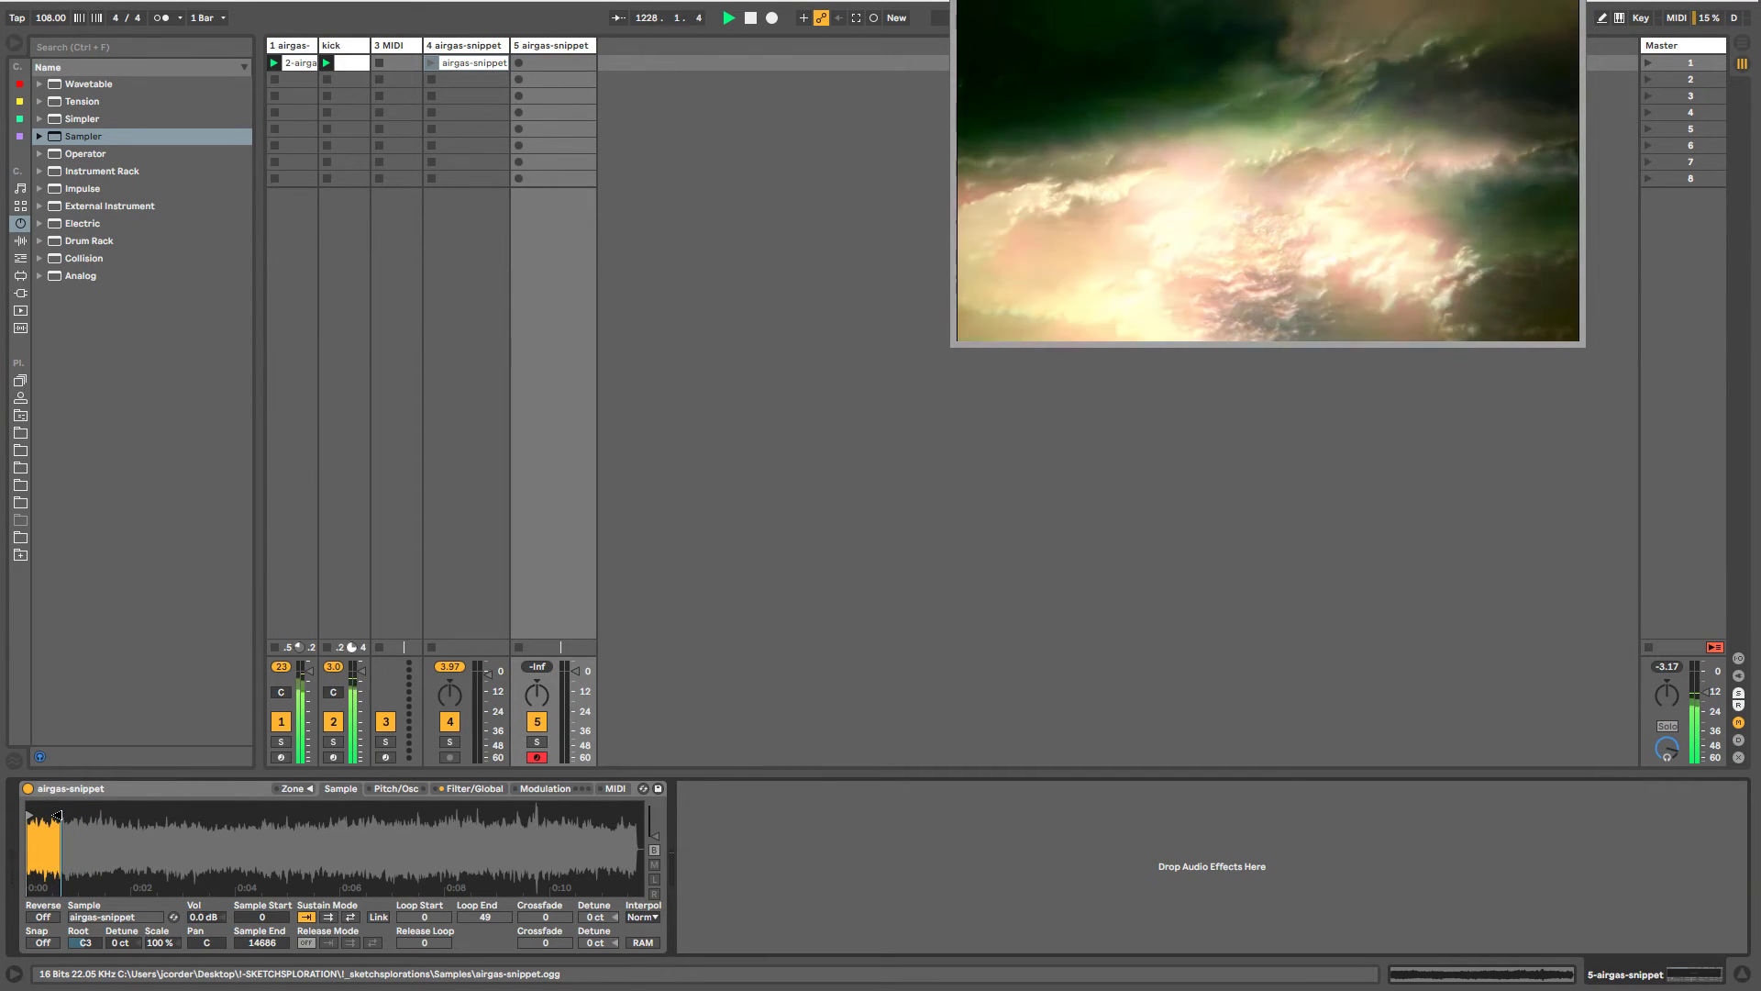
drag(57, 815, 90, 814)
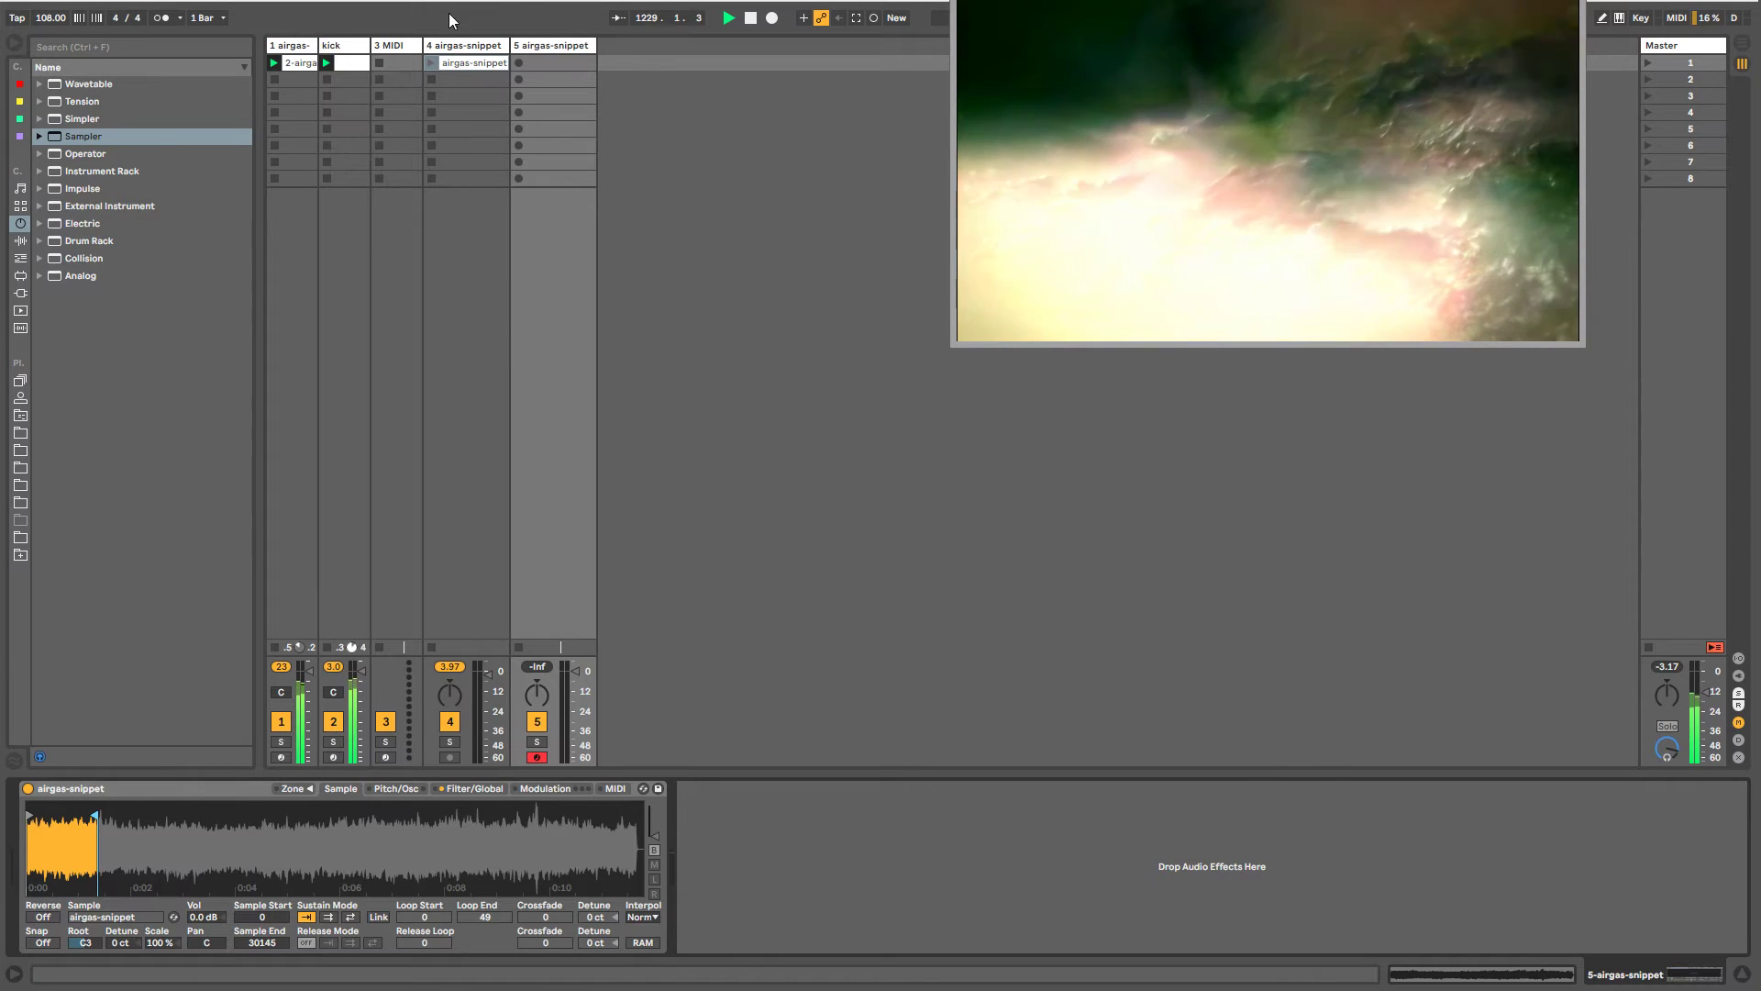
- Create and launch a MIDI clip on the Sampler track, holding a note drawn at C3, extended to 1.2.4 and transposed to B2
click(487, 52)
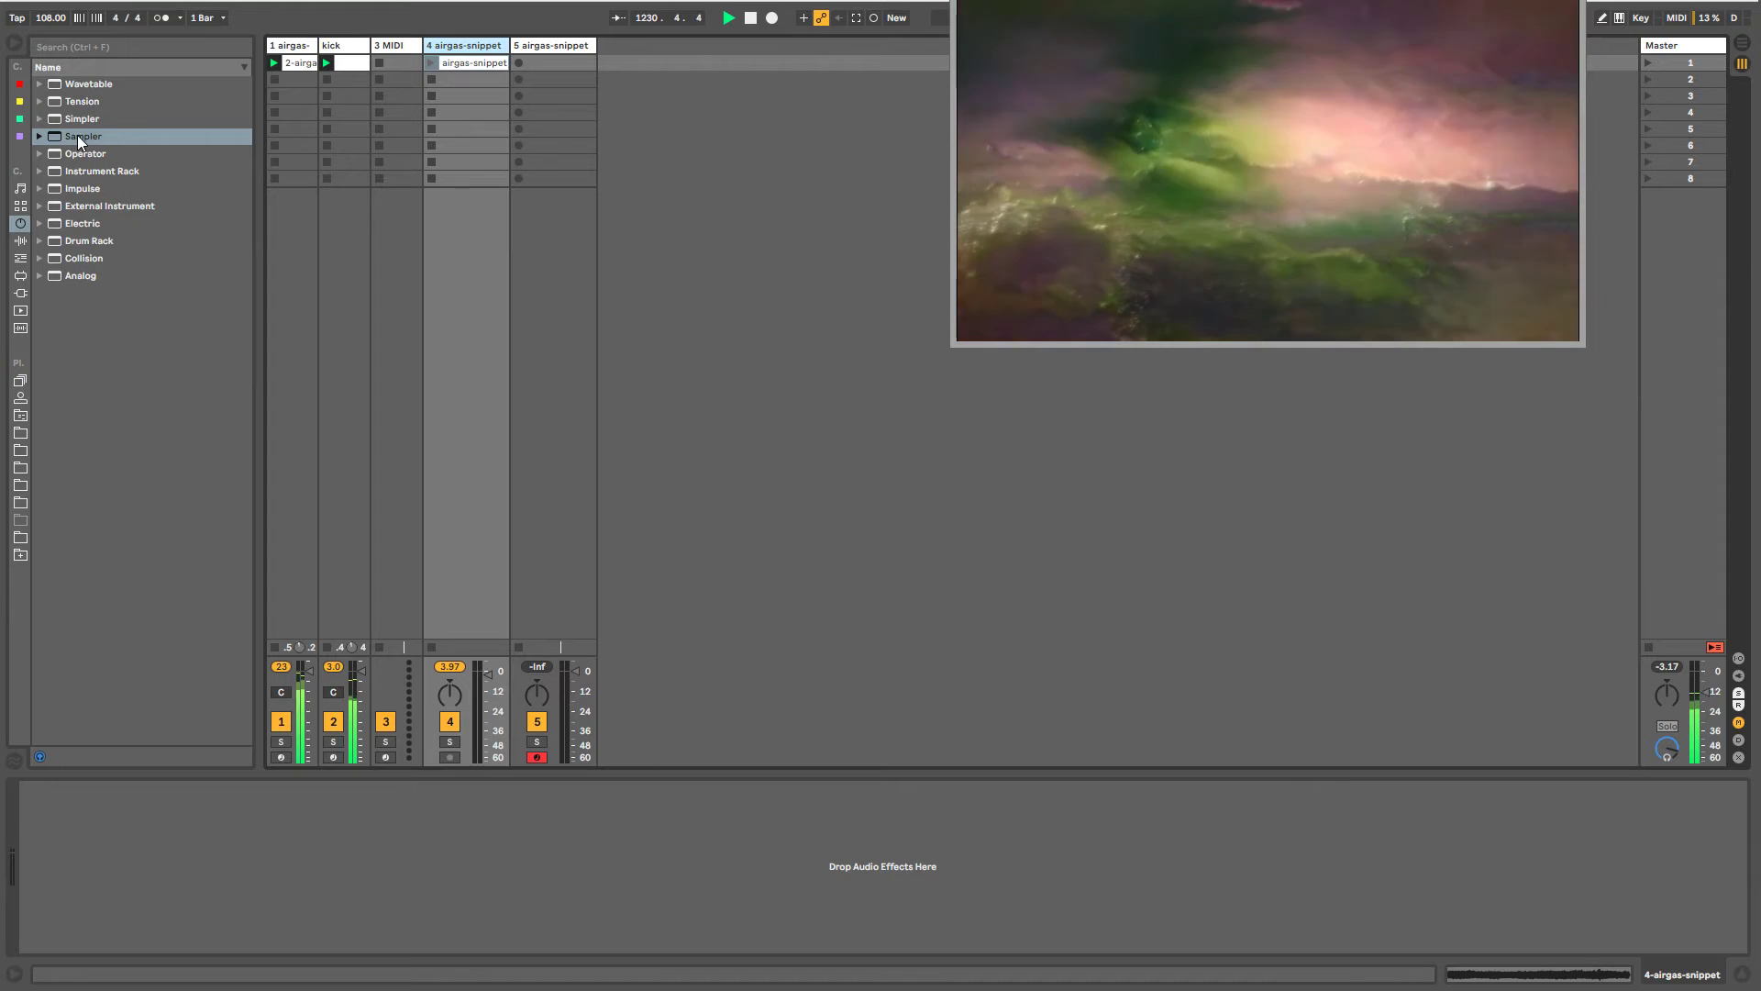
click(554, 51)
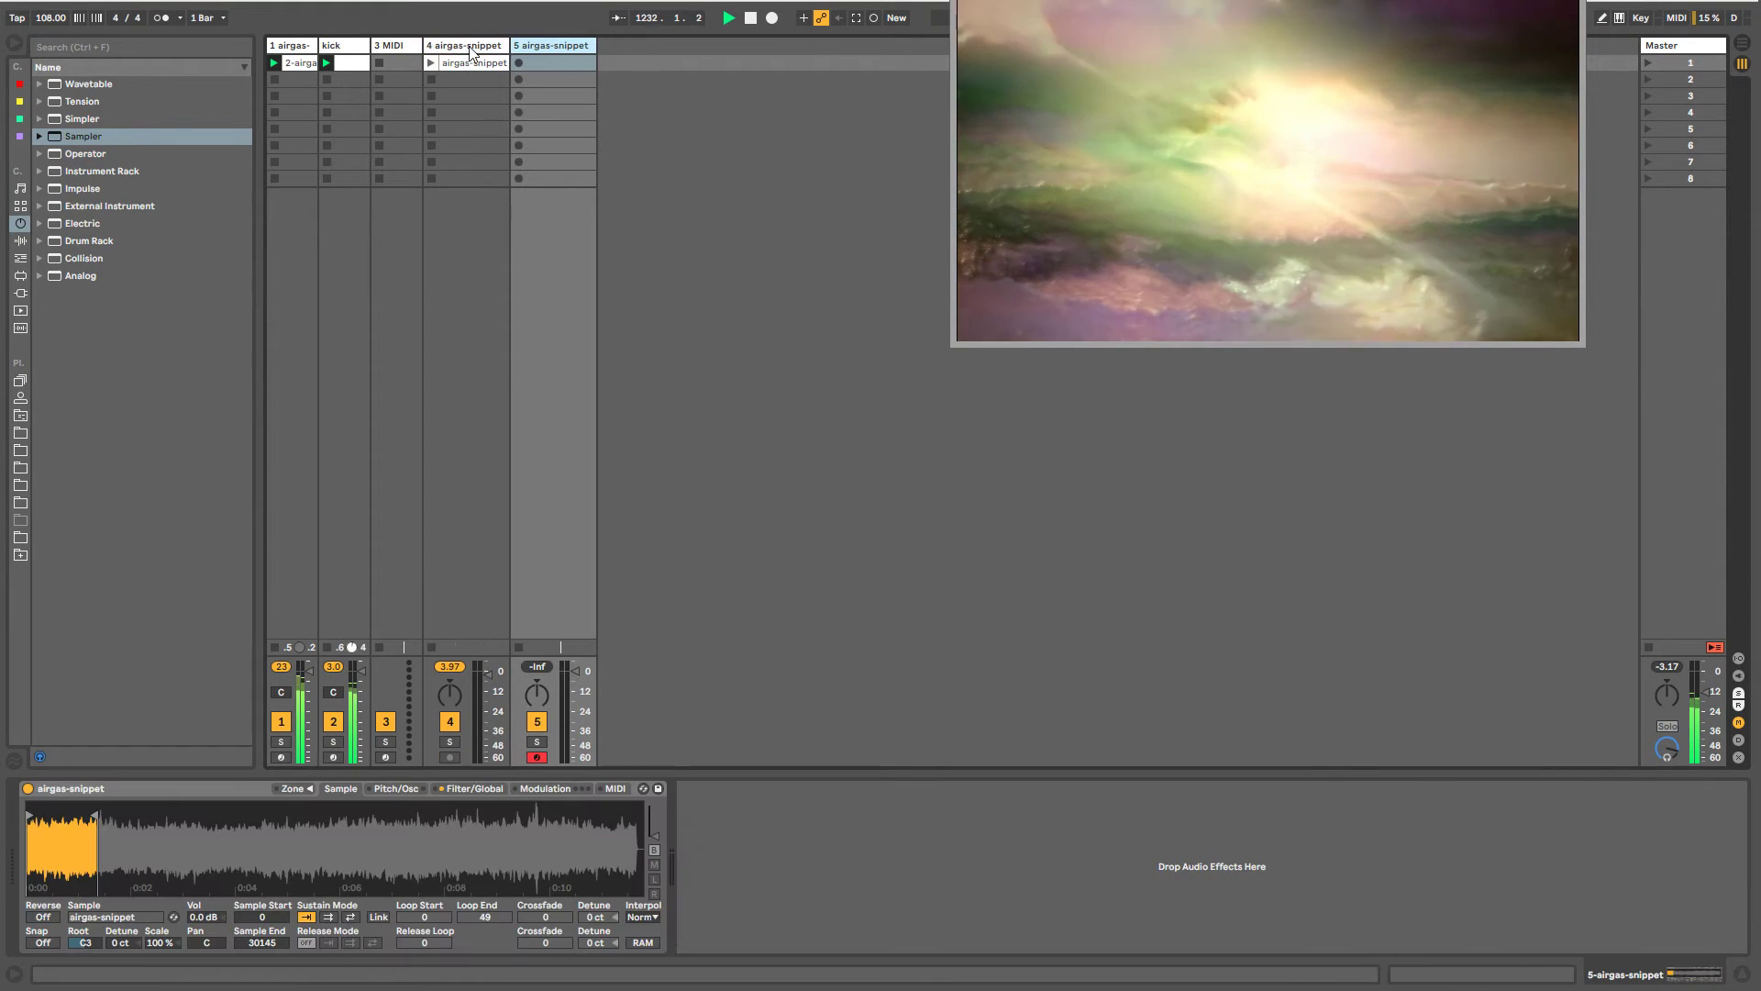
double_click(560, 64)
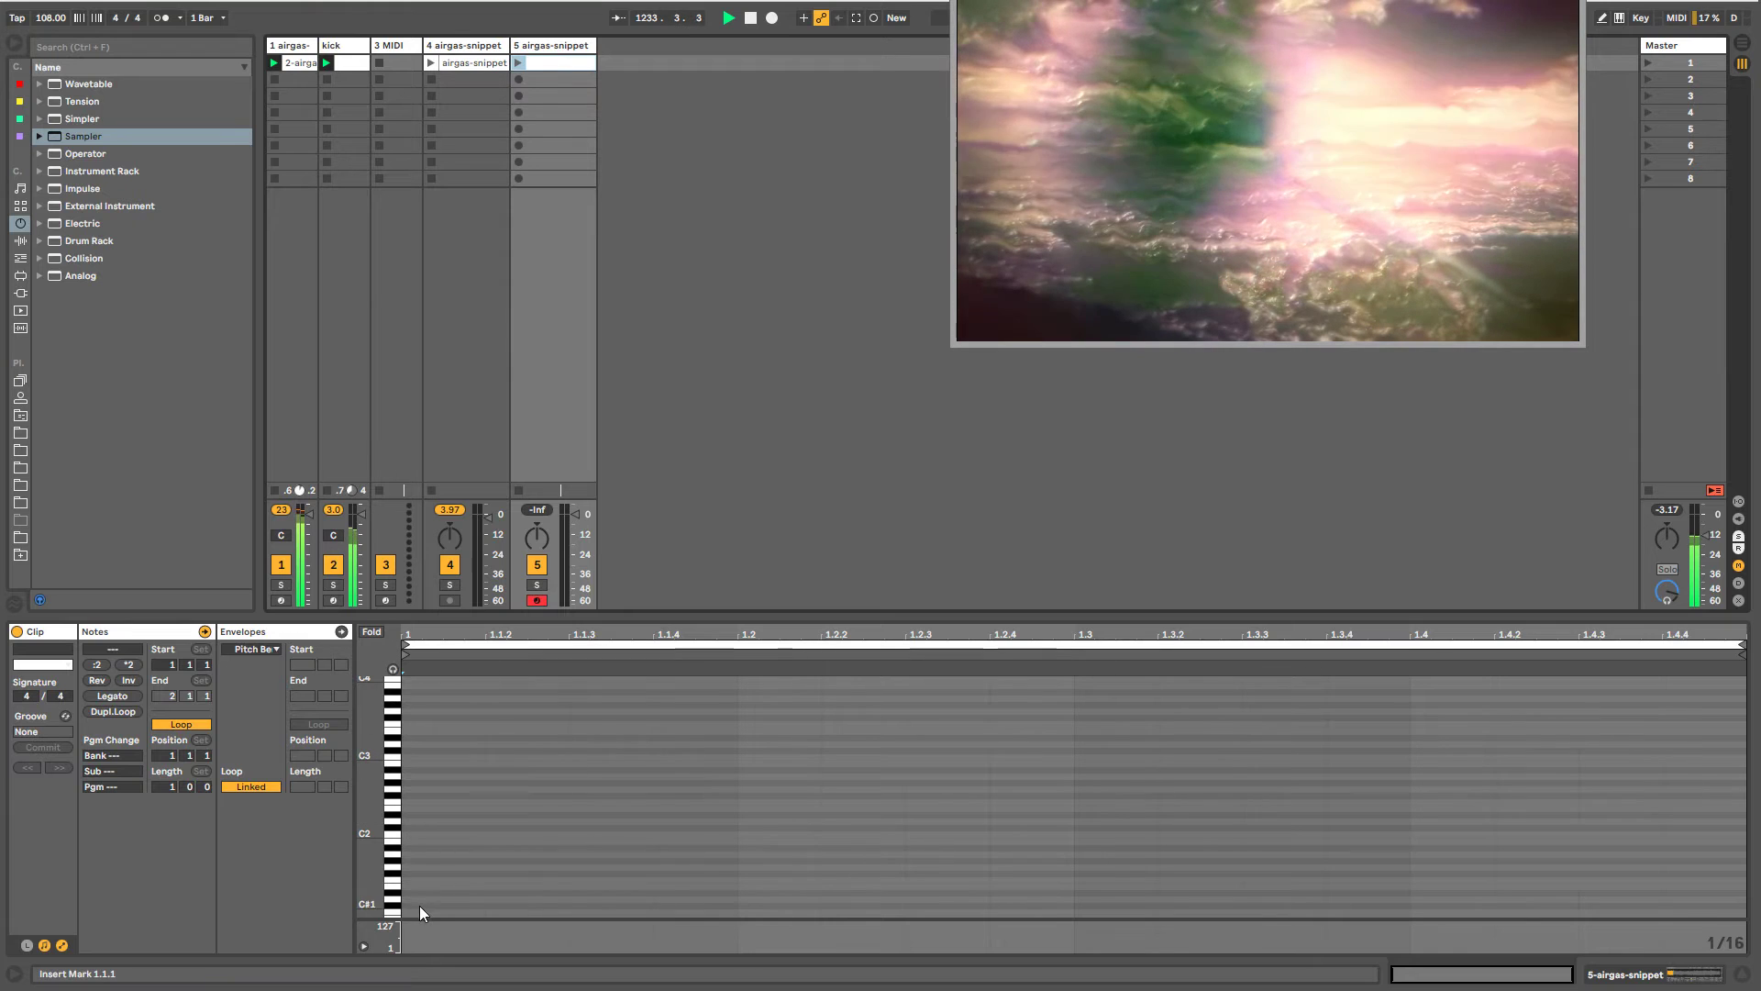
double_click(419, 756)
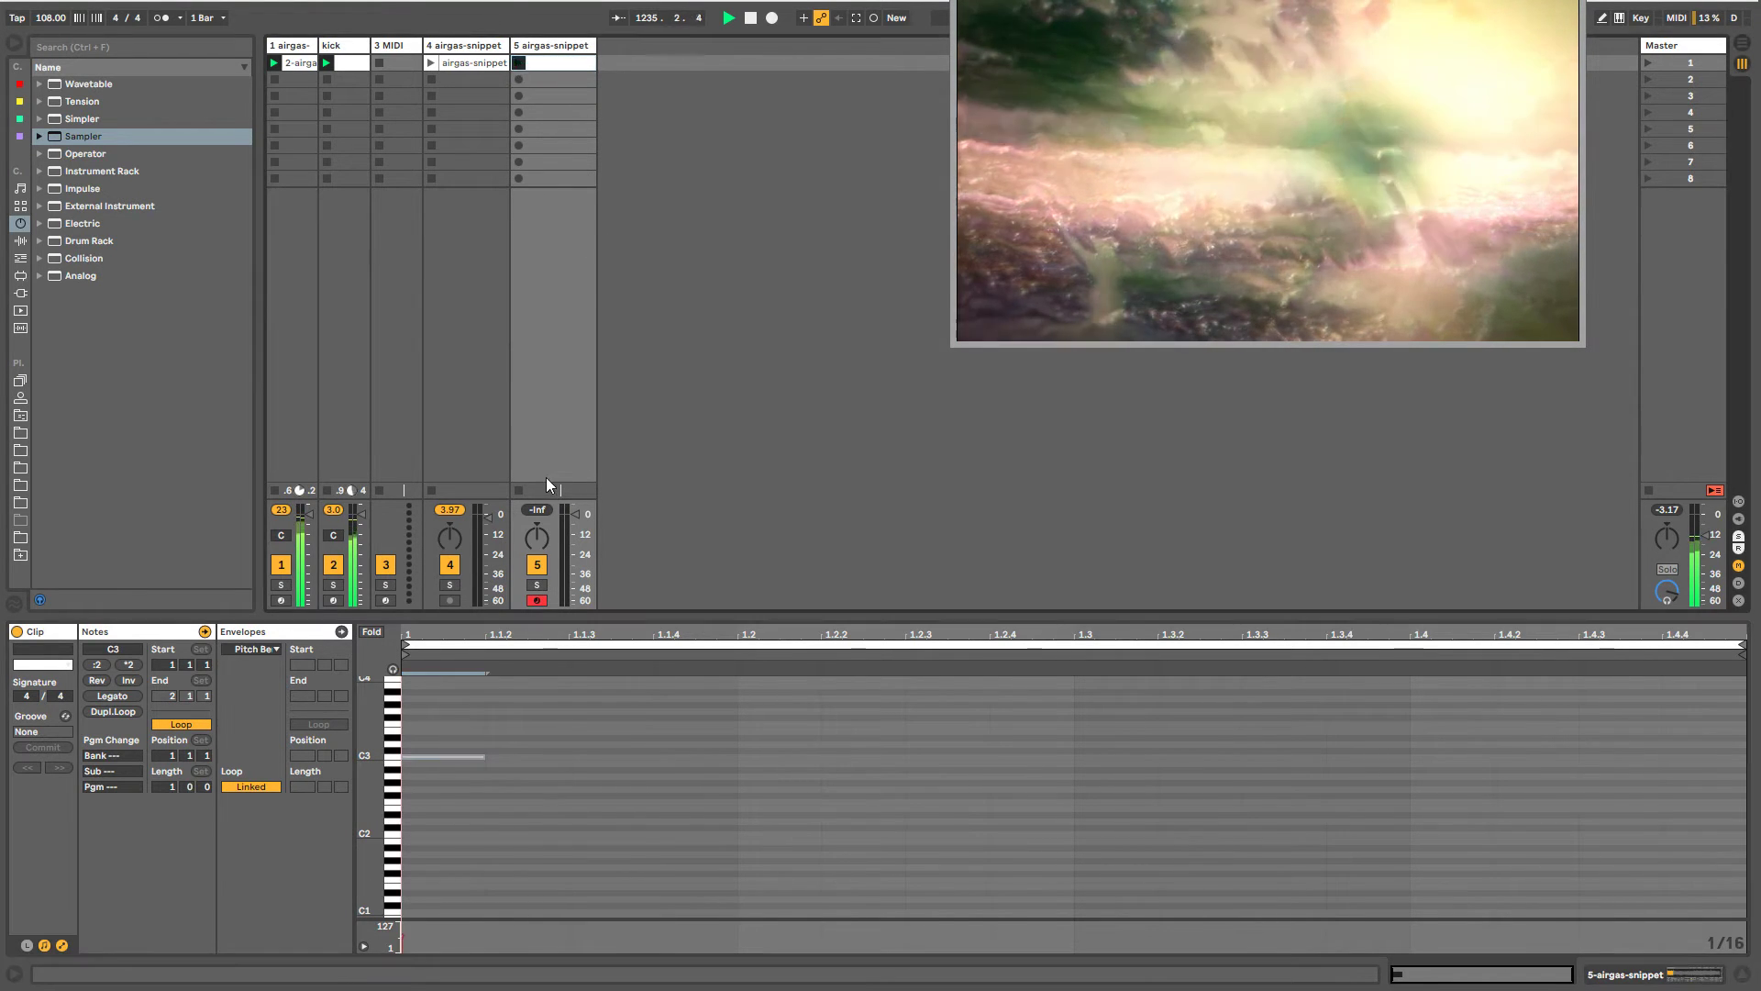
drag(484, 754, 975, 743)
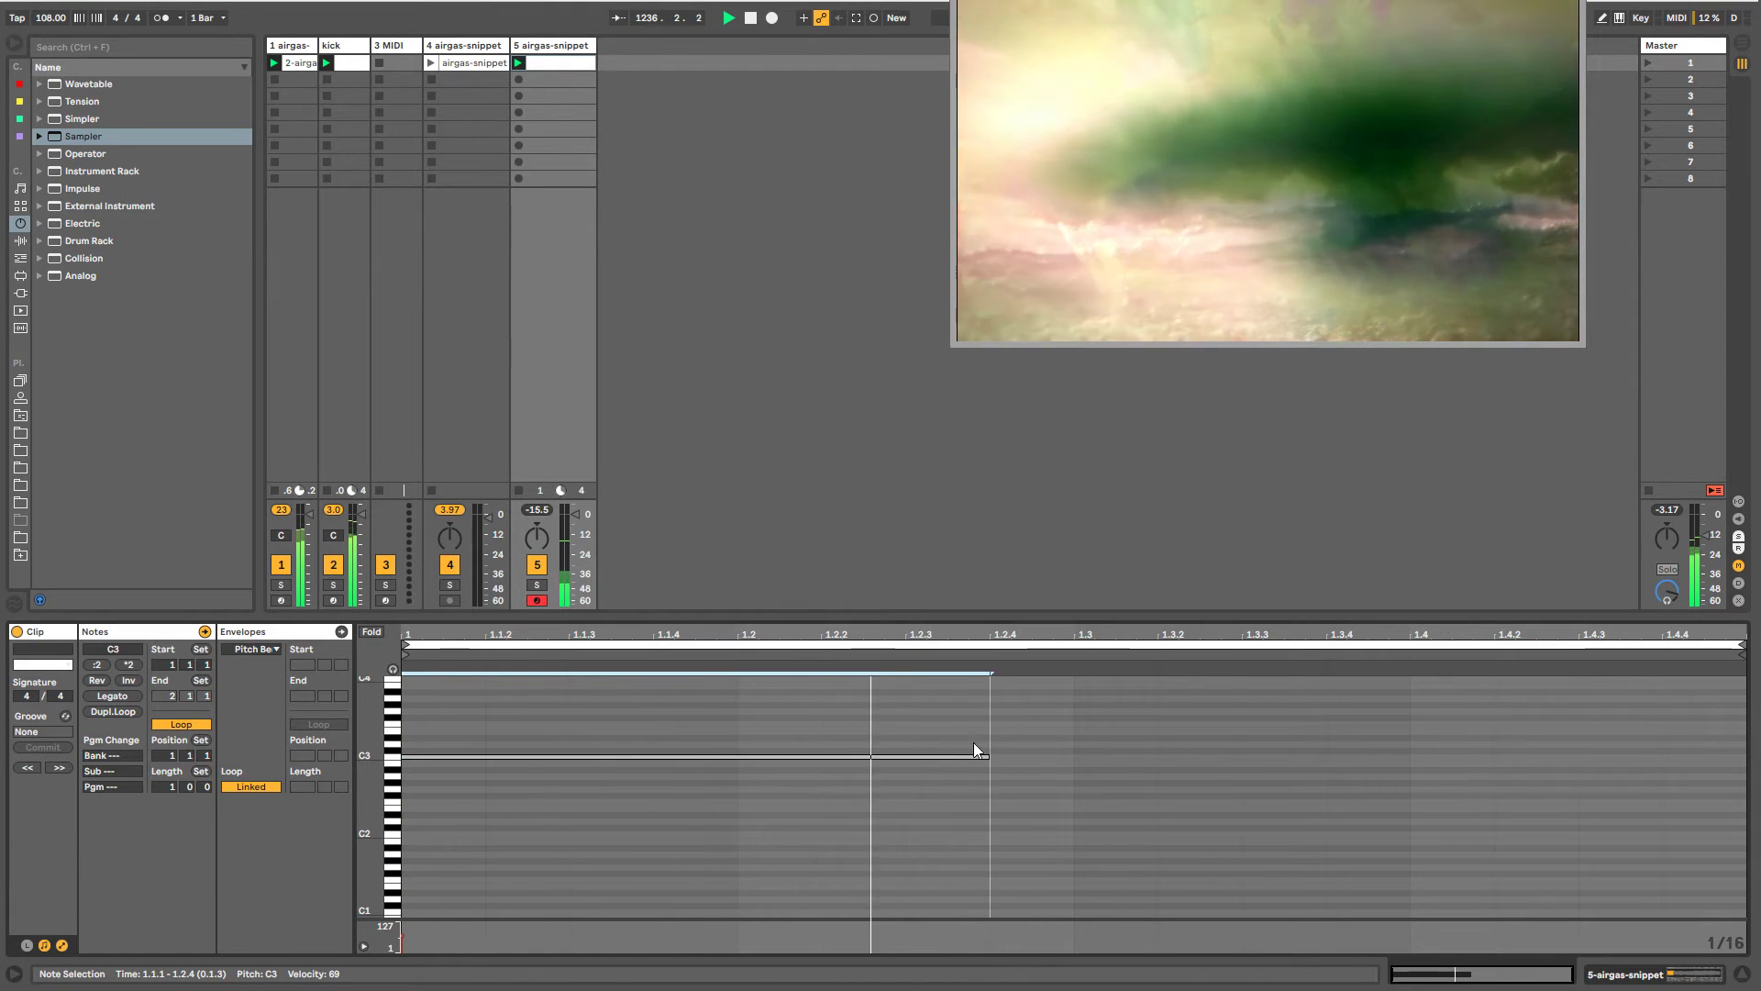
drag(469, 715, 493, 849)
key(Down)
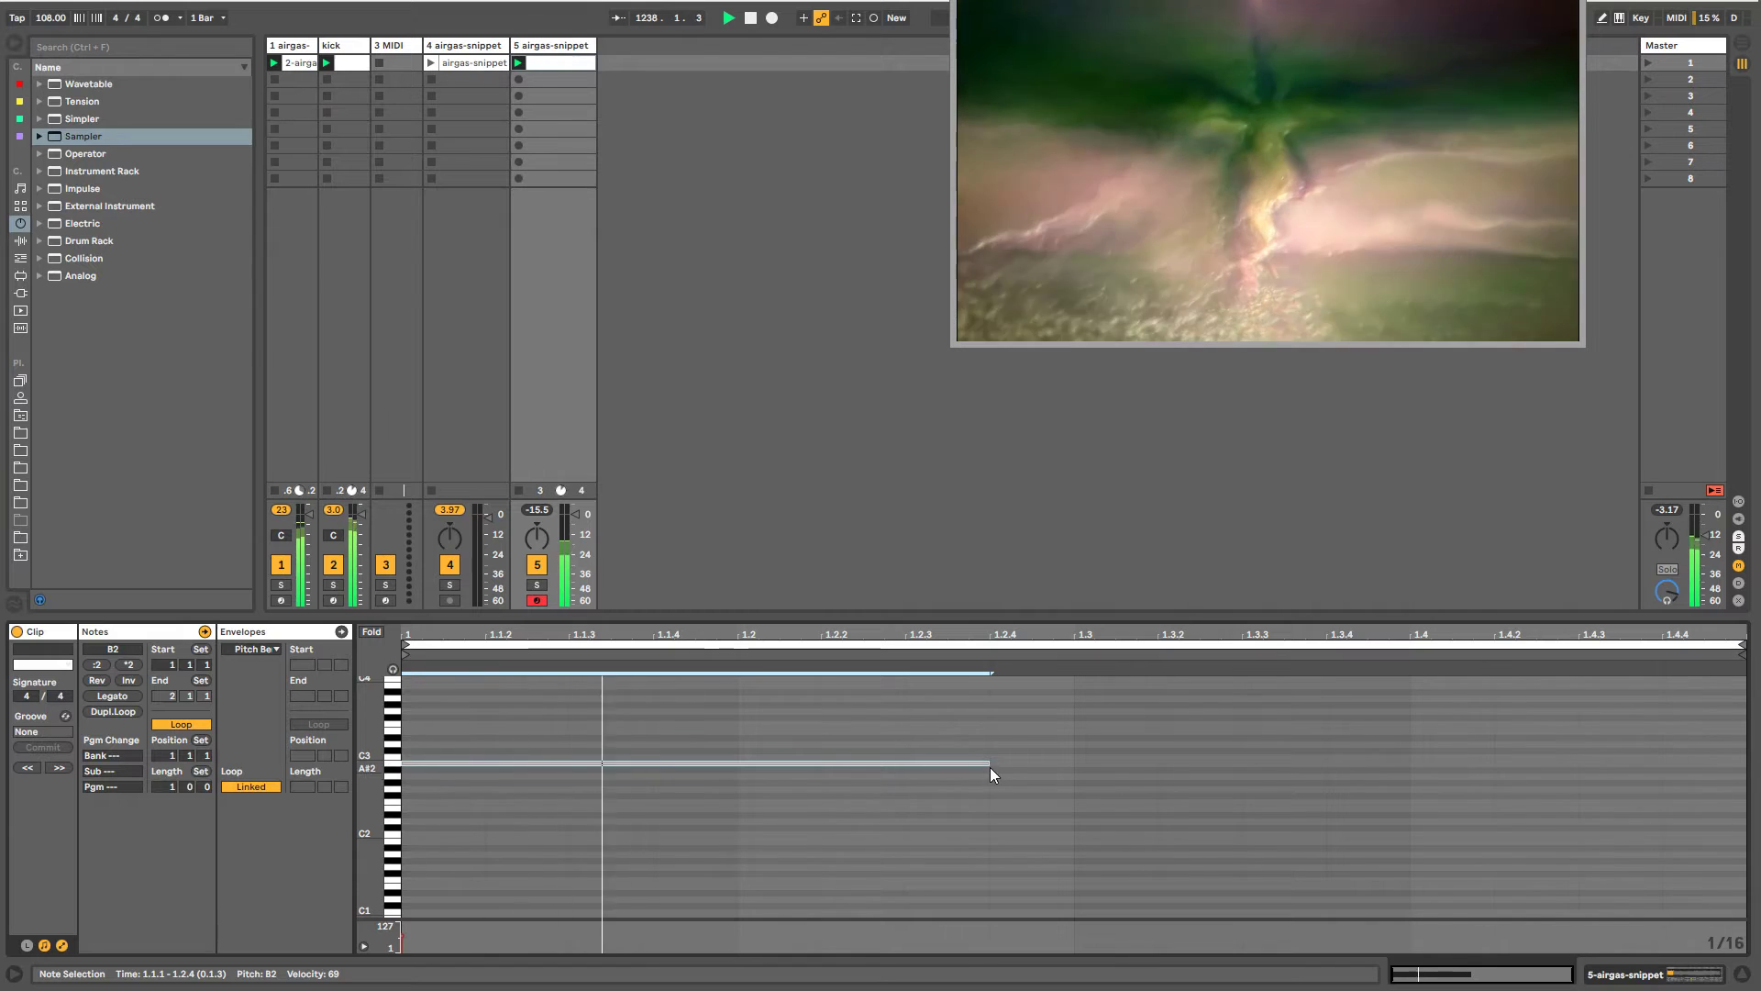
- Set the Sampler clip's loop length to 2 bars and extend the B2 note to fill the first bar
click(558, 45)
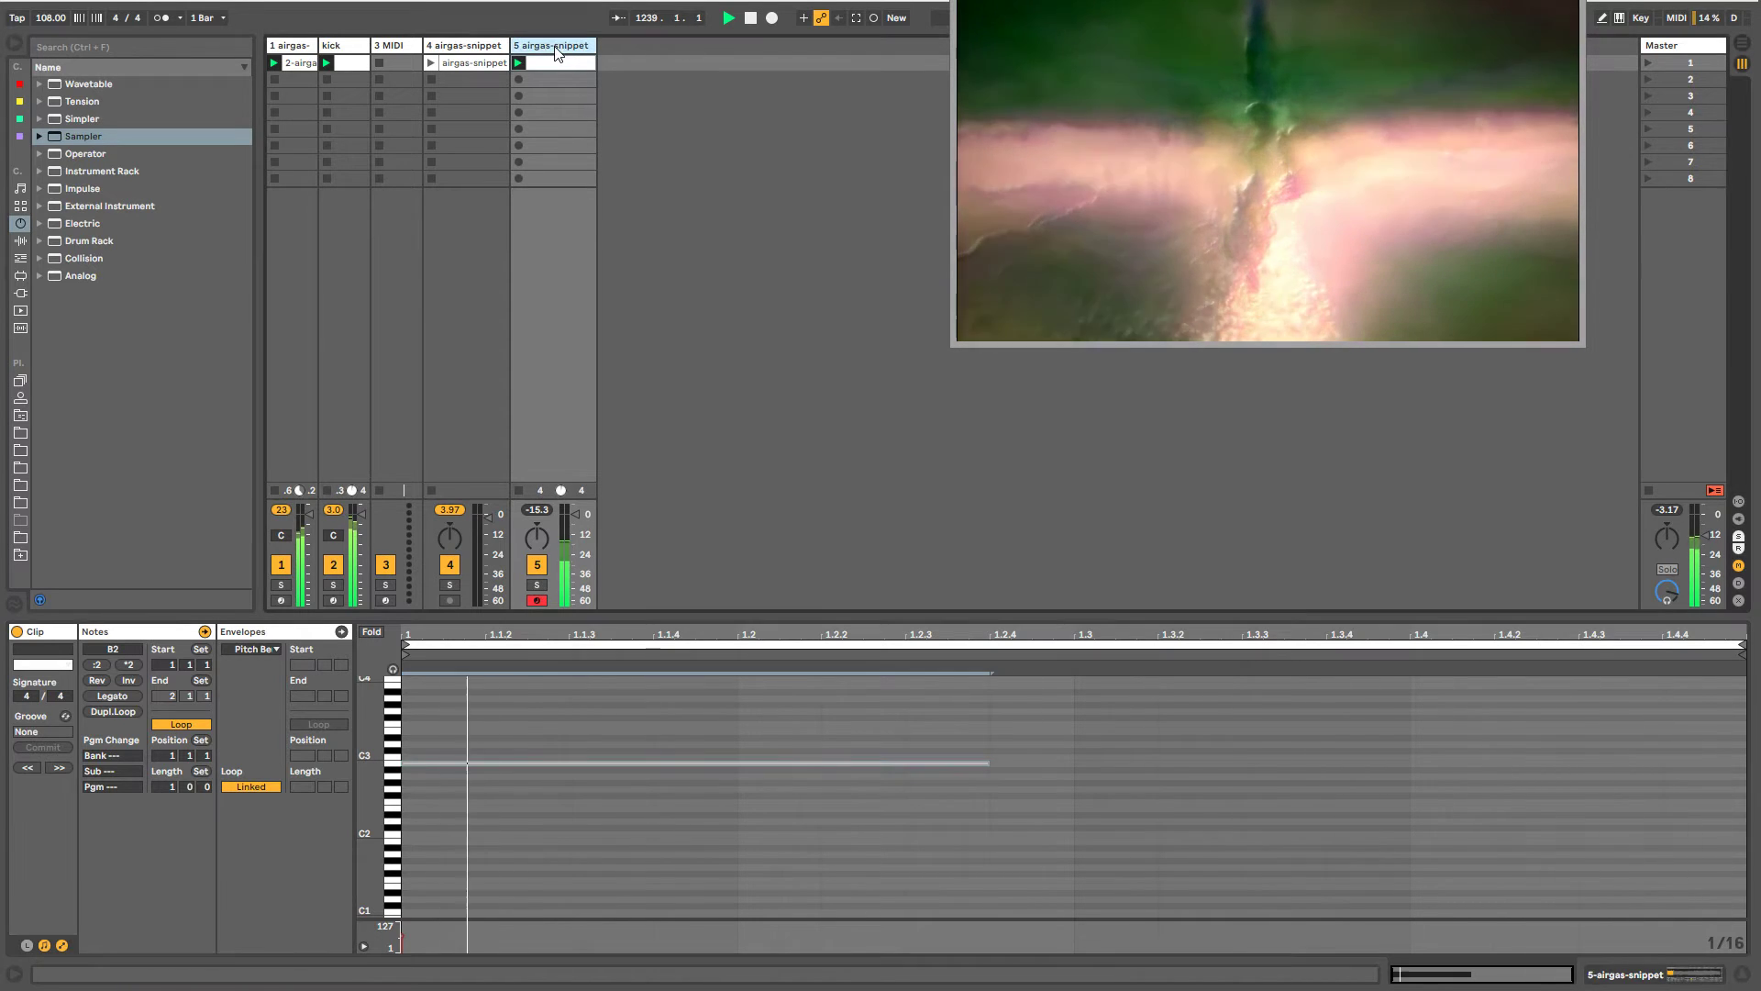
click(166, 787)
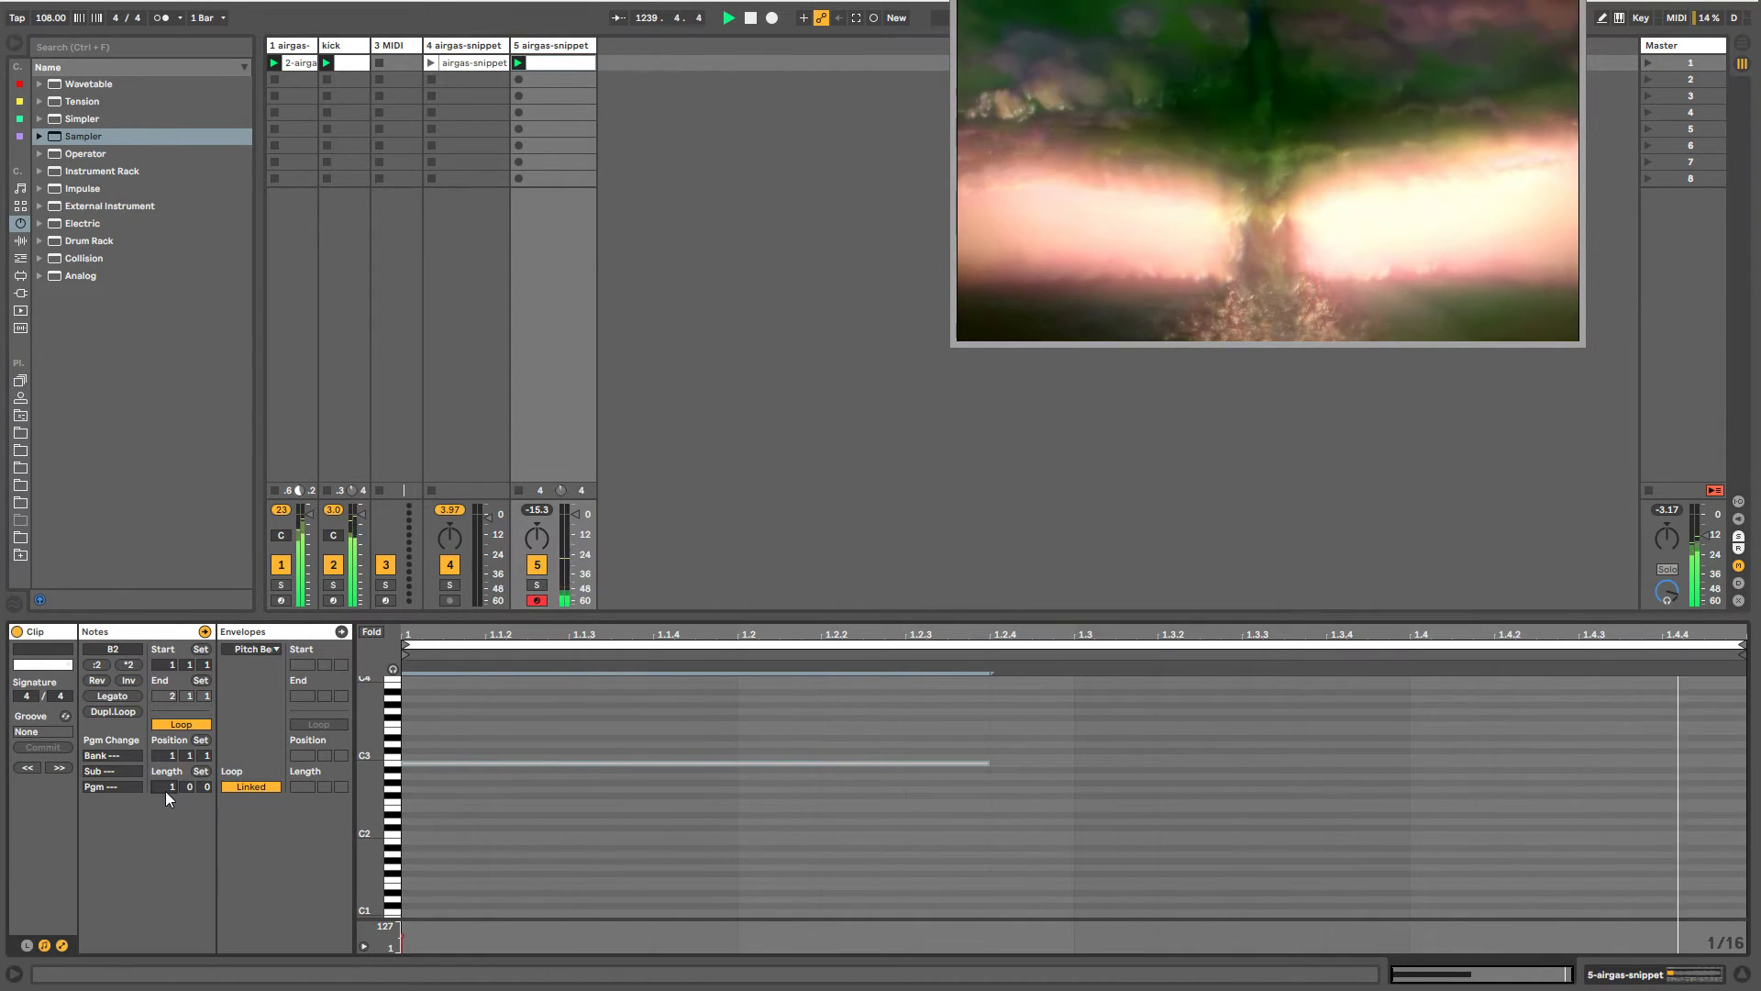
key(Up)
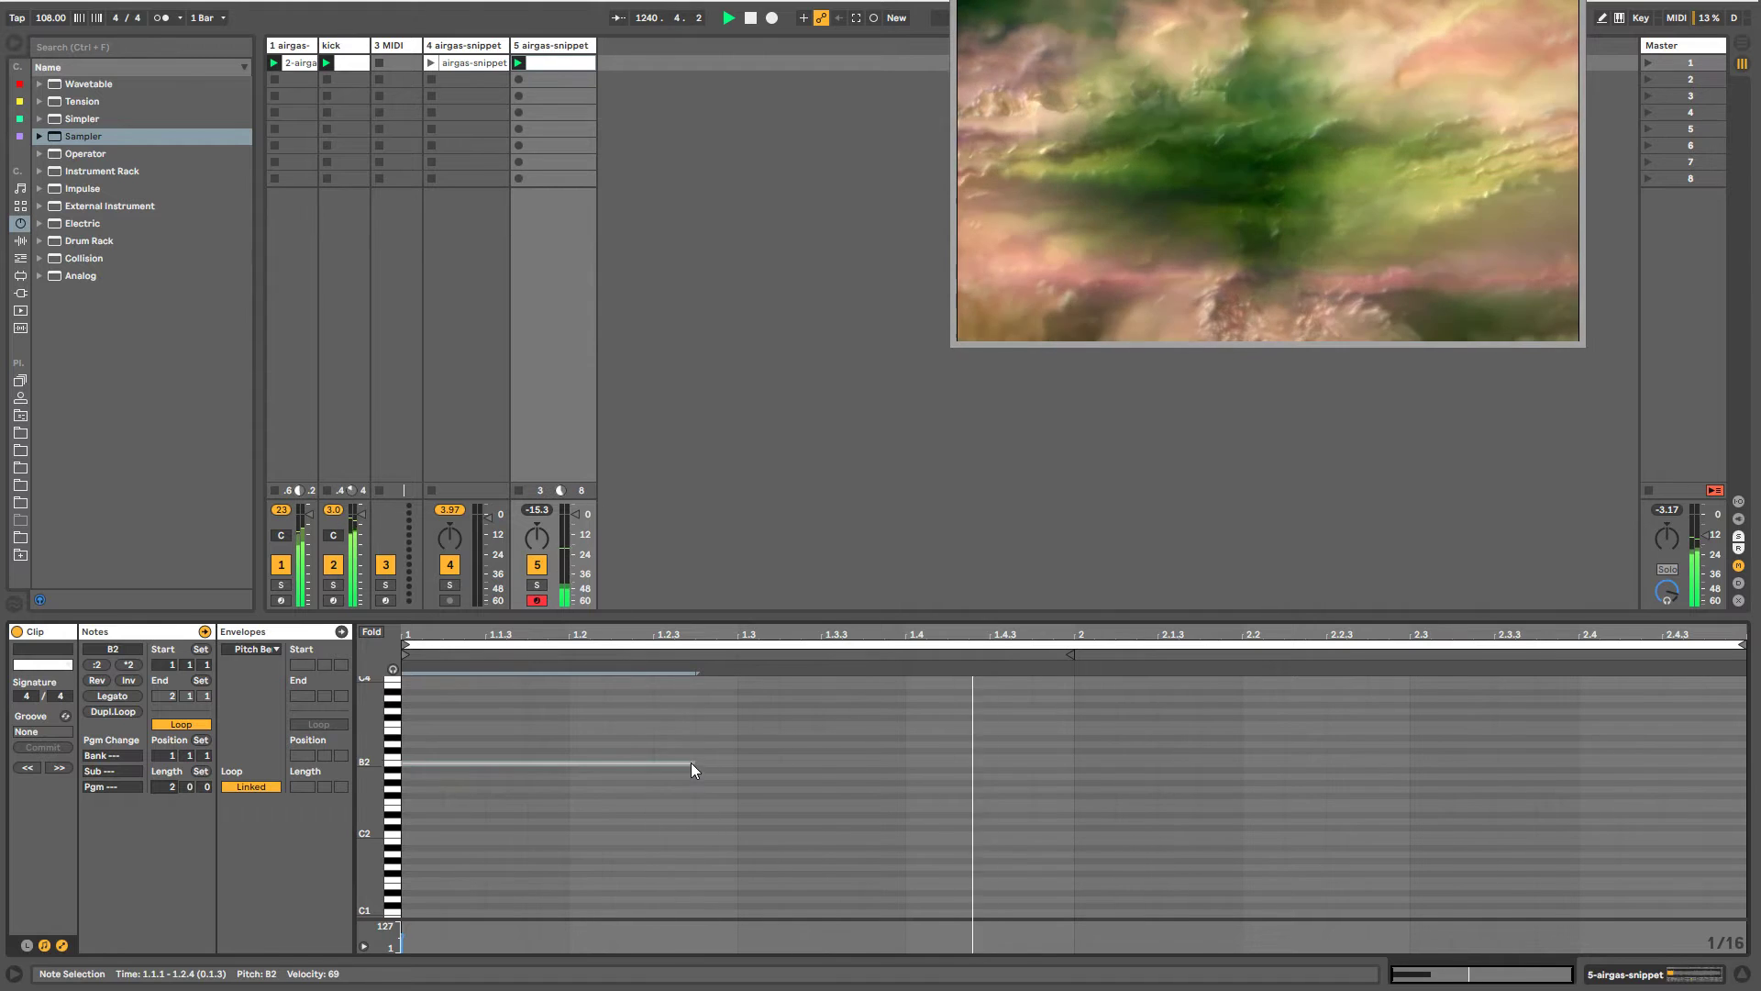
drag(694, 762, 1032, 762)
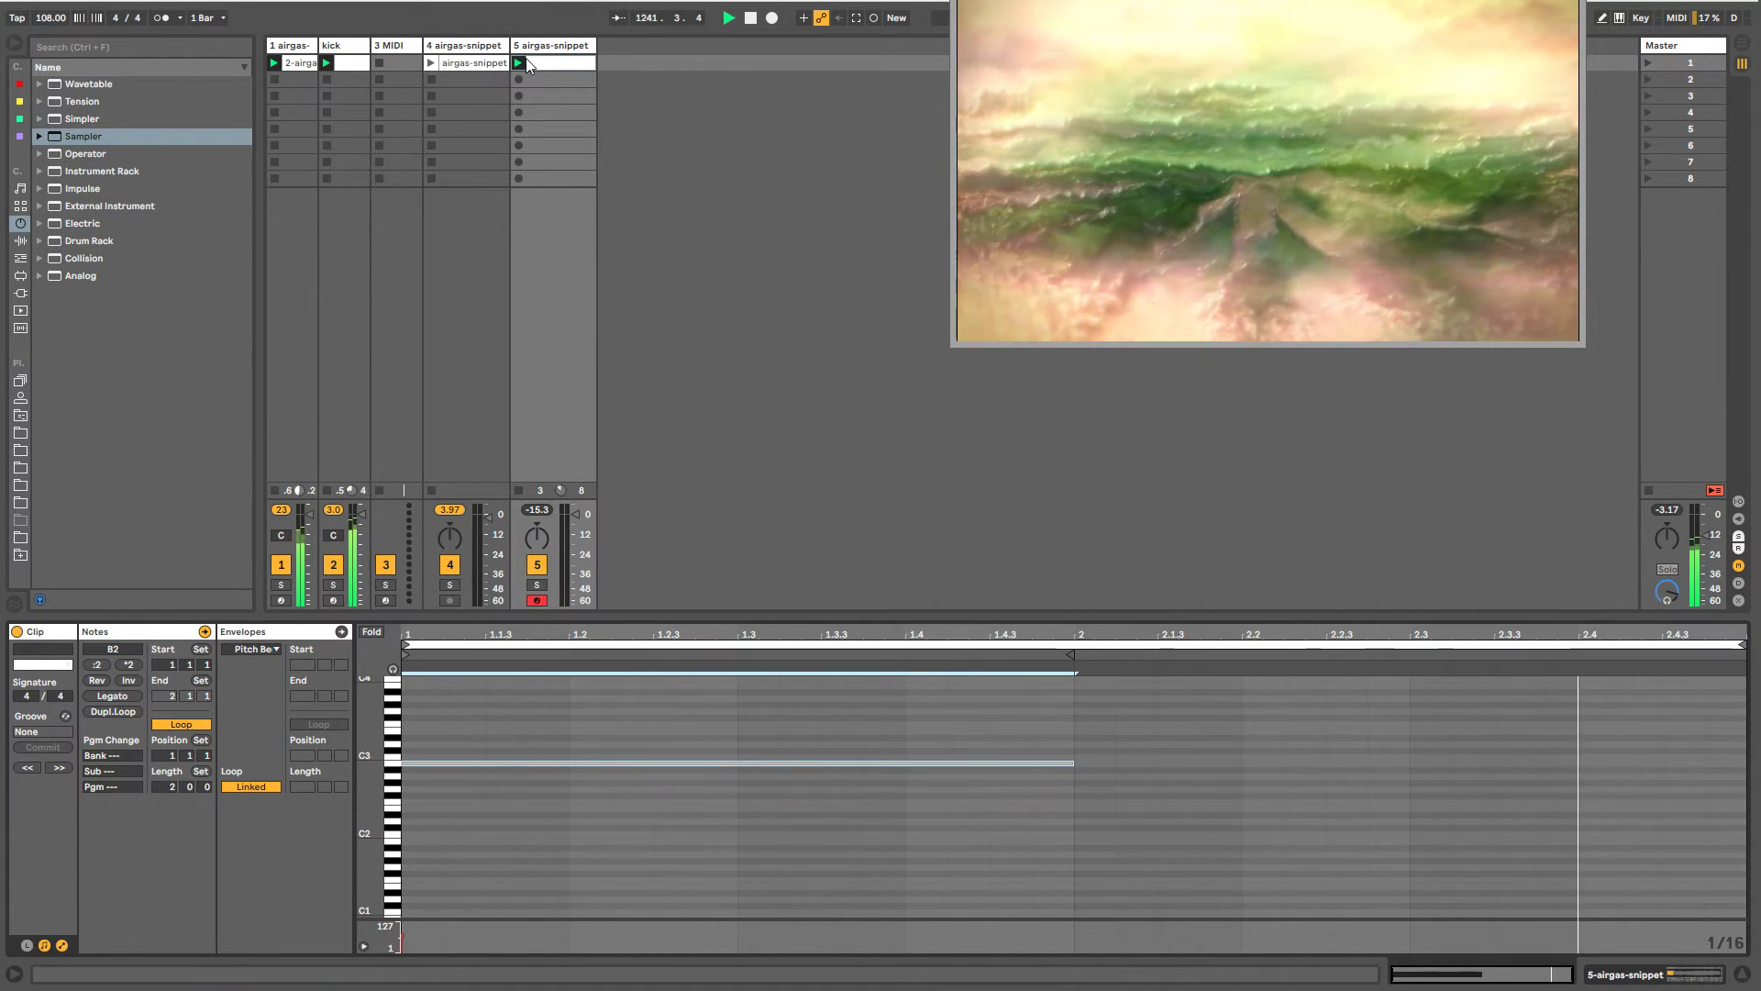
- Set the Sampler's sample end to 67633, its filter to 8.57 kHz with 41% resonance, and its volume envelope attack to 1.53 s
key(shift+Tab)
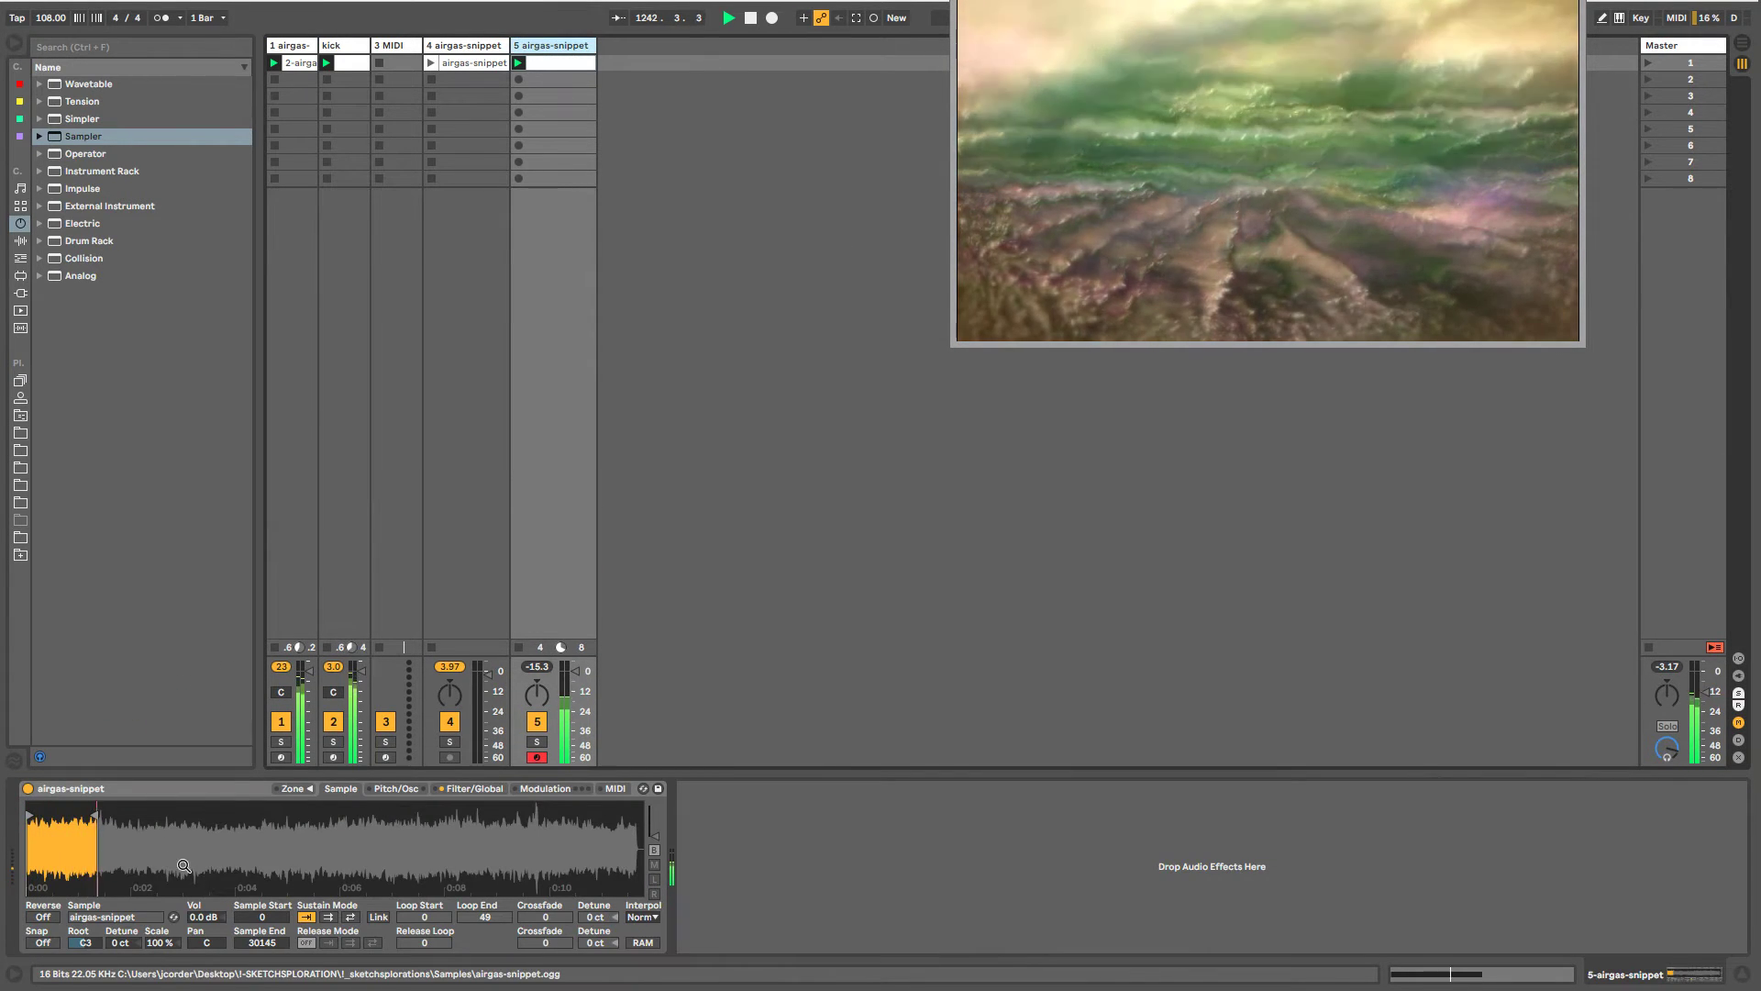
drag(89, 816, 184, 815)
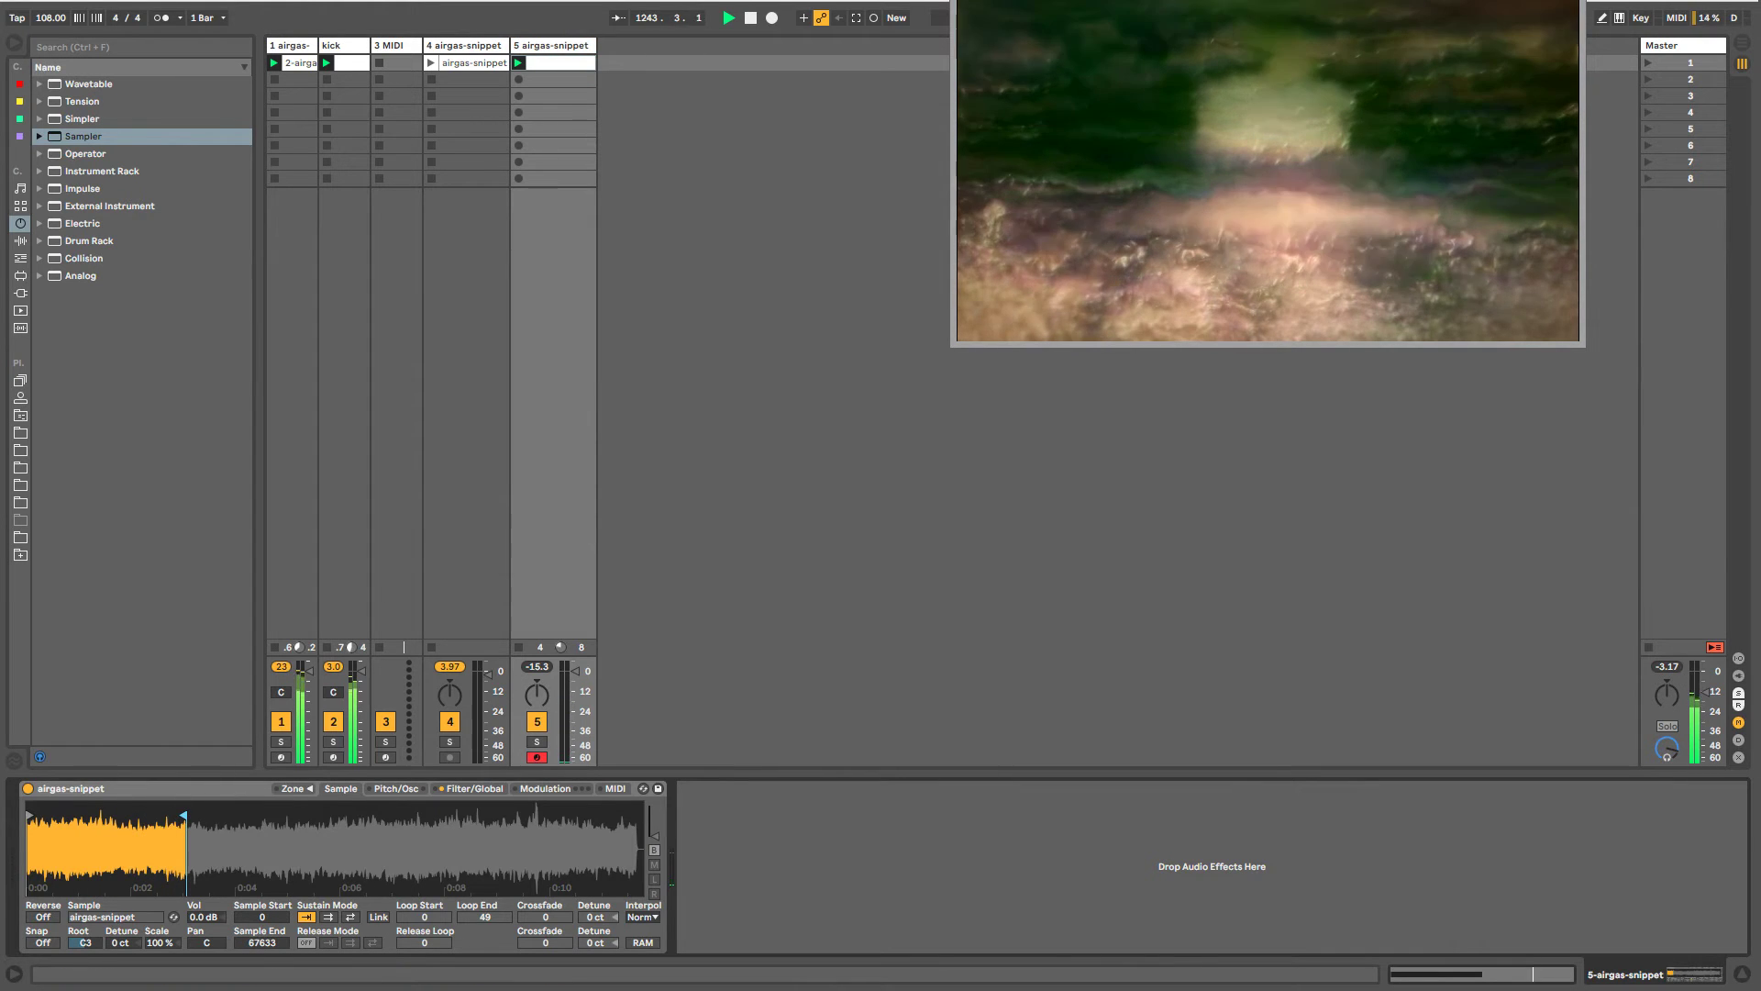
click(471, 789)
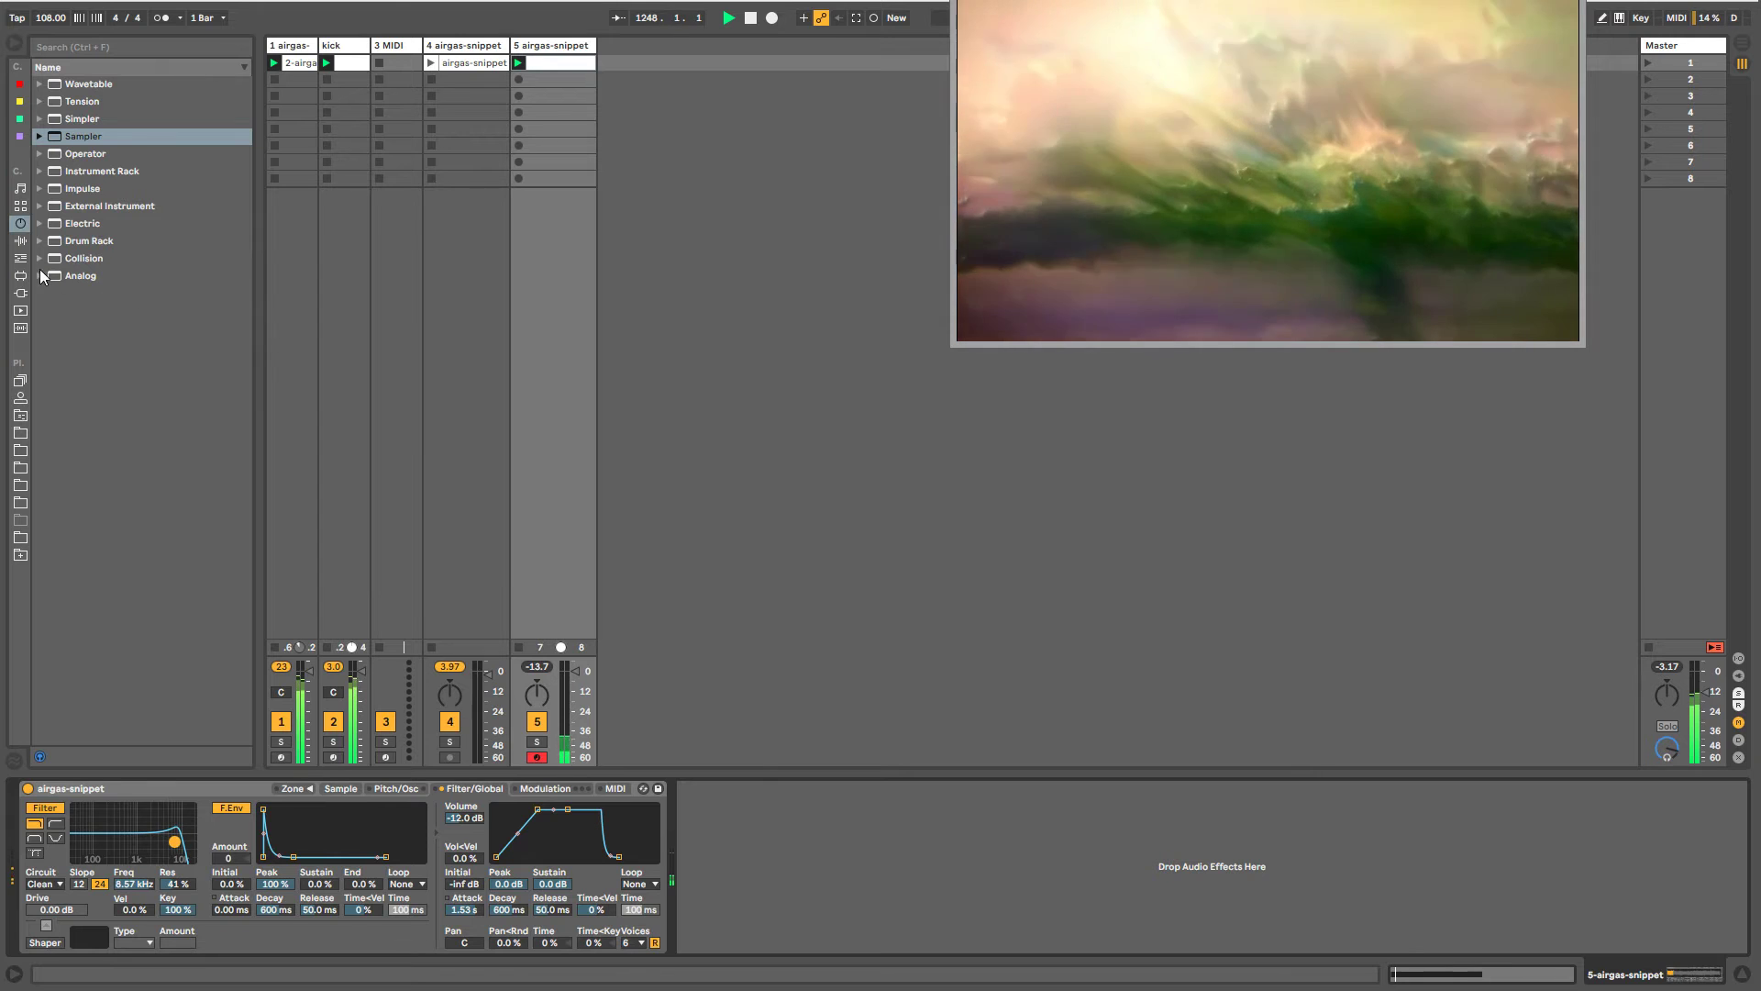
- Add a Reverb after the Sampler with a decay time of 5.96 s and a dry/wet mix of 70%
click(20, 240)
double_click(92, 642)
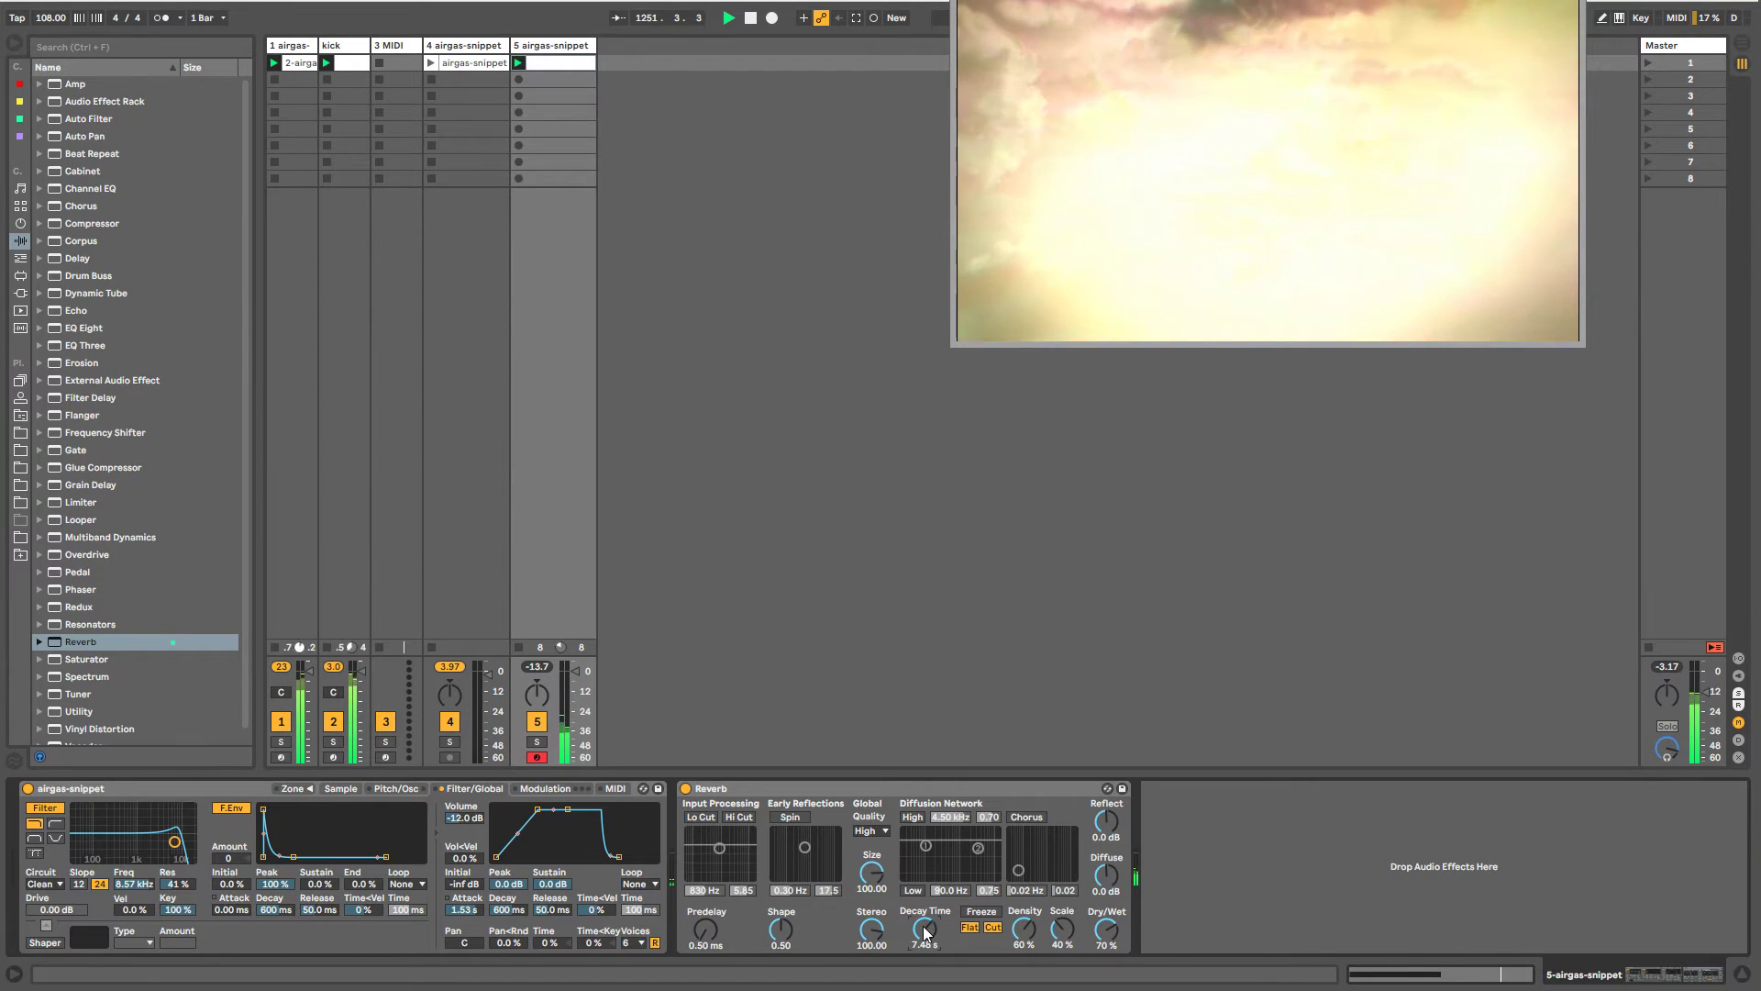
- Set the Sampler clip's loop length to 4 bars and add a one-bar C4 note at its start
double_click(549, 61)
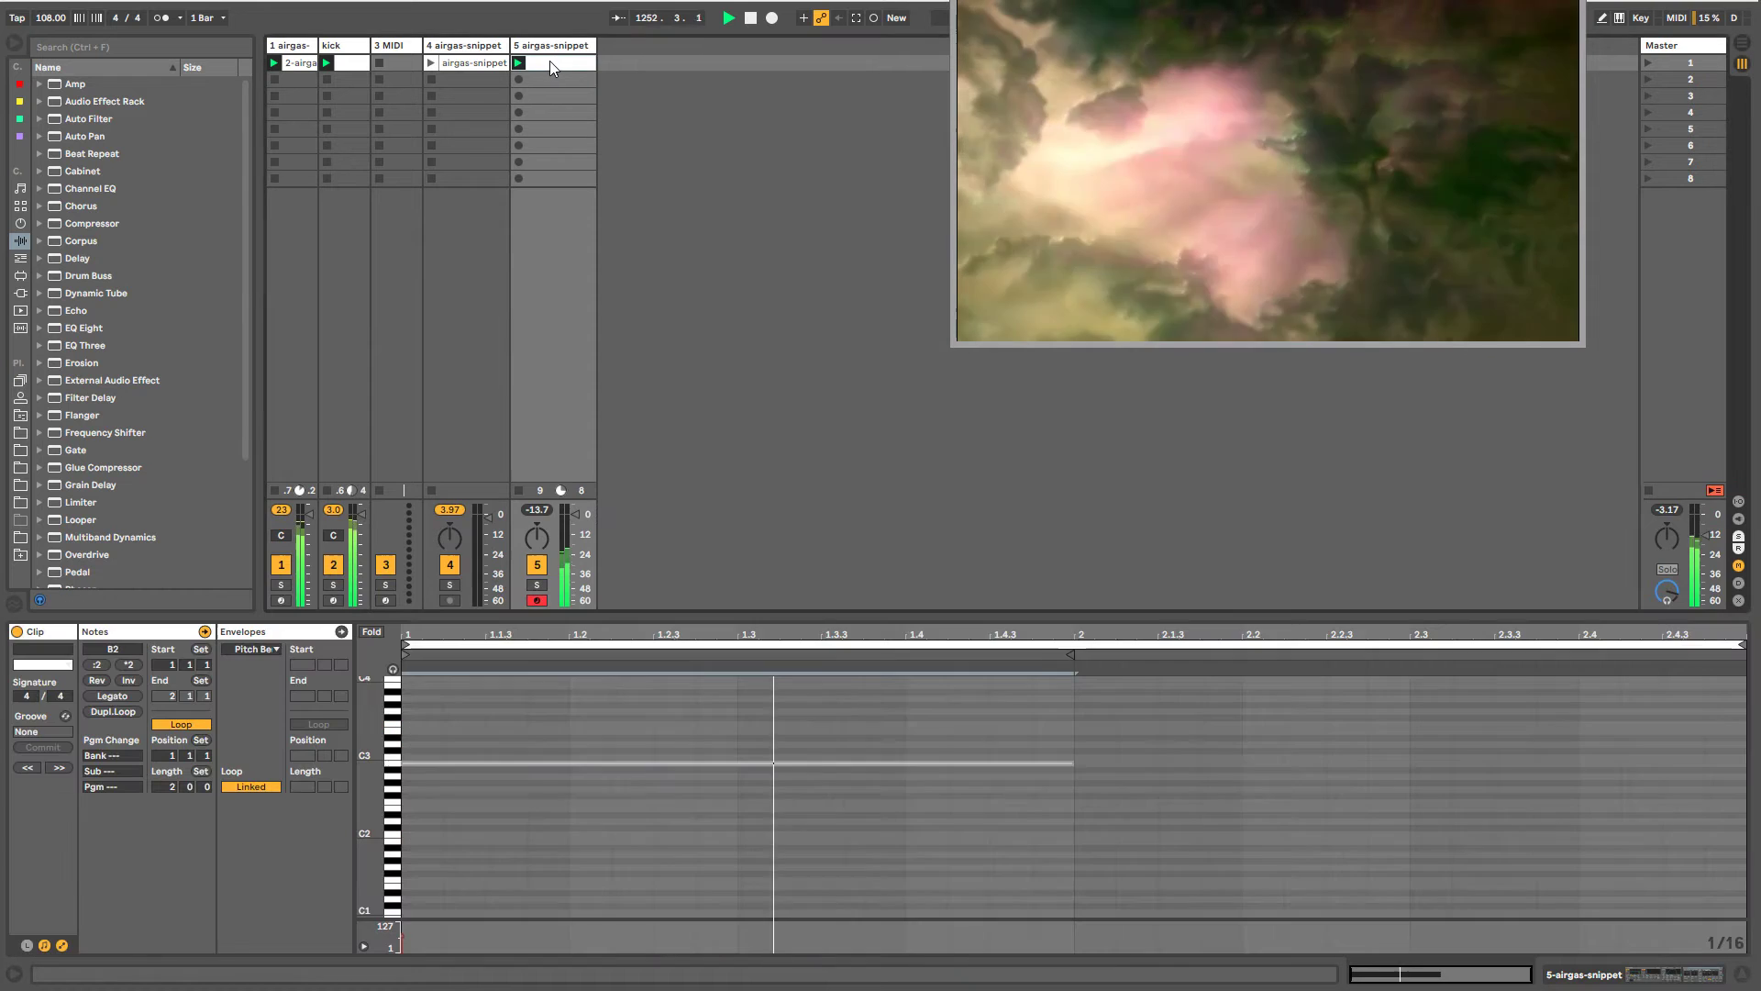
key(Up)
key(Up)
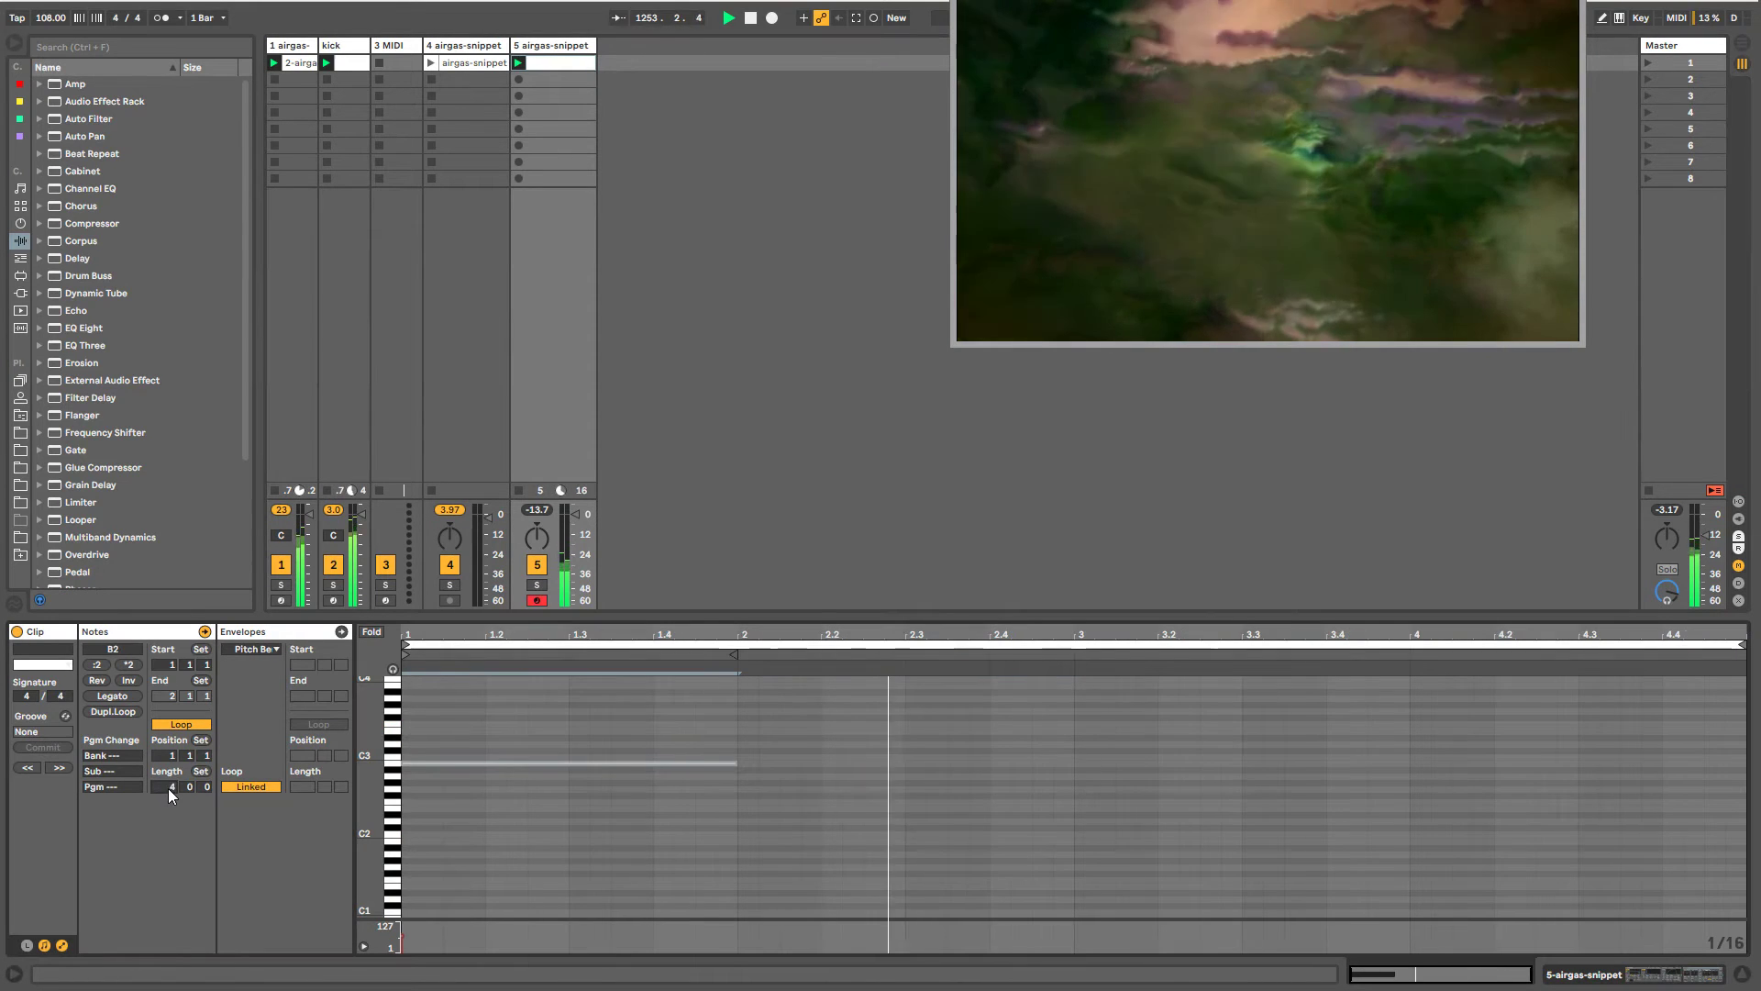
scroll(392, 690, up, 1)
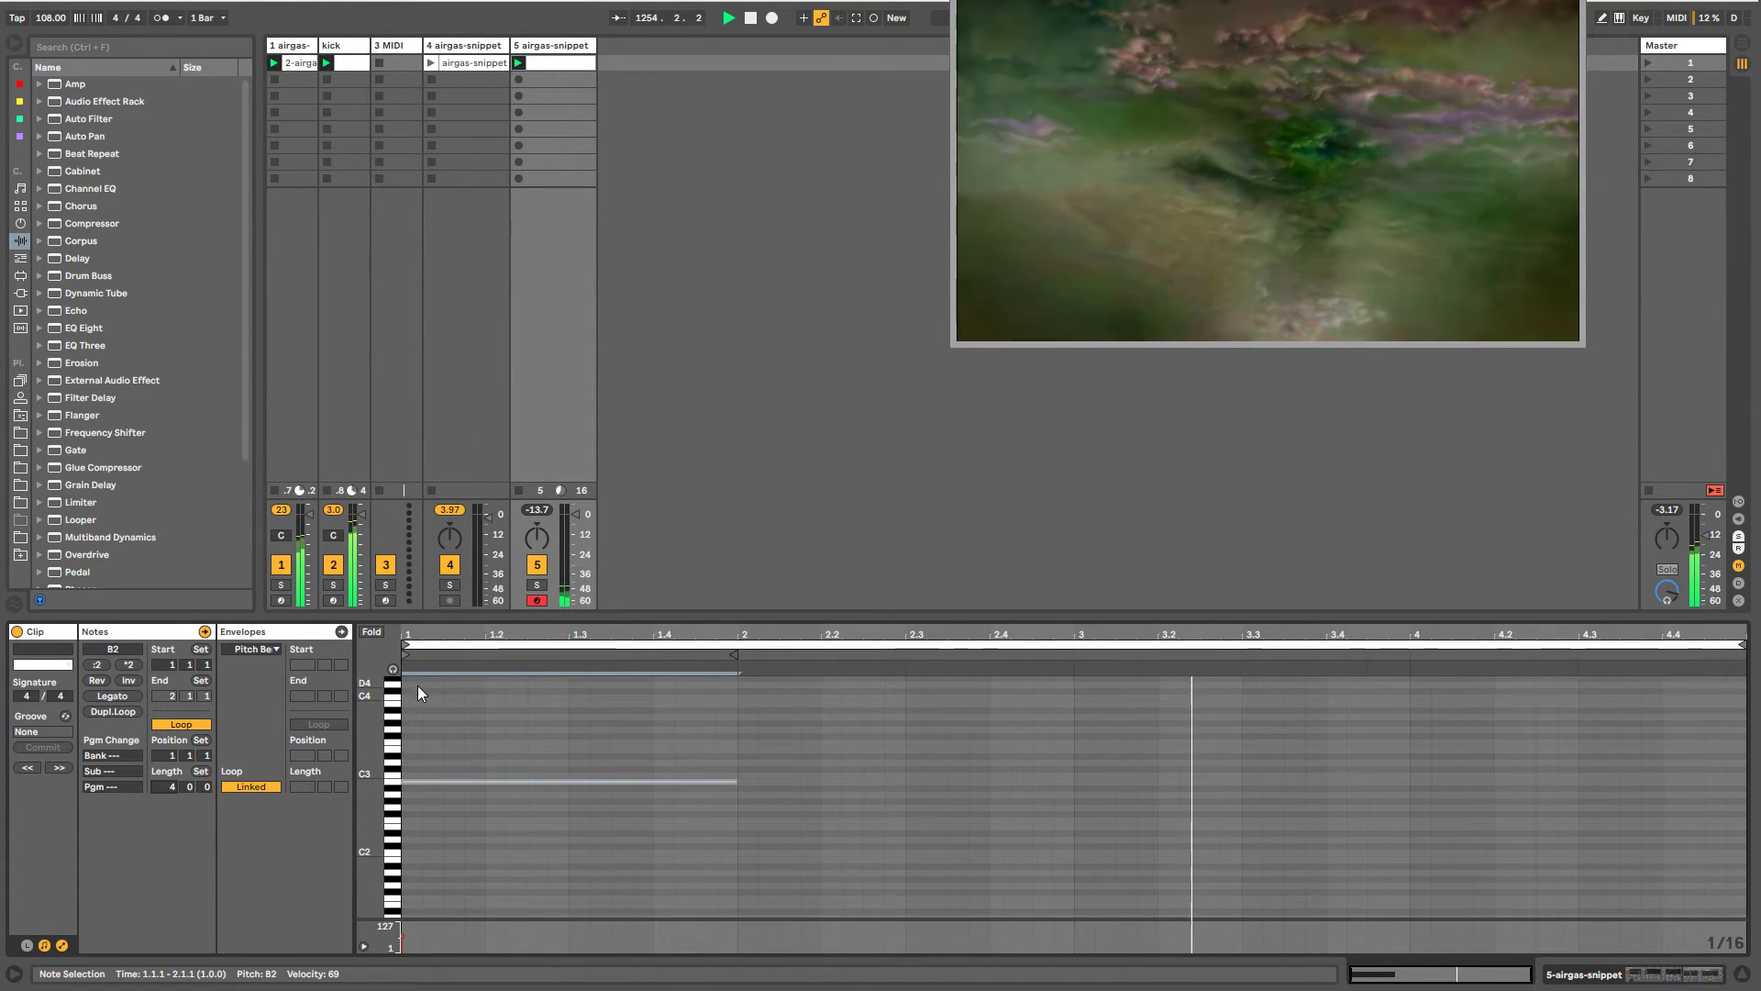
double_click(409, 695)
drag(418, 695, 737, 695)
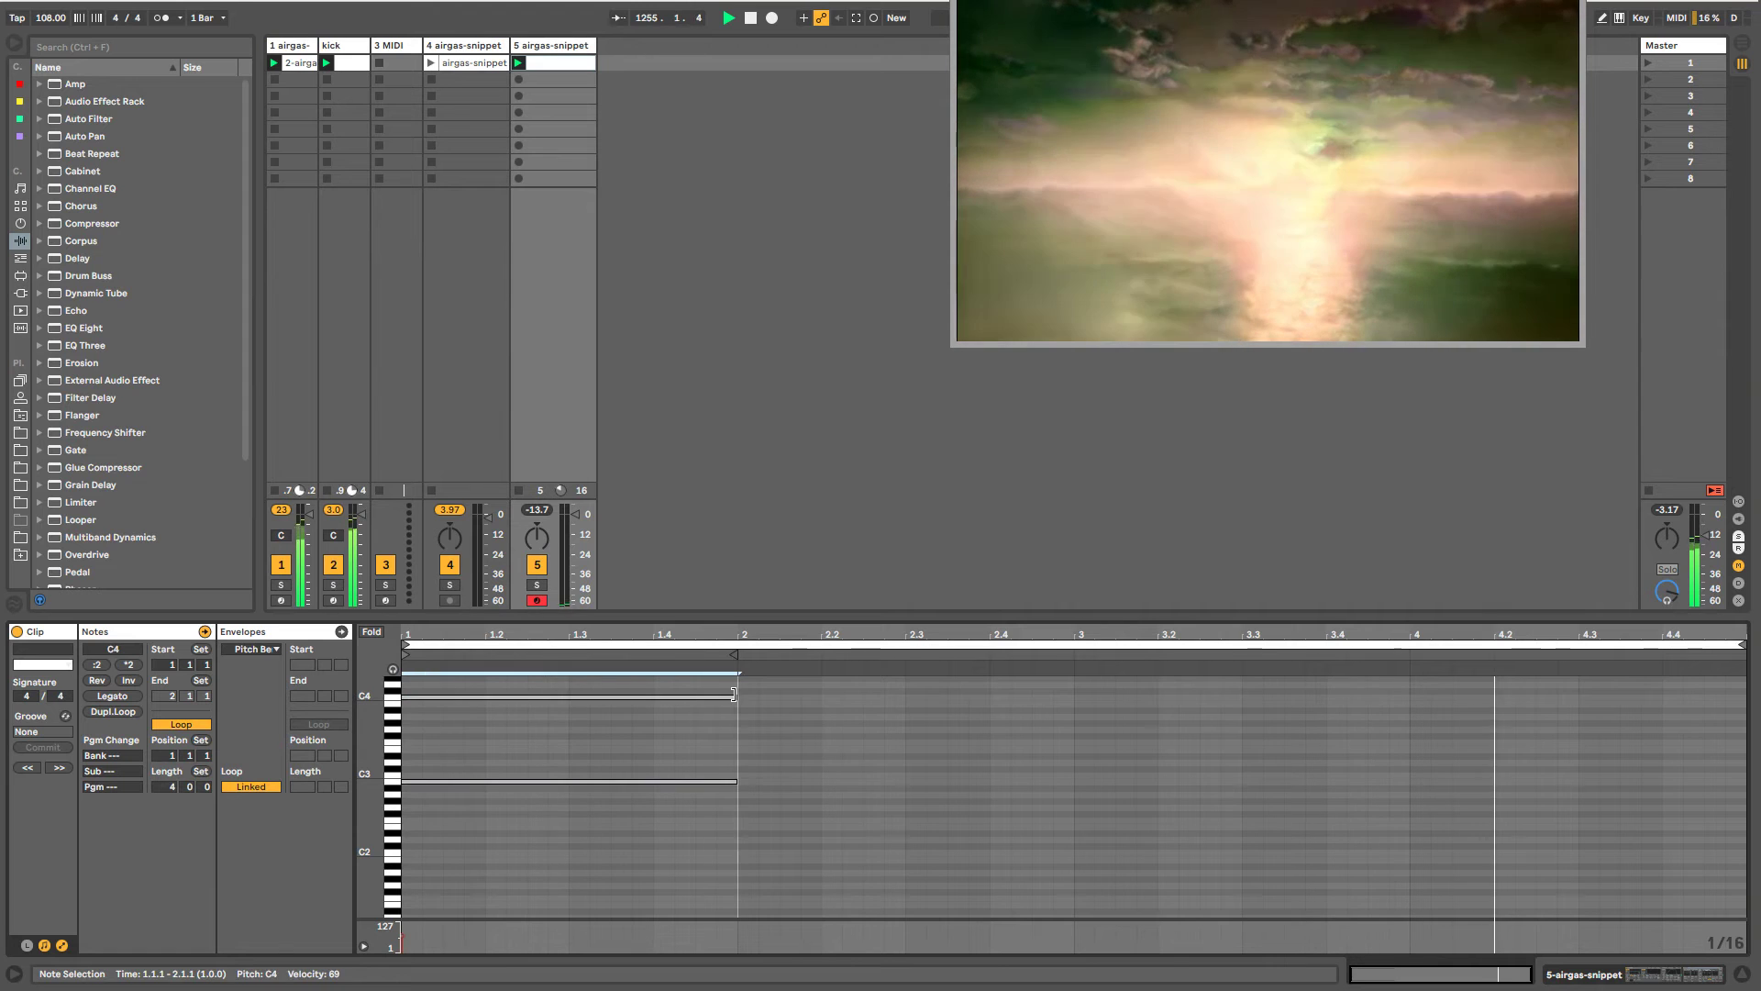
- Lower the Sampler's filter frequency to 1.37 kHz with 45% resonance, keeping the Clean circuit
click(538, 54)
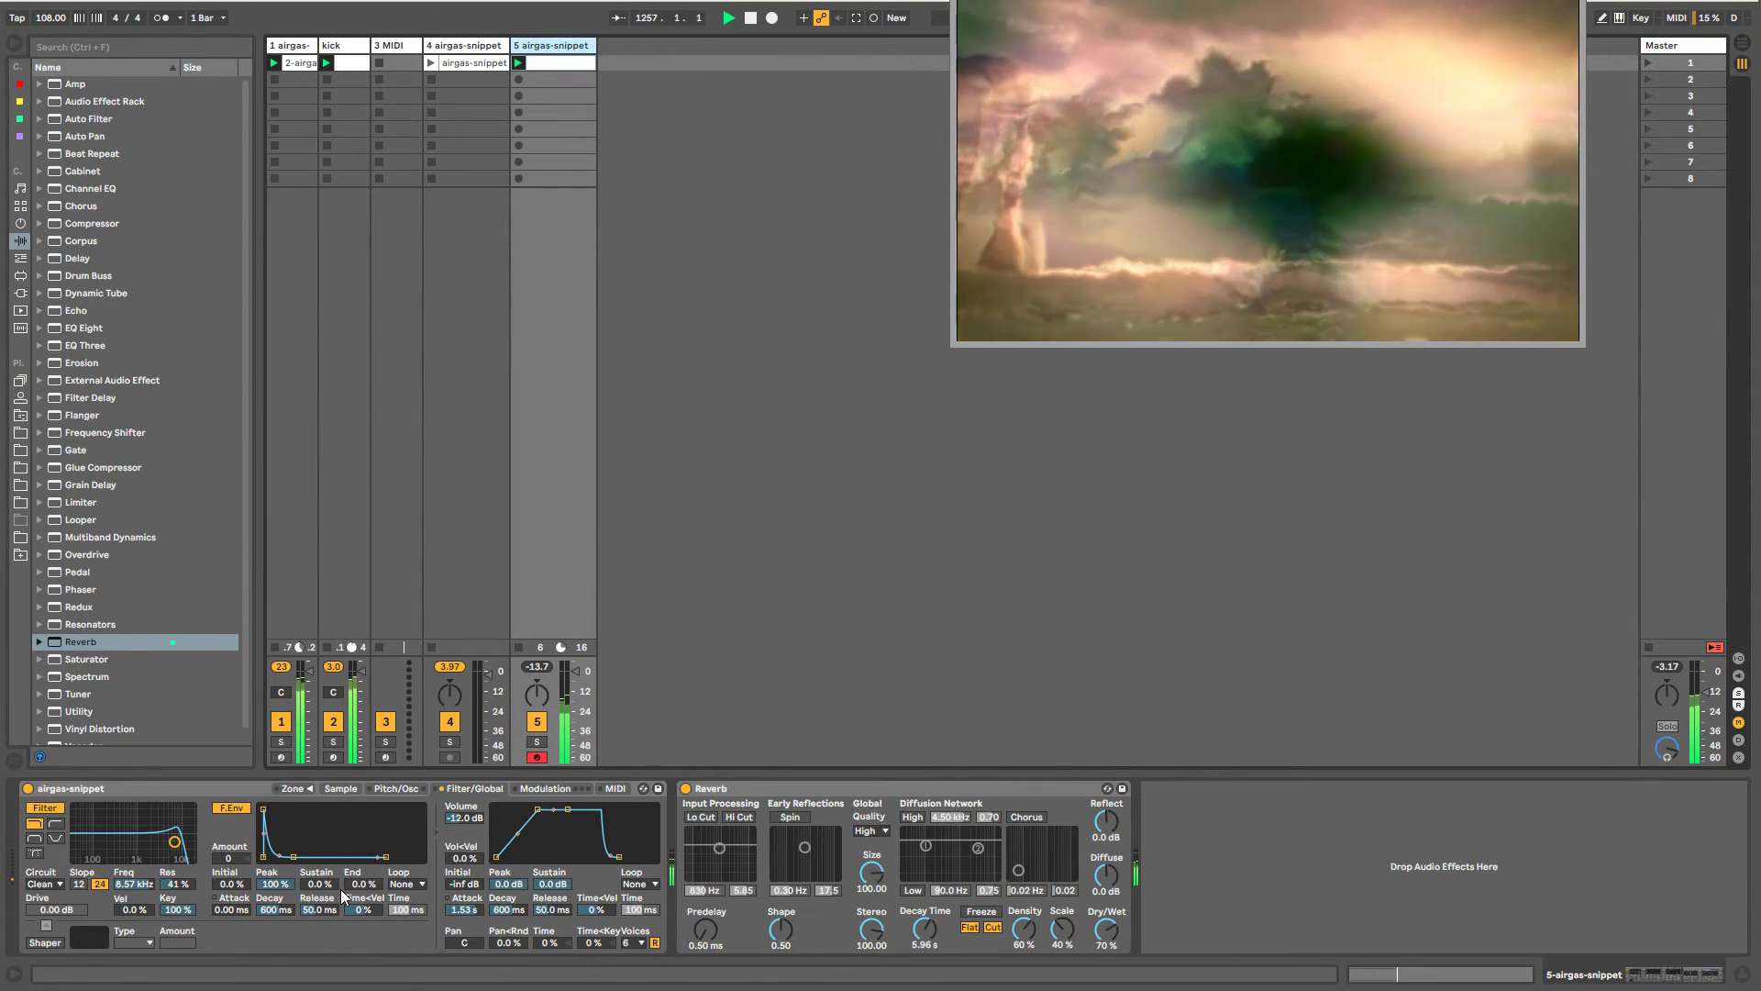
click(571, 65)
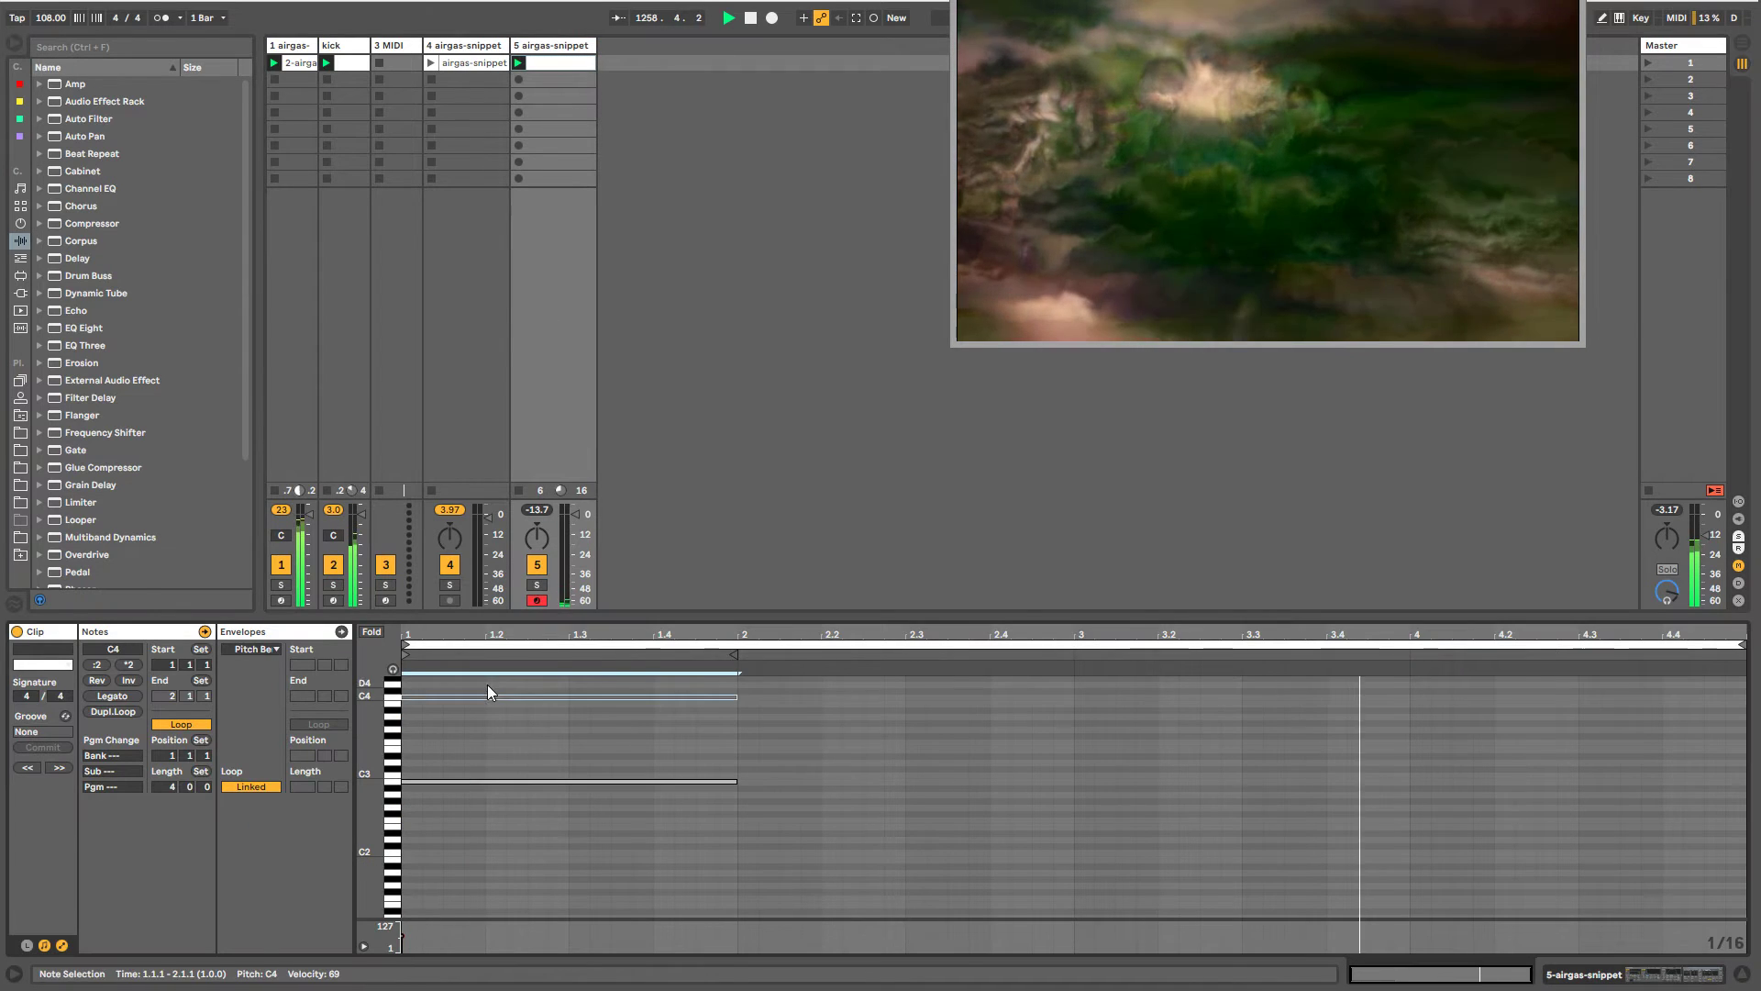
click(553, 46)
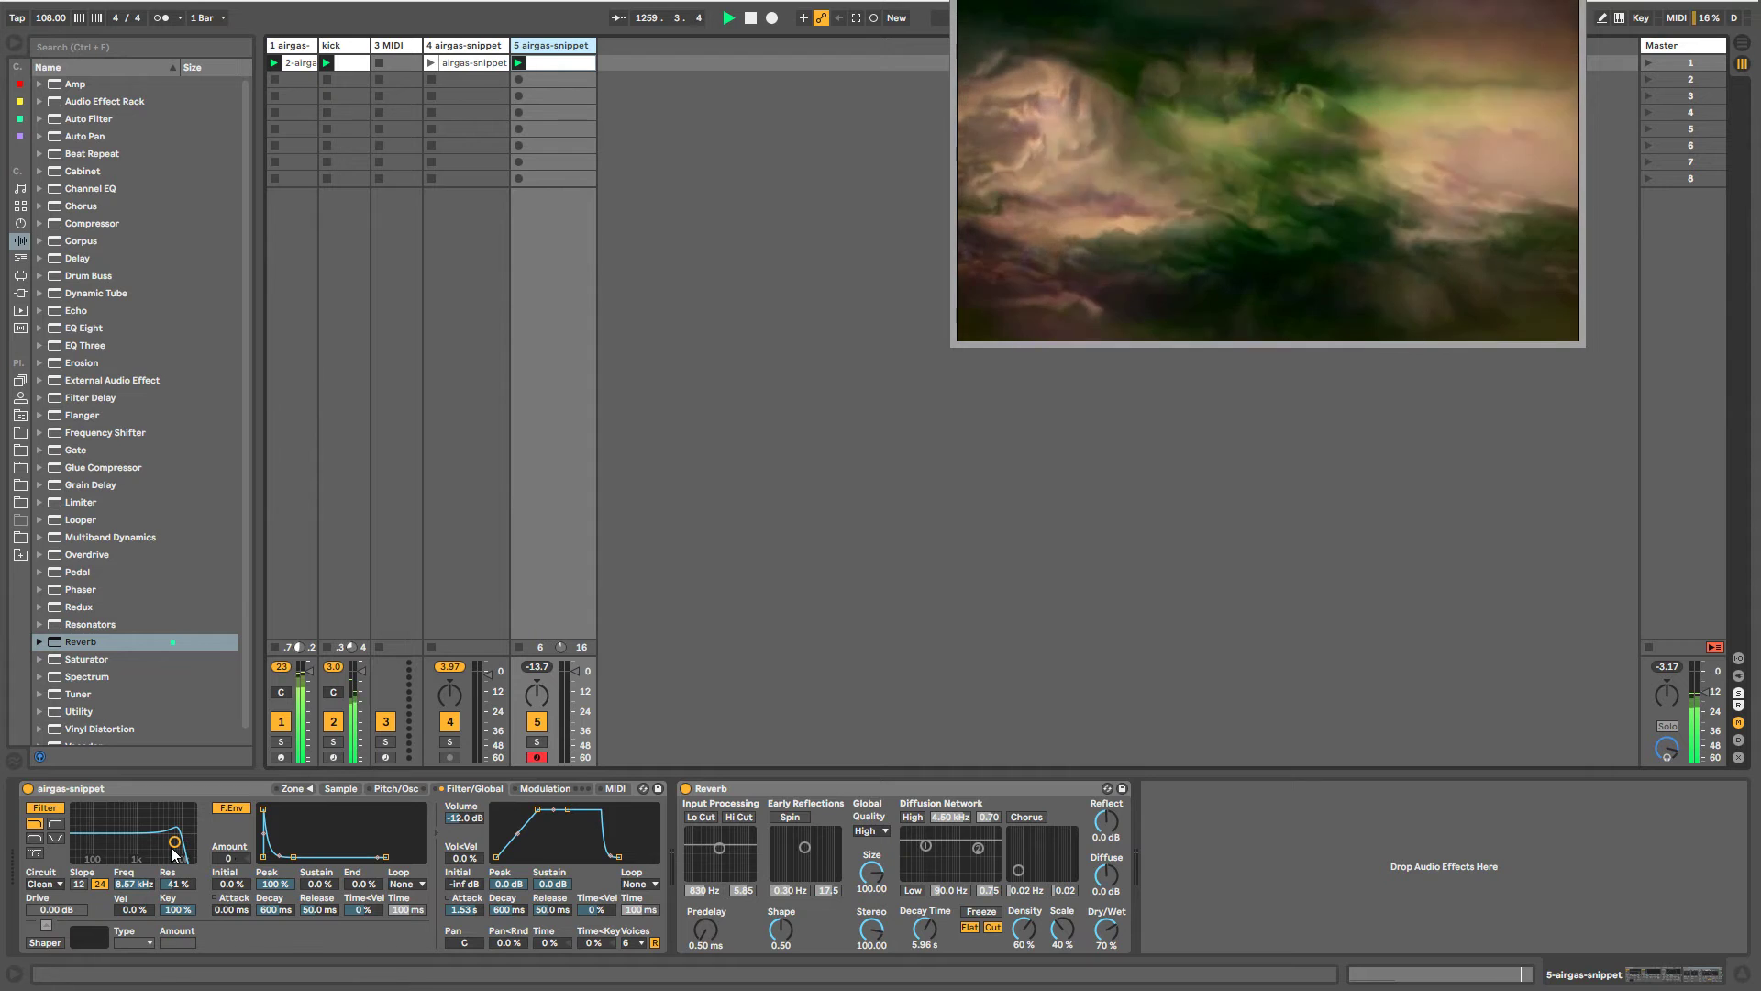
drag(174, 844, 140, 832)
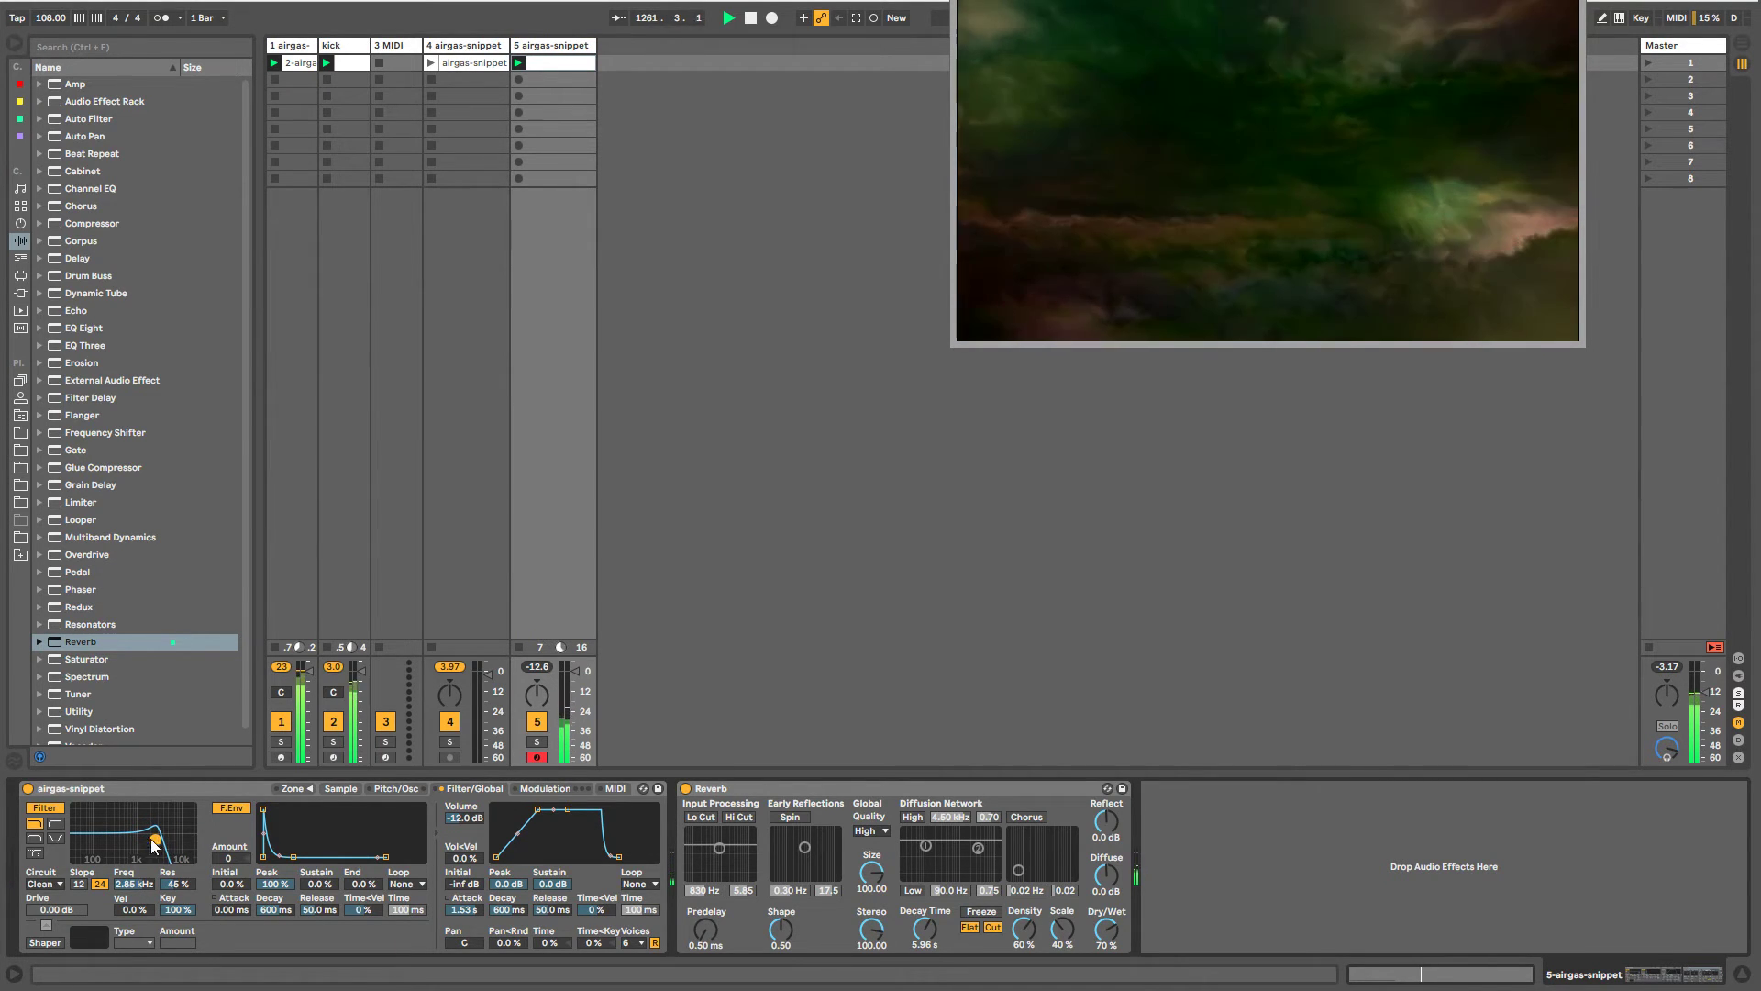
click(571, 787)
click(488, 787)
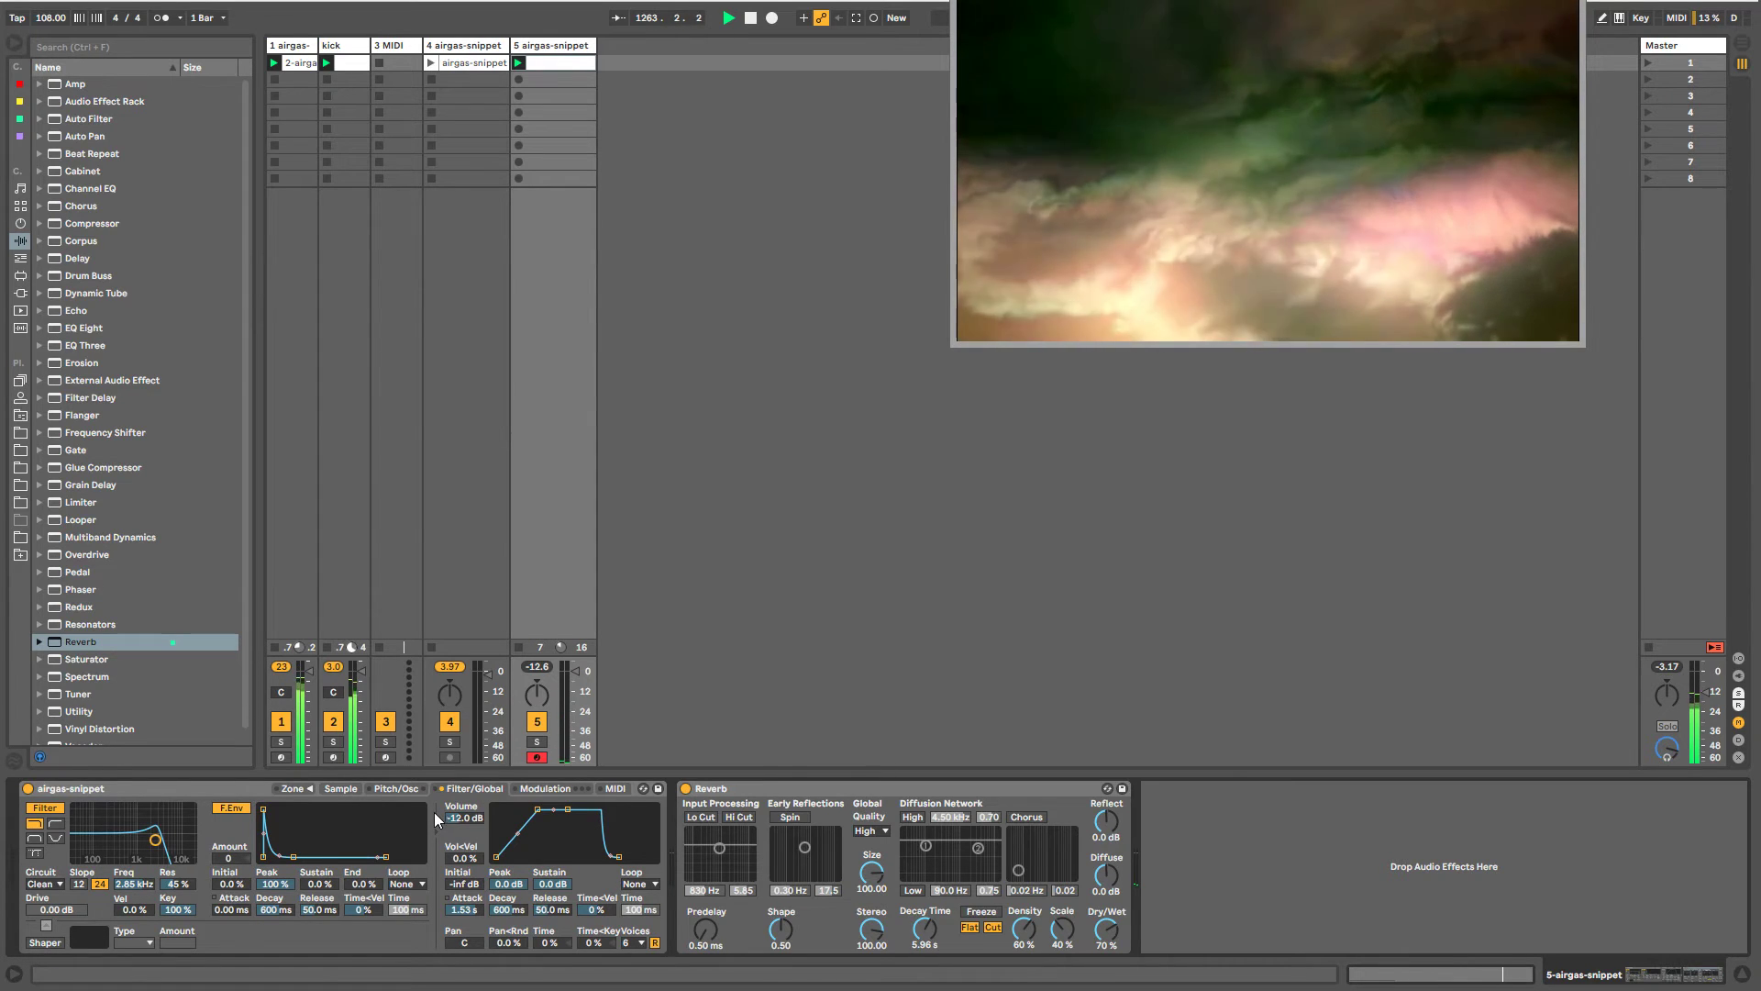
click(58, 885)
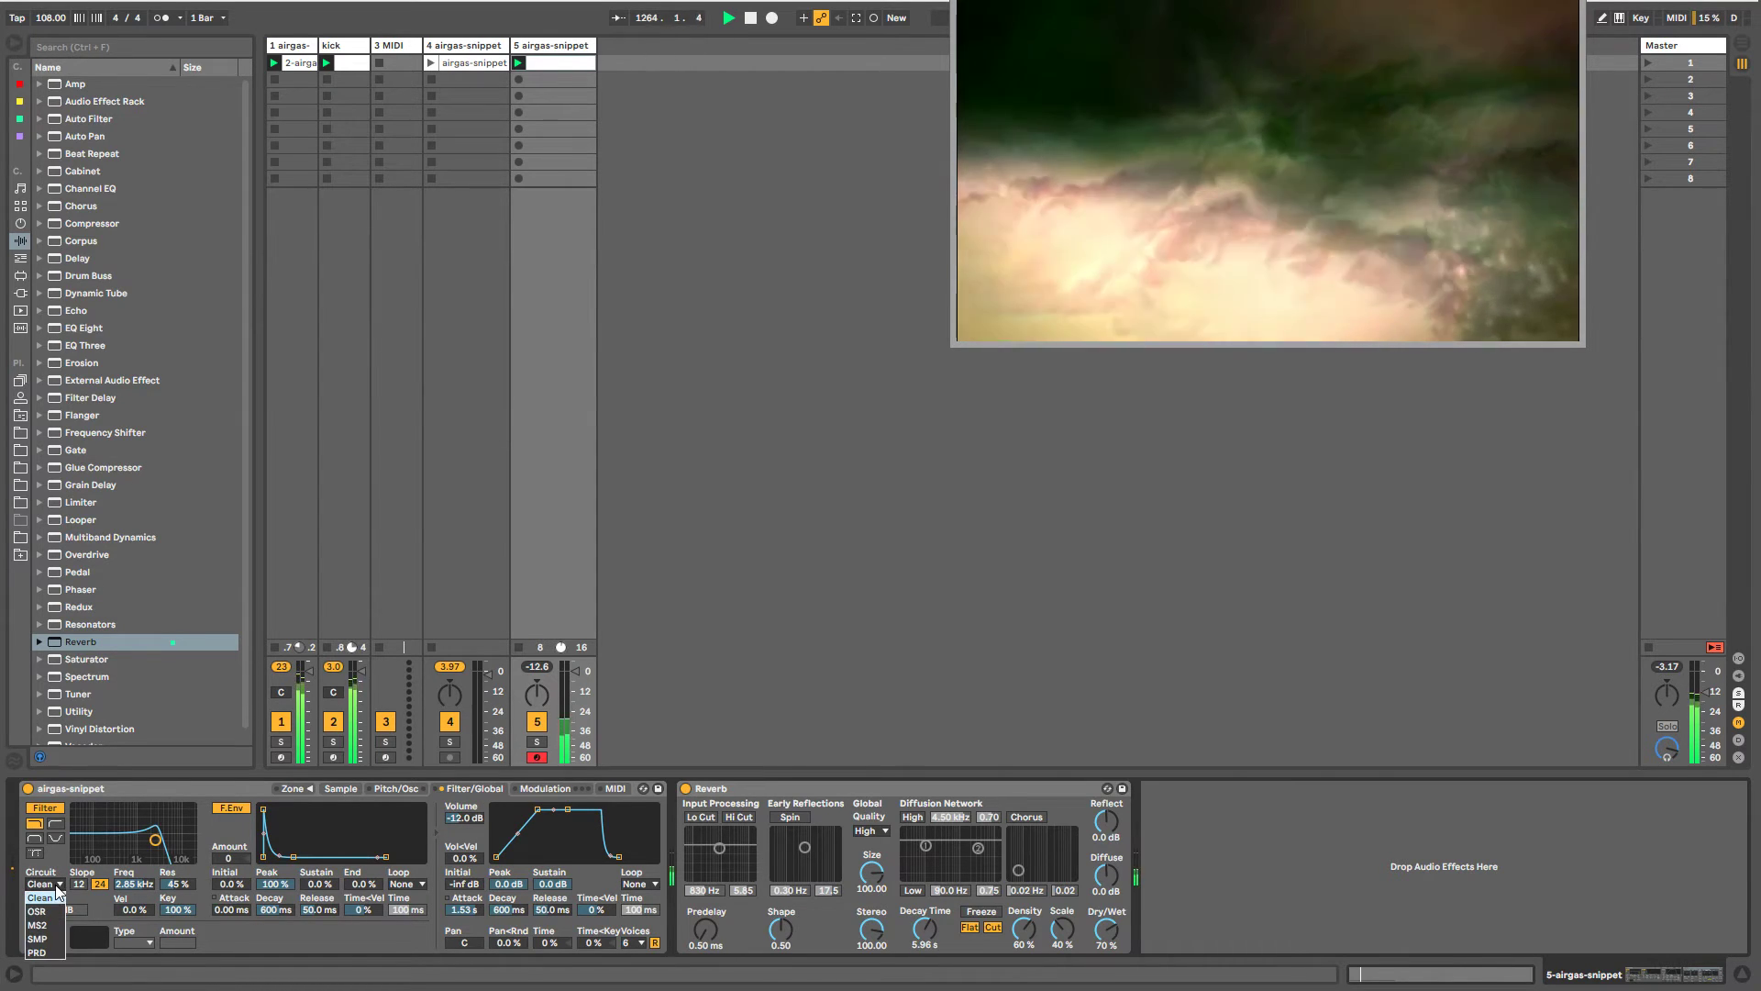
click(163, 847)
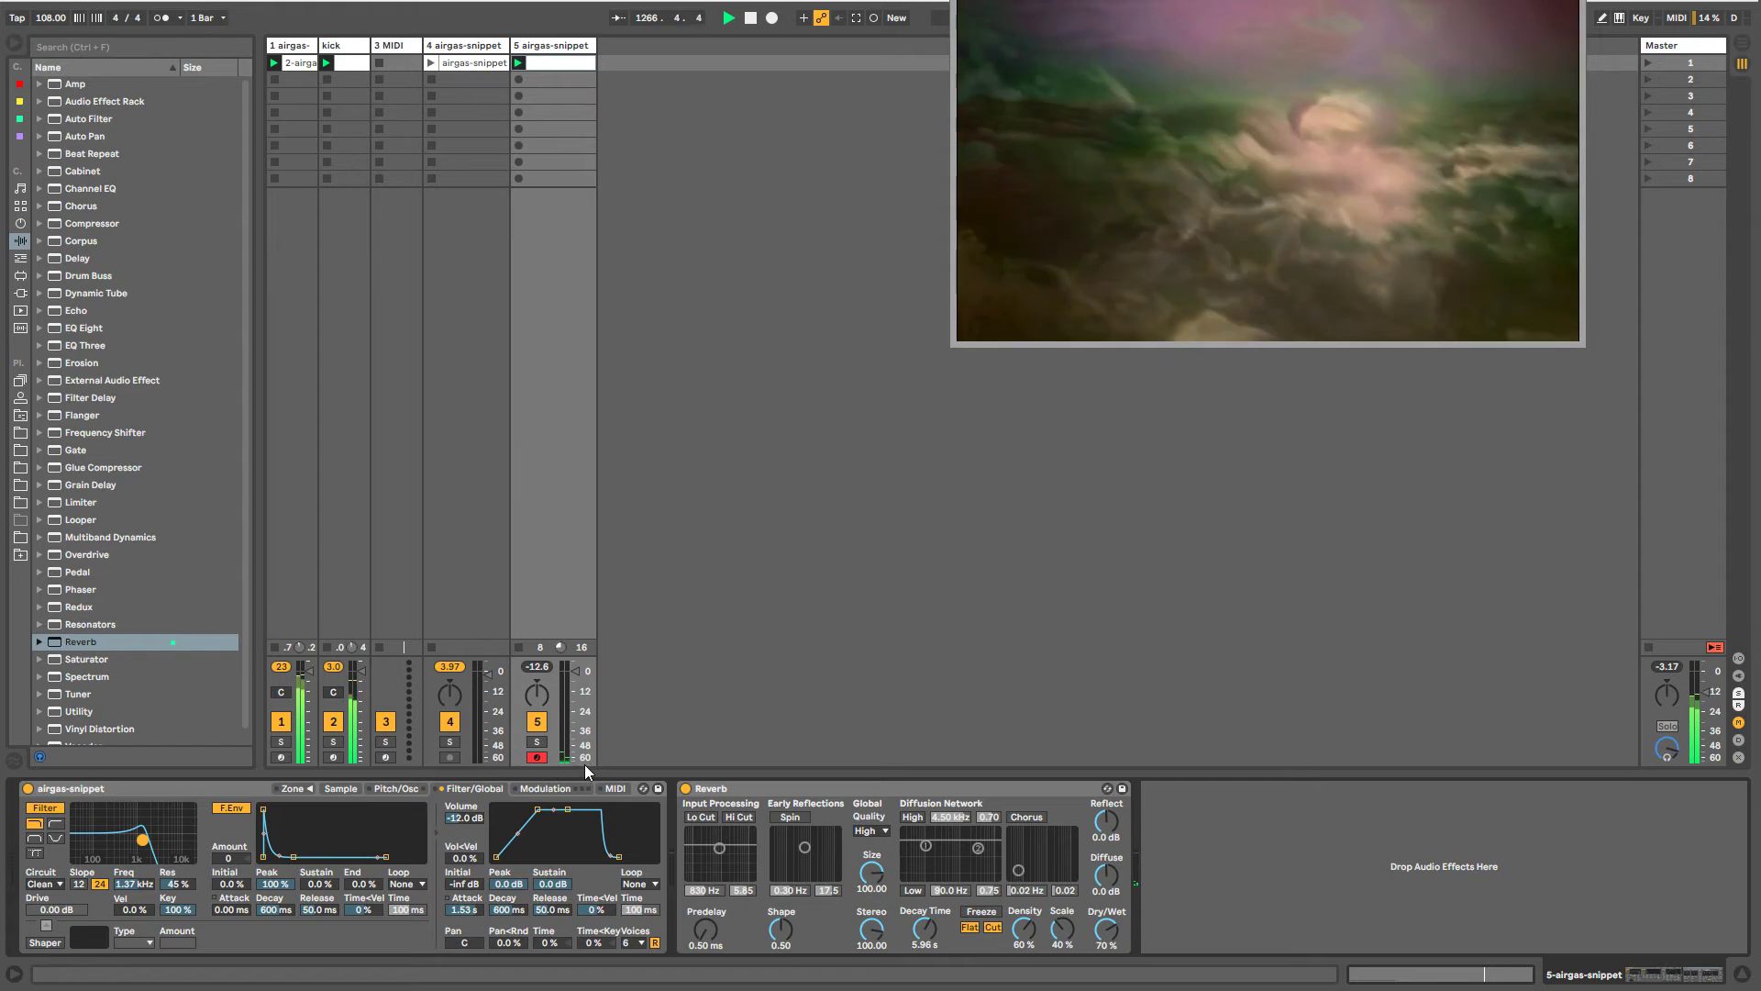
- Disarm the Sampler track, set its Reverb to 8.57 s decay and 53% dry/wet, and set the Sampler's volume attack to 2.35 s
click(537, 758)
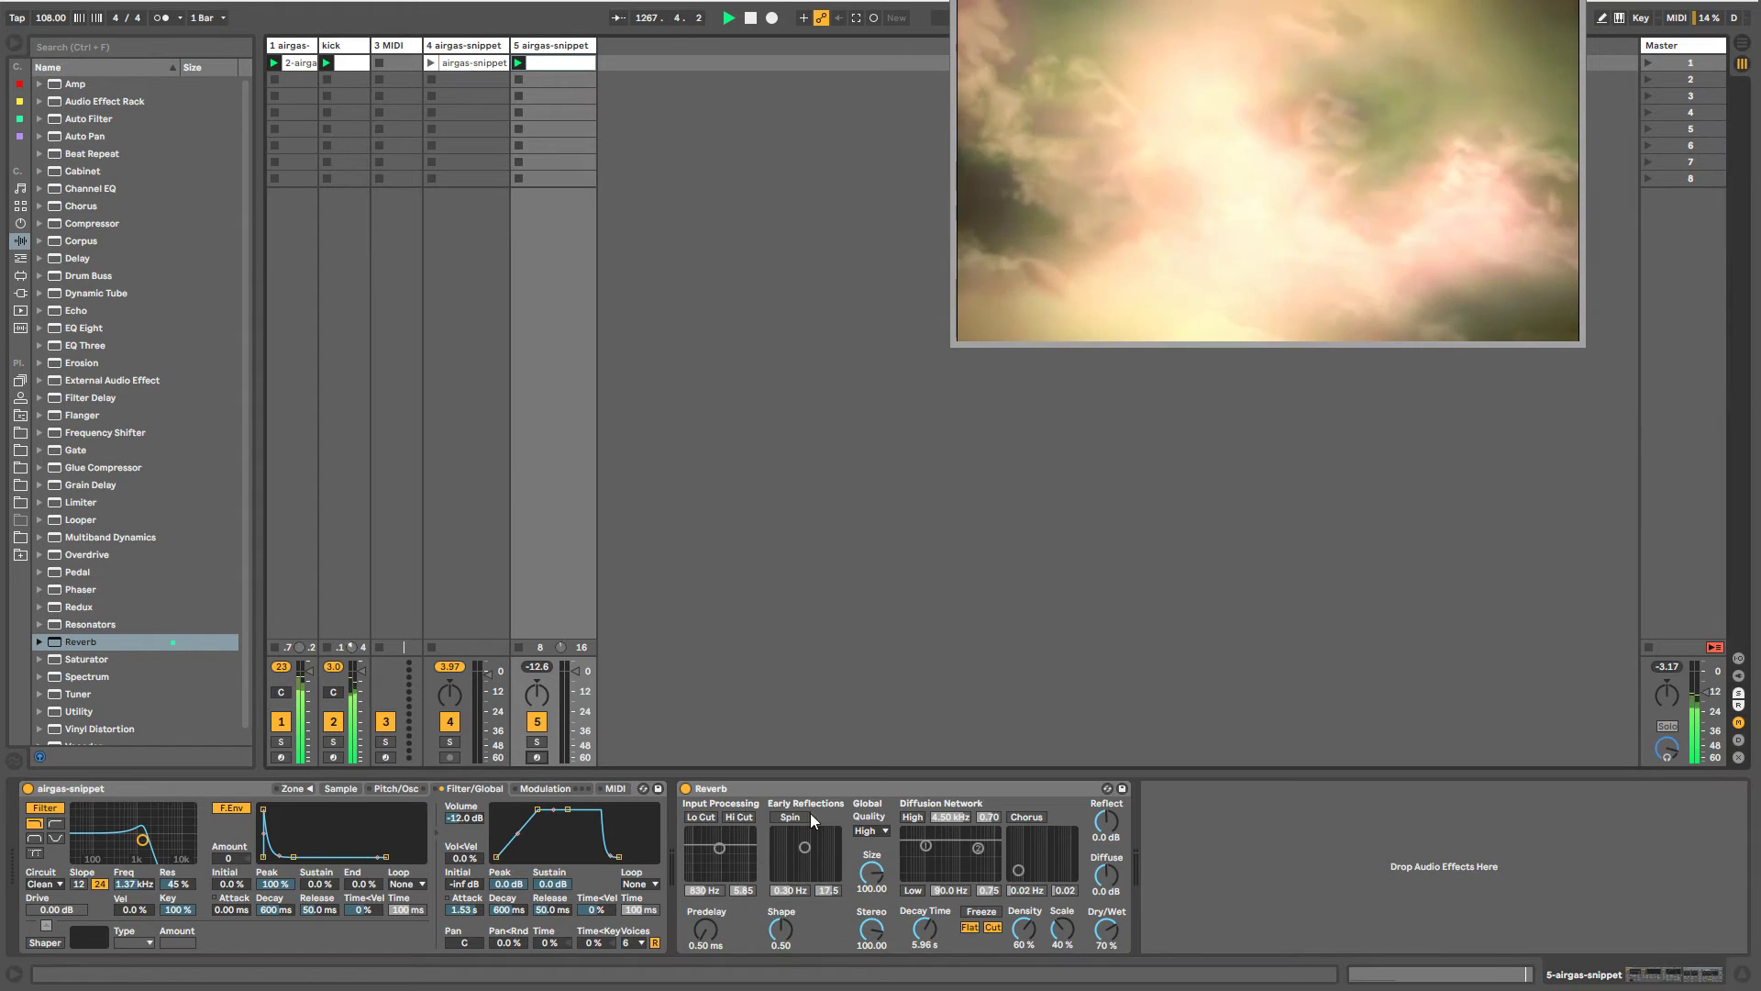
drag(925, 928, 925, 920)
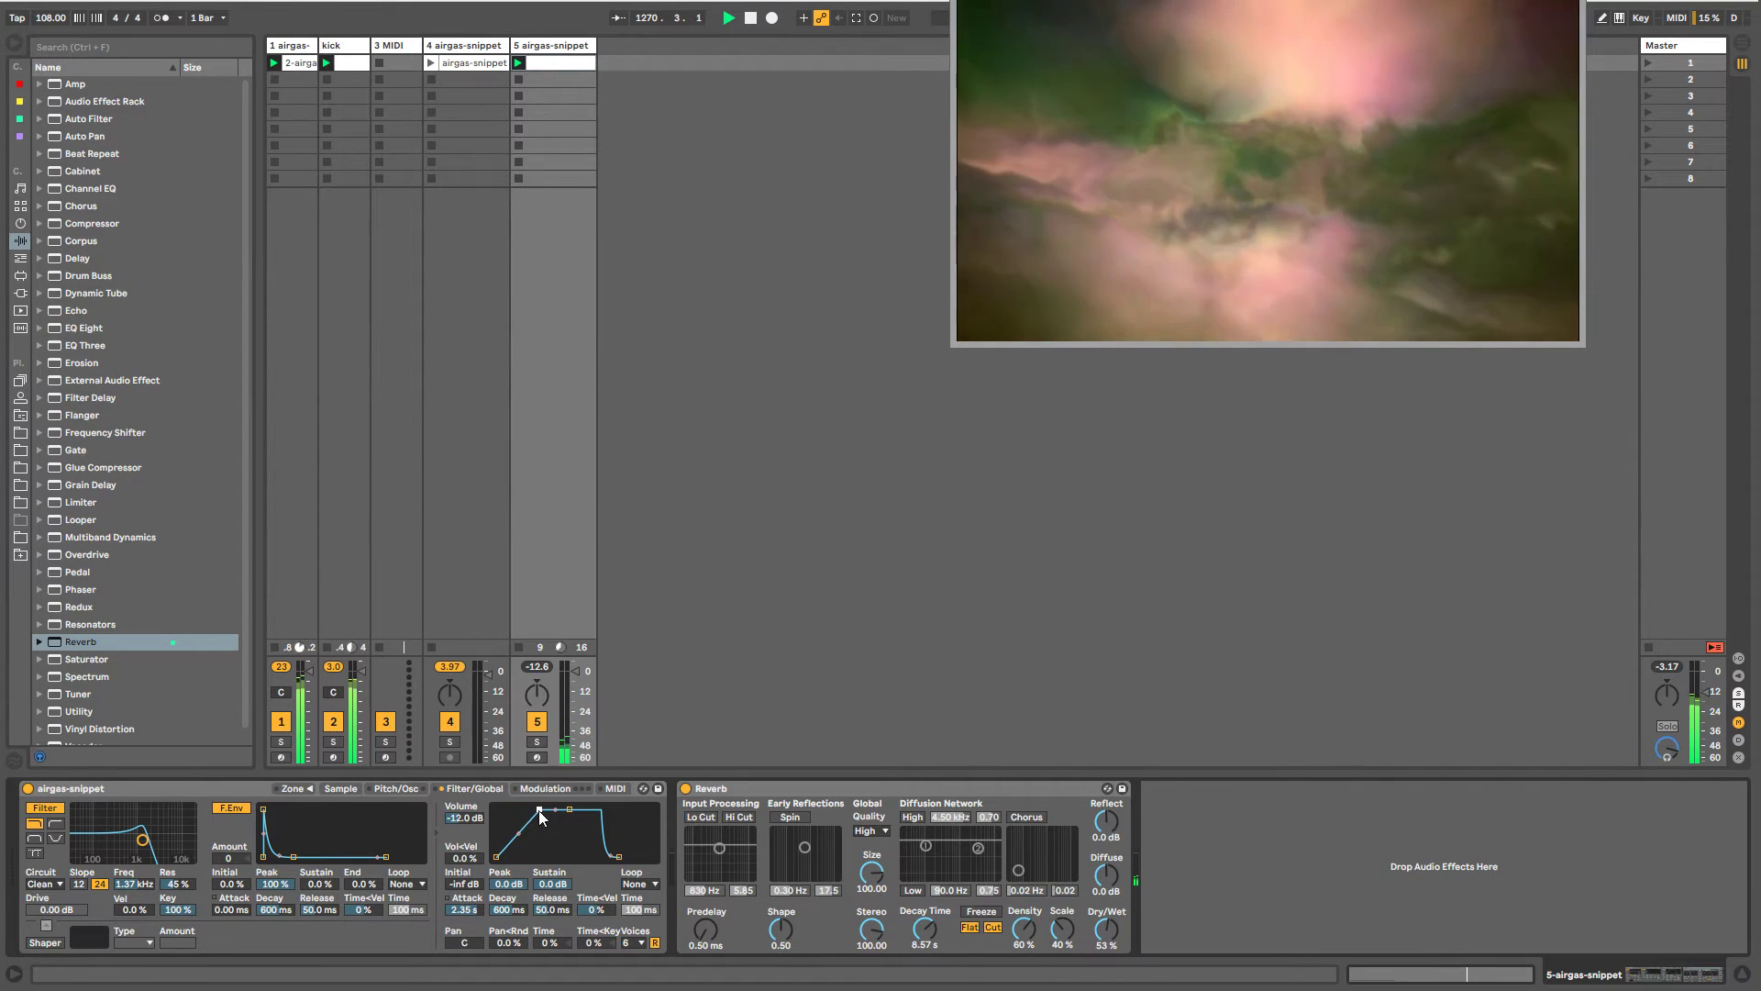
- Insert the MidiNoteProbabilityGate rack before Operator on the kick track and set its chance to 42%
click(347, 46)
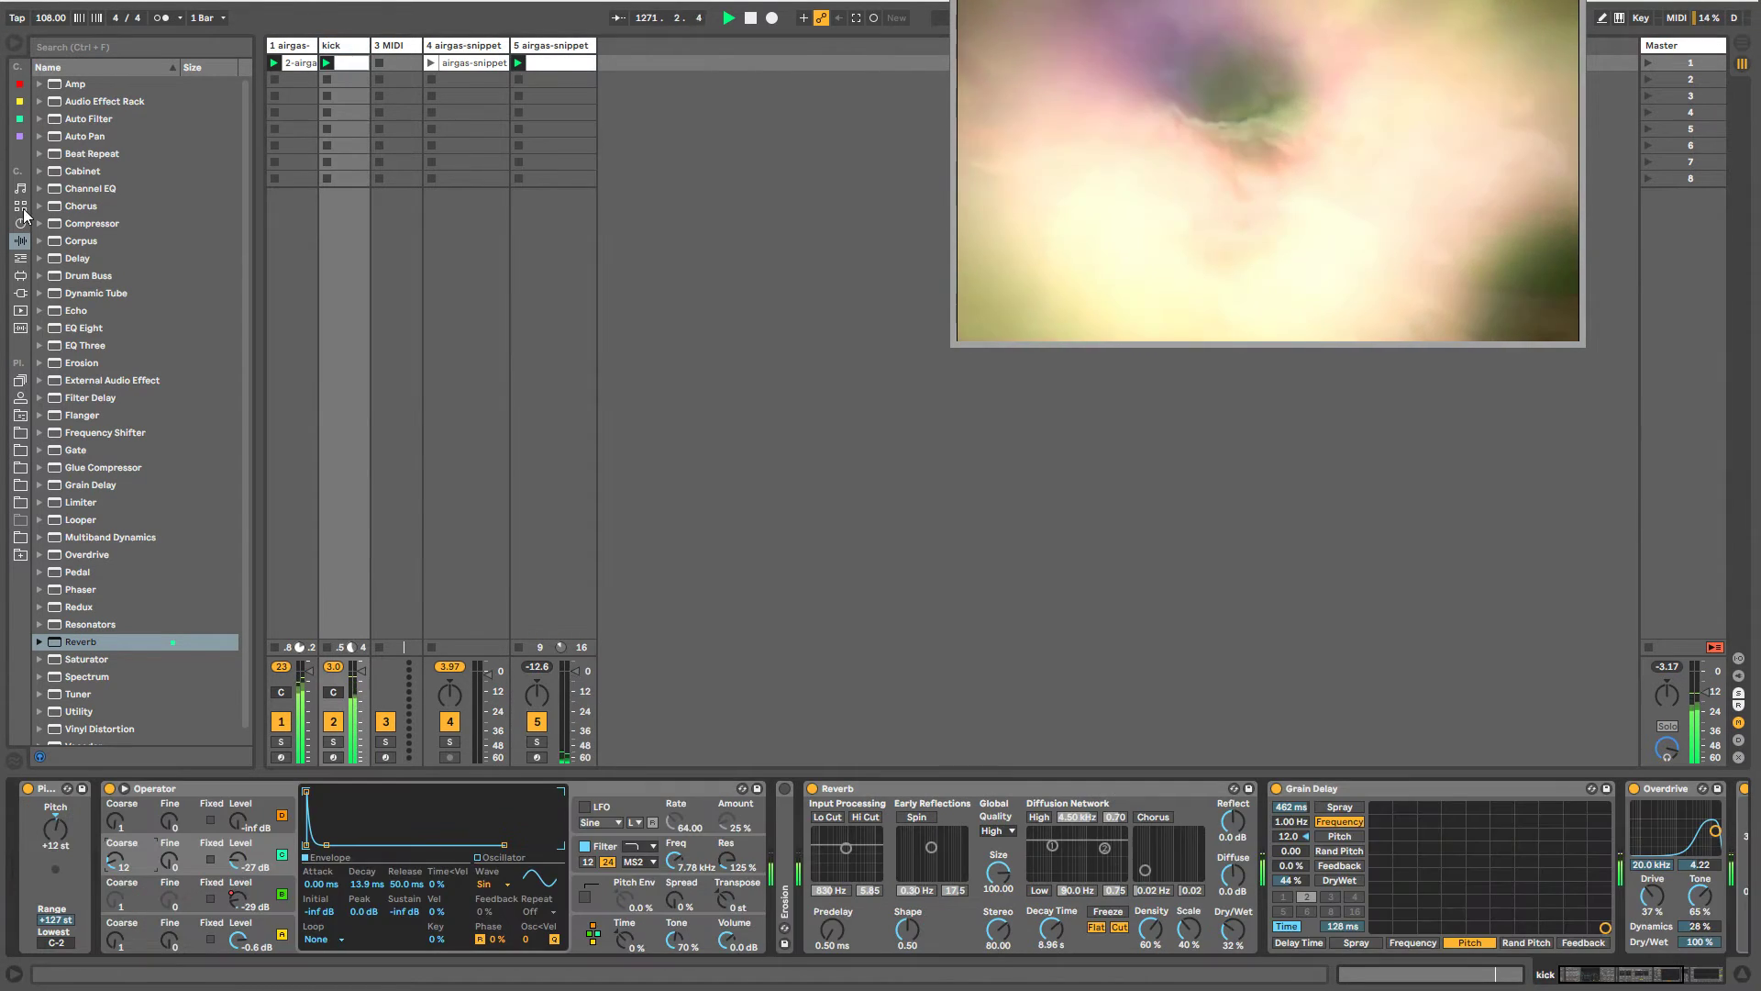
click(20, 258)
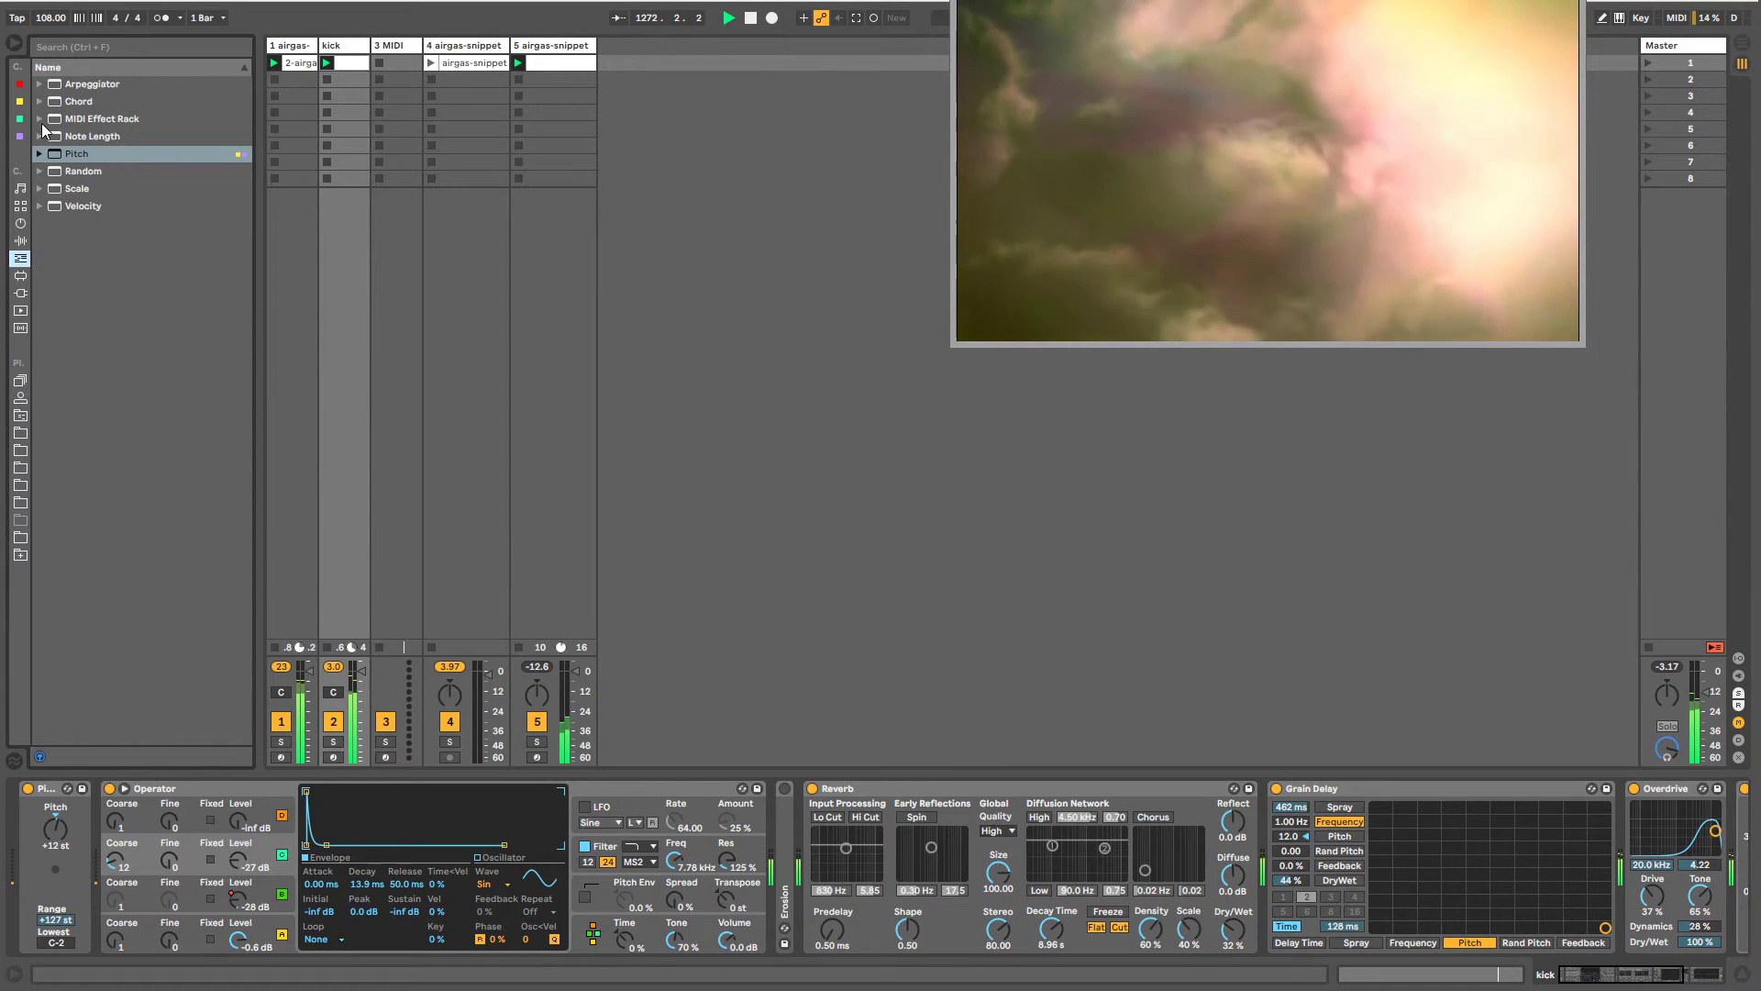
click(103, 123)
click(103, 227)
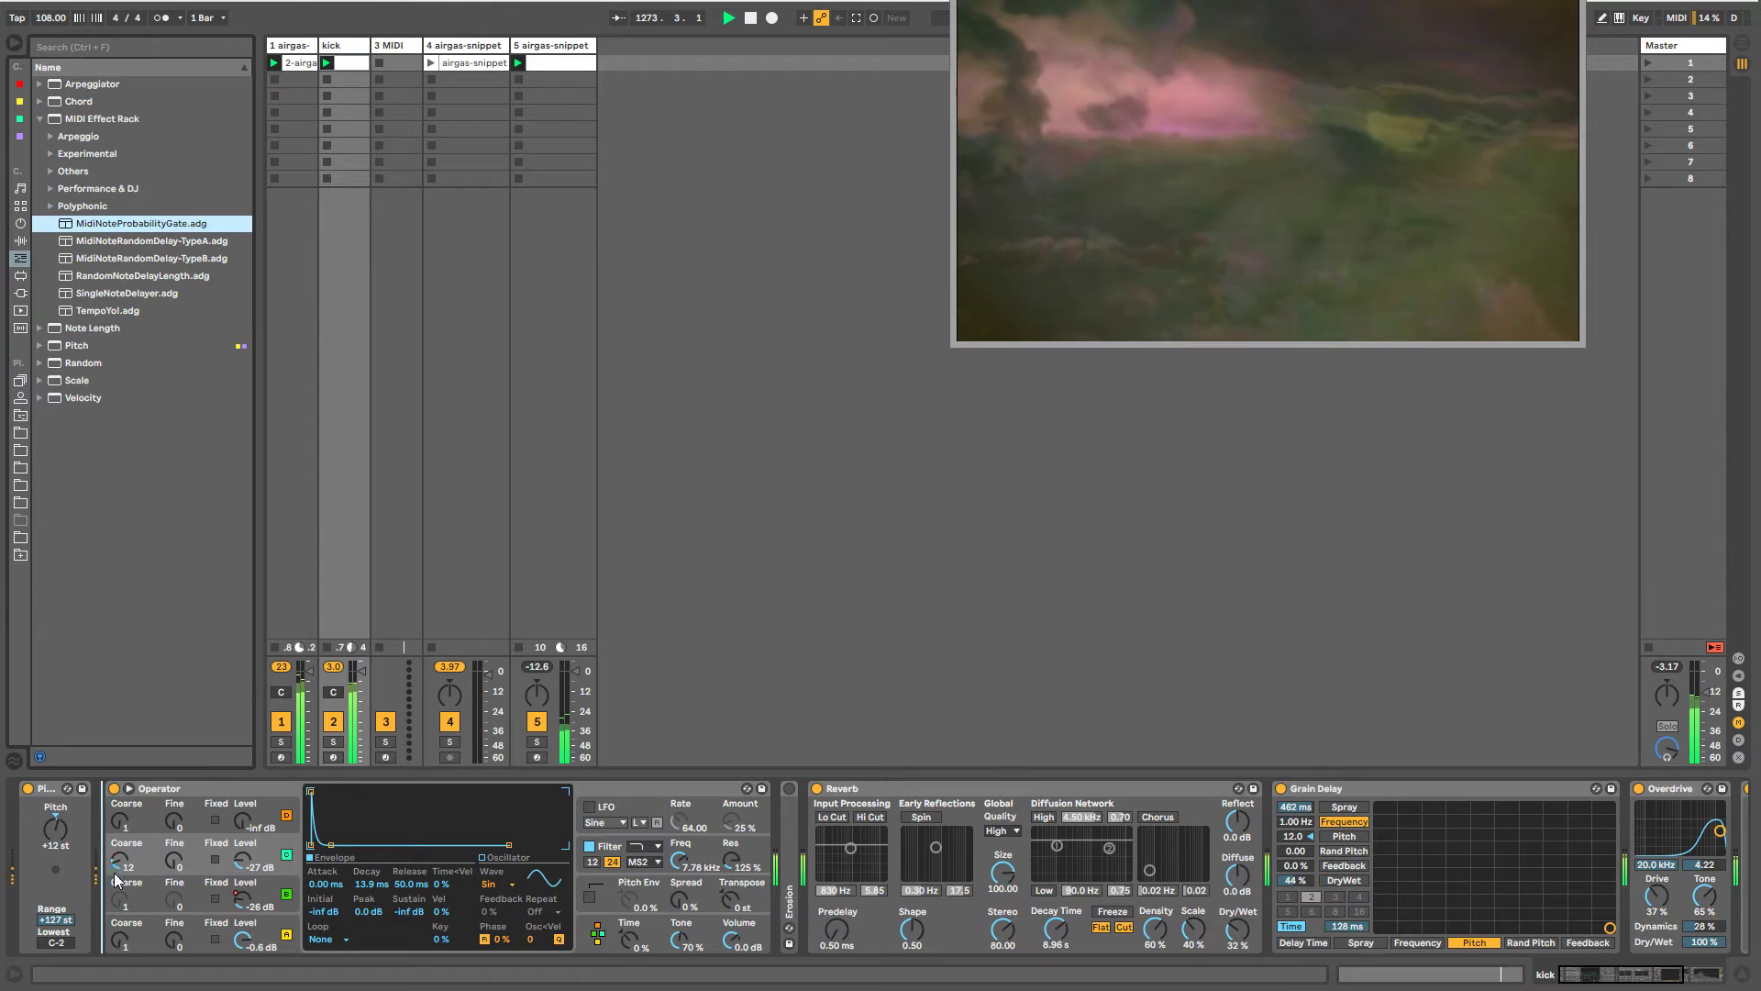
drag(116, 879, 119, 876)
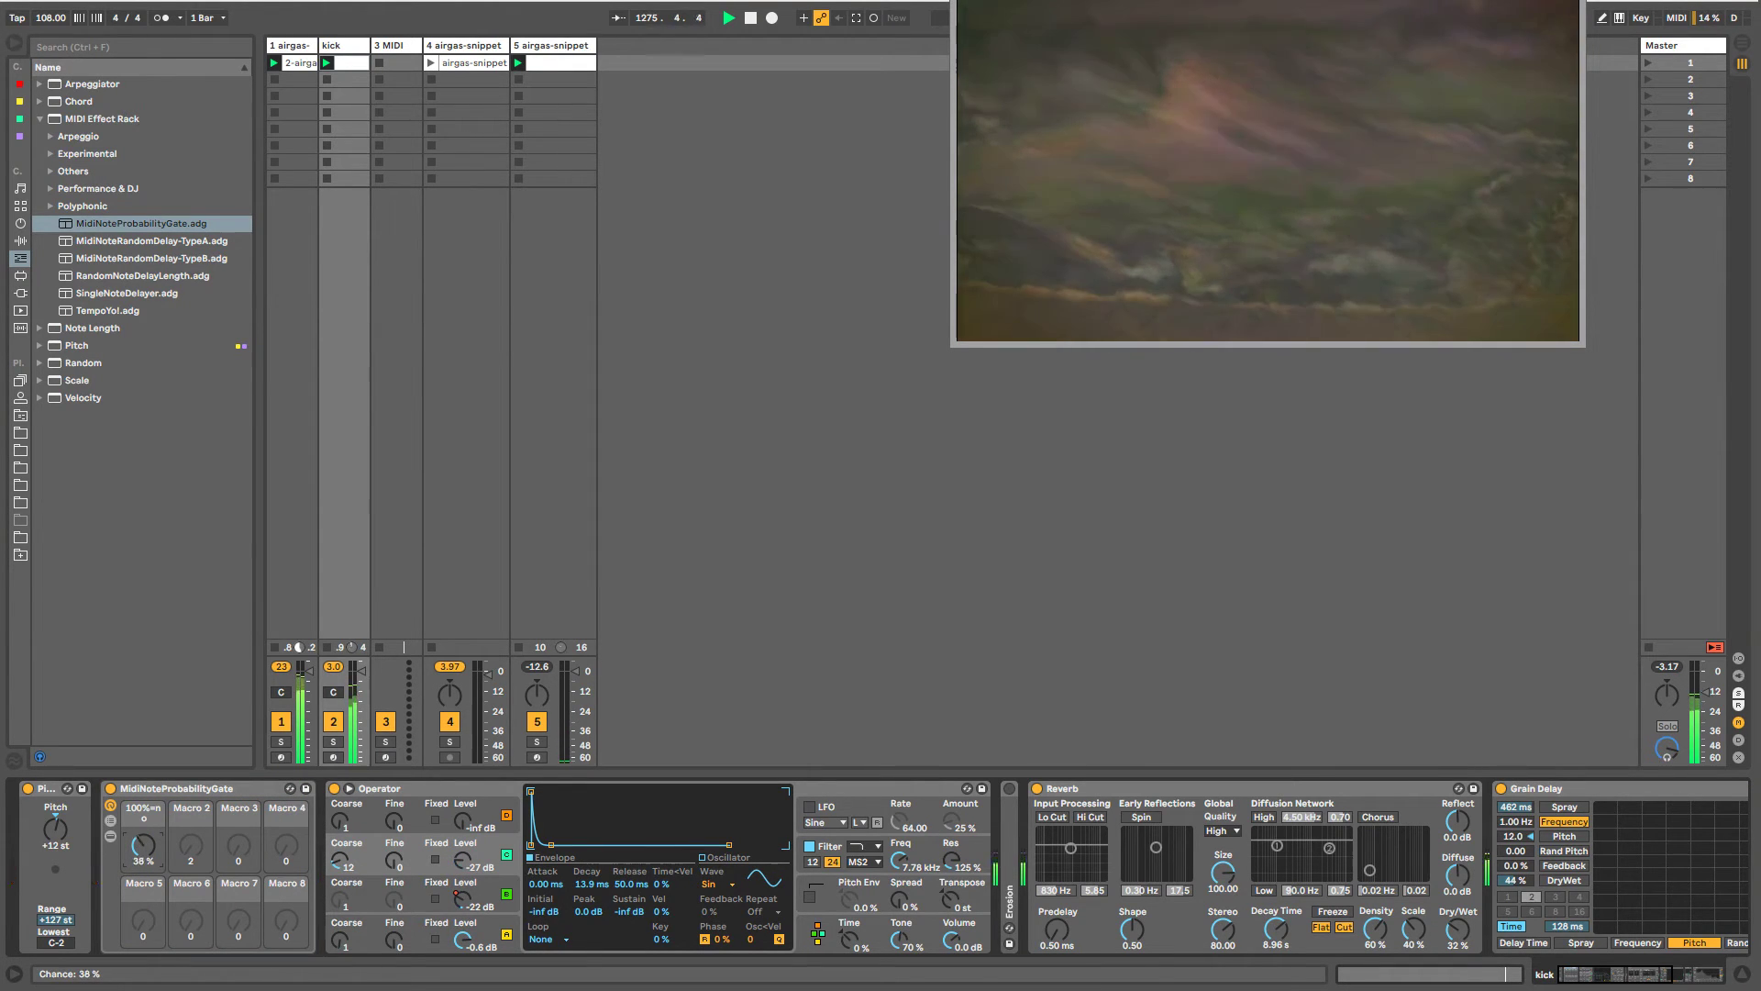
mouse_move(140, 846)
mouse_down()
mouse_move(139, 868)
mouse_move(140, 840)
mouse_up()
- Set the probability rack's chance to 31% and show its modulation envelope across the first bar of the kick clip
right_click(142, 845)
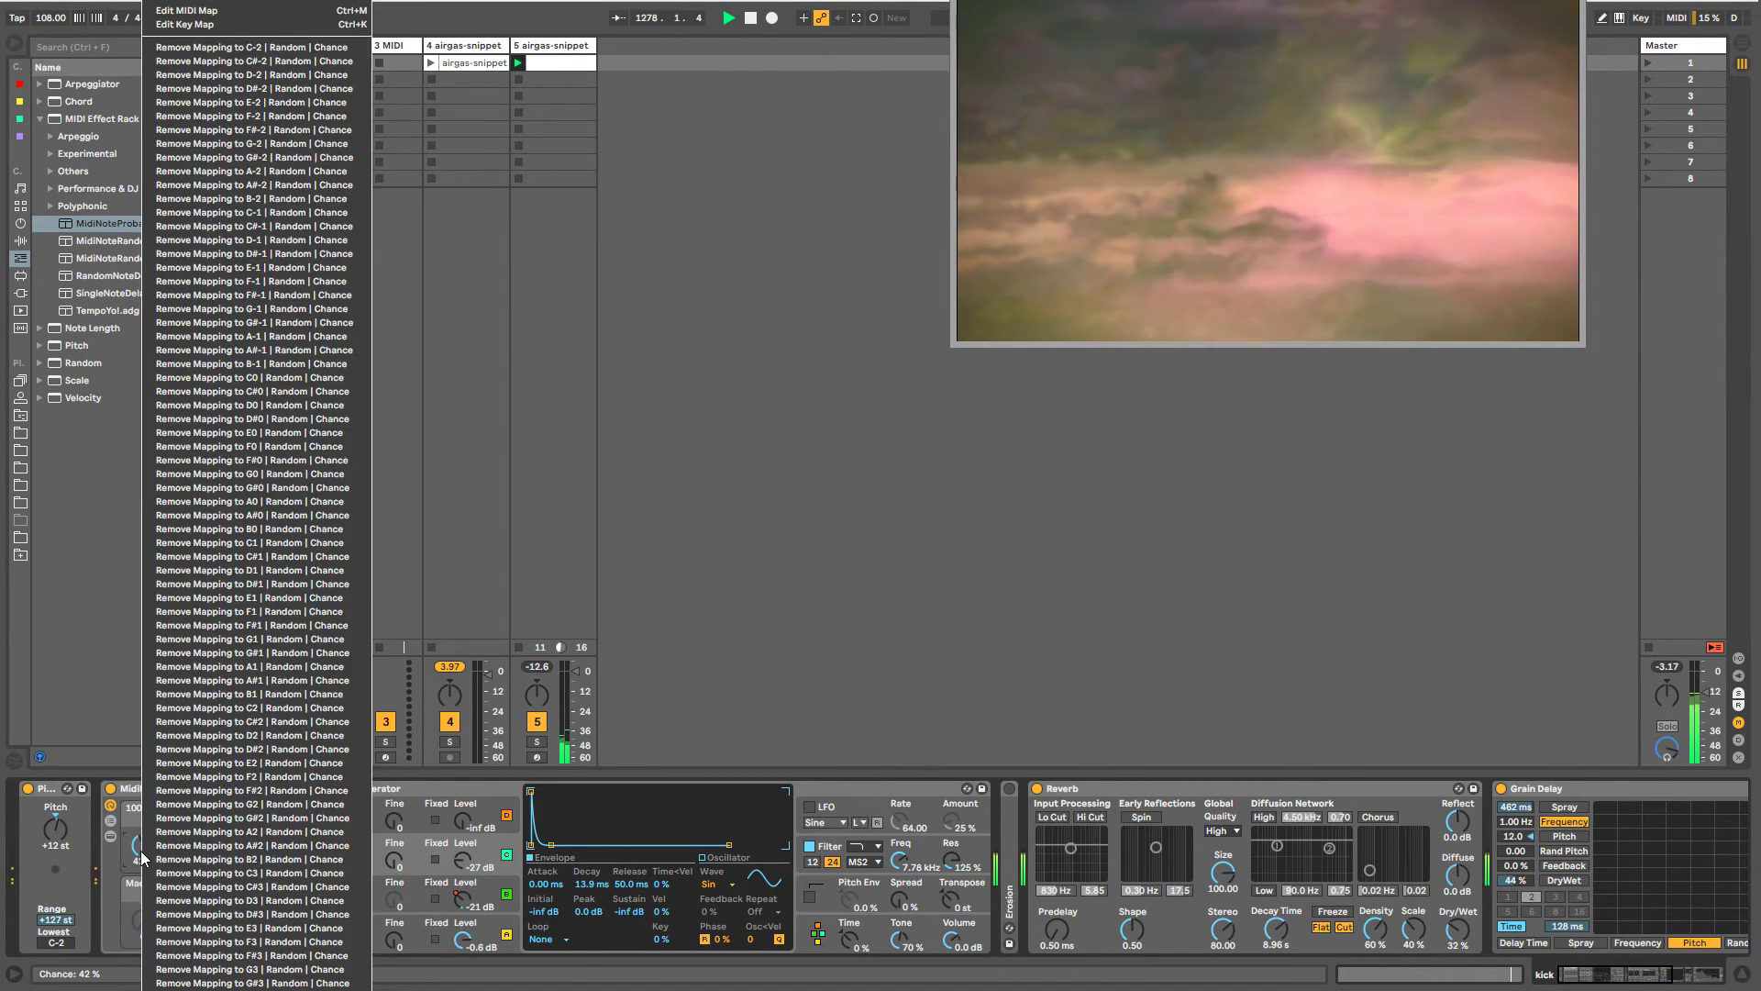
click(204, 2)
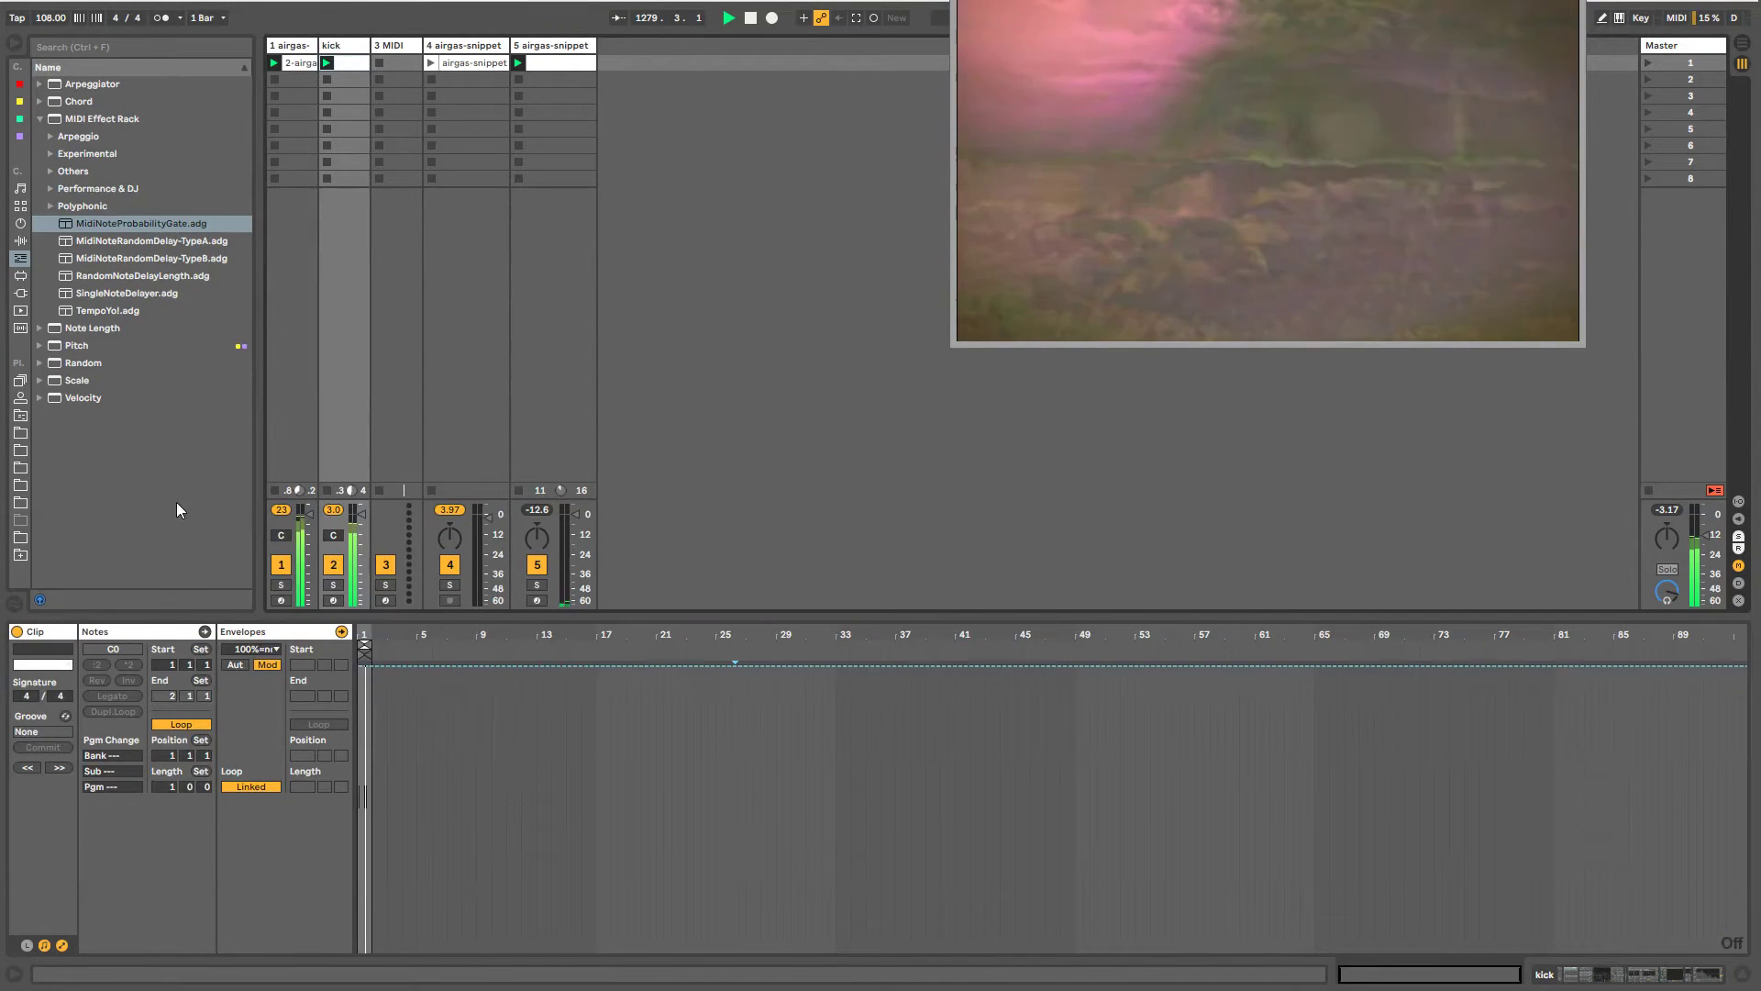
double_click(344, 45)
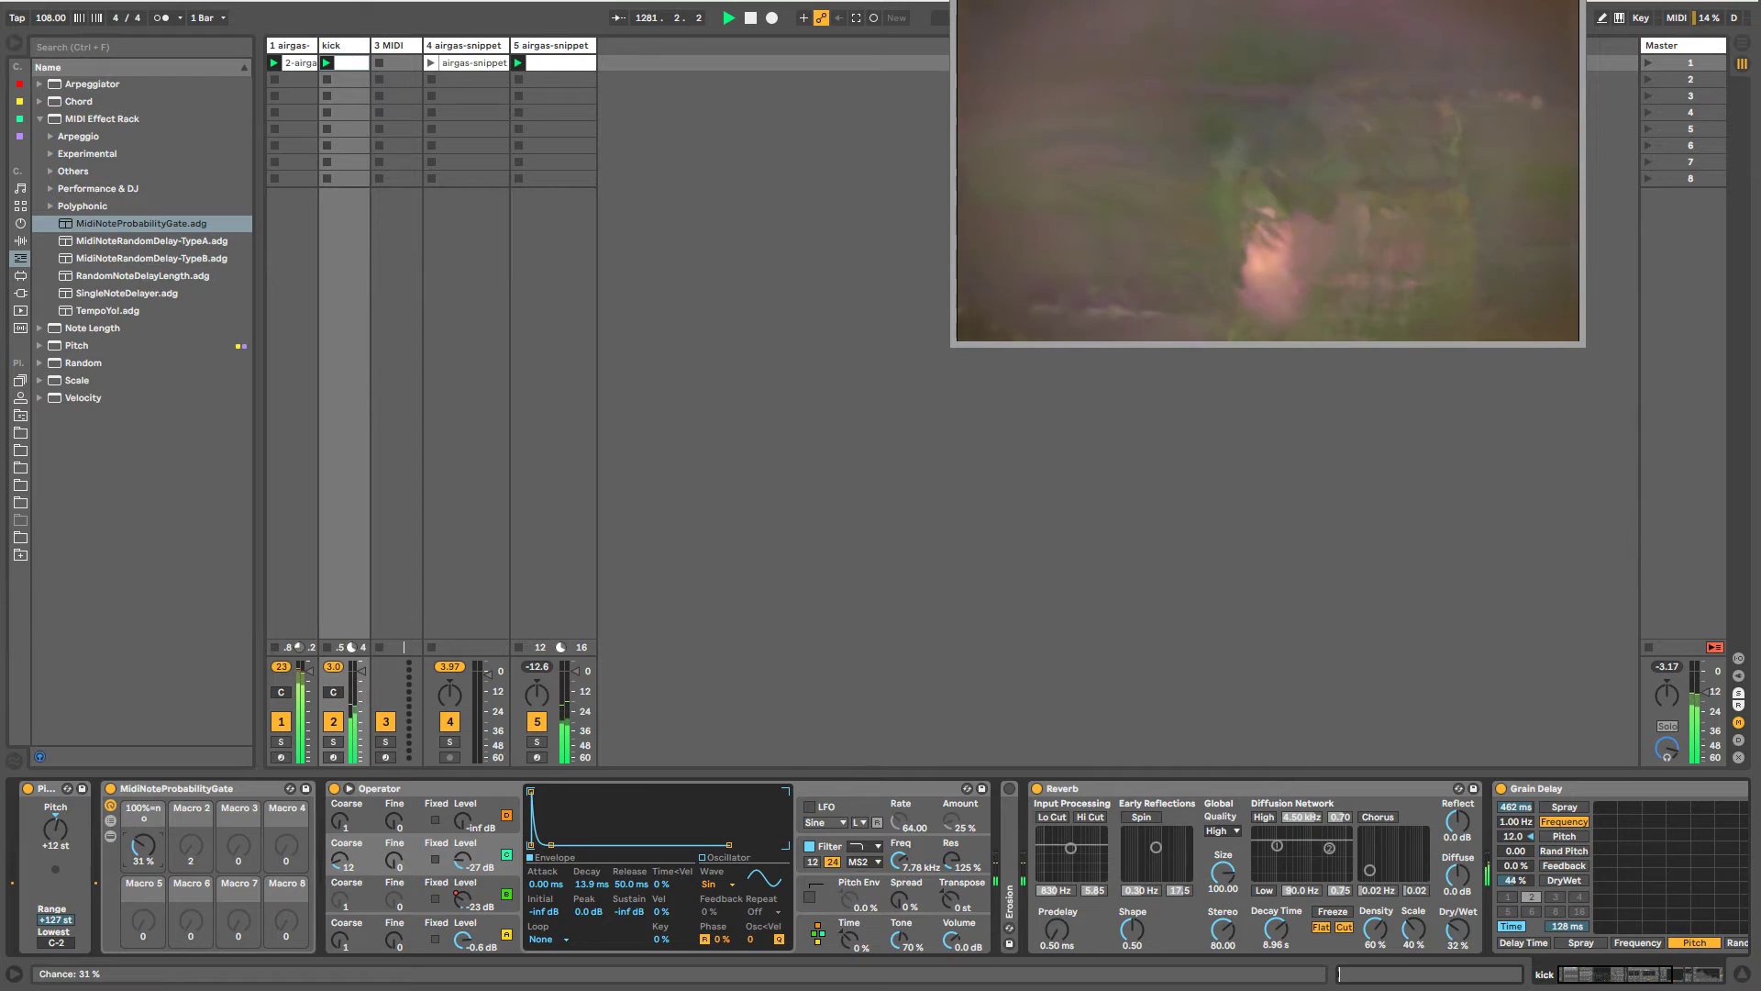
right_click(144, 849)
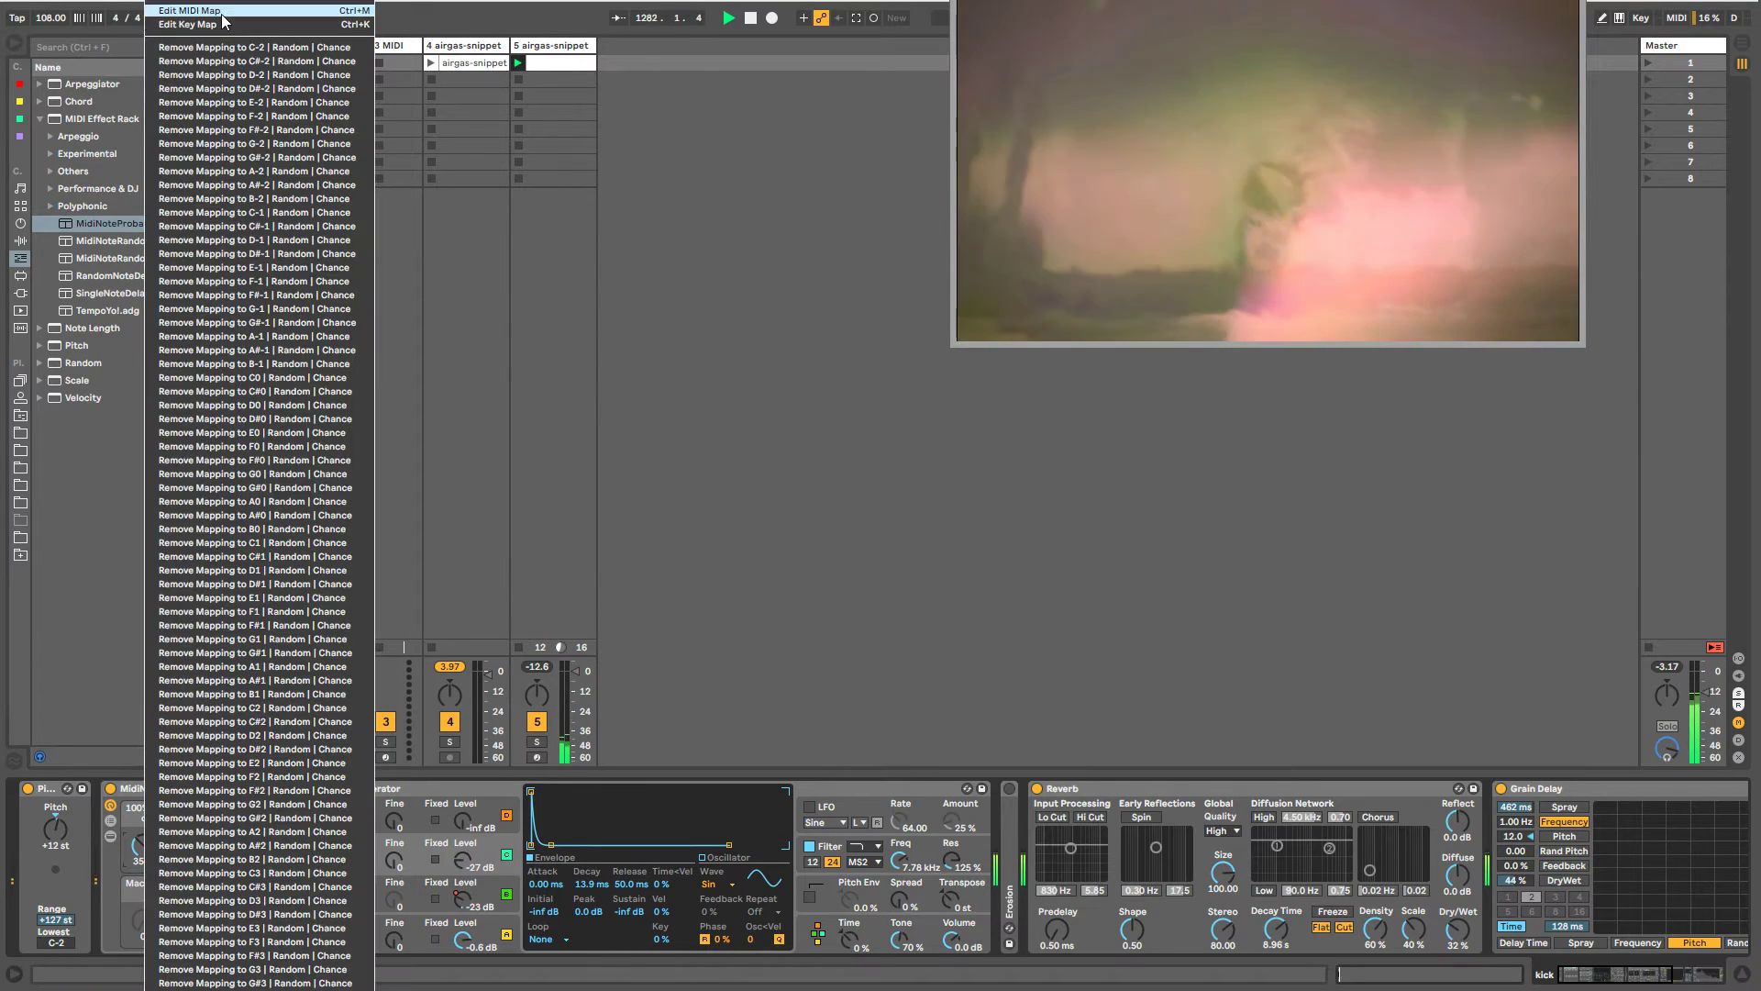
click(212, 700)
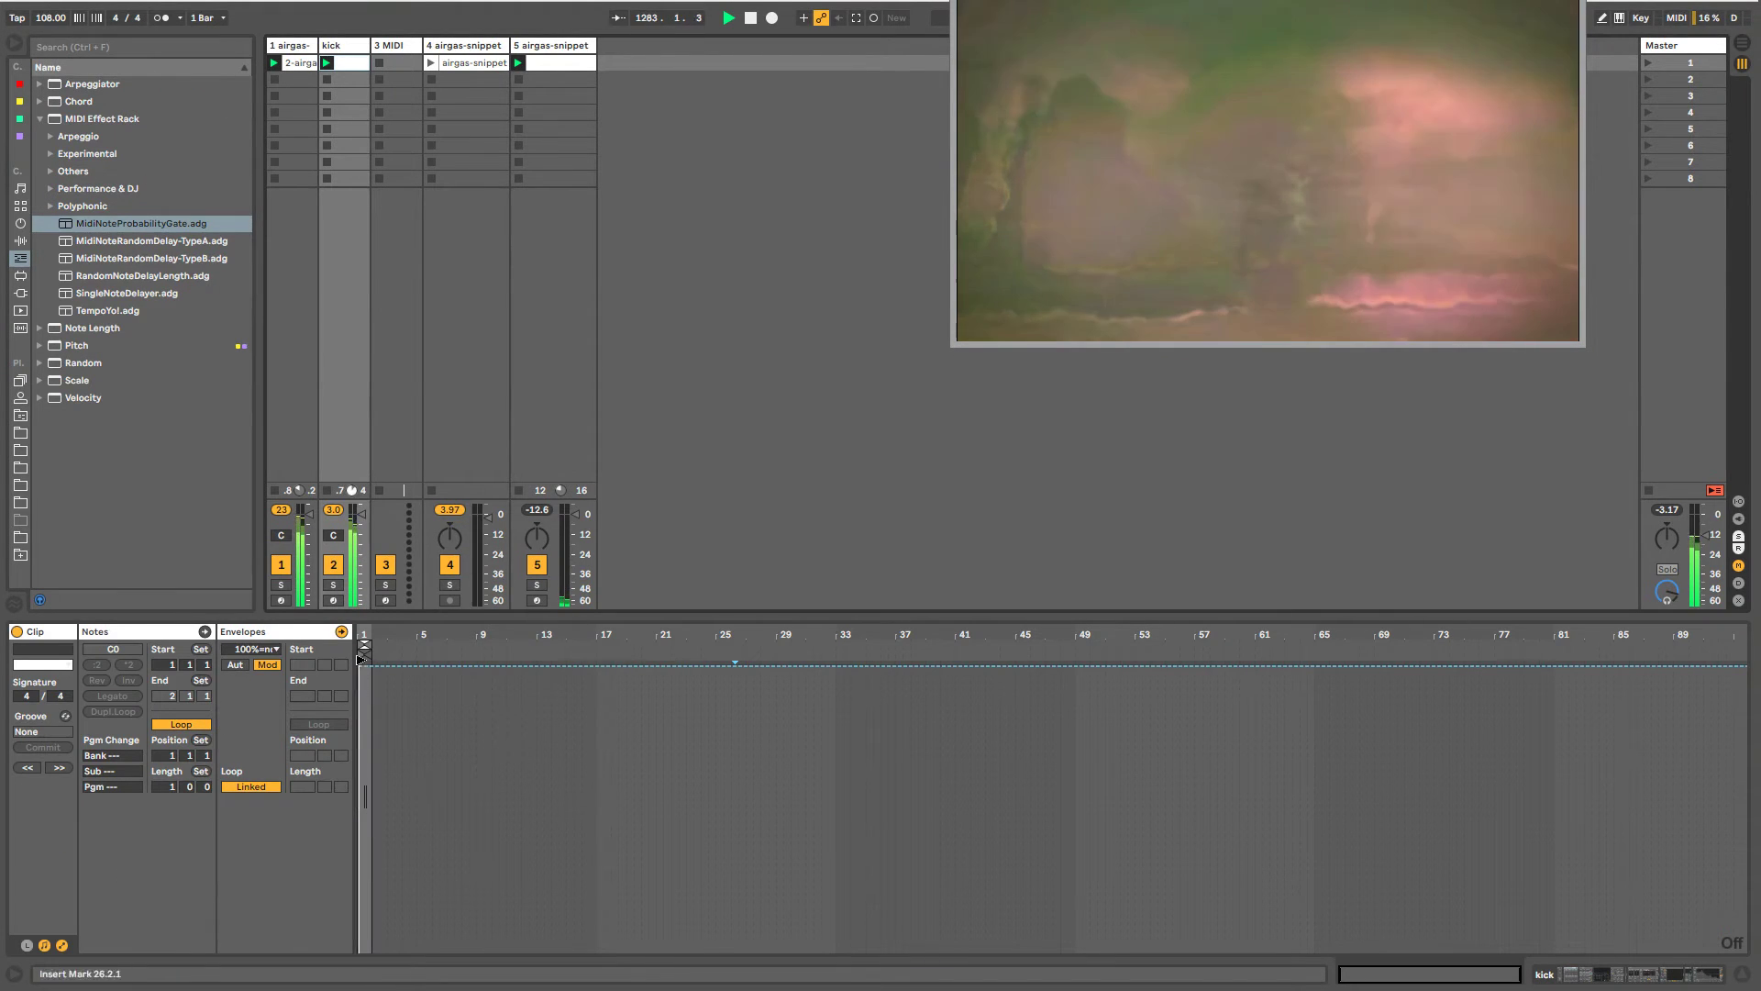
drag(367, 635, 369, 798)
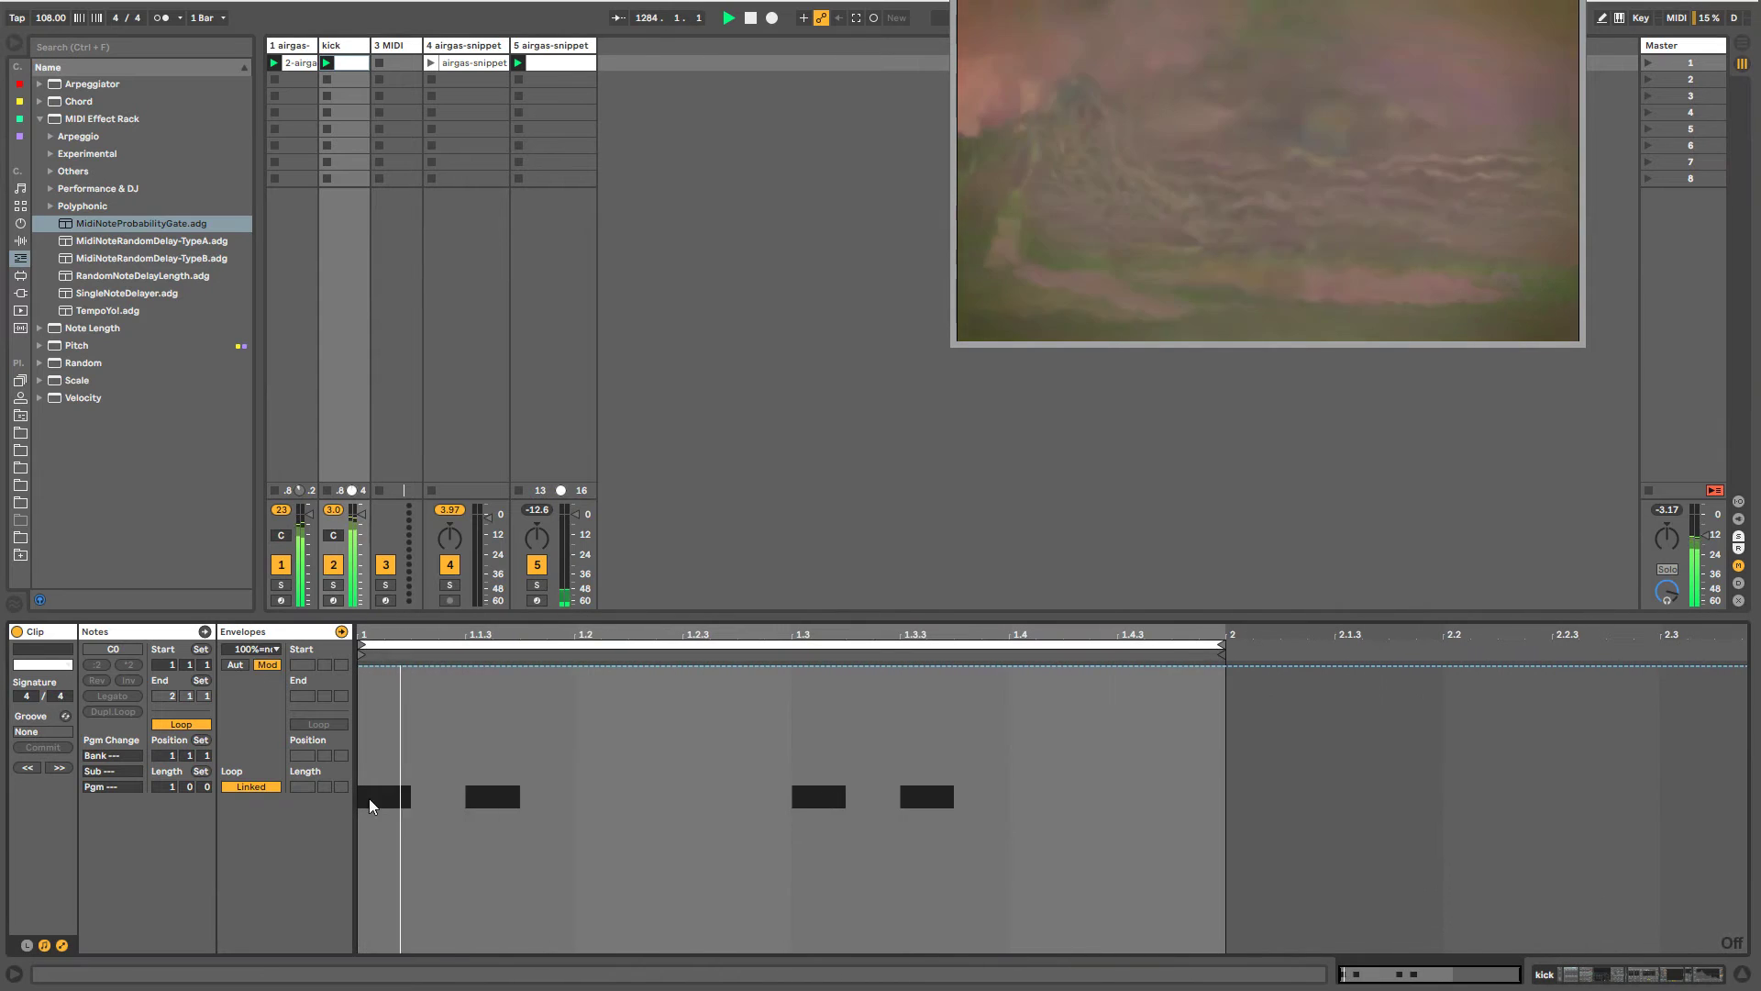
- Draw the chance modulation down to zero over the kick notes at beats 1 and 1.3
key(b)
mouse_move(382, 945)
mouse_down()
mouse_move(348, 977)
mouse_move(400, 954)
mouse_up()
key(b)
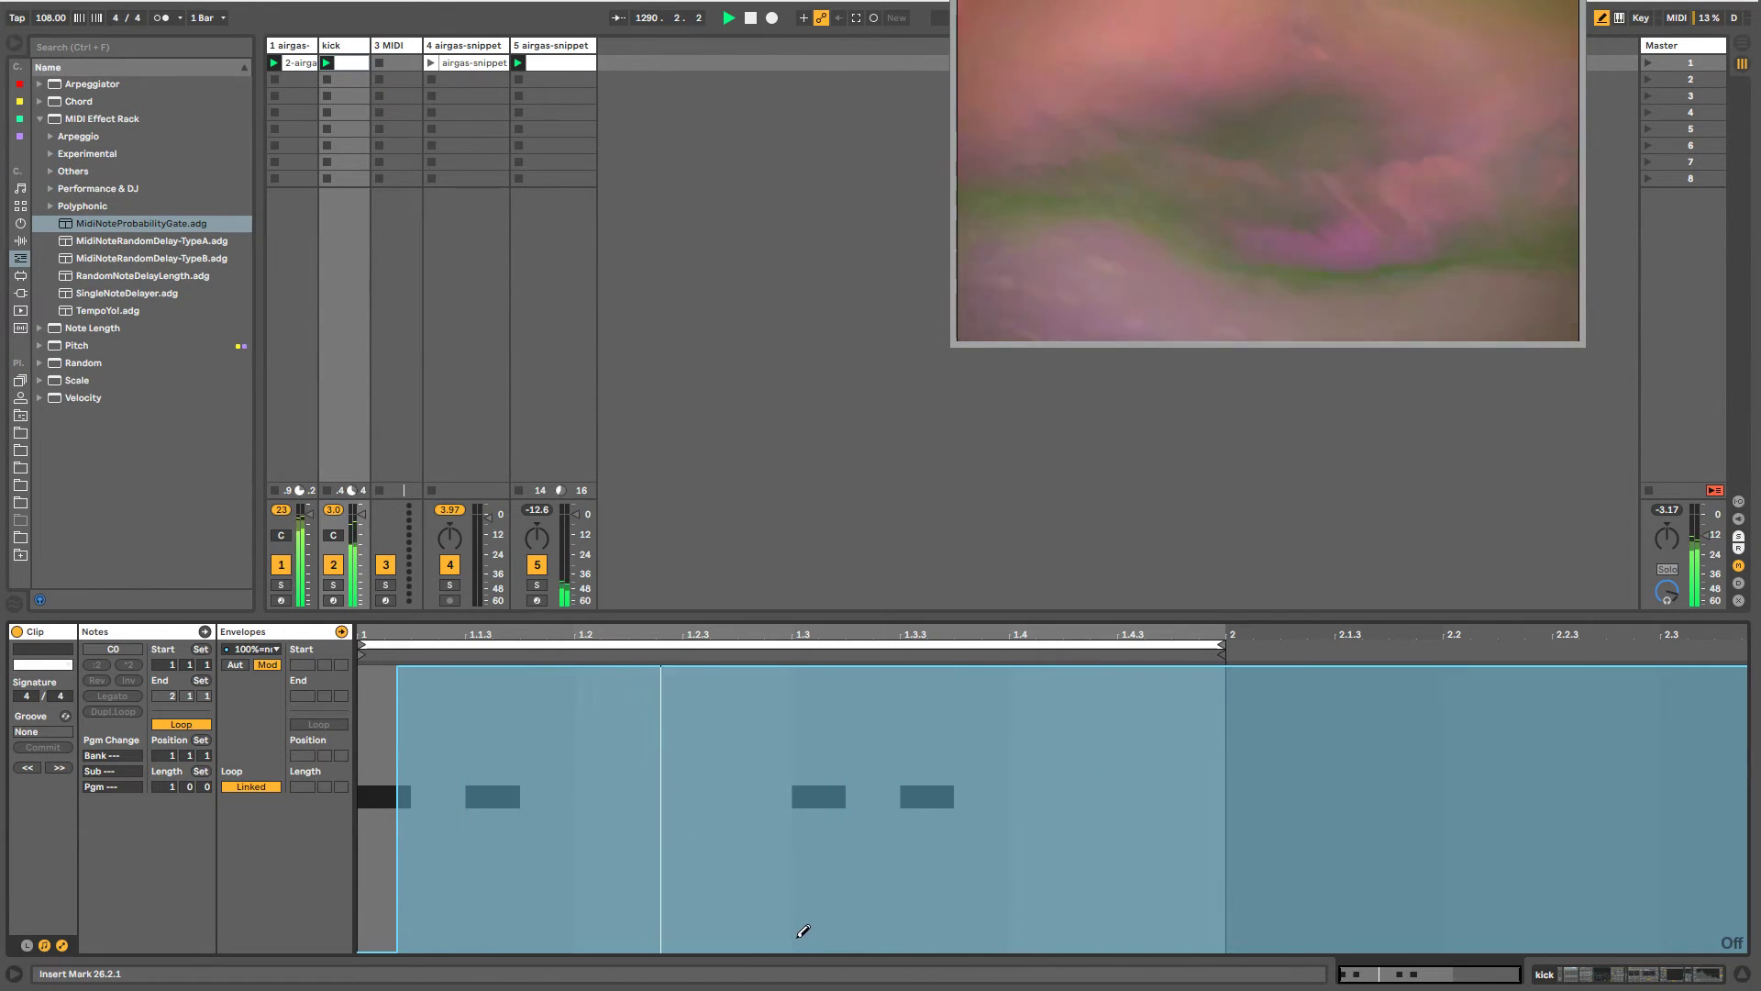
key(b)
drag(788, 958, 822, 956)
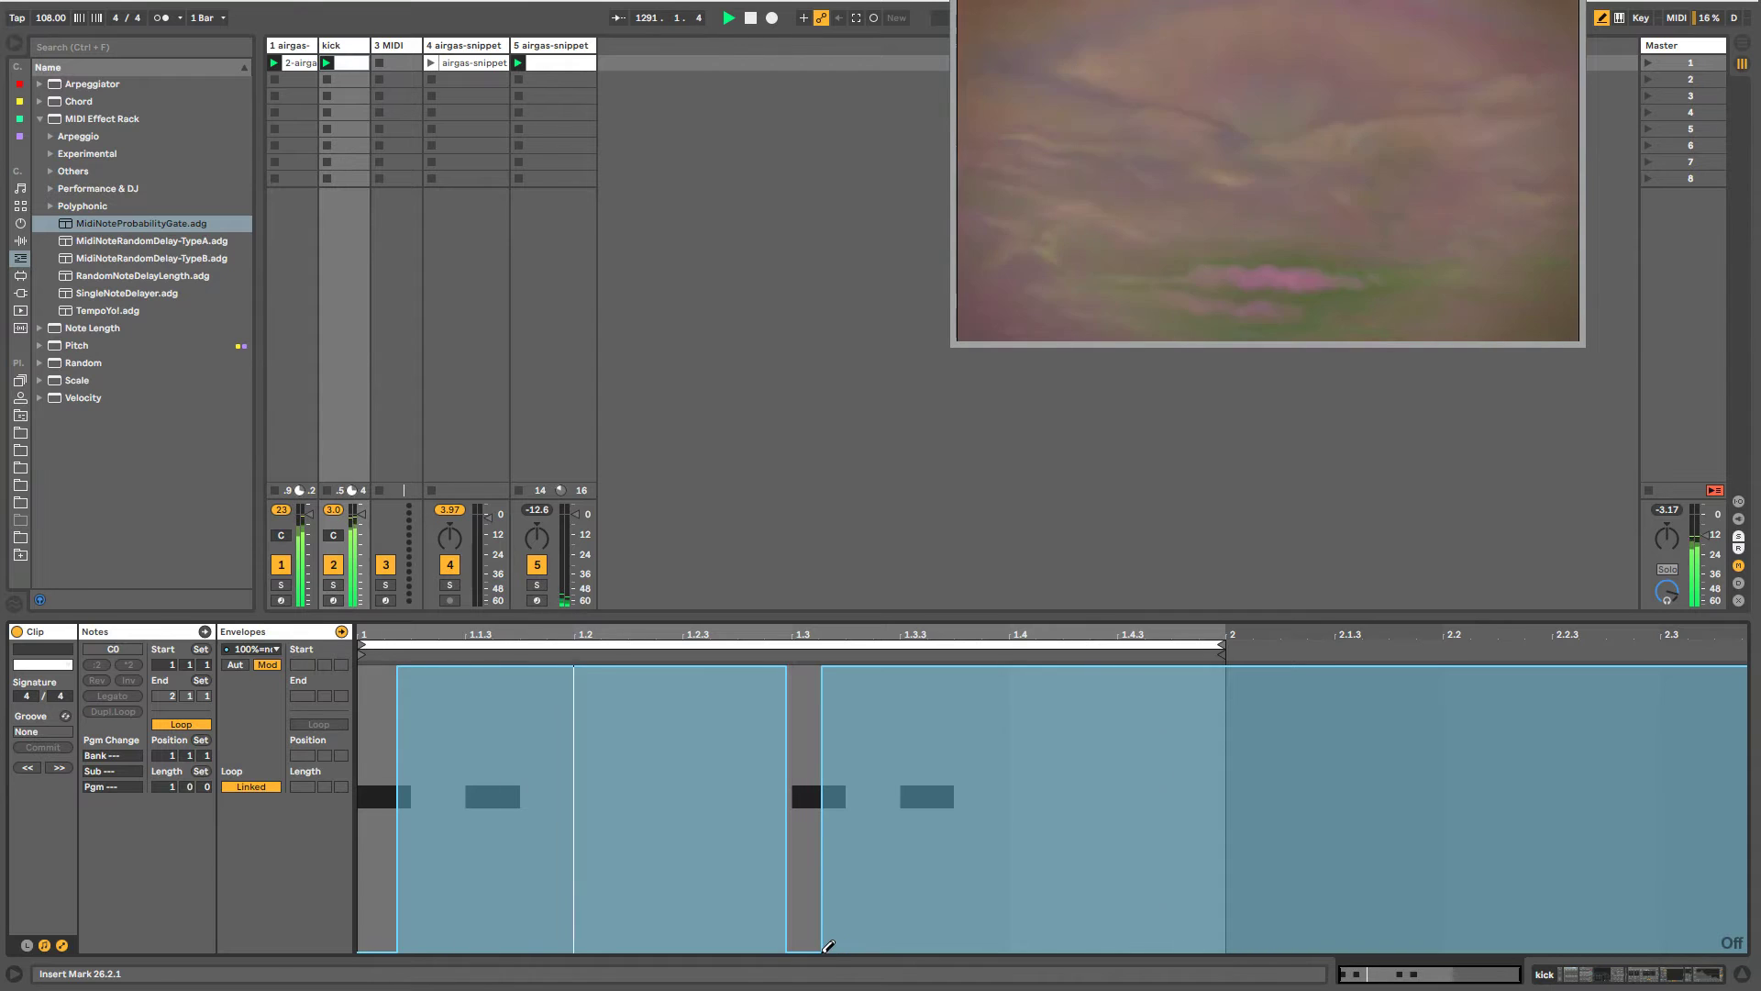
key(b)
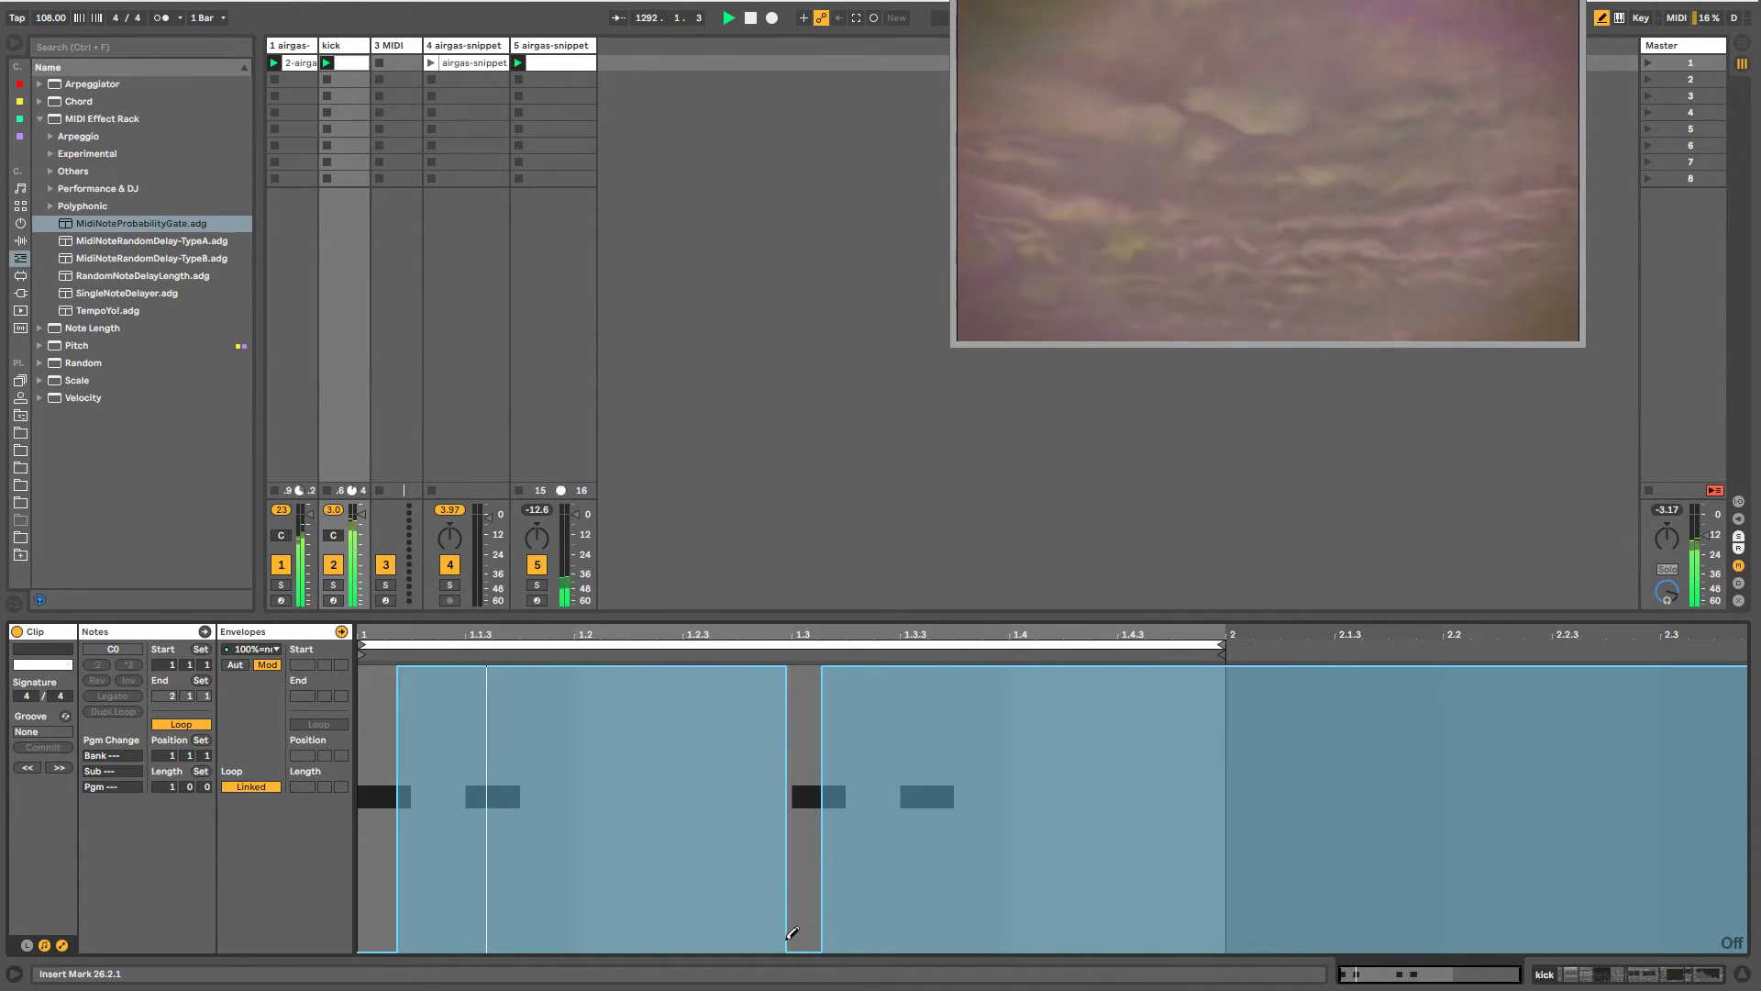
- Redraw the chance envelope's dip around the beat 1.3 note wider, at about one third of full height
key(b)
mouse_move(800, 931)
mouse_down()
mouse_move(936, 932)
mouse_move(885, 897)
mouse_up()
mouse_move(916, 793)
mouse_down()
mouse_move(889, 523)
mouse_move(869, 523)
mouse_move(896, 503)
mouse_move(950, 511)
mouse_up()
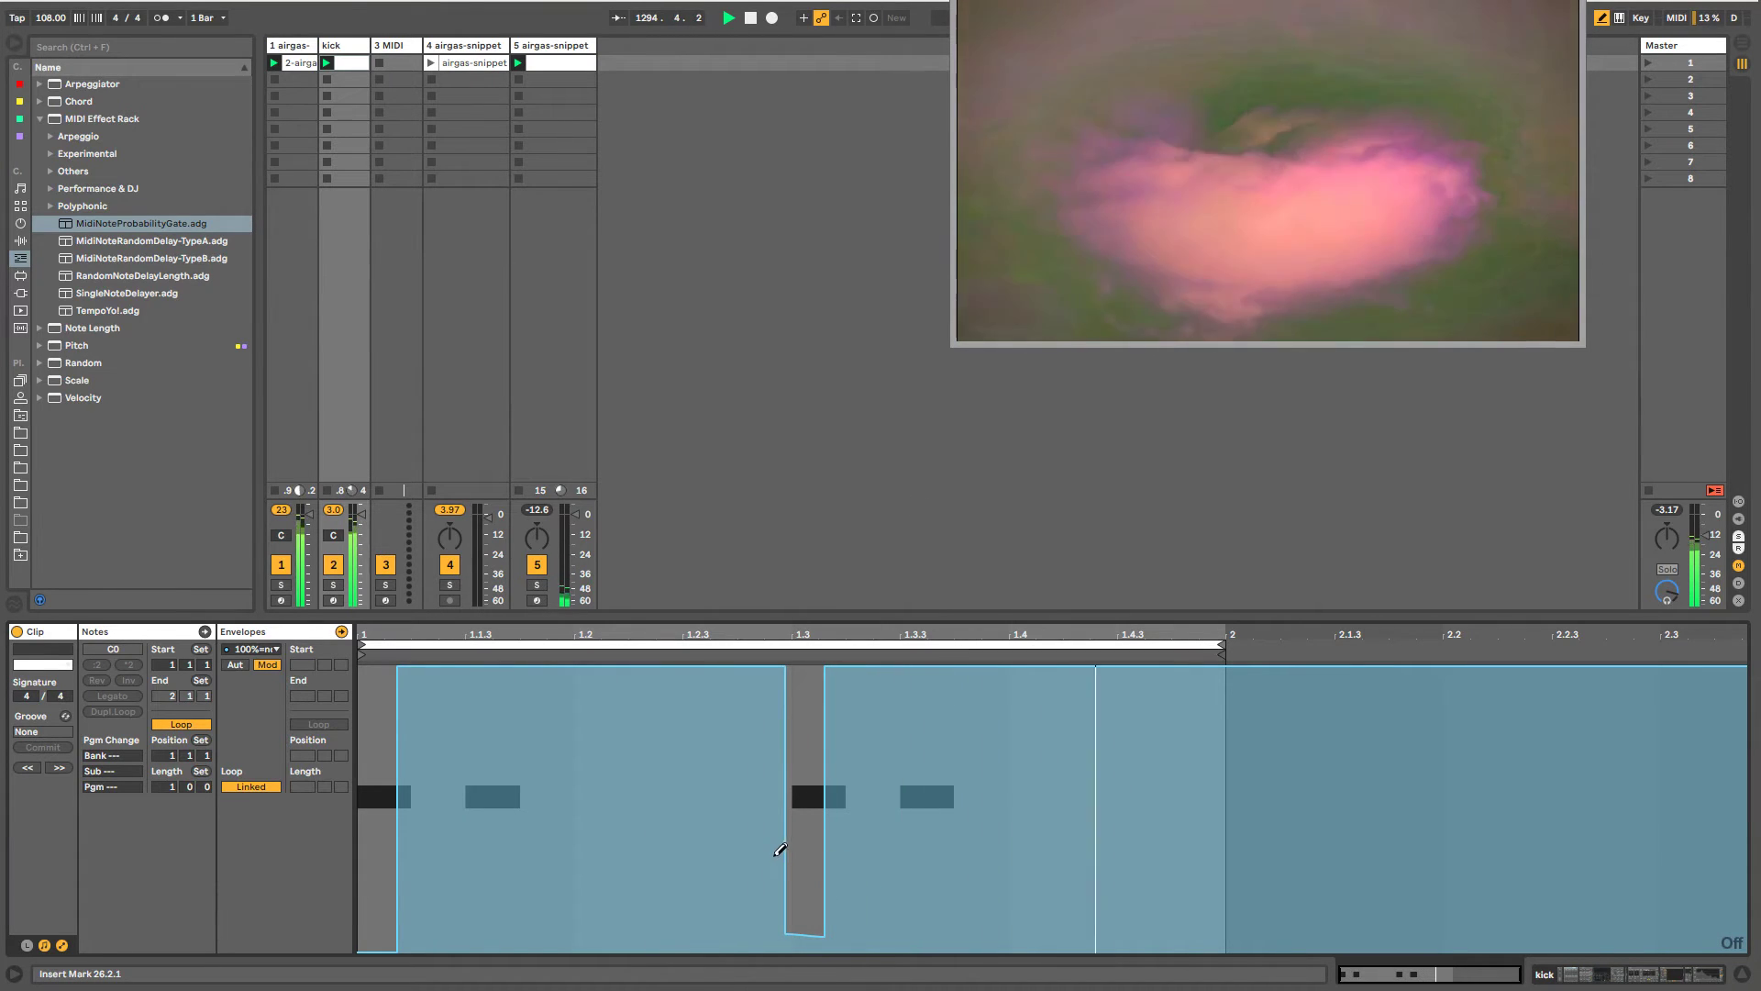
drag(777, 853, 831, 852)
key(b)
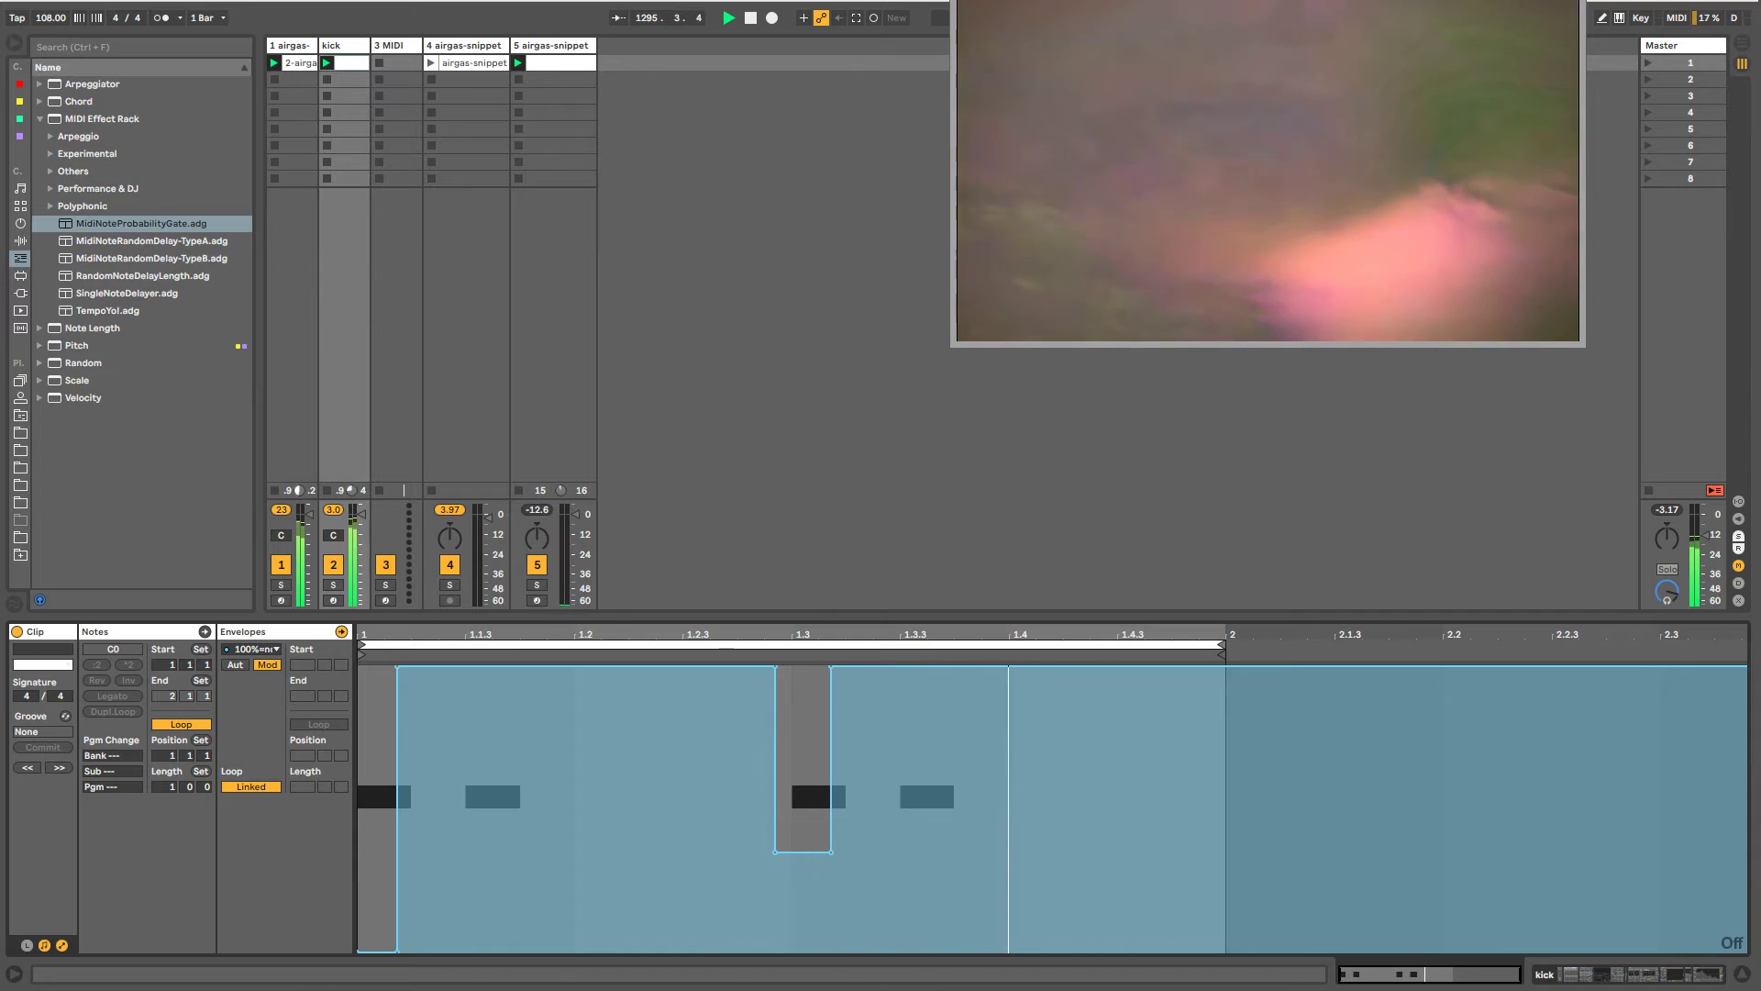
- Shape the kick Operator's oscillator D as a triangle with coarse 24, -4.4 dB level, 65.7 ms decay and -26 dB sustain
click(343, 48)
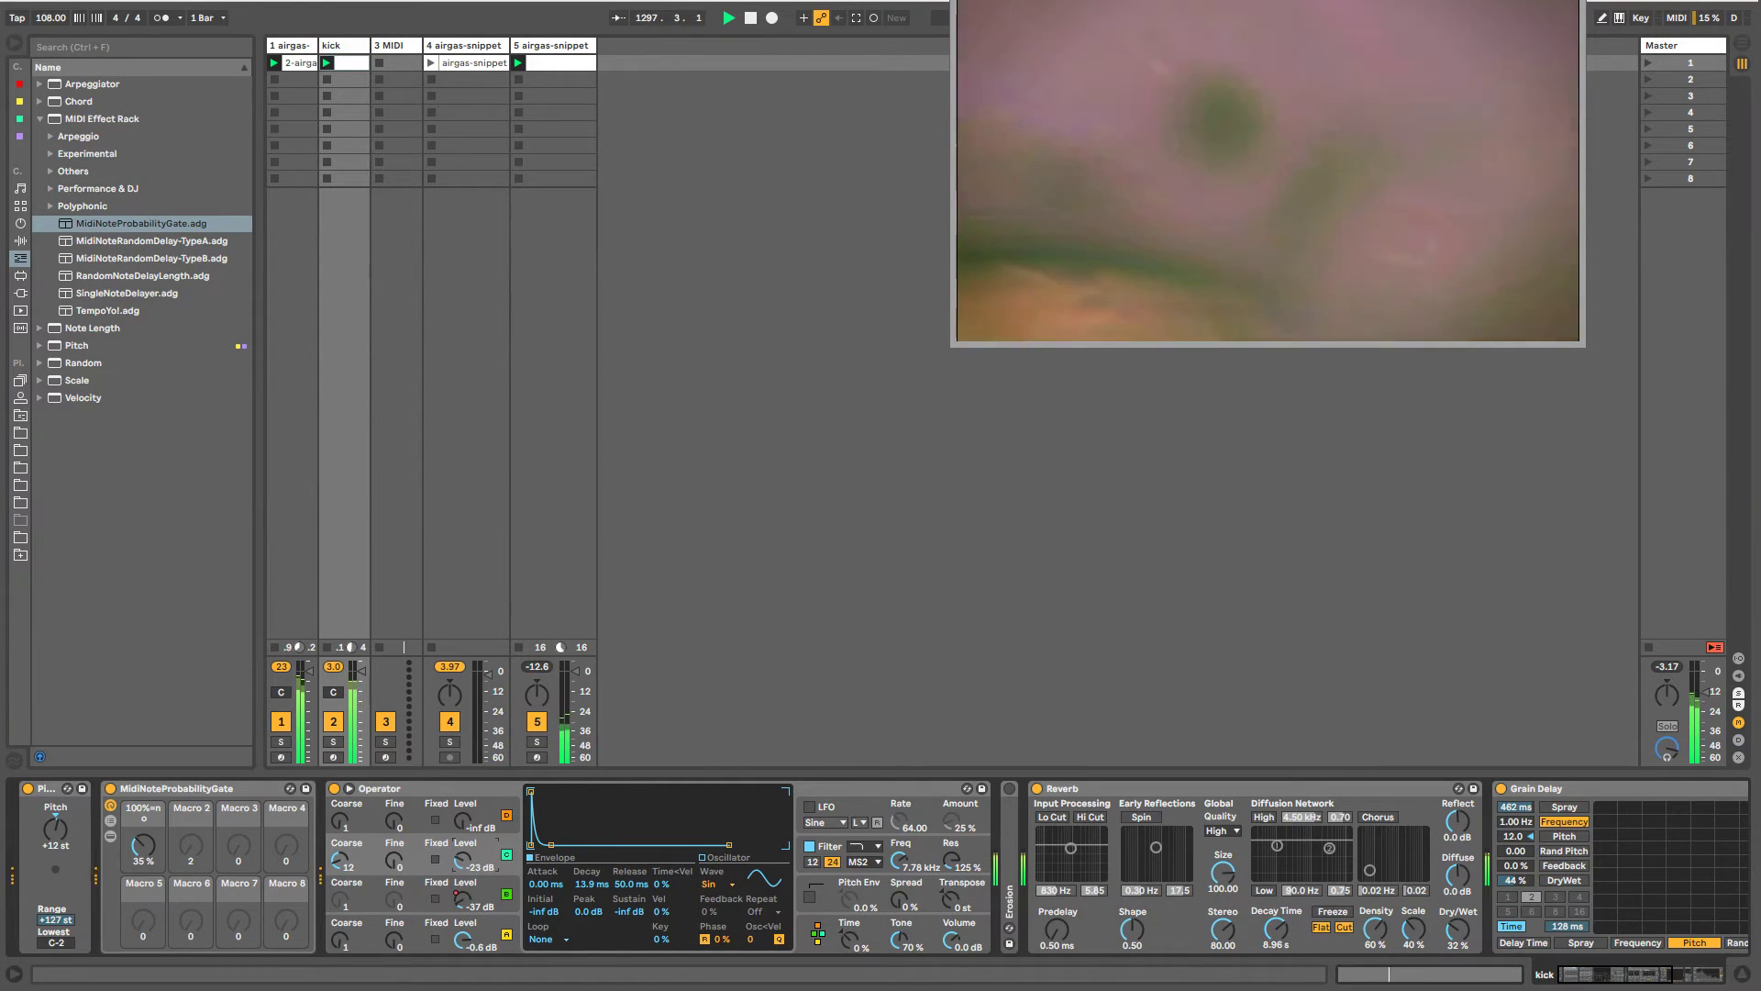
drag(468, 818, 468, 752)
drag(588, 806, 563, 826)
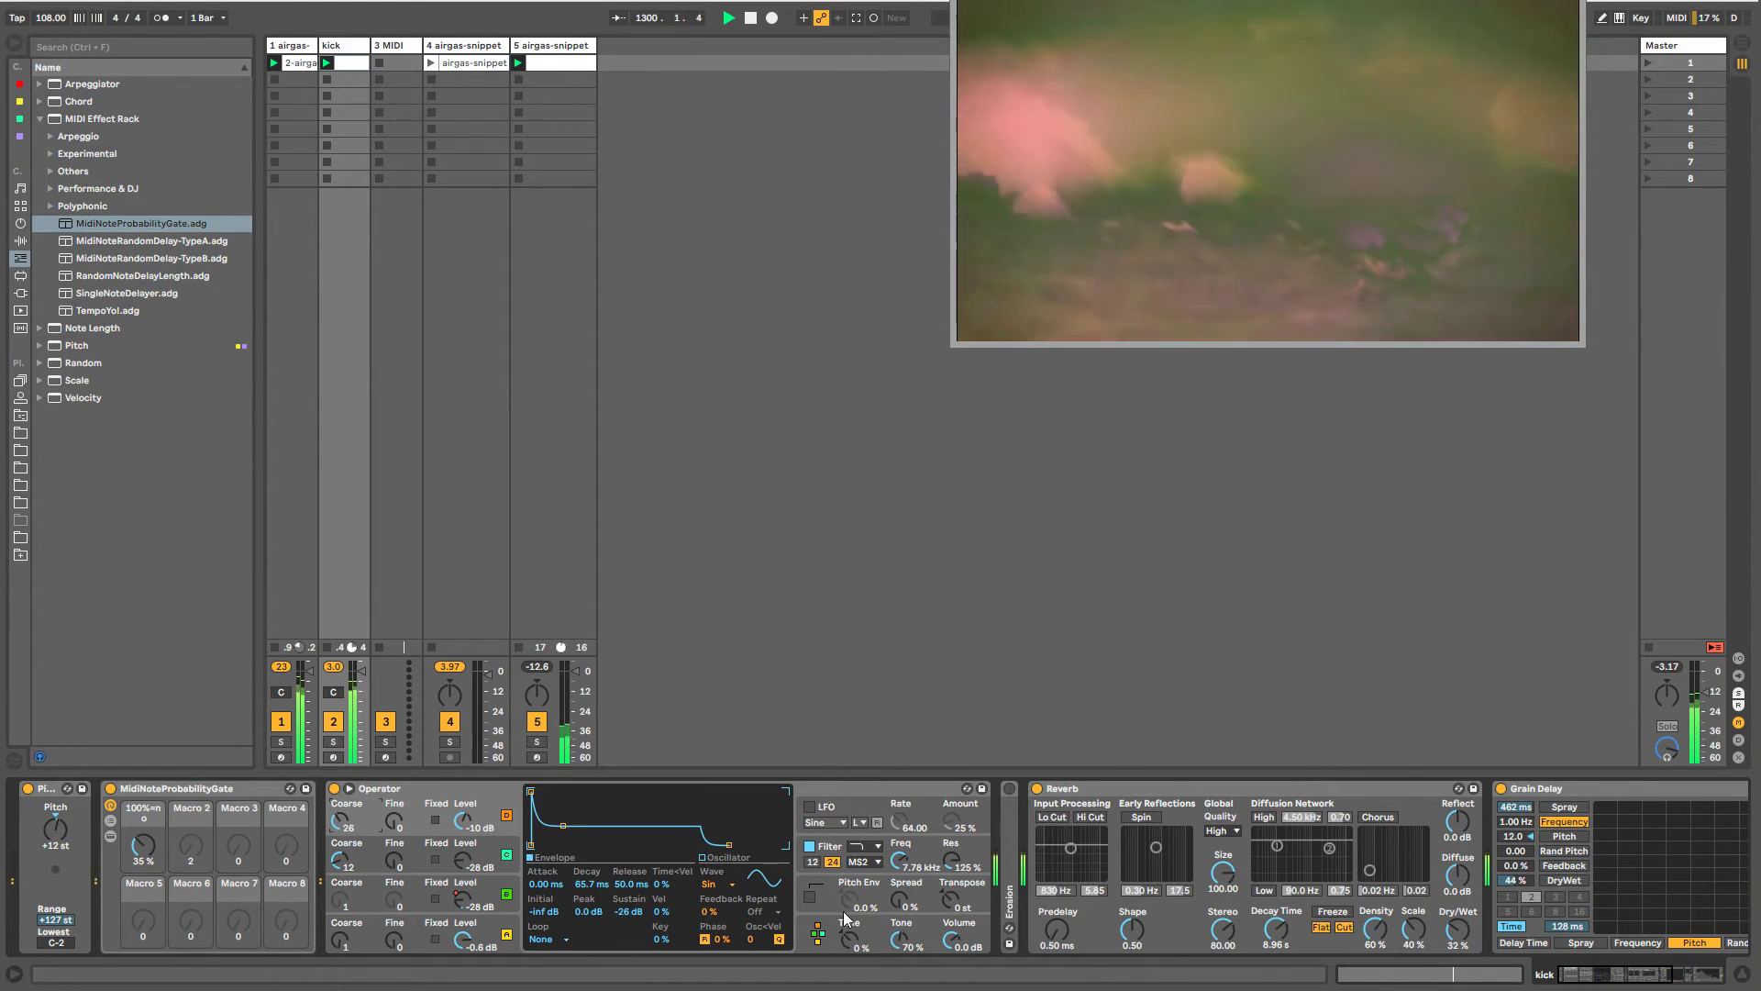
click(712, 884)
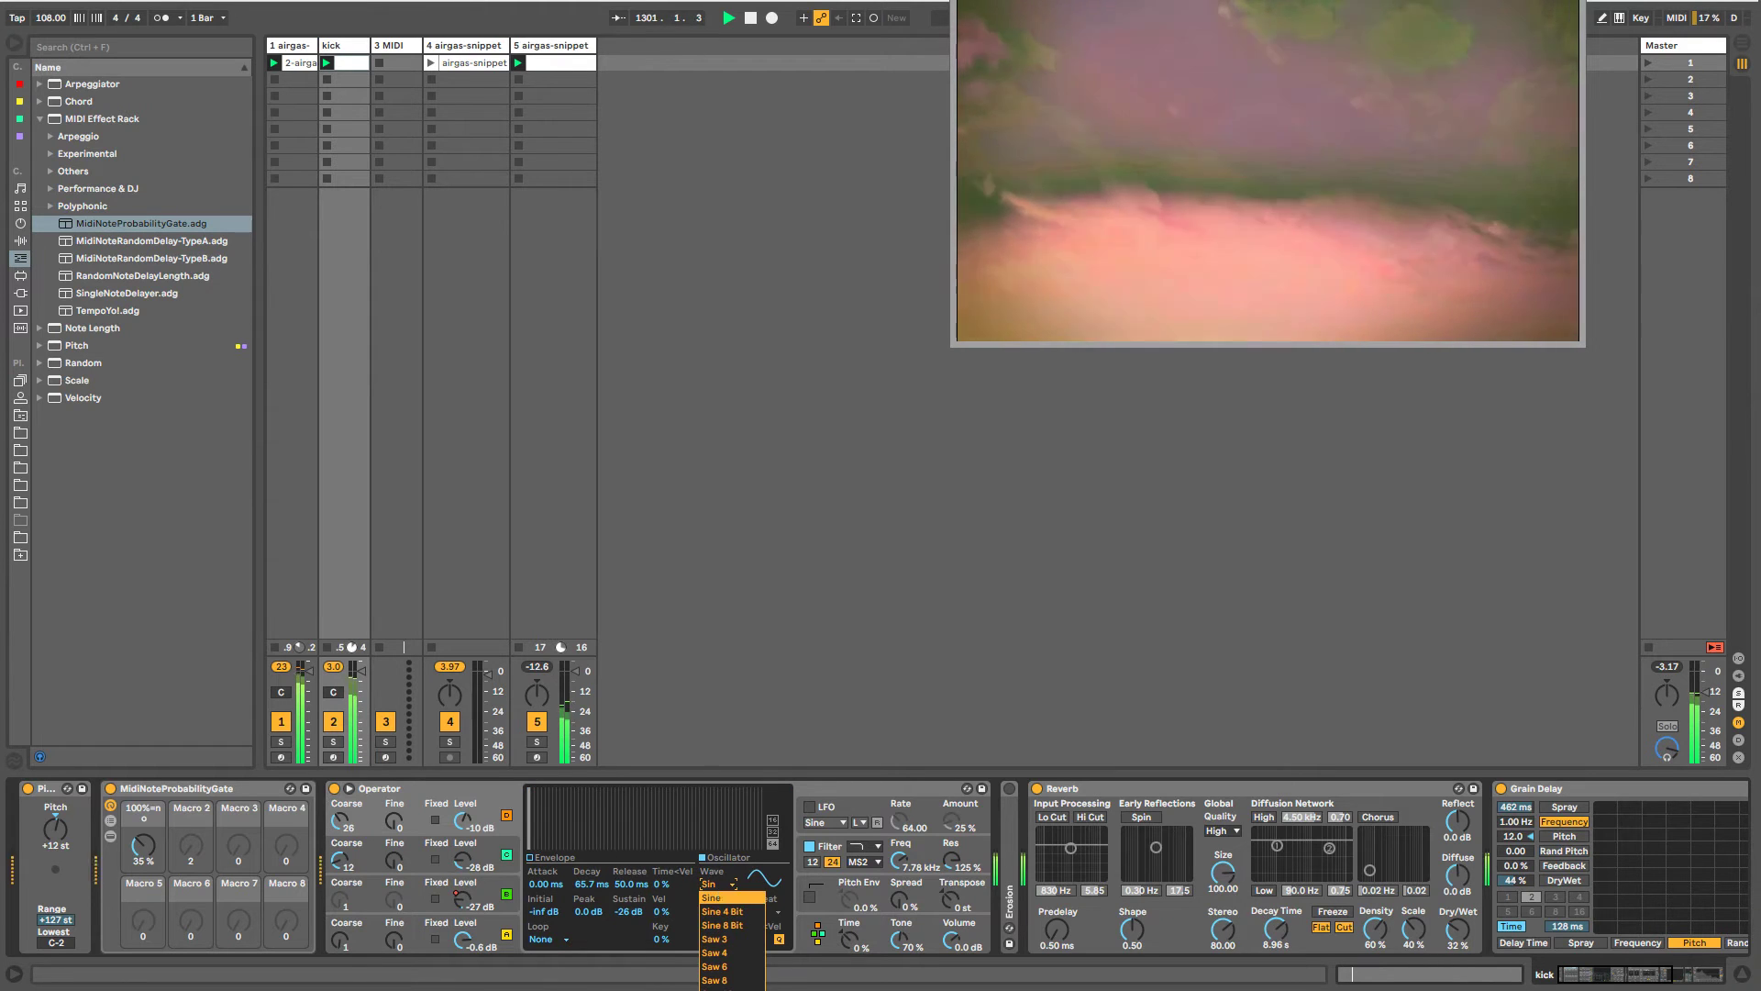
click(718, 989)
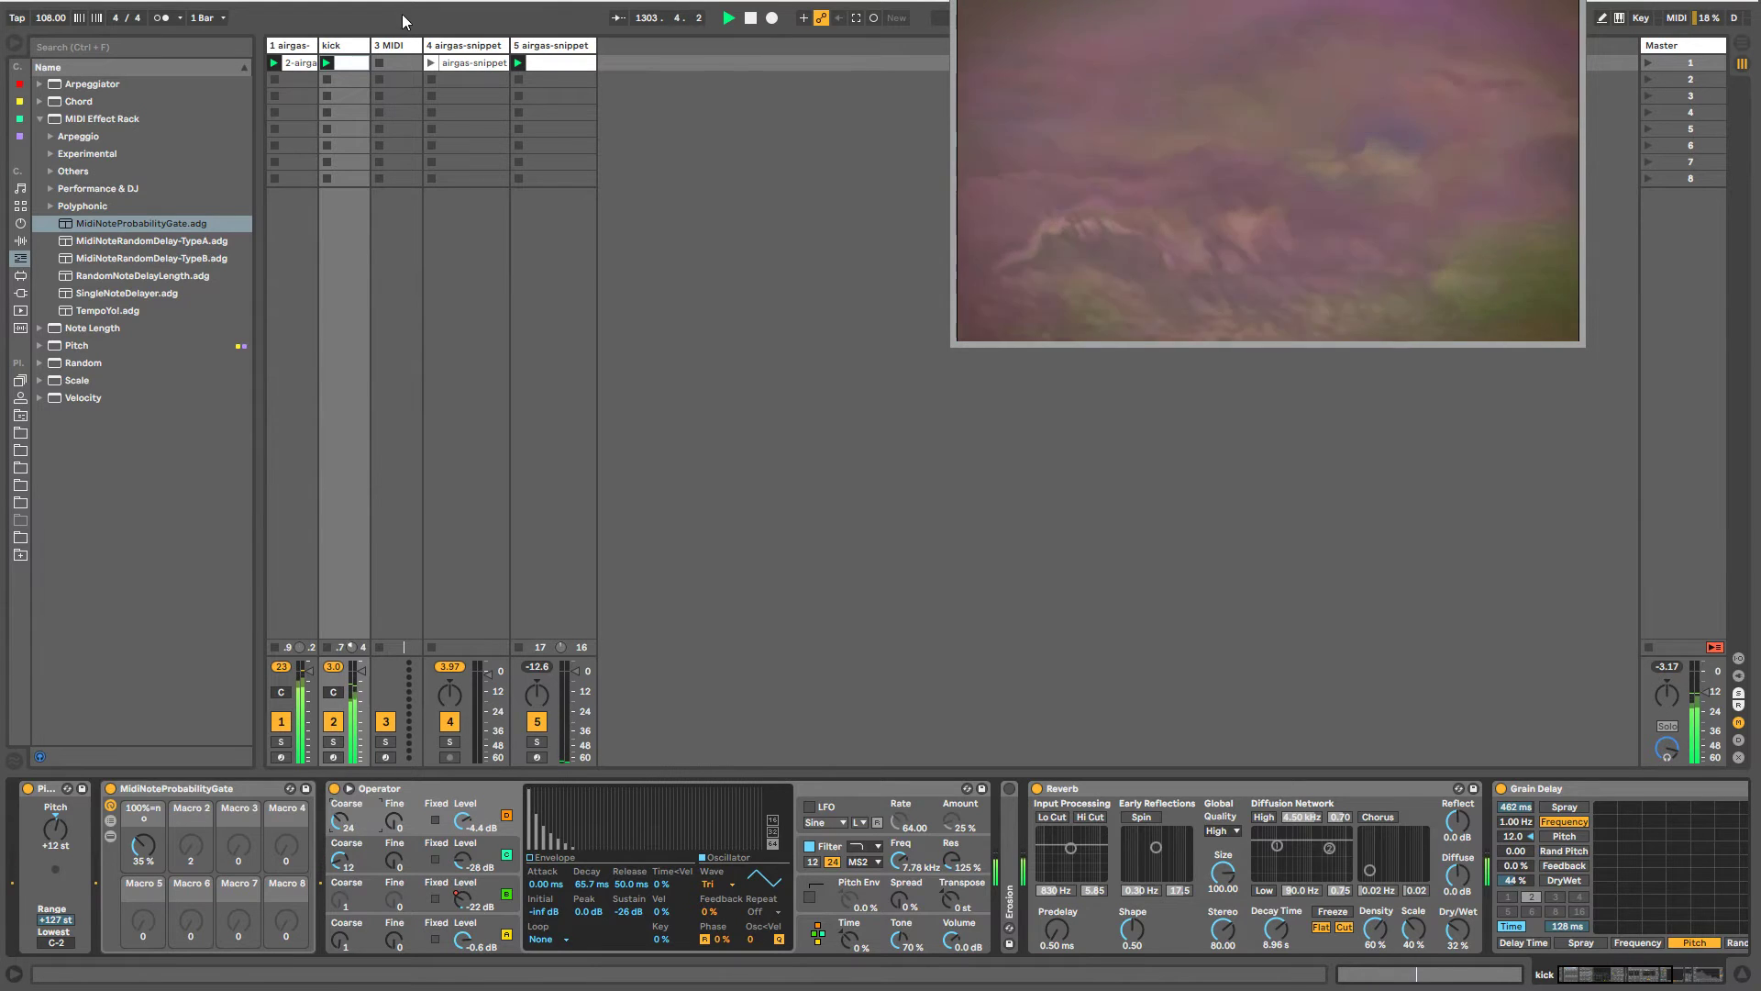
- Add a Pitch effect at -2 st before the Sampler on track 1 and copy it to track 5
click(283, 48)
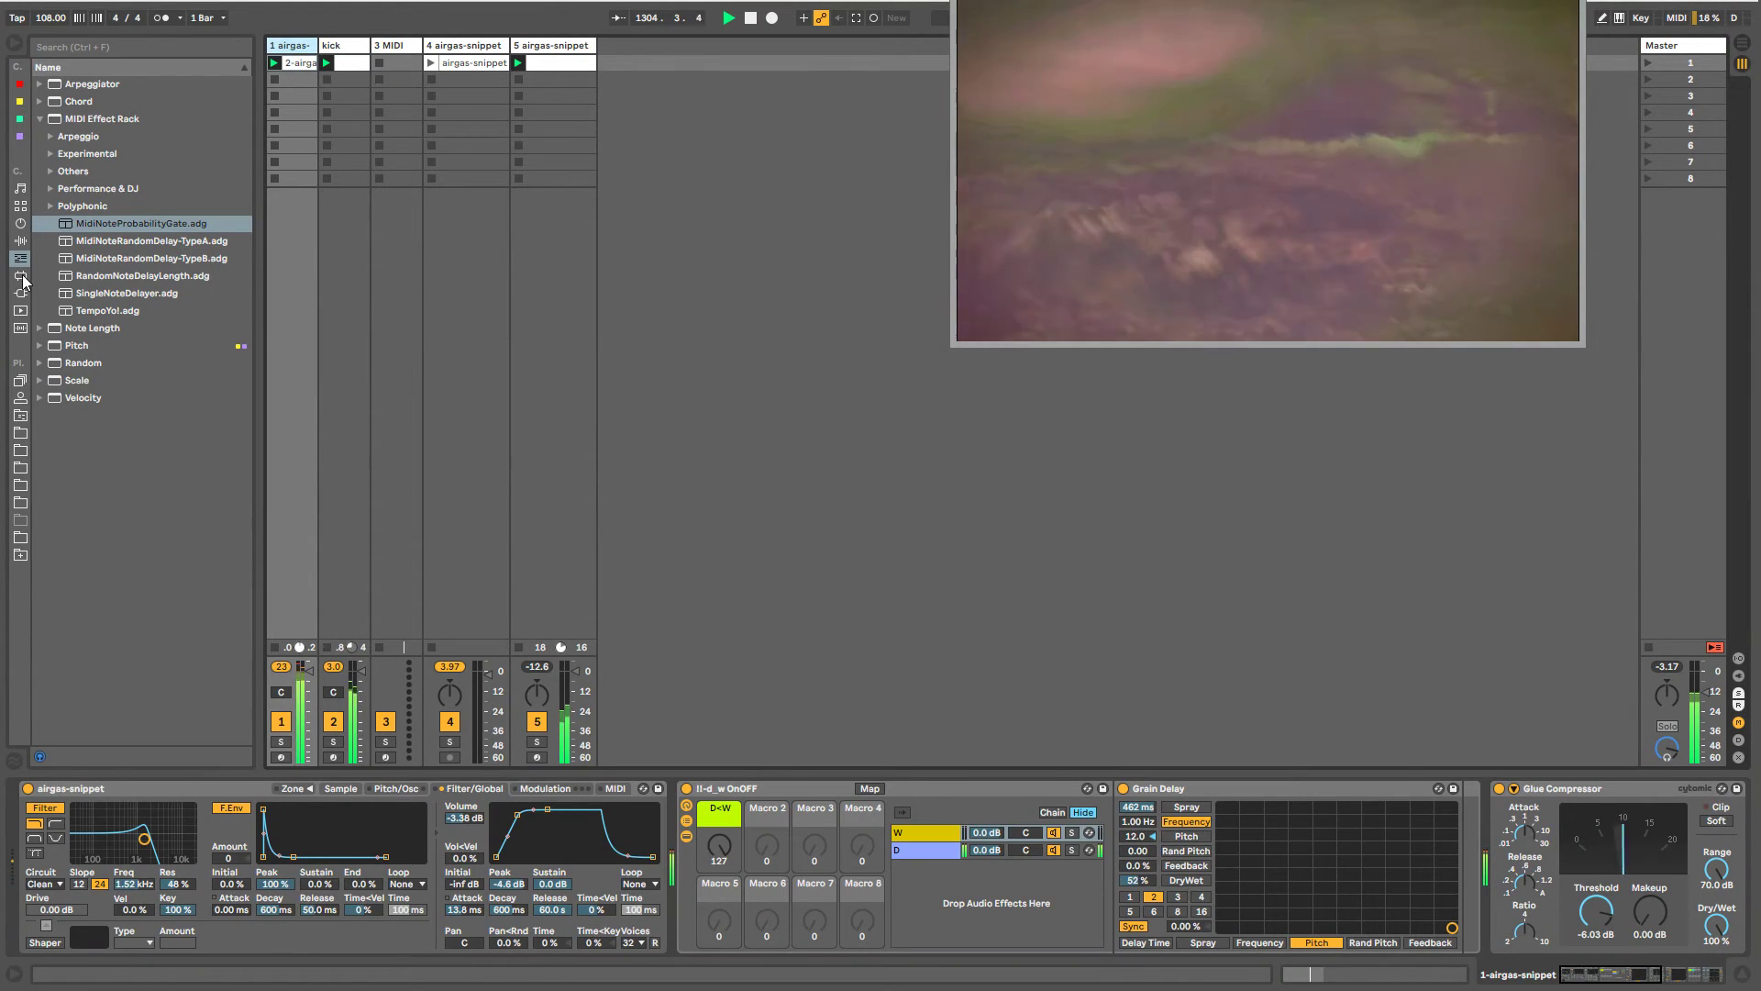
click(39, 120)
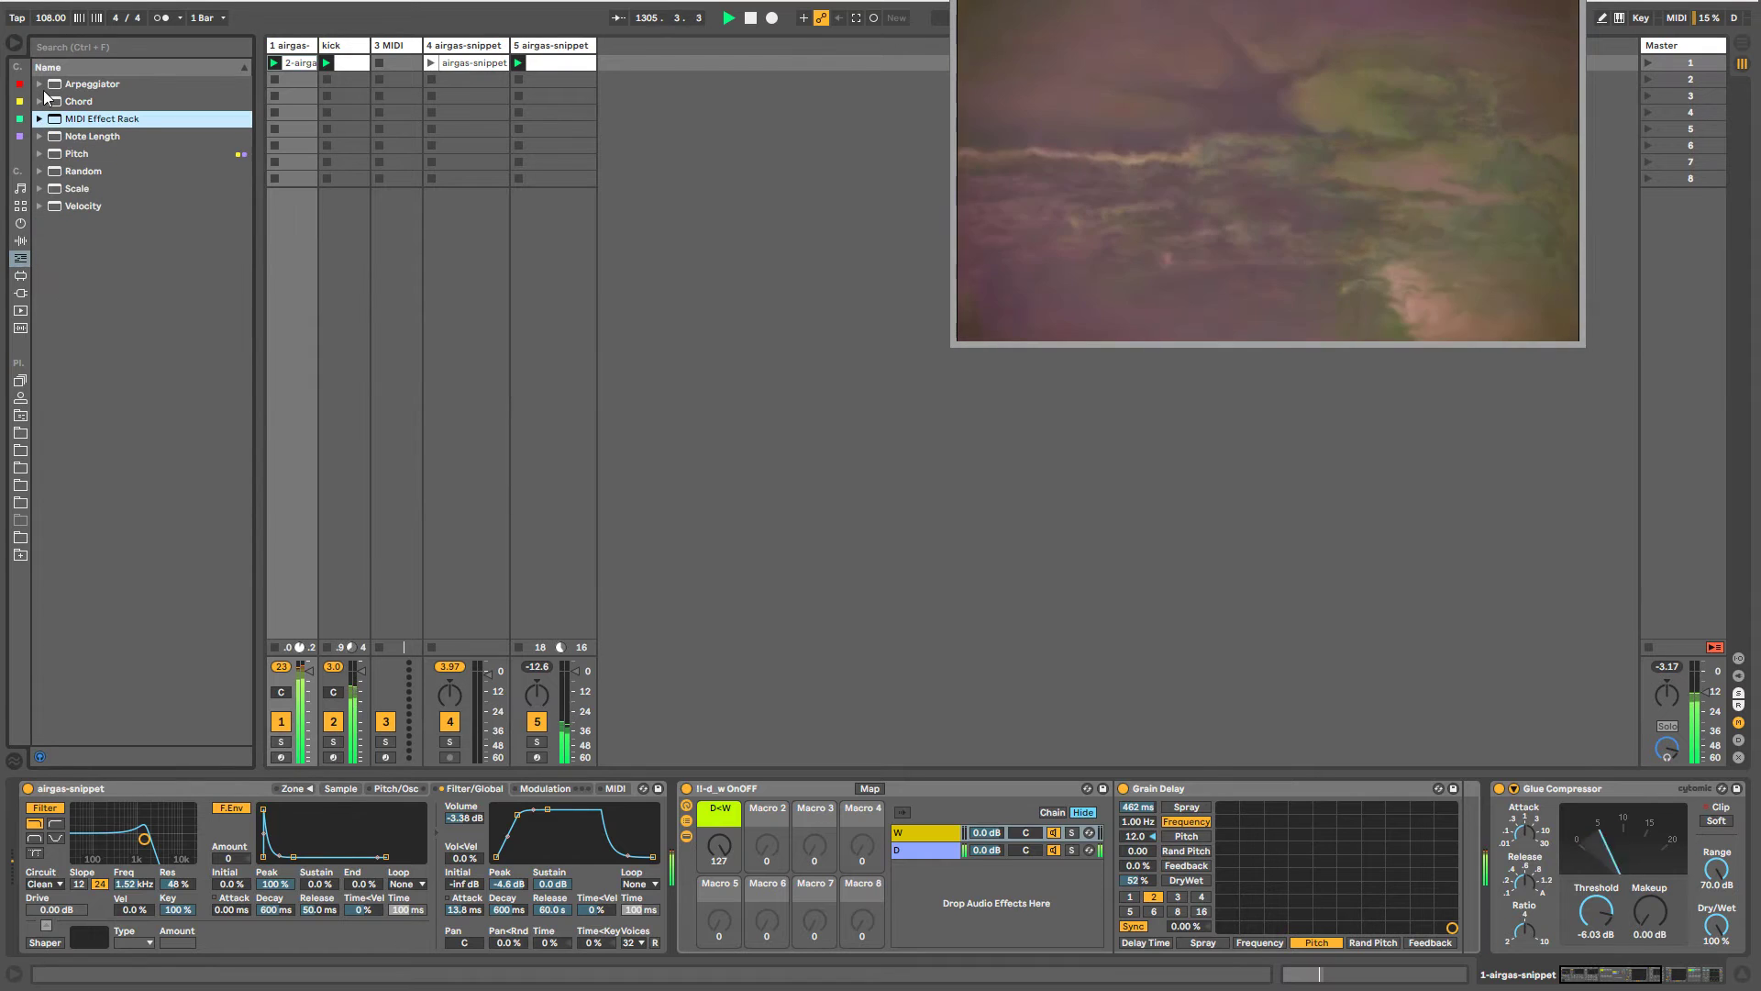
drag(66, 156, 52, 842)
click(55, 784)
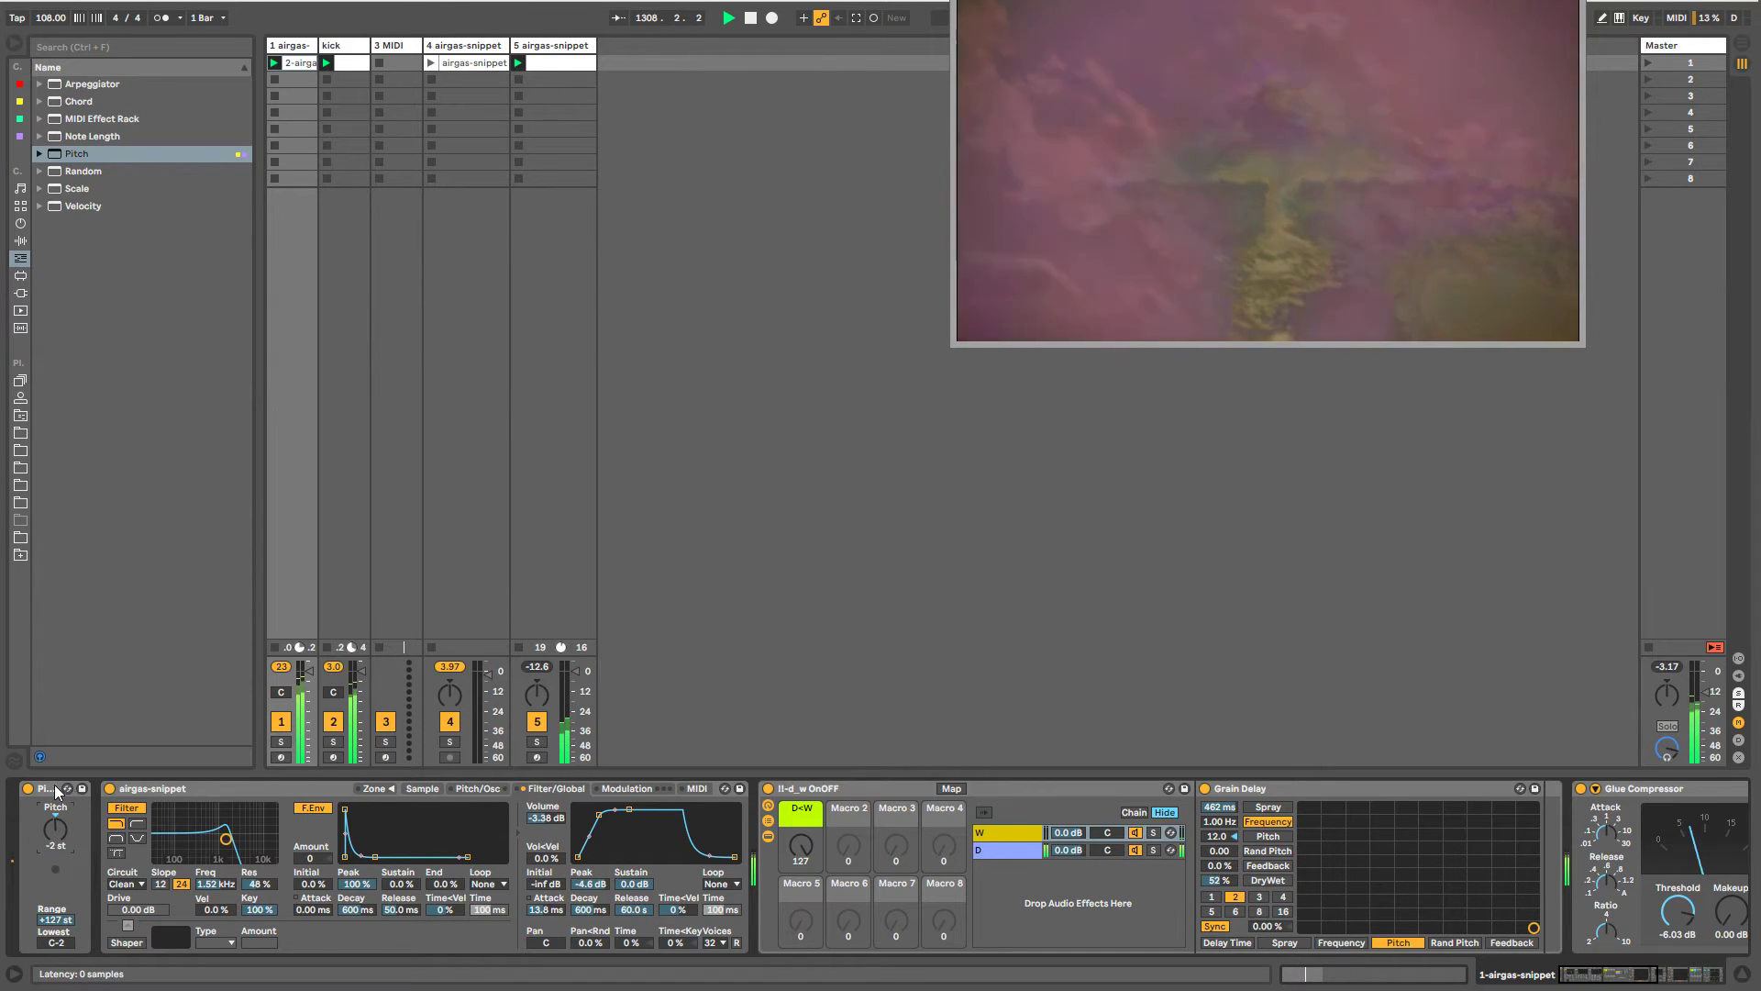
click(531, 521)
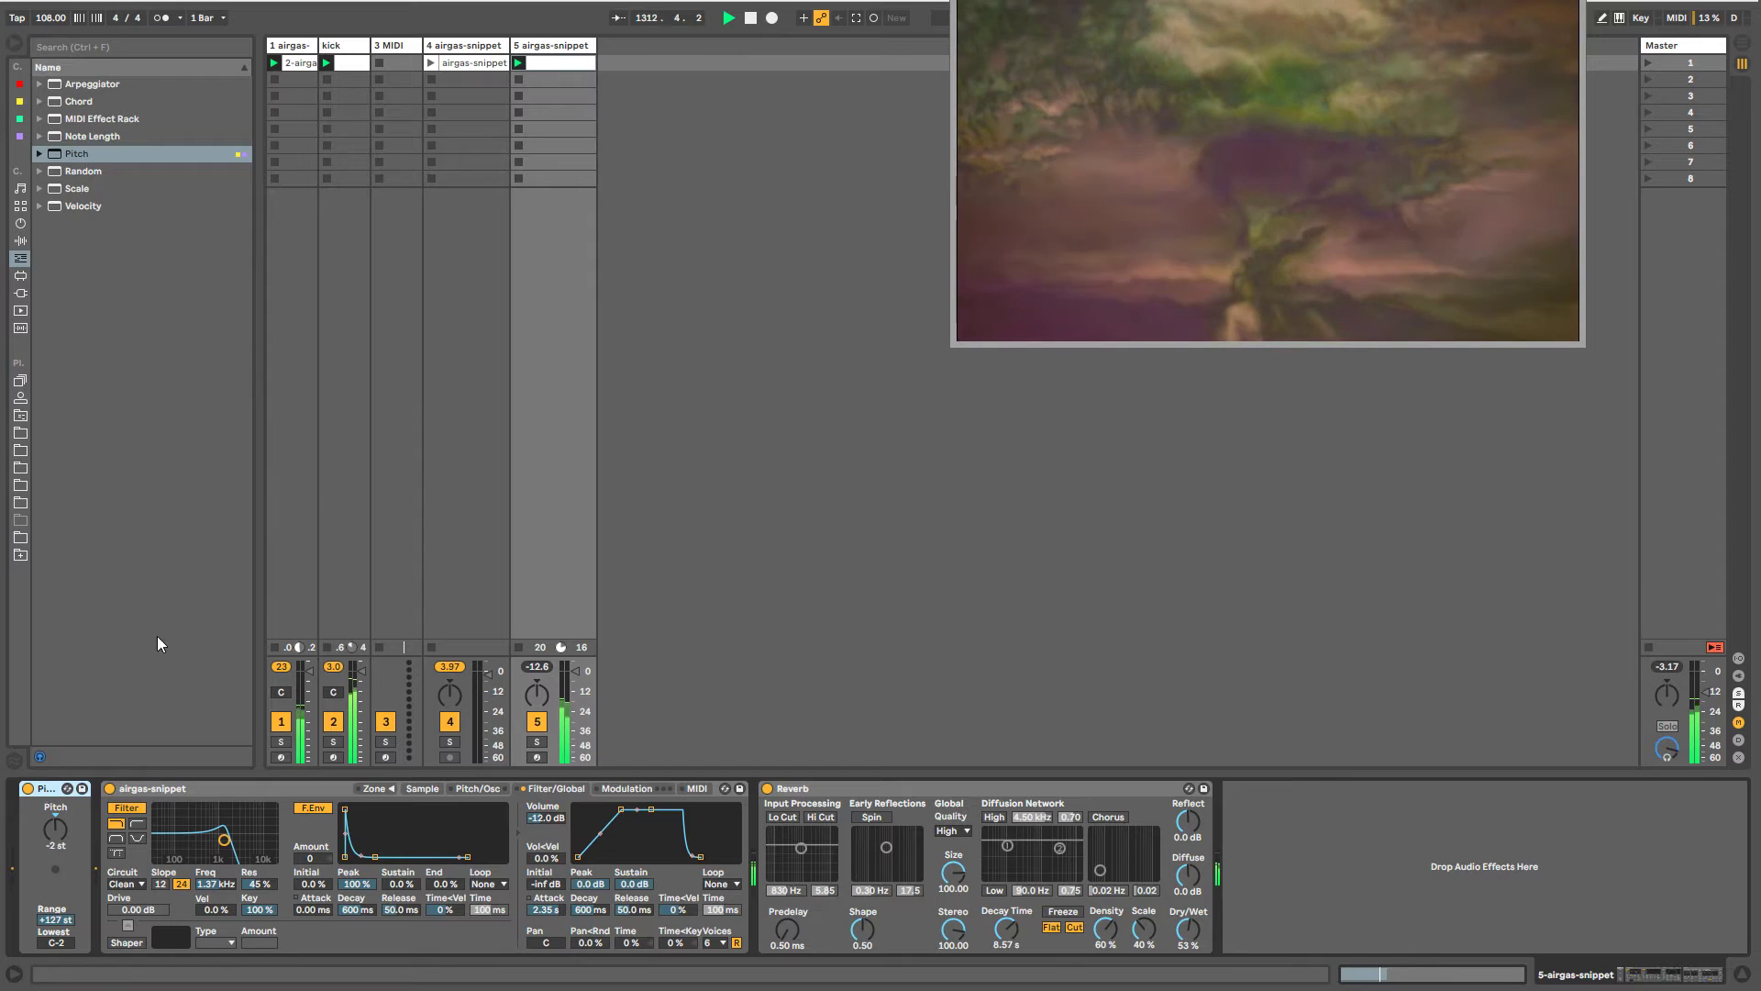
- Bypass the Pitch effects on tracks 1 and 5
click(275, 63)
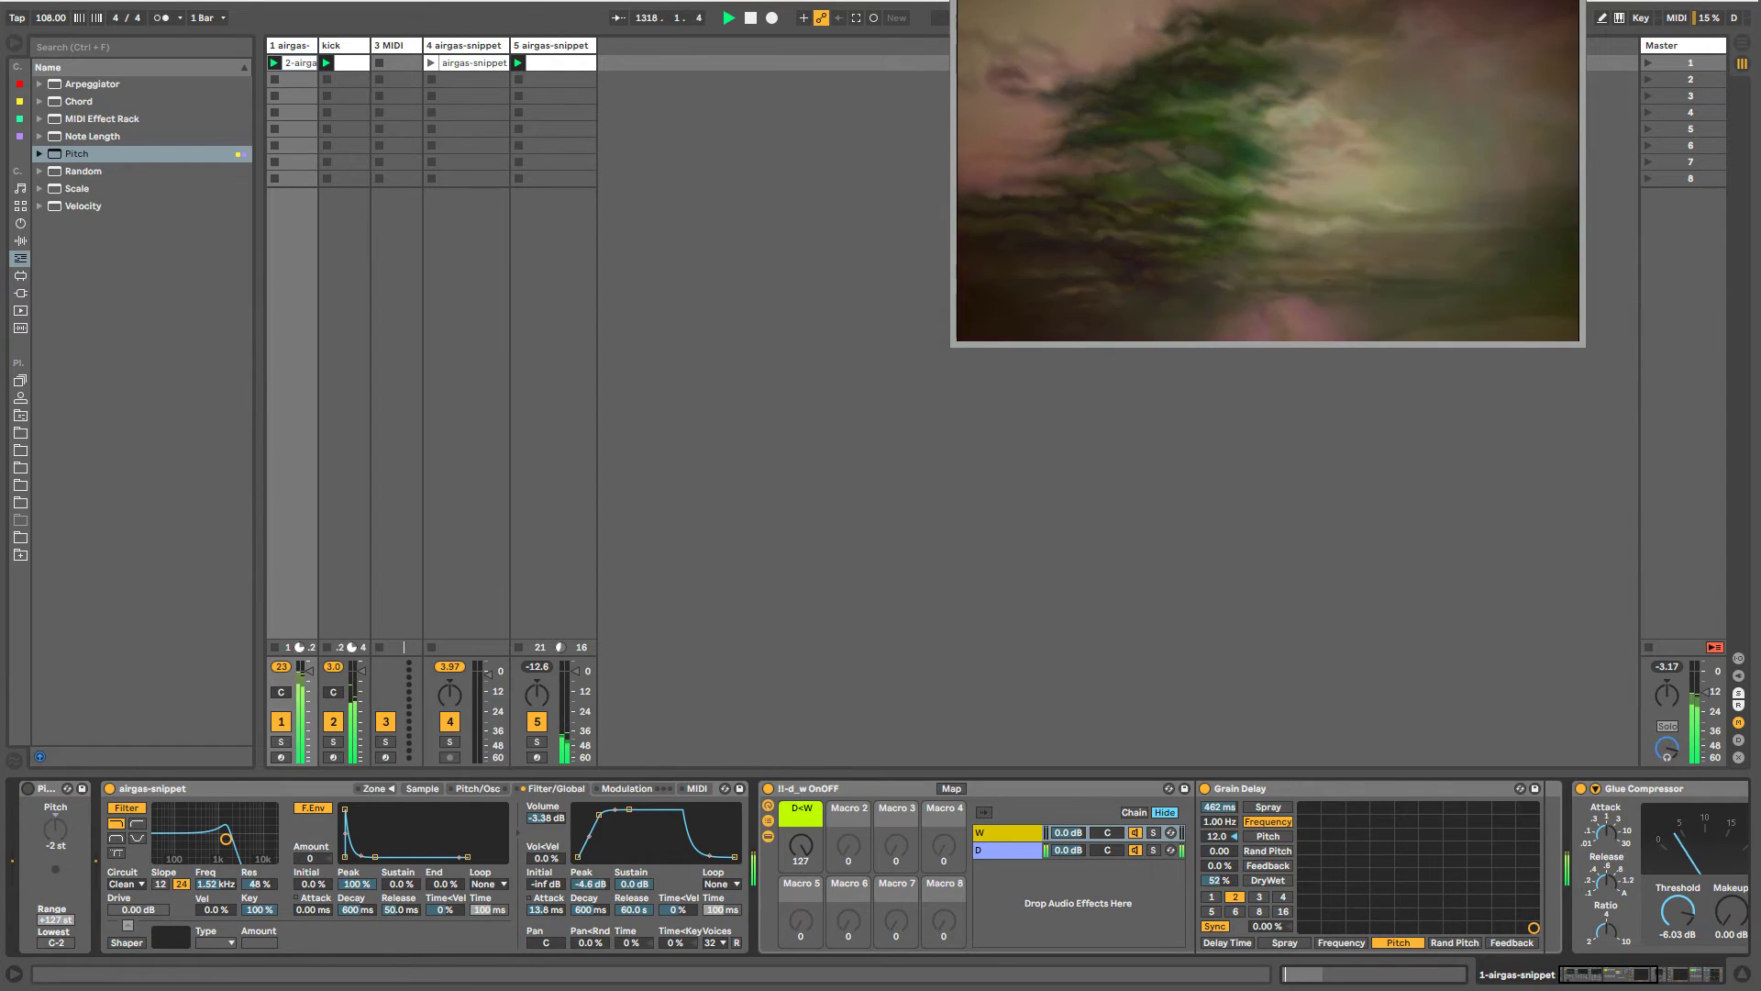
click(537, 46)
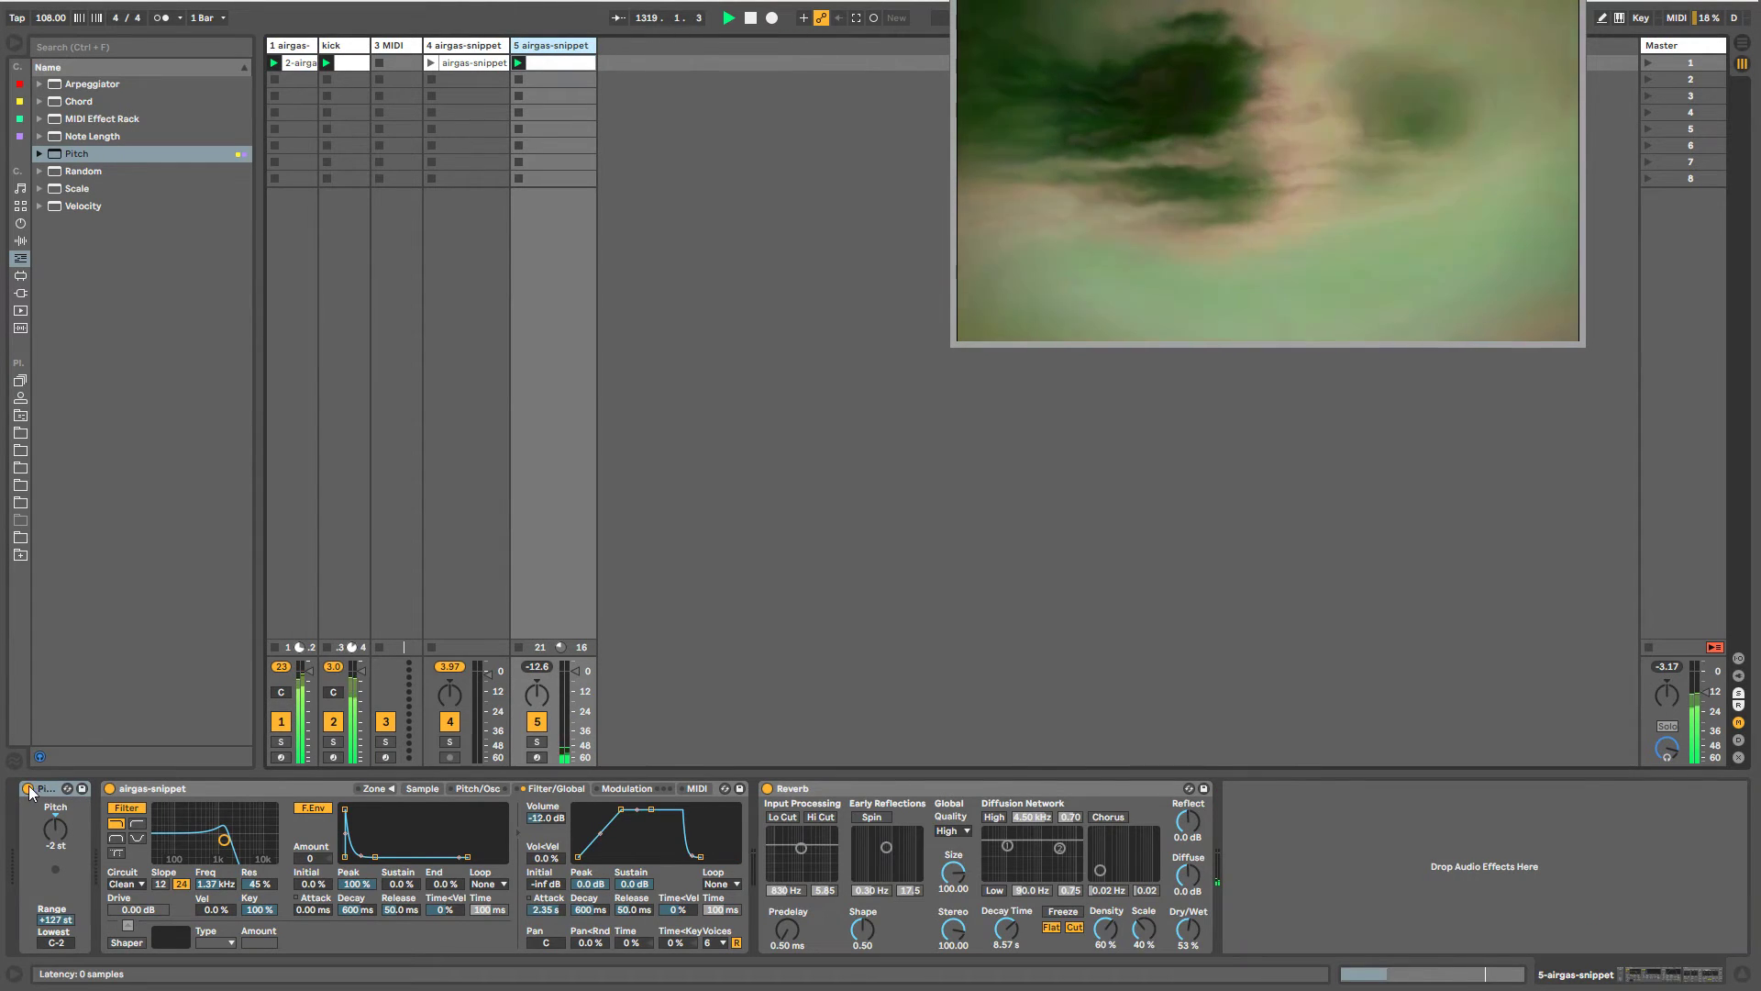
click(28, 788)
- Delete the empty MIDI track 3
click(302, 46)
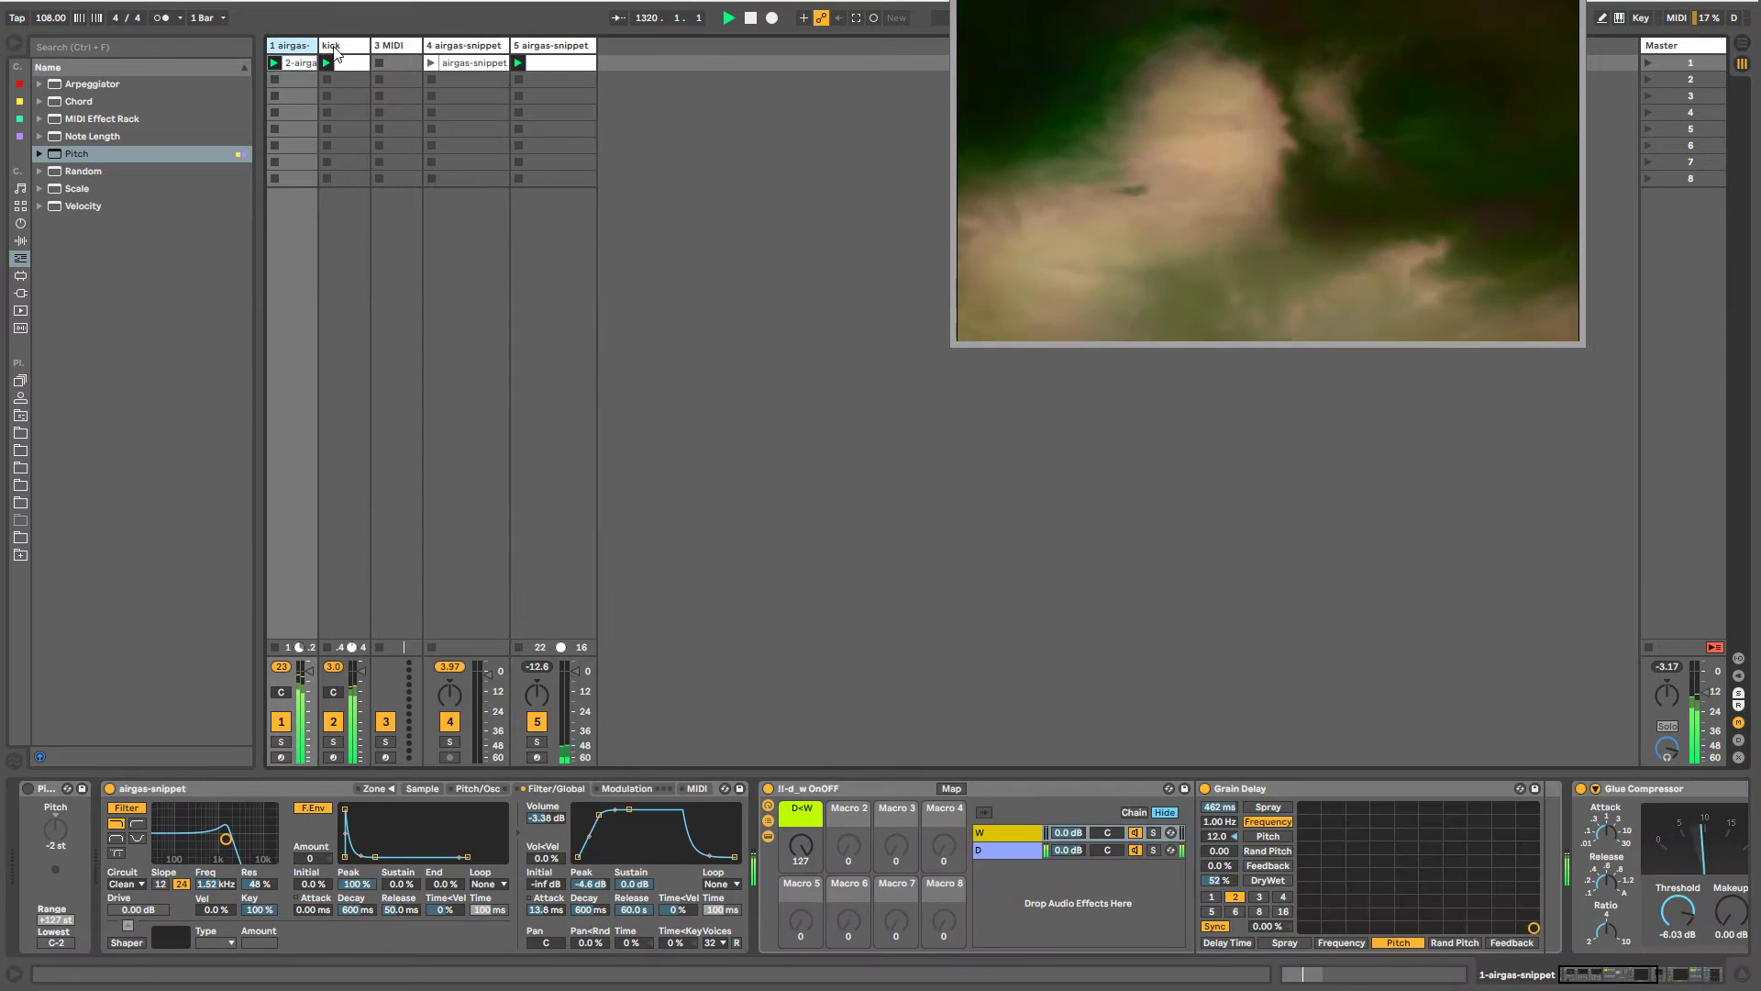
click(344, 46)
click(410, 47)
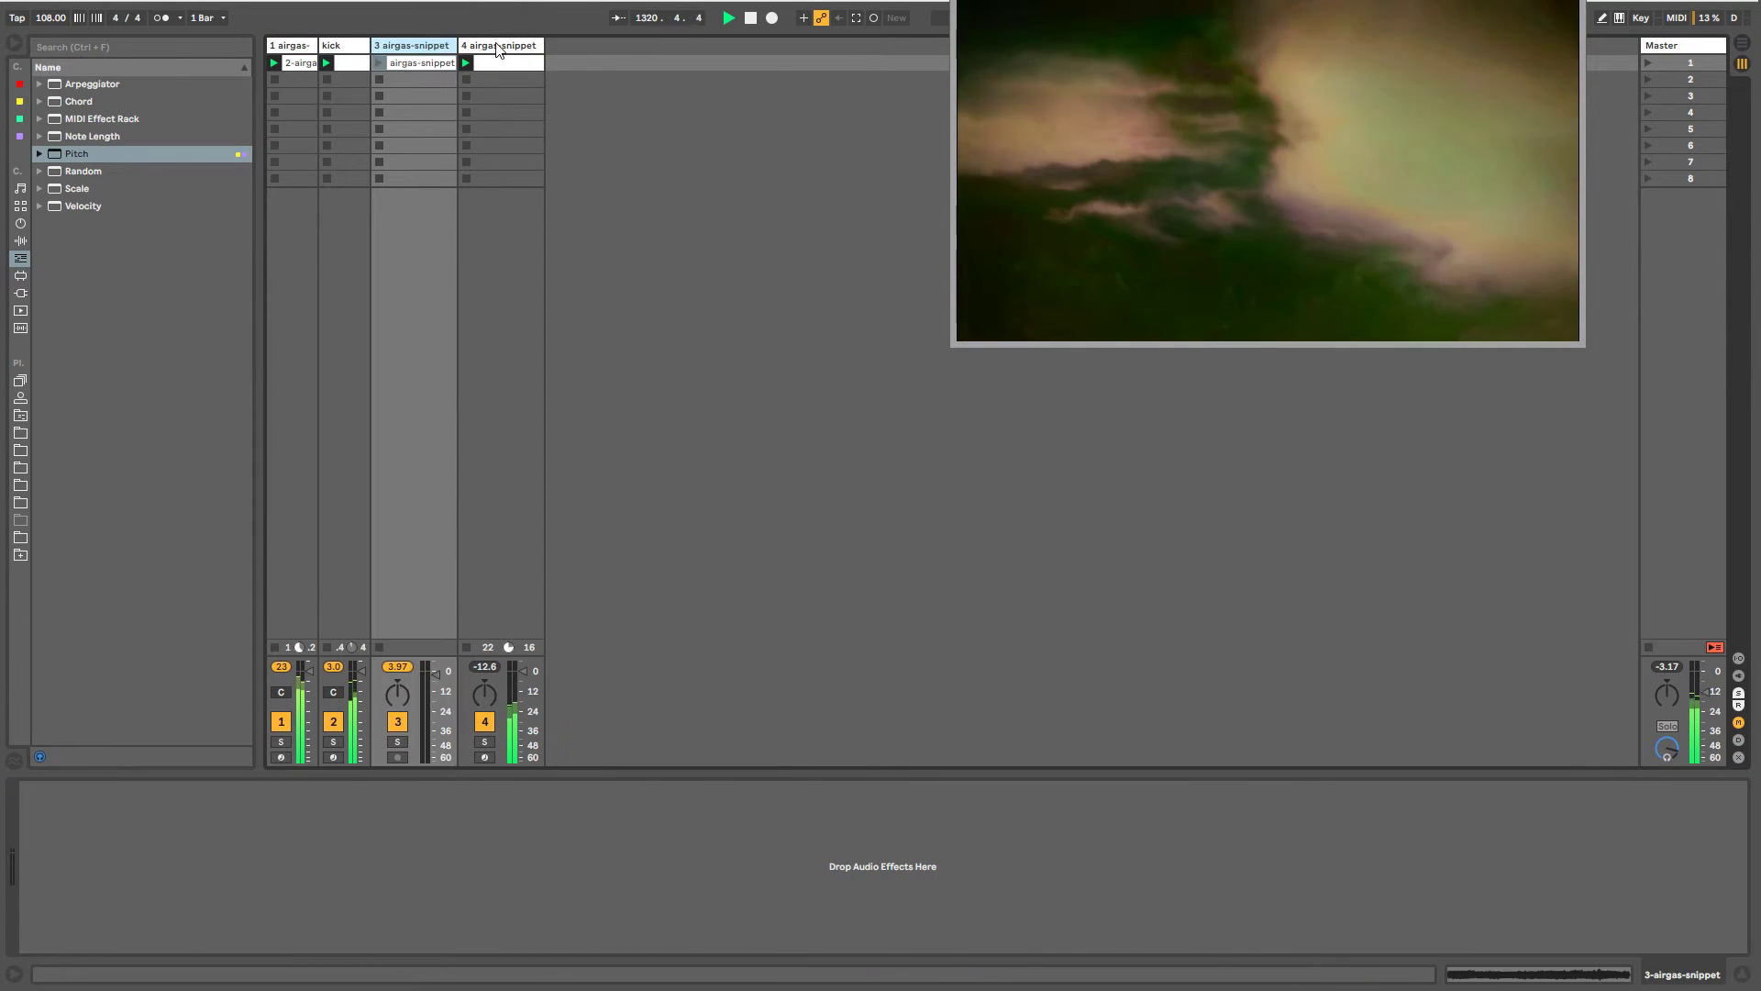
key(Delete)
click(502, 48)
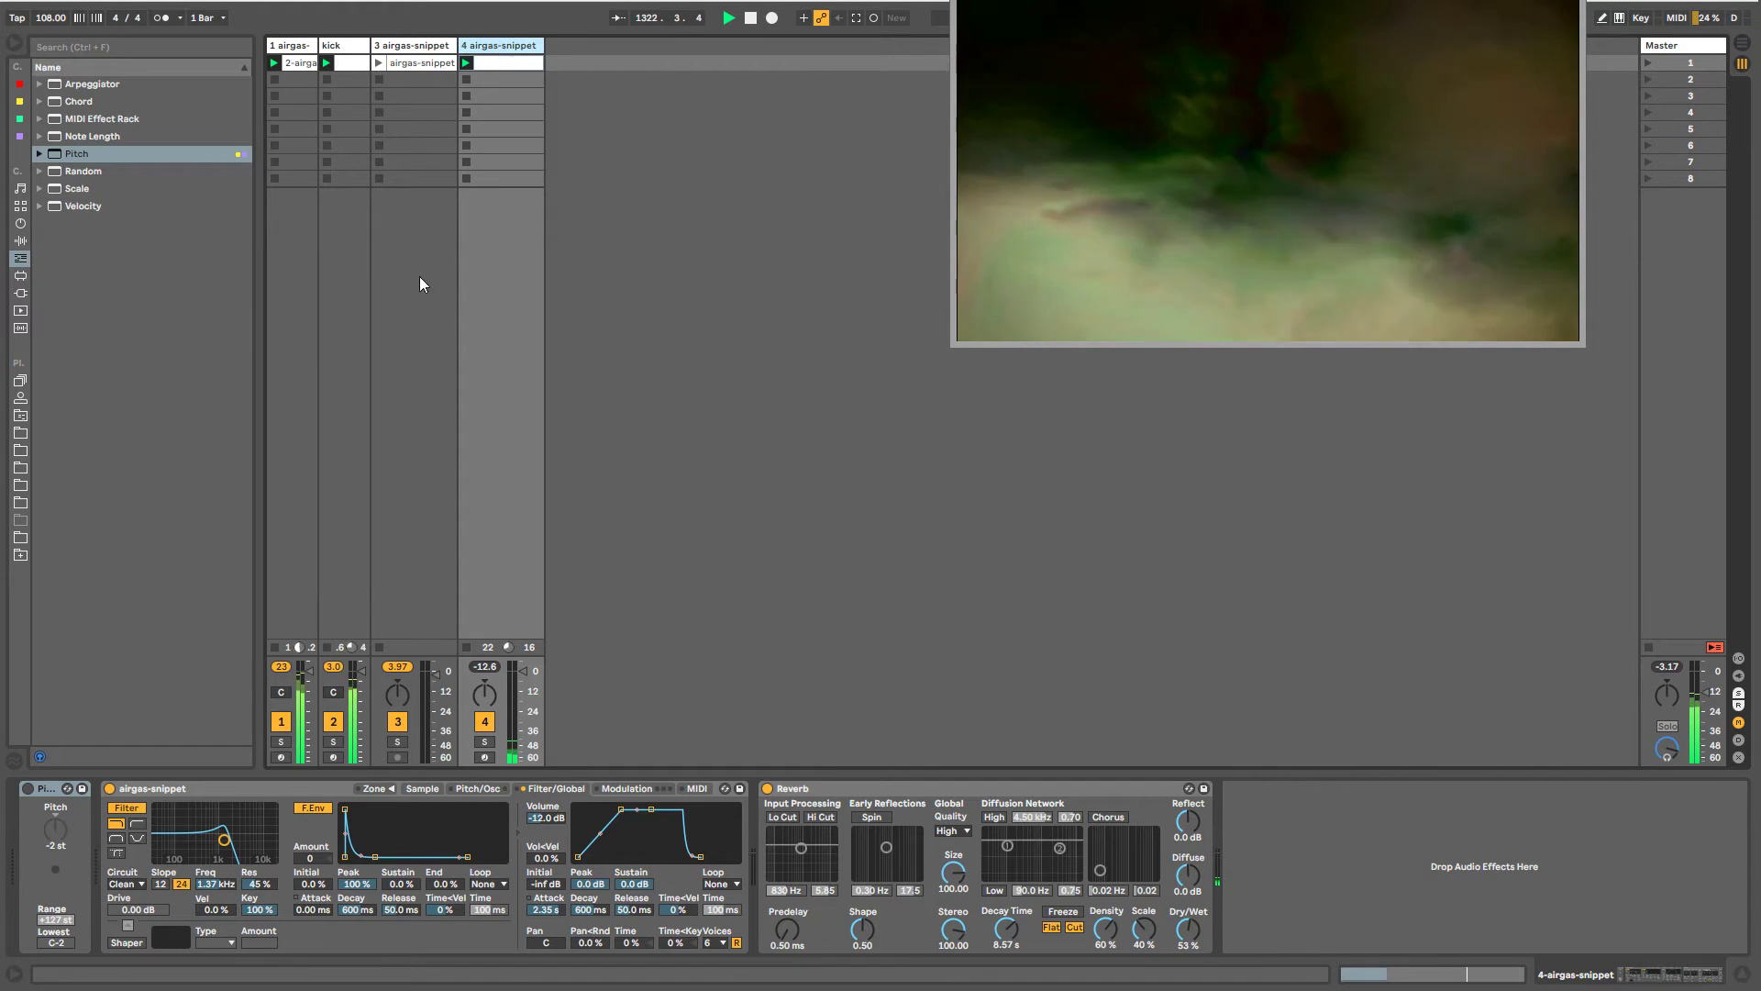
- Review the envelope and notes of the clip on track 1 and the device chains of the four tracks
click(300, 60)
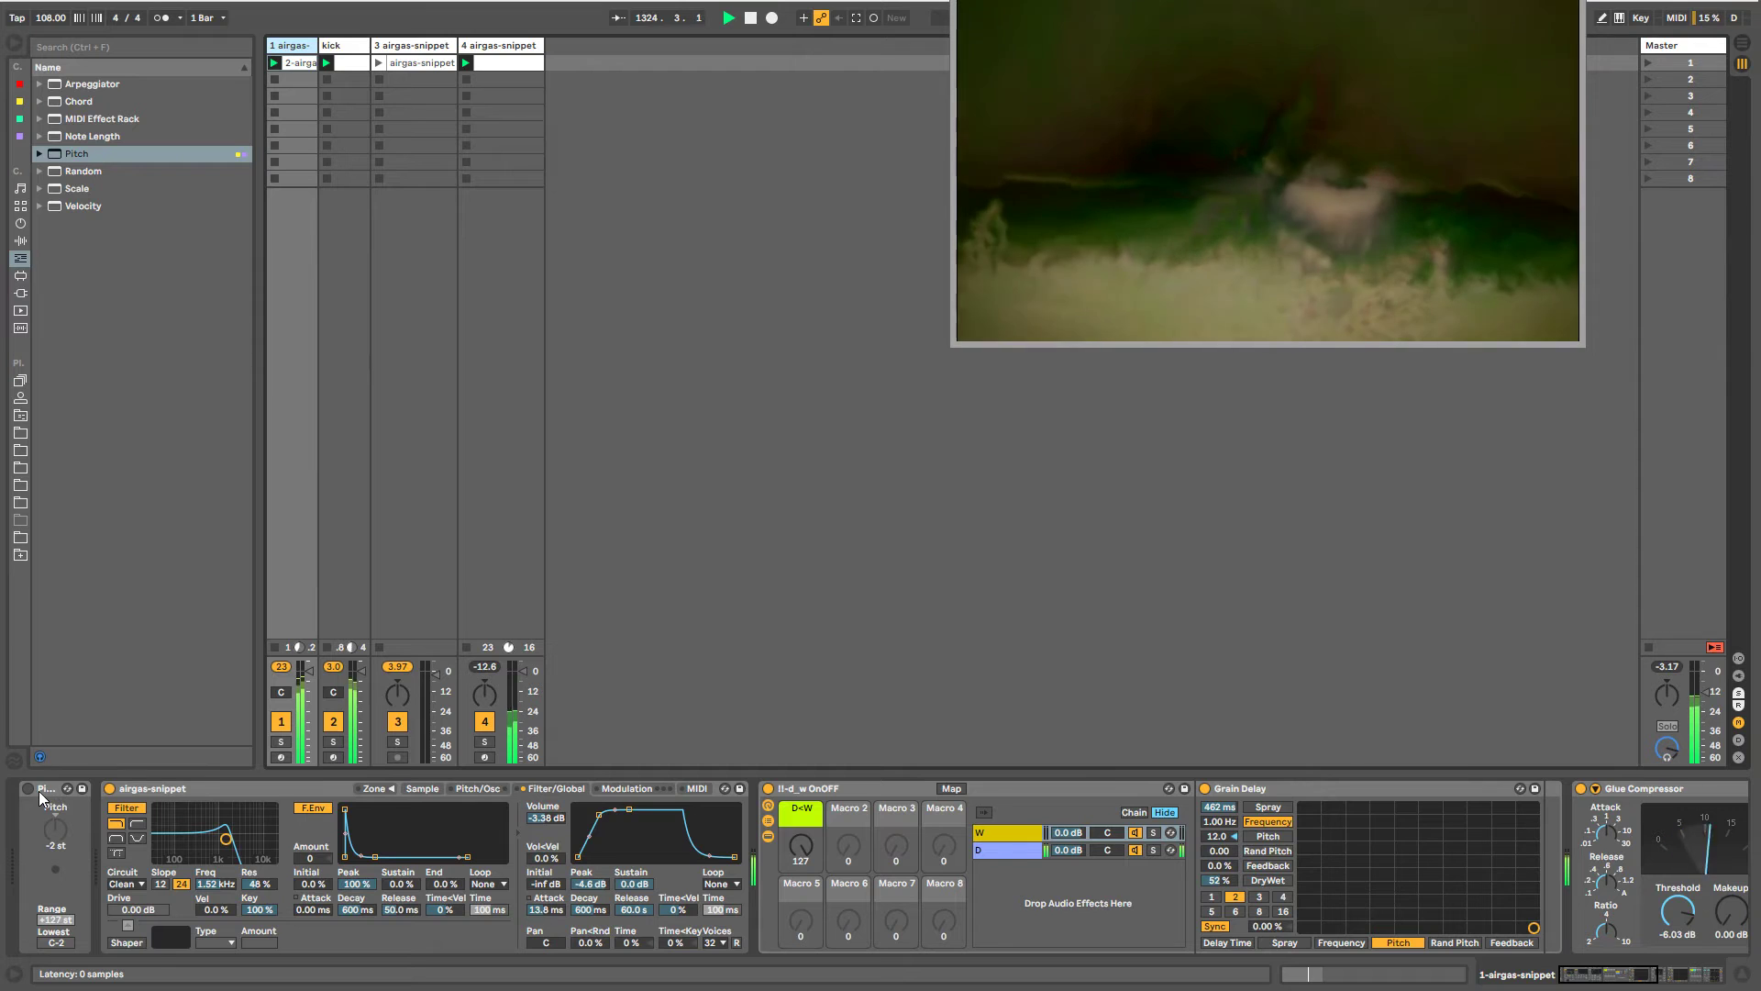
double_click(292, 63)
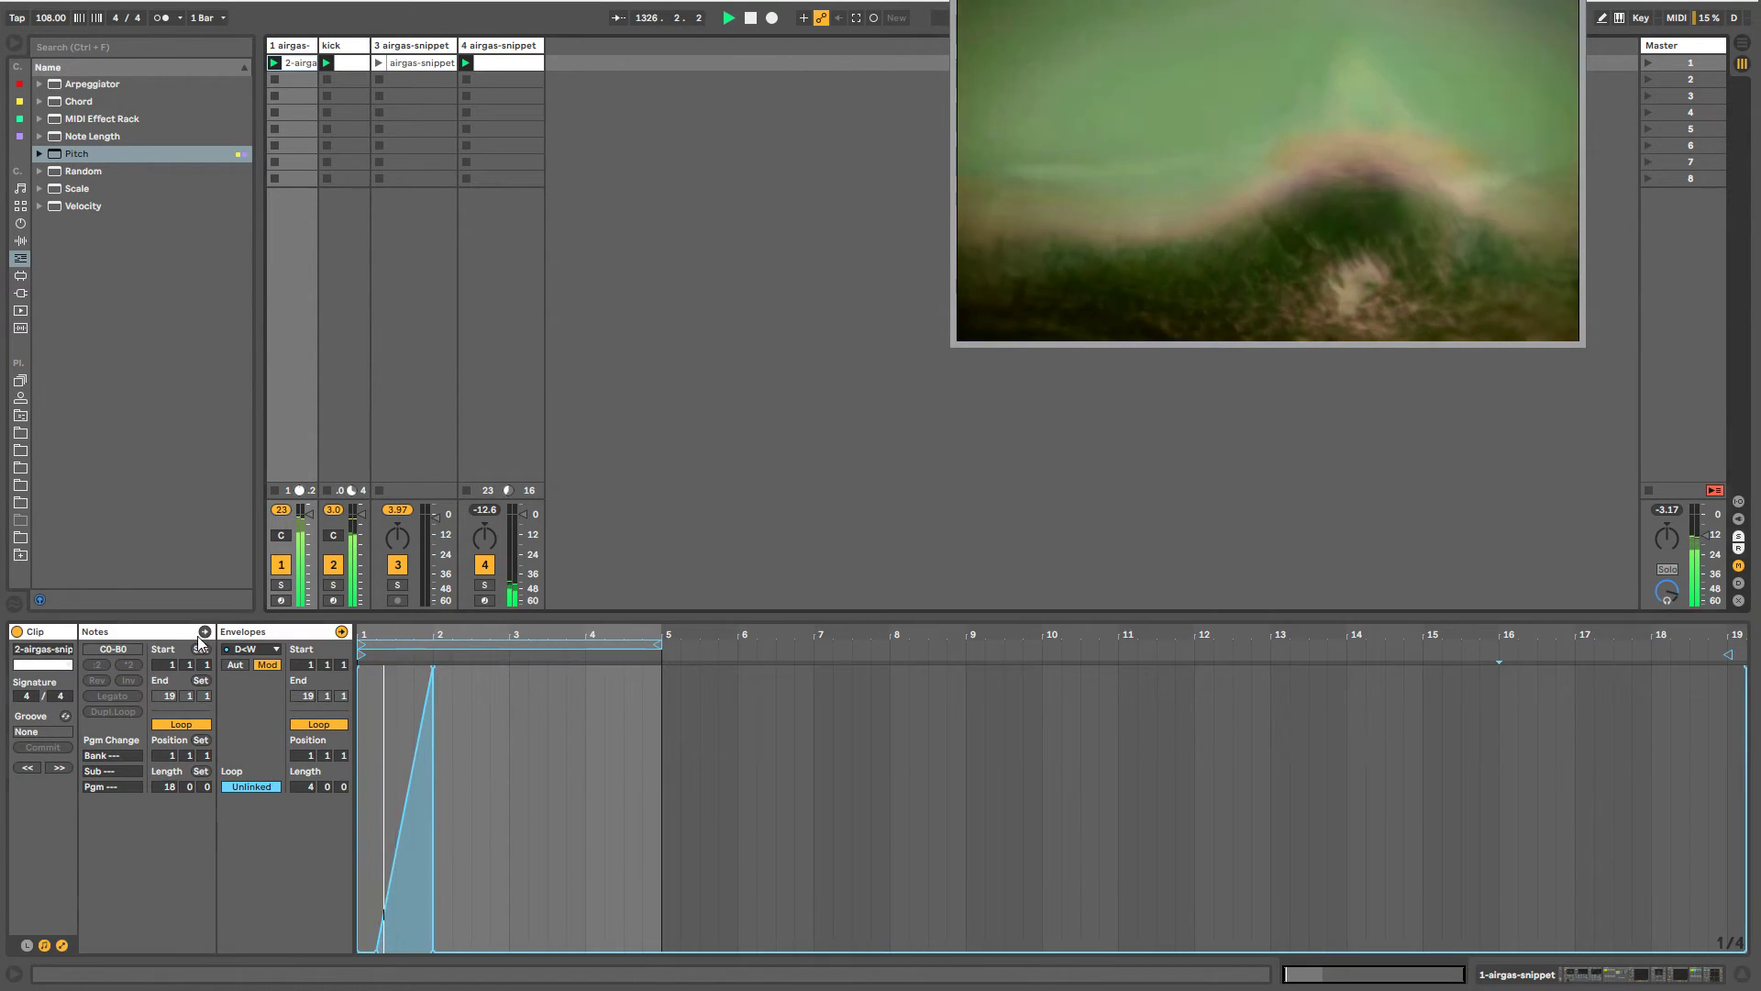
click(205, 632)
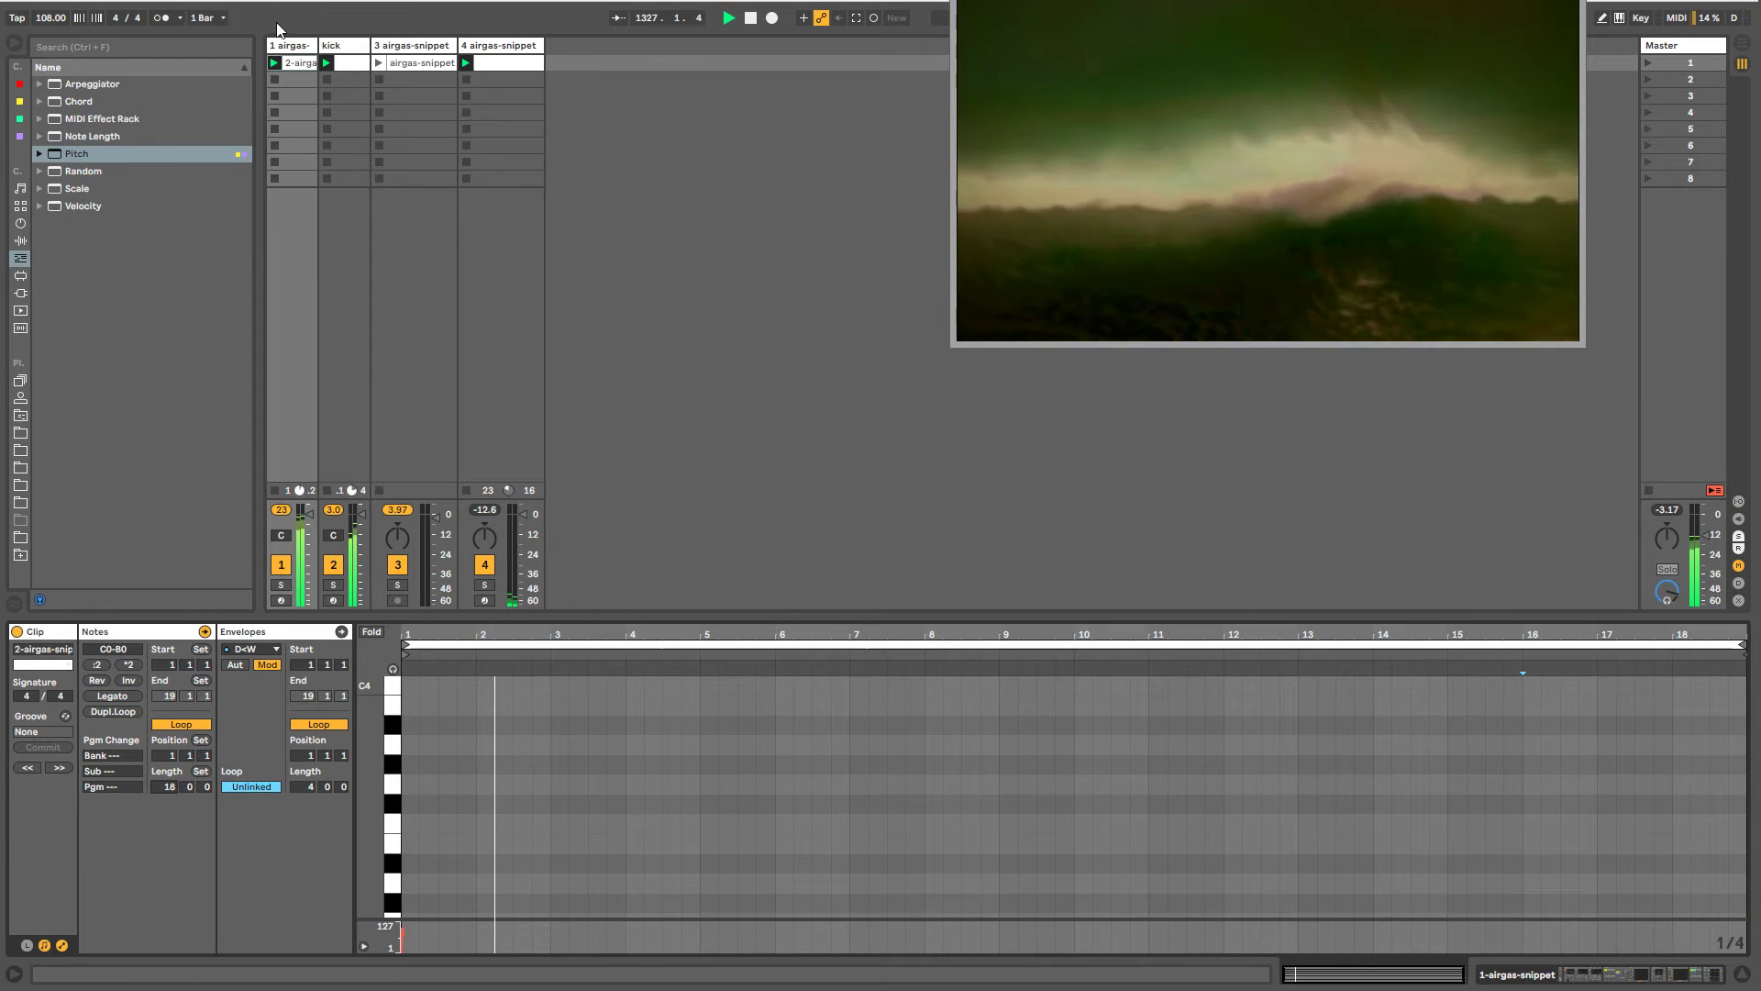
key(shift+Tab)
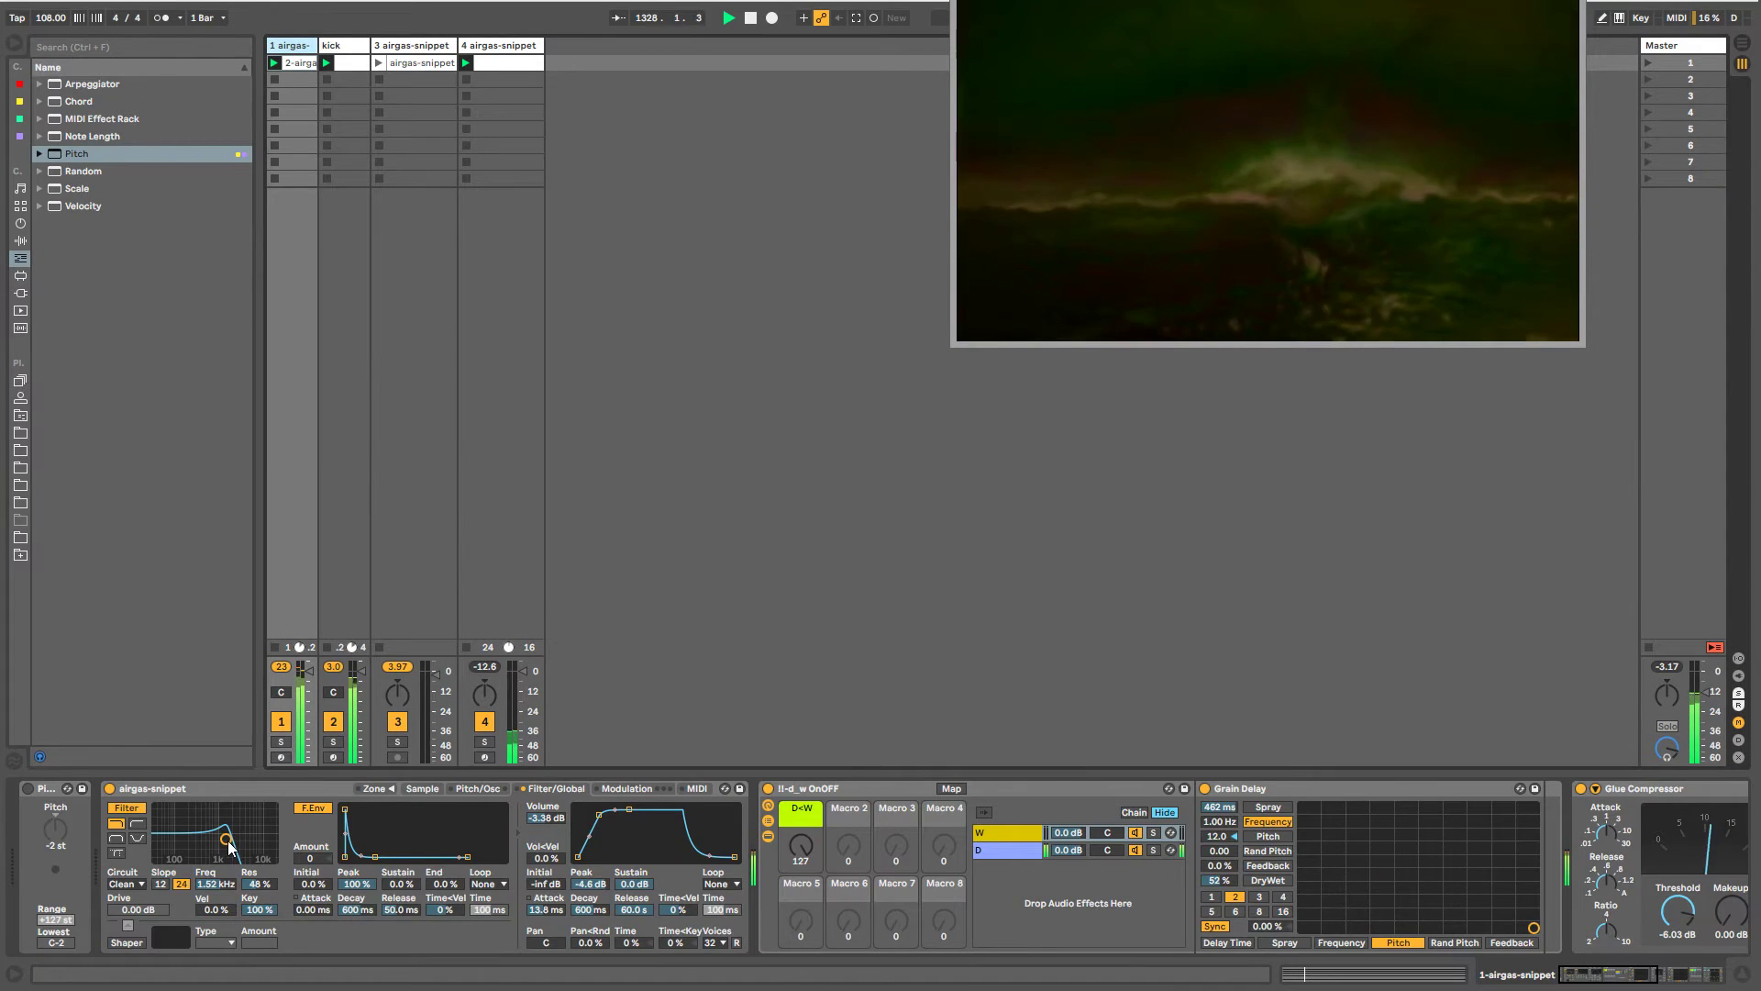
click(472, 48)
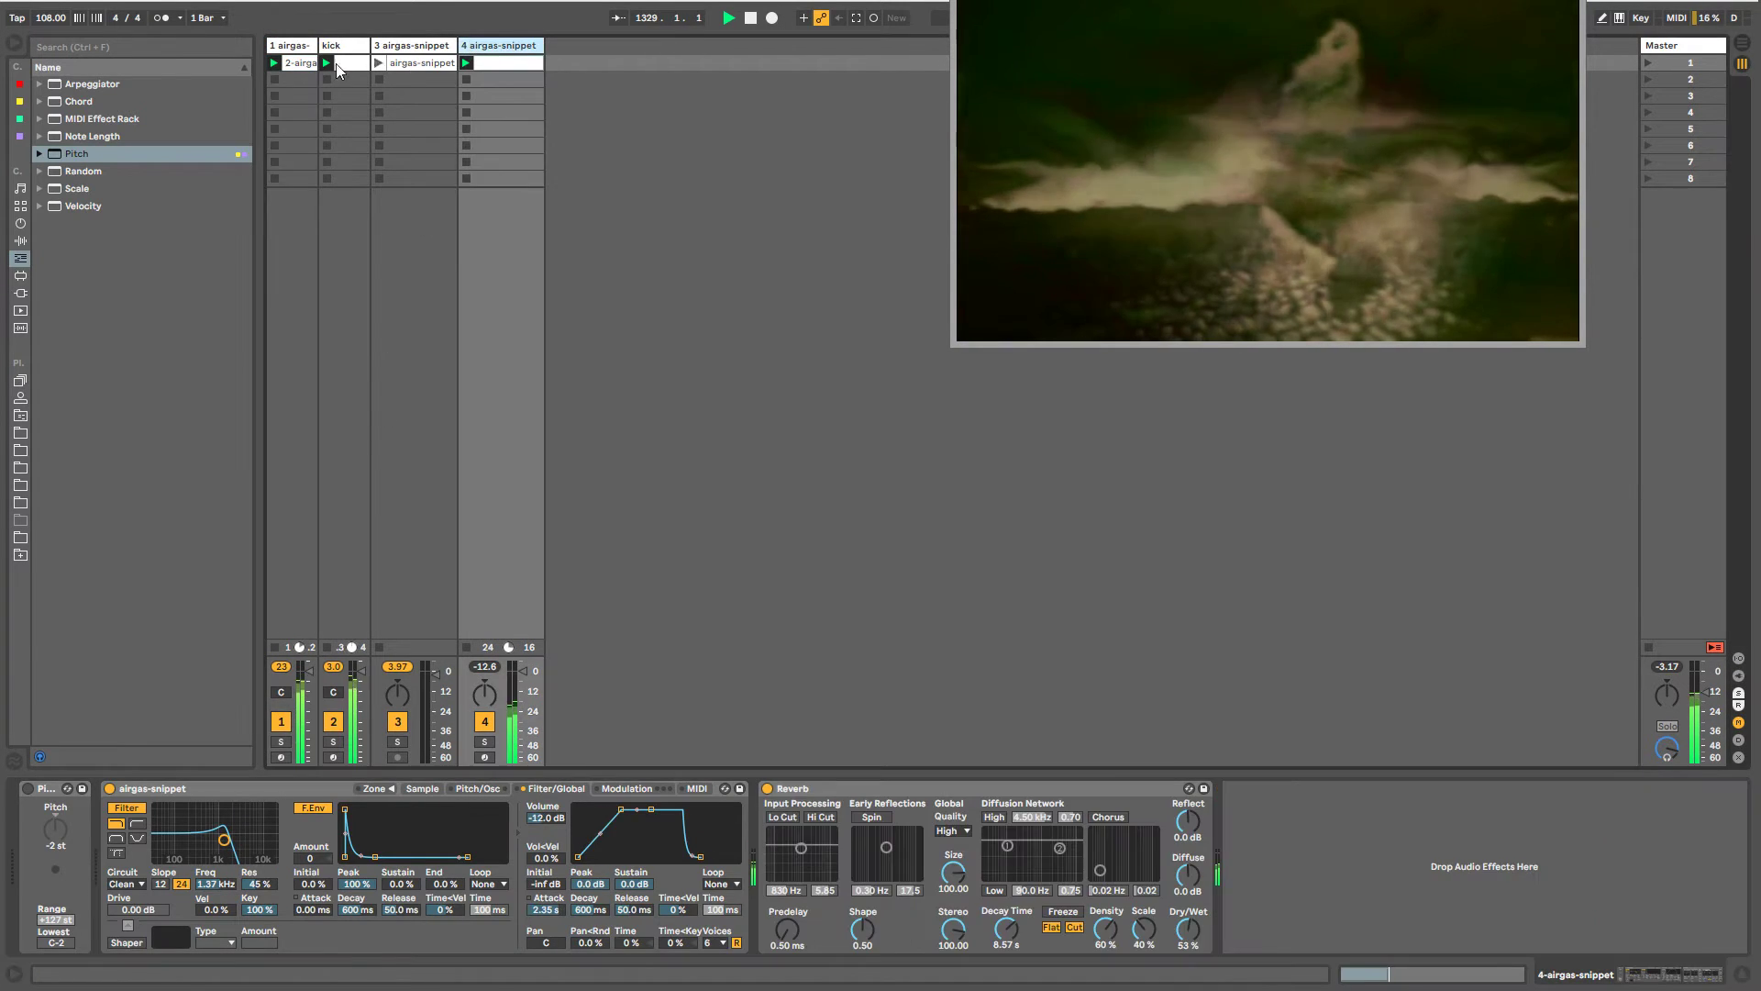
click(305, 48)
click(407, 48)
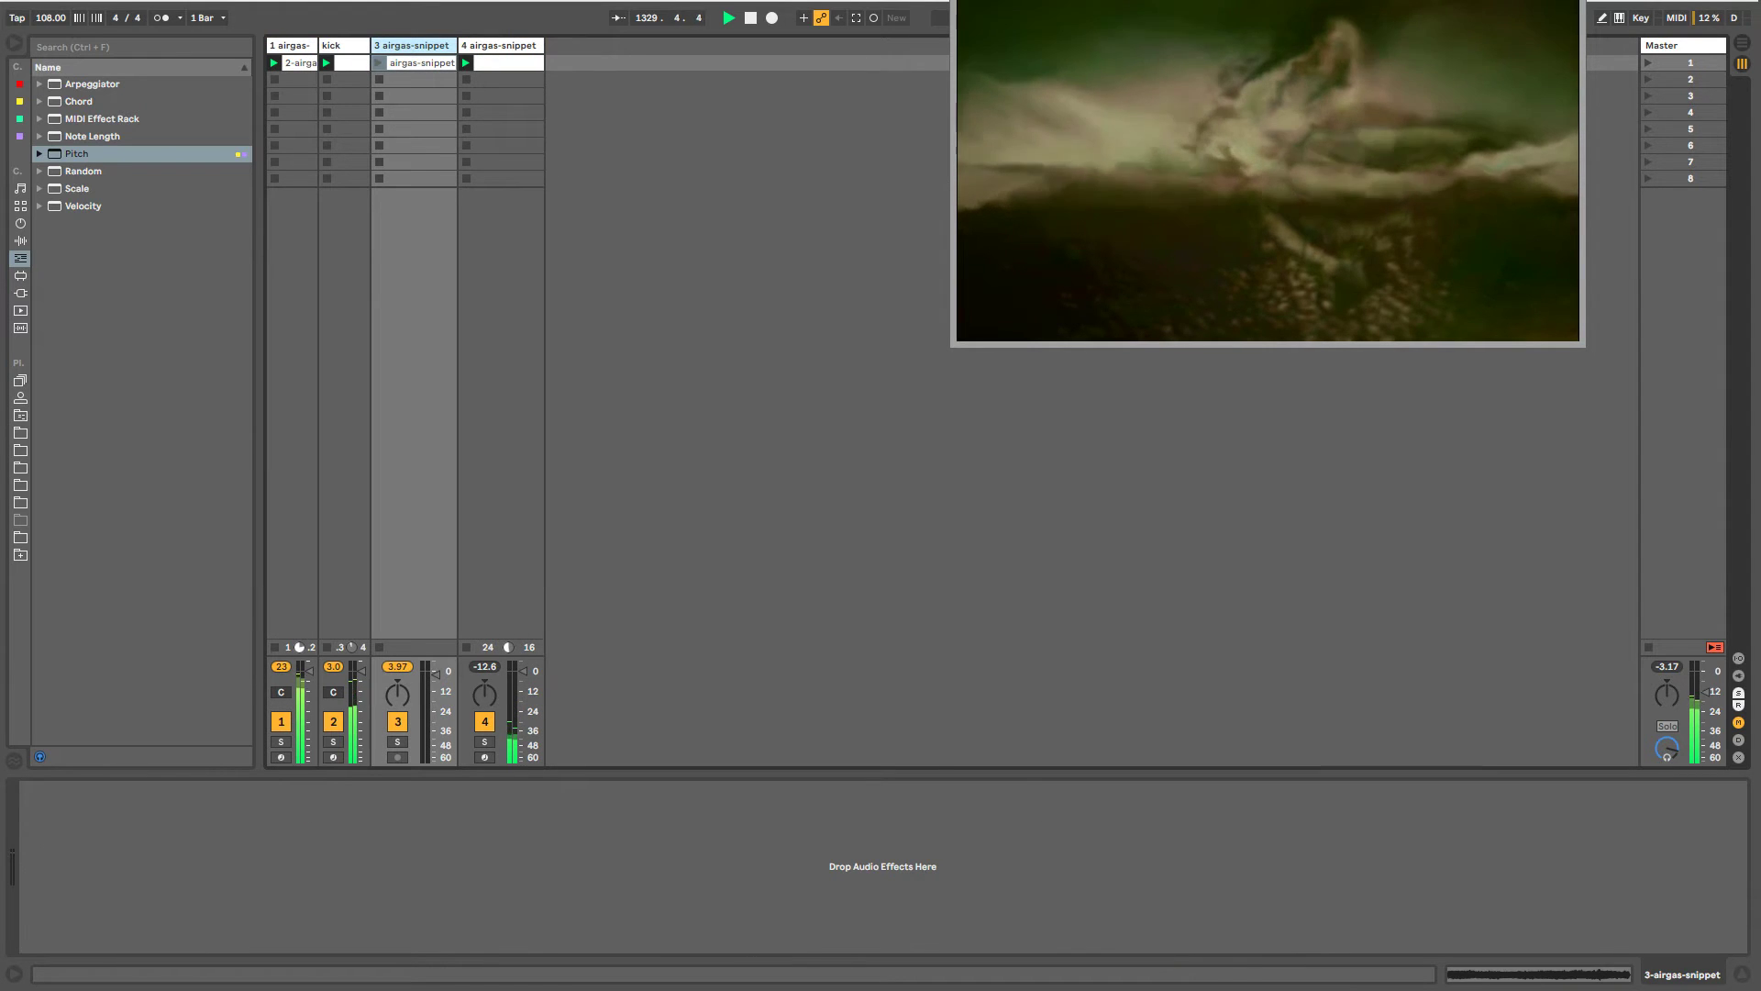
click(357, 51)
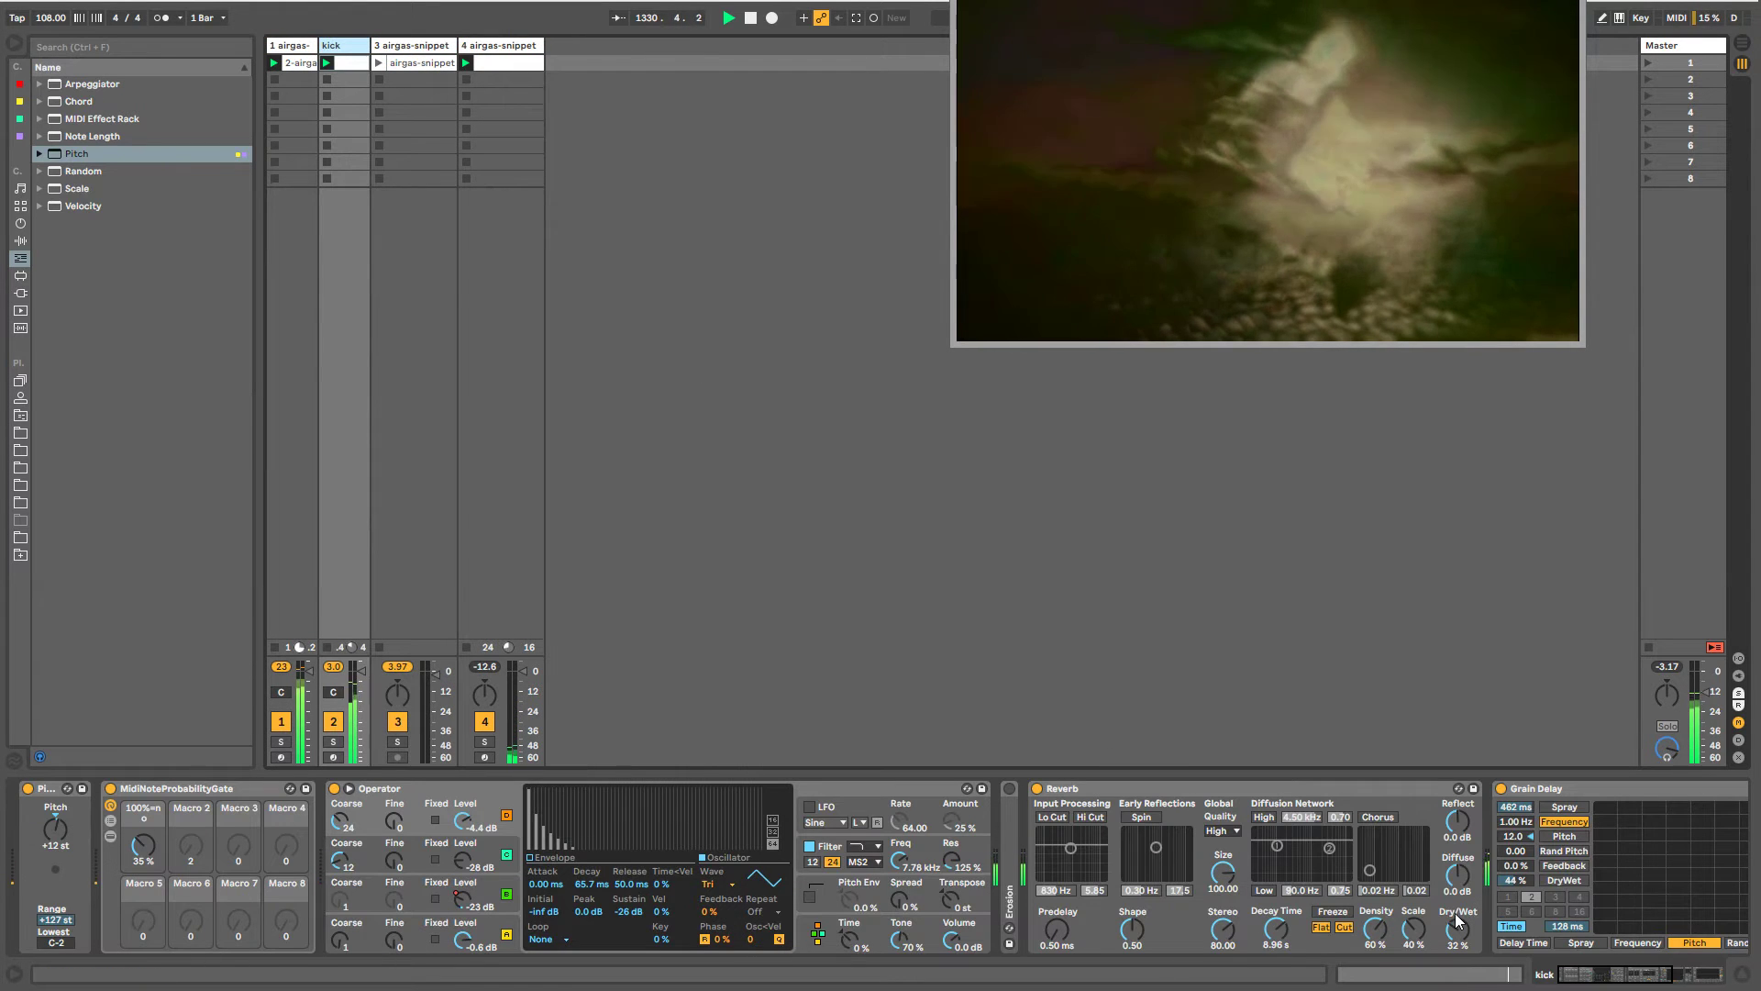
- Lower the kick track's Reverb Dry/Wet to 16% and raise its Grain Delay DryWet to about 48%
drag(1457, 920, 1457, 950)
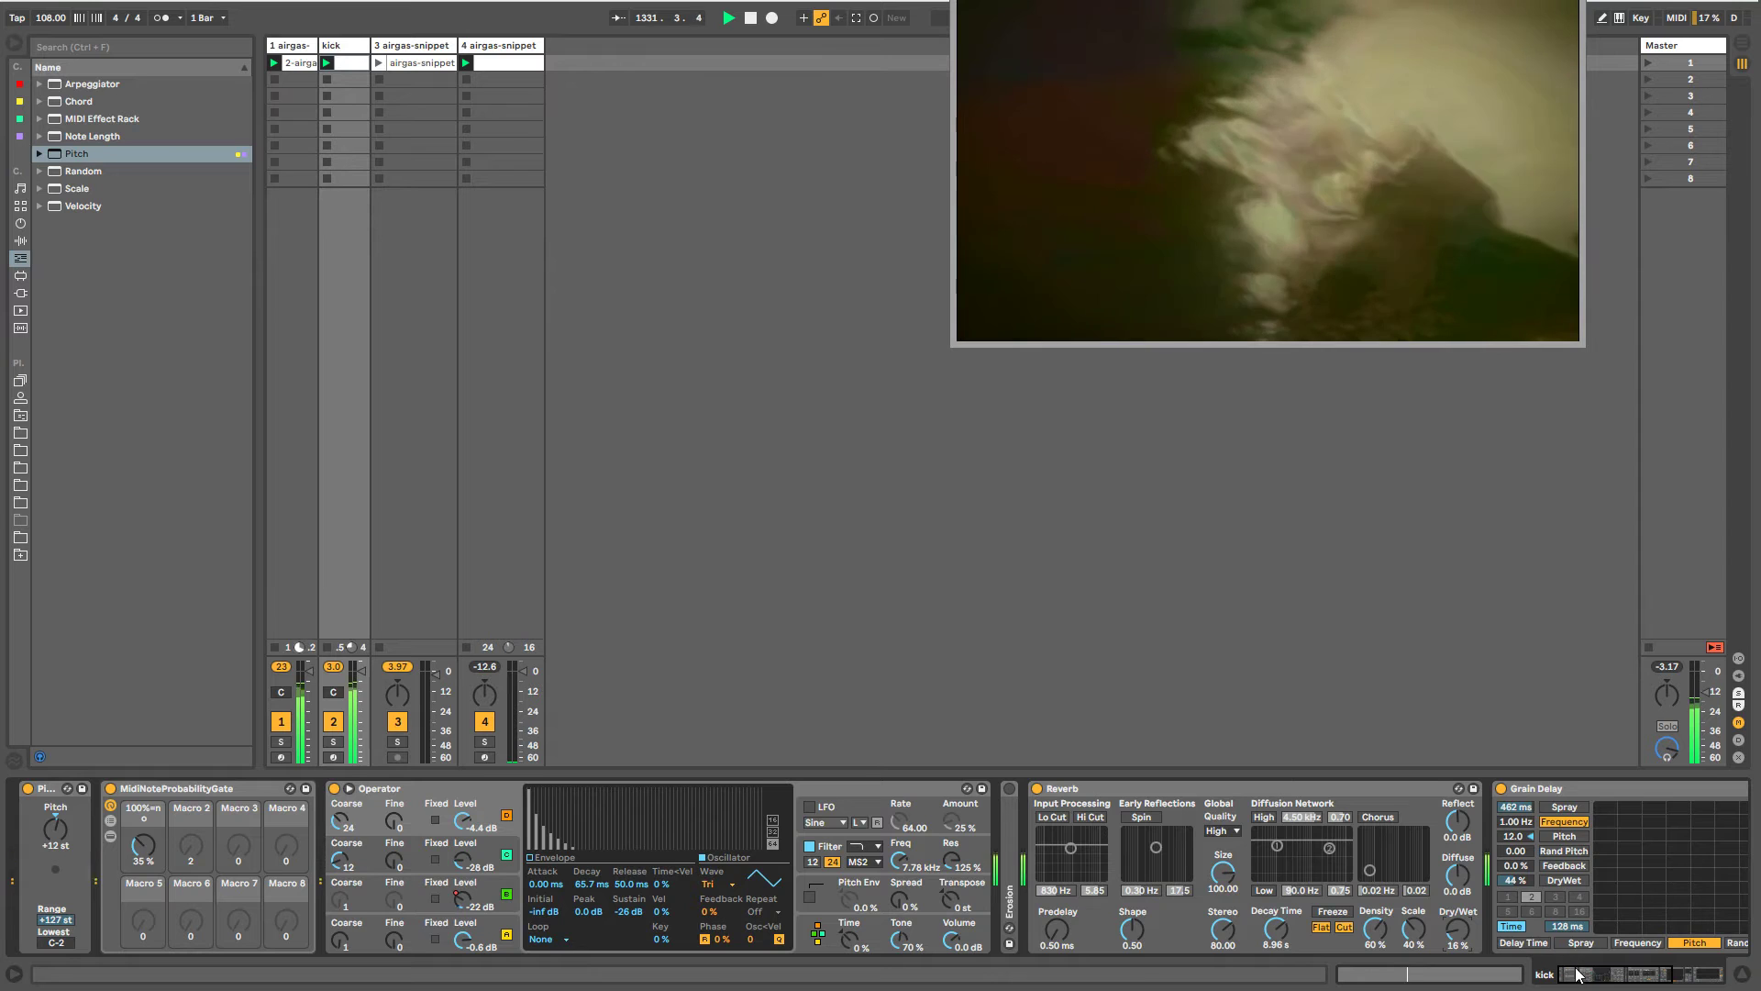
drag(1577, 975, 1630, 975)
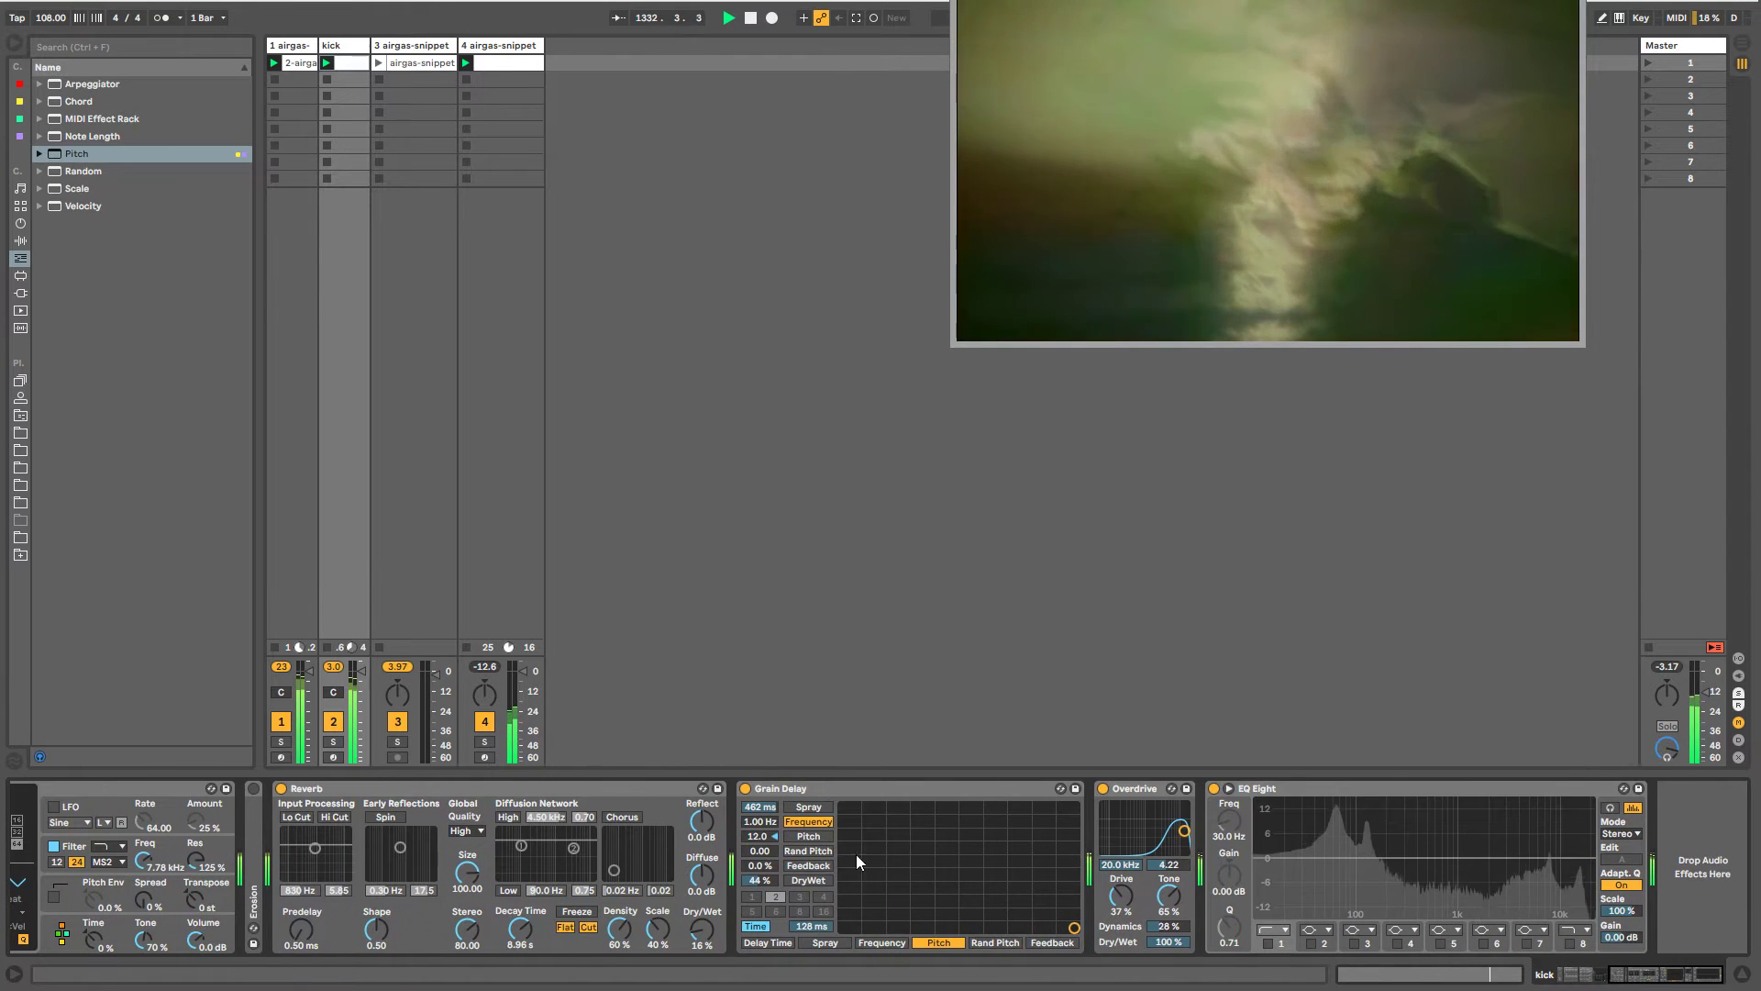
mouse_move(761, 880)
mouse_down()
mouse_move(761, 921)
mouse_move(761, 881)
mouse_up()
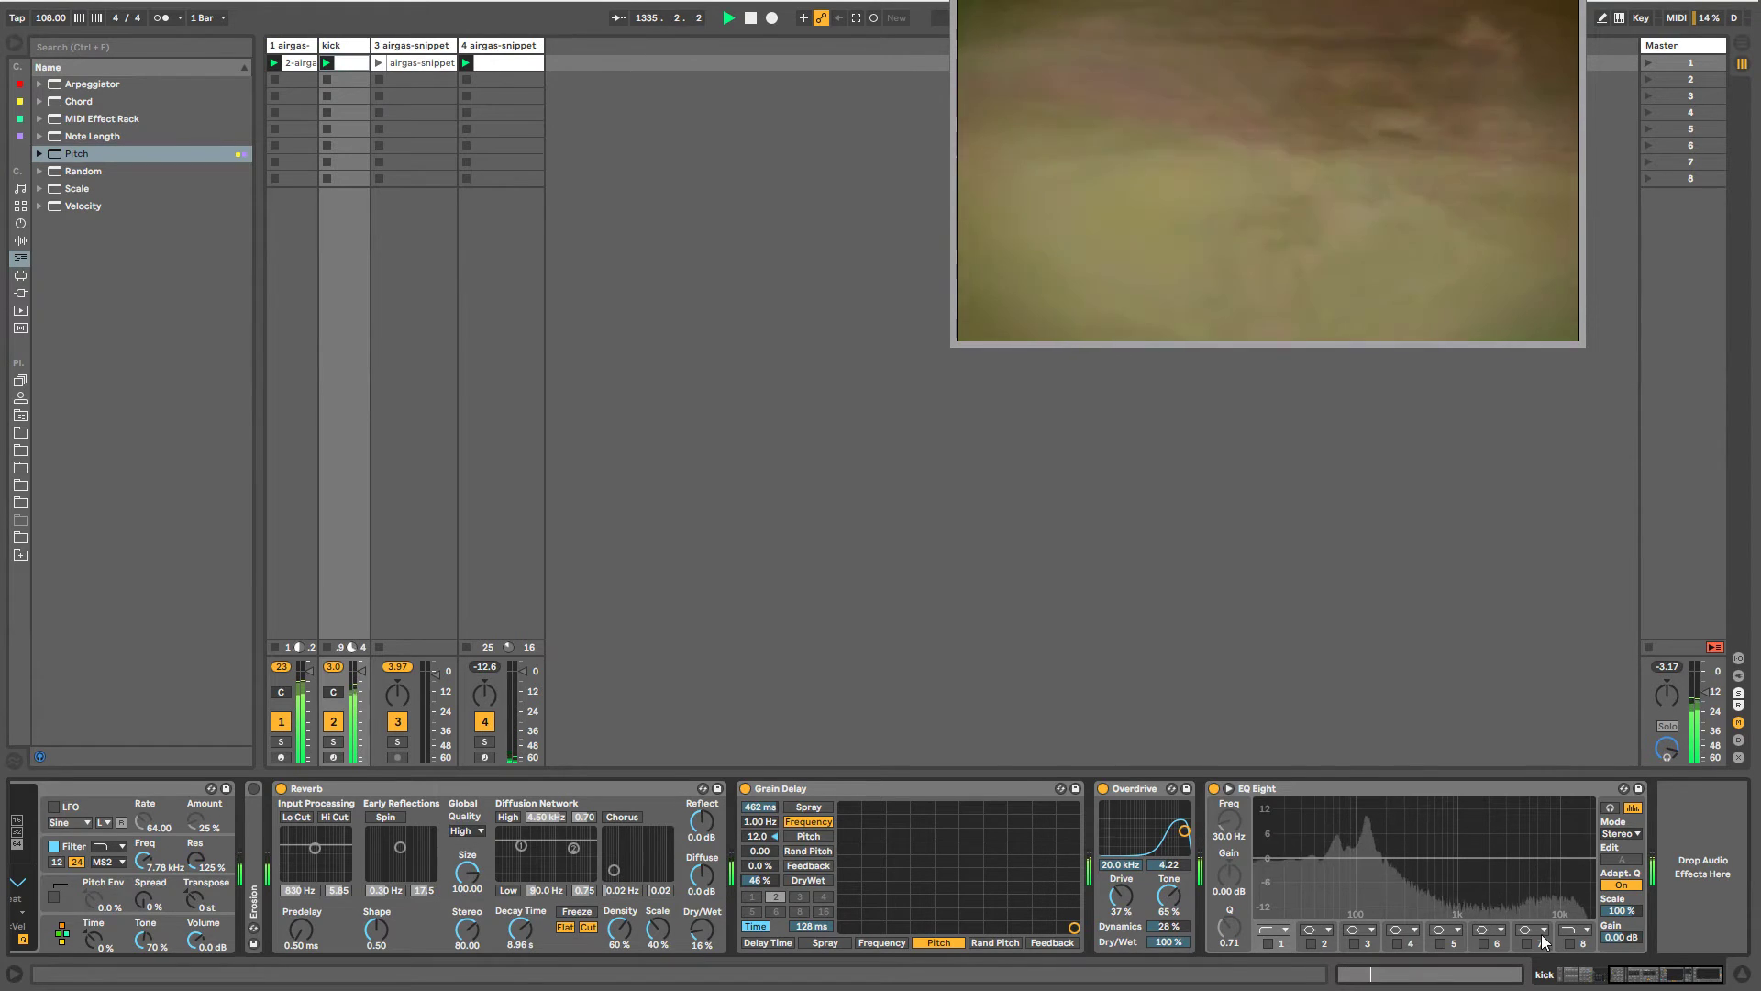
- Bypass the +12 st Pitch effect at the start of the kick track's device chain
drag(1643, 974, 1567, 973)
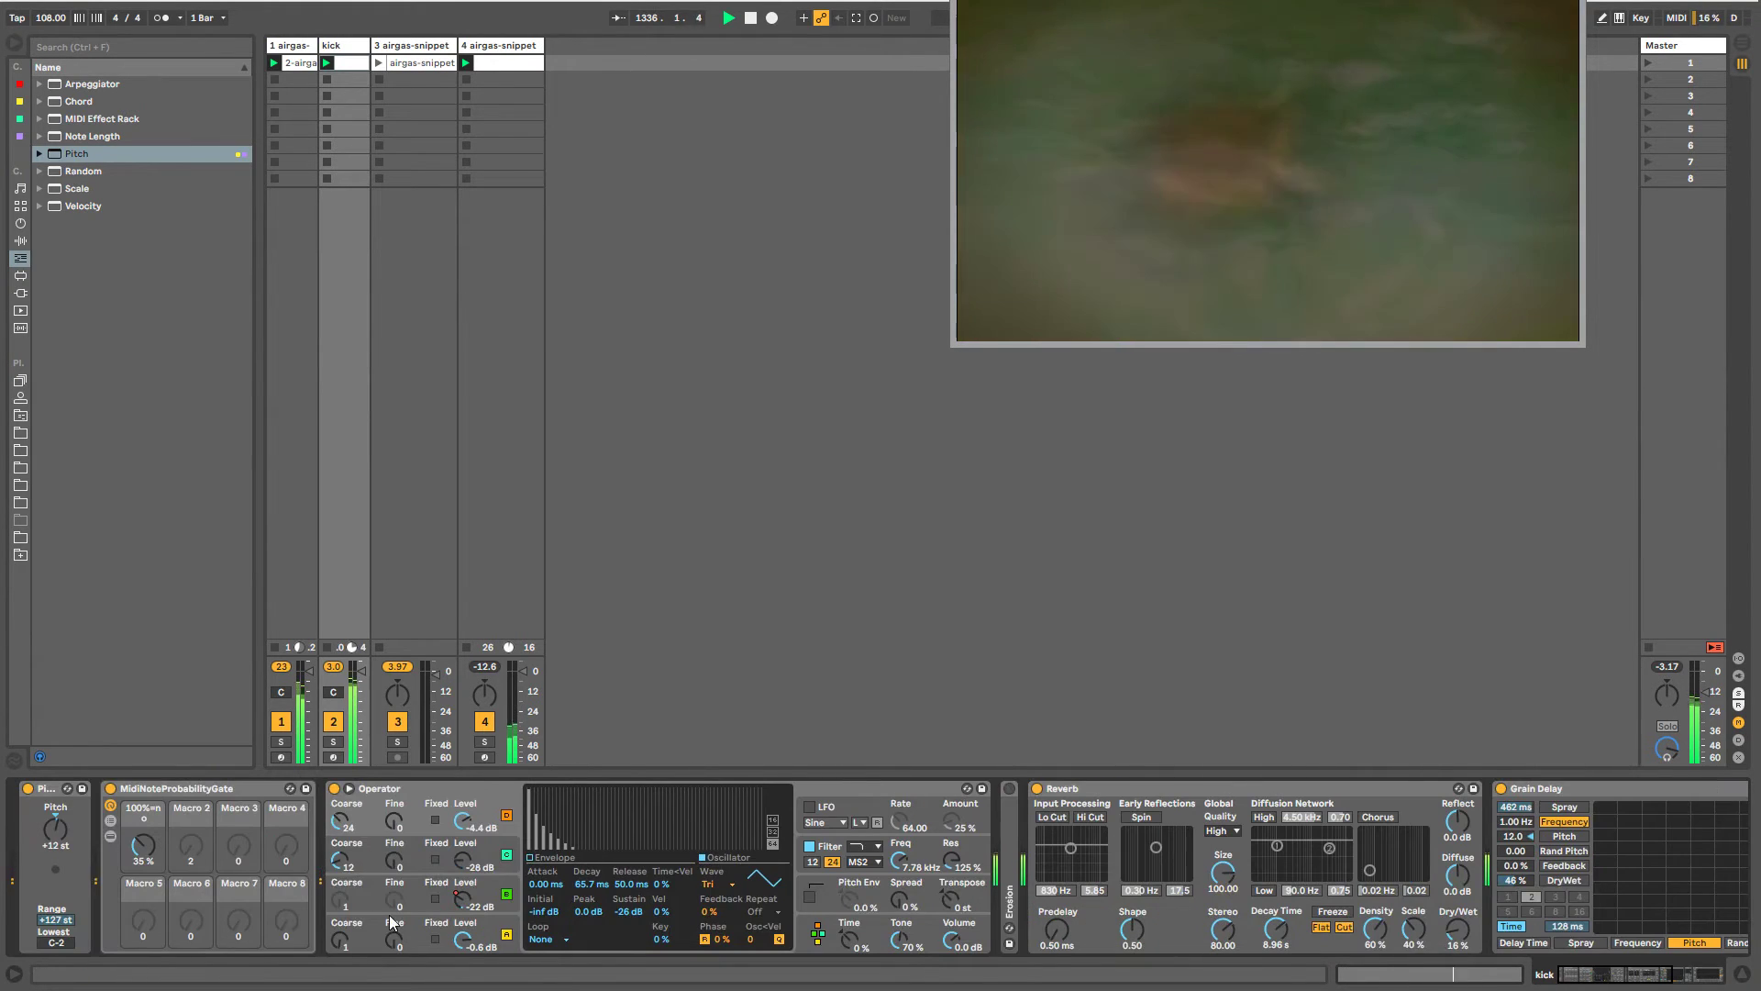
click(416, 921)
click(26, 791)
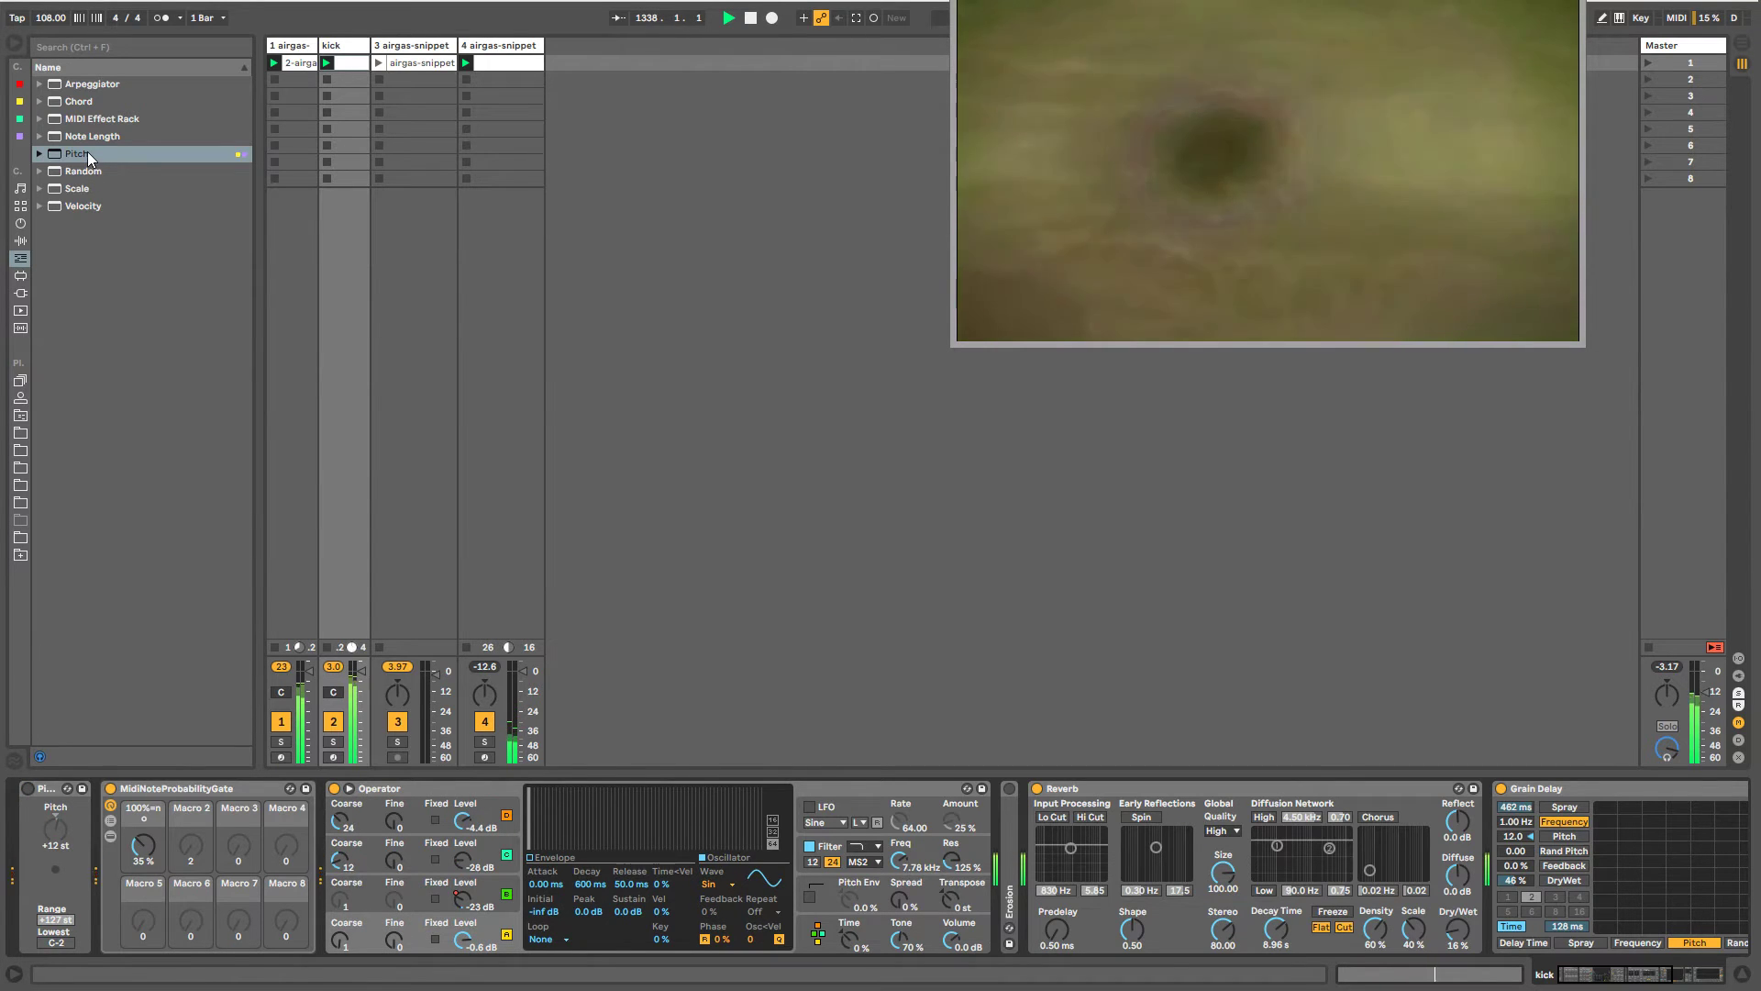
- Add a new MIDI track after track 4 and copy track 4's airgas-snippet Sampler onto it
click(504, 46)
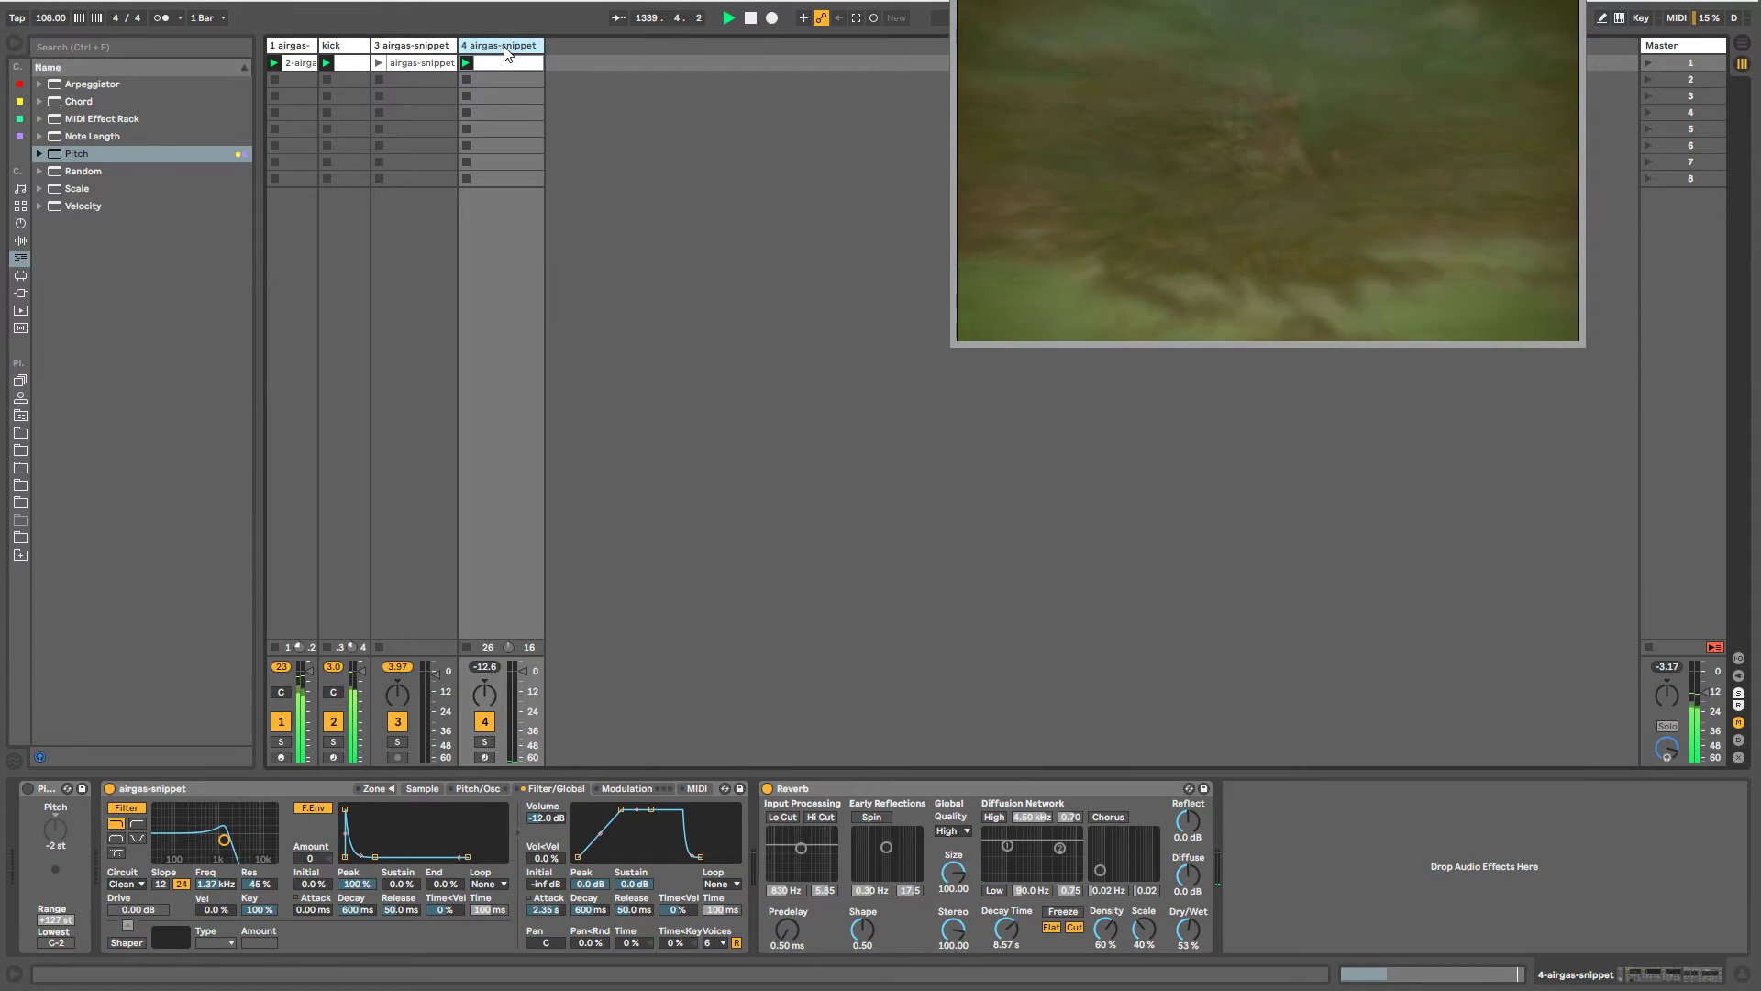
key(ctrl+shift+t)
click(492, 47)
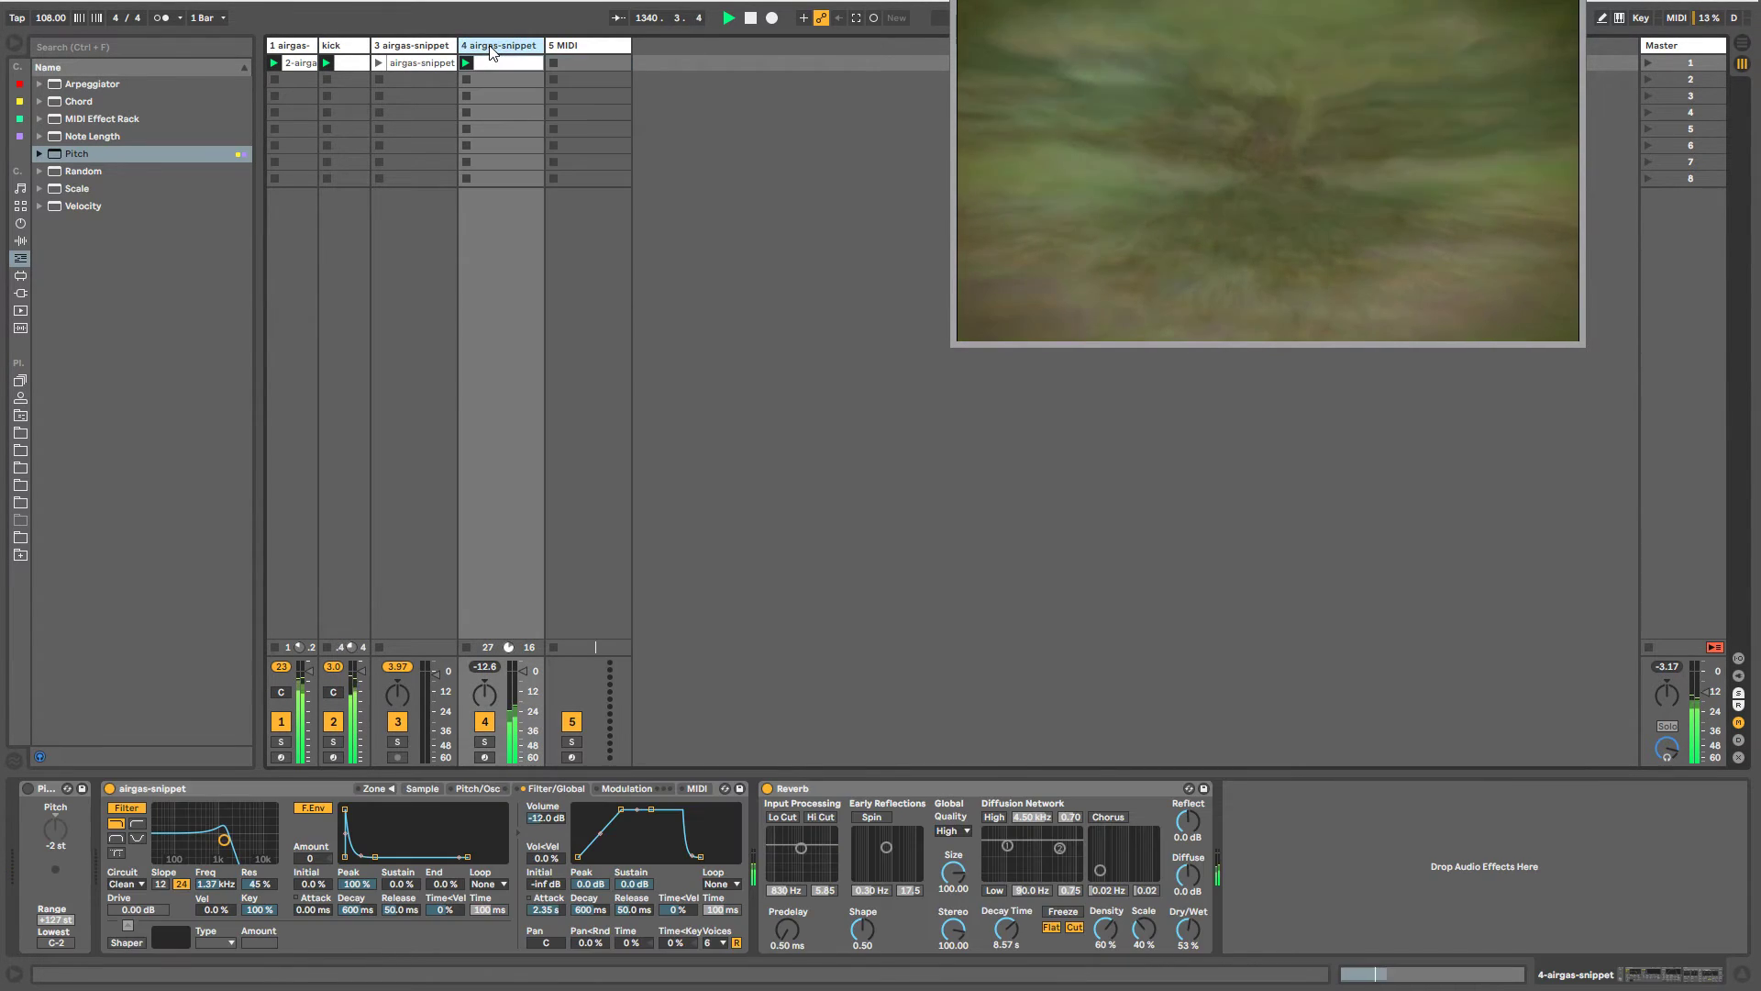
drag(195, 789, 603, 136)
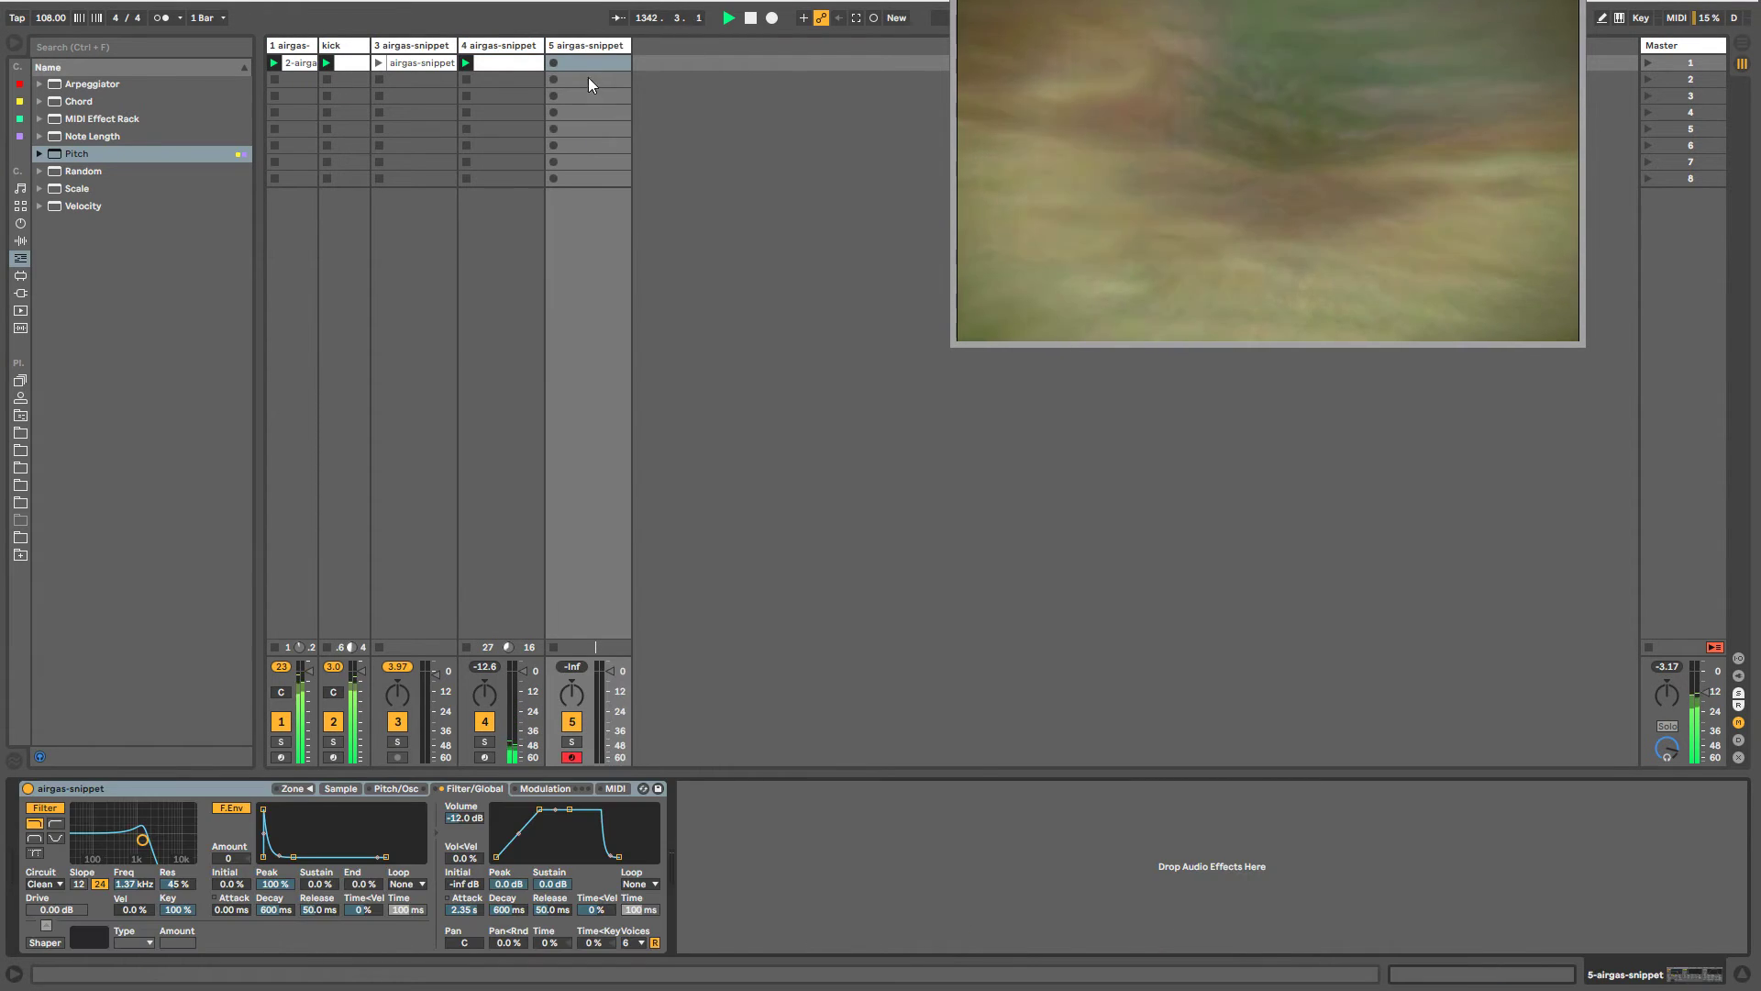
- Add an Arpeggiator before the Sampler on track 5 and switch its rate from Sync to Free
drag(175, 83, 576, 47)
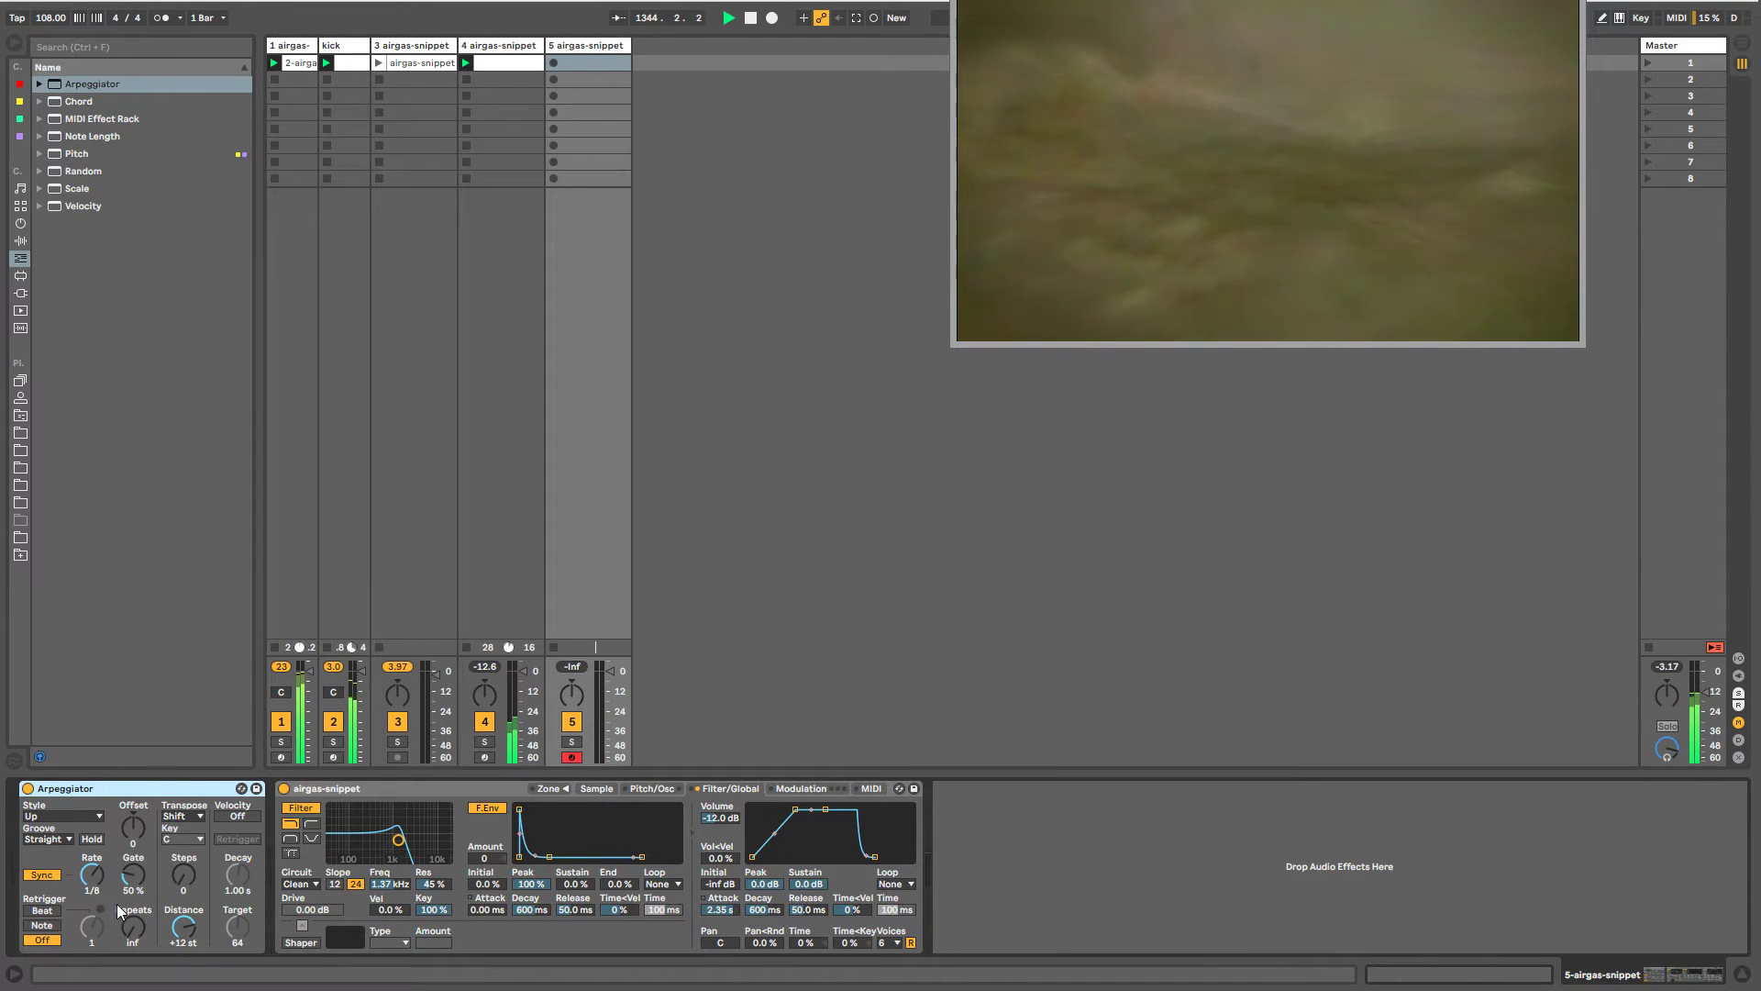
click(41, 875)
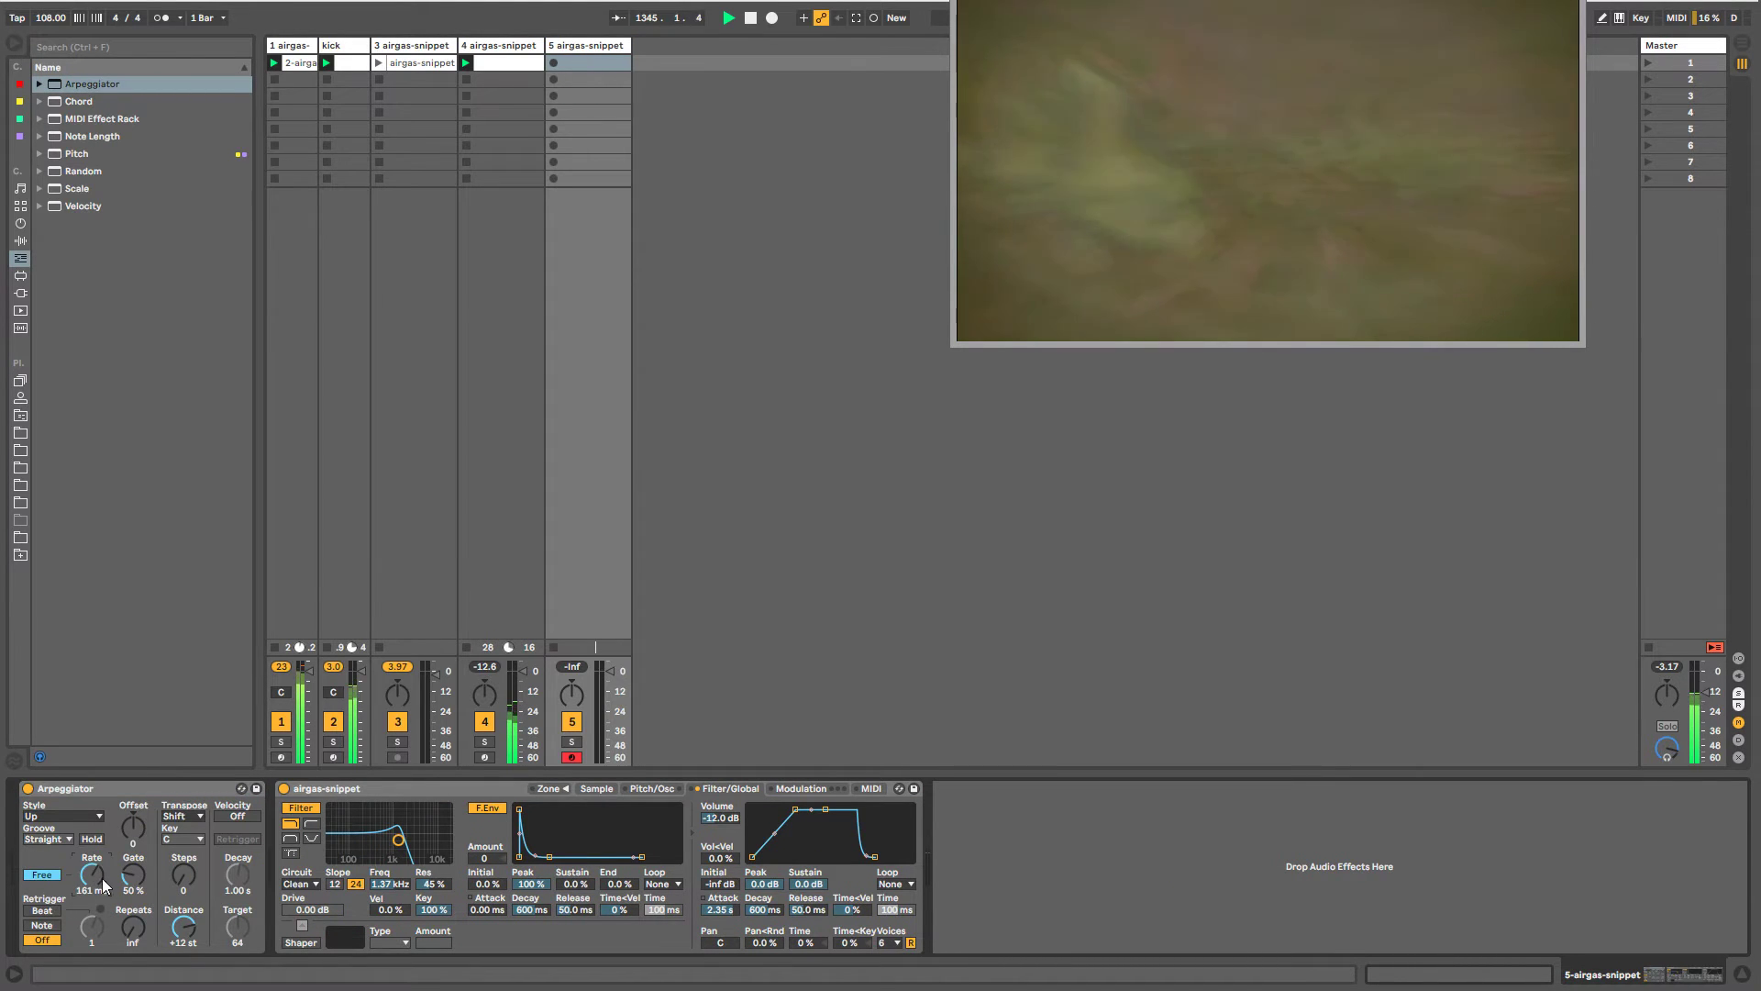
- Reshape the track 5 Sampler's volume envelope to a 0 ms attack, 481 ms decay and -31 dB sustain
click(800, 788)
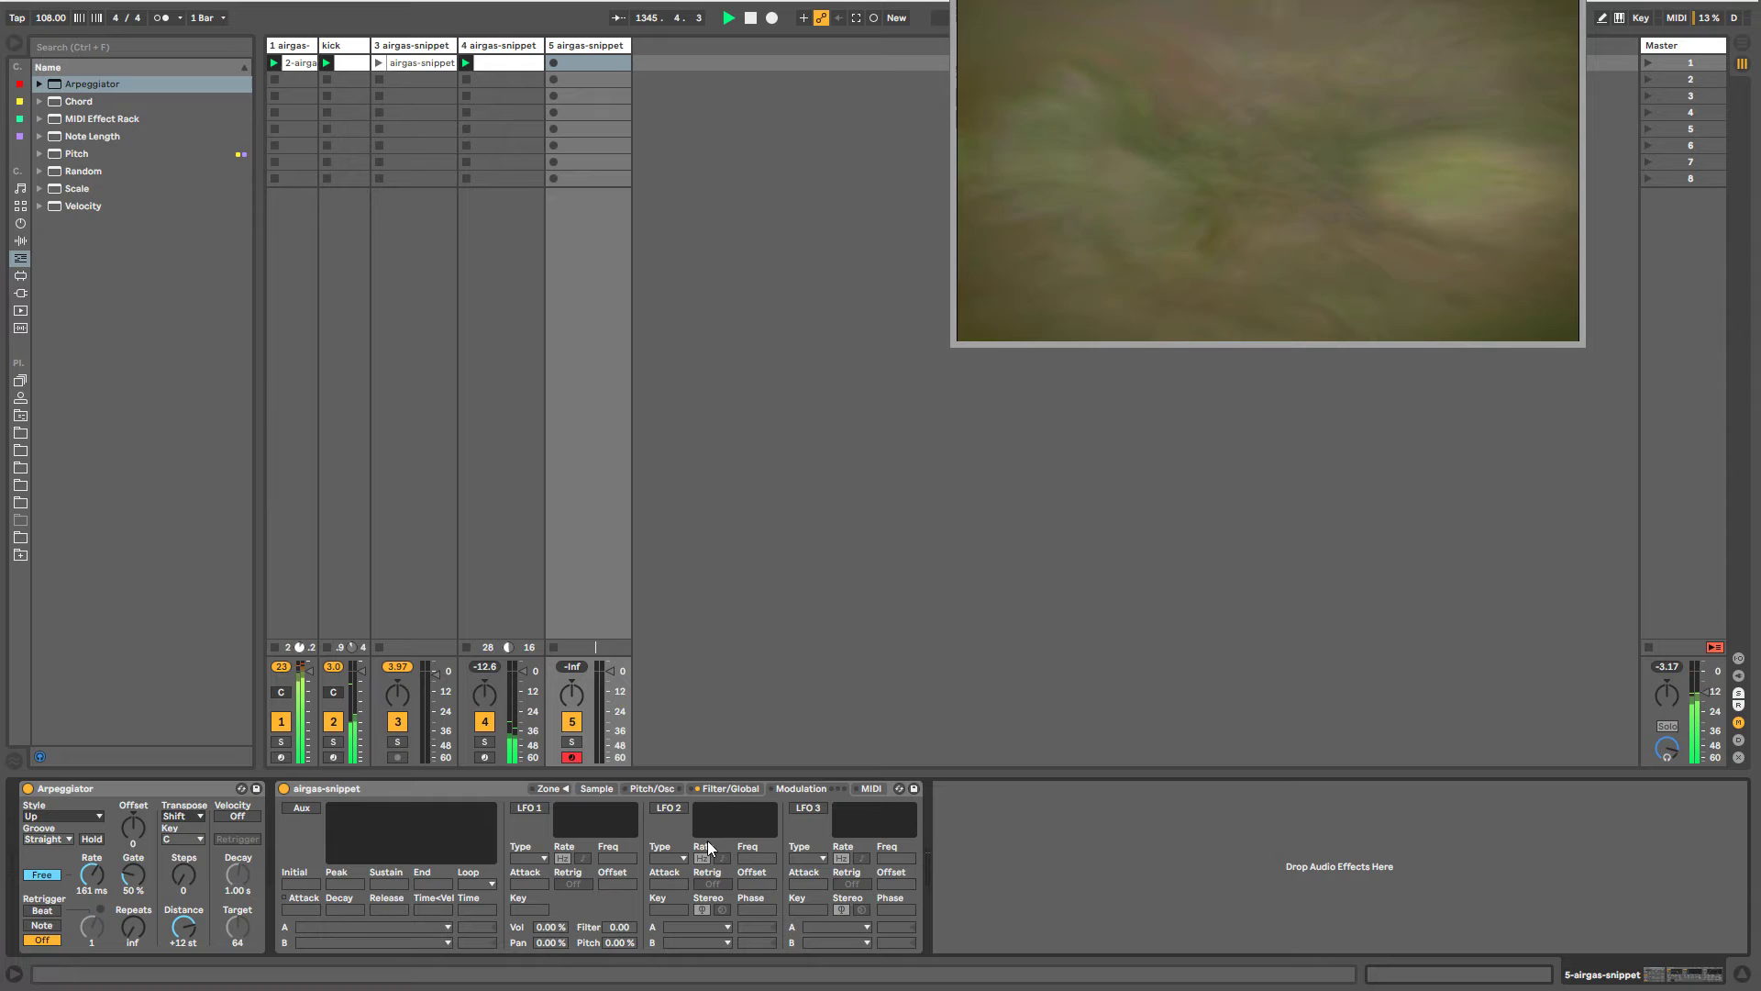
click(720, 788)
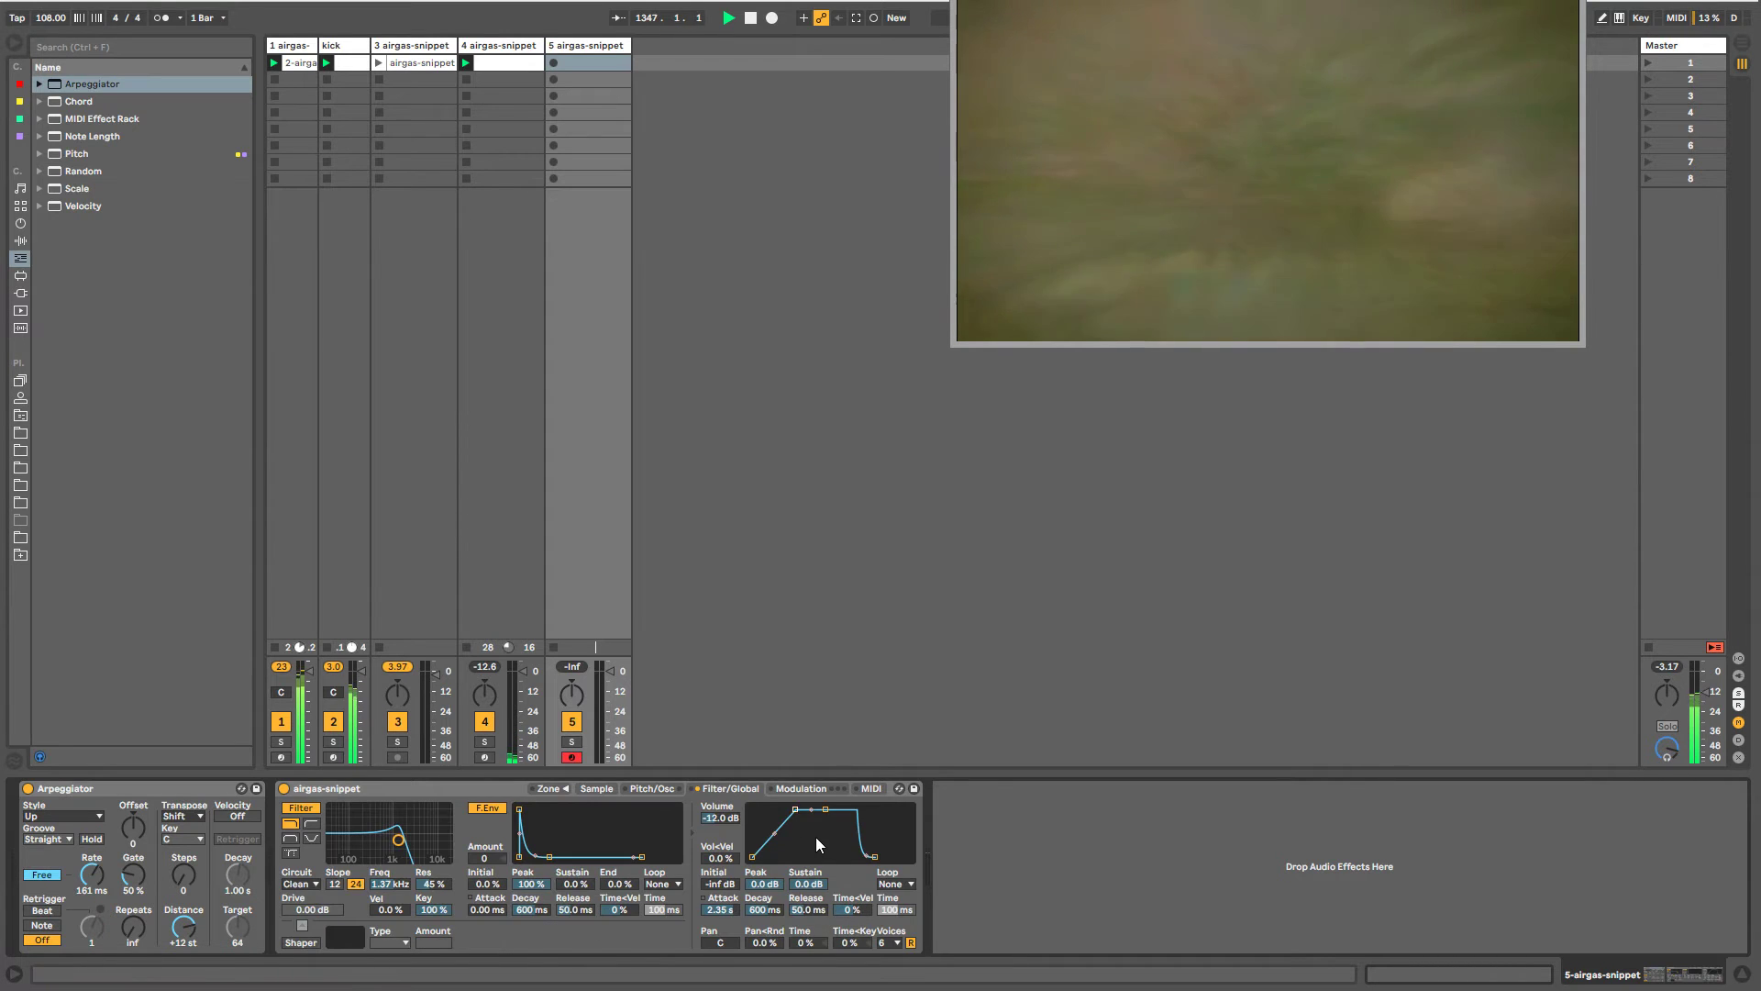
mouse_move(797, 812)
mouse_down()
mouse_move(752, 813)
mouse_move(780, 844)
mouse_up()
- Create a MIDI clip on track 5 with a 10-bar loop and a single C4 note spanning its full length
key(ctrl+shift+m)
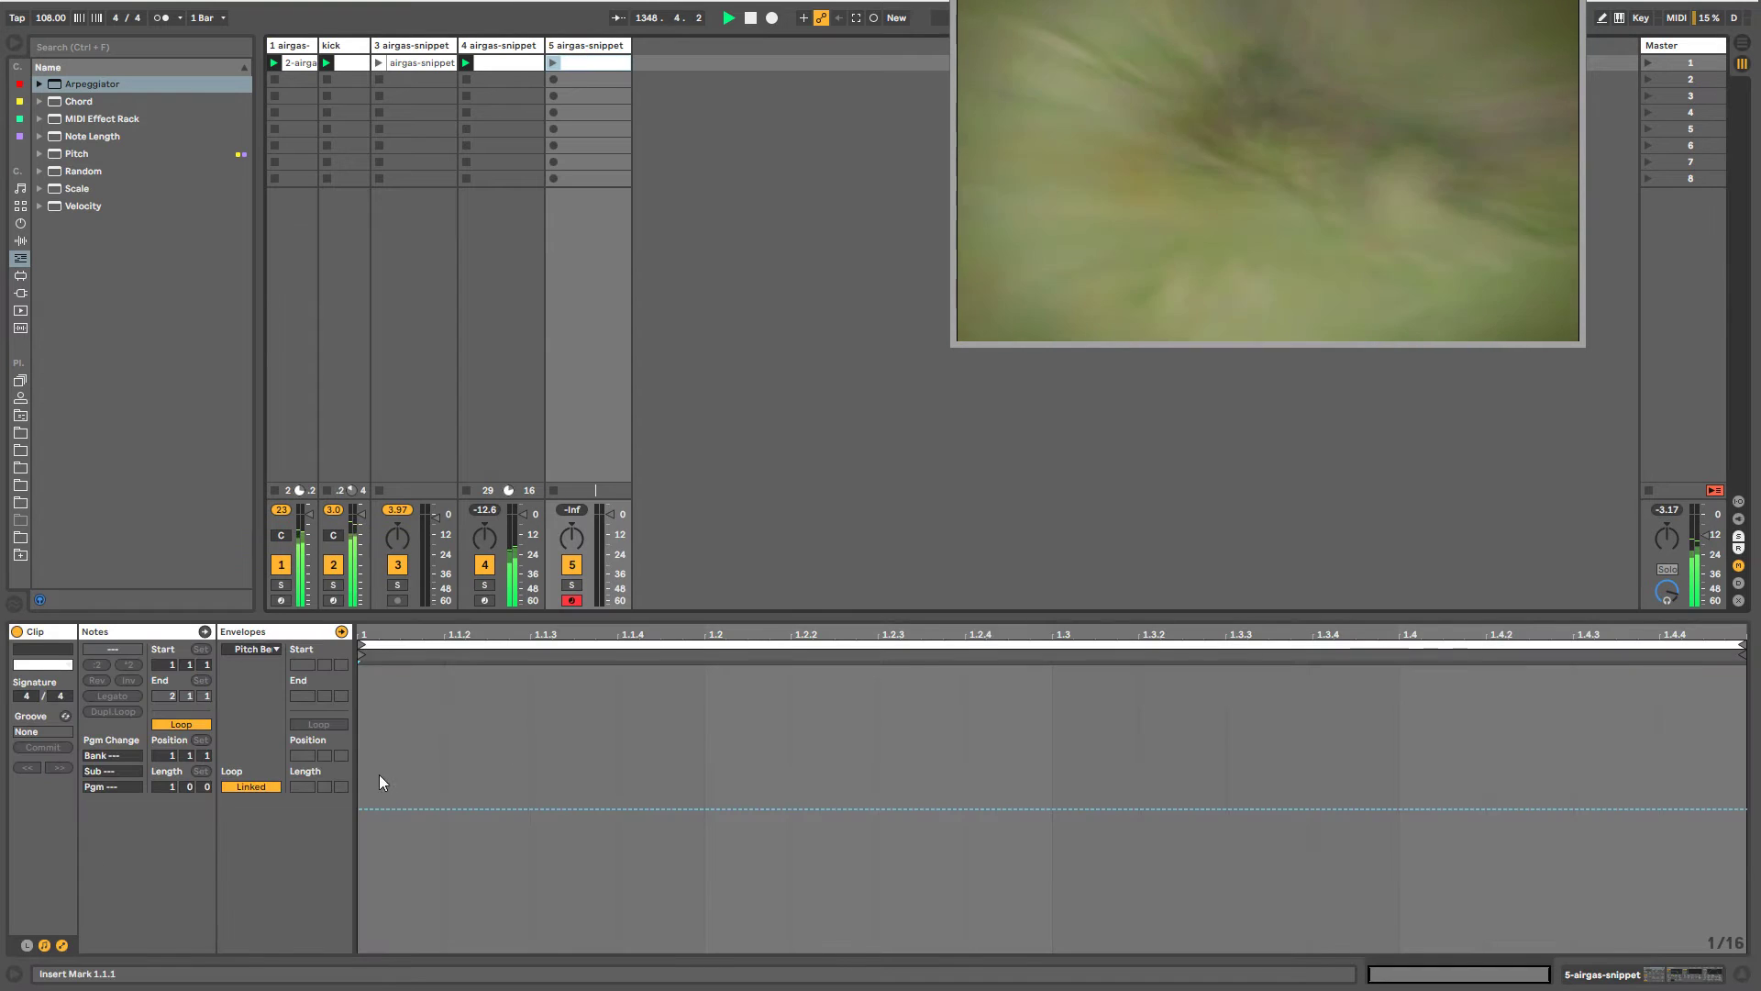
double_click(430, 686)
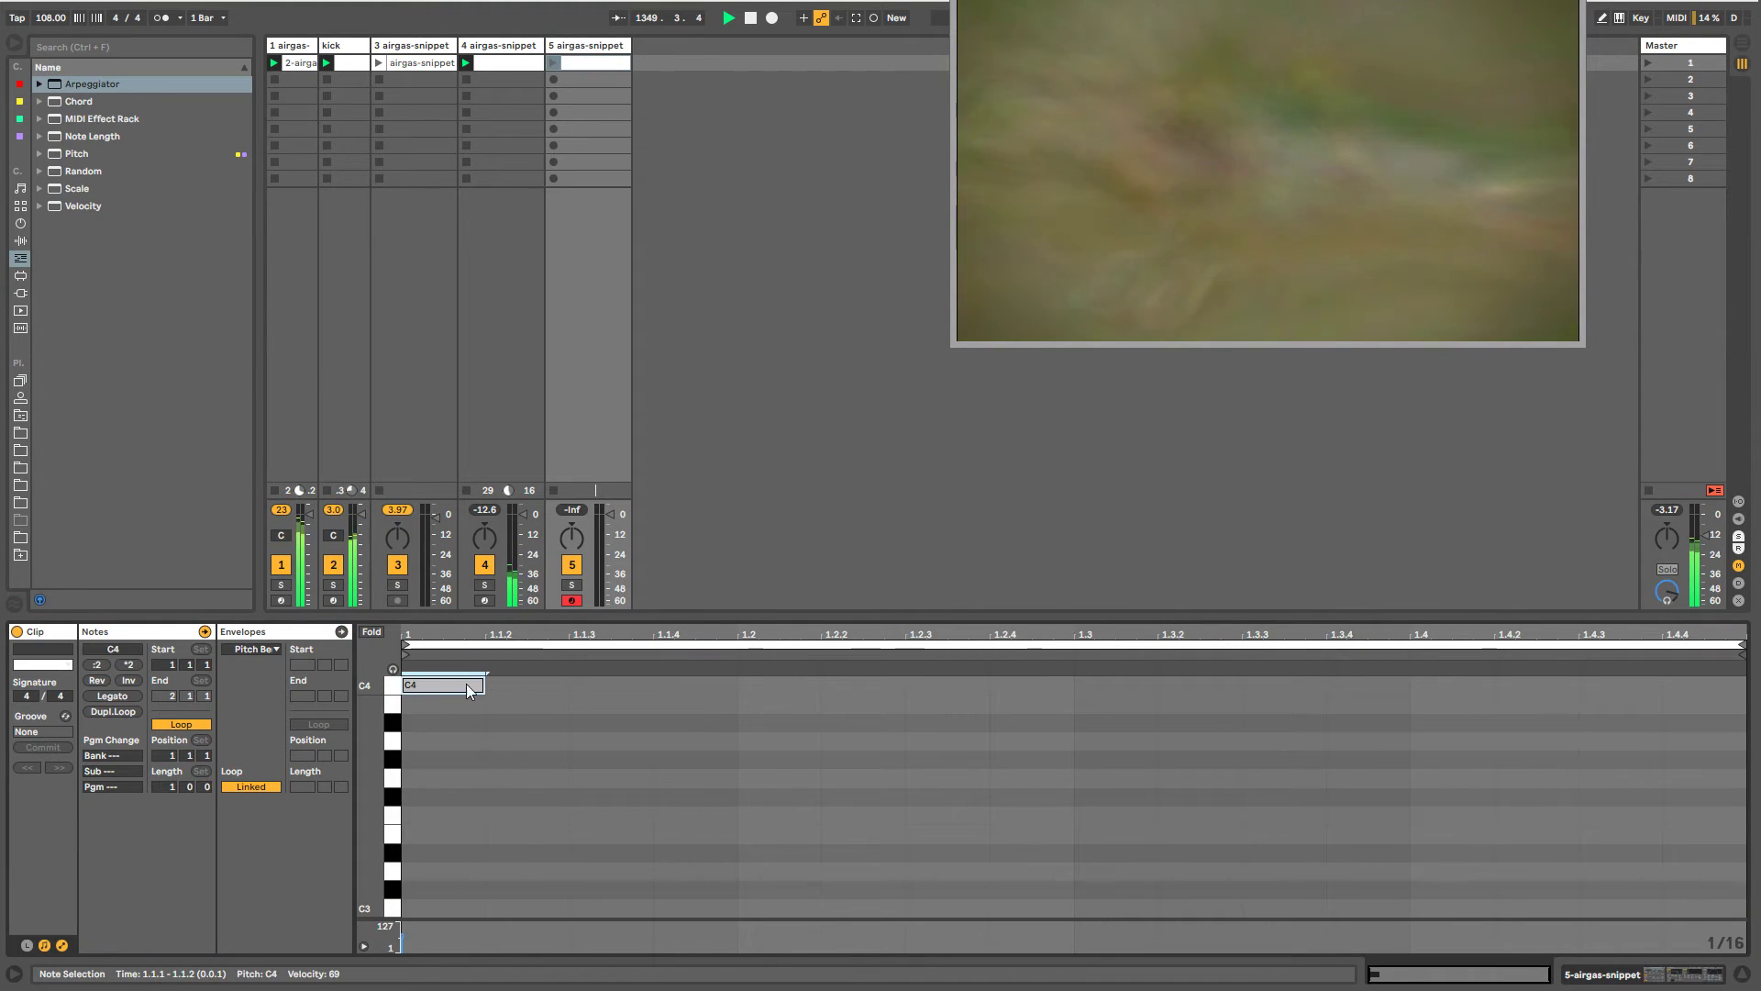
drag(480, 686, 1743, 686)
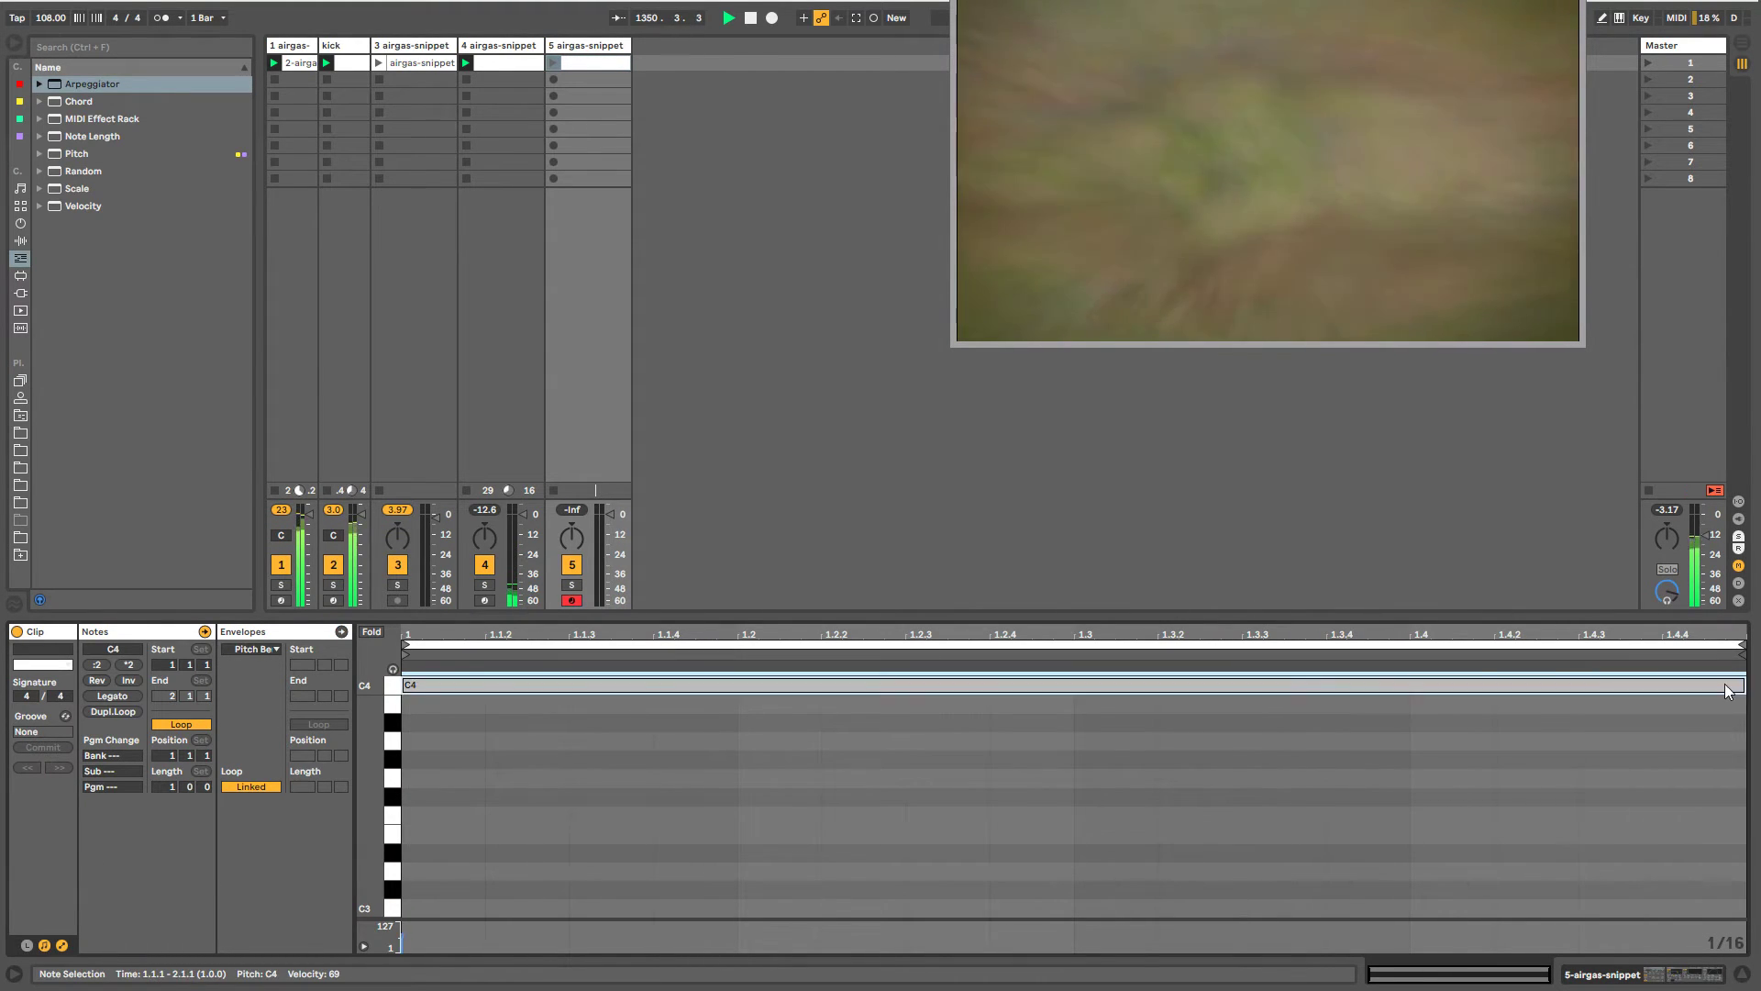
drag(162, 786, 162, 741)
drag(515, 683, 1655, 665)
- Raise the filter resonance of the Sampler on track 1 to 63%
double_click(291, 46)
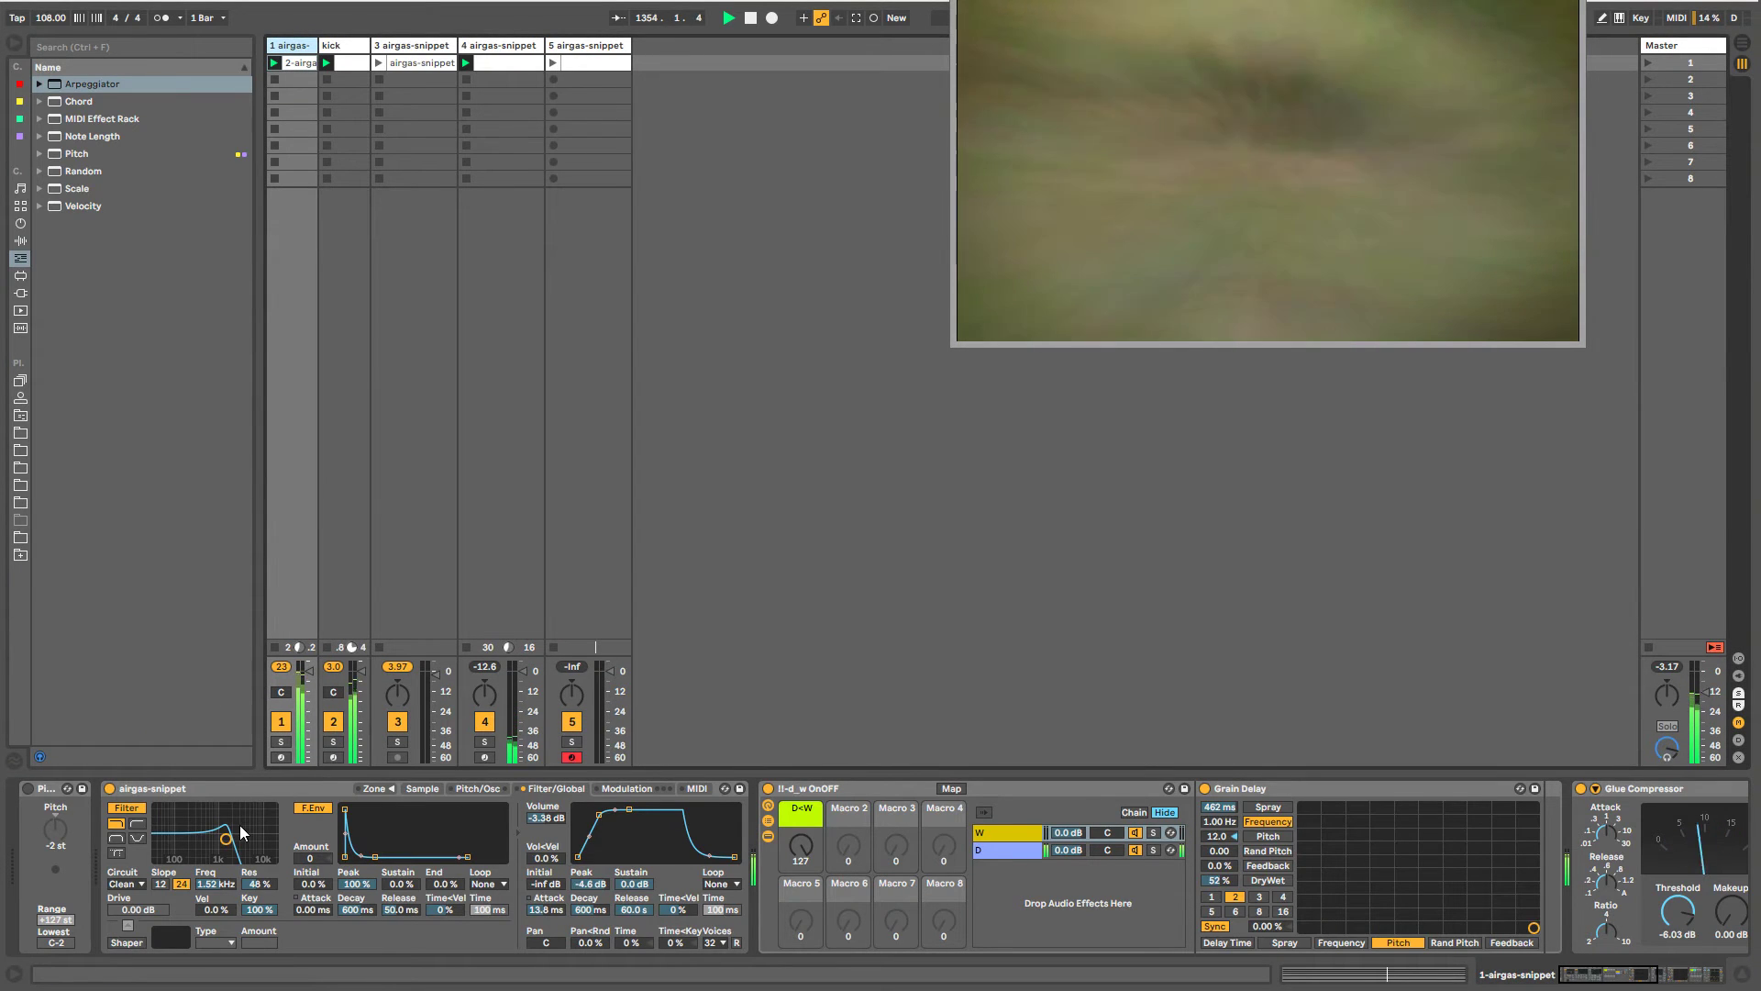
drag(254, 886, 254, 867)
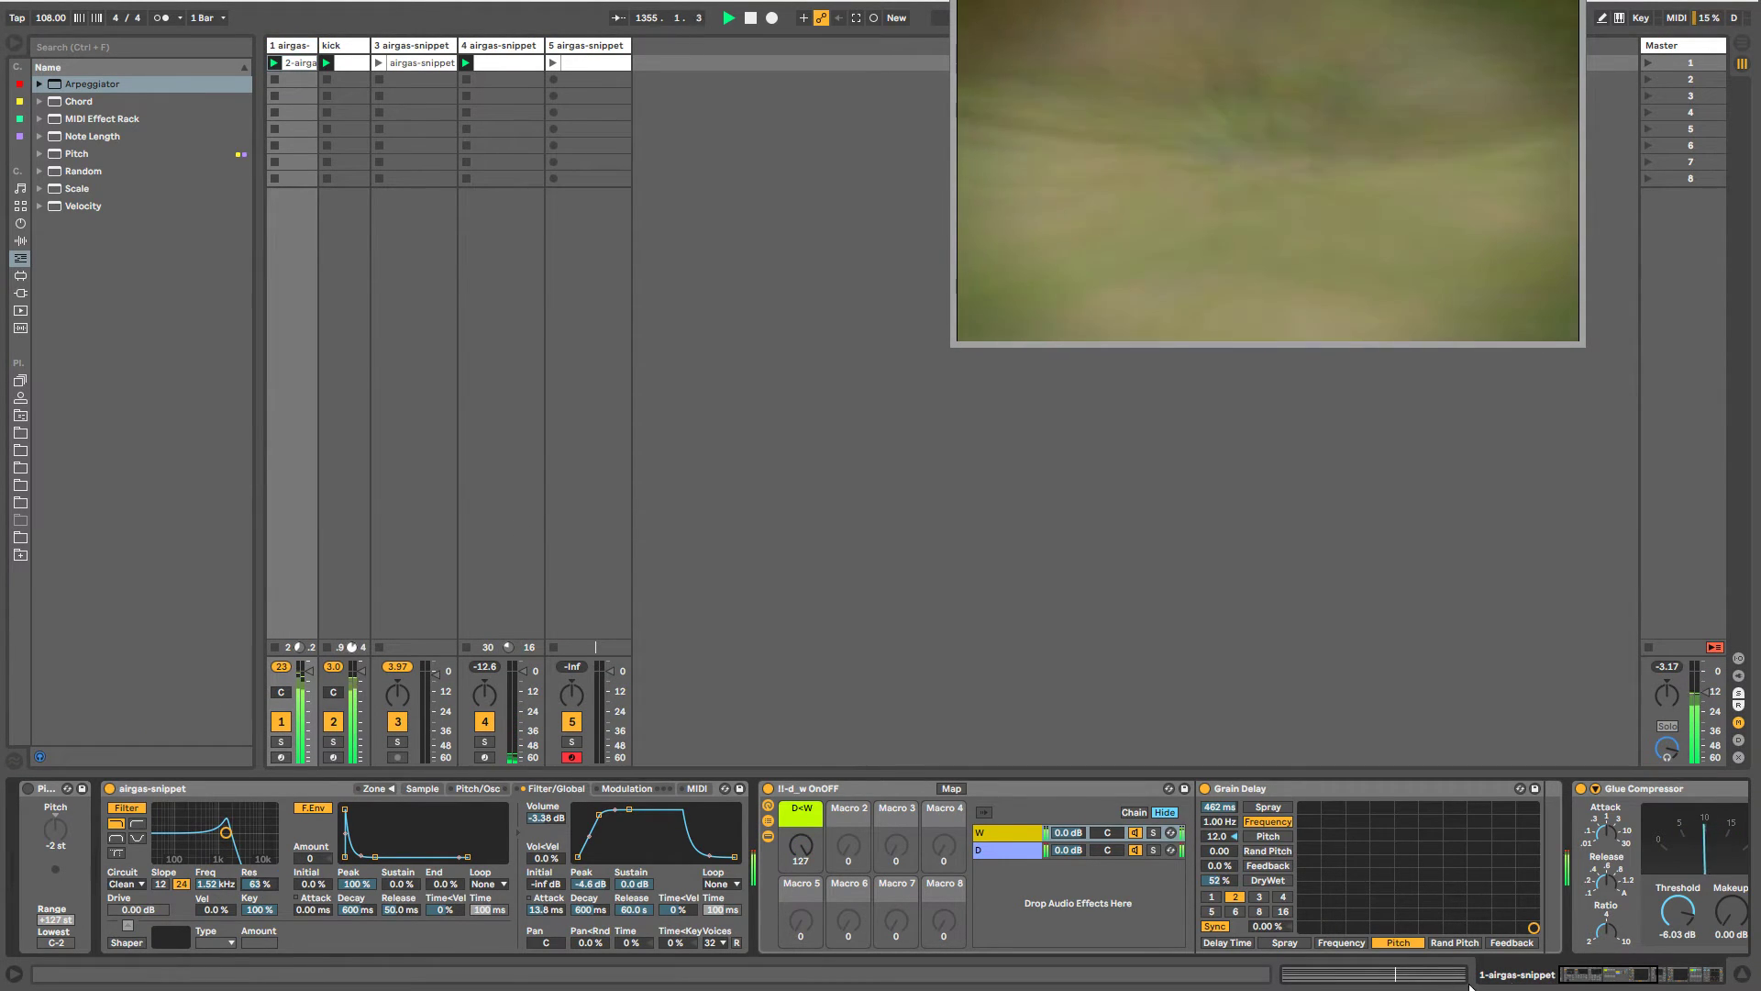
- Insert an EQ Eight before the Glue Compressor on track 1 and enable band 8 as a high cut at about 82 Hz
click(1593, 980)
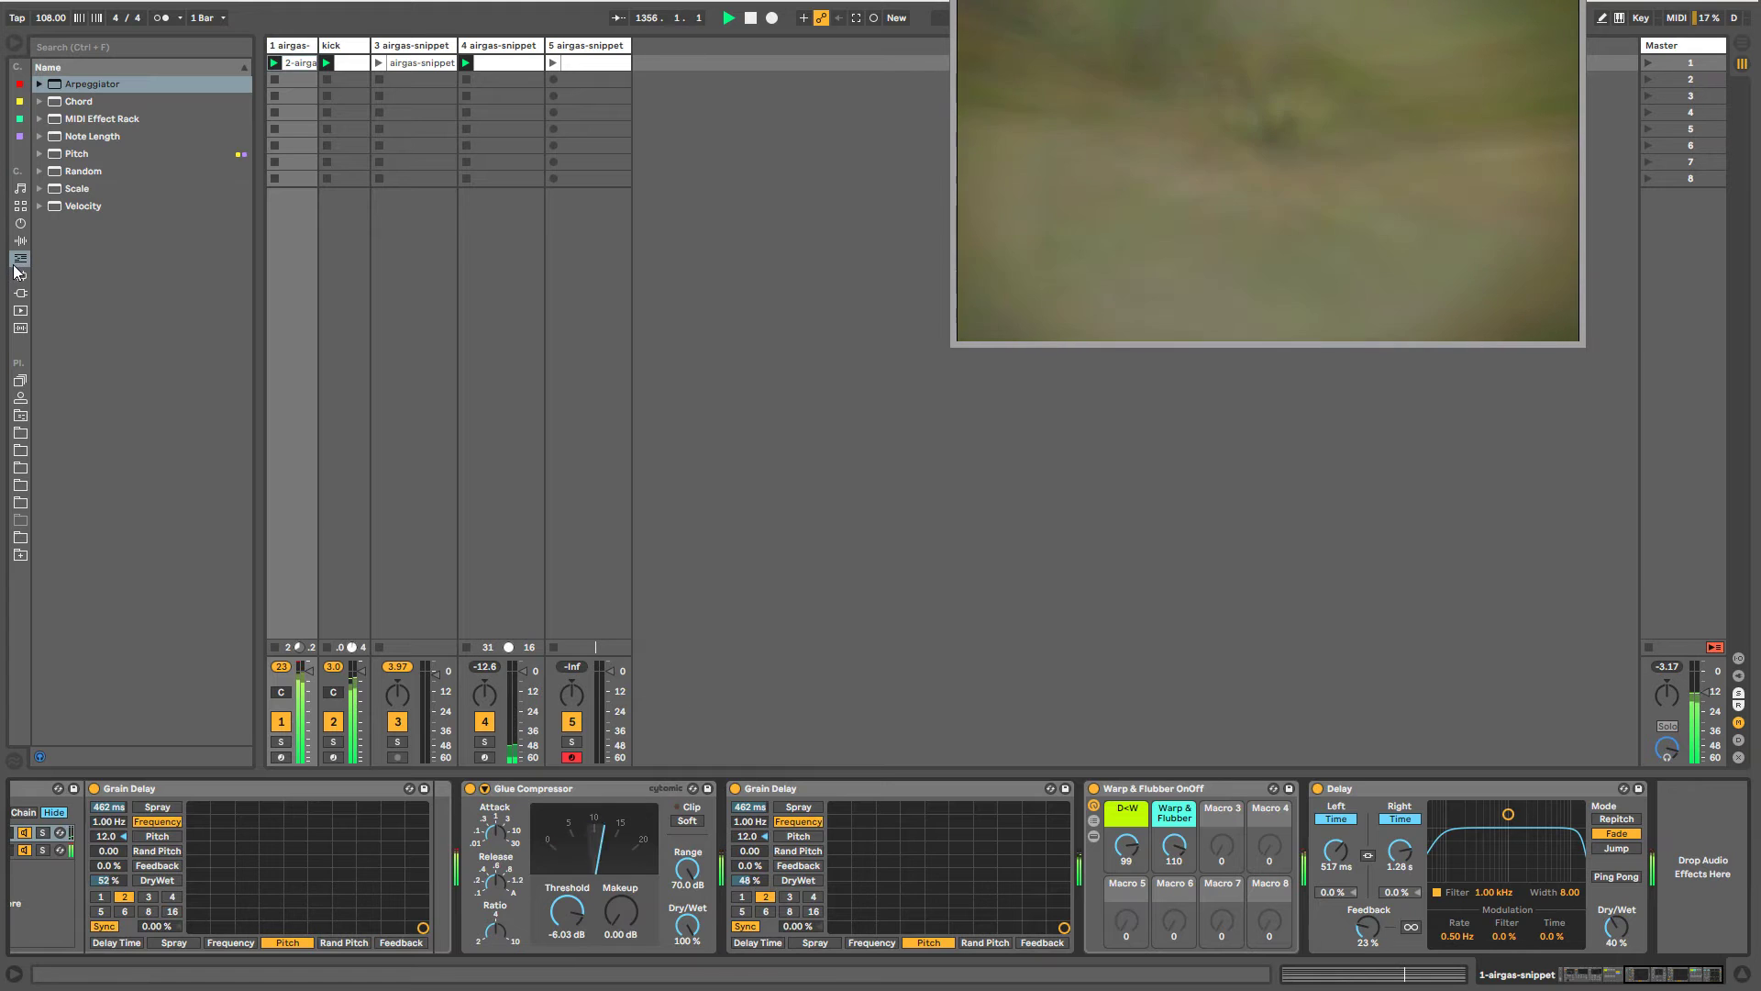
click(20, 241)
click(86, 323)
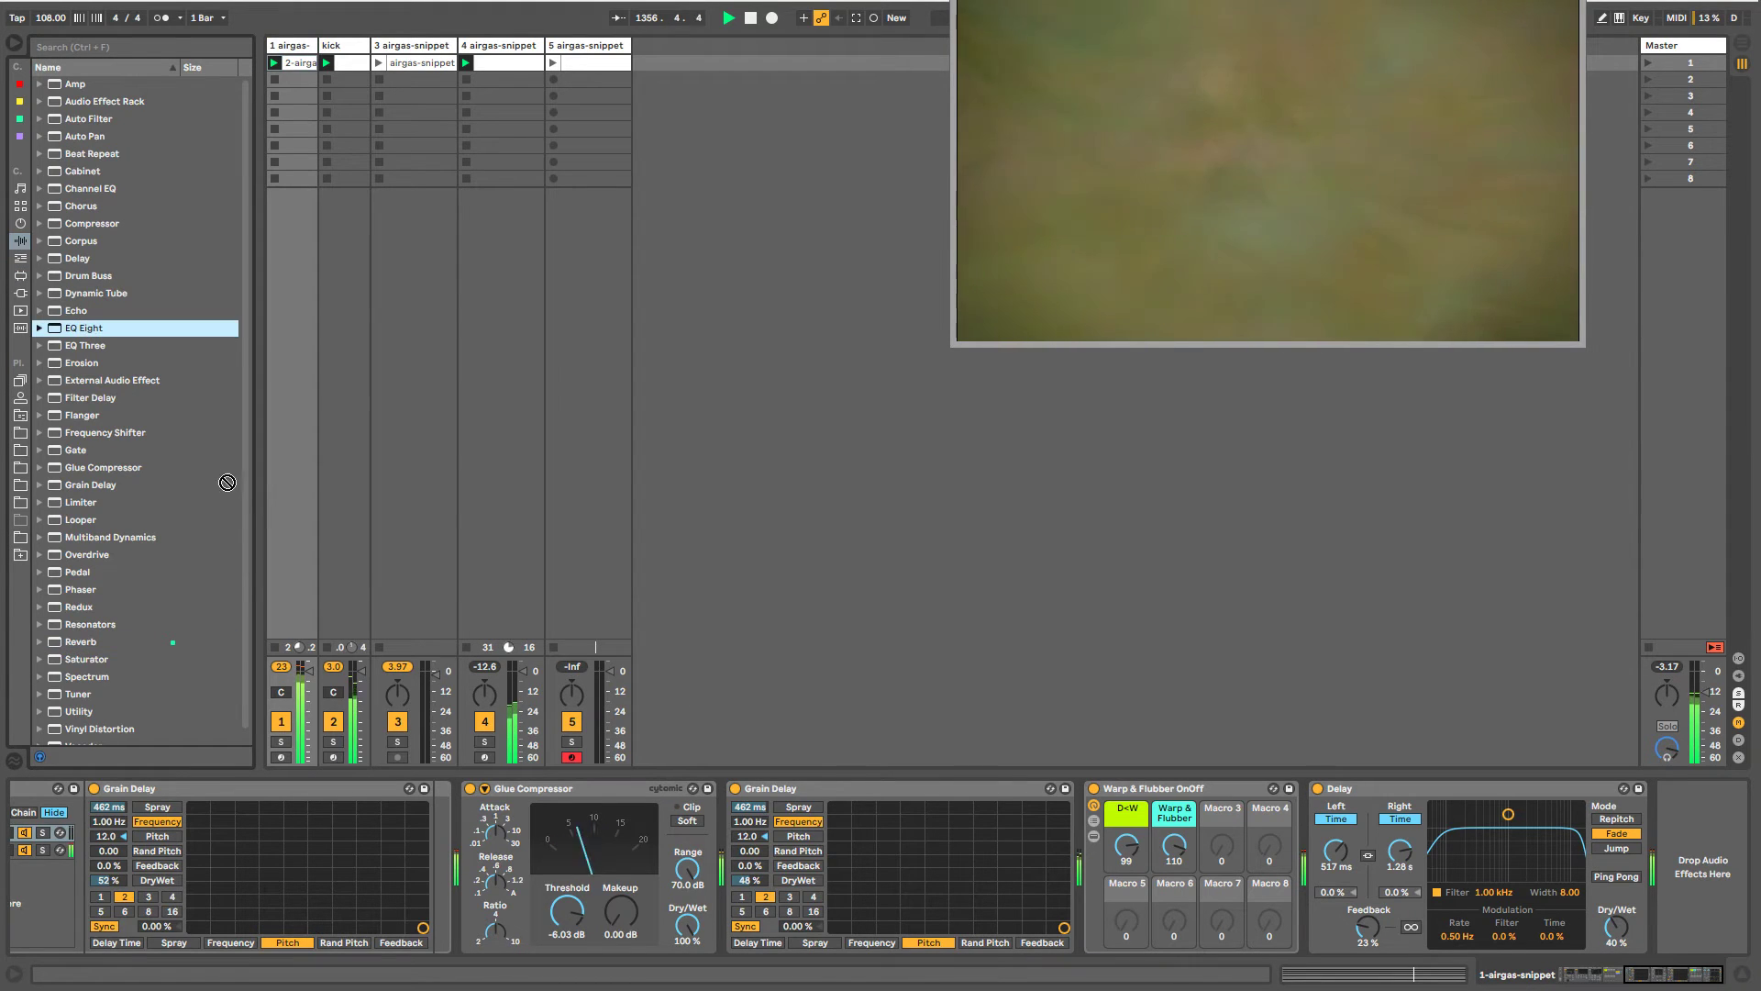
drag(471, 760, 488, 862)
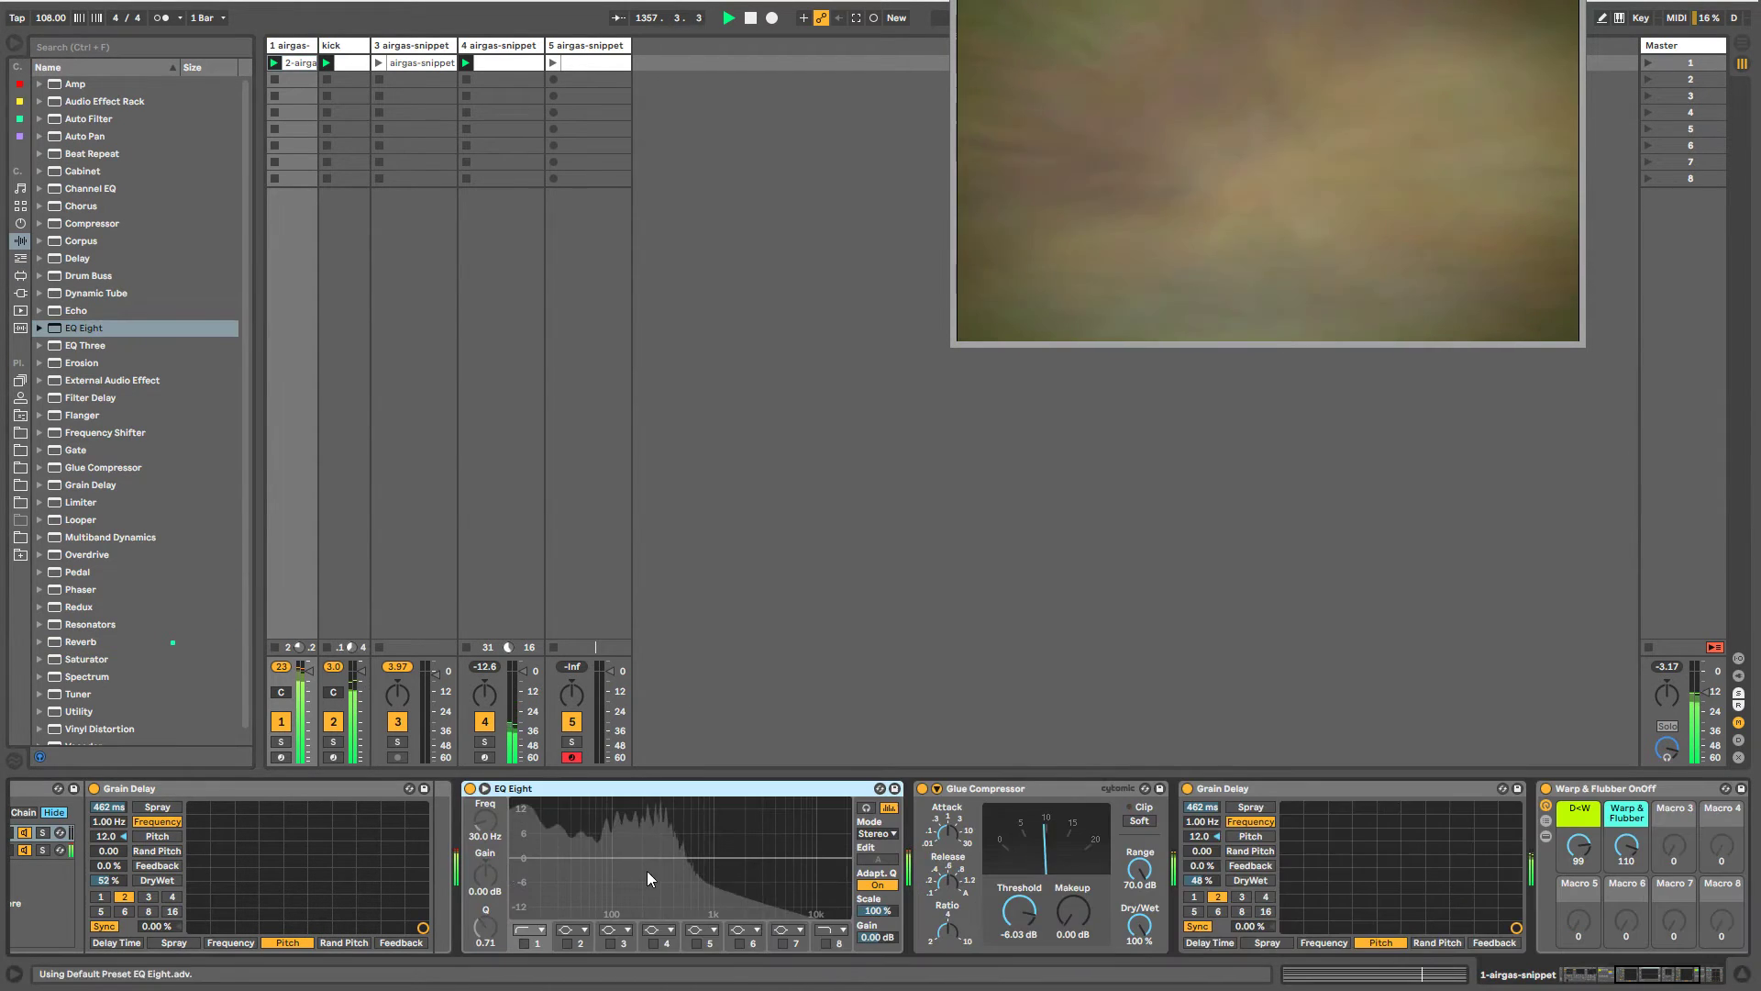
click(826, 943)
drag(844, 868, 606, 869)
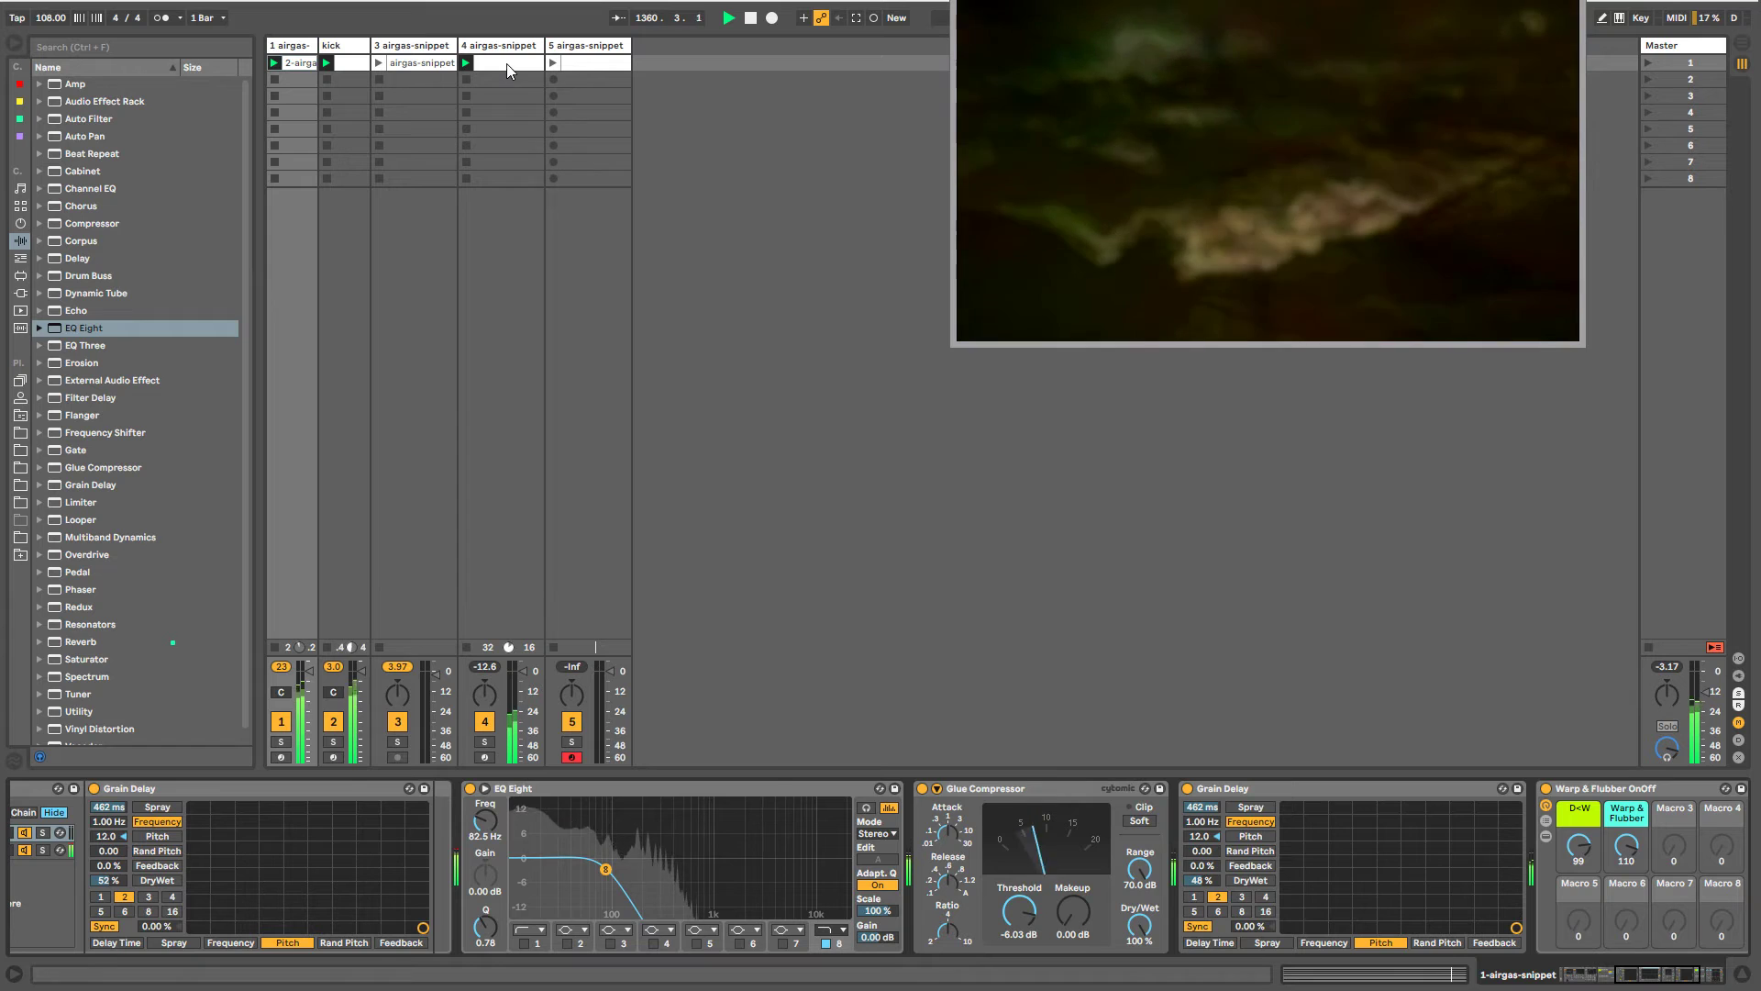
- Launch the new C4 clip on track 5
click(506, 63)
click(575, 46)
click(509, 45)
click(565, 46)
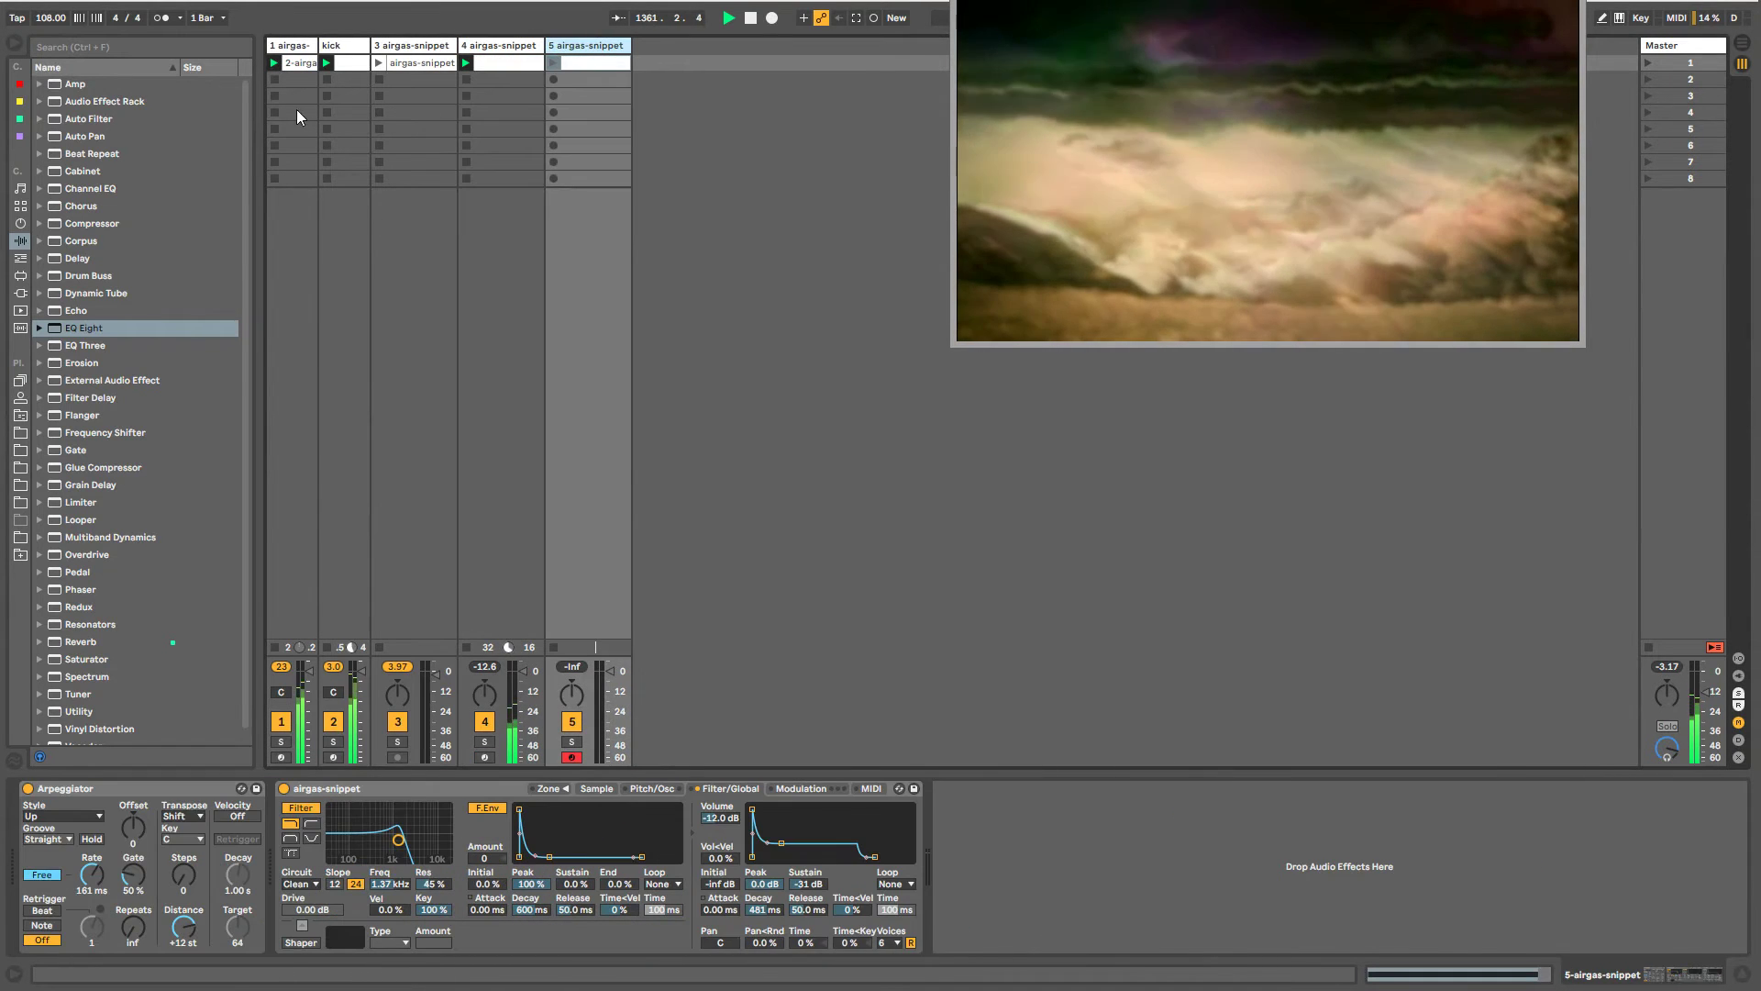
click(554, 62)
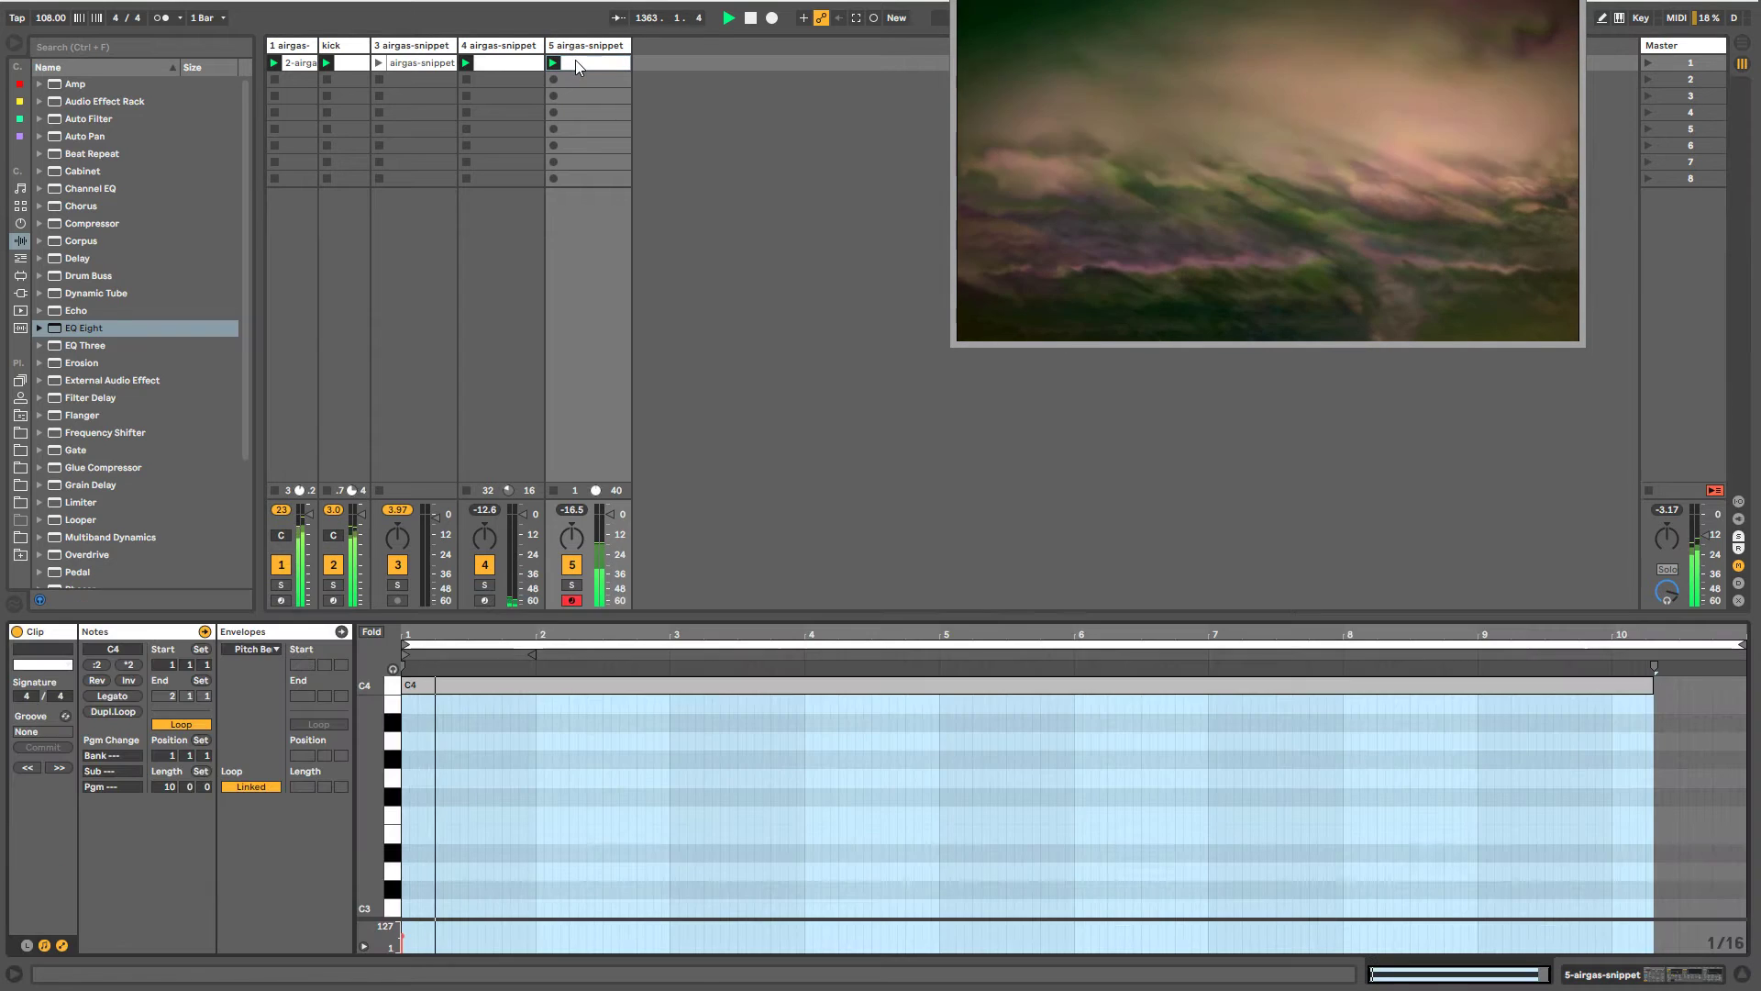
- Set the track 5 Sampler's volume decay to 584 ms and sustain to -inf dB, and its filter to 2.85 kHz with 55% resonance
click(576, 48)
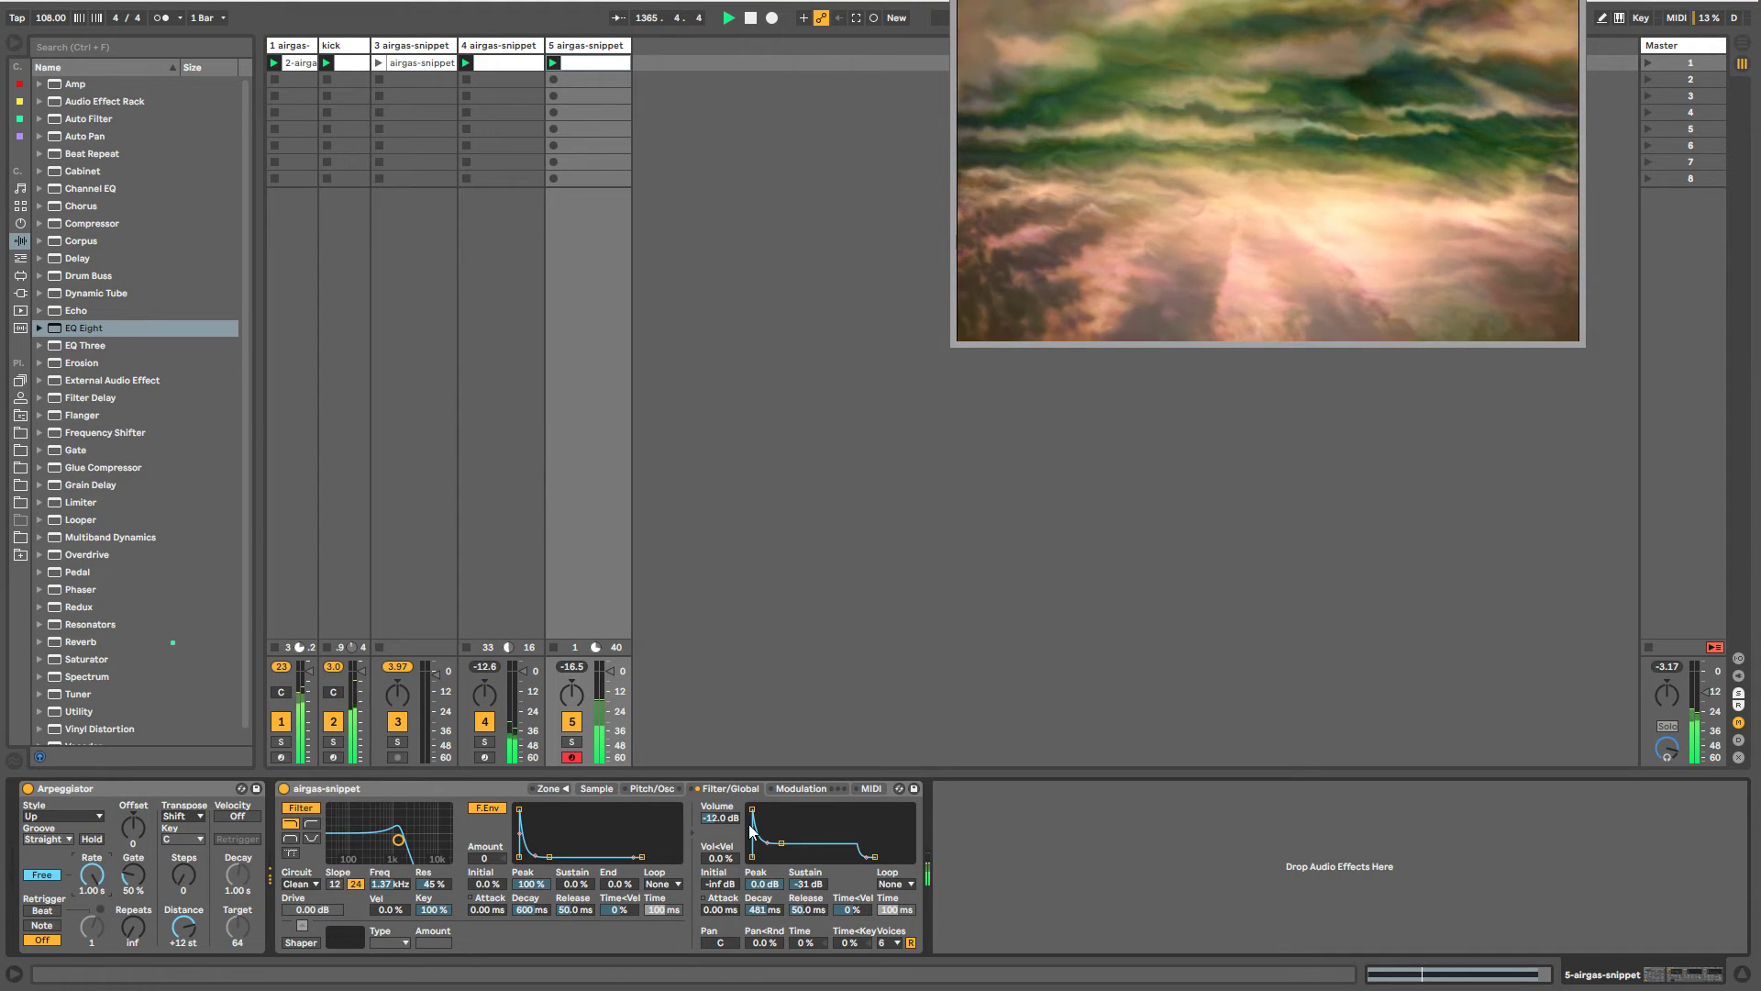
drag(786, 842, 783, 856)
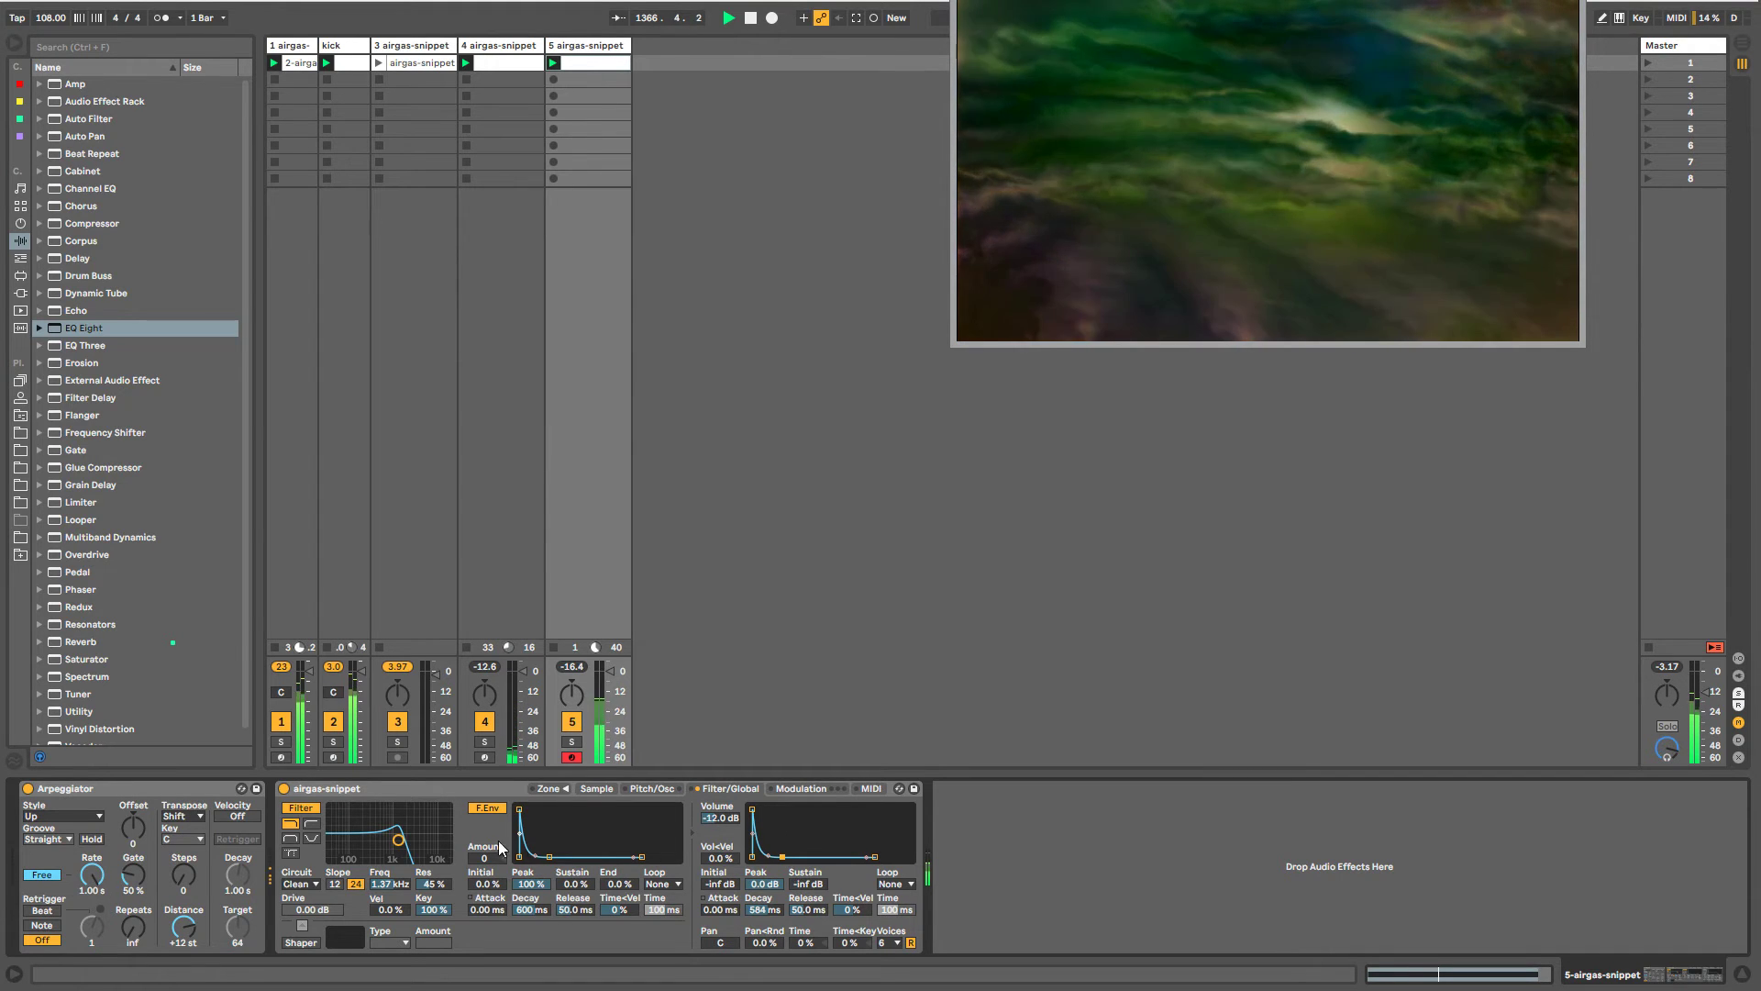
drag(398, 841, 412, 836)
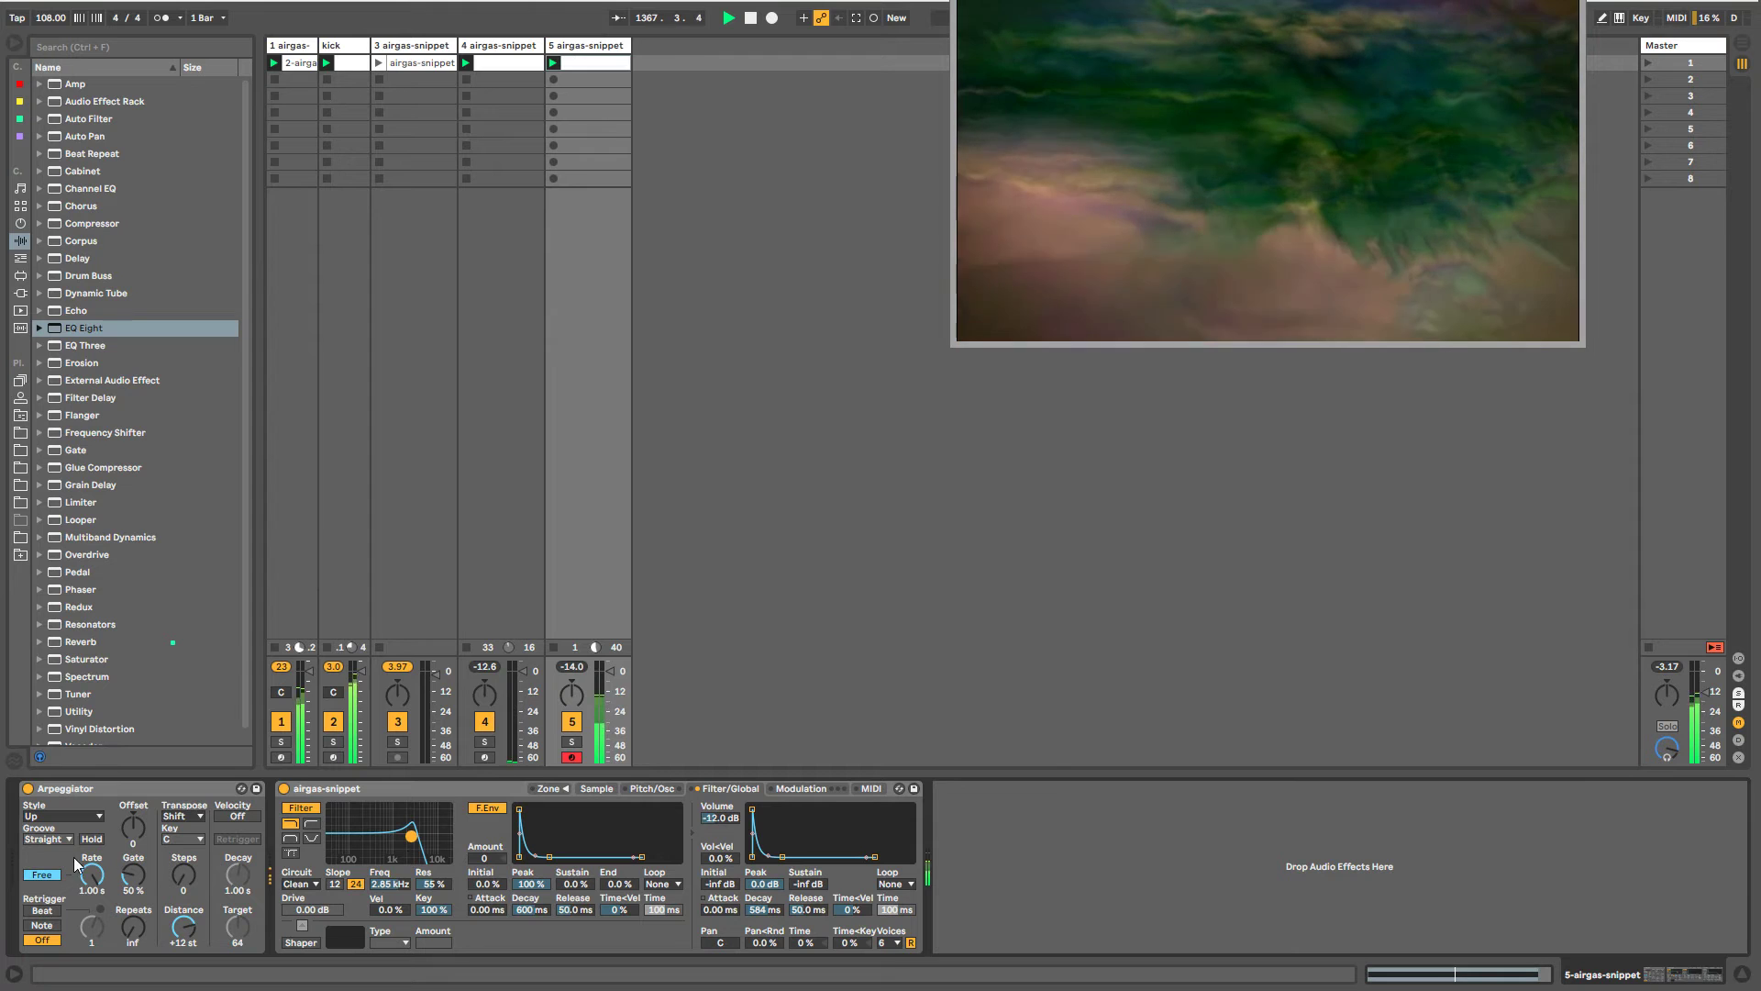
- Set the Arpeggiator's rate to 1.00 s and group it into a MIDI Effect Rack with the macro controls shown
drag(92, 873, 92, 886)
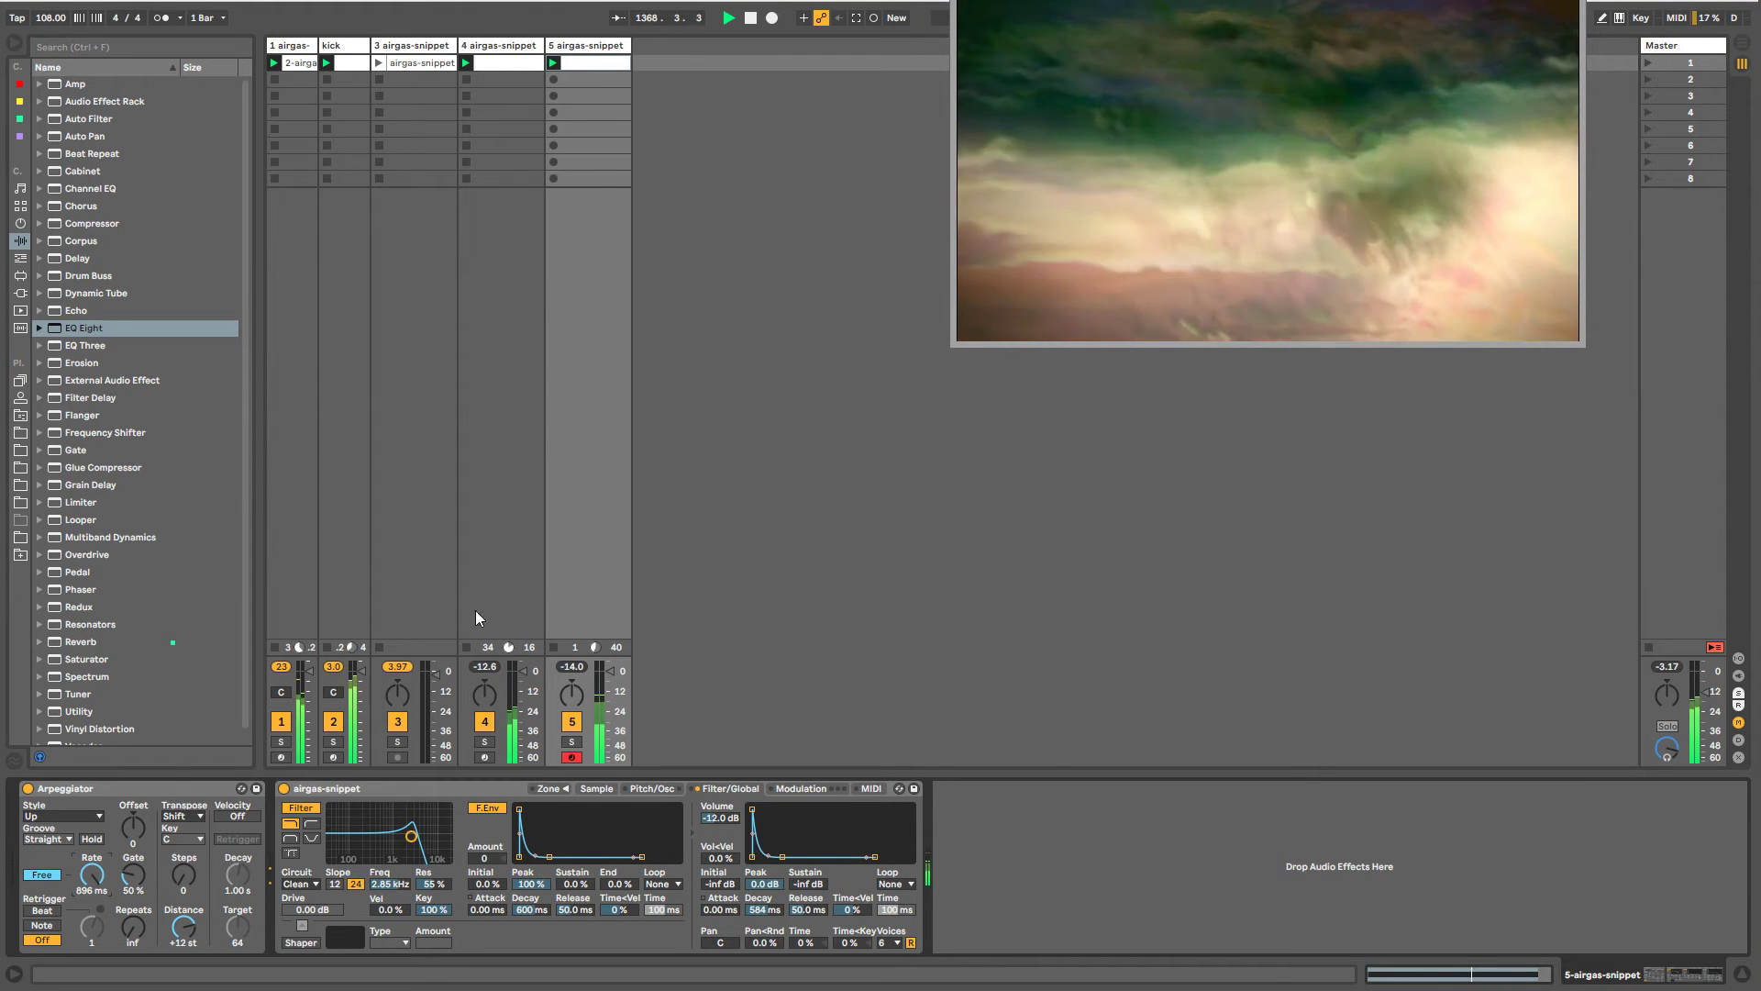
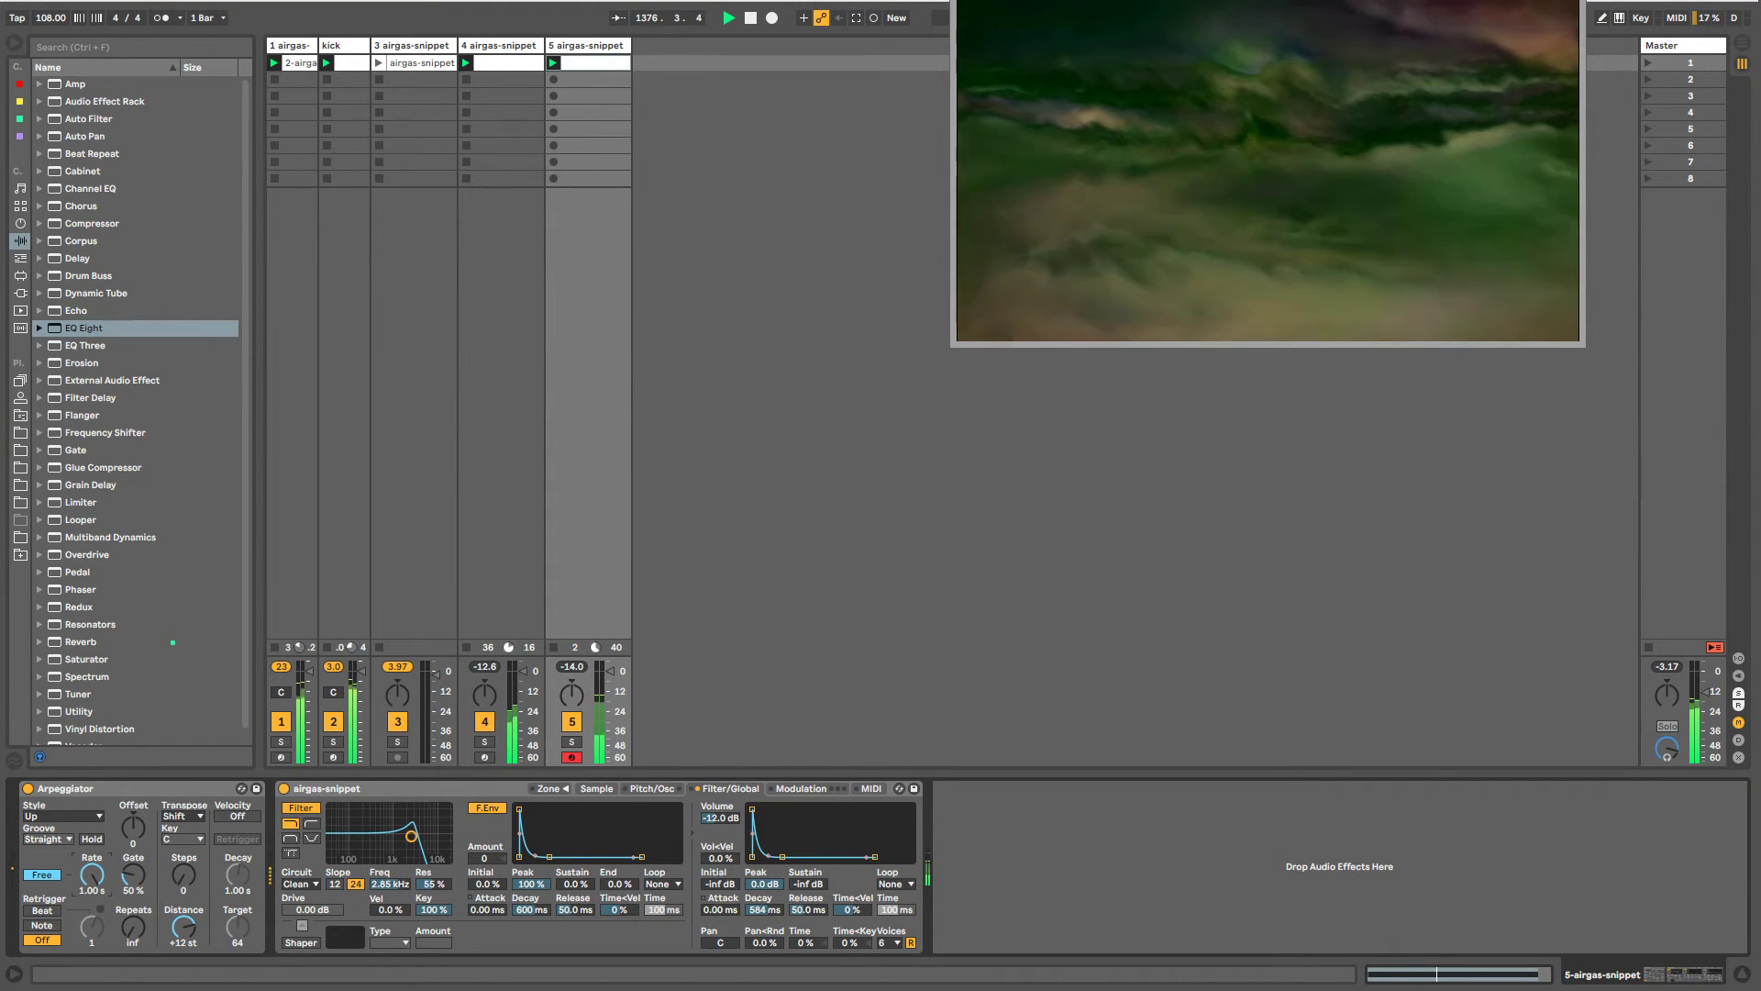
click(78, 789)
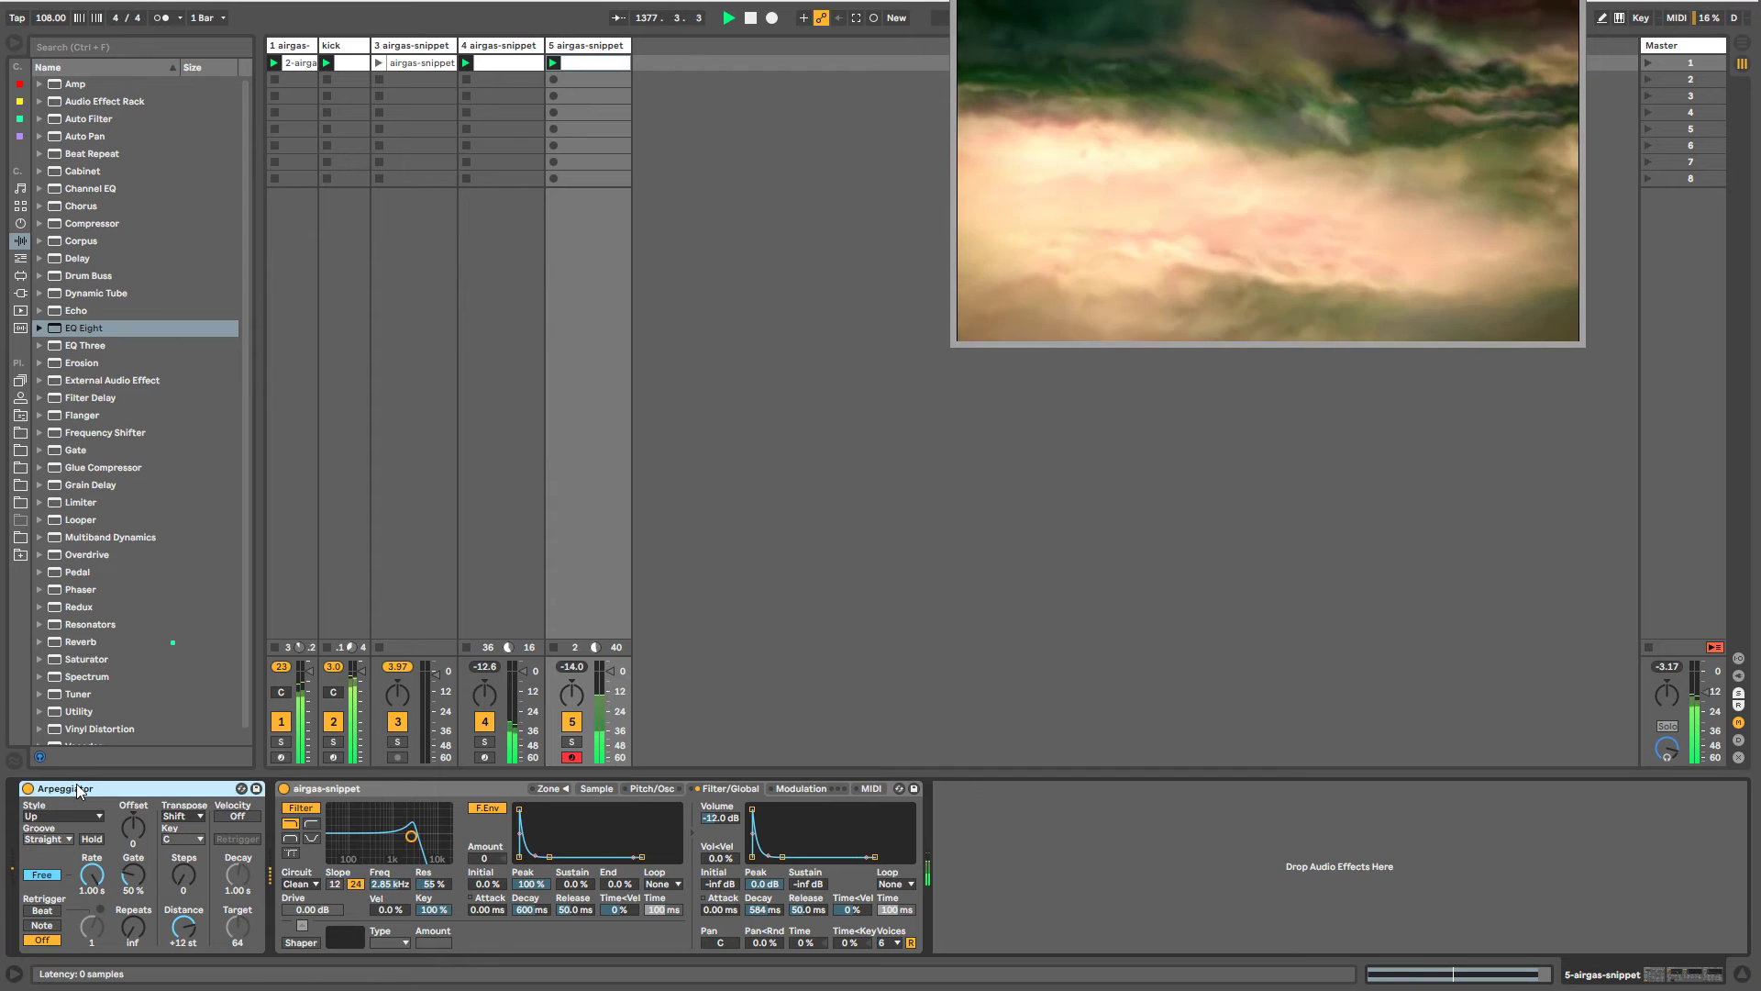
key(ctrl+g)
click(28, 804)
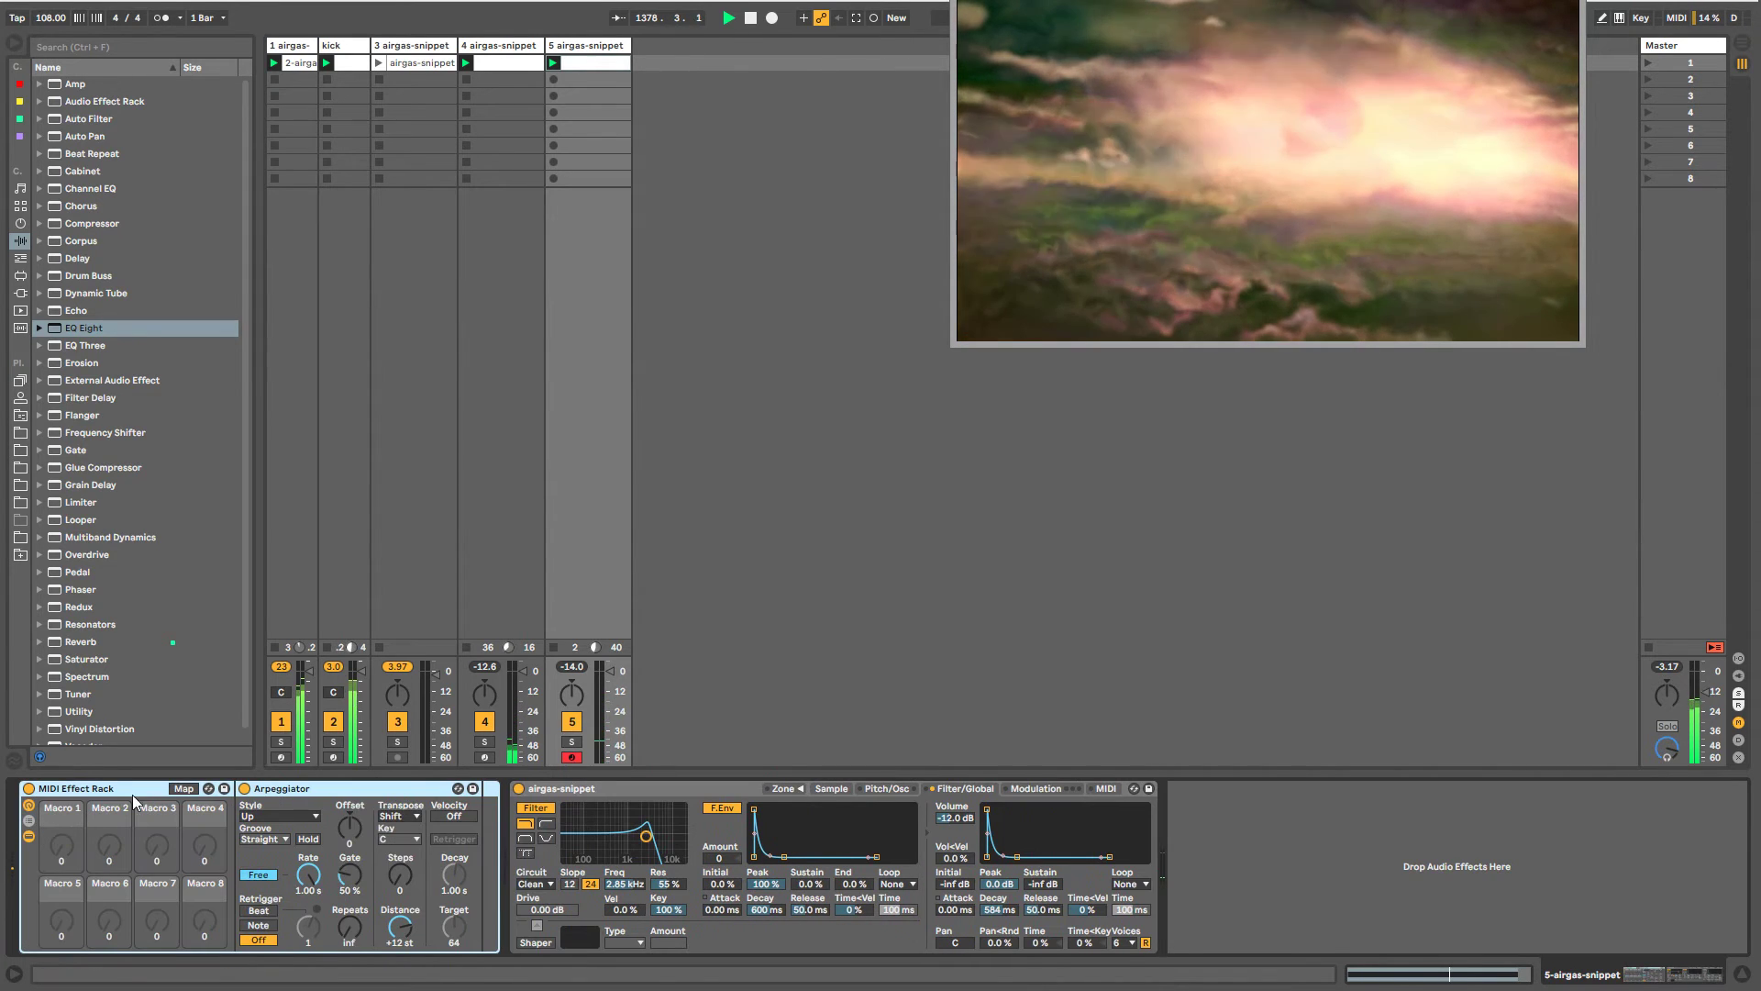
- Turn on macro mapping for the MIDI Effect Rack and select the Arpeggiator's Rate as a mapping candidate
click(183, 788)
click(311, 879)
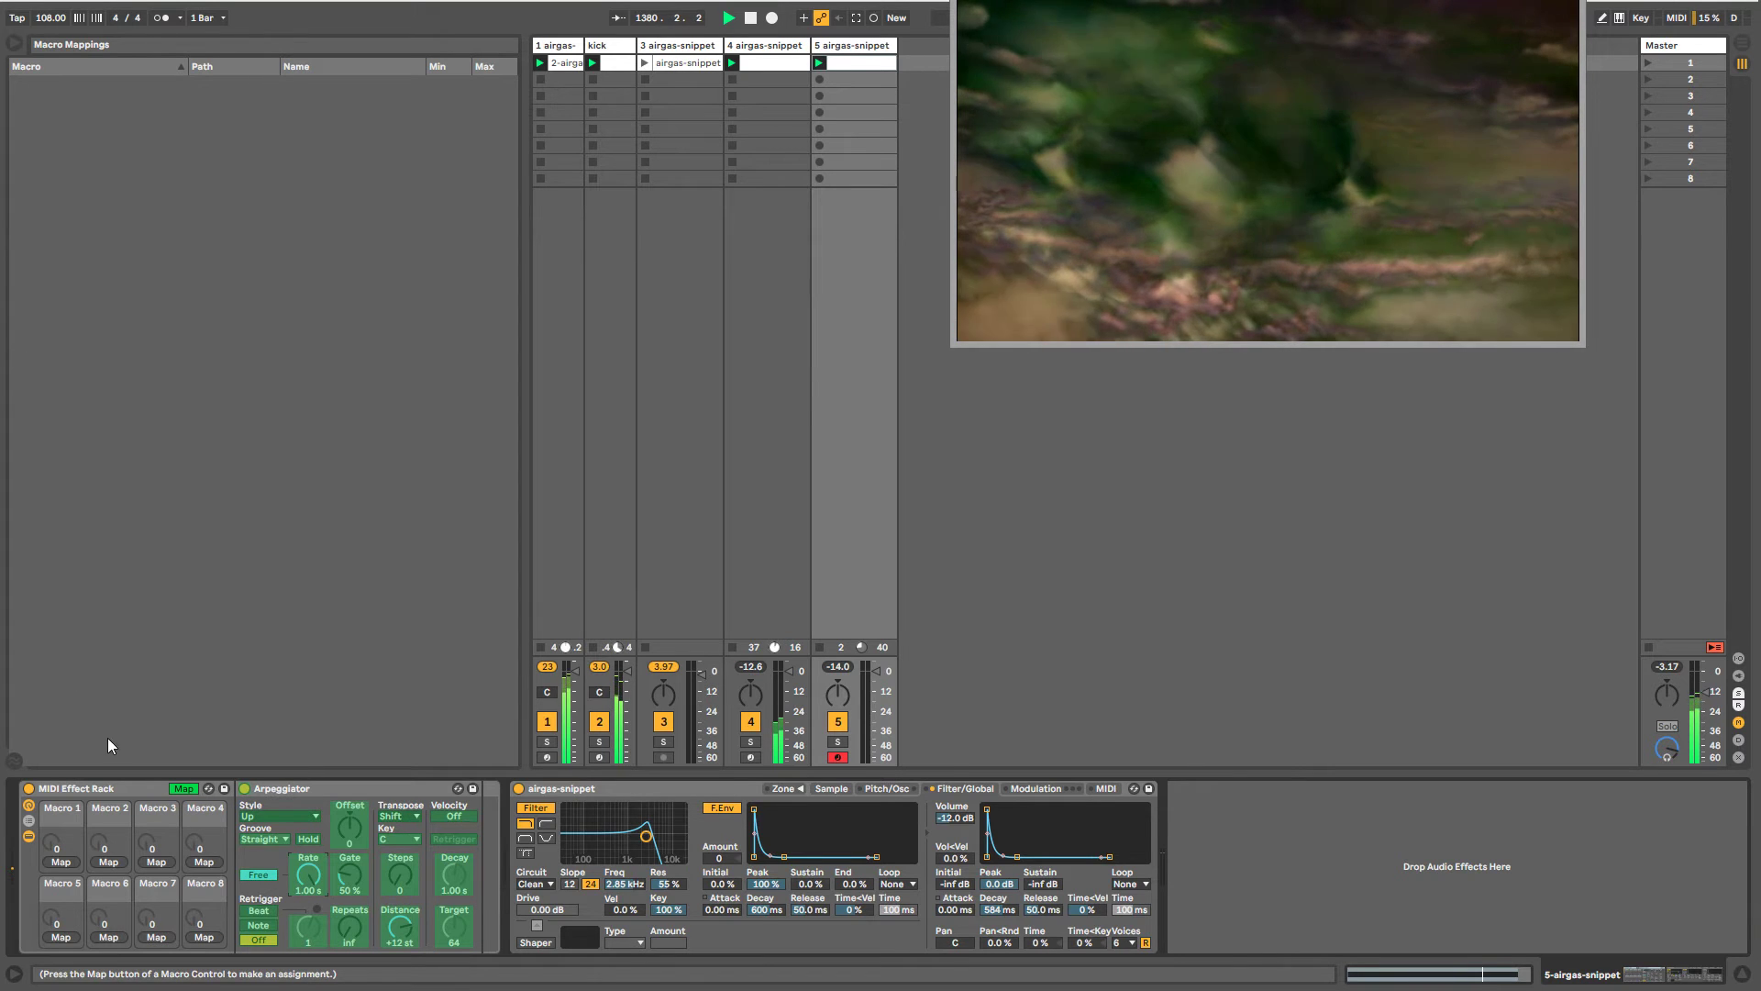
click(279, 791)
click(488, 811)
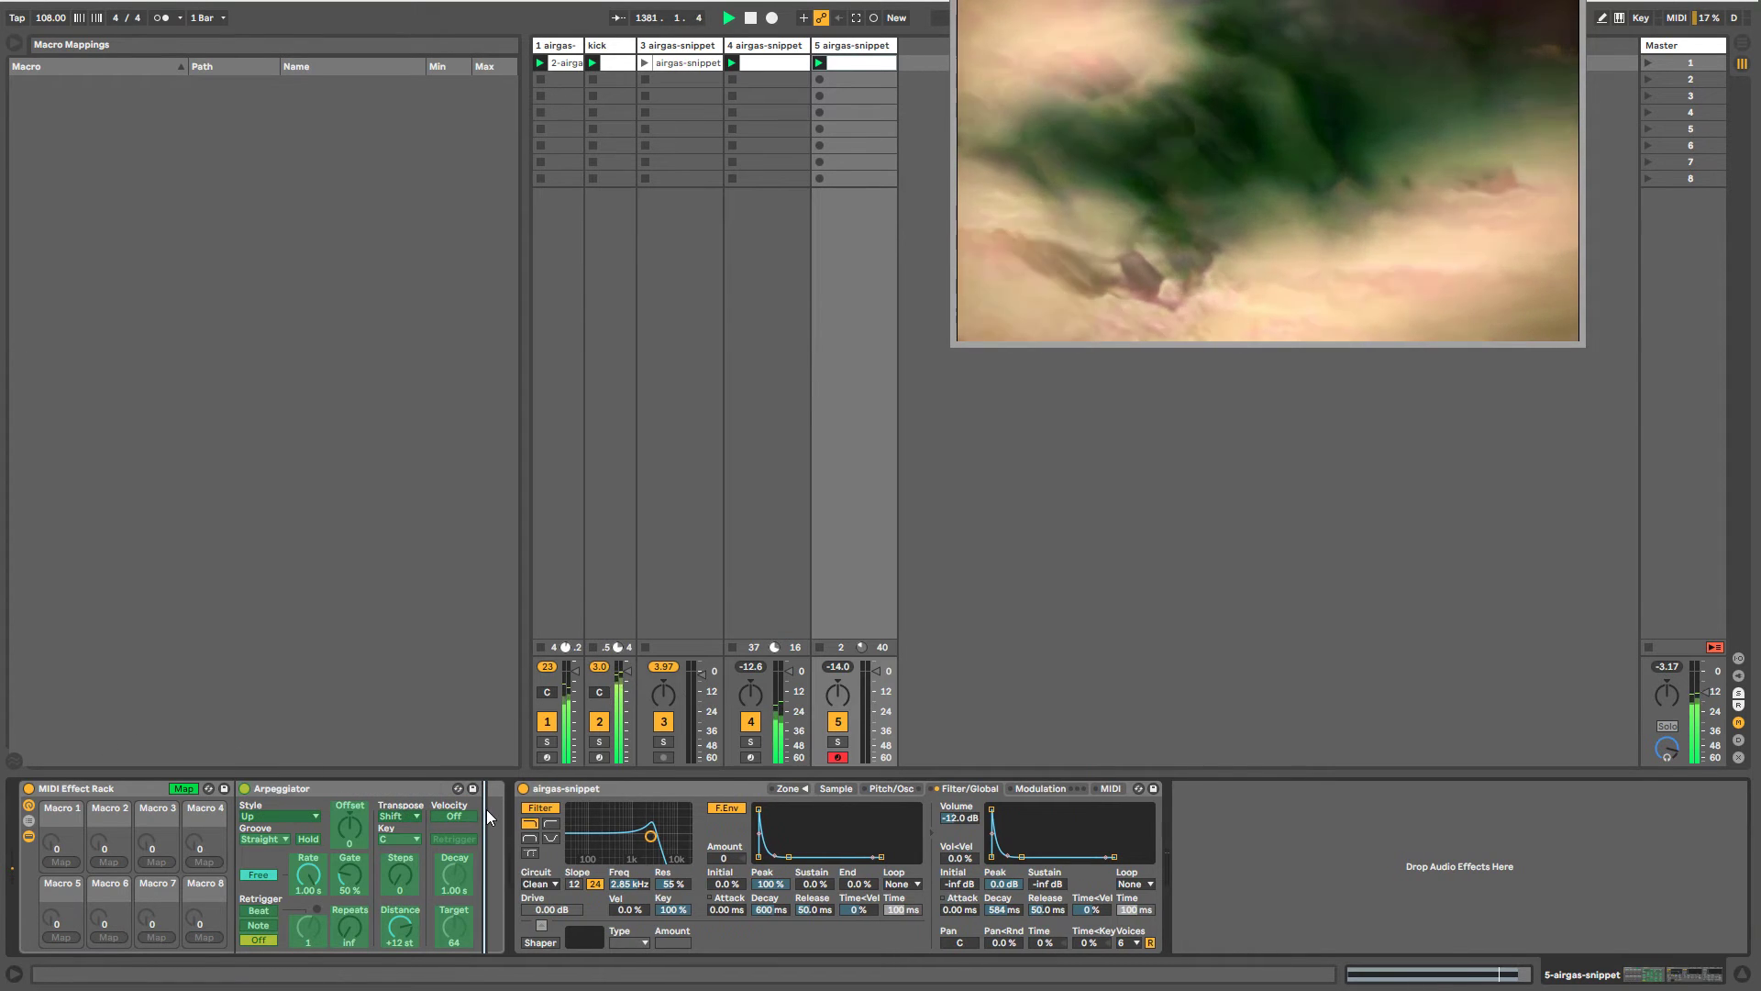
- Duplicate the Arpeggiator inside the rack, group the copy into a nested MIDI Effect Rack, and delete the copy to leave that rack empty
click(400, 785)
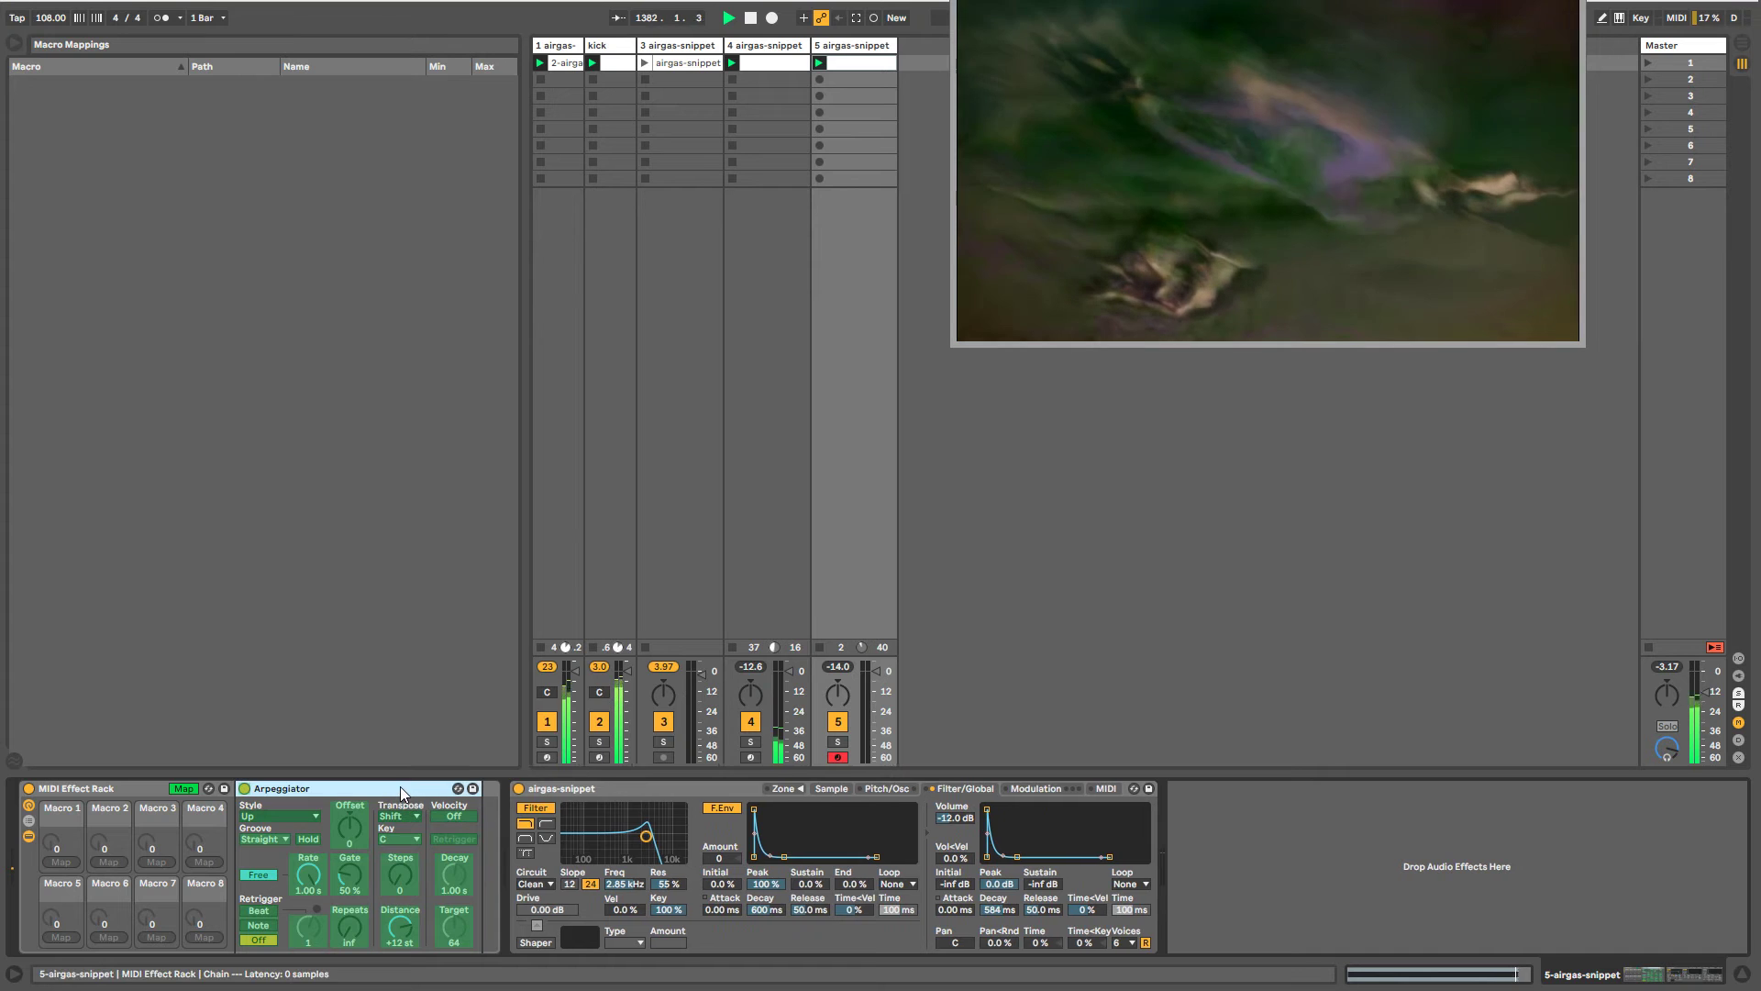
key(ctrl+d)
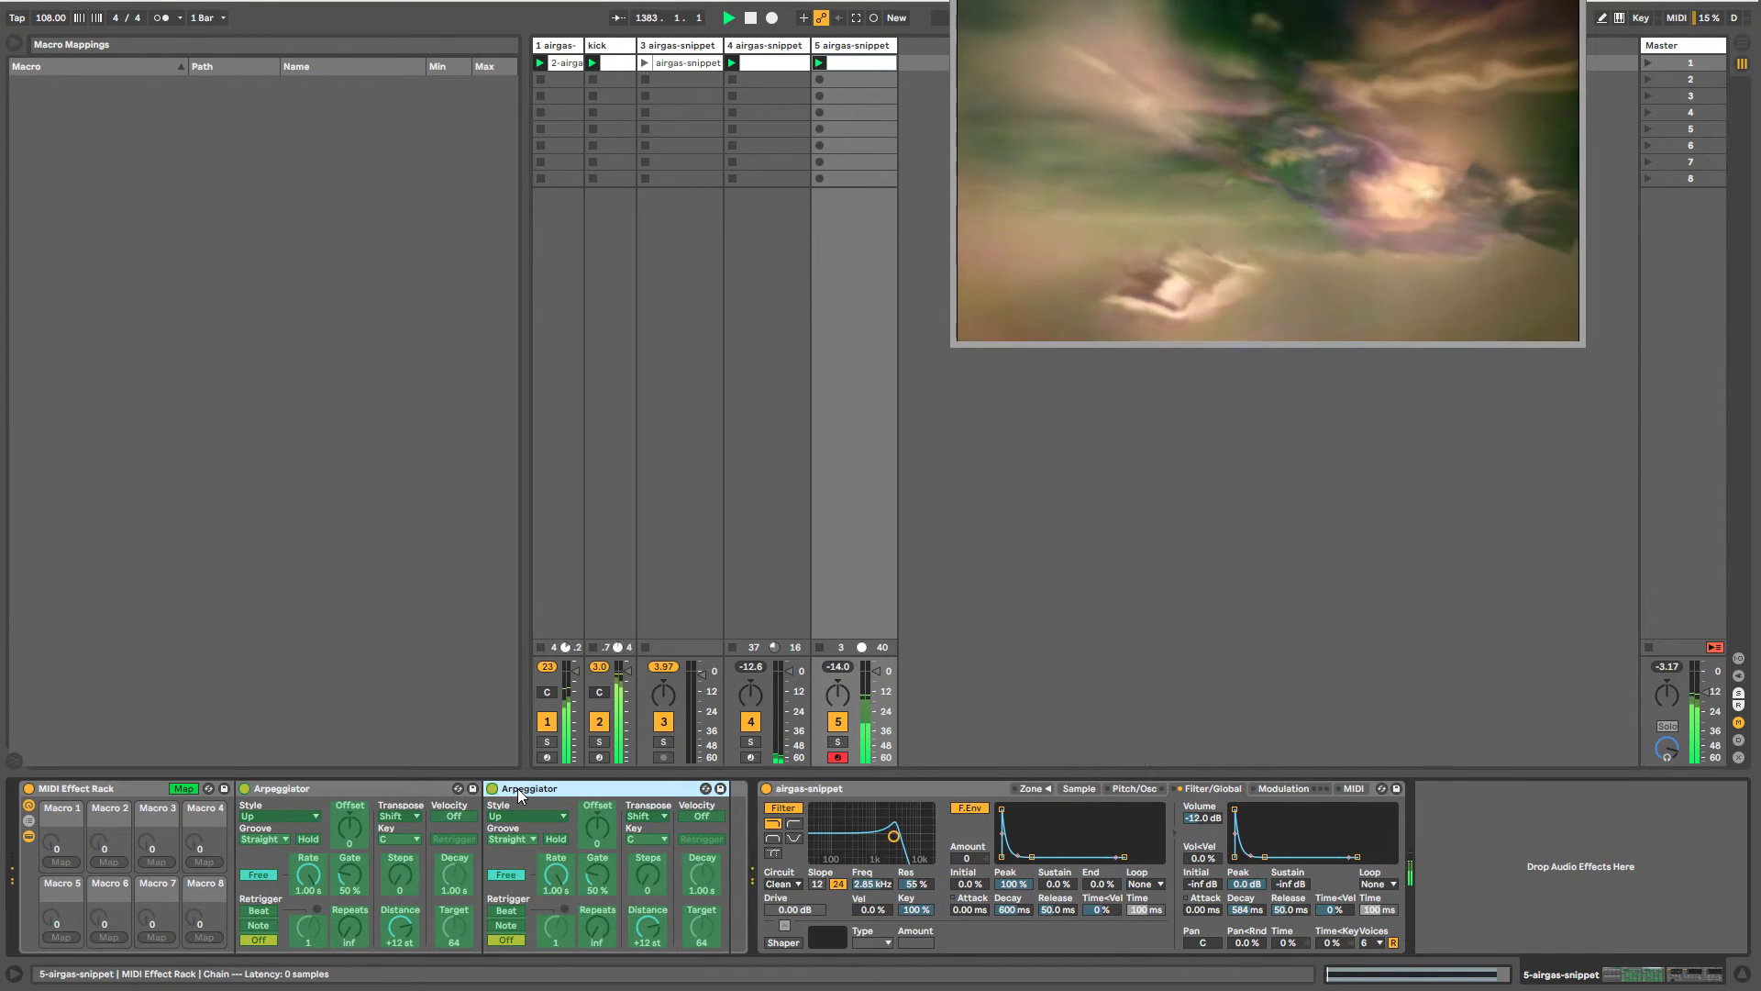
key(ctrl+g)
click(517, 794)
key(Delete)
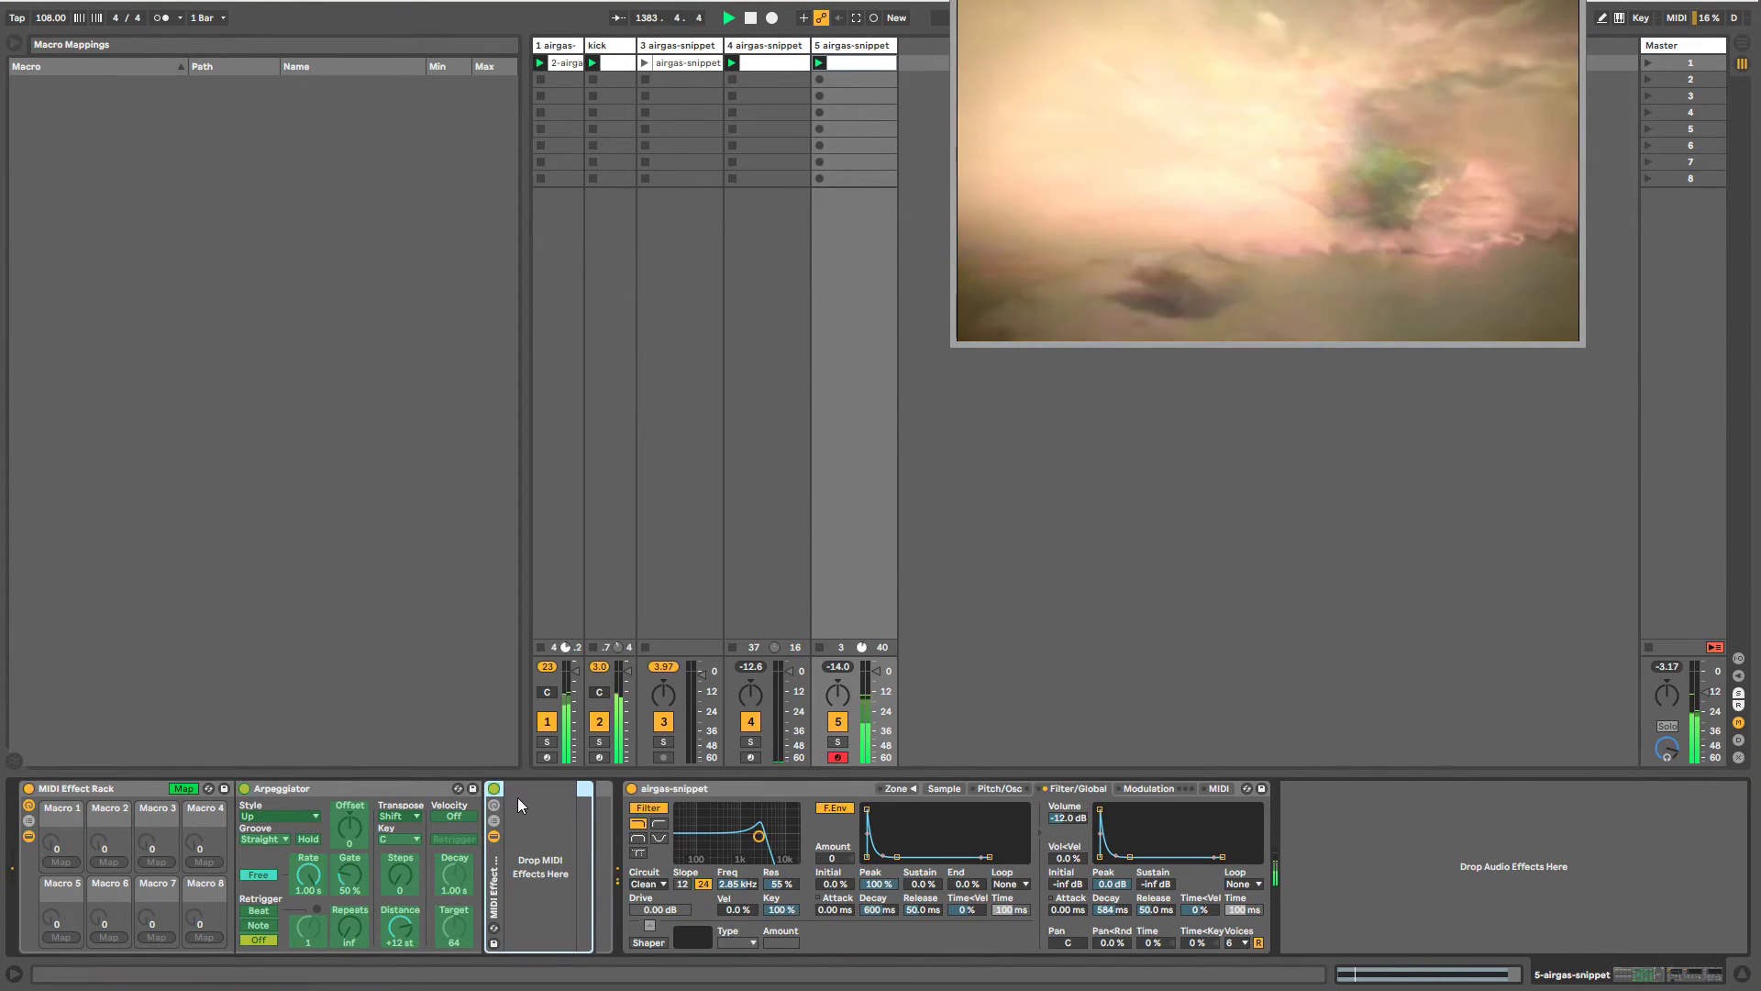
- Show the nested rack's macros and chain list, and map the chain's Speaker On switch to its first macro, set to 127
click(495, 804)
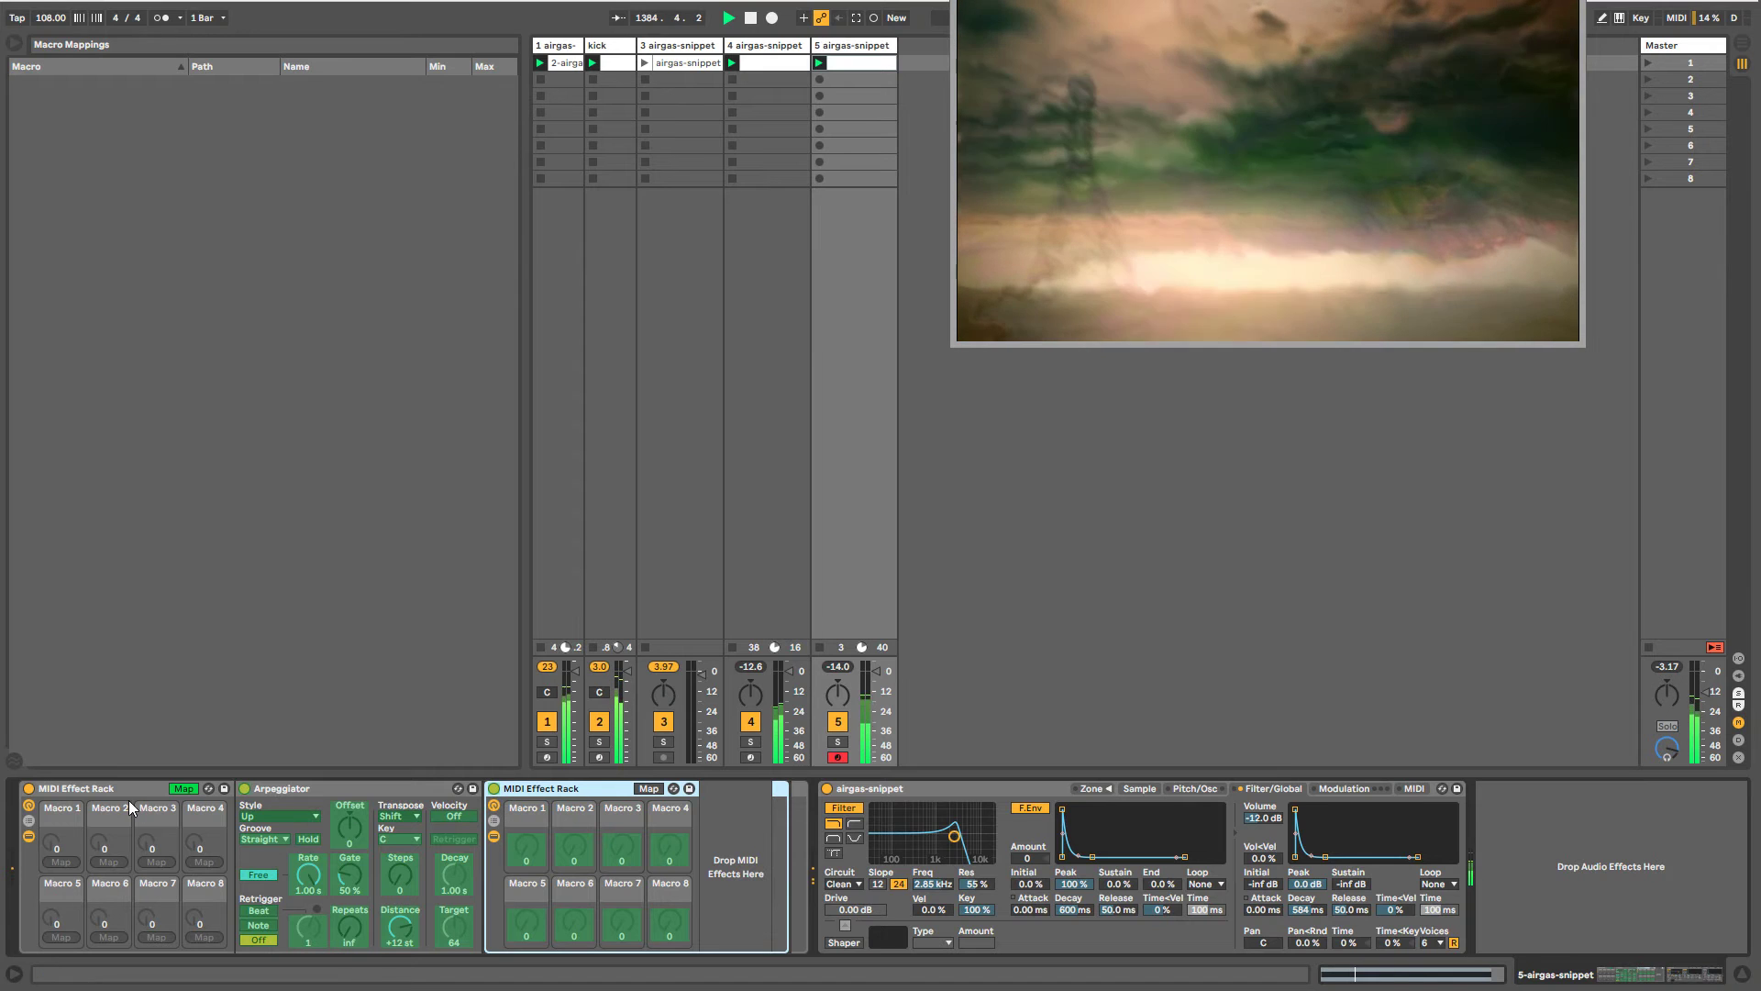
click(495, 820)
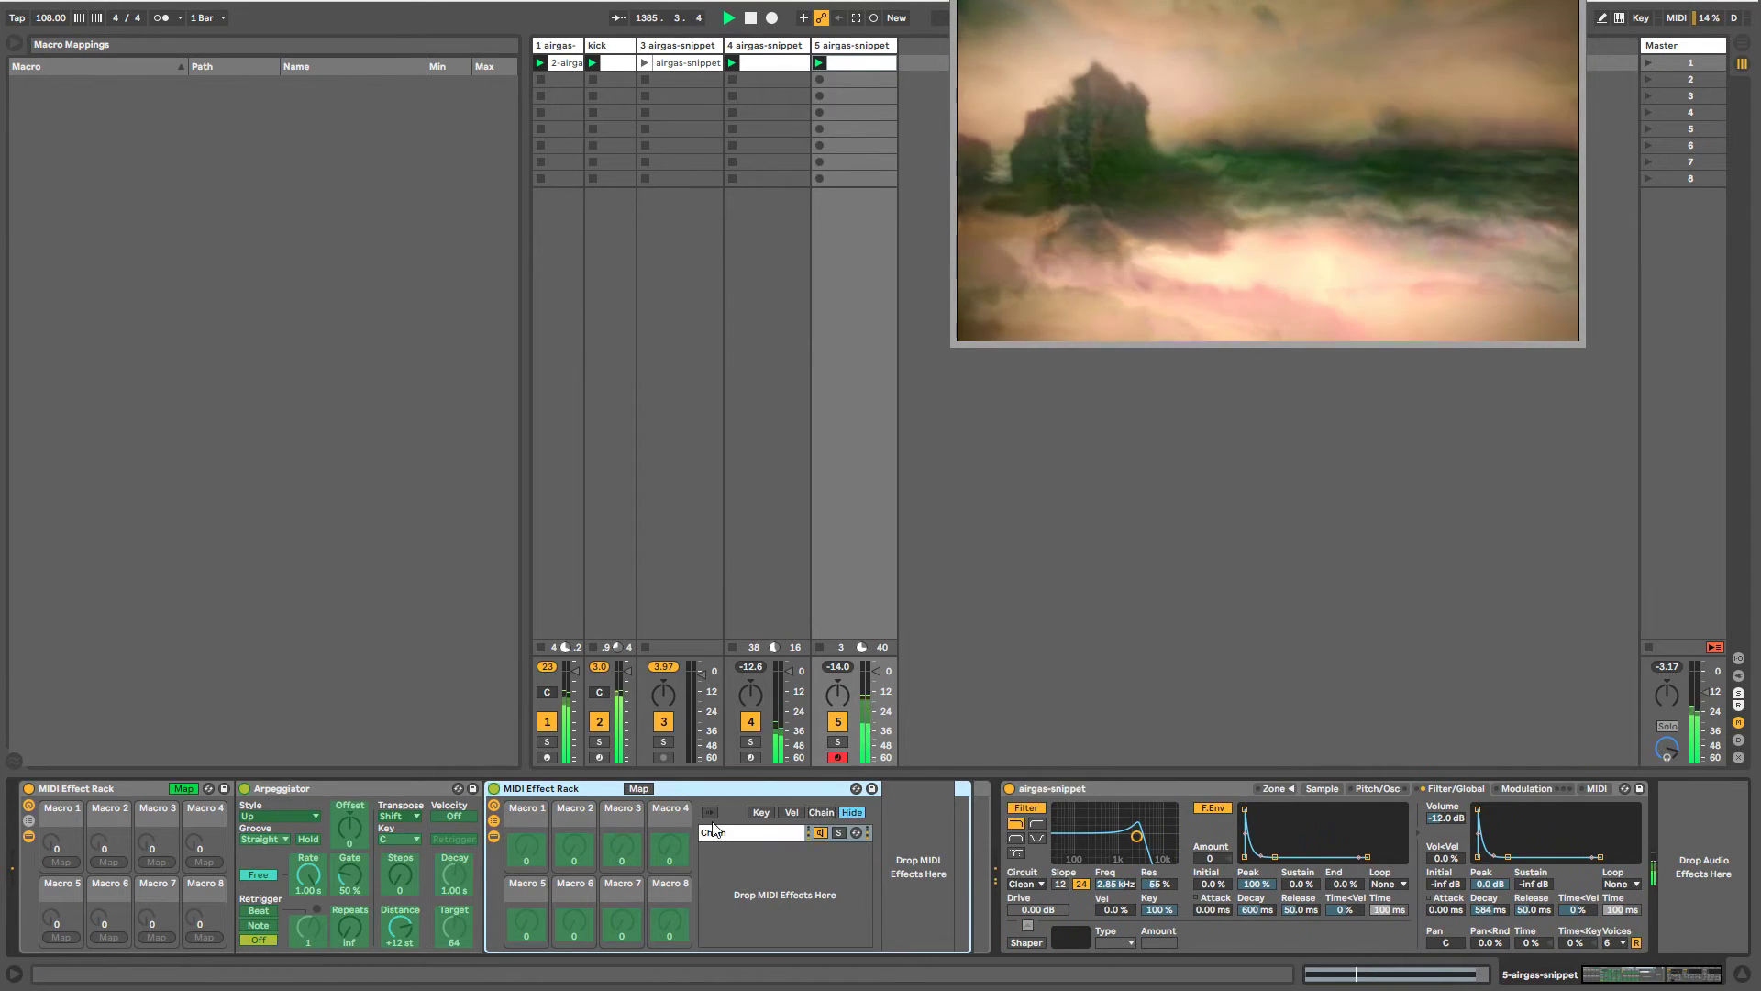
click(825, 831)
click(635, 789)
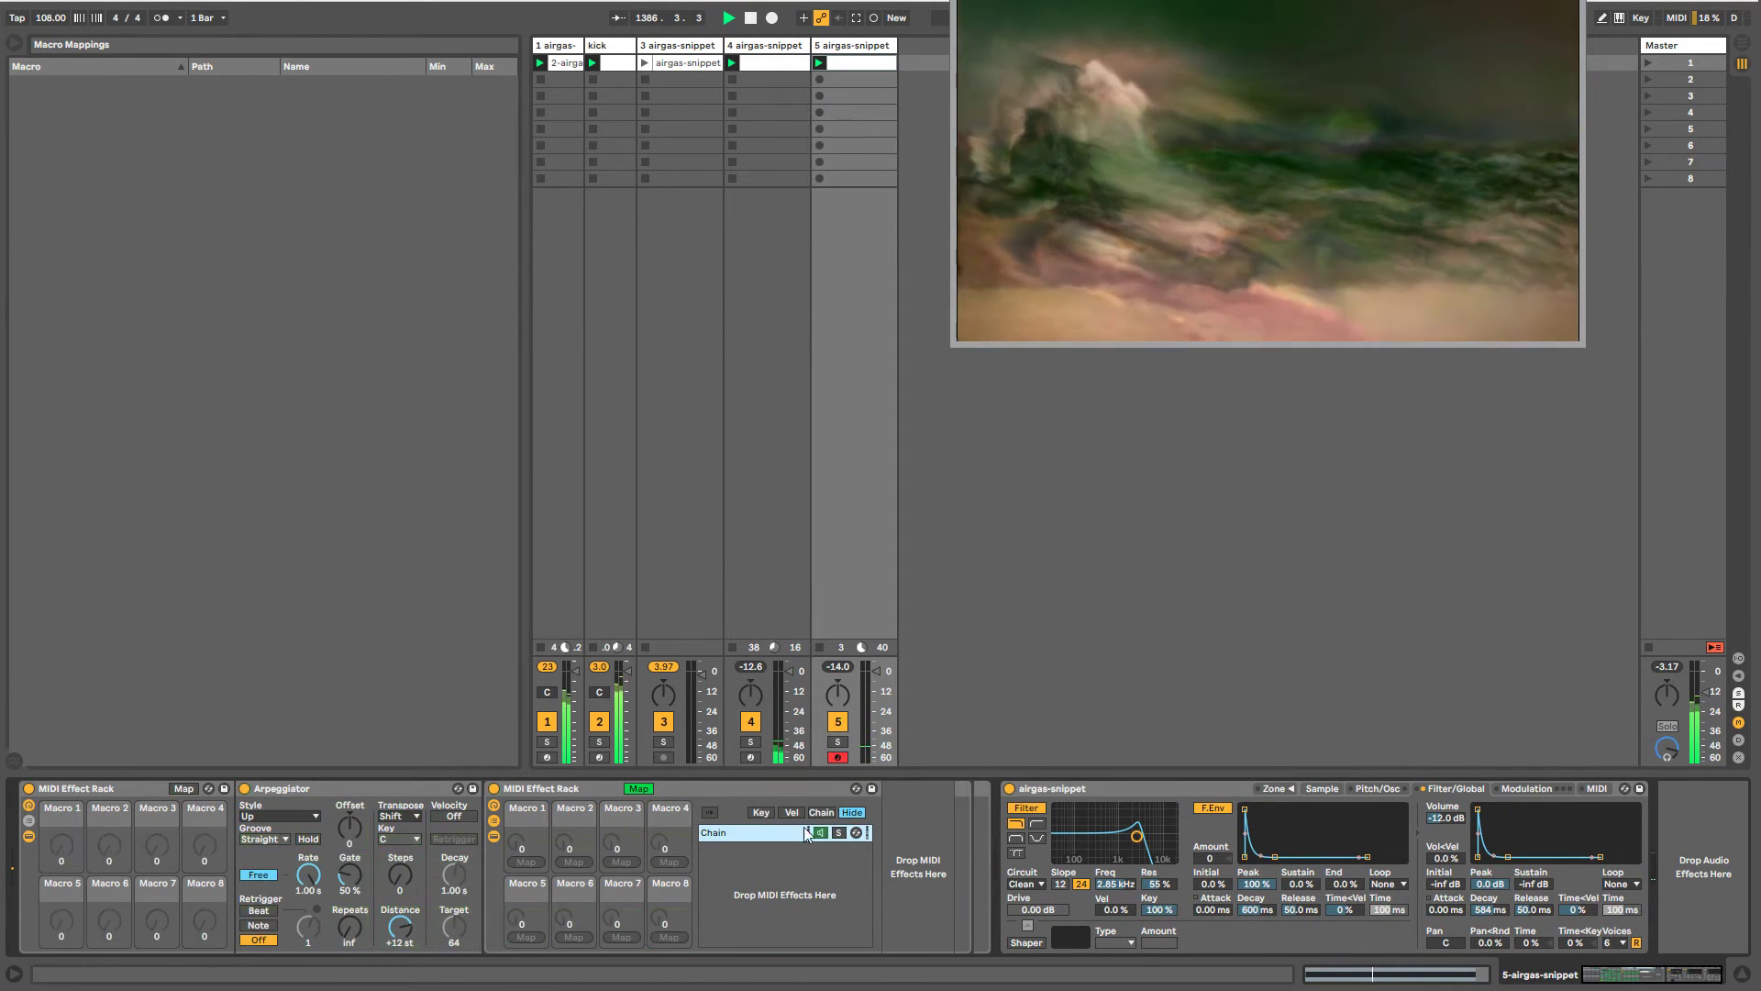
click(820, 832)
click(526, 861)
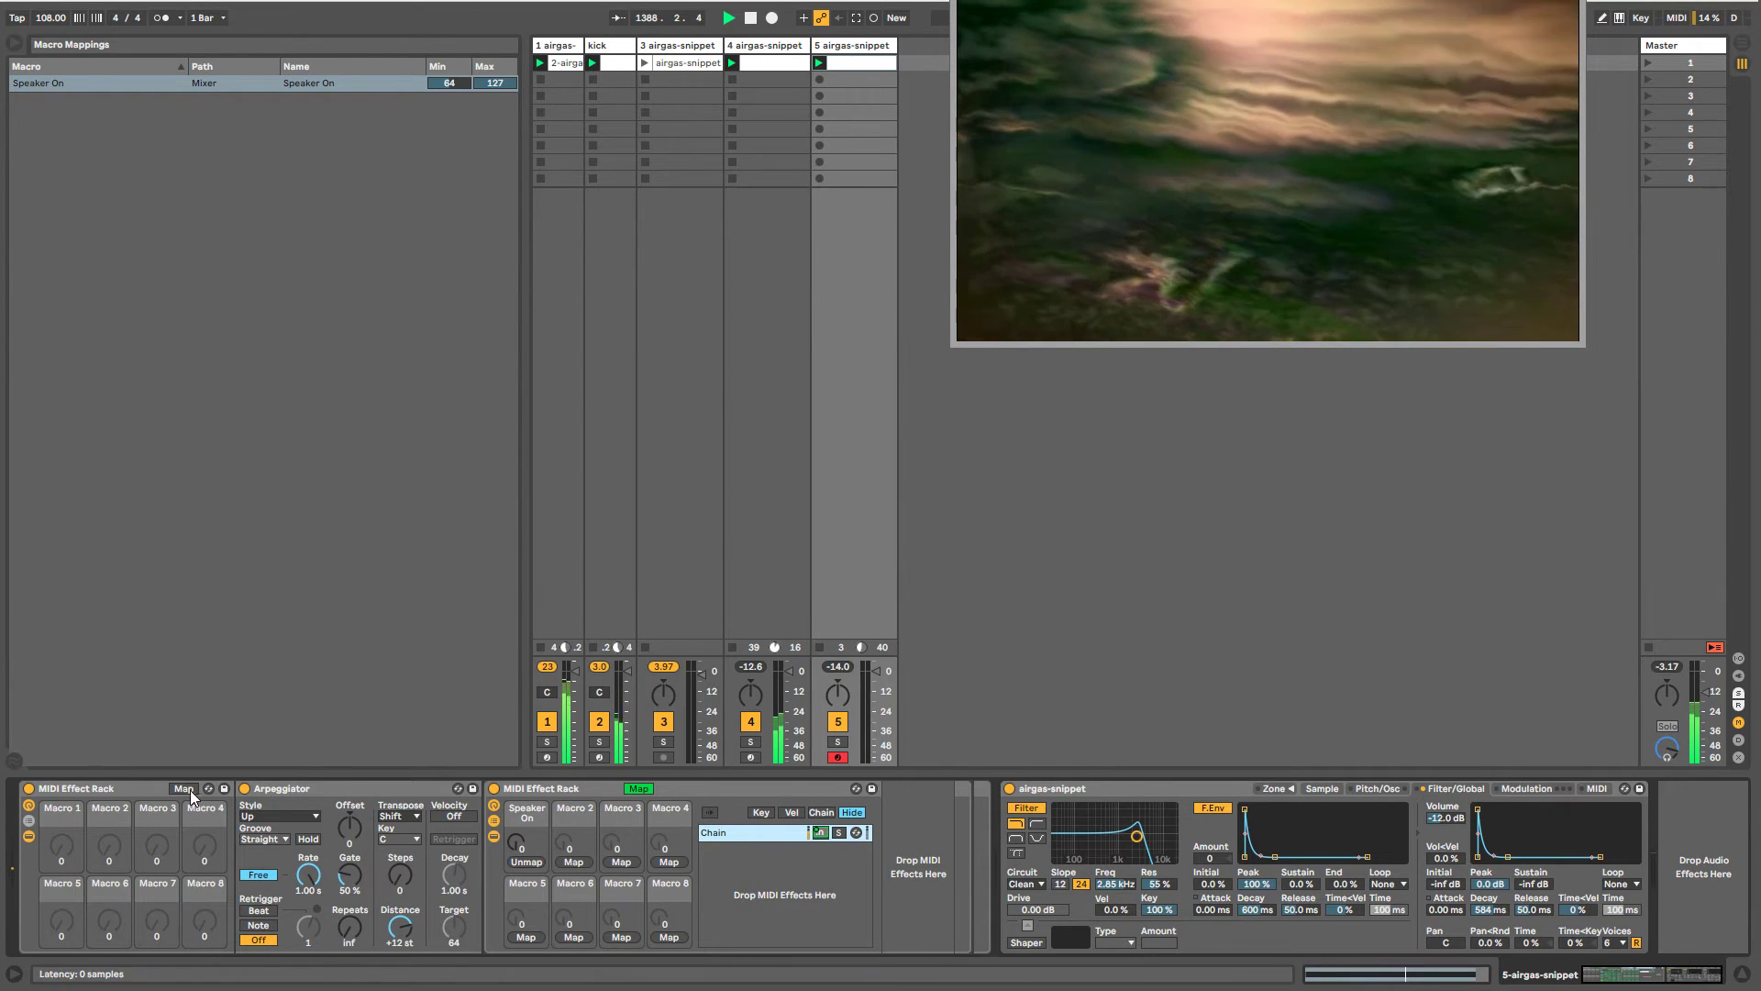
click(515, 841)
drag(515, 842, 516, 752)
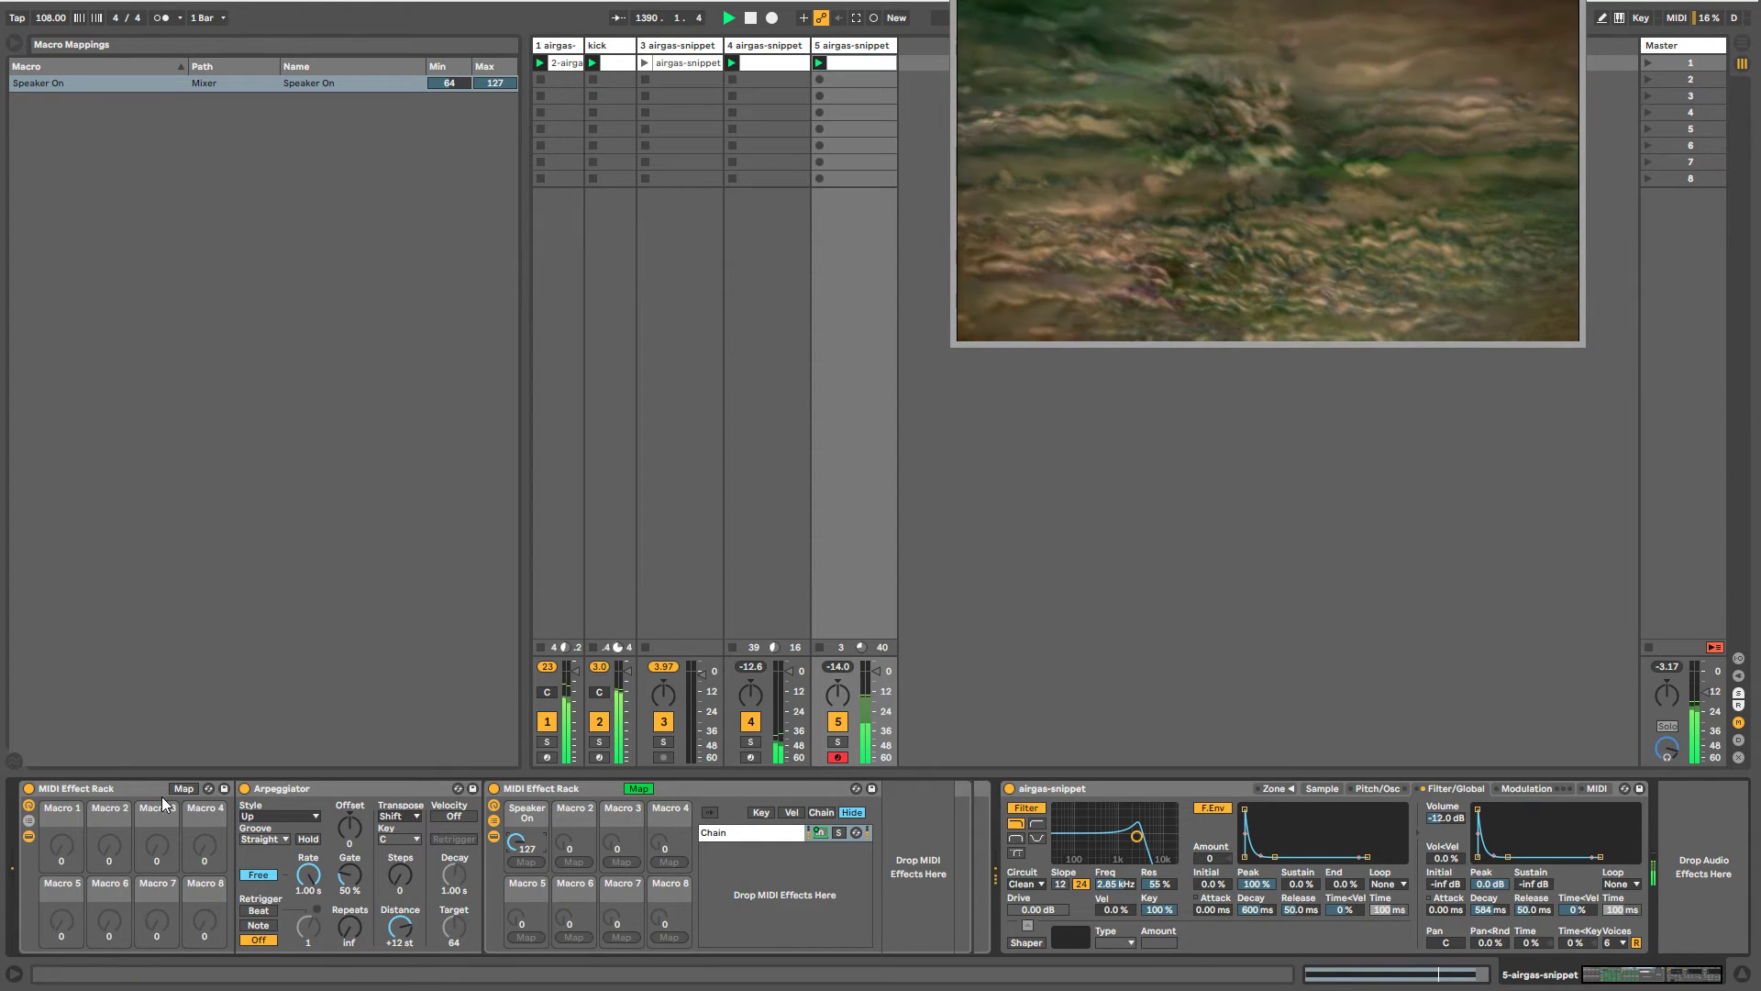
- Map the Arpeggiator's free Rate and the nested rack's Speaker On macro to Macro 1 of the outer MIDI Effect Rack
click(183, 789)
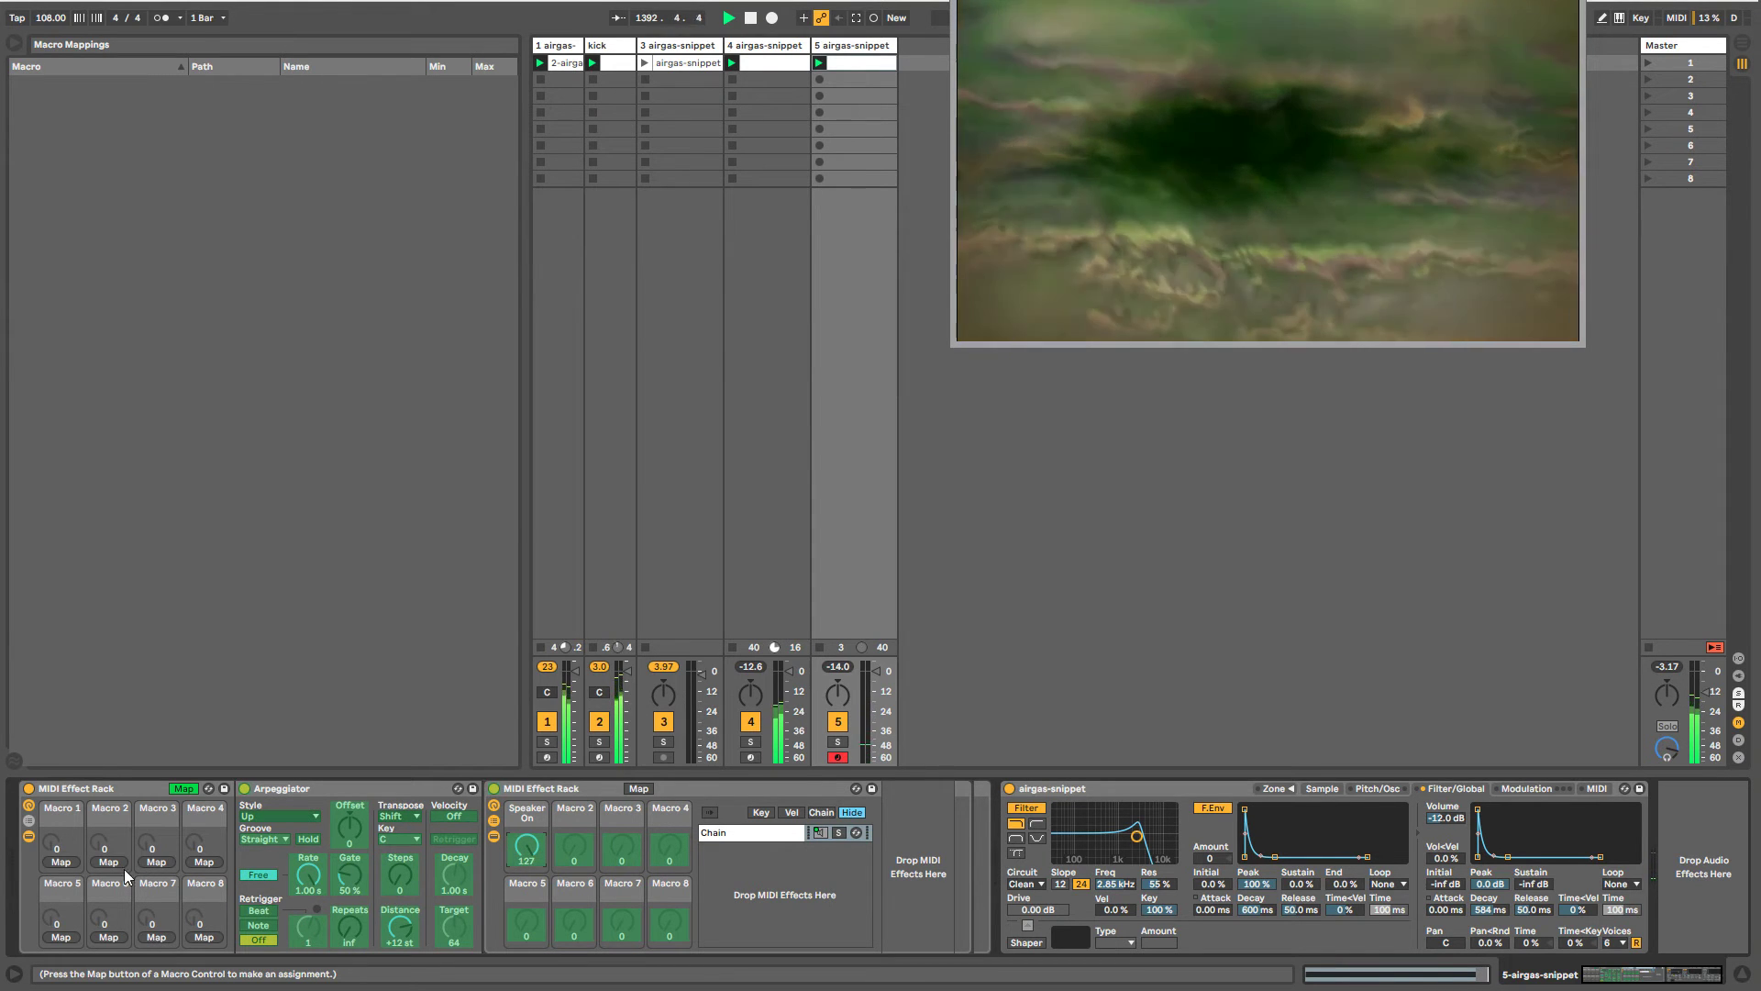
click(309, 877)
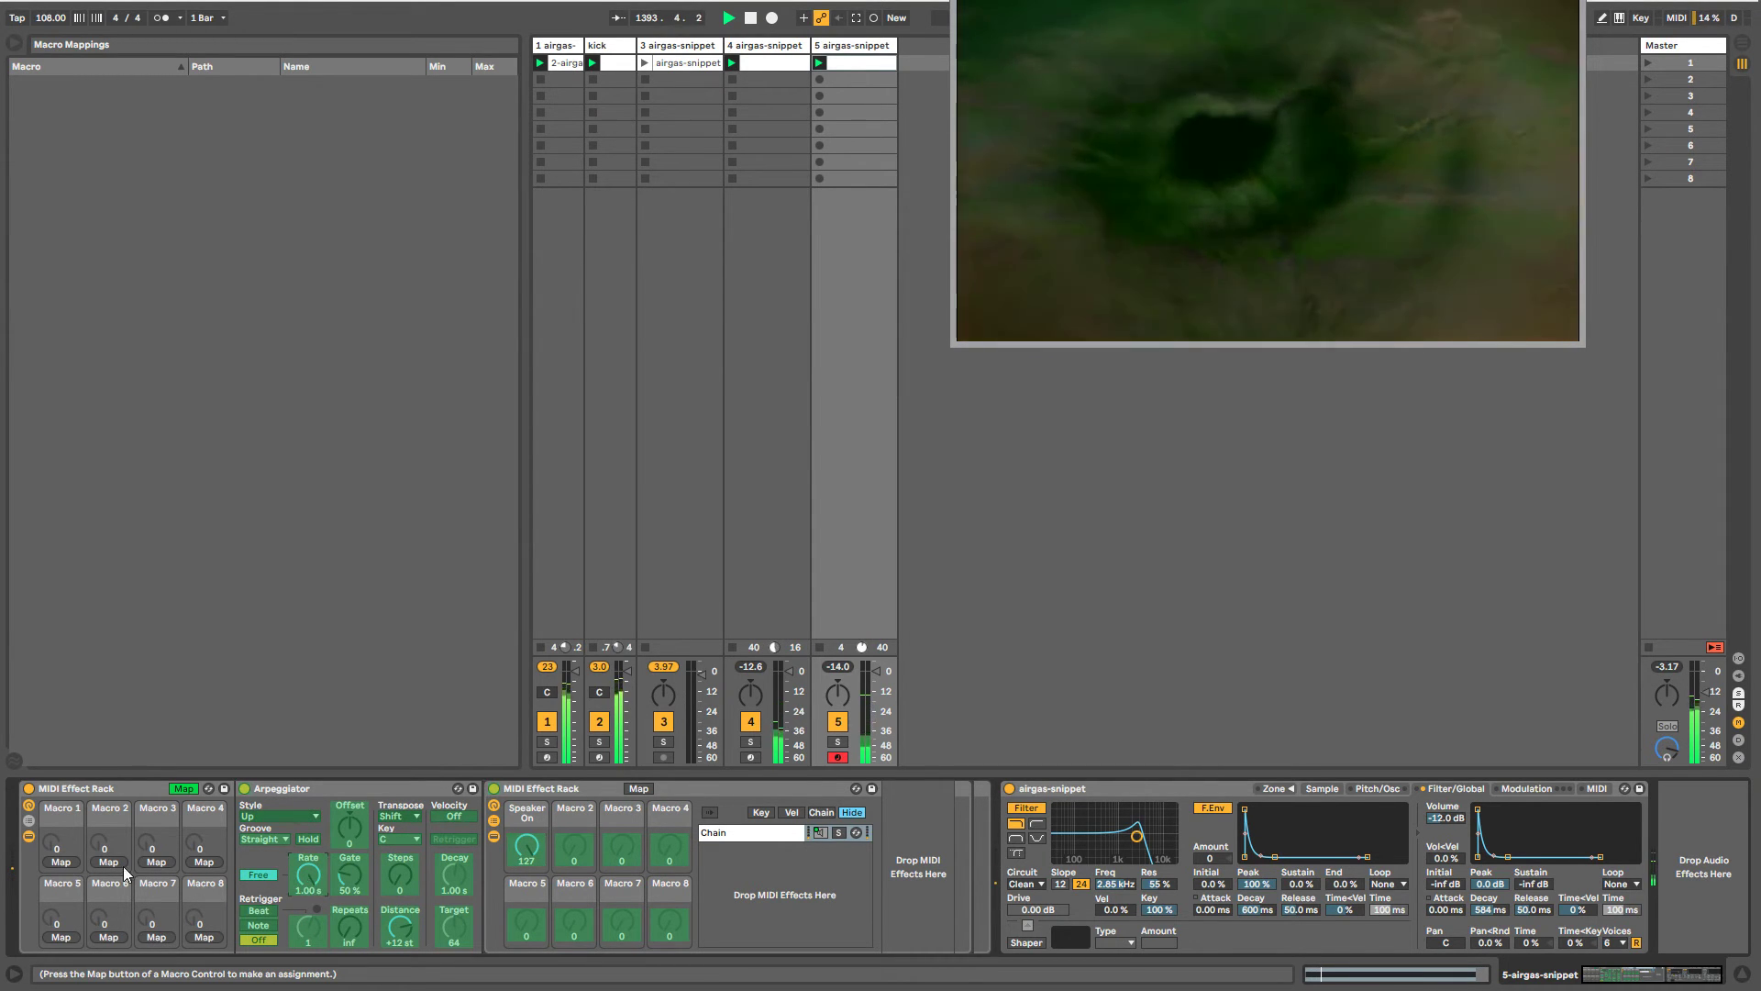
click(61, 862)
click(527, 846)
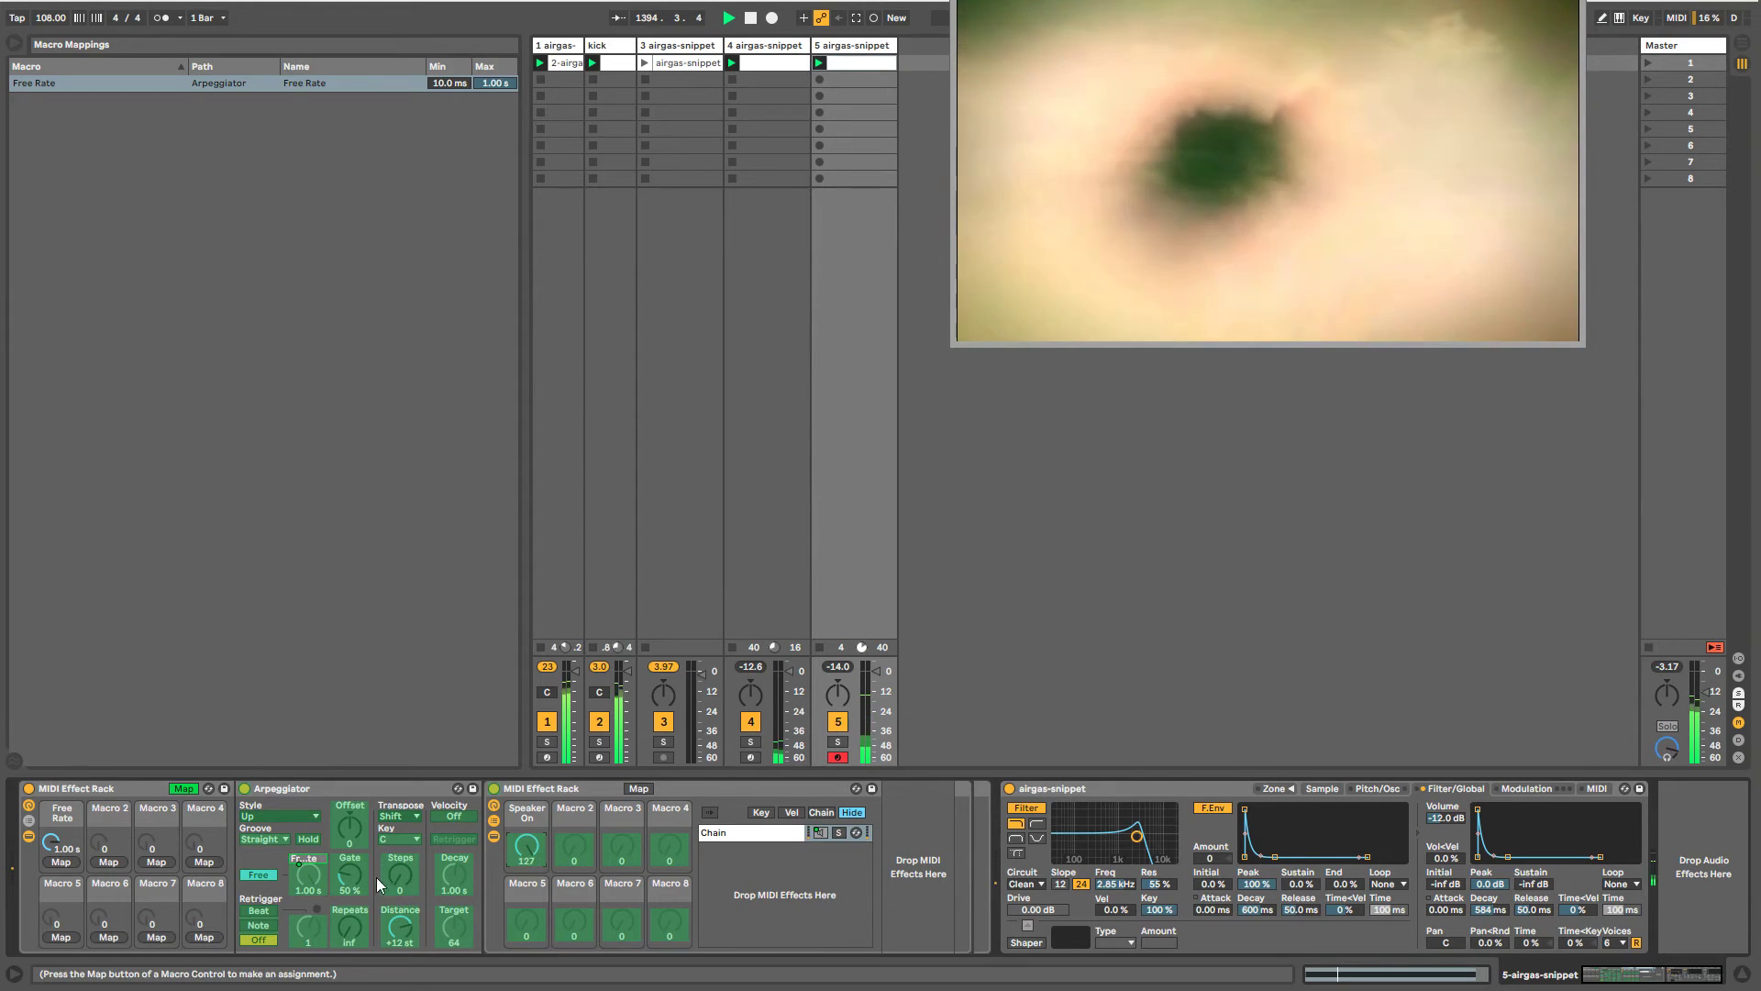
click(61, 862)
- Sweep the outer rack's Macro 1 around its midpoint, ending at 63, to test the chain switching
drag(51, 840, 51, 851)
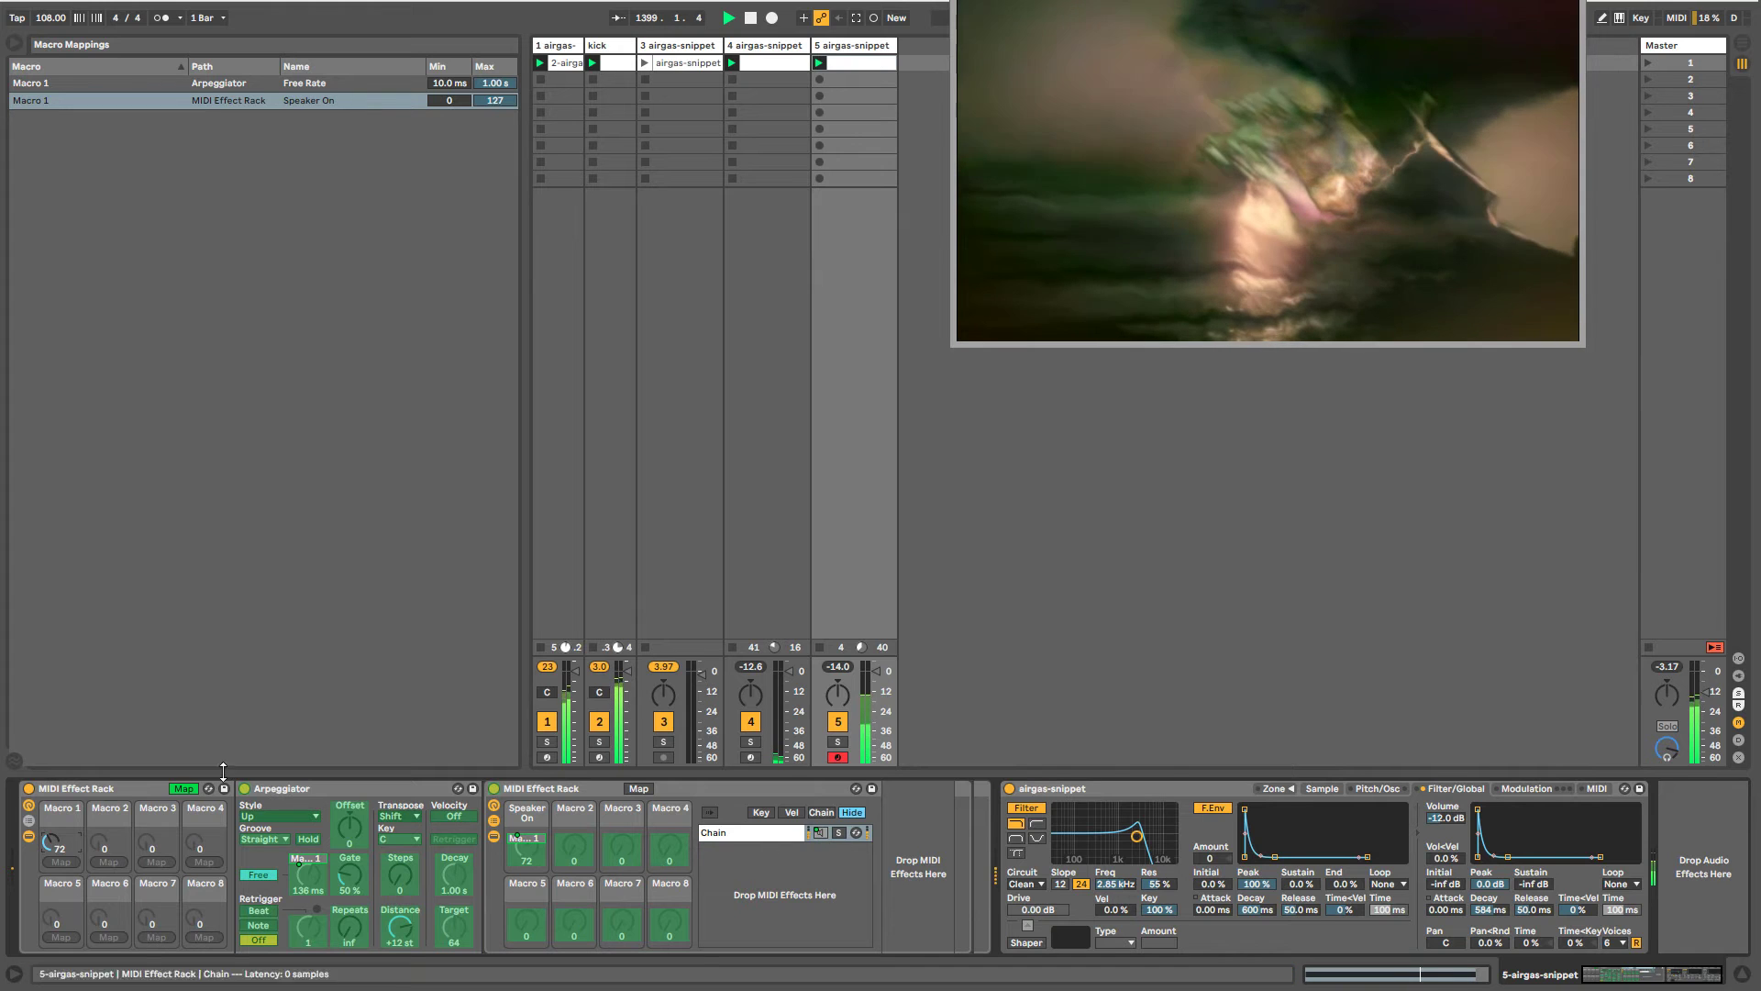
drag(51, 844, 52, 842)
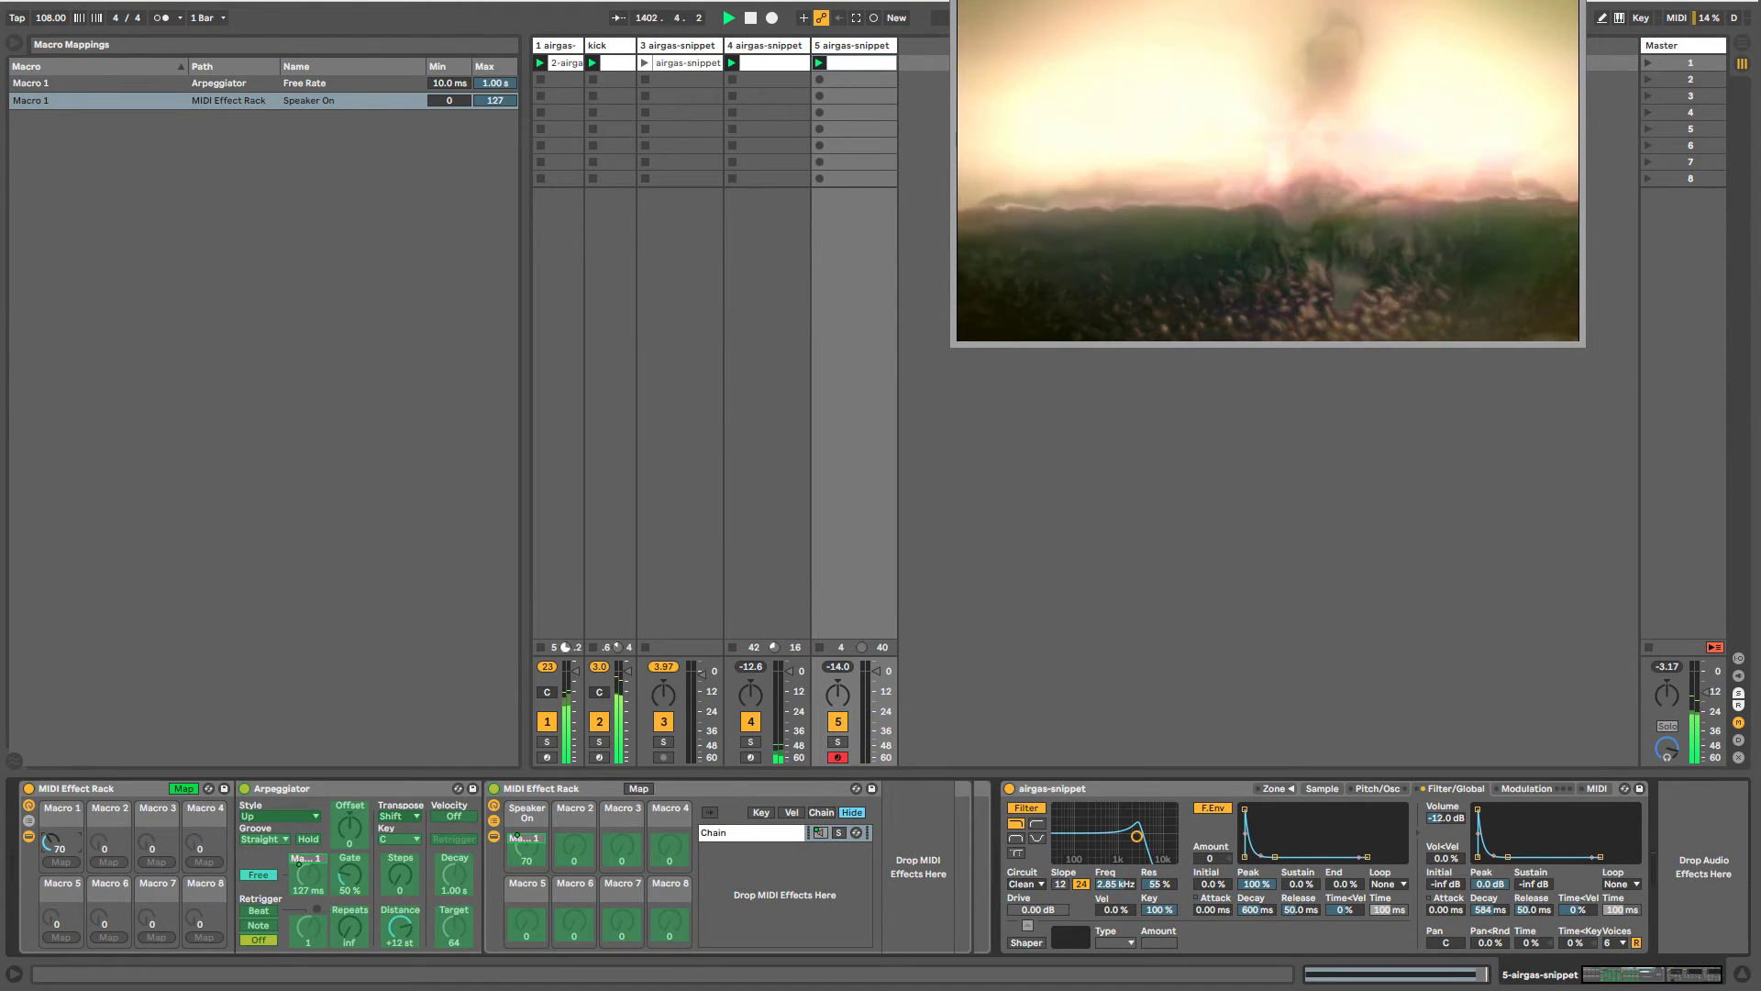
drag(51, 843, 51, 841)
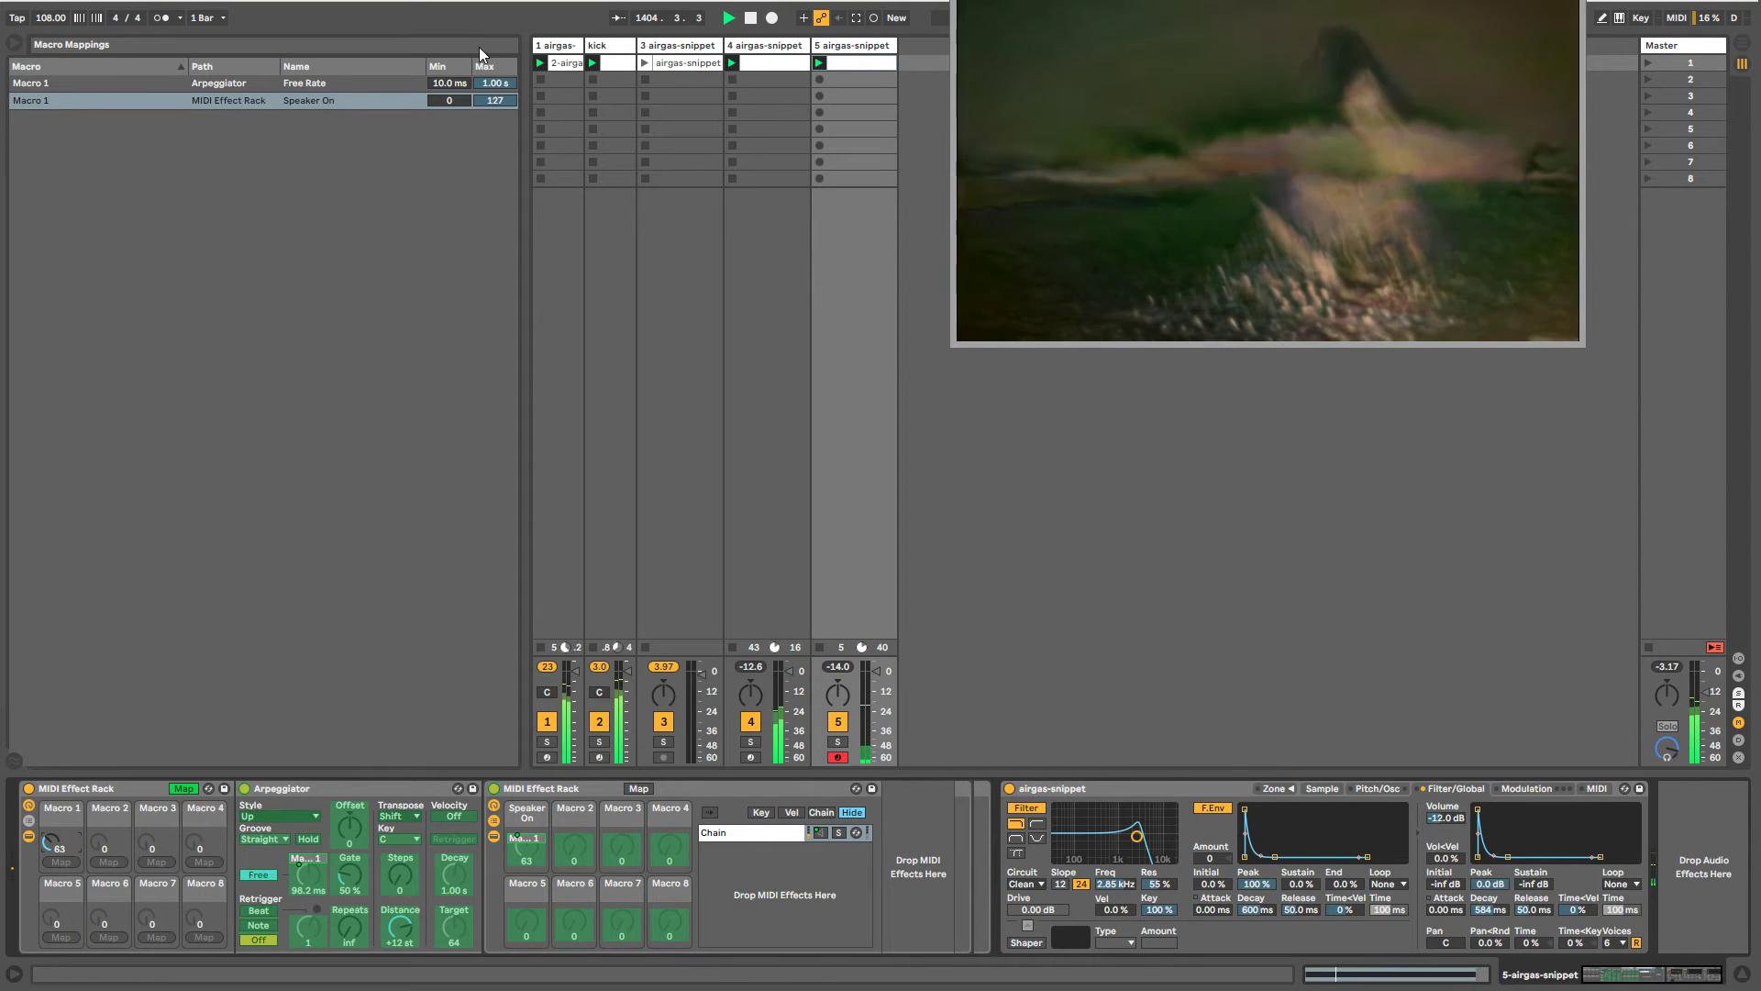
- Set the minimum of the outer rack's Speaker On mapping to 64, testing it with Macro 1 at 103
drag(455, 100, 455, 7)
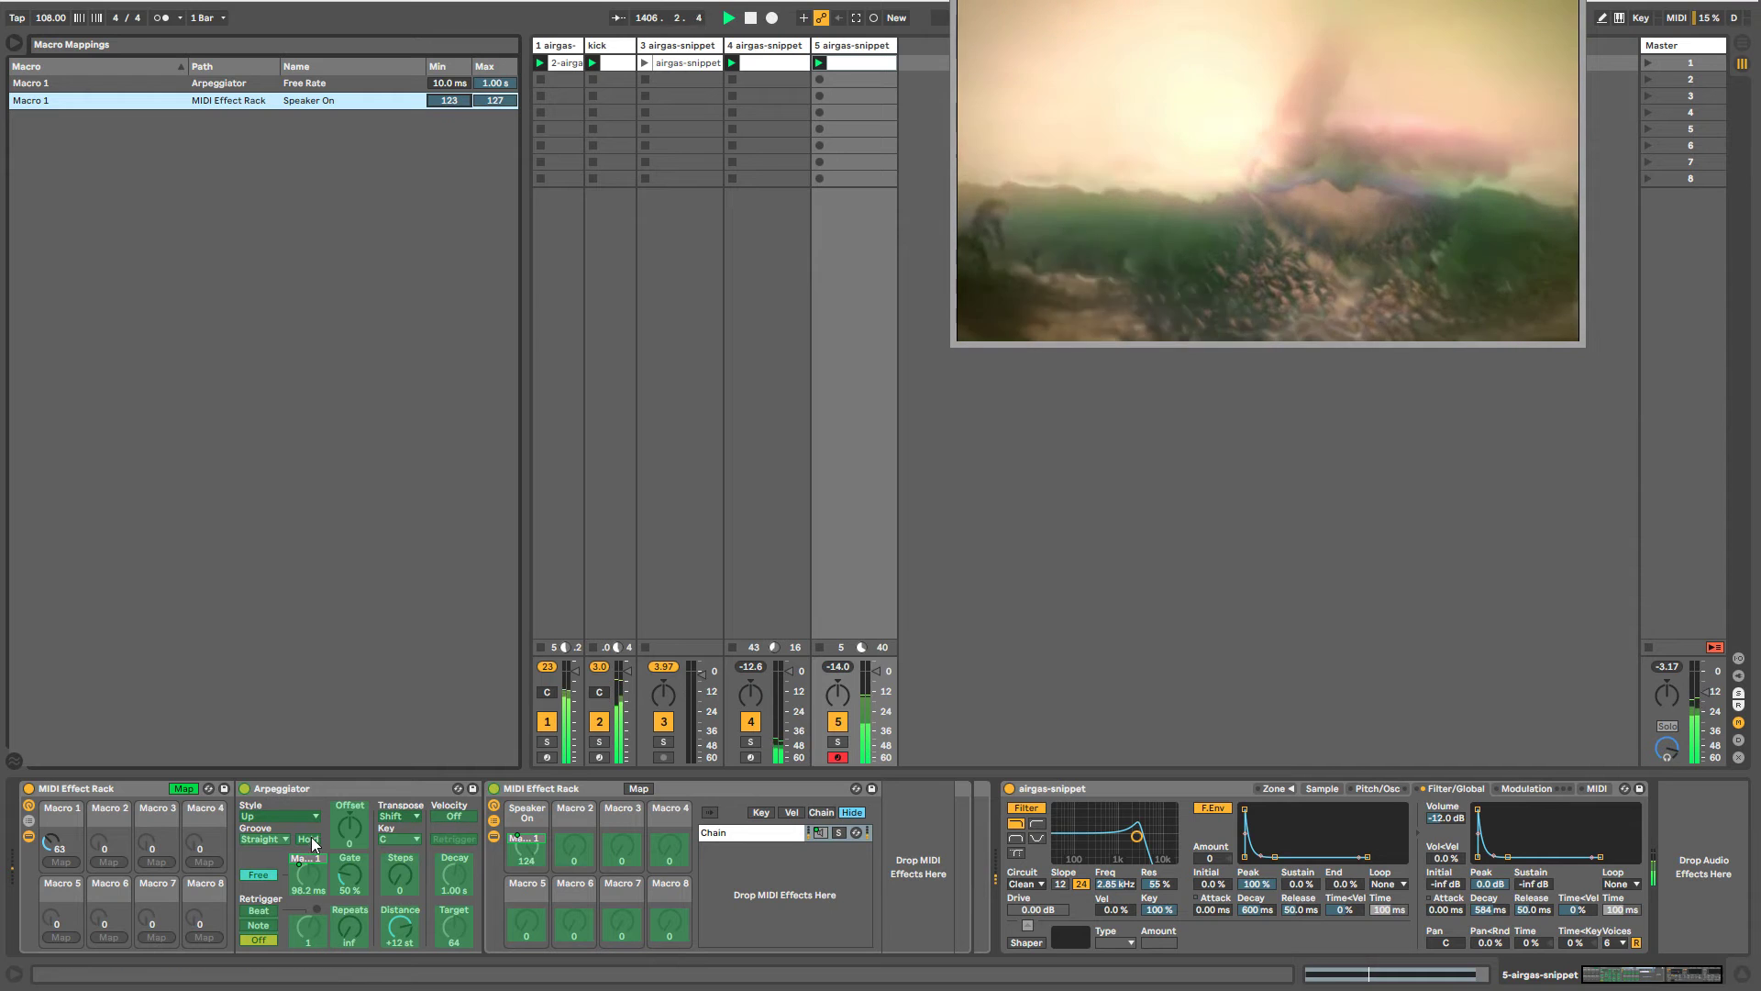
mouse_move(59, 841)
mouse_down()
mouse_move(59, 753)
mouse_move(58, 862)
mouse_up()
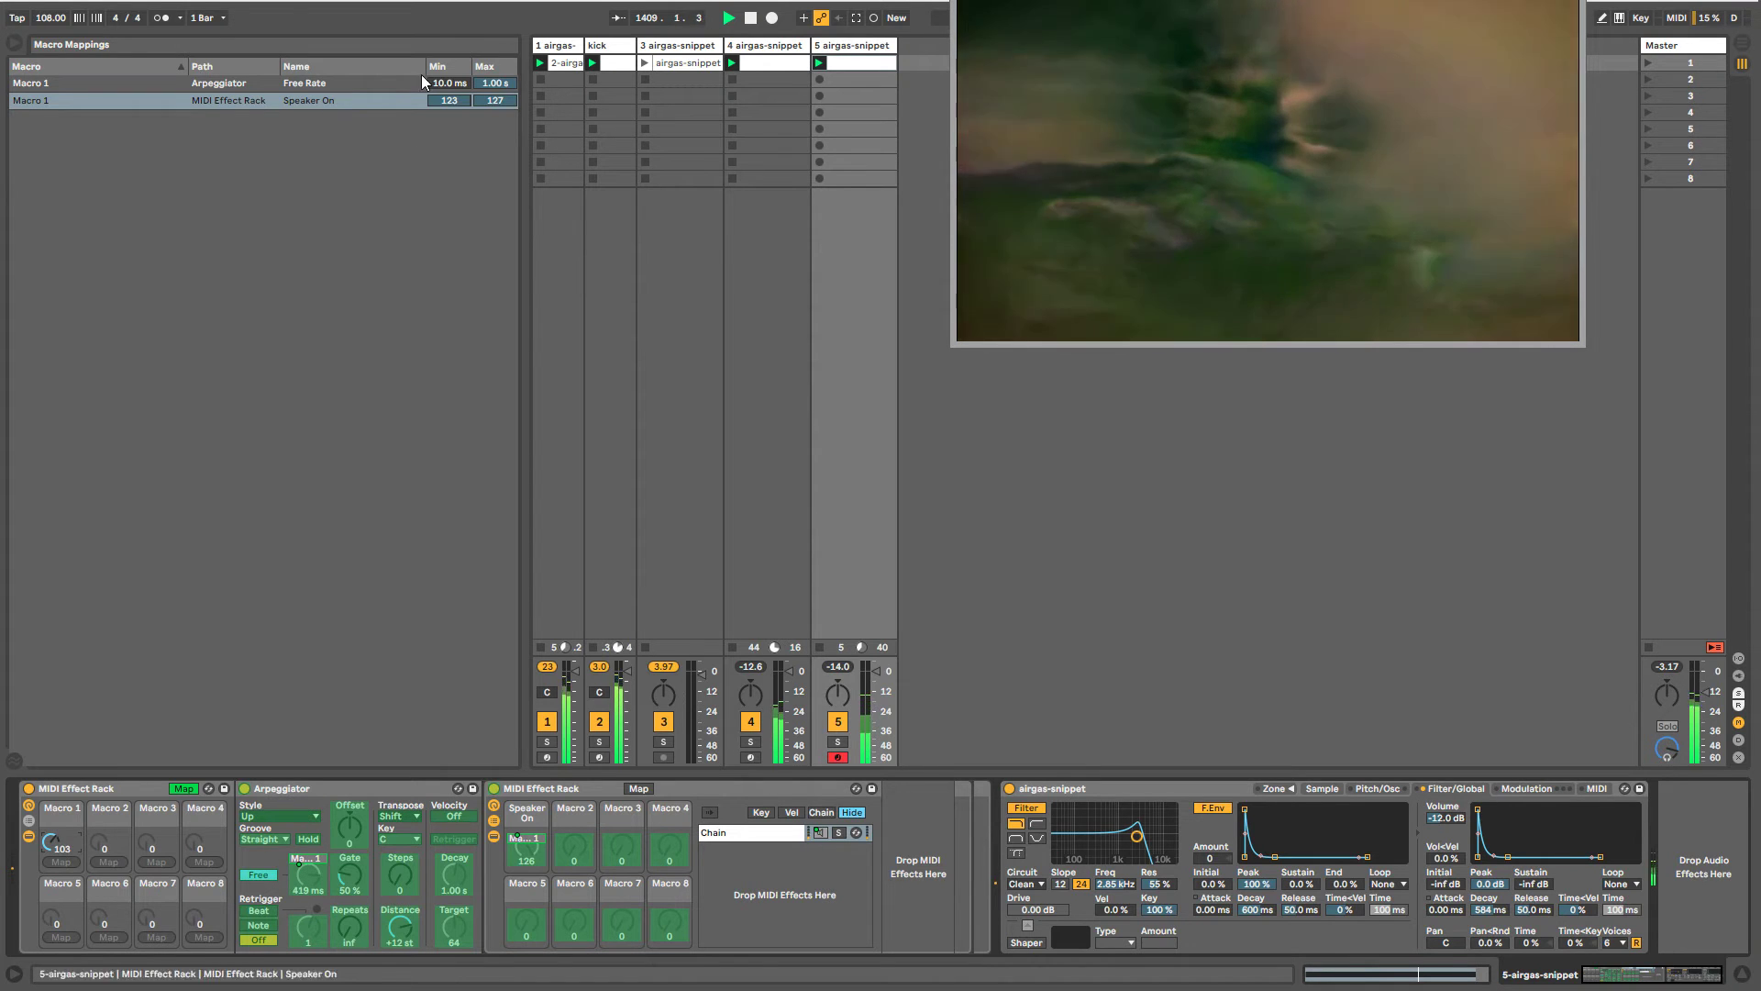
mouse_move(457, 97)
mouse_down()
mouse_move(457, 130)
mouse_move(457, 102)
mouse_up()
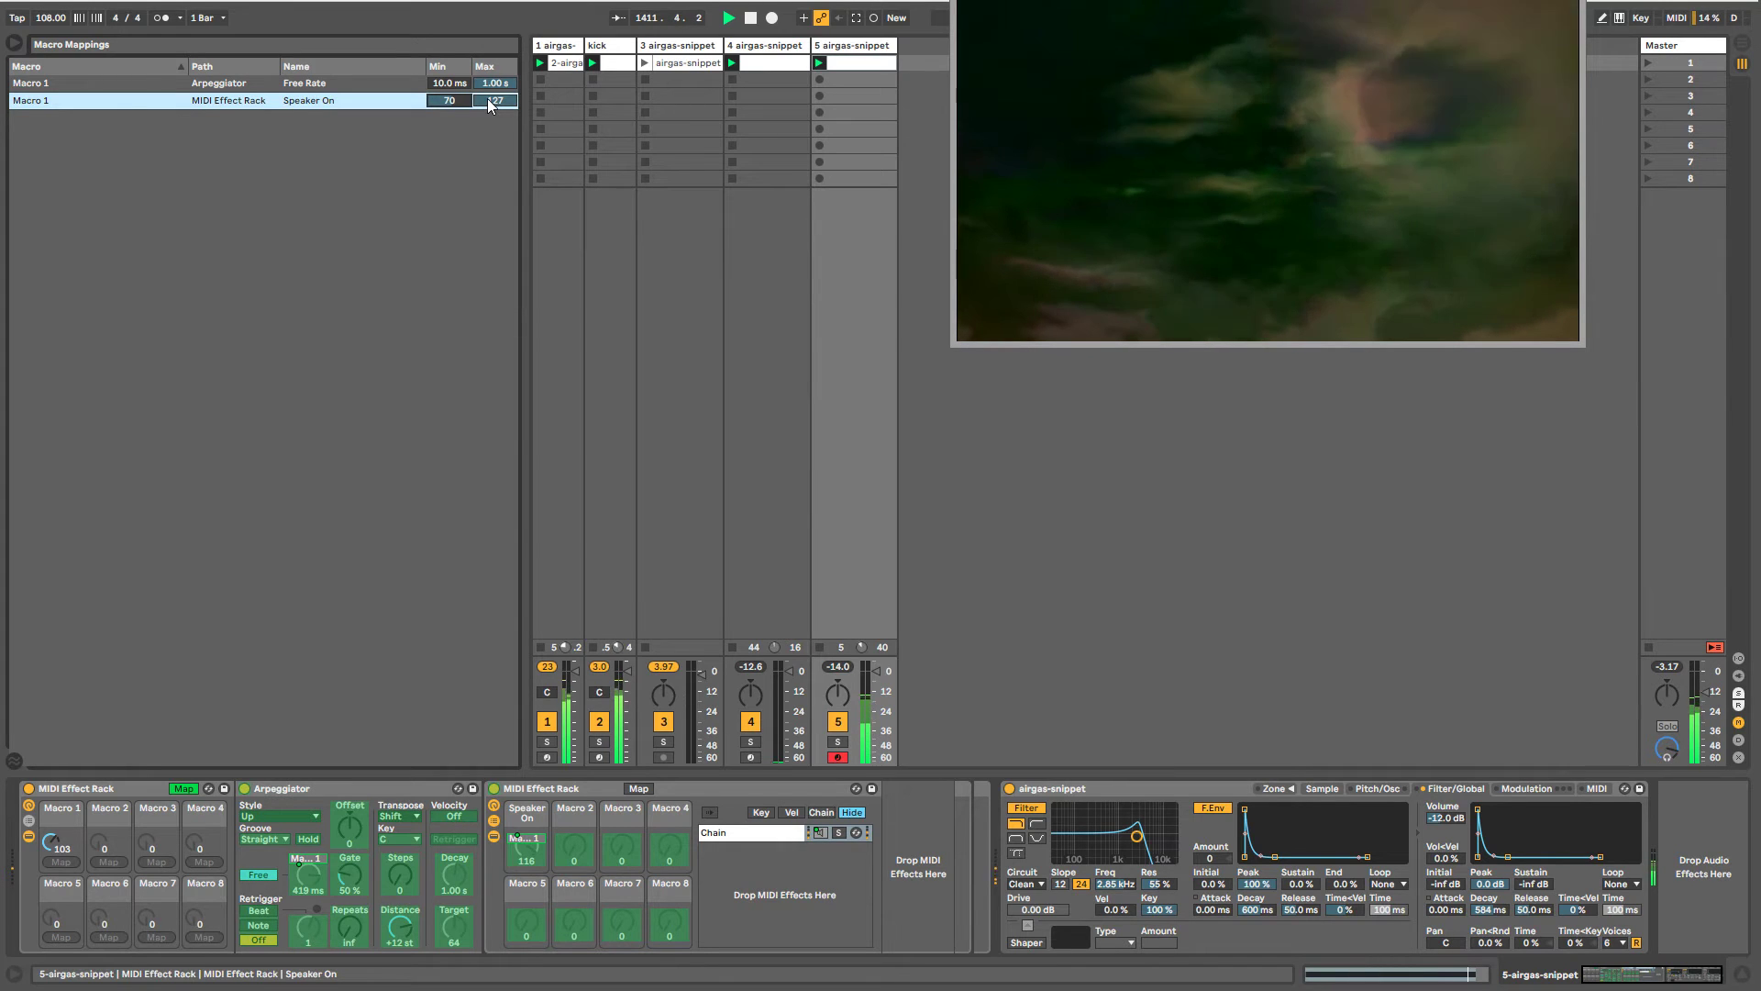
key(Down)
key(Down)
key(Down)
key(Down)
key(Down)
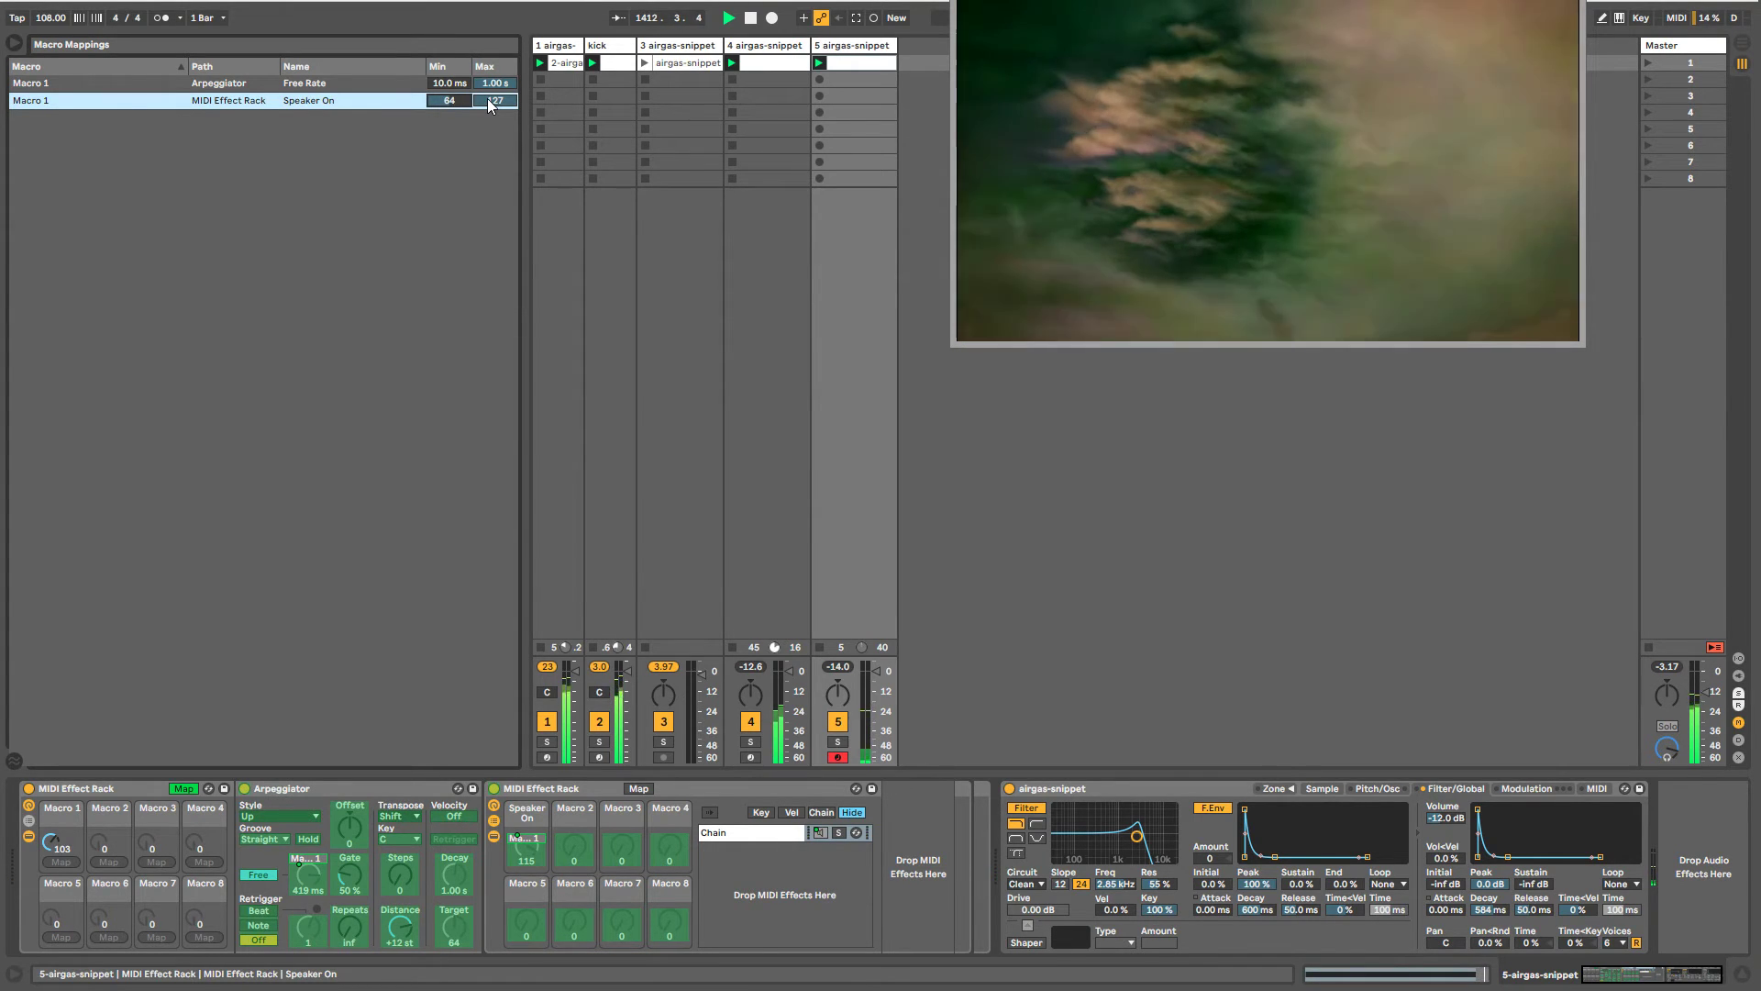
- Set the maximum of the outer rack's Speaker On mapping to 63 and raise Macro 1 to 127
click(489, 103)
text(63)
key(Return)
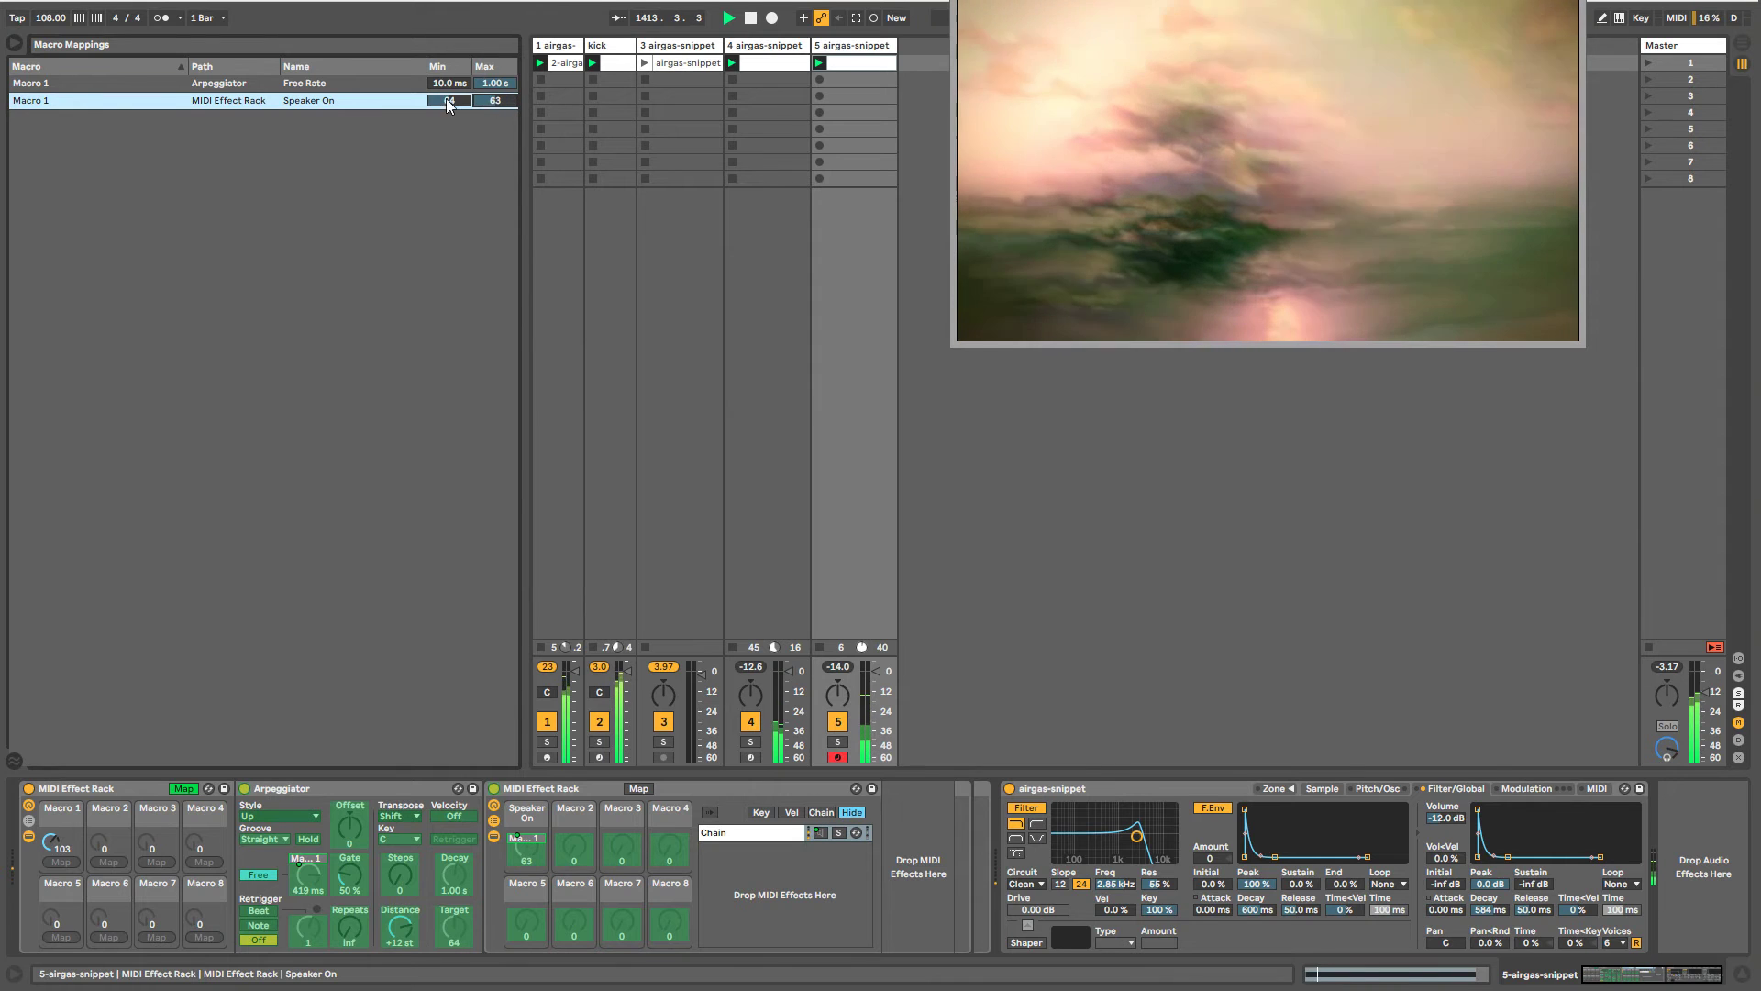
mouse_move(57, 844)
mouse_down()
mouse_move(57, 881)
mouse_move(57, 829)
mouse_up()
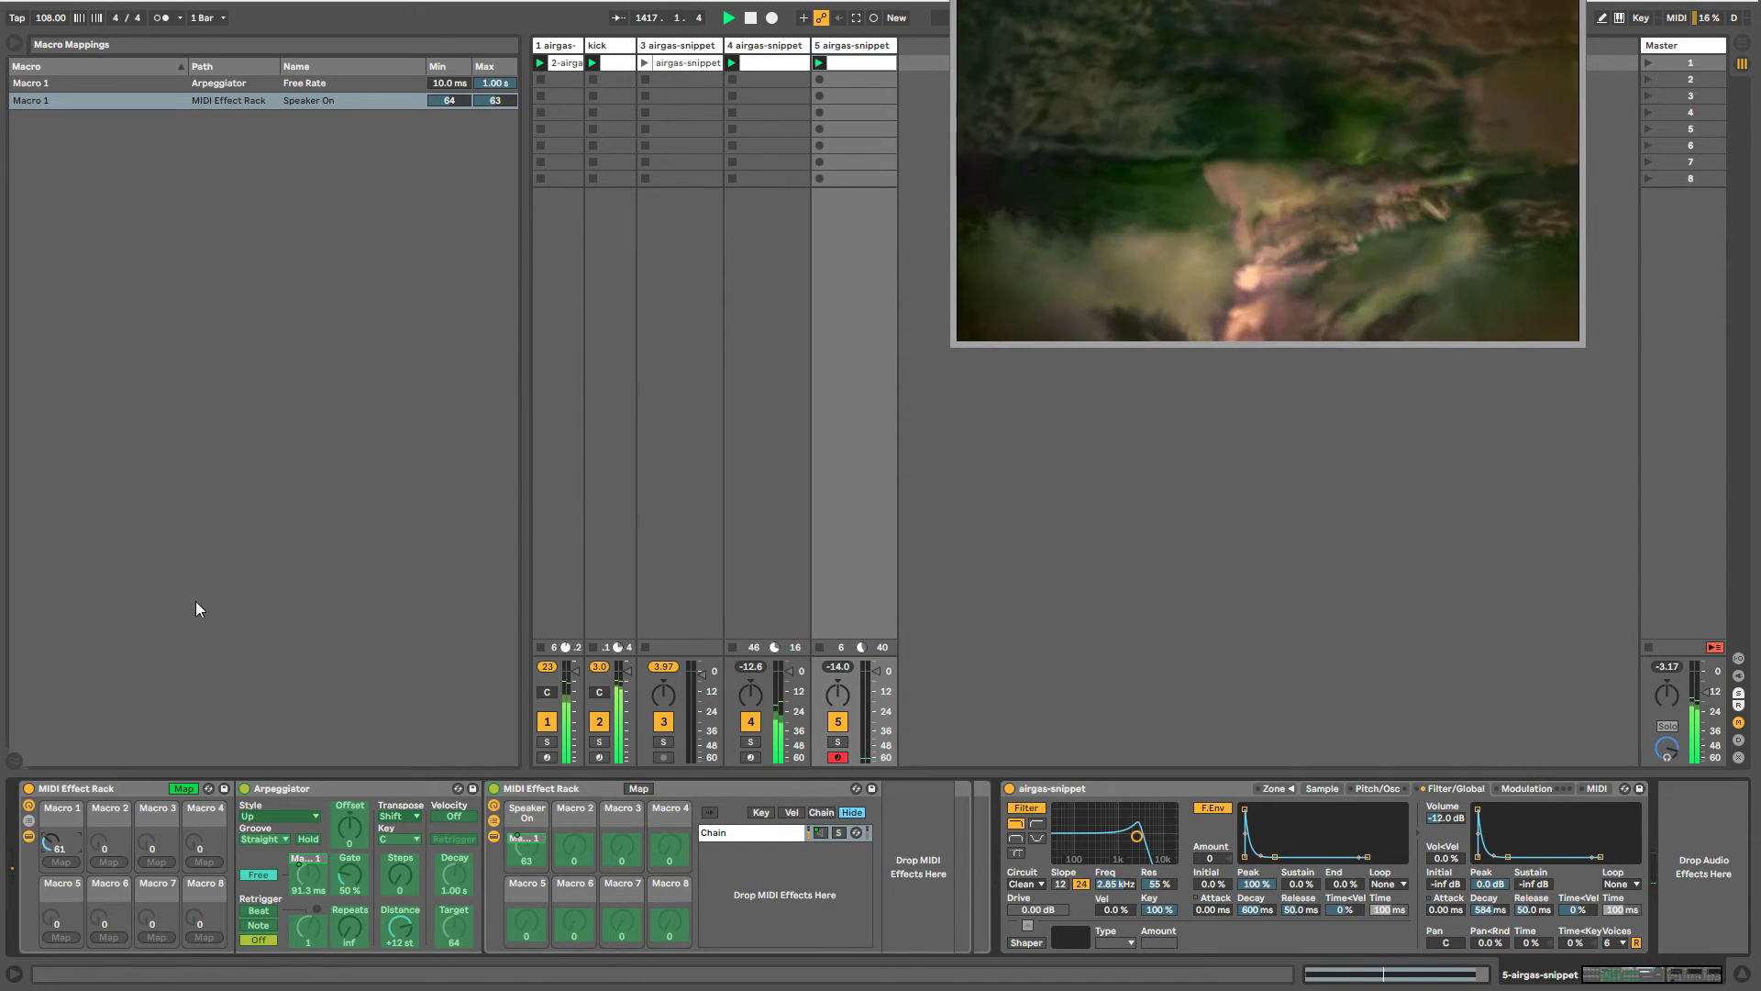
drag(57, 845, 57, 821)
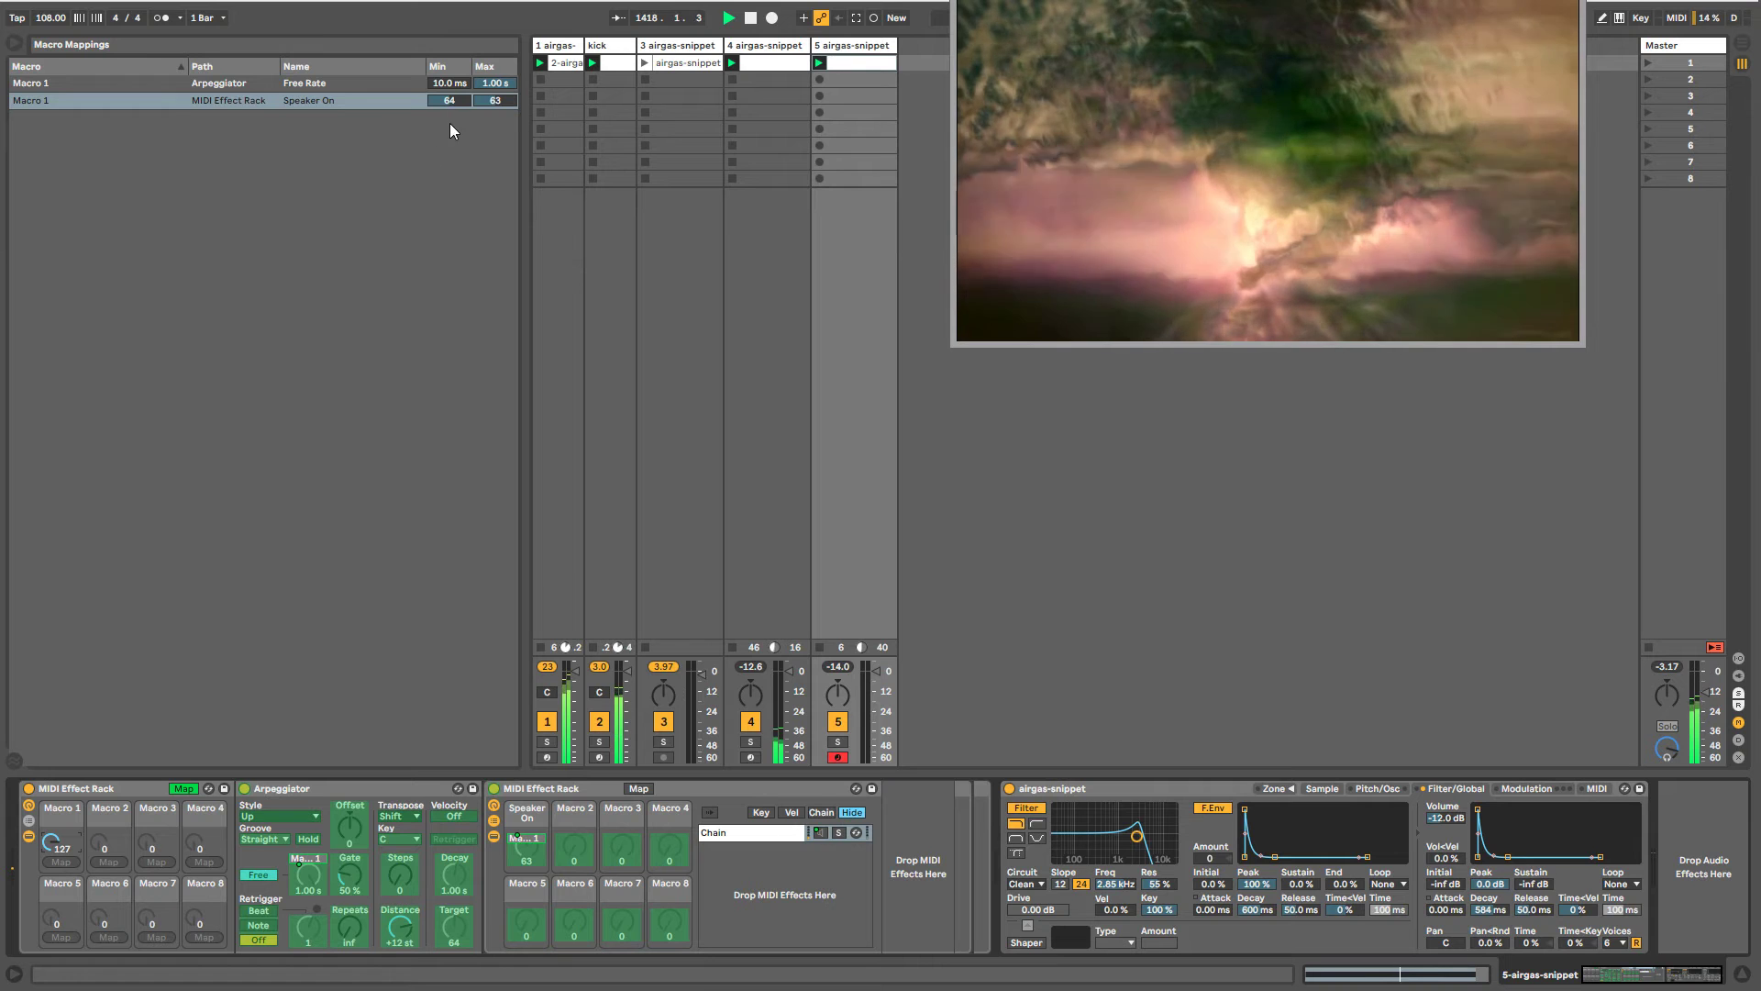
- Set the nested rack's Speaker On mapping to a minimum of 127 and a maximum of 126
click(638, 788)
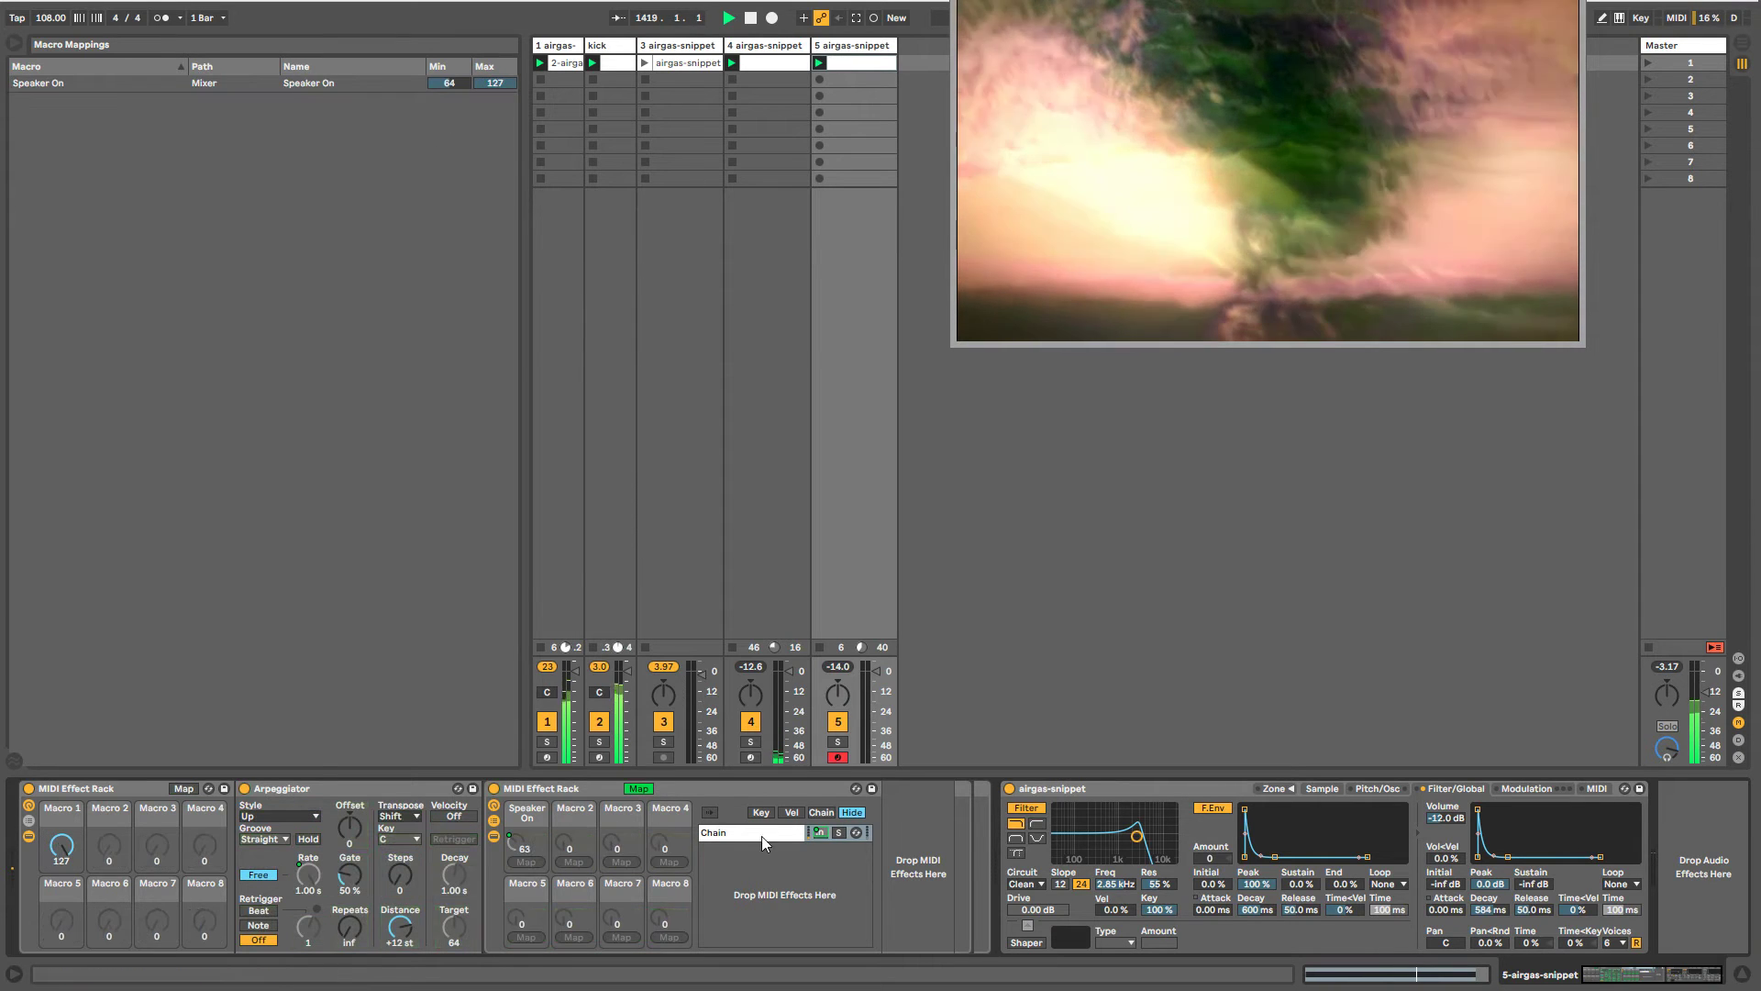
click(819, 833)
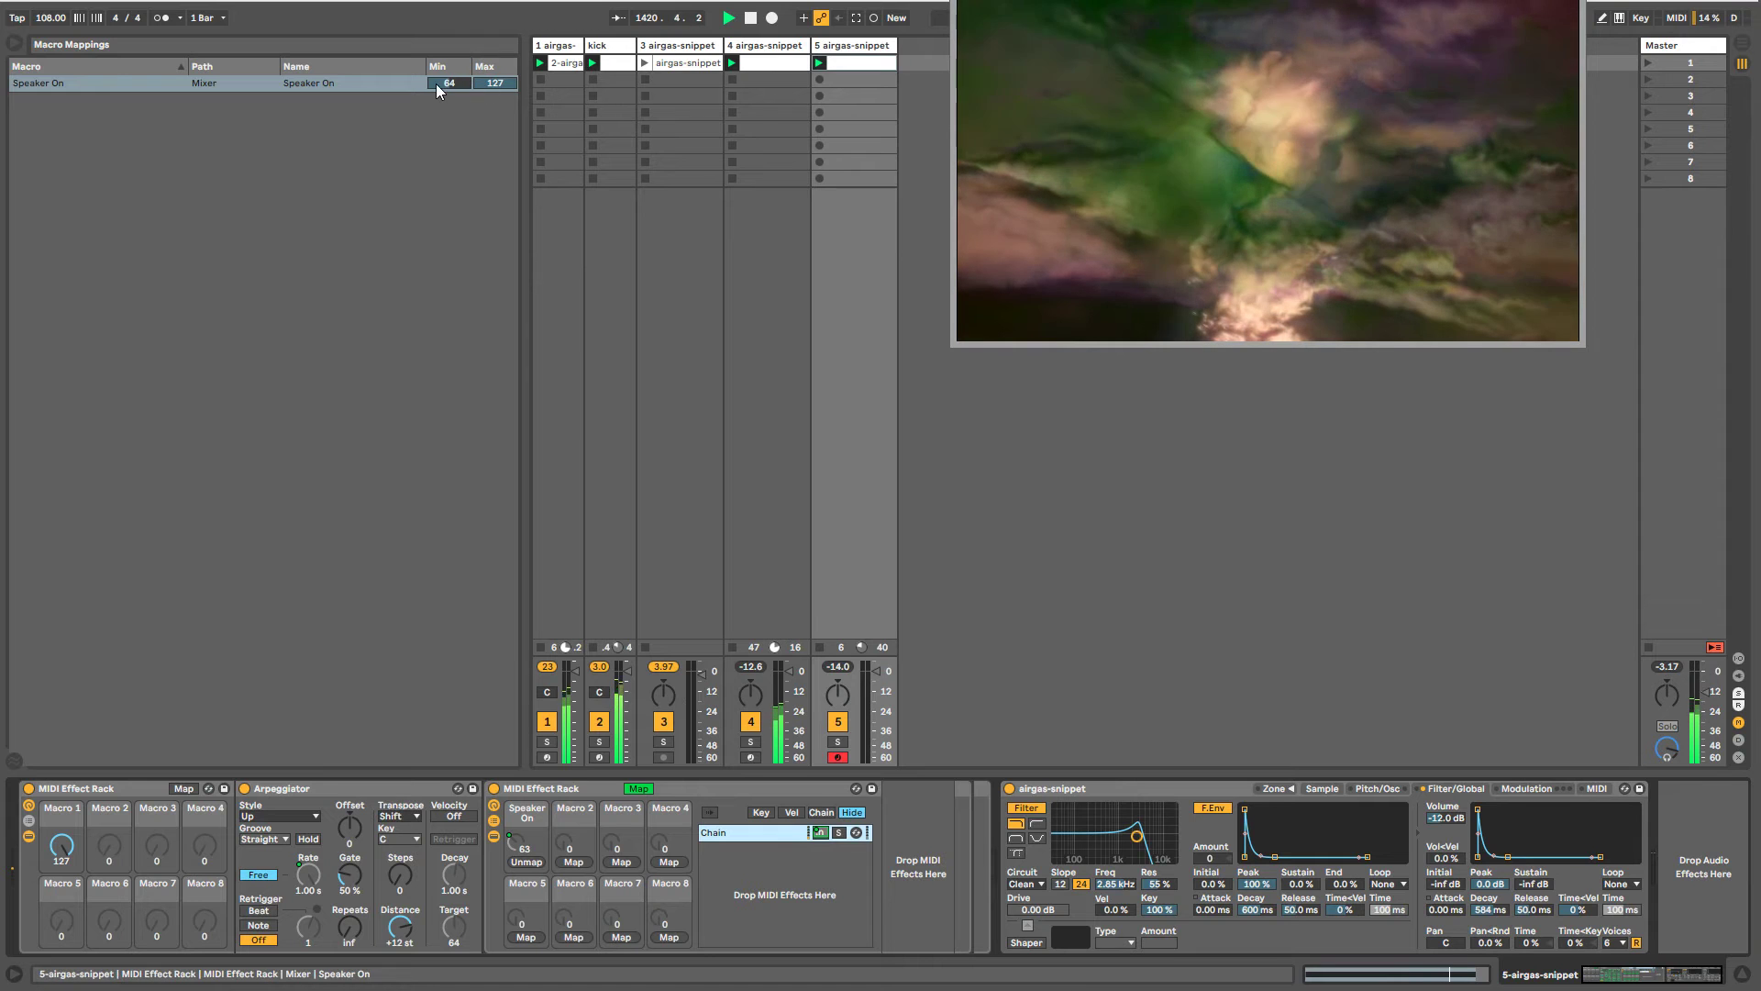
drag(437, 84, 438, 39)
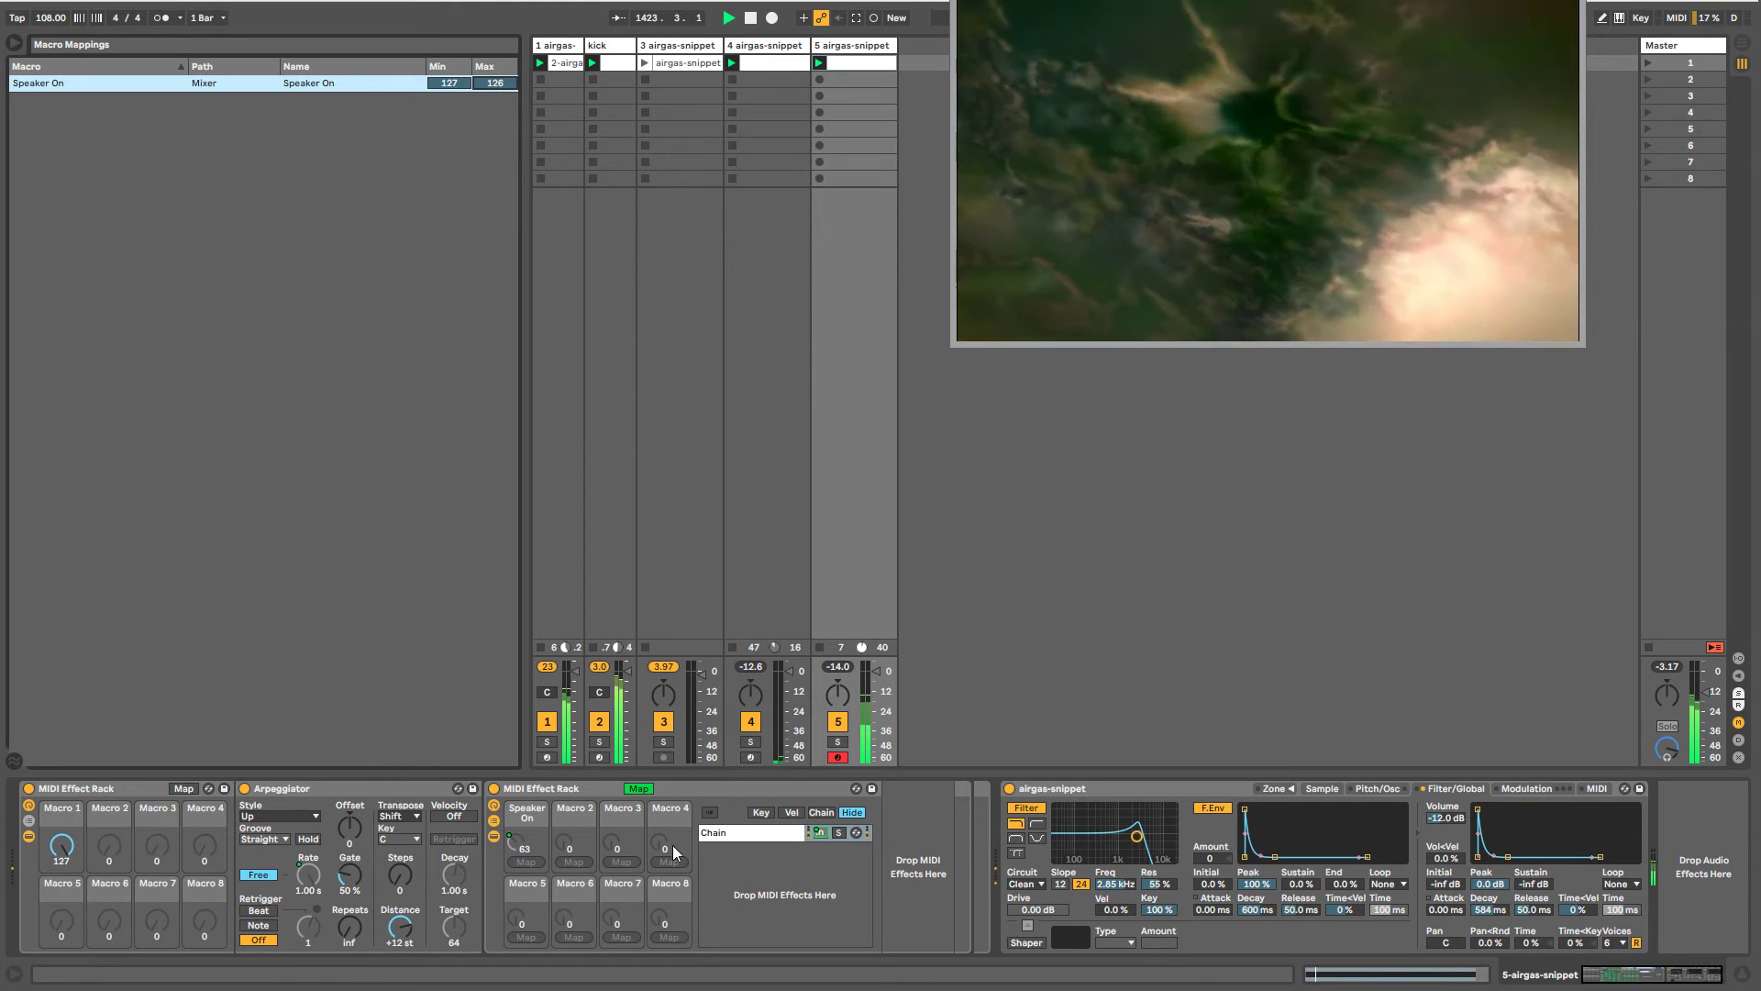
click(638, 788)
- Restore the outer rack's Speaker On mapping range to 0–127, leave map mode, and set Macro 1 to 120
mouse_move(62, 849)
mouse_down()
mouse_move(62, 920)
mouse_move(61, 849)
mouse_up()
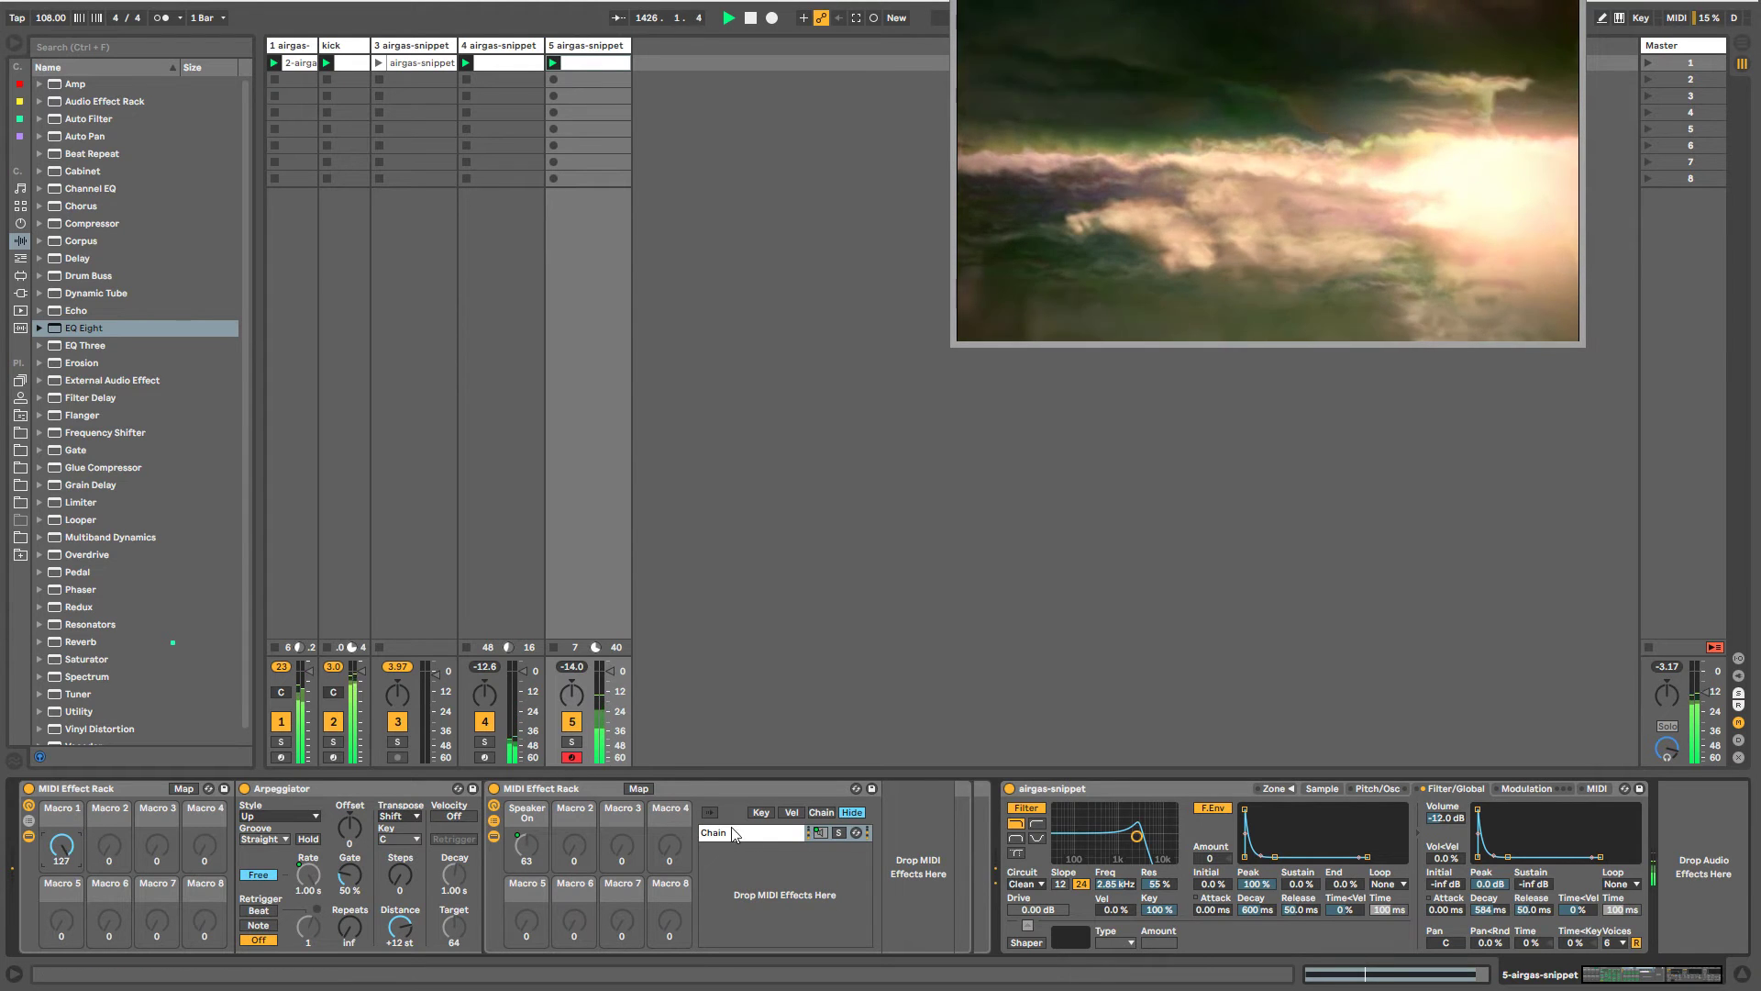
click(183, 788)
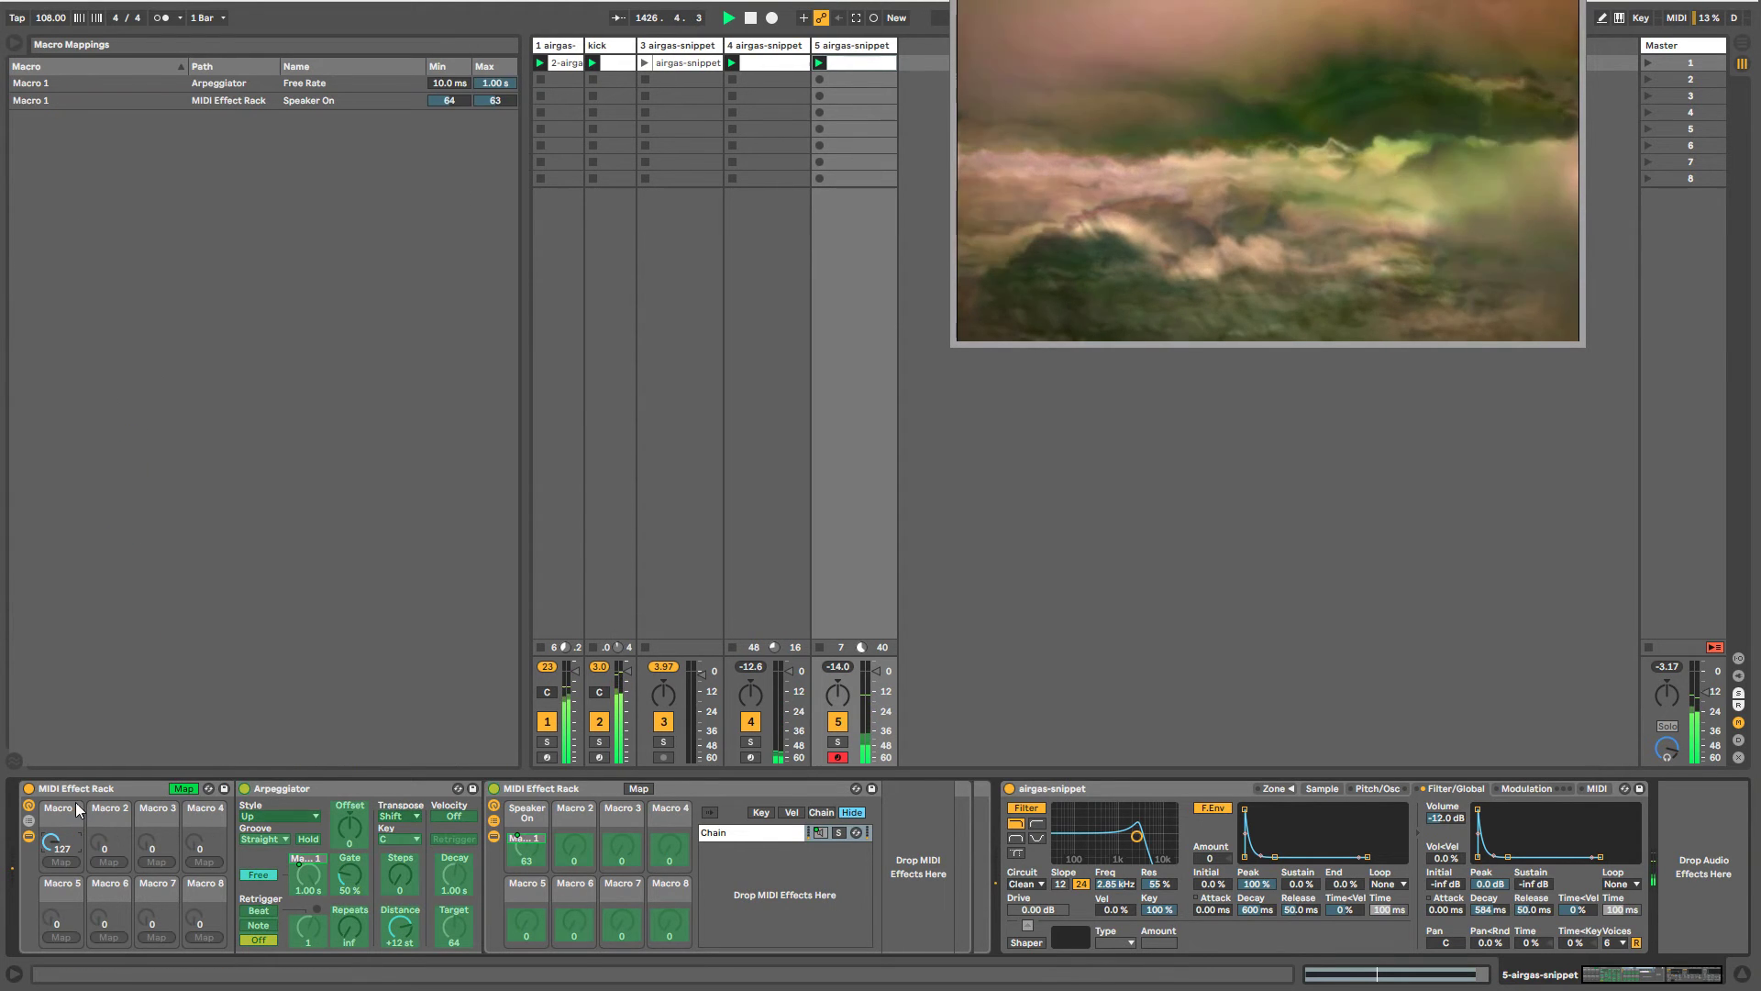
click(453, 103)
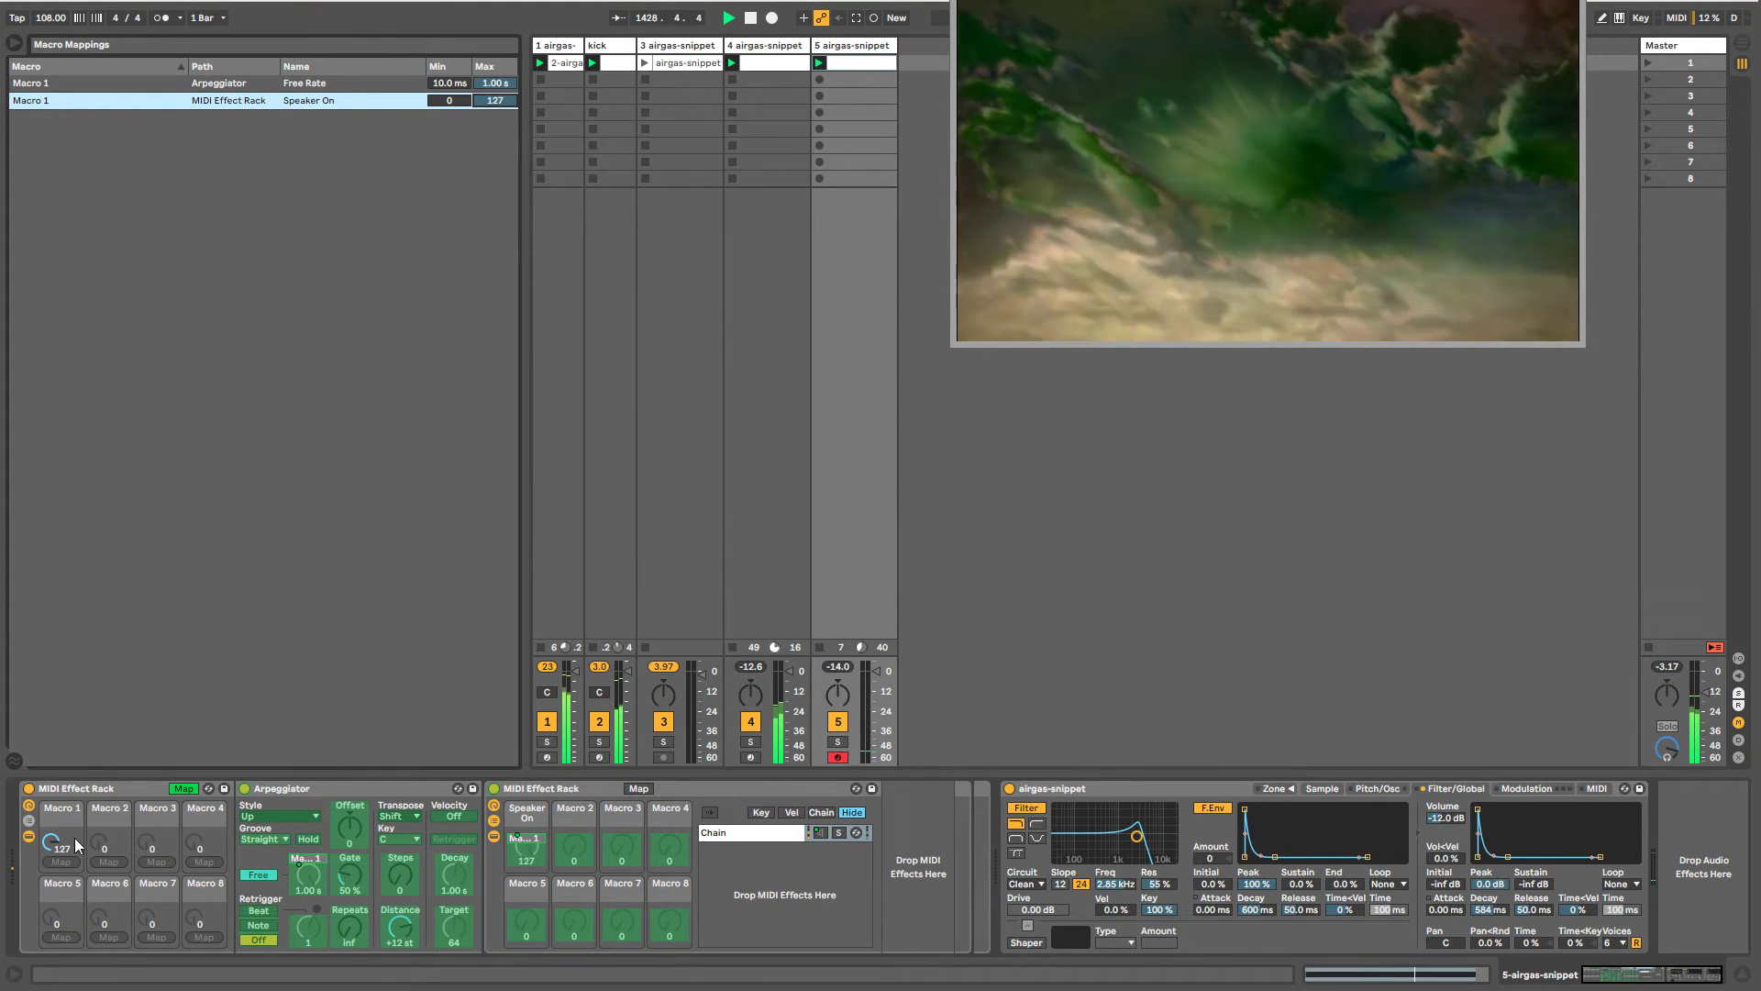
mouse_move(77, 844)
mouse_down()
mouse_move(77, 927)
mouse_move(77, 826)
mouse_up()
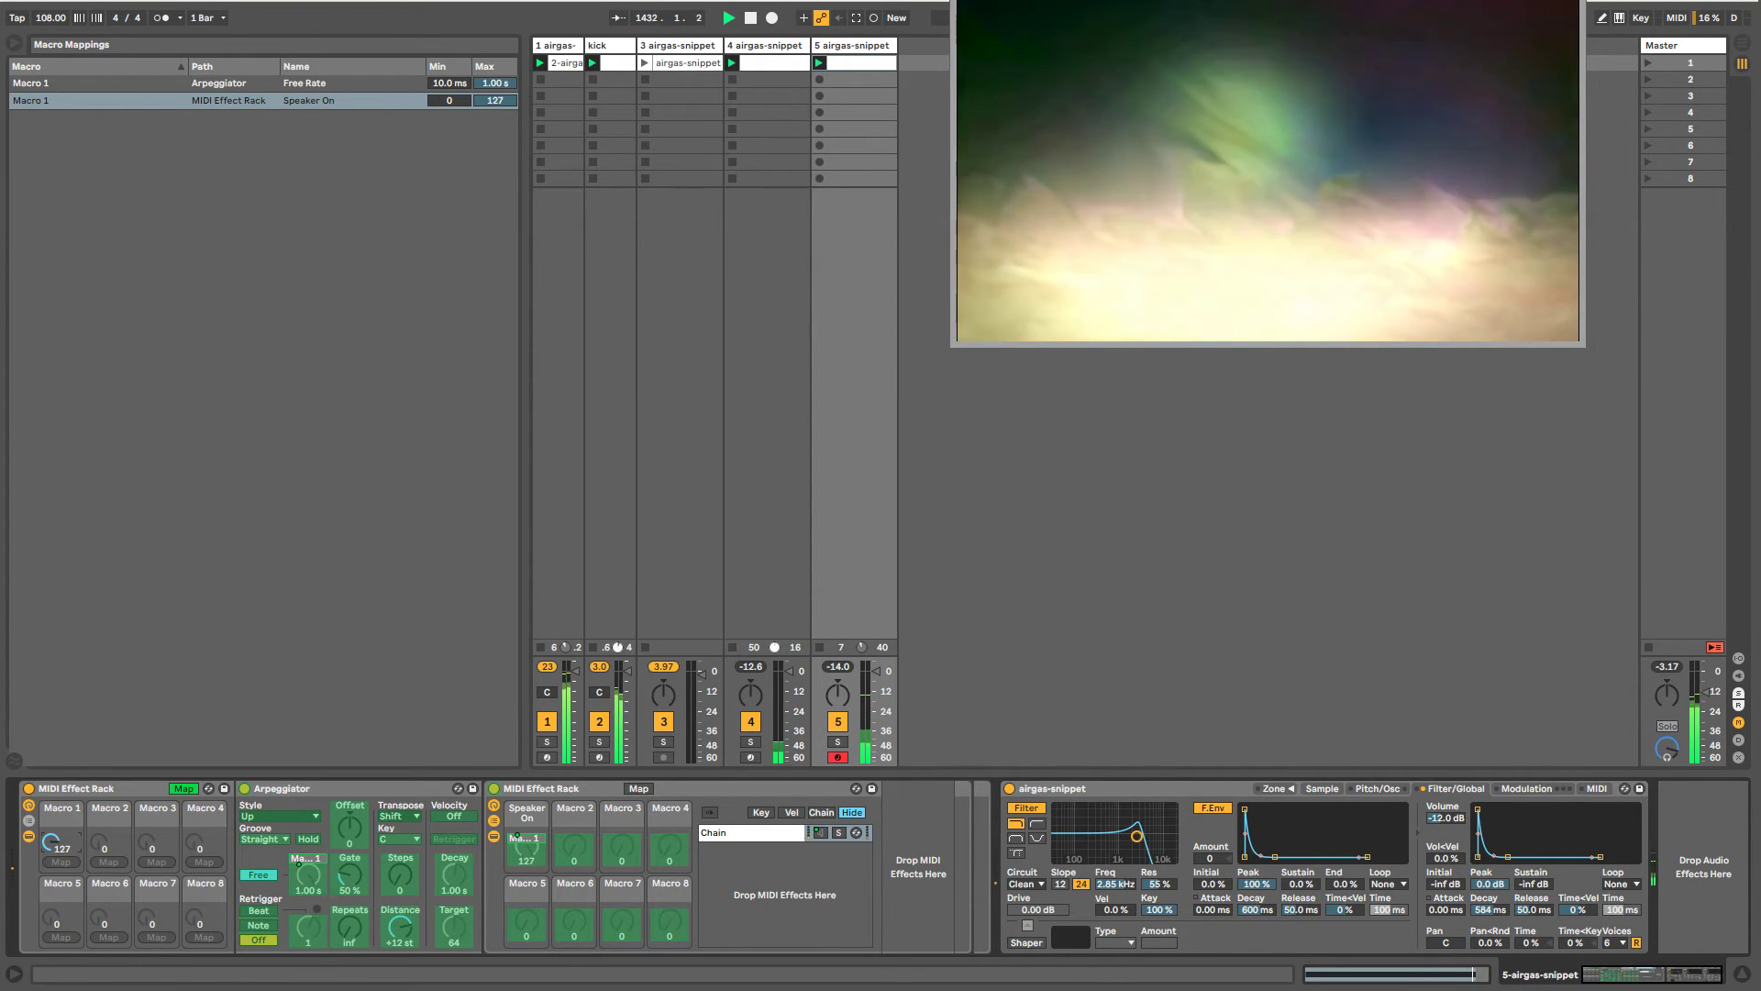
click(183, 788)
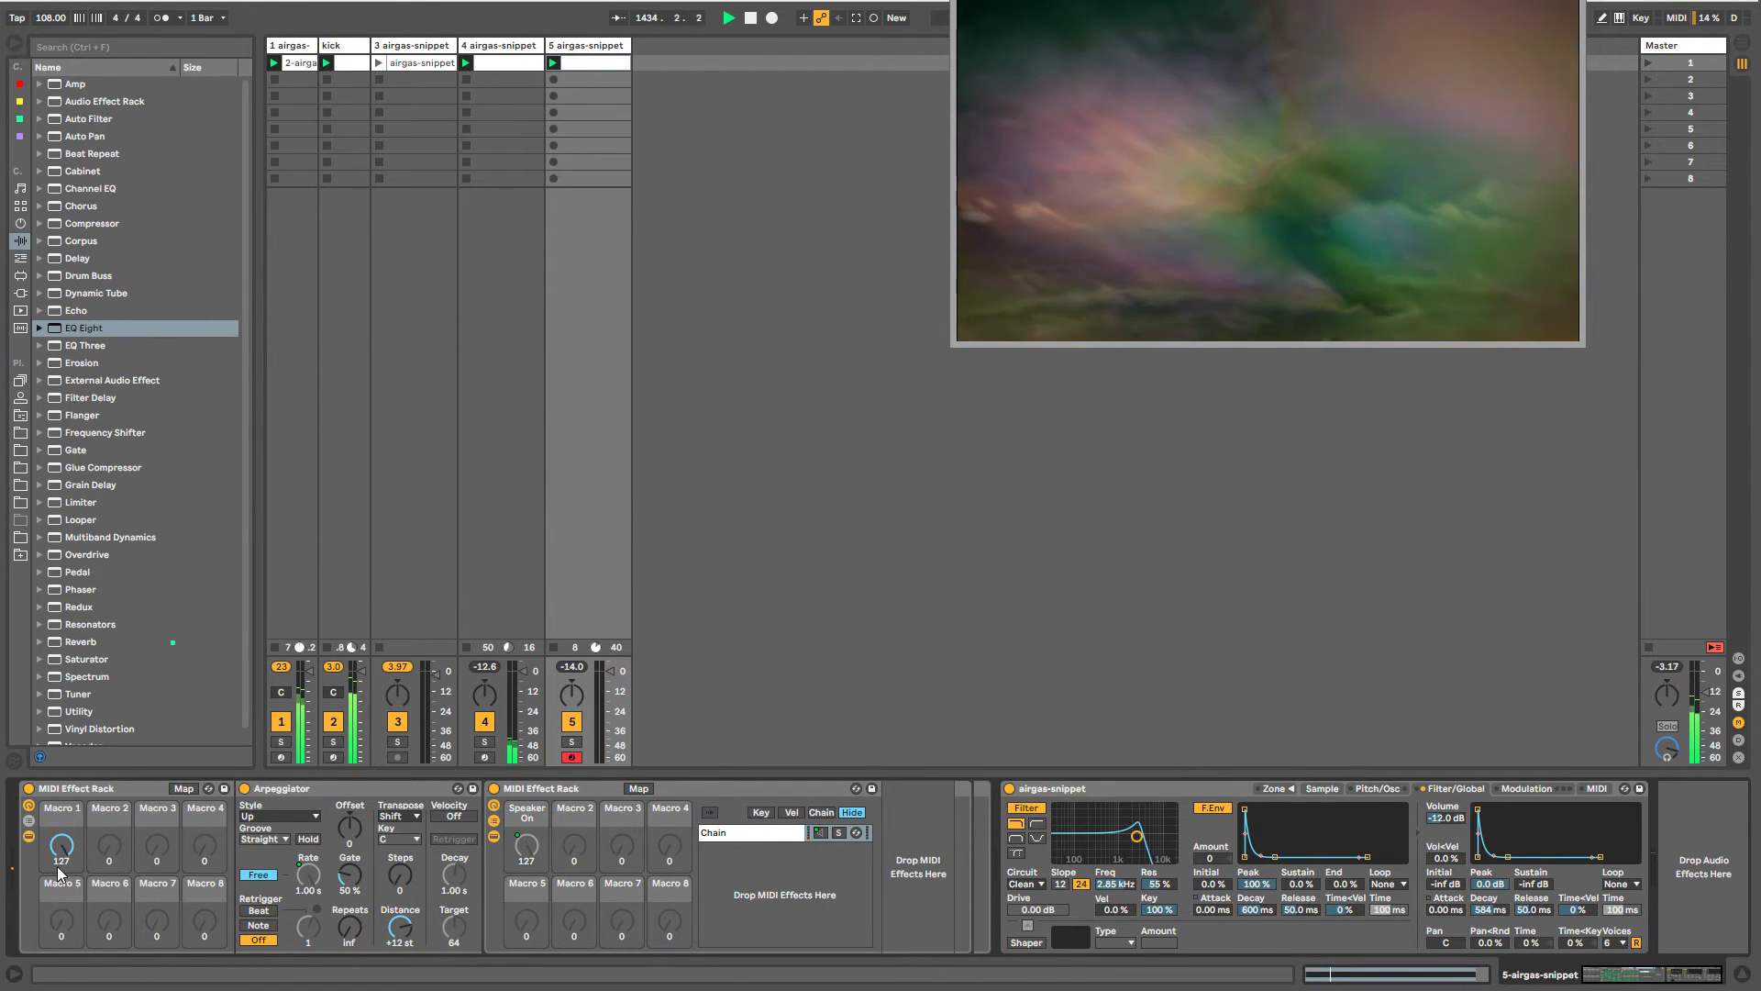
mouse_move(57, 866)
mouse_down()
mouse_move(57, 971)
mouse_move(57, 861)
mouse_up()
- Rename the nested MIDI Effect Rack as "gate" and collapse it
click(523, 798)
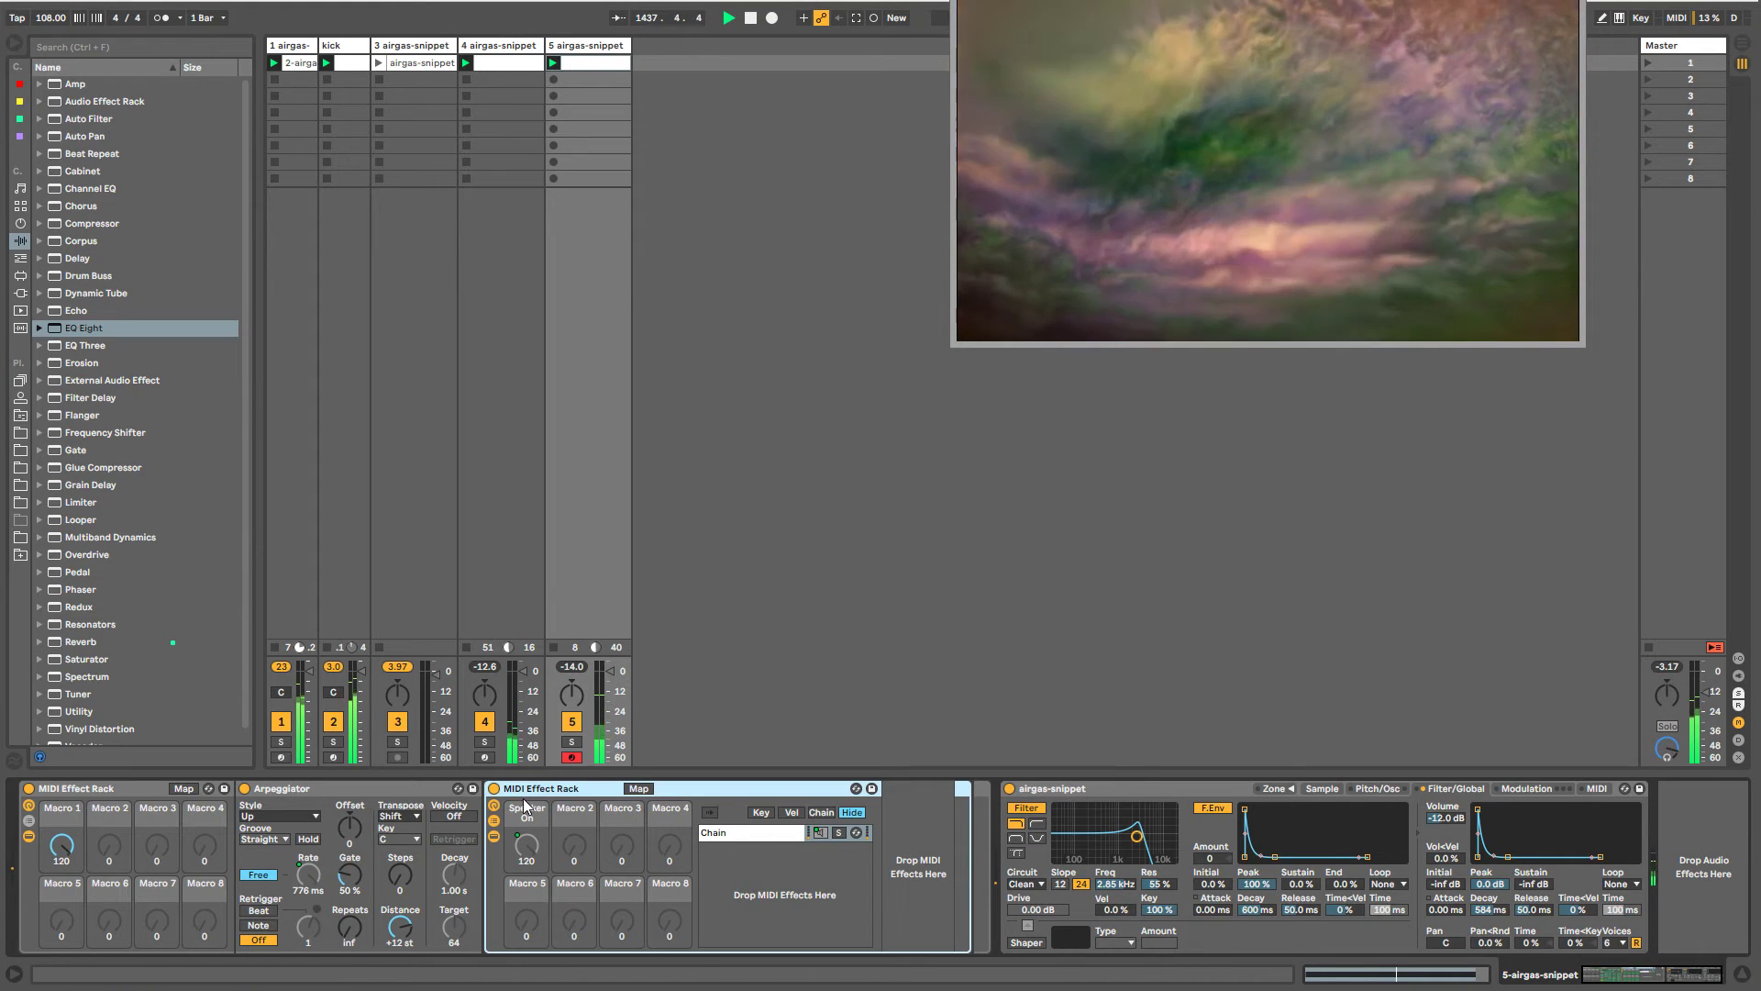
key(ctrl+r)
text(gate)
key(Return)
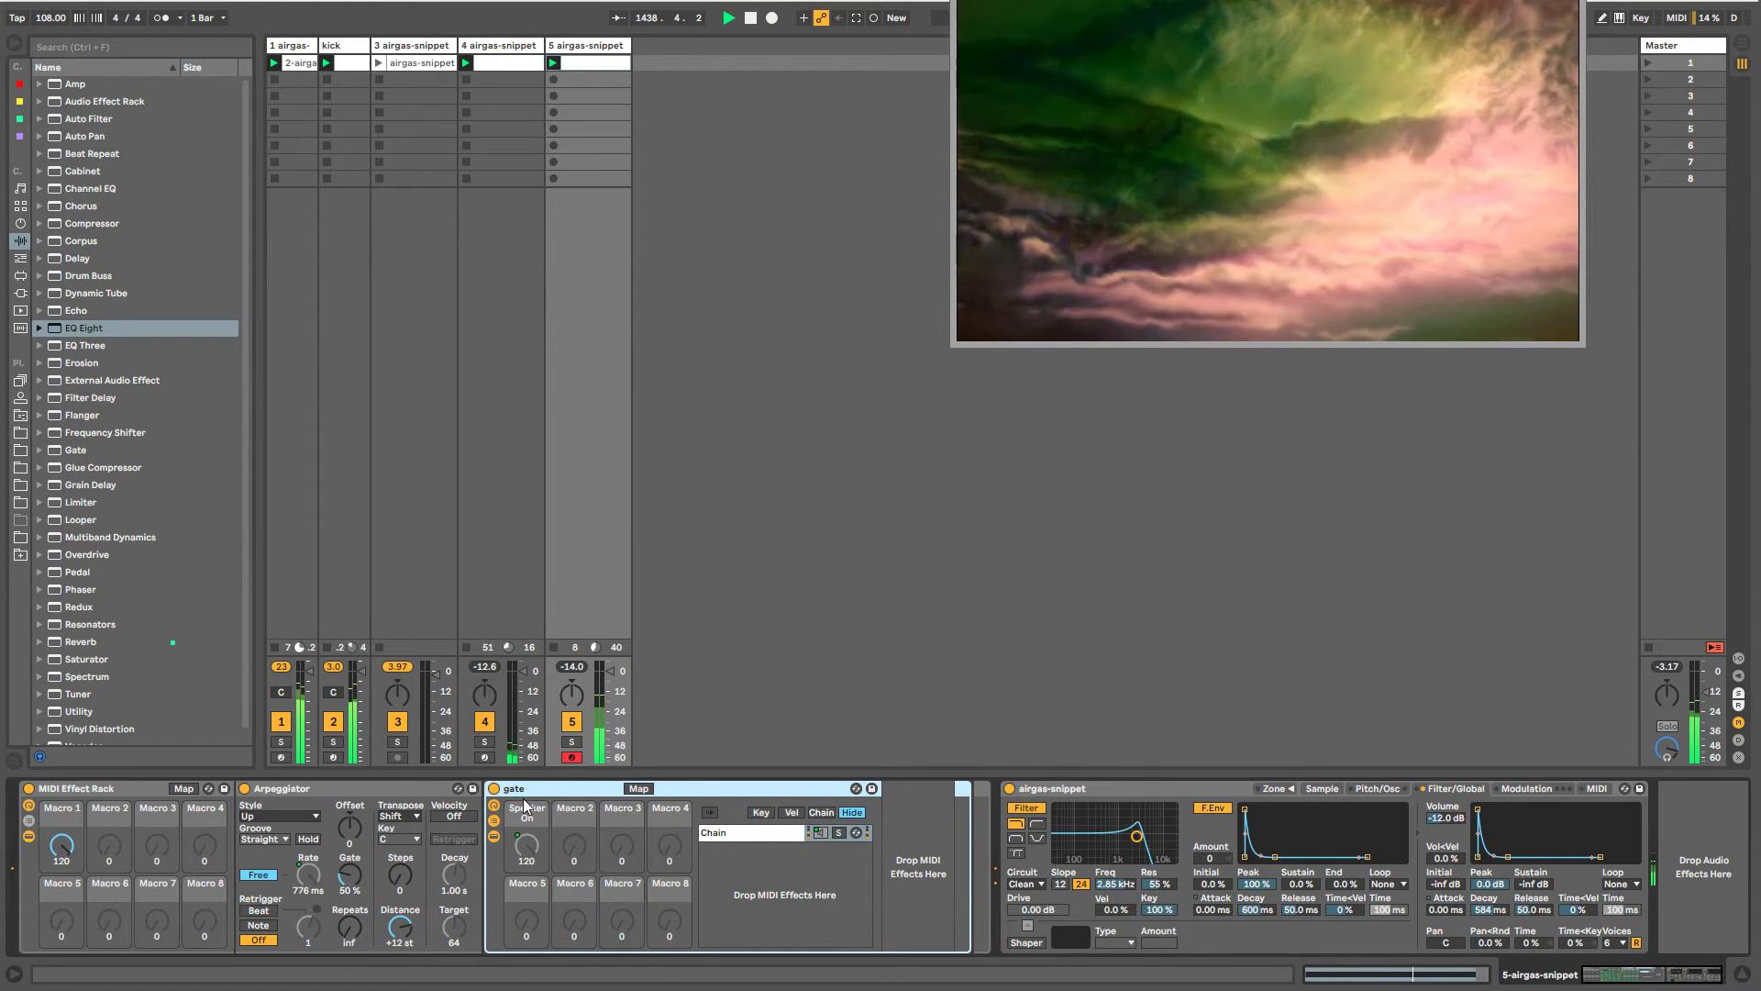
double_click(519, 791)
- Rename the outer rack as "note arpeger" and group it into a new, unfolded MIDI Effect Rack
click(288, 787)
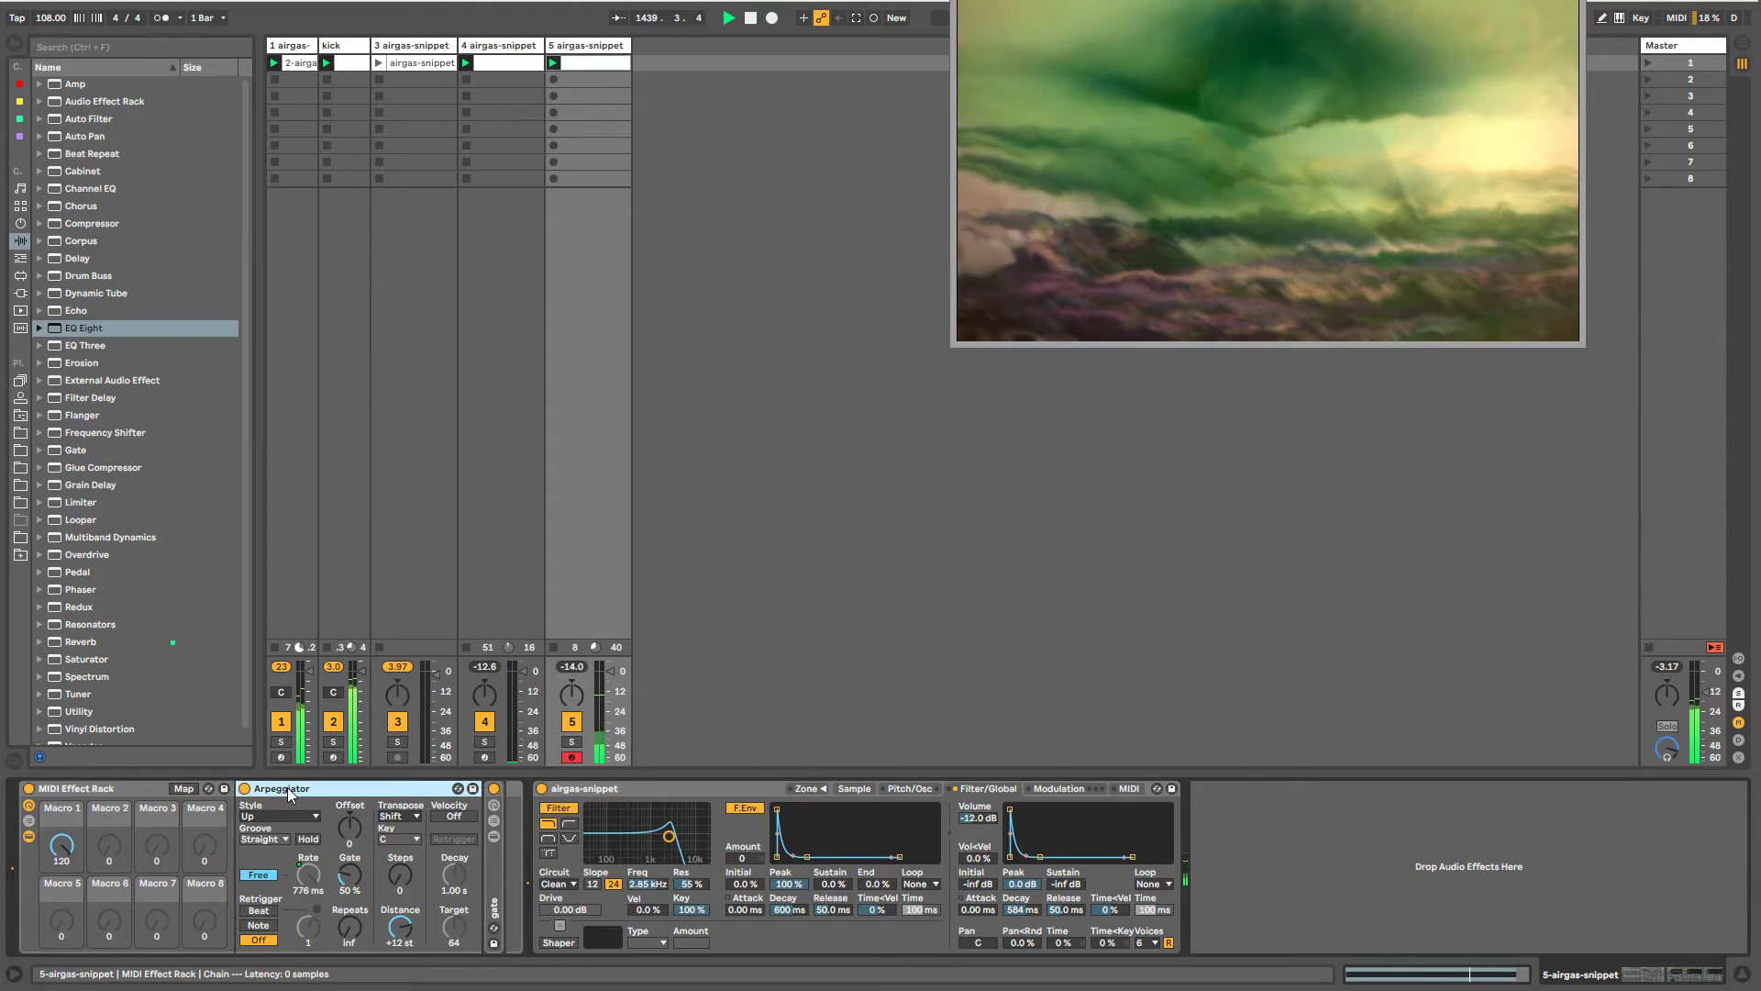
key(ctrl+r)
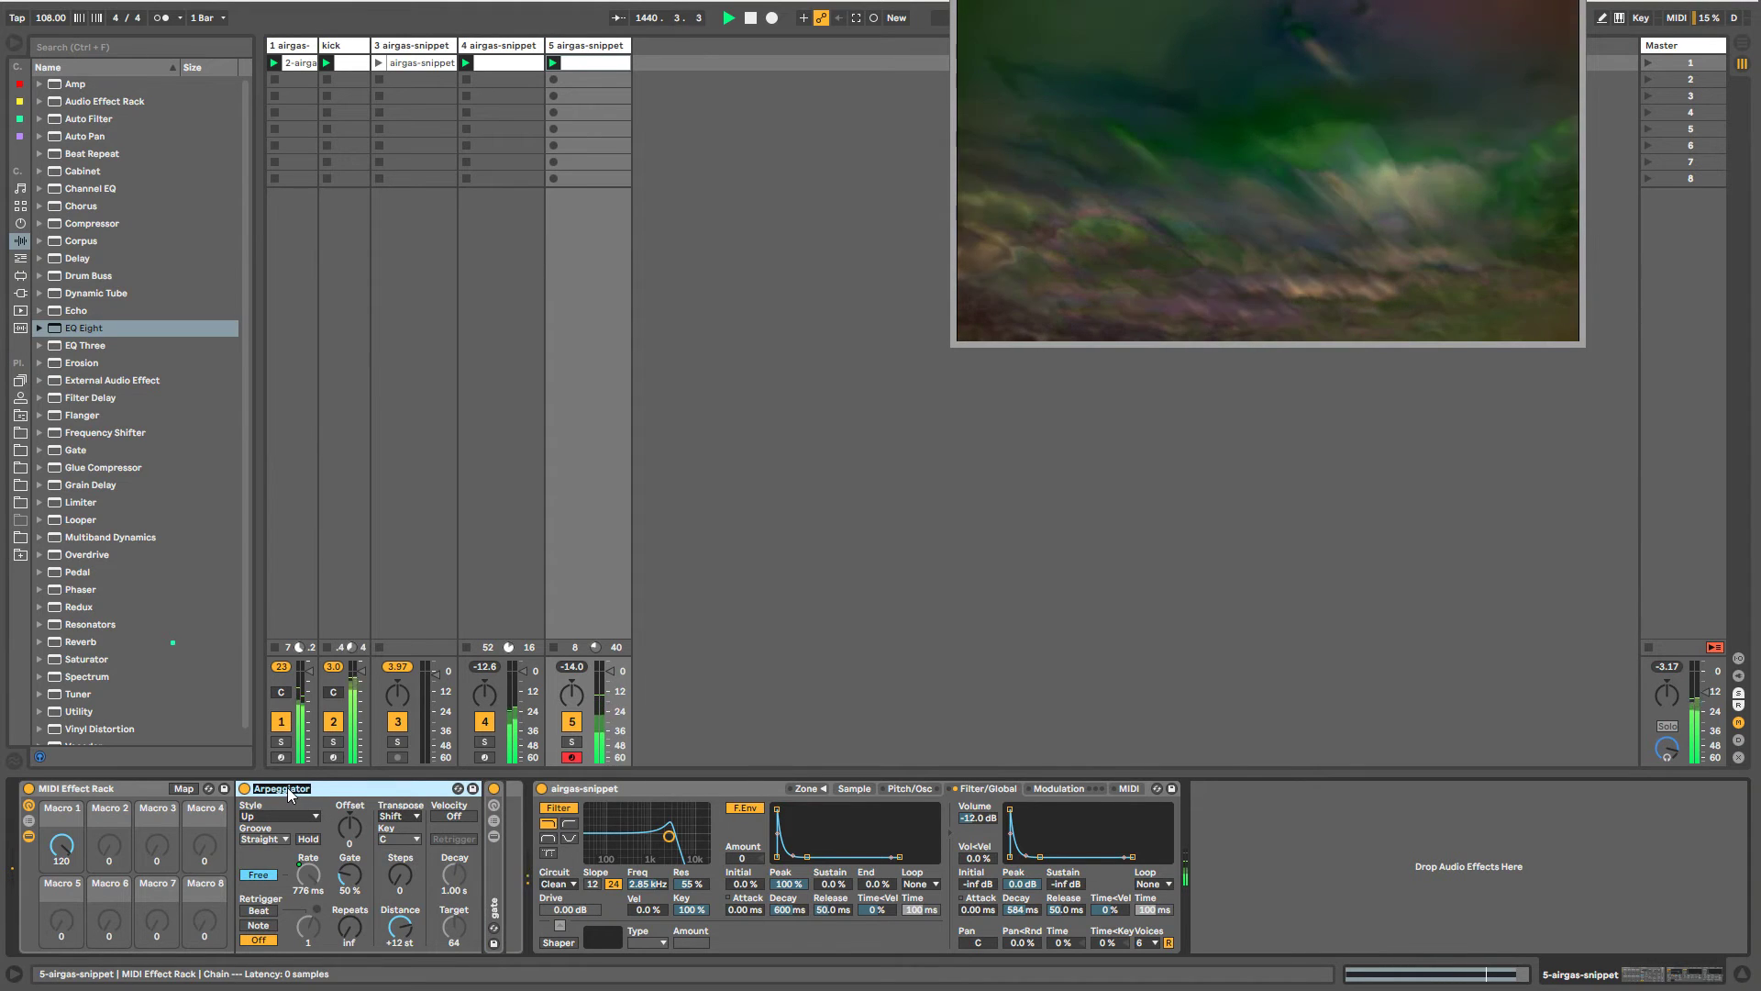
click(71, 791)
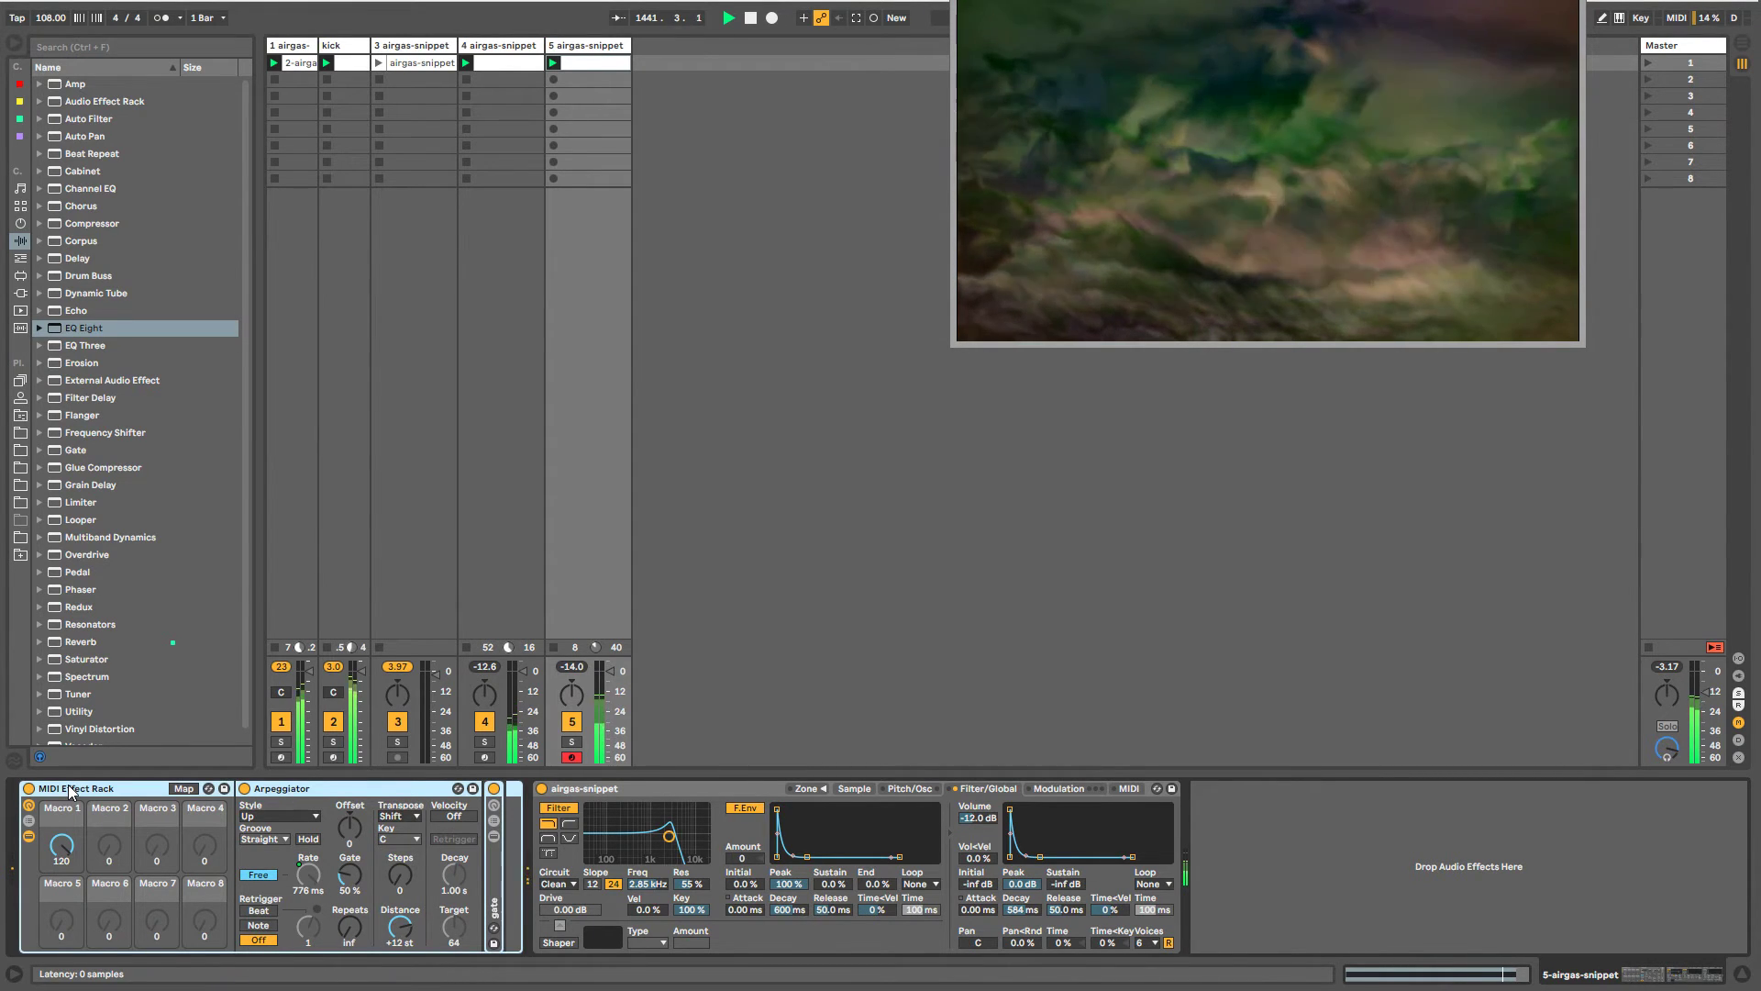
key(ctrl+r)
text(note)
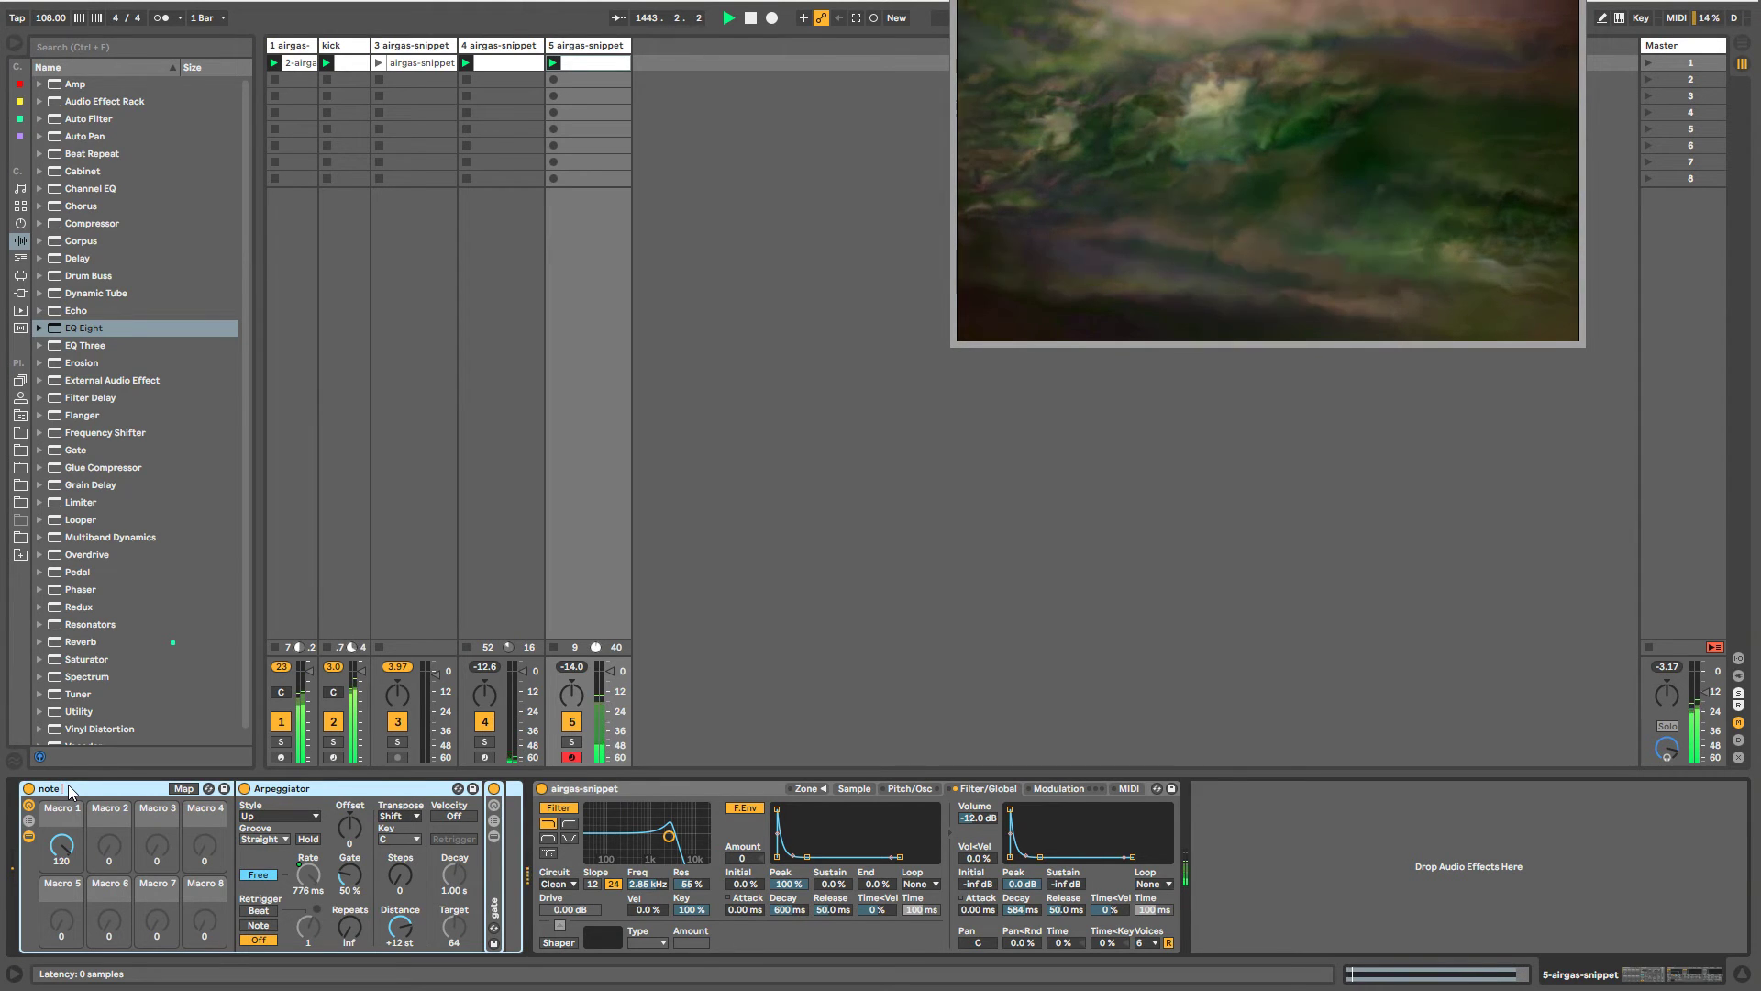
text( arpeg)
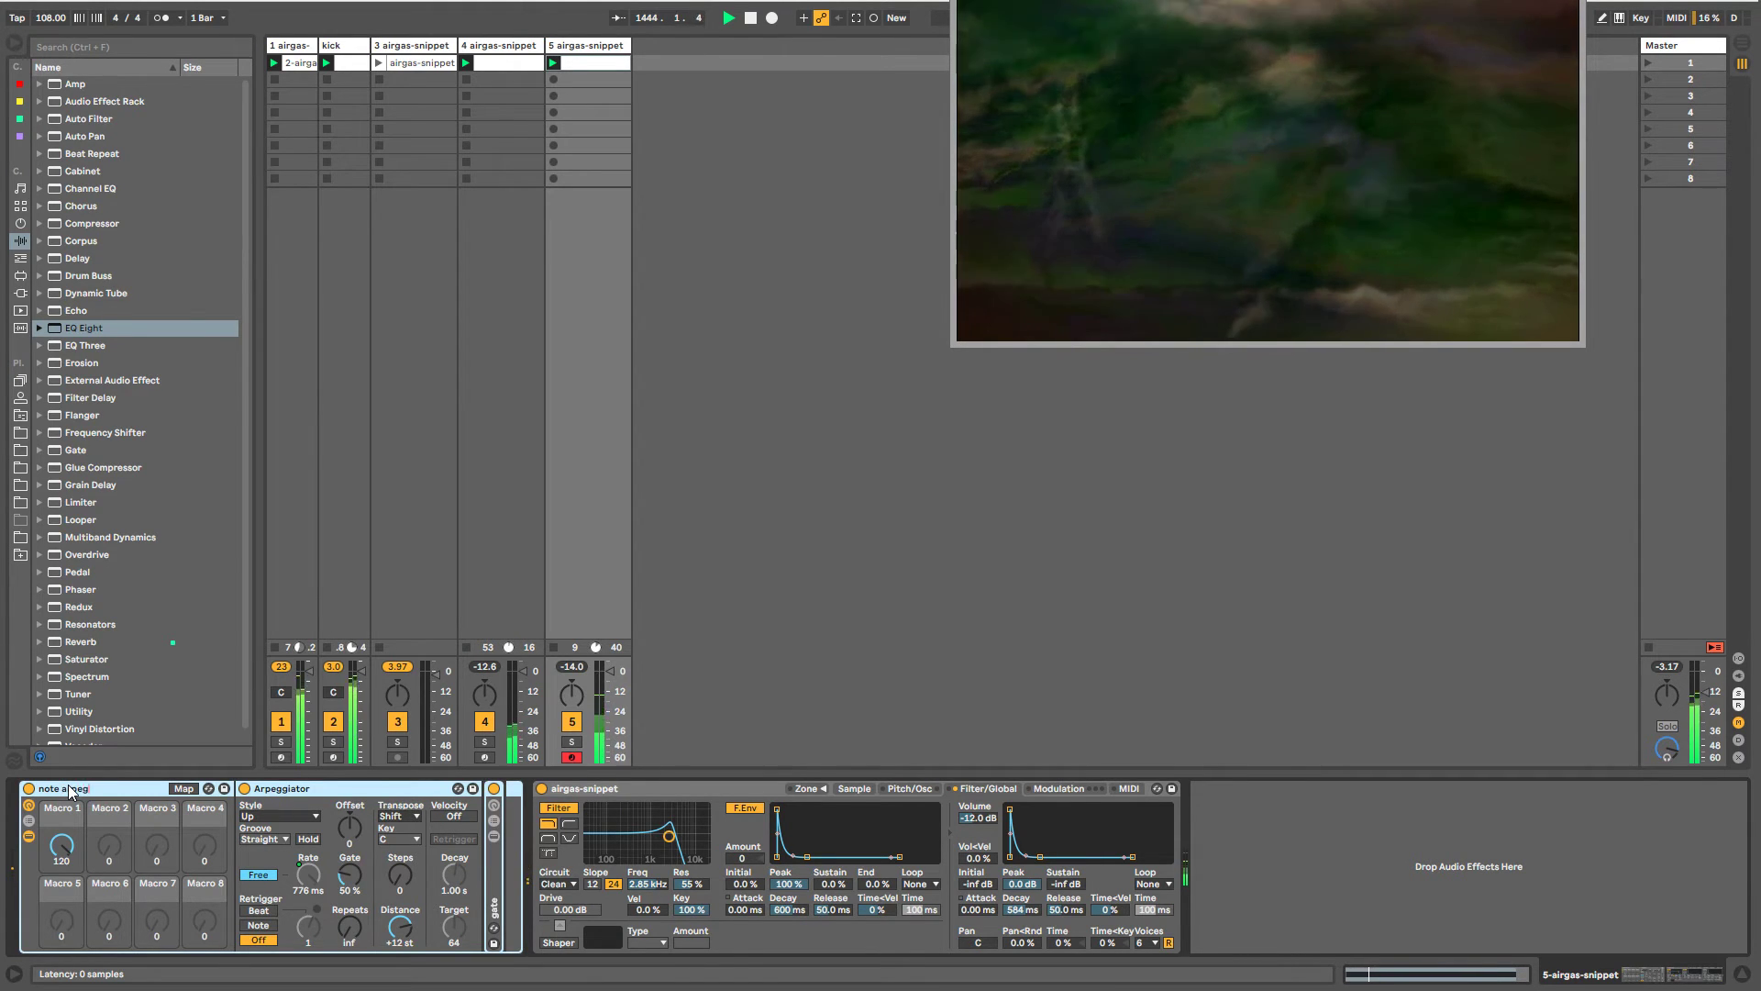
text(er)
key(Return)
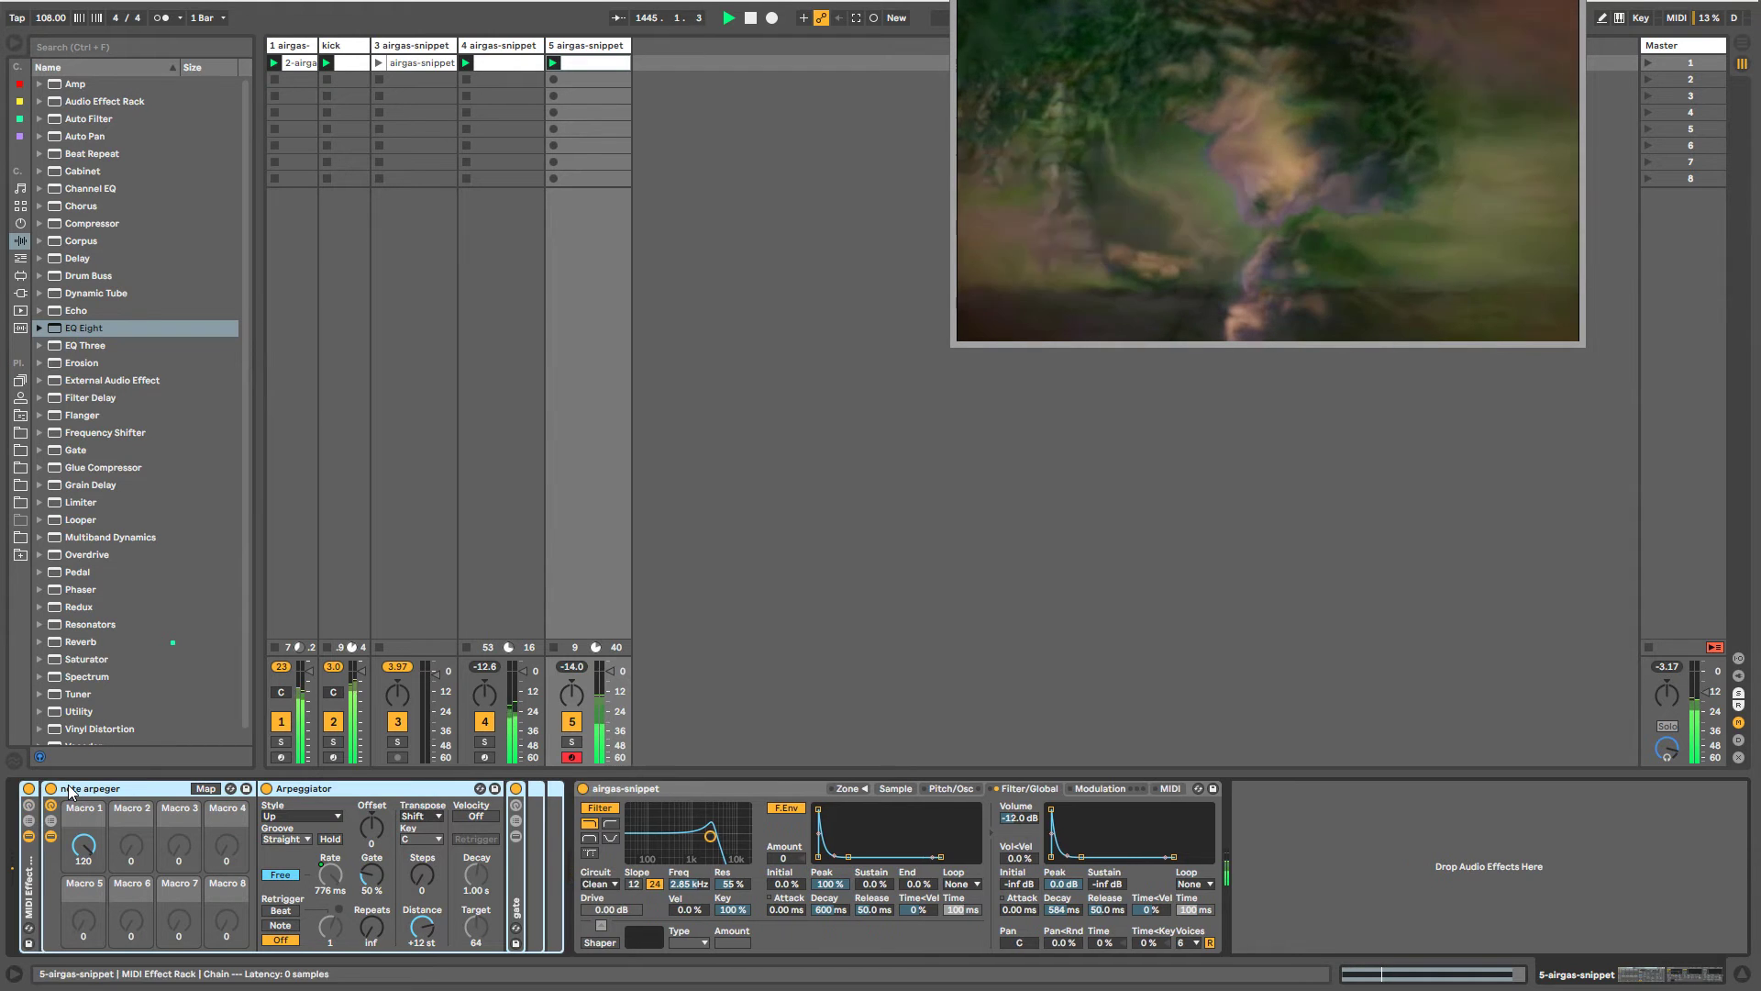
double_click(29, 871)
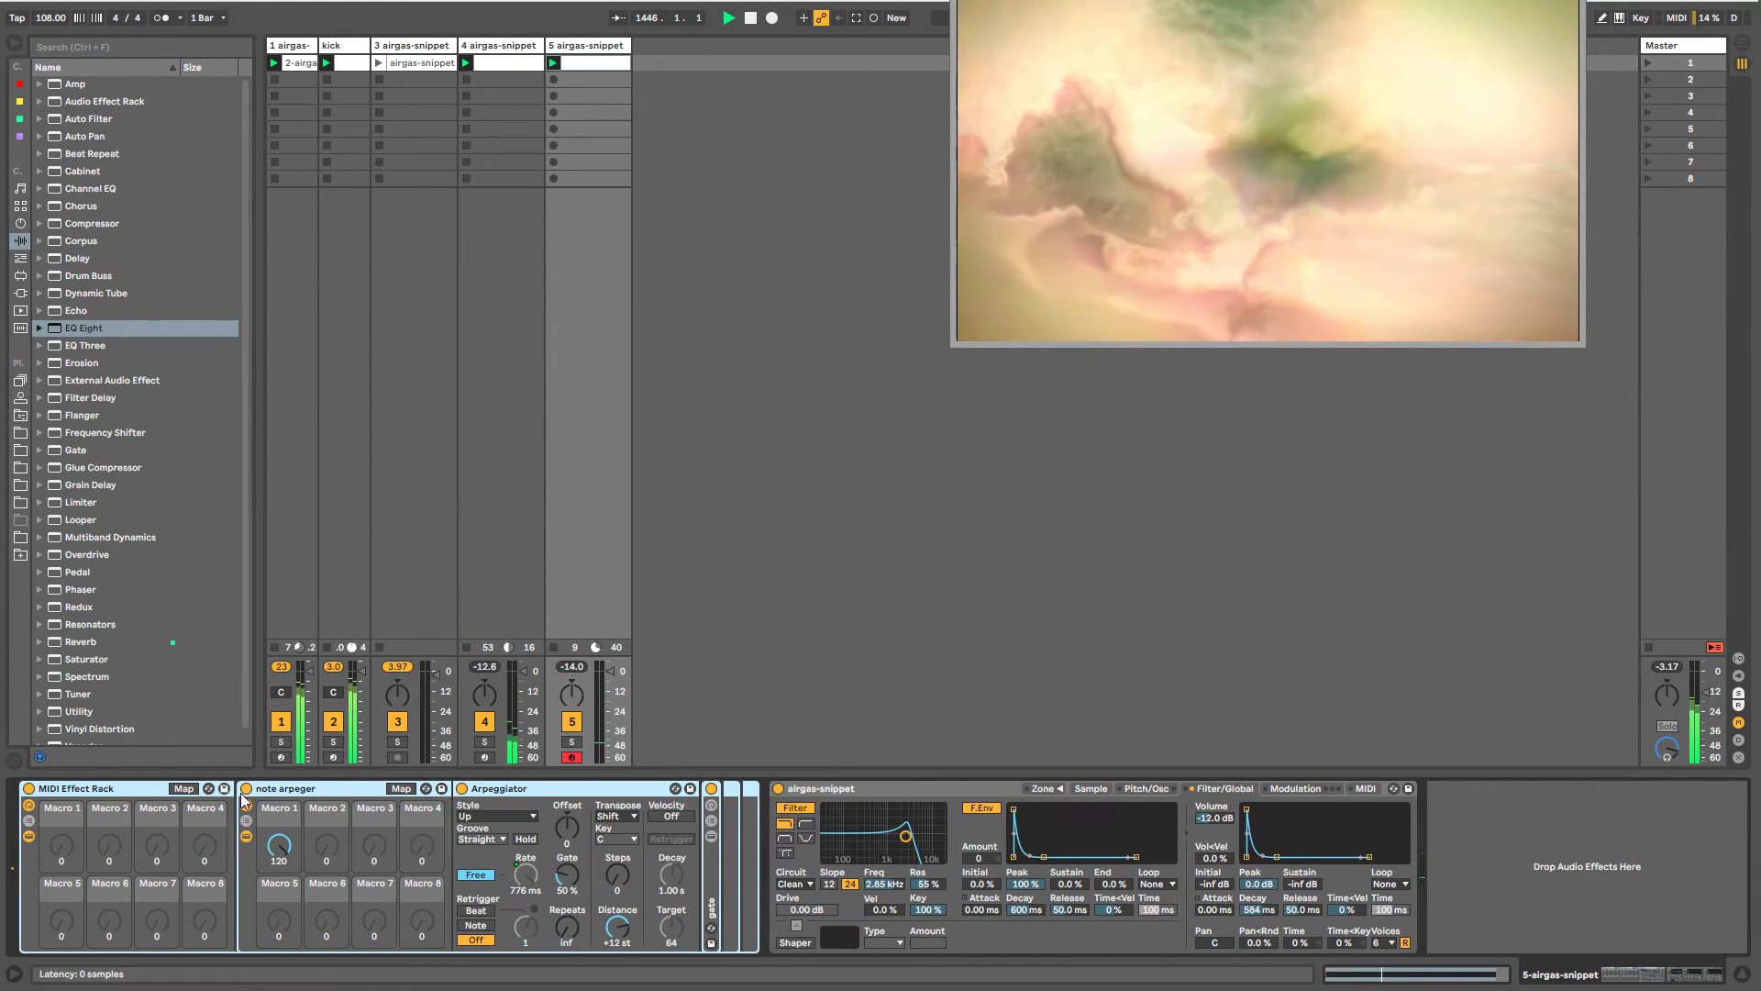
- Show the outer MIDI Effect Rack's chain key zones, narrow the chain's range to C4 only, and set note arpeger's Macro 1 to 127
click(29, 820)
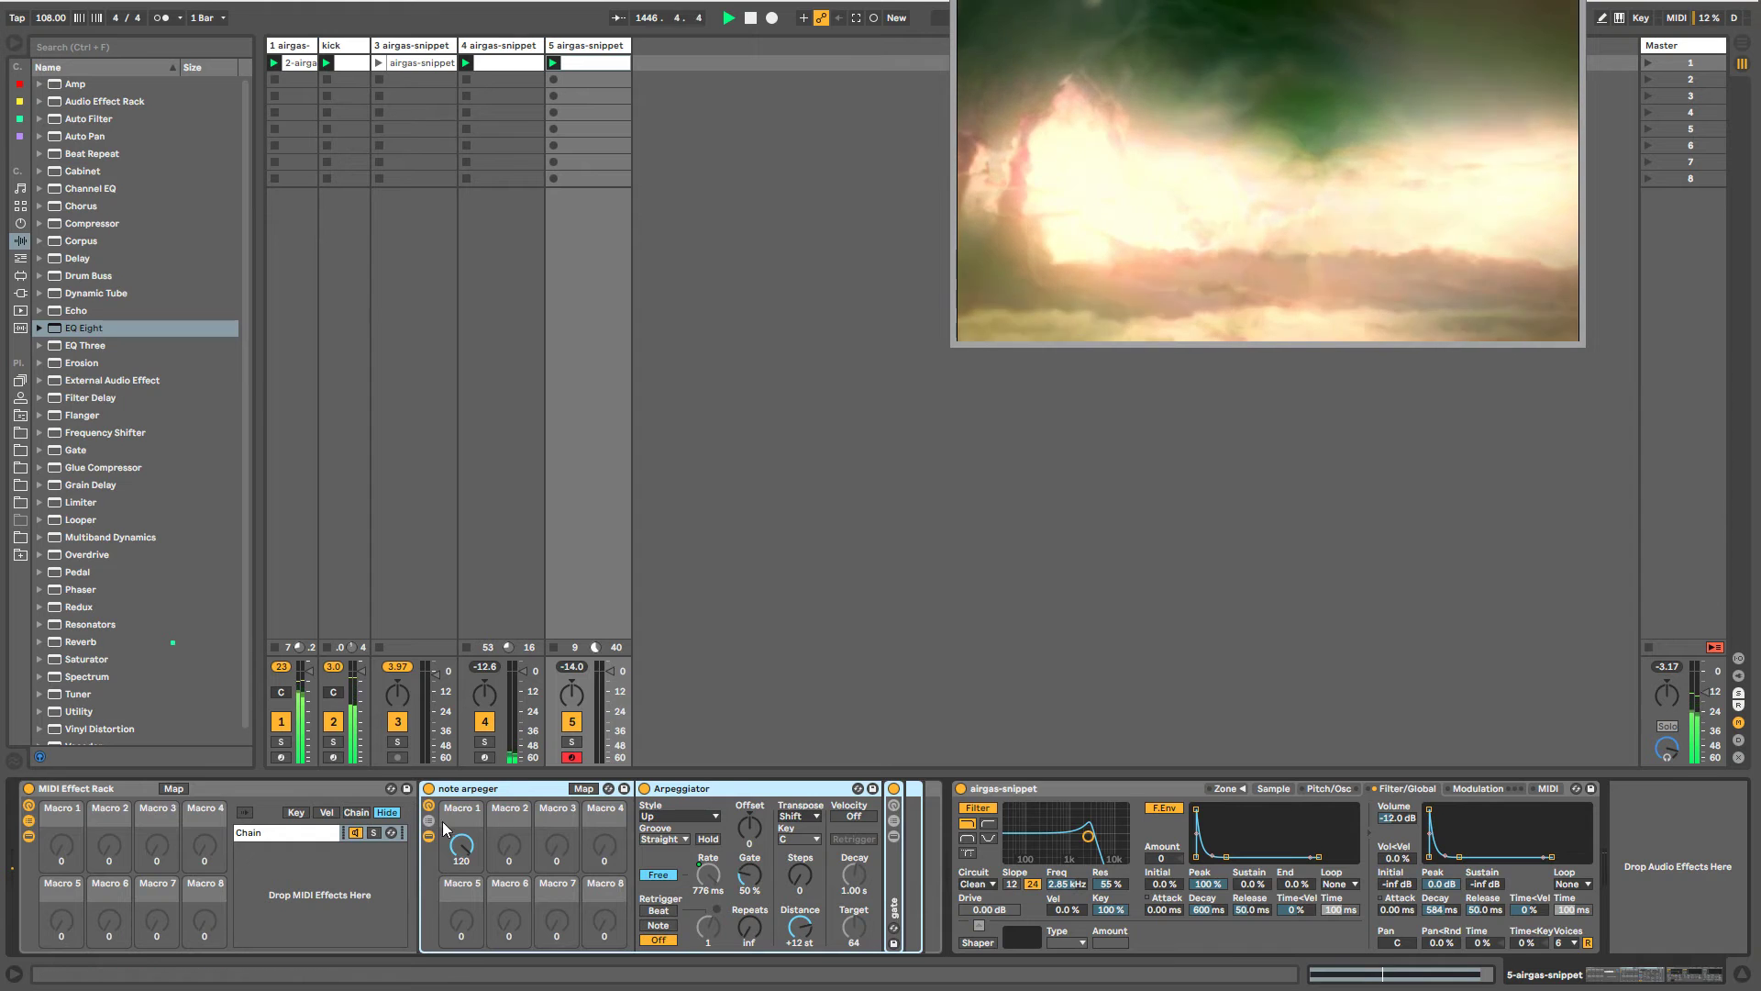
click(296, 812)
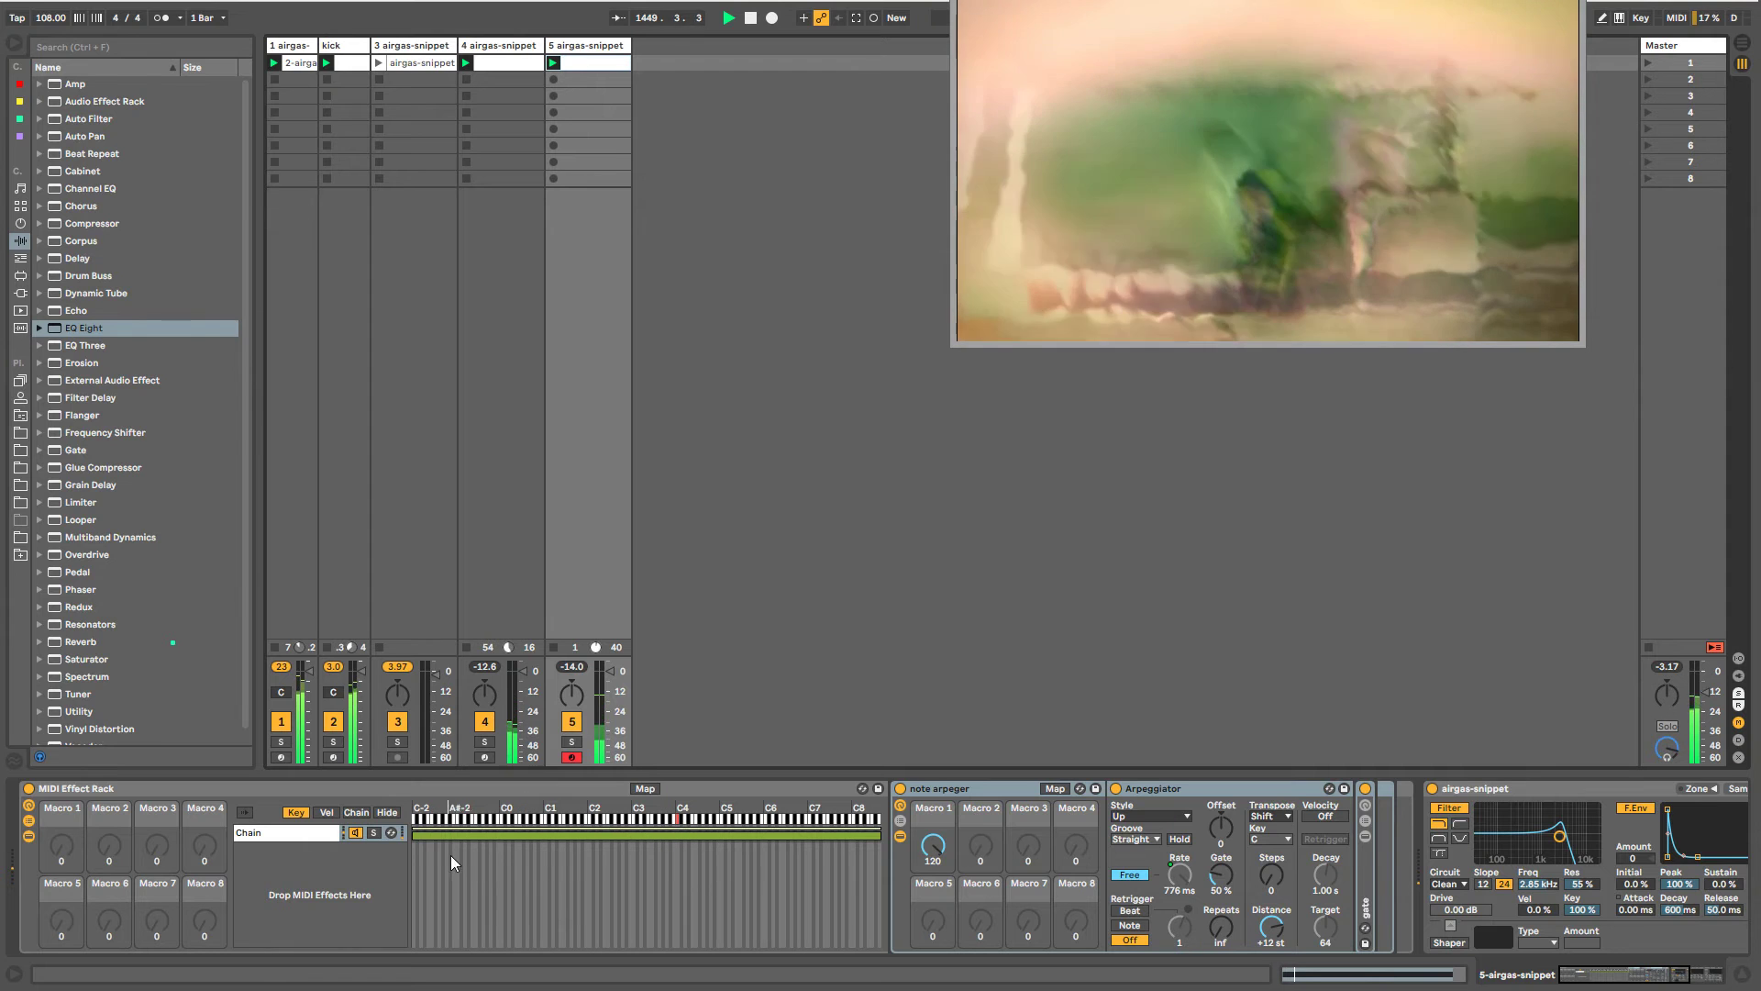
drag(411, 831, 680, 848)
drag(879, 842, 678, 840)
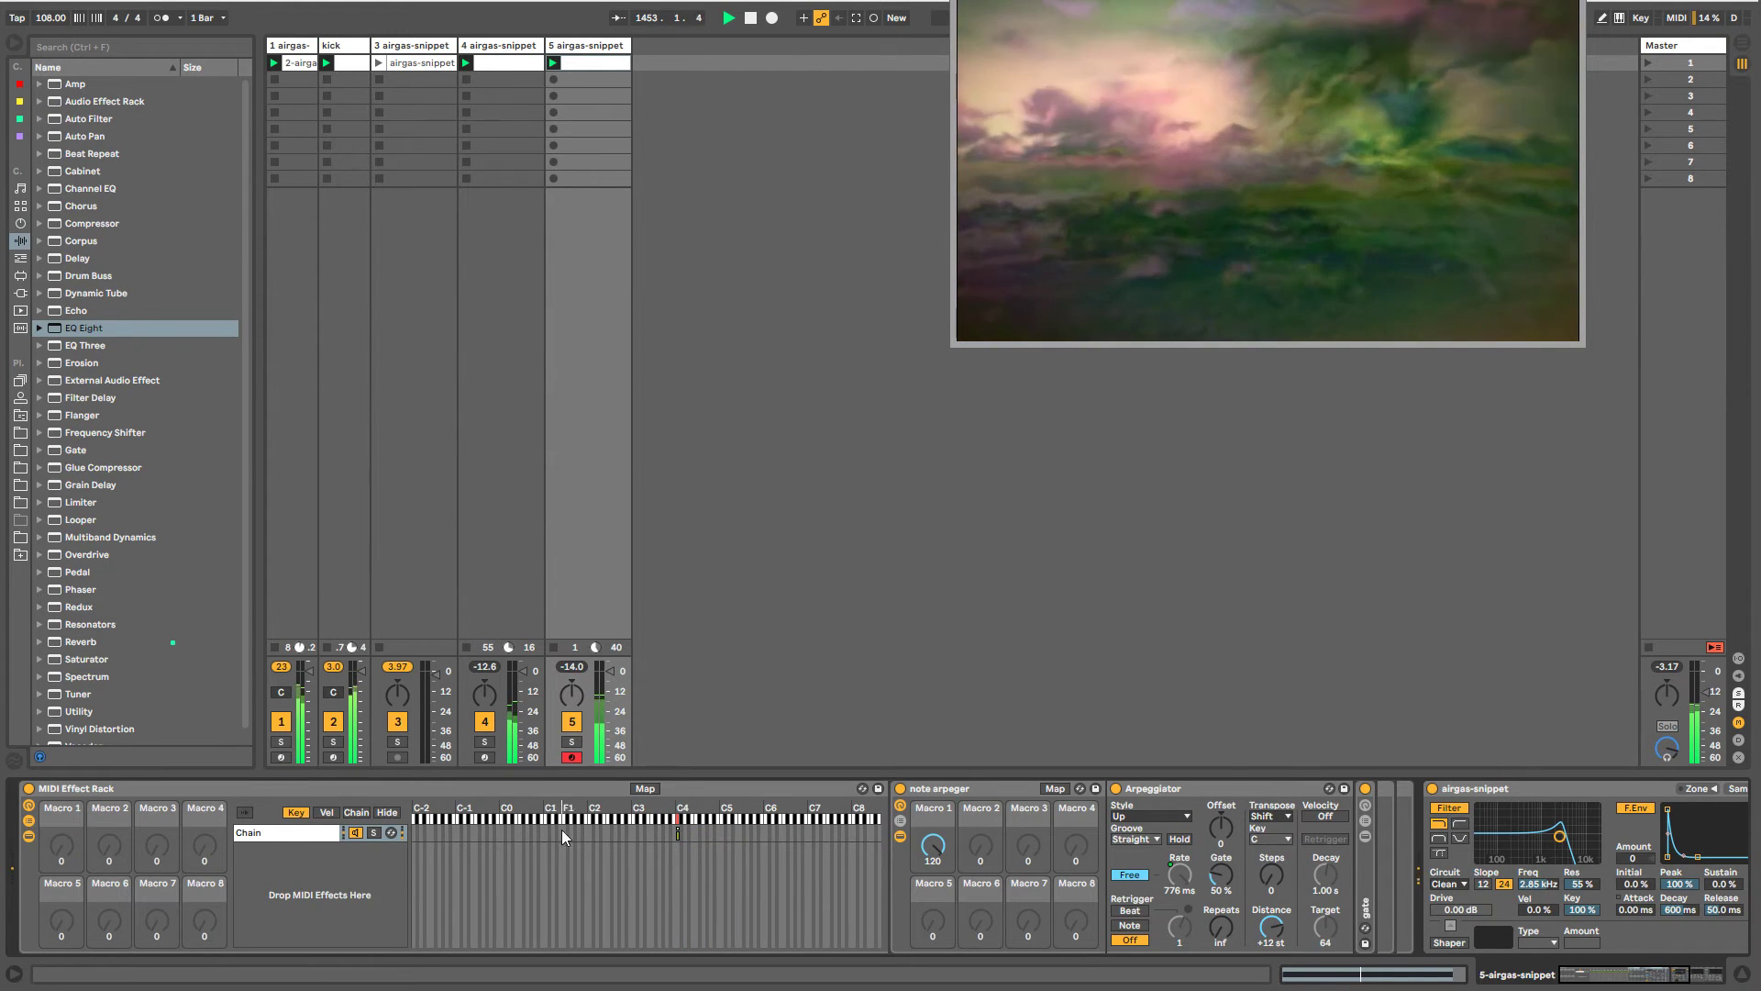
click(963, 801)
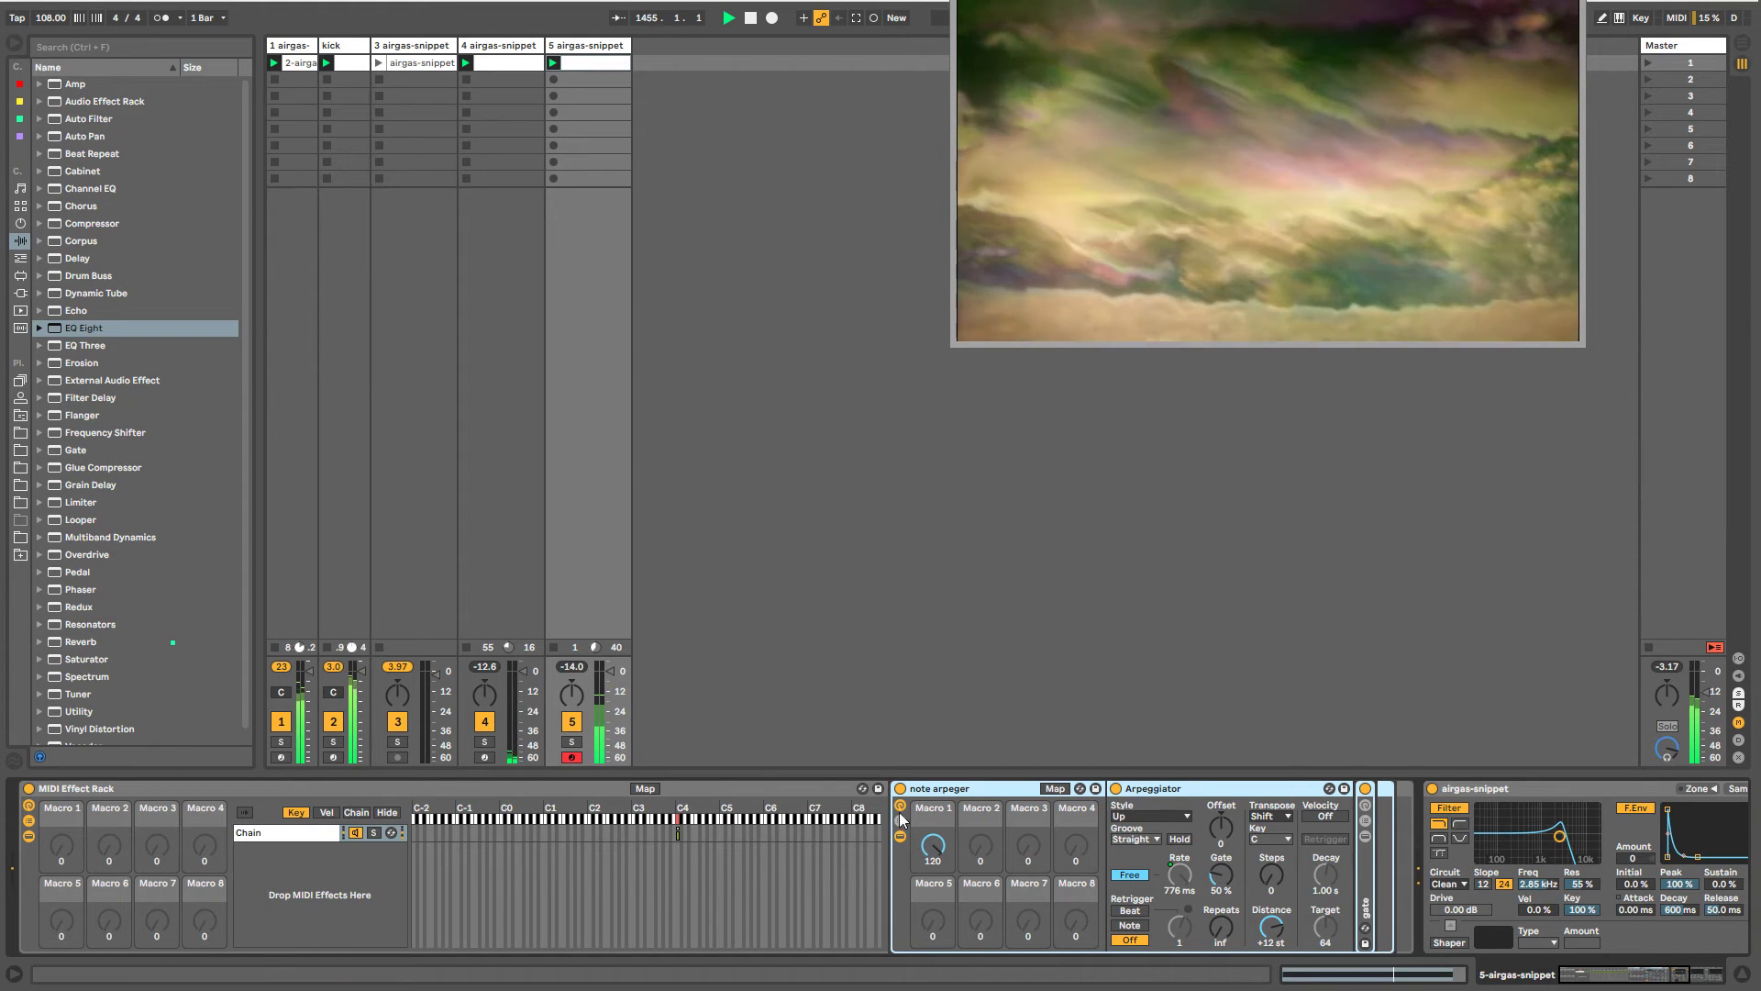
mouse_move(933, 845)
mouse_down()
mouse_move(933, 890)
mouse_move(933, 830)
mouse_up()
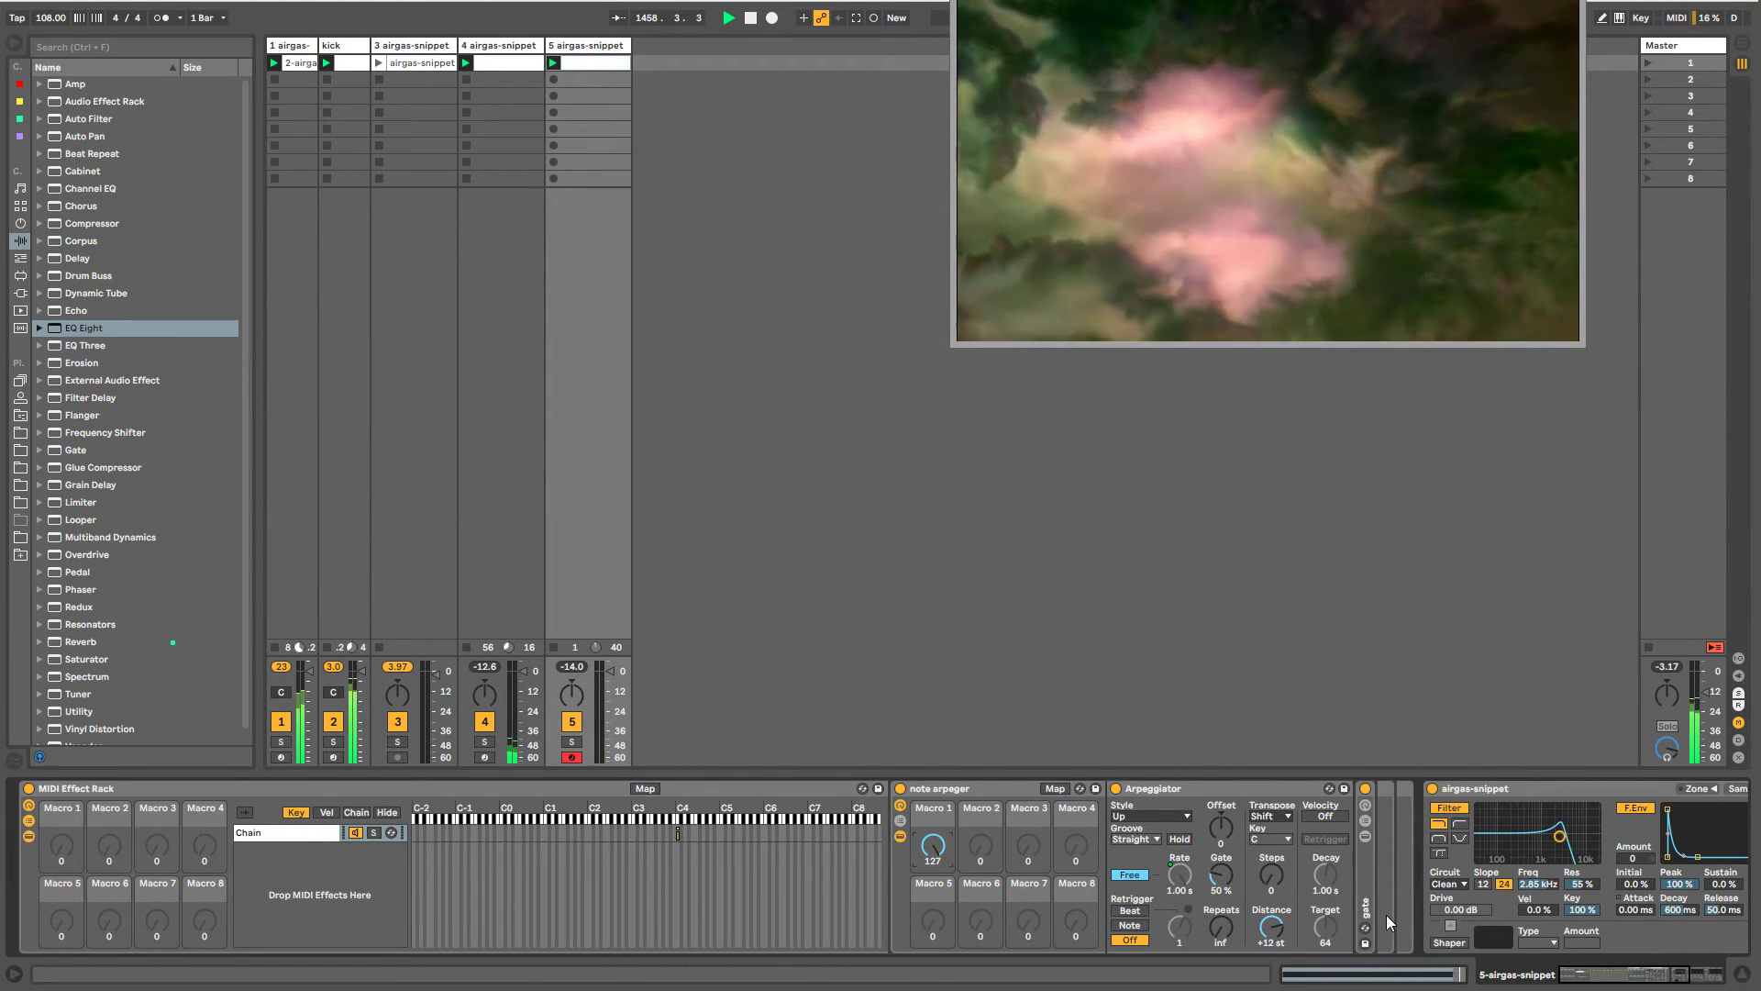
- Add a Reverb after the airgas-snippet Sampler with dry/wet at about 70% and a decay time of 11.2 s
drag(1580, 986, 1636, 981)
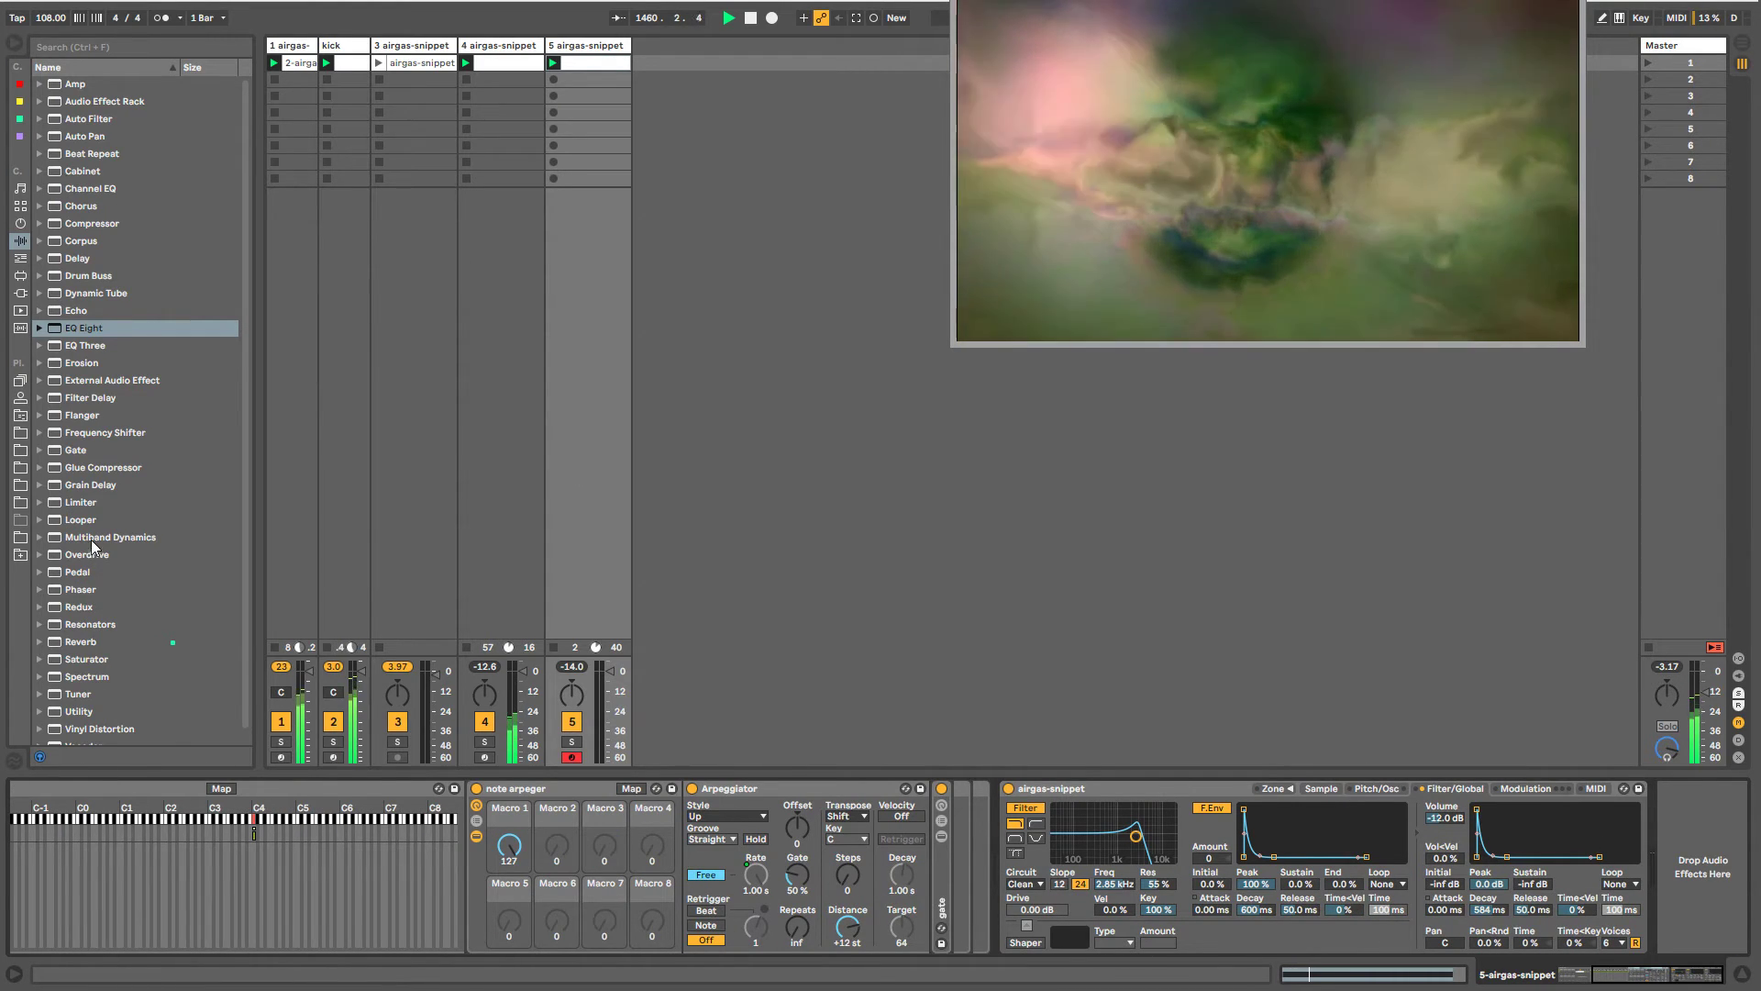
drag(80, 641, 1337, 845)
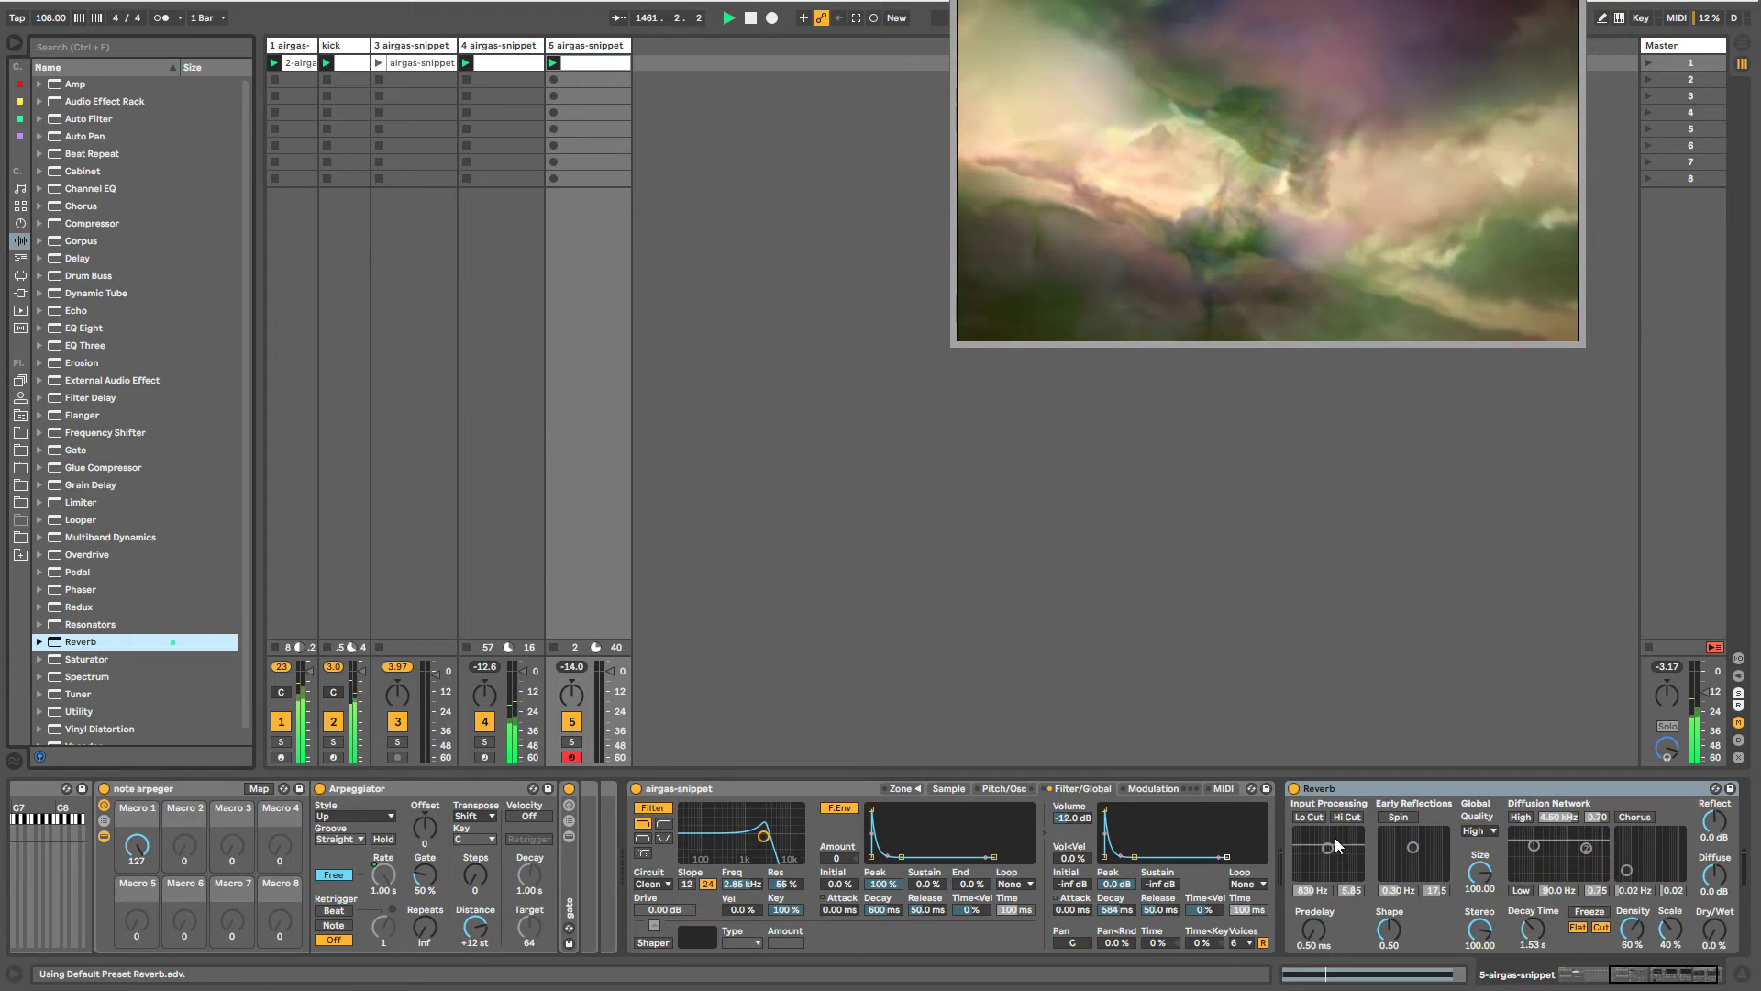
drag(1717, 952, 1717, 947)
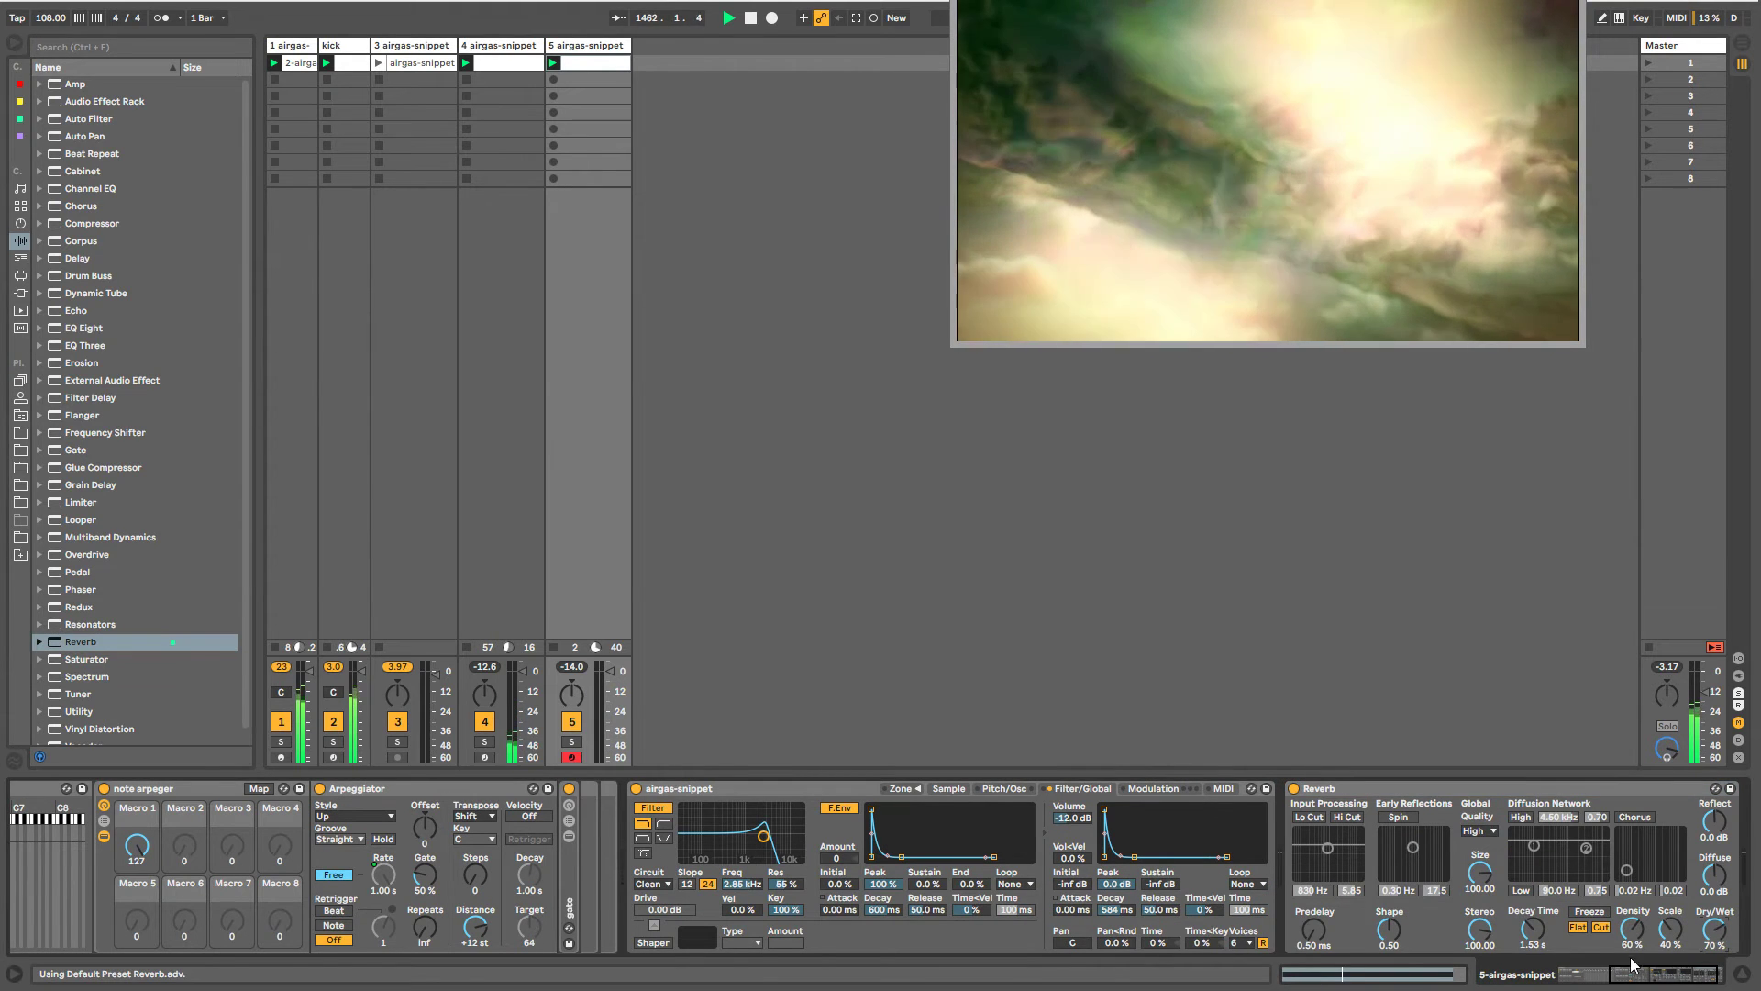
drag(1532, 928, 1533, 904)
- Set note arpeger's Macro 1 to 123 and refine the Reverb with 19% scale, 67% dry/wet and a shorter decay time
drag(1649, 984, 1634, 983)
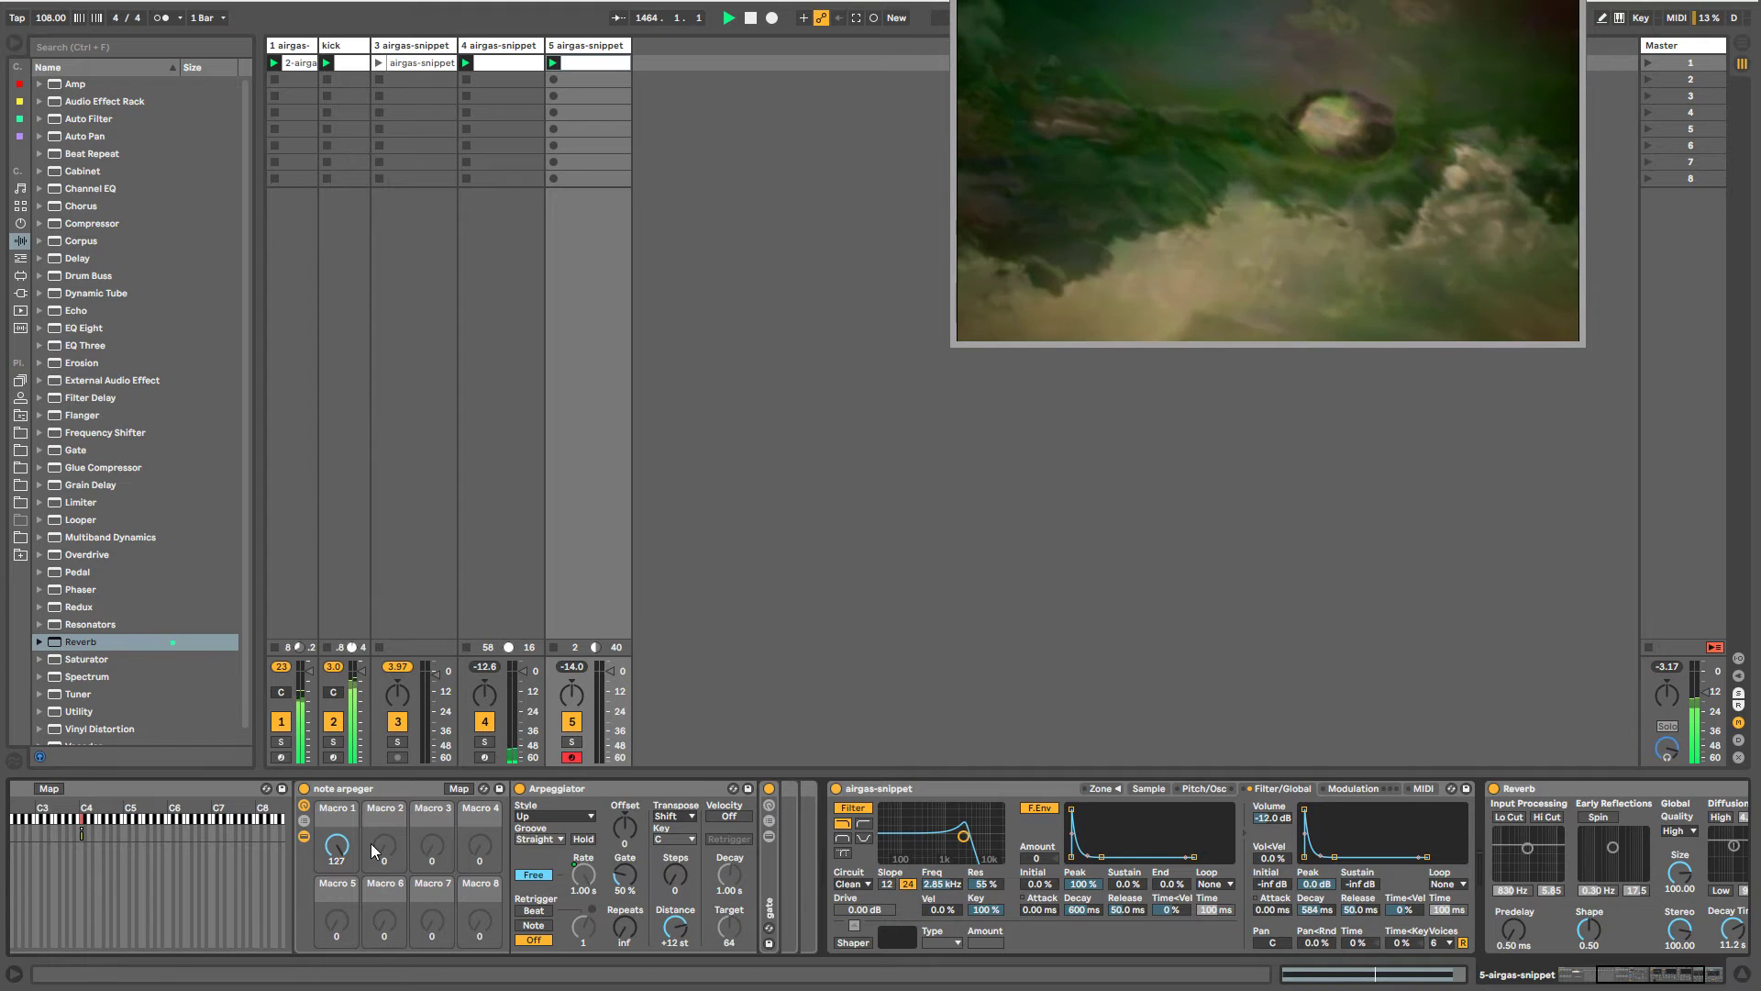
drag(336, 844, 336, 900)
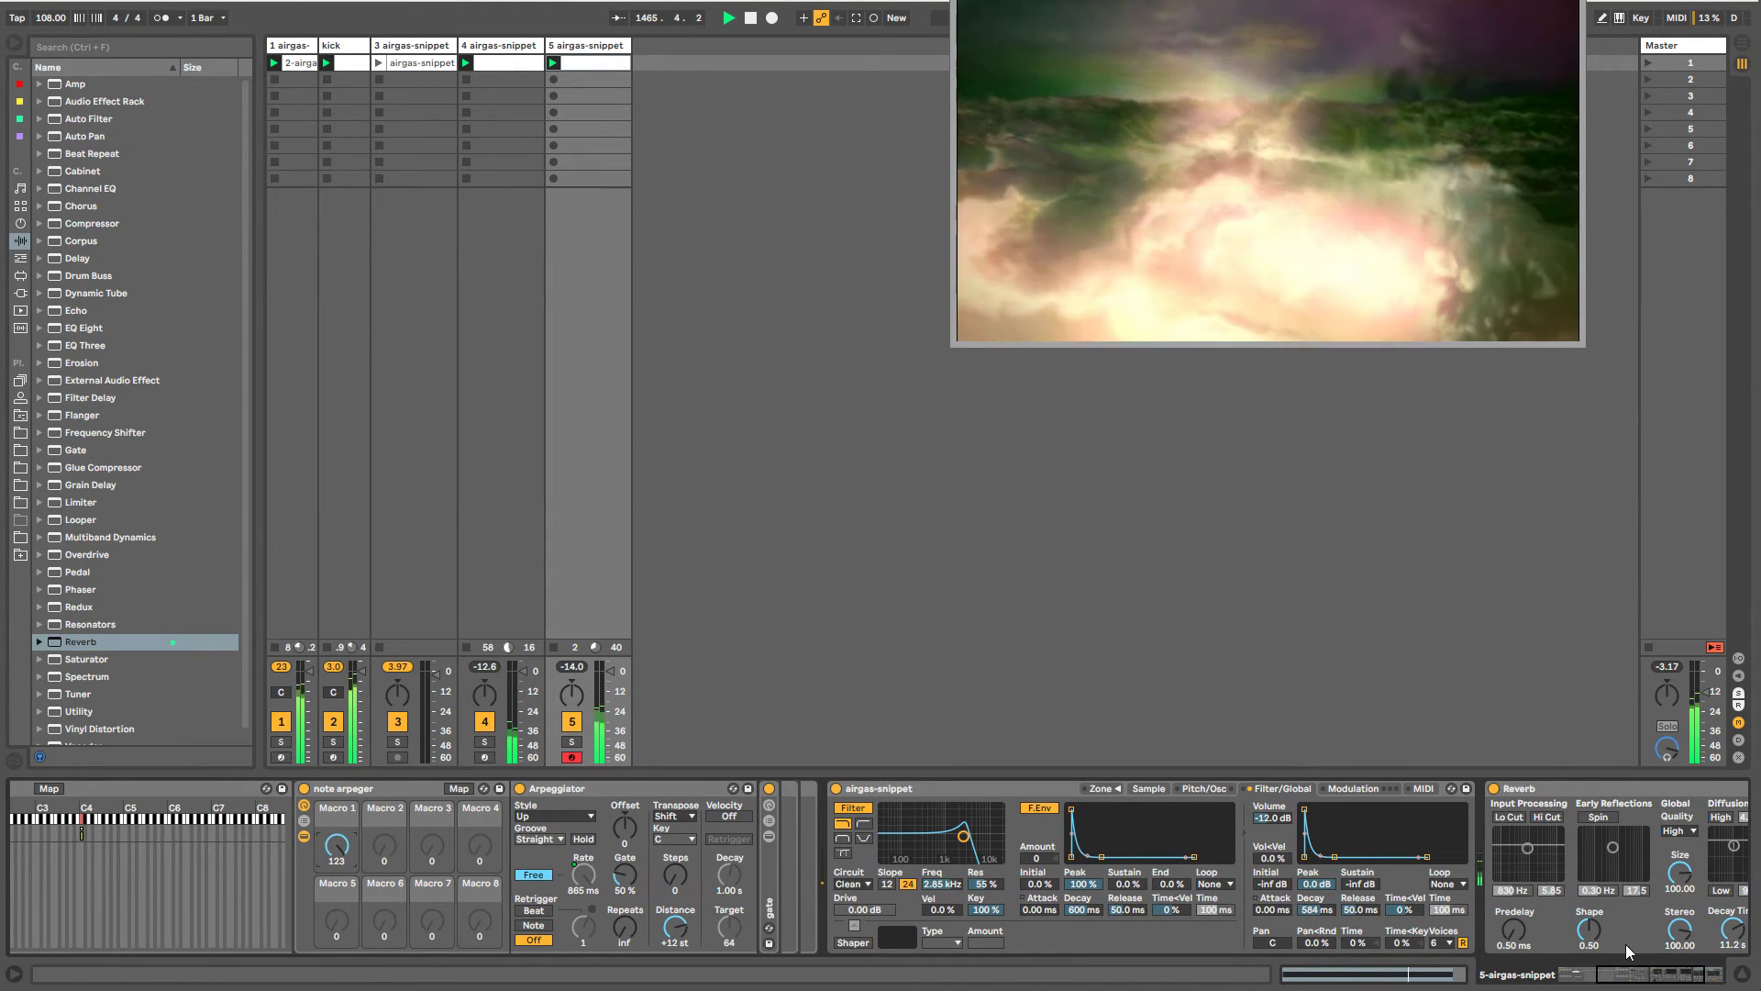
drag(1624, 986, 1646, 987)
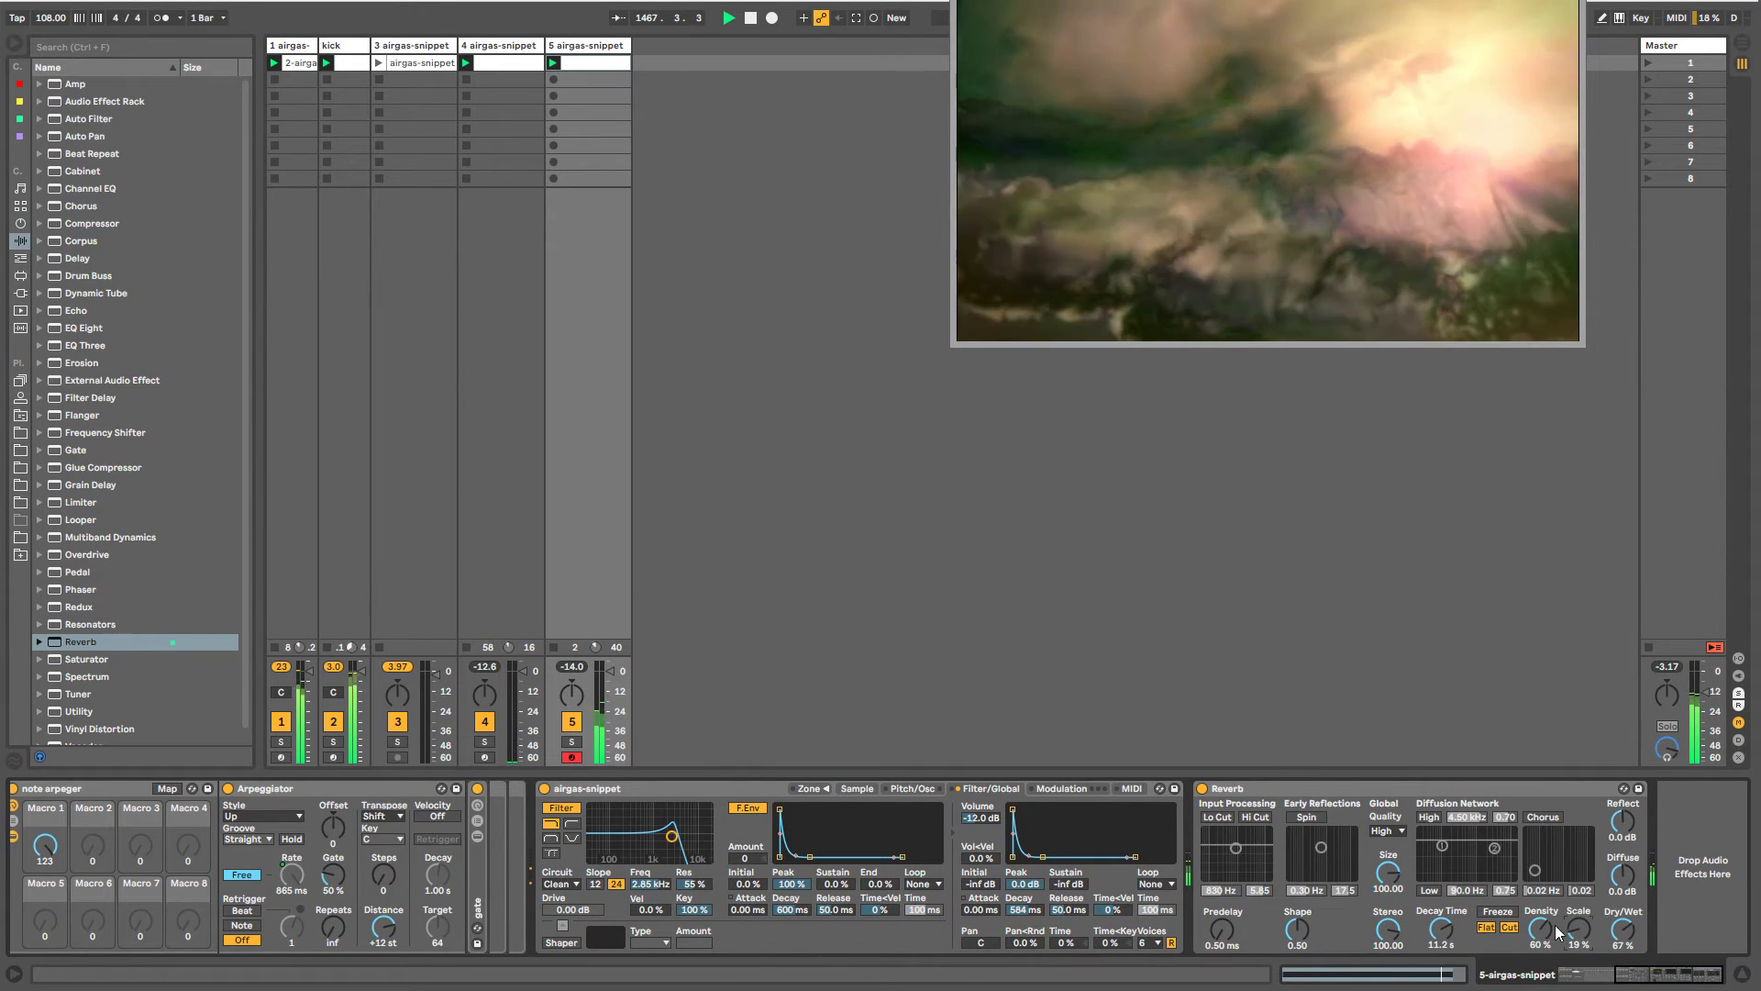
drag(1441, 933, 1440, 973)
drag(1629, 974, 1571, 974)
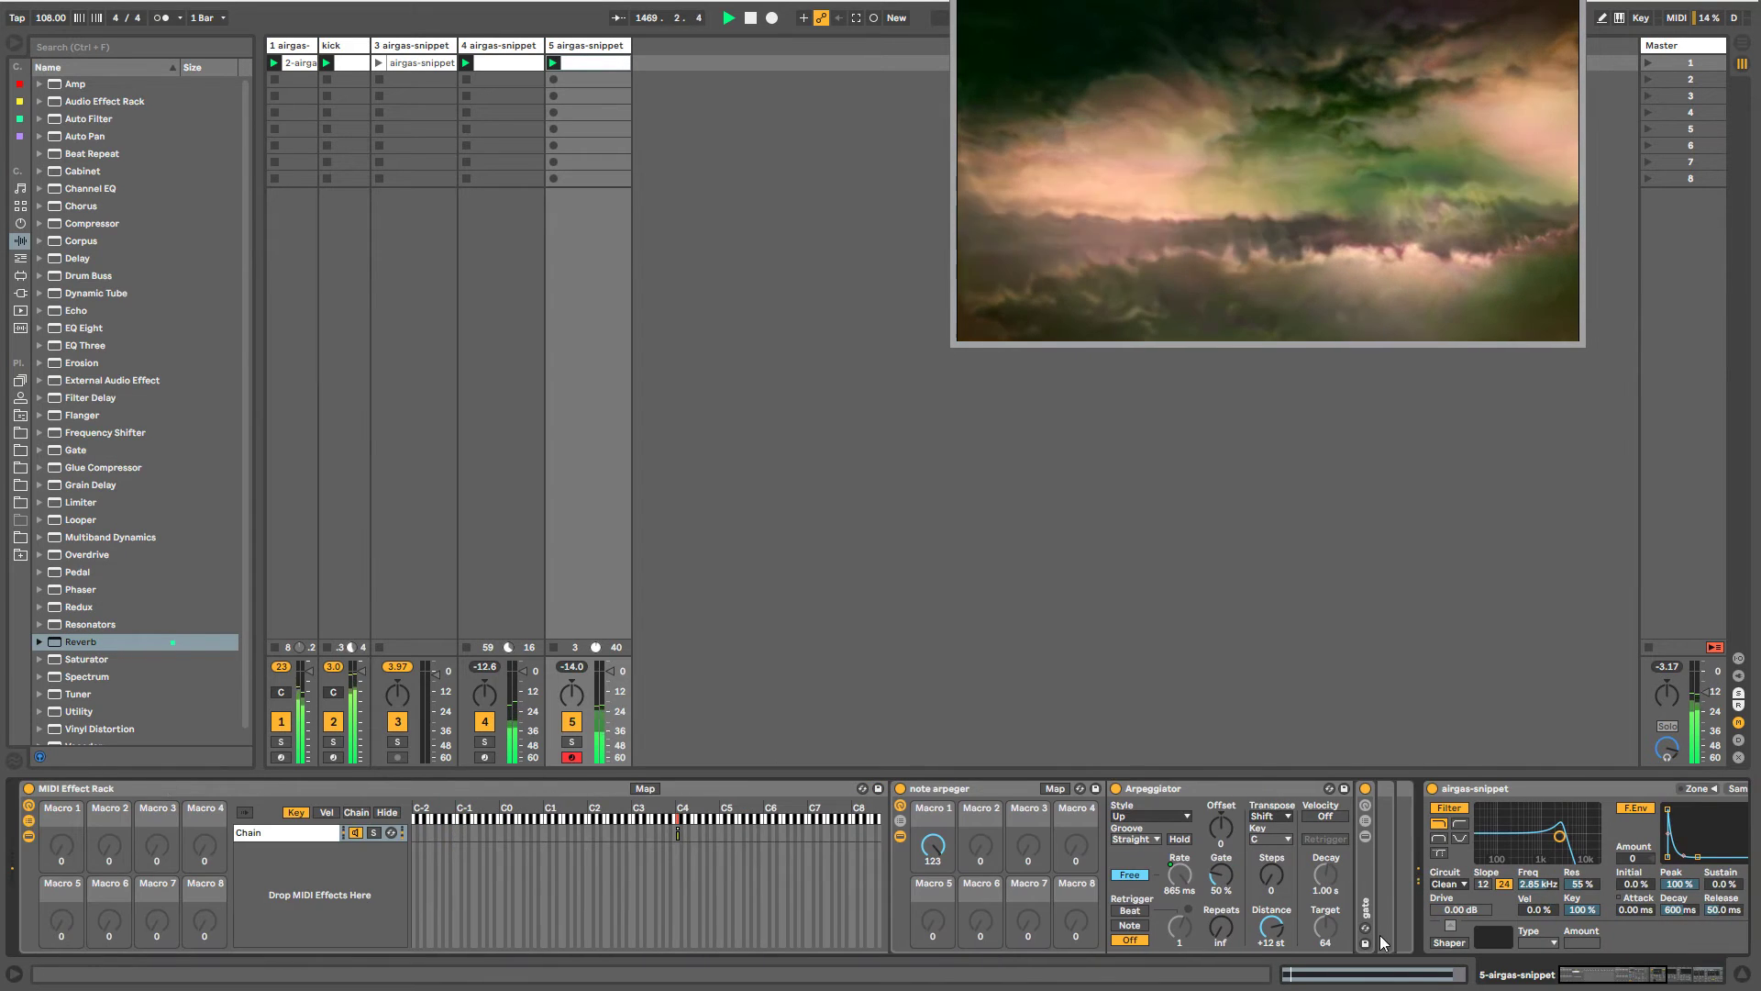
click(282, 834)
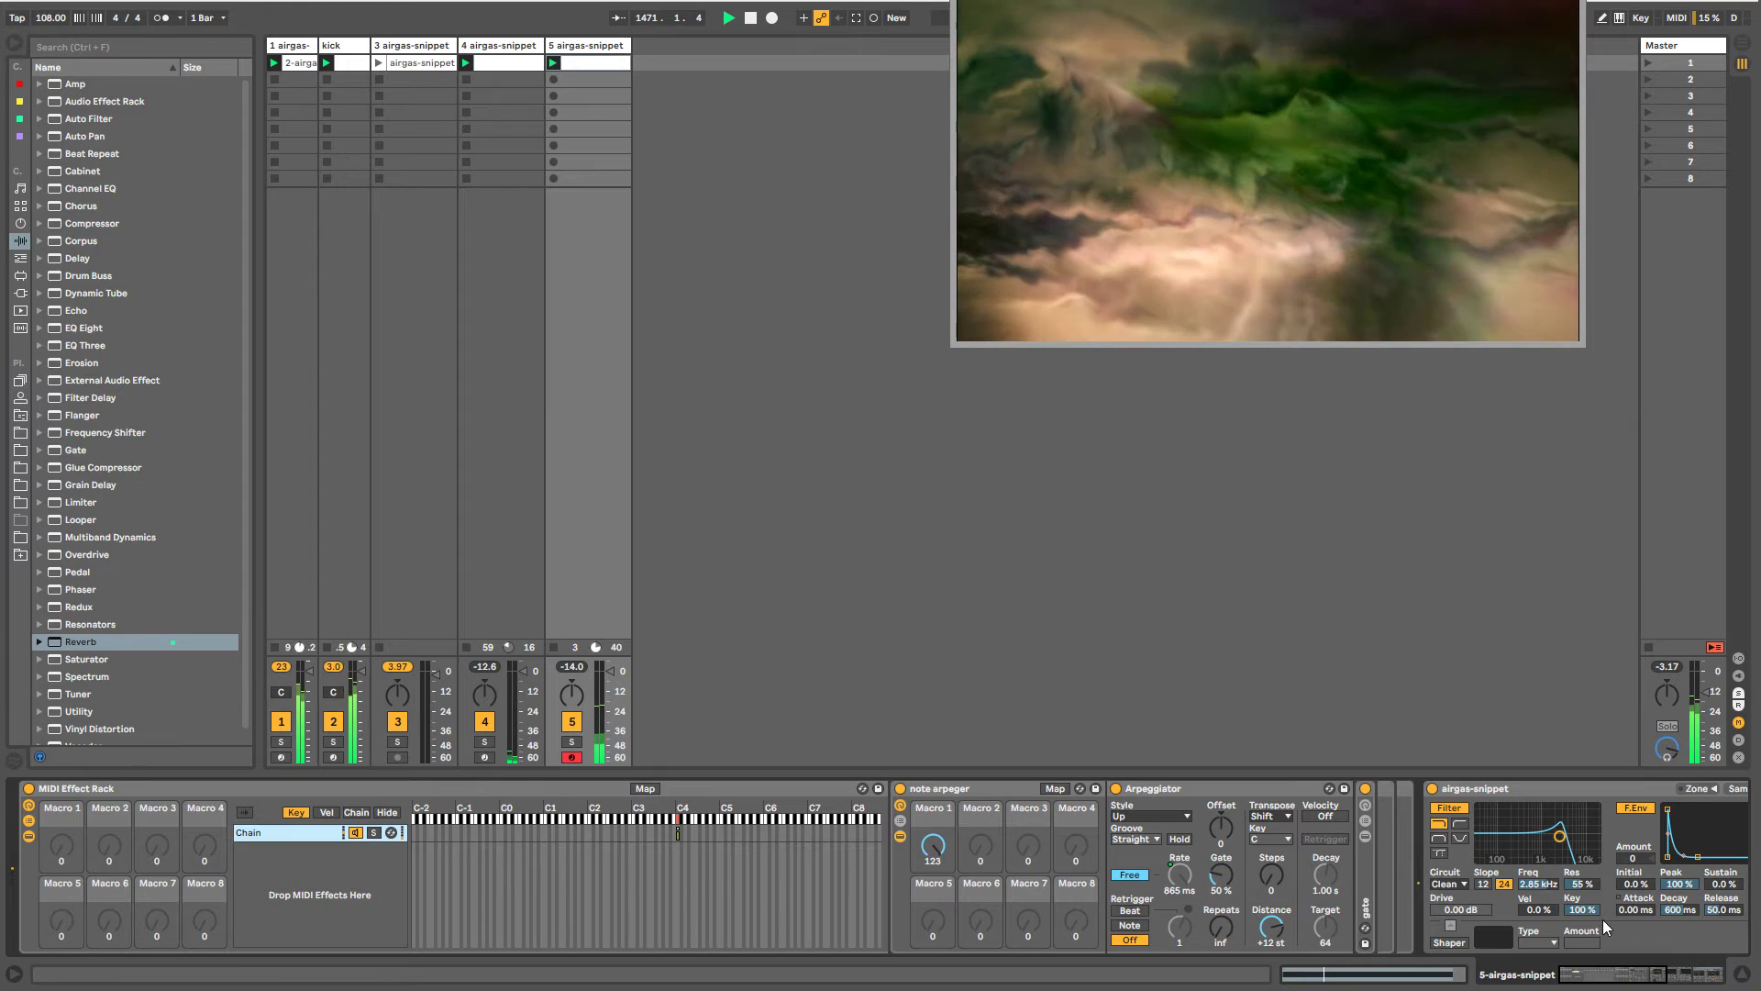
mouse_move(1583, 974)
mouse_down()
mouse_move(1675, 973)
mouse_move(1587, 975)
mouse_up()
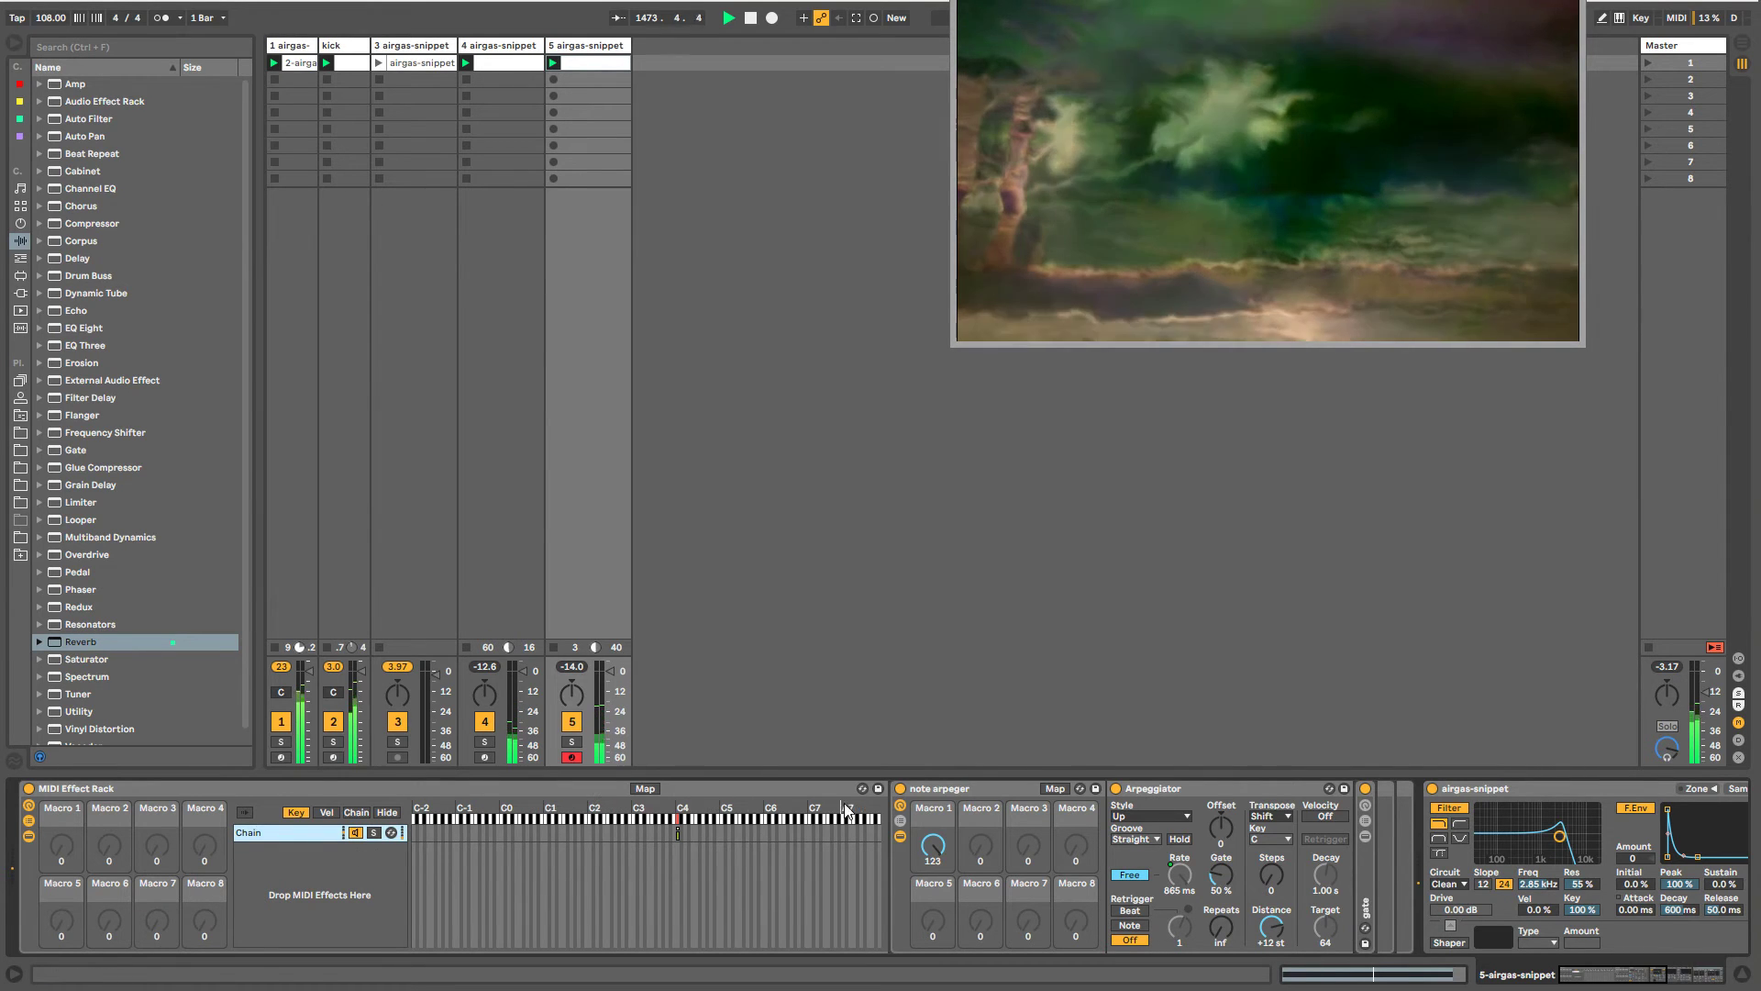
click(966, 790)
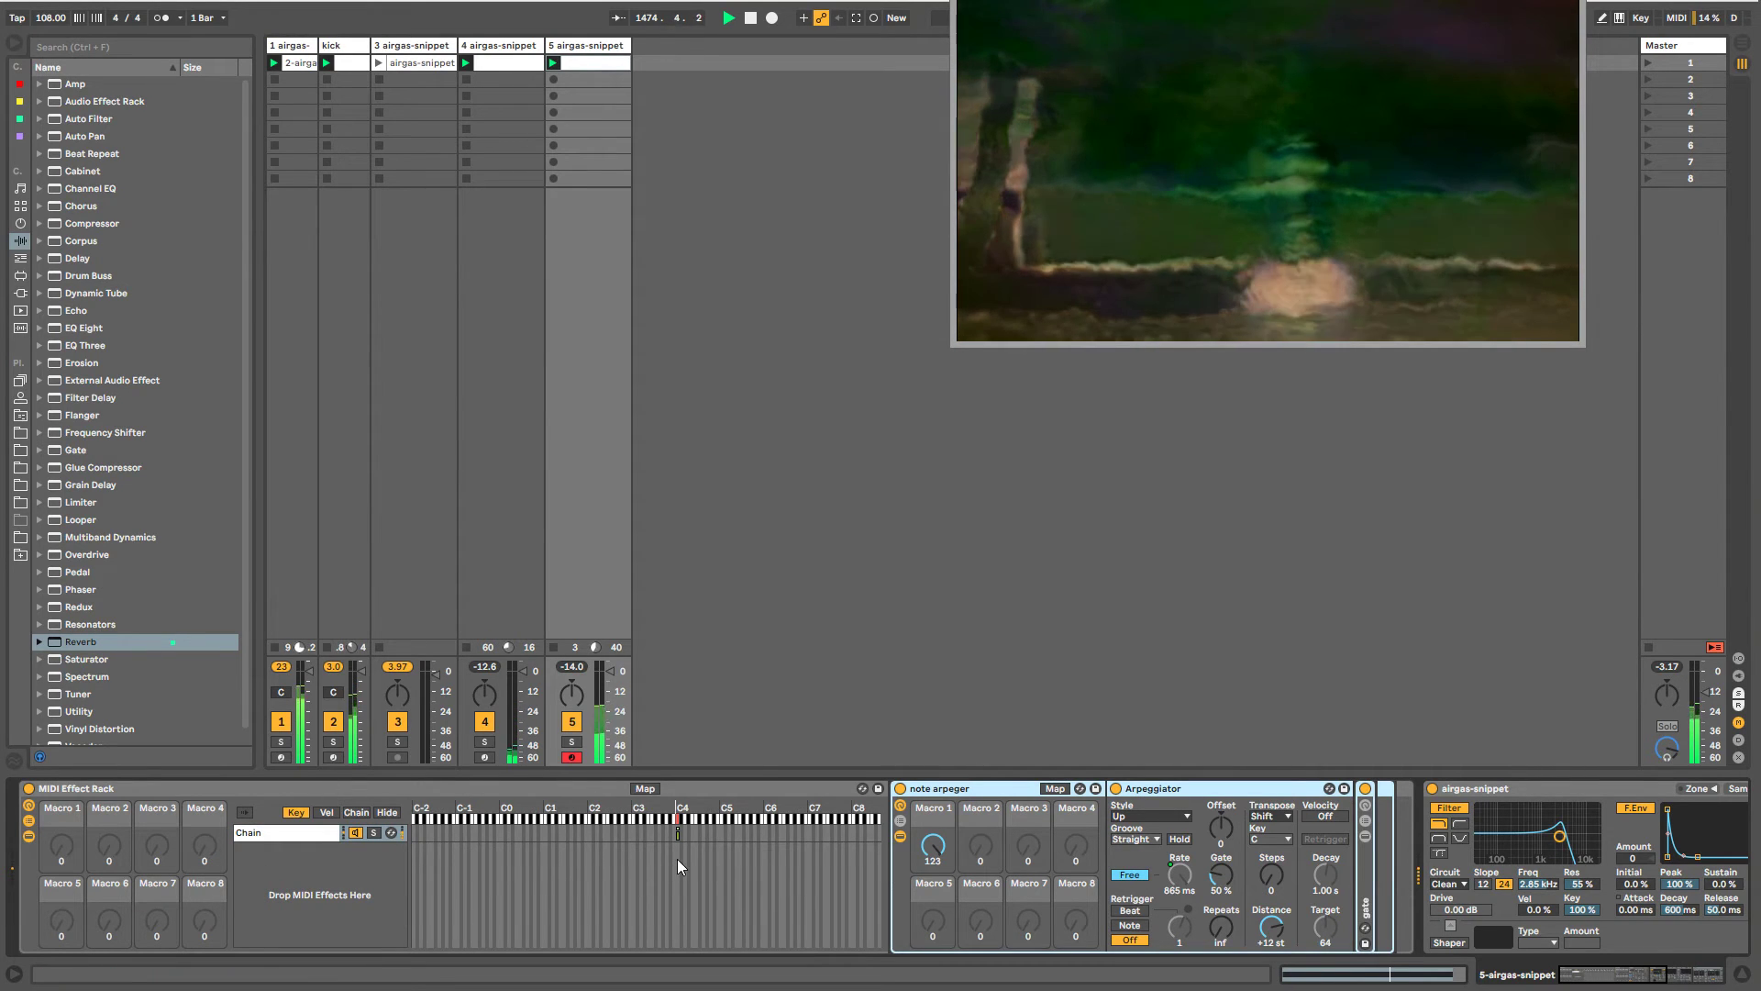
click(223, 790)
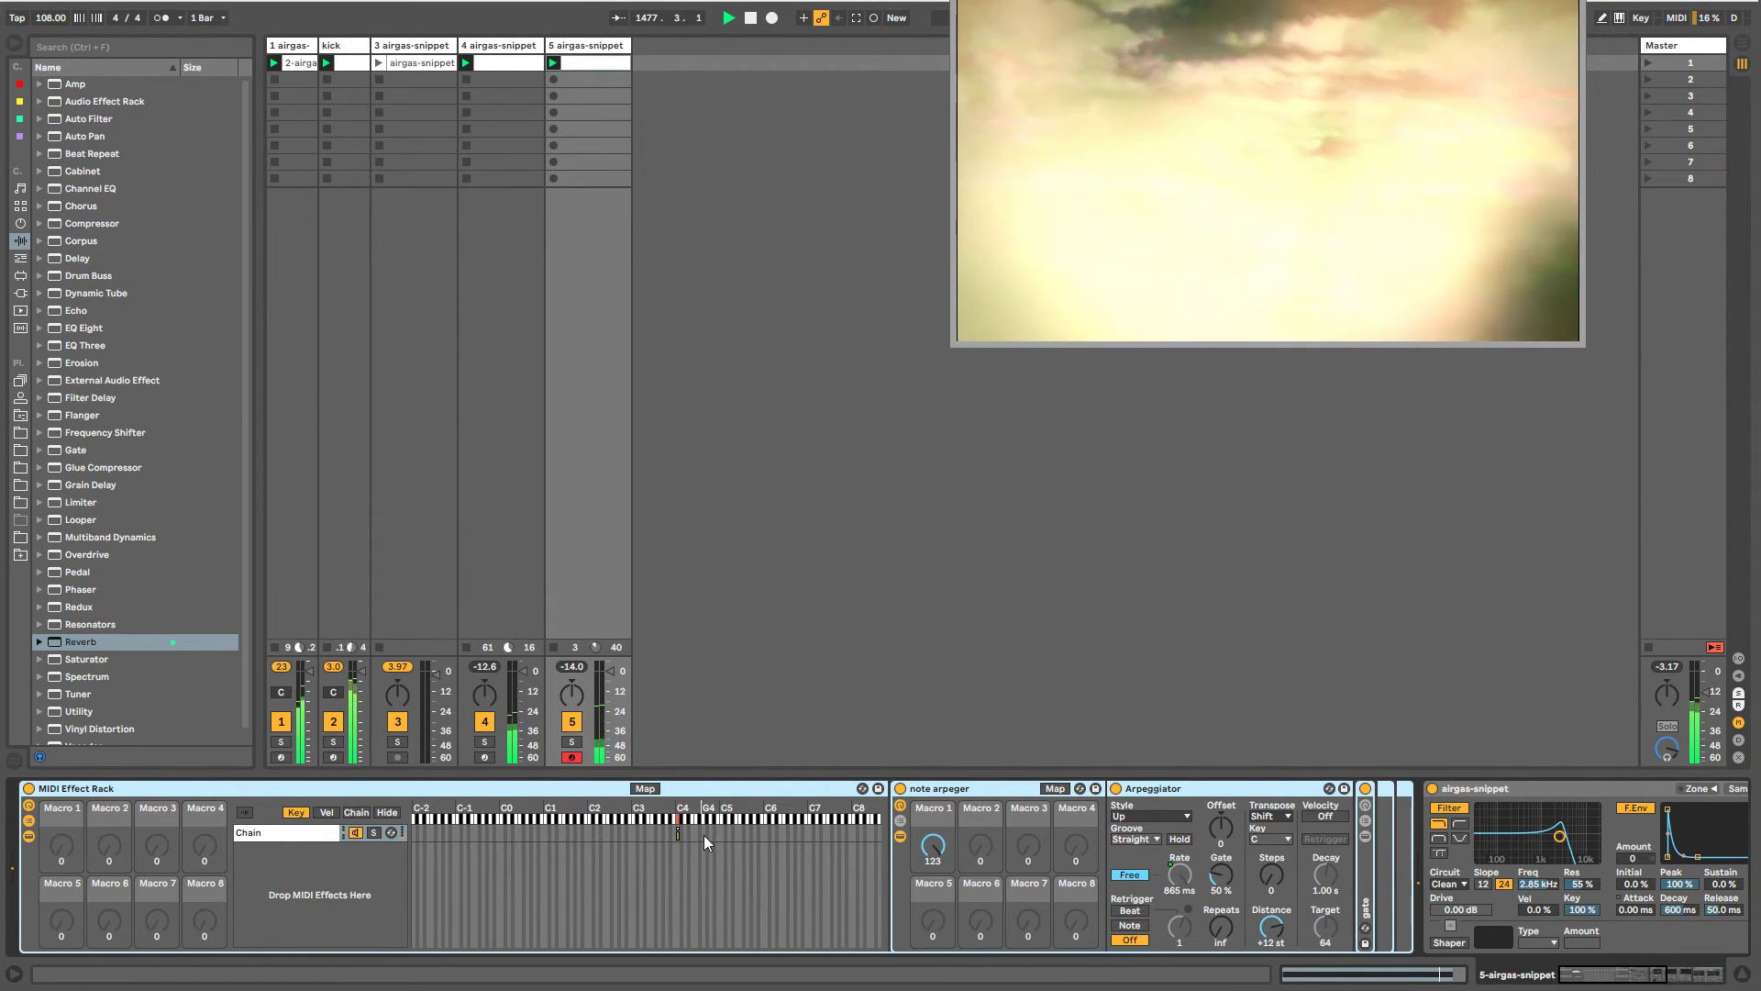
- Set note arpeger's Macro 1 to its maximum of 127
mouse_move(935, 848)
mouse_down()
mouse_move(934, 959)
mouse_move(935, 844)
mouse_up()
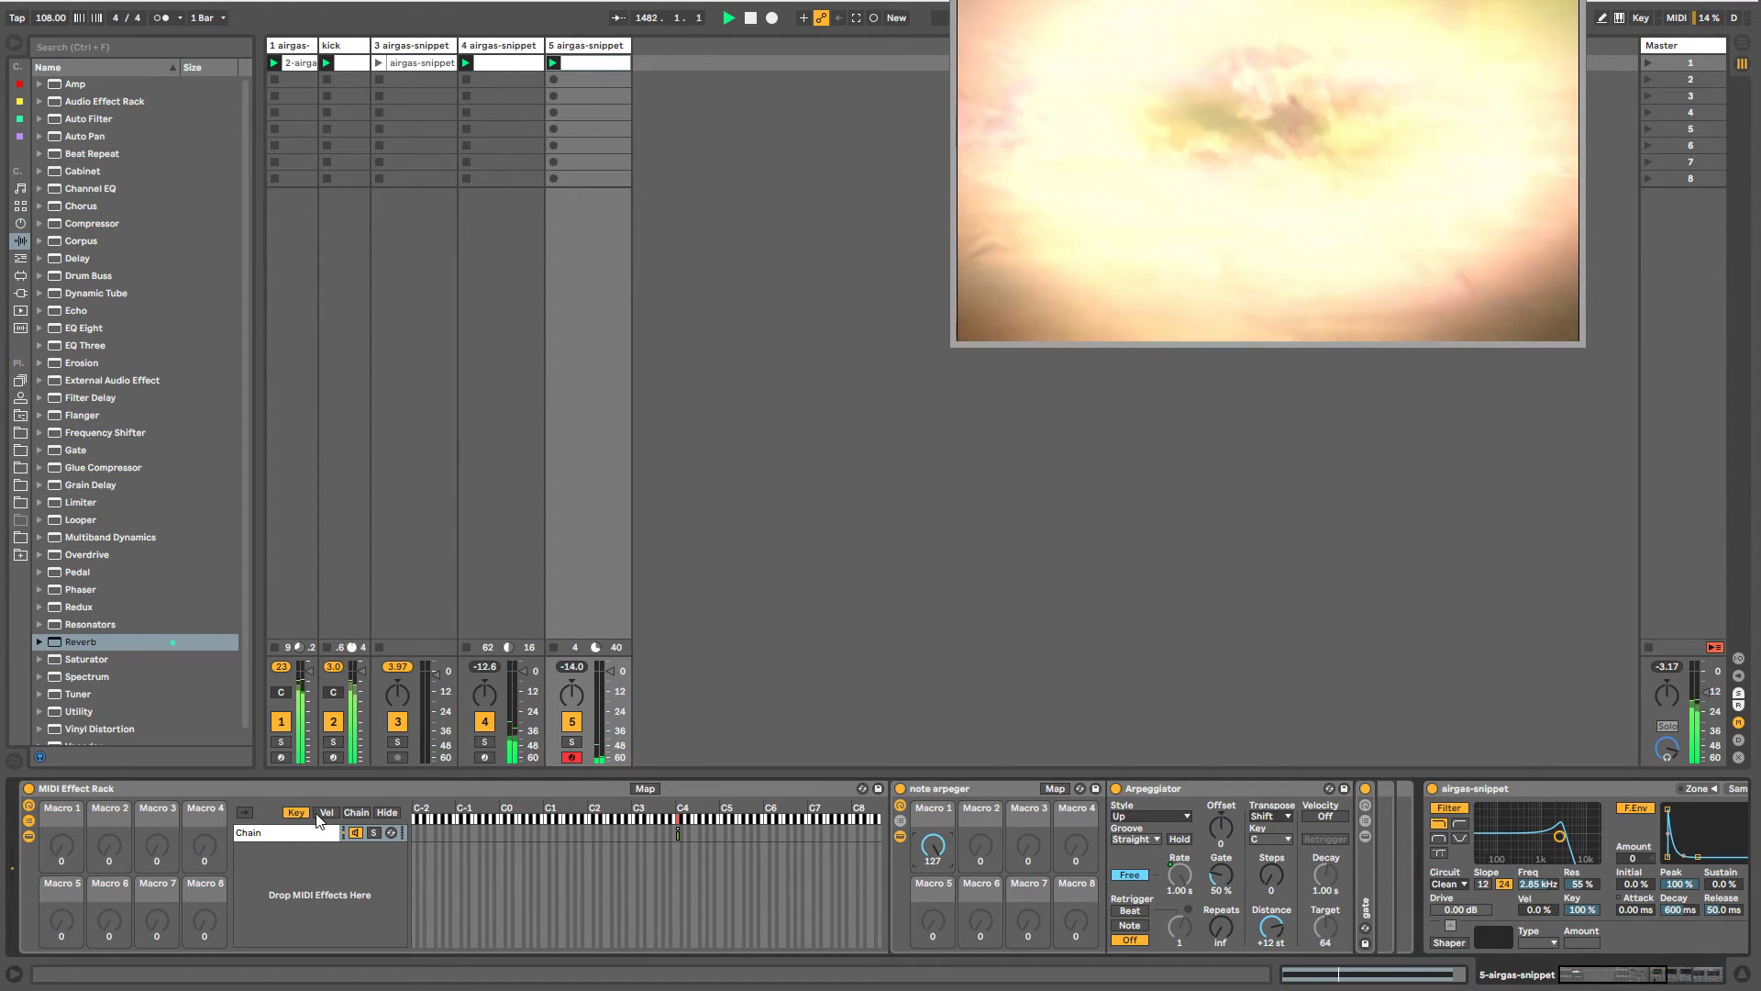
click(271, 833)
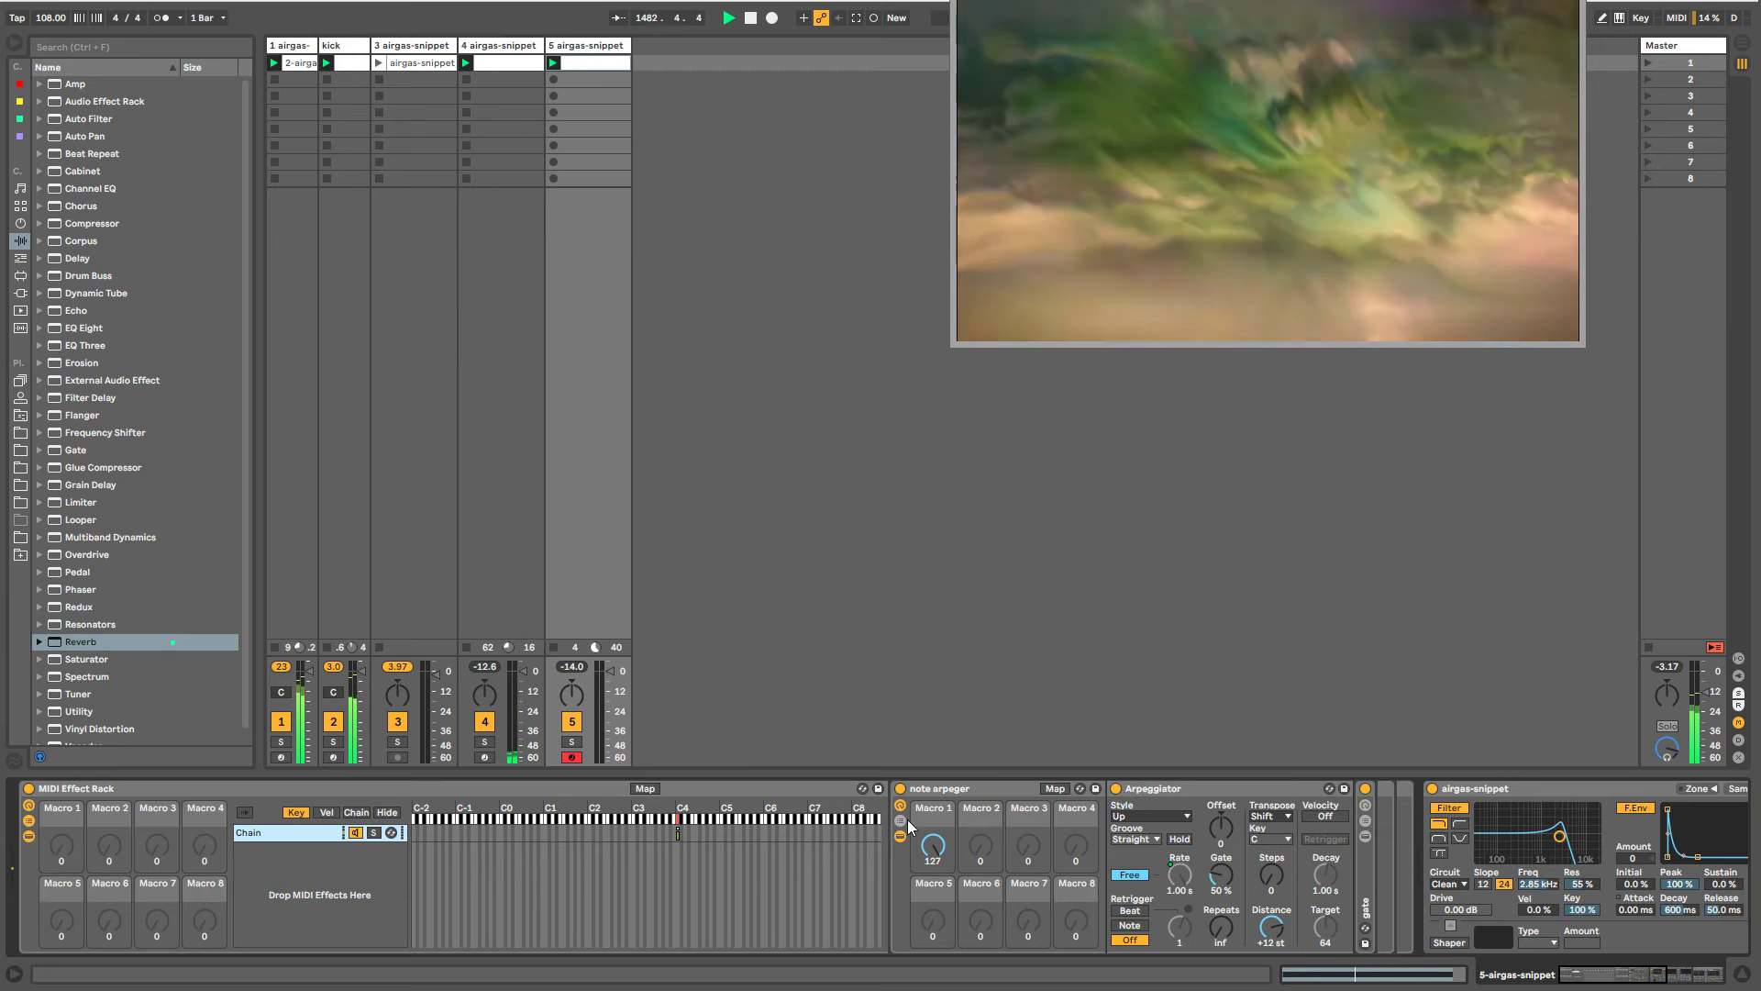
mouse_move(938, 858)
mouse_down()
mouse_move(938, 950)
mouse_move(938, 857)
mouse_up()
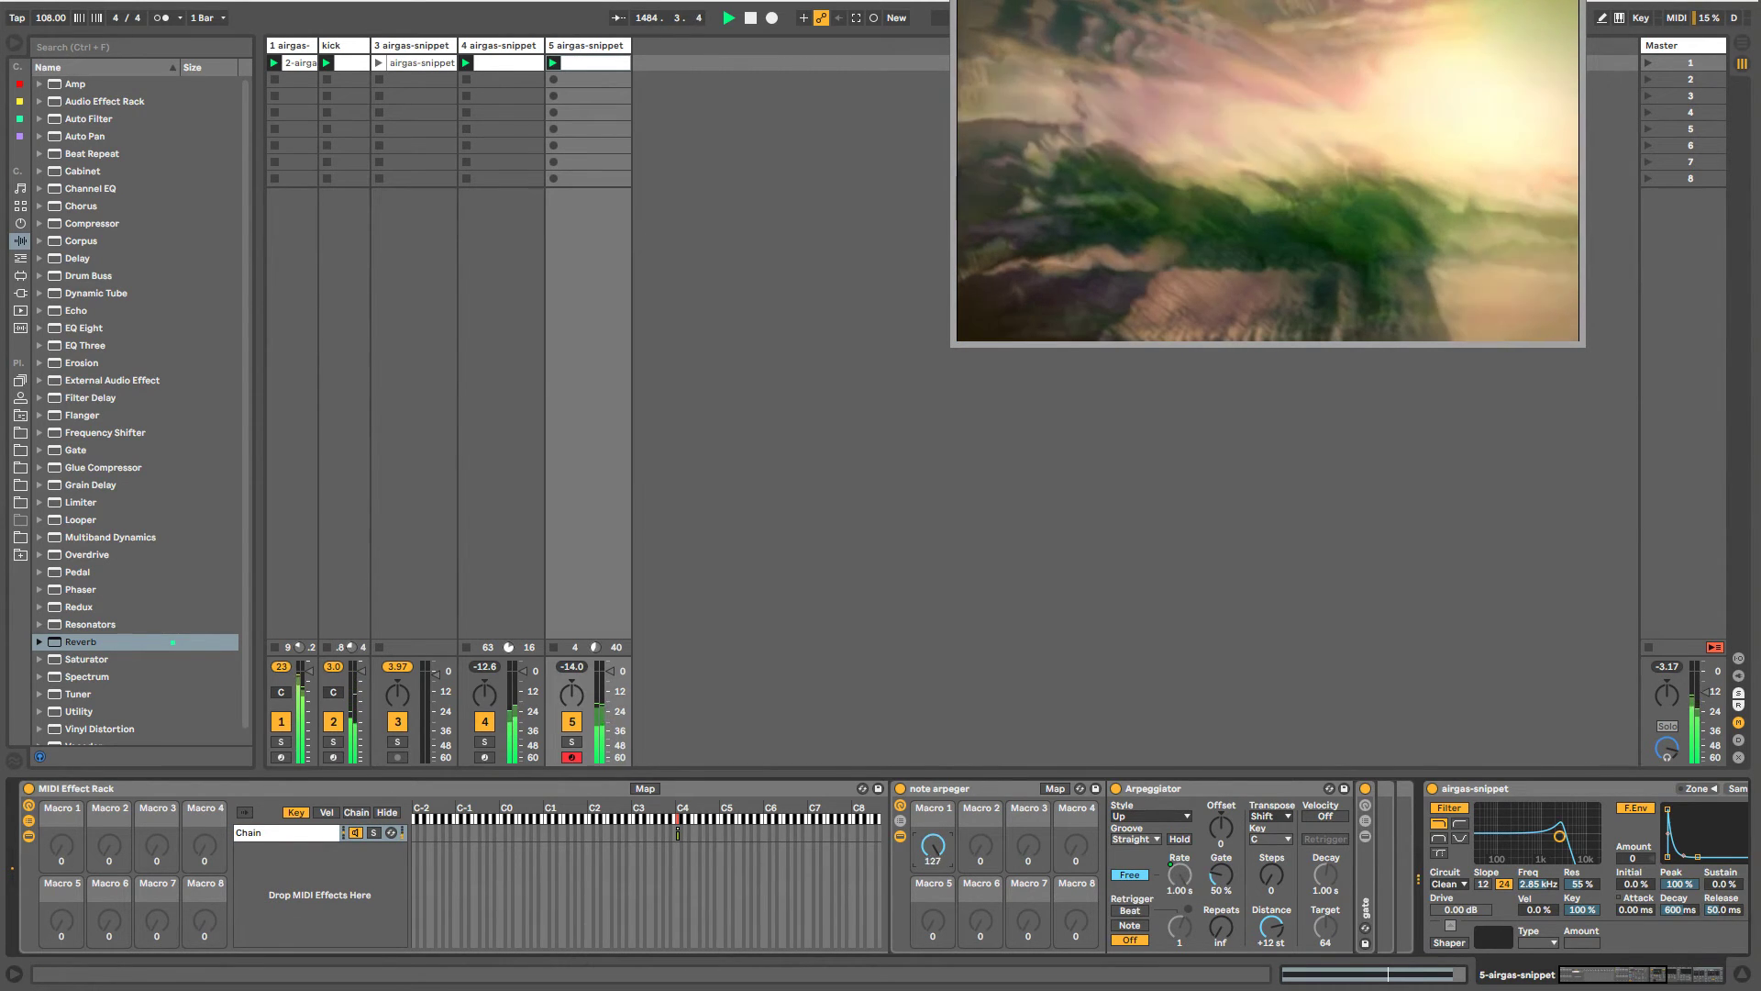
- Rename the outer rack's chain as C4 and duplicate it with the copy's key zone moved to C#4
click(262, 831)
key(ctrl+r)
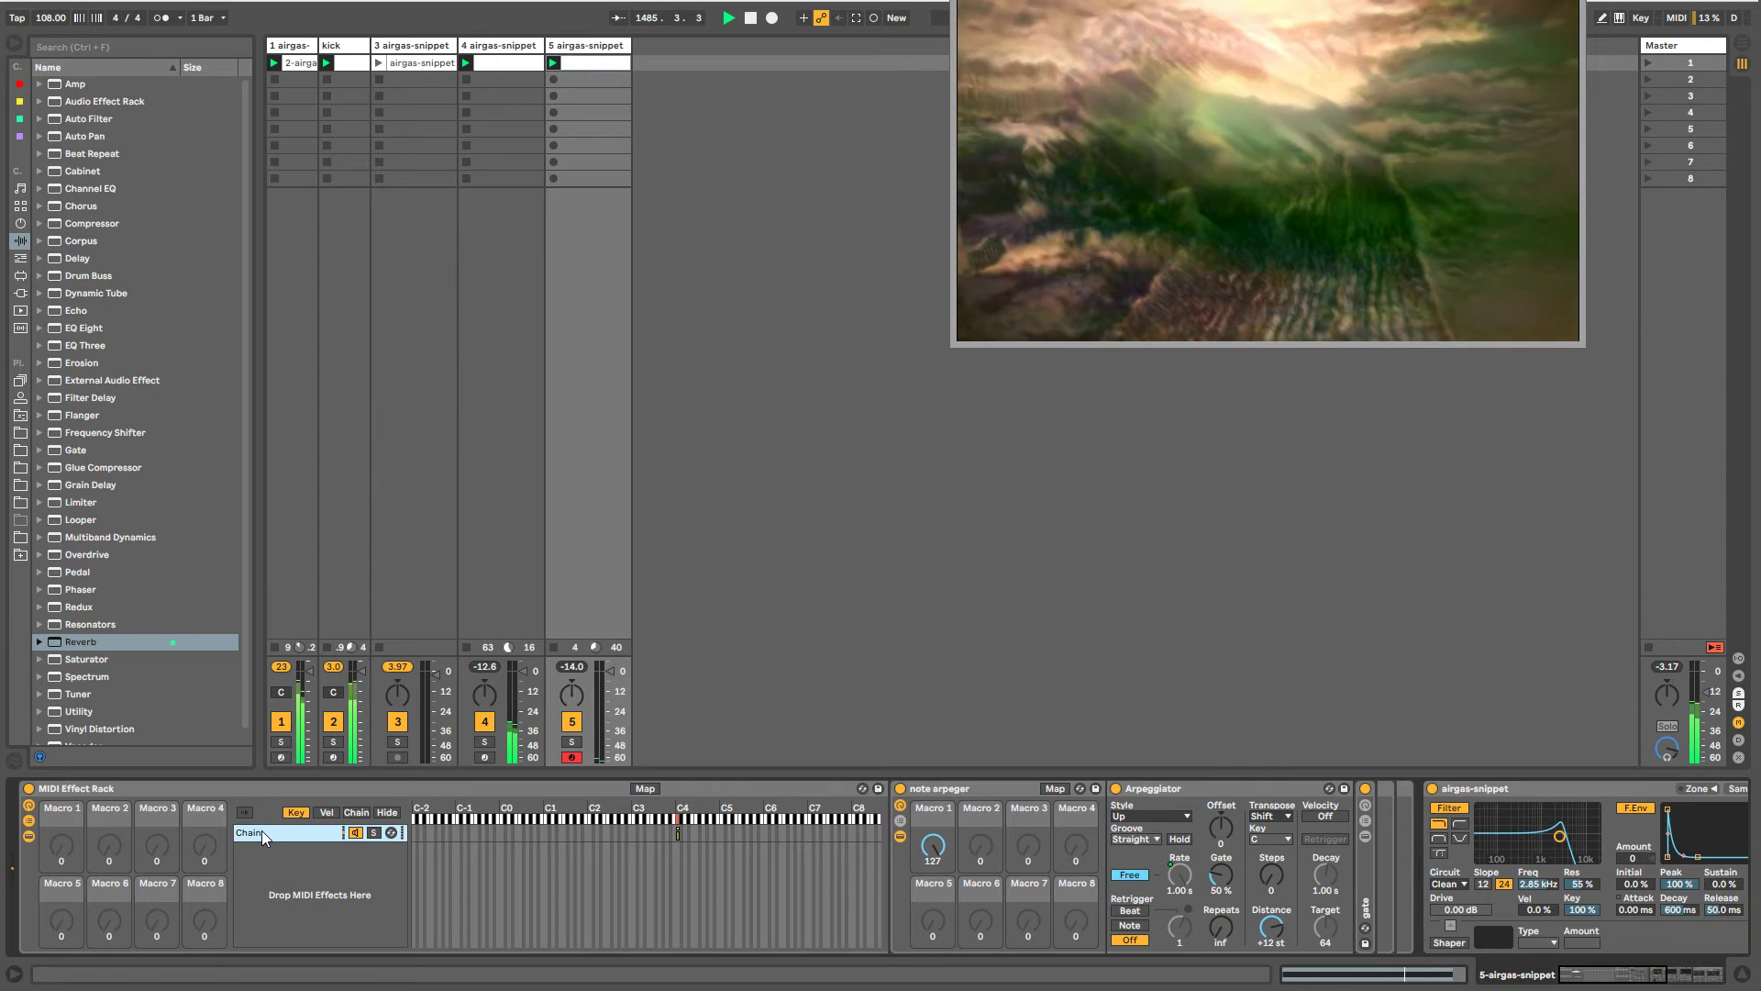
text(C4)
key(Return)
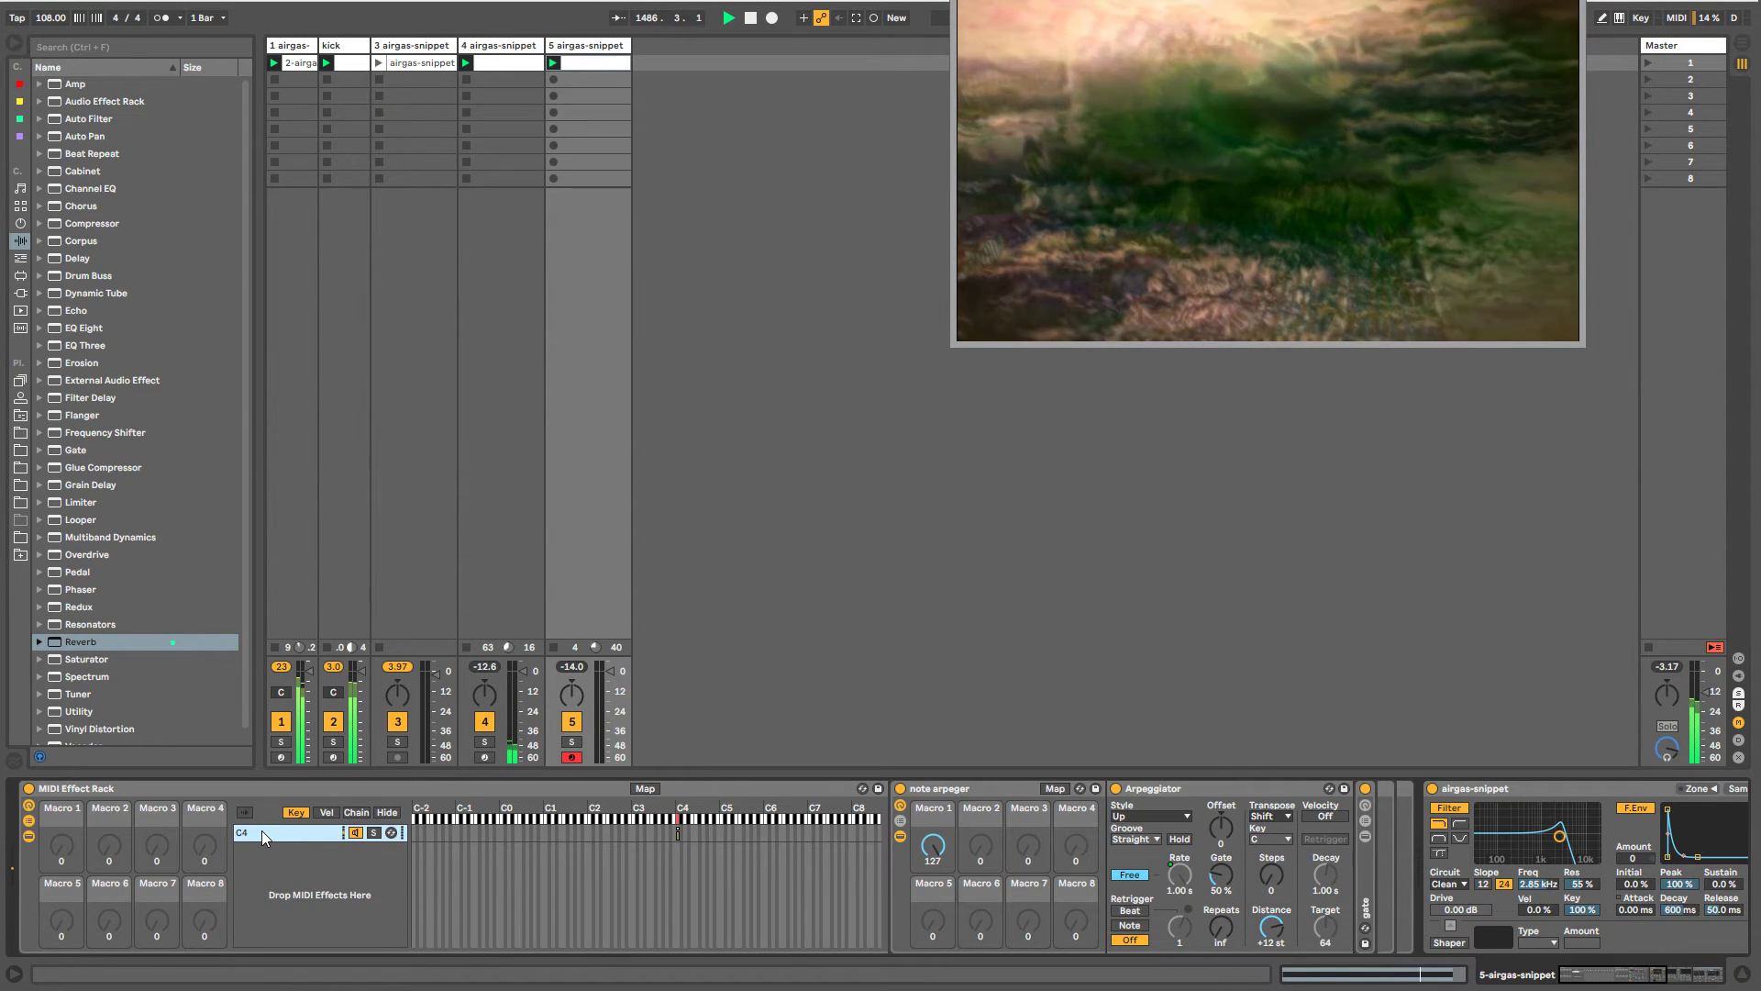
key(ctrl+d)
drag(677, 853, 682, 853)
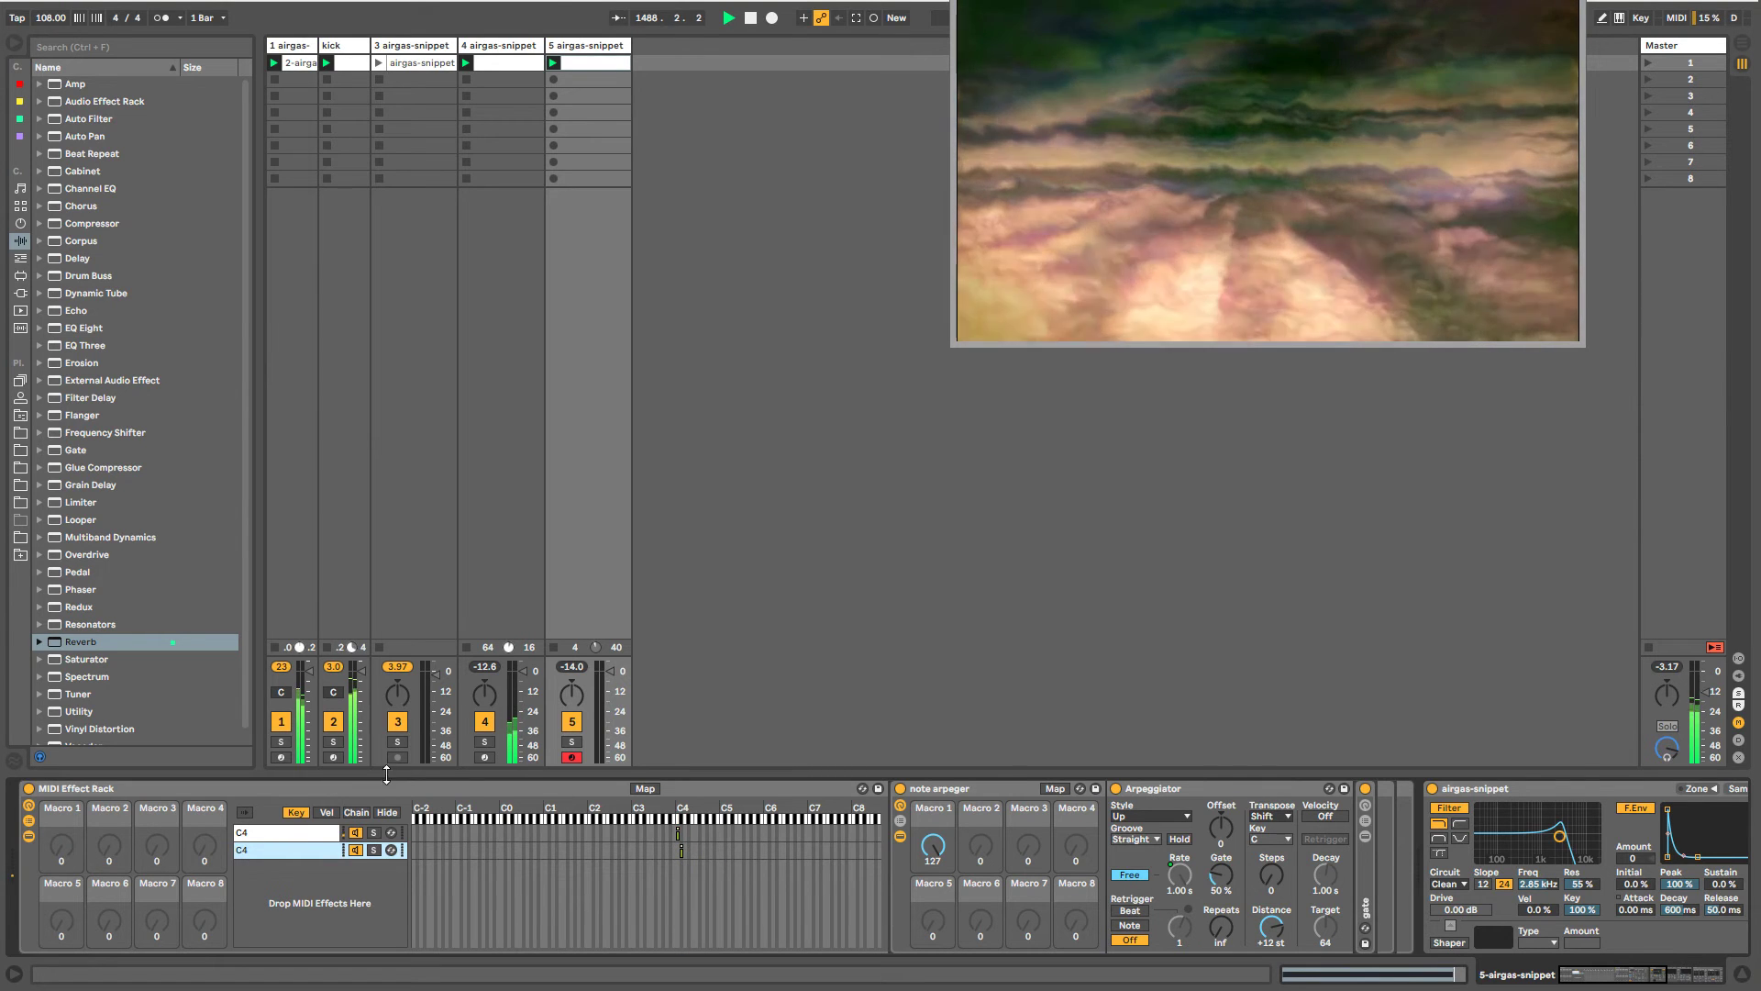
- Add a C#4 note to track 5's clip, extend it and the C4 note over the full ten bars, and relaunch the clip
key(shift+Tab)
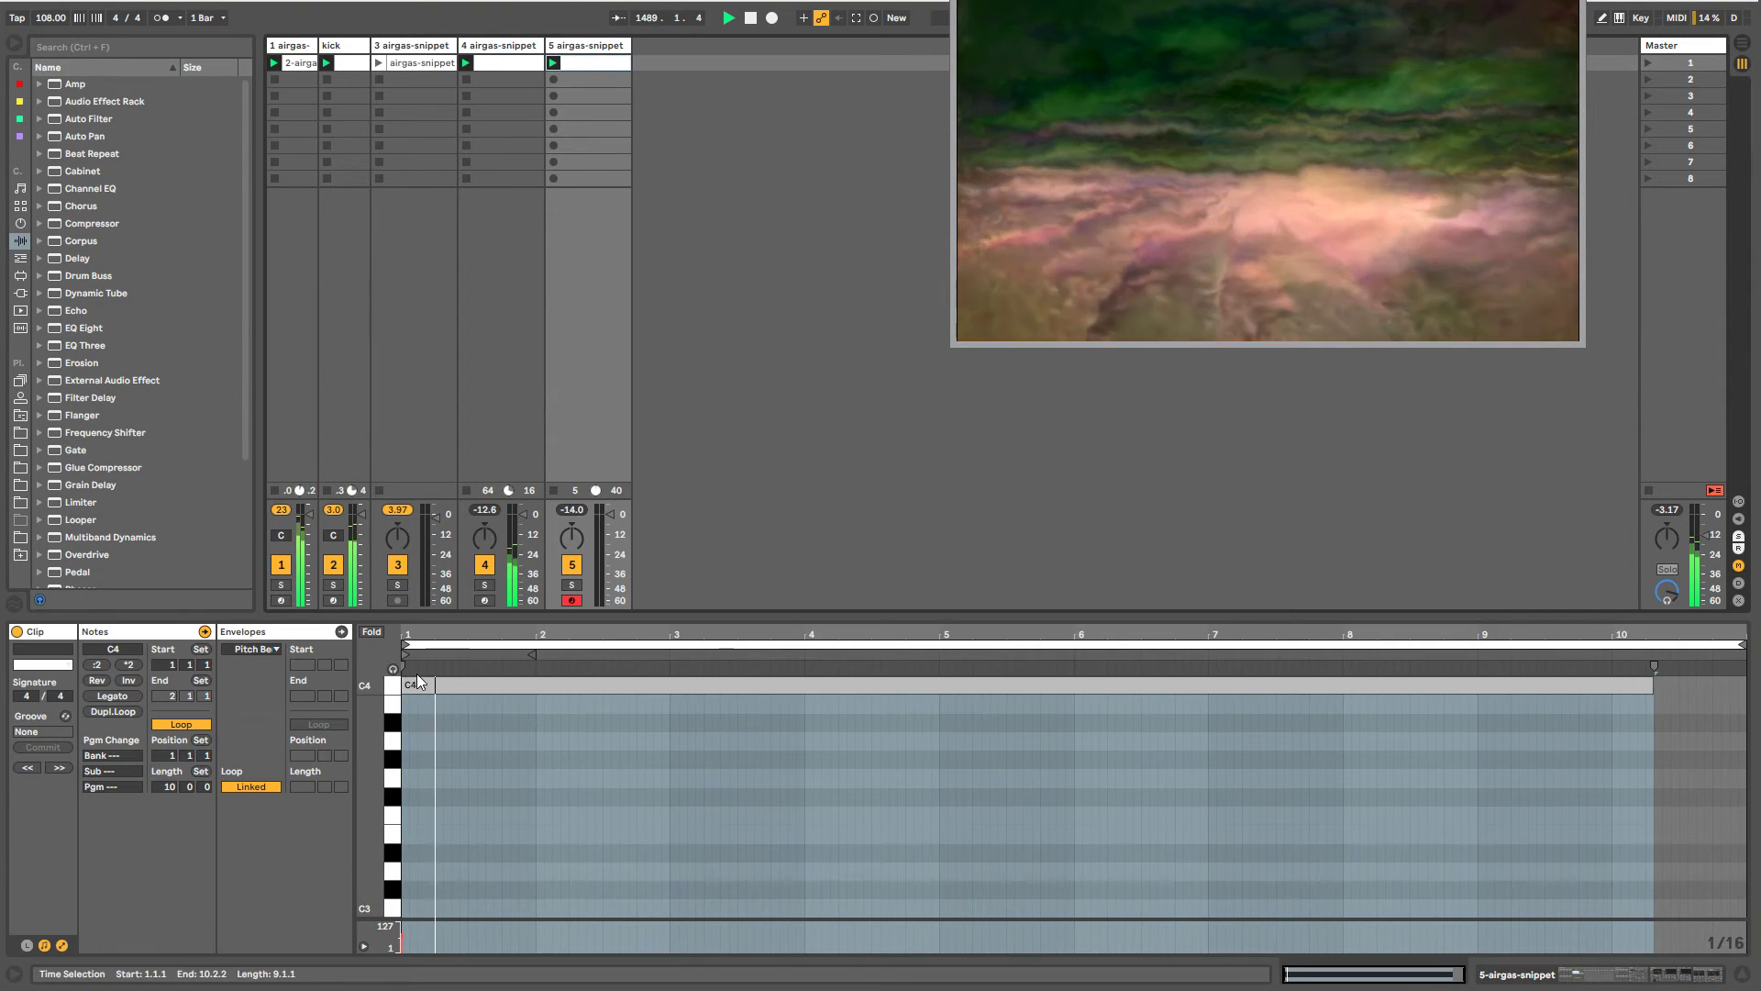
scroll(421, 696, up, 3)
click(411, 741)
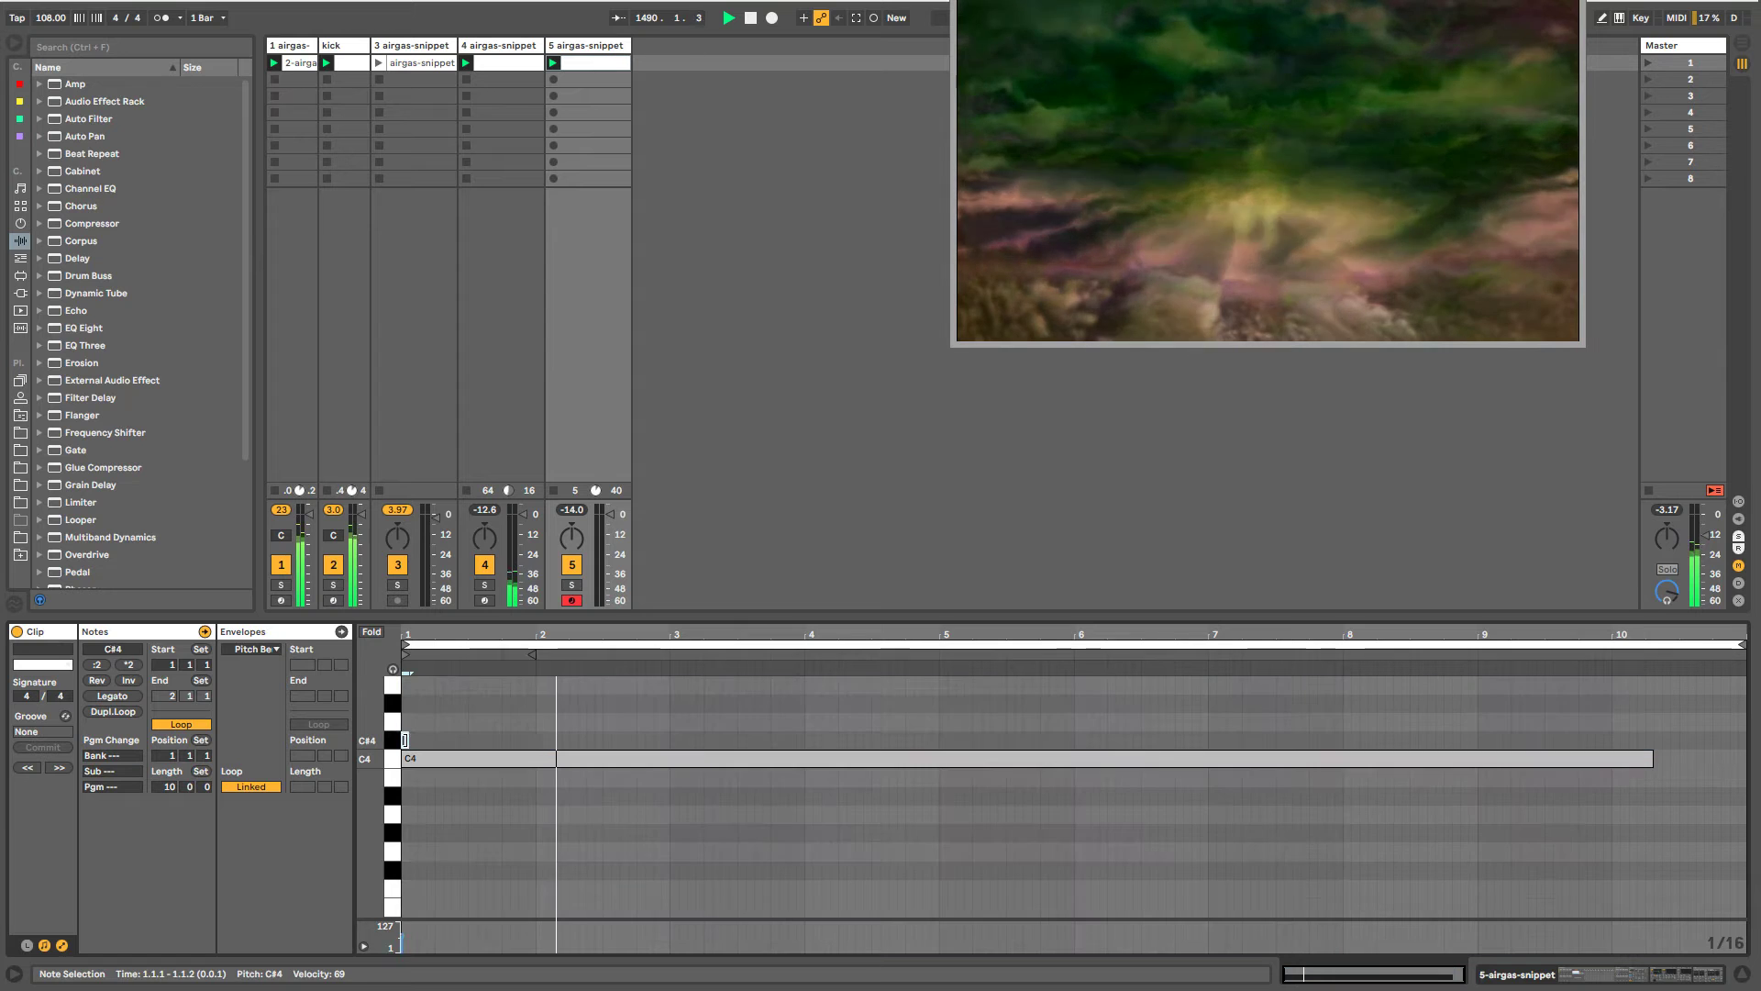
drag(411, 741, 1748, 748)
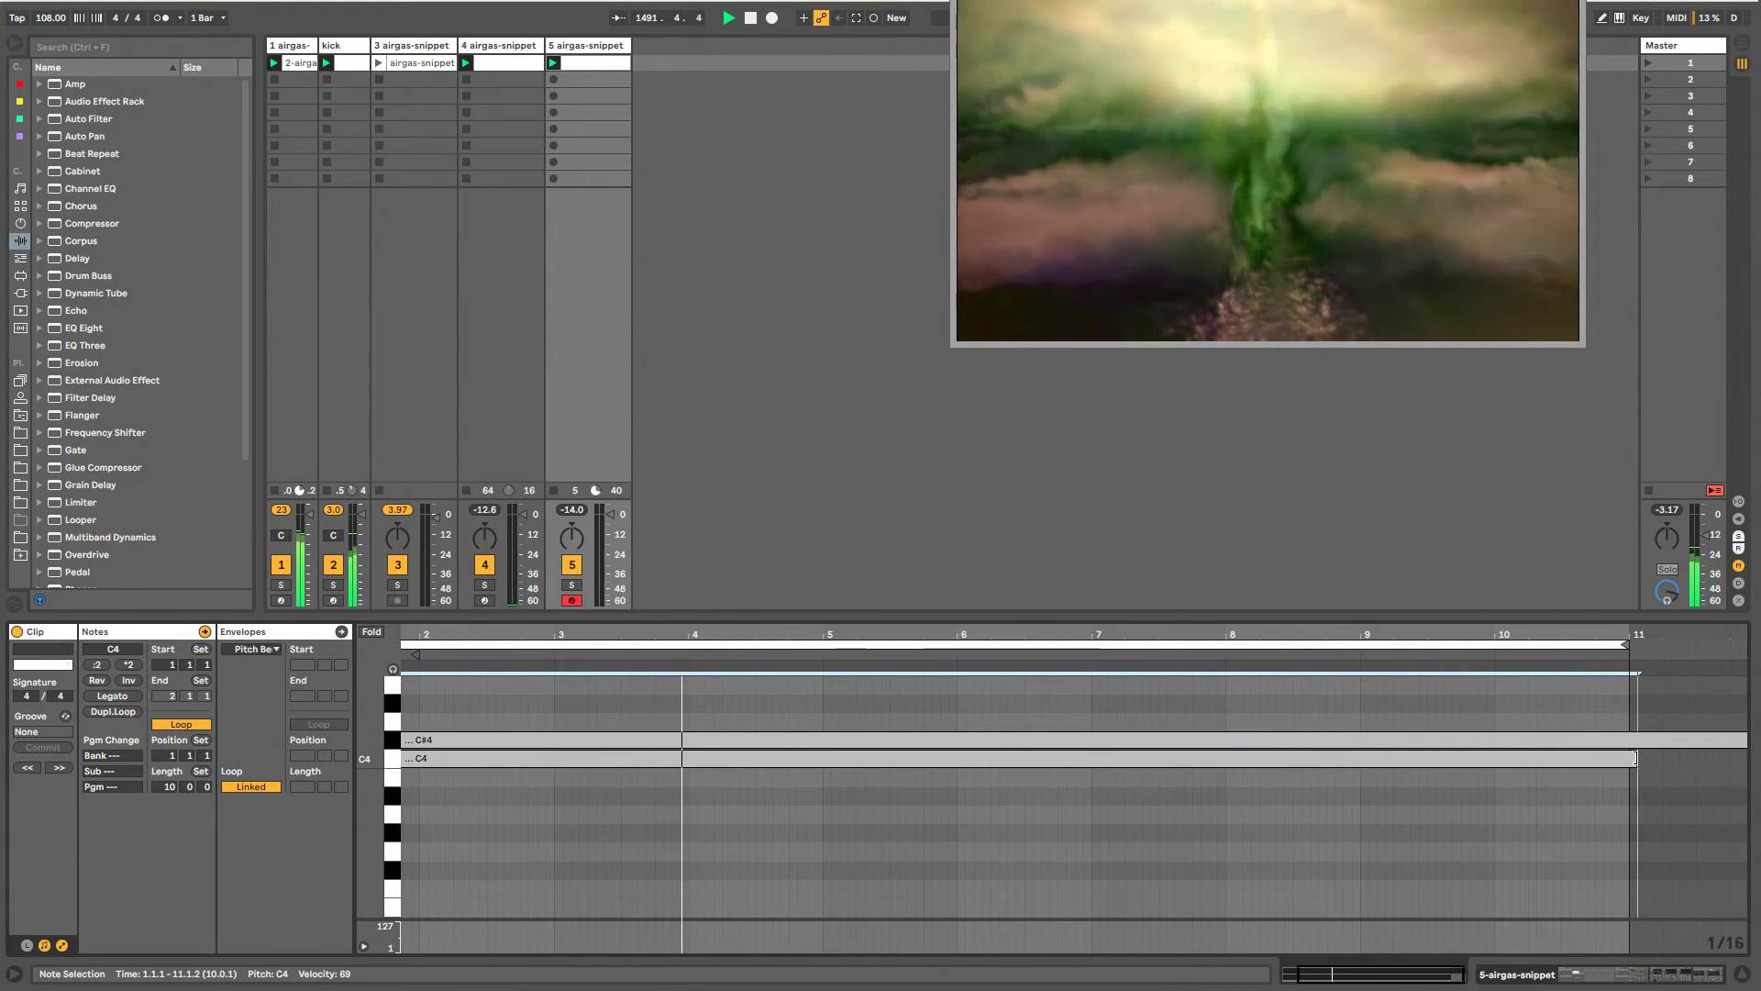
click(579, 95)
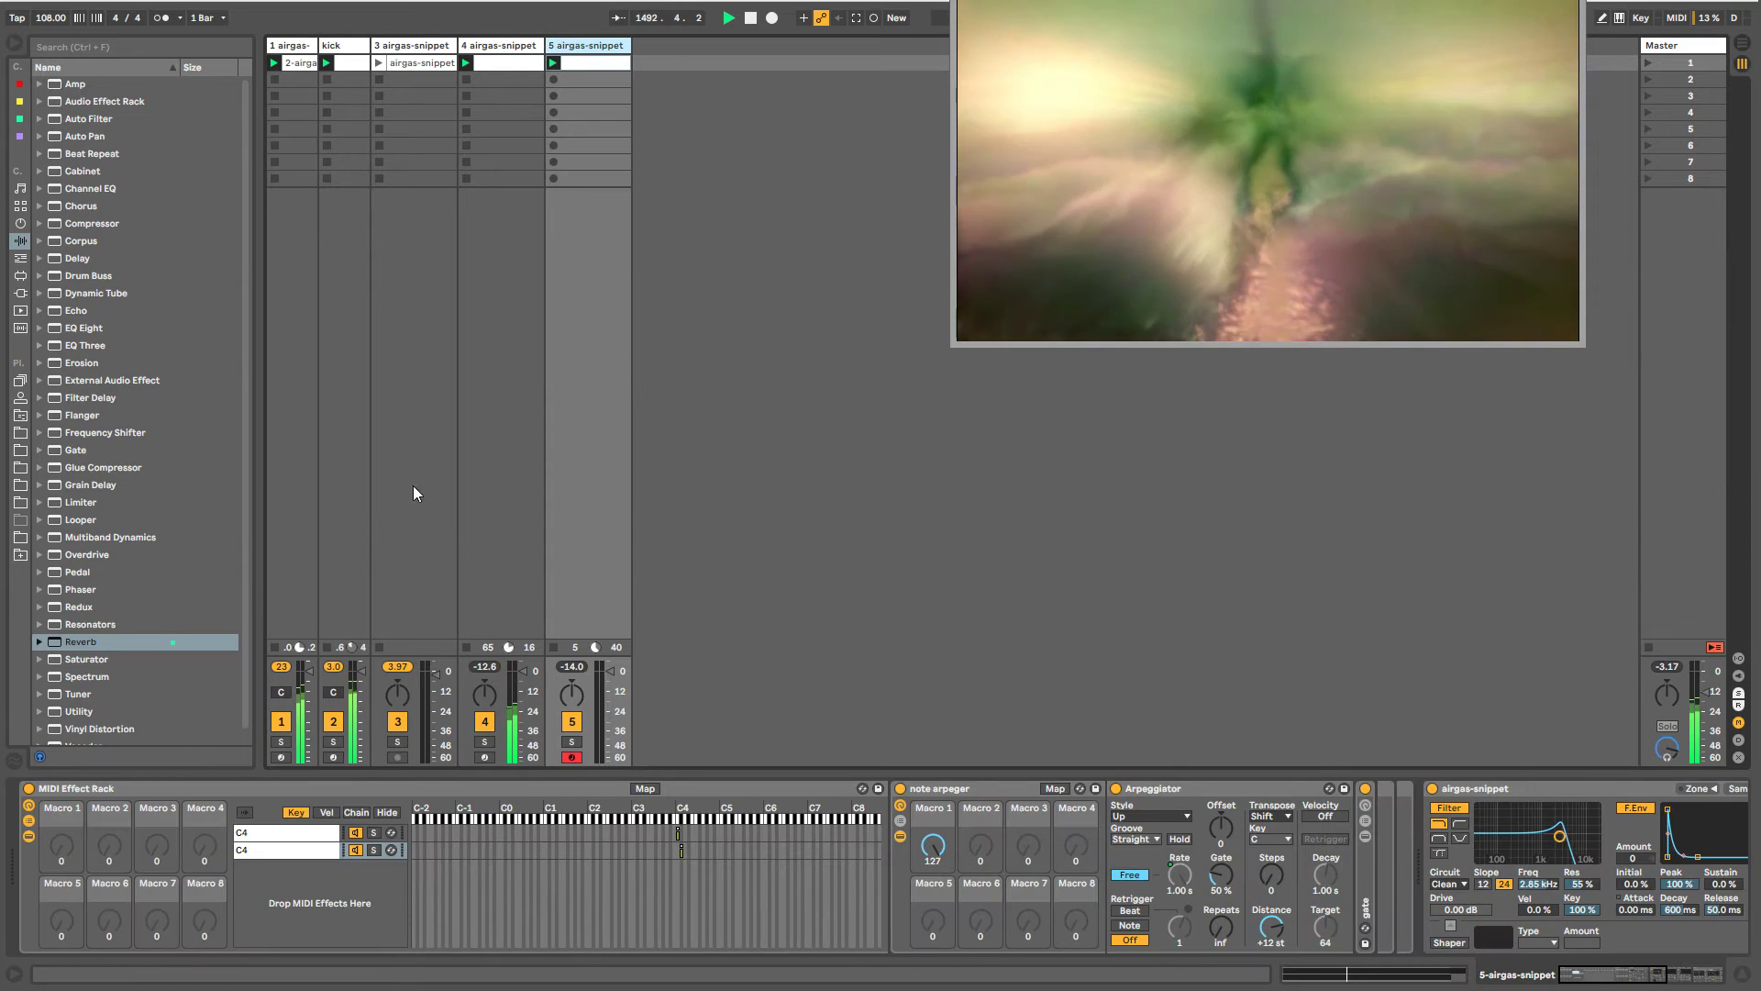
click(553, 62)
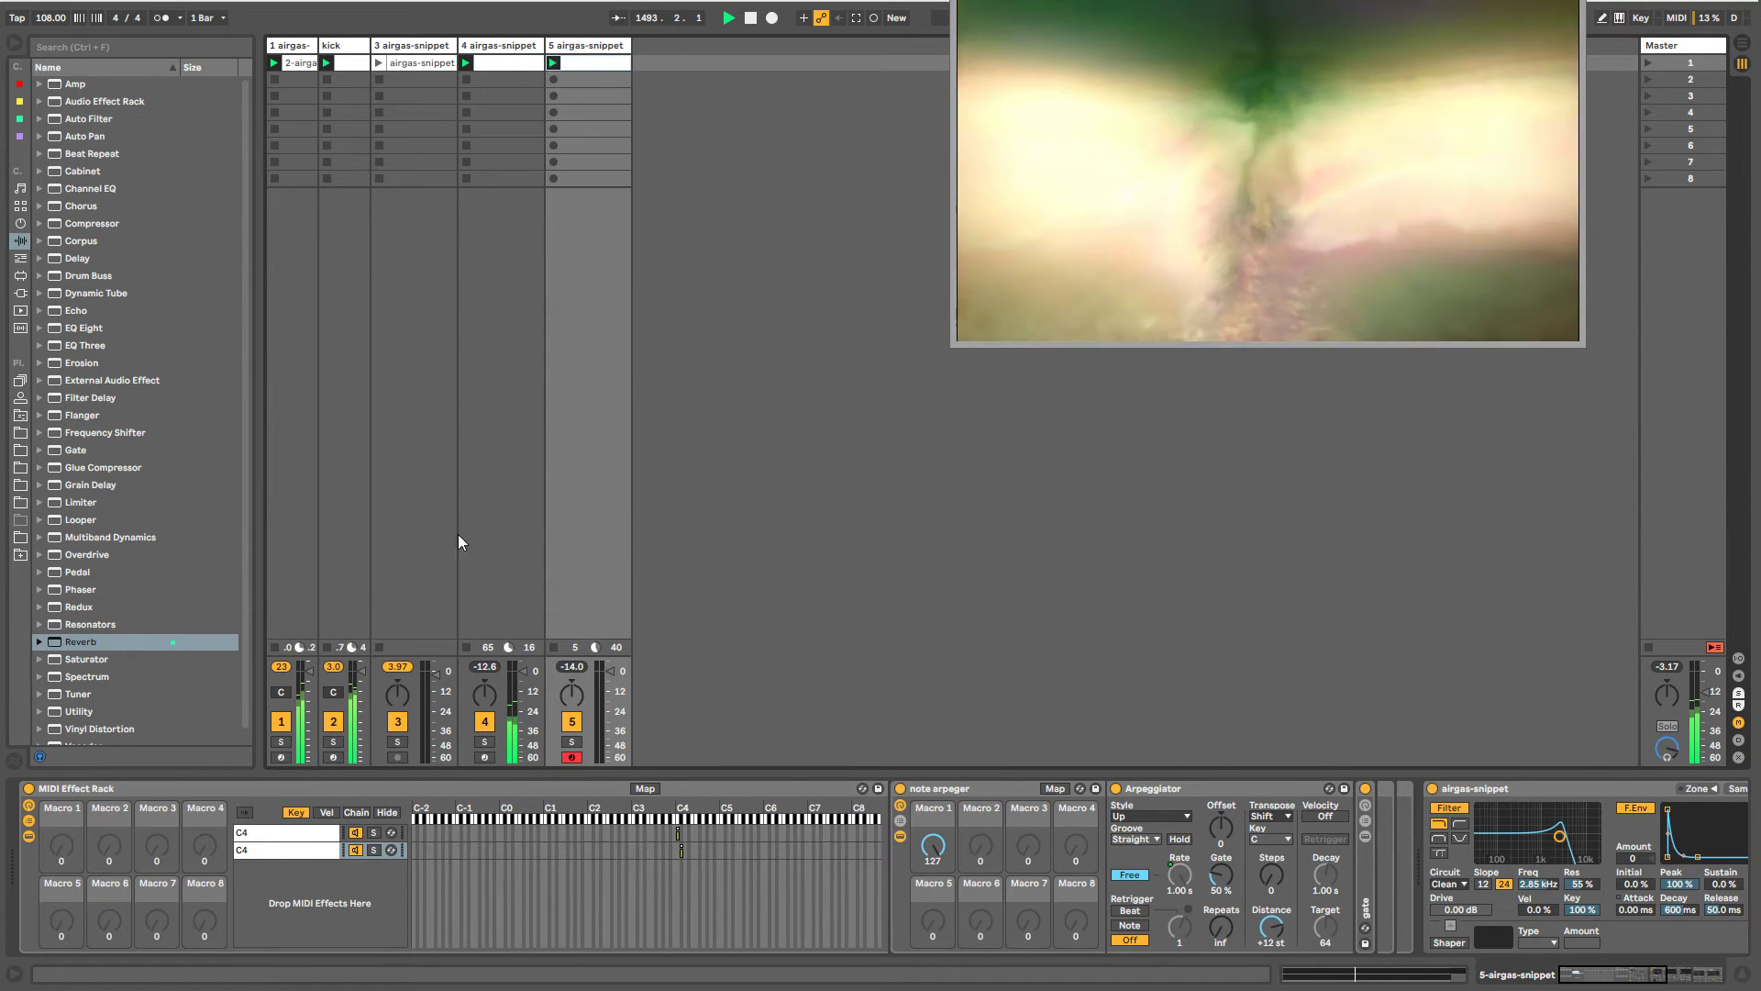
- Rename the duplicated second chain of the outer rack as C#4
click(261, 857)
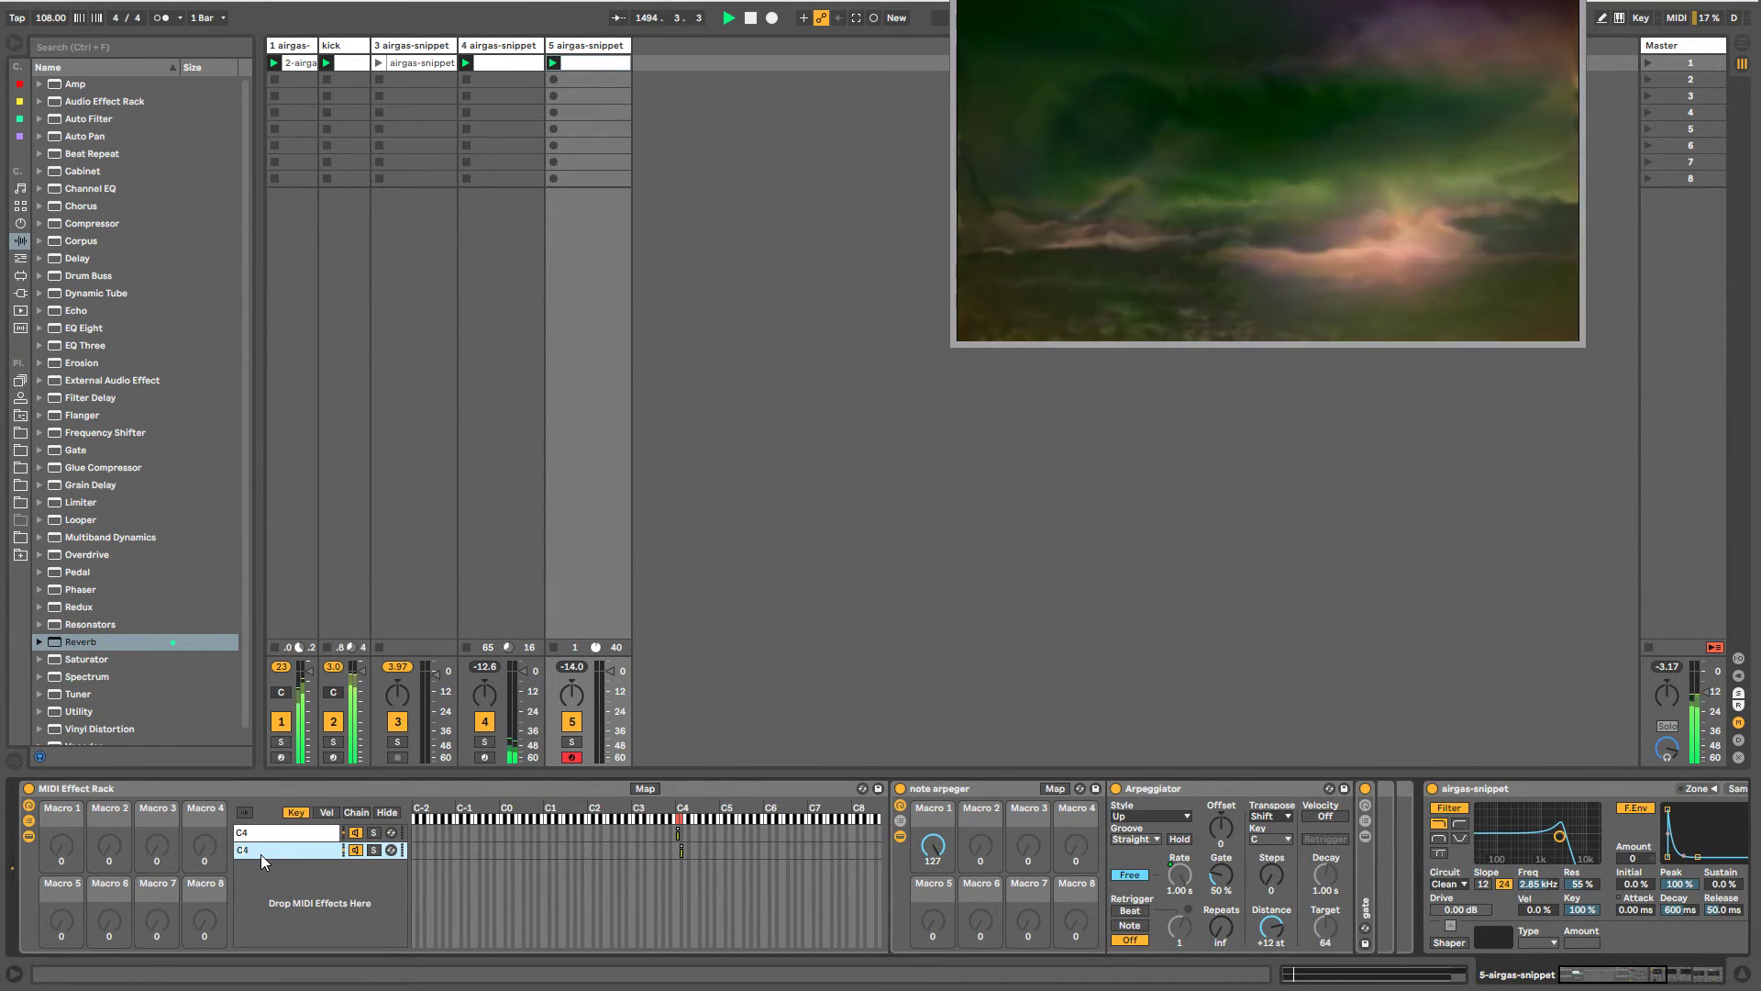
key(ctrl+r)
key(Right)
key(Left)
text(#)
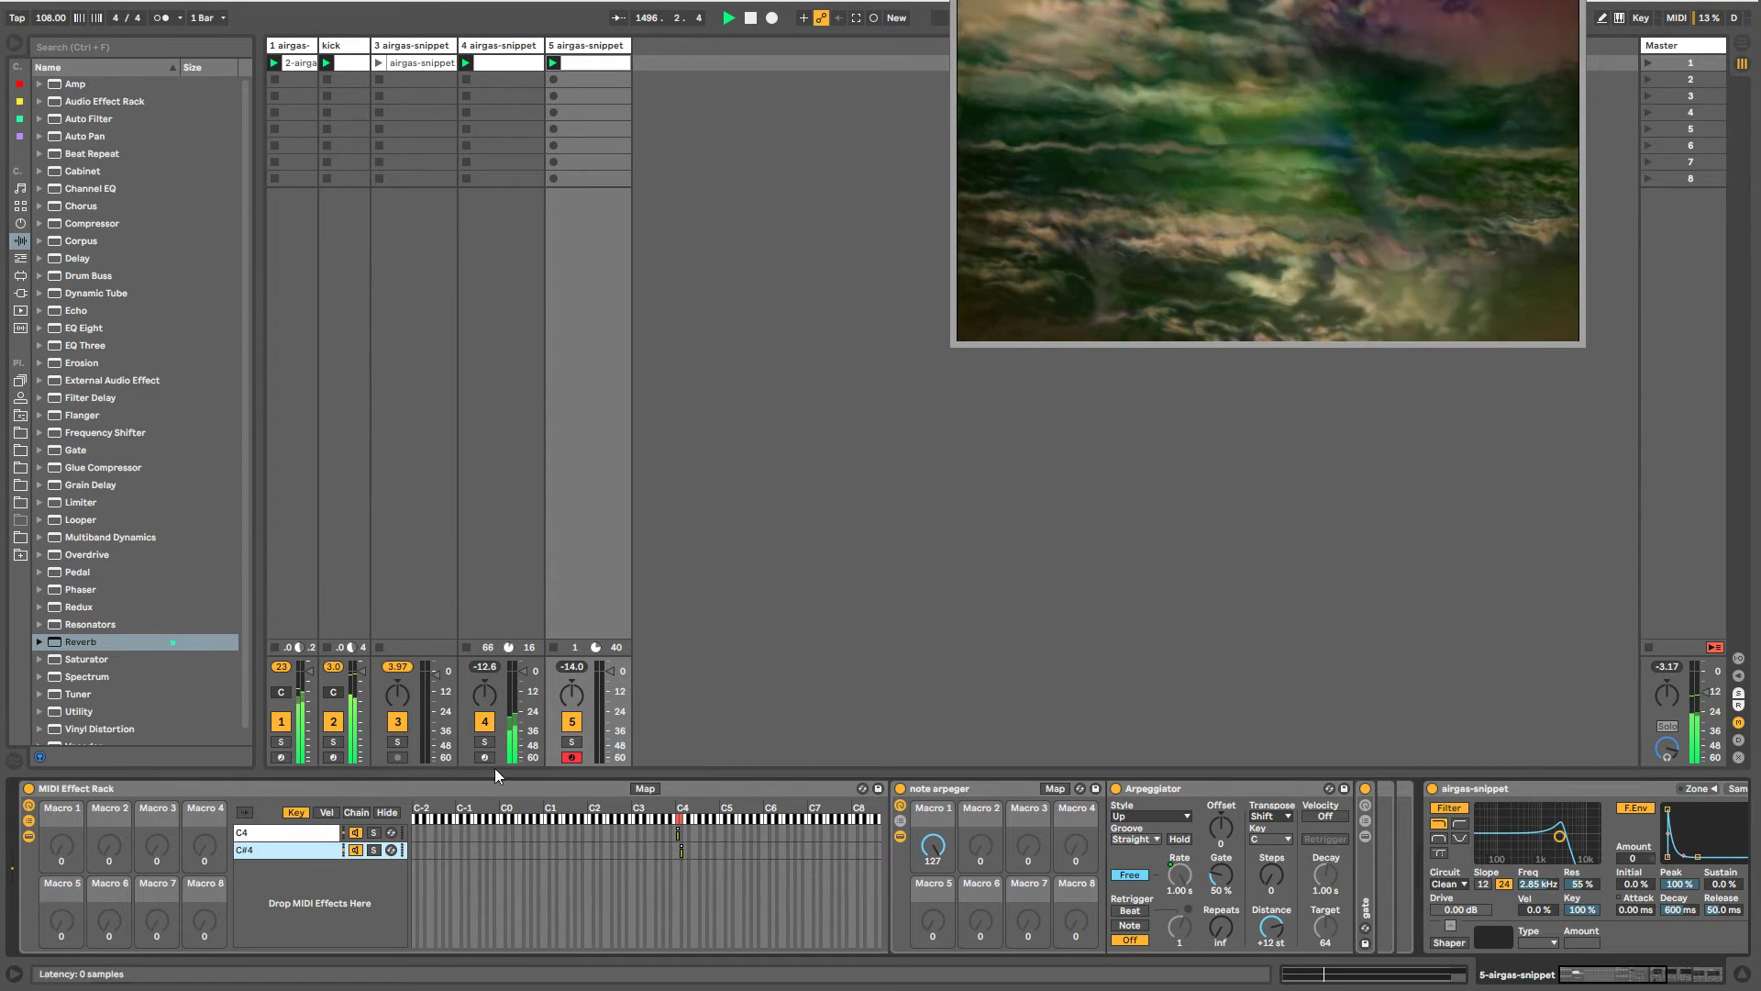
- Map Macro 1 of the C4 chain's note arpeger to the outer rack's Macro 2 and rename that macro as C#4
click(266, 832)
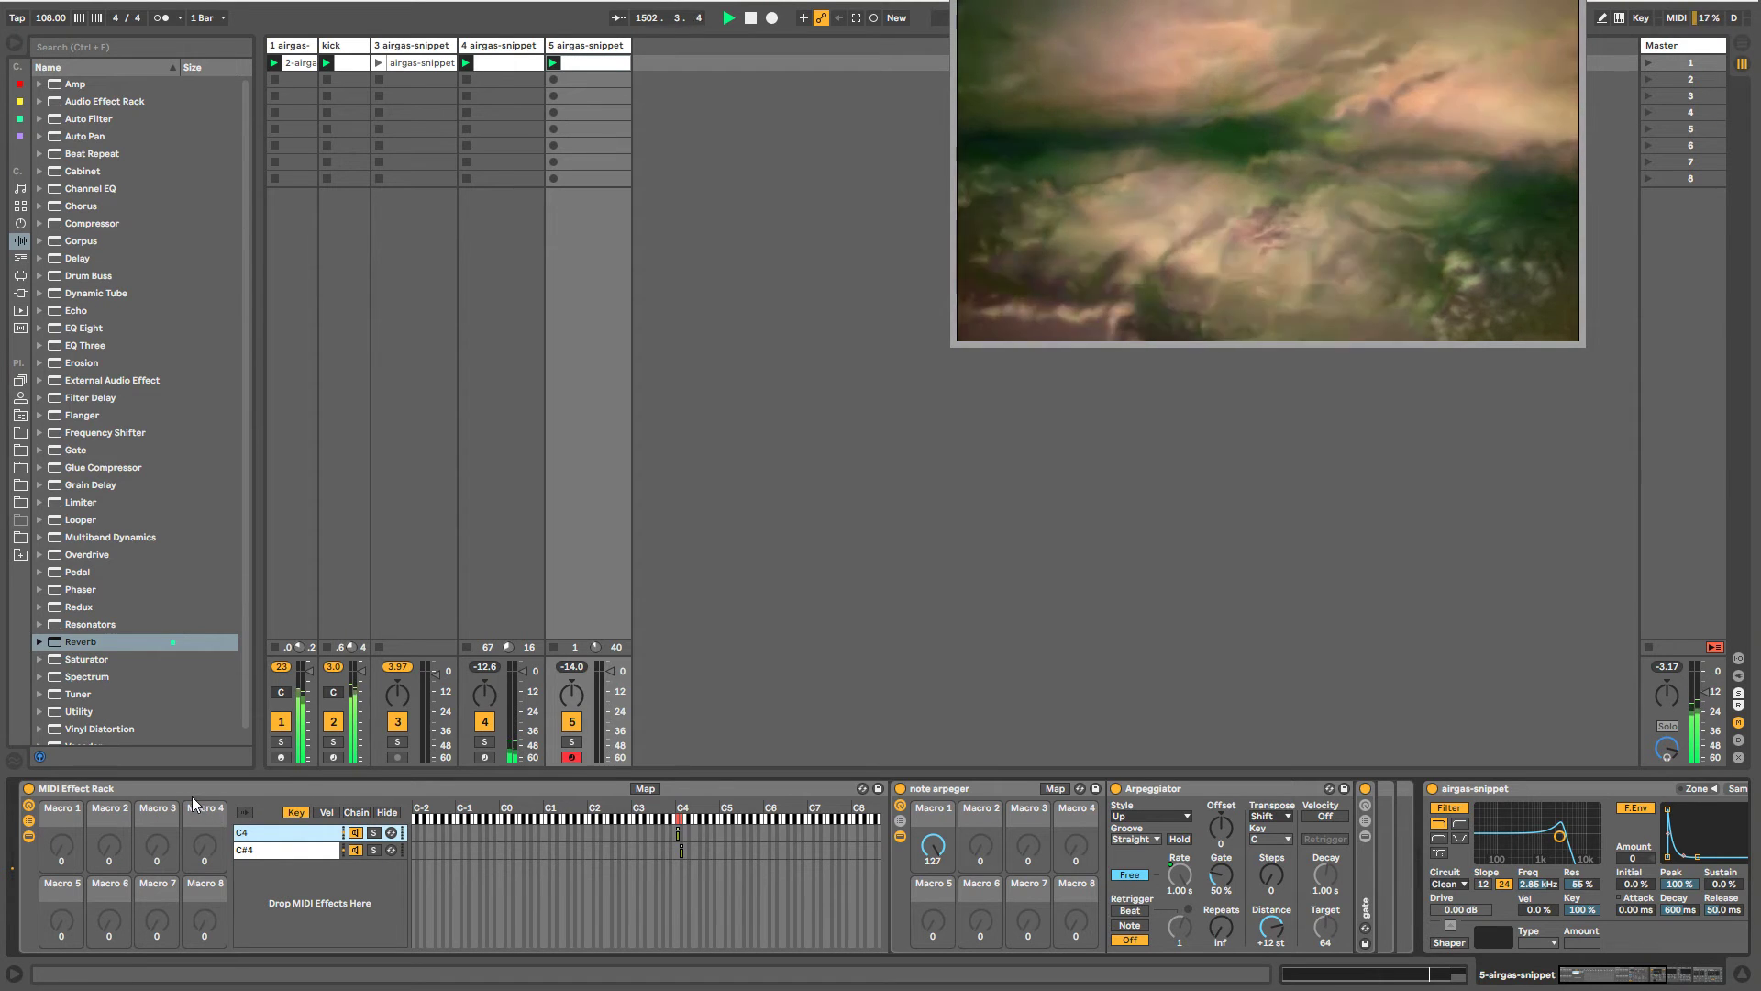
click(895, 802)
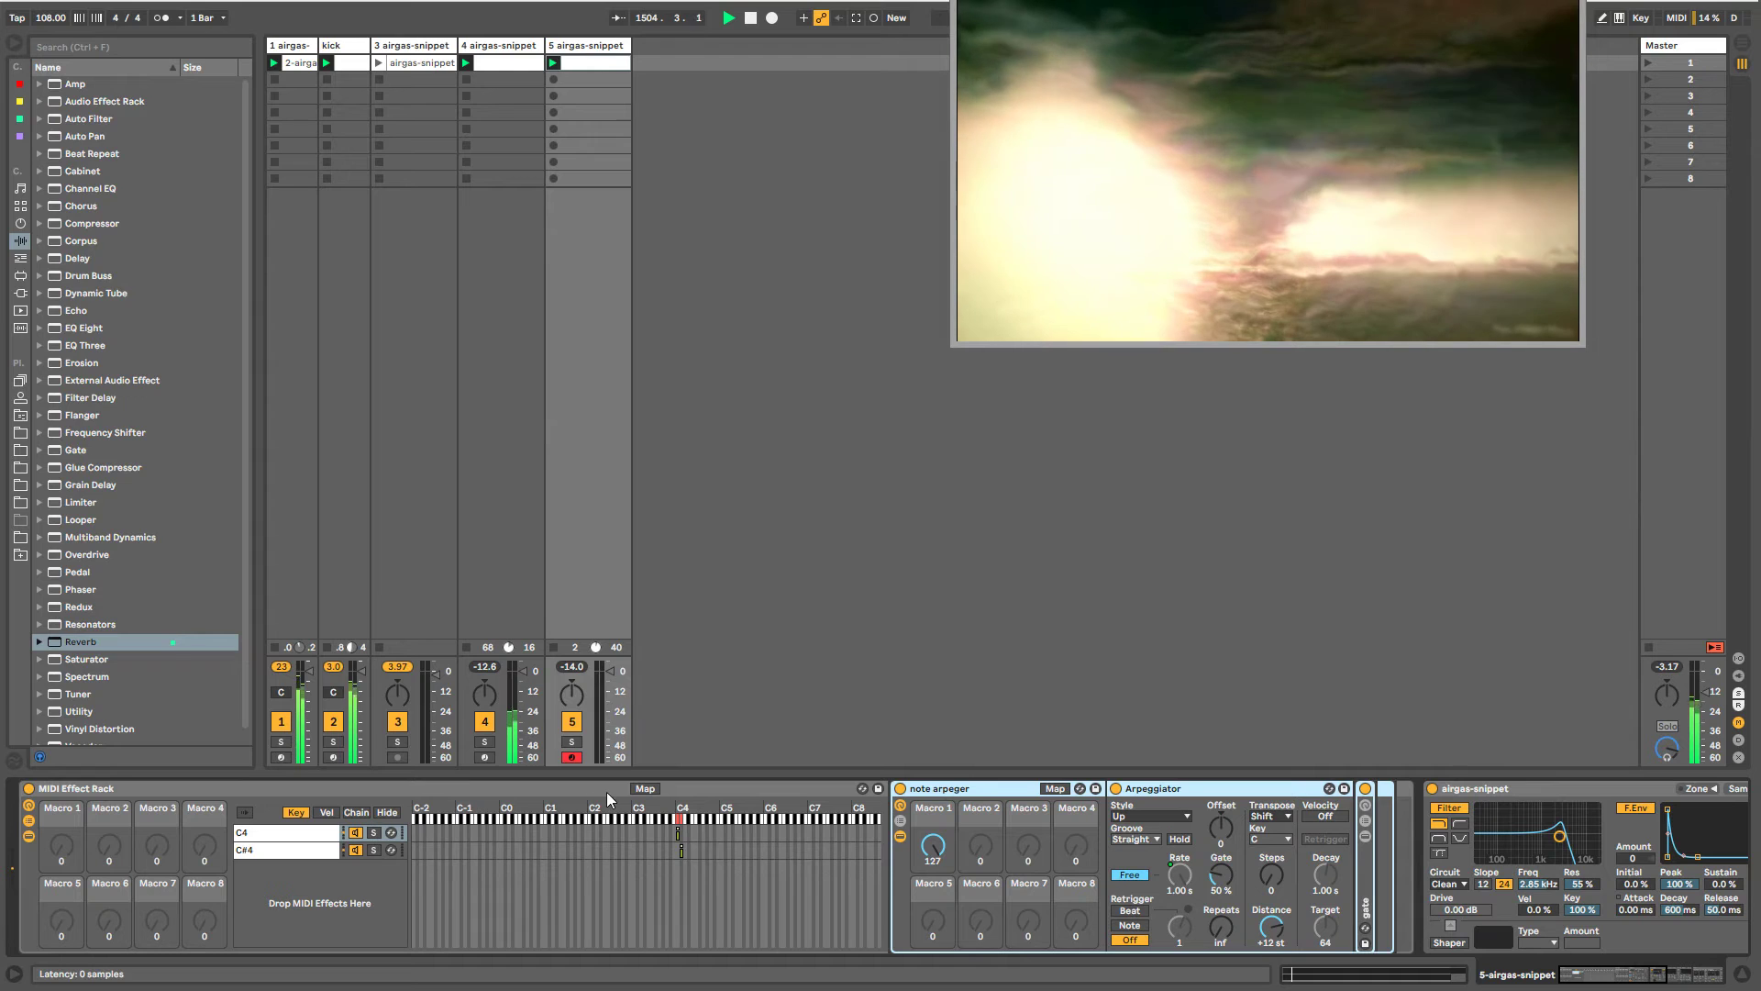
click(645, 788)
click(933, 848)
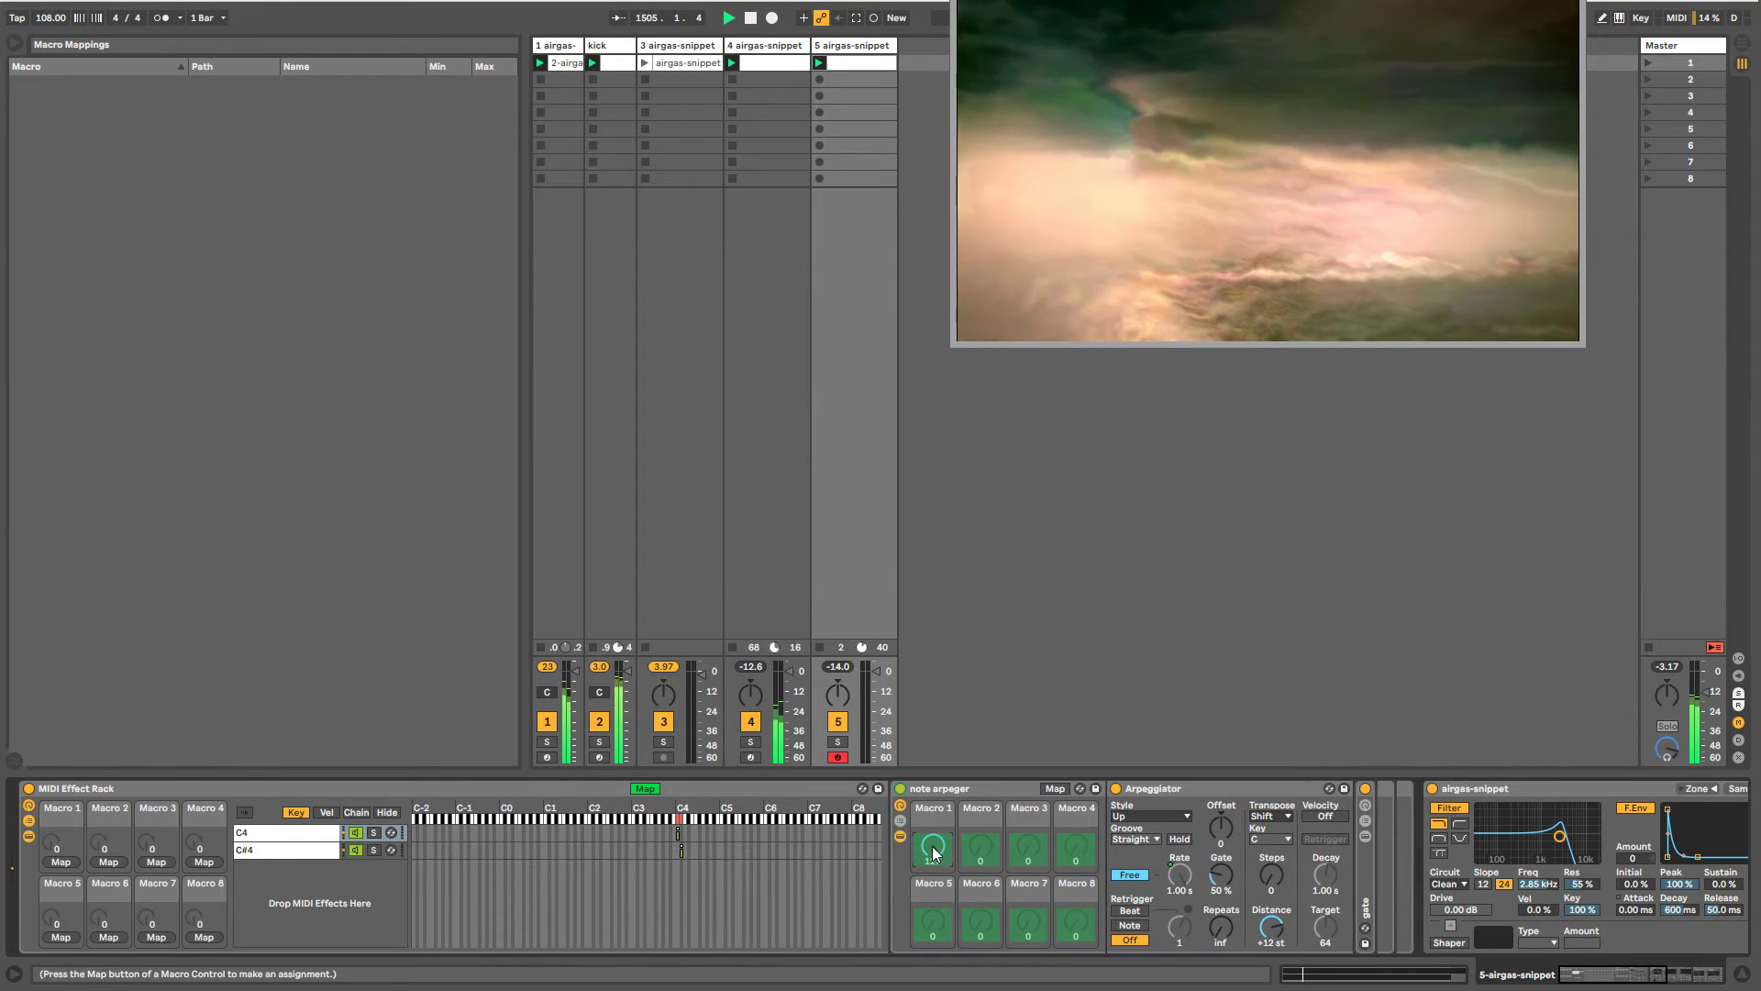
click(108, 861)
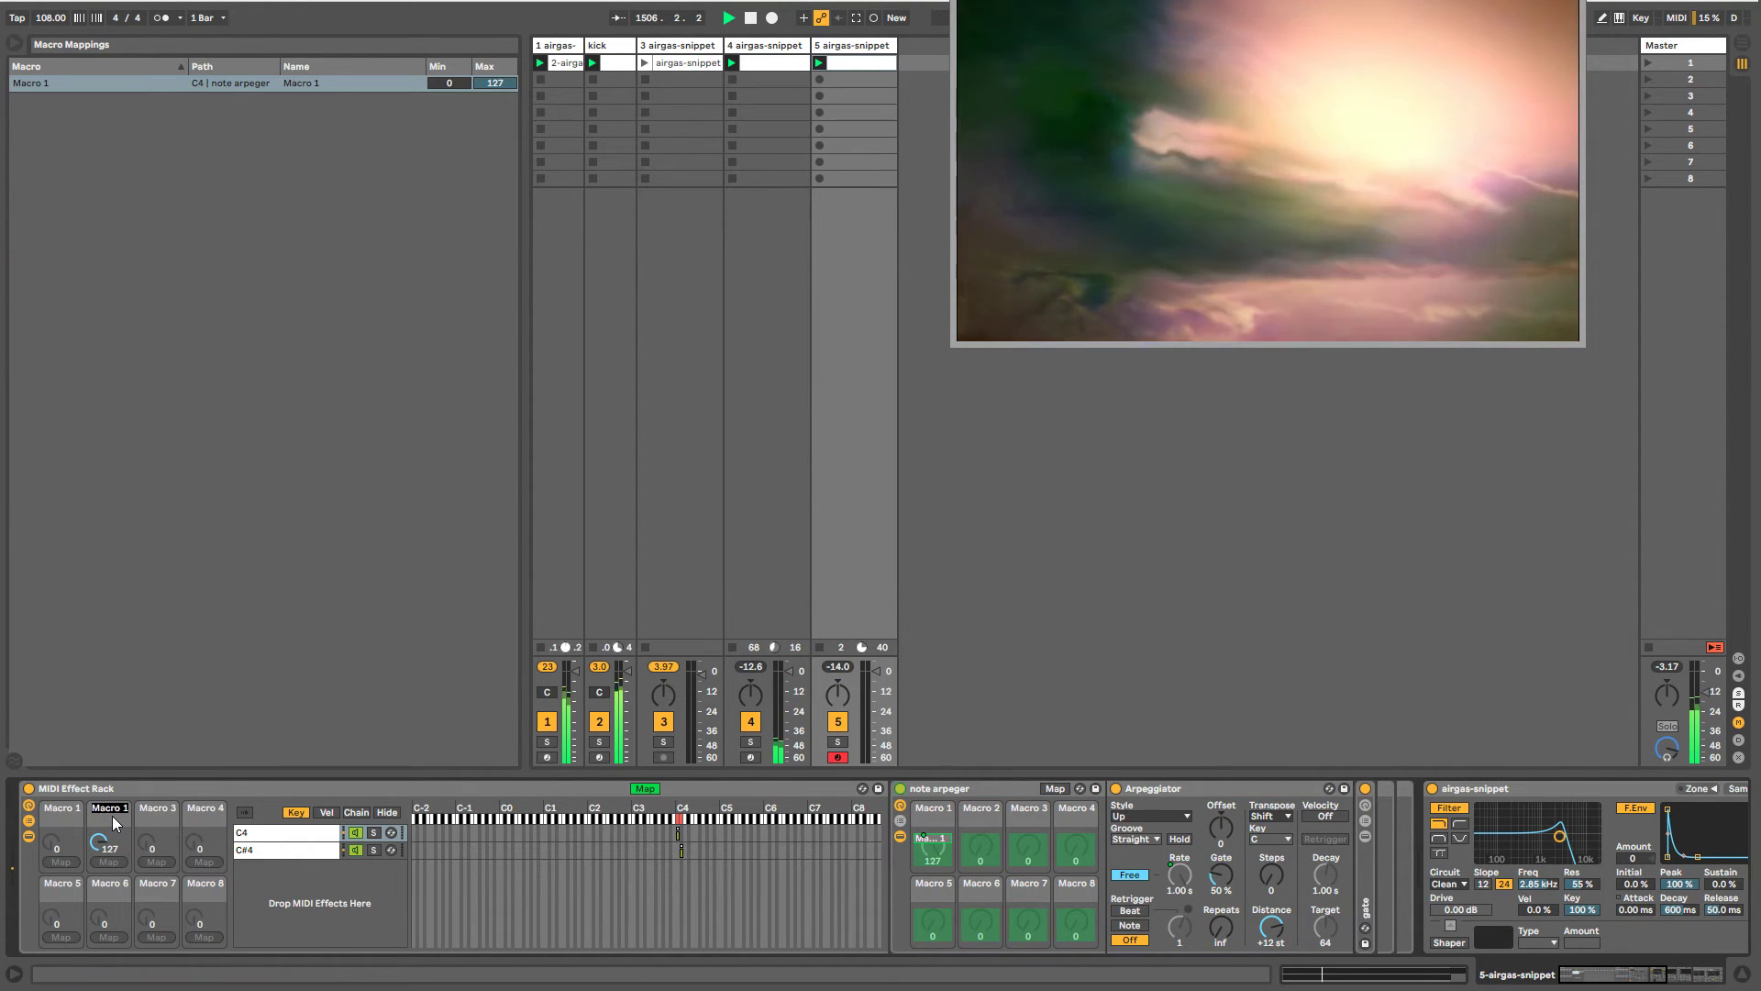
key(Return)
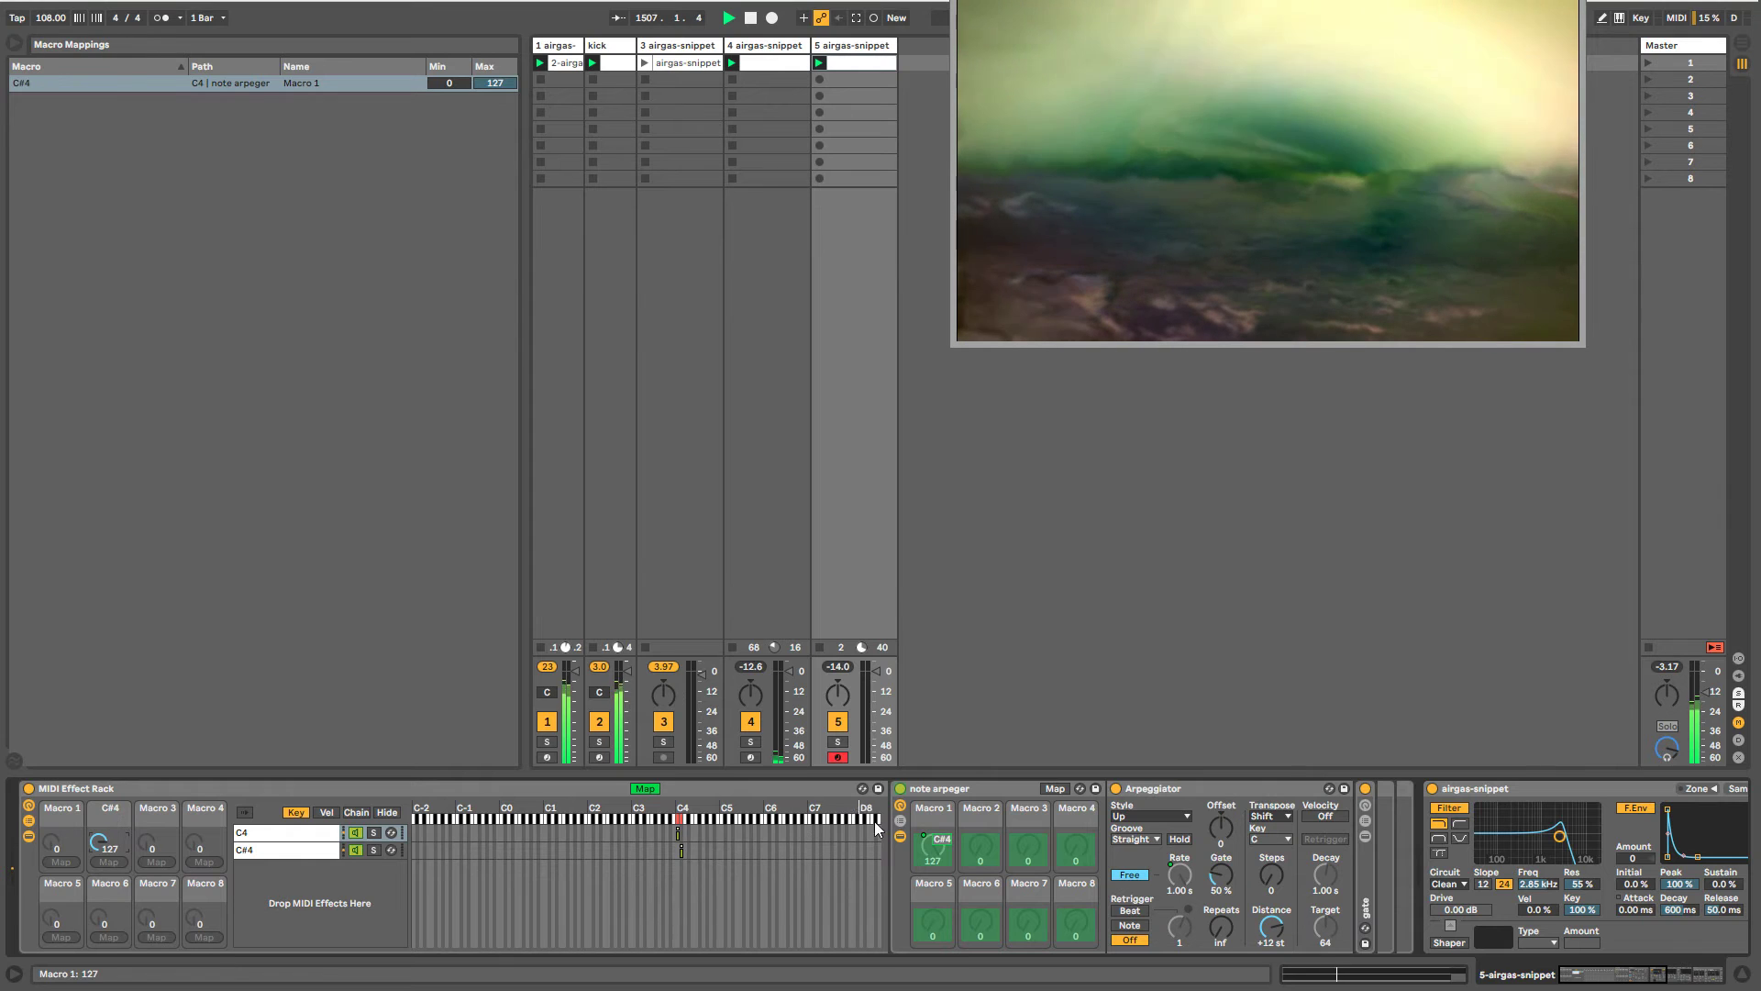
click(299, 836)
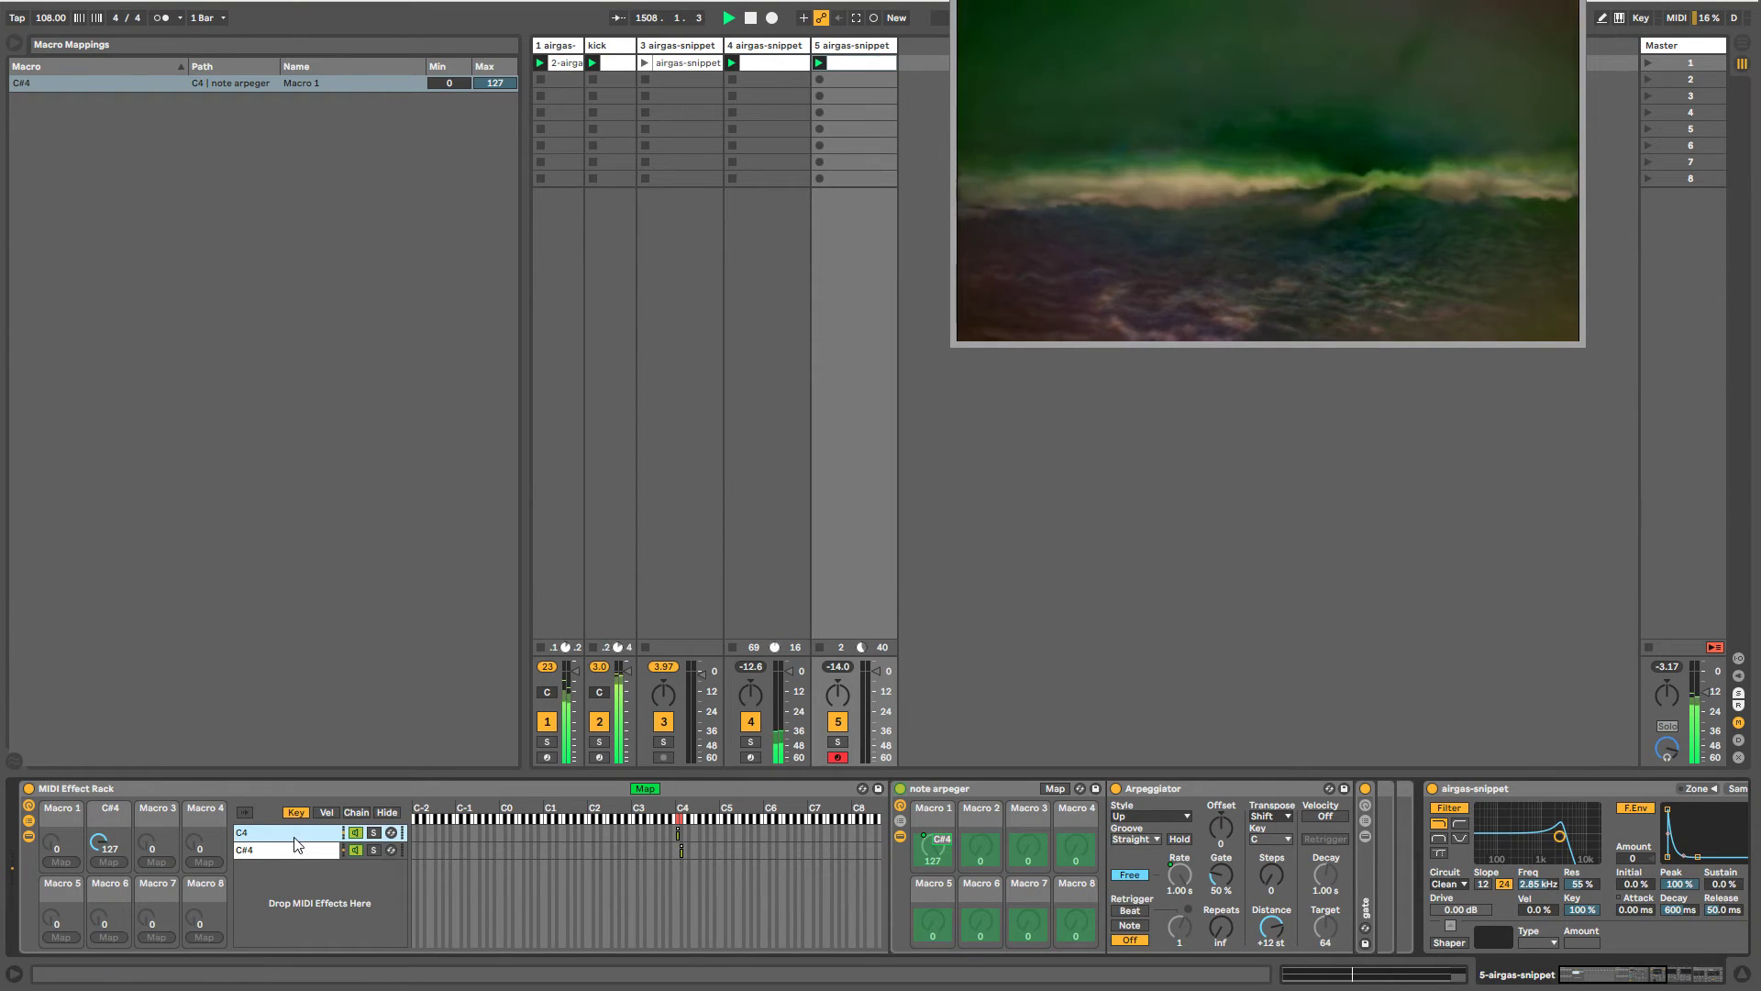
- Remap Macro 1 of the C4 chain's note arpeger to the outer rack's Macro 1, raise it to 127 and rename that macro as C4
click(941, 855)
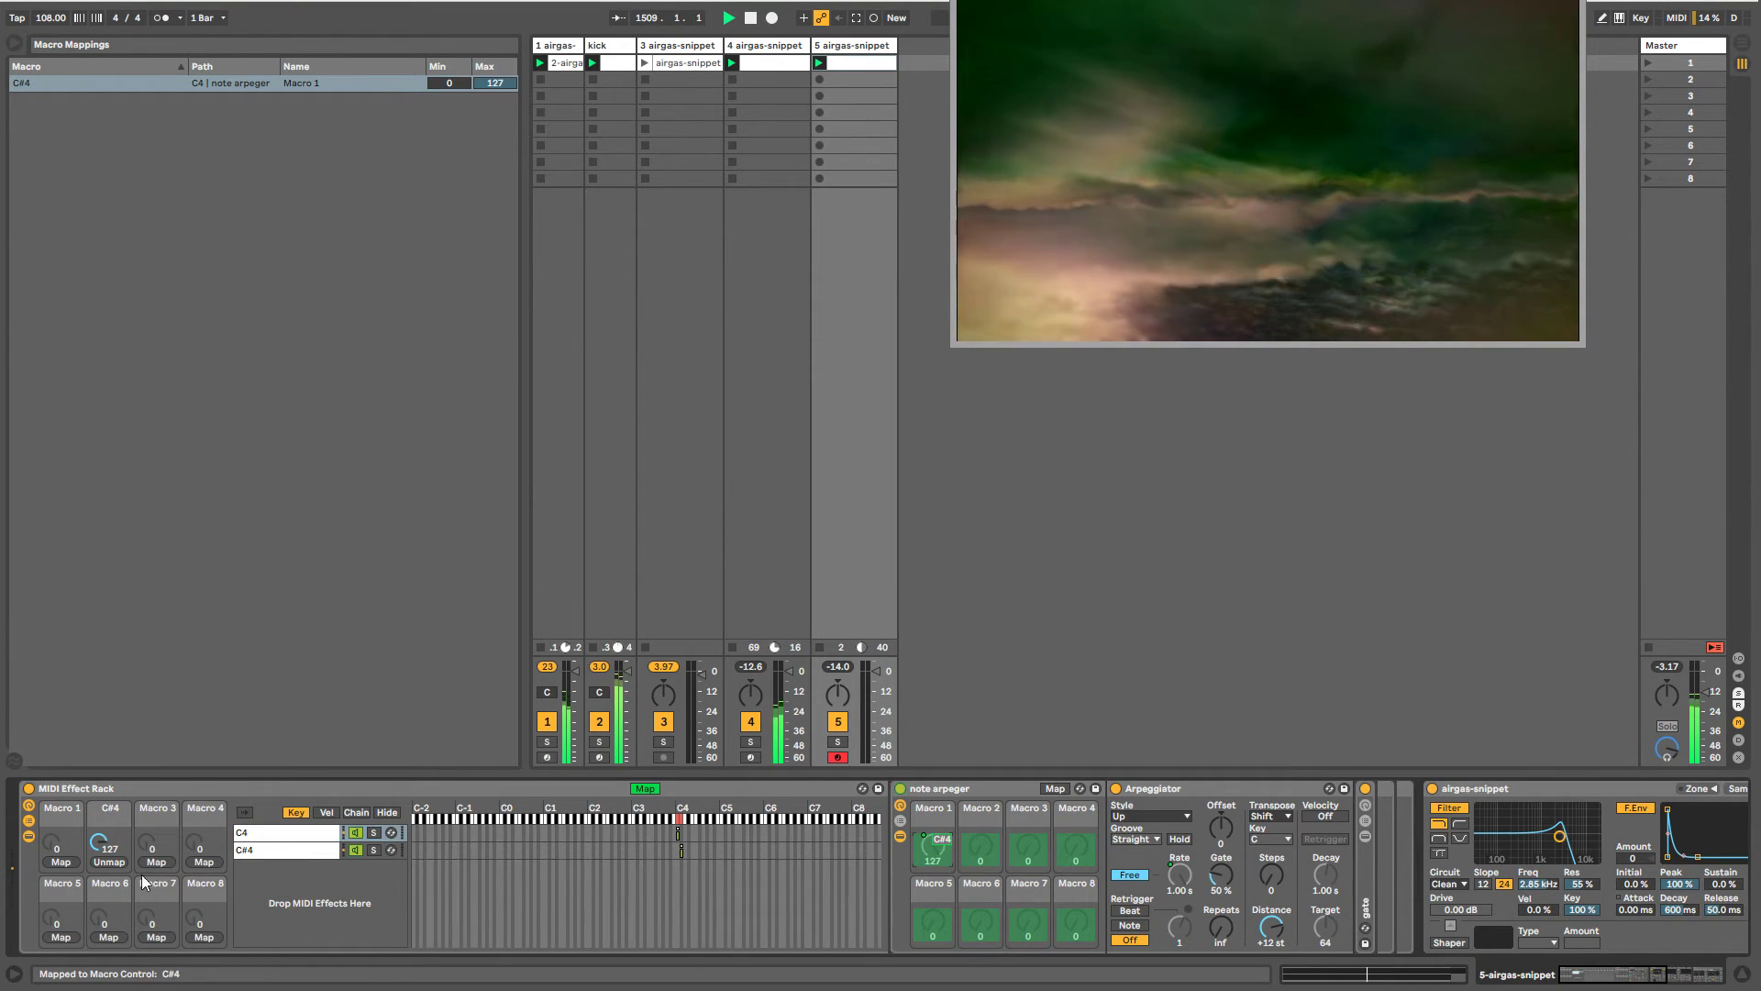
click(111, 861)
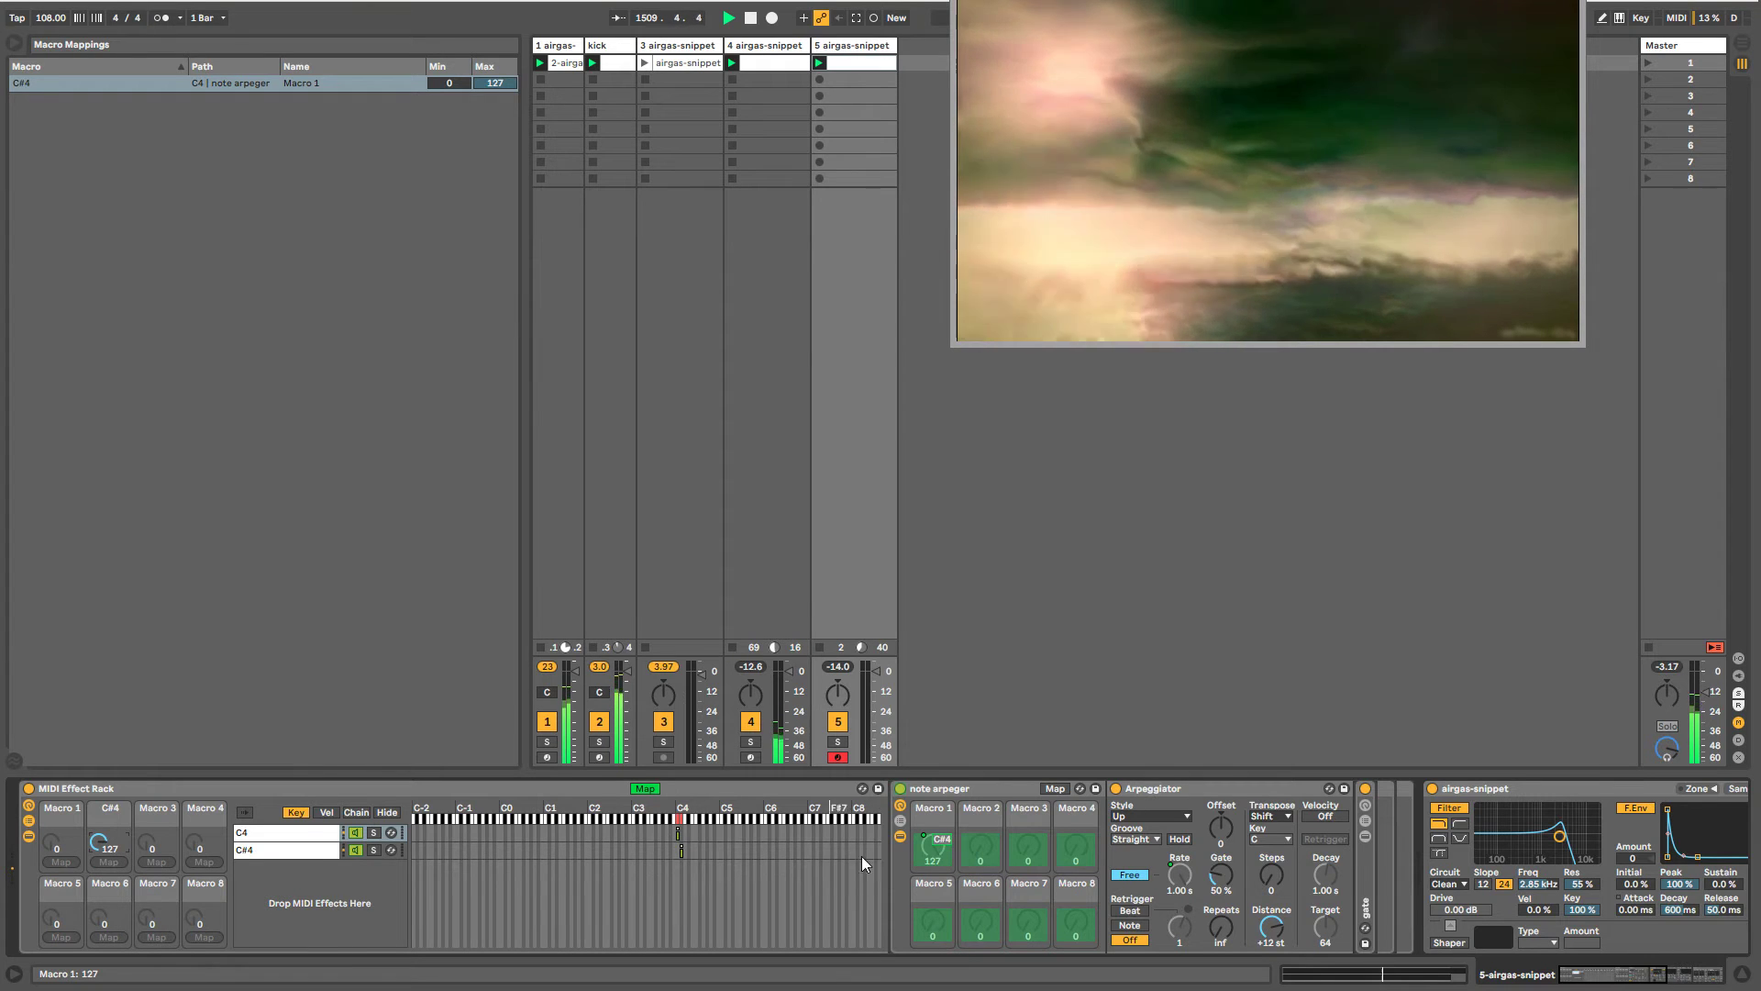
click(938, 835)
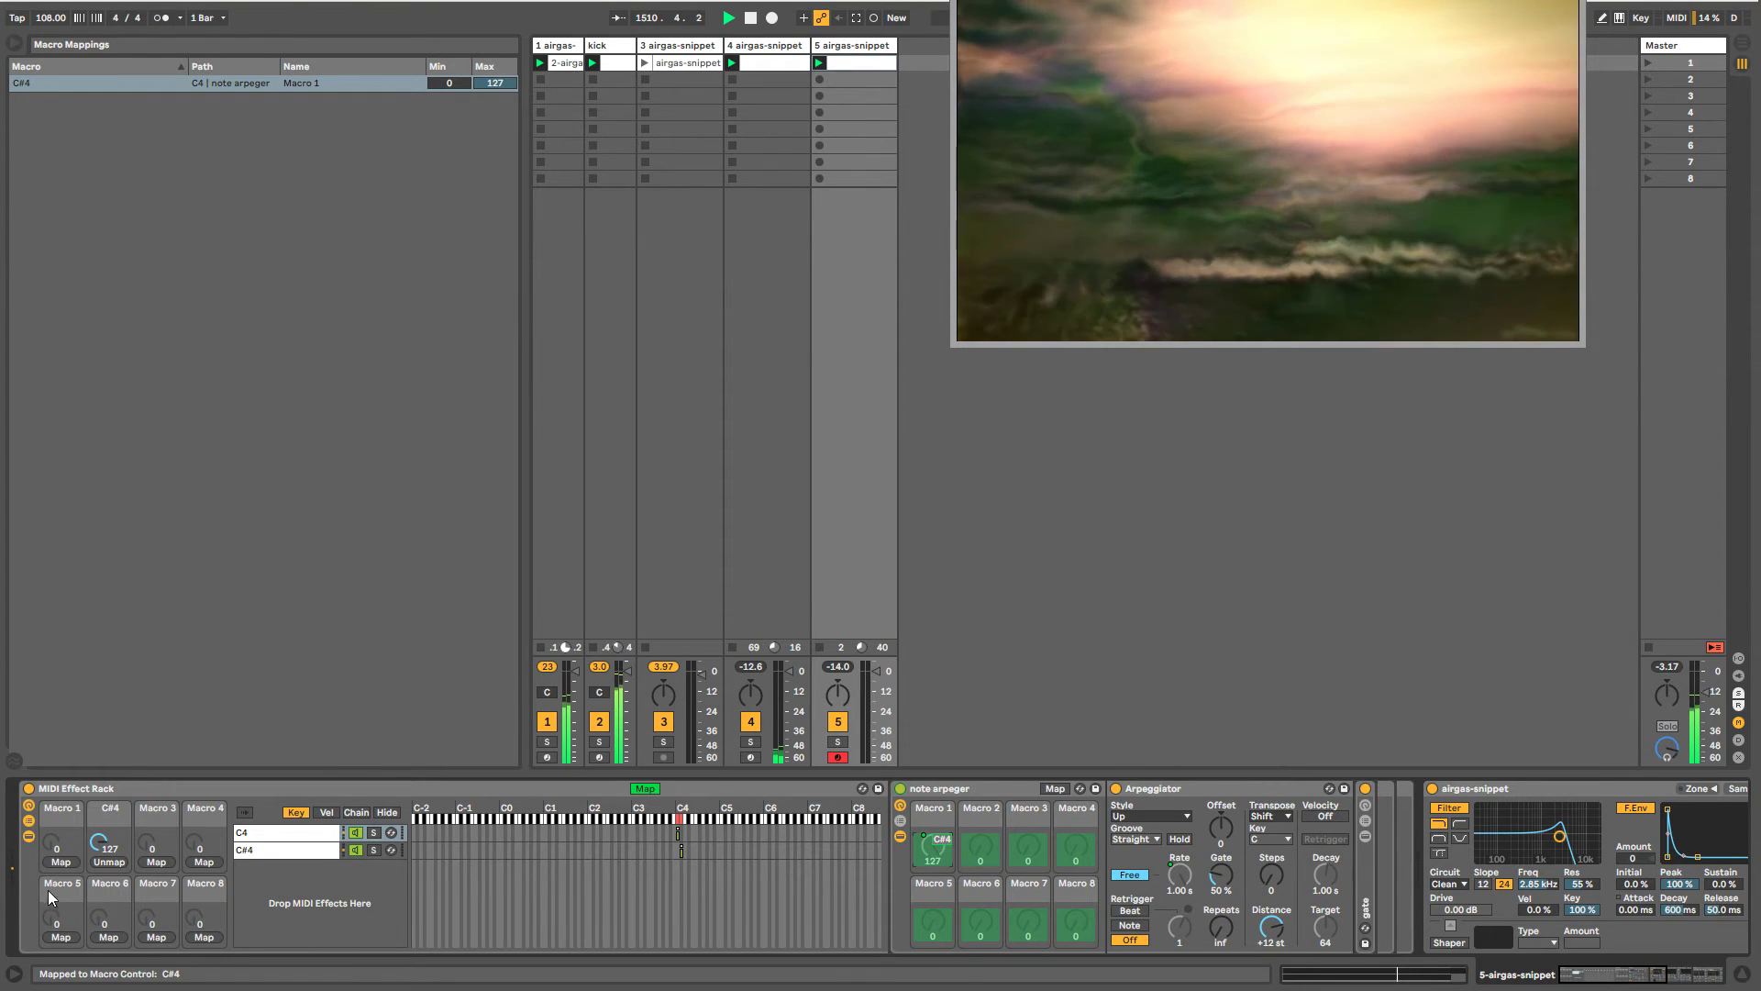
click(61, 862)
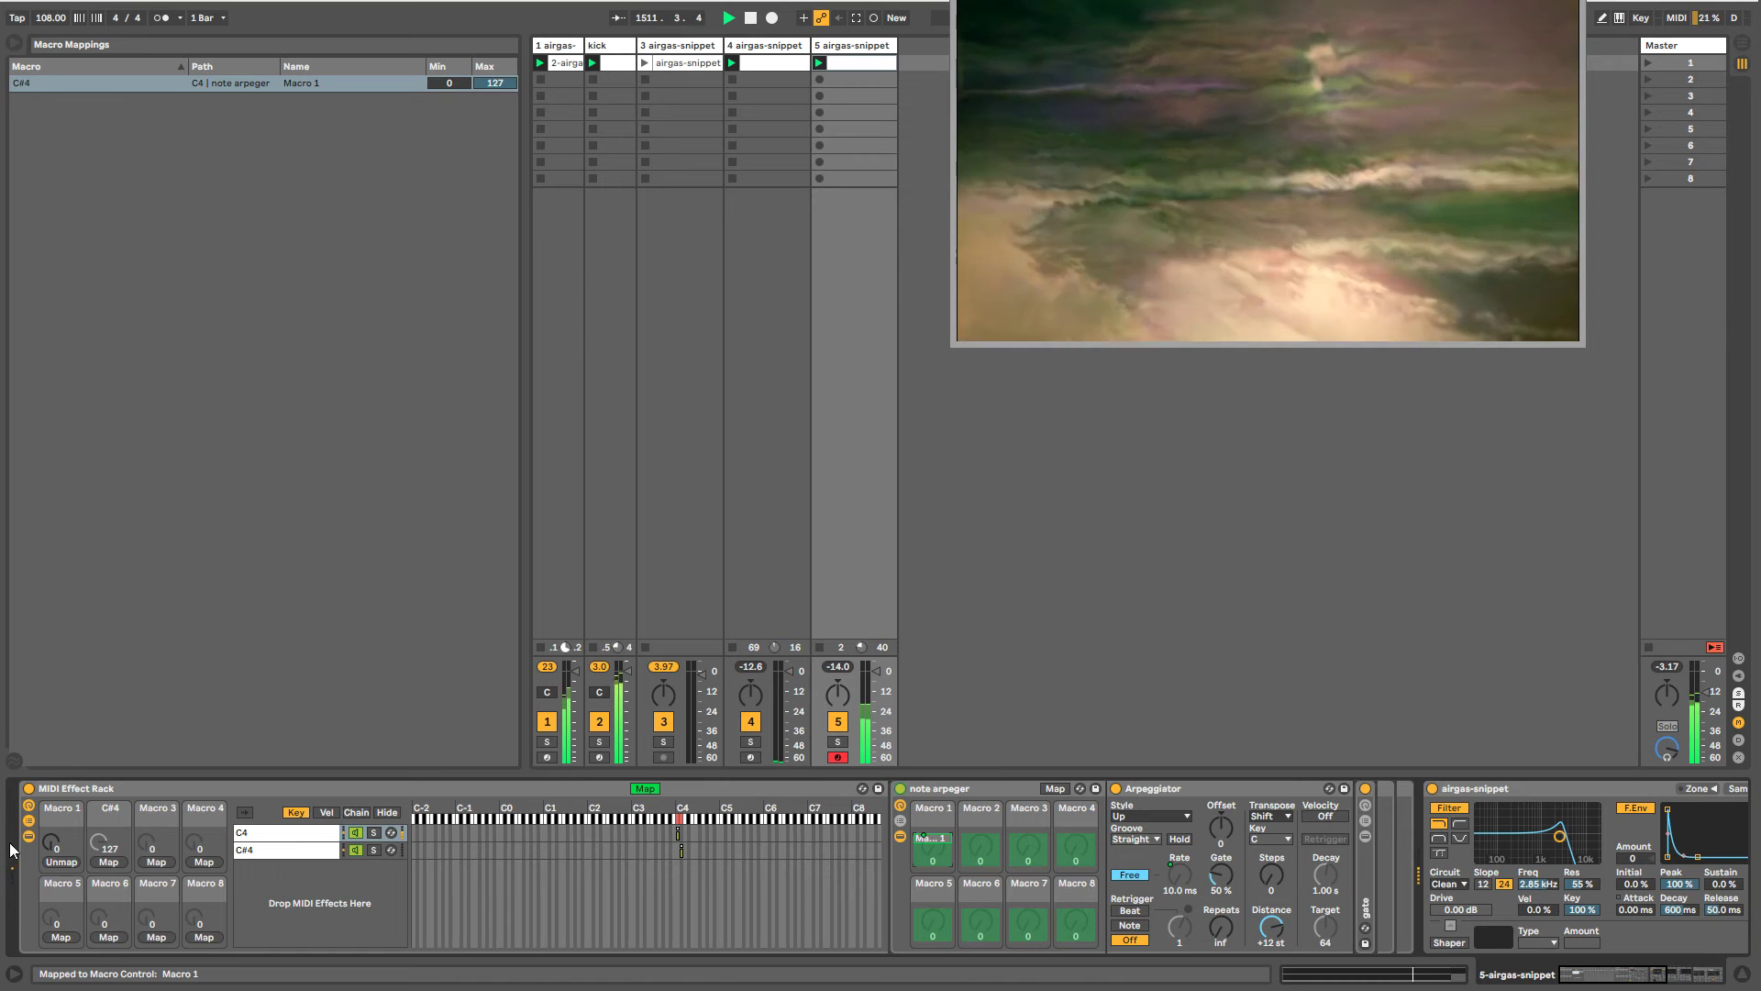
drag(65, 853, 77, 840)
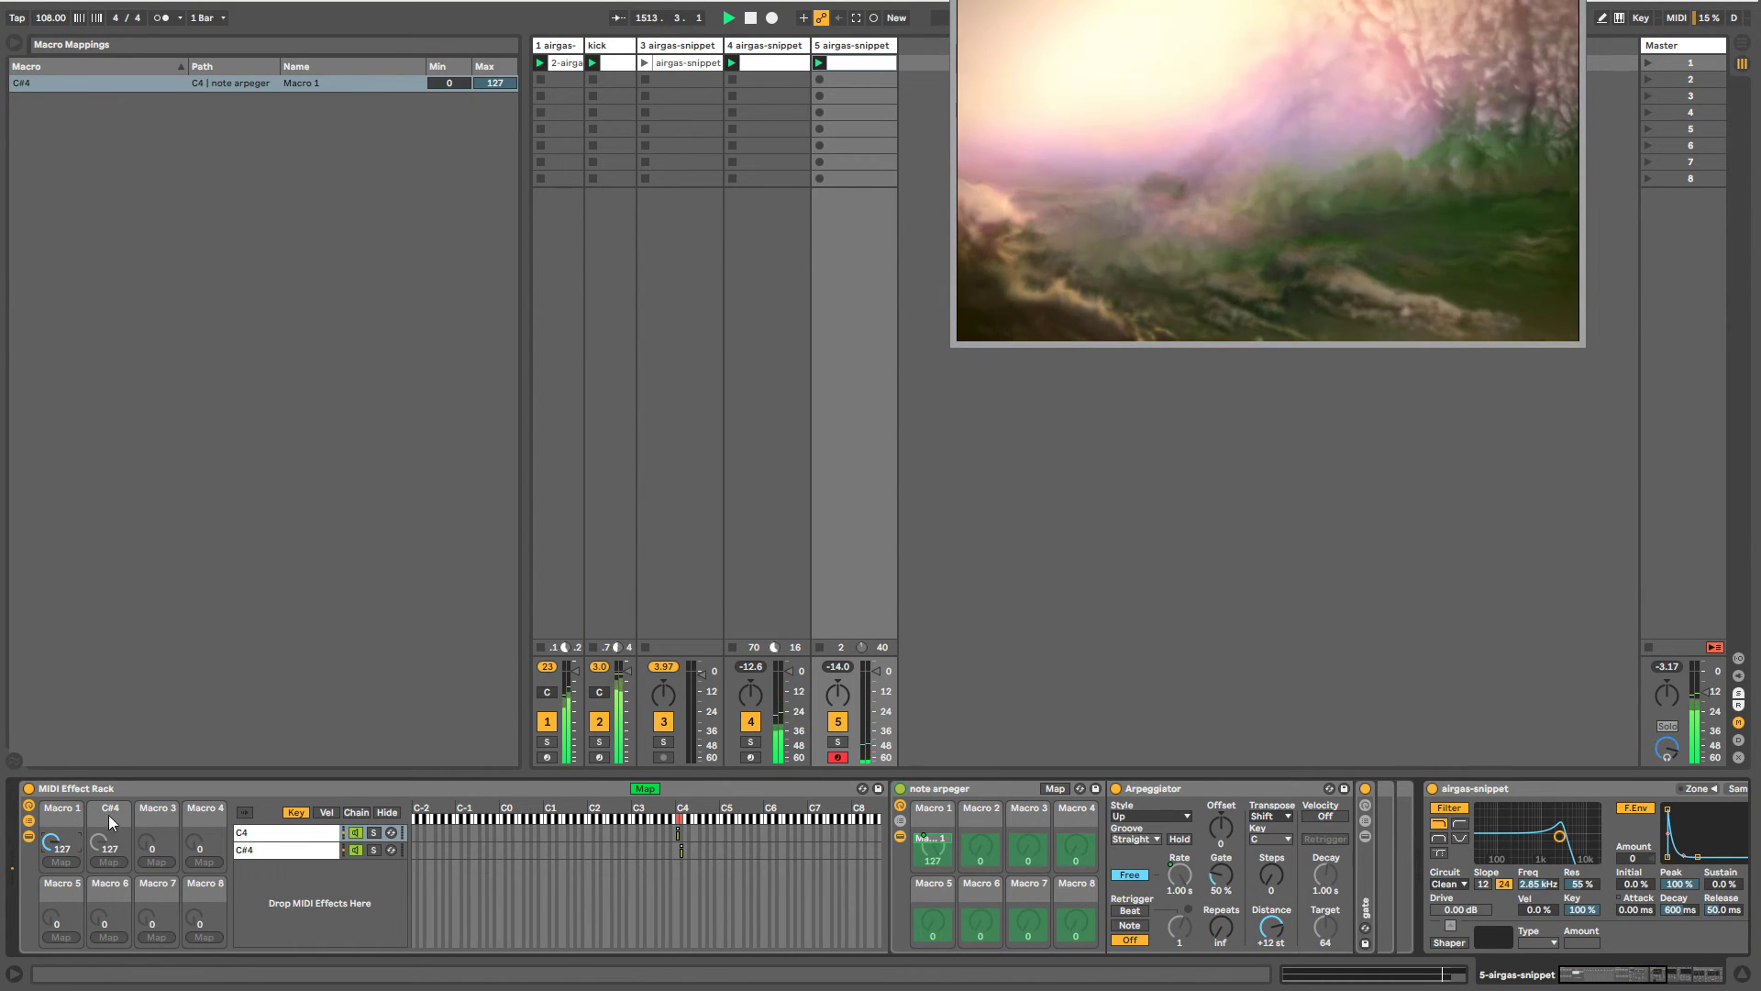
key(ctrl+r)
text(C4)
key(Return)
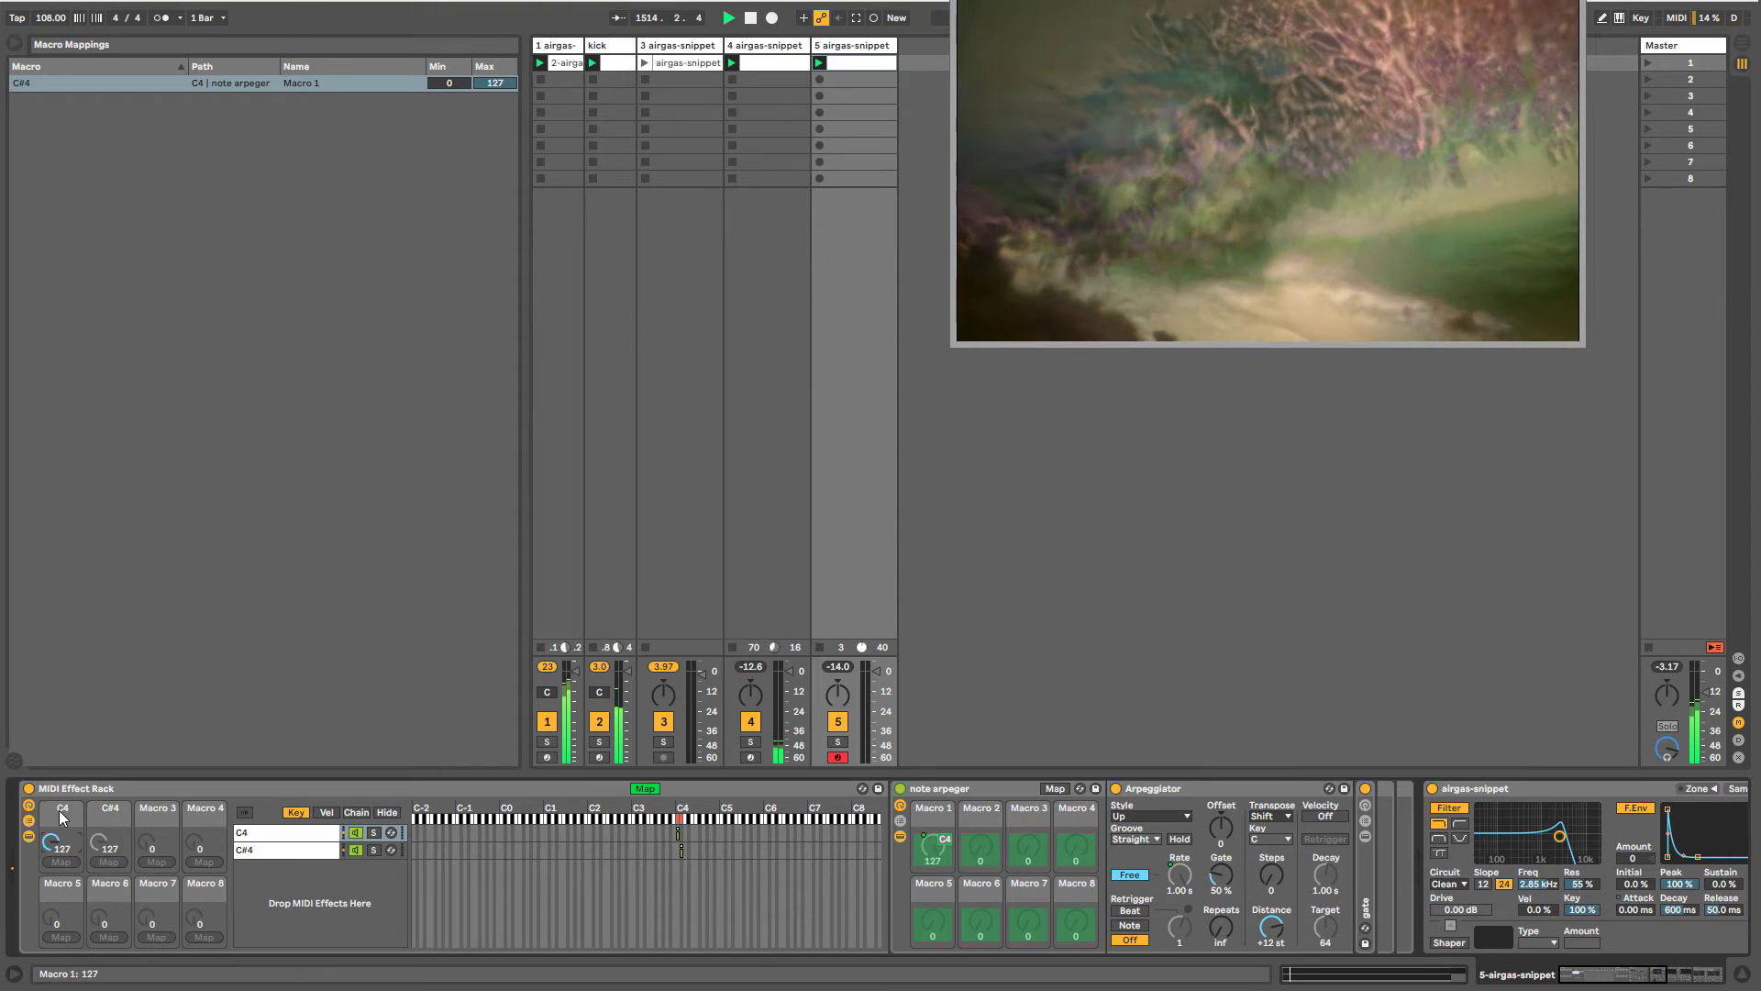
- Map Macro 1 of the C#4 chain's note arpeger to the outer rack's C#4 macro
click(277, 855)
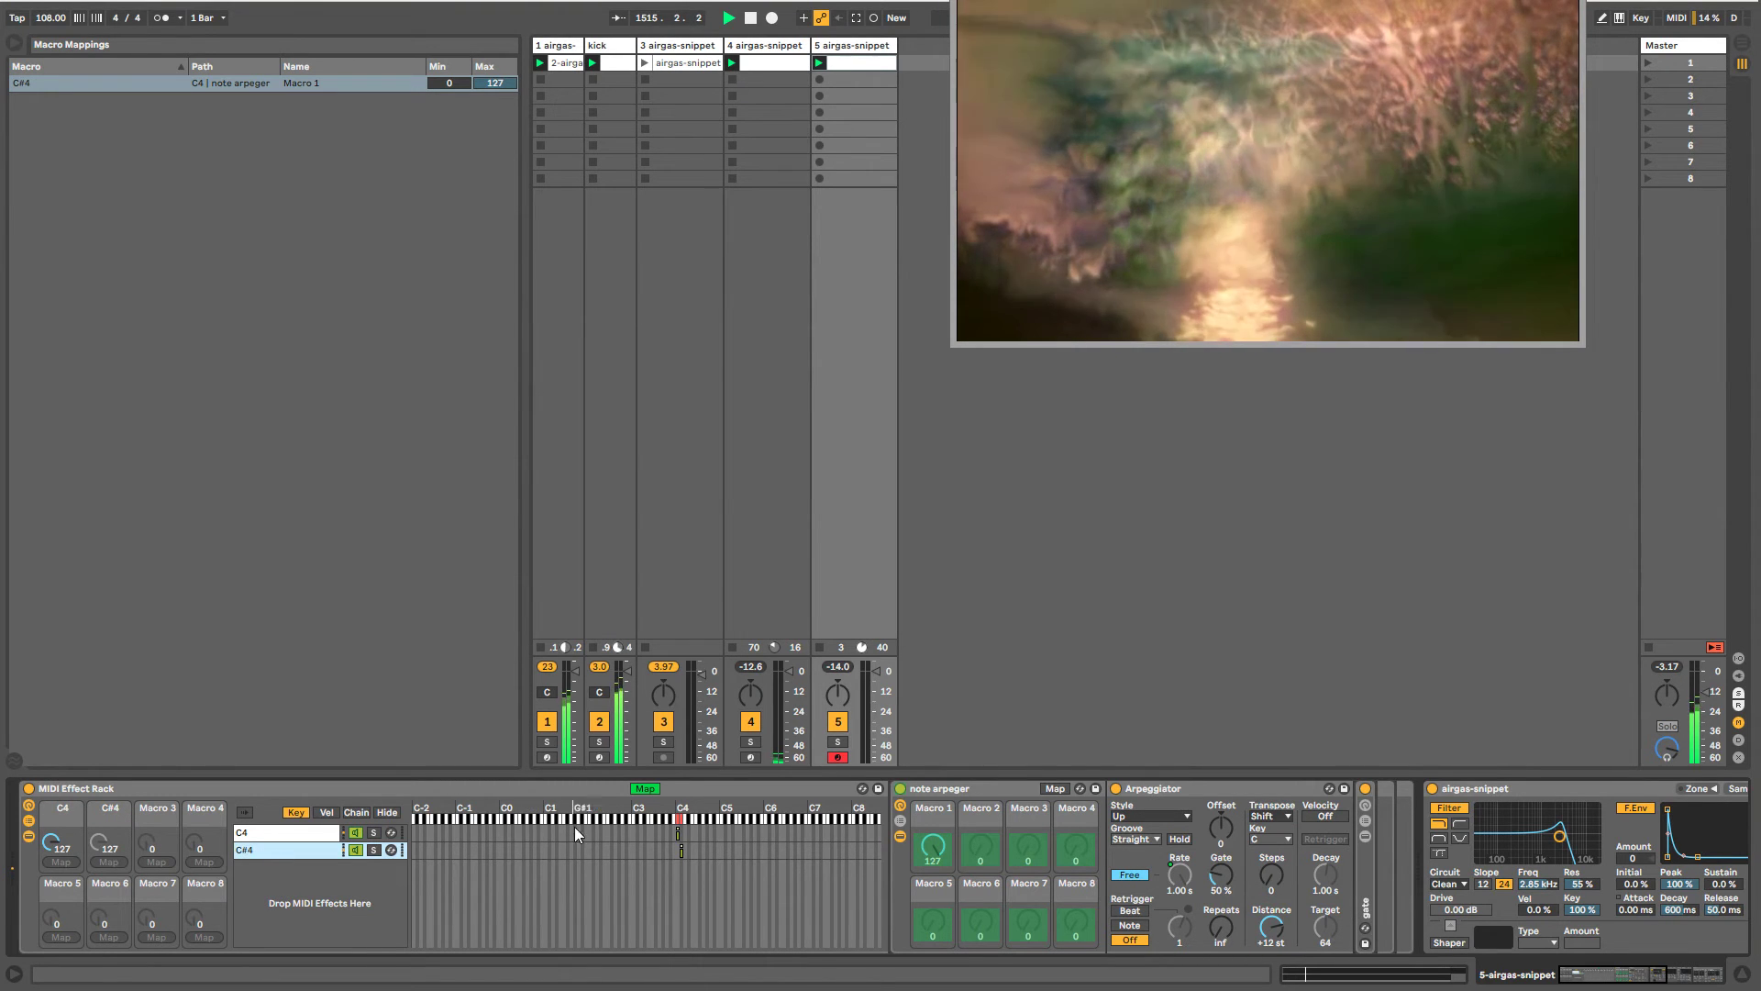
click(925, 853)
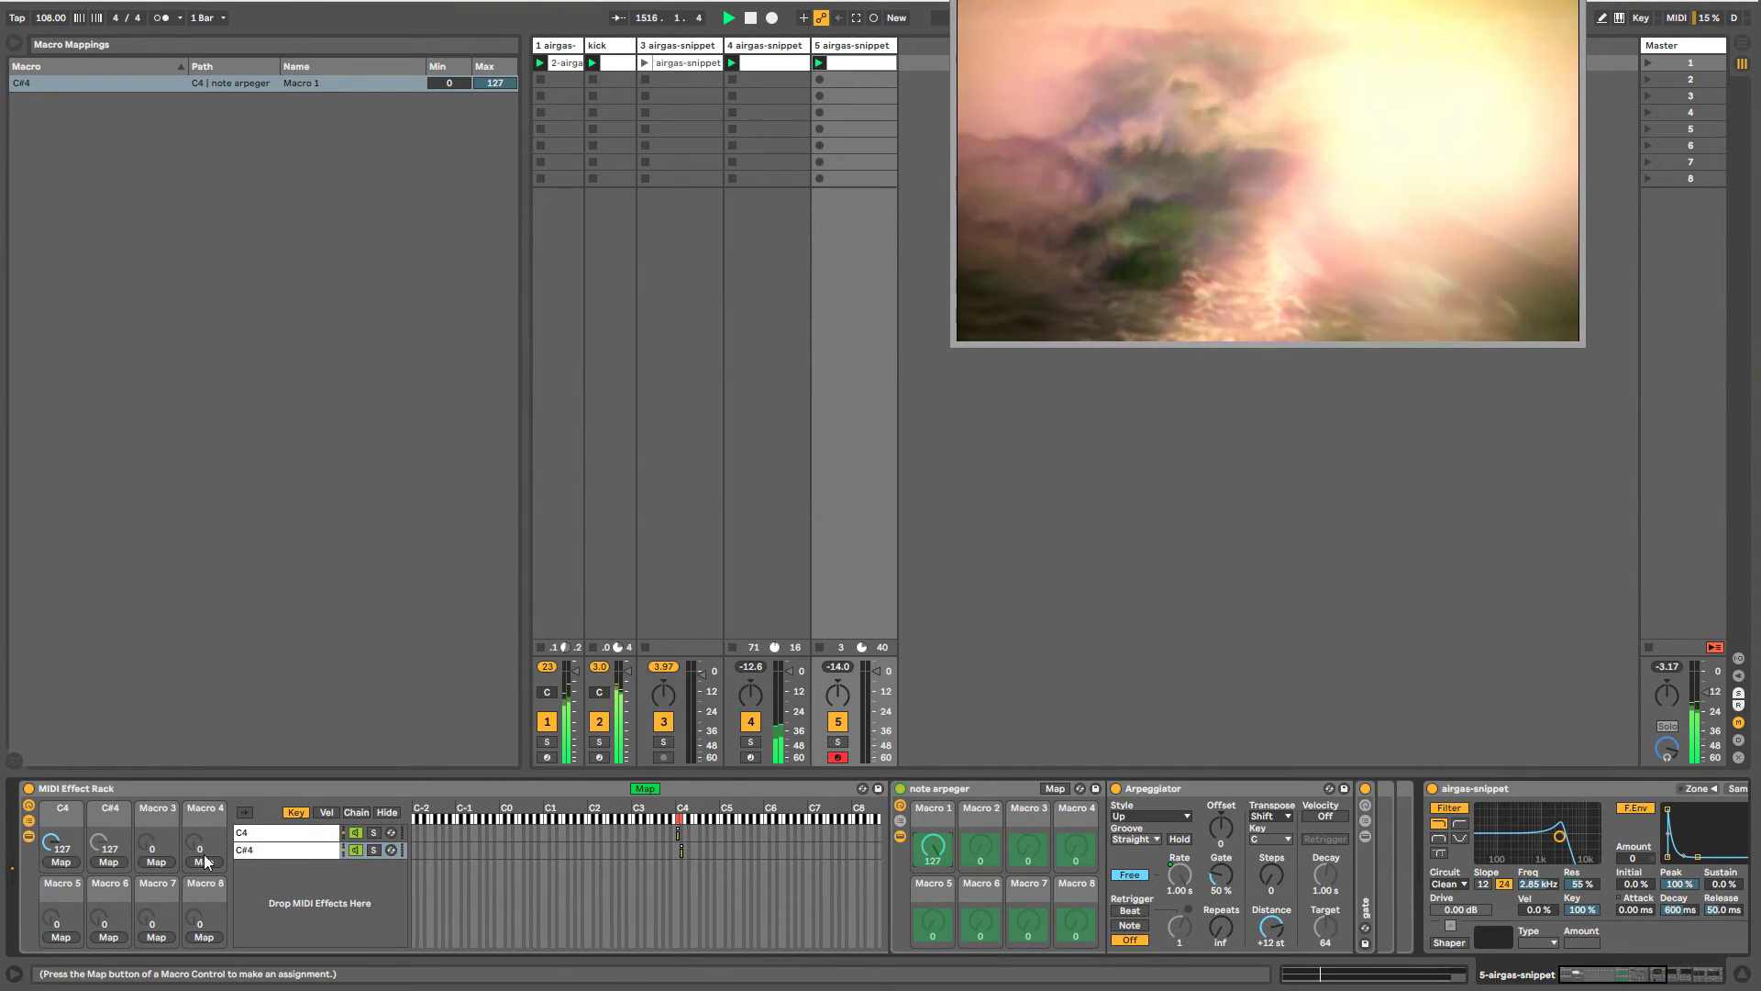
click(108, 862)
- Sweep the C4 and C#4 macros down and back up to 127 to test them, and leave macro mapping mode
drag(105, 846, 106, 878)
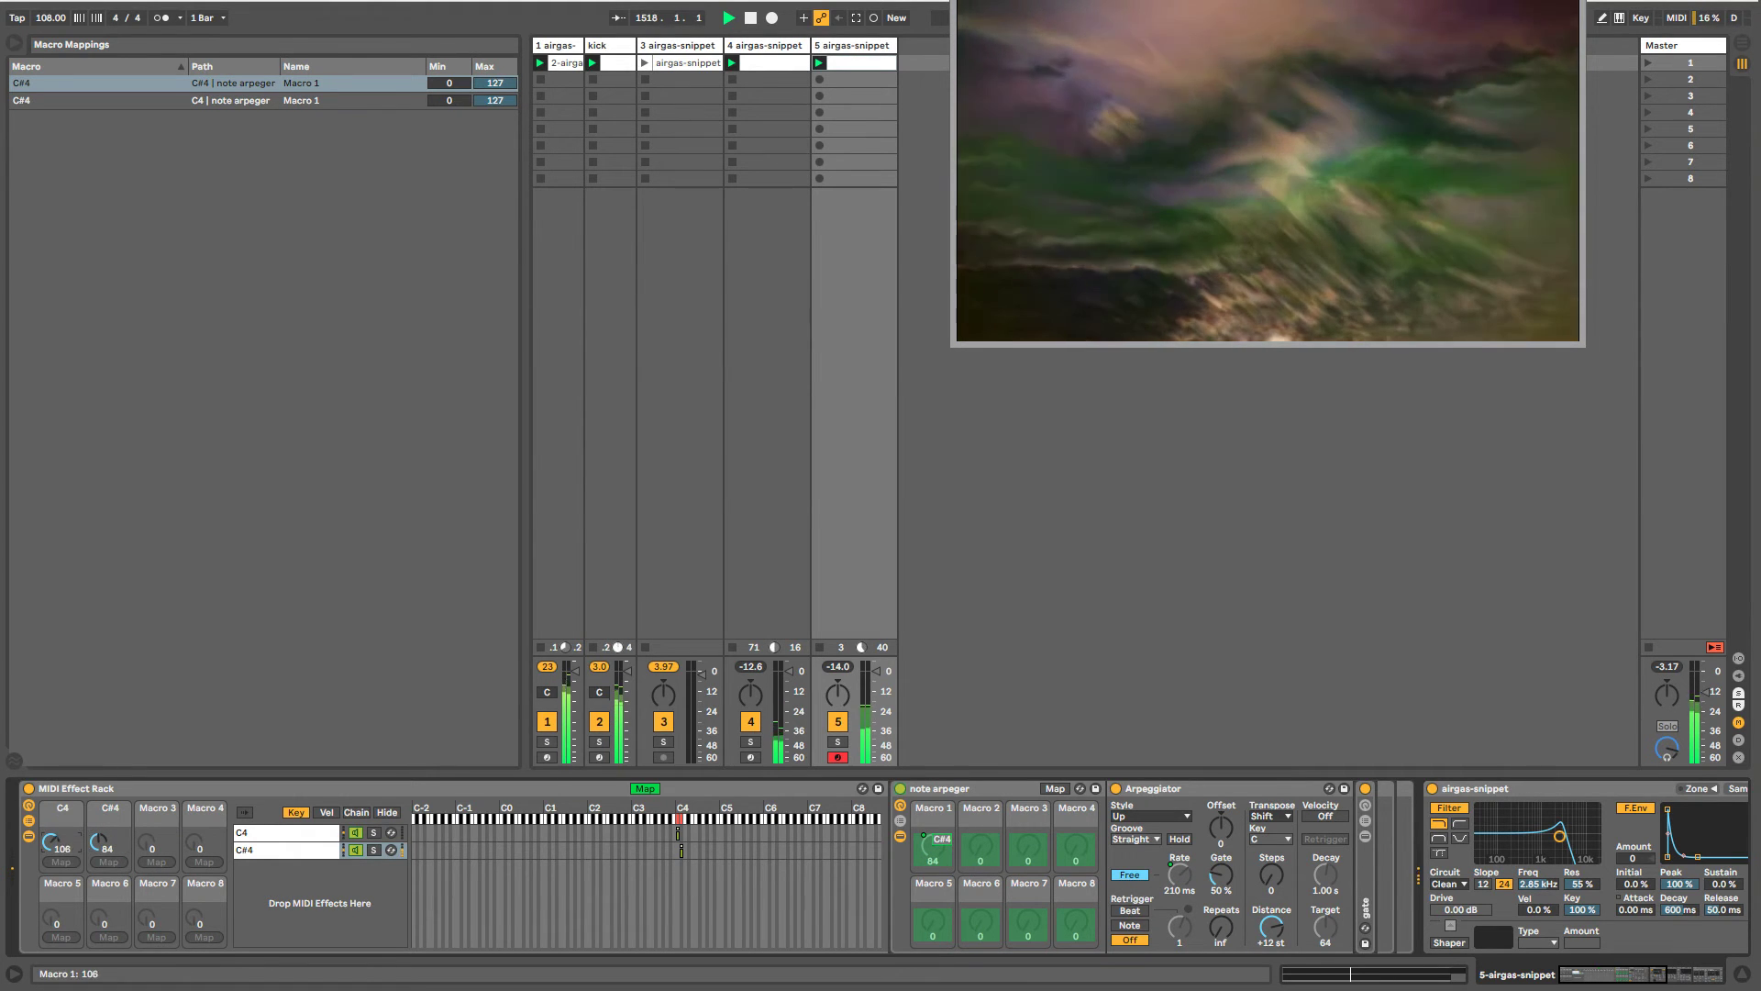
drag(73, 846, 73, 854)
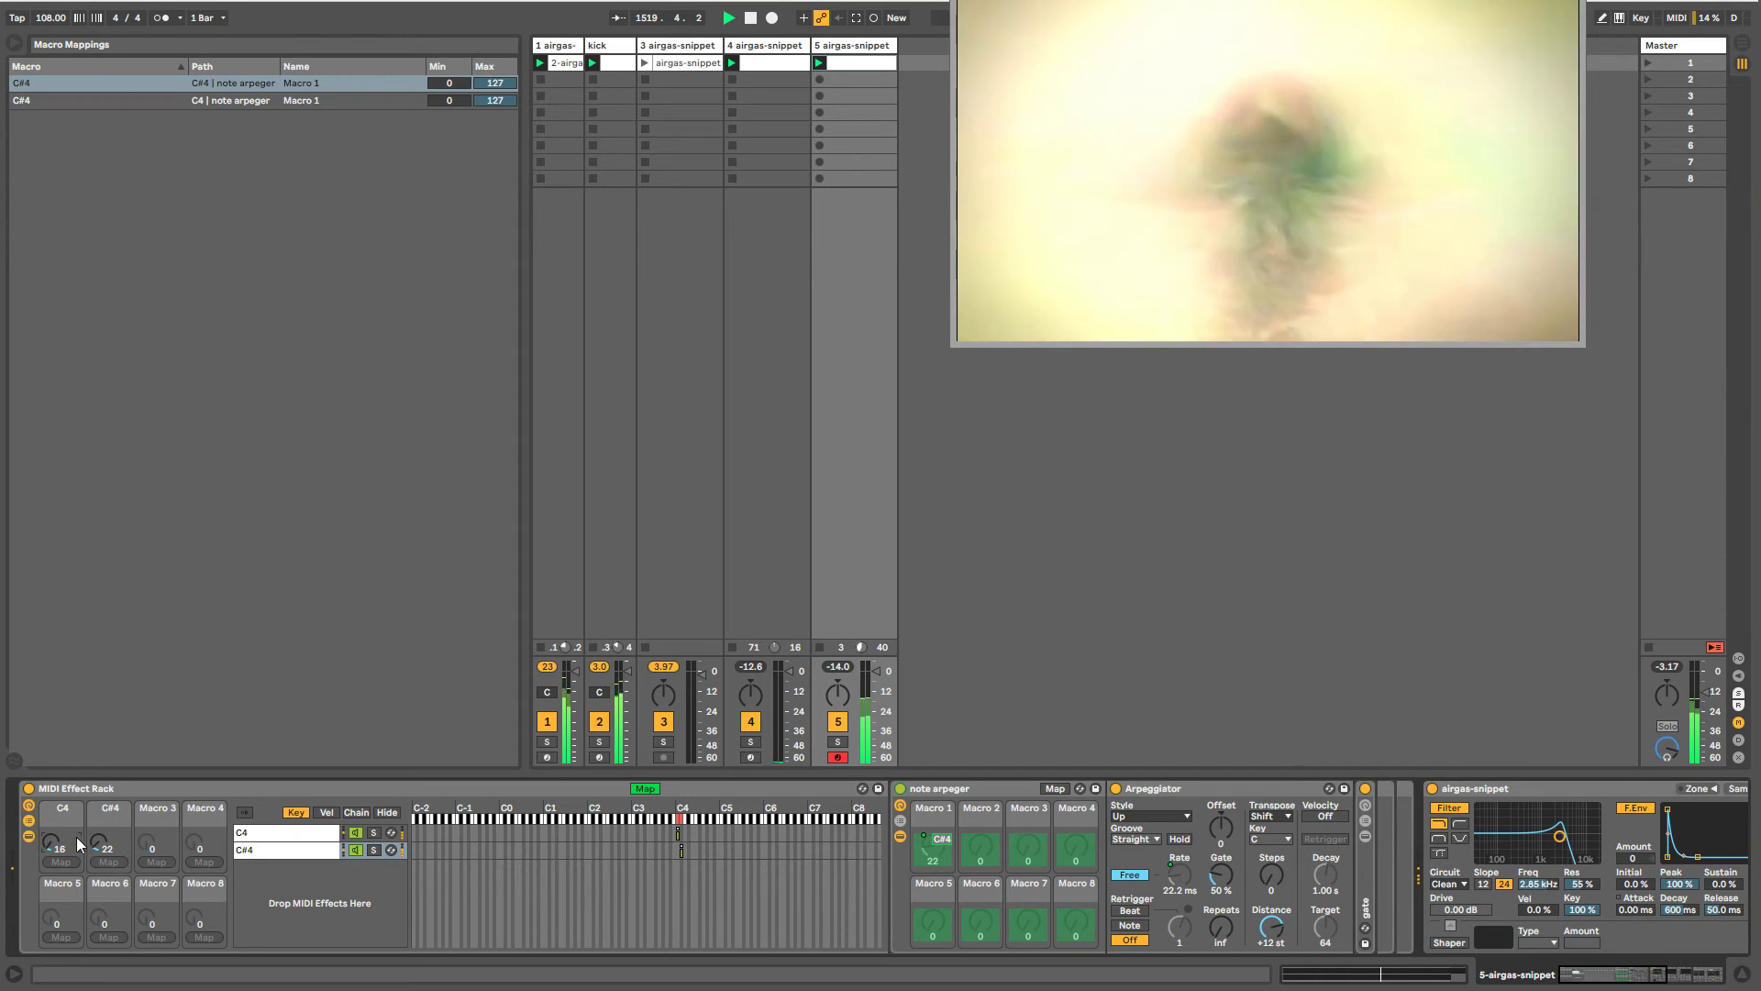
drag(99, 842, 70, 743)
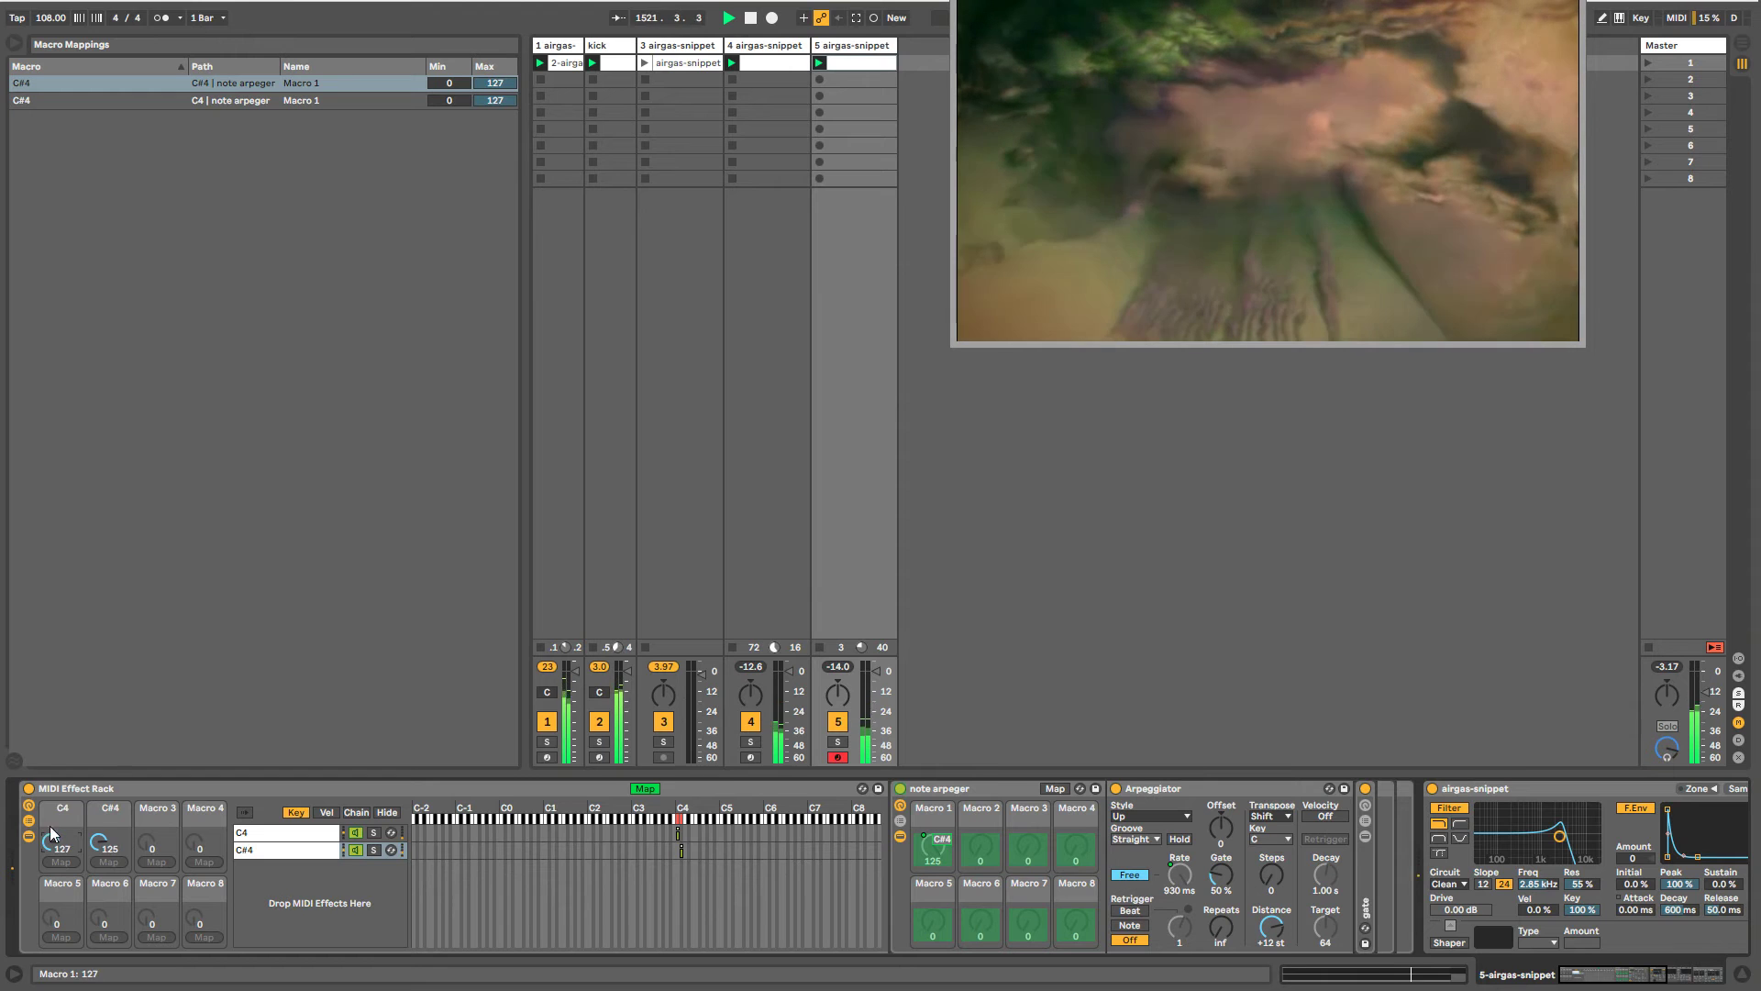
drag(96, 841, 96, 835)
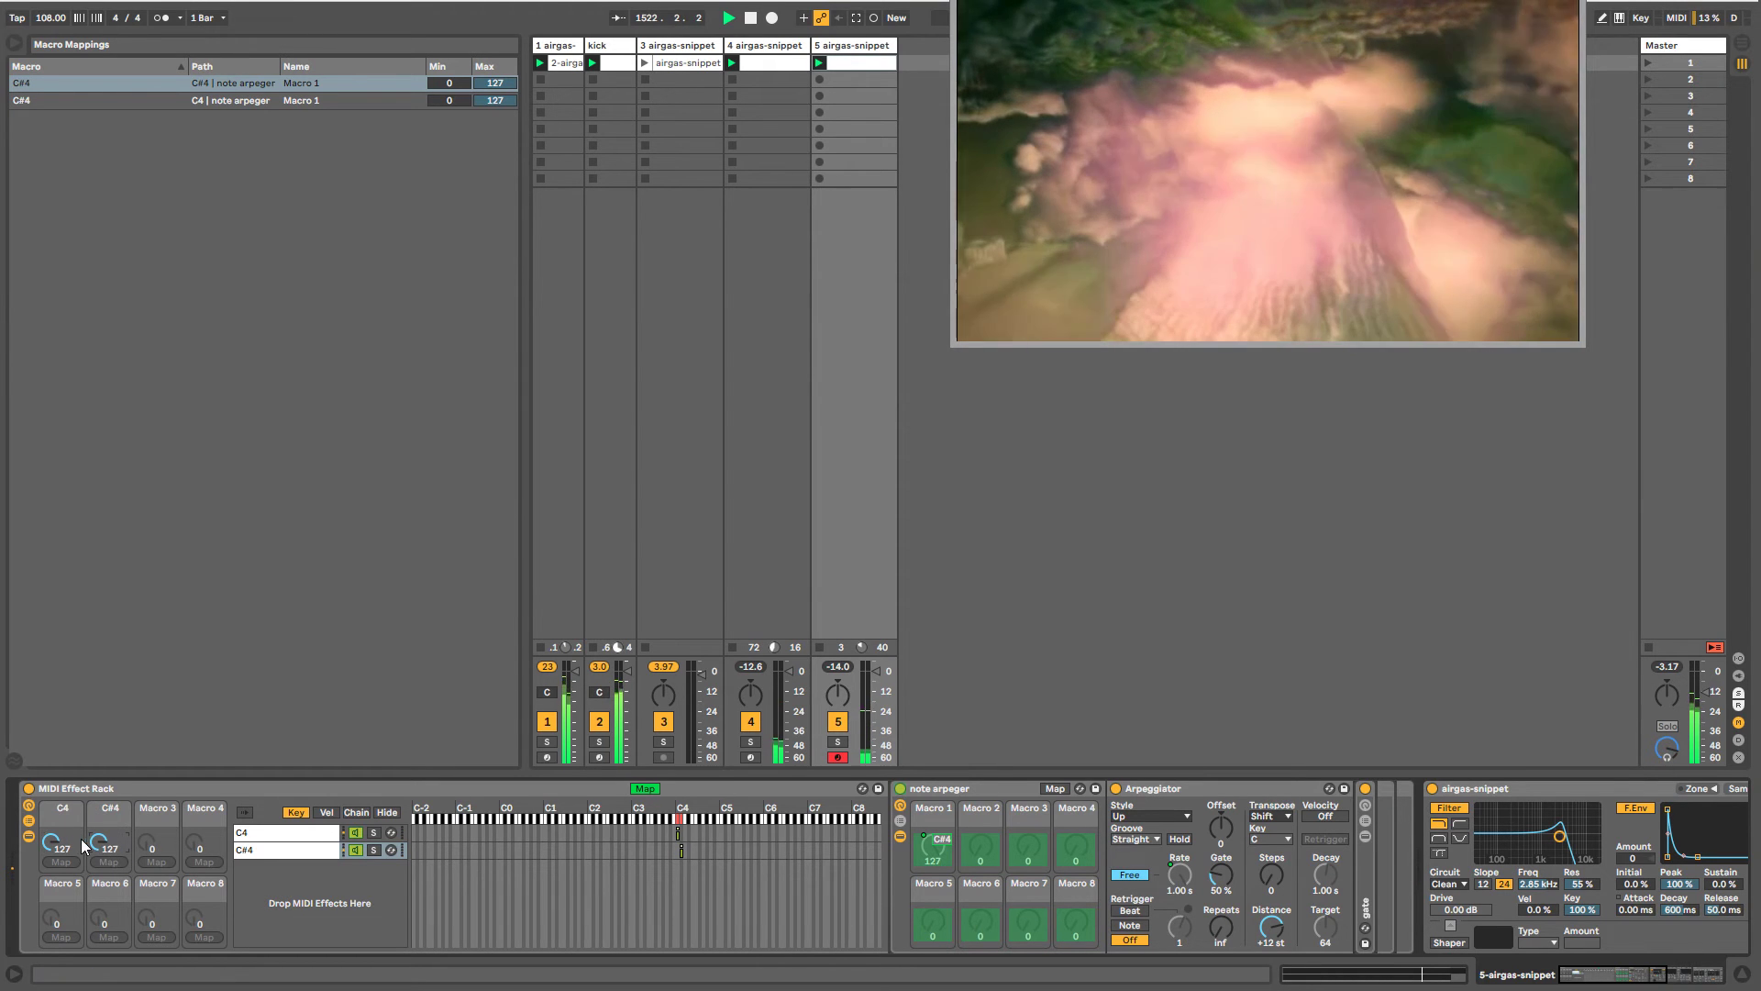
click(361, 837)
click(645, 789)
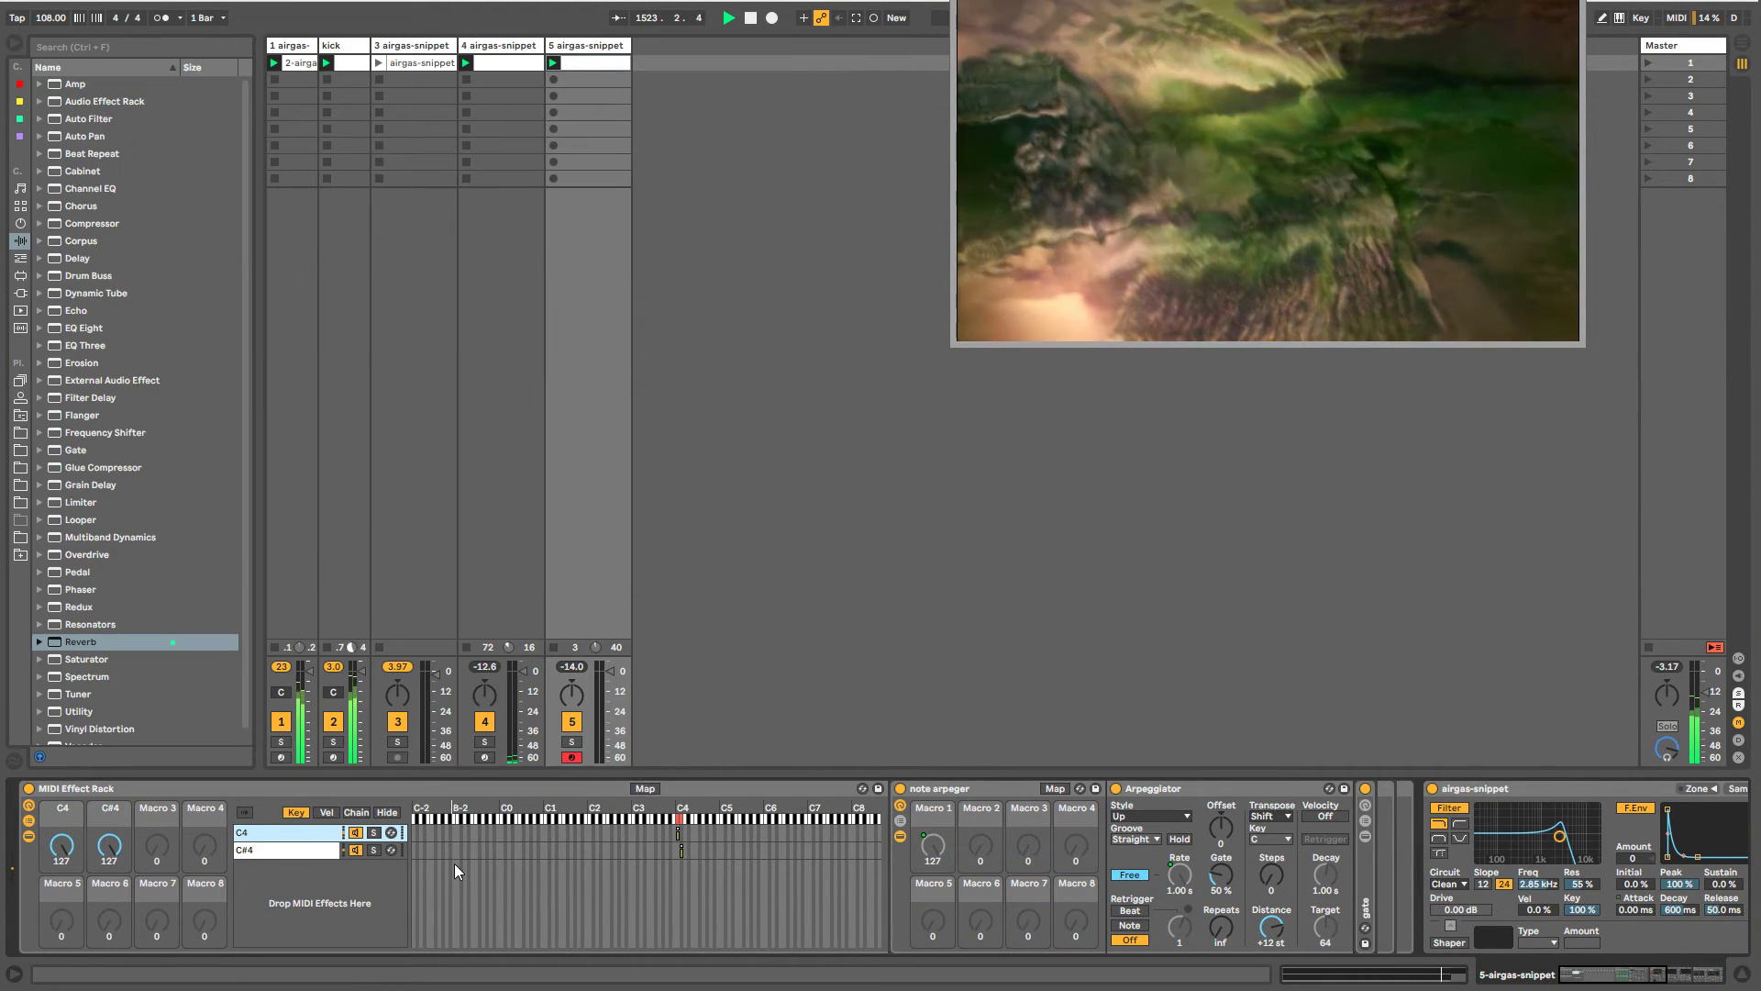
- Duplicate the C#4 chain of the outer rack and rename the copy as D
click(296, 850)
key(ctrl+d)
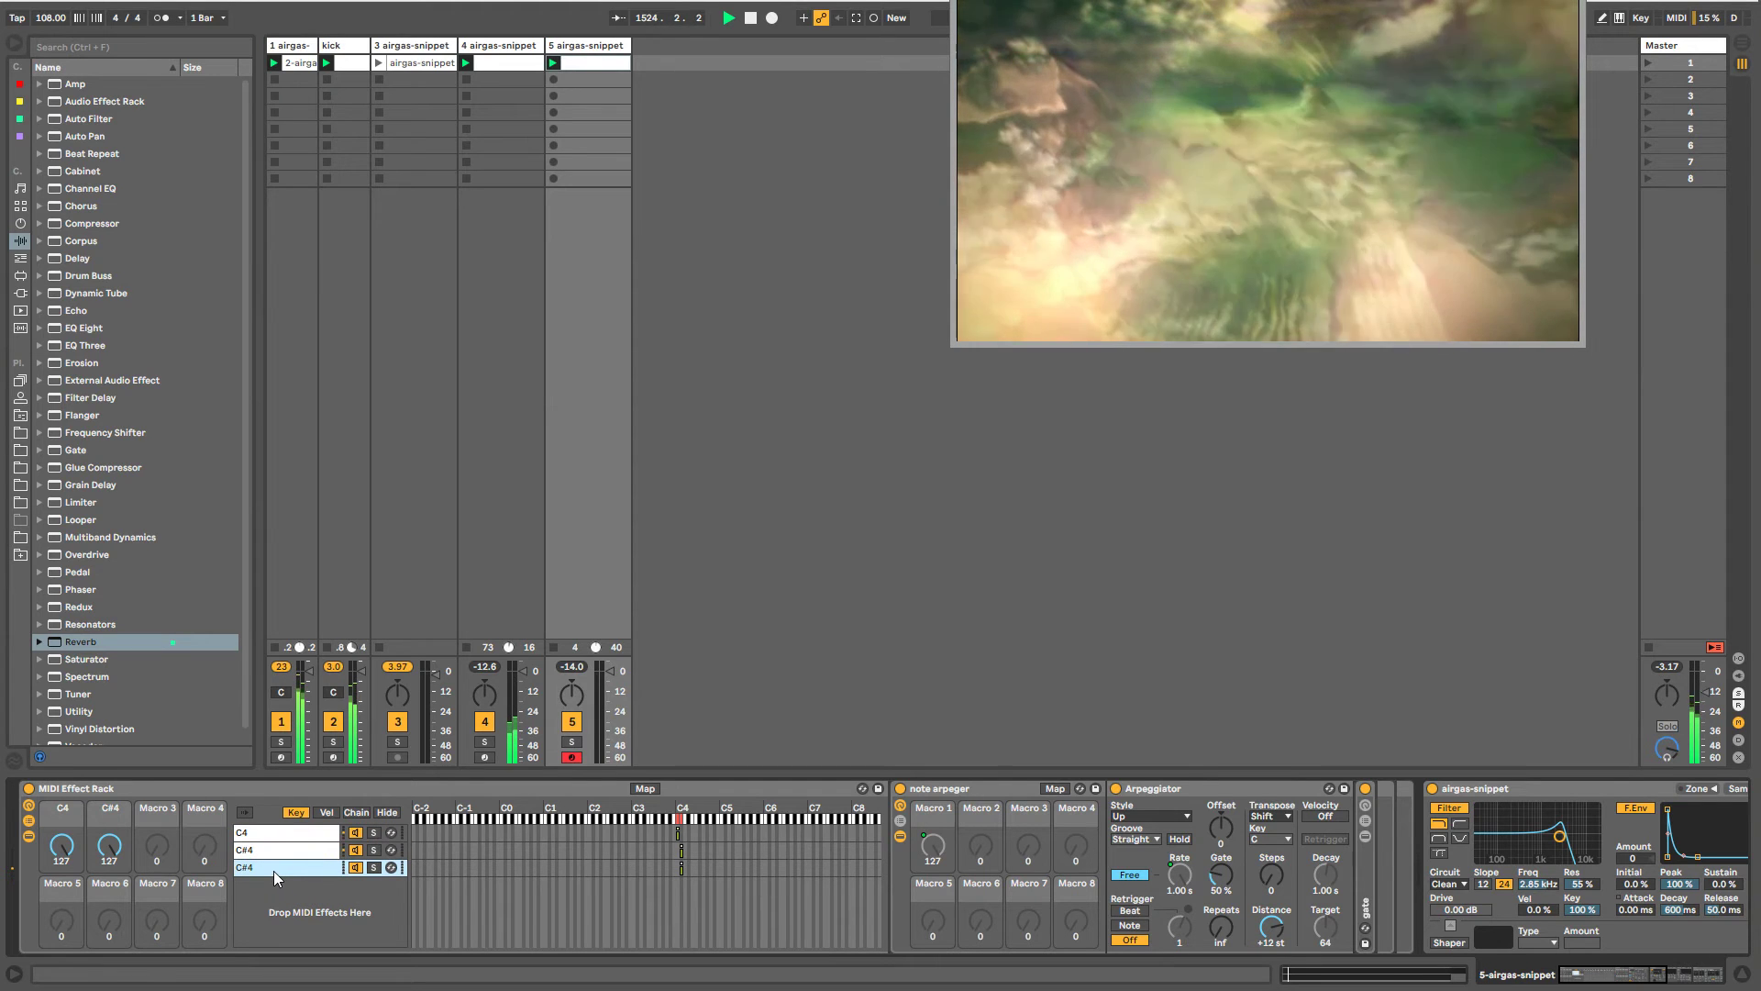
key(ctrl+r)
key(BackSpace)
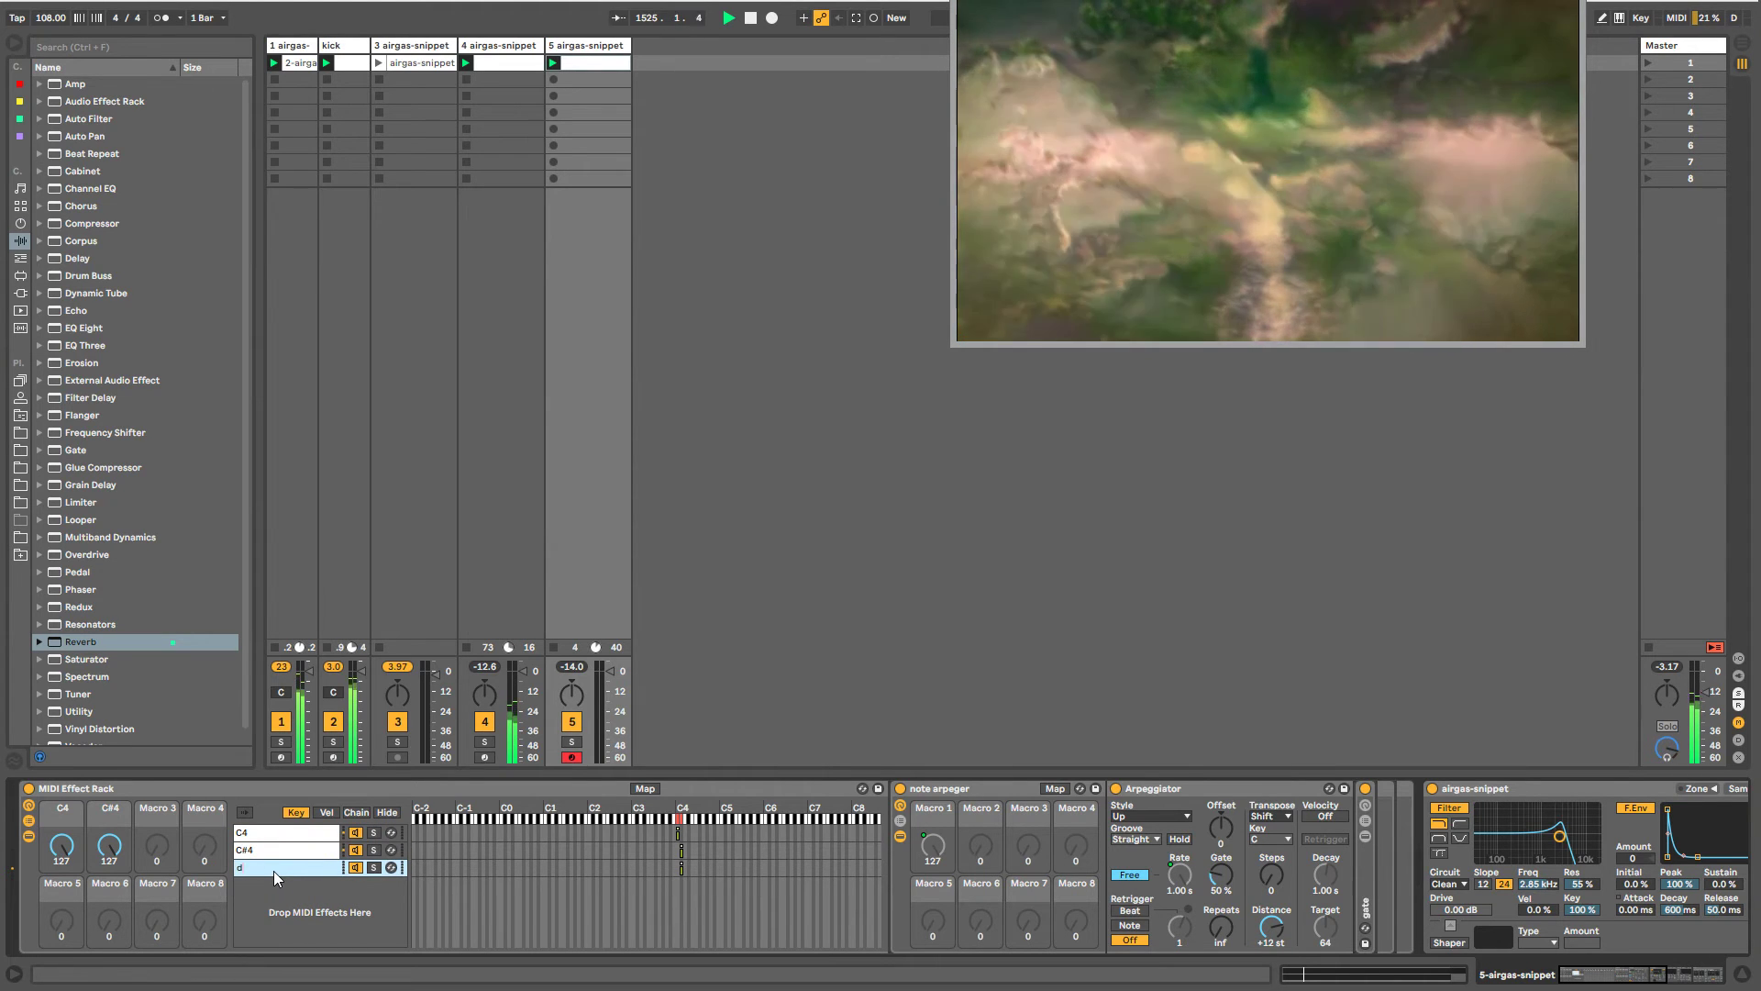
text(D)
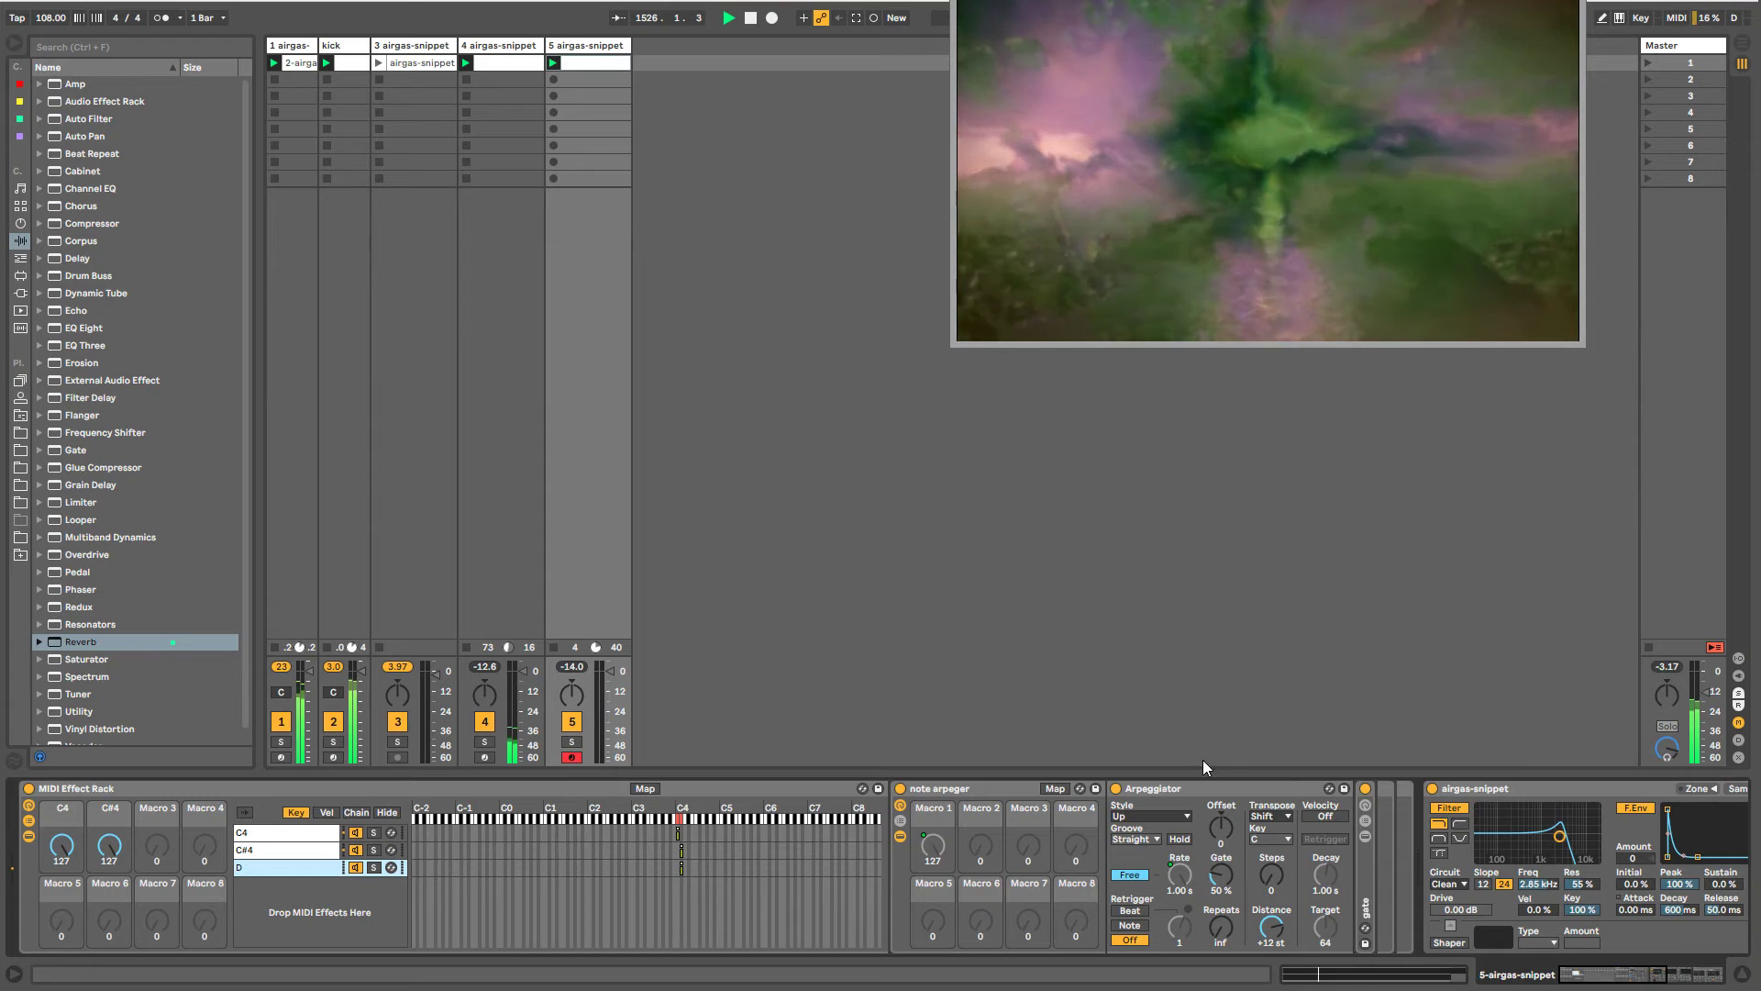
- Group track 5's airgas-snippet Sampler into an Instrument Rack
click(1460, 803)
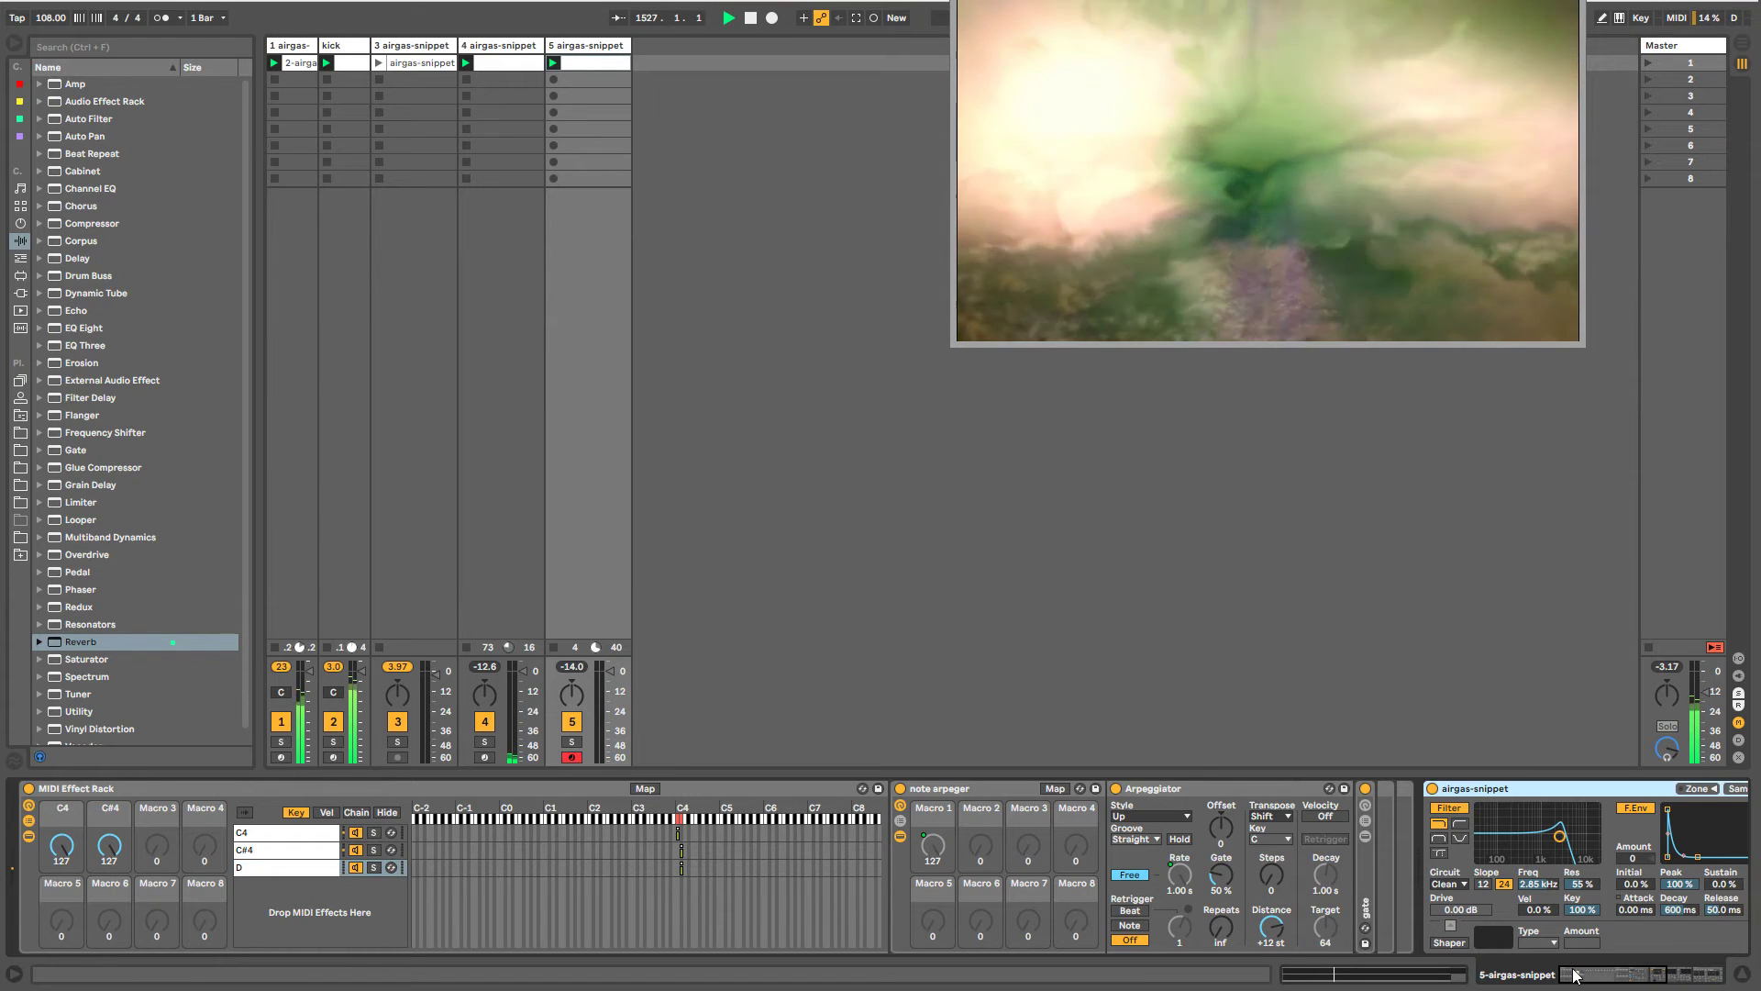
click(1593, 973)
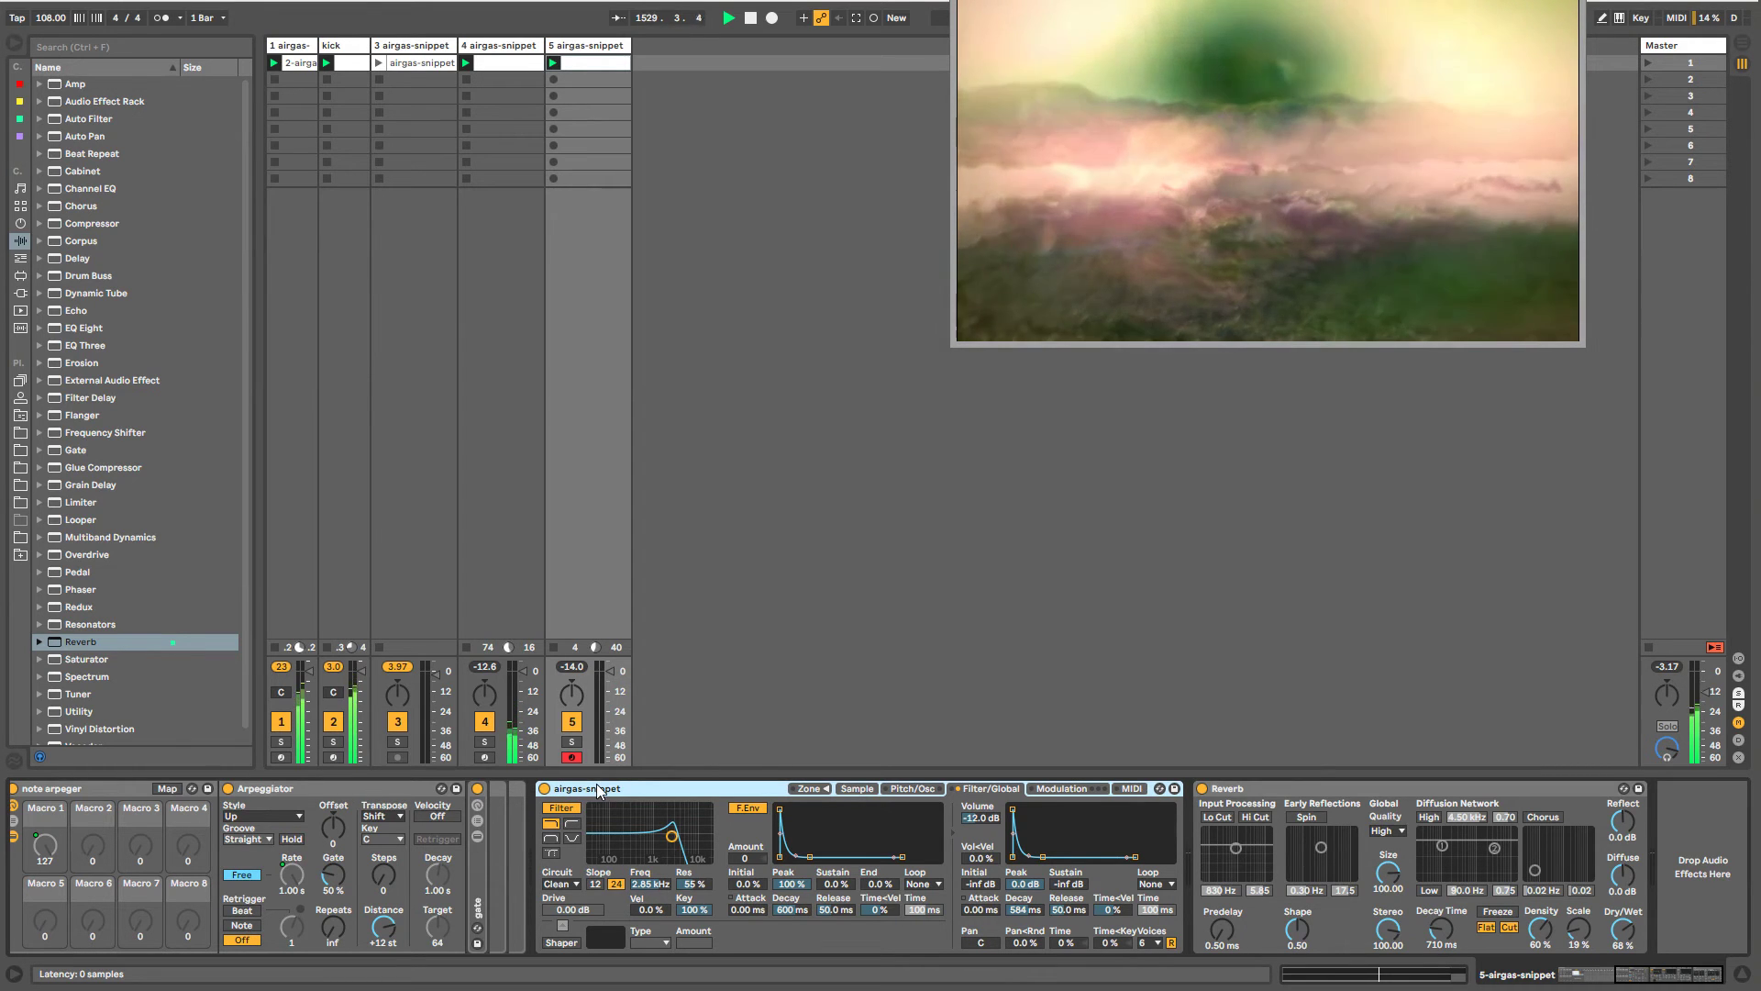
key(ctrl+g)
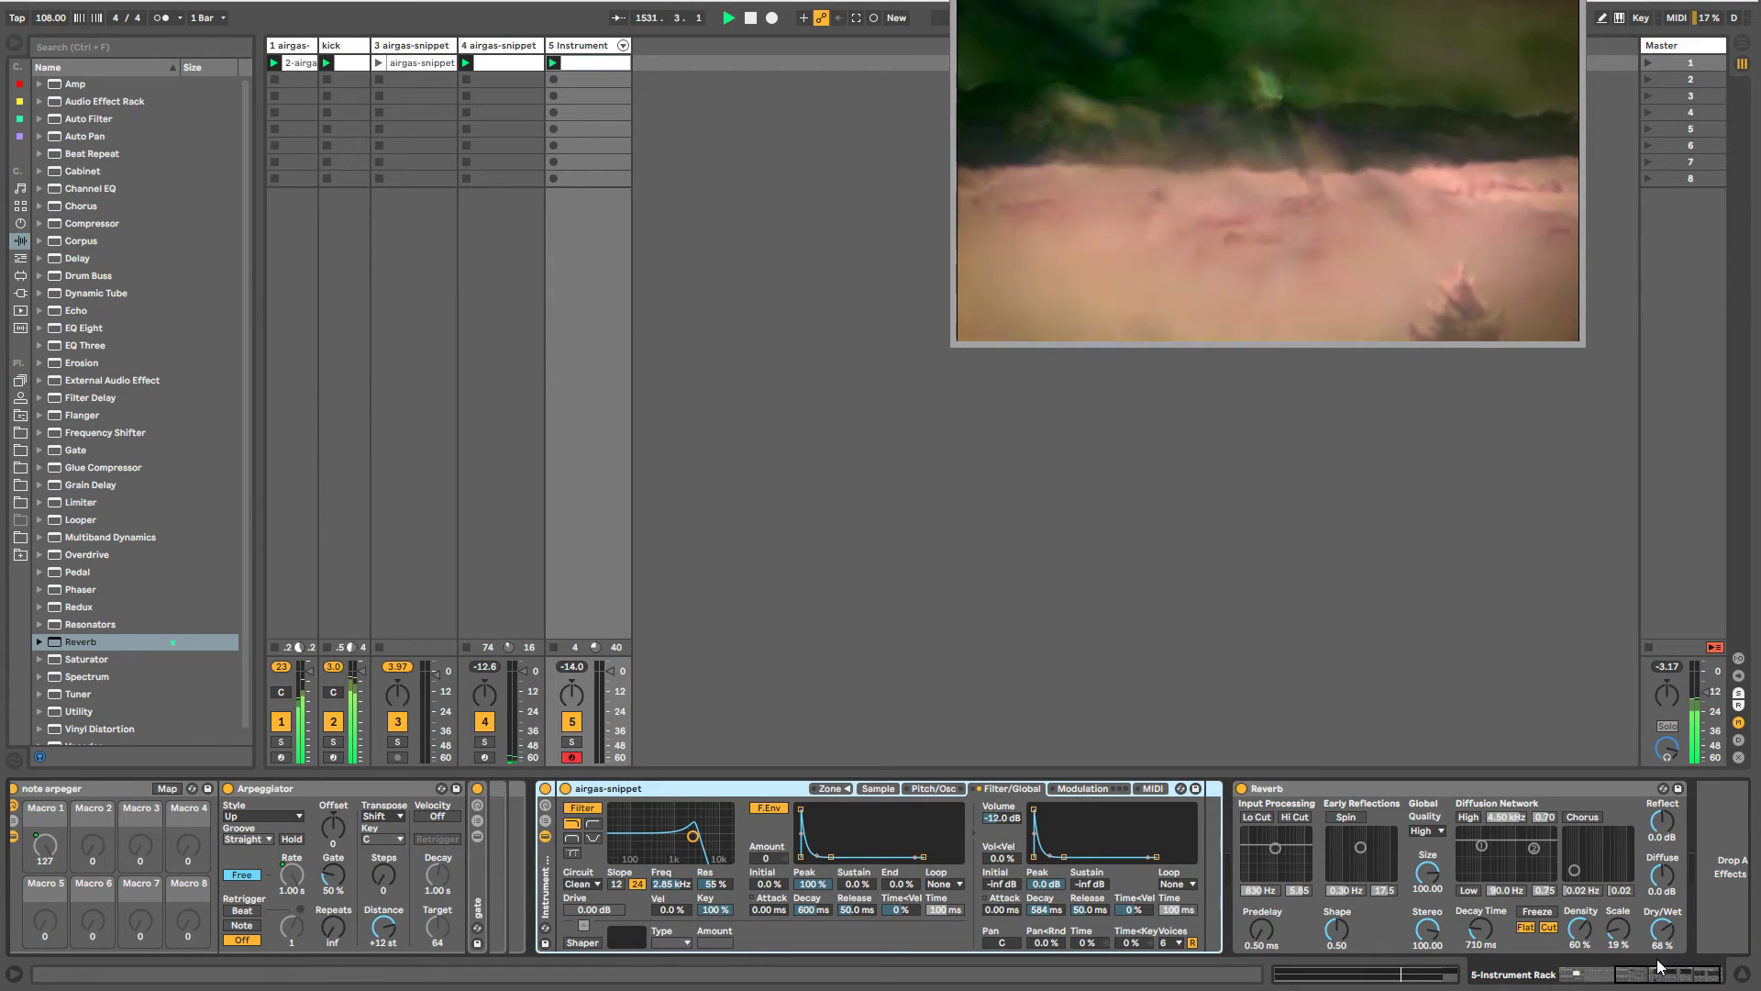
- Hide the MIDI Effect Rack's chain list and move the rack into the Instrument Rack, in front of the Sampler
drag(1650, 975, 1596, 975)
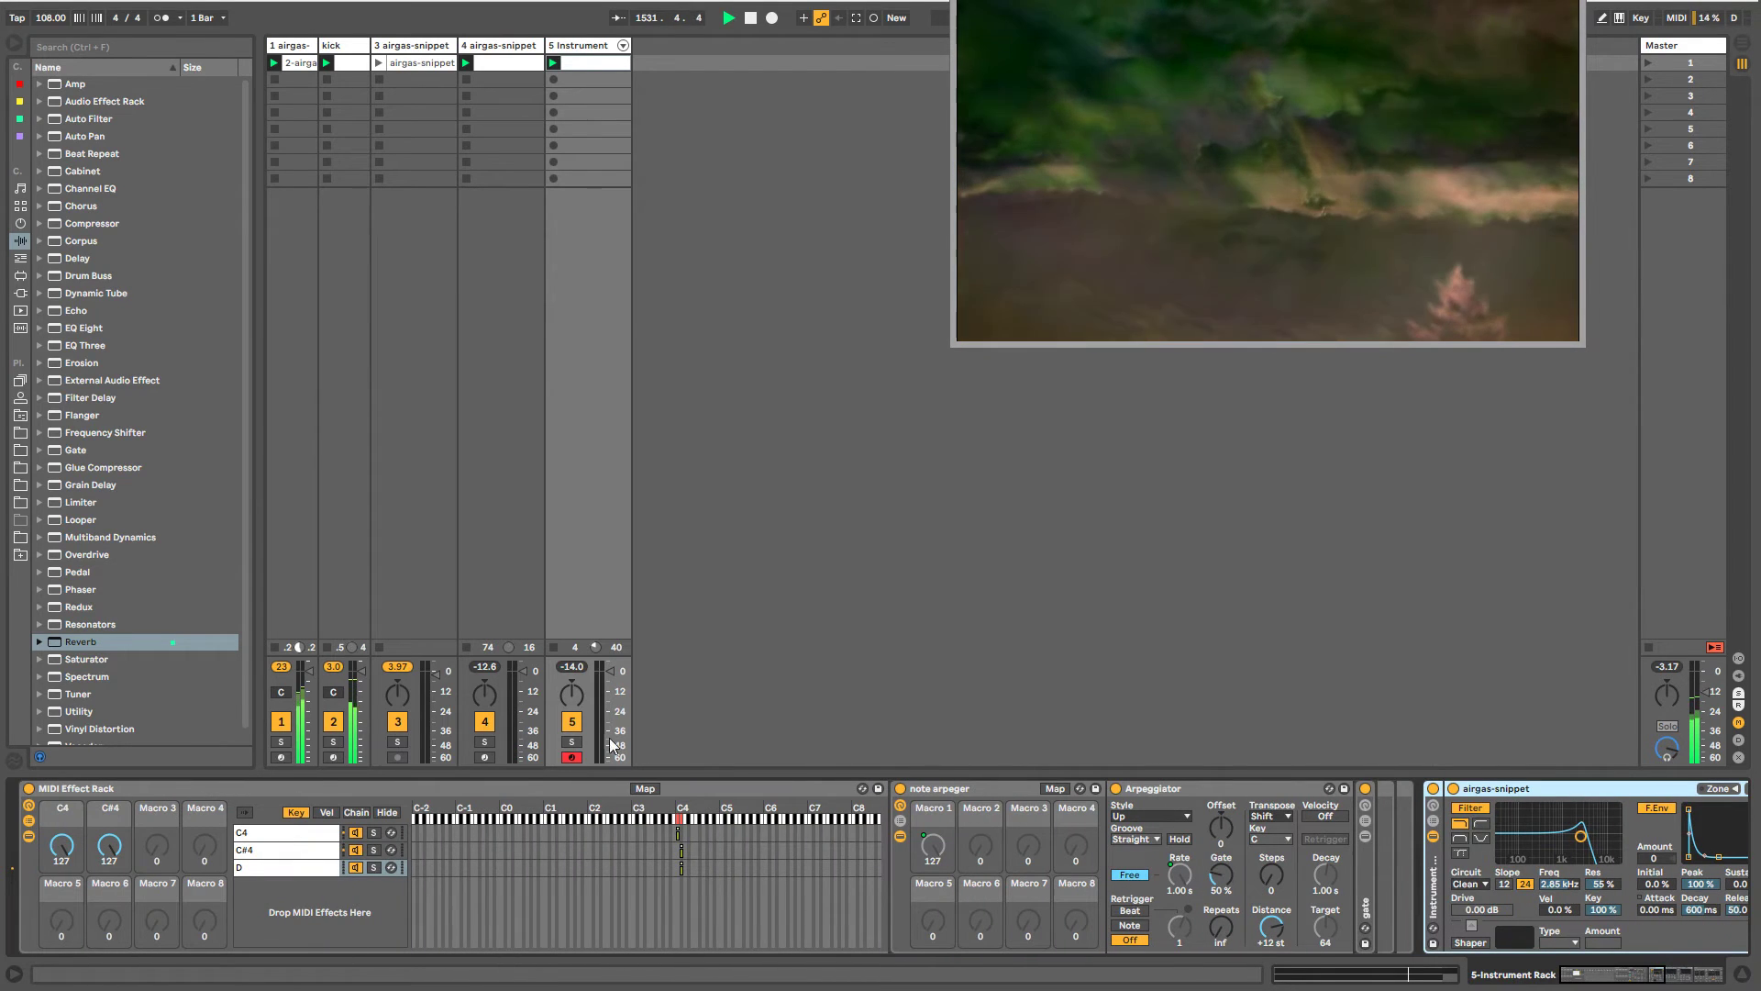
click(29, 822)
click(62, 787)
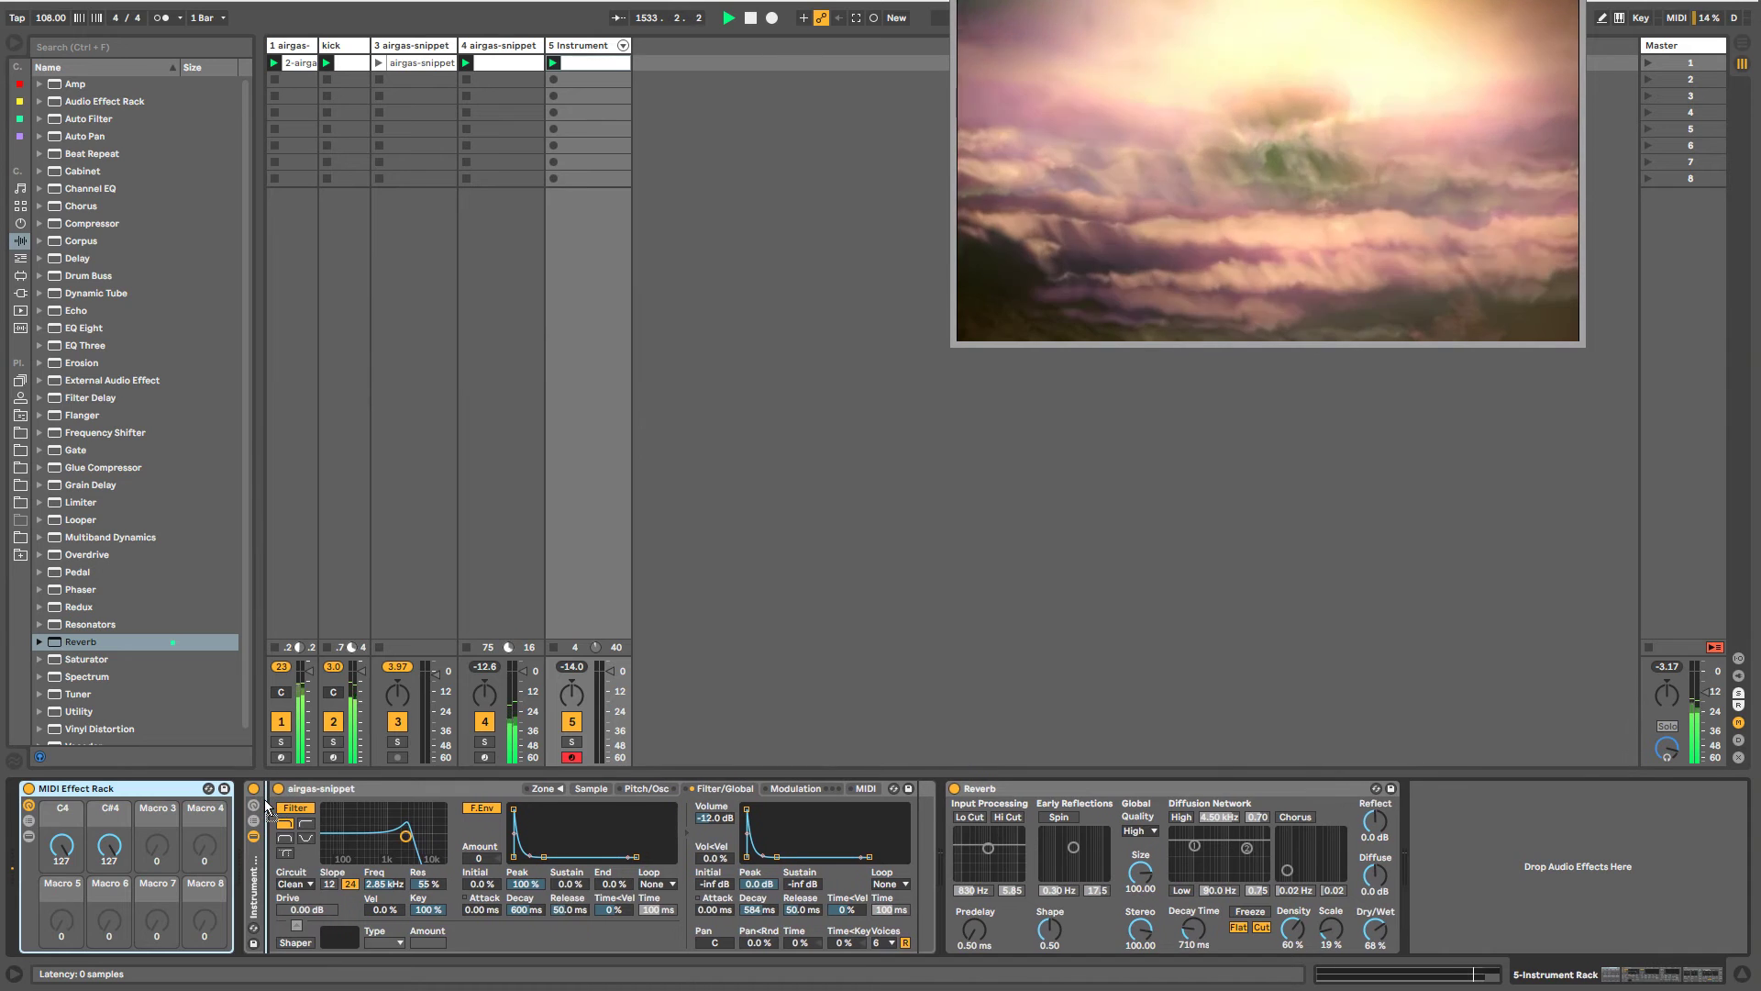
drag(266, 801, 260, 798)
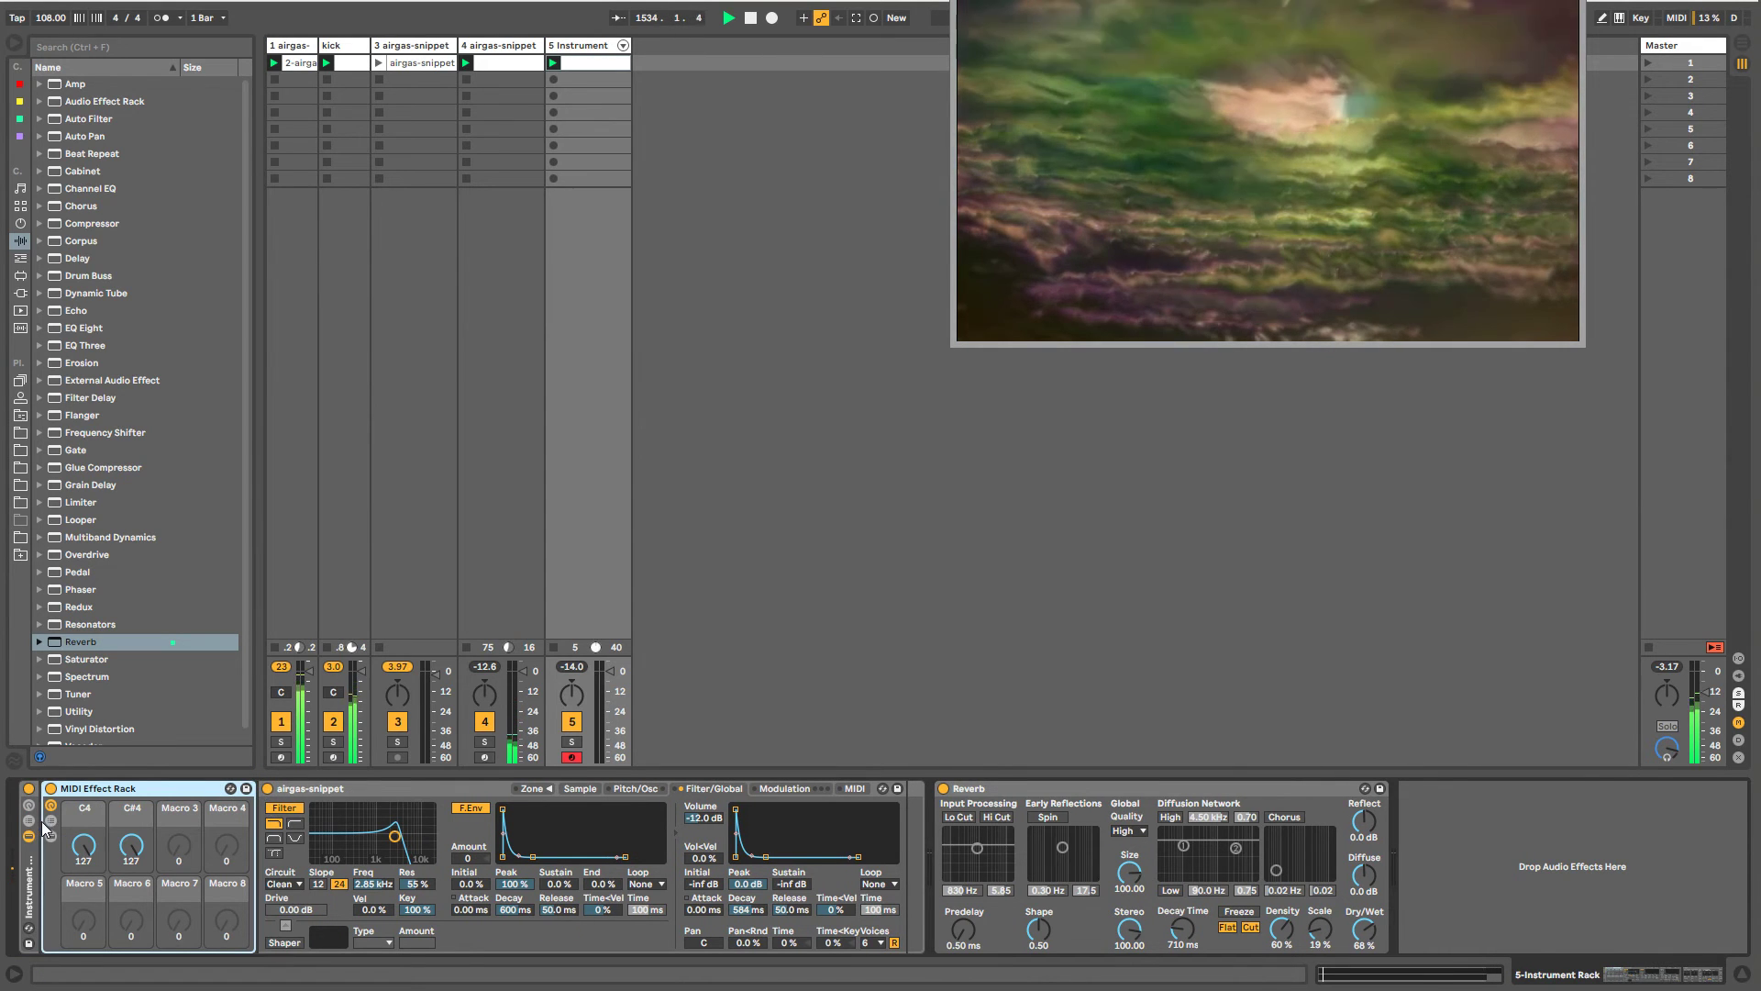
- Show the MIDI Effect Rack's chain list and move the D chain's key zone to D4
click(46, 823)
click(290, 850)
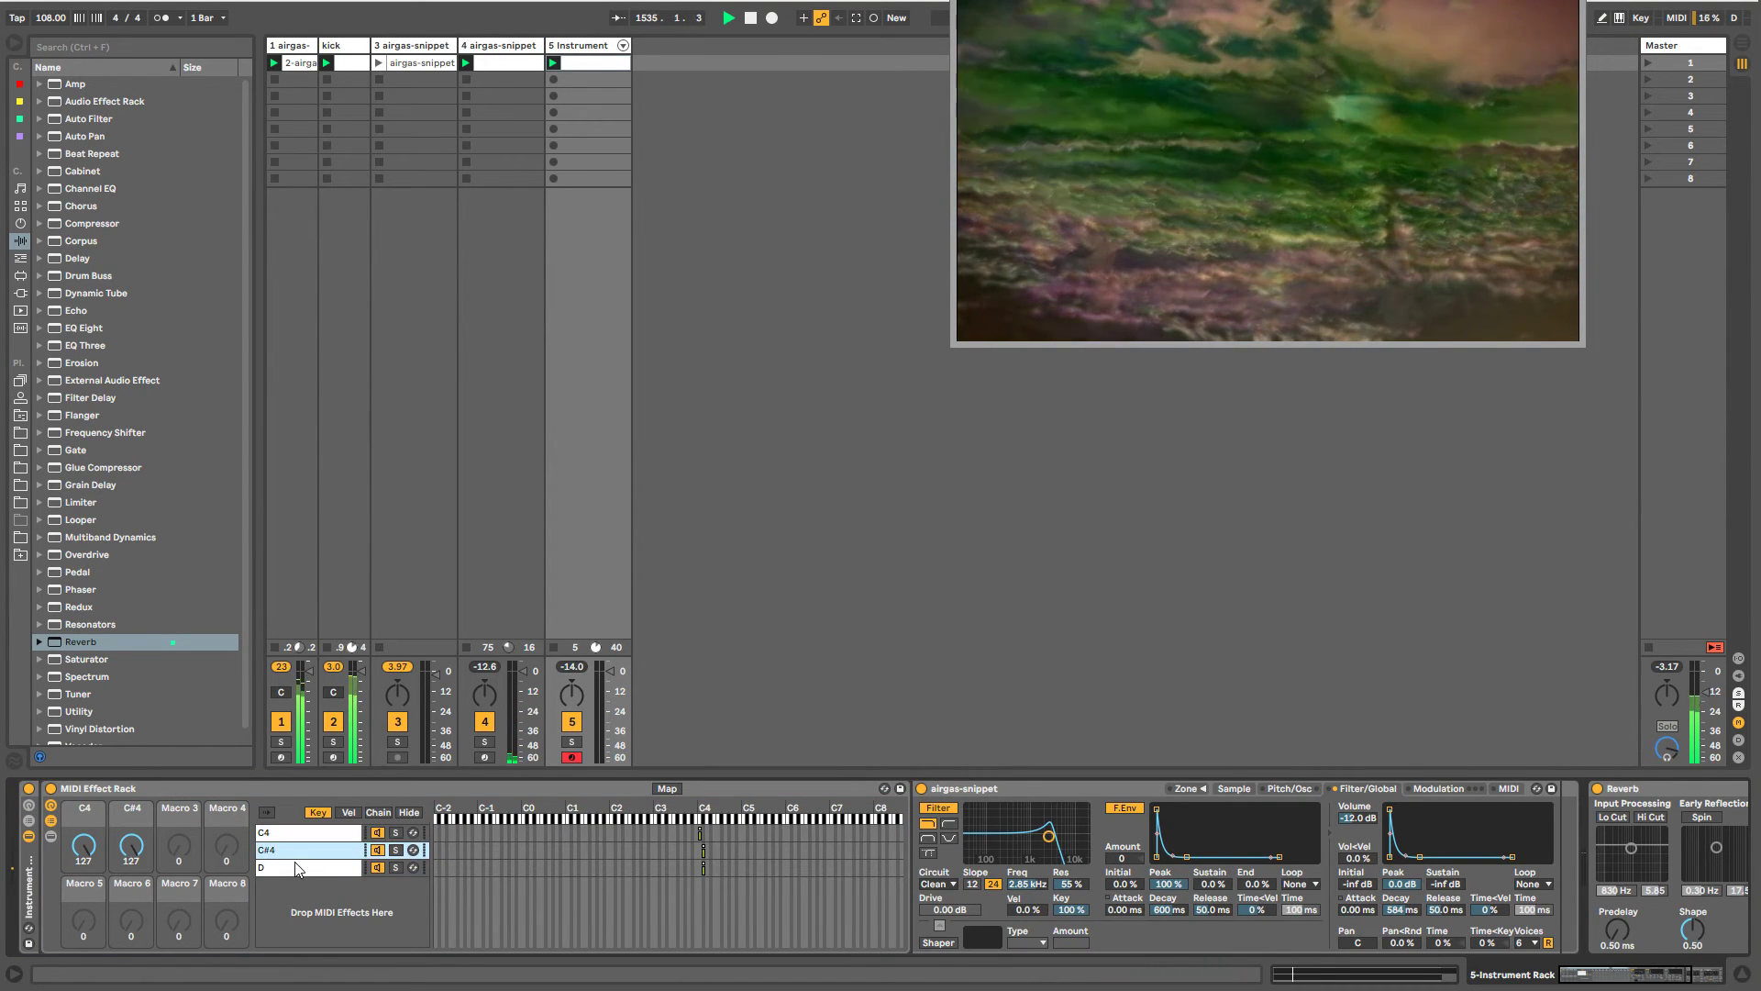
click(1072, 787)
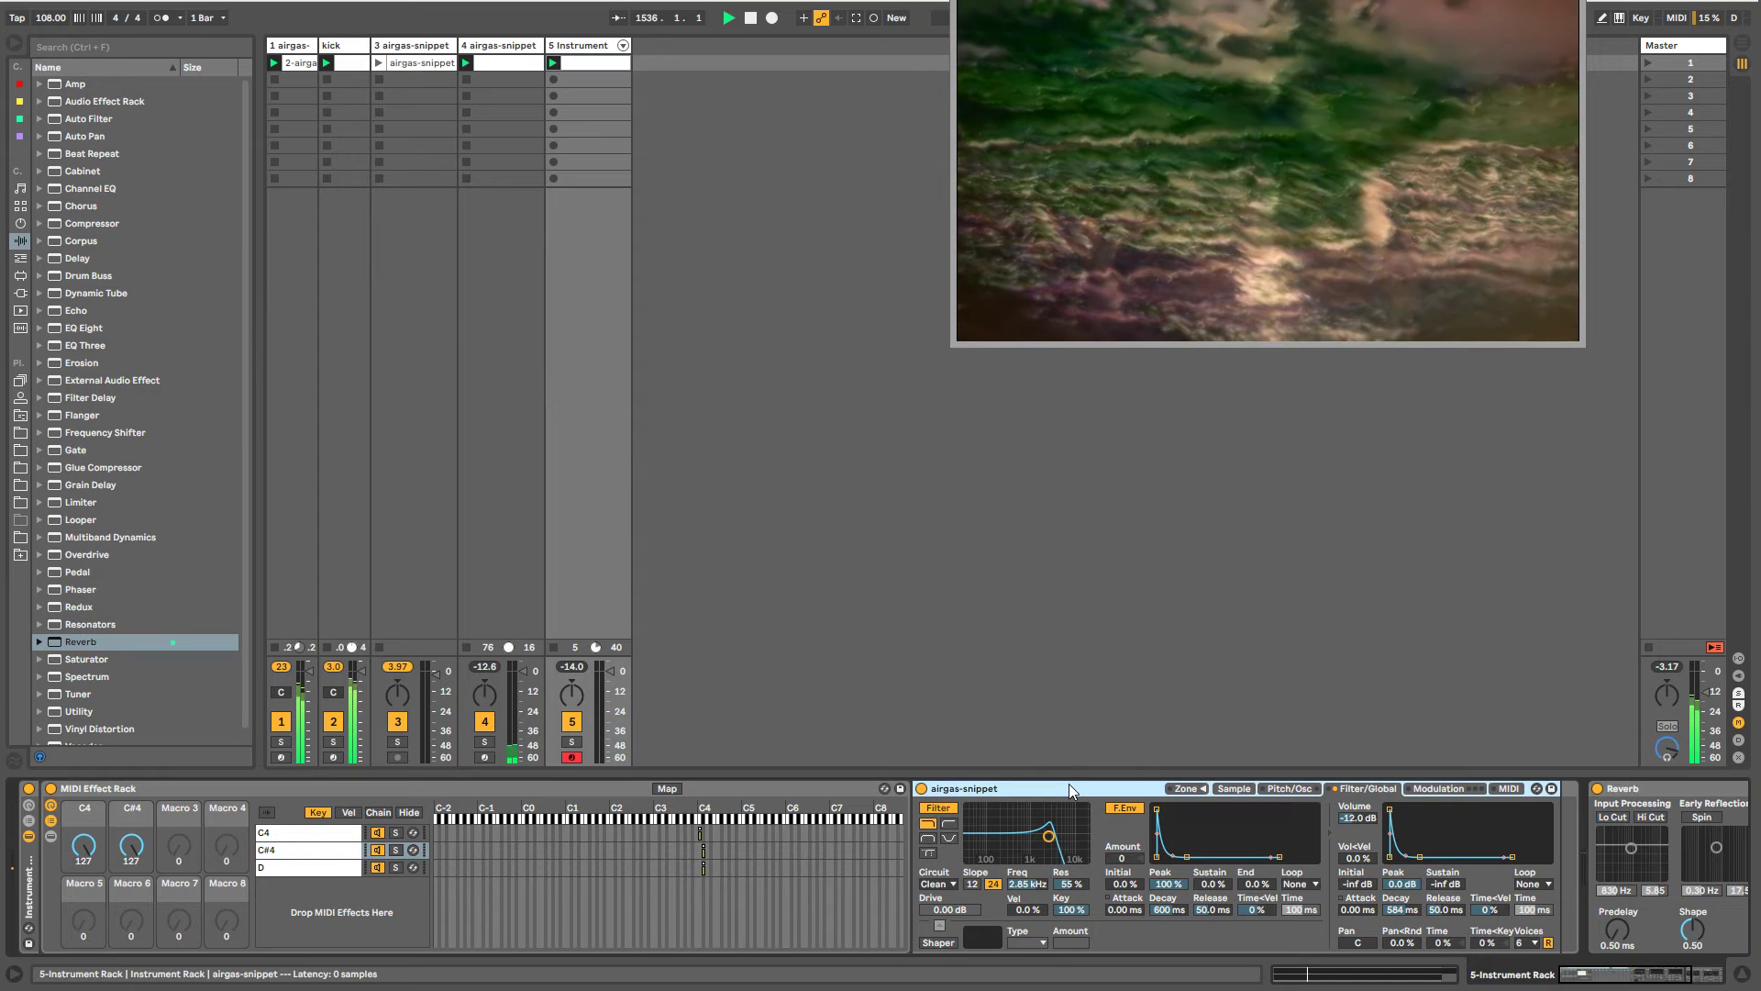
click(335, 833)
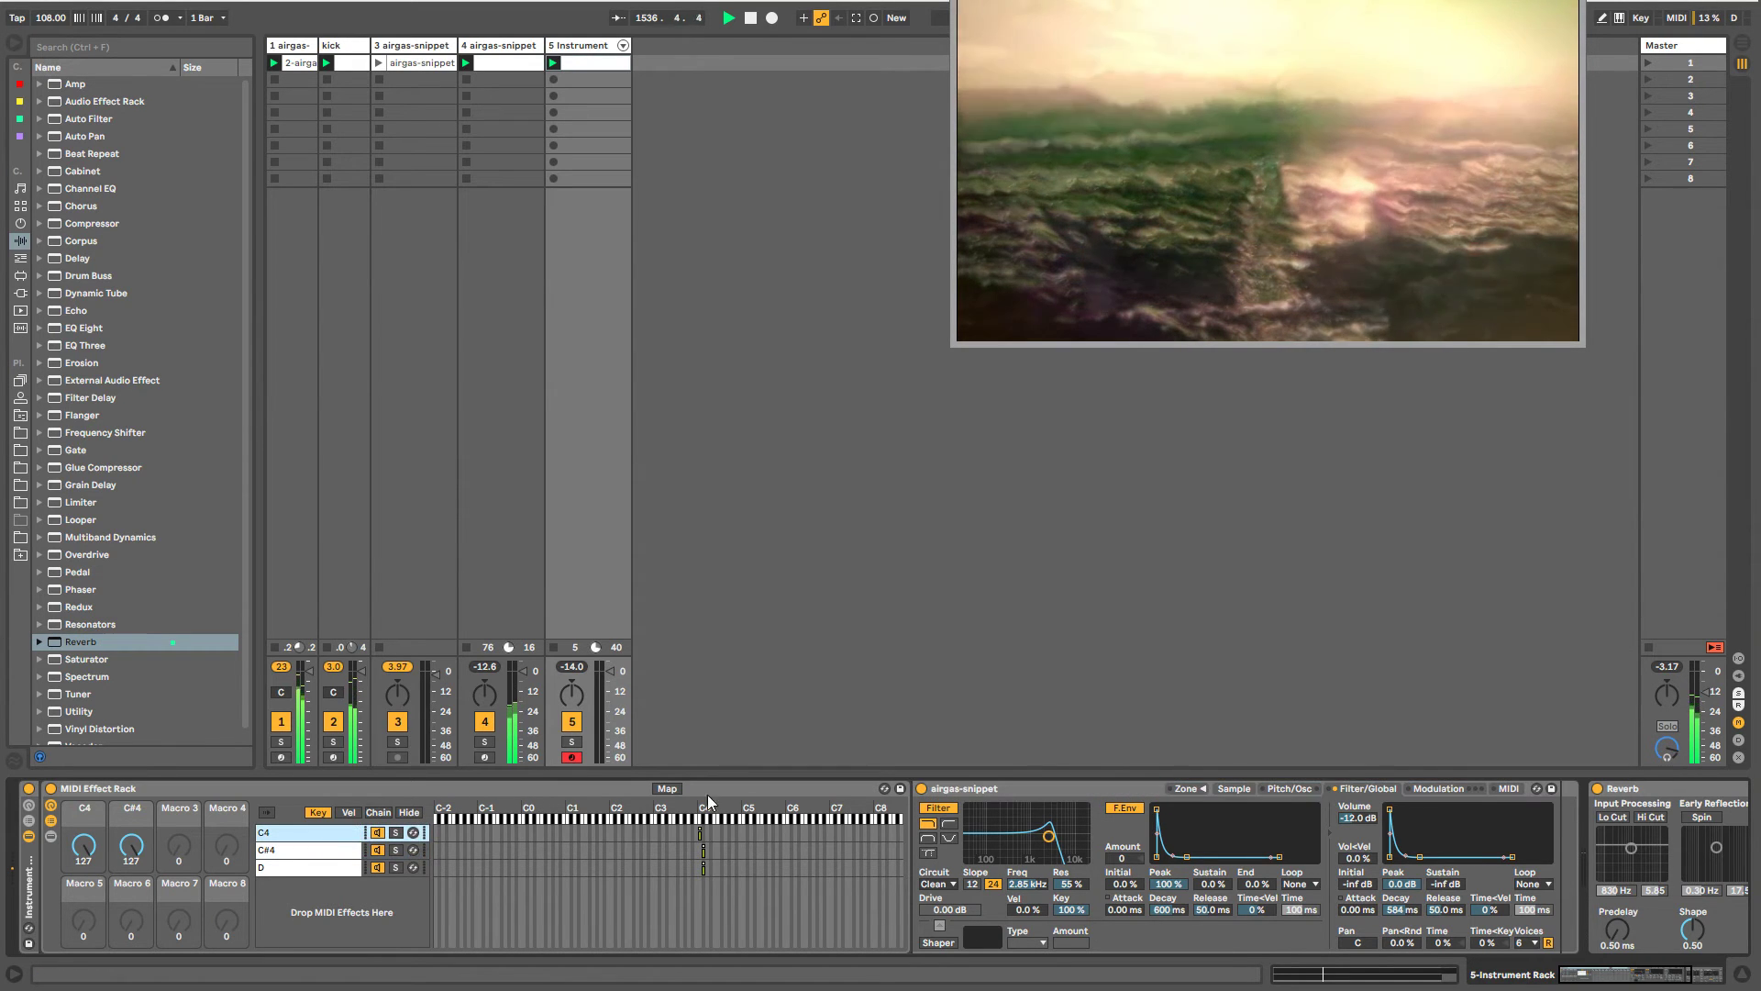
click(321, 866)
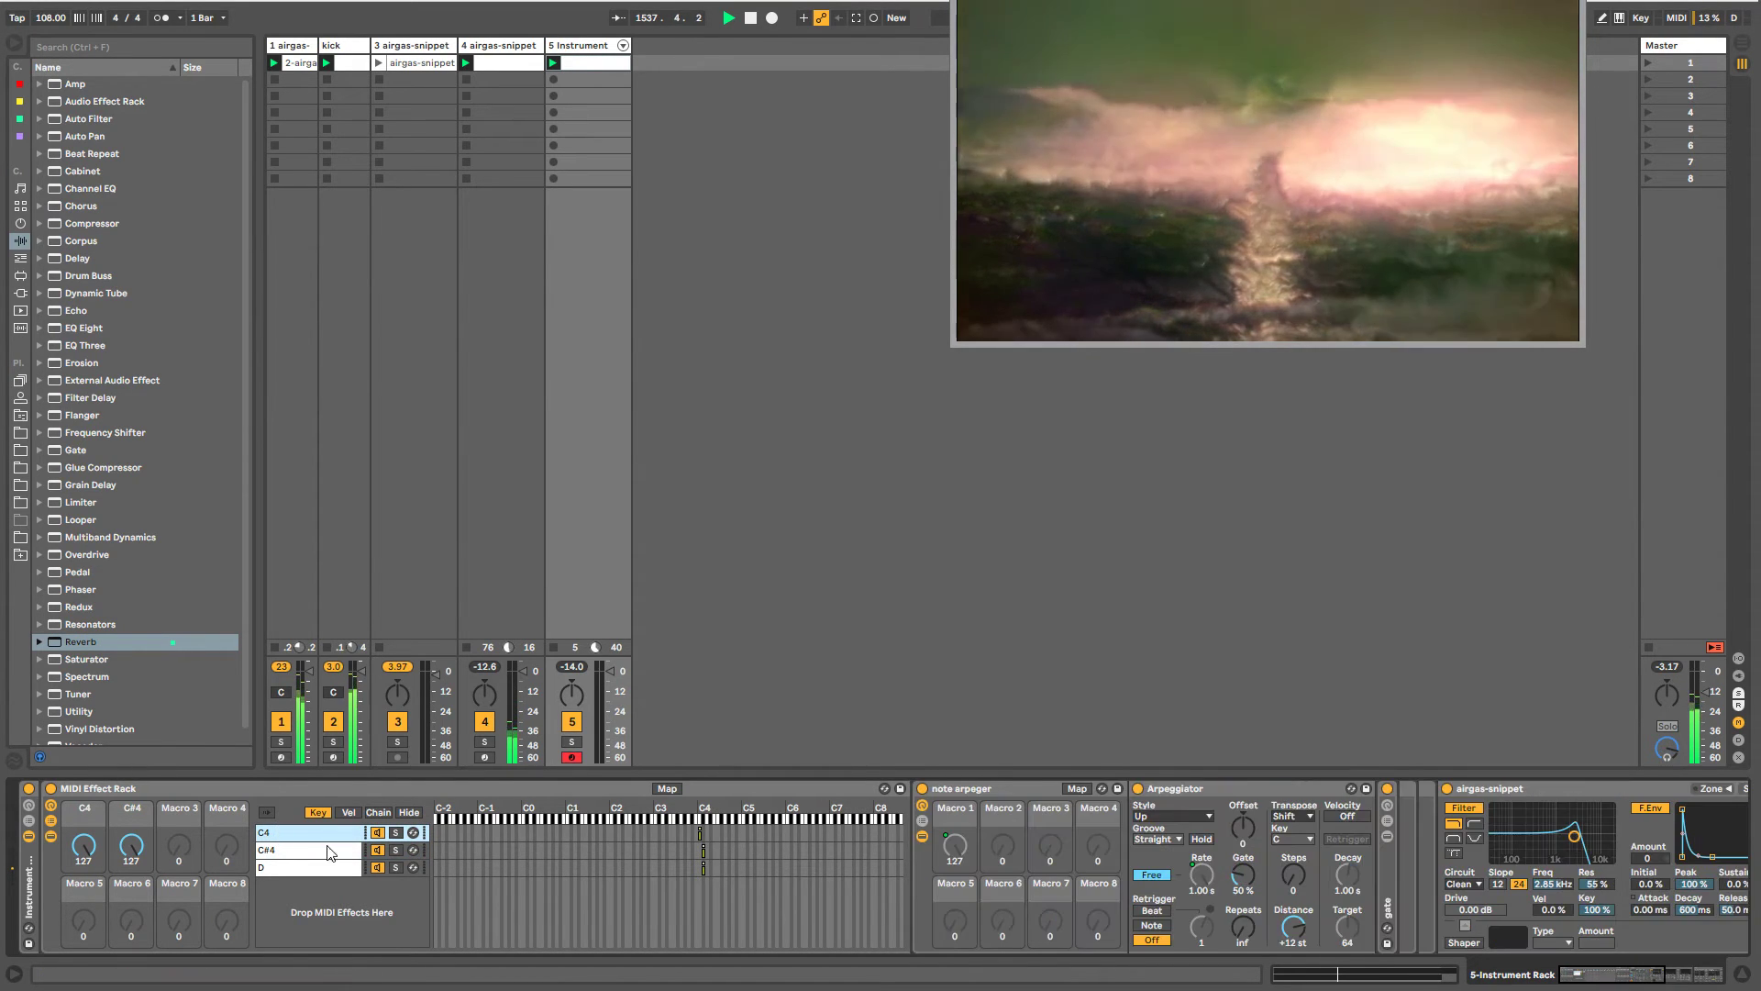
drag(705, 874, 708, 875)
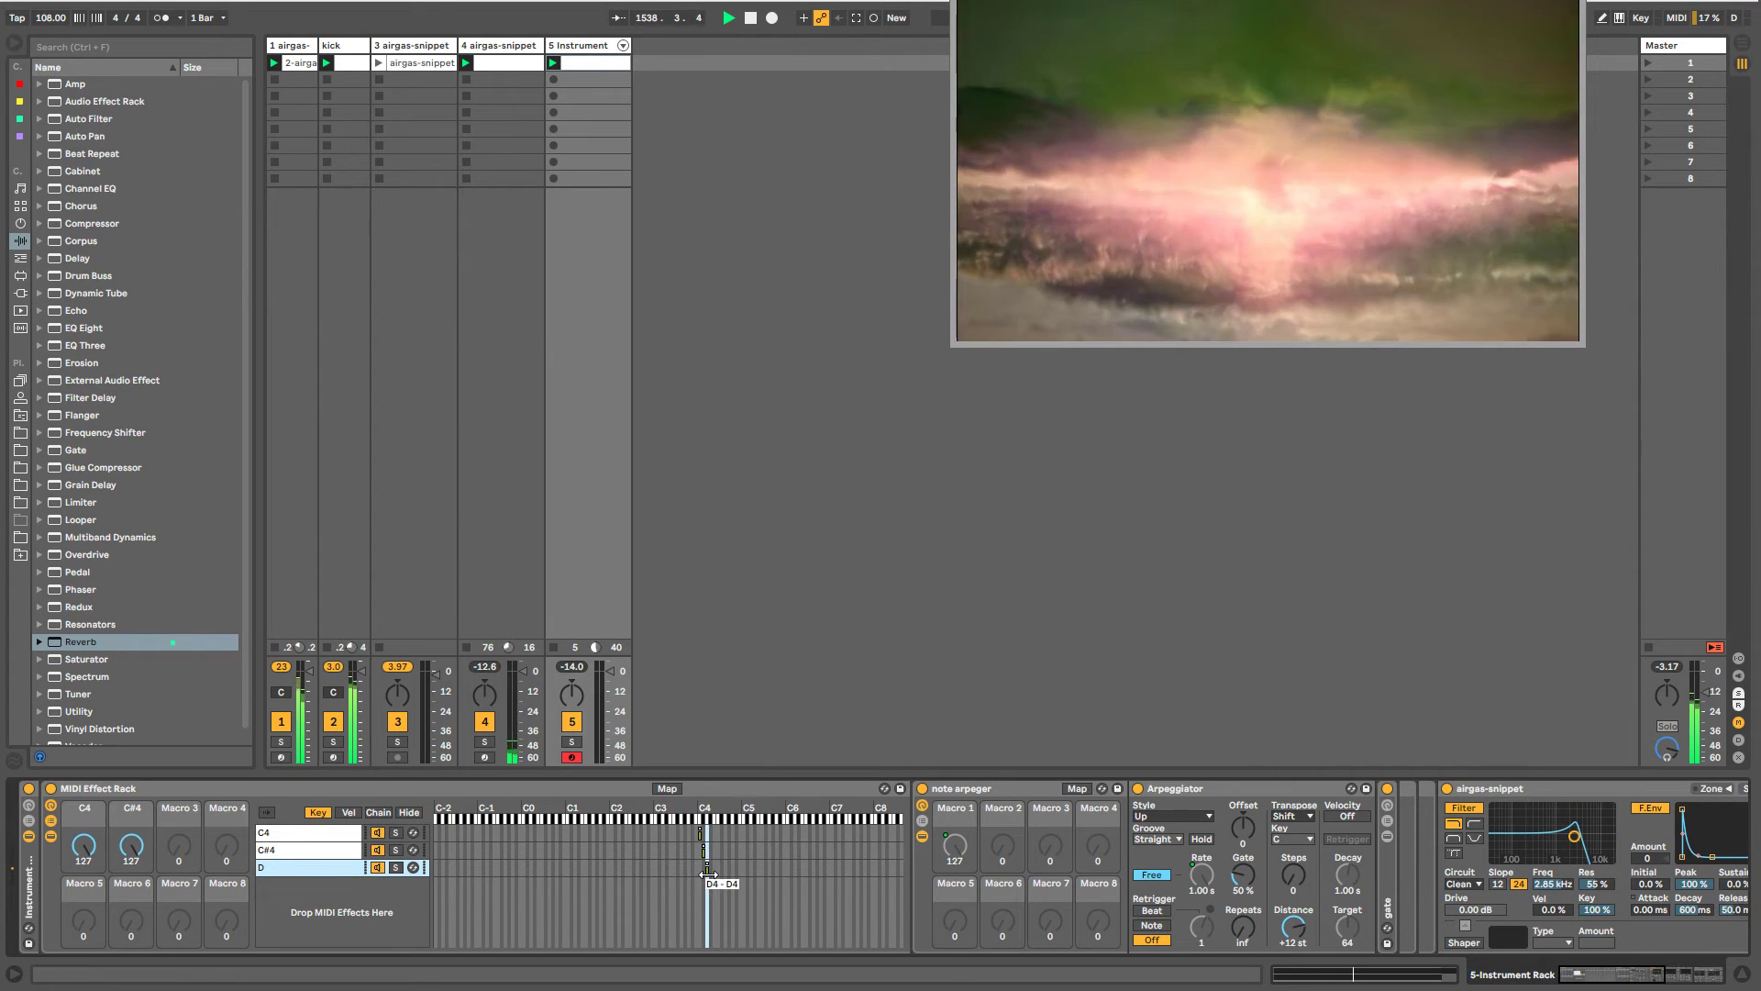
- Try to insert the airgas-snippet Sampler into the MIDI Effect Rack's D chain after the gate rack
click(955, 786)
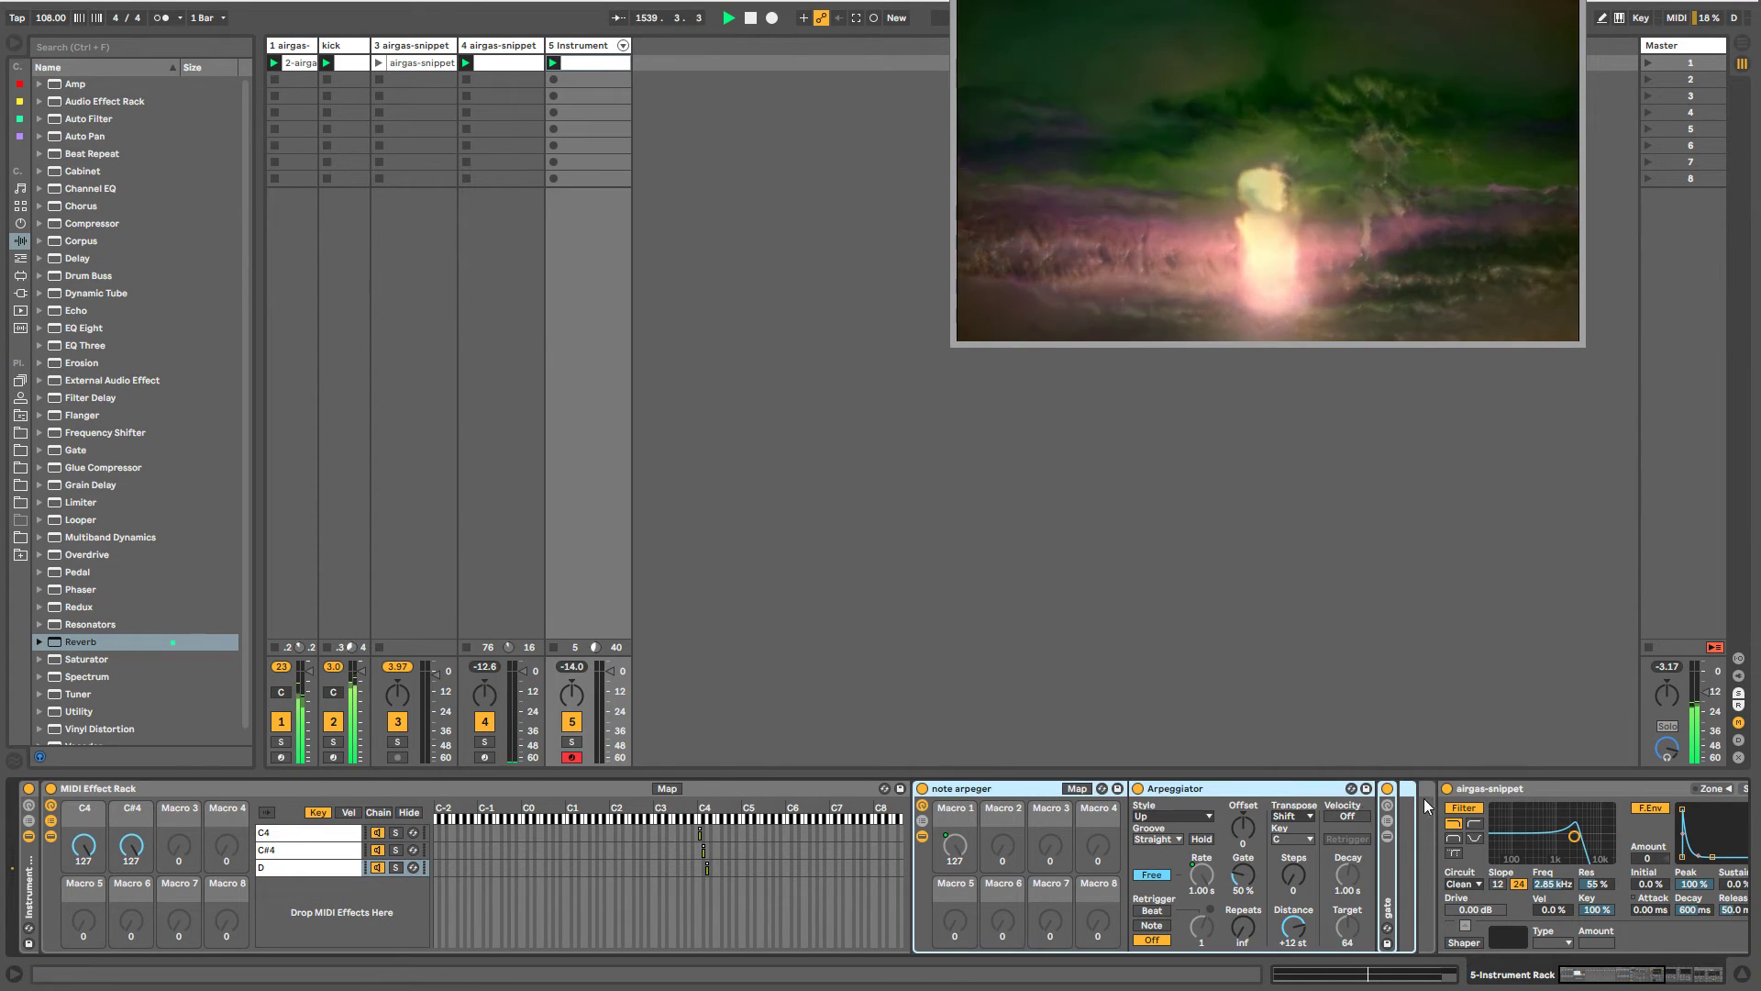
click(1495, 789)
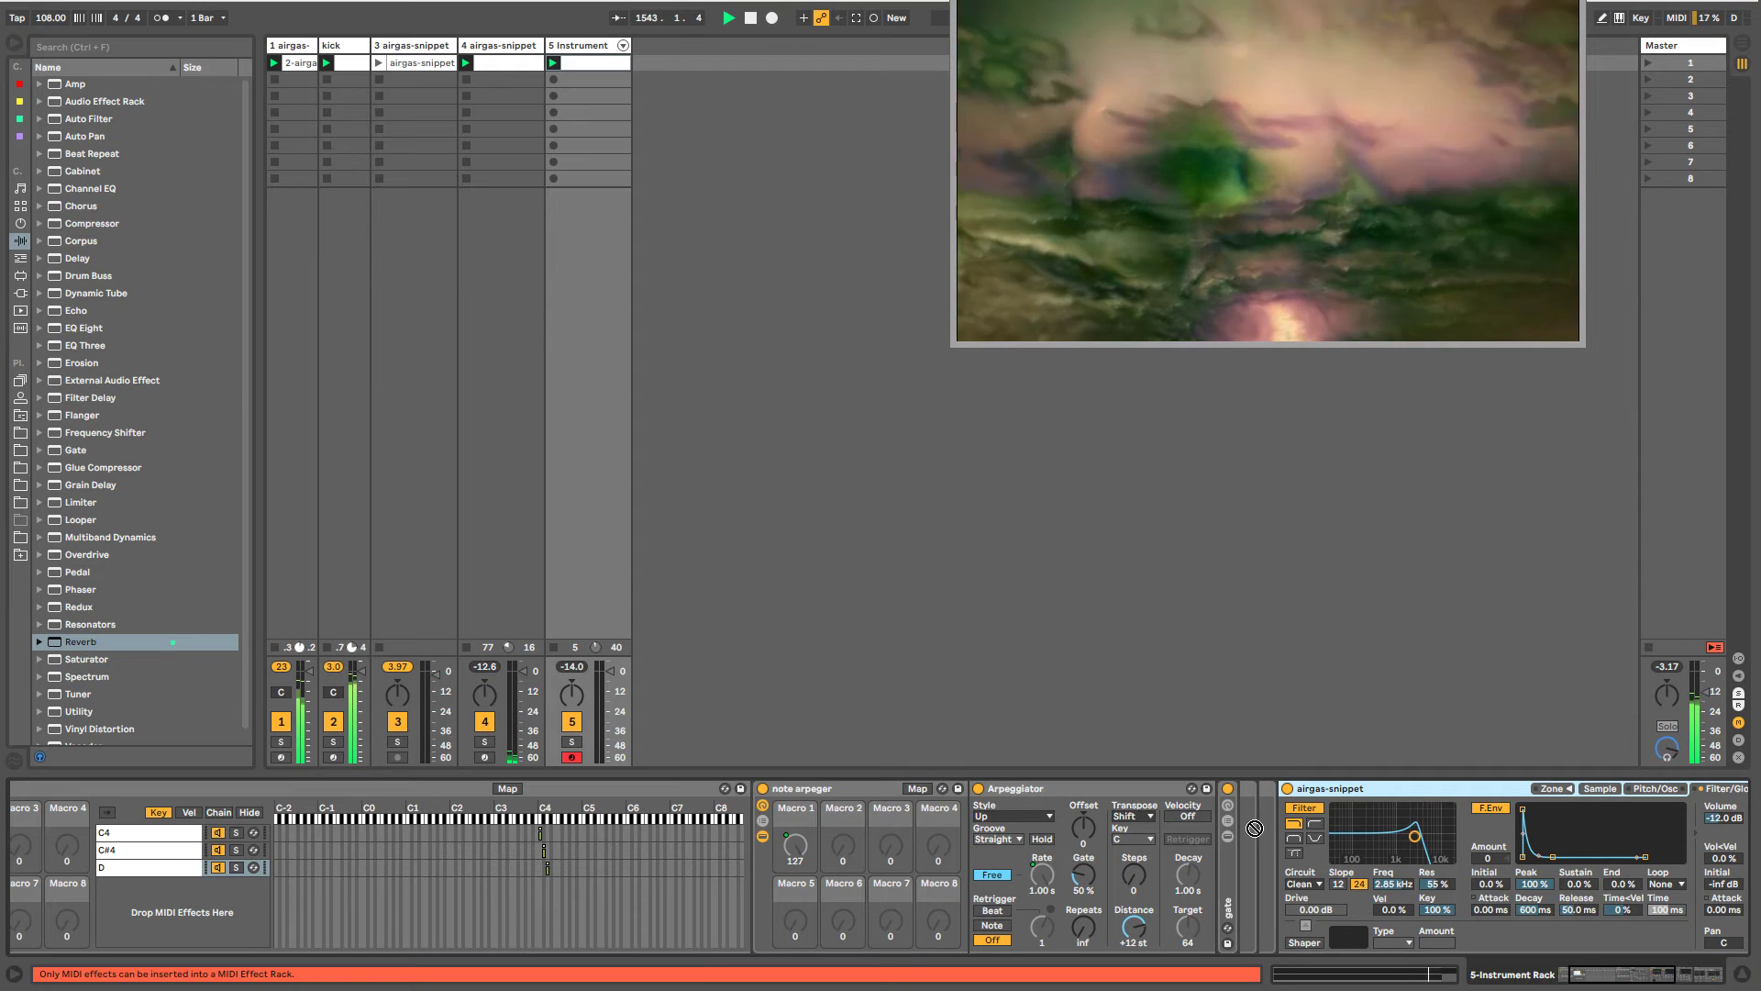
drag(1590, 977, 1566, 980)
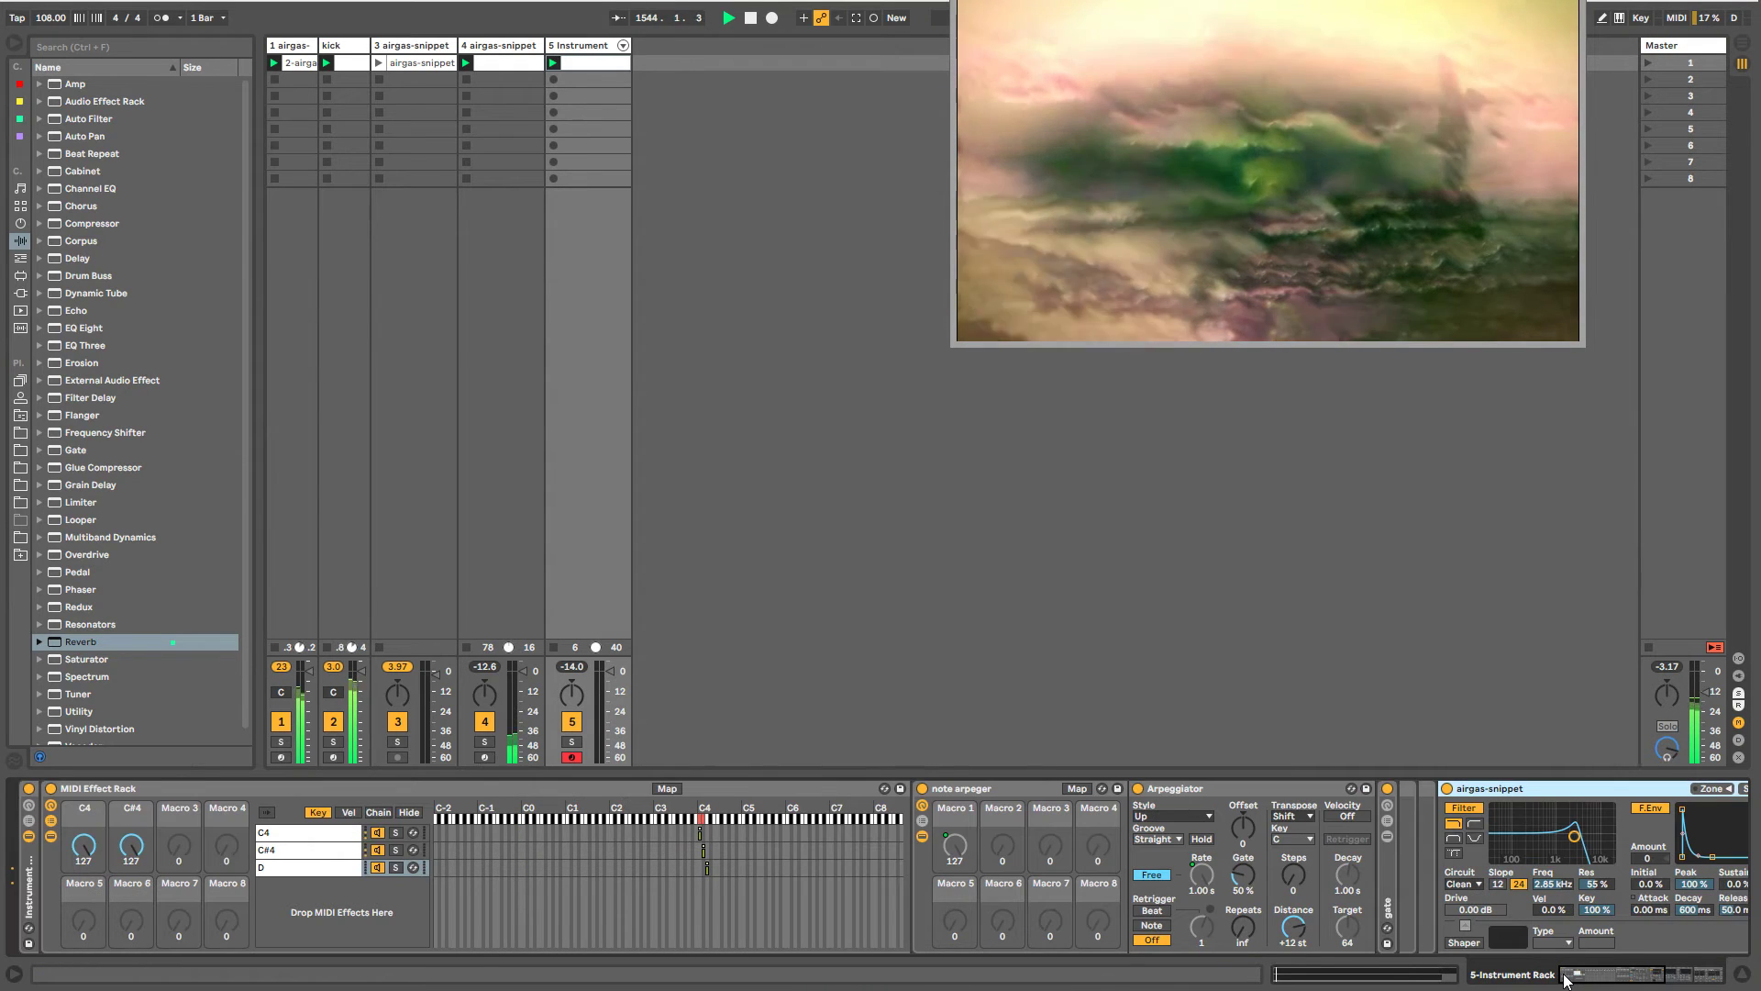
- Show the Instrument Rack's chain list and move the MIDI Effect Rack out of it, placing it in front of the Instrument Rack
click(50, 820)
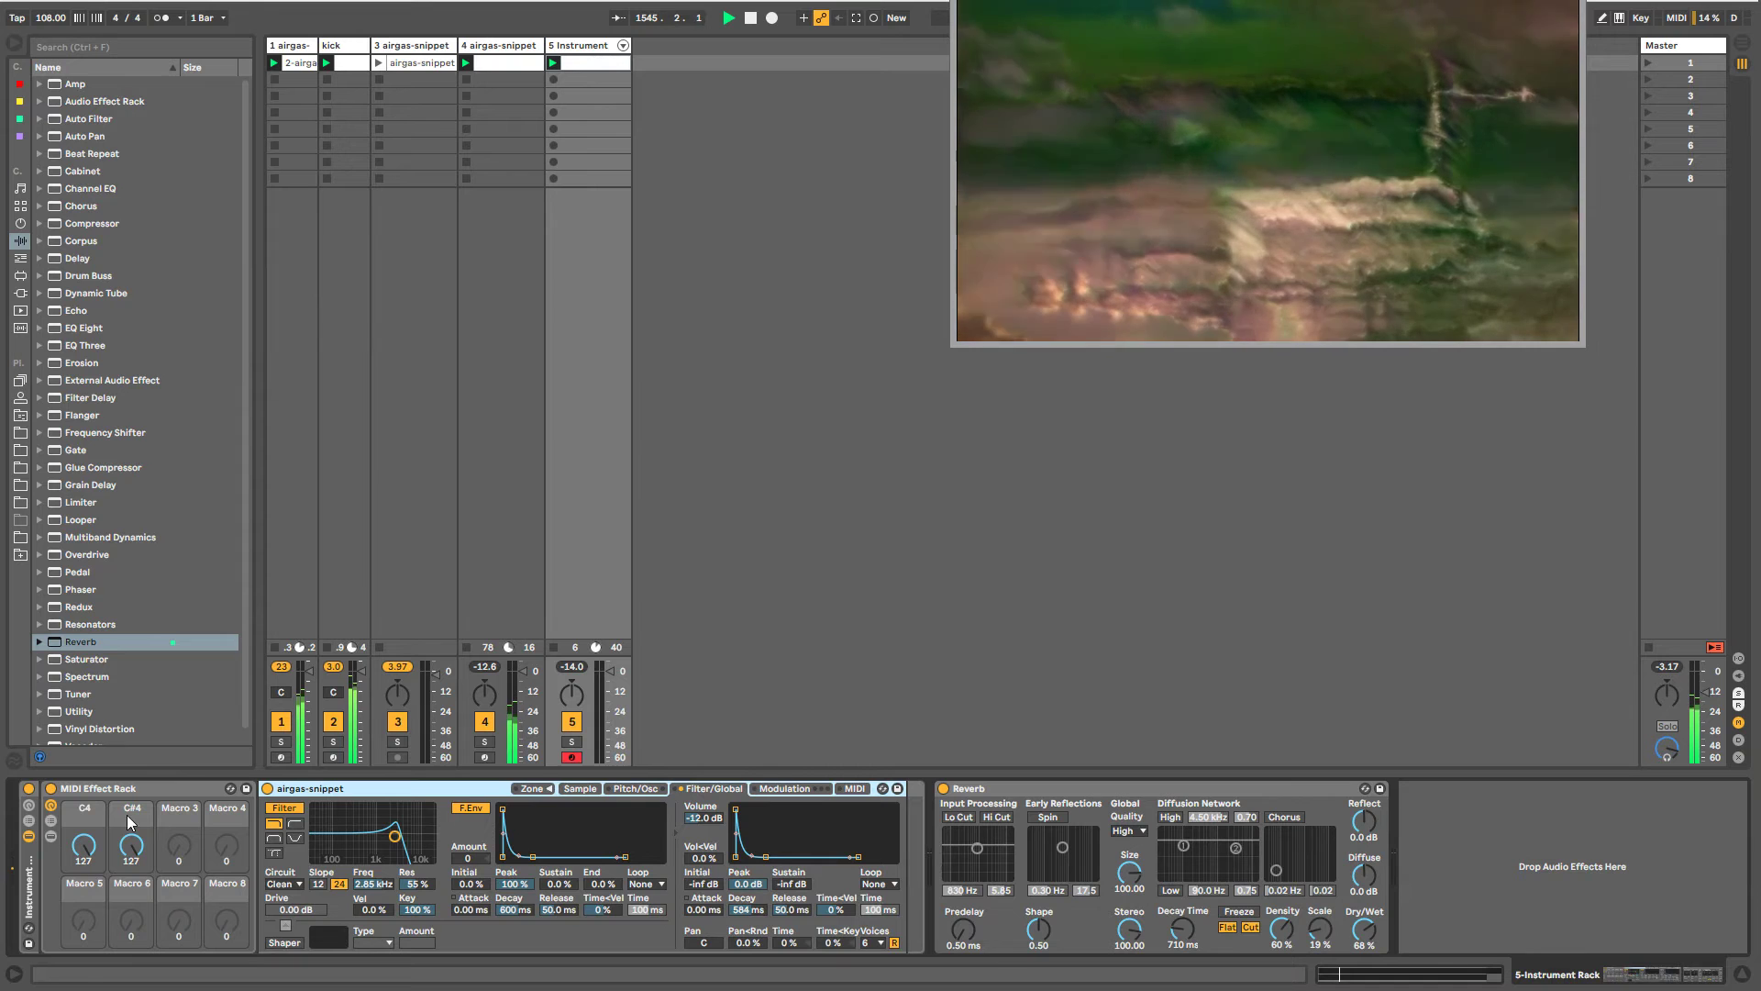
click(47, 823)
click(74, 835)
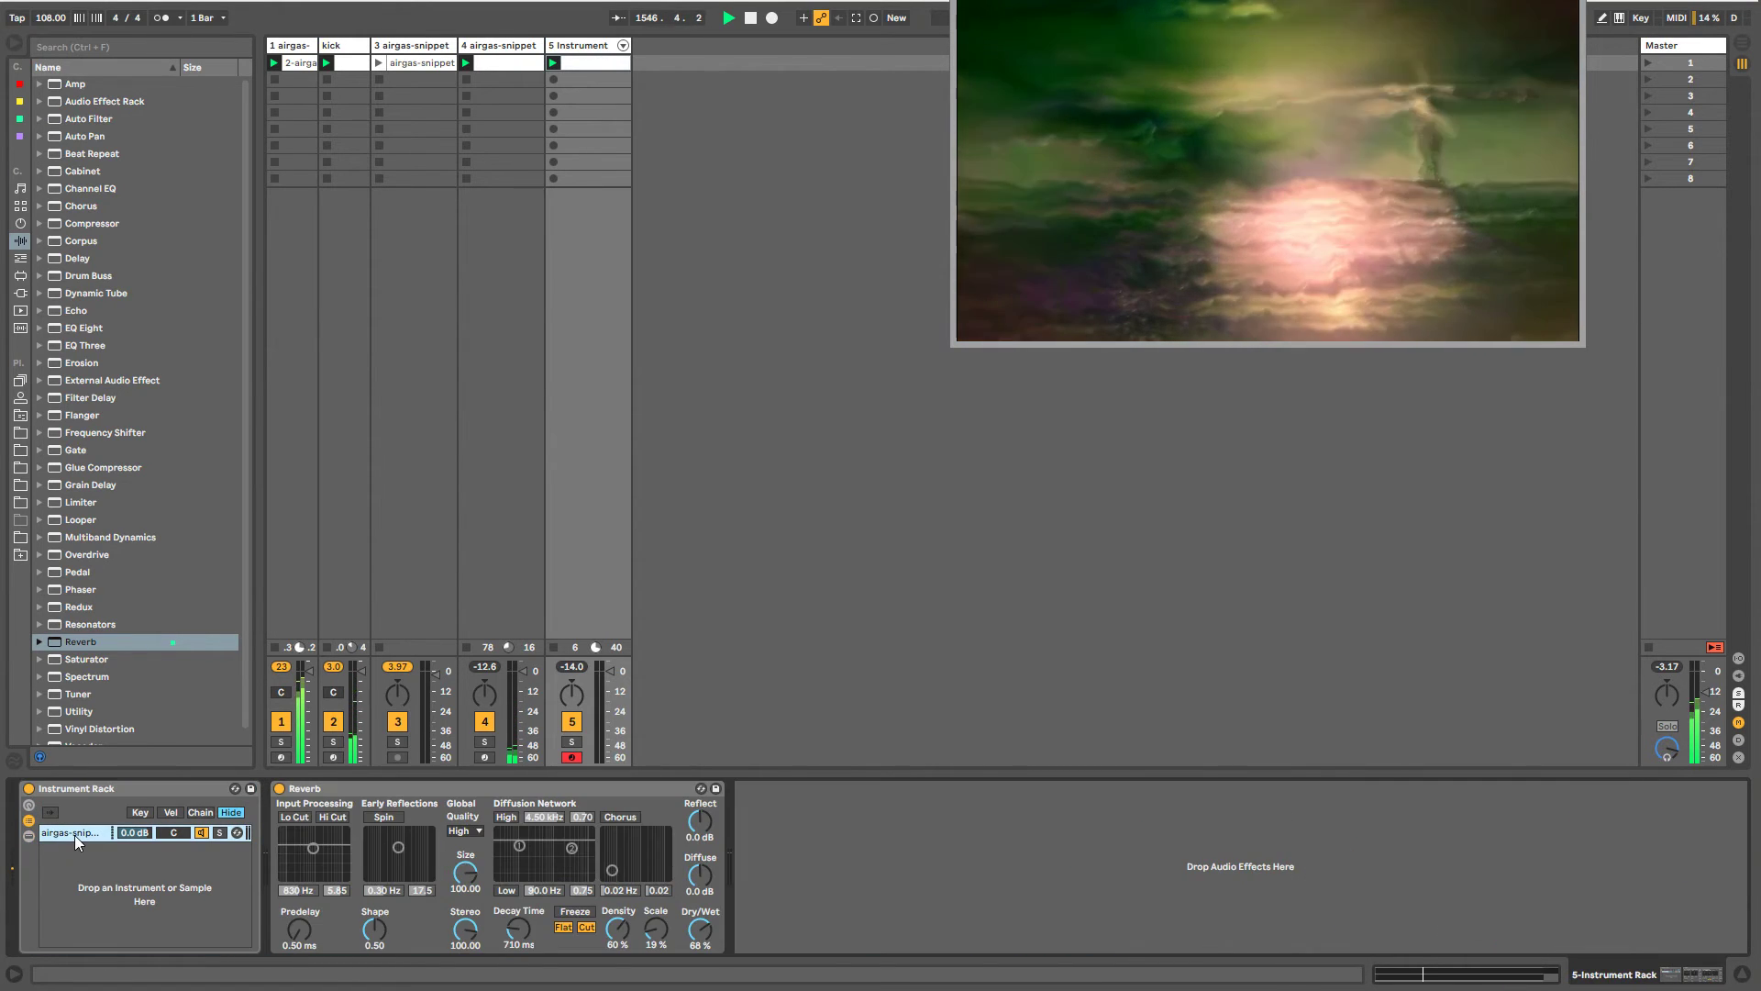
click(398, 791)
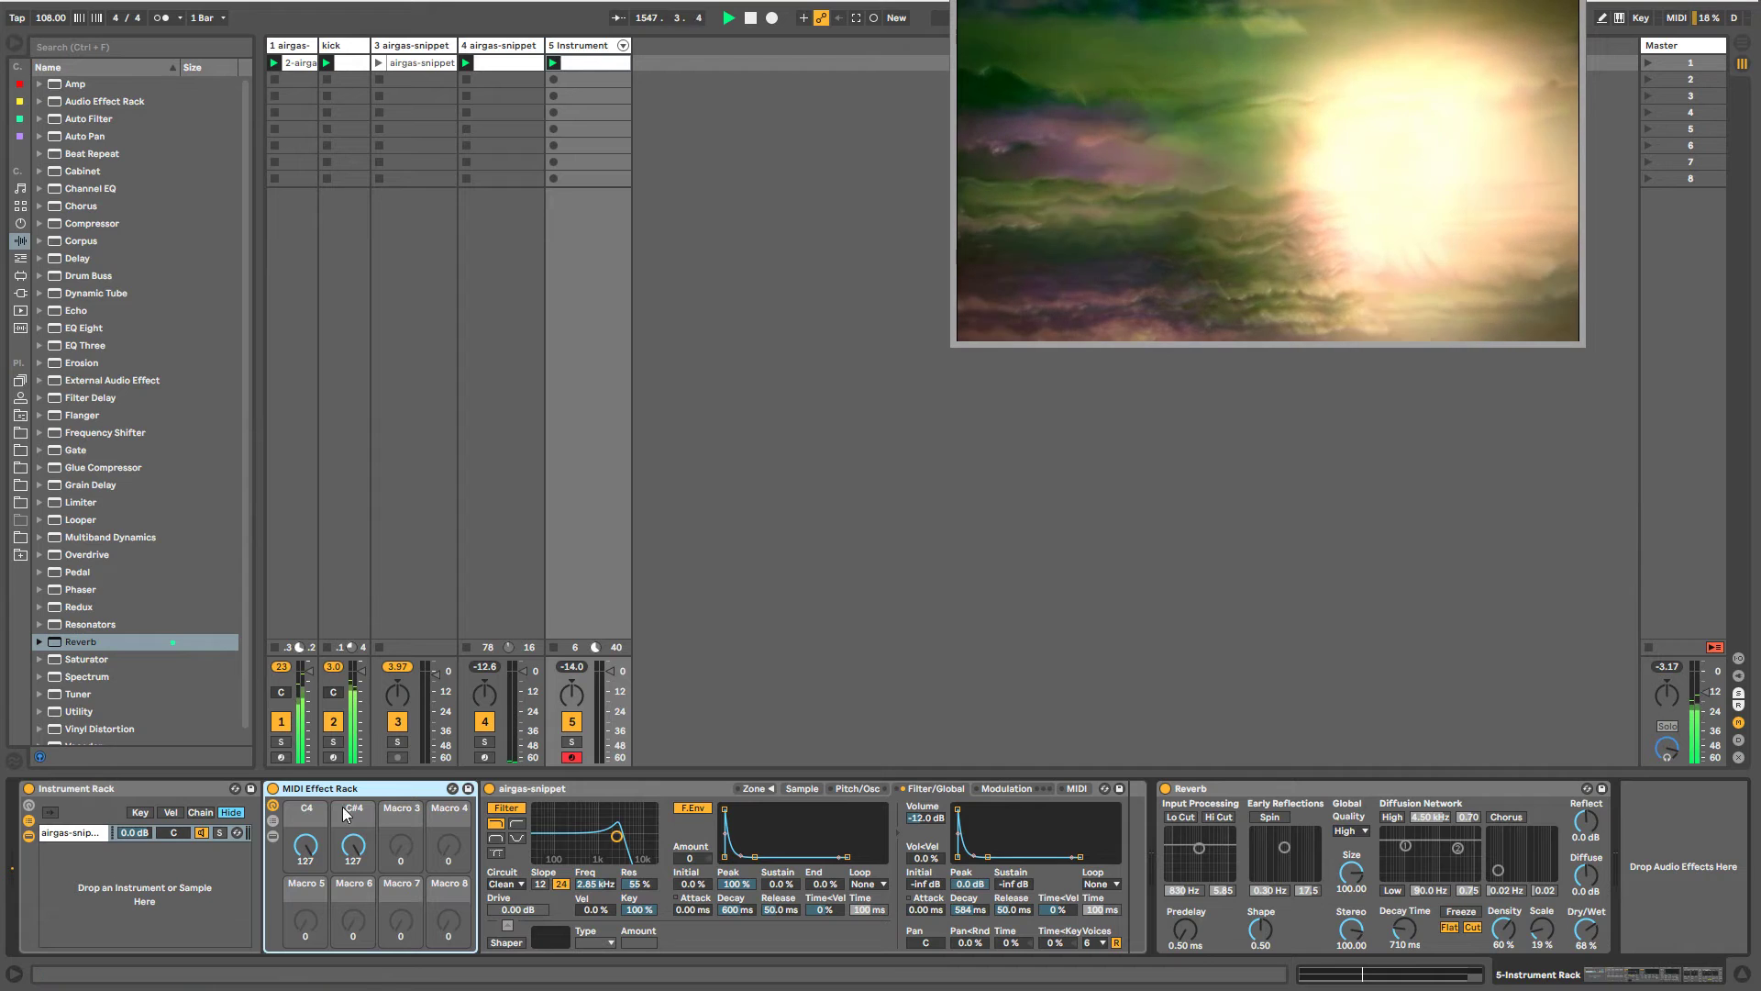
click(272, 820)
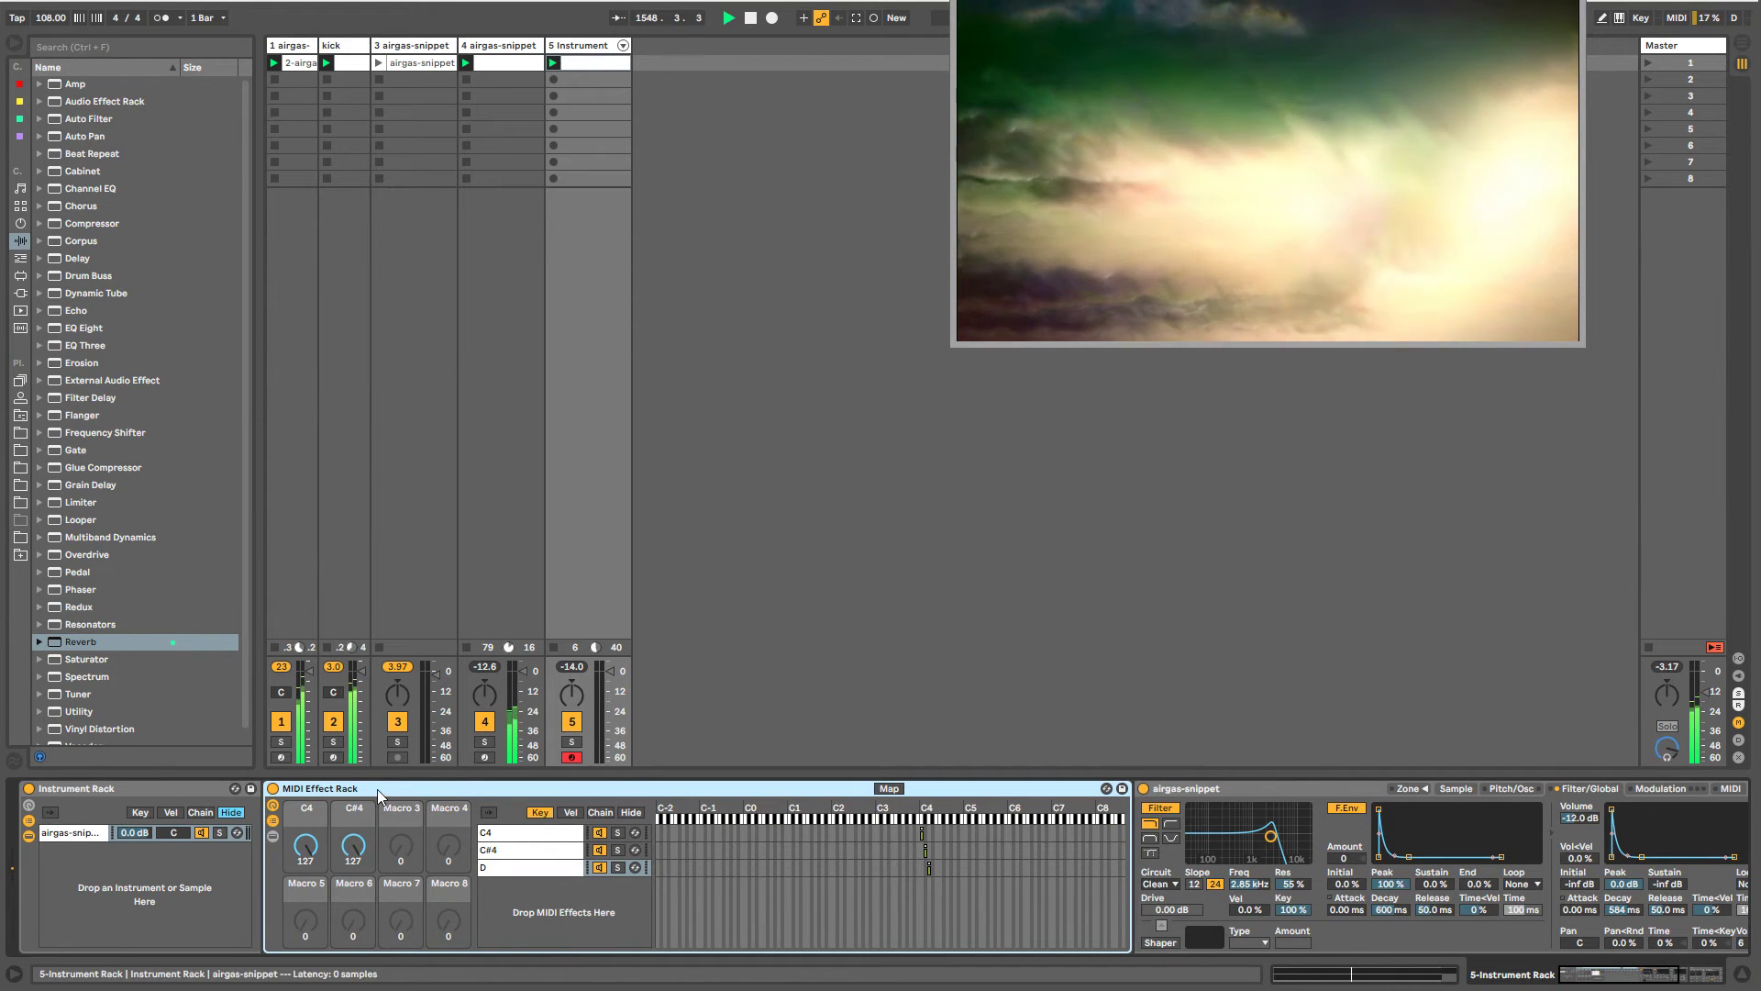
drag(301, 788, 26, 823)
click(985, 787)
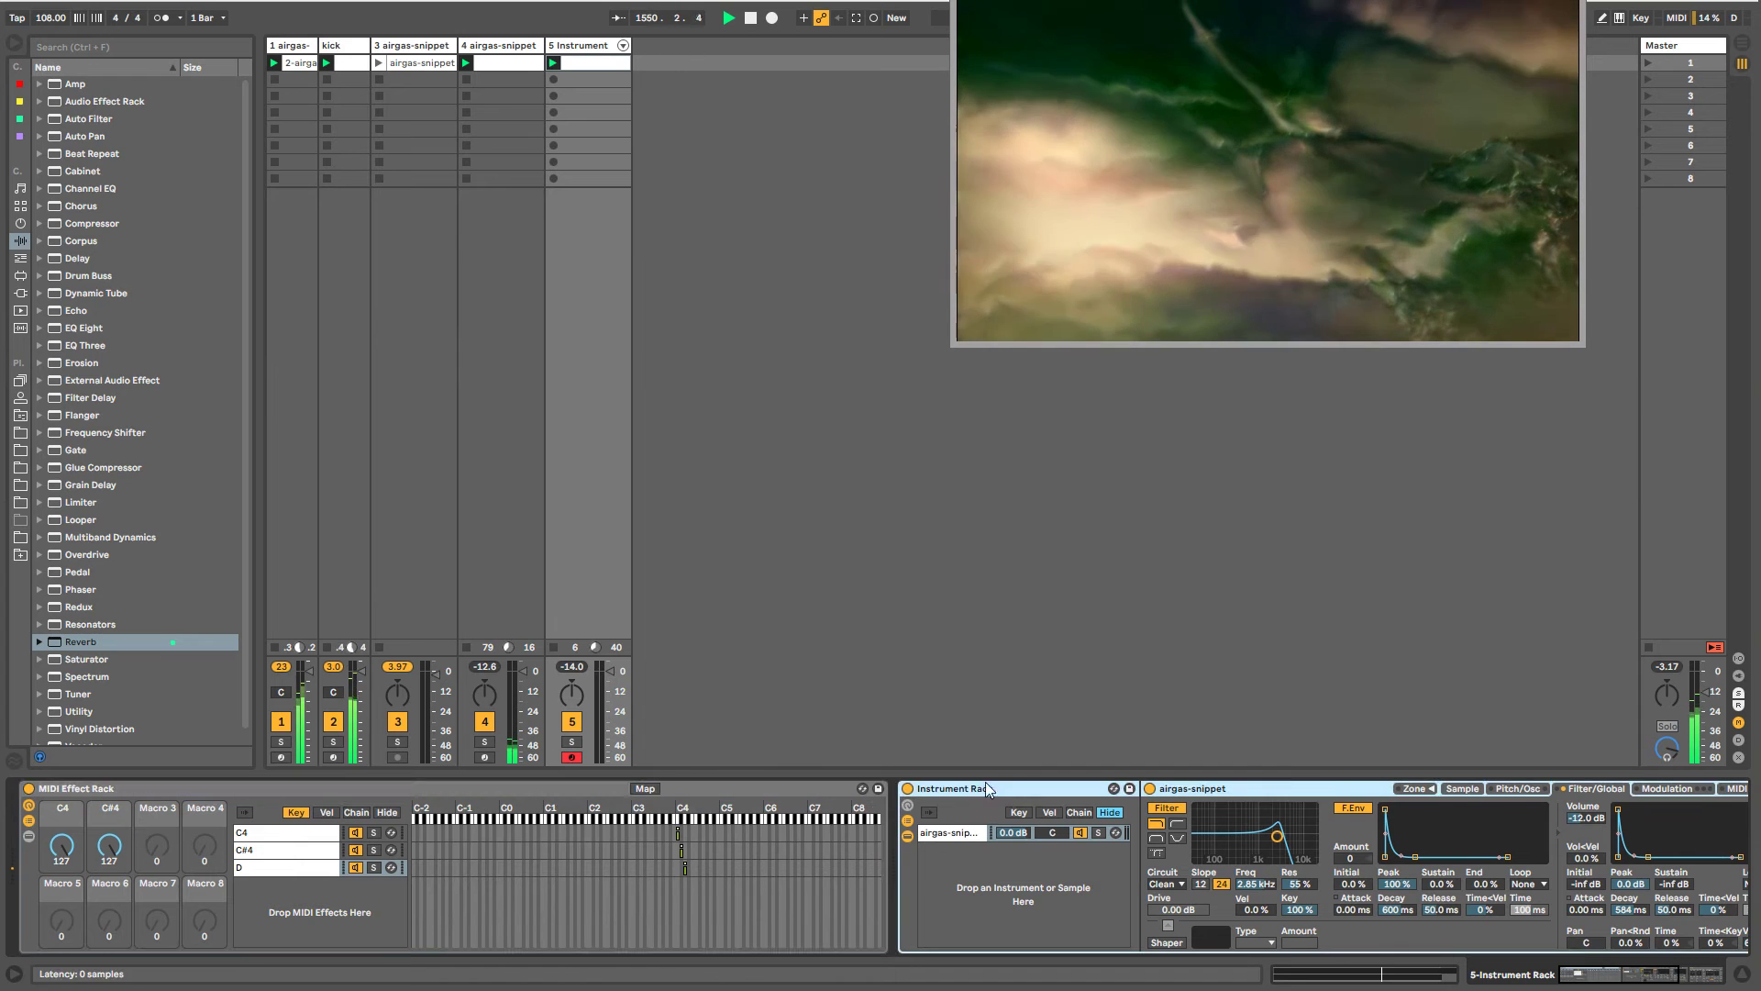
- Show the Instrument Rack's key zone editor and narrow the airgas-snippet chain's key zone to C4 only
click(1051, 813)
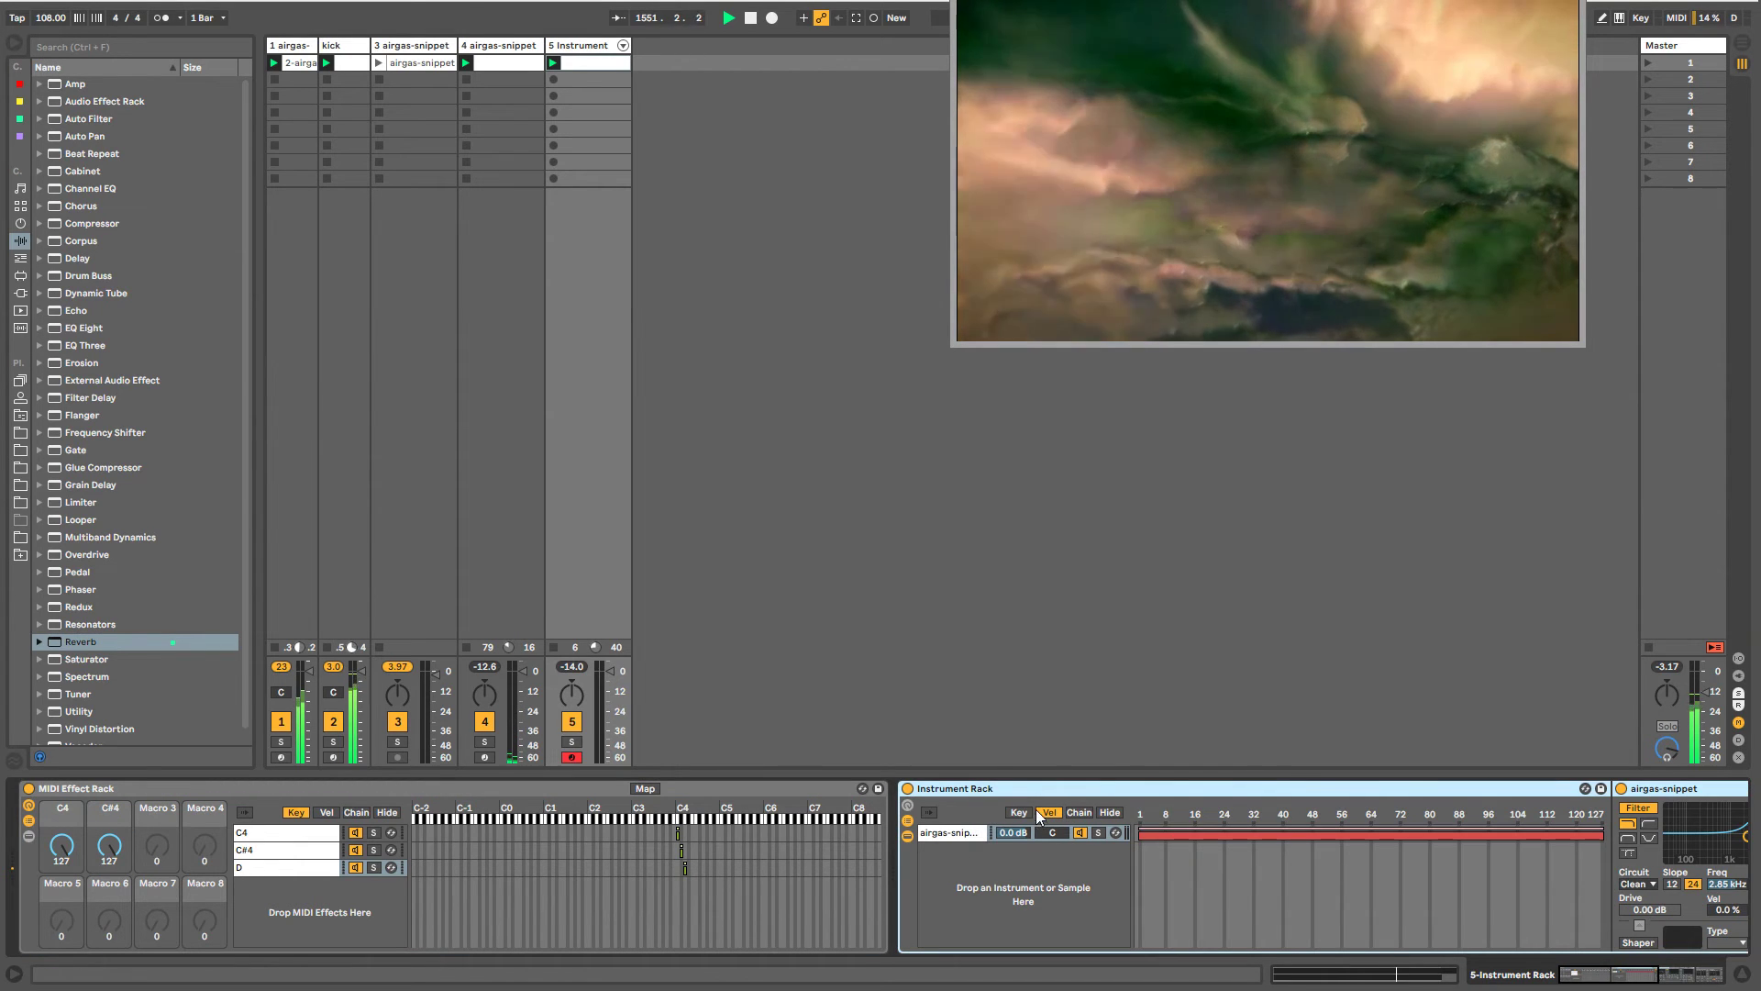
click(1025, 811)
drag(1138, 833, 1399, 833)
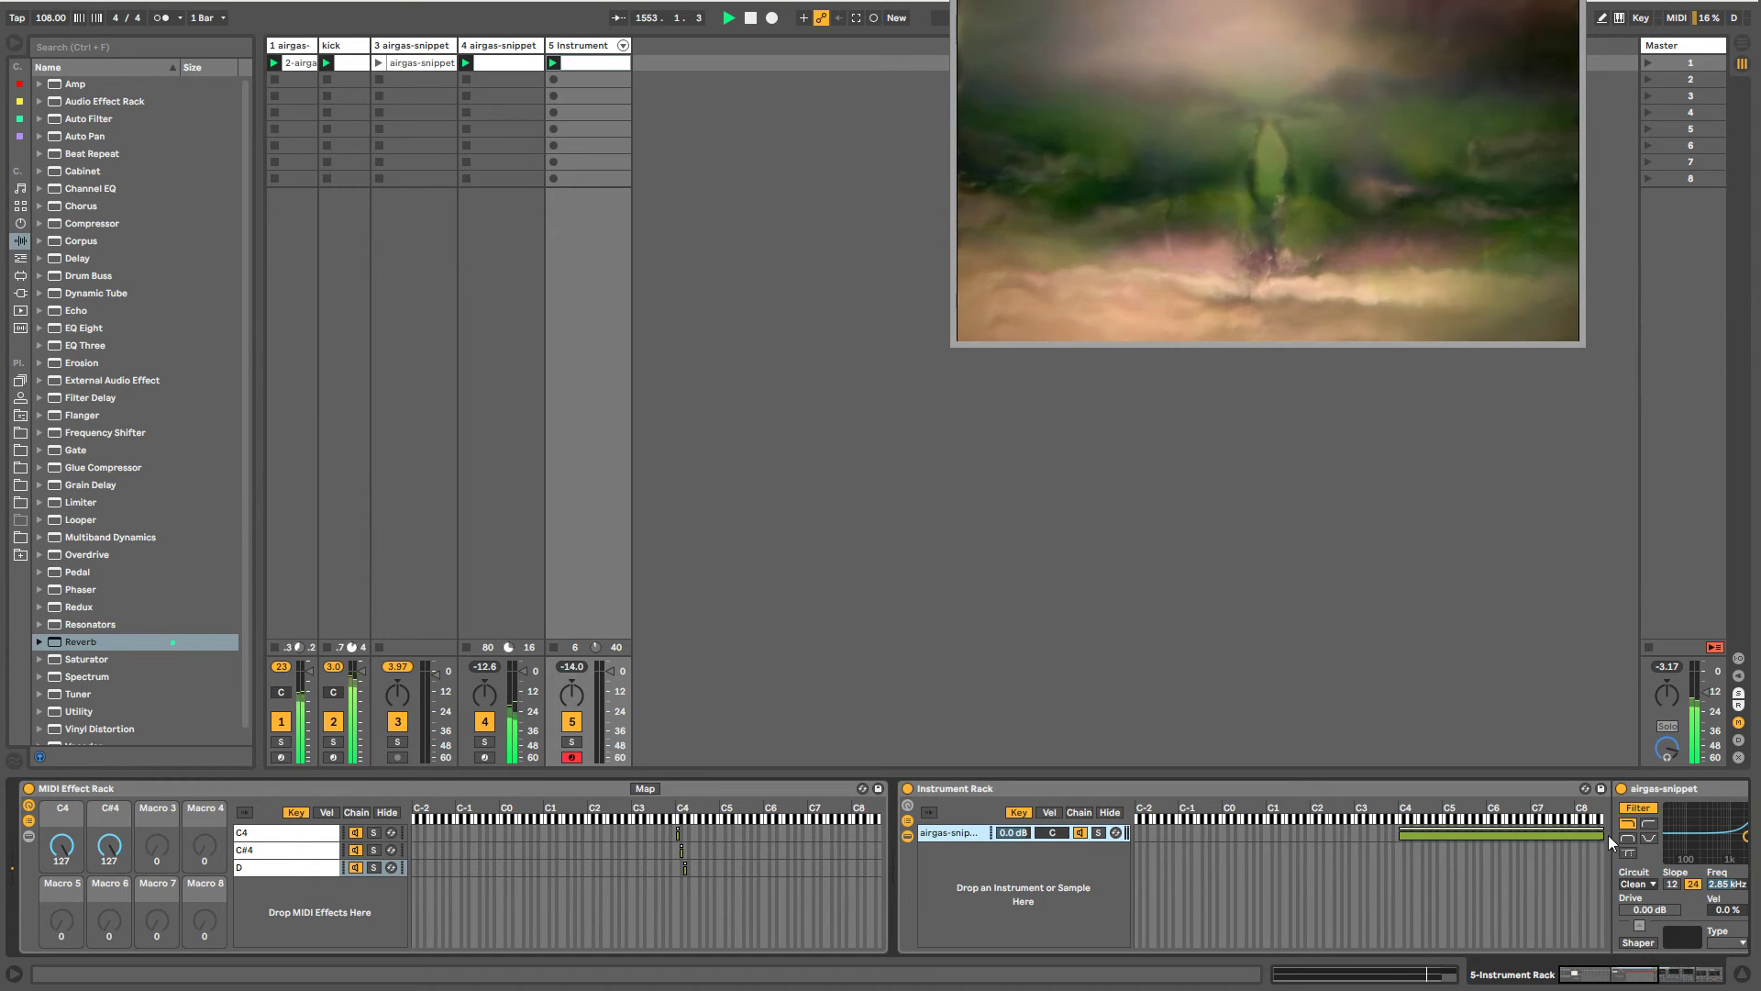
drag(1606, 835, 1389, 858)
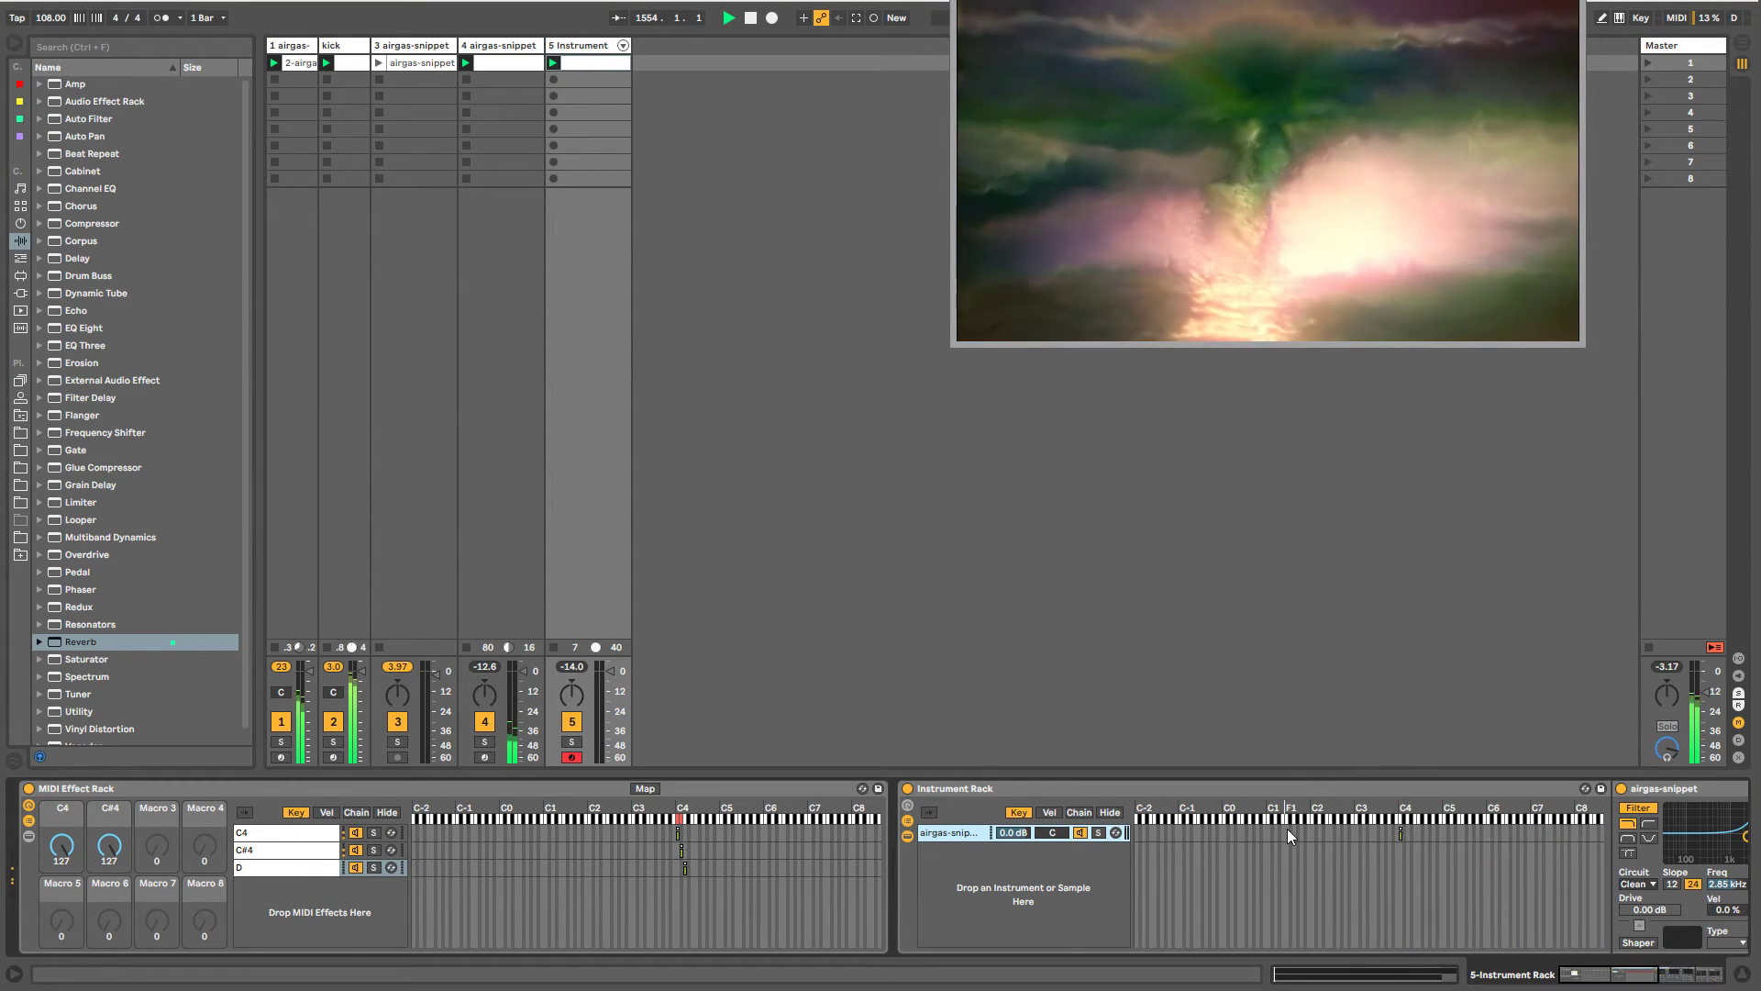
- Duplicate the airgas-snippet chain twice in the Instrument Rack, moving the copies' key zones to C#4 and D4
key(ctrl+d)
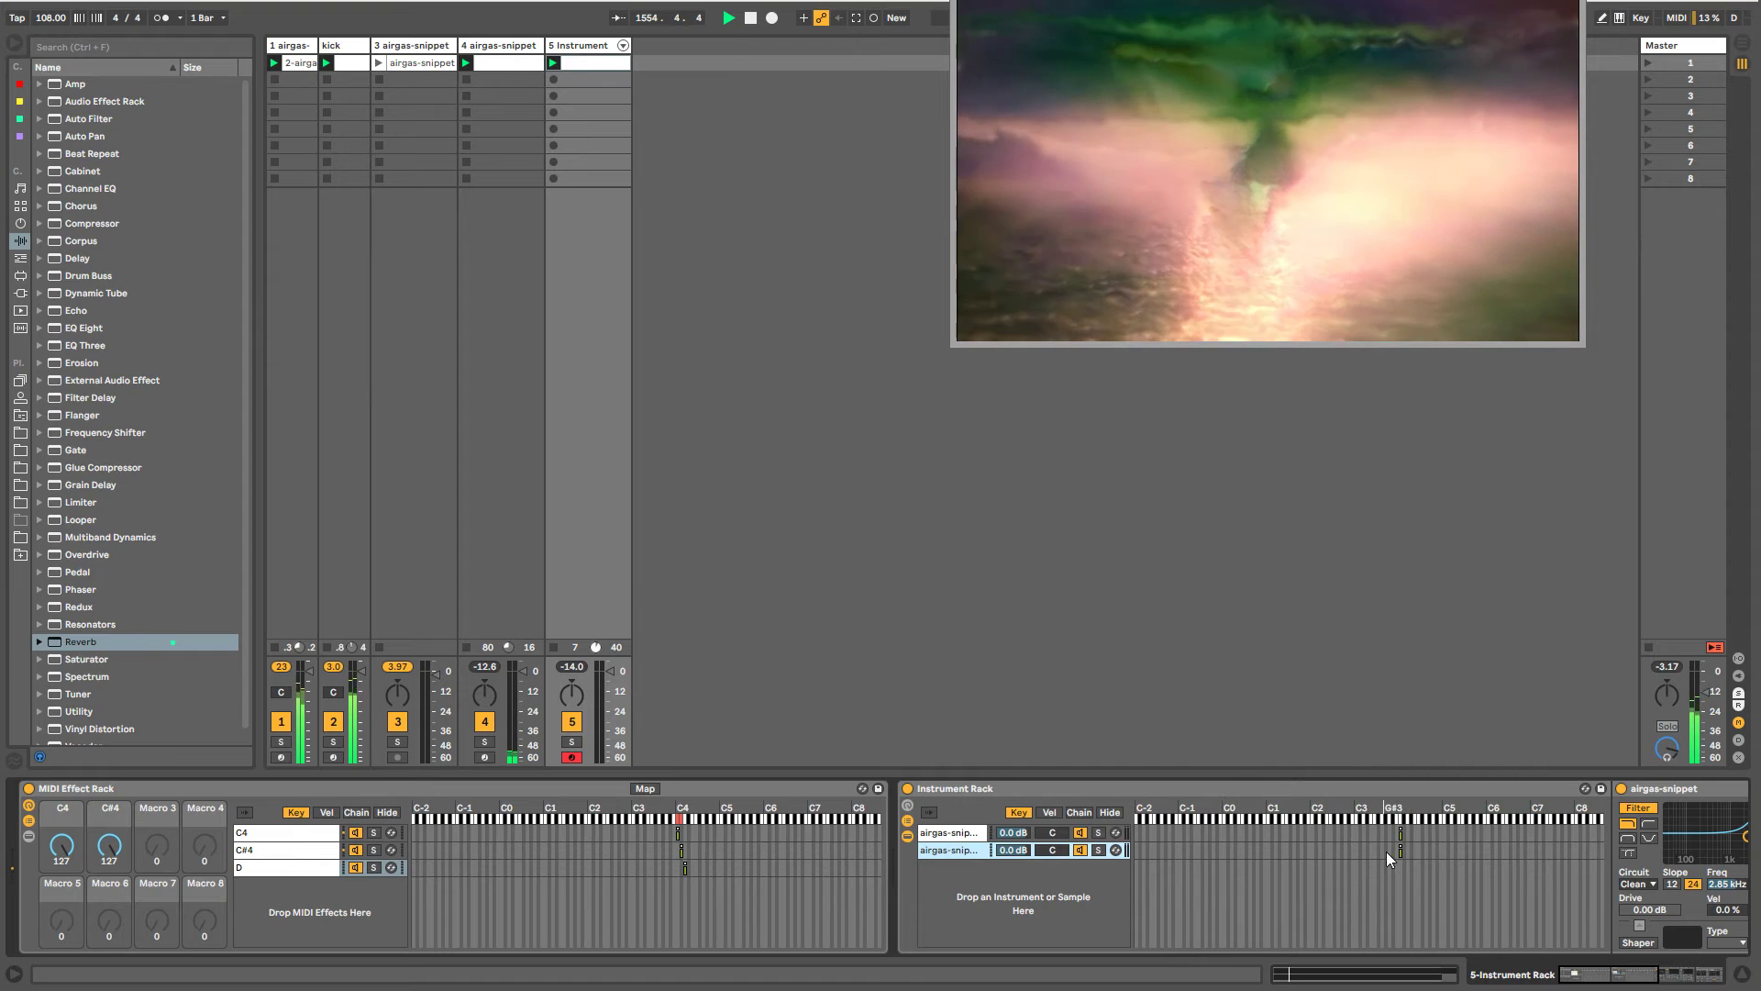
drag(1400, 851, 1404, 852)
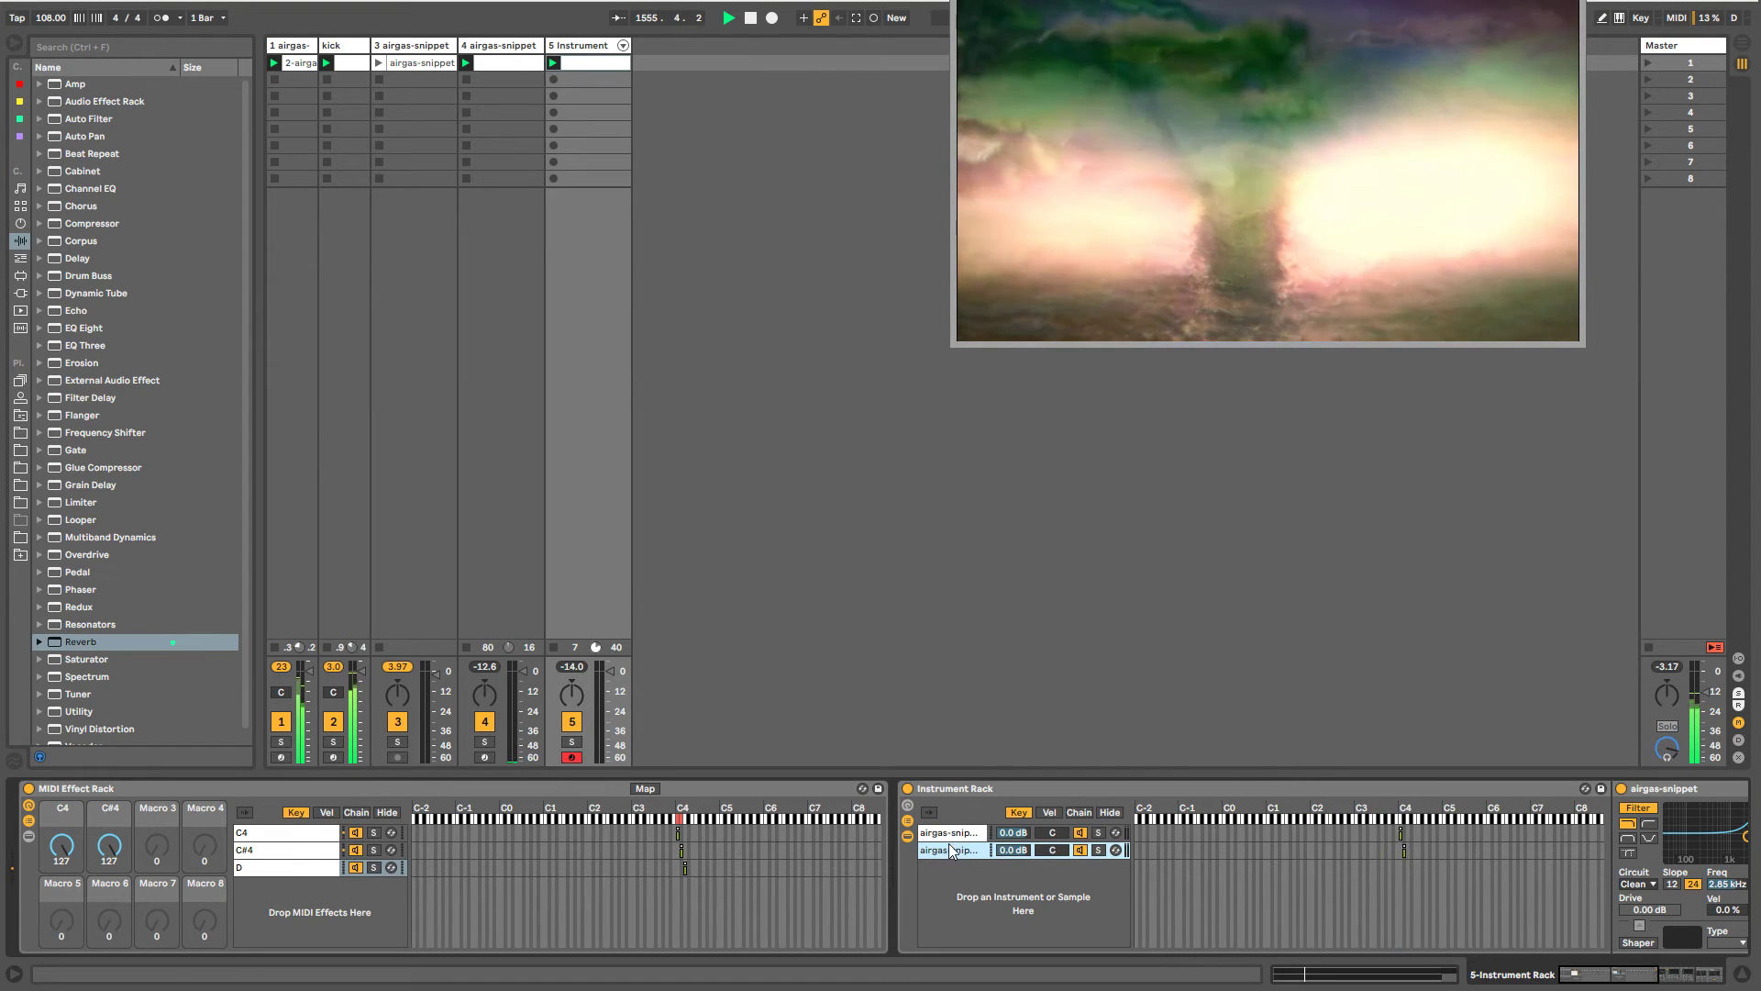
key(ctrl+d)
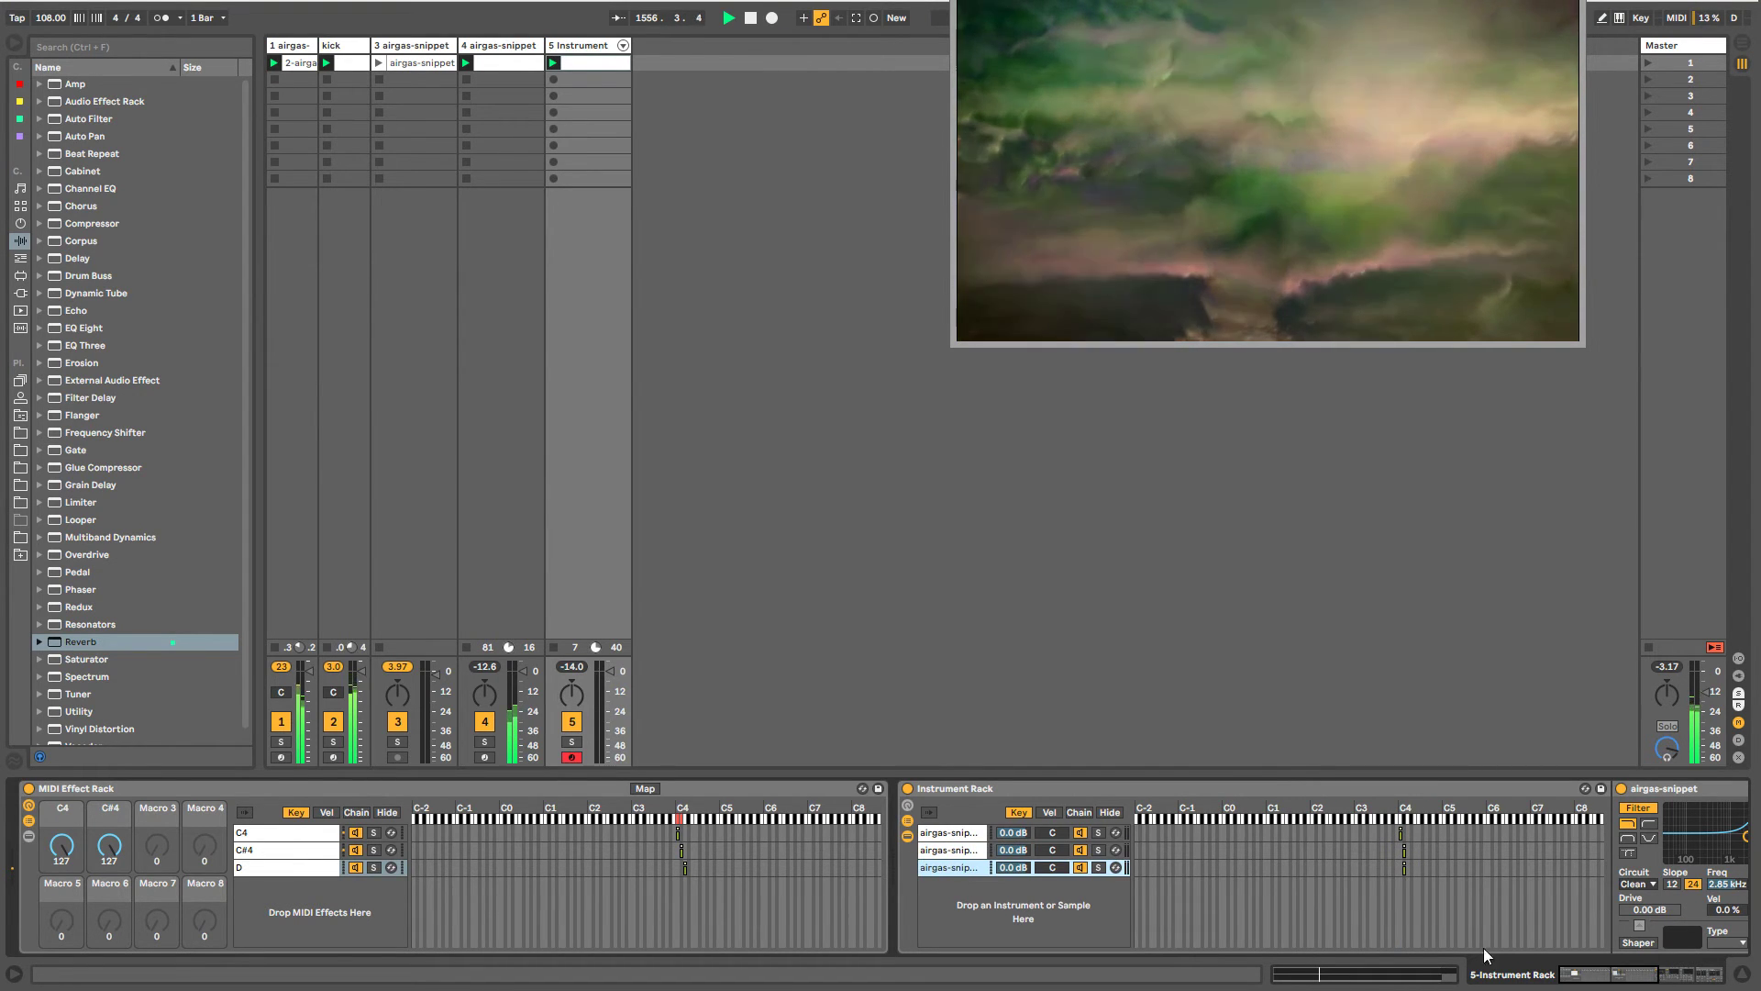
drag(1404, 869, 1407, 870)
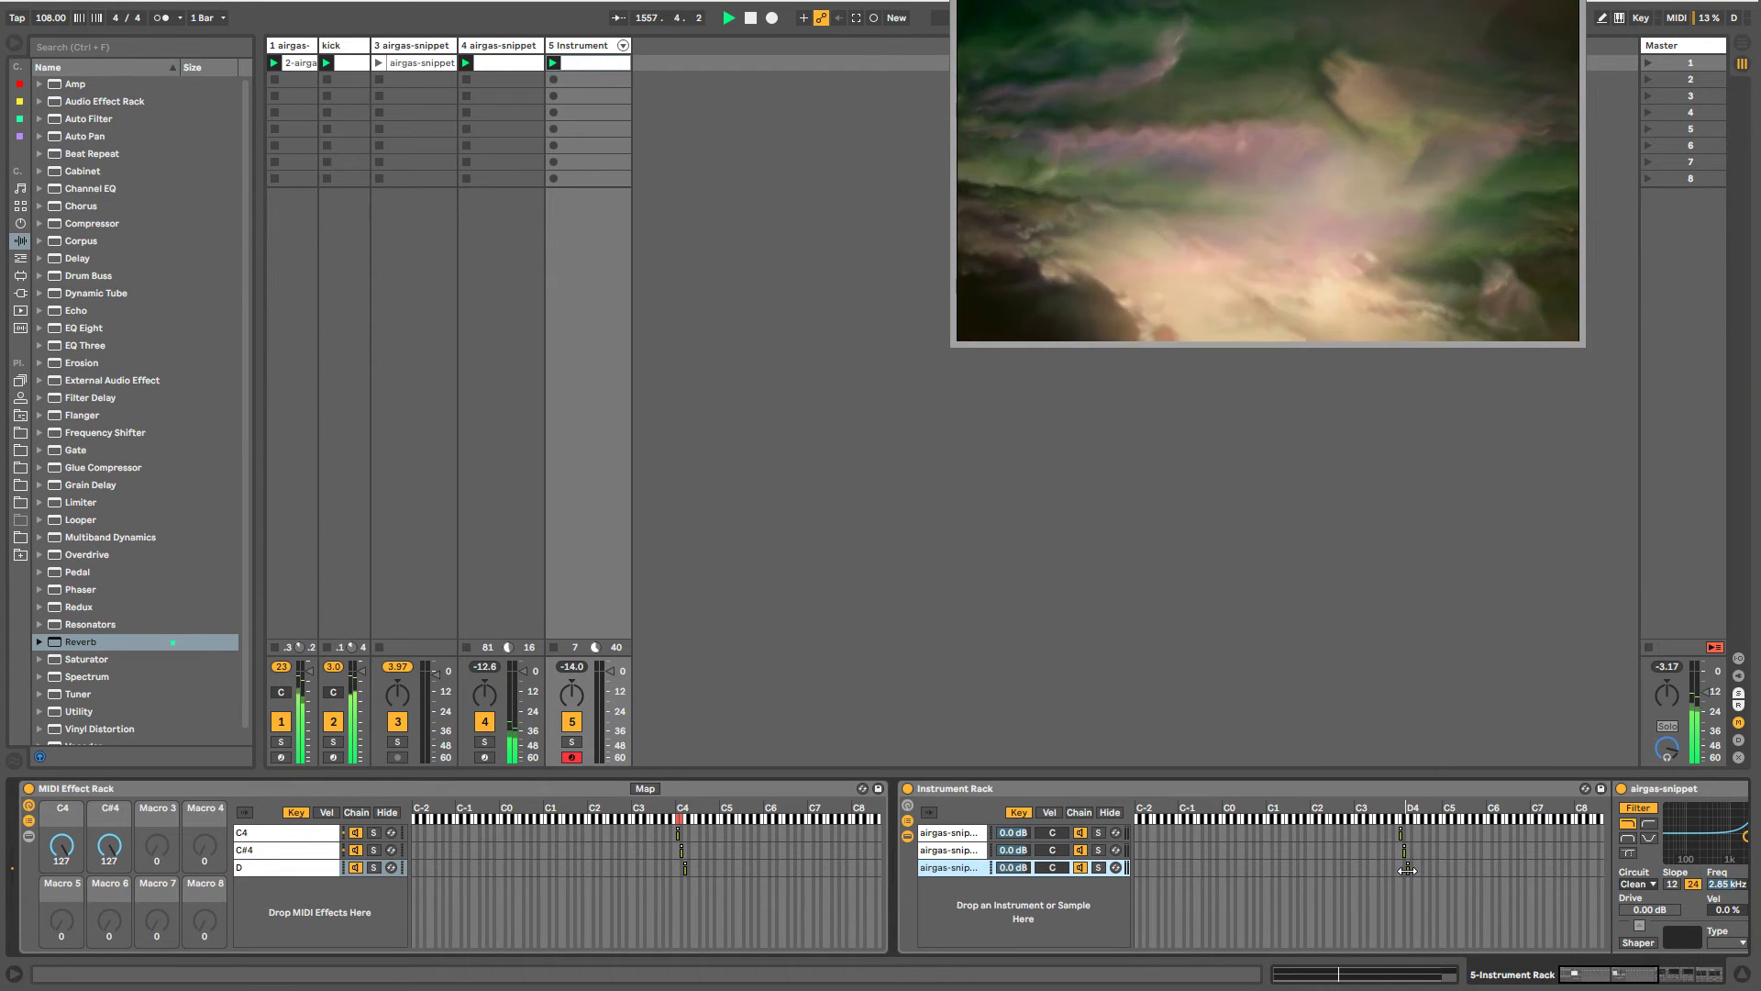
- Remap the D chain's note arpeger Macro 1 to the MIDI Effect Rack's third macro
click(261, 867)
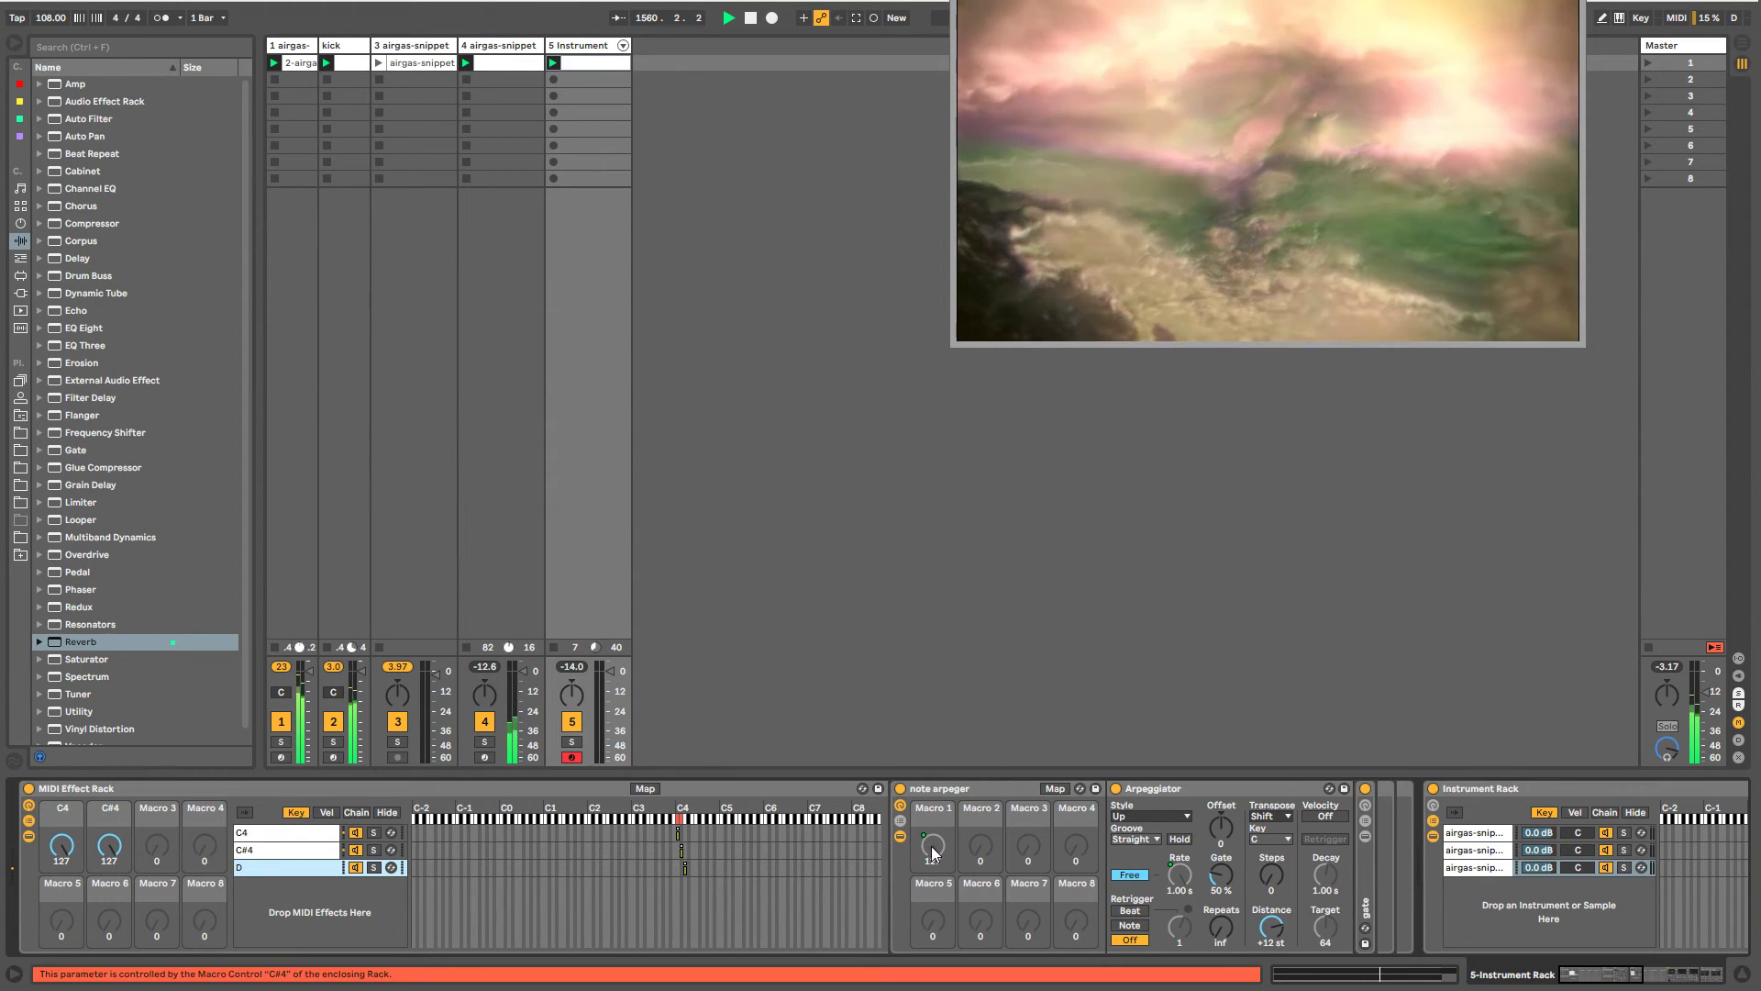
click(639, 790)
click(937, 854)
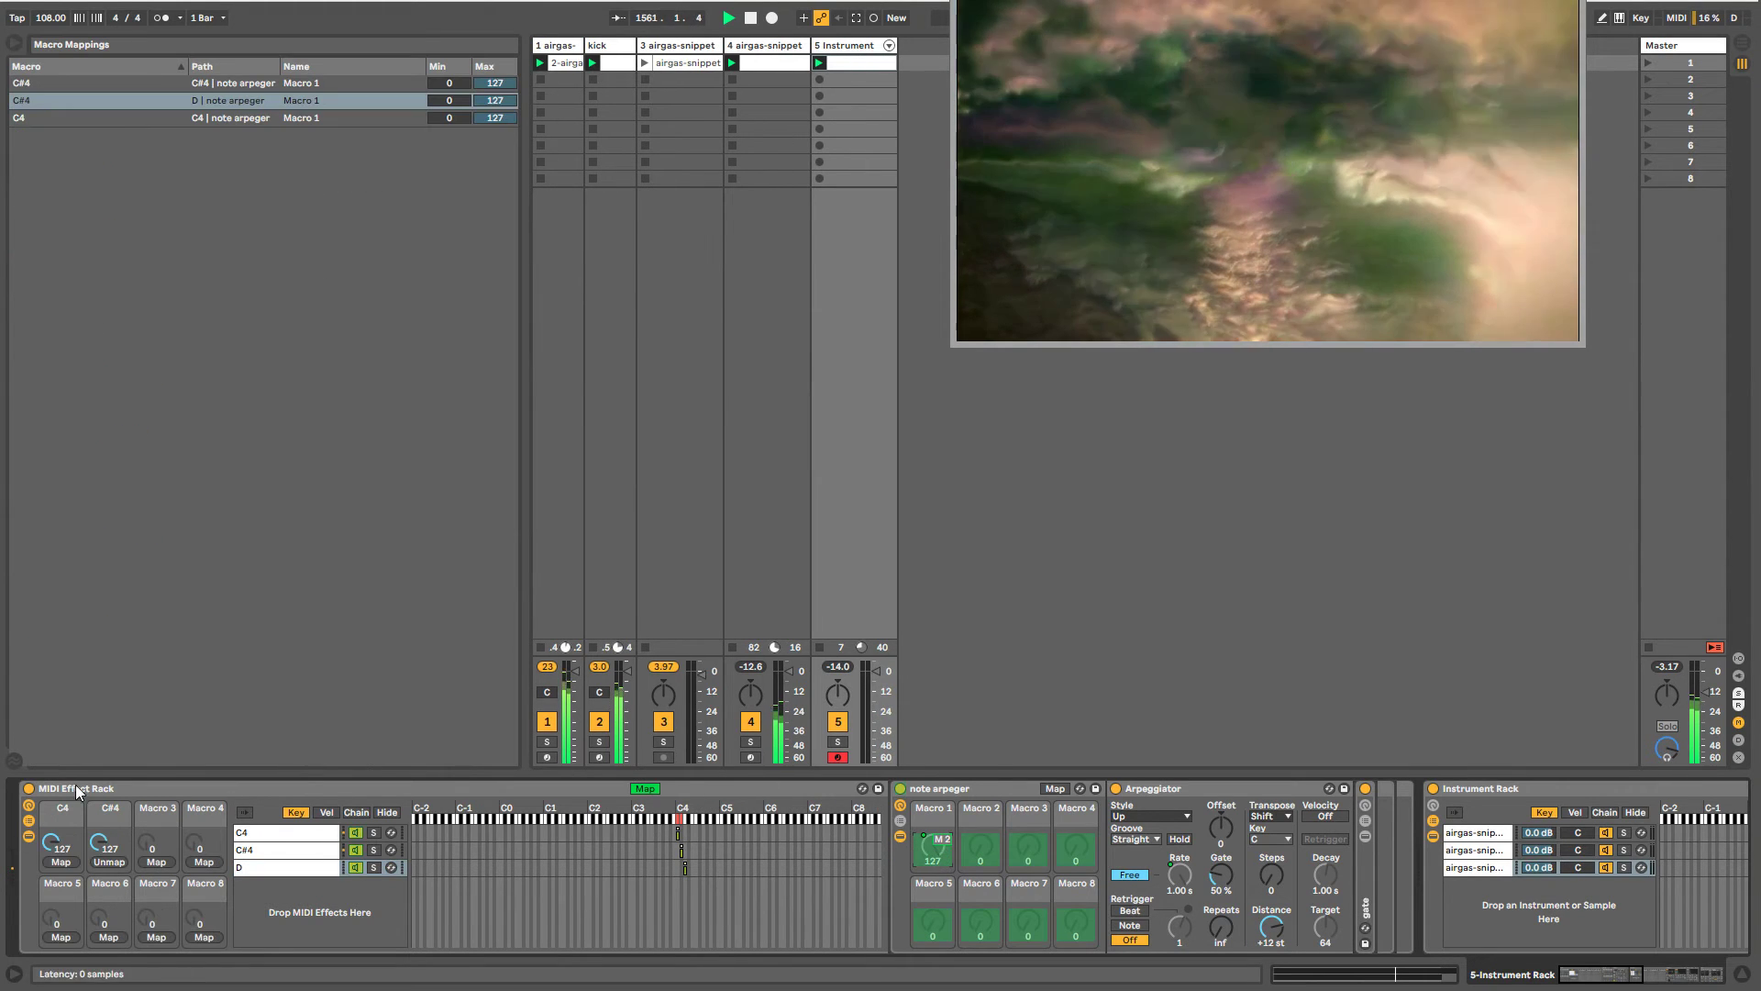
click(159, 861)
- Rename the MIDI Effect Rack's third macro D, leave macro mapping and raise the macro to 118
click(157, 816)
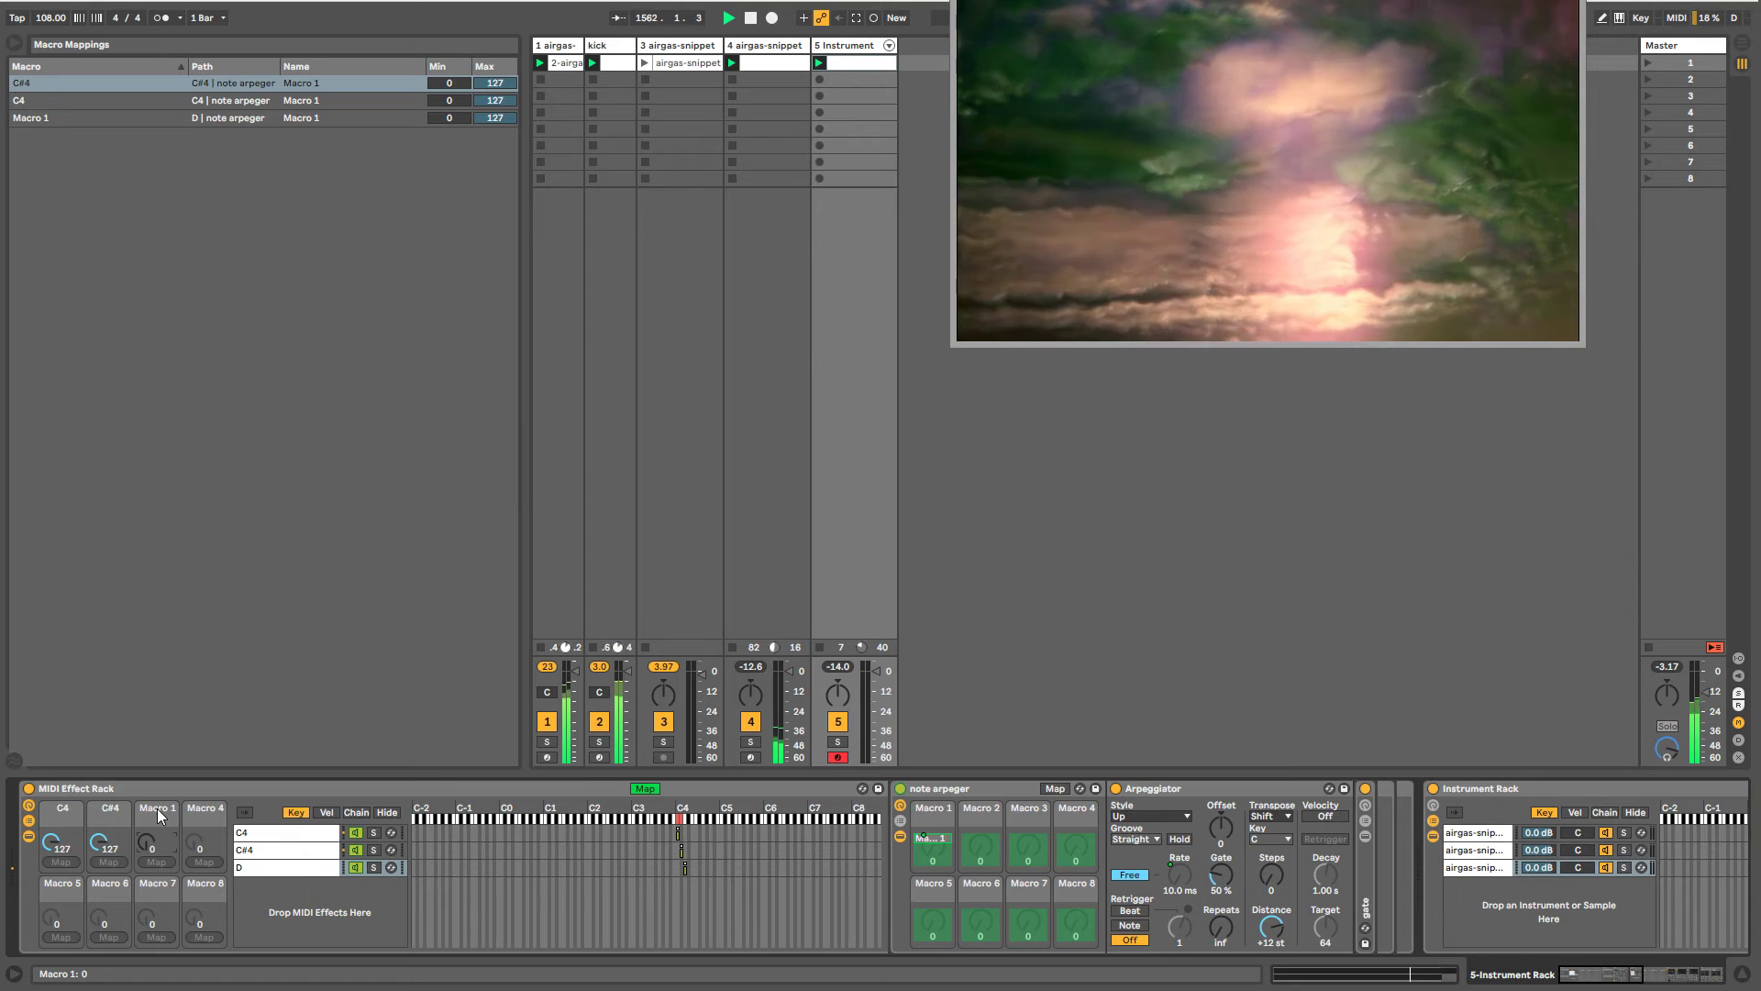
key(ctrl+r)
text(D)
key(Return)
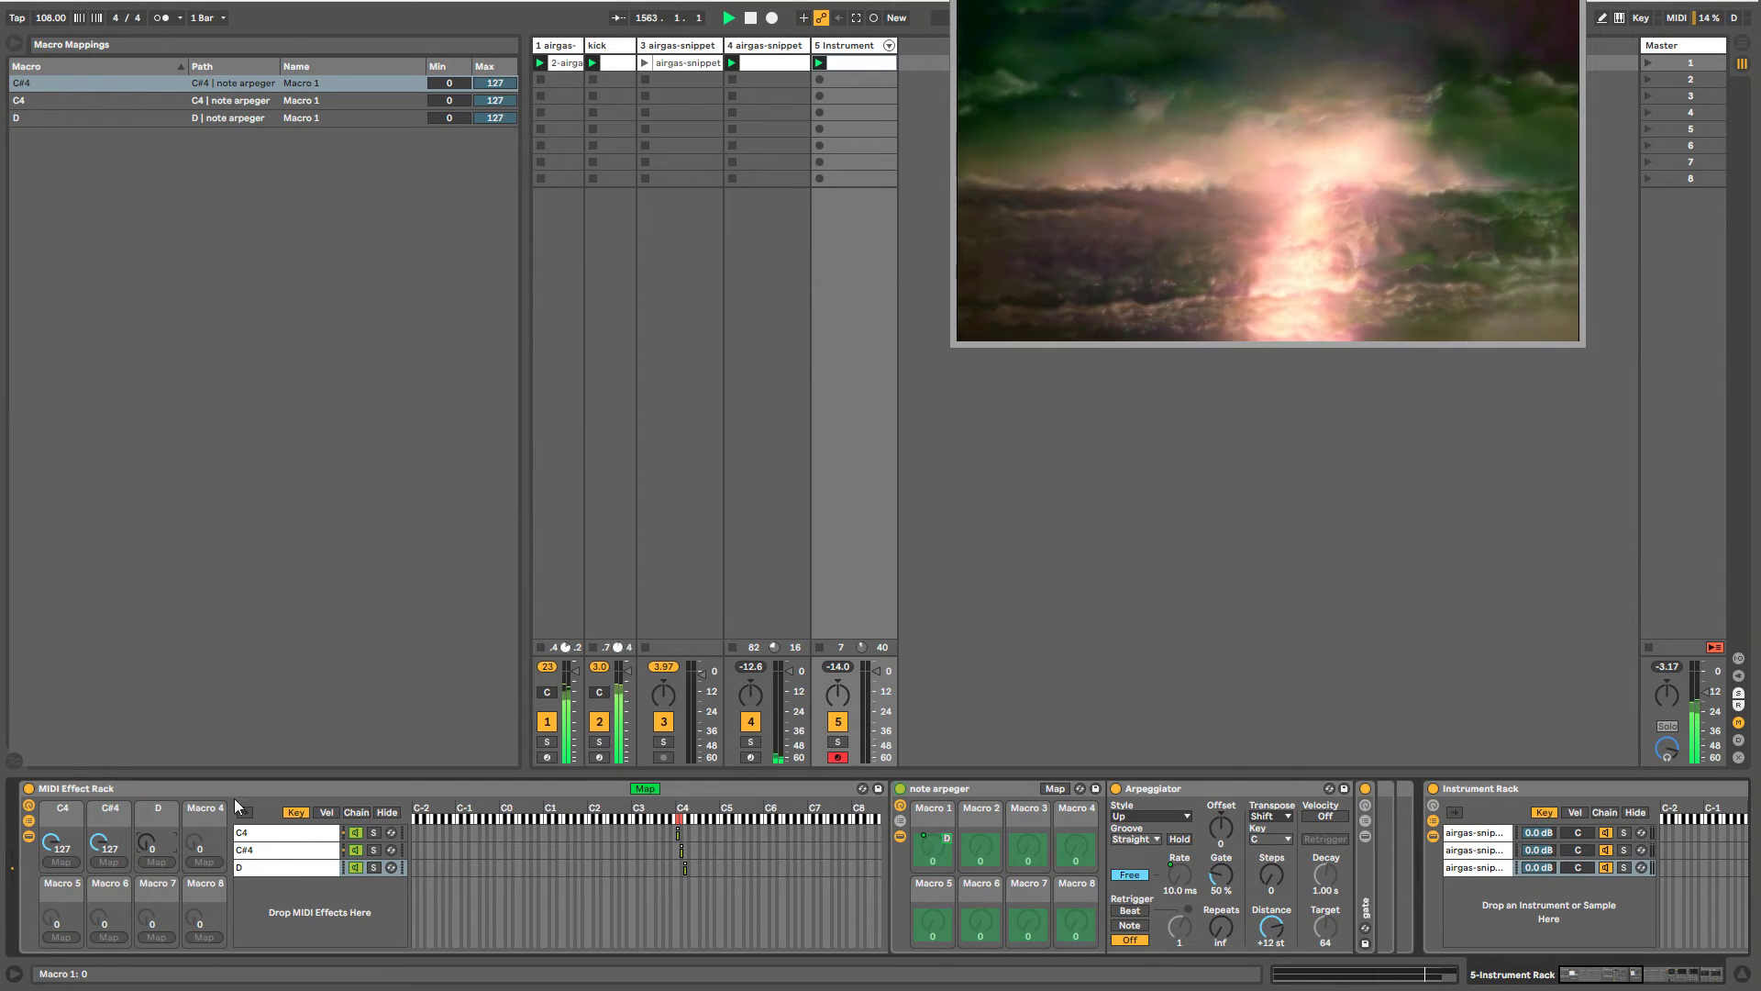
click(640, 790)
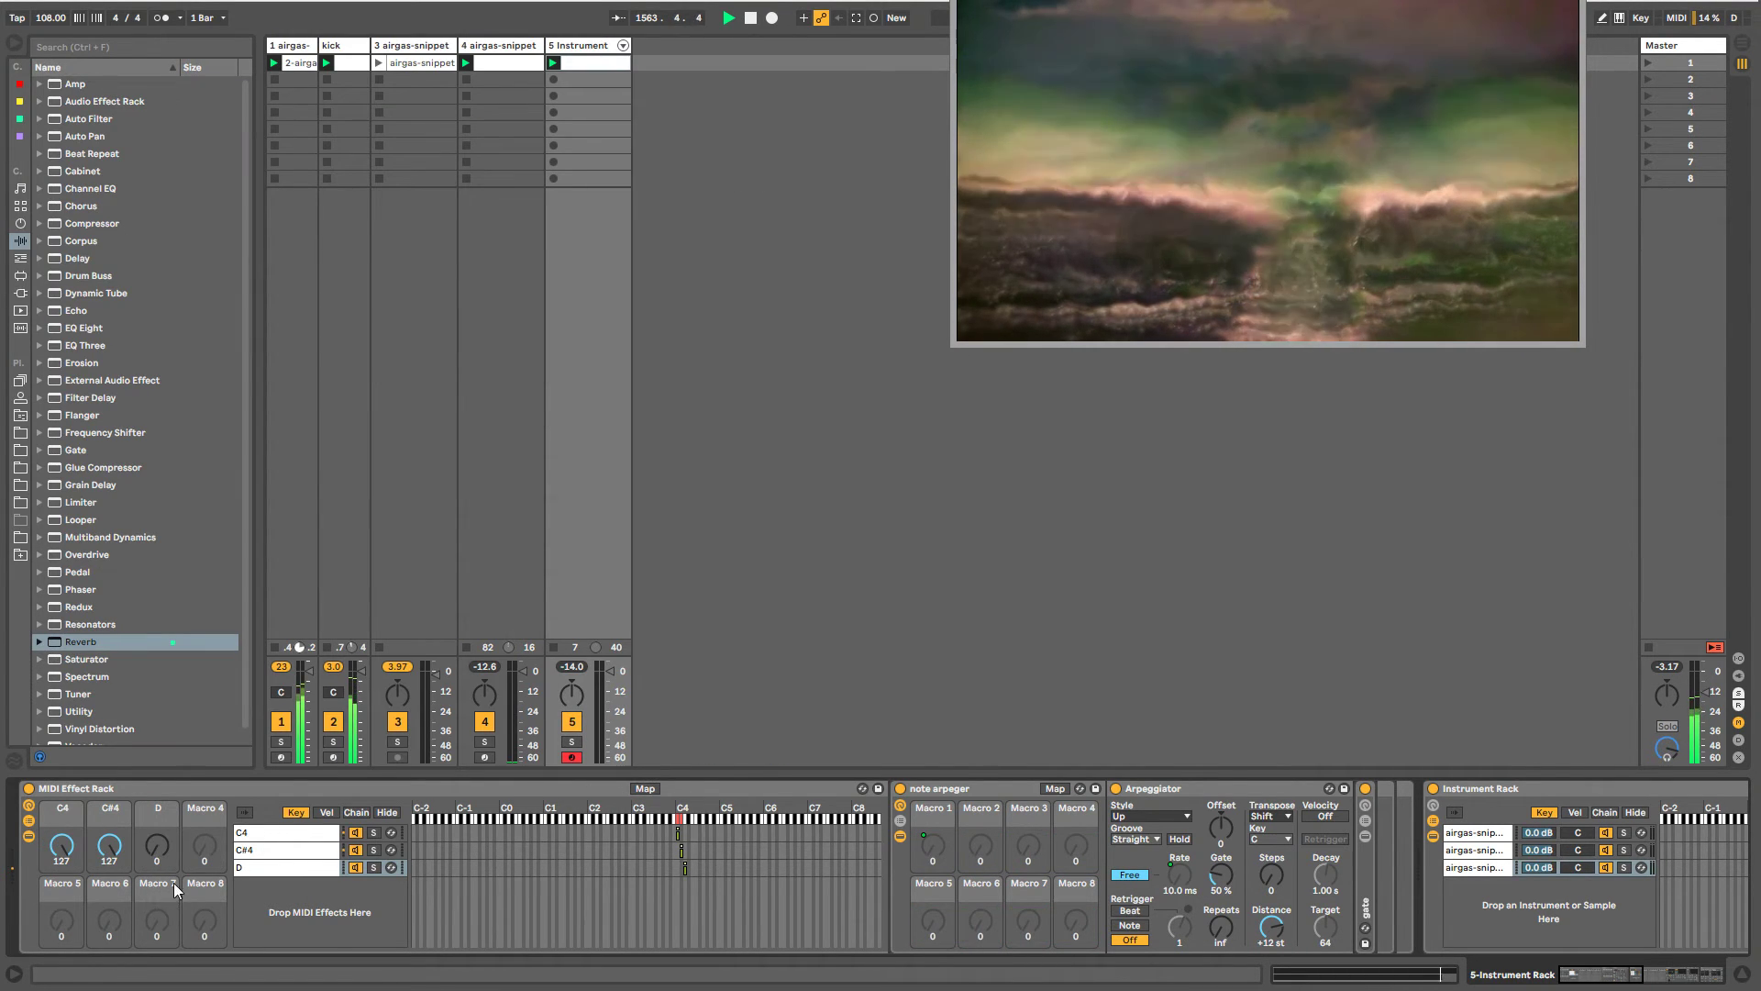
drag(157, 845, 157, 737)
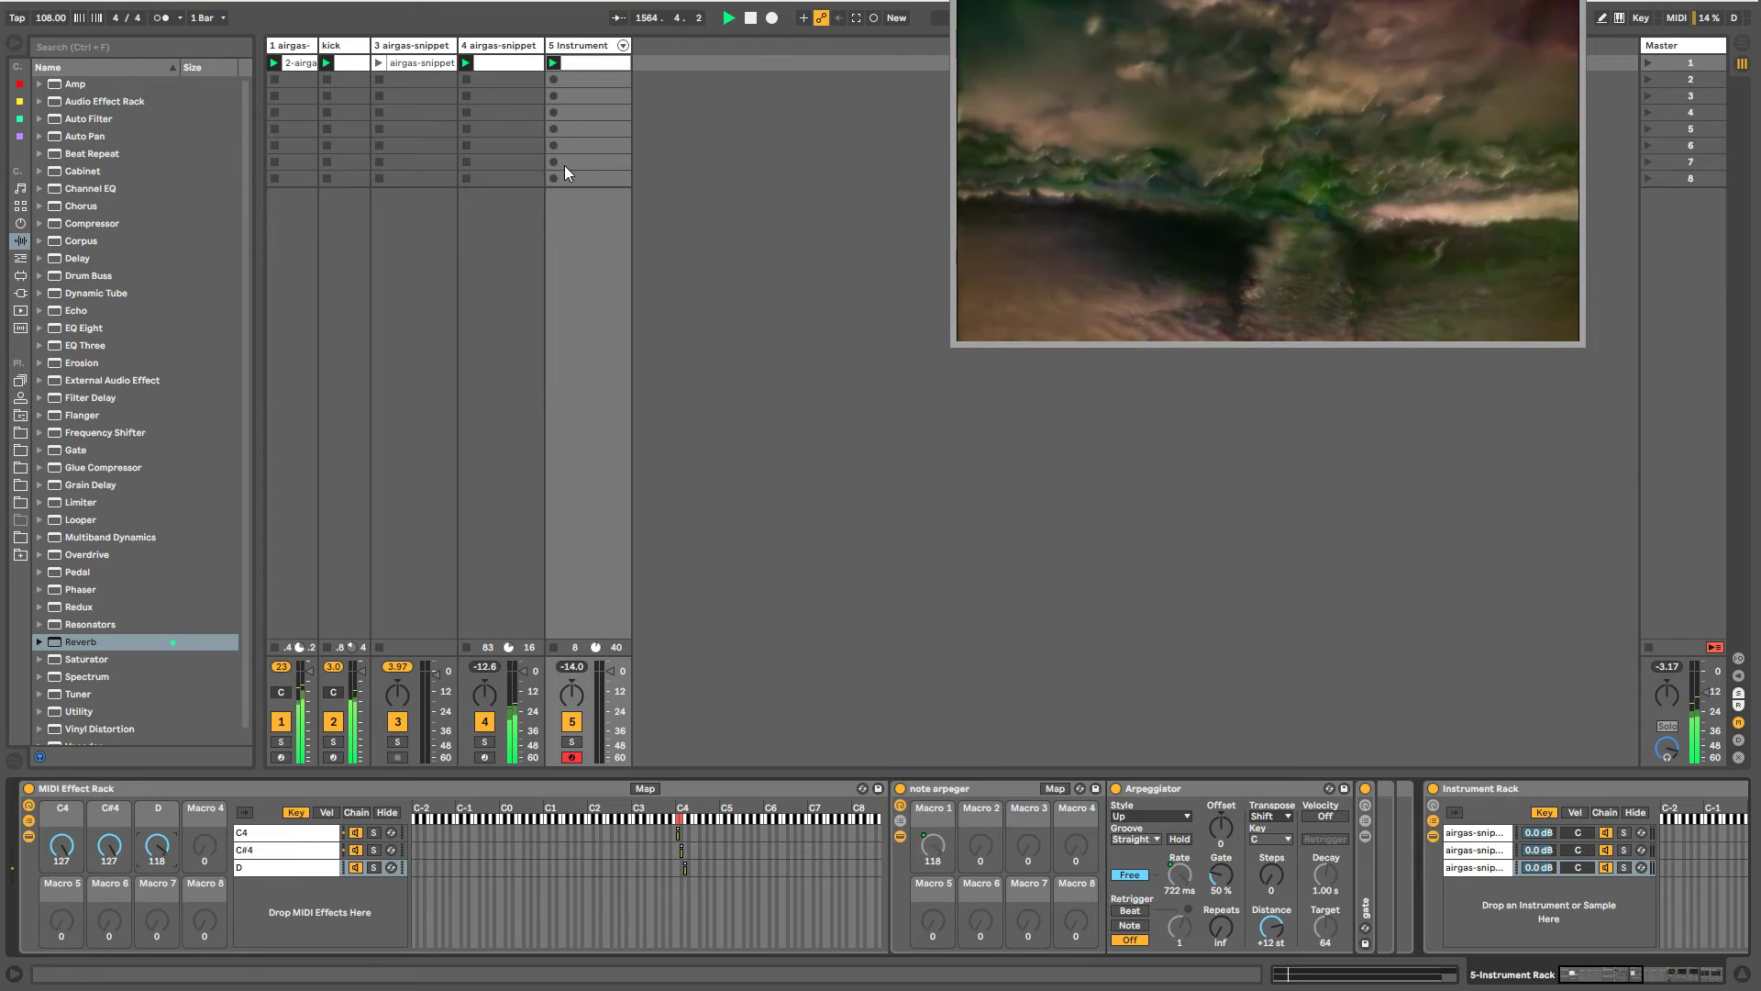
- Draw a long D4 note from 1.1.1 to about 10.4.4 in the Instrument track's clip and return to the track's devices
double_click(581, 60)
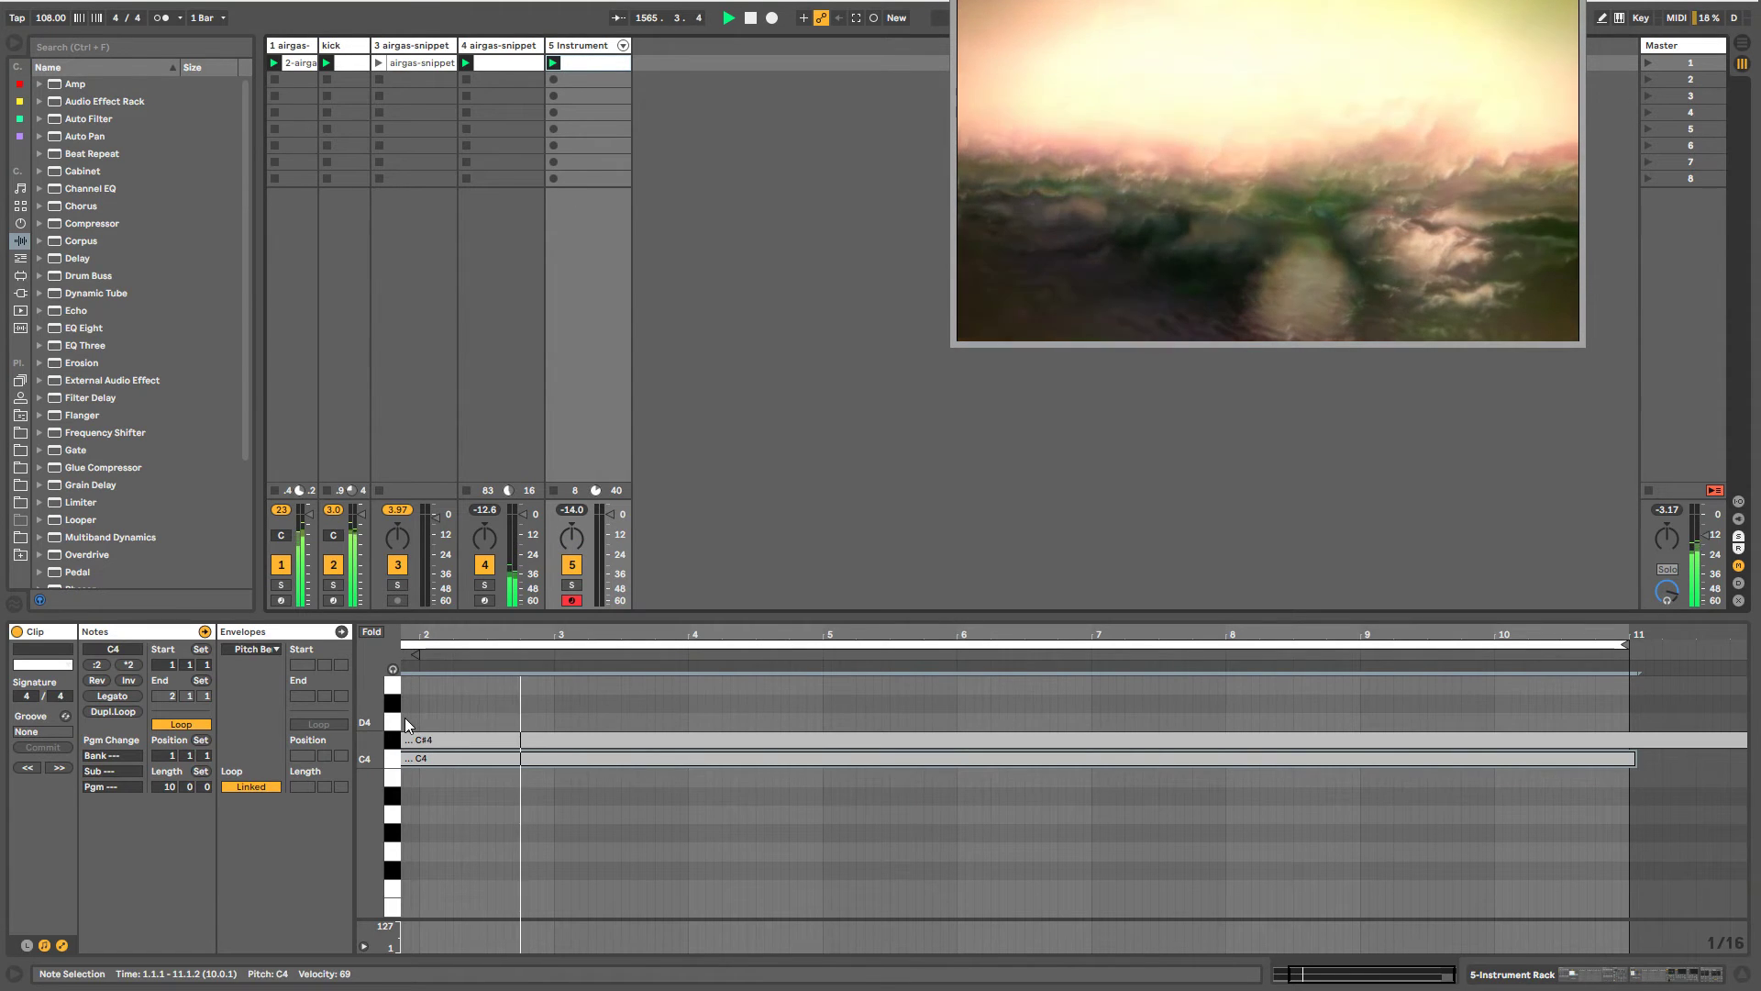
key(z)
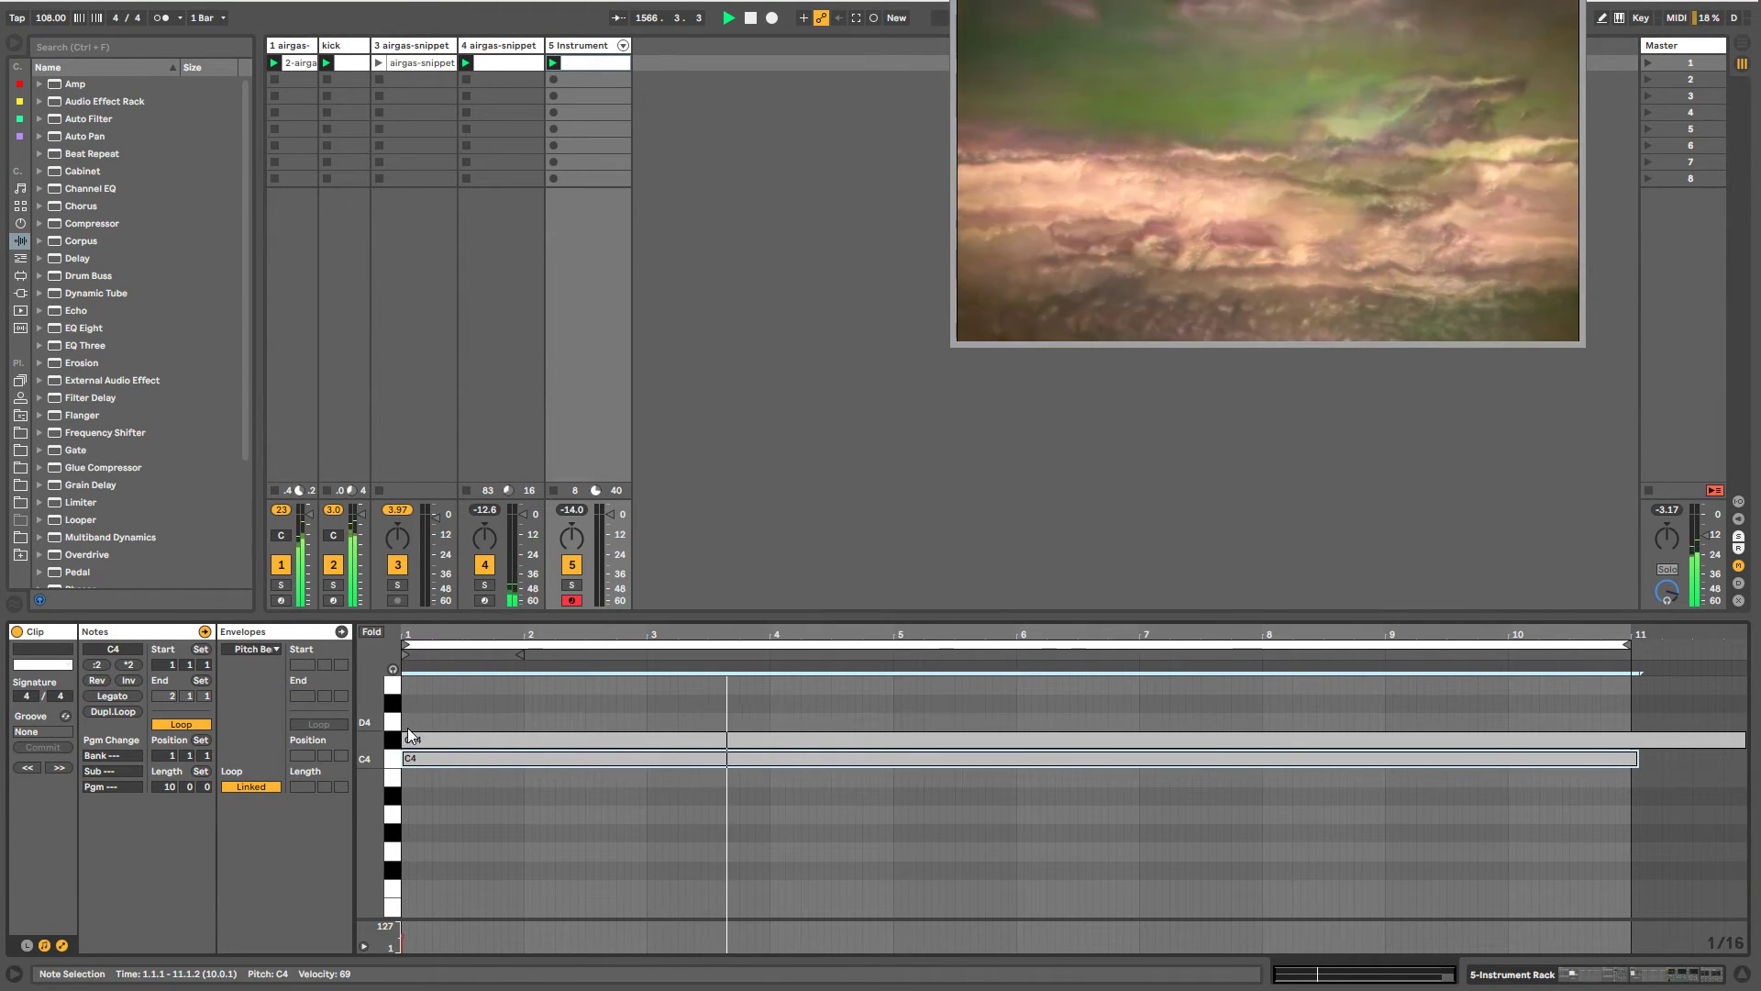
drag(406, 723, 1624, 722)
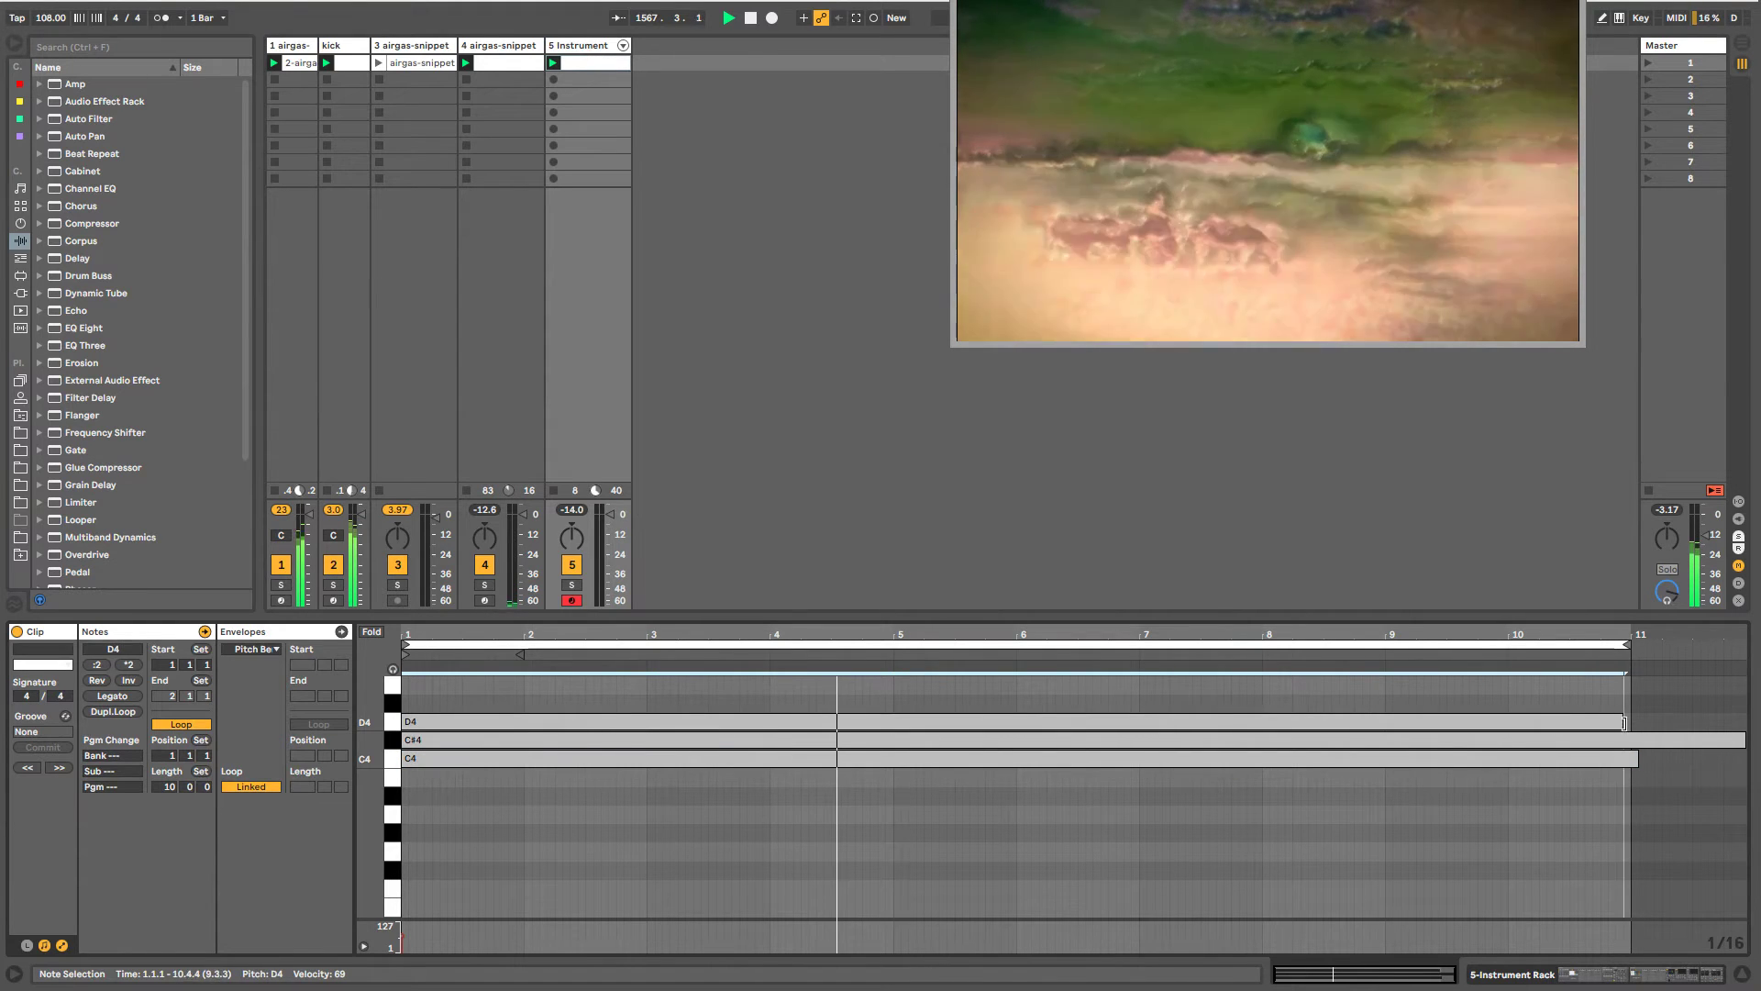
click(609, 46)
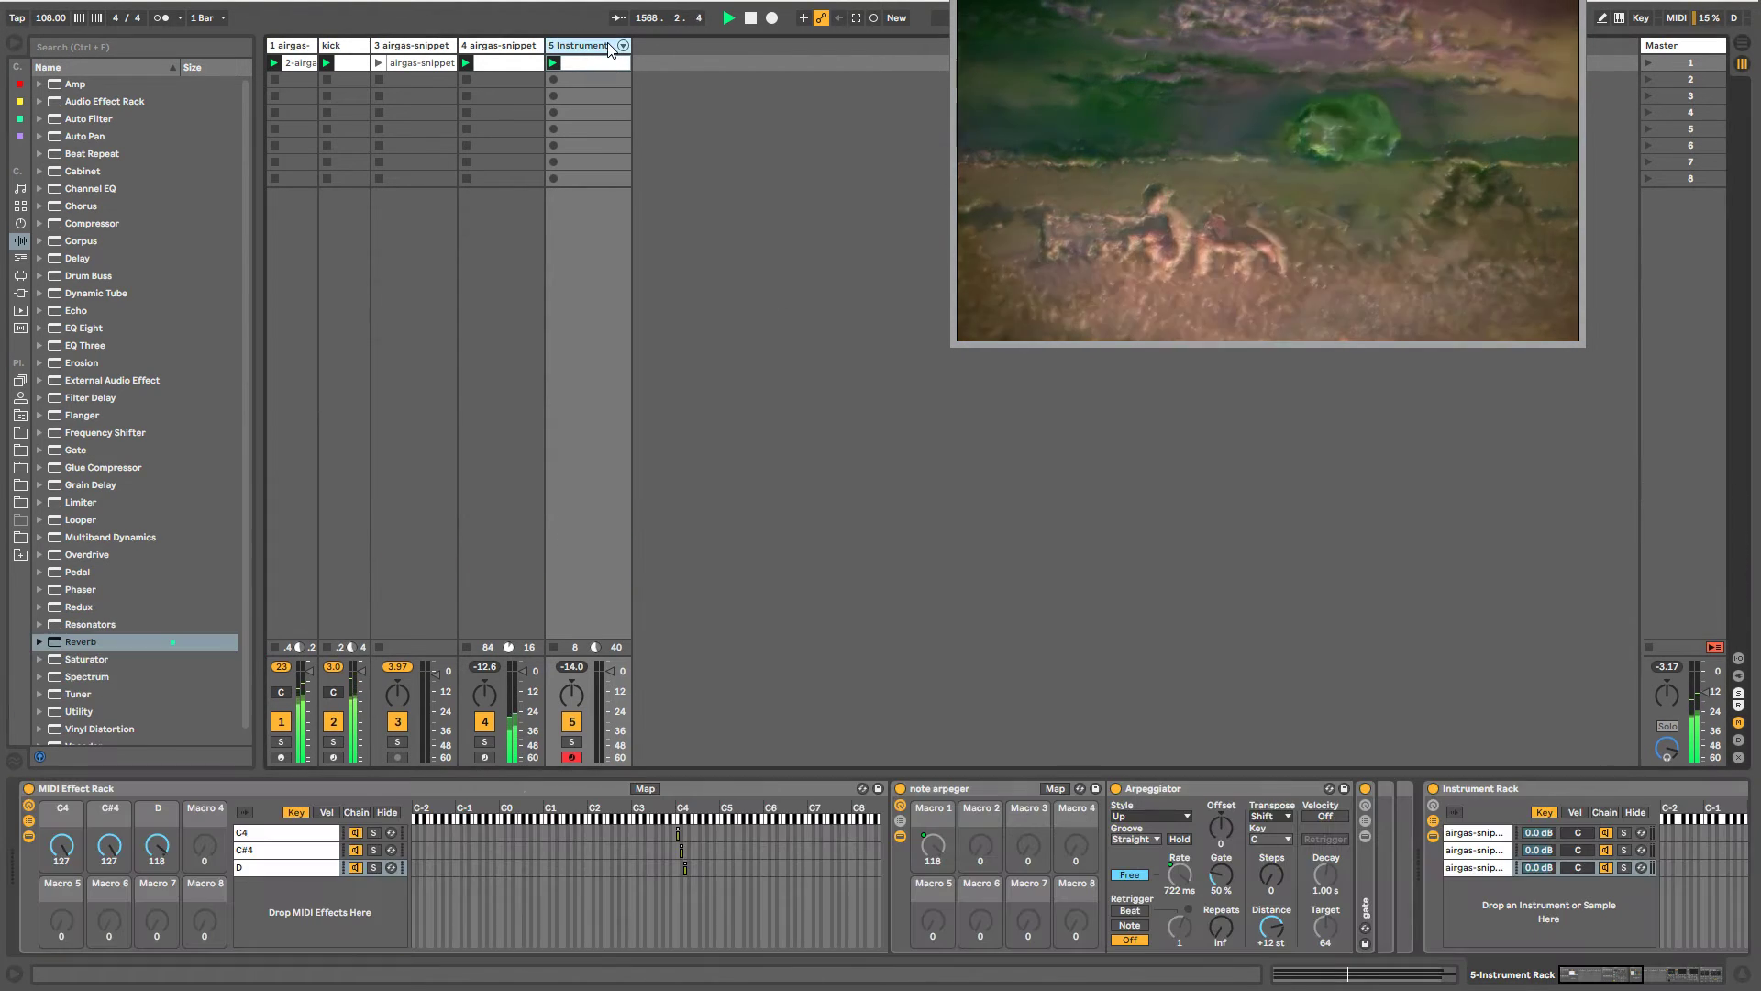
- Sweep the D macro down to 62 and back up to 127
click(266, 870)
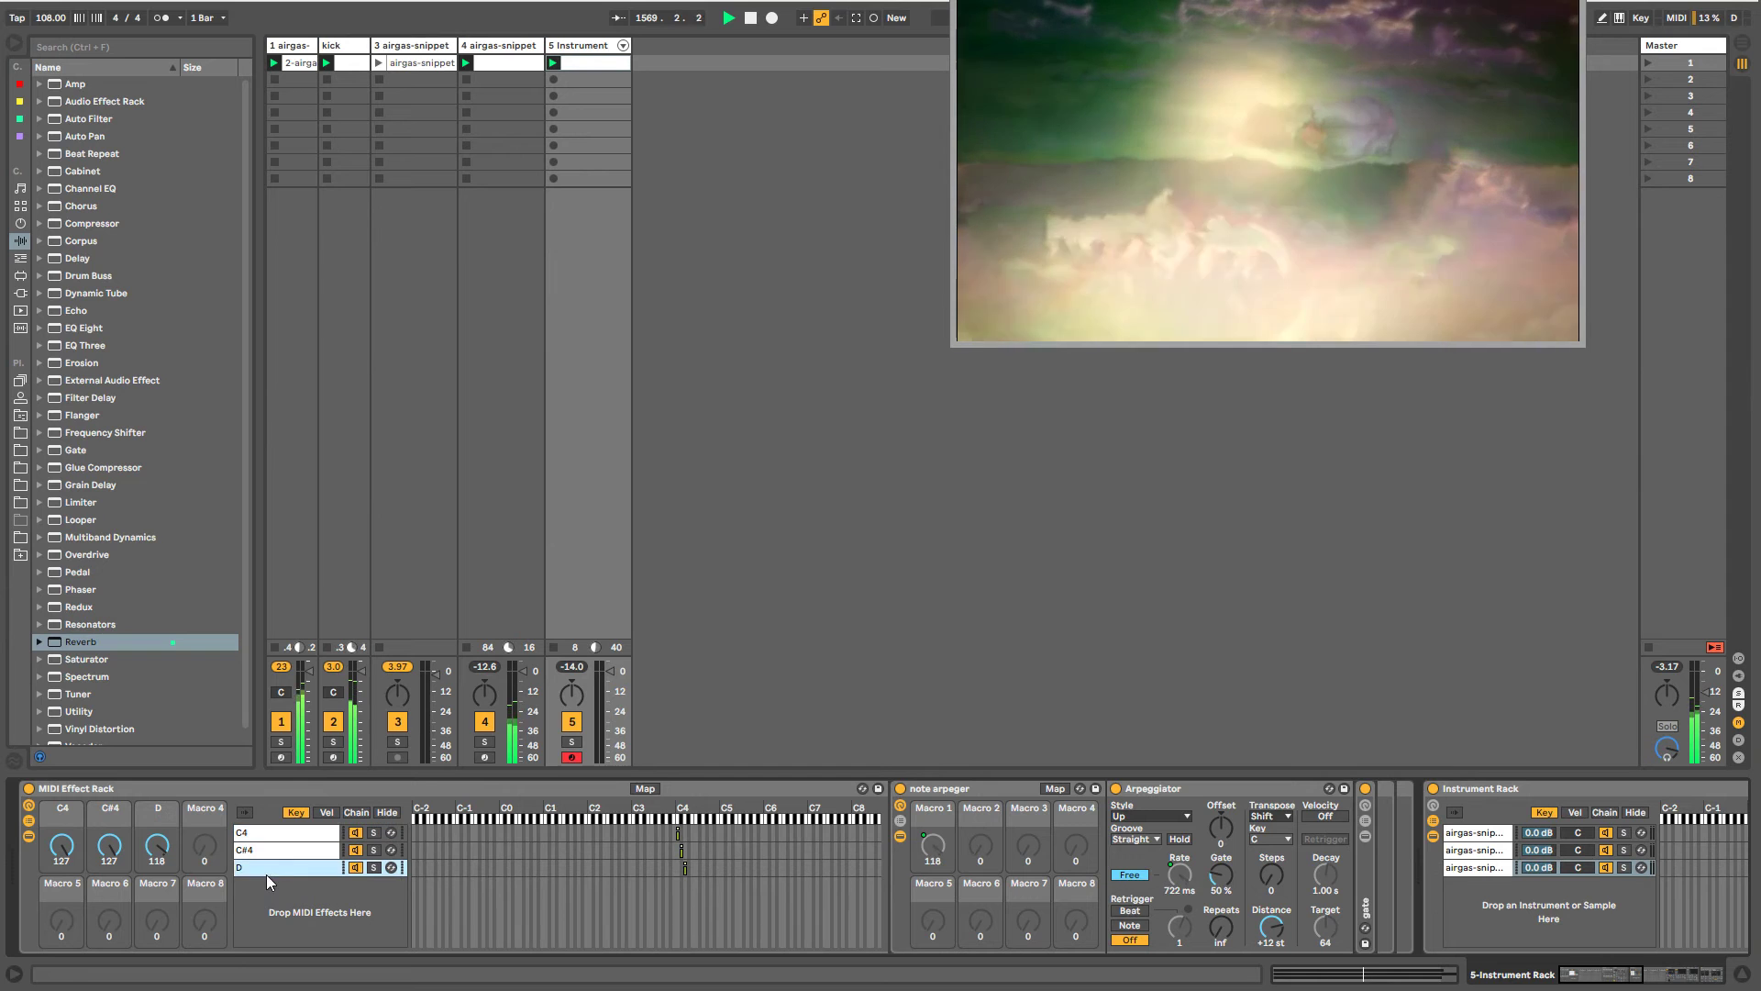
drag(161, 849, 162, 927)
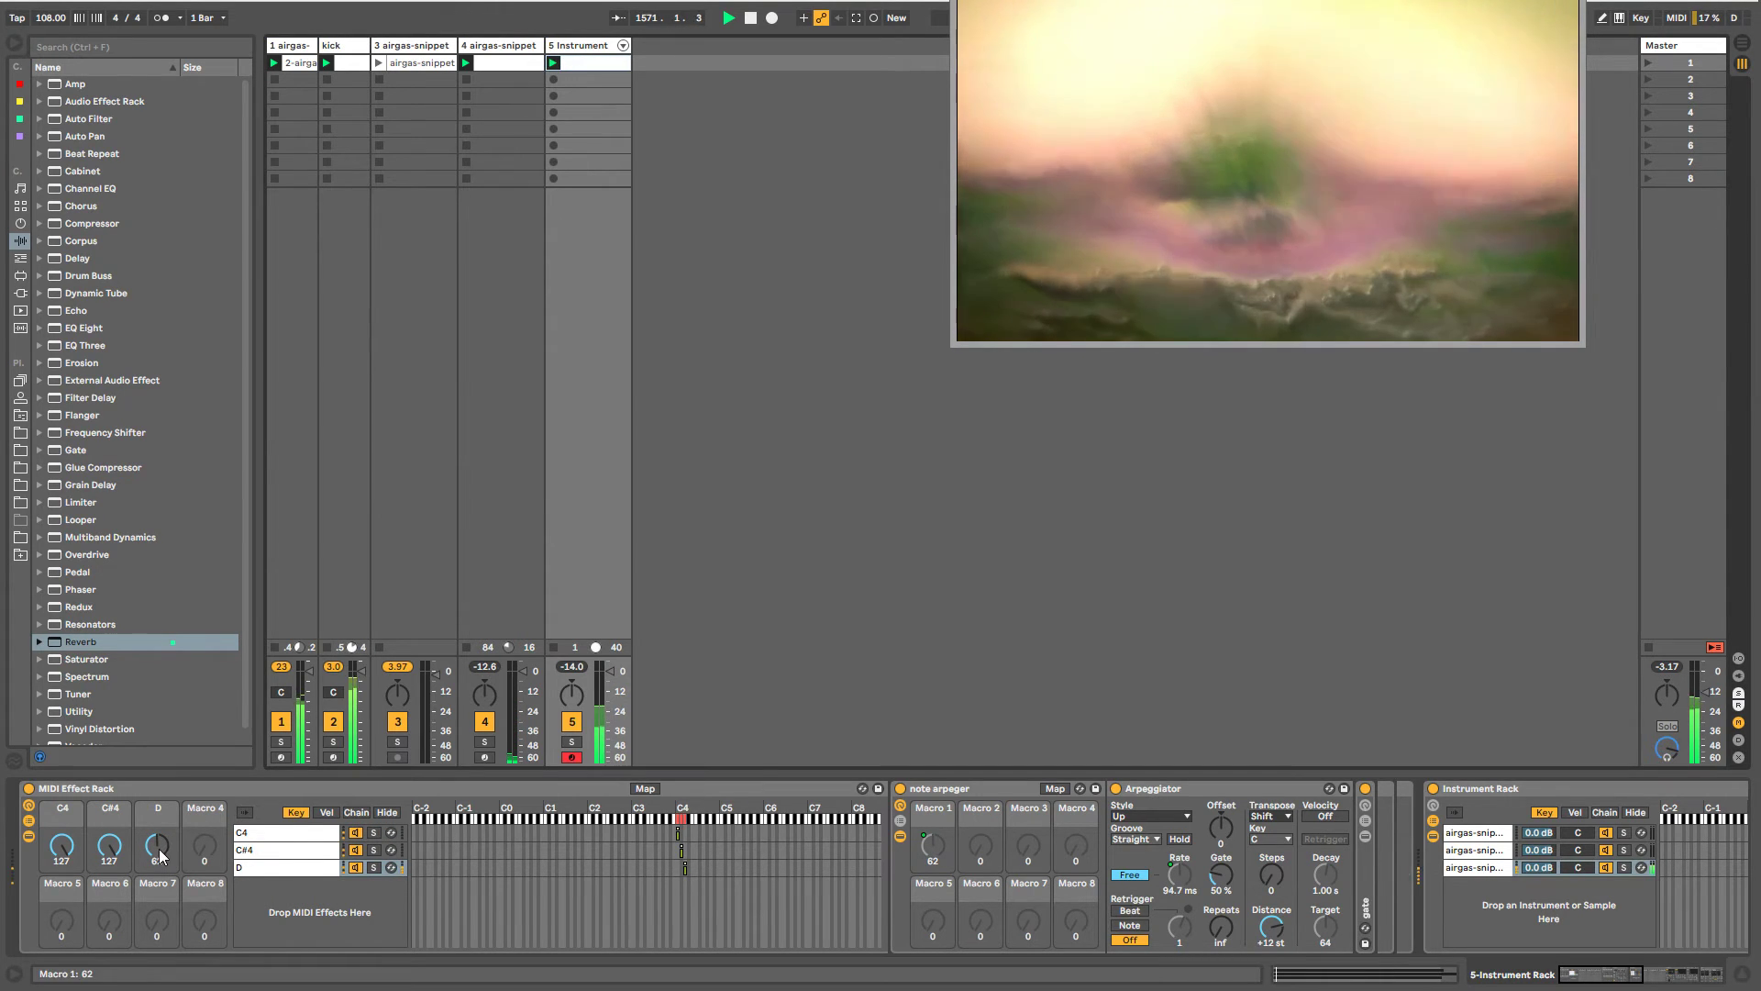
drag(157, 850, 158, 760)
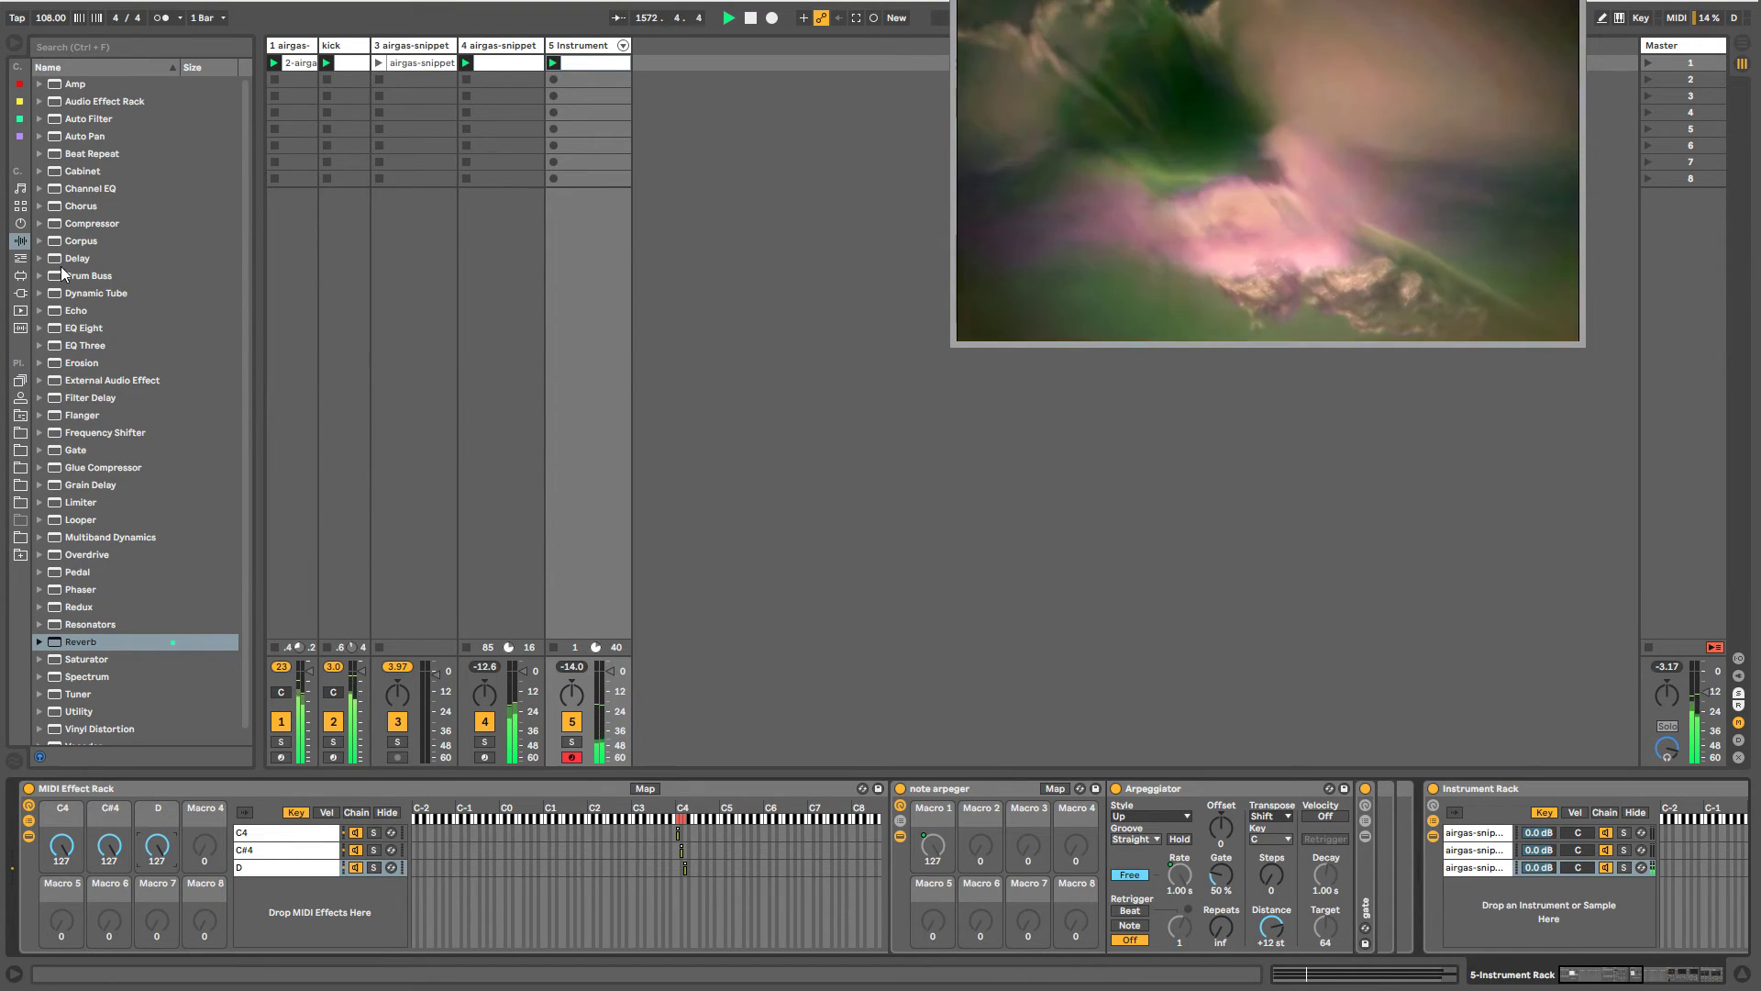
- Insert the MidiNoteRandomDelay-TypeA preset between the MIDI Effect Rack and the Instrument Rack
click(20, 258)
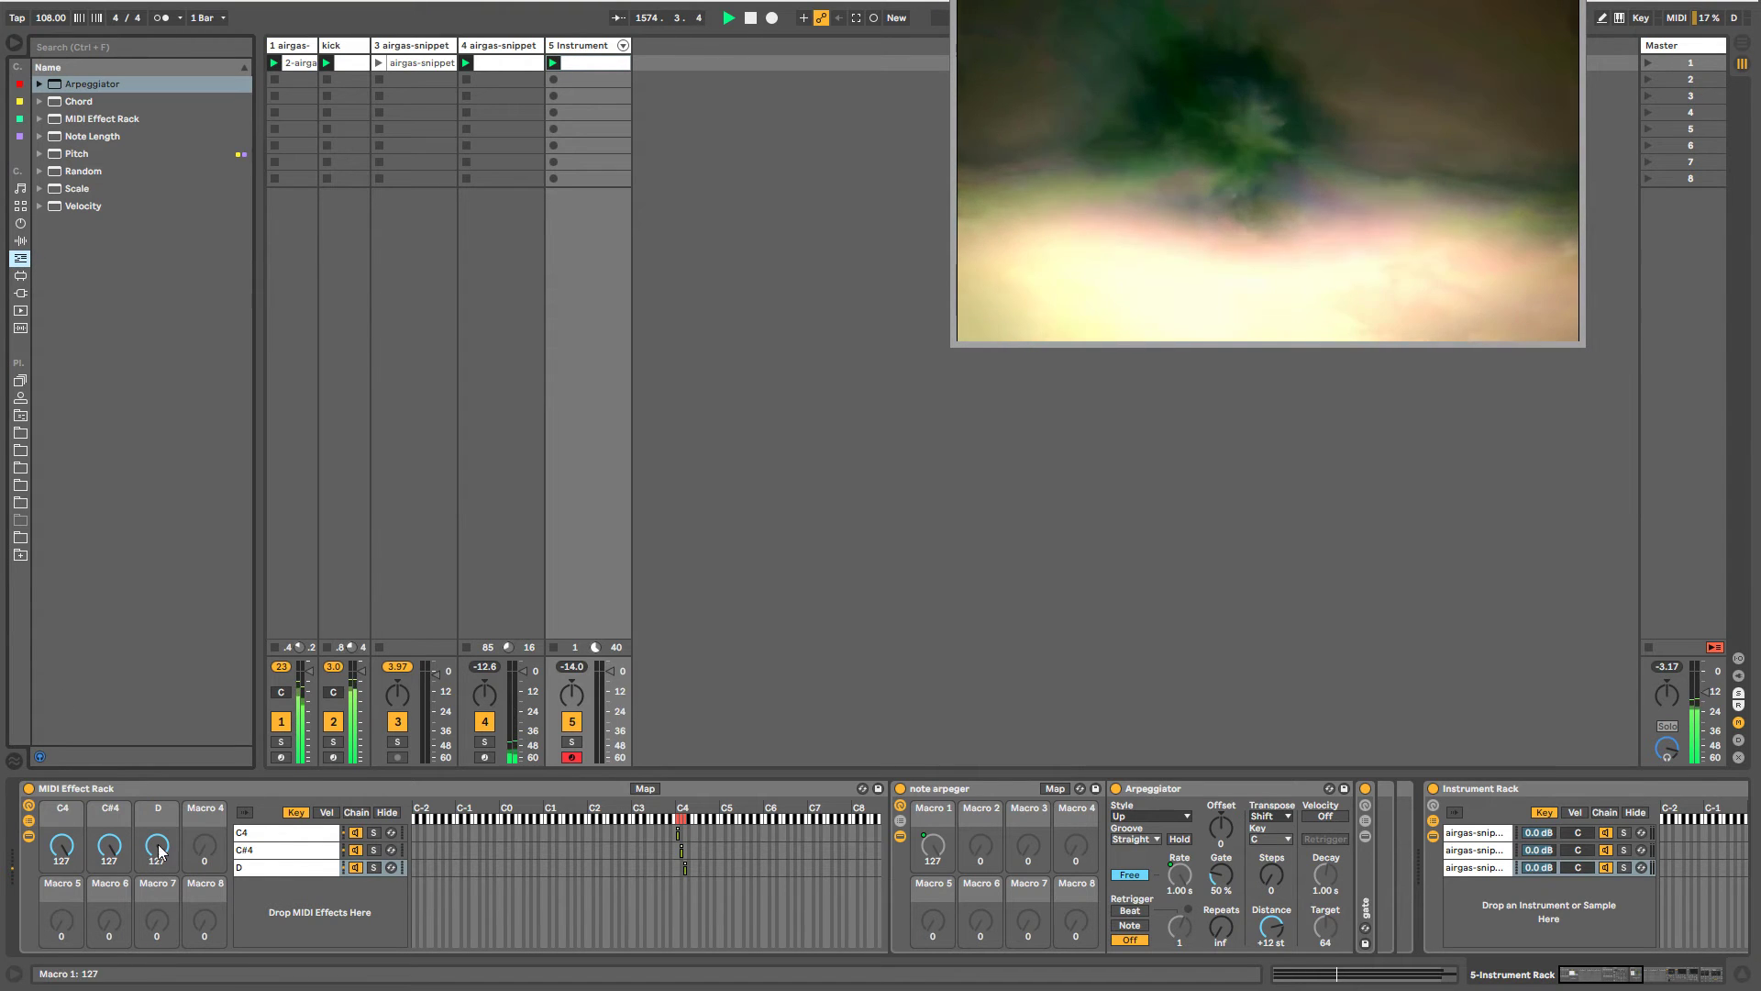
mouse_move(156, 847)
mouse_down()
mouse_move(156, 890)
mouse_move(157, 800)
mouse_move(173, 845)
mouse_up()
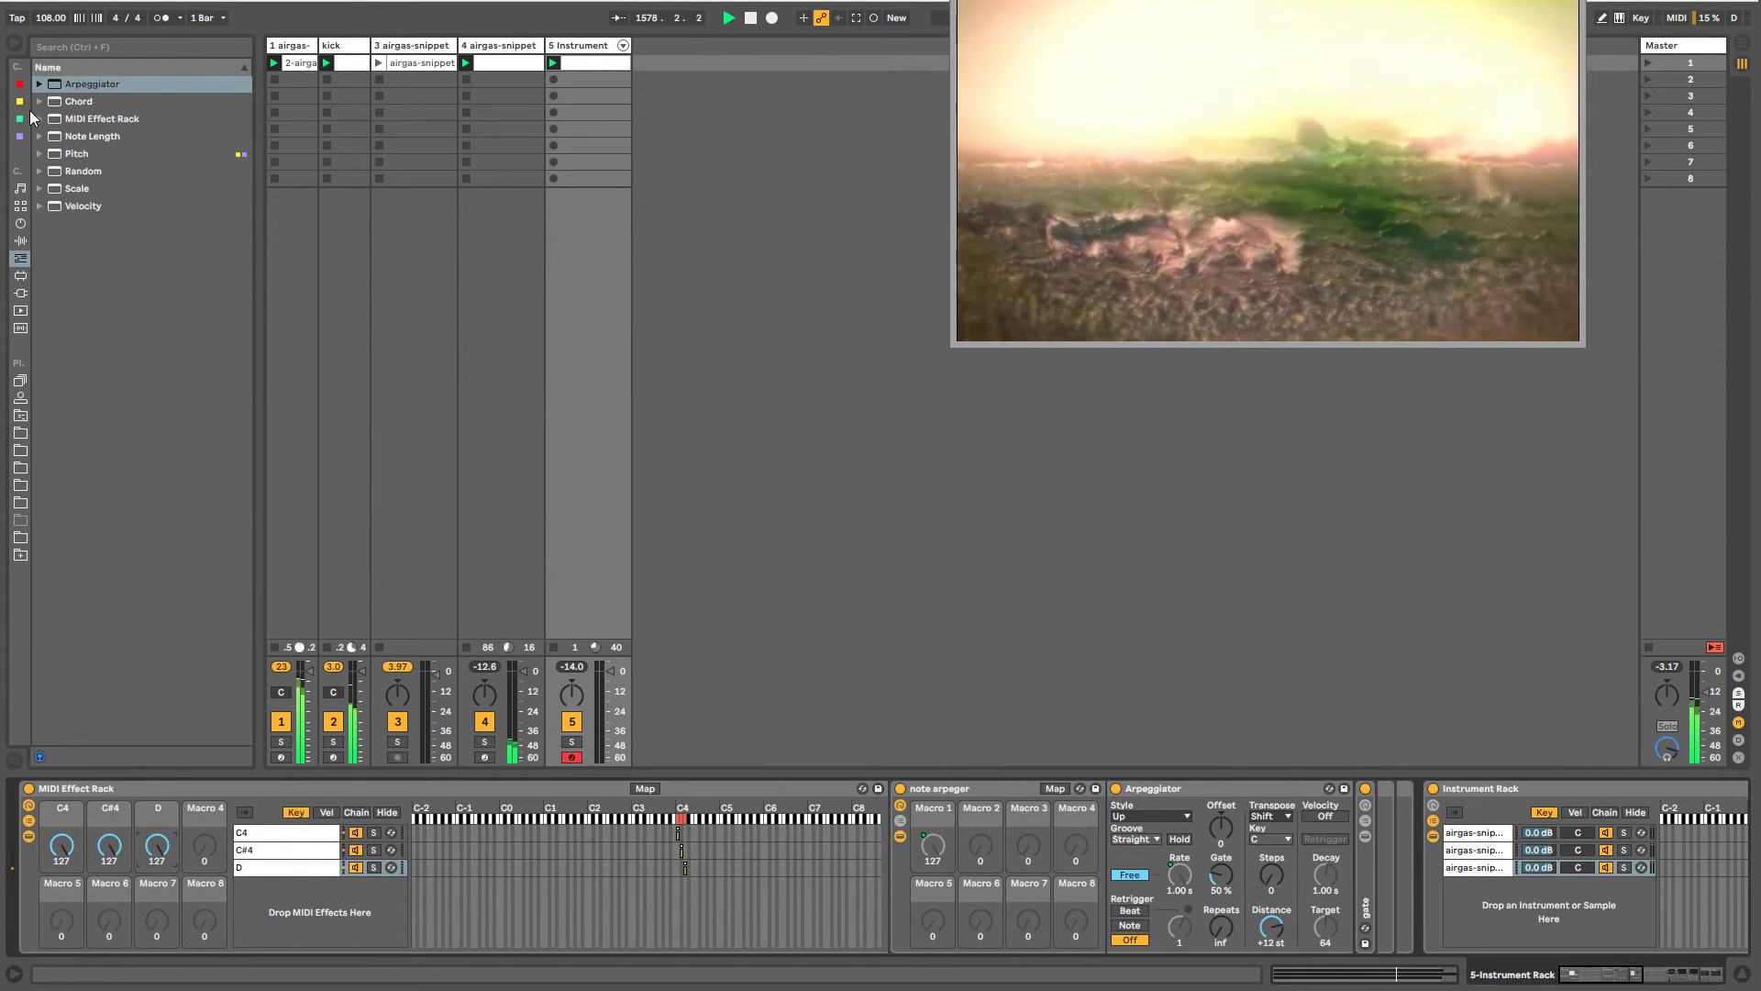
click(69, 120)
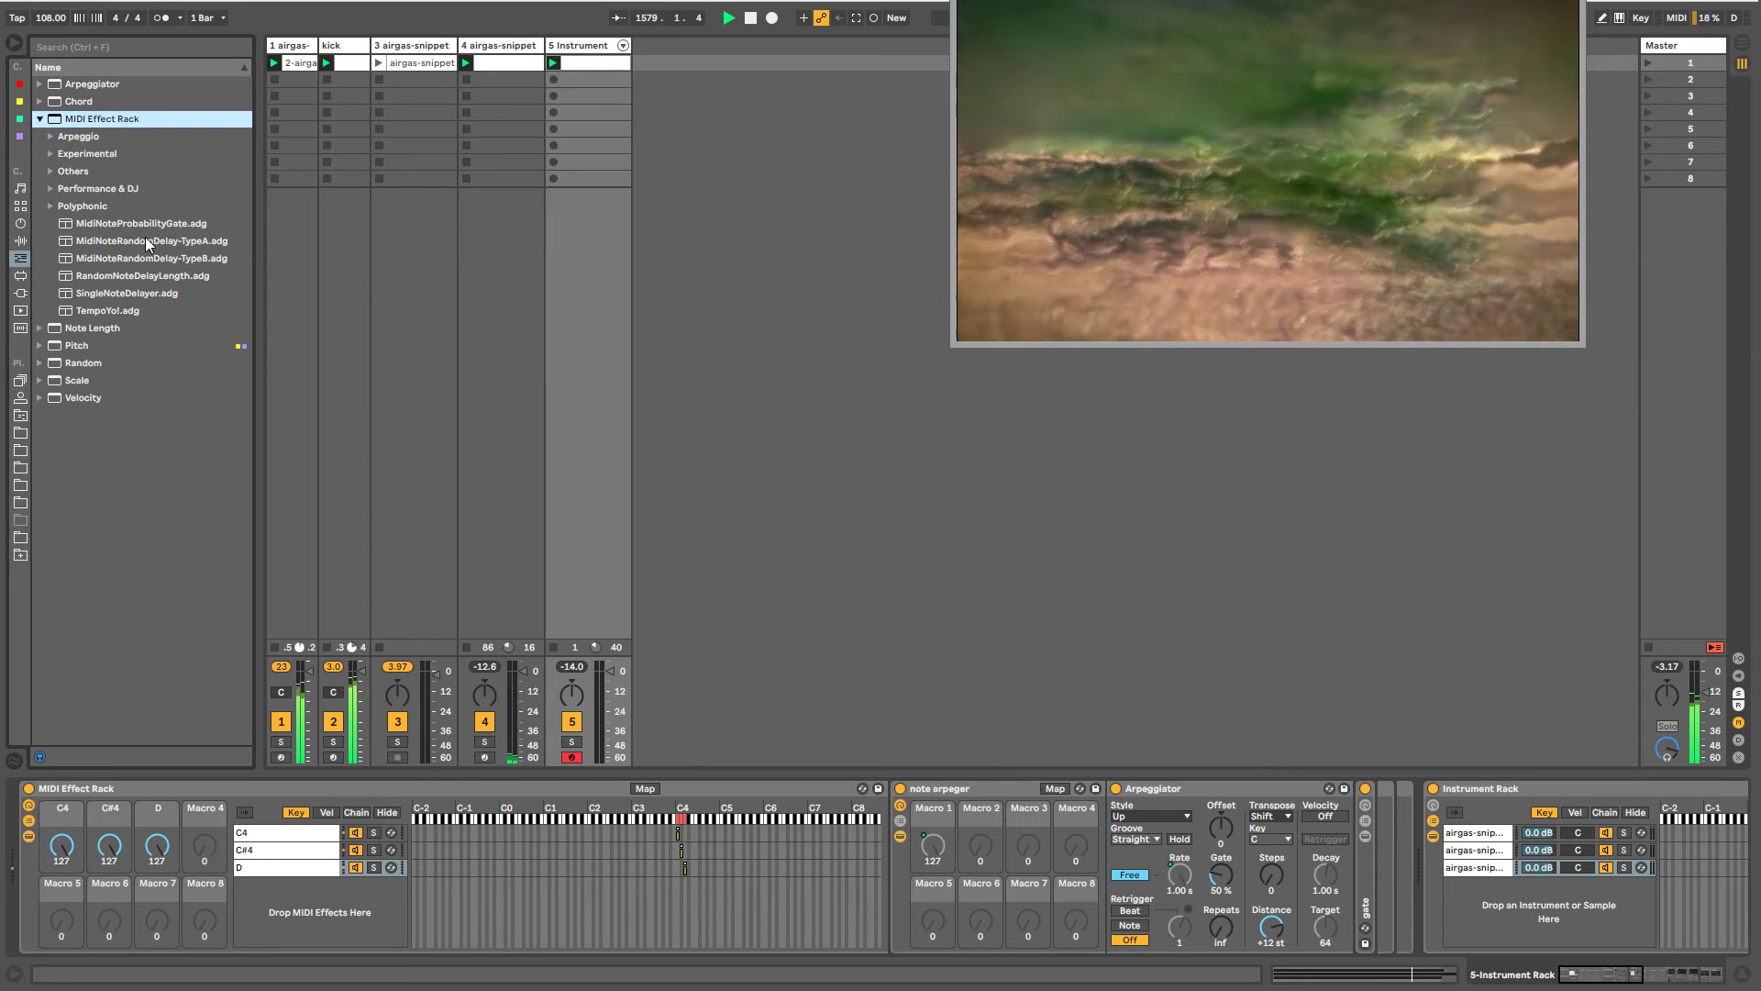
click(142, 240)
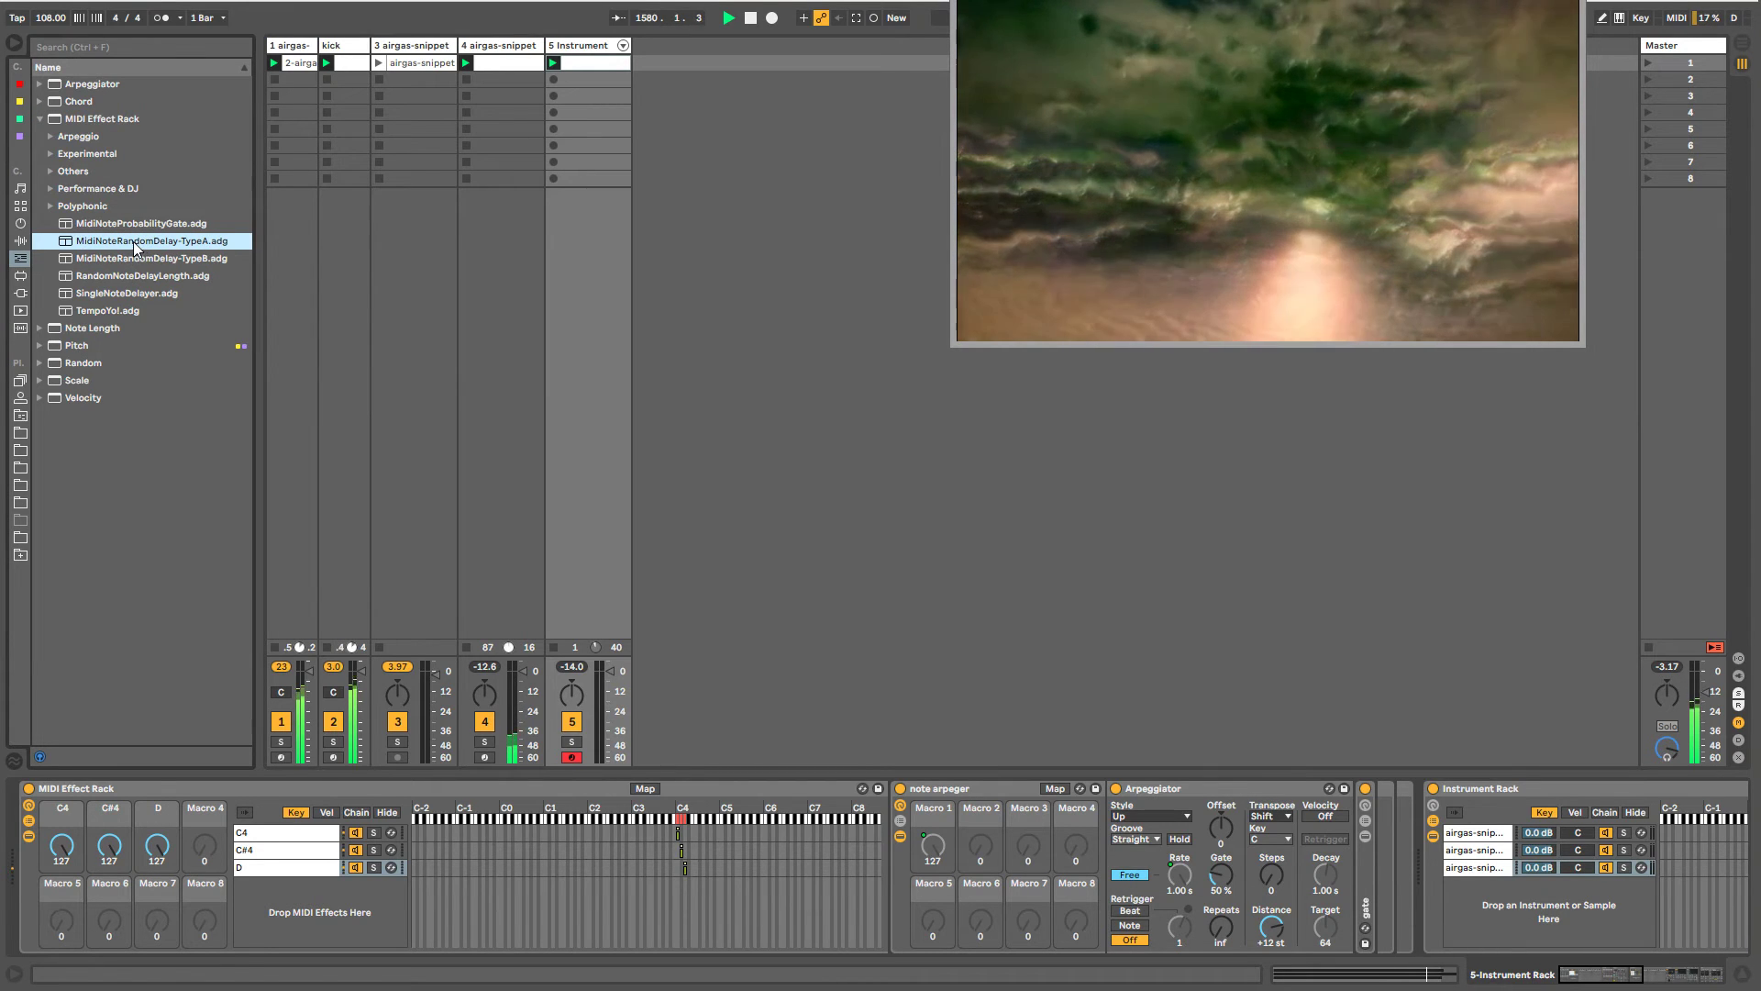
drag(291, 312, 1461, 851)
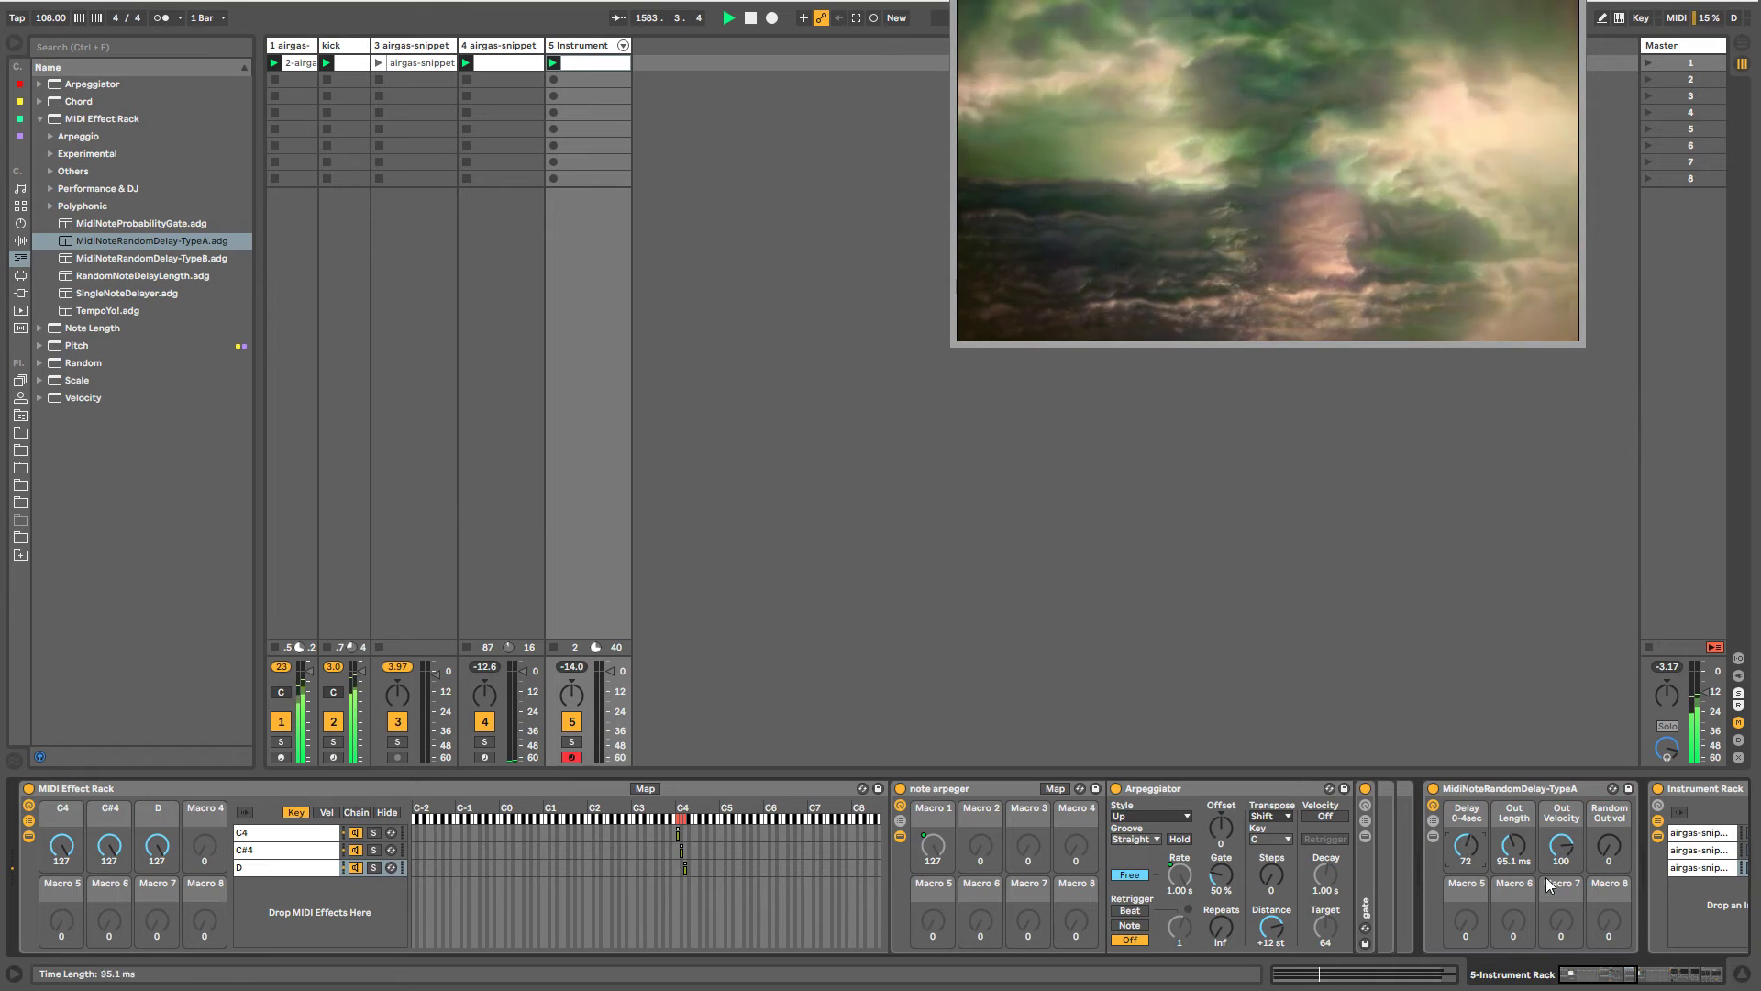
- Examine the chain and devices inside the MidiNoteRandomDelay-TypeA rack, then collapse it to its macros
drag(1587, 974, 1604, 974)
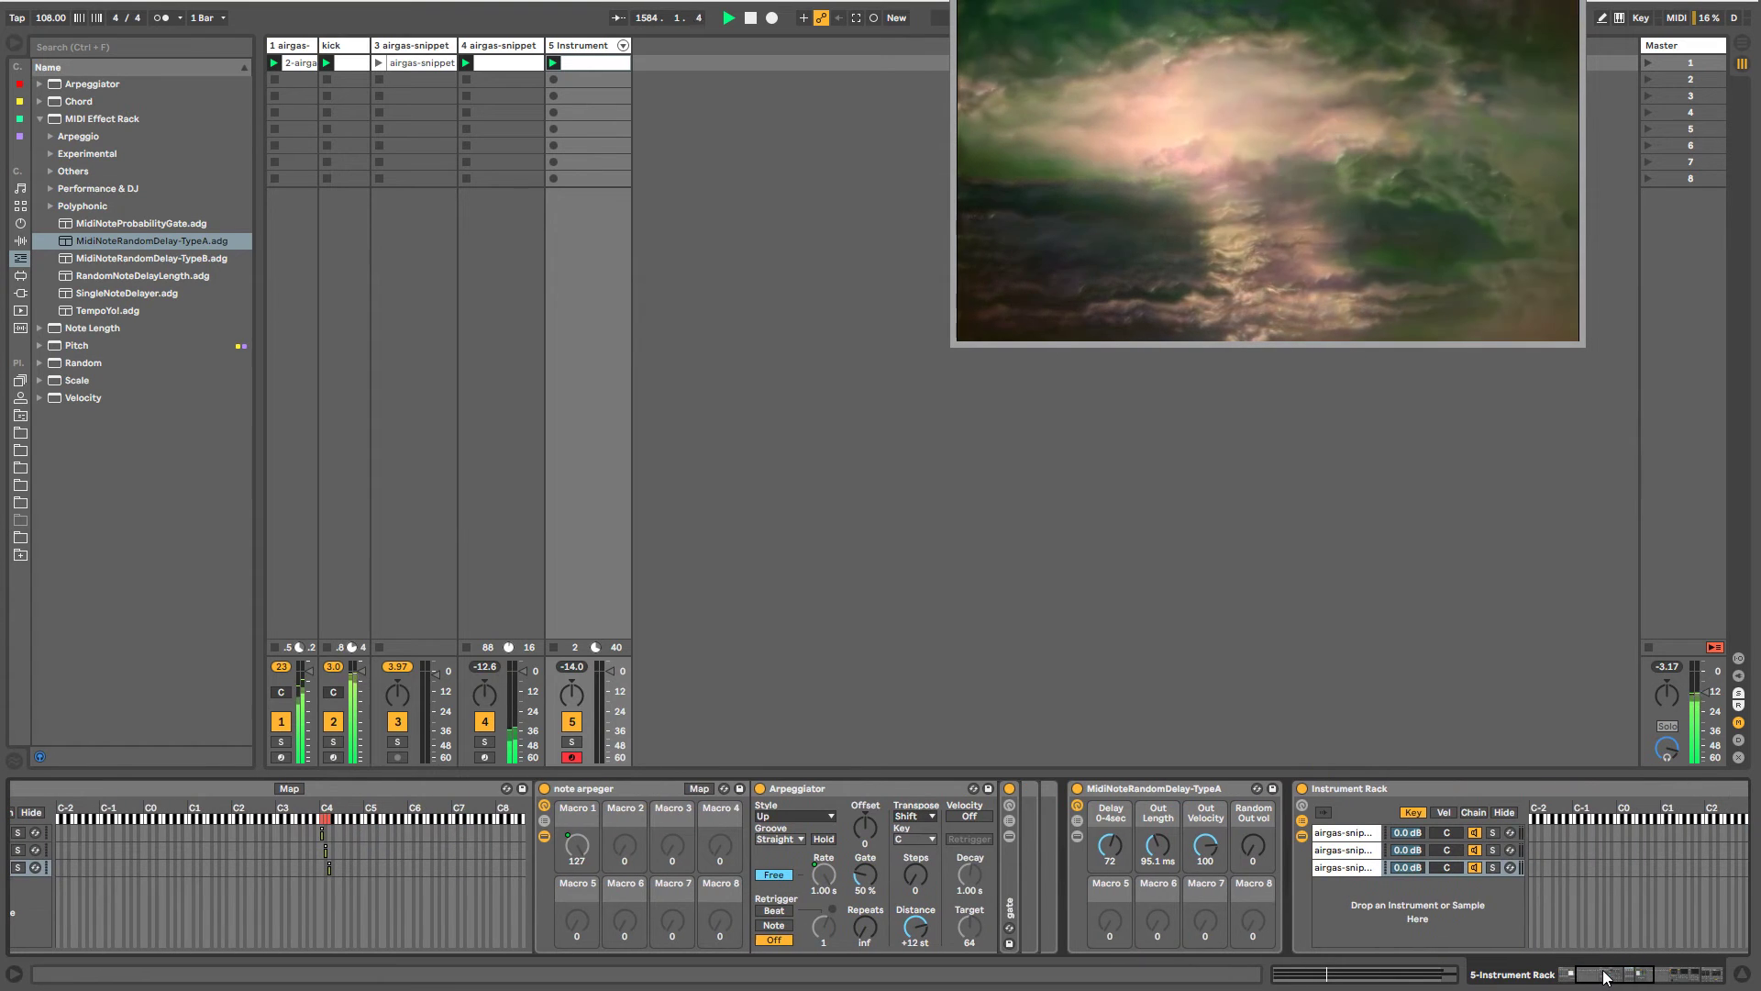
click(1077, 821)
click(1303, 833)
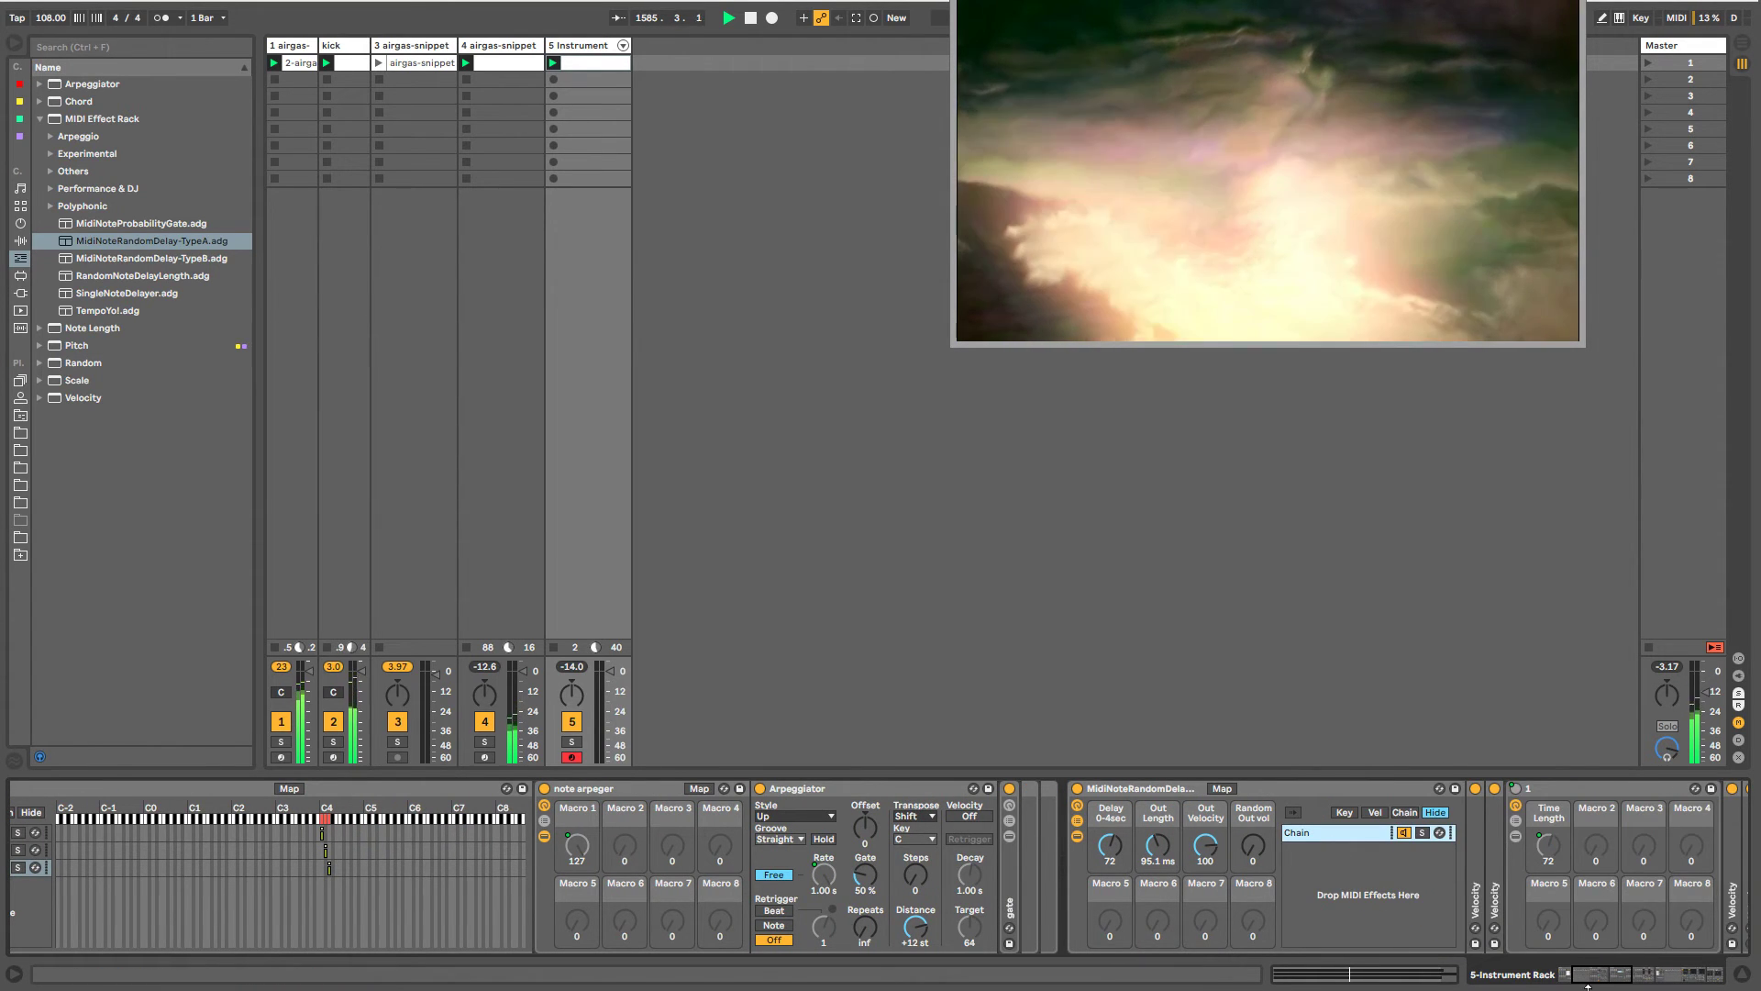
drag(1644, 974, 1640, 987)
click(1206, 820)
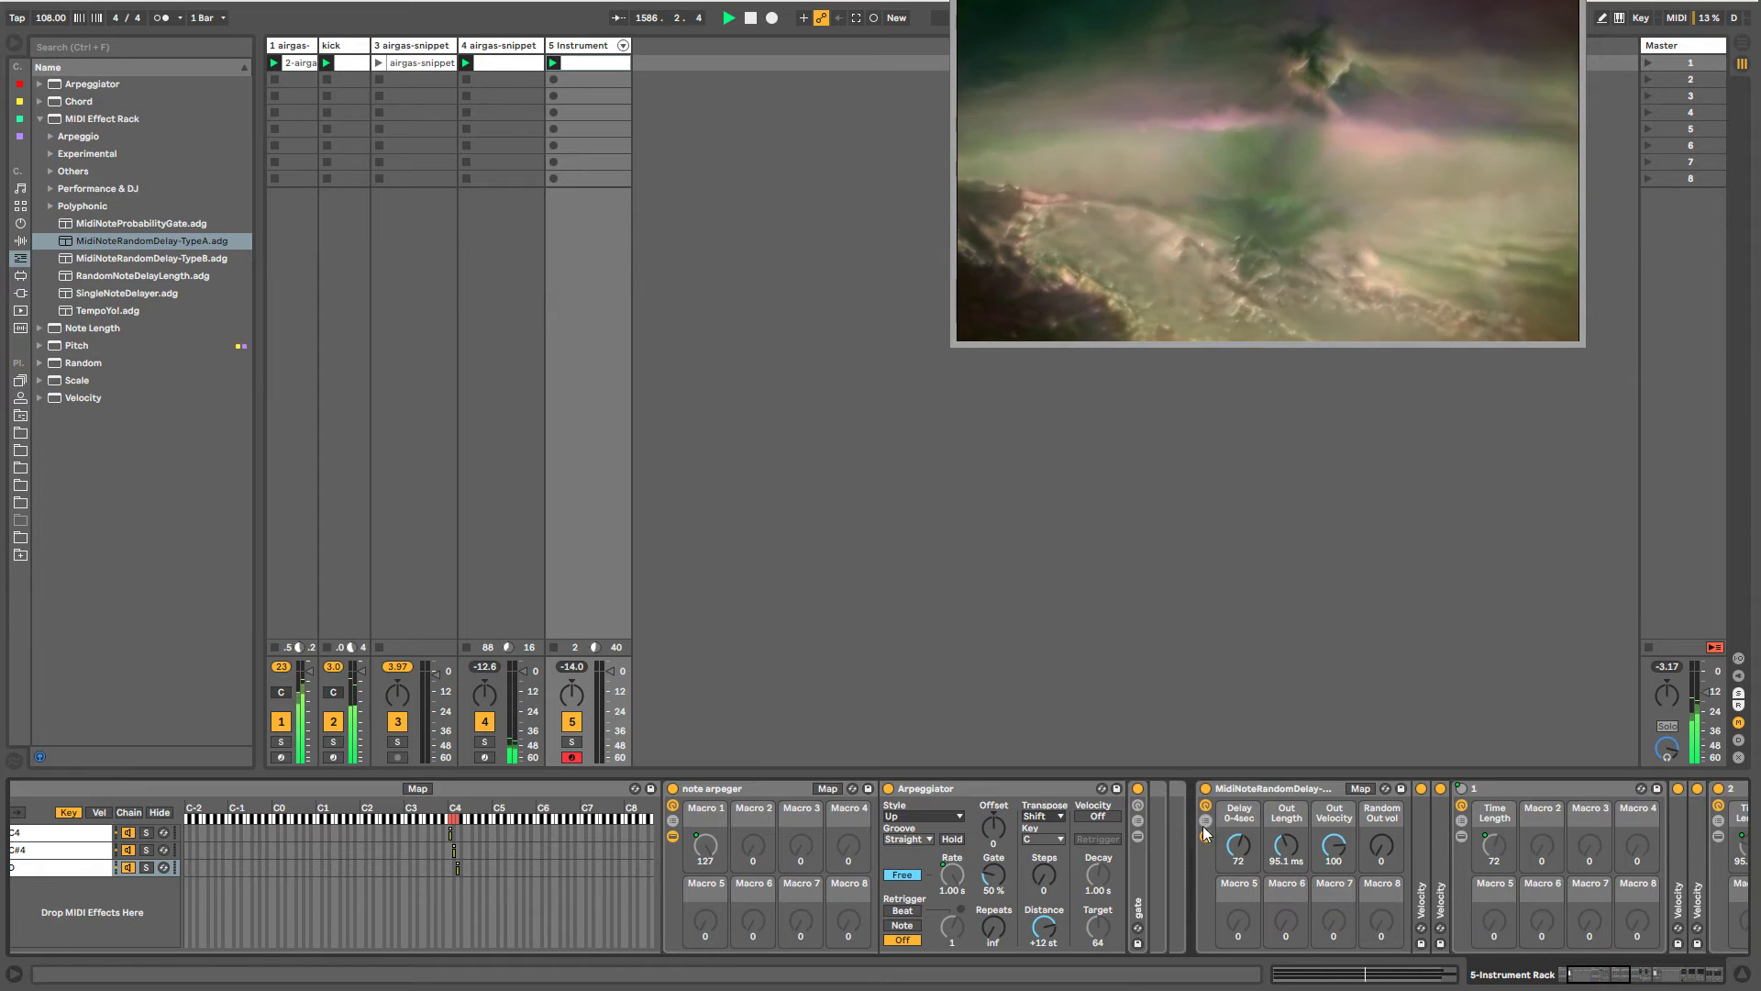
- Set MidiNoteRandomDelay-TypeA's Delay to 87 and its Out Length to 293 ms
drag(1239, 845, 1289, 828)
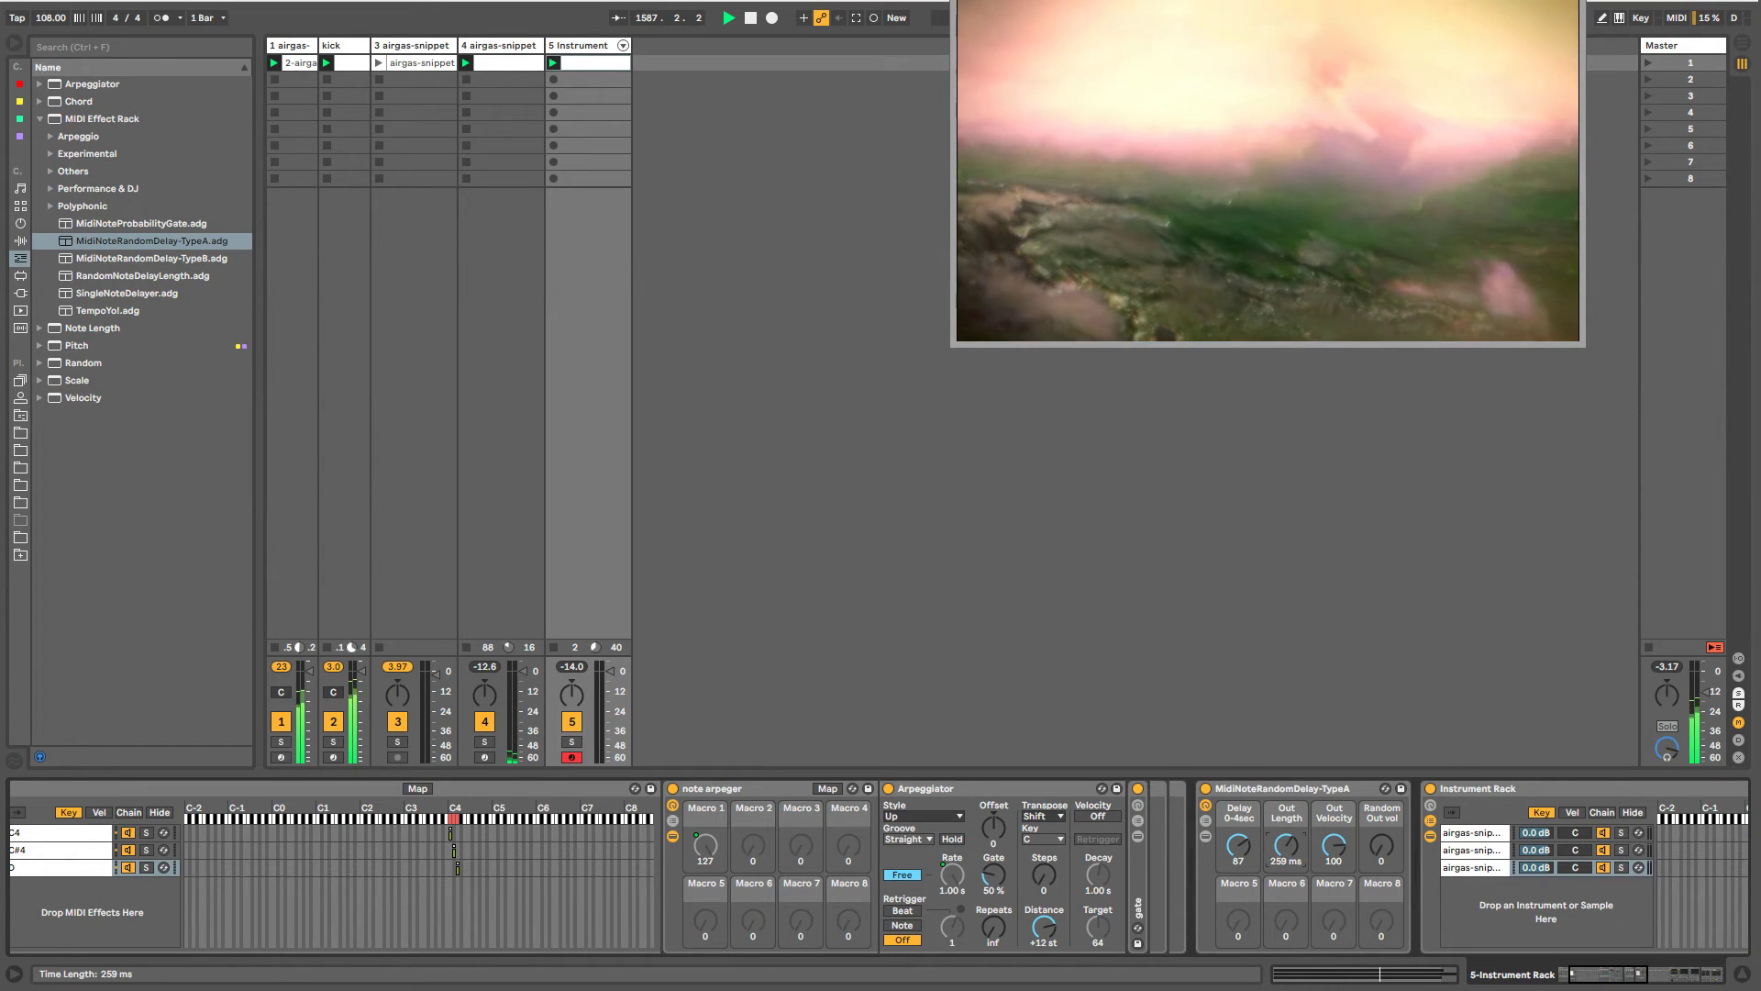
drag(1584, 974, 1570, 975)
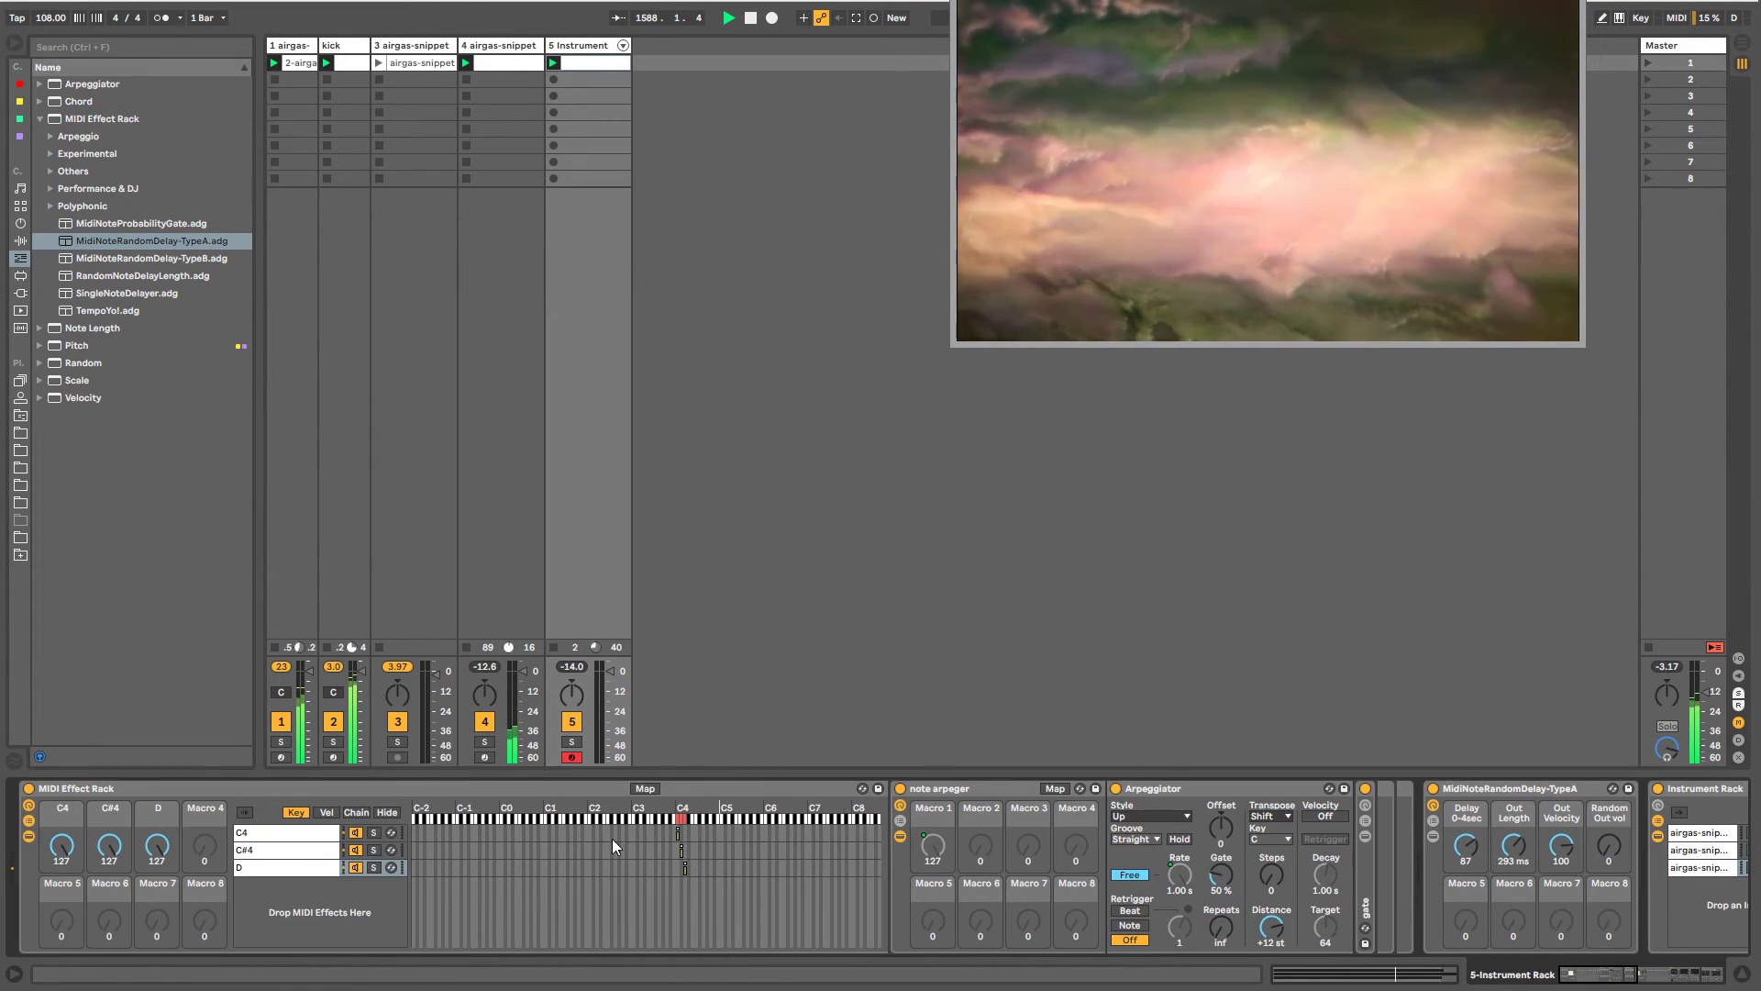
- Set the MIDI Effect Rack's C4 macro to 112, the C#4 macro to 115 and the D macro to 91
drag(167, 853, 130, 905)
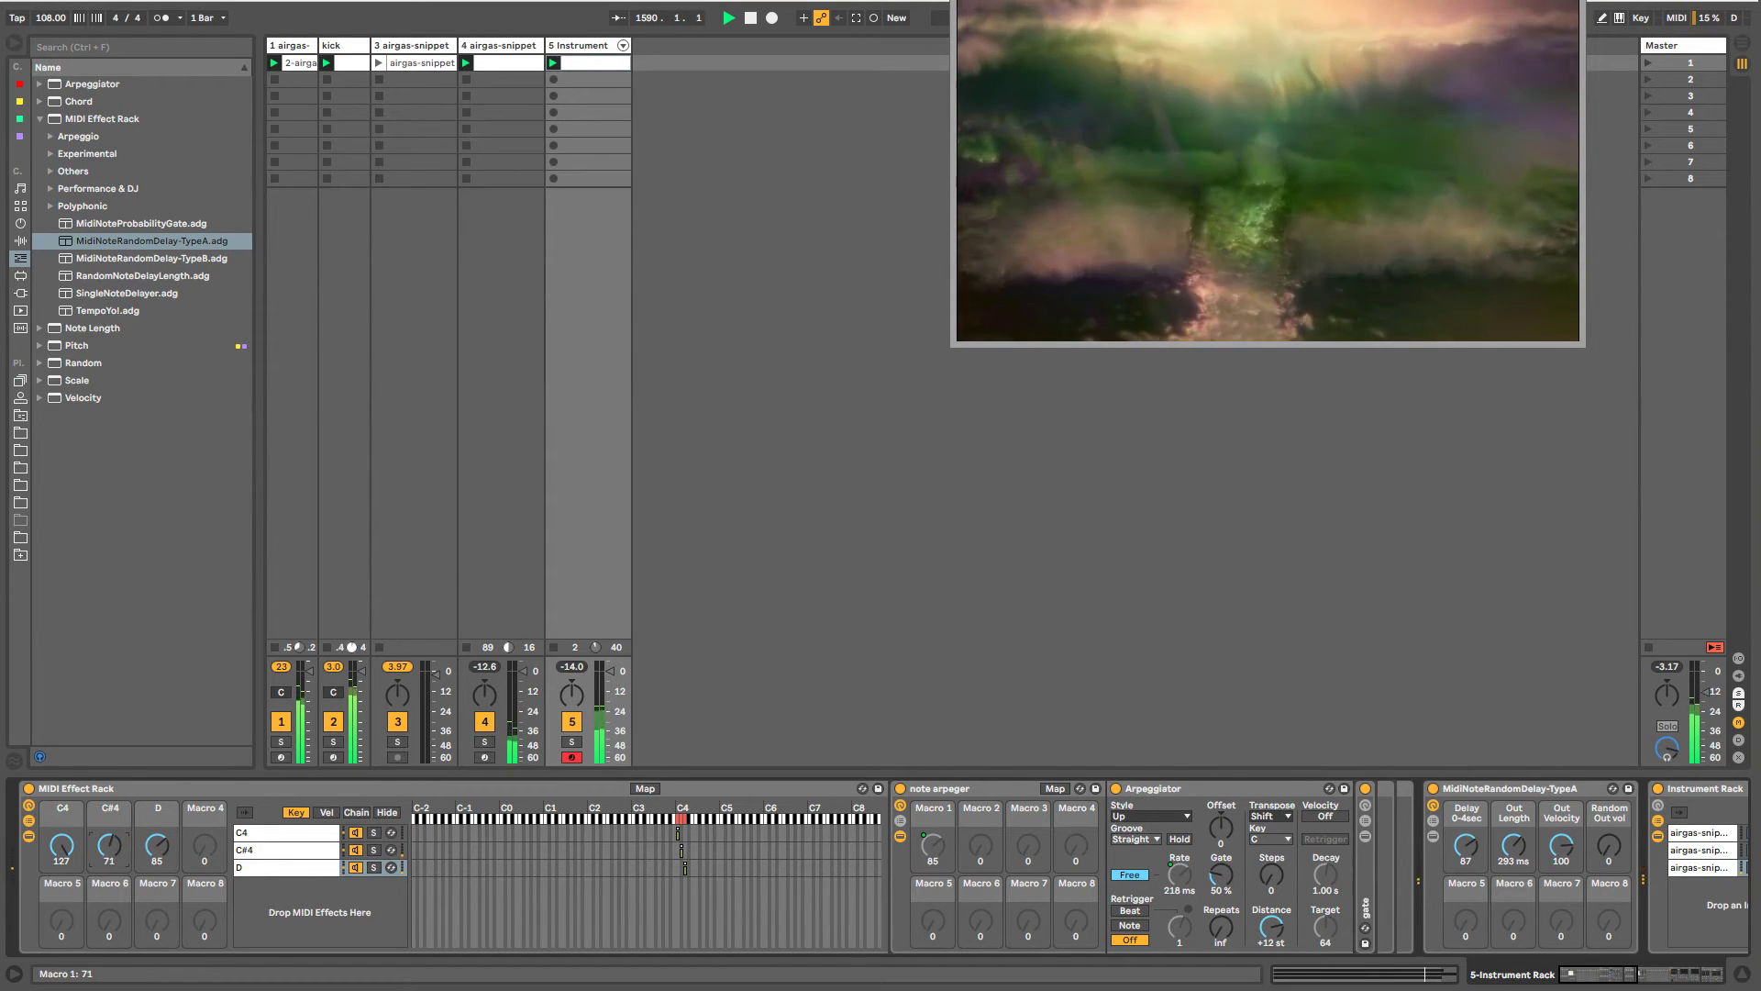
drag(61, 846, 108, 761)
drag(149, 837, 150, 831)
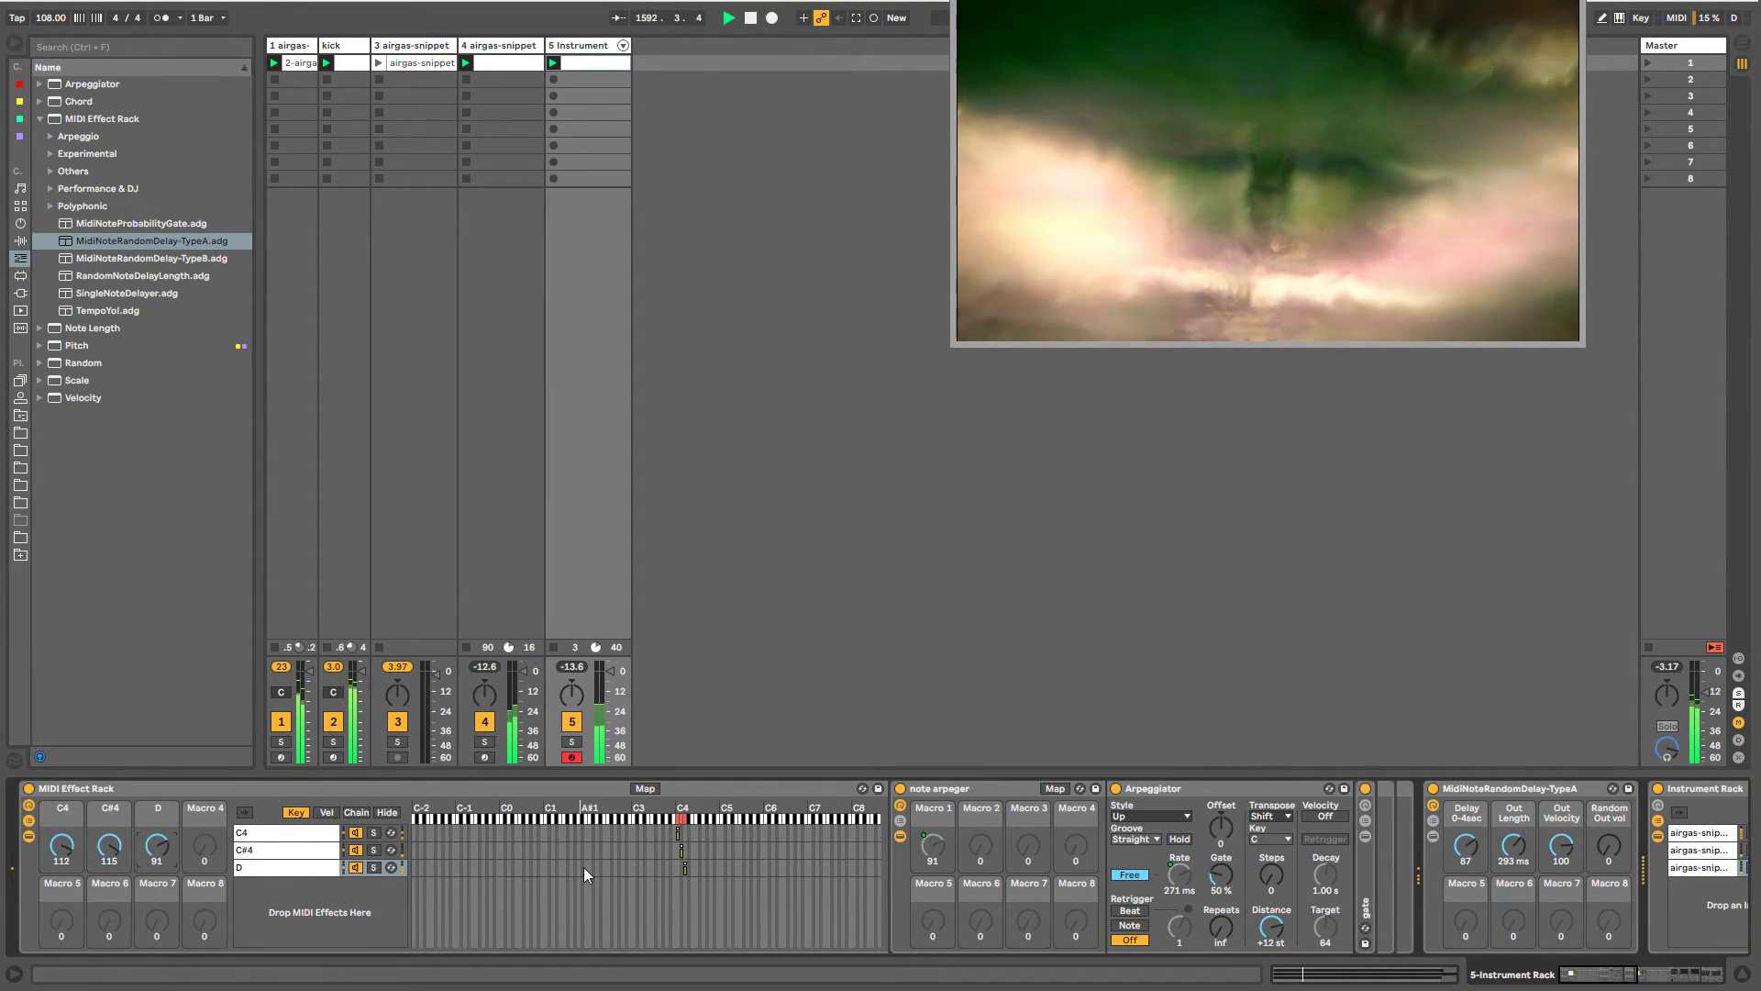
- Compare the sound with MidiNoteRandomDelay-TypeA bypassed, re-enable it, and set its Delay to 99 and Out Length to 12.8 ms
click(1435, 786)
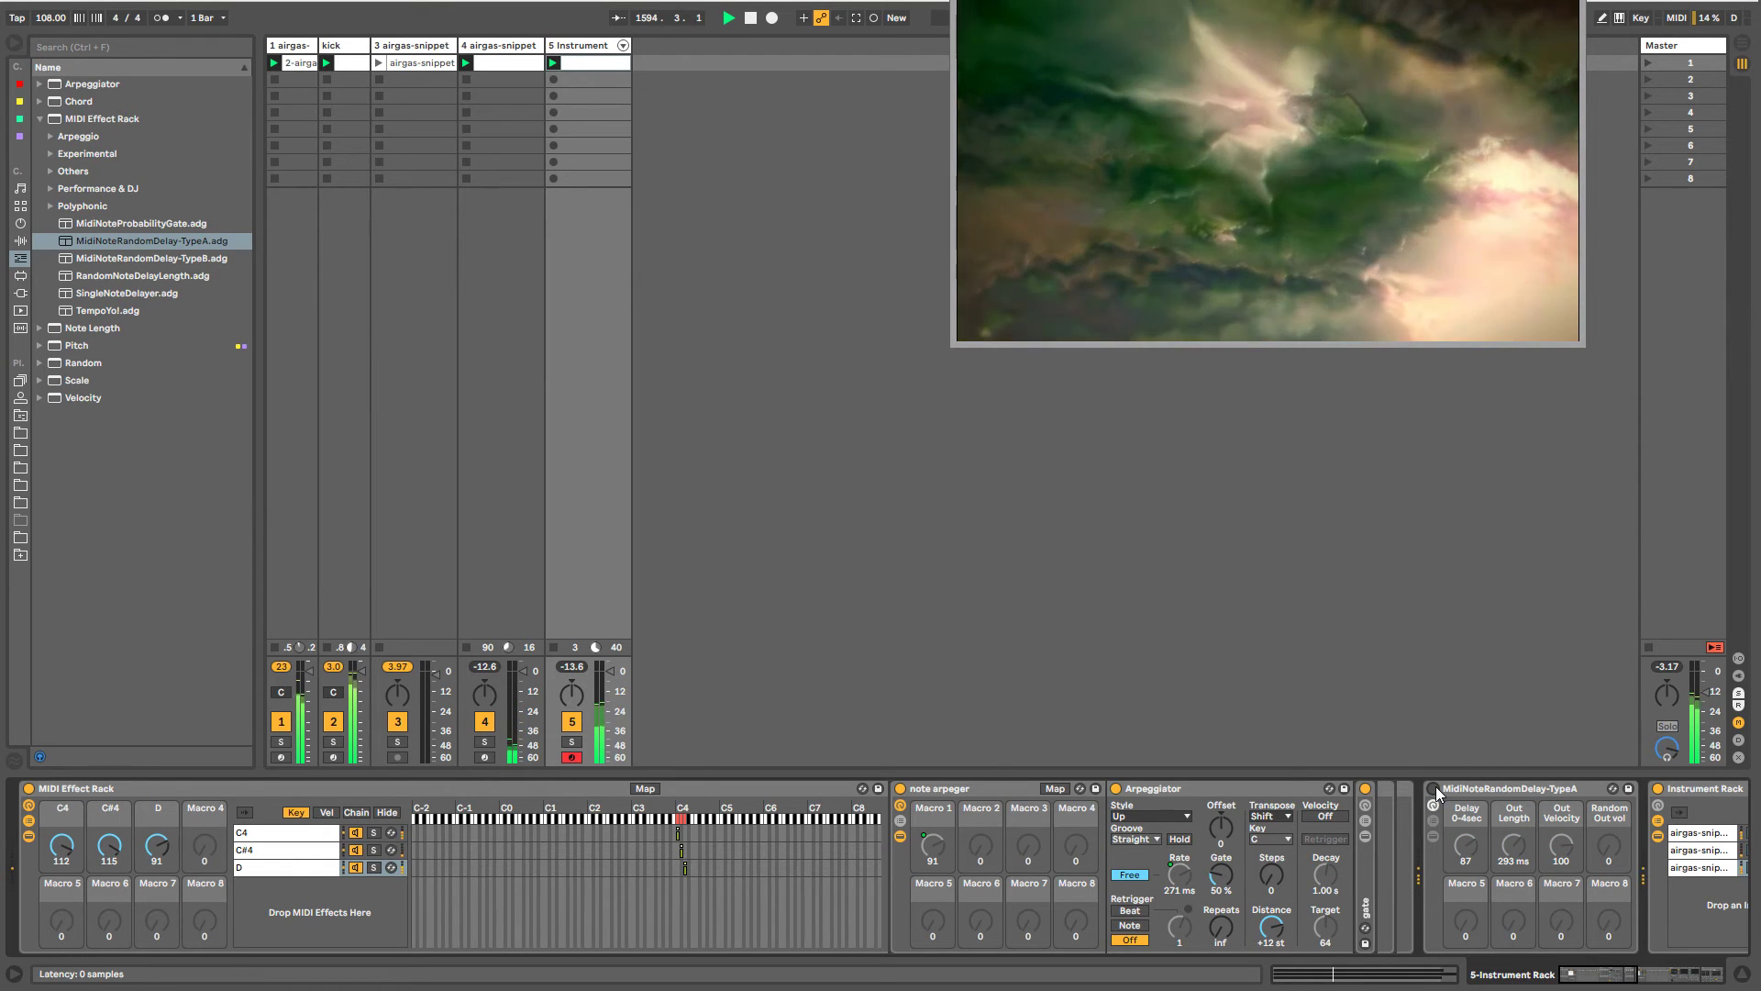
click(1435, 786)
drag(1468, 841, 1513, 826)
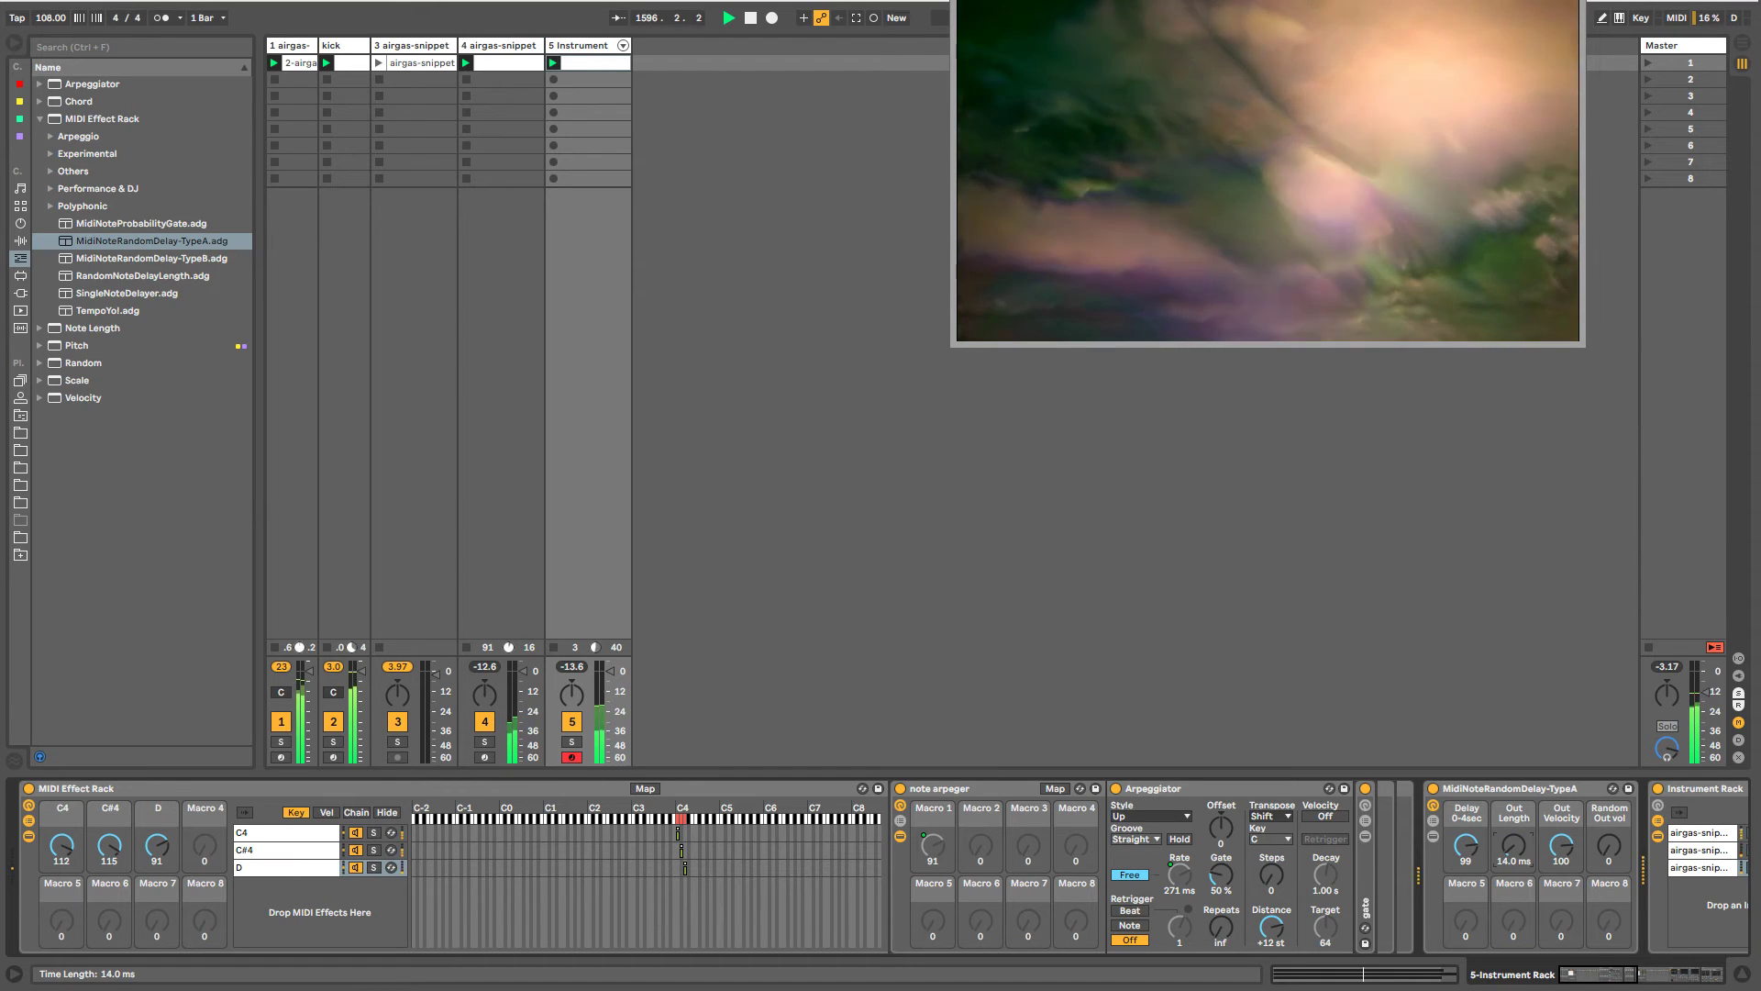
drag(1592, 977, 1618, 975)
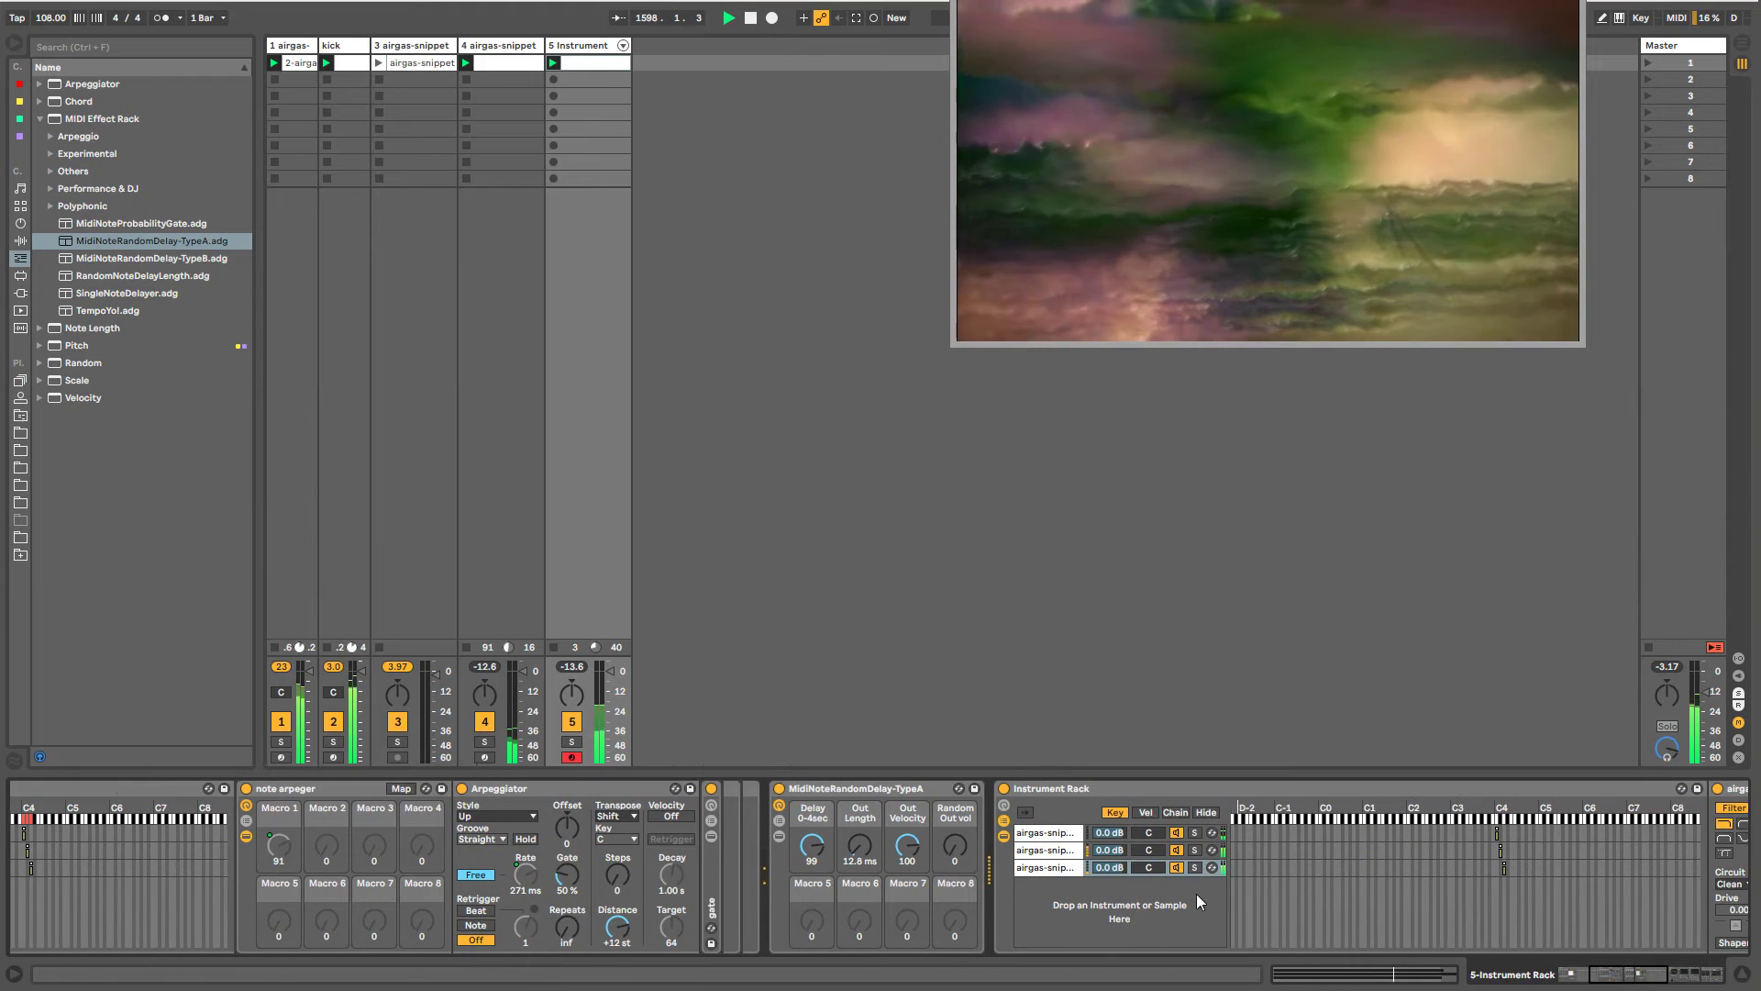
- Set MidiNoteRandomDelay-TypeA's Out Velocity to 18 and fold the device down to its title bar
click(912, 860)
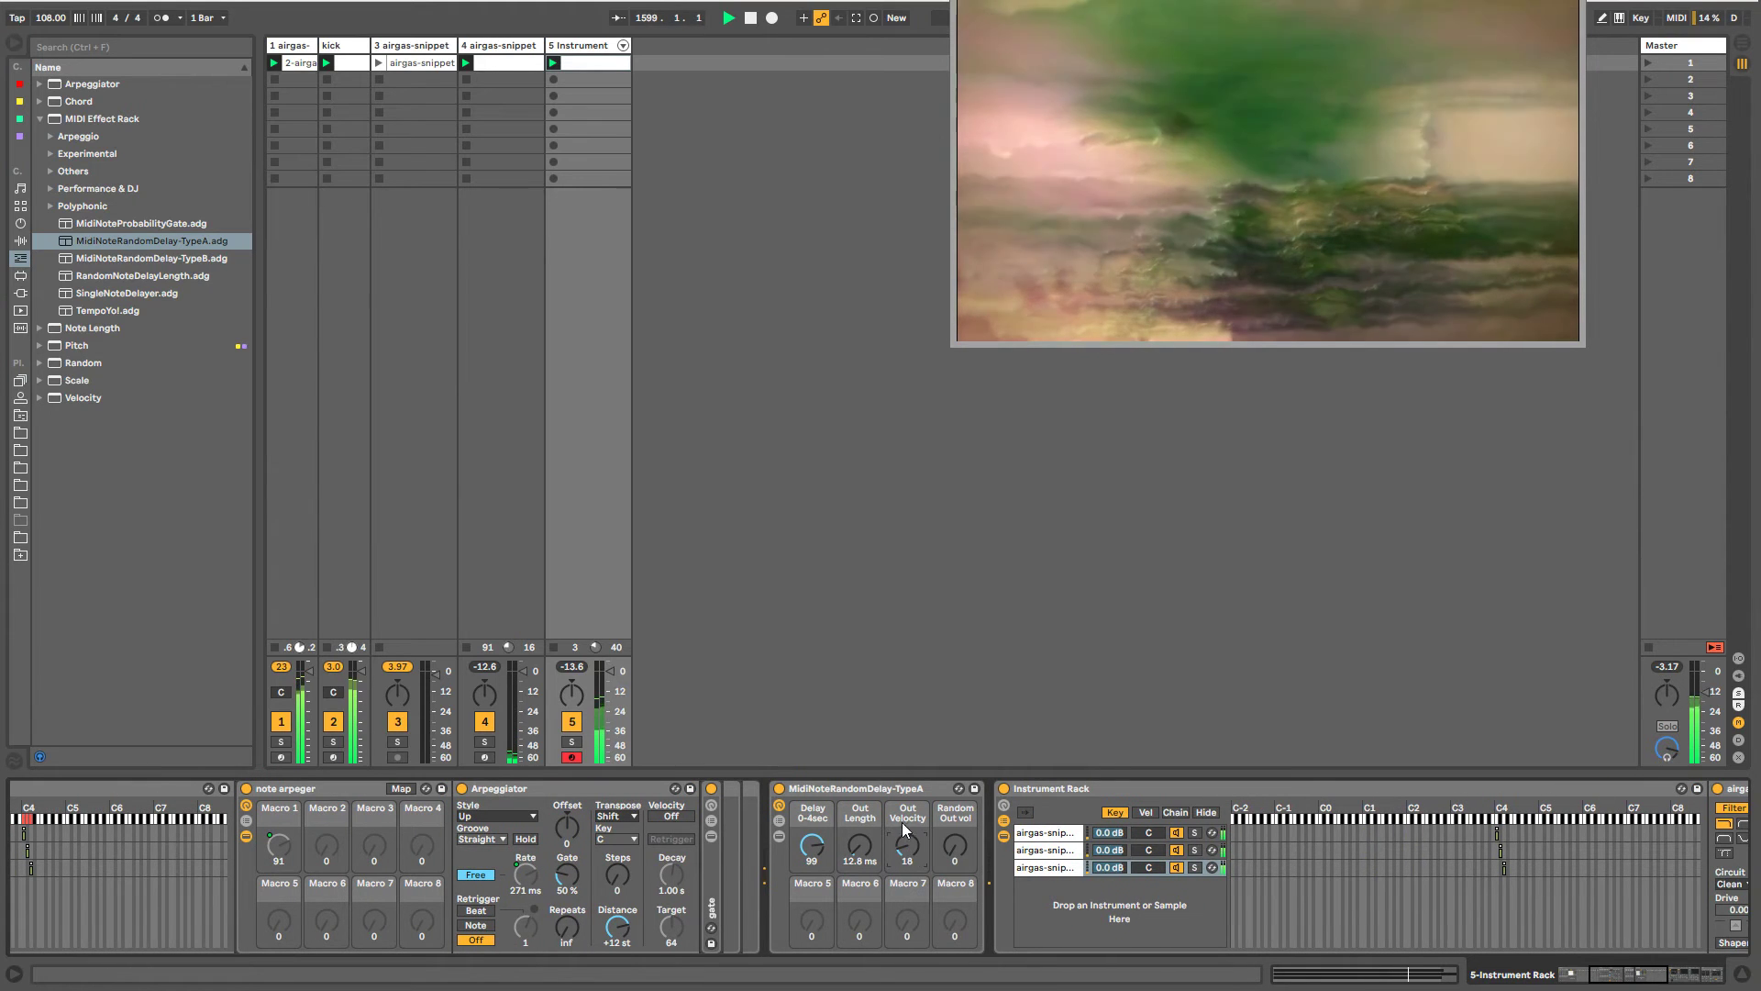
click(894, 791)
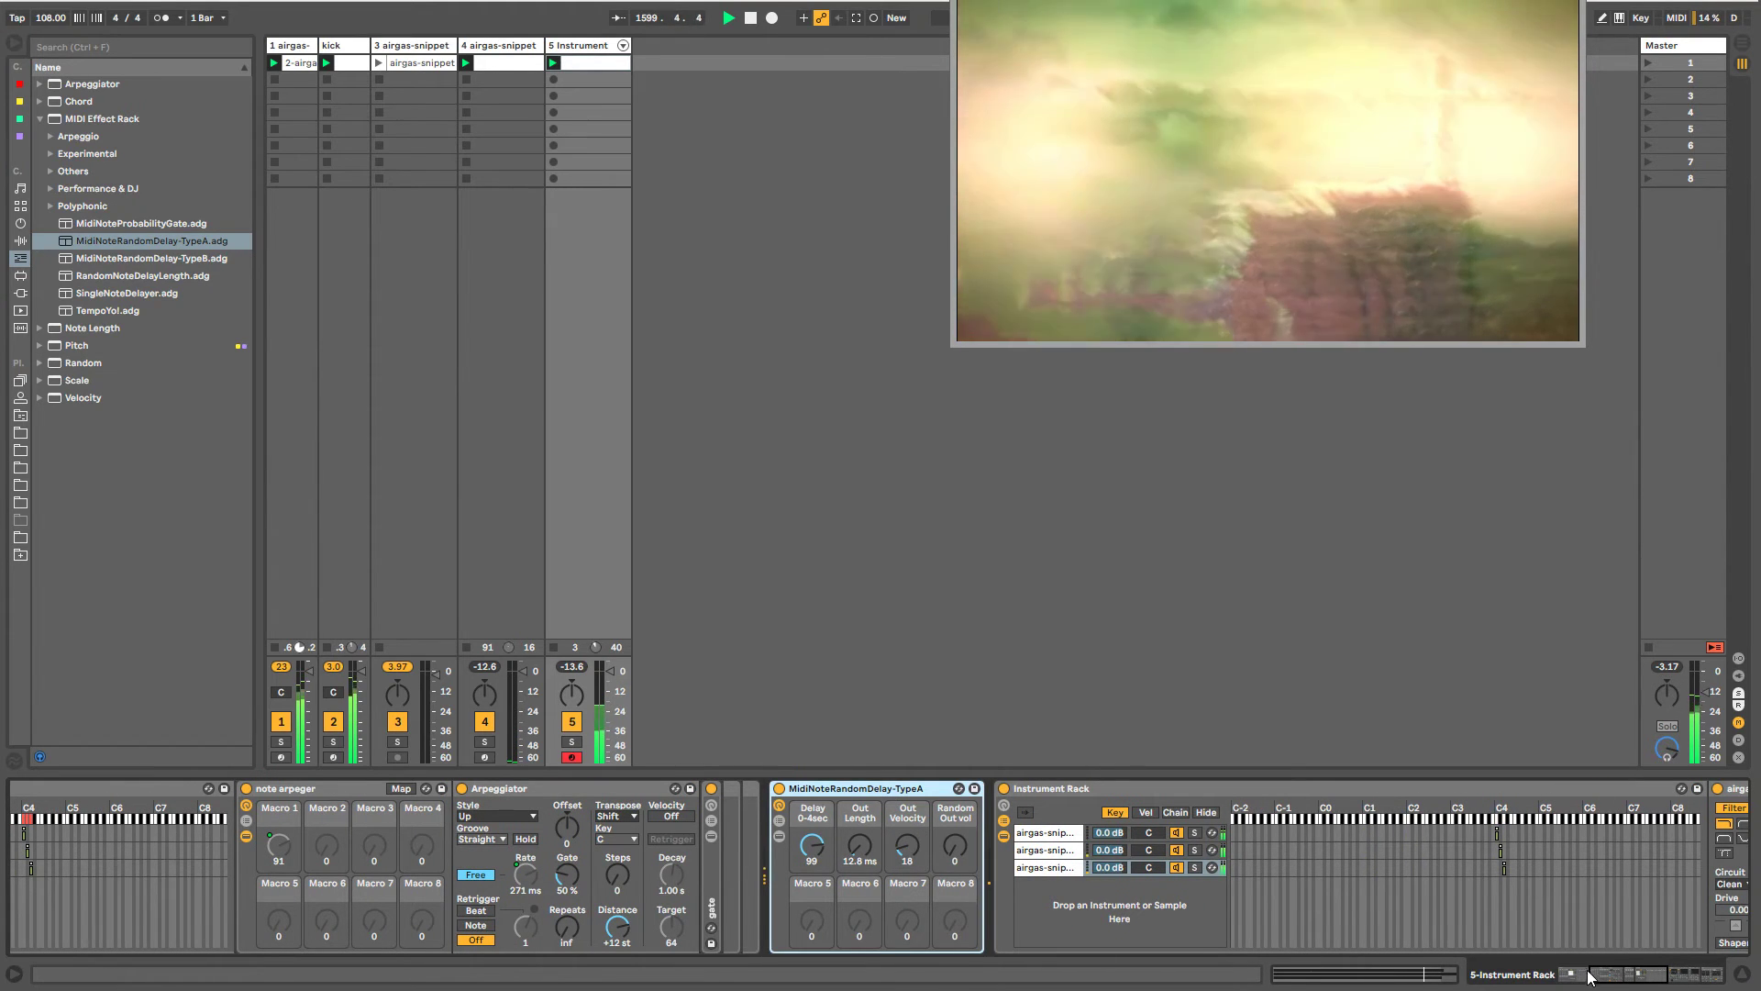
mouse_move(1589, 971)
mouse_down()
mouse_move(1626, 976)
mouse_move(1557, 978)
mouse_up()
click(920, 790)
double_click(947, 790)
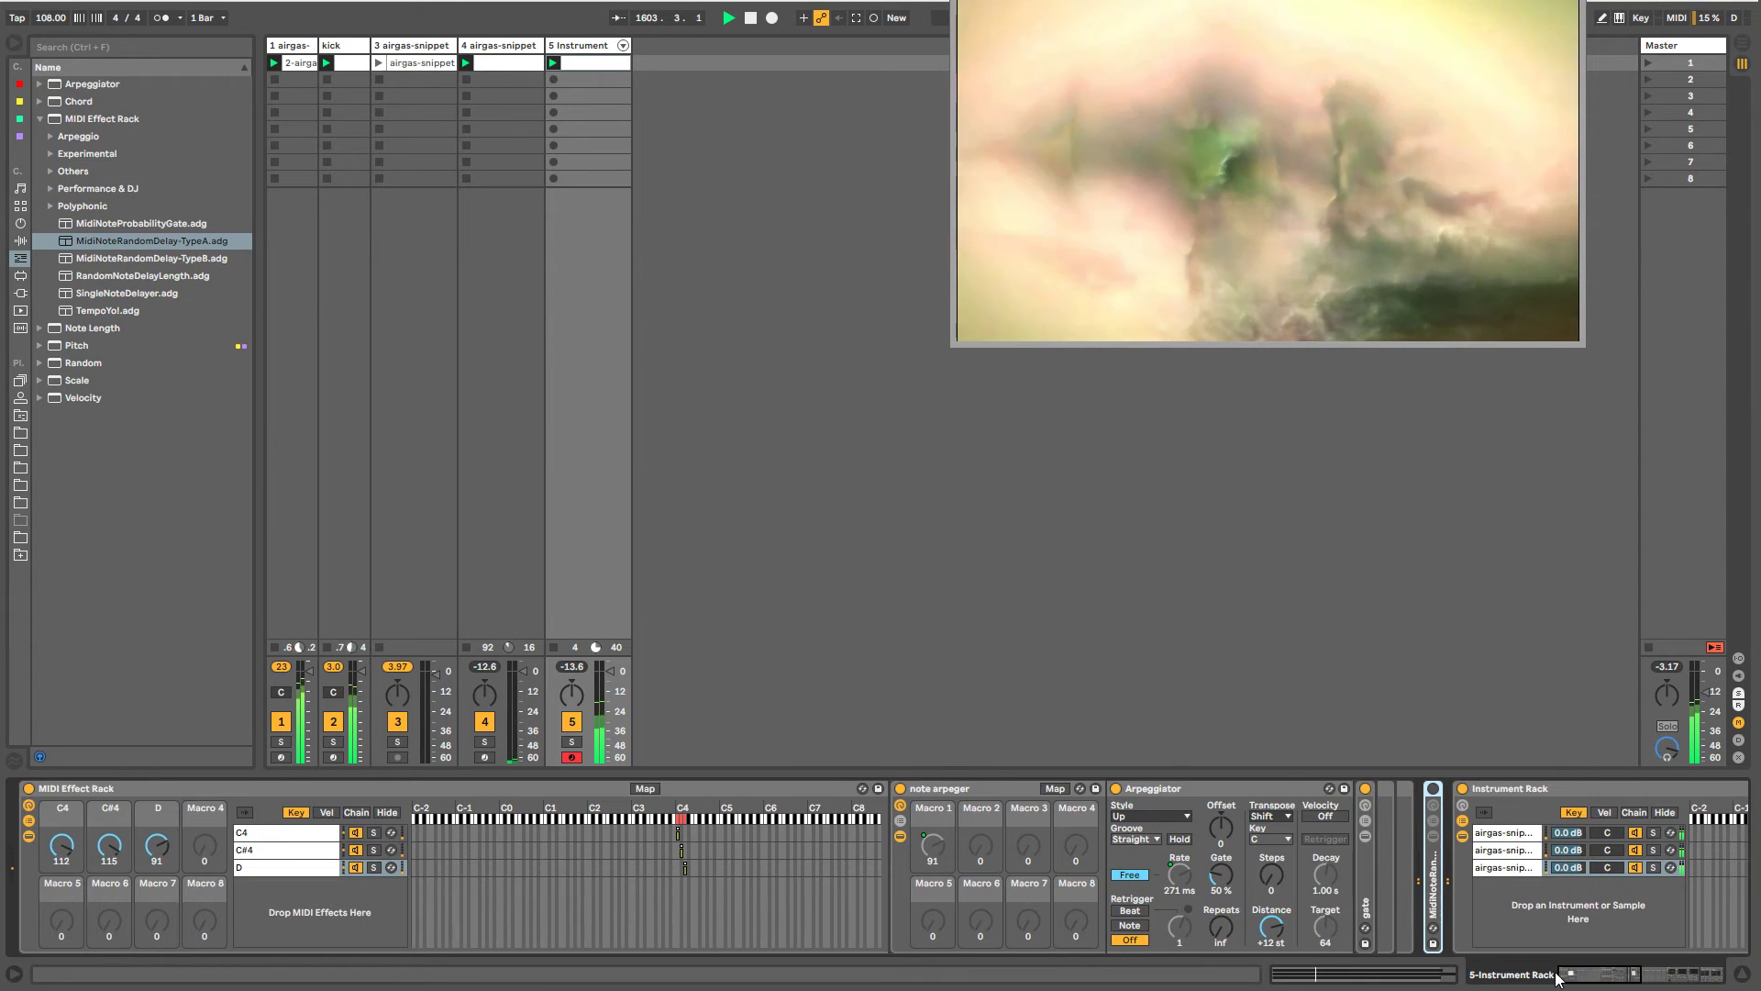
- Set the MIDI Effect Rack's C#4 and D macros to 127 and lower the C4 macro slightly
click(107, 857)
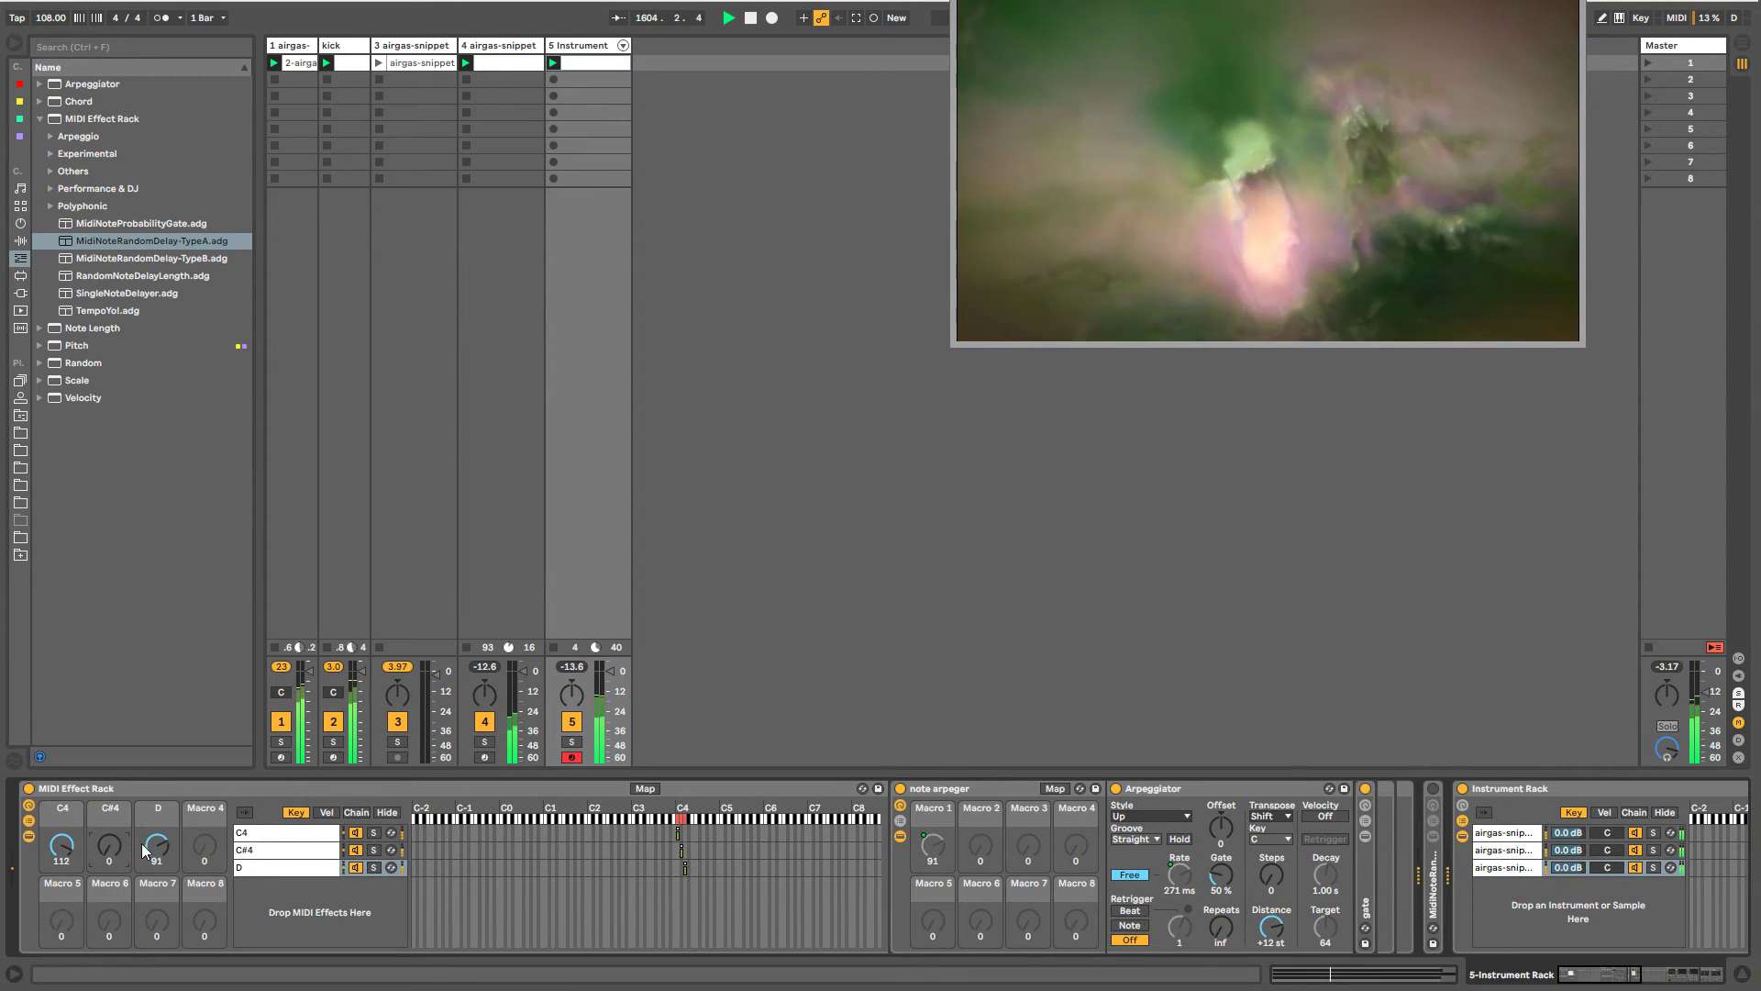
drag(154, 846, 157, 789)
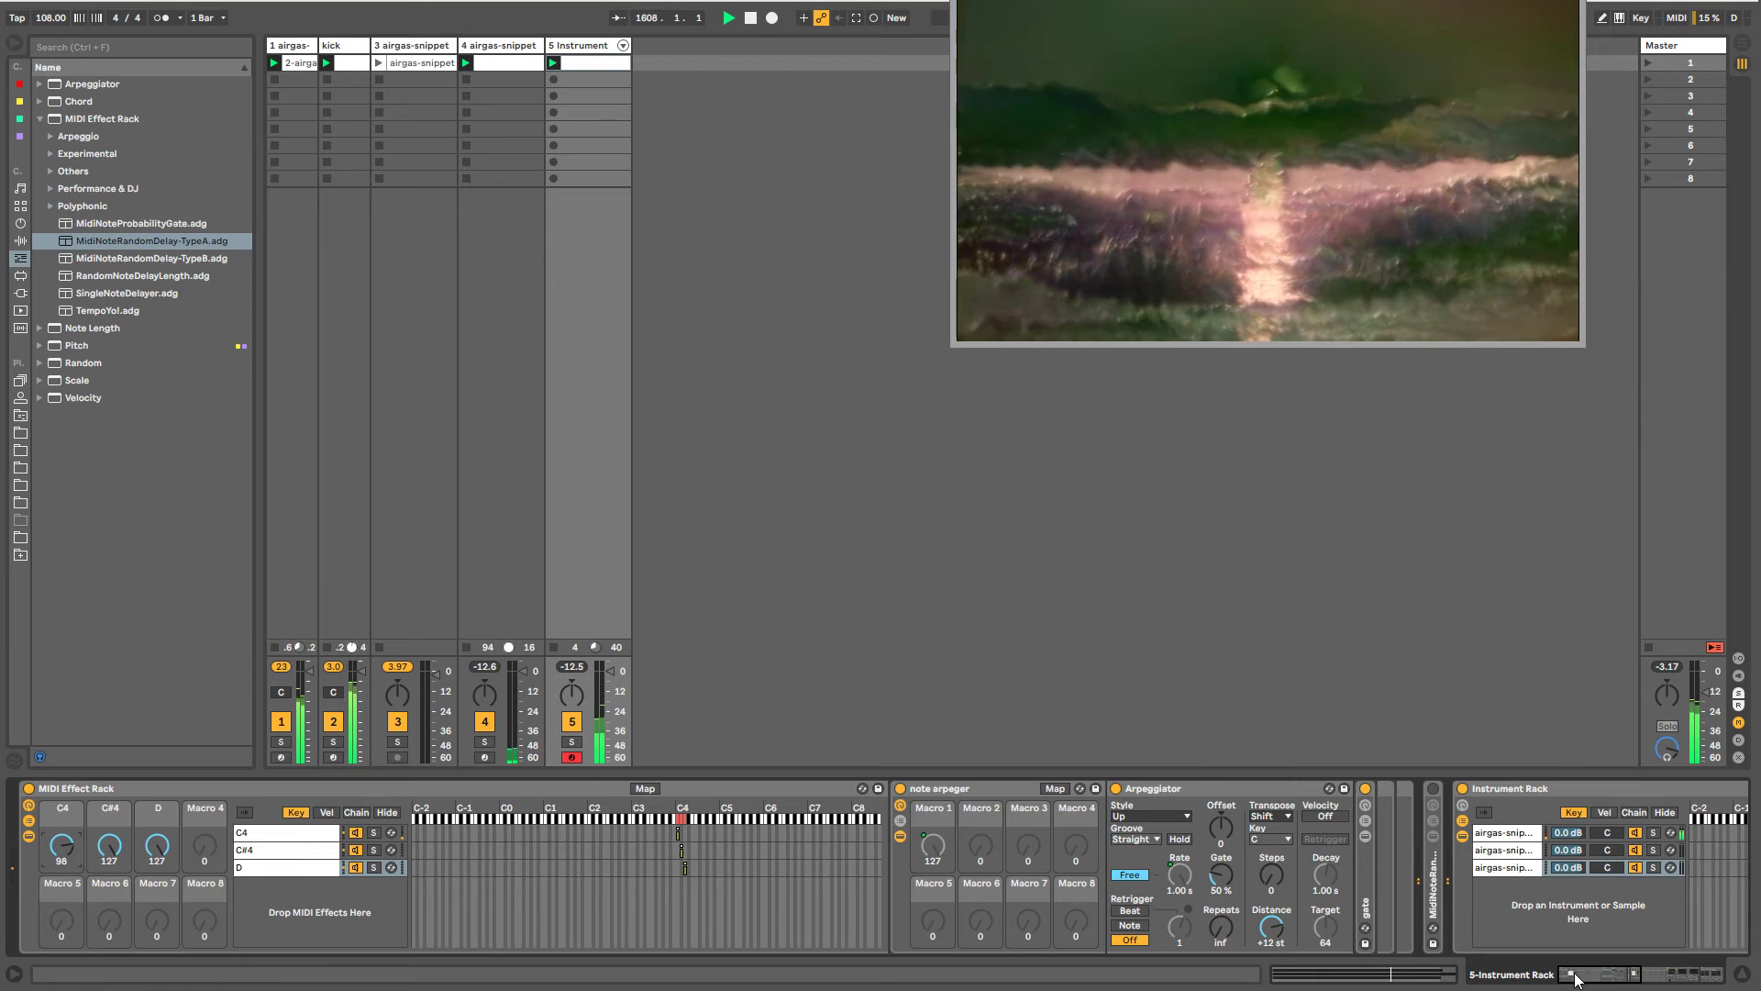
drag(1574, 973, 1513, 973)
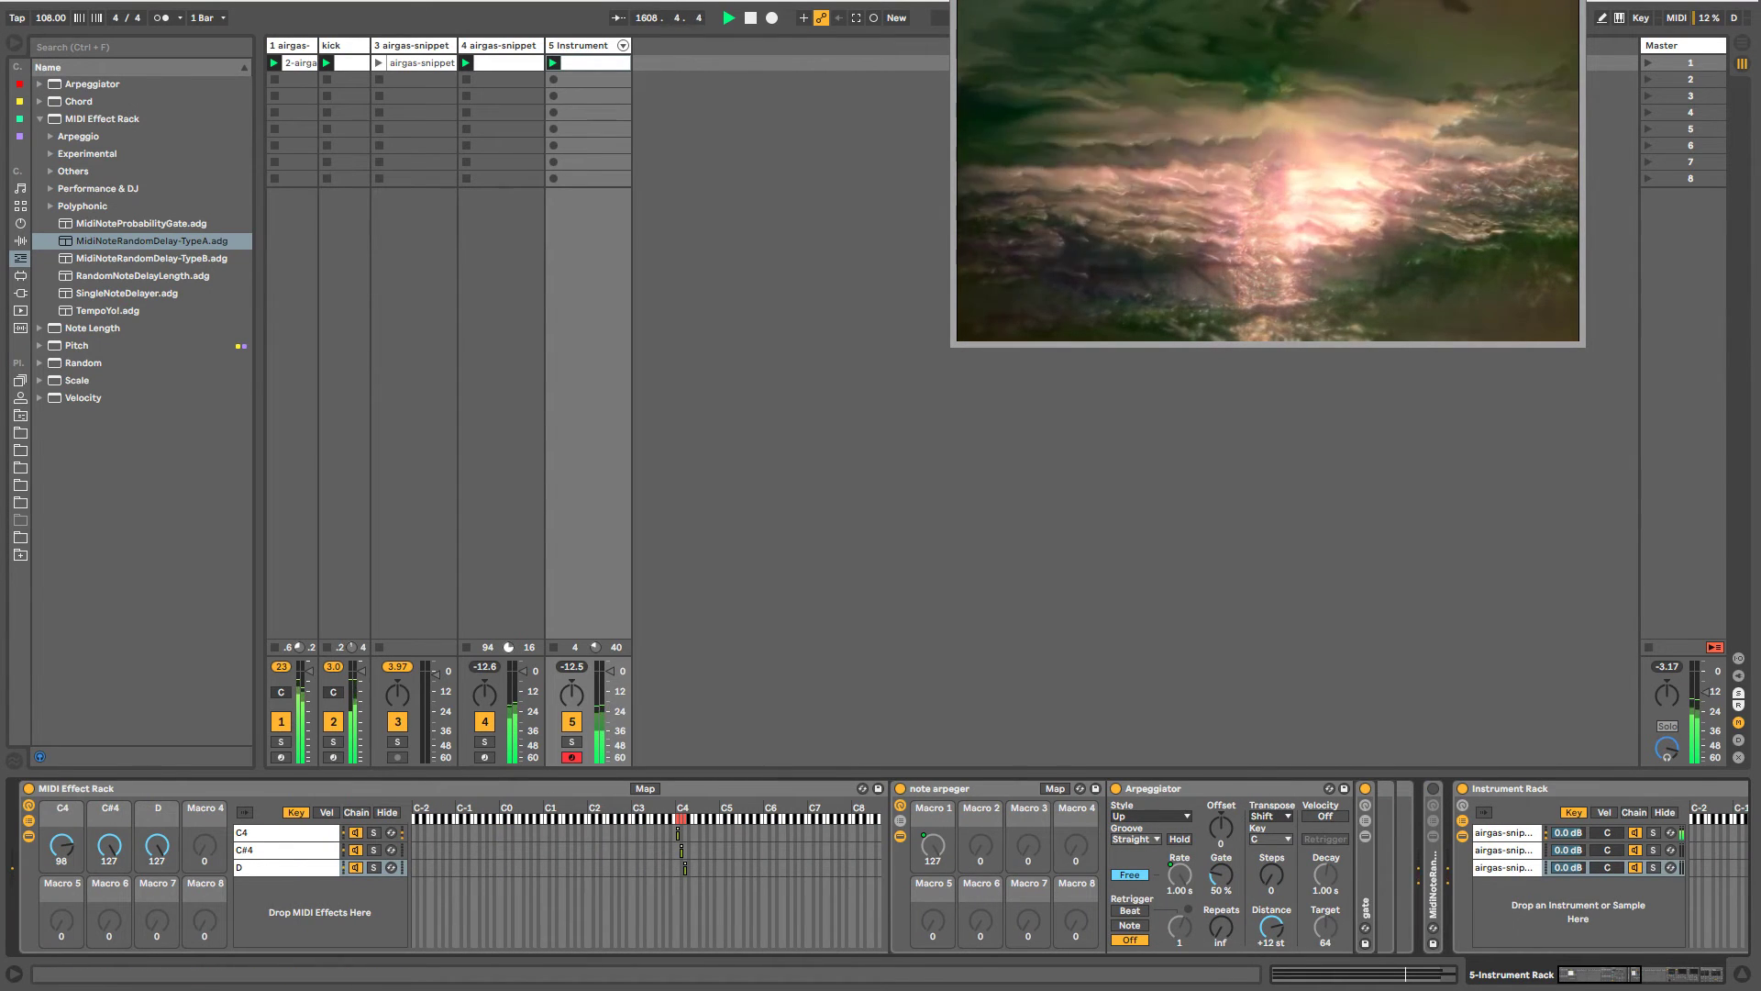
- Switch the first chain's airgas-snippet Sampler filter to high-pass, with frequency 1.88 kHz and resonance 125 %
drag(1590, 981, 1644, 979)
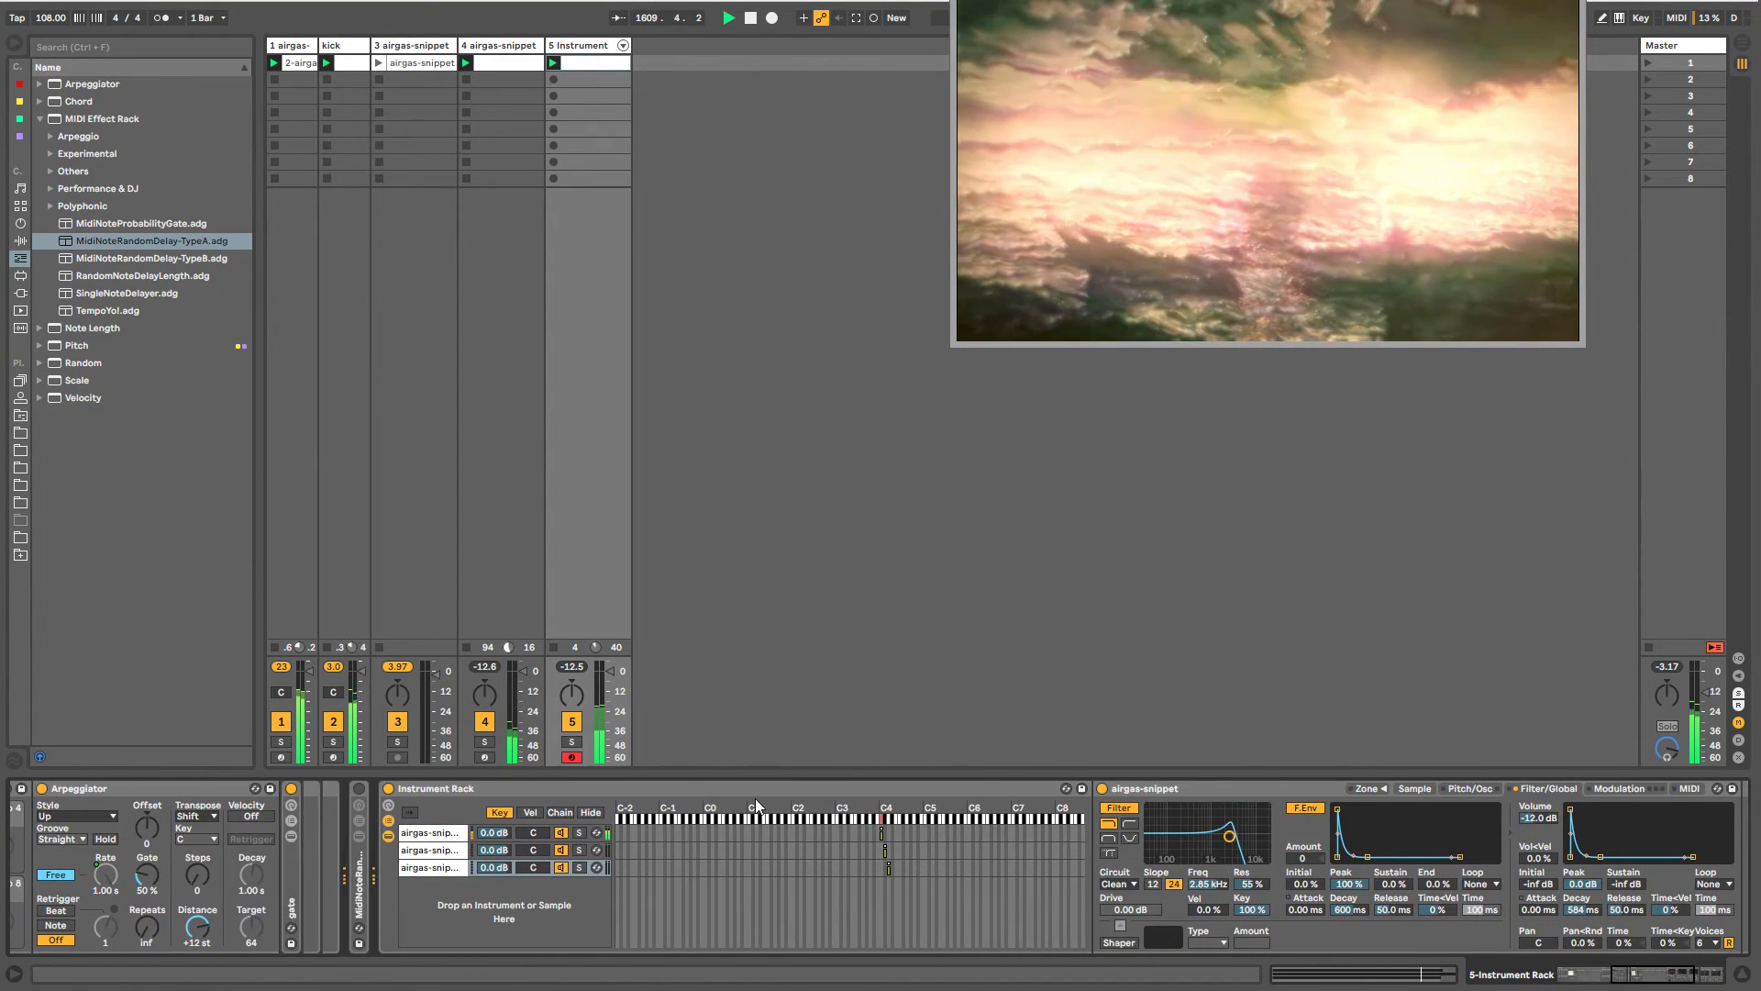
click(461, 835)
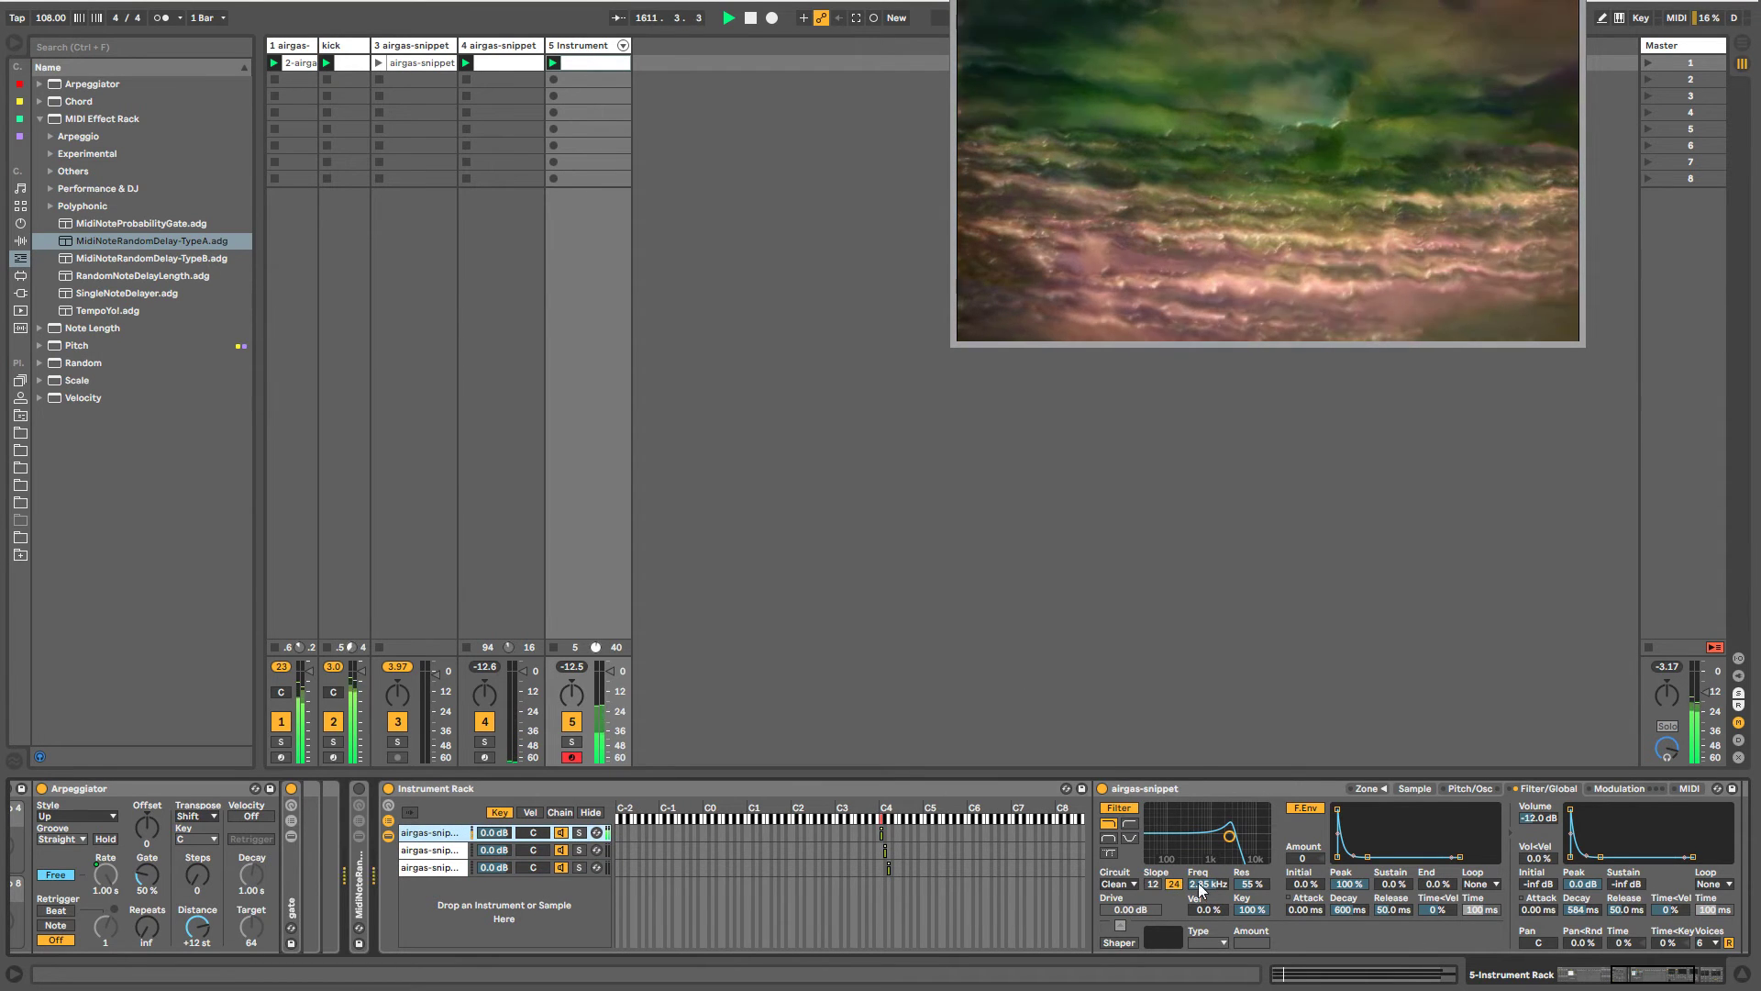
click(1131, 824)
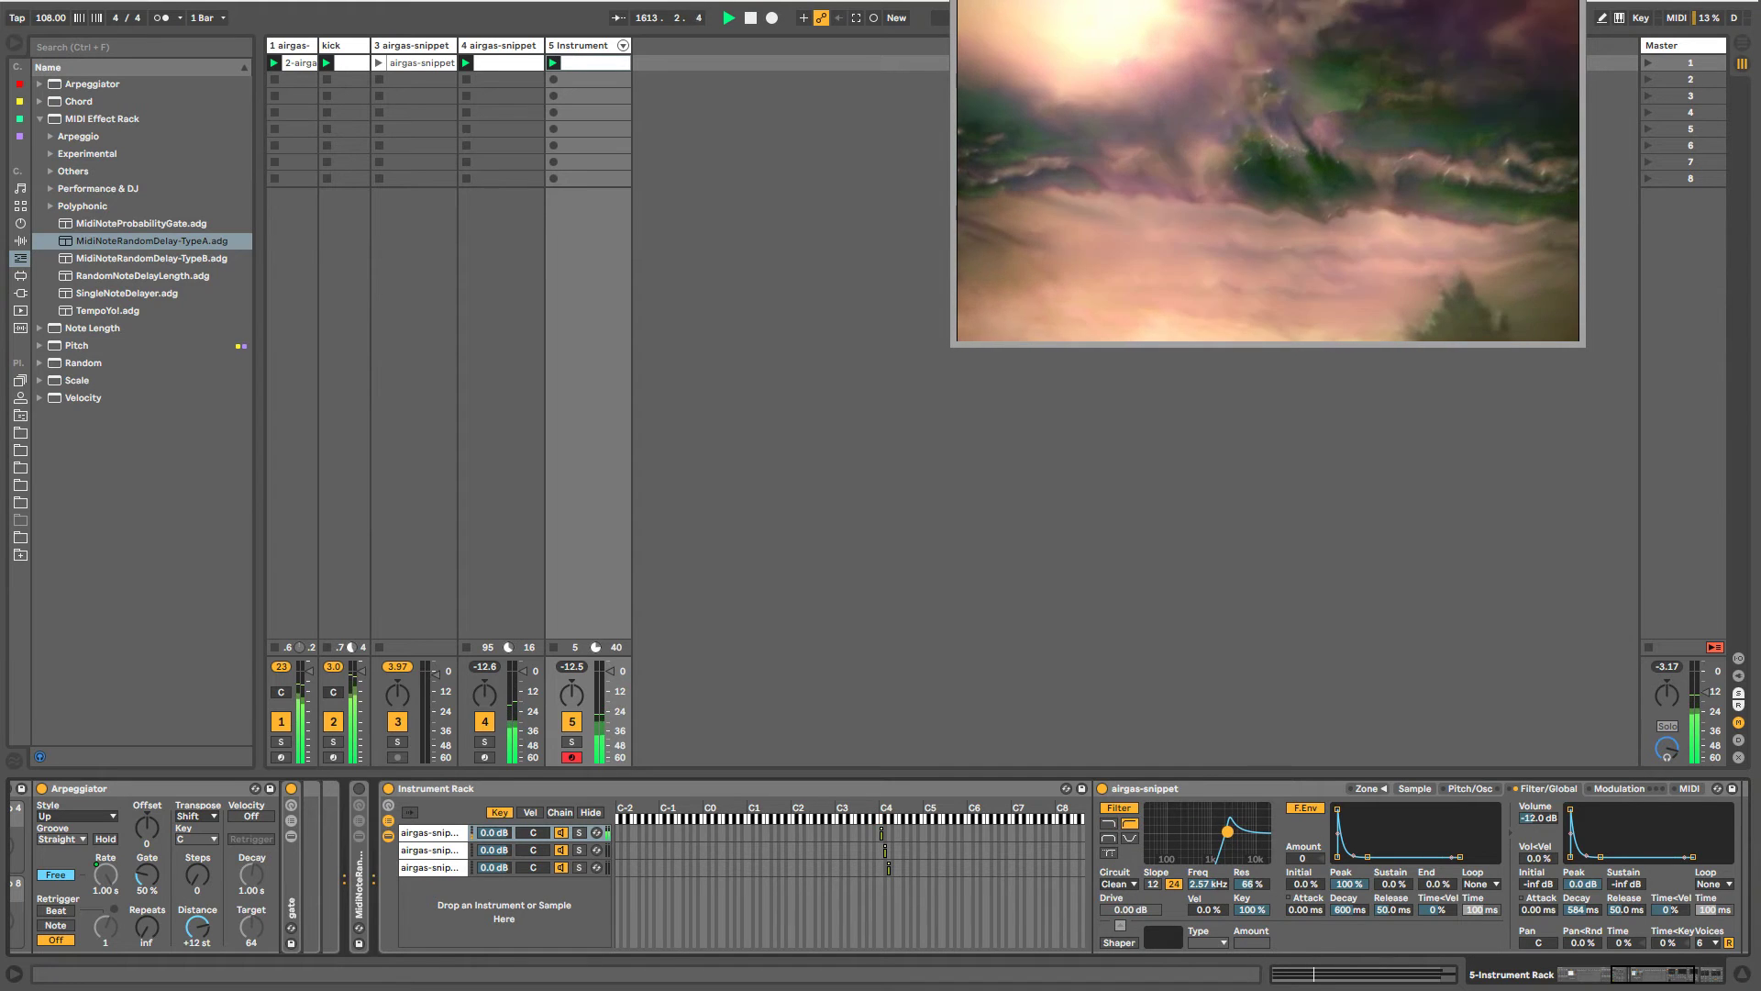
drag(1629, 979, 1651, 978)
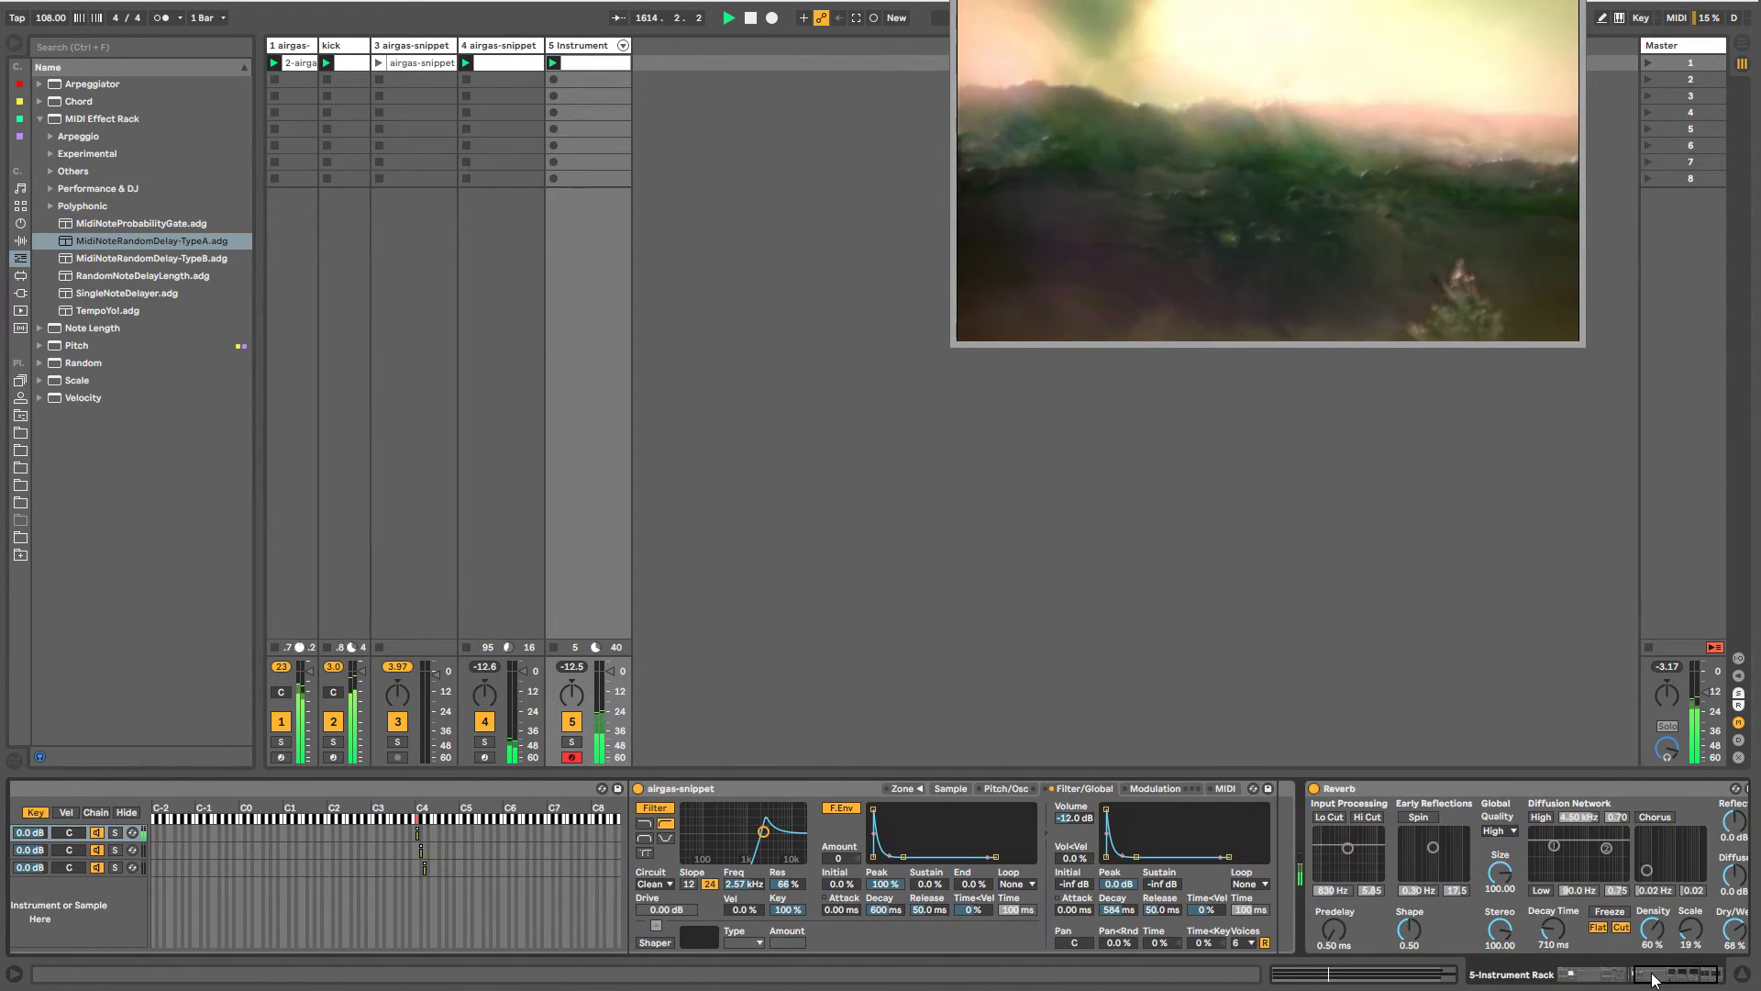
drag(763, 832, 761, 833)
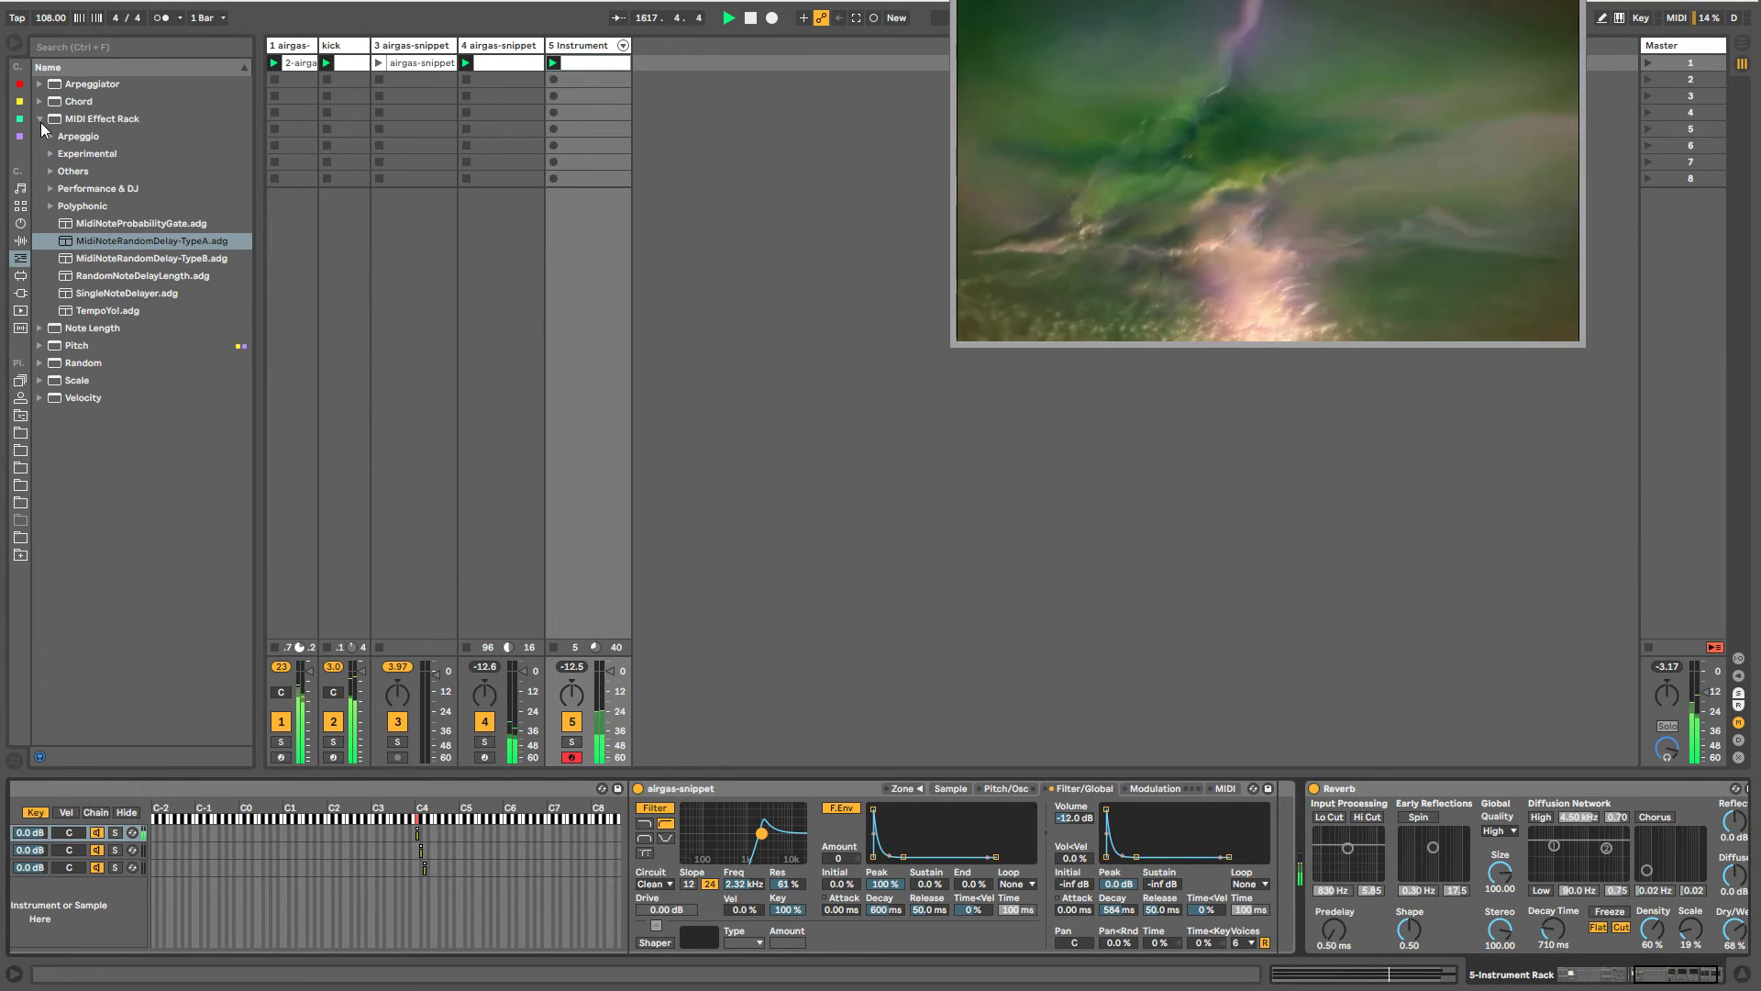
click(39, 119)
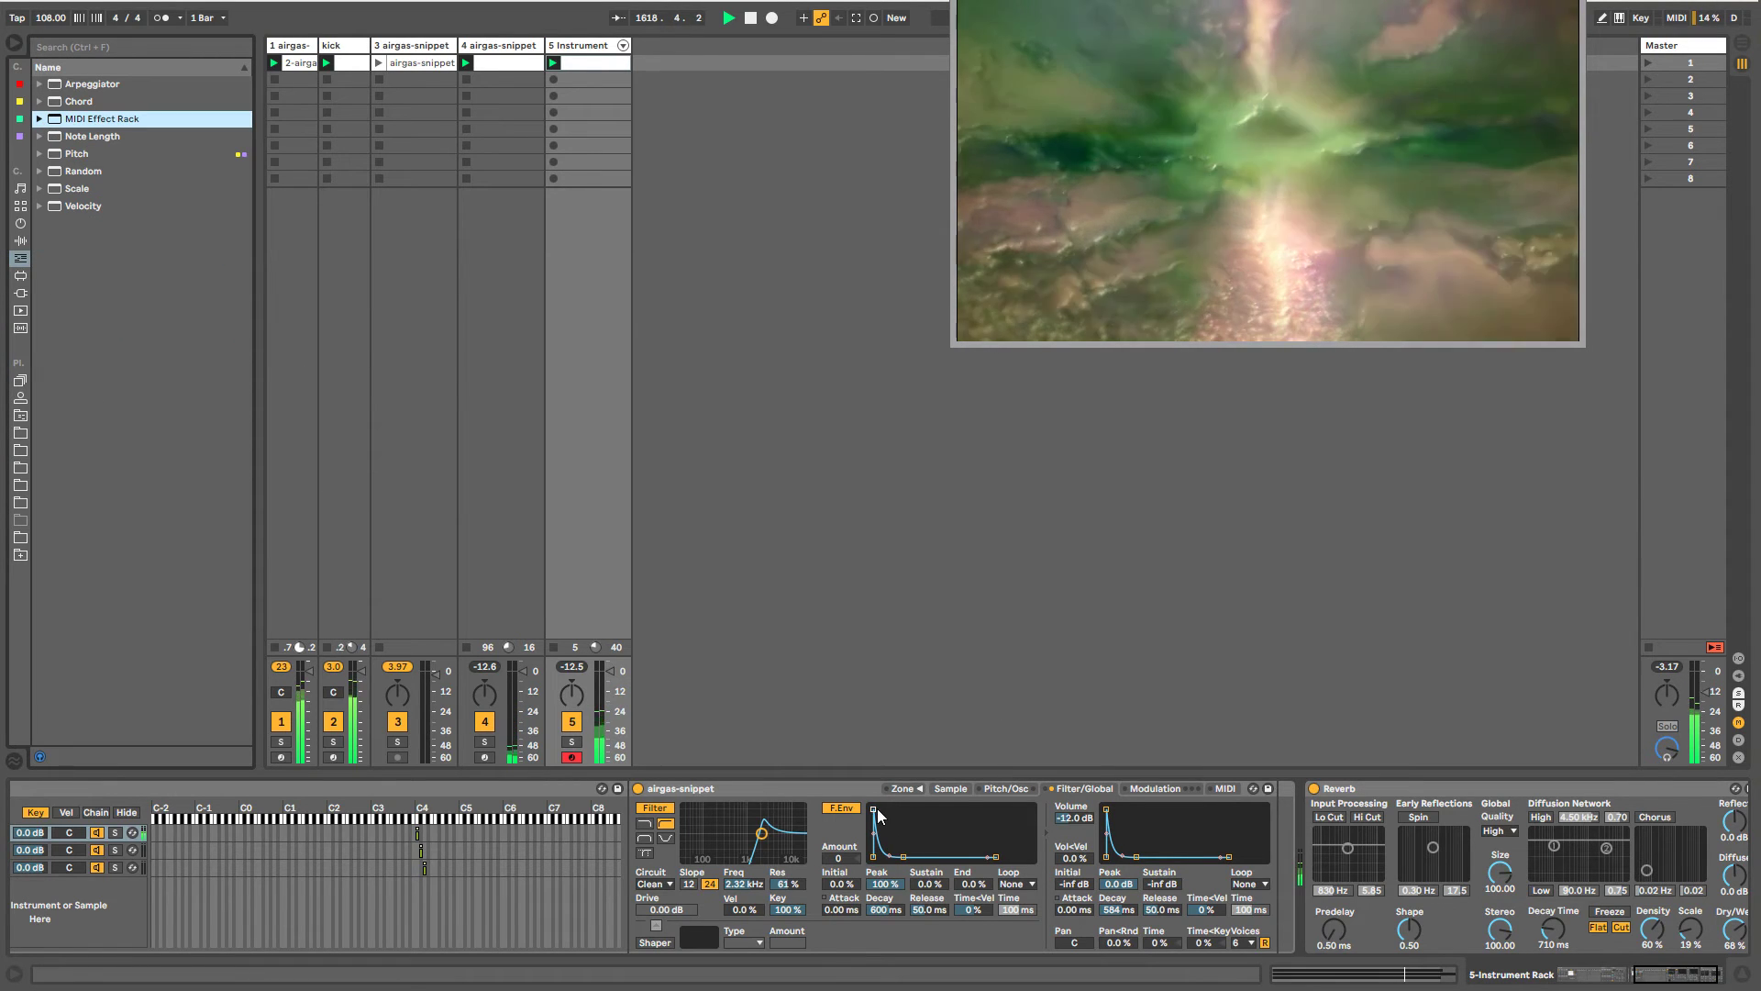
drag(770, 846, 758, 808)
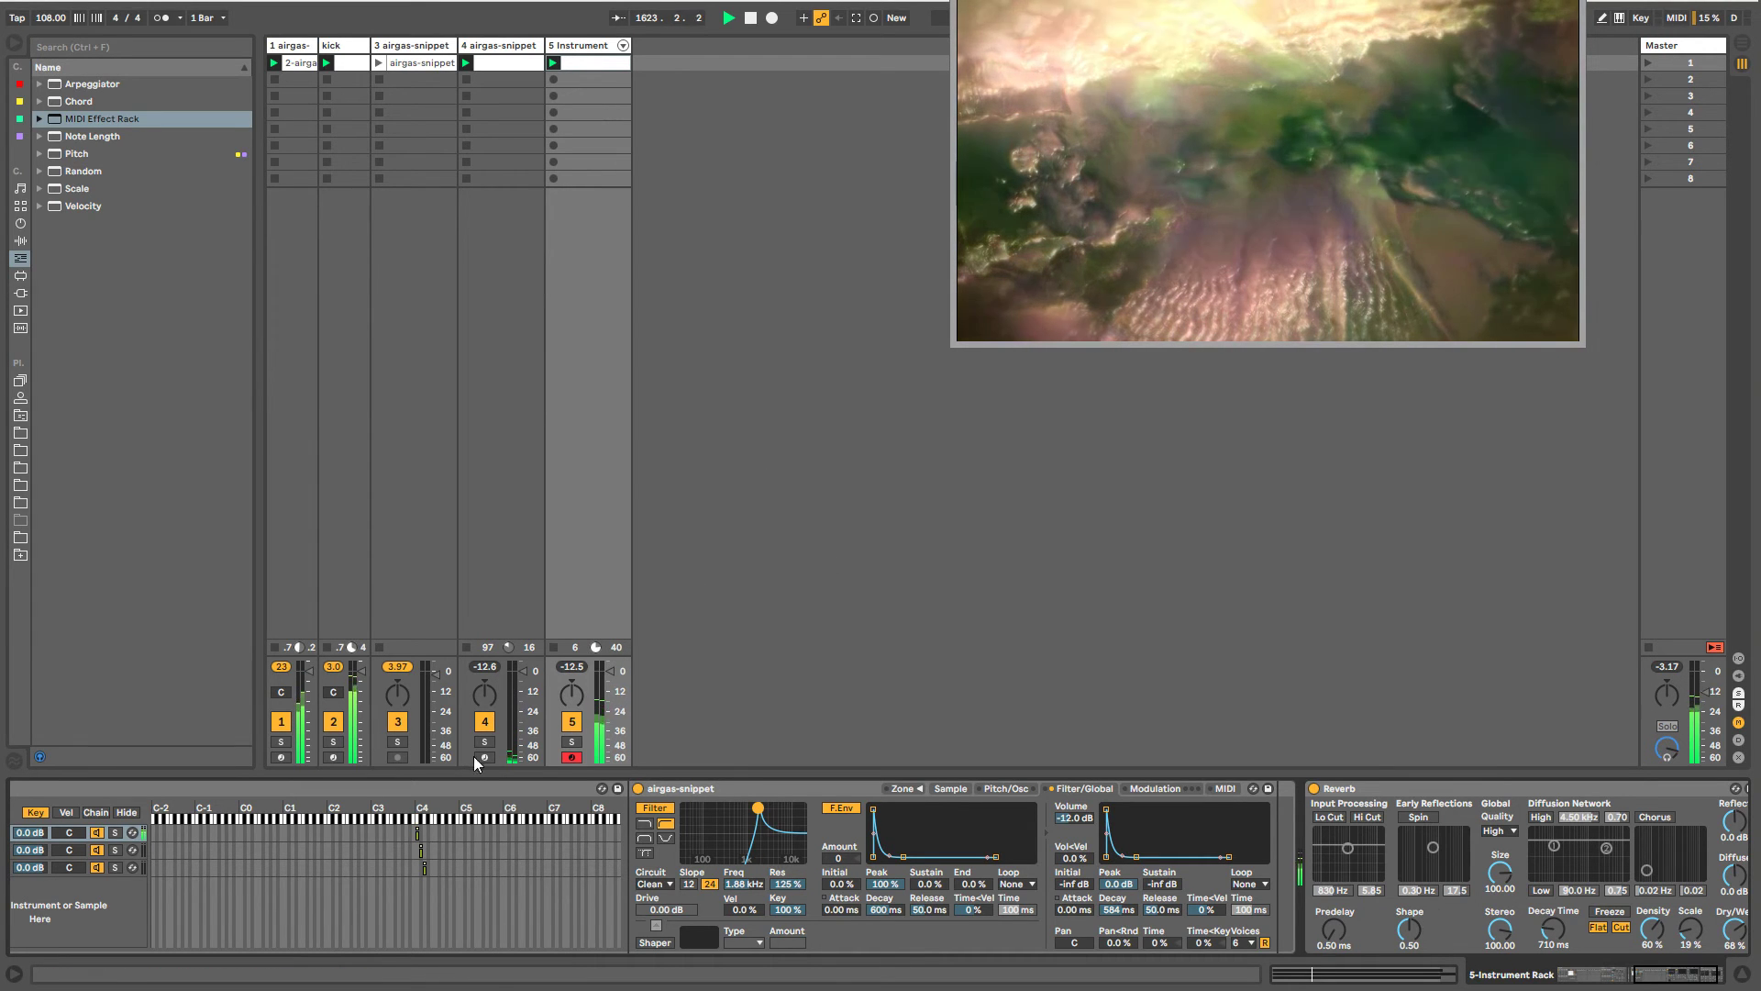
- Enable the first Sampler's LFO 1 with a random waveform at 14.2 Hz and 40 % Pitch modulation, and set the C4 macro to 5
click(141, 849)
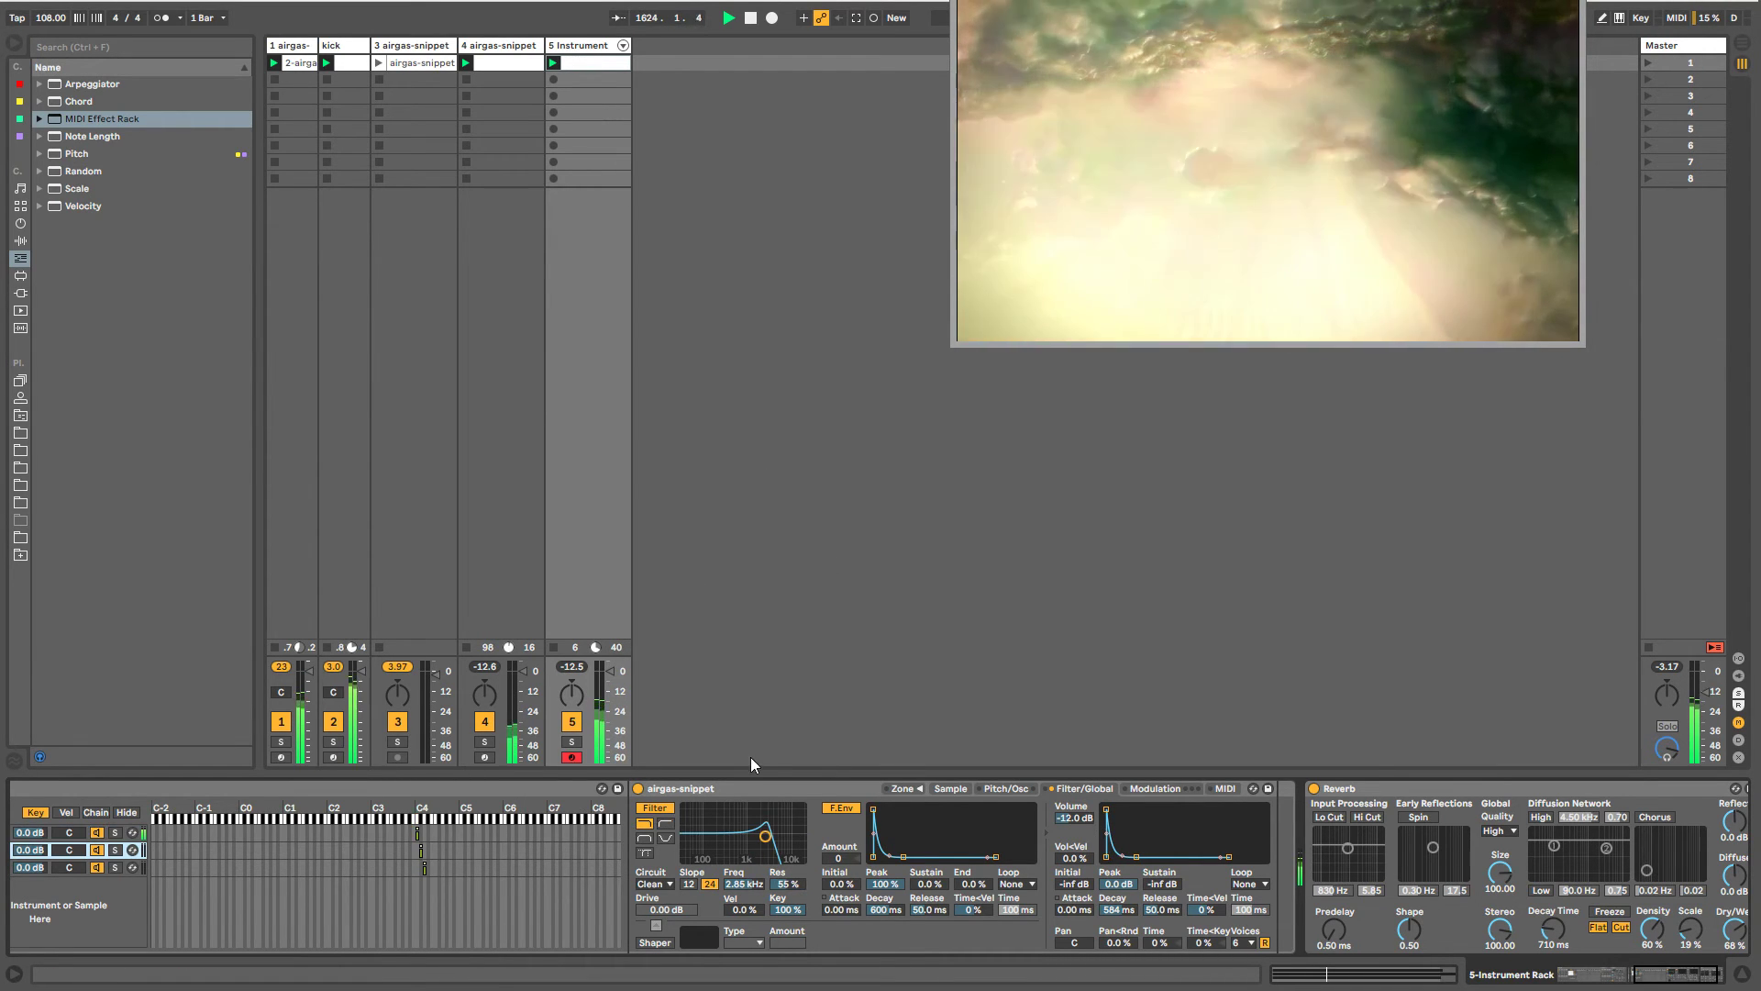
click(141, 833)
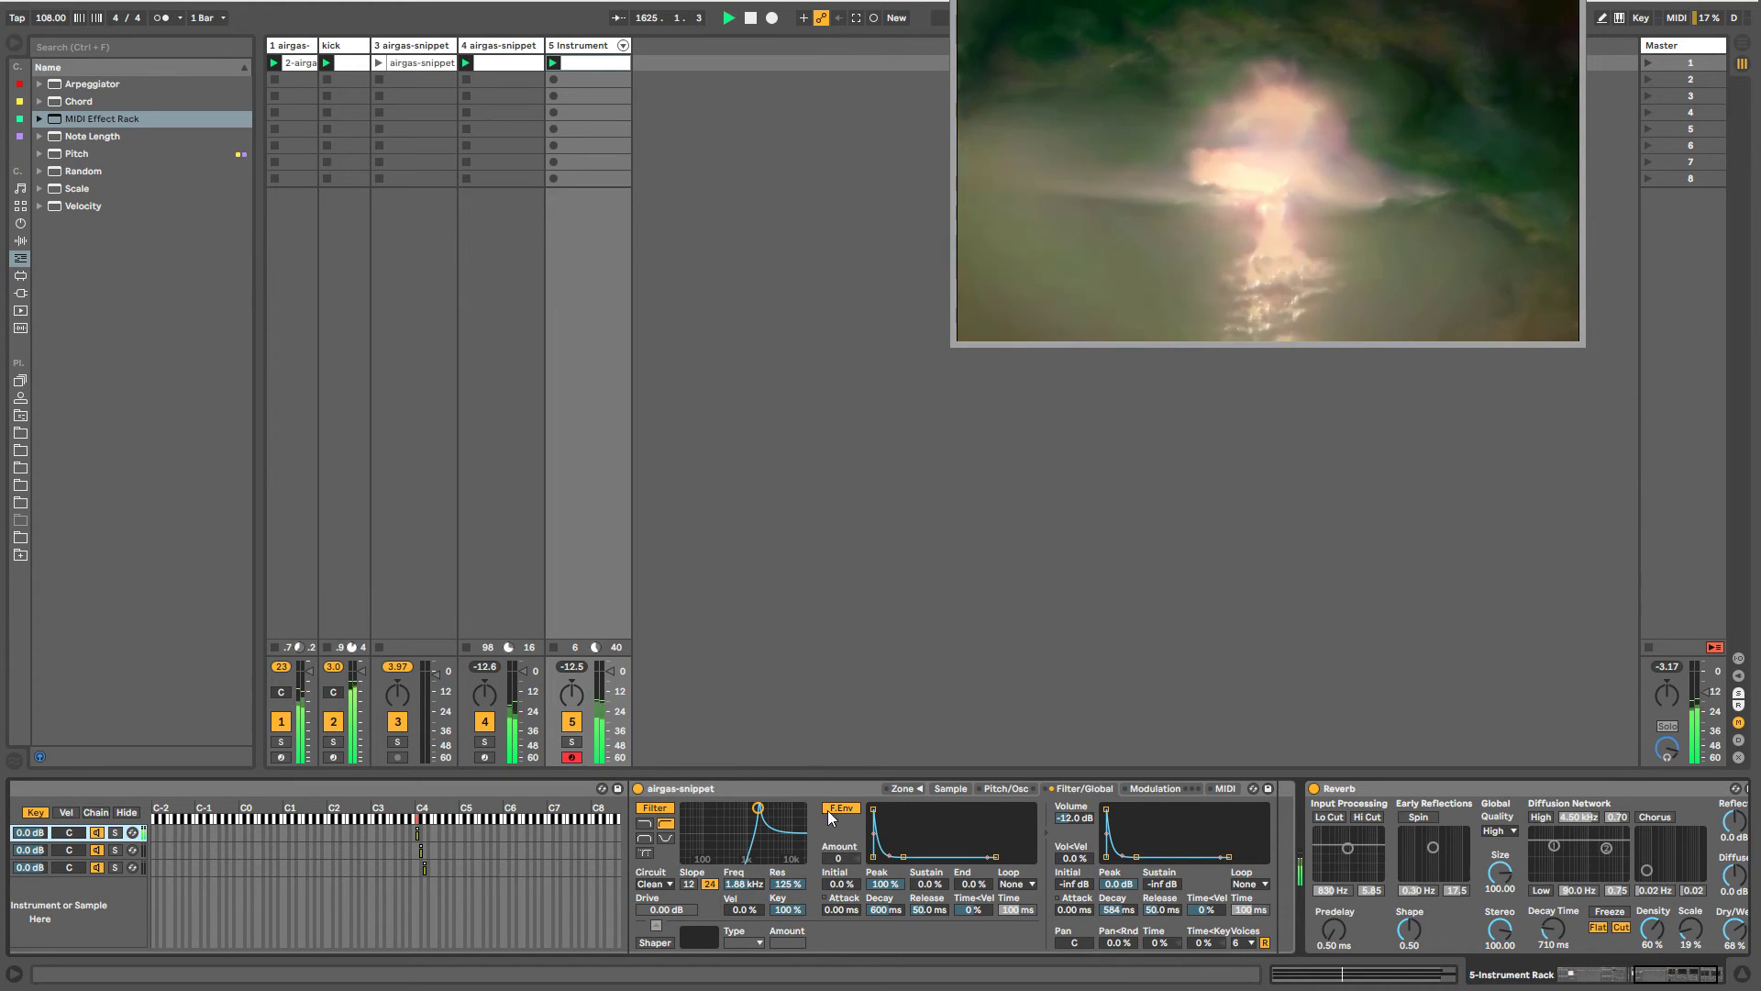
click(1061, 790)
click(1151, 789)
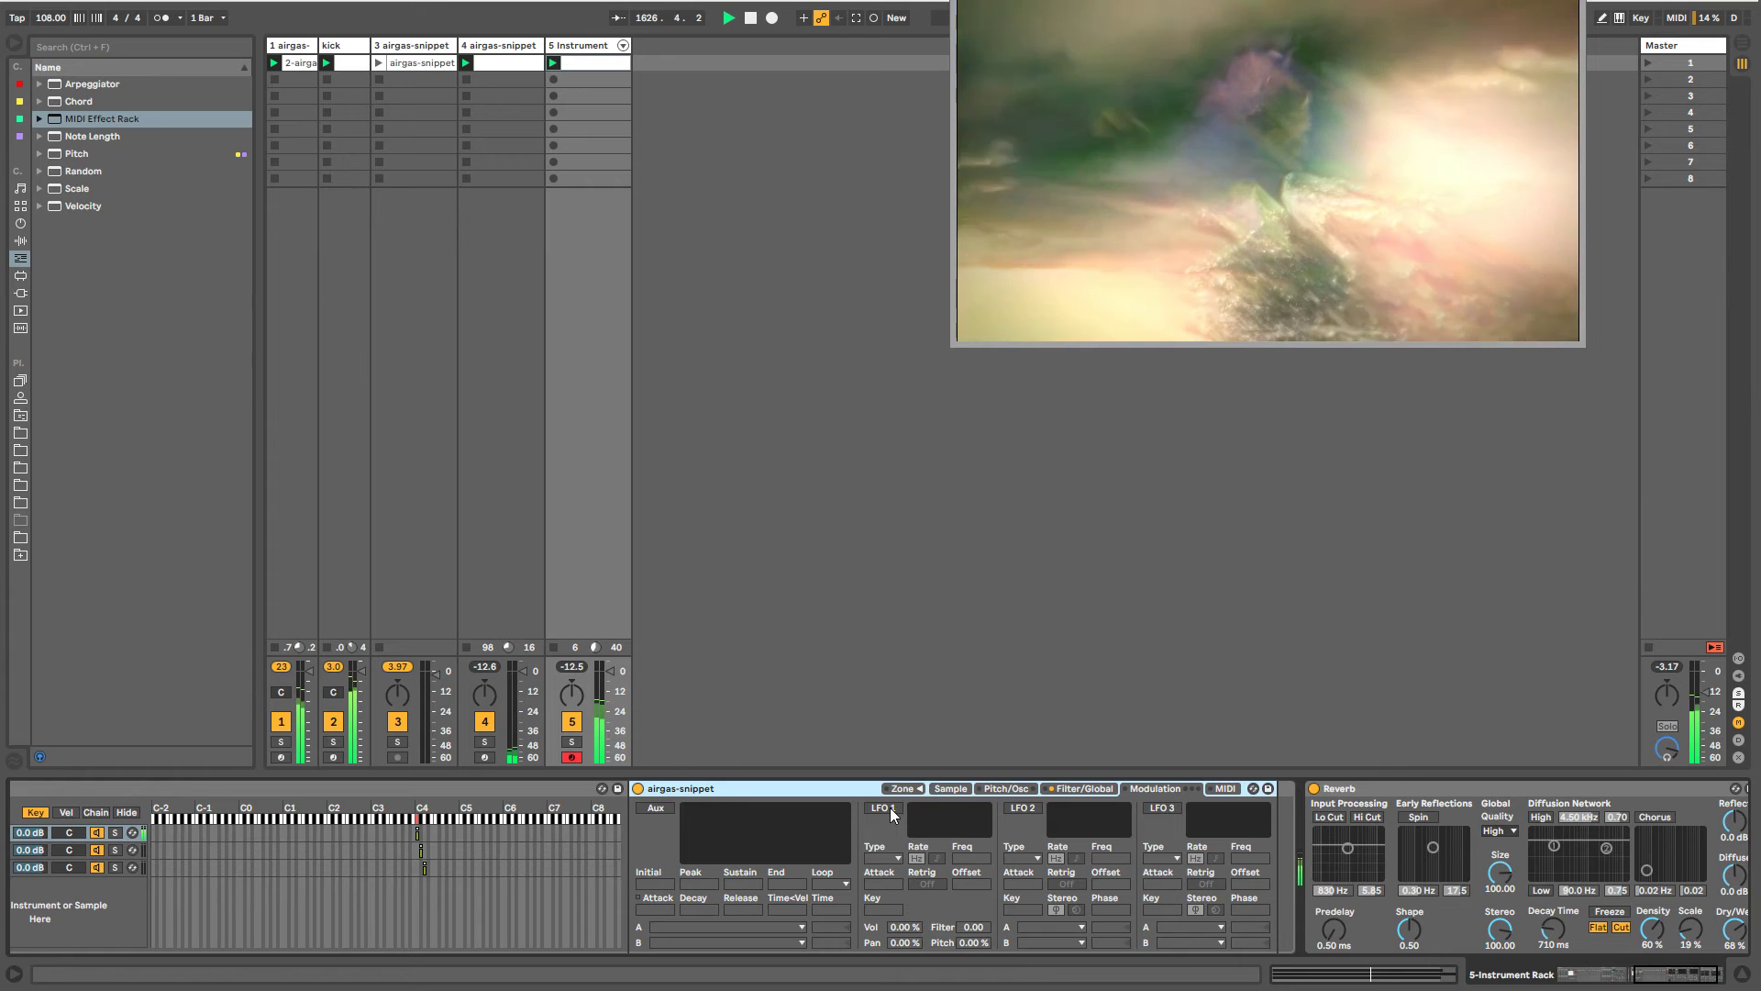
click(883, 808)
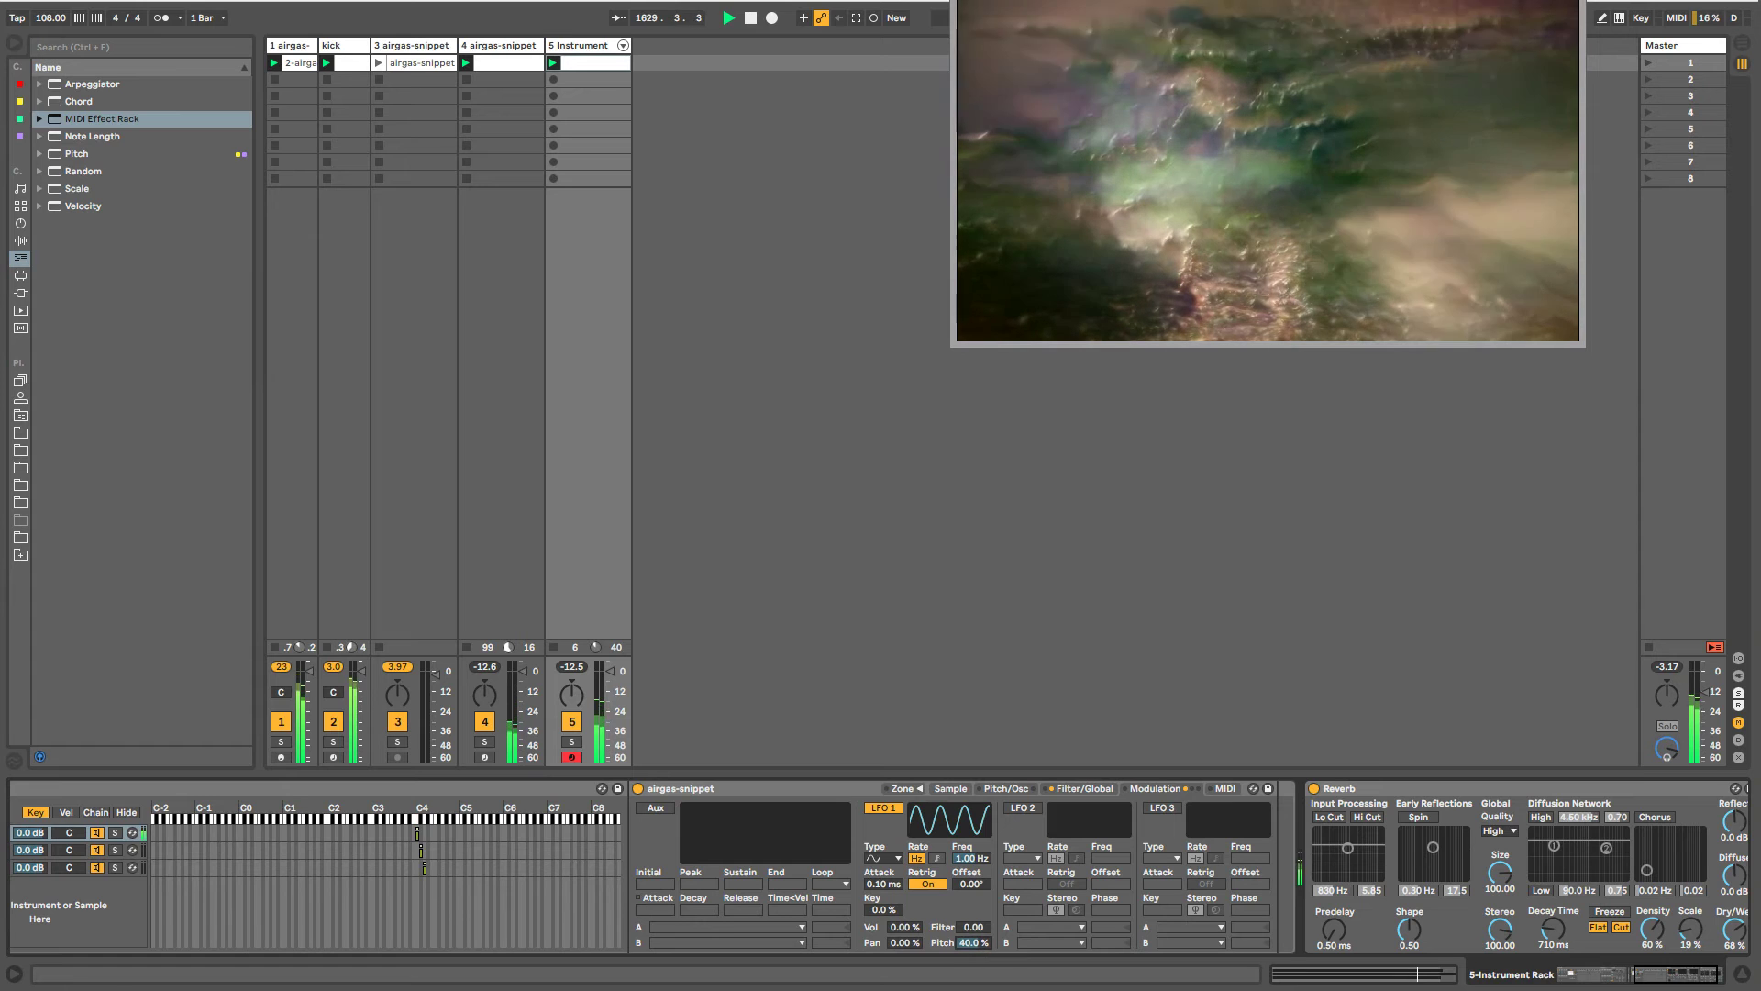
click(898, 859)
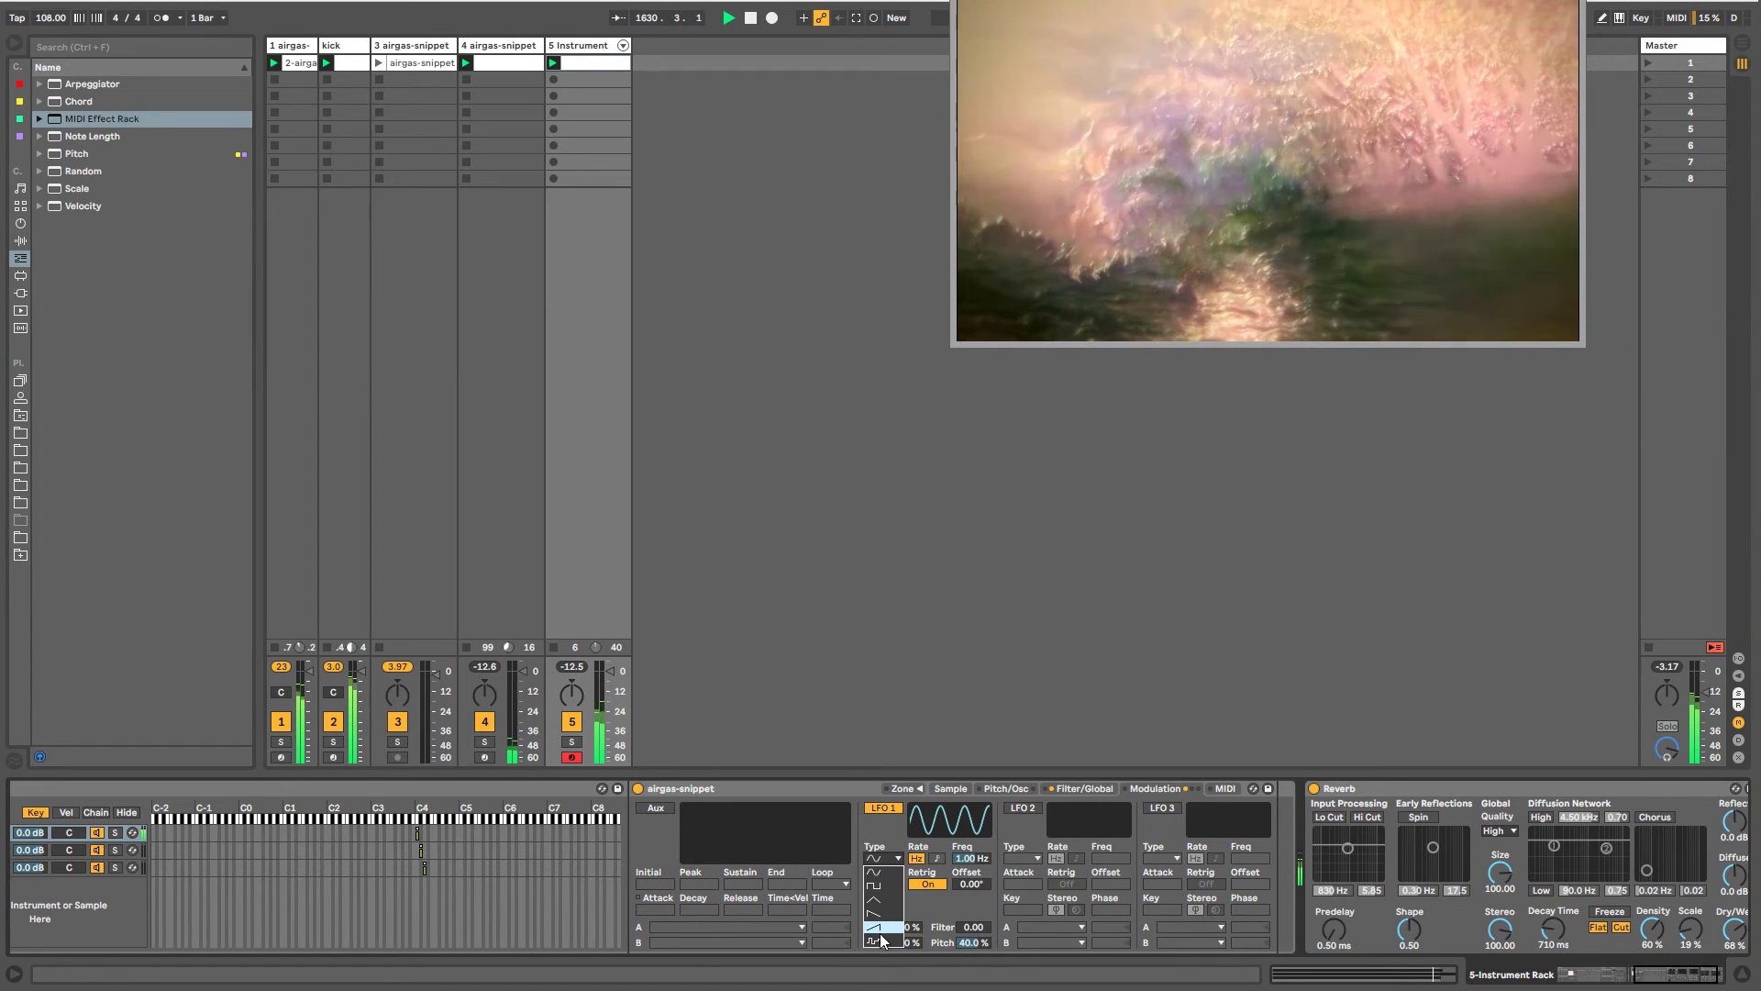
click(885, 945)
drag(974, 860, 974, 795)
drag(1658, 980, 1572, 982)
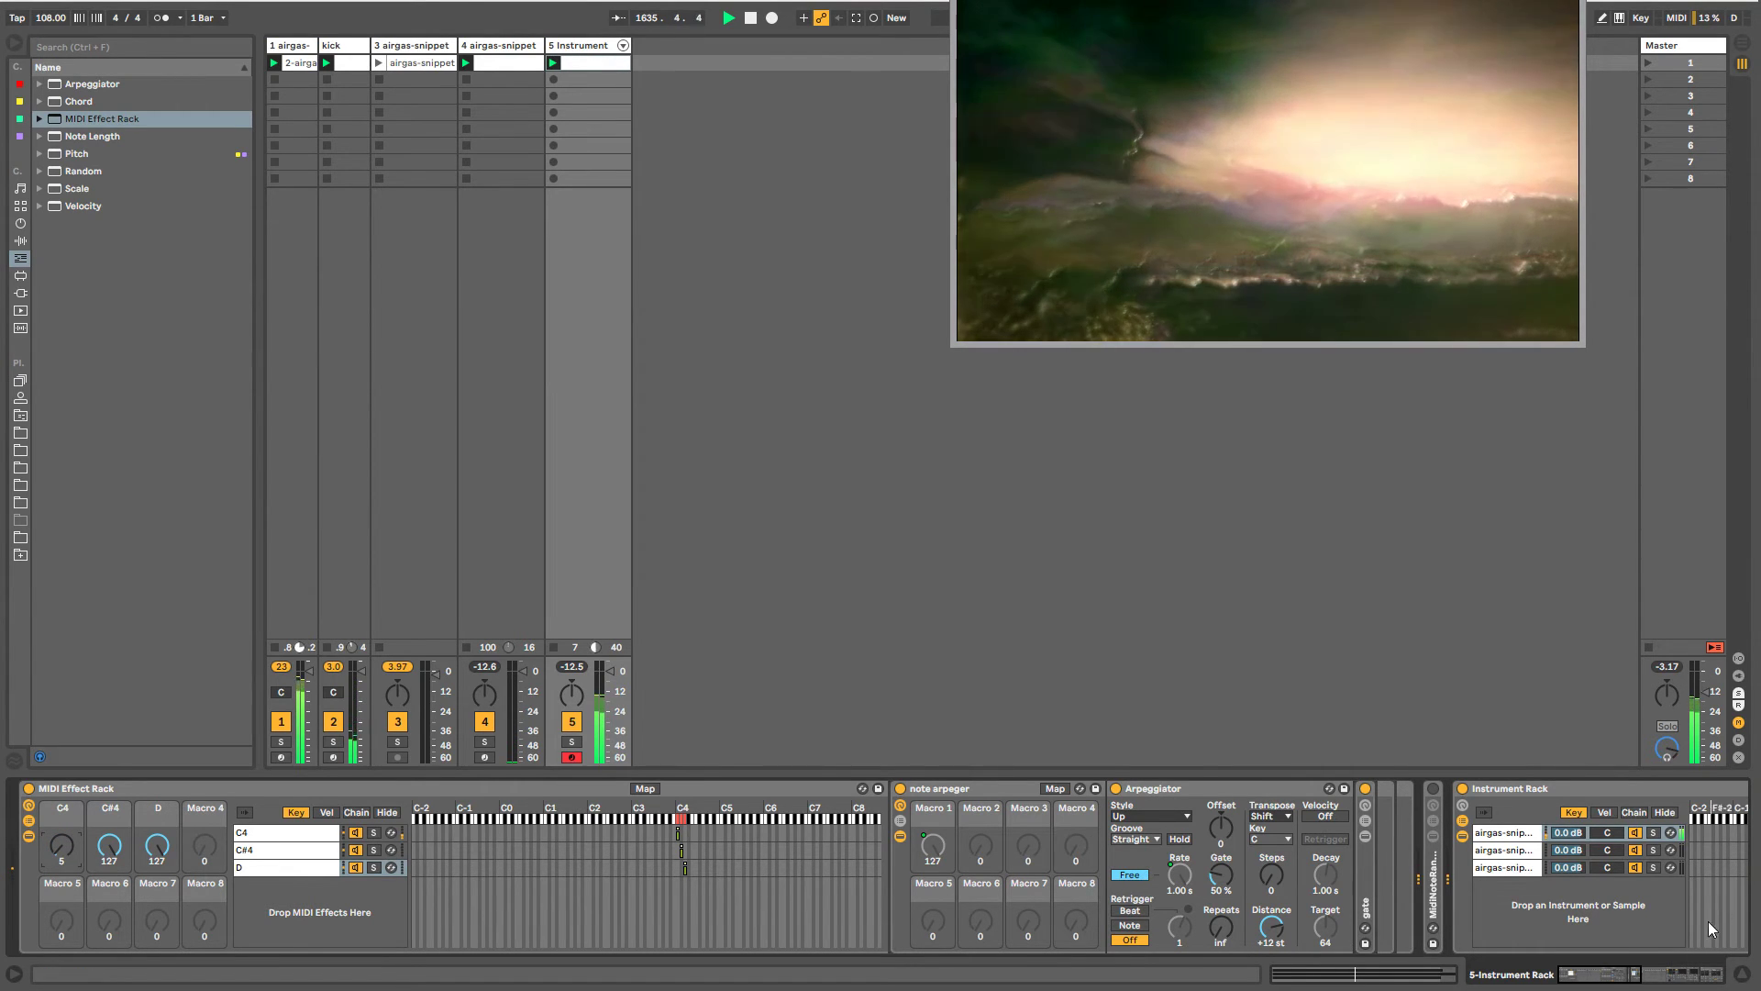
- Check the first airgas-snippet Sampler's pitch settings and set its filter frequency to 4.23 kHz
scroll(1709, 929, right, 10)
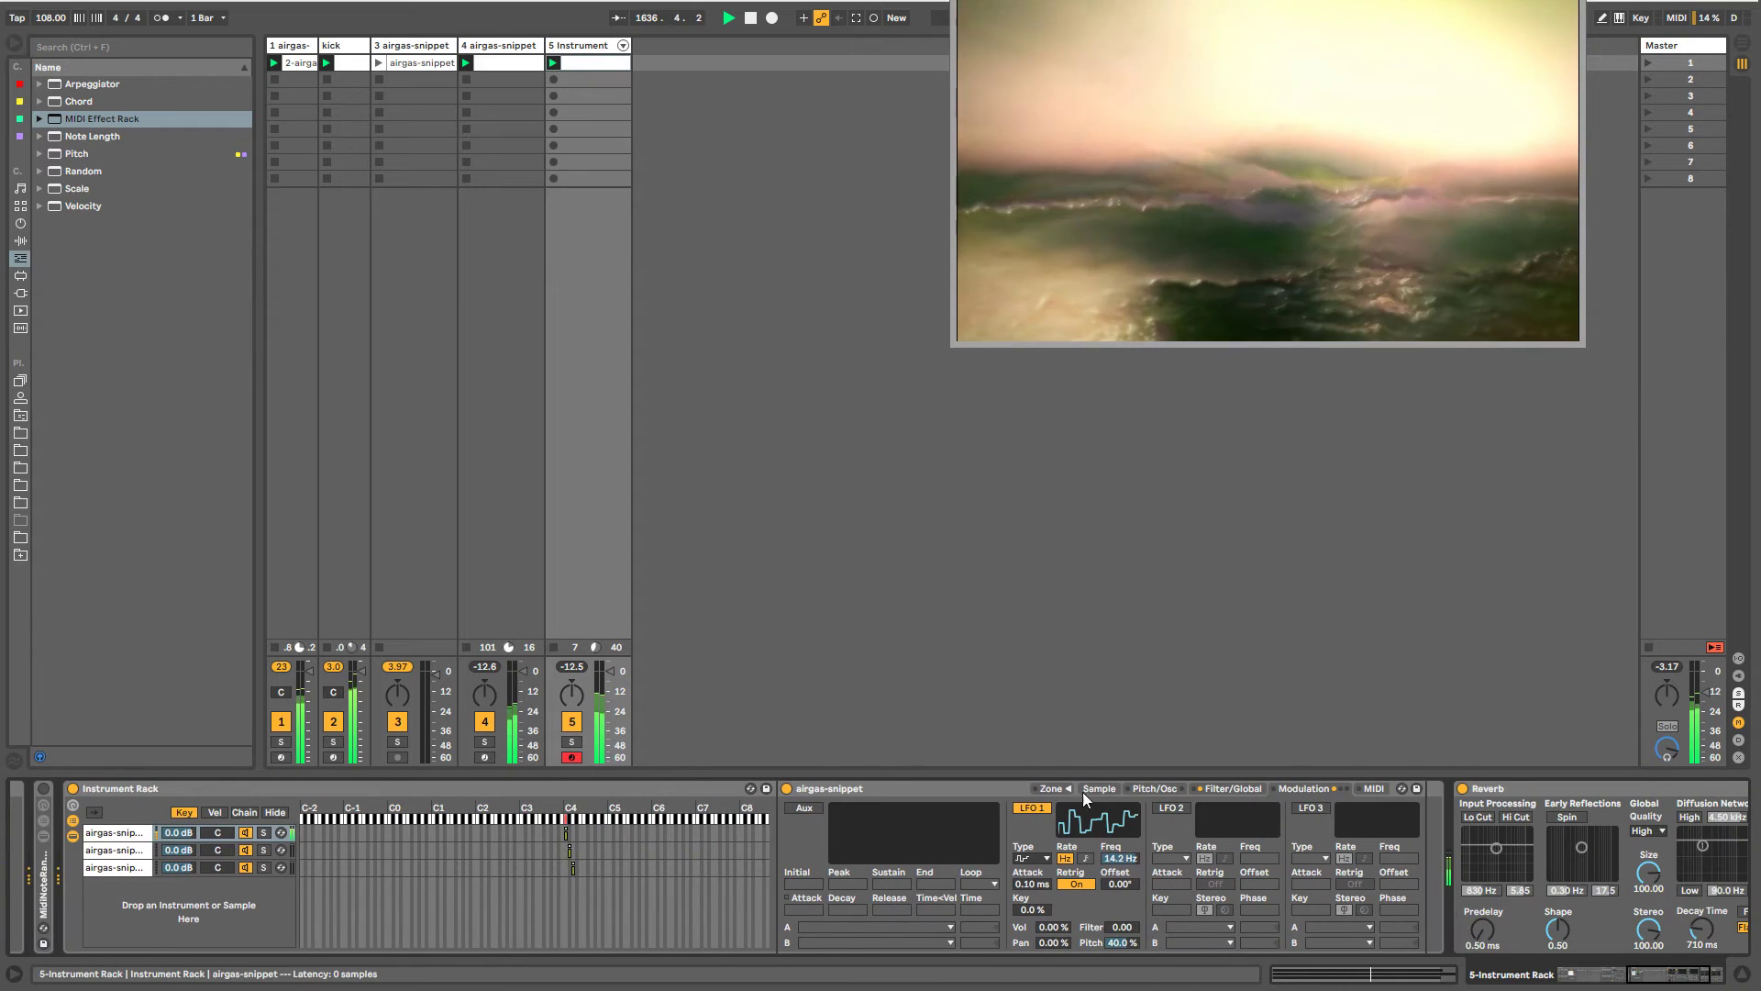
click(1229, 790)
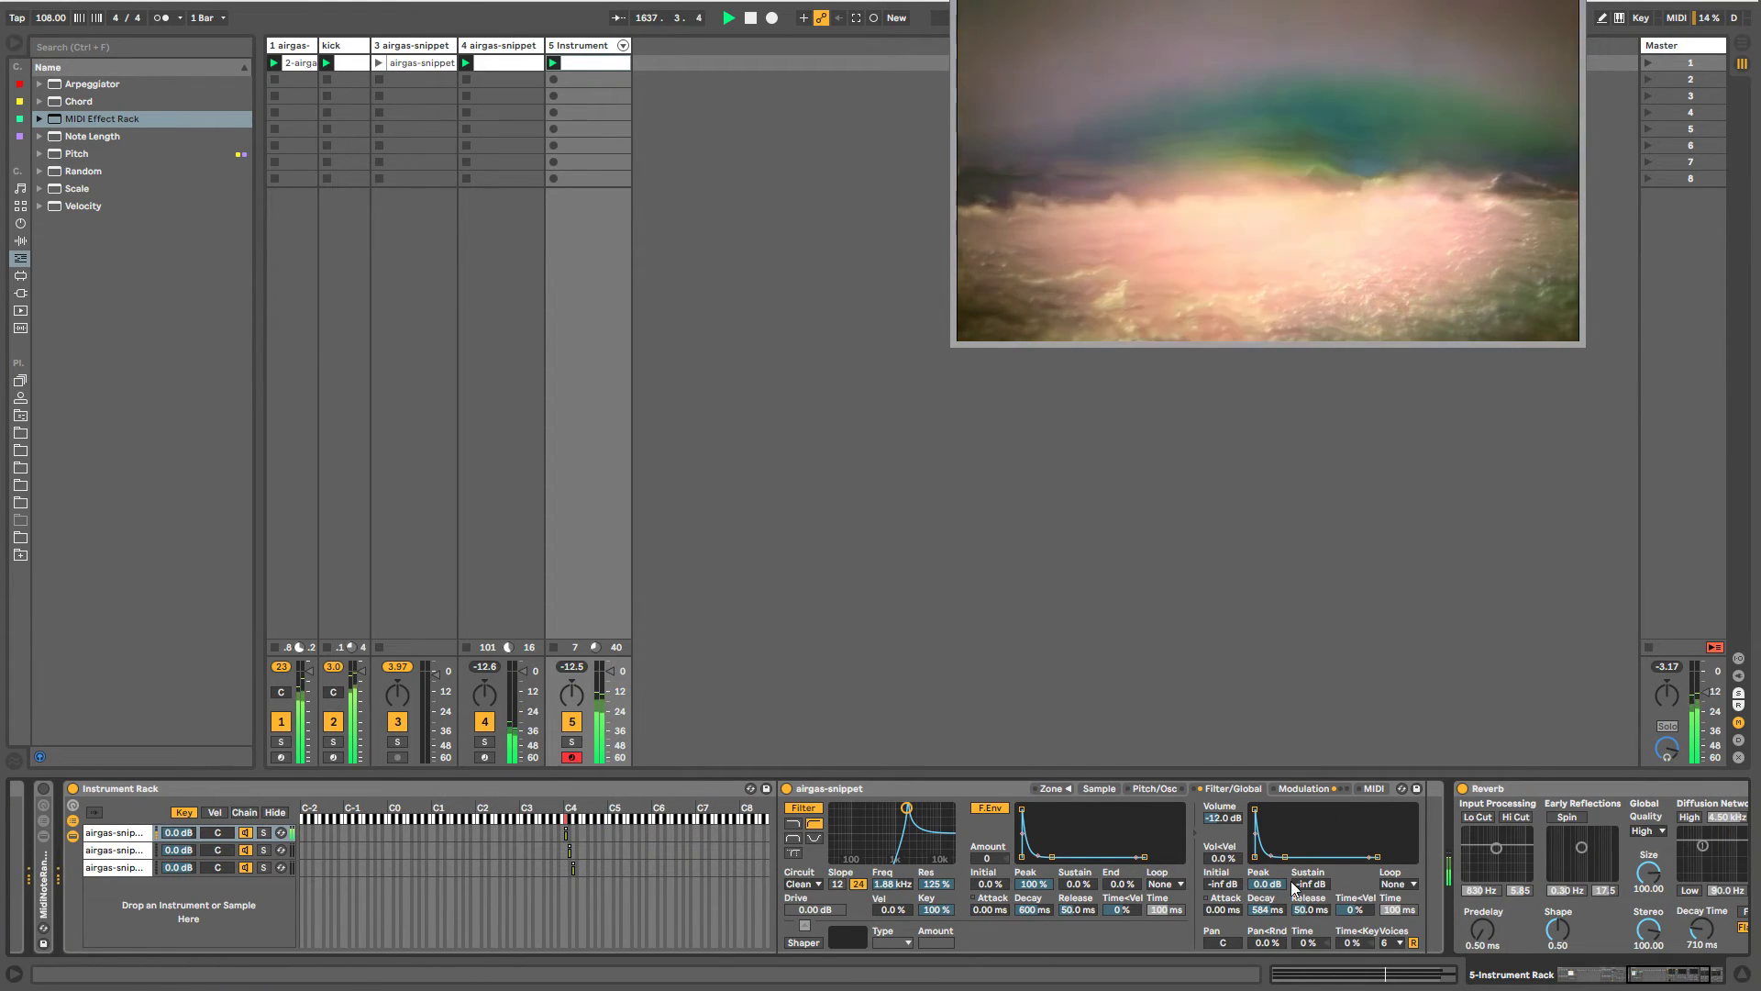
click(1155, 789)
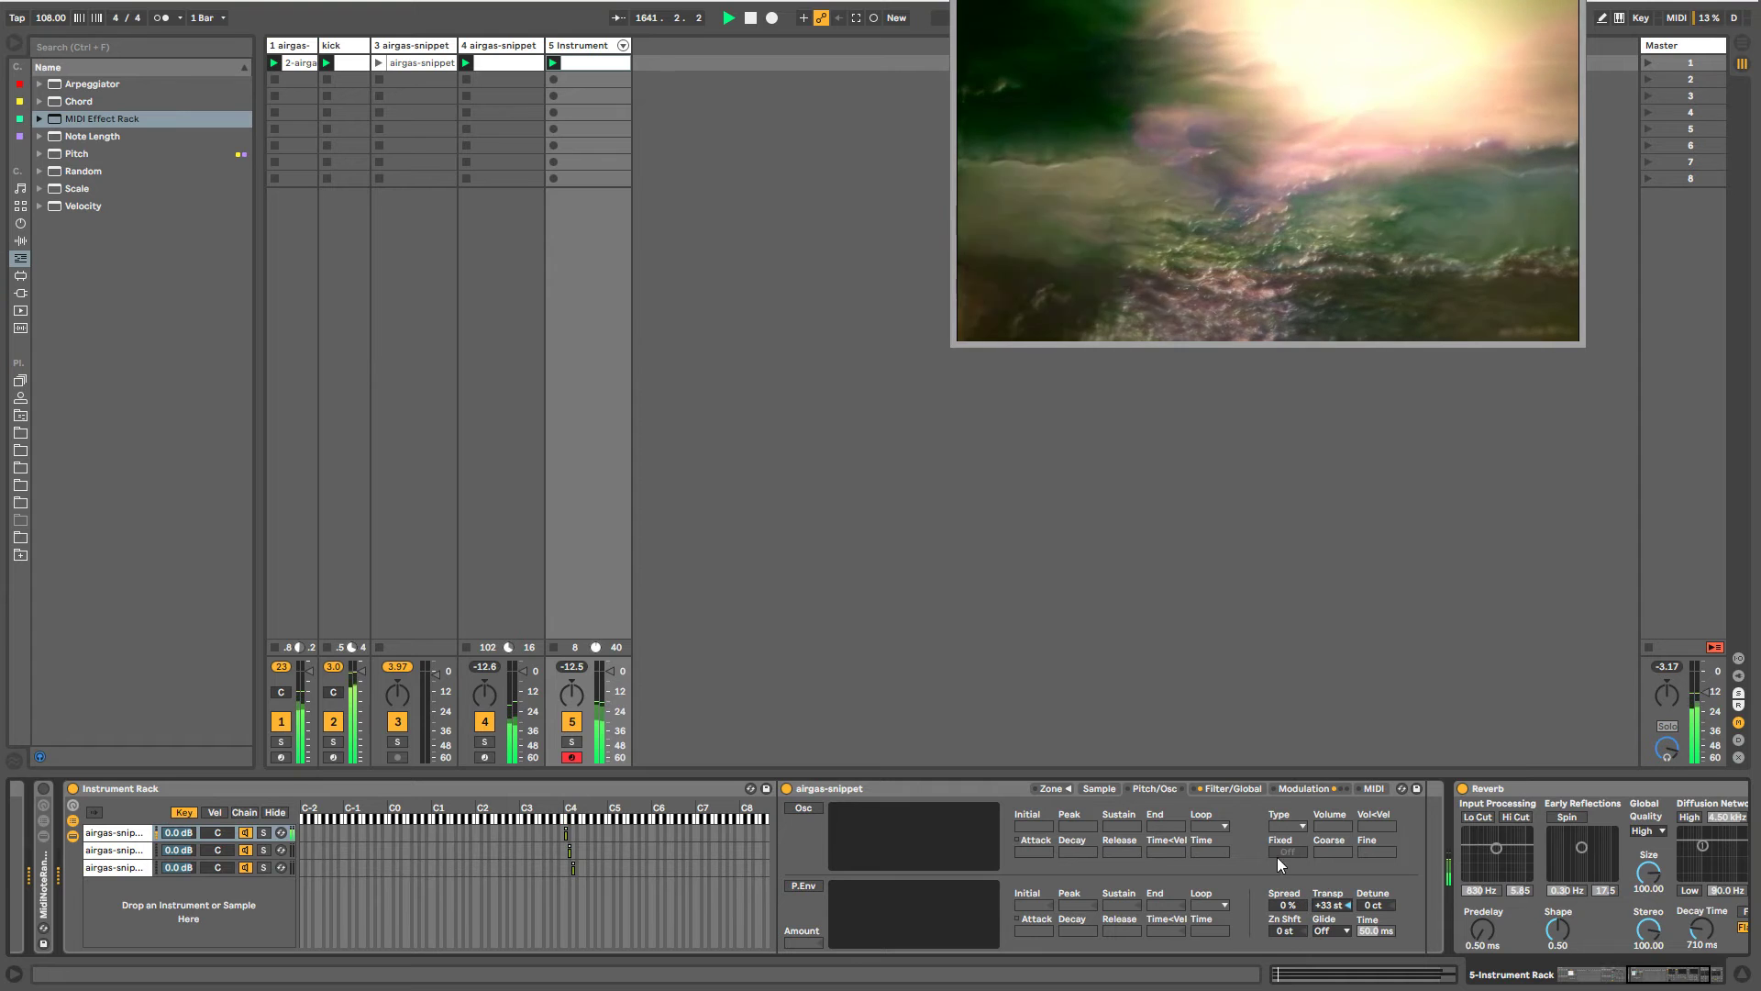
click(1233, 789)
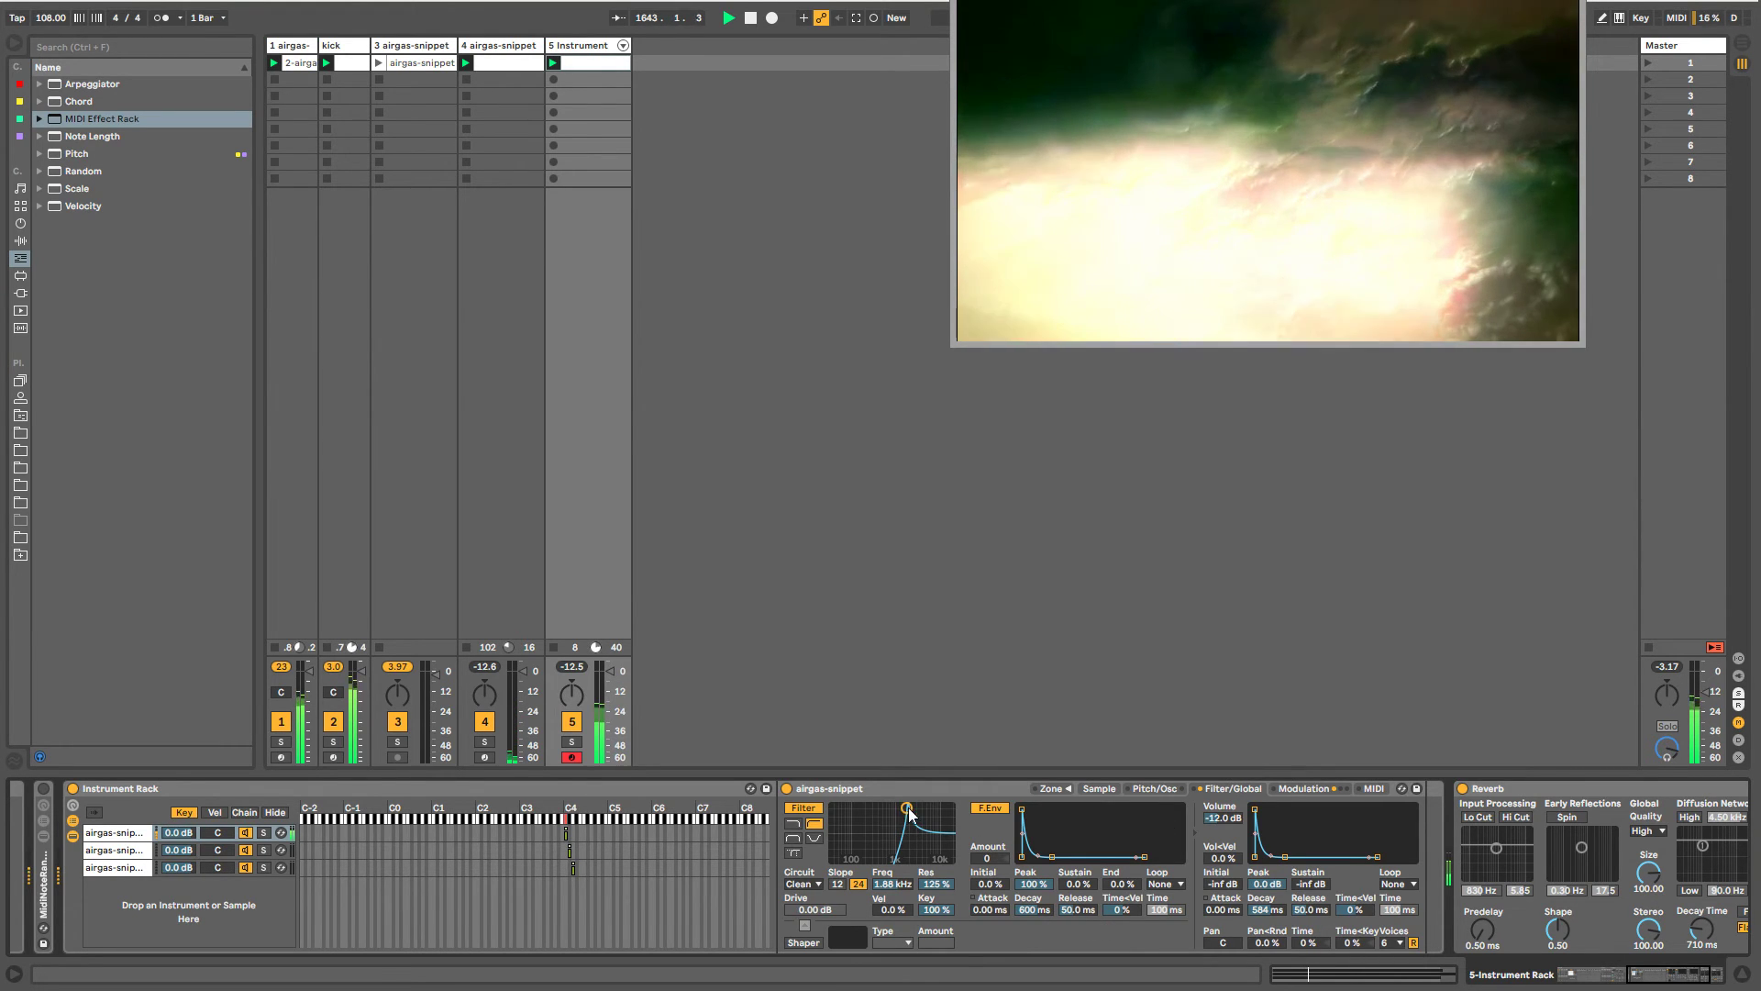
drag(907, 809, 919, 808)
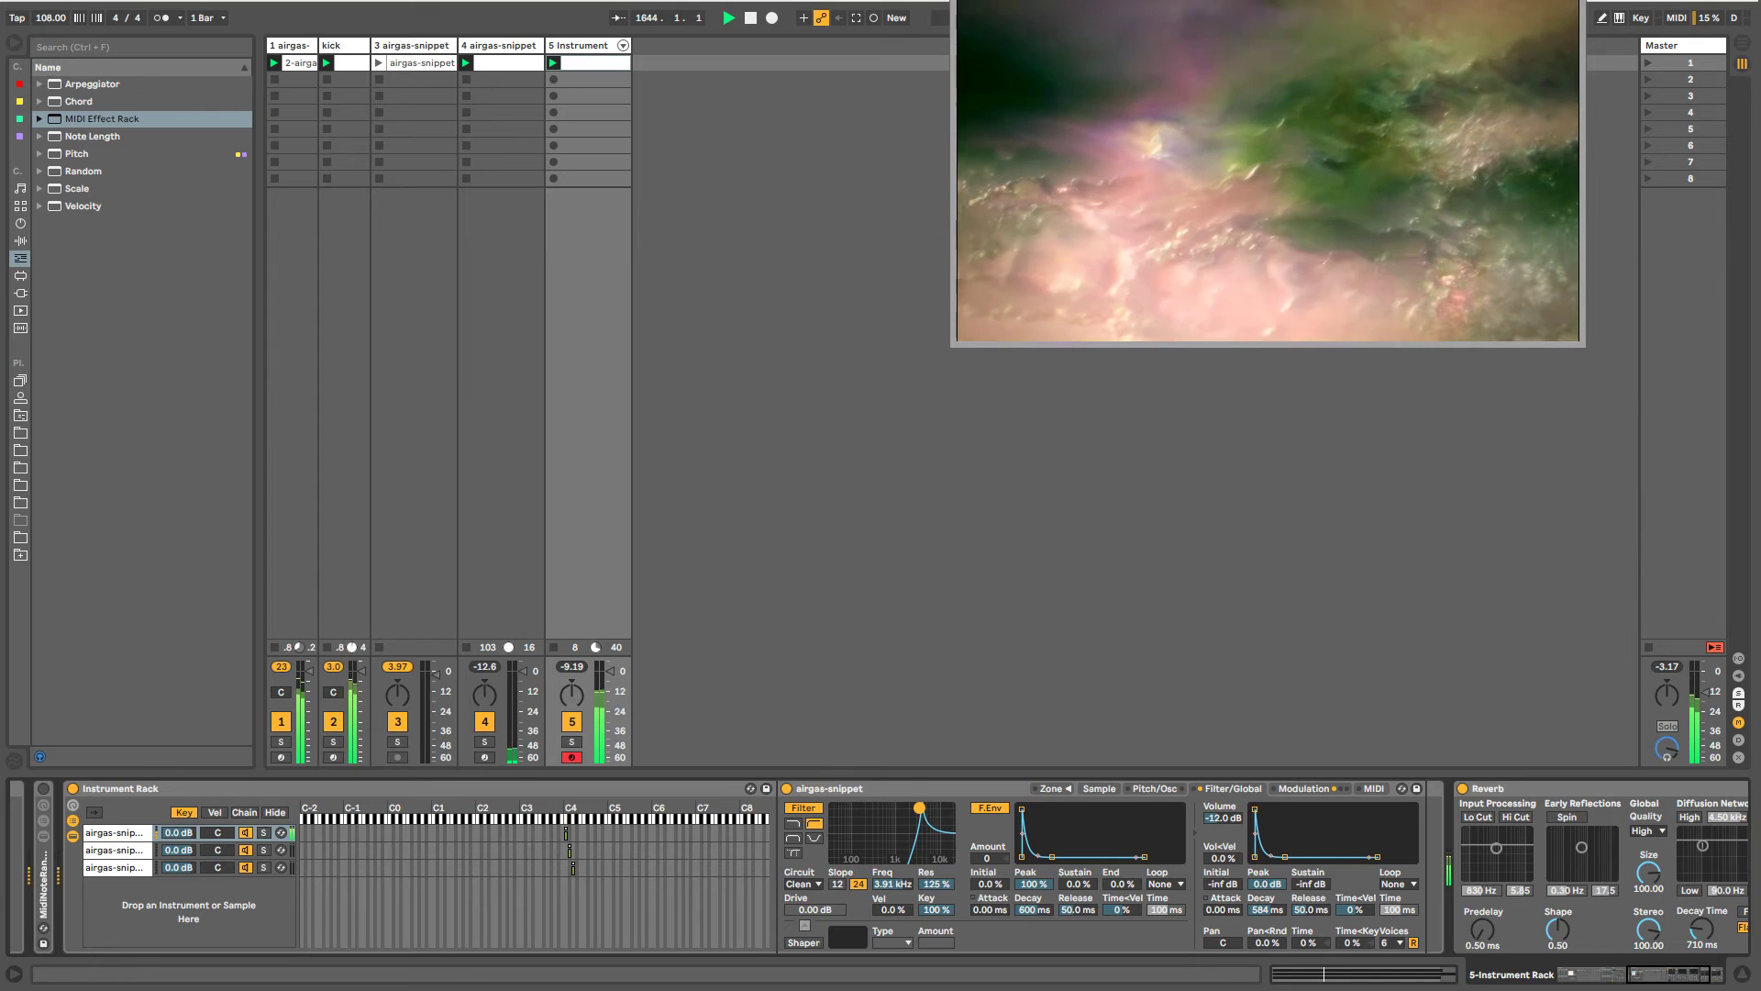
drag(902, 881, 893, 887)
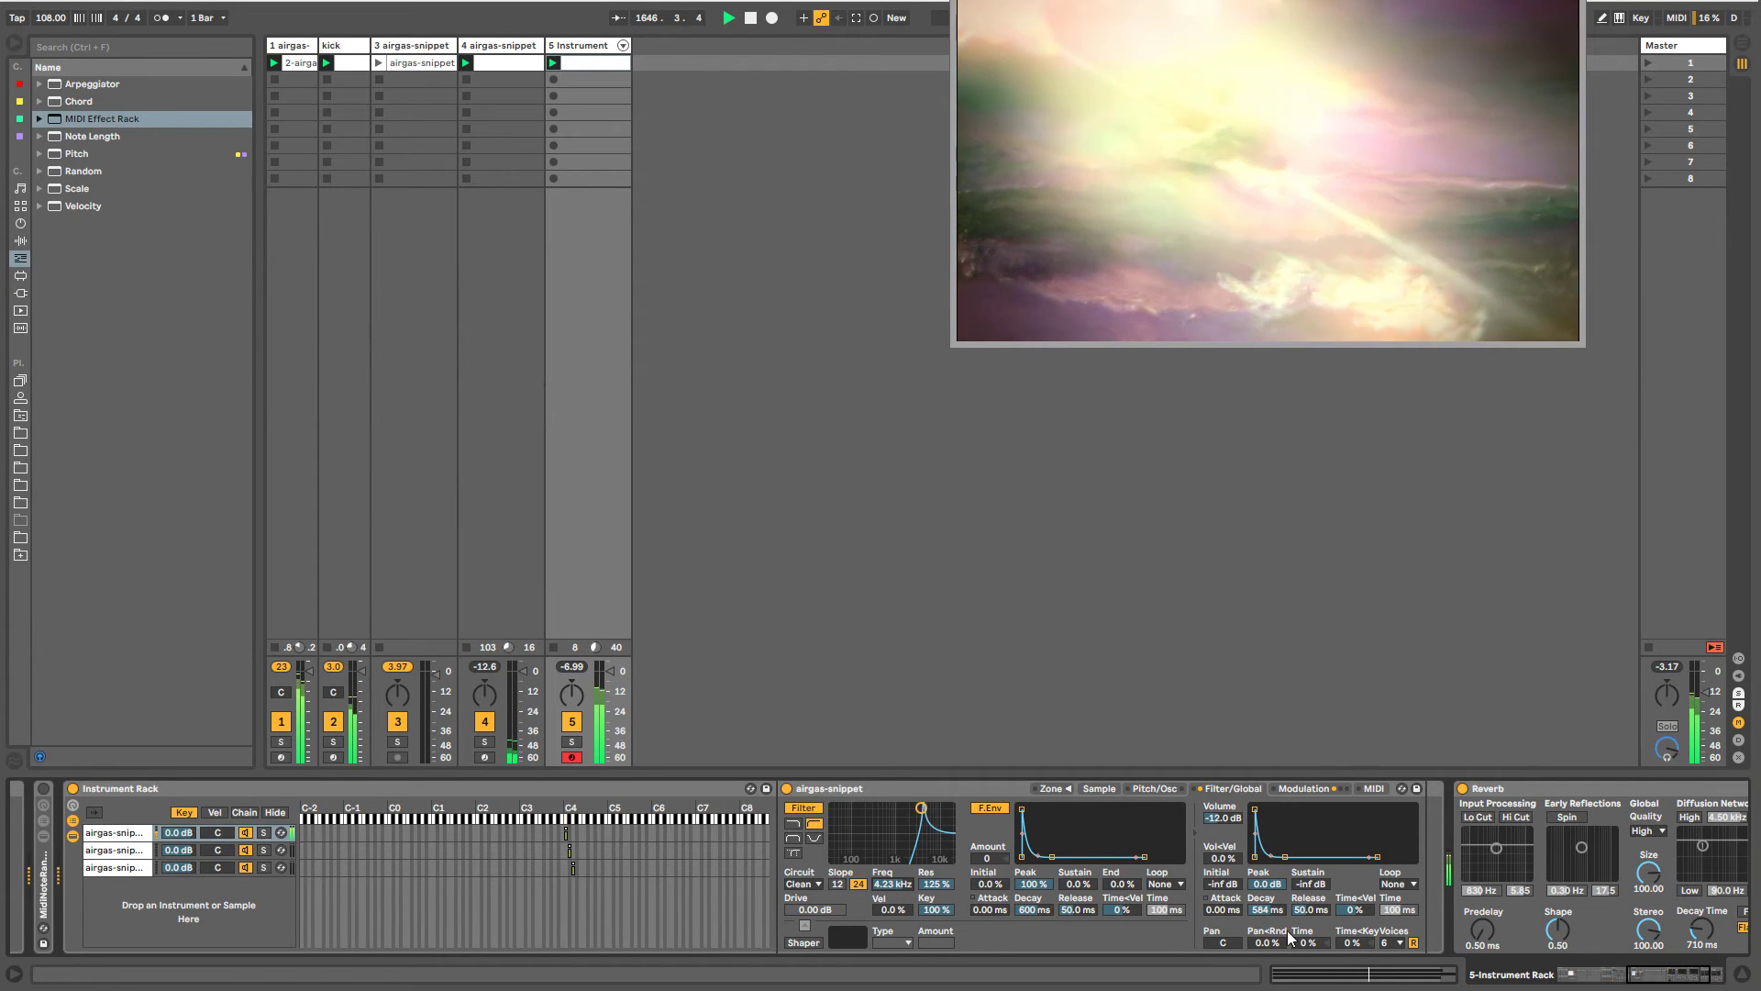
- Raise the MIDI Effect Rack's C4 macro to 127
drag(1659, 980, 1571, 982)
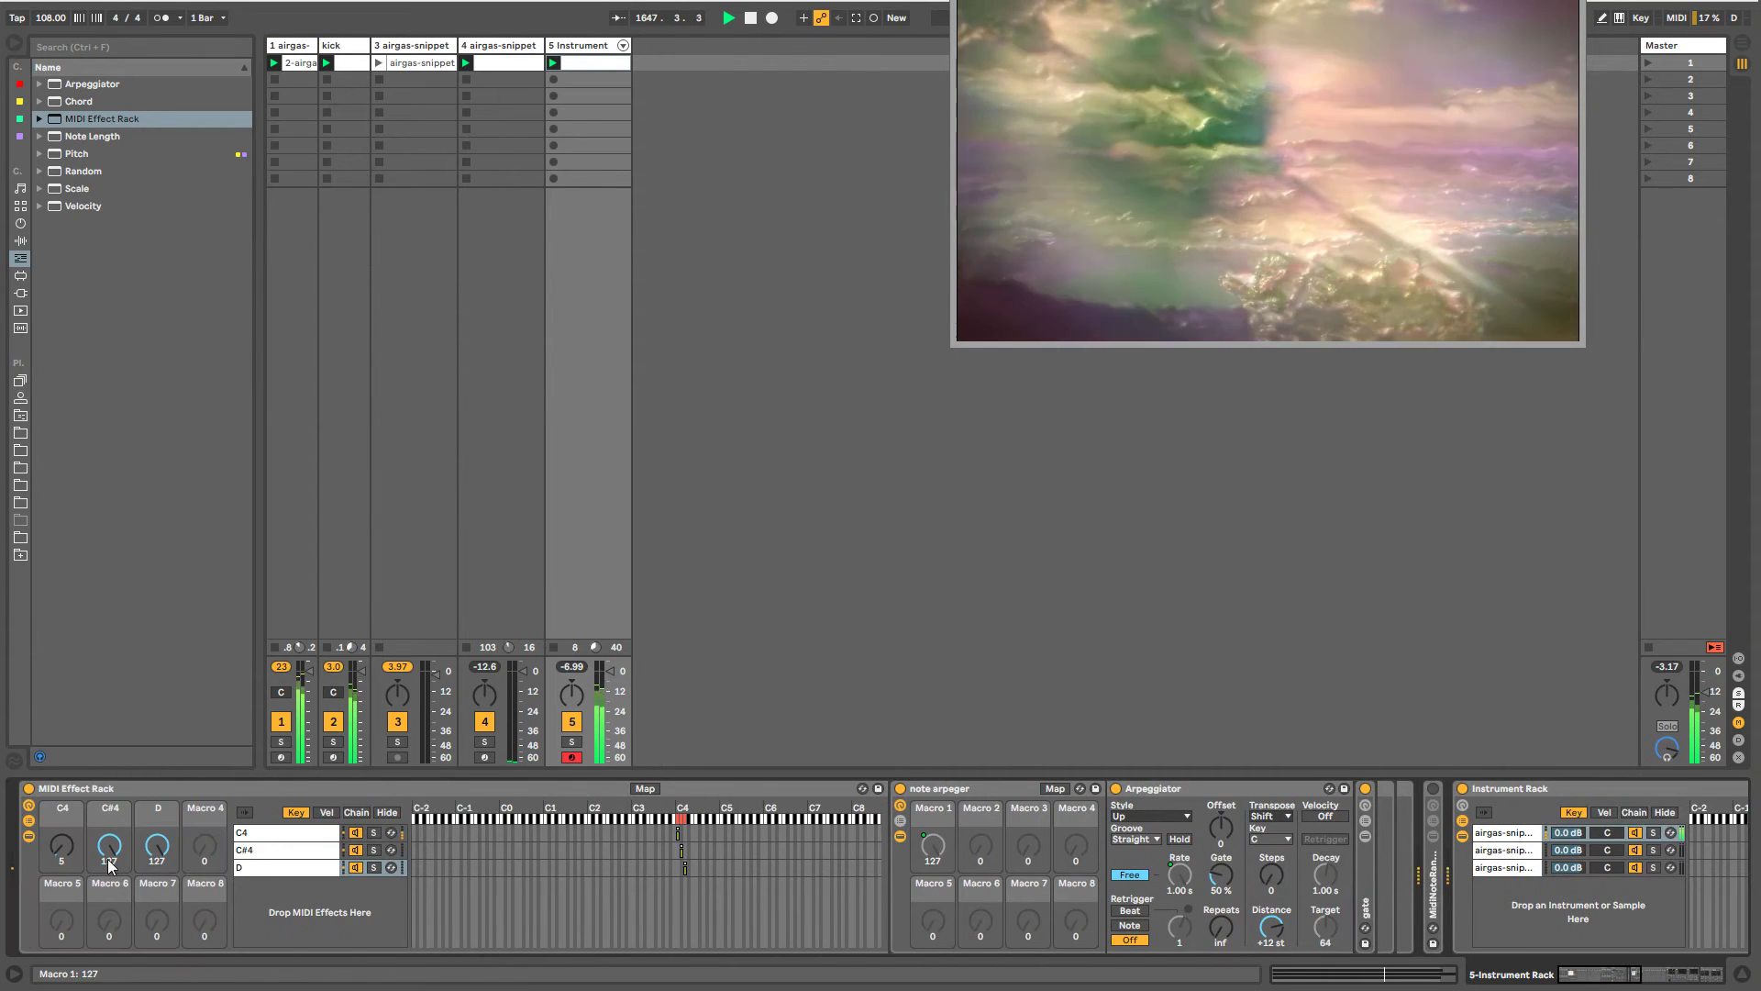
drag(73, 860, 73, 829)
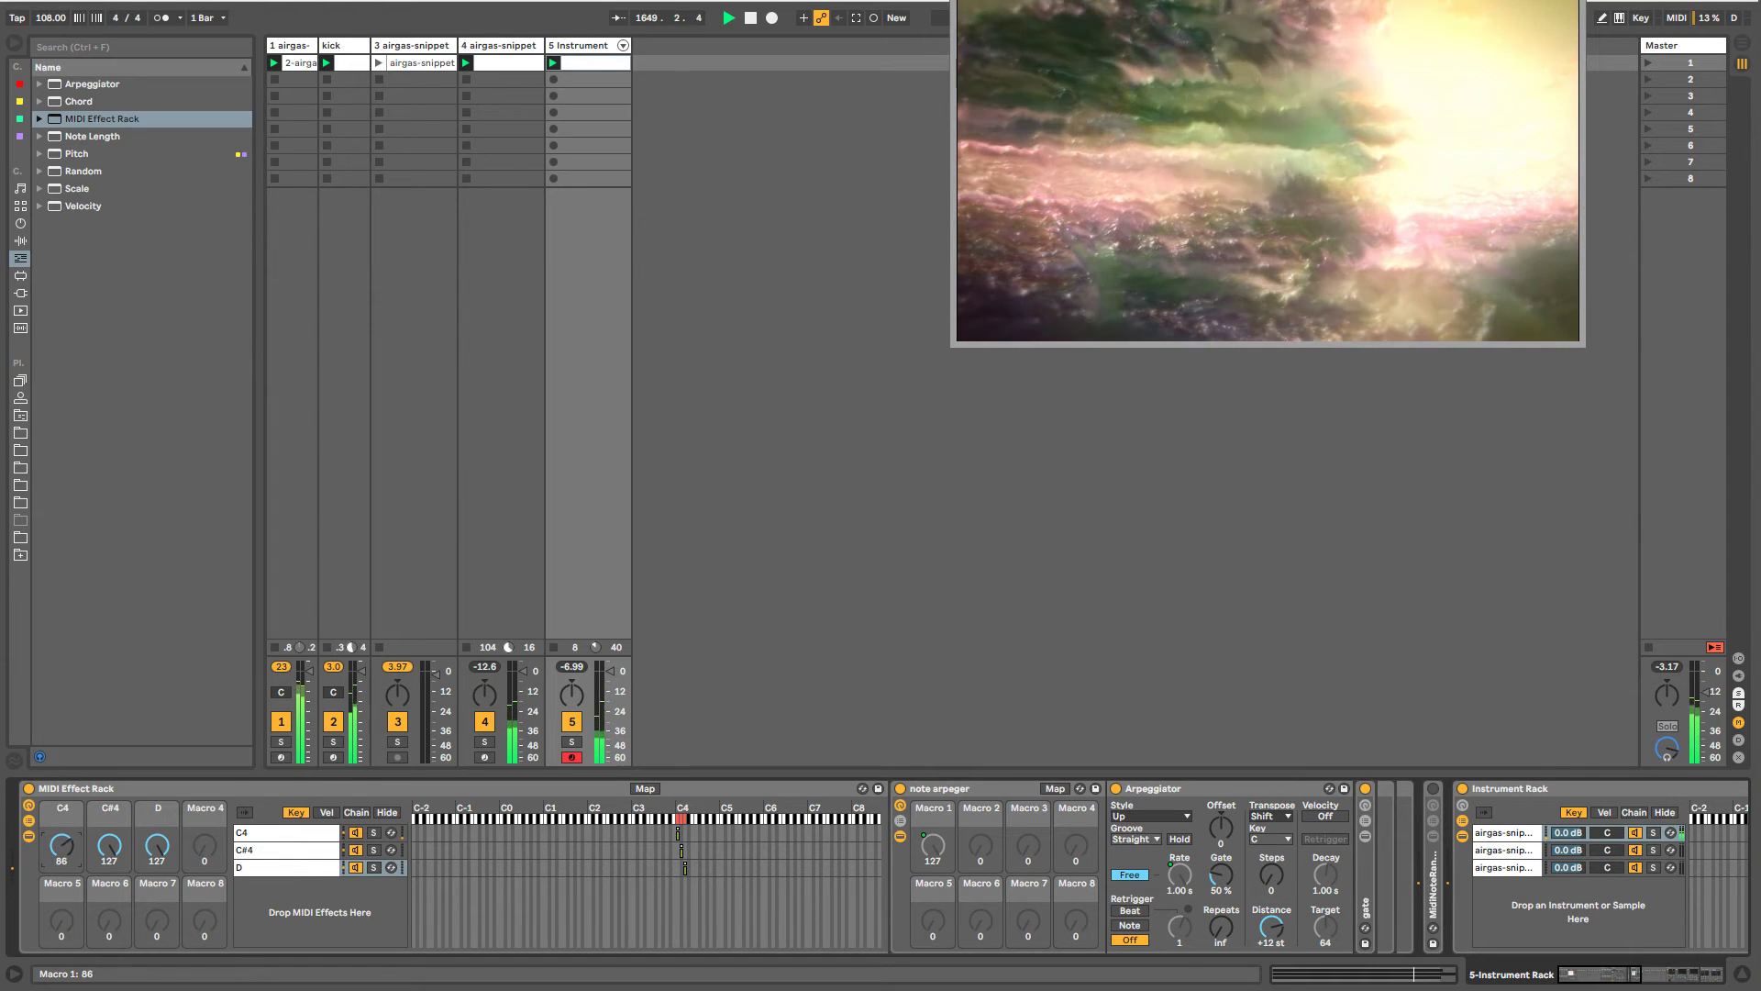
drag(62, 845, 61, 862)
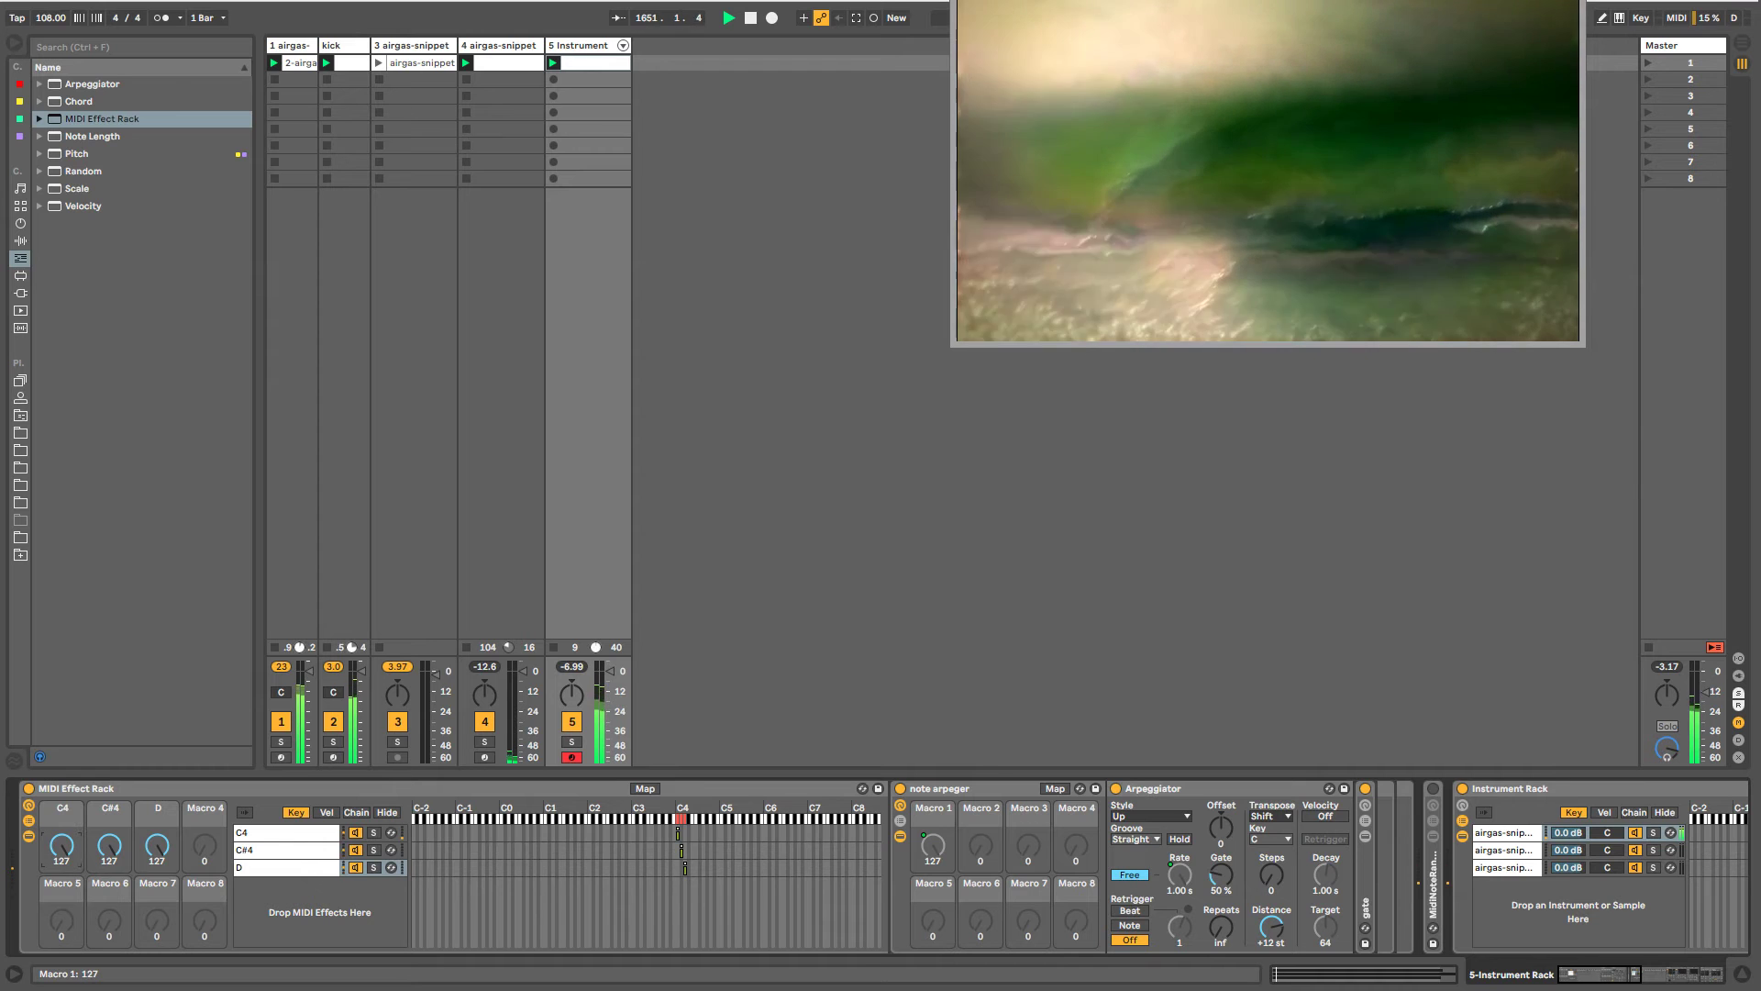
- Show the C4 macro's modulation envelope in the clip, unlink its loop and set the envelope length to 77 bars
right_click(69, 855)
click(110, 877)
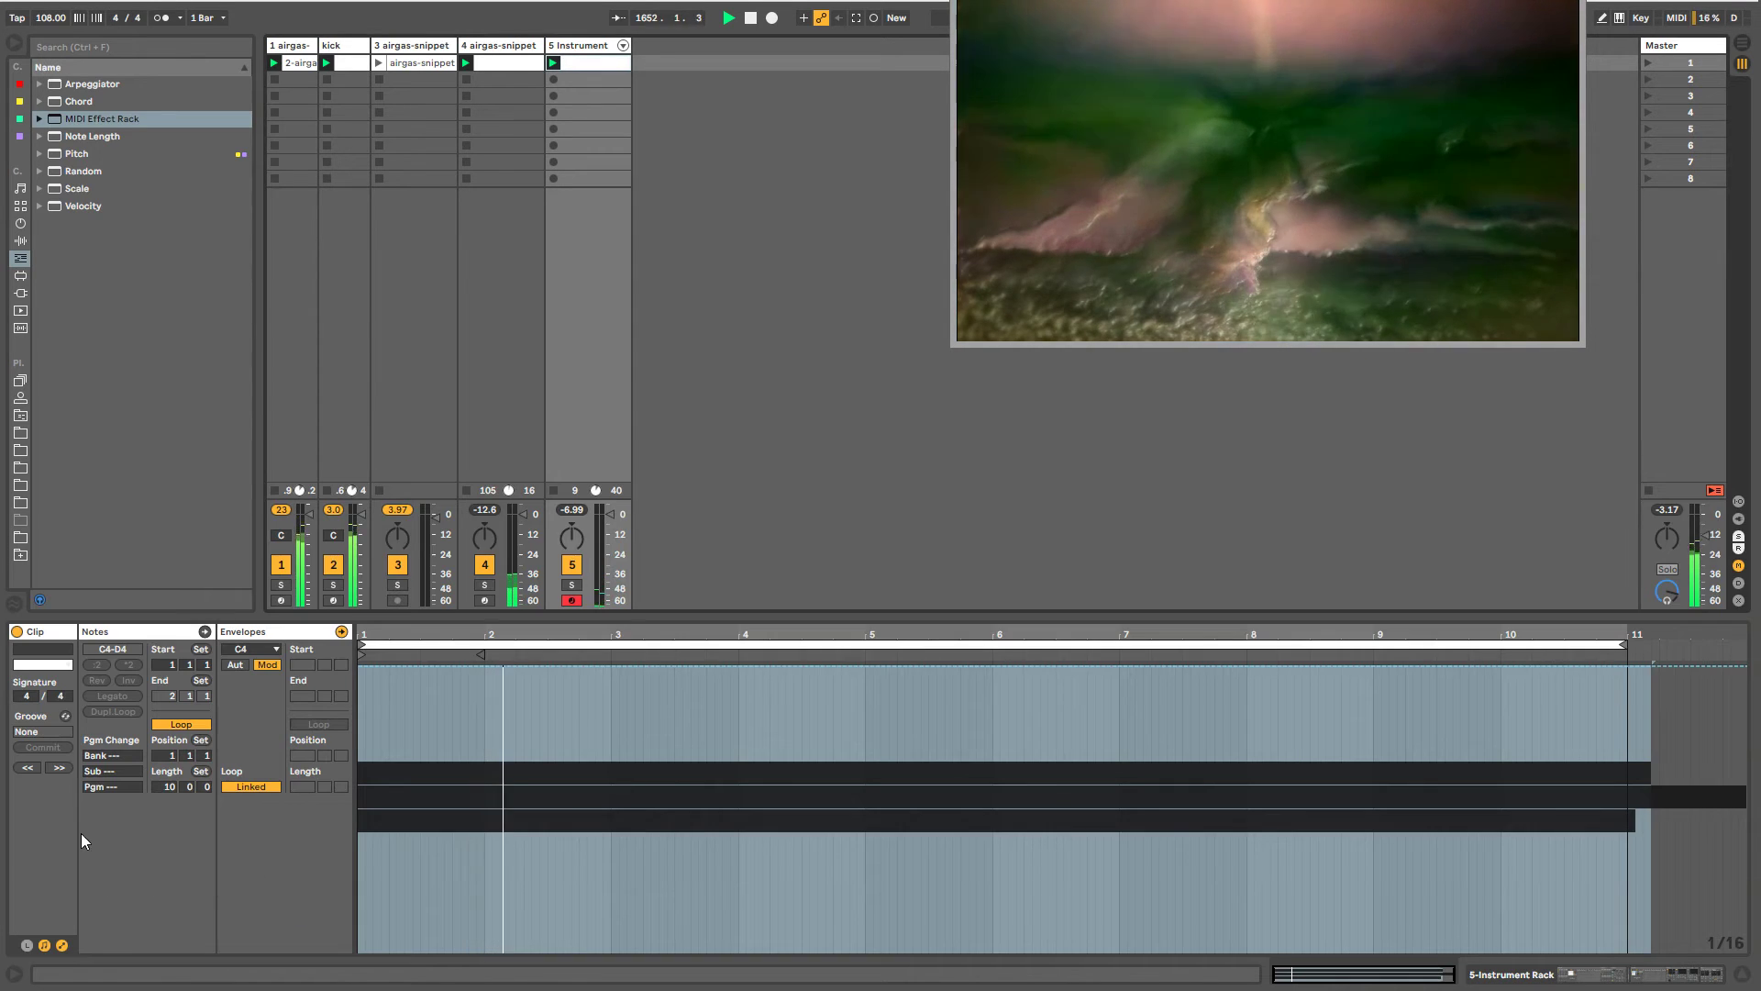
click(249, 793)
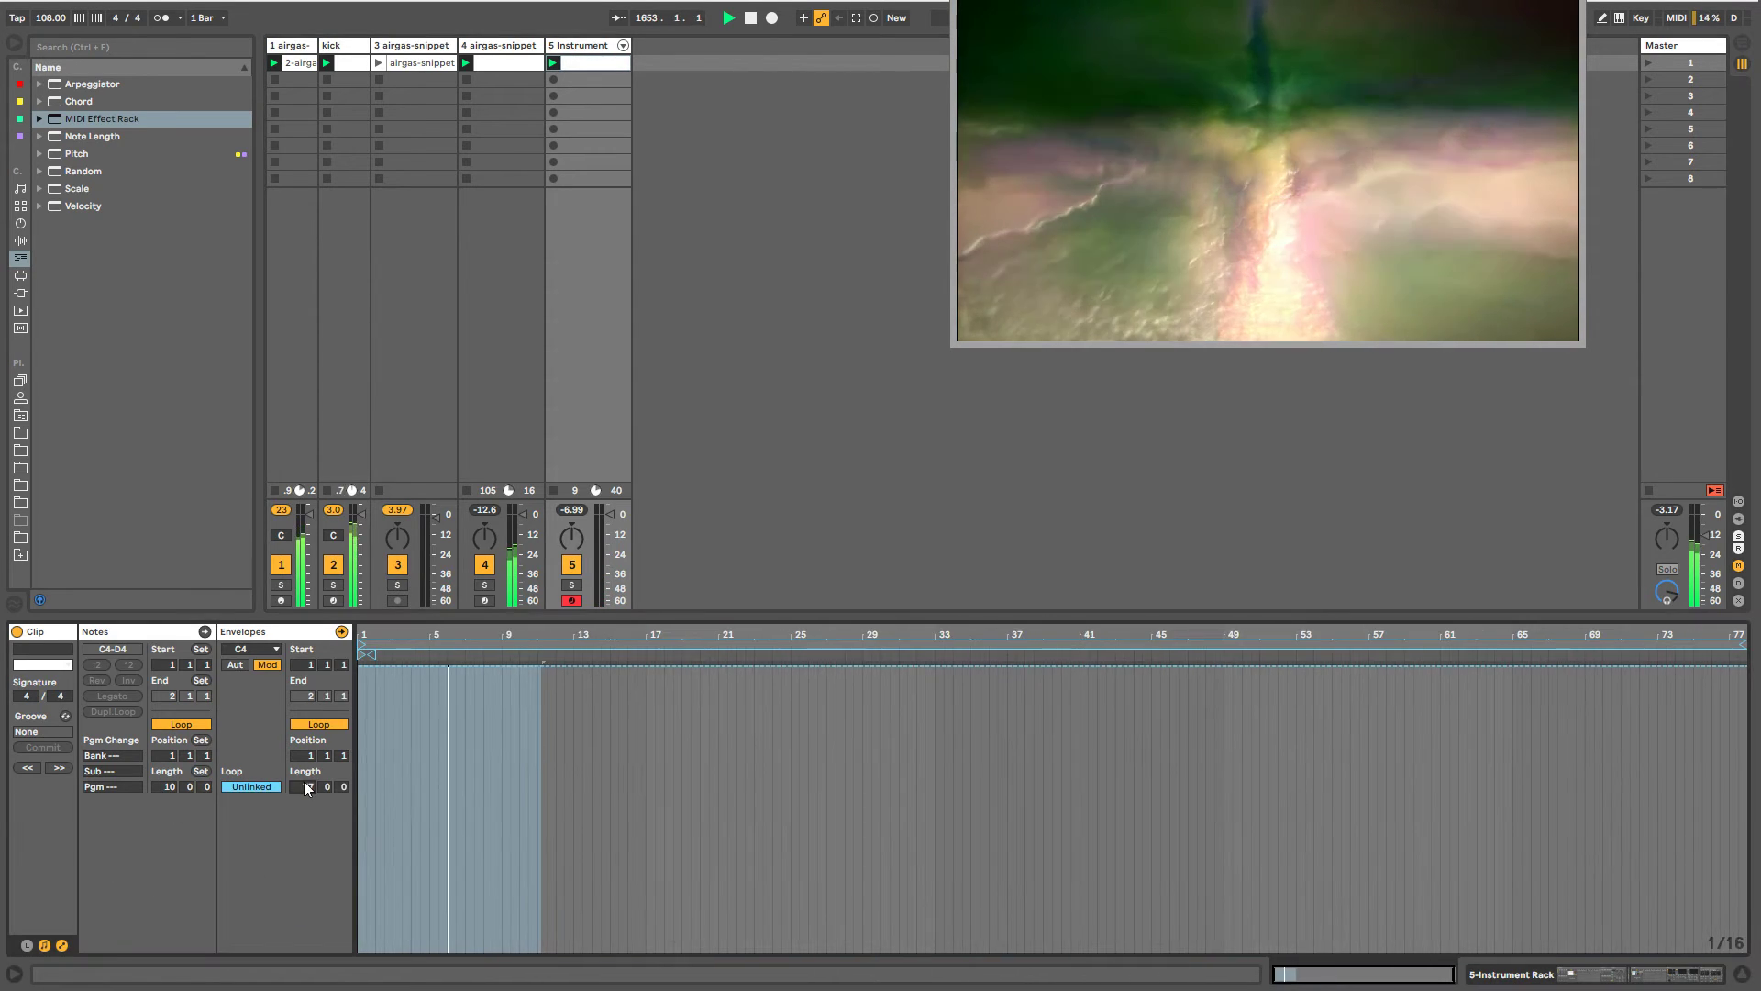
- Shape the C4 envelope to hold 100 % until about bar 7, dip near zero around bar 13 and return to 100 % near bar 17
click(465, 665)
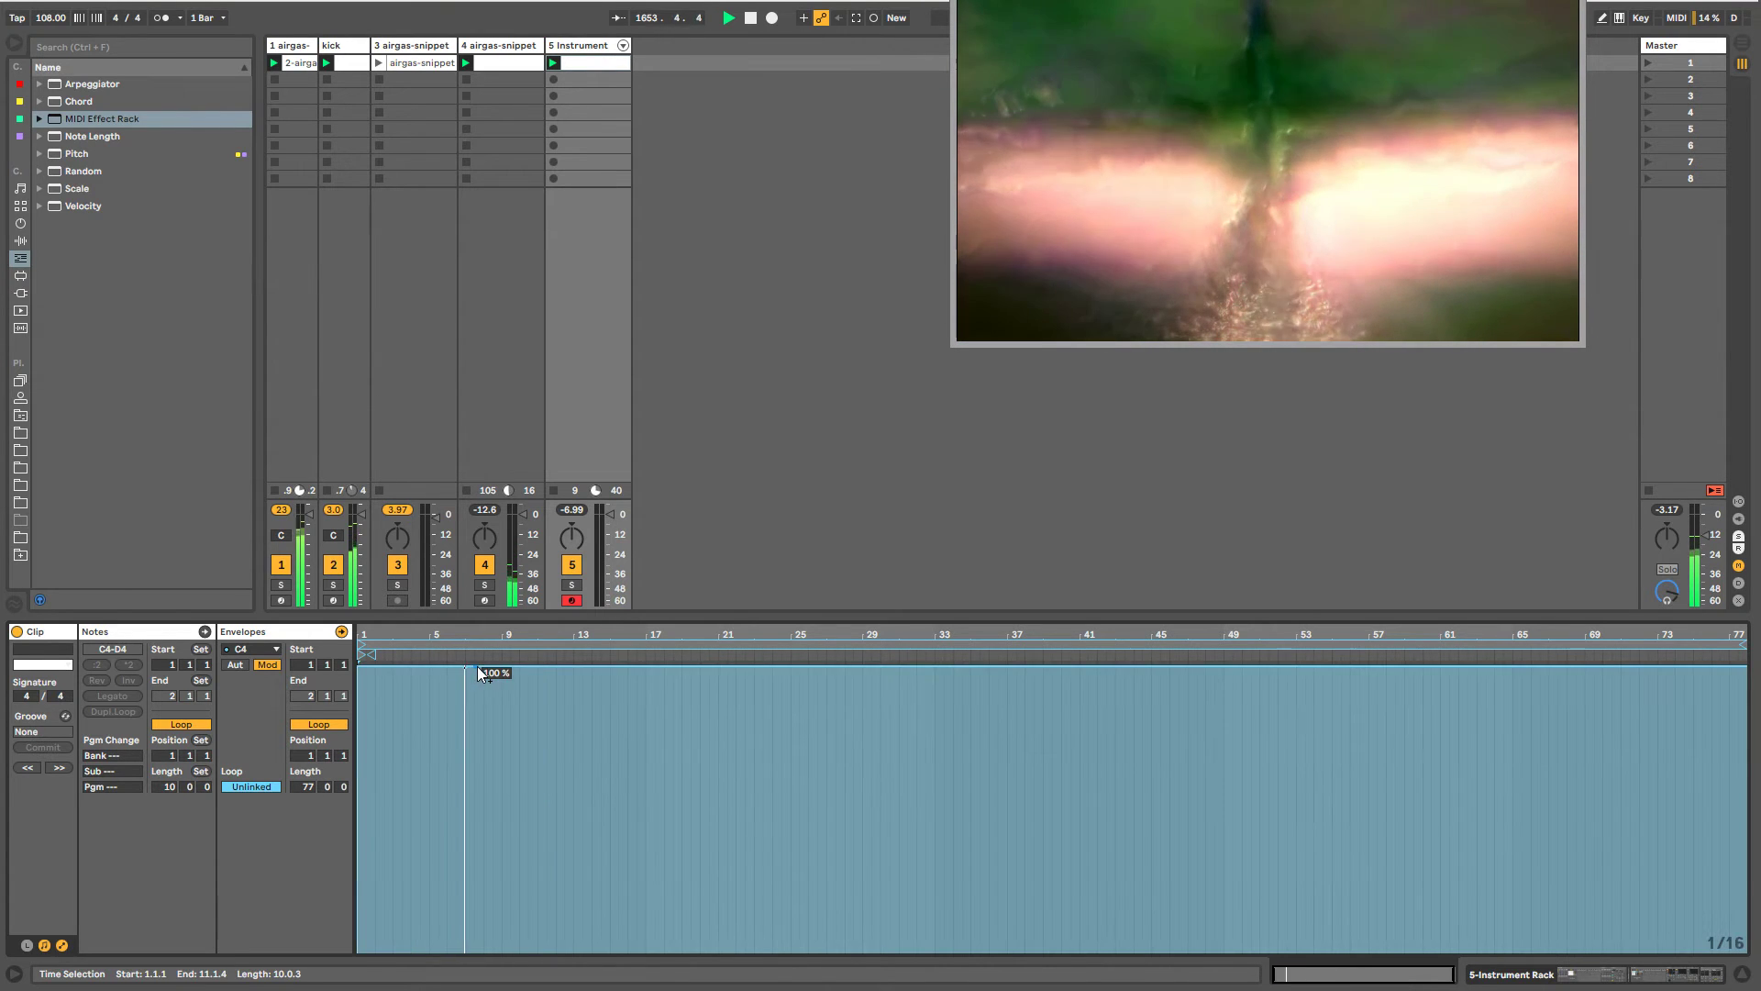
drag(475, 668, 637, 952)
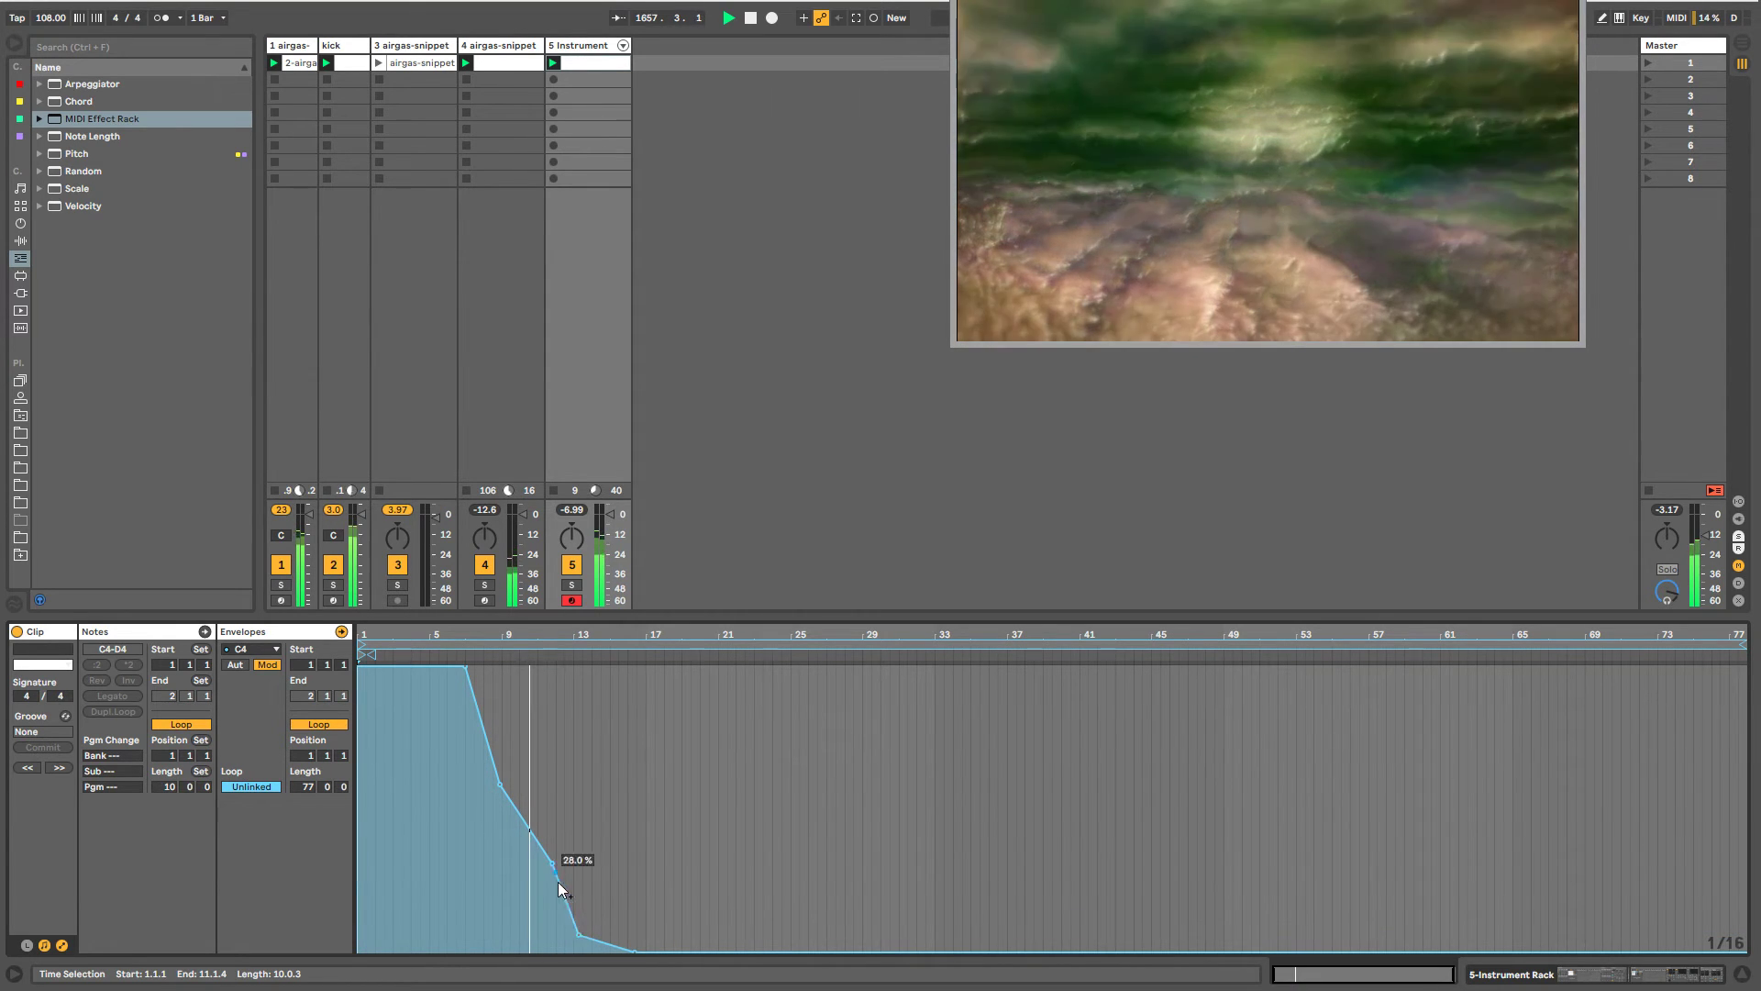
drag(552, 864, 606, 784)
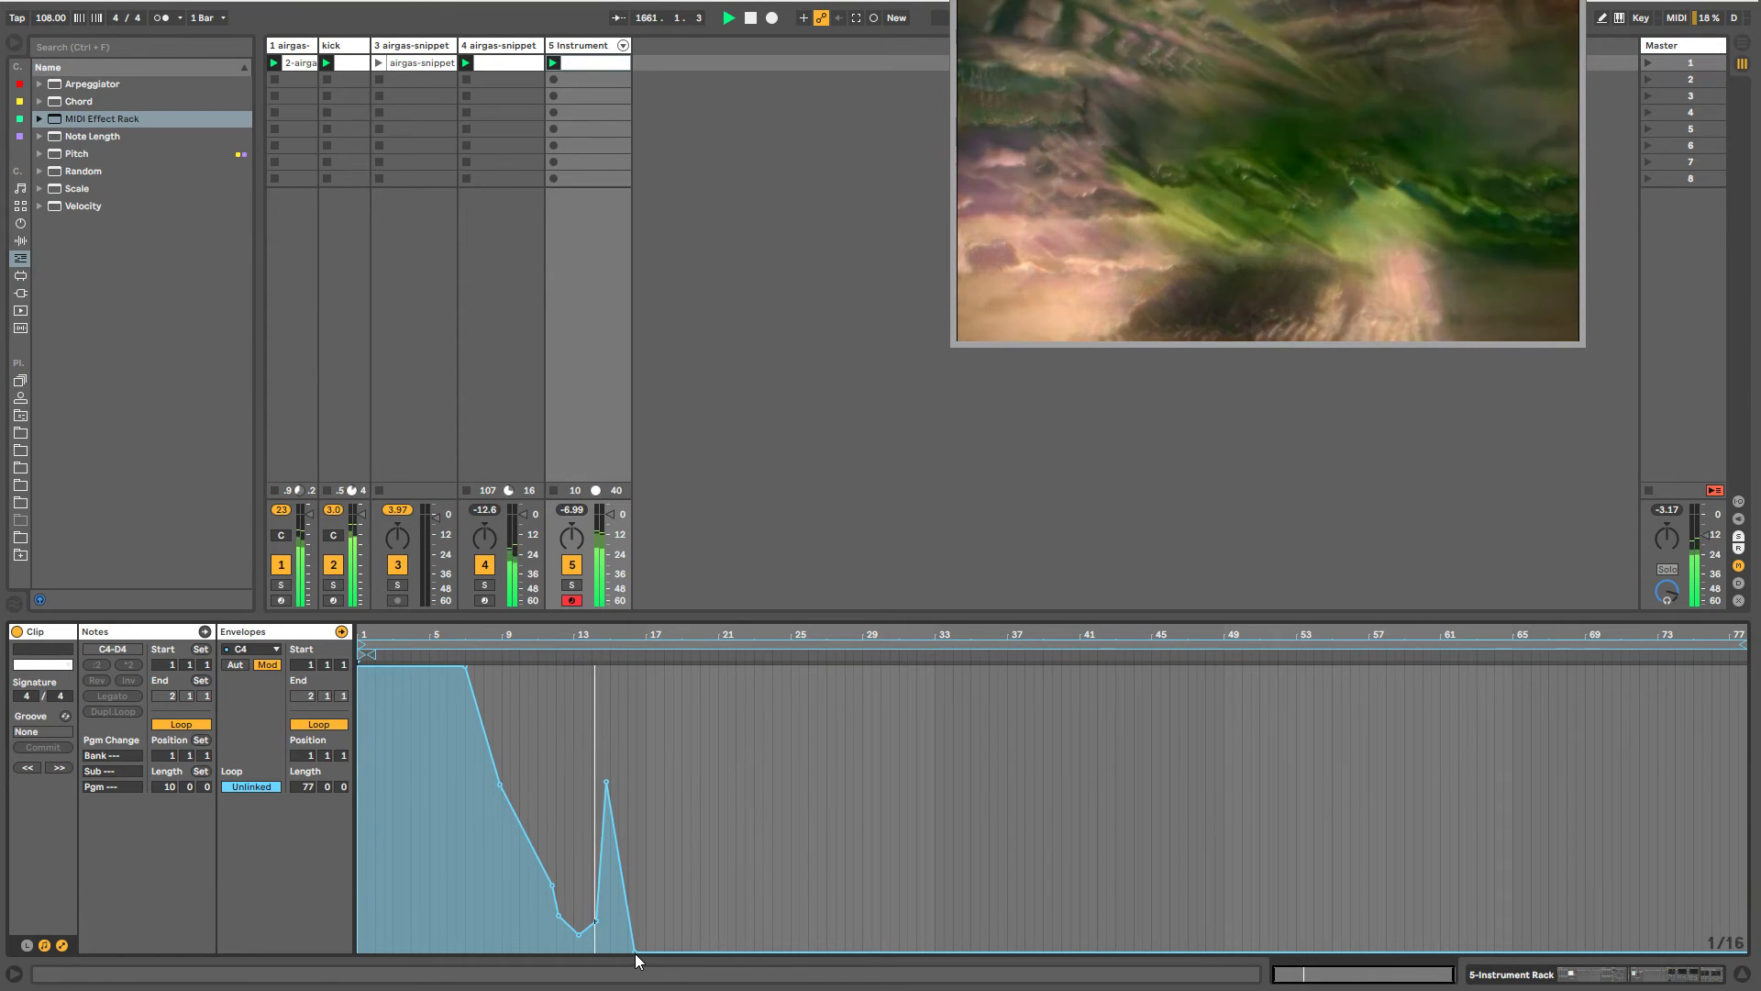
mouse_move(635, 952)
mouse_down()
mouse_move(627, 667)
mouse_move(745, 637)
mouse_up()
key(b)
key(b)
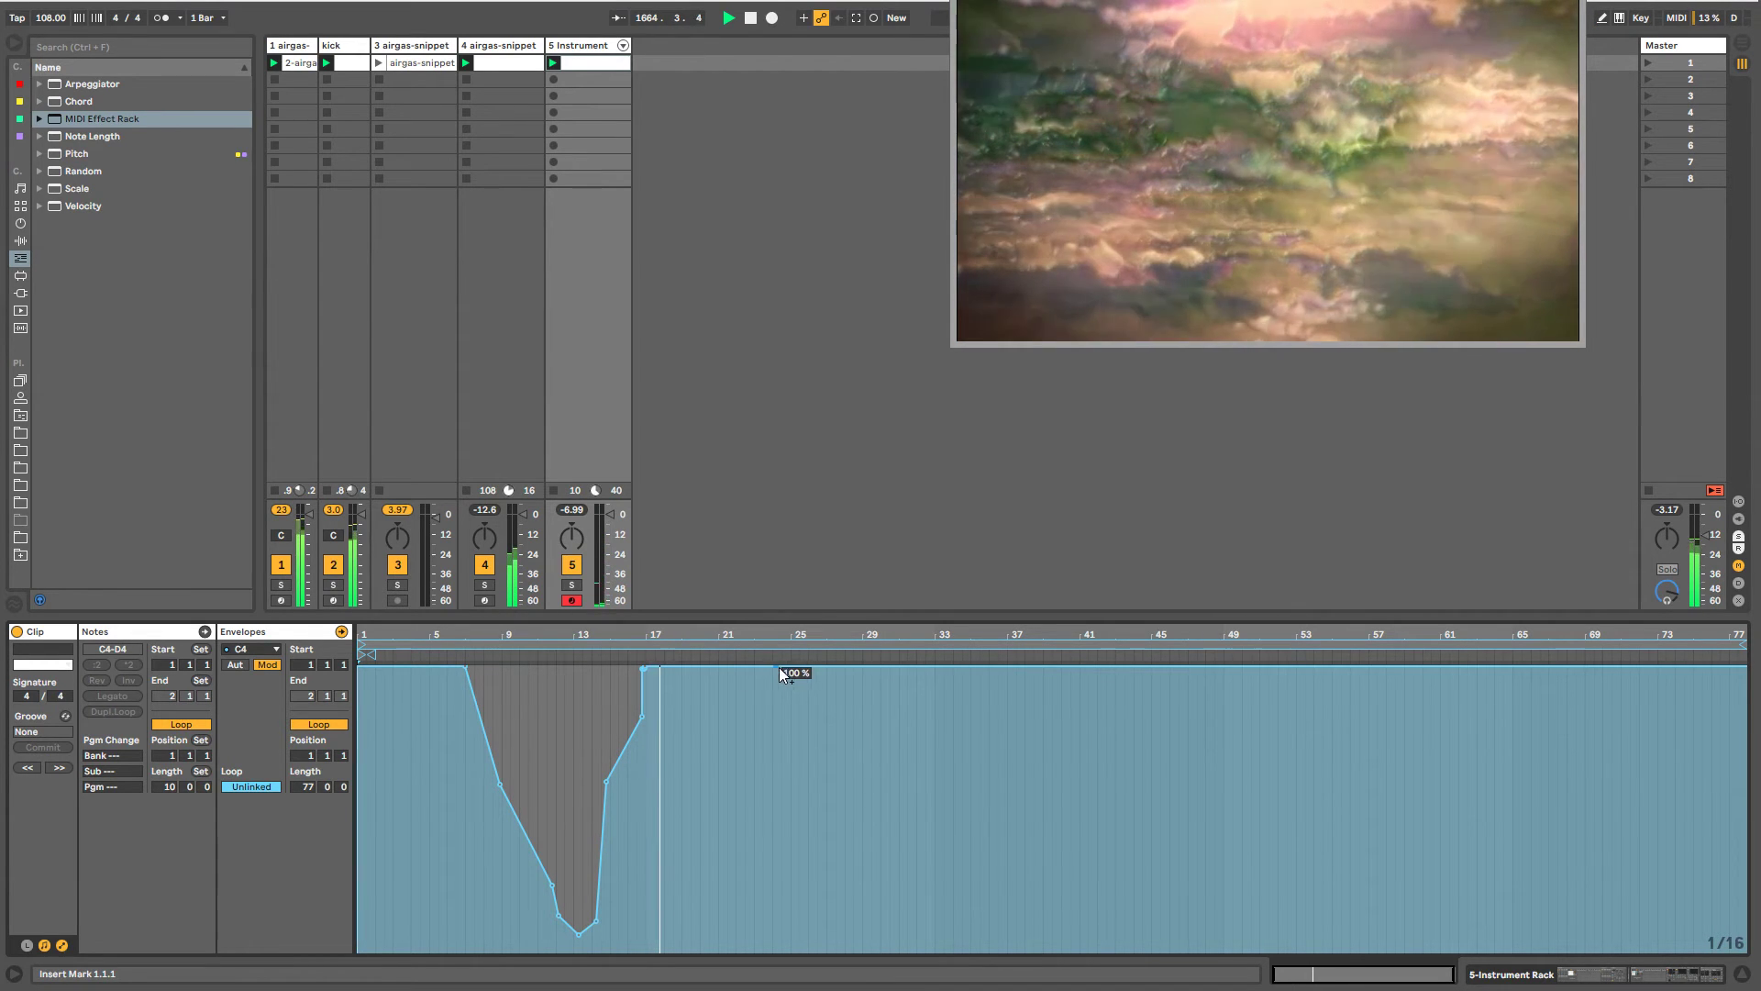
- Add a second, gradual dip to the C4 envelope from about bar 26 to bar 49, rising back to 100 % near bar 54
click(820, 668)
drag(857, 669, 858, 679)
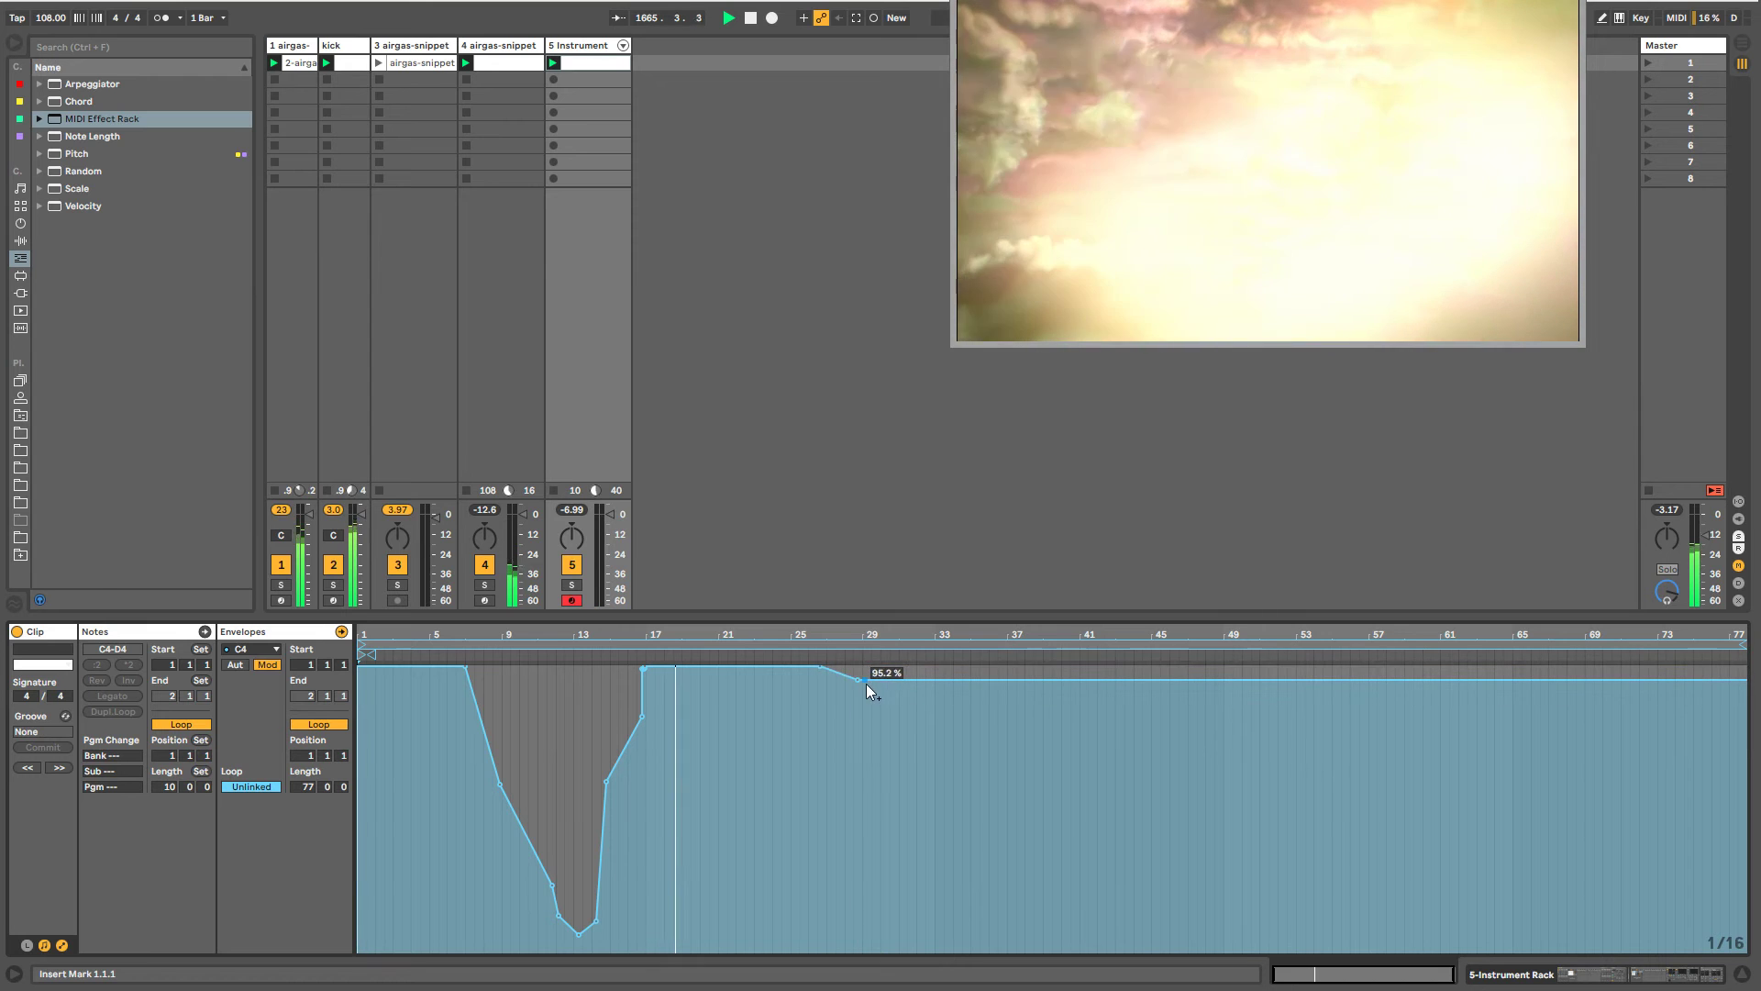
drag(975, 681, 1171, 815)
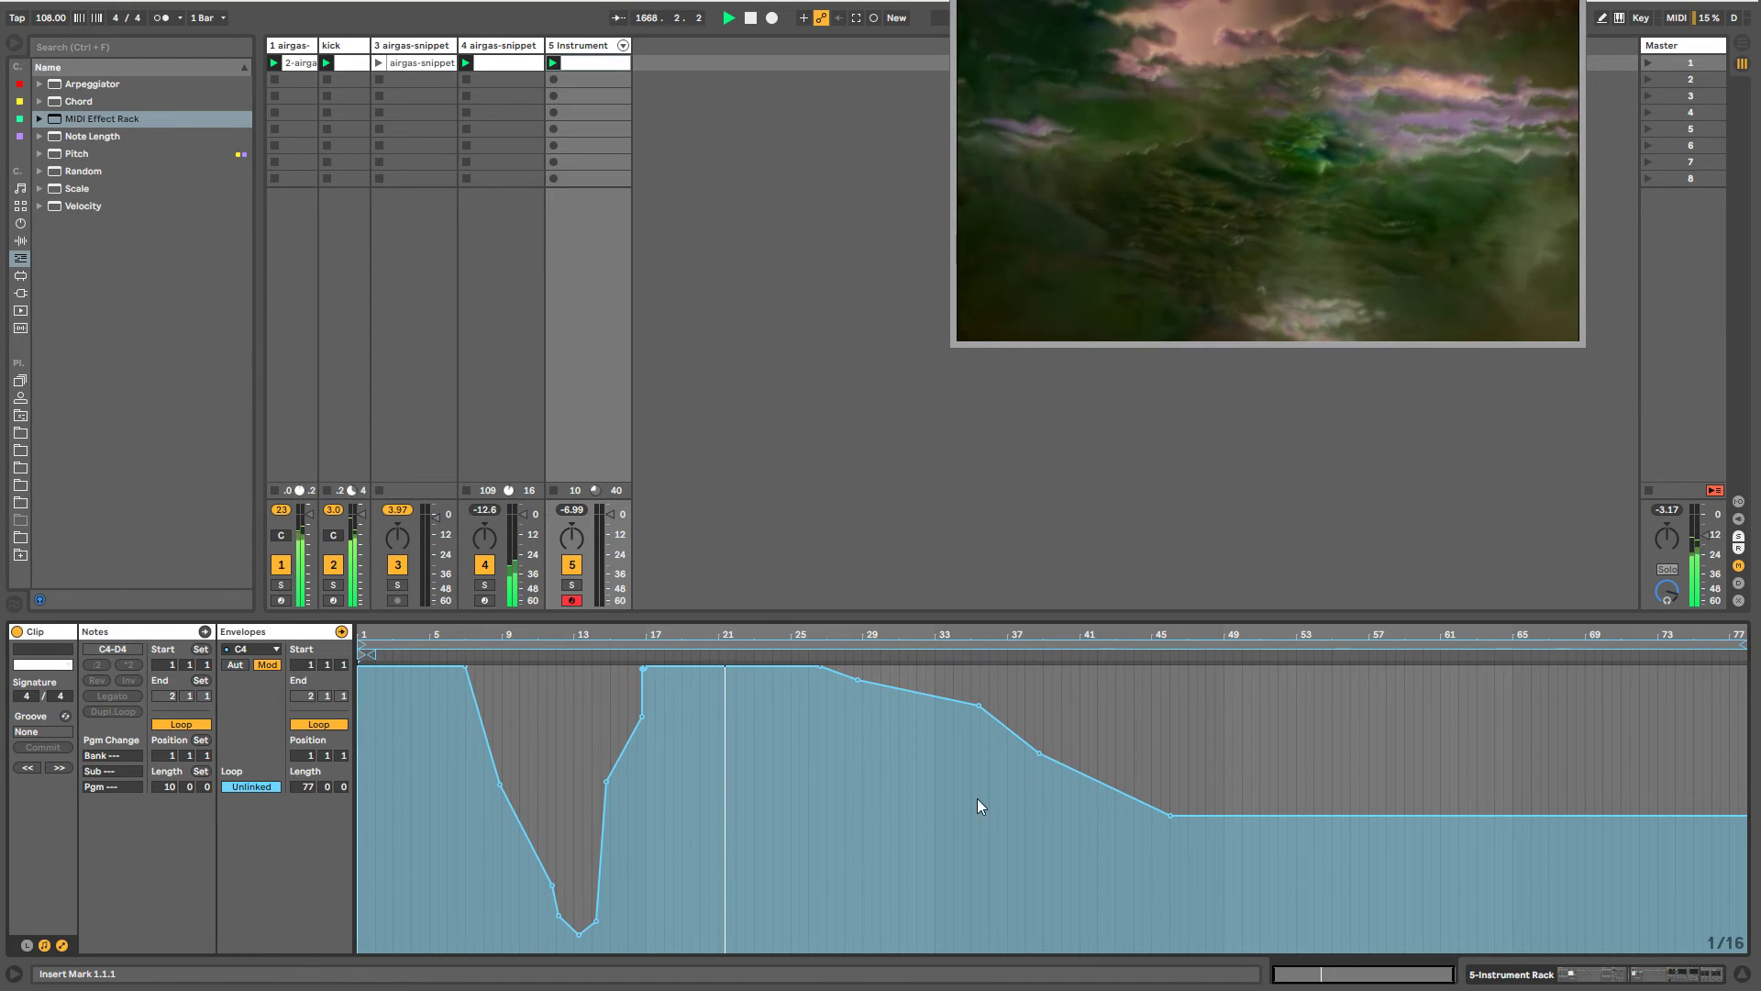
drag(1094, 779, 1095, 802)
drag(1214, 808, 1325, 668)
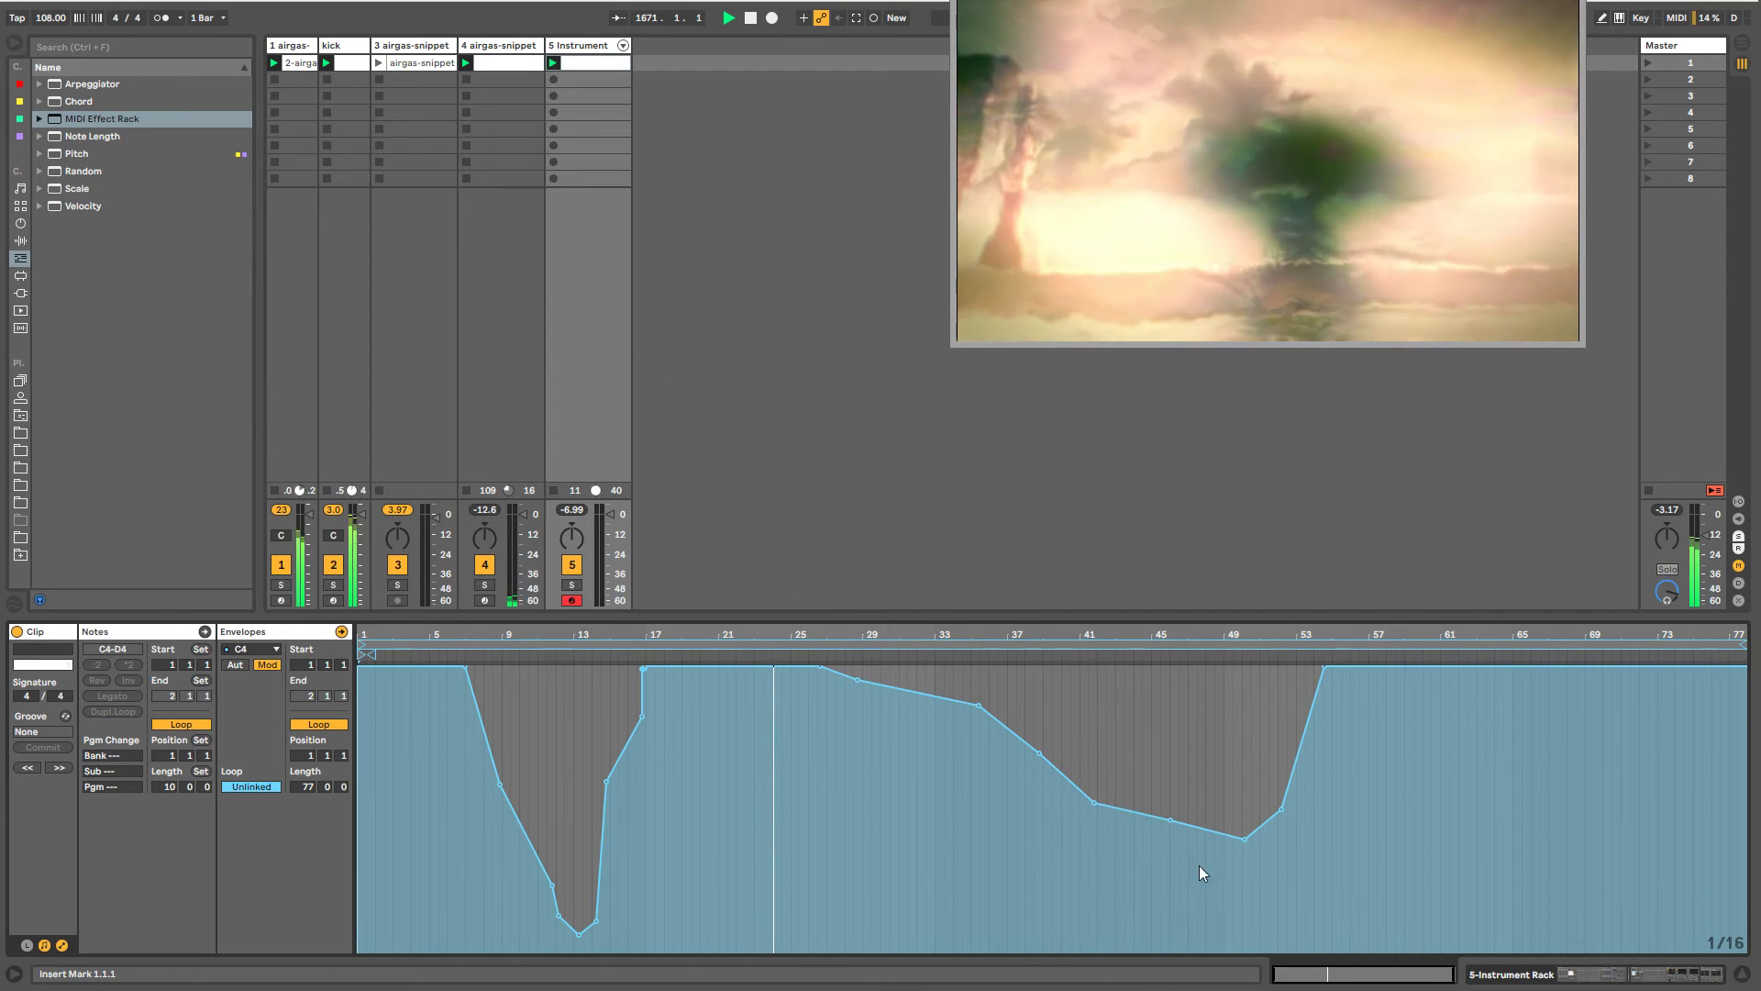
- Deepen the second dip and end it with an abrupt jump to 100 % near bar 44, and shorten the envelope loop to about 72 bars
key(b)
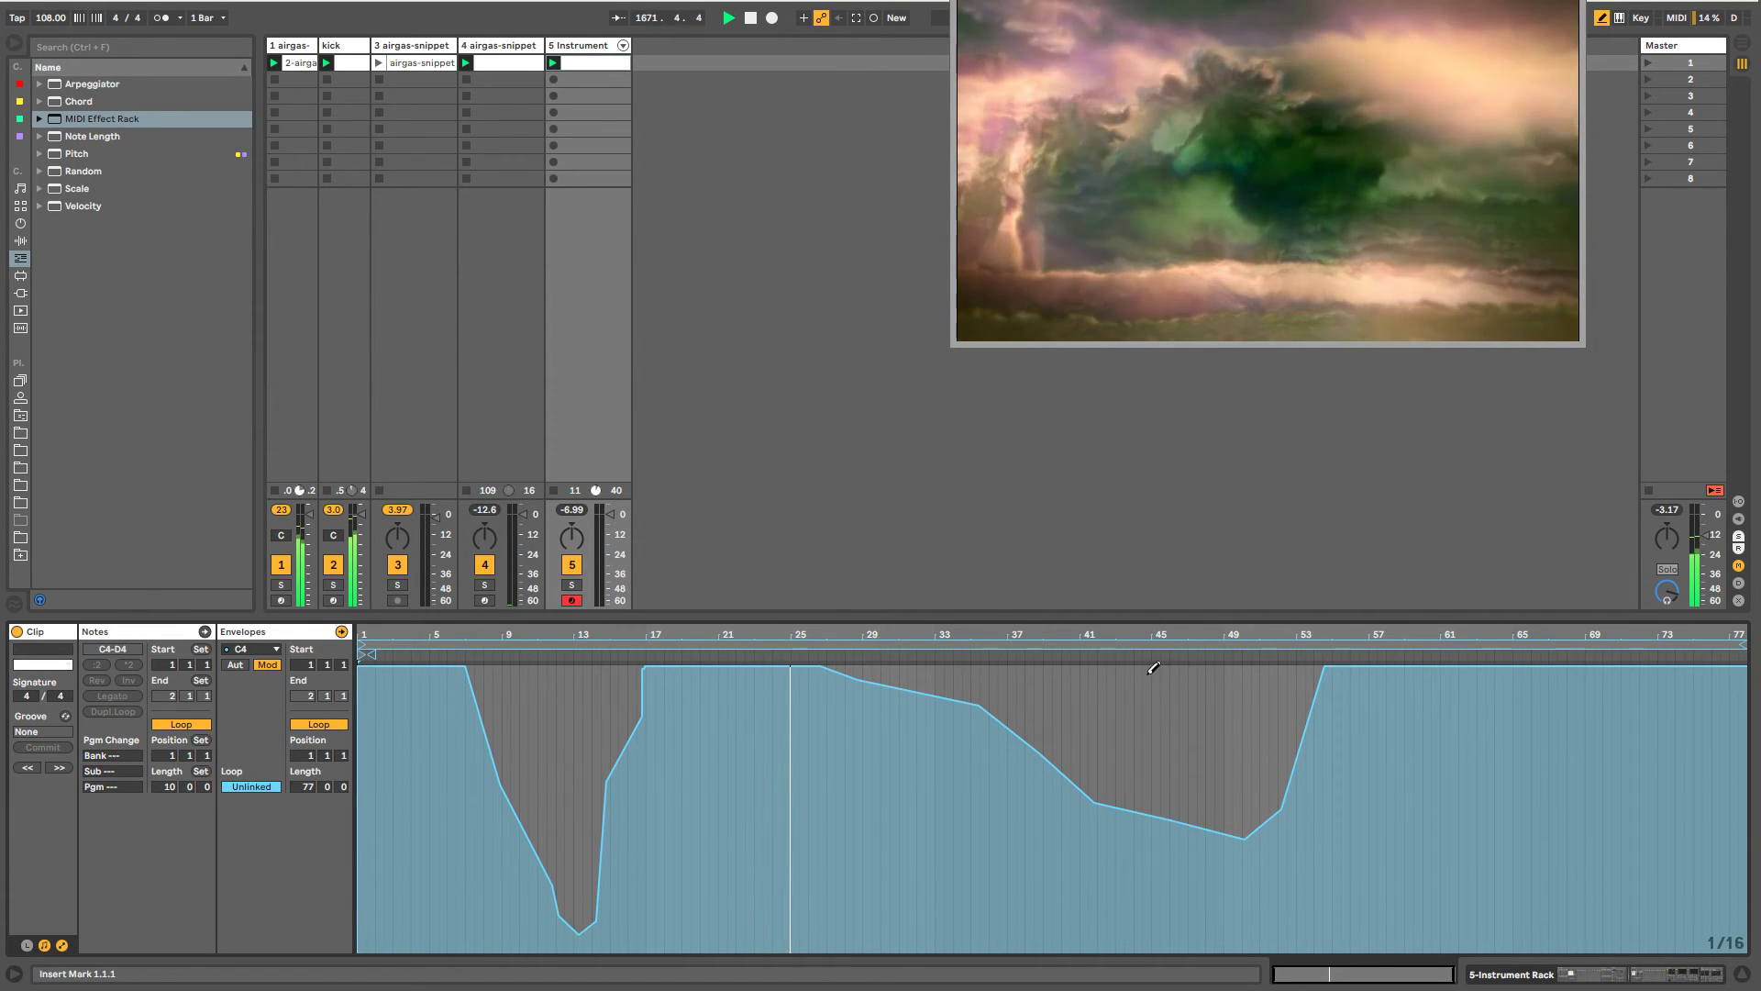
drag(1149, 668, 1398, 612)
key(b)
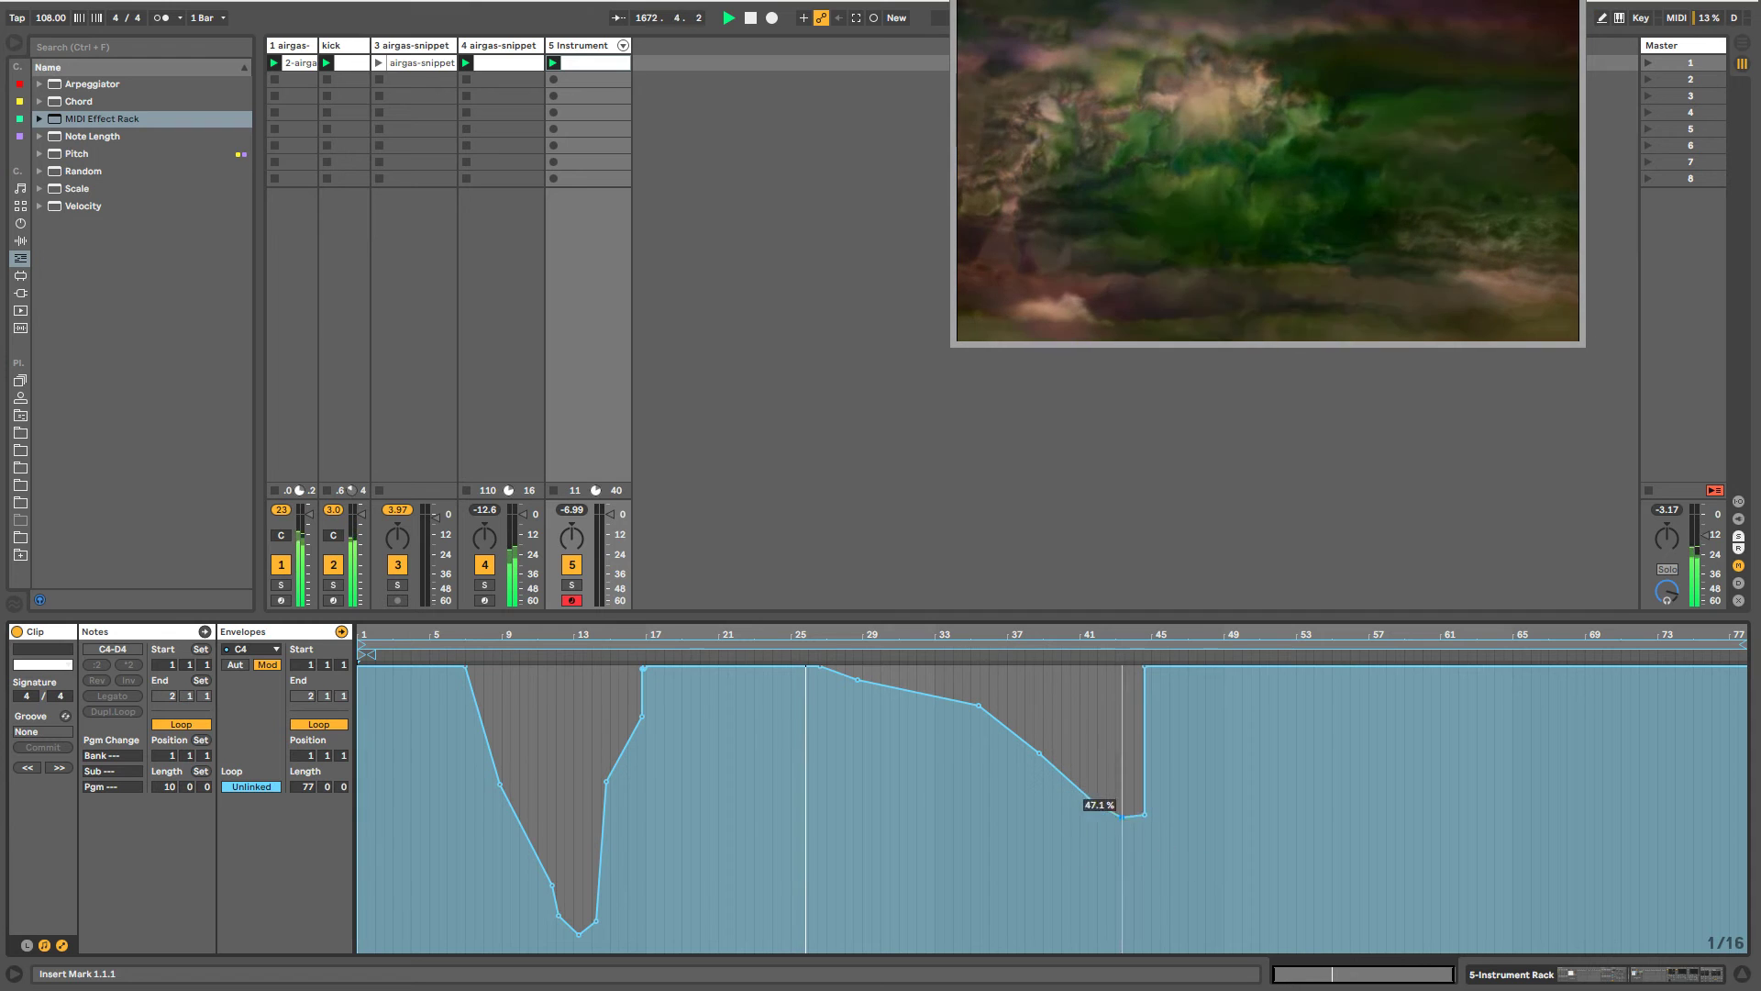
mouse_move(1141, 812)
mouse_down()
mouse_move(1142, 941)
mouse_move(1145, 911)
mouse_up()
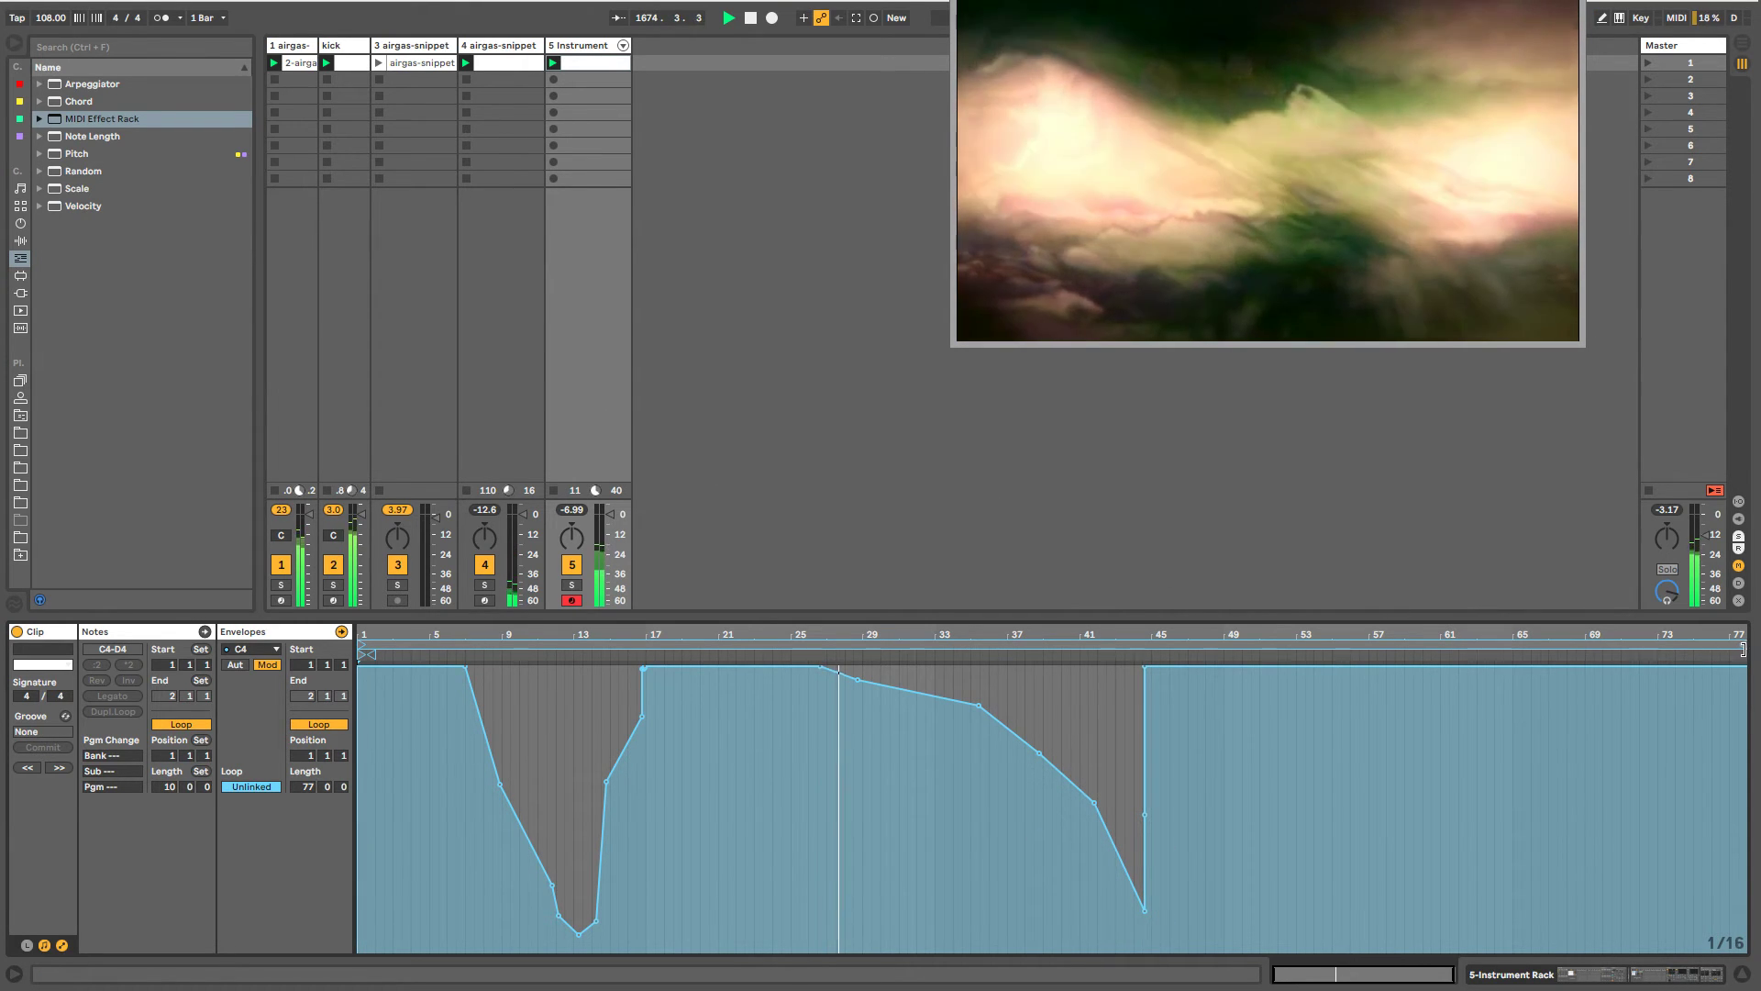
drag(1742, 647, 1658, 645)
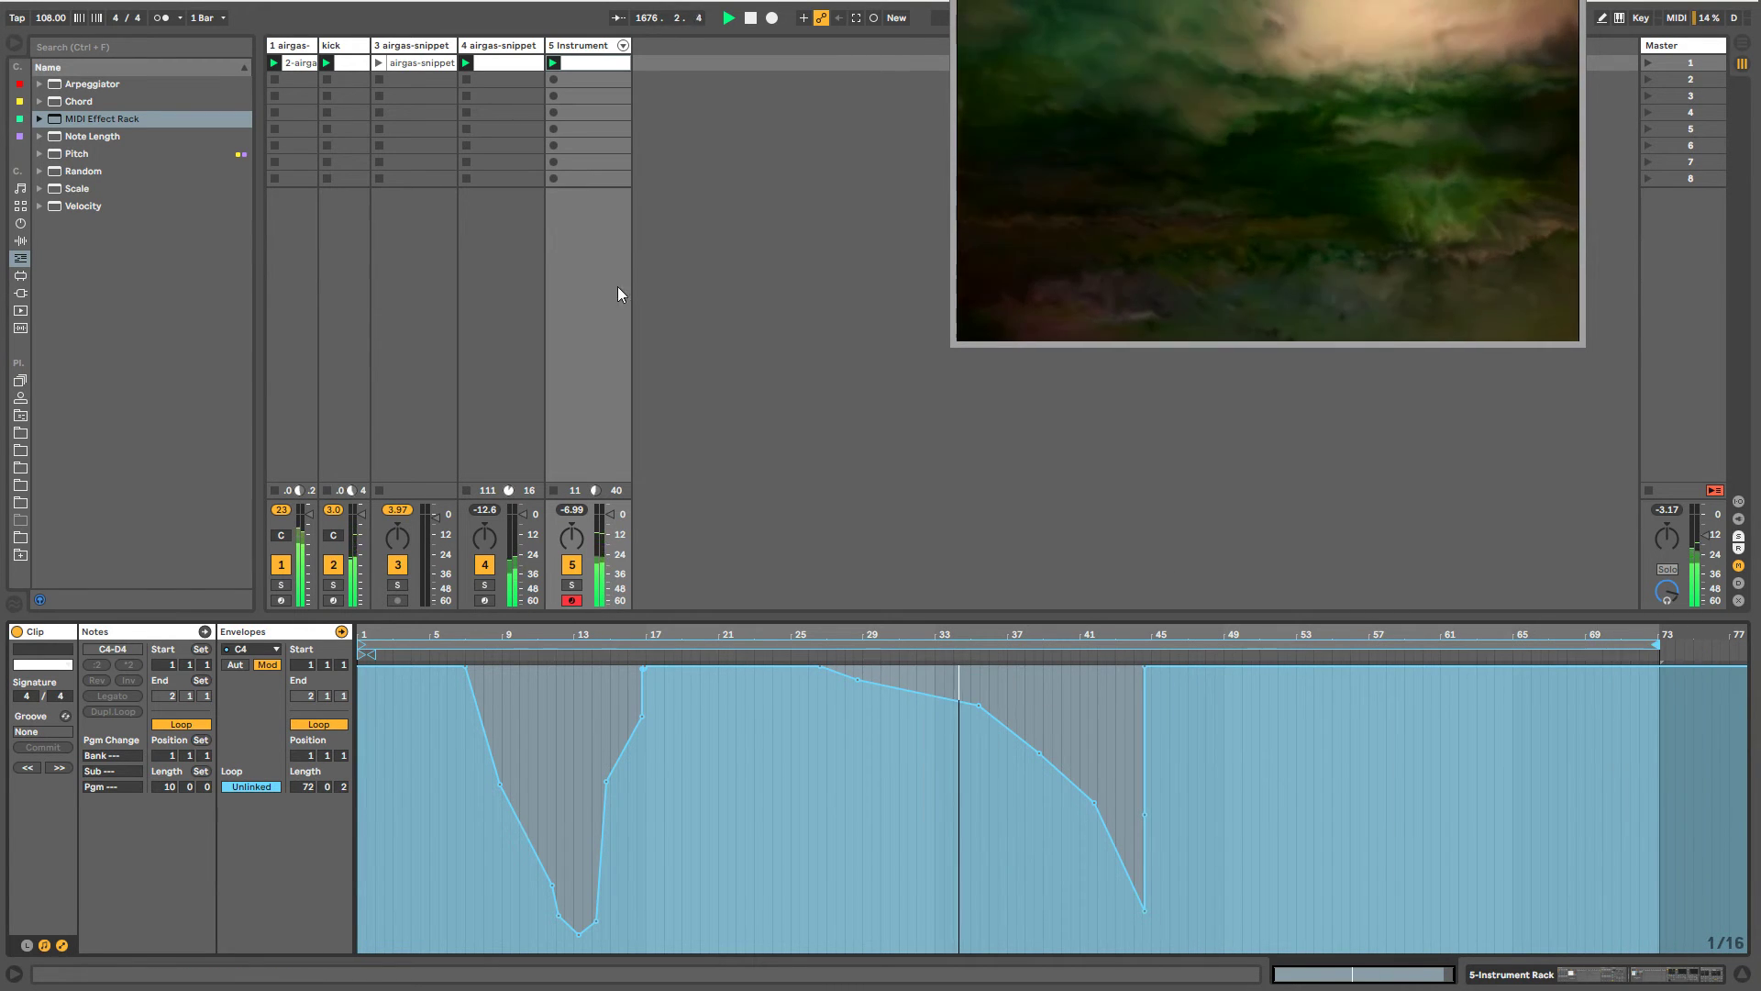
- Set the MIDI Effect Rack's C#4 macro to 93 and show the second airgas-snippet chain's Sampler in the Instrument Rack
key(shift+Tab)
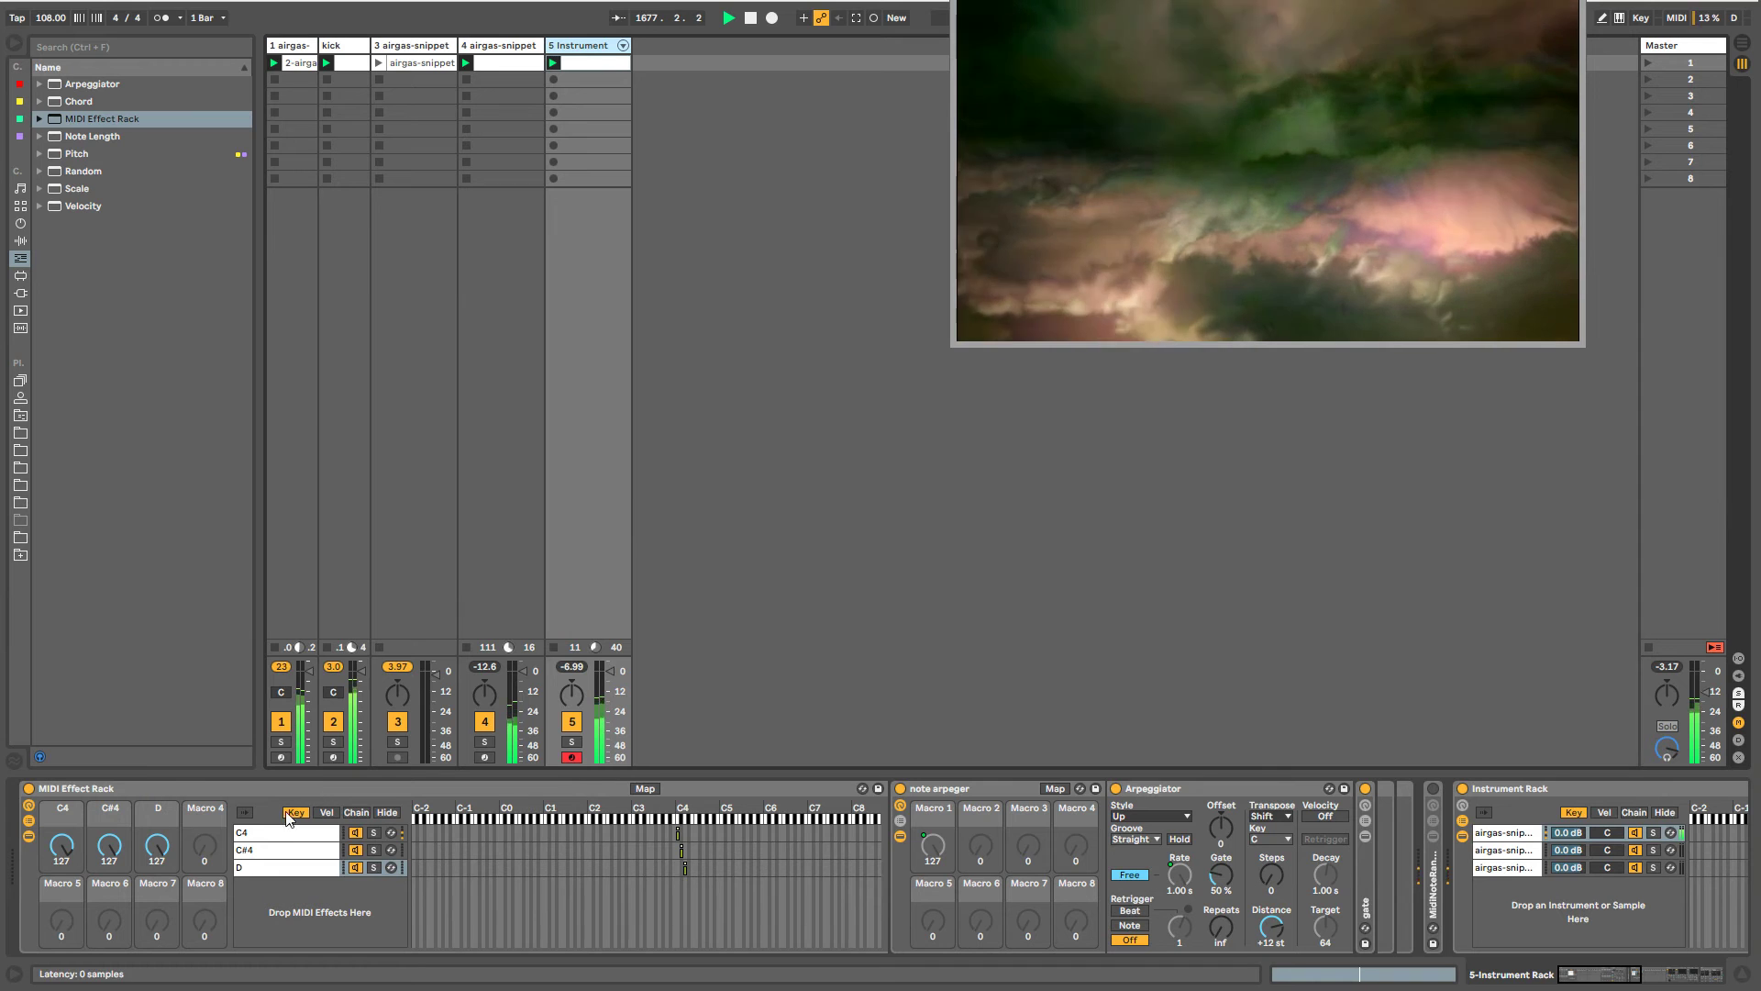
click(256, 854)
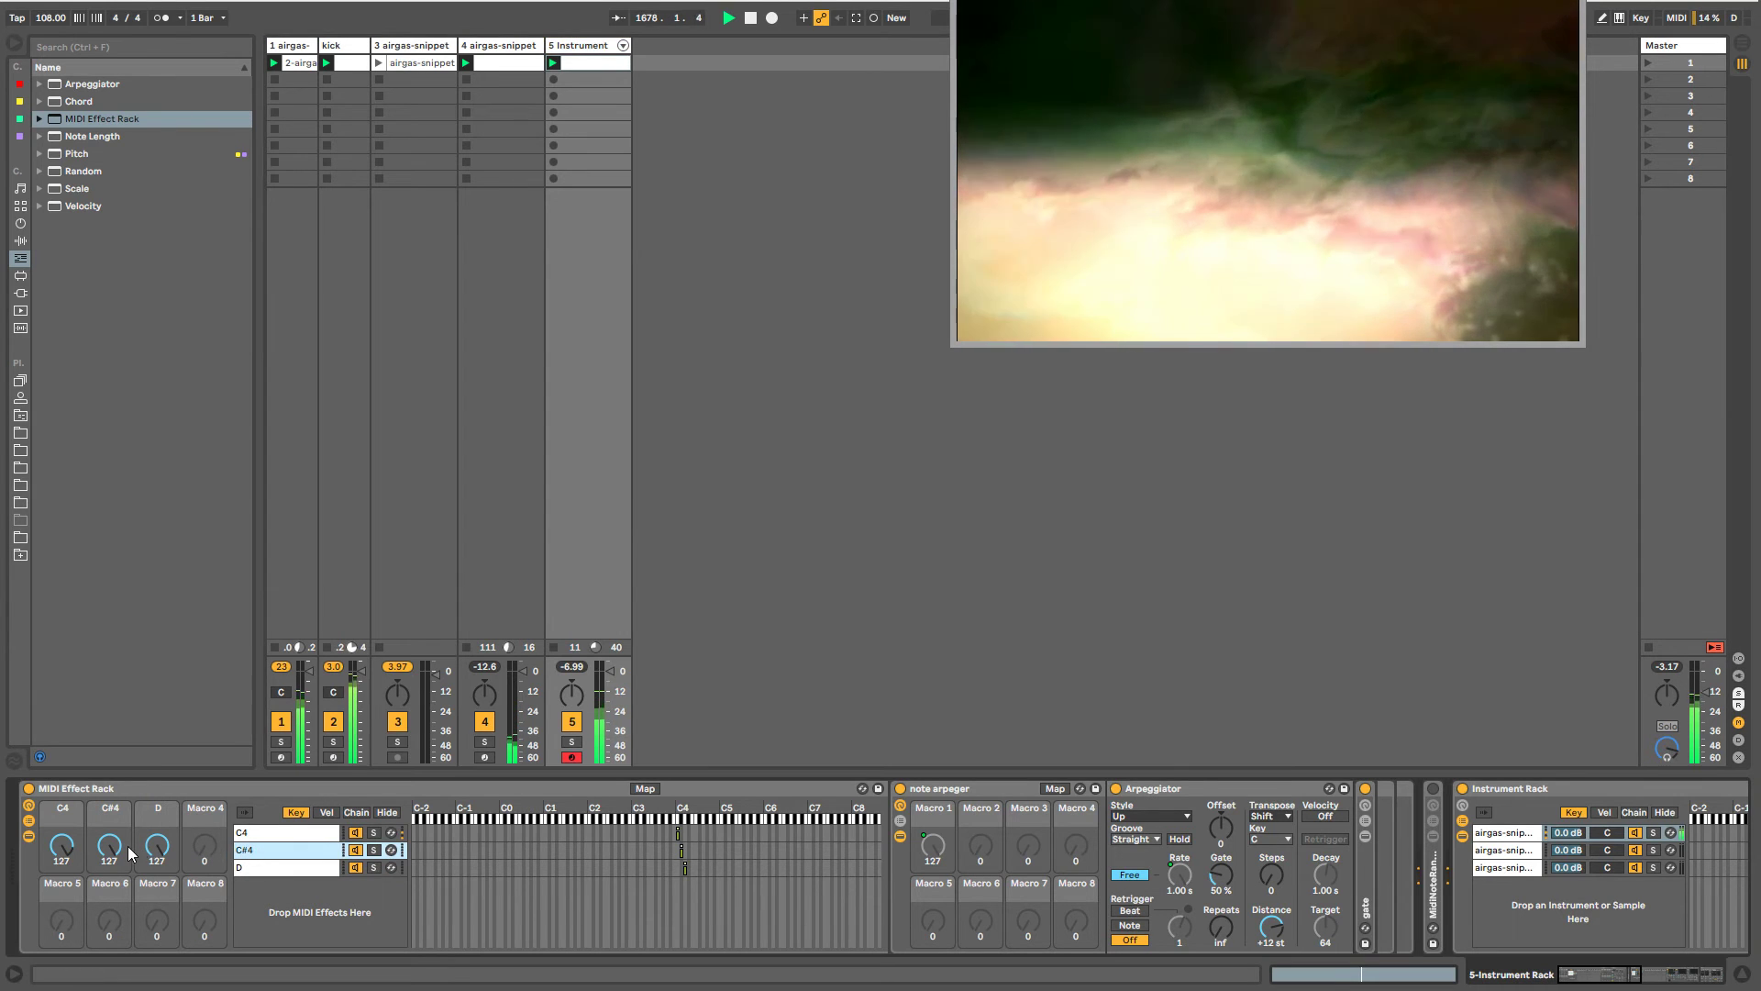
drag(130, 852, 129, 879)
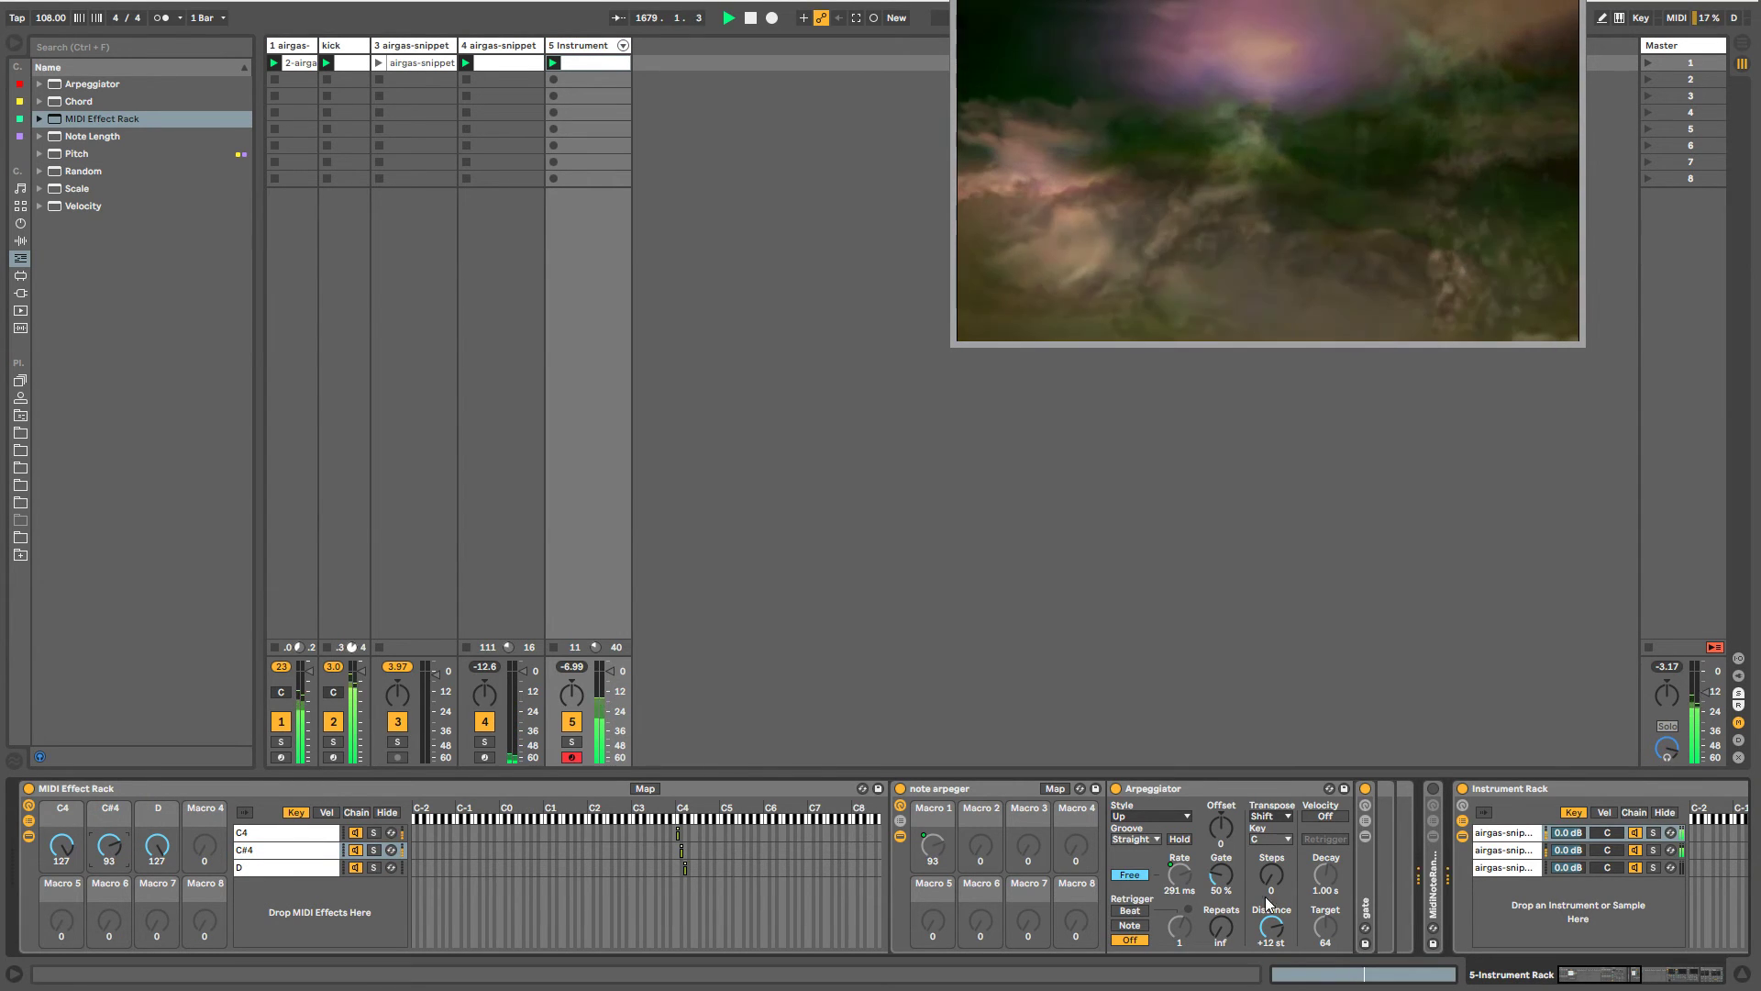
click(1596, 978)
drag(1596, 981, 1634, 978)
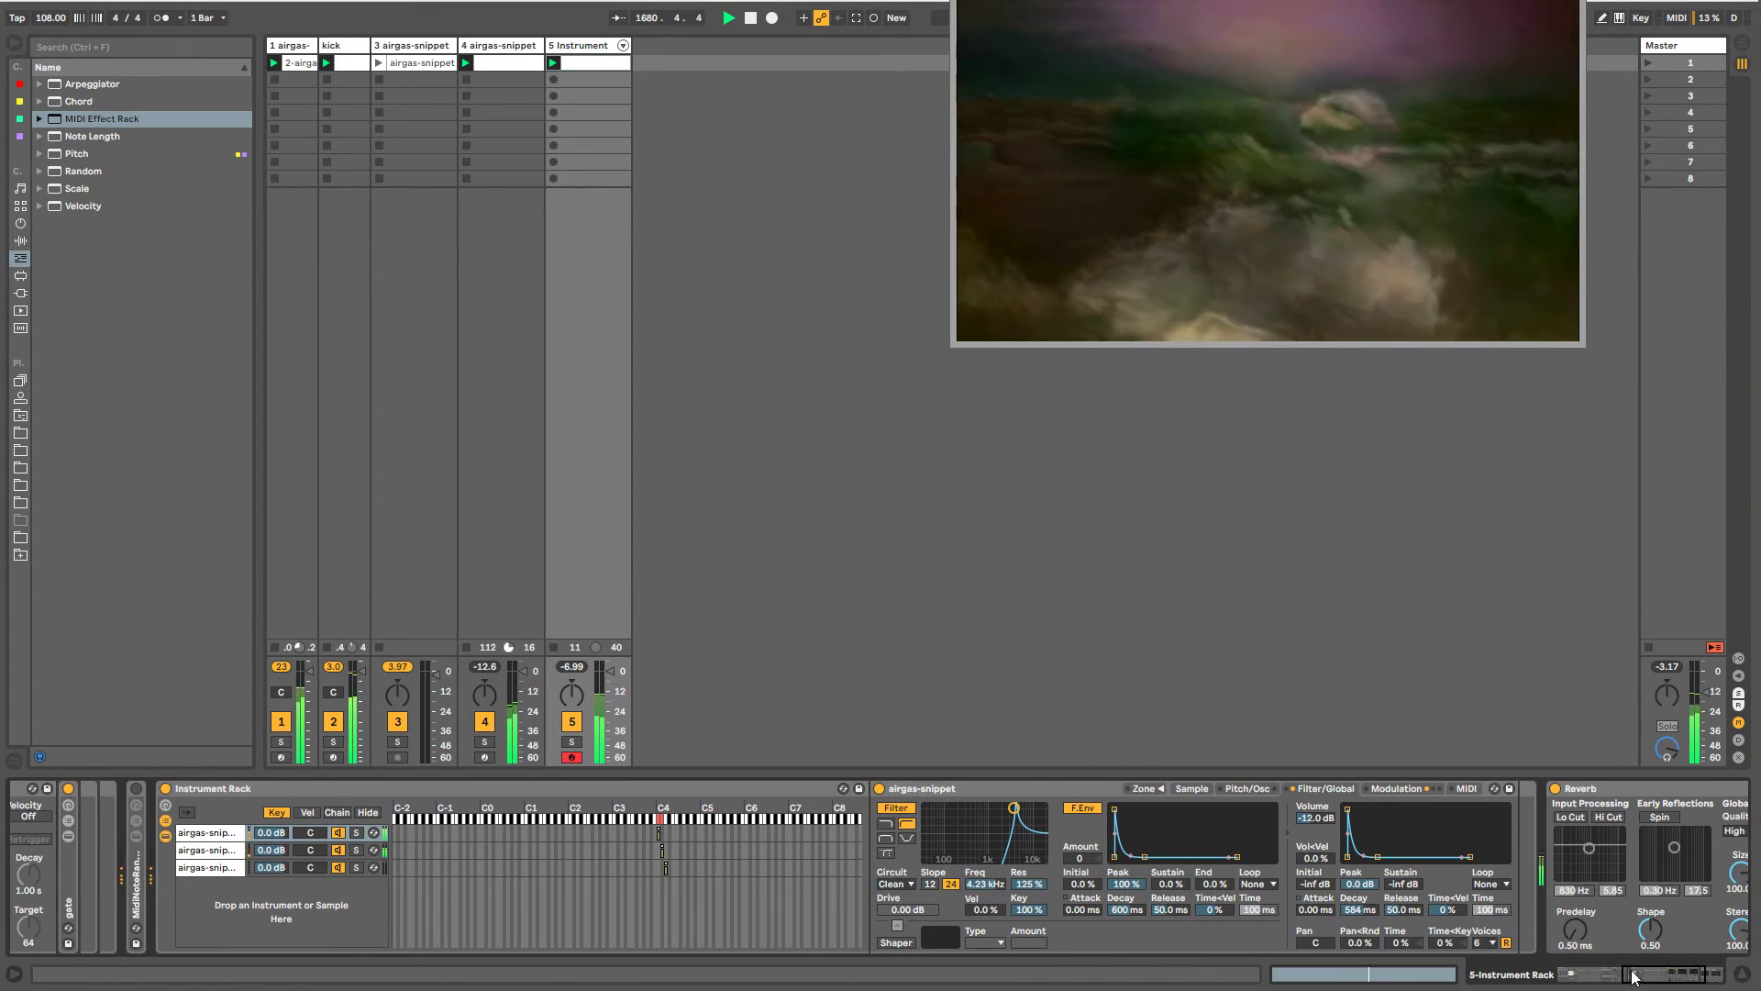
click(208, 851)
- Extend the clip's C4, C#4 and D4 notes to about bar 70
double_click(592, 63)
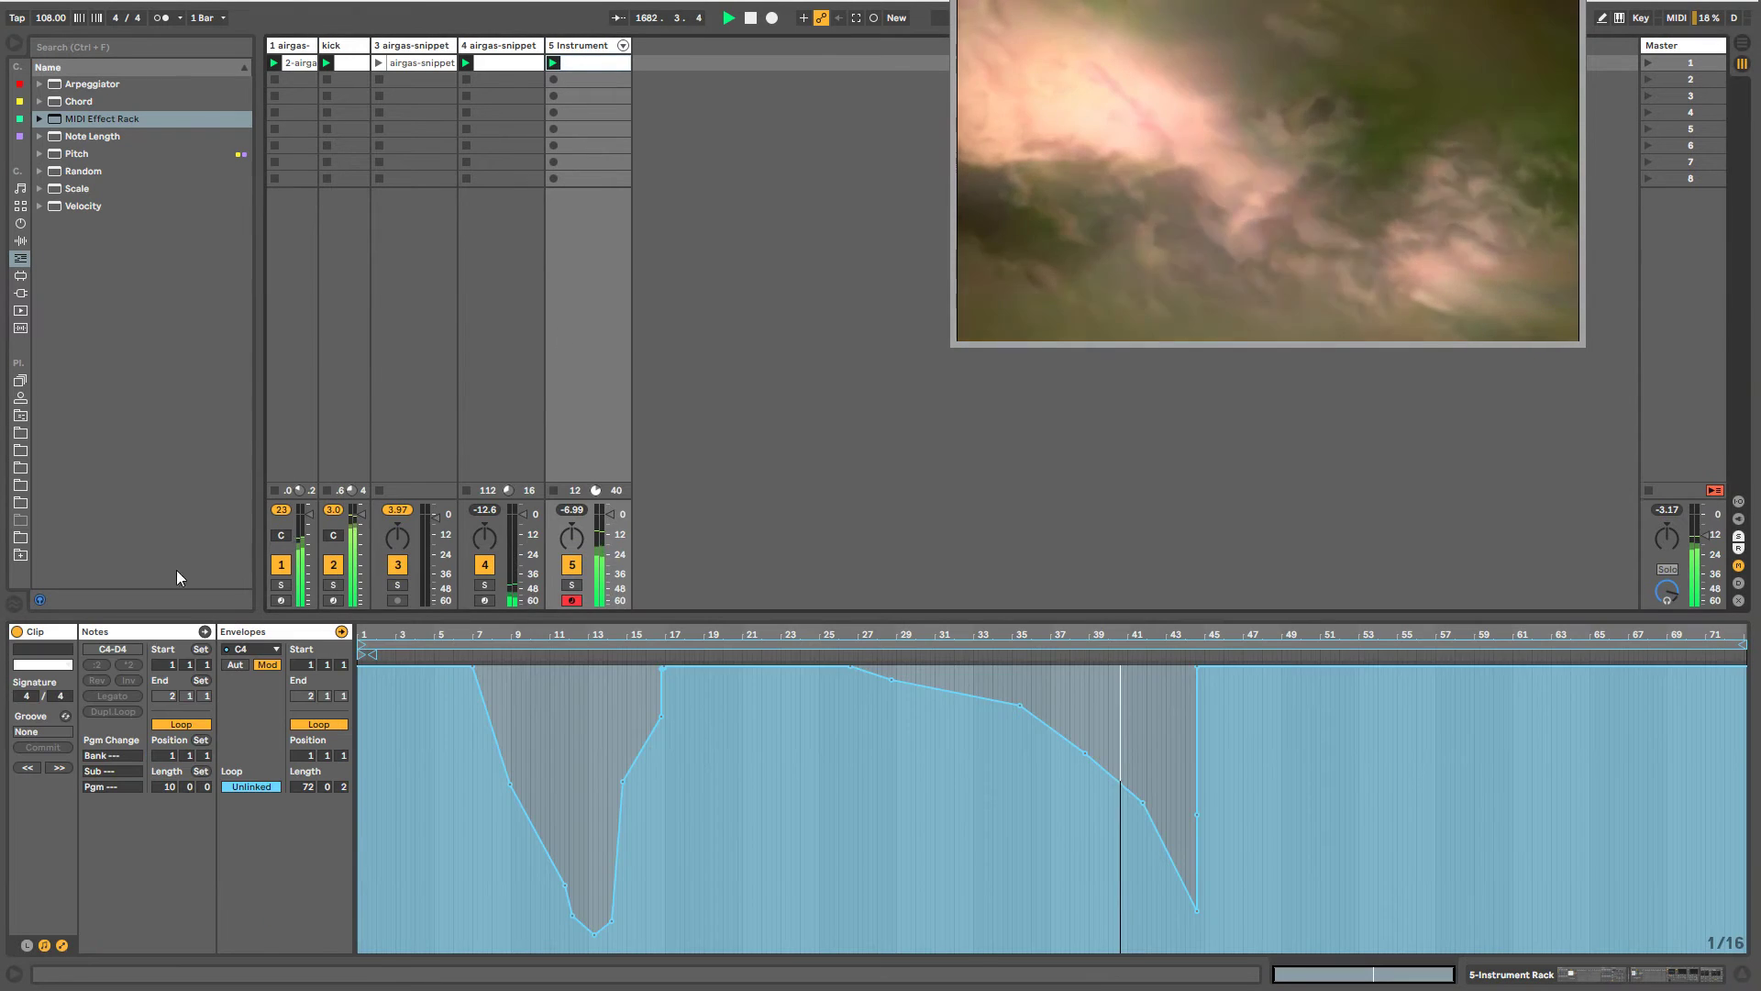
click(147, 633)
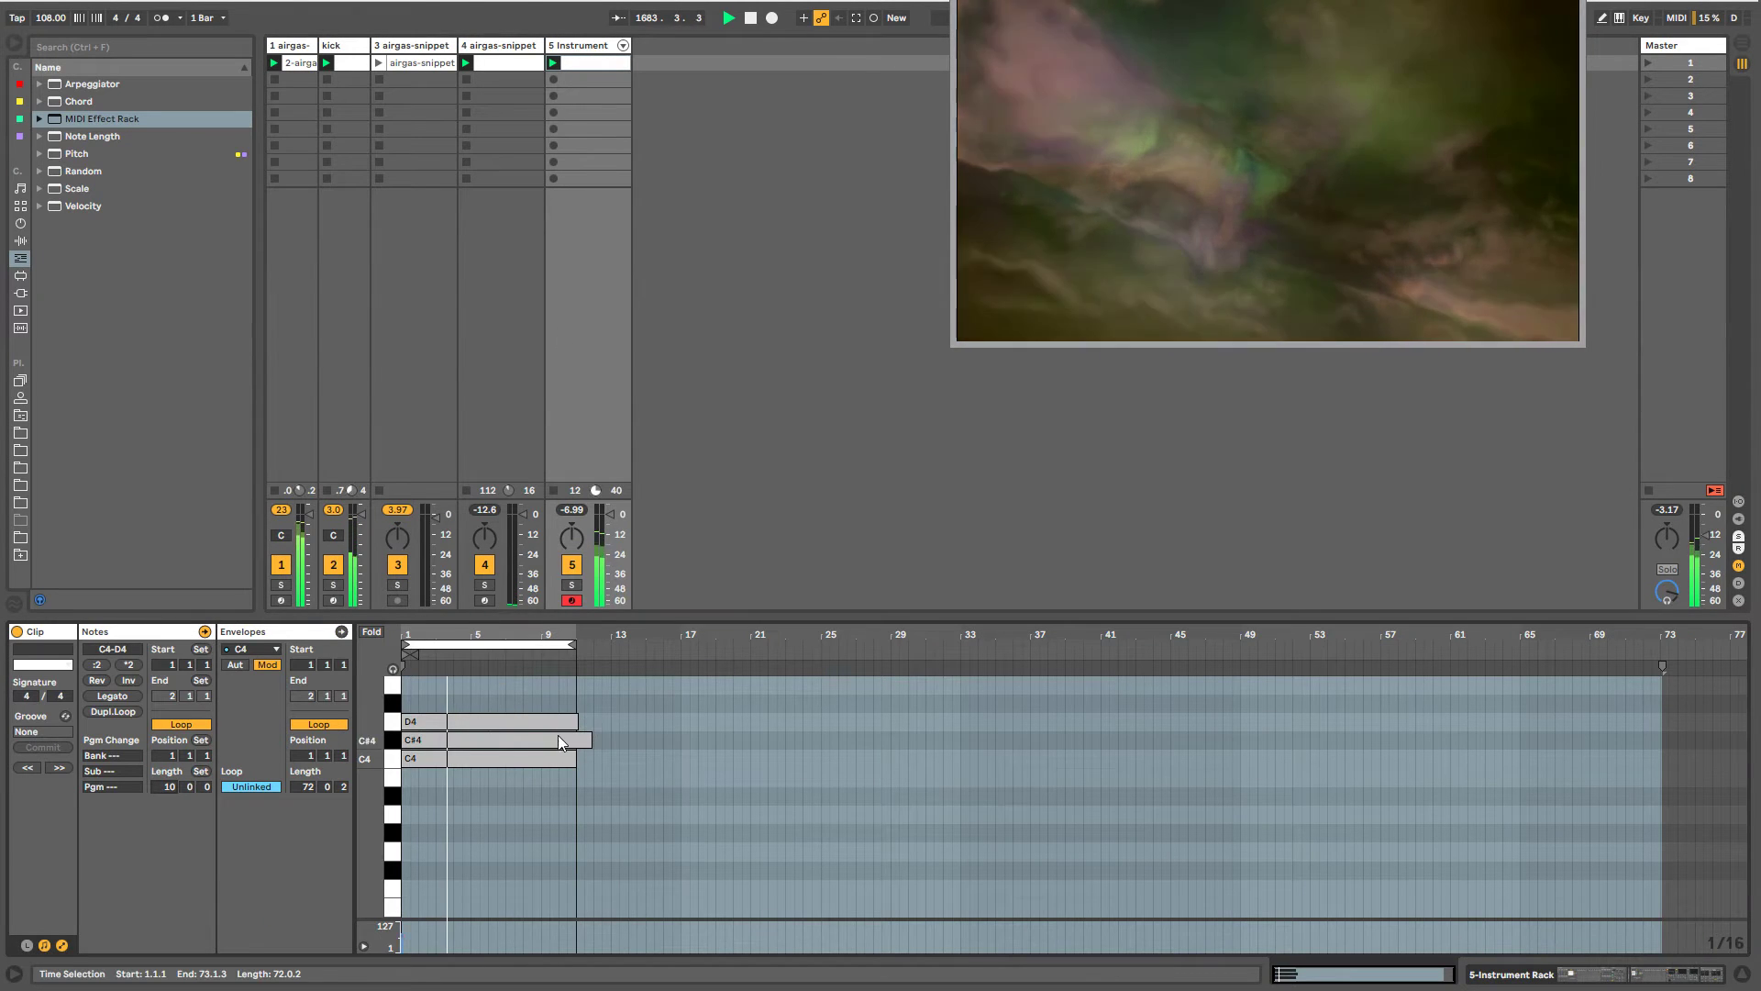
drag(597, 712, 1610, 739)
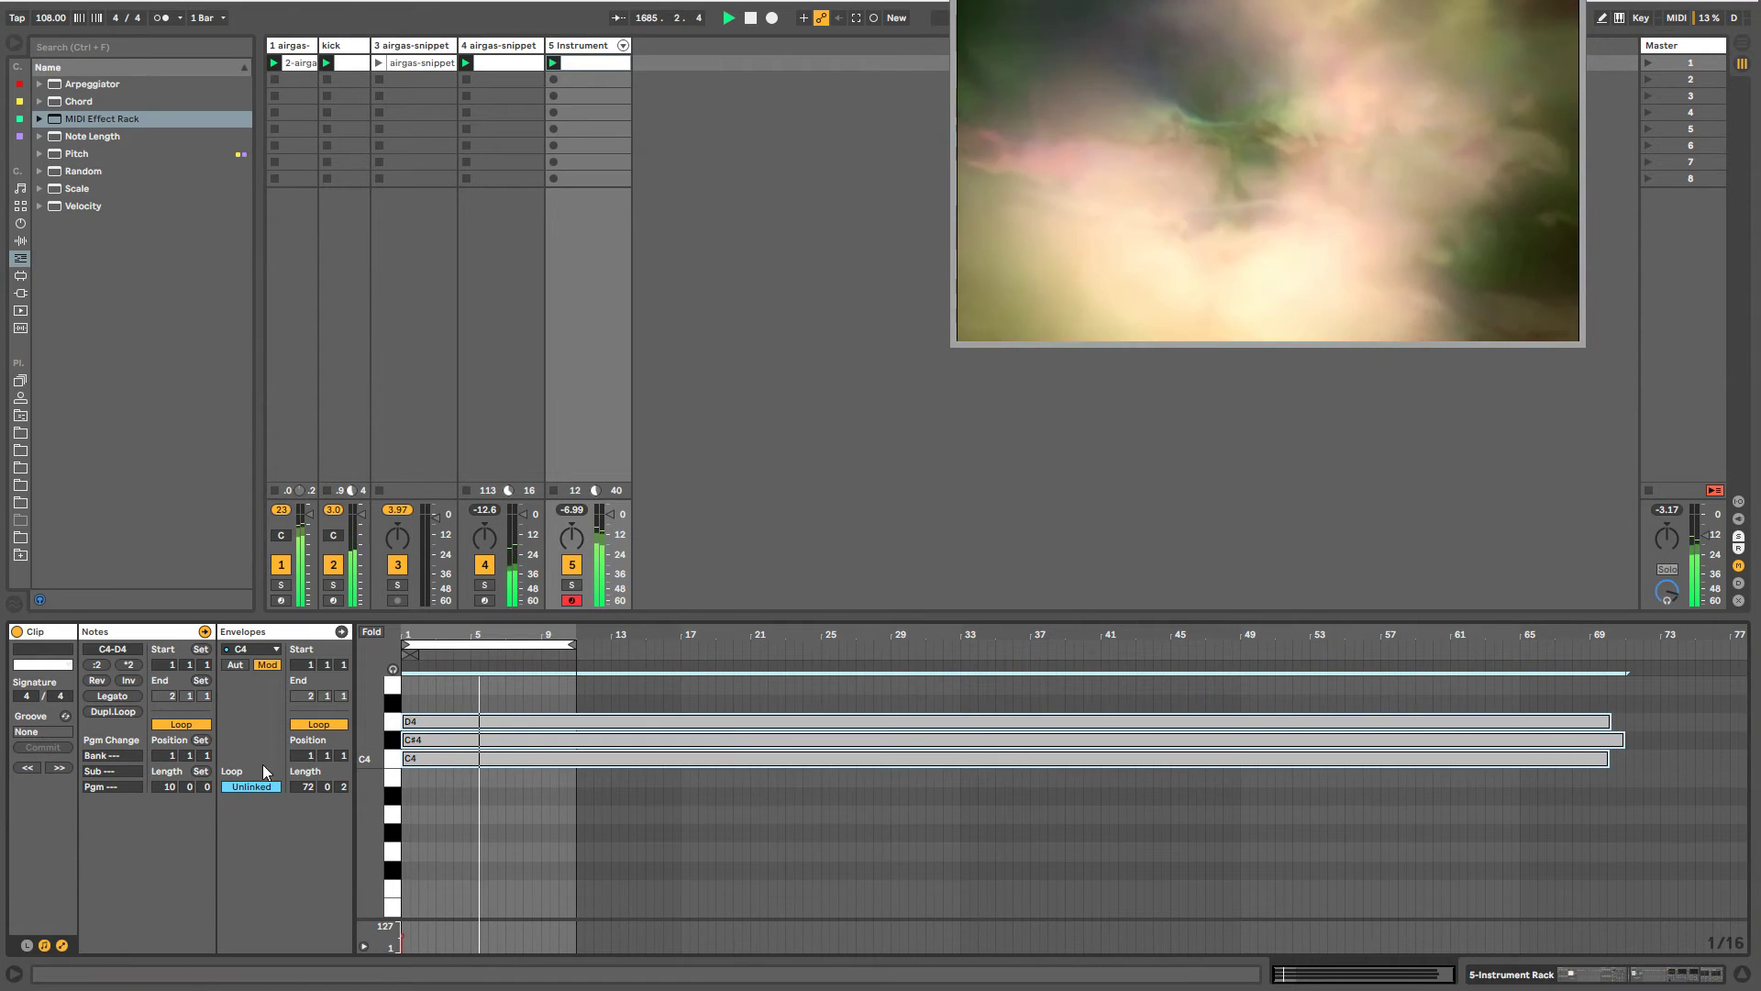
click(305, 789)
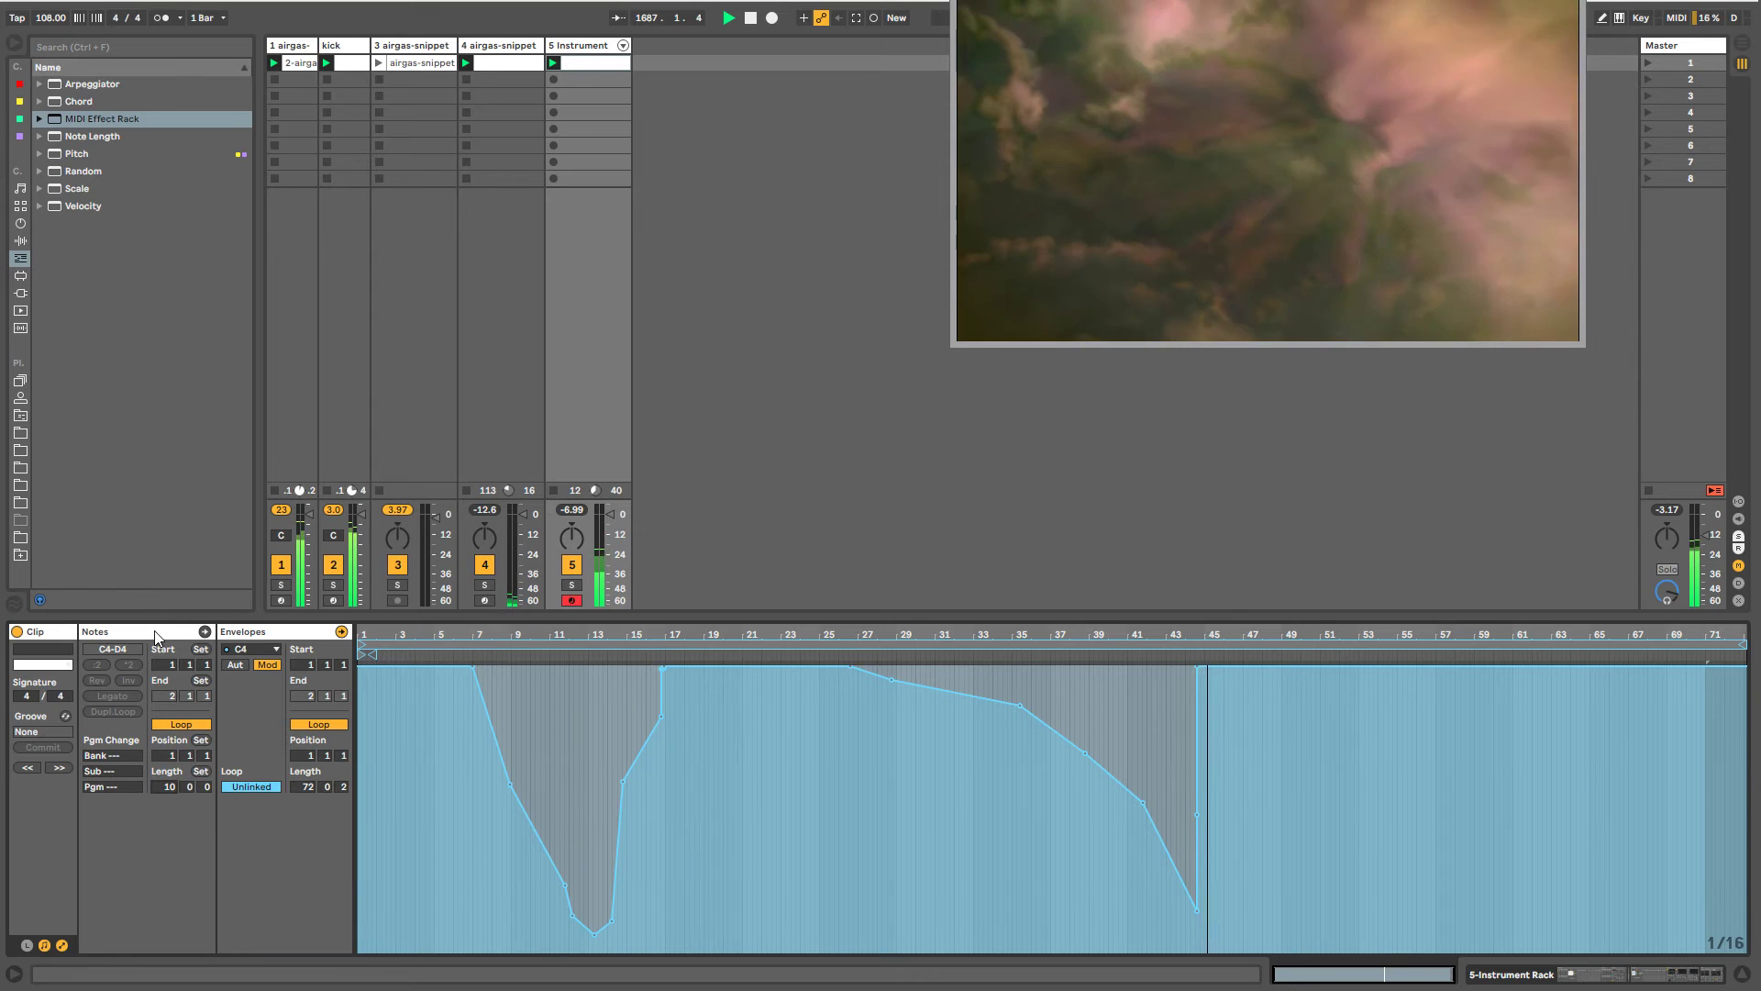
click(153, 745)
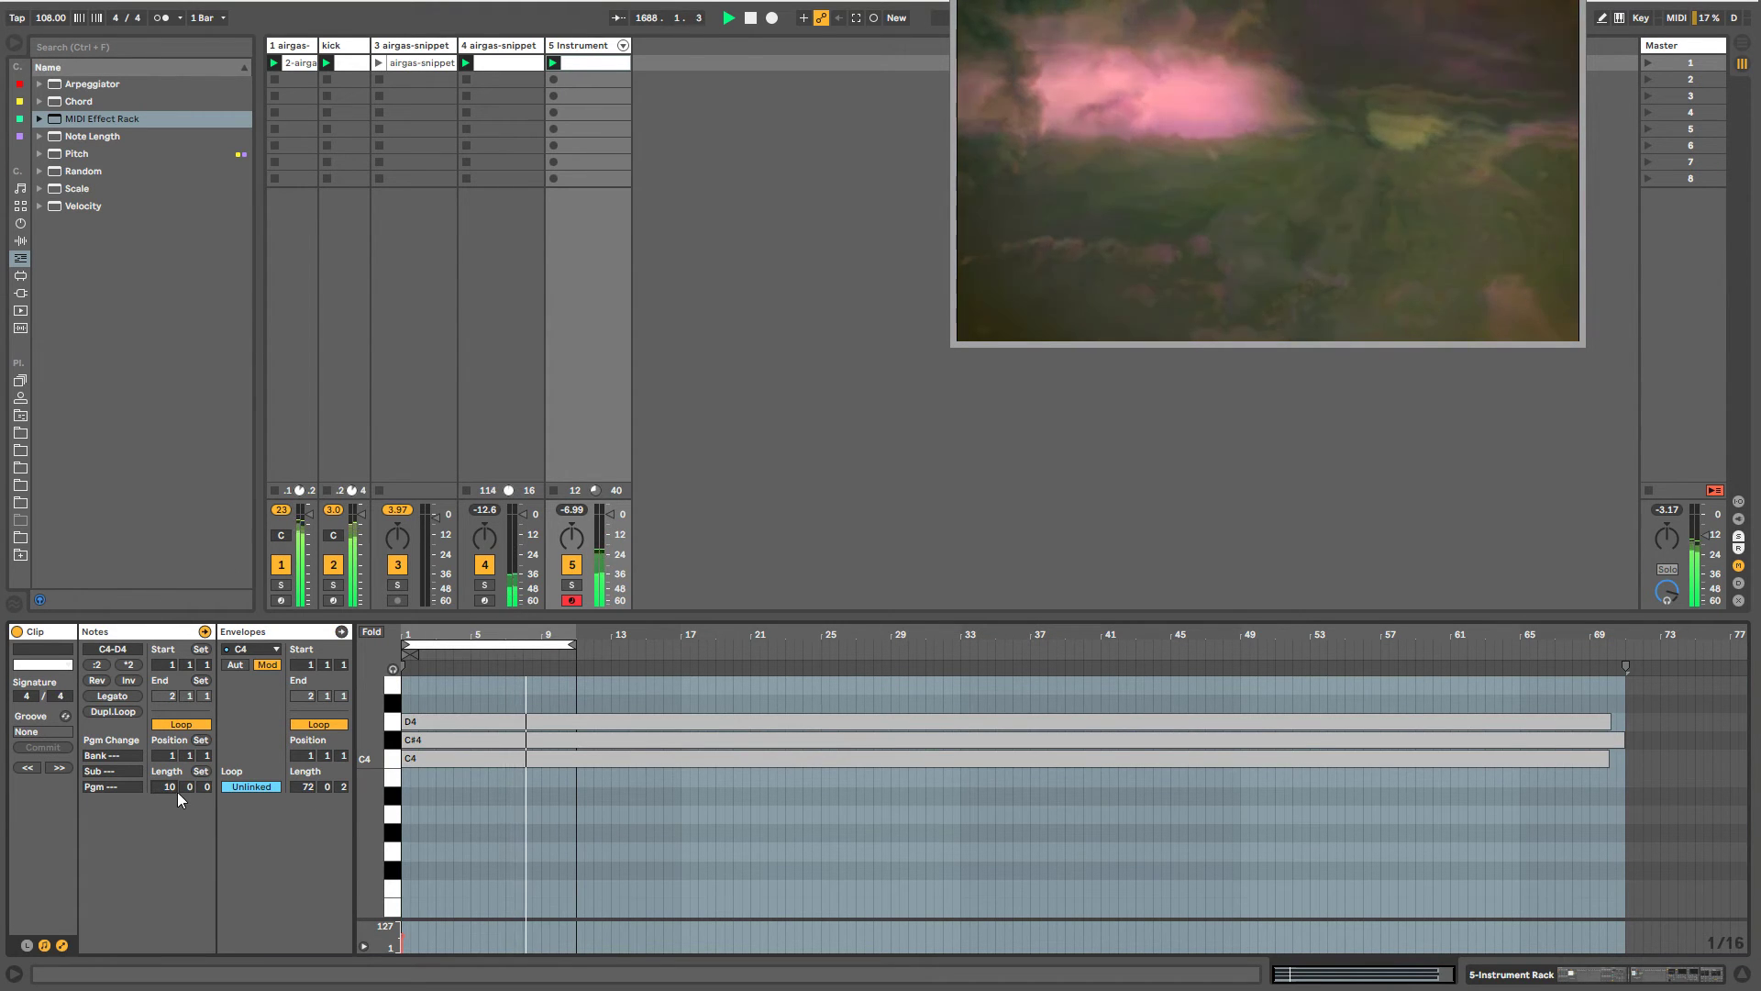
- Set the clip's note loop length to 999 bars, stretch the three notes to fill it and relaunch the clip
click(167, 787)
text(999)
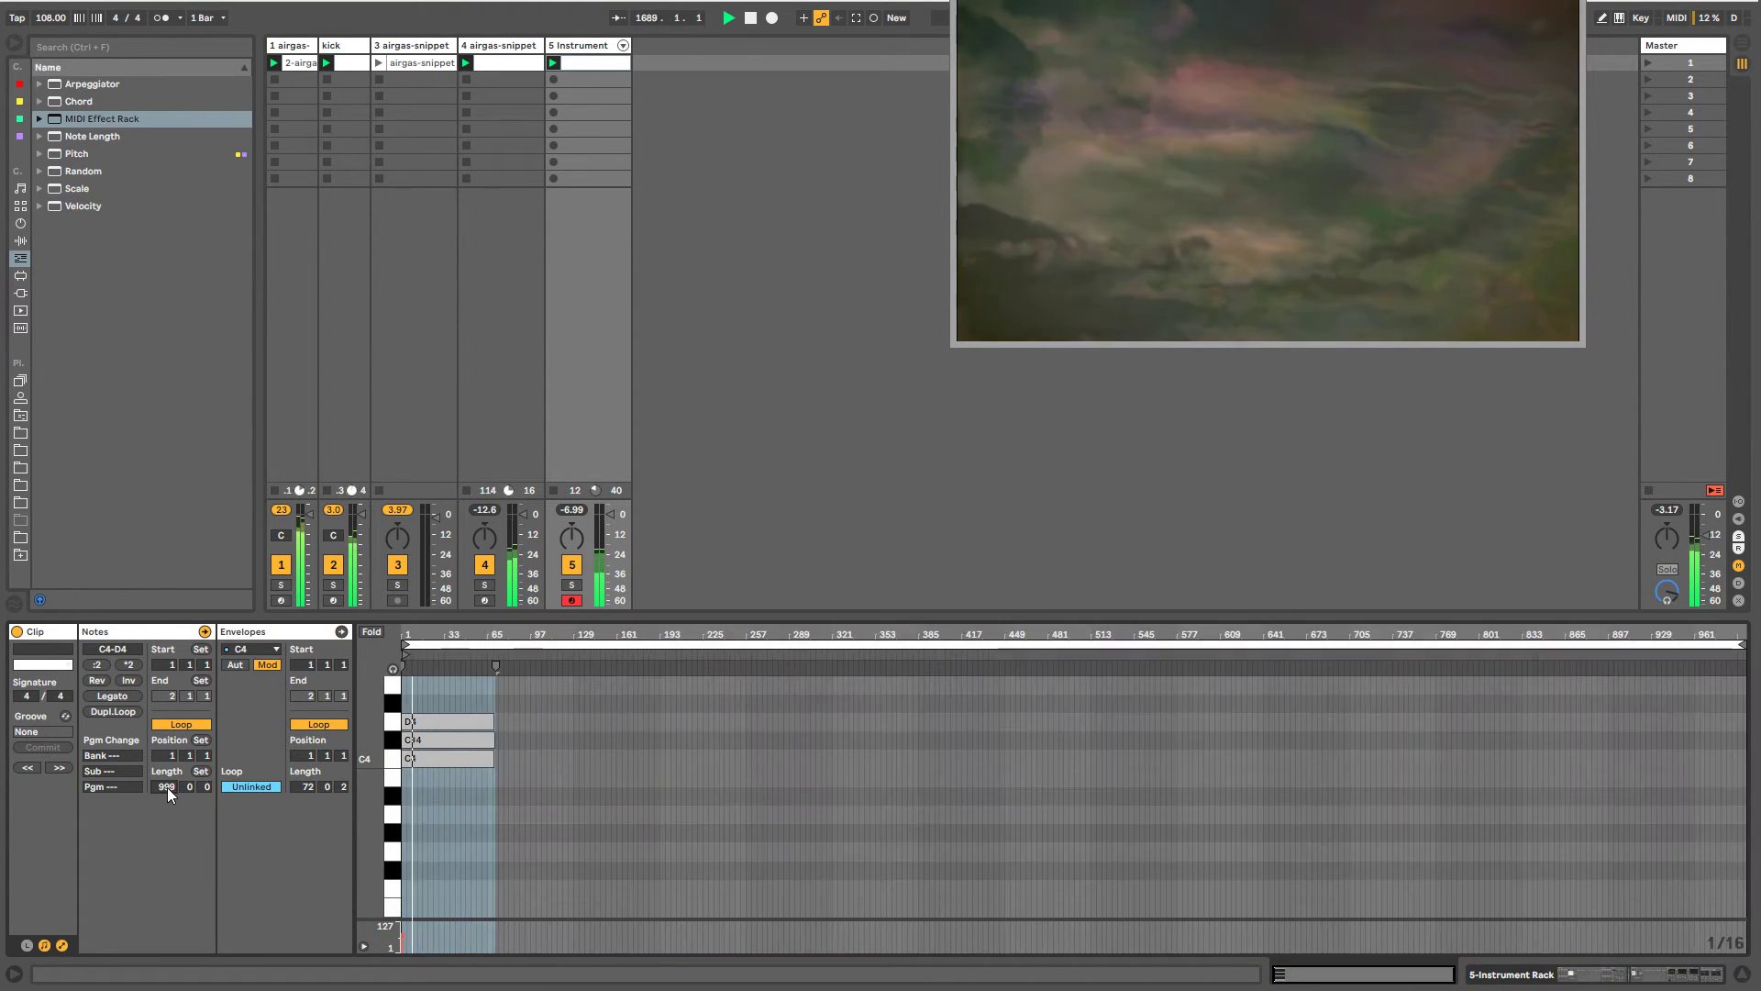
key(Return)
drag(552, 704, 1675, 683)
click(556, 63)
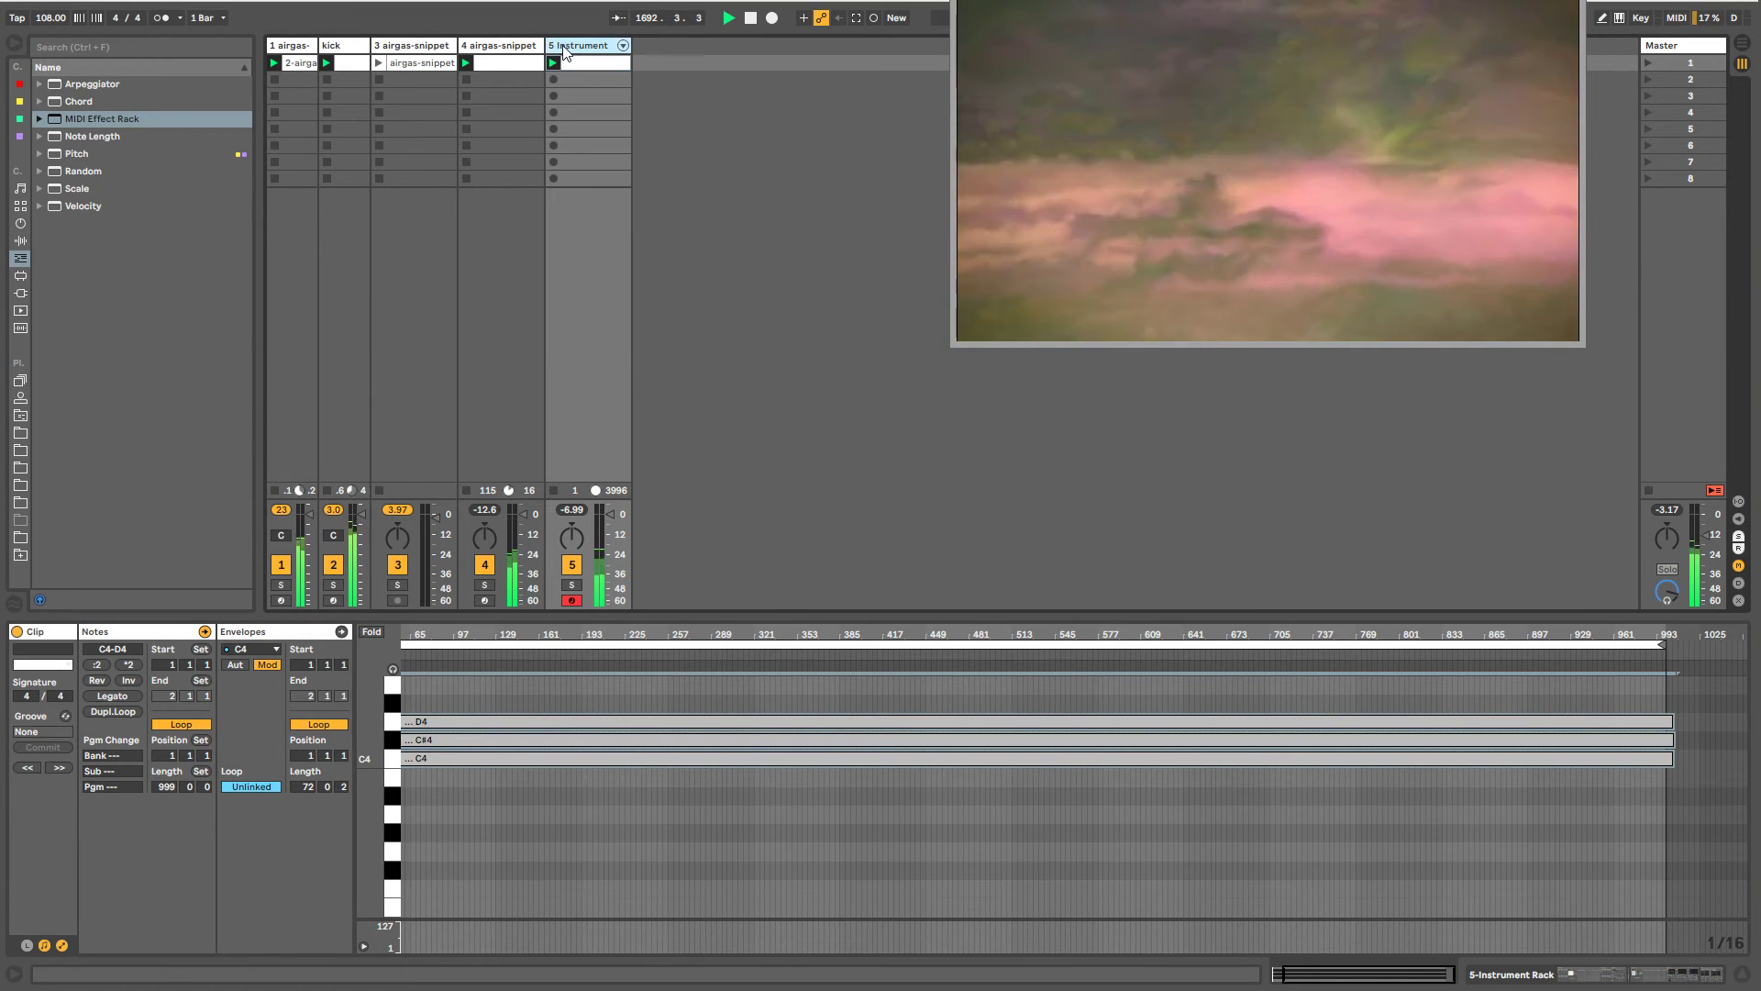
- Rename the fifth track, the Instrument Rack track, as "bouncy"
key(Tab)
key(Tab)
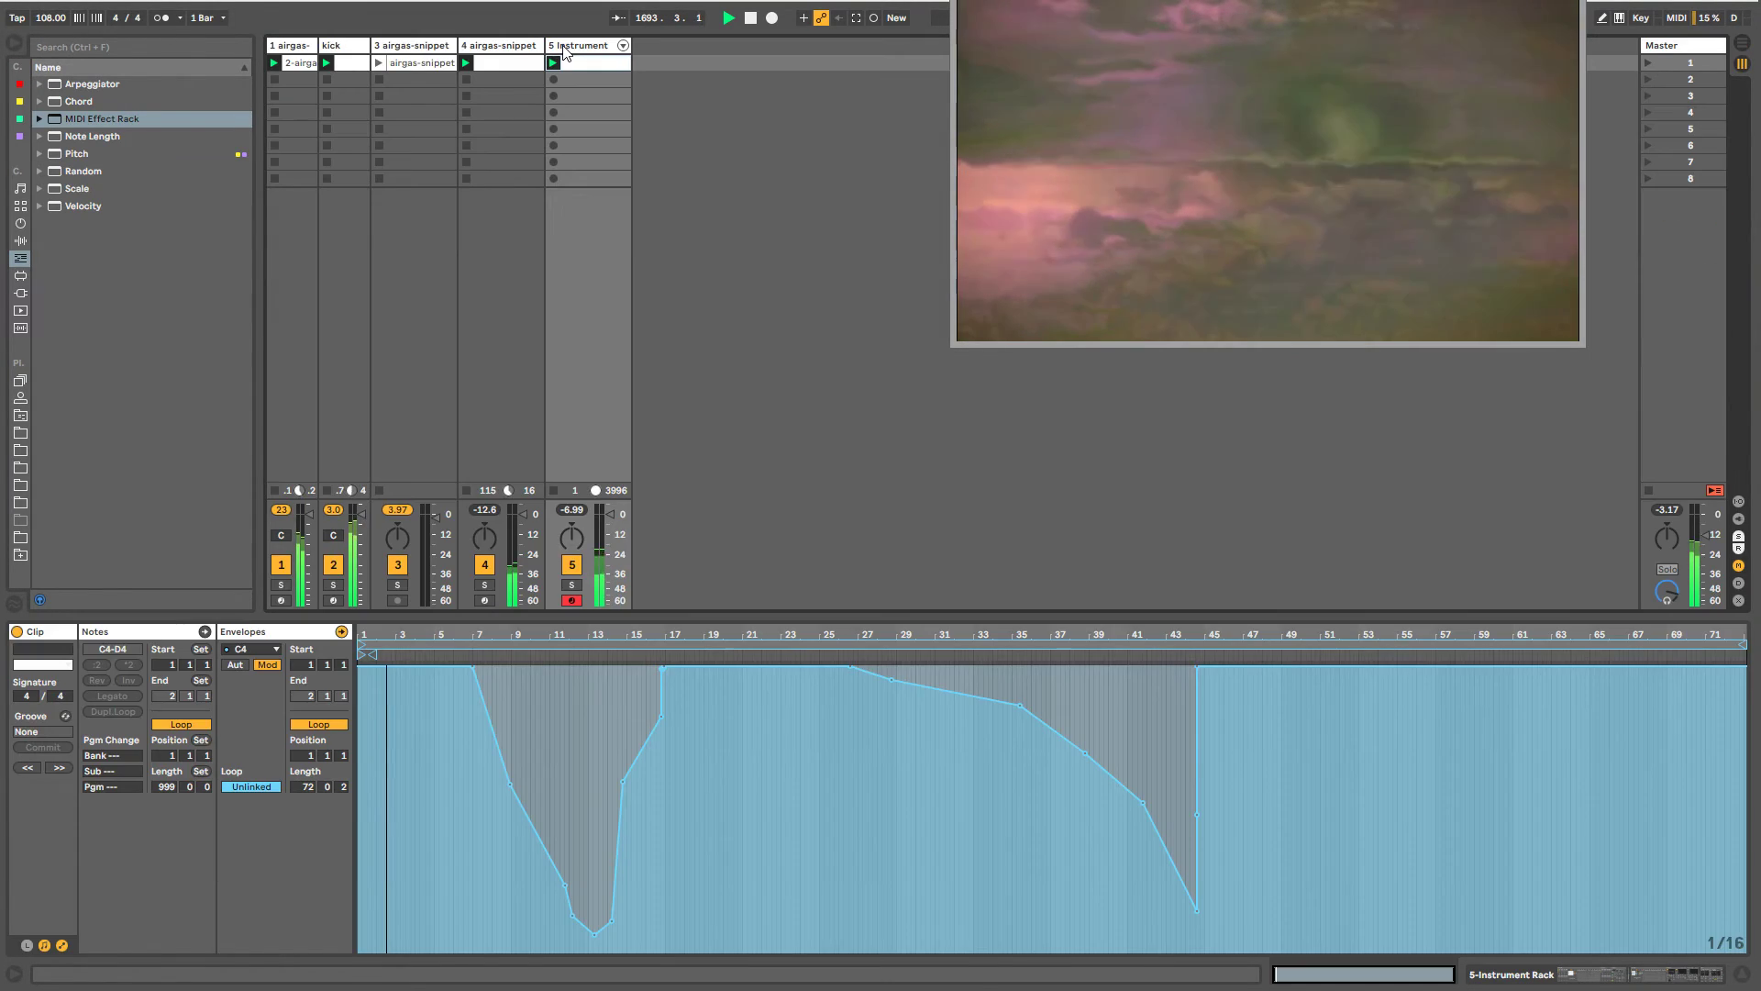
key(shift+Tab)
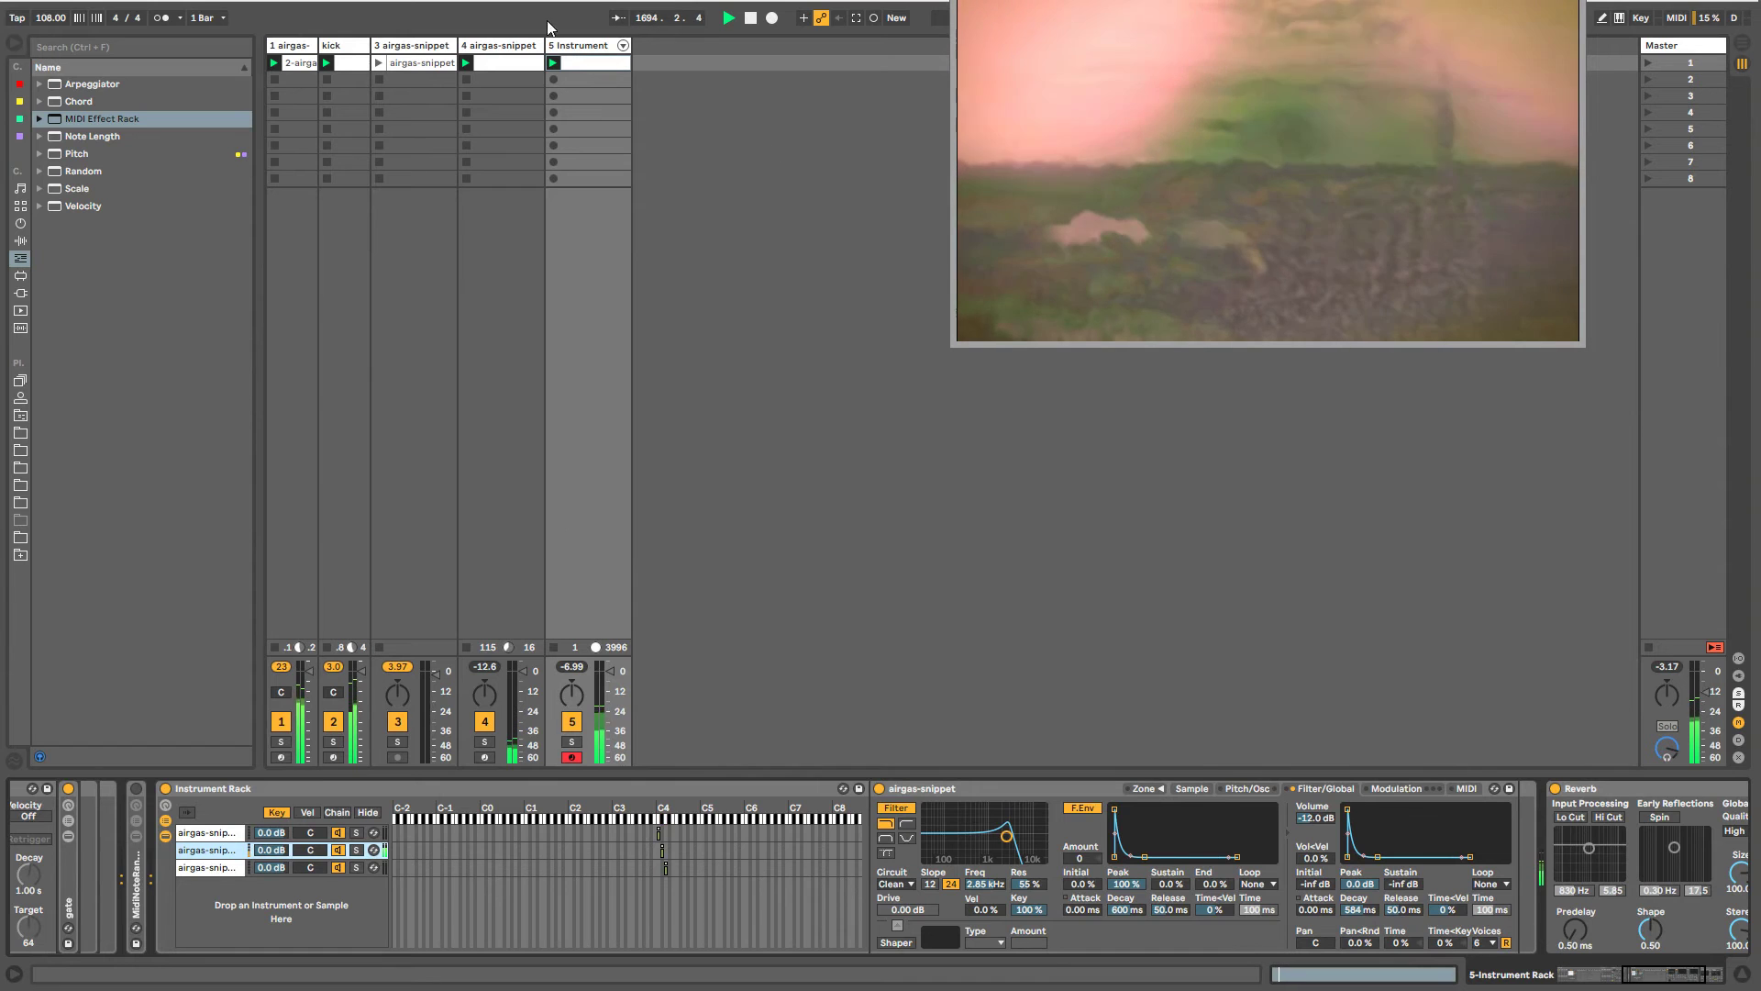
text(bou)
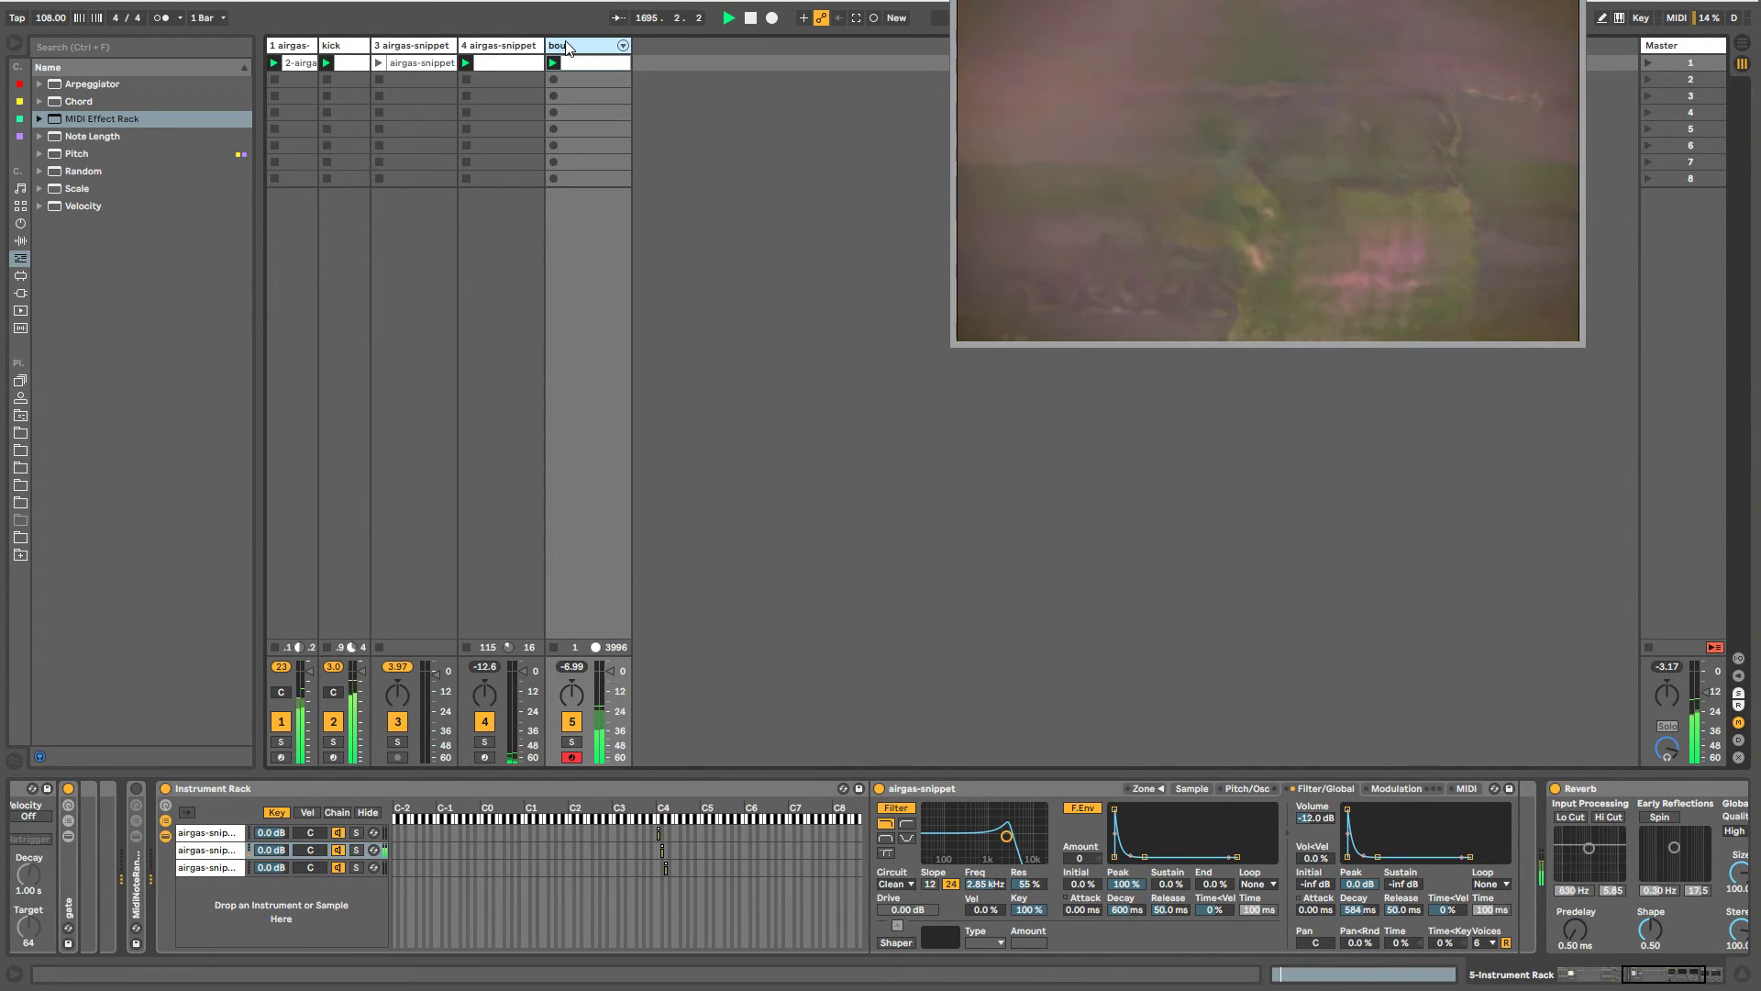
text(ncy)
key(Return)
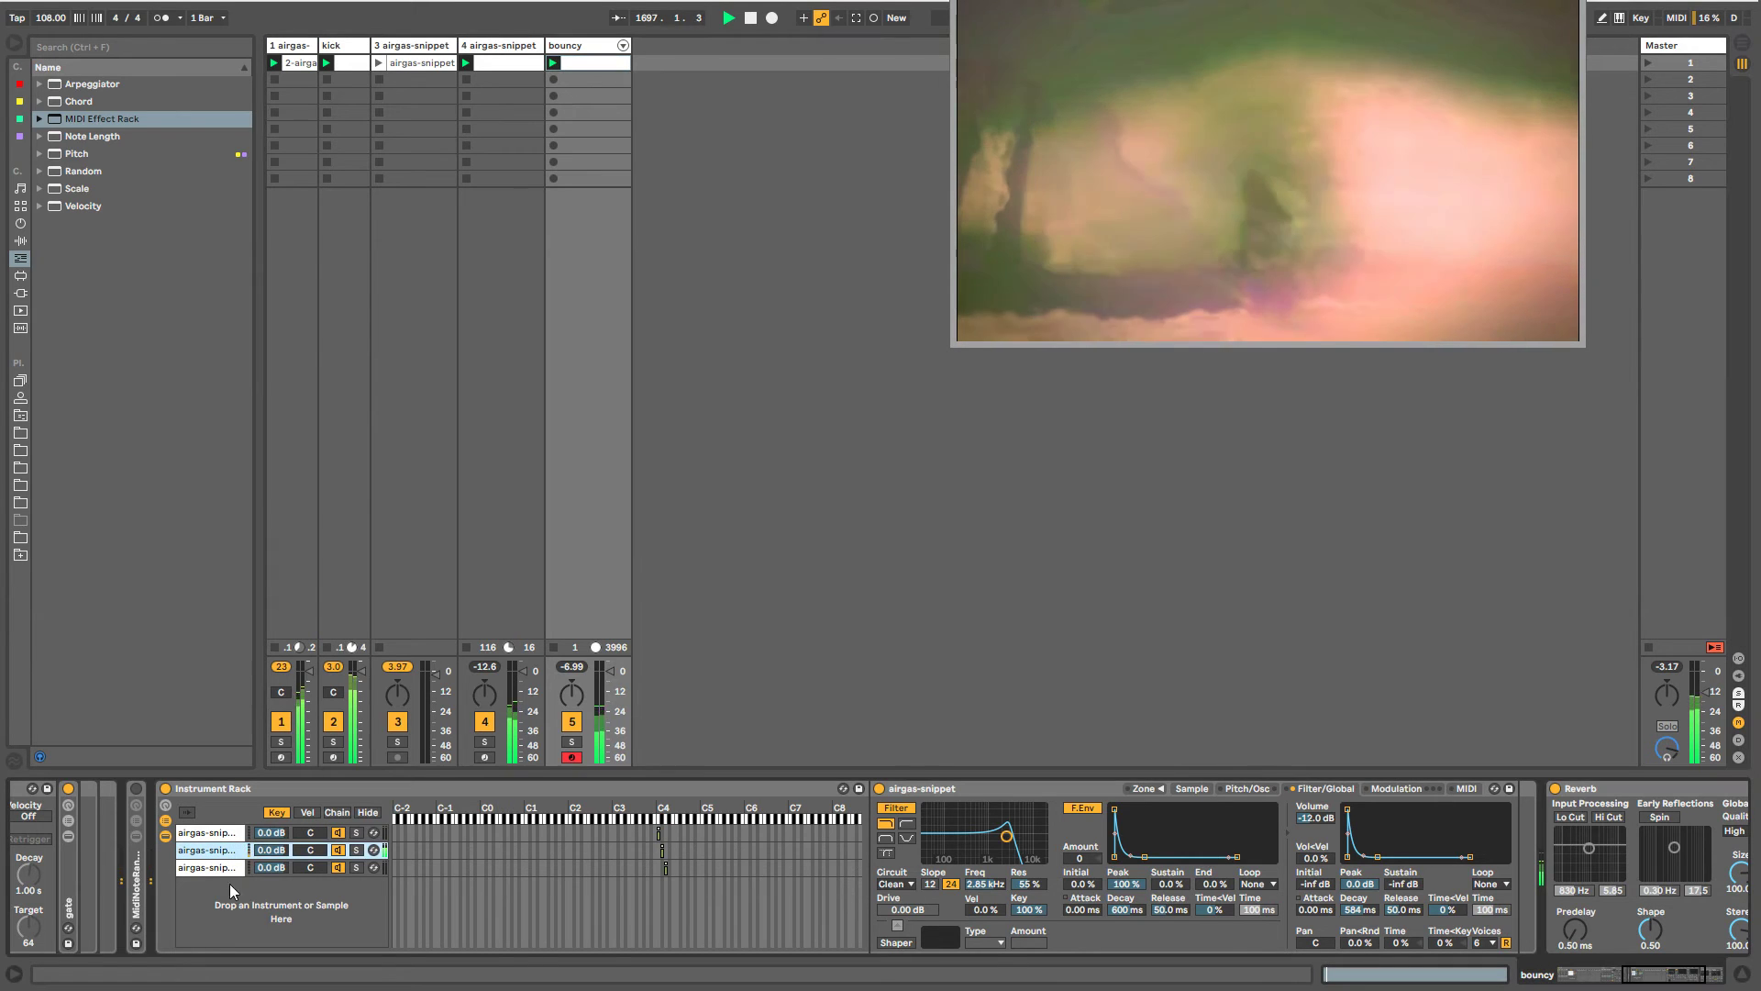
- Rename the Instrument Rack's first airgas-snippet chain as "chirp" and select the second chain
click(244, 833)
key(ctrl+r)
text(chi)
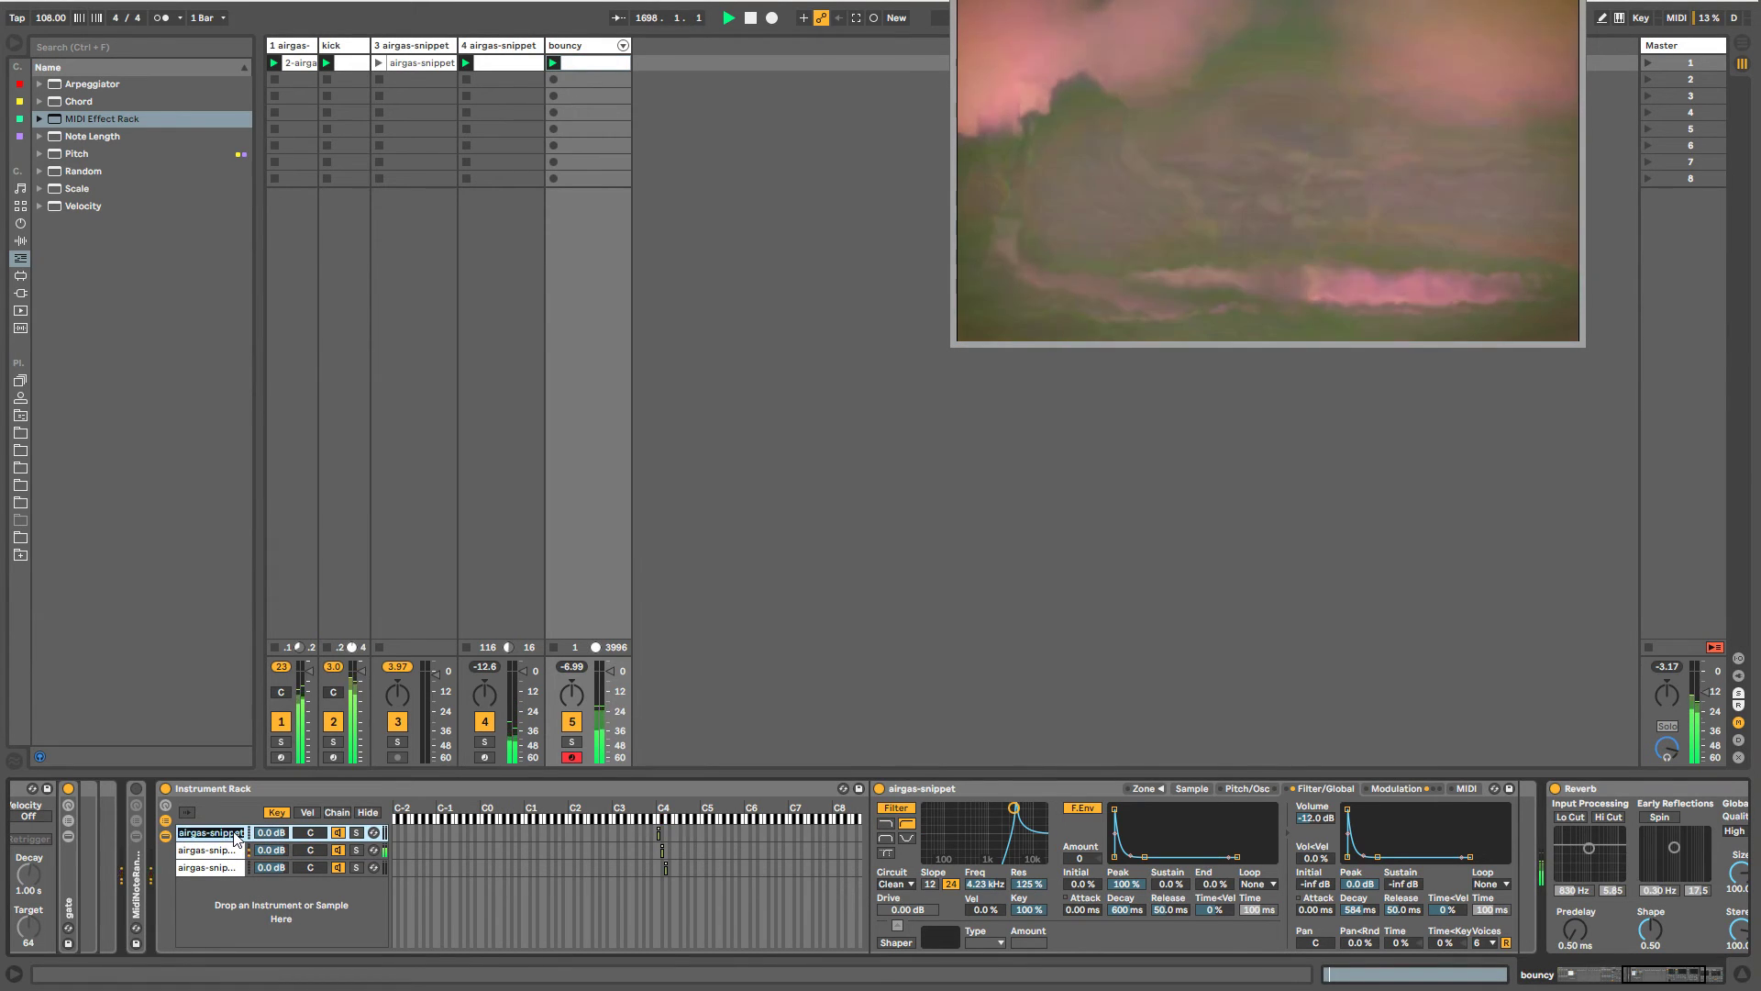
text(rp)
click(209, 852)
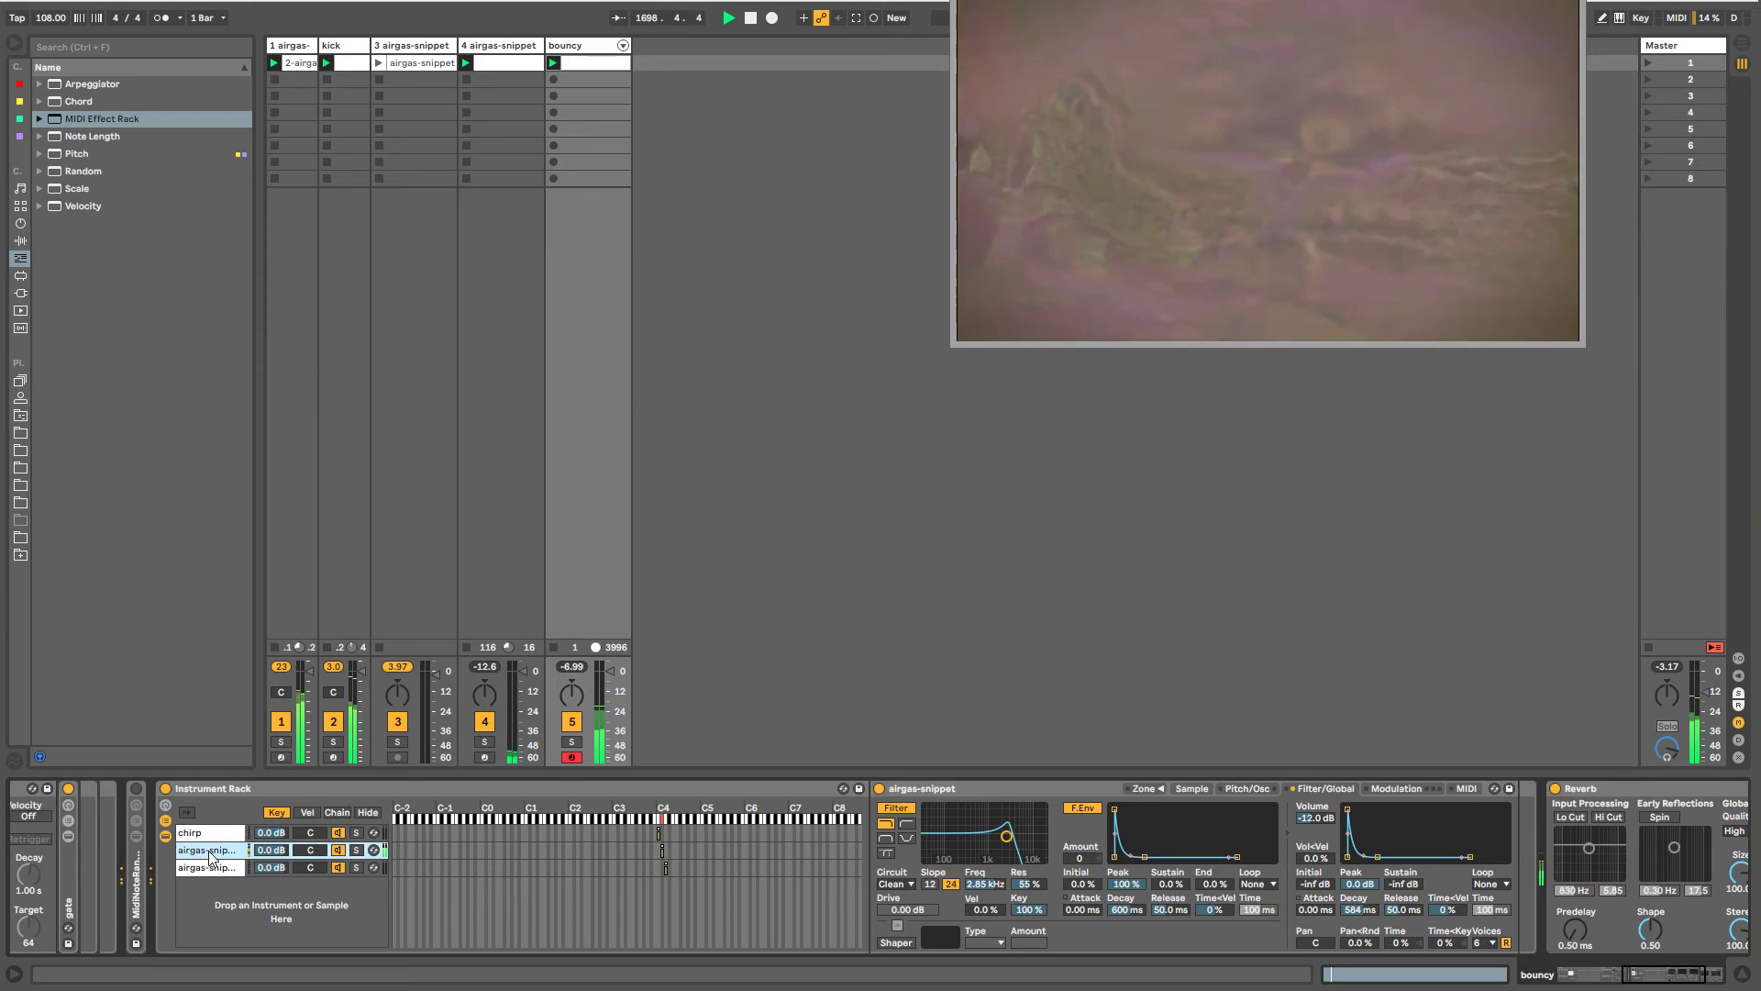
- Set the second chain's airgas-snippet filter to the MS2 circuit at 901 Hz with 122% resonance and 30% velocity modulation
click(999, 844)
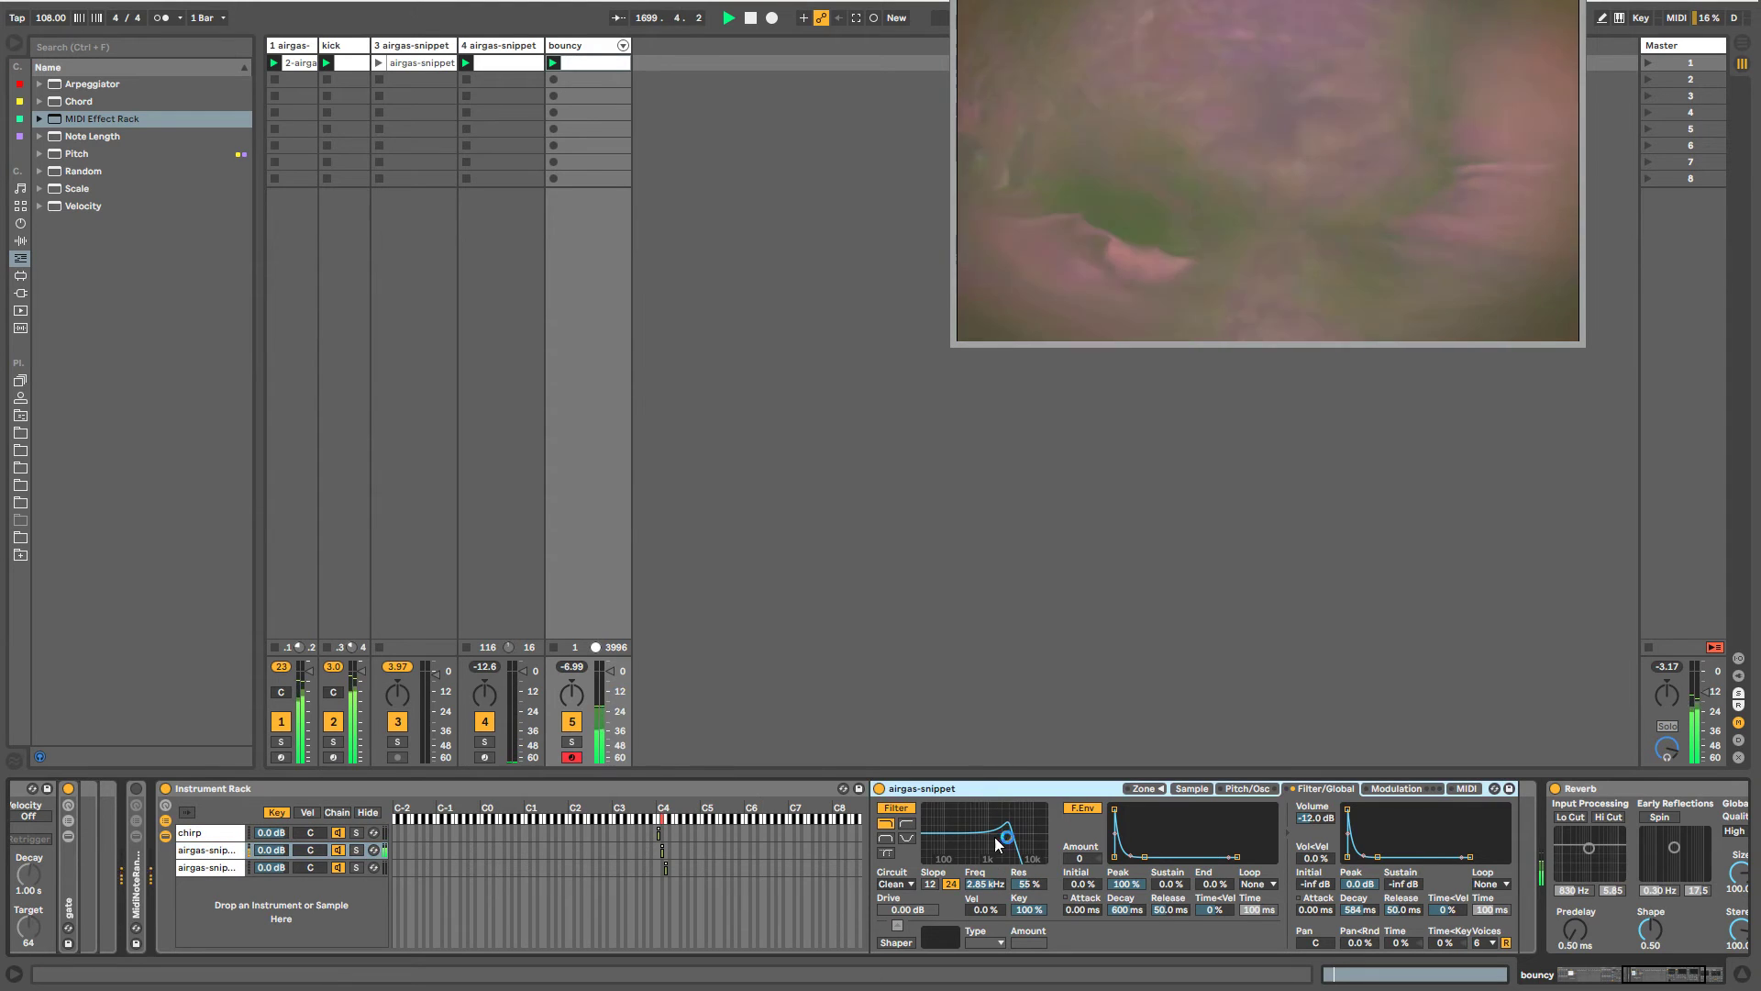
drag(1014, 842, 977, 807)
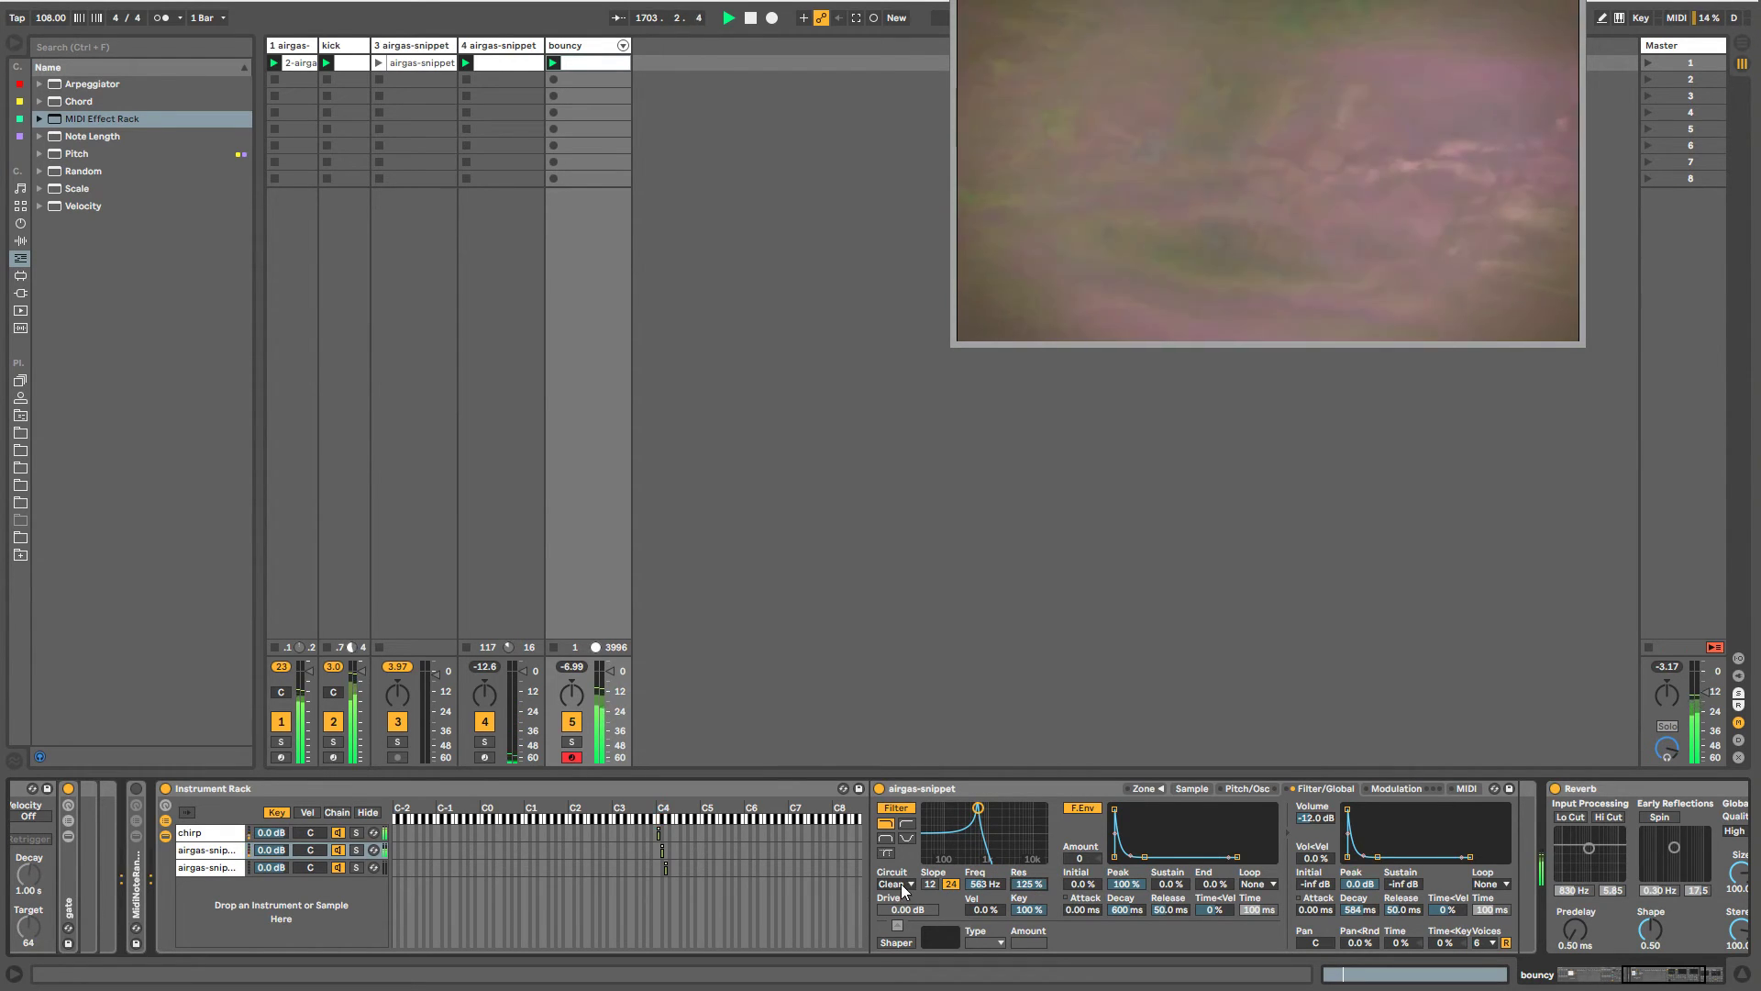
click(903, 887)
click(896, 900)
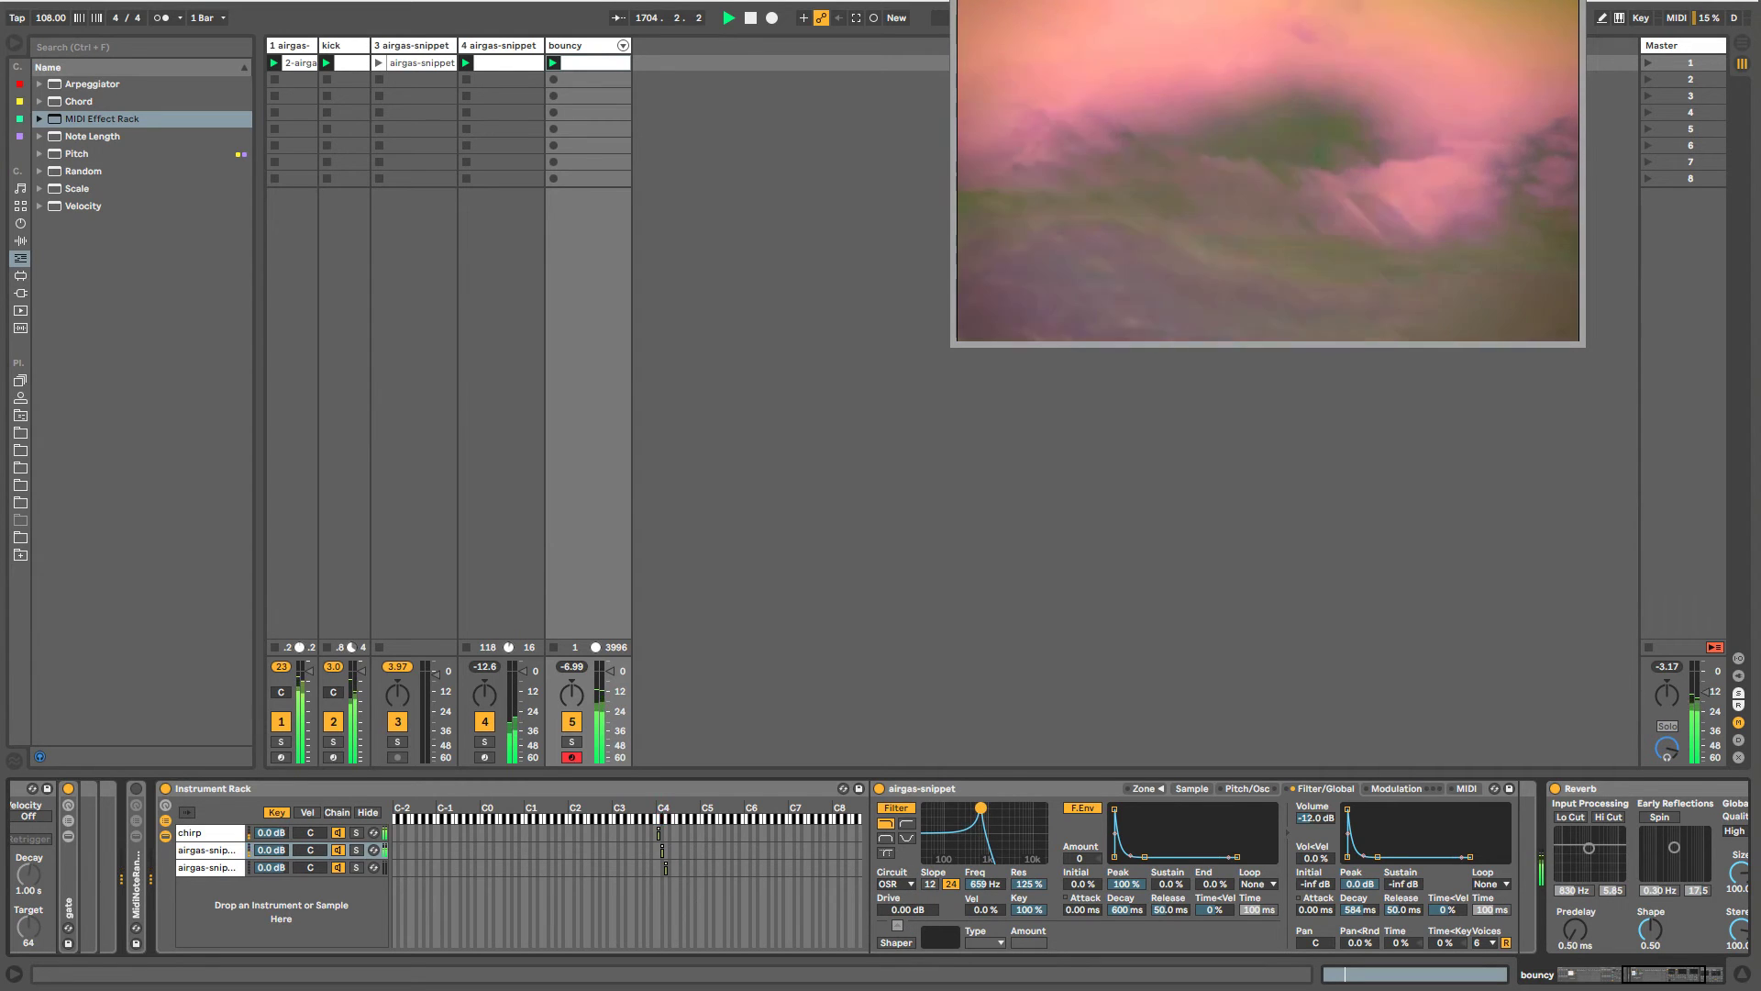
drag(984, 884, 985, 867)
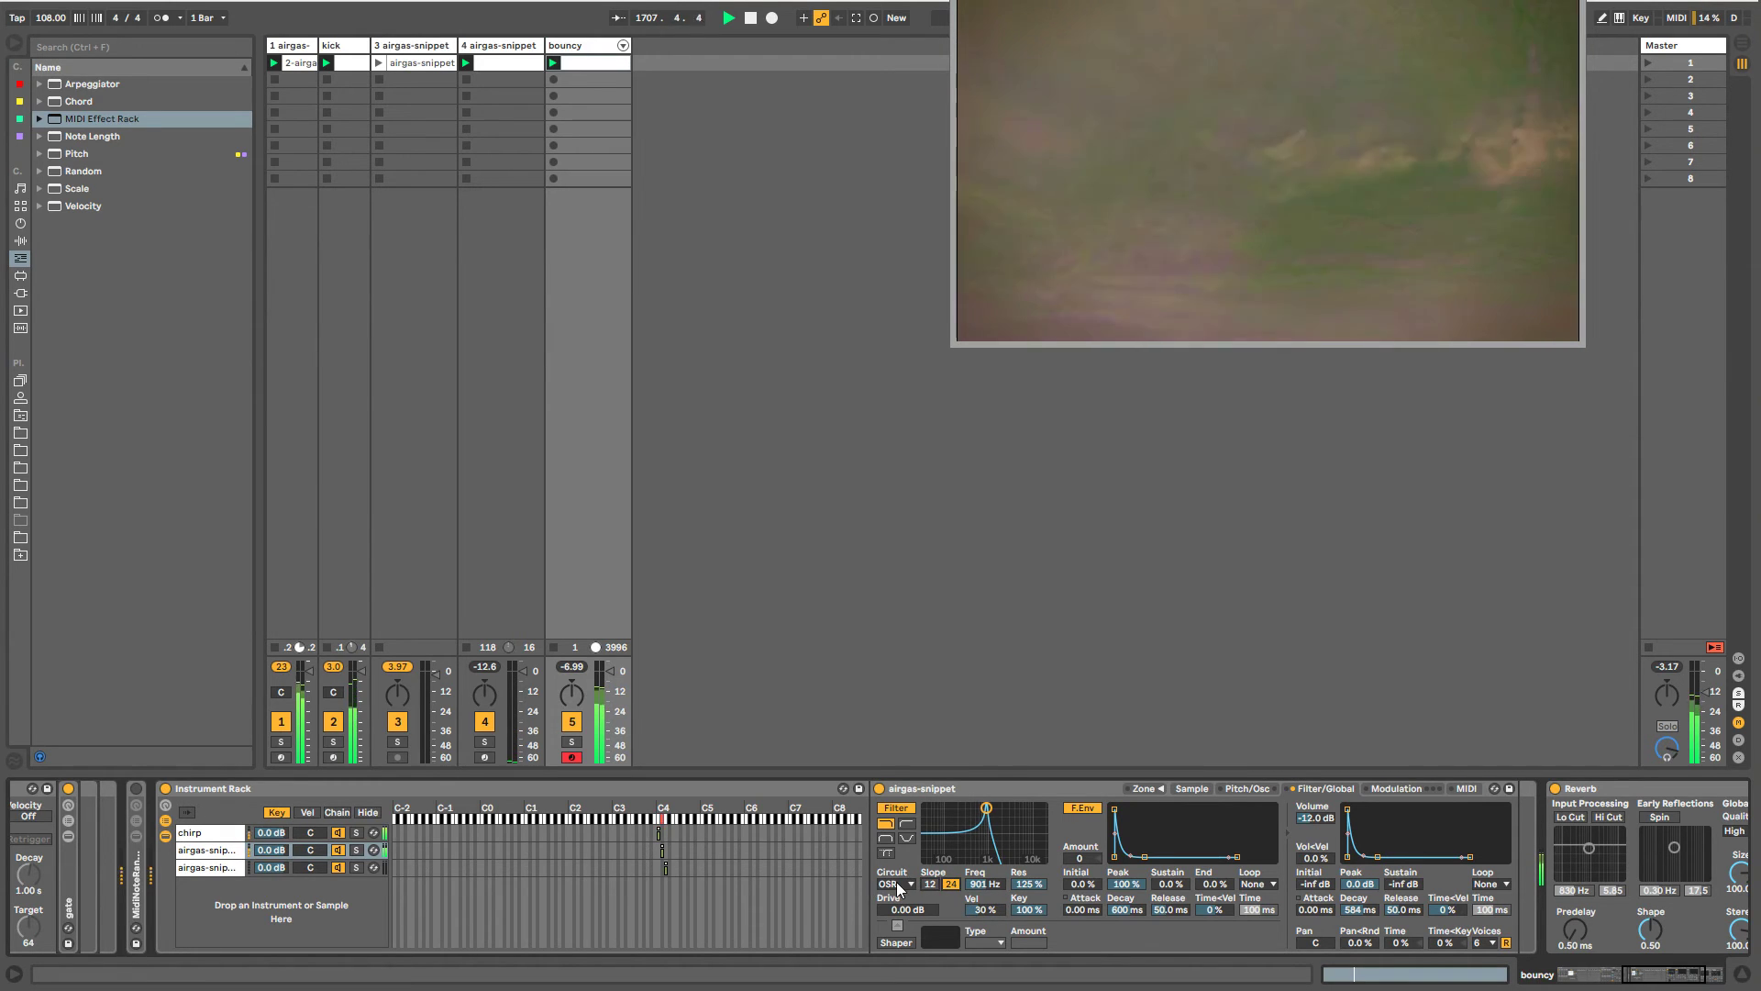
click(898, 886)
click(892, 925)
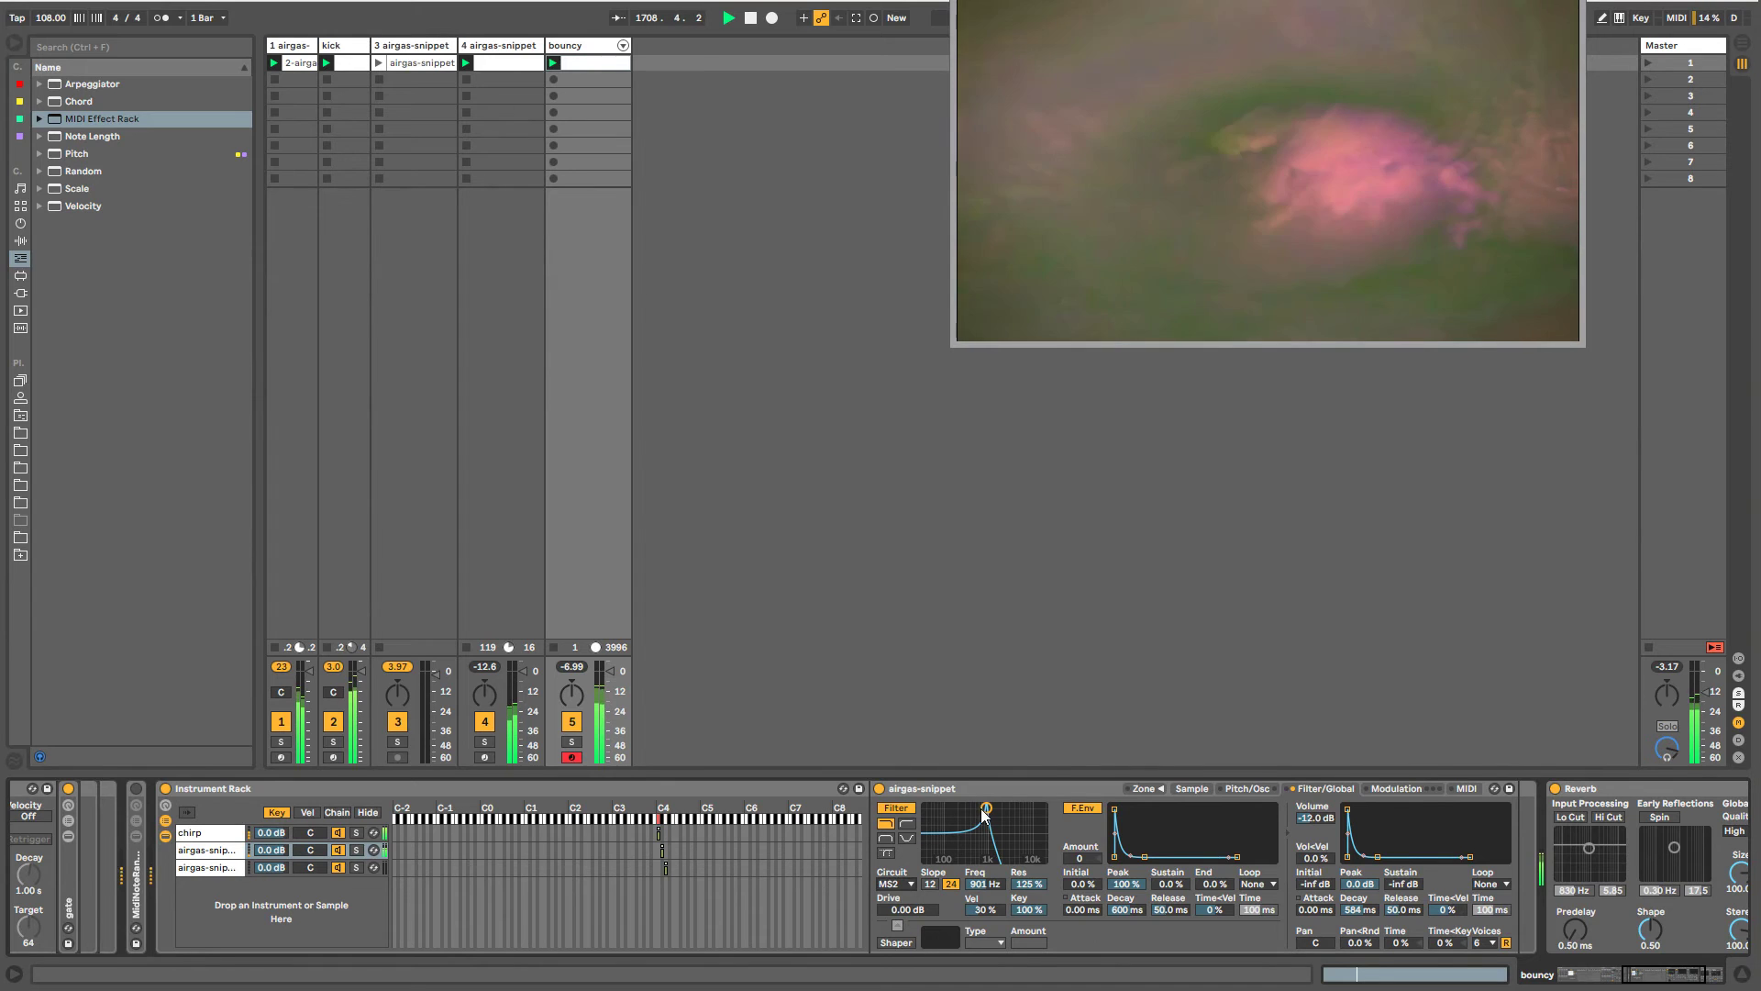
drag(1029, 885, 1030, 878)
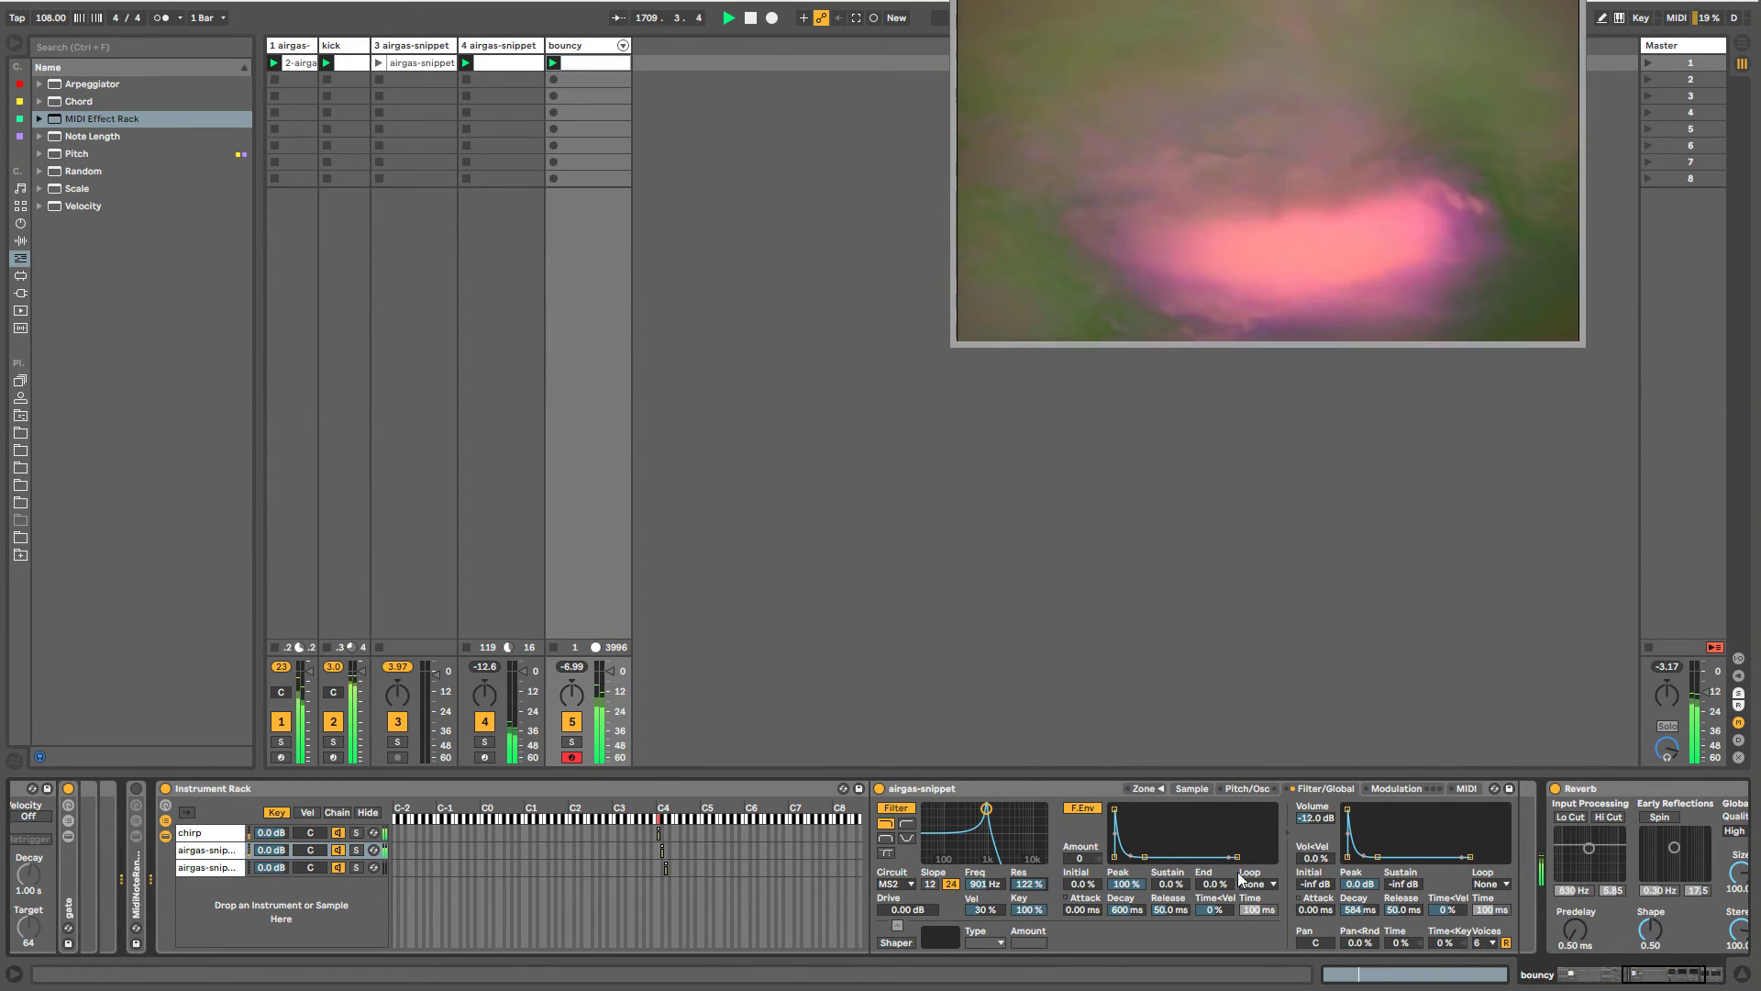
- Set the second chain's volume envelope attack to 424 ms and turn off voice retrigger
drag(1348, 812, 1384, 809)
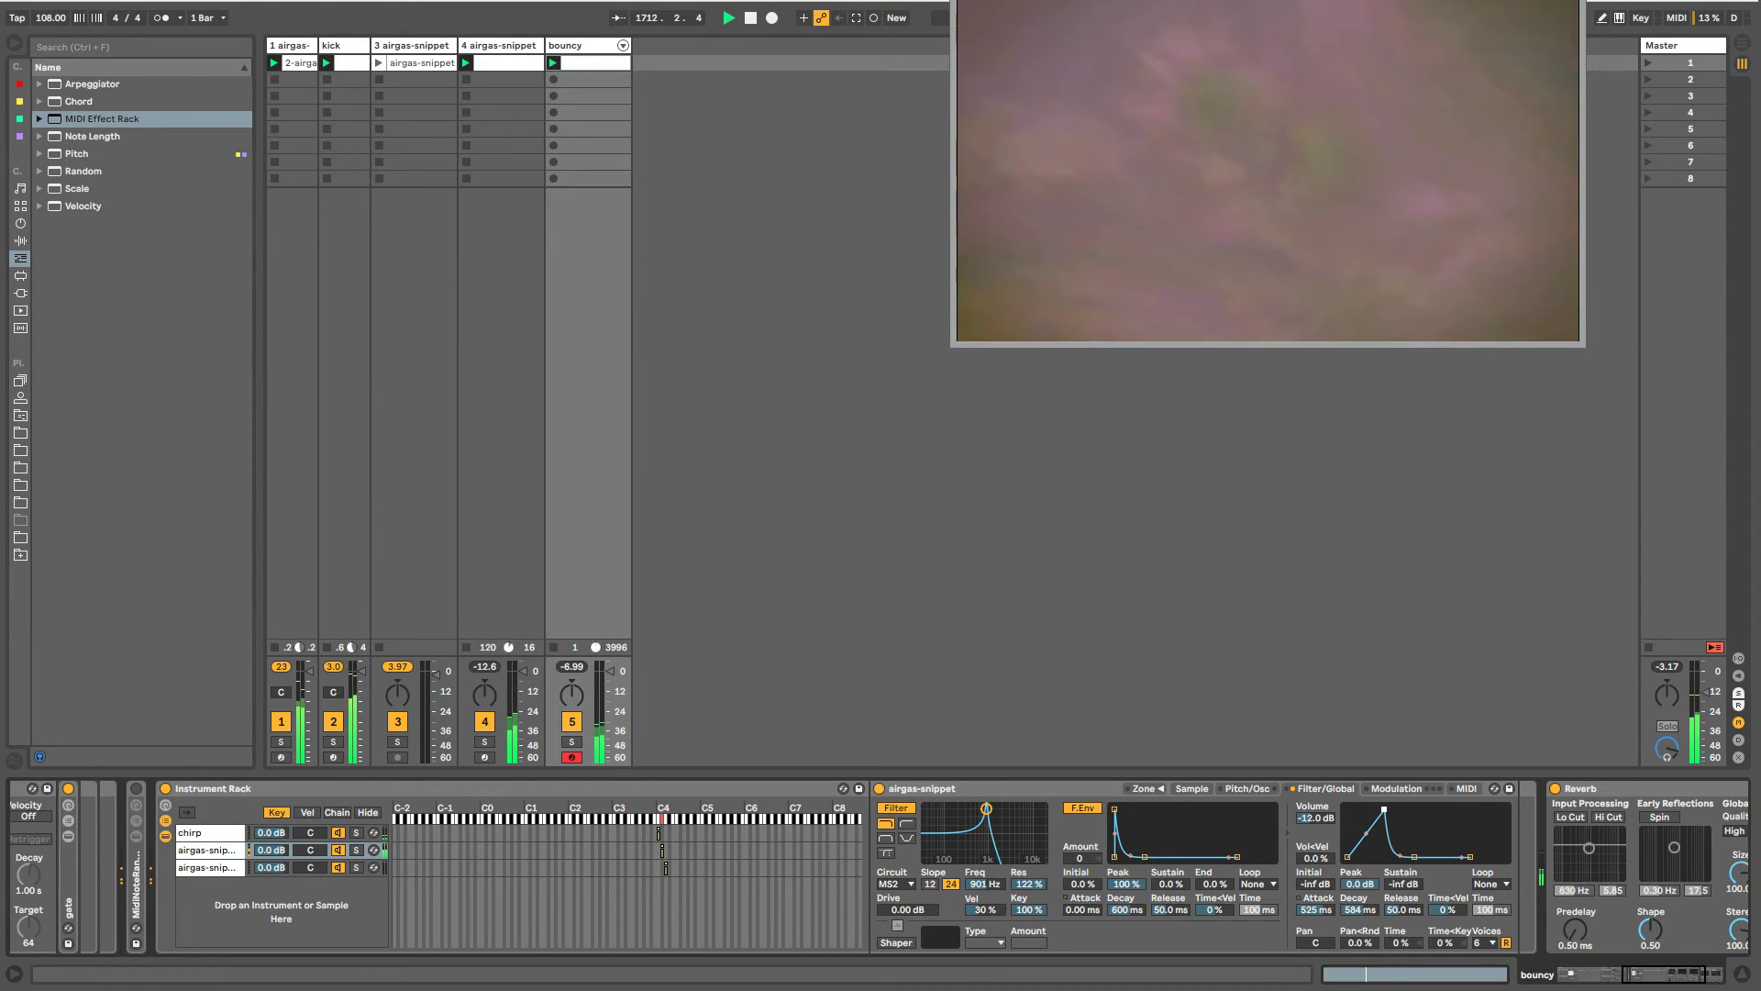
drag(1384, 810, 1377, 810)
click(1497, 943)
click(1505, 948)
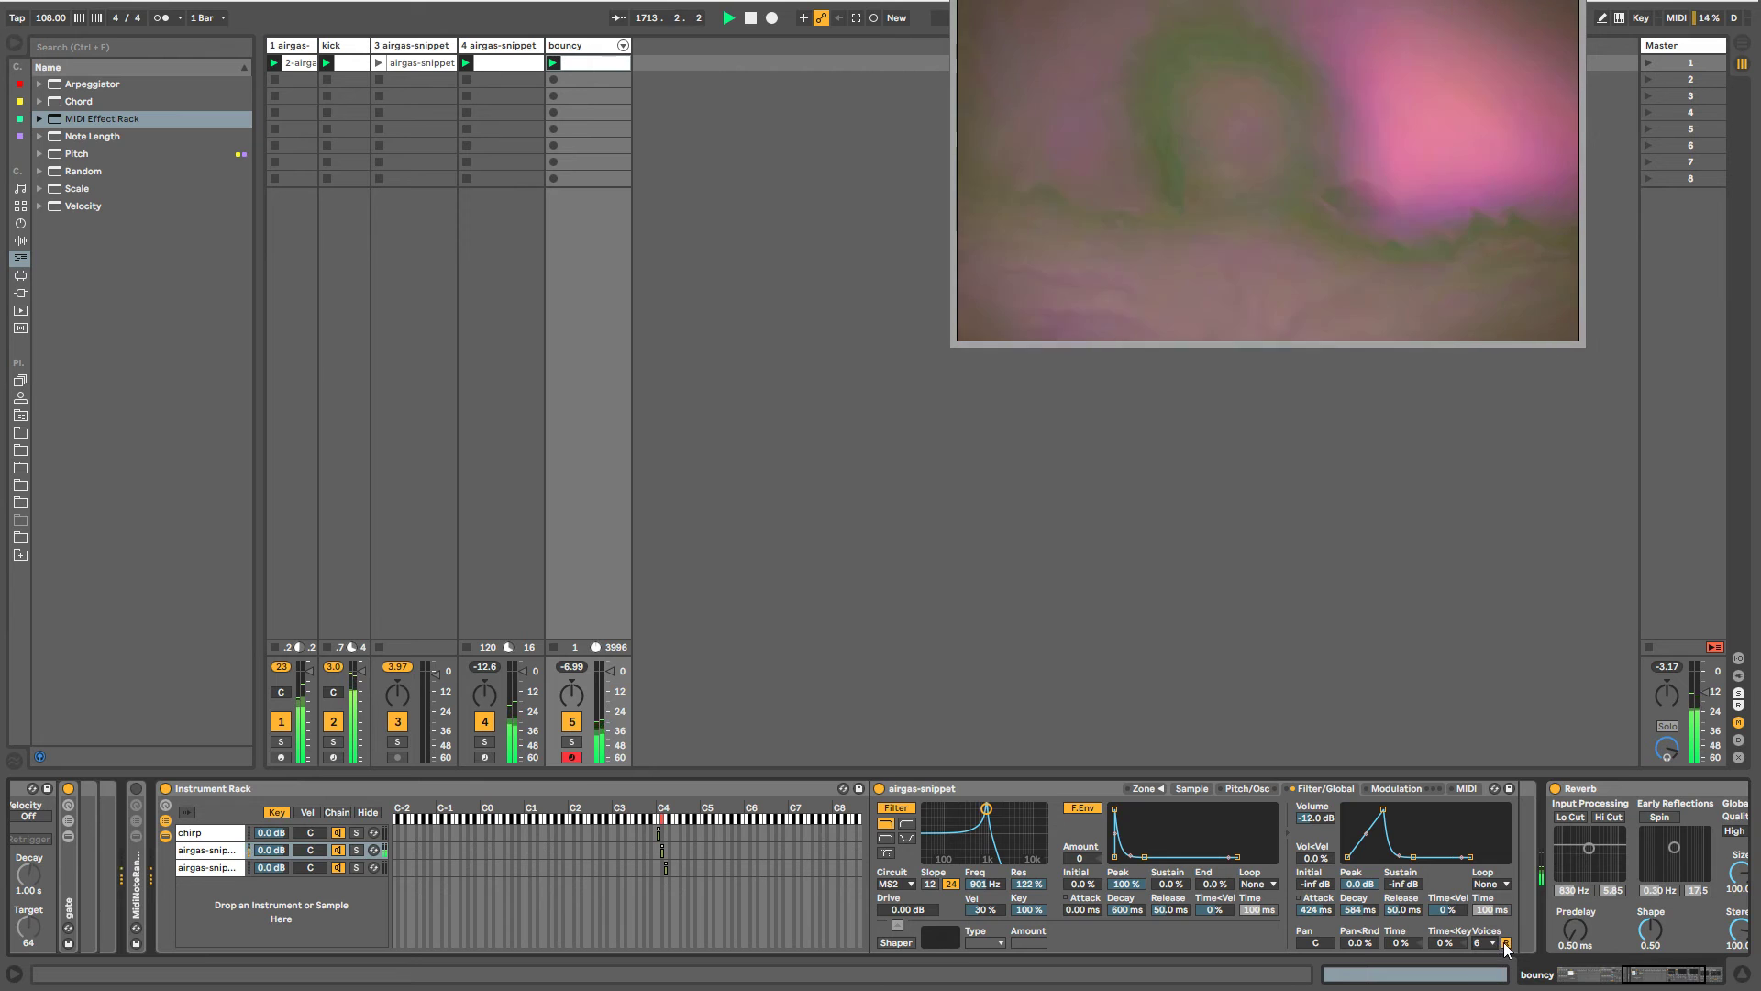
- Sweep the MIDI Effect Rack's C#4 macro to audition the bounce rate, and leave it at 127
click(1587, 974)
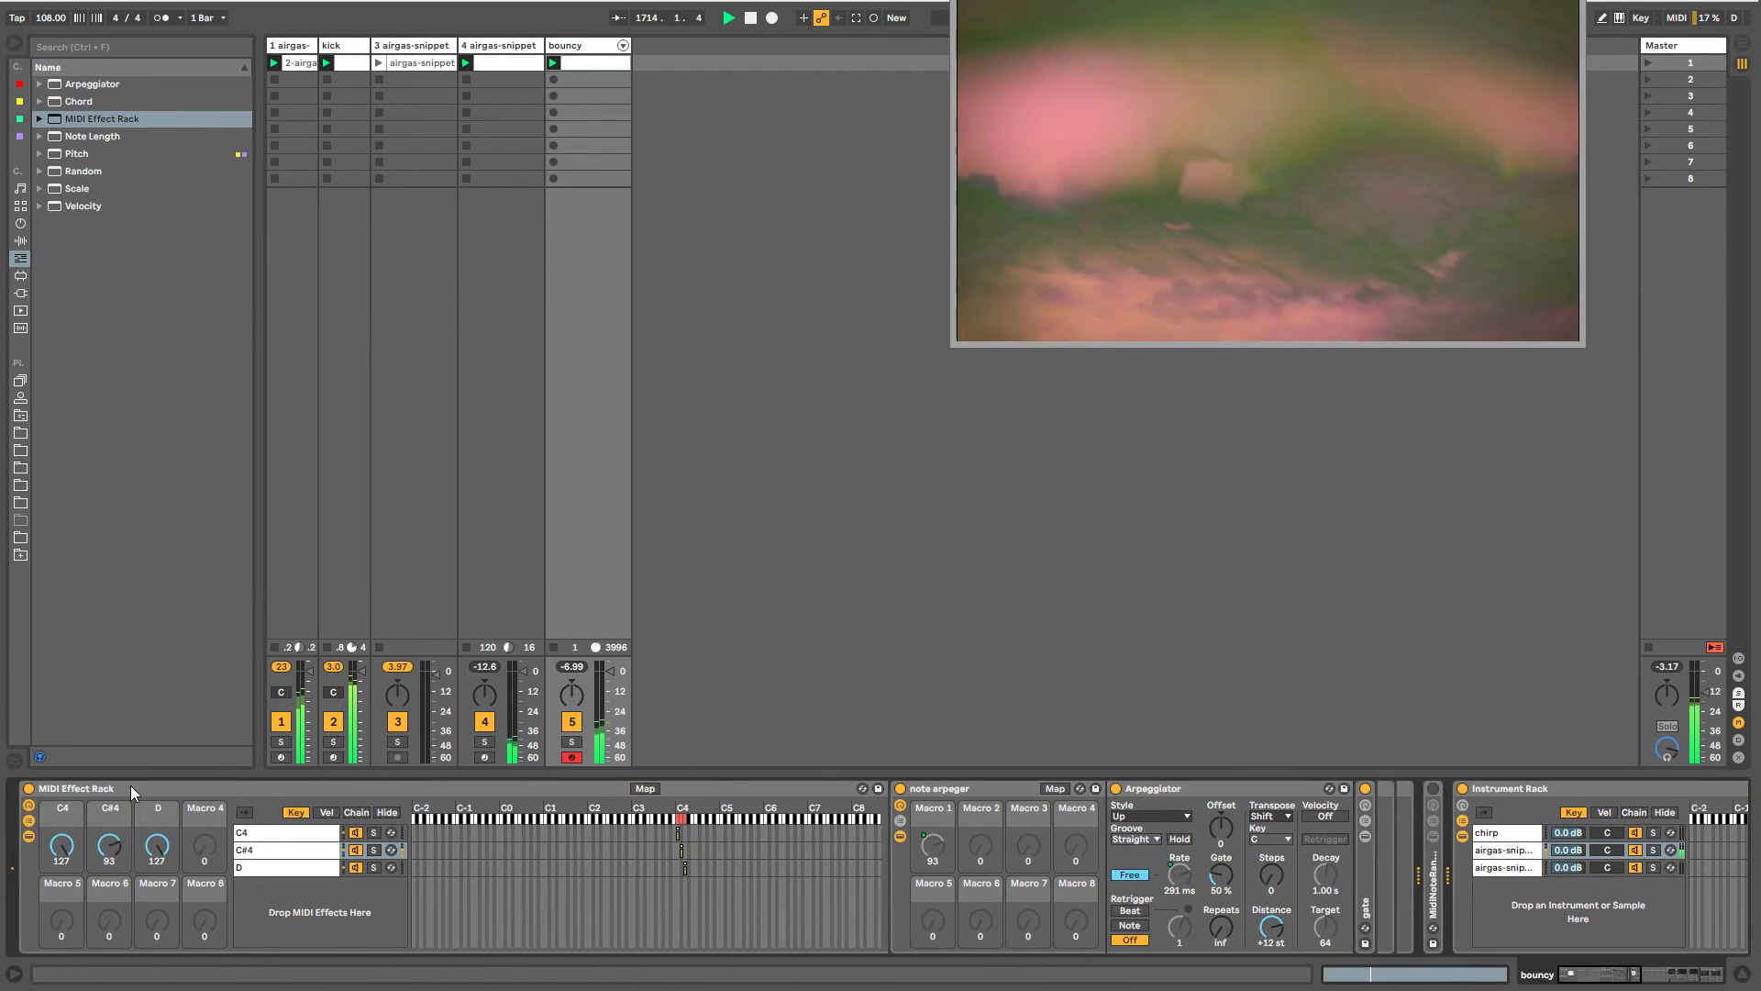
drag(96, 844, 97, 875)
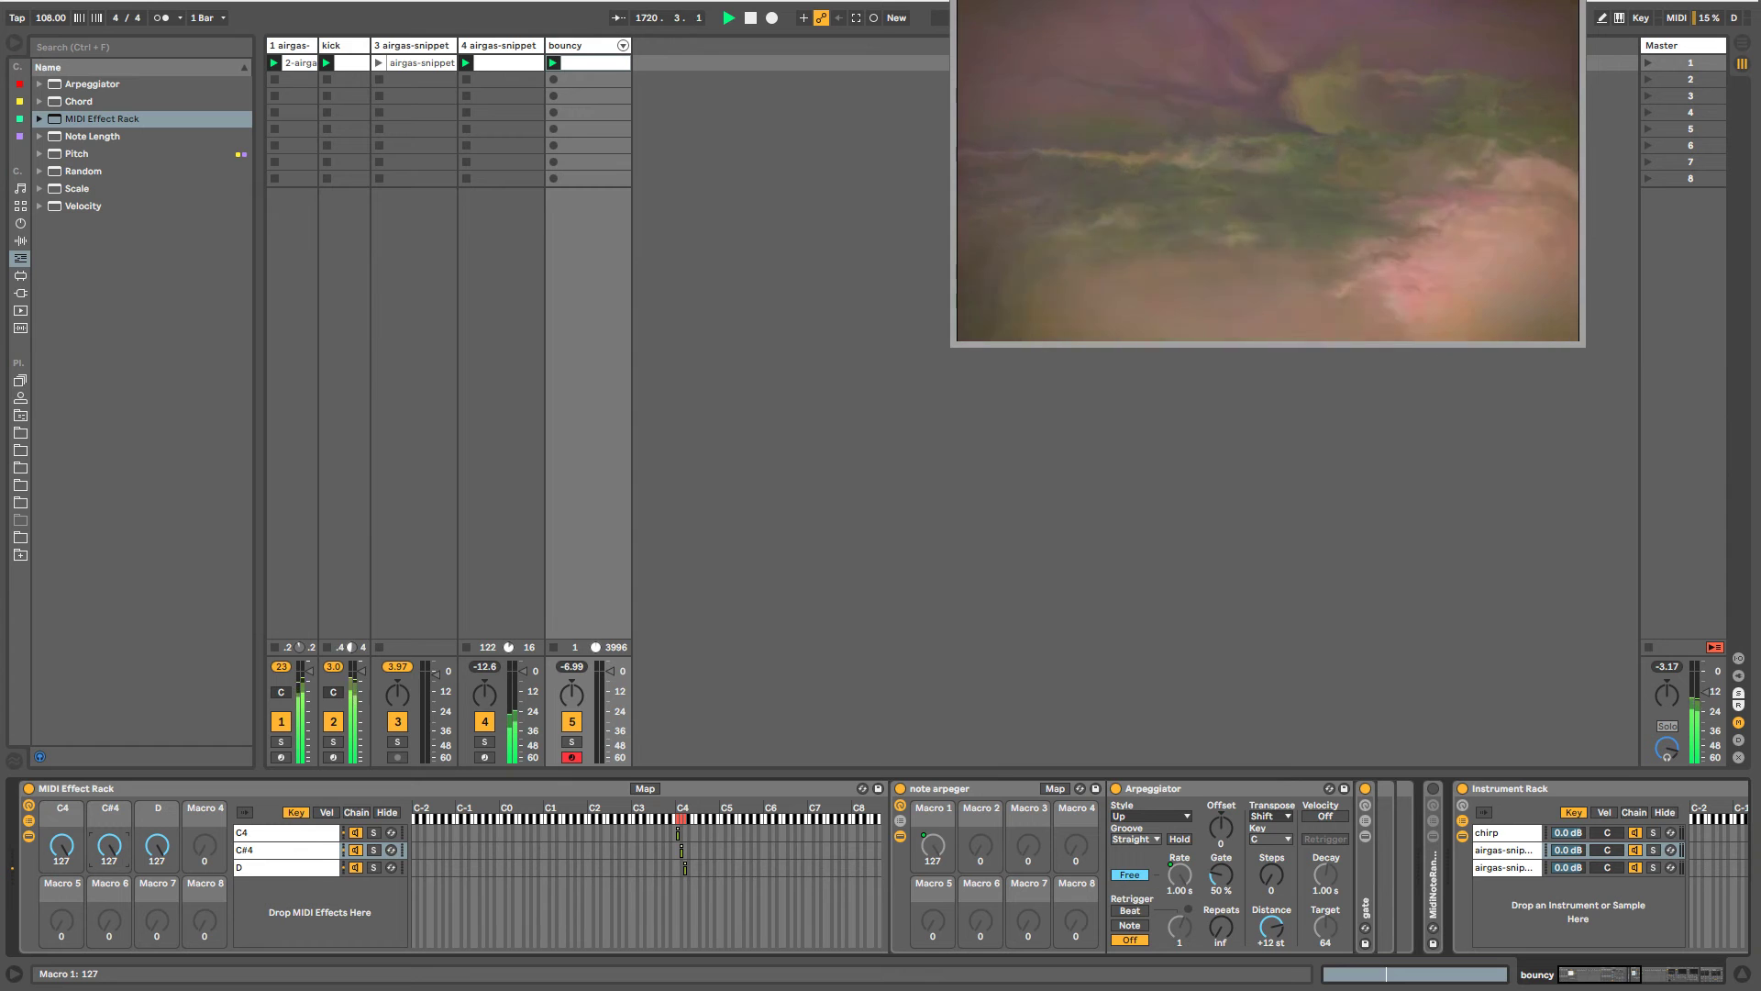
mouse_move(109, 846)
mouse_down()
mouse_move(109, 930)
mouse_move(109, 846)
mouse_up()
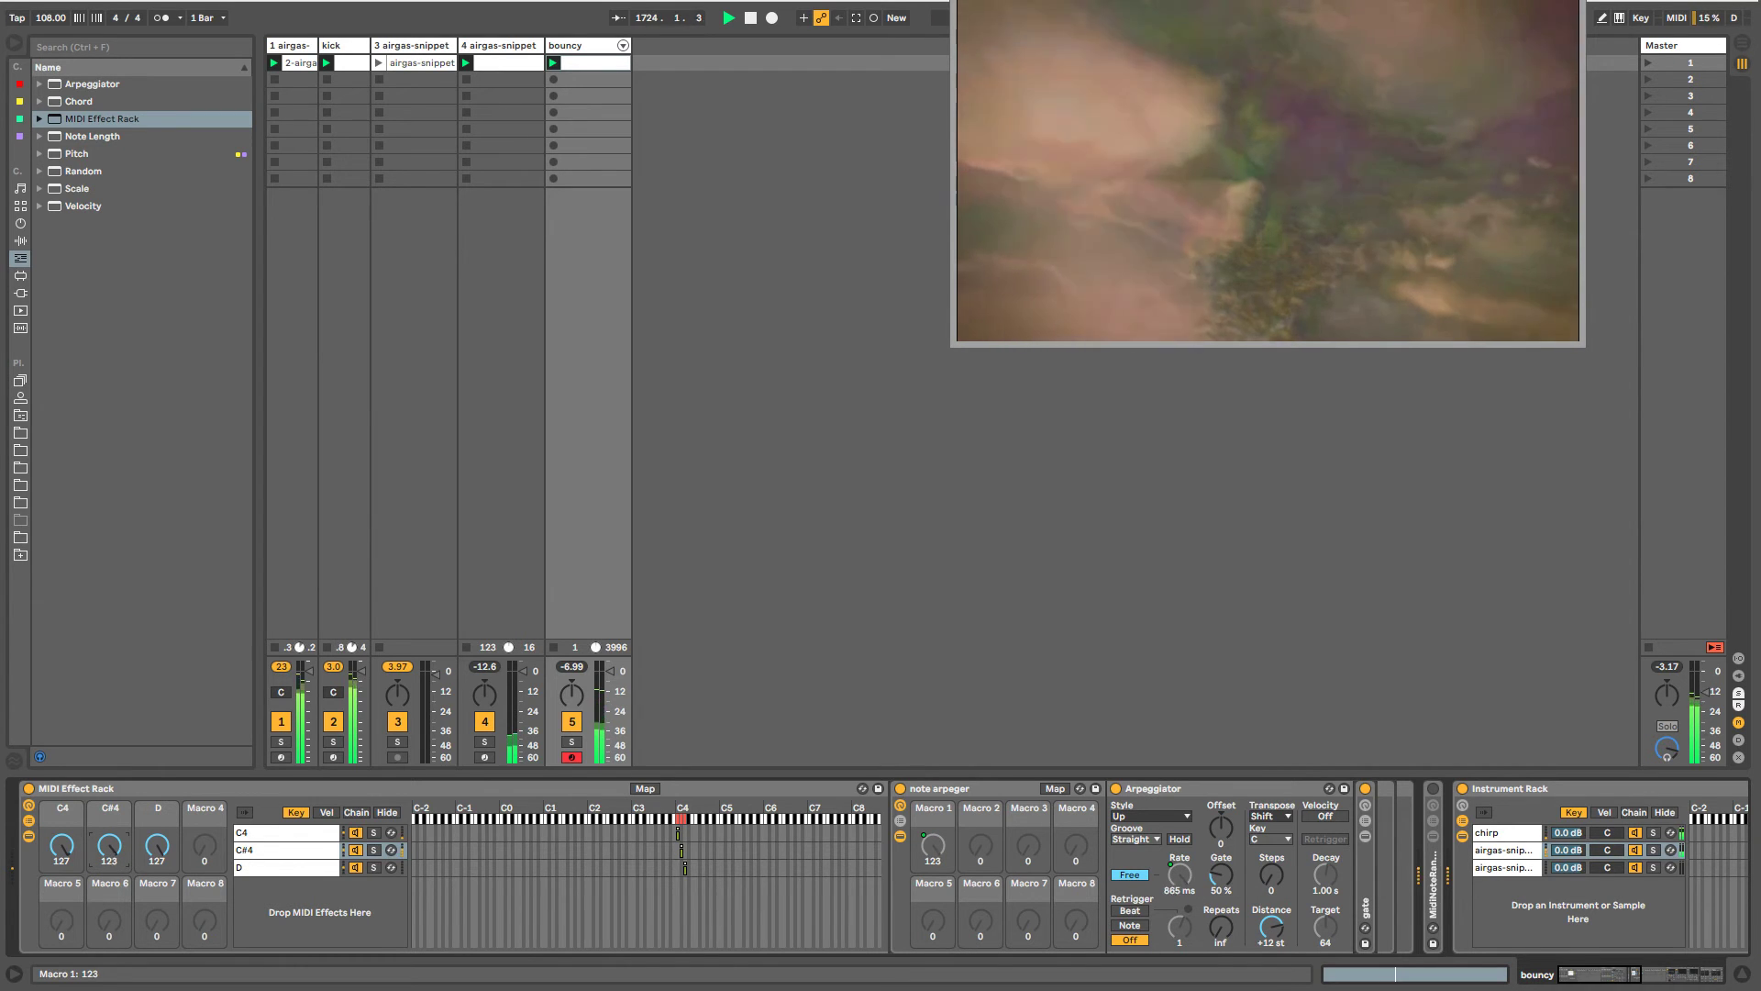
drag(109, 849, 109, 887)
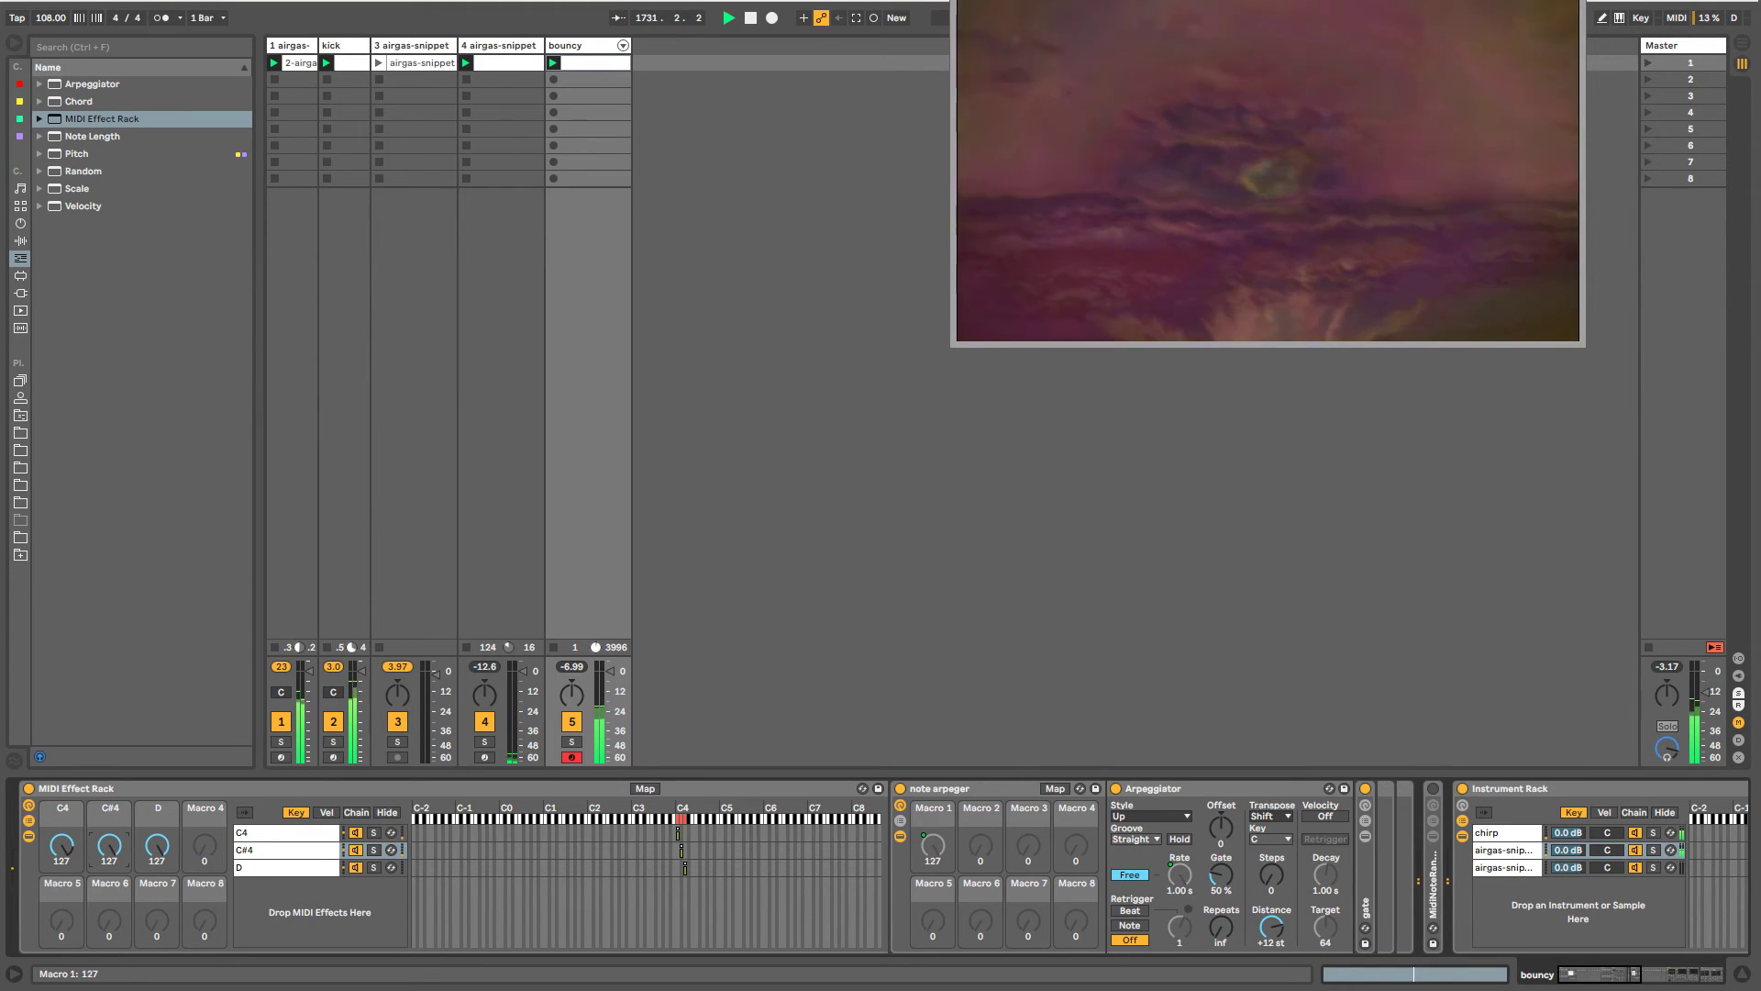
- Vary the C#4 and D macros of the MIDI Effect Rack to audition them, returning both to 127
drag(1581, 978, 1650, 978)
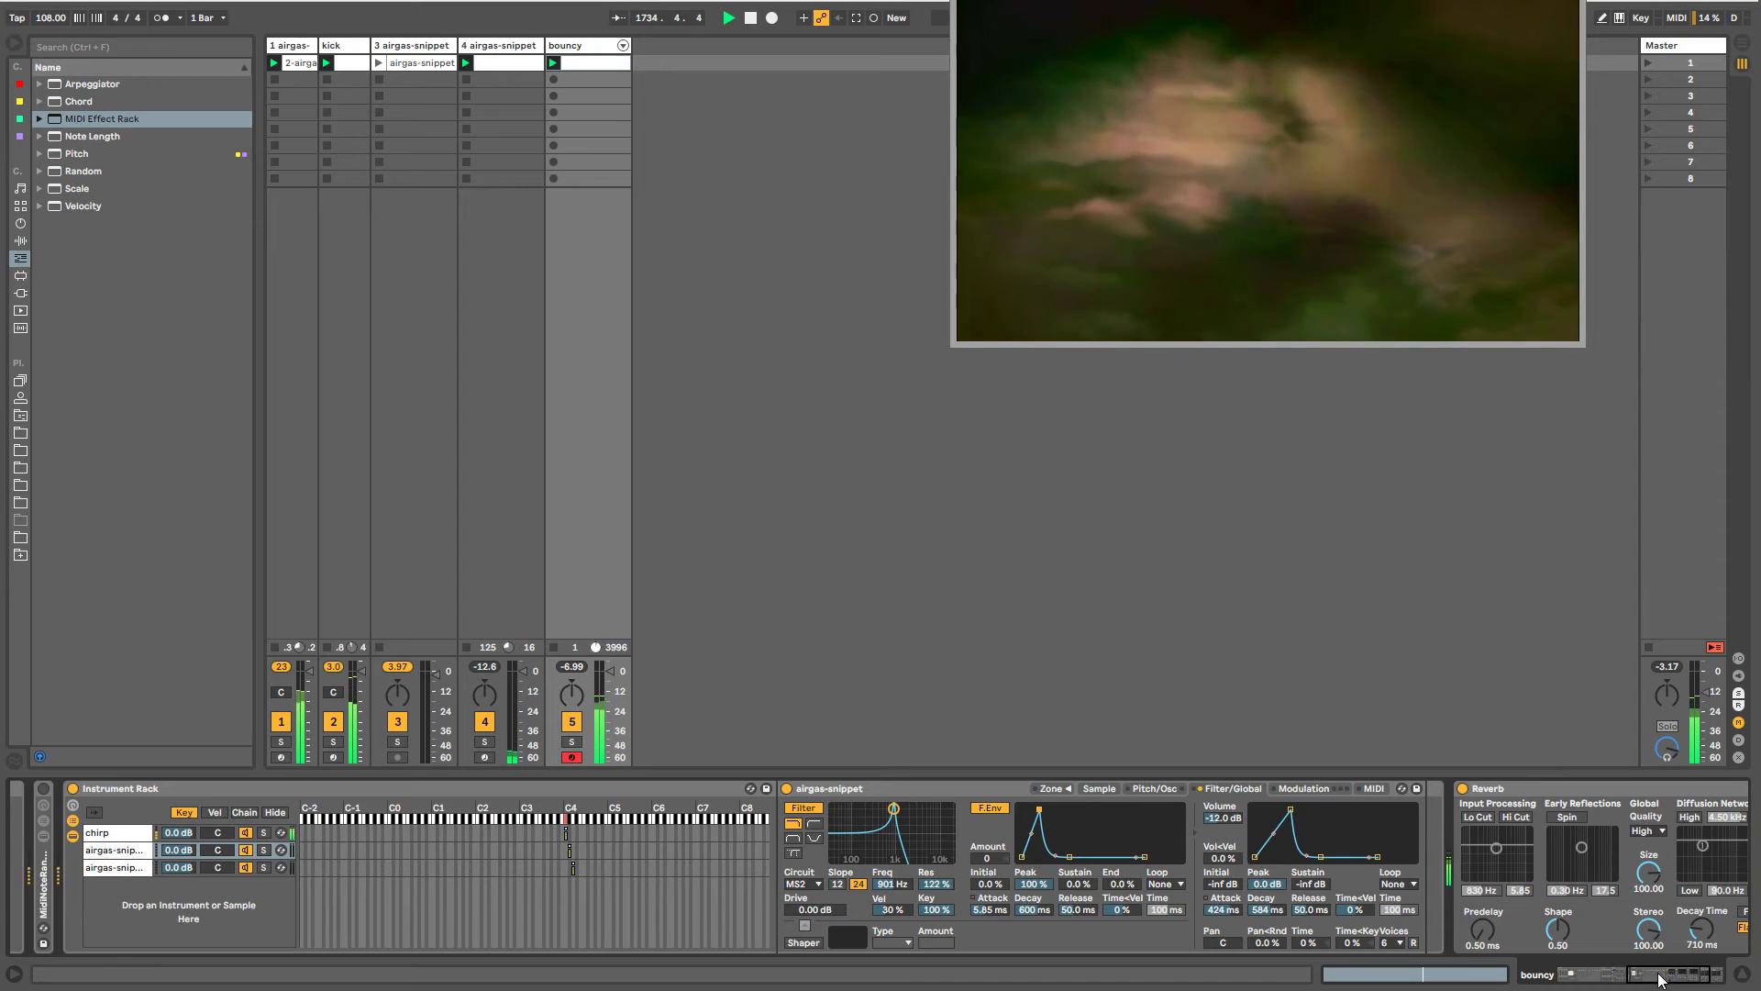
drag(1658, 980, 1591, 978)
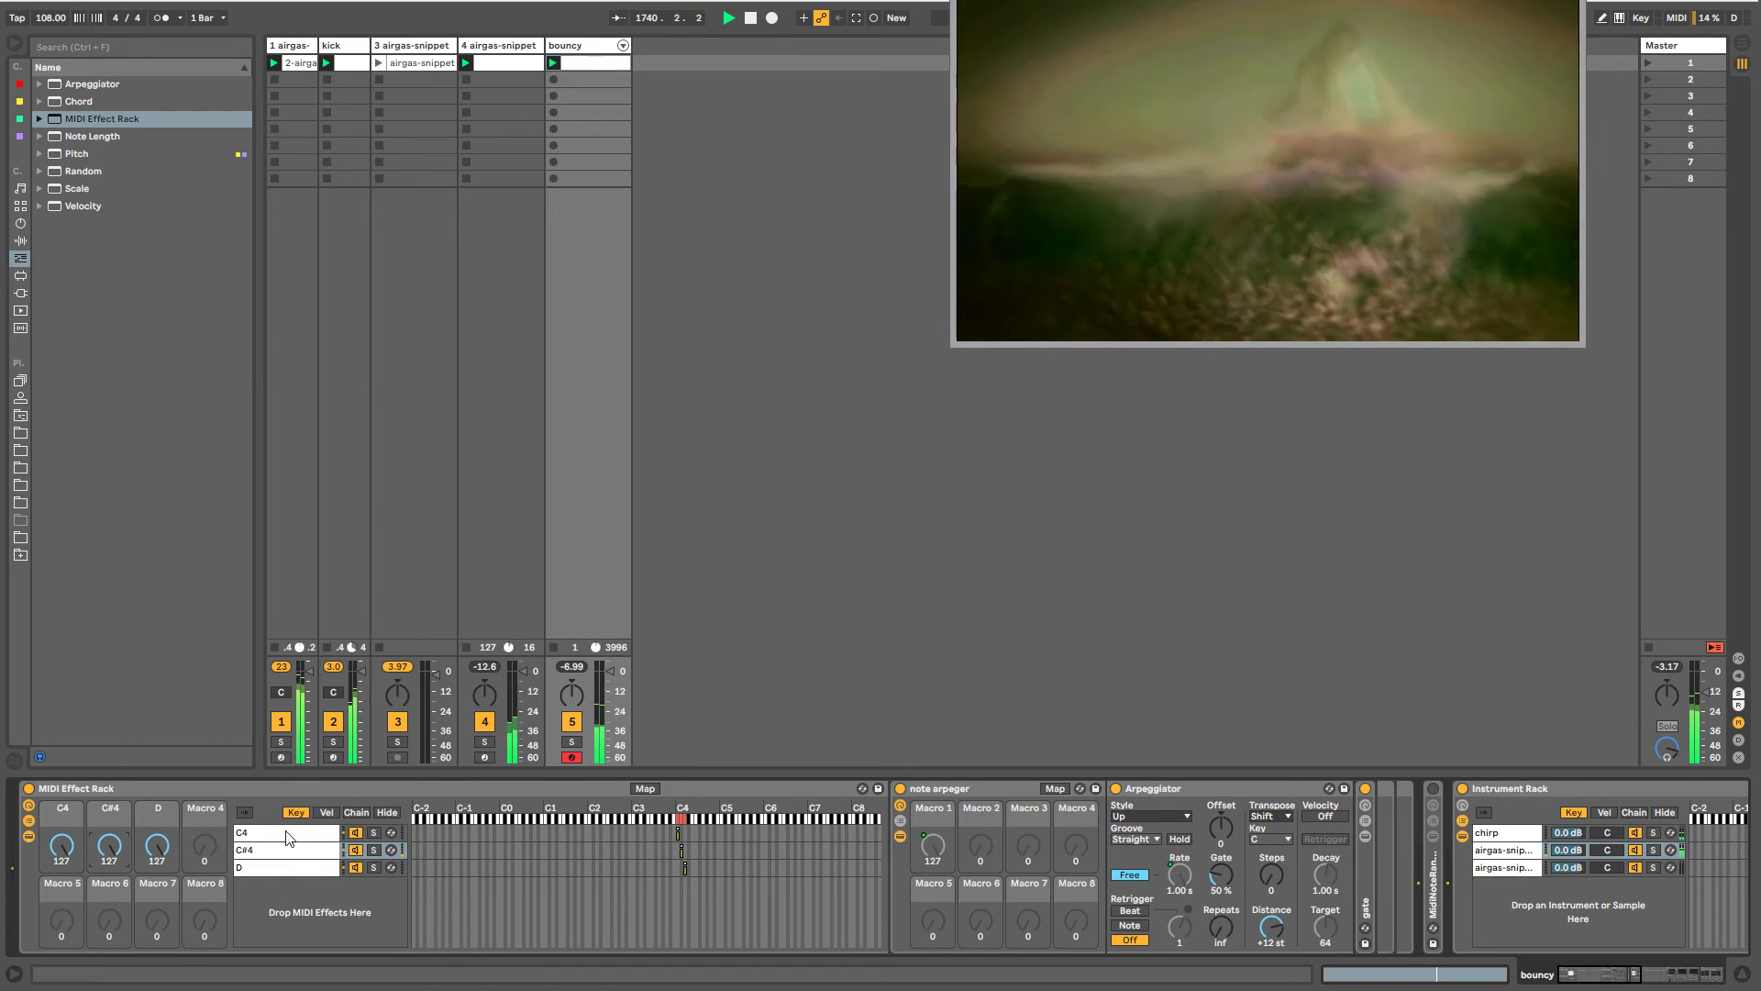
drag(1574, 980, 1695, 982)
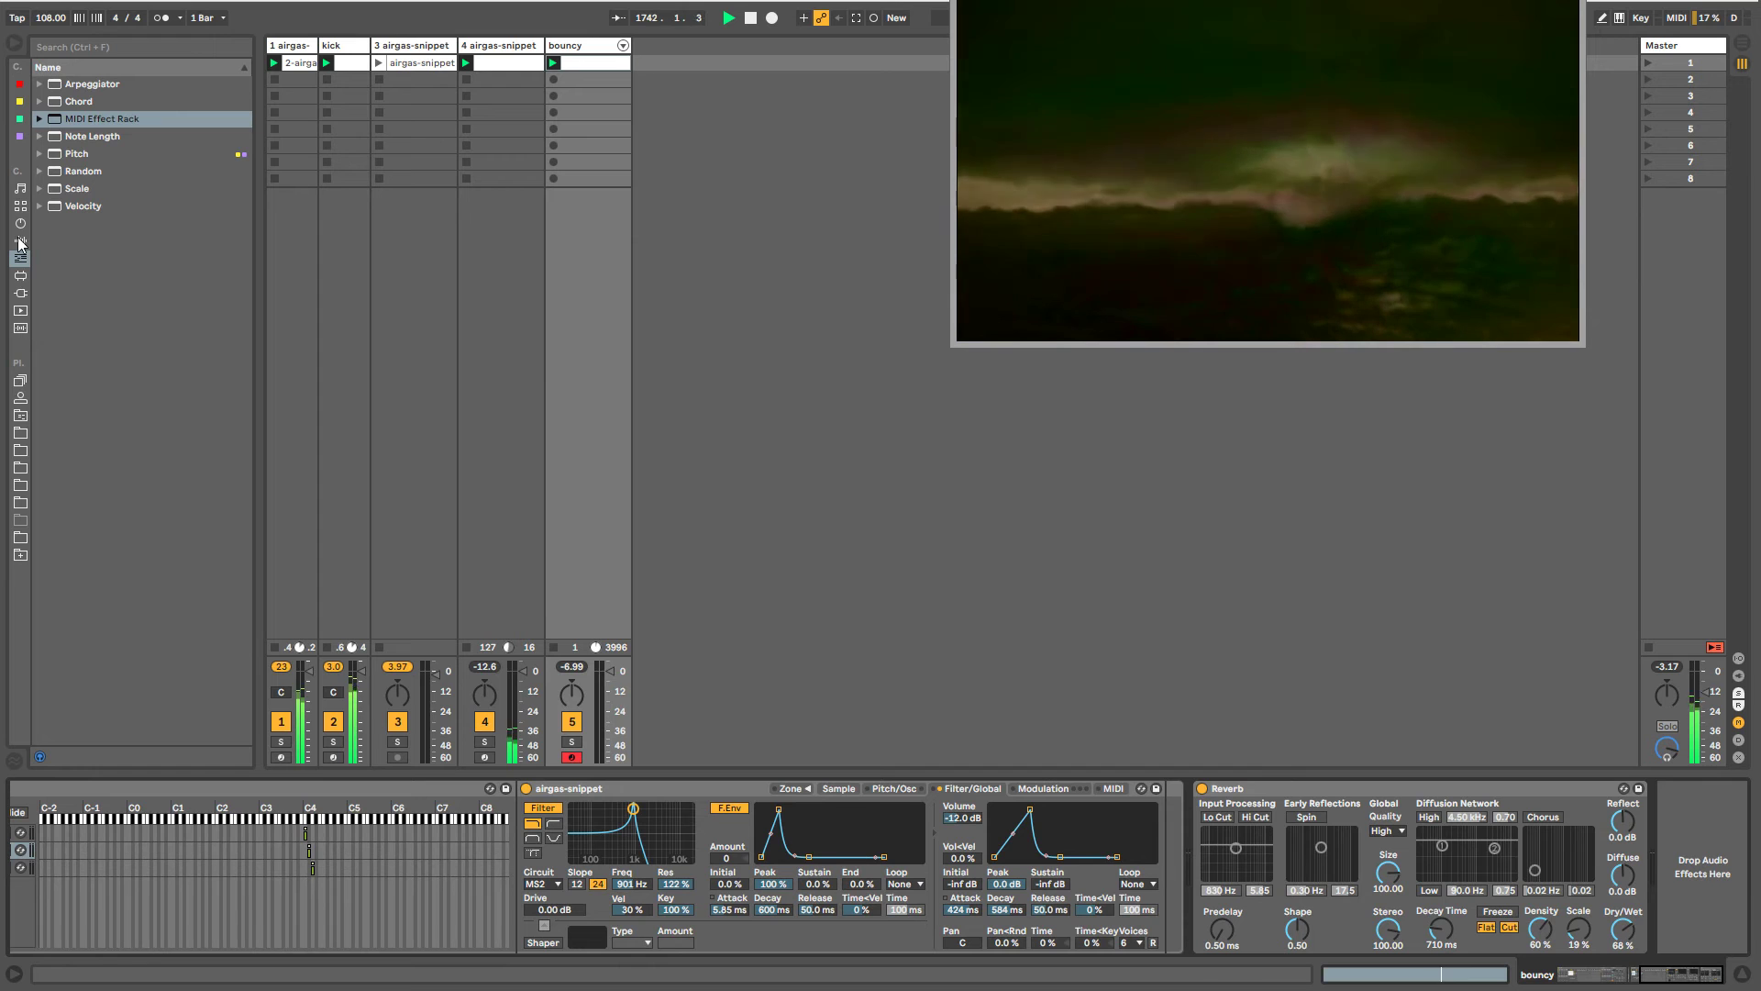
drag(1667, 976, 1565, 973)
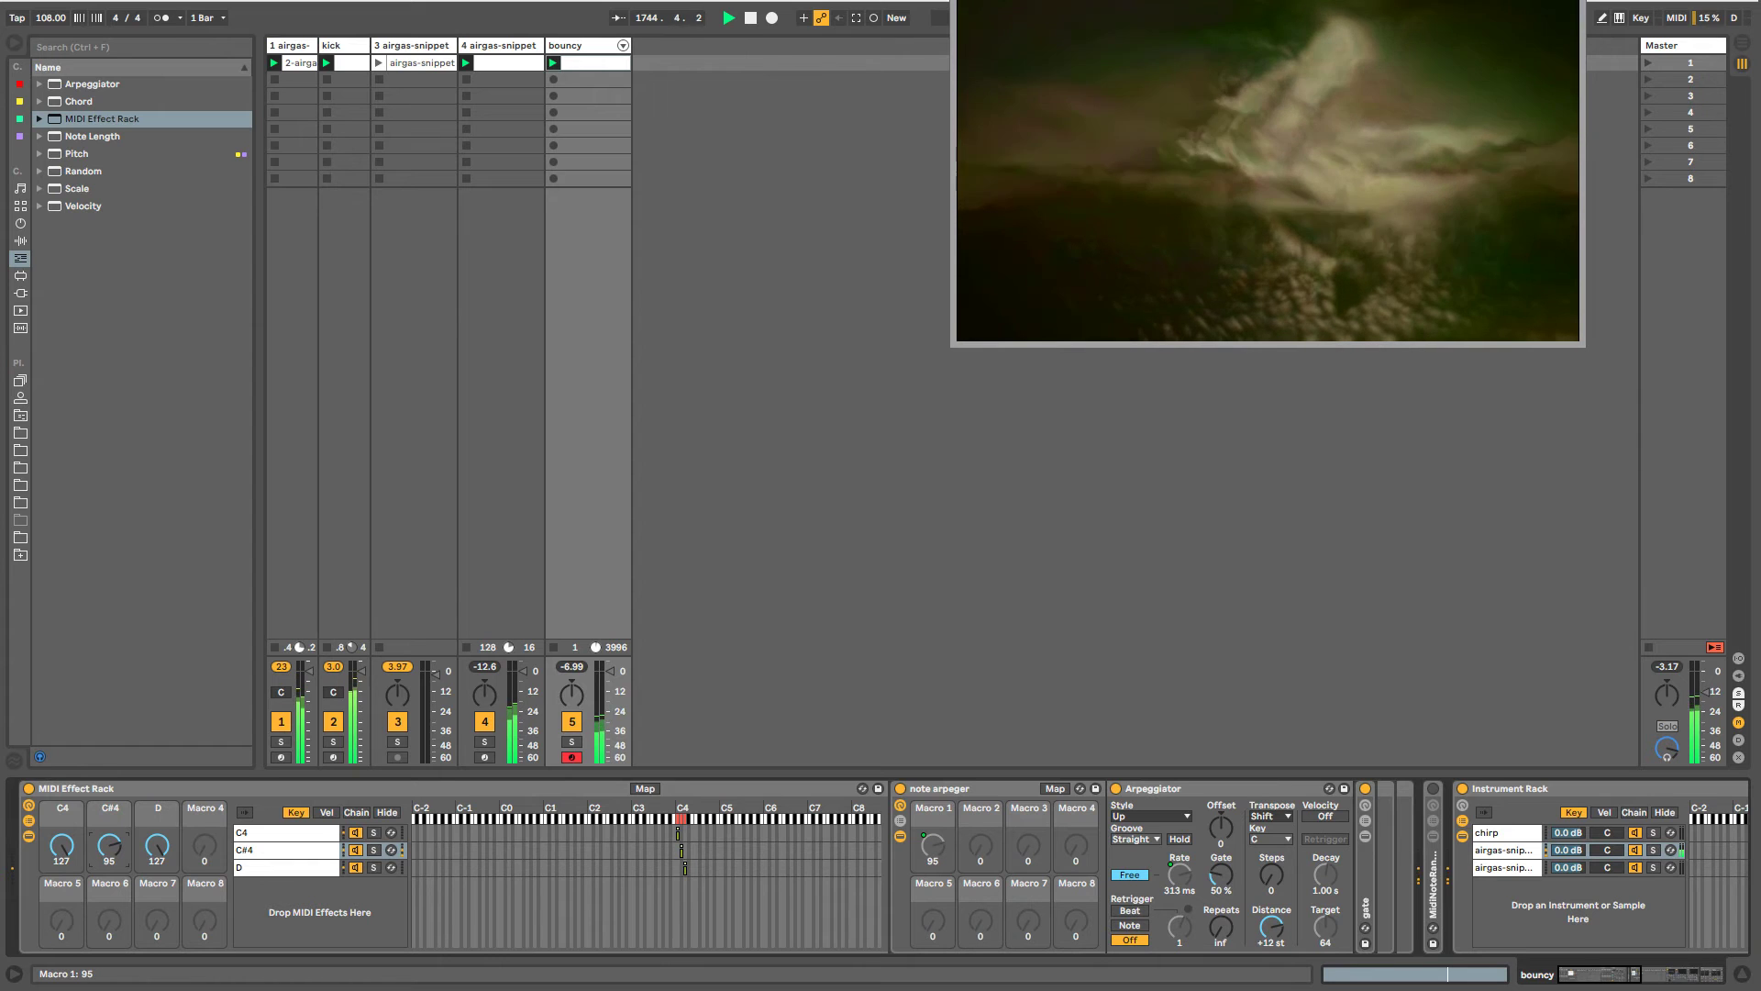
drag(109, 845, 109, 780)
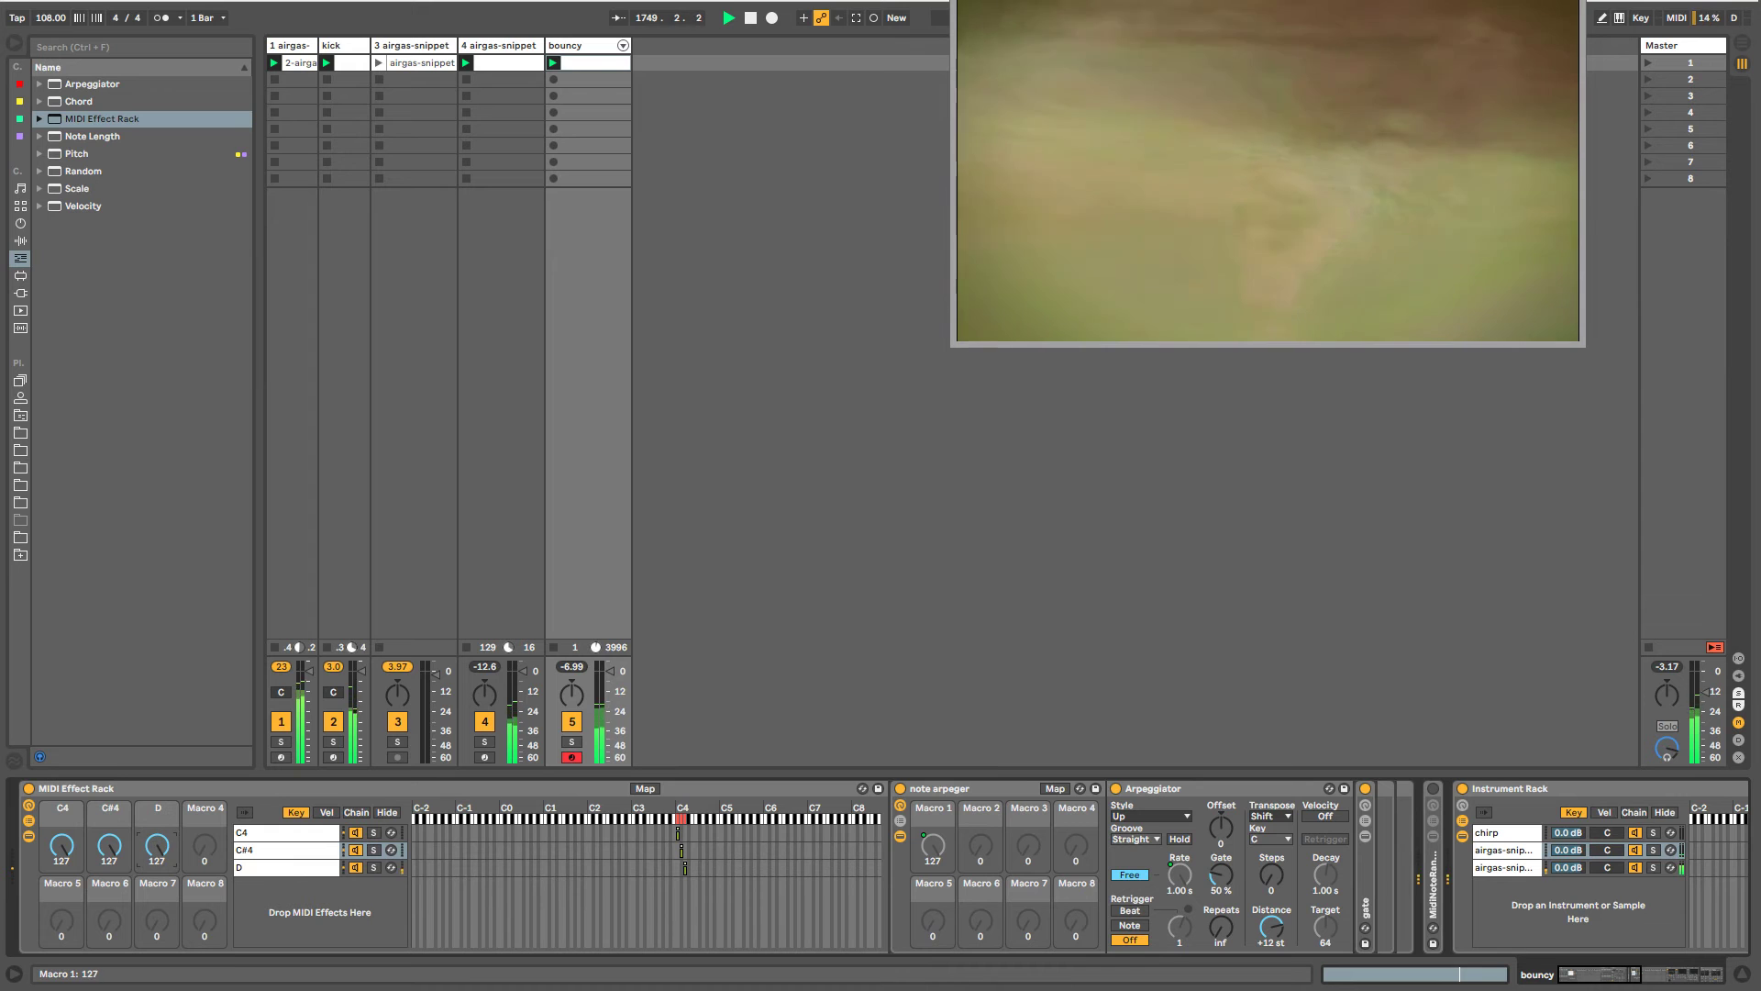
drag(112, 842, 157, 848)
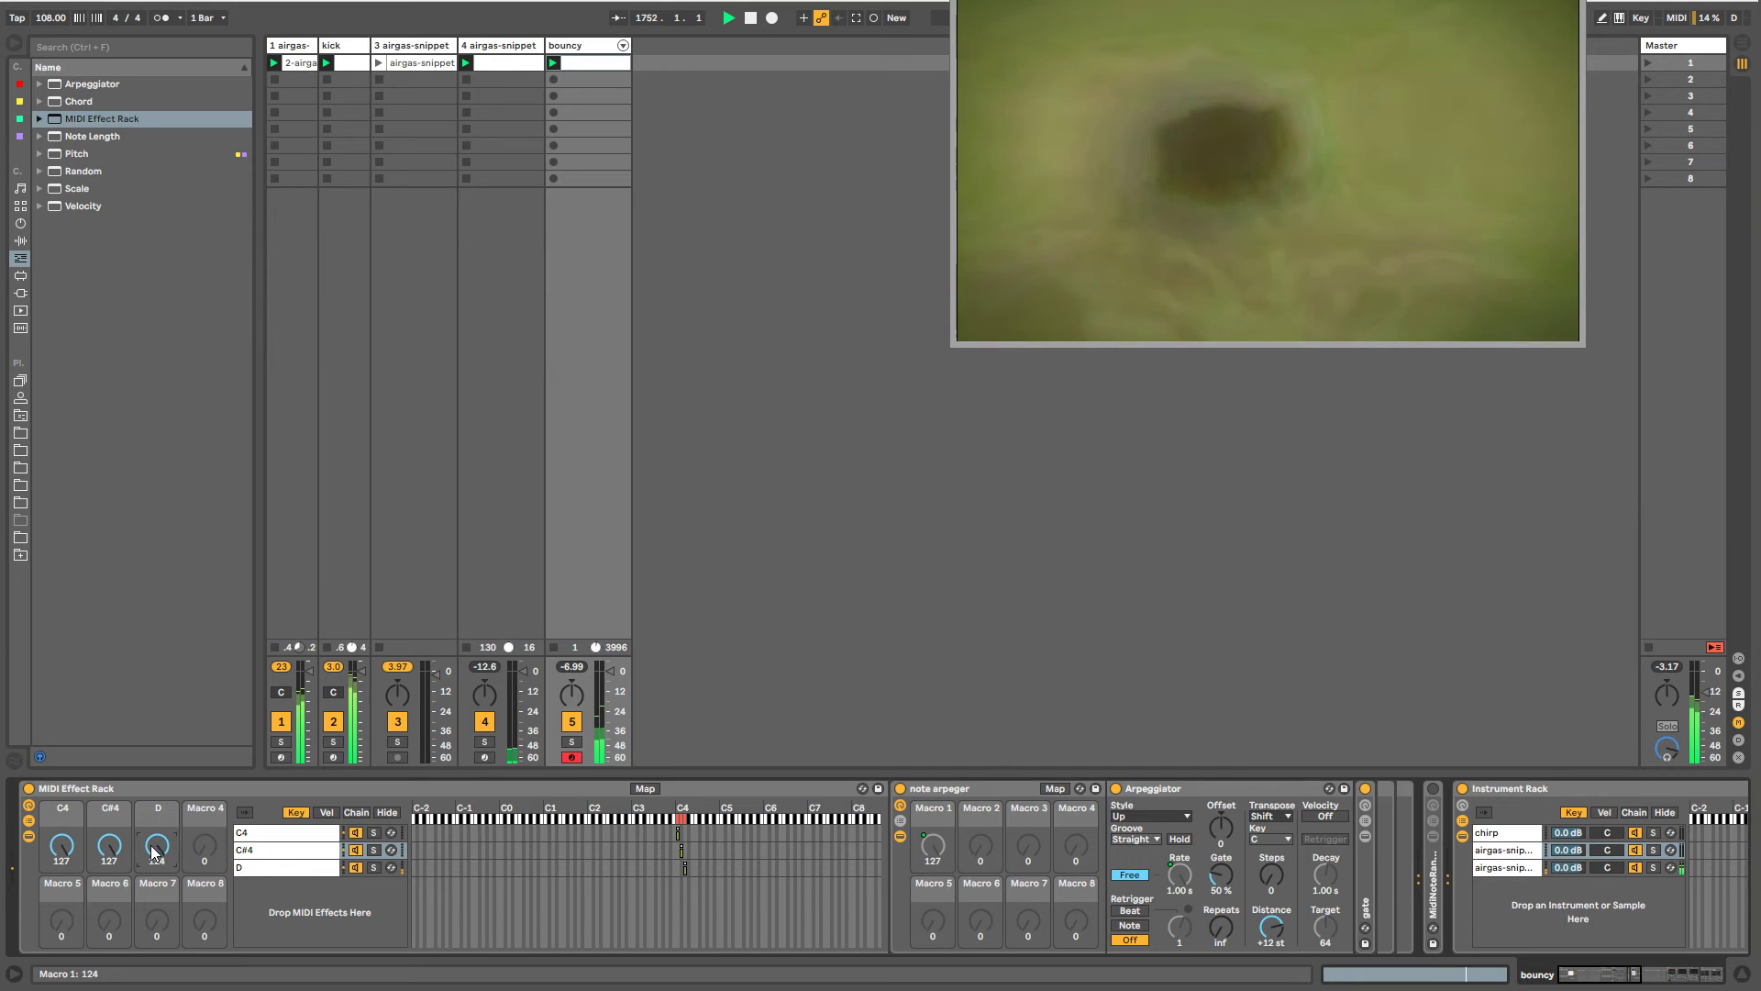
drag(157, 958, 157, 806)
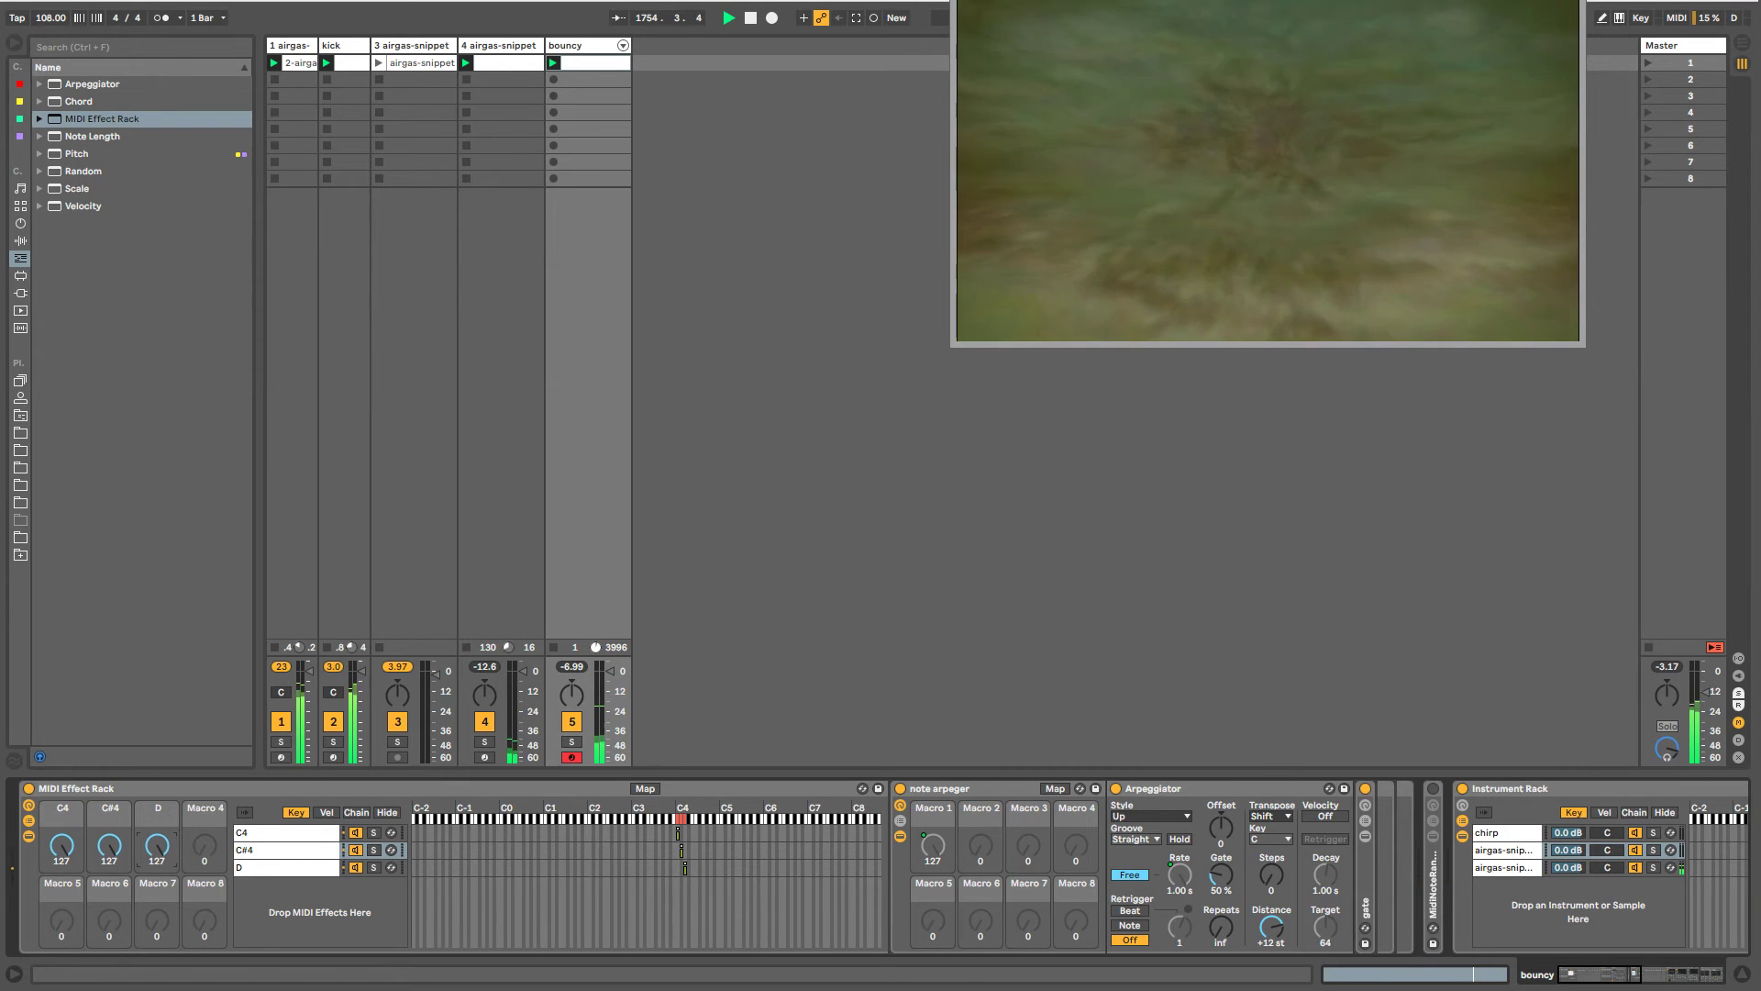
- Collapse the MIDI Effect Rack's chains and devices and rename the rack bouncyballer
click(29, 836)
click(28, 821)
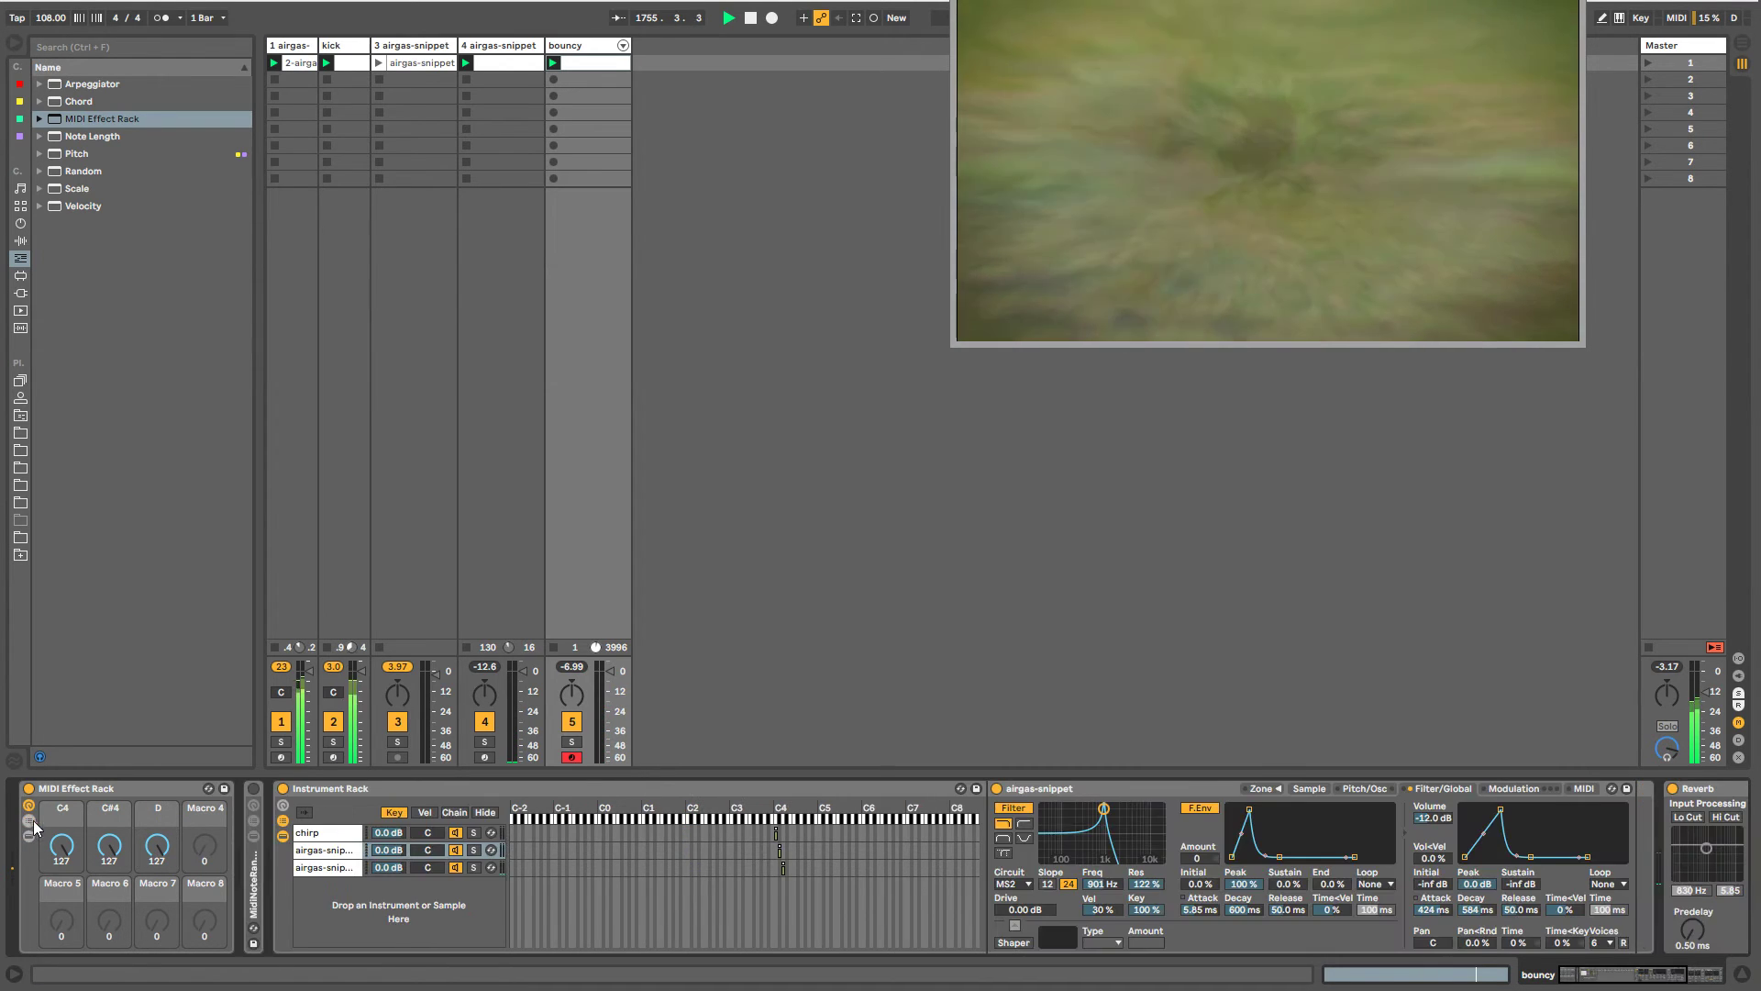
click(66, 793)
key(ctrl+r)
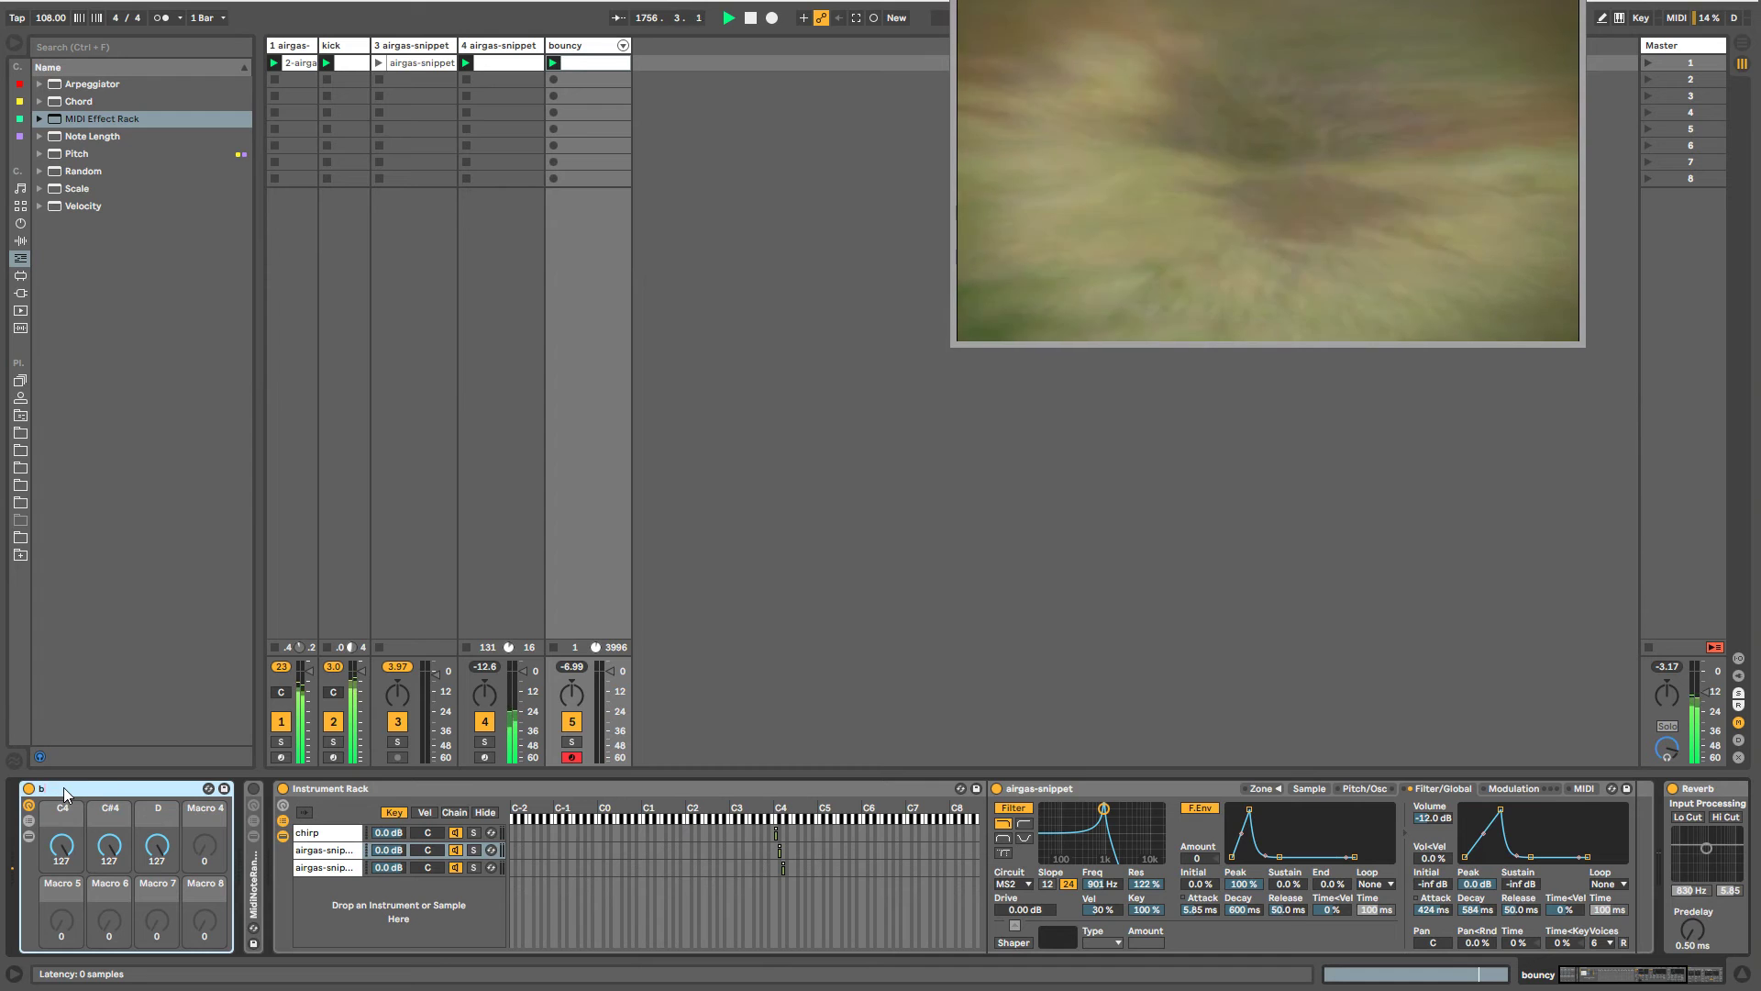
text(bouncyballer)
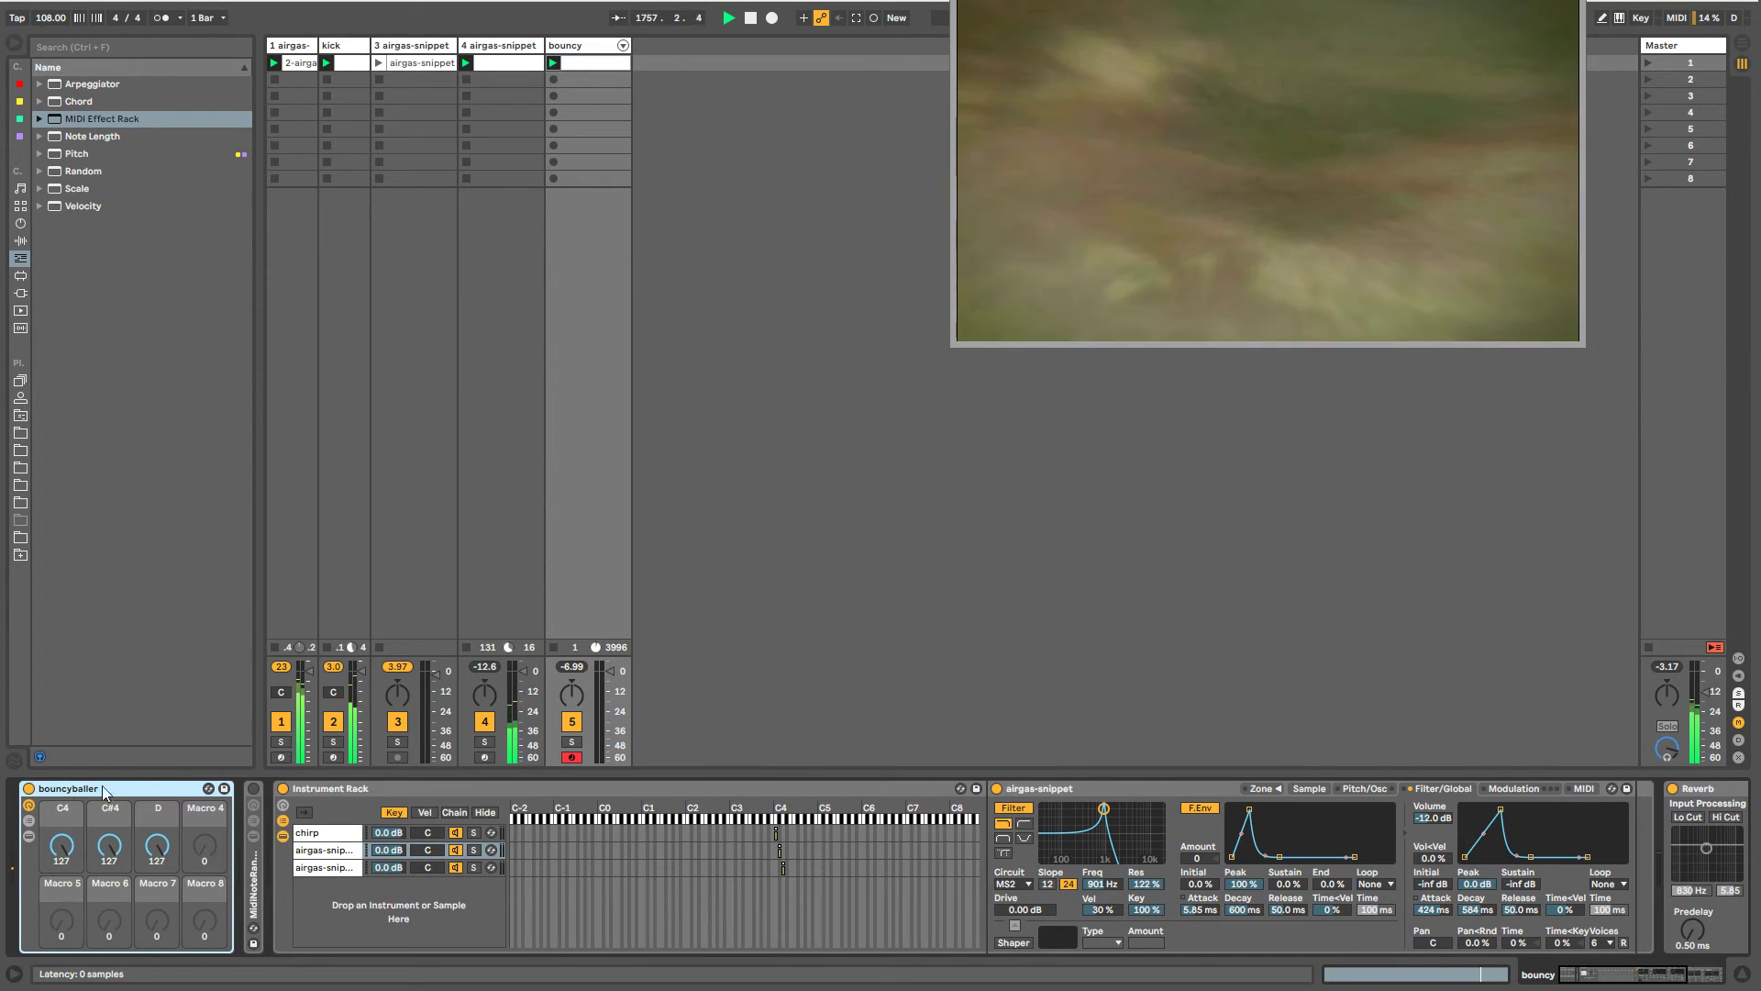
- Save the rack as the preset bouncyballer.adg and collapse the MIDI Effect Rack and Presets folders in the browser
click(224, 788)
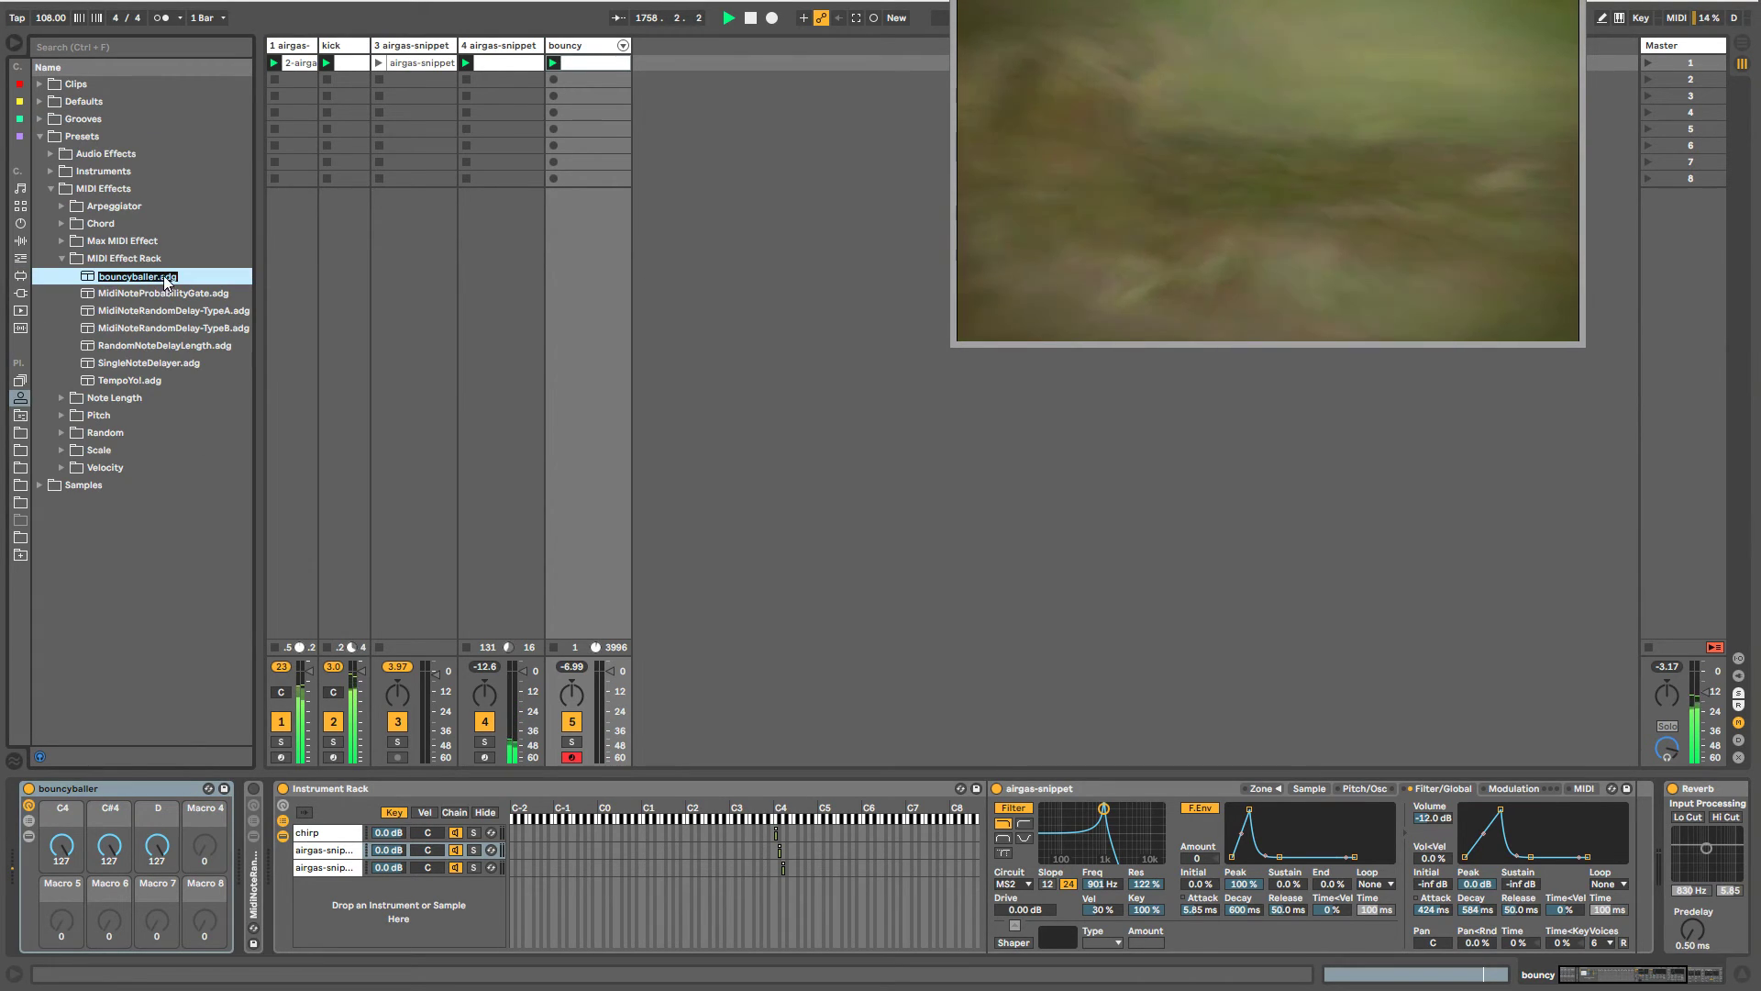
key(Return)
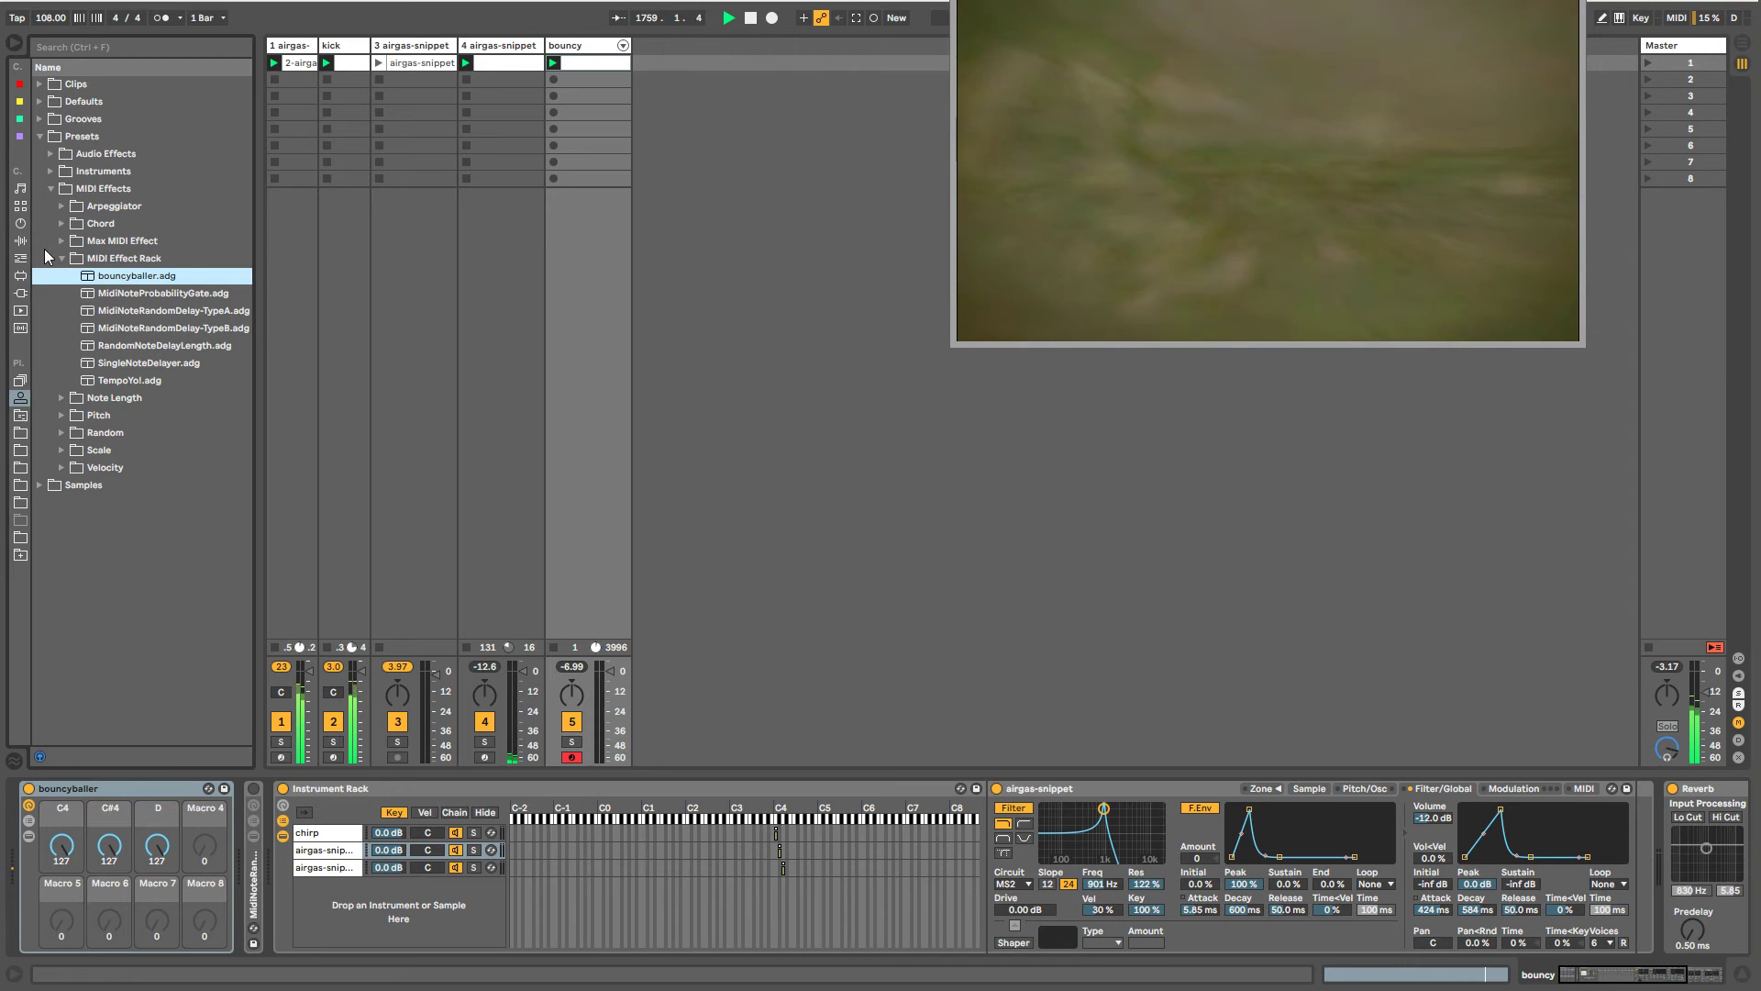
click(61, 259)
click(40, 135)
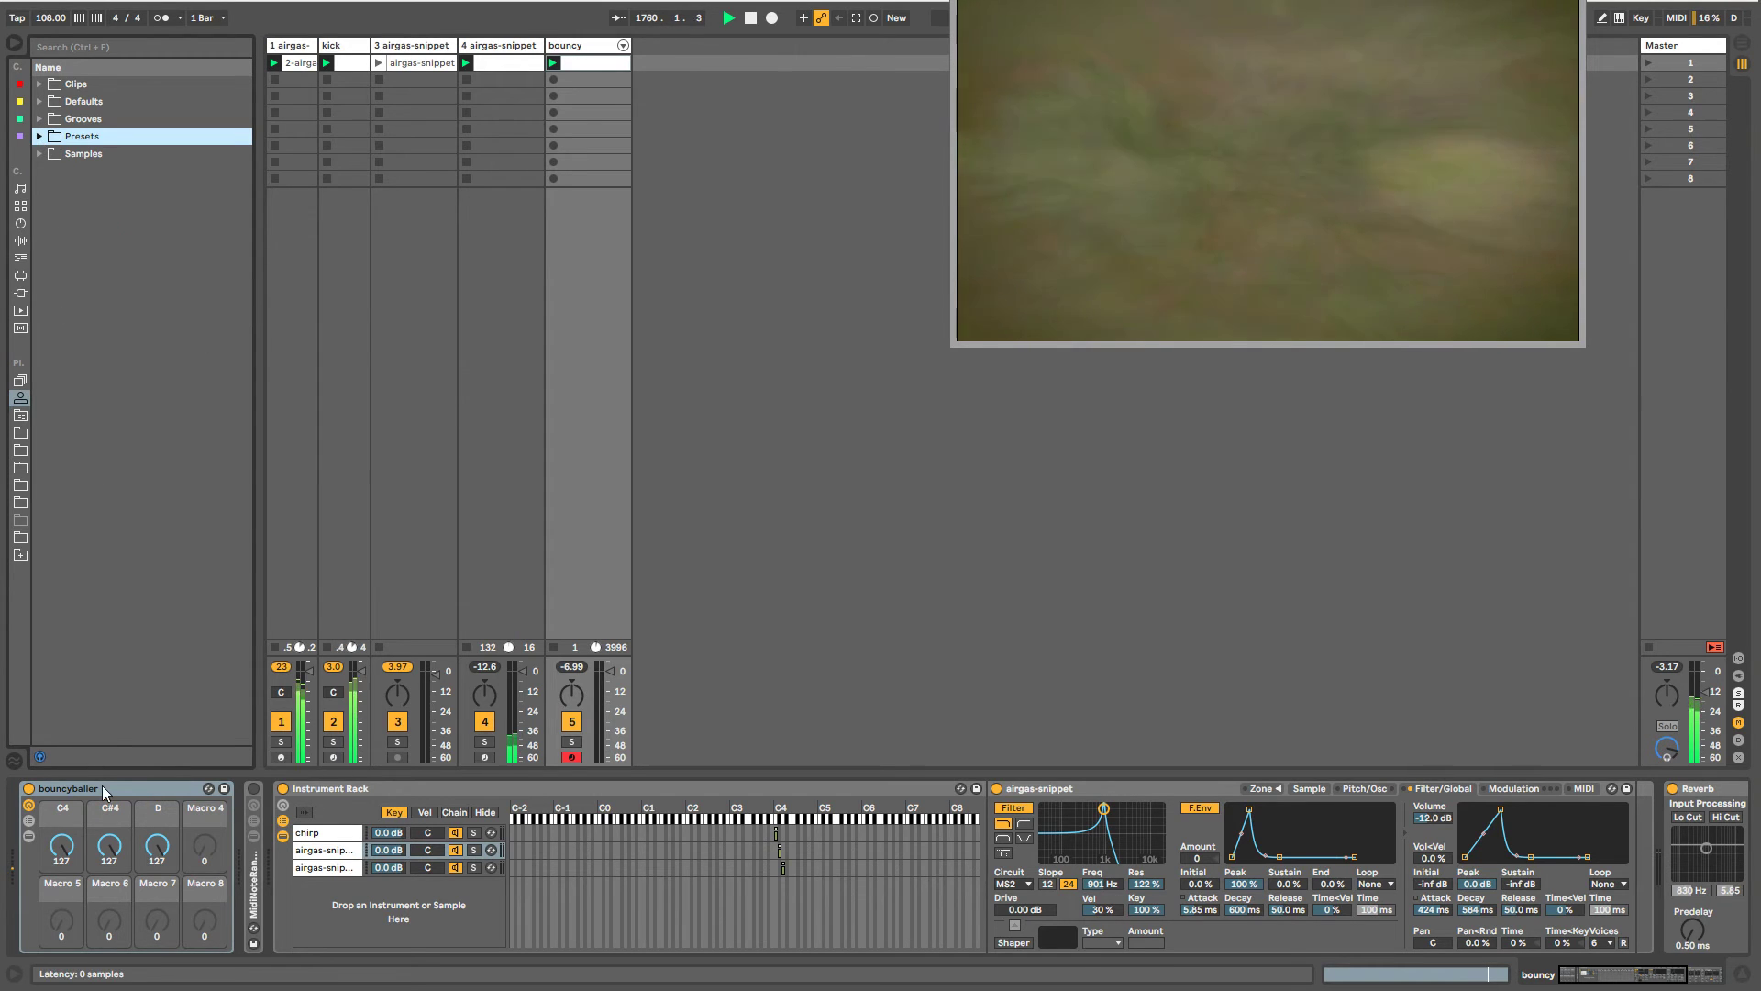
- Show the bouncyballer rack's chain list and sweep the D macro down to 64 and back to 127
click(30, 821)
drag(157, 845, 157, 928)
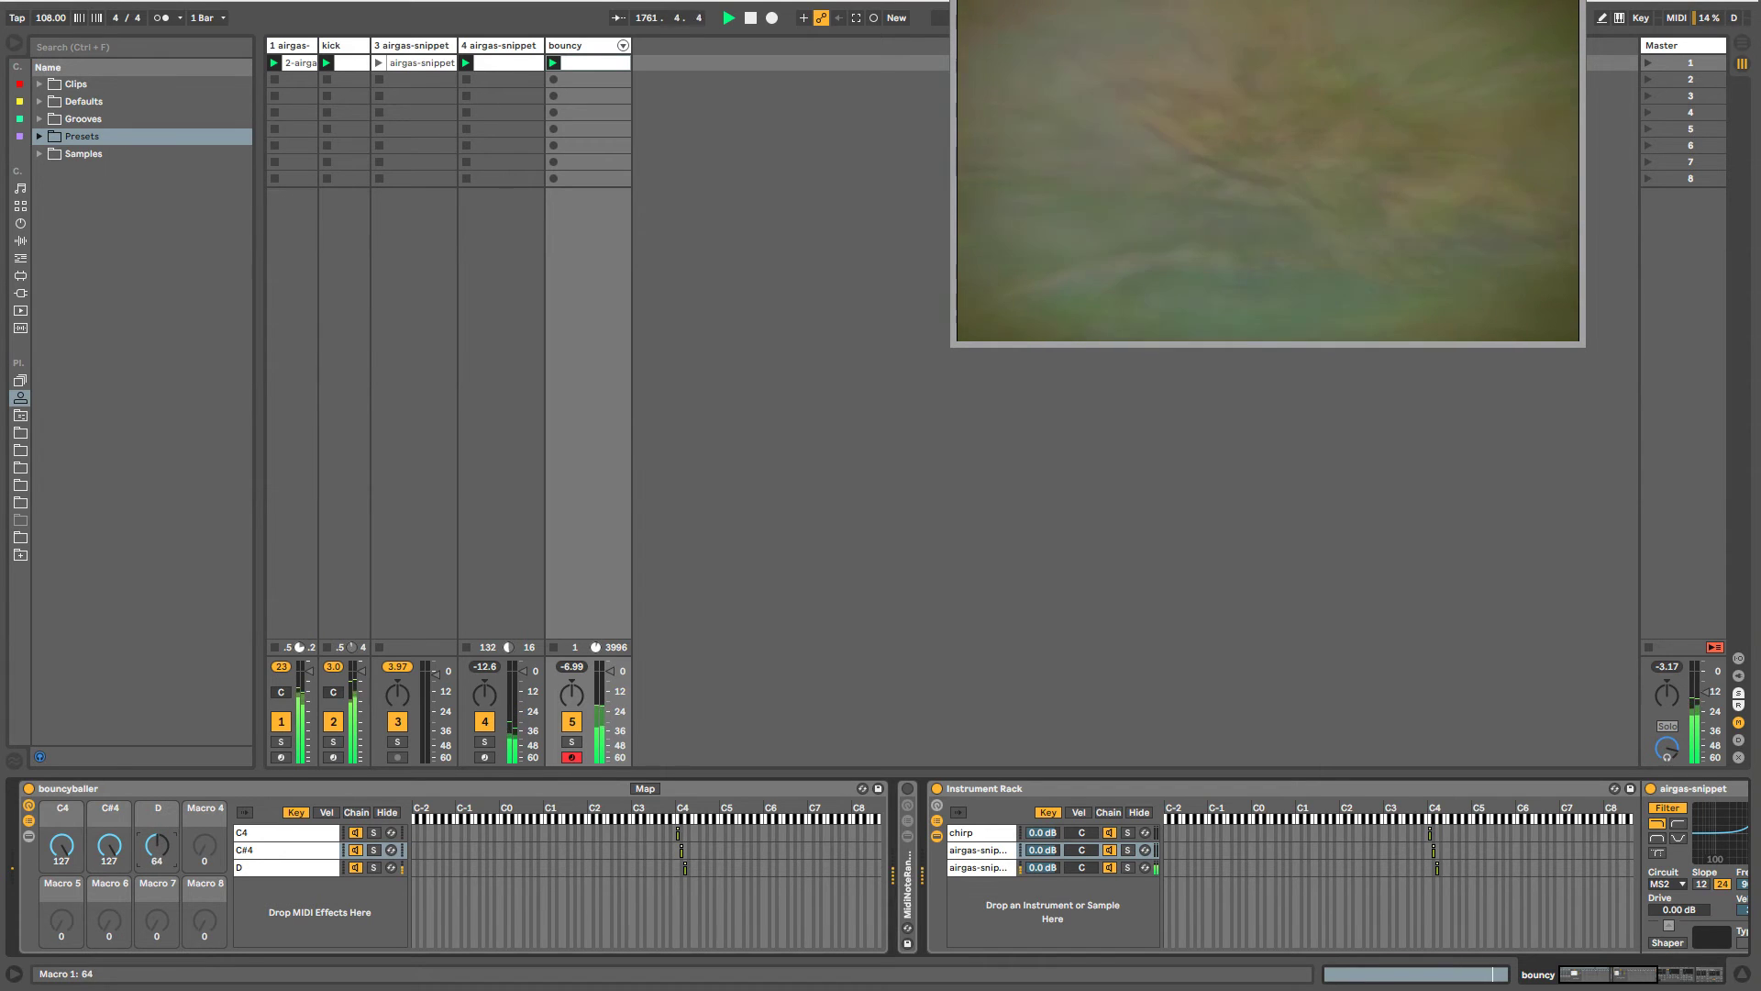
mouse_move(157, 845)
mouse_down()
mouse_move(157, 886)
mouse_move(156, 787)
mouse_move(157, 845)
mouse_up()
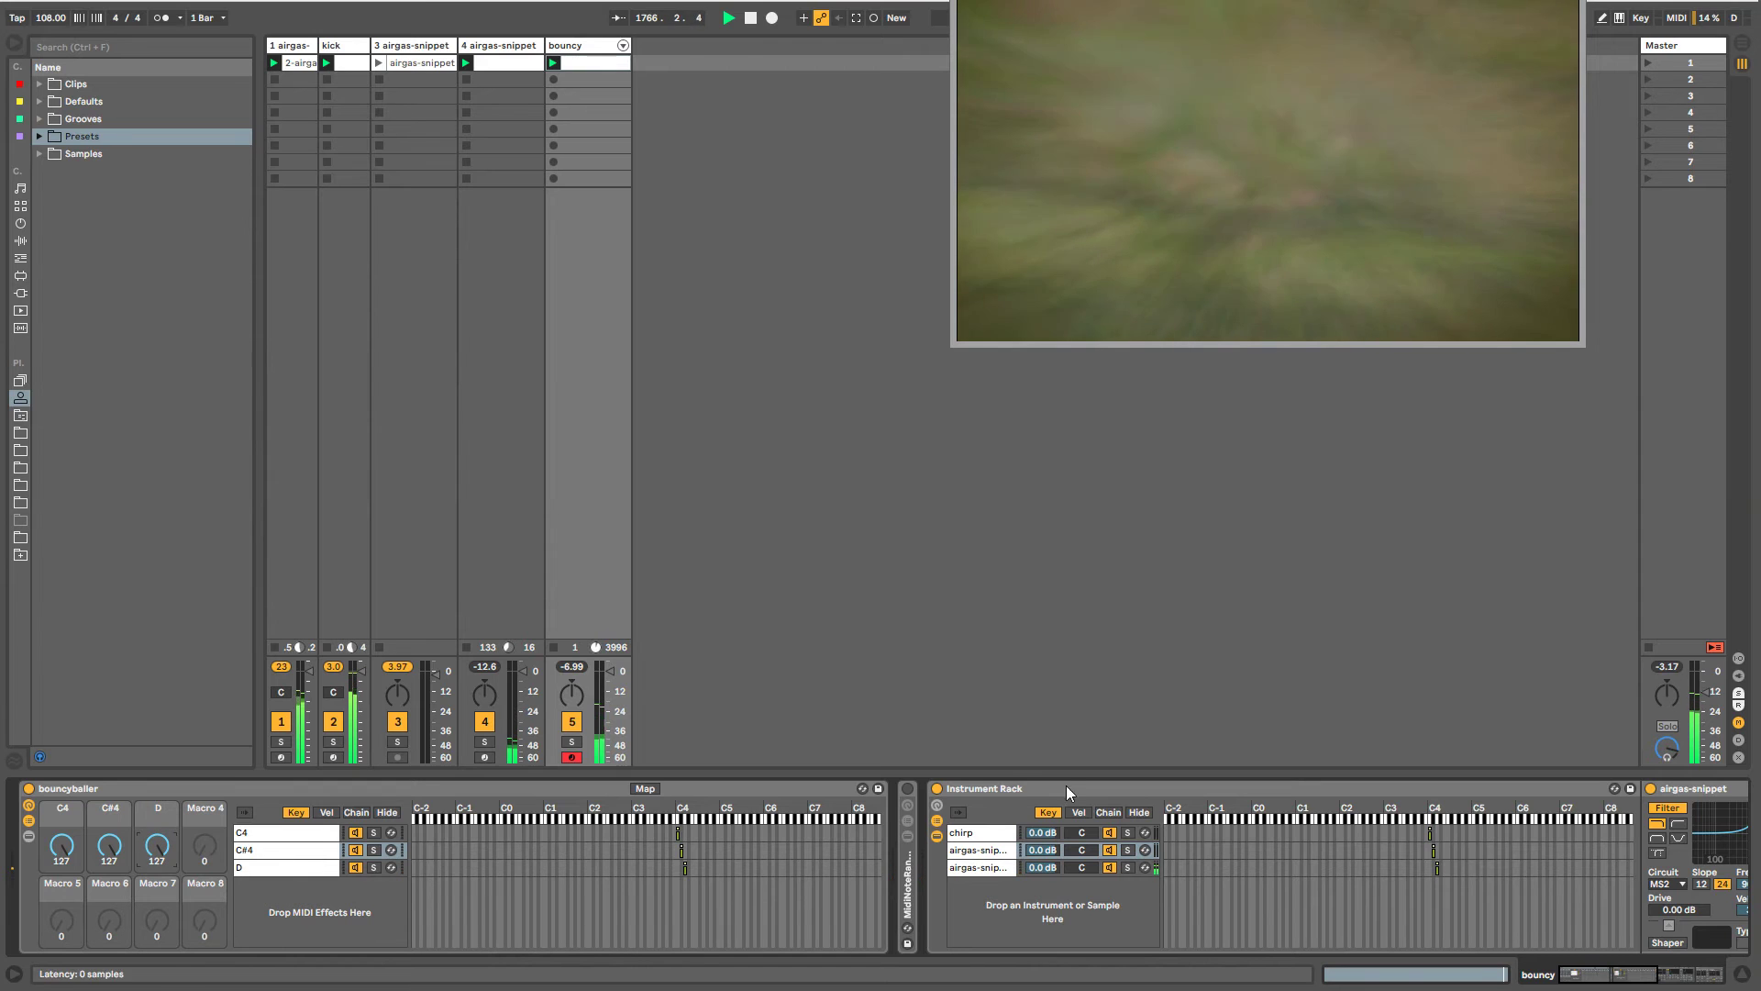
- Set the third chain's airgas-snippet volume envelope to a 222 ms decay and 1.00 ms release
click(995, 867)
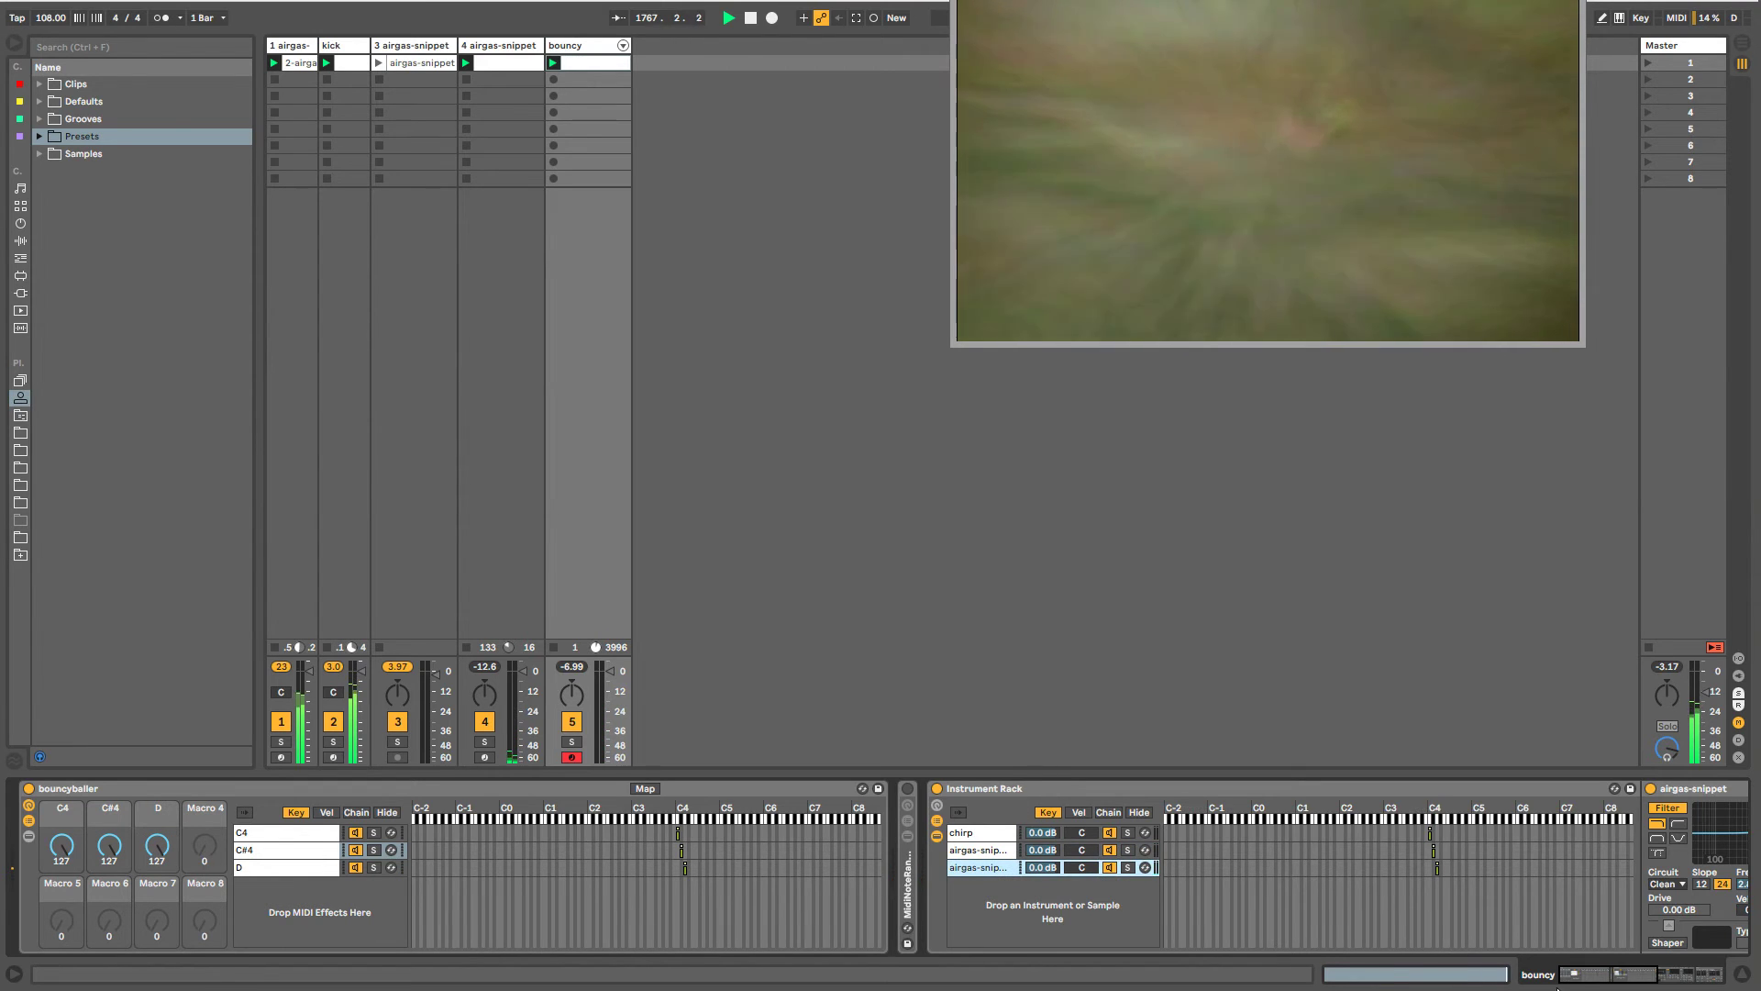
drag(1597, 975, 1653, 977)
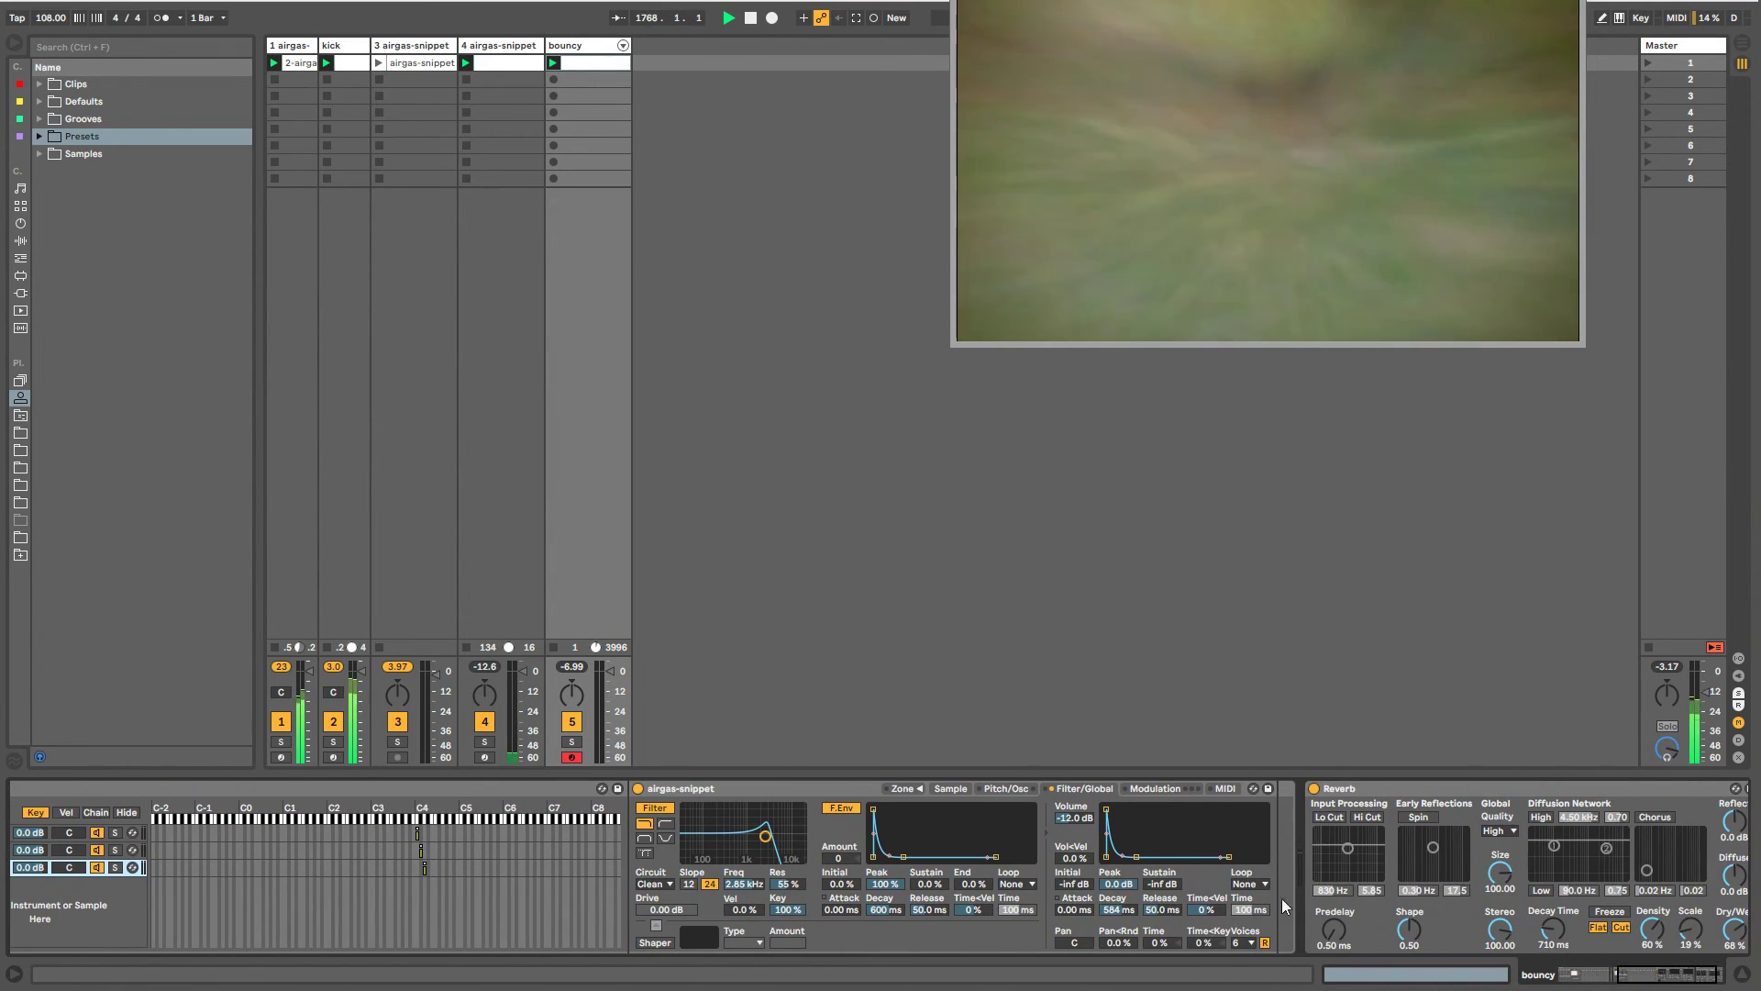
click(721, 788)
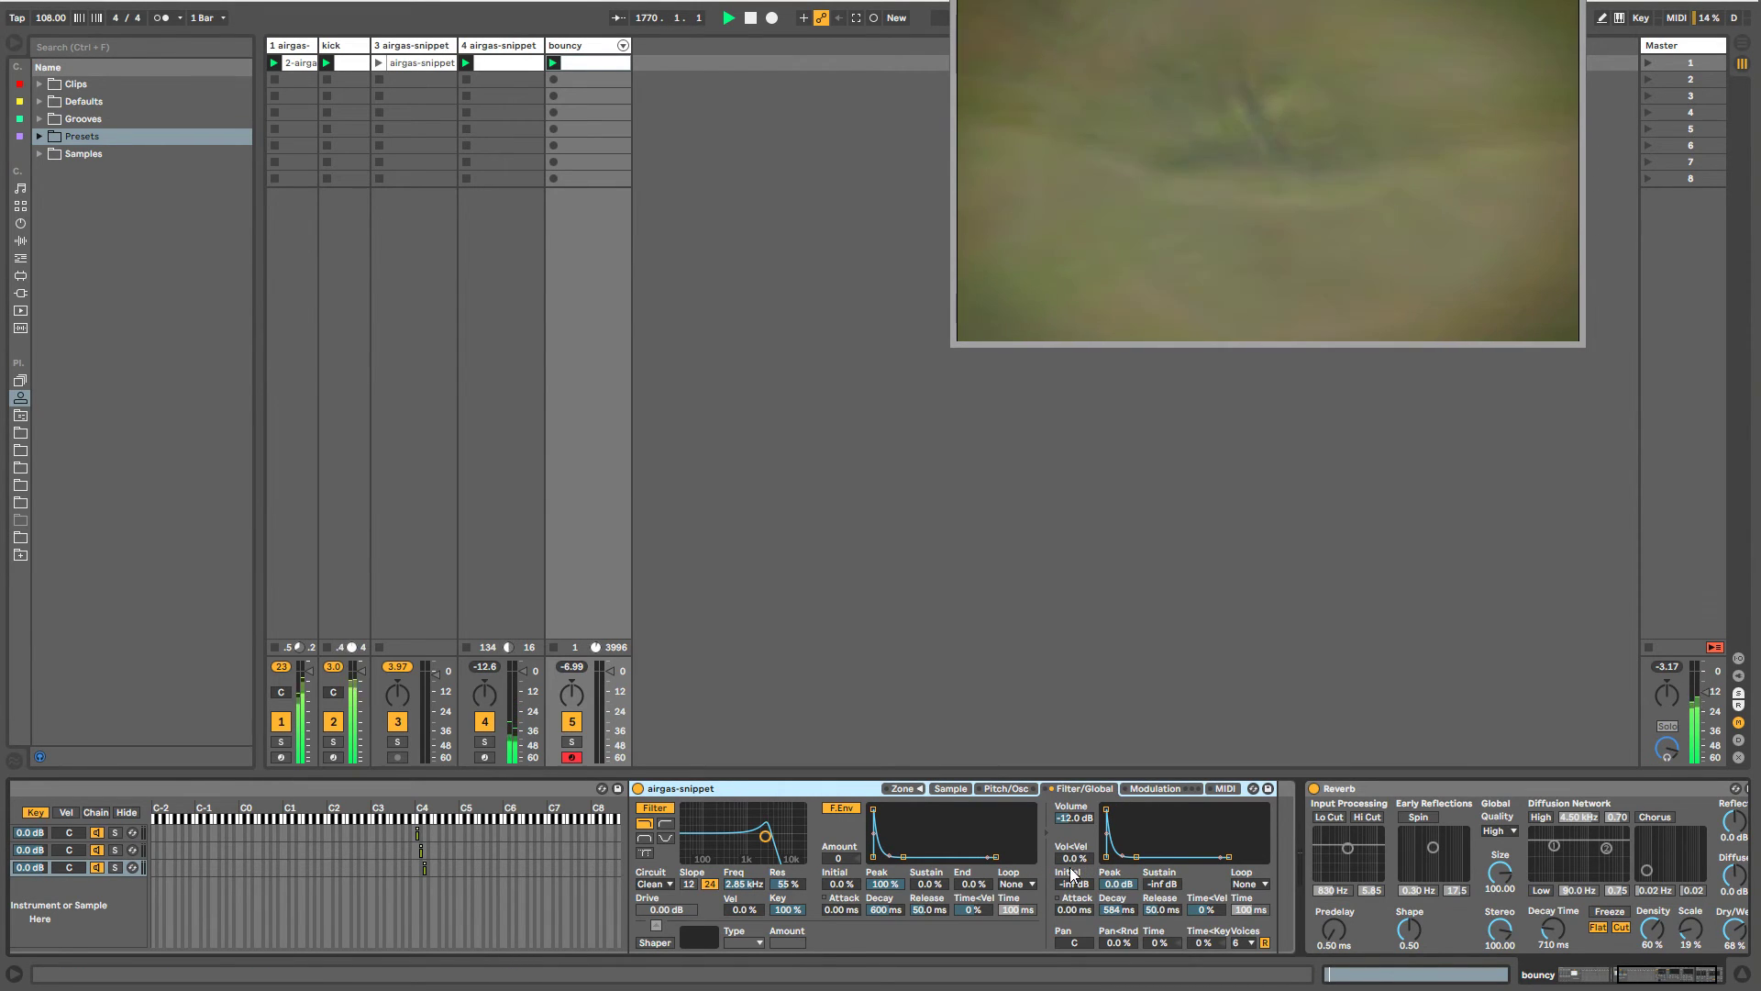
click(1156, 789)
click(1076, 790)
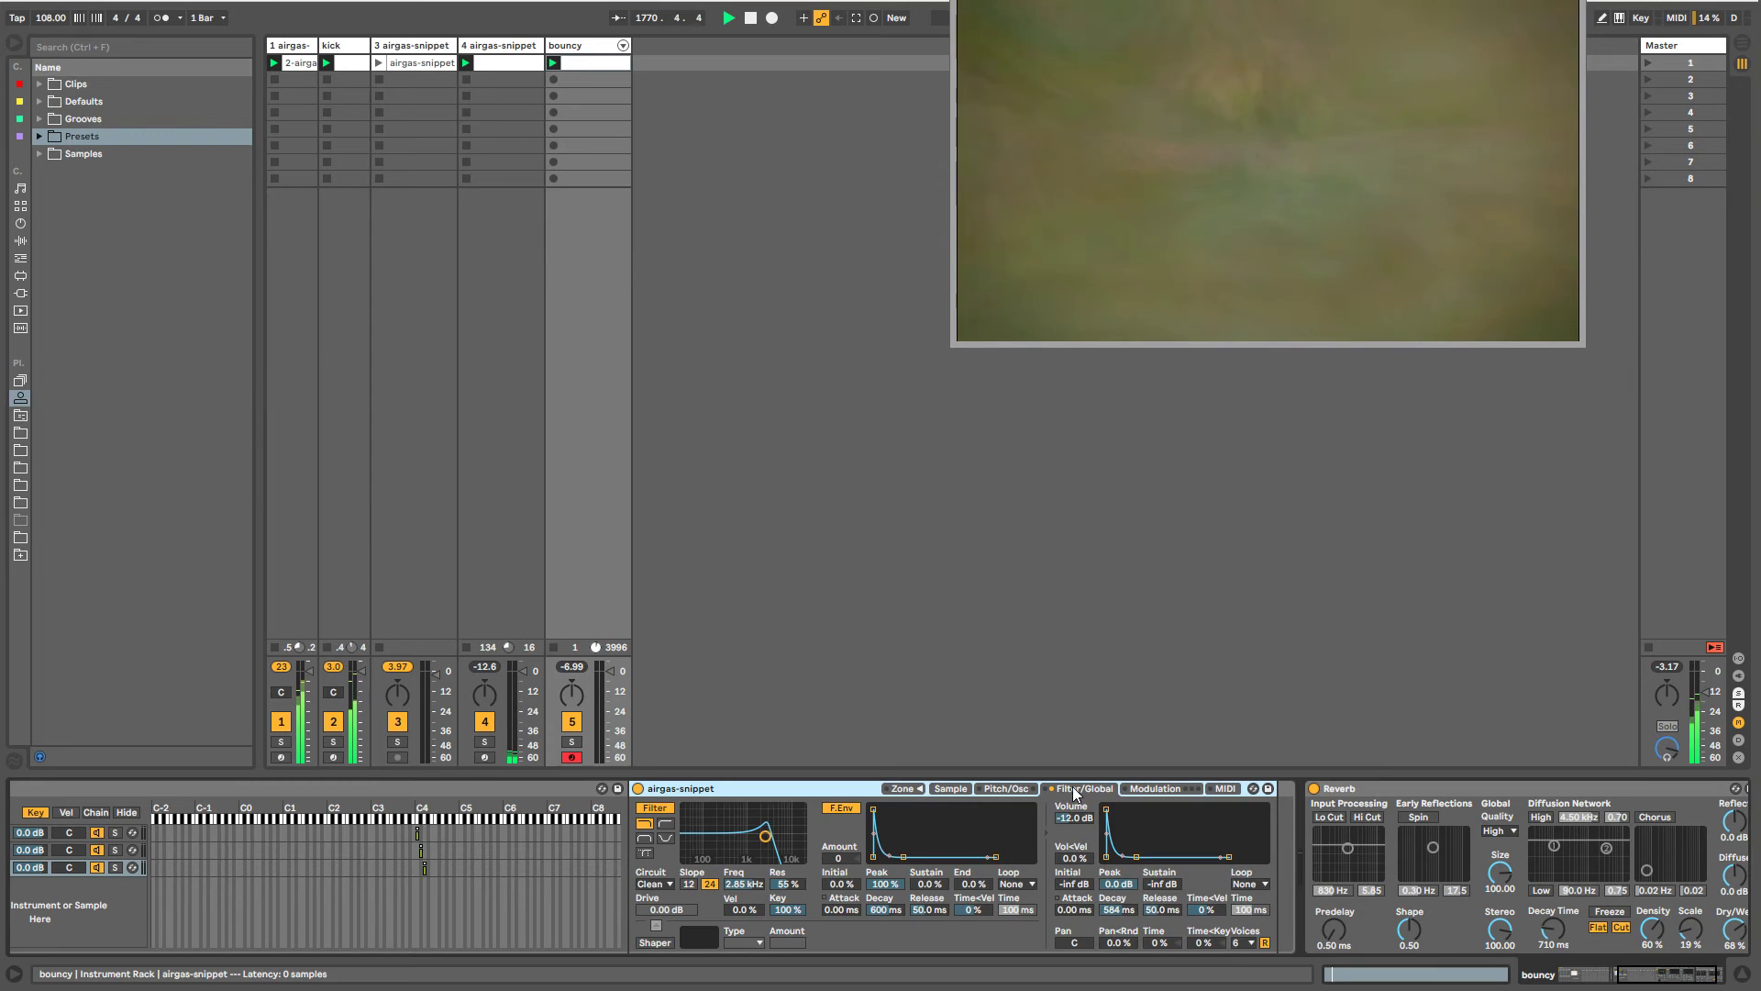
drag(1137, 858, 1211, 858)
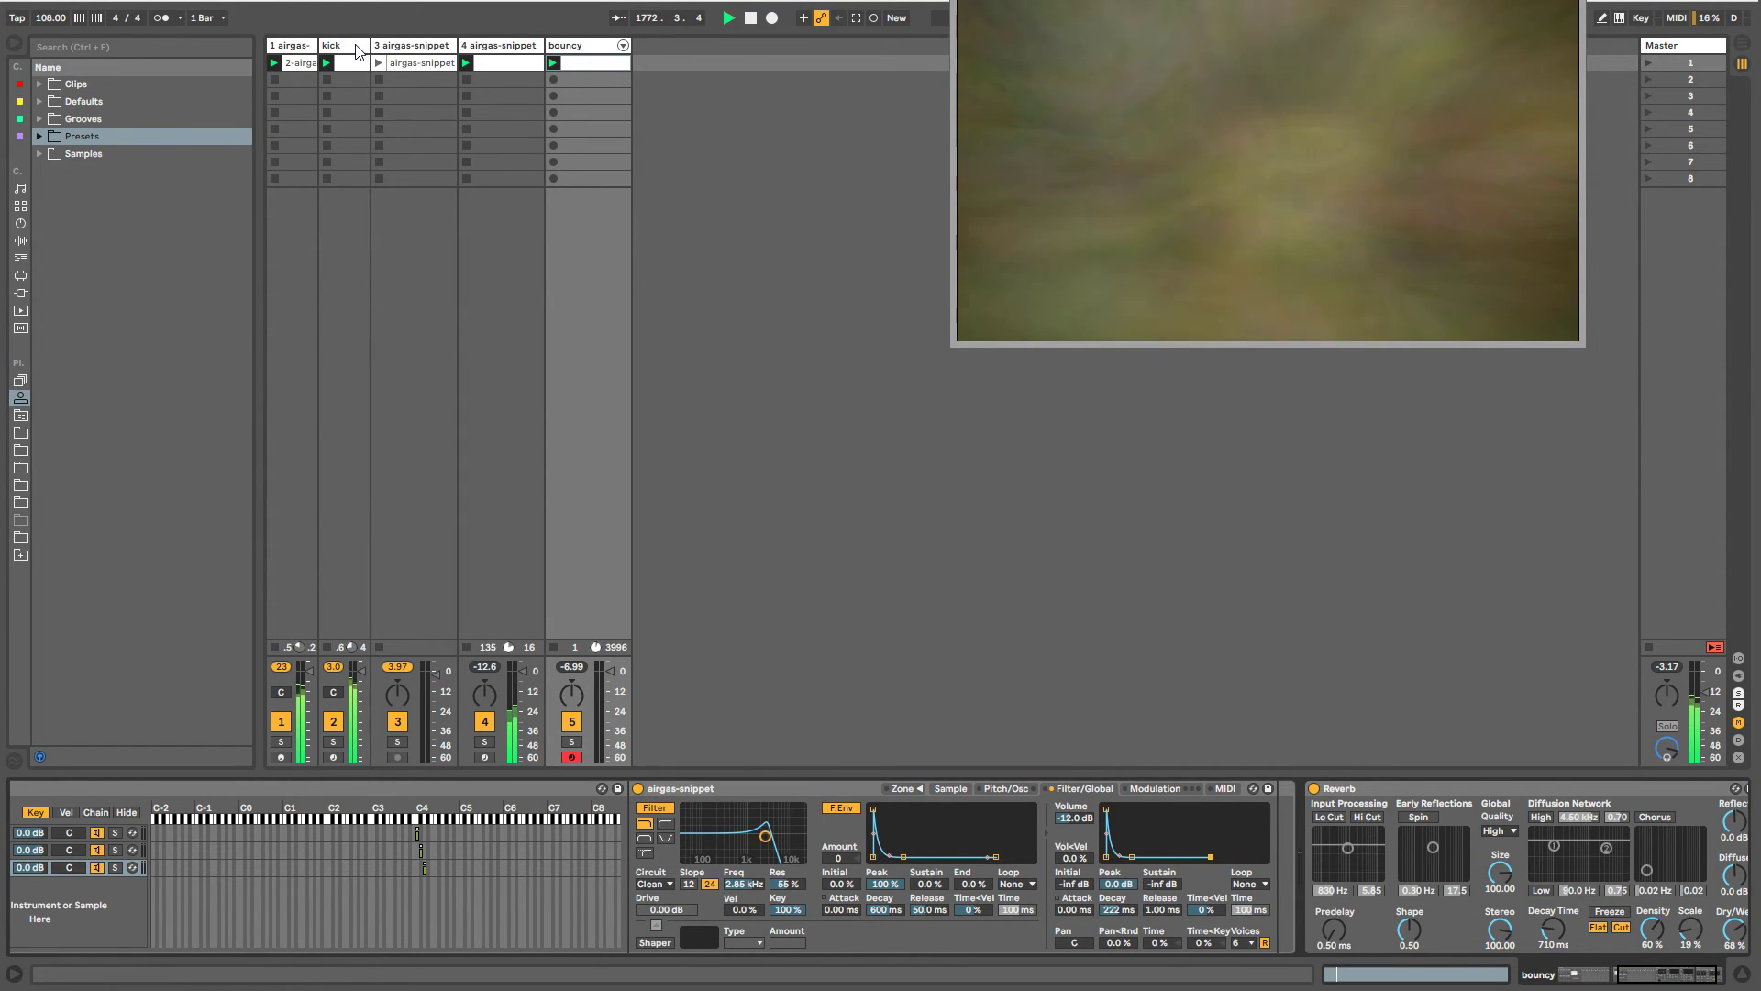
- Reselect the bouncy track and set the third chain's volume attack to 0.15 ms and its filter to 2.32 kHz with 80% resonance
click(415, 45)
click(500, 45)
click(576, 46)
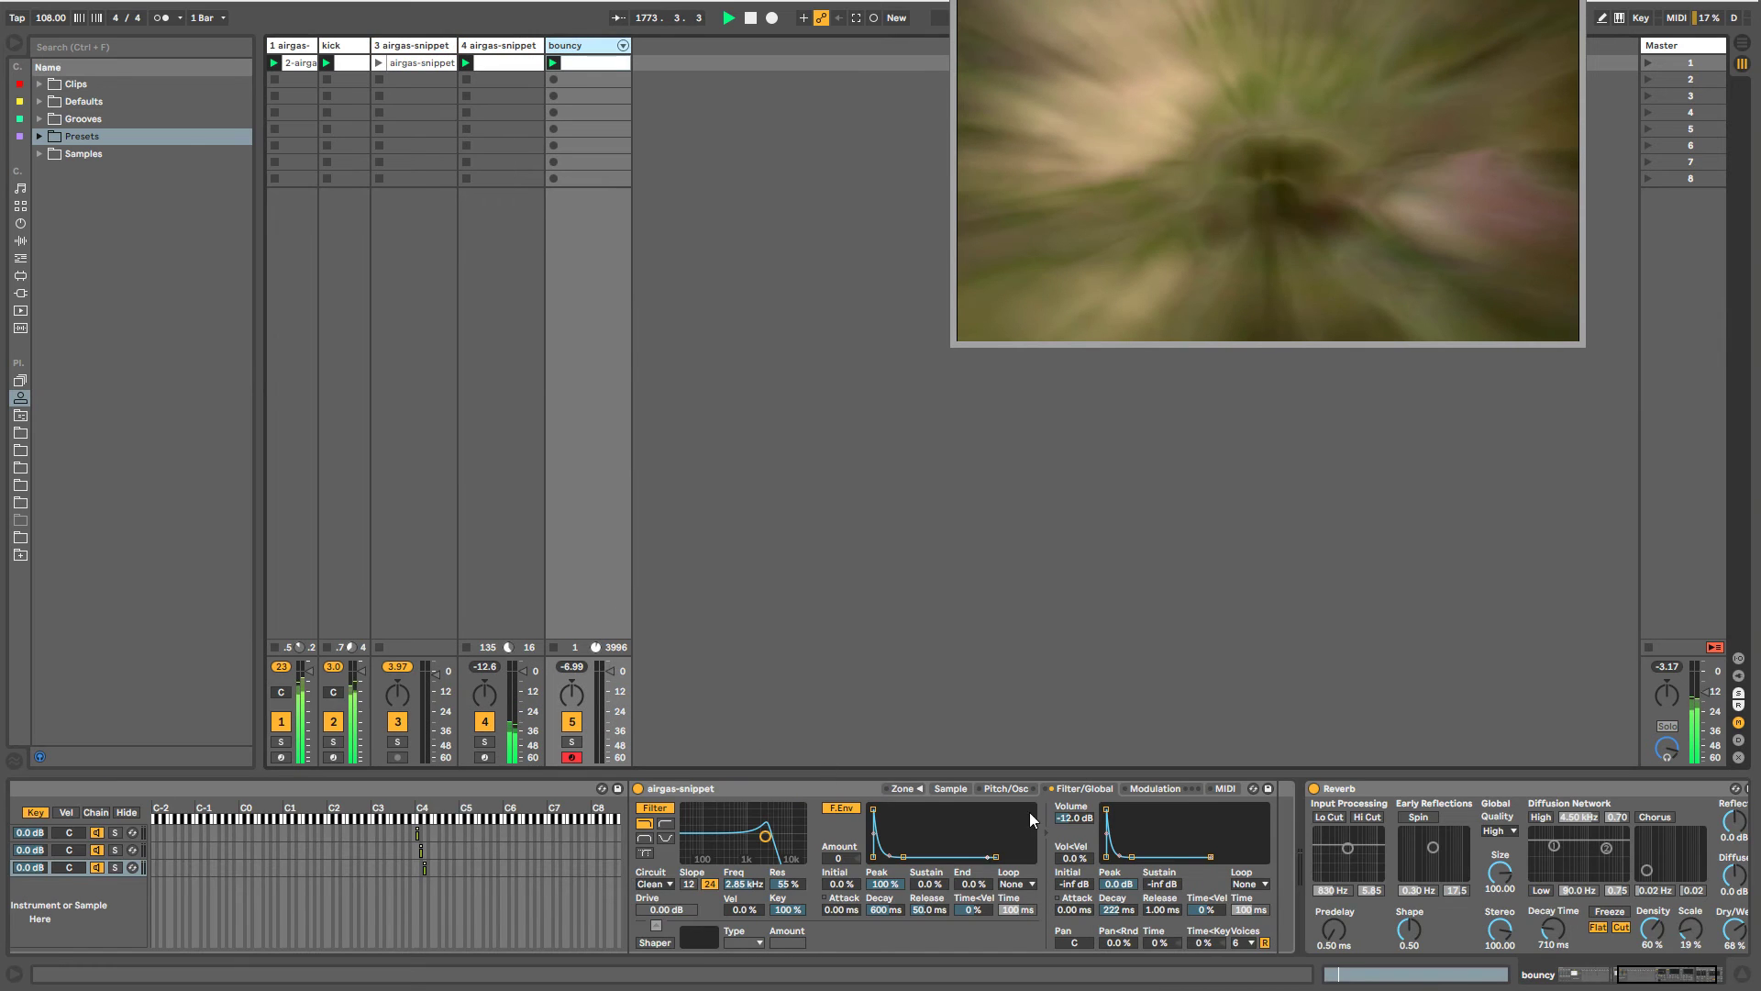
drag(1106, 809, 1107, 809)
drag(775, 842, 771, 829)
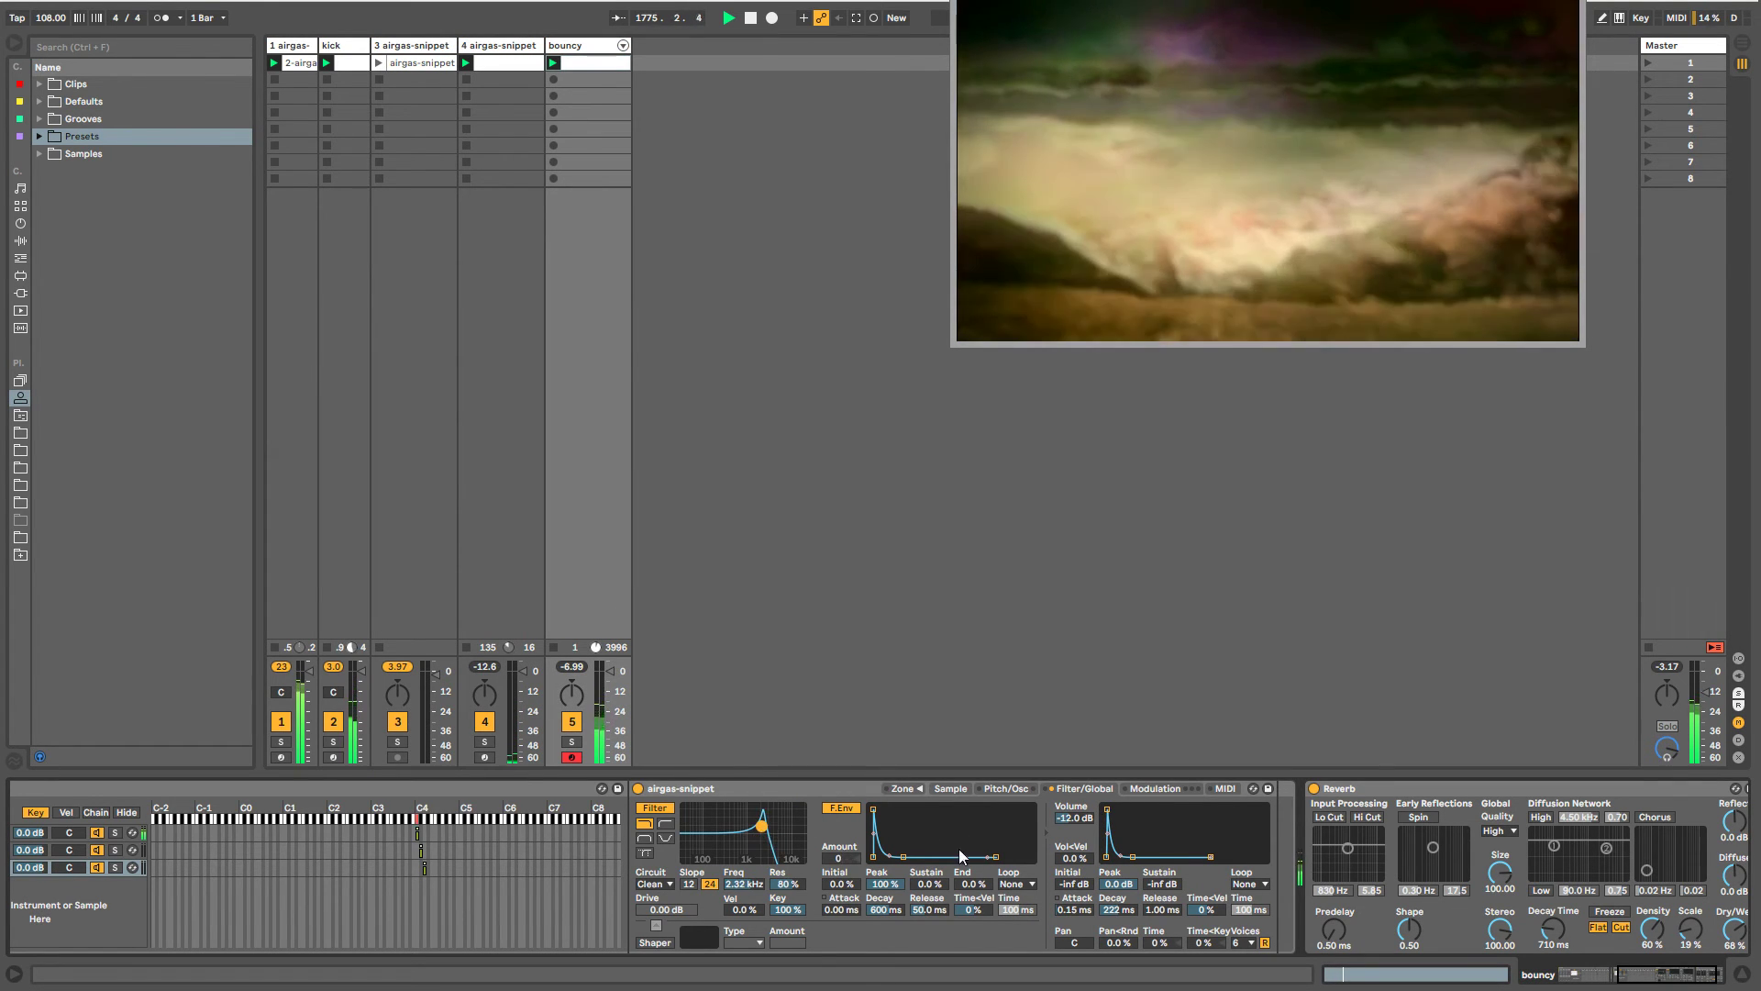
drag(1675, 982, 1532, 970)
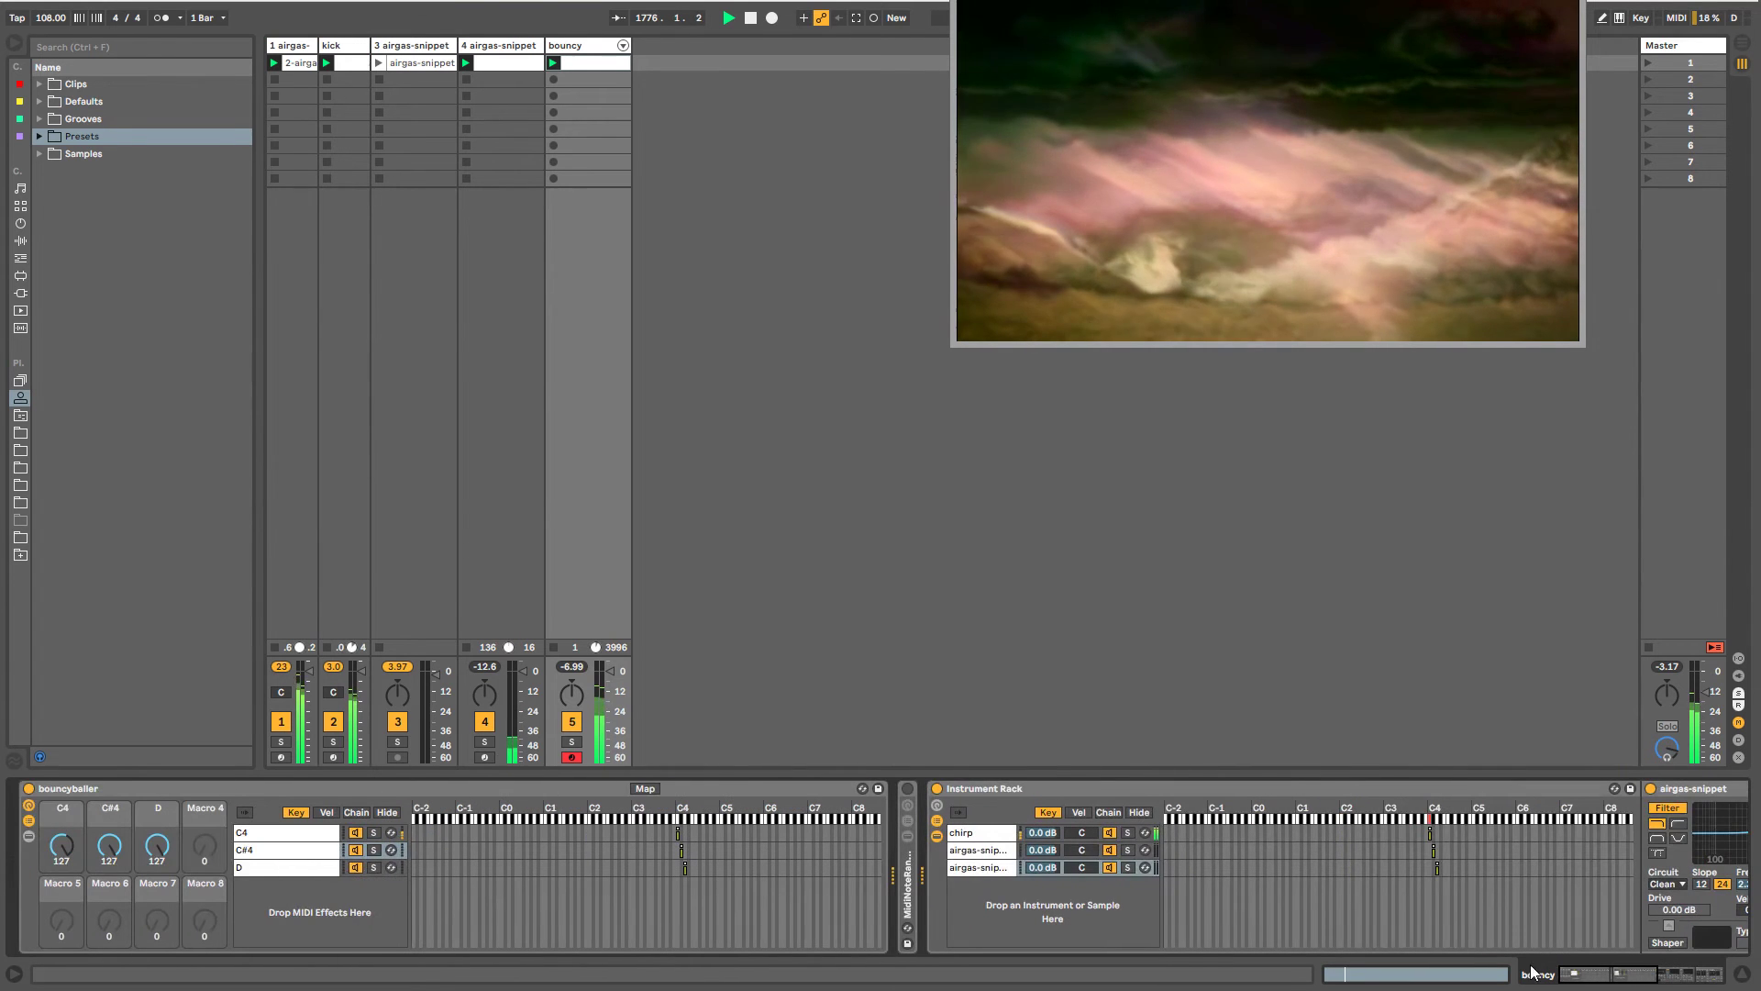
- Add a MIDI track after the bouncy track and reselect bouncy
click(563, 46)
key(super+shift+t)
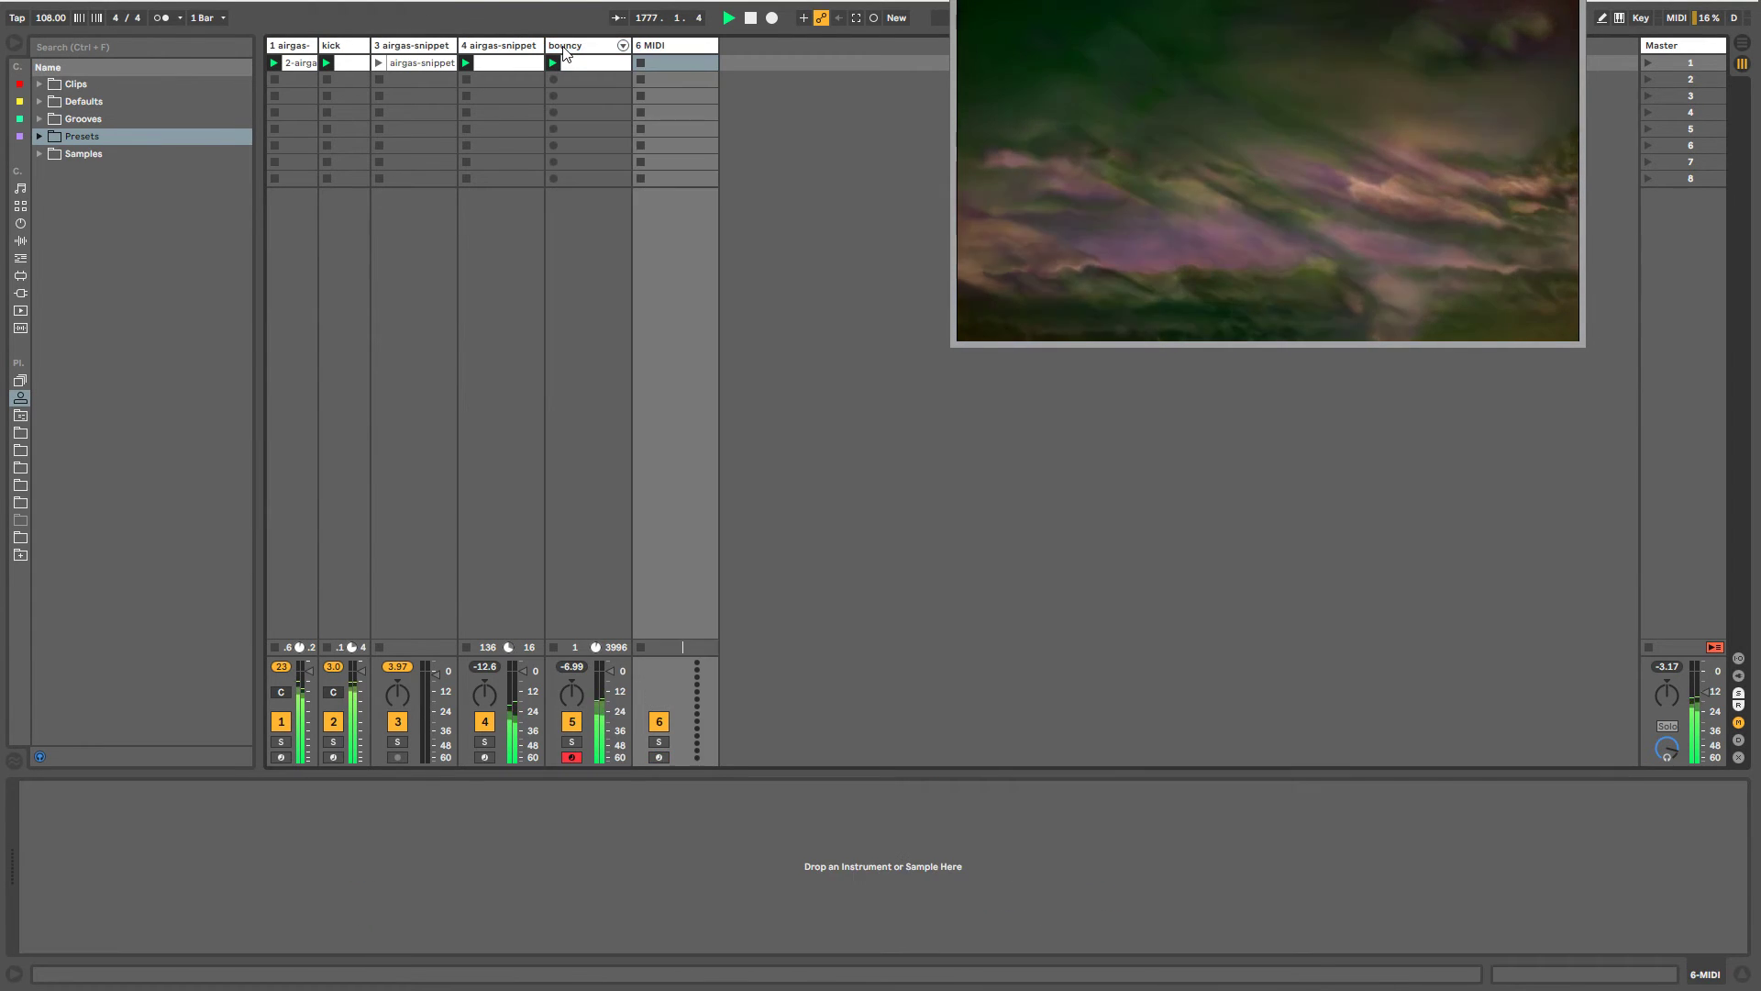
click(563, 53)
double_click(559, 46)
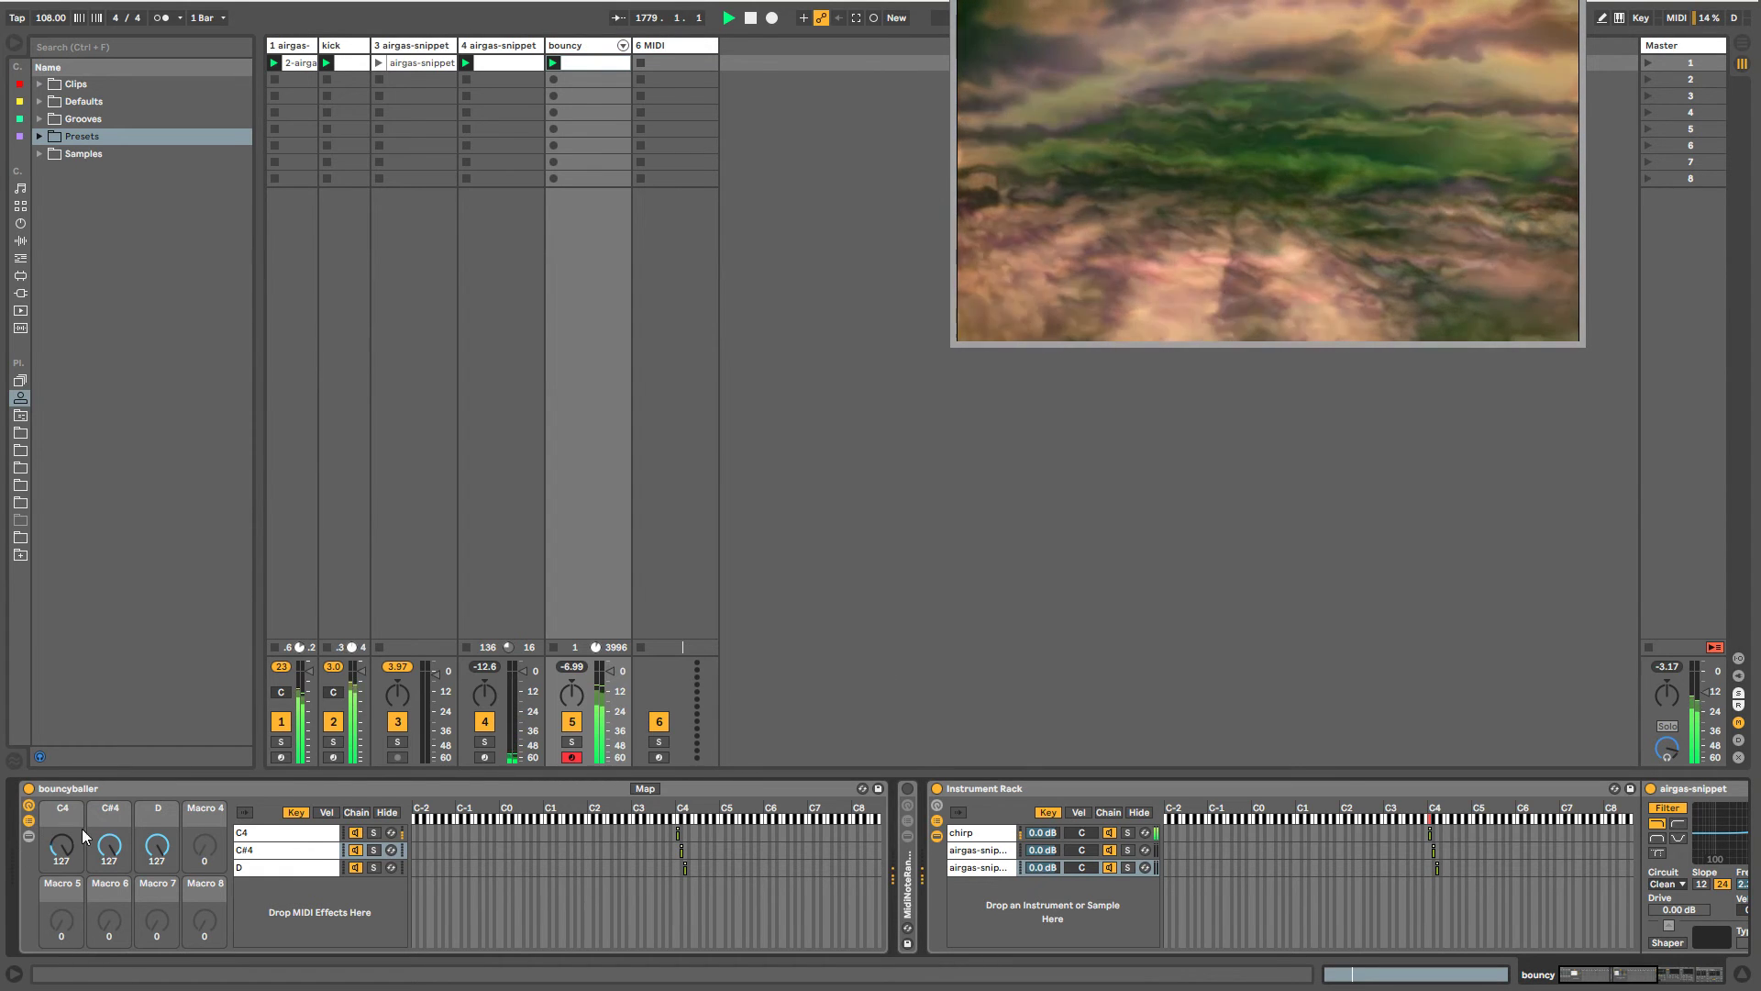
- Show the C#4 macro's modulation in the bouncy clip and shape a V-shaped dip between about bars 65 and 97
right_click(112, 849)
click(160, 853)
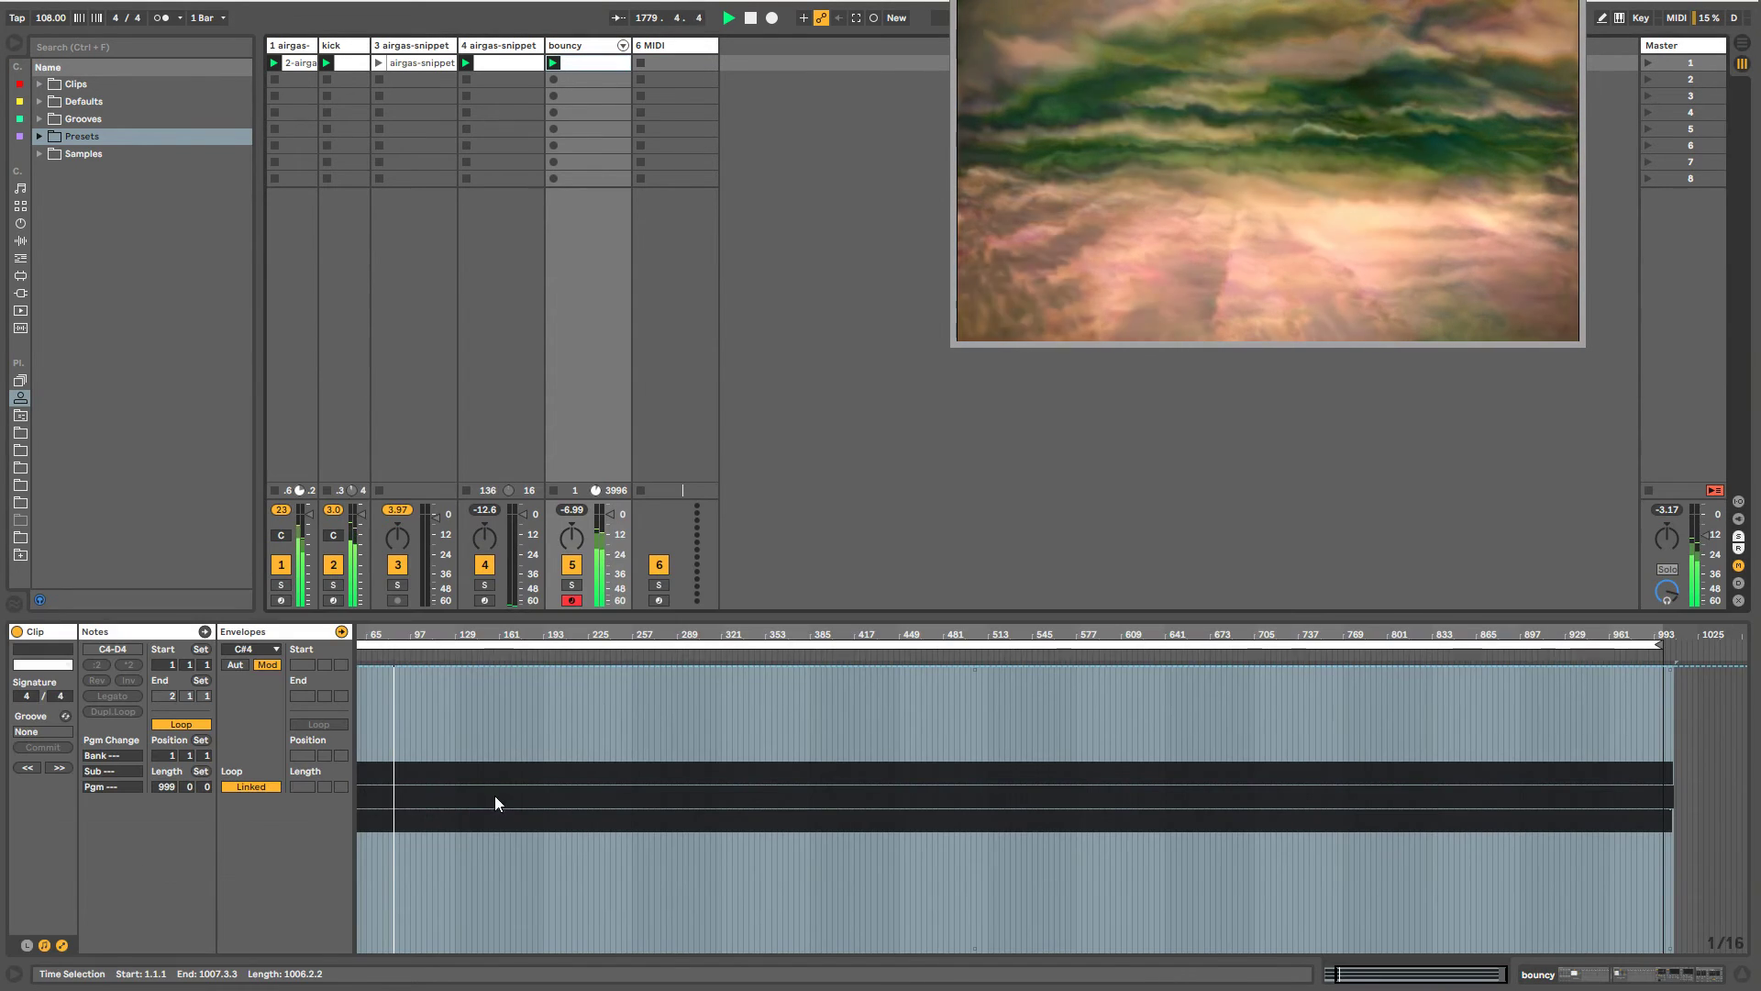
click(372, 668)
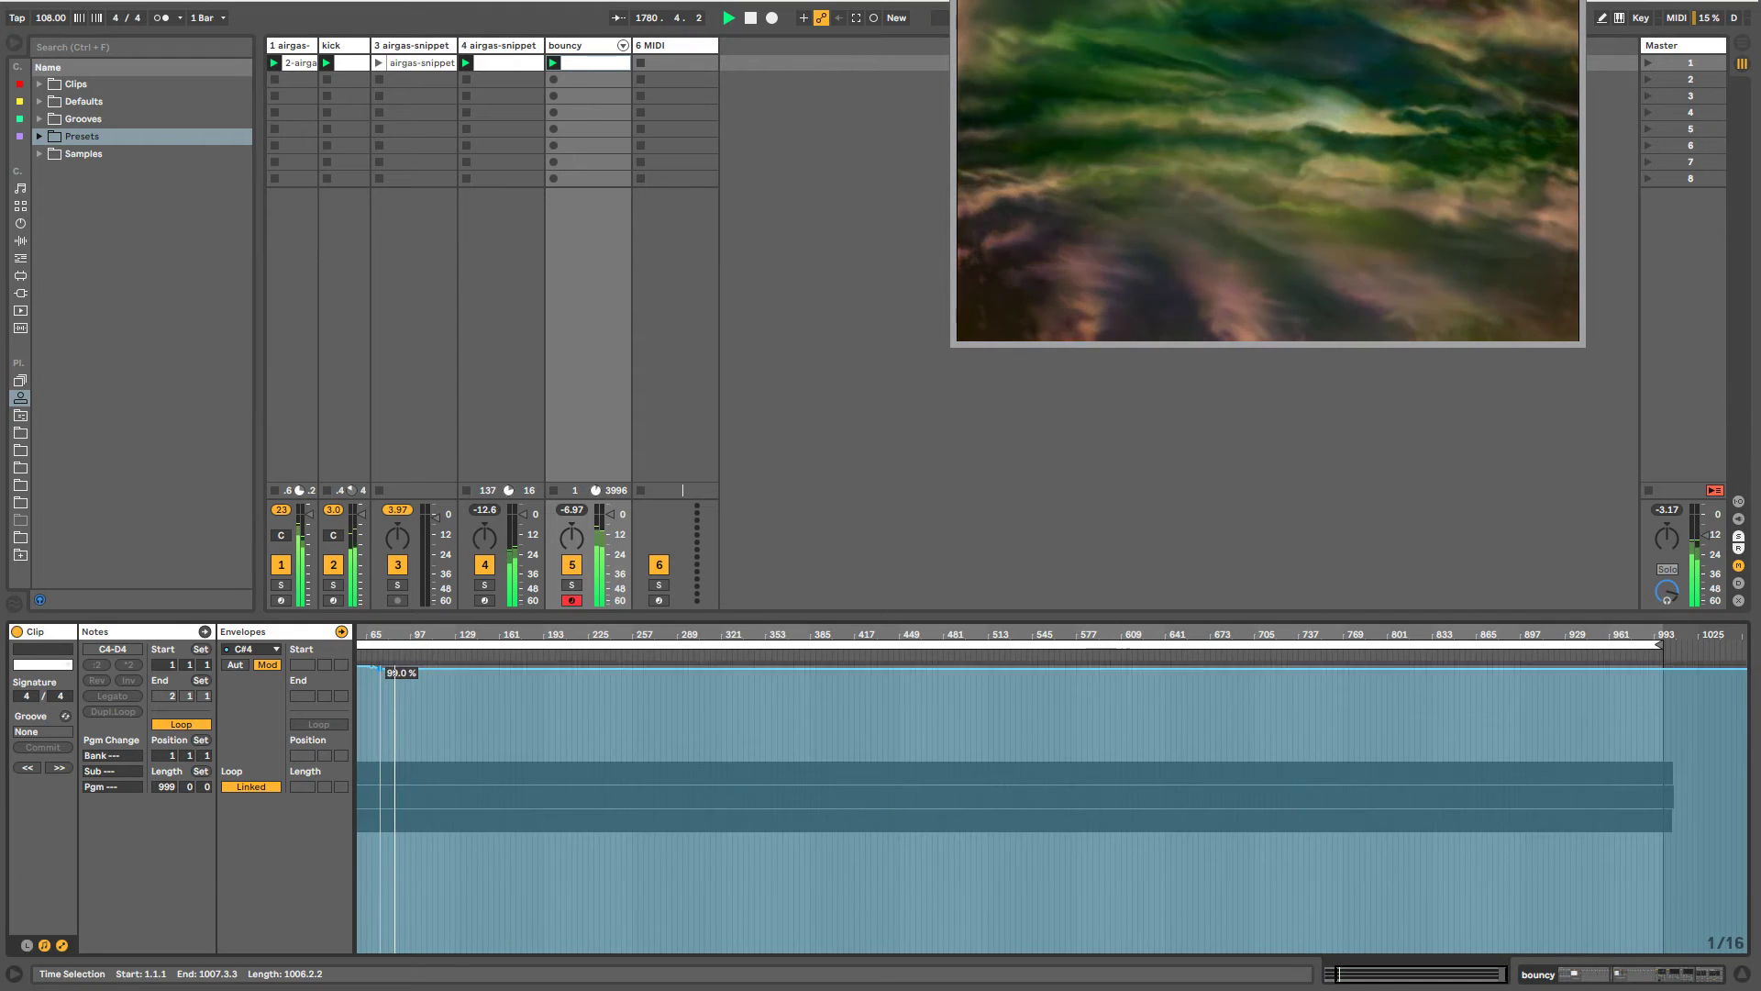
drag(387, 667, 442, 878)
click(405, 807)
drag(411, 815, 422, 664)
drag(421, 848, 565, 670)
- Draw a shallow dip to about 90% around bars 205 to 245 of the C#4 envelope and slope both of its edges
key(b)
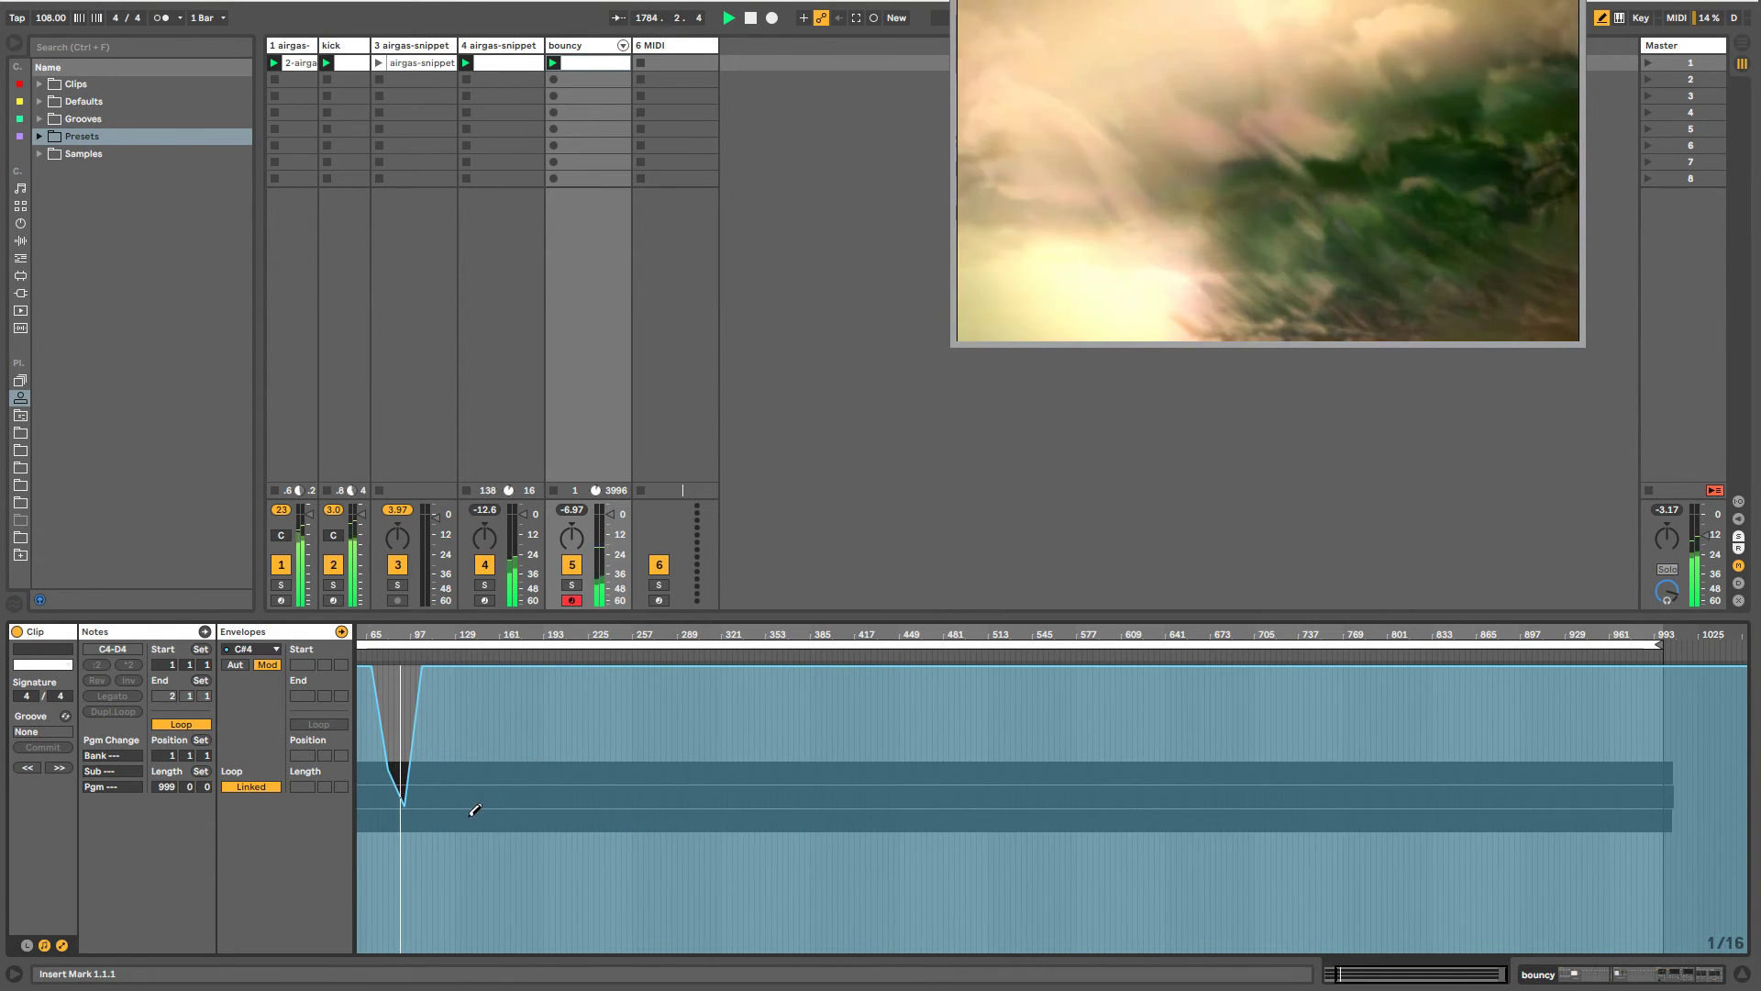
drag(566, 694, 629, 688)
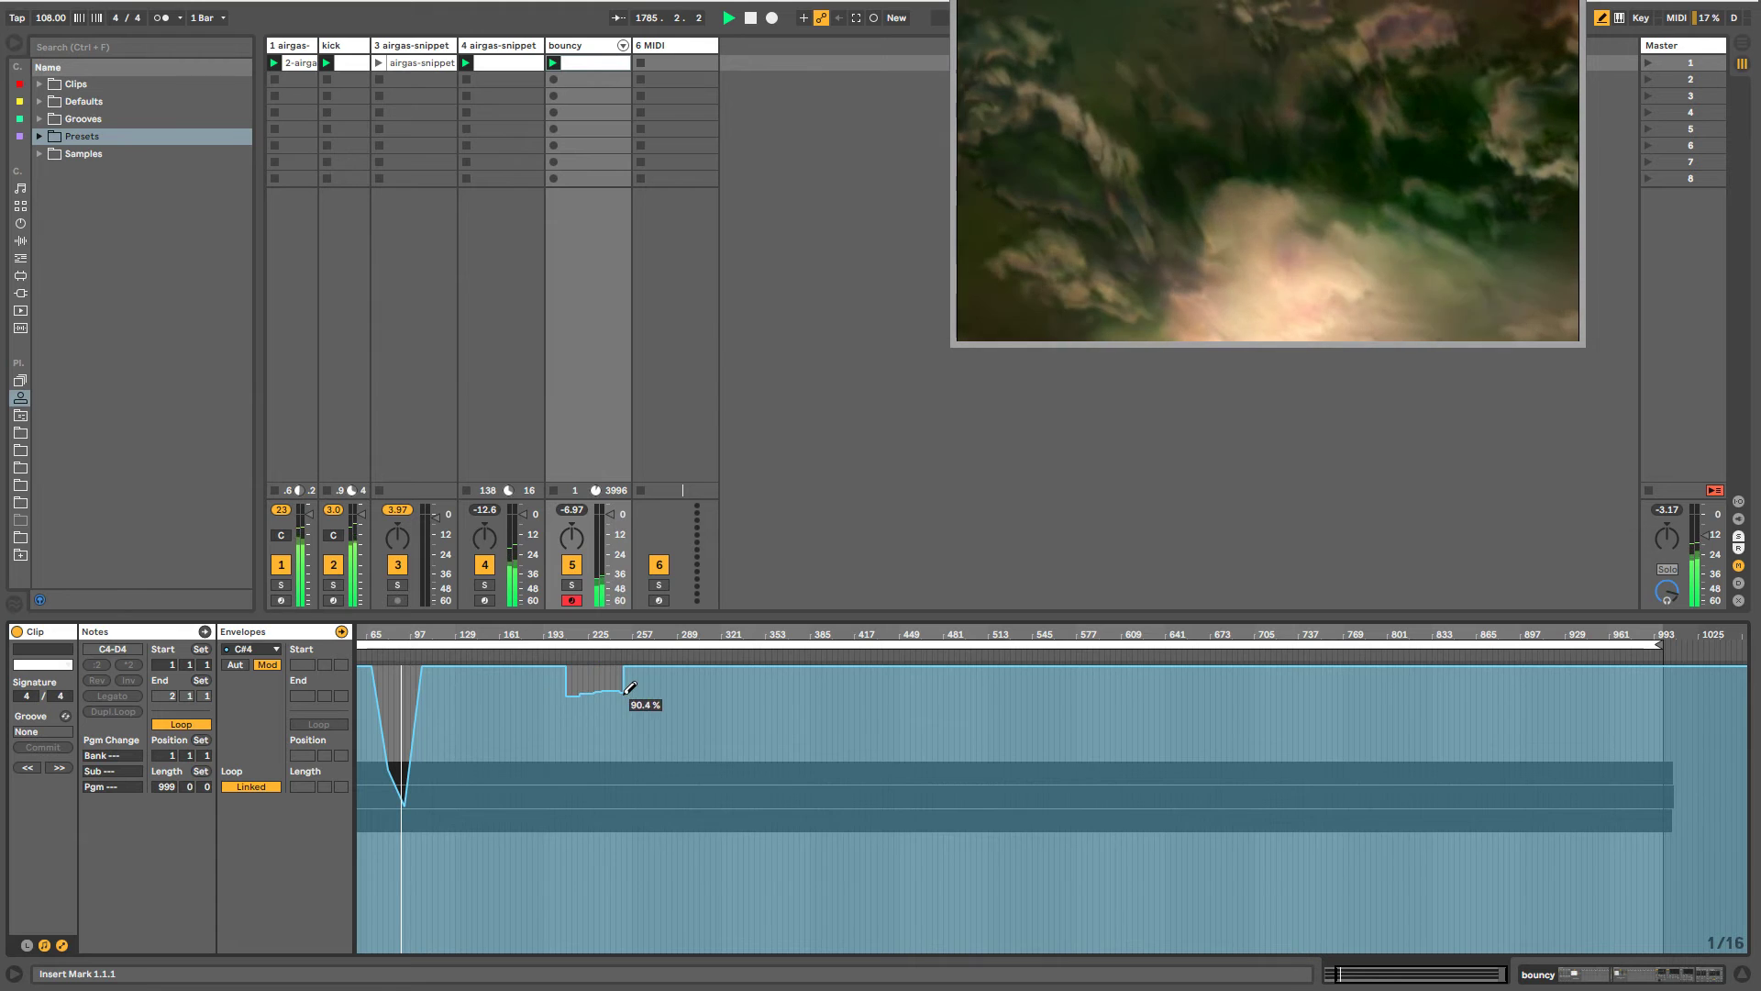
key(b)
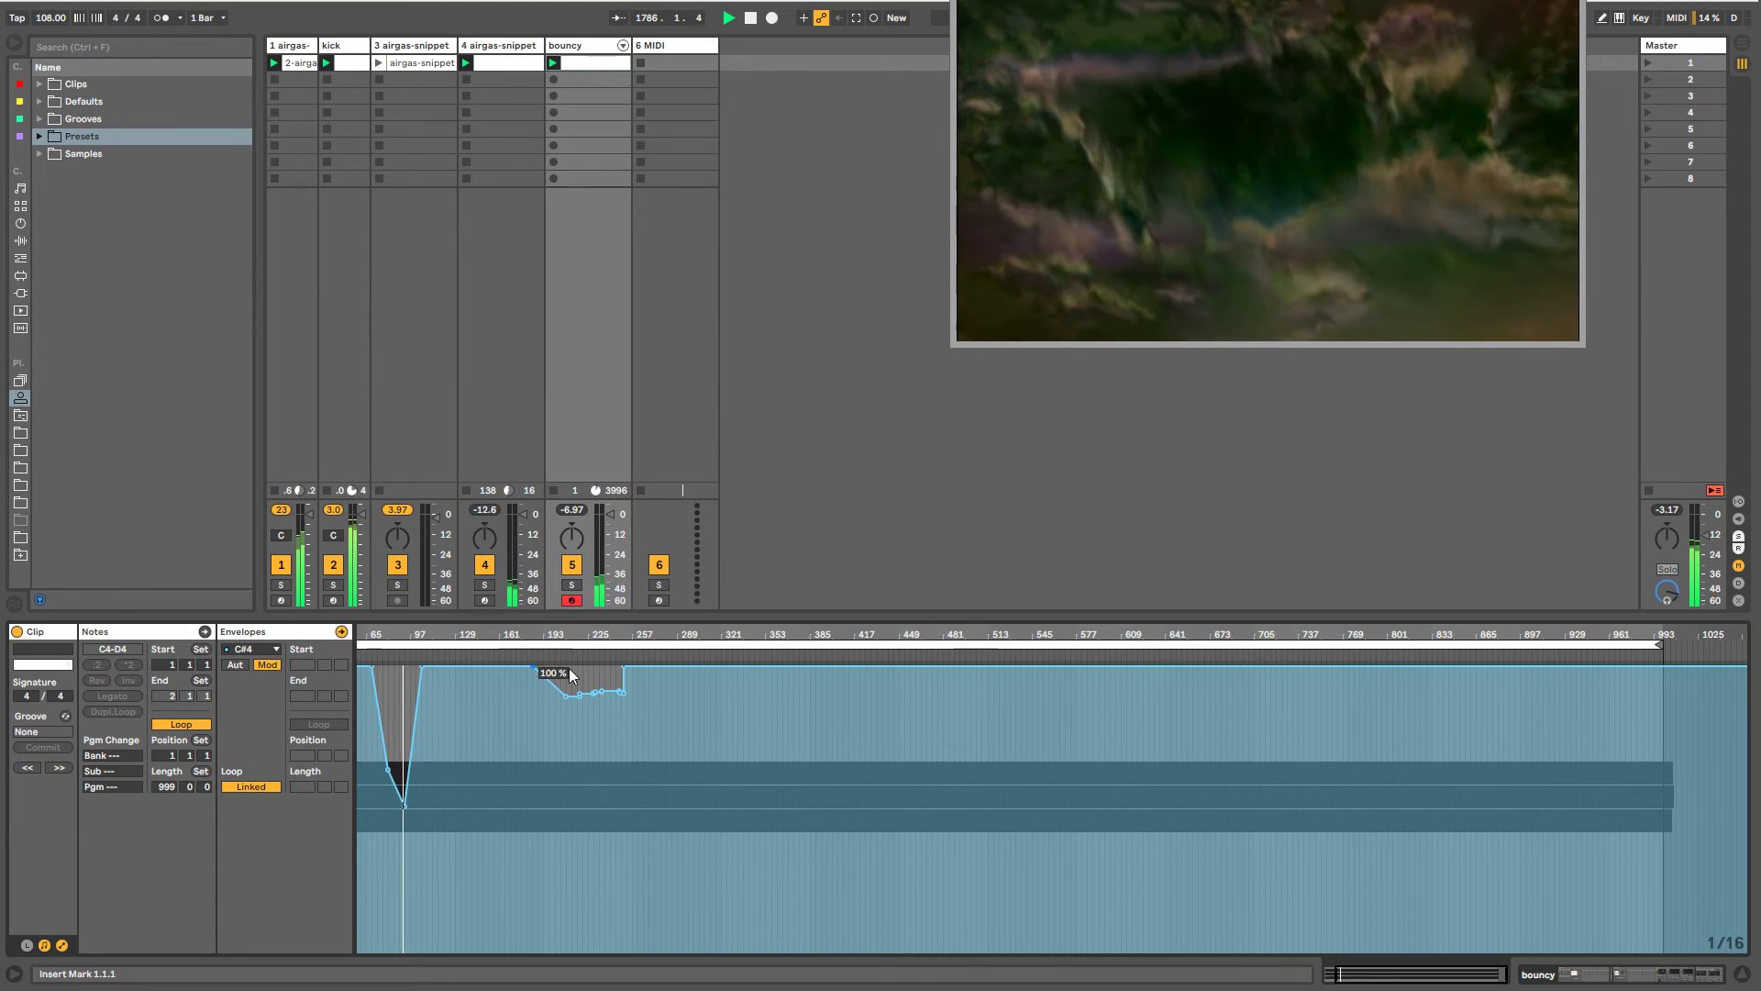
drag(625, 664, 655, 667)
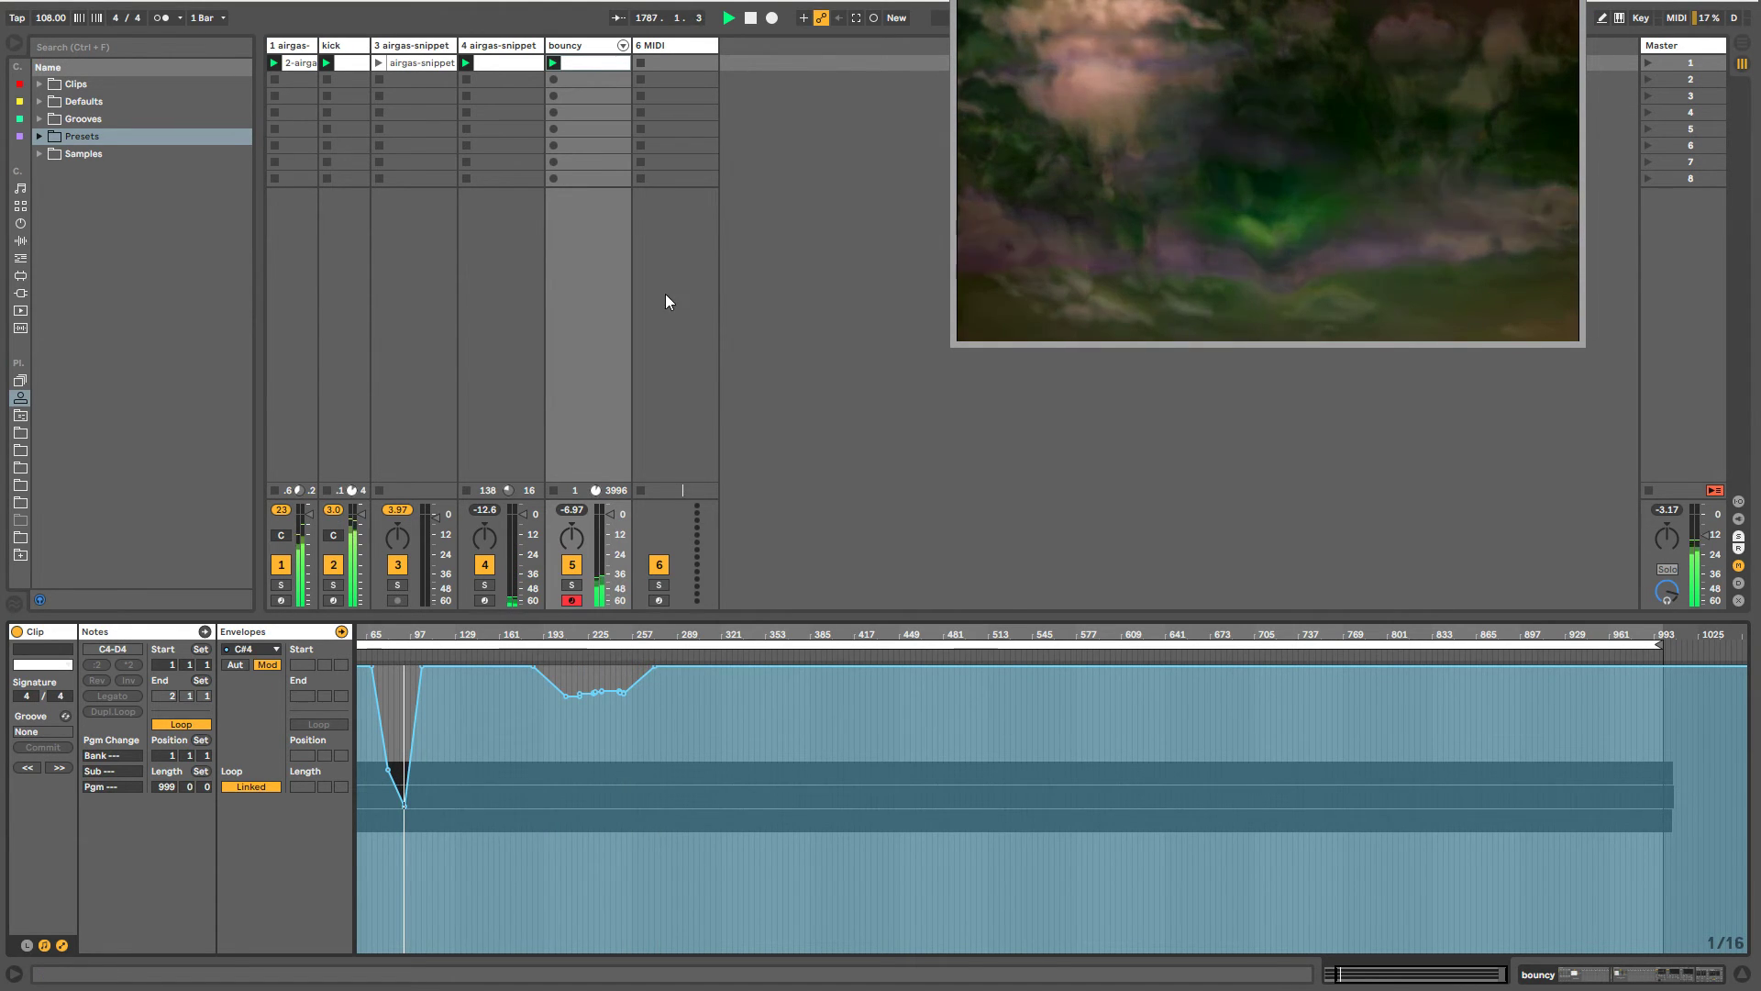
- Mute the kick track and set the dry/wet of the last Grain Delay on track 1 airgas-snippet to 80%
click(334, 228)
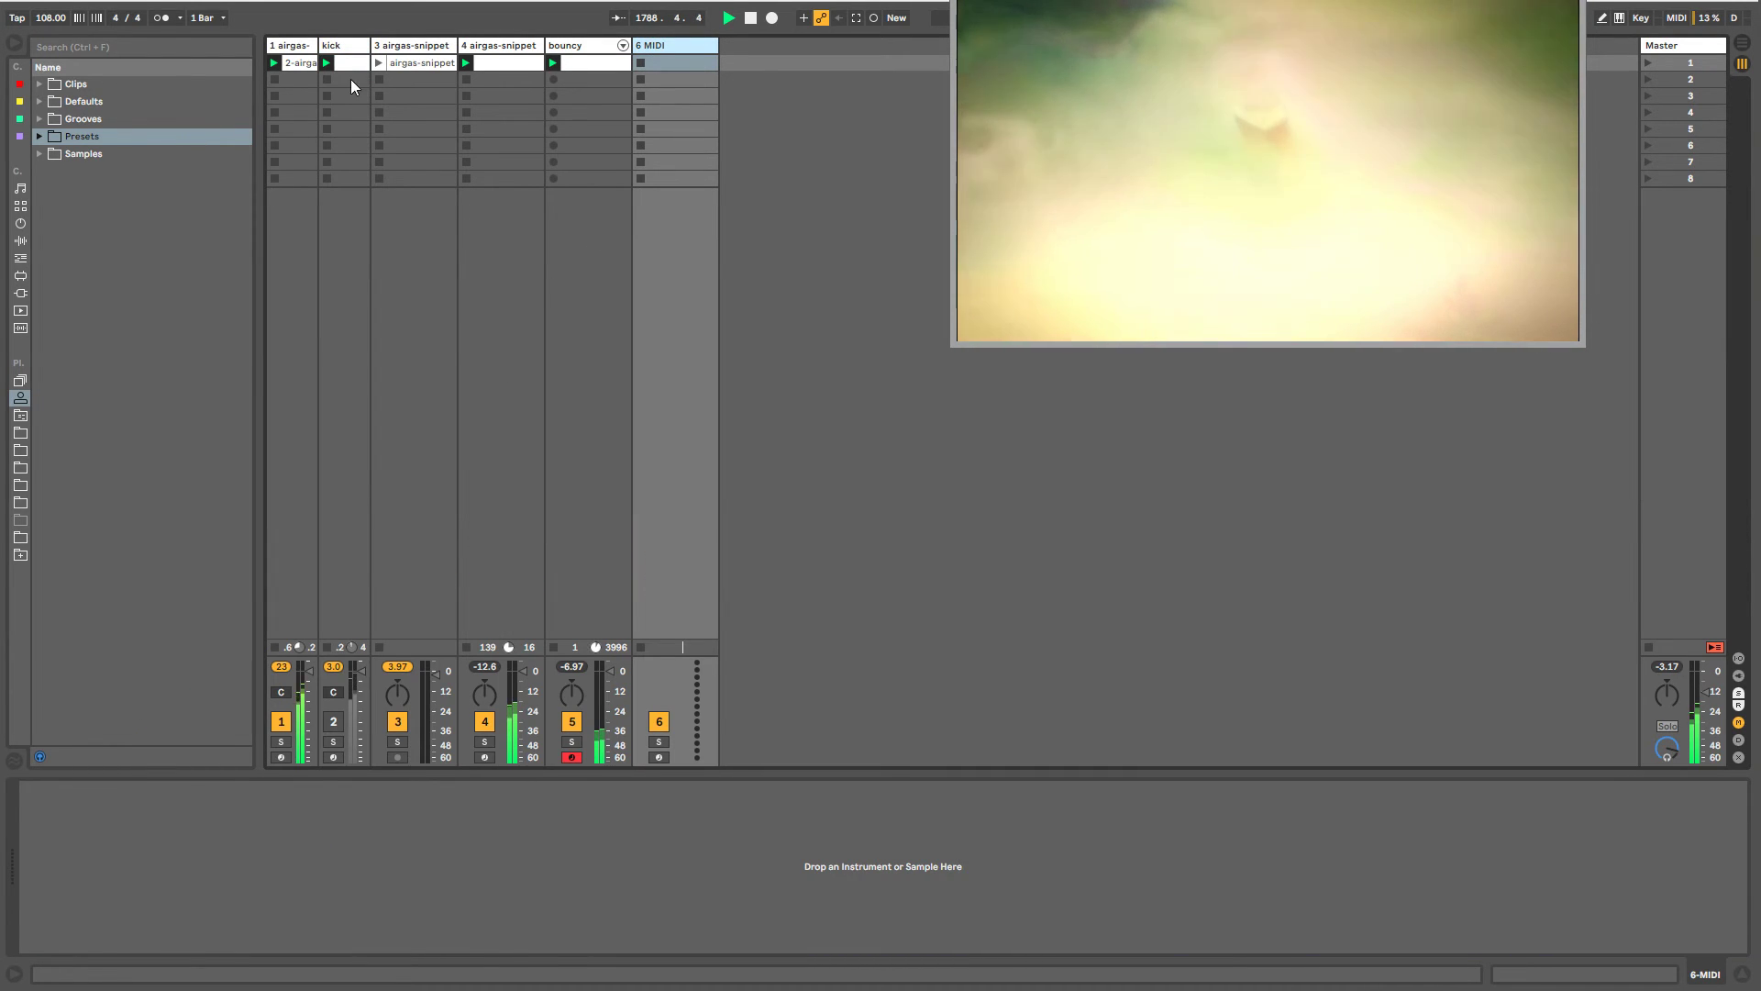
click(285, 51)
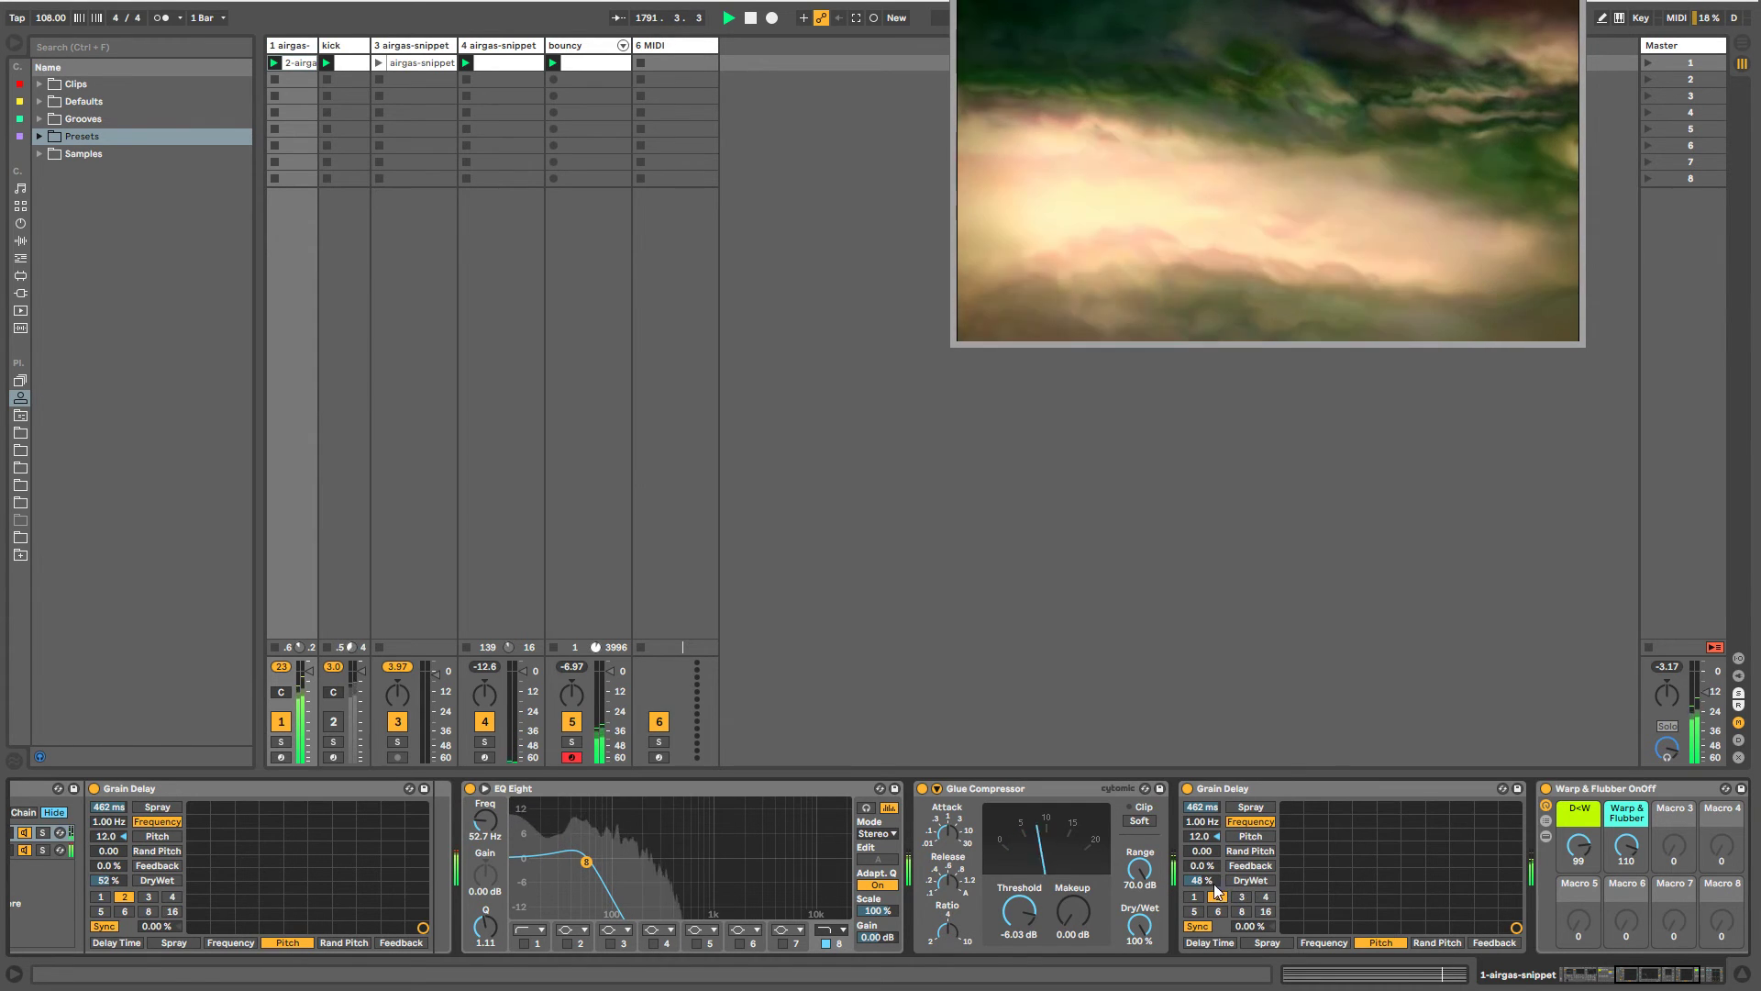
drag(1208, 880, 1208, 851)
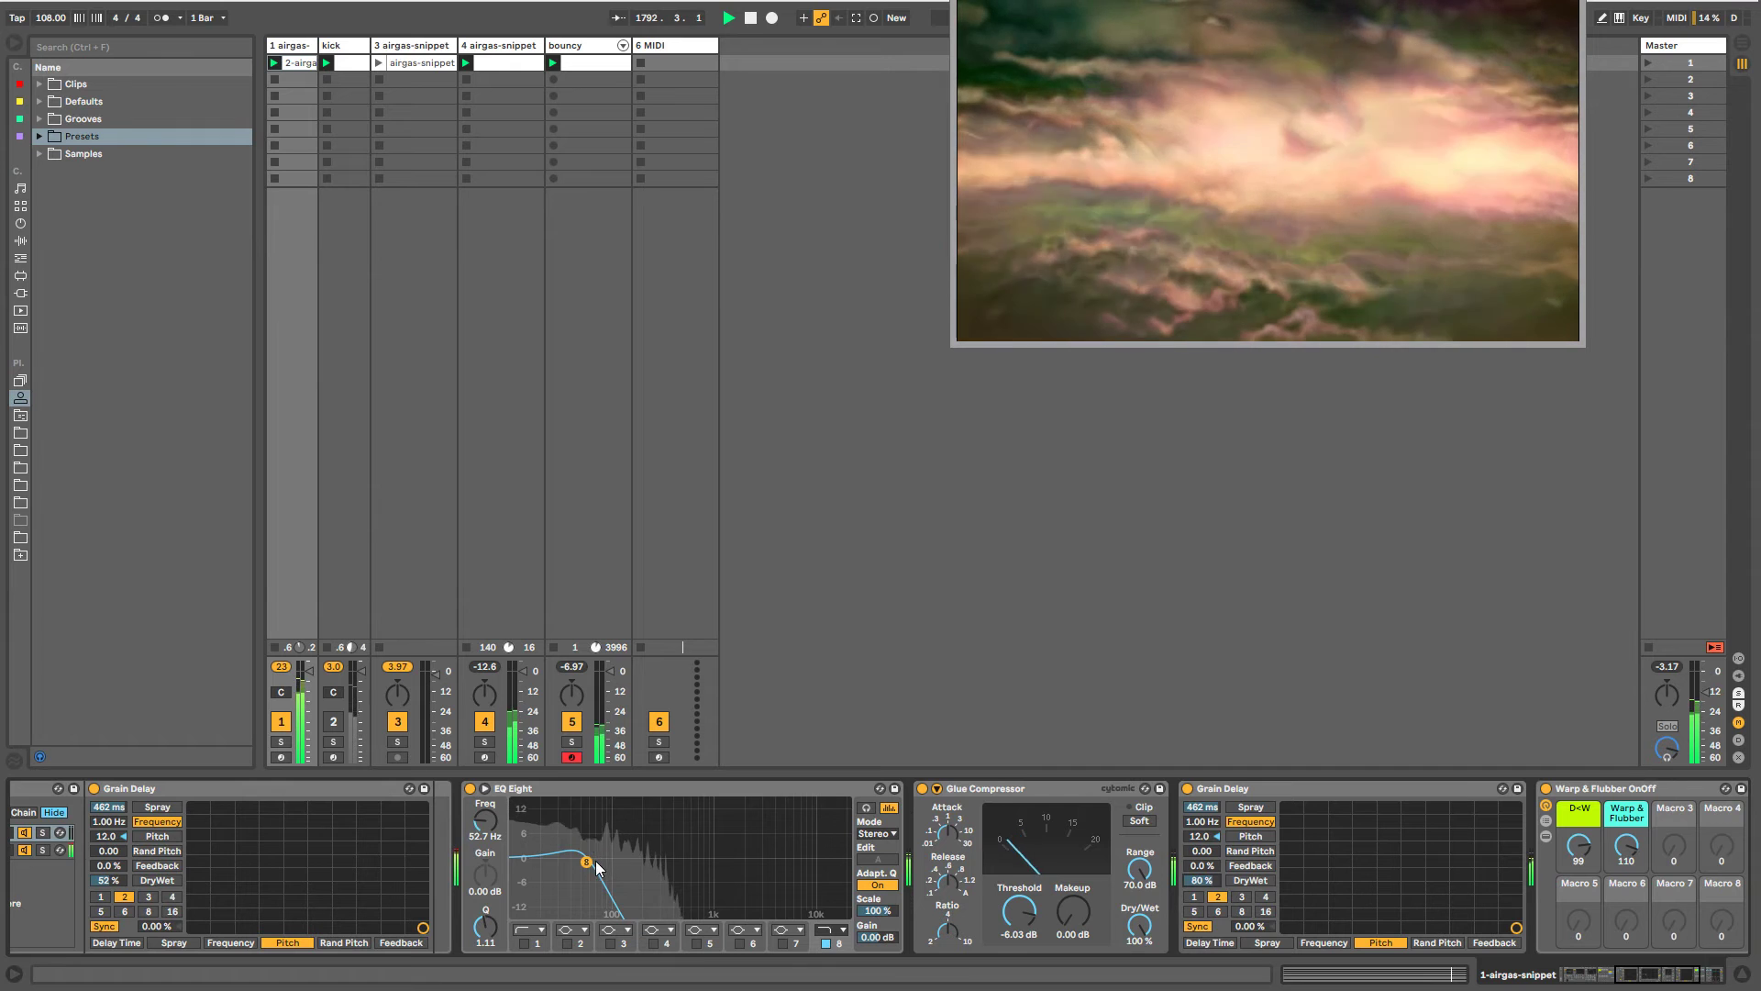
- Add an EQ Eight to track 4 airgas-snippet and place it between the sampler and the Reverb
click(503, 46)
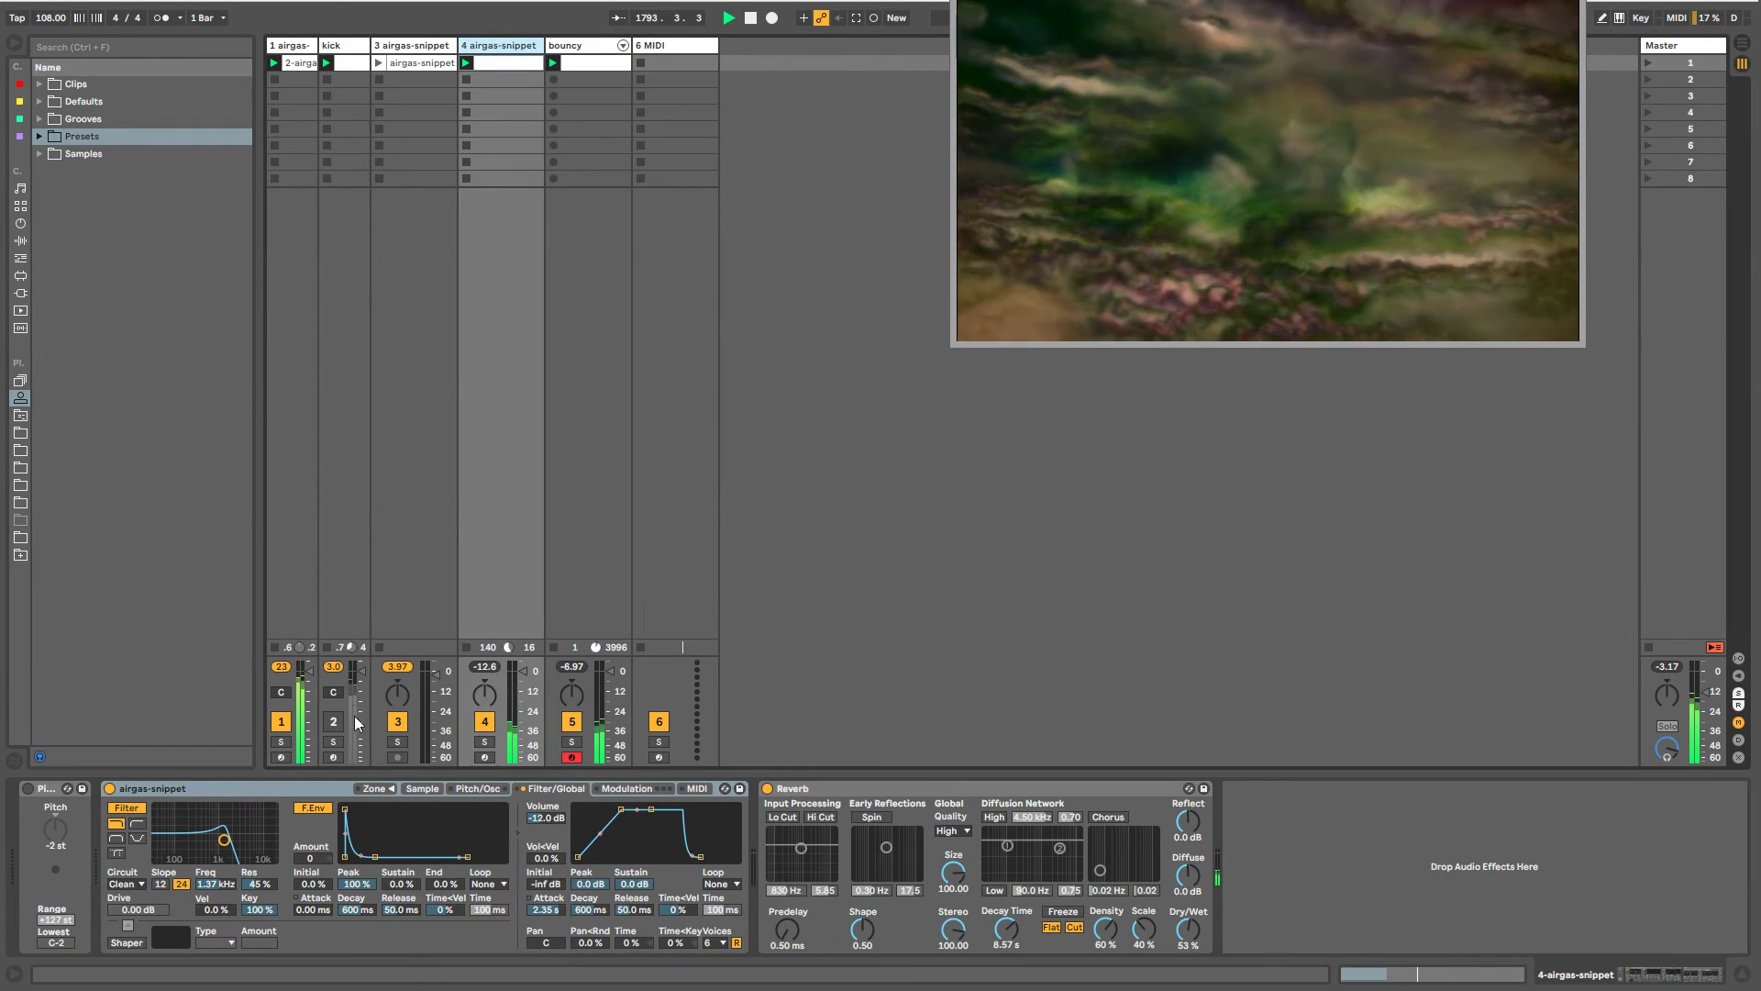
click(22, 243)
click(79, 325)
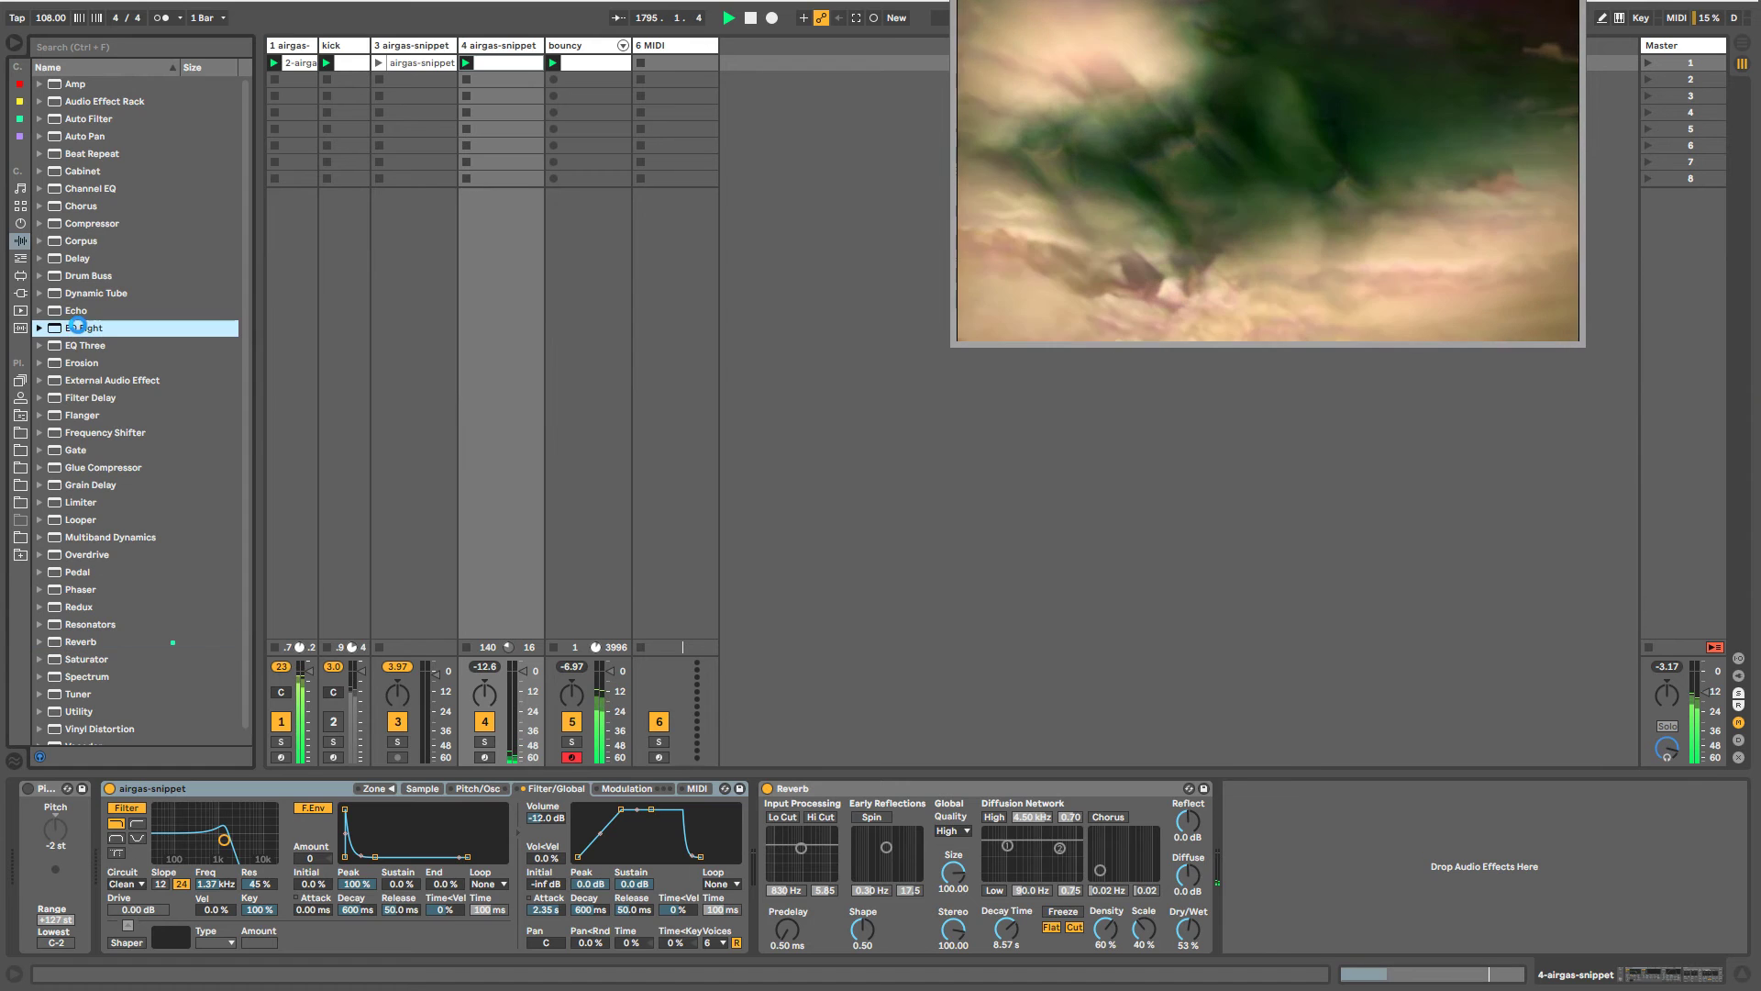
key(Return)
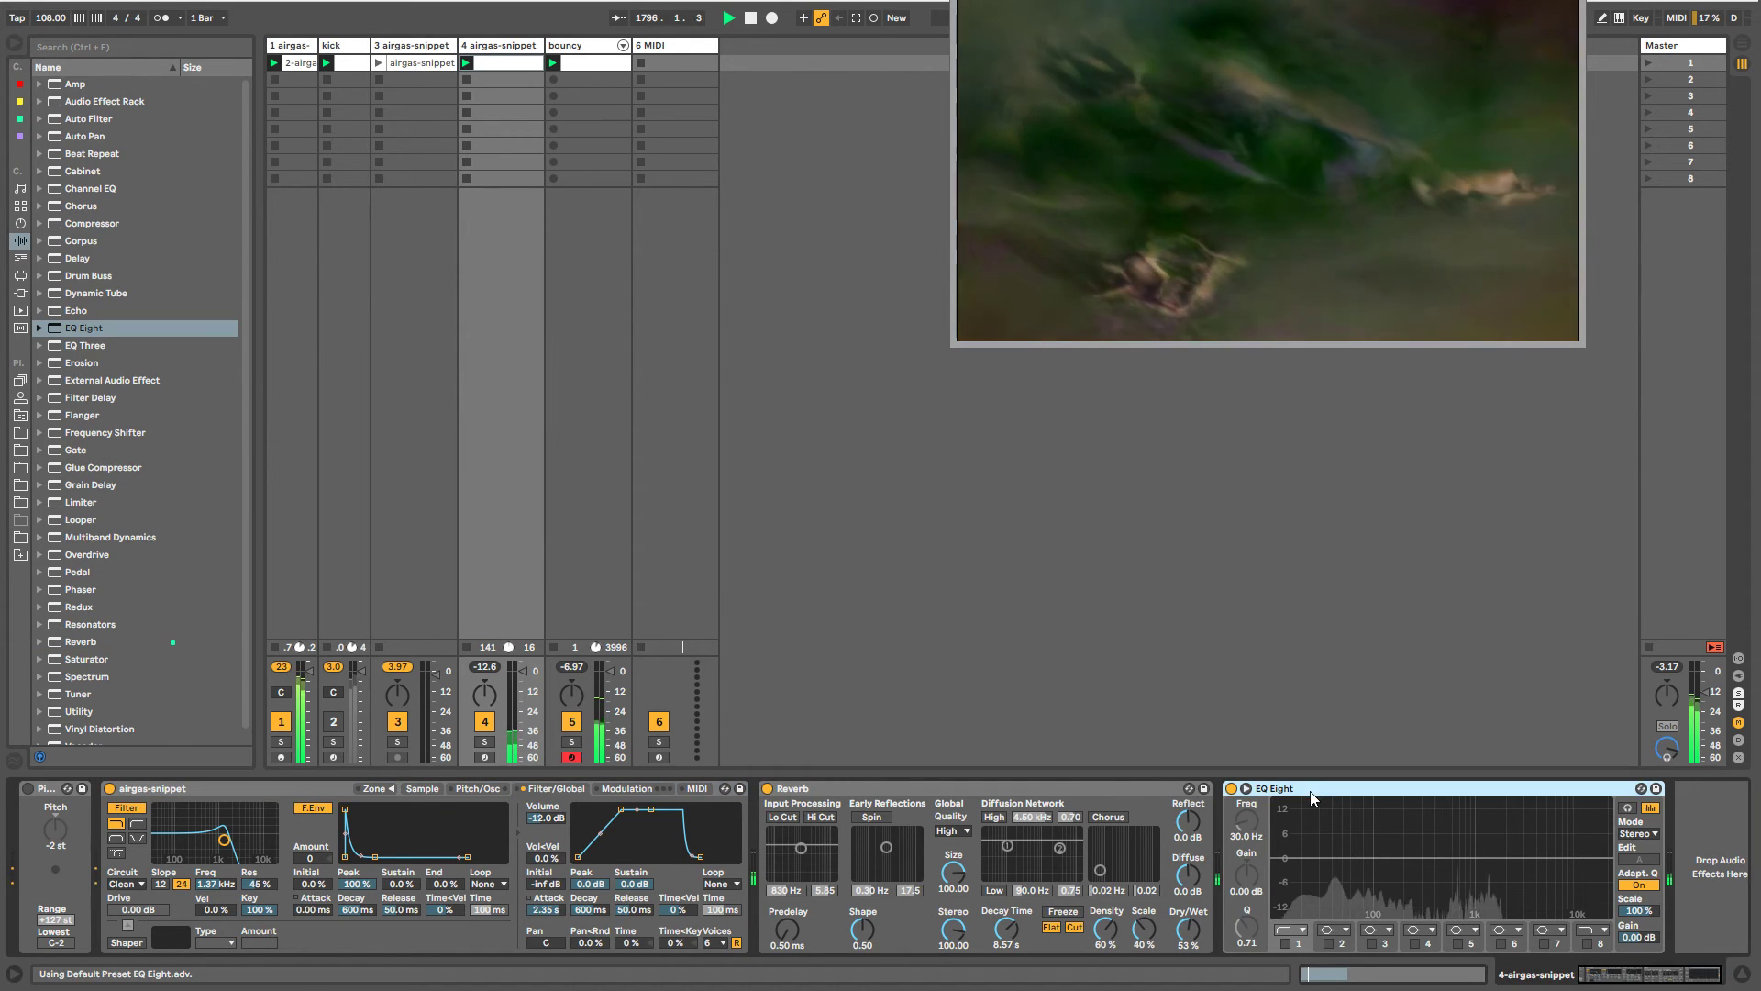
drag(1307, 789, 756, 824)
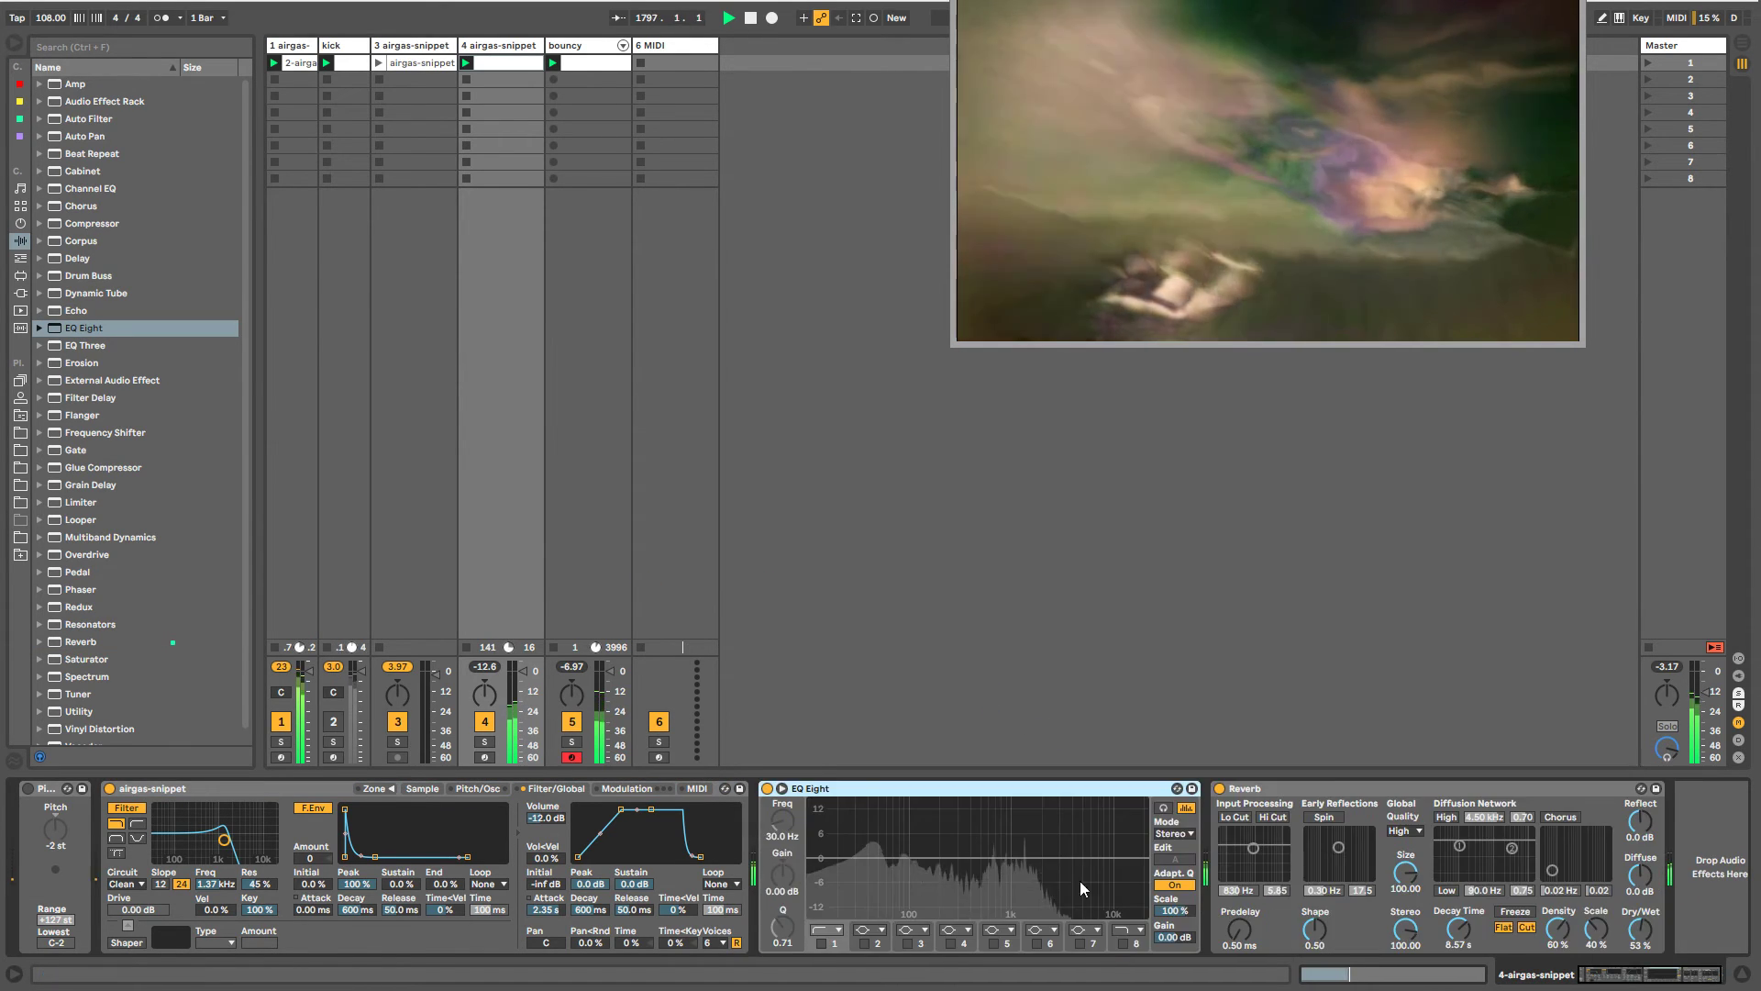
- Enable band 8 of the EQ Eight as a low-pass at about 114 Hz with a Q of 1.93
click(1123, 942)
drag(1129, 878, 925, 862)
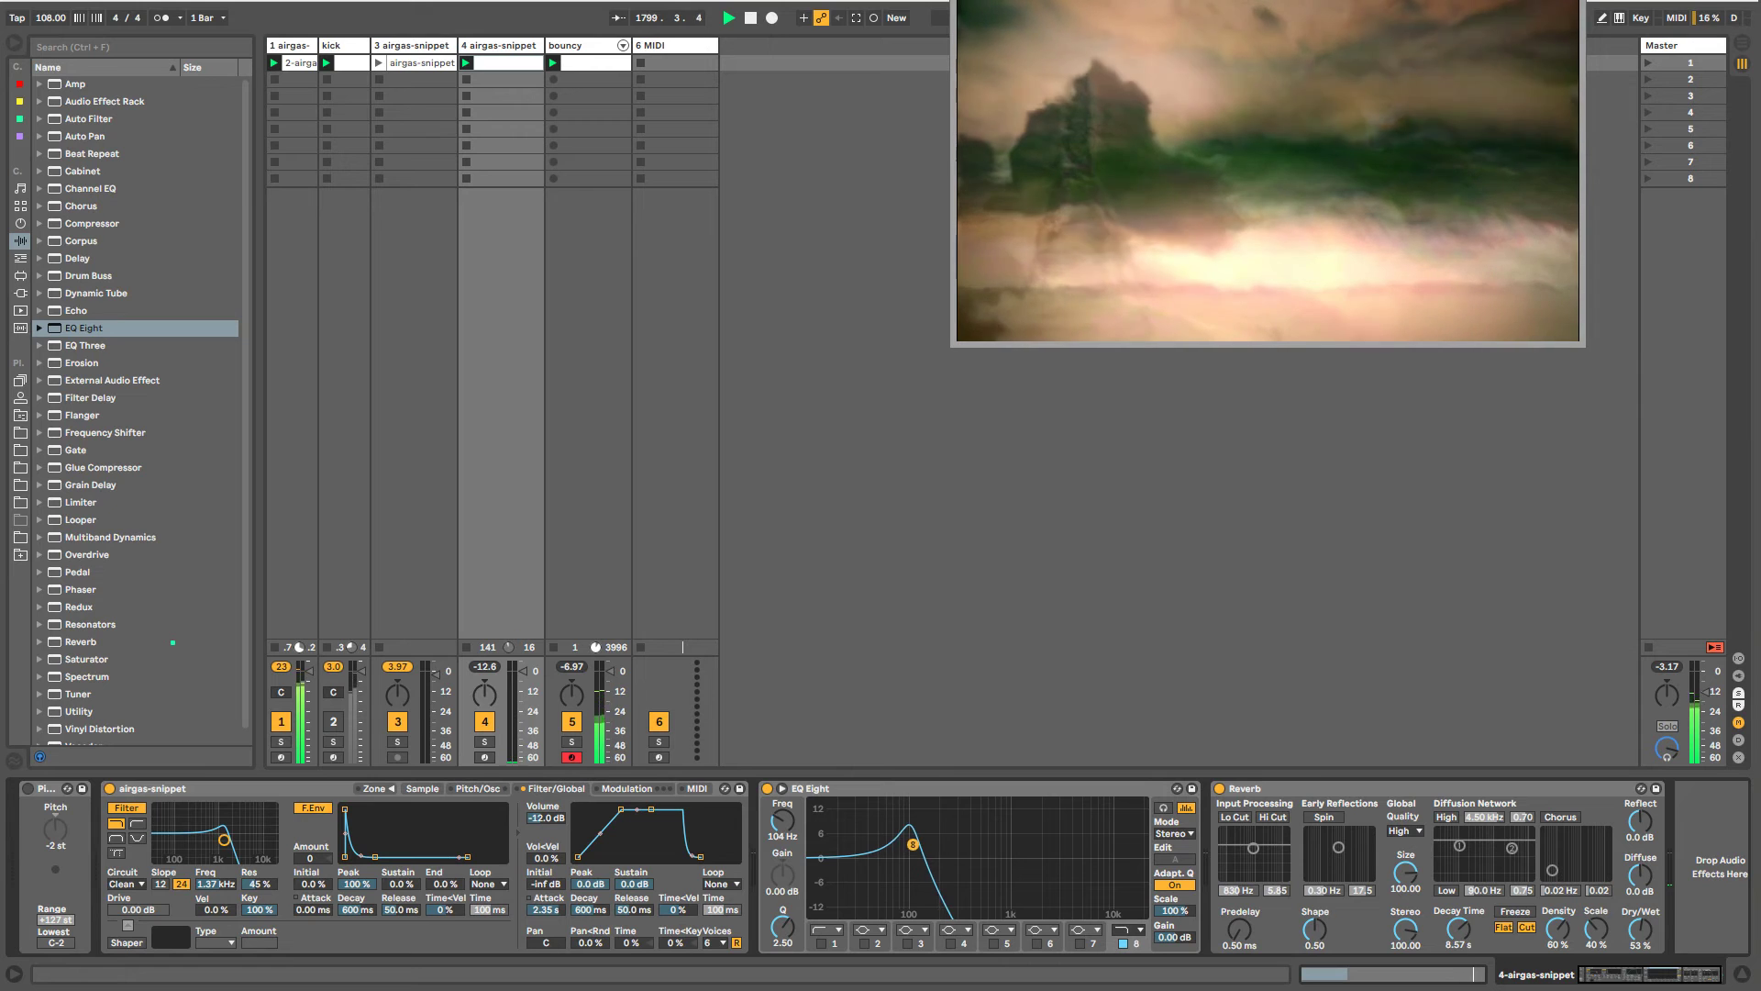
drag(916, 856, 917, 850)
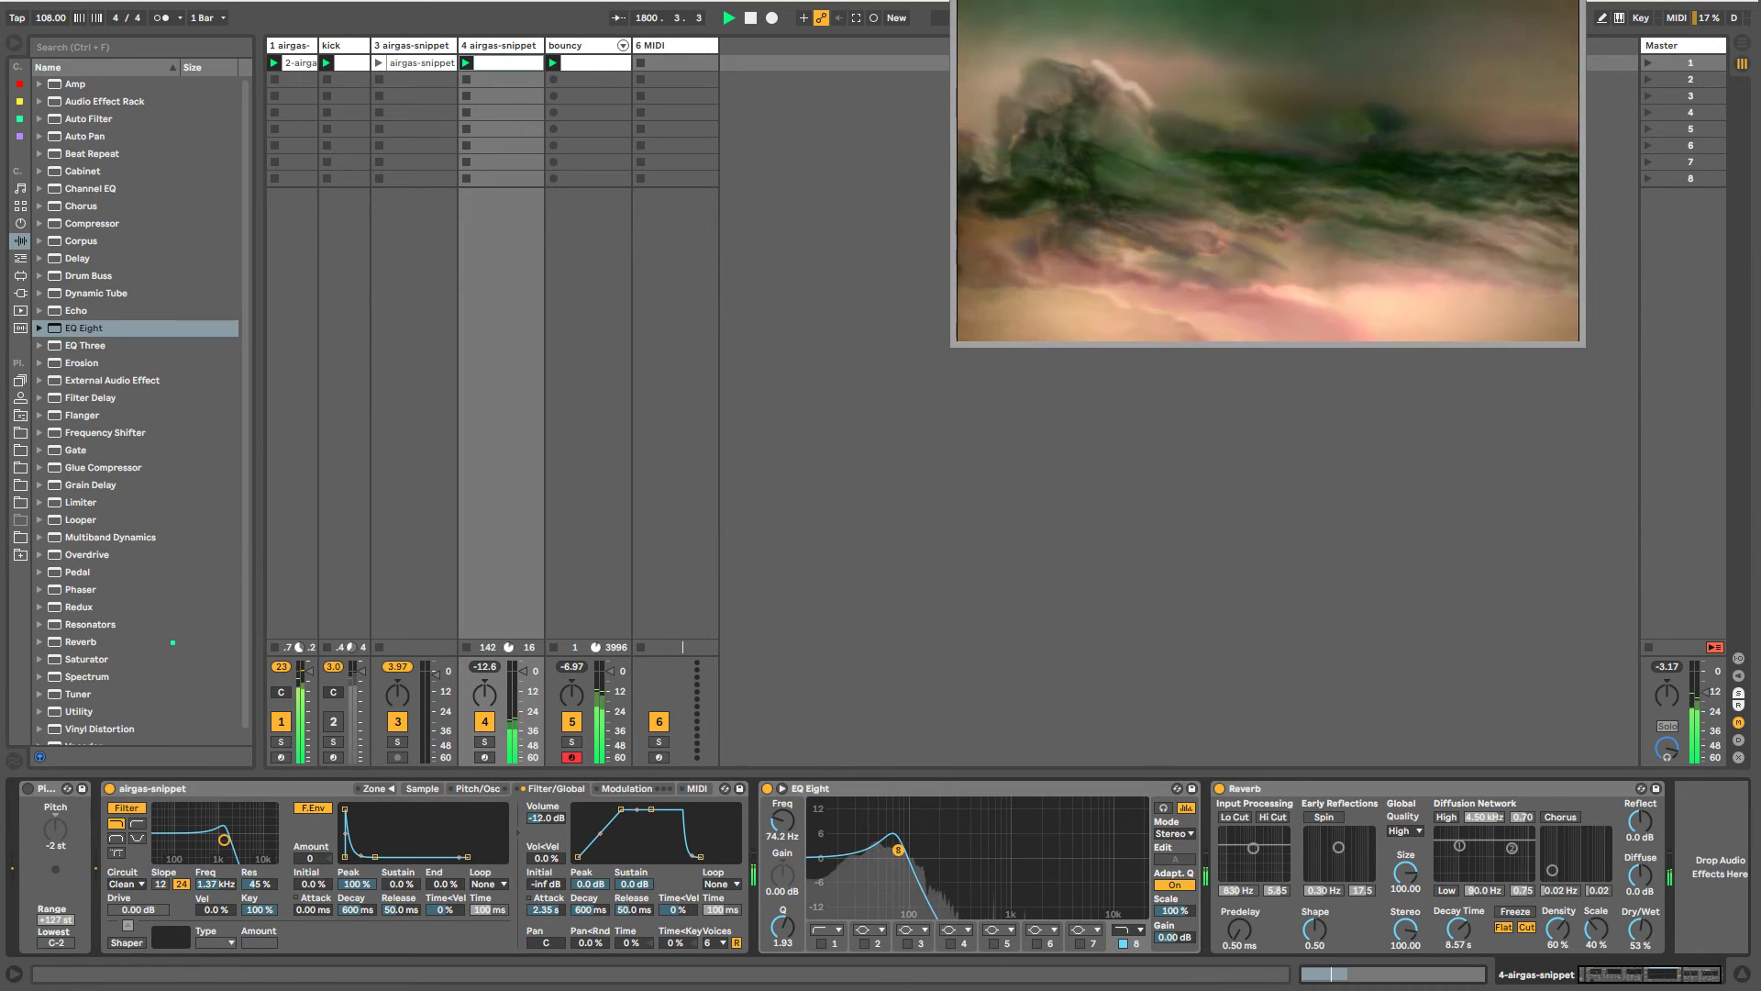
- Show the D macro's modulation in the bouncy clip and ramp it down from about bar 100 to 21.8%
click(606, 201)
drag(157, 845, 157, 859)
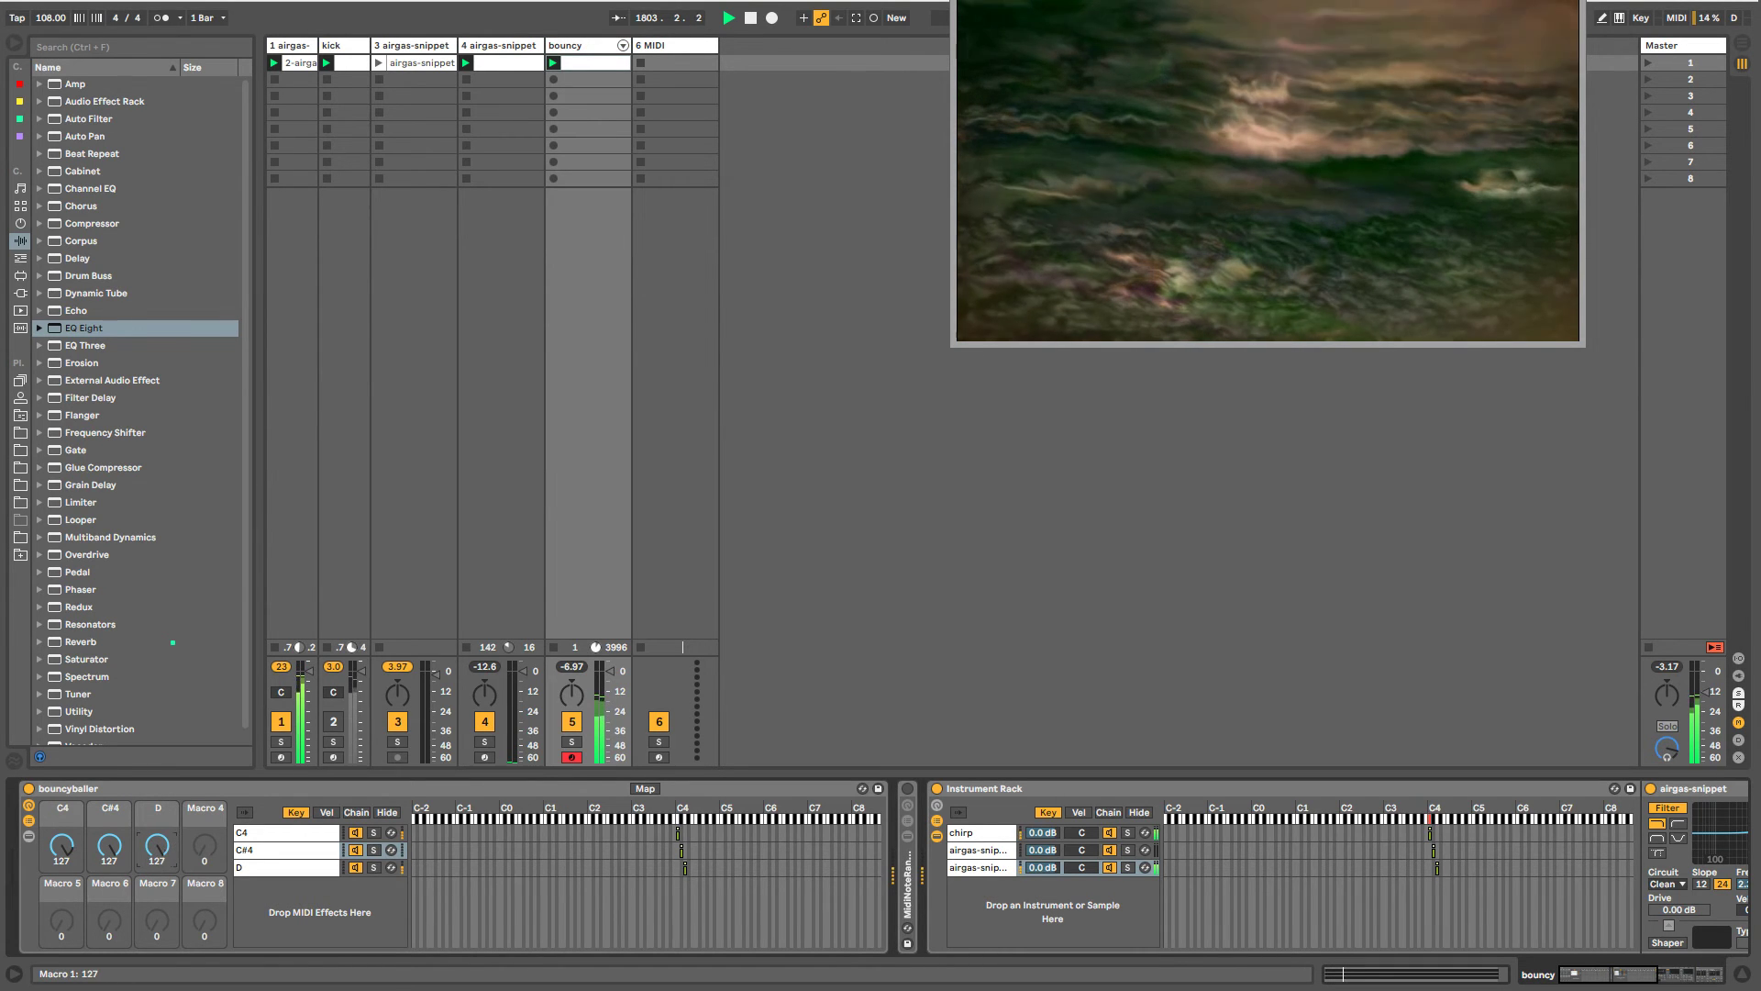
right_click(165, 849)
click(187, 872)
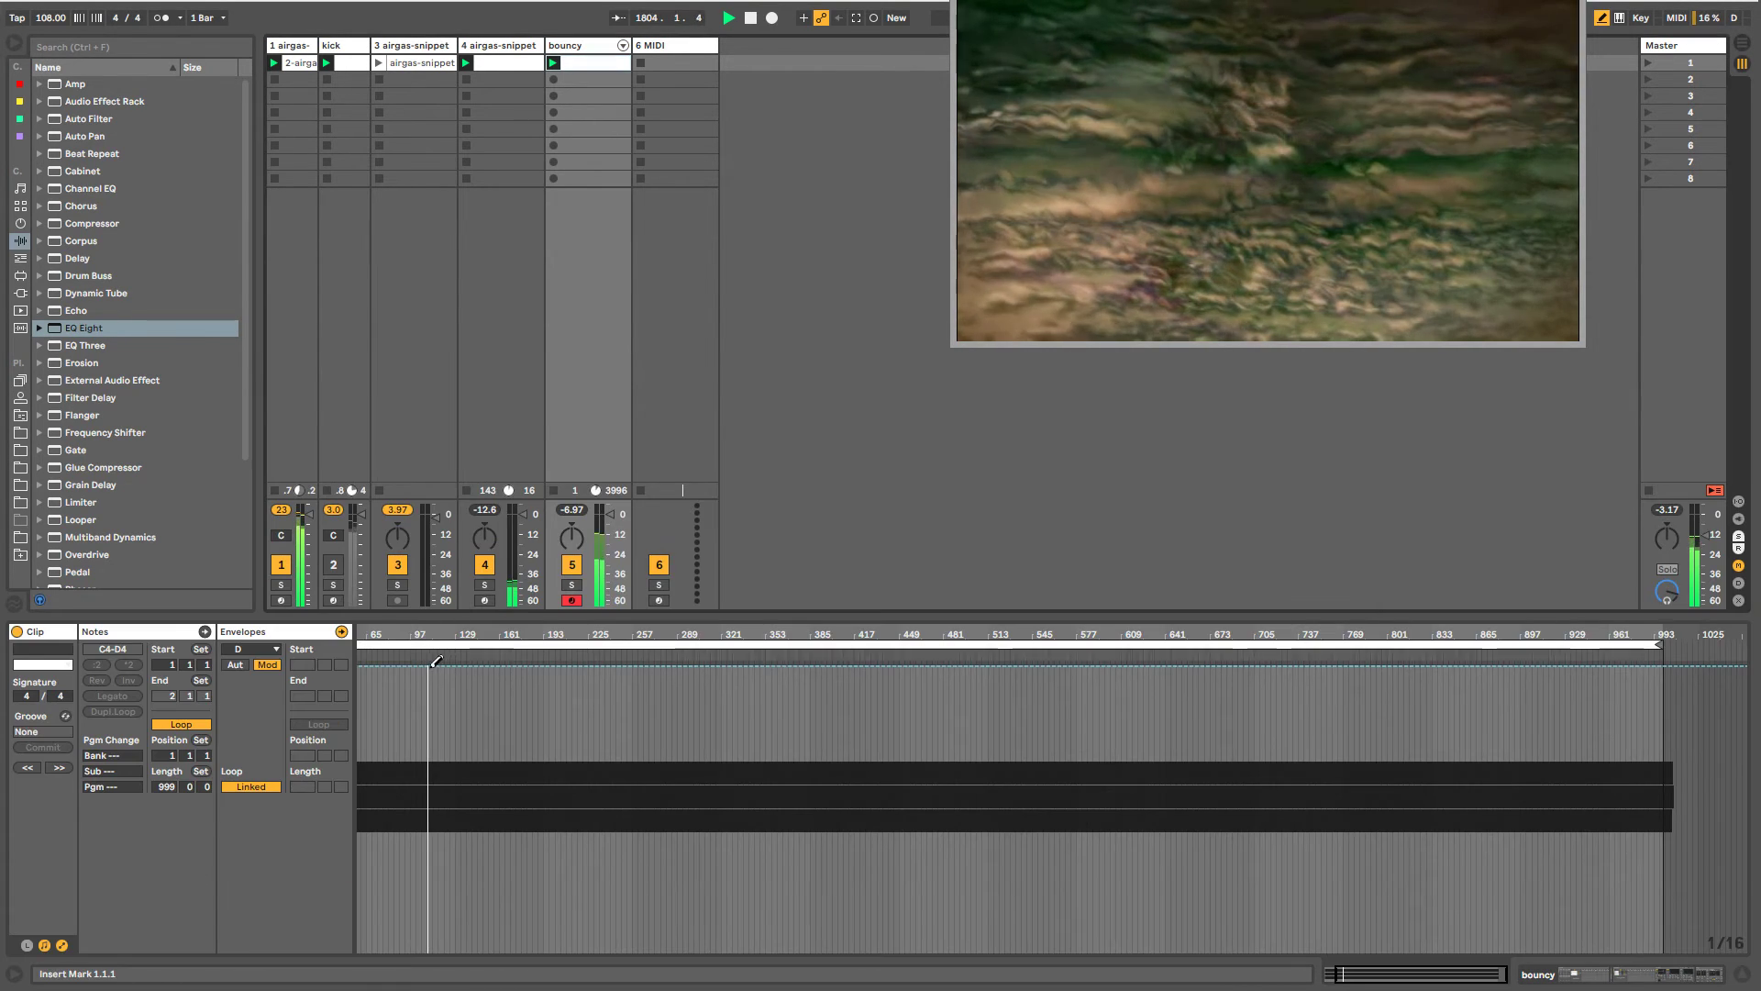
click(436, 660)
drag(431, 670, 472, 889)
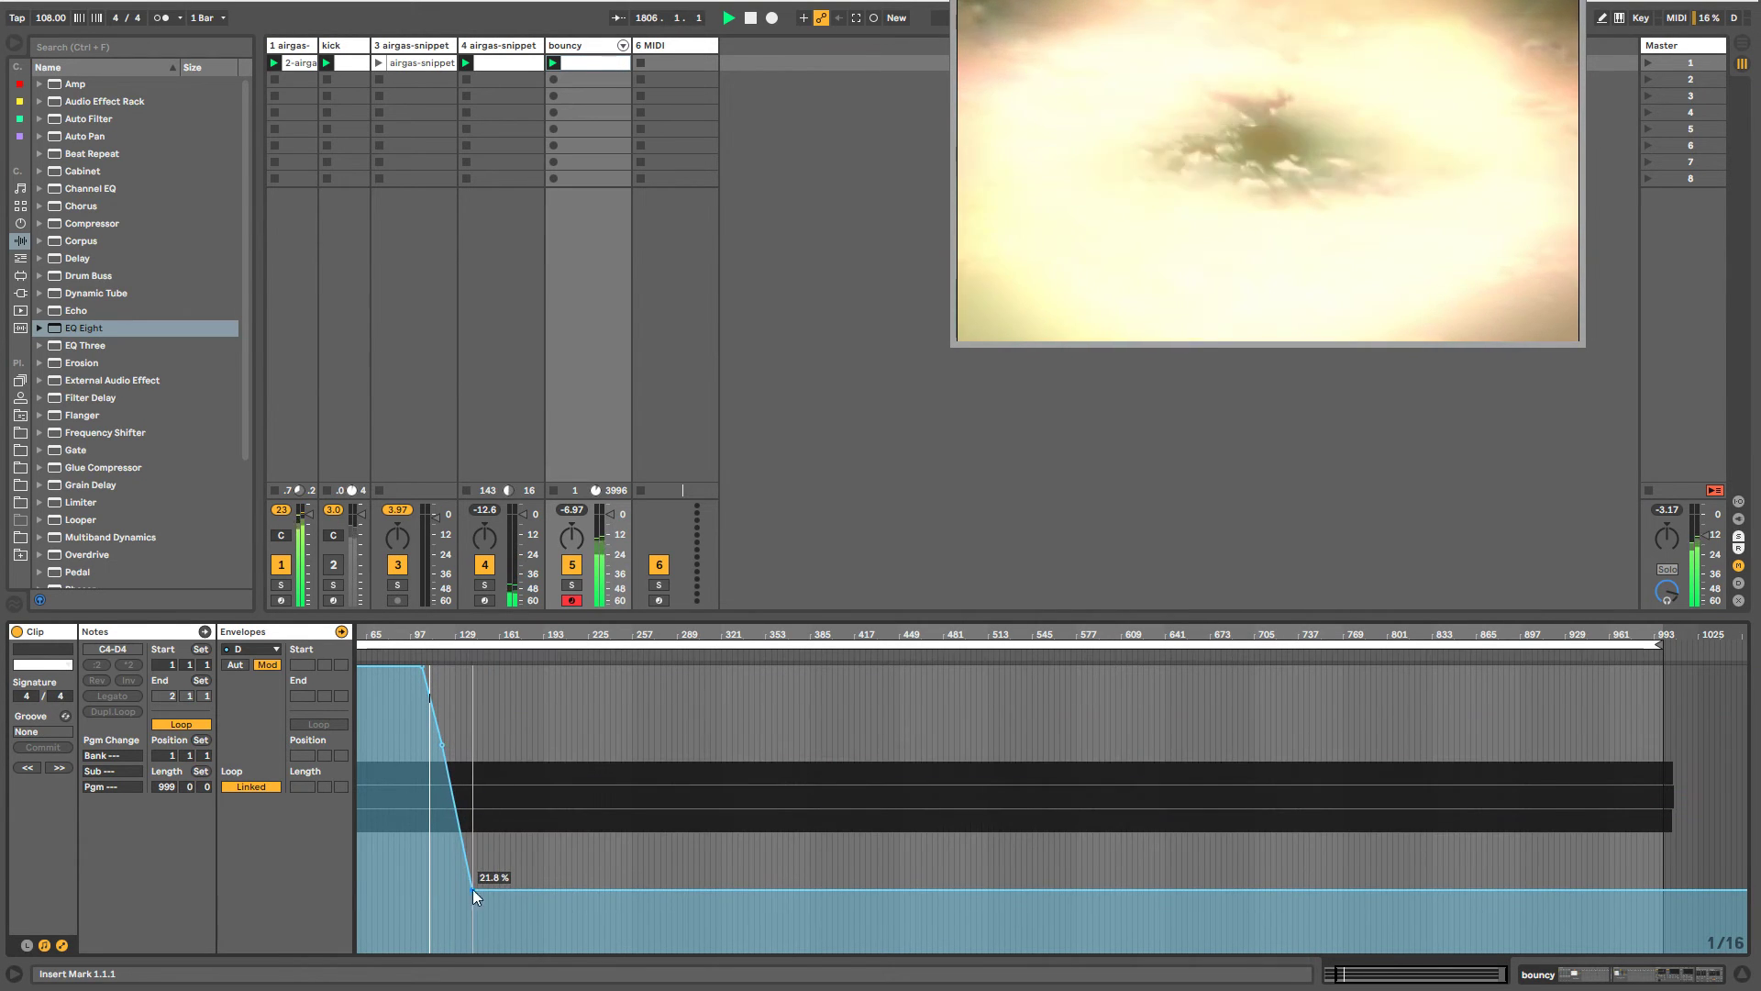
- Steepen the D envelope's drop to 16.6% and draw full level right after it to about bar 137
drag(452, 805, 452, 882)
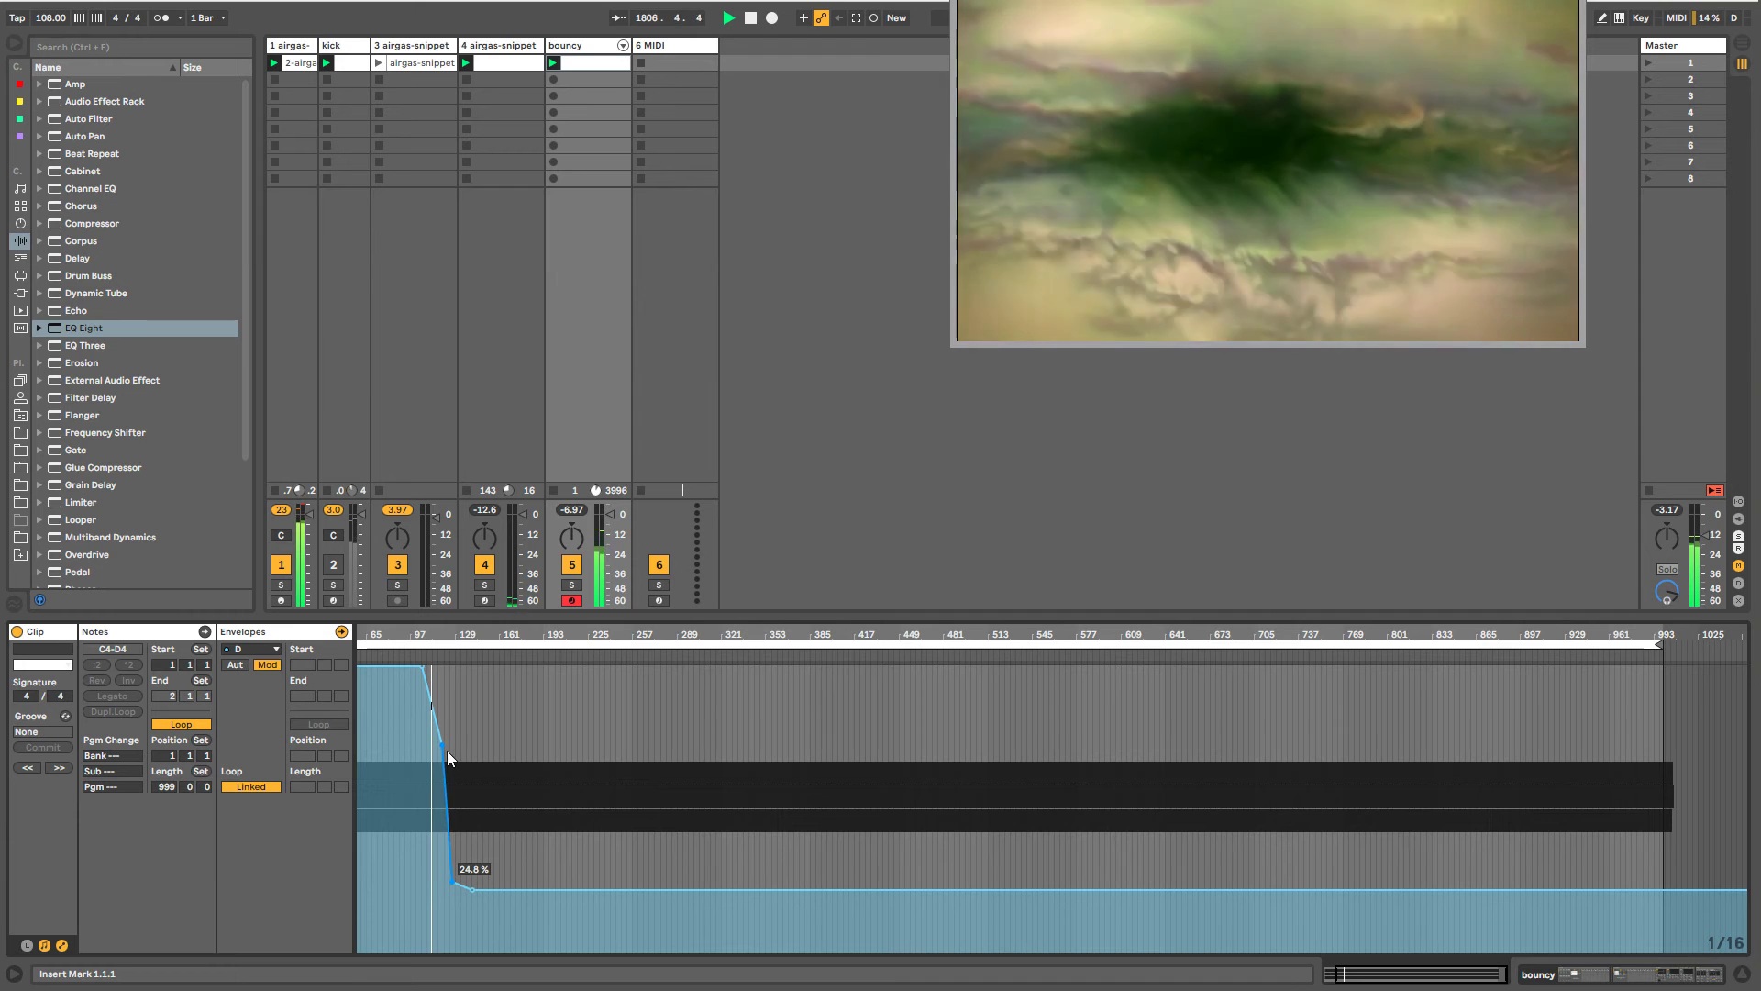
drag(443, 745, 442, 772)
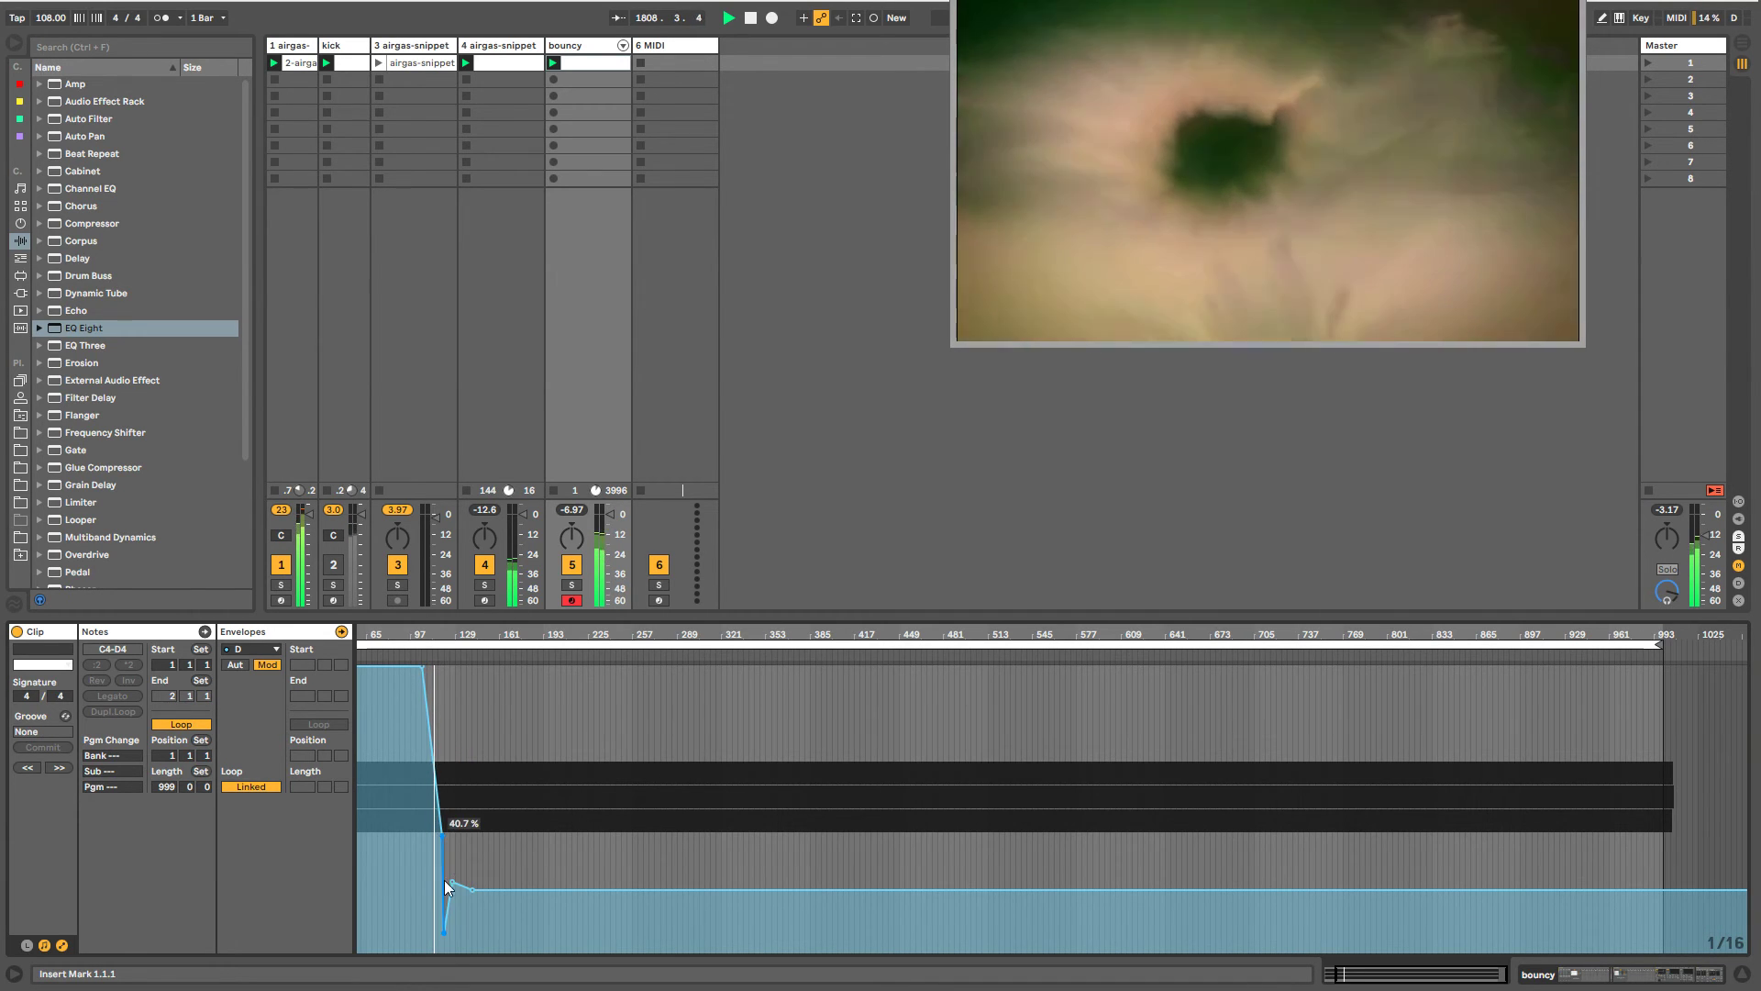
drag(463, 690, 482, 646)
drag(441, 835, 442, 903)
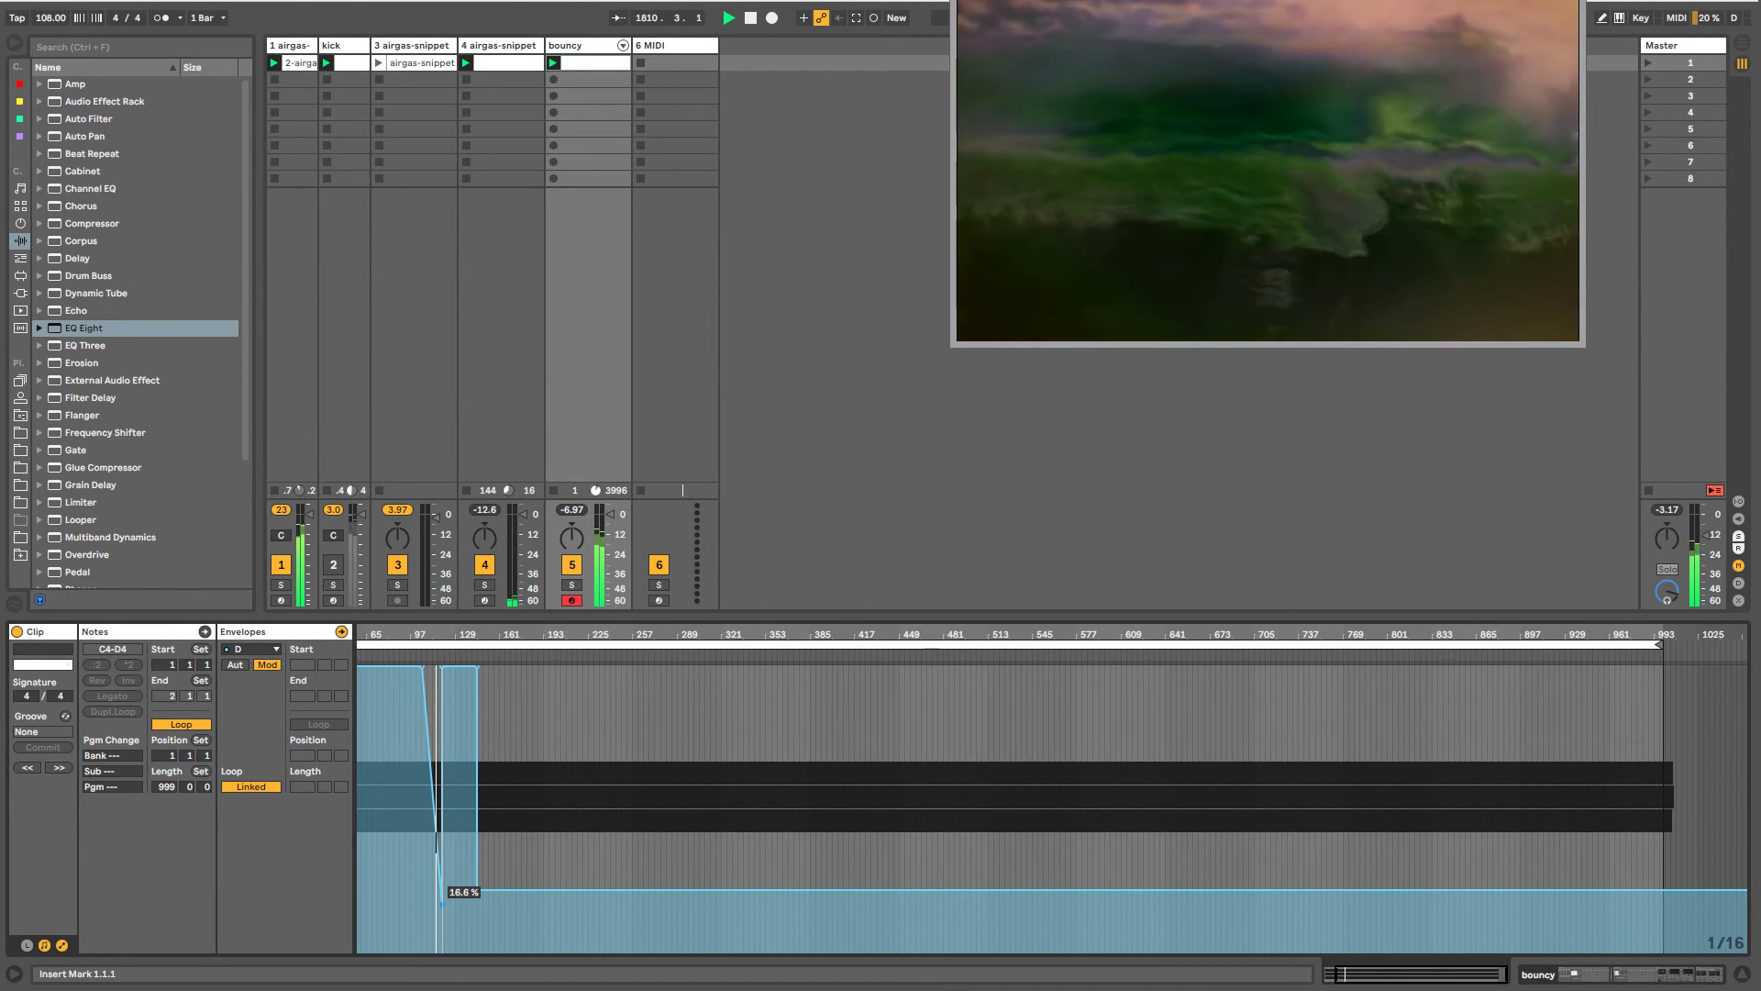
- Unlink the D envelope's loop, shorten it to 442.1.3, and draw full level from the dip past the loop end
click(248, 786)
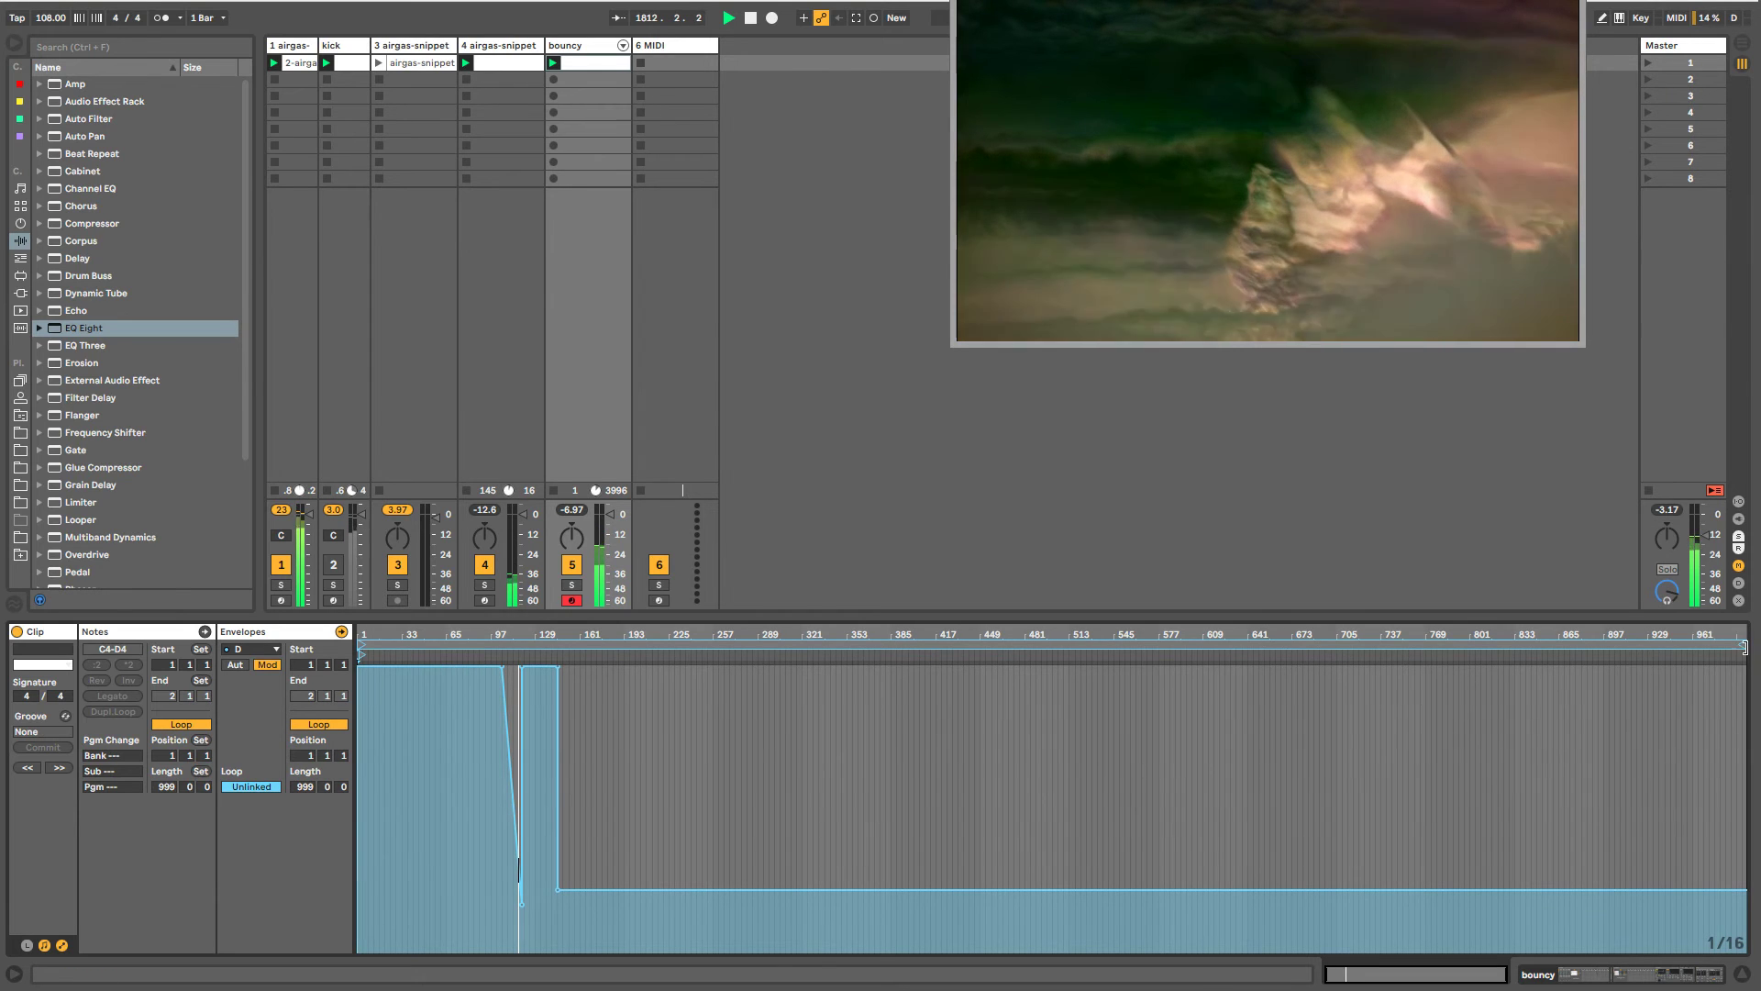
drag(1753, 650, 971, 714)
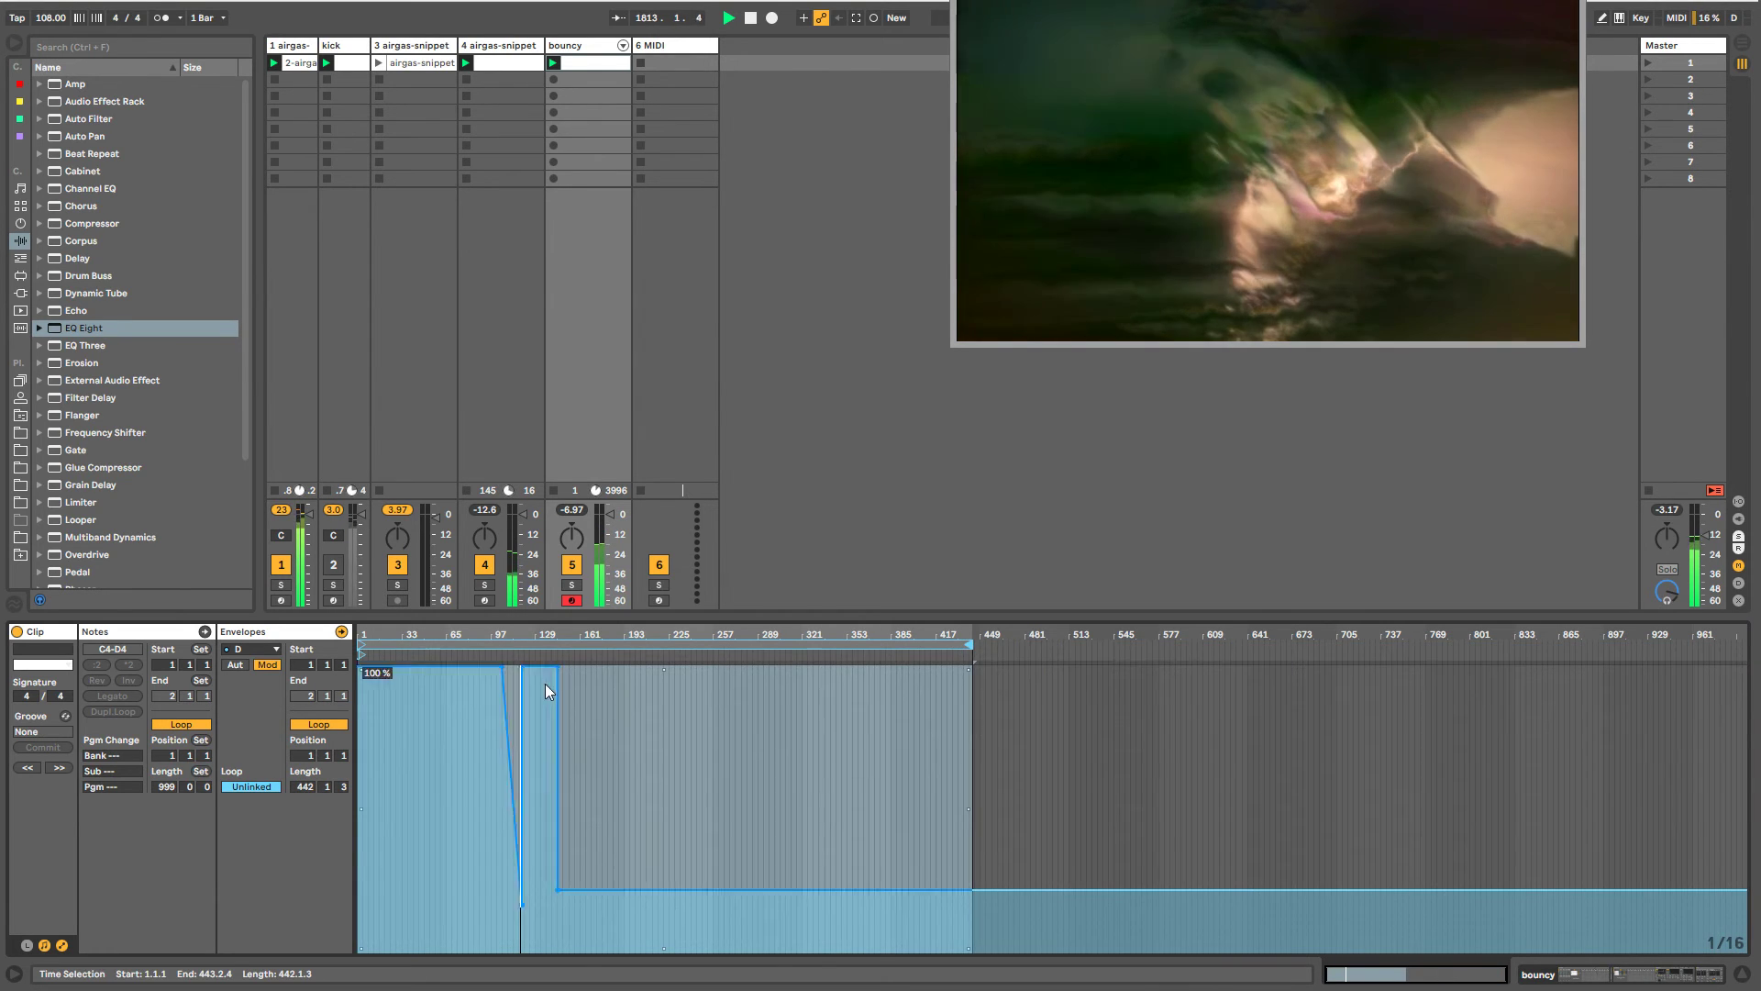
key(b)
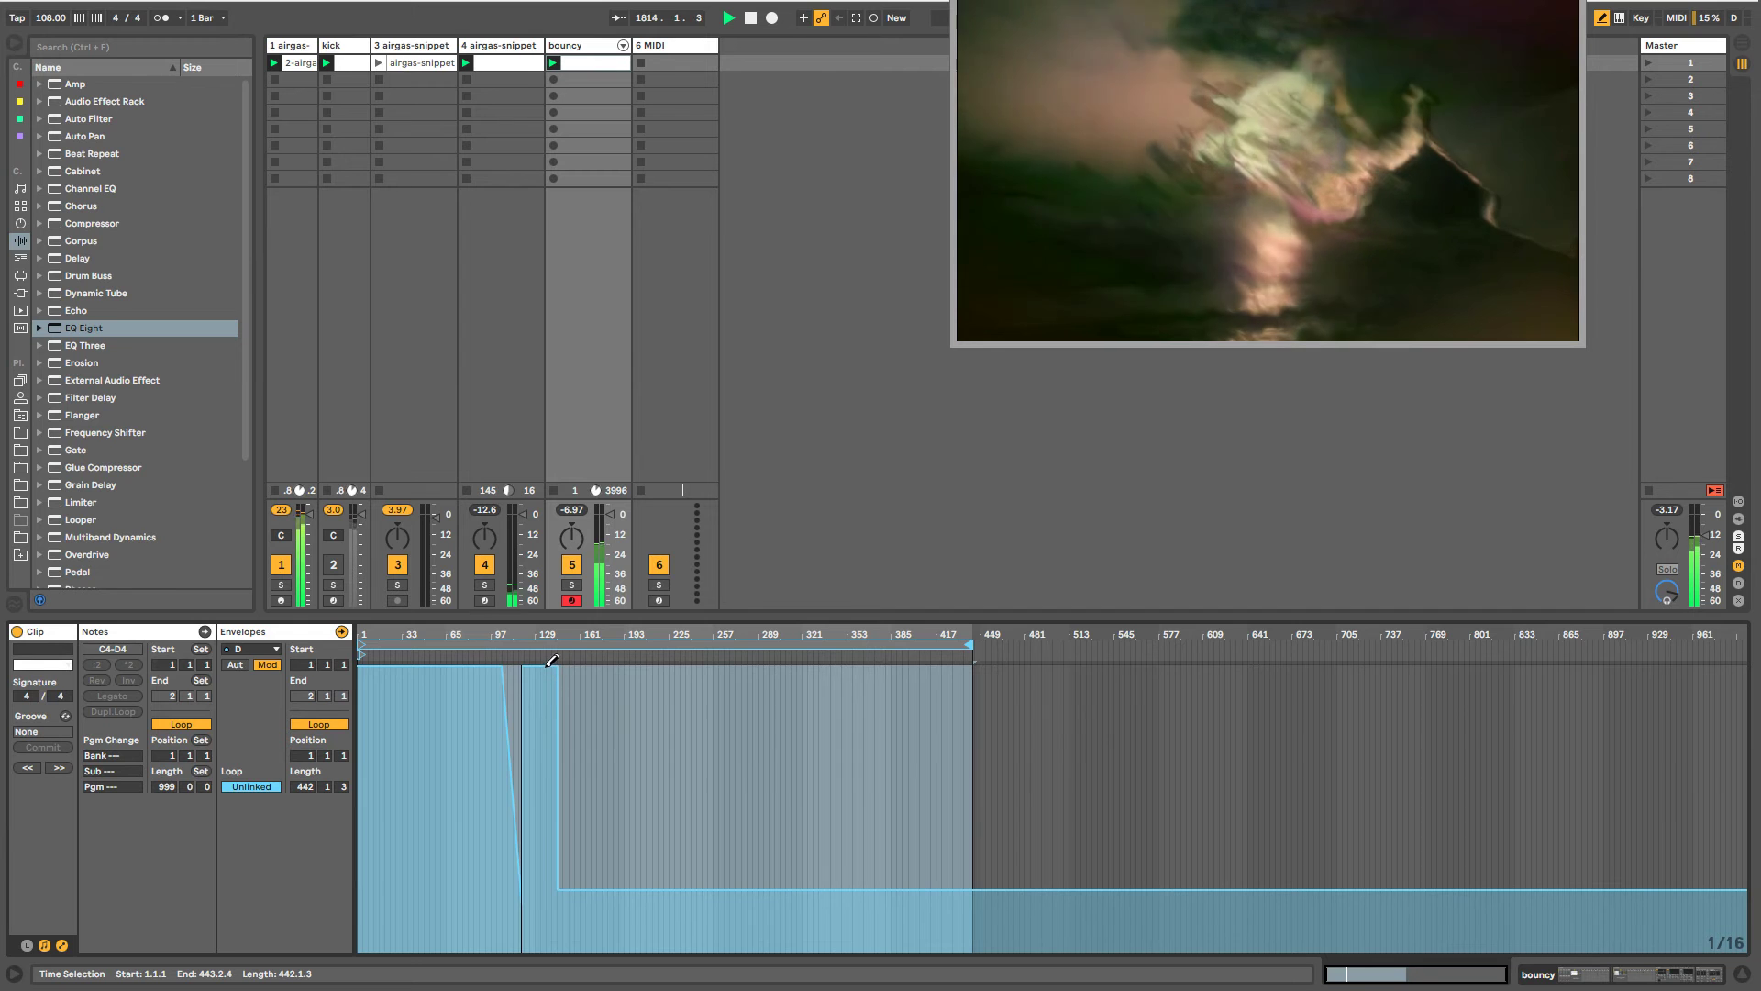
mouse_move(551, 660)
mouse_down()
mouse_move(789, 668)
mouse_move(1057, 571)
mouse_up()
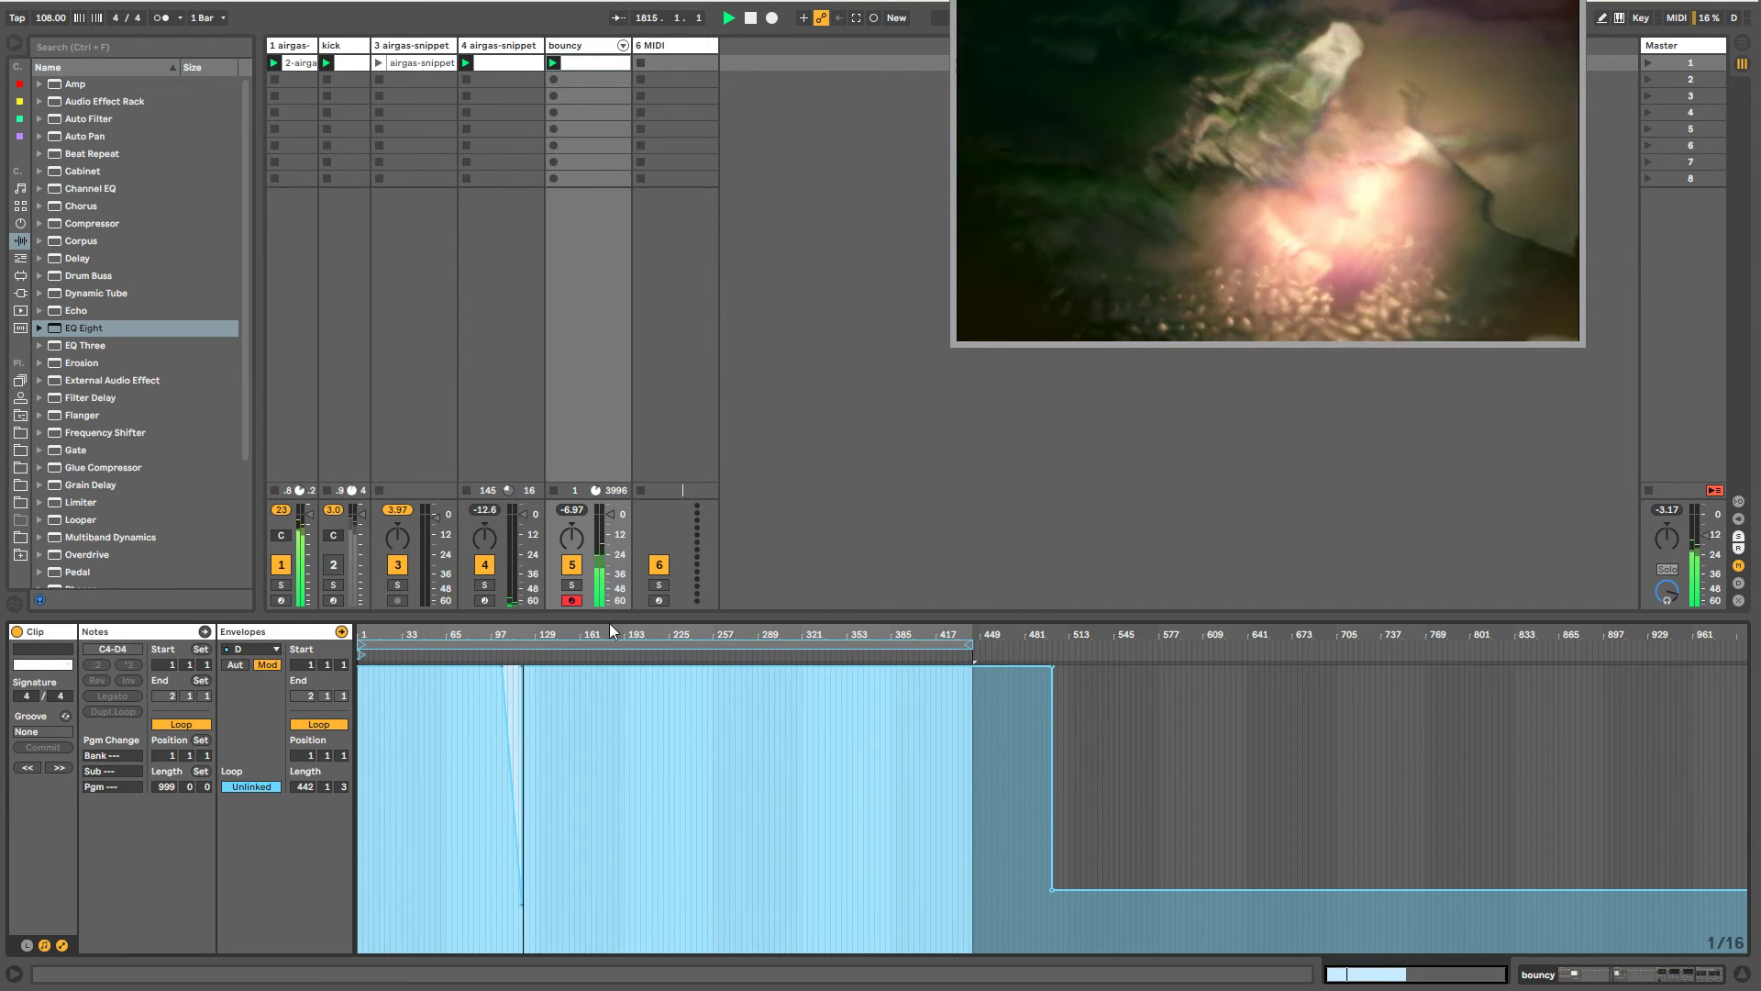
- Bend the D envelope's falling ramp upward at about bar 117 and shorten the envelope loop to 240.2.1
drag(518, 630, 516, 734)
click(603, 741)
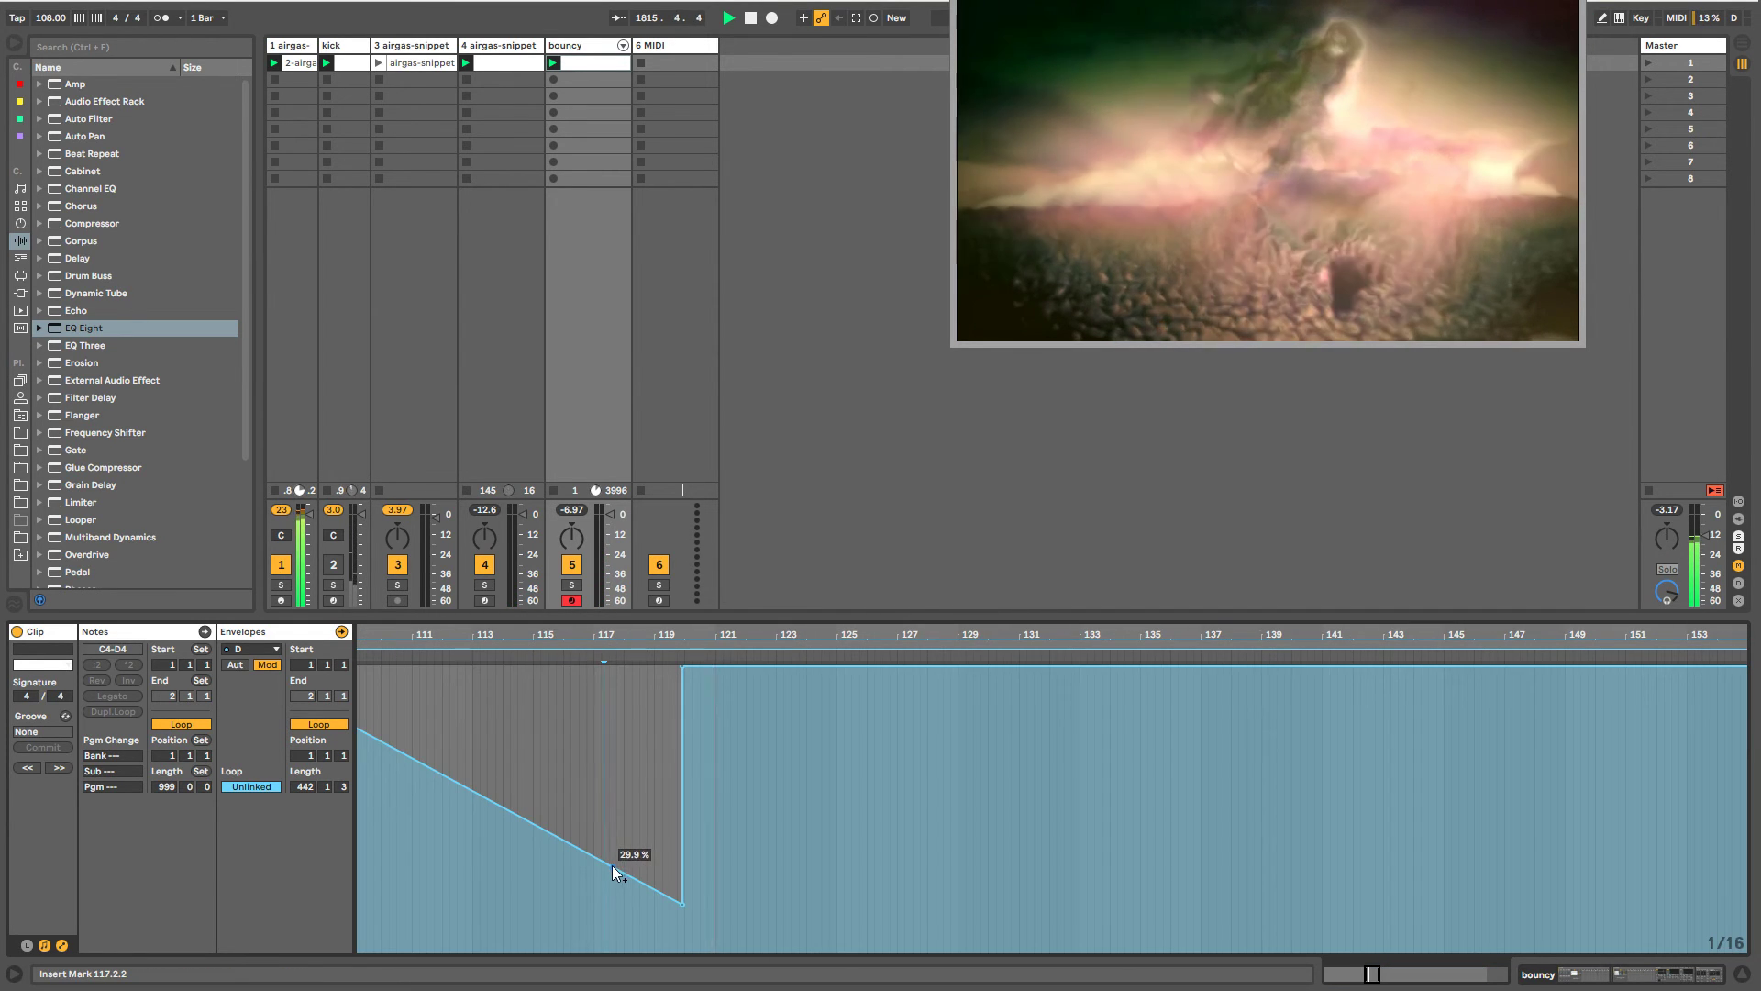
drag(613, 866, 613, 784)
drag(675, 650, 669, 514)
drag(1585, 646, 1025, 689)
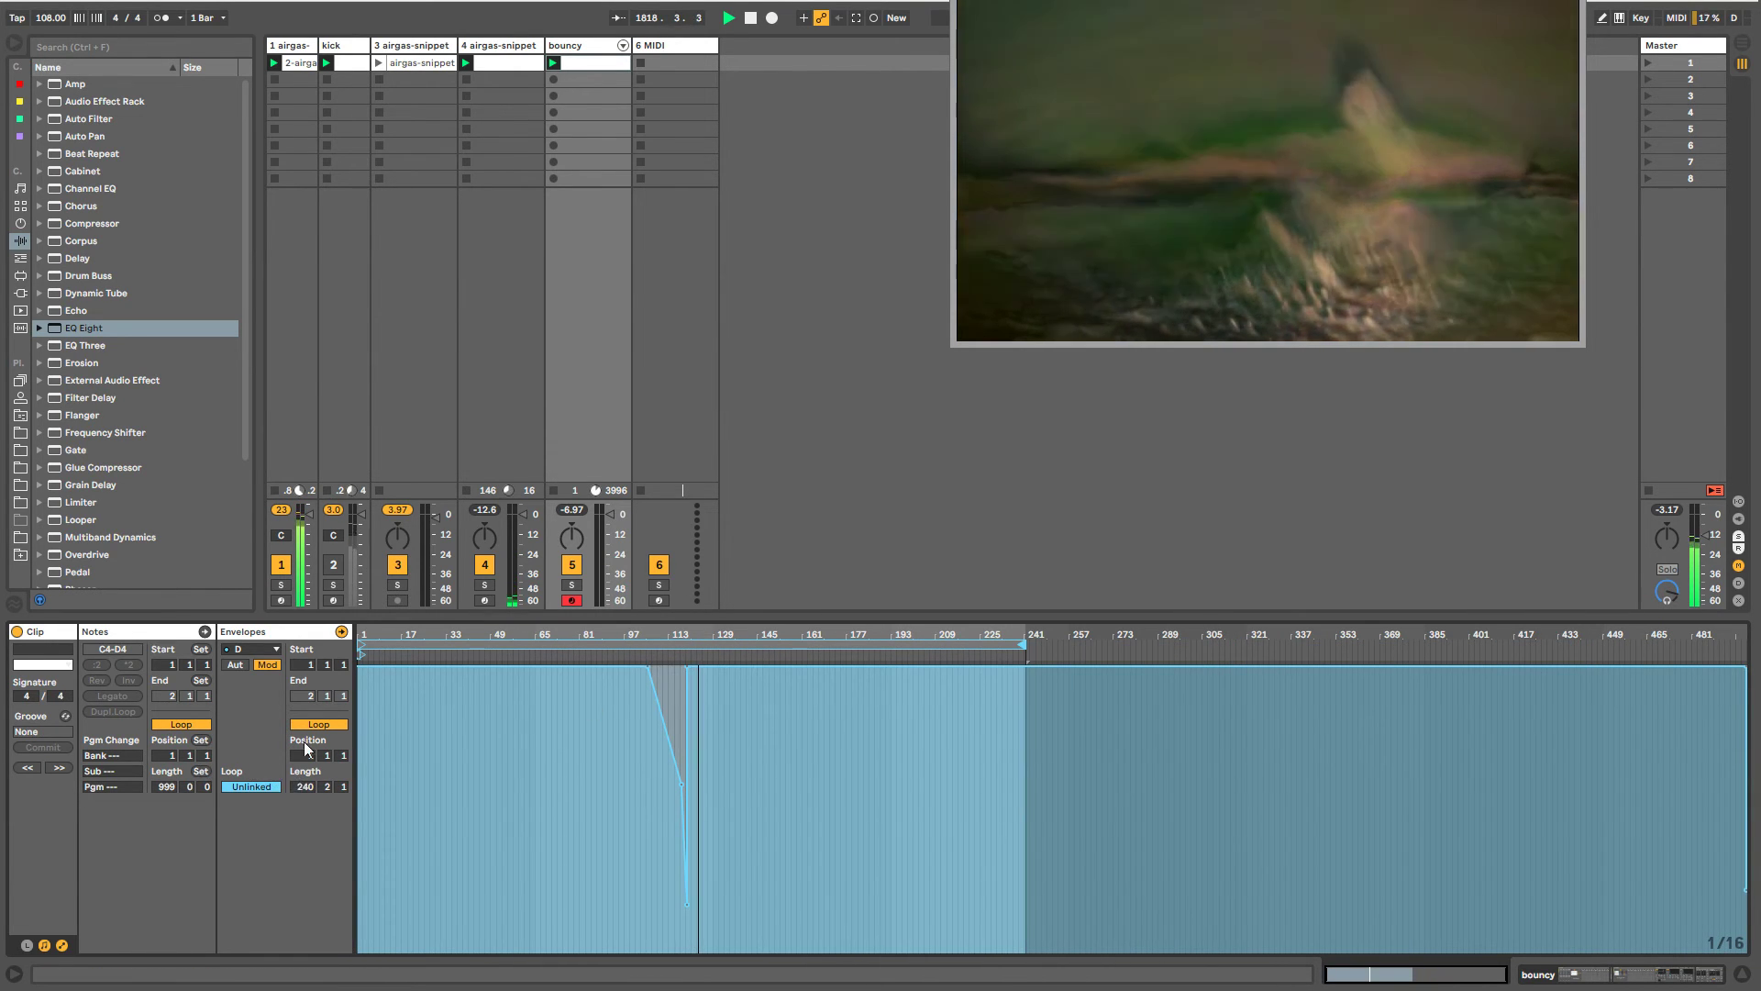
- Delete the empty 6 MIDI track and insert an audio track between 4 airgas-snippet and bouncy
click(660, 48)
key(Delete)
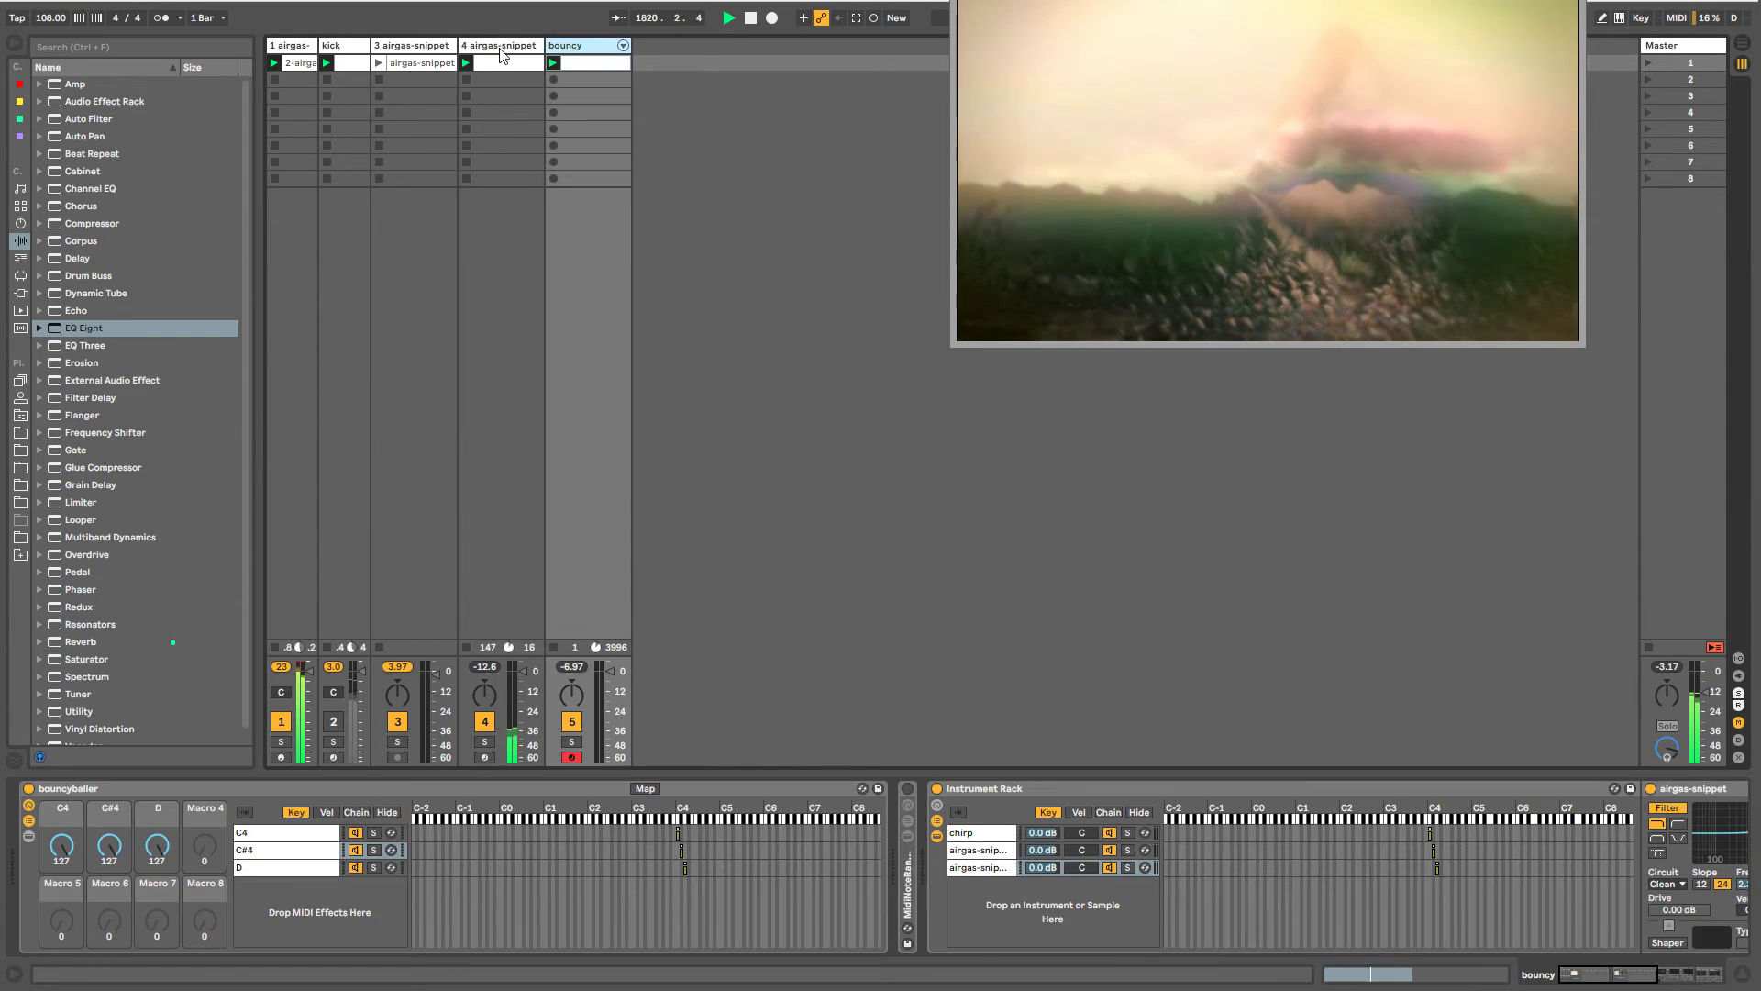
key(Left)
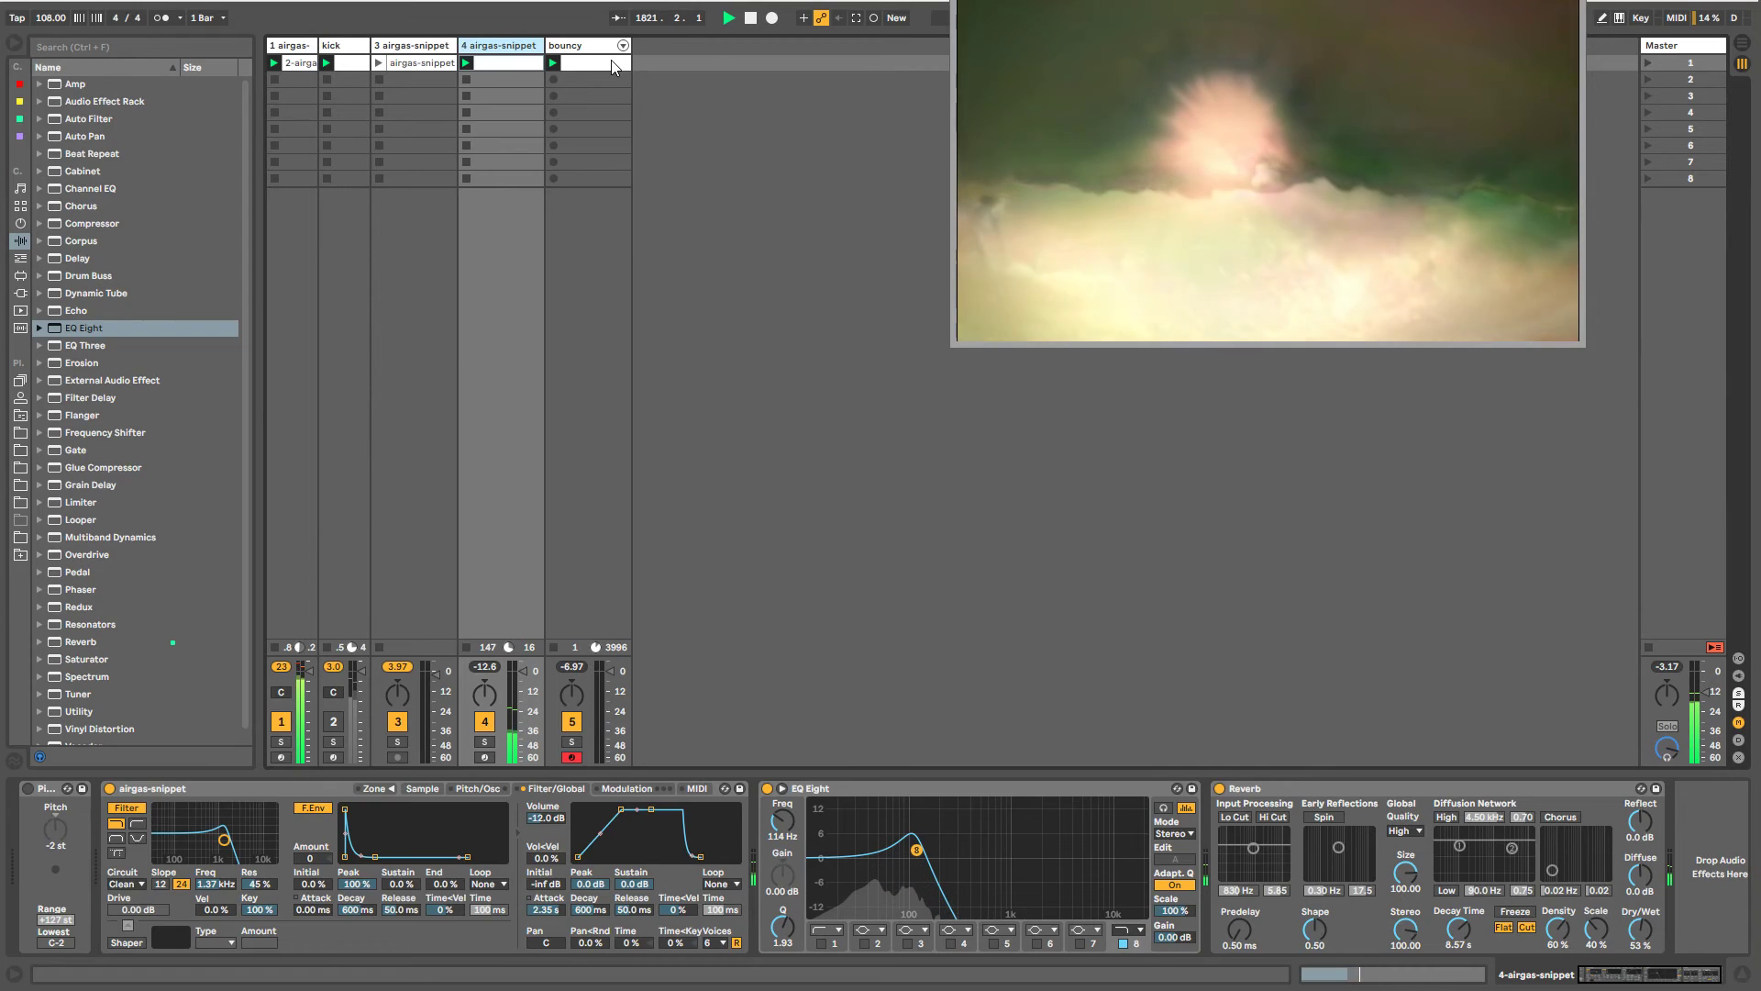
key(ctrl+t)
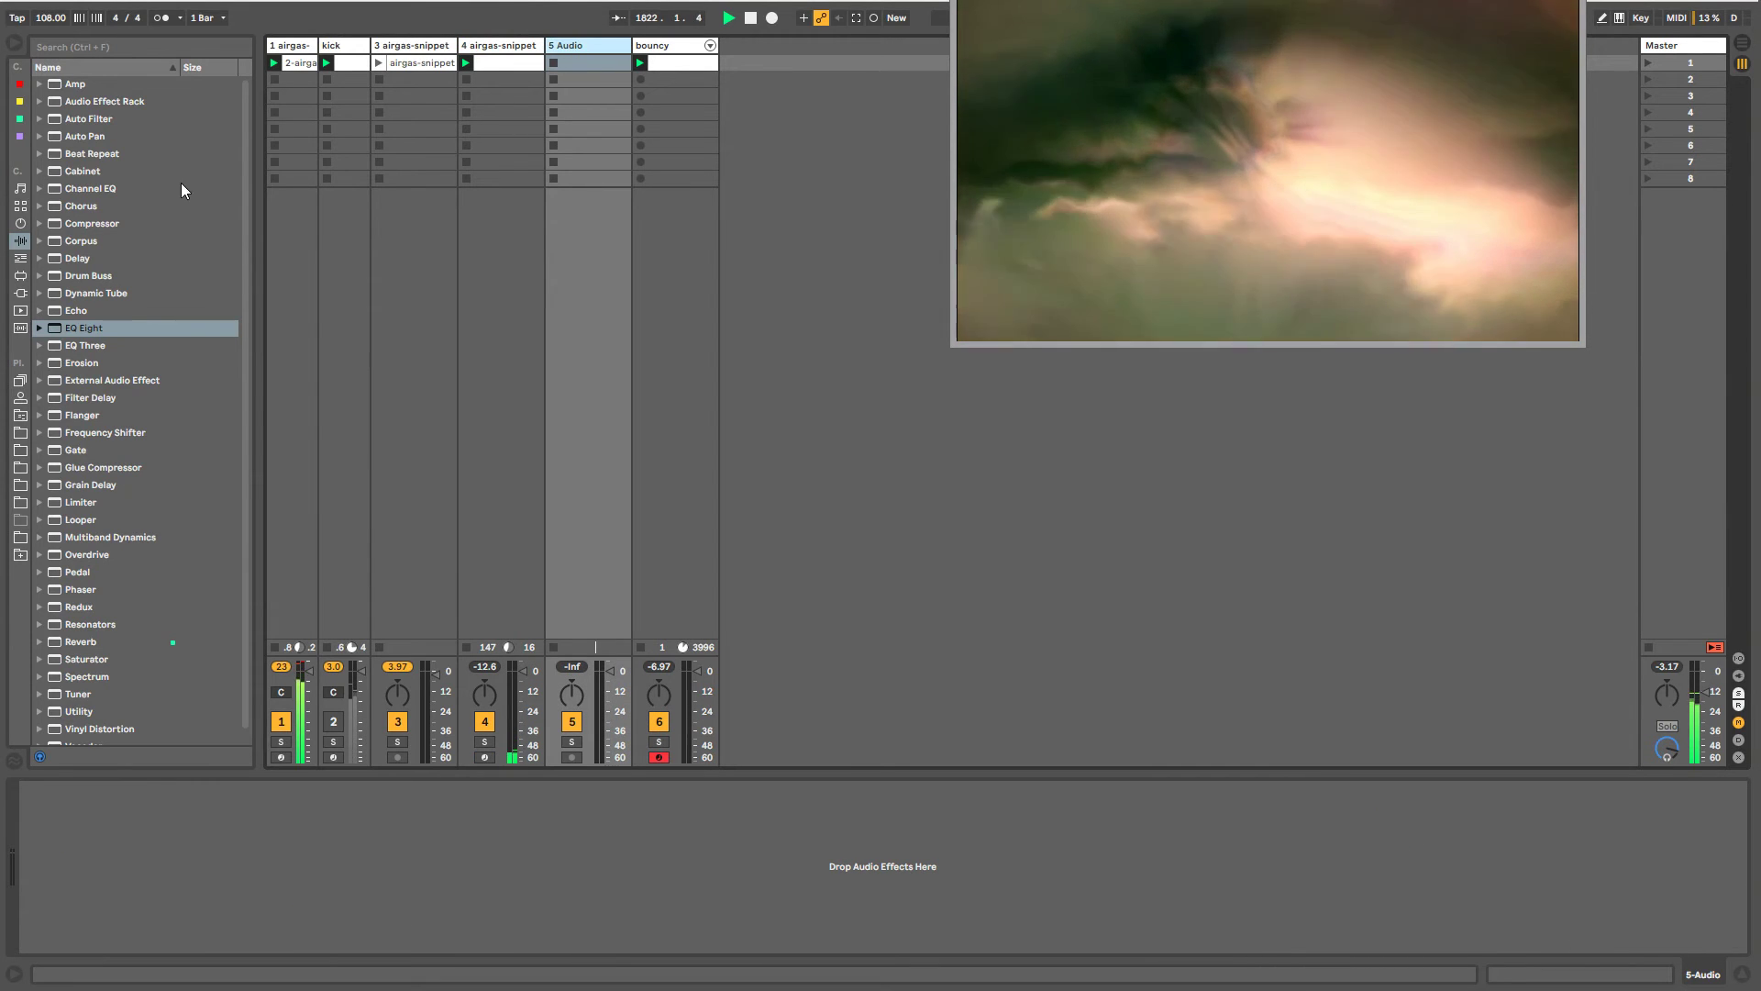
- Load airgas-snippet.ogg from the project's Samples folder into the first clip slot of the new audio track 5 and launch it
click(20, 206)
click(21, 224)
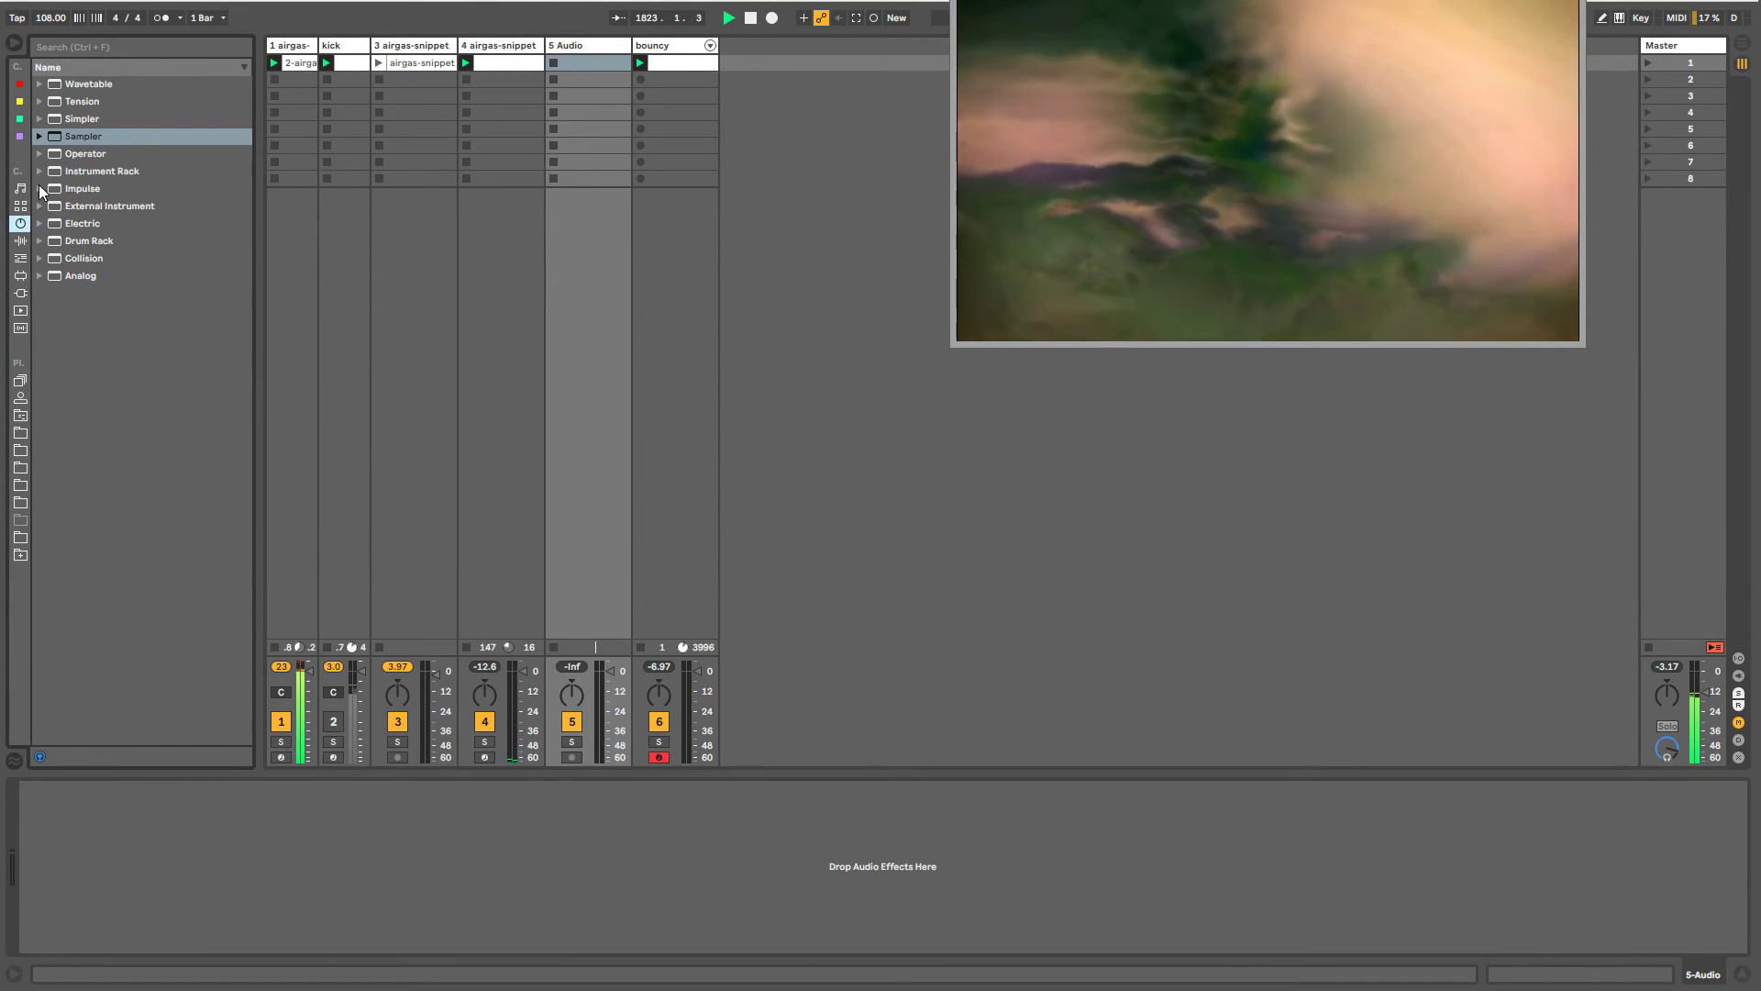
click(21, 241)
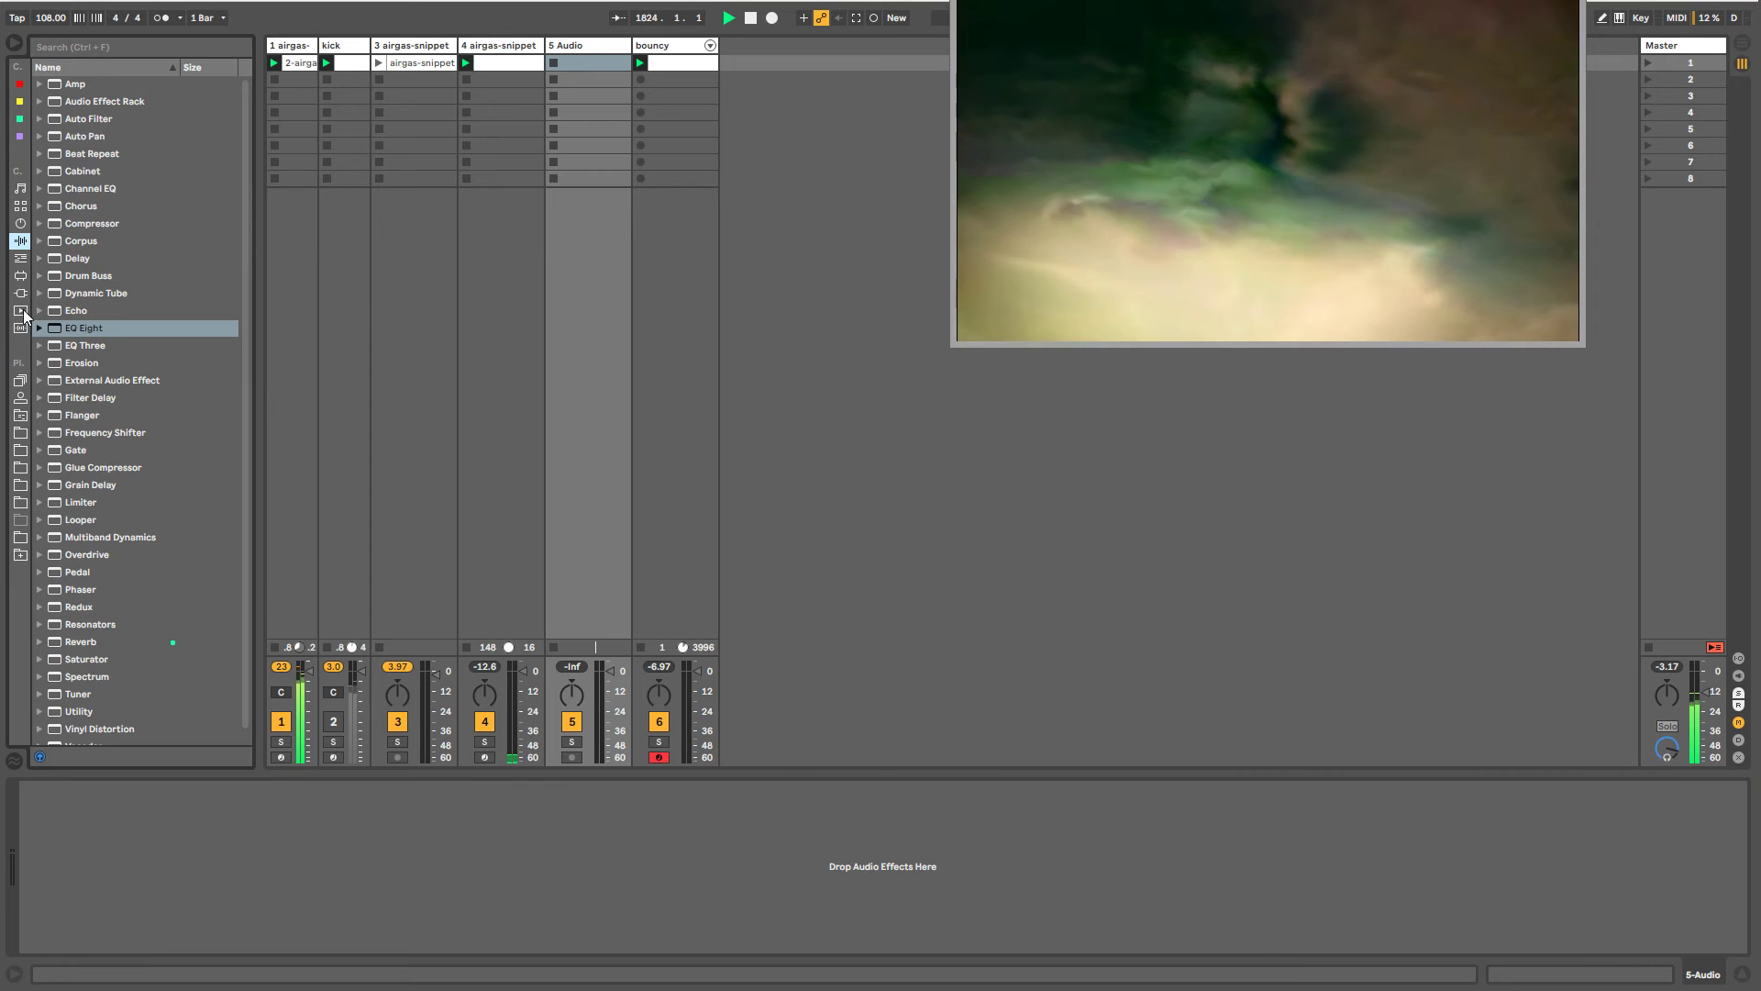
click(21, 413)
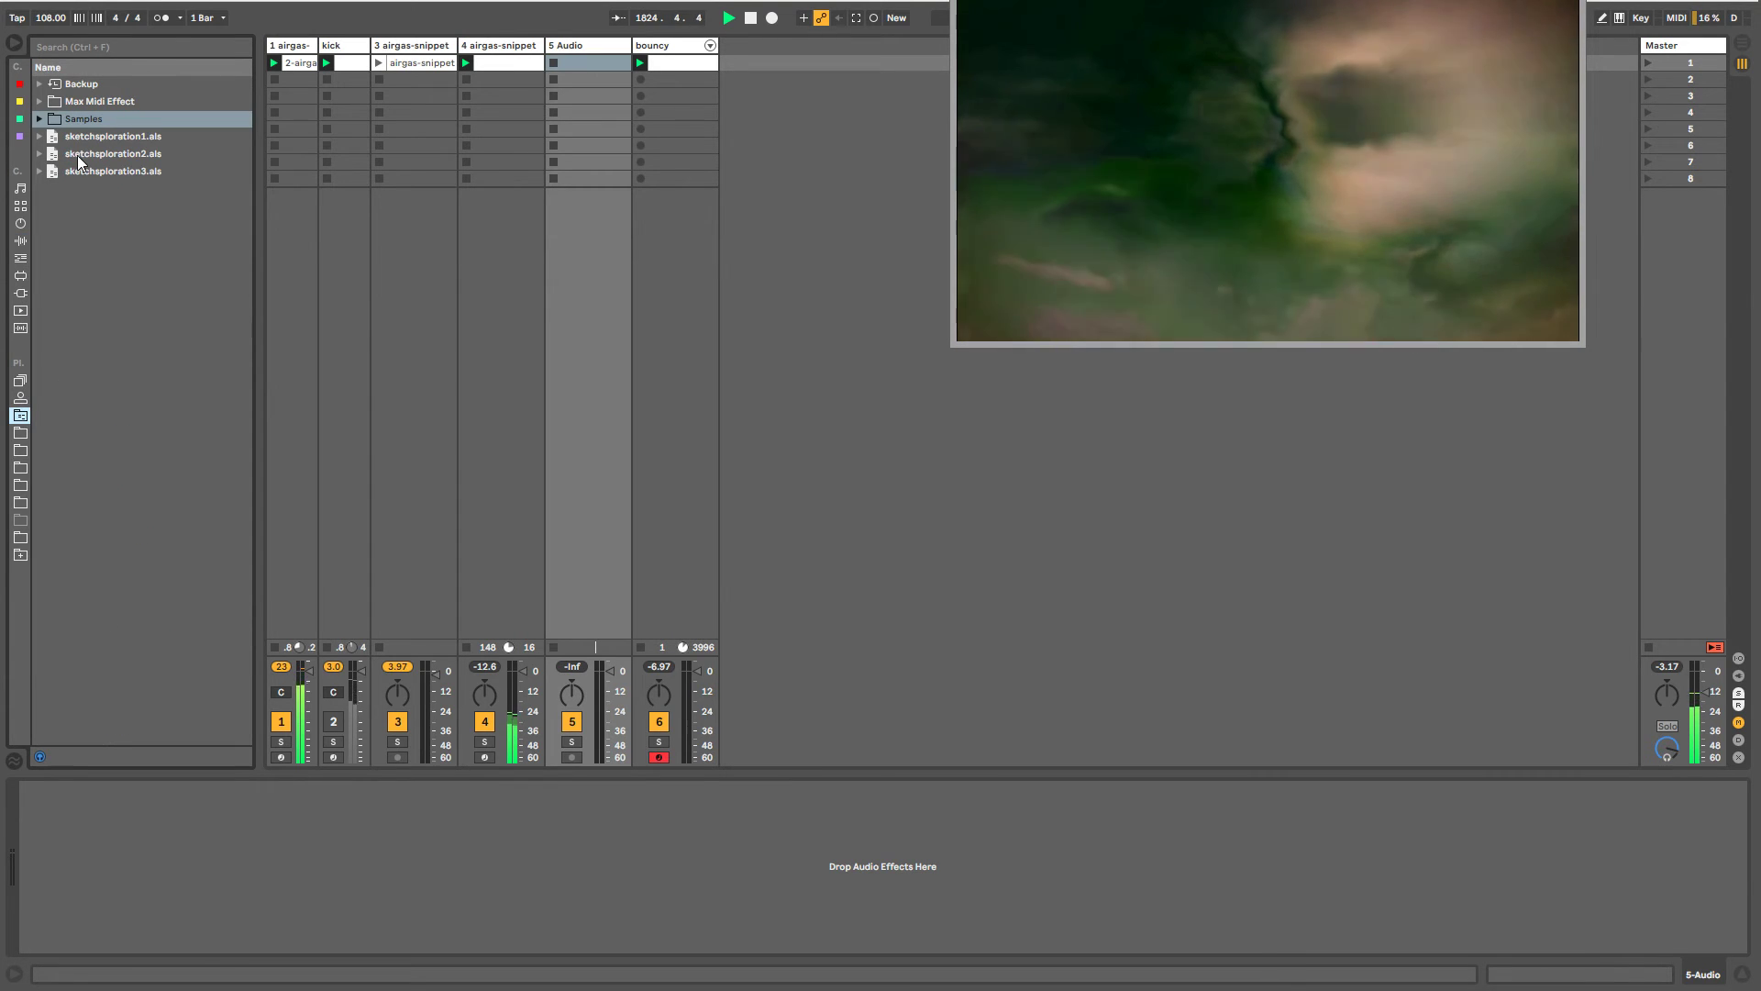
click(38, 119)
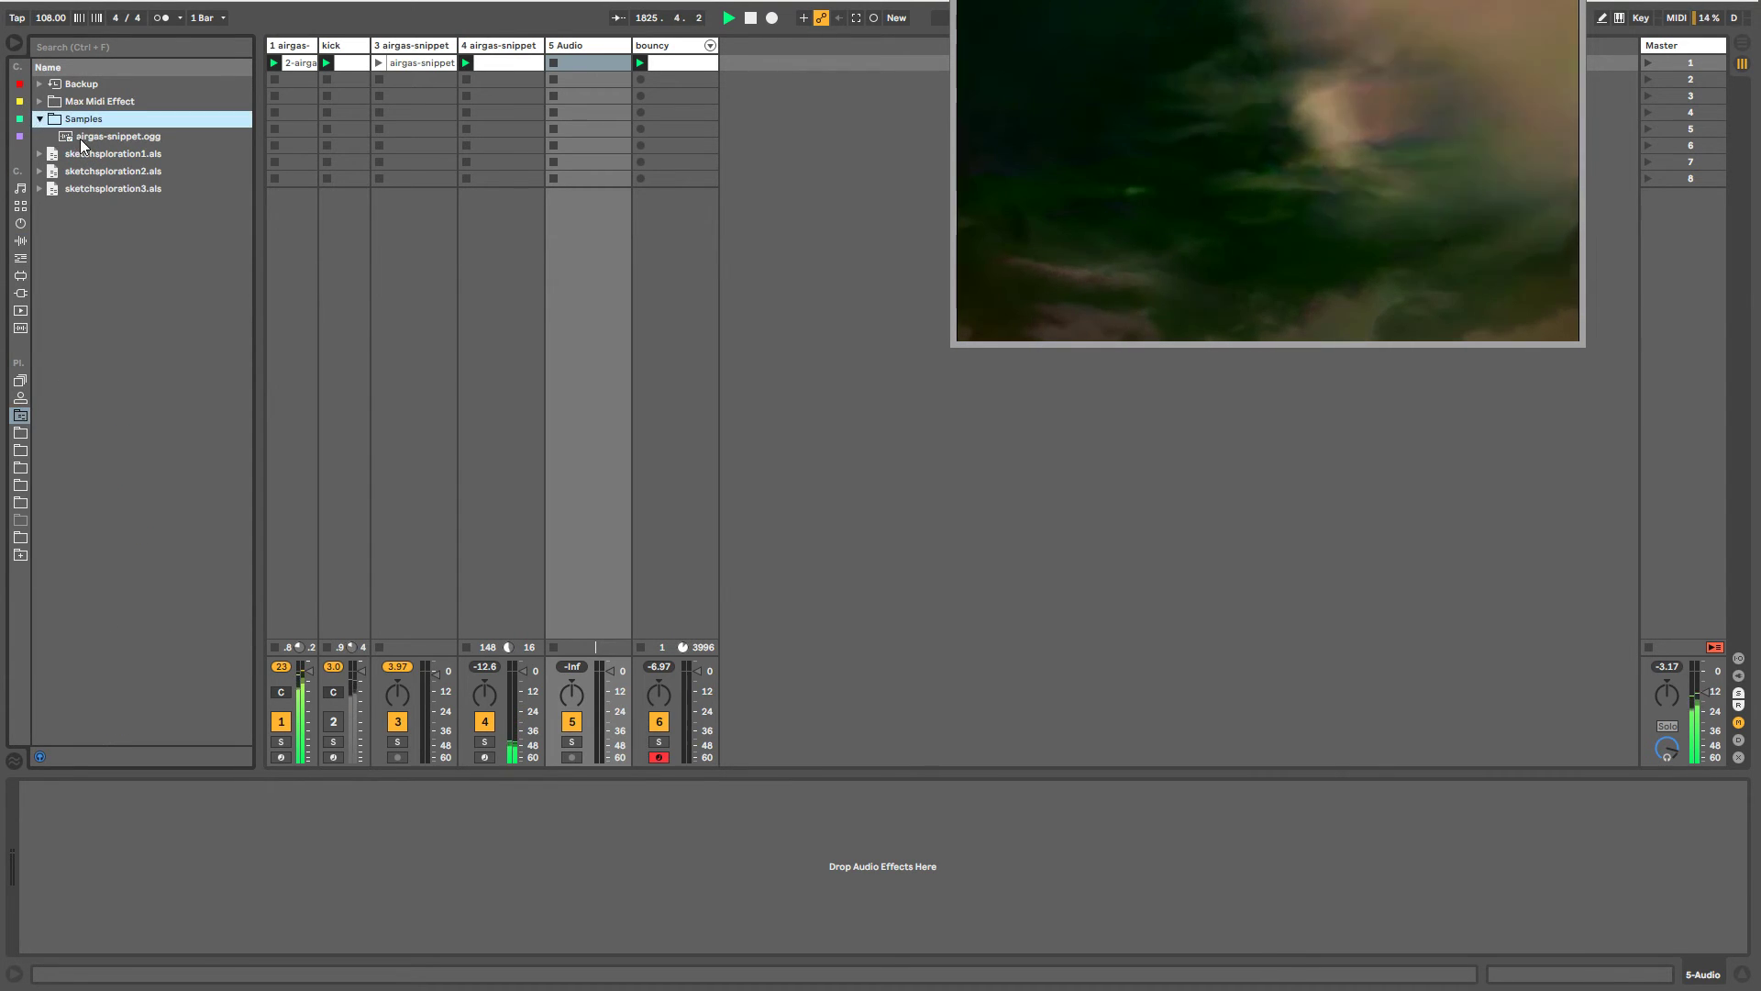
drag(81, 144, 535, 83)
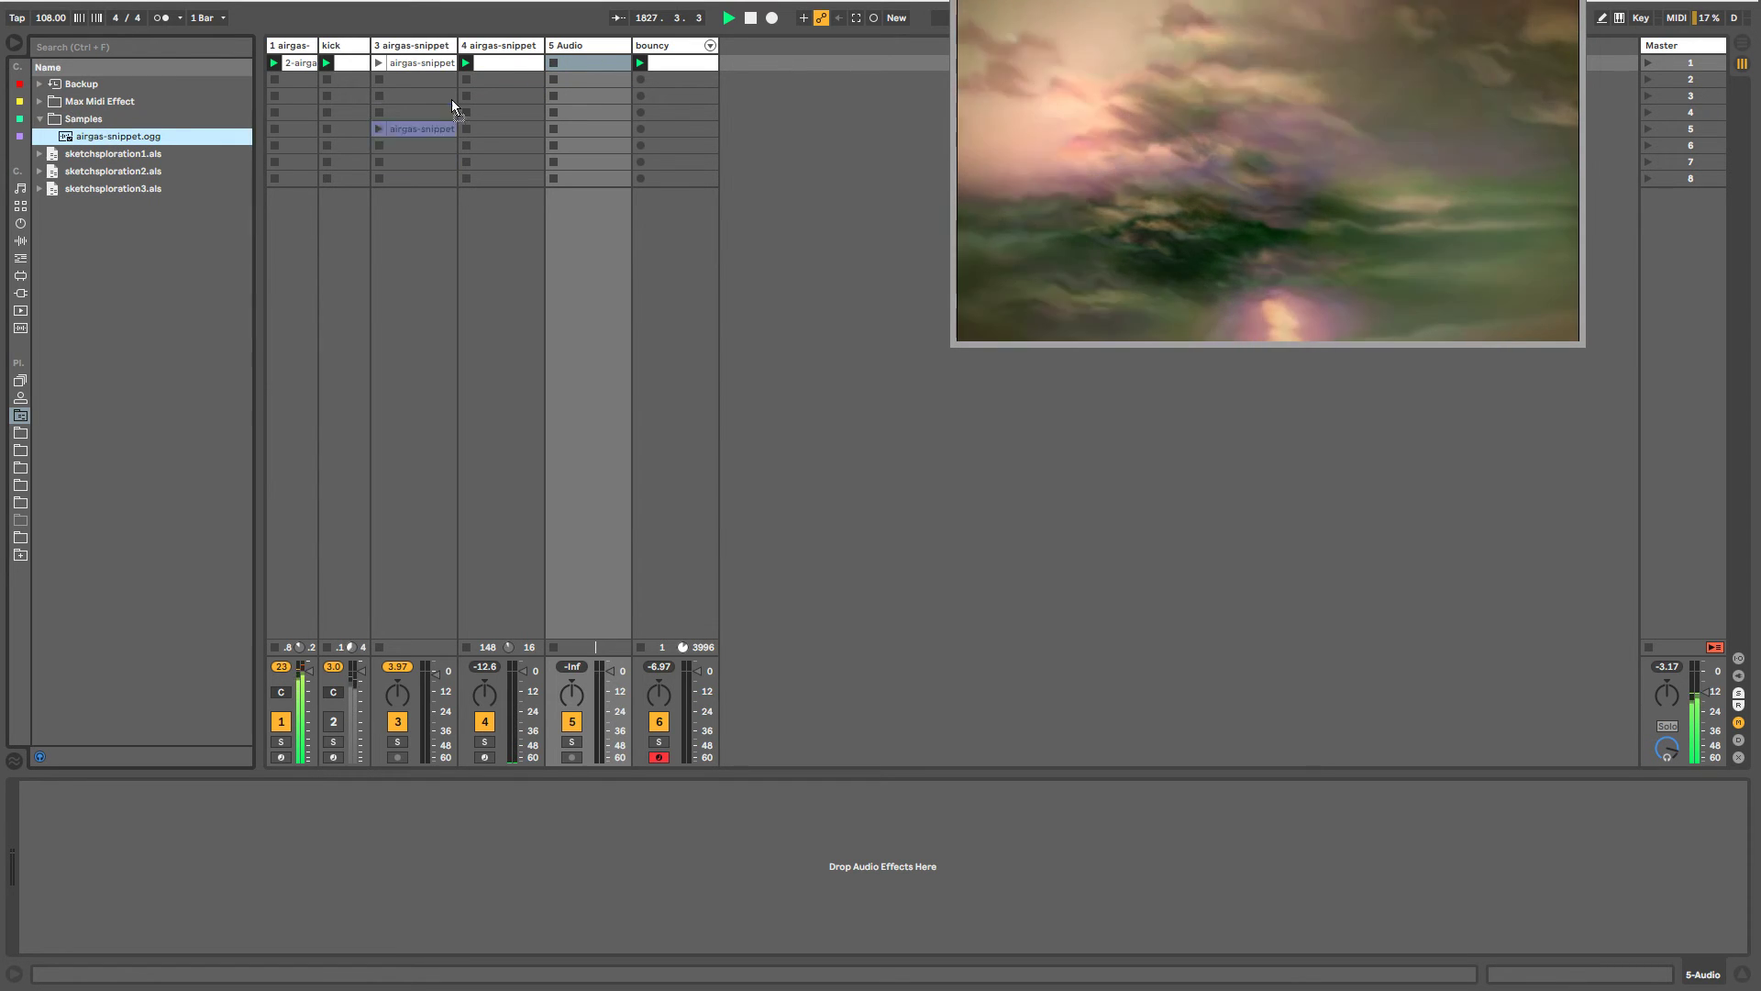
drag(617, 61, 615, 61)
click(592, 60)
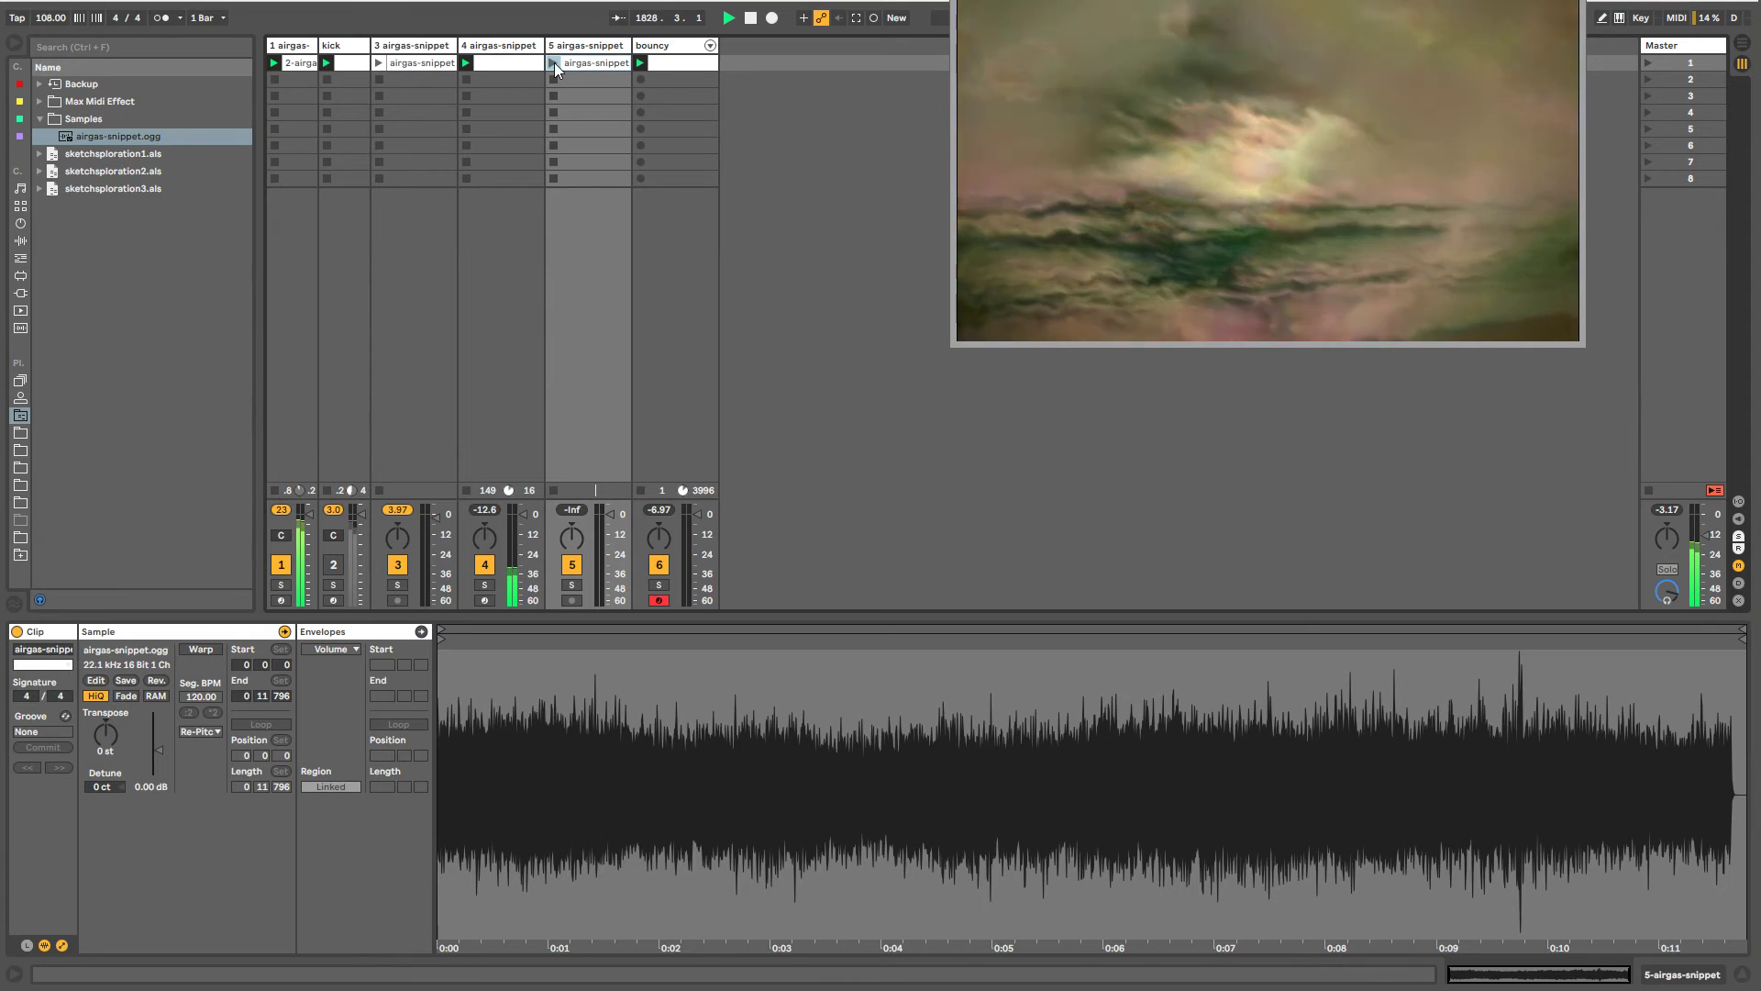
click(580, 48)
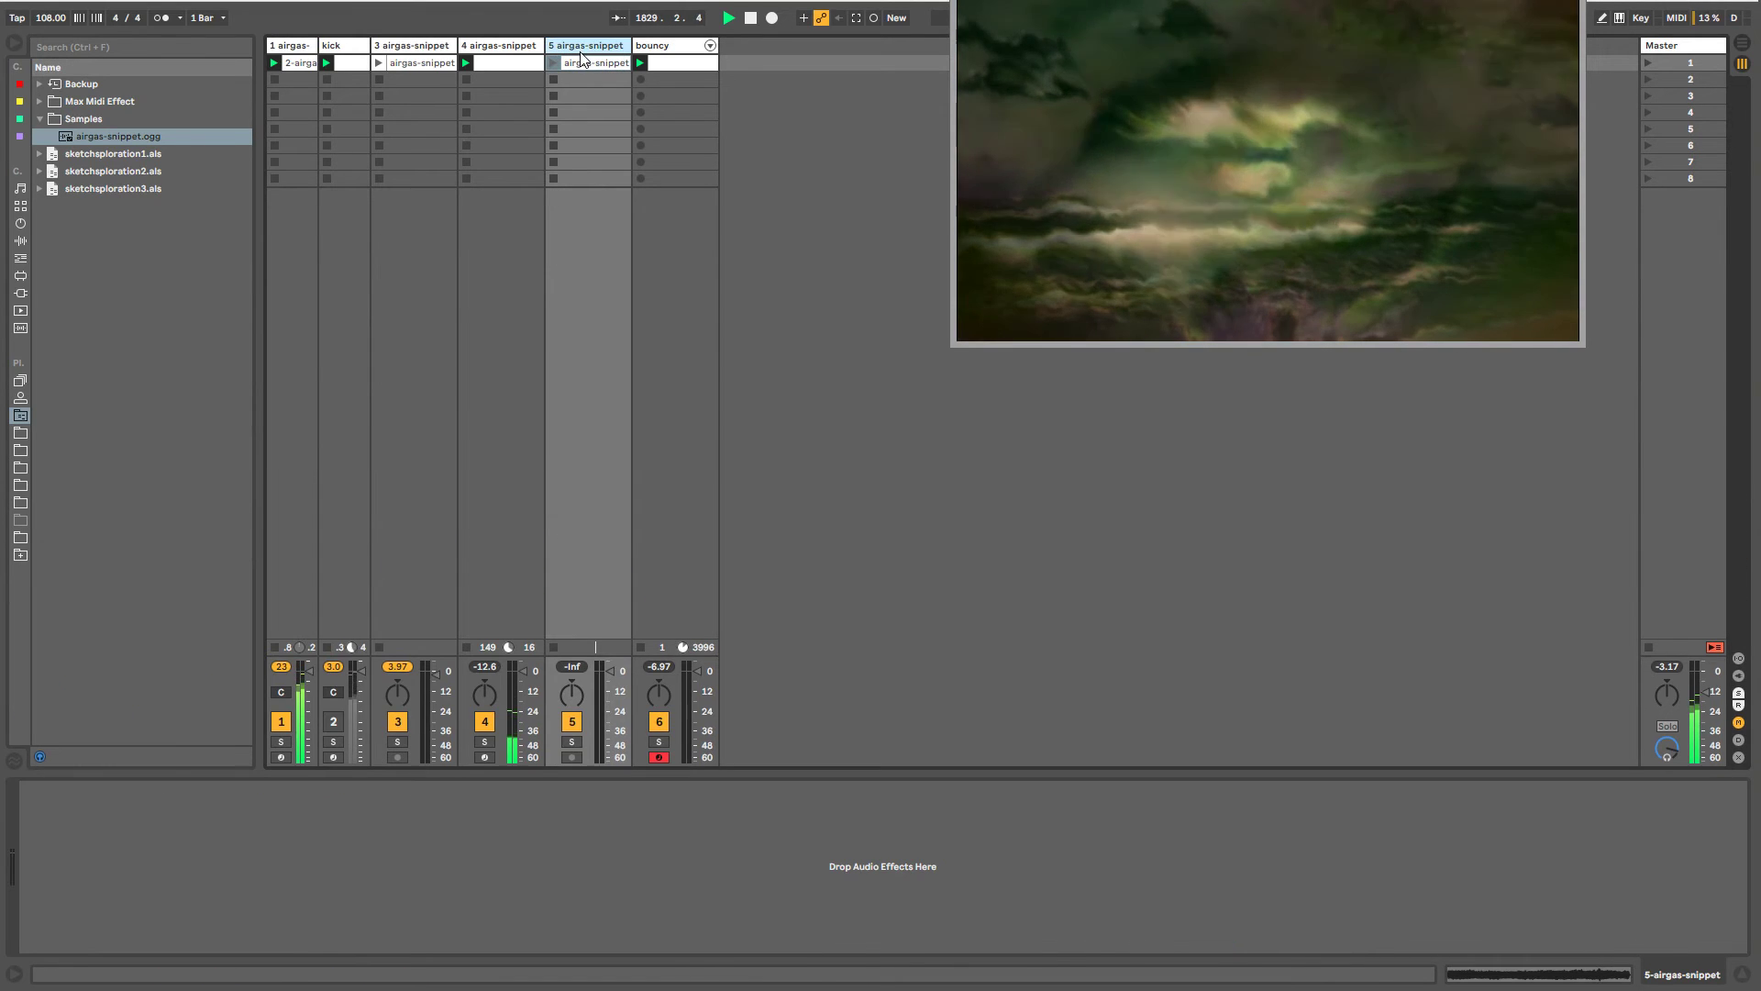
click(584, 63)
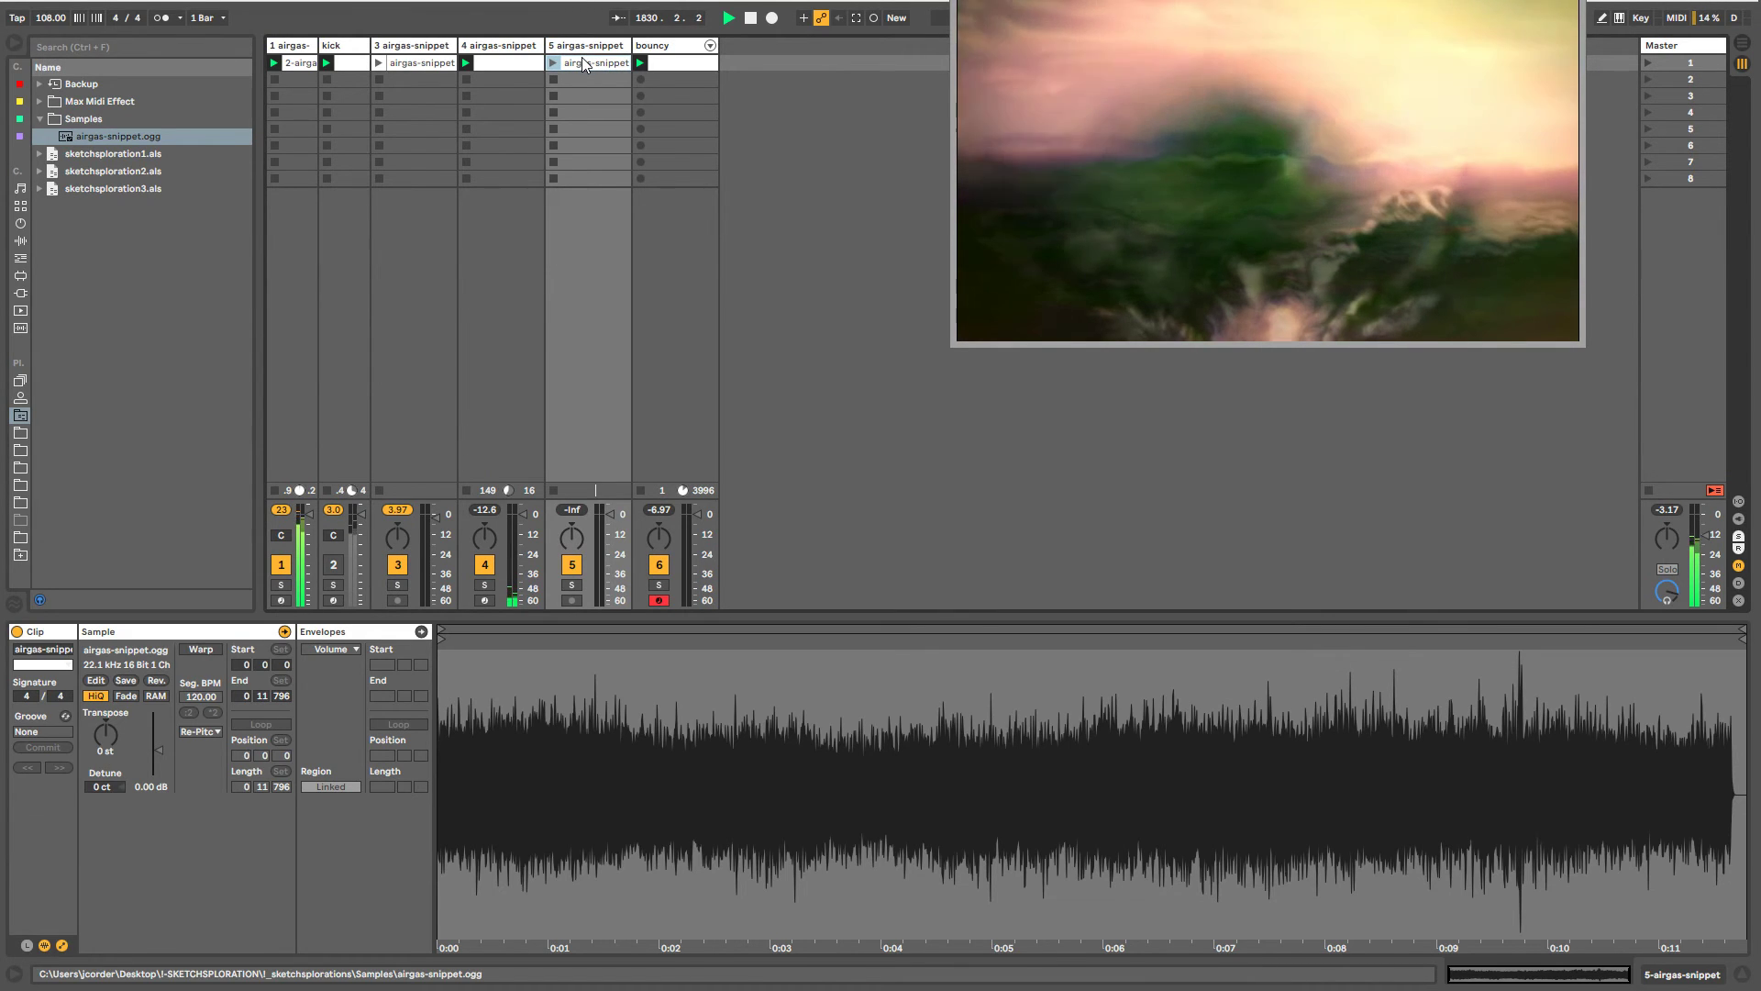
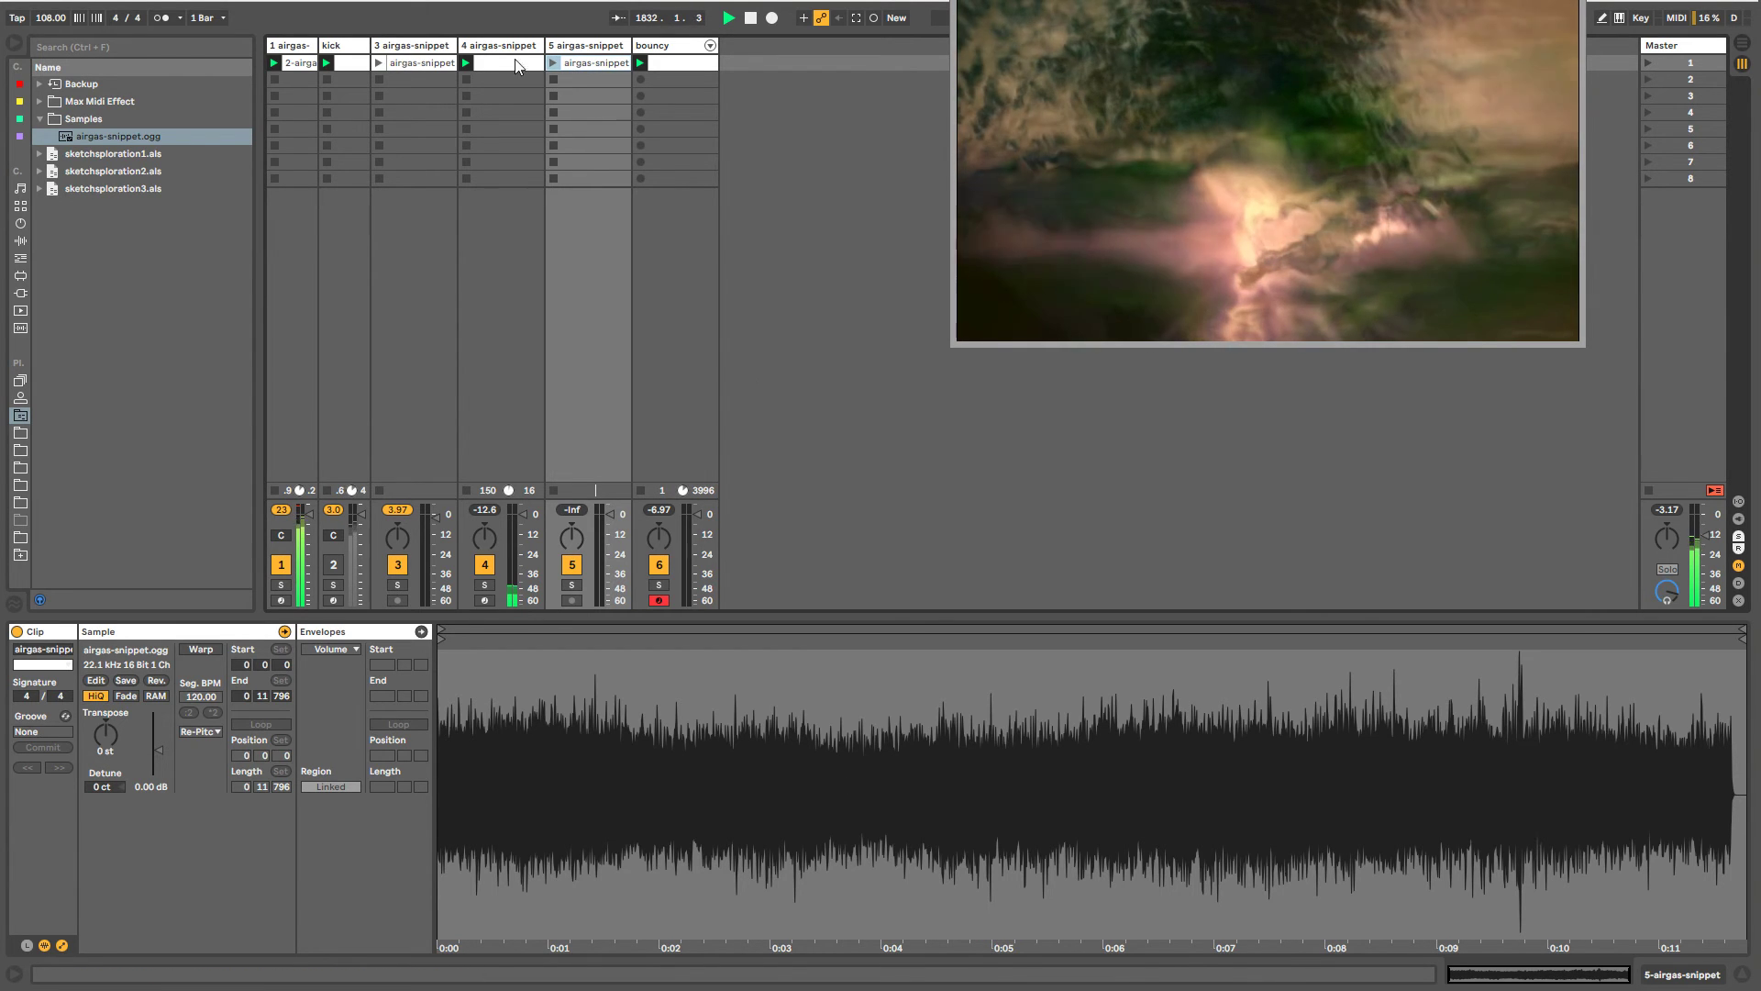
- Add EQ Eight to track 5, enable its band 8 high cut at 711 Hz with Q 18, and enlarge the EQ display
click(568, 47)
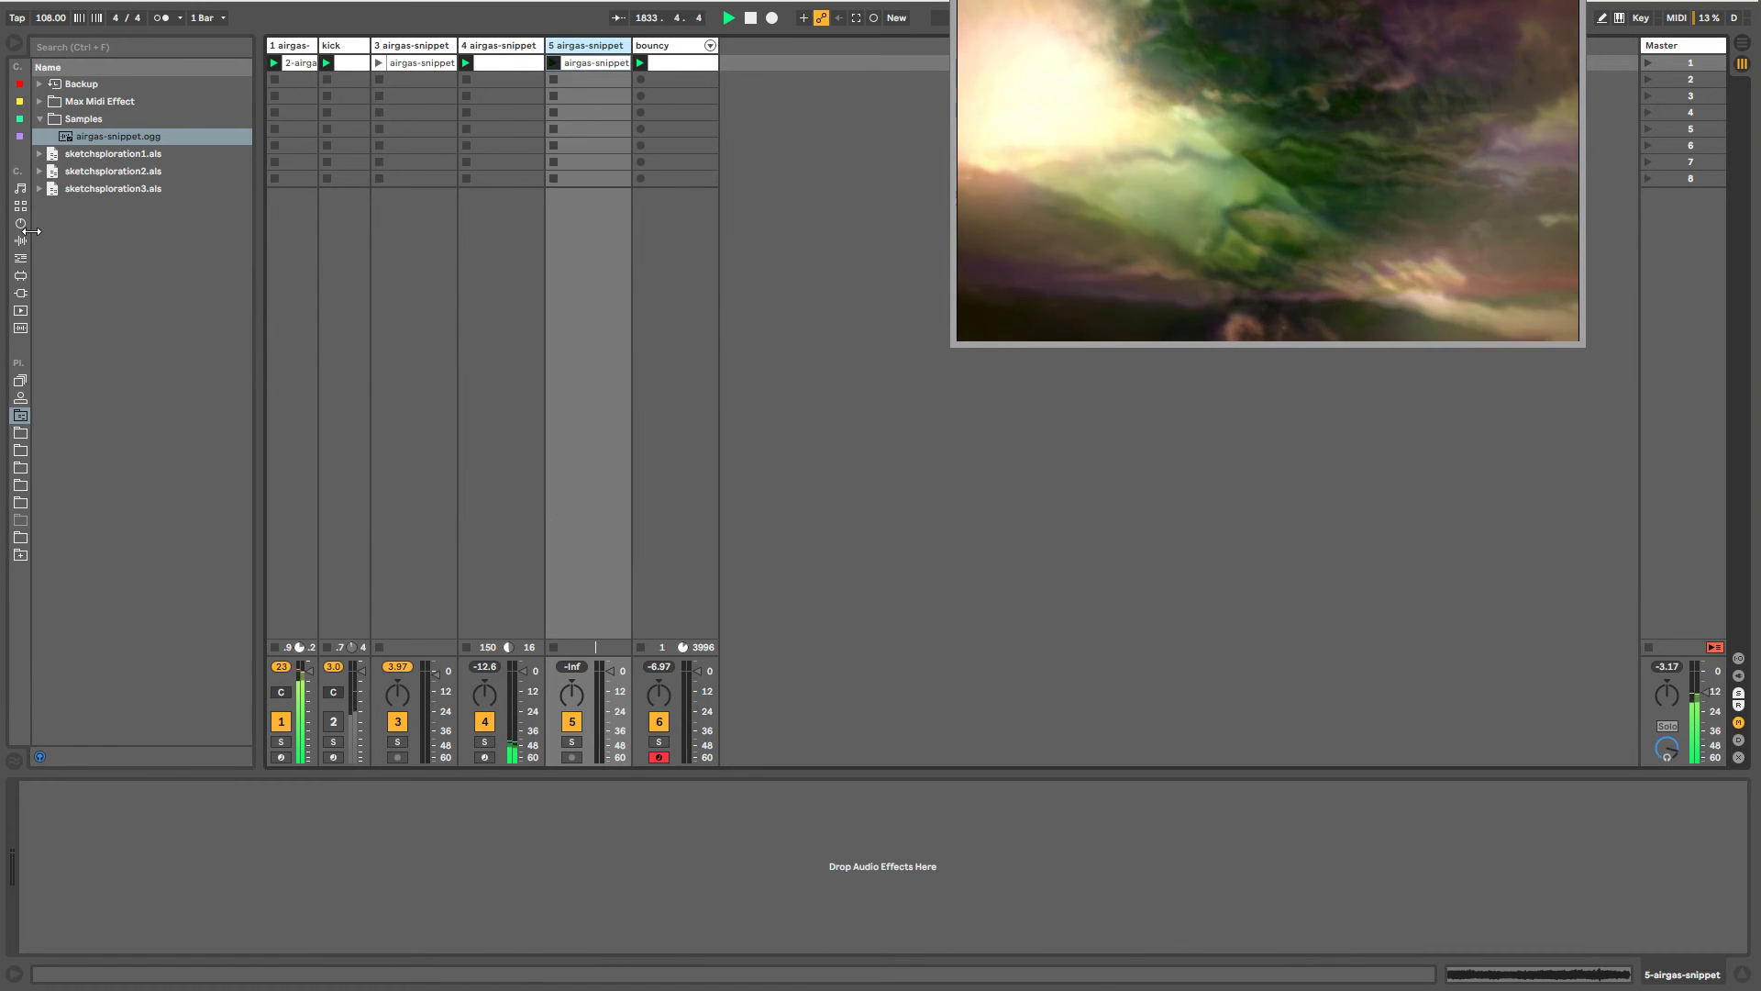
click(21, 225)
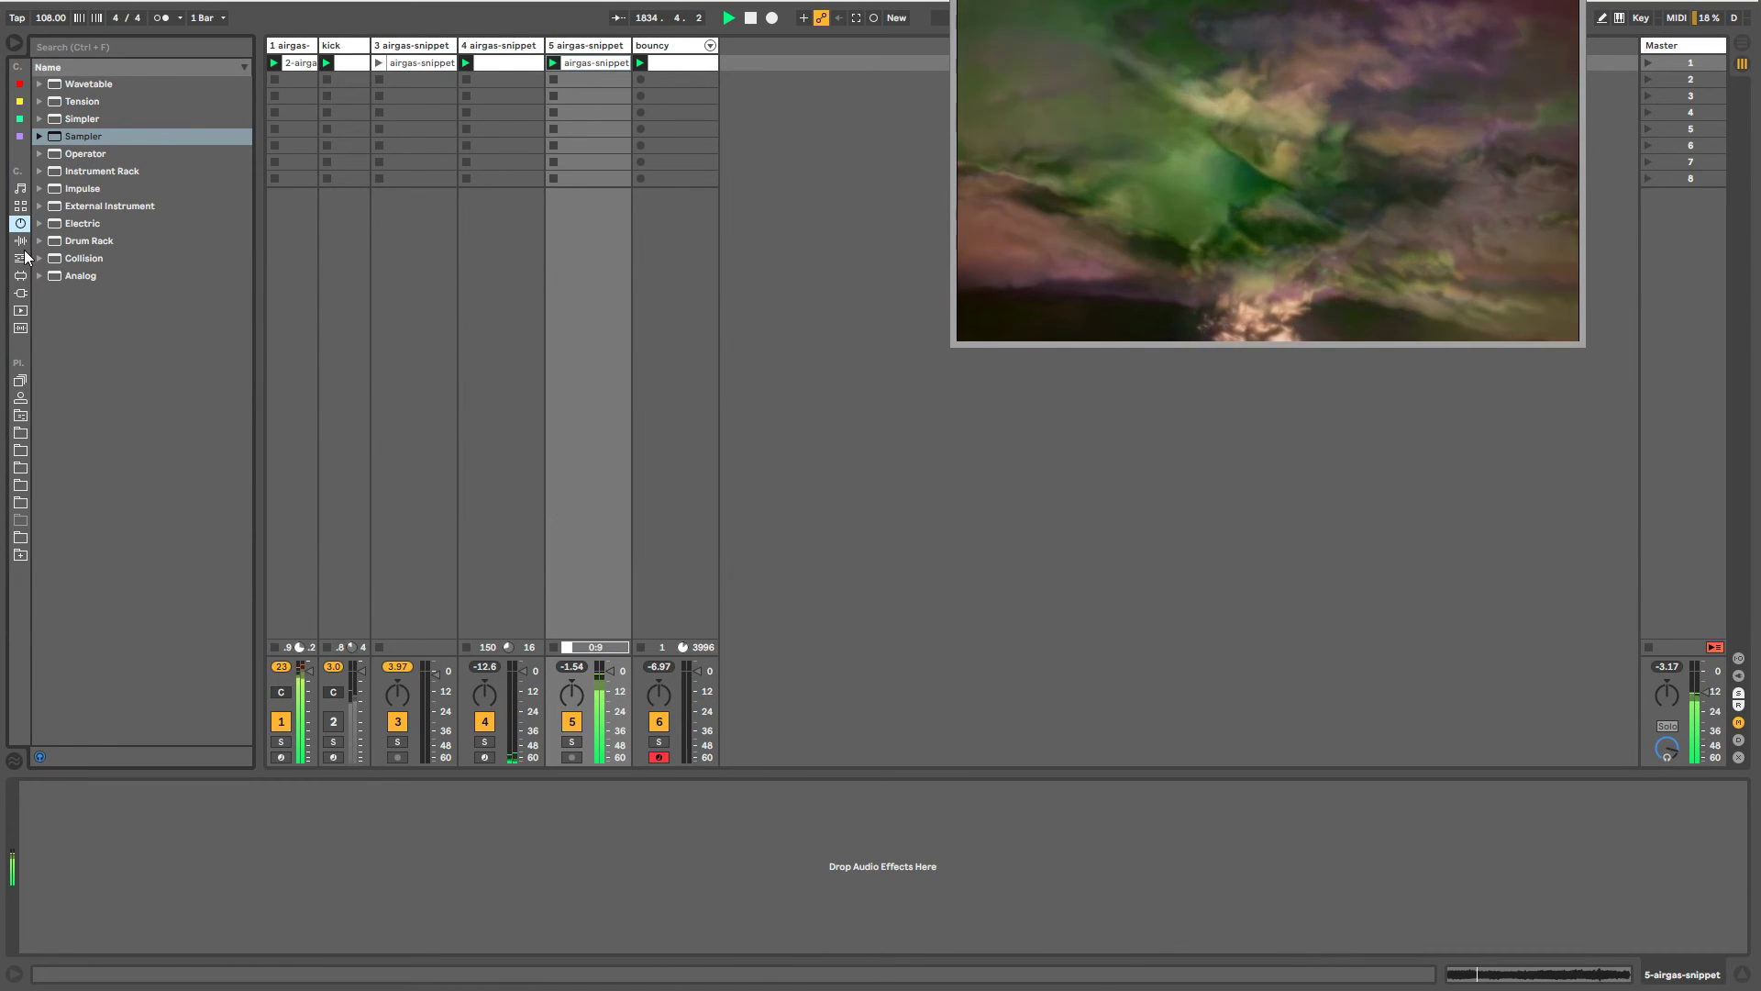
click(23, 242)
click(74, 332)
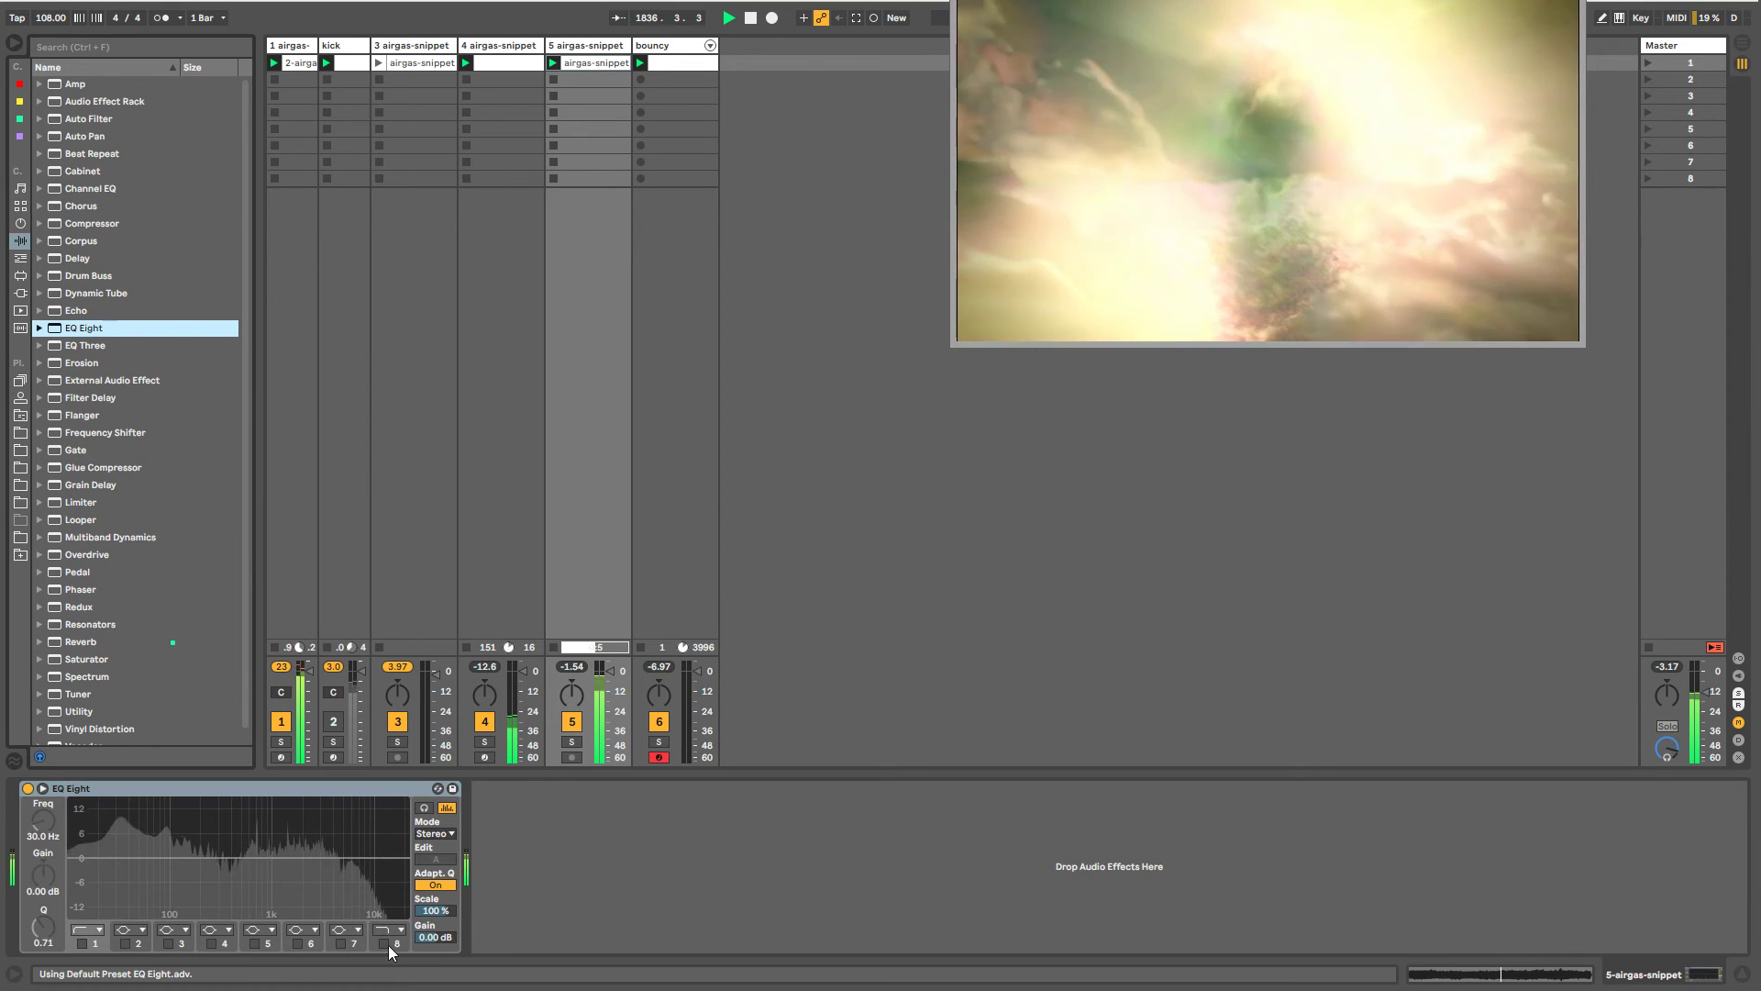
click(384, 944)
drag(394, 876, 256, 803)
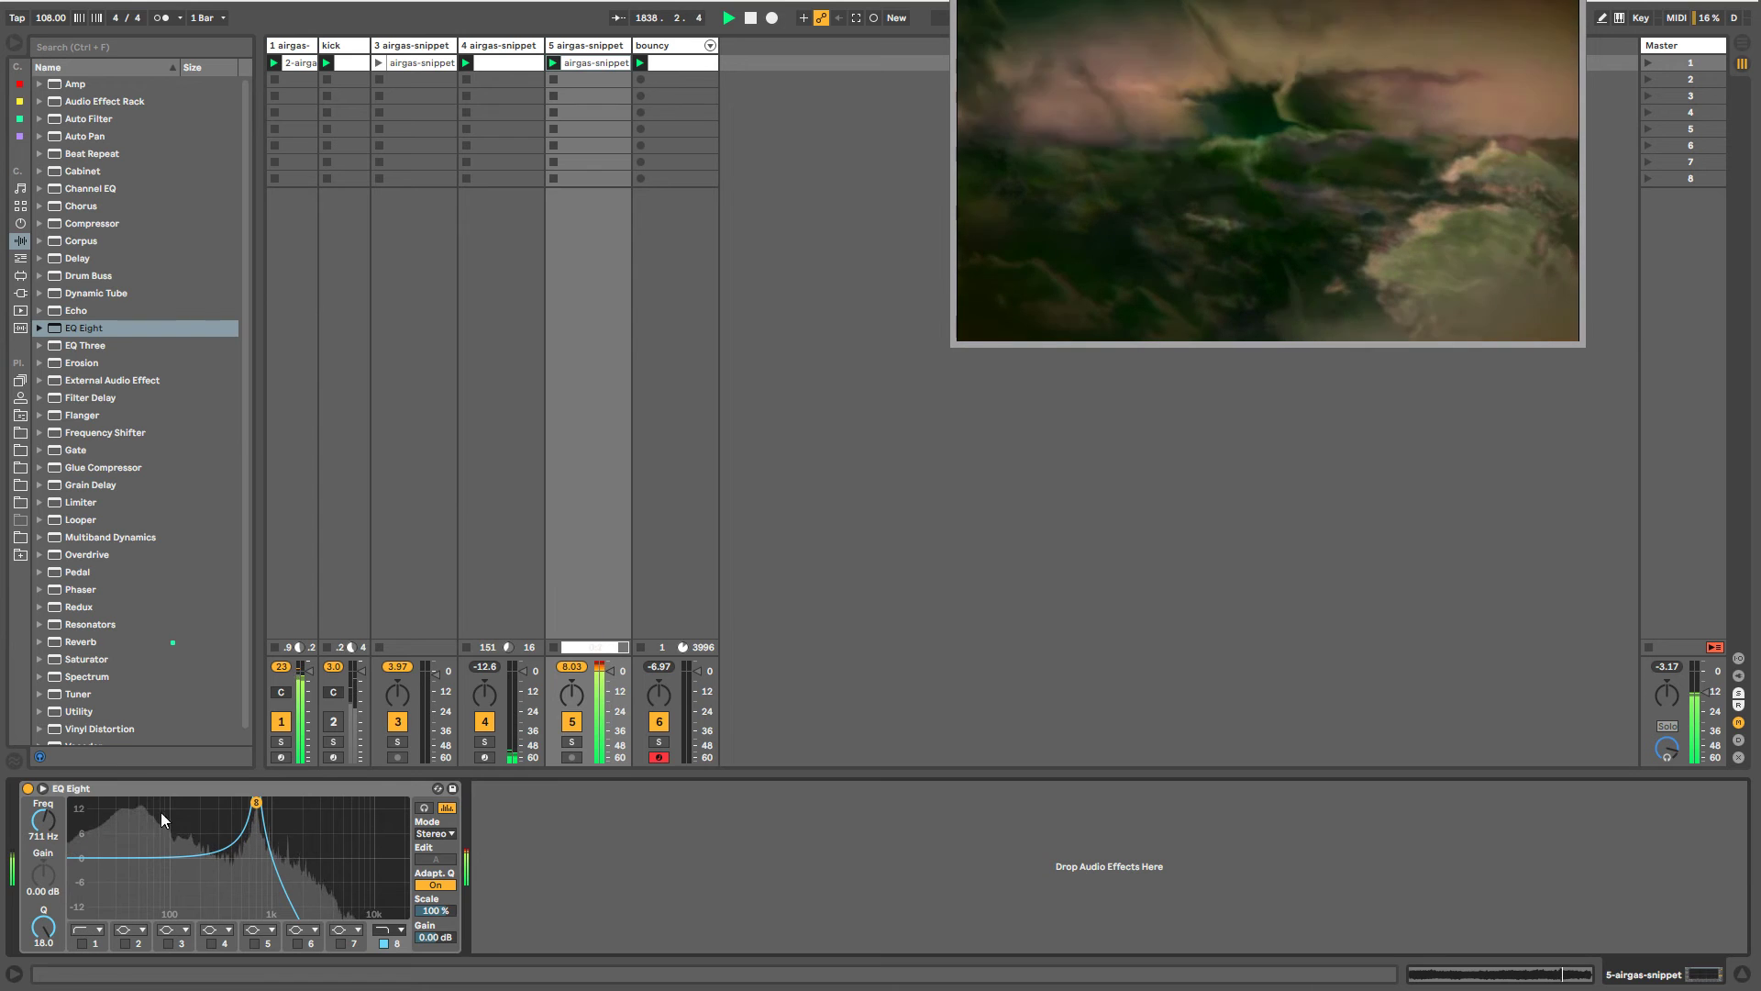
click(43, 791)
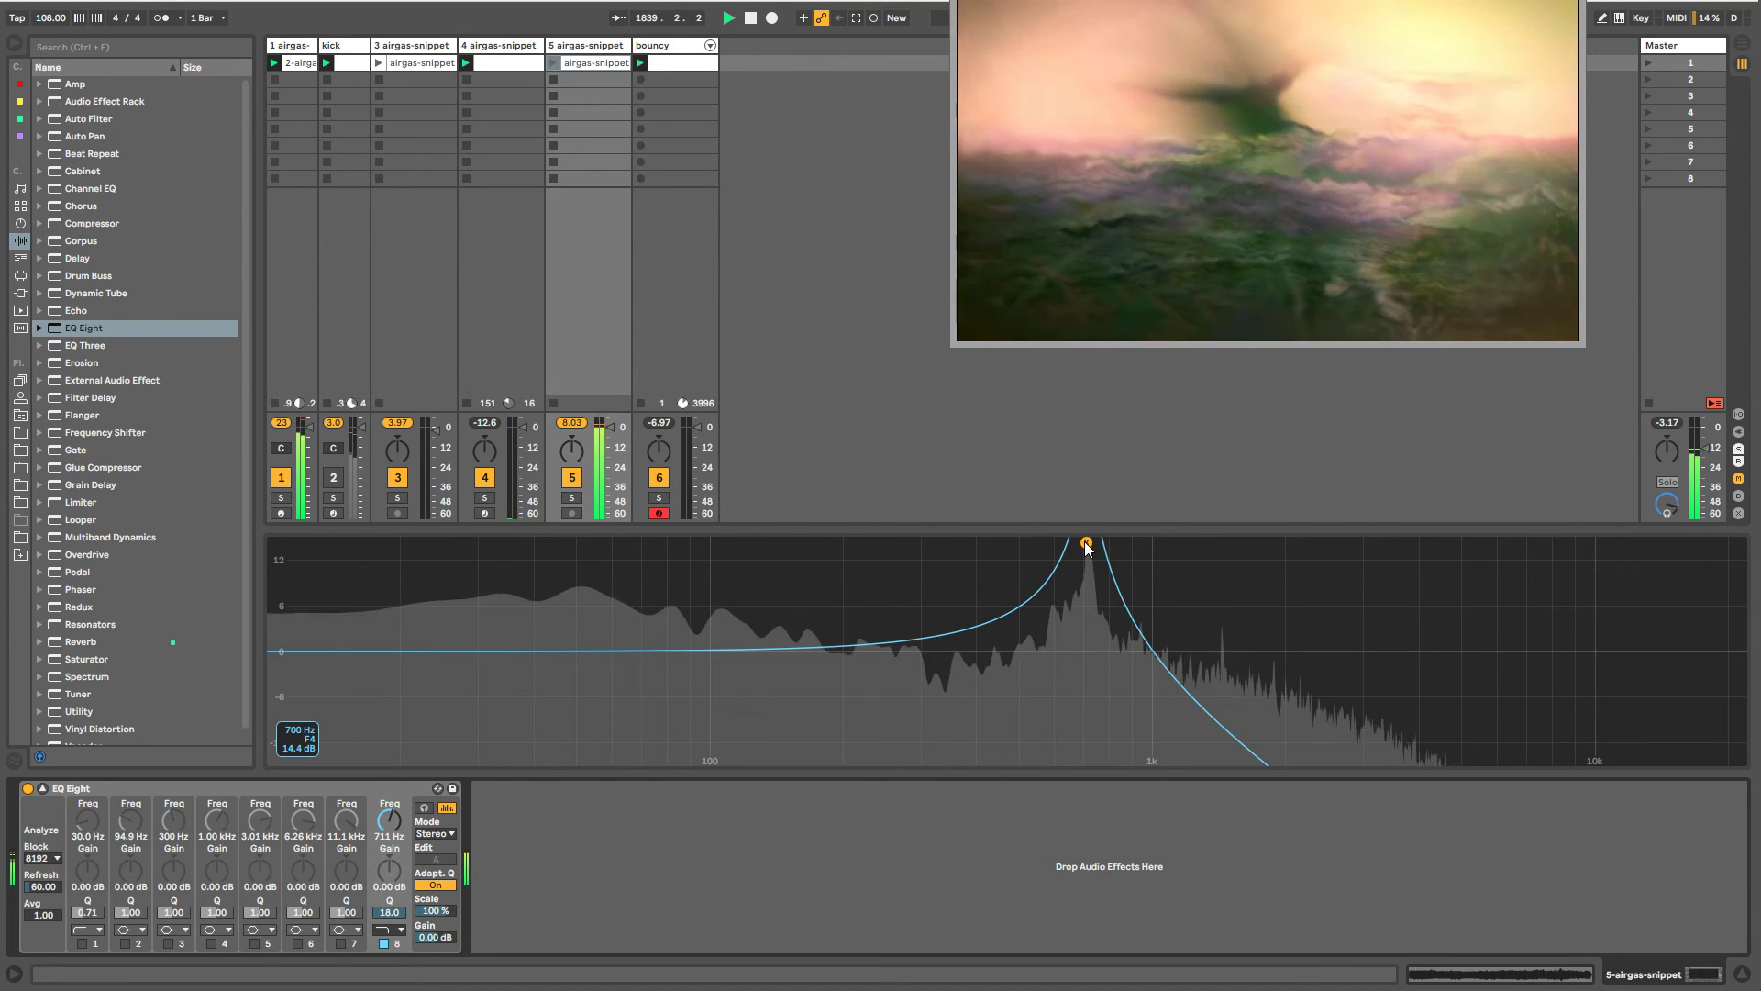
- Relaunch the track 5 clip, warp it in Texture mode with looping on, and lower the track's volume
click(553, 64)
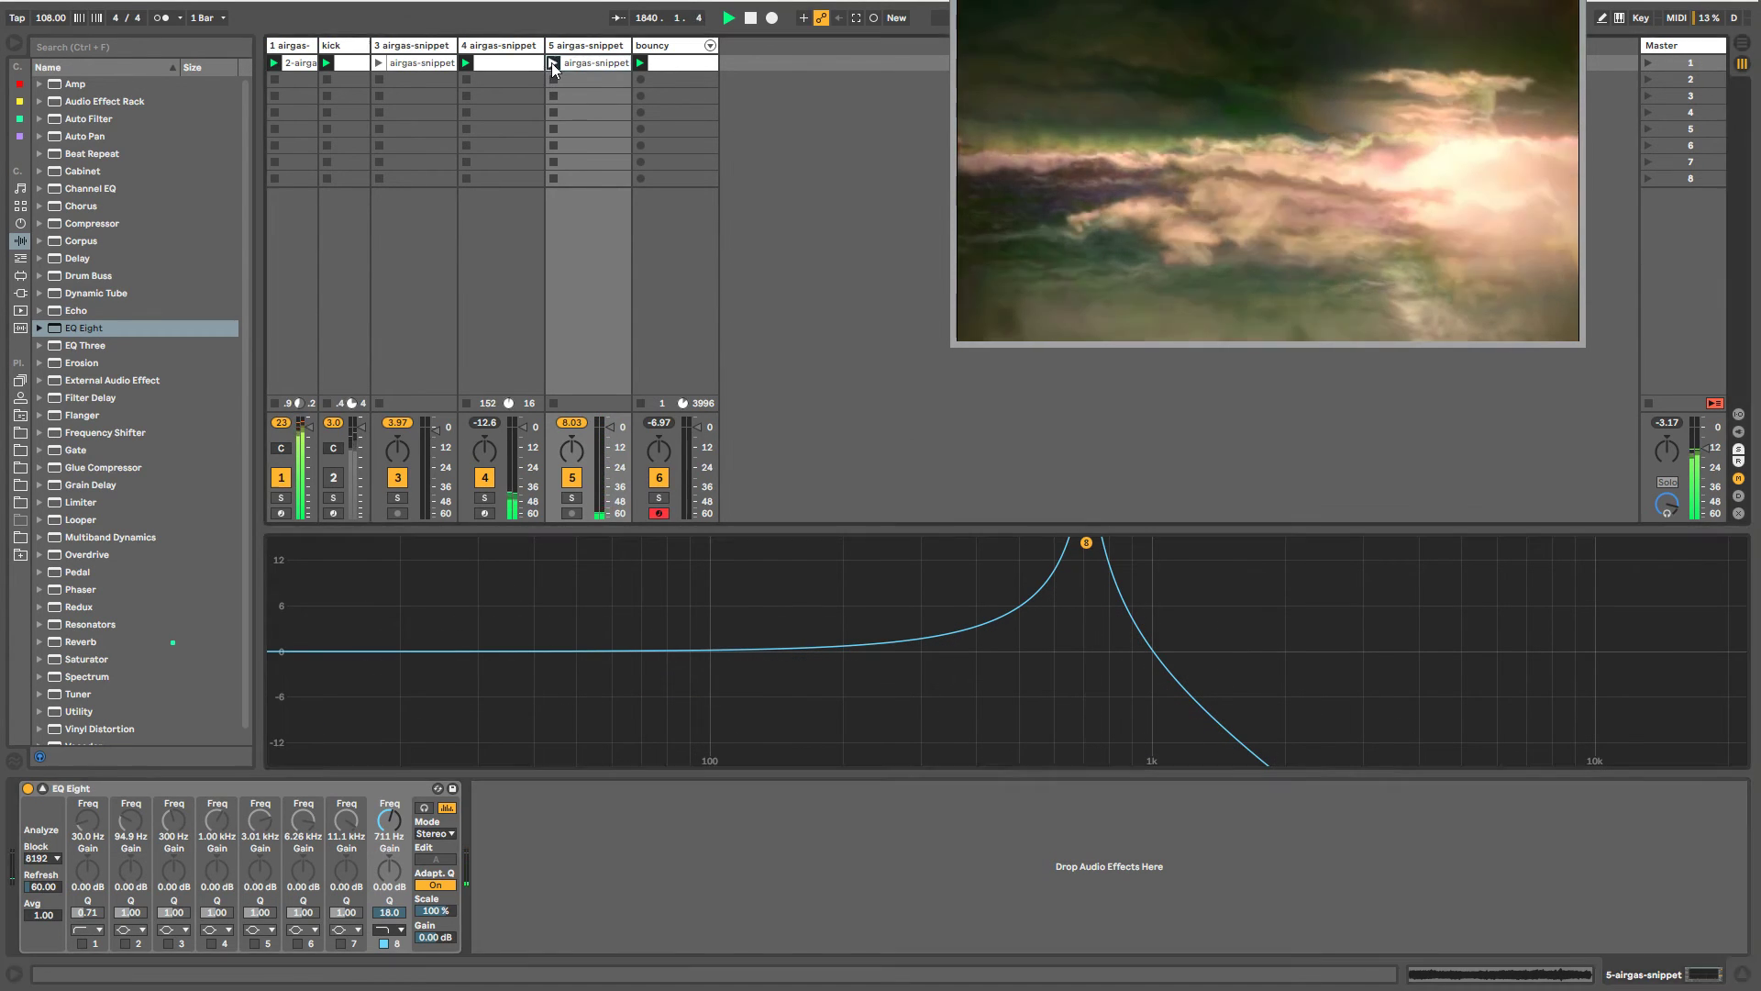
click(201, 649)
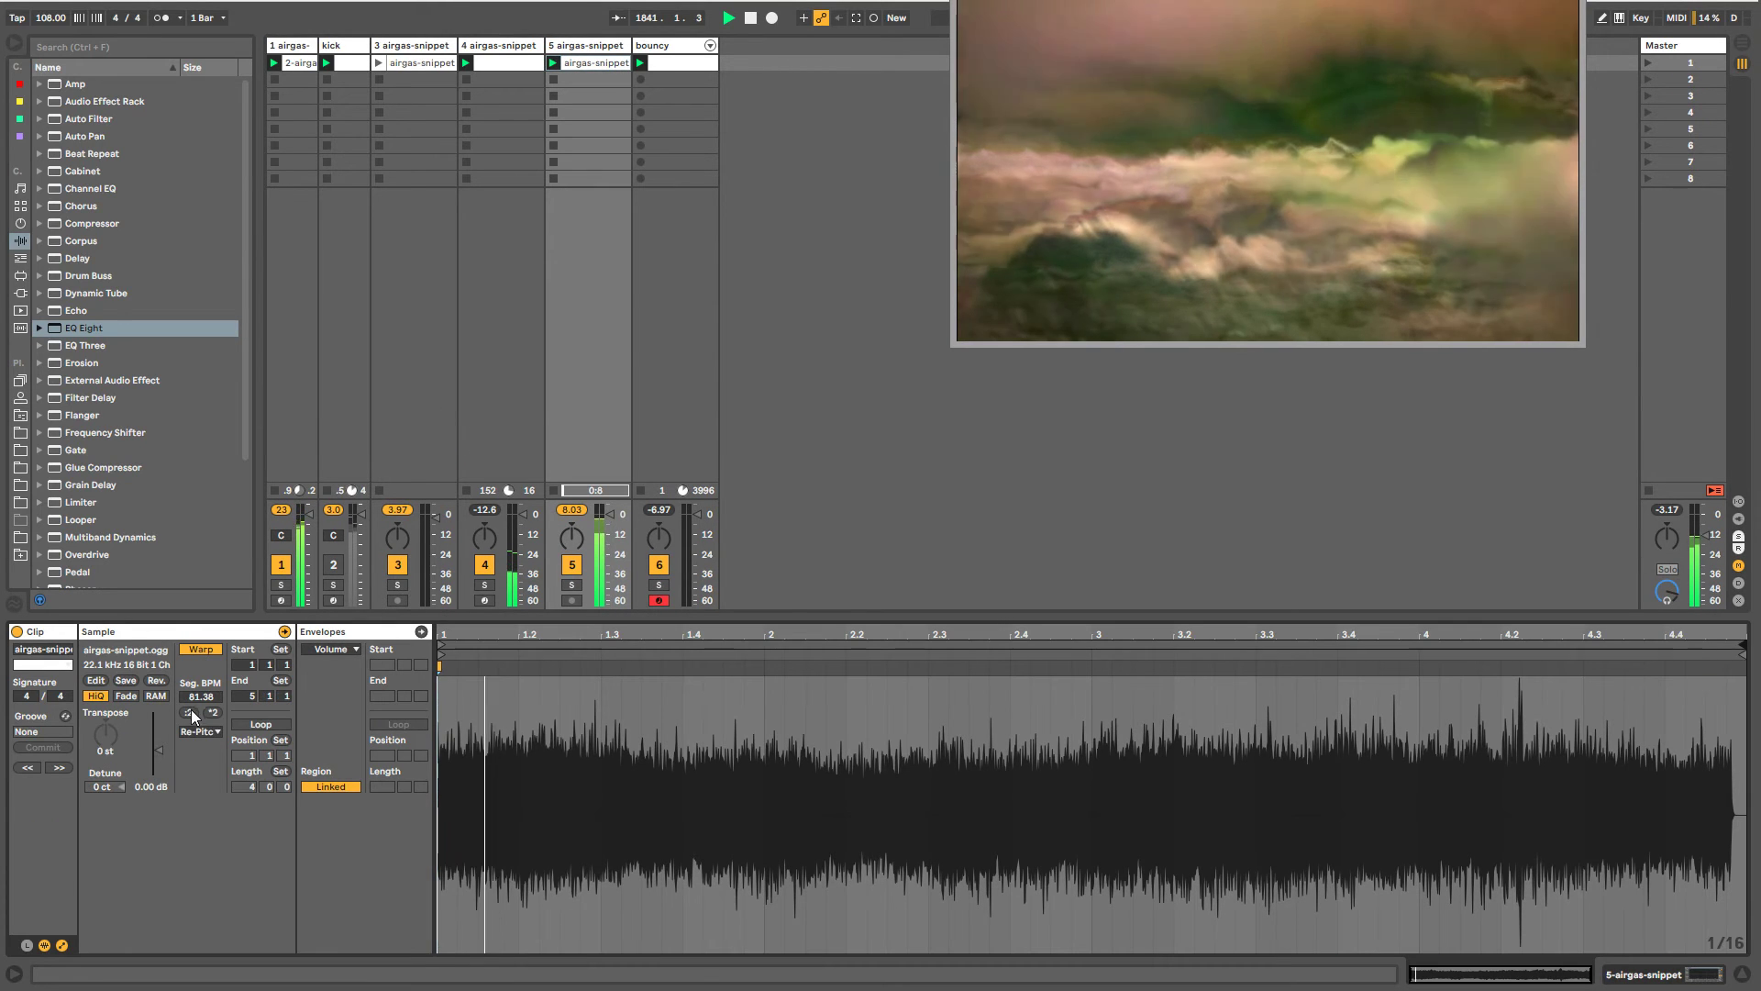
click(199, 731)
click(197, 772)
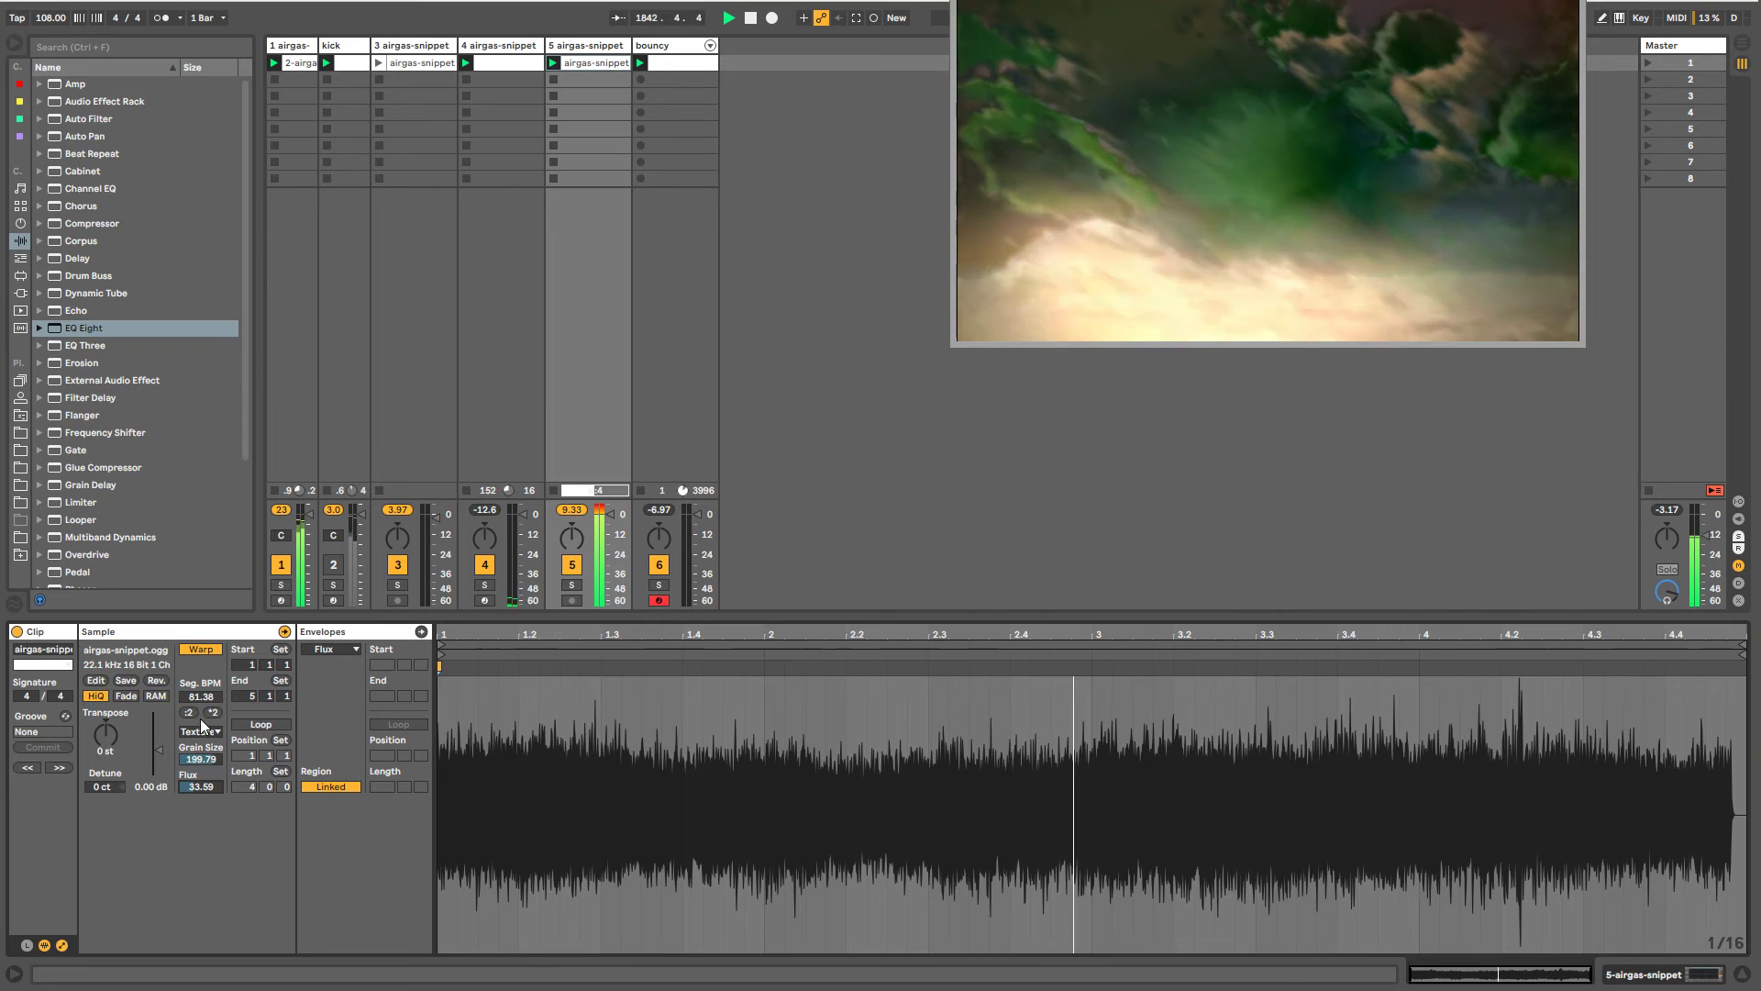
click(261, 723)
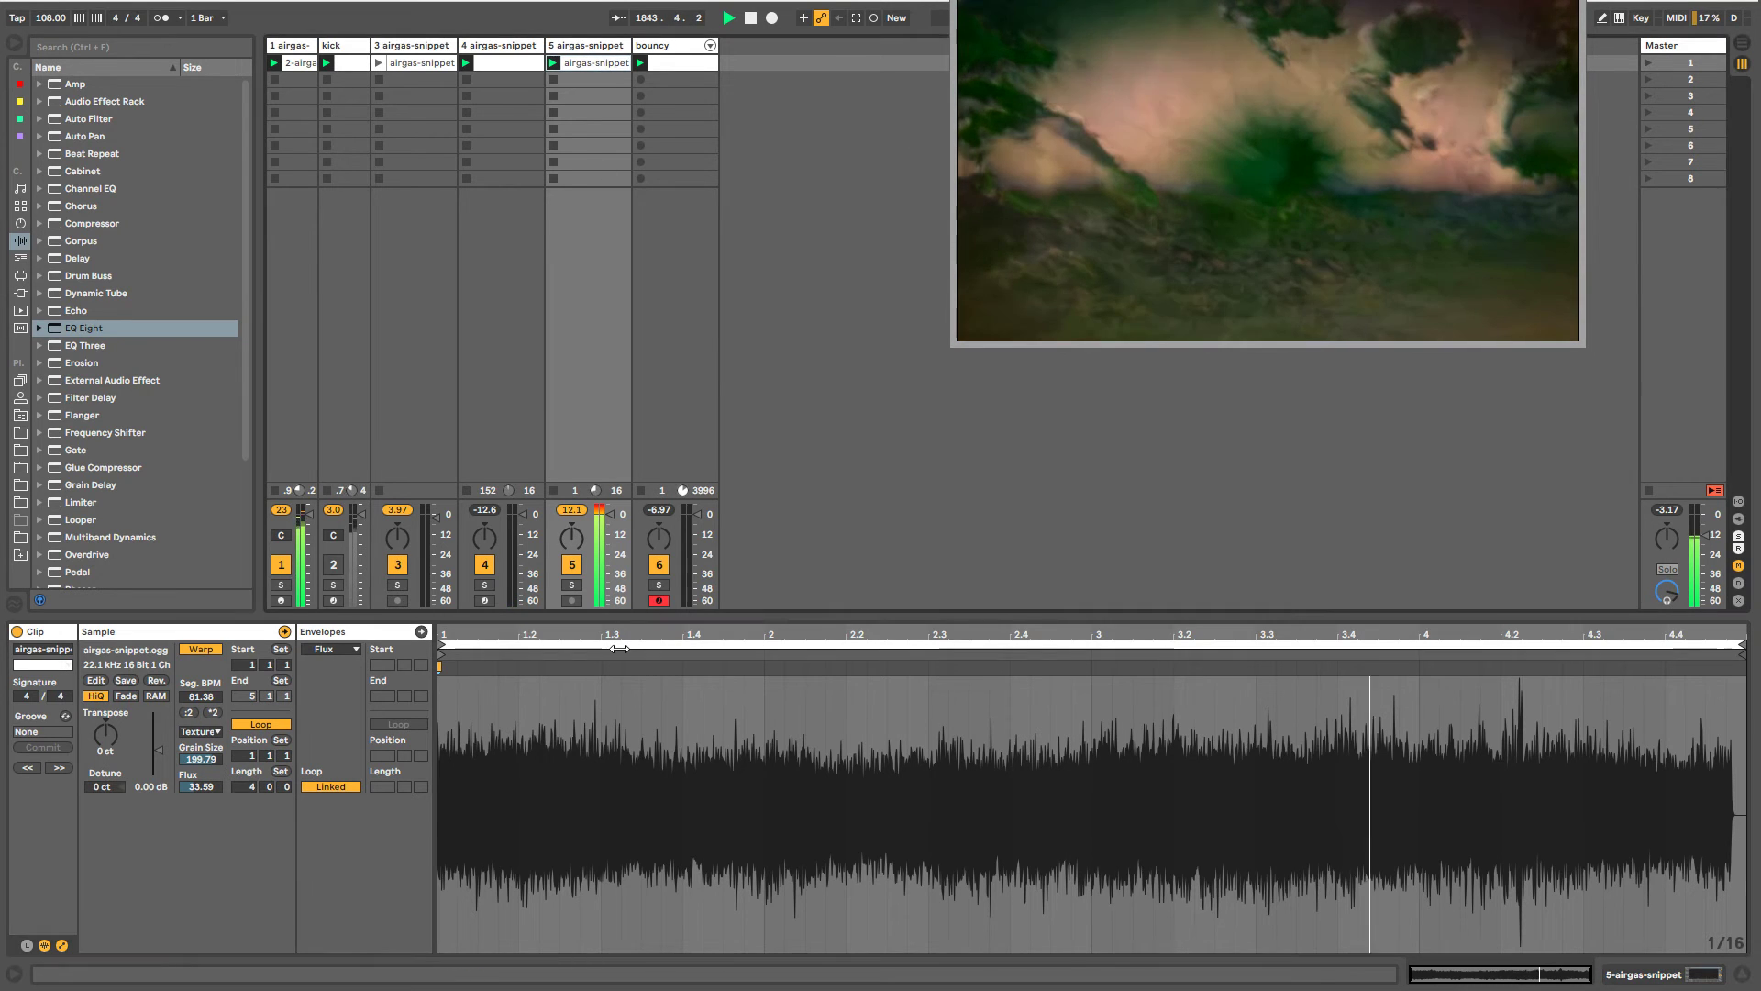
drag(610, 515, 611, 551)
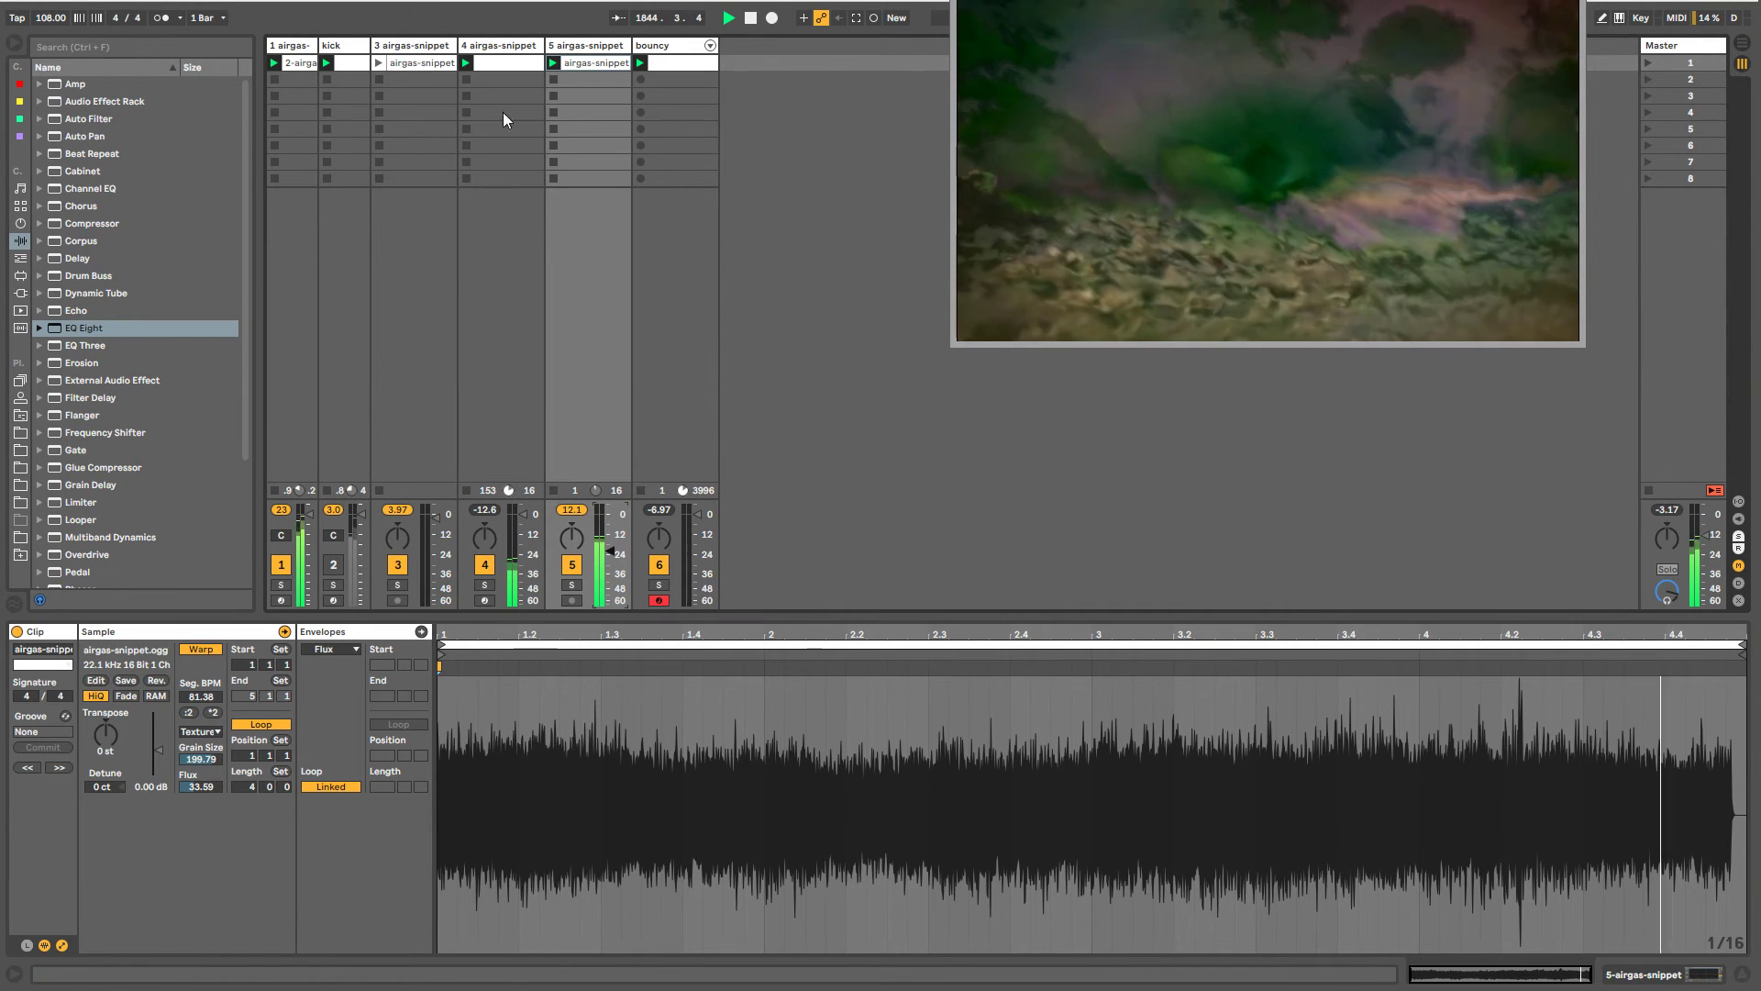
- Enable EQ band 1 as a steep low cut at 38.1 Hz with Q 18, and move the band 8 high cut to 53.3 Hz
double_click(582, 47)
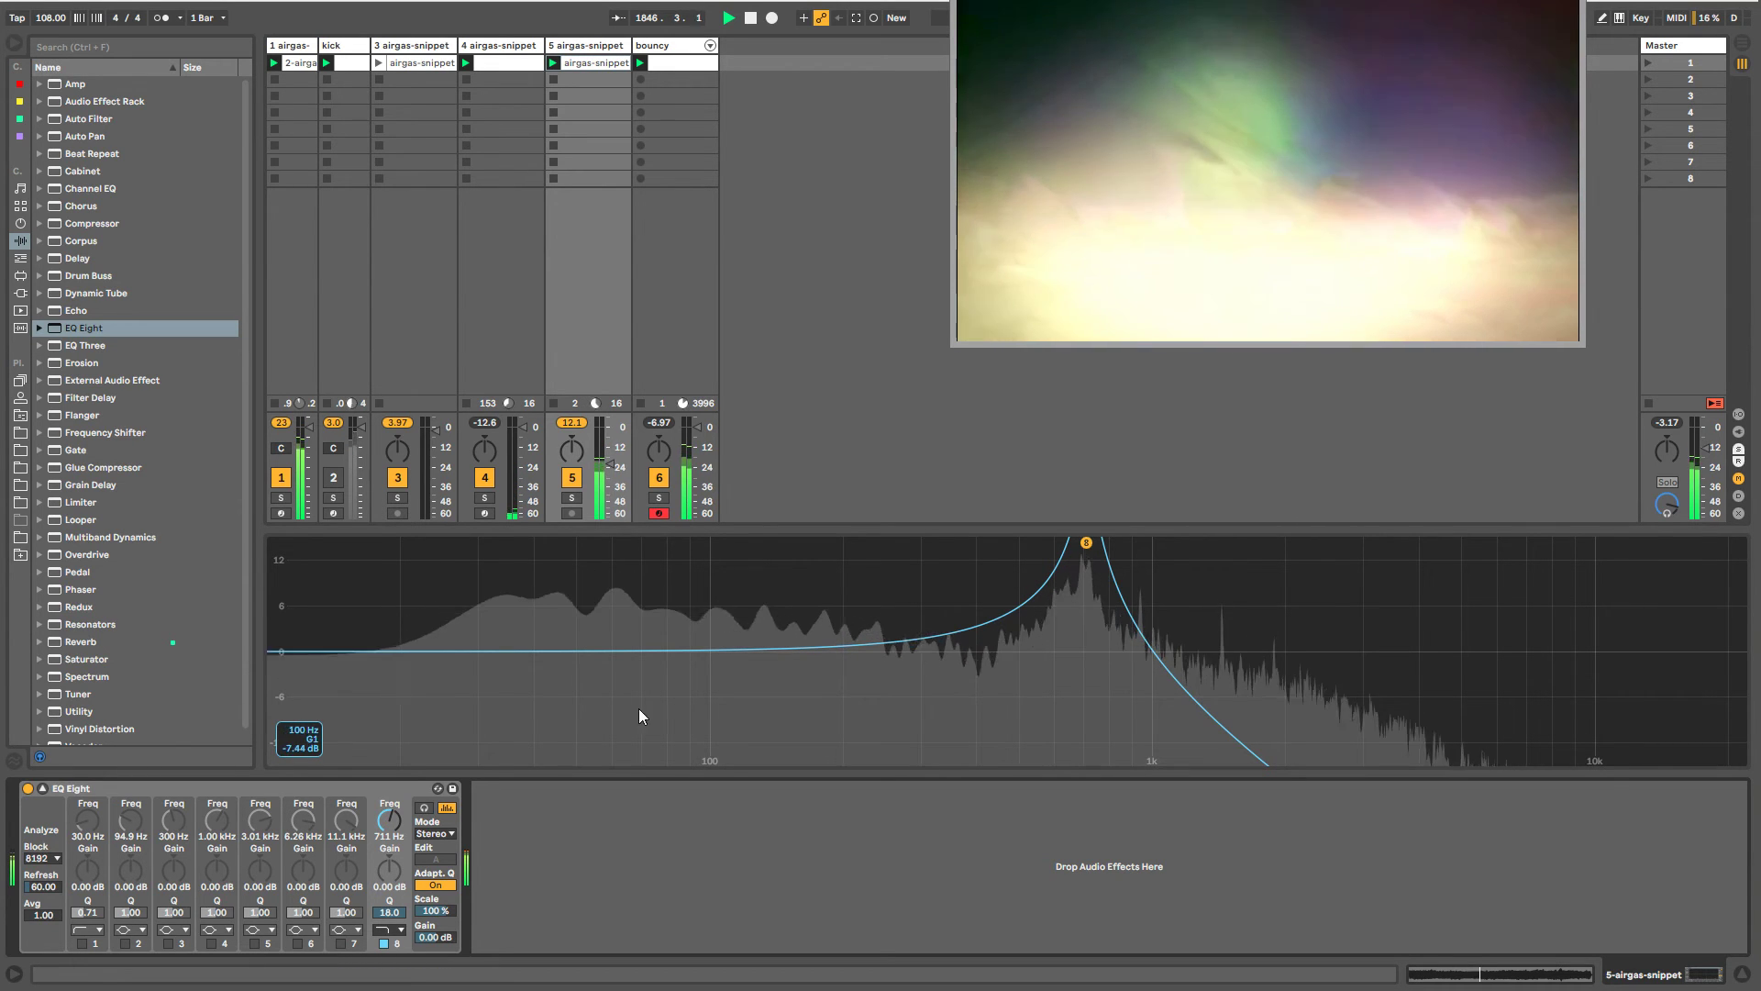
click(84, 944)
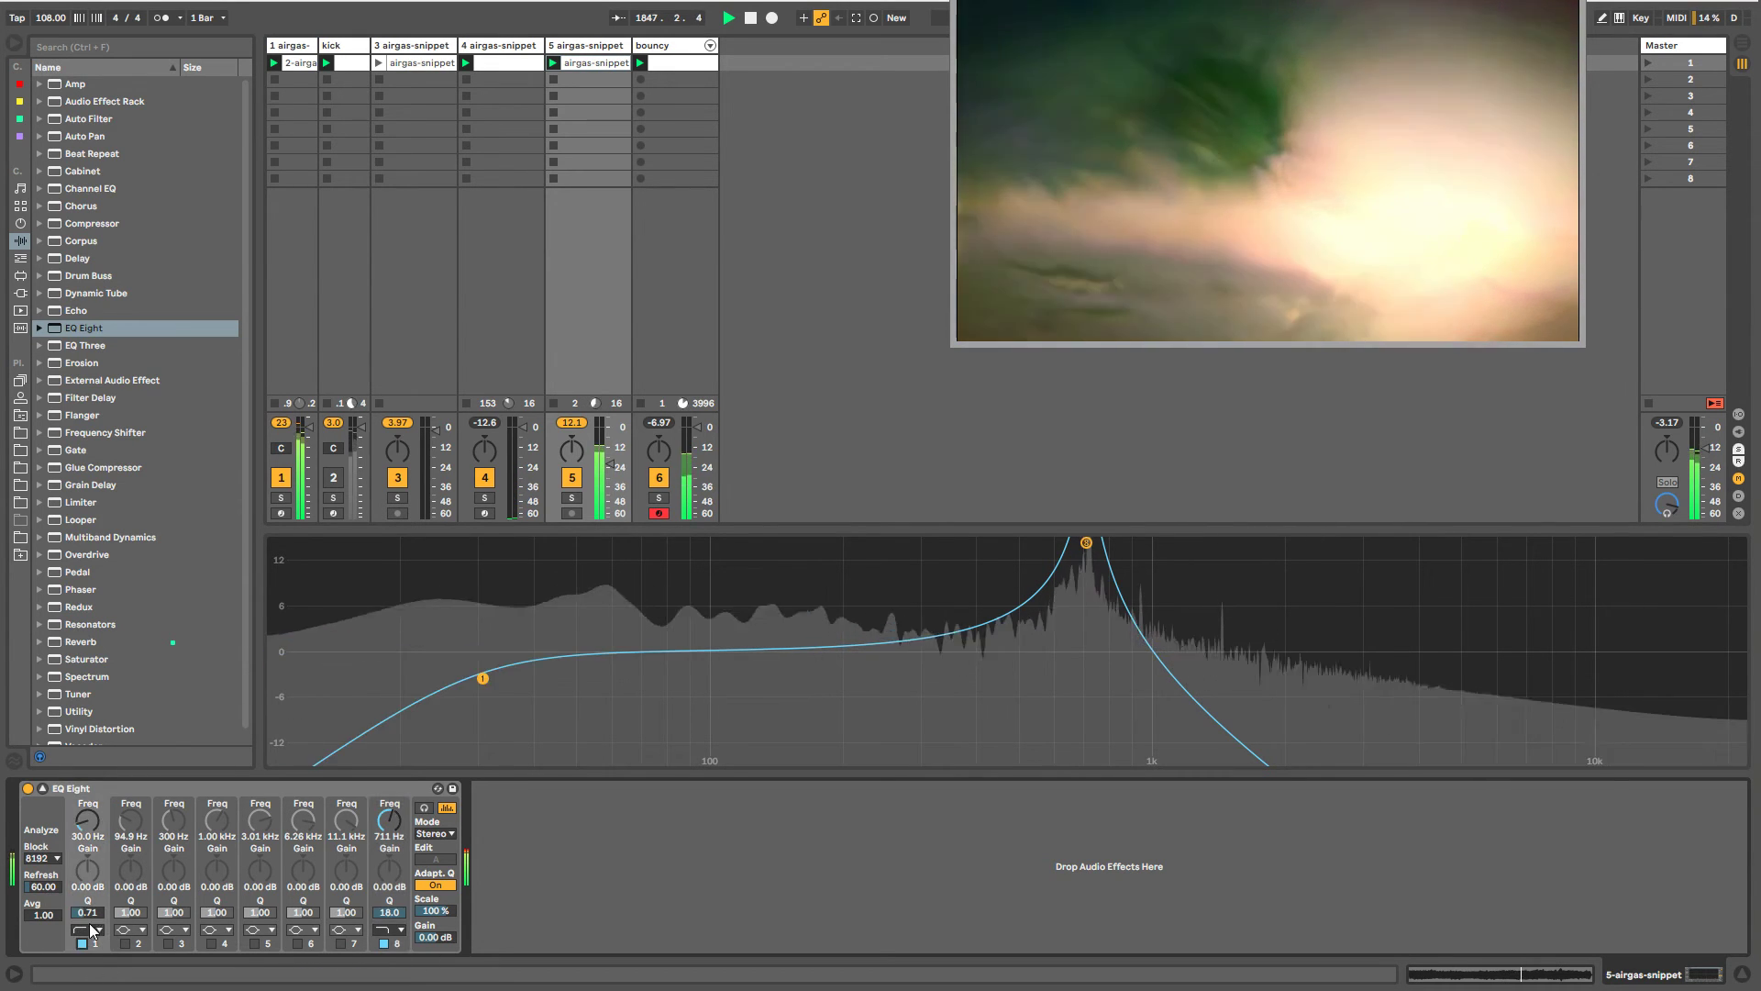
click(87, 931)
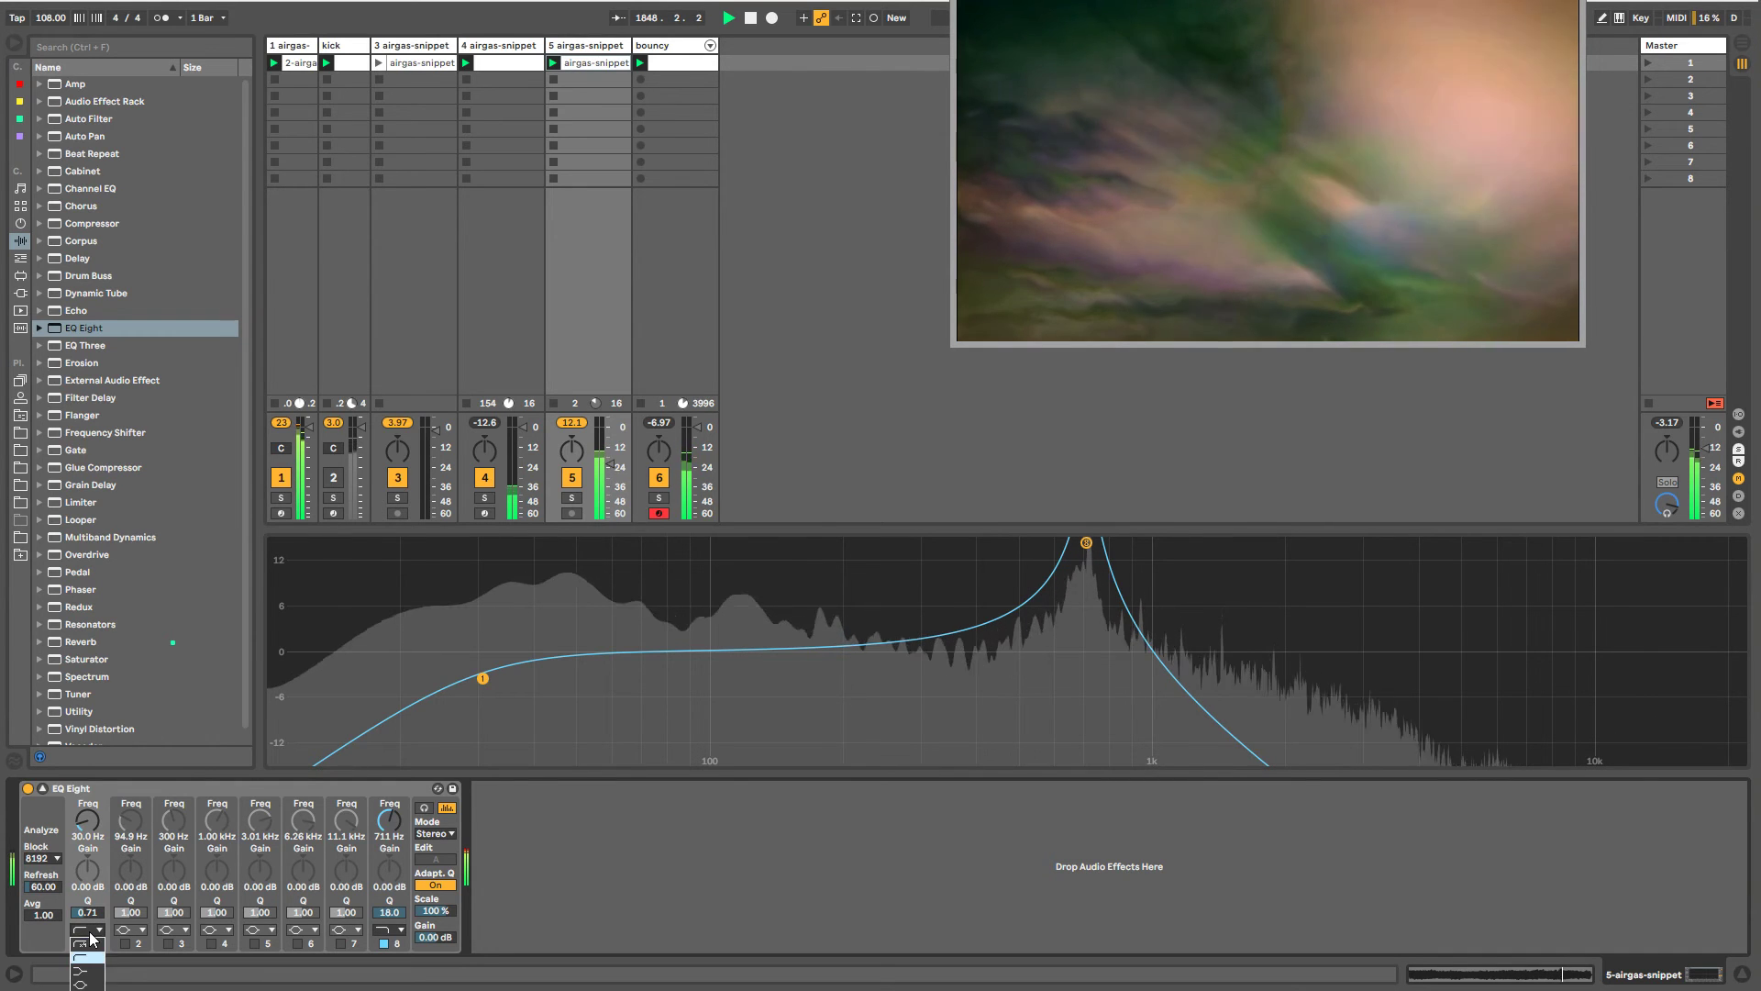
click(88, 941)
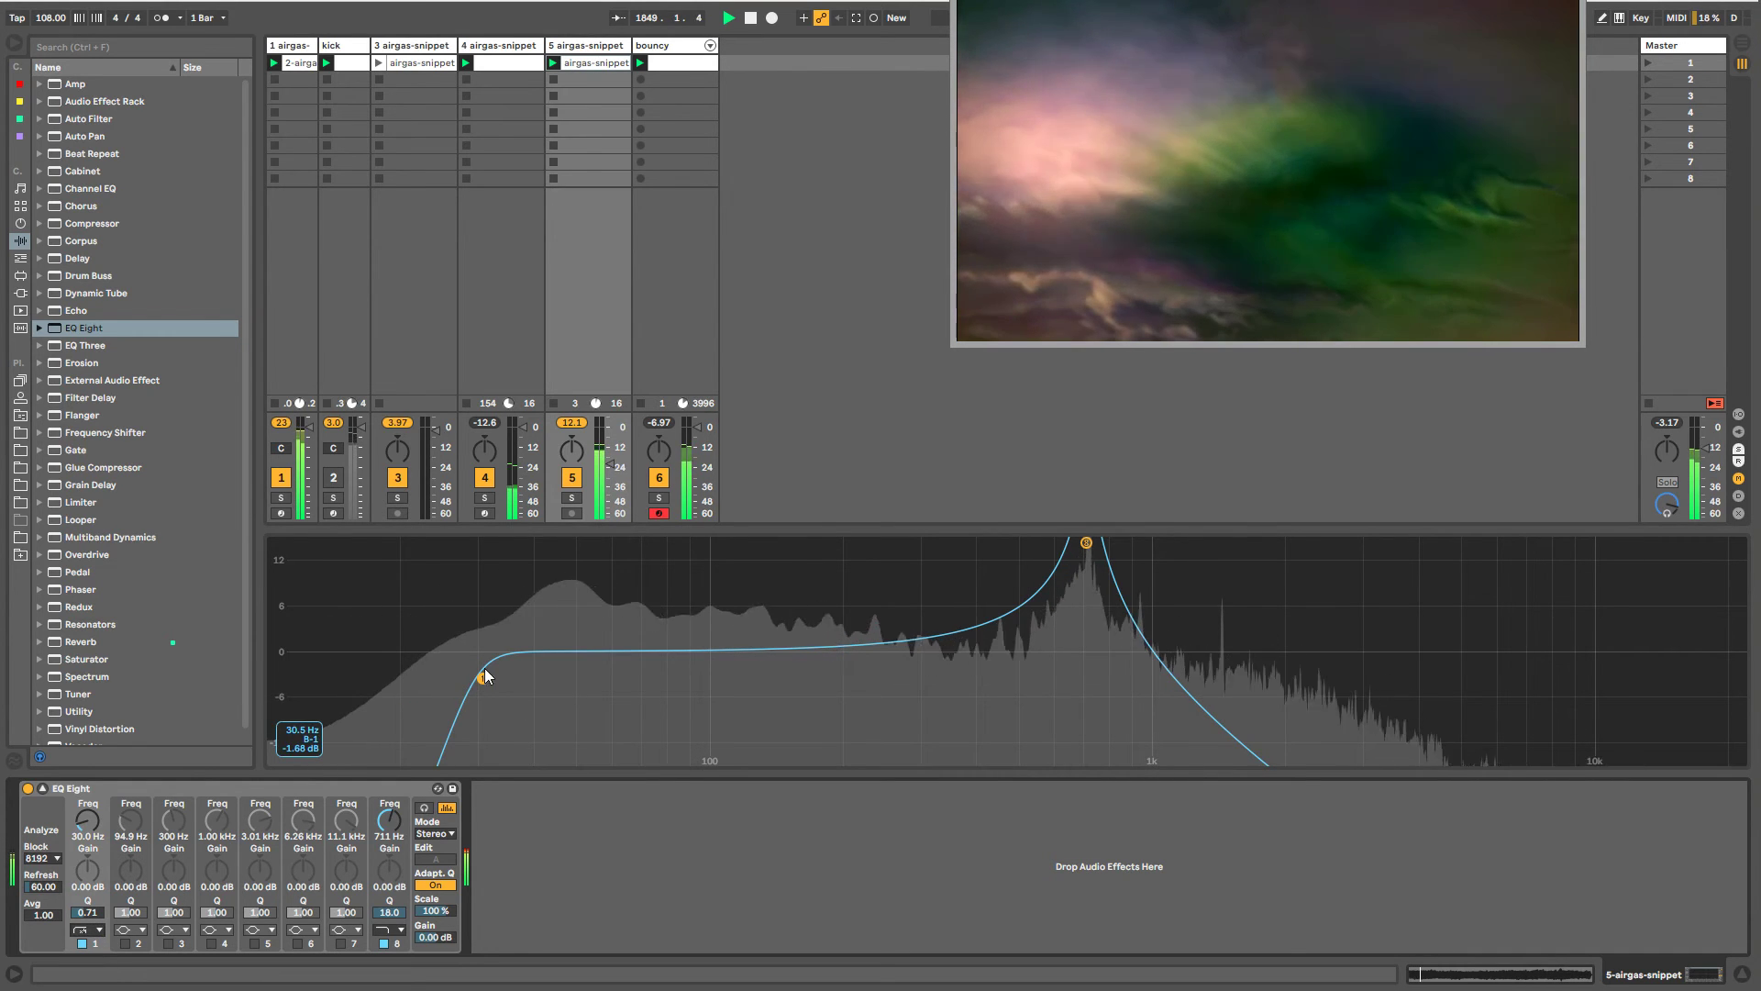
drag(483, 679, 498, 542)
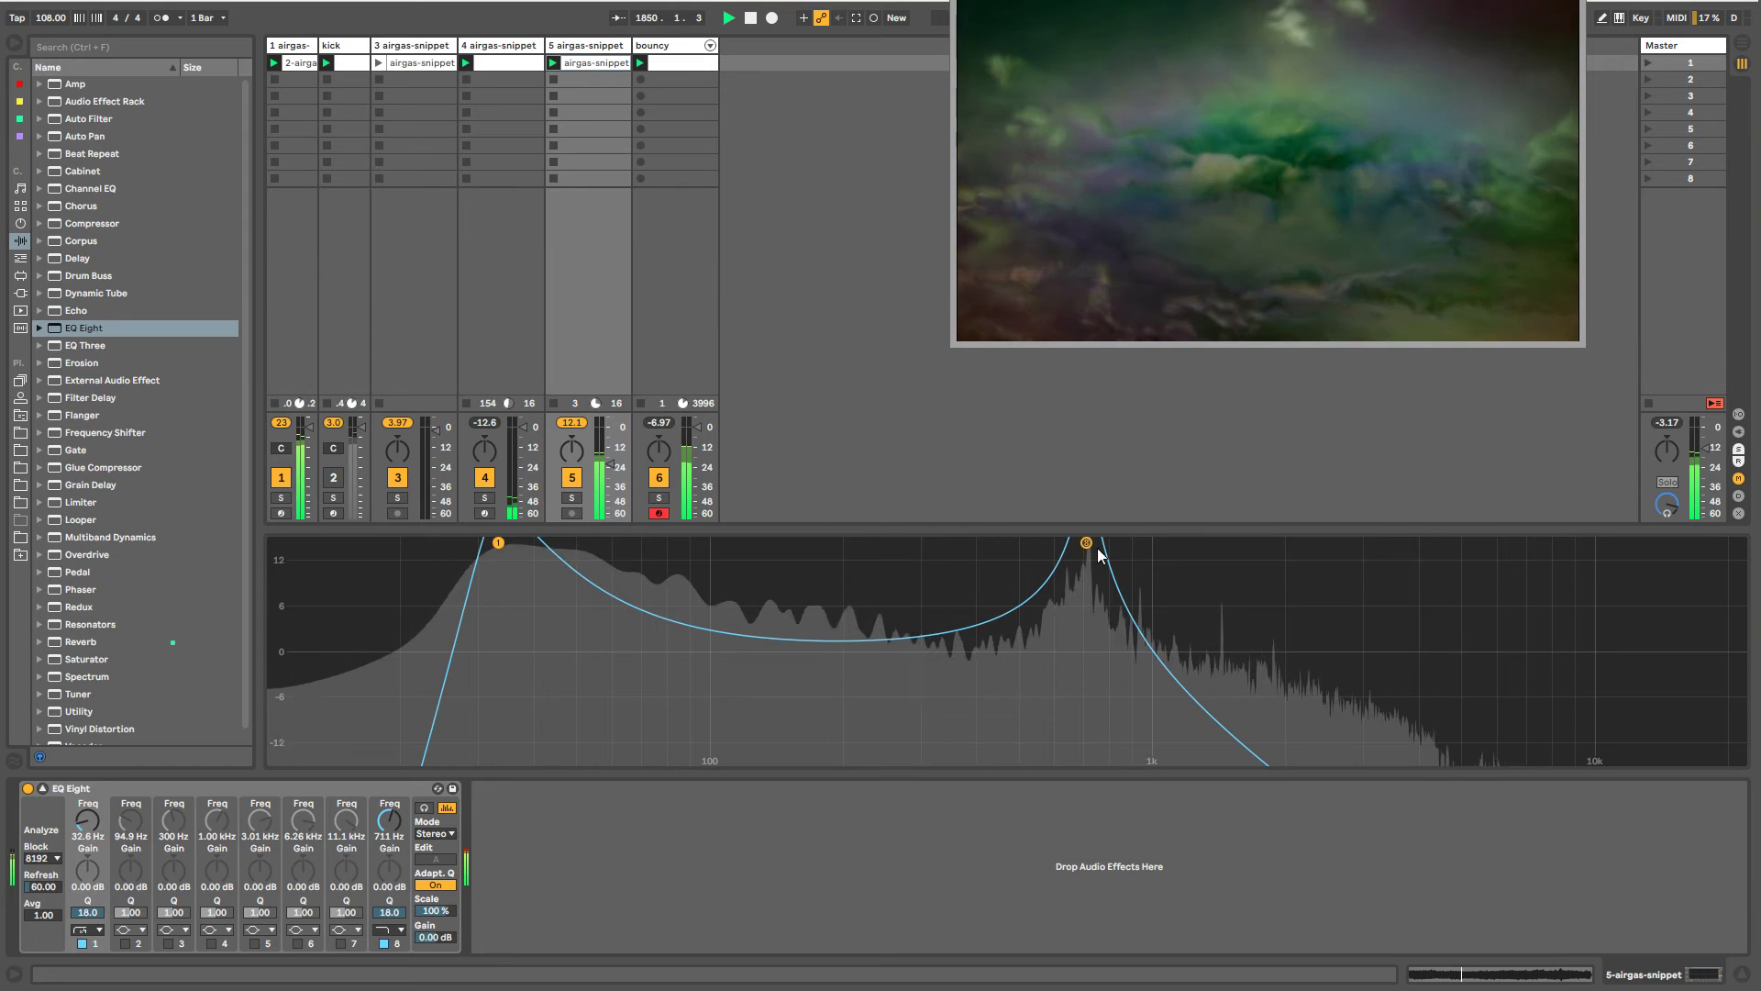
drag(1088, 547, 526, 542)
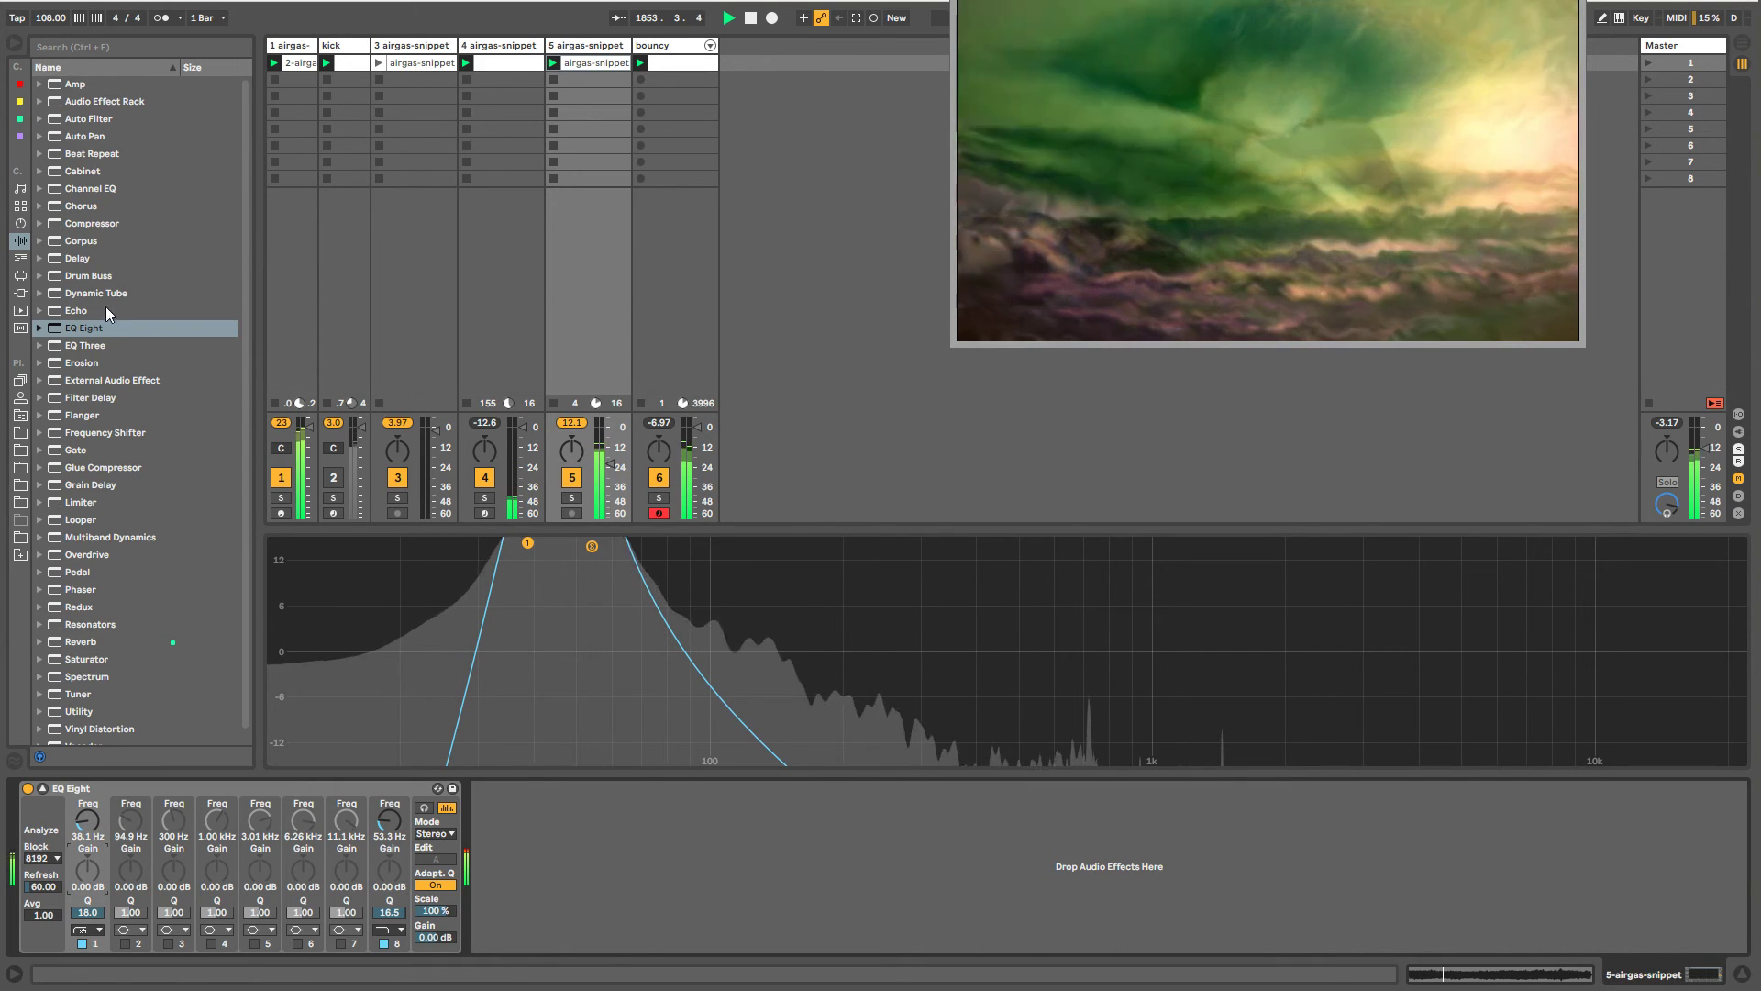
- Add a Utility device after EQ Eight on track 5
scroll(119, 682, down, 1)
scroll(81, 696, up, 1)
click(81, 694)
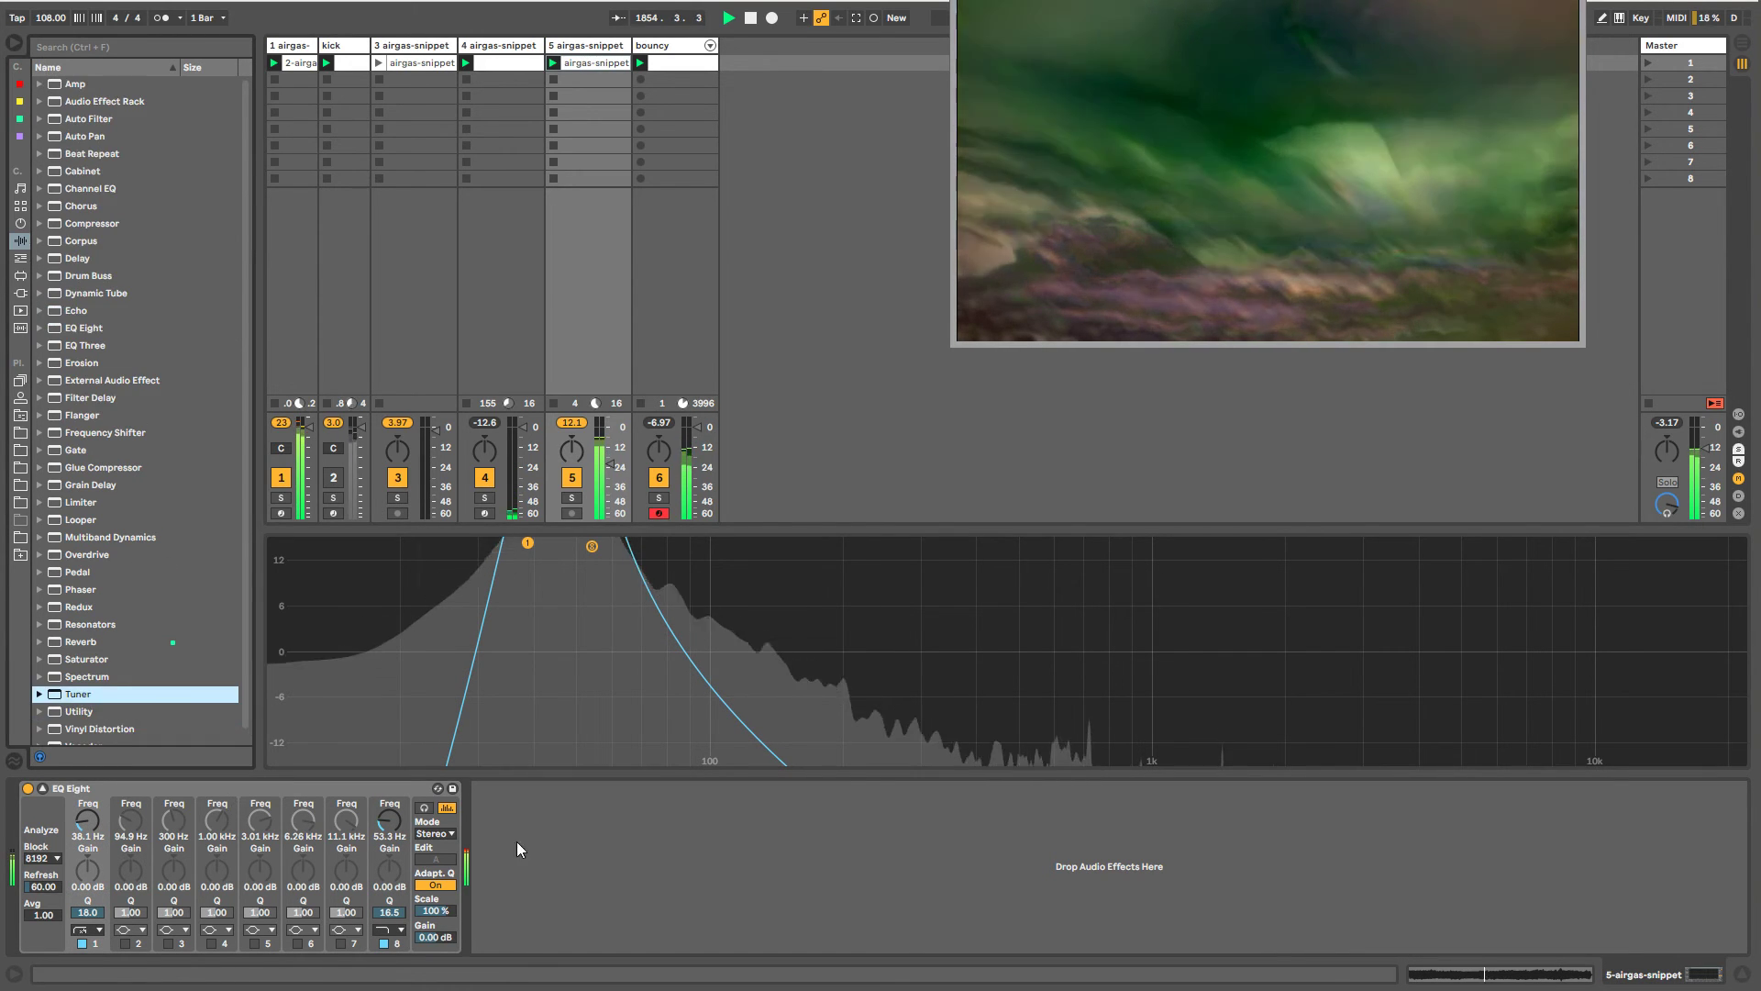
drag(78, 711, 496, 872)
- Show the modulation envelope for Utility's Gain in the clip, unlink its loop, and set the envelope loop length to 1 bar
right_click(563, 845)
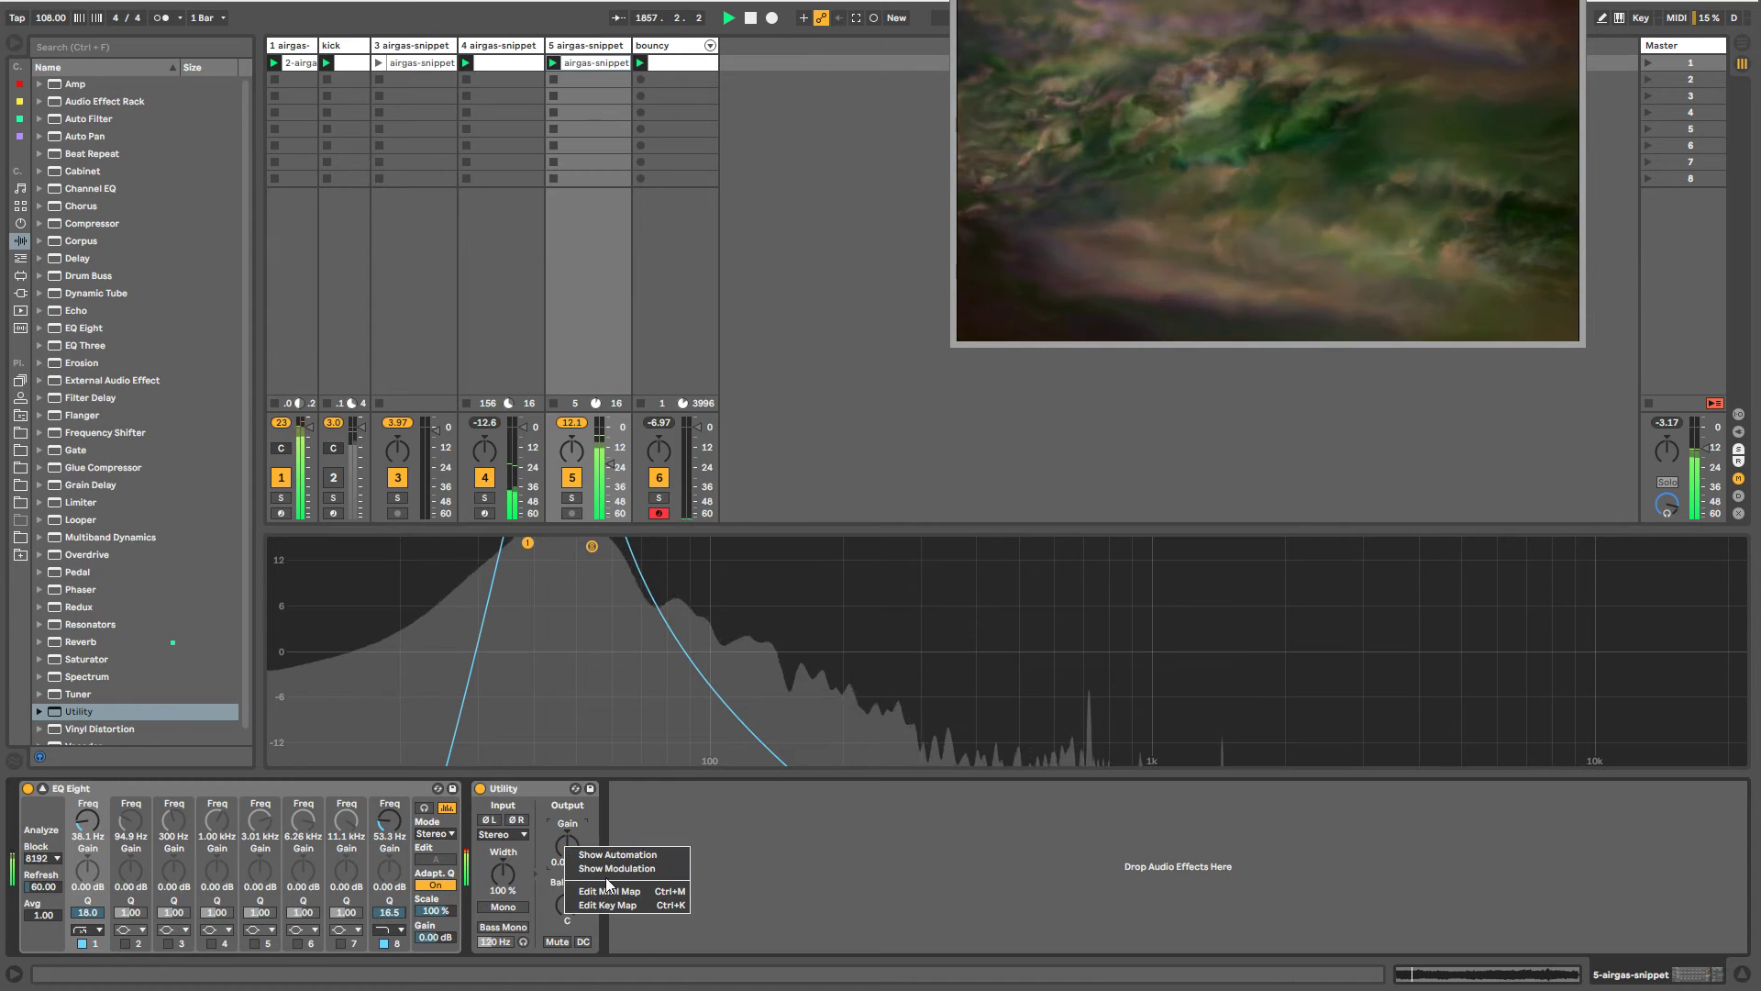
click(617, 854)
click(337, 789)
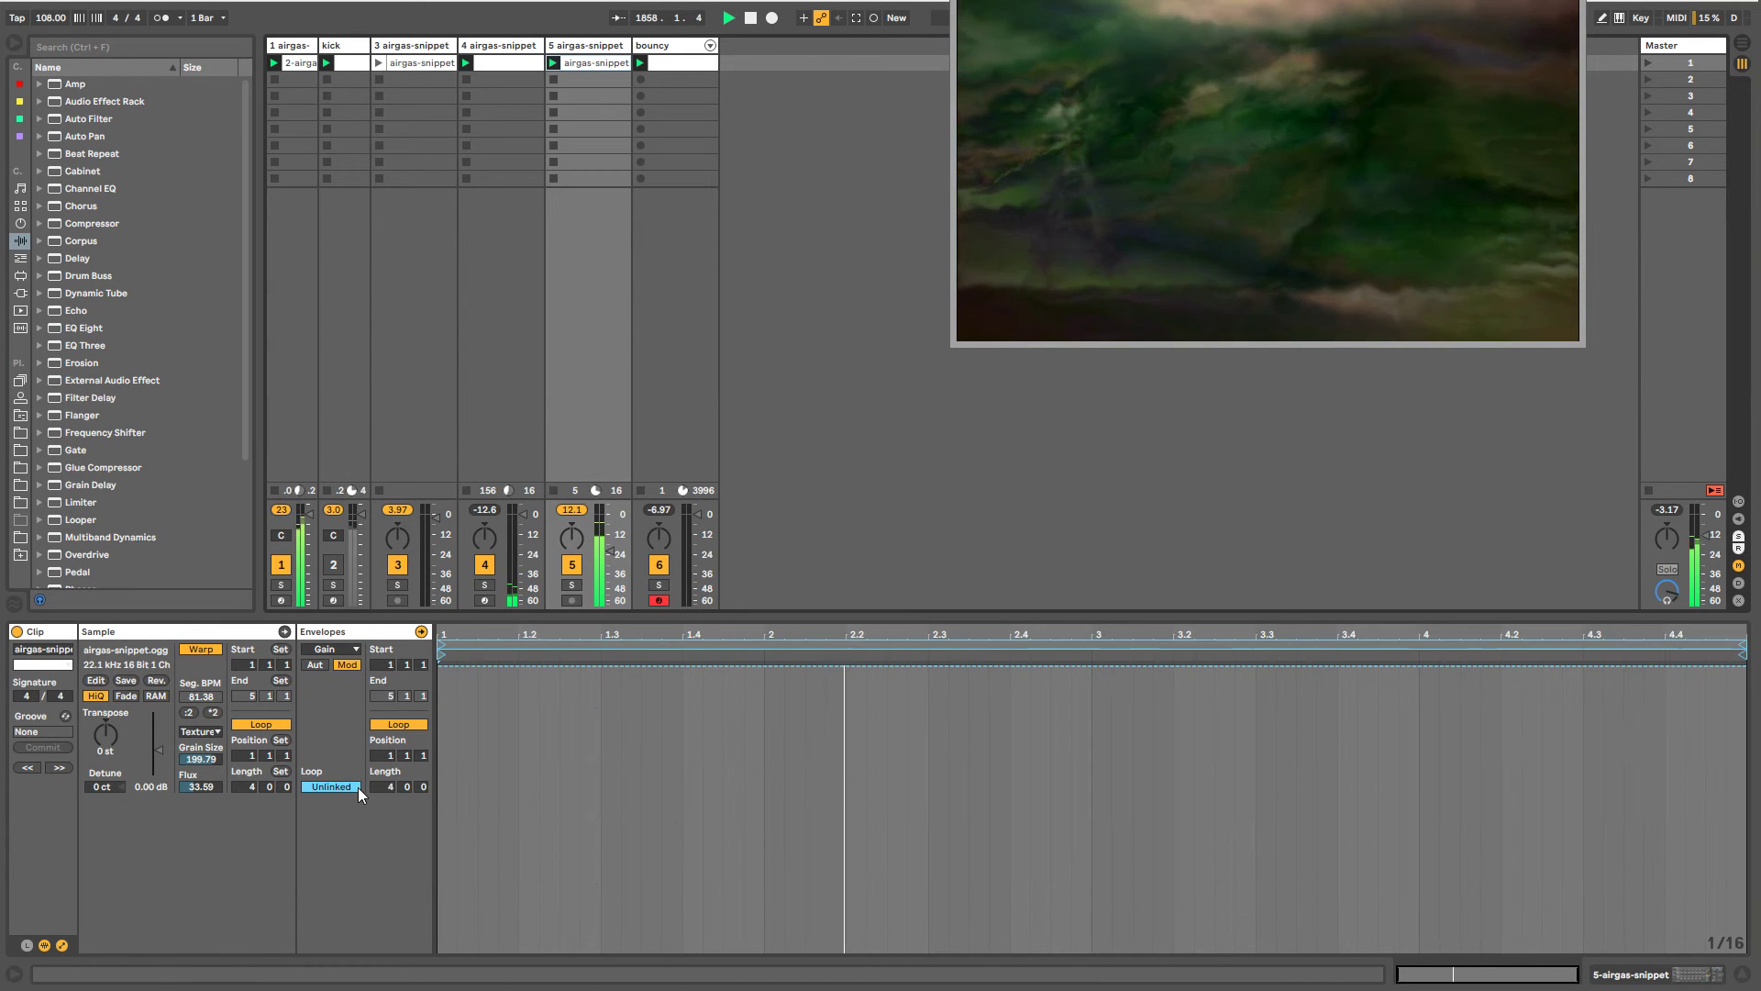
key(Return)
- Draw the Gain envelope at 0% across the bar after its opening sixteenth, and shape that opening into a ramp falling from 100%
key(b)
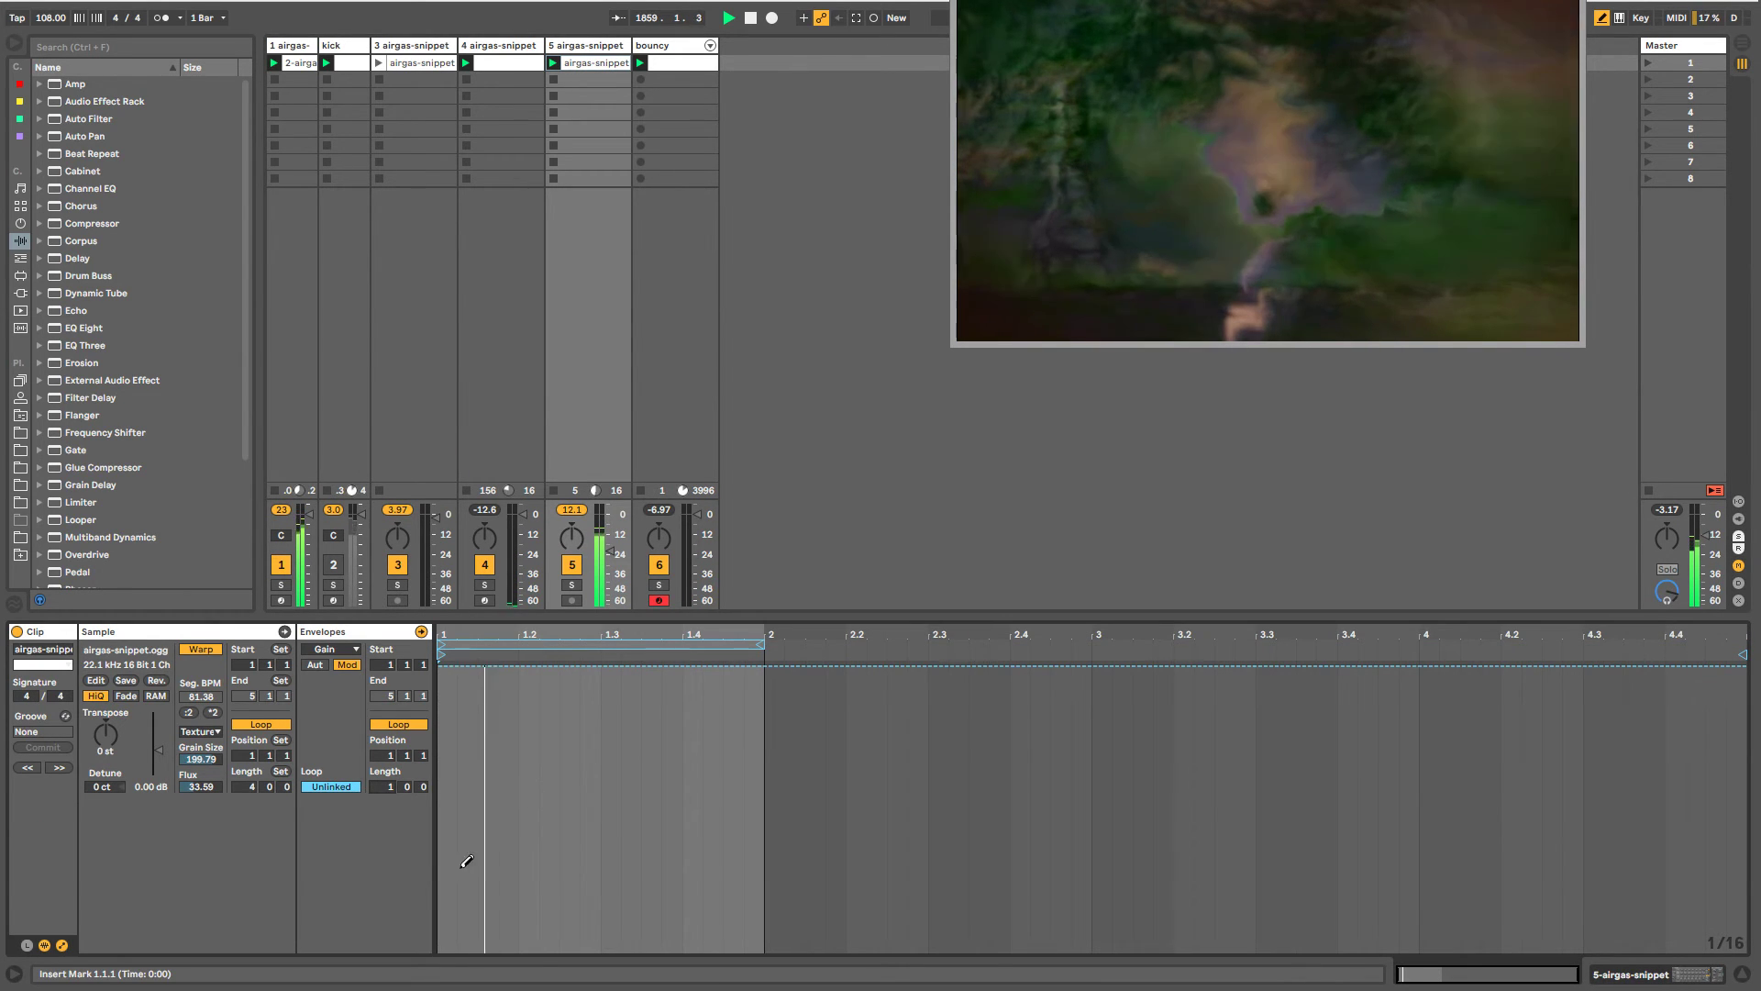
mouse_move(471, 865)
mouse_down()
mouse_move(612, 960)
mouse_move(779, 955)
mouse_up()
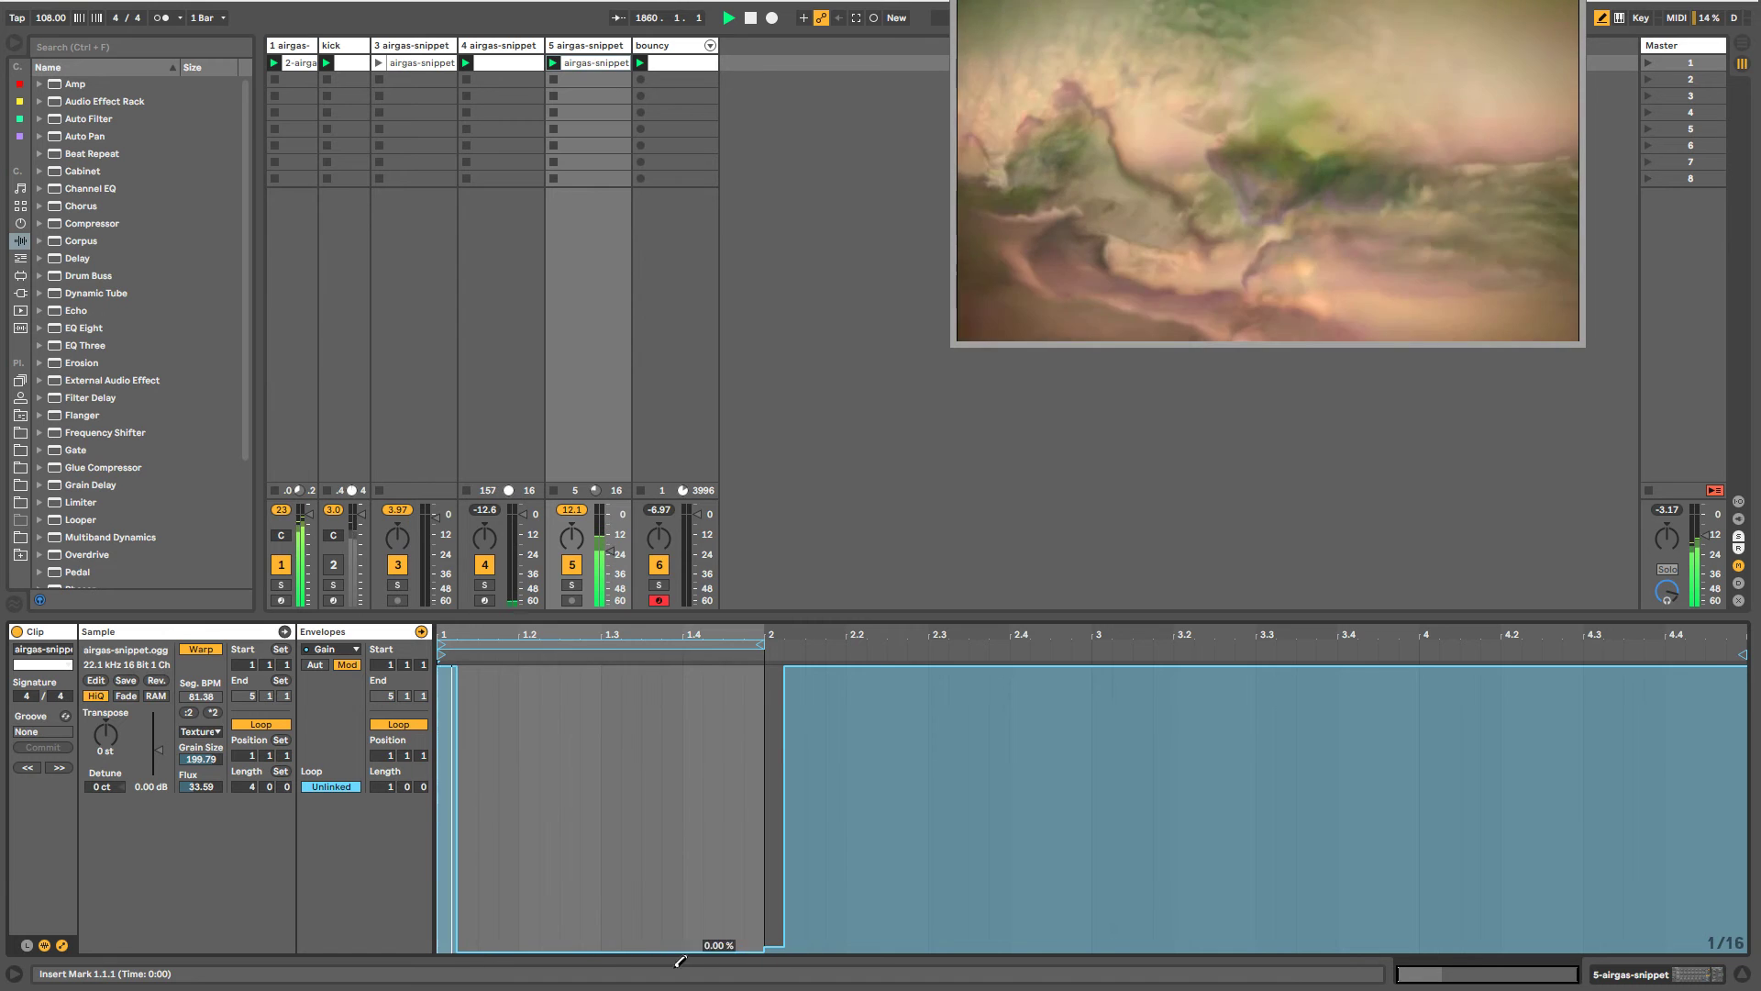
key(b)
drag(457, 667, 437, 667)
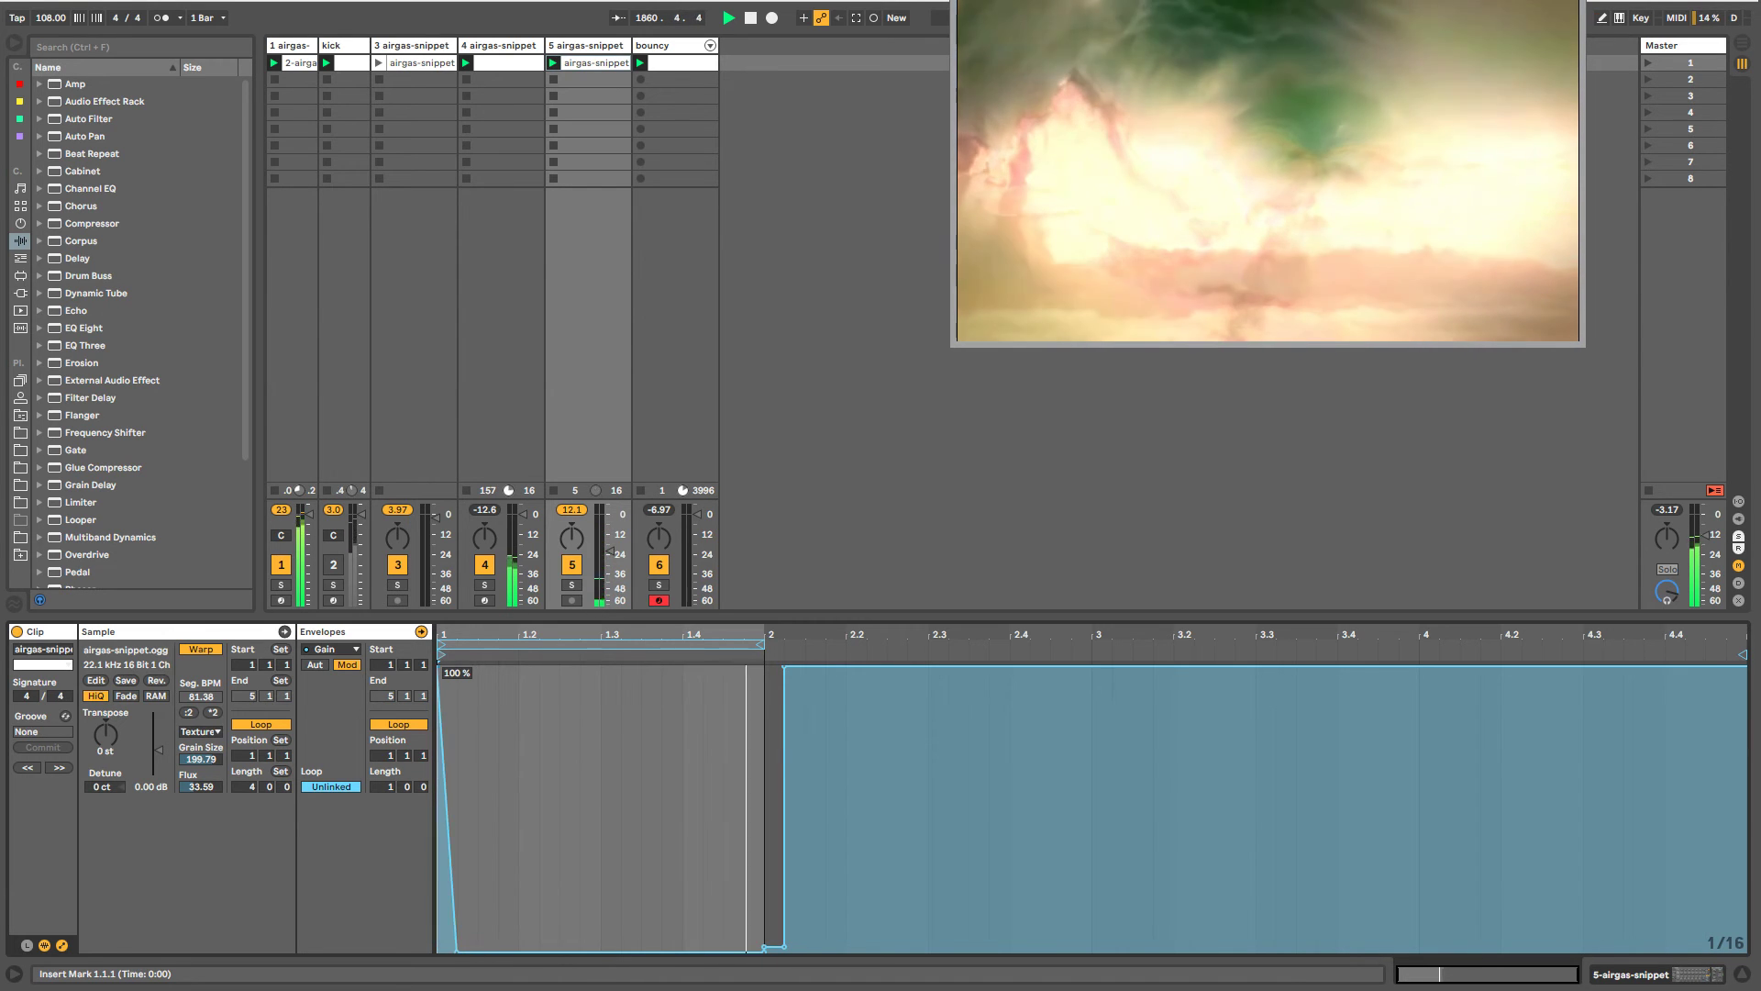
- Add matching one-sixteenth ramps falling from 100% to 0% at beats 1.2, 1.3 and 1.4 of the Gain envelope
key(b)
click(520, 673)
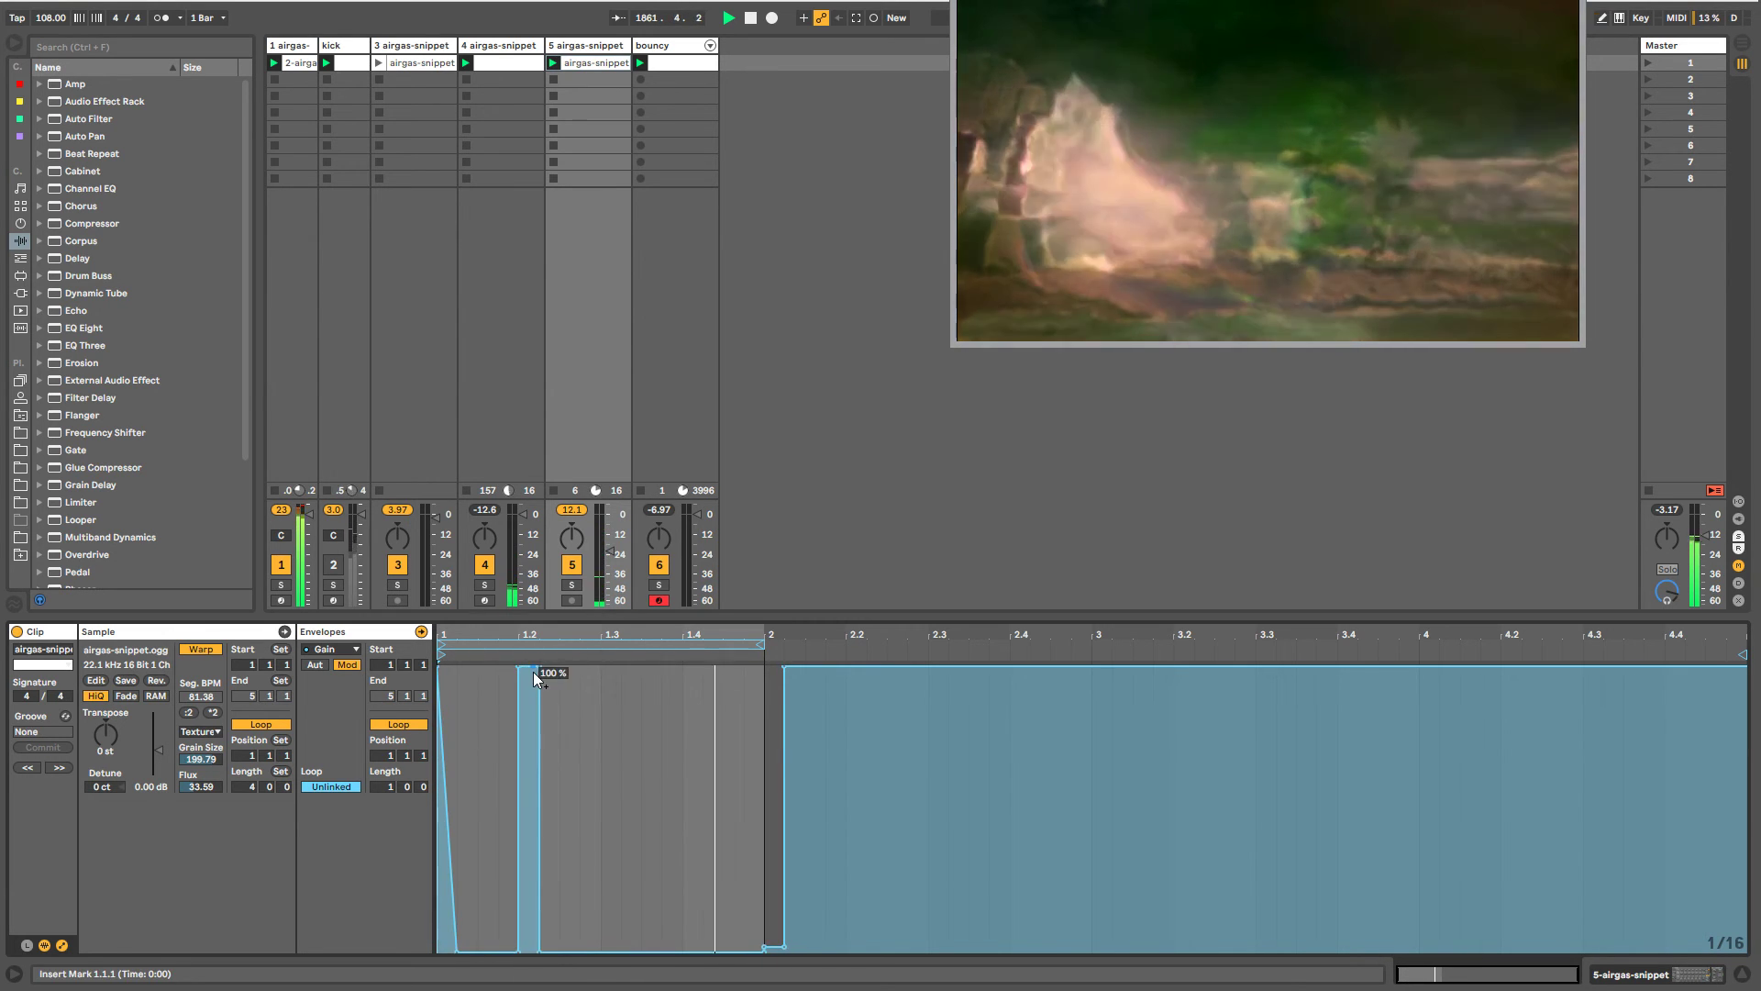
click(539, 667)
key(b)
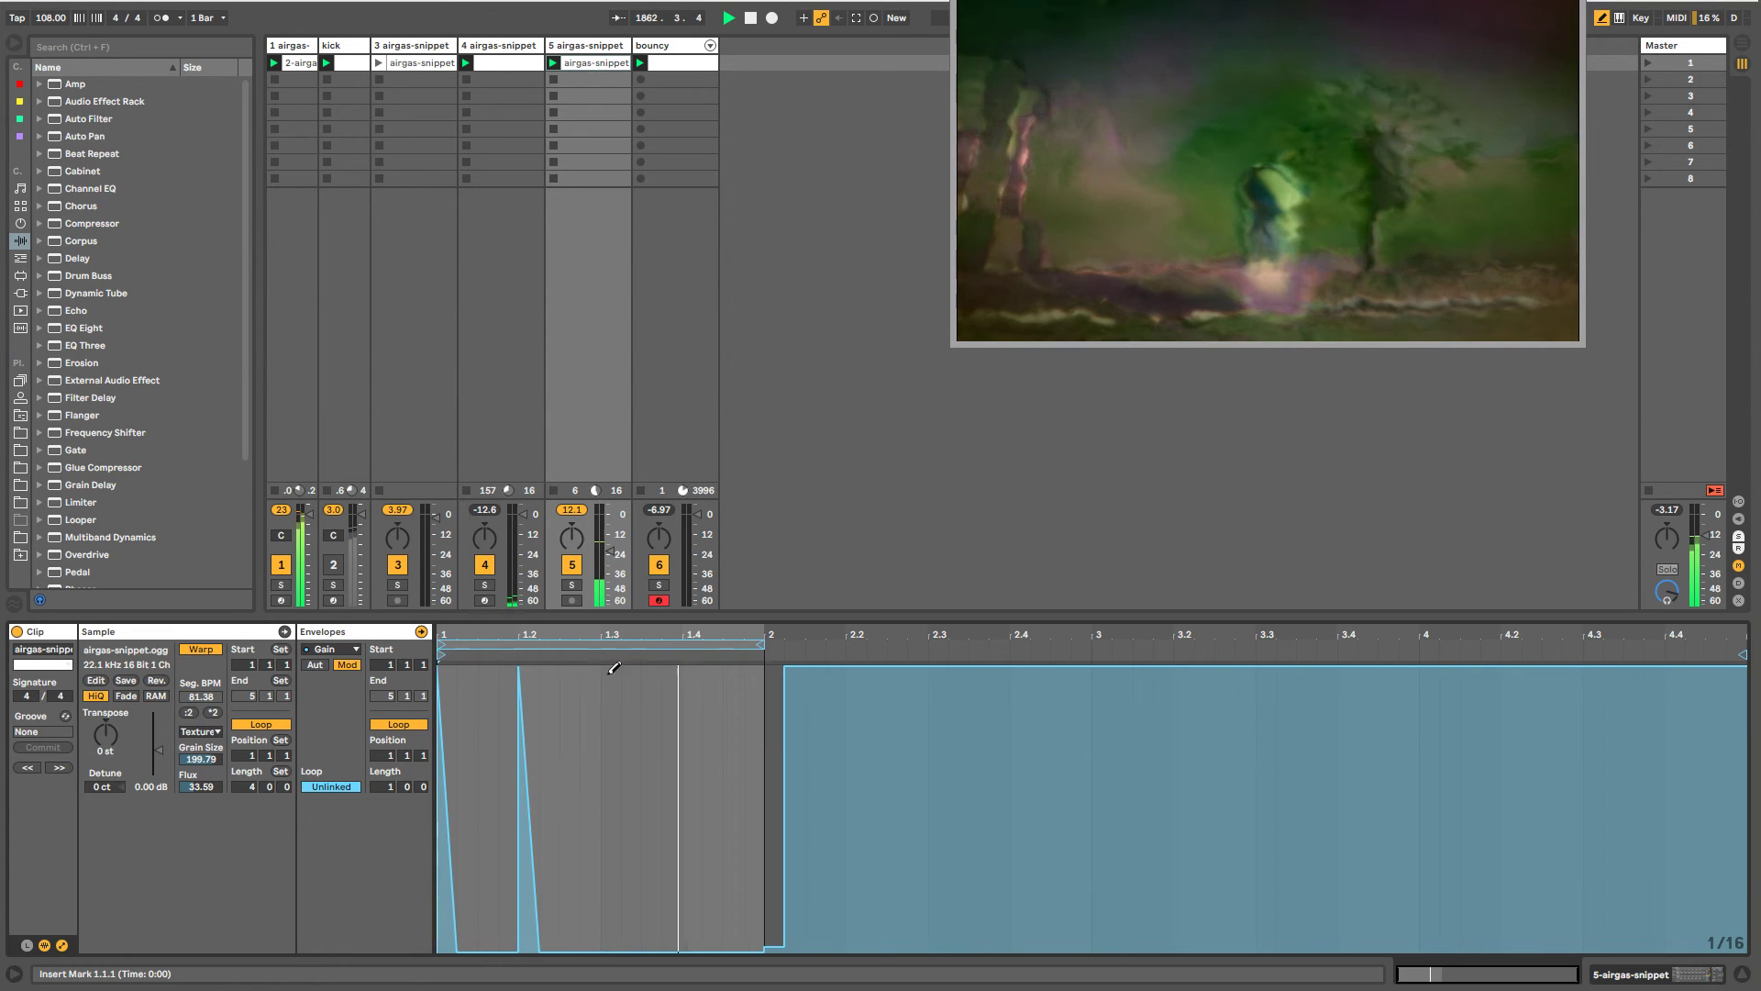
click(609, 670)
key(b)
click(621, 667)
key(b)
click(693, 670)
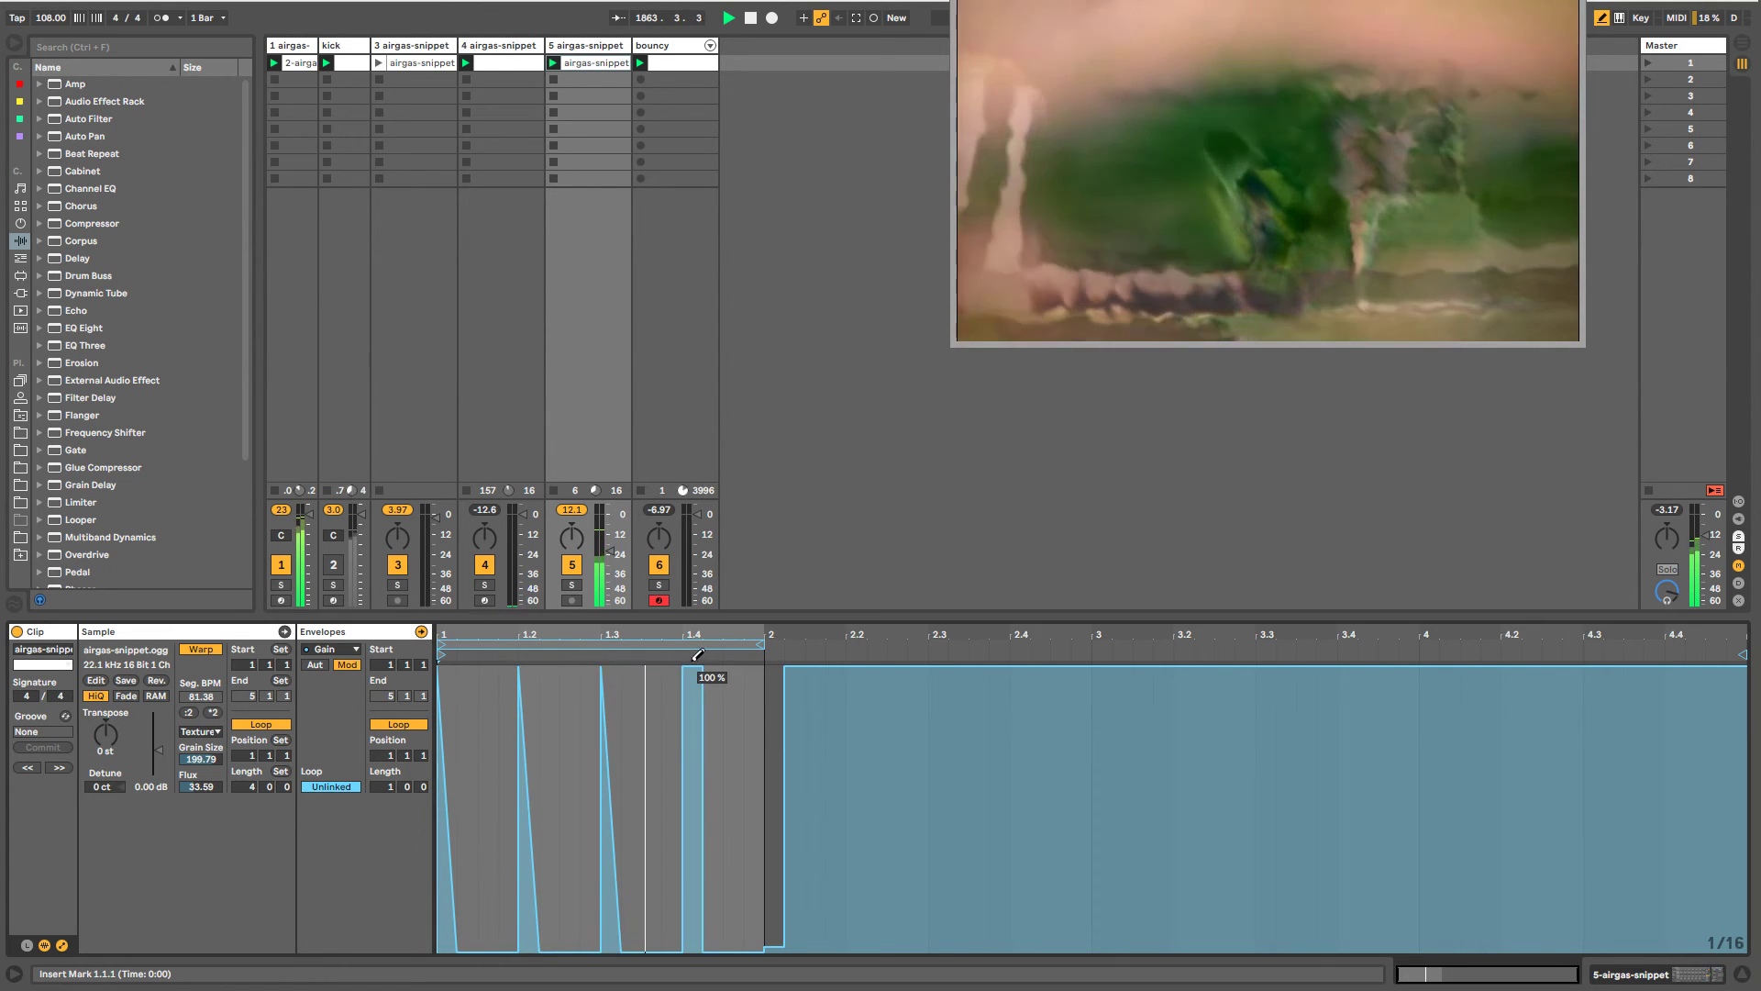
key(b)
click(703, 667)
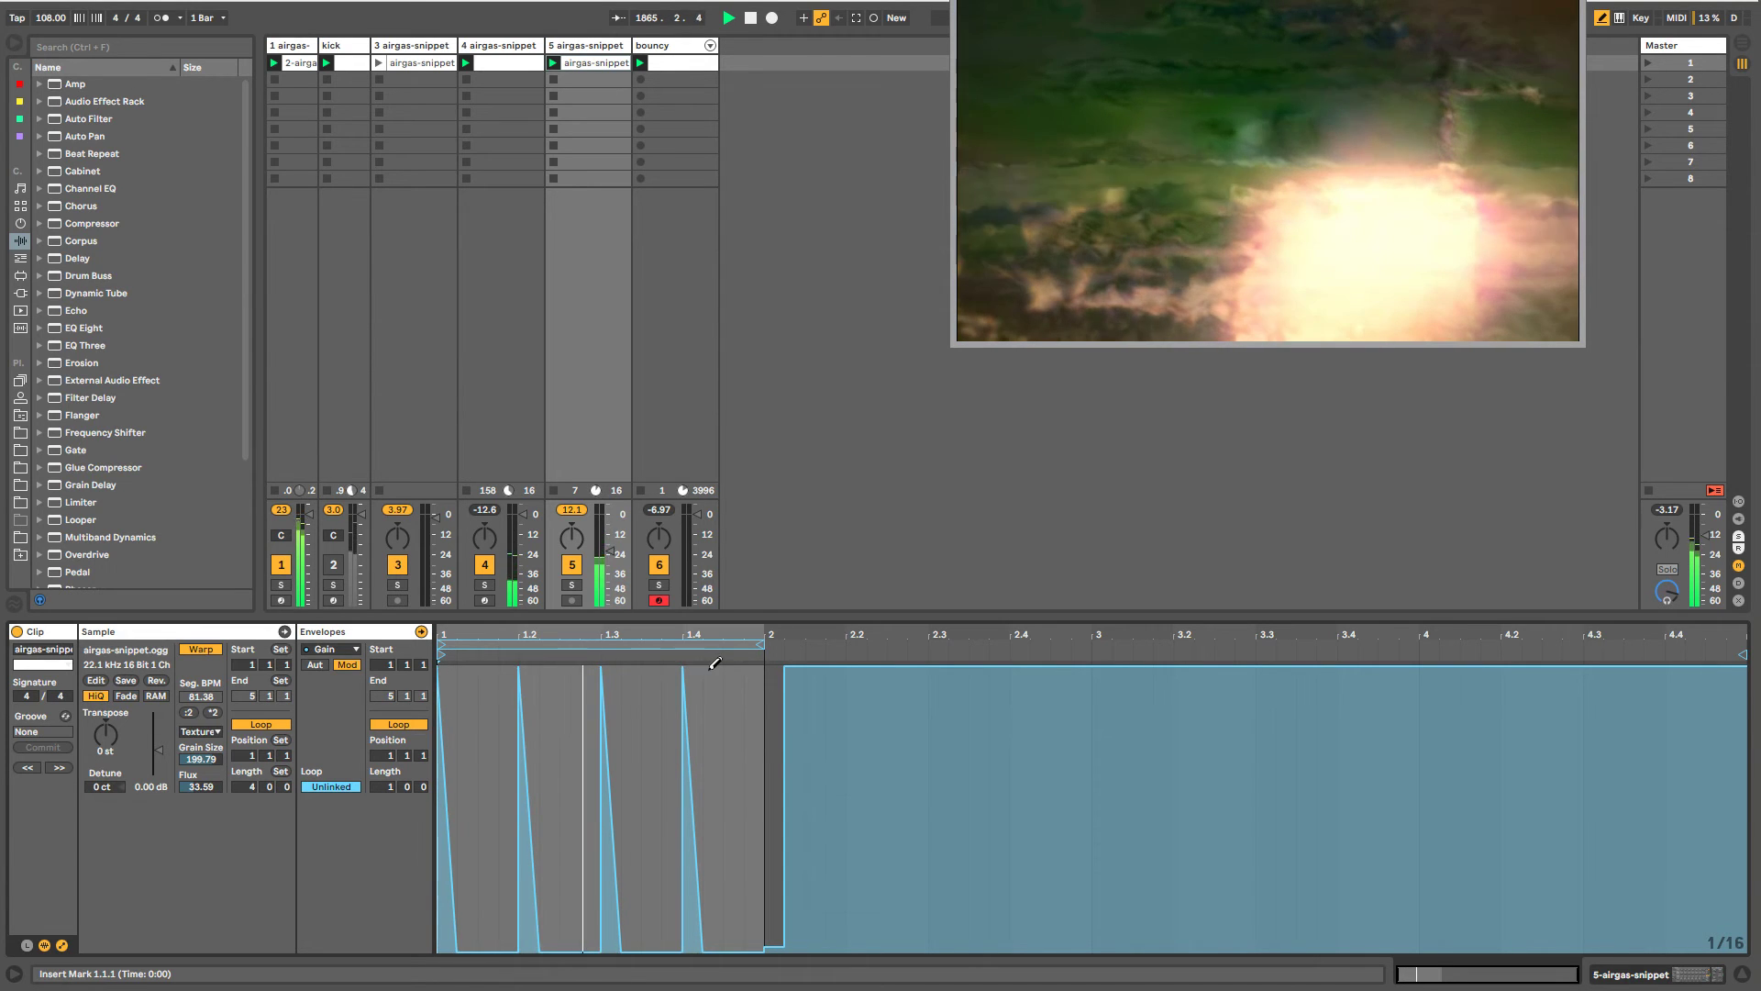
- Add another one-sixteenth ramp falling from 100% to 0% at 1.3.4 of the Gain envelope, just before beat 1.4
key(b)
click(670, 667)
key(b)
drag(682, 667, 682, 954)
key(b)
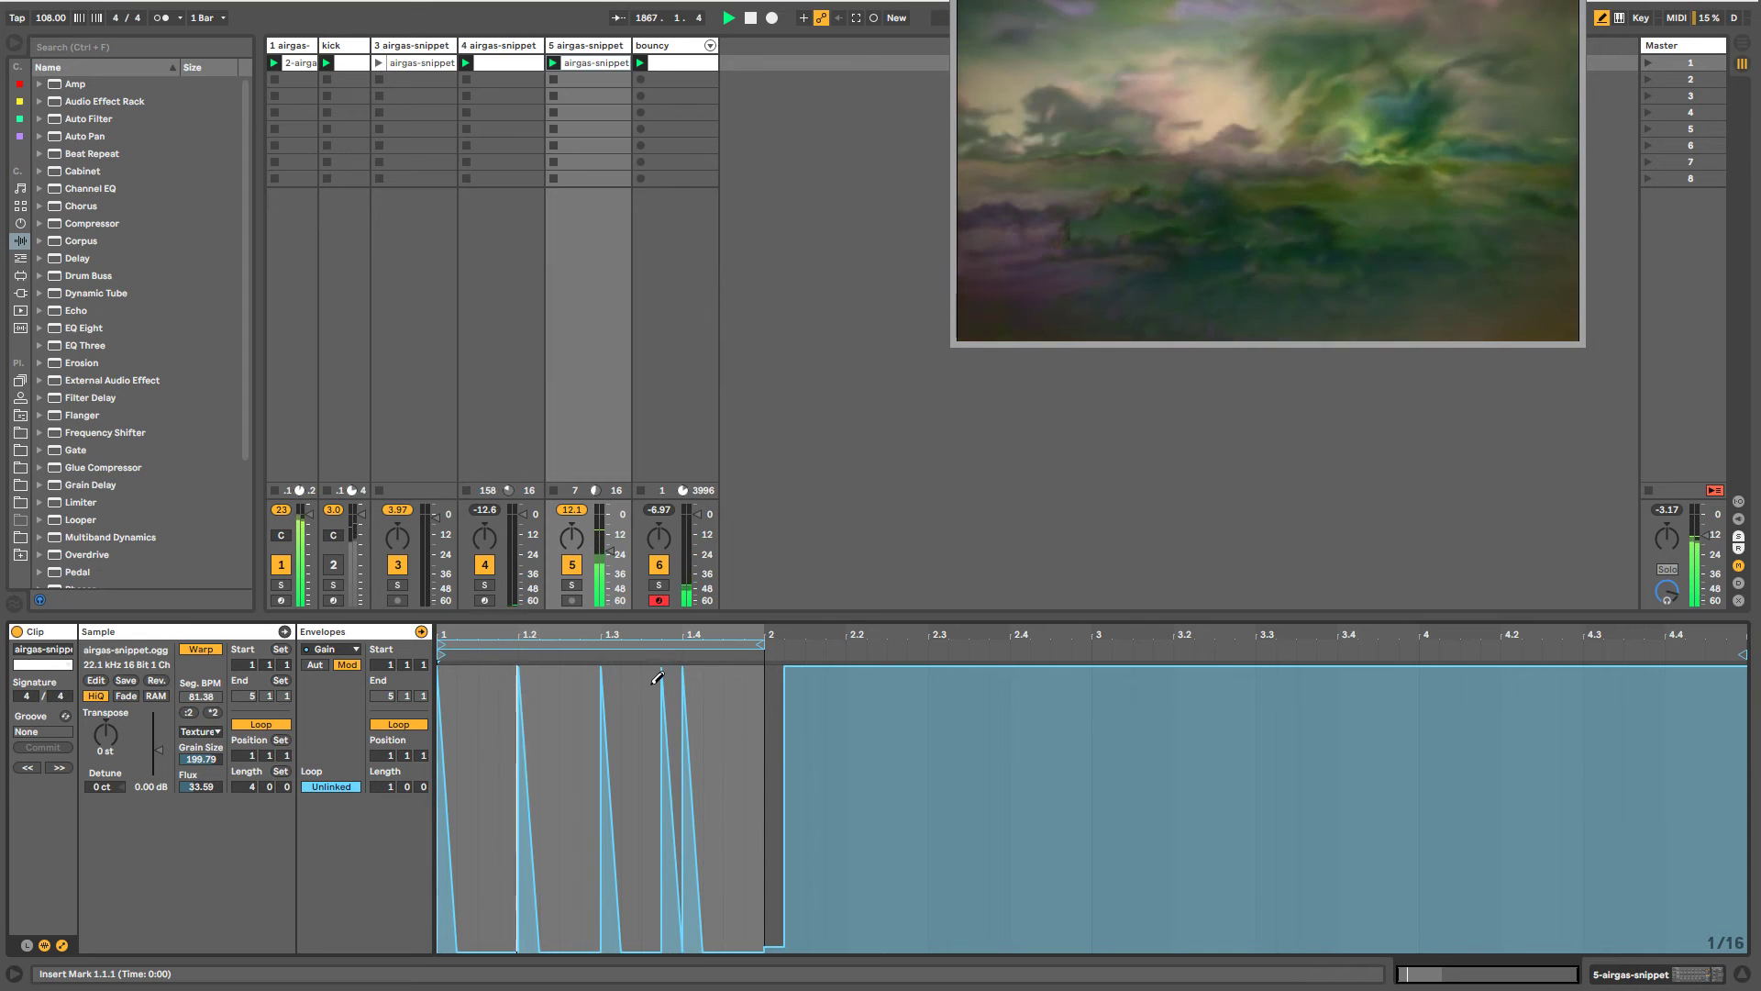
- Try to add one more sixteenth pulse at 1.3.3 of the Gain envelope, and draw it back down to 0%
click(656, 667)
key(b)
drag(660, 667, 658, 677)
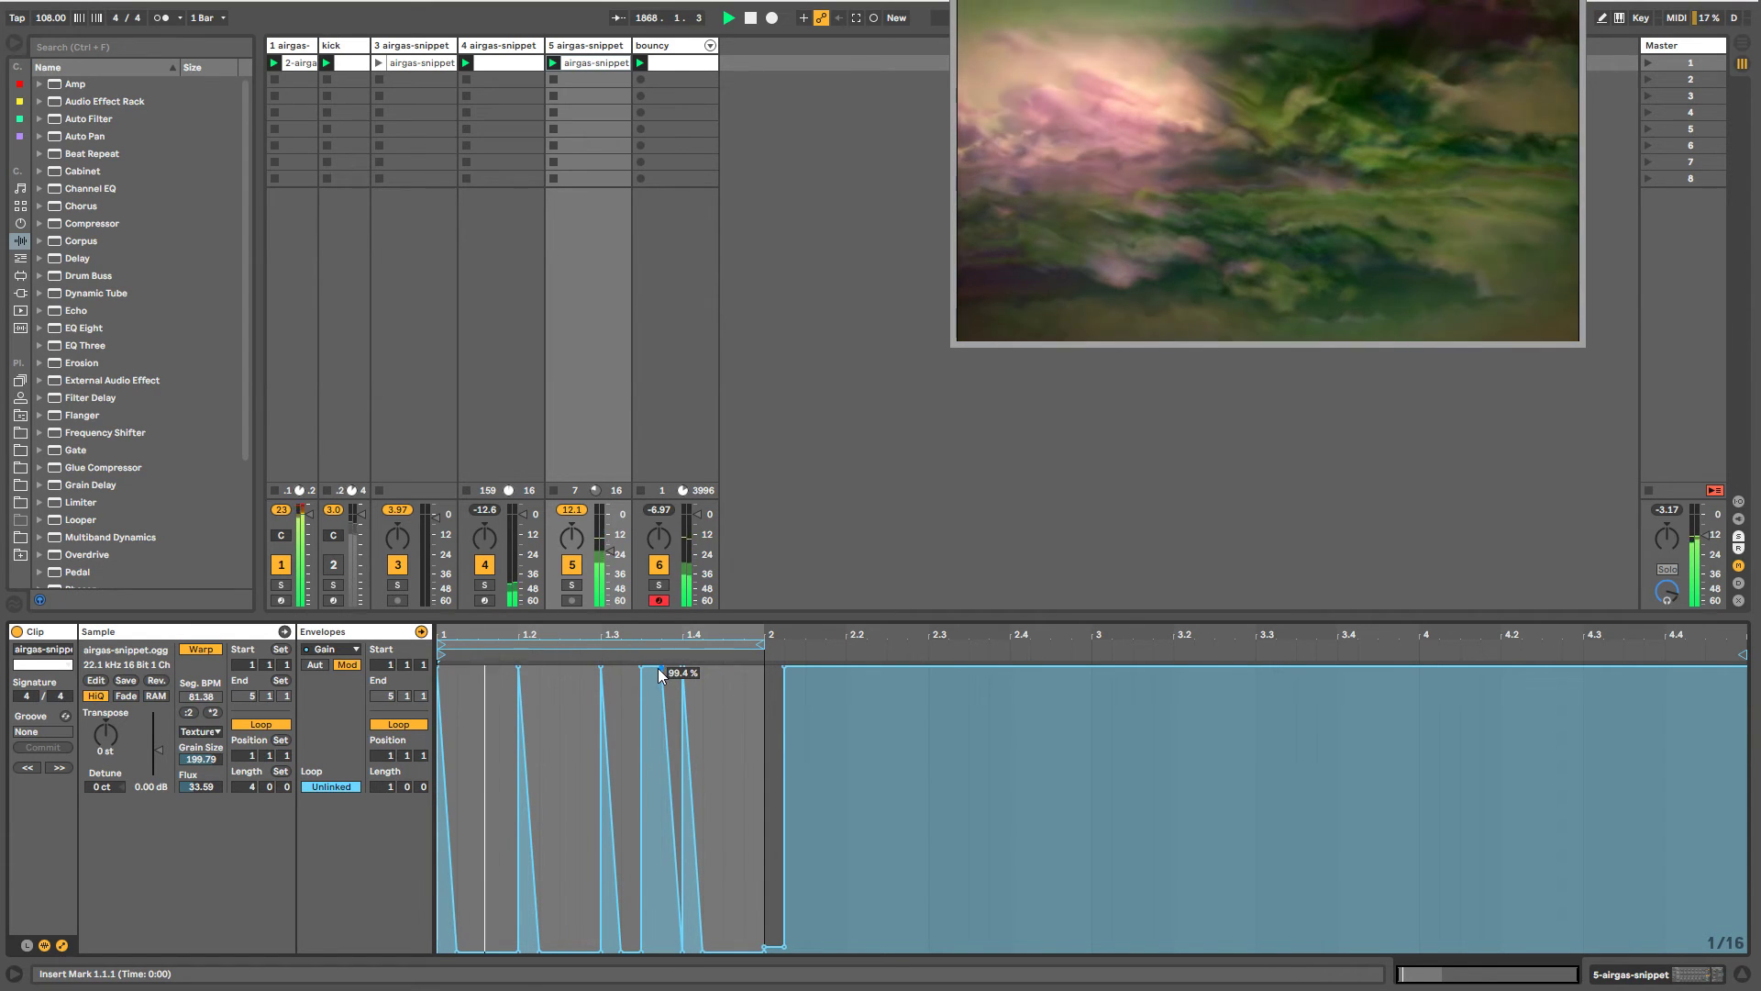
drag(641, 668, 660, 950)
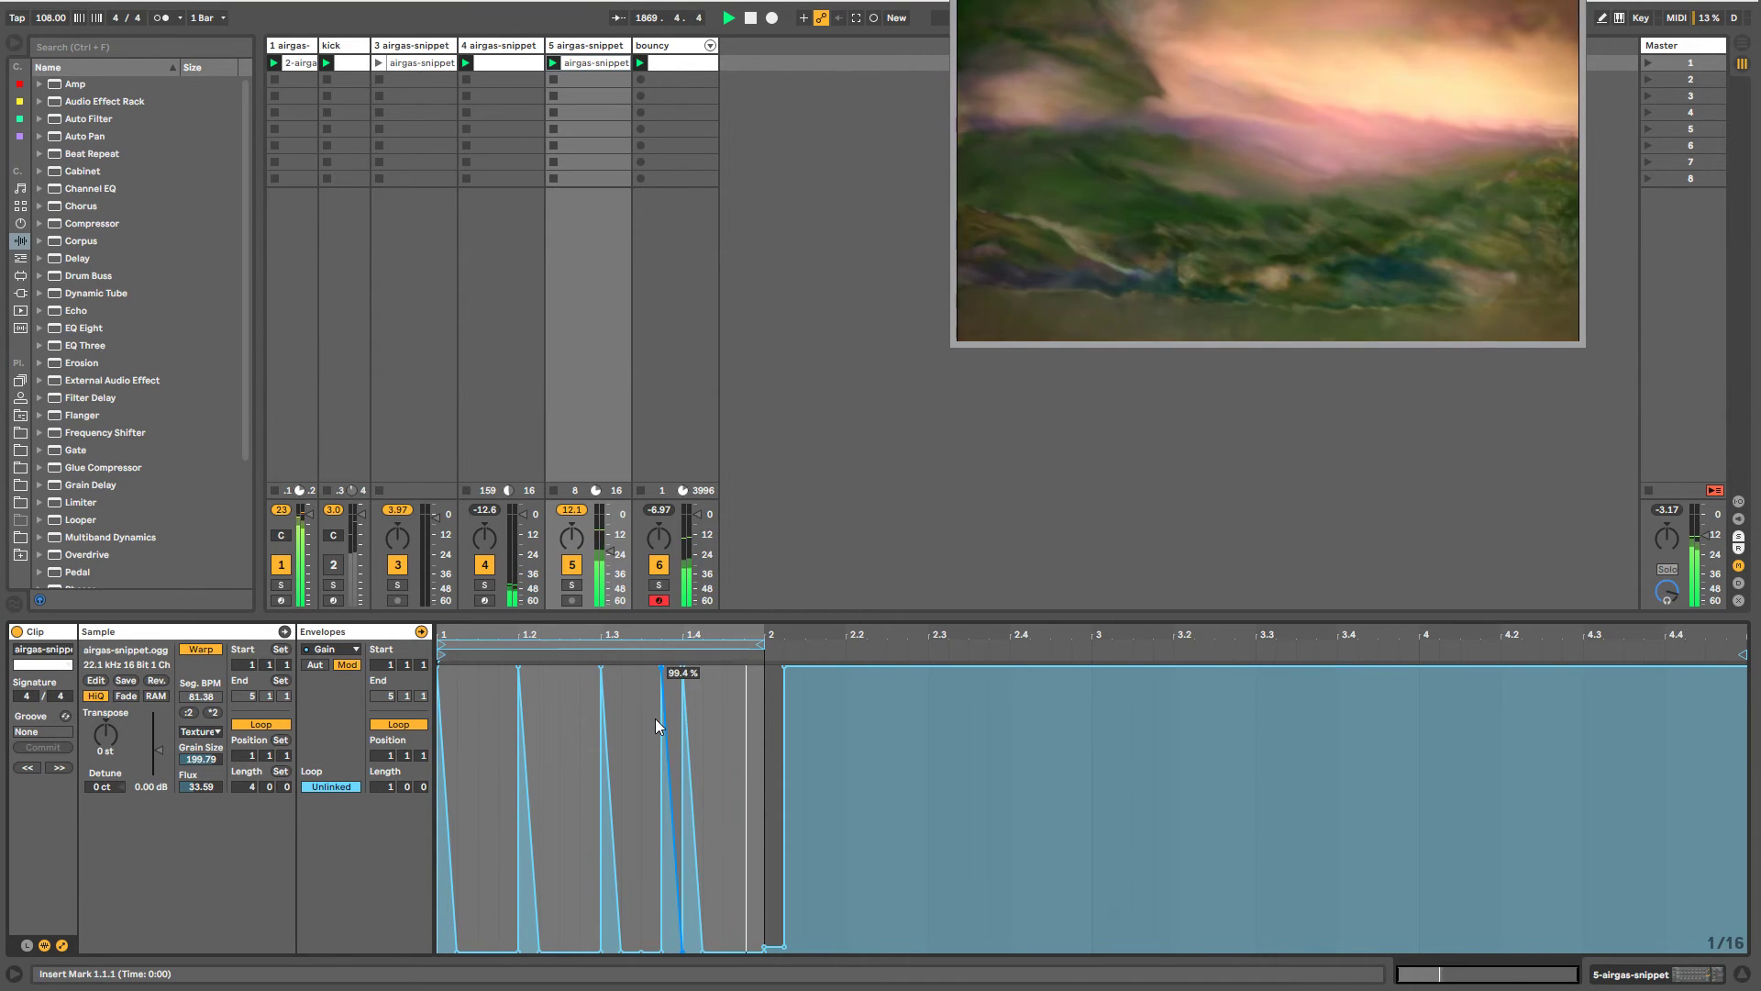
- Bring up track 5's devices, raise its volume to about 0 dB and collapse the EQ Eight's expanded display
double_click(596, 46)
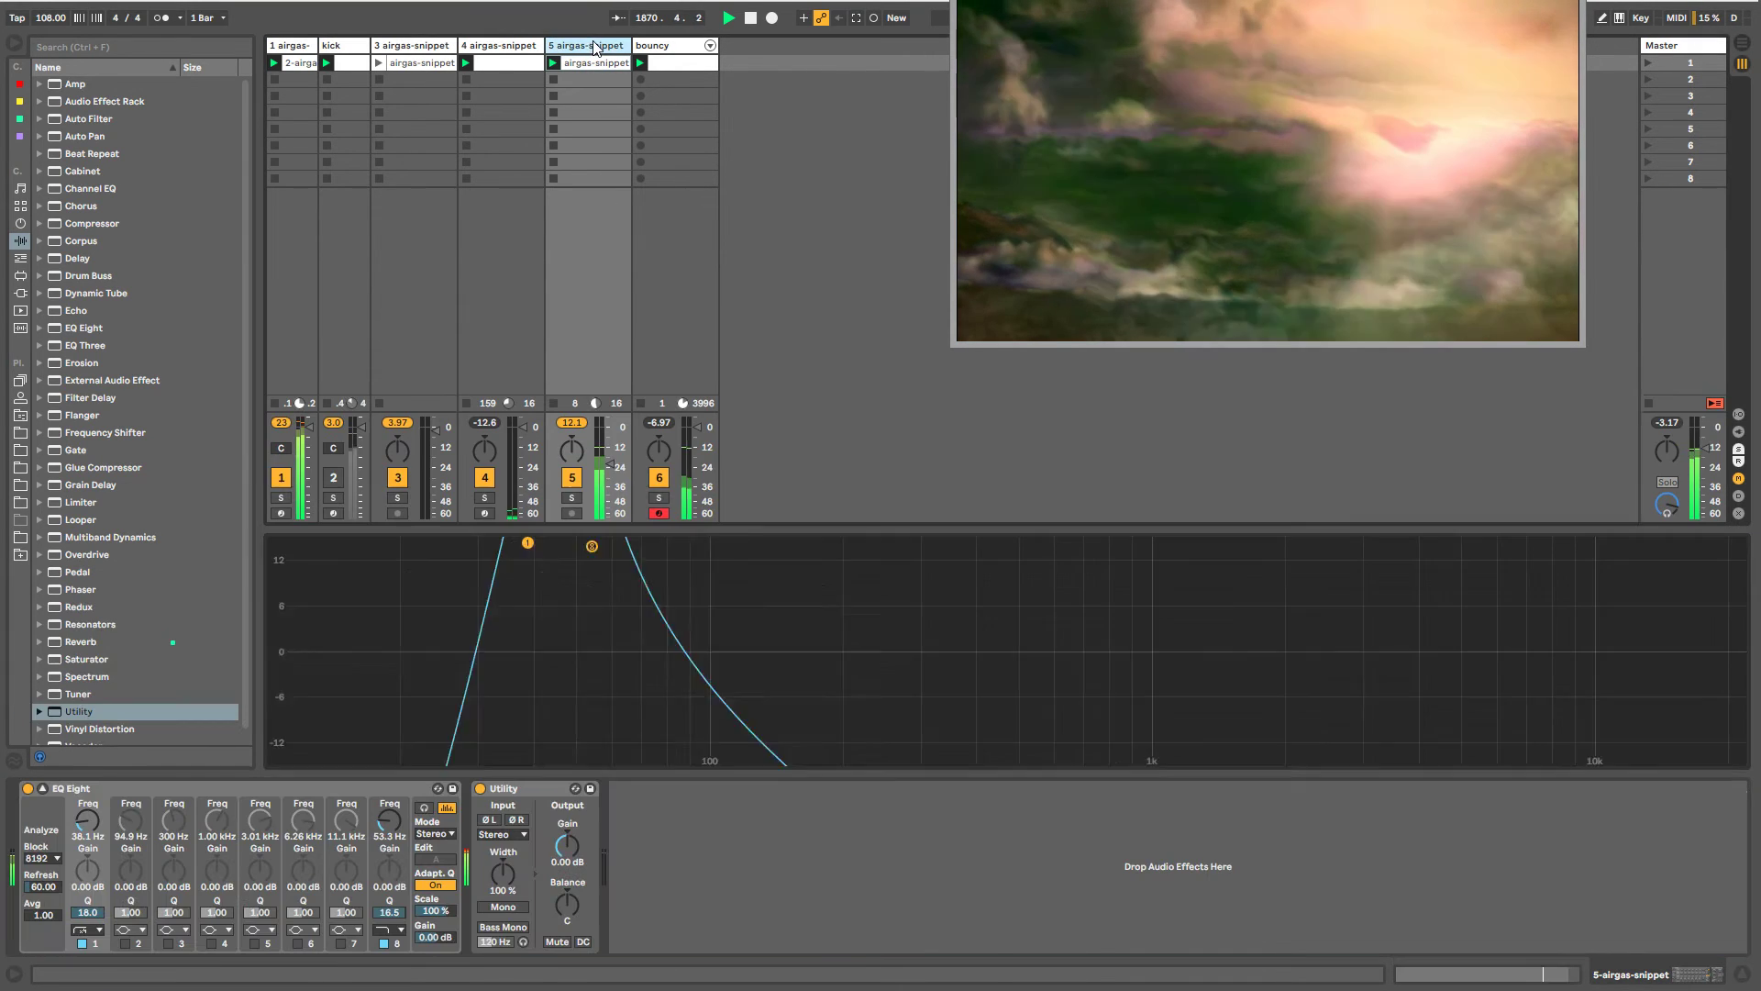
drag(607, 470, 610, 432)
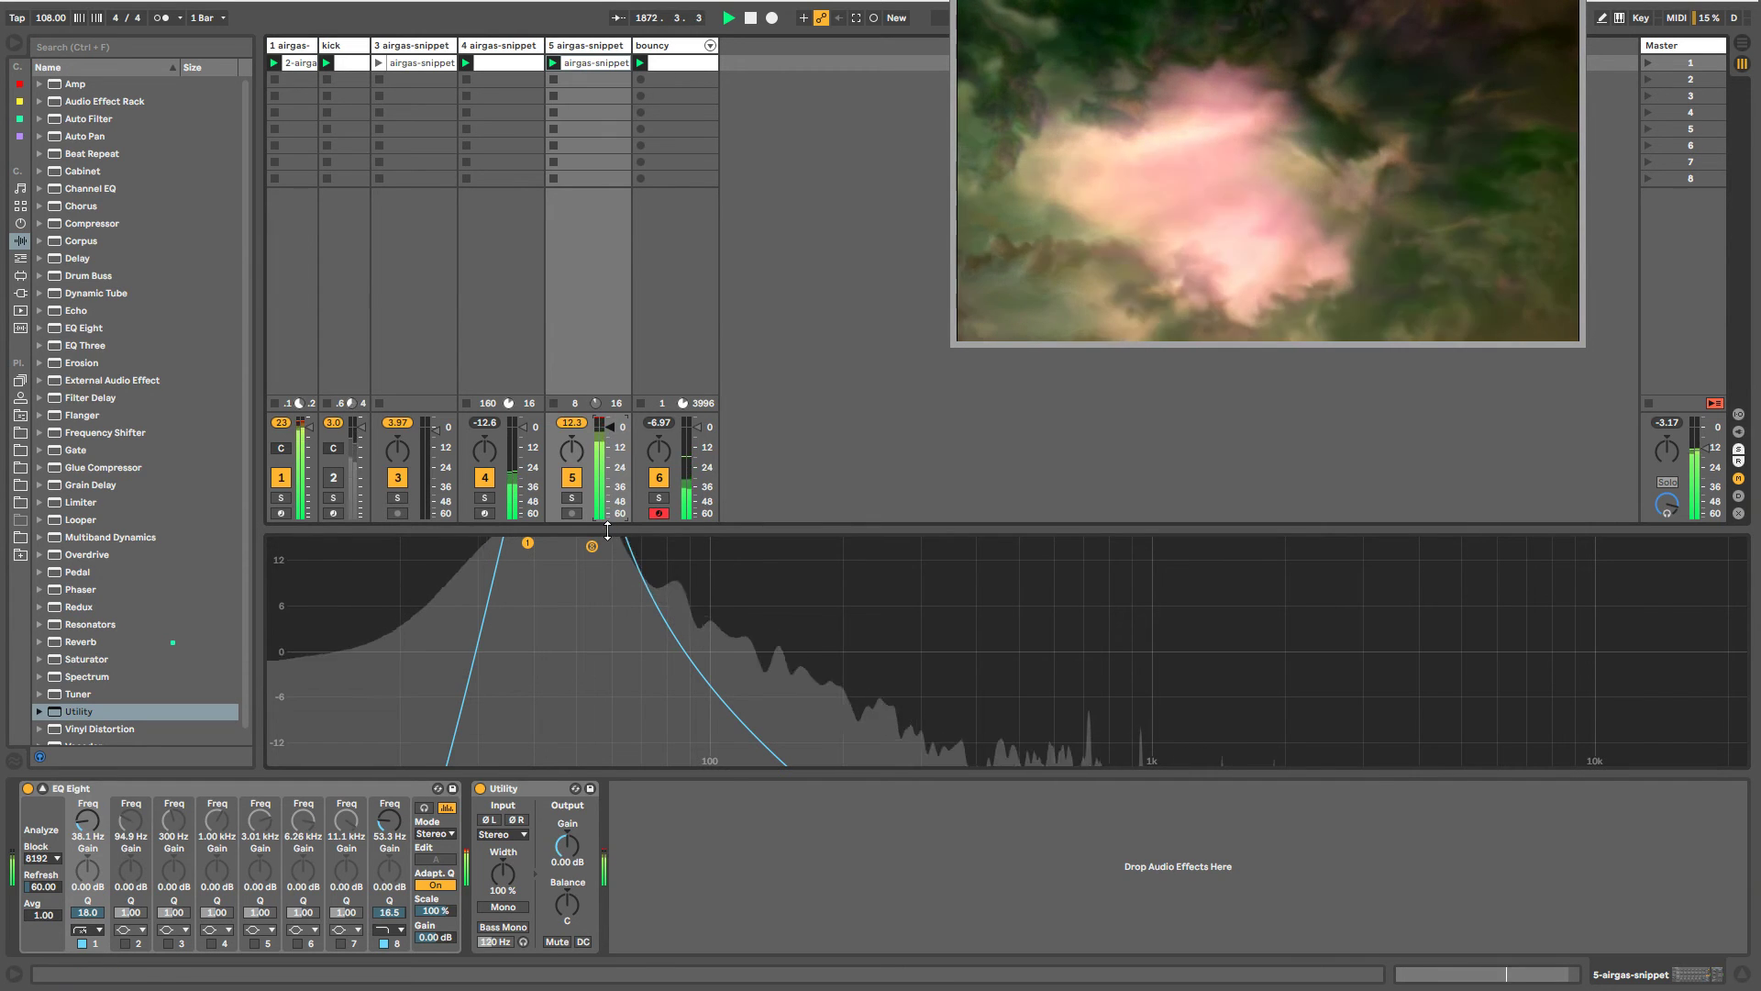
drag(607, 530, 613, 828)
click(590, 48)
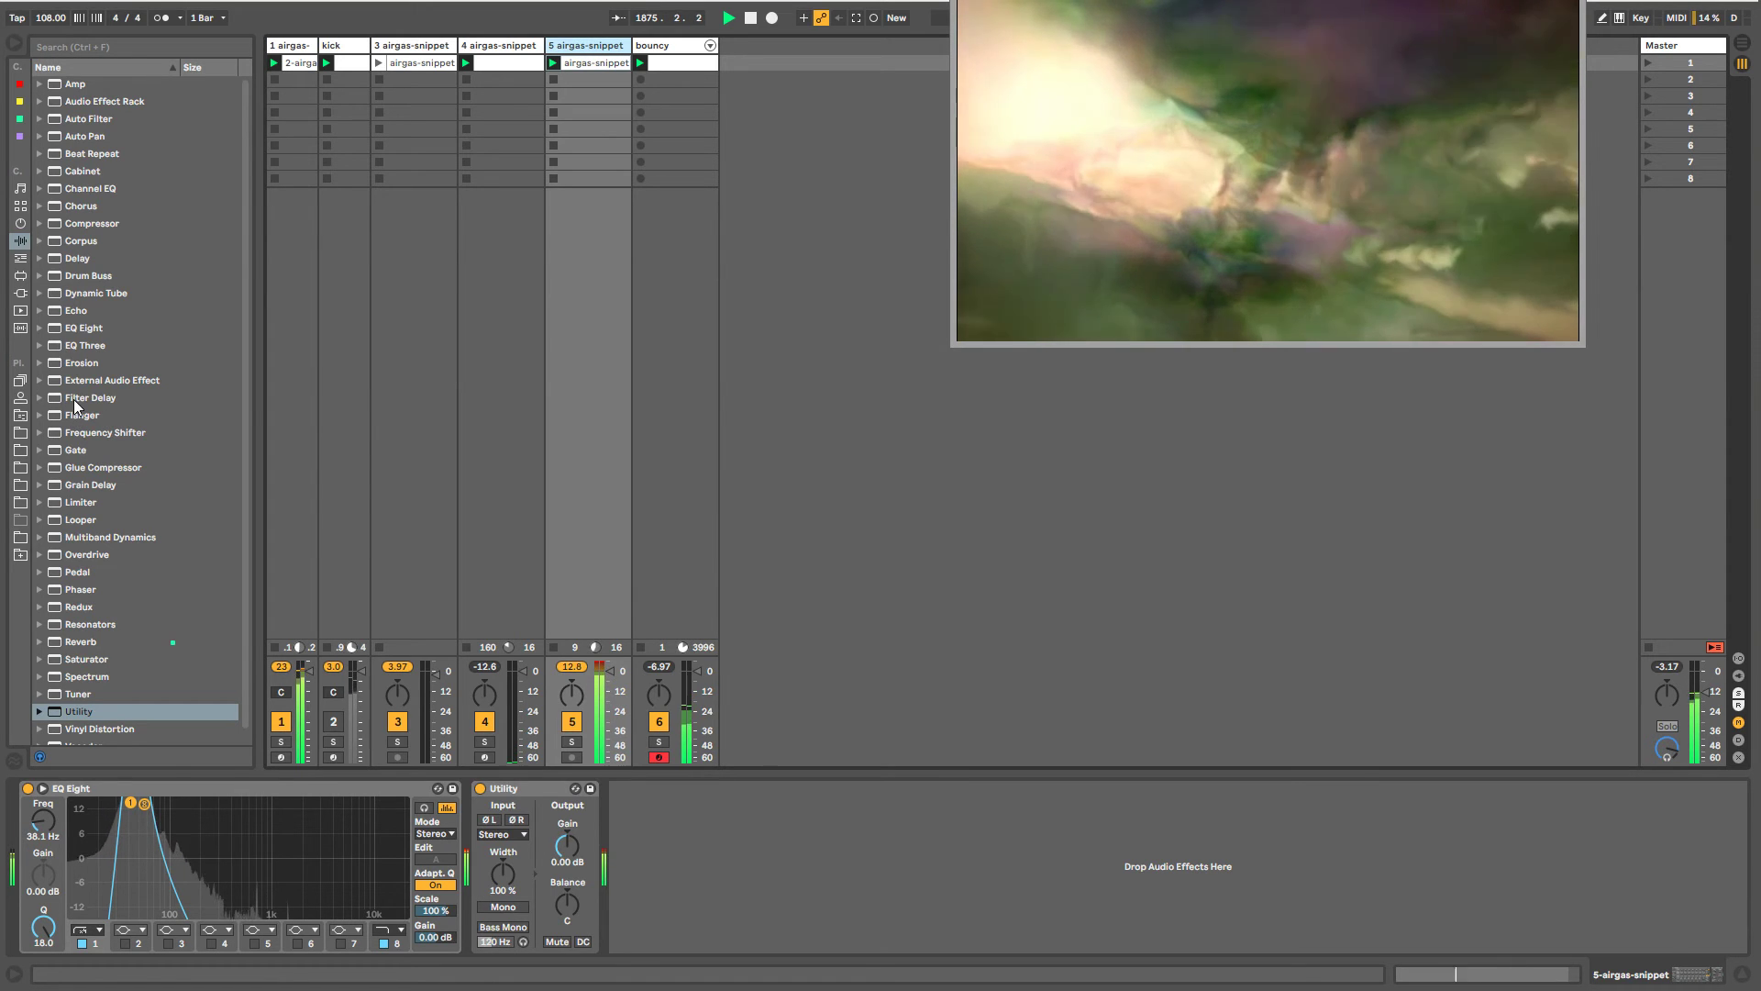
- Add Erosion after Utility on track 5 in Noise mode, with frequency 5.35 kHz, width 1.40 and amount 163
drag(63, 362, 879, 906)
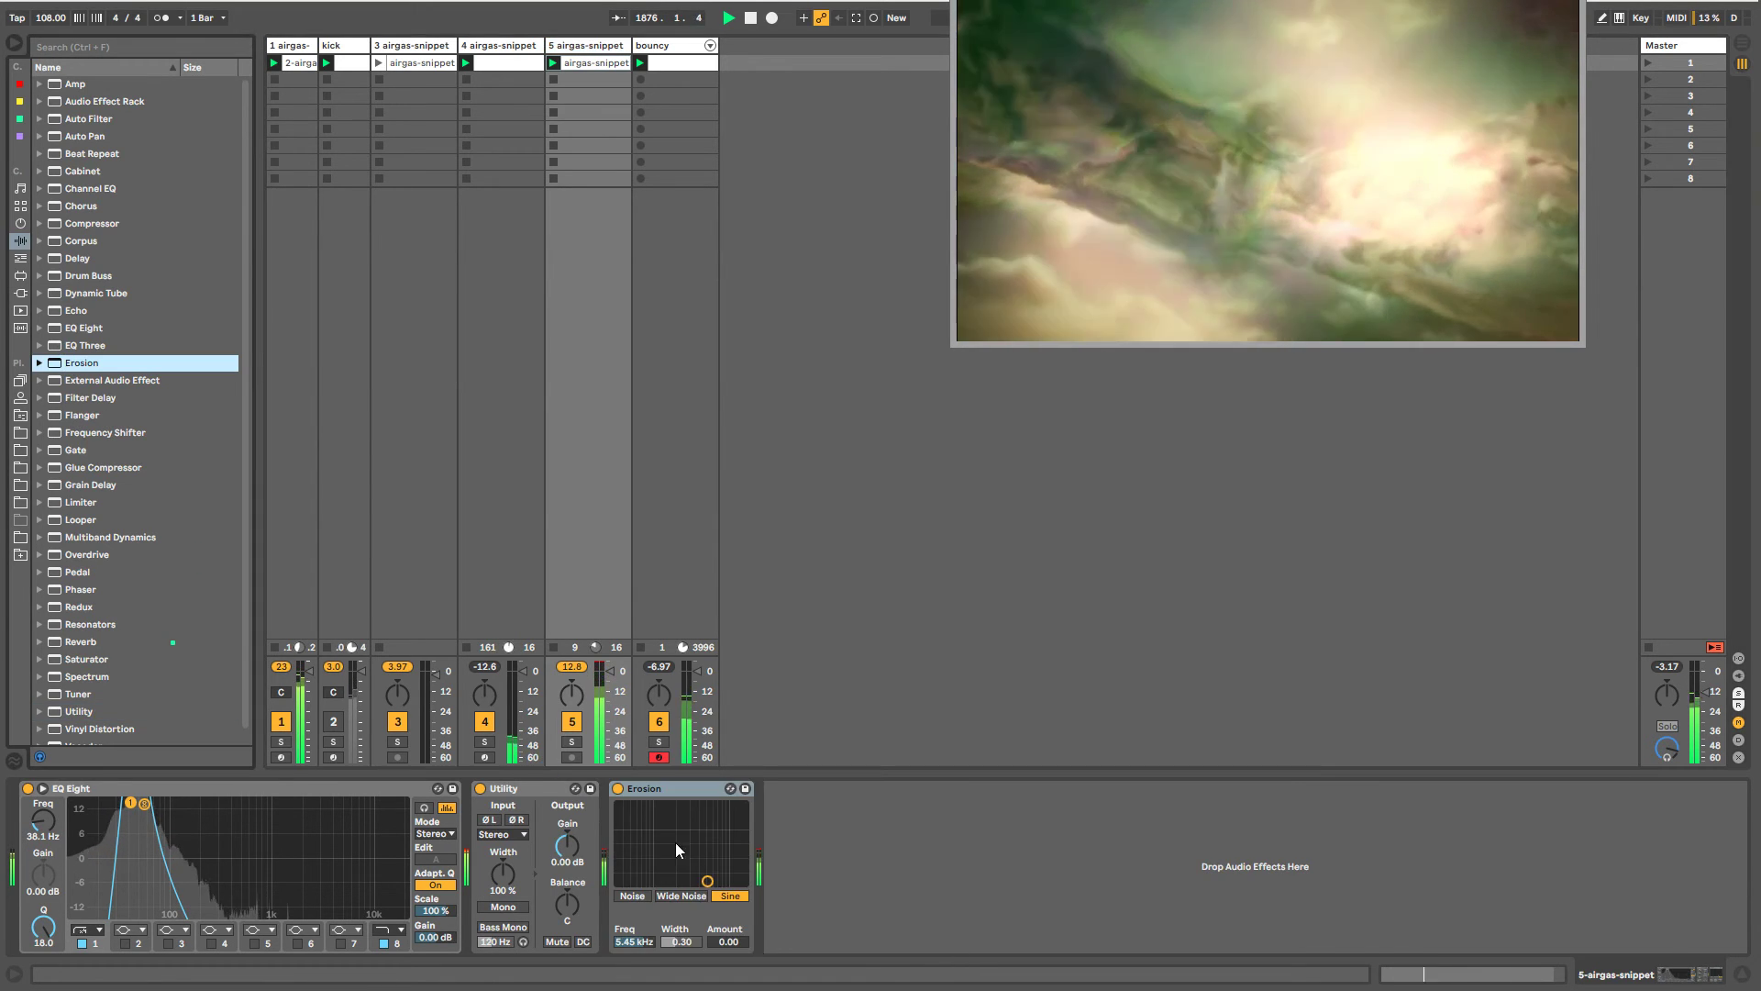
click(675, 894)
drag(726, 940, 726, 918)
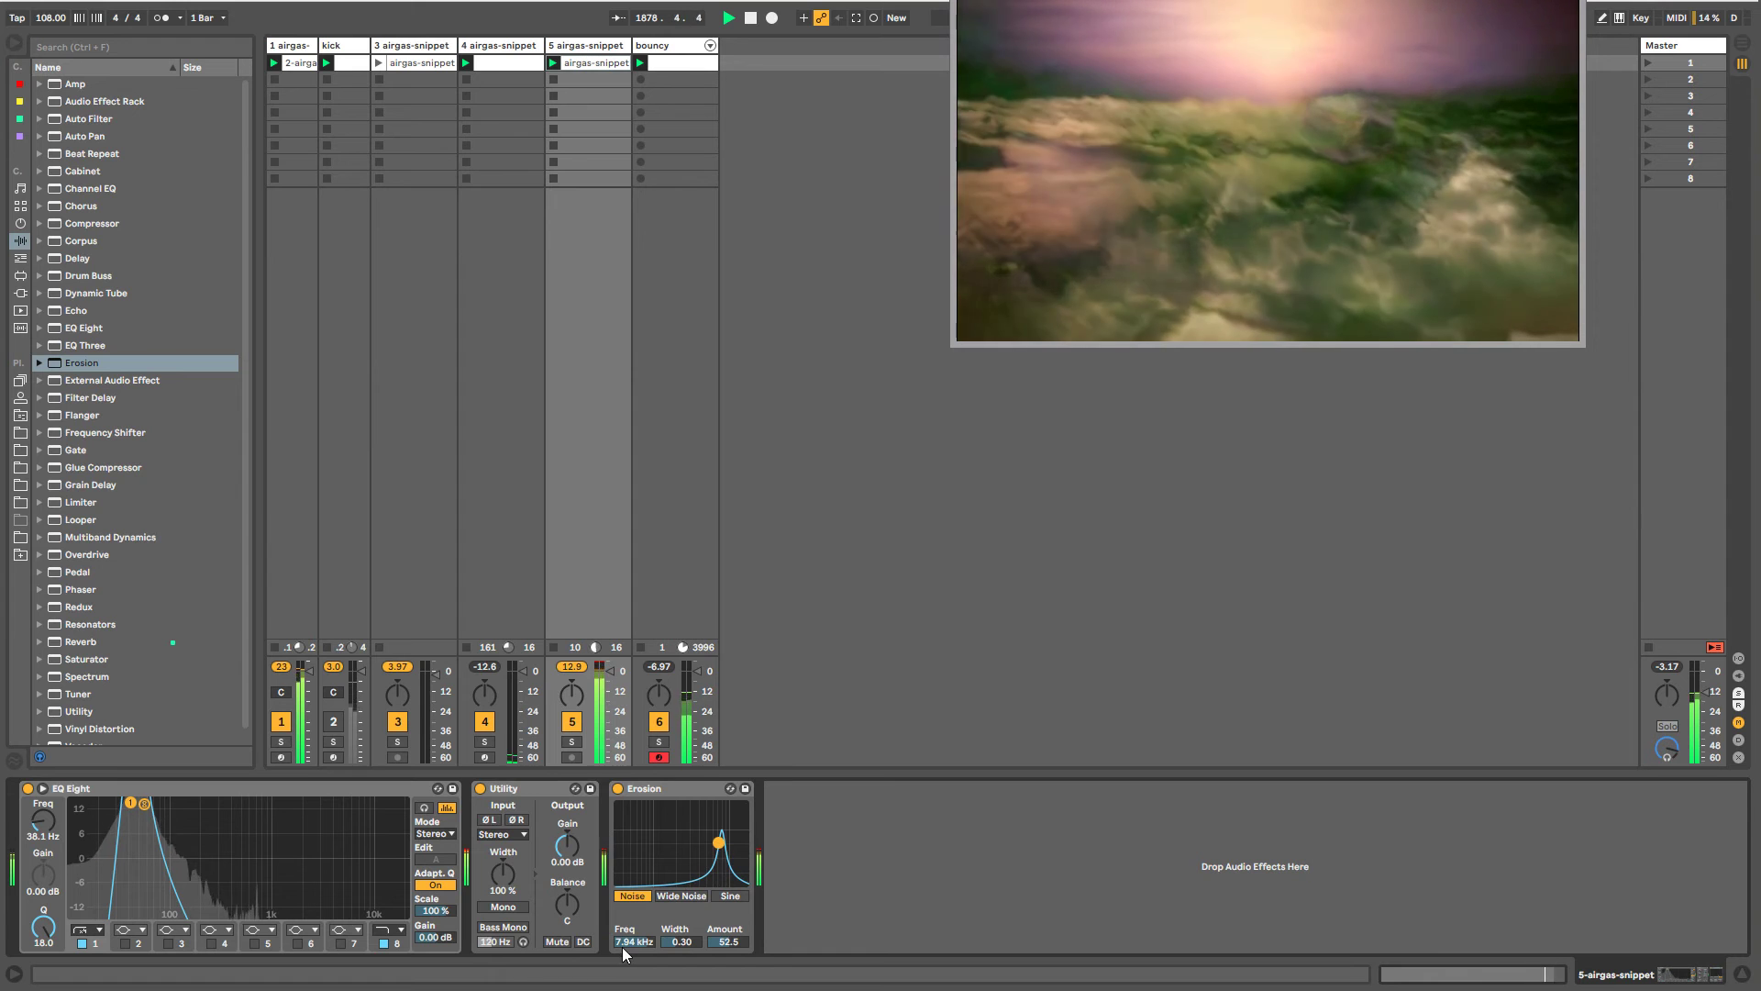
drag(675, 941, 710, 819)
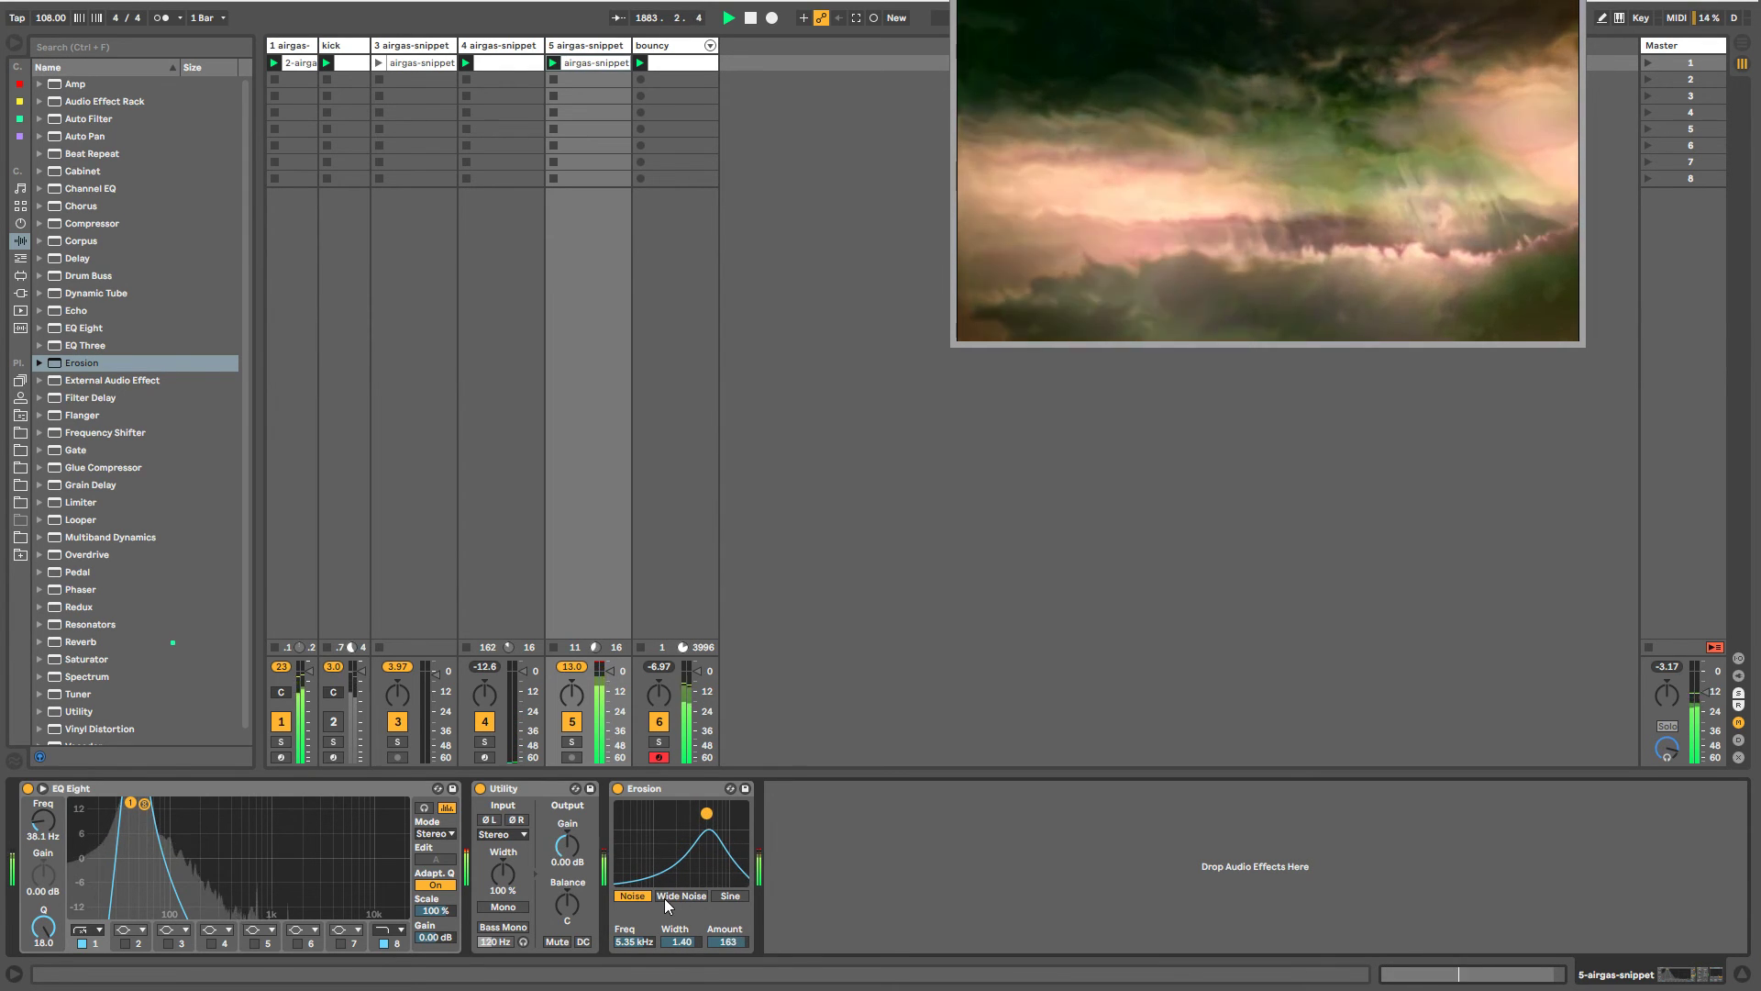
- Shorten the volume envelope of the bouncy track's second rack chain to 0.45 ms attack and 32.3 ms decay
click(684, 51)
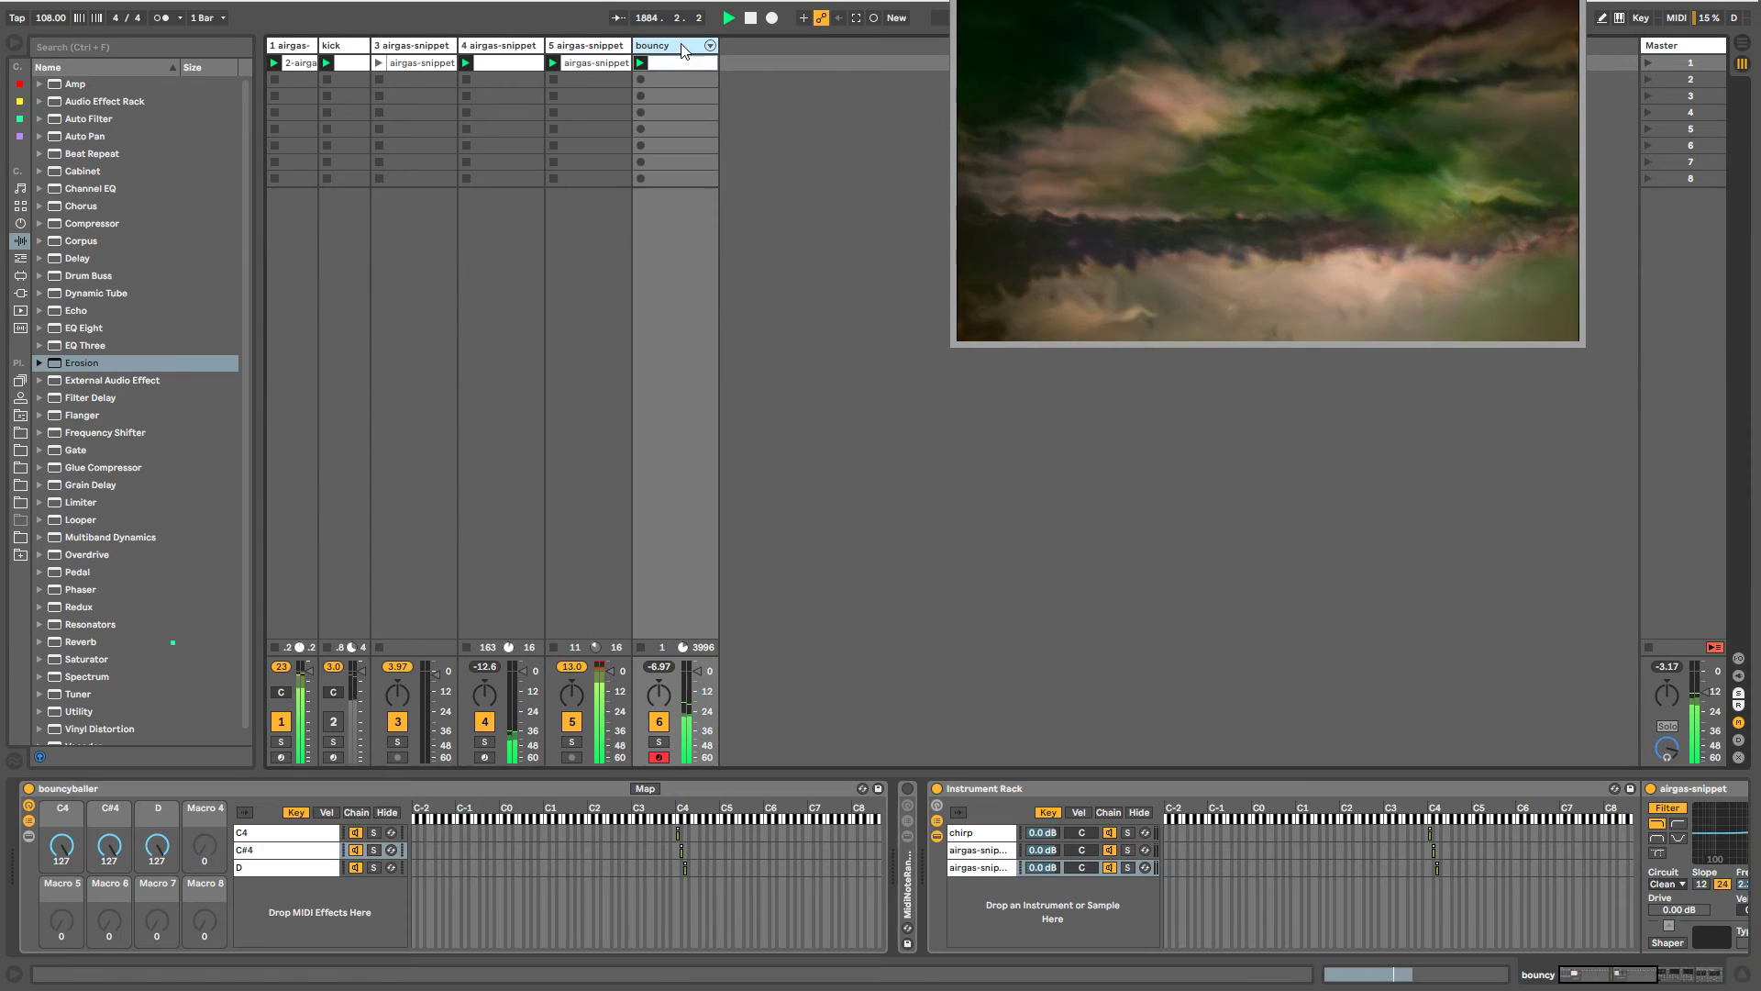
click(311, 852)
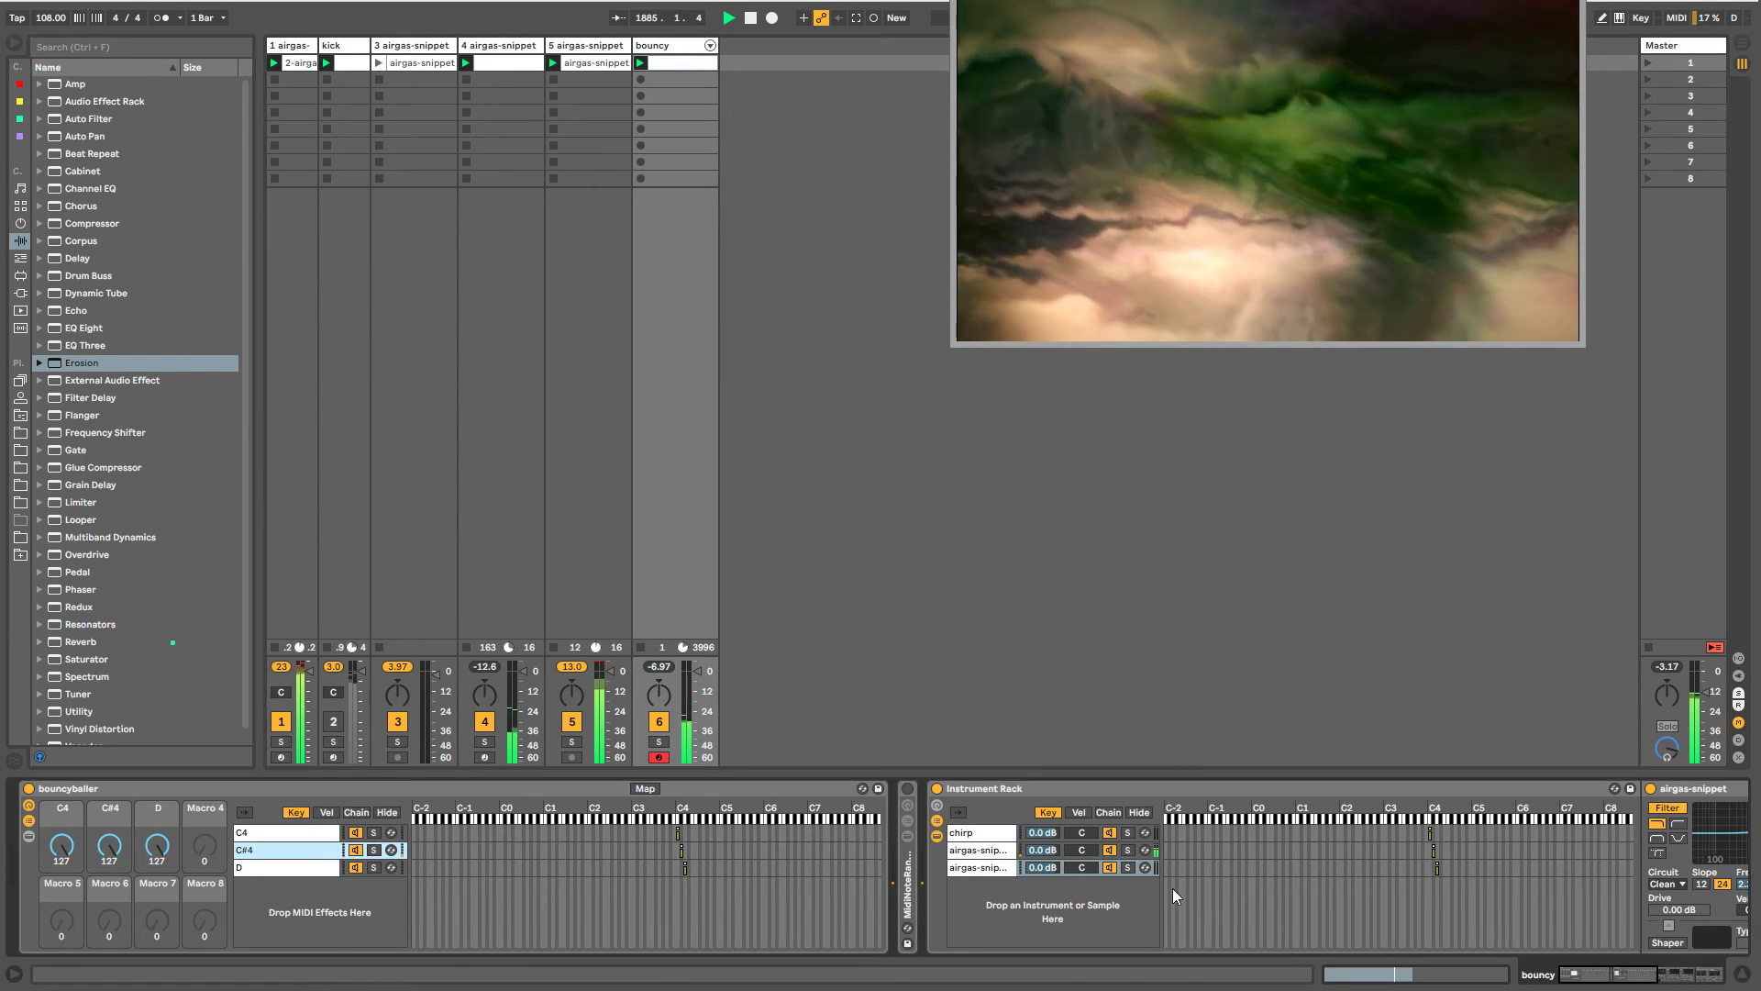
click(1015, 850)
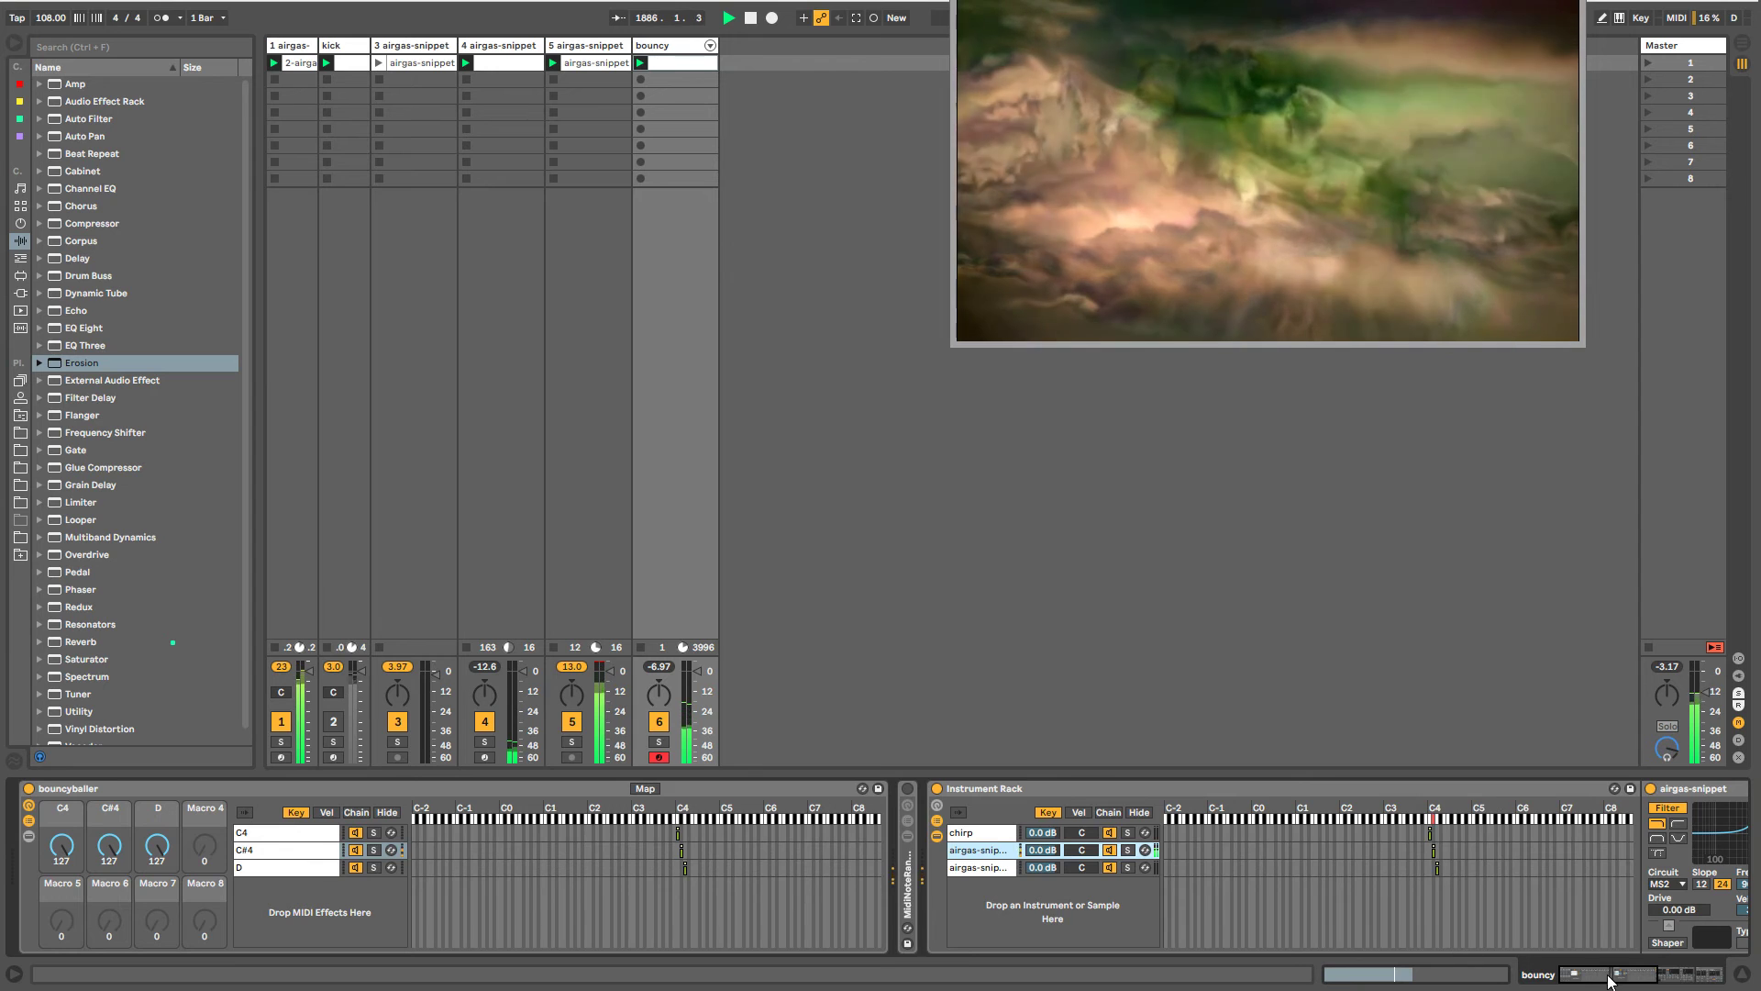
drag(1610, 982, 1682, 975)
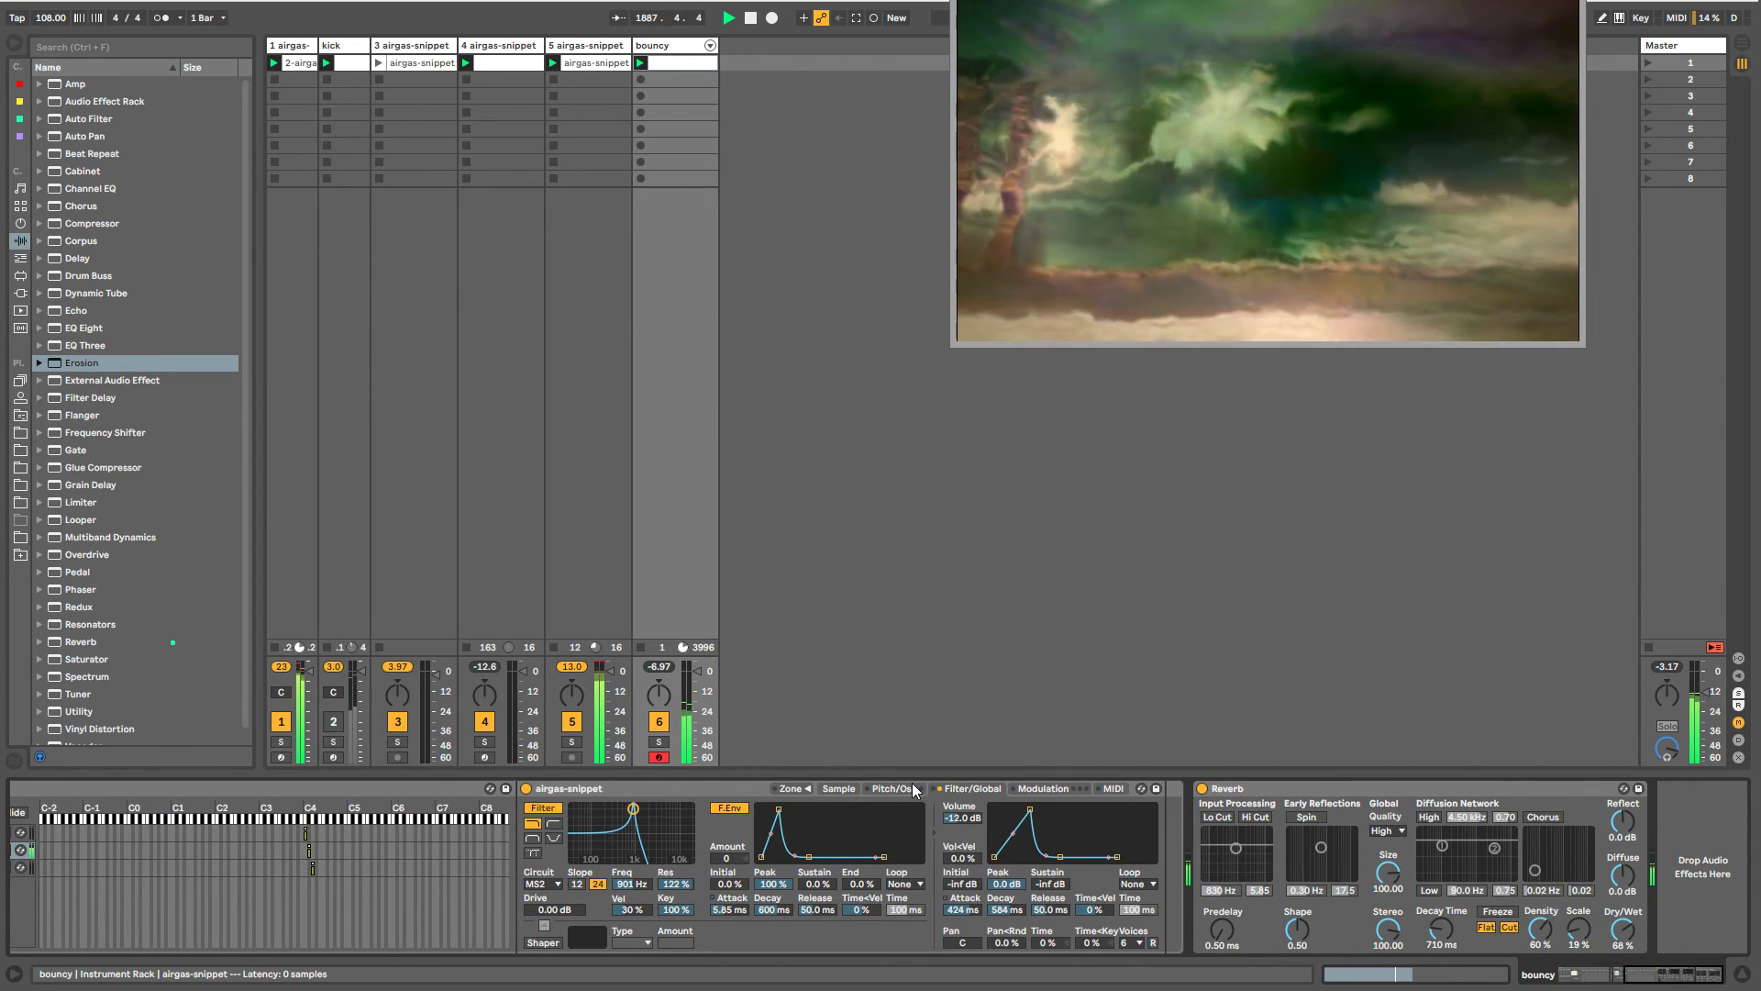
drag(1027, 812, 1001, 810)
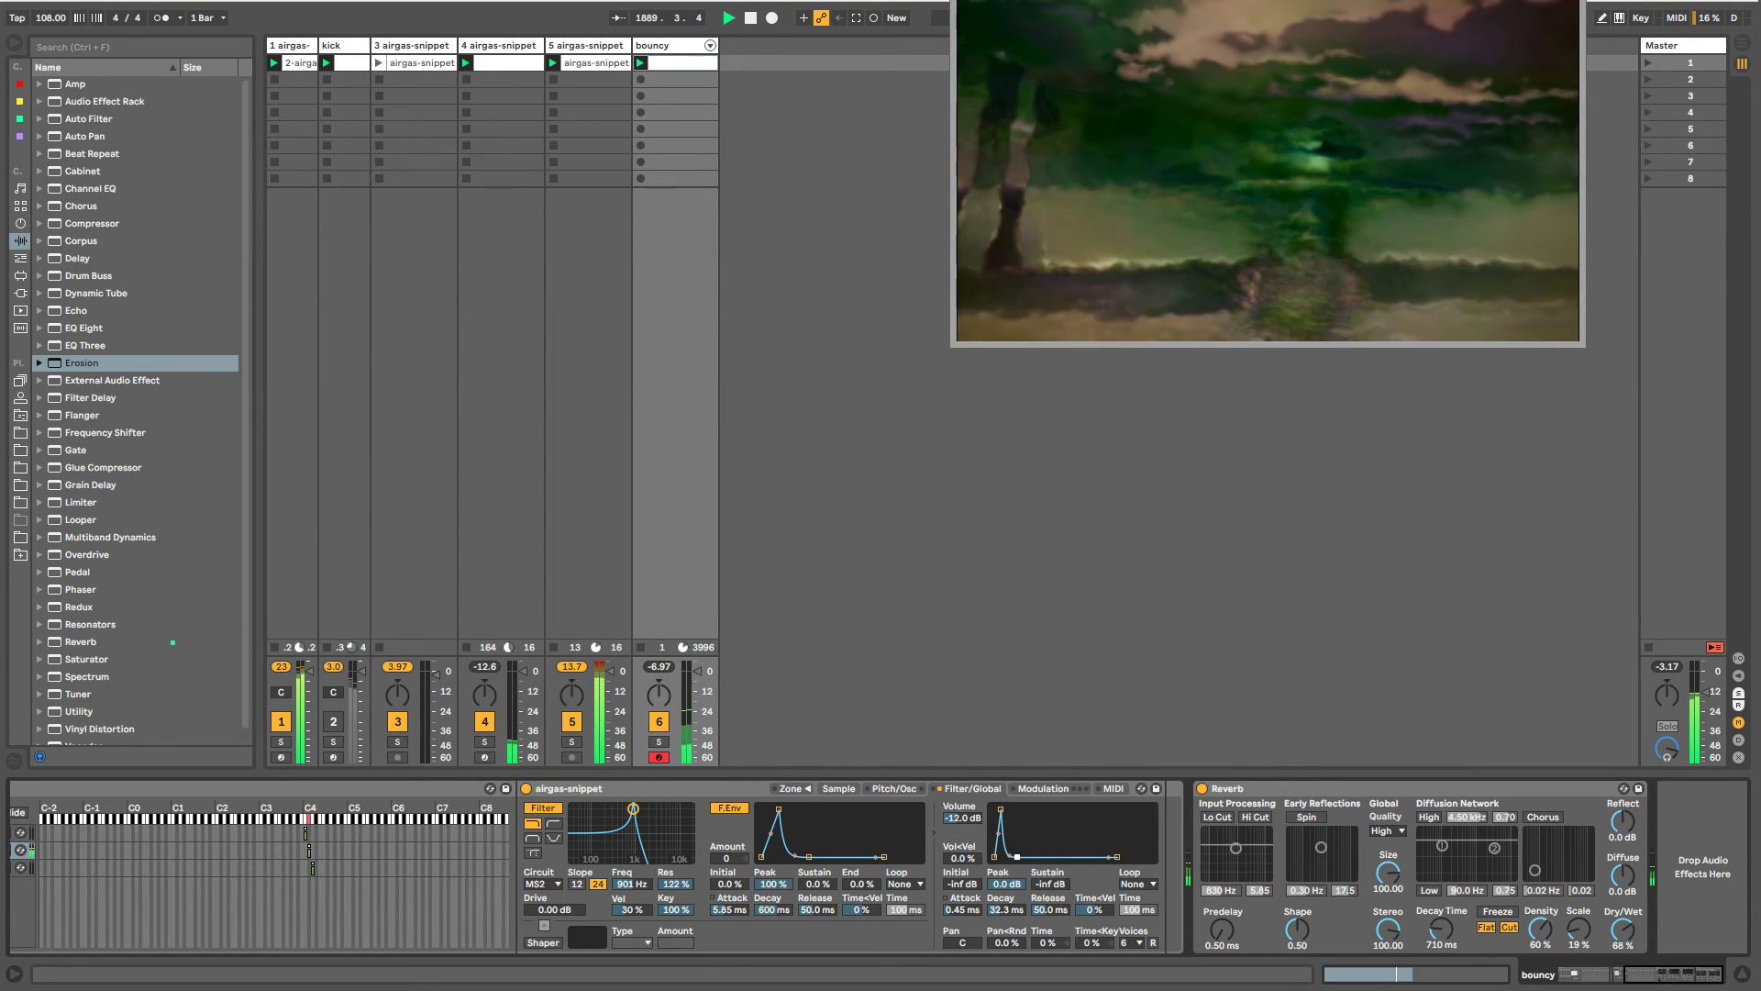
click(894, 788)
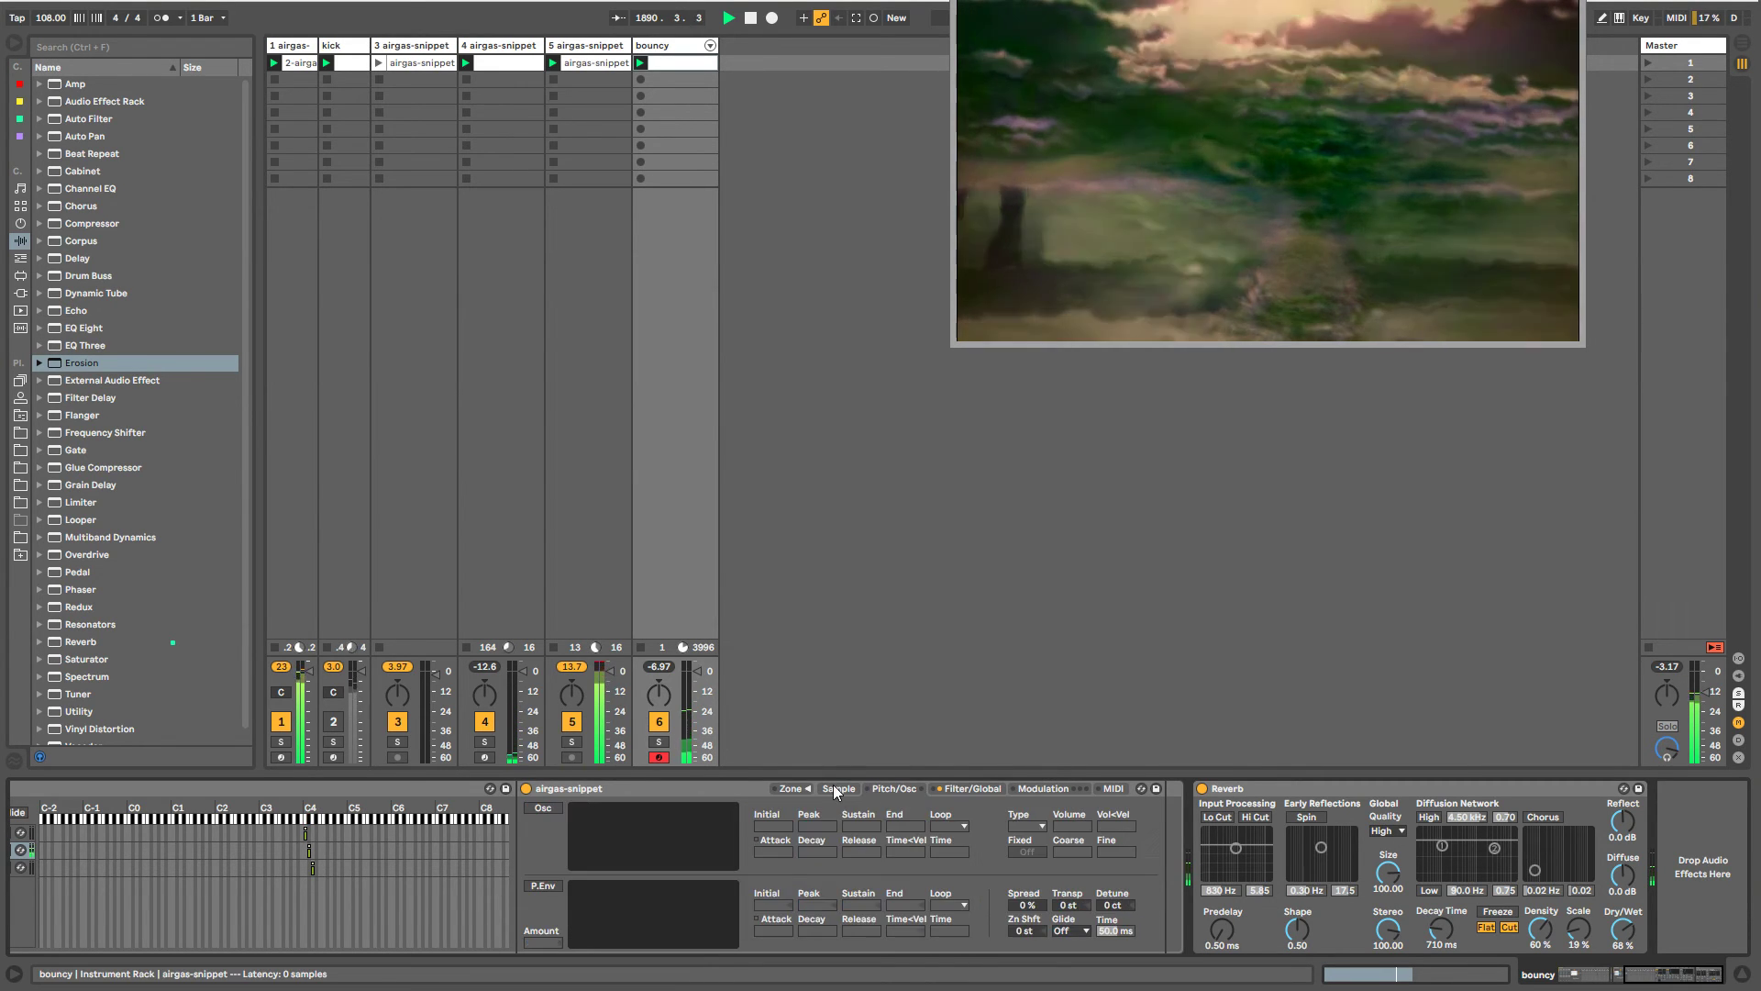
click(838, 788)
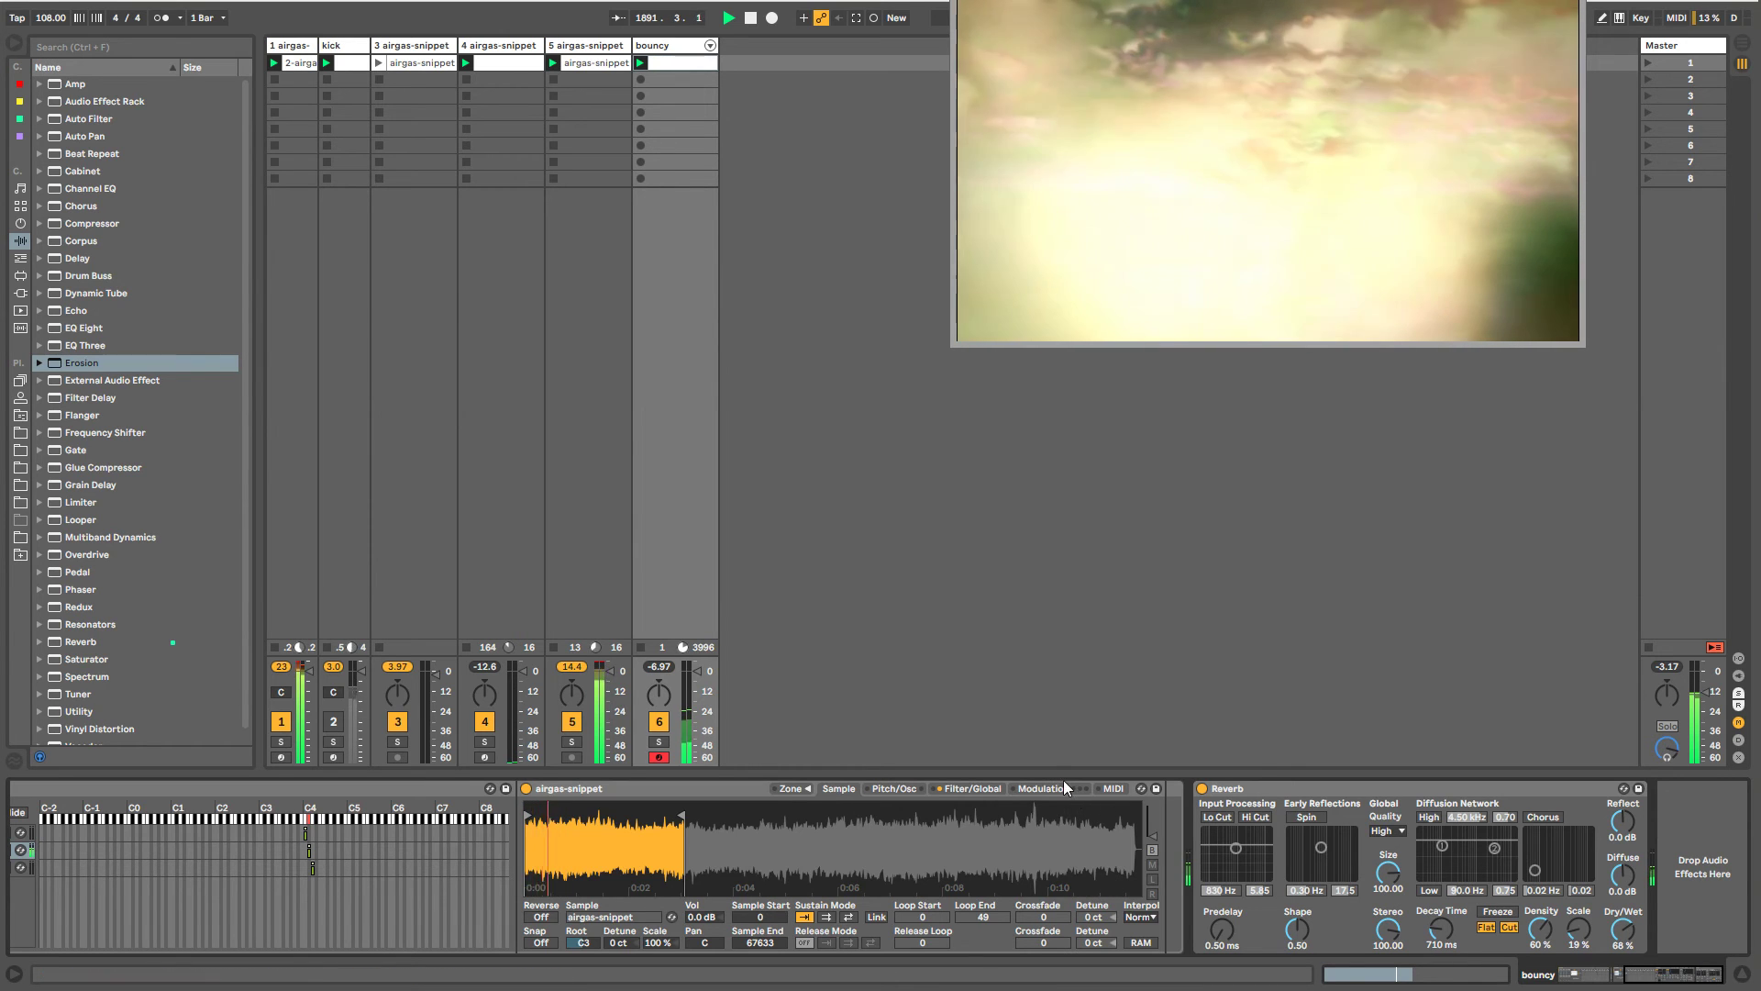
click(1043, 788)
click(986, 787)
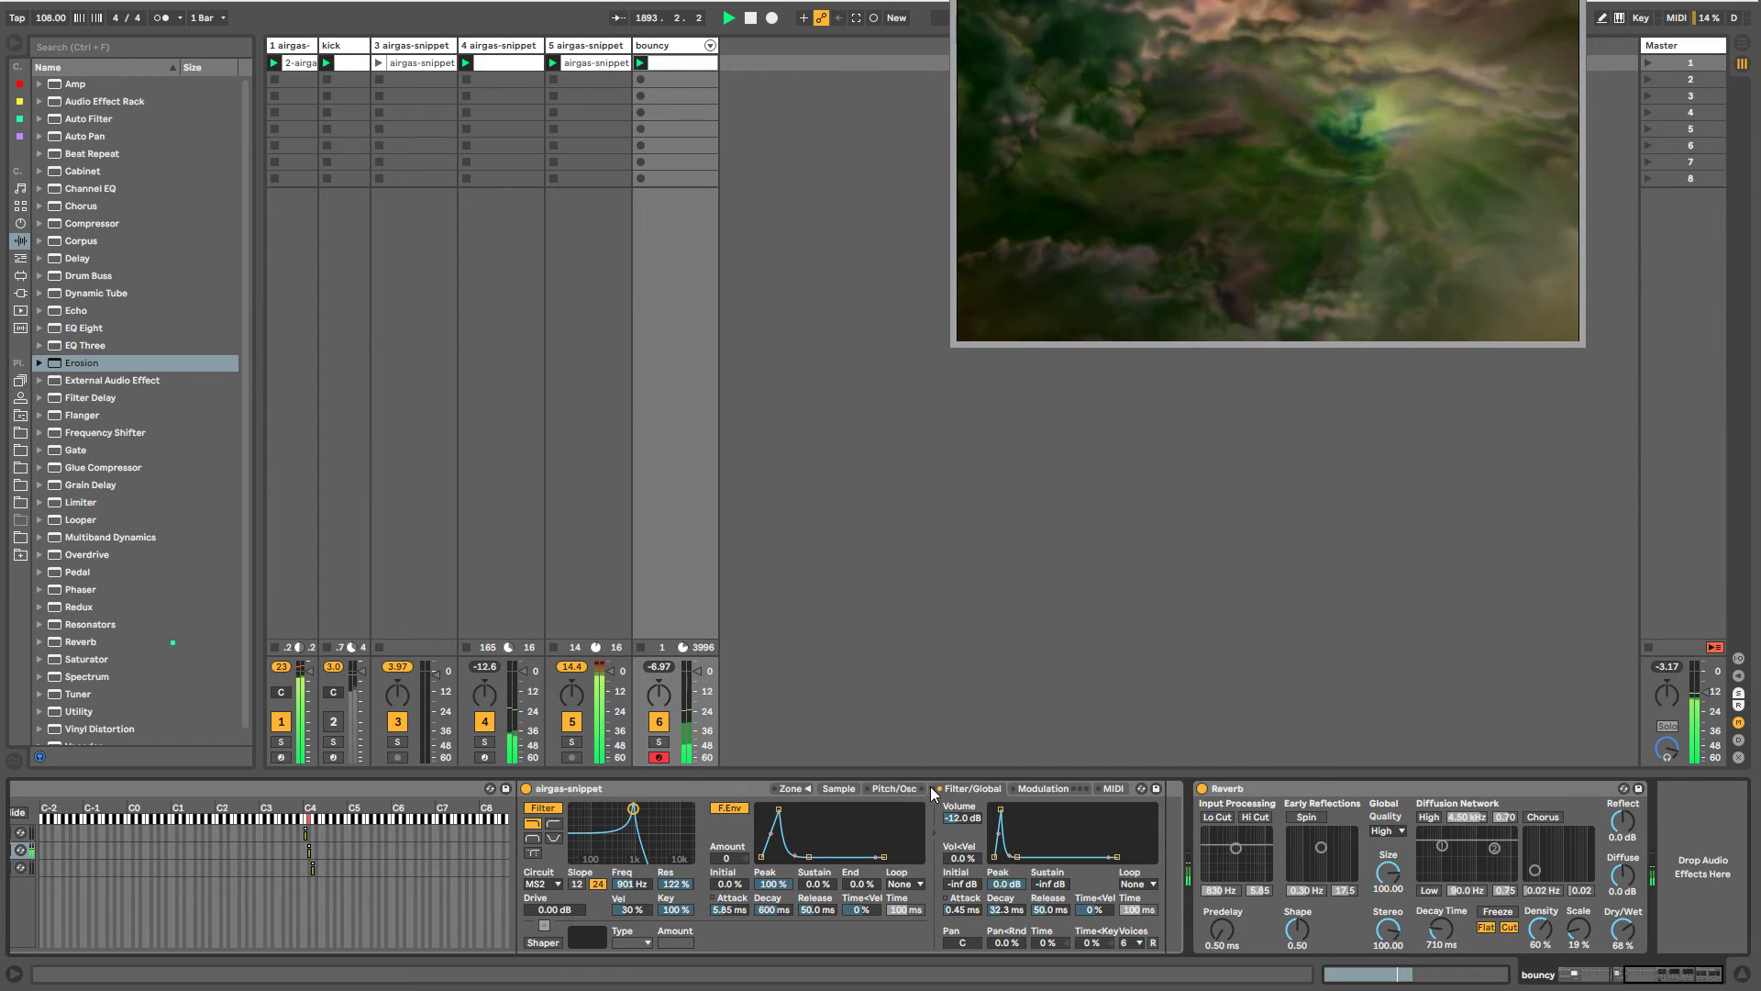
click(839, 788)
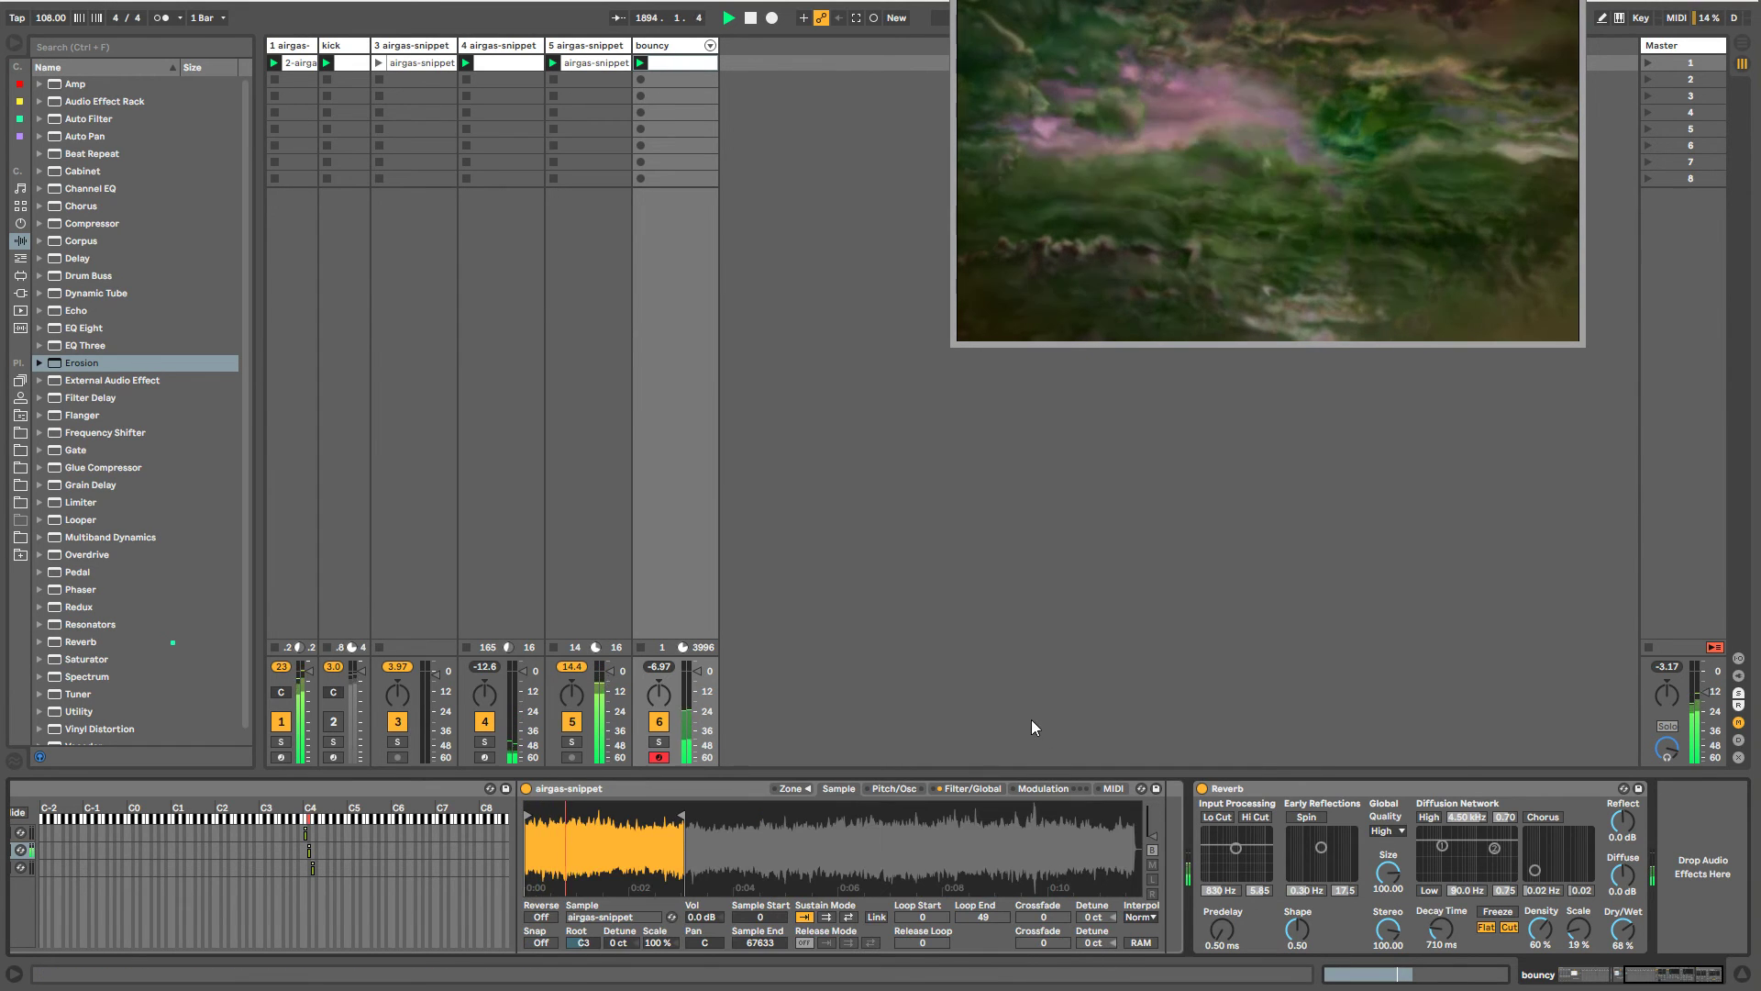
click(972, 788)
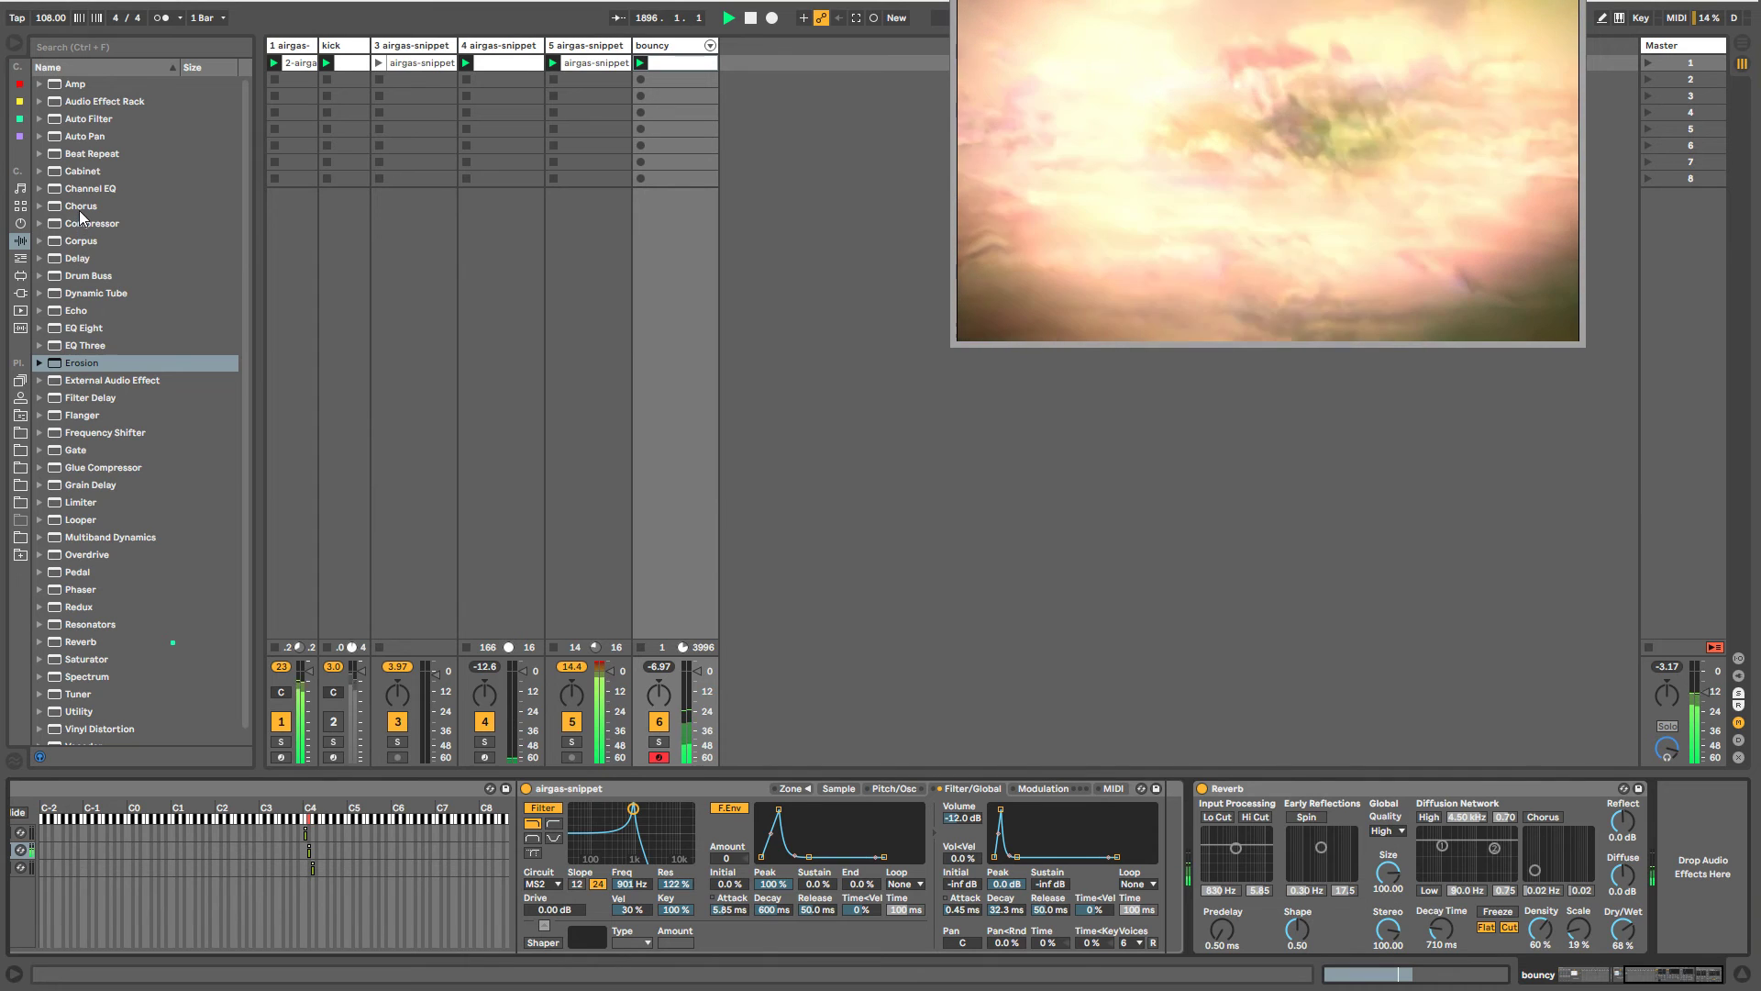
- Add a Chorus after the sampler in that chain, setting its highpass to 192 Hz and Delay 2 to 12.5 ms
drag(80, 208, 1191, 888)
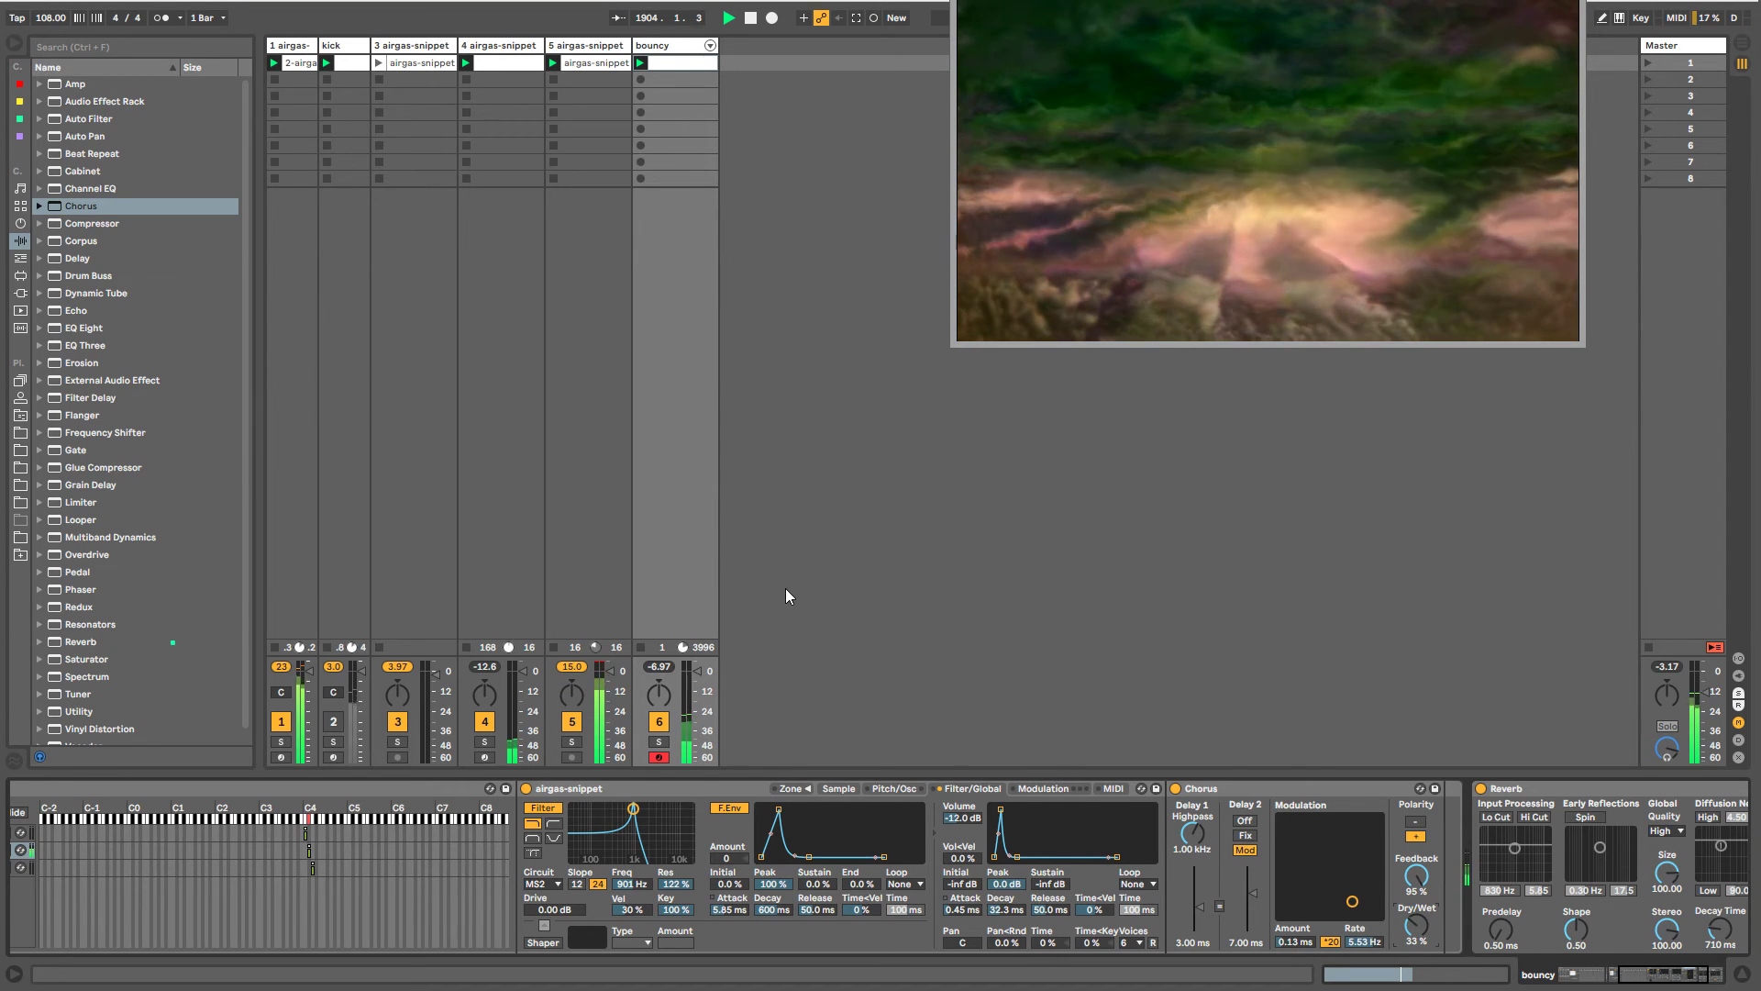
click(1225, 791)
drag(1619, 980, 1651, 980)
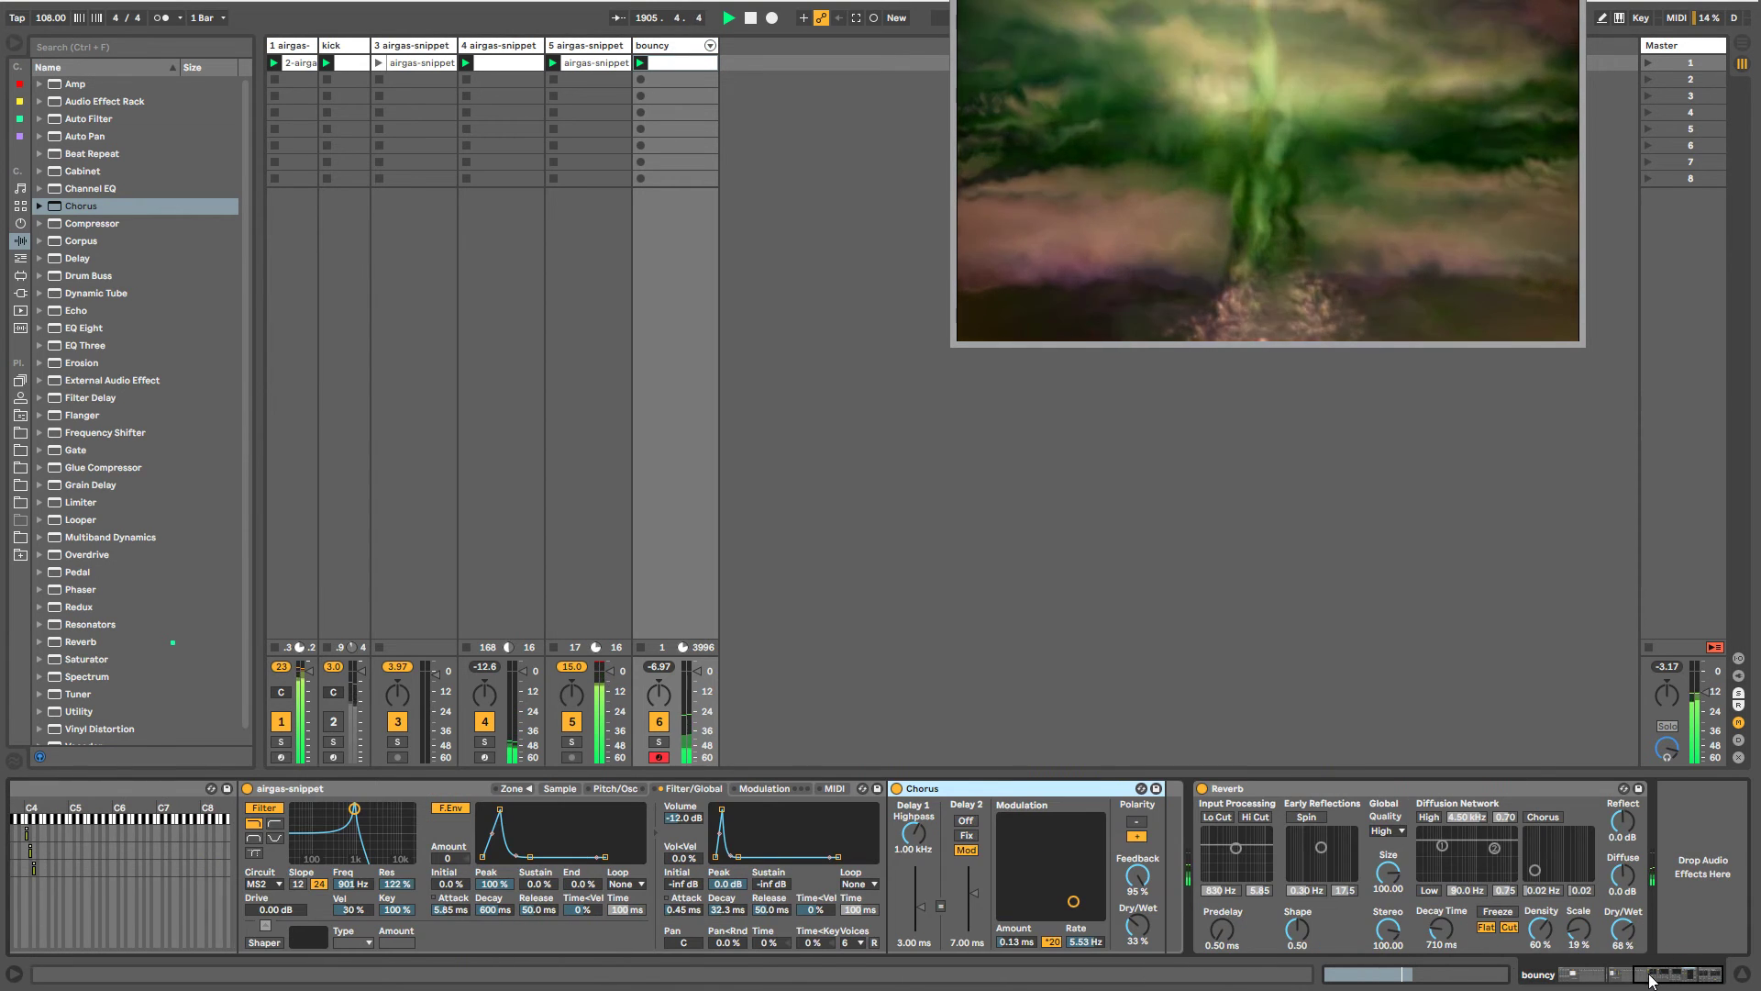
click(1053, 942)
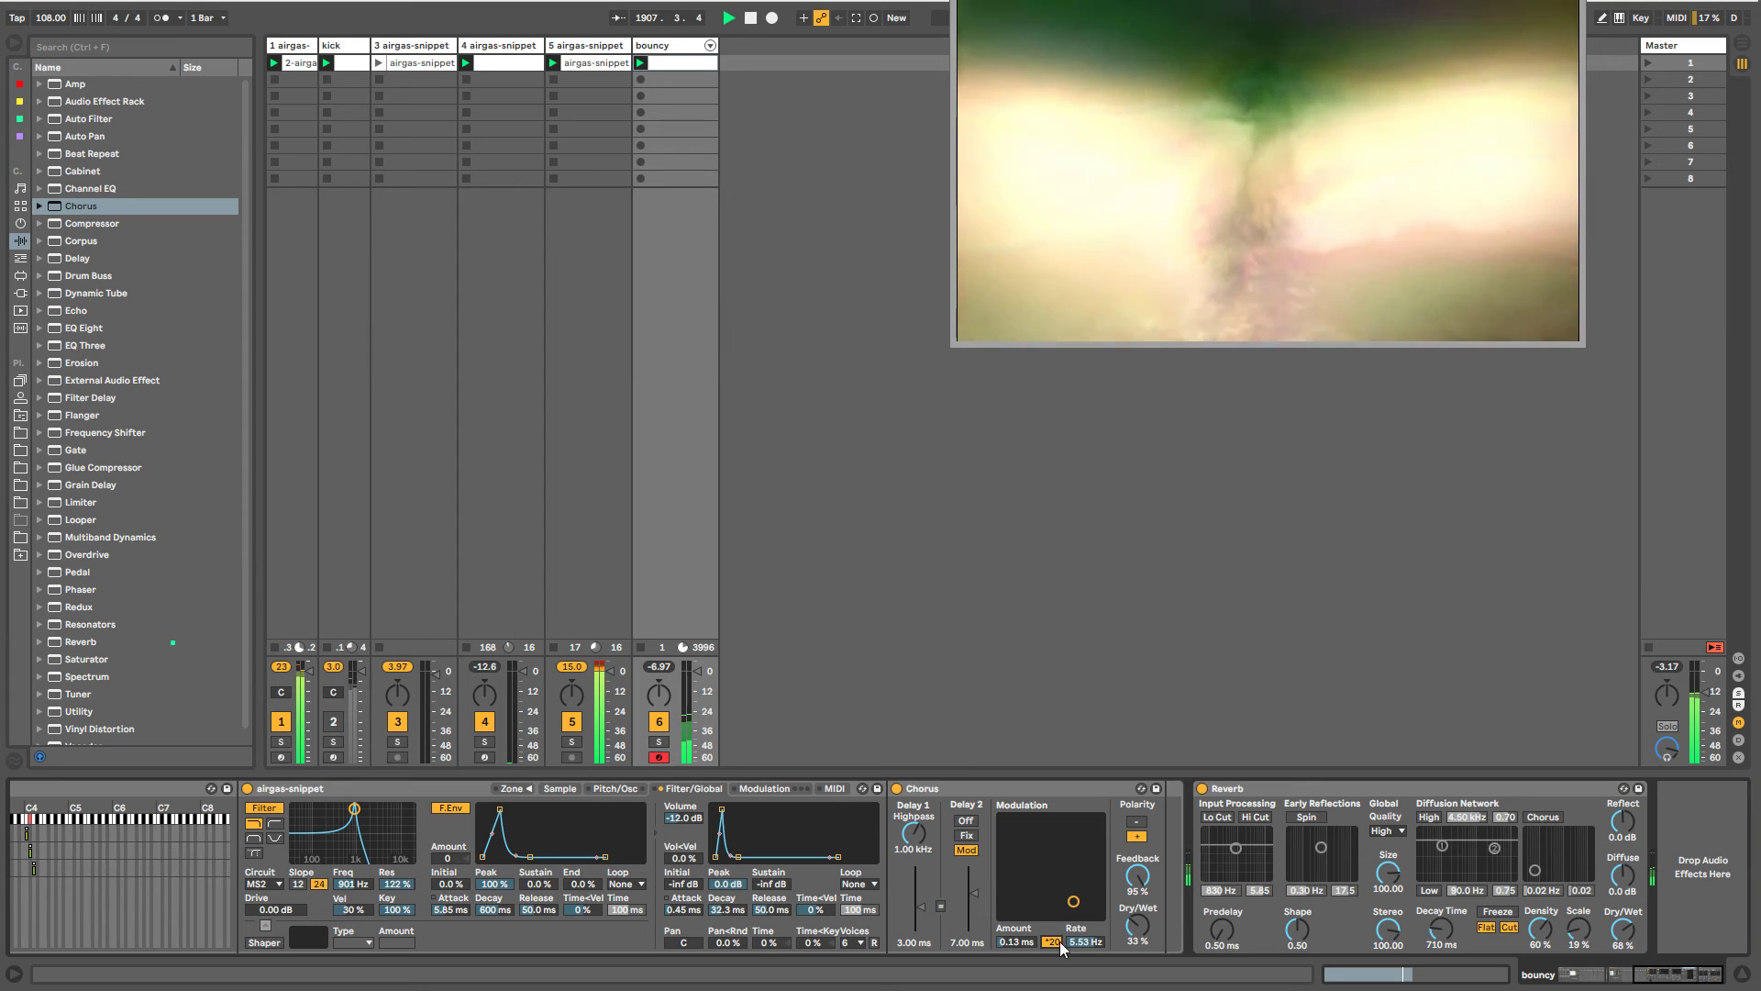
drag(914, 834, 914, 879)
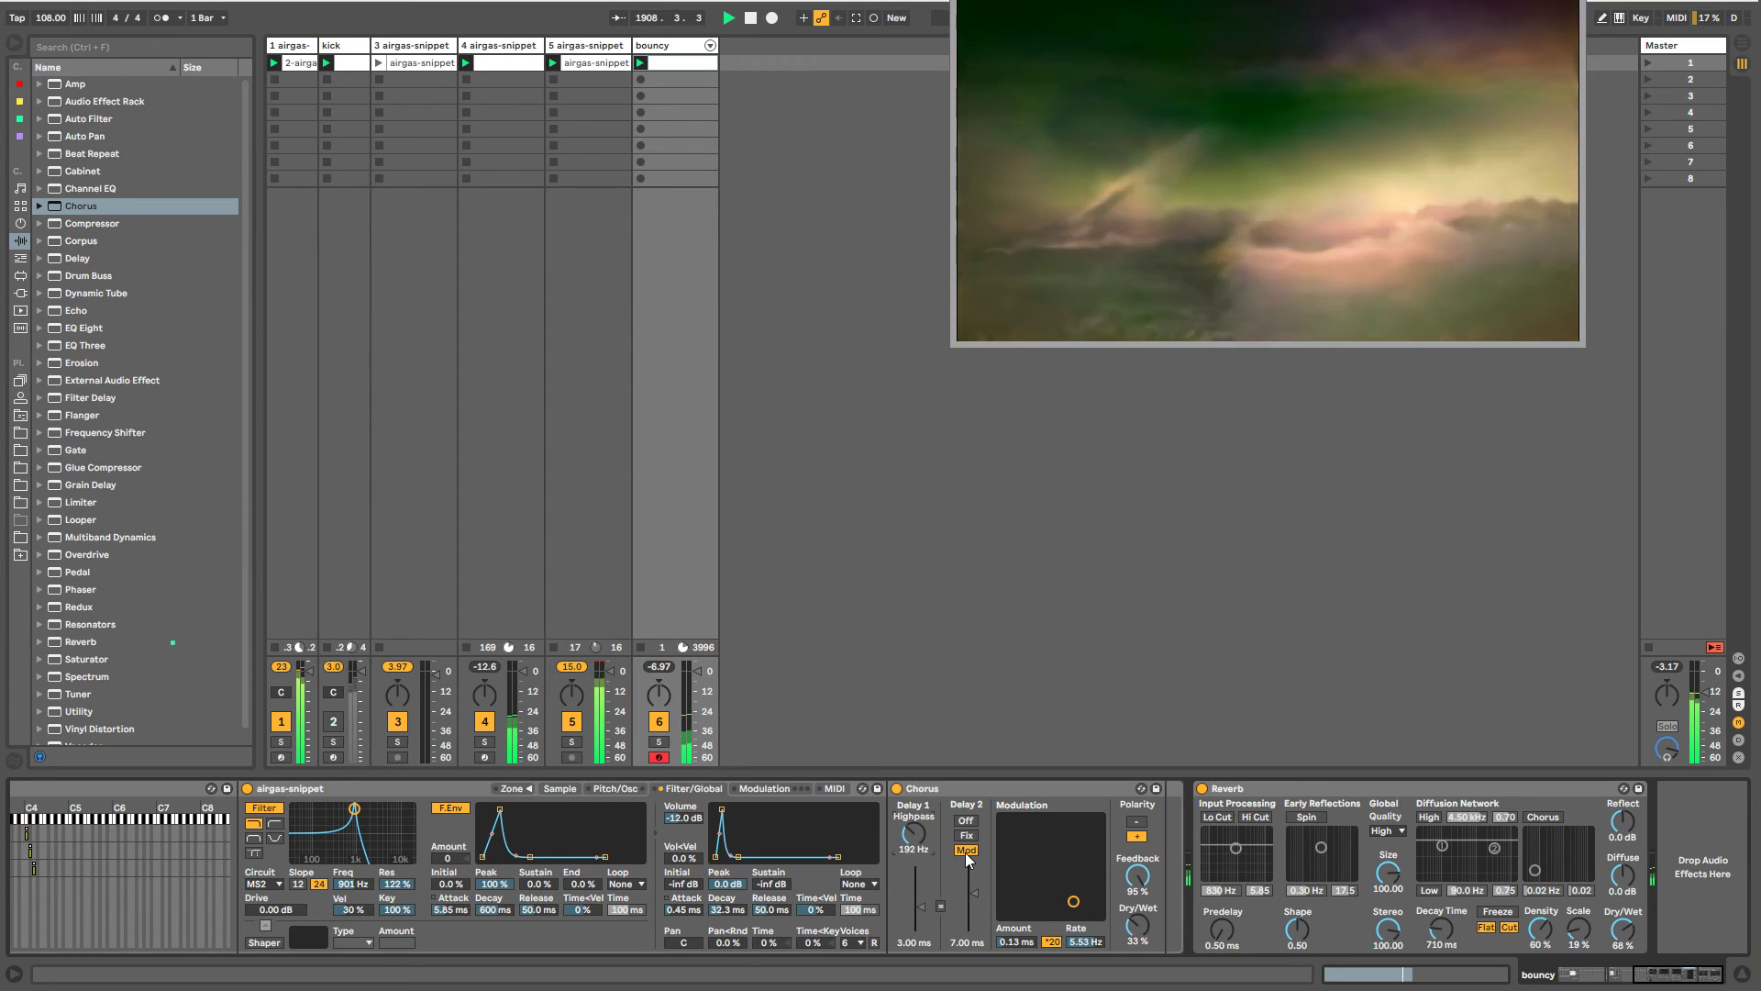
- Insert a Grain Delay before the Reverb on the bouncy track, with feedback and dry/wet both at 65%
click(81, 485)
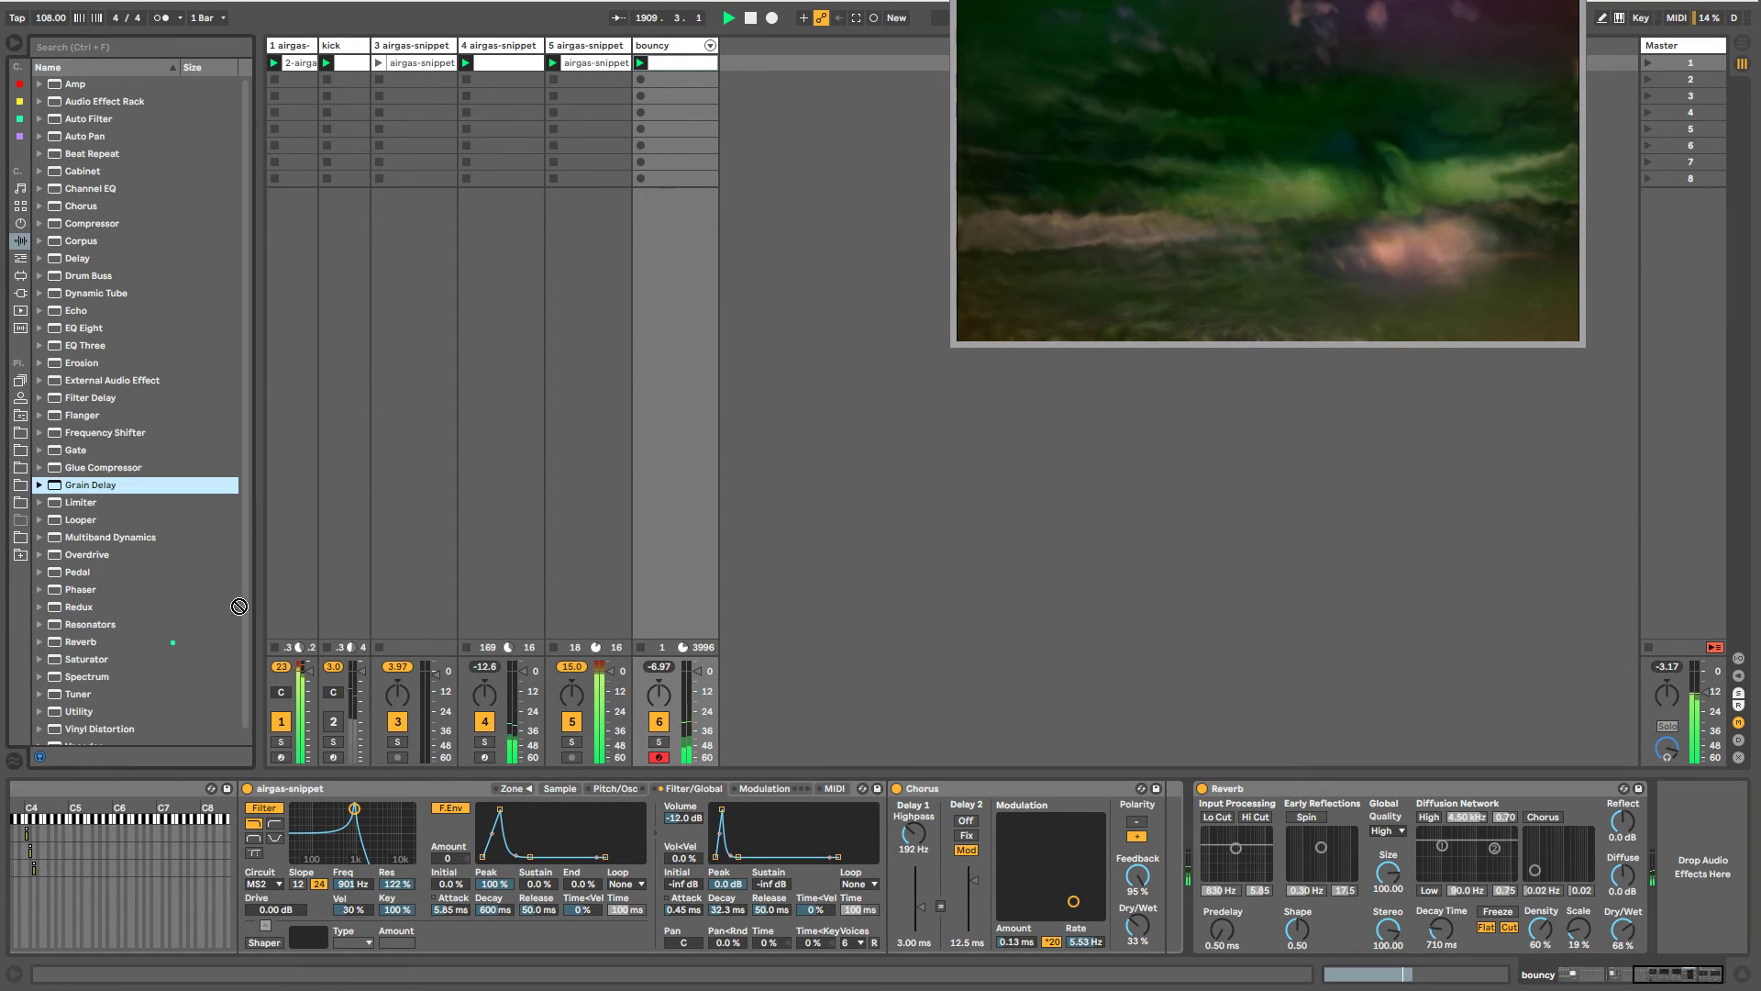
click(1220, 882)
mouse_move(1221, 883)
mouse_down()
mouse_move(1204, 846)
mouse_move(1217, 868)
mouse_up()
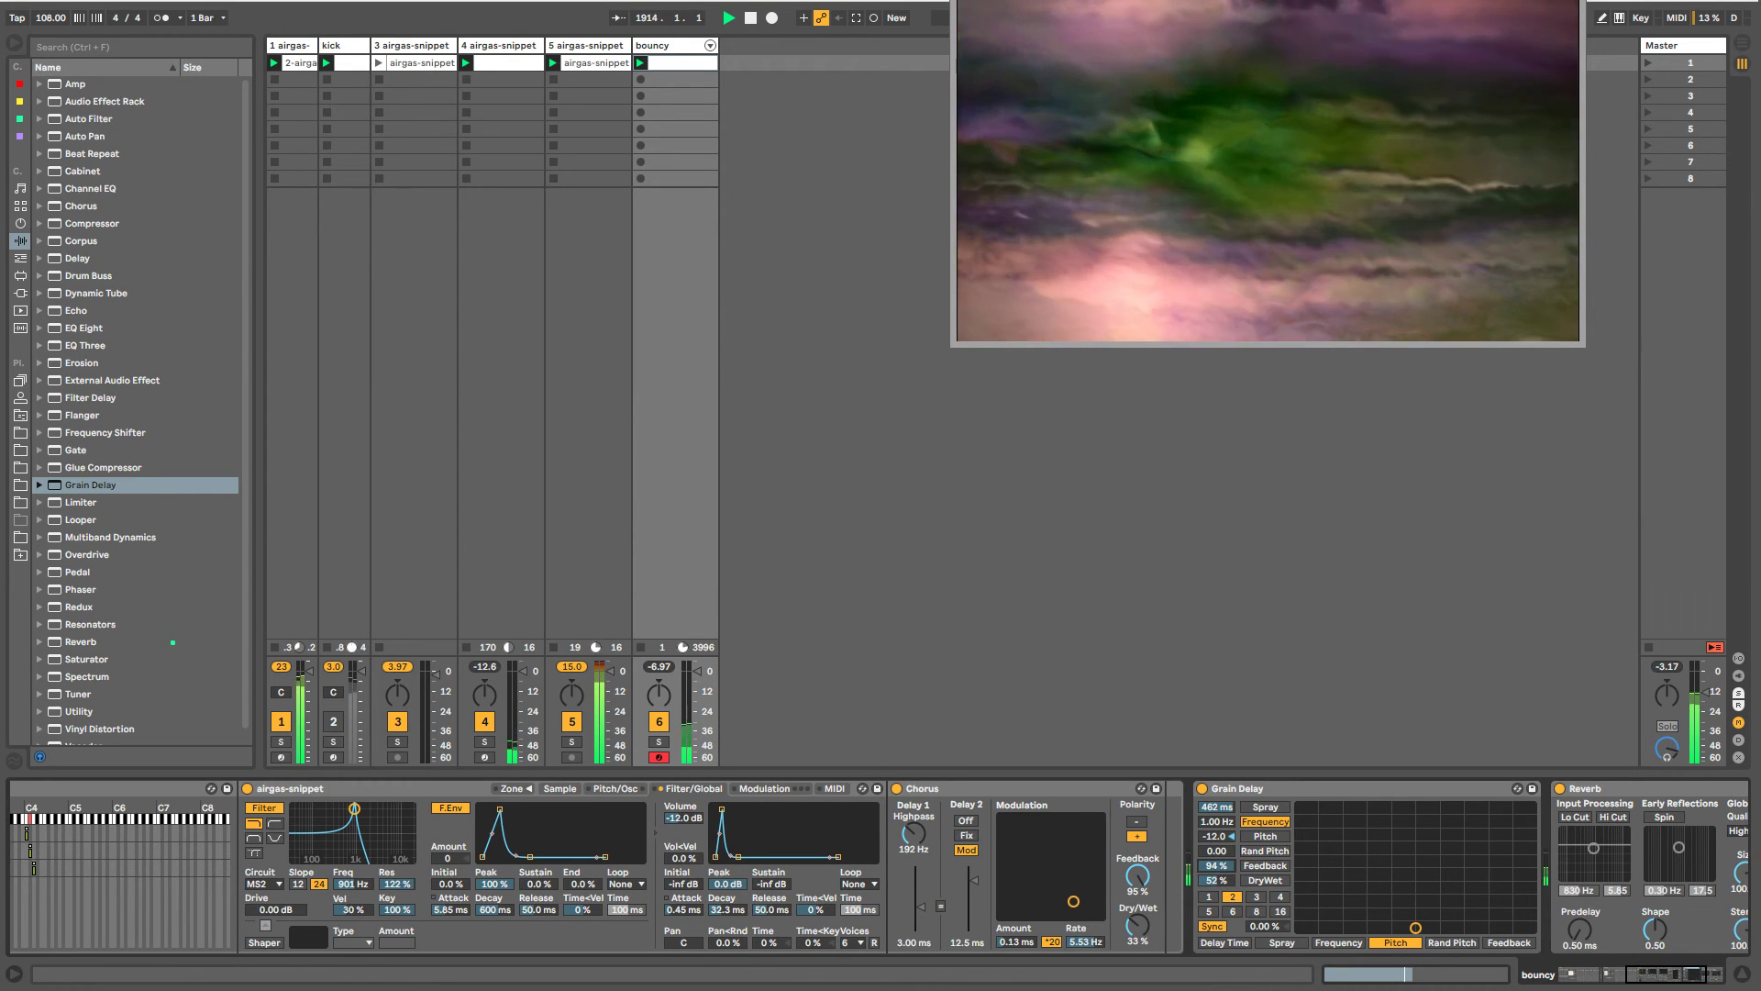
drag(1215, 881, 1216, 858)
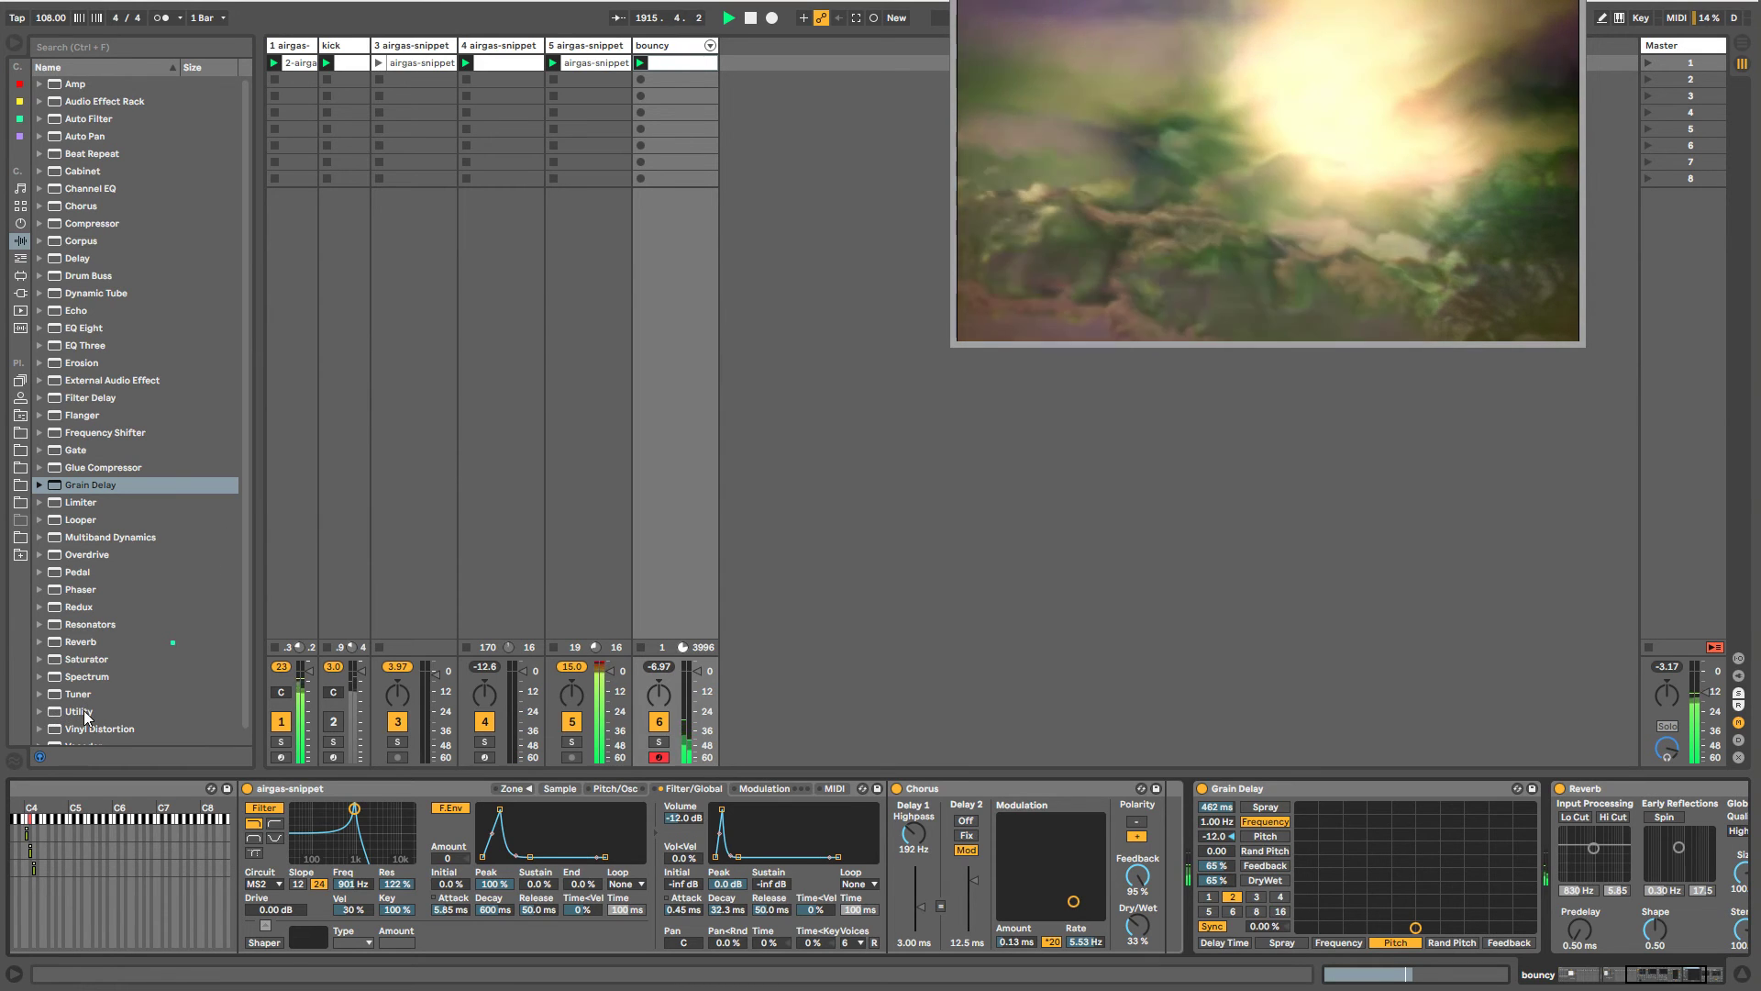
- Add a Utility to the bouncy track, place it between Grain Delay and Reverb, and raise its gain to 15 dB
key(ctrl+f)
text(utility)
key(Down)
key(Return)
key(Escape)
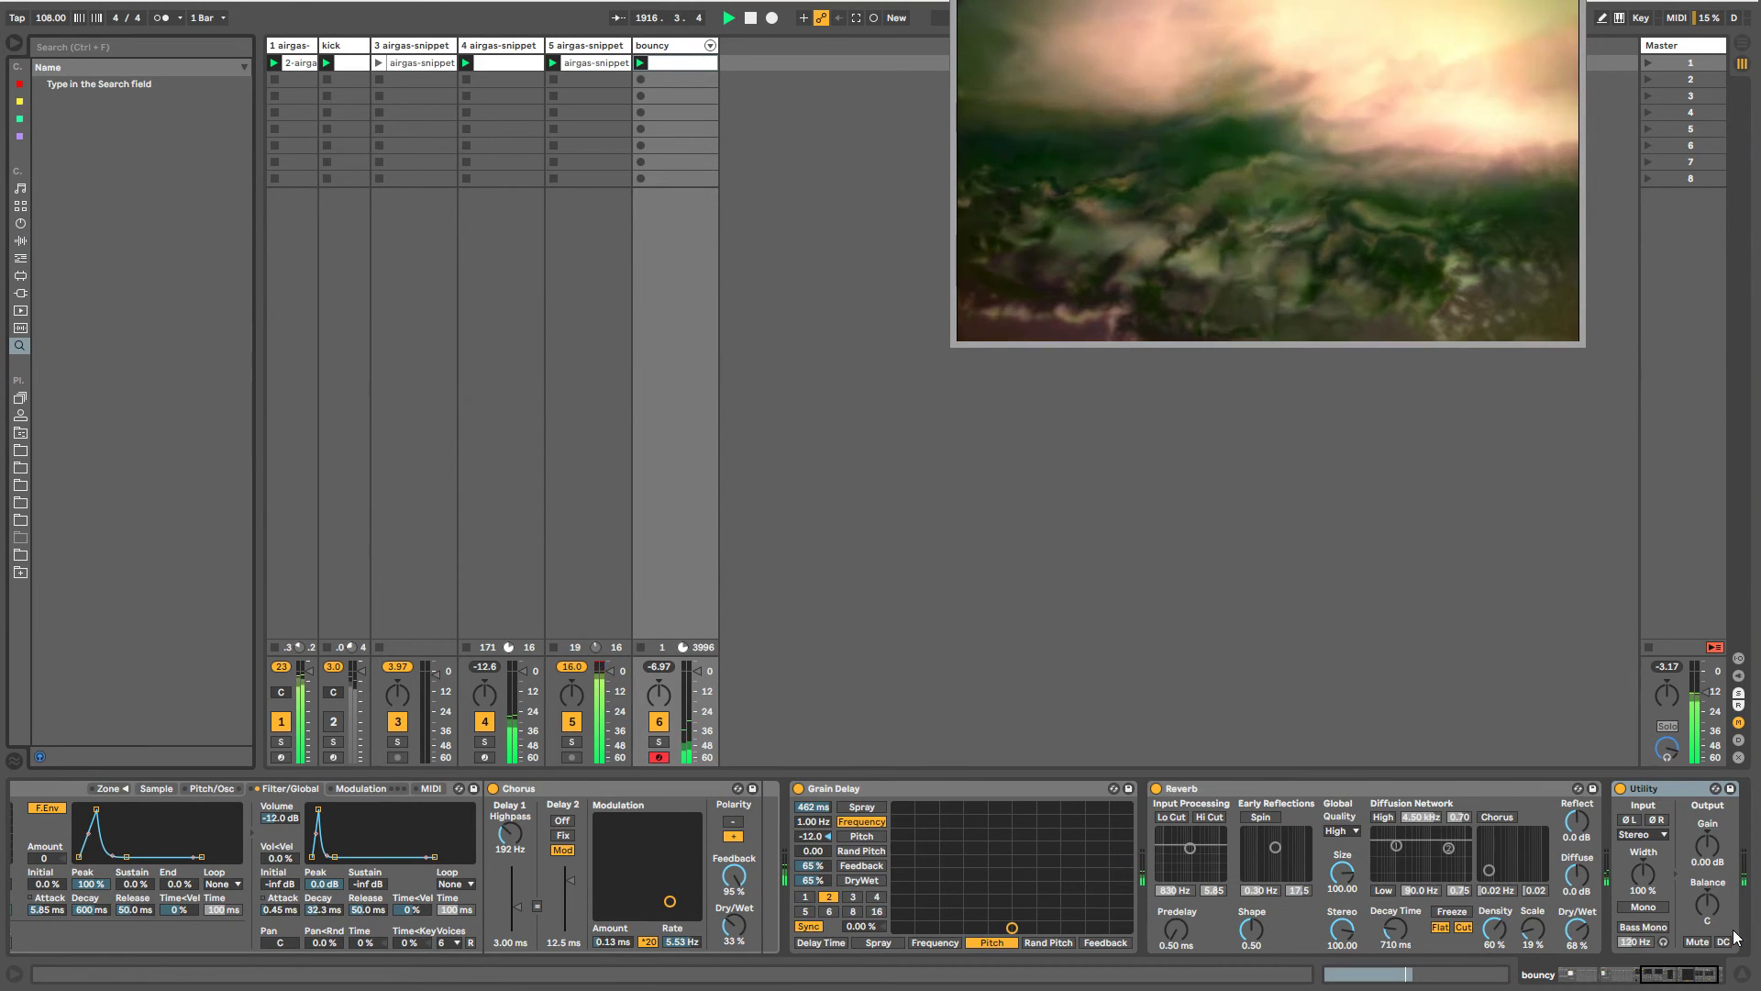
drag(1721, 843, 1153, 825)
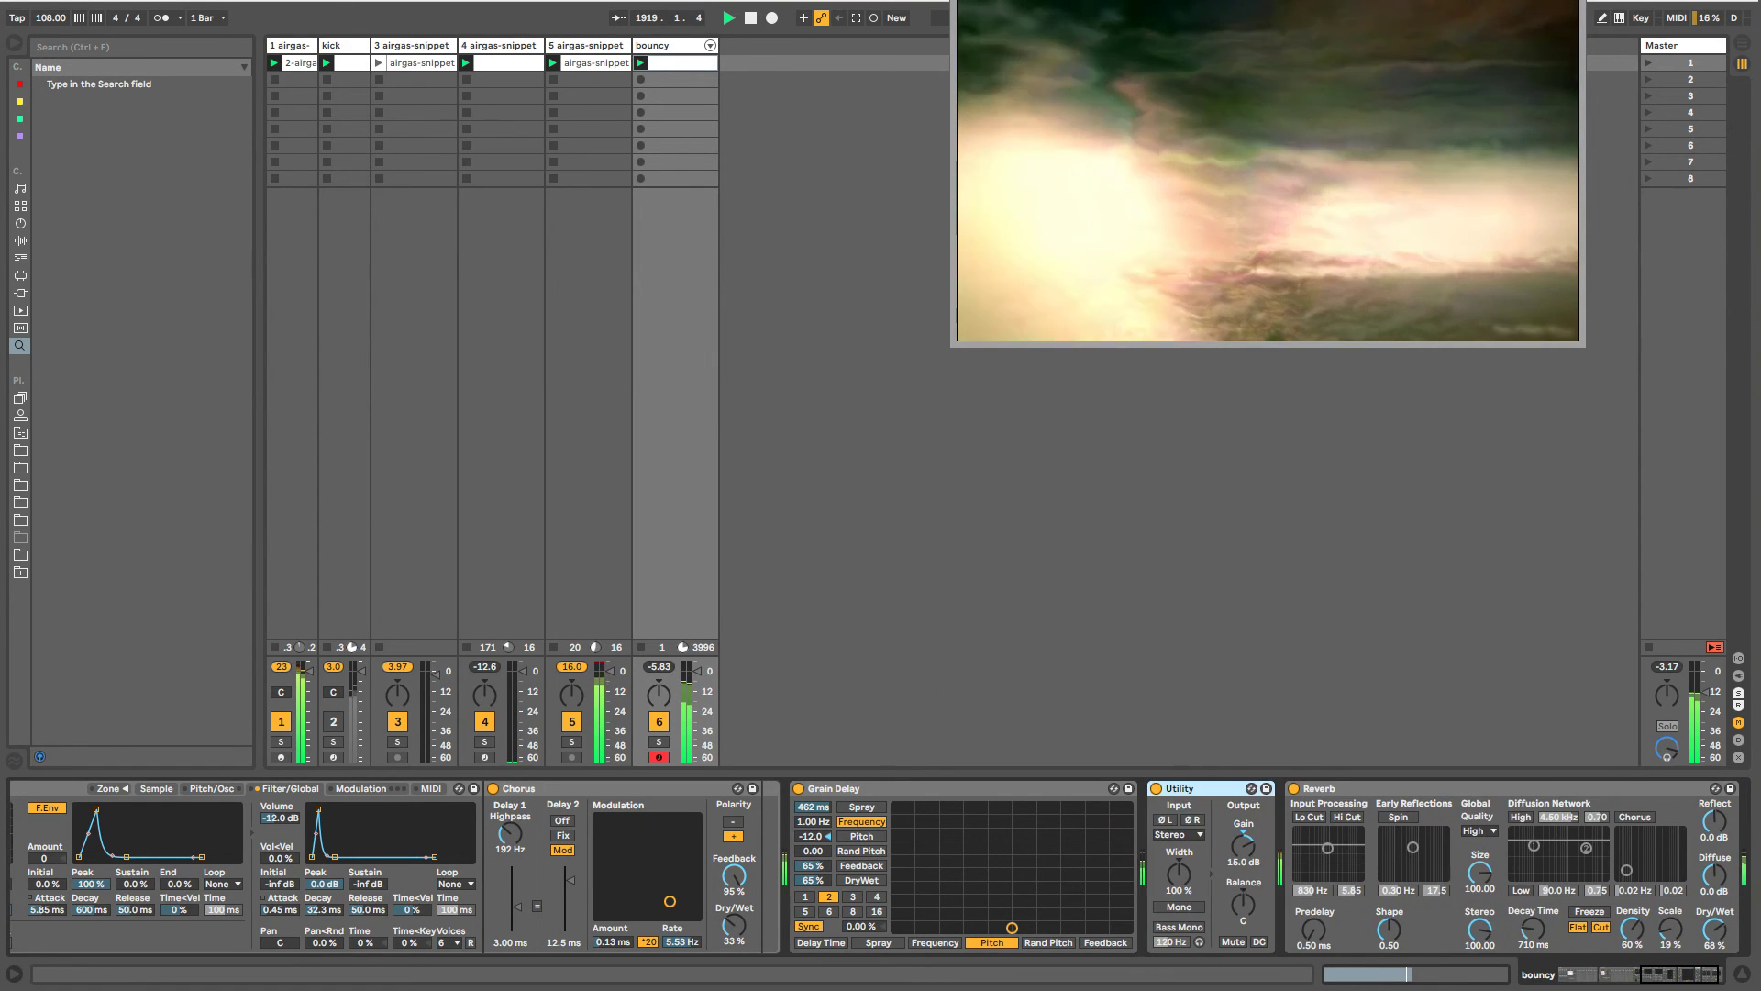
- Check track 1's devices, and lower the bouncy track's Utility gain to 1.67 dB
click(298, 47)
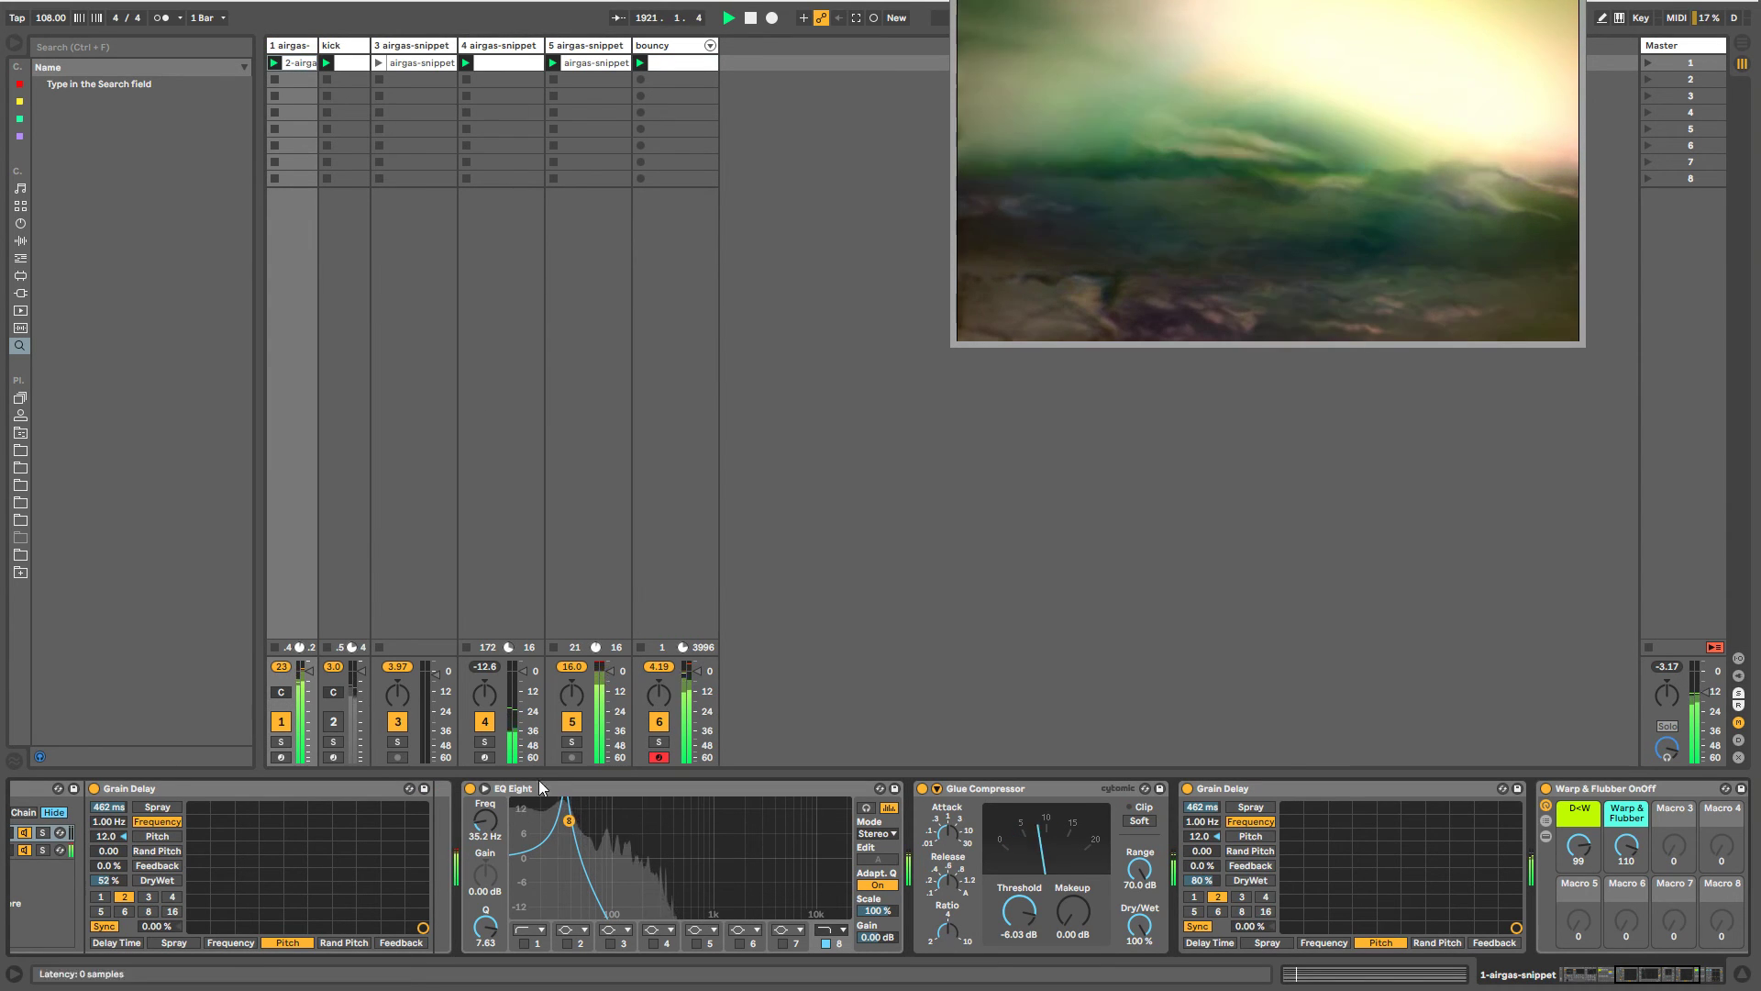
click(670, 48)
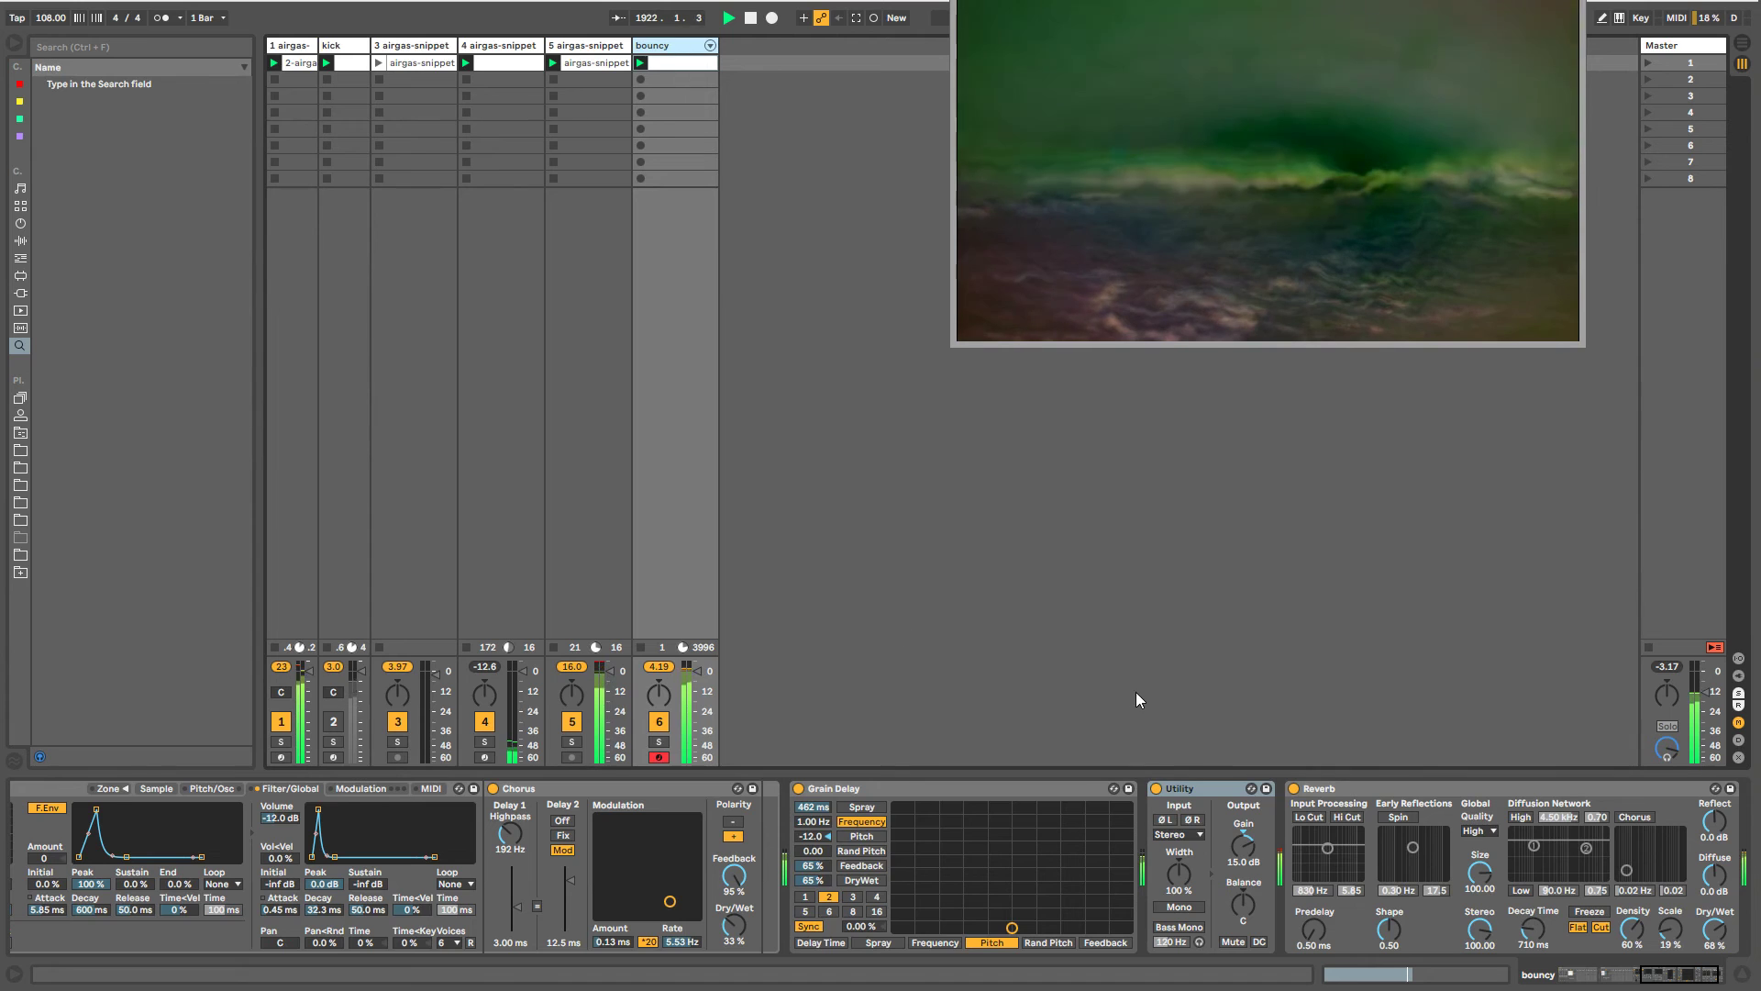
drag(1243, 845, 1243, 885)
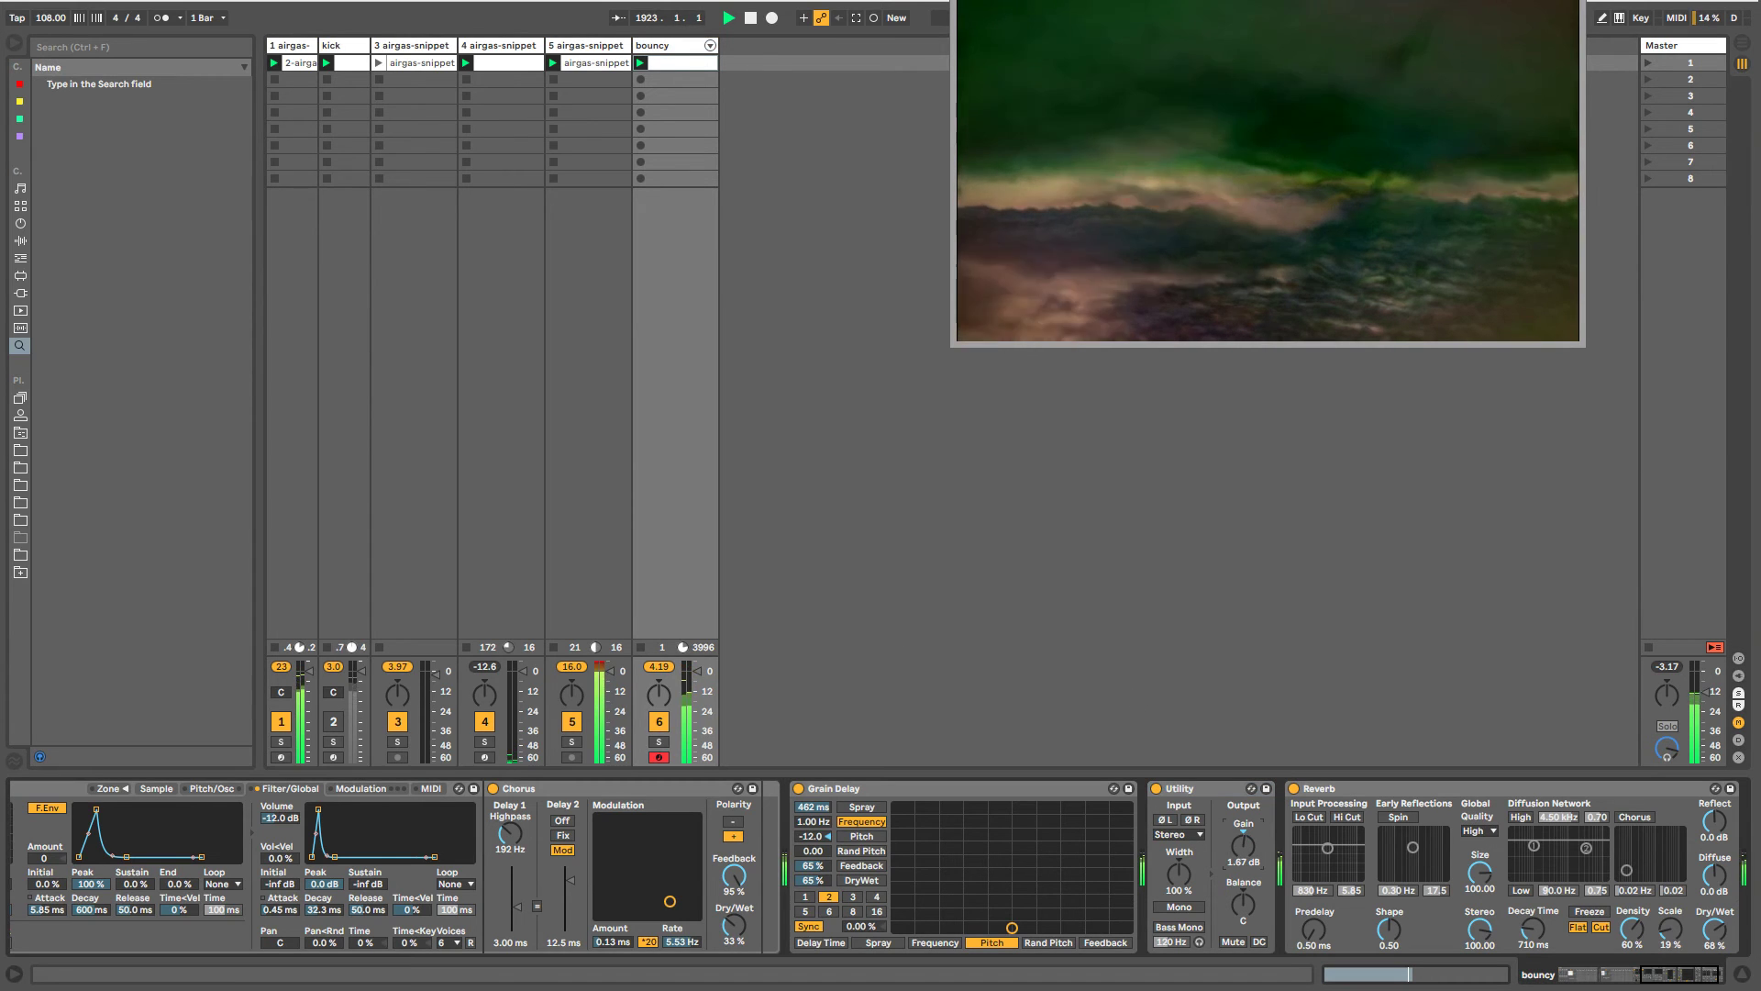
- Set the chirp chain's filter to 7.33 kHz with 120% resonance, and return to track 5's devices
drag(1683, 977, 1615, 977)
click(666, 838)
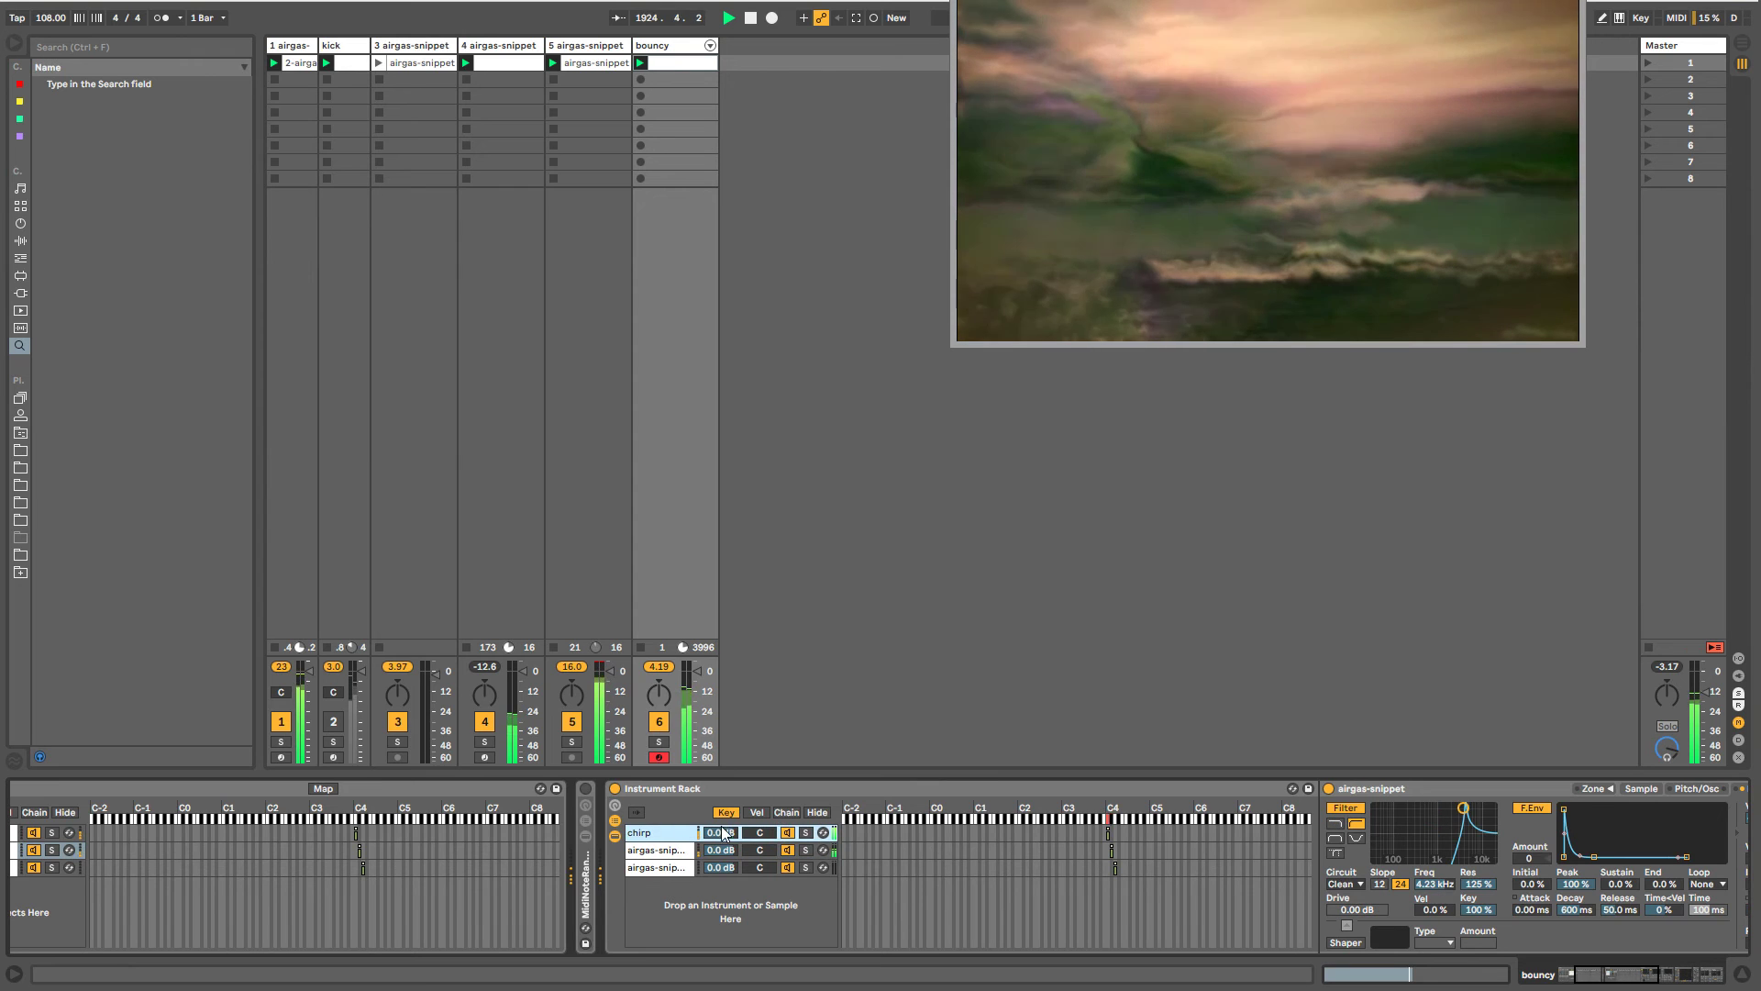
drag(1465, 808, 1476, 814)
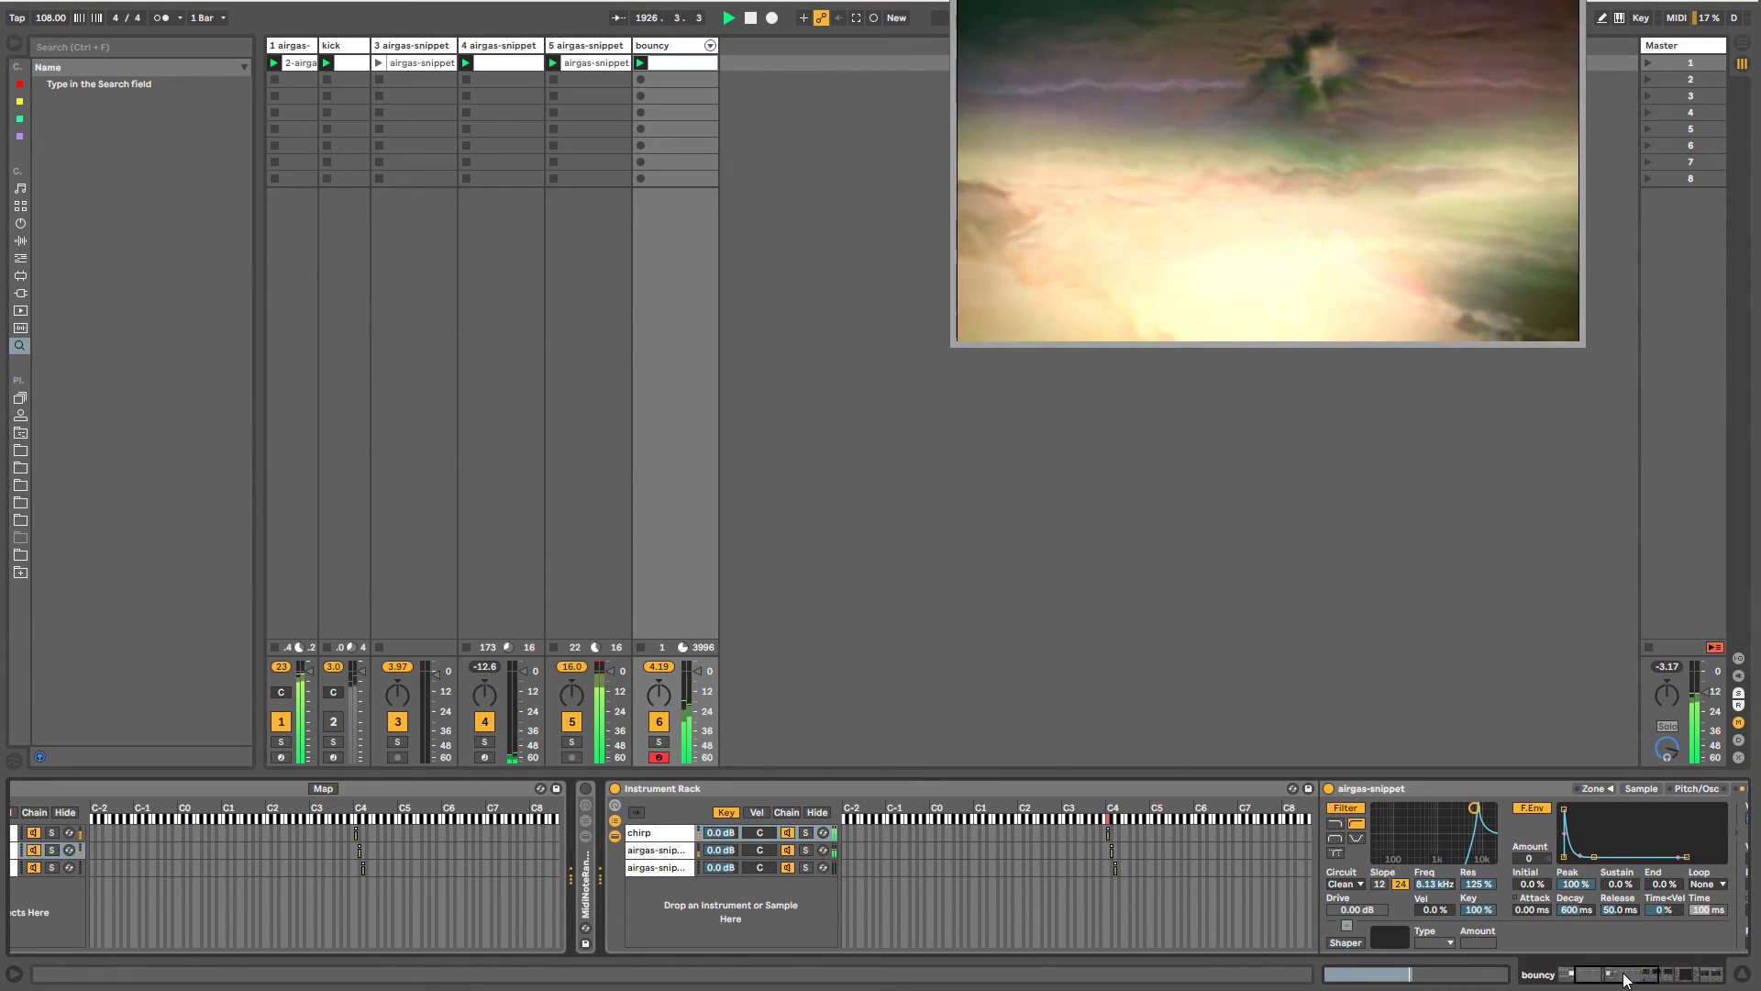
drag(1626, 979, 1649, 979)
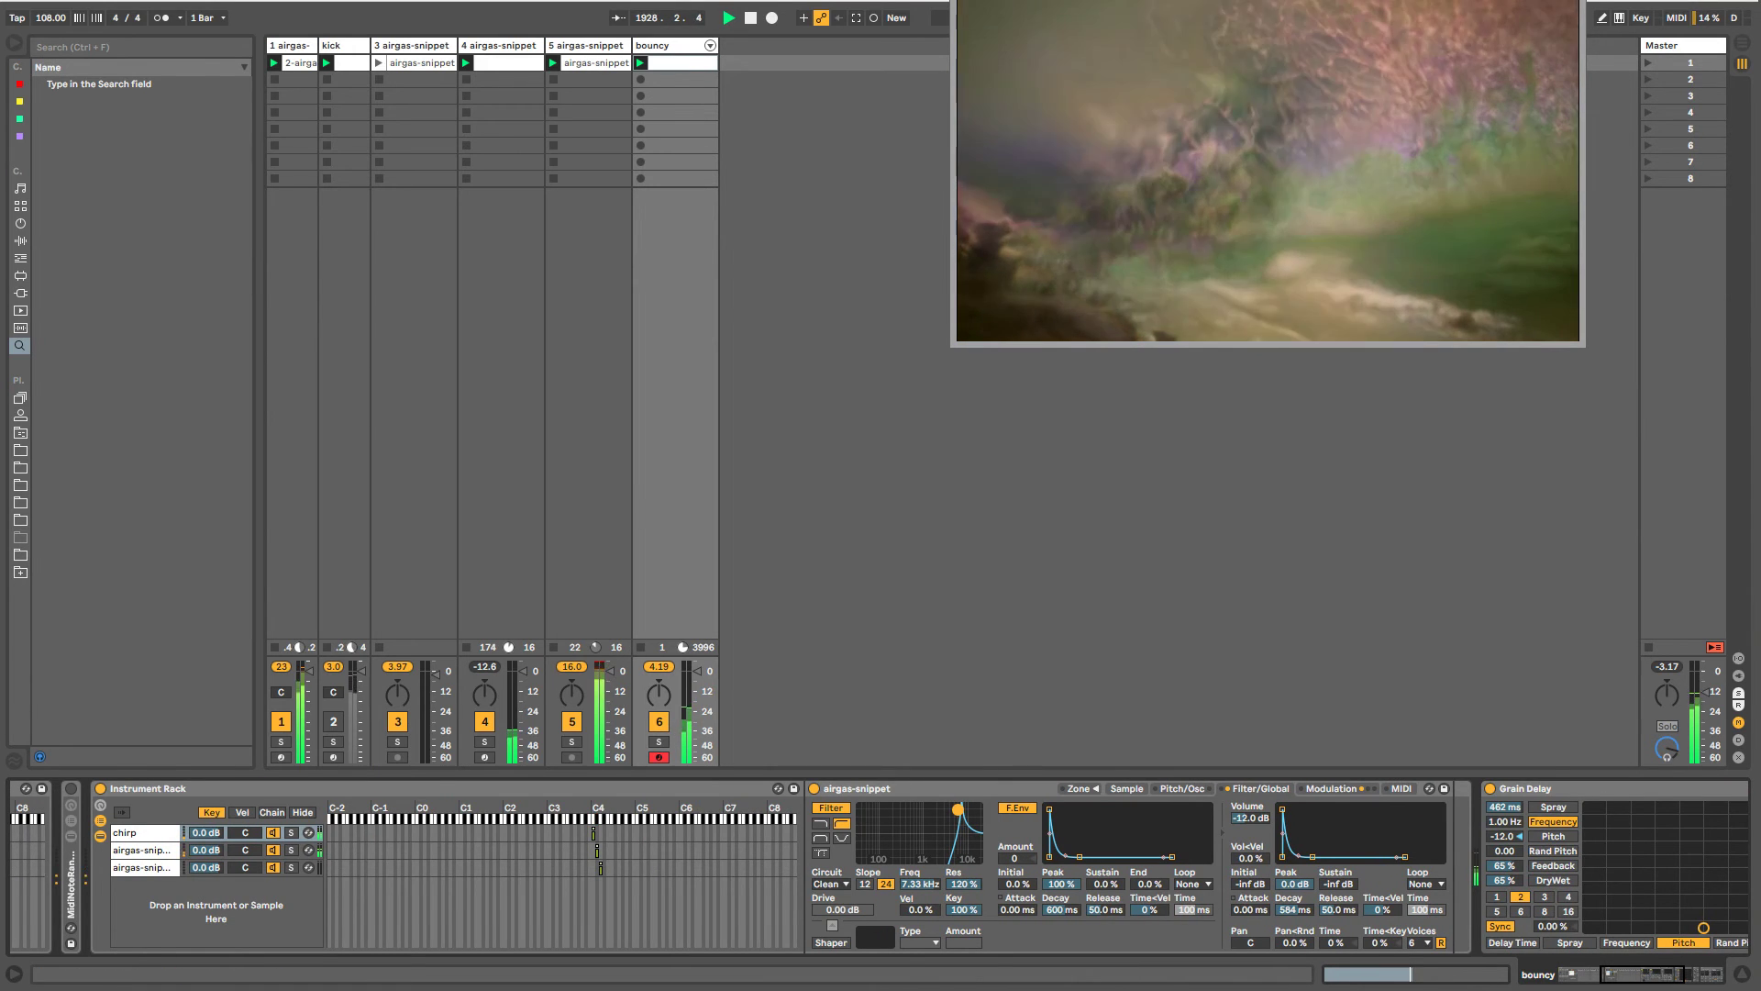
click(620, 62)
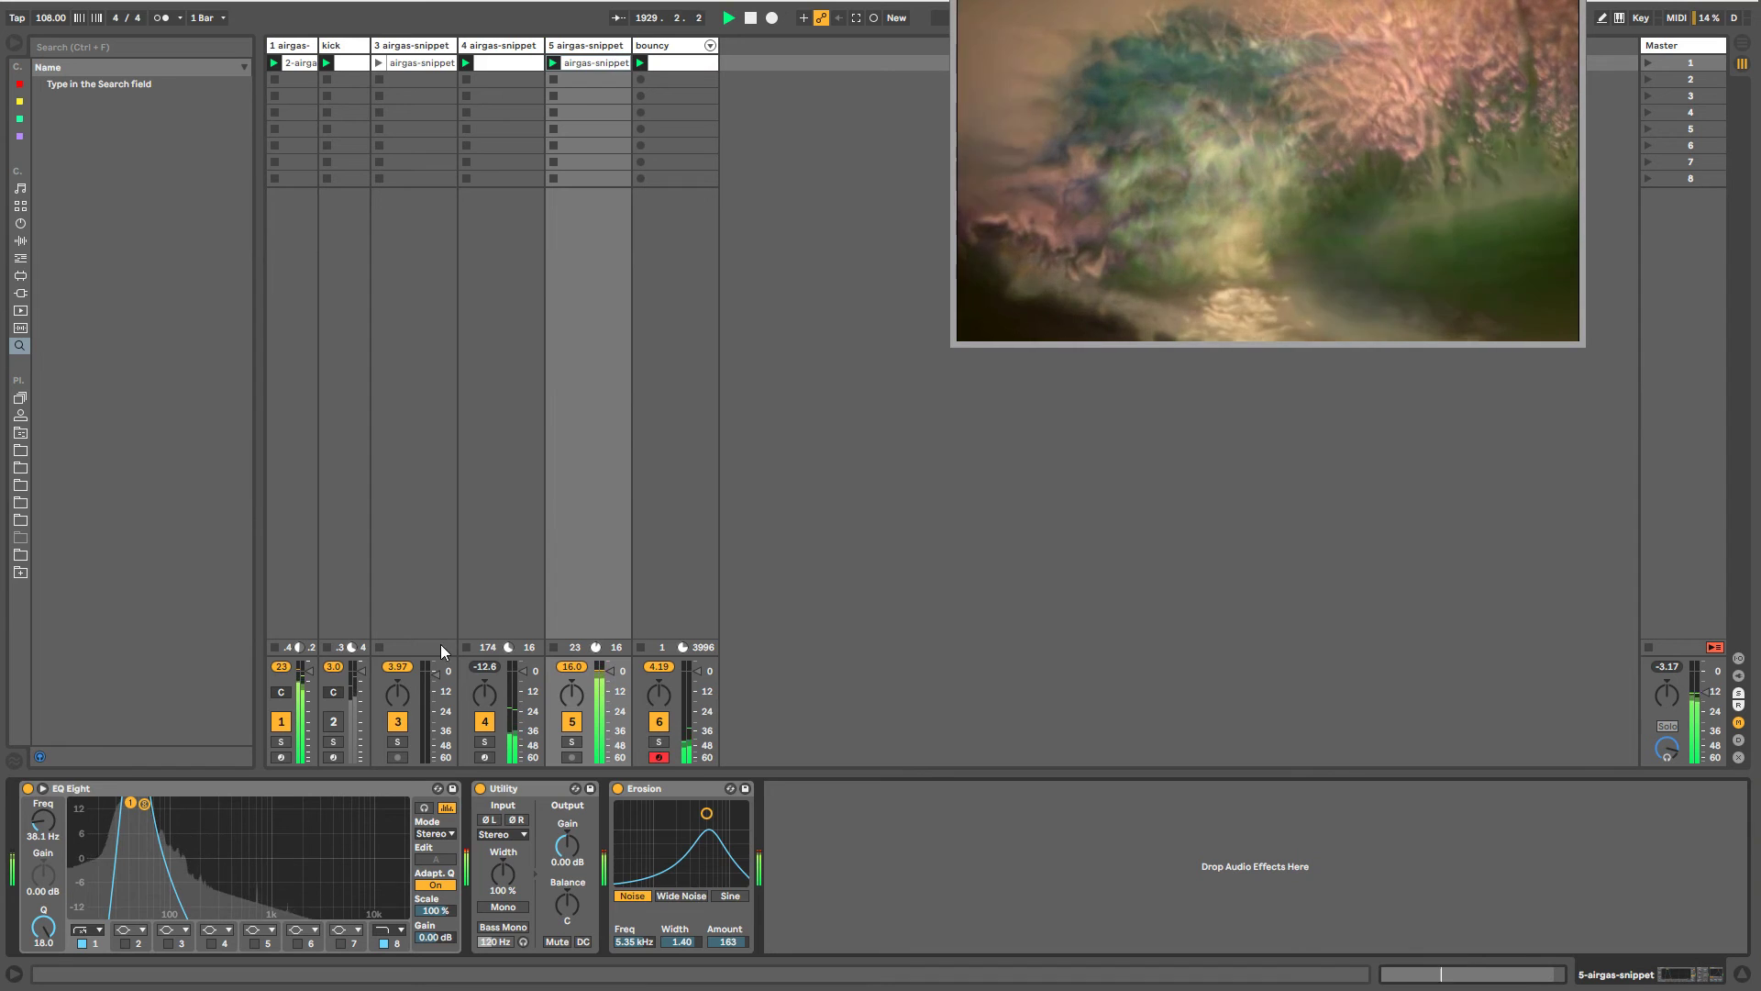
- On track 1, raise the last Grain Delay's dry/wet to 100% and set EQ Eight's low-pass band to 35.9 Hz with Q 9.06
click(20, 240)
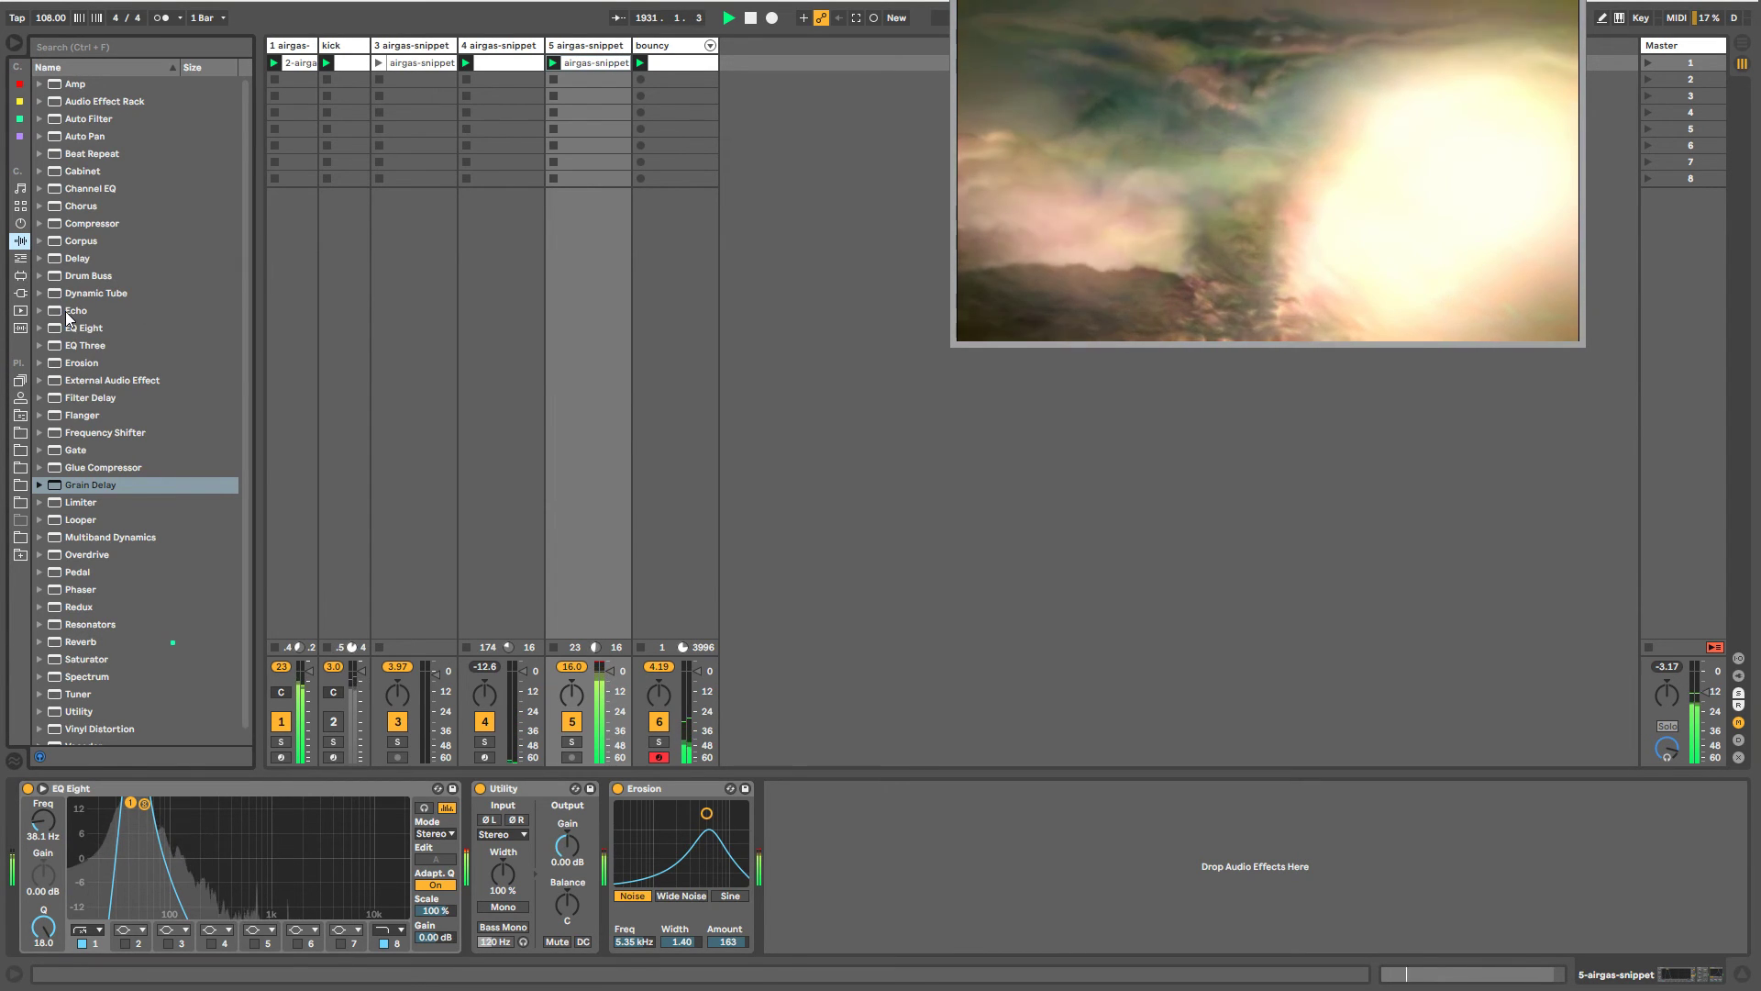
click(305, 121)
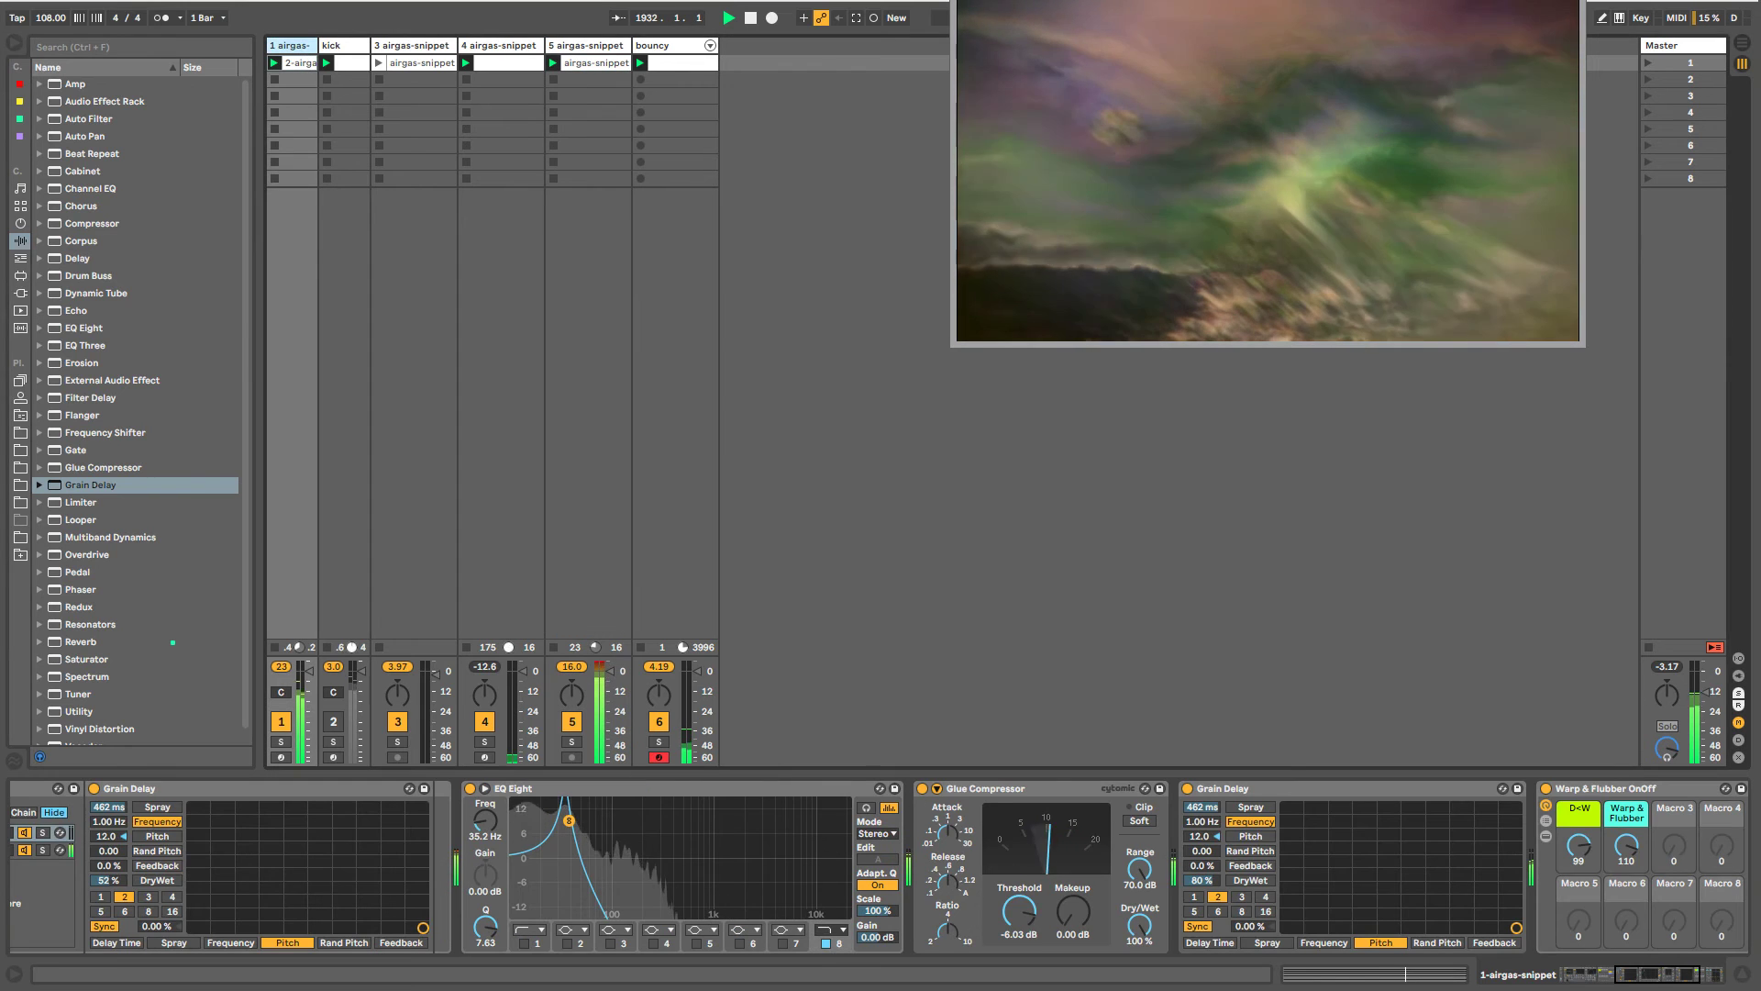
mouse_move(1201, 881)
mouse_down()
mouse_move(1202, 943)
mouse_move(1202, 862)
mouse_up()
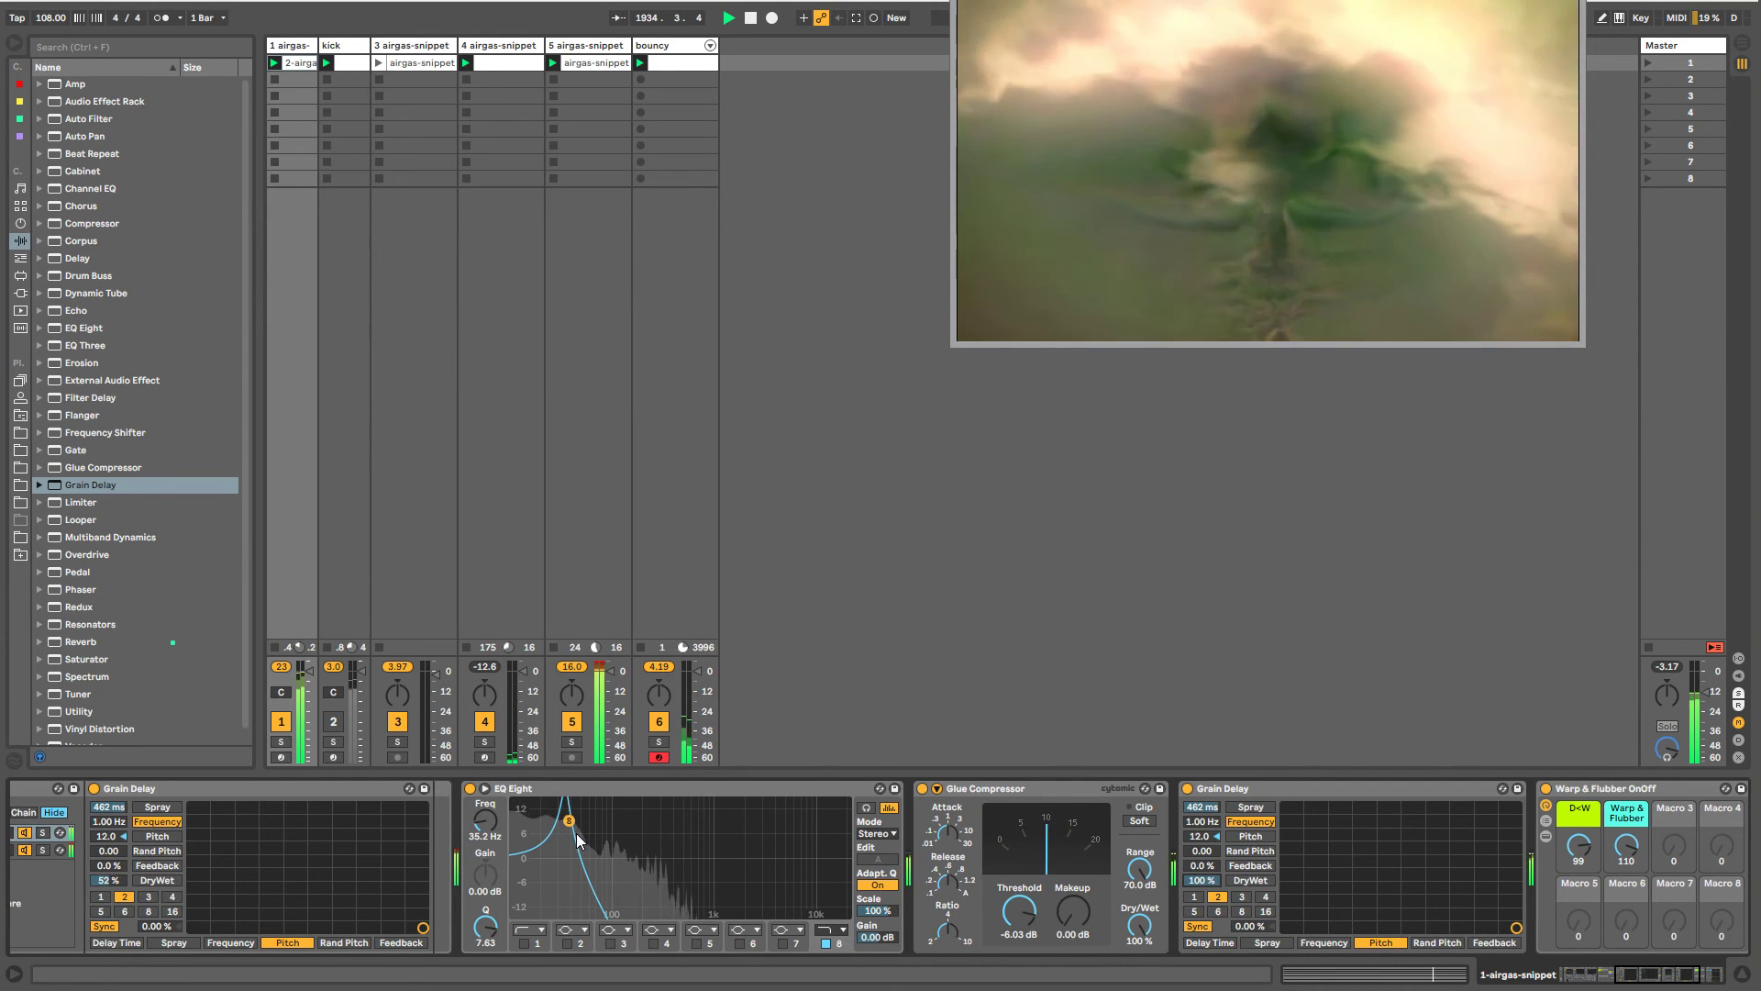
drag(570, 822, 569, 816)
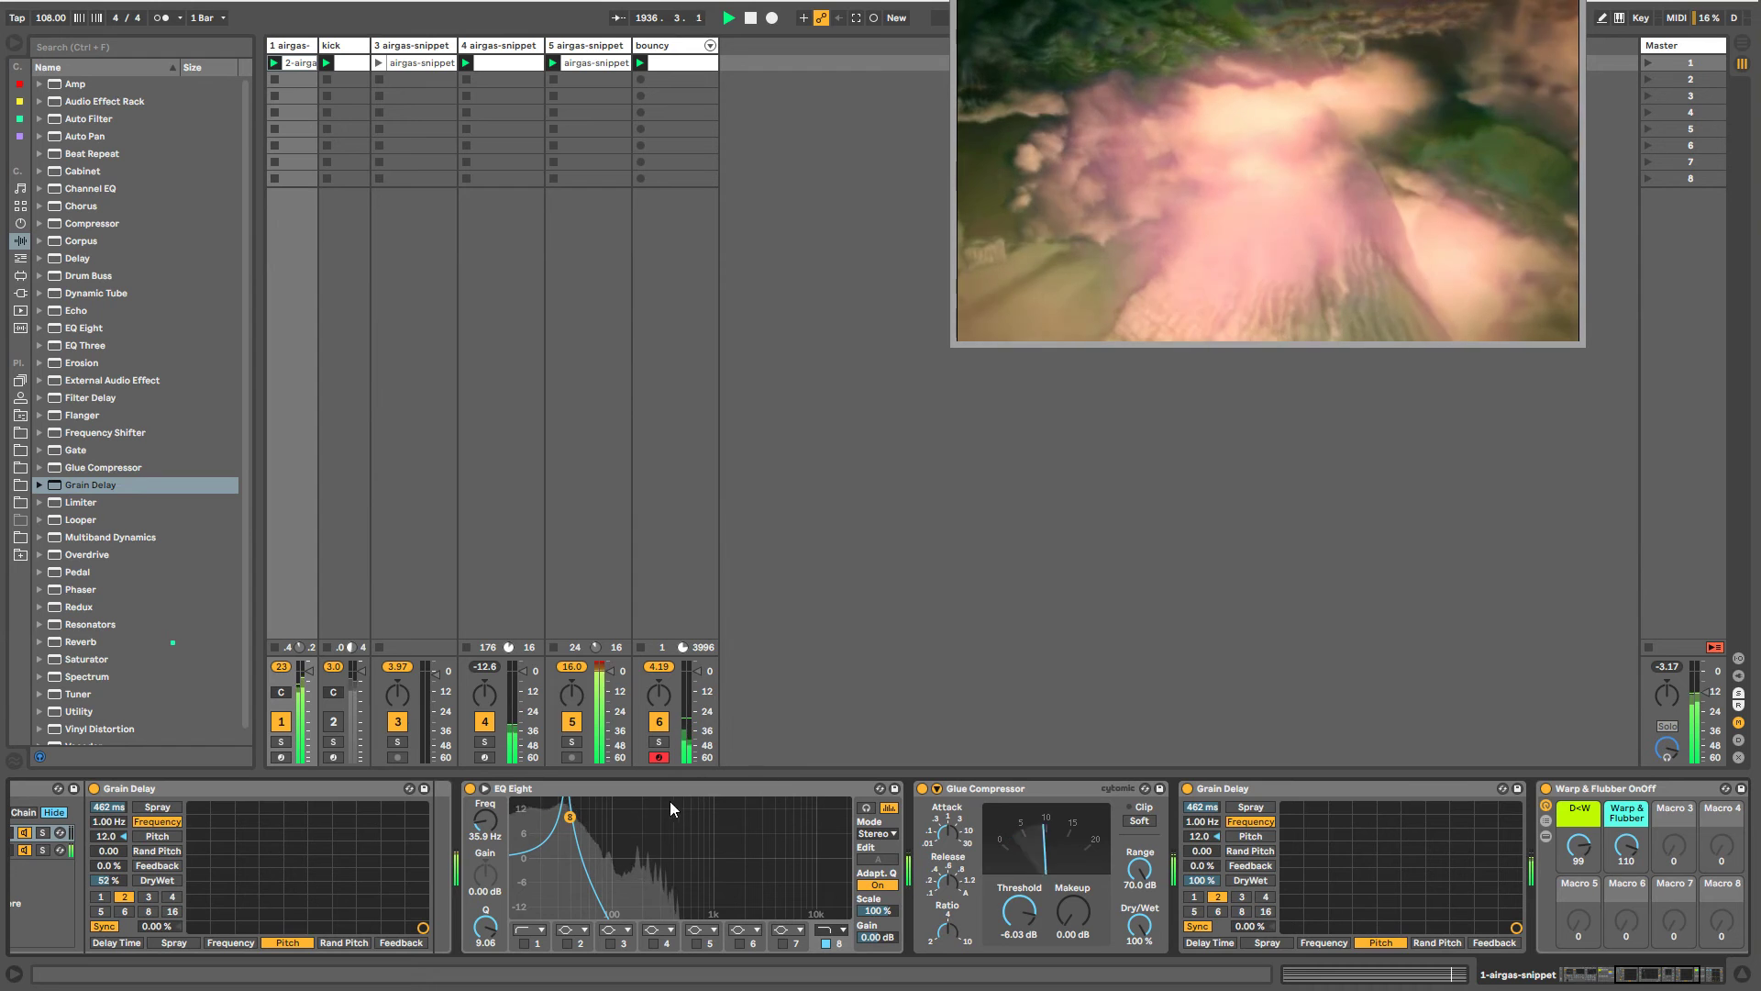
- Unfold the sidechain settings of track 1's Glue Compressor and check the available source tracks
click(937, 789)
click(945, 833)
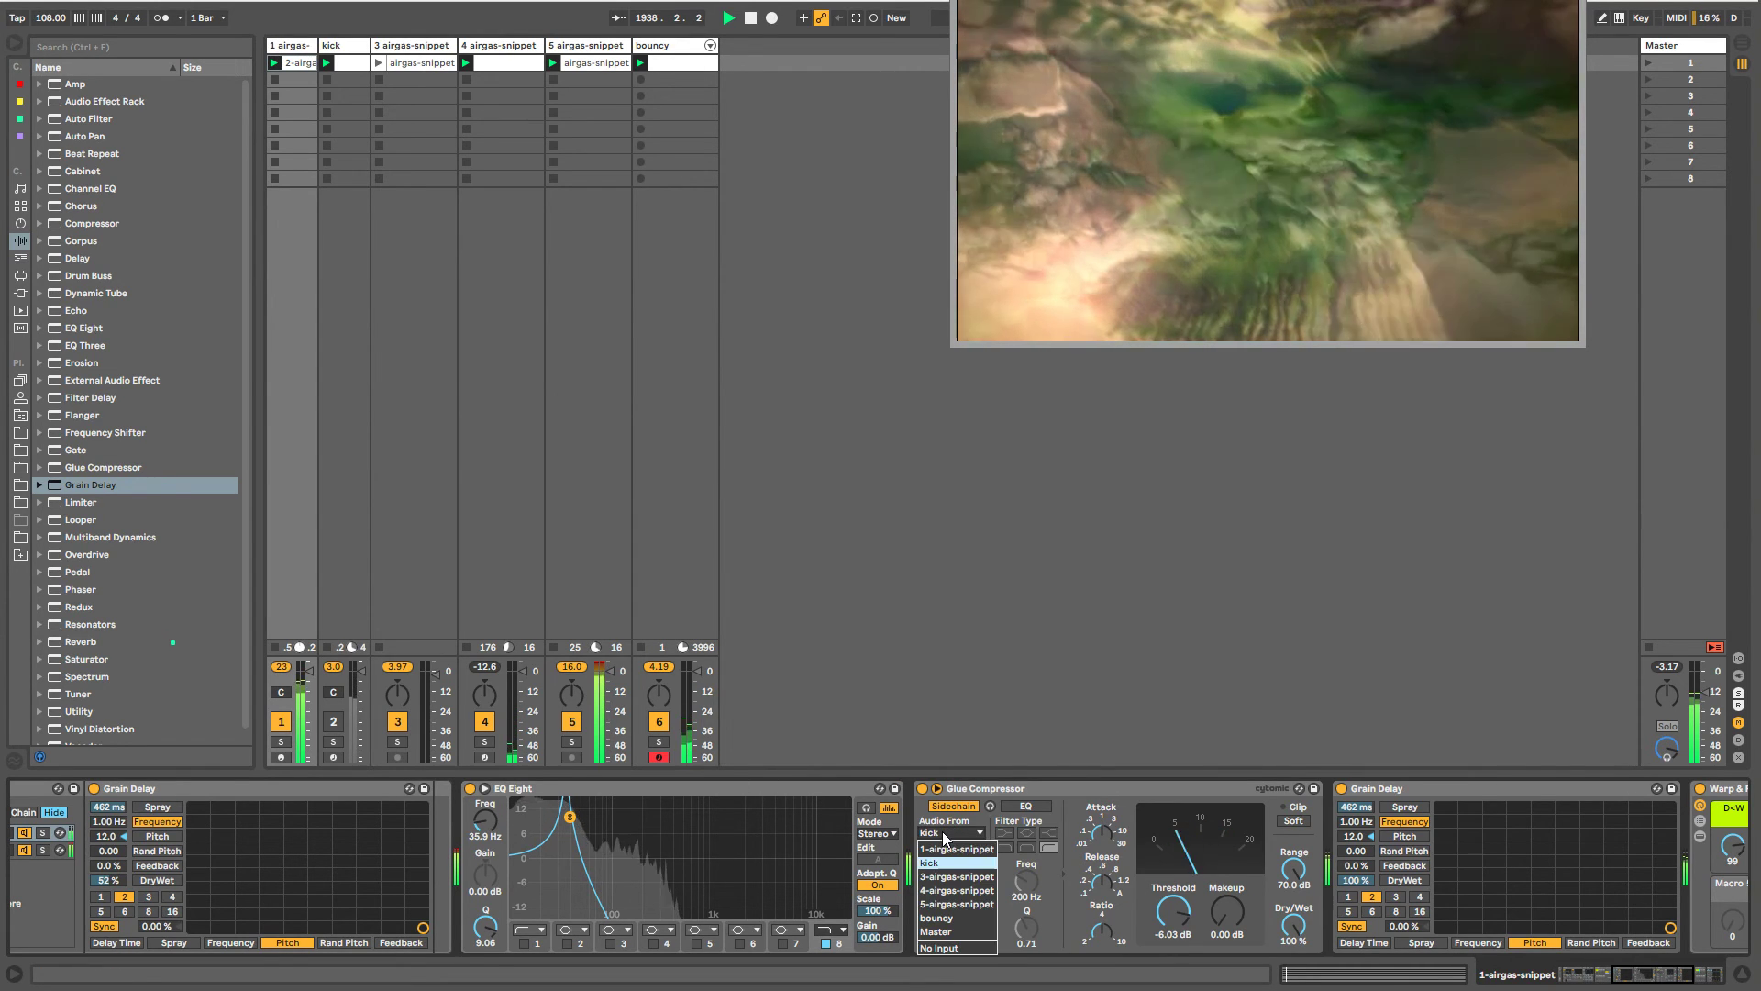
click(497, 14)
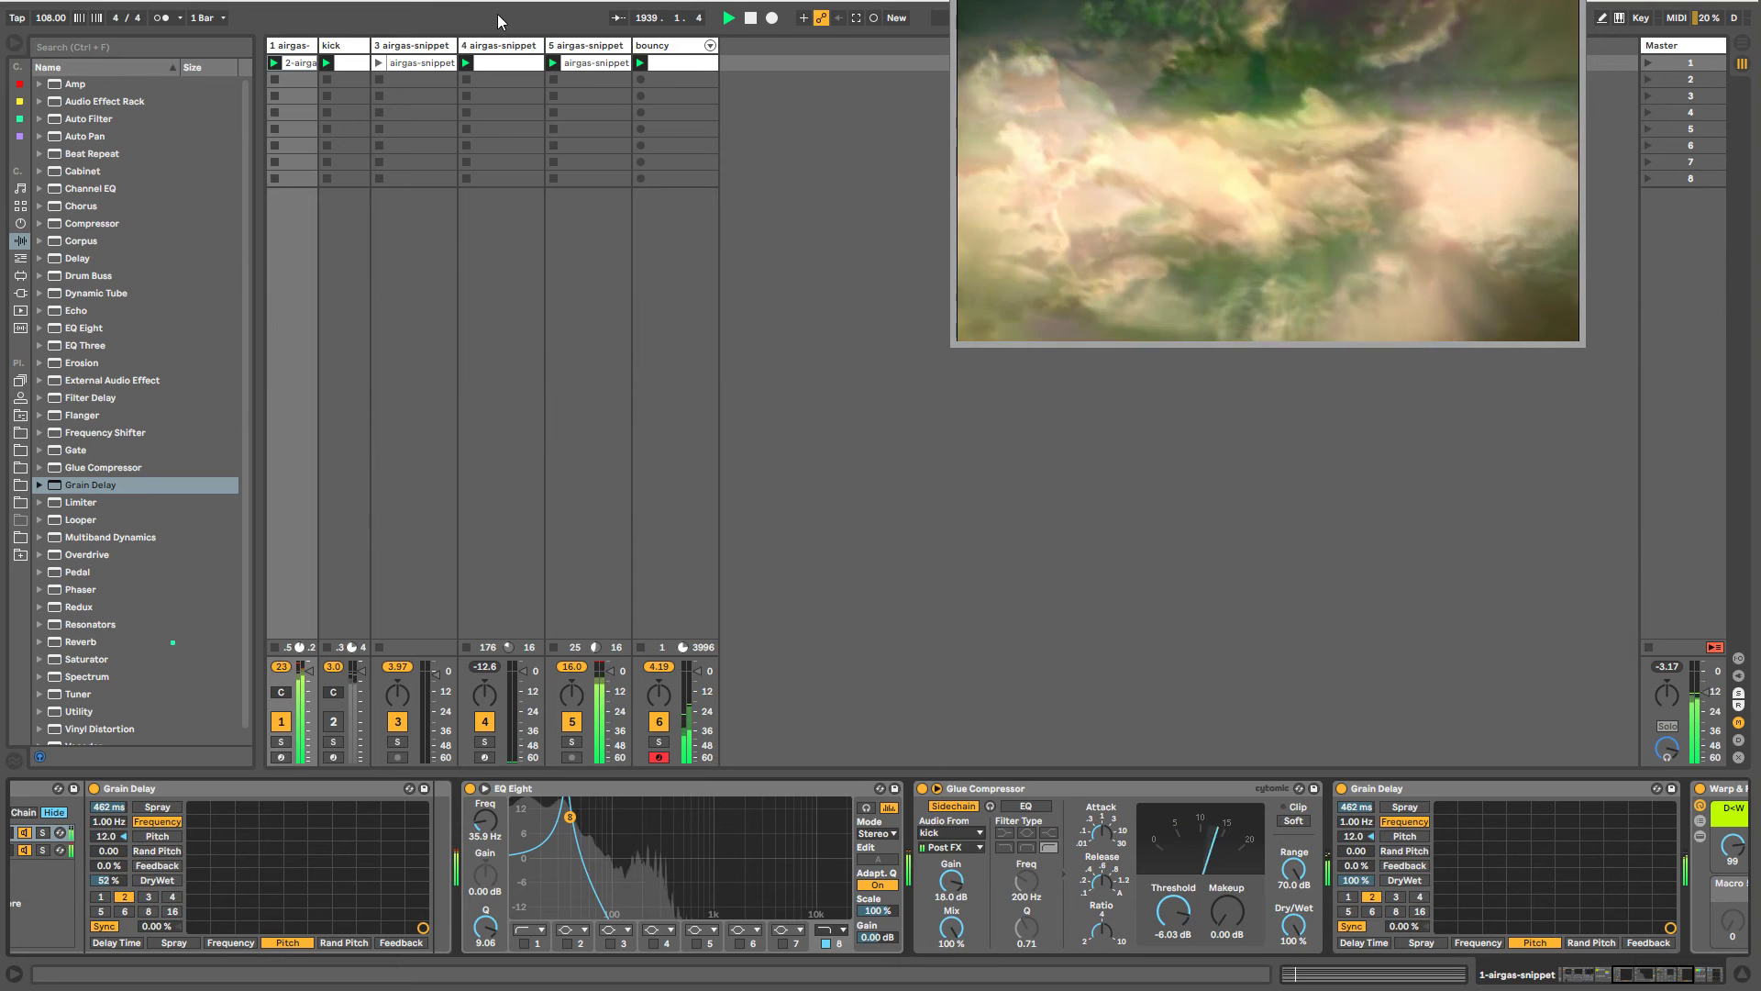
- Rename track 5 as argasKICK and select it as the sidechain source of track 1's Glue Compressor
click(497, 45)
click(591, 45)
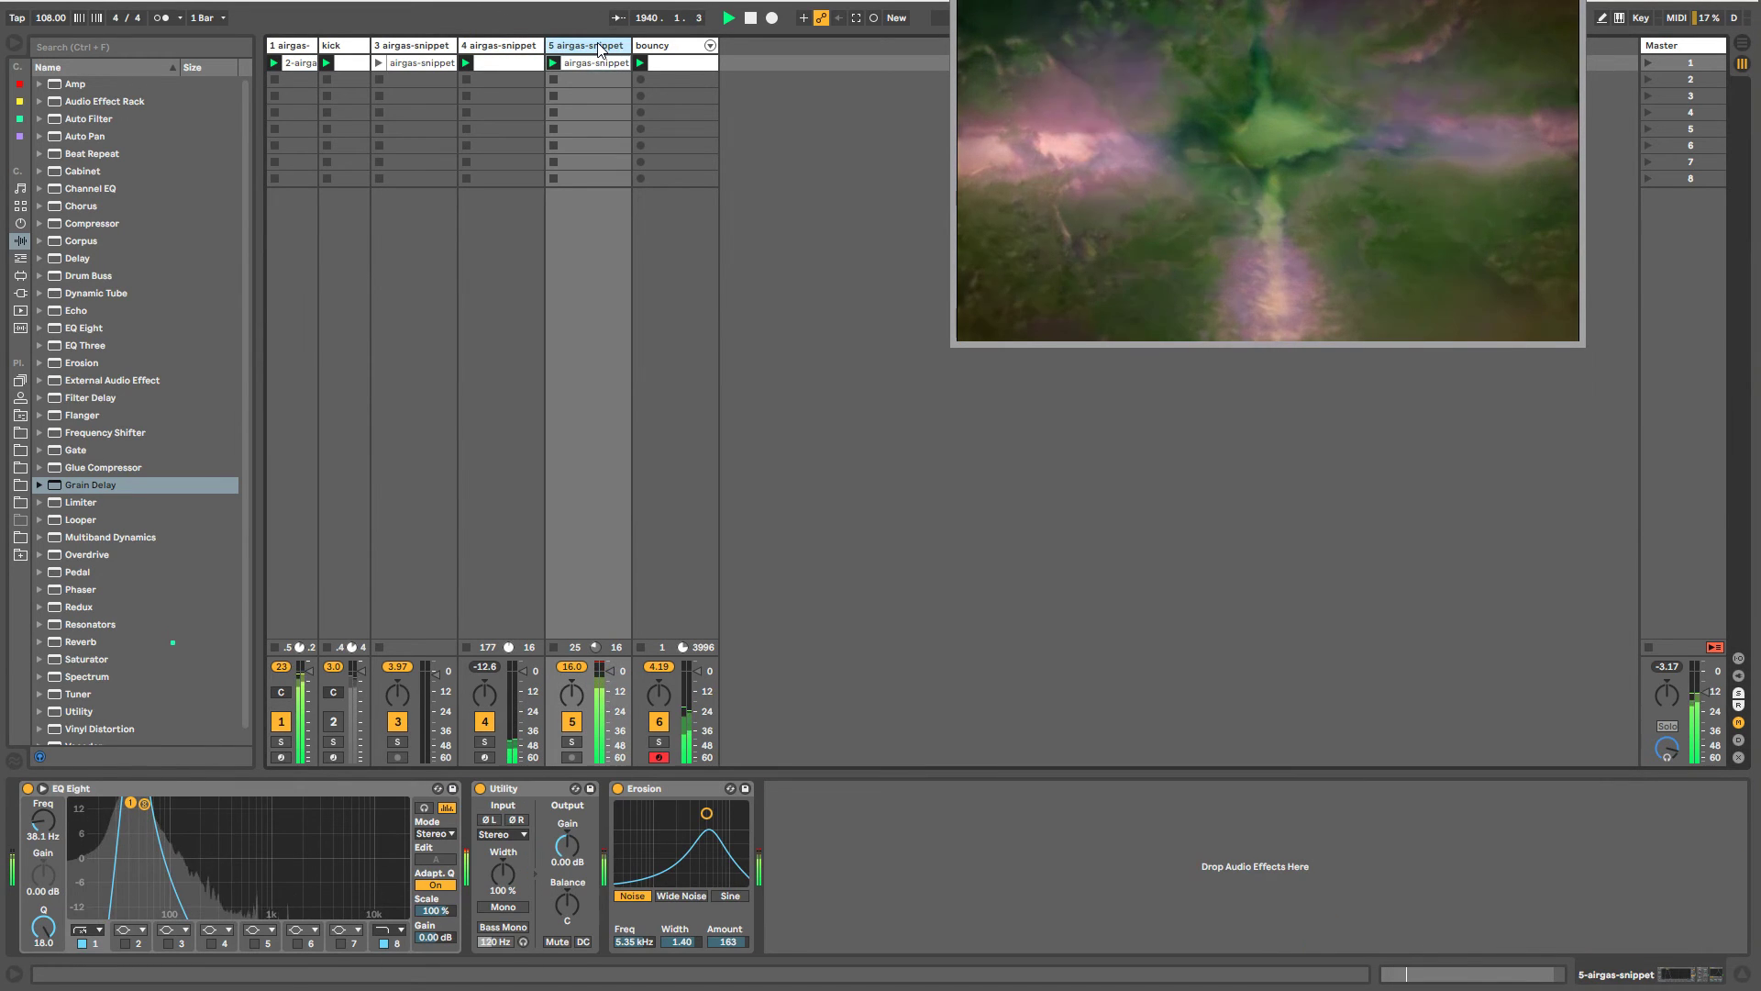
double_click(598, 46)
text(argas)
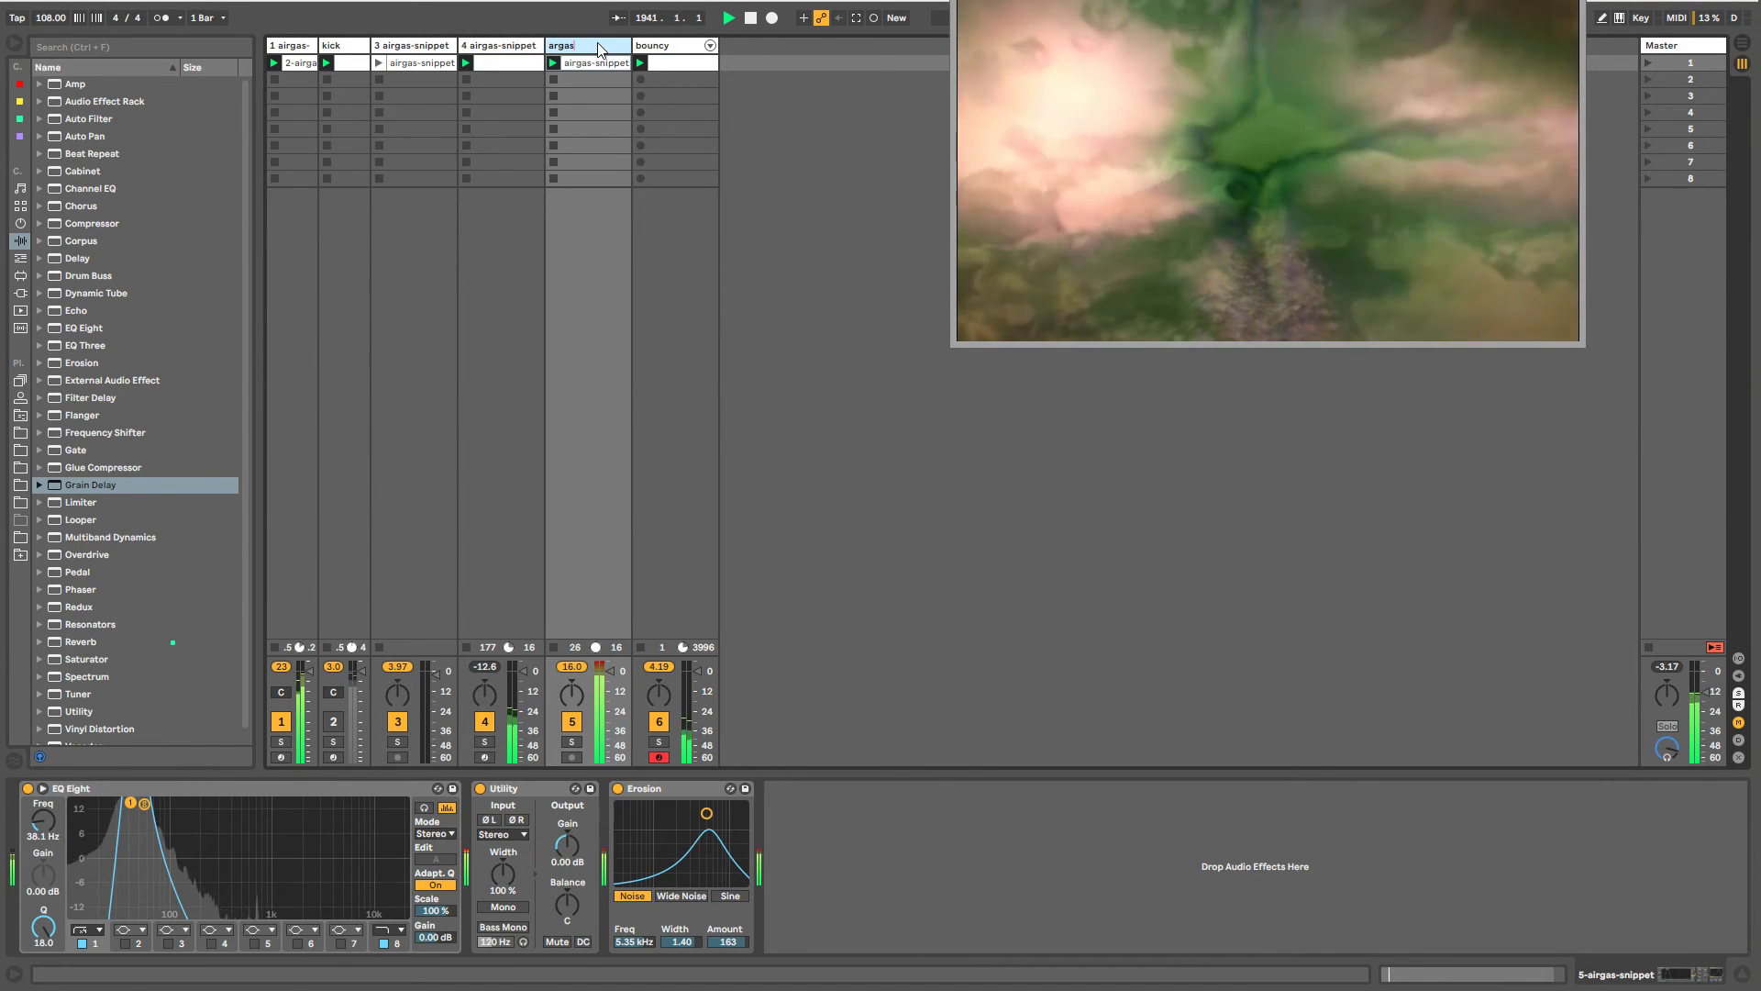
text(KICK)
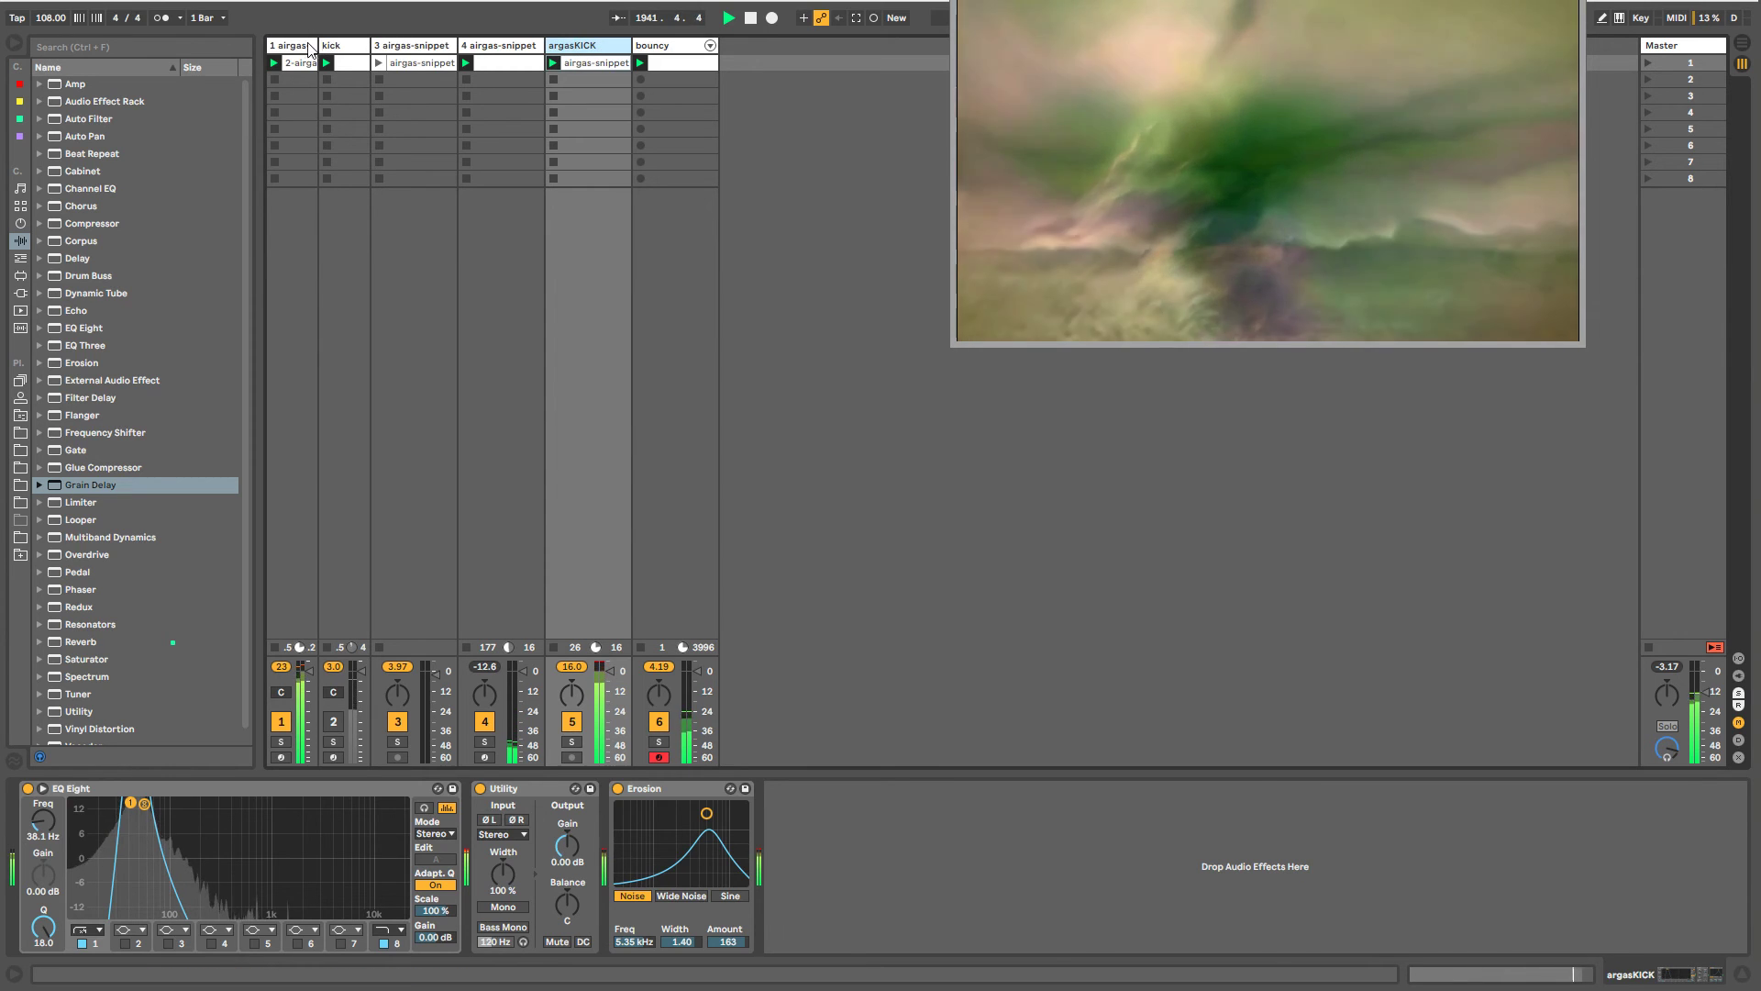
key(Return)
click(951, 832)
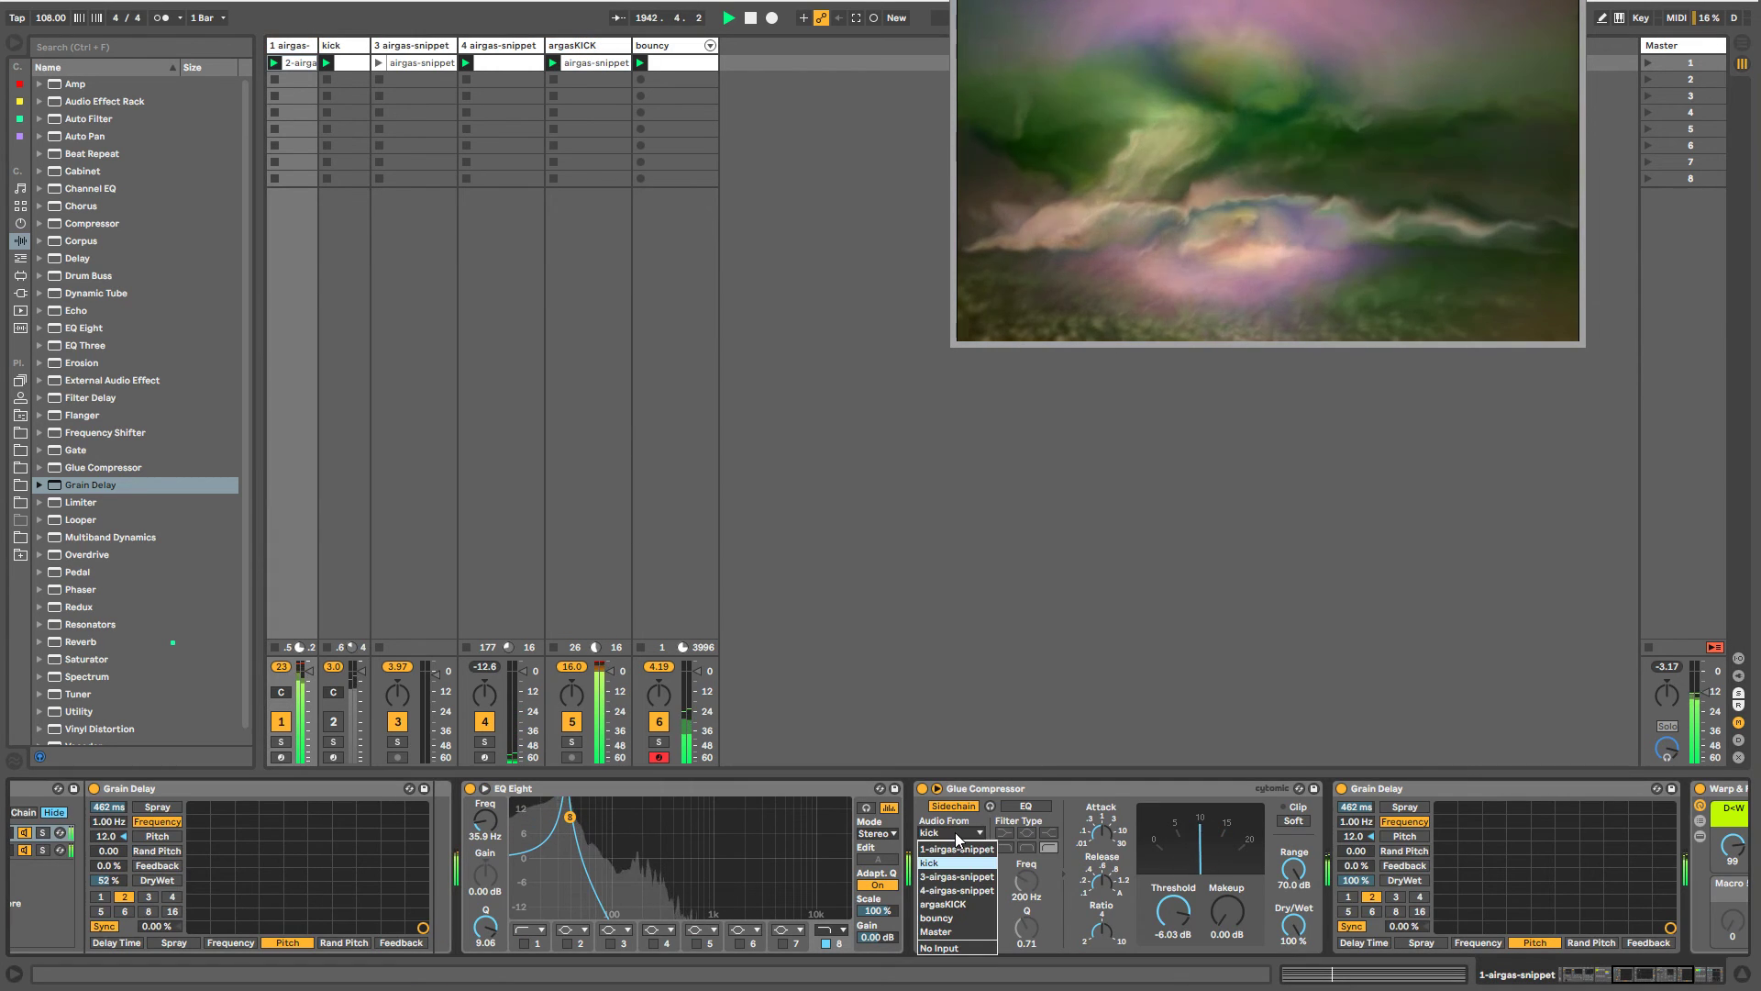
click(954, 904)
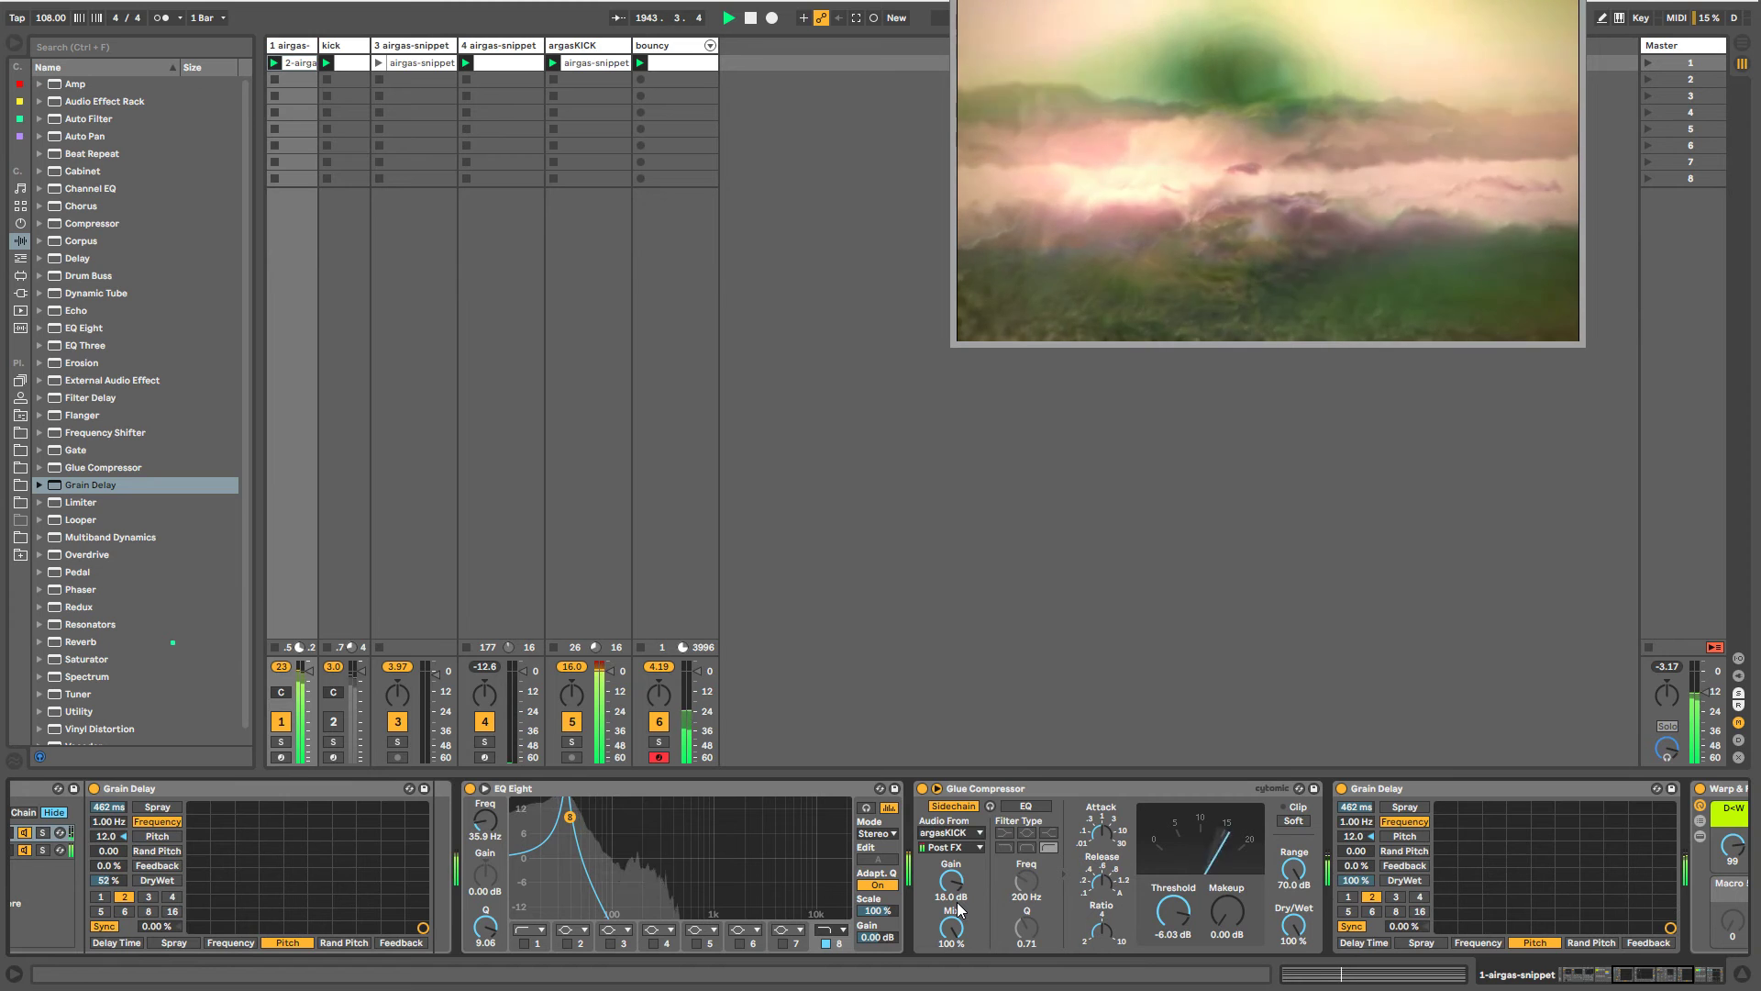
- Move the Glue Compressor to the end of track 1's device chain and set the Delay's dry/wet to 21%
click(1691, 977)
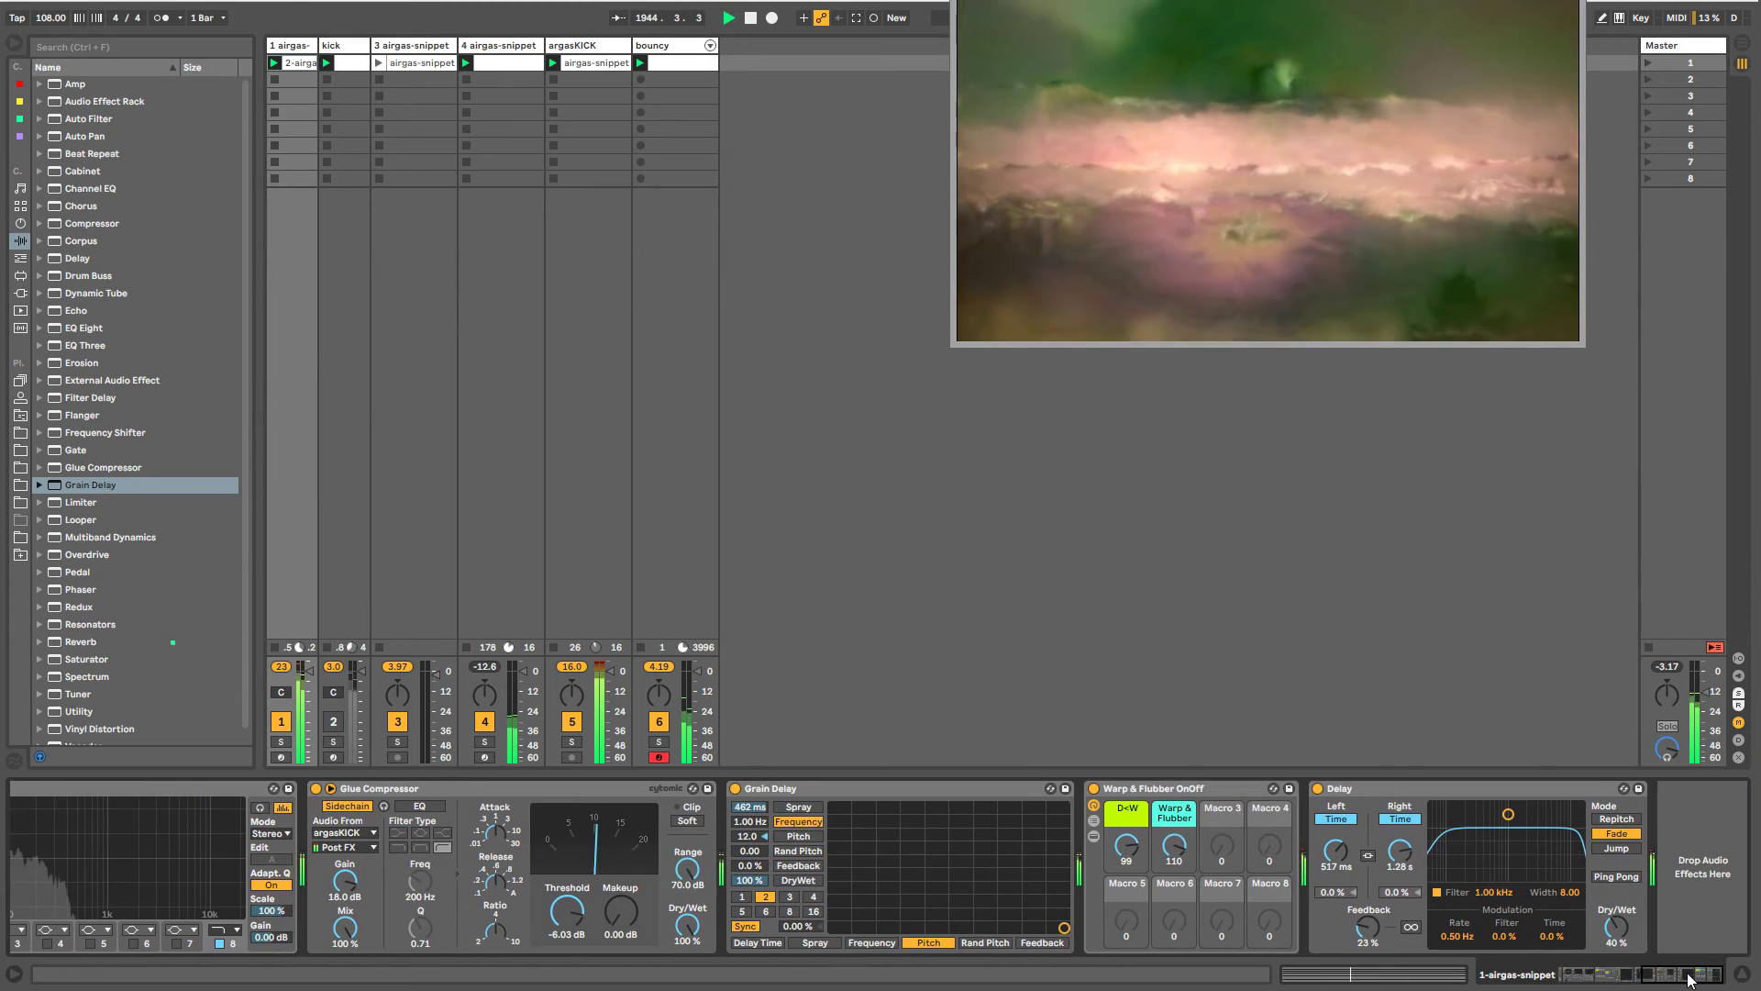
drag(488, 787, 1699, 861)
drag(1197, 927, 1197, 944)
- Audition track 1 in solo, and raise the D<W and Warp & Flubber macros to 127
click(282, 741)
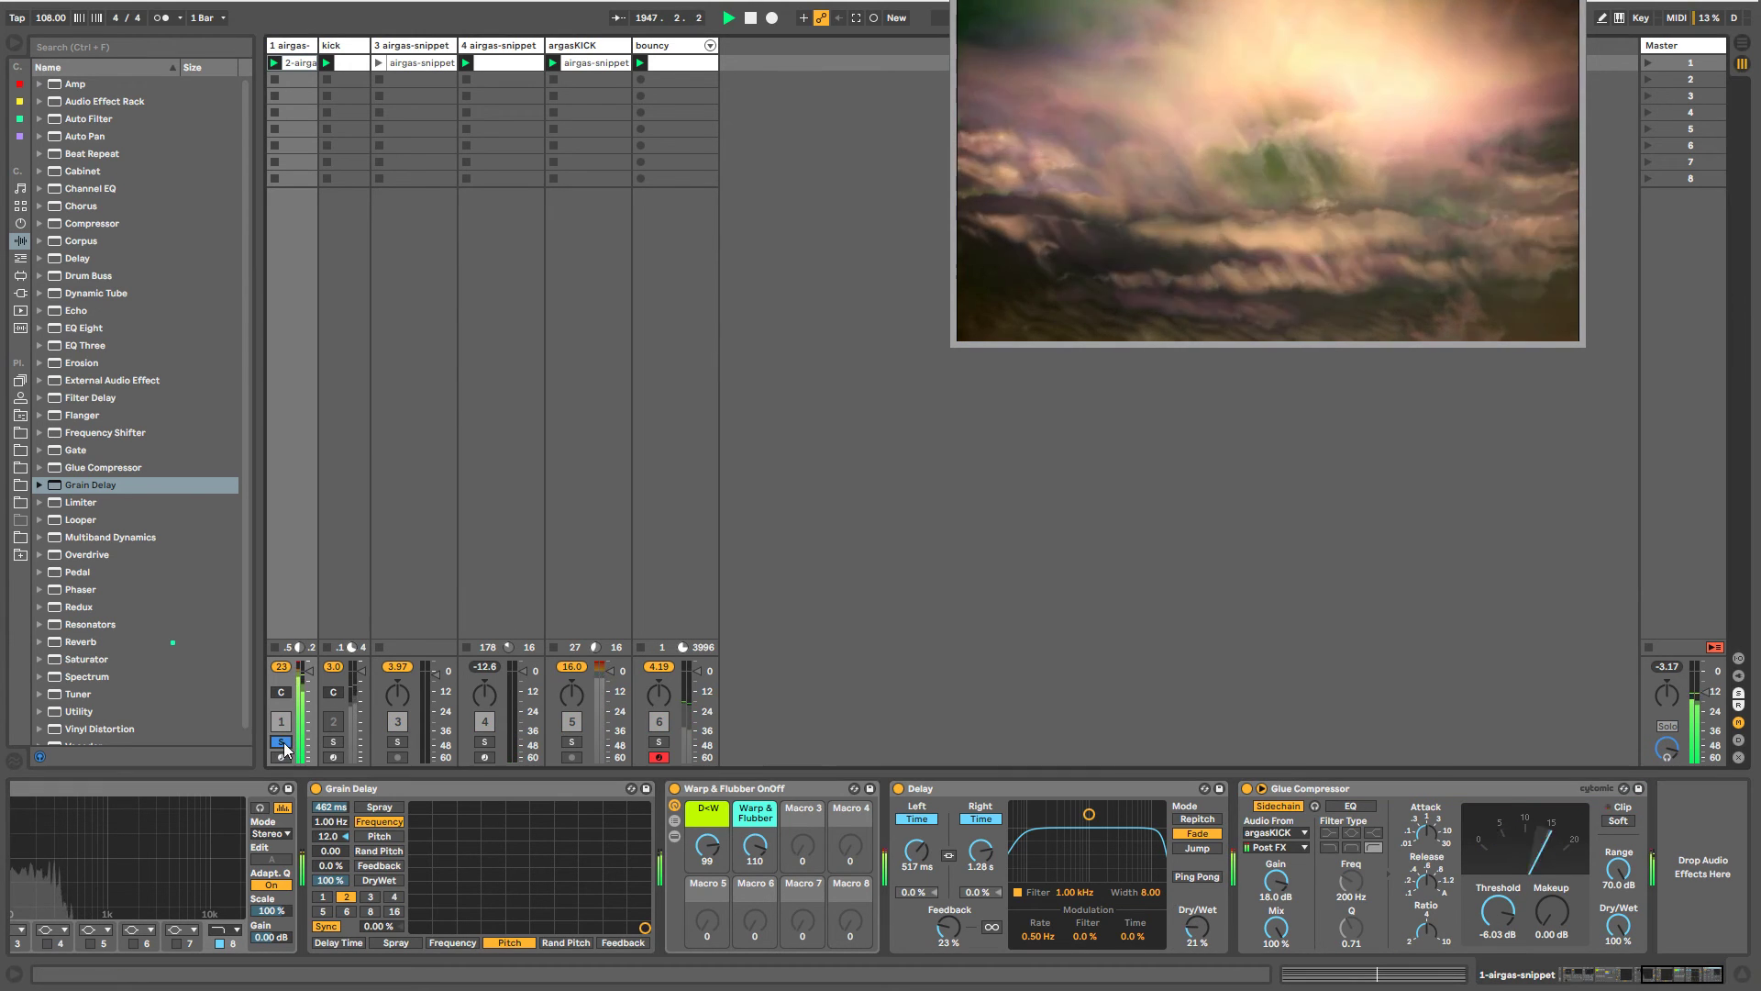
click(282, 742)
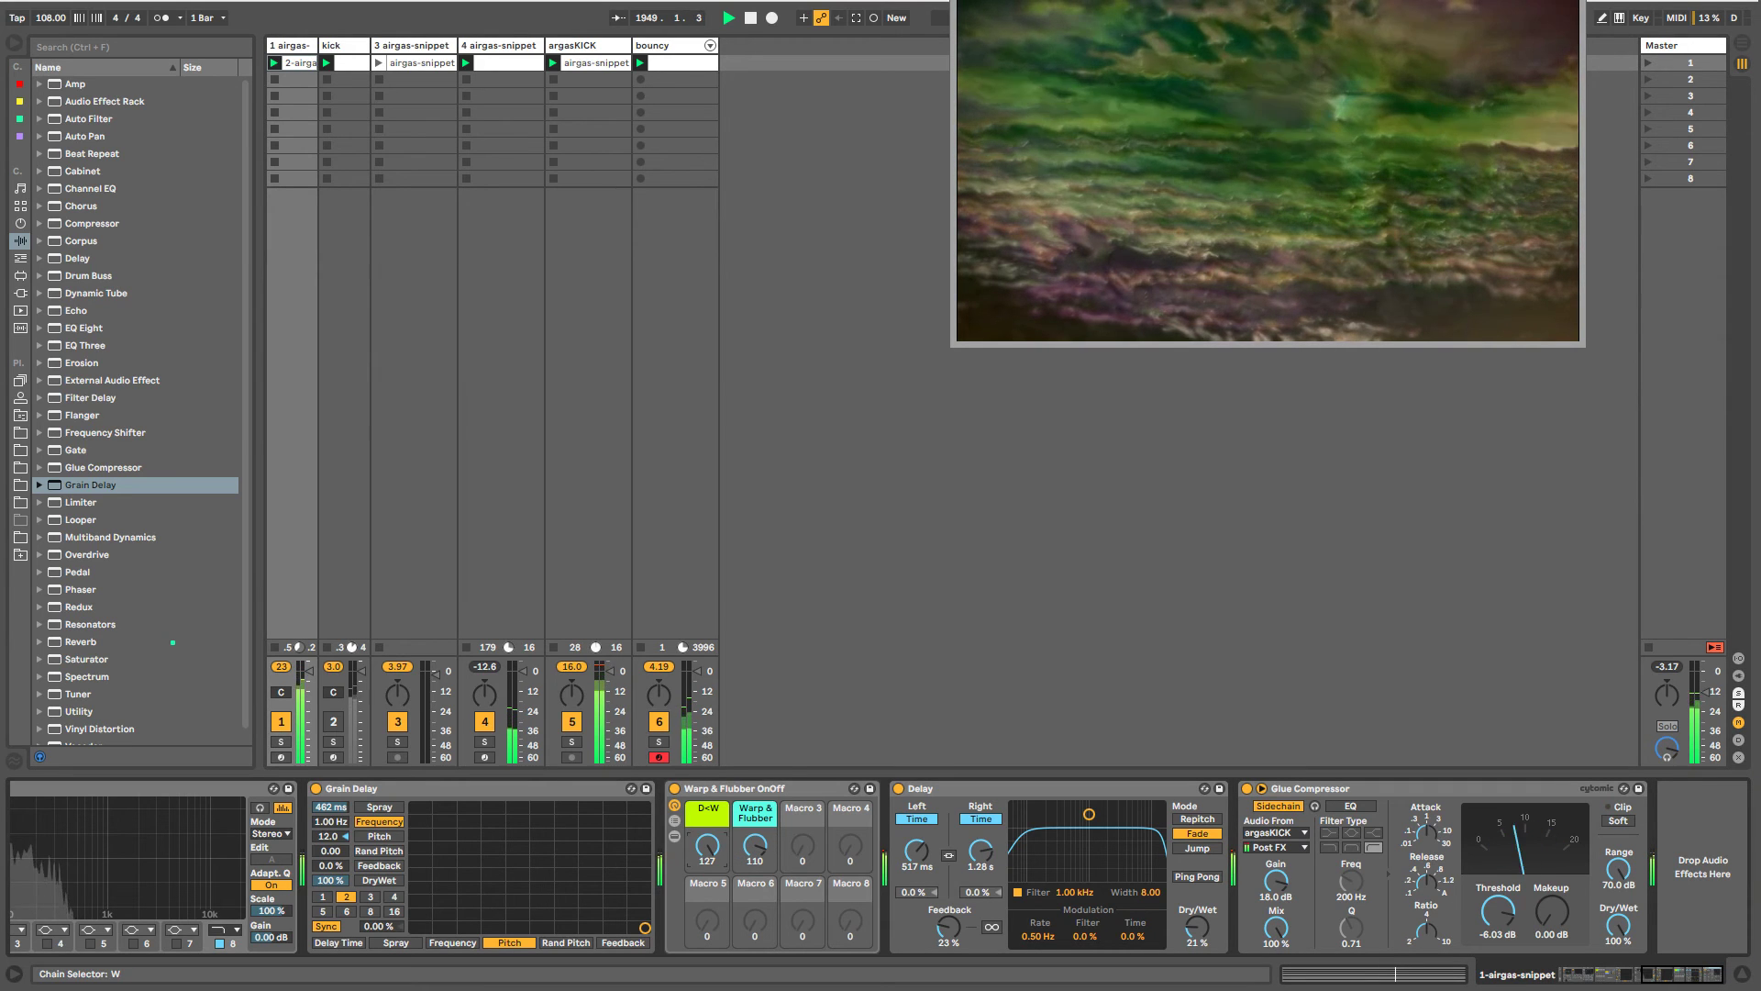
drag(757, 848, 757, 827)
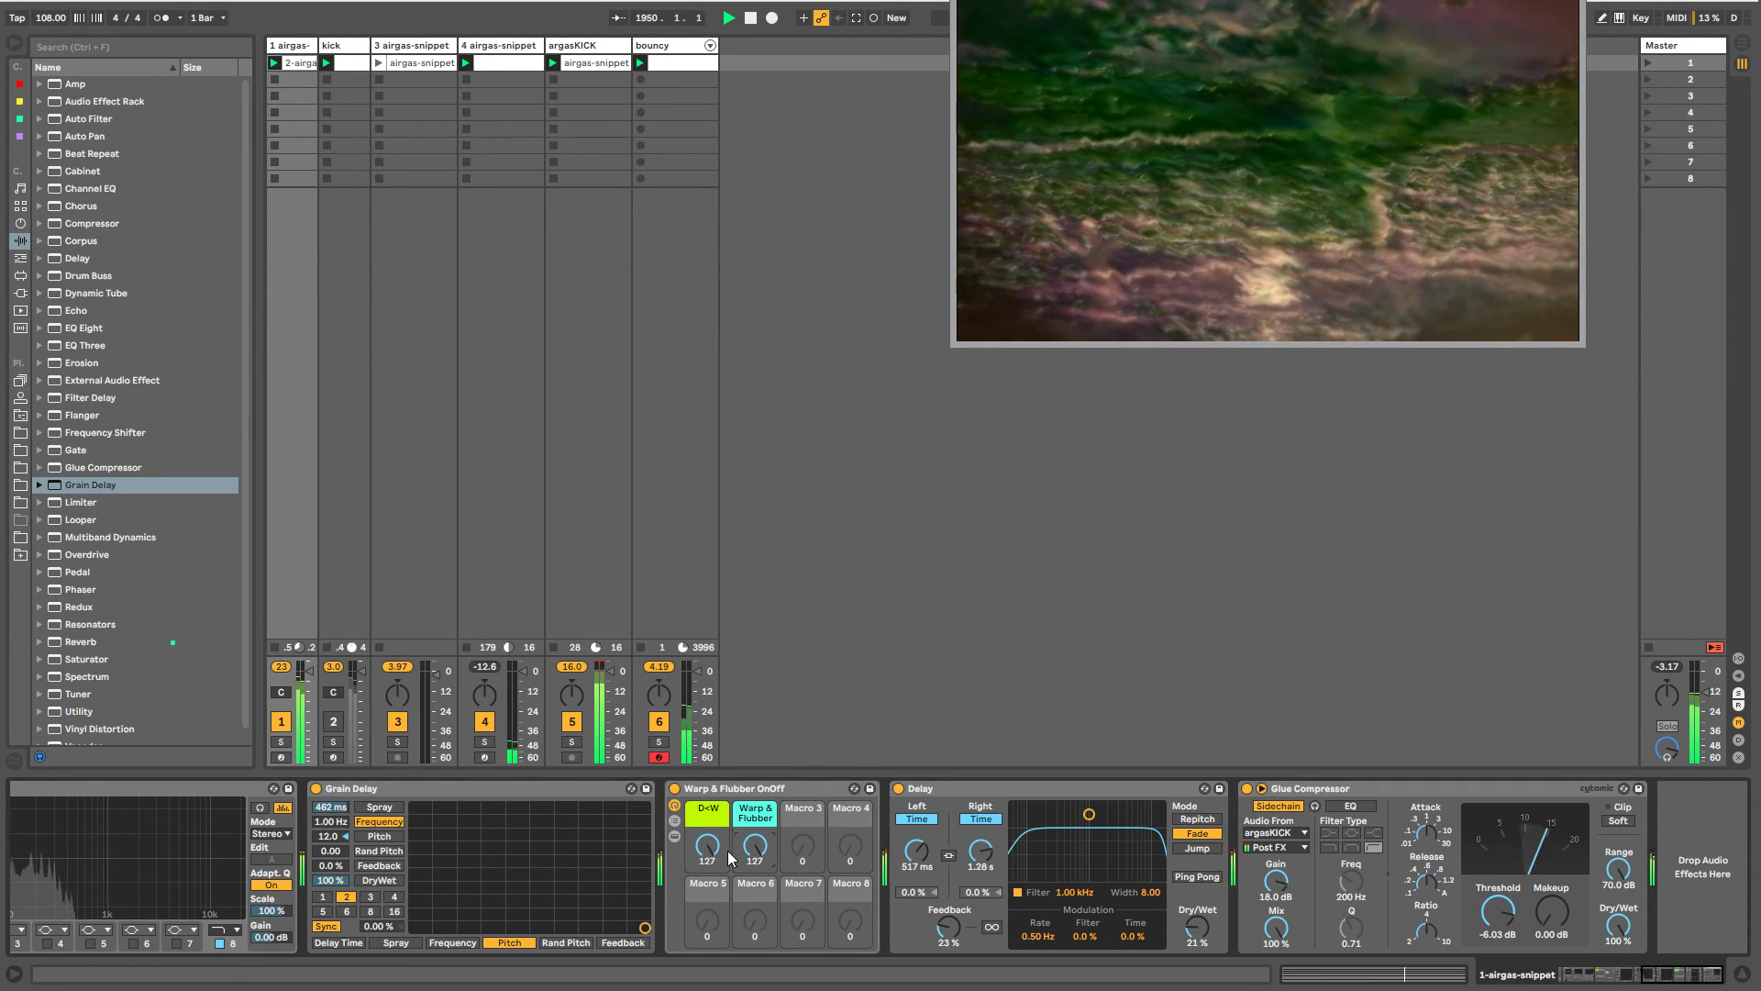
- Change band 8 of track 1's EQ Eight to a steeper low-pass, with a 107 Hz cutoff and Q 2.84
click(1661, 980)
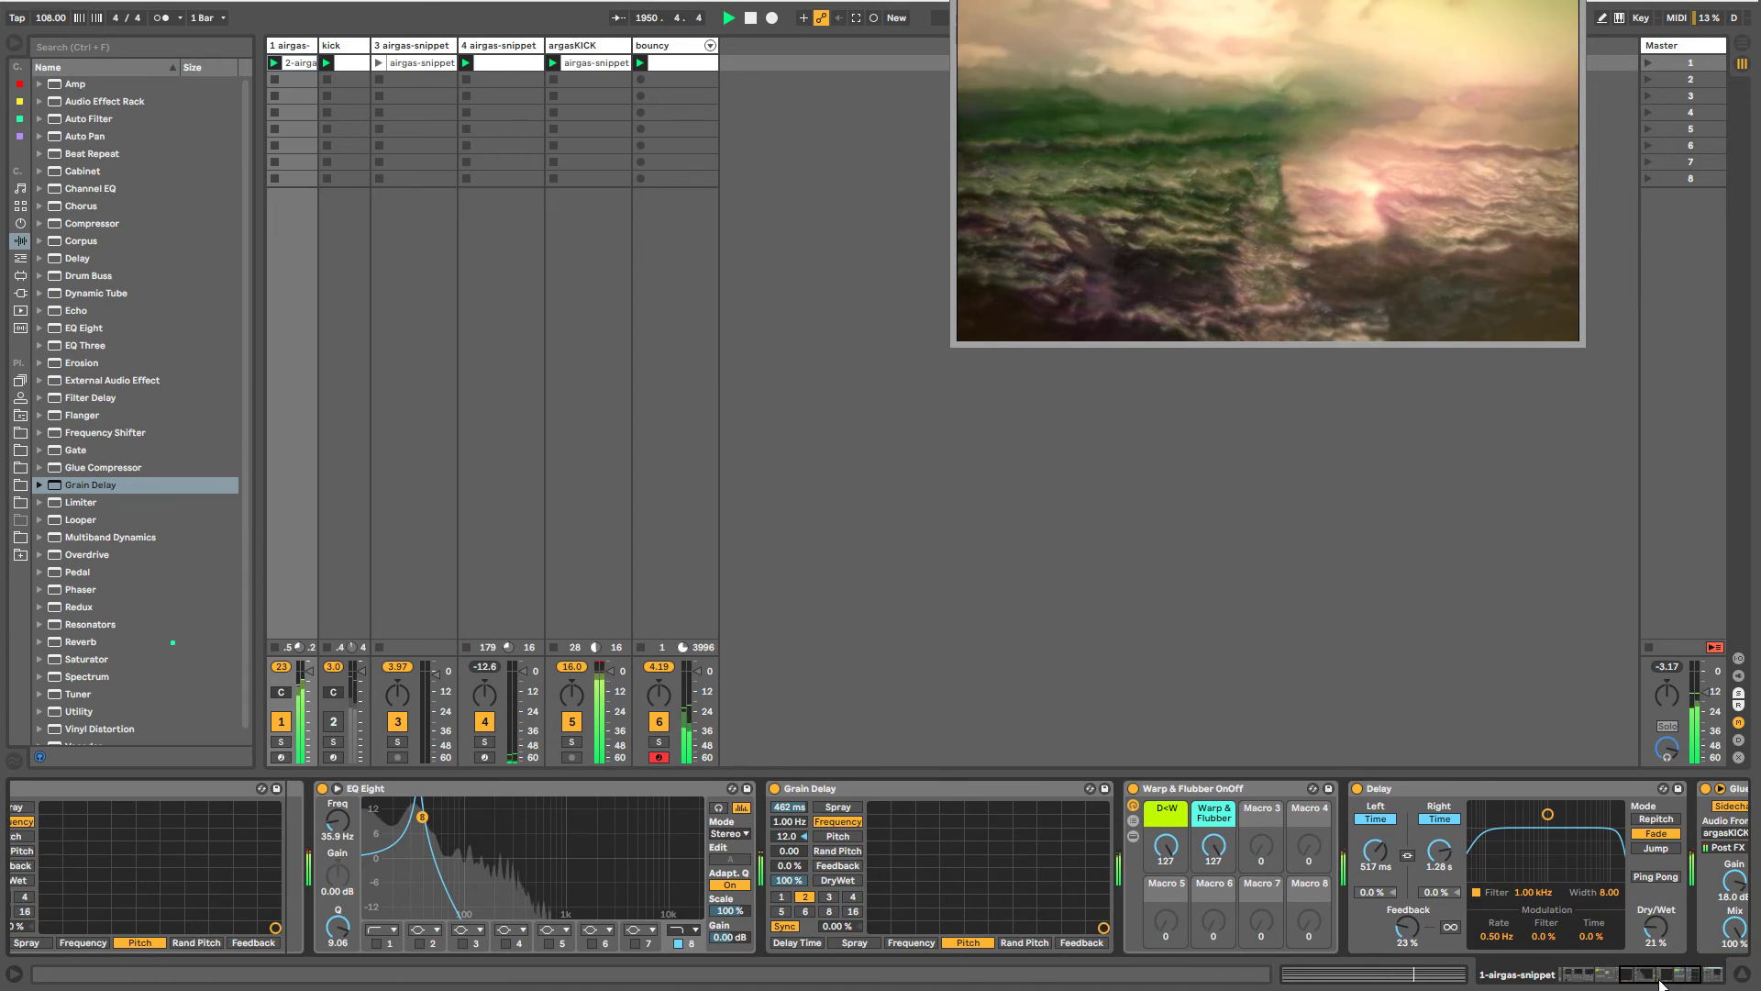
click(642, 929)
click(685, 930)
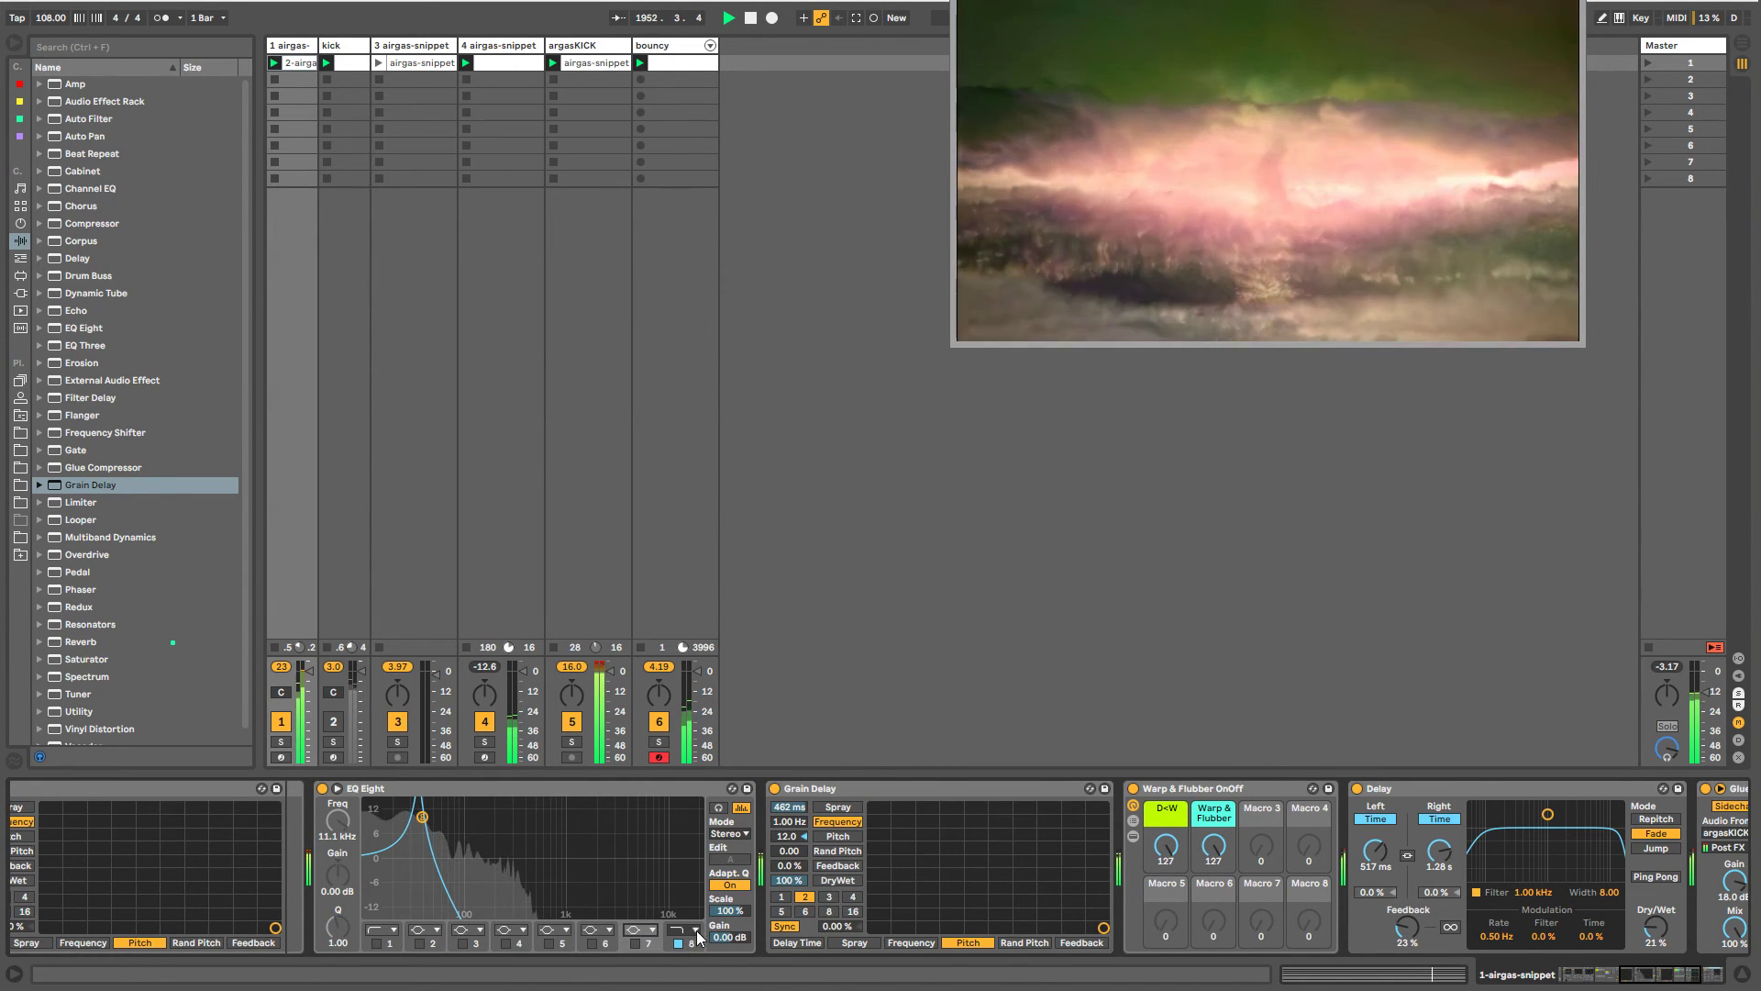
click(685, 930)
click(681, 989)
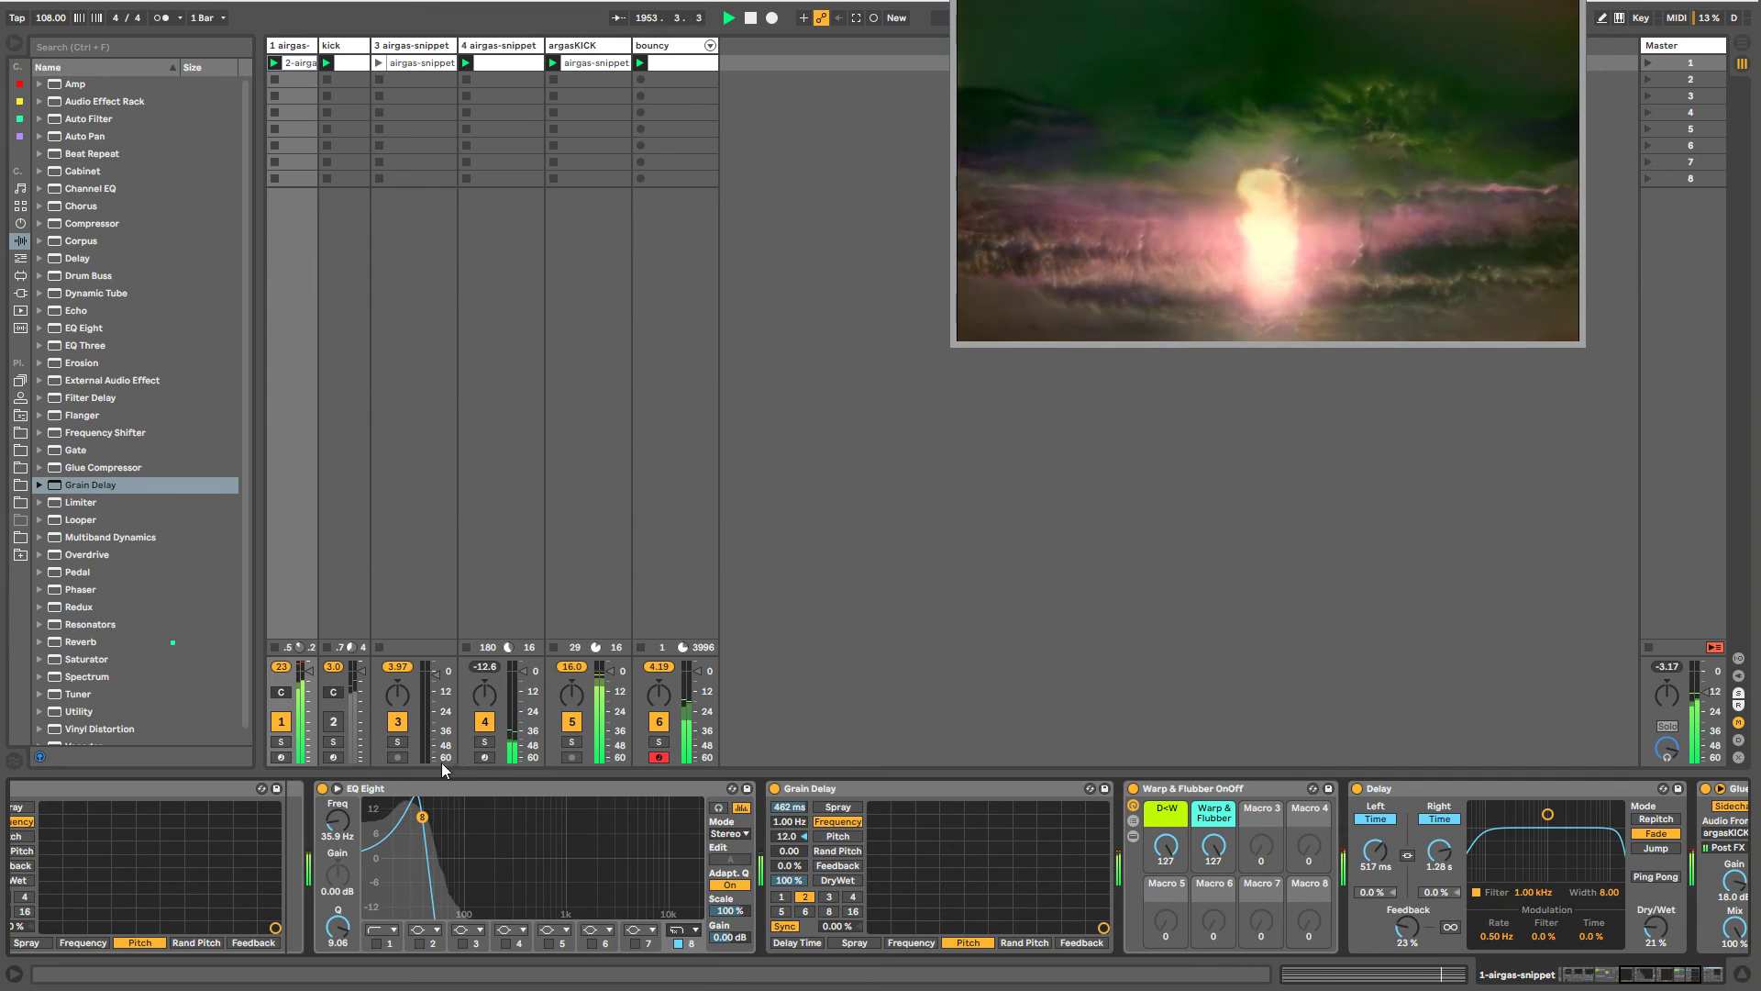
drag(422, 819, 469, 841)
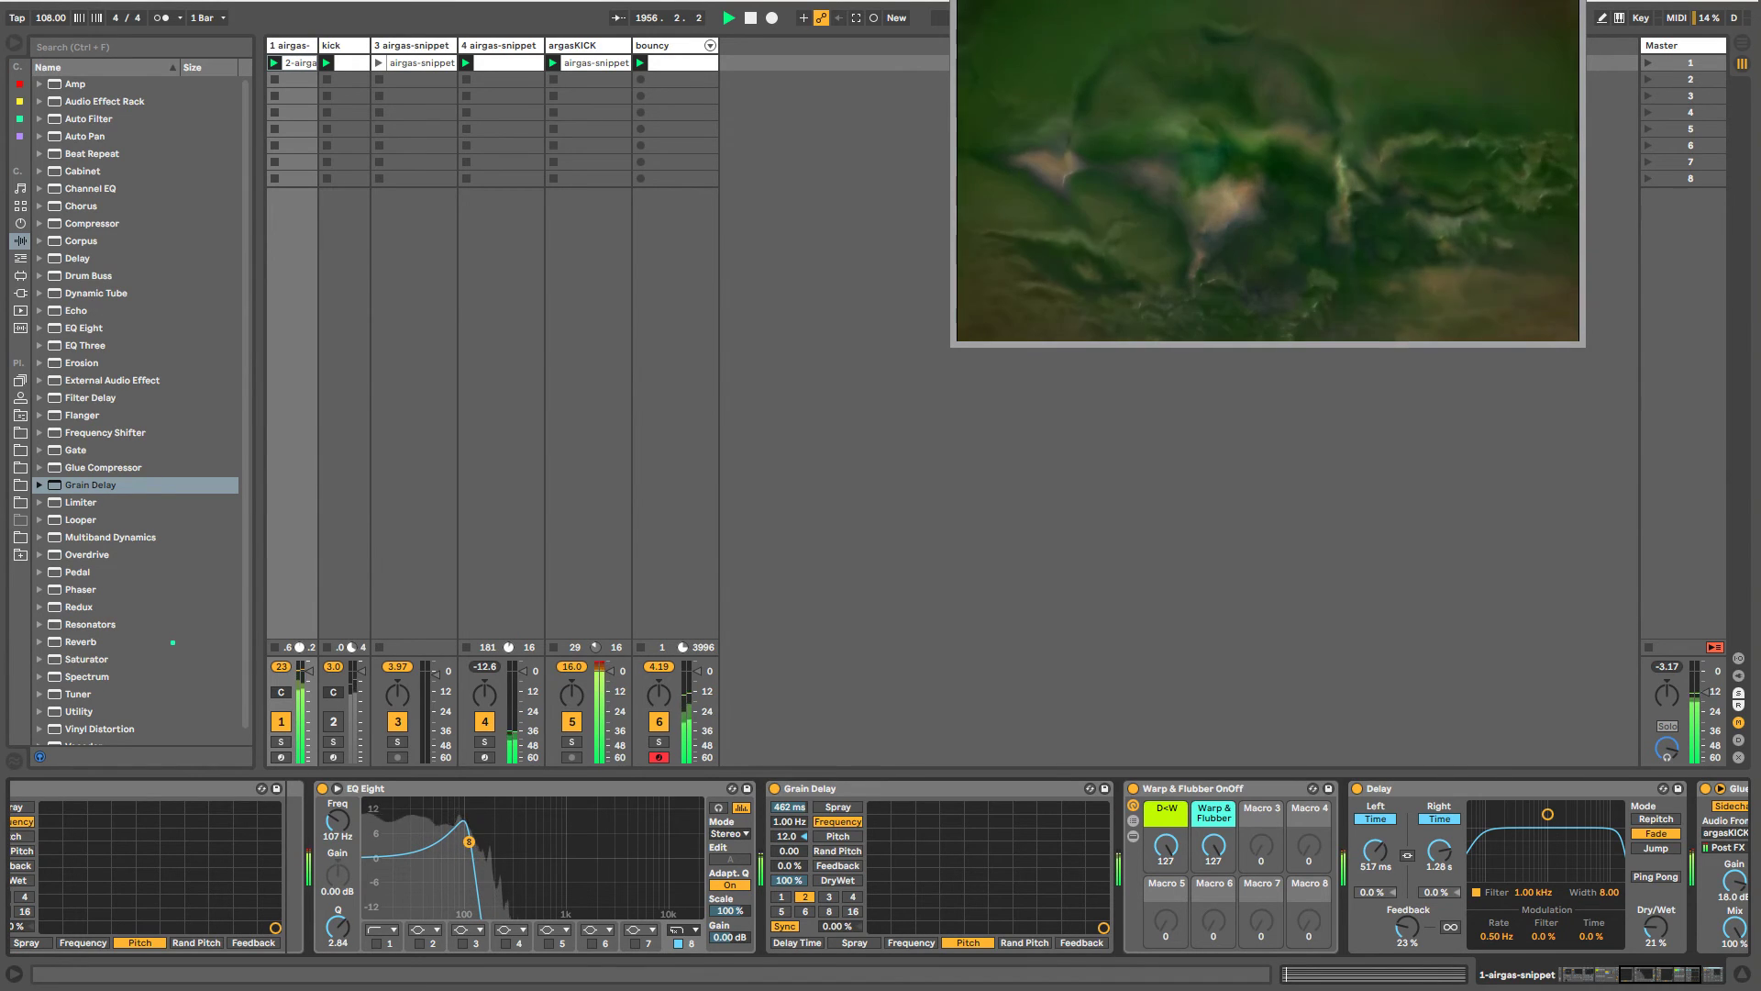
- Check argasKICK's devices, and lower the low-pass cutoff of track 1's EQ Eight to 58.8 Hz
click(560, 59)
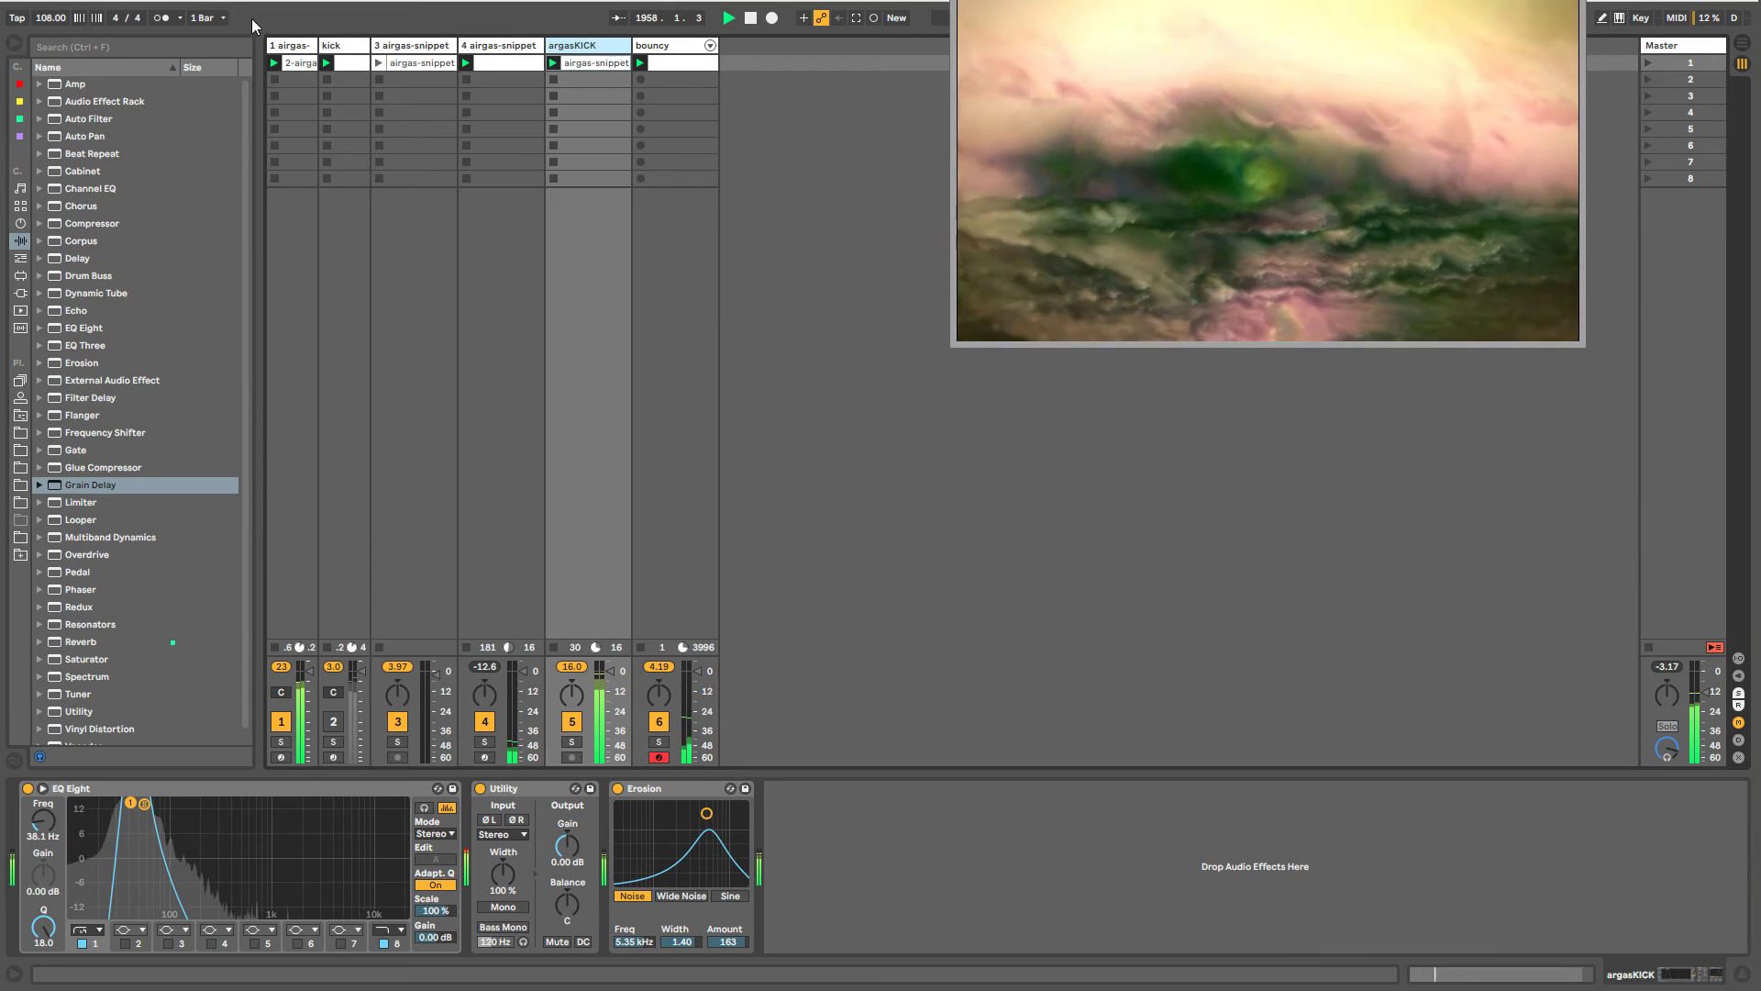
click(301, 138)
mouse_move(333, 818)
mouse_down()
mouse_move(333, 789)
mouse_move(333, 861)
mouse_move(333, 780)
mouse_move(333, 840)
mouse_move(333, 798)
mouse_move(334, 818)
mouse_up()
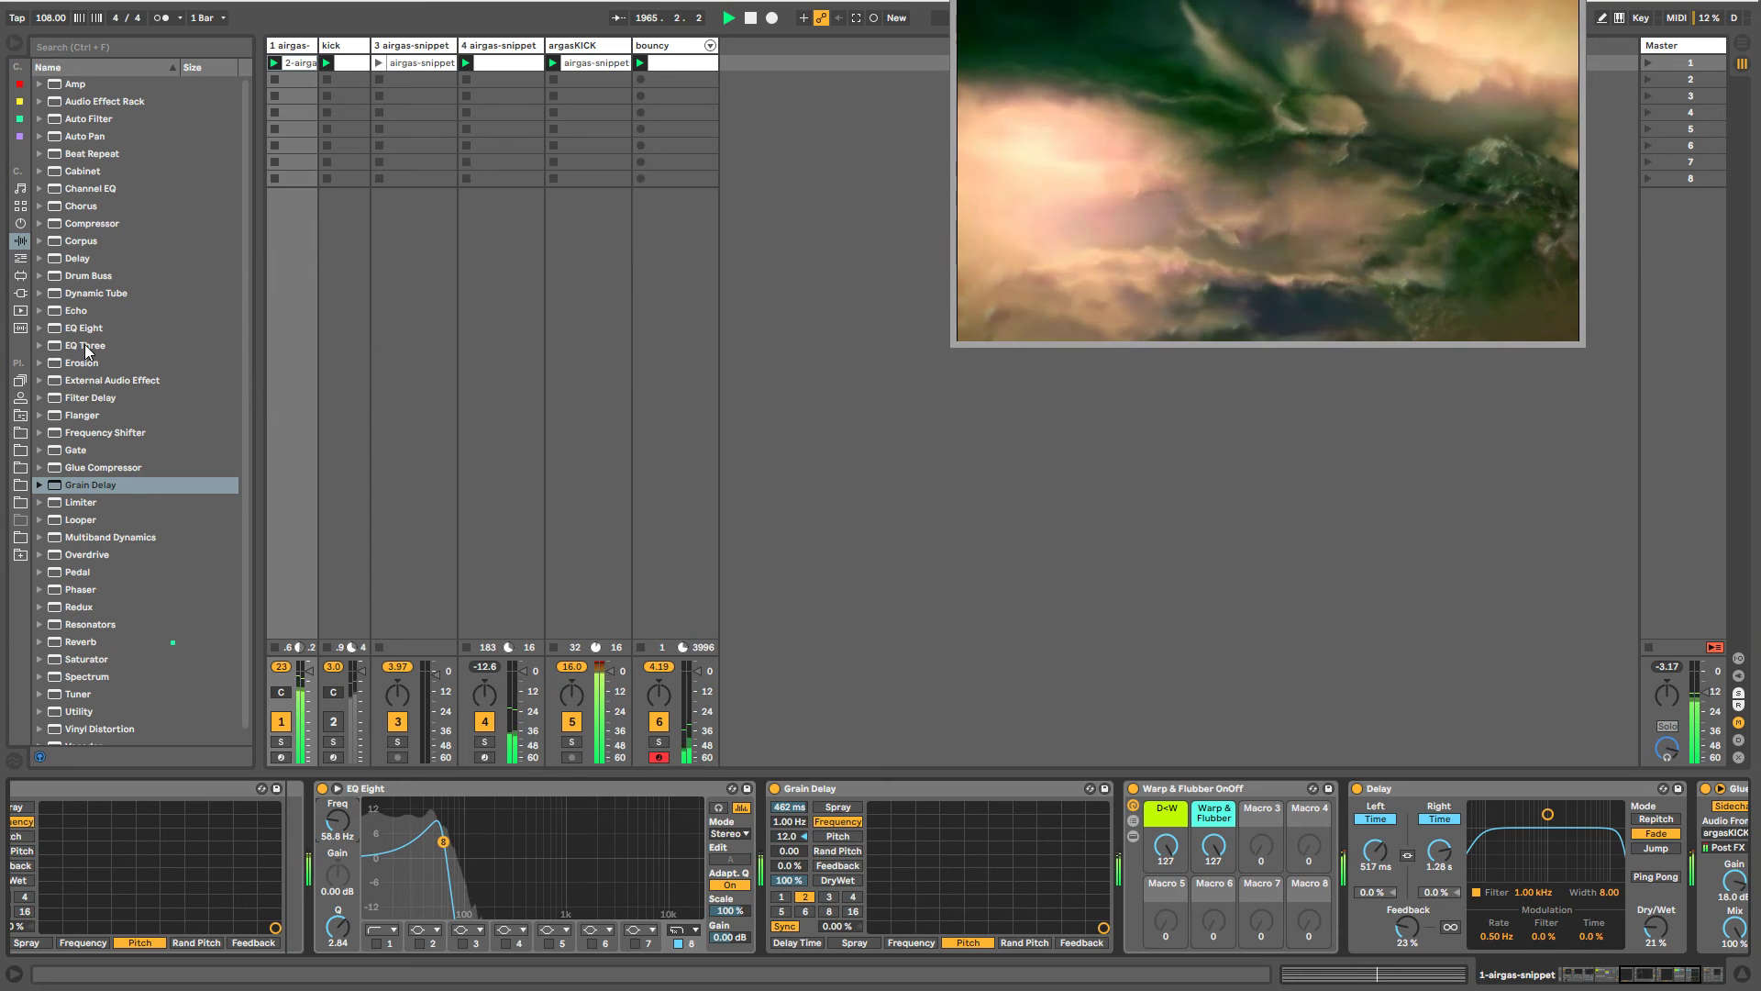
- Set argasKICK's Erosion to 7.03 kHz with an amount of 30.5, and duplicate the track
click(563, 48)
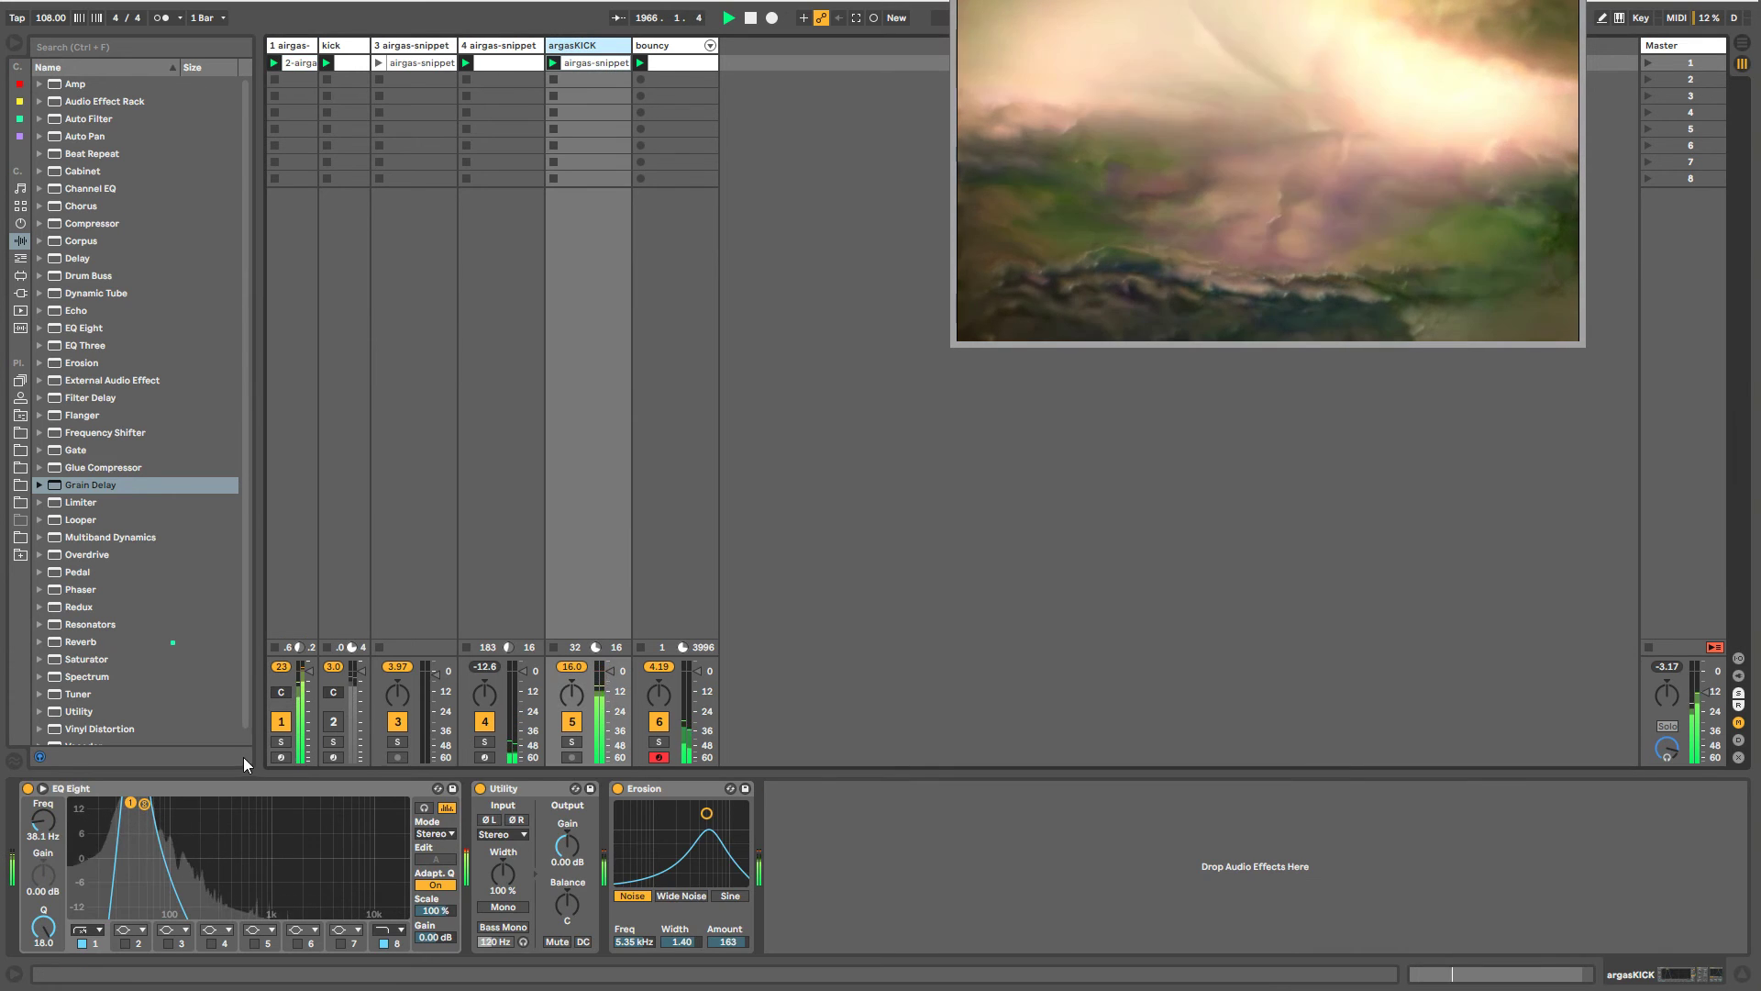
drag(704, 811, 715, 852)
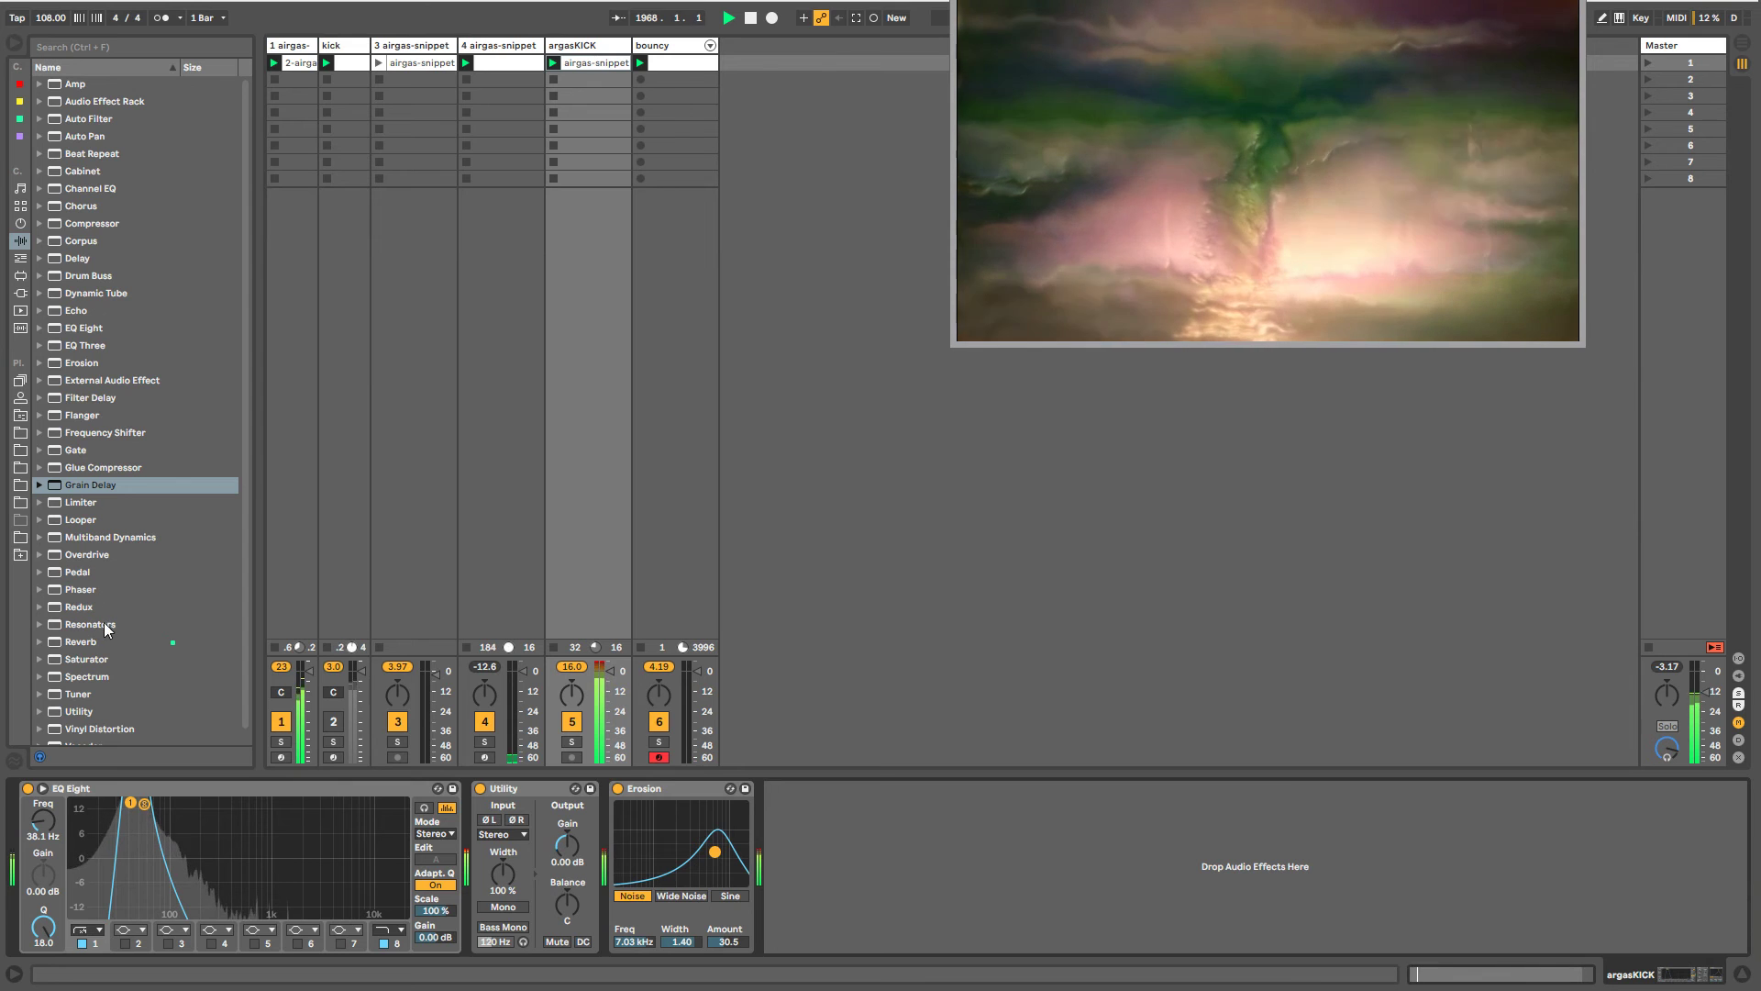
click(576, 49)
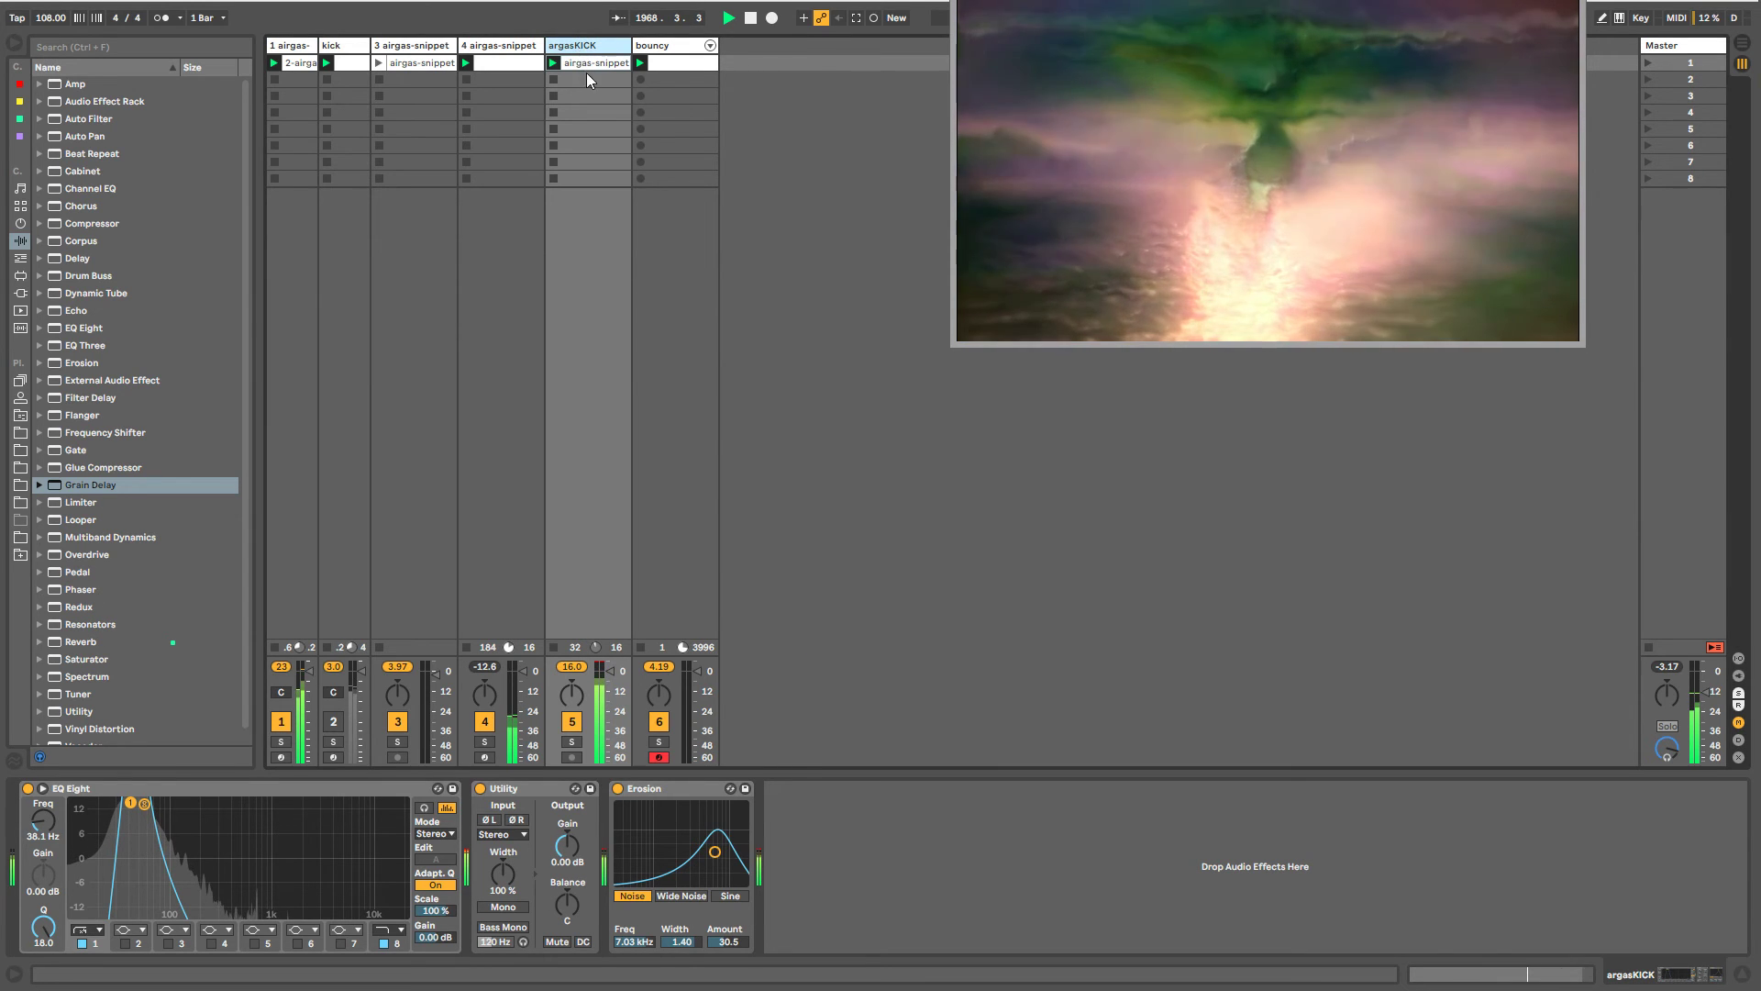
key(ctrl+d)
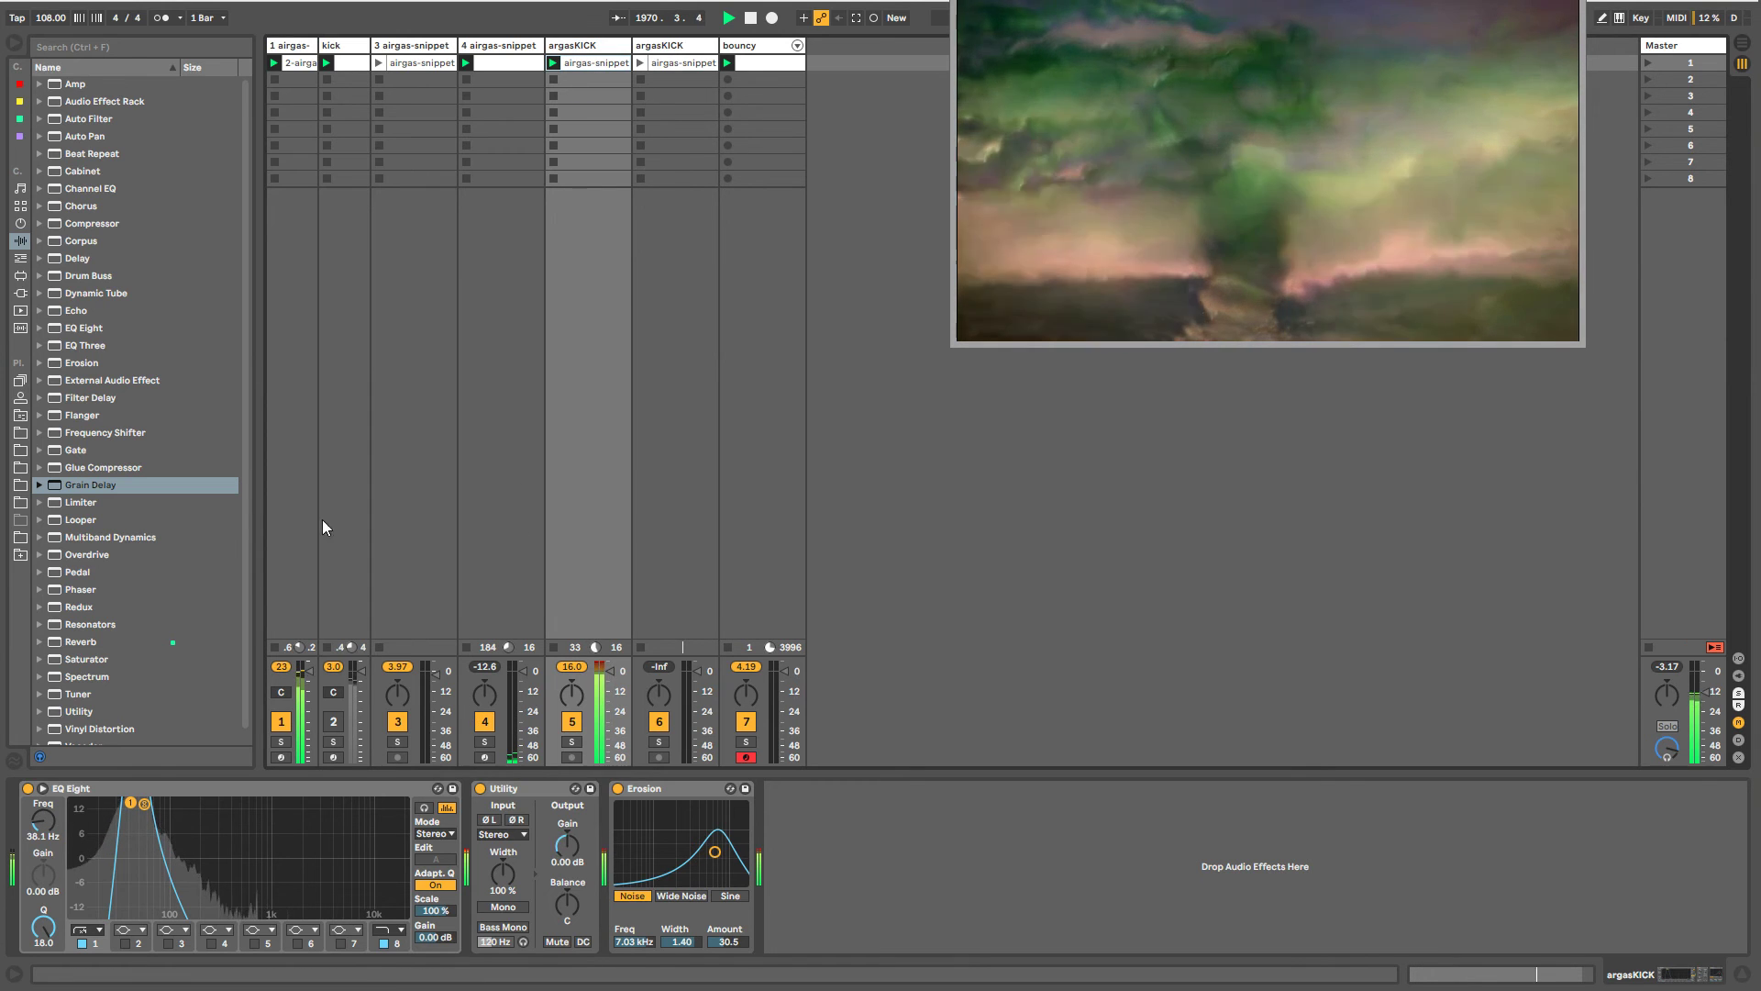
- In the original argasKICK clip, duplicate the one-bar gain envelope pattern five times through bar 6
click(619, 70)
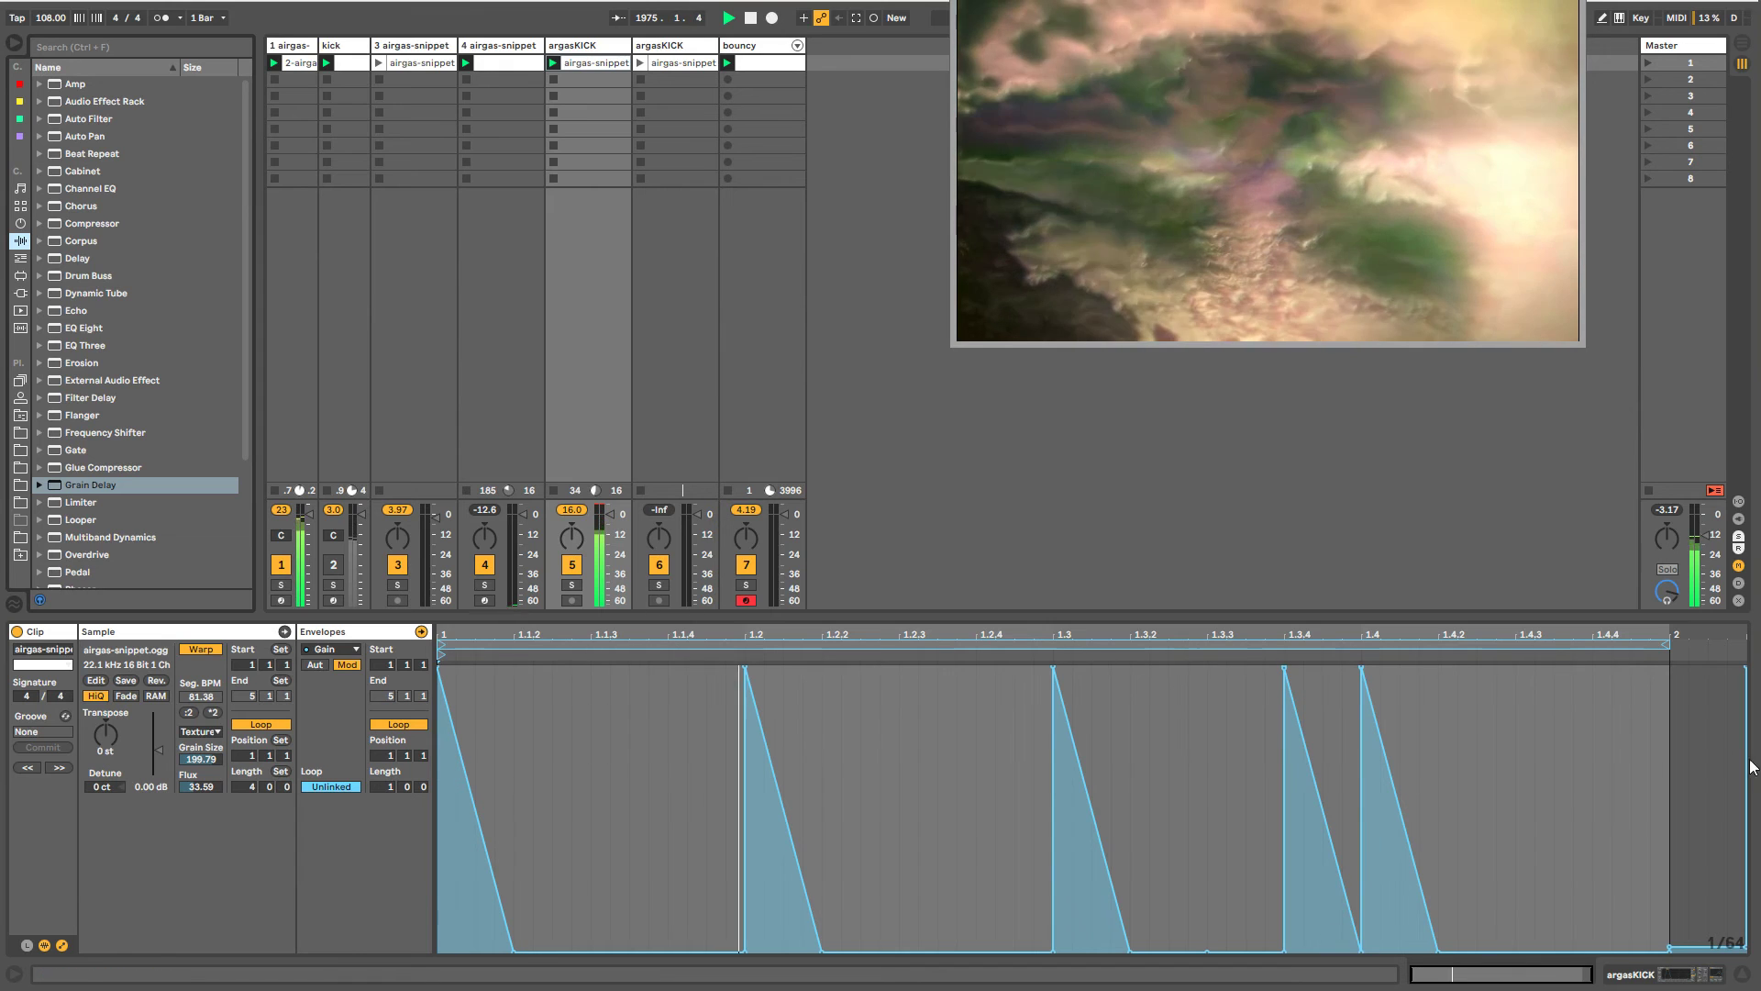
drag(1674, 771, 439, 766)
key(ctrl+d)
key(ctrl+d)
key(ctrl+d)
key(ctrl+d)
key(ctrl+d)
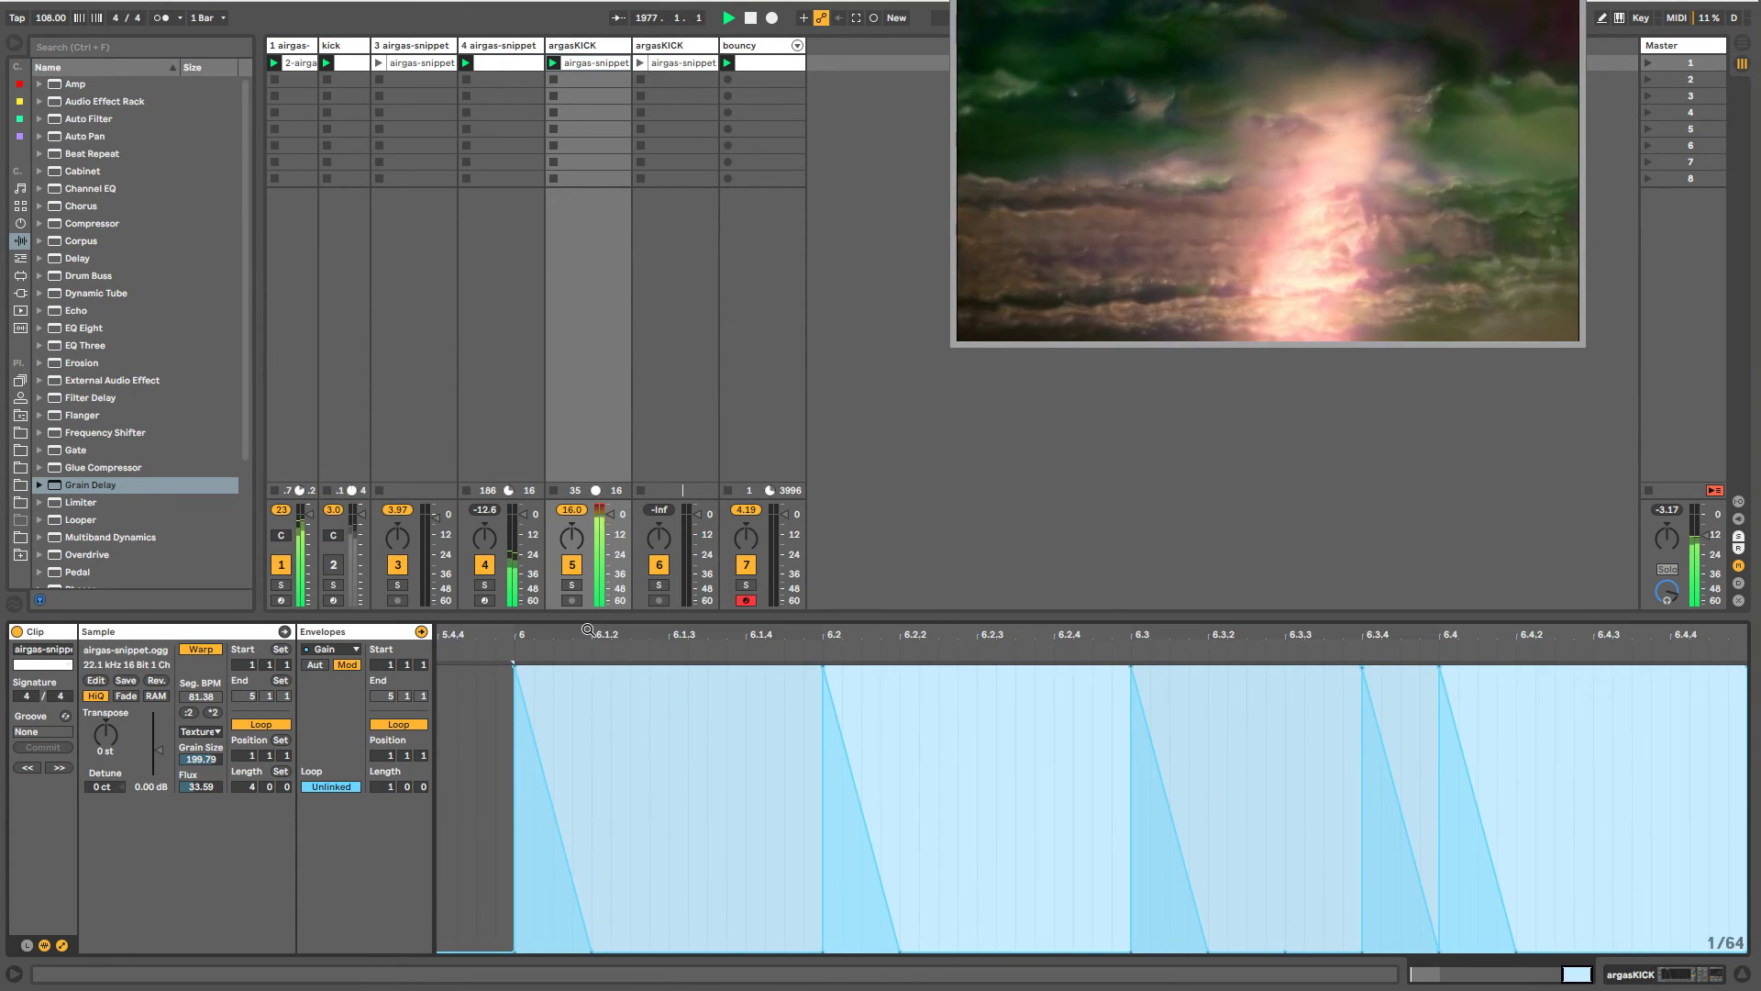
- Extend the gain envelope's loop length to four bars and shift individual envelope pulses to vary the rhythm
drag(590, 630, 590, 551)
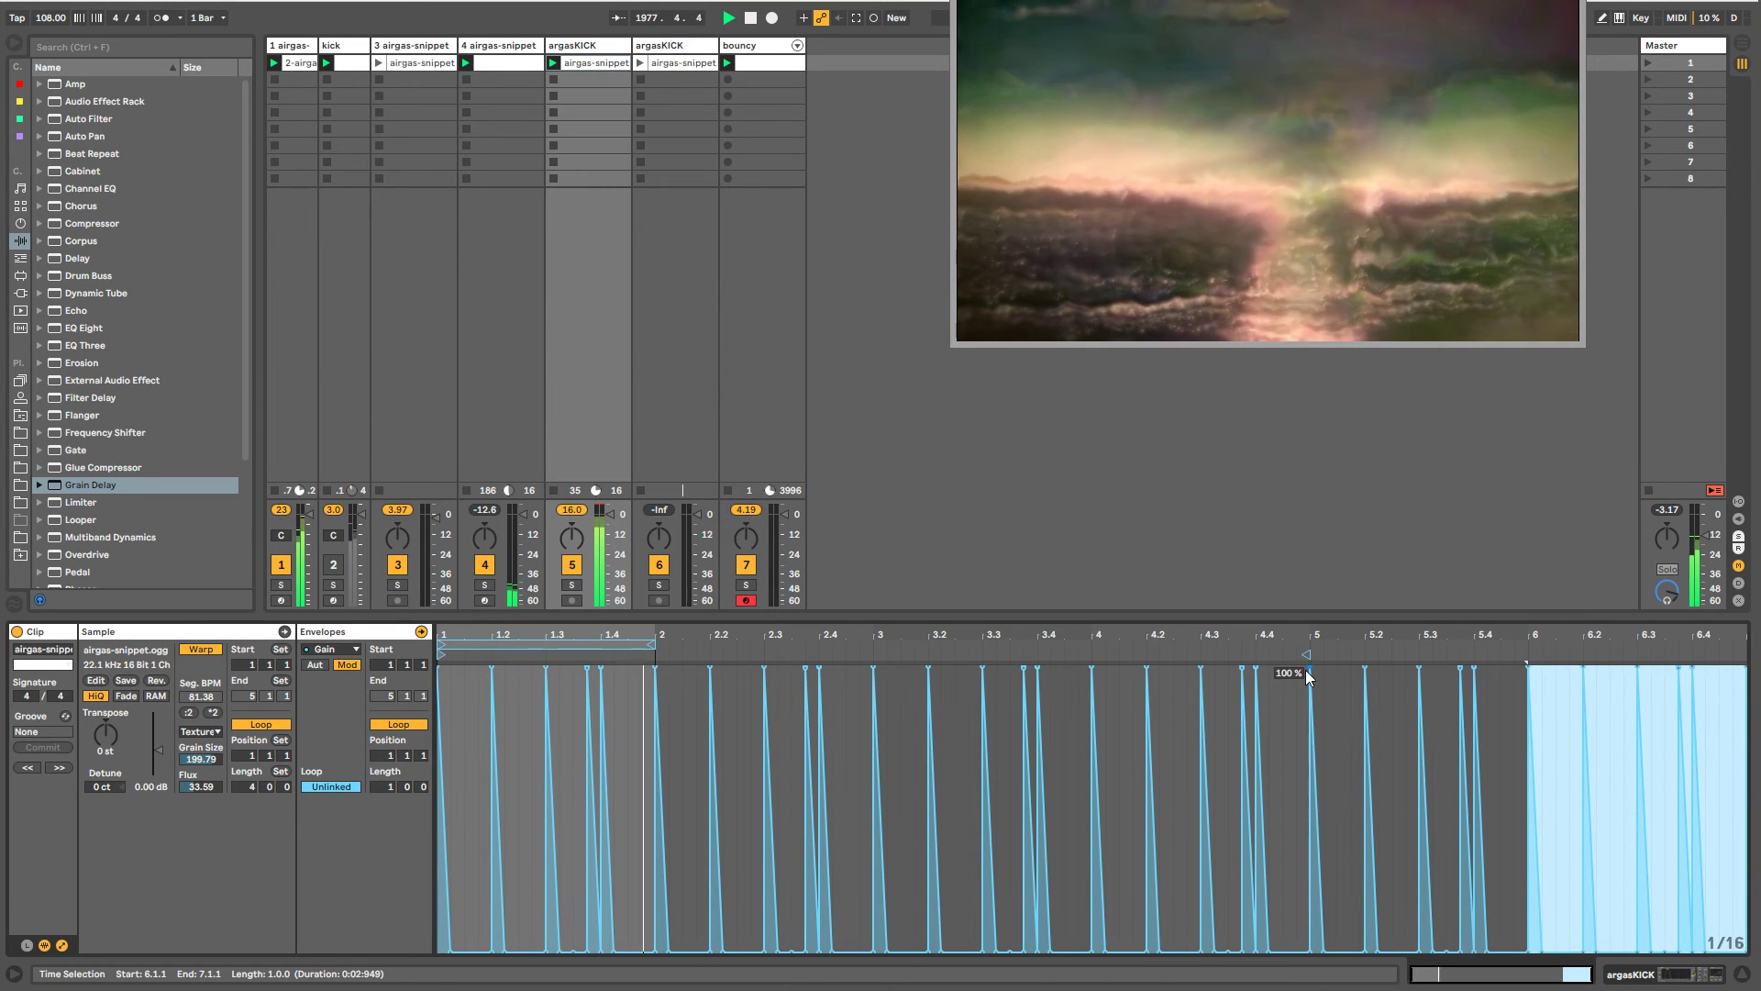
drag(1367, 669, 1379, 671)
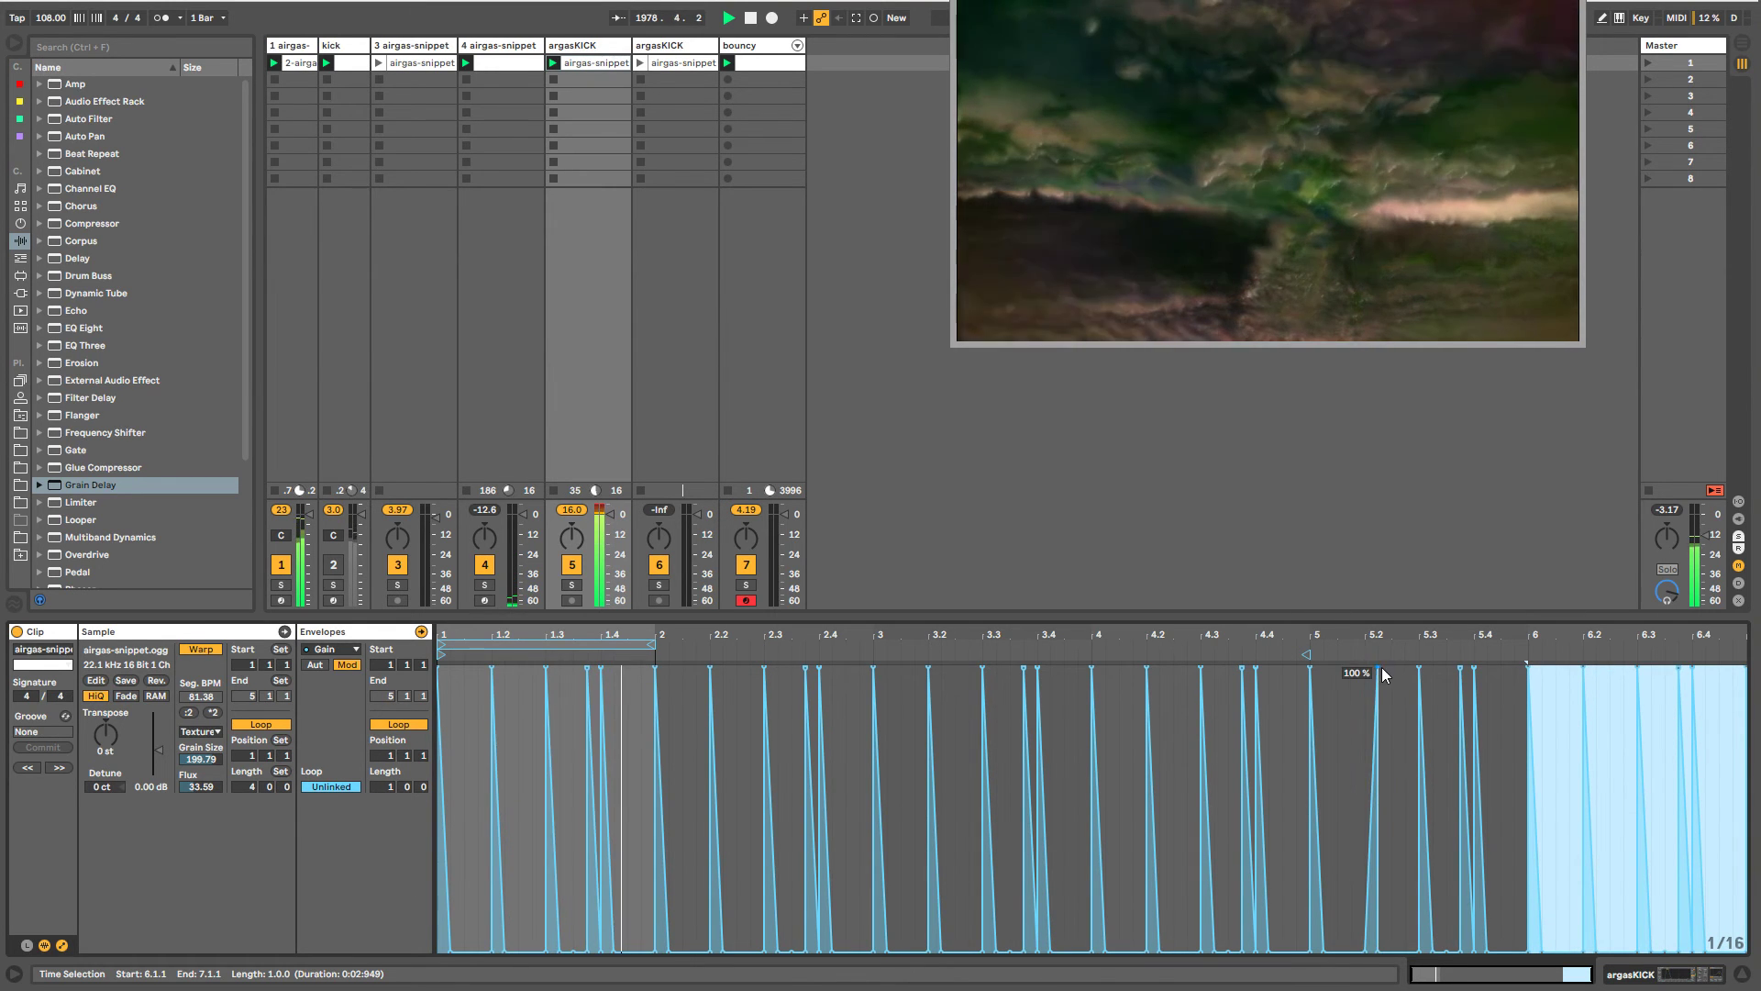
drag(654, 645, 1308, 645)
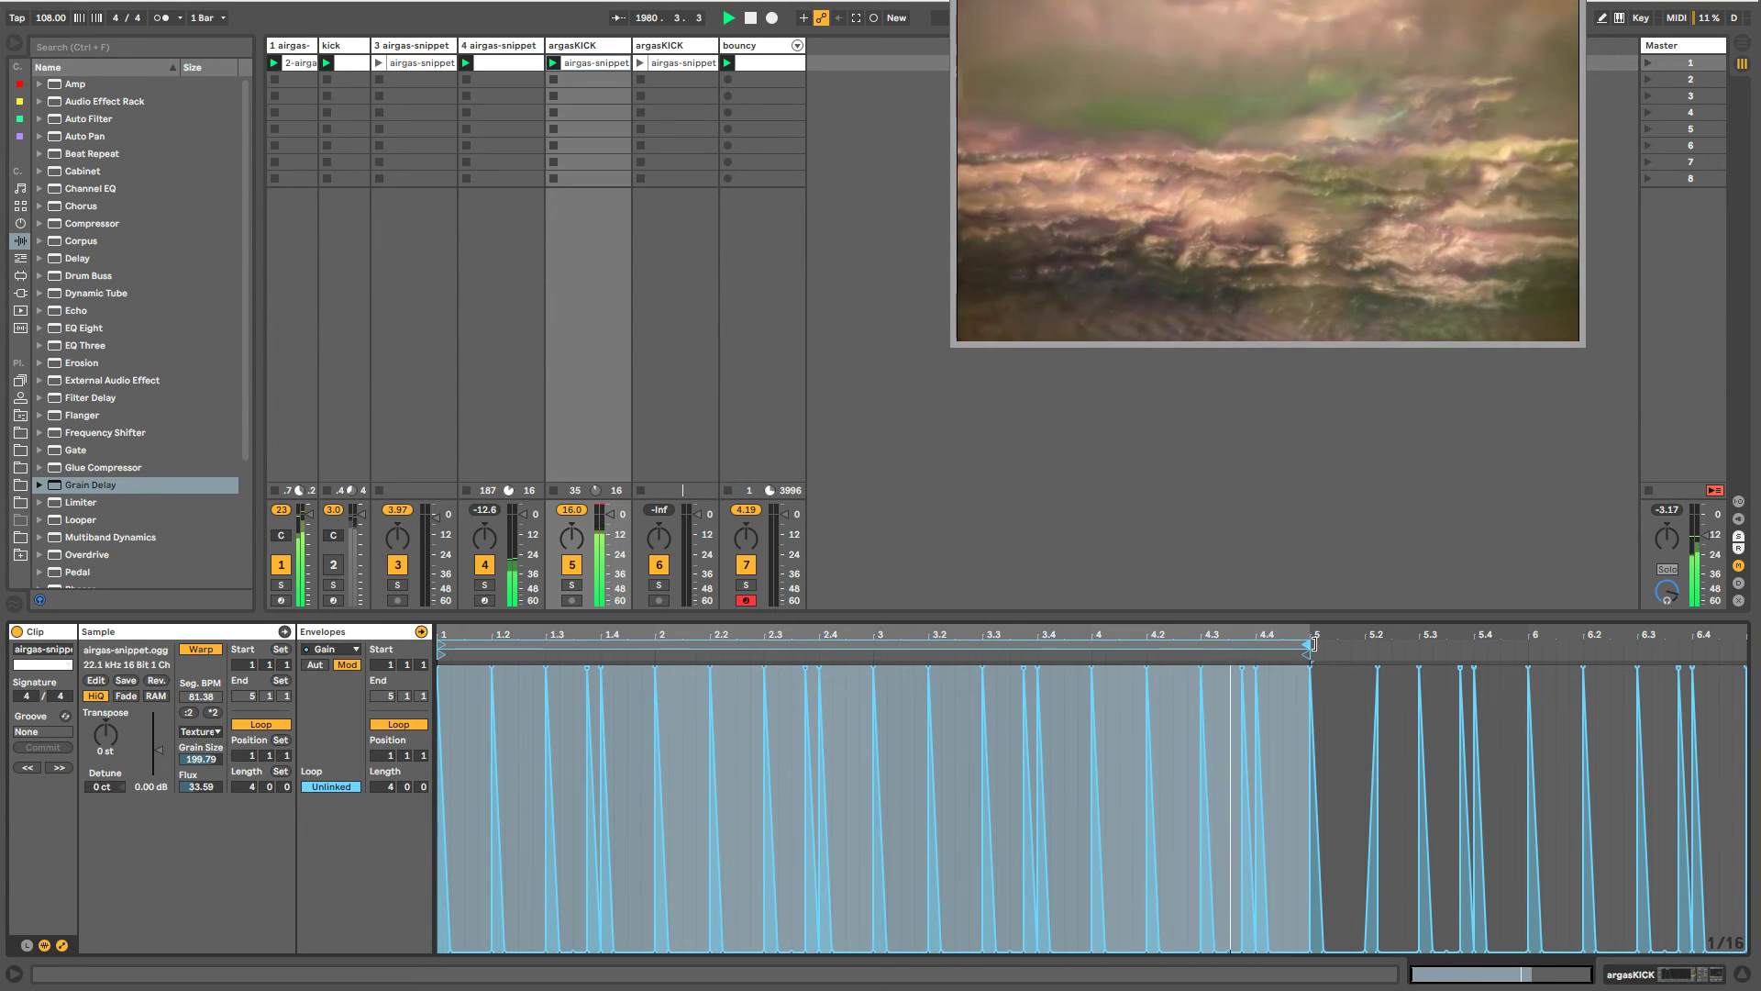
click(1171, 693)
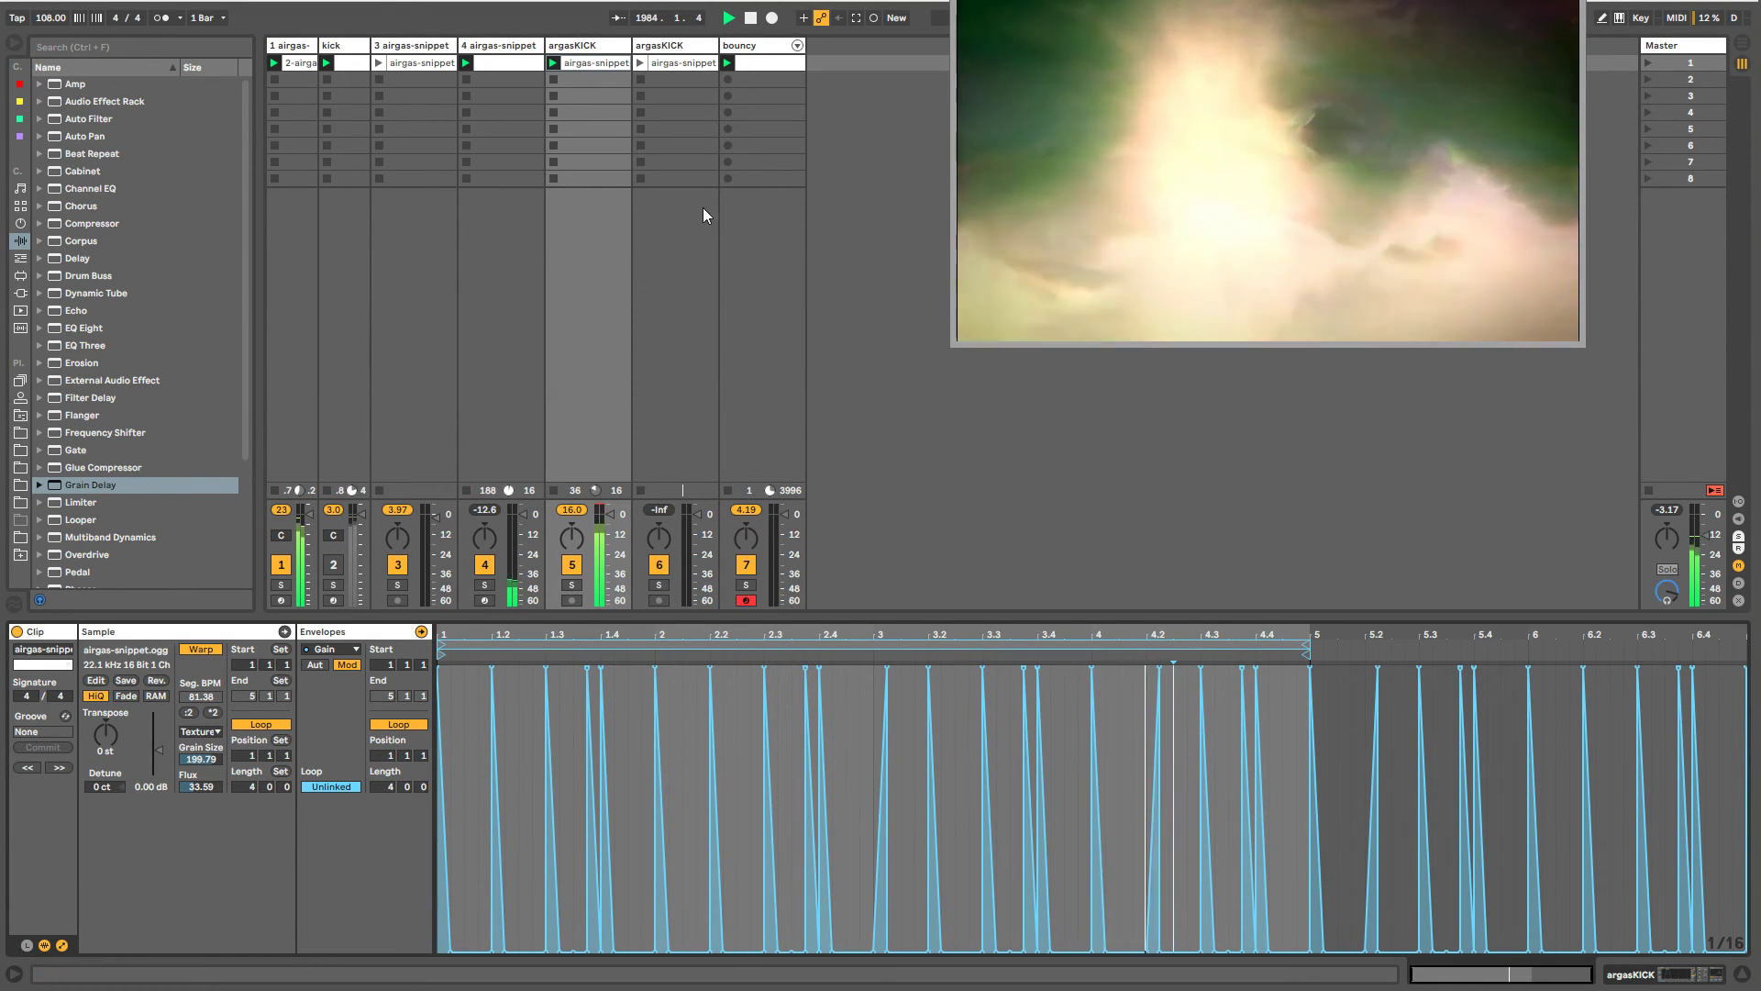
- Group argasKICK's EQ Eight, Utility and Erosion into an Audio Effect Rack and show its chain list
double_click(586, 49)
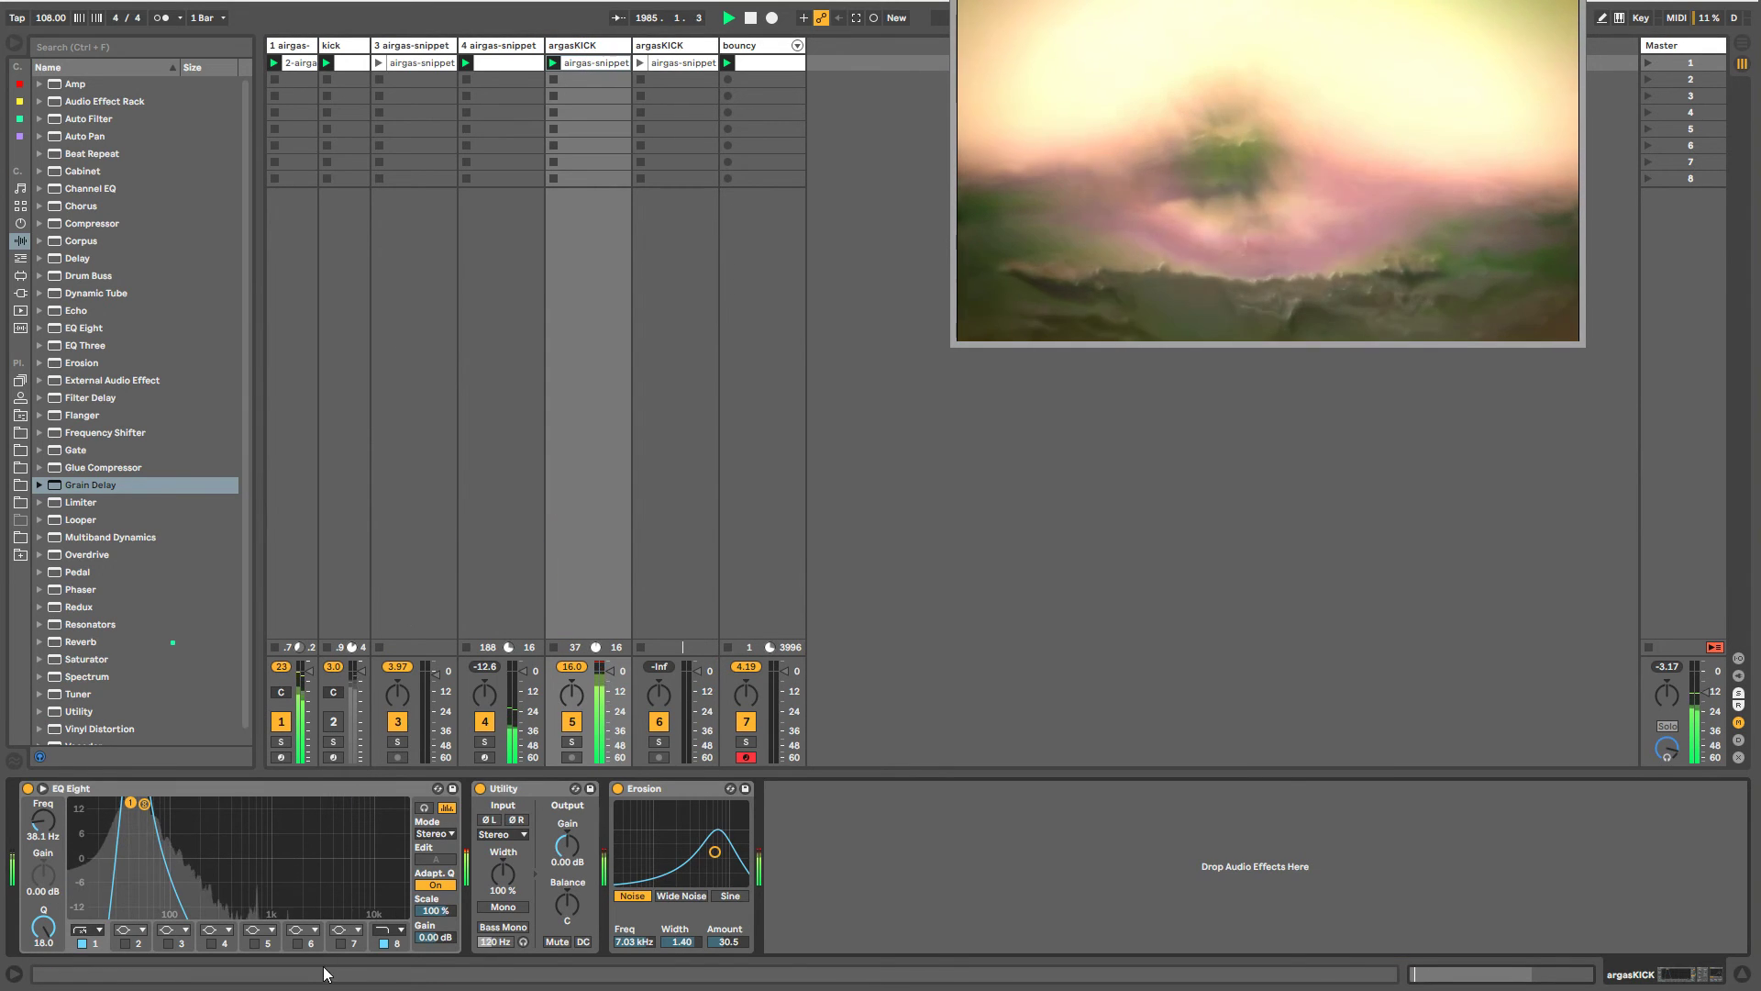
click(342, 944)
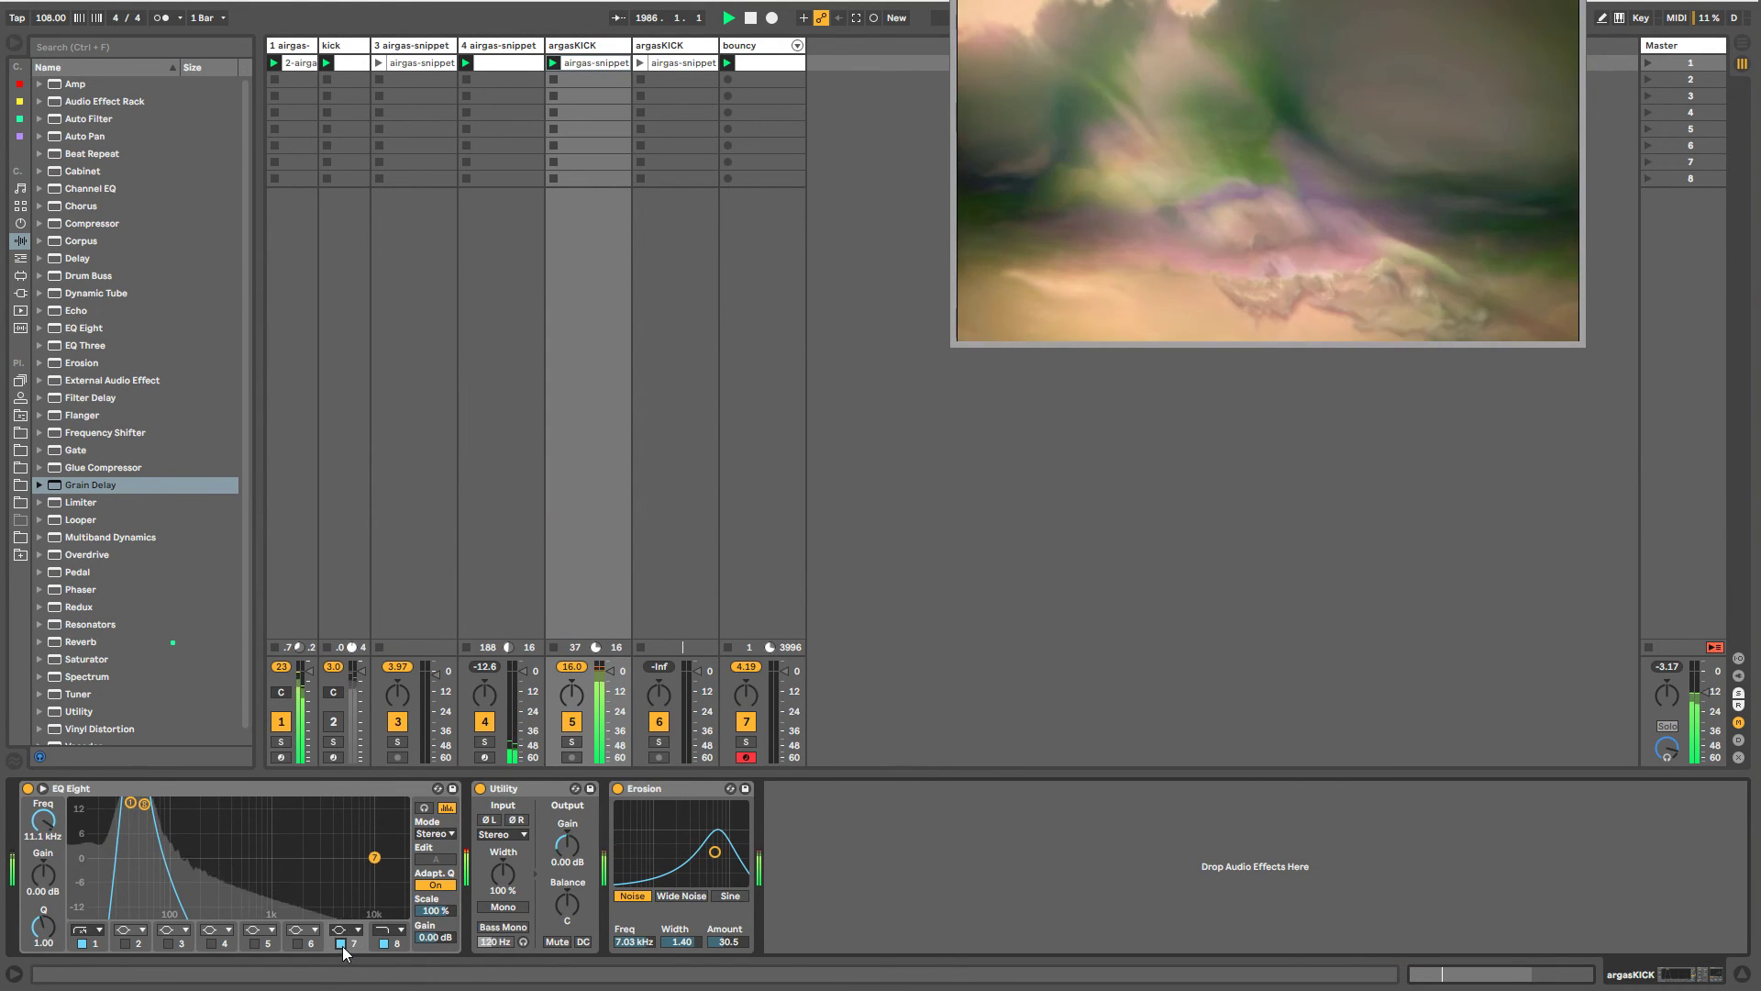
click(341, 945)
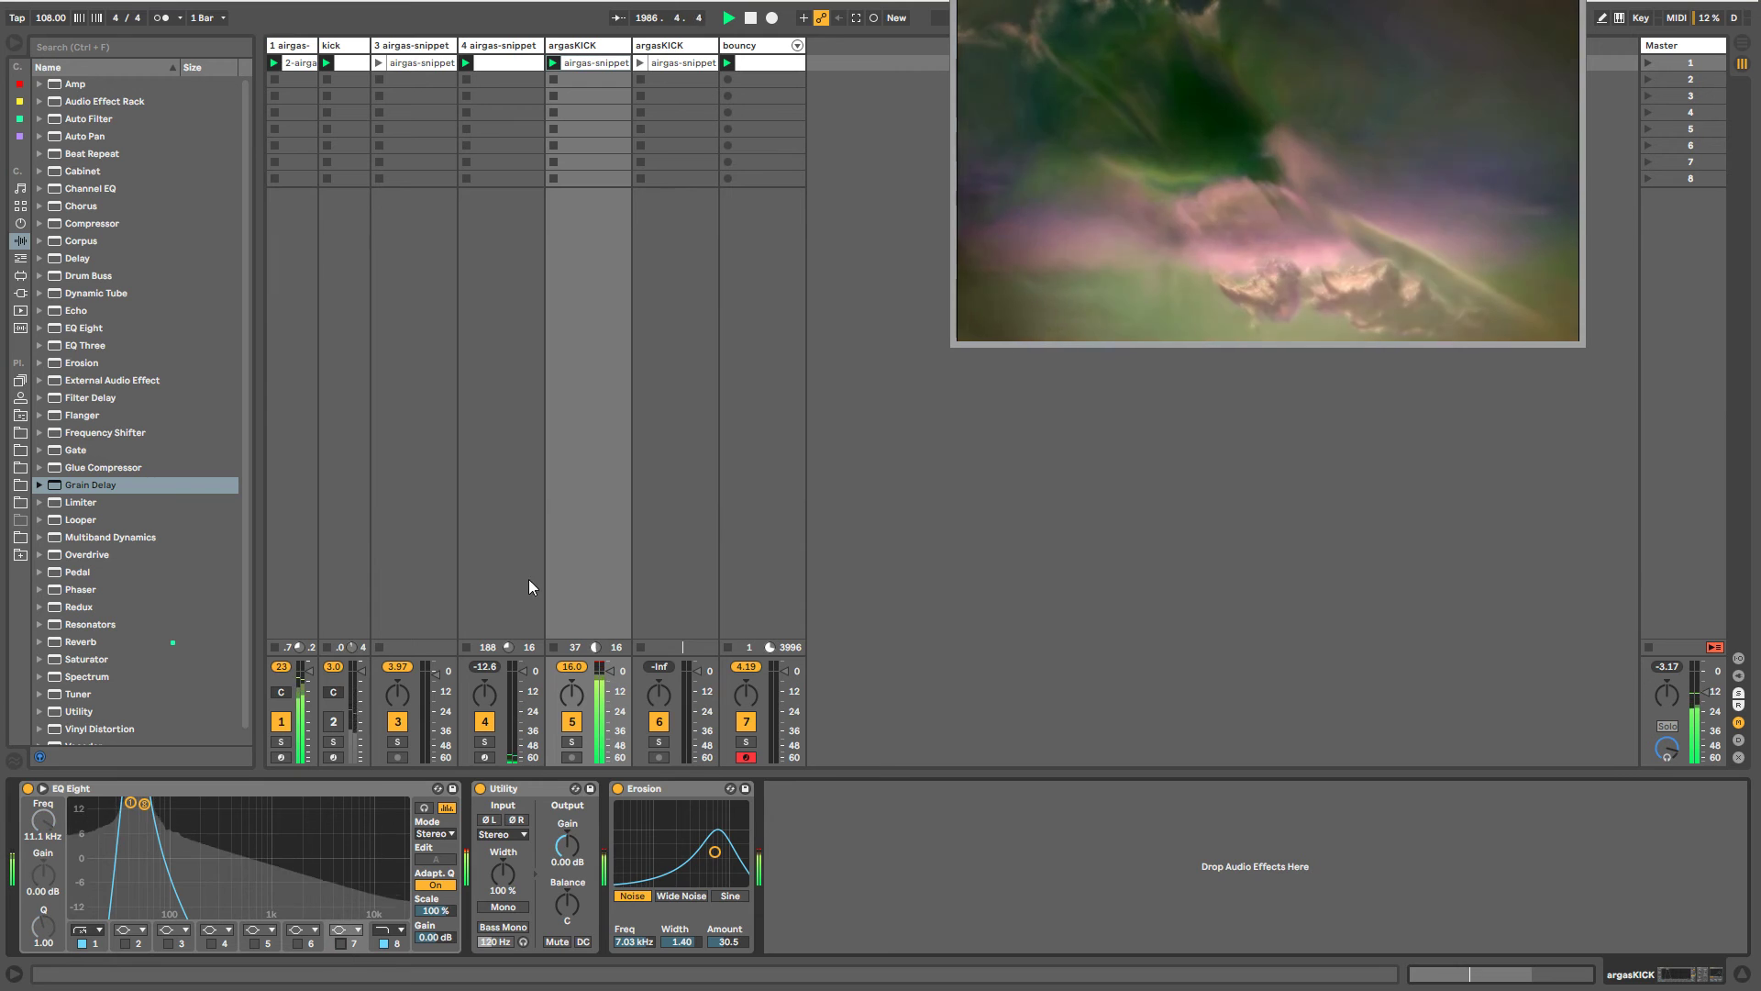
click(314, 789)
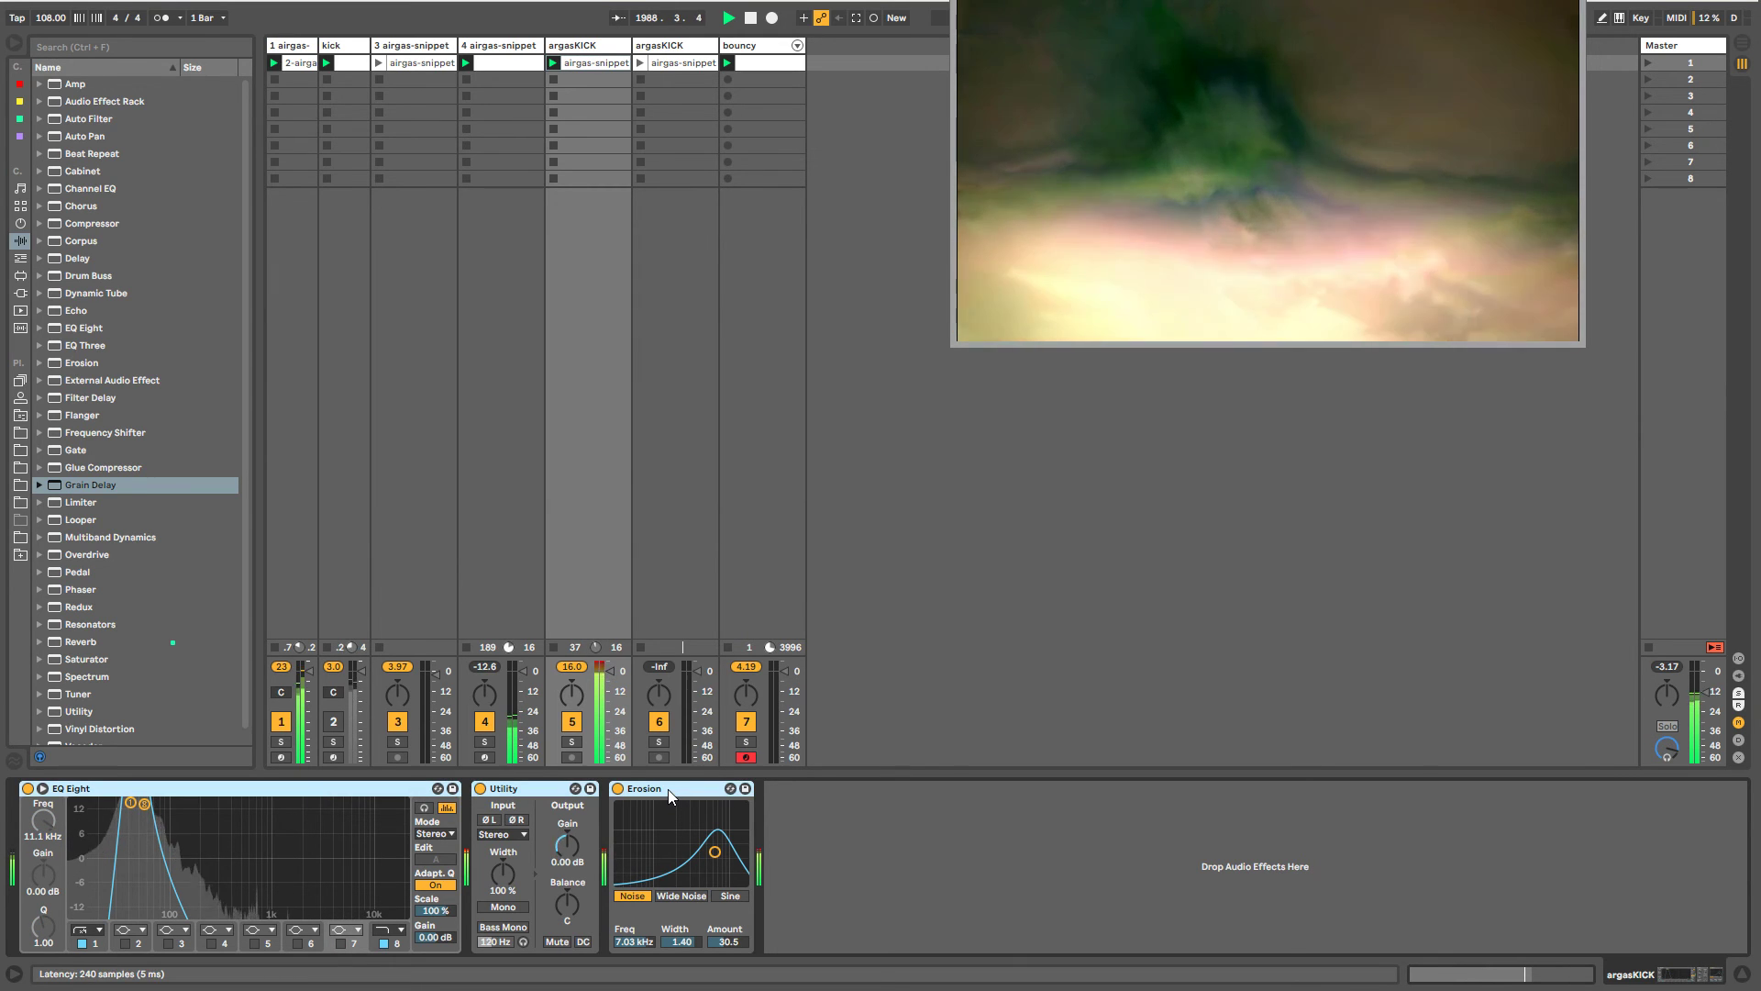
key(ctrl+g)
click(27, 819)
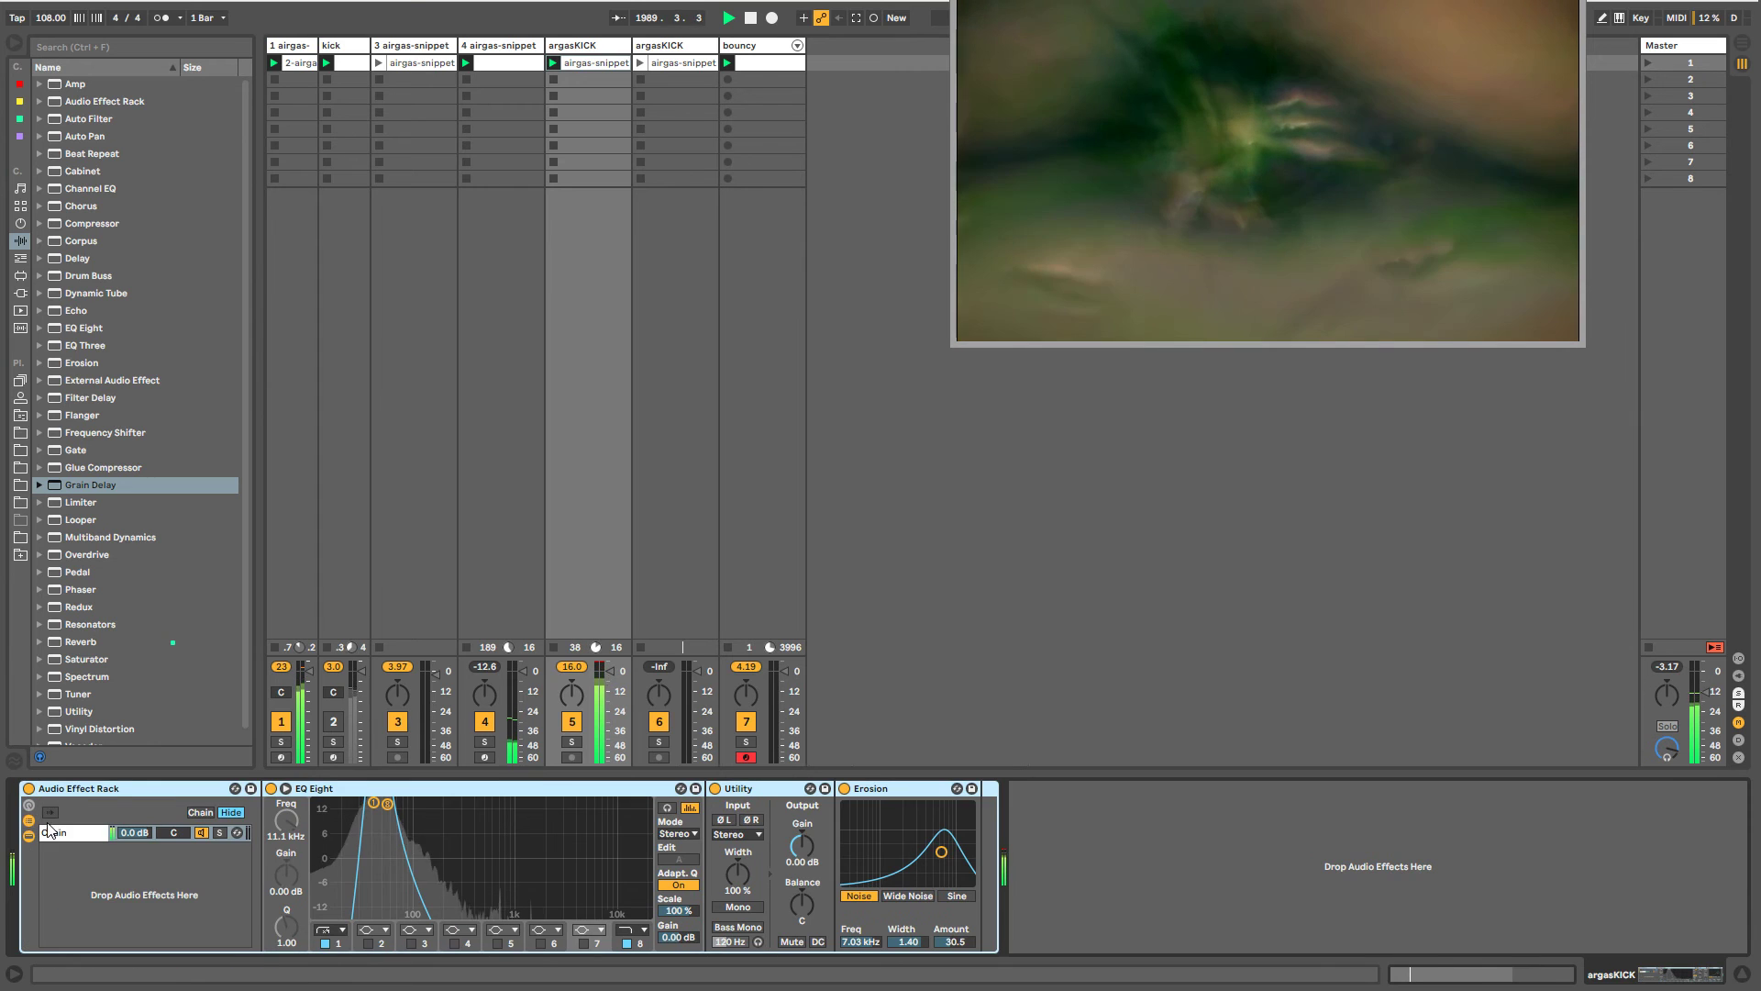
- Add a parallel chain with an EQ Eight, its low-cut and high-cut filters forming a narrow band around 639 Hz with Q 18
drag(75, 331, 92, 860)
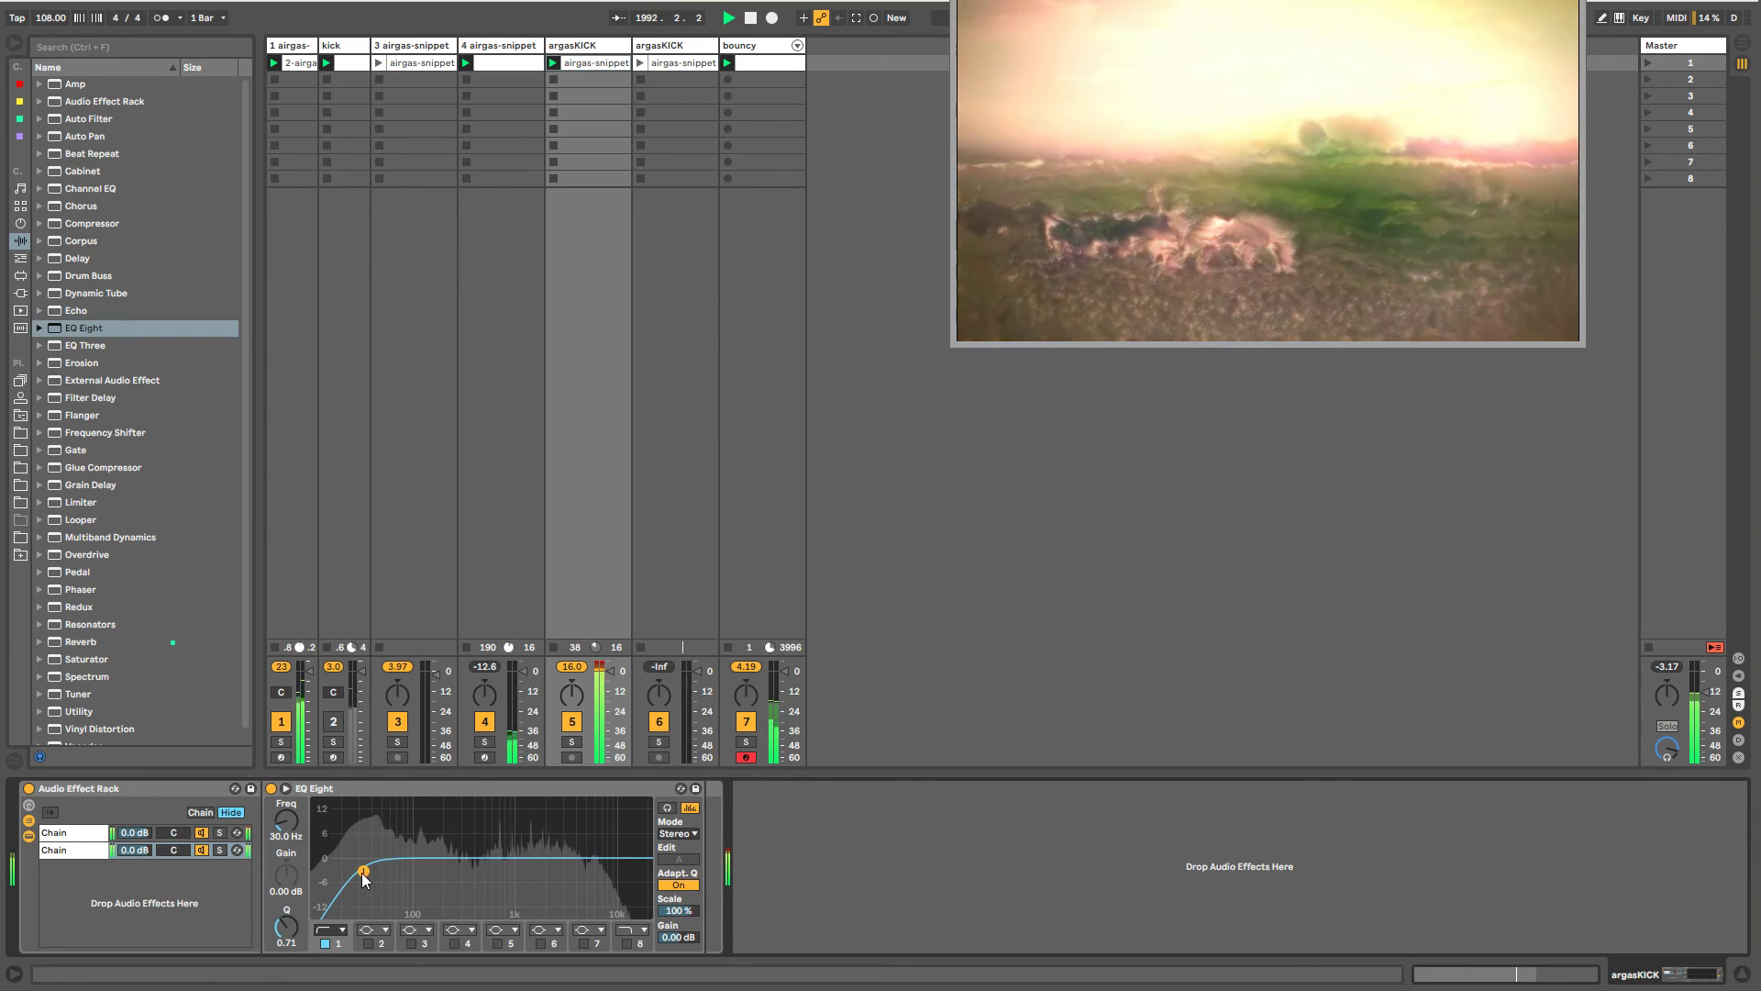
drag(362, 873, 498, 803)
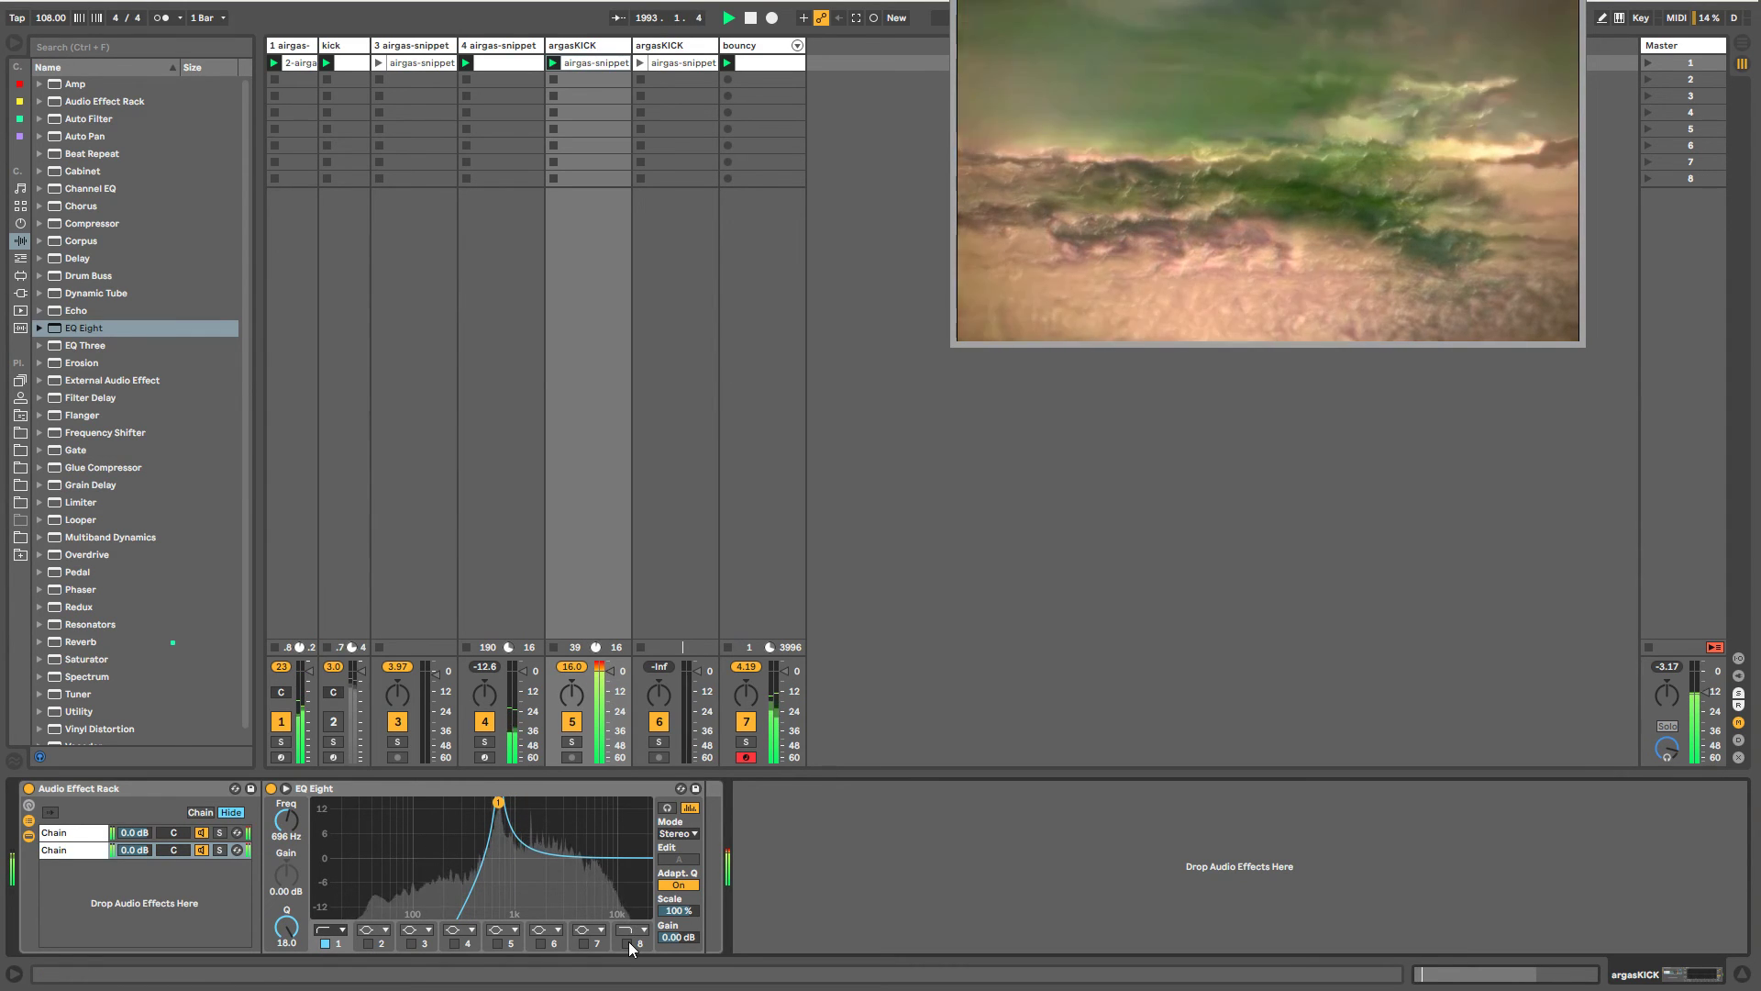
click(627, 943)
drag(642, 857, 496, 803)
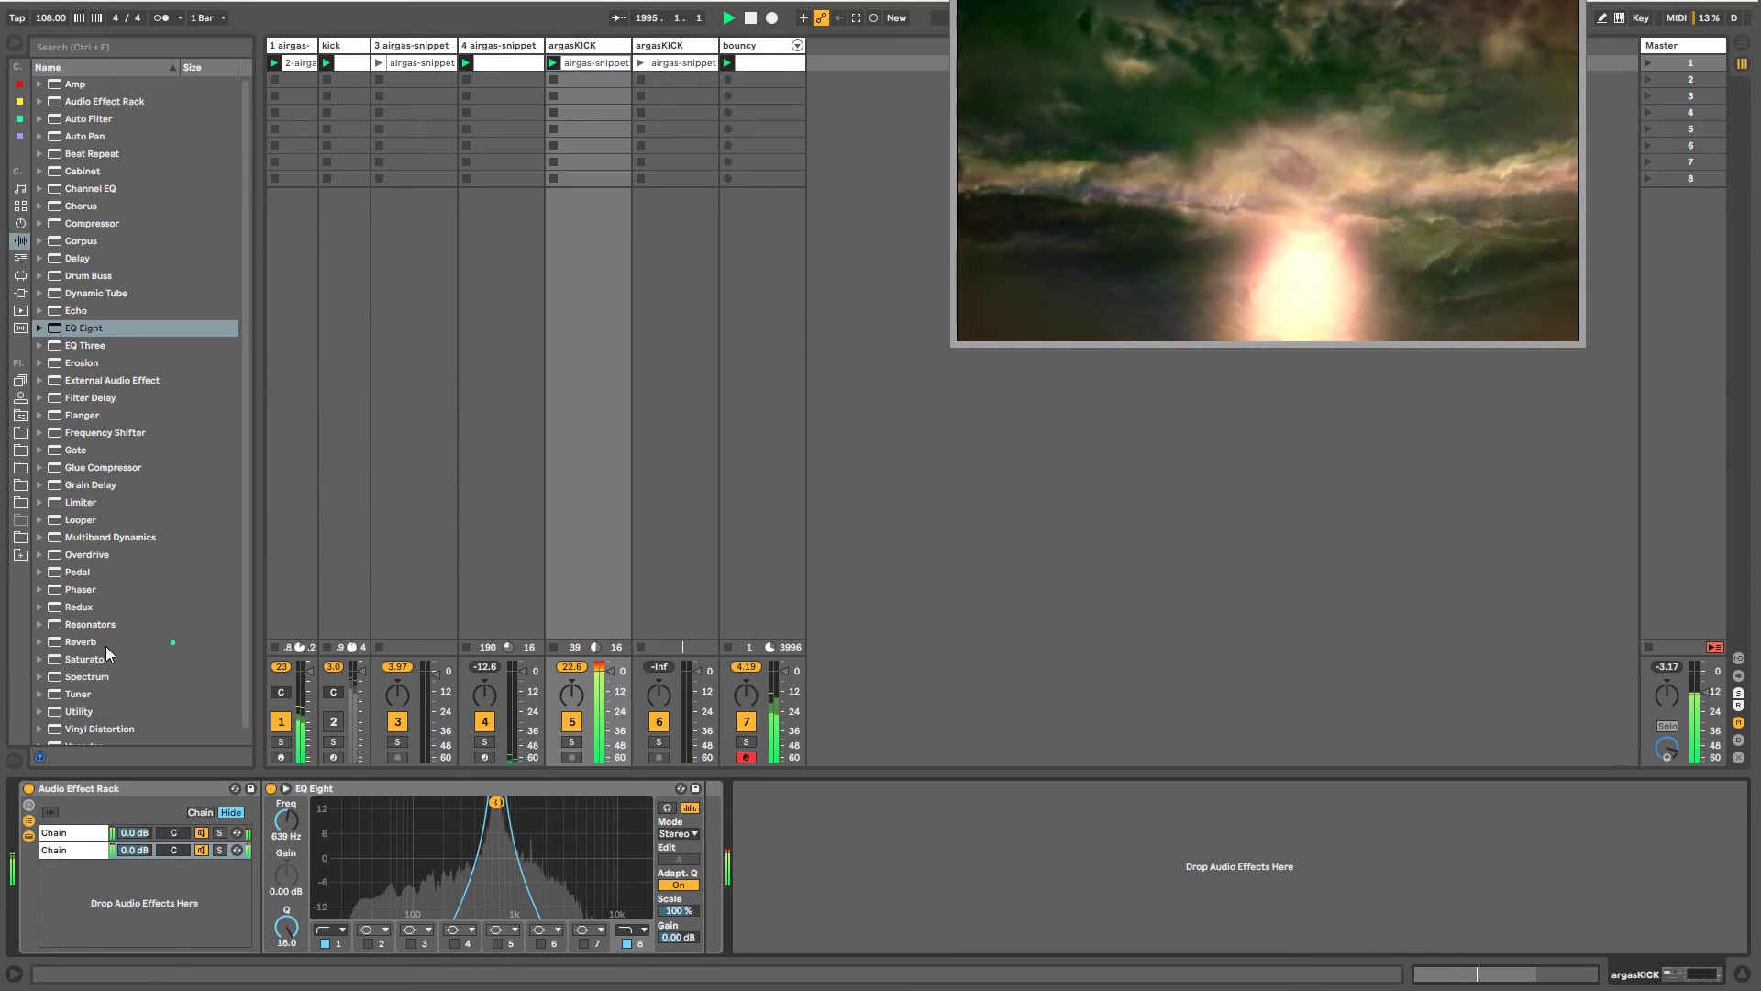
- Follow the second chain's EQ Eight with a 100% wet Reverb and a Utility set to -27.3 dB gain
drag(75, 641, 711, 881)
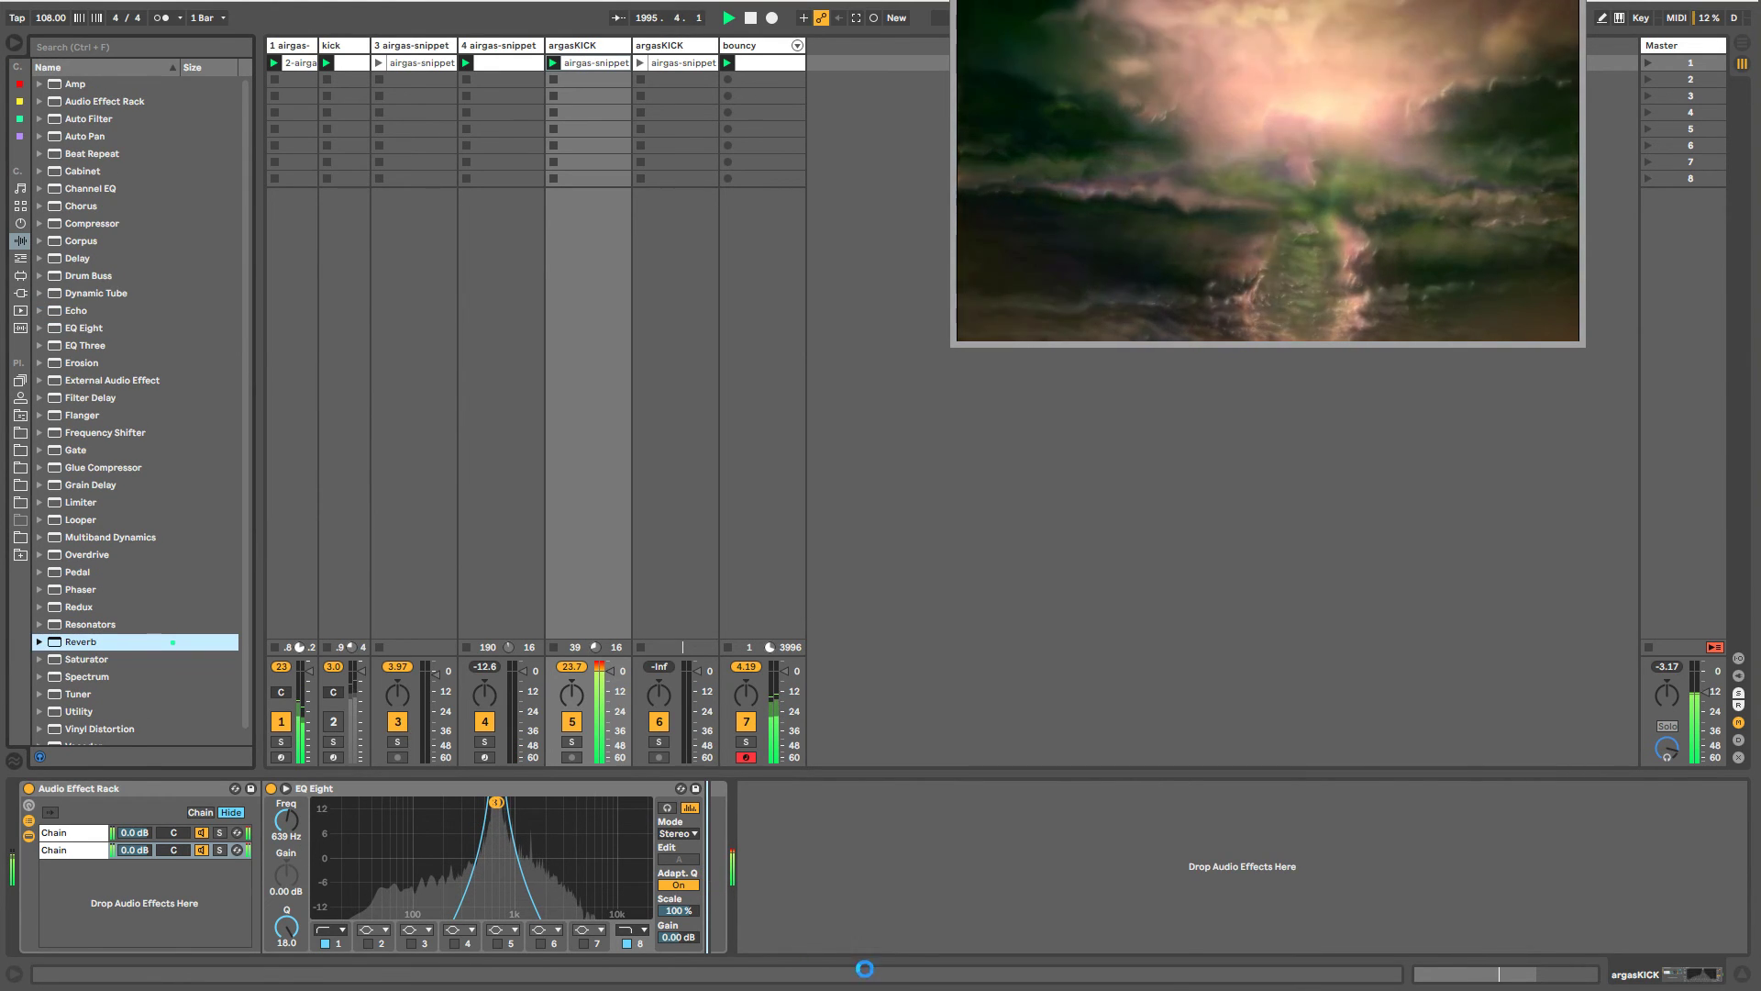
drag(1137, 930, 1137, 853)
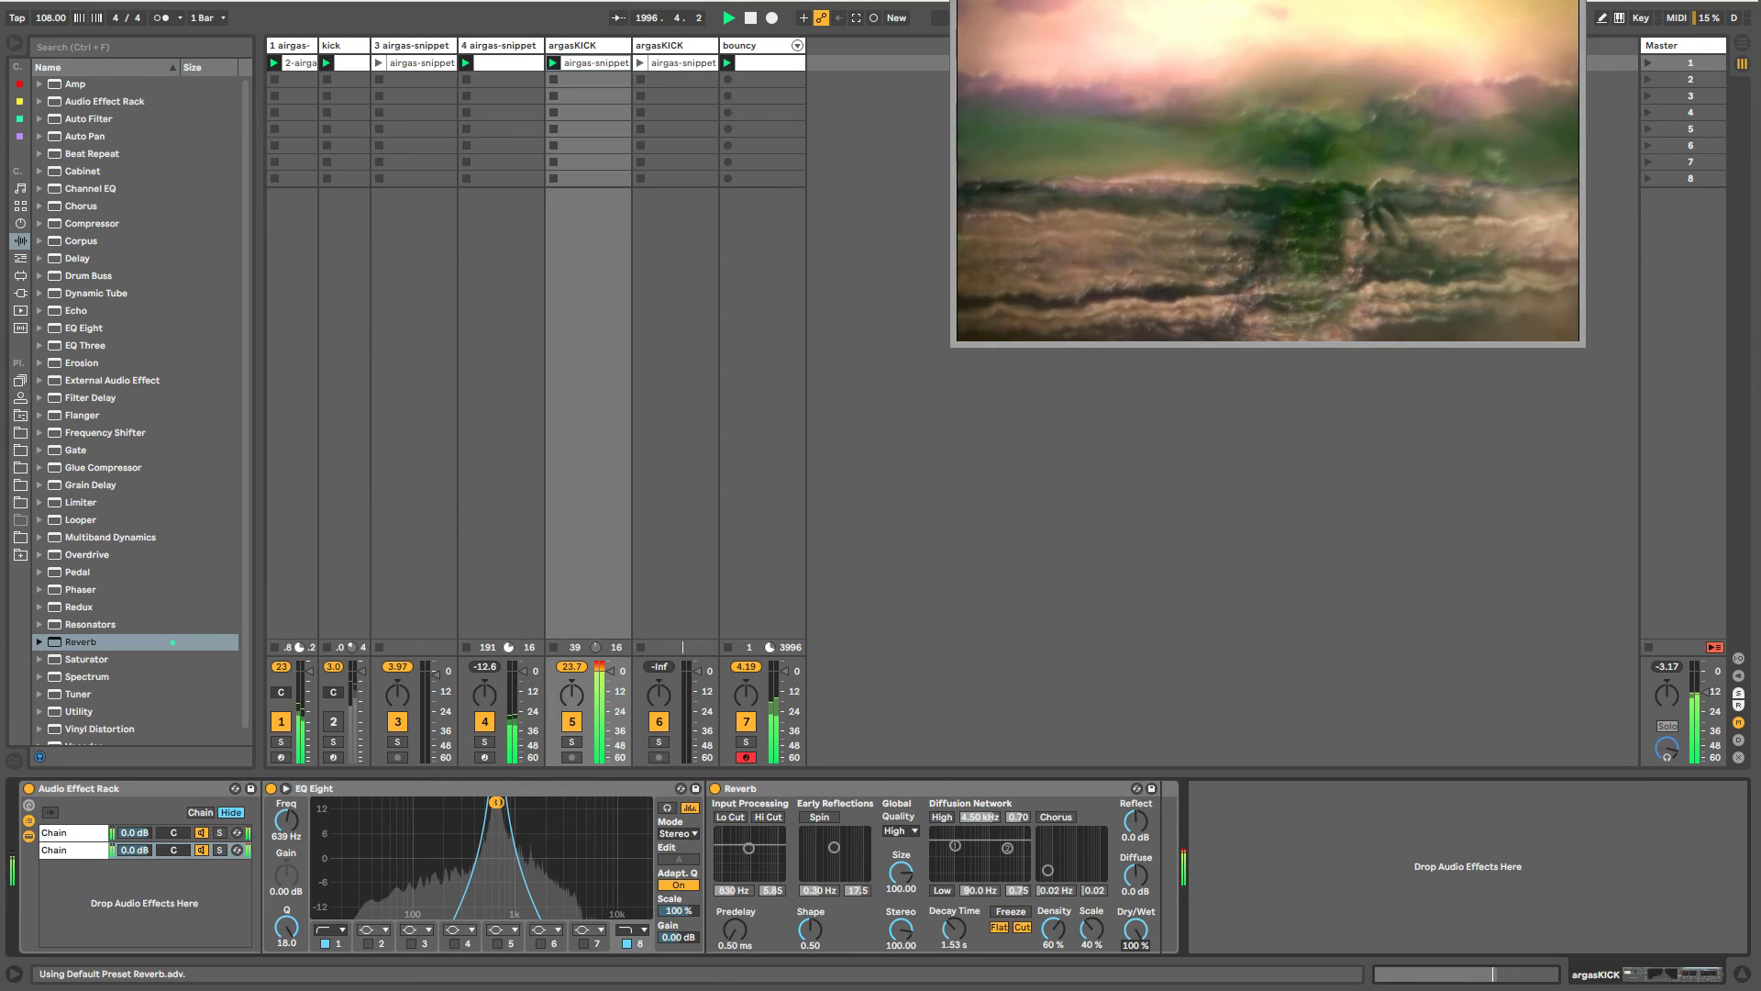
click(130, 636)
scroll(131, 635, down, 1)
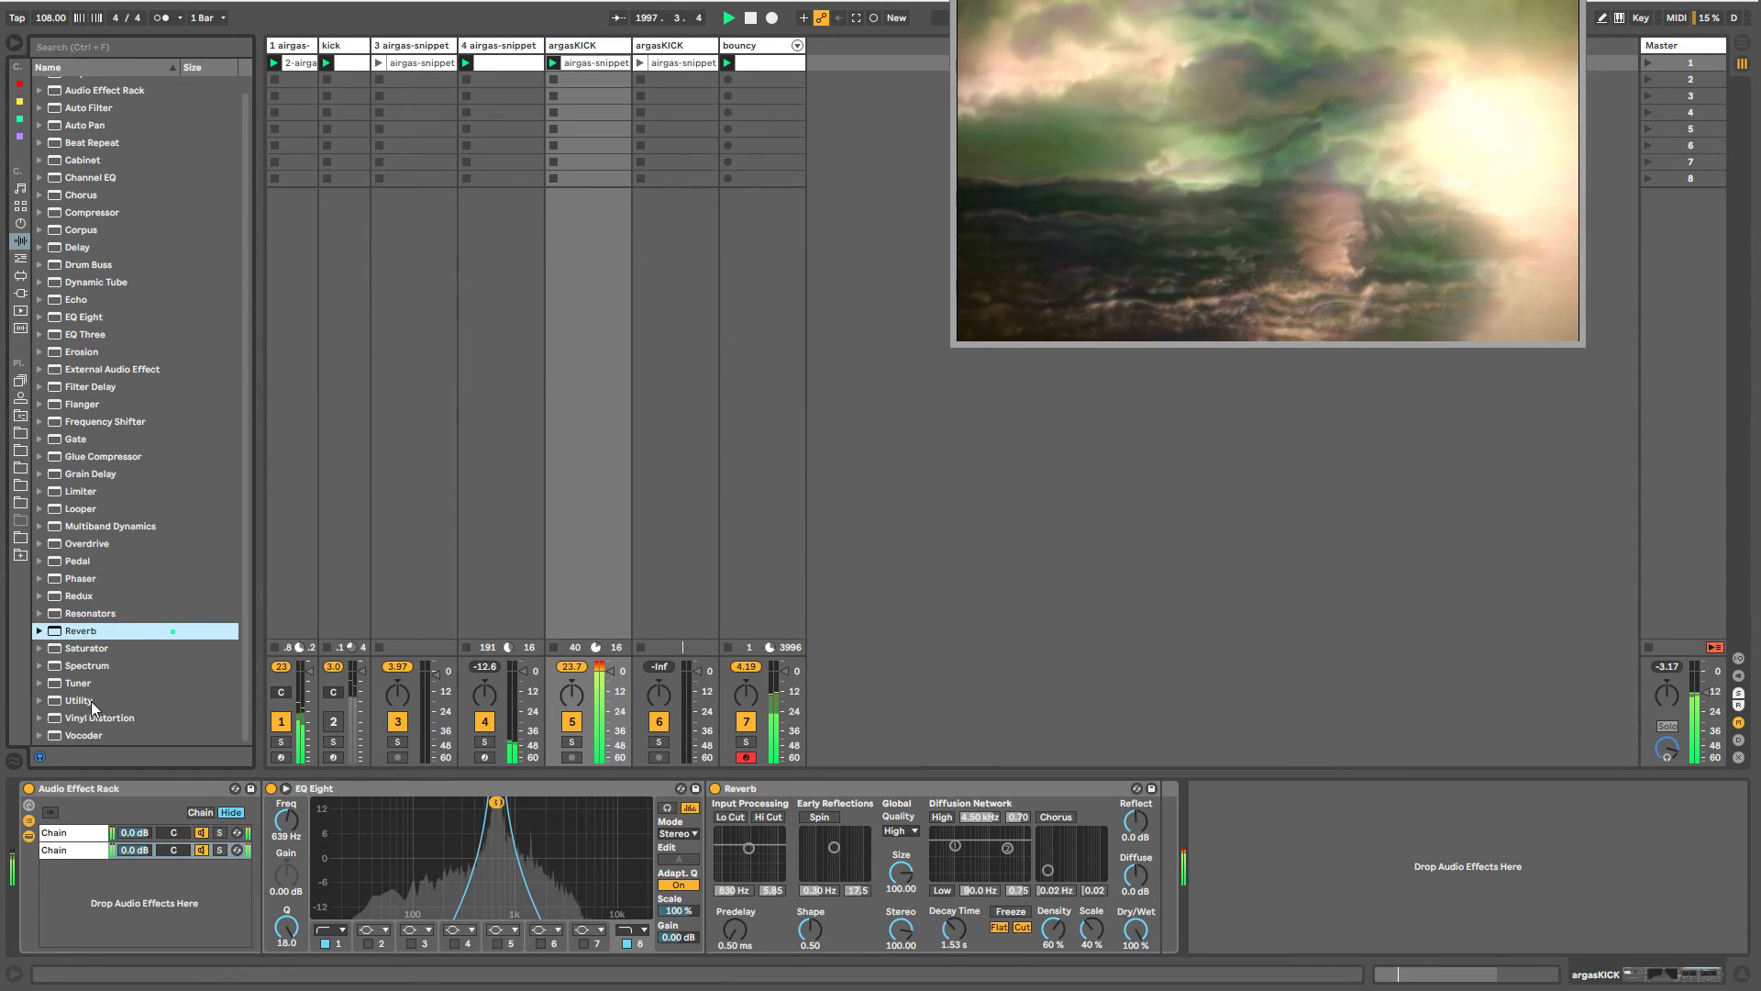
drag(86, 695, 1192, 849)
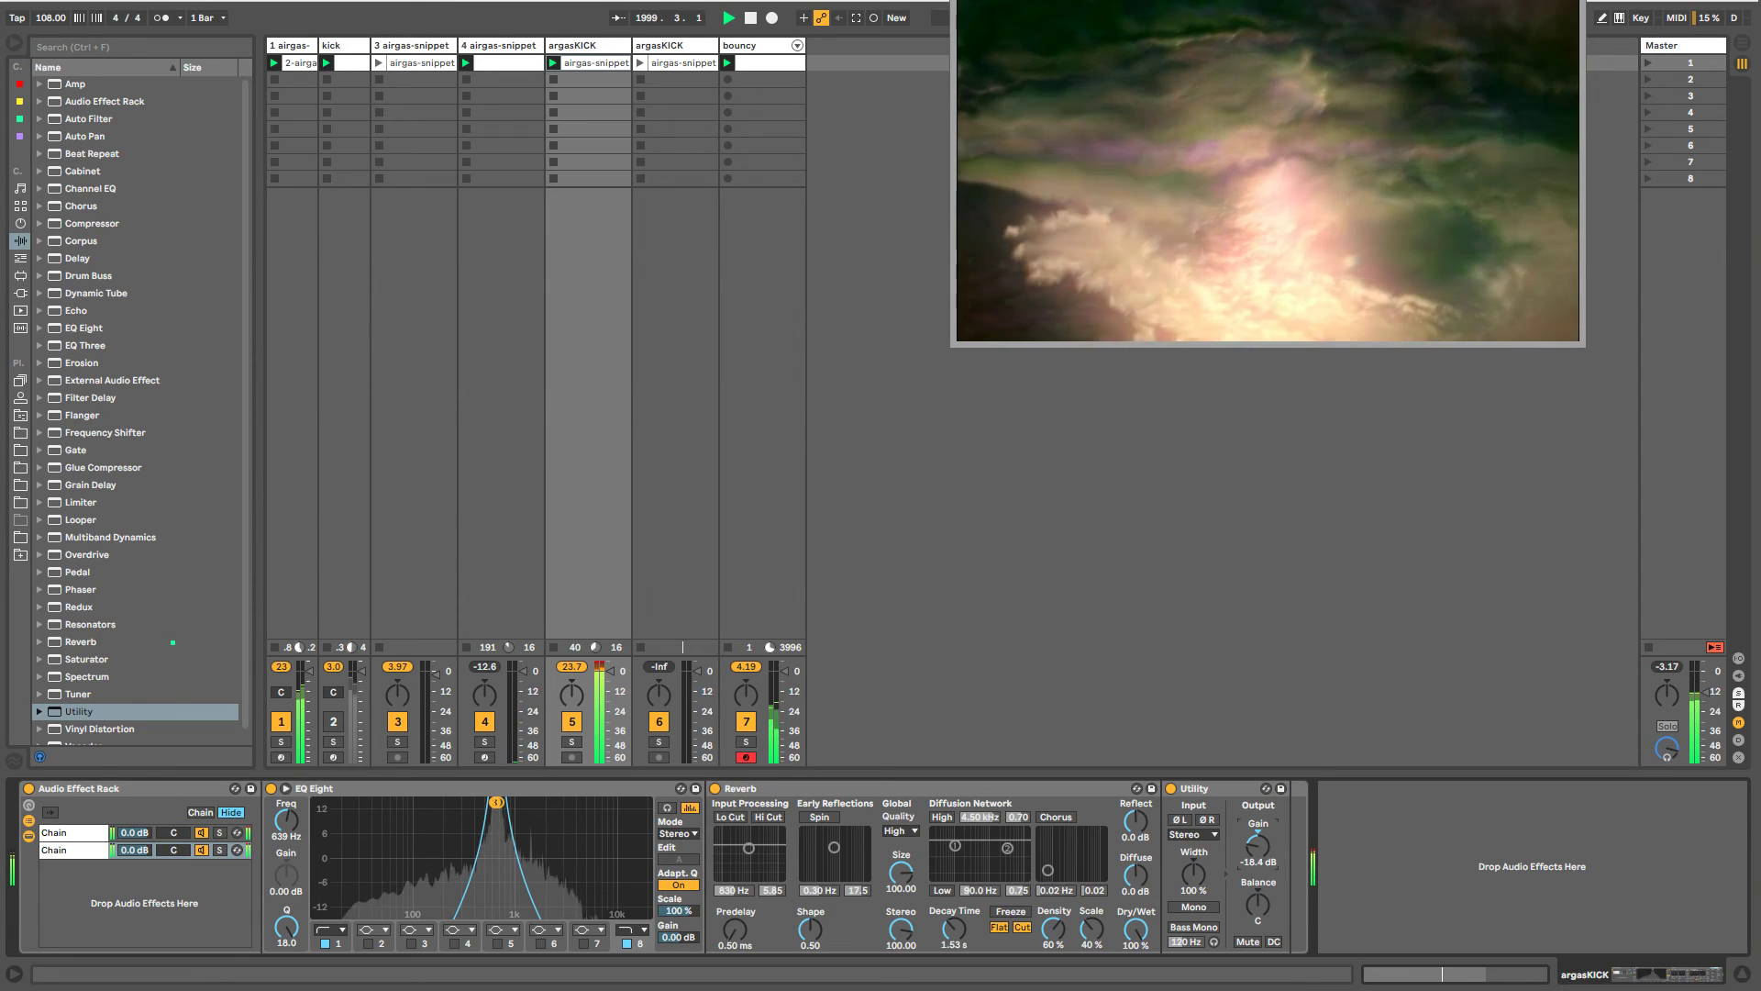
drag(1258, 846, 1258, 840)
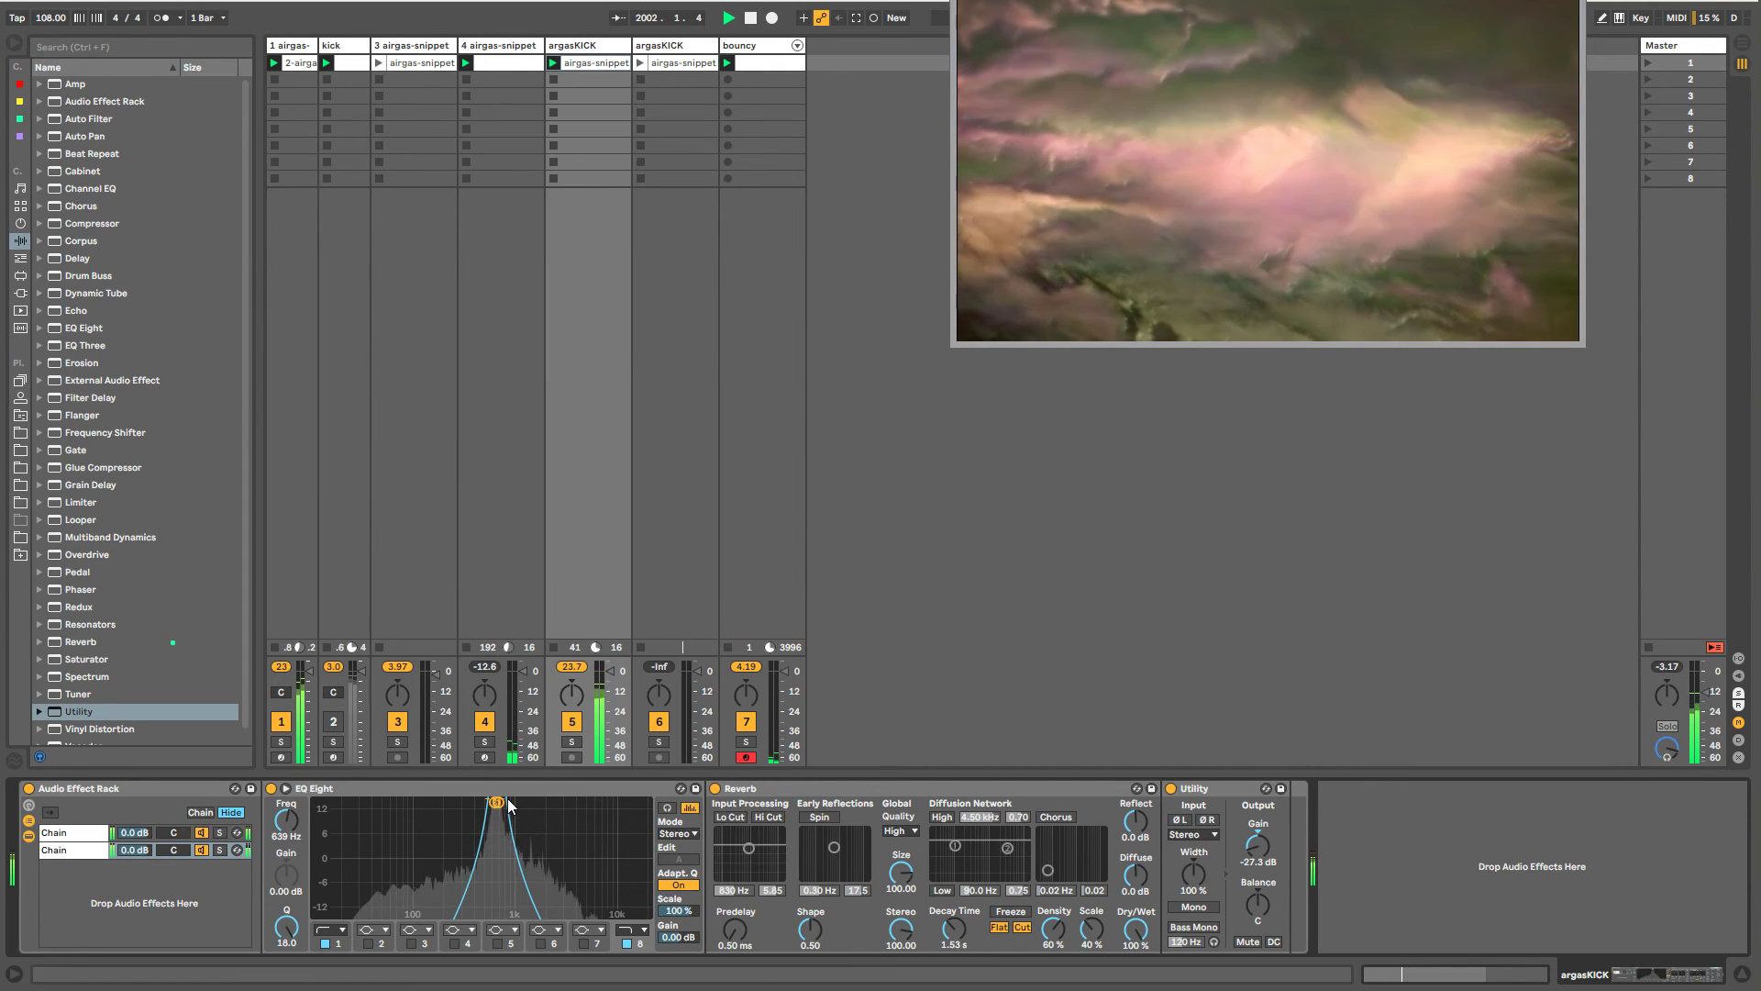
- Retune both cut filters of the second chain's EQ Eight to 726 Hz with Q 6.71 and switch them to steeper slopes
mouse_move(516, 797)
mouse_down()
mouse_move(530, 813)
mouse_move(503, 830)
mouse_move(511, 844)
mouse_move(531, 828)
mouse_move(504, 815)
mouse_up()
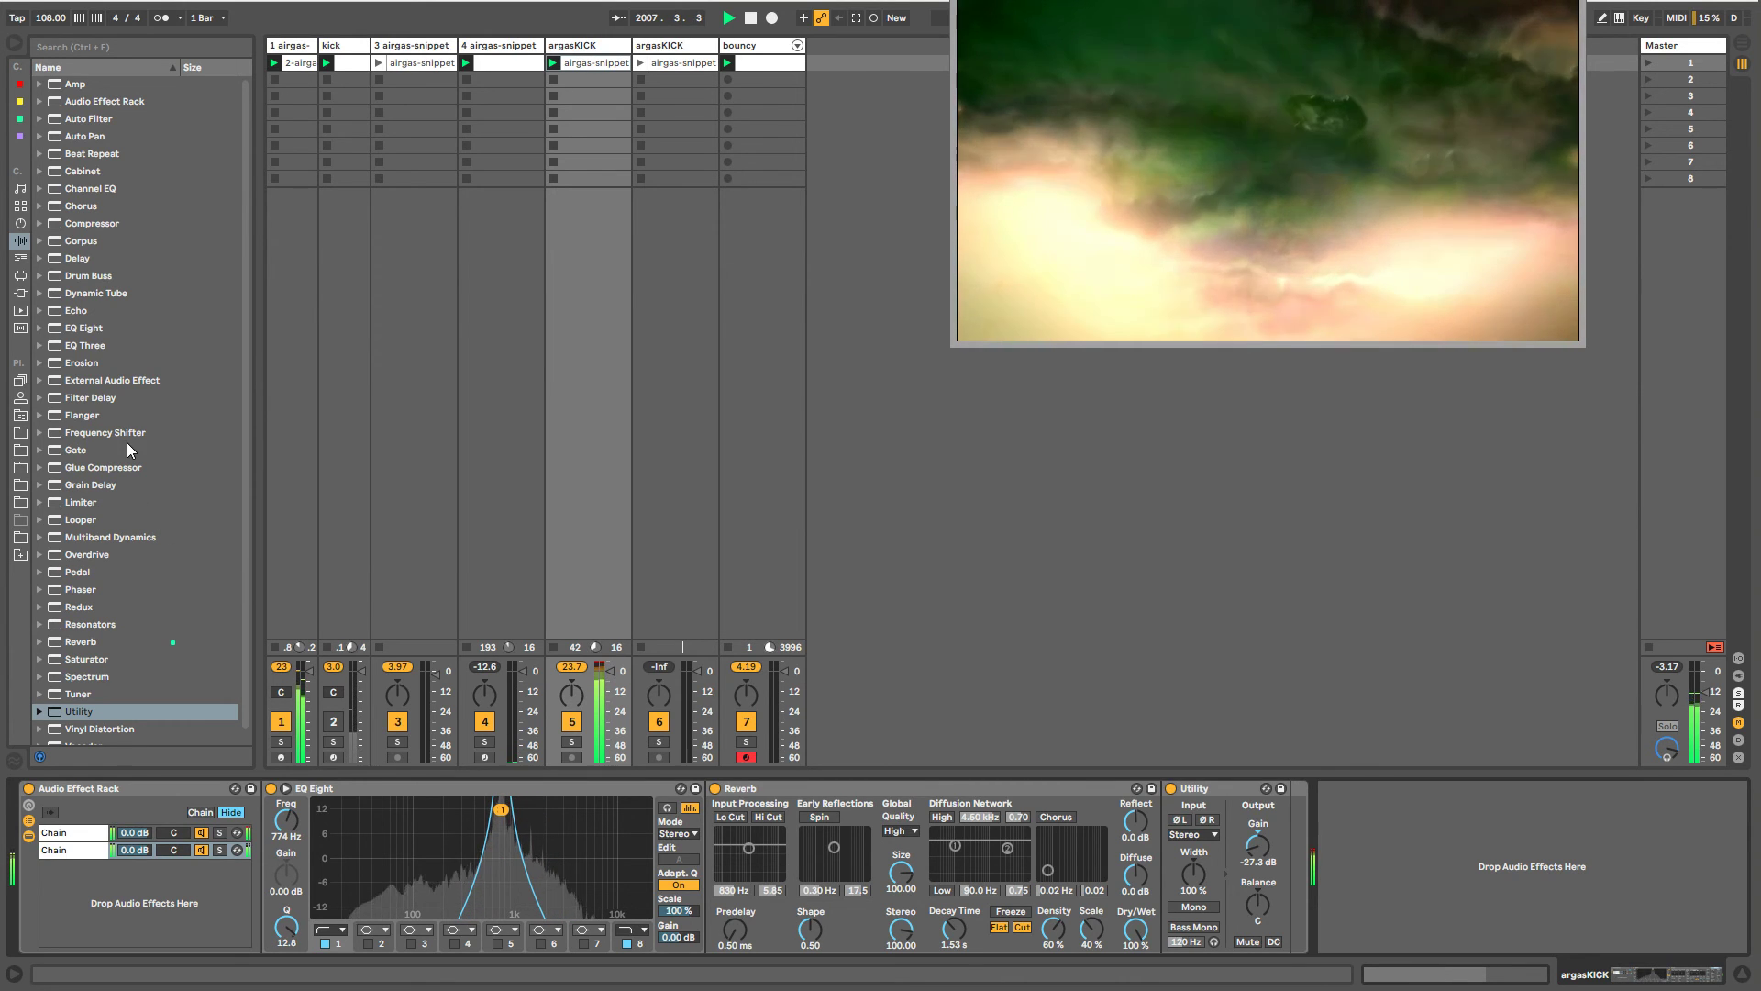
mouse_move(501, 810)
mouse_down()
mouse_move(484, 819)
mouse_move(499, 823)
mouse_up()
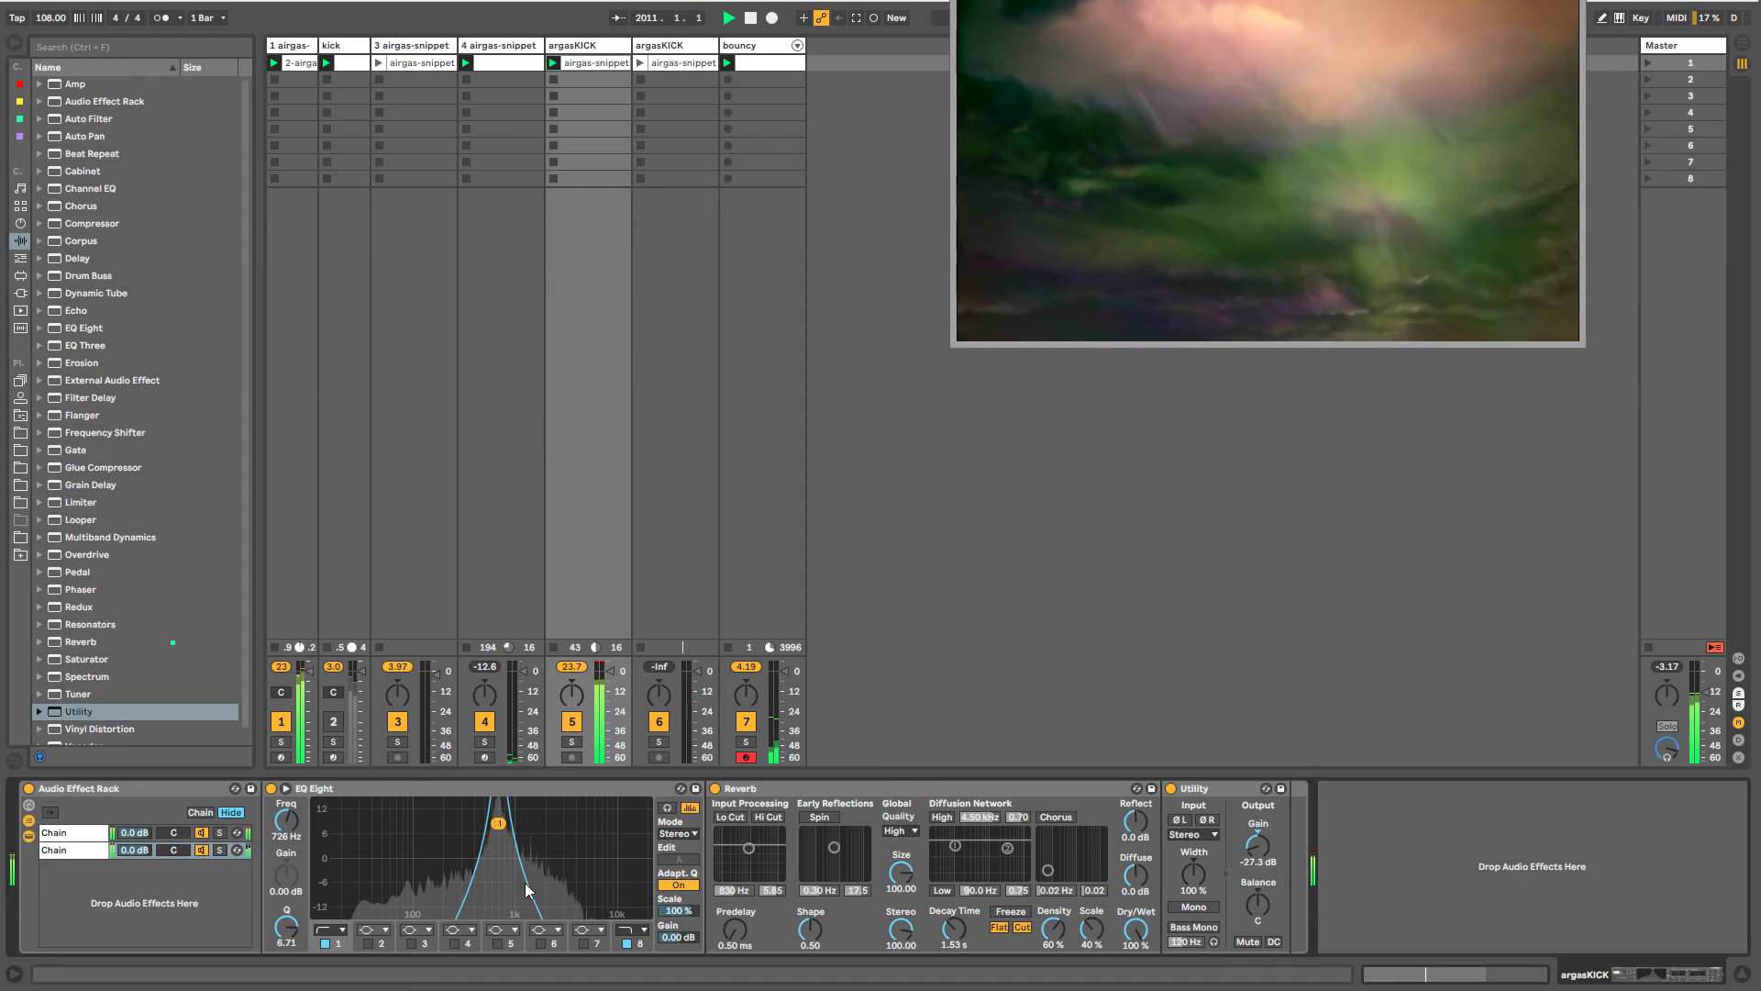
click(622, 933)
click(626, 988)
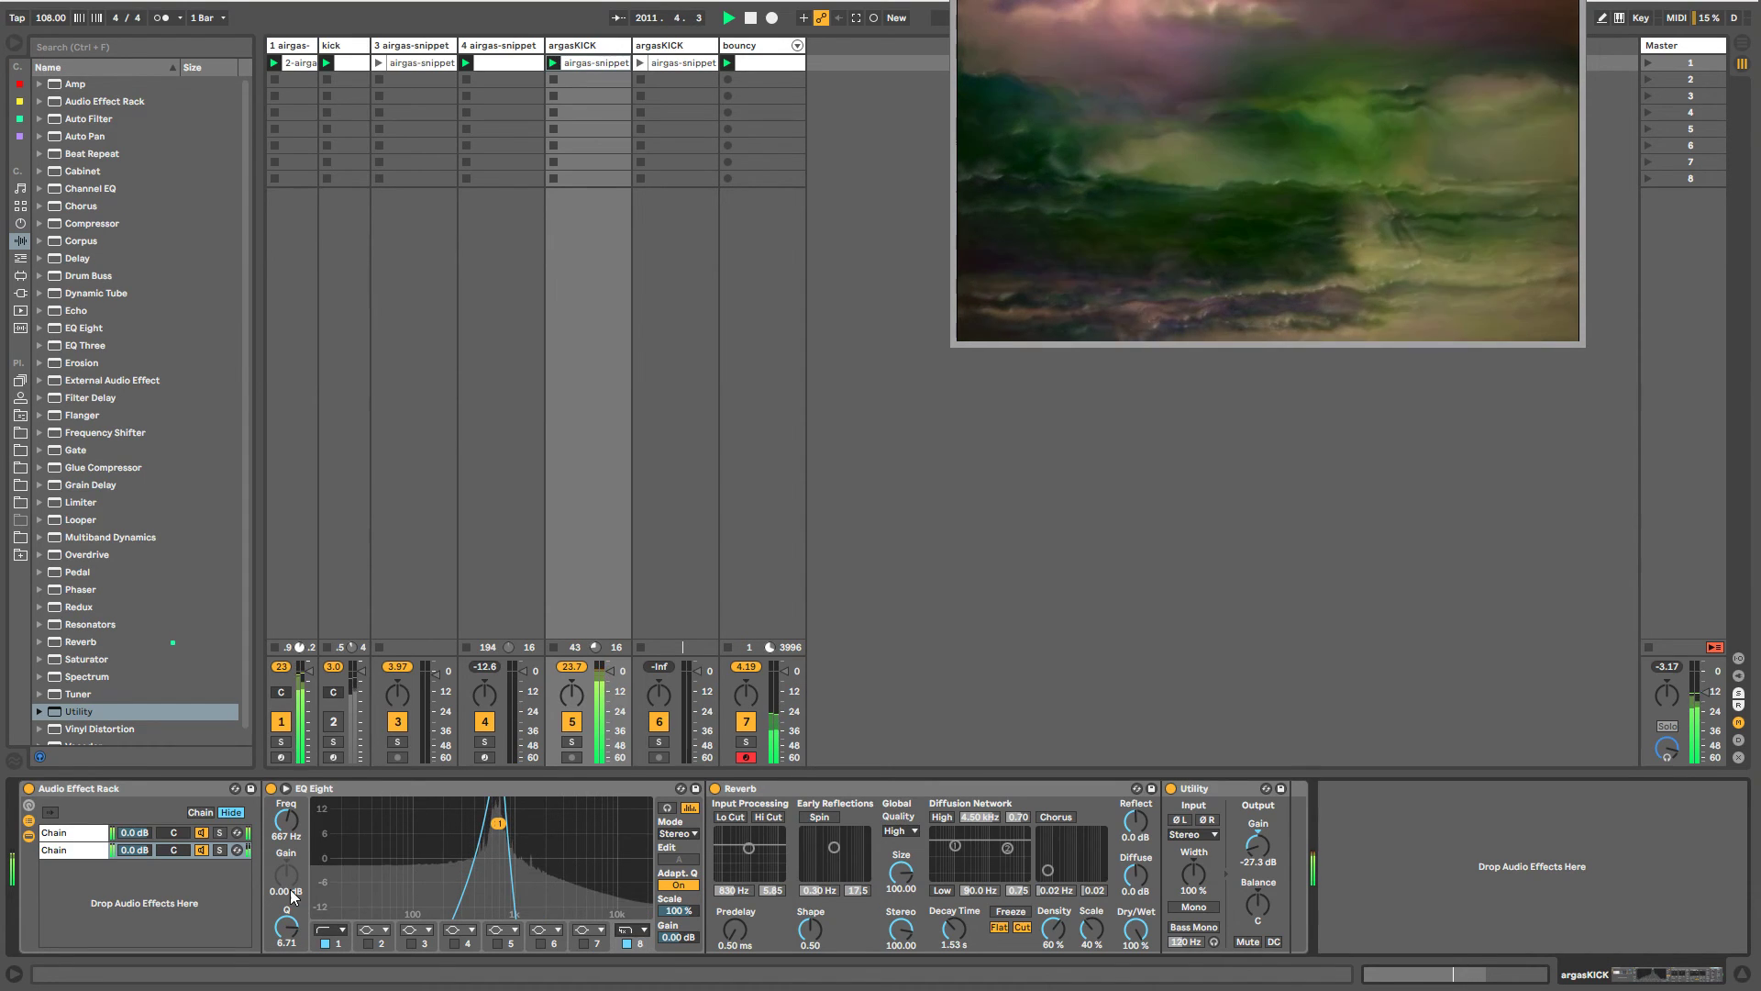
click(328, 932)
click(328, 948)
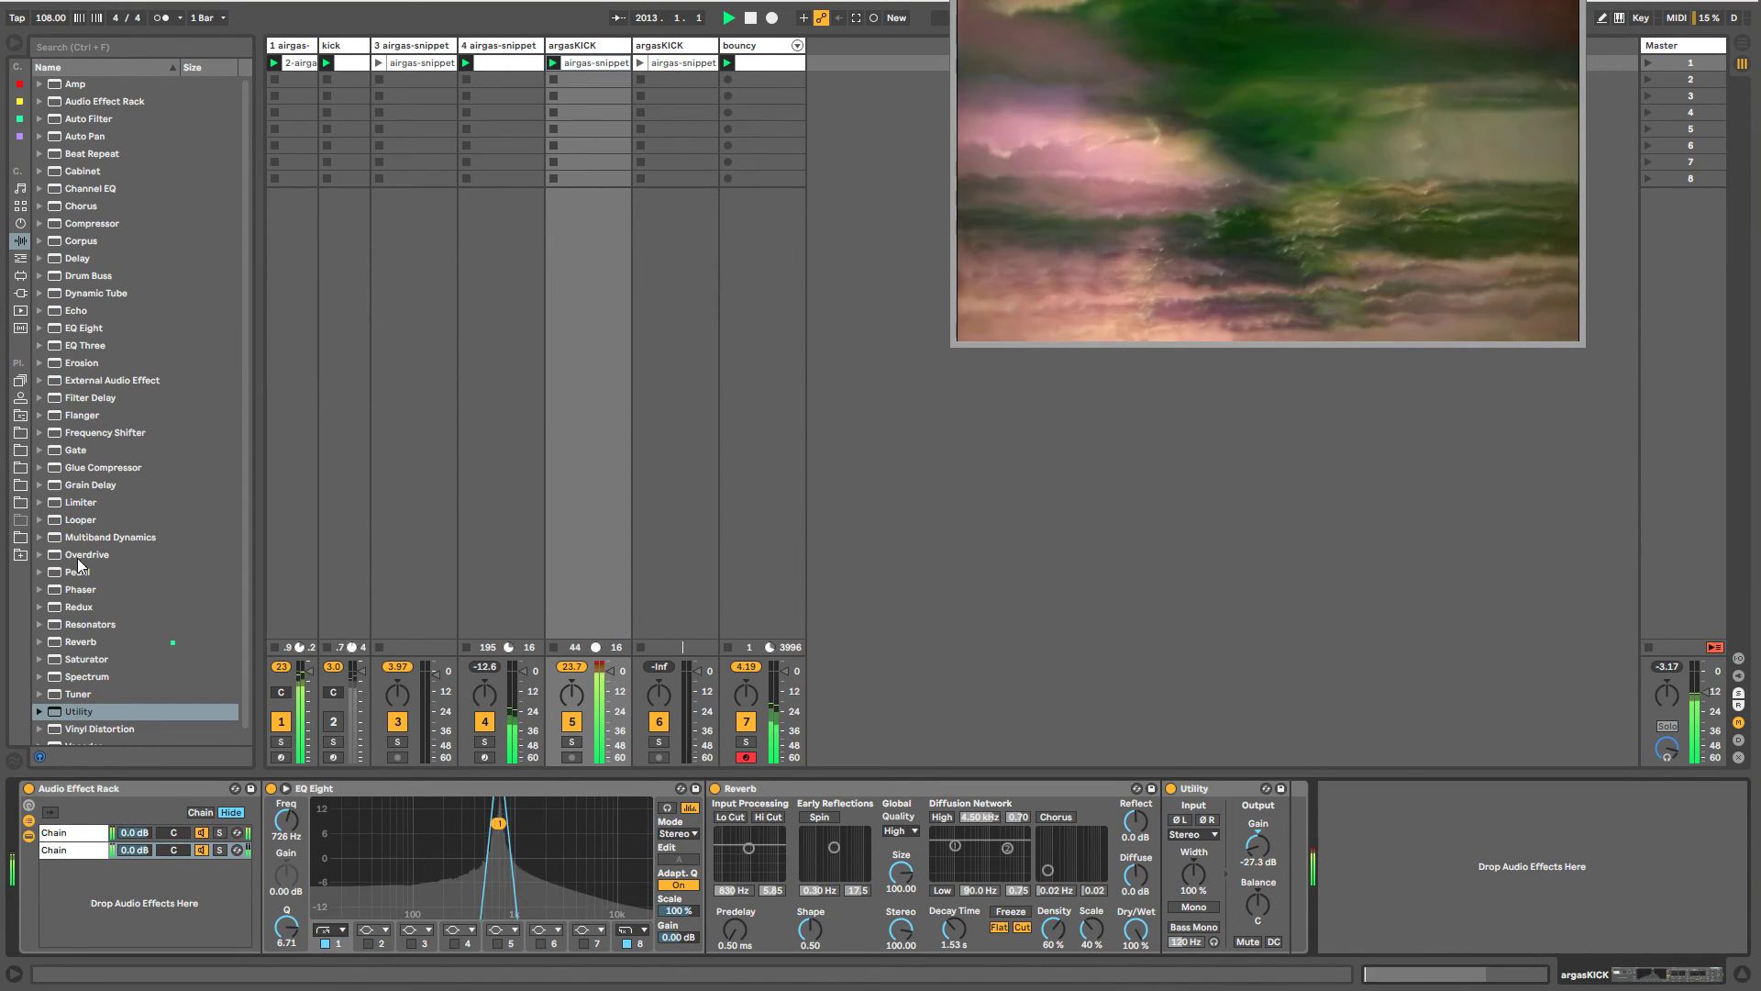
- Add a 100% wet Grain Delay with 1.00 Hz frequency and -12 pitch after the Utility, and group it into a nested rack
drag(81, 488, 1315, 842)
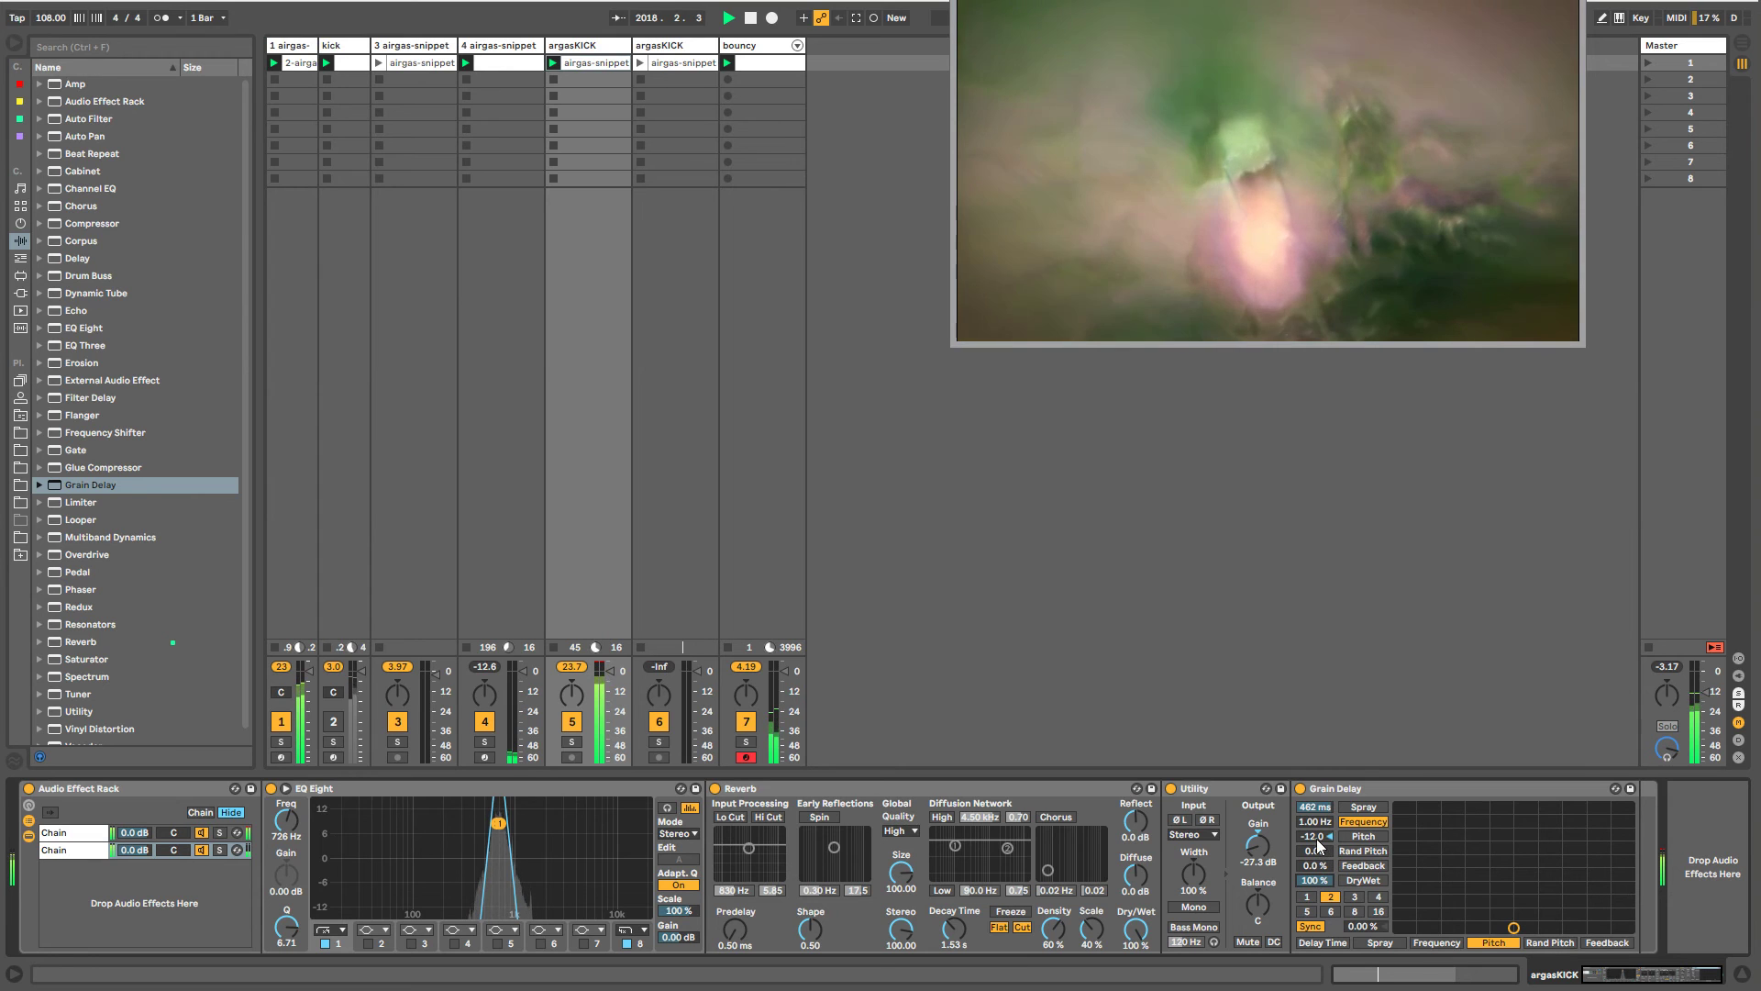
click(1321, 792)
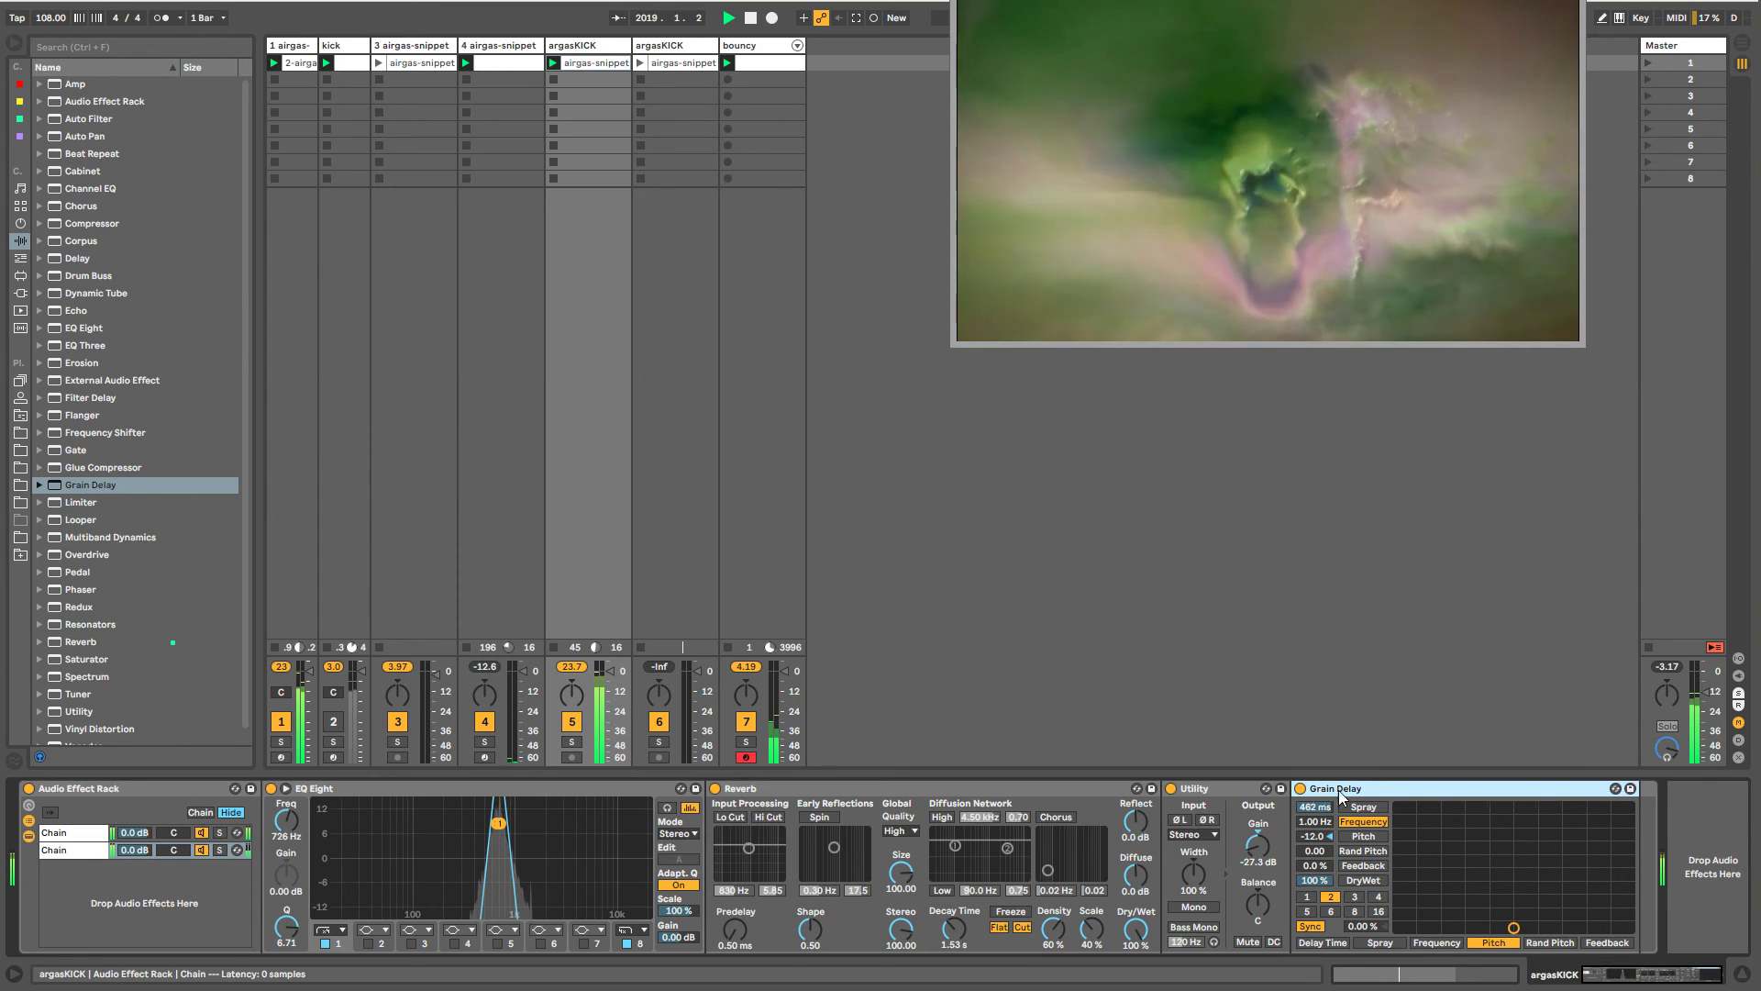
key(ctrl+g)
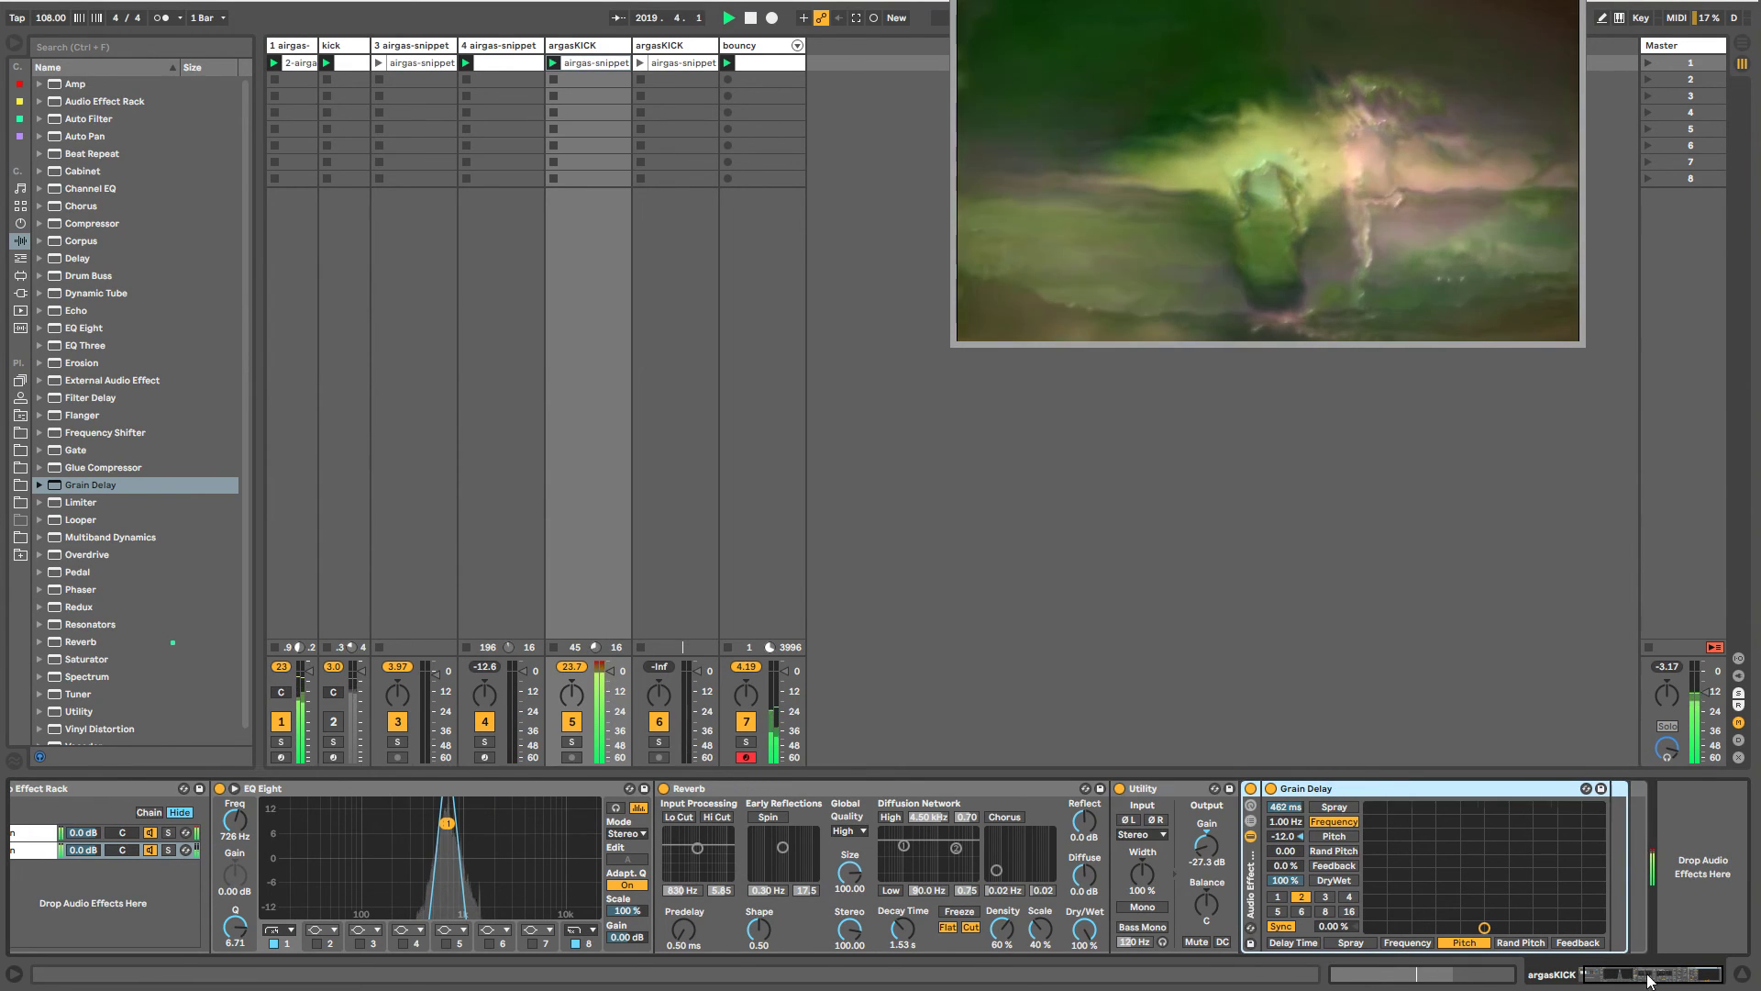
- Show the nested rack's chain list, duplicate its Grain Delay chain, and set the copy's pitch to 7
click(1250, 821)
click(1287, 833)
key(ctrl+d)
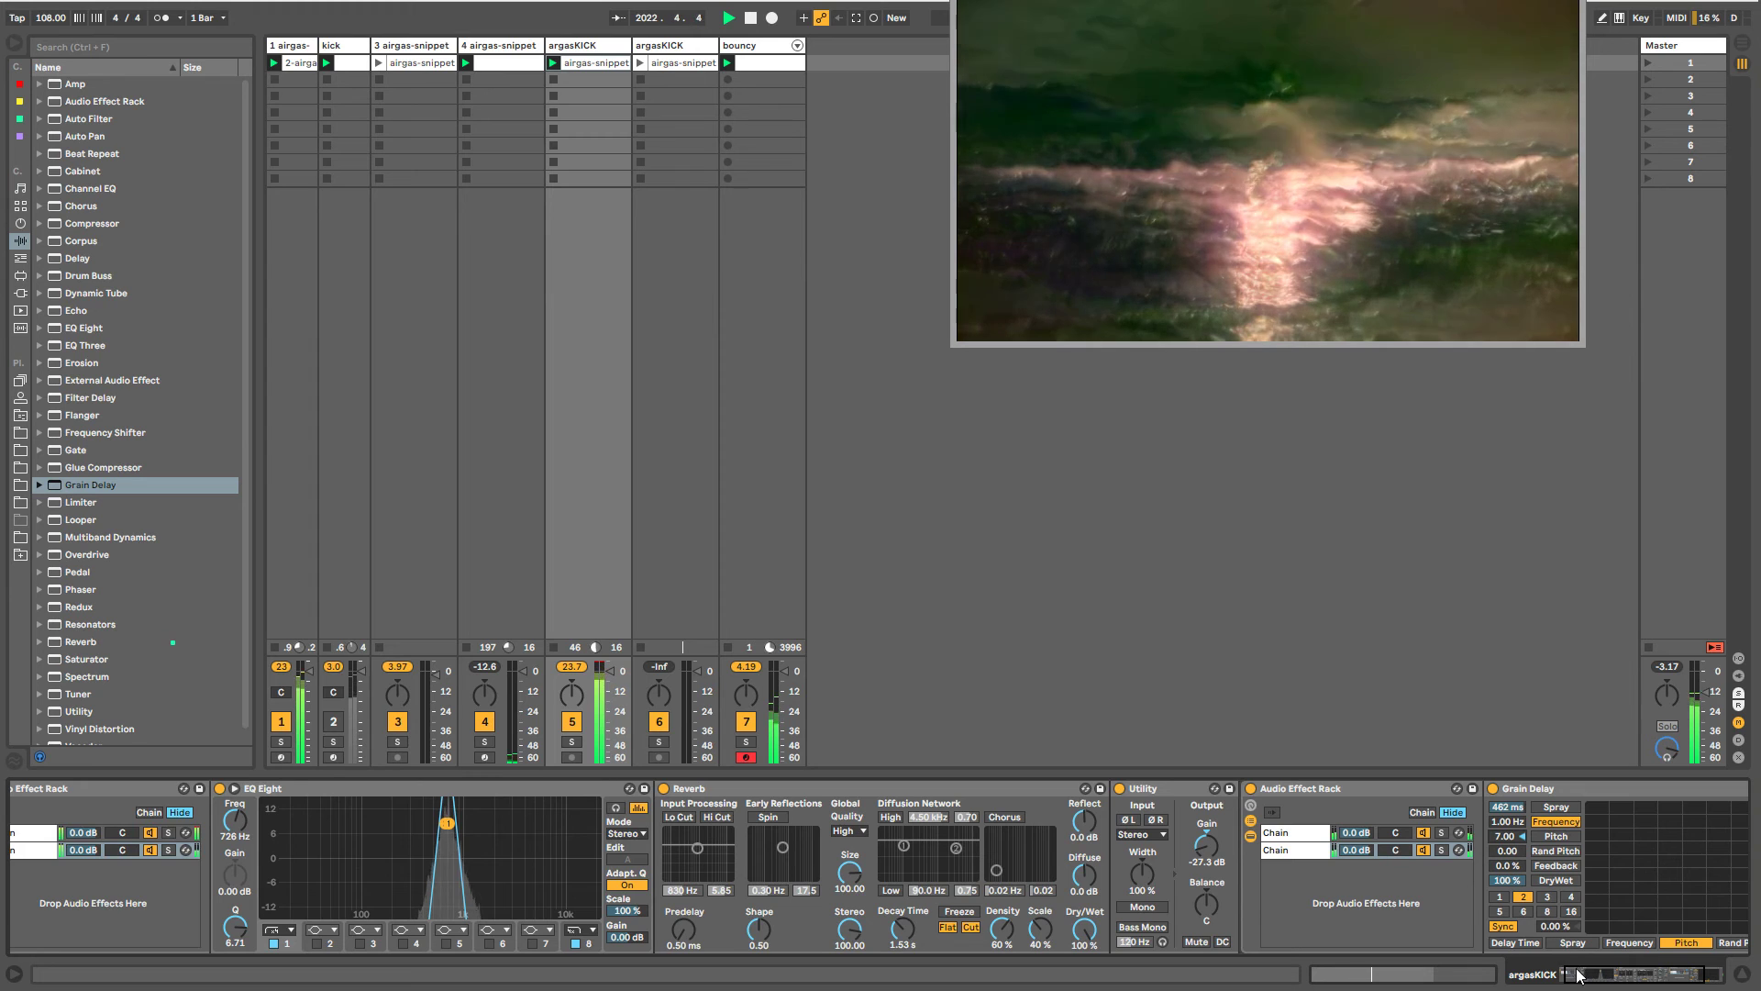
- Set the Grain Delay to 95.1 Hz frequency and 12 pitch, and move the Reverb behind the nested rack
click(1578, 975)
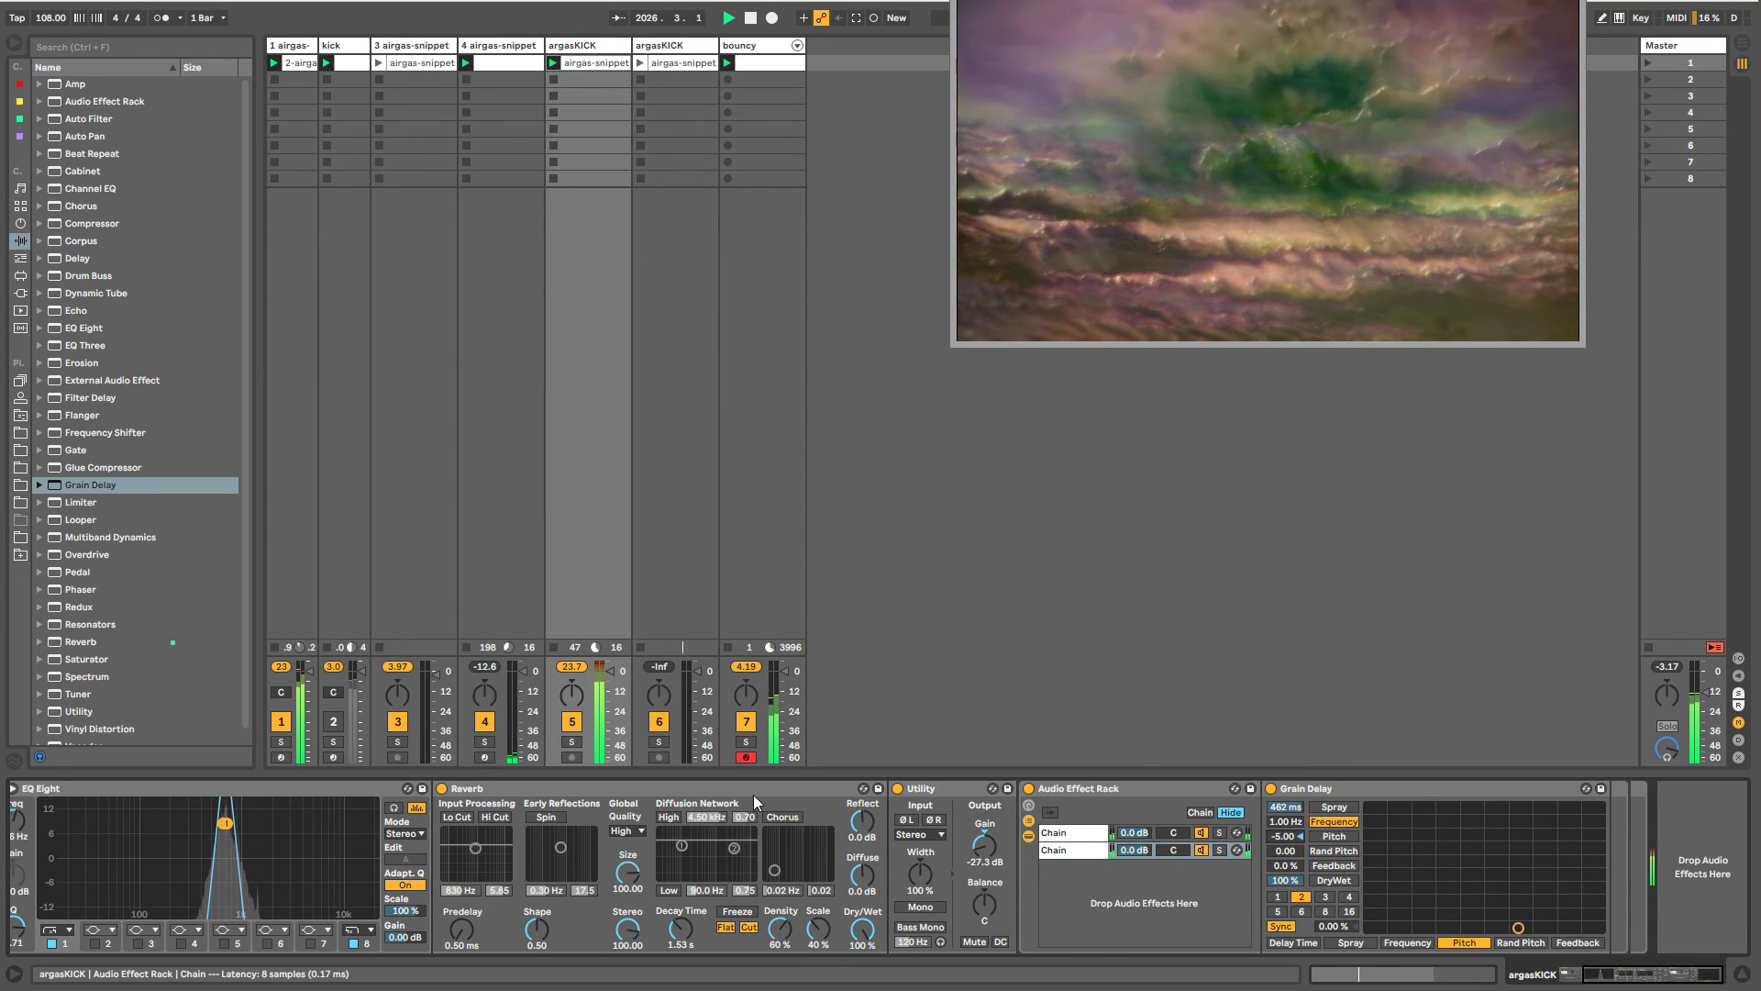
drag(752, 791, 1606, 825)
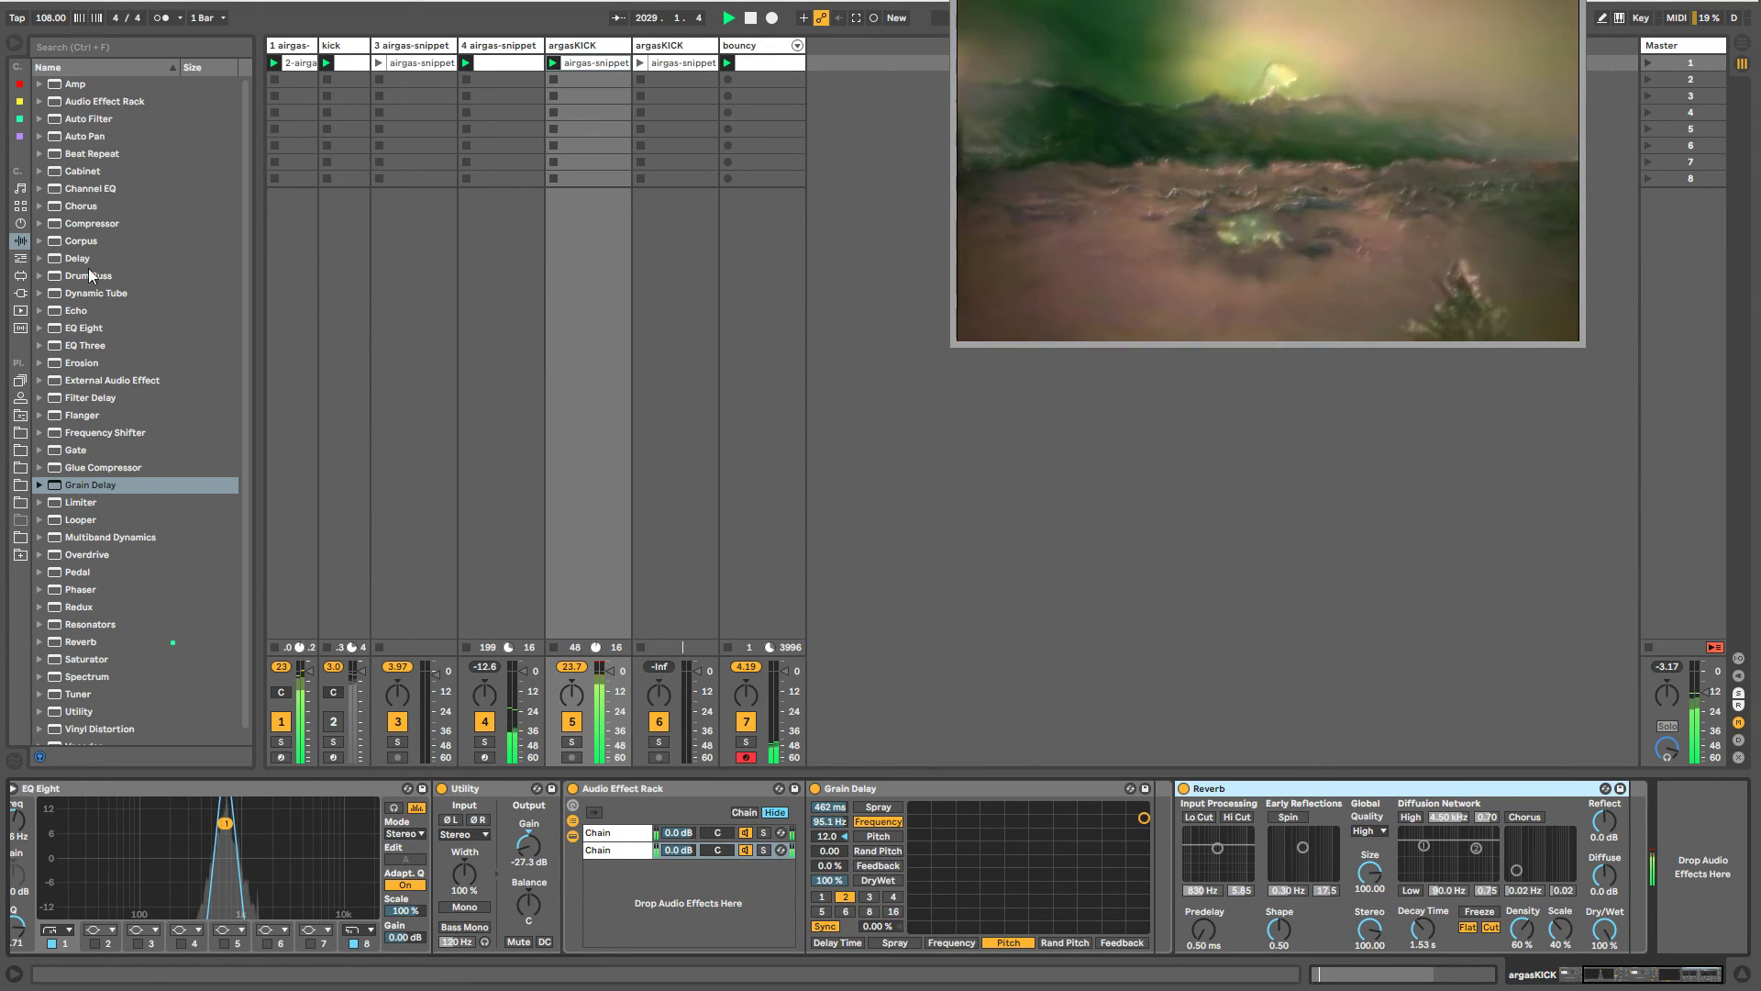
- Insert an Auto Filter between the Utility and the nested rack, changing its LFO shape and setting it to 478 Hz with 88% resonance
click(92, 120)
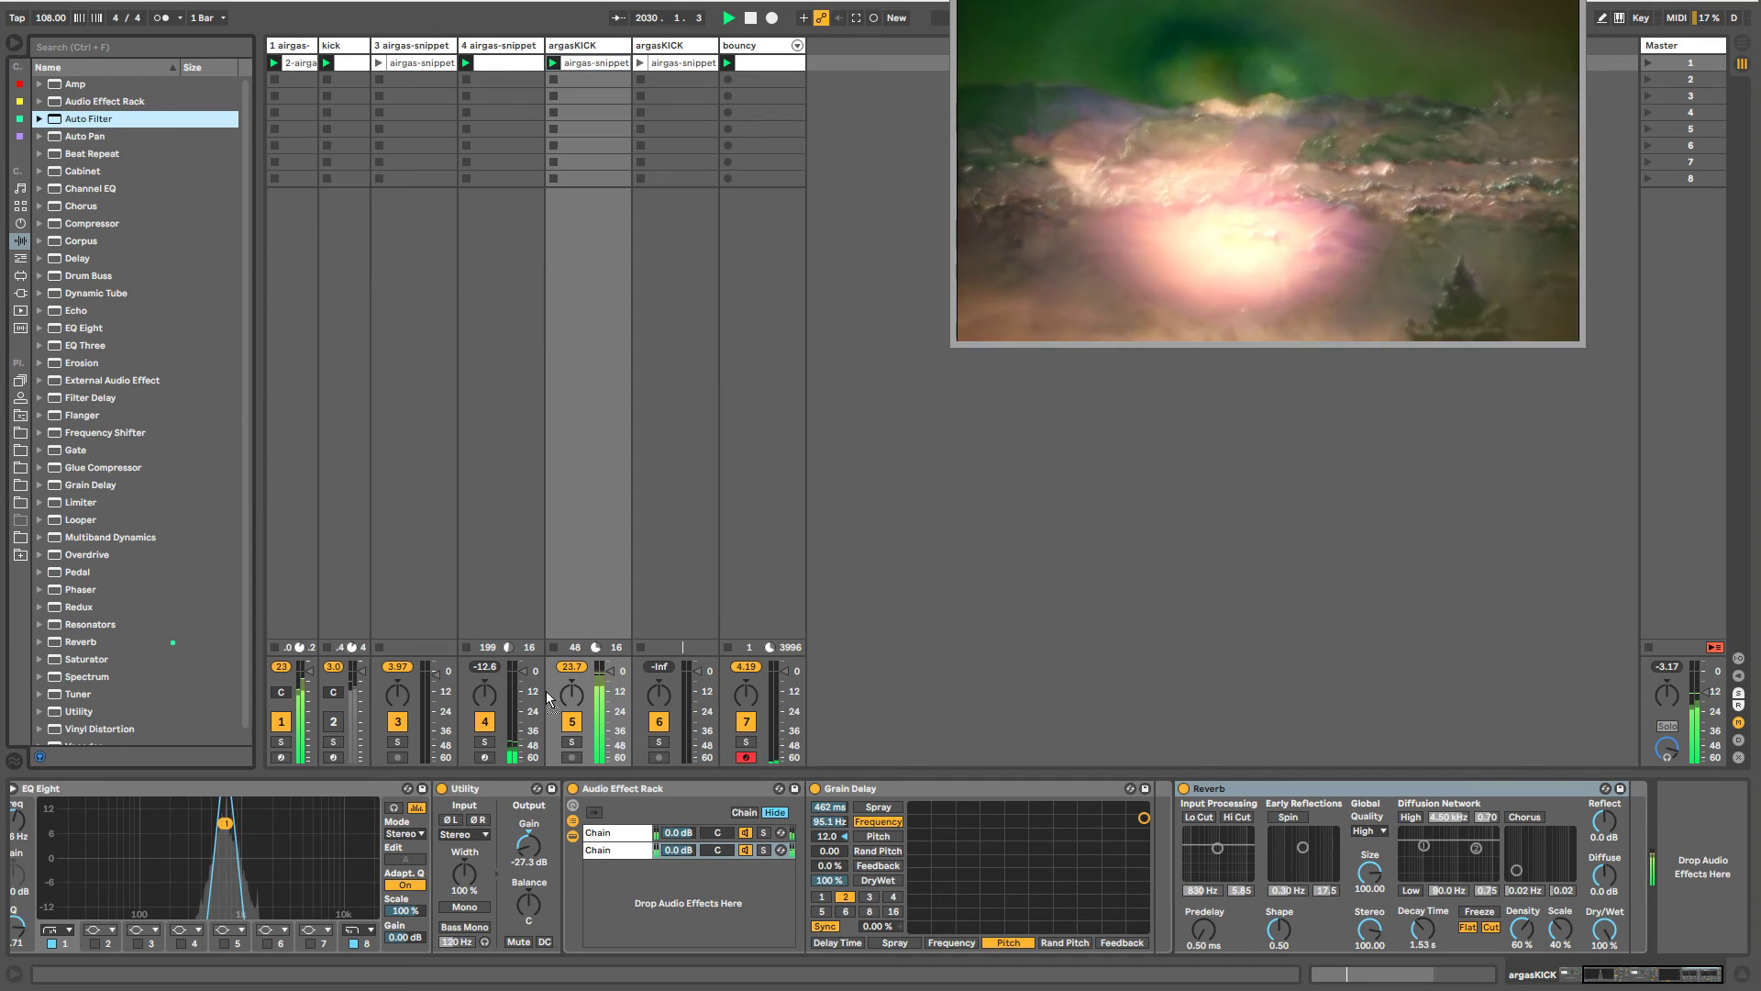
drag(547, 691, 696, 828)
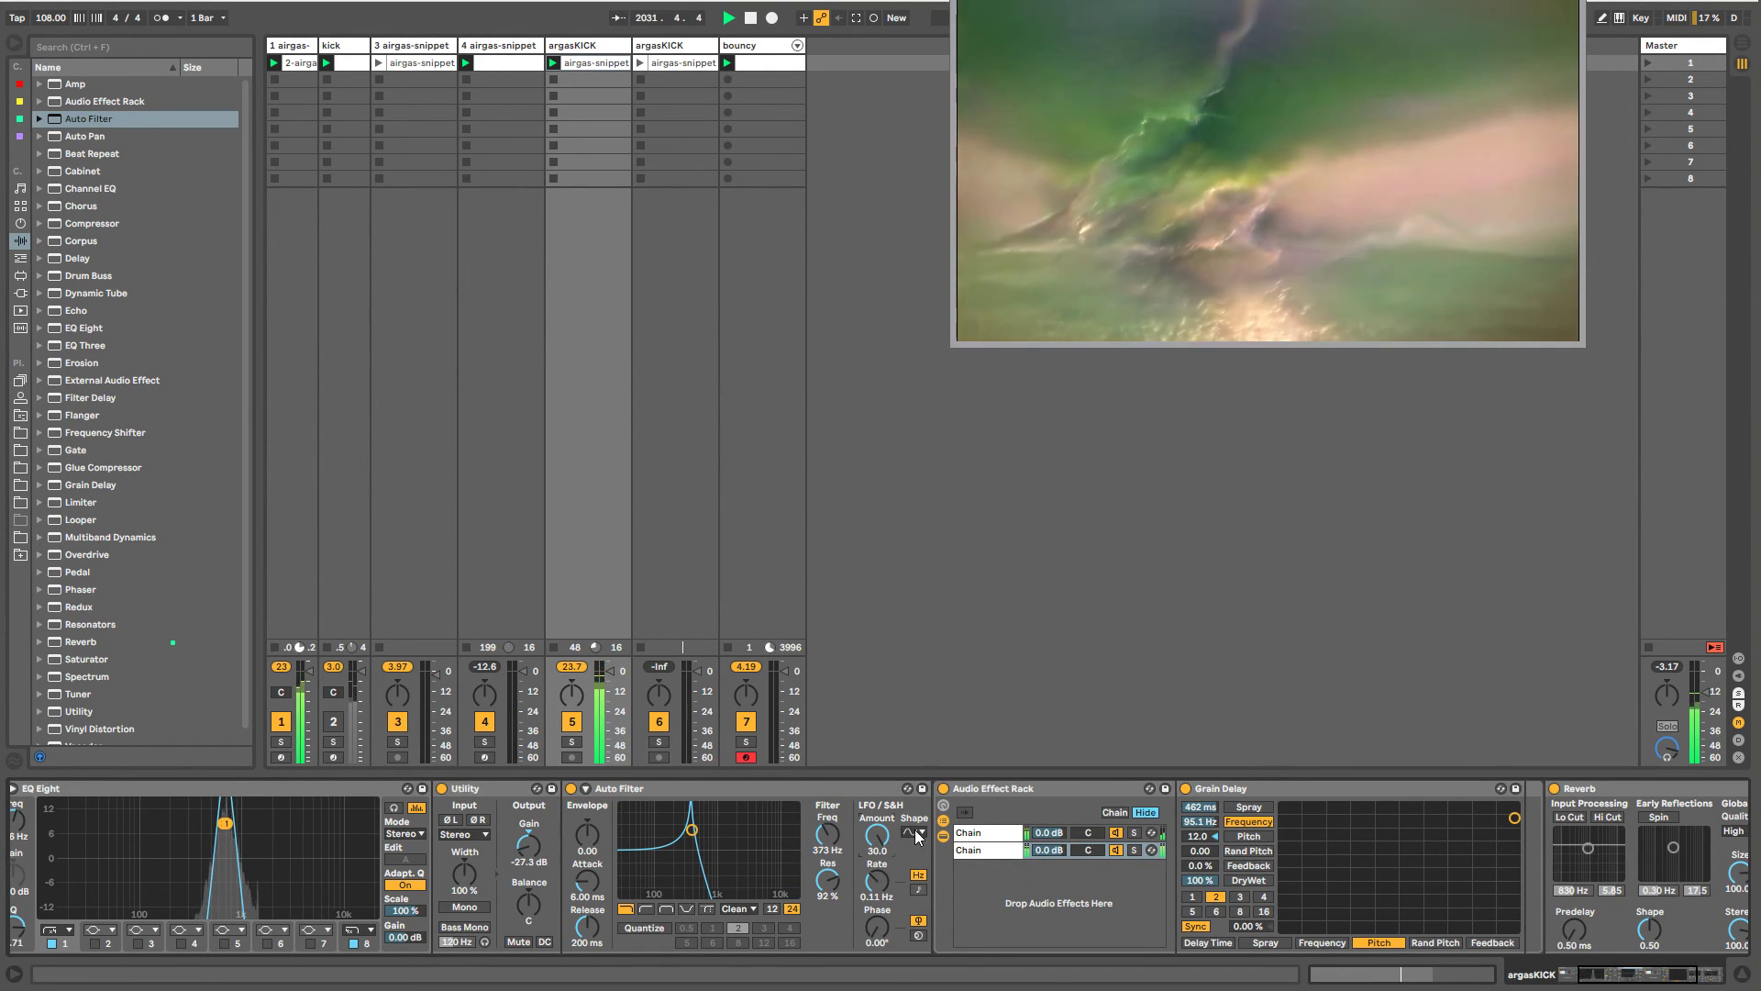
click(918, 835)
click(911, 903)
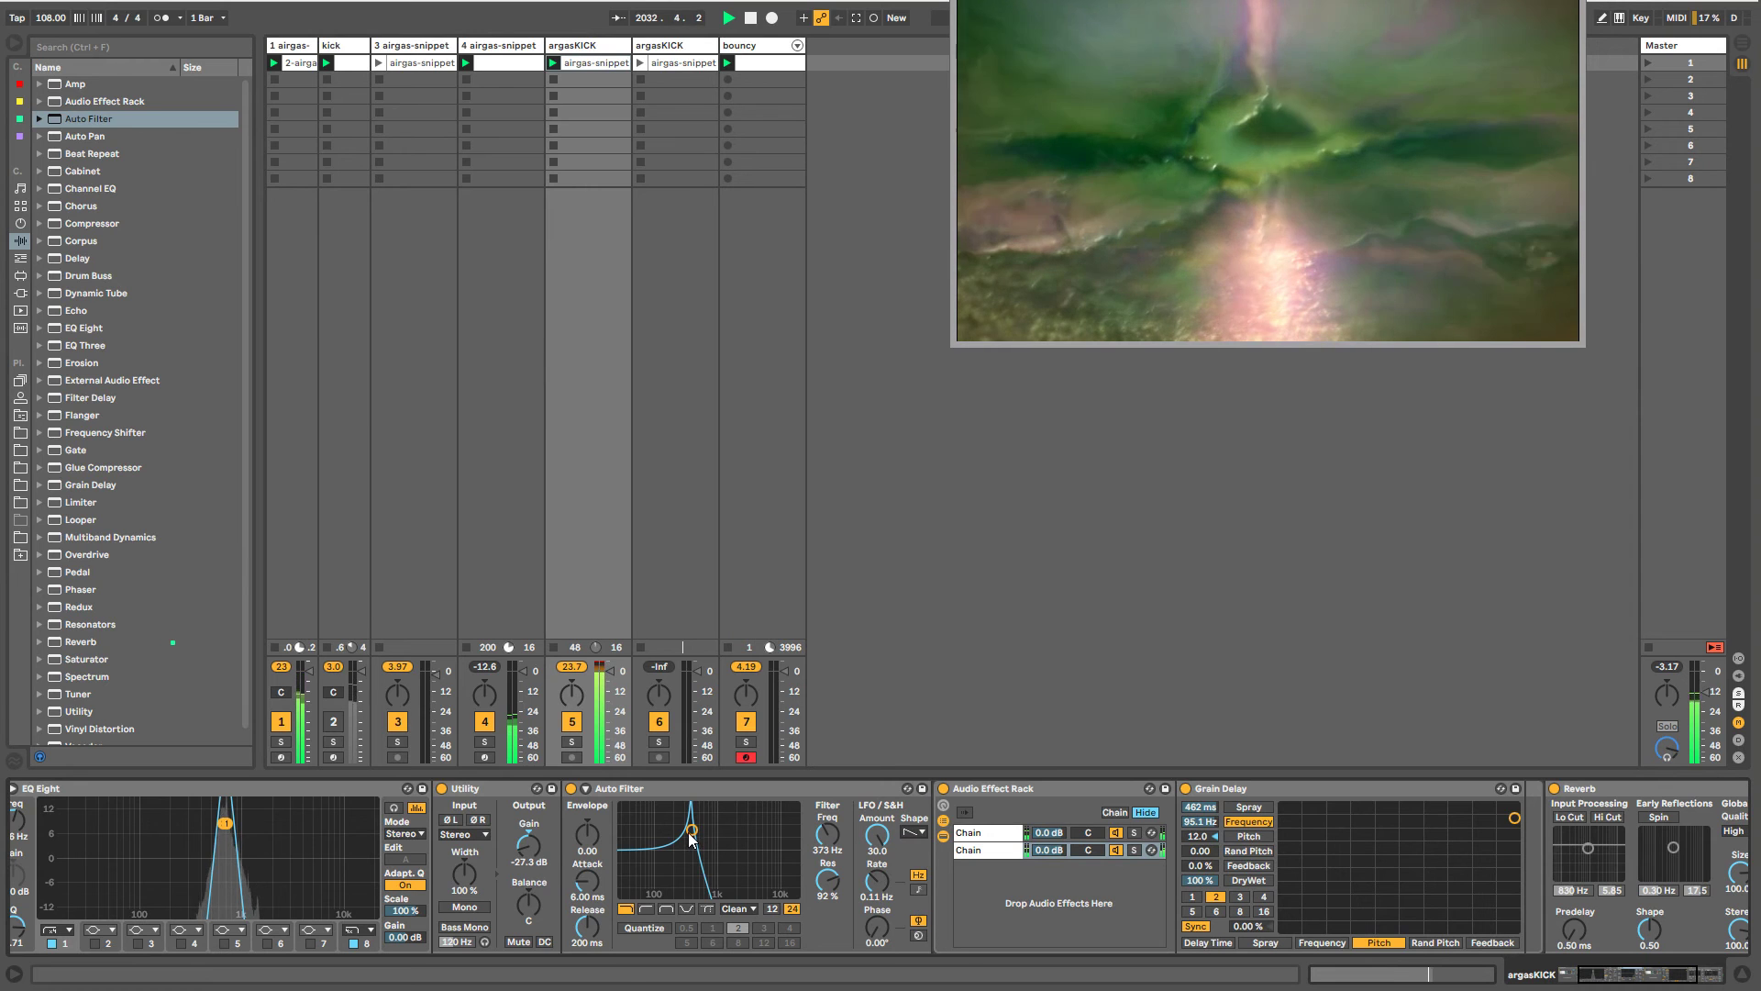
drag(691, 836, 699, 833)
- Compare the devices in the two chains of argasKICK's main rack
drag(1614, 977, 1294, 972)
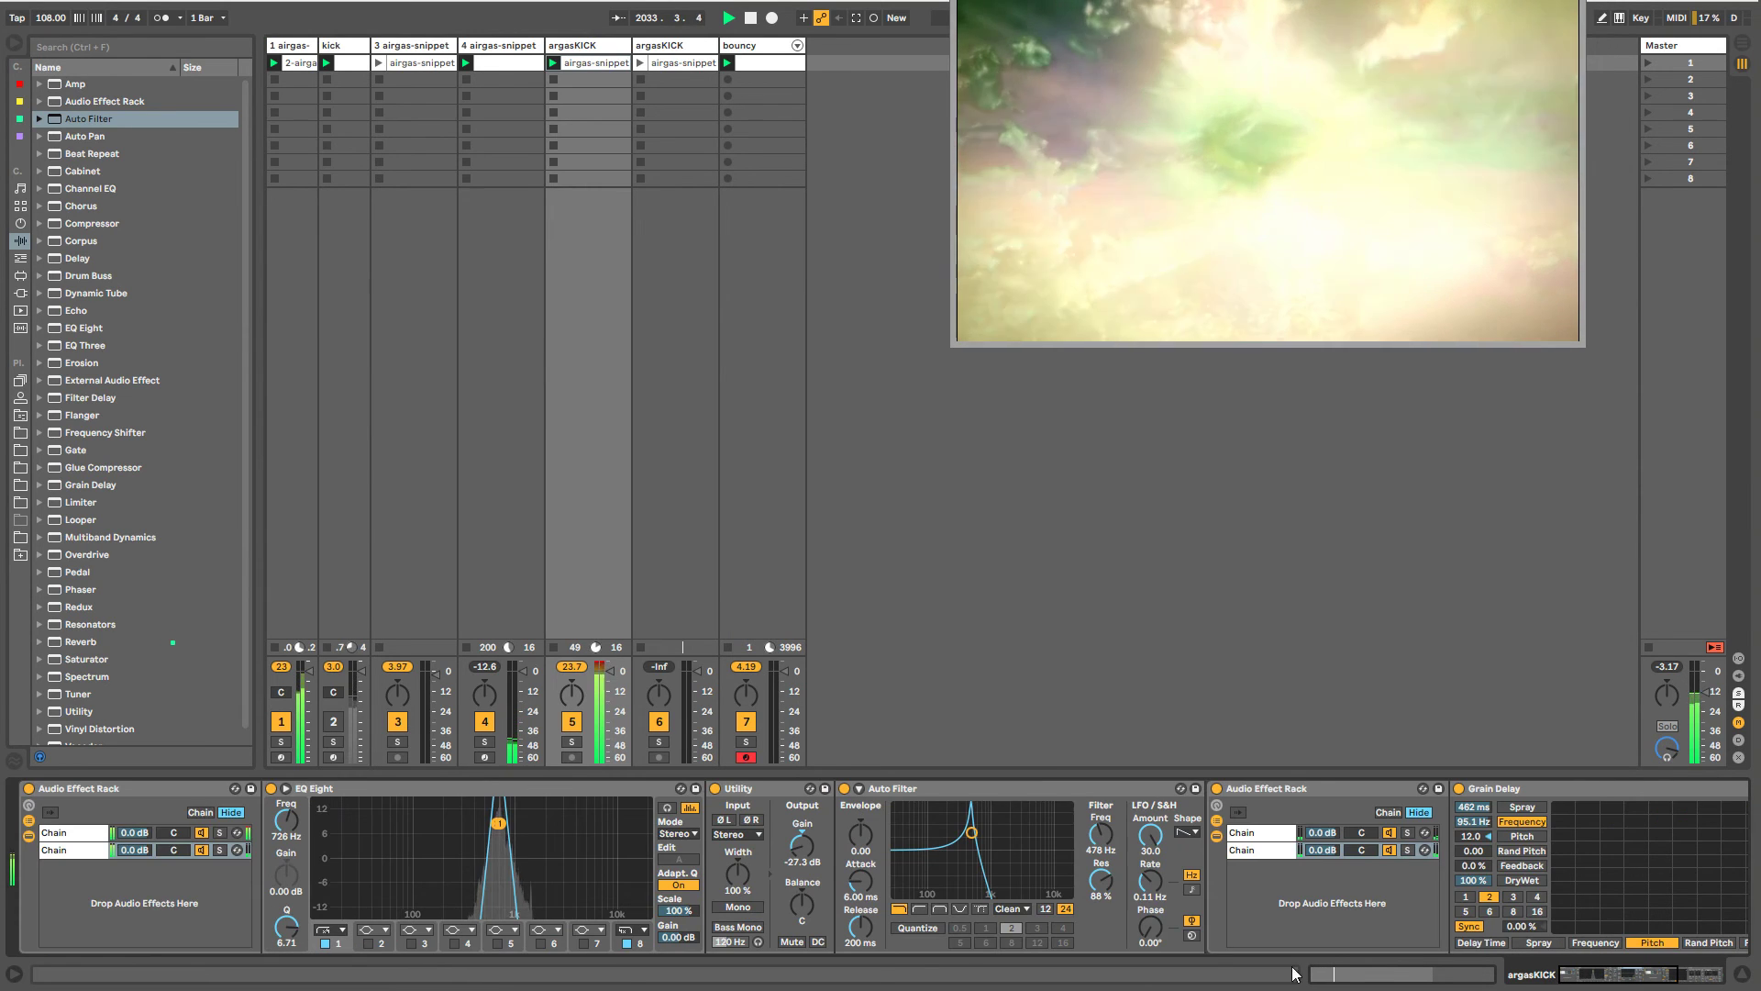
click(73, 791)
click(71, 833)
click(70, 852)
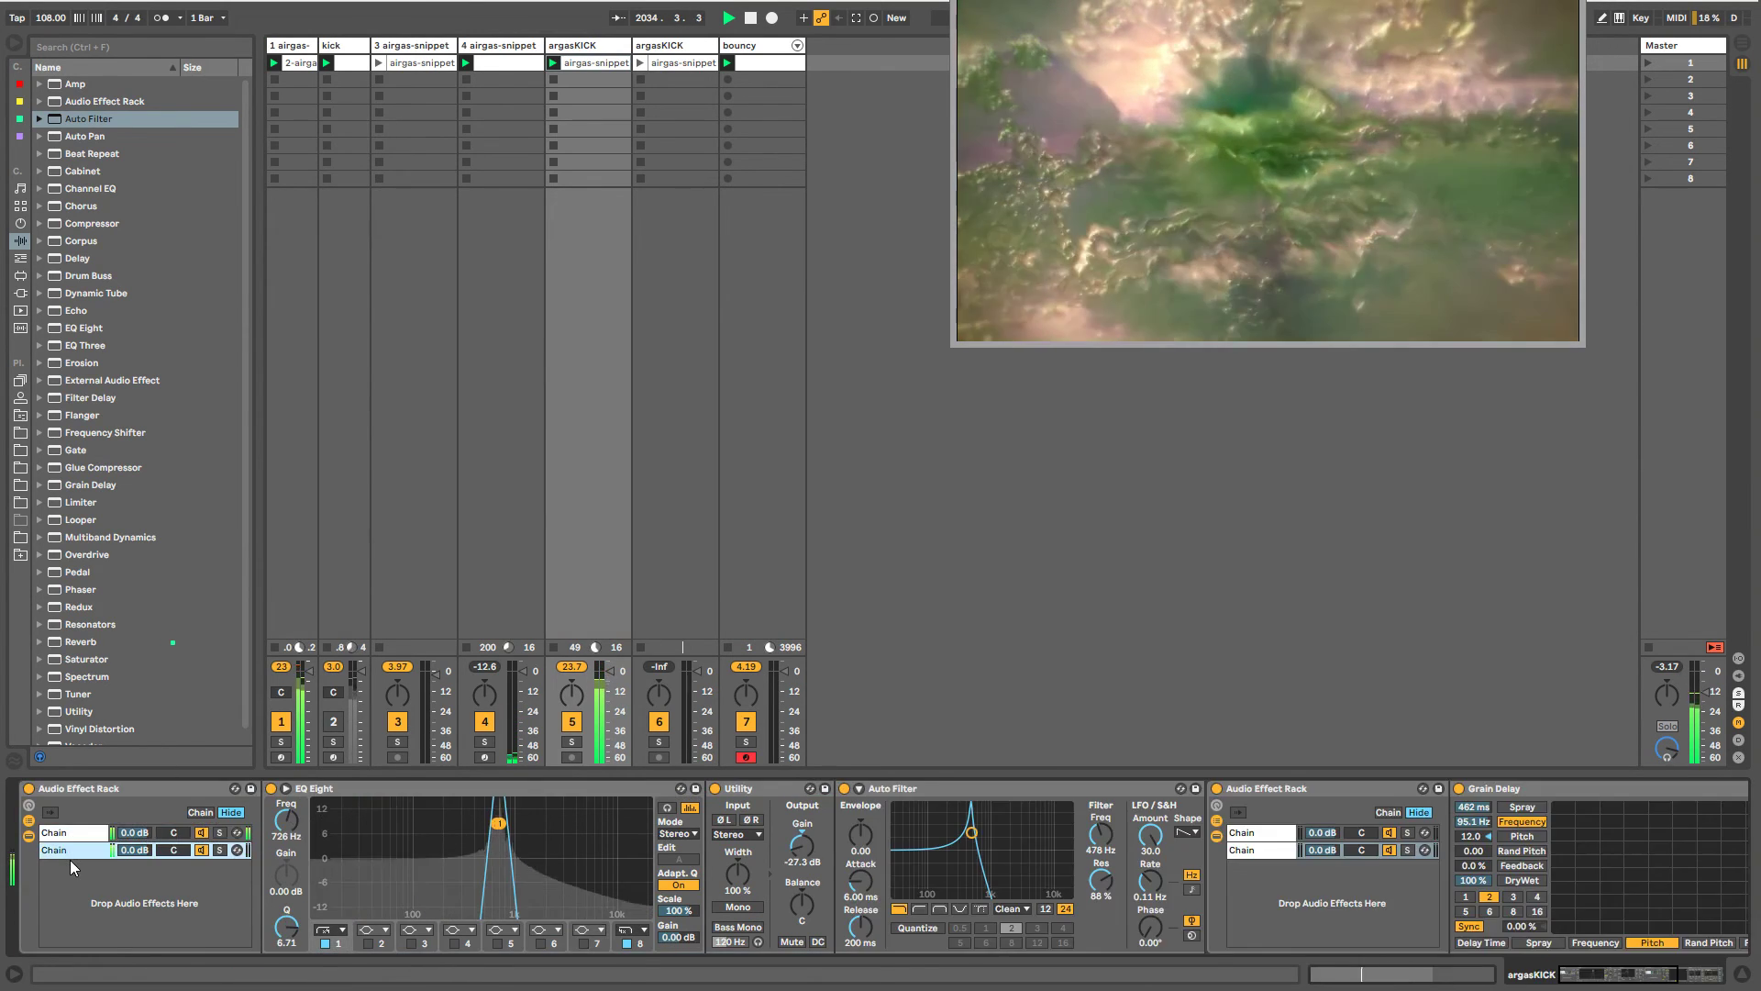
click(71, 834)
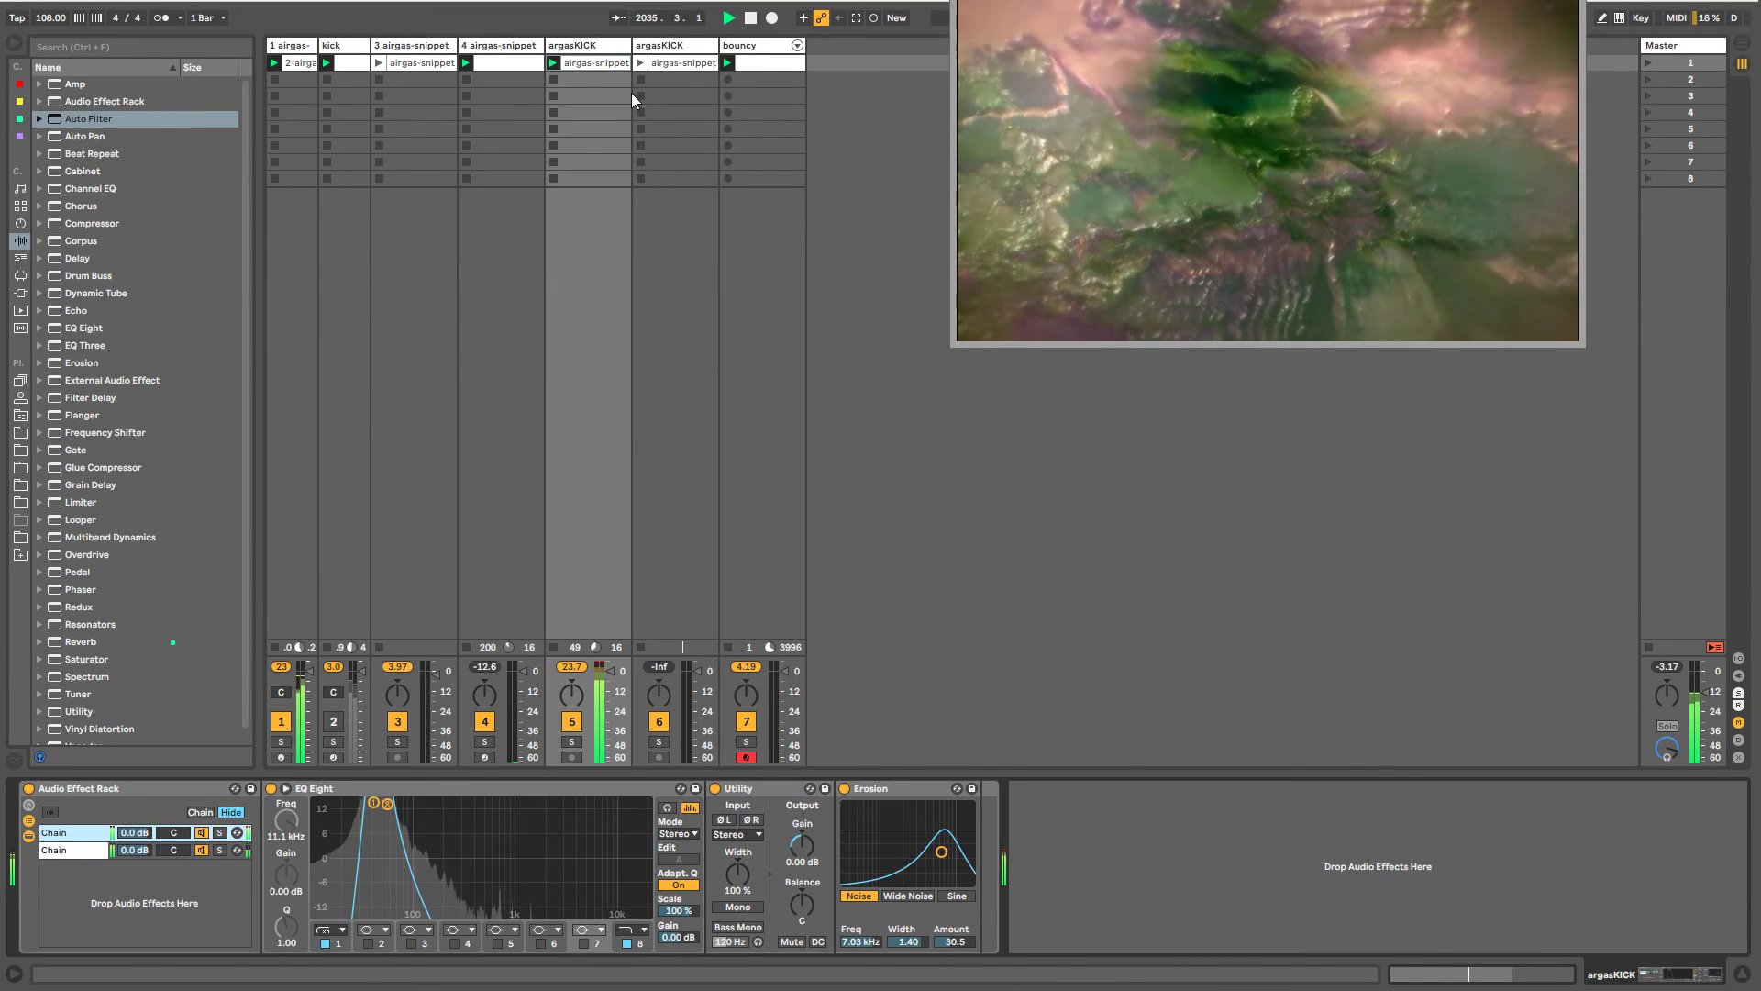
click(594, 63)
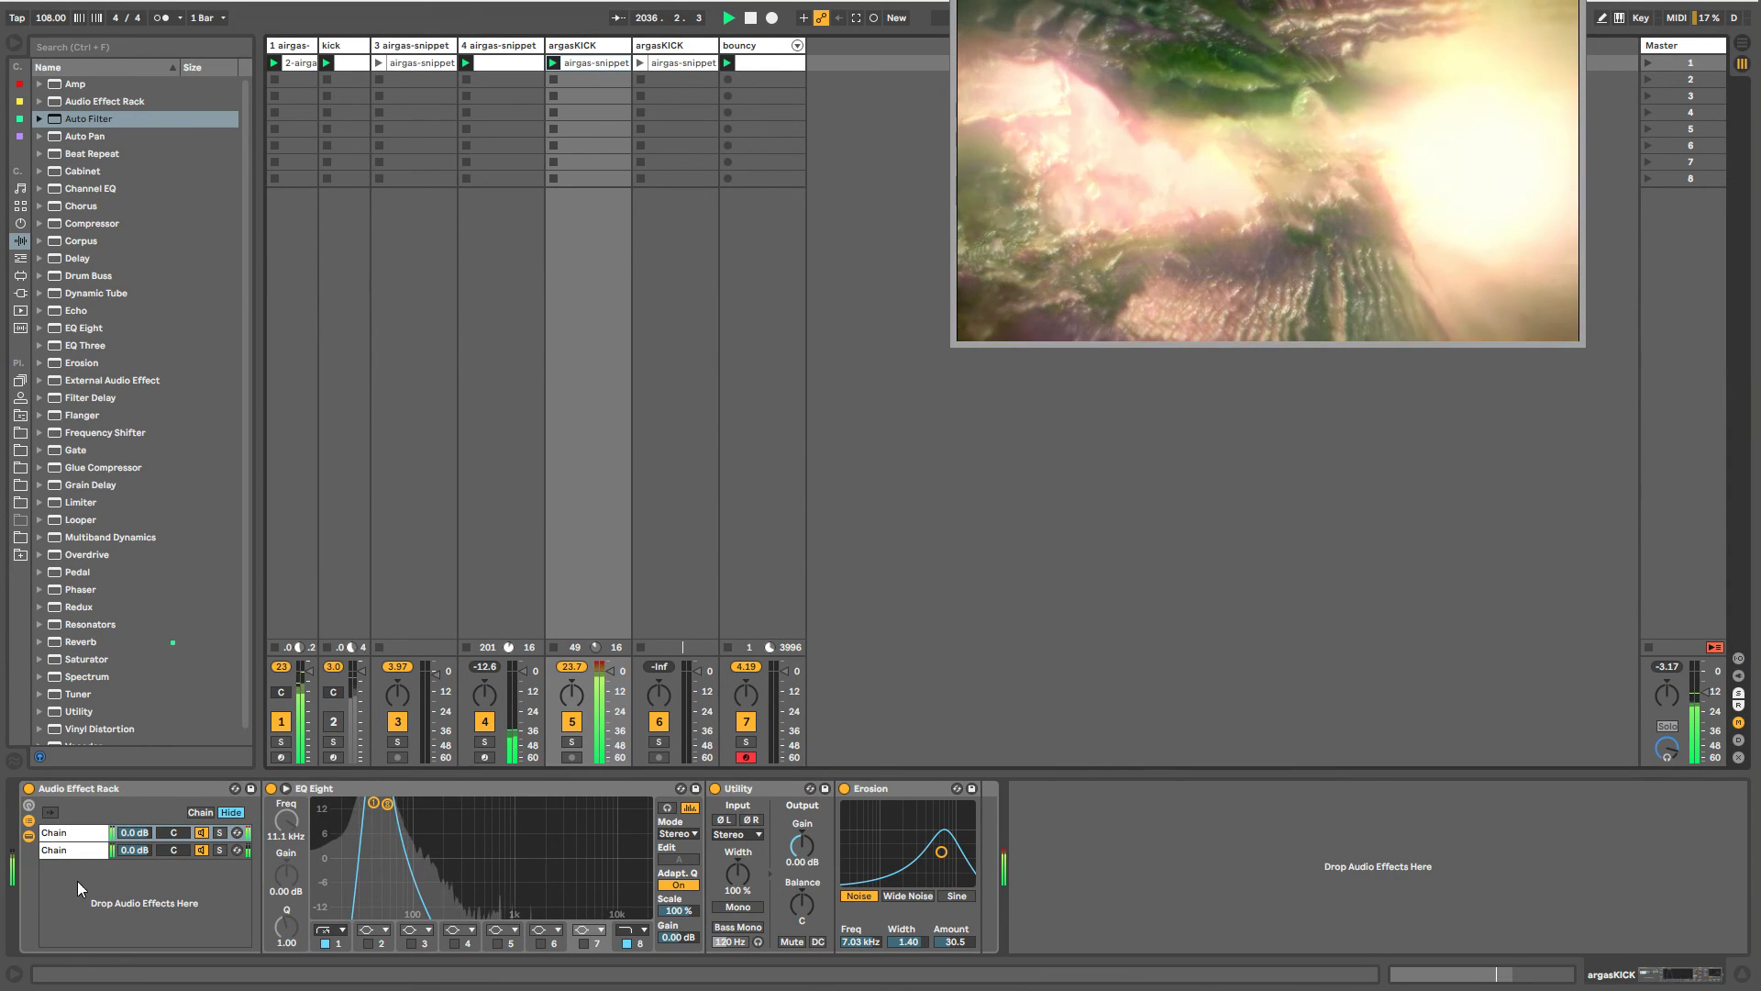
click(90, 917)
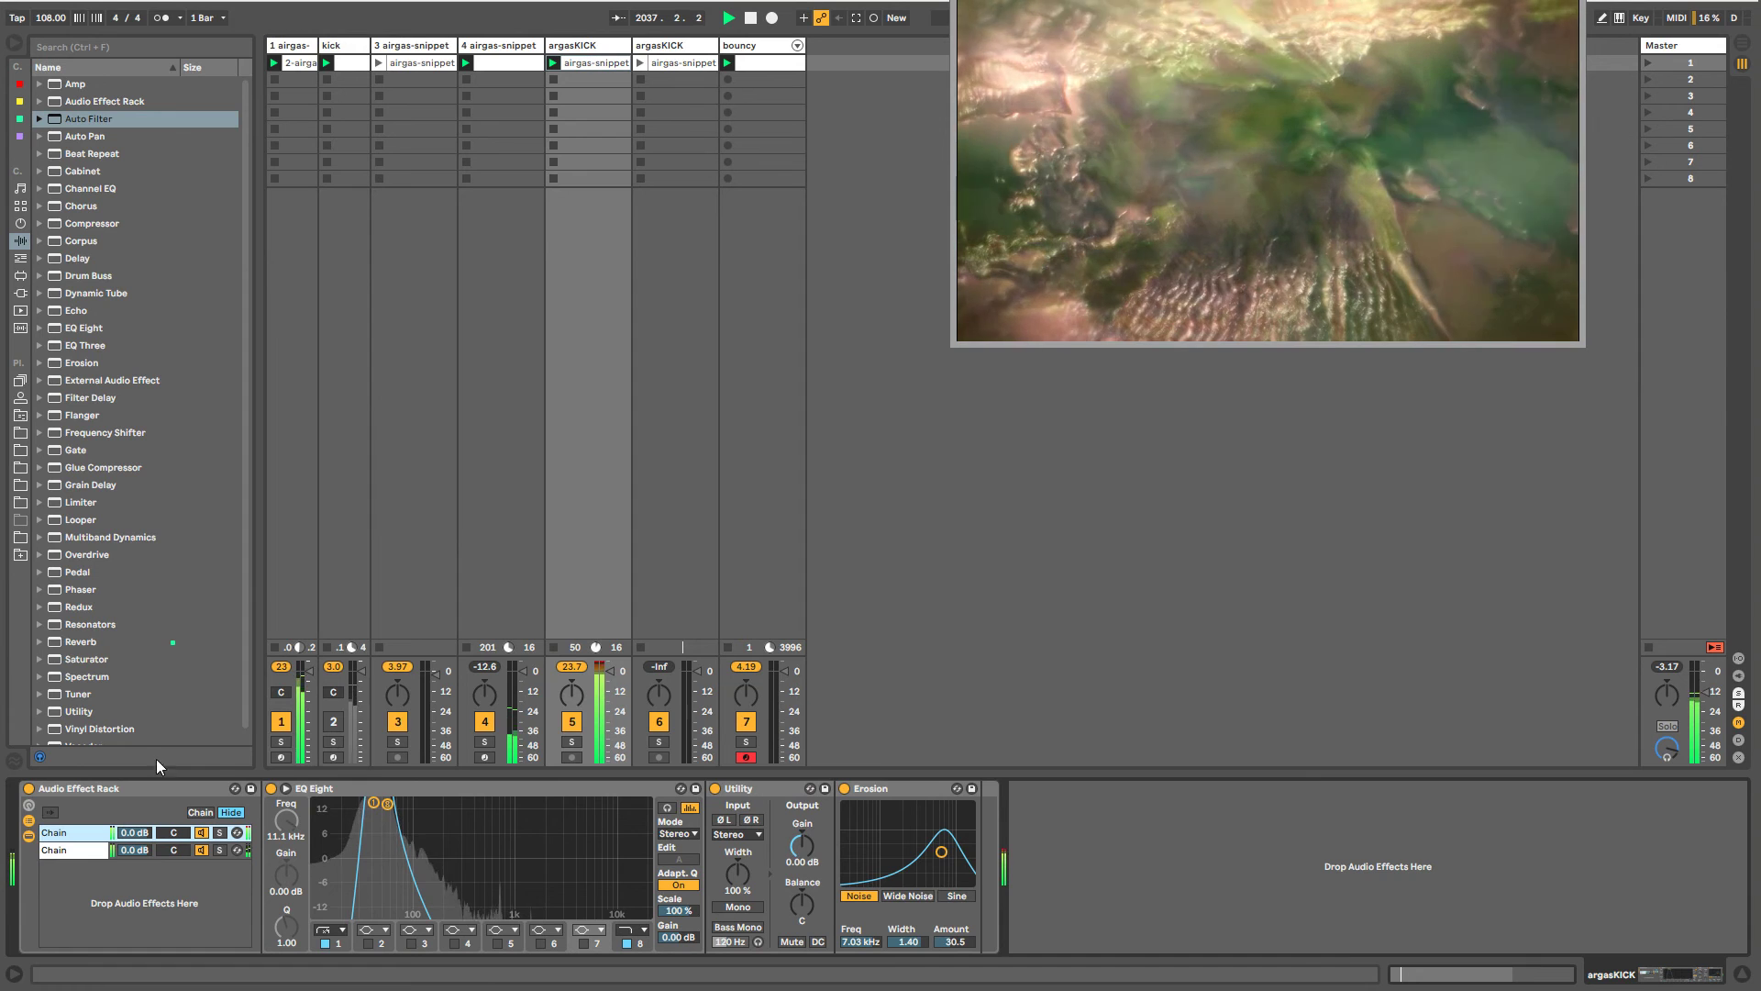
click(77, 852)
click(80, 833)
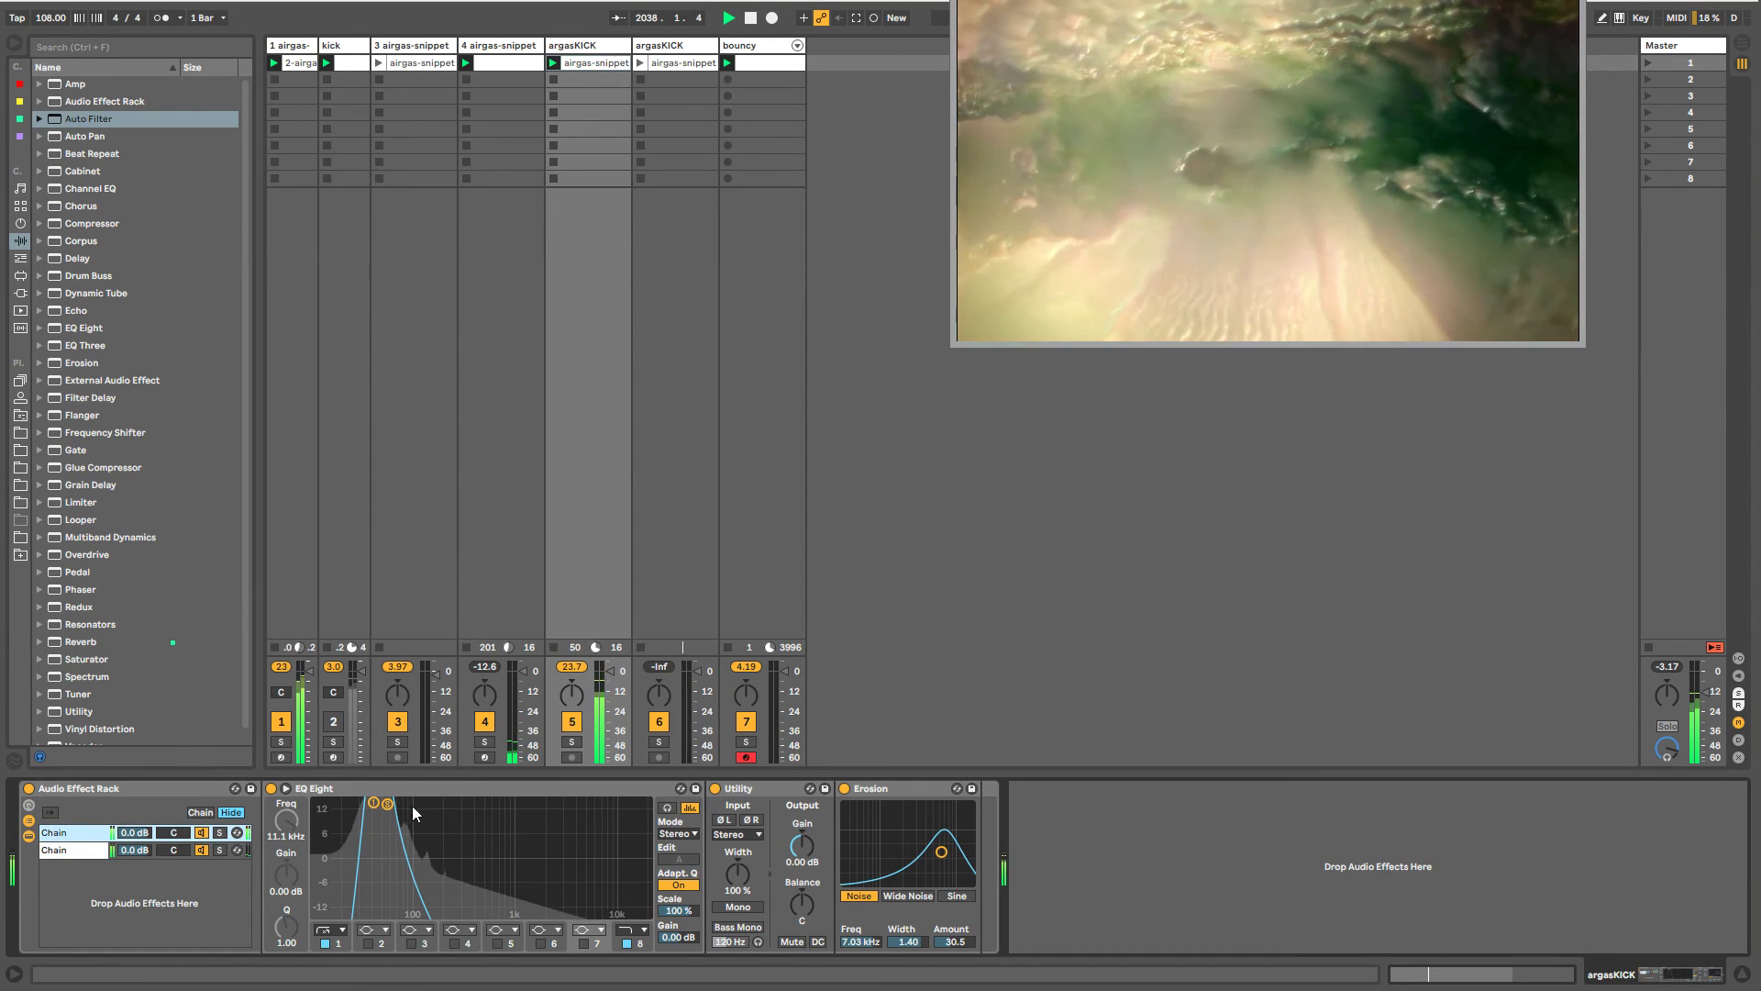
- Add a Delay after the Erosion in the main rack's first chain
click(755, 790)
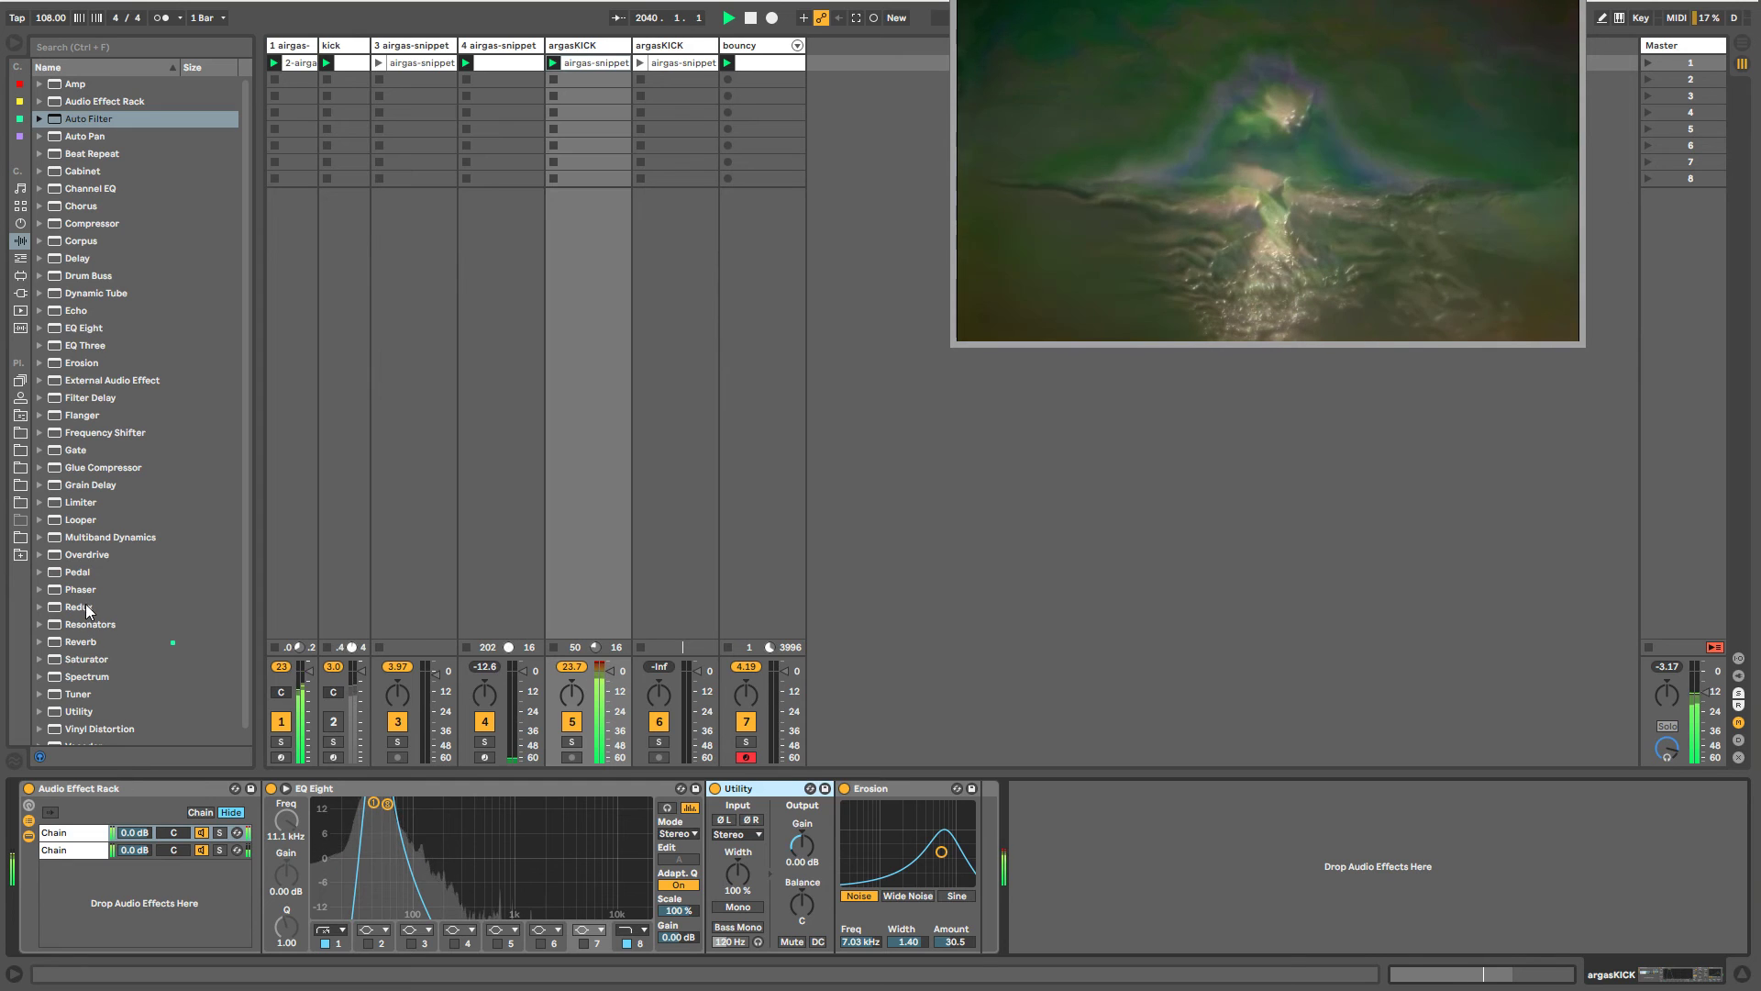
click(79, 260)
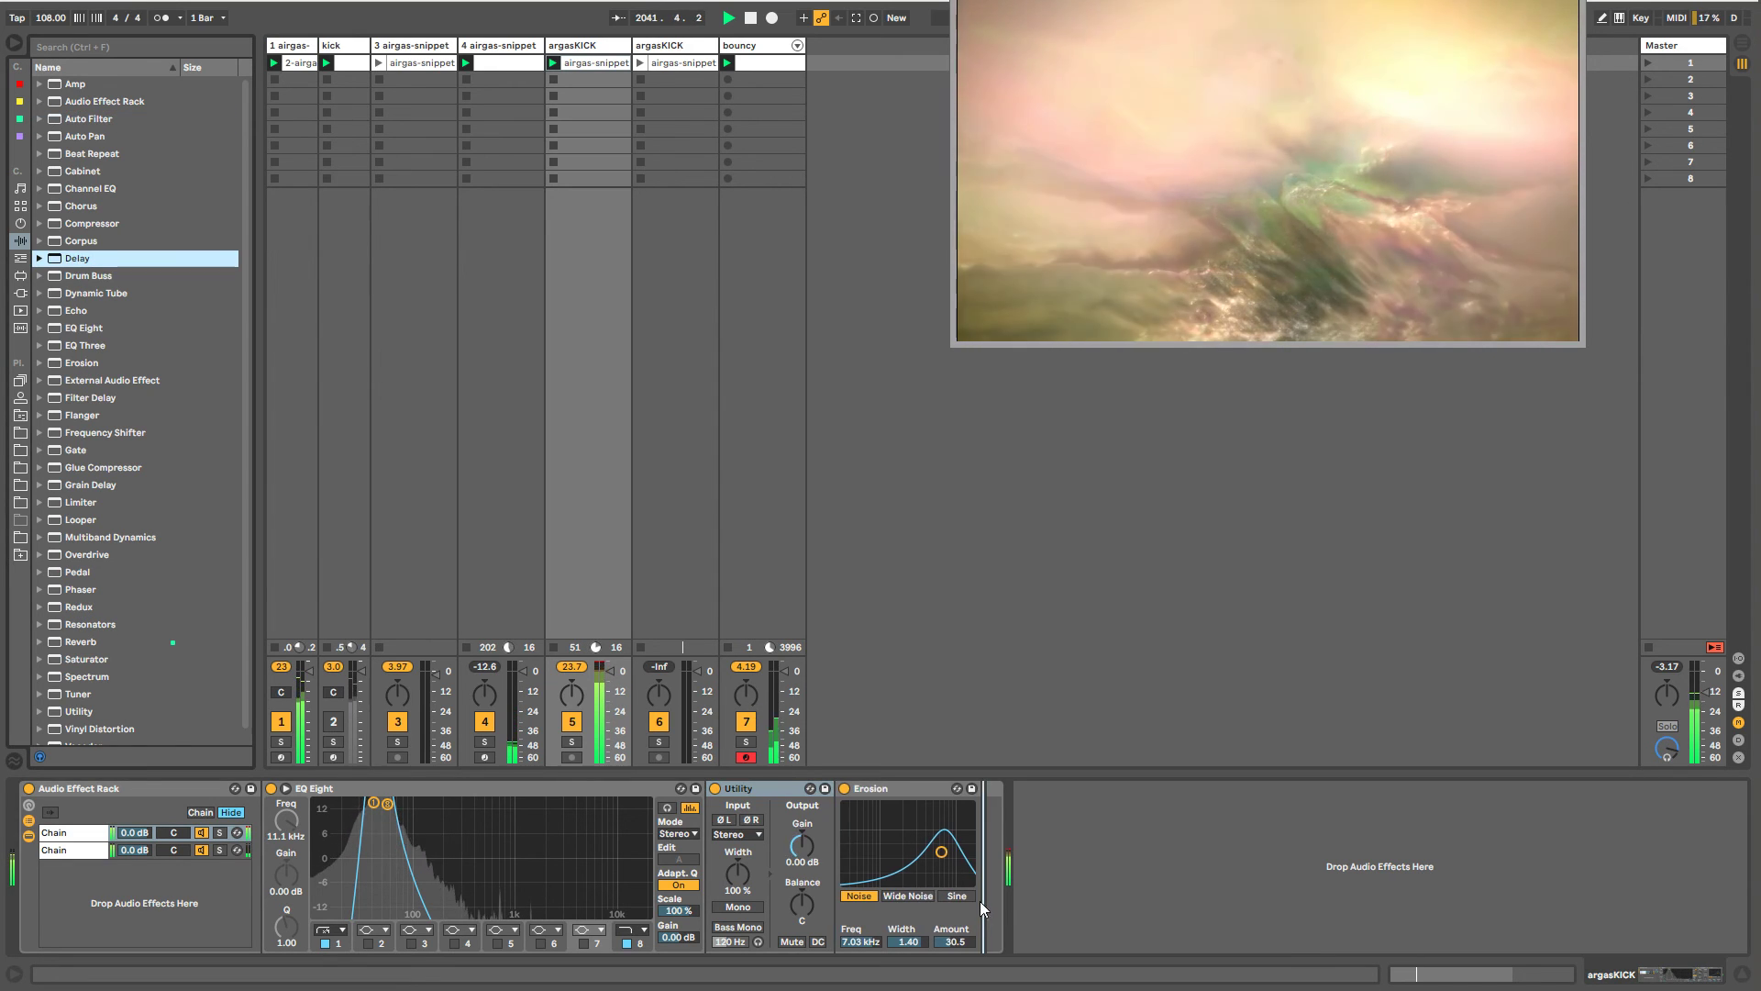
drag(980, 901, 982, 900)
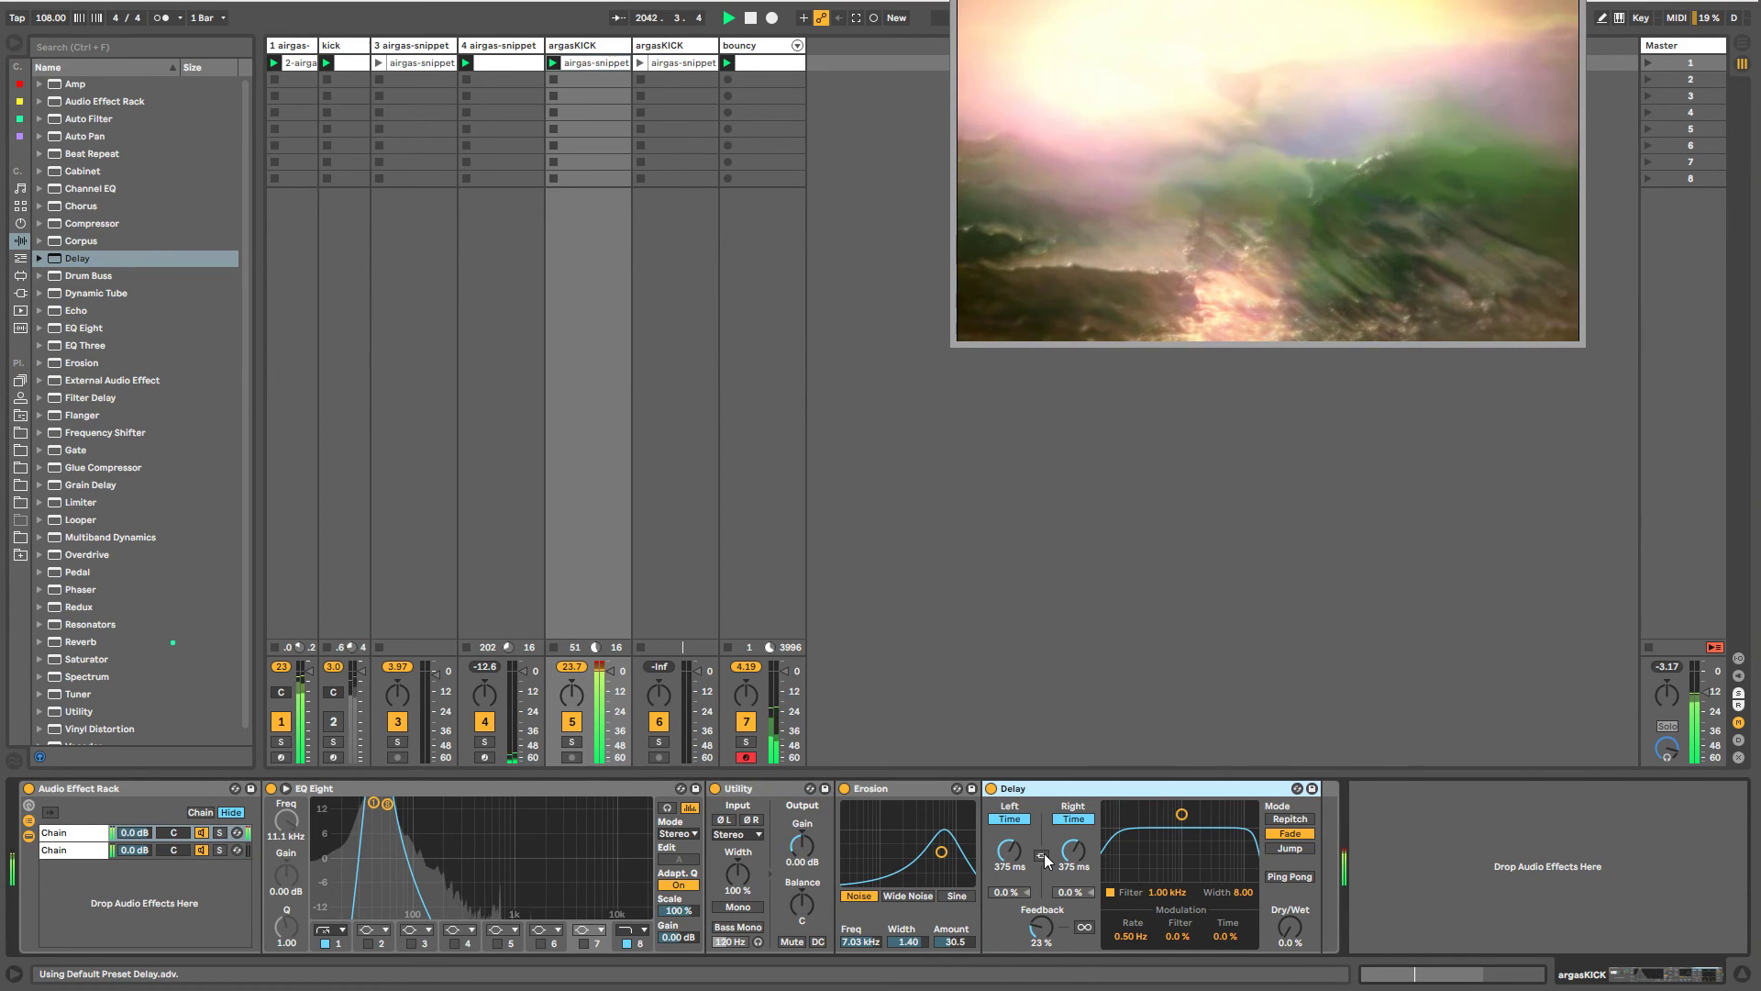
- Set the Delay's feedback to 0.0% and try tempo-synced times on both its left and right channels
mouse_move(1290, 927)
mouse_down()
mouse_move(1290, 862)
mouse_move(1290, 926)
mouse_up()
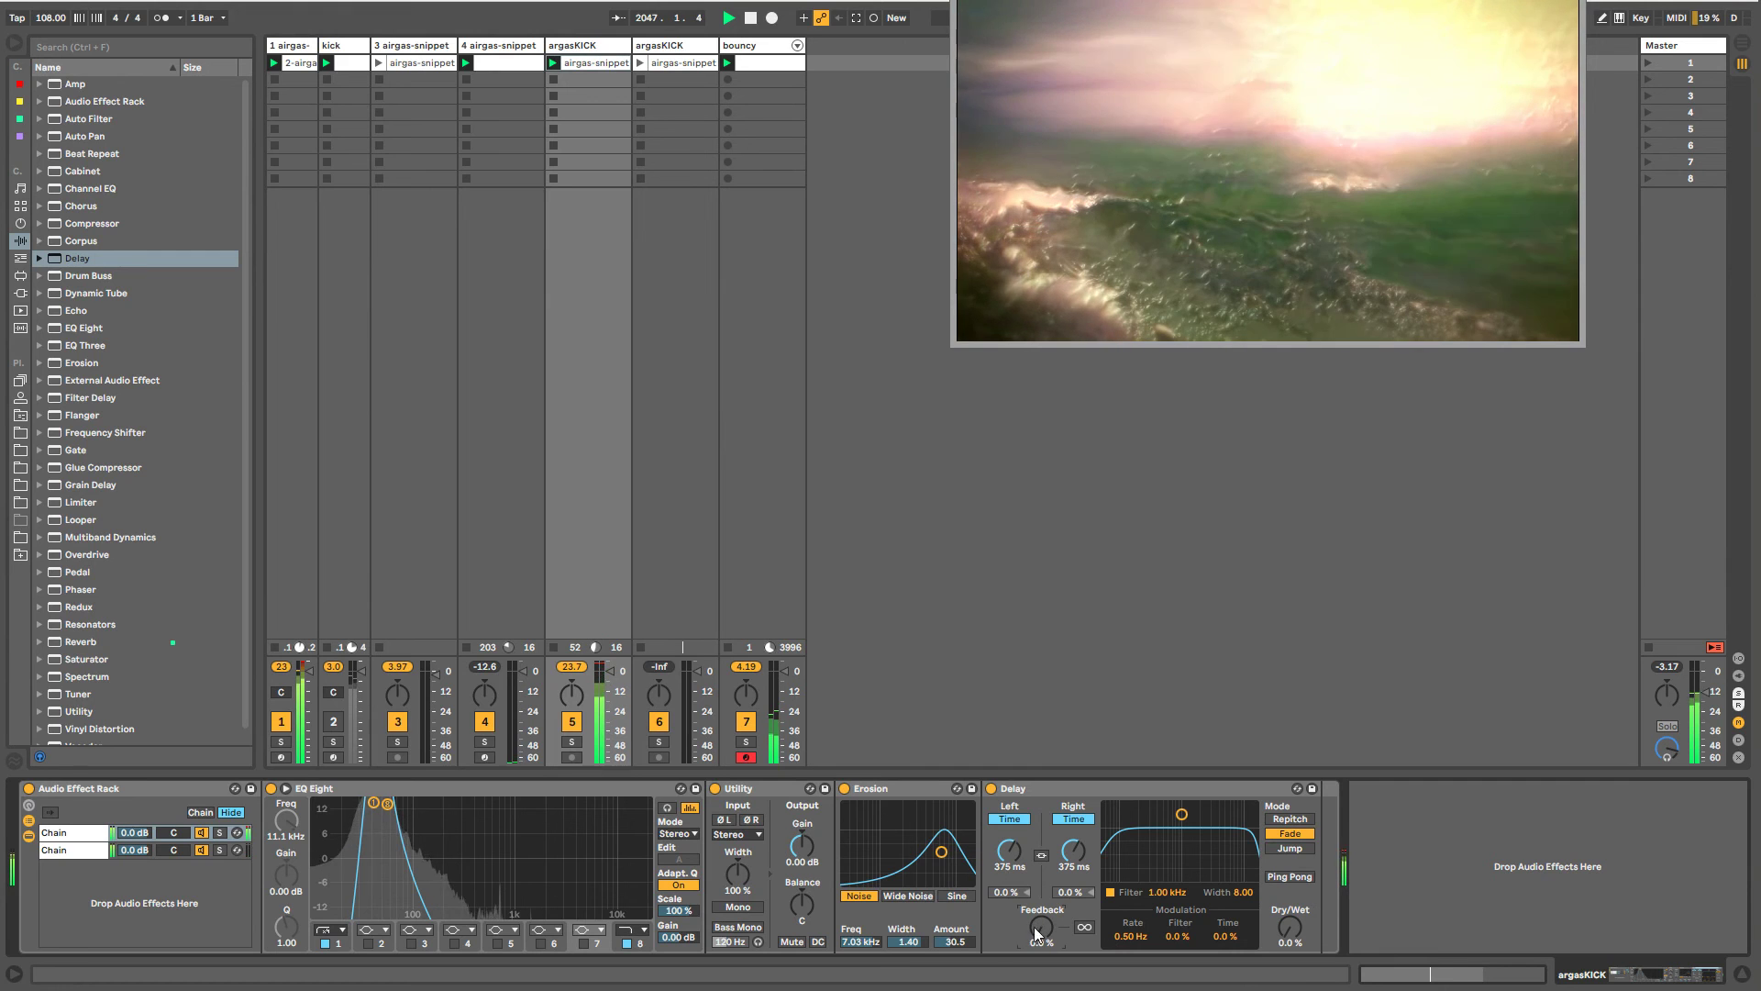
click(1018, 817)
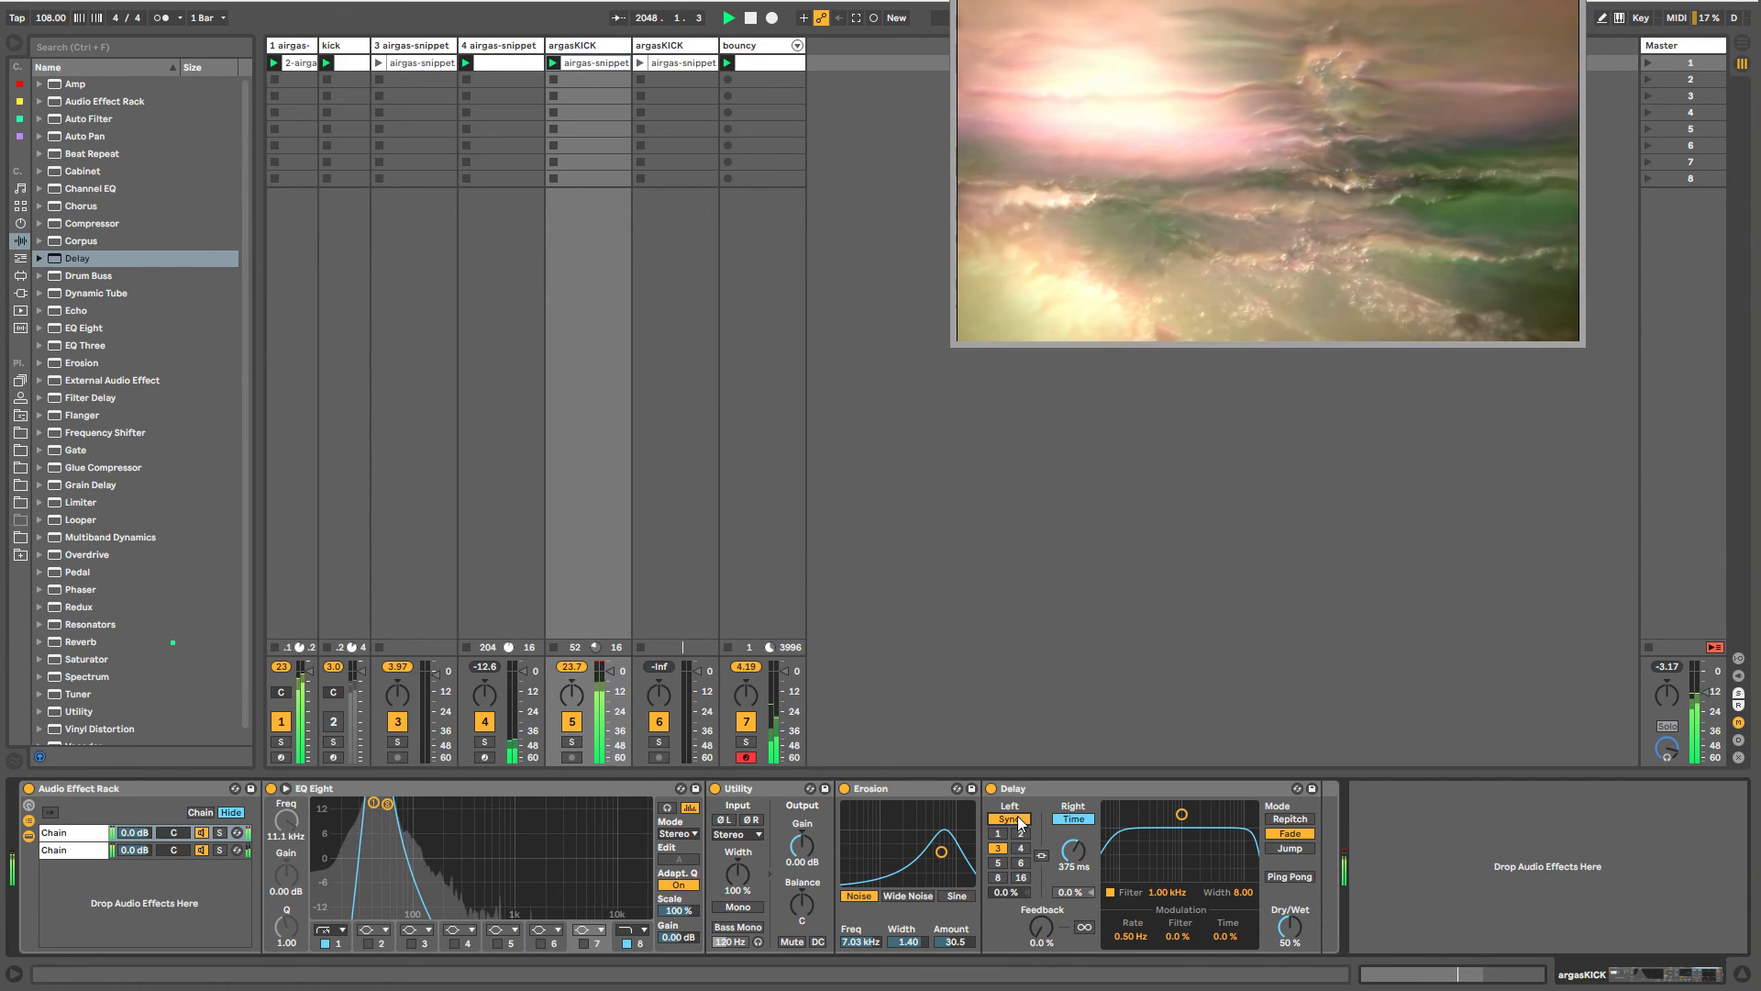
click(1072, 818)
click(1012, 820)
click(1015, 821)
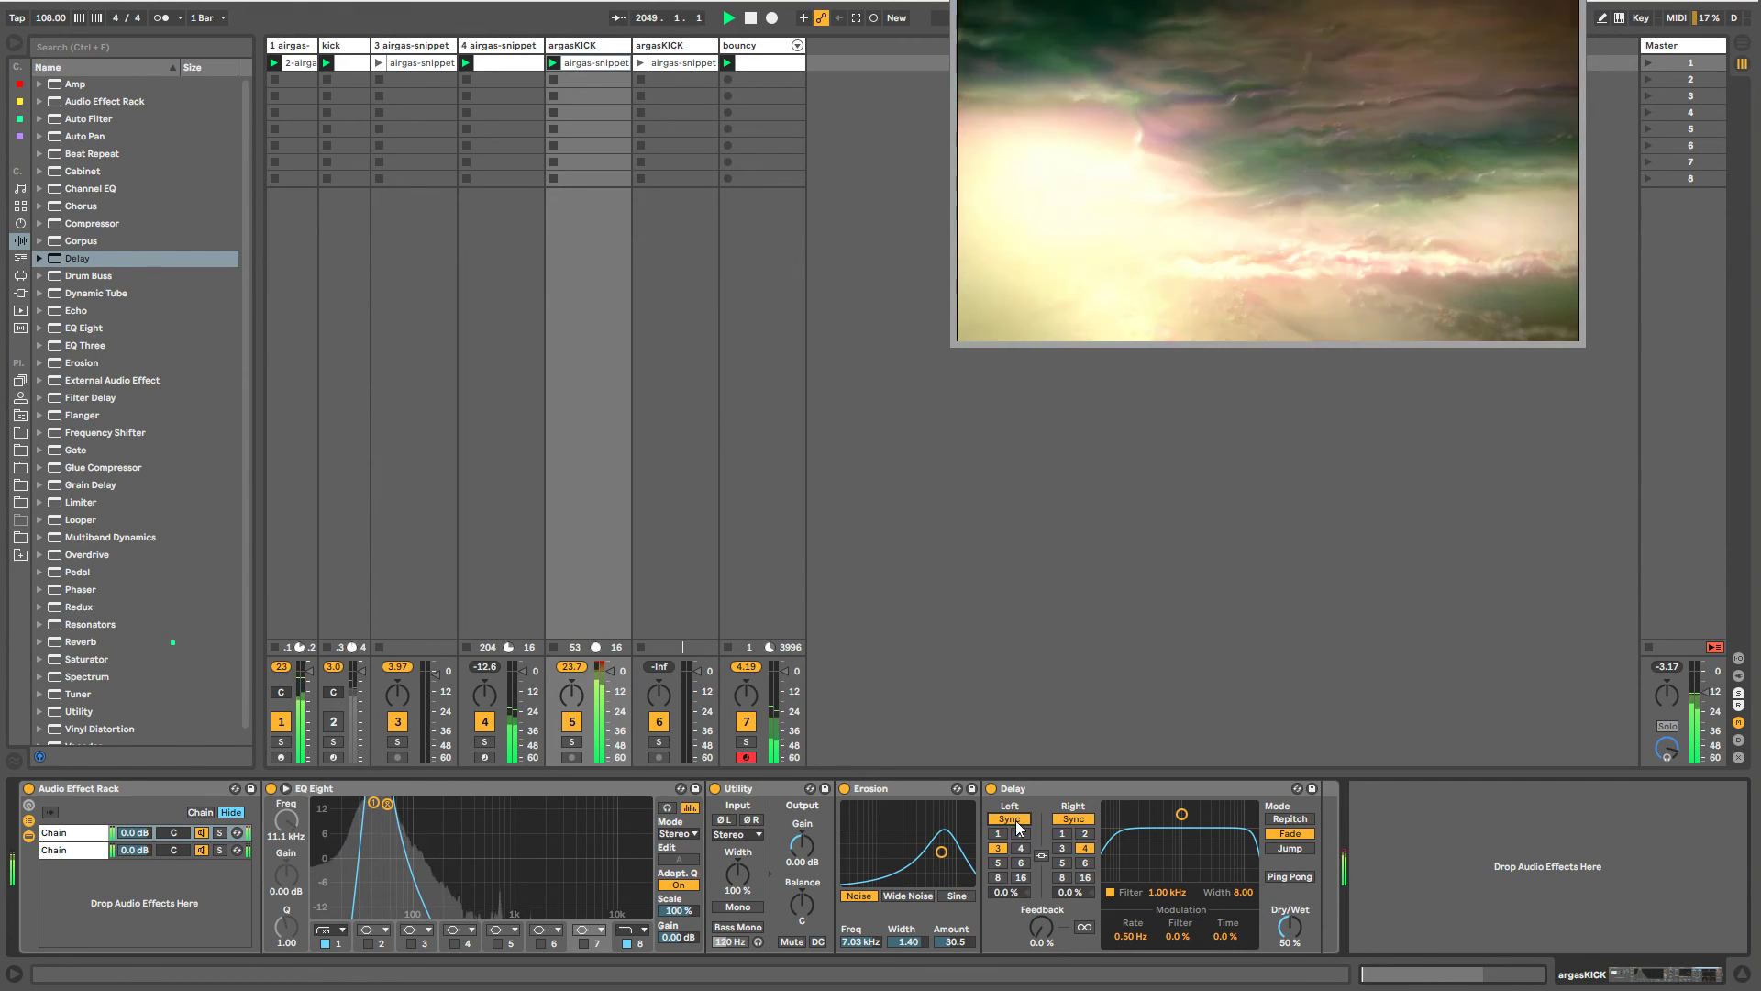
click(1088, 815)
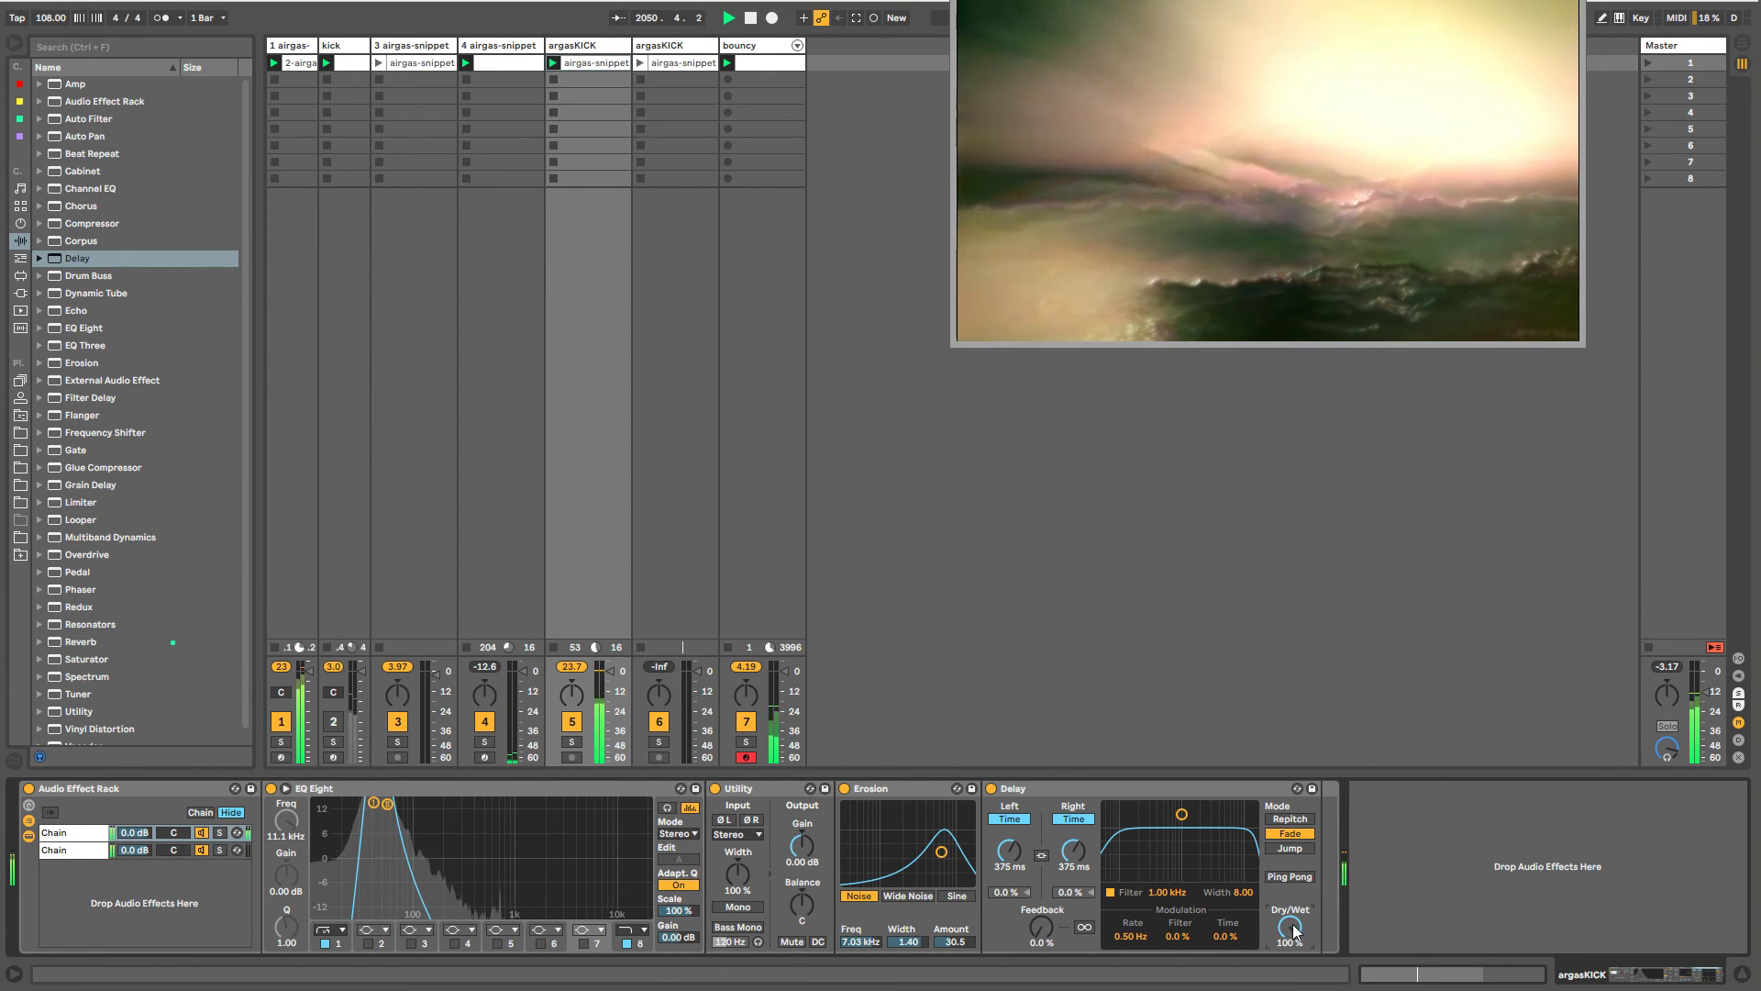
- Set the Delay's dry/wet mix to 48%
drag(1288, 927, 1288, 867)
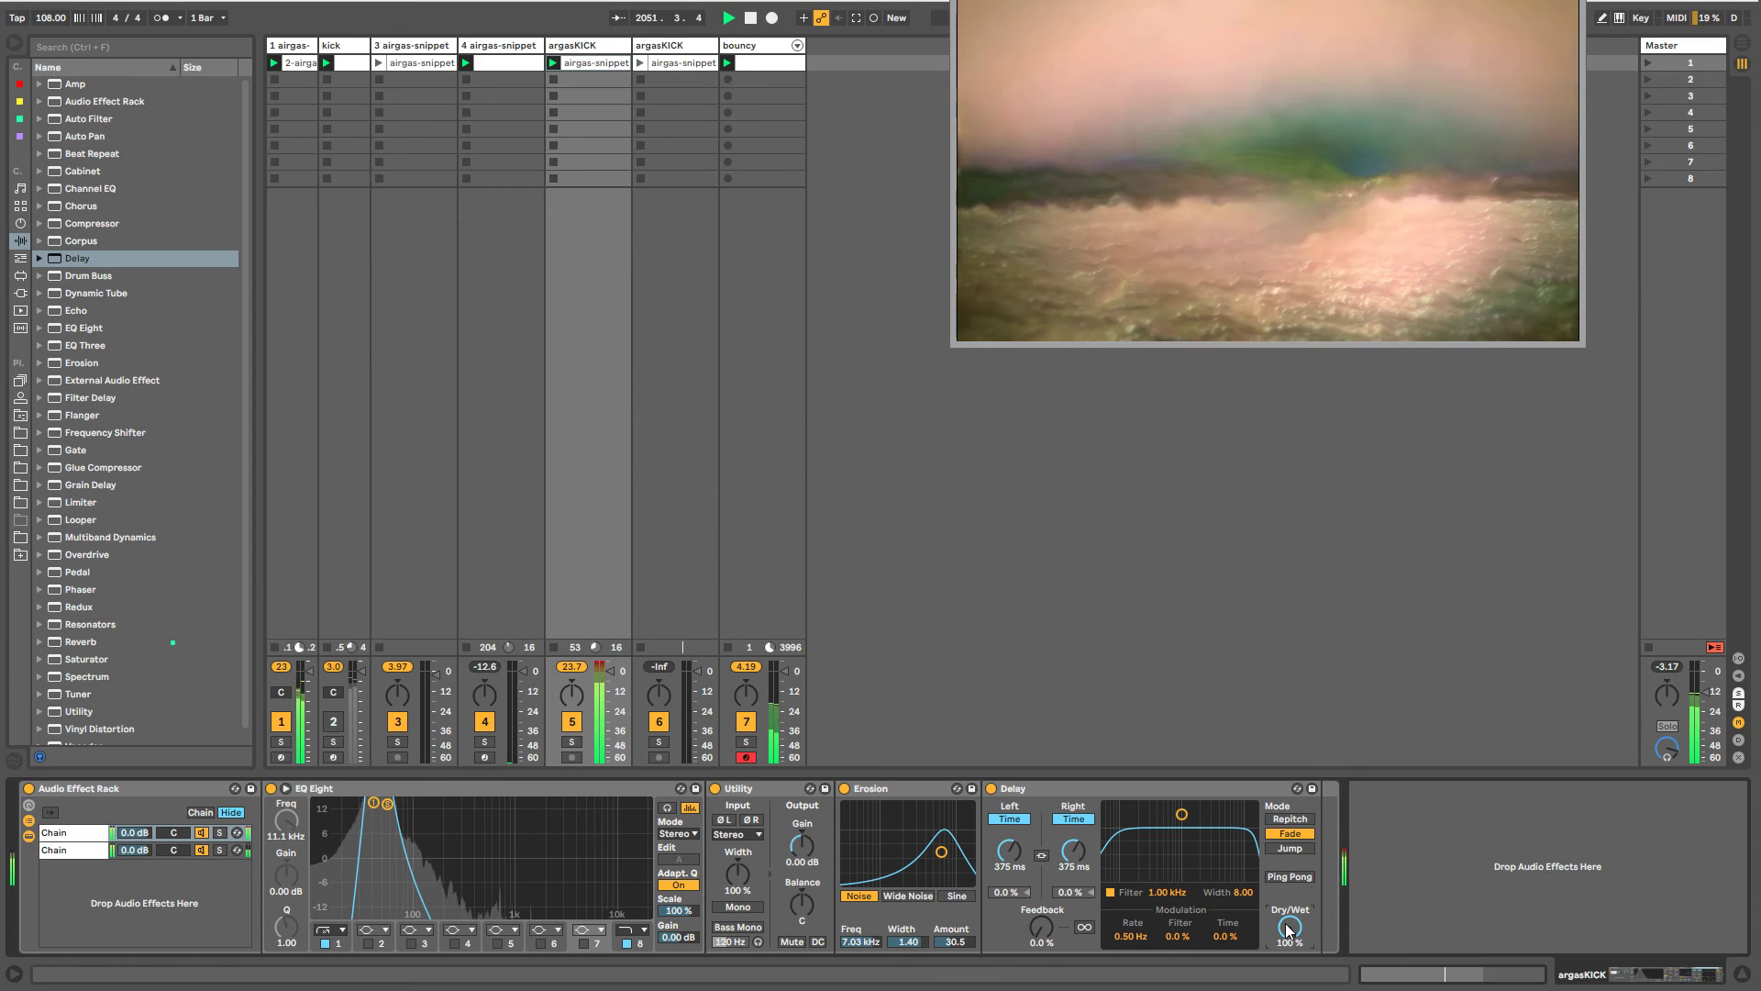
right_click(1286, 924)
click(1282, 912)
drag(1288, 928, 1288, 978)
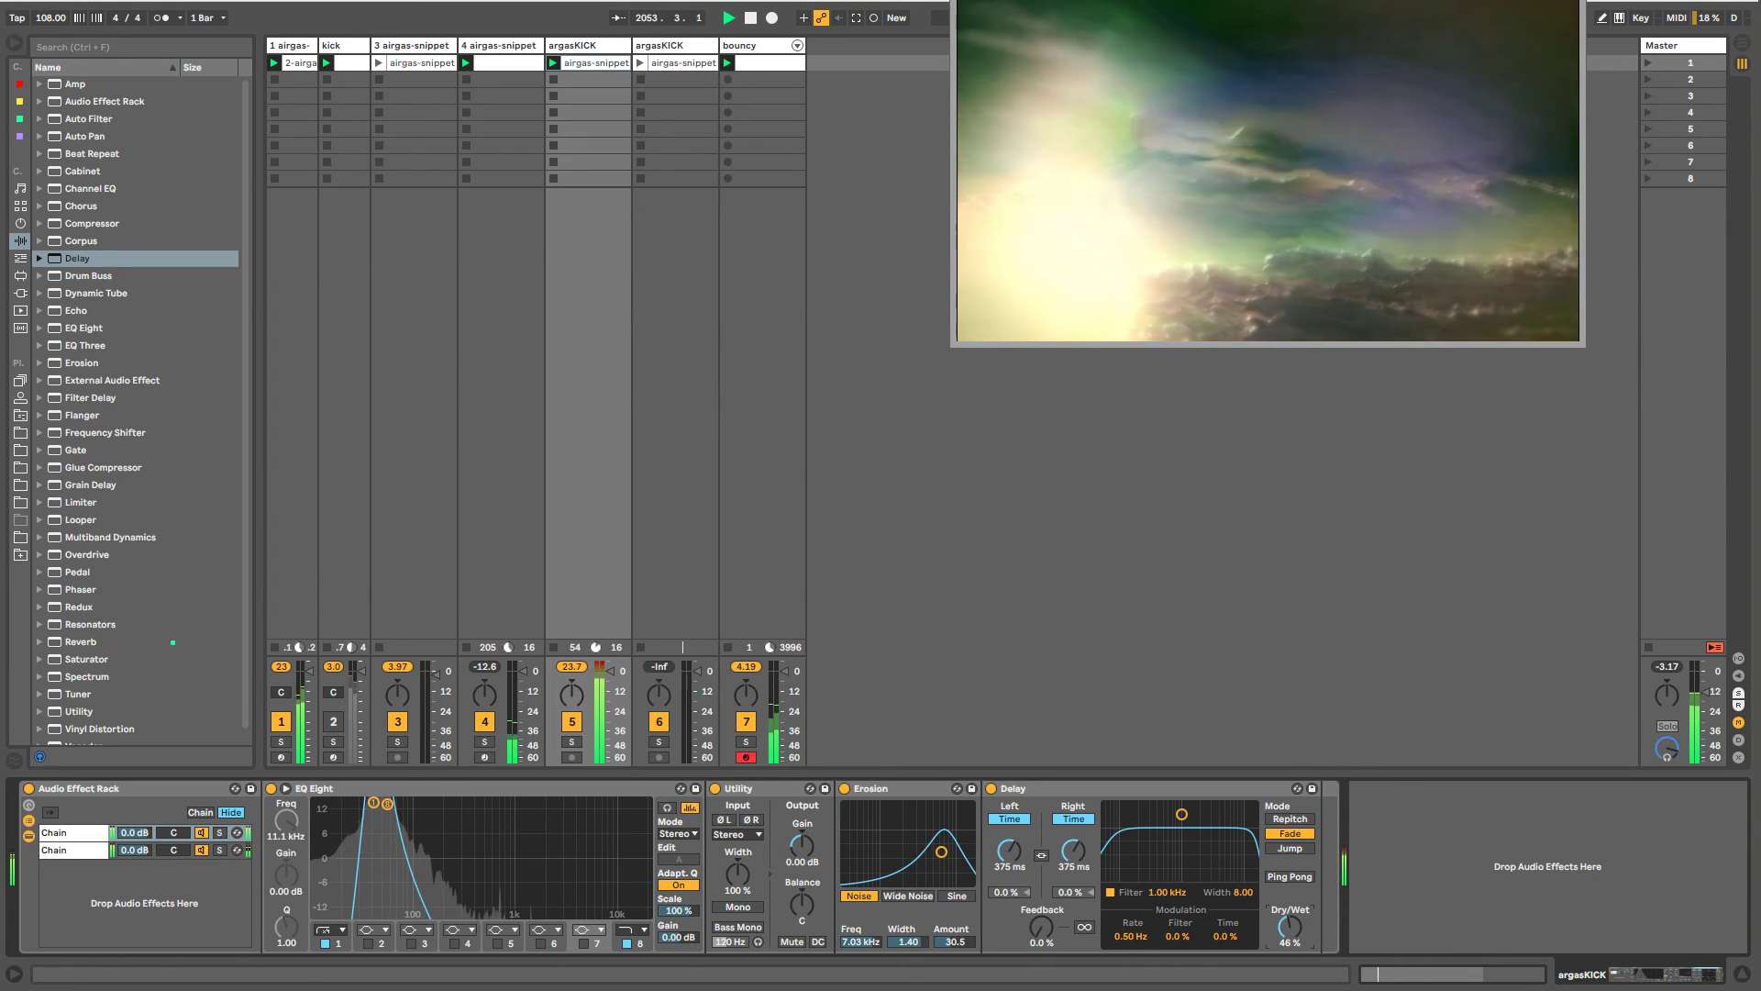
- Add a Frequency Shifter with 36.5% dry/wet after bouncy's Reverb and draw a gently rising and falling modulation envelope for its coarse frequency
click(761, 47)
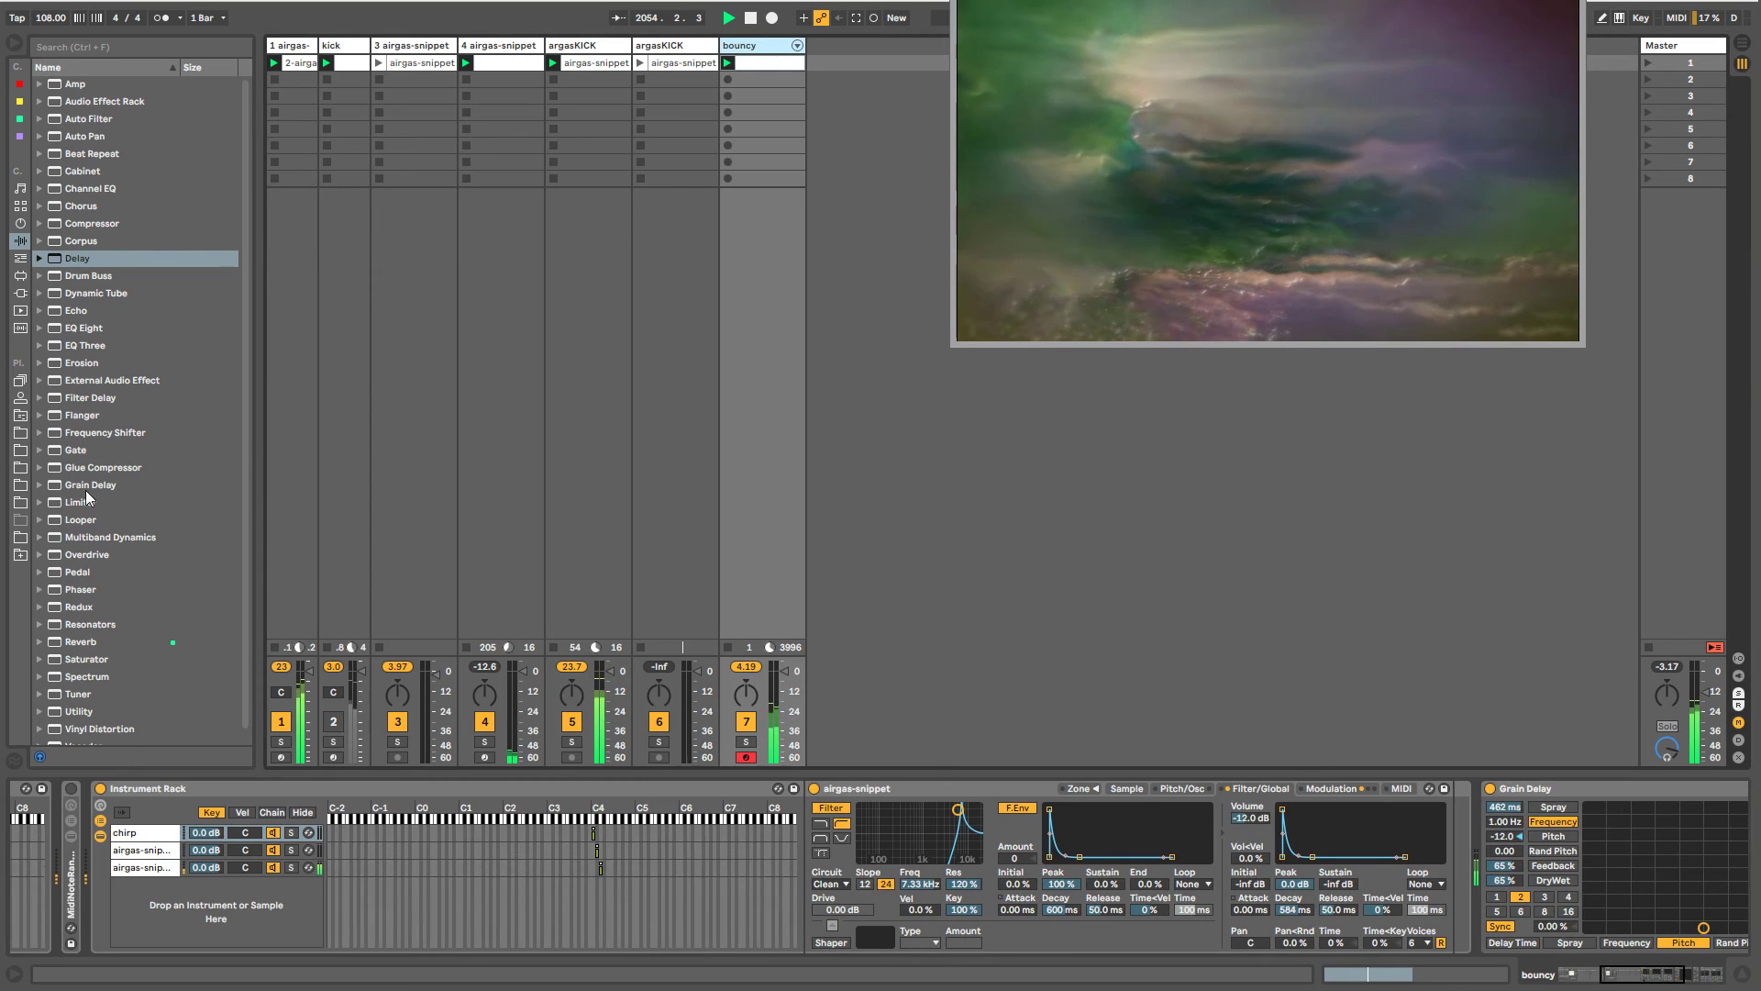
drag(100, 435, 1692, 872)
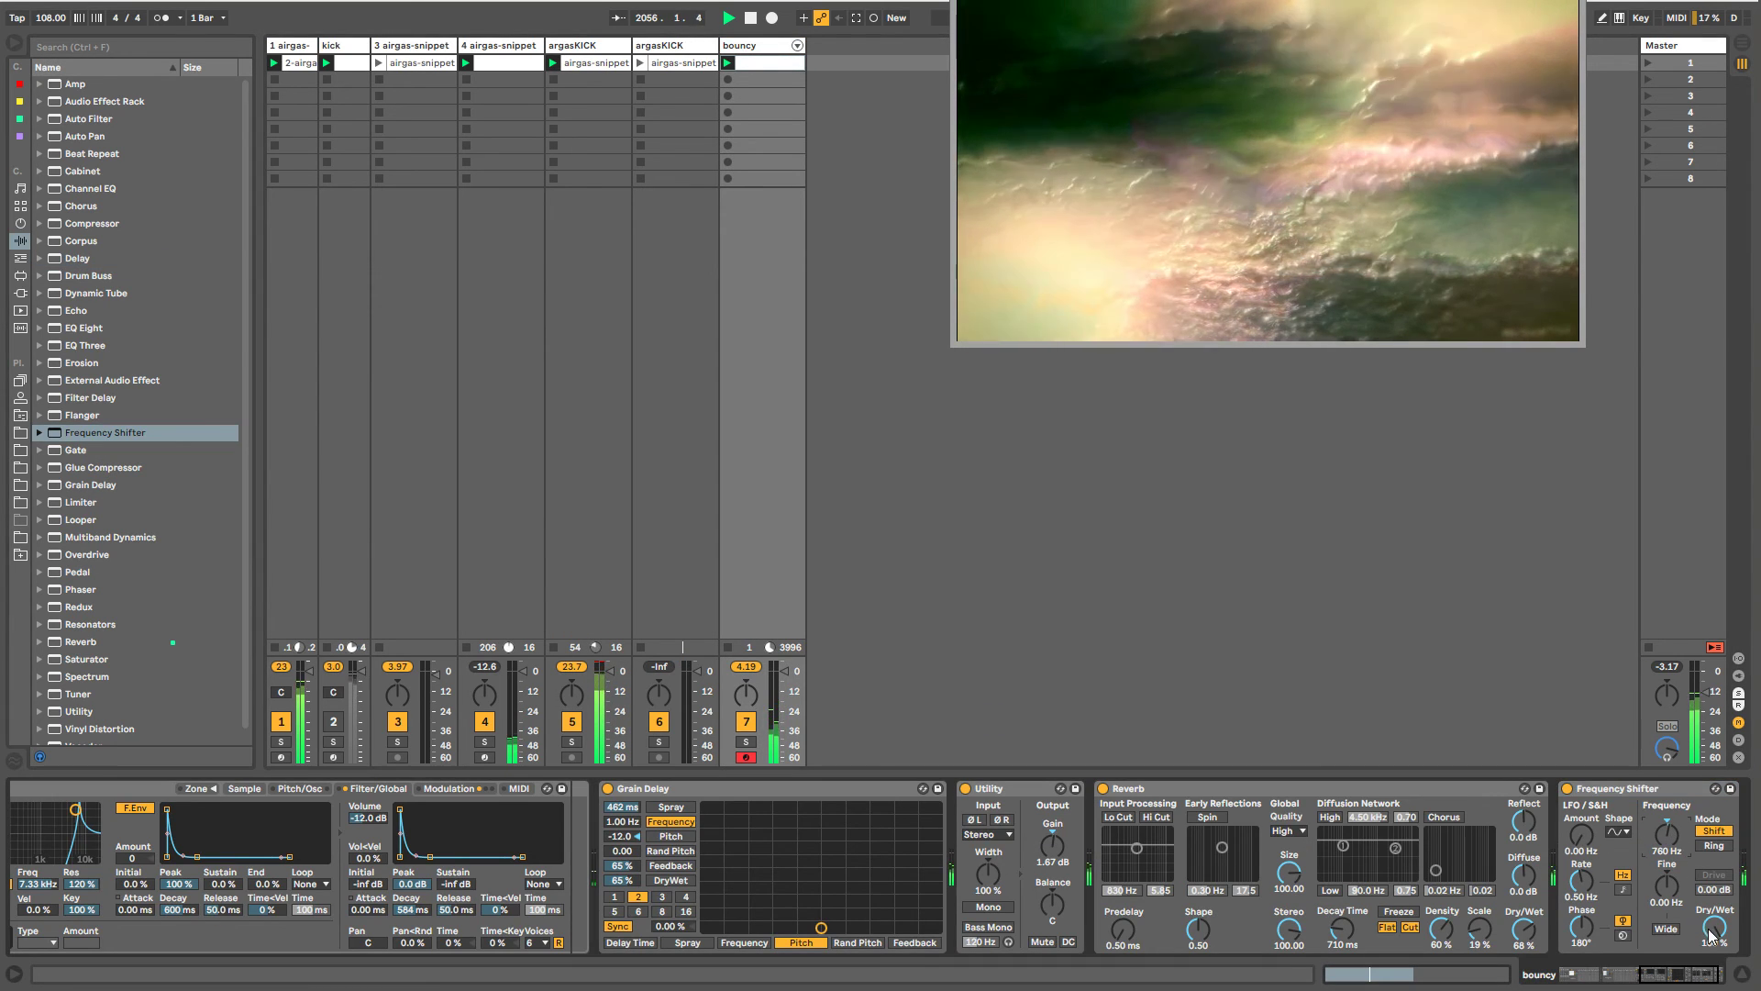
right_click(1672, 848)
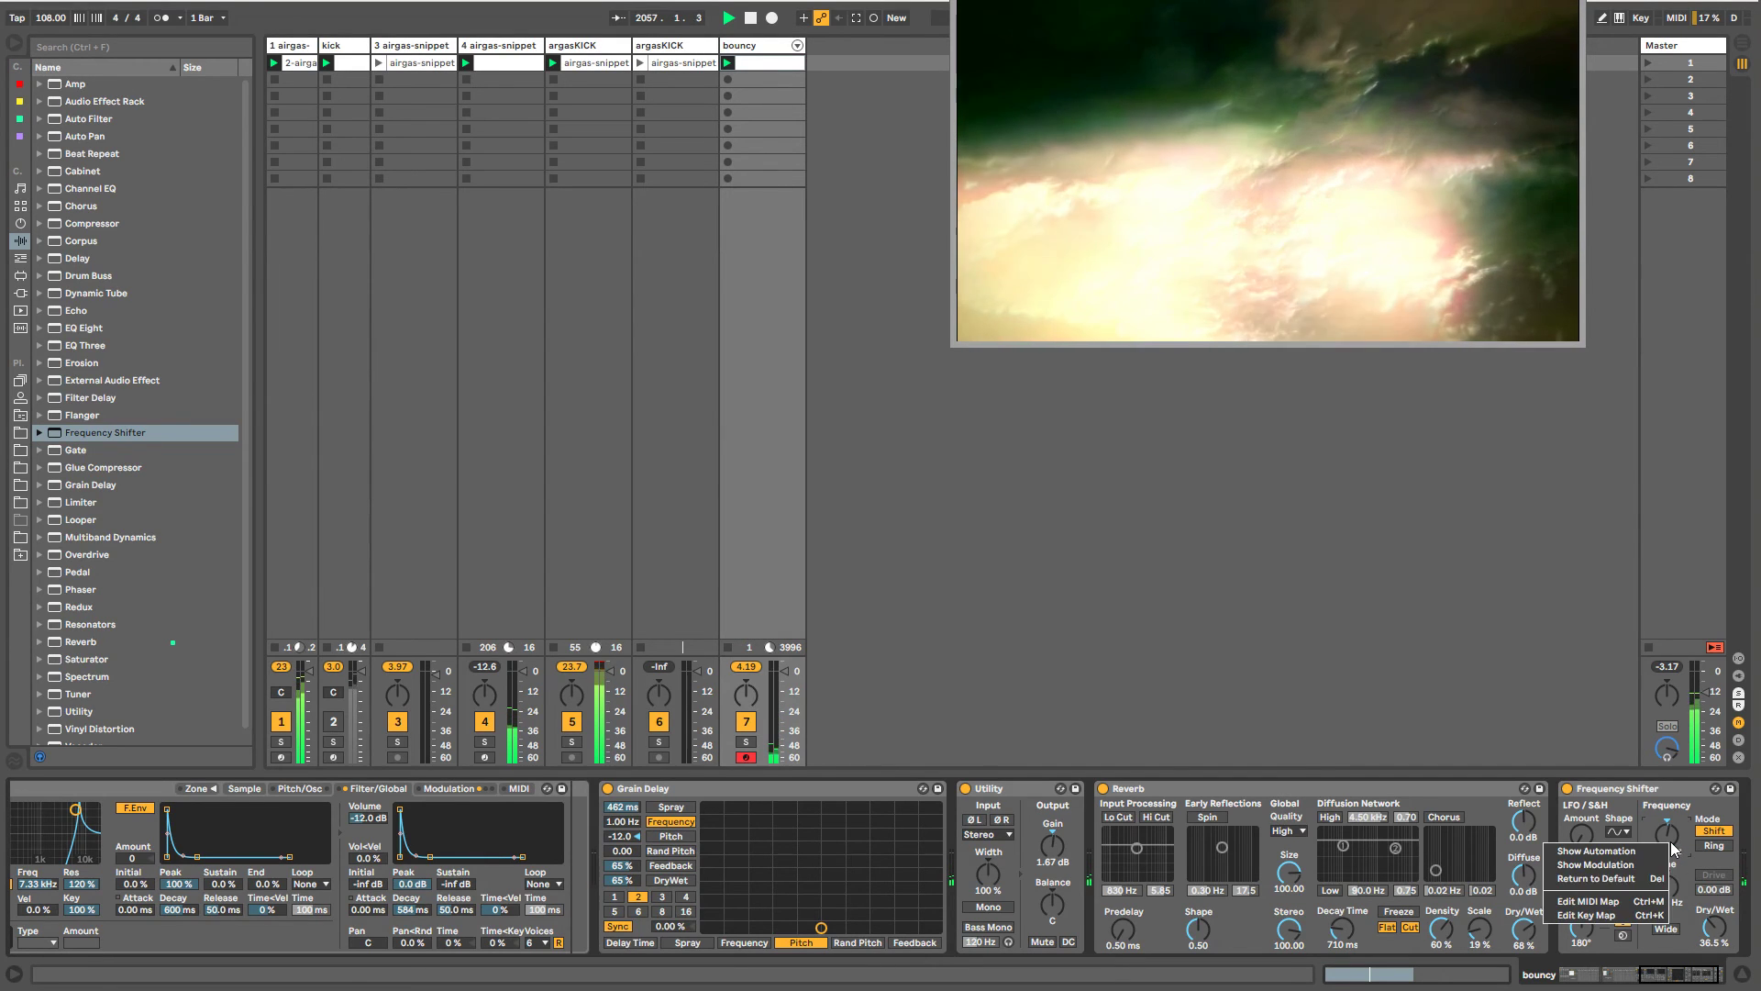
click(1606, 865)
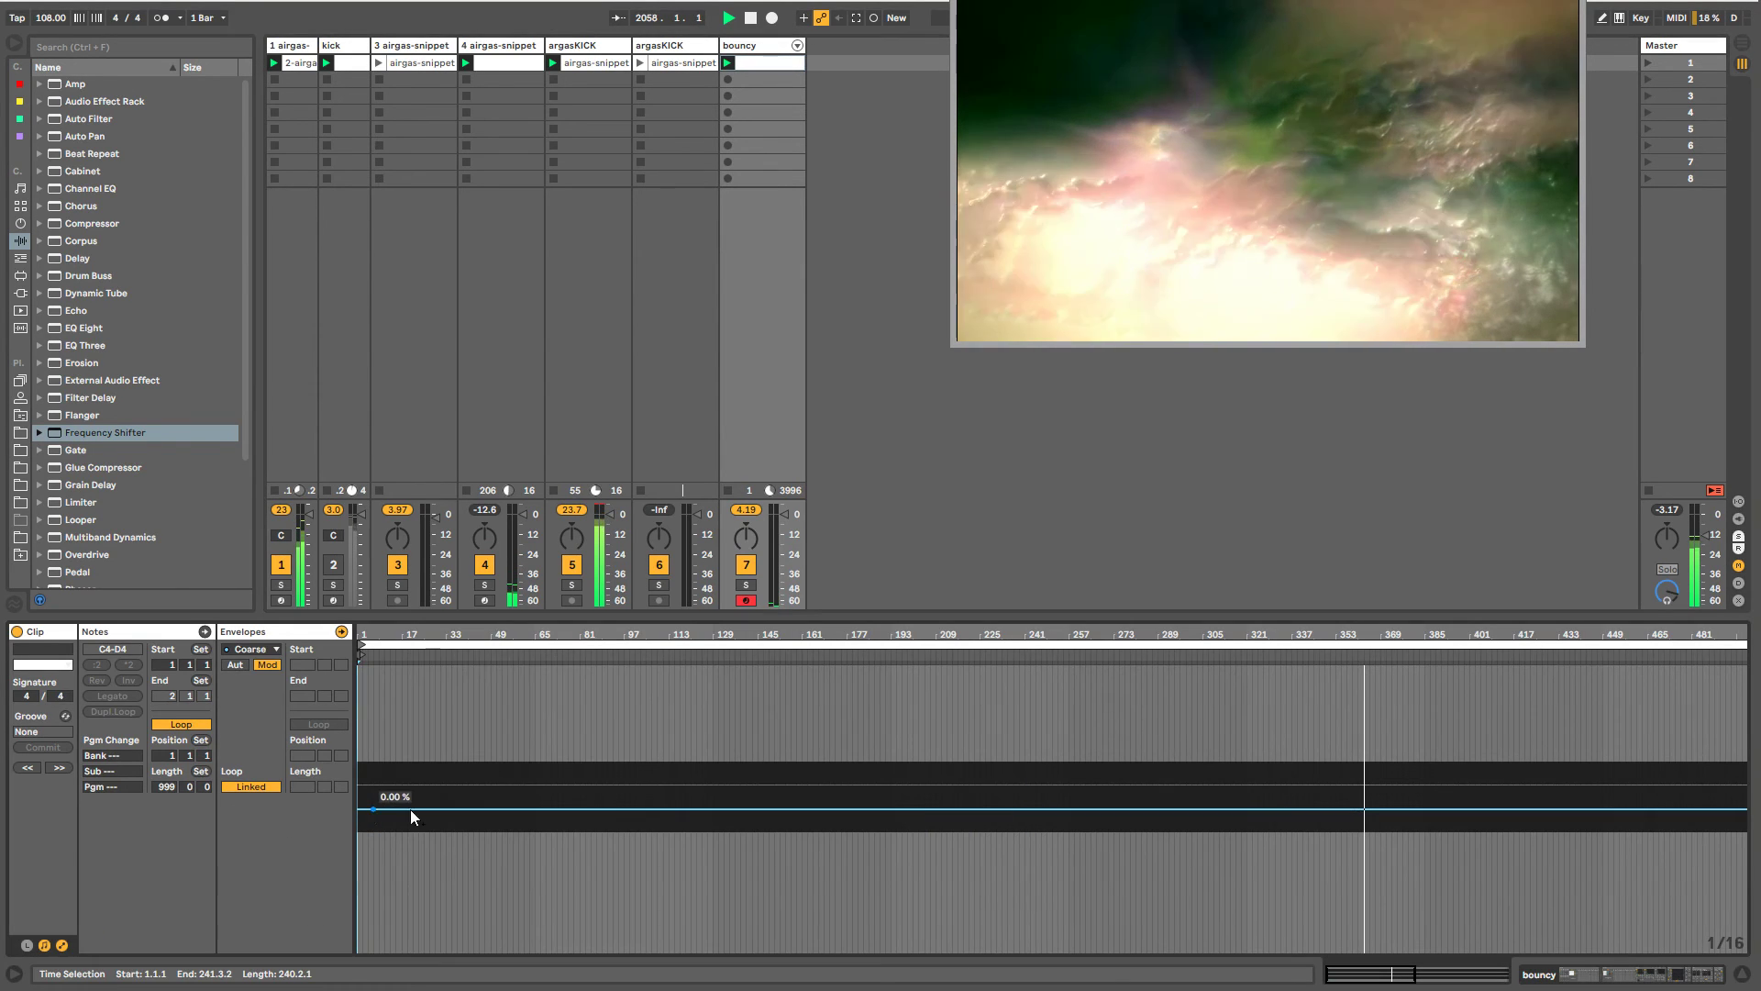
drag(601, 809, 601, 833)
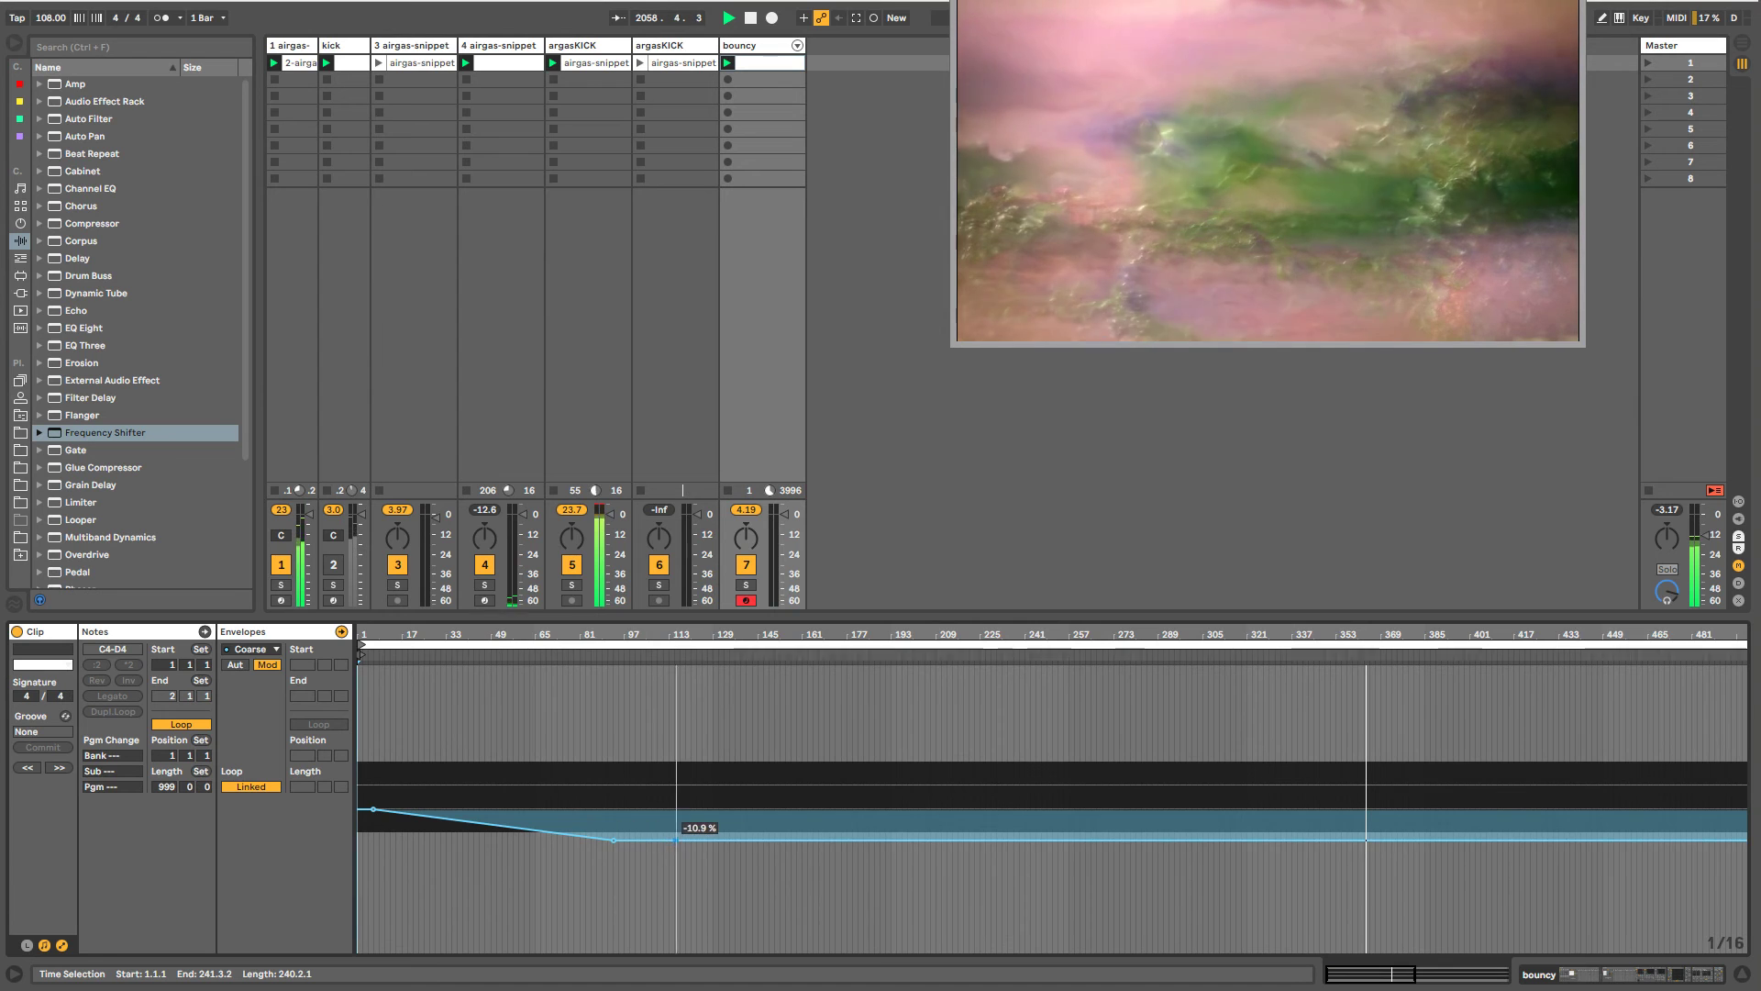
drag(676, 840, 1143, 818)
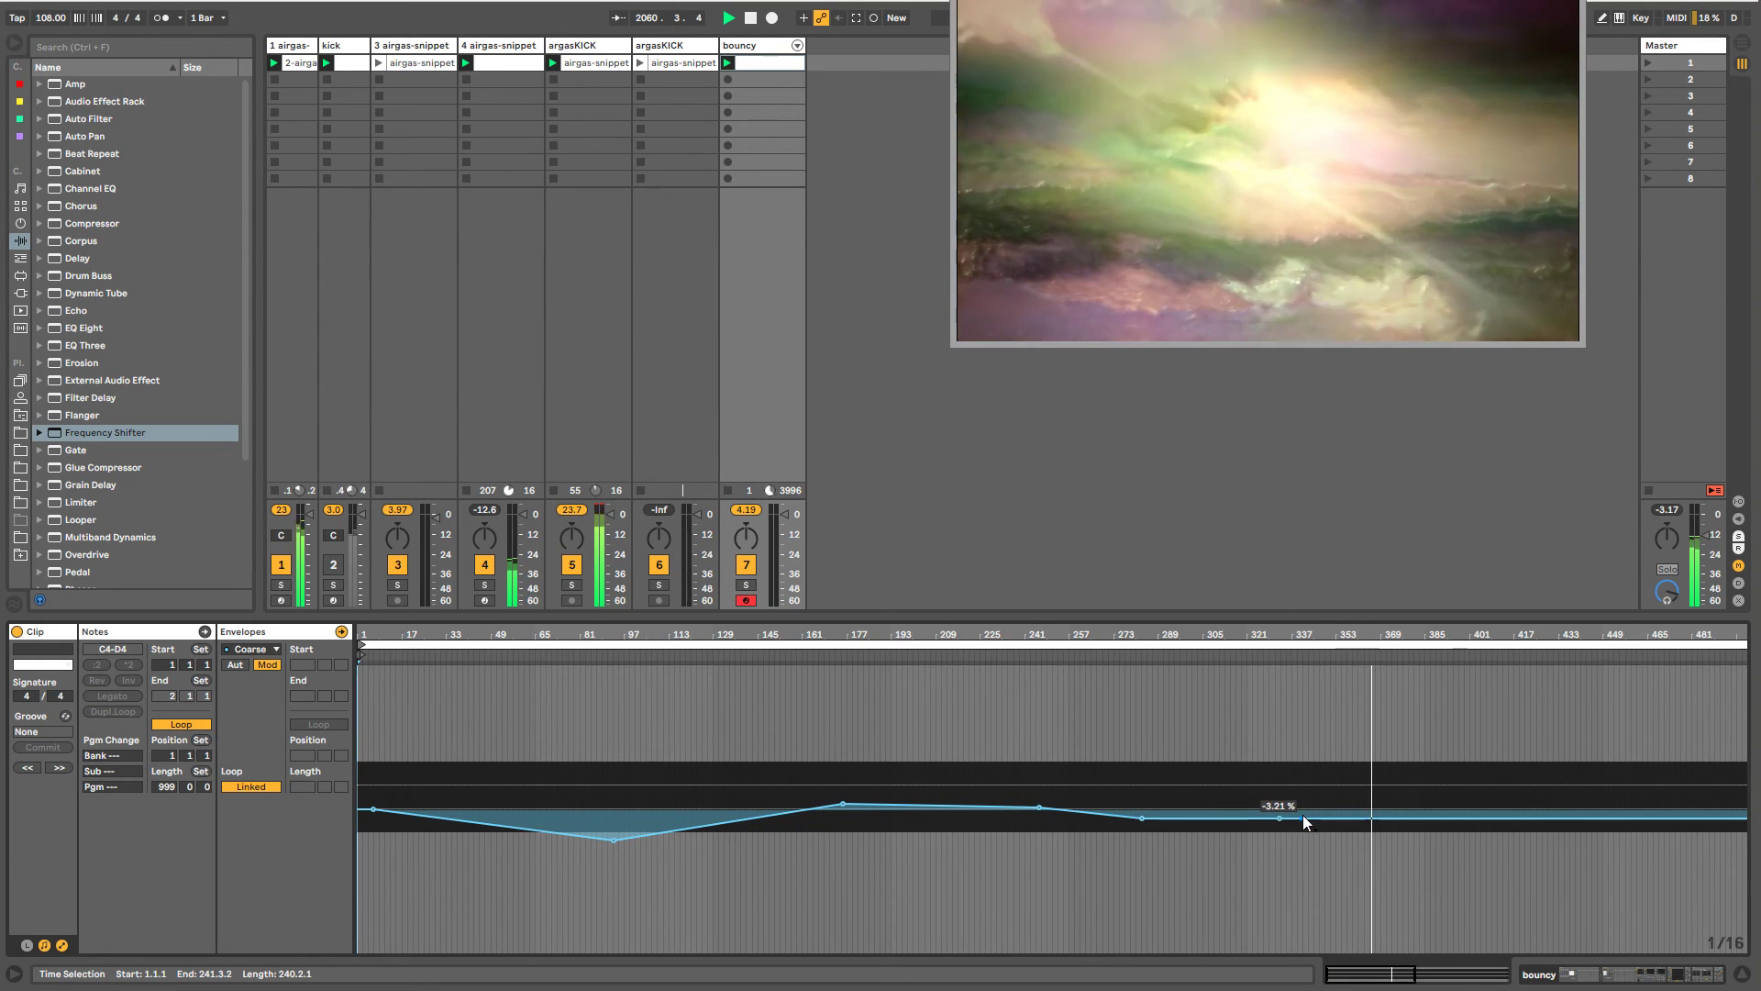
drag(1328, 818, 1696, 809)
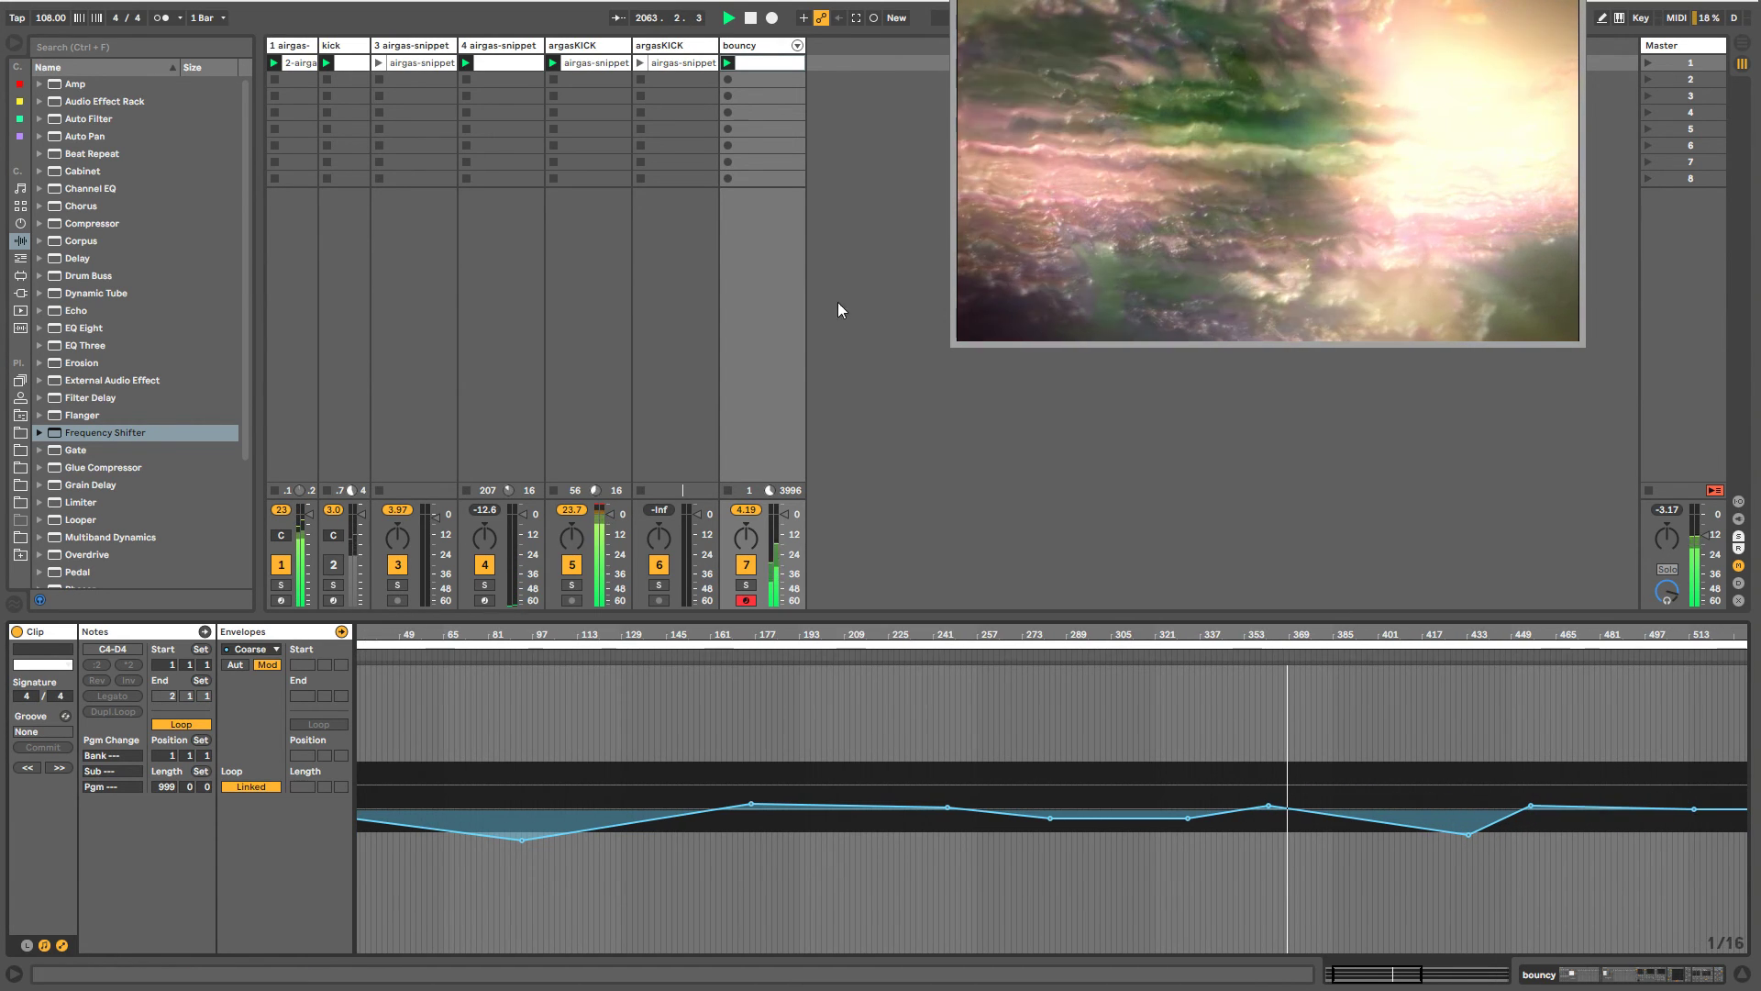
- Set bouncy's Frequency Shifter to a coarse frequency of -40.0 Hz and 46.0% dry/wet
click(747, 50)
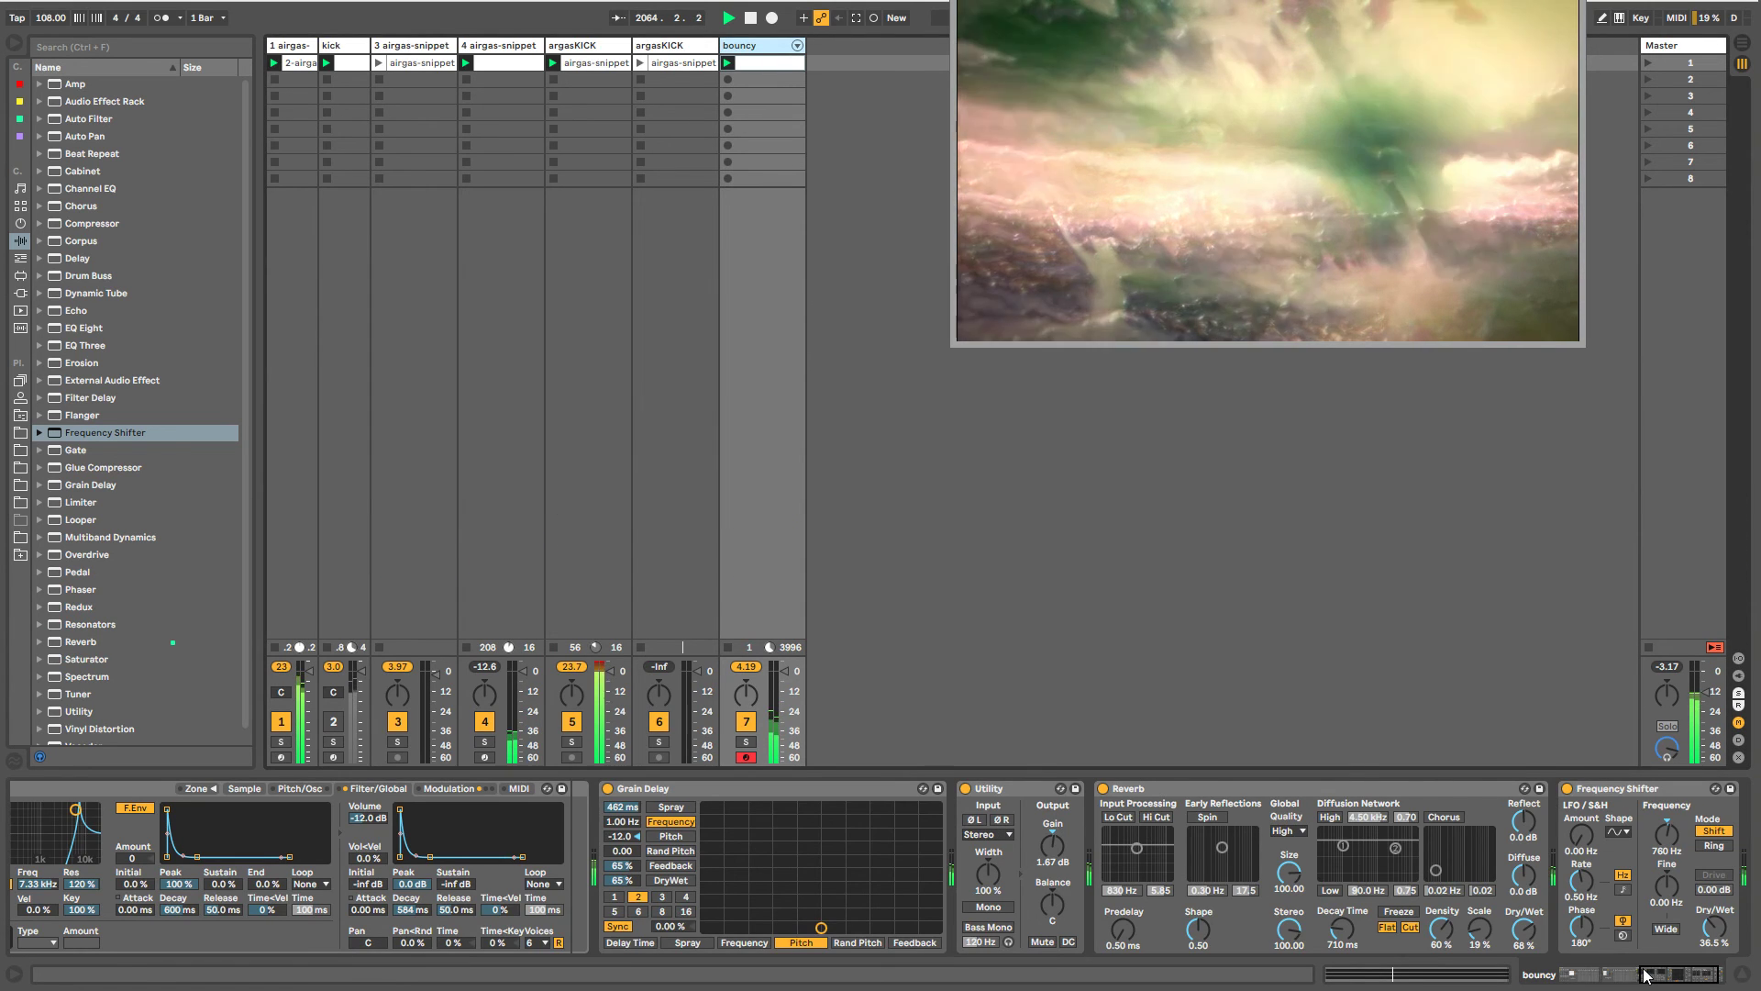
drag(1645, 975, 1695, 974)
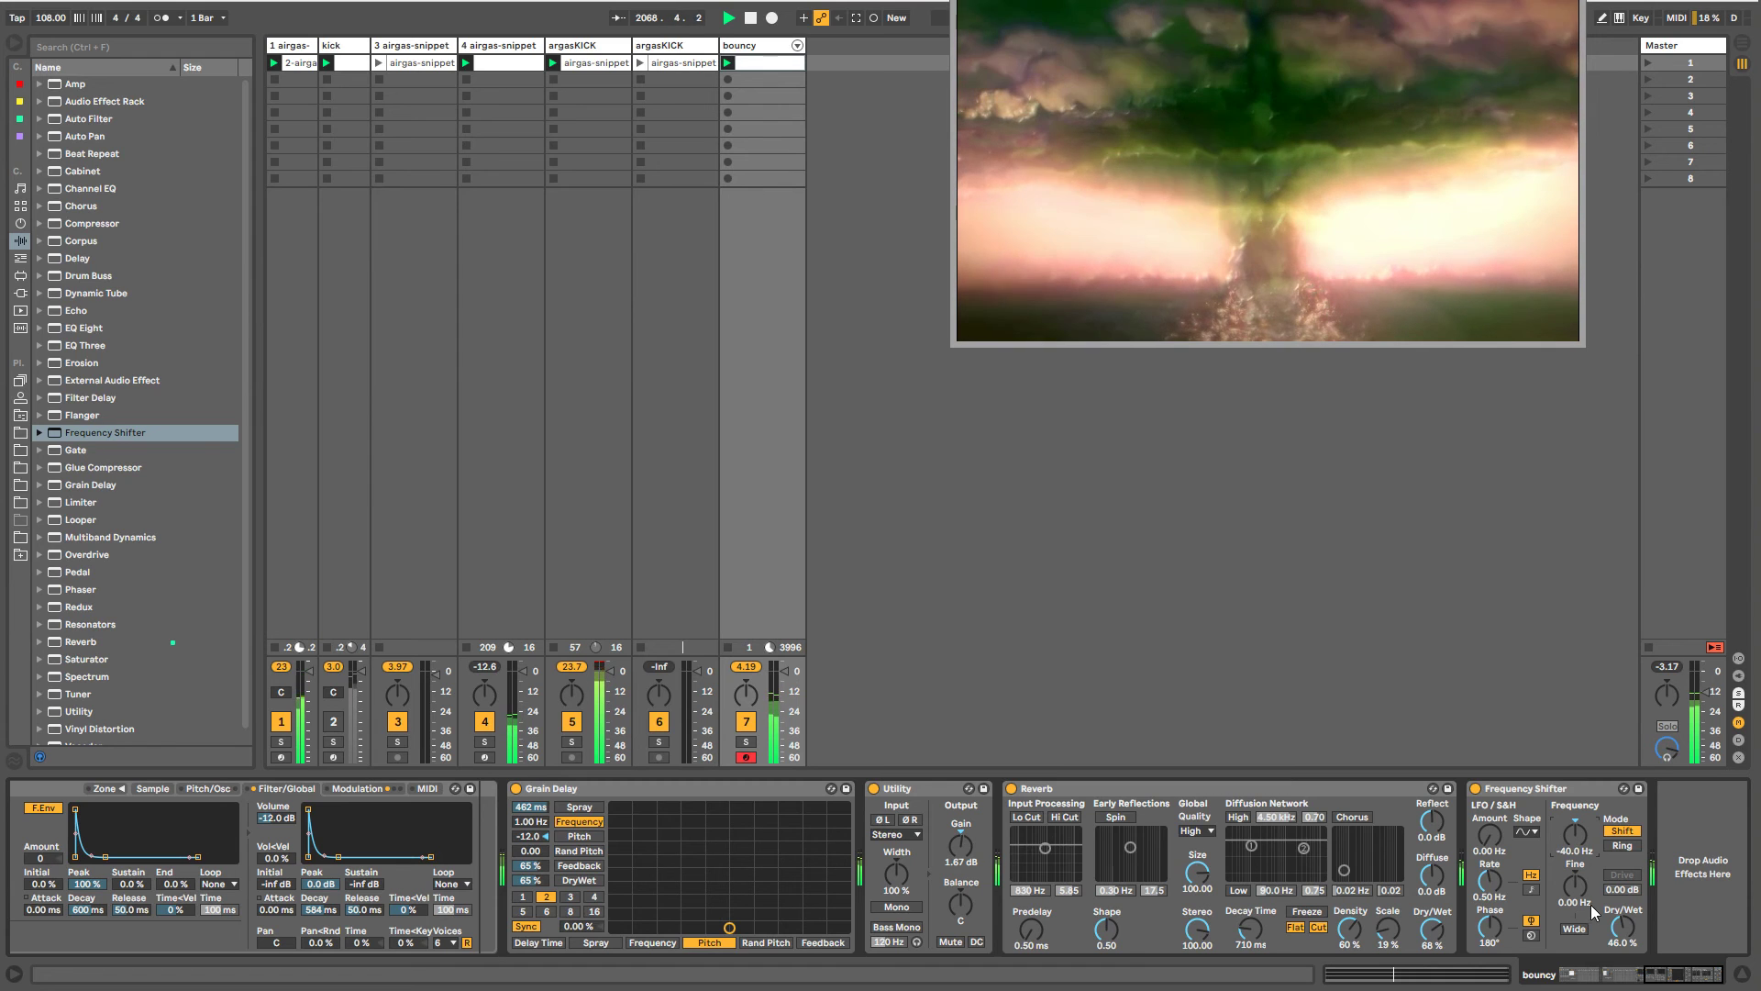
- Set the left time of argasKICK's Delay to 1.19 s and show its modulation envelope in the clip
click(596, 46)
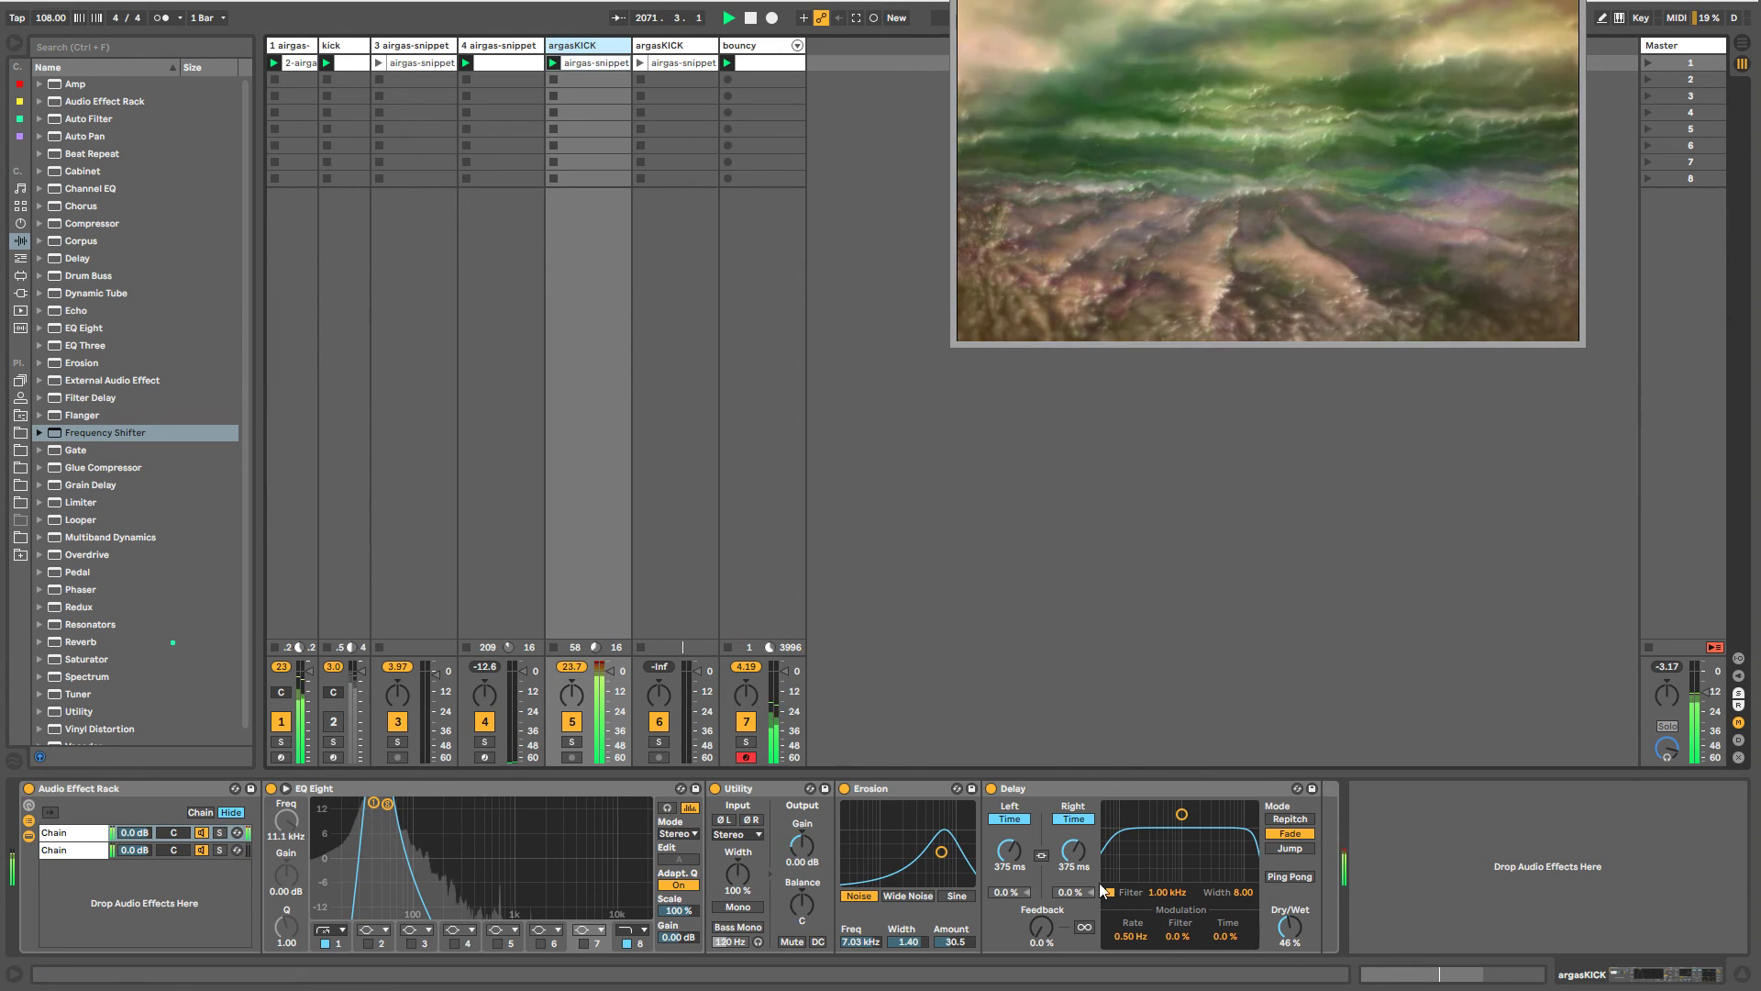
drag(1020, 866, 1021, 816)
right_click(1013, 858)
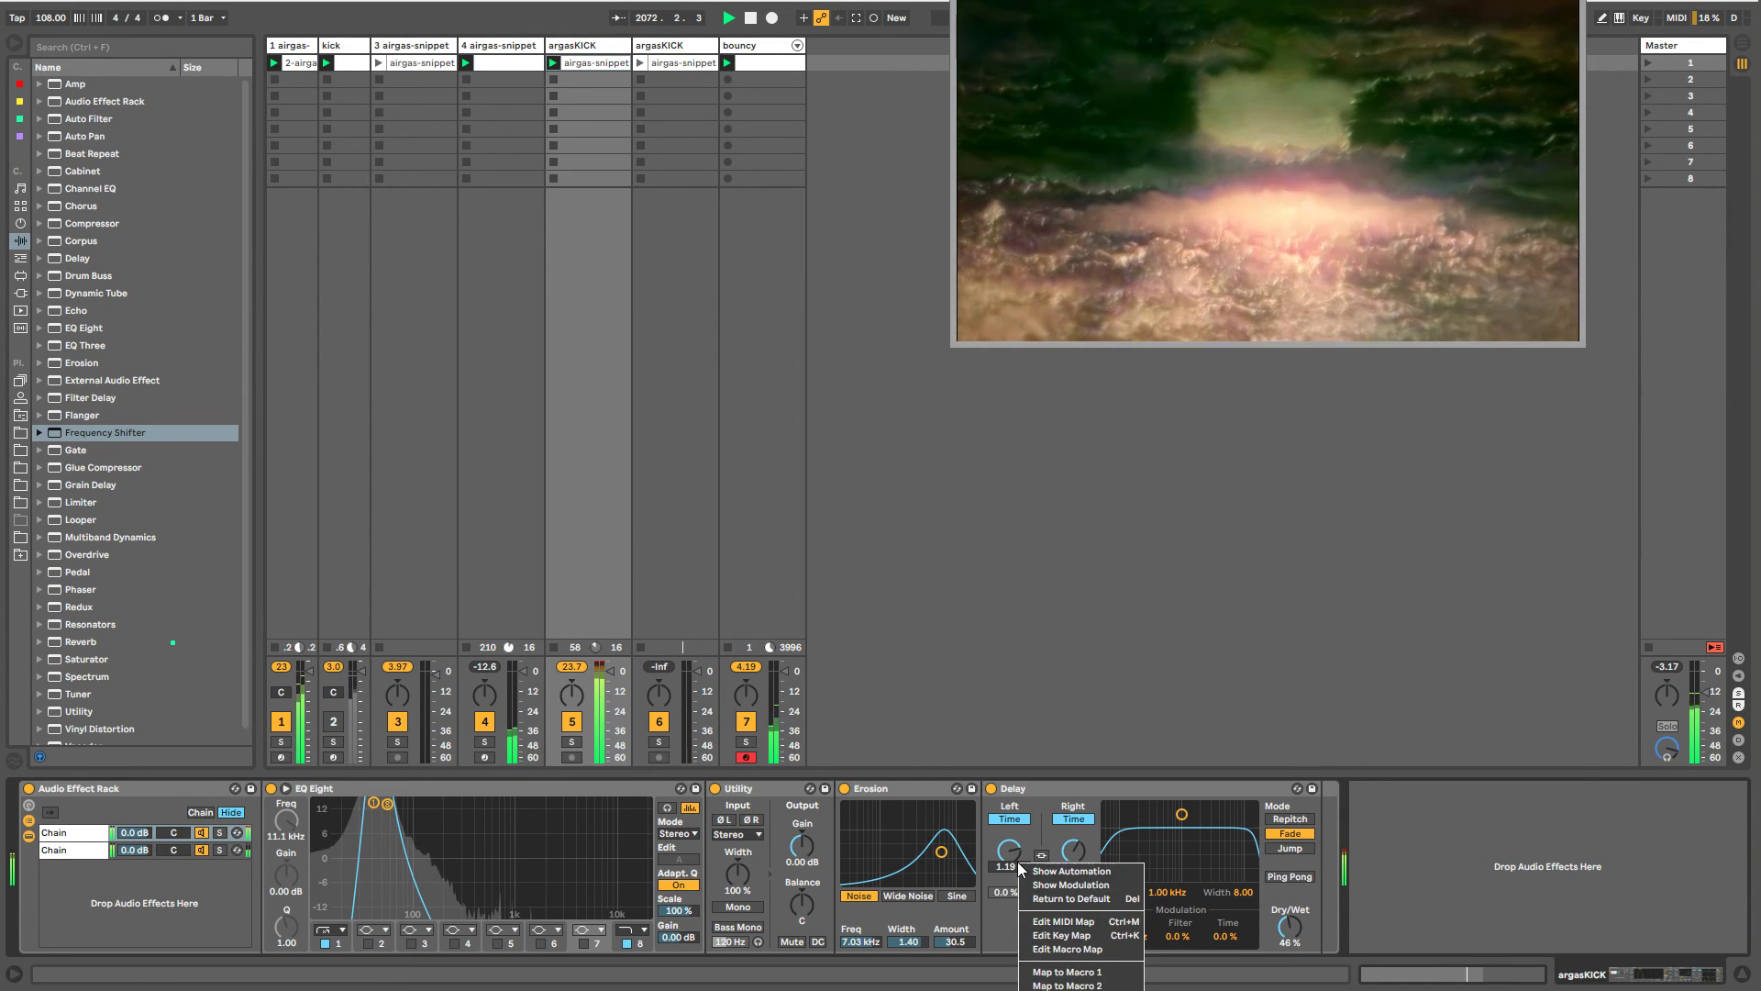
click(1064, 883)
- Draw a dip near the start of the left delay time envelope, and unlink the envelope with a loop length of 12 bars
key(b)
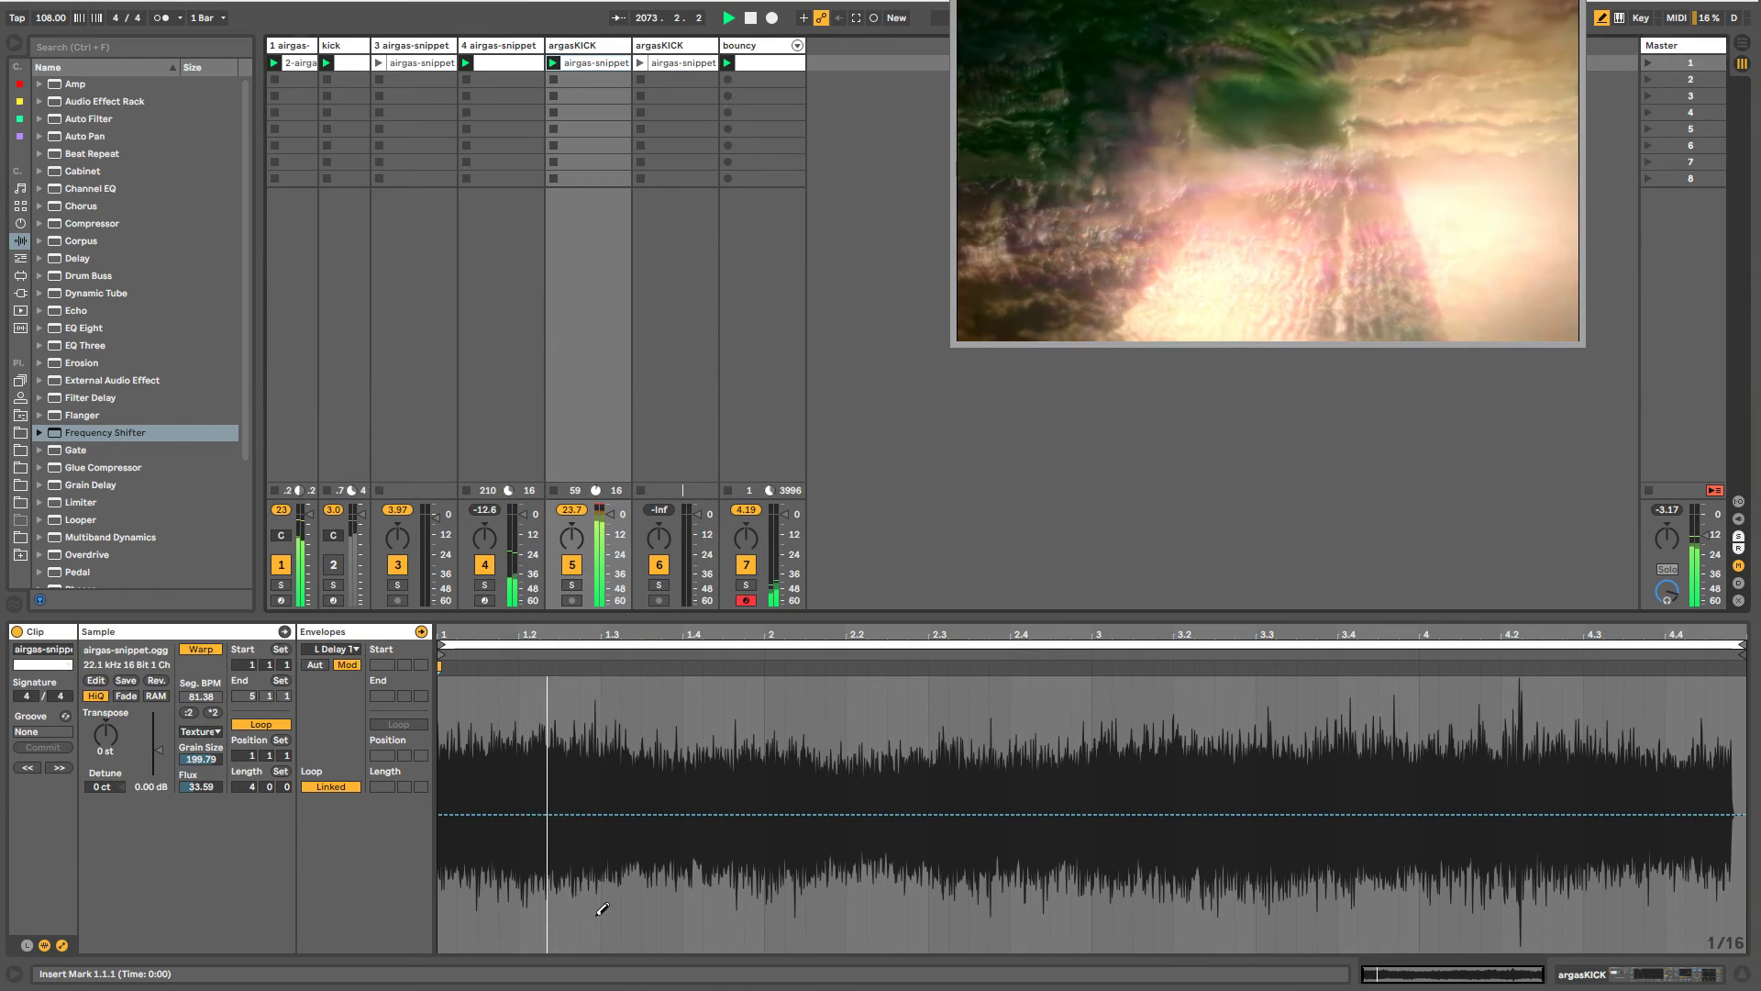
drag(592, 911, 791, 906)
click(358, 788)
drag(389, 786, 389, 752)
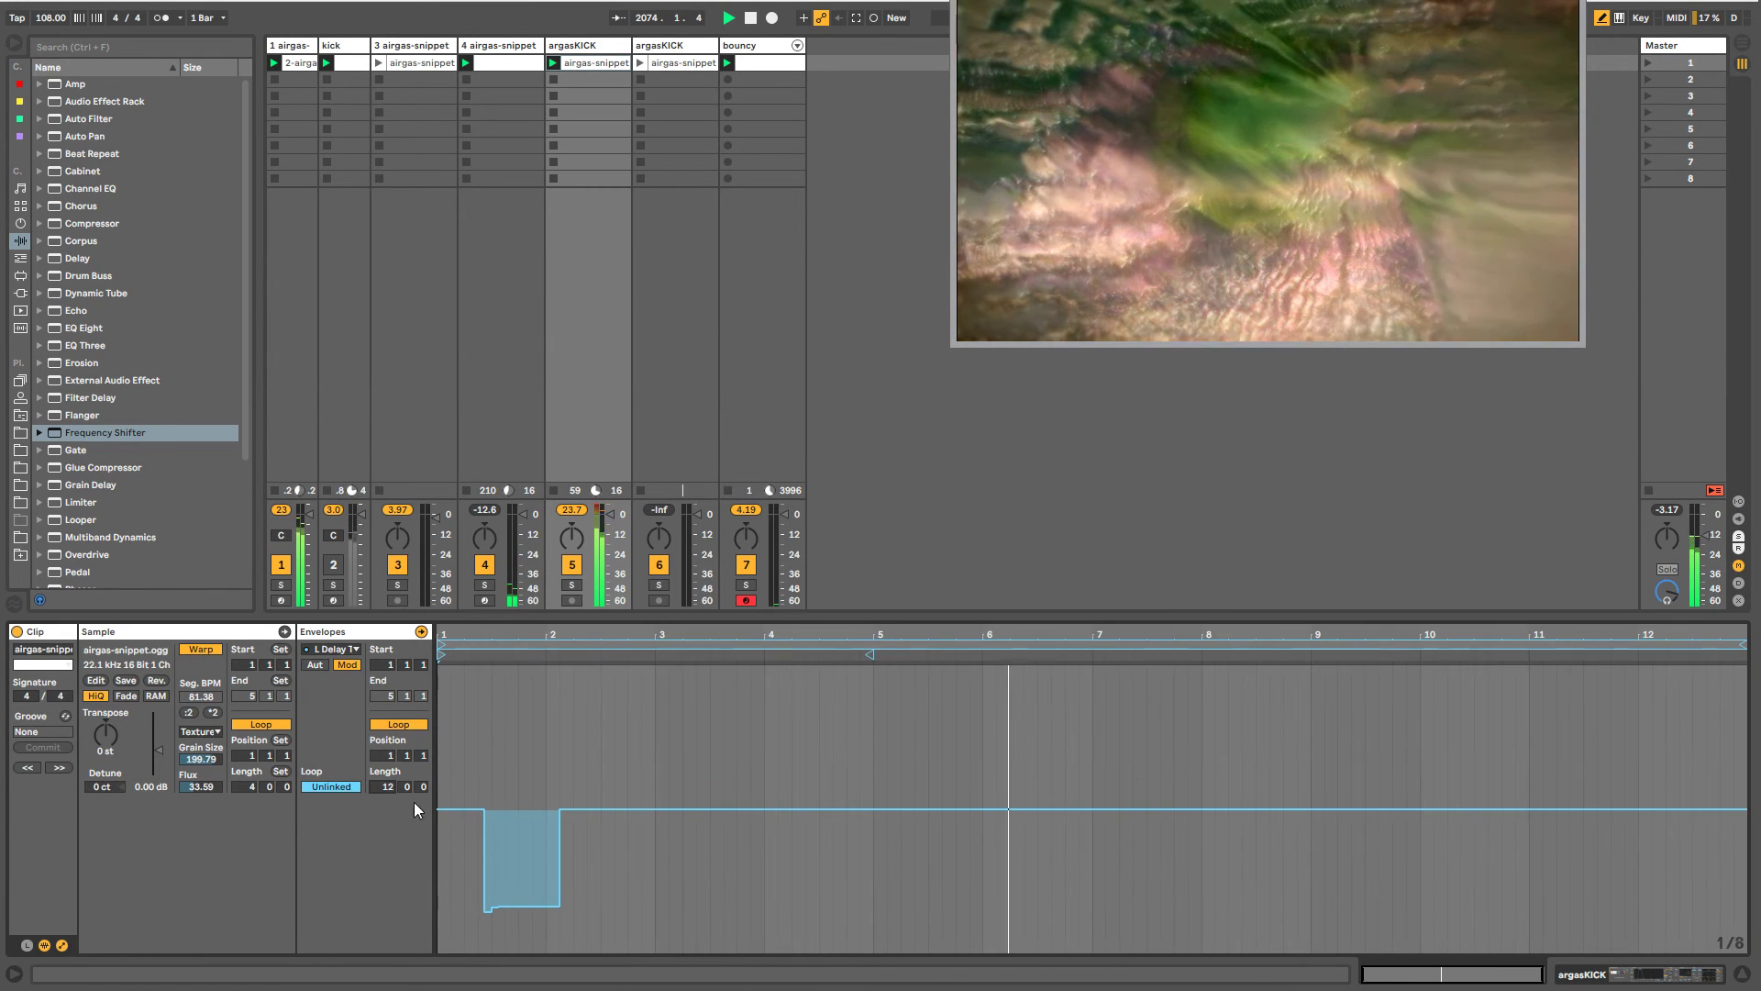
- Draw irregular raised and lowered blocks across the 12-bar left delay time envelope, using whole-bar steps in bars 1, 2, 5 and 10 to 12
drag(1052, 888, 1202, 890)
drag(1107, 730, 1173, 728)
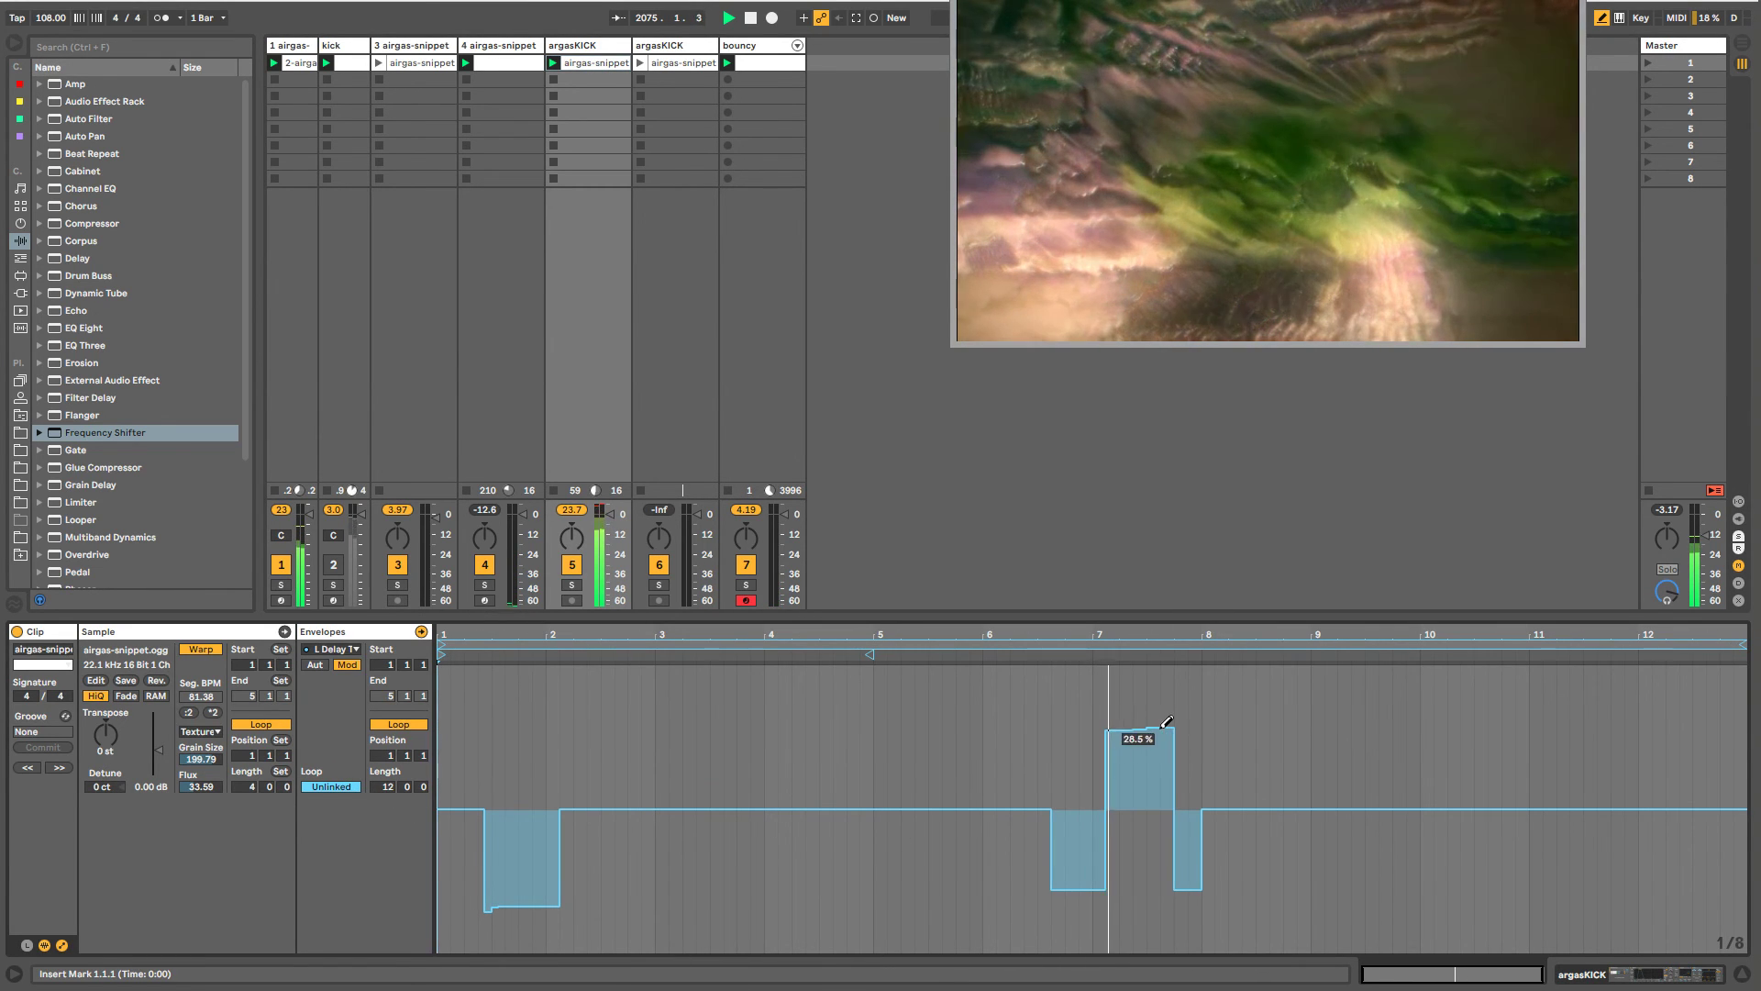
drag(1271, 883, 1745, 896)
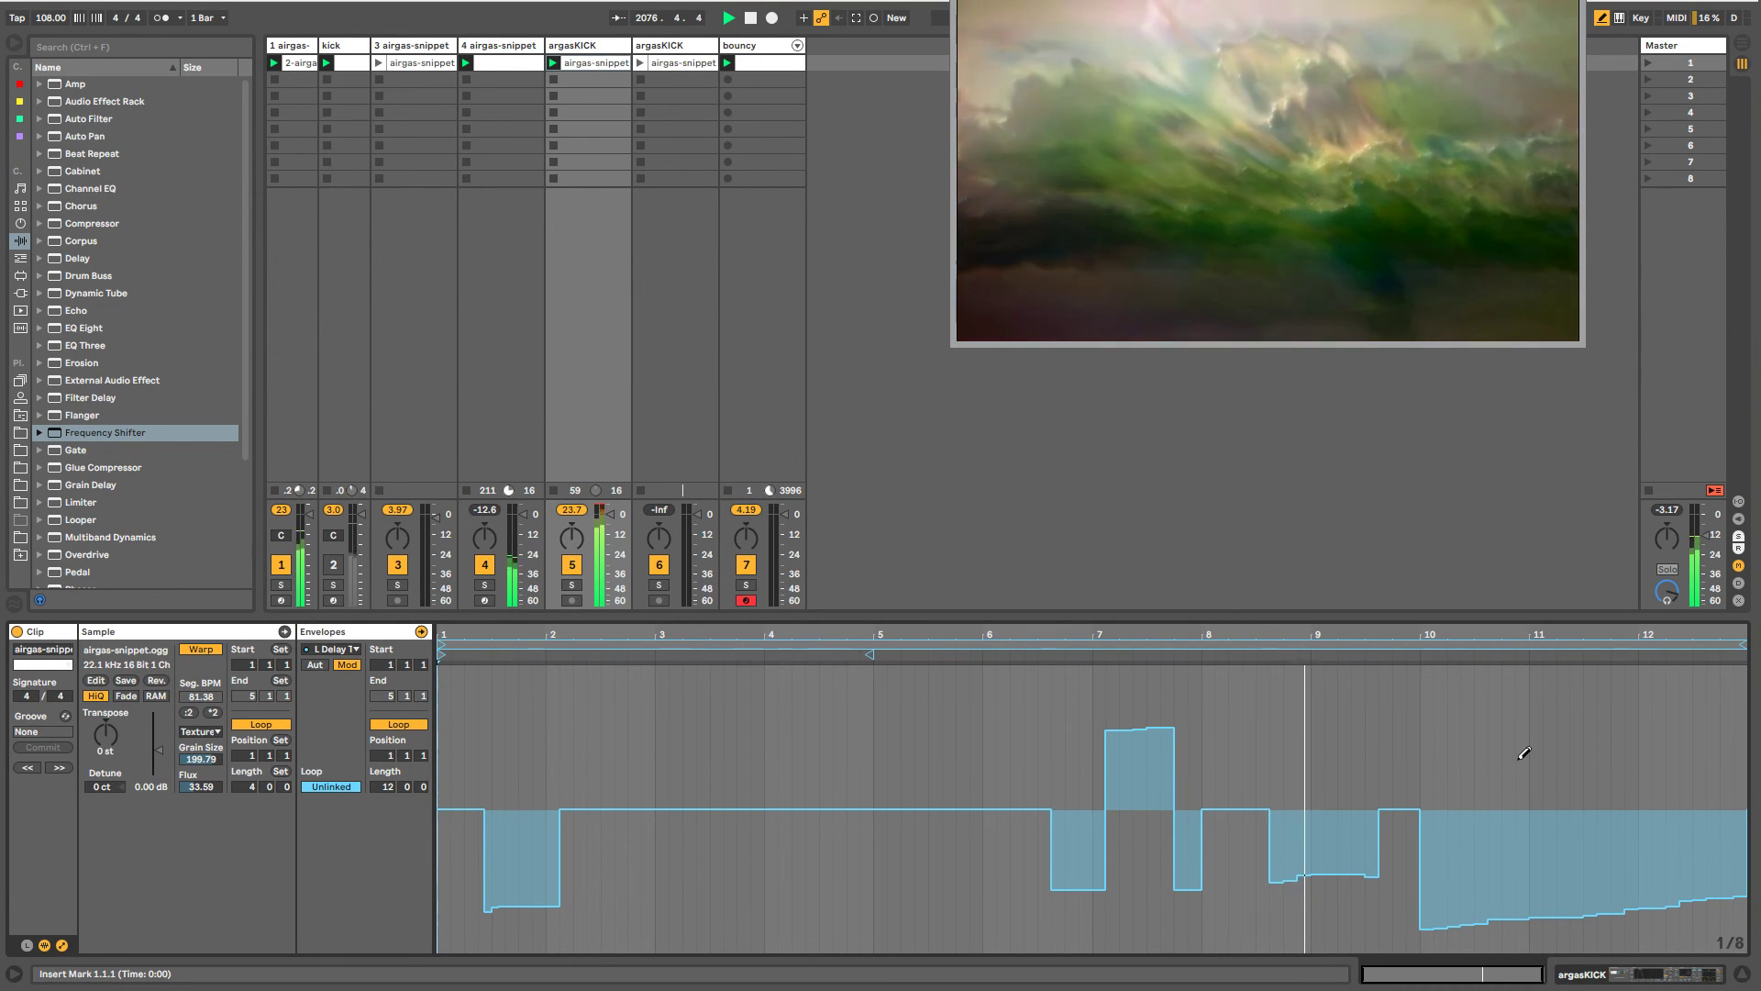
drag(1506, 754, 1598, 872)
click(1669, 875)
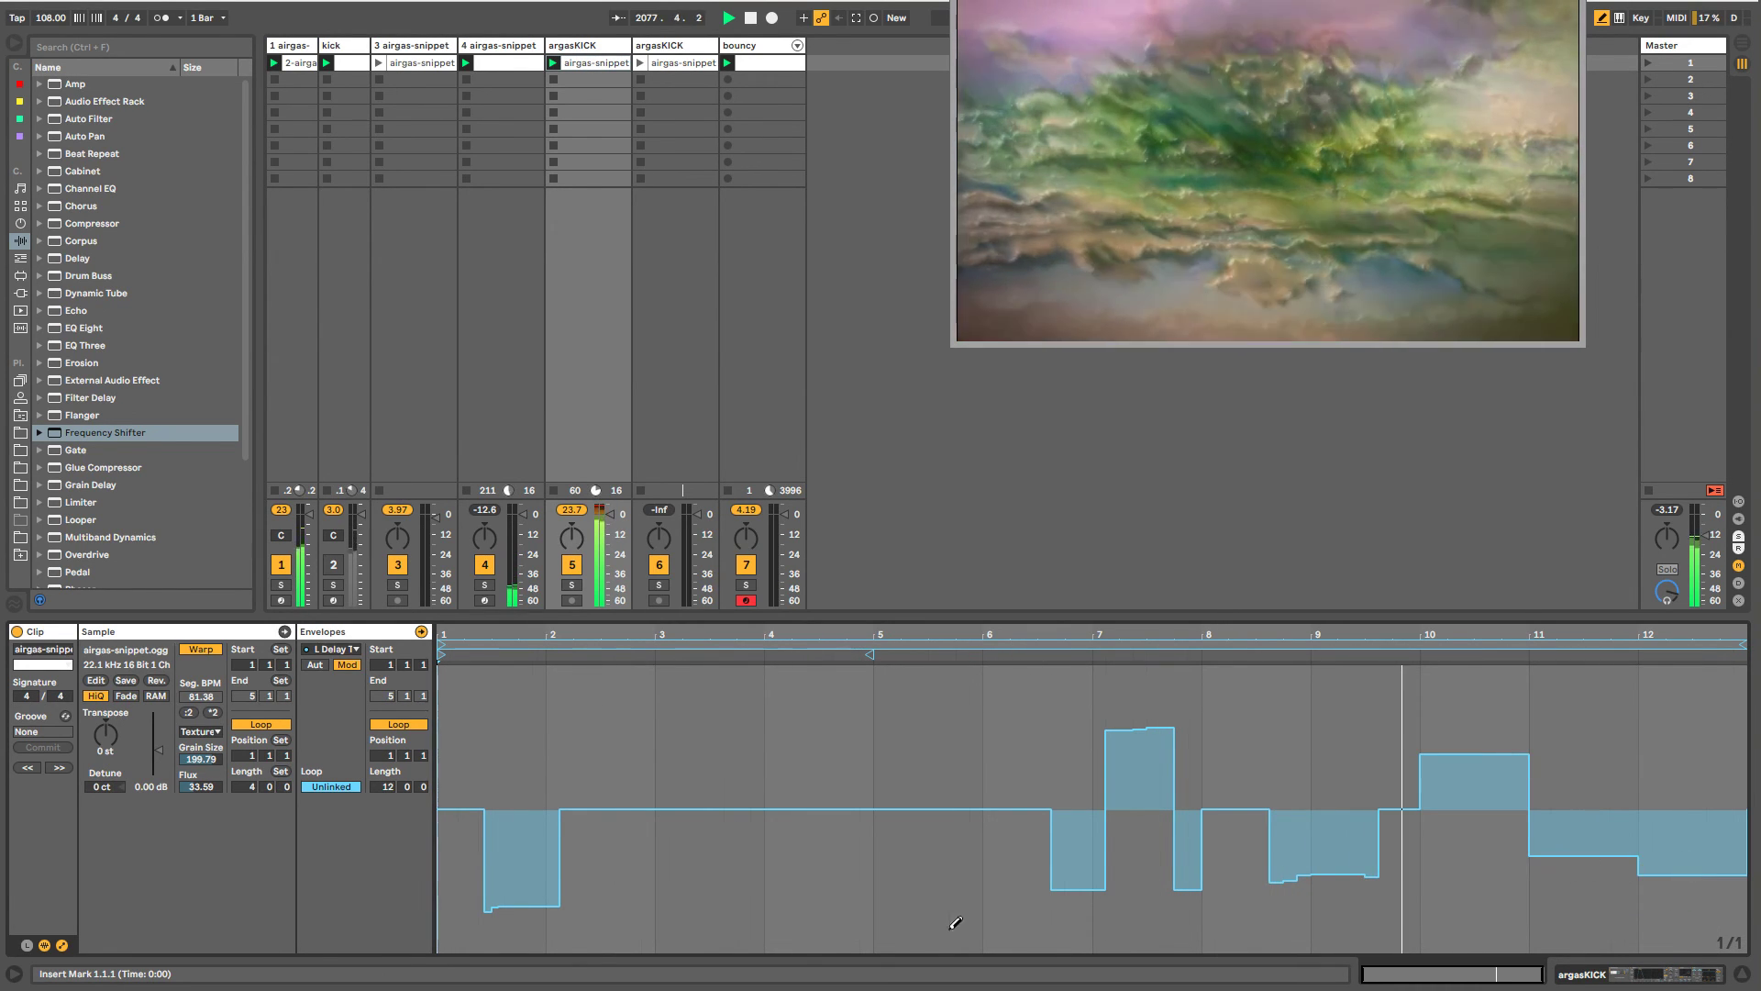
click(935, 889)
click(623, 883)
click(527, 737)
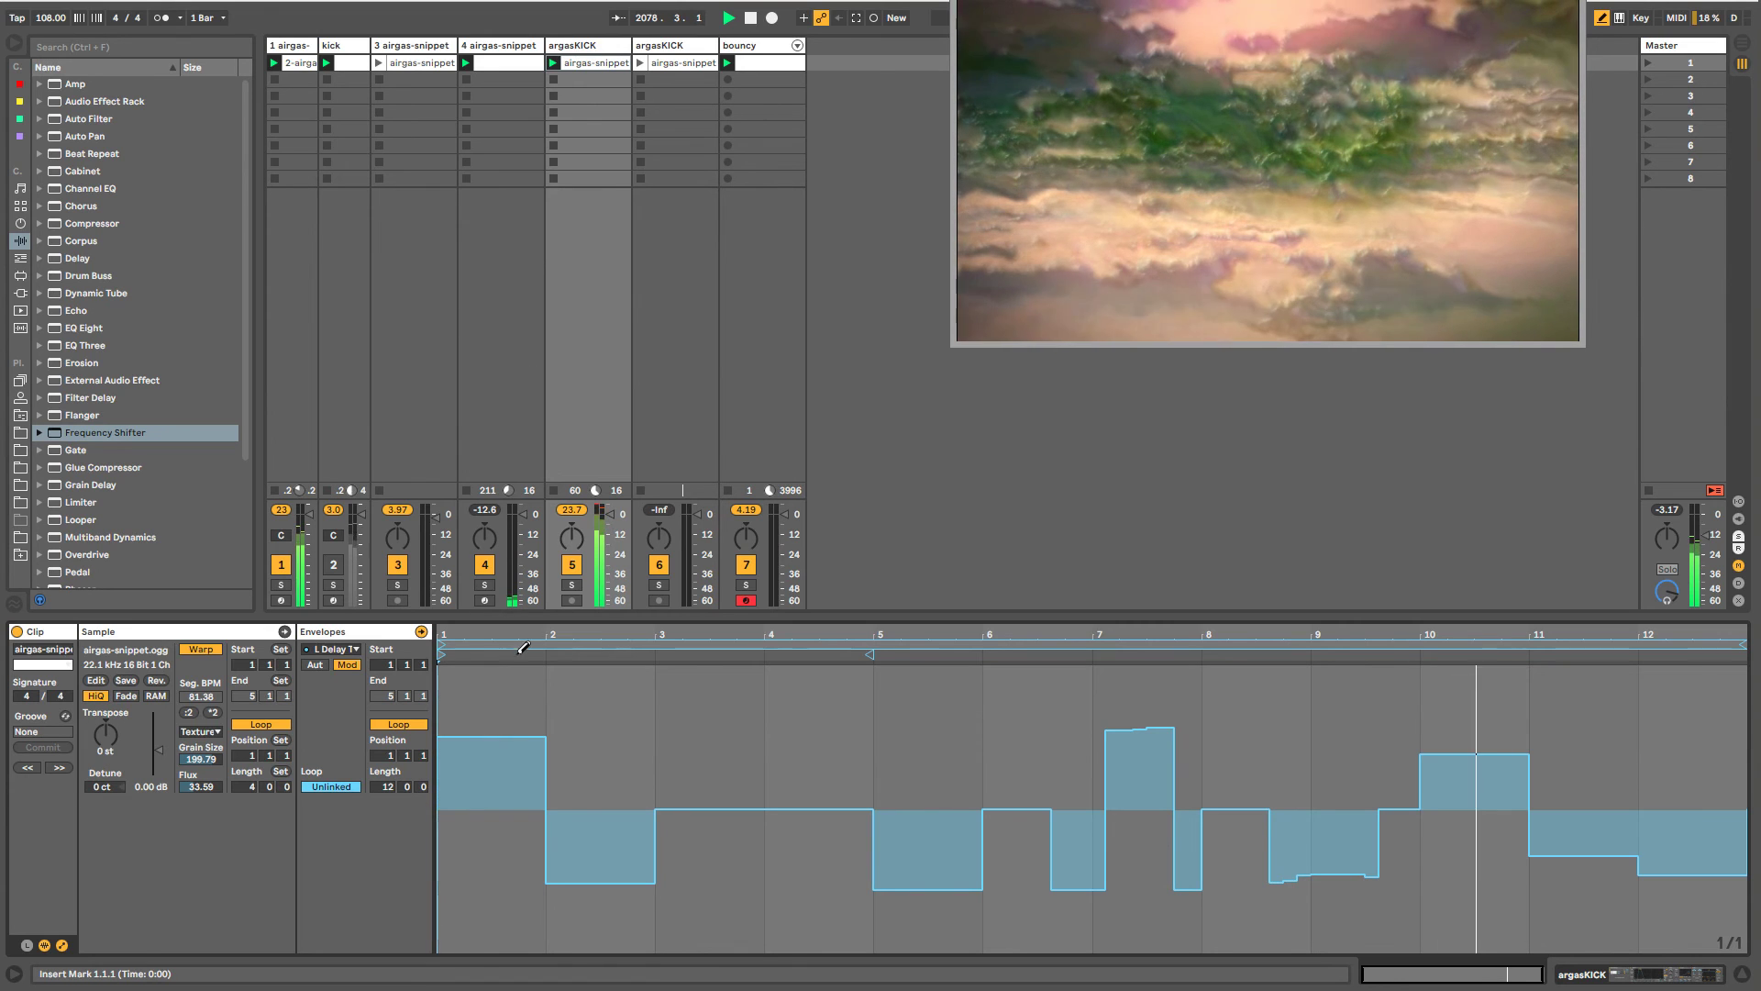
- Show the modulation envelope of the Delay's right time and draw one-bar steps at different levels over bars 1 to 4
double_click(589, 45)
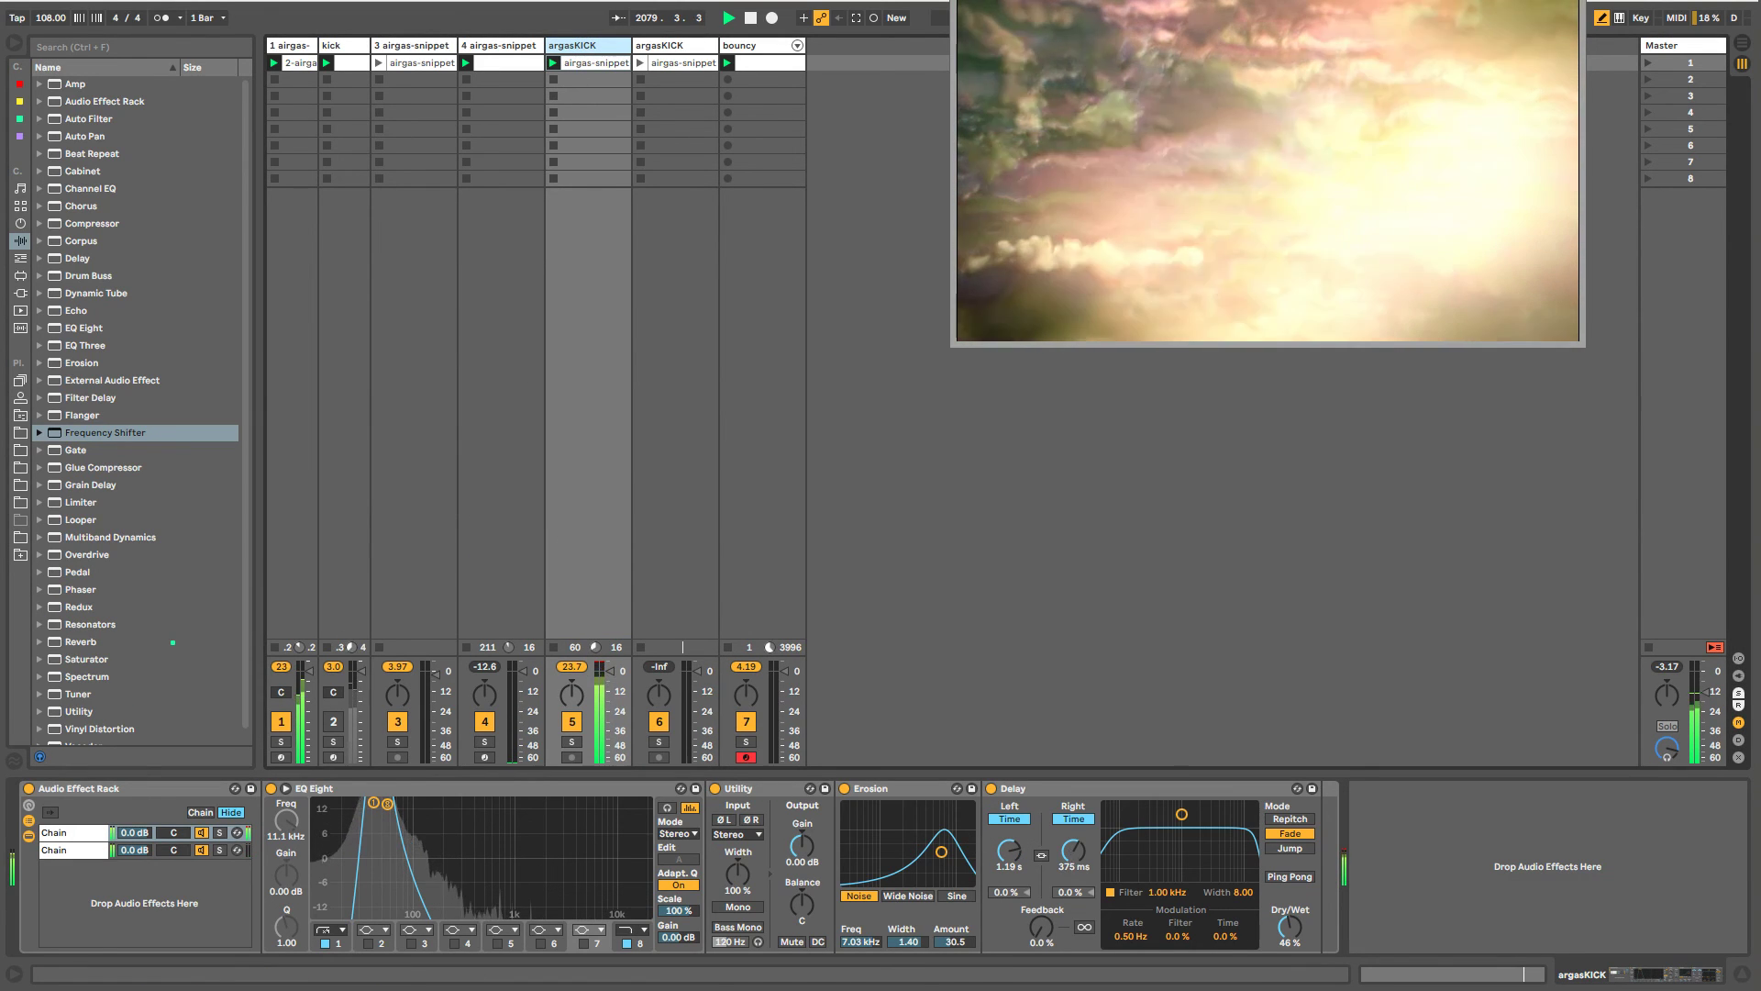
right_click(1072, 852)
click(1083, 875)
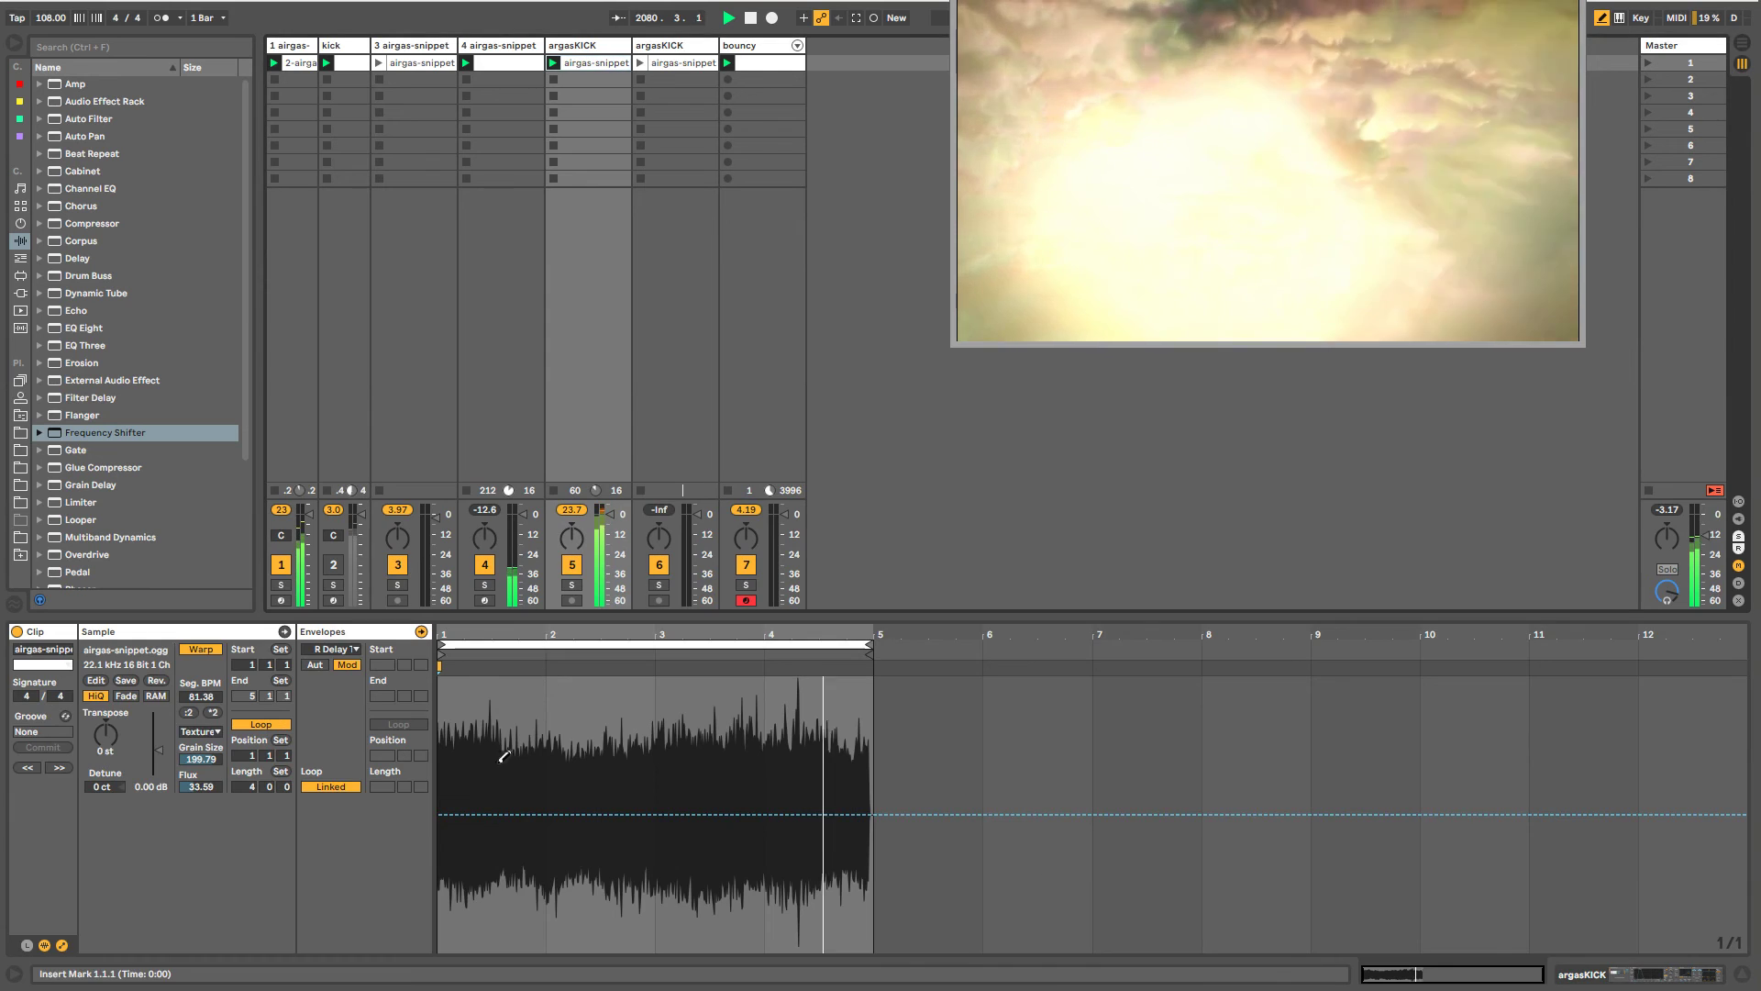
click(490, 891)
click(601, 842)
click(709, 720)
click(816, 894)
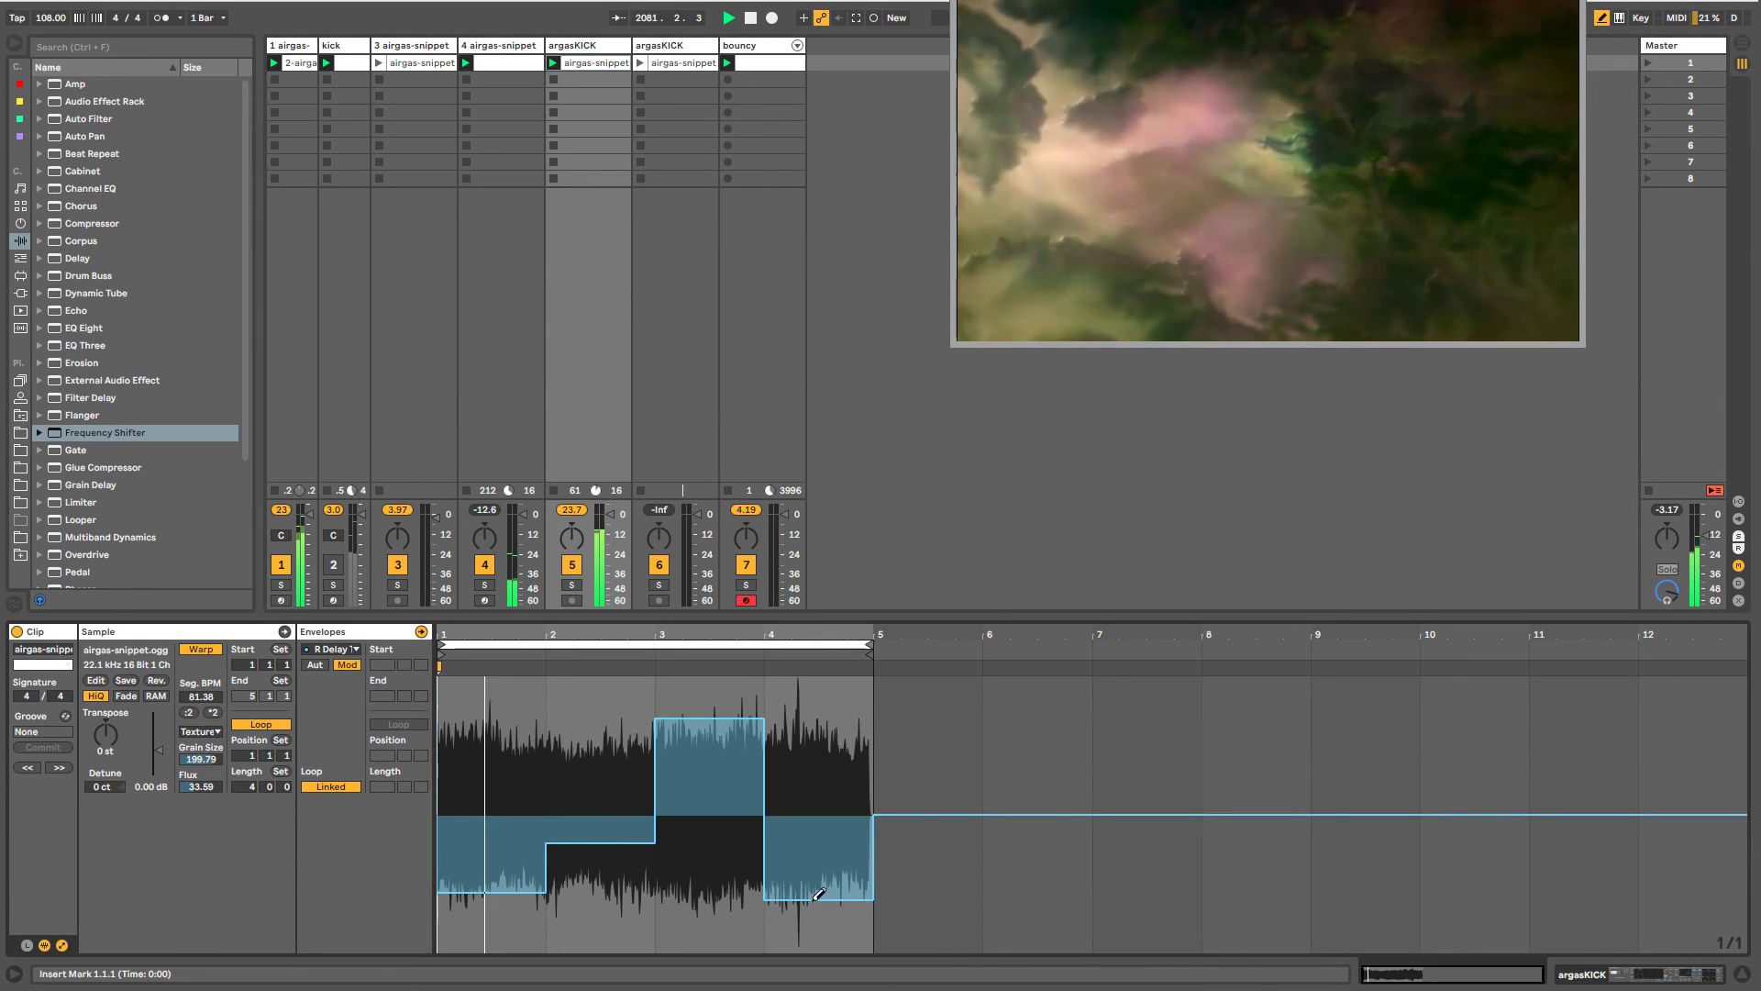
- Unlink the right delay time envelope, set its loop length to 8 bars and draw a raised step in bar 5
click(316, 787)
drag(388, 787, 387, 757)
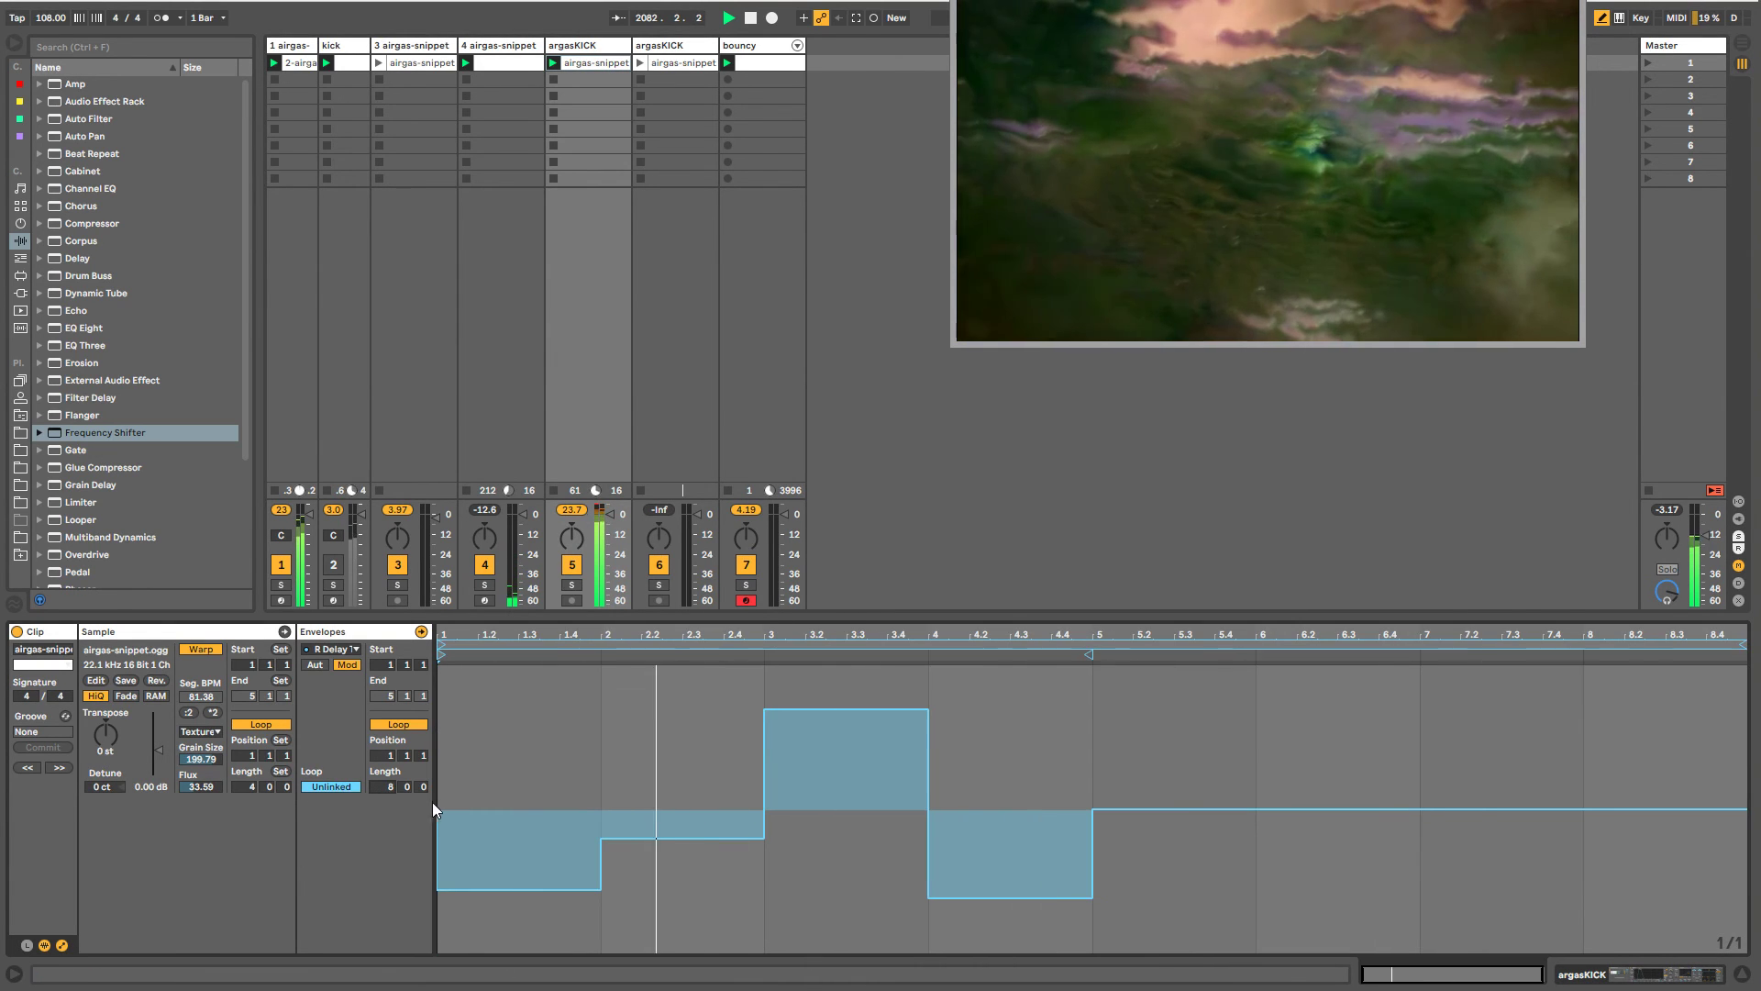
click(1142, 744)
- Draw short quarter-note blocks above and below the centre line over bars 5 to 8 of the right delay time envelope
key(b)
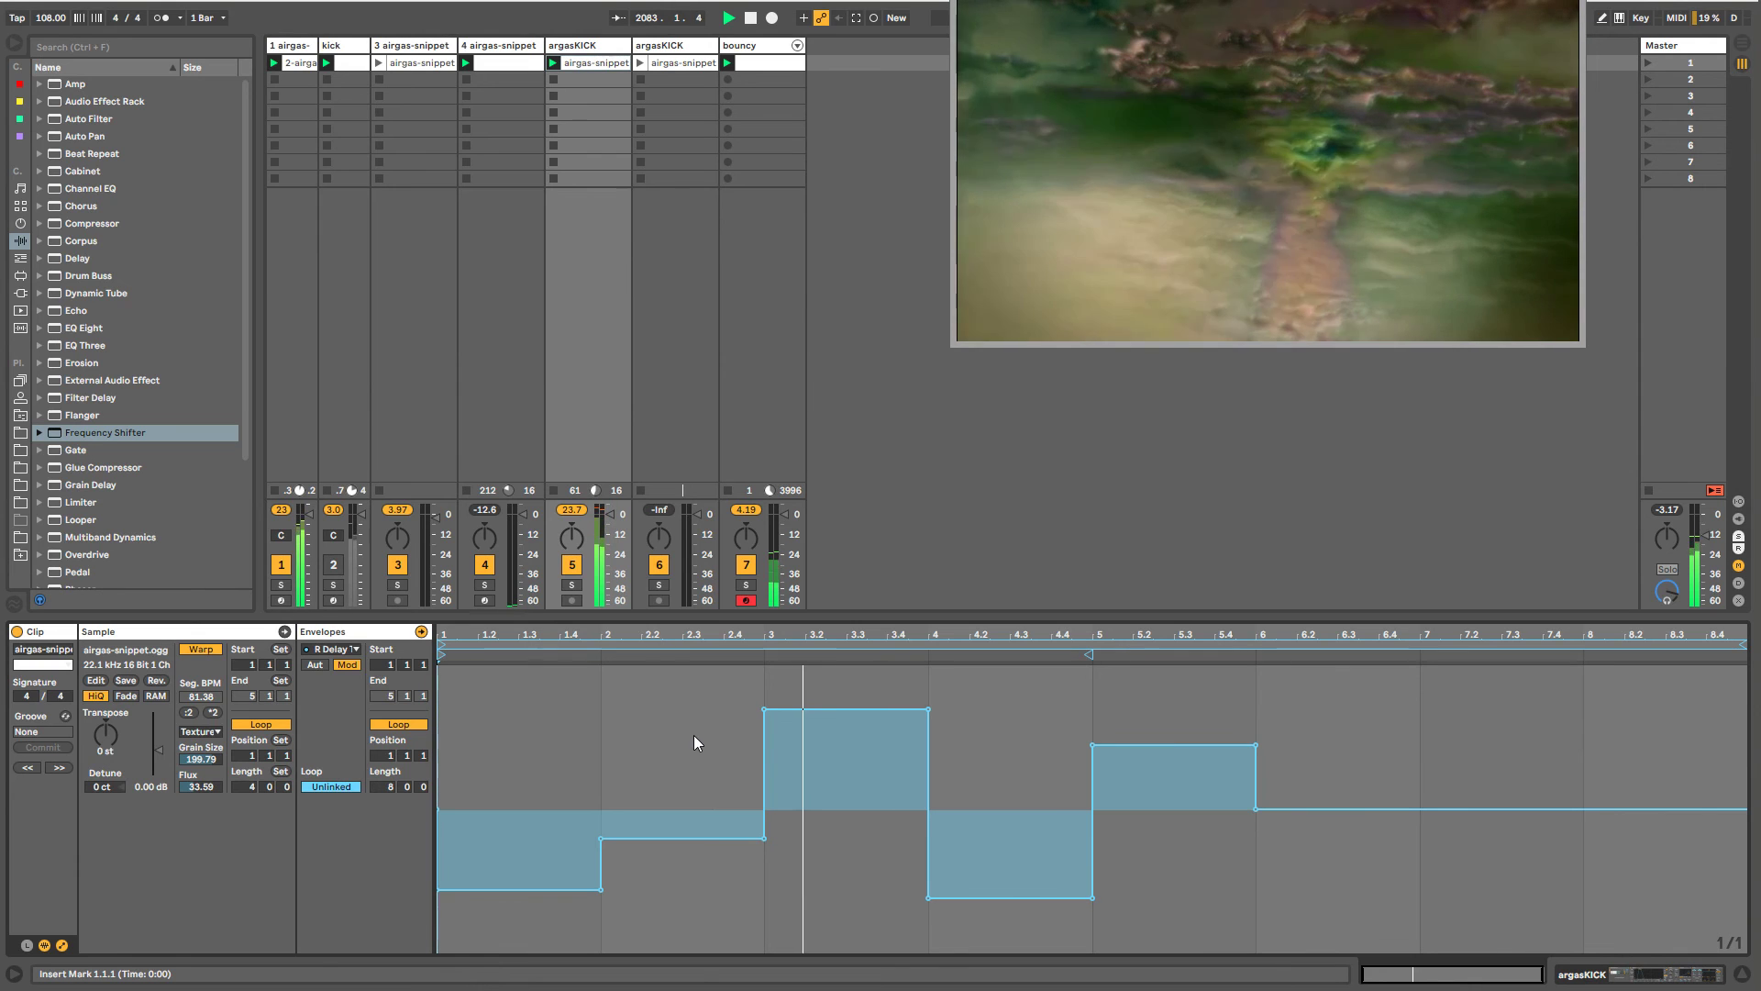
key(b)
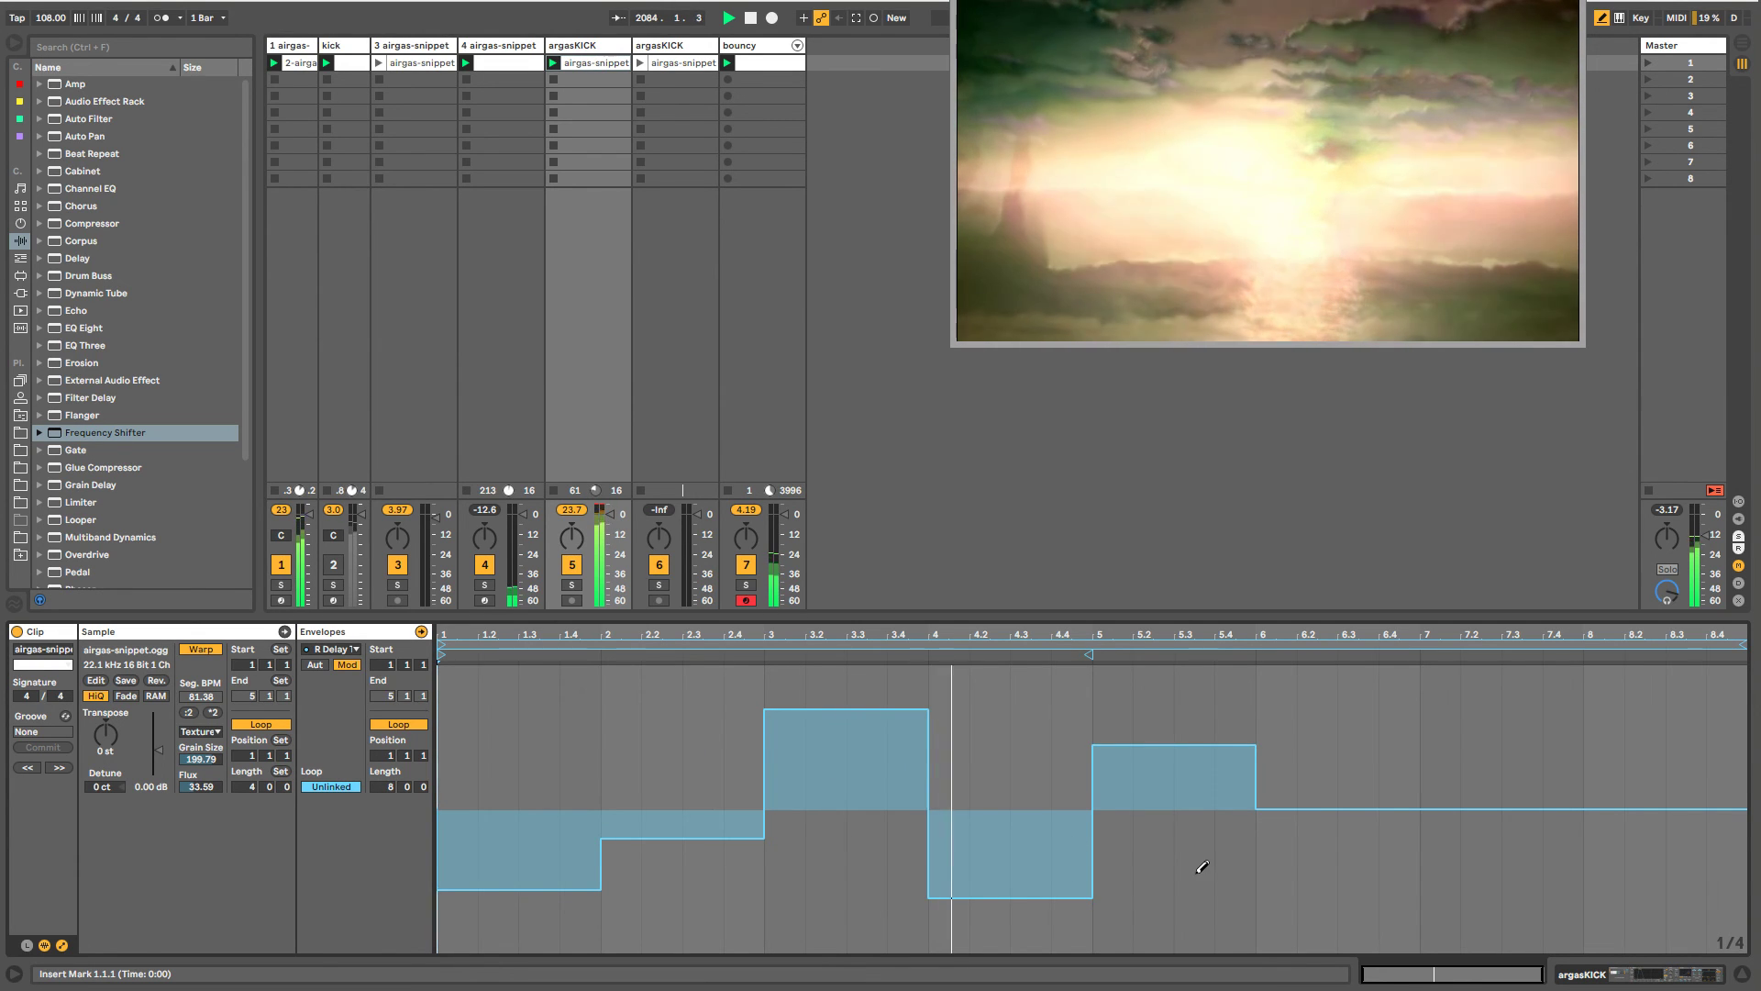
click(1195, 870)
click(1317, 789)
drag(1358, 876, 1399, 871)
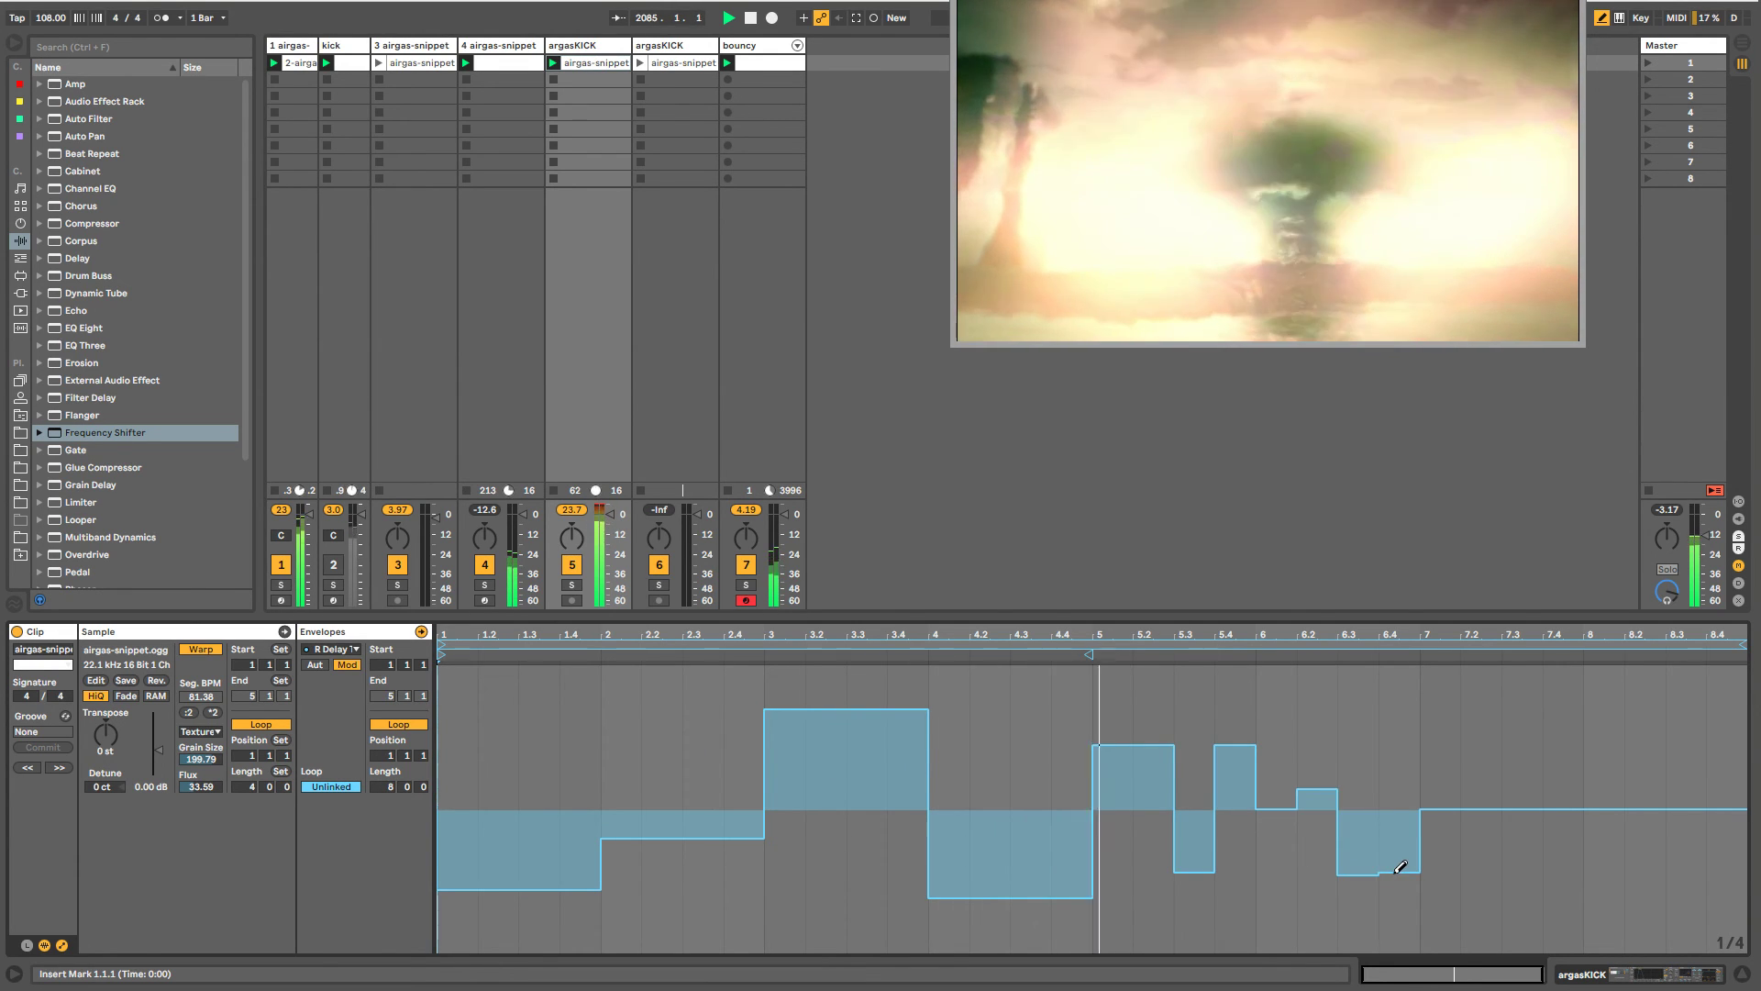
drag(1523, 896, 1564, 894)
click(1603, 762)
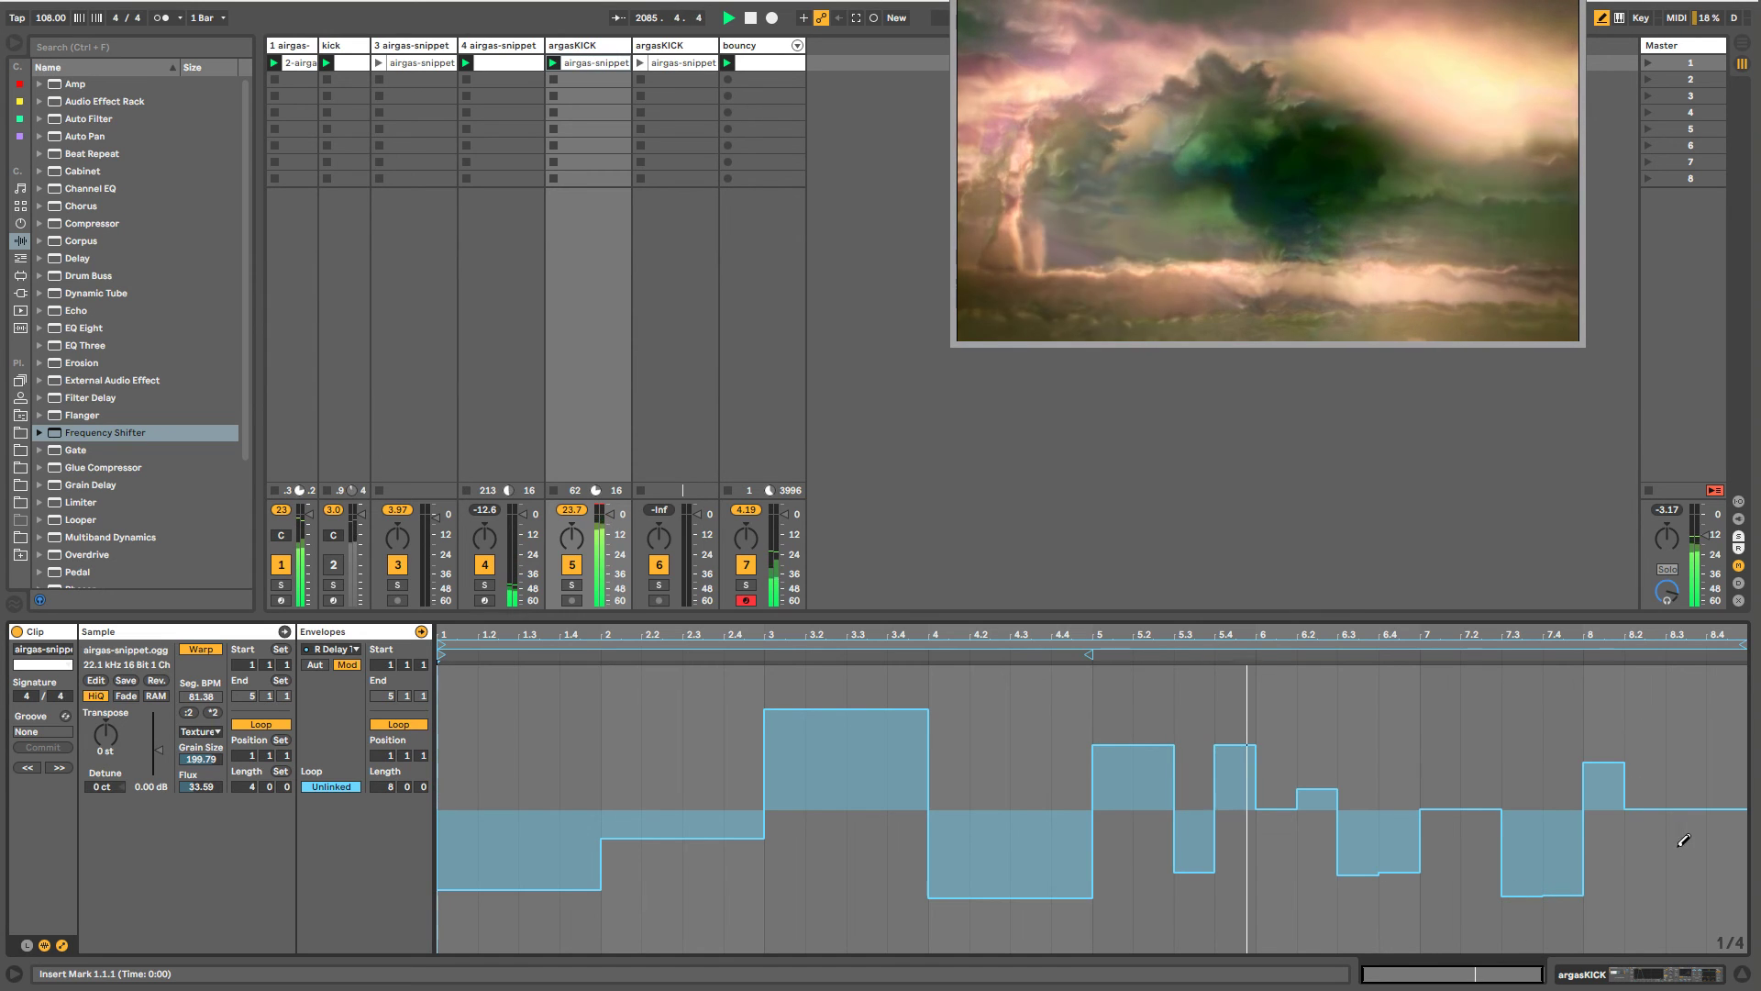
drag(1679, 878, 1726, 886)
- Reshape bars 1 to 3 of the right delay time envelope with short quarter-note spikes and slanted ramps
click(631, 726)
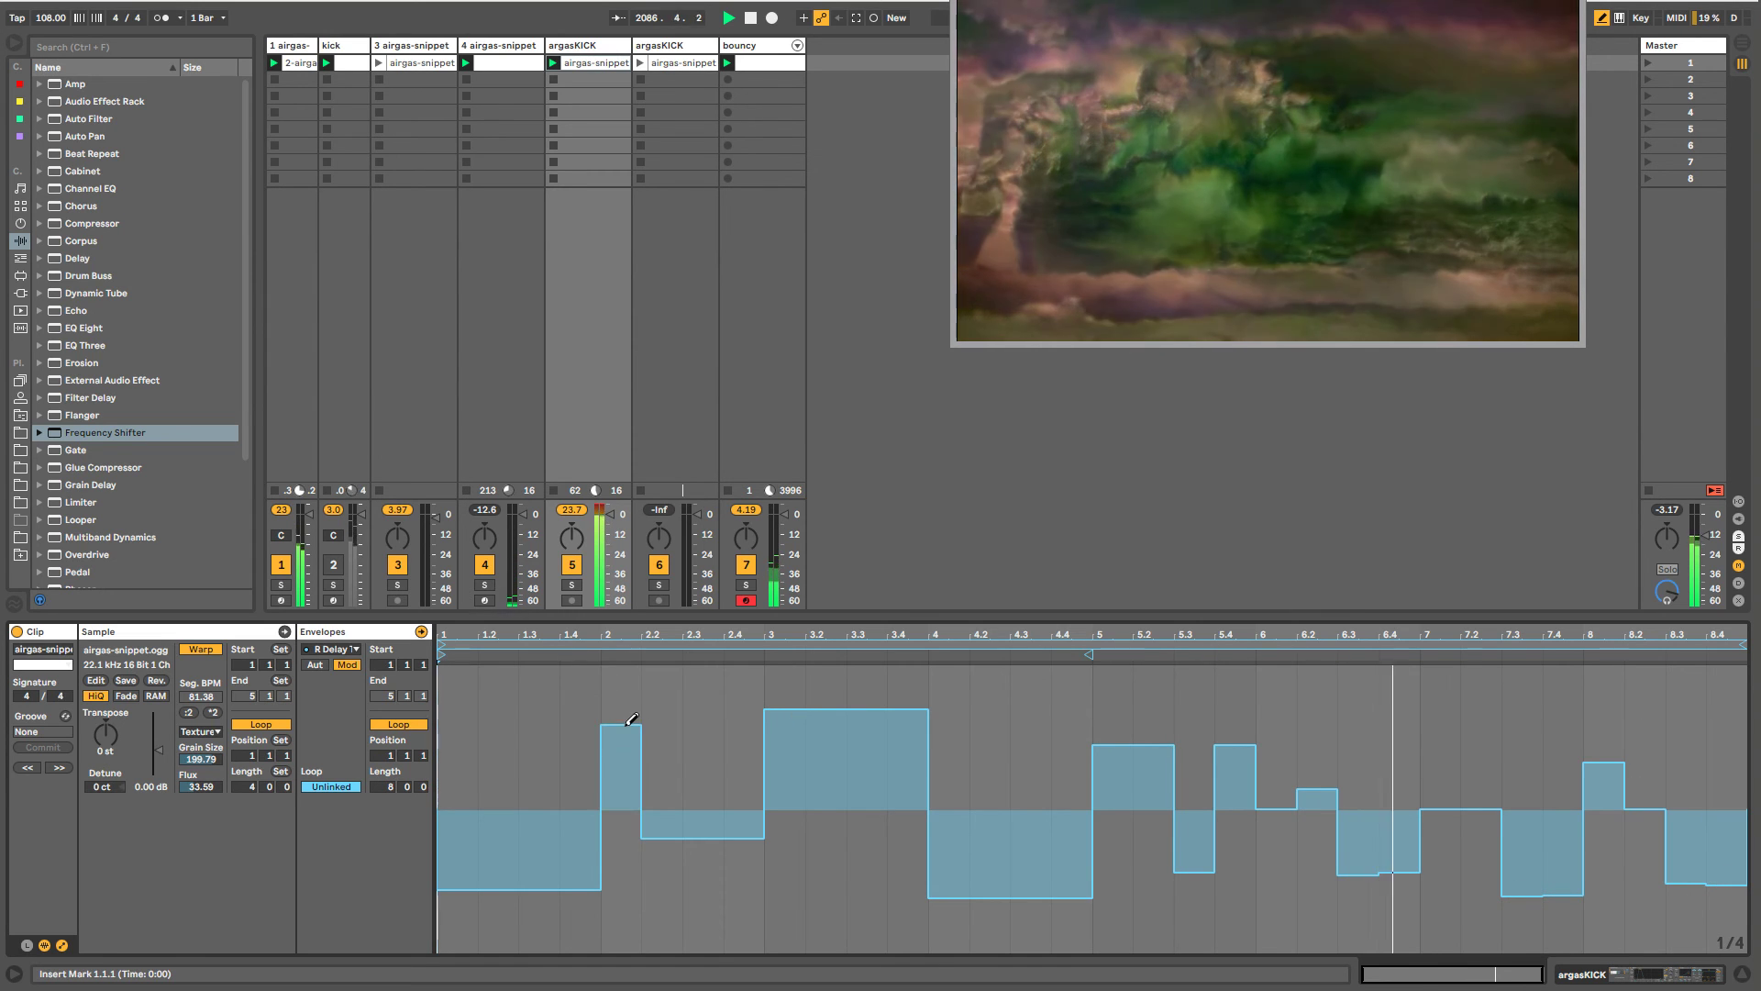
key(b)
click(639, 725)
key(b)
click(501, 722)
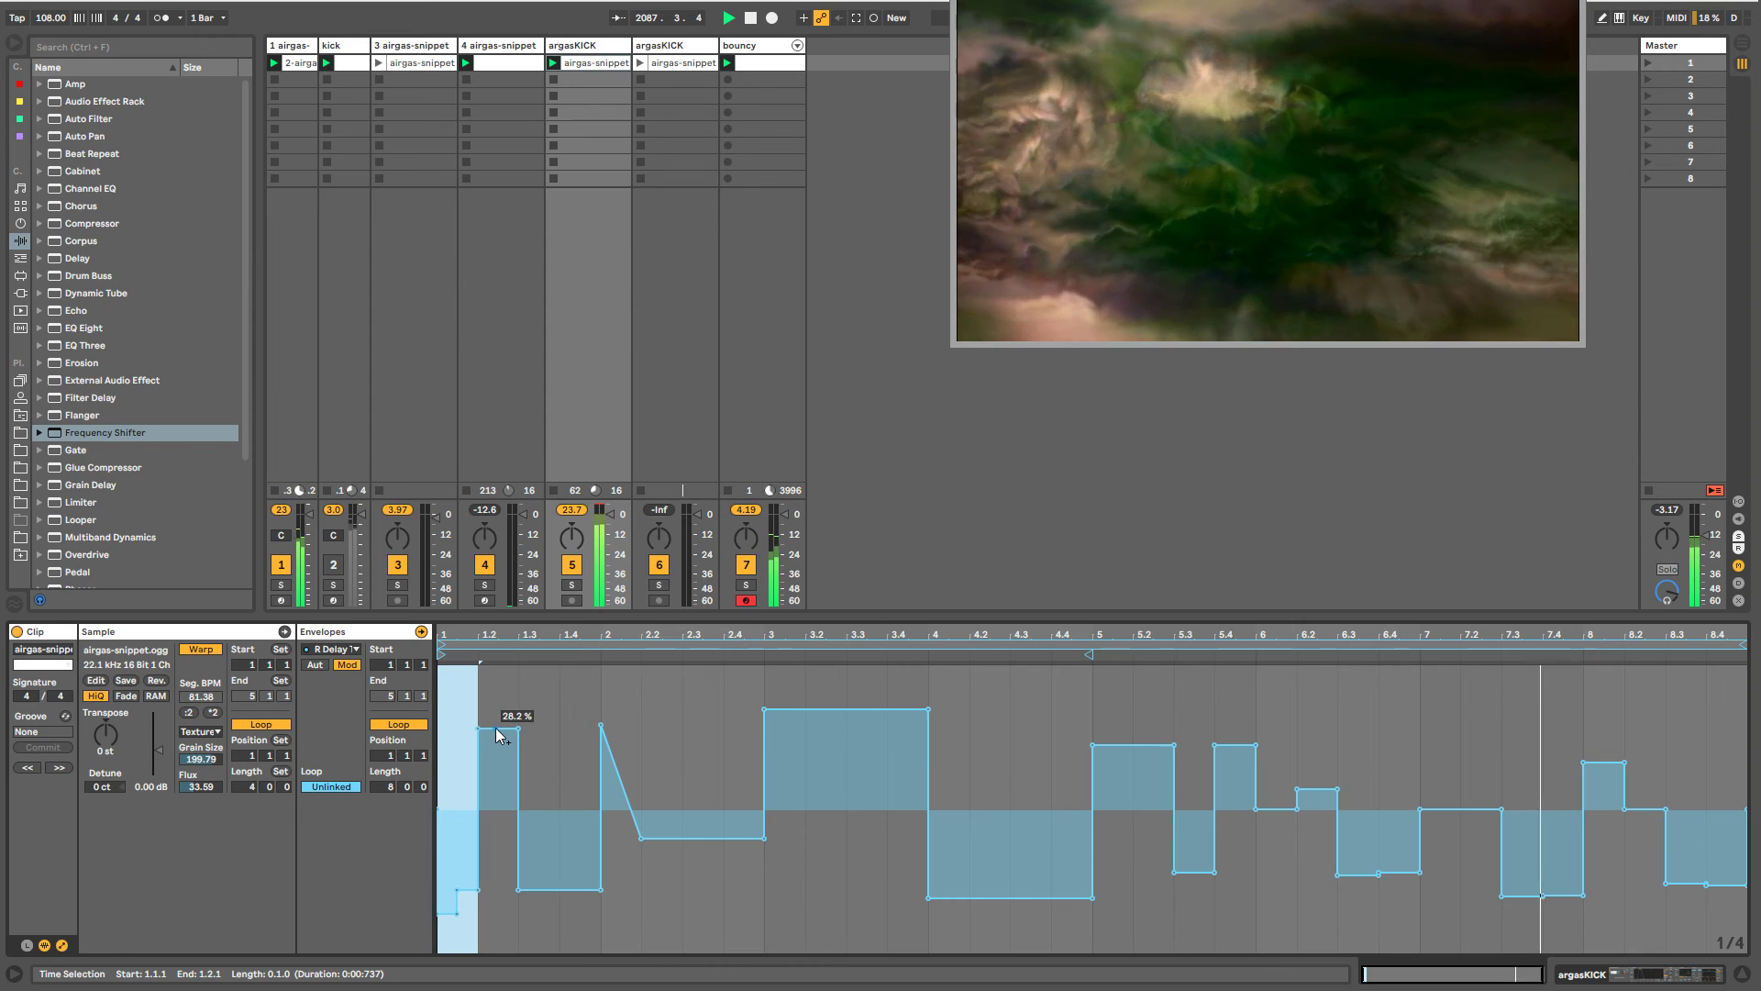
key(b)
click(479, 726)
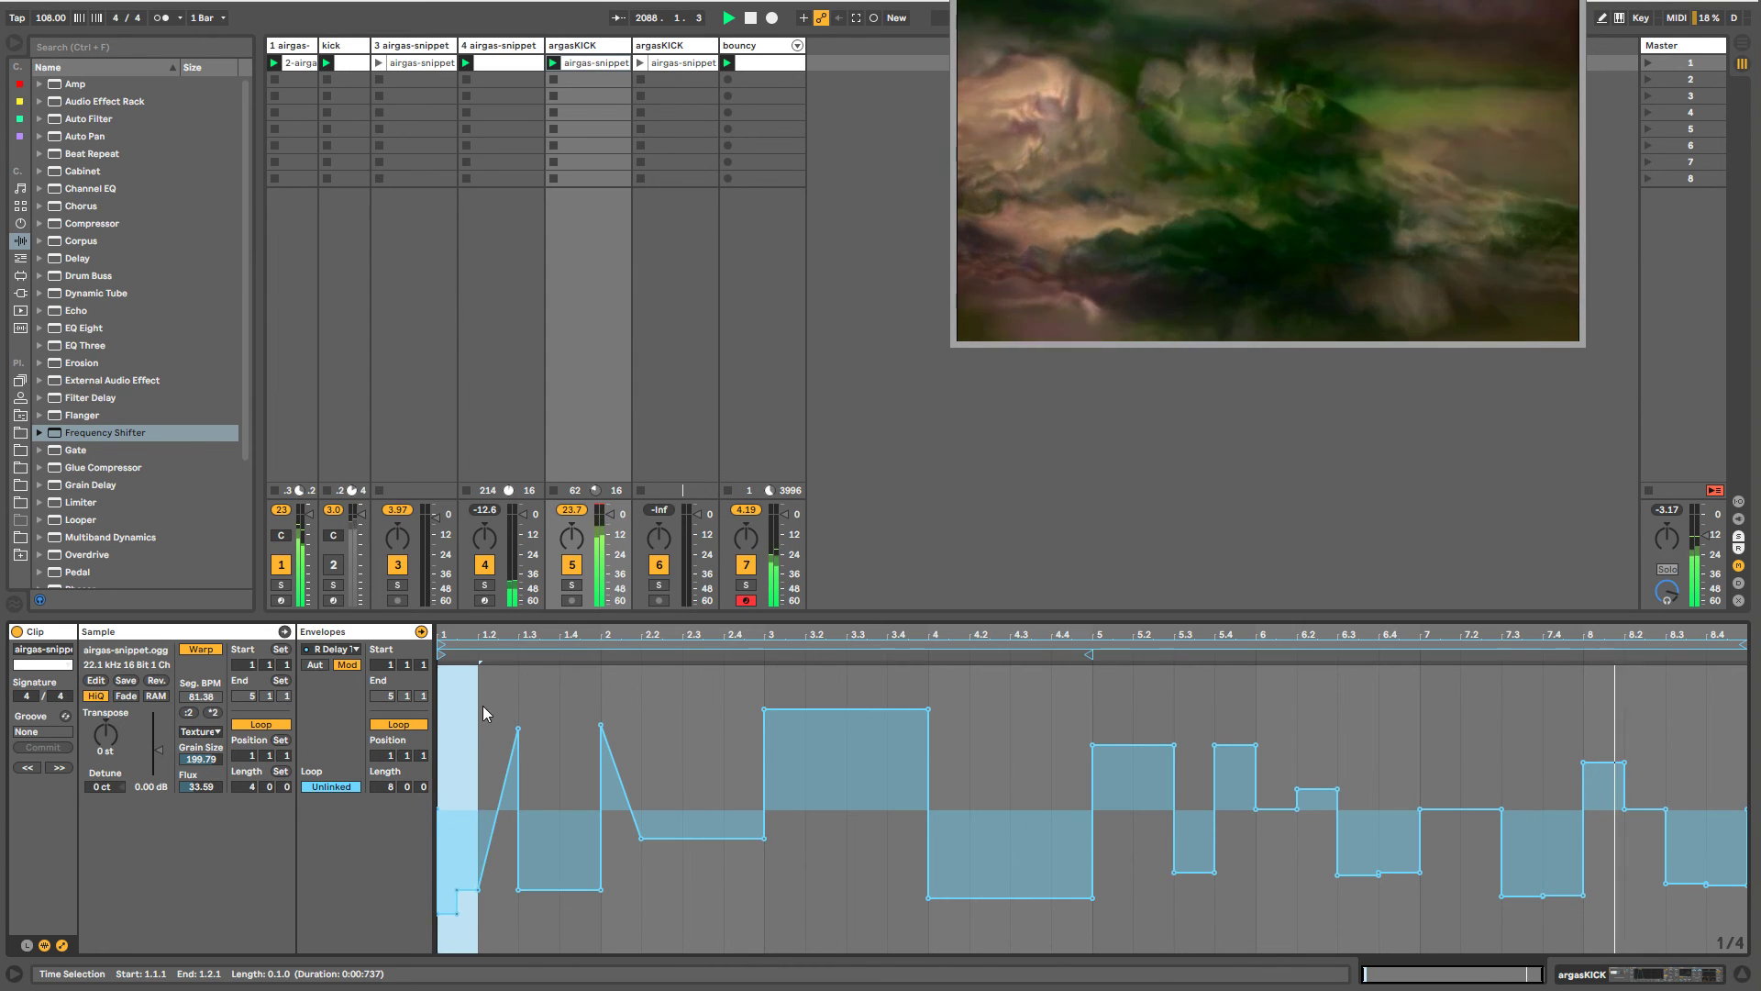
key(b)
click(827, 903)
click(845, 905)
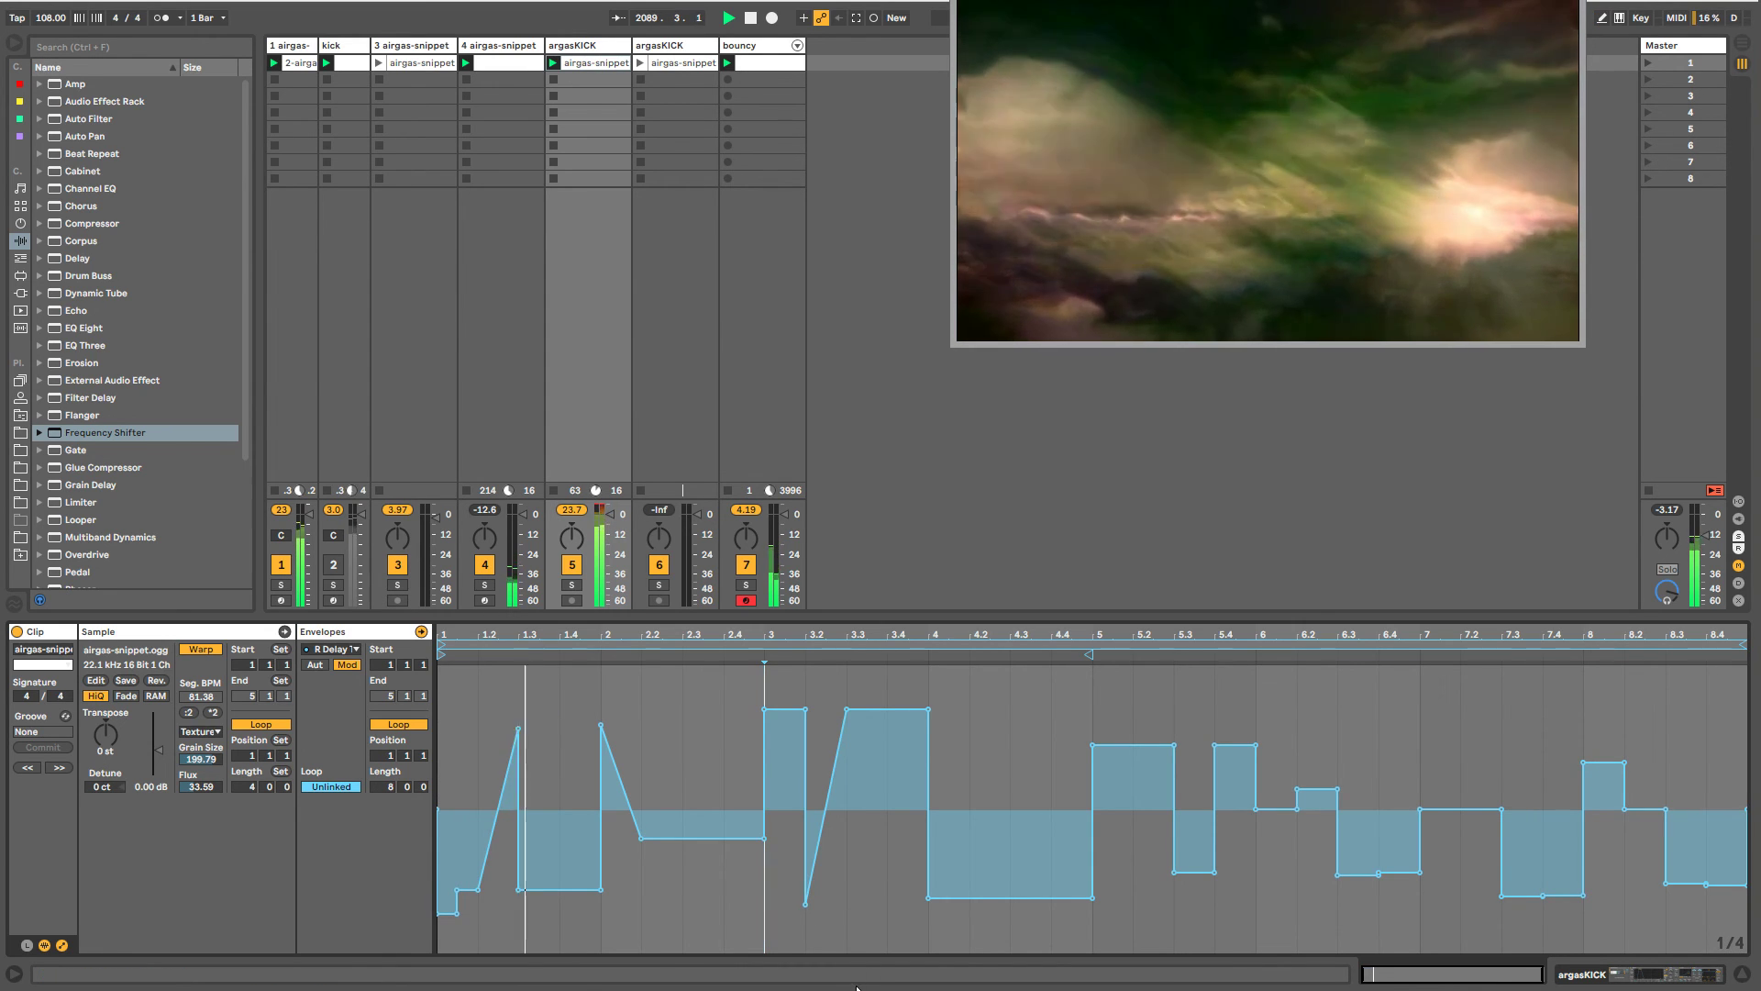
- Add a quarter-note spike with a falling ramp on beat 2 of bar 4 in the right delay time envelope
key(b)
click(1009, 778)
key(b)
click(1009, 777)
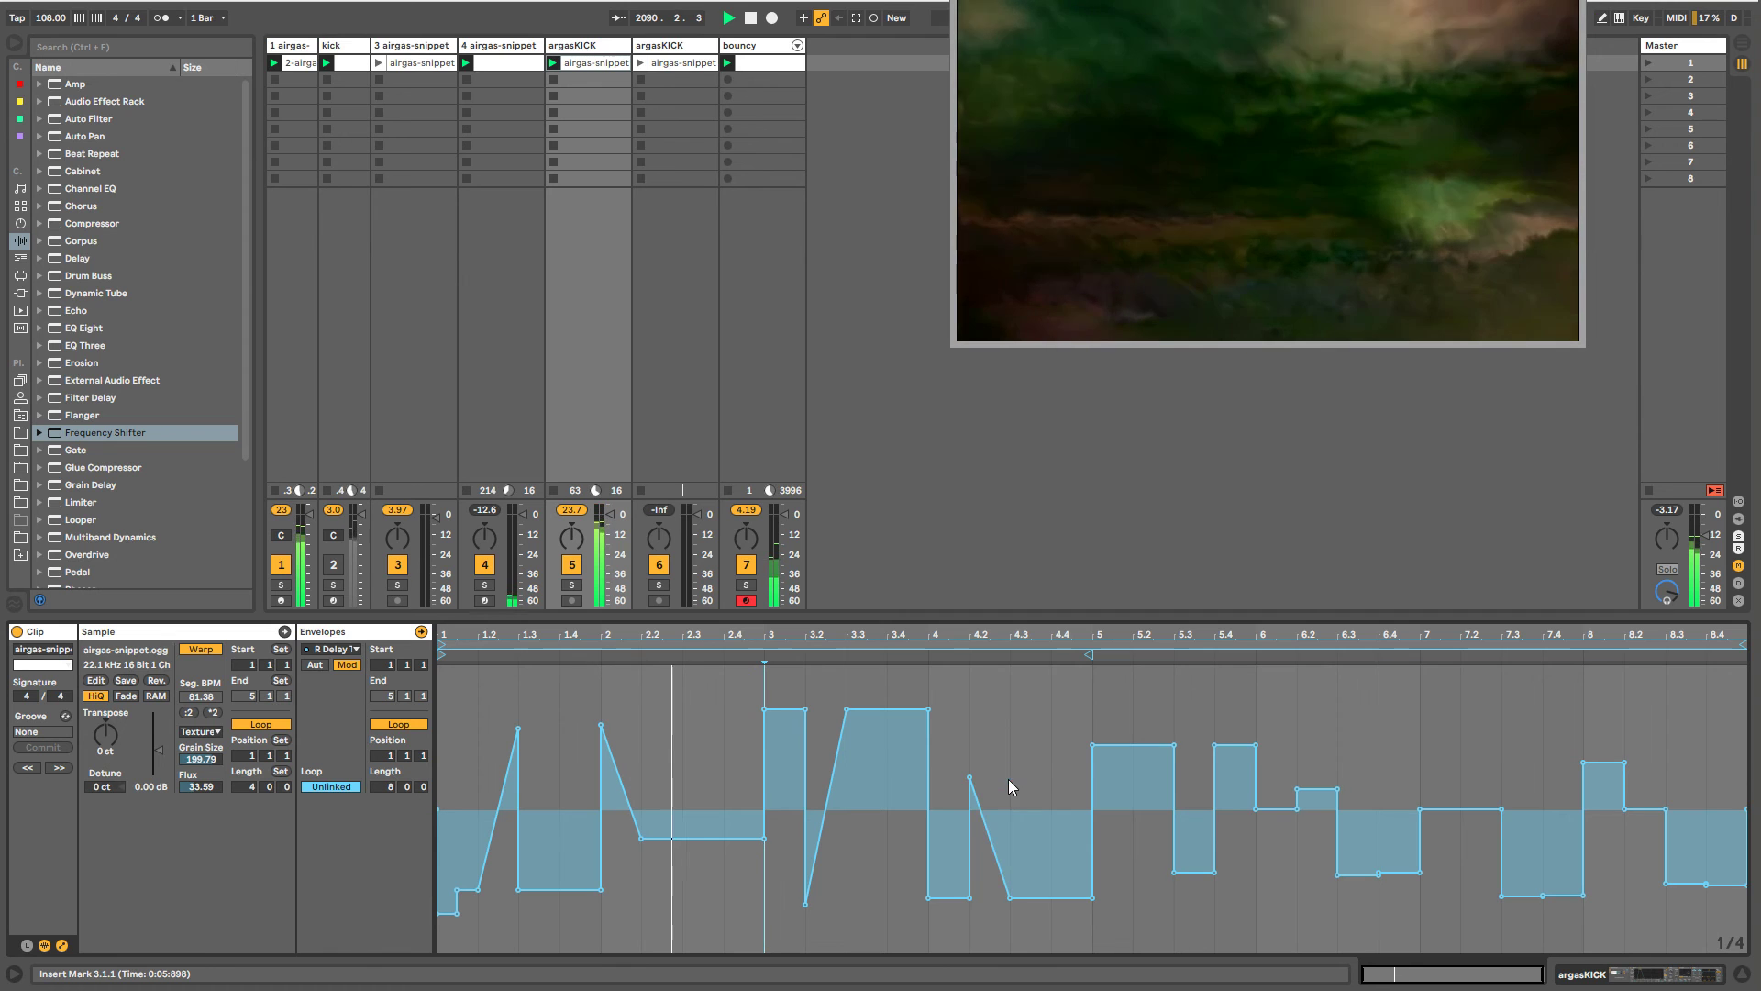
- Insert a Saturator before Erosion in argasKICK's rack and set Erosion to Wide Noise with width 0.29 and amount 90.3
click(608, 50)
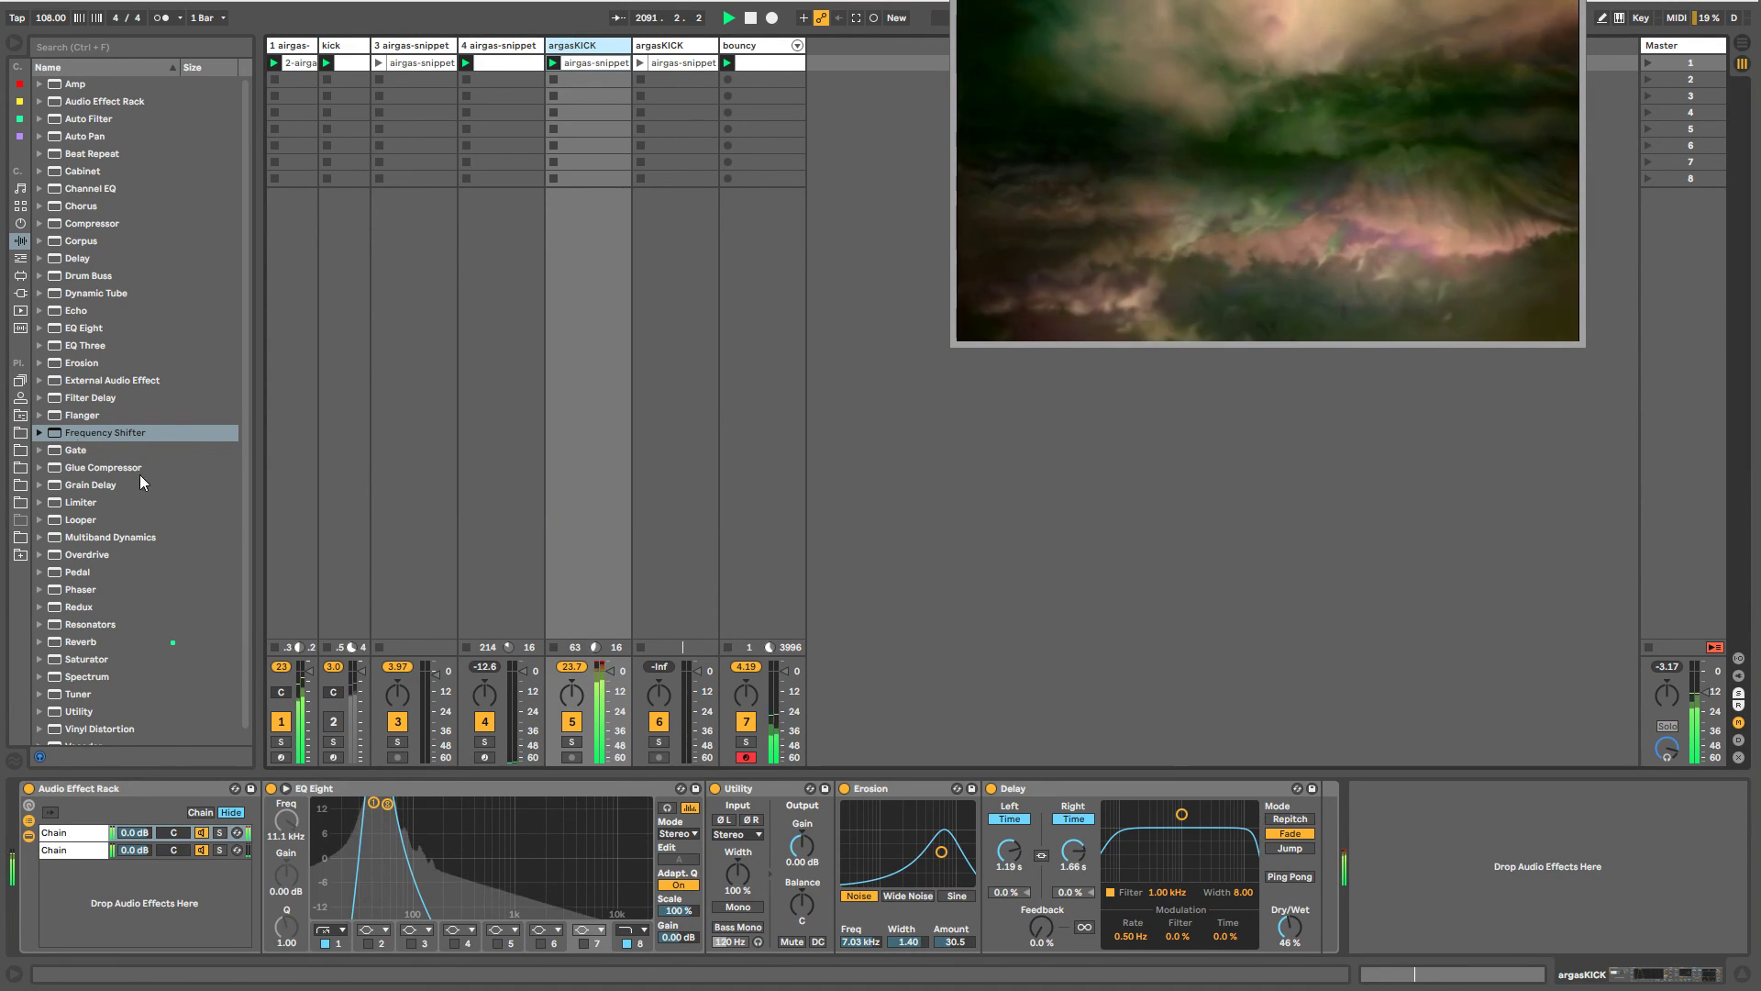
drag(88, 663, 862, 867)
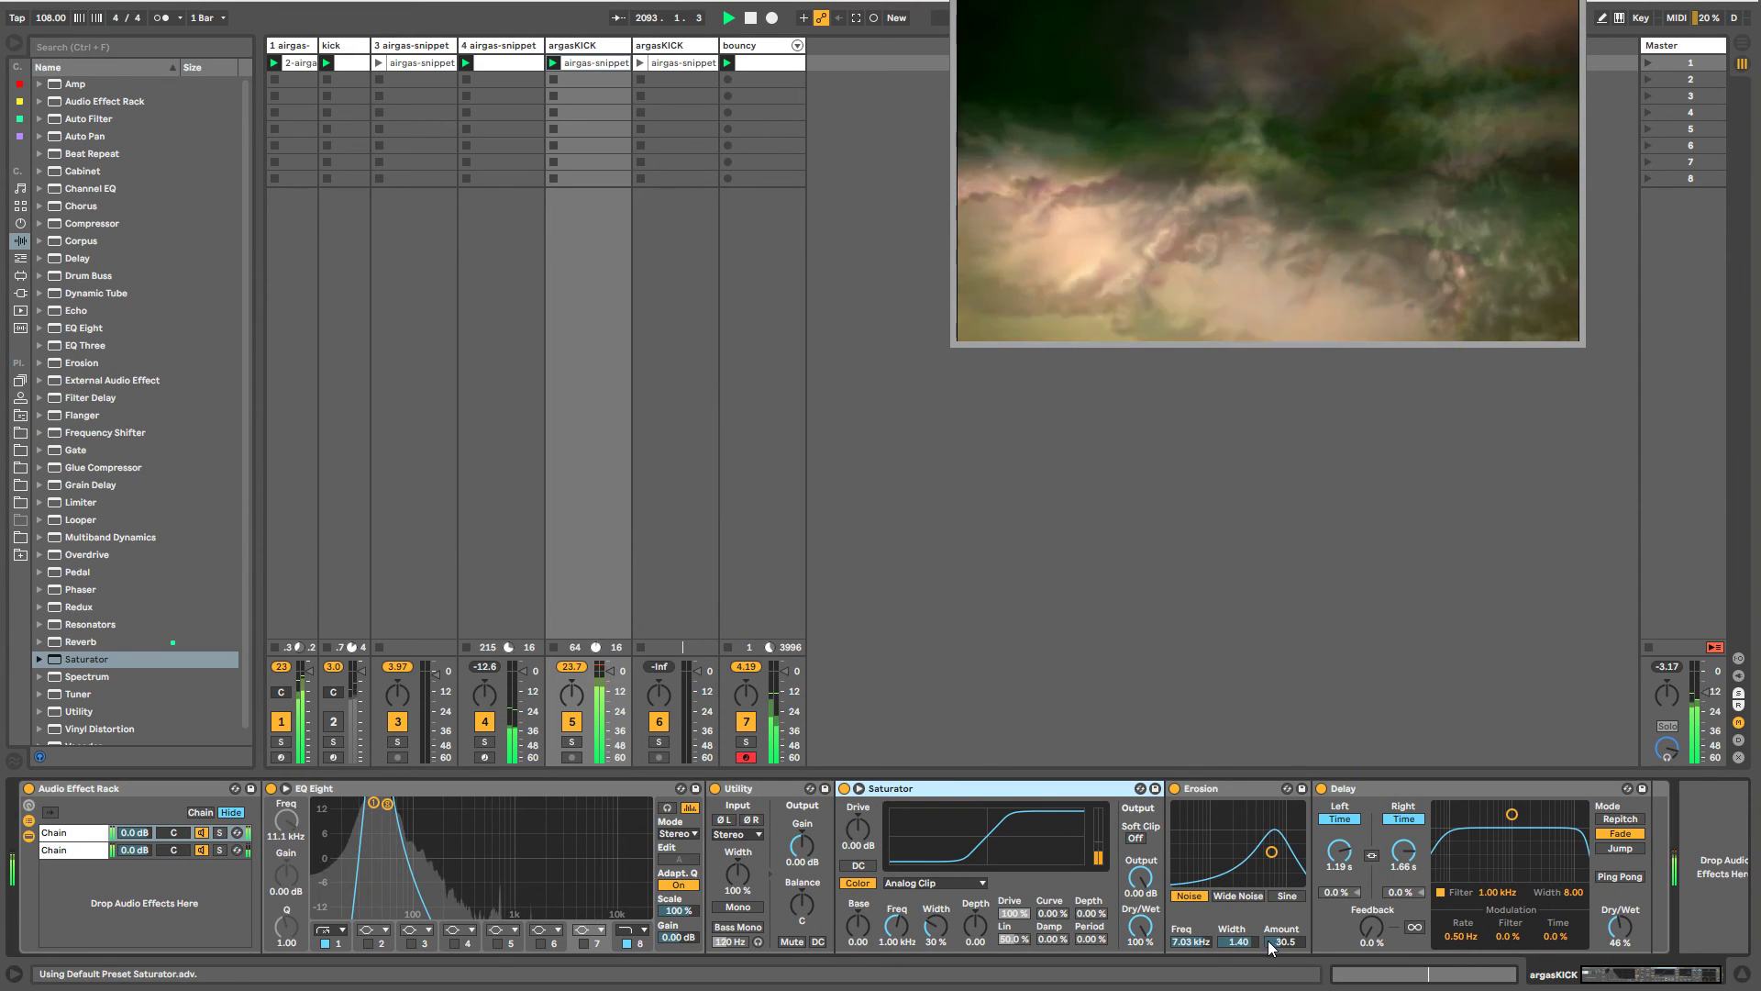
drag(1270, 945, 1231, 974)
click(1230, 897)
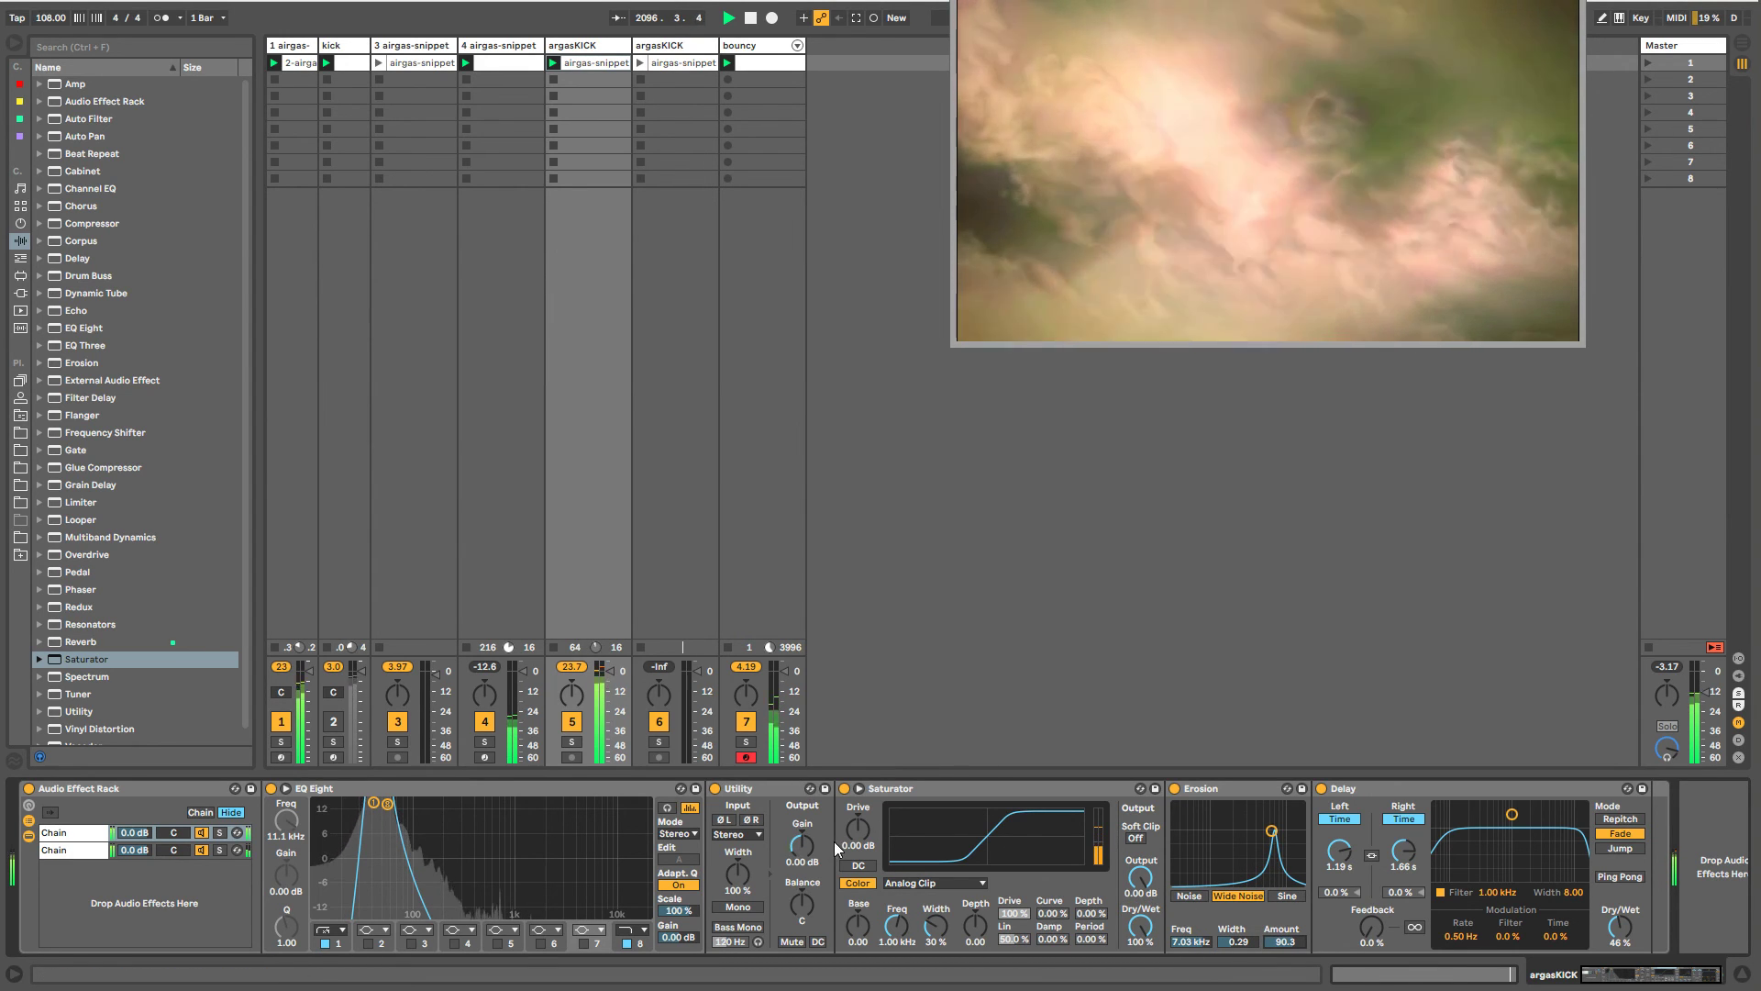
- Set the Saturator's drive to 9.71 dB, base to -25.7, color frequency to 13.6 kHz and dry/wet to 29.4%
drag(858, 830, 858, 800)
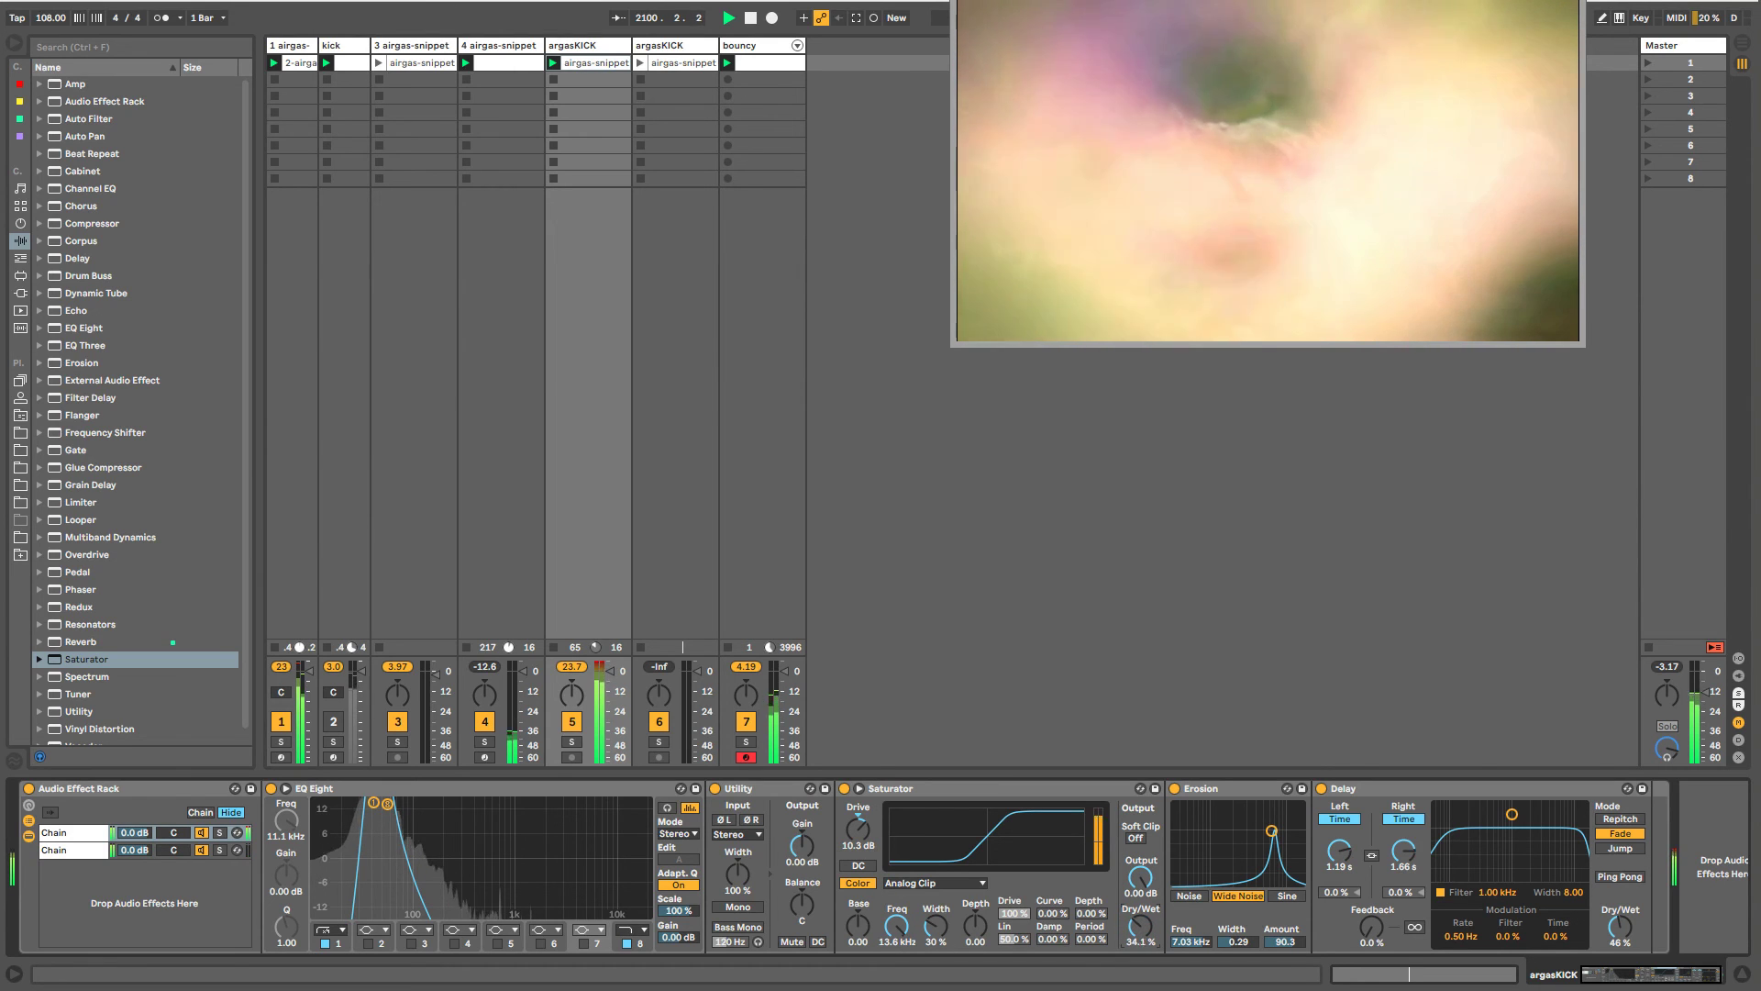
drag(1140, 926, 1140, 936)
mouse_move(867, 943)
mouse_down()
mouse_move(867, 928)
mouse_move(867, 945)
mouse_up()
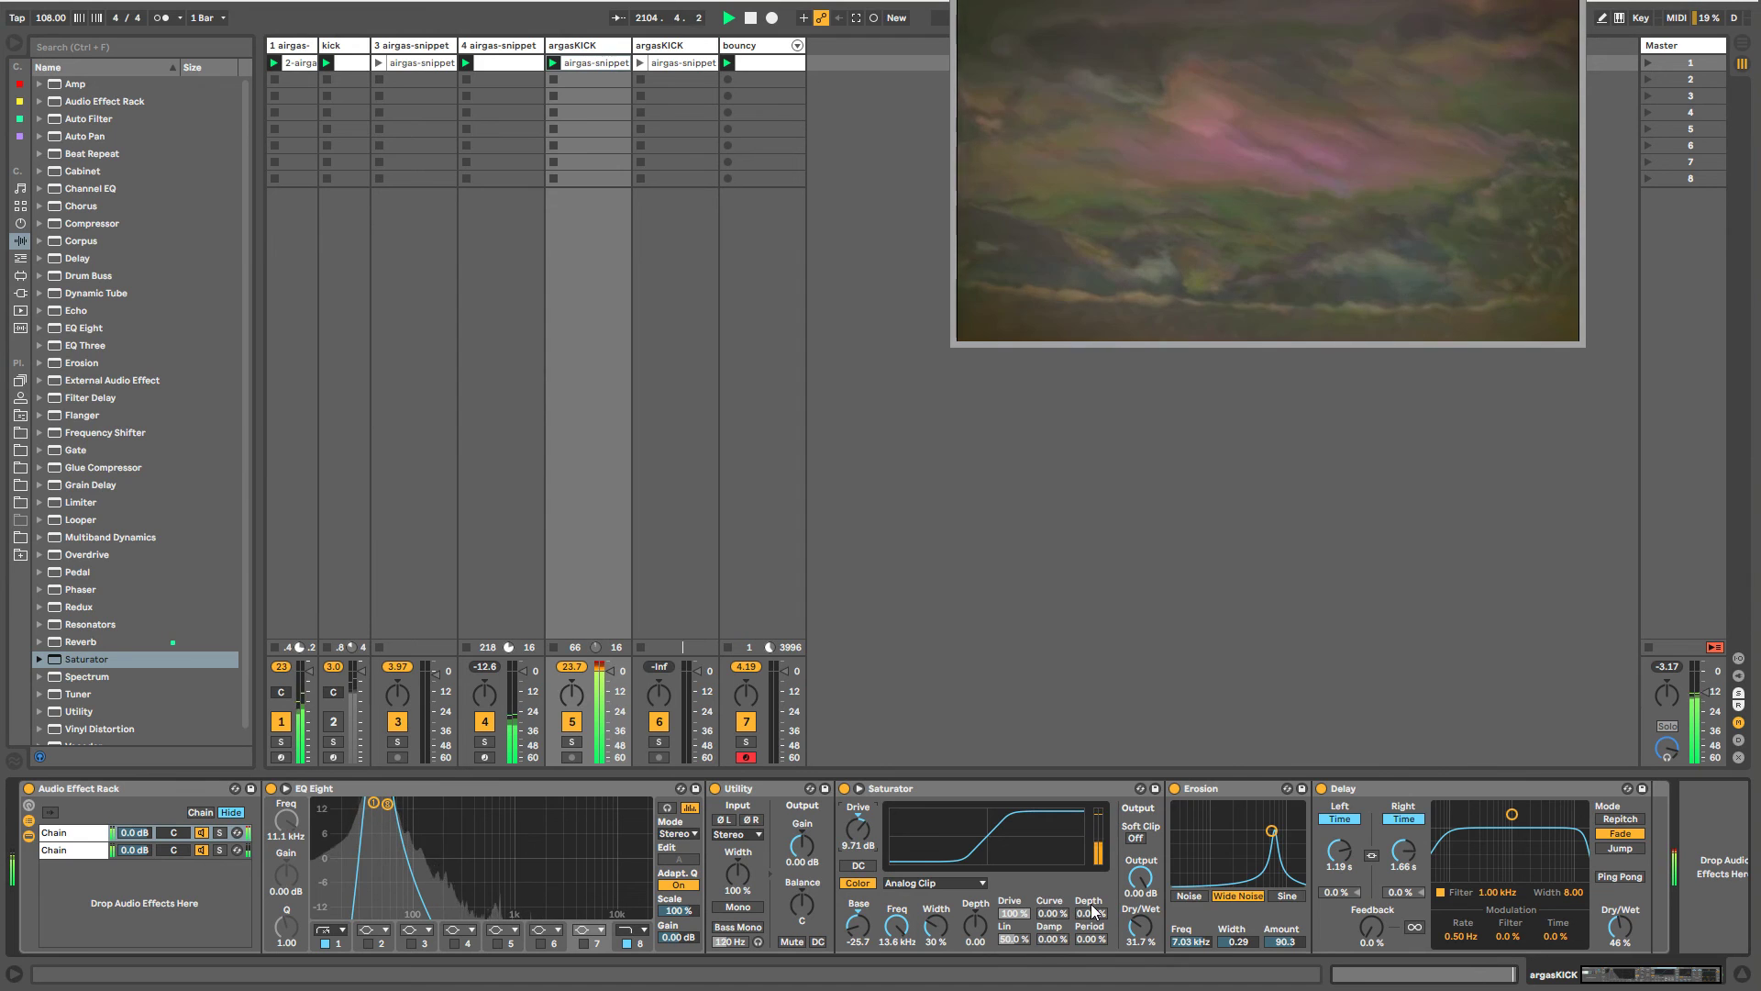
drag(1141, 926, 1140, 929)
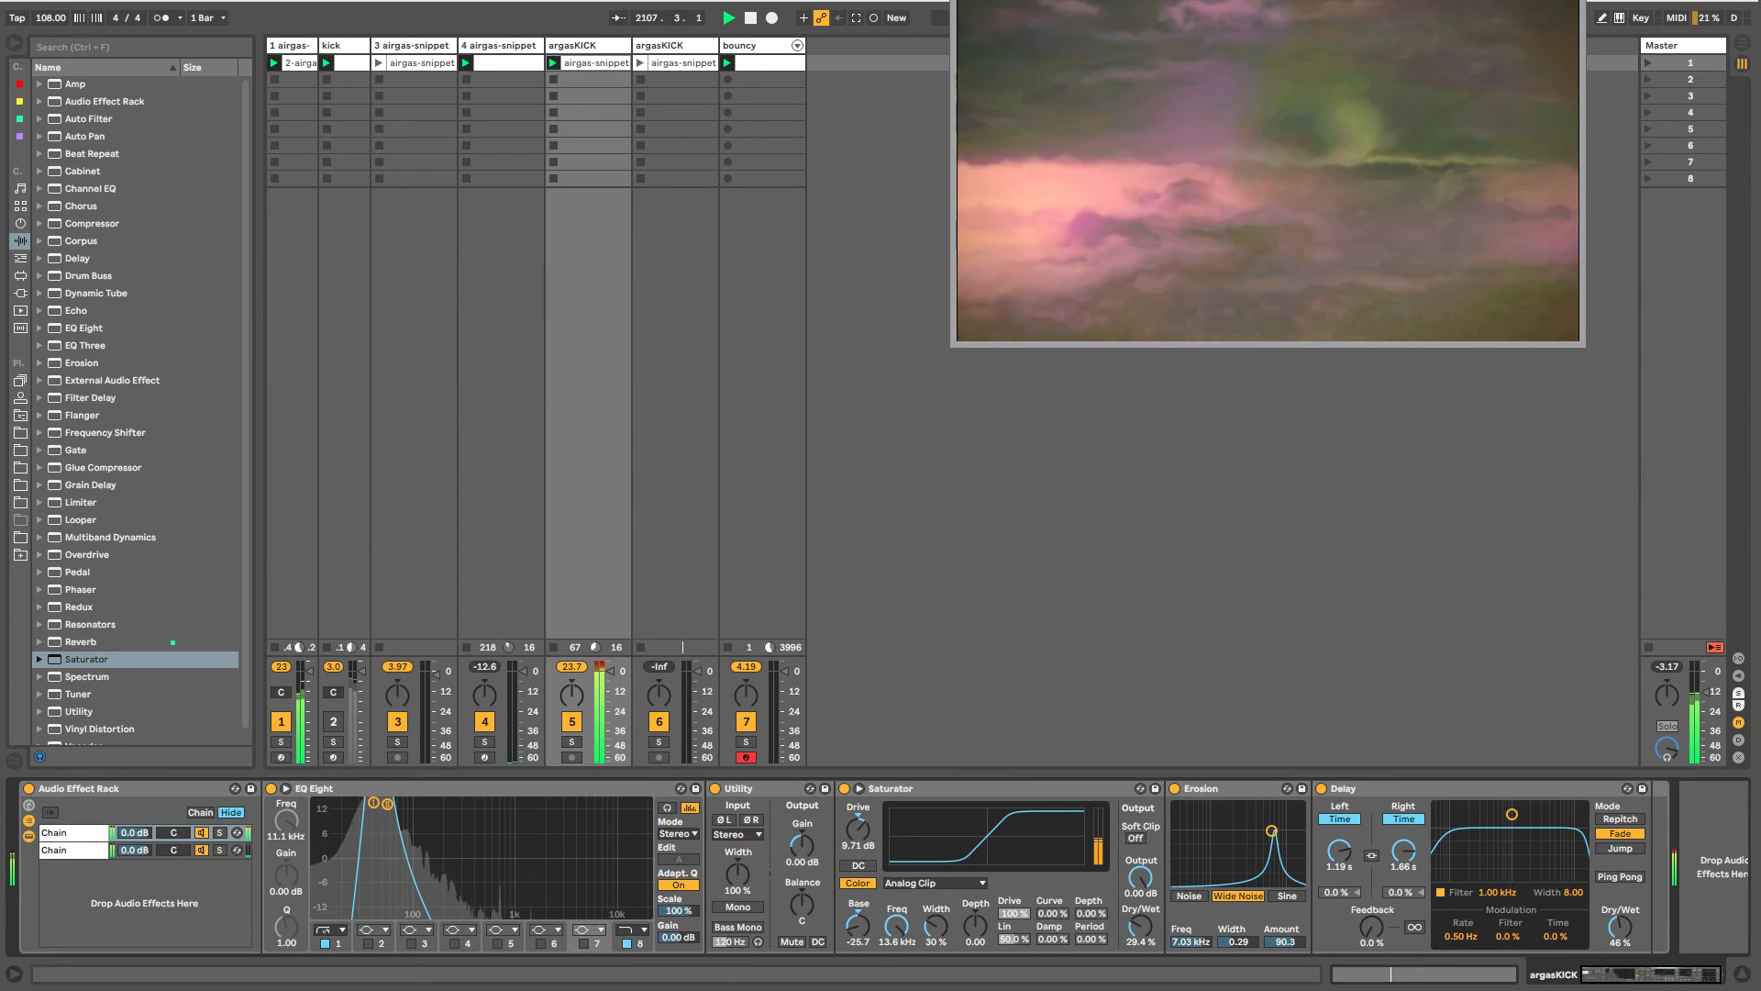
- Rename the rack's two chains kick and tones, and duplicate the tones chain
click(80, 854)
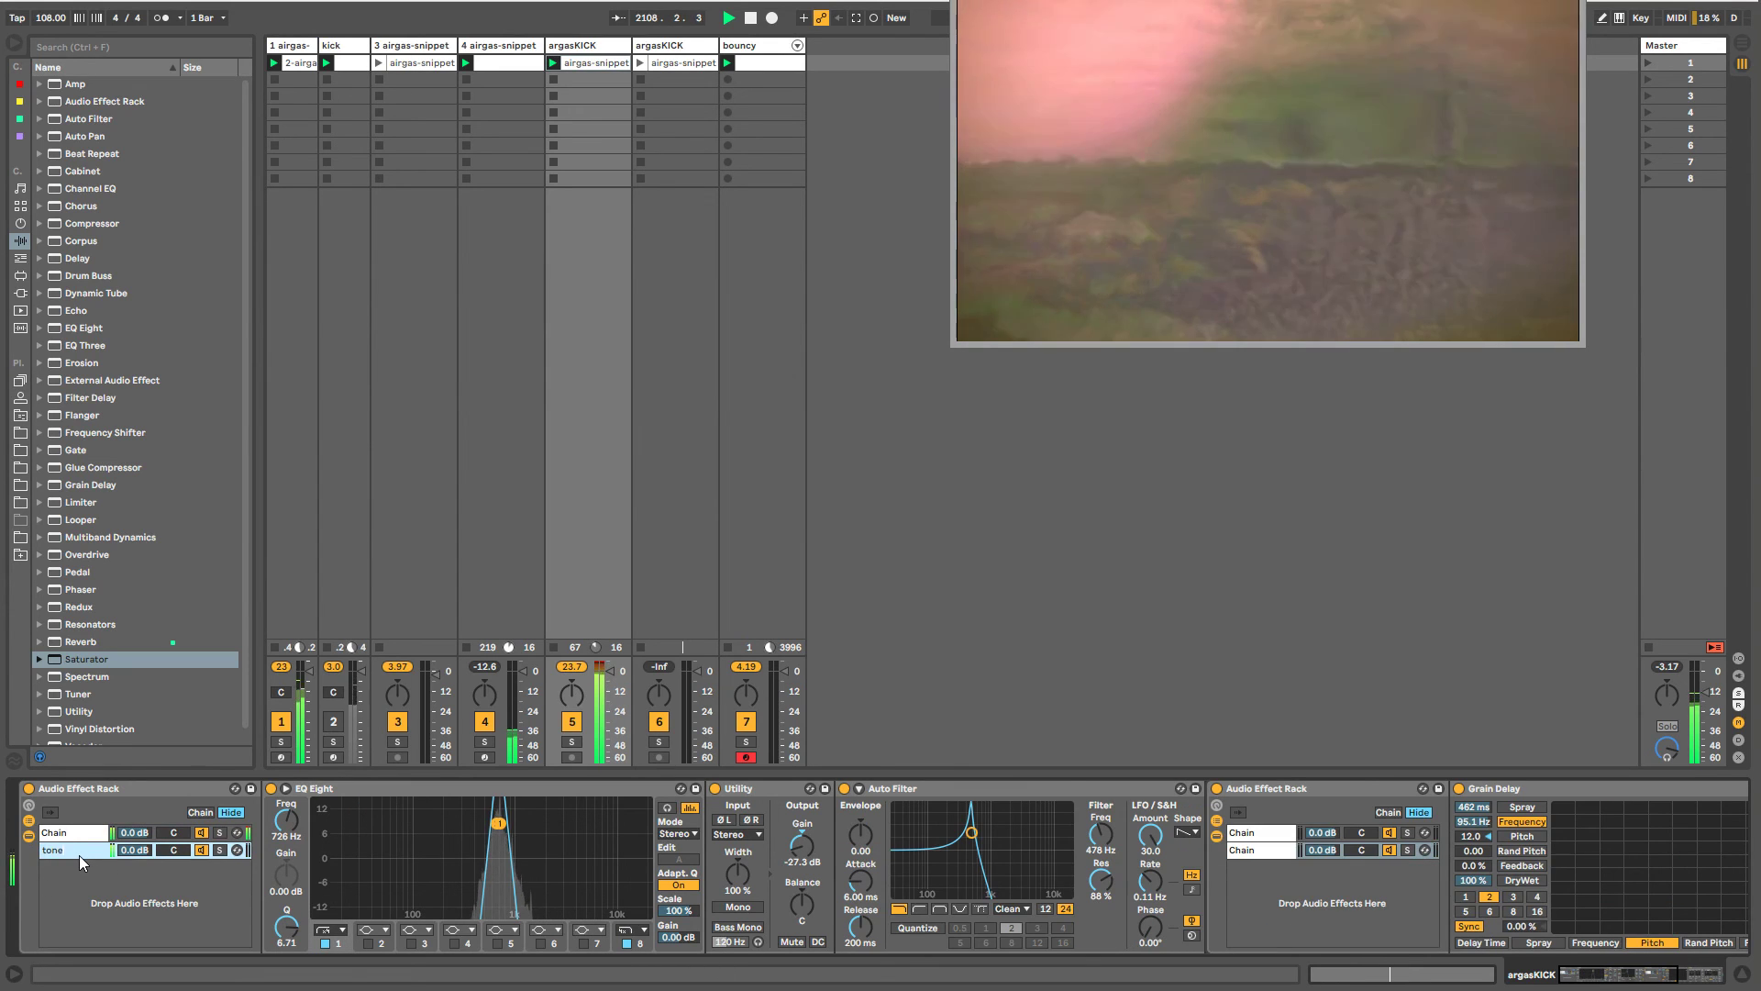
double_click(66, 837)
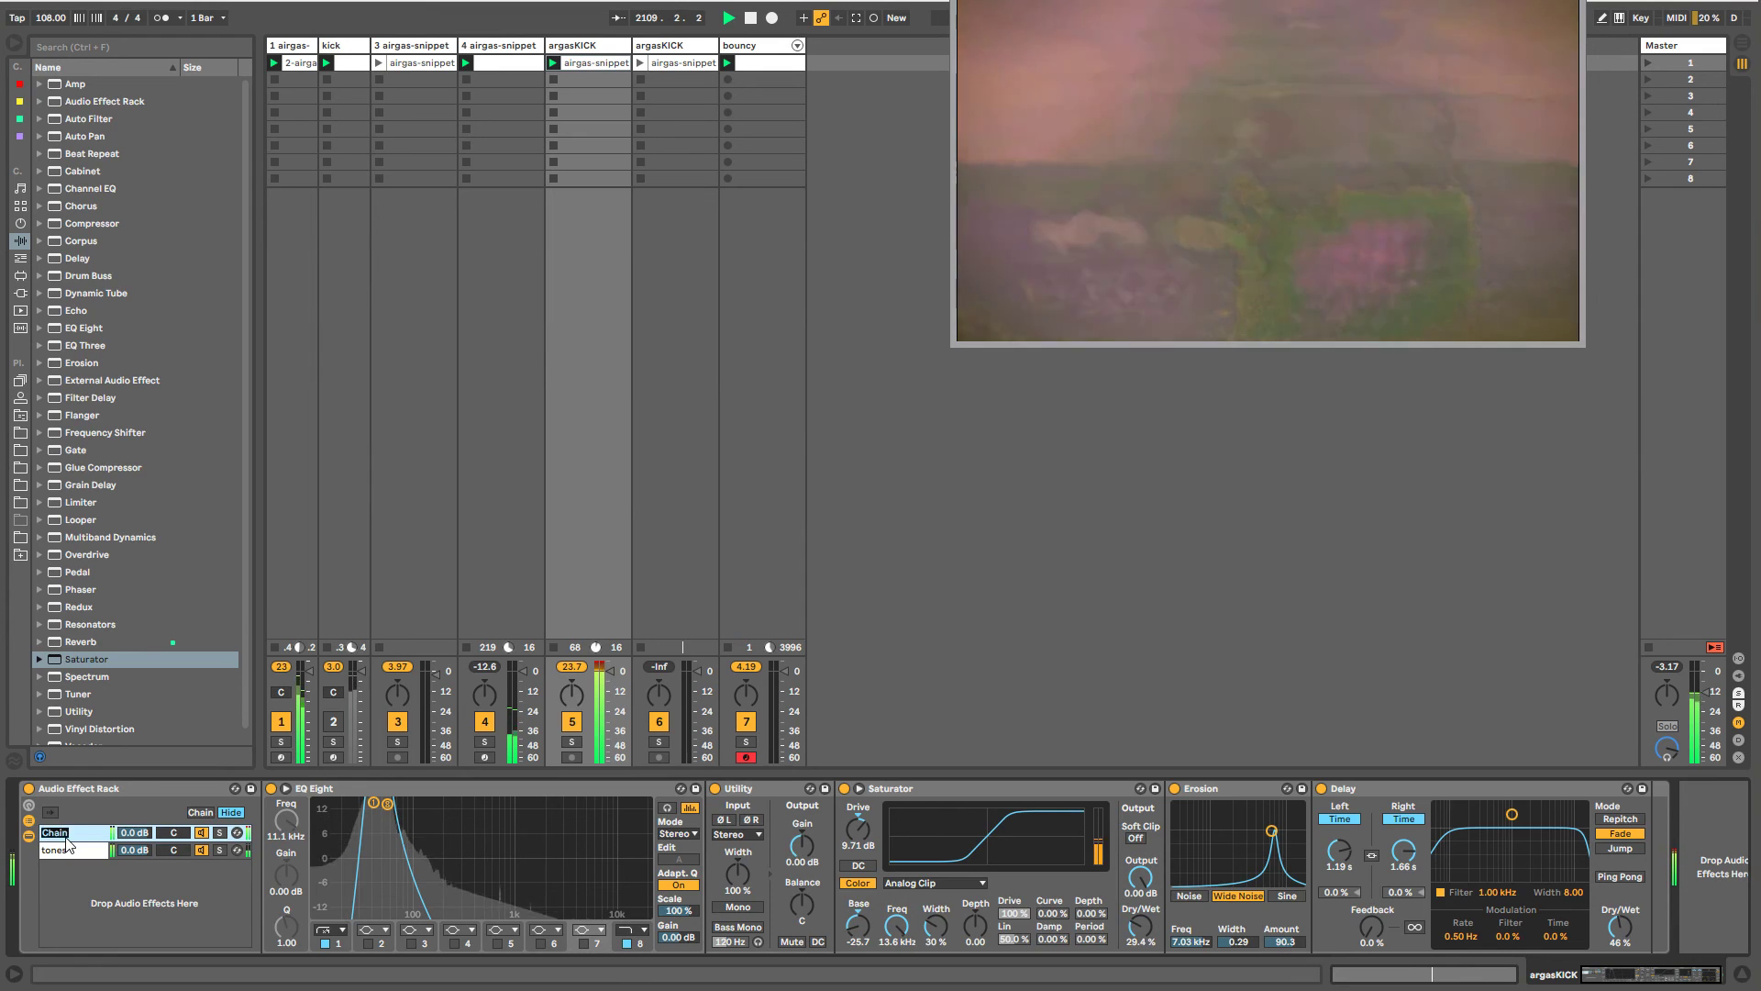
key(Return)
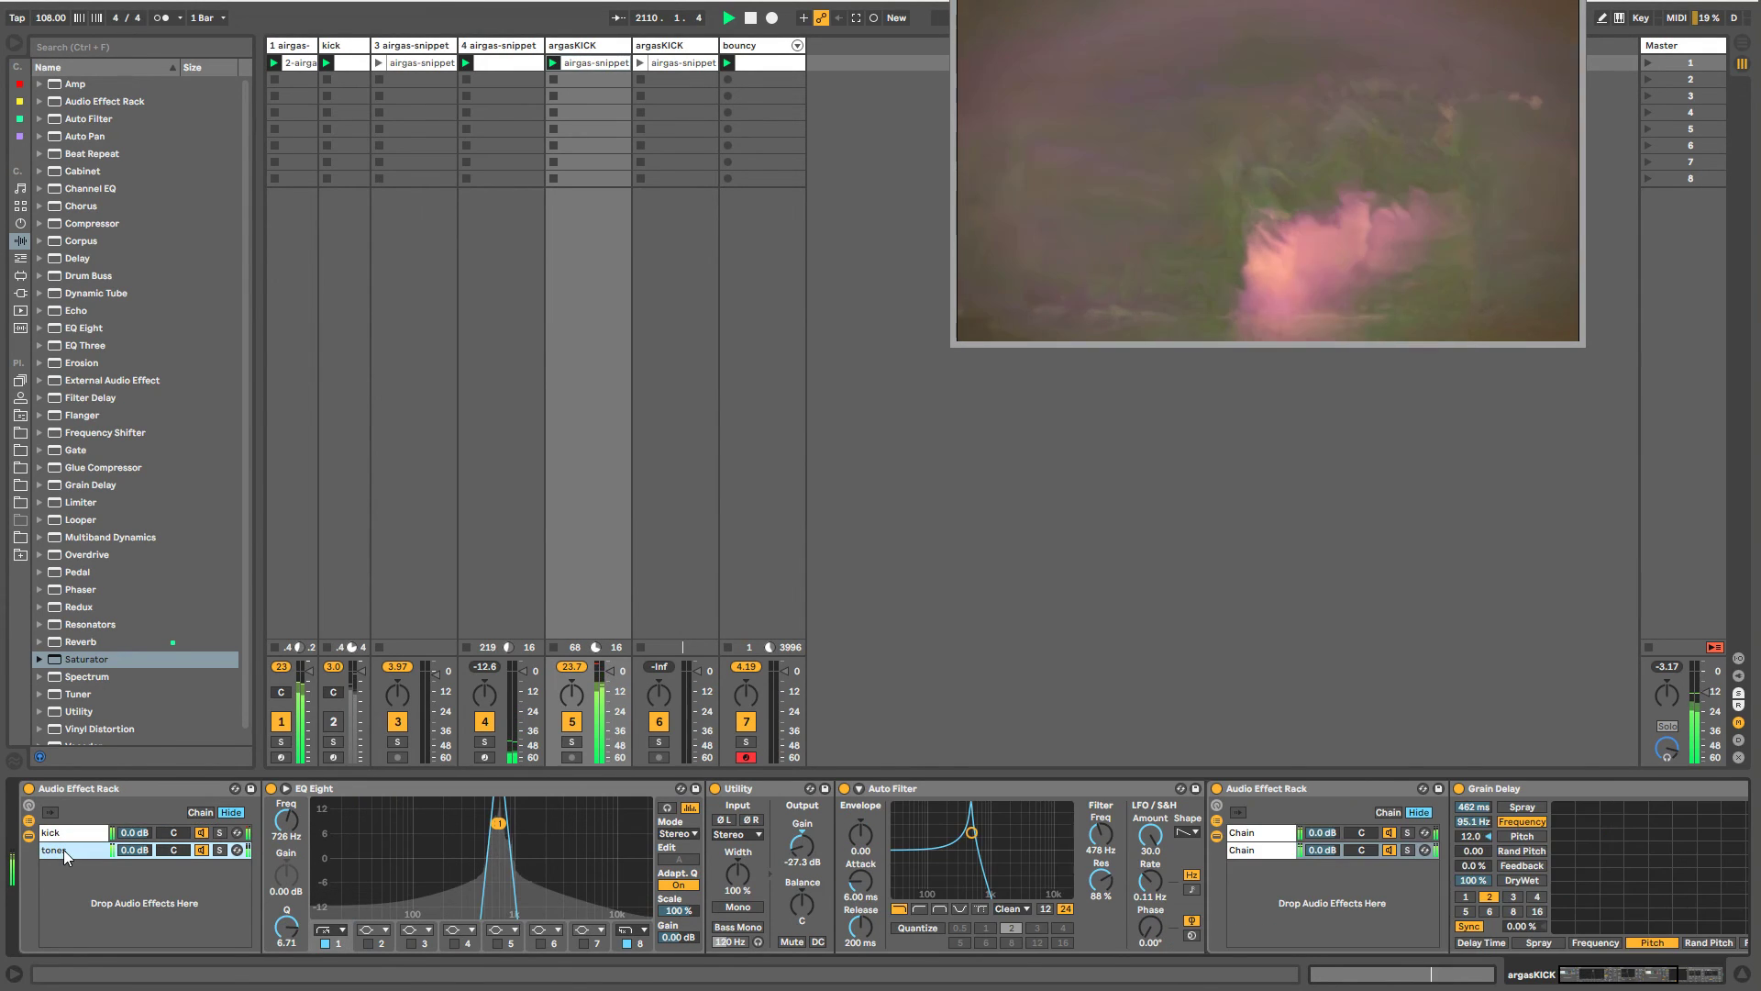
key(ctrl+d)
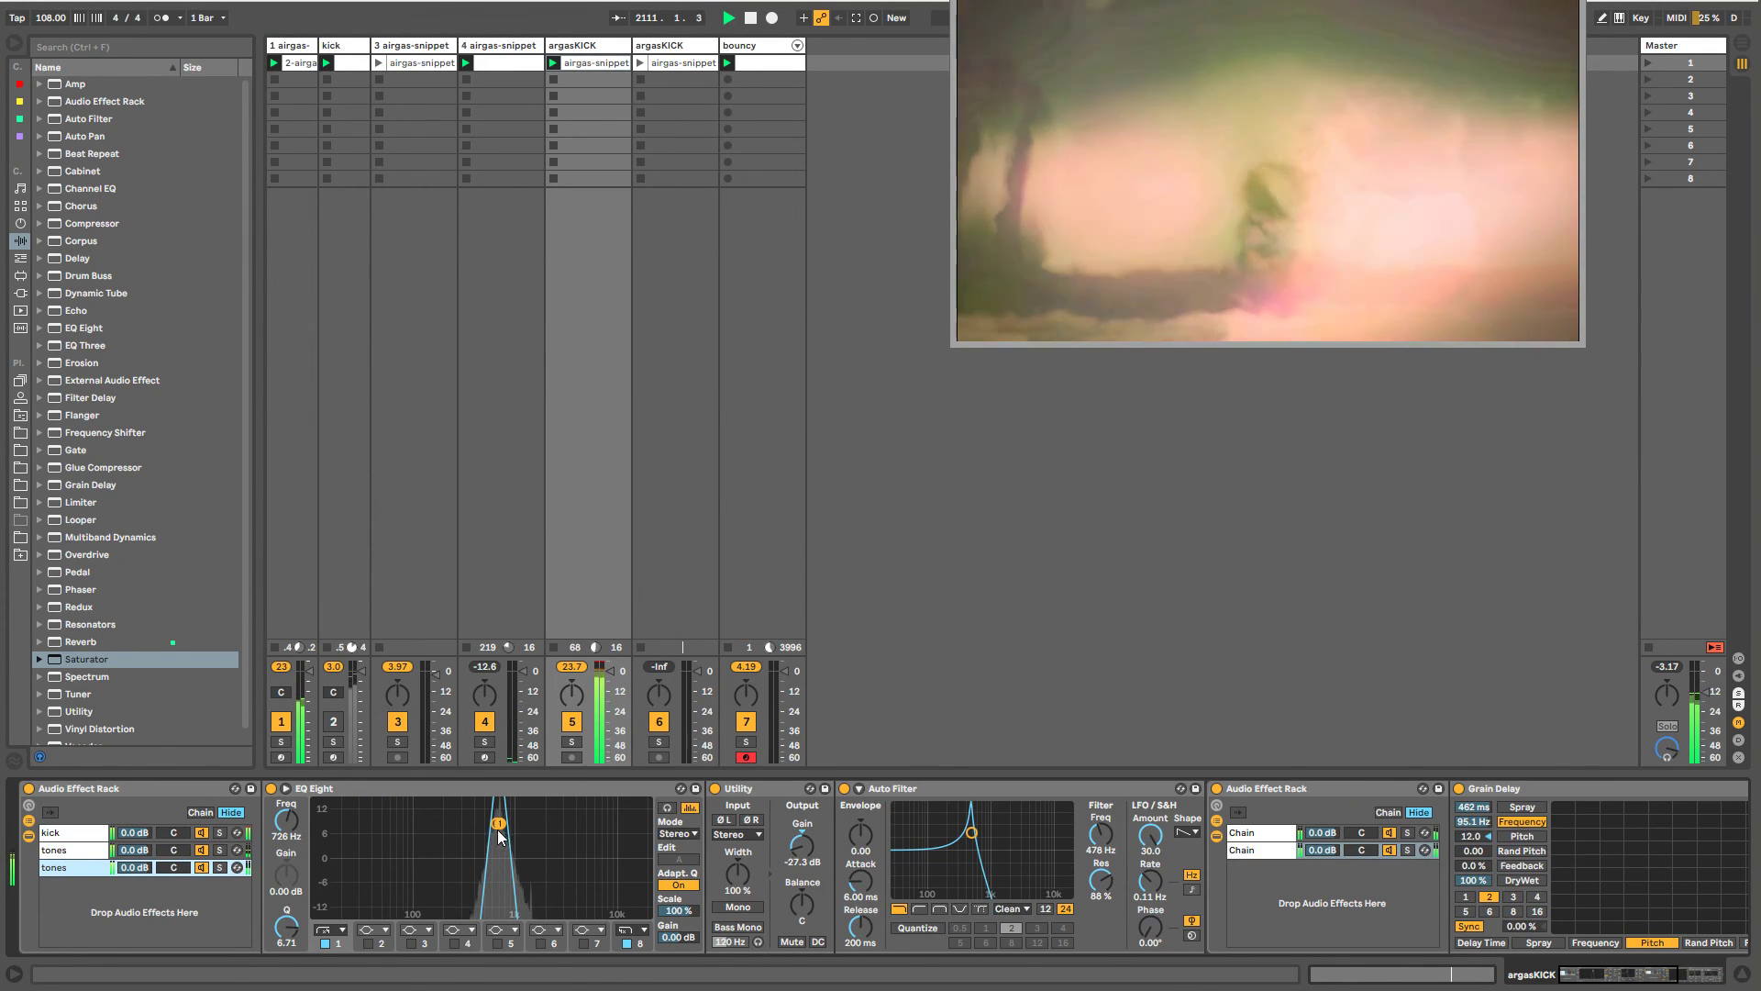
- On the duplicated tones chain, set the EQ band to 2.97 kHz with Q 18 and Auto Filter's LFO to a rising saw at 8.48 Hz
drag(499, 824, 555, 802)
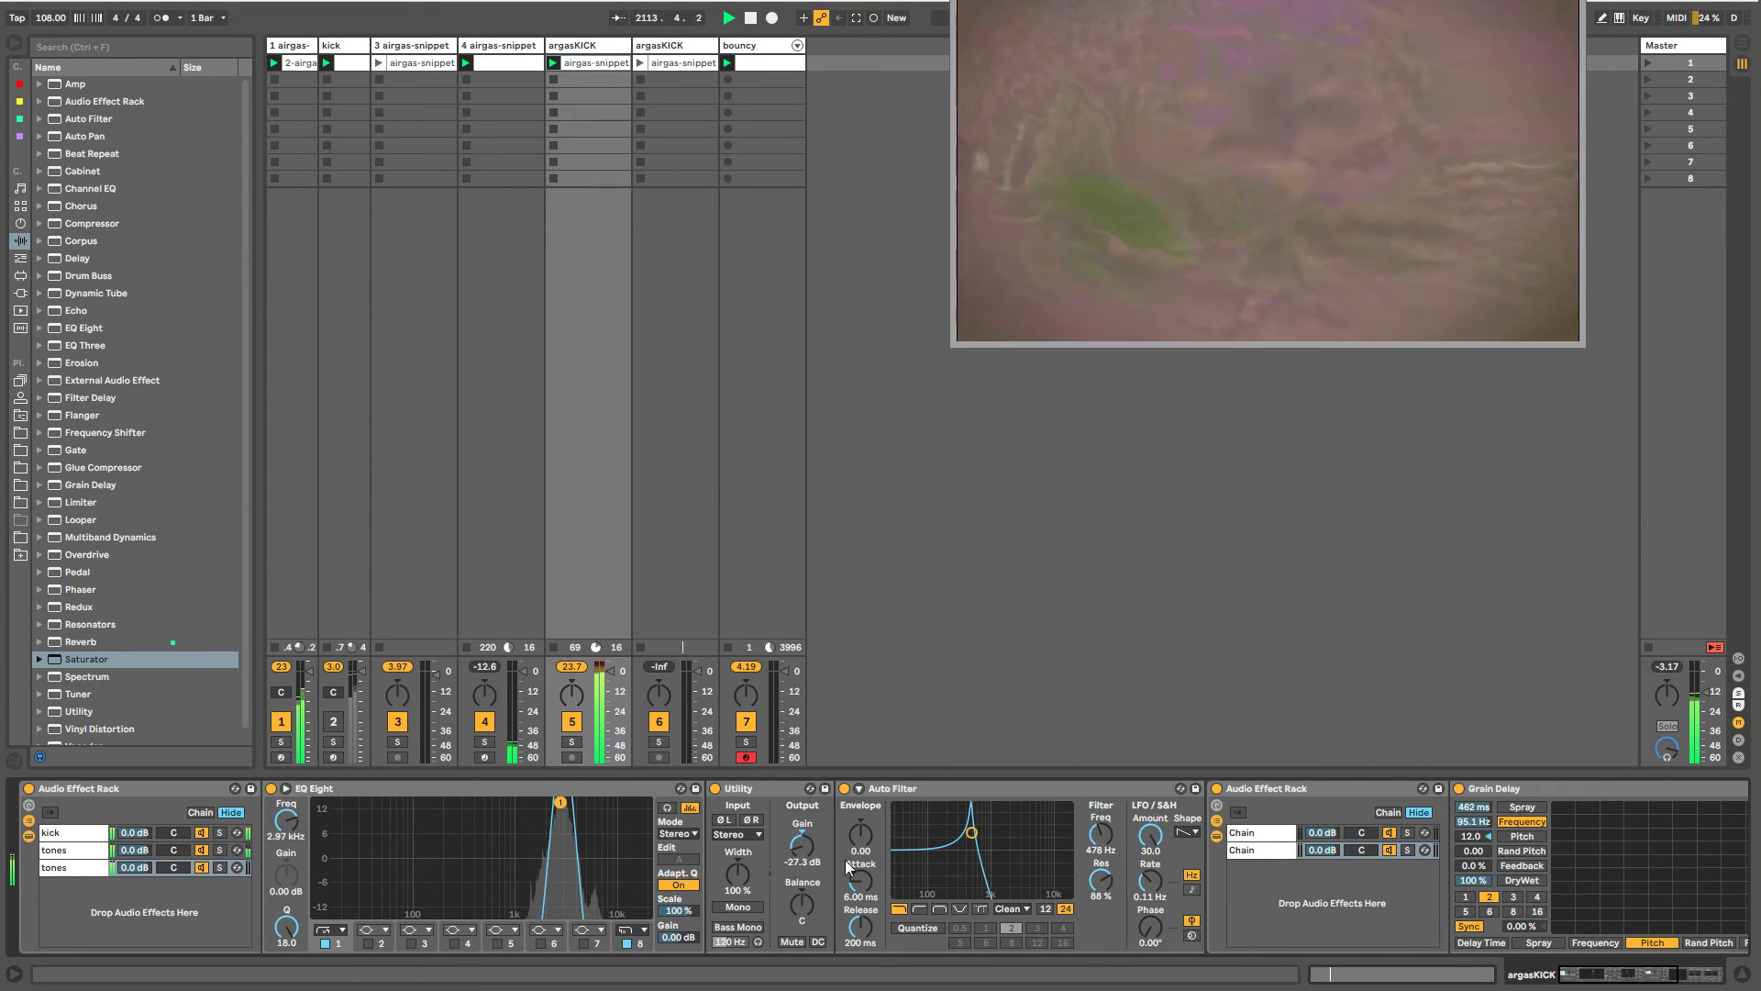
drag(1147, 883, 1147, 812)
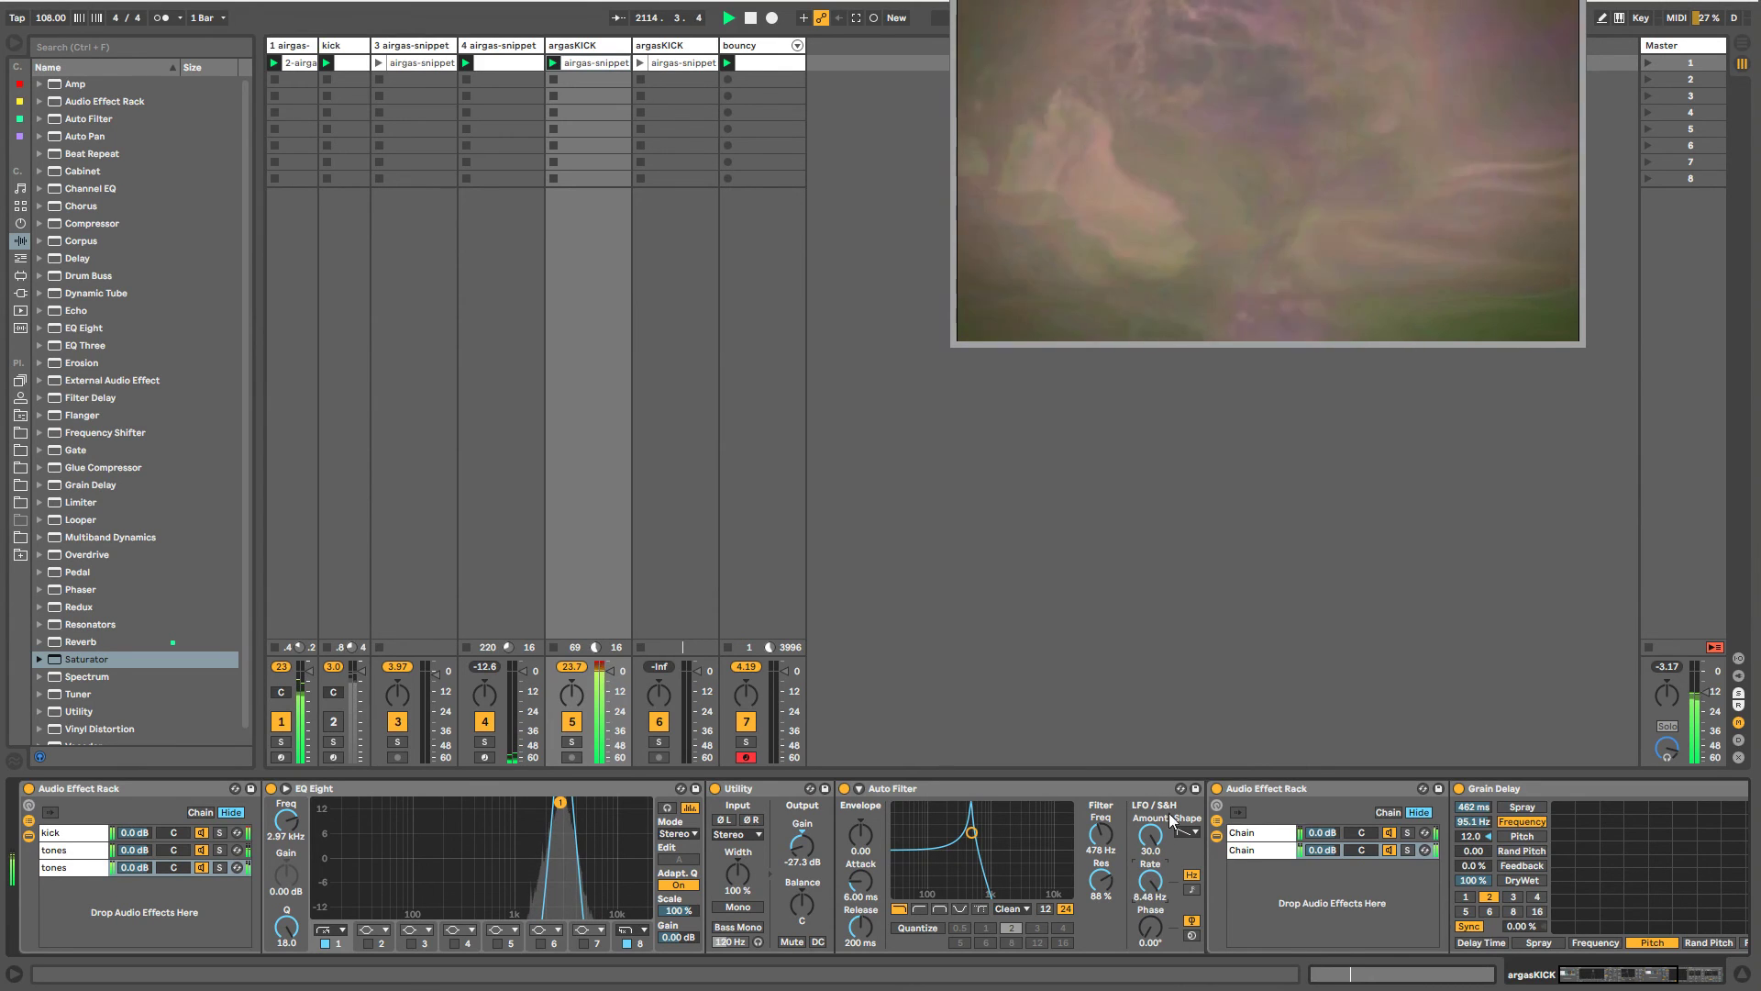
click(1184, 831)
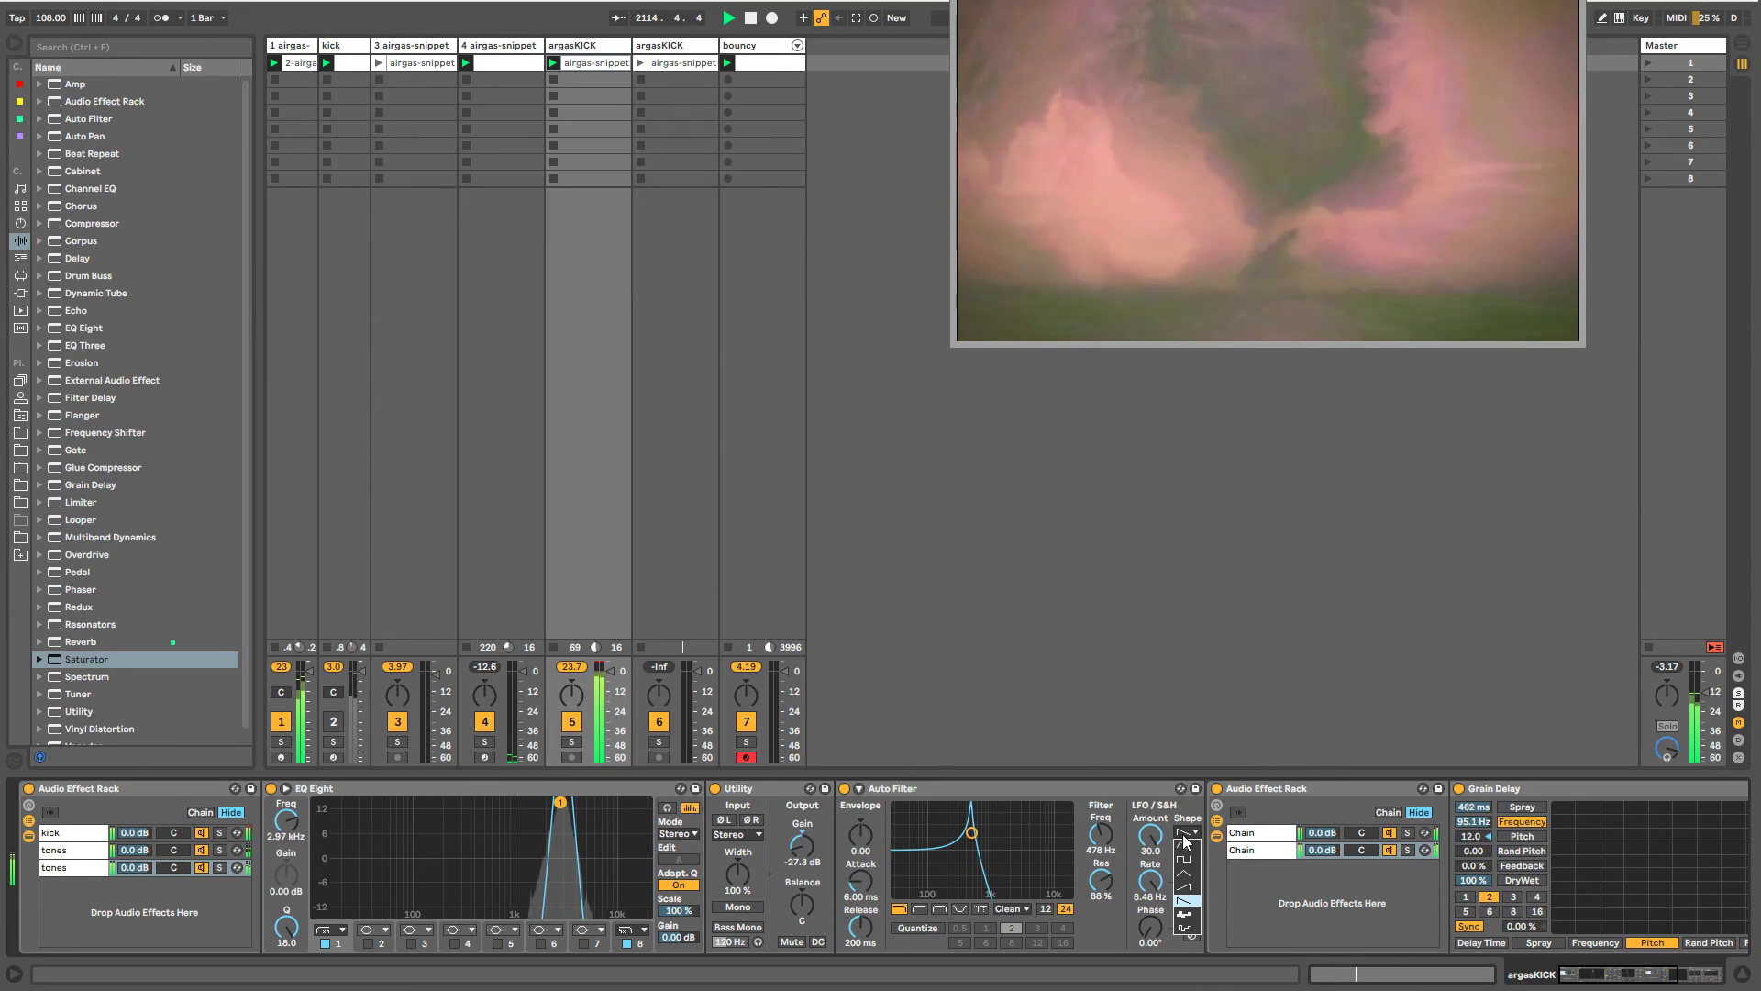
click(1183, 888)
- Fold the nested rack and bypass the Reverb, trying the duplicated chain at -16.8 dB with Auto Filter at 445 Hz and 93% resonance
double_click(1251, 789)
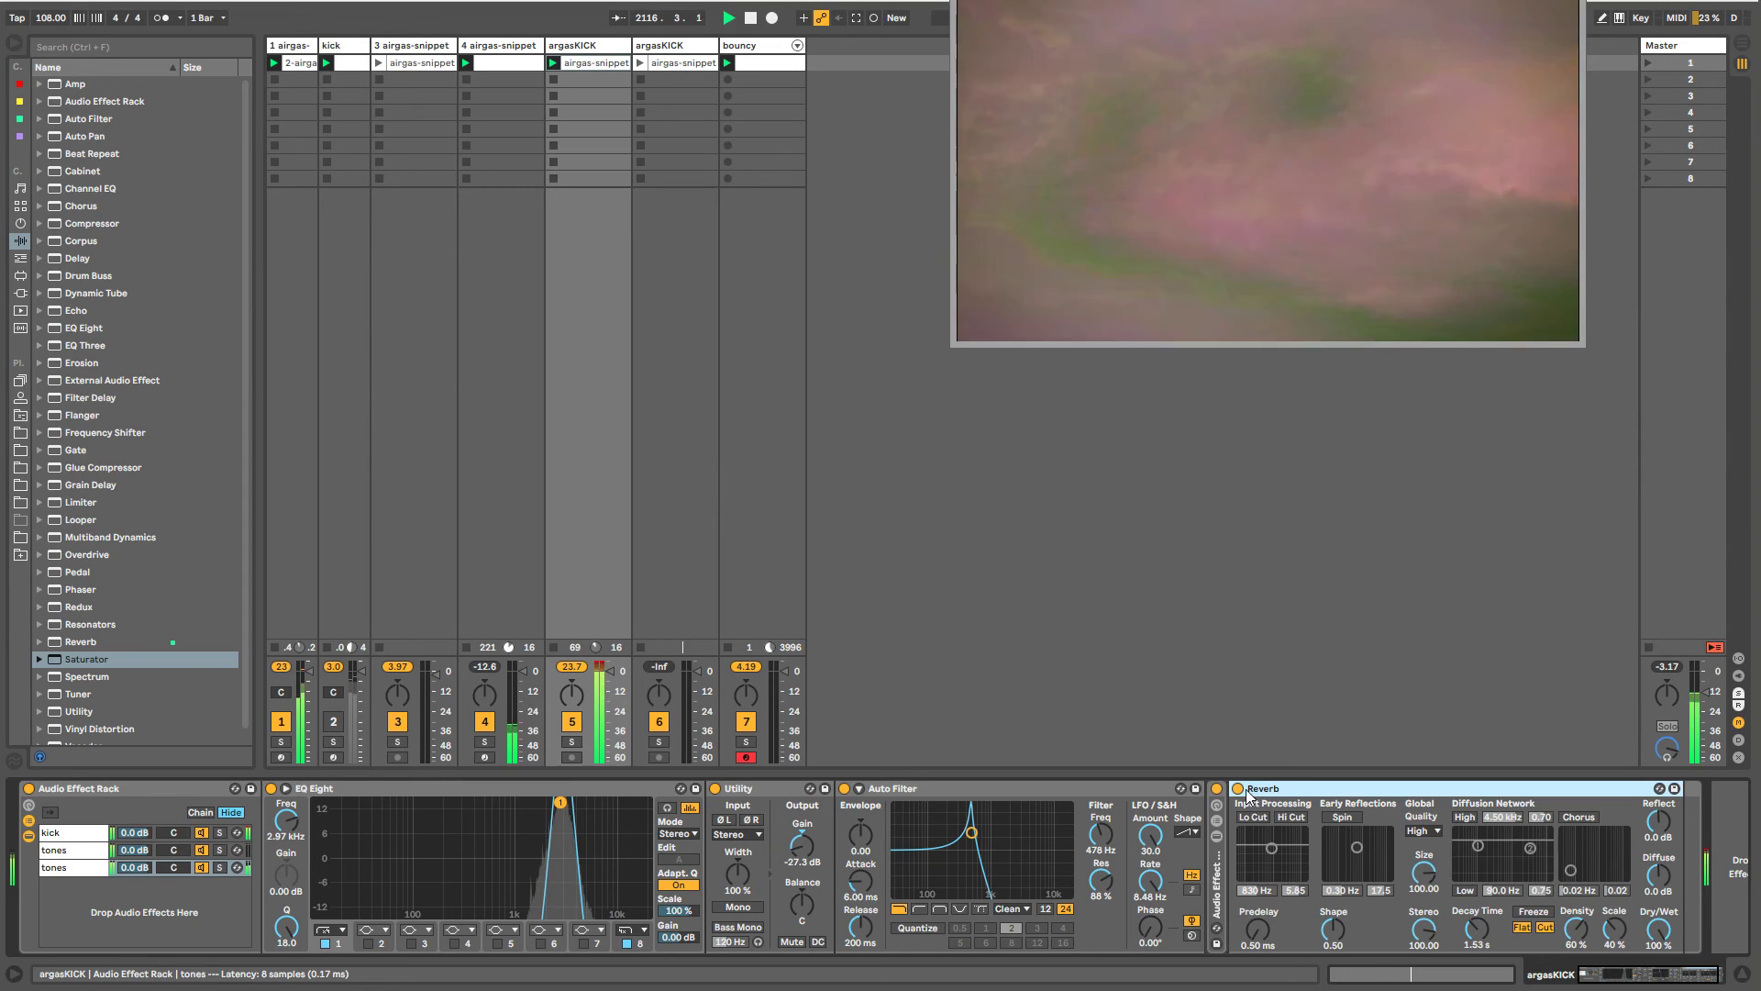
click(1238, 788)
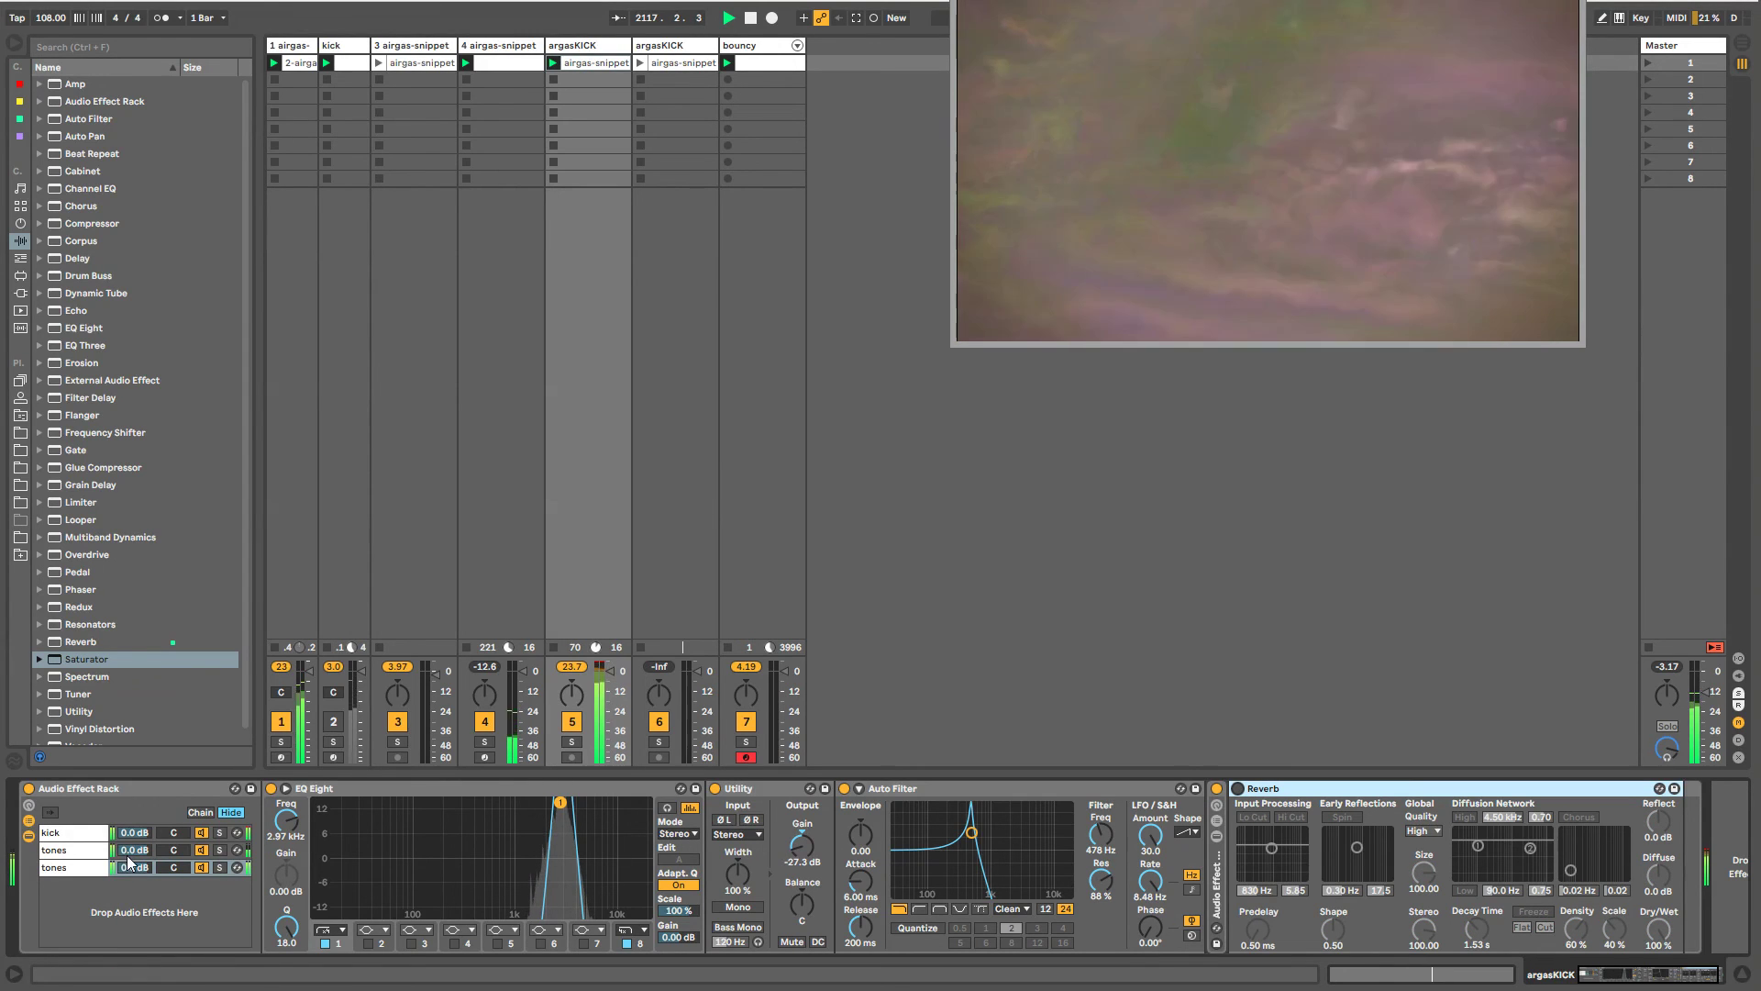
drag(129, 862, 129, 908)
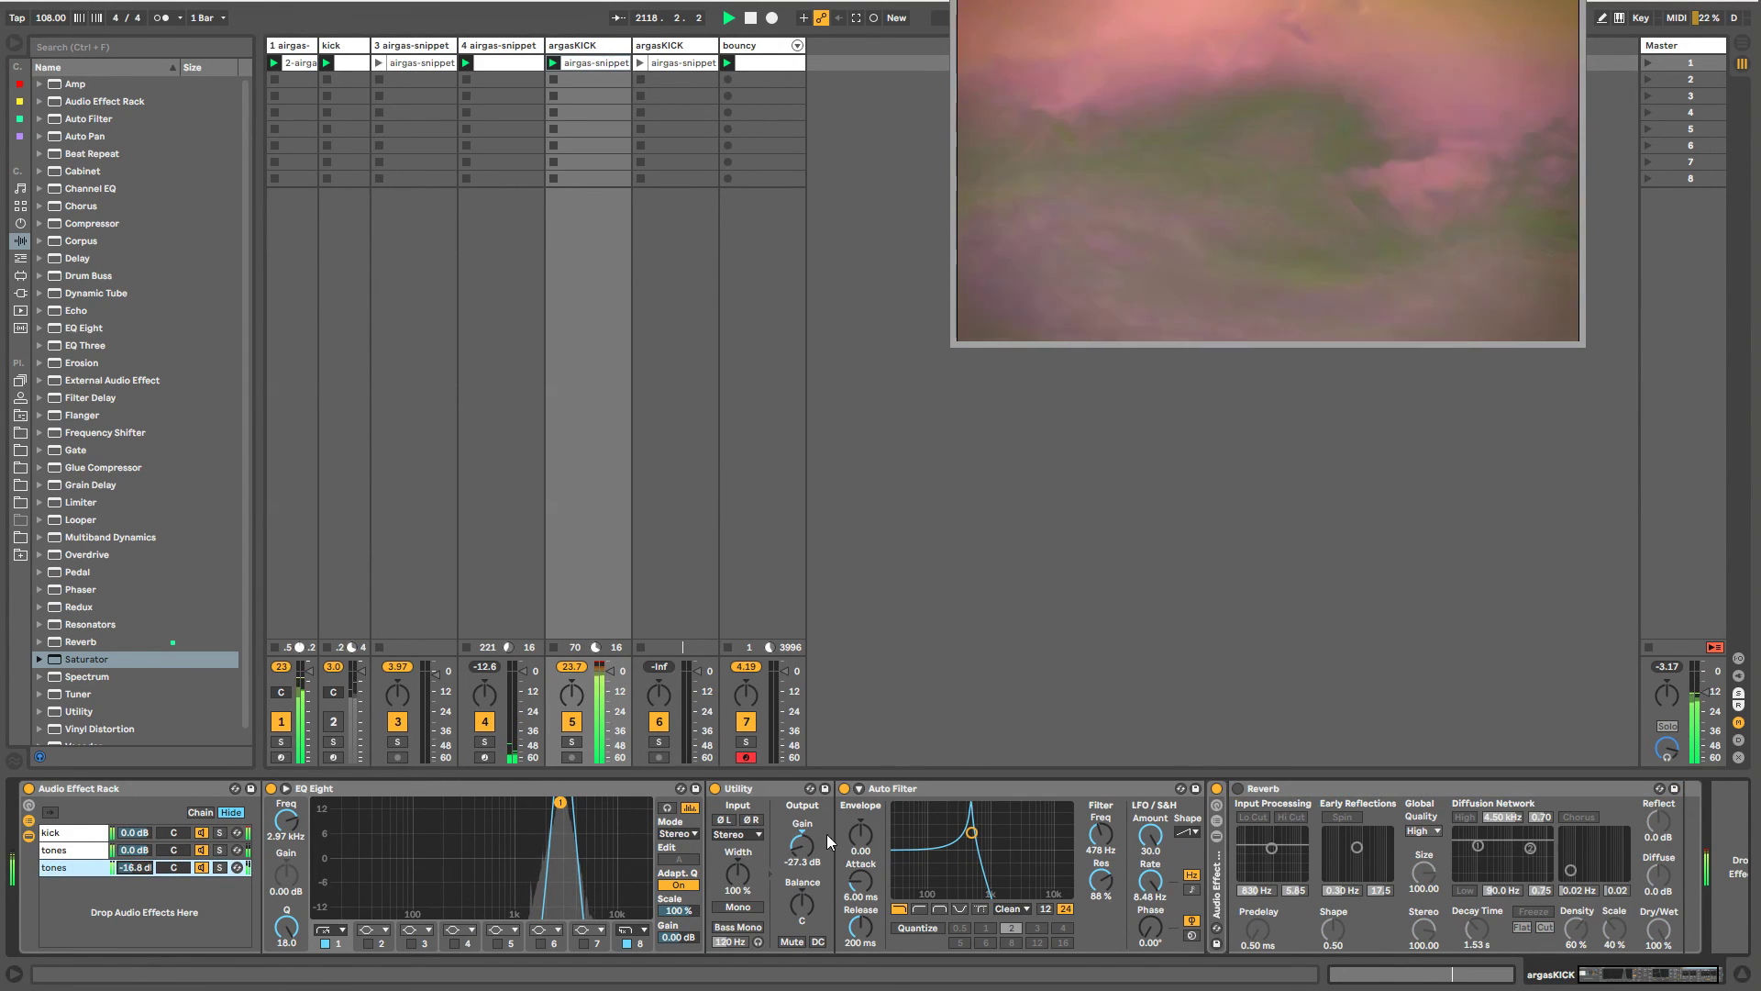
mouse_move(971, 833)
mouse_down()
mouse_move(1061, 838)
mouse_move(968, 829)
mouse_up()
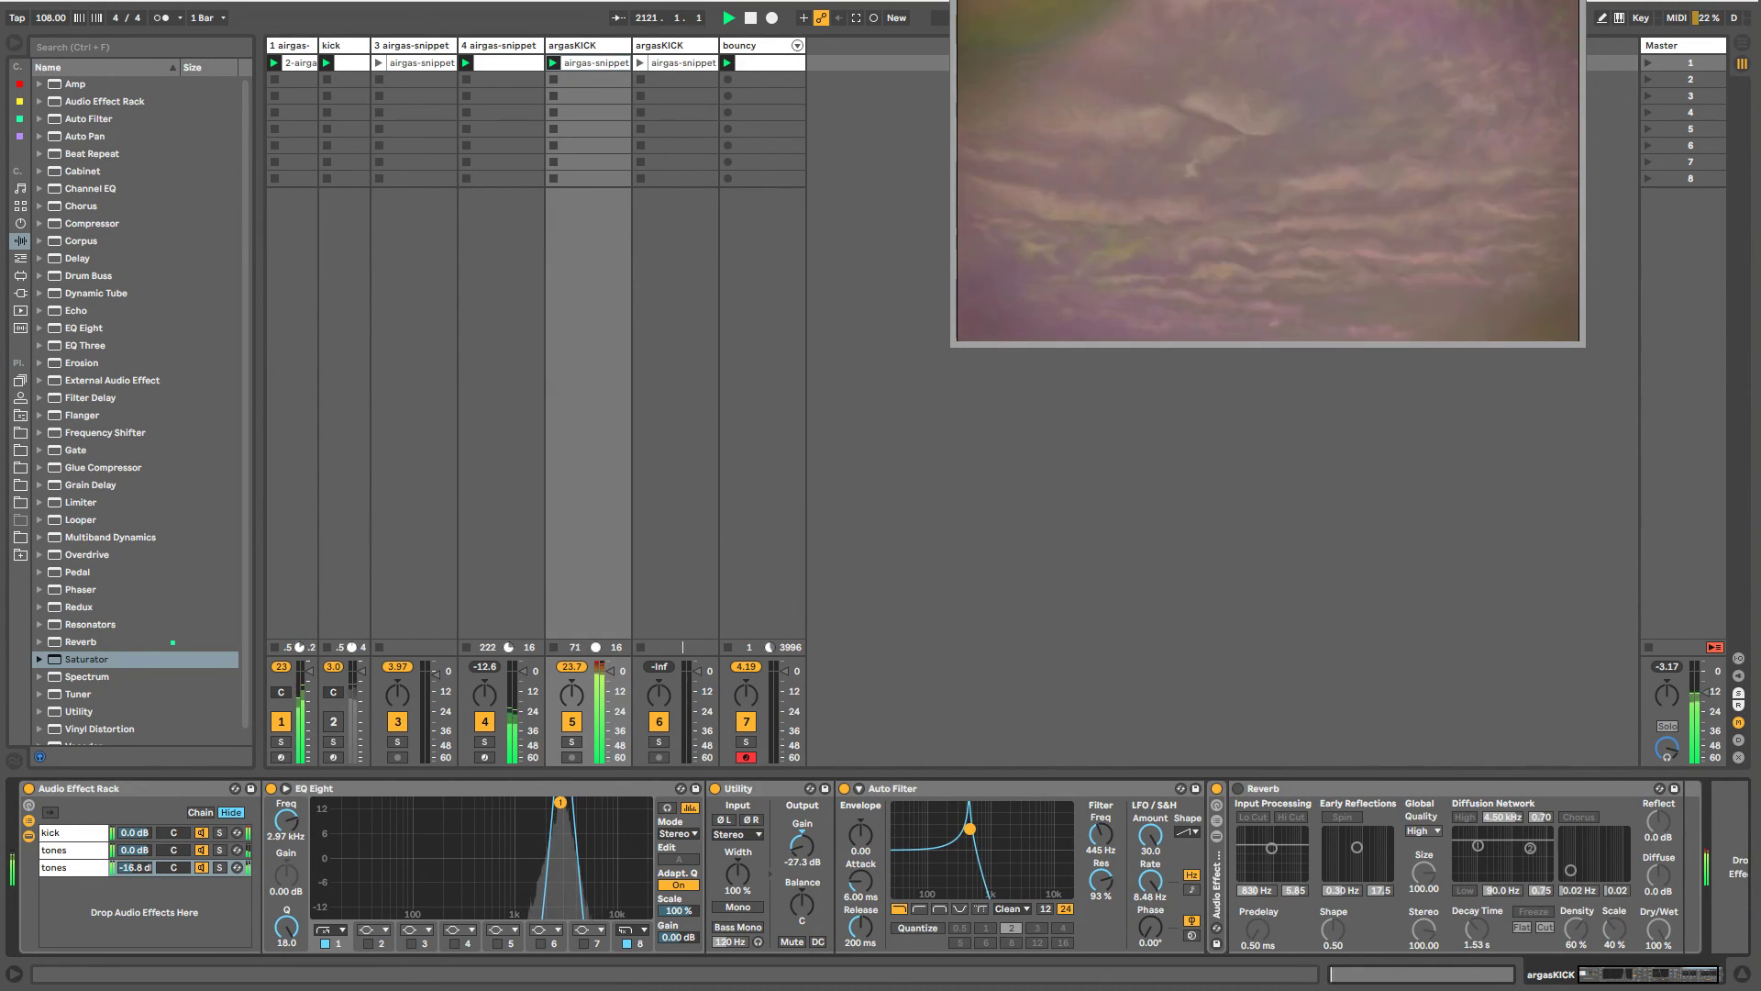
- Re-enable the Reverb with decay 394 ms, scale 25%, stereo 20.95 and dry/wet 80%, and set the duplicated chain's volume to -10.6 dB
click(1238, 788)
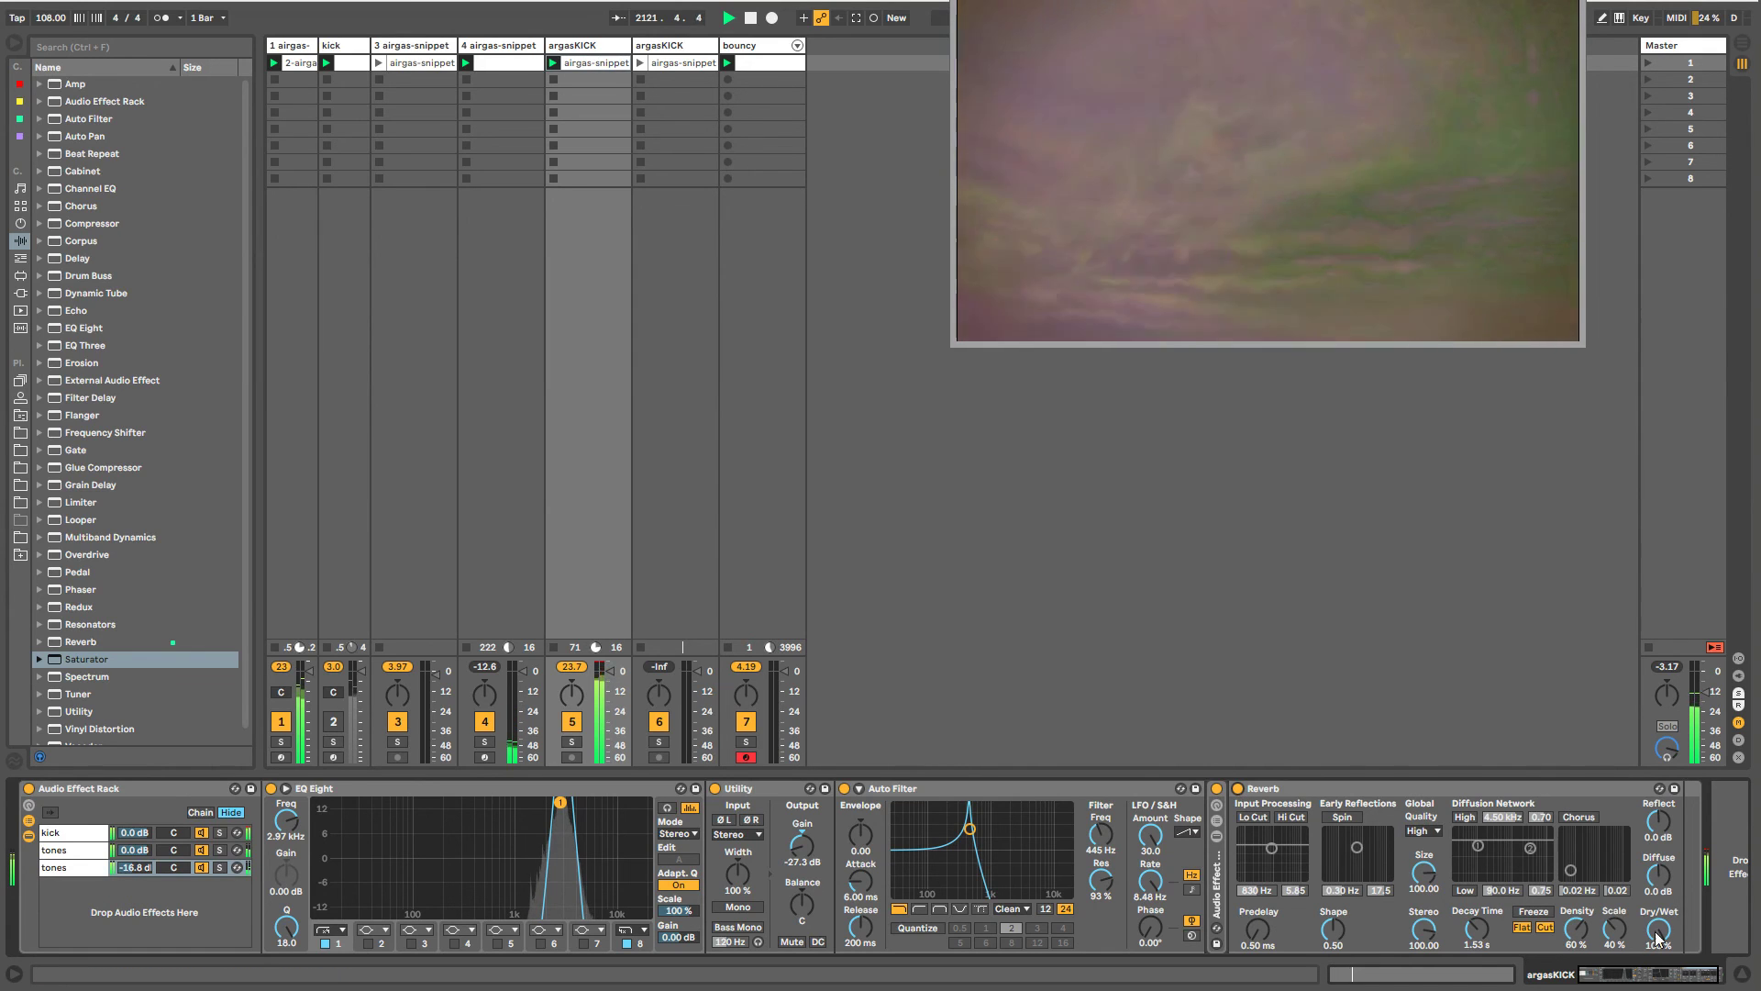
drag(1620, 929, 1617, 943)
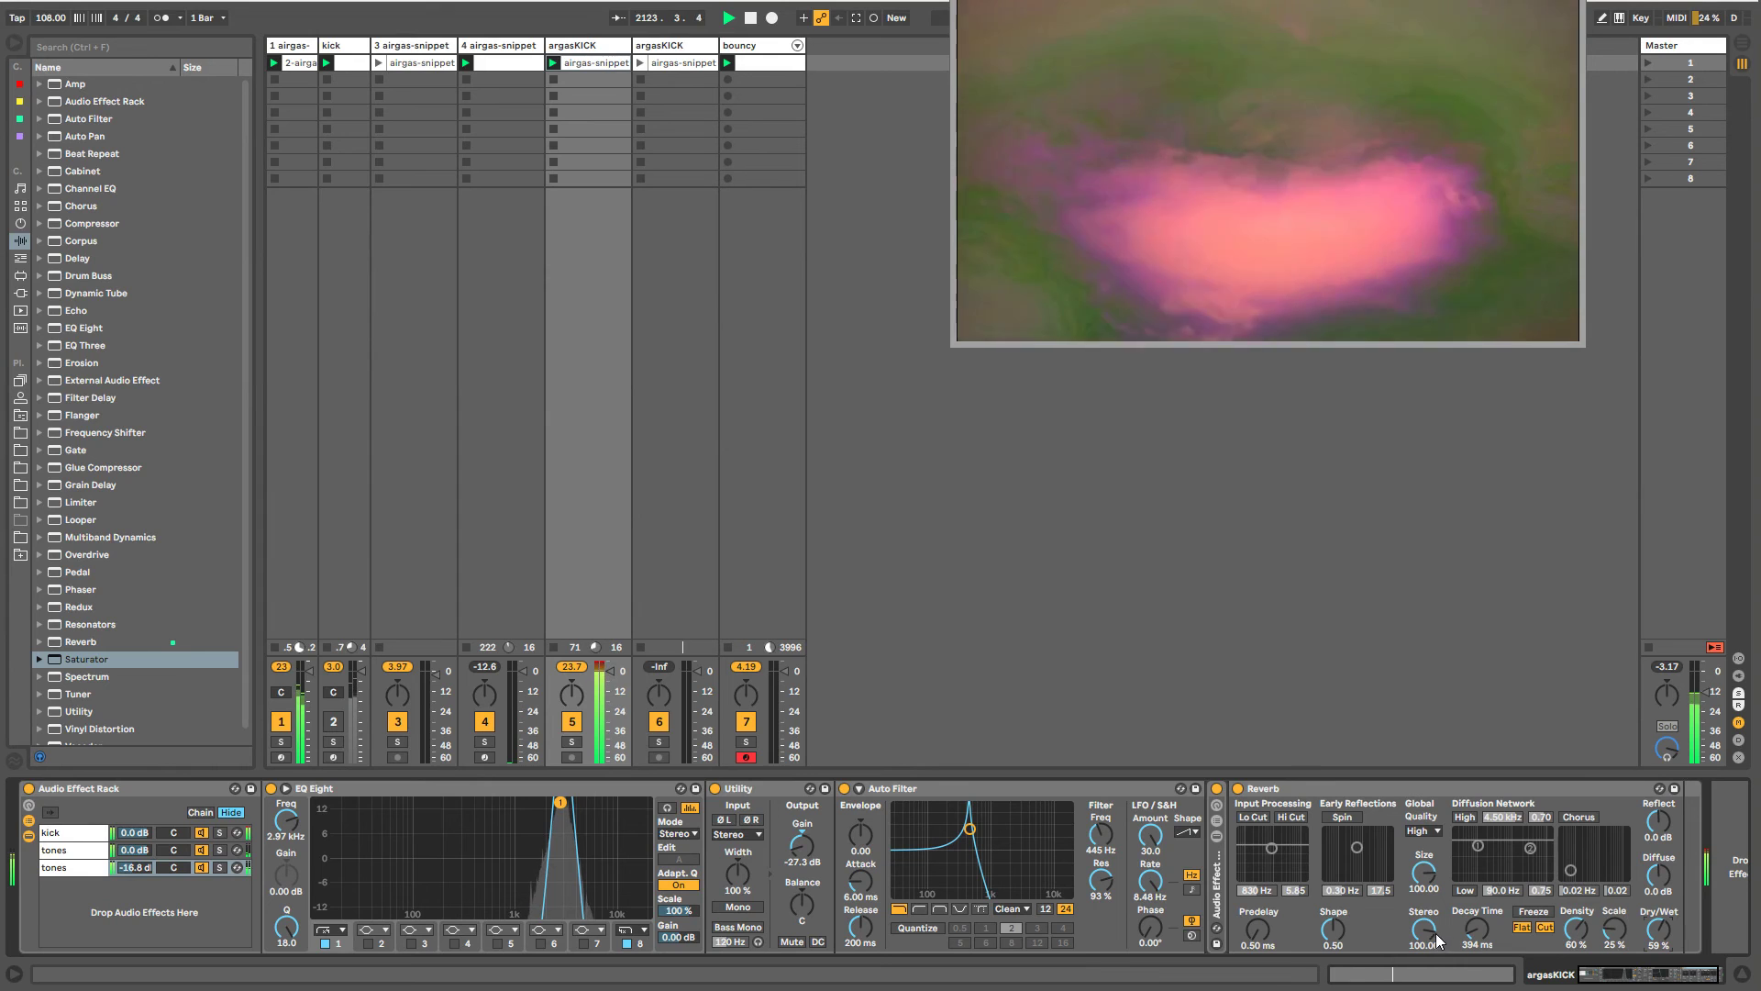
drag(1435, 933, 1434, 981)
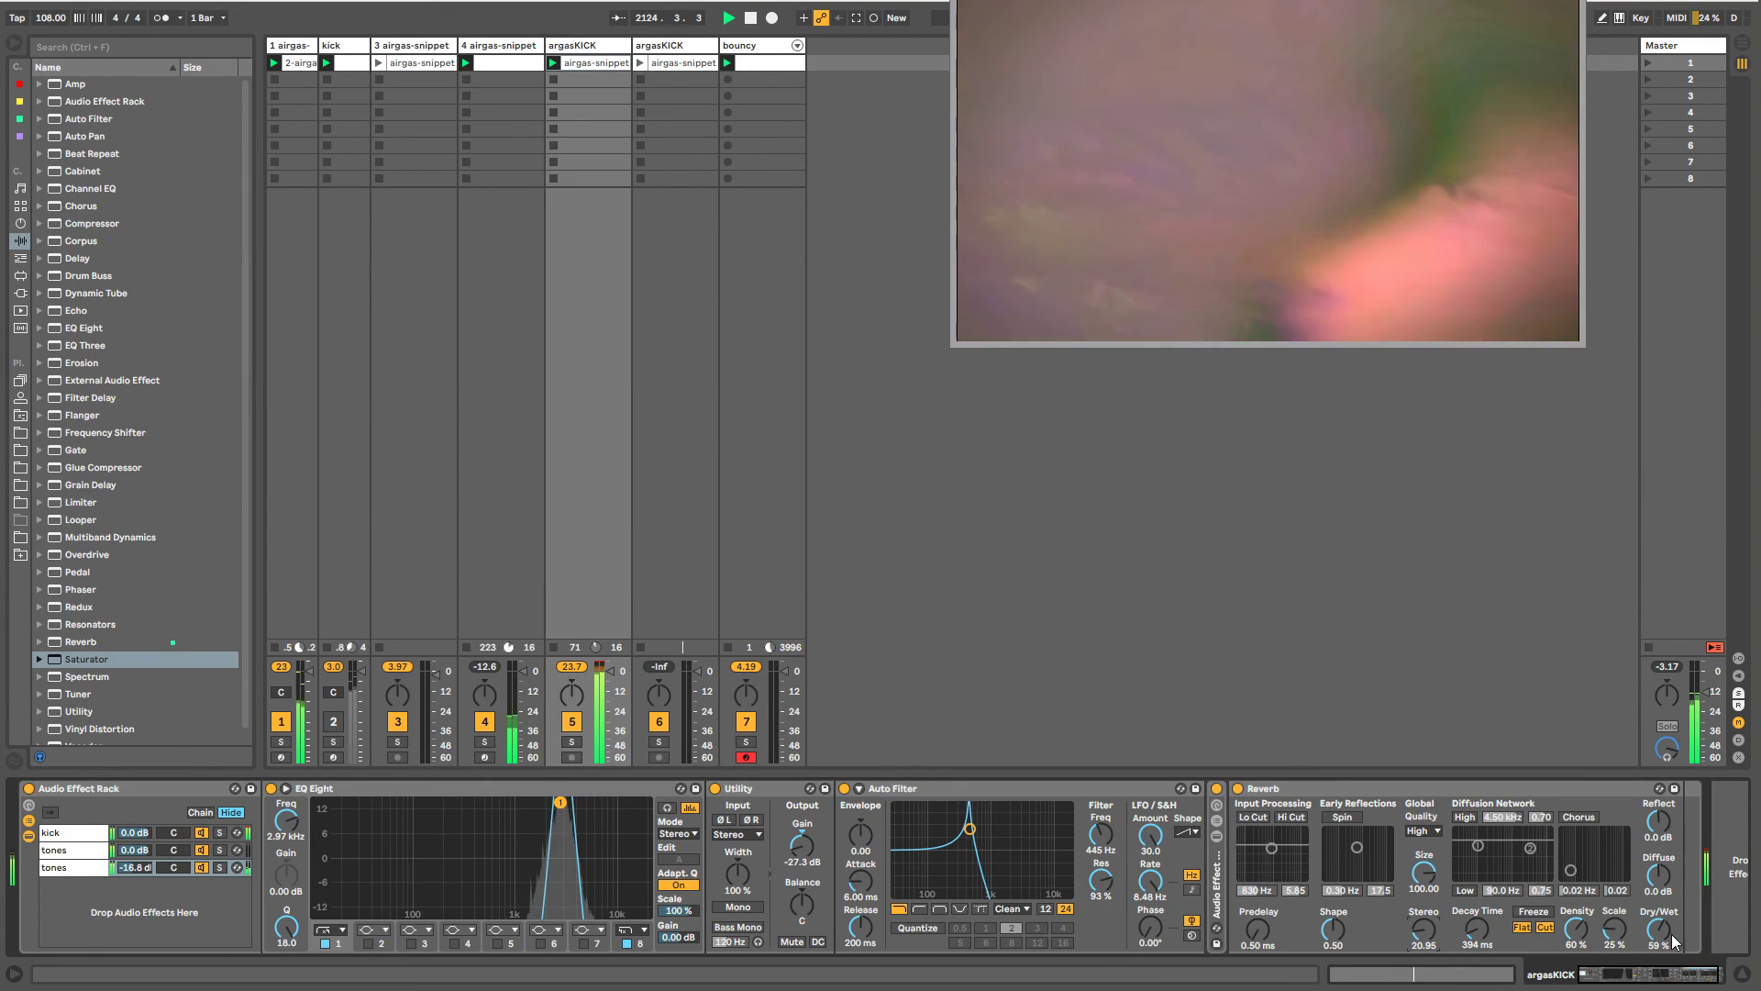
drag(1657, 950, 1657, 904)
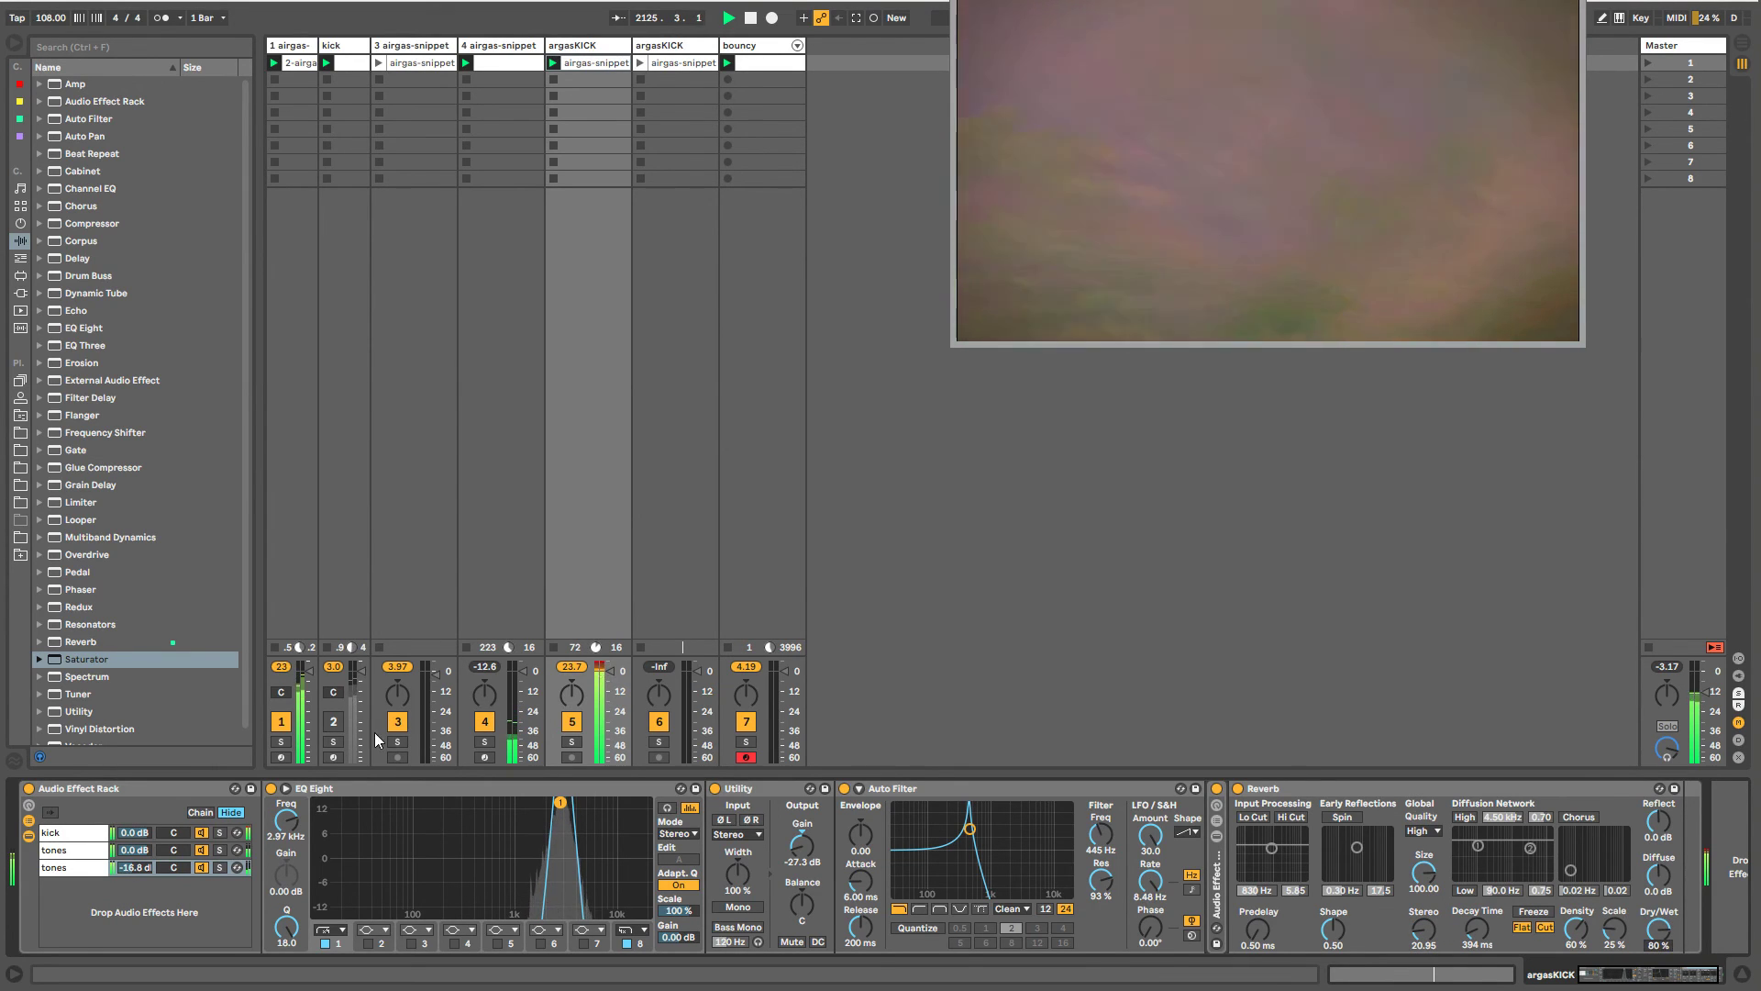
mouse_move(140, 868)
mouse_down()
mouse_move(139, 841)
mouse_move(135, 878)
mouse_up()
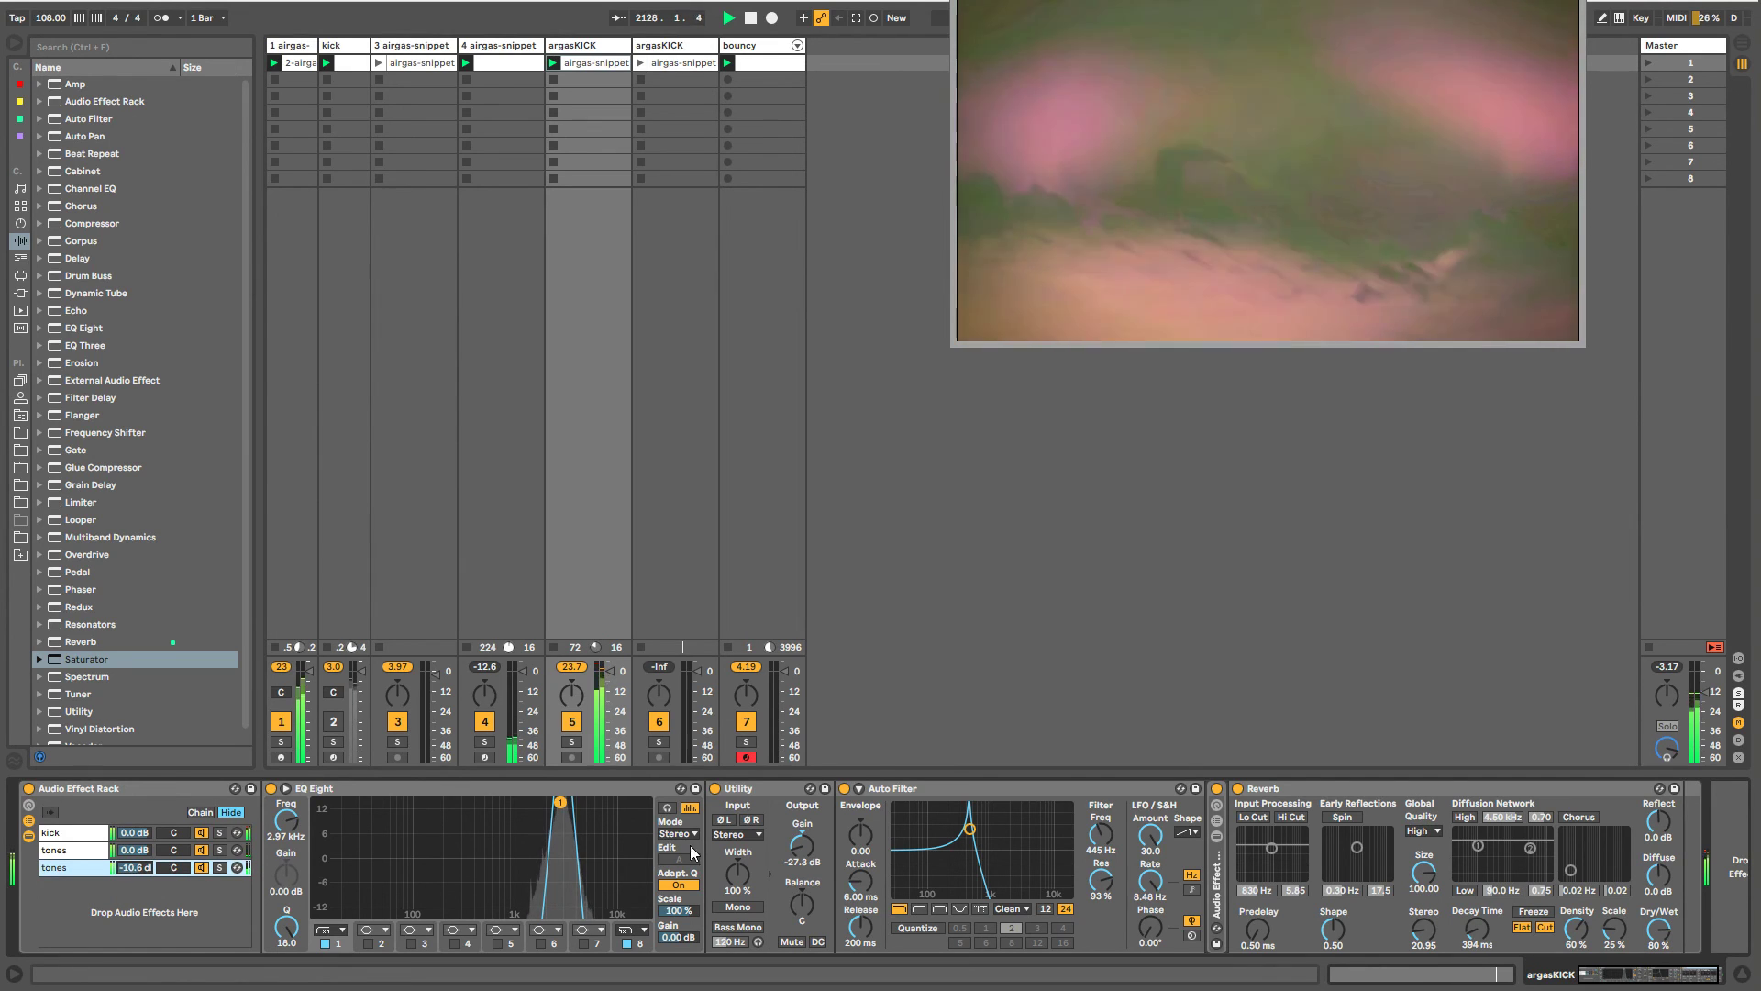
- Make the Auto Filter a high-pass at 8.49 kHz with 112% resonance and a random sample-and-hold LFO at 10.0 Hz
drag(970, 829, 1049, 822)
click(920, 908)
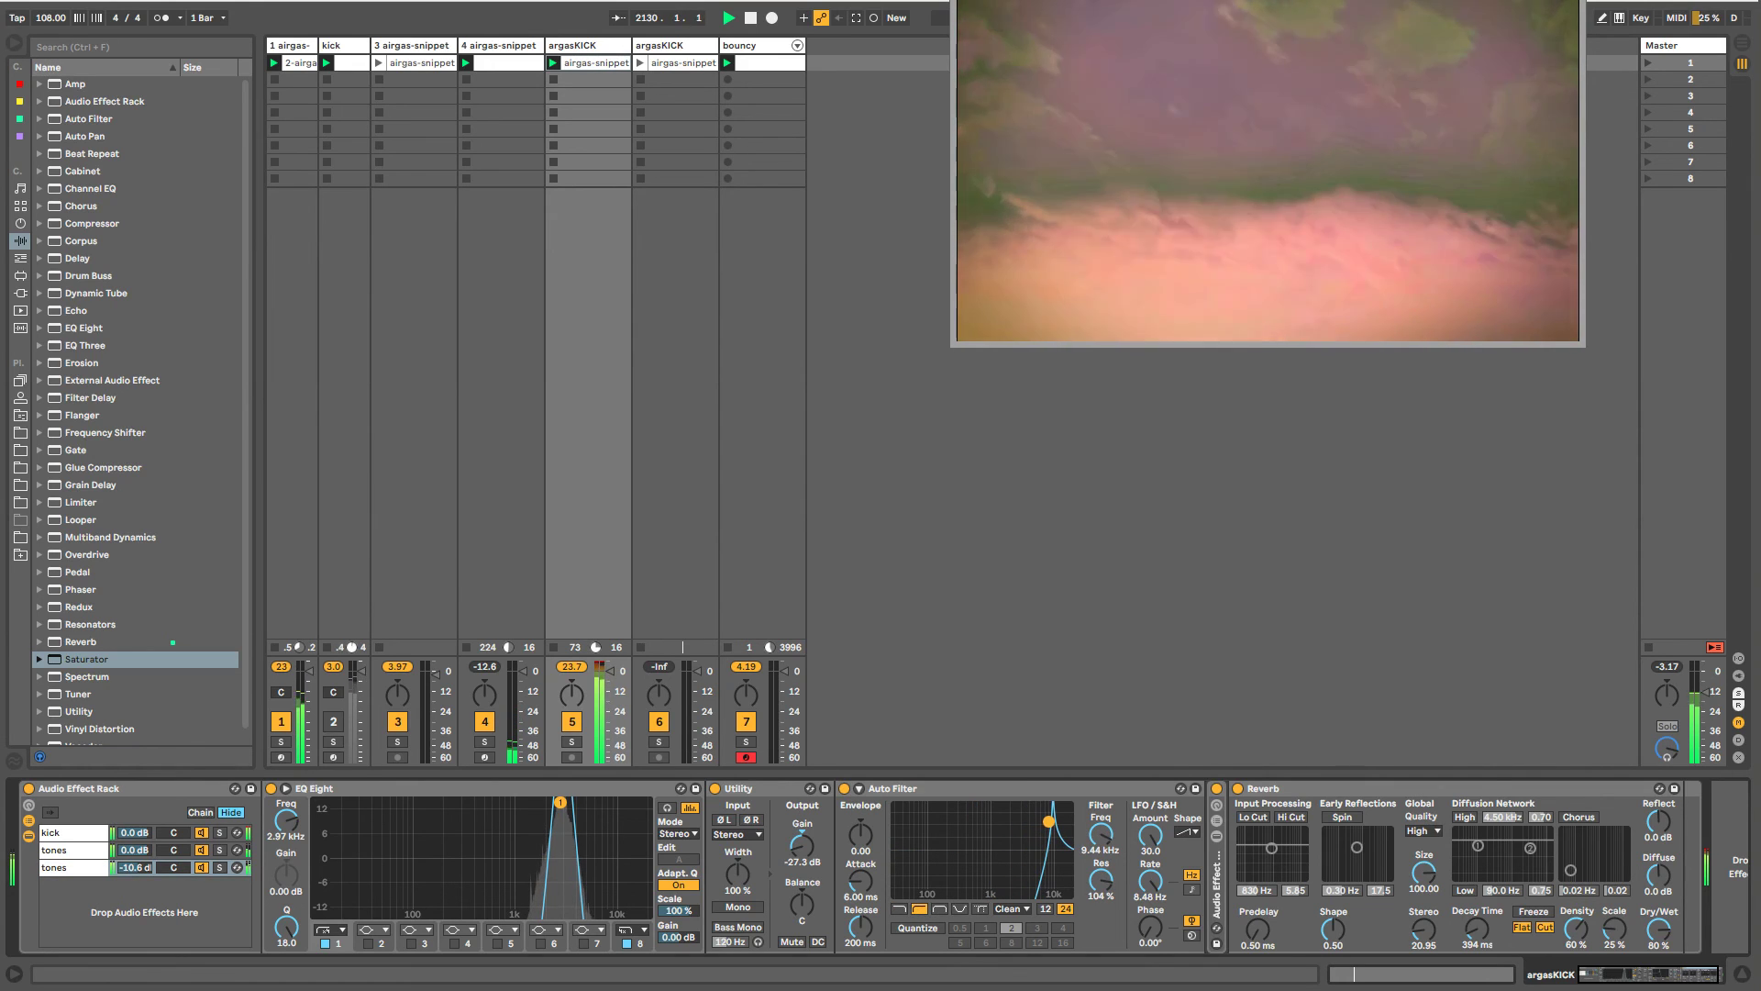
click(1193, 832)
click(1191, 927)
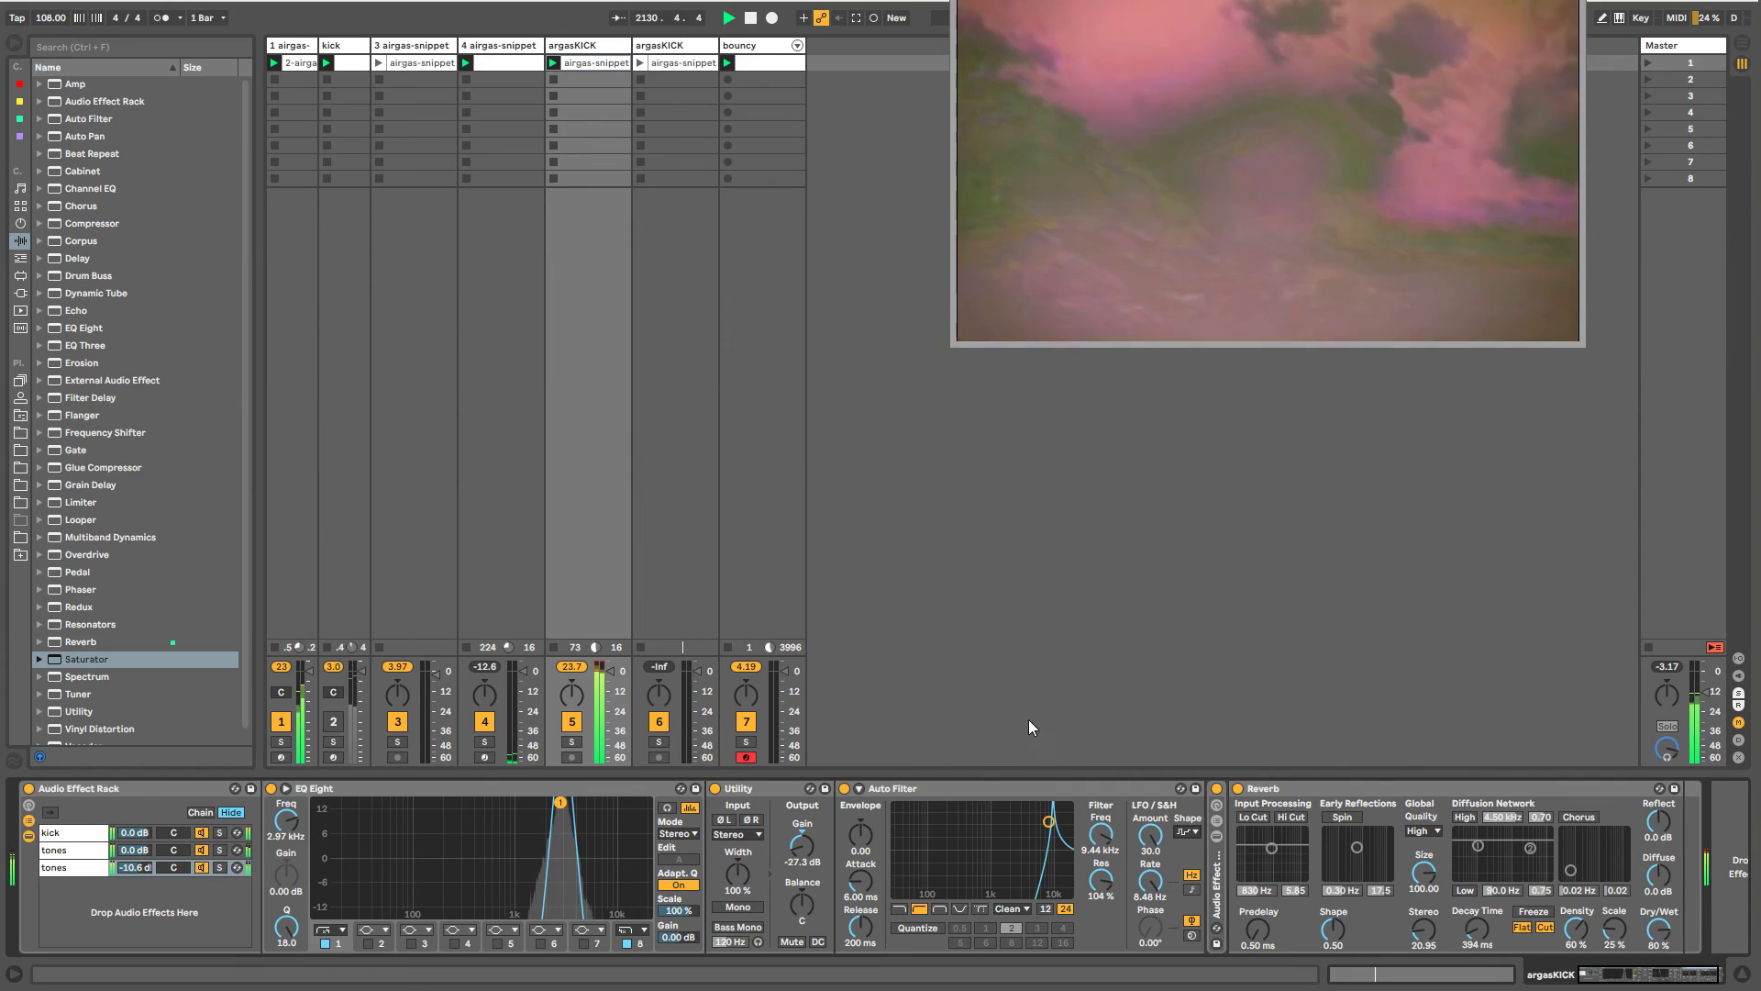
drag(1048, 822, 1058, 820)
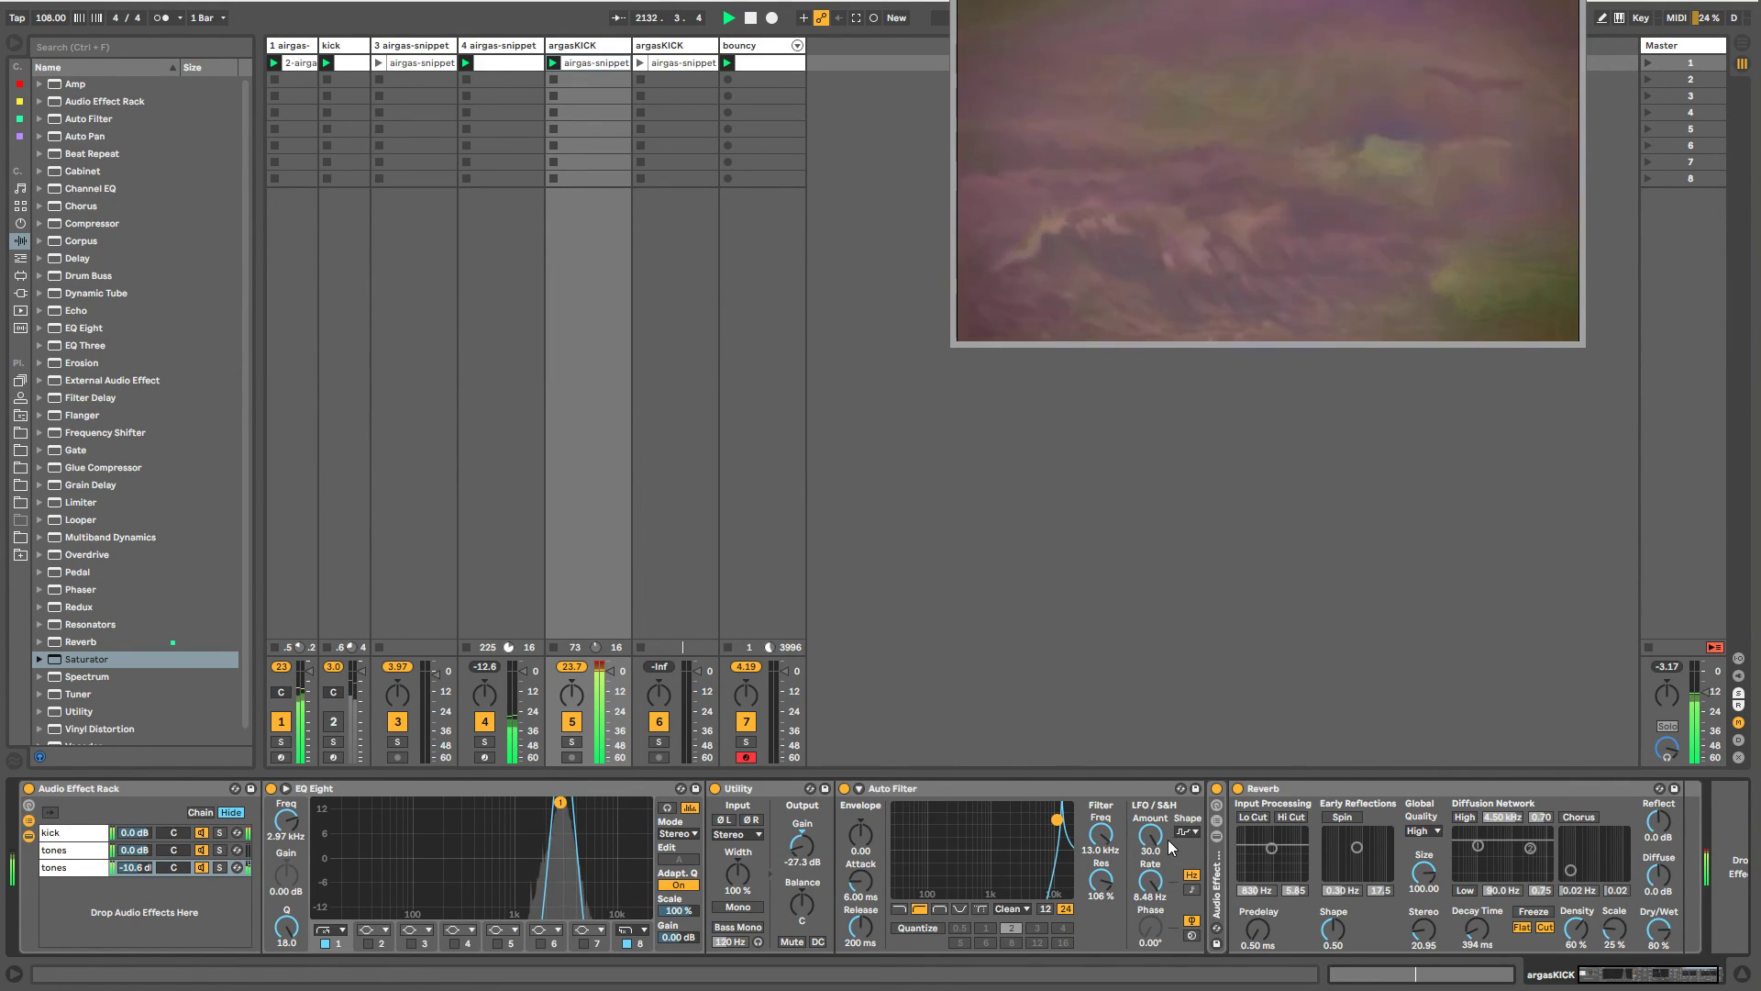
drag(1148, 880, 1147, 864)
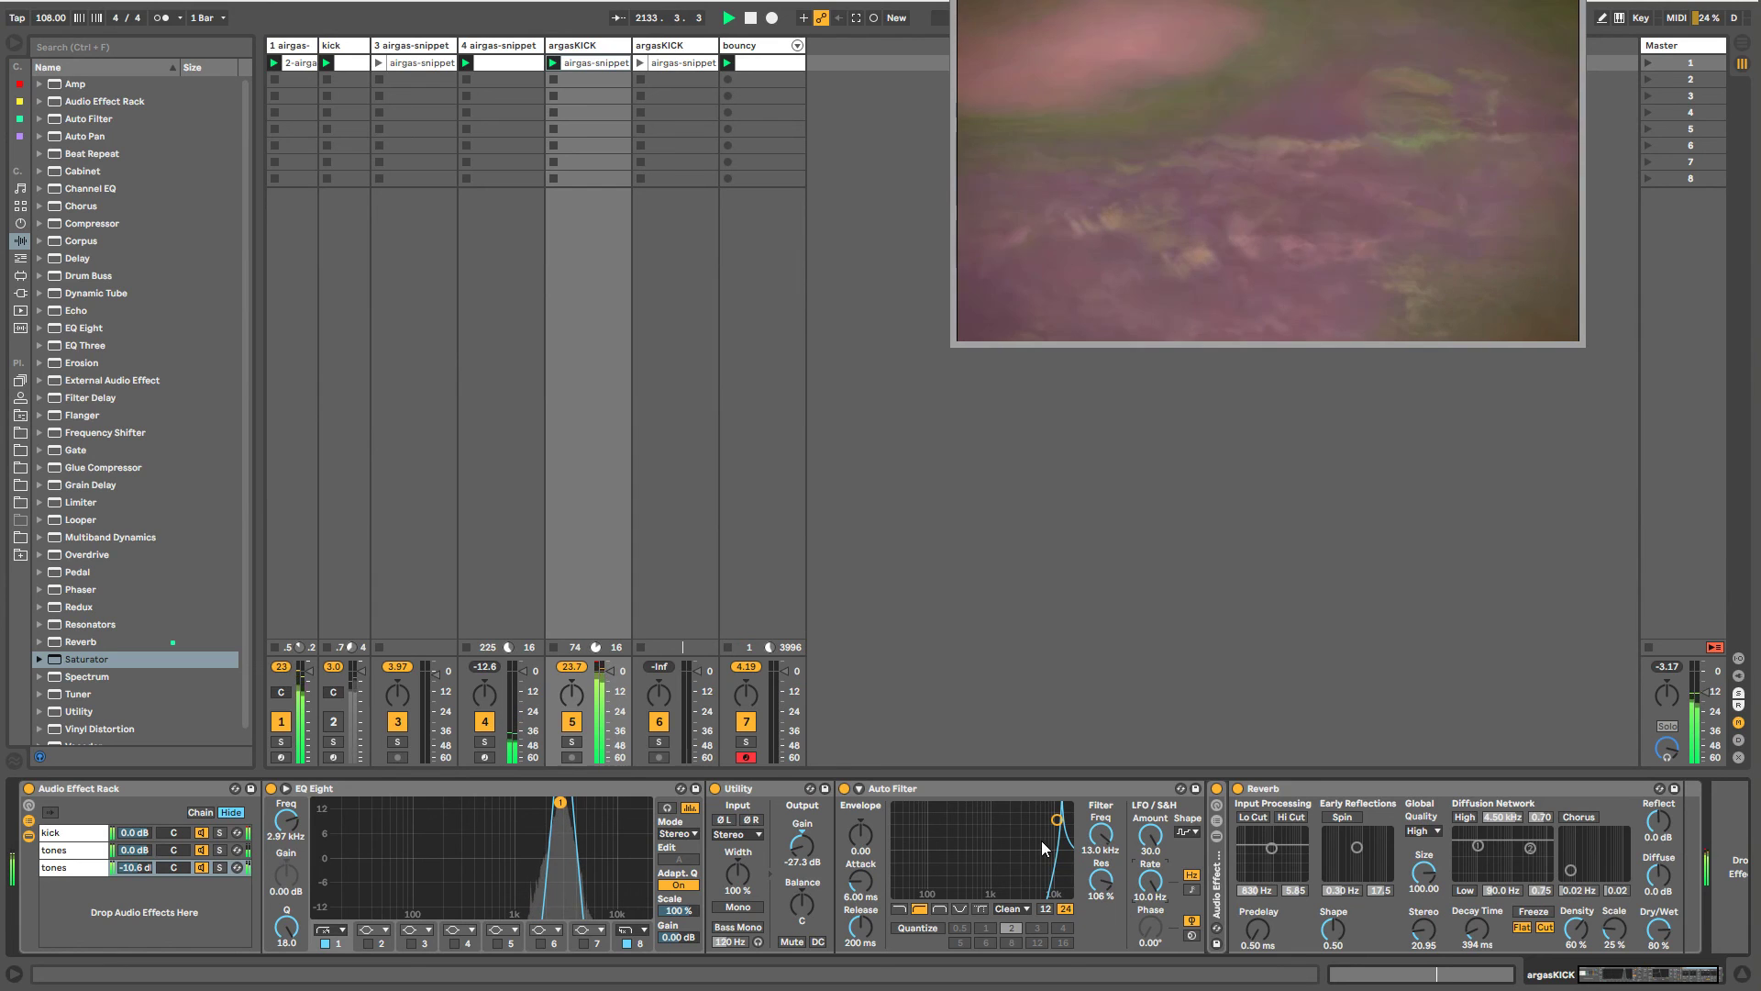
drag(1057, 819, 1047, 815)
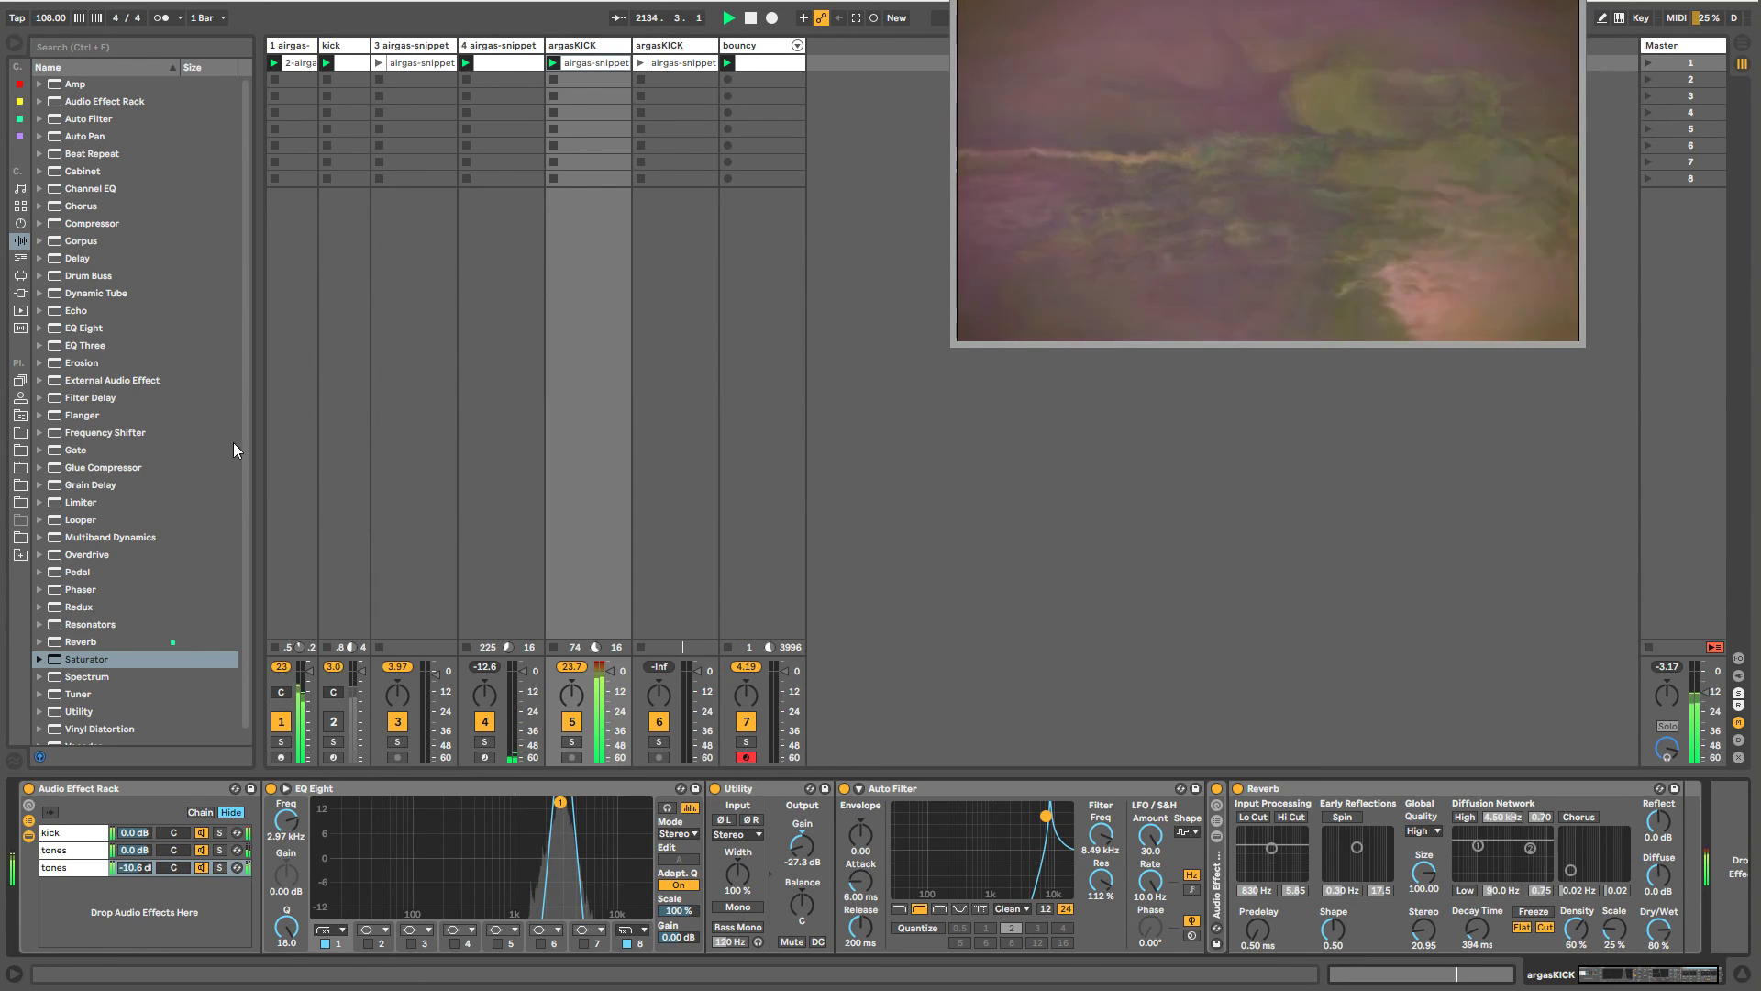
- Add a Chorus after Auto Filter with amount 6.14 ms, rate 9.31 Hz, feedback 95% and dry/wet 100%, and lower the chain to -25.0 dB
mouse_move(80, 205)
mouse_down()
mouse_move(838, 972)
mouse_move(1208, 867)
mouse_move(1151, 881)
mouse_up()
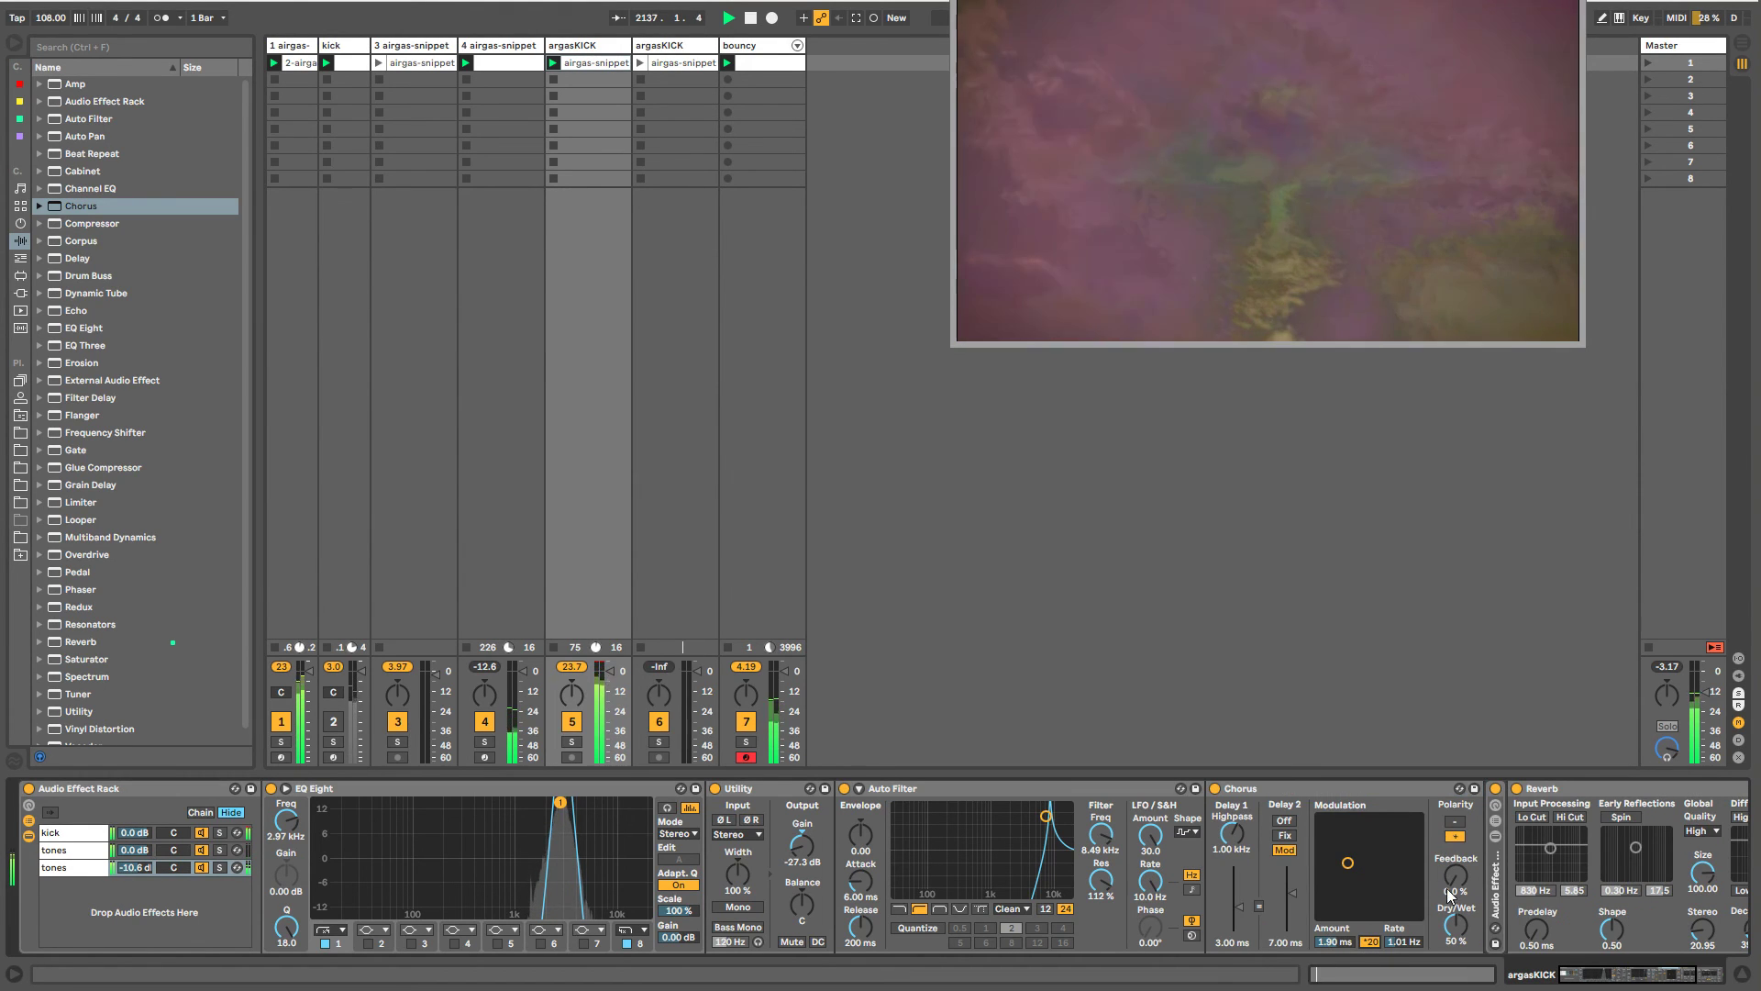
drag(1390, 829, 1414, 820)
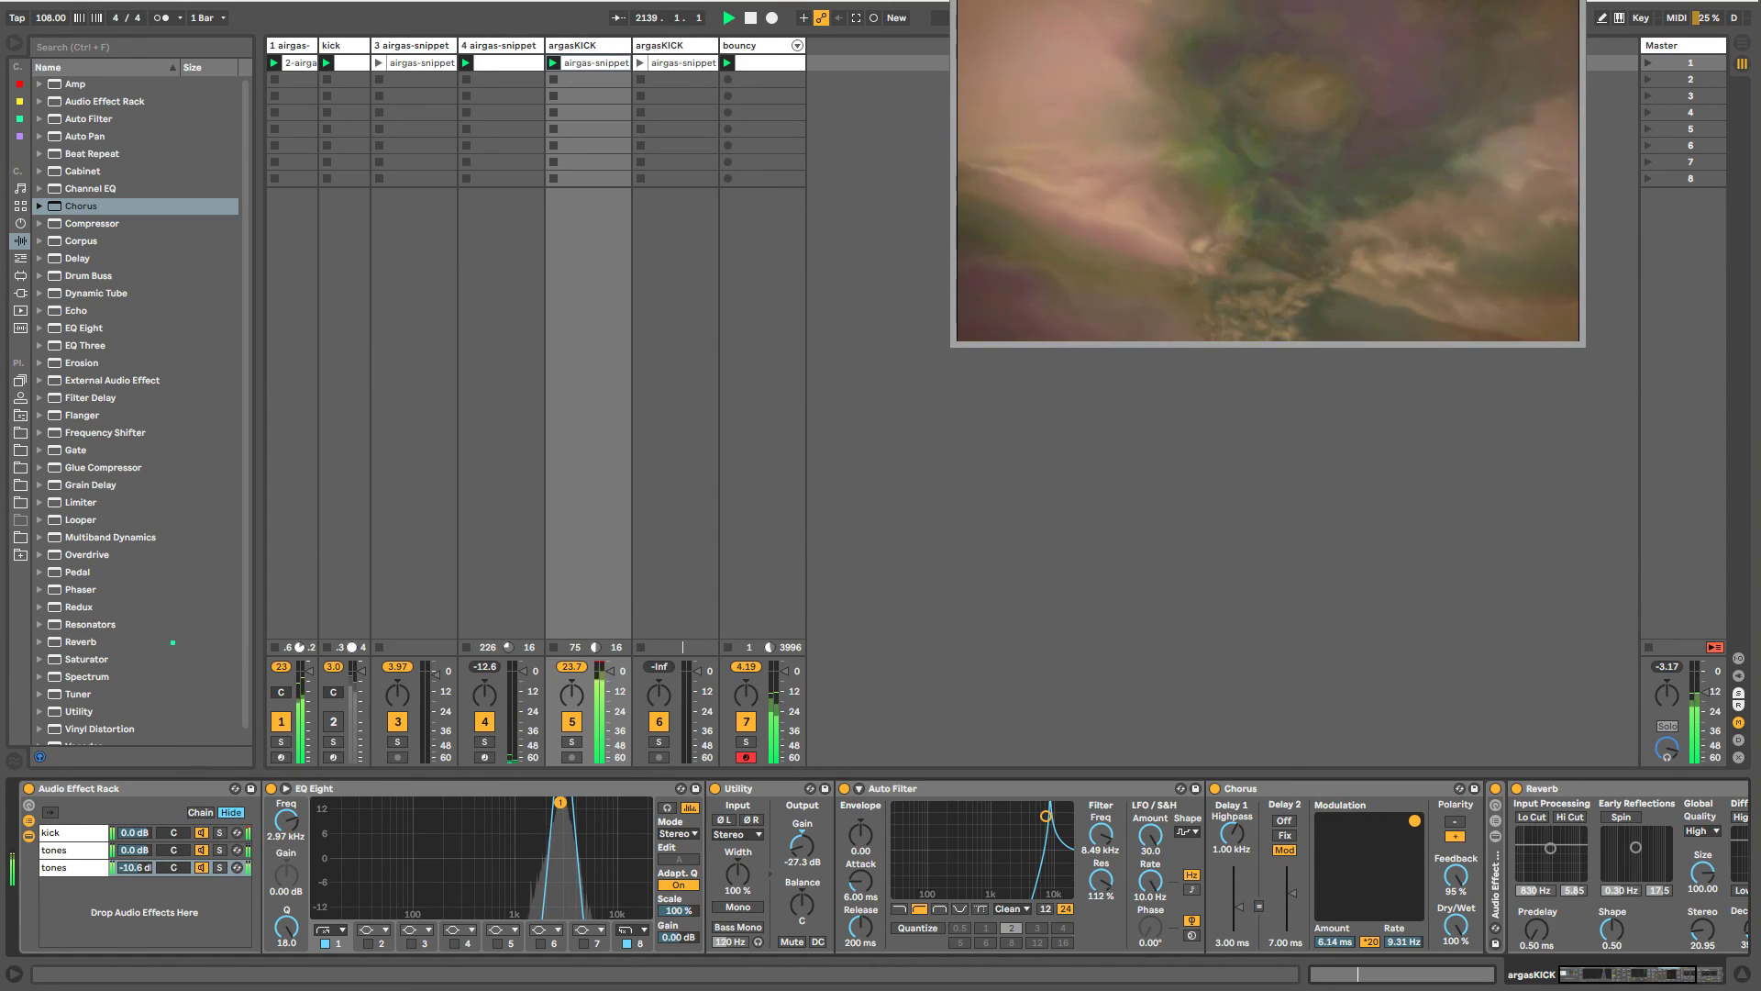
drag(1580, 977, 1582, 978)
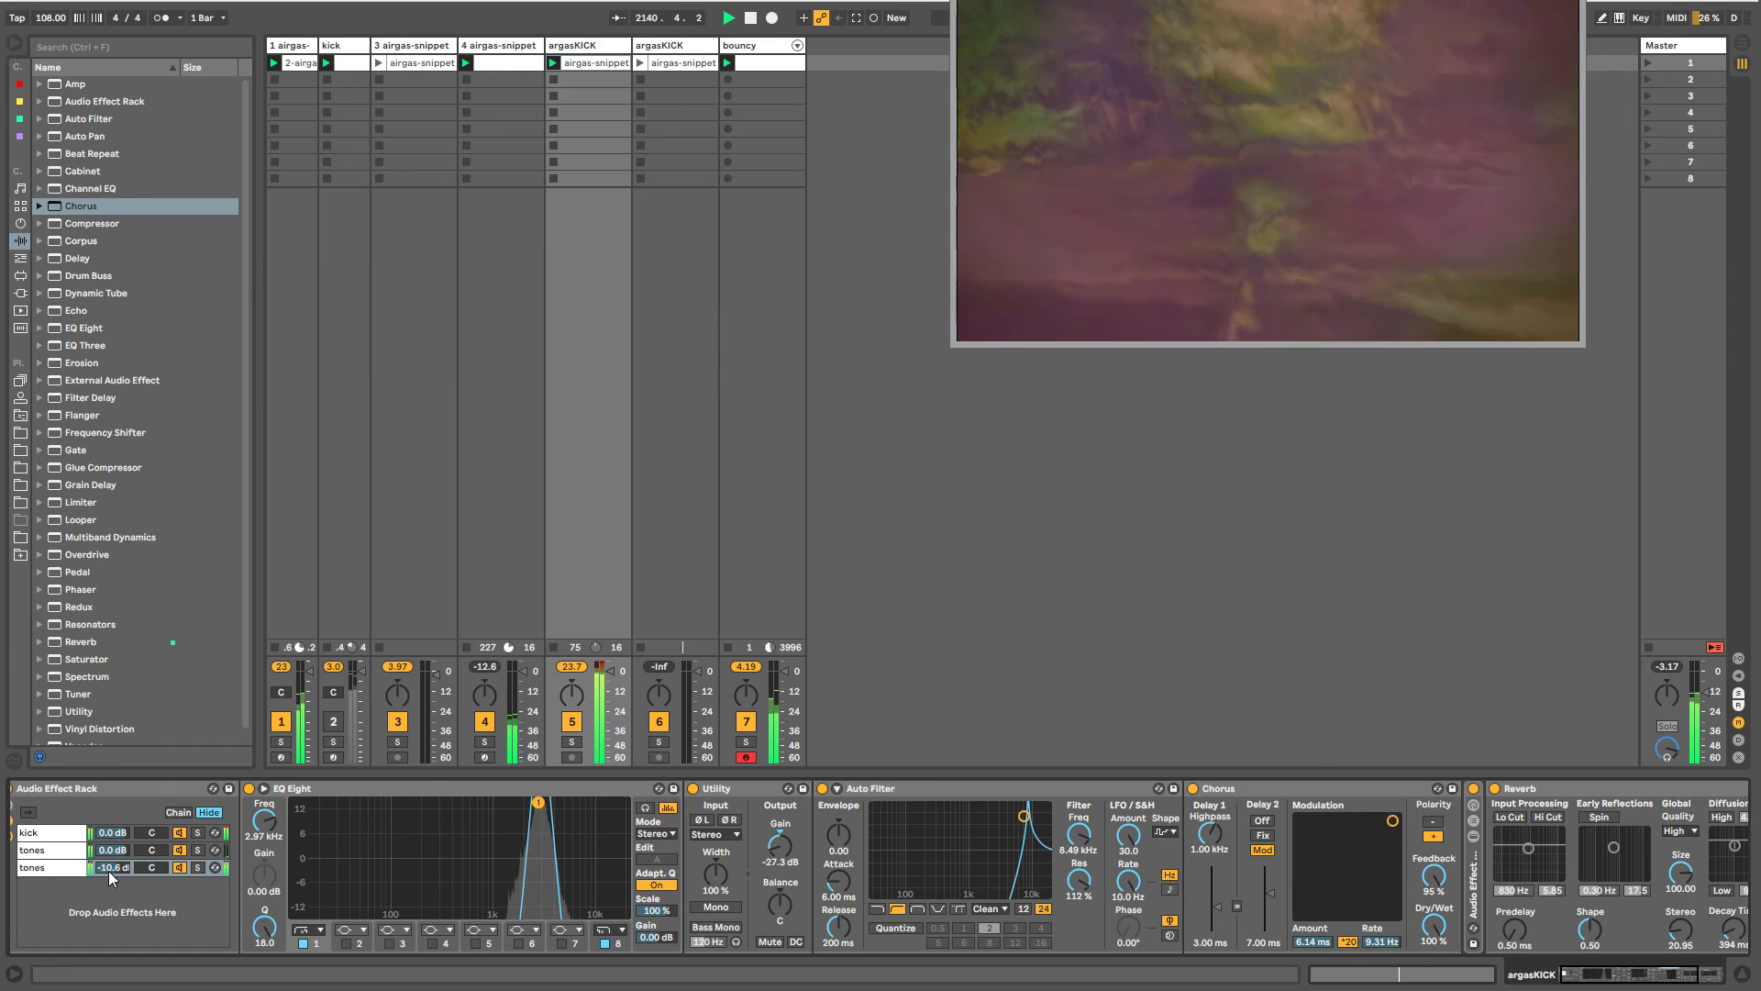
drag(110, 870, 110, 904)
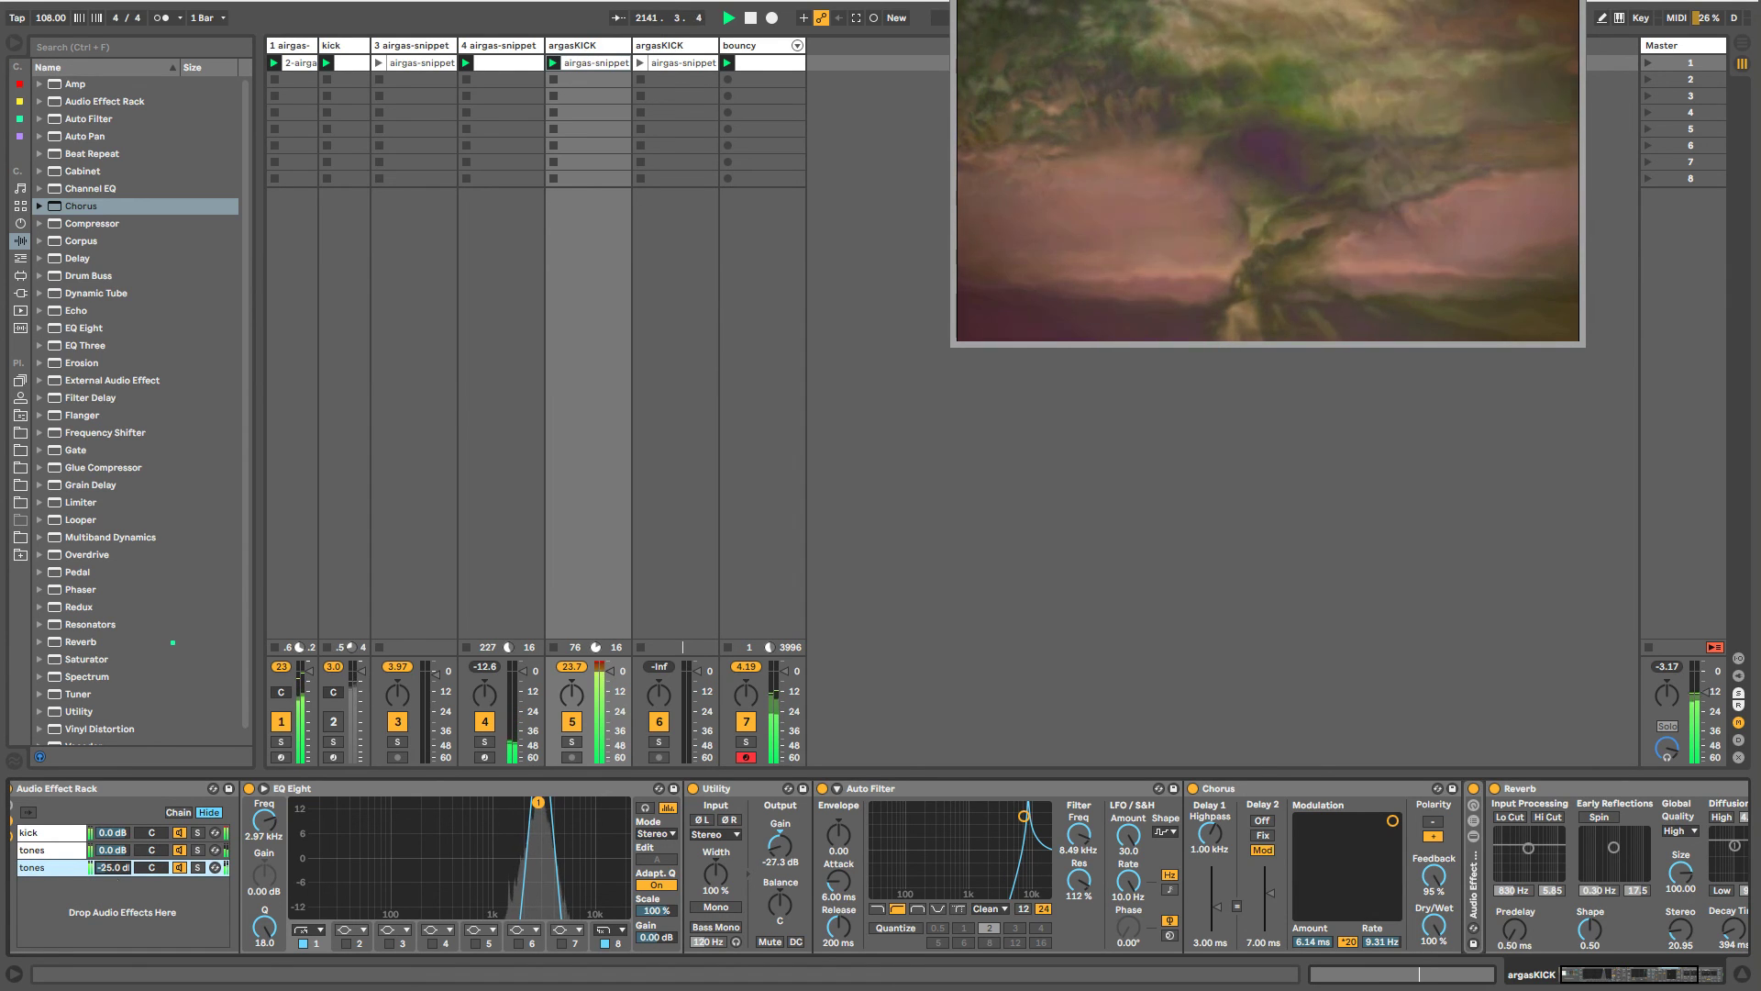
- Narrow the kick chain's EQ Eight around the lows, shifting band 1 lower and setting band 2 to 44.5 Hz with Q 14.5
click(50, 835)
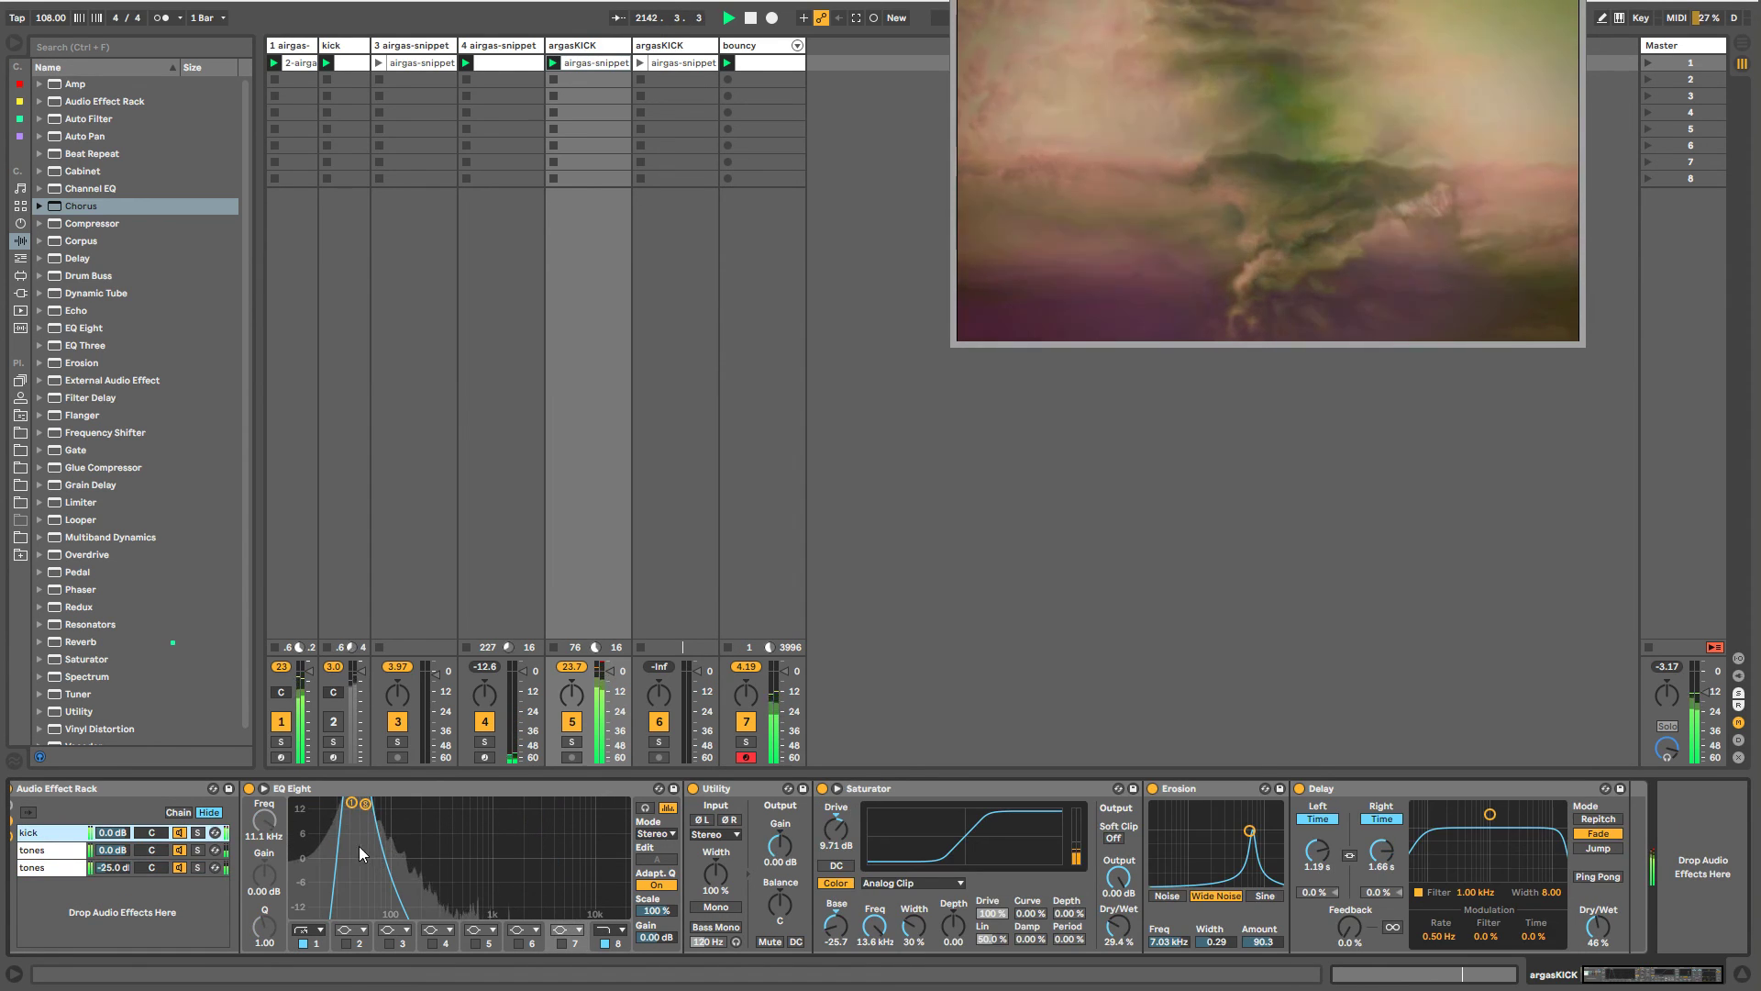
click(351, 802)
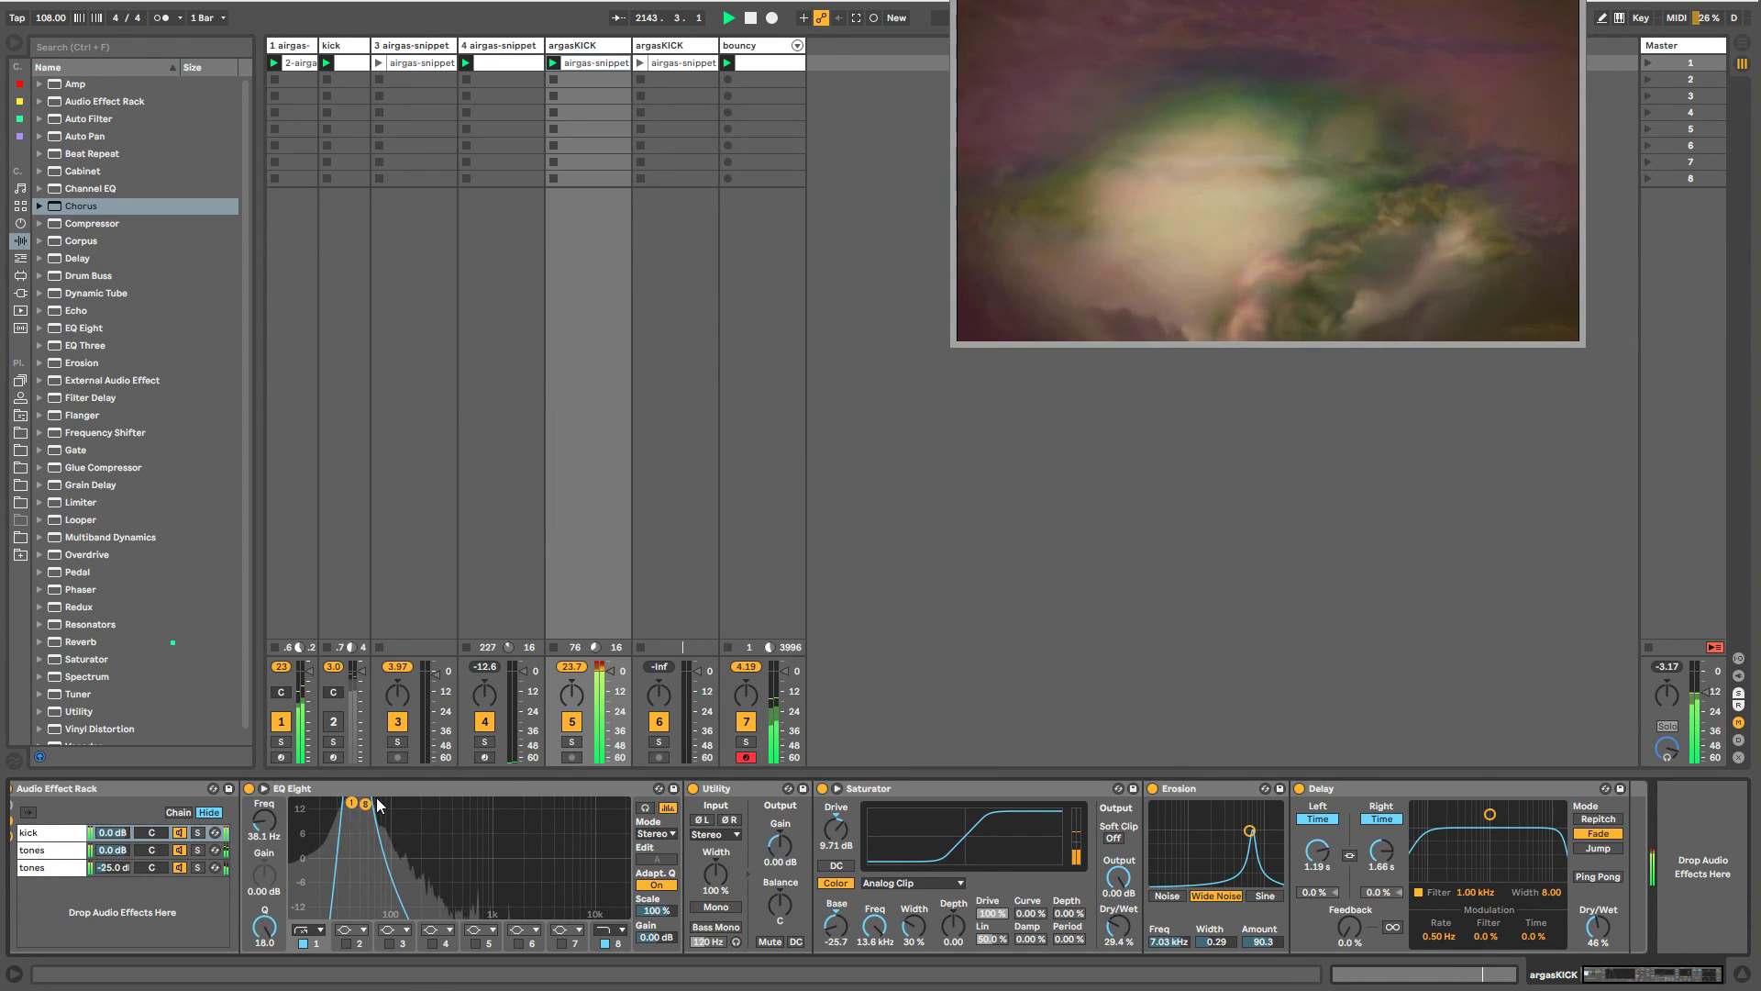
mouse_move(364, 808)
mouse_down()
mouse_move(381, 807)
mouse_move(358, 806)
mouse_up()
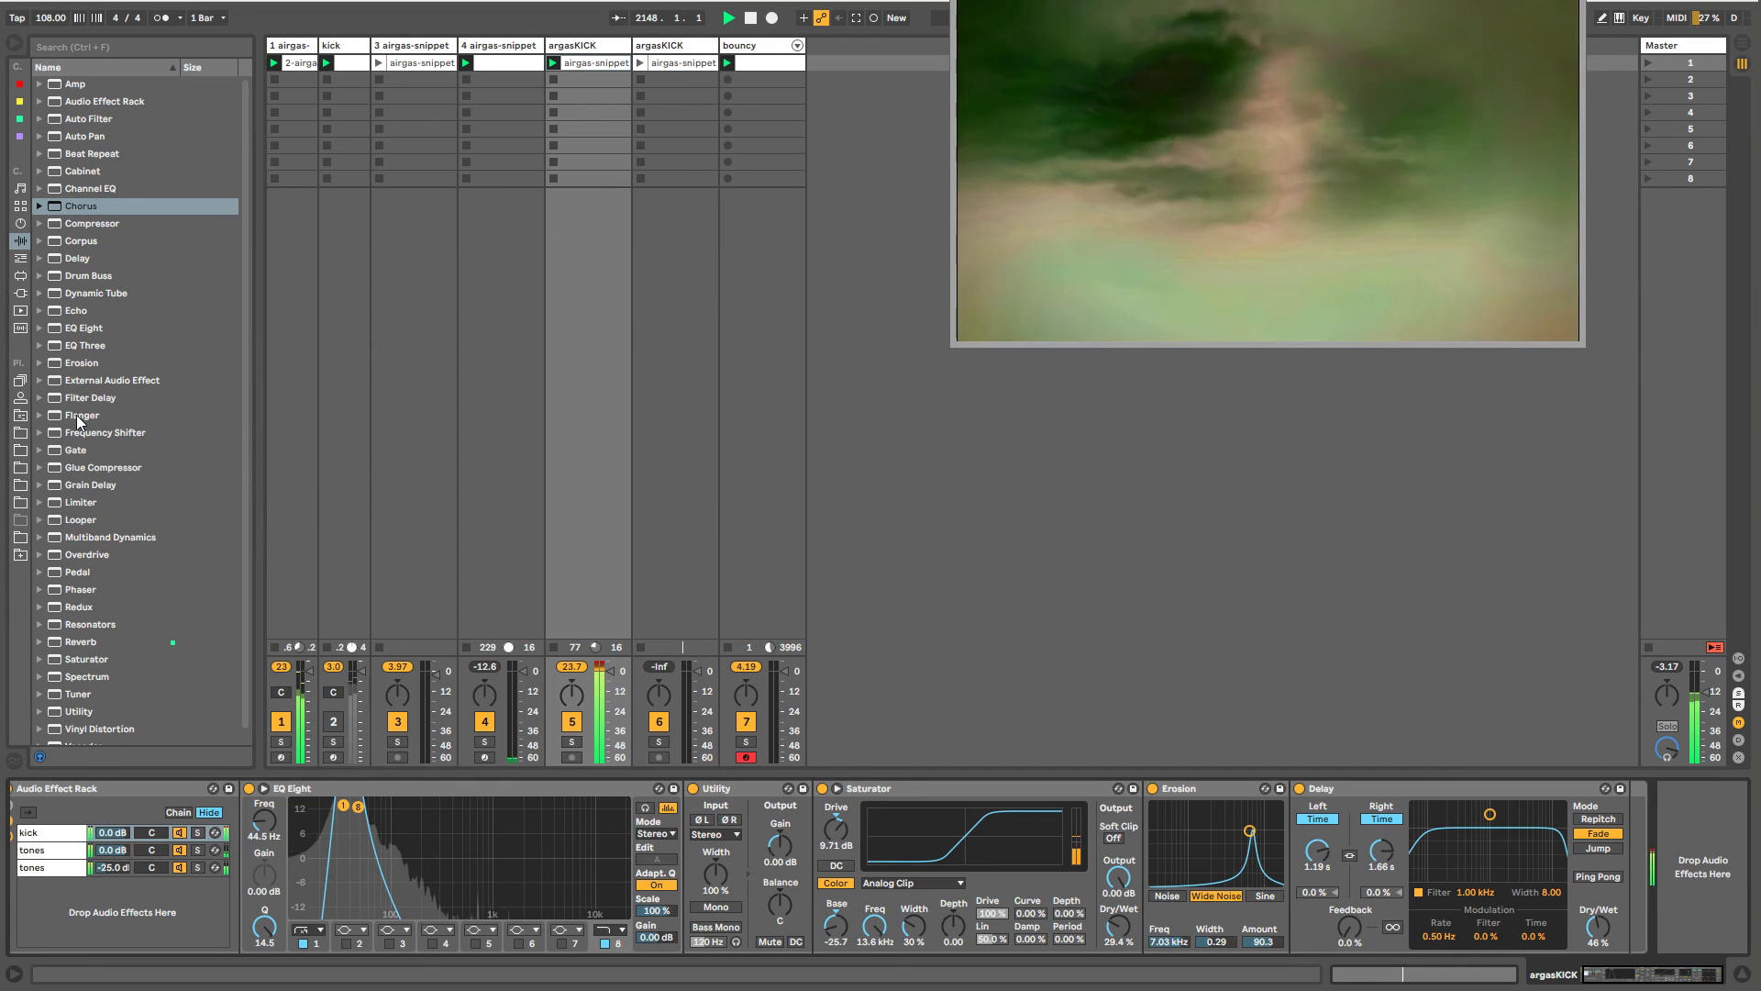
- Insert a Flanger after the kick chain's EQ Eight with rate 10.0 Hz, phase 0°, delay 4.18 ms, feedback 0.99 and dry/wet 41.3%
click(80, 417)
drag(720, 851, 792, 844)
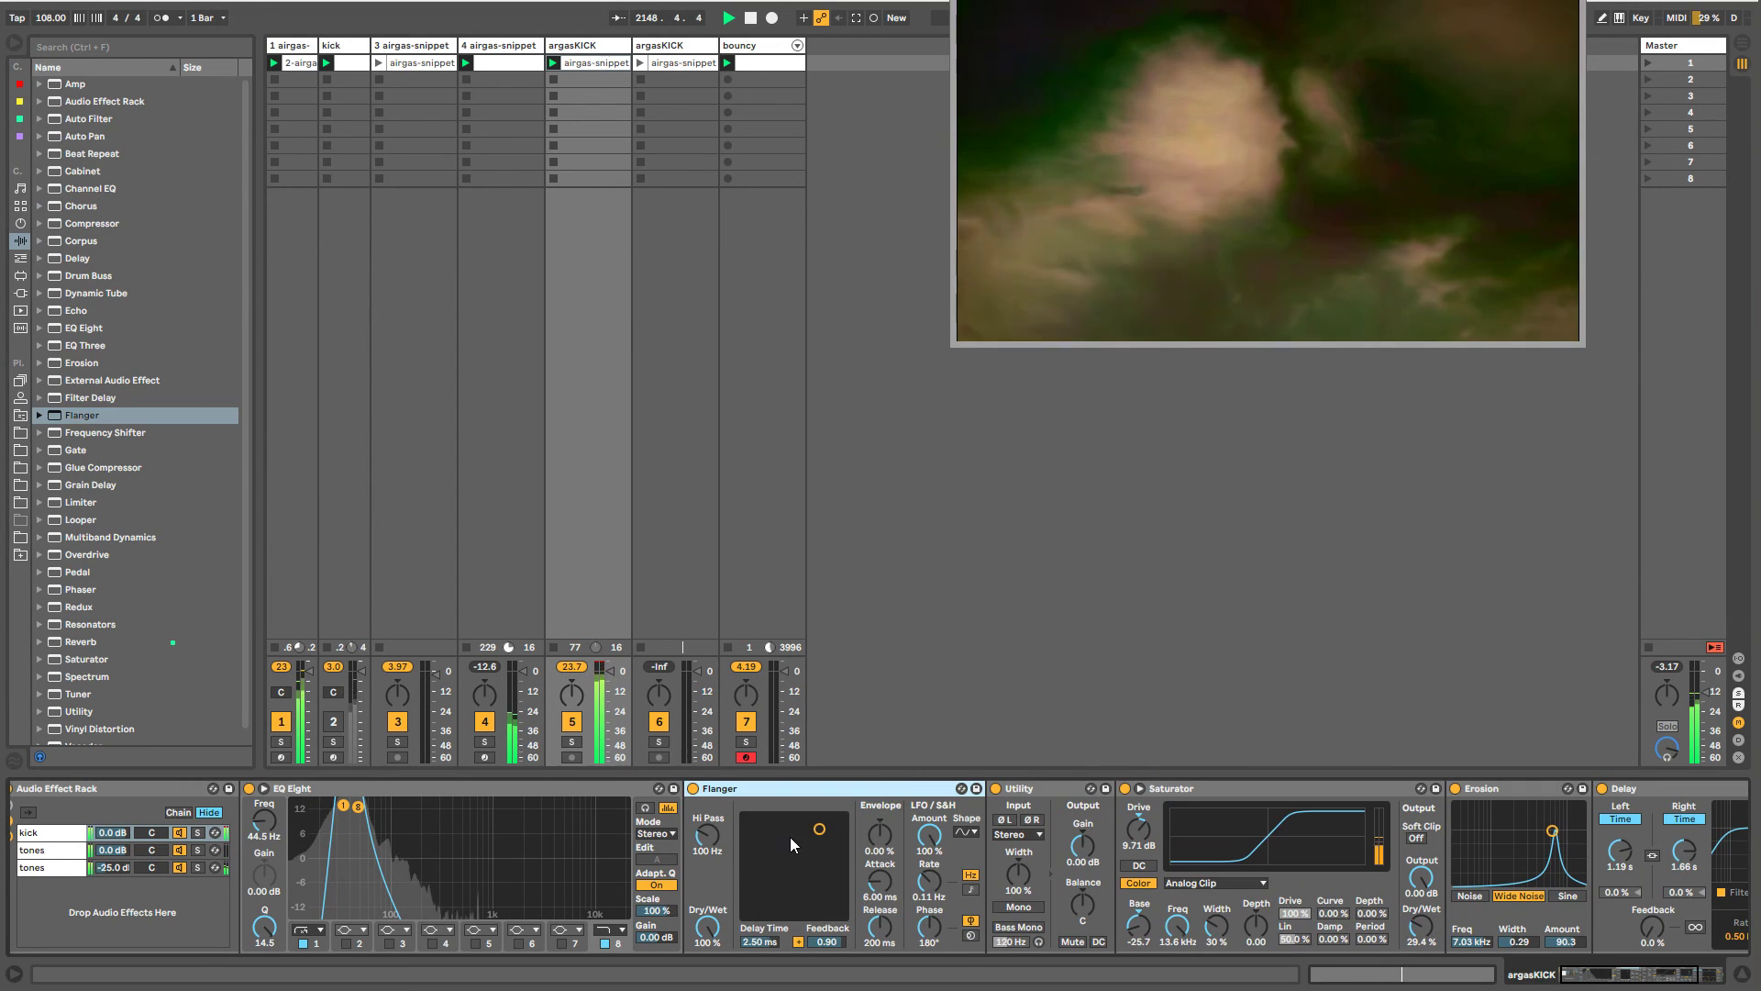
drag(935, 881, 936, 789)
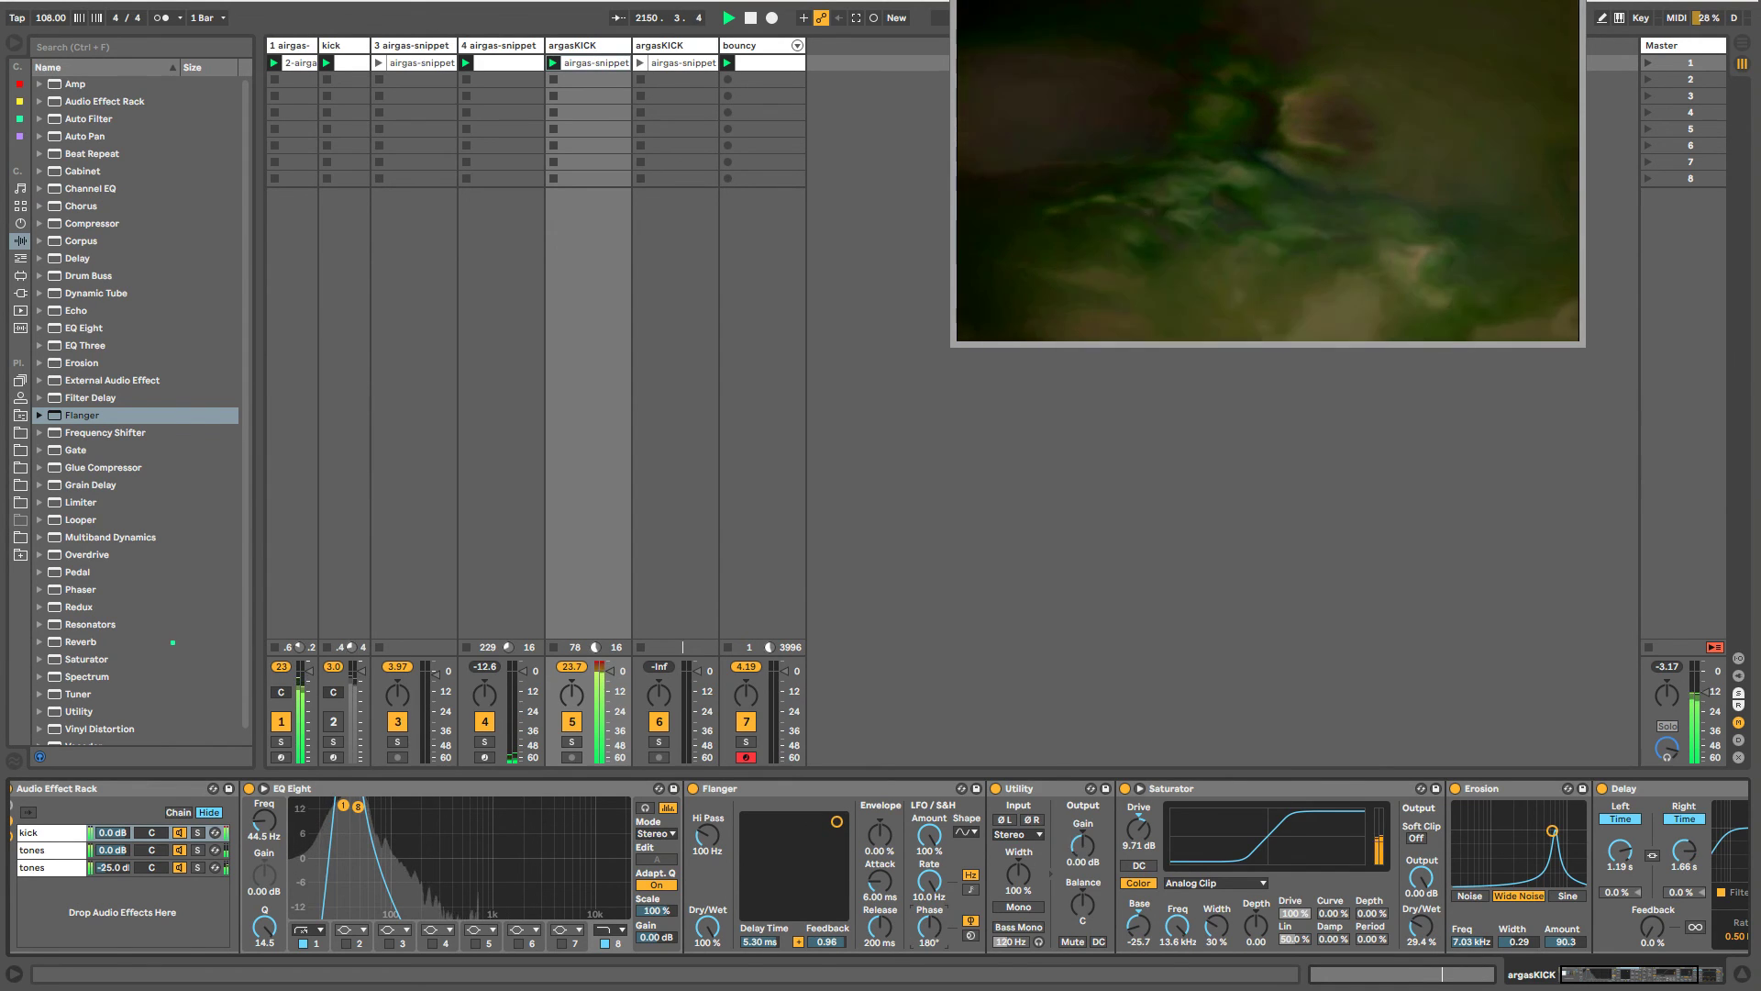
drag(772, 911, 759, 867)
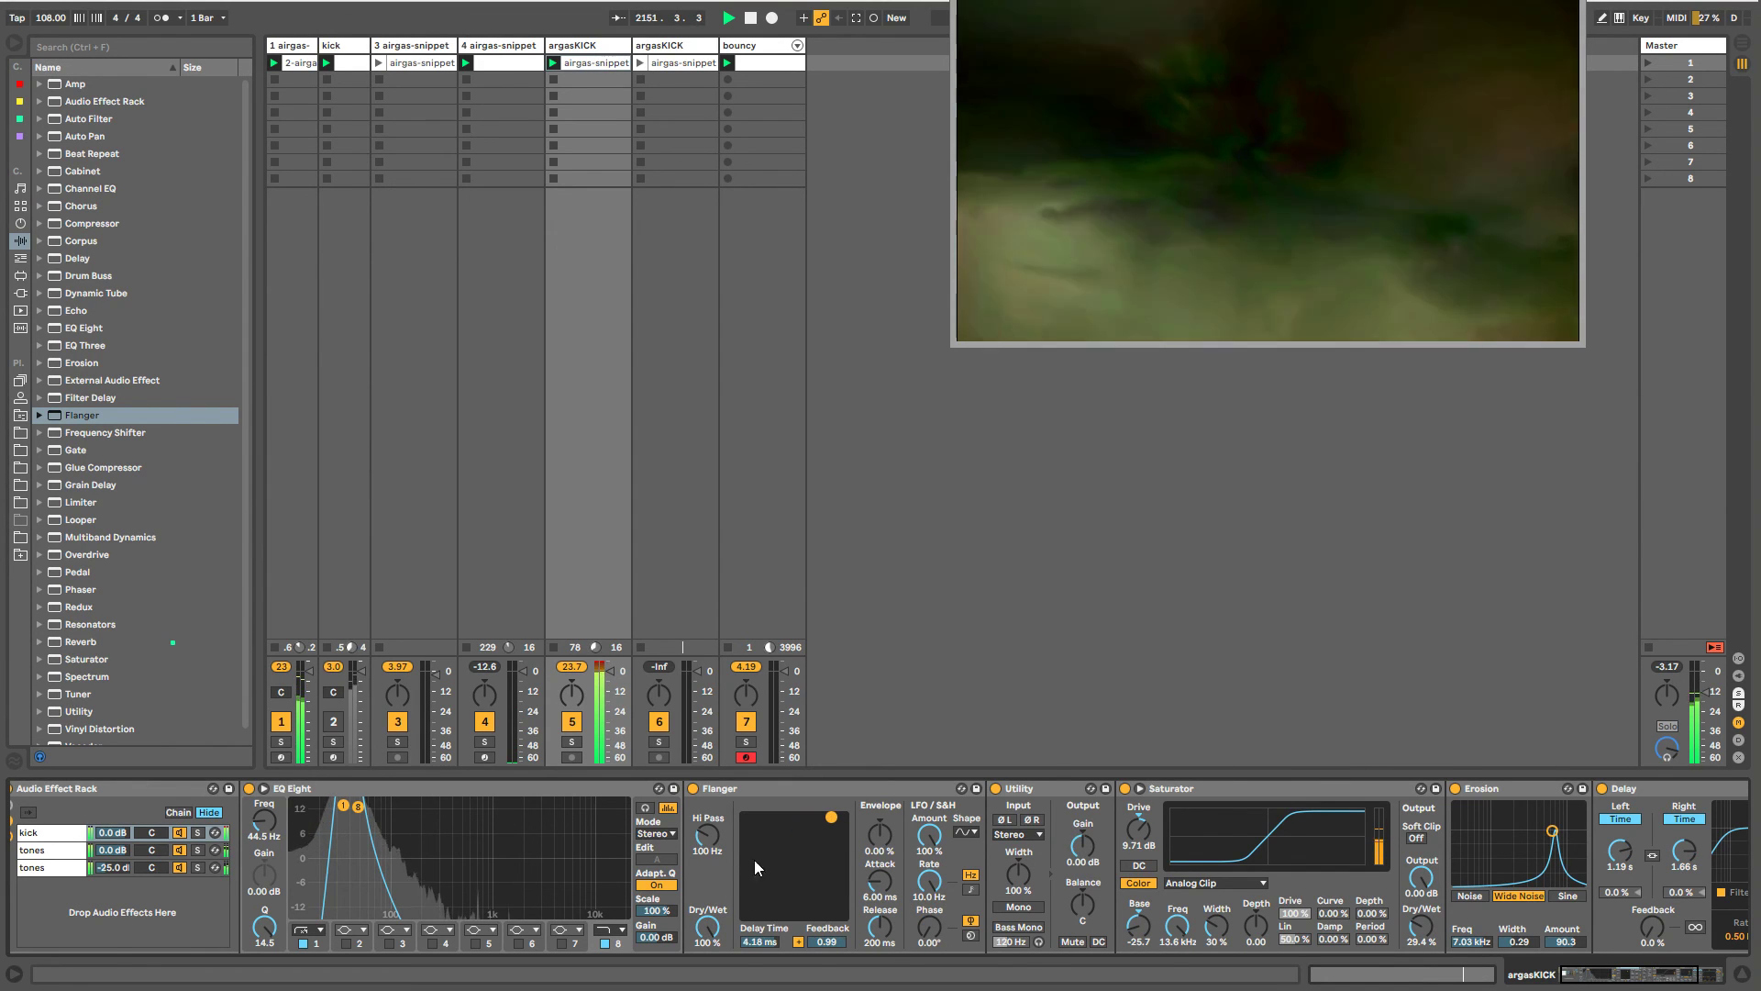
drag(707, 928, 707, 981)
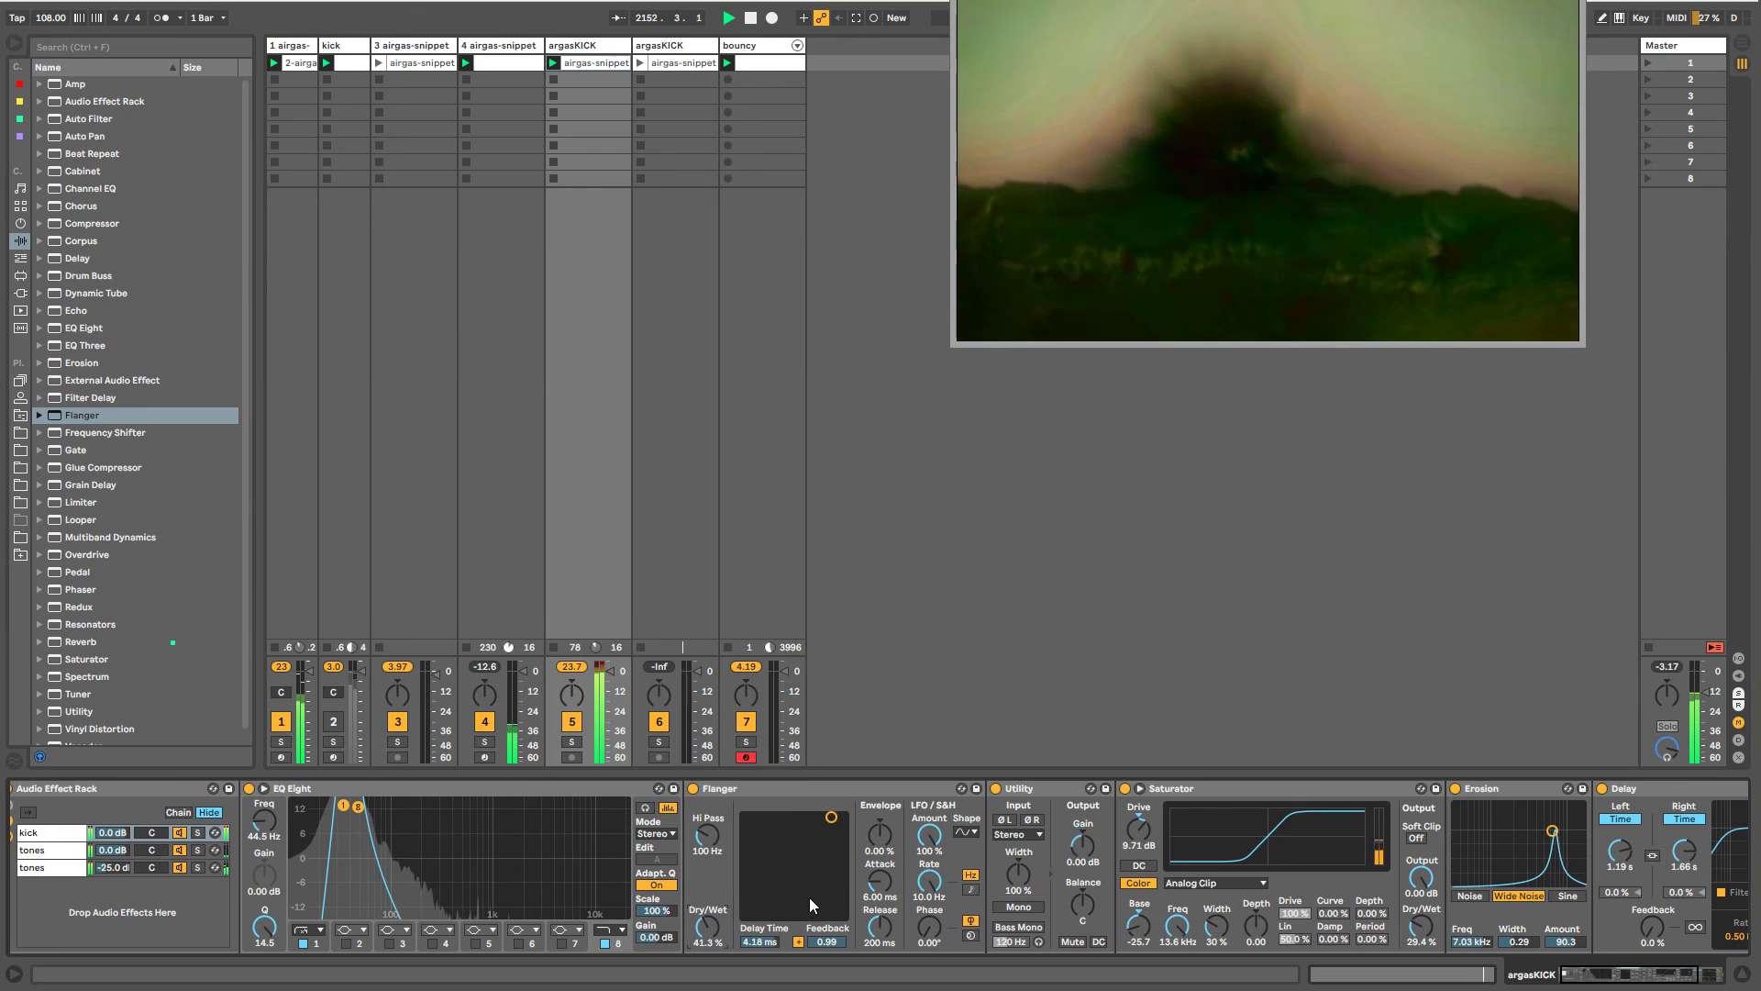
- Set the Flanger's envelope to 71.4%, attack and release to 0.10 ms, delay 4.90 ms, feedback 0.96, high-pass 26.0 Hz and dry/wet 18.3%
drag(881, 836, 881, 771)
drag(881, 883, 878, 986)
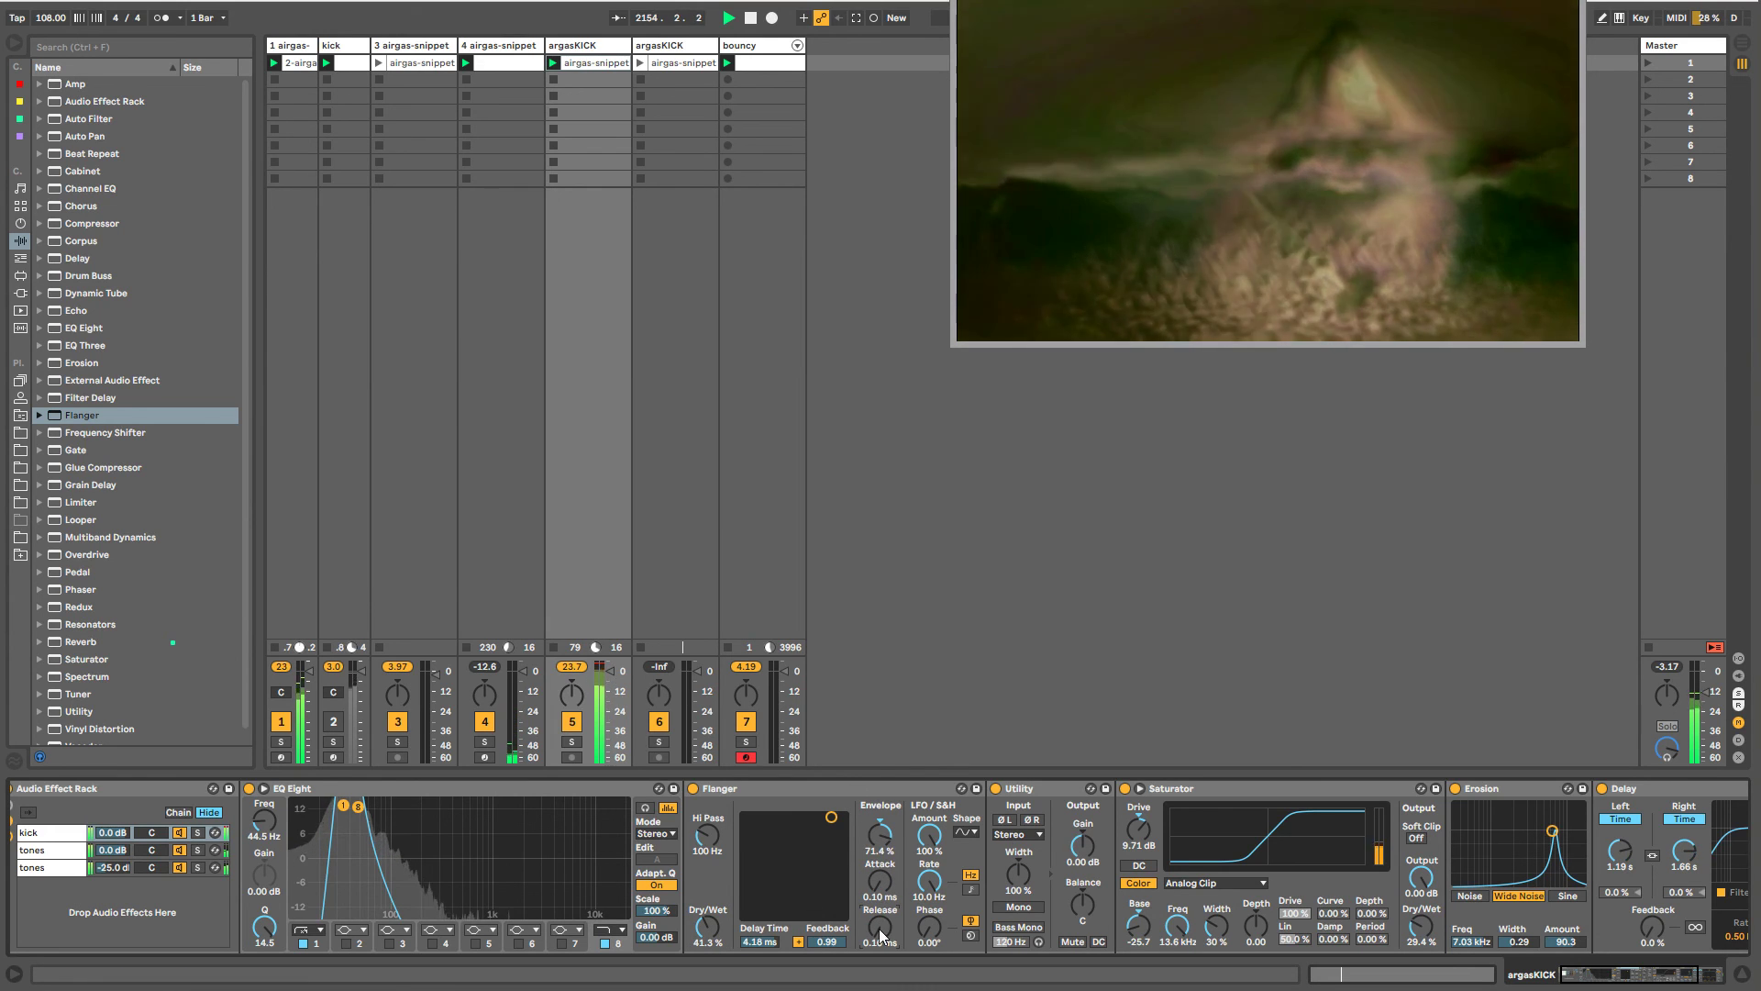
drag(832, 817, 835, 821)
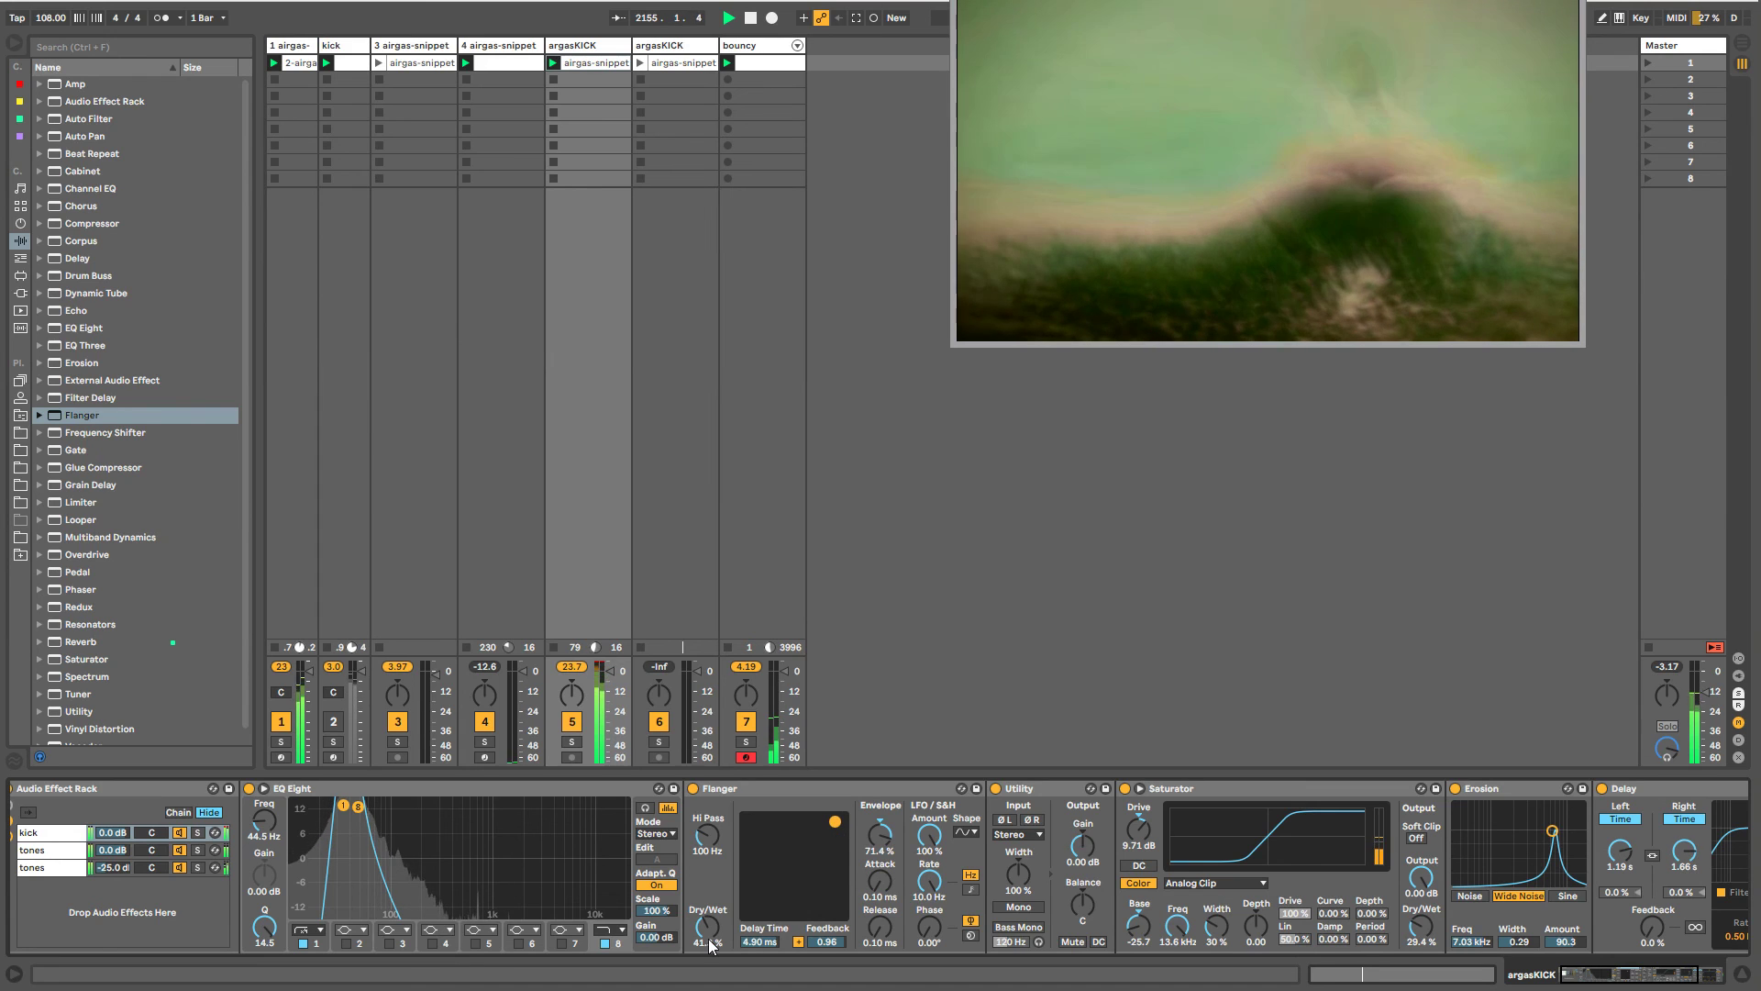
drag(711, 946, 711, 981)
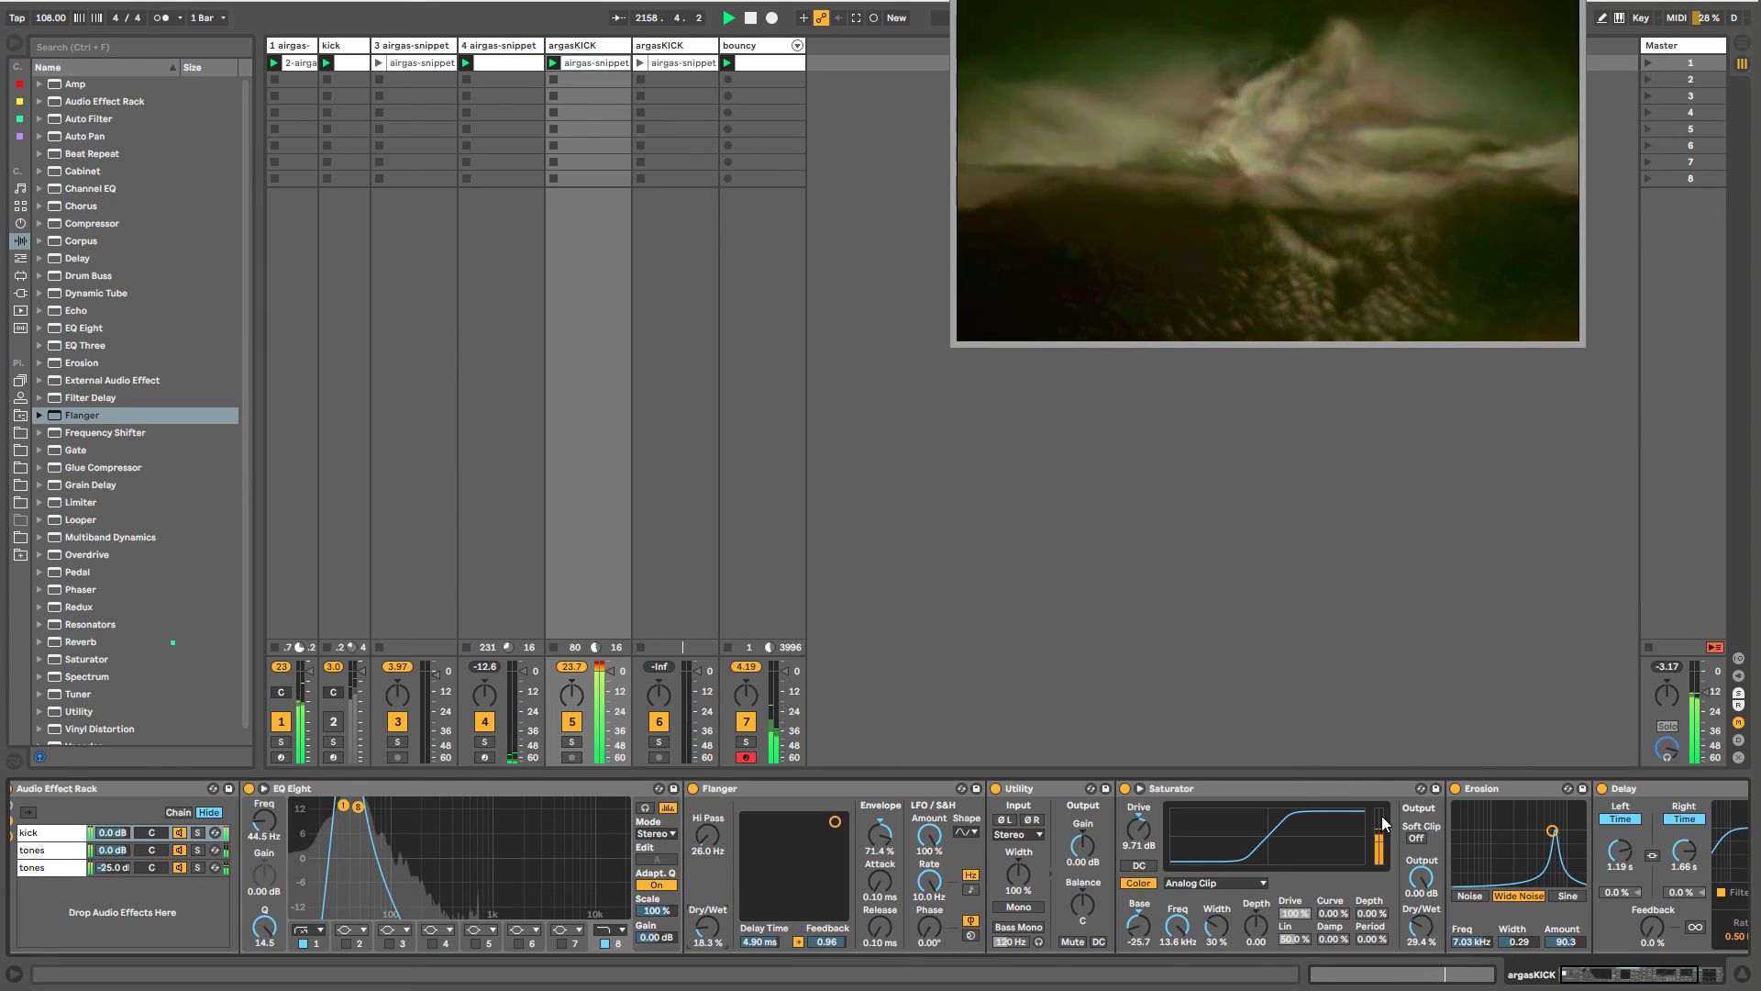
- Raise the kick chain's Erosion to a frequency of 13.7 kHz and an amount of 172
drag(1556, 834, 1563, 814)
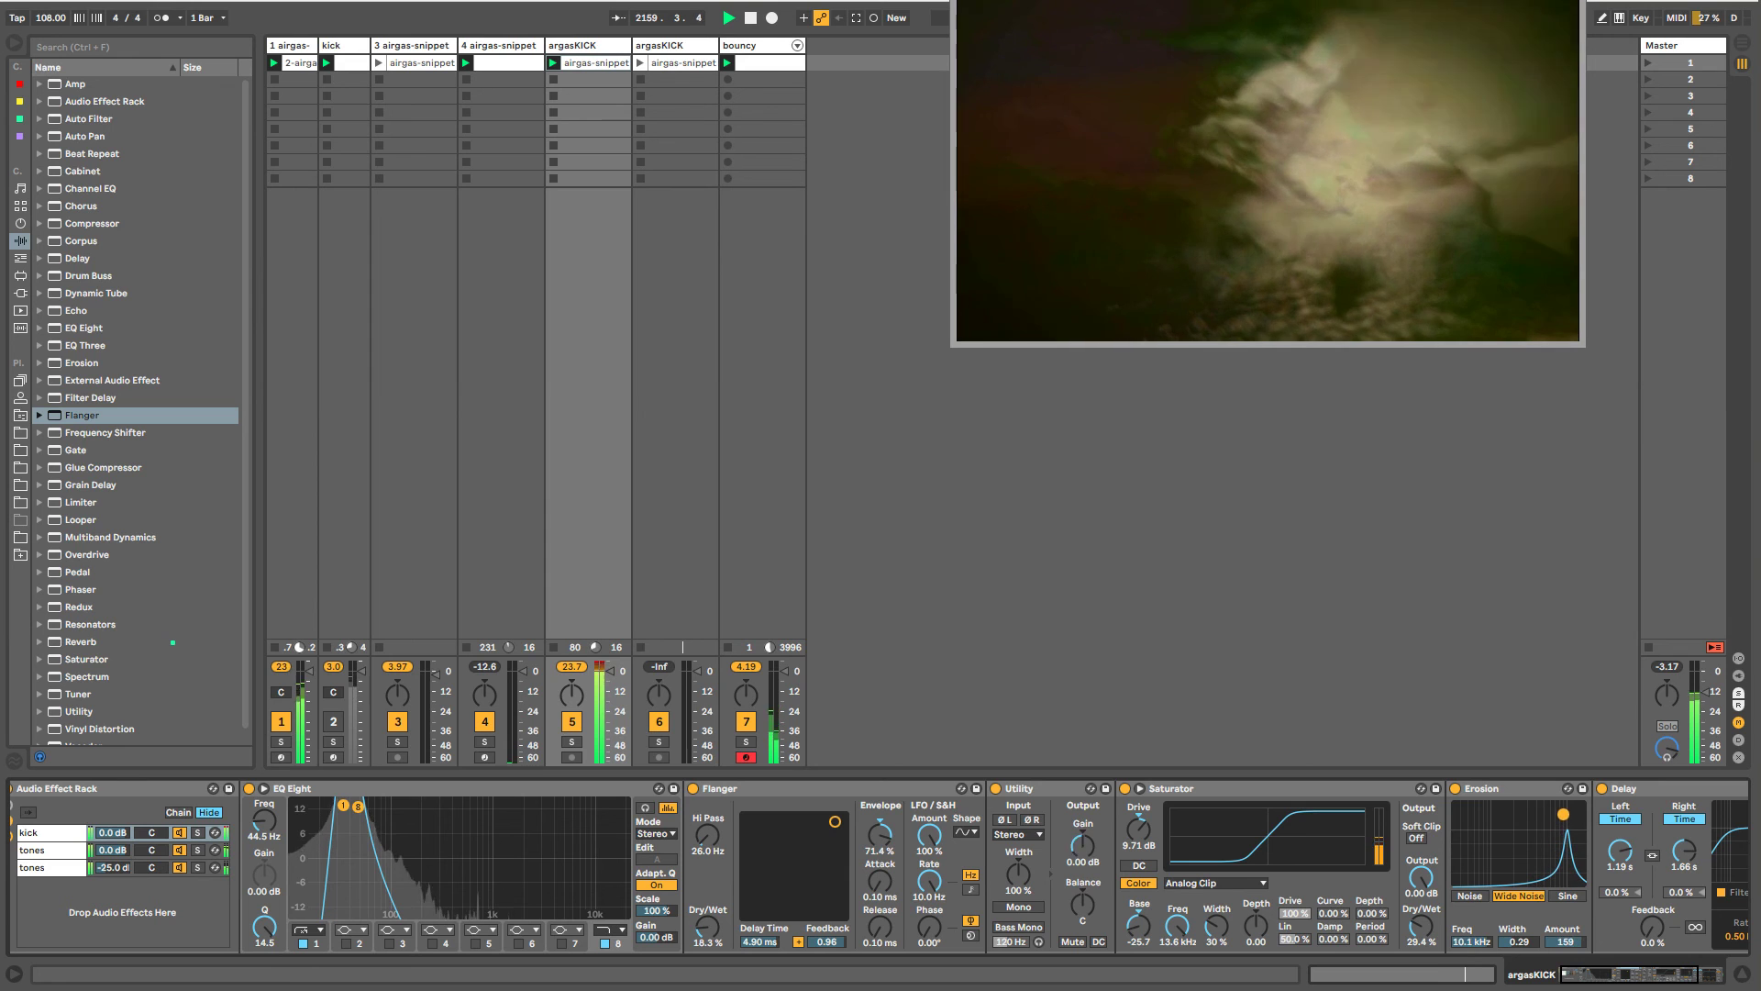
drag(1574, 978, 1657, 981)
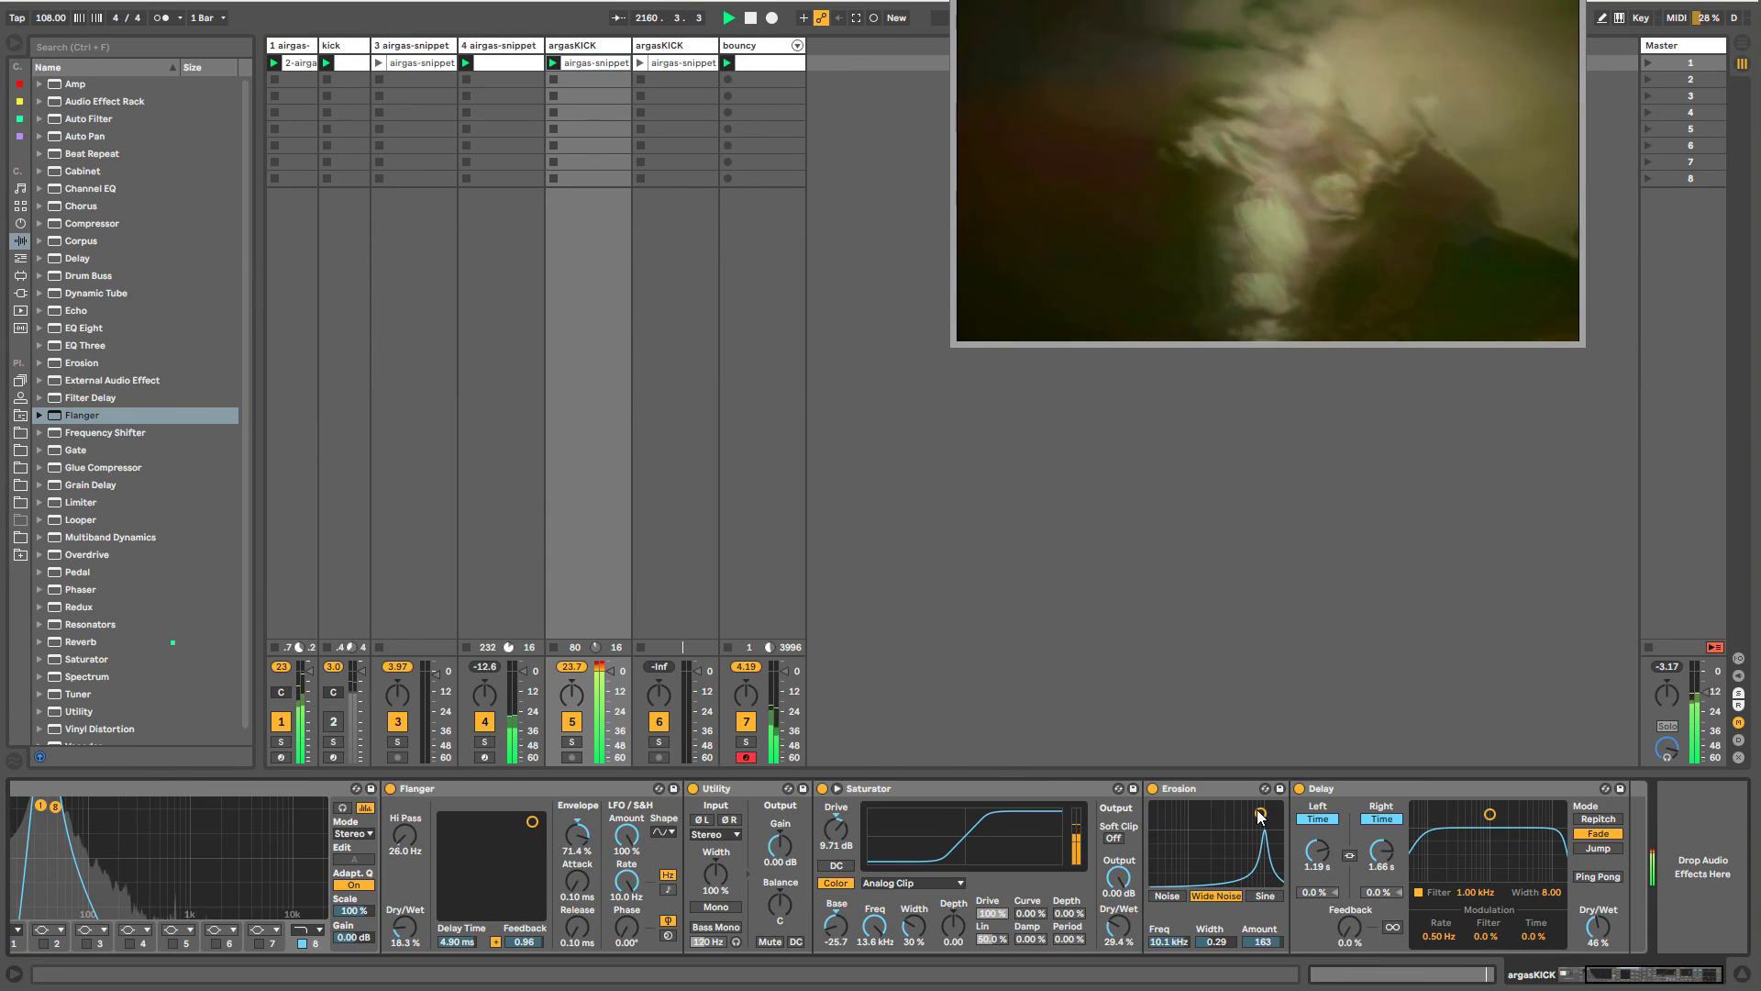
drag(1260, 813, 1270, 811)
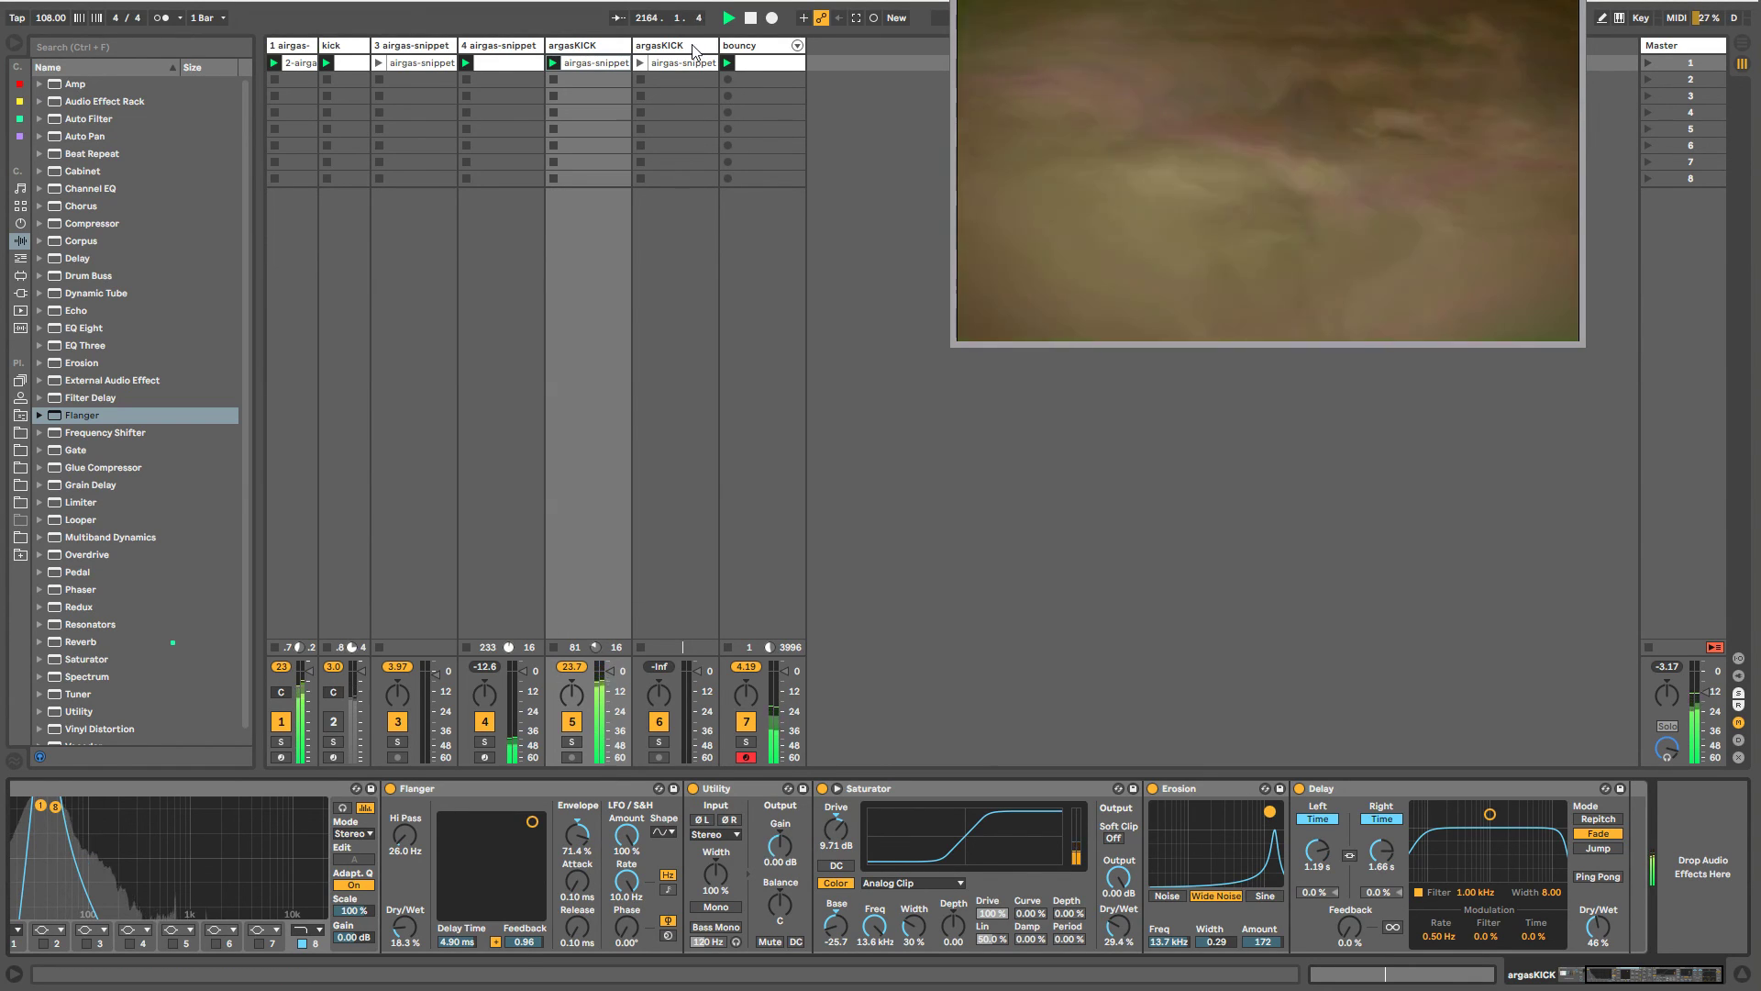
- Audition the clip on track 3 airgas-snippet, mute that track and delete it
click(378, 63)
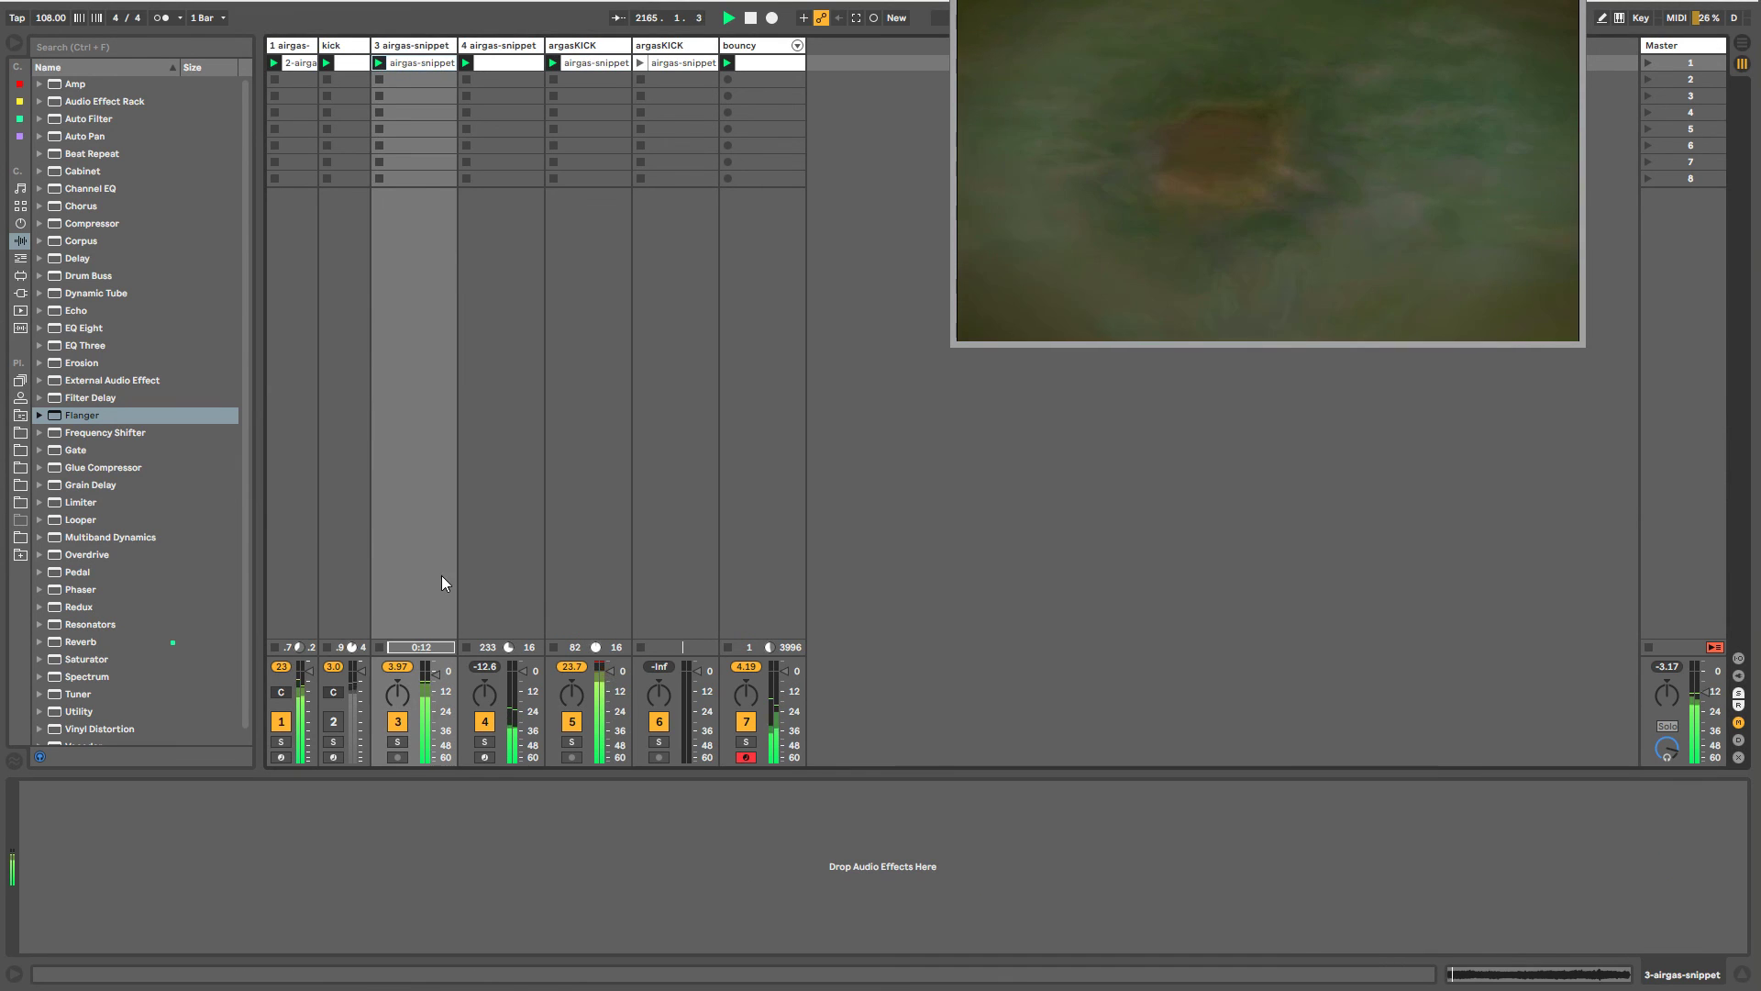
click(401, 726)
click(414, 47)
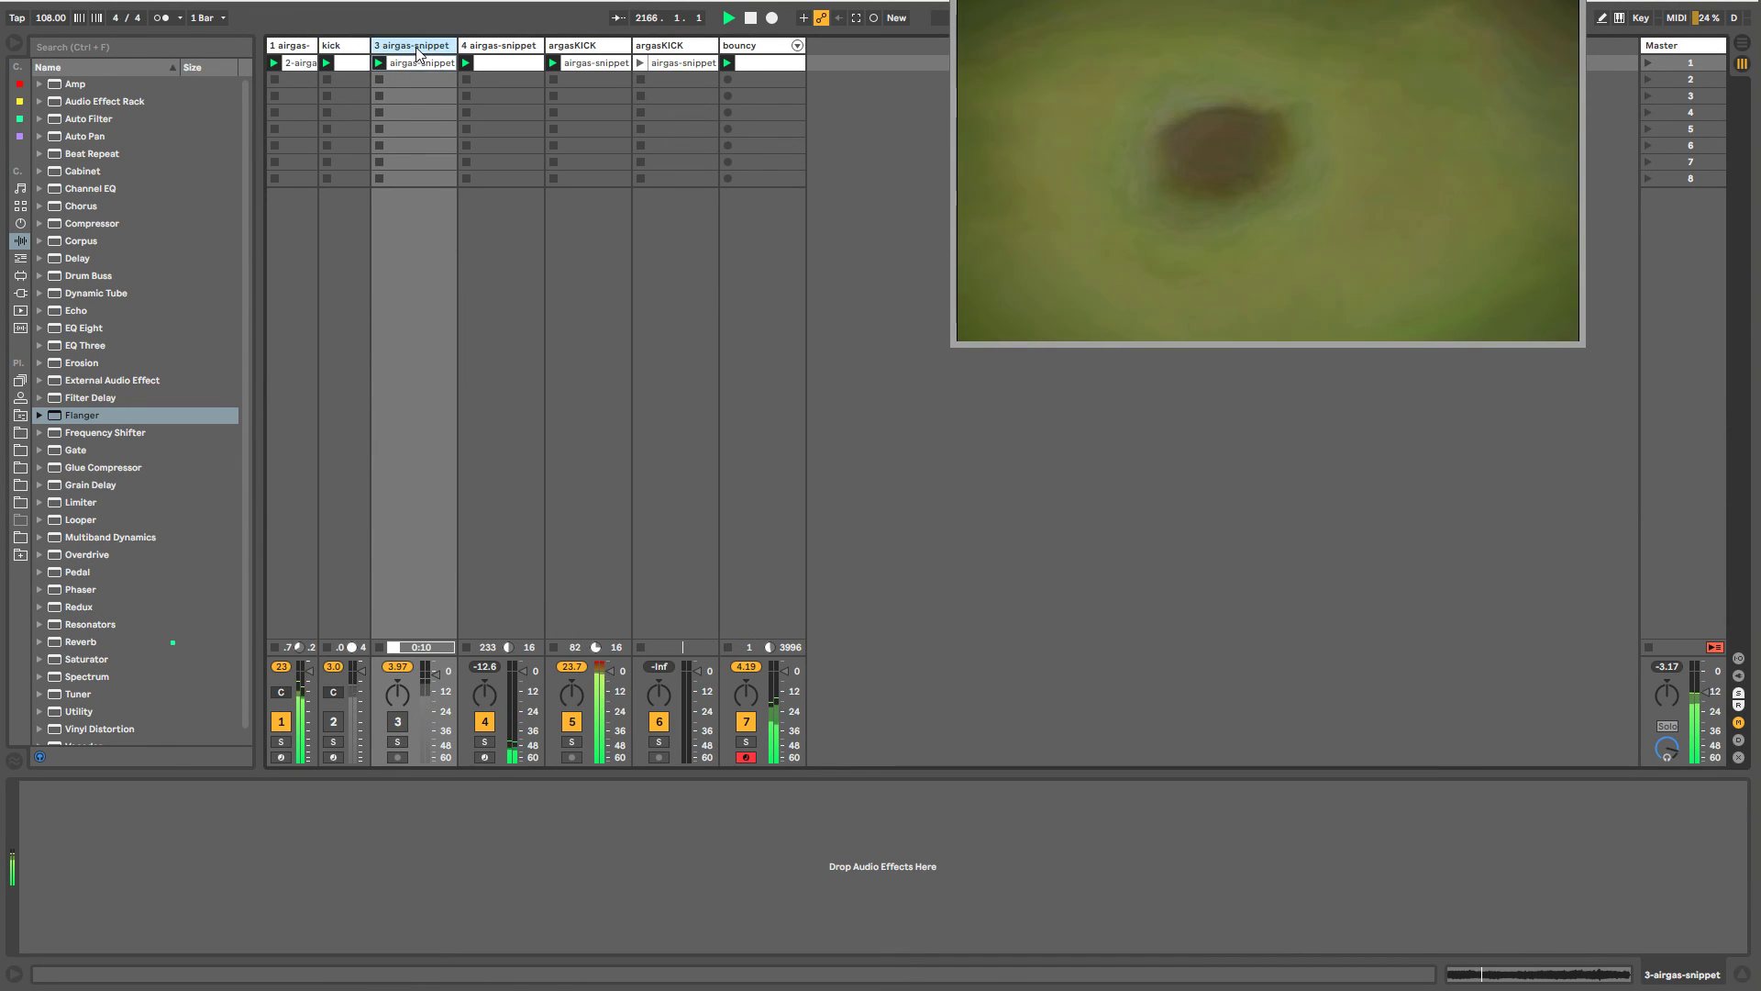
key(Delete)
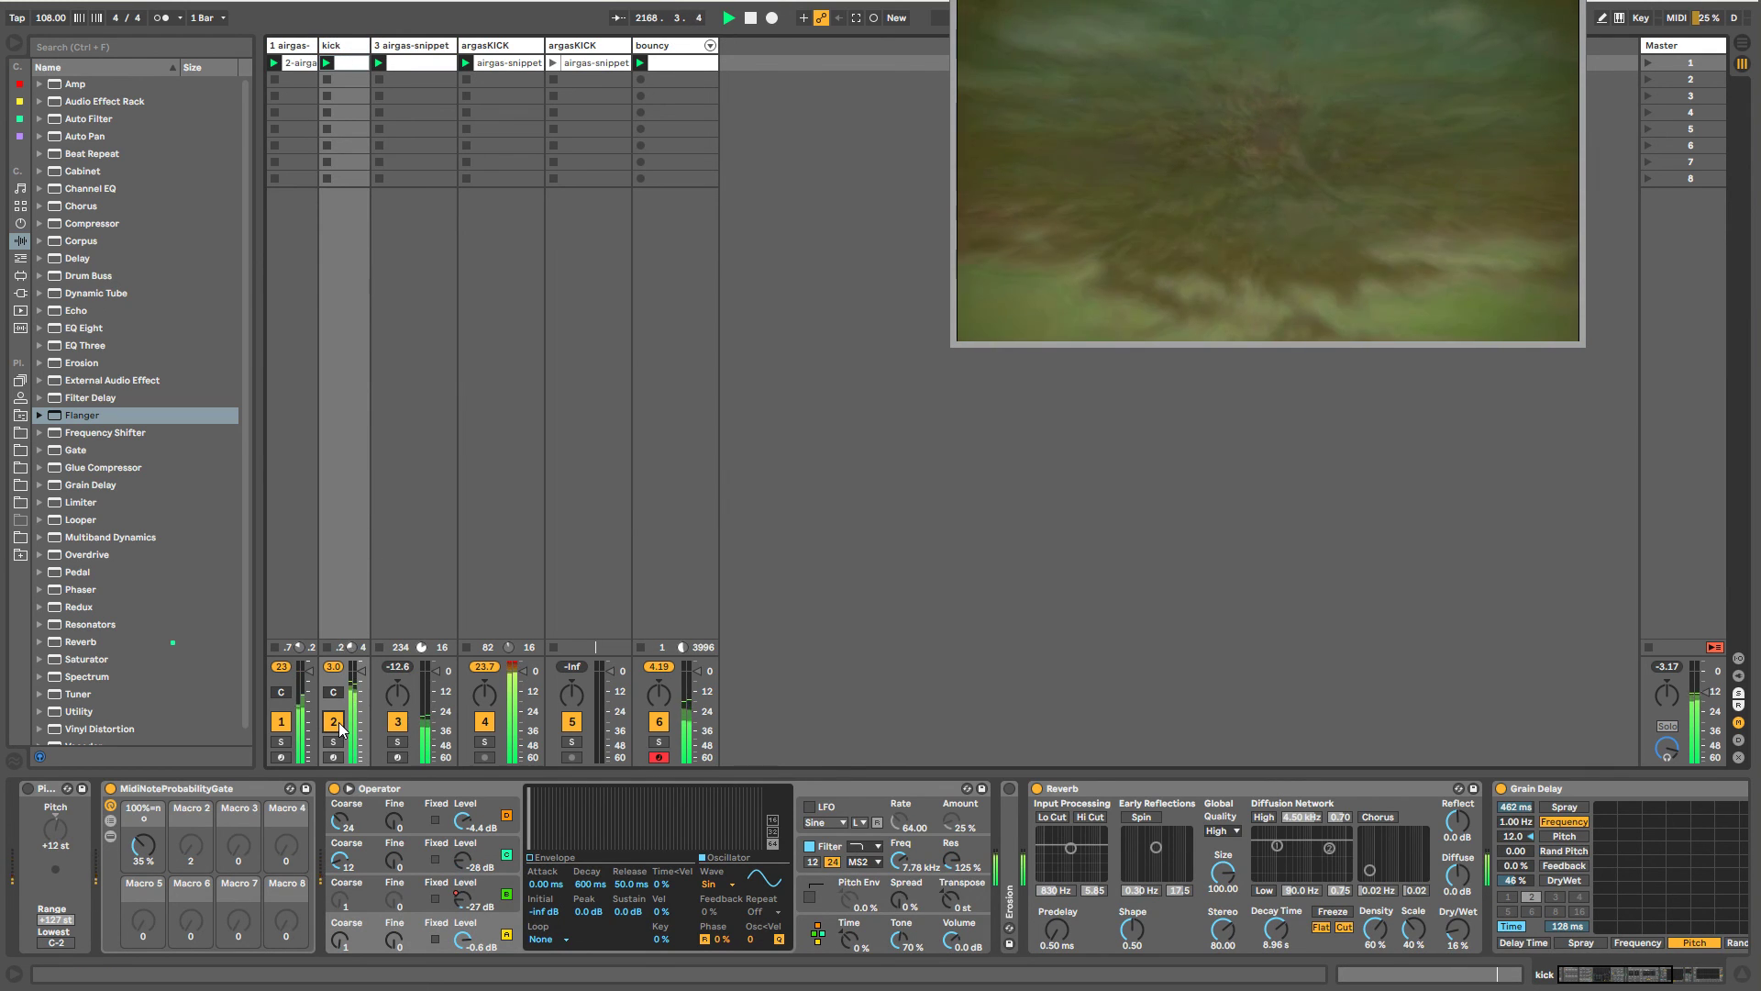
- Compare the two argasKICK tracks and delete the second one, whose clip is not playing
click(353, 46)
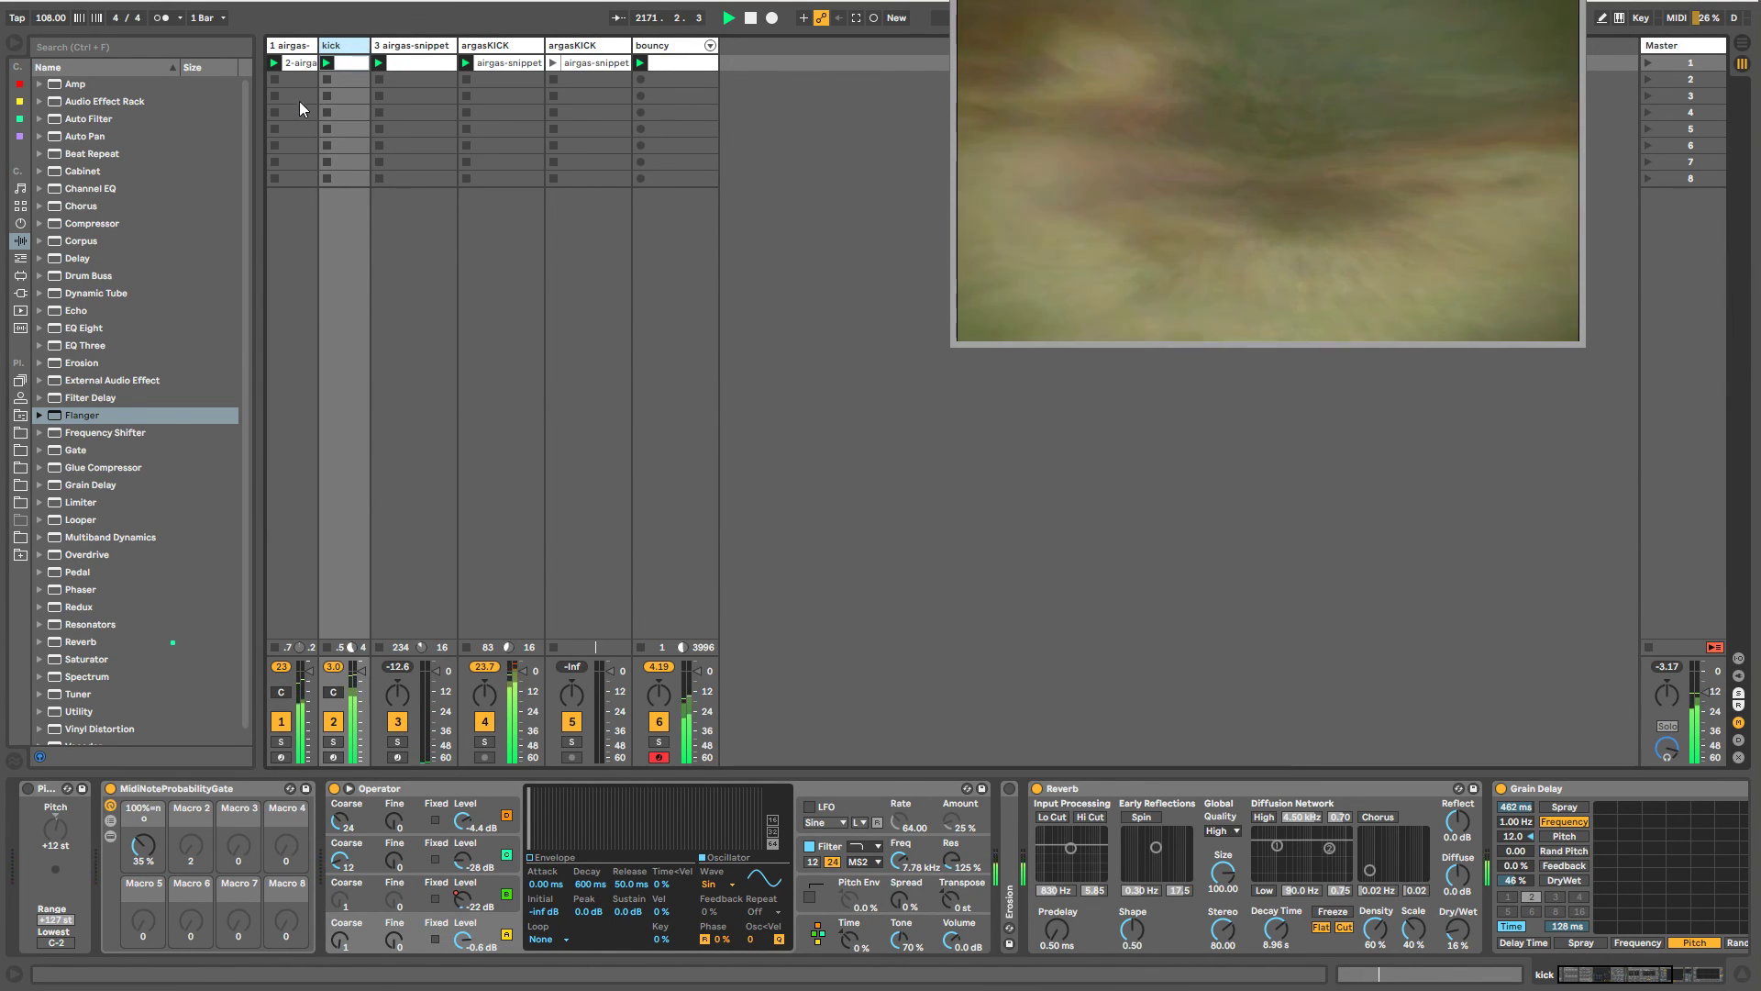
click(292, 46)
click(573, 47)
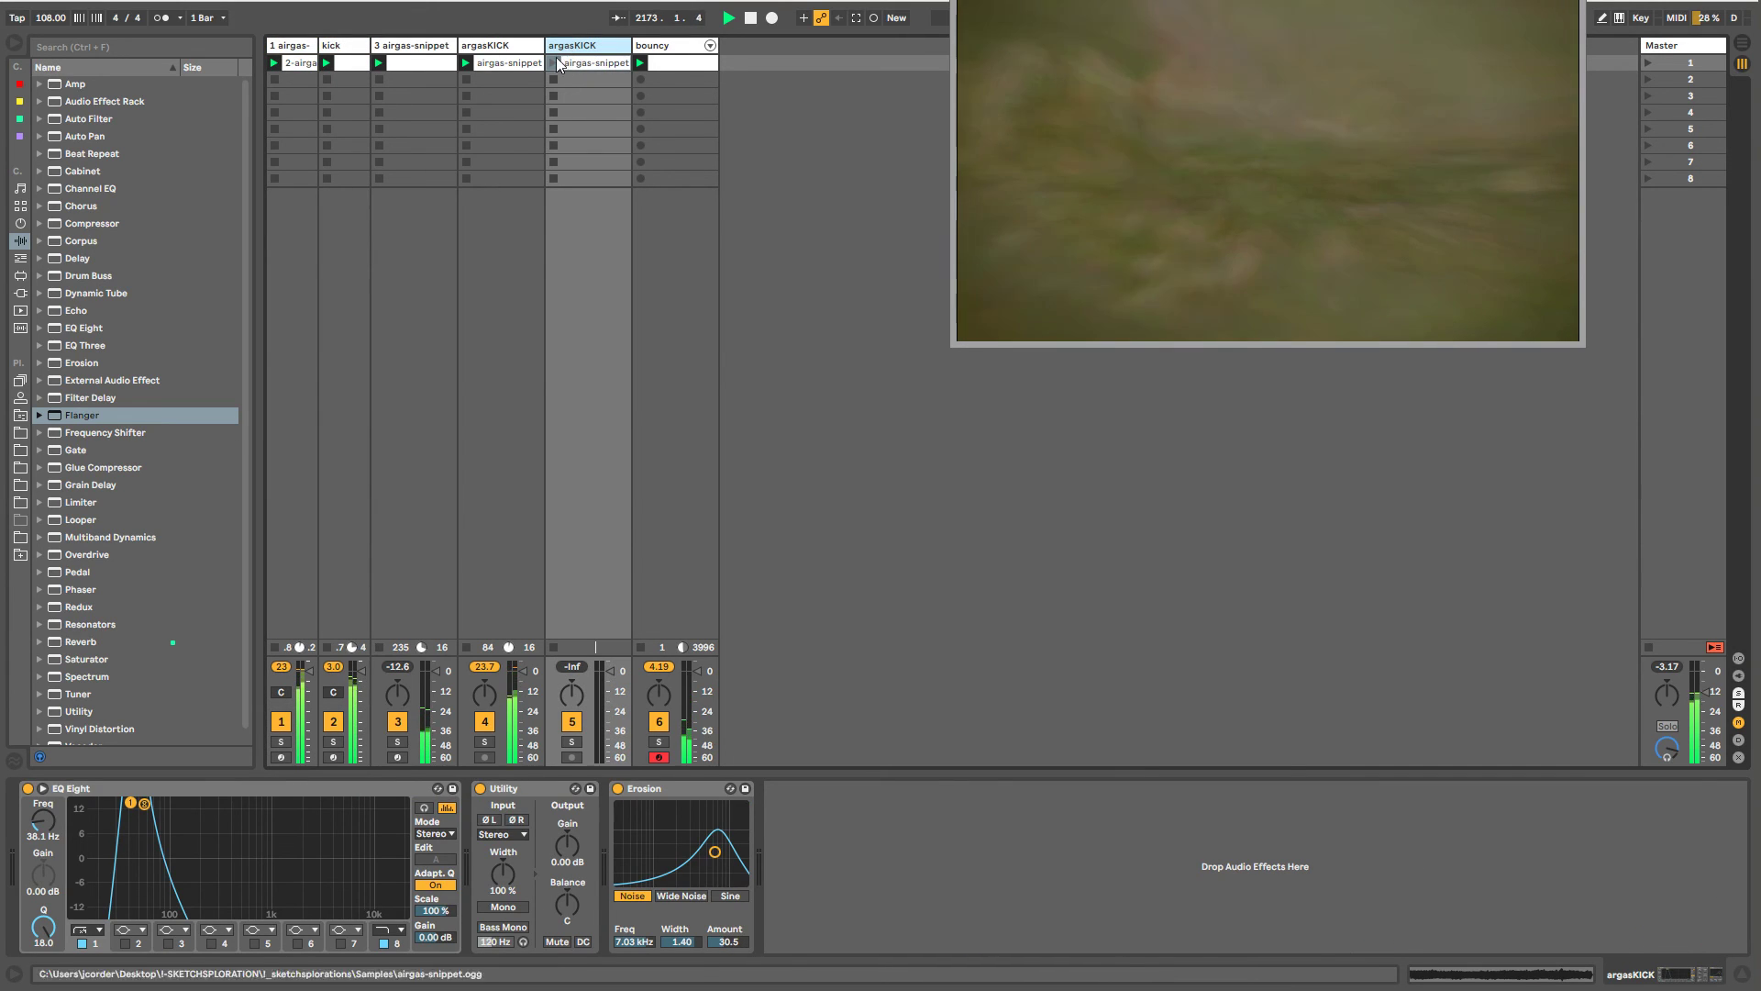
click(510, 46)
click(578, 47)
key(Delete)
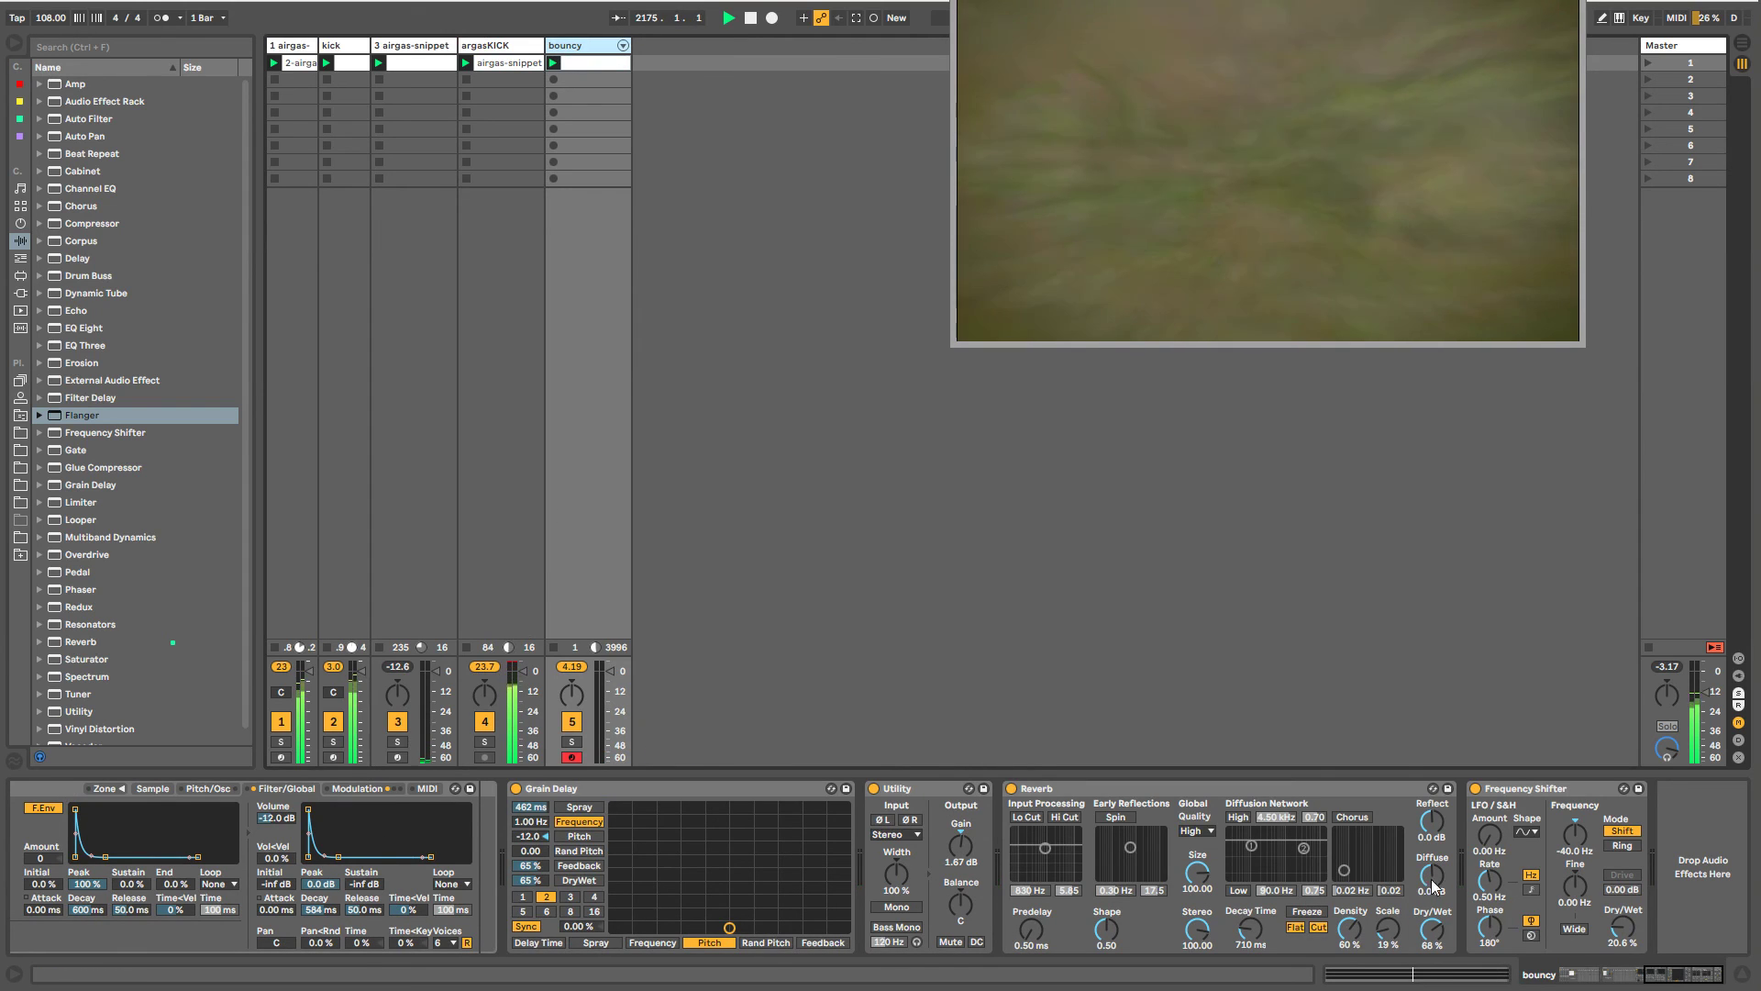
- Try turning down the D macro of the bouncybeller rack on the bouncy track
click(1574, 974)
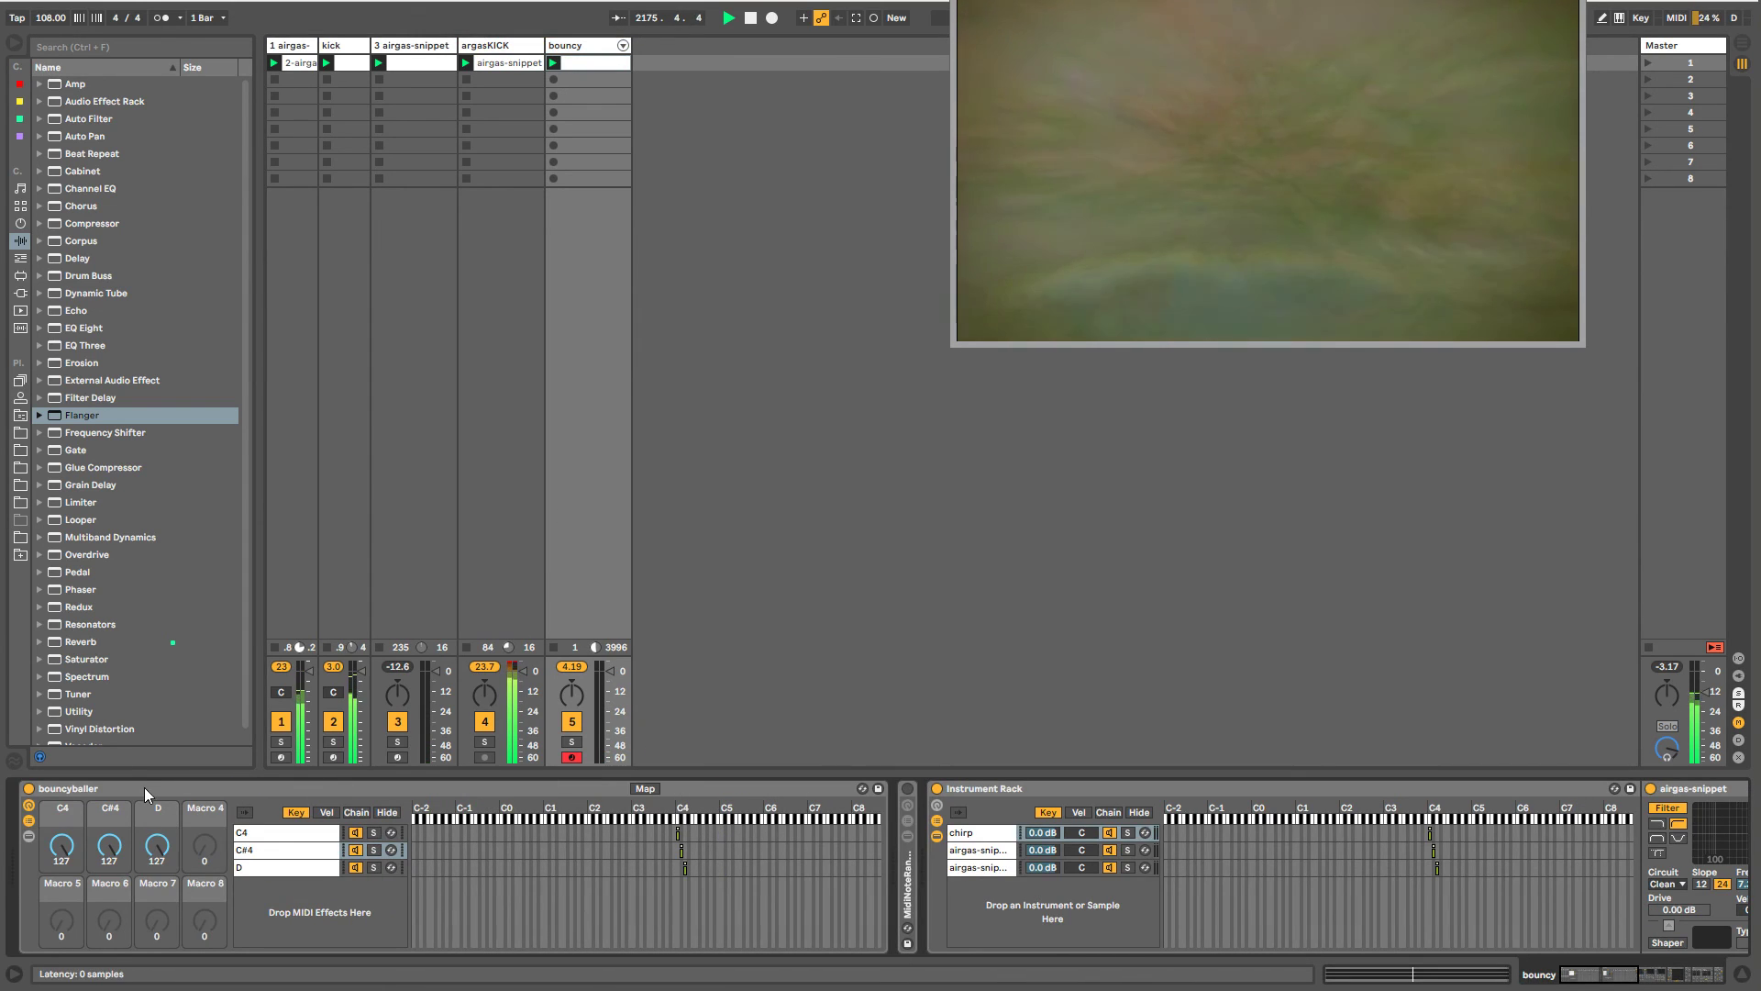
drag(157, 846, 118, 920)
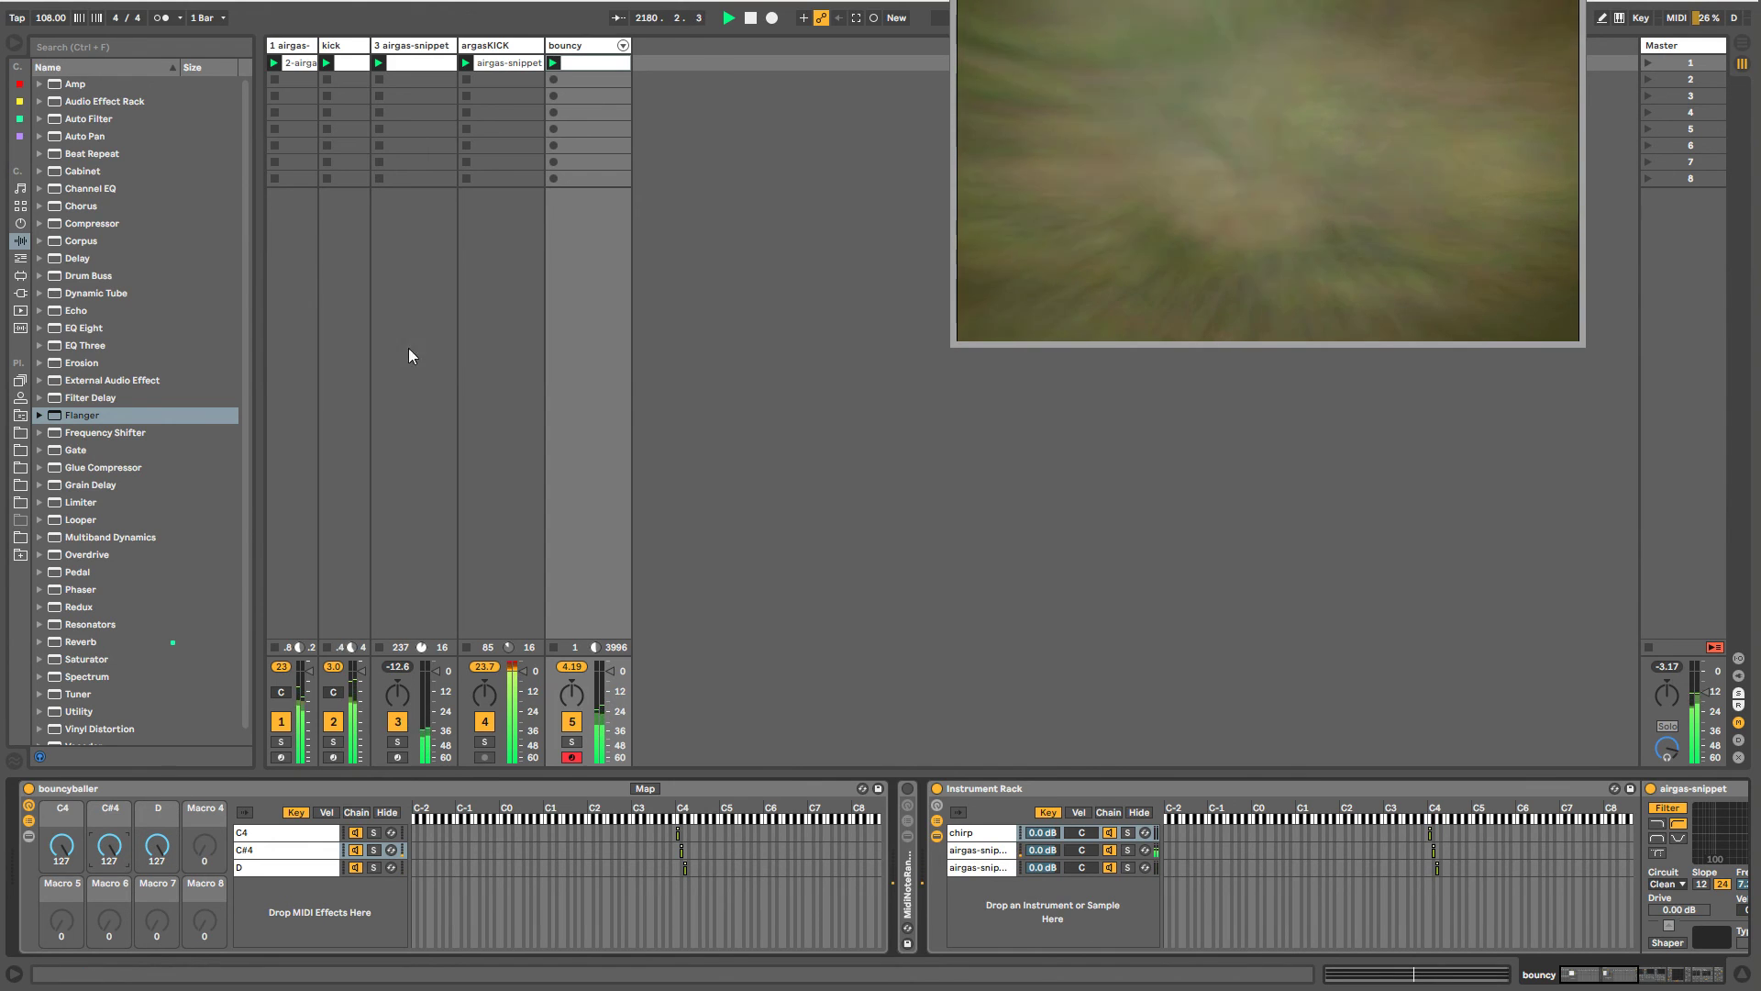
- Insert an Auto Pan between Erosion and Delay in argasKICK's kick chain with amount 84.1%, rate 0.22 Hz and phase 0°
click(474, 74)
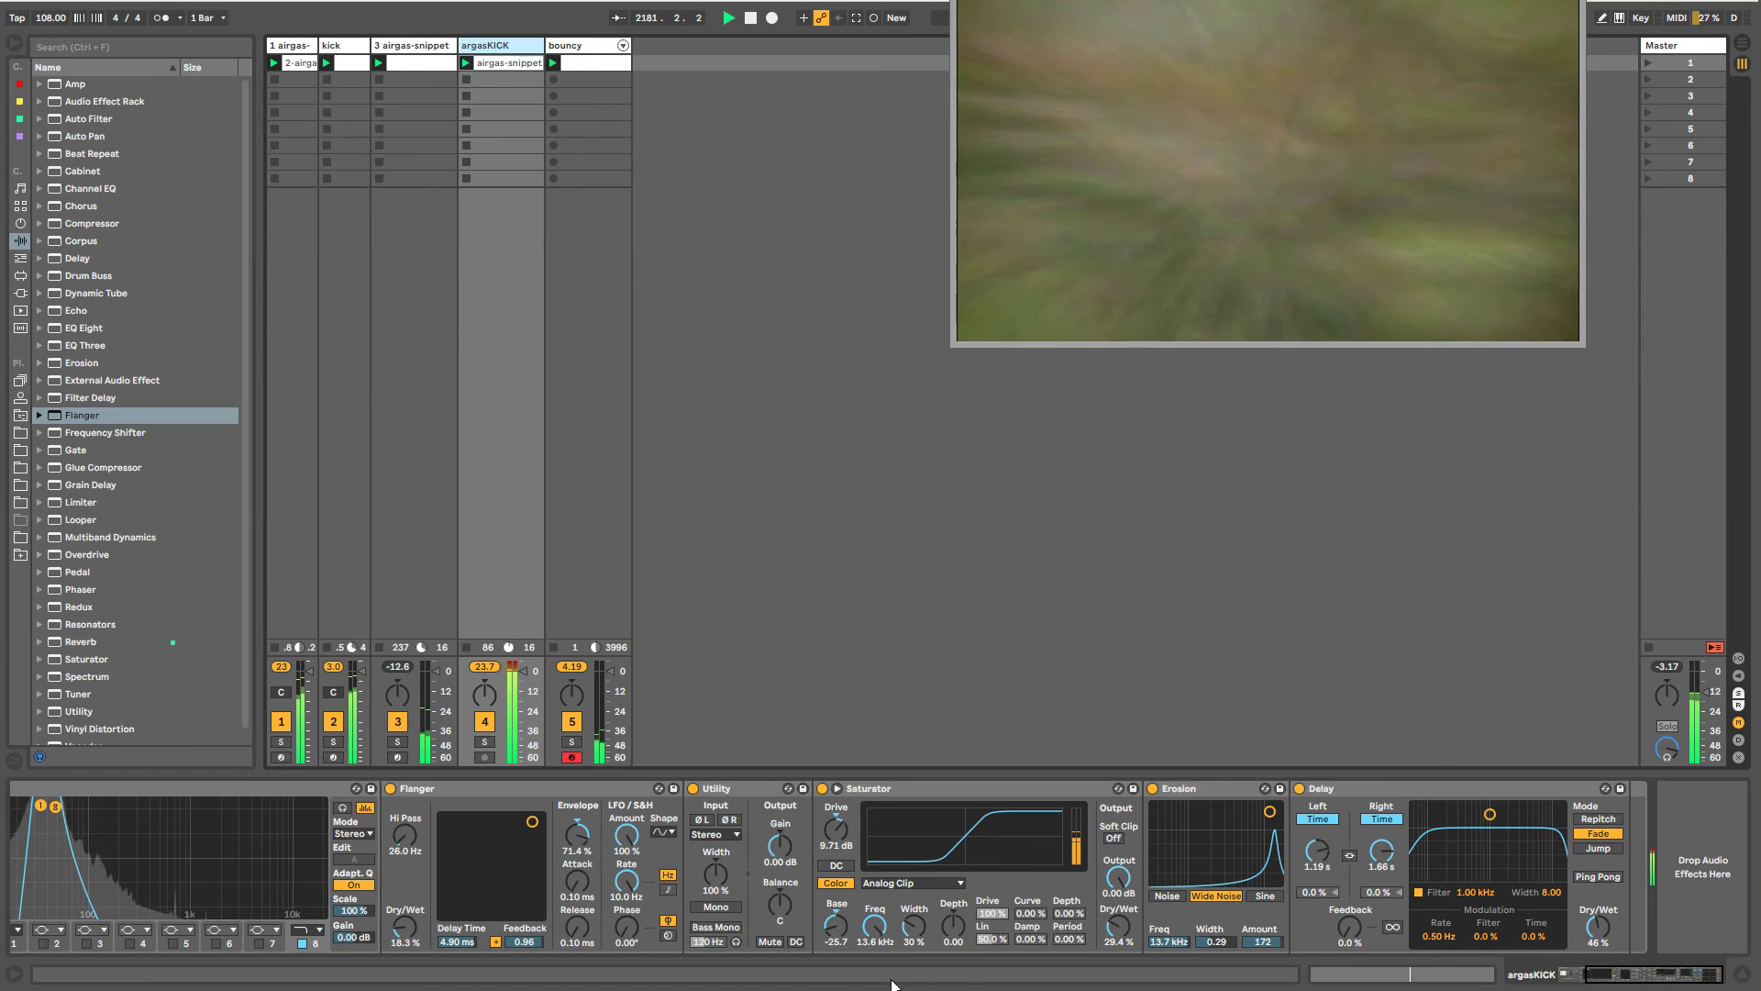
click(1576, 982)
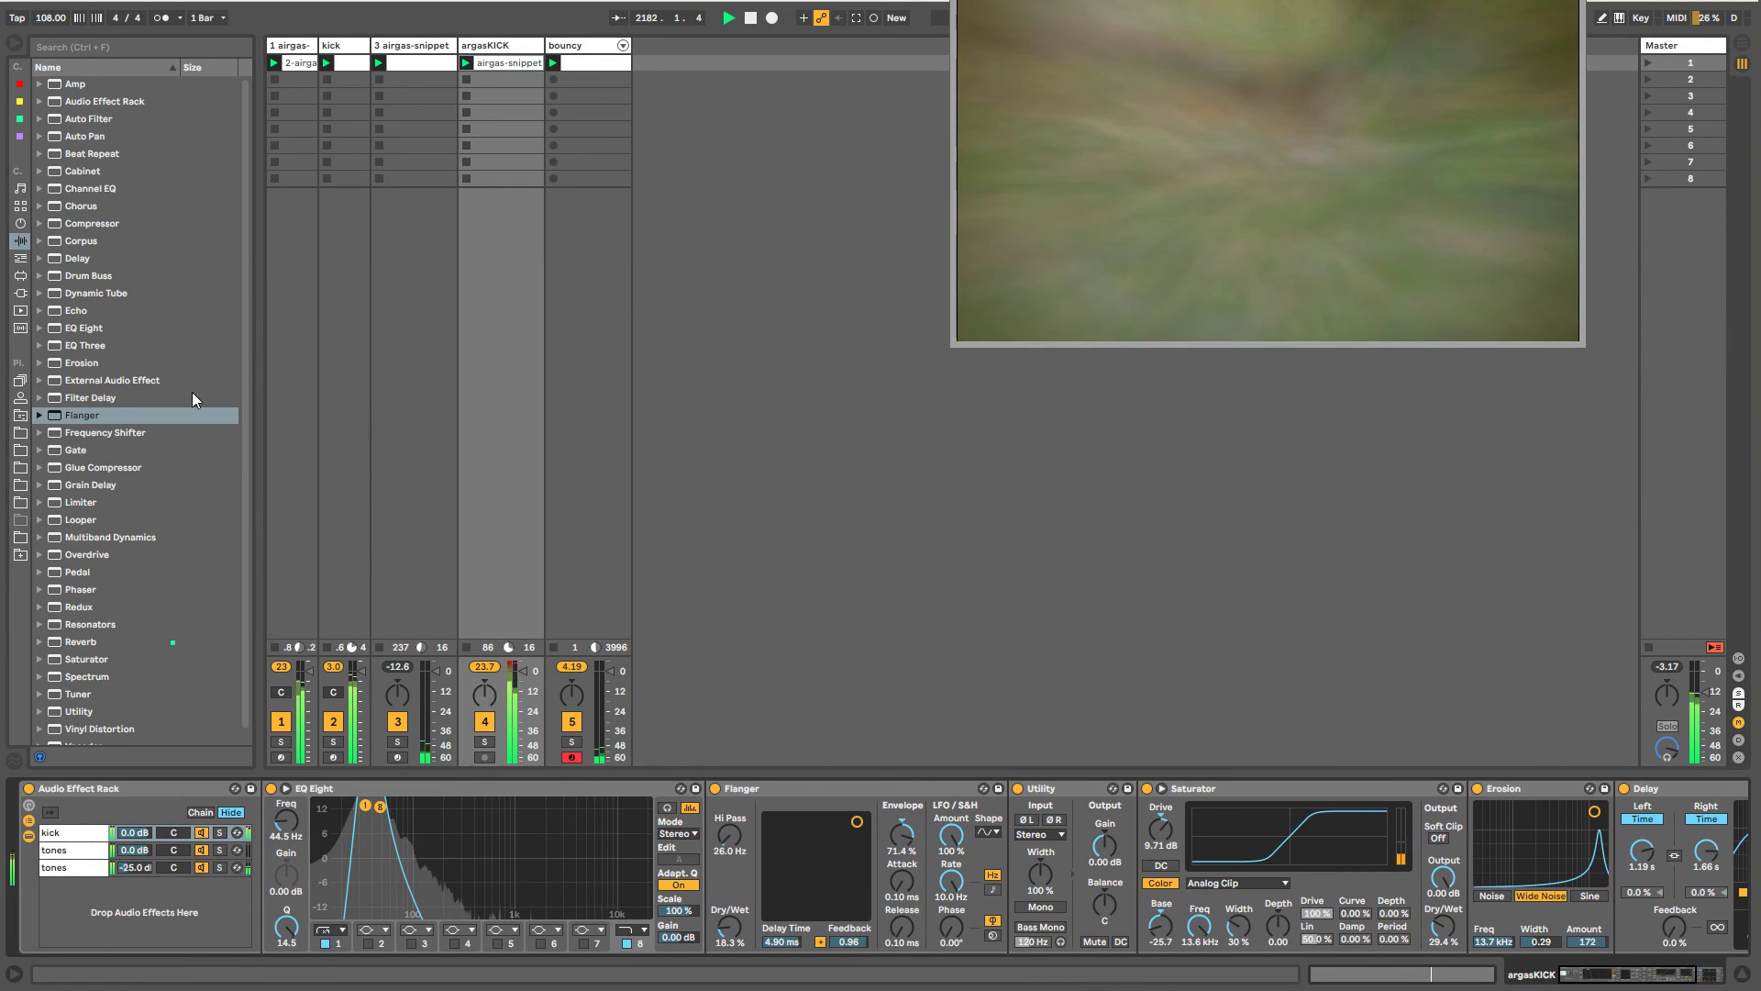
mouse_move(87, 137)
mouse_down()
mouse_move(678, 683)
mouse_move(872, 789)
mouse_move(999, 834)
mouse_move(1575, 888)
mouse_up()
drag(1187, 904, 1232, 954)
drag(1232, 886, 1232, 789)
drag(1232, 881, 1232, 975)
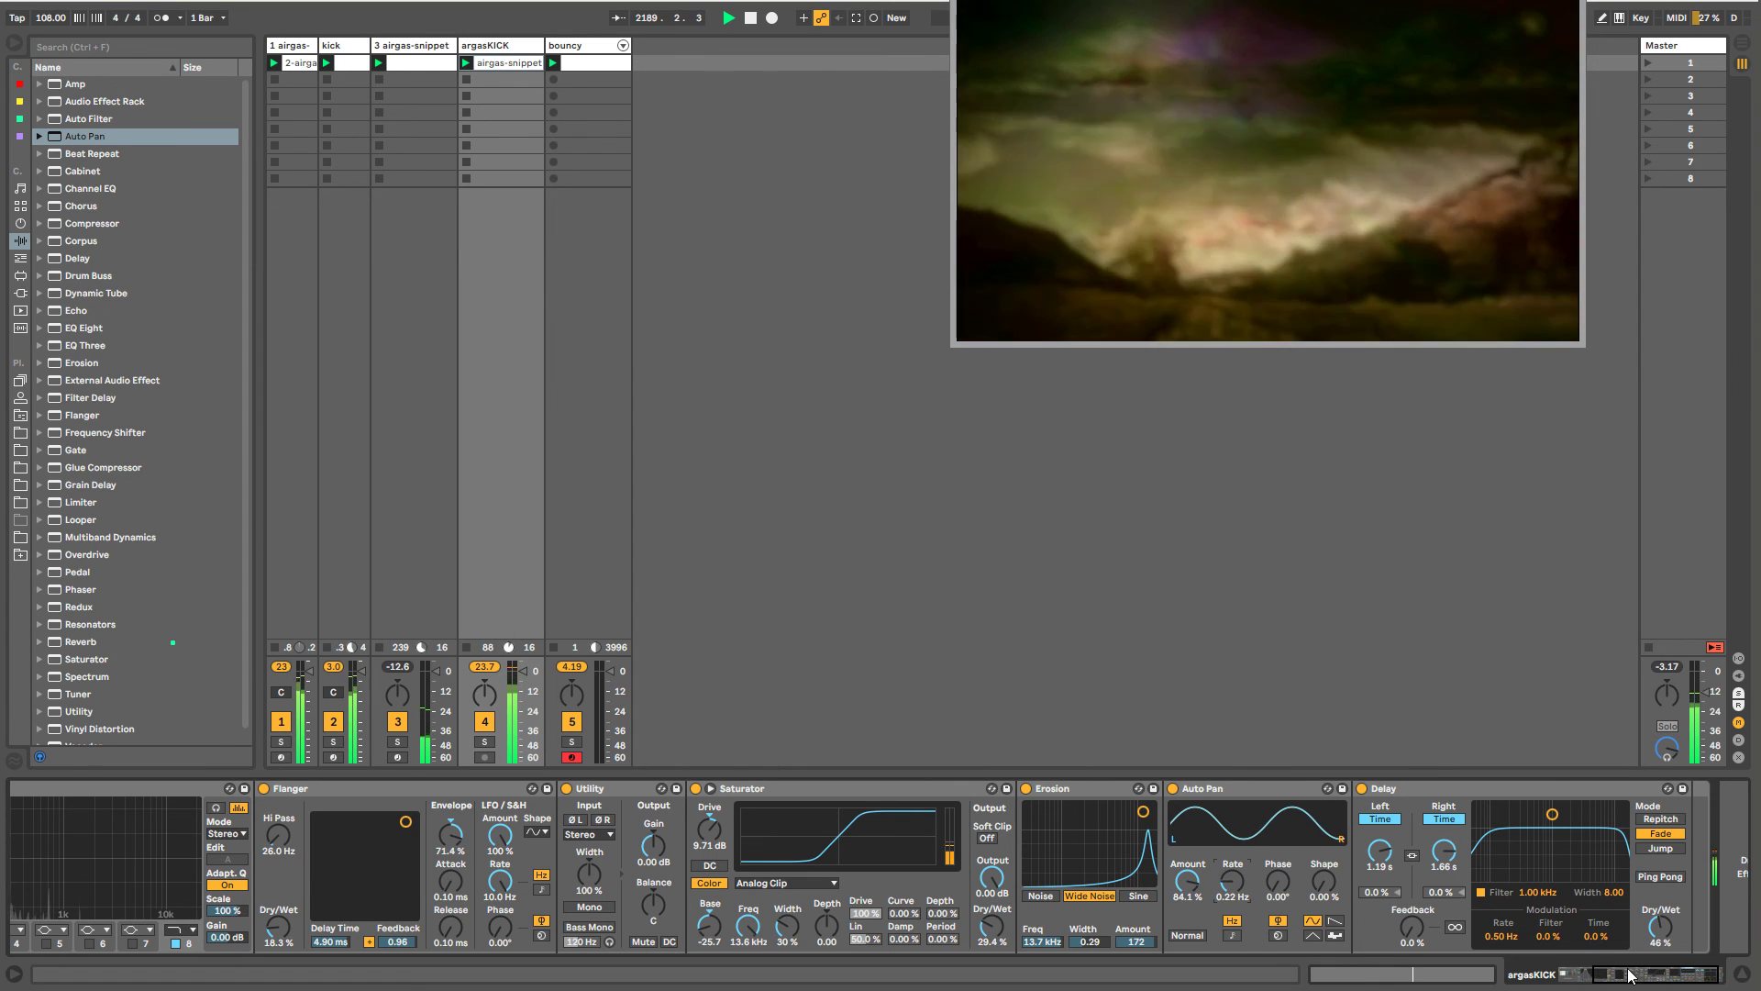
drag(1629, 975, 1639, 975)
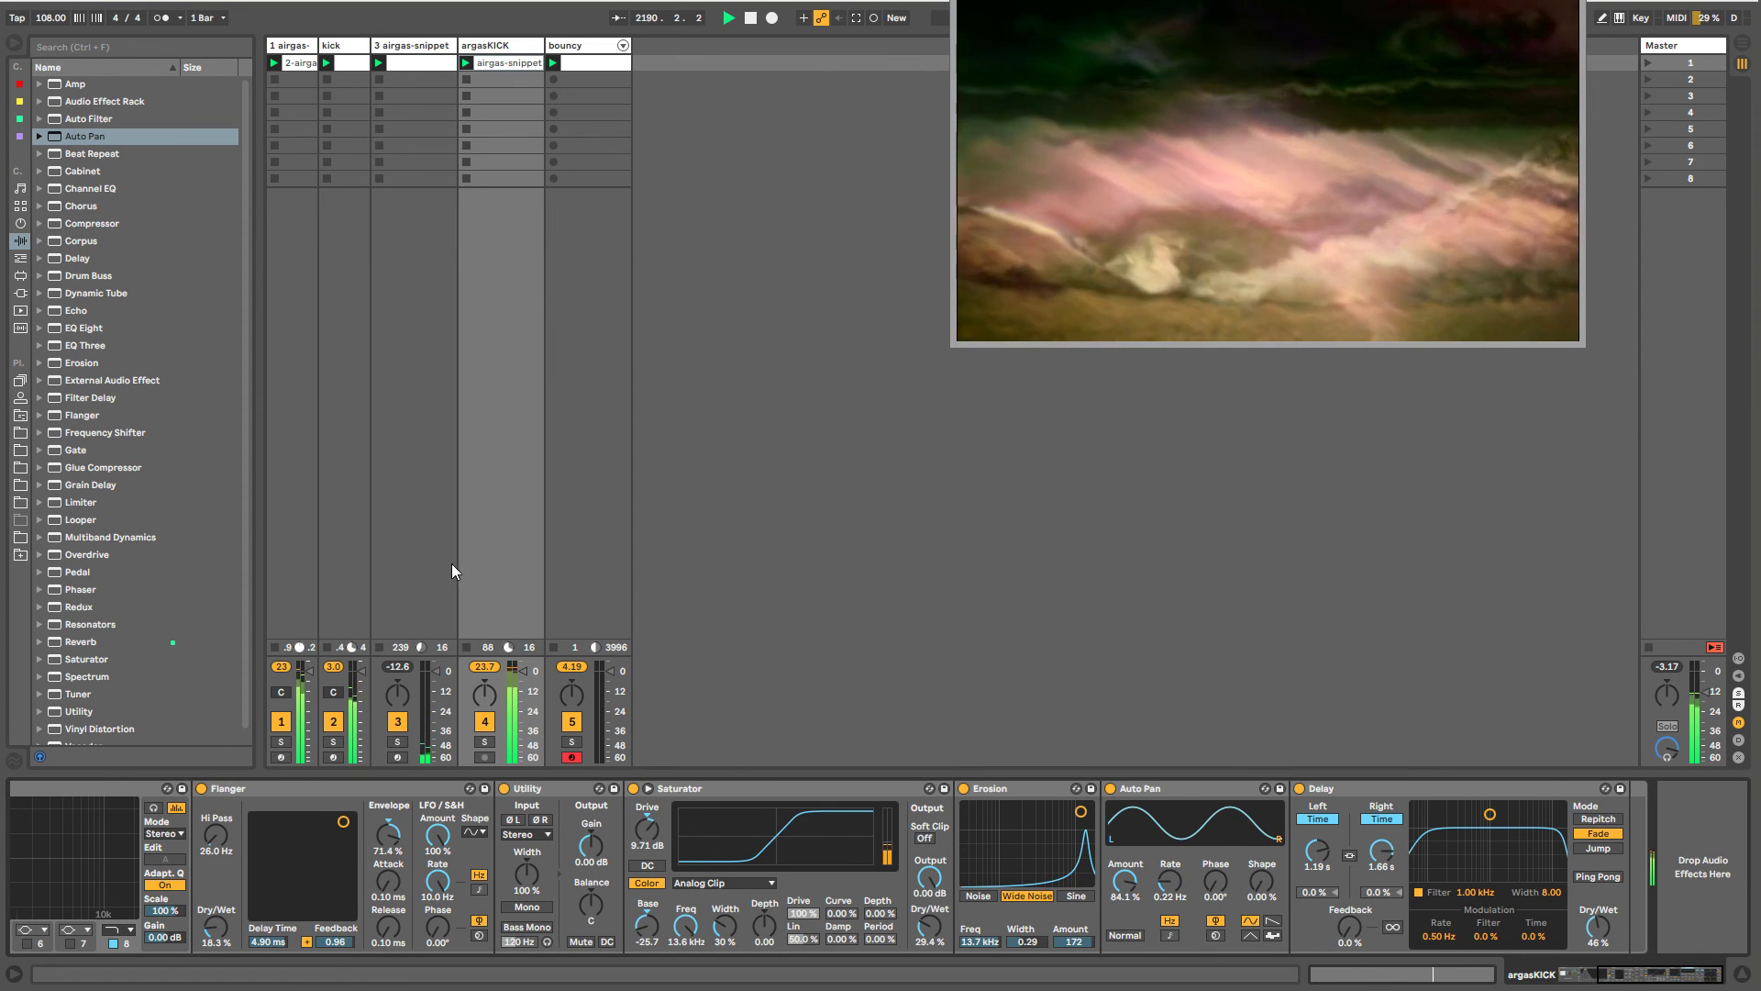
- Review the device chains of the remaining tracks and the argasKICK clip's envelope and sample waveform
click(580, 59)
click(499, 46)
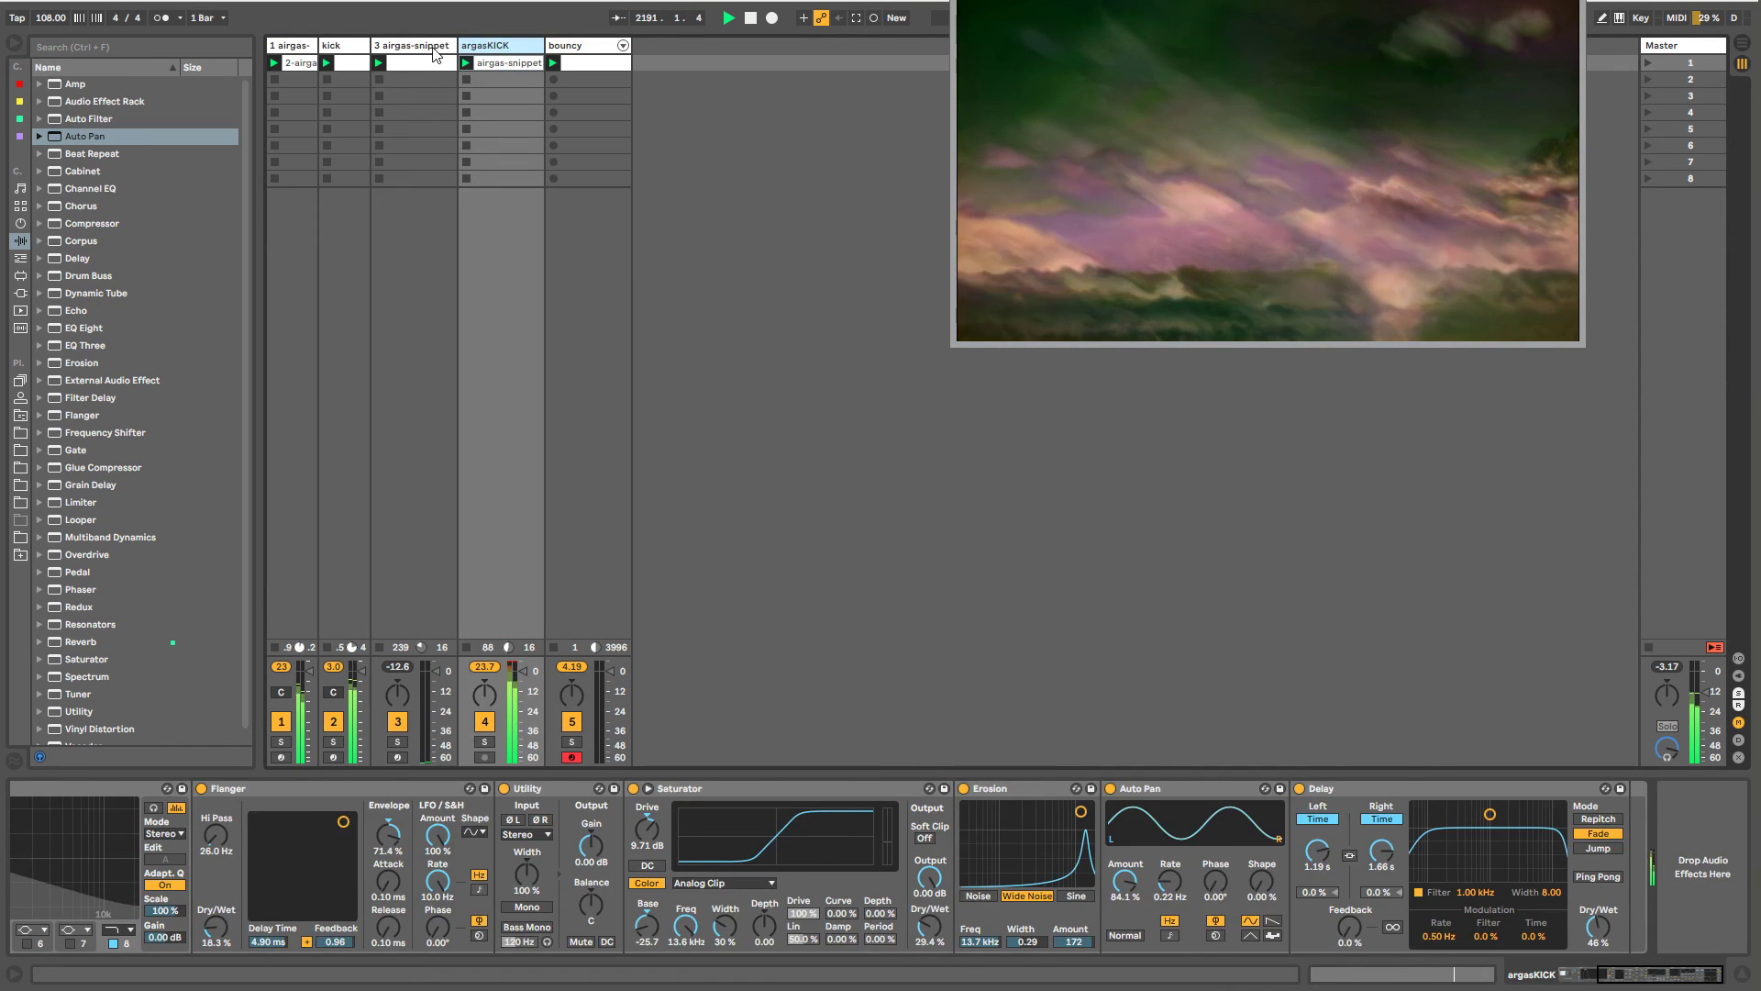
click(413, 46)
click(344, 46)
click(303, 48)
click(413, 47)
click(500, 46)
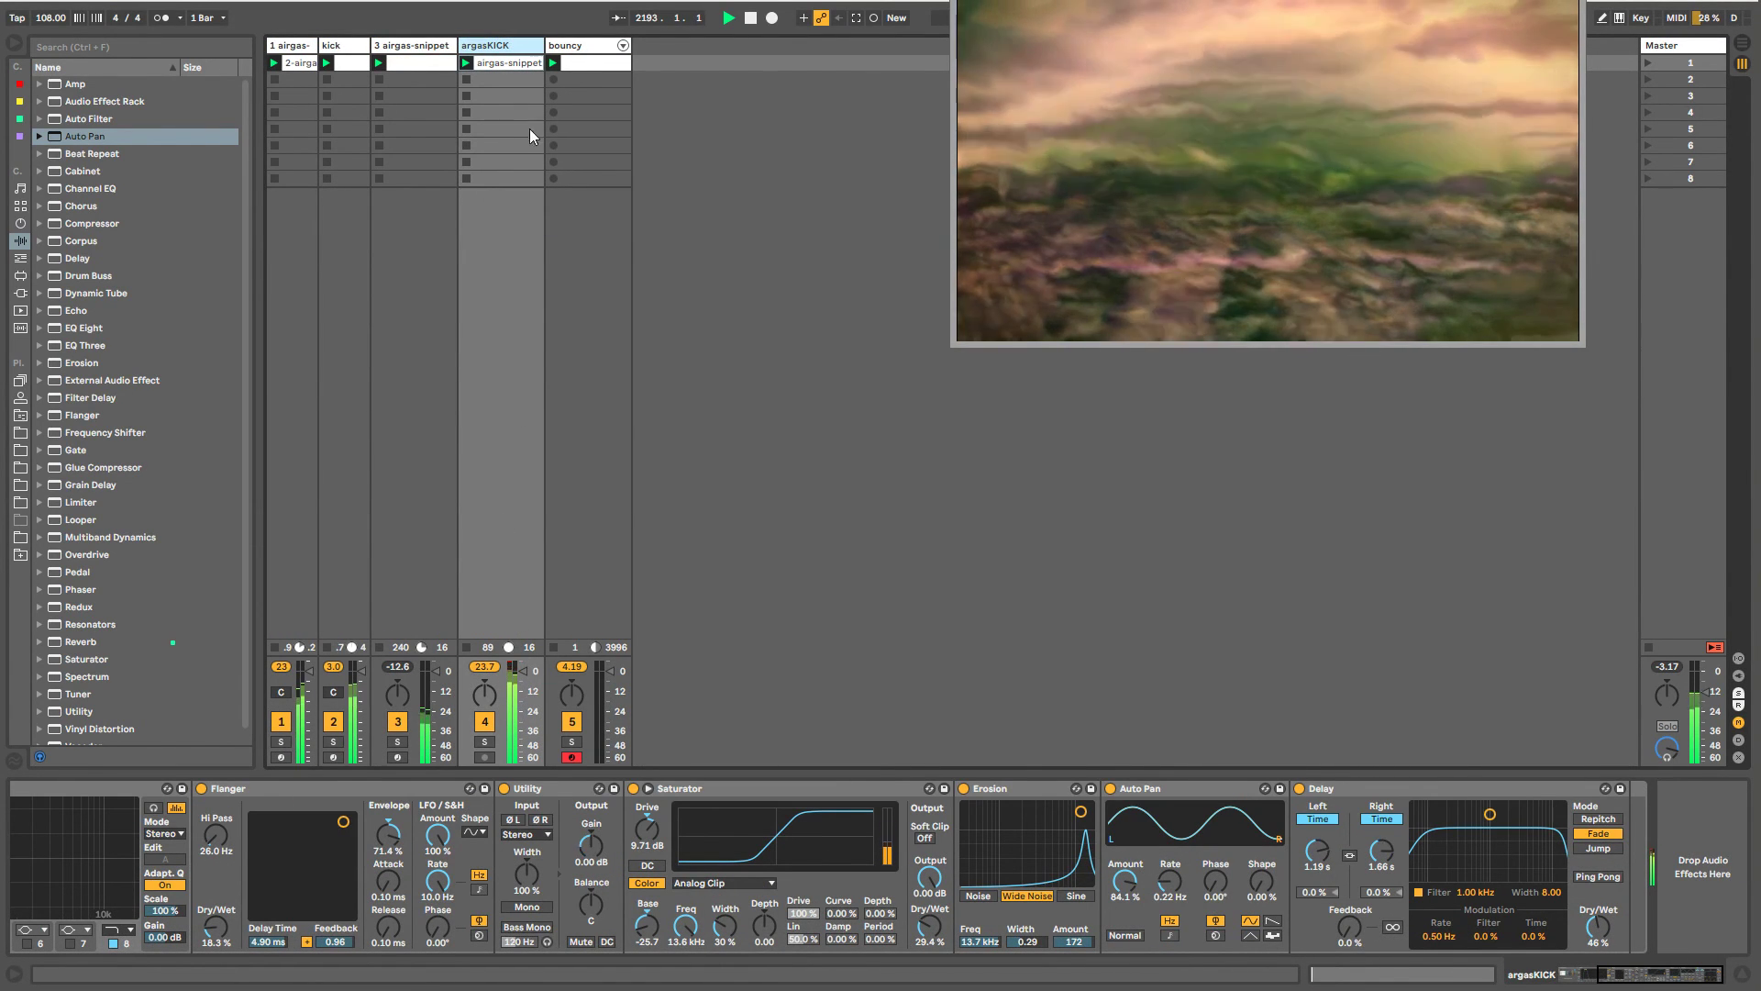
click(511, 62)
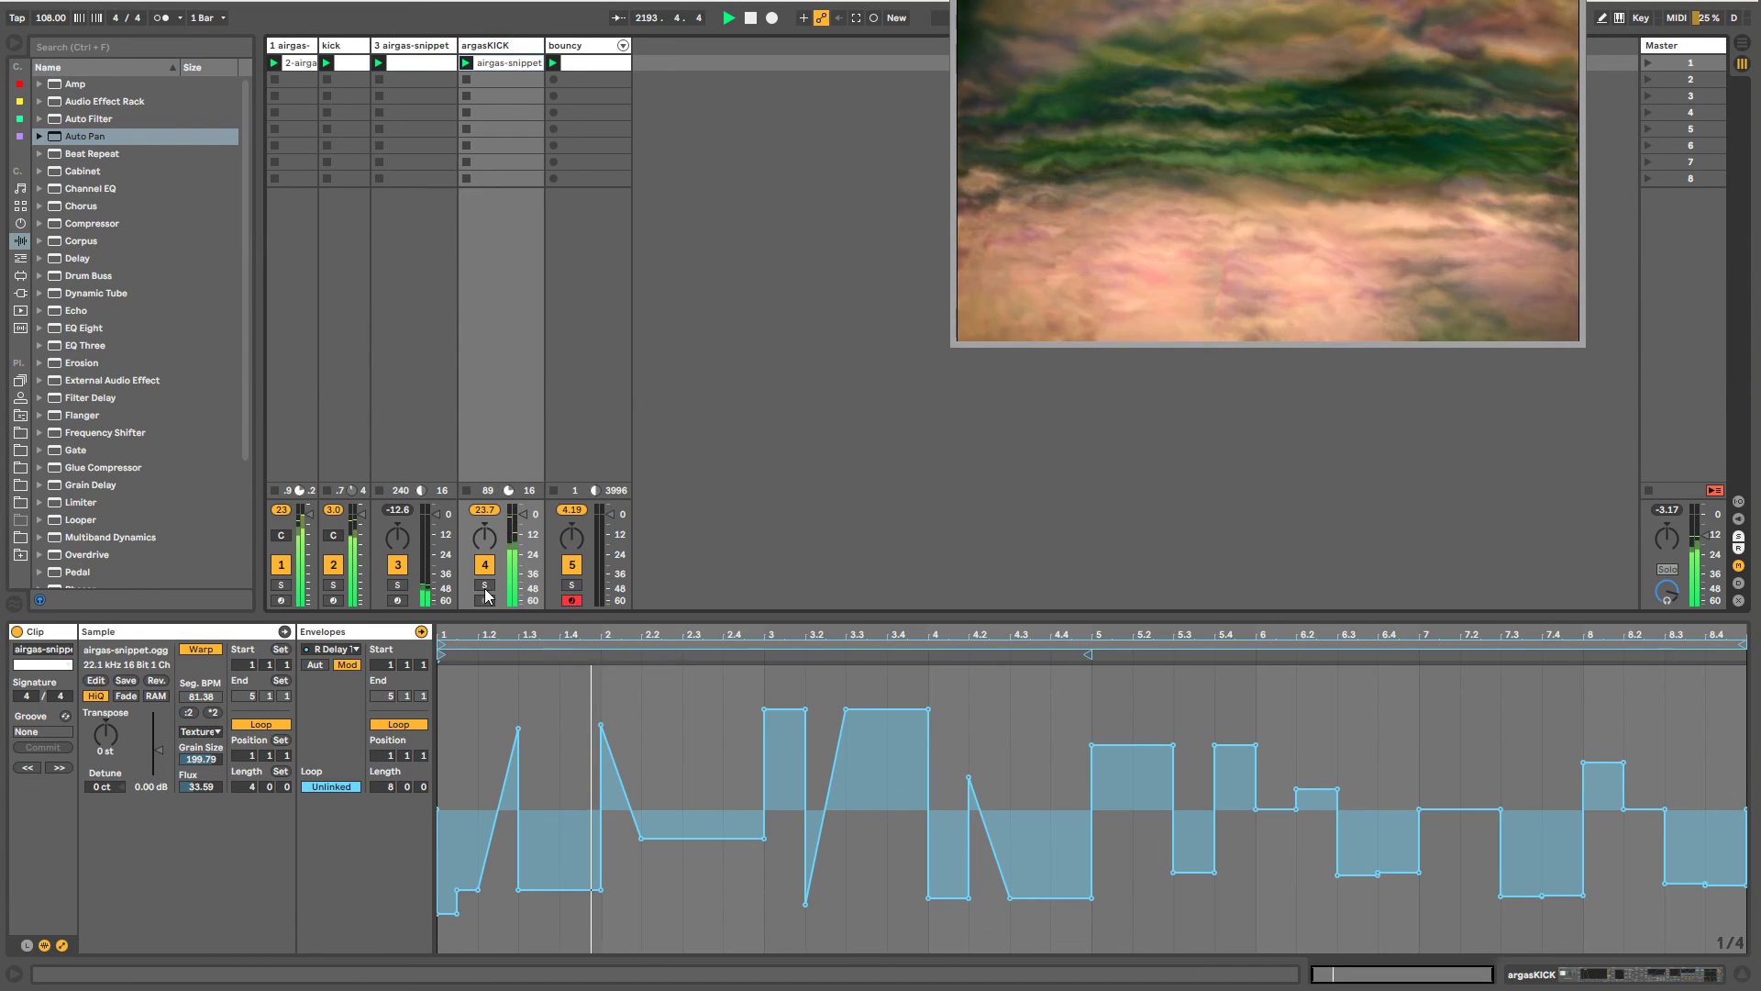
click(133, 632)
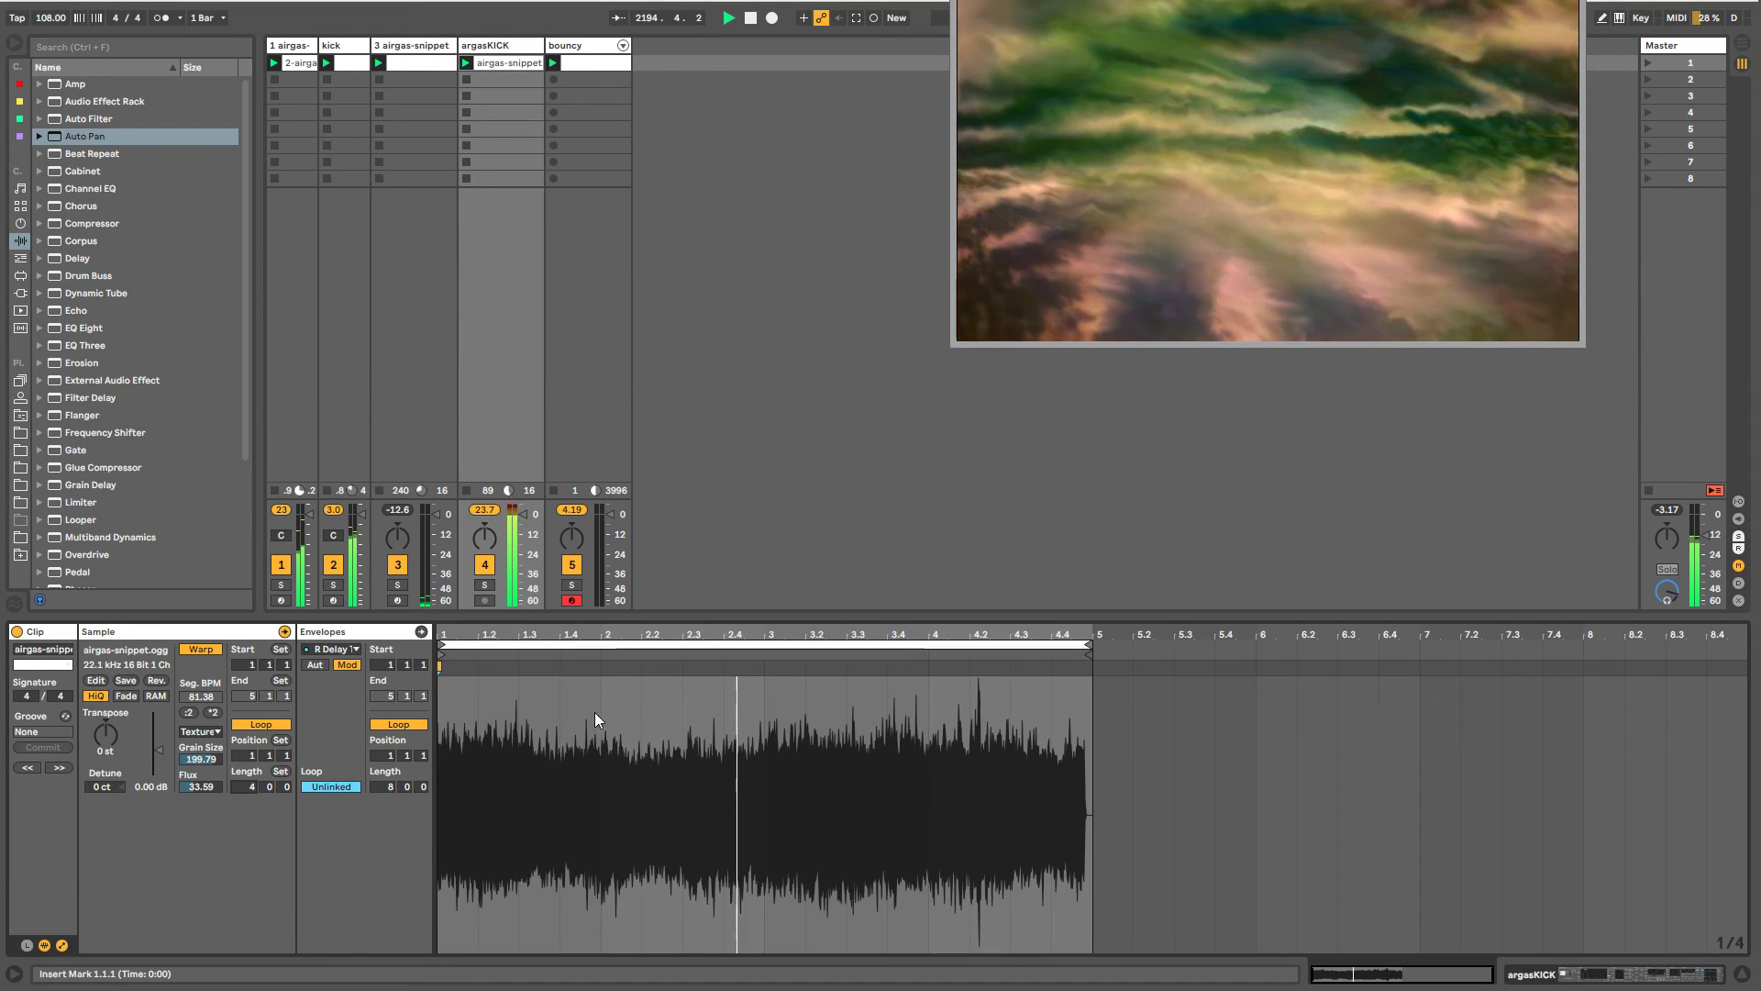
double_click(501, 46)
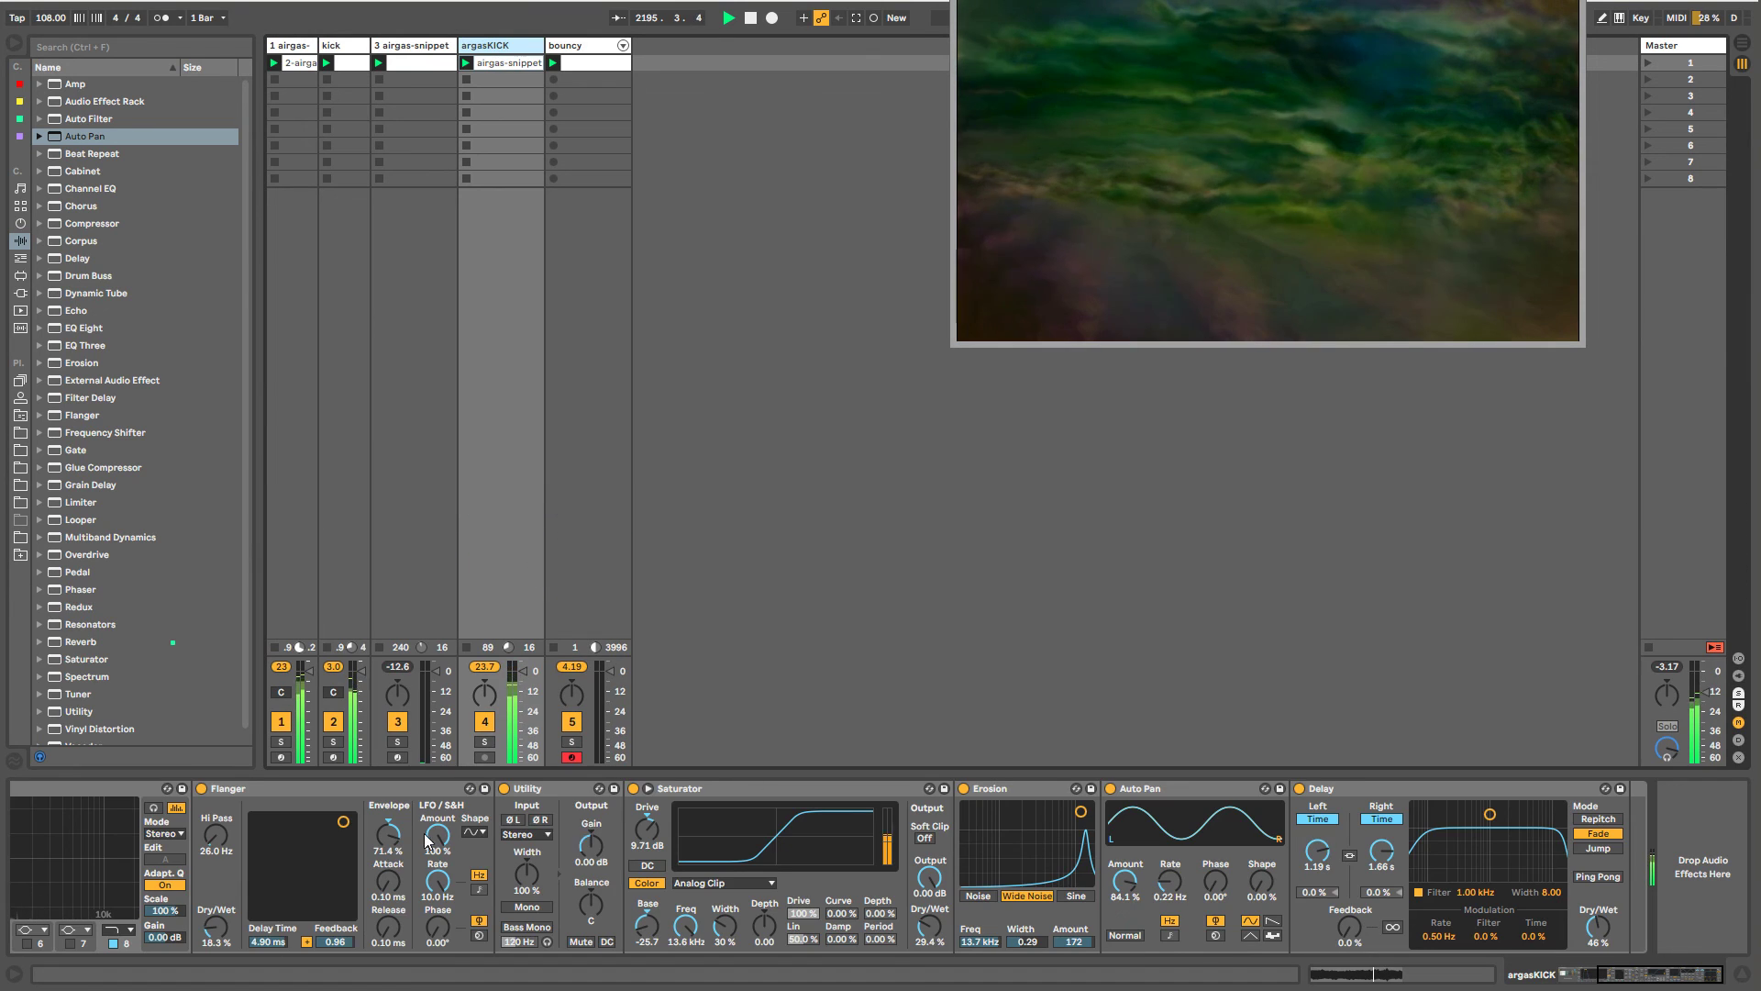
- Lower the last tones chain's Auto Filter to 6.17 kHz with 108% resonance, and set that chain's volume to -11.8 dB
drag(1625, 972, 1567, 972)
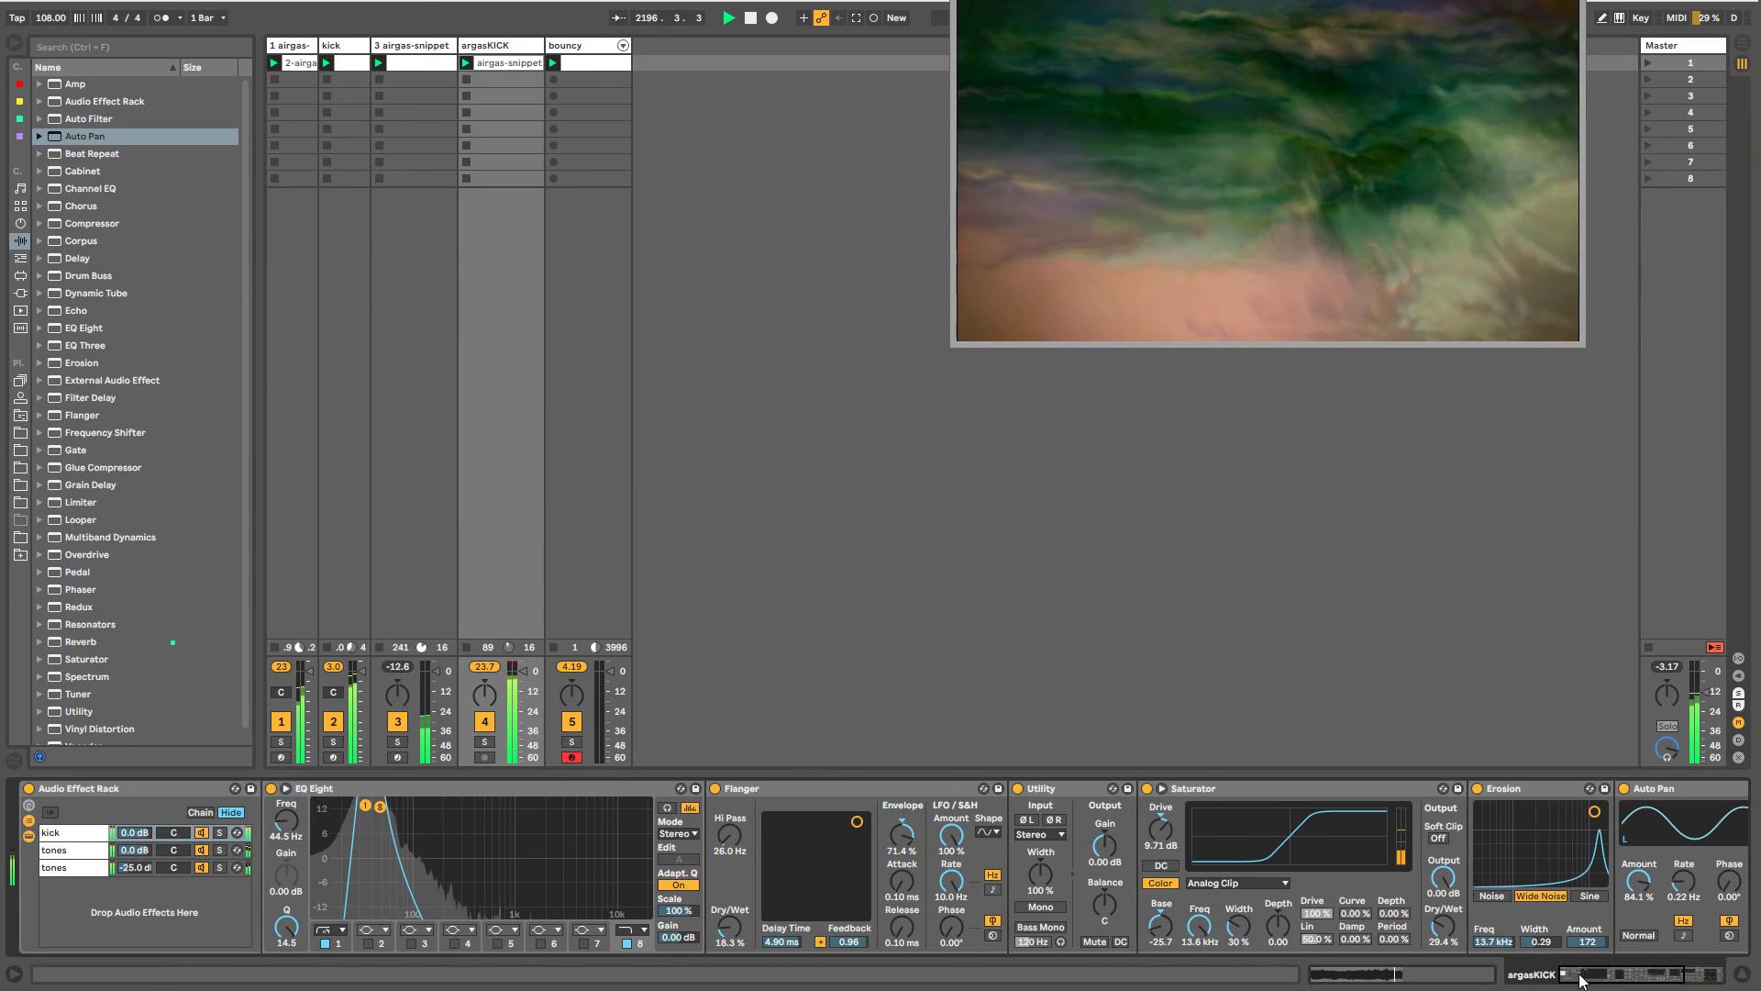
click(523, 790)
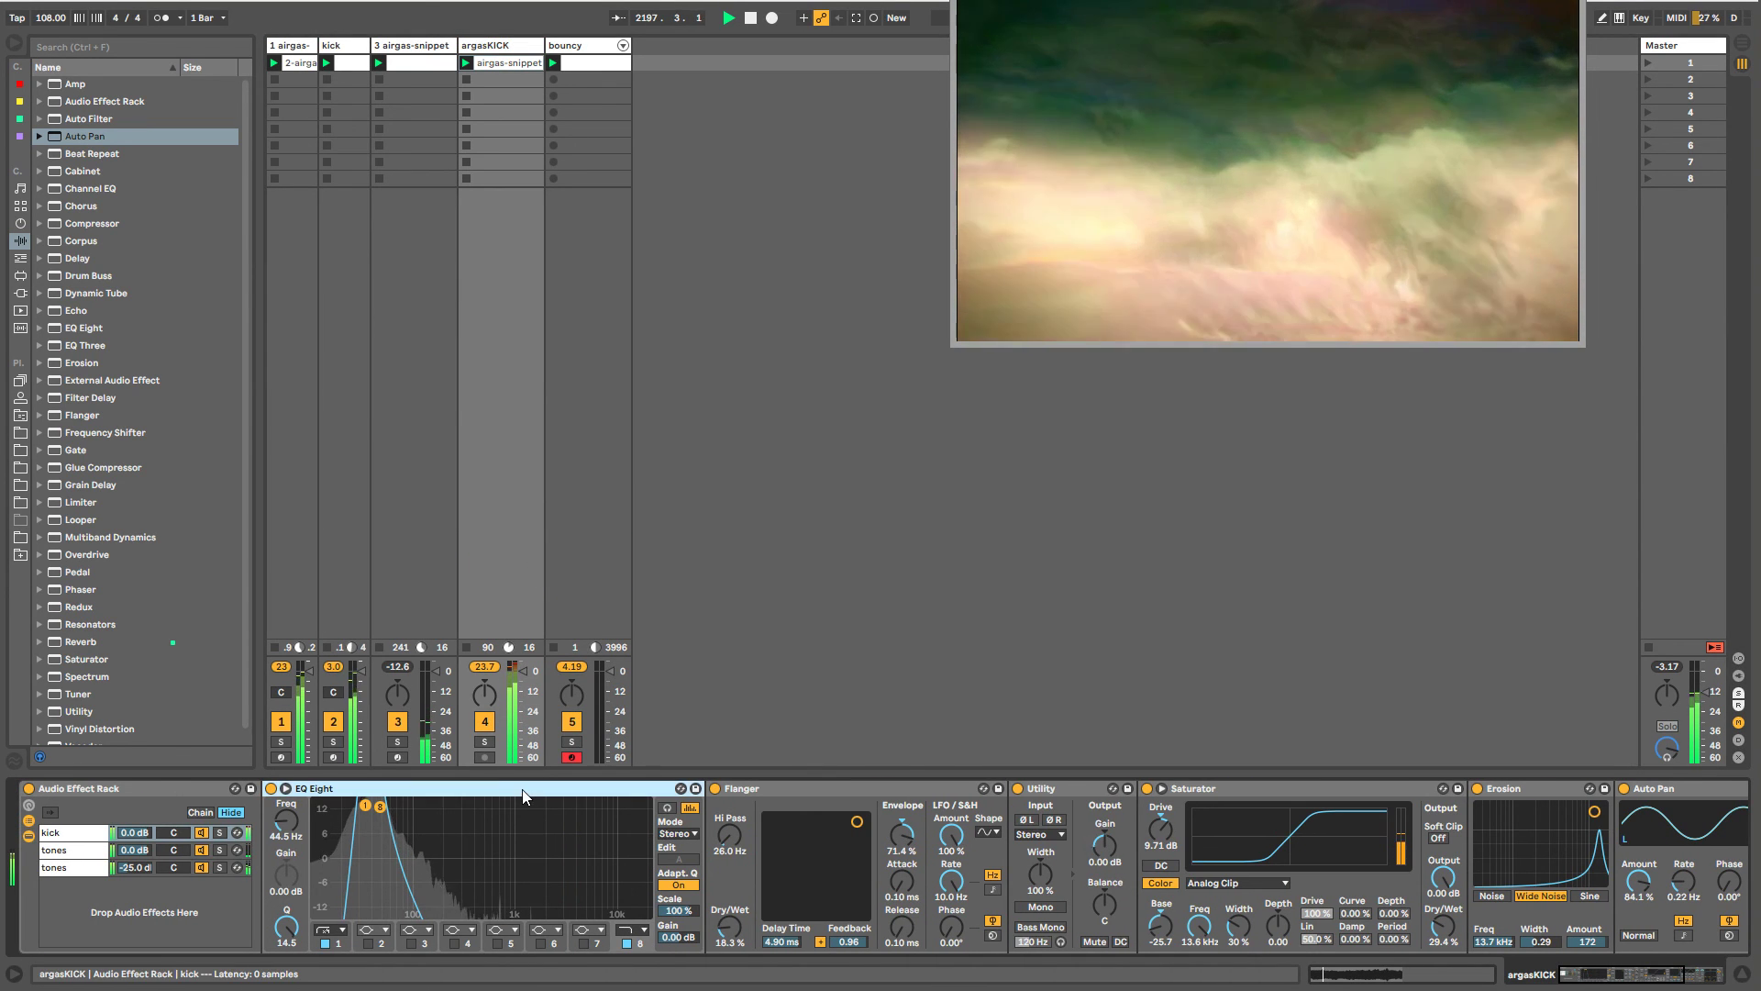
click(73, 867)
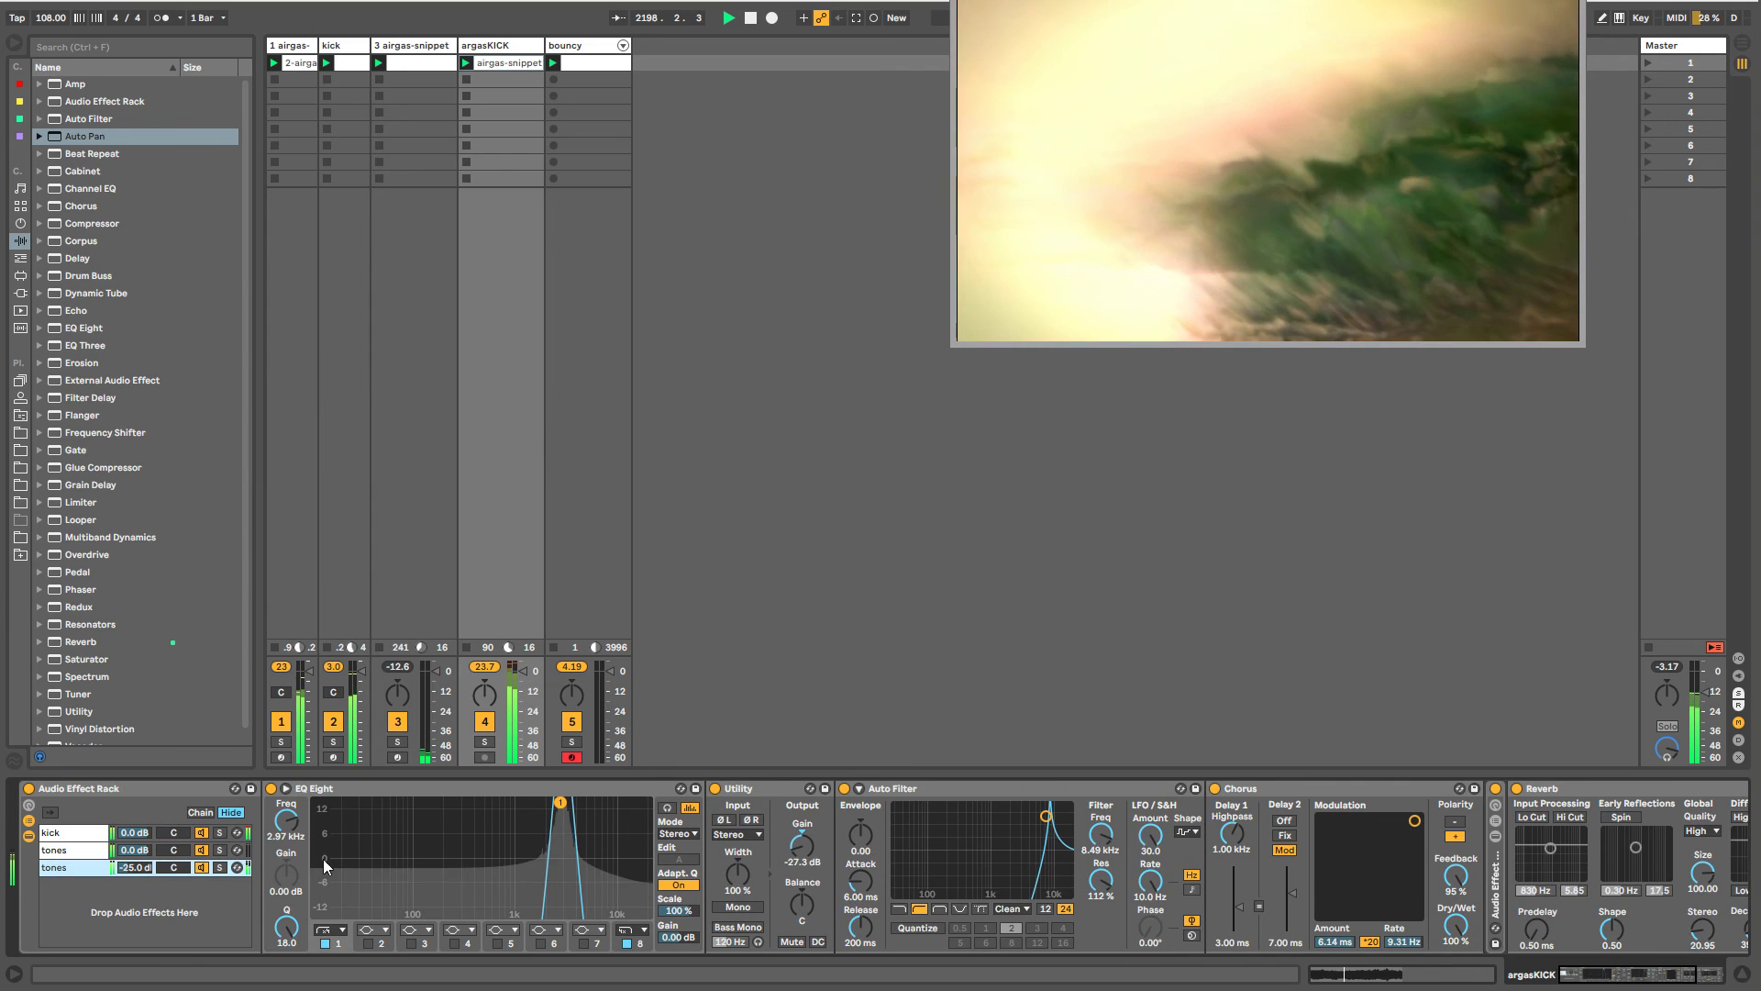
drag(1046, 816, 1037, 818)
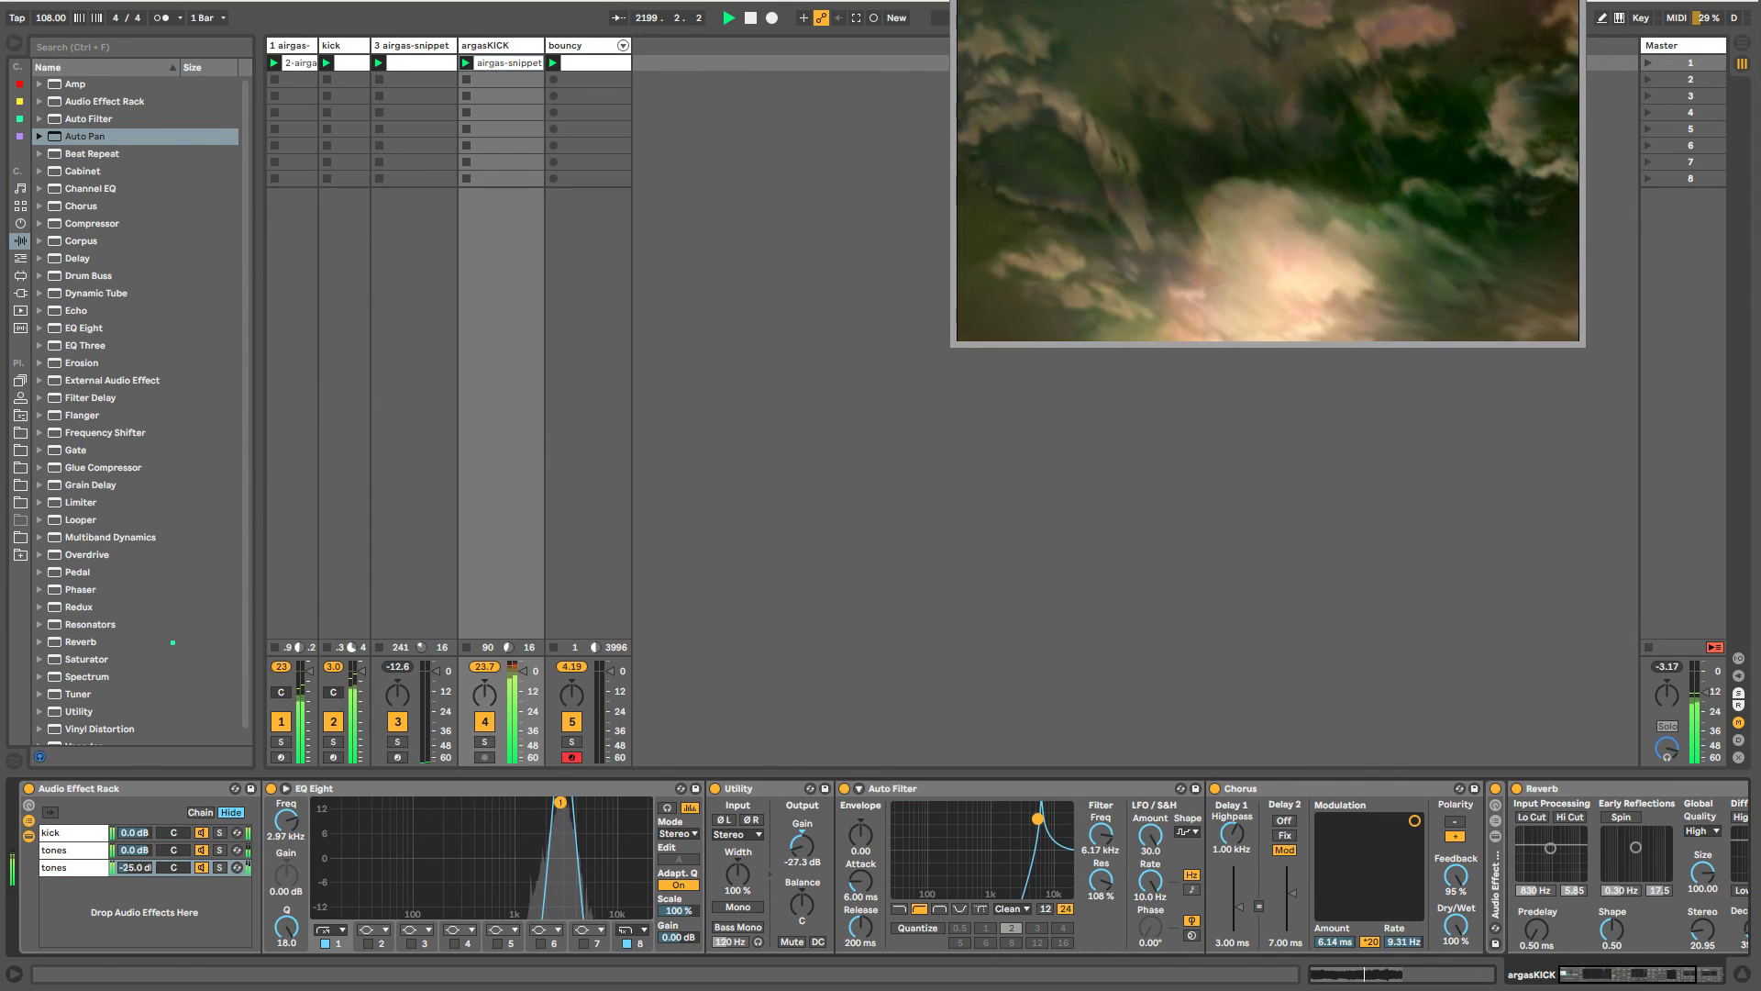
drag(132, 871, 132, 830)
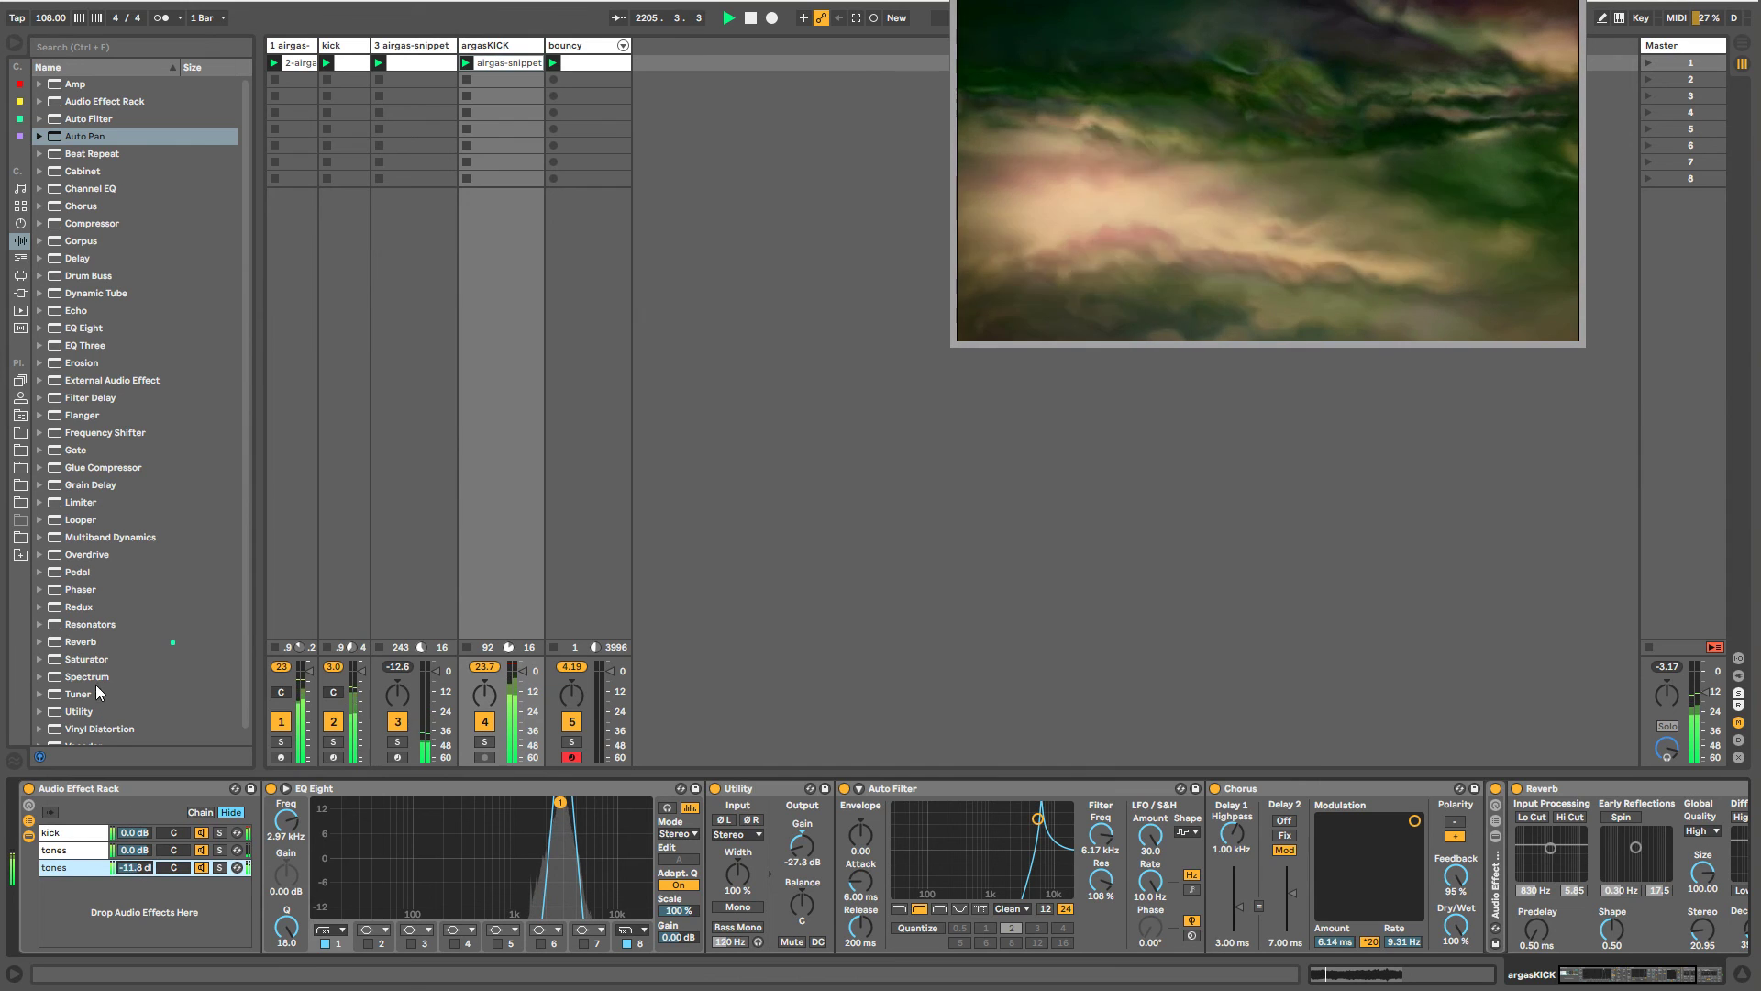
- Add a second Reverb at the end of that tones chain with decay 377 ms, diffuse 5.4 dB and a raised dry/wet
drag(86, 646, 1365, 840)
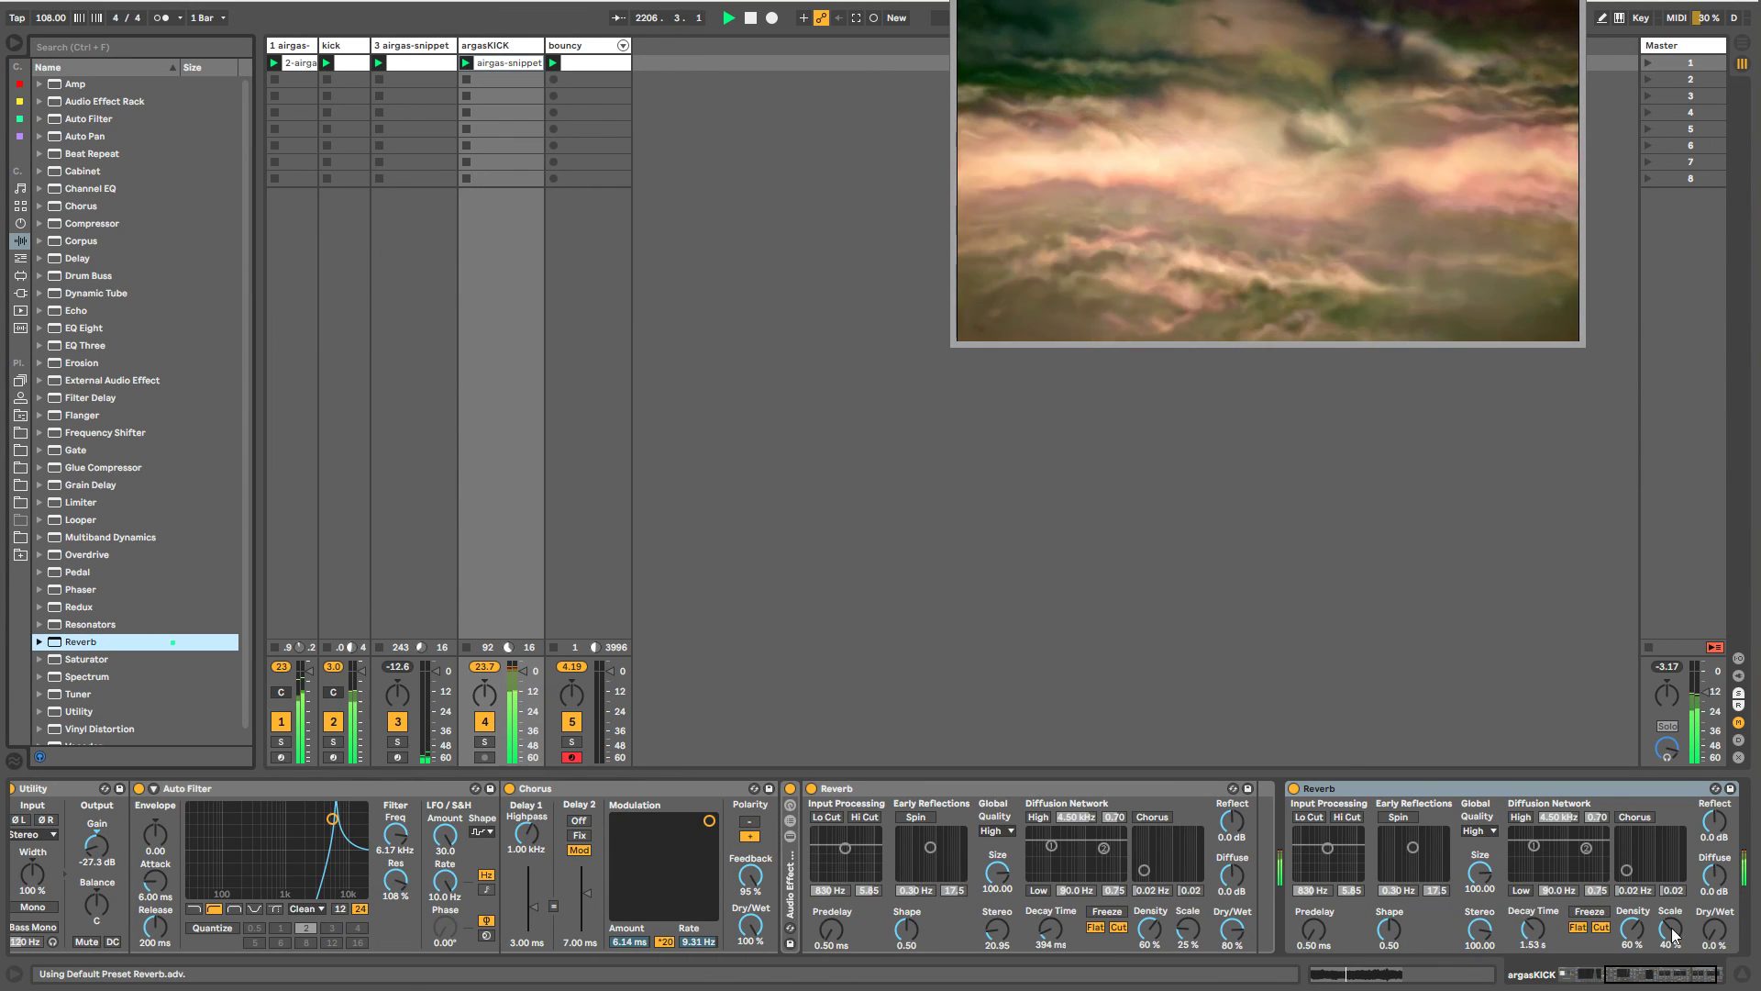
drag(1708, 934, 1657, 929)
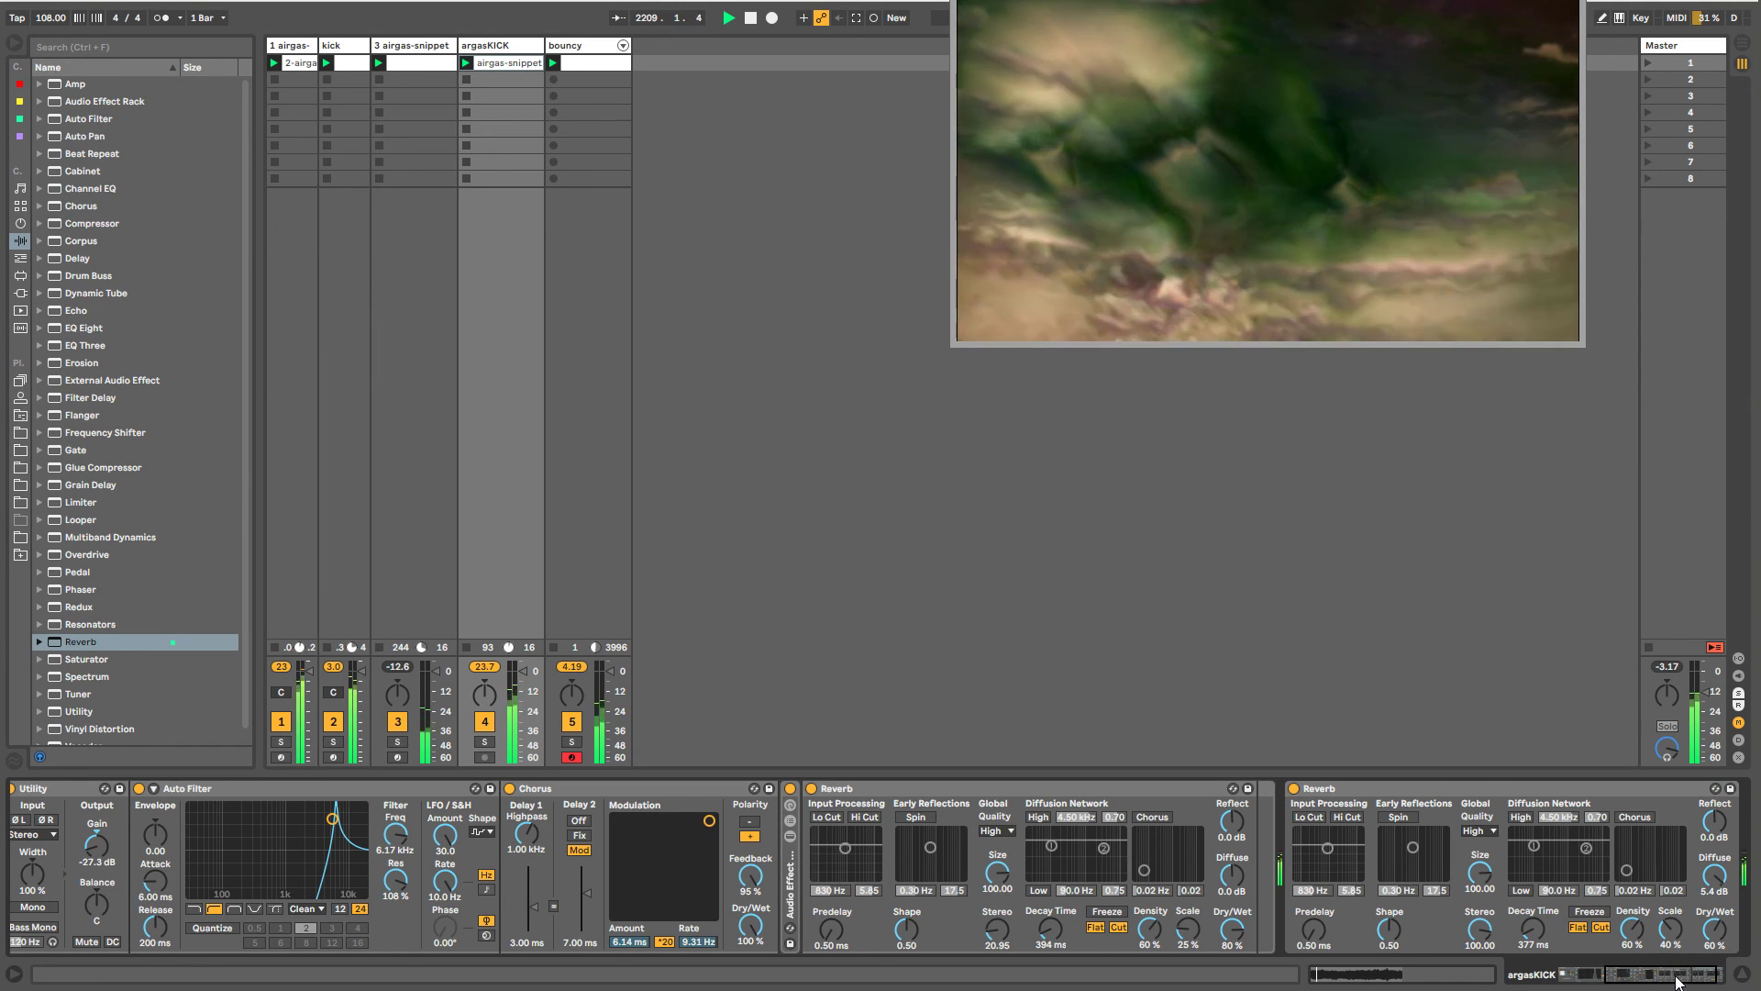
drag(1678, 983, 1454, 982)
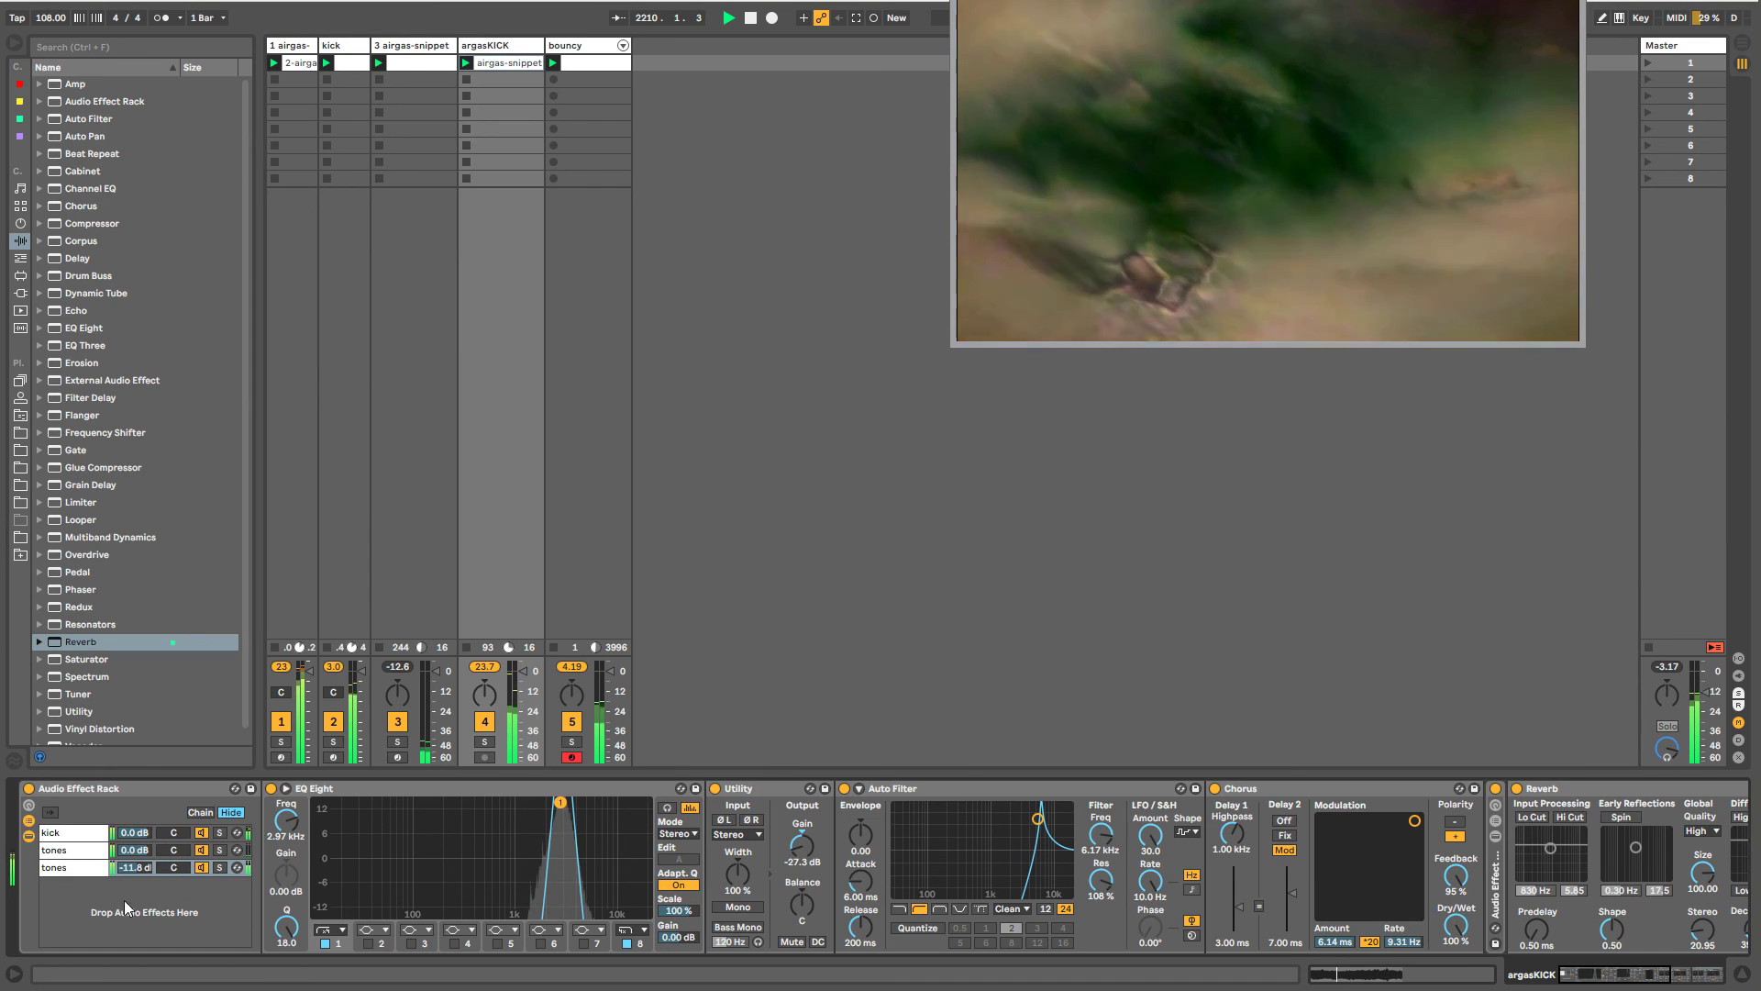
- Lower the last tones chain's volume to -19.0 dB in argasKICK's rack
drag(134, 867, 134, 873)
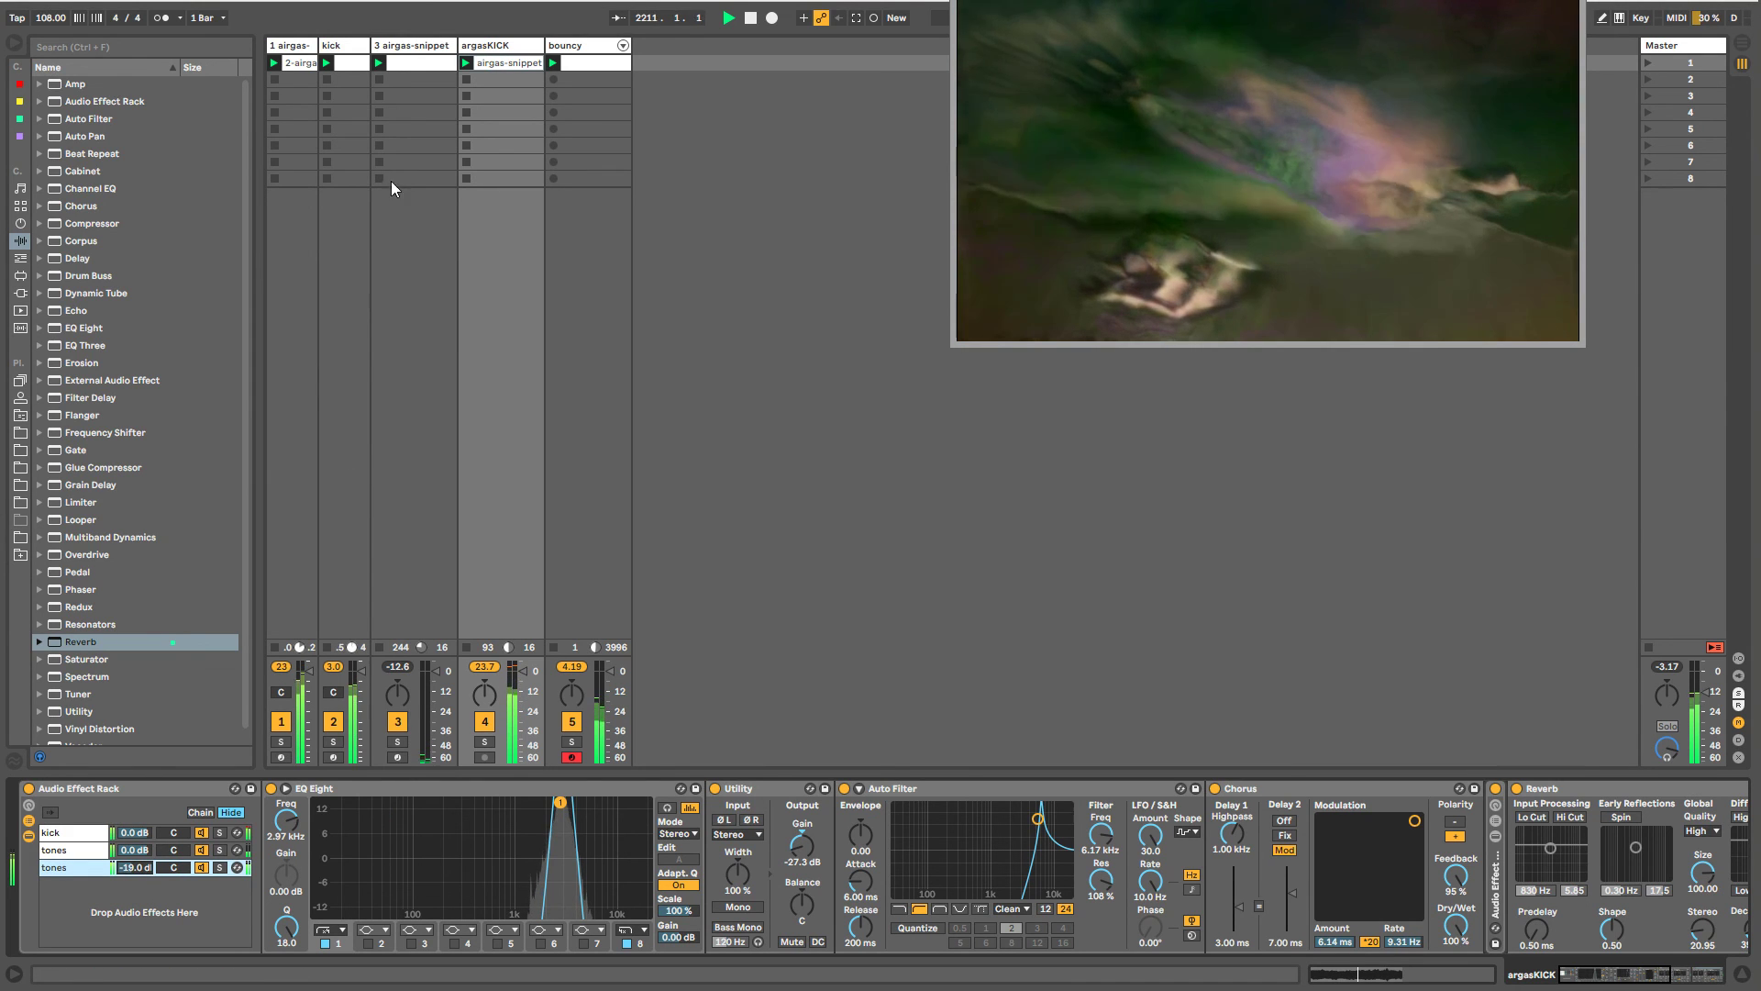
- Insert an Audio Effect Rack before the 58.6 Hz EQ Eight on the first airgas track, move that EQ inside, and set D<W to 127
click(306, 46)
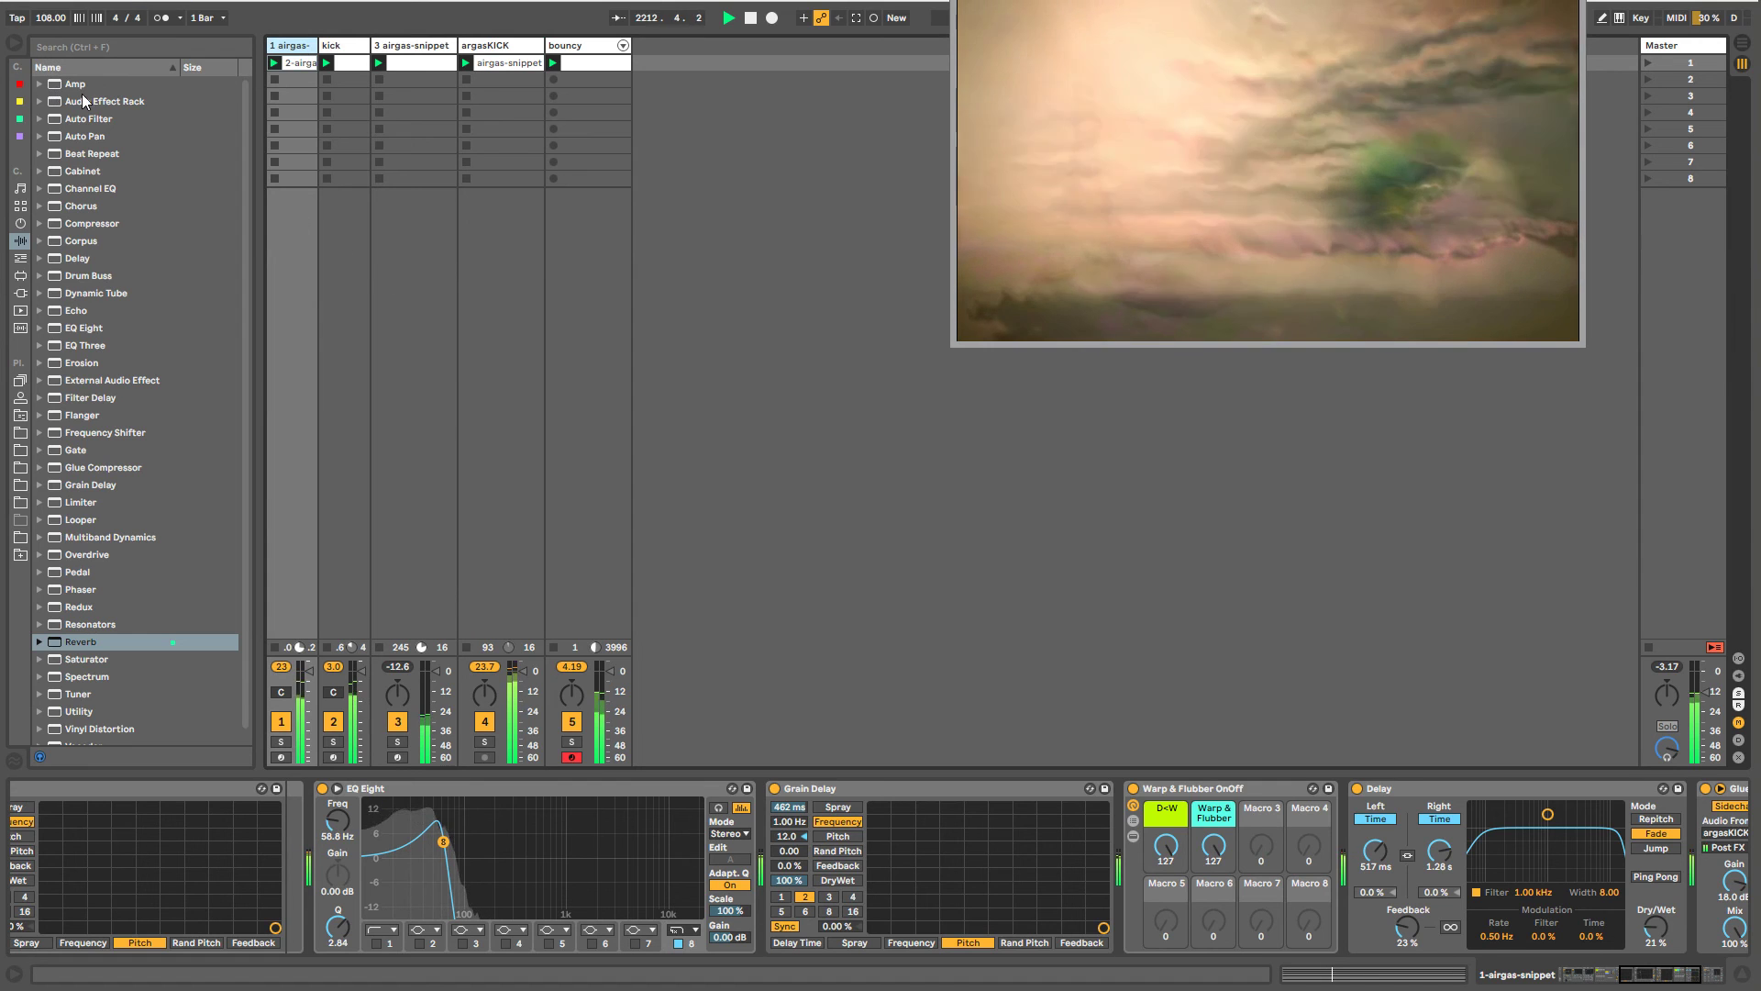
mouse_move(83, 101)
mouse_down()
mouse_move(138, 413)
mouse_move(316, 825)
mouse_move(297, 820)
mouse_move(385, 831)
mouse_up()
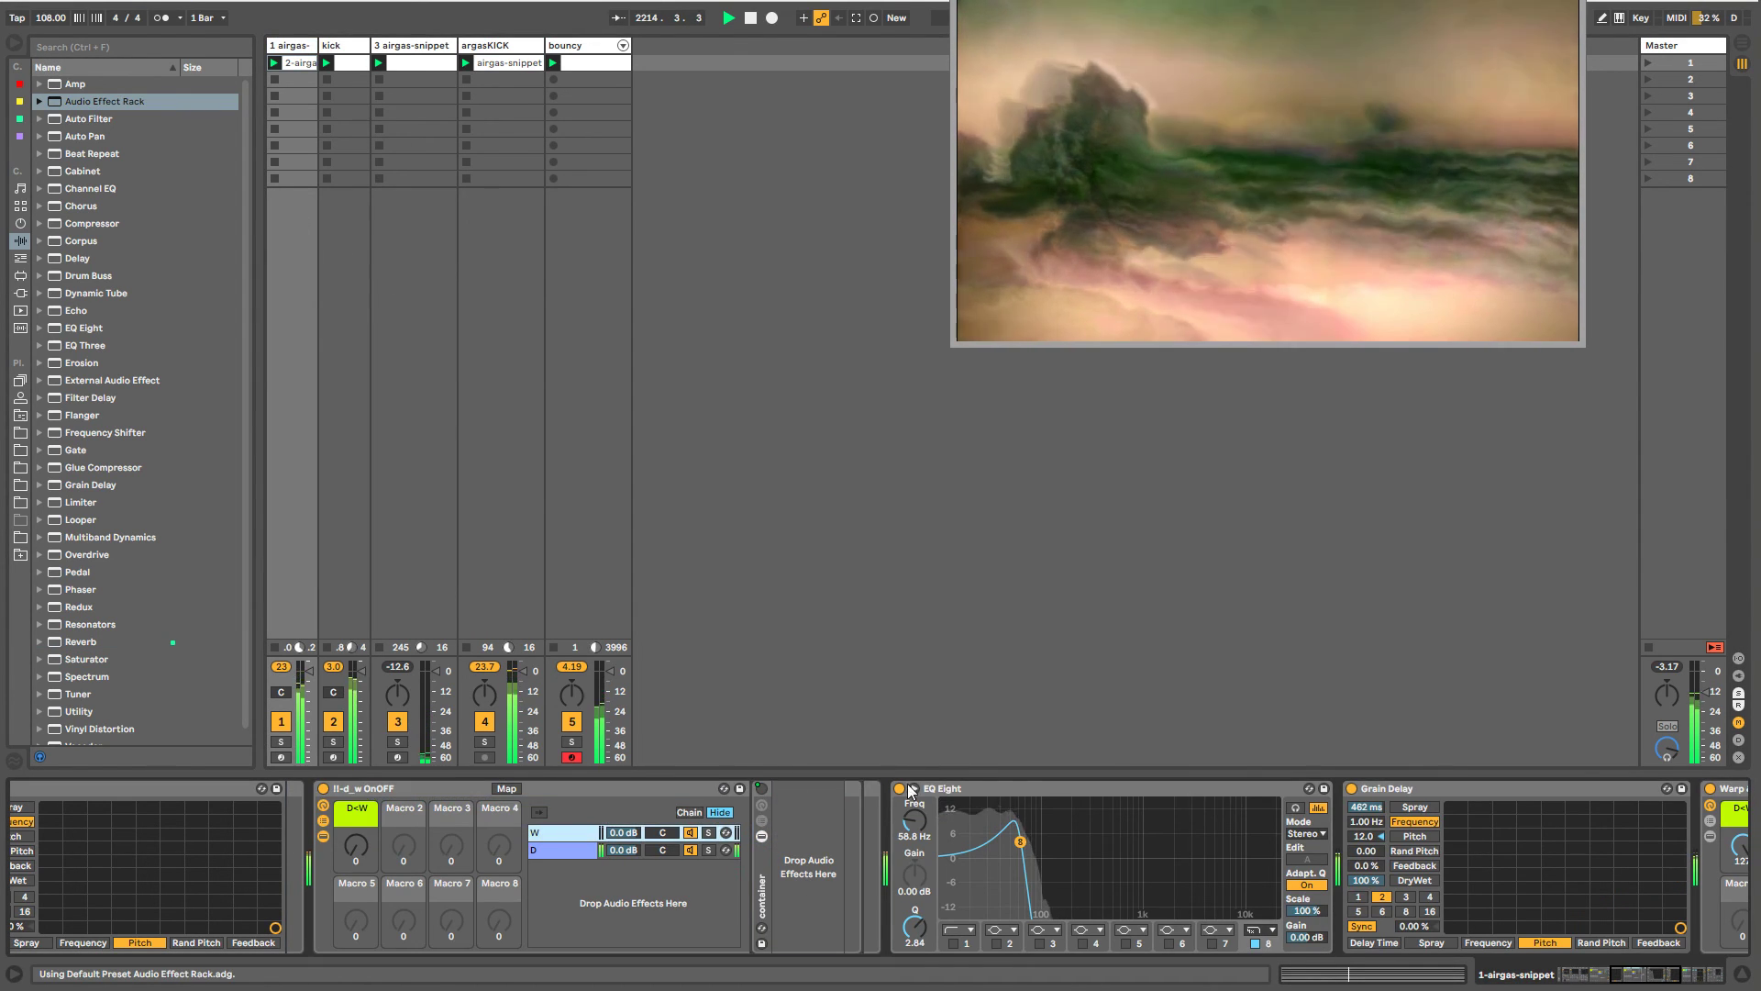
click(951, 793)
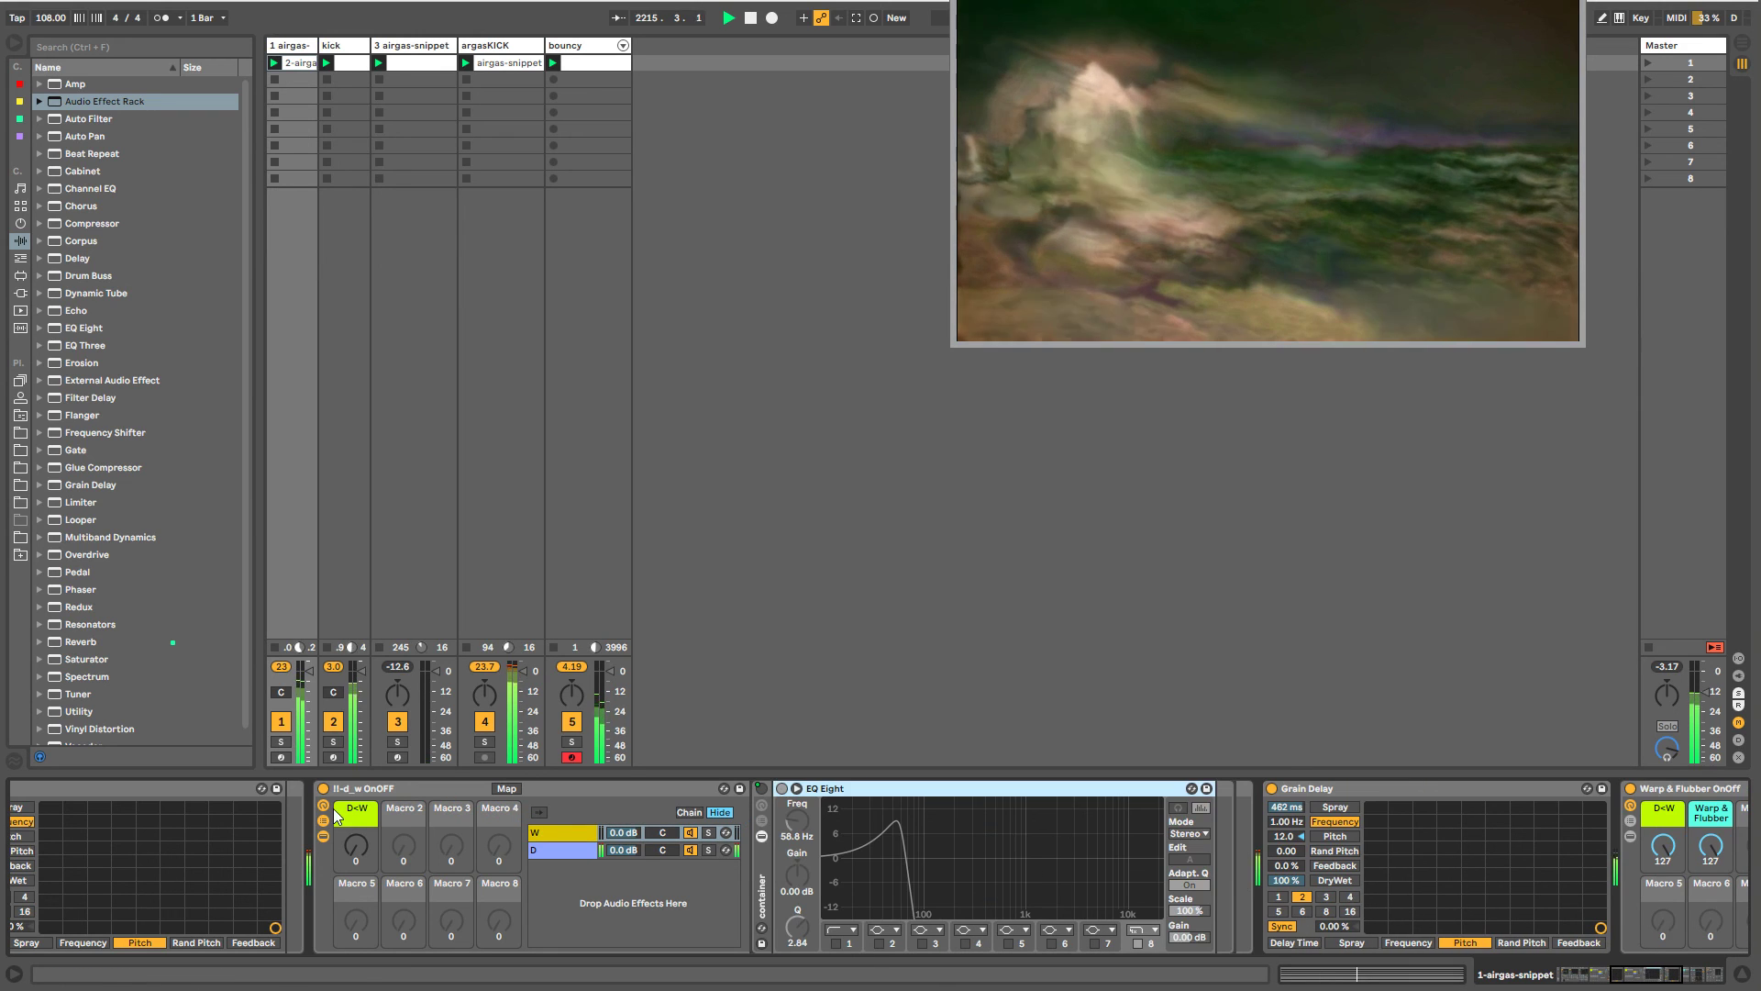
drag(356, 845, 356, 734)
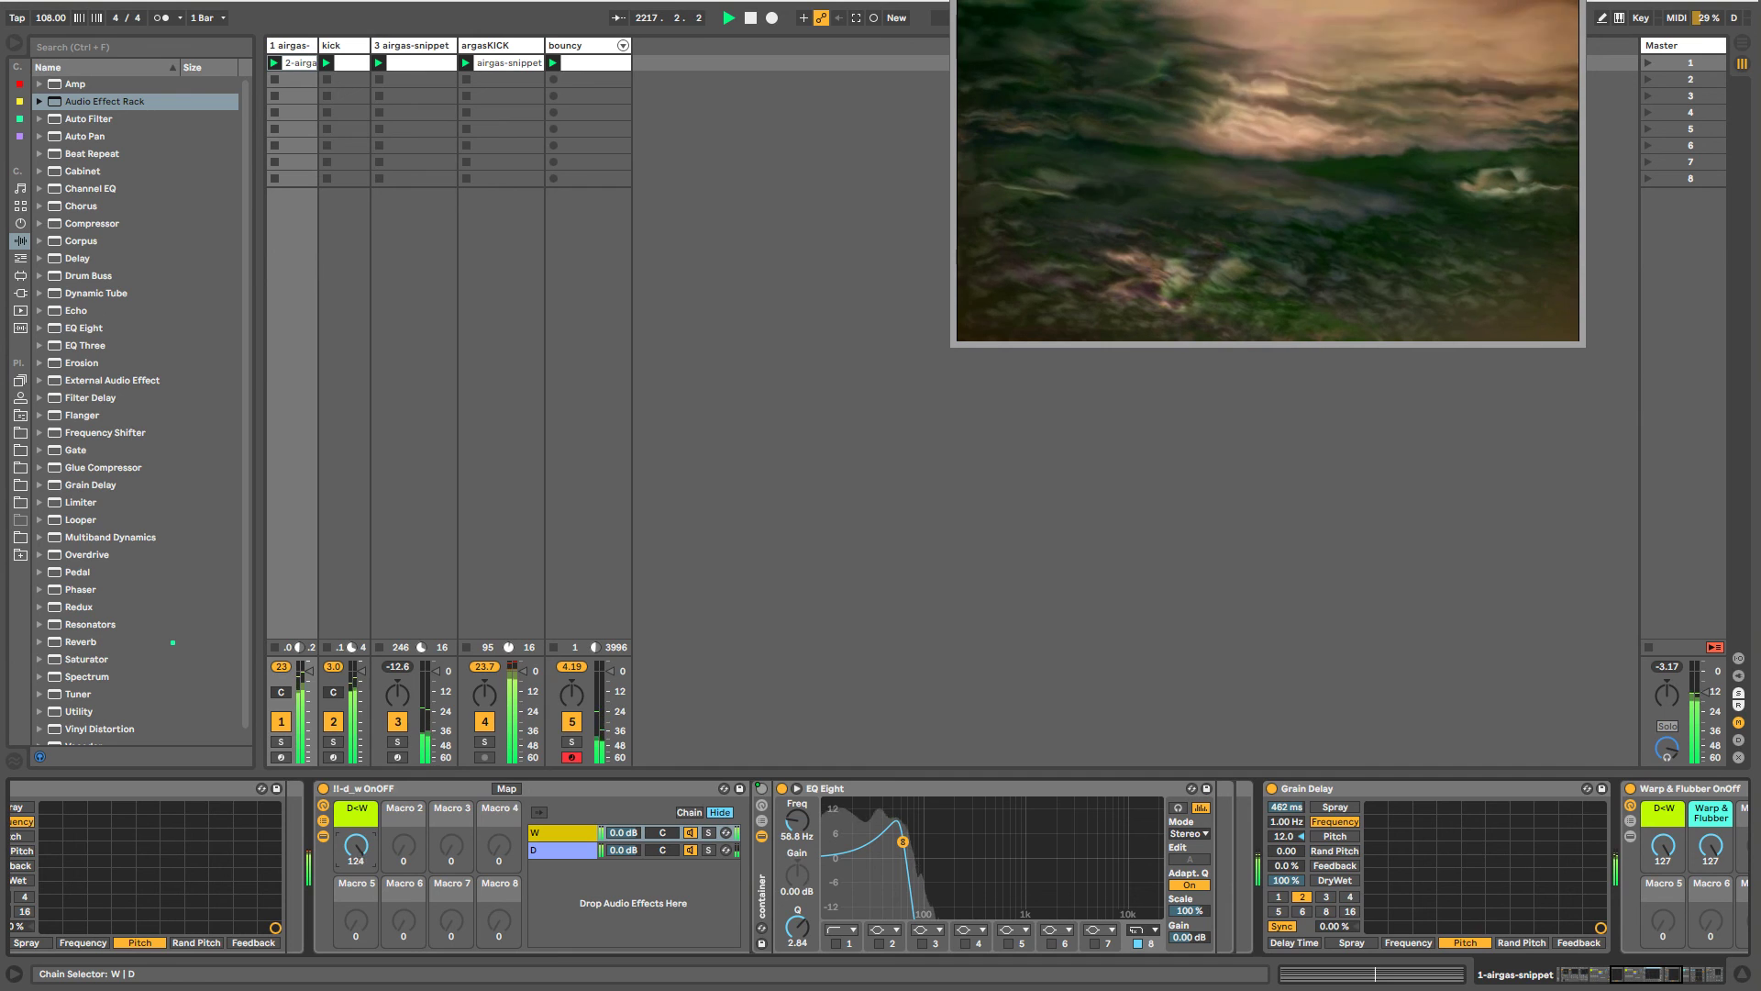
drag(356, 845, 356, 827)
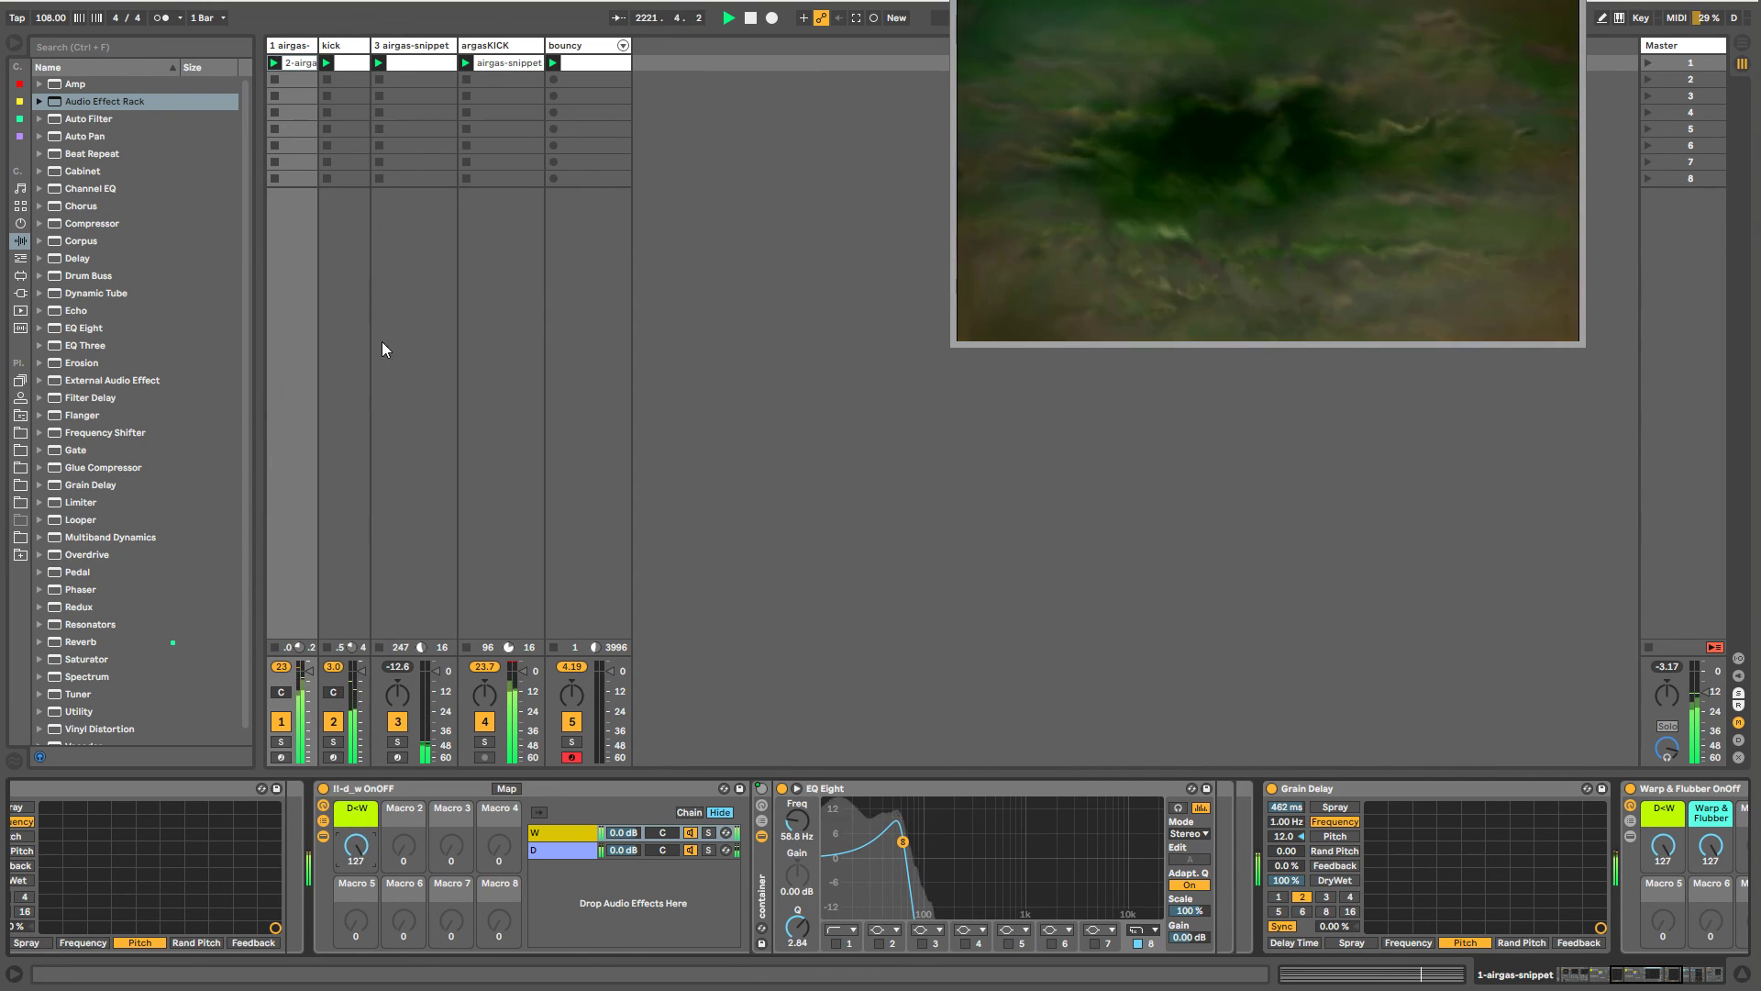
- Add an EQ Eight at the end of the kick track's chain with a steep low cut at 116 Hz and Q 0.39
click(346, 51)
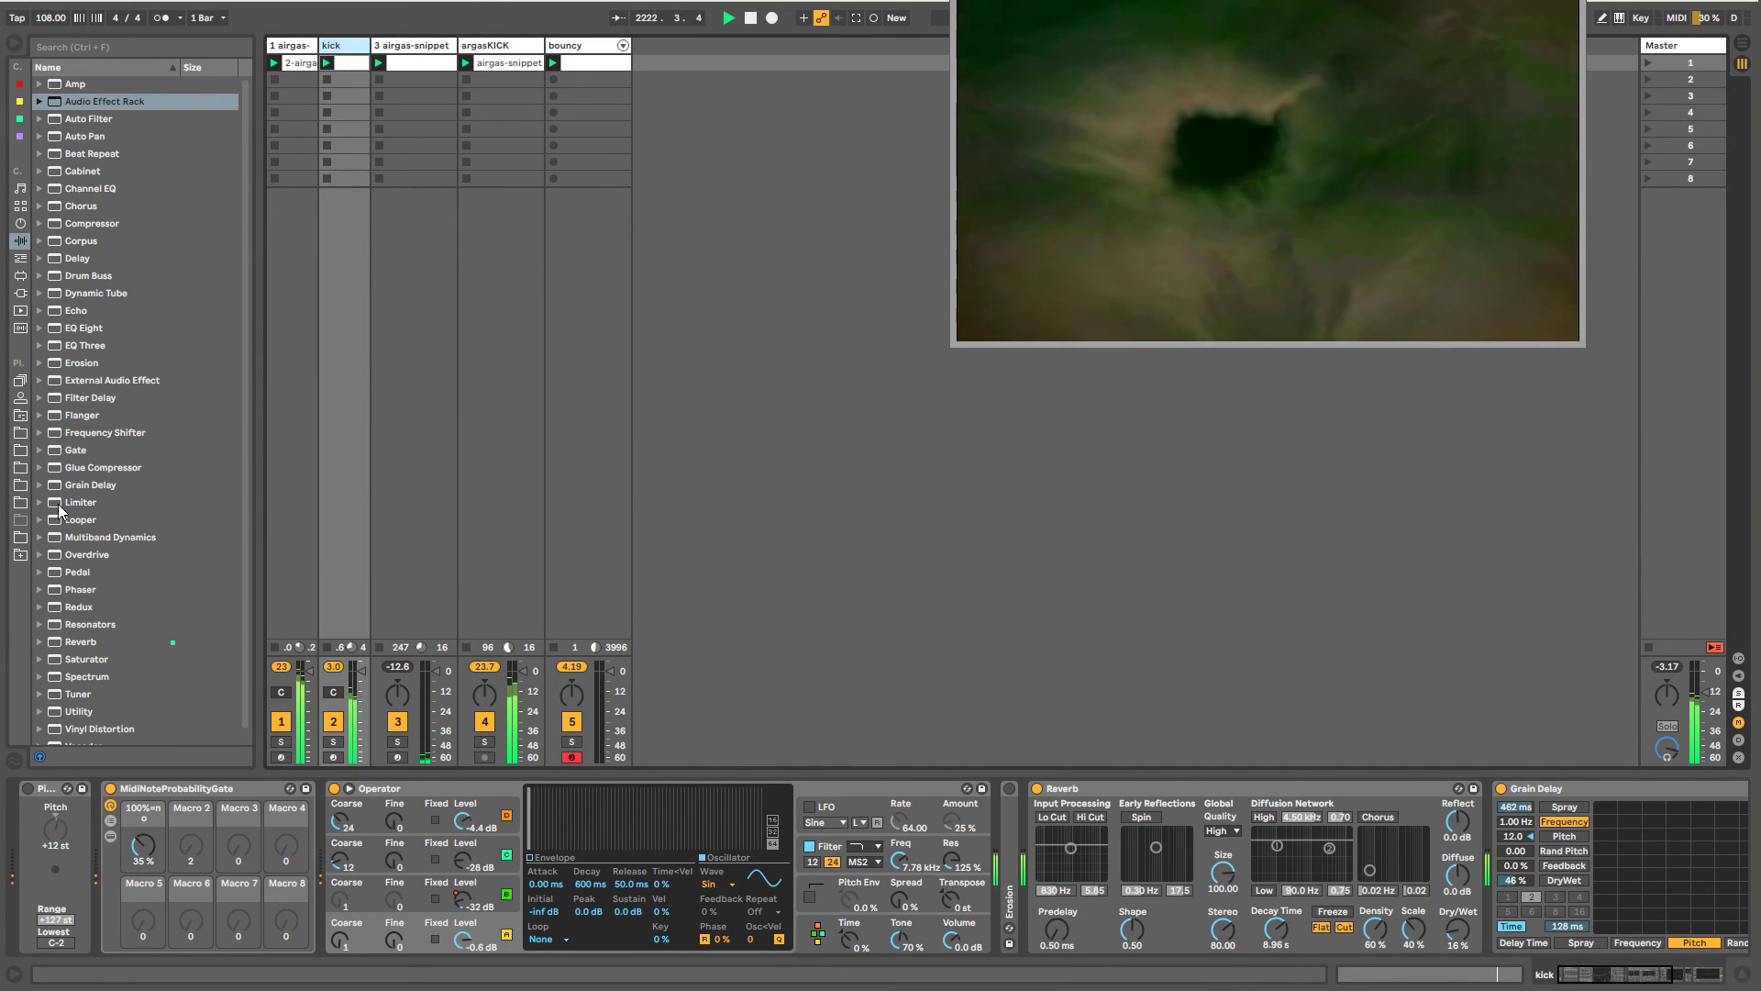
drag(81, 328, 1609, 851)
click(1360, 943)
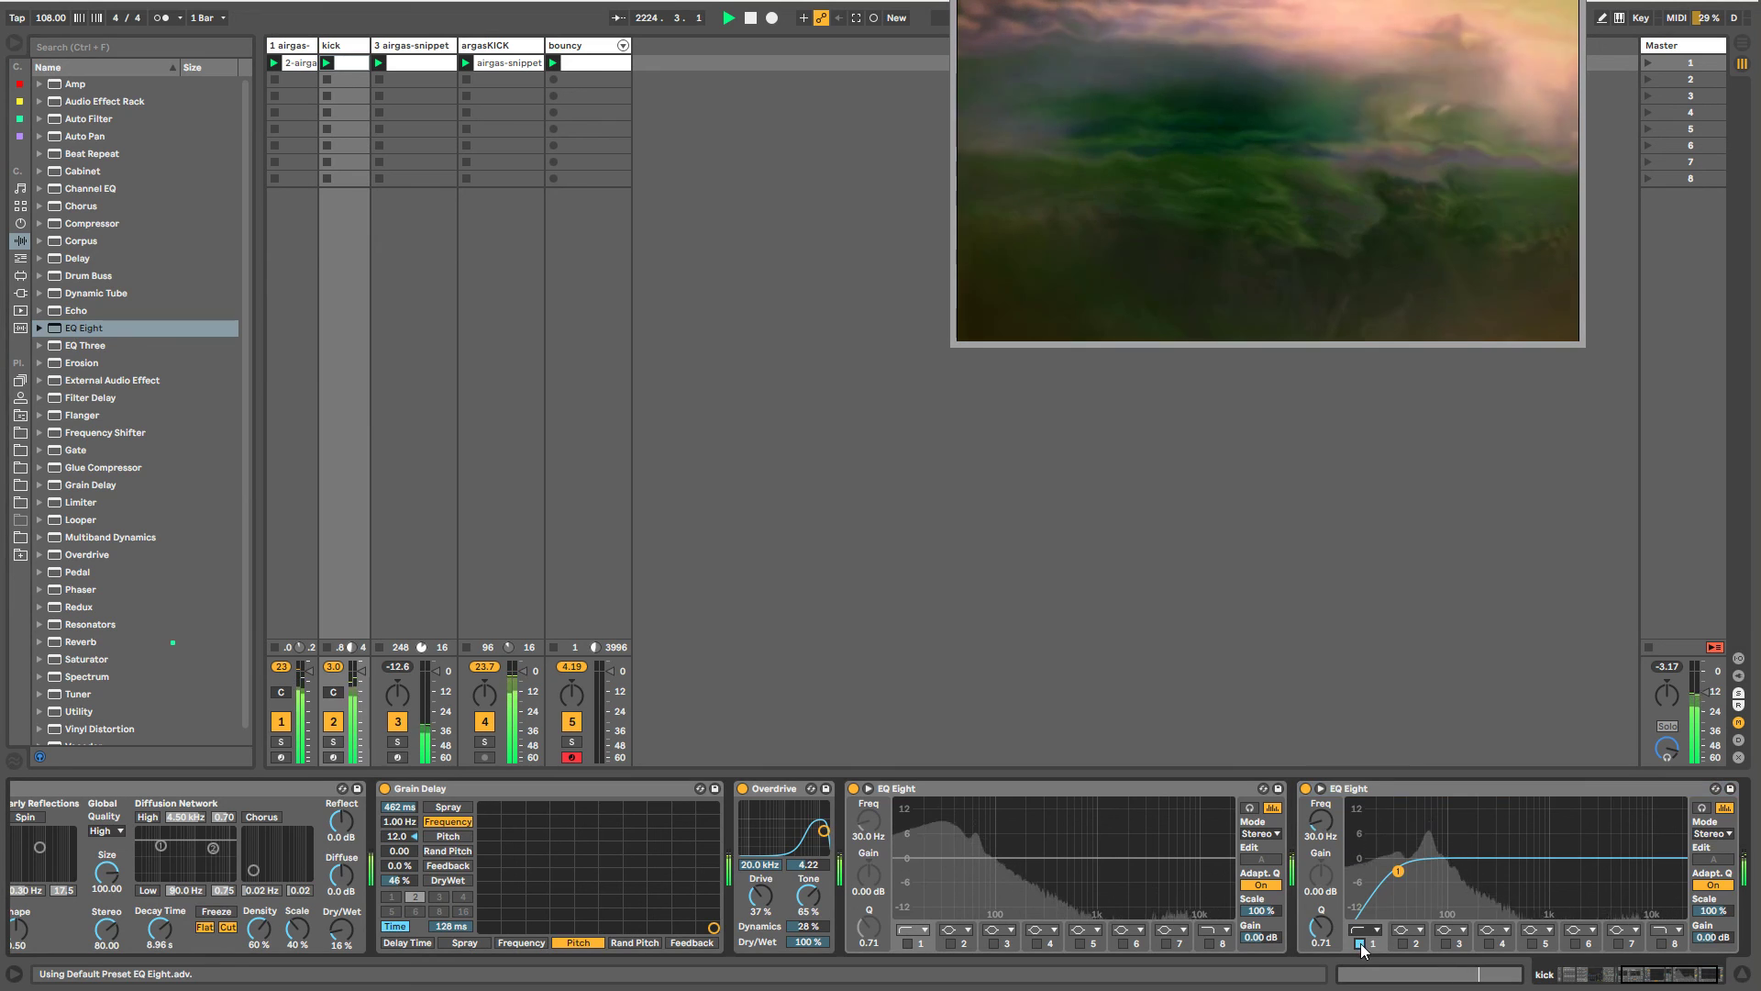
drag(1395, 872, 1451, 868)
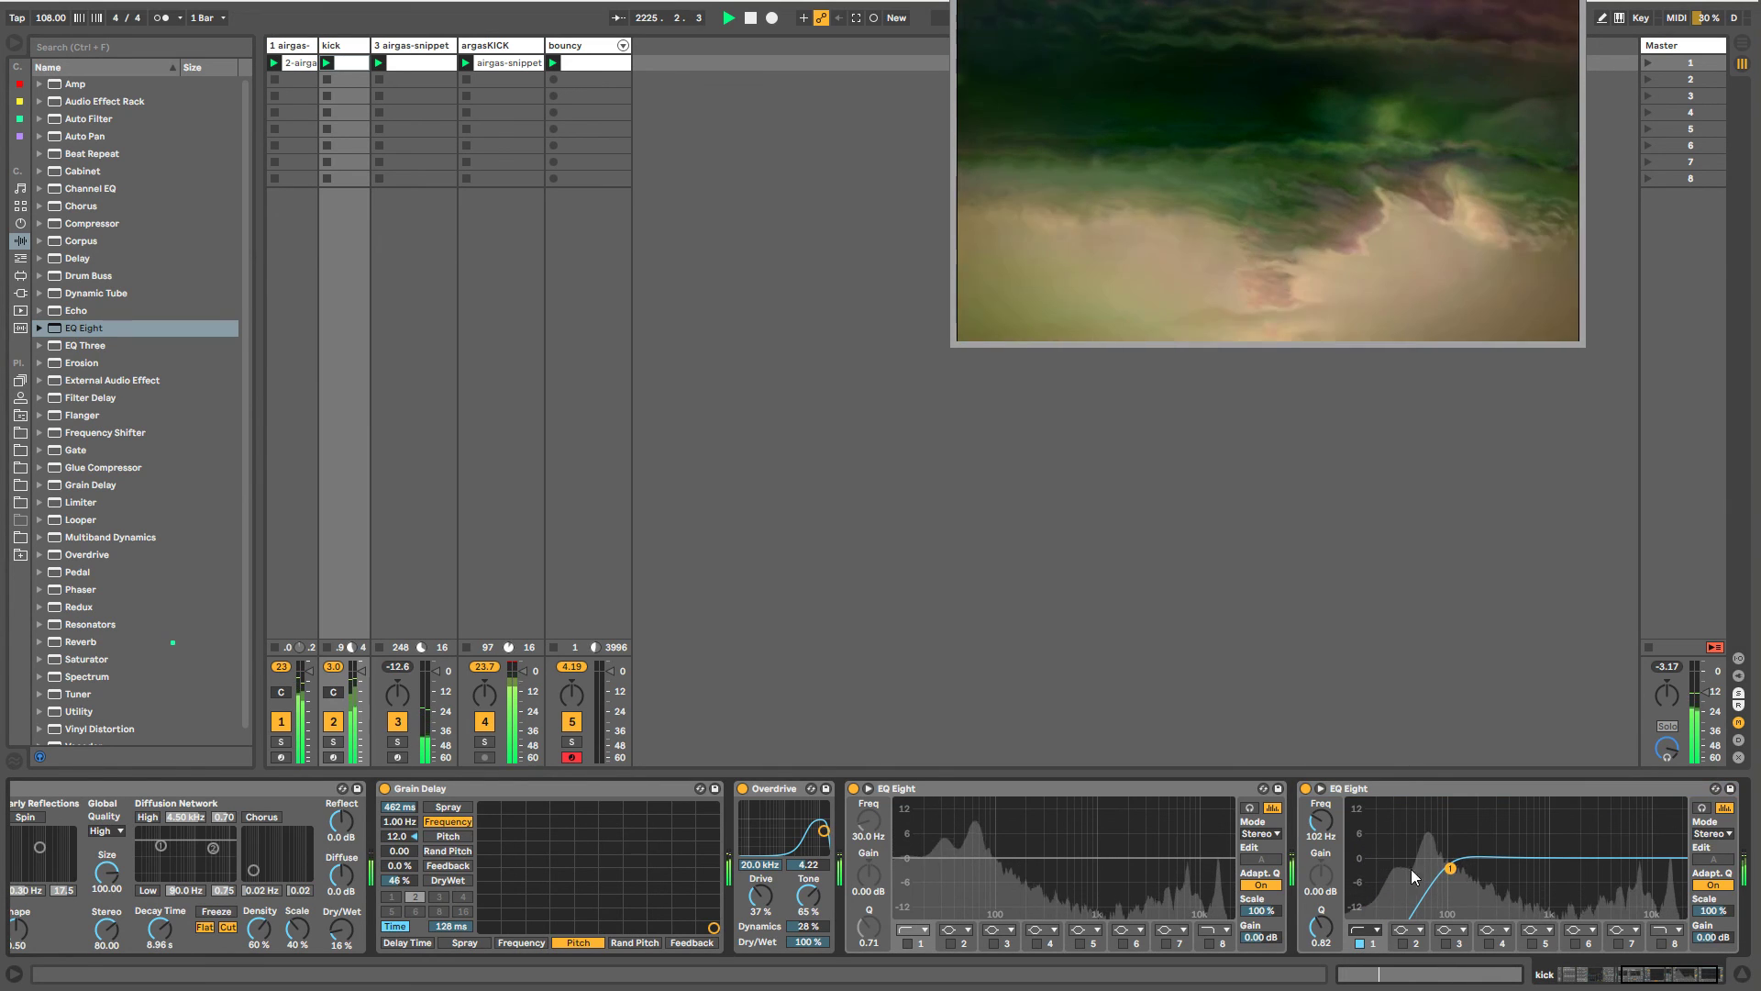
click(1376, 929)
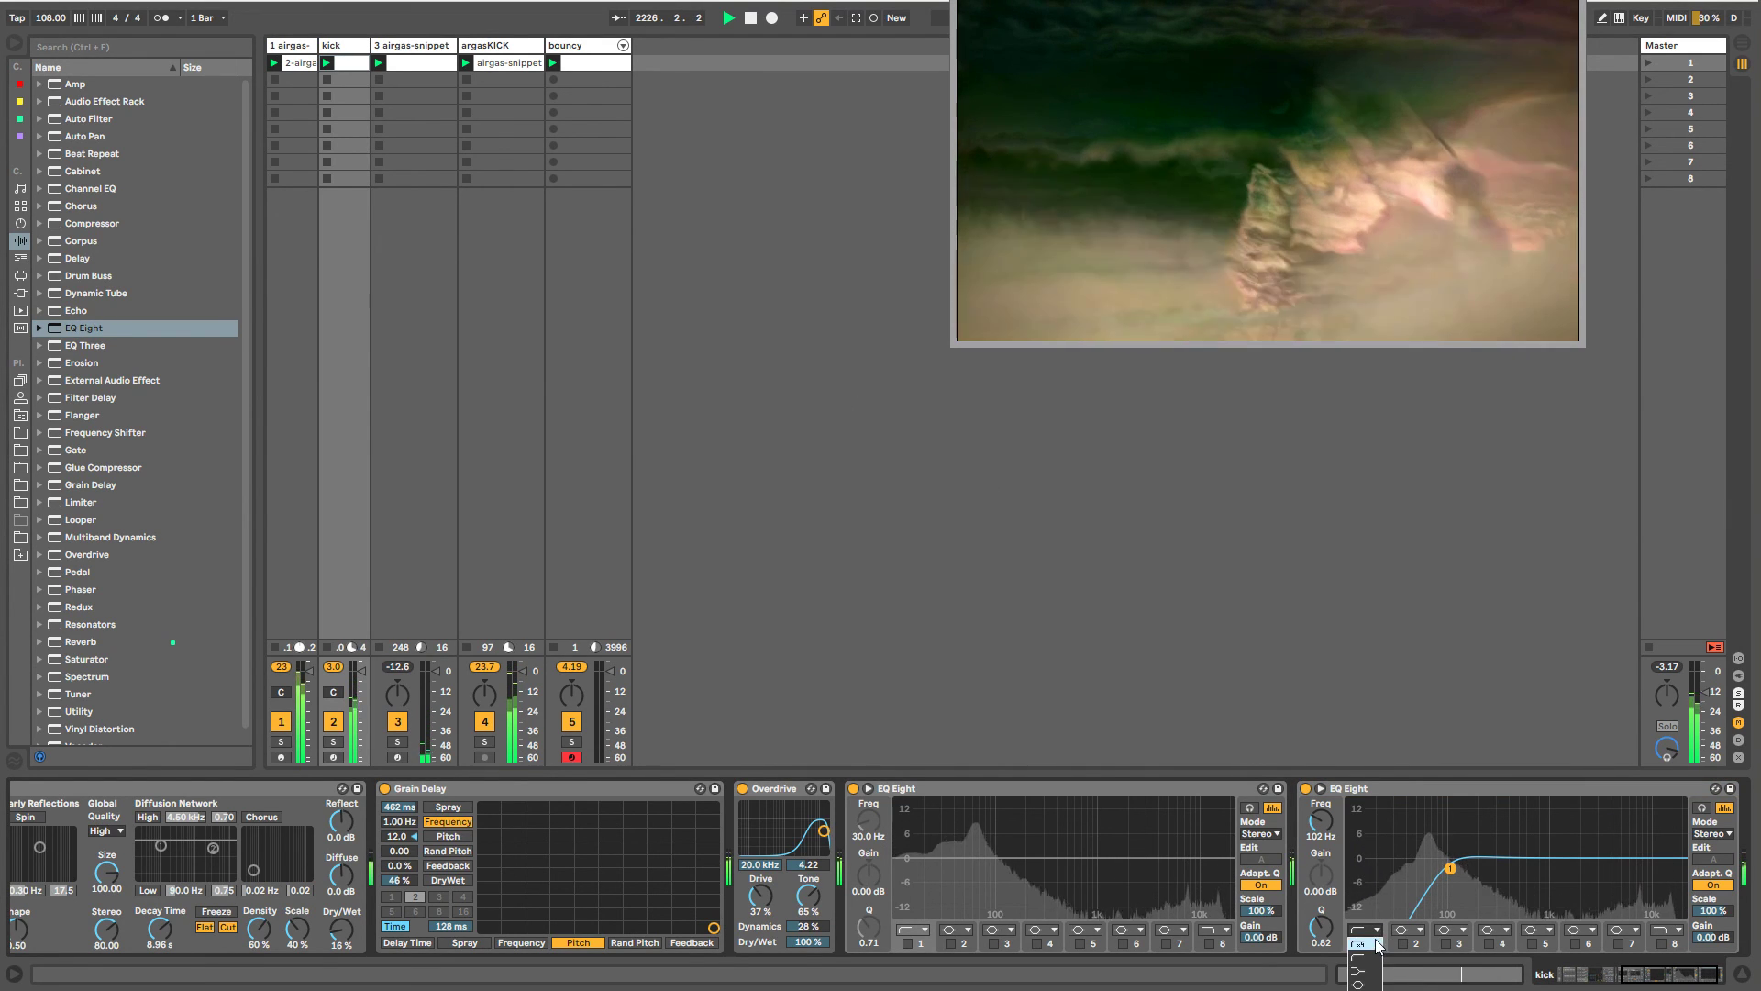
click(1362, 945)
drag(1450, 868, 1454, 880)
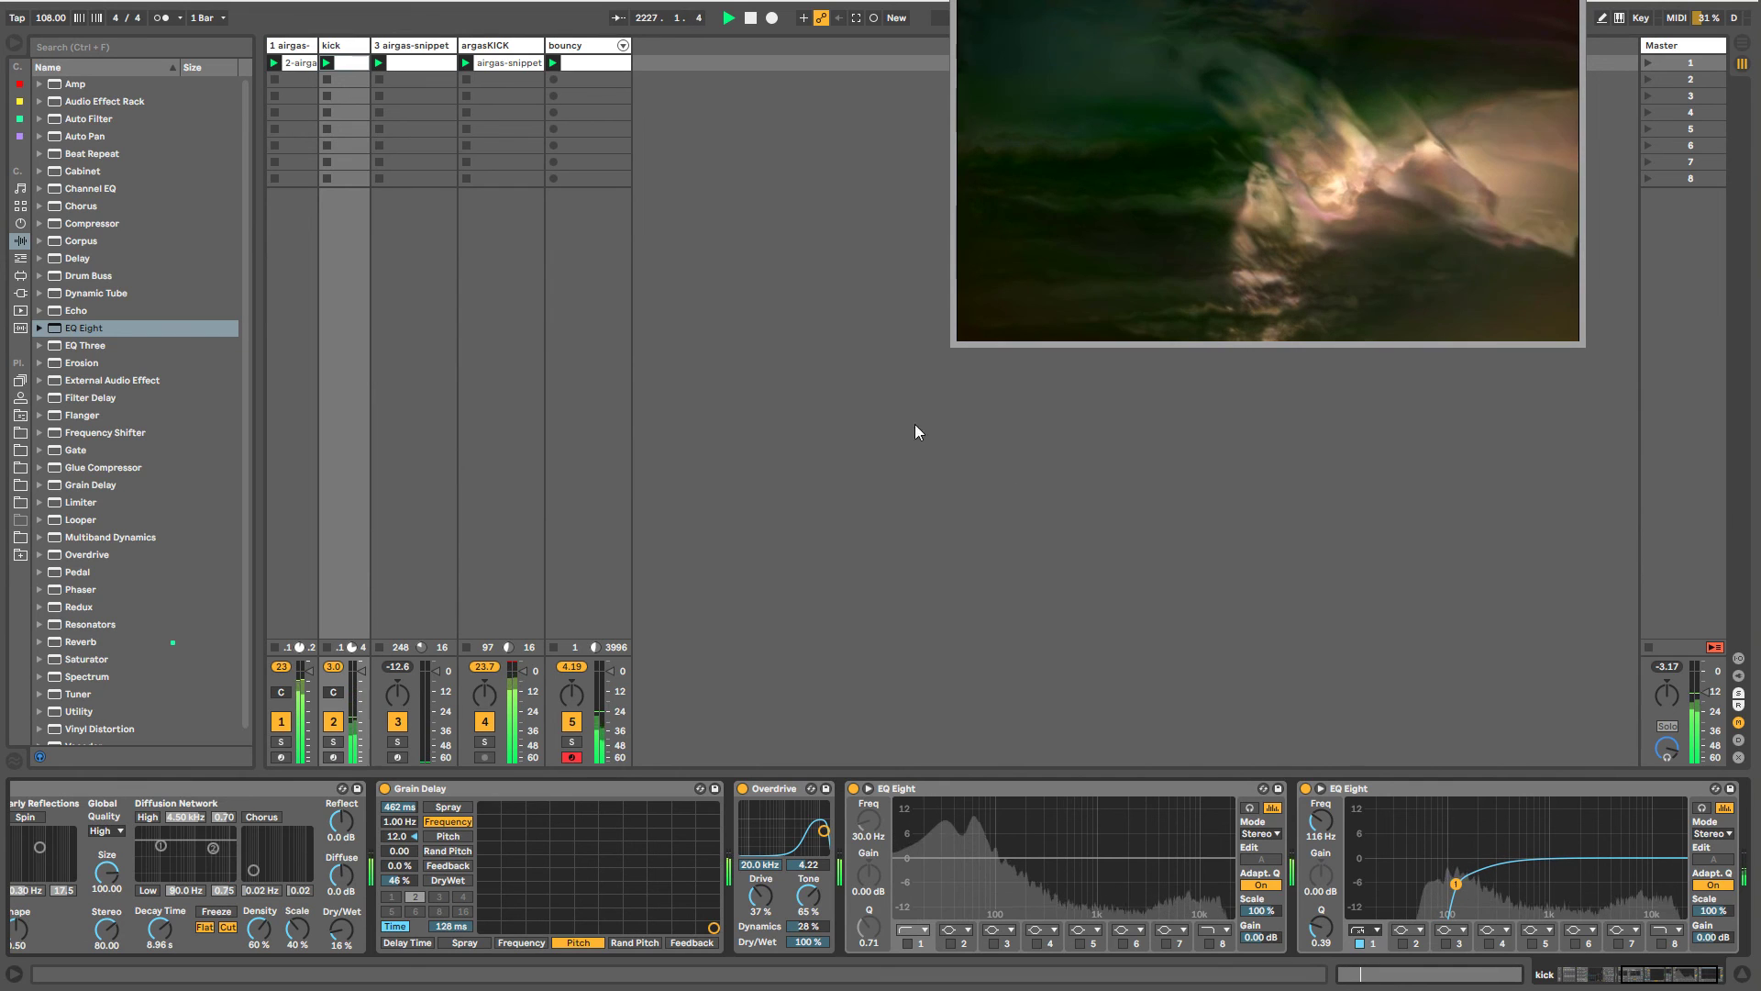
- Compare the first airgas track with and without the racked EQ Eight by resetting the D<W macro and returning it to 127
click(293, 47)
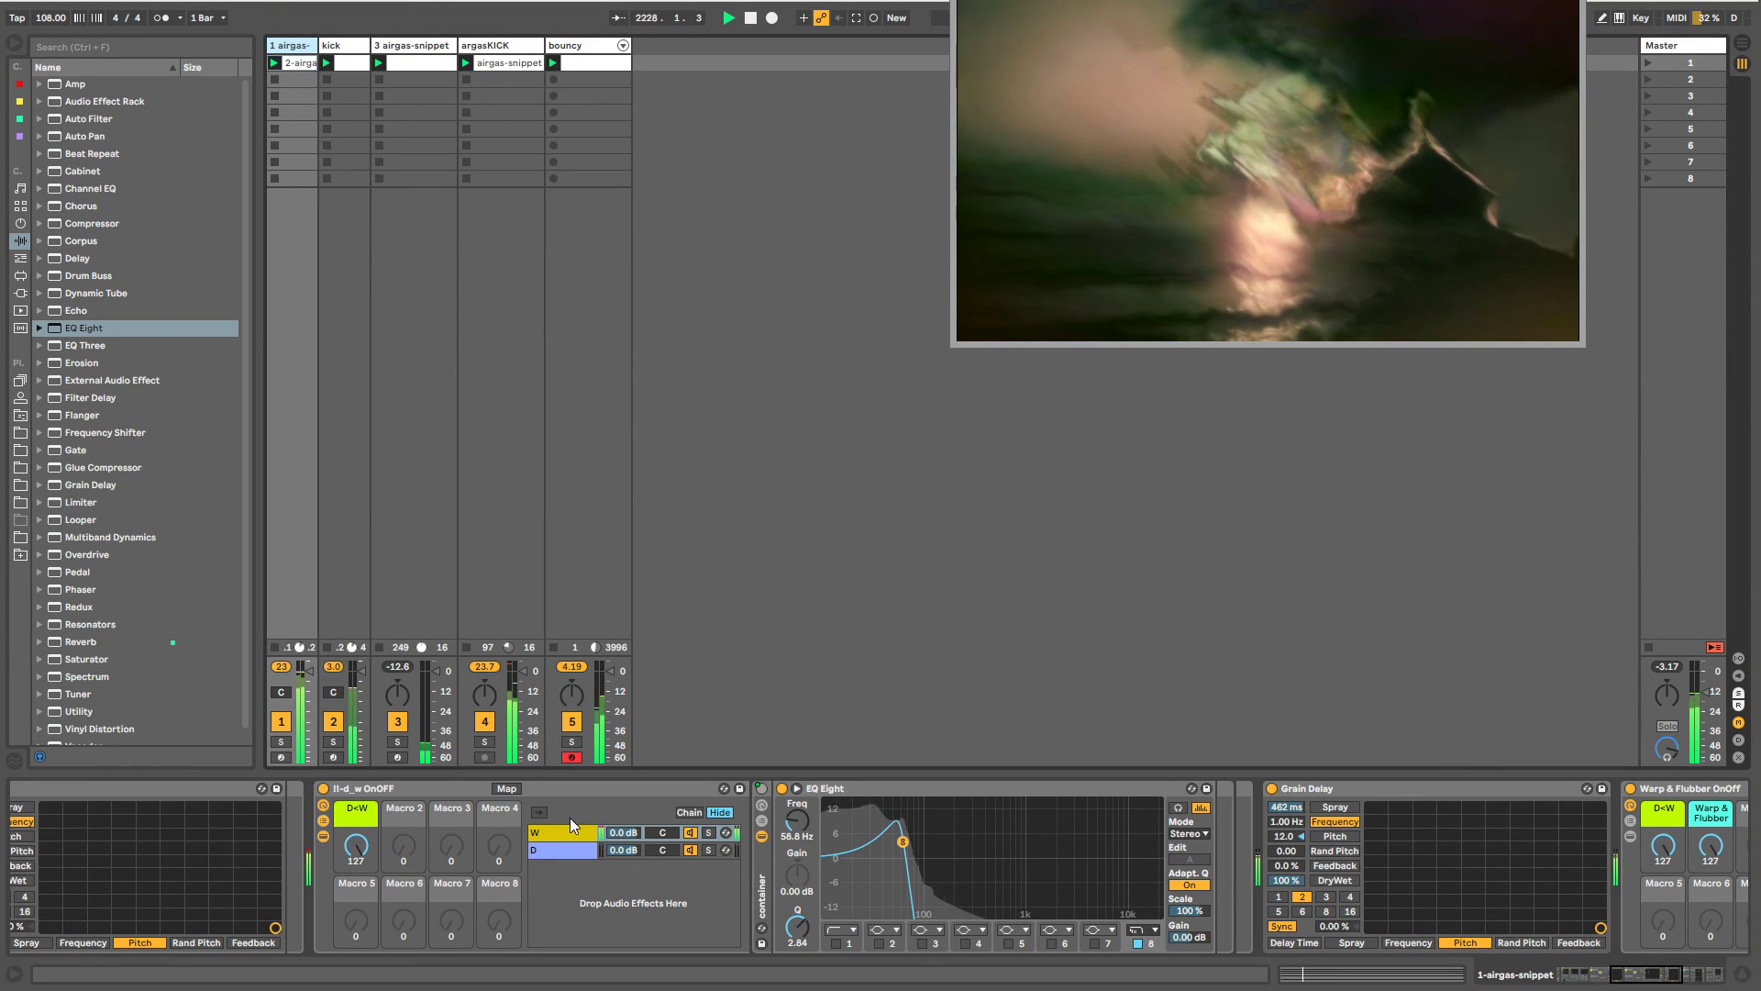
drag(365, 857, 365, 875)
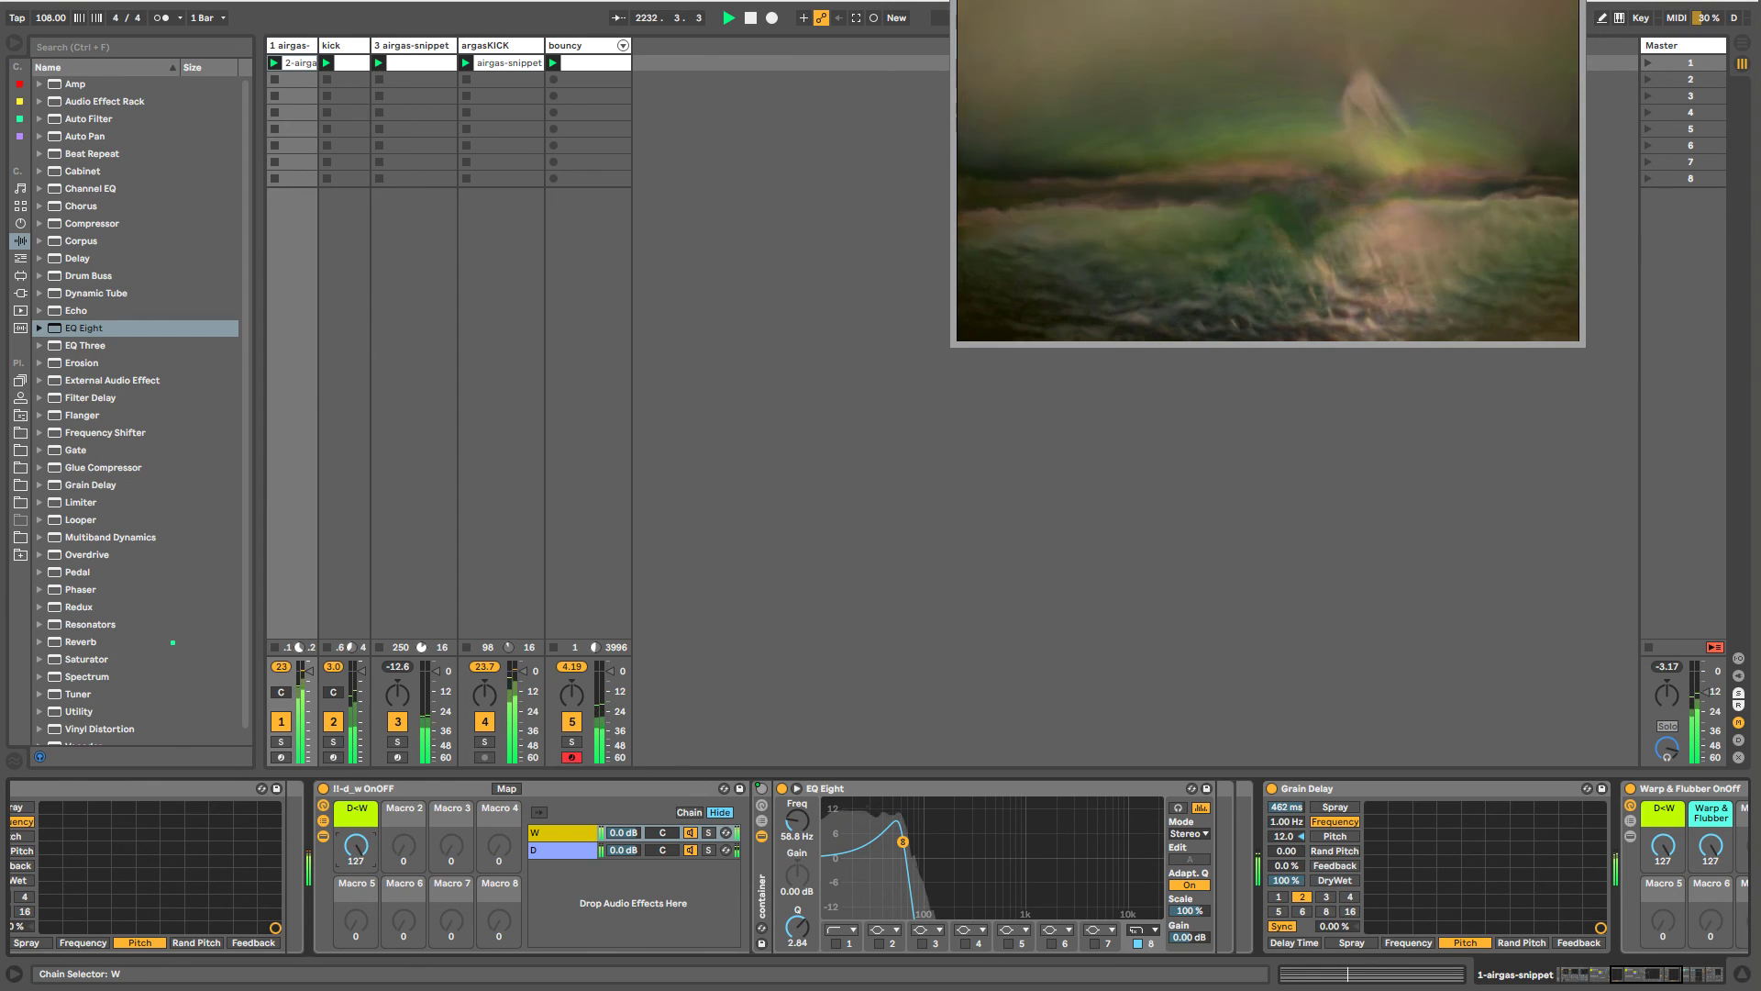
right_click(367, 841)
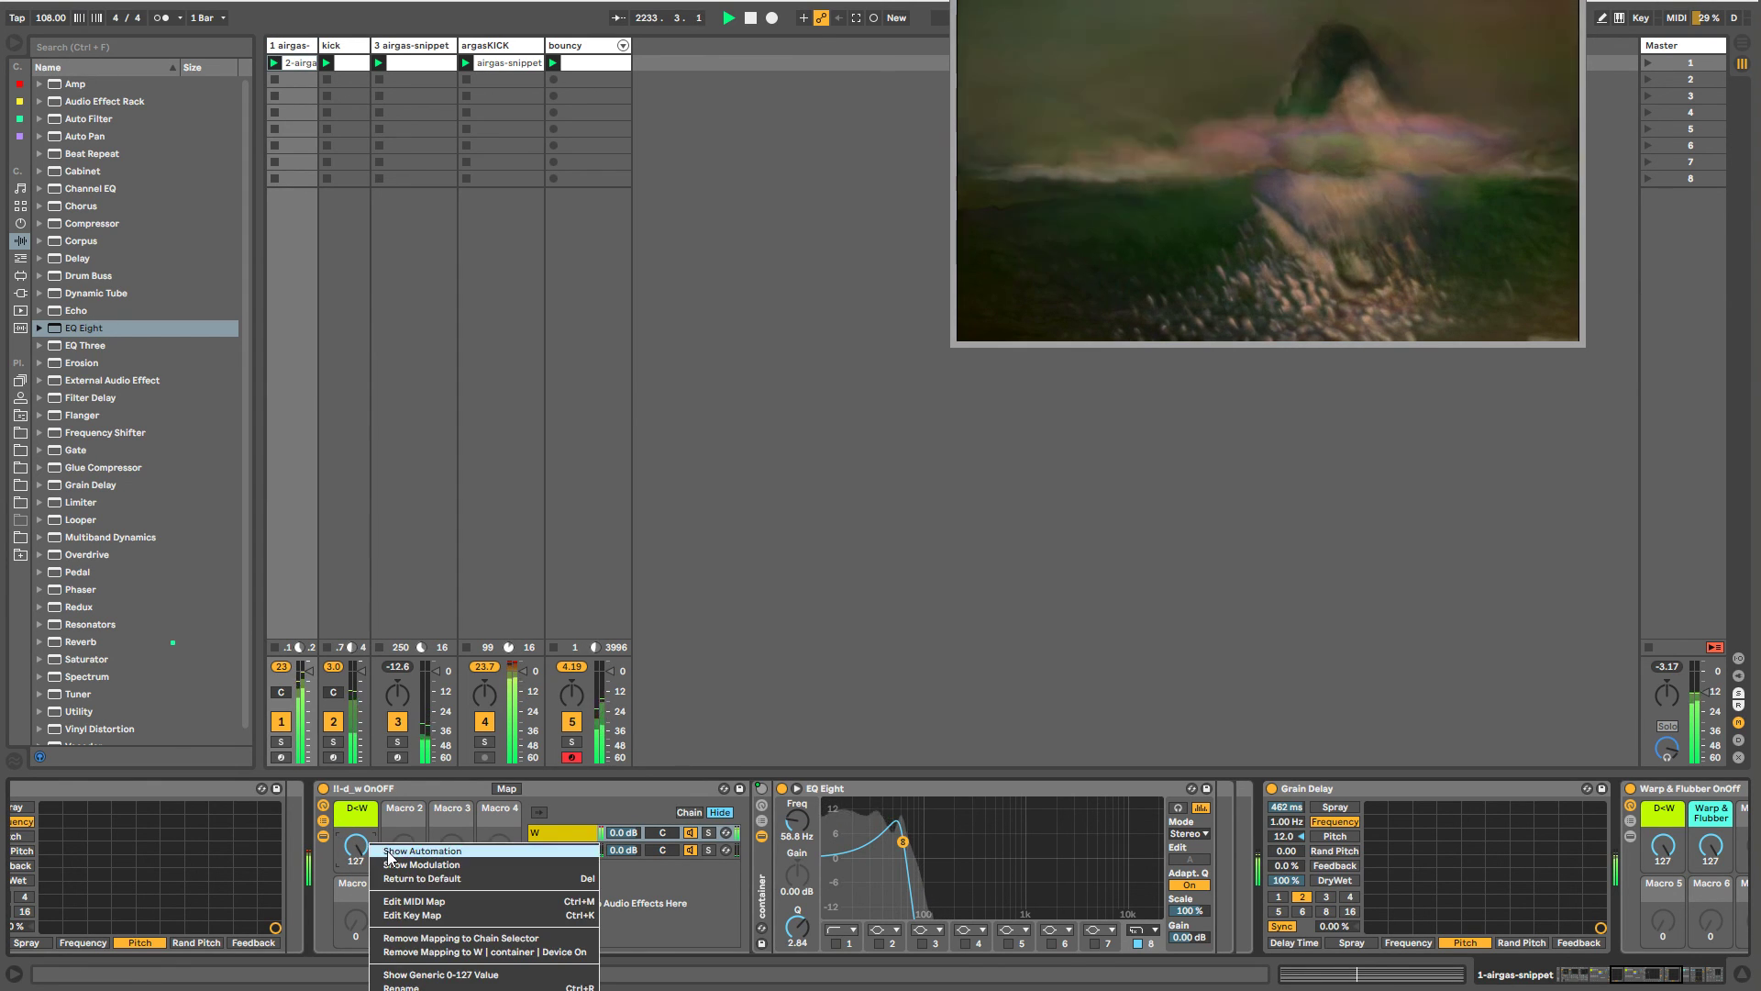
click(389, 872)
drag(358, 846, 358, 731)
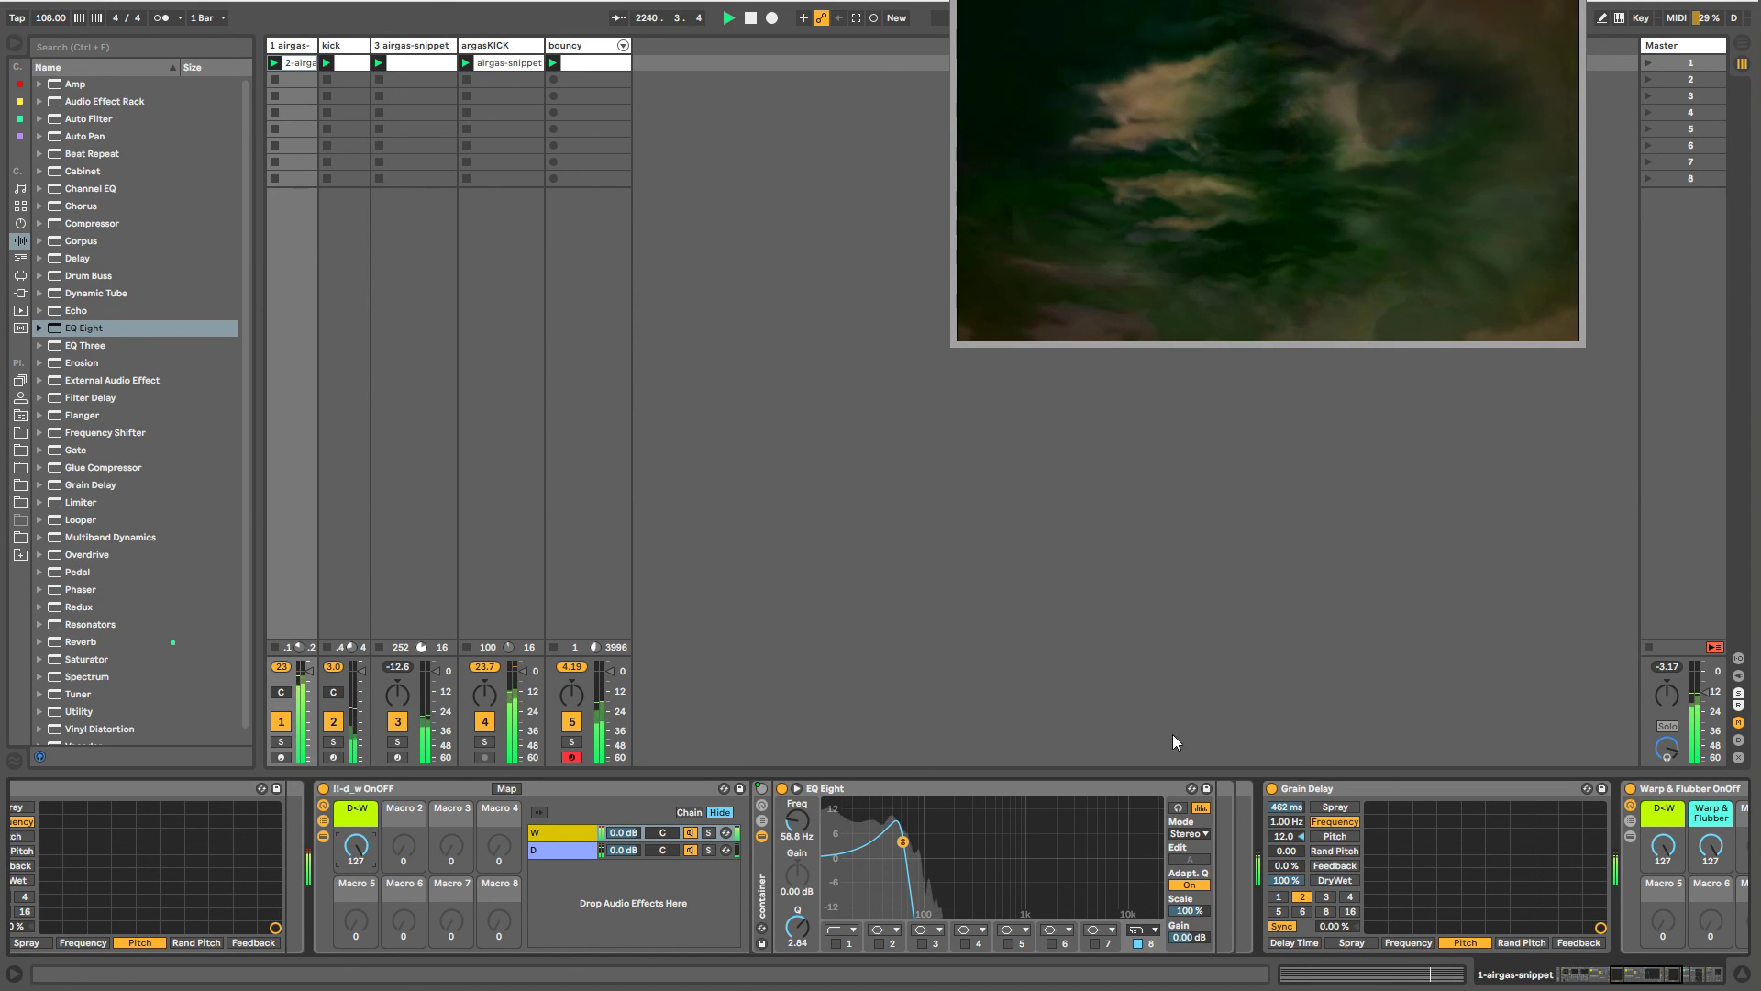
- Examine the start of the first airgas track's device chain and the argasKICK clip's sample and envelope settings
click(1660, 979)
drag(1658, 974, 1563, 972)
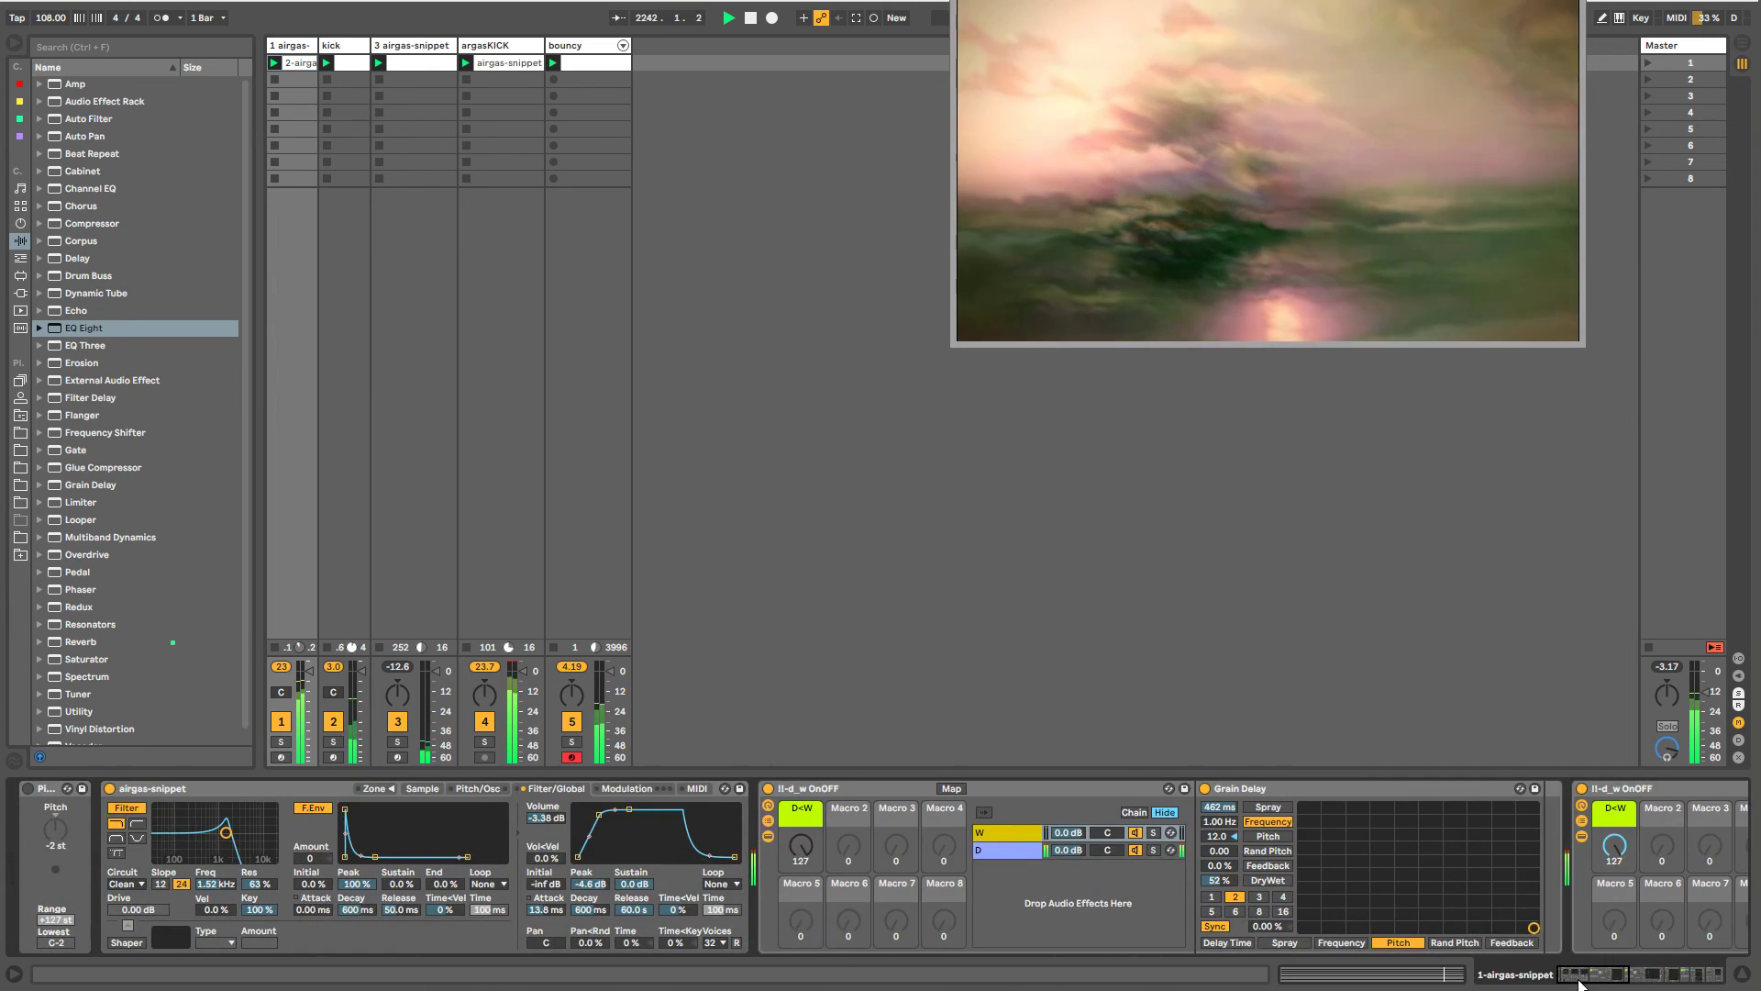
click(486, 64)
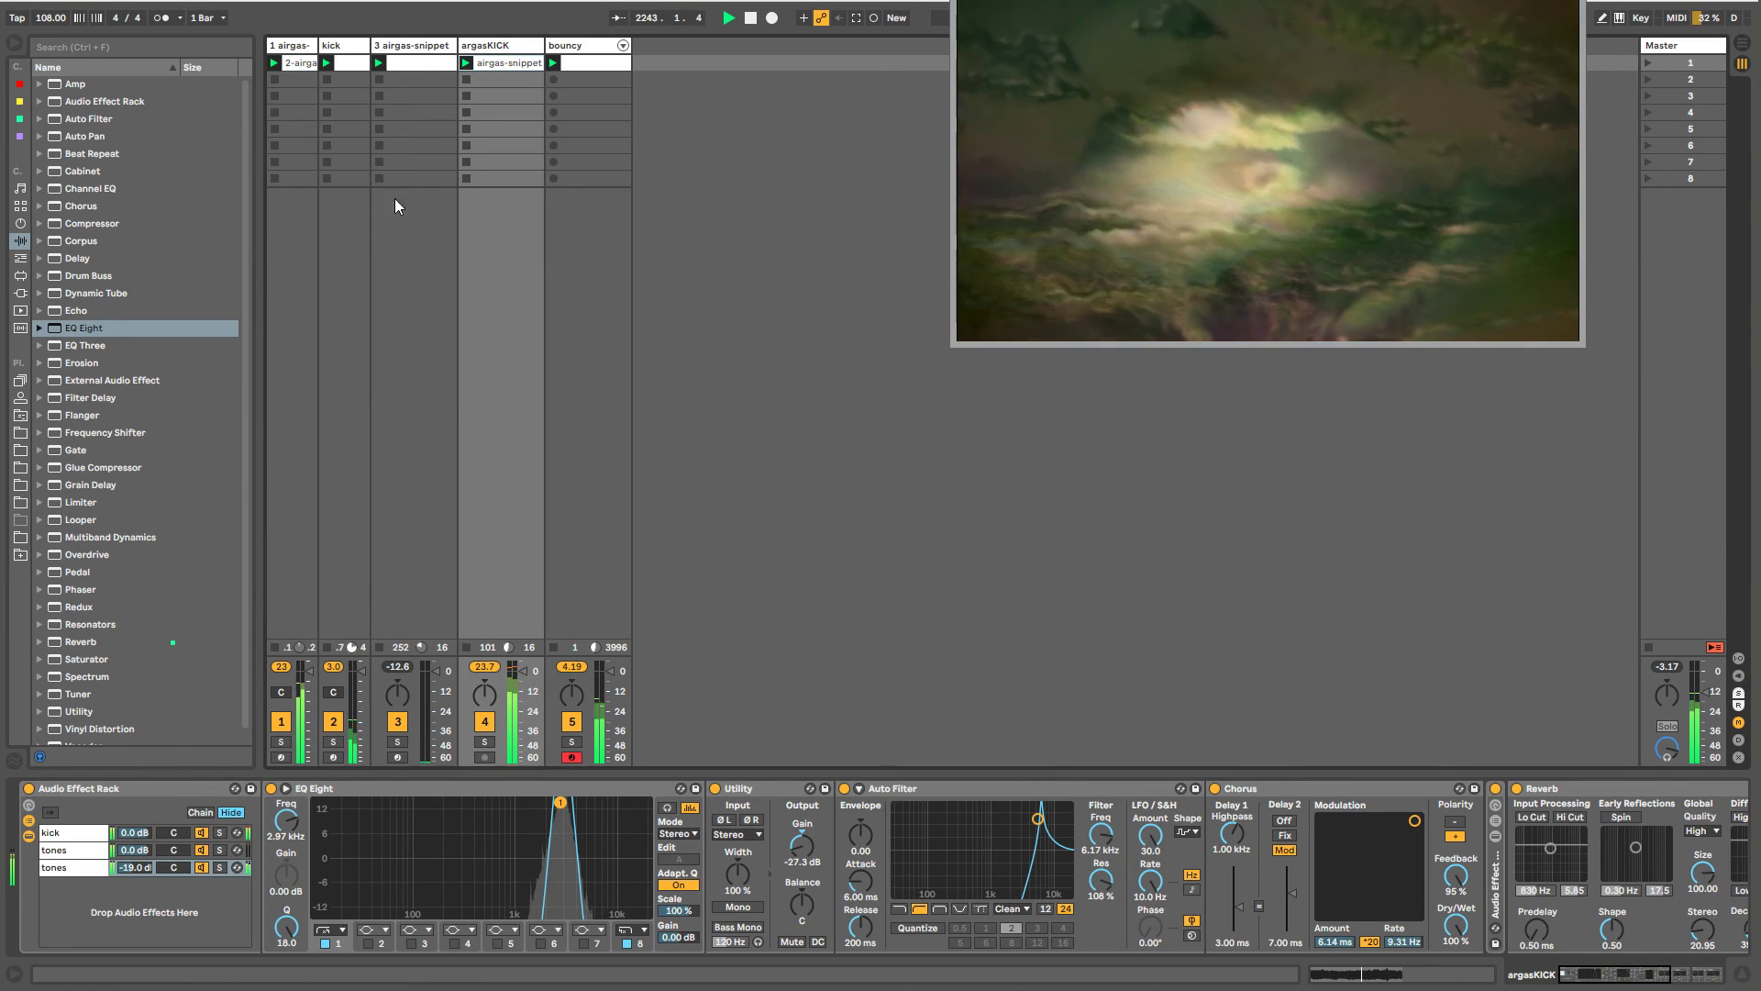
double_click(492, 63)
click(165, 633)
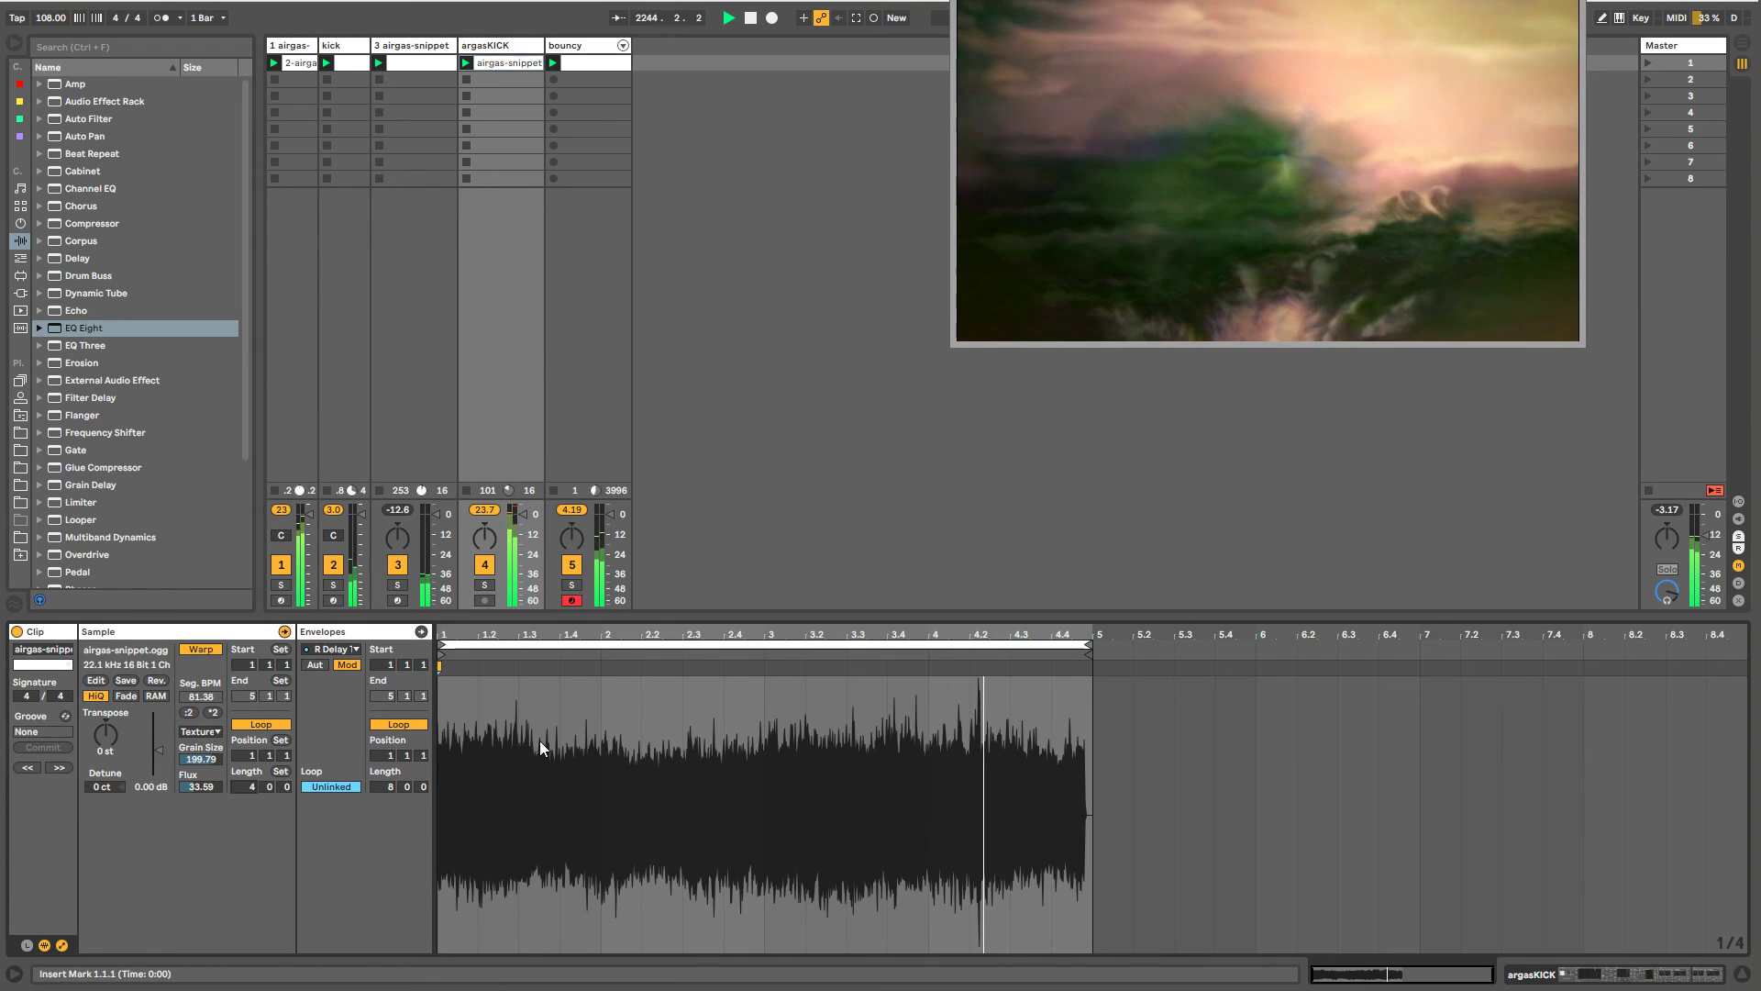
click(297, 48)
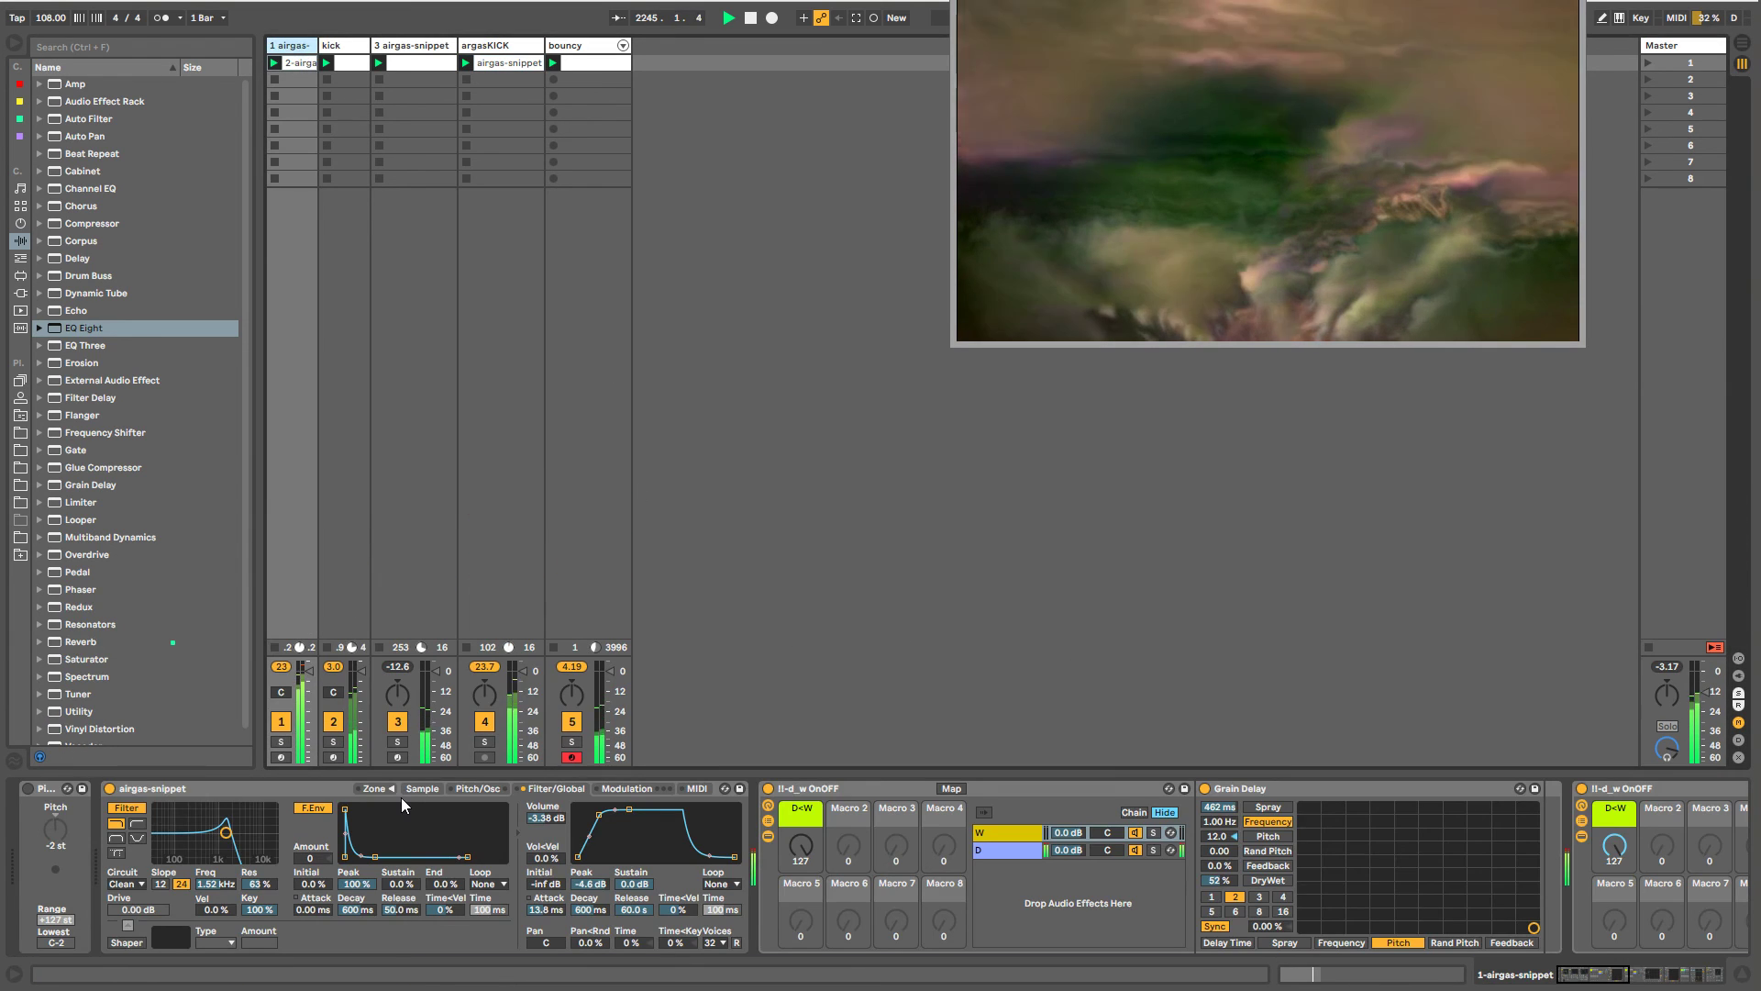
click(255, 786)
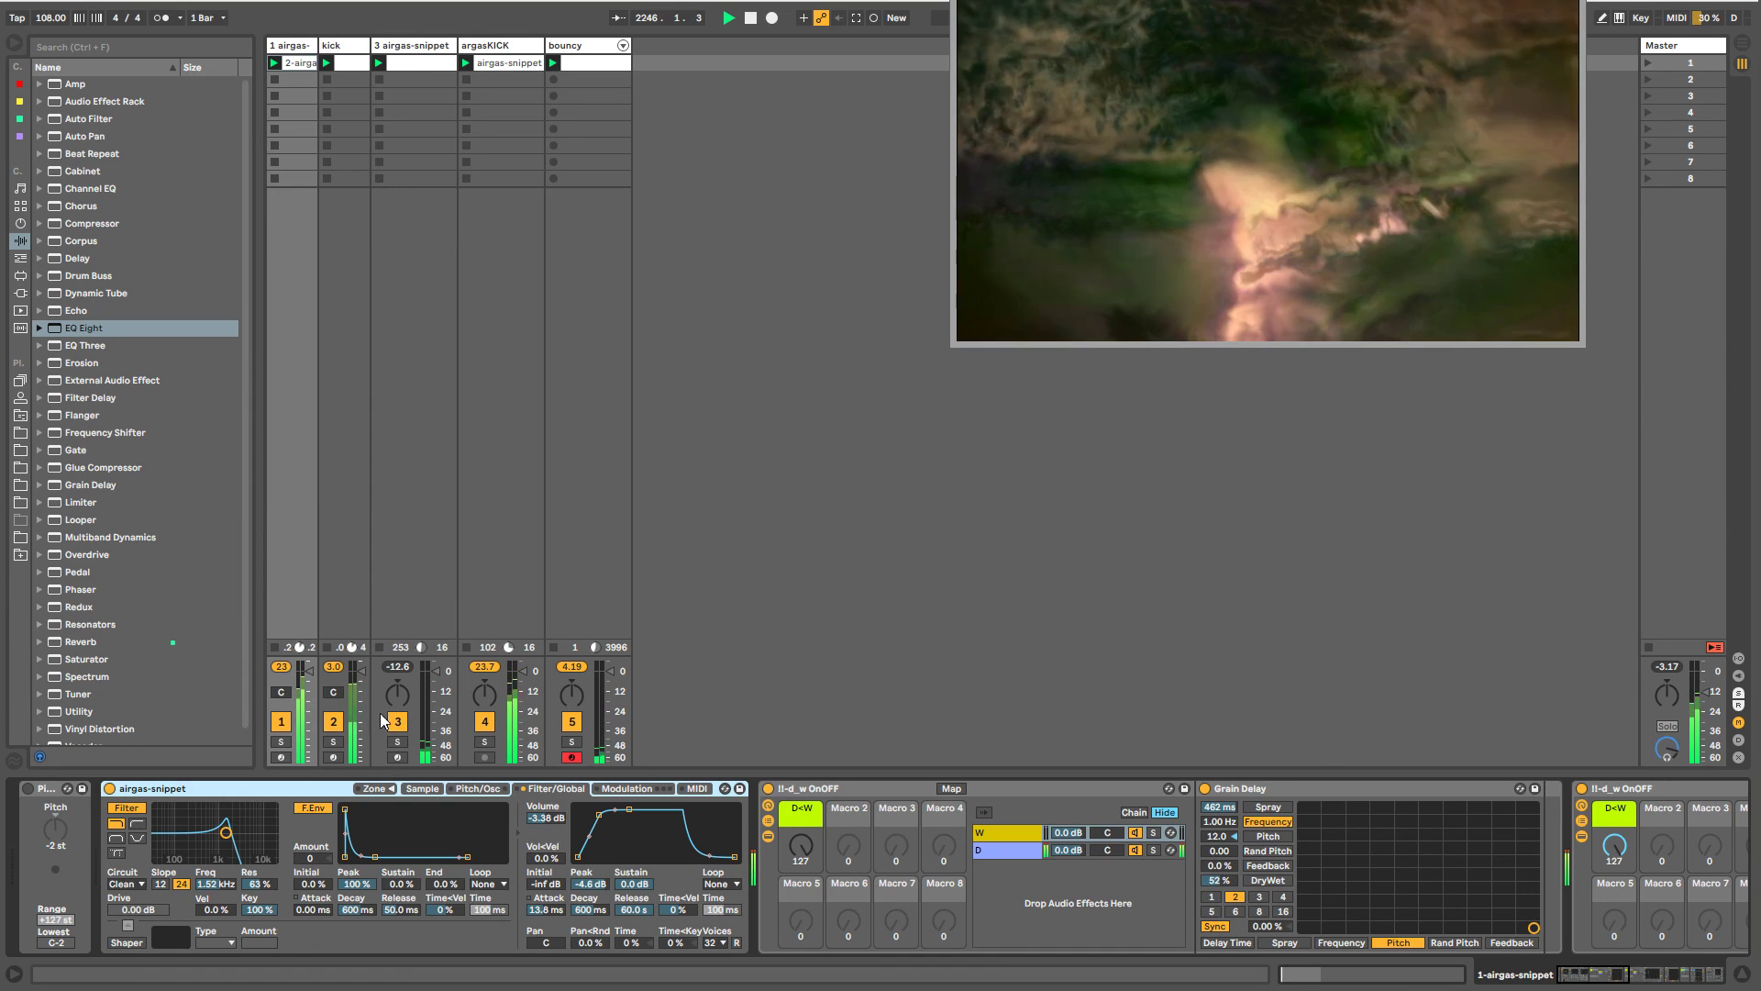
- Solo the last tones chain in argasKICK's rack and set its volume to -4.0 dB
click(501, 45)
drag(122, 869, 133, 862)
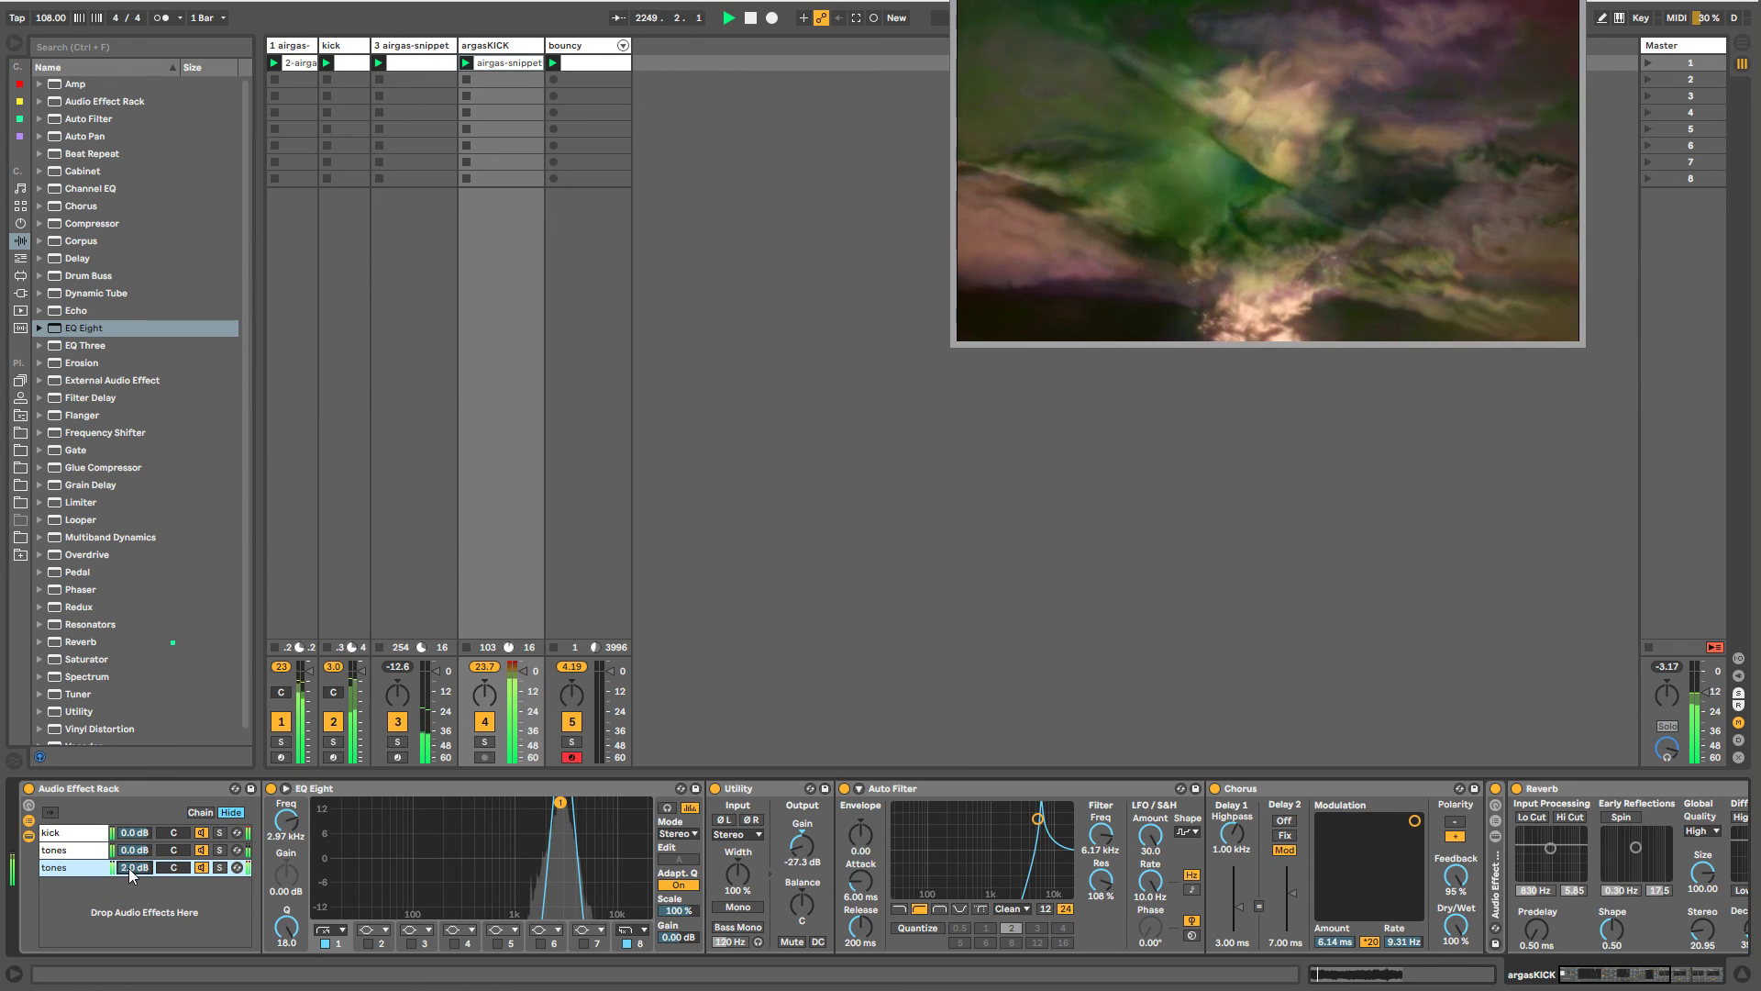
click(220, 868)
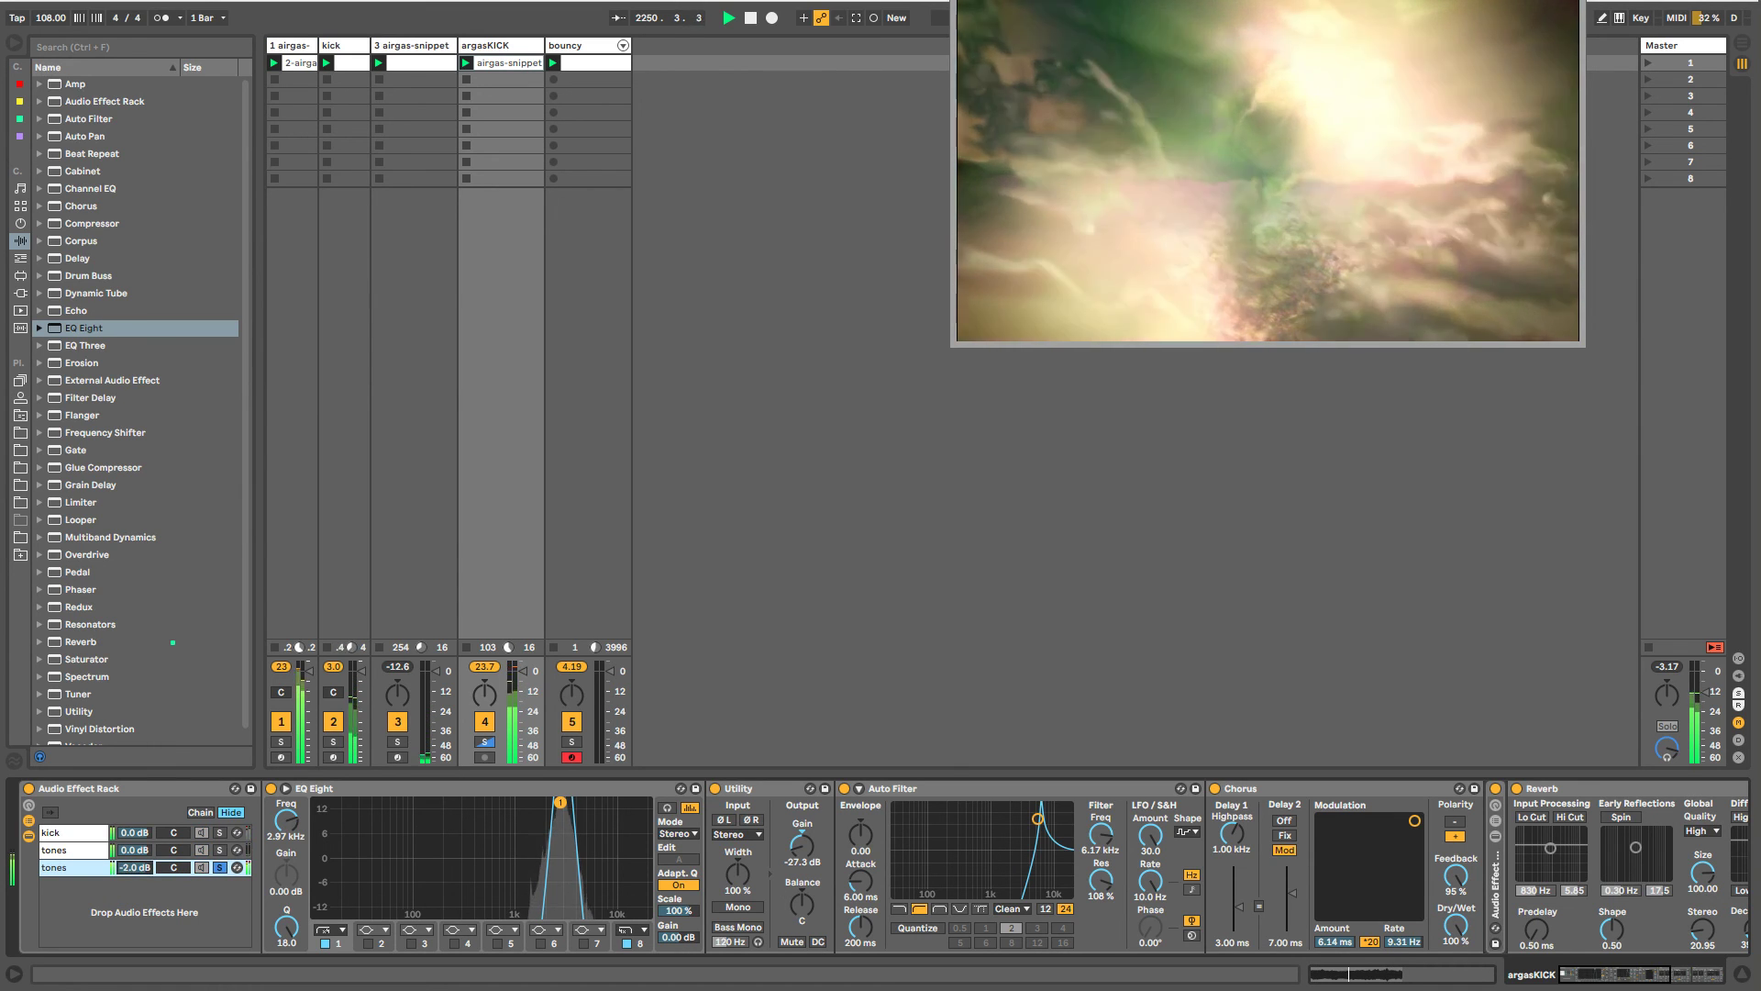
drag(134, 868, 134, 878)
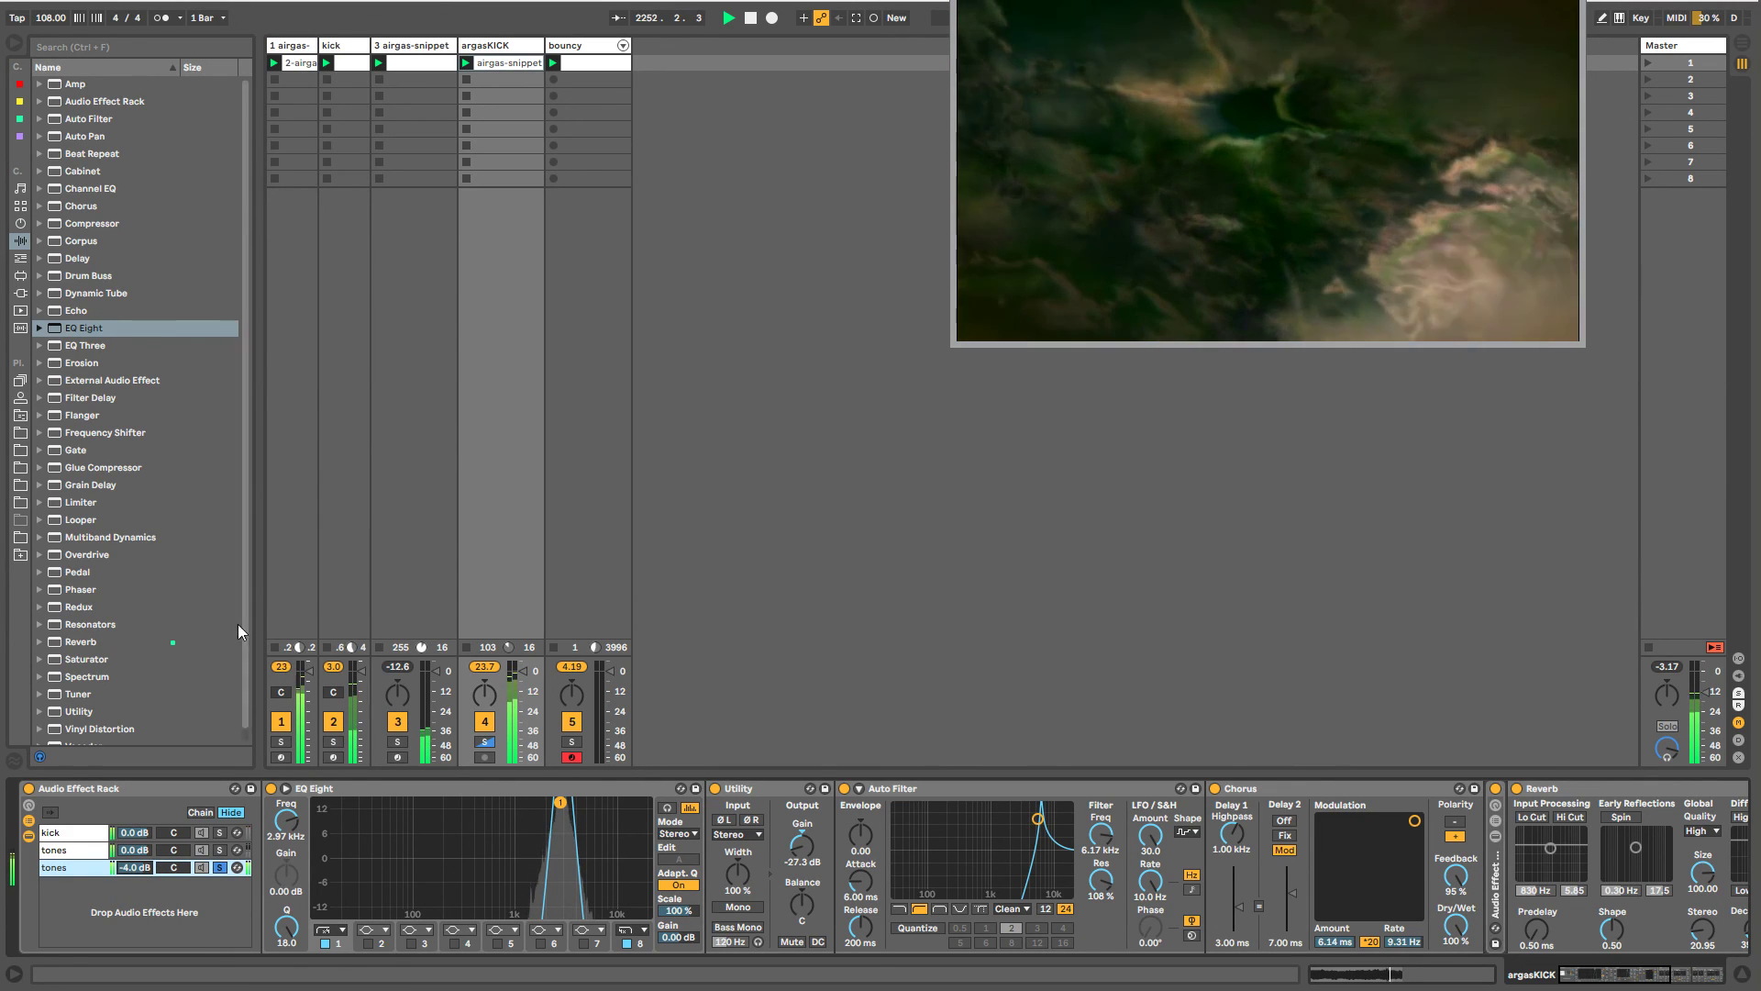
click(14, 6)
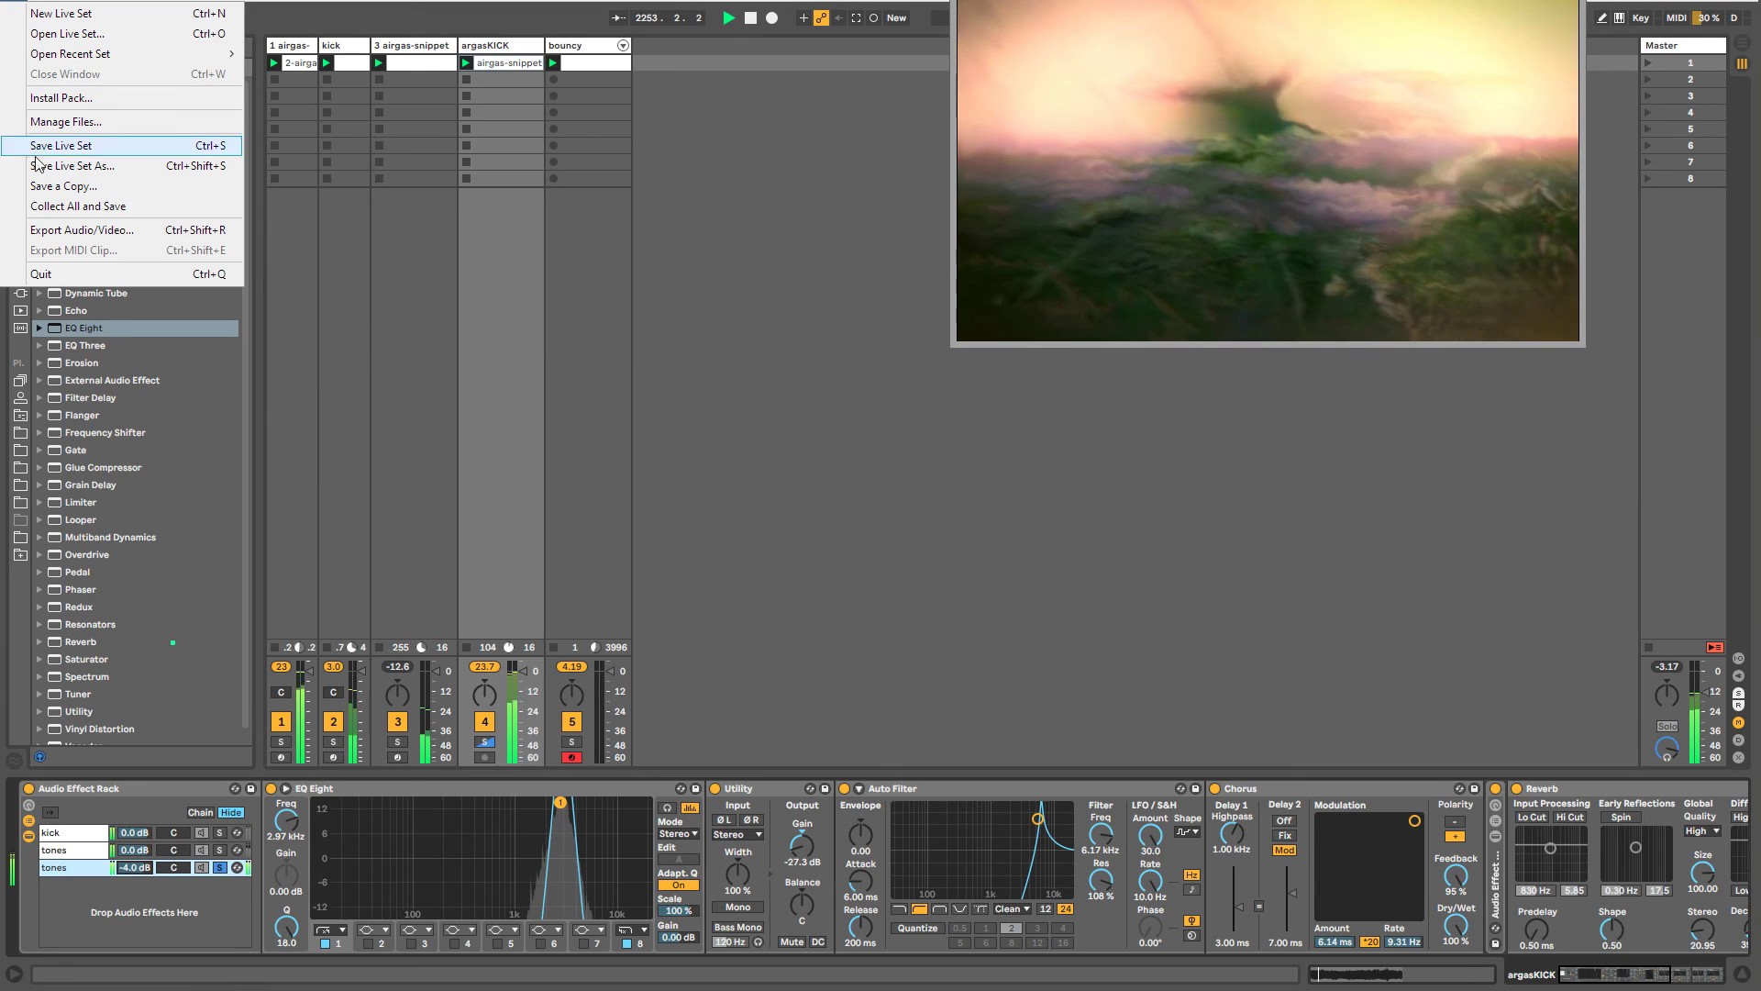
click(55, 231)
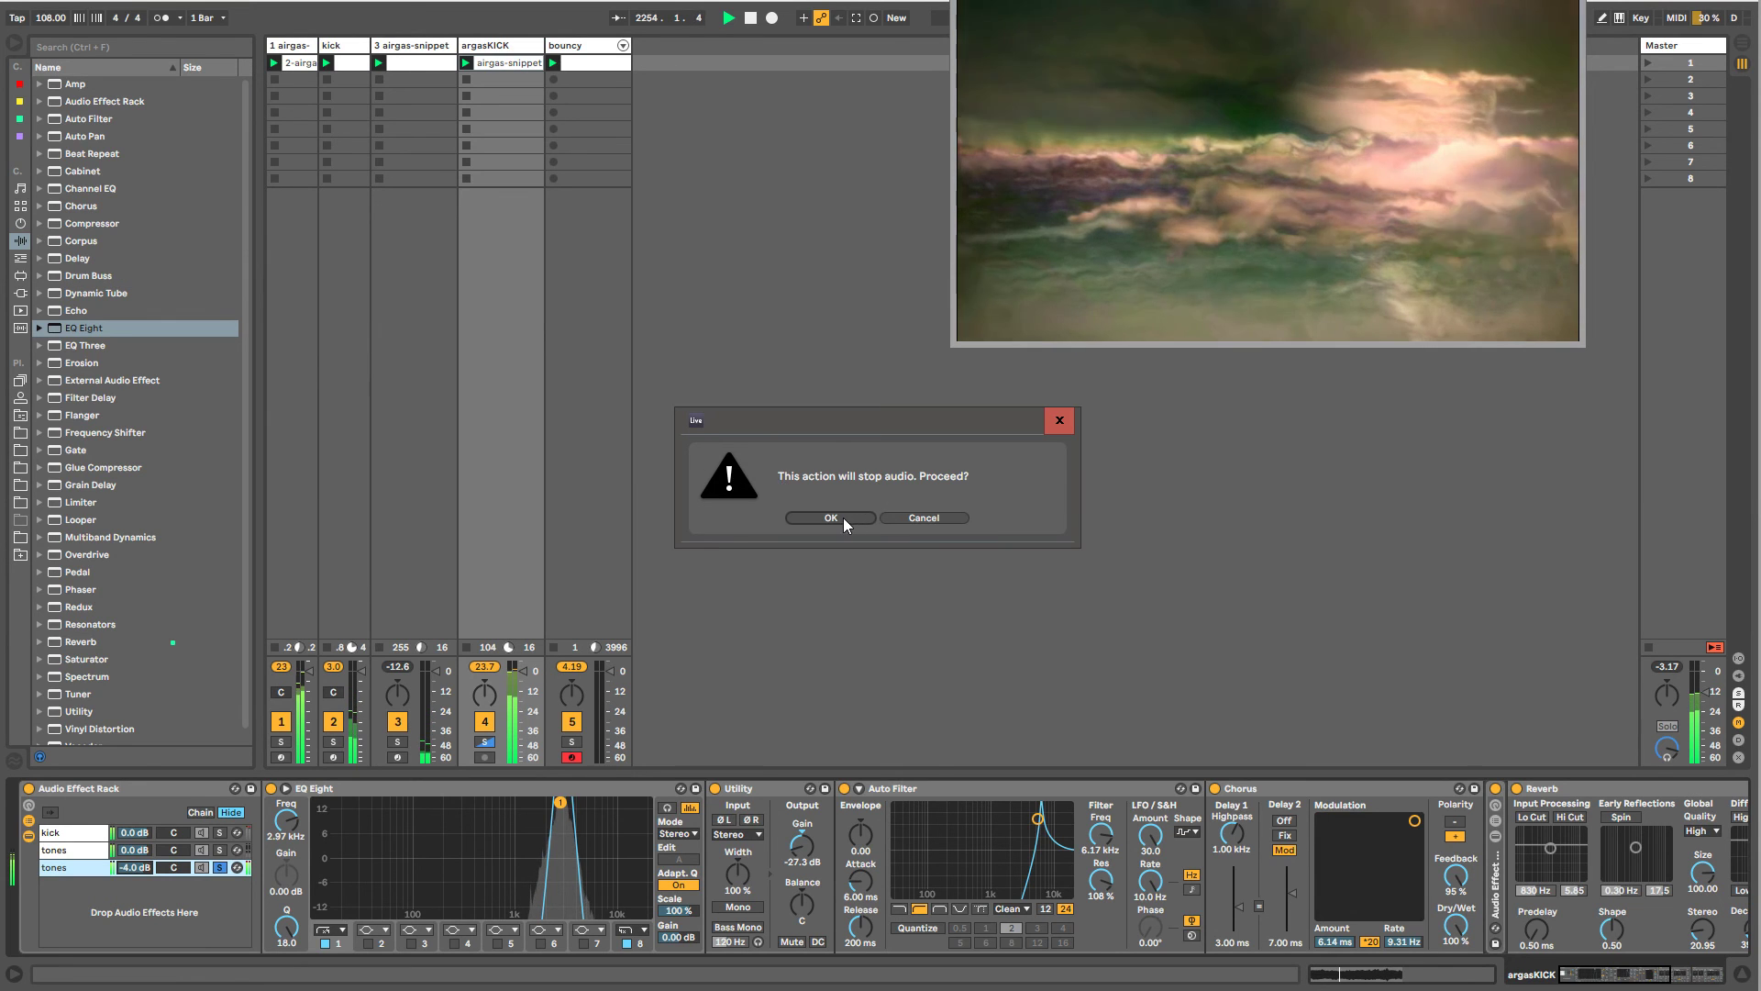
click(830, 517)
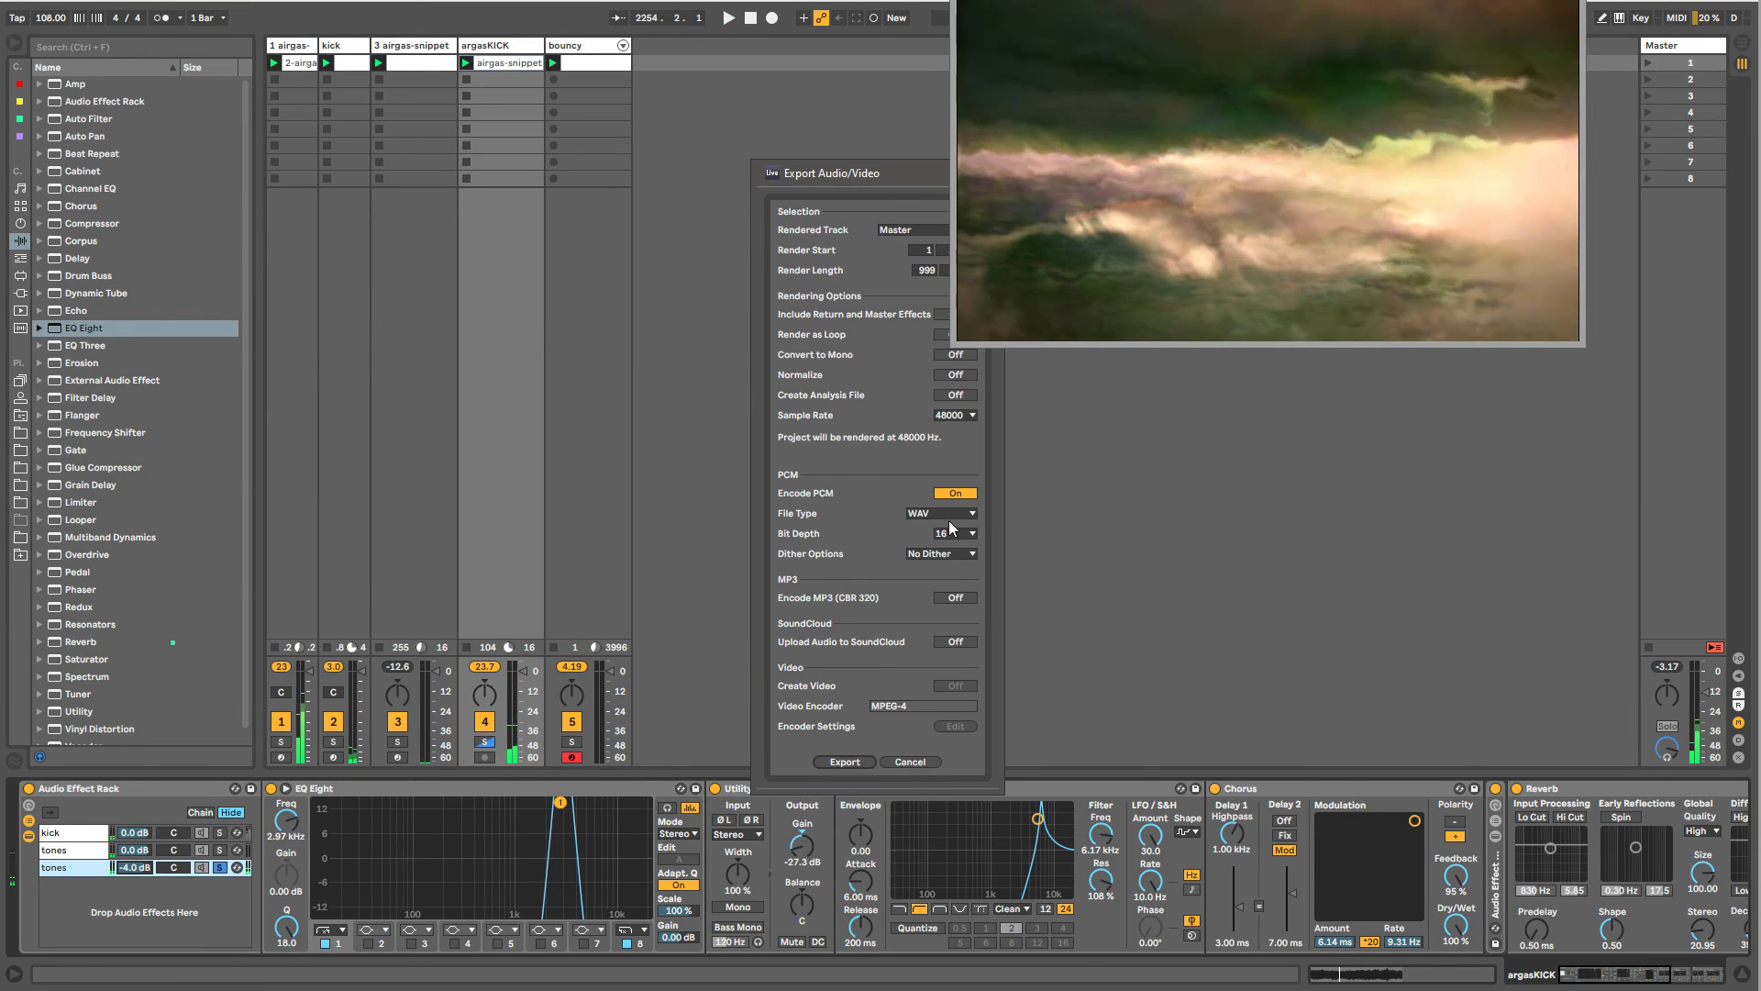
click(955, 415)
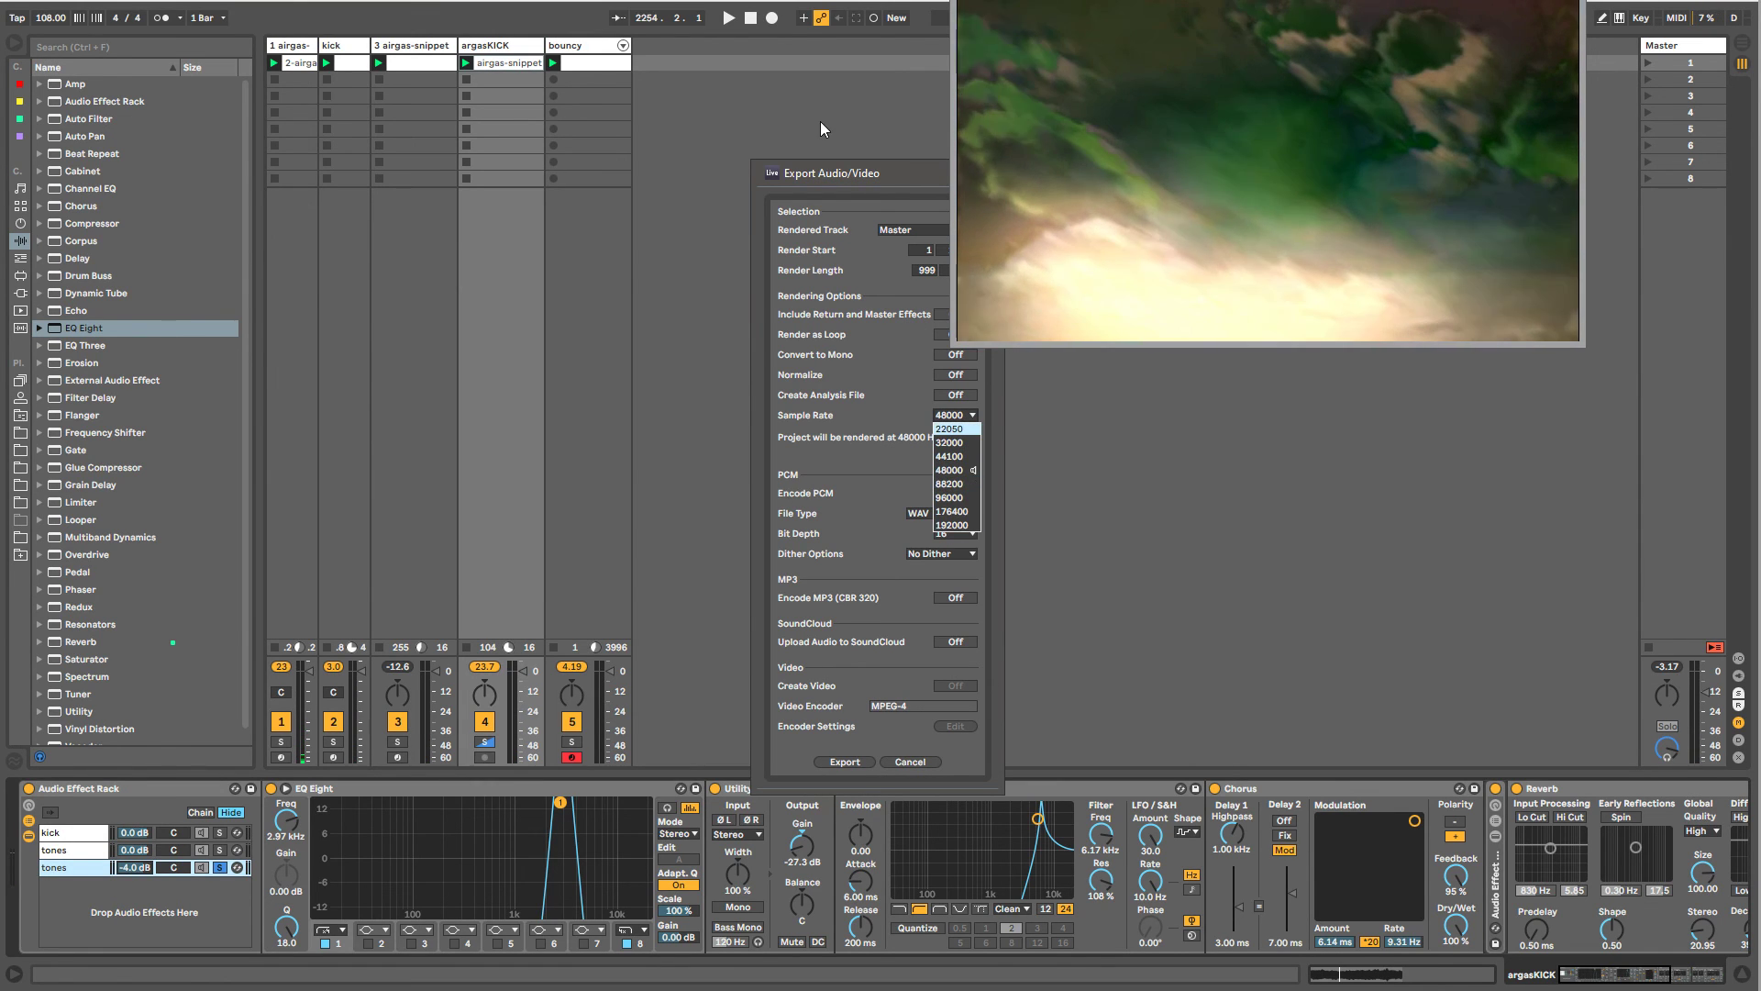
drag(857, 173, 740, 175)
click(866, 173)
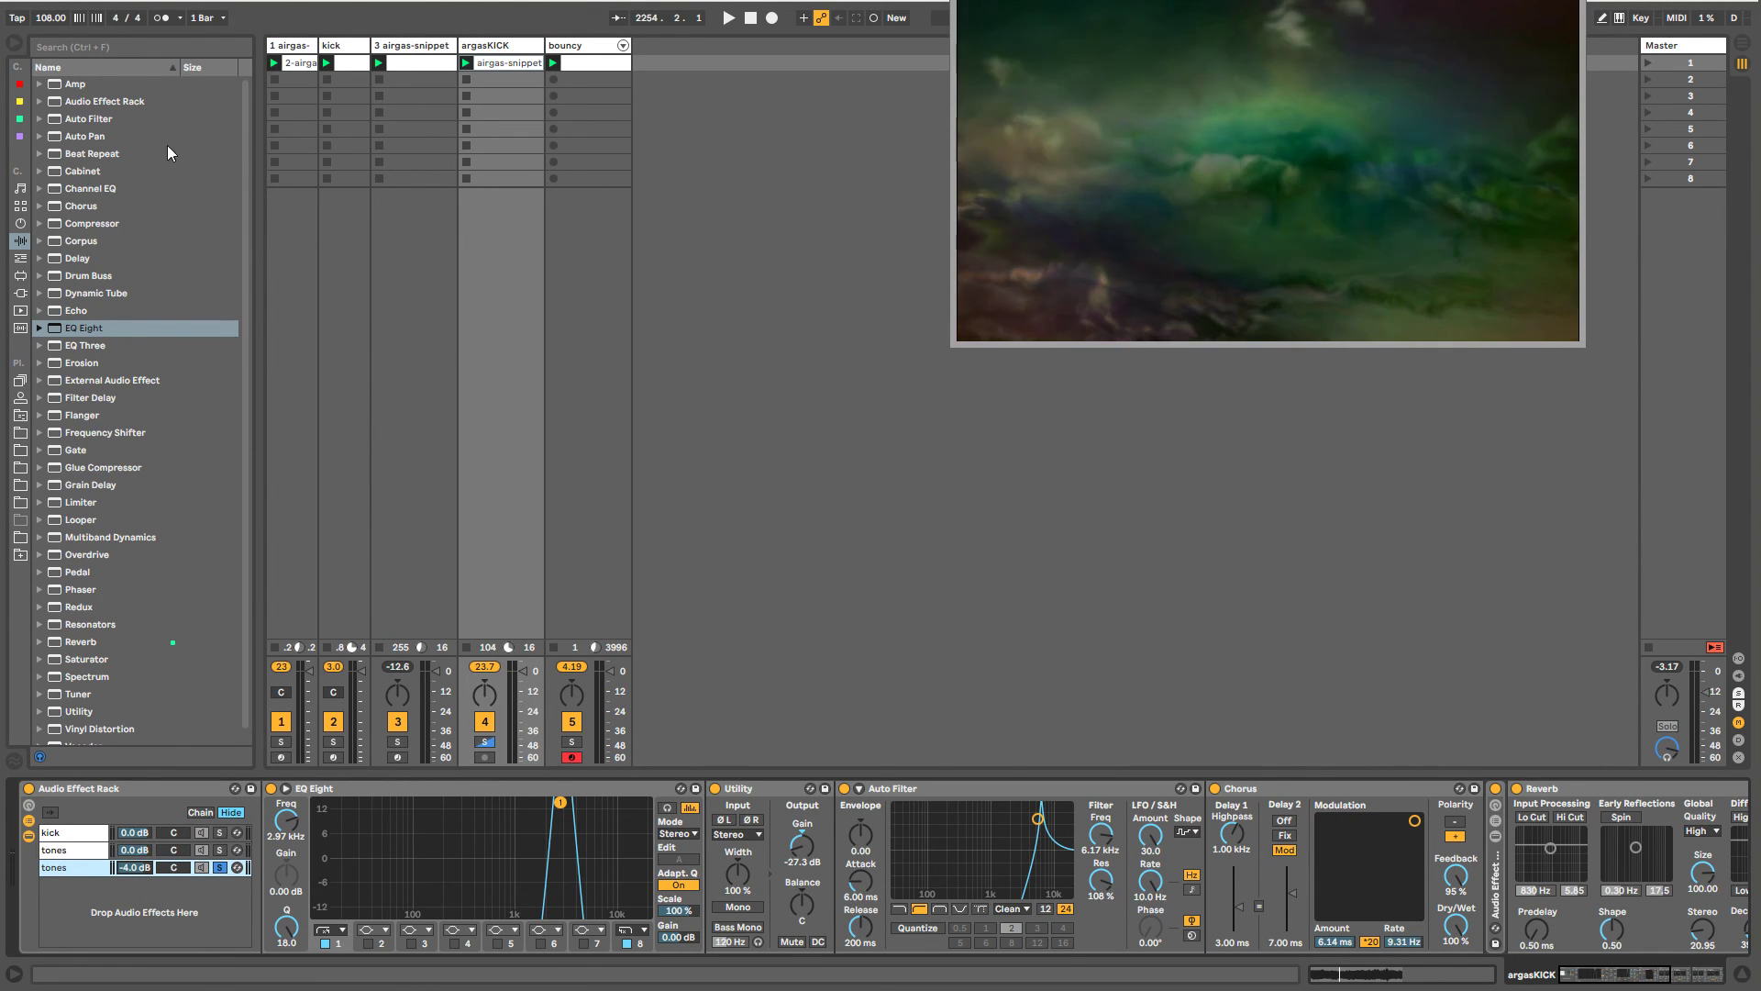
click(7, 3)
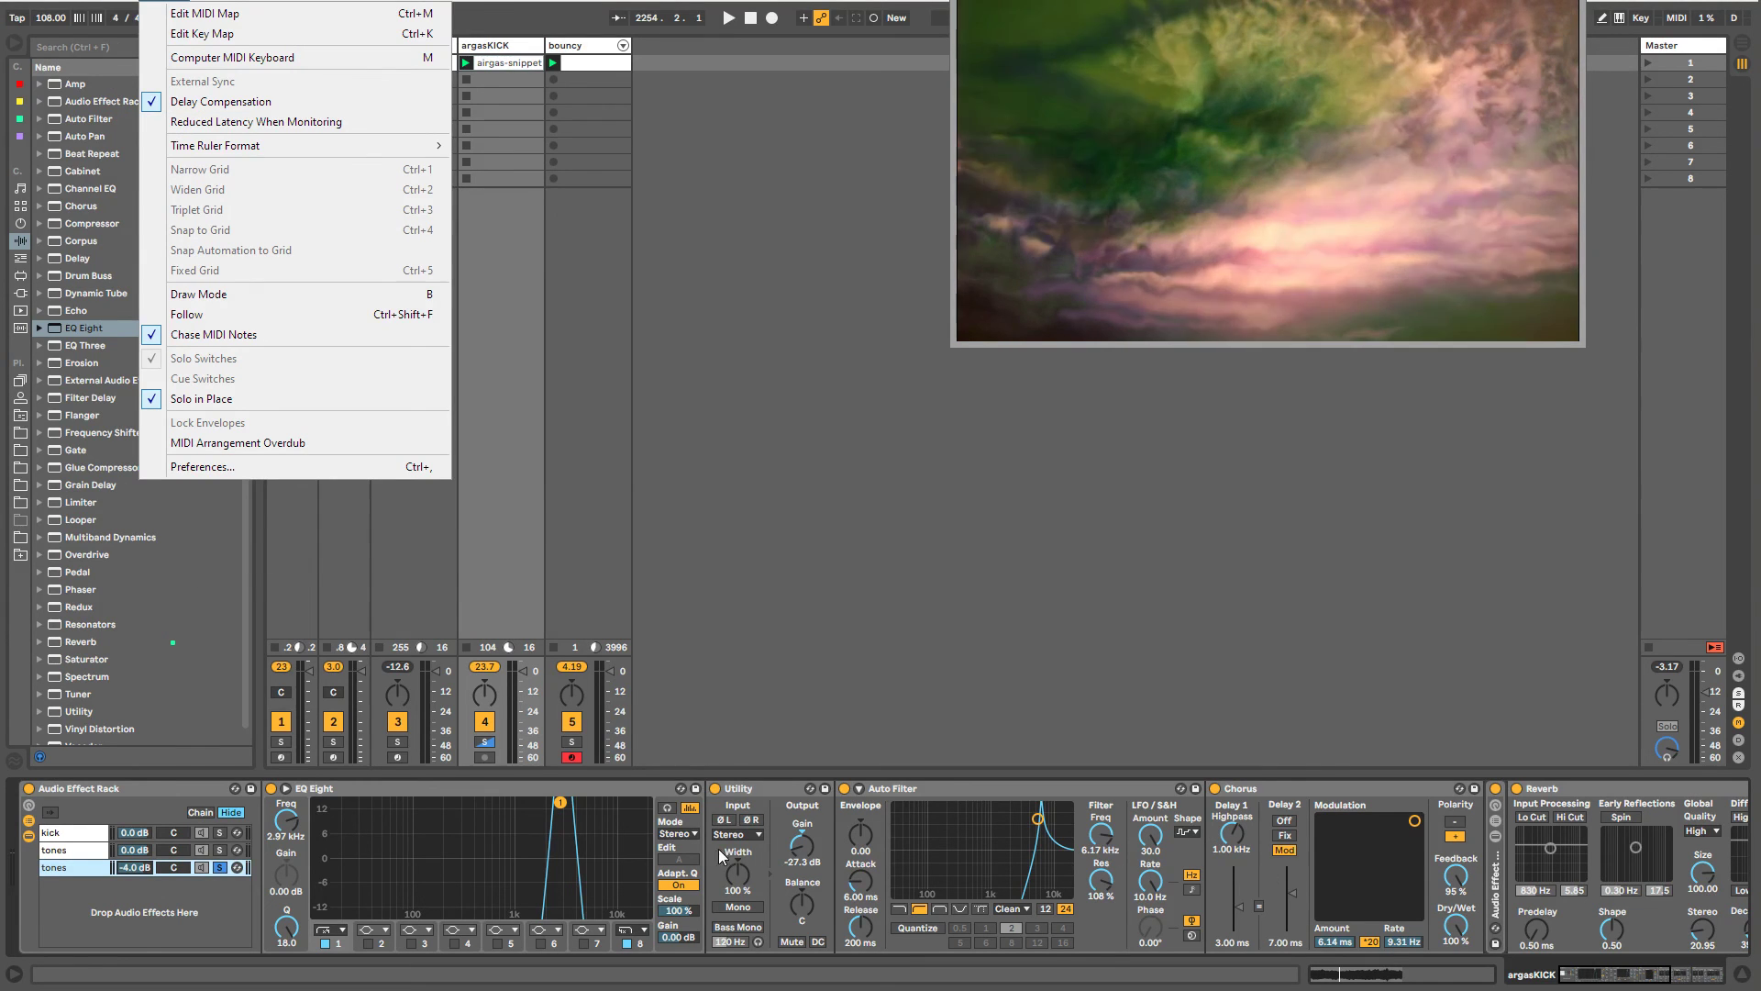
click(592, 792)
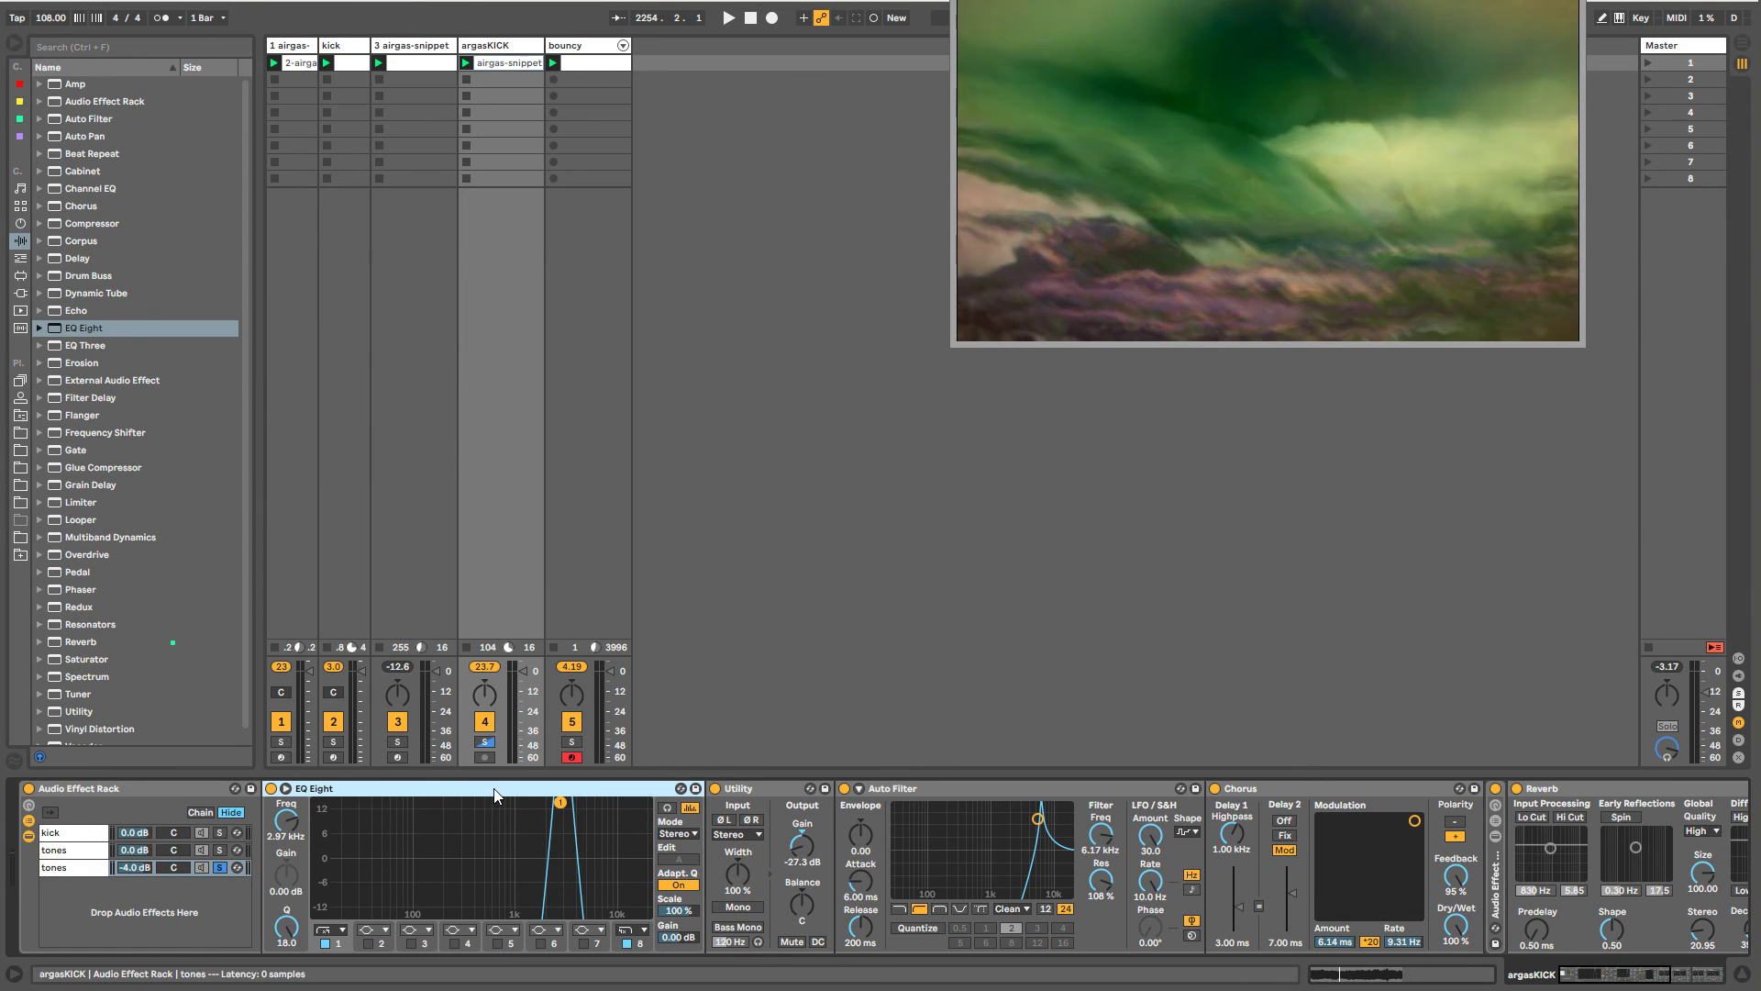
click(866, 793)
click(764, 796)
click(13, 2)
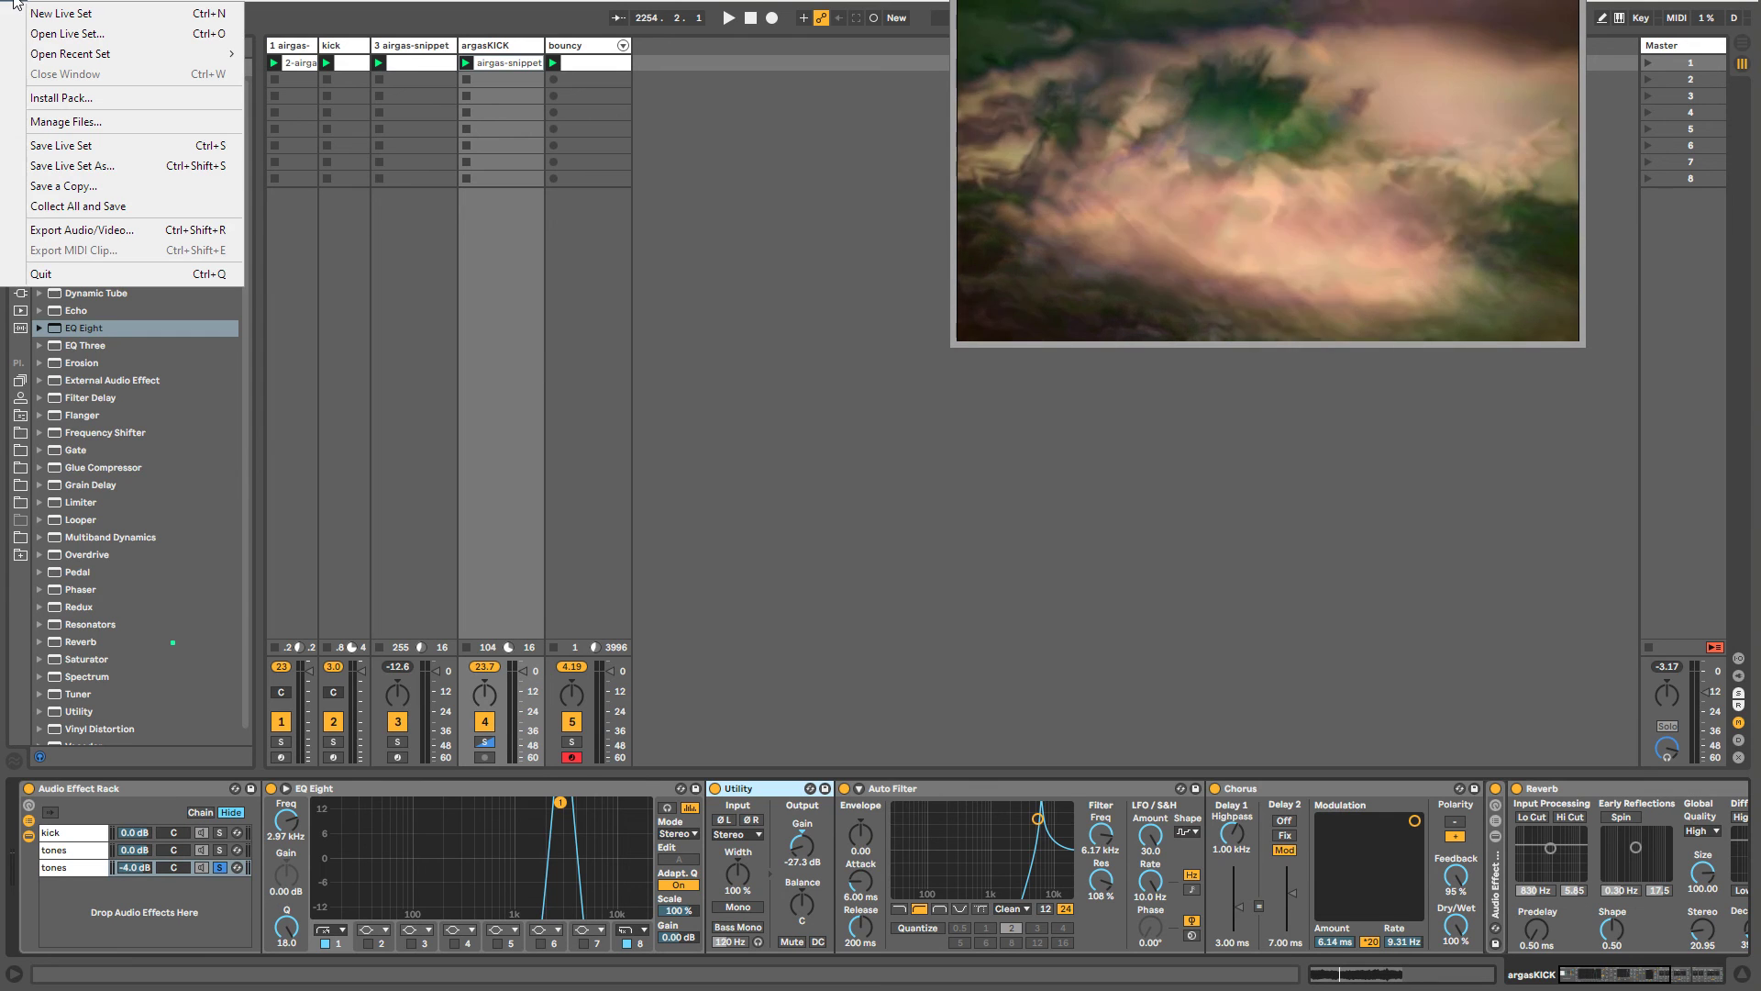
click(60, 230)
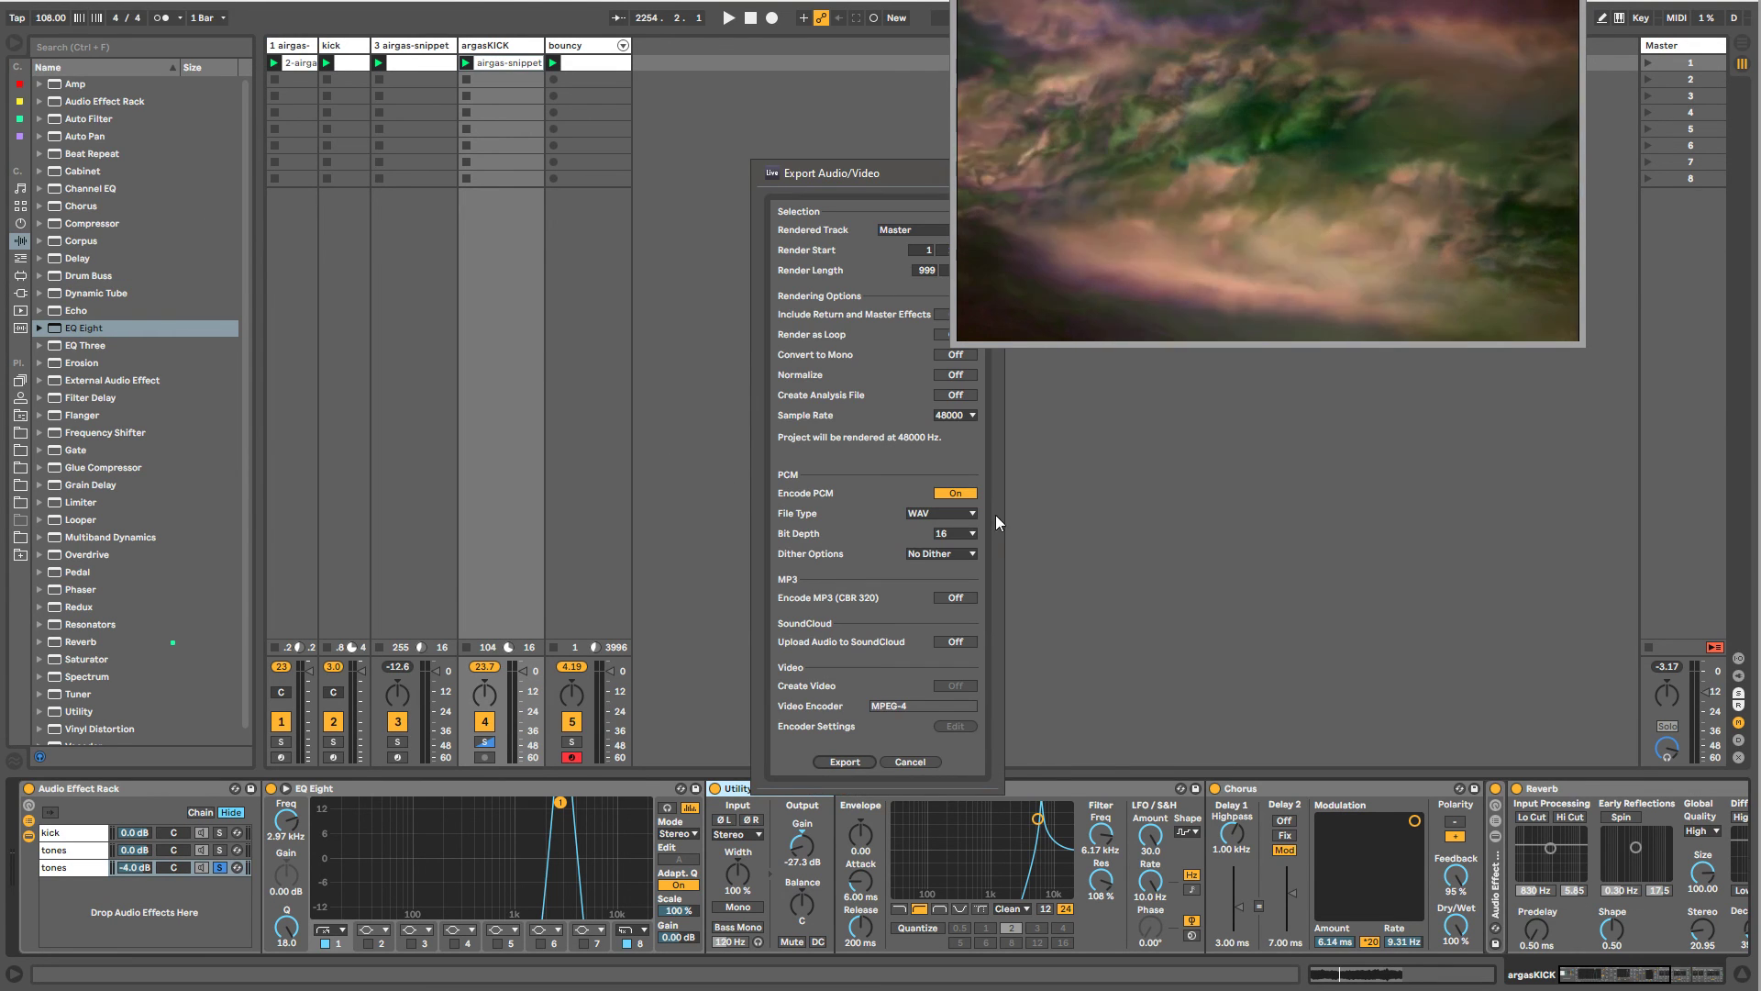
click(955, 414)
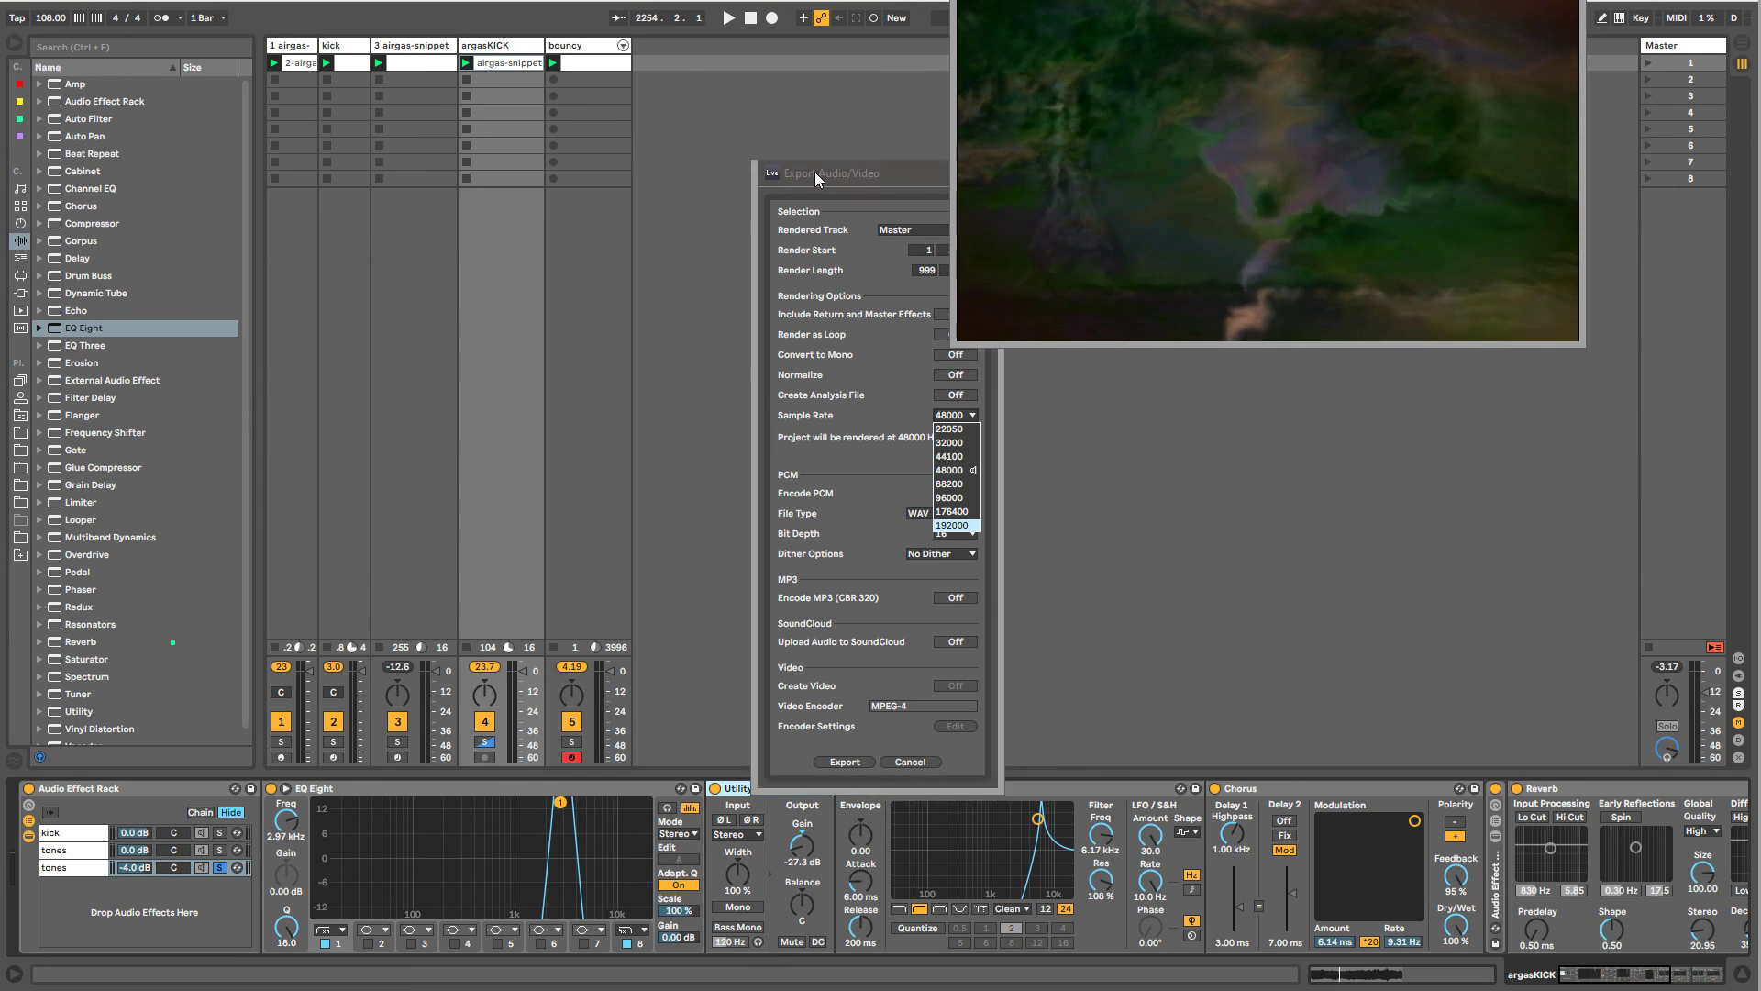
drag(919, 169, 714, 179)
click(780, 183)
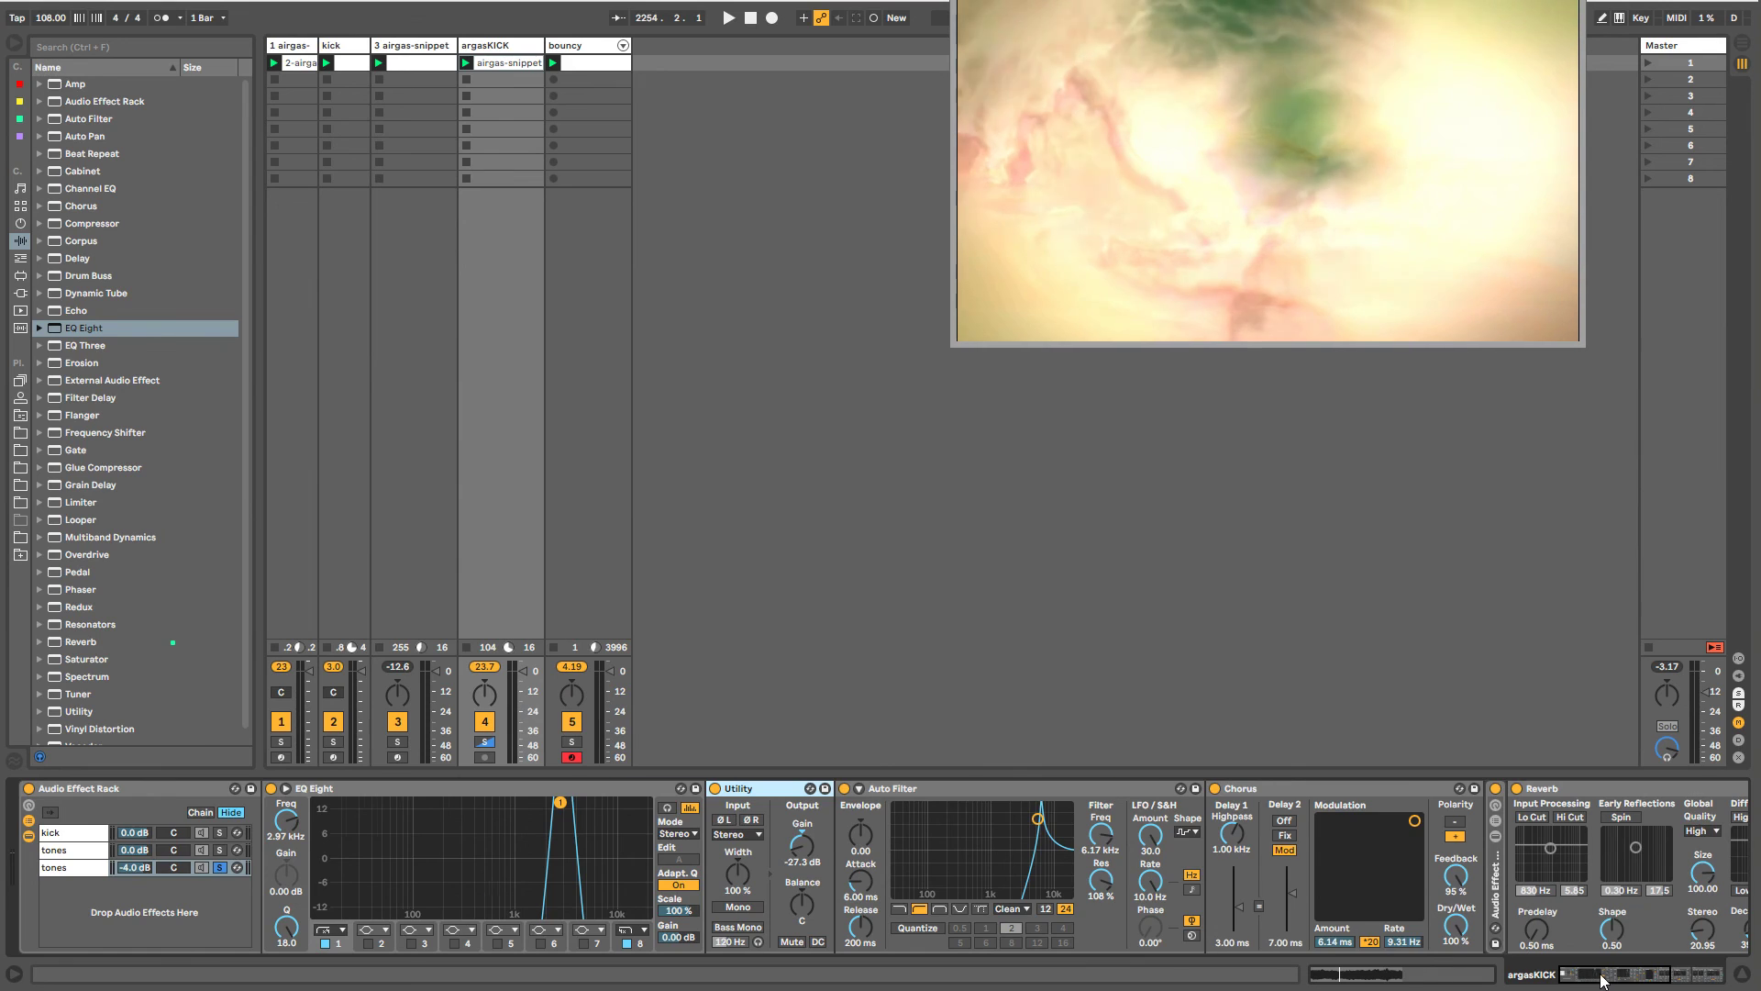
mouse_move(1601, 974)
mouse_down()
mouse_move(1689, 974)
mouse_move(1576, 975)
mouse_up()
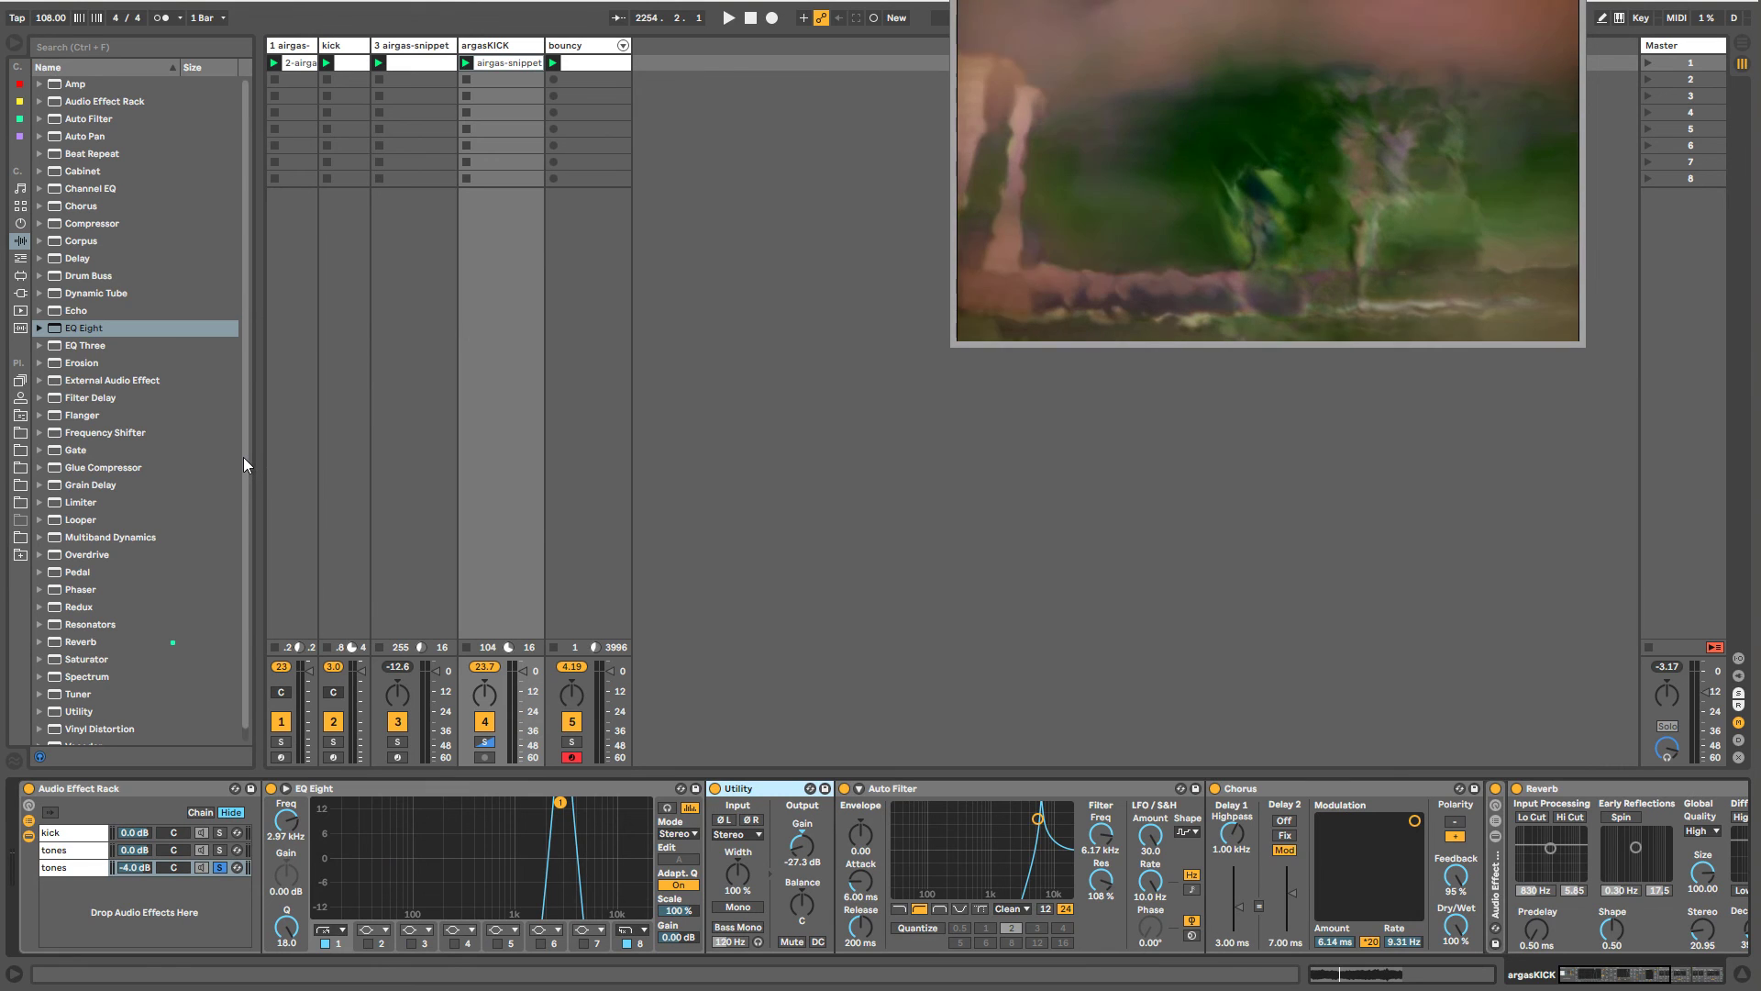
- Look through the tracks' clips and device chains, from bouncy back to the first airgas track and up to 3 airgas-snippet
drag(244, 457, 247, 415)
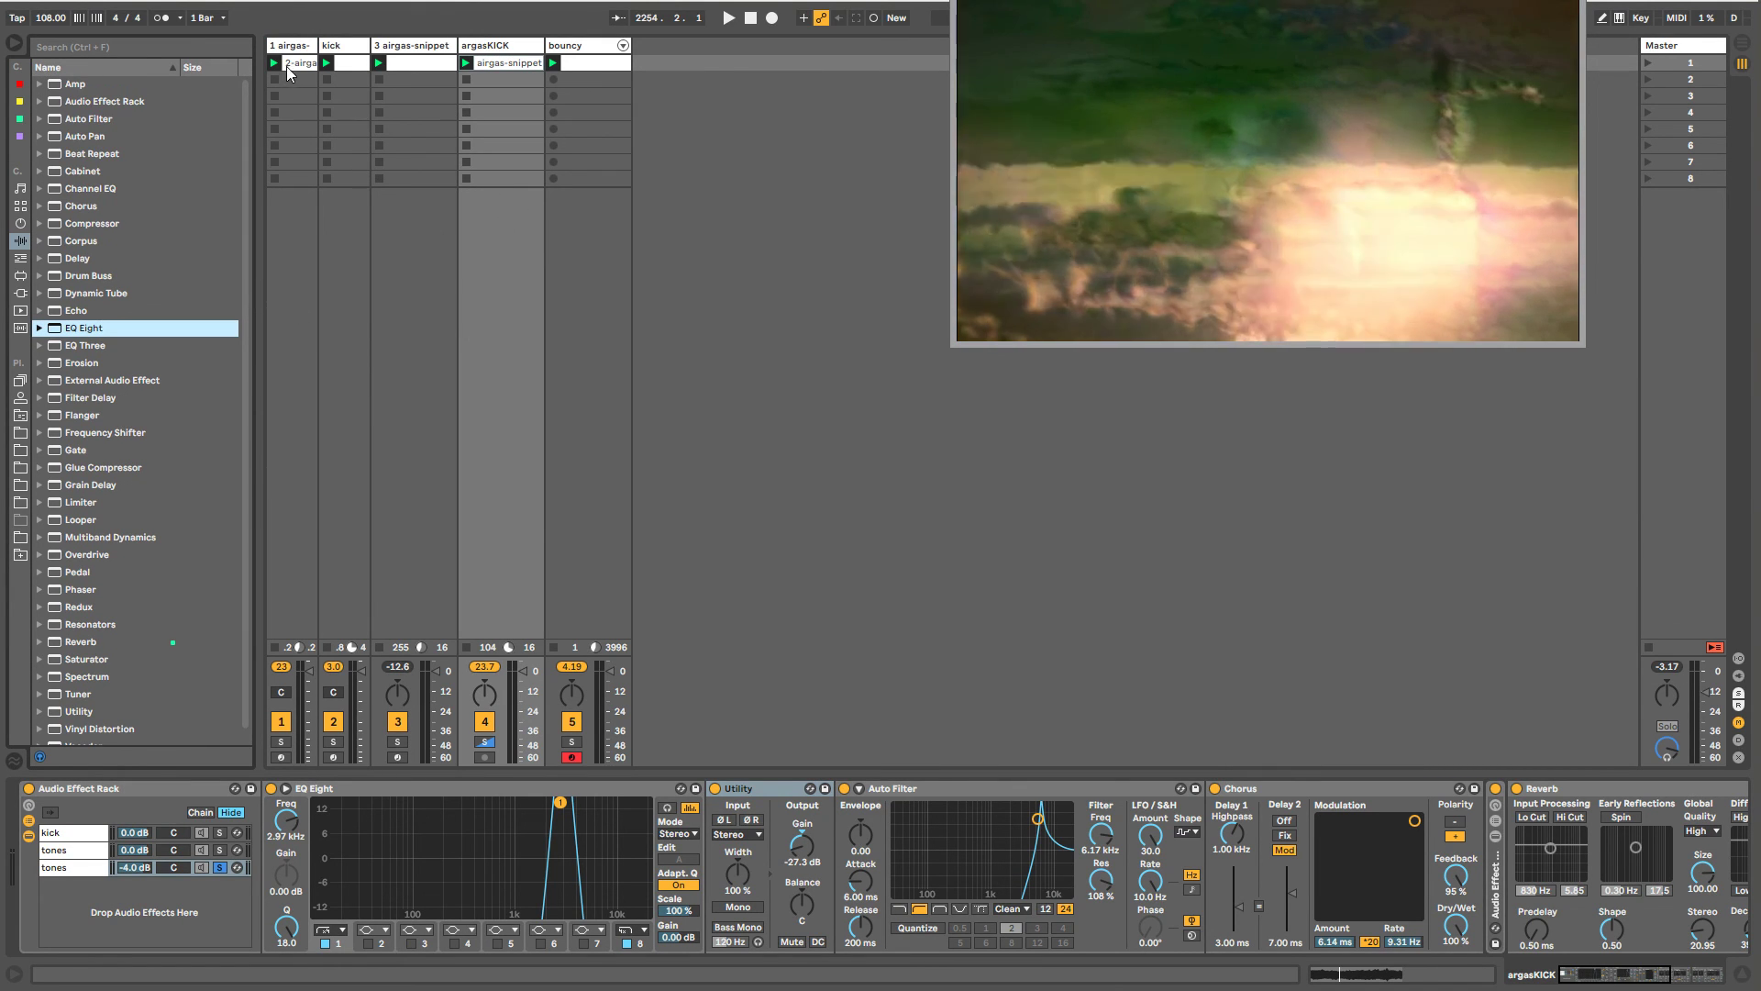
click(592, 61)
click(523, 63)
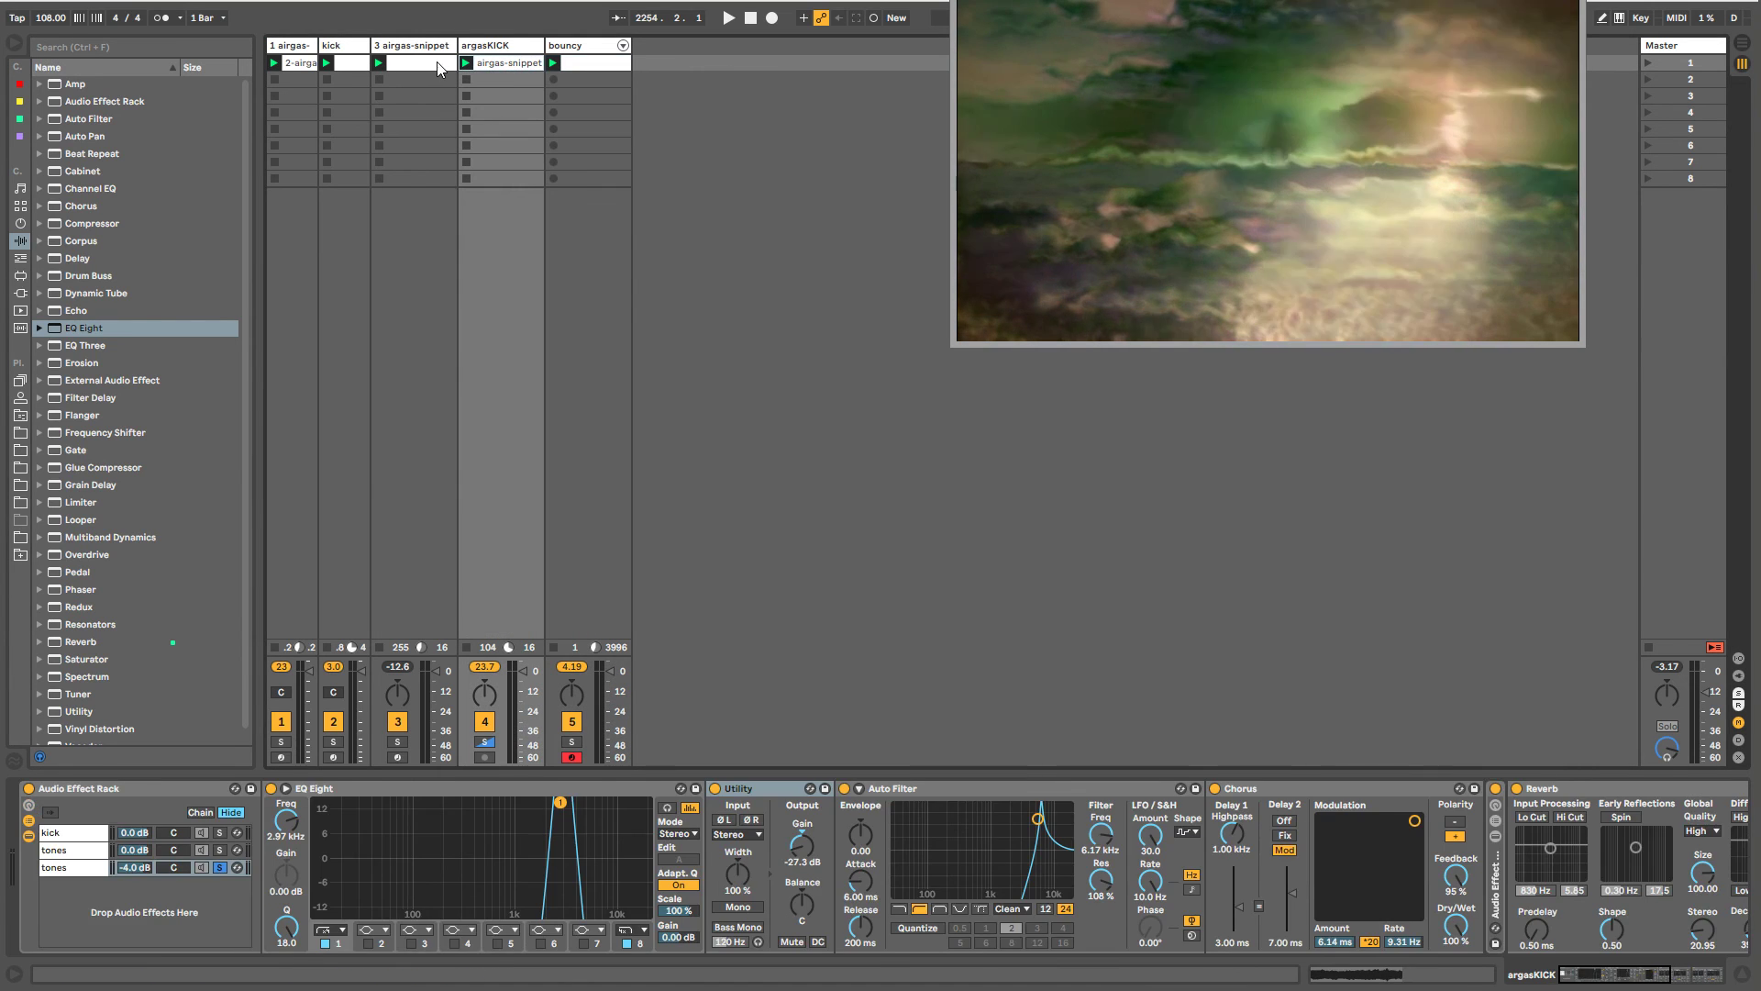
click(439, 63)
click(341, 67)
click(306, 65)
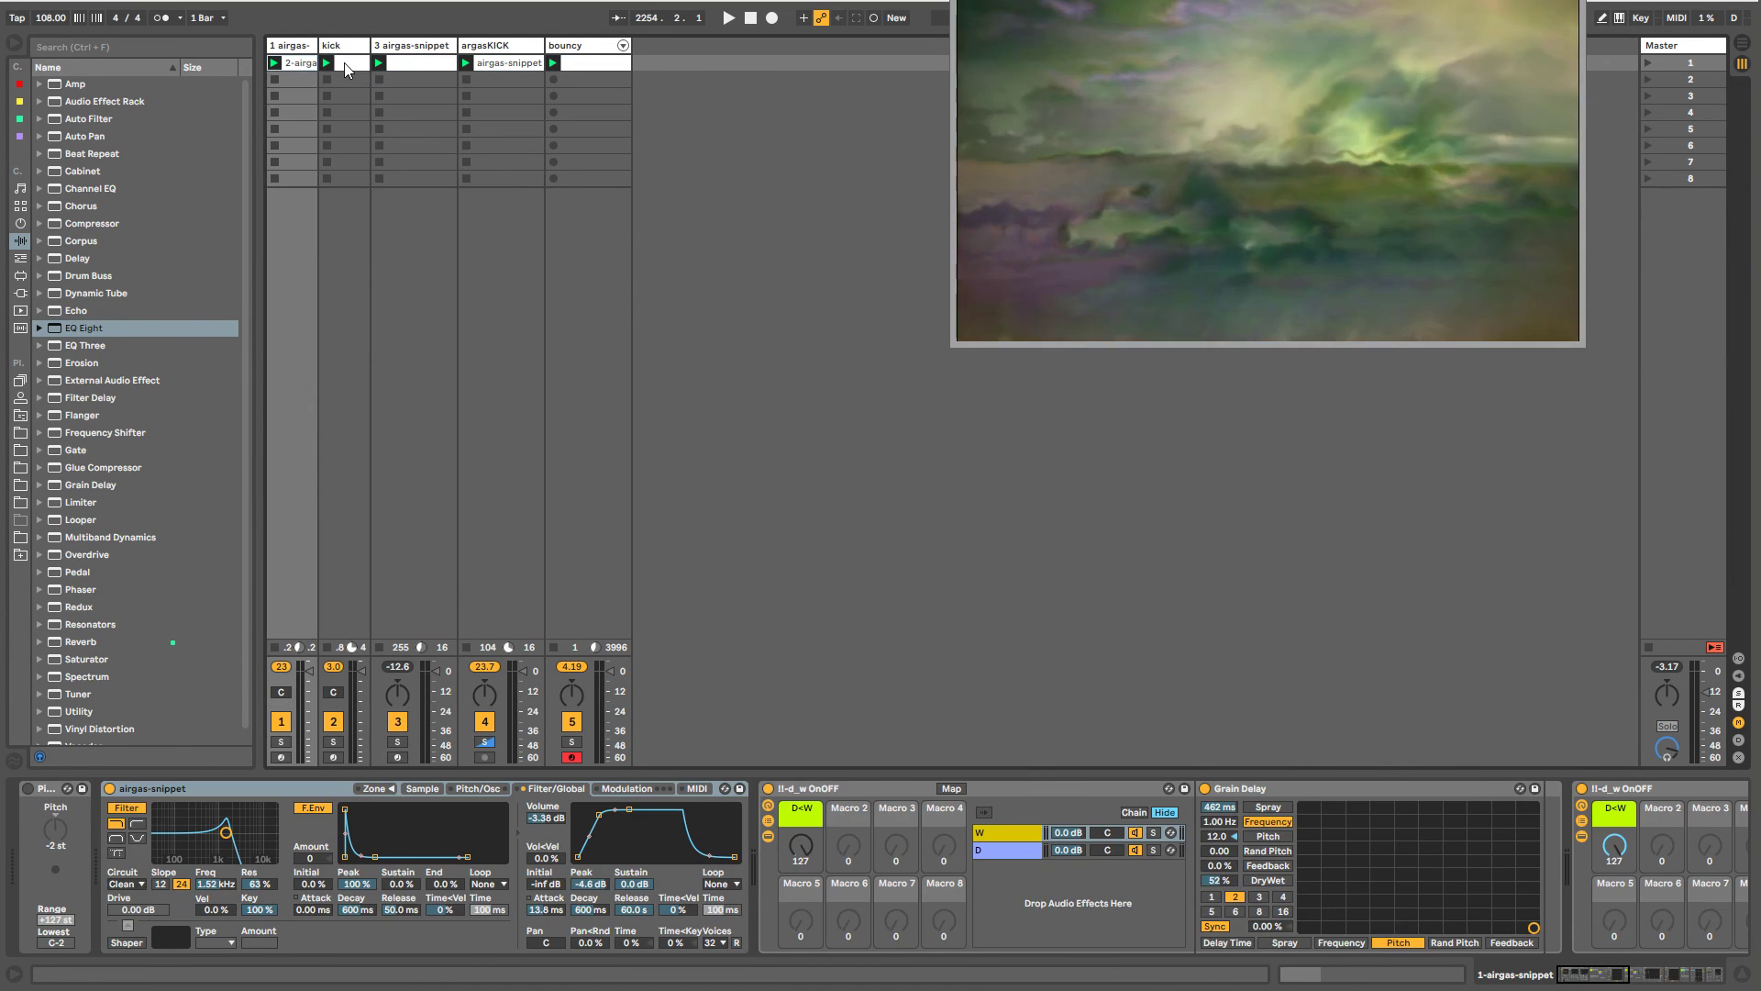
click(347, 70)
click(442, 63)
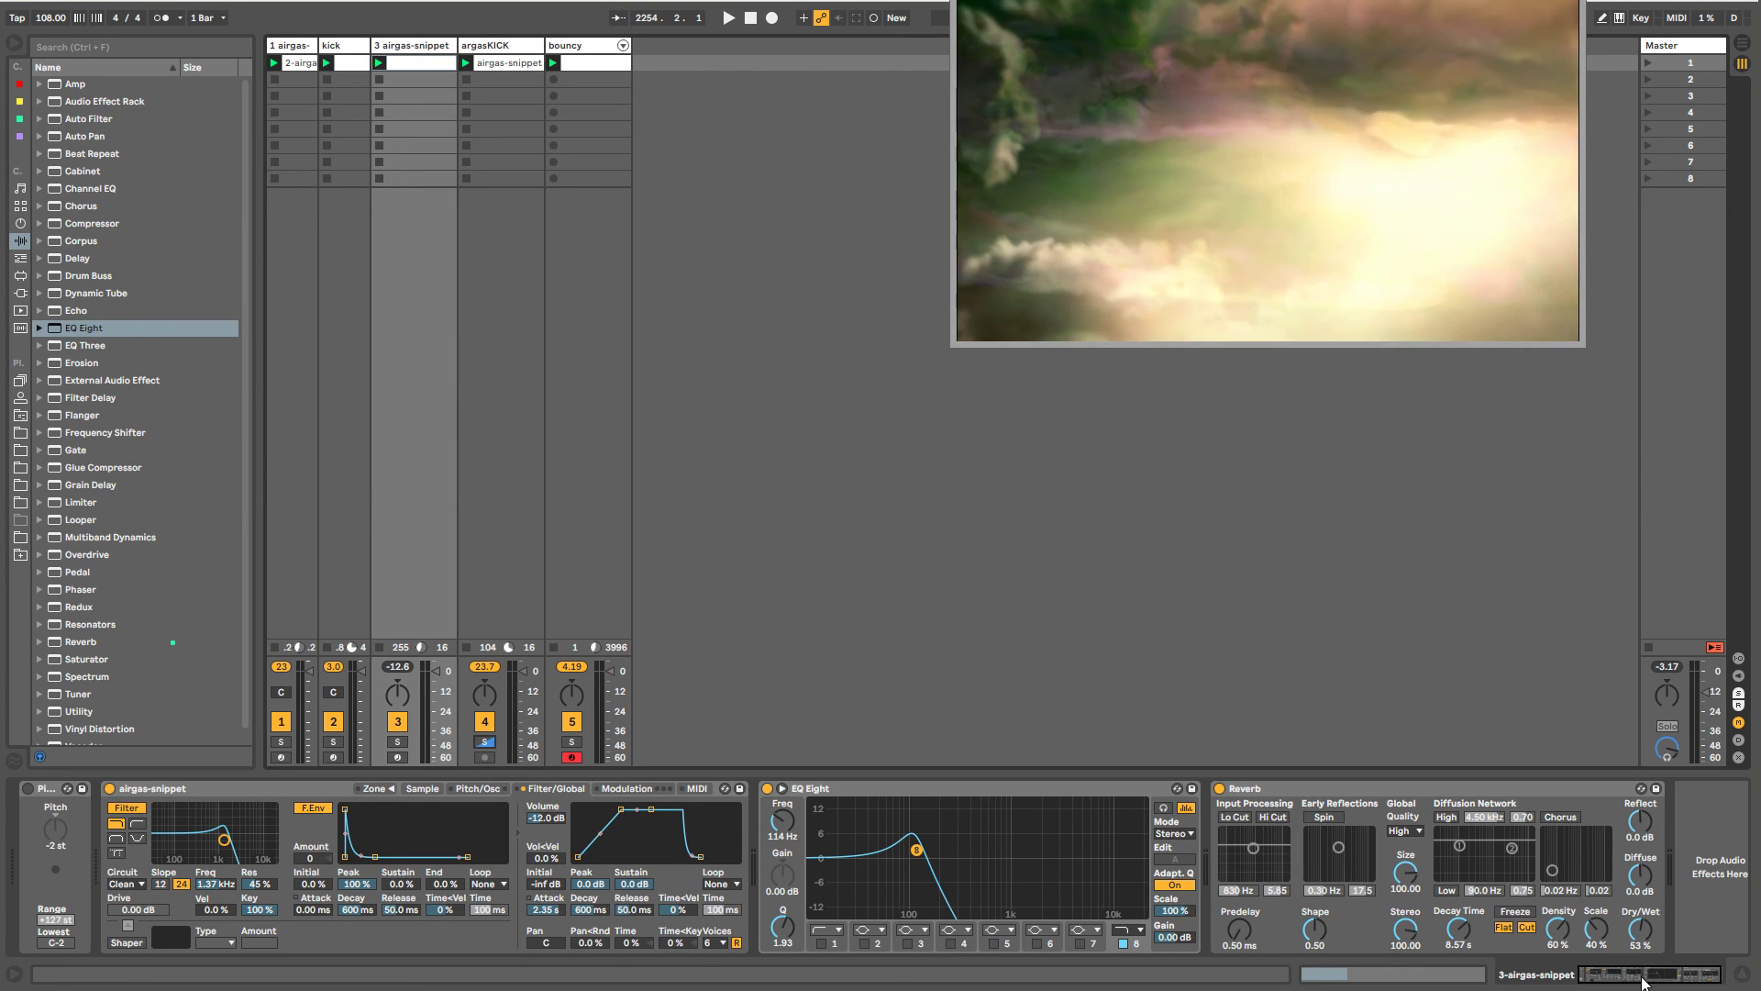
- Start playback with argasKICK soloed, and unsolo it to hear the full mix
click(486, 740)
click(274, 64)
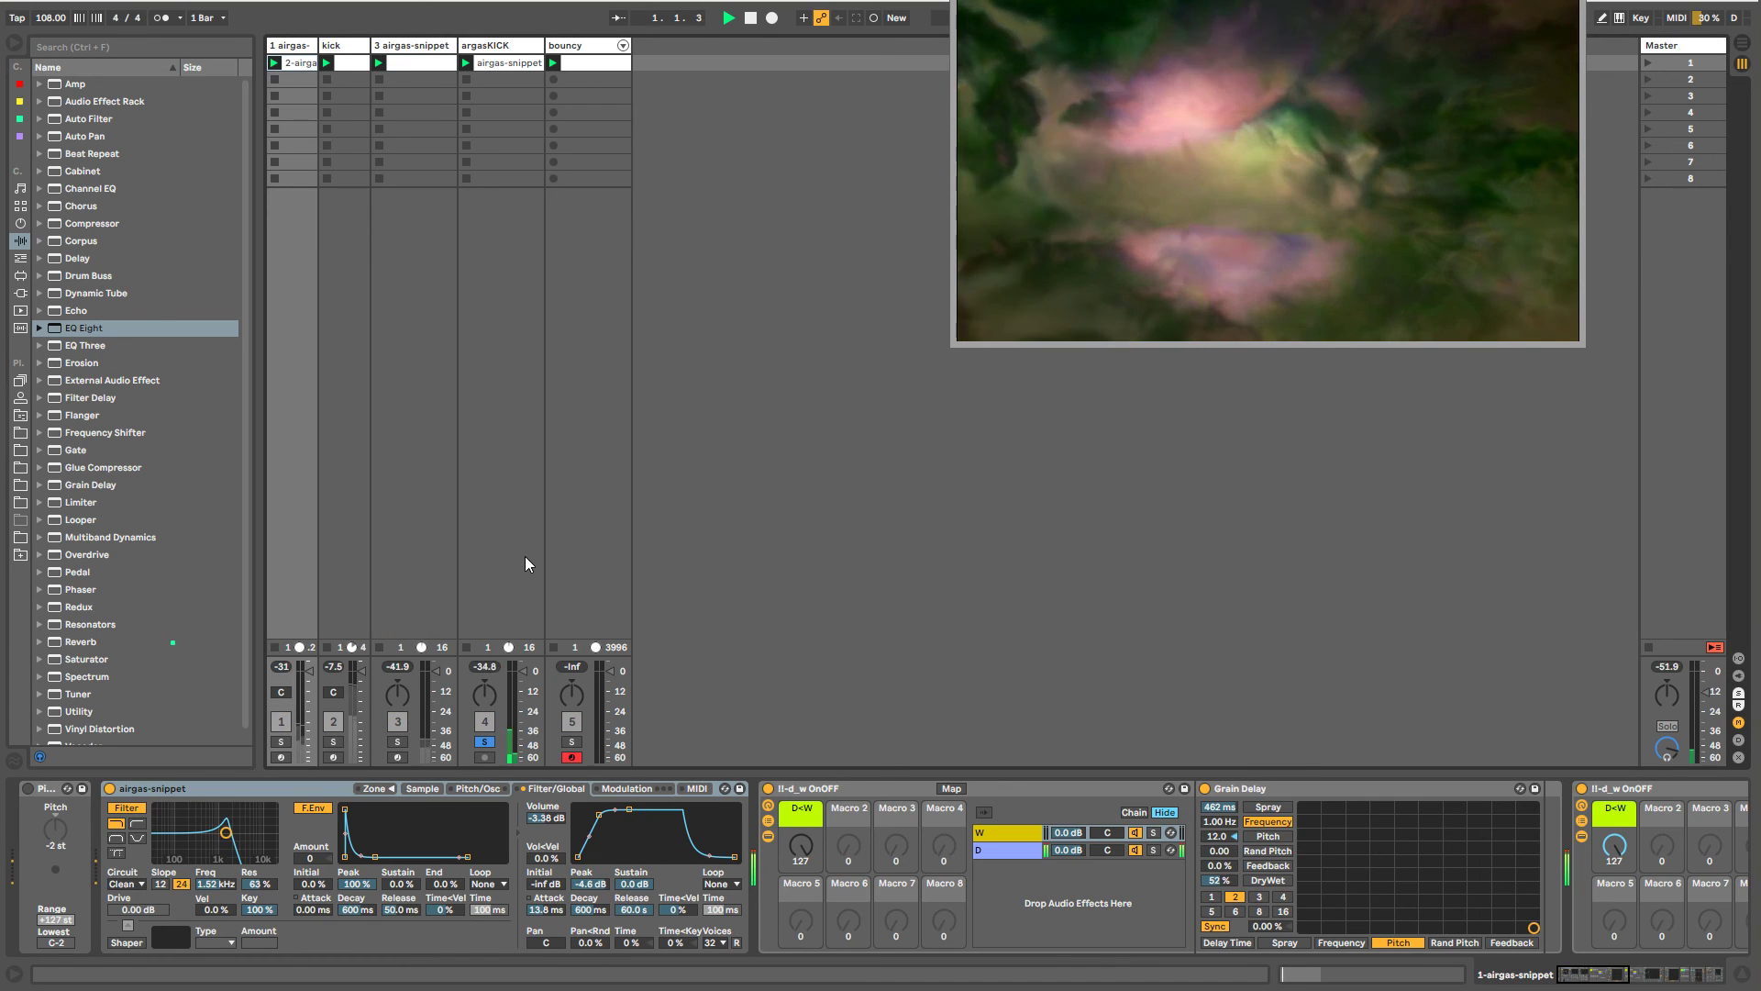
click(486, 741)
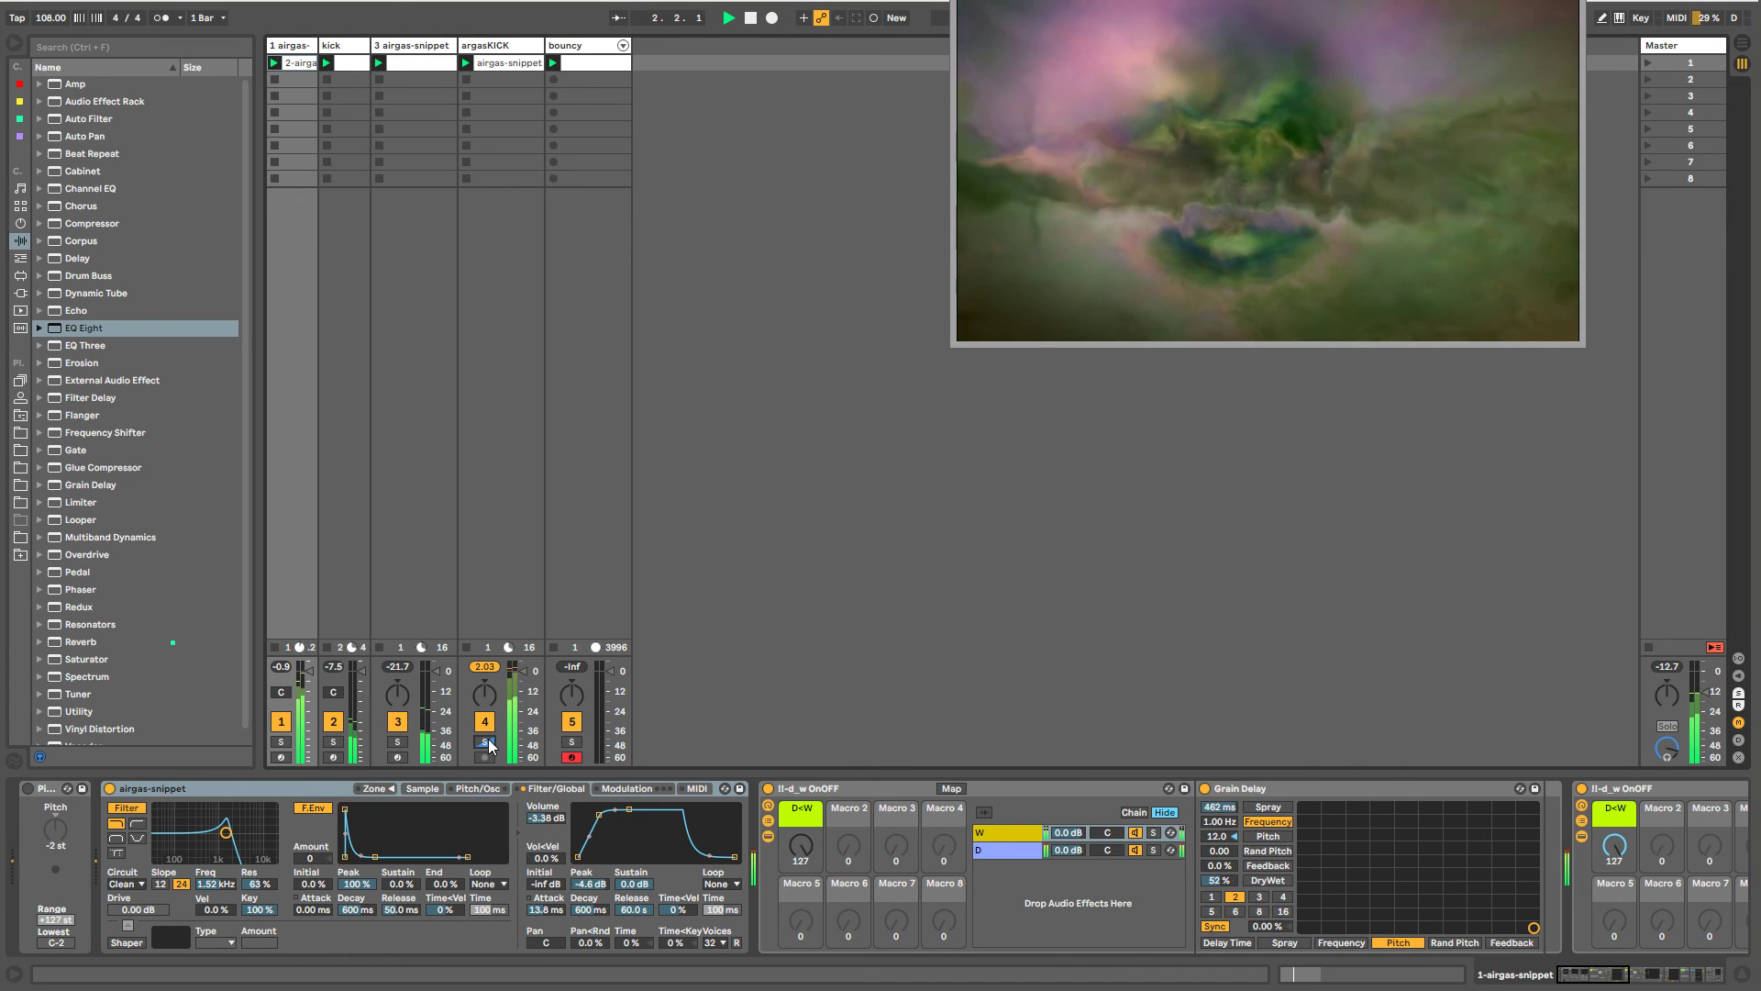
- Unsolo the last tones chain in argasKICK's rack and set its volume to -15.6 dB
click(486, 45)
click(343, 46)
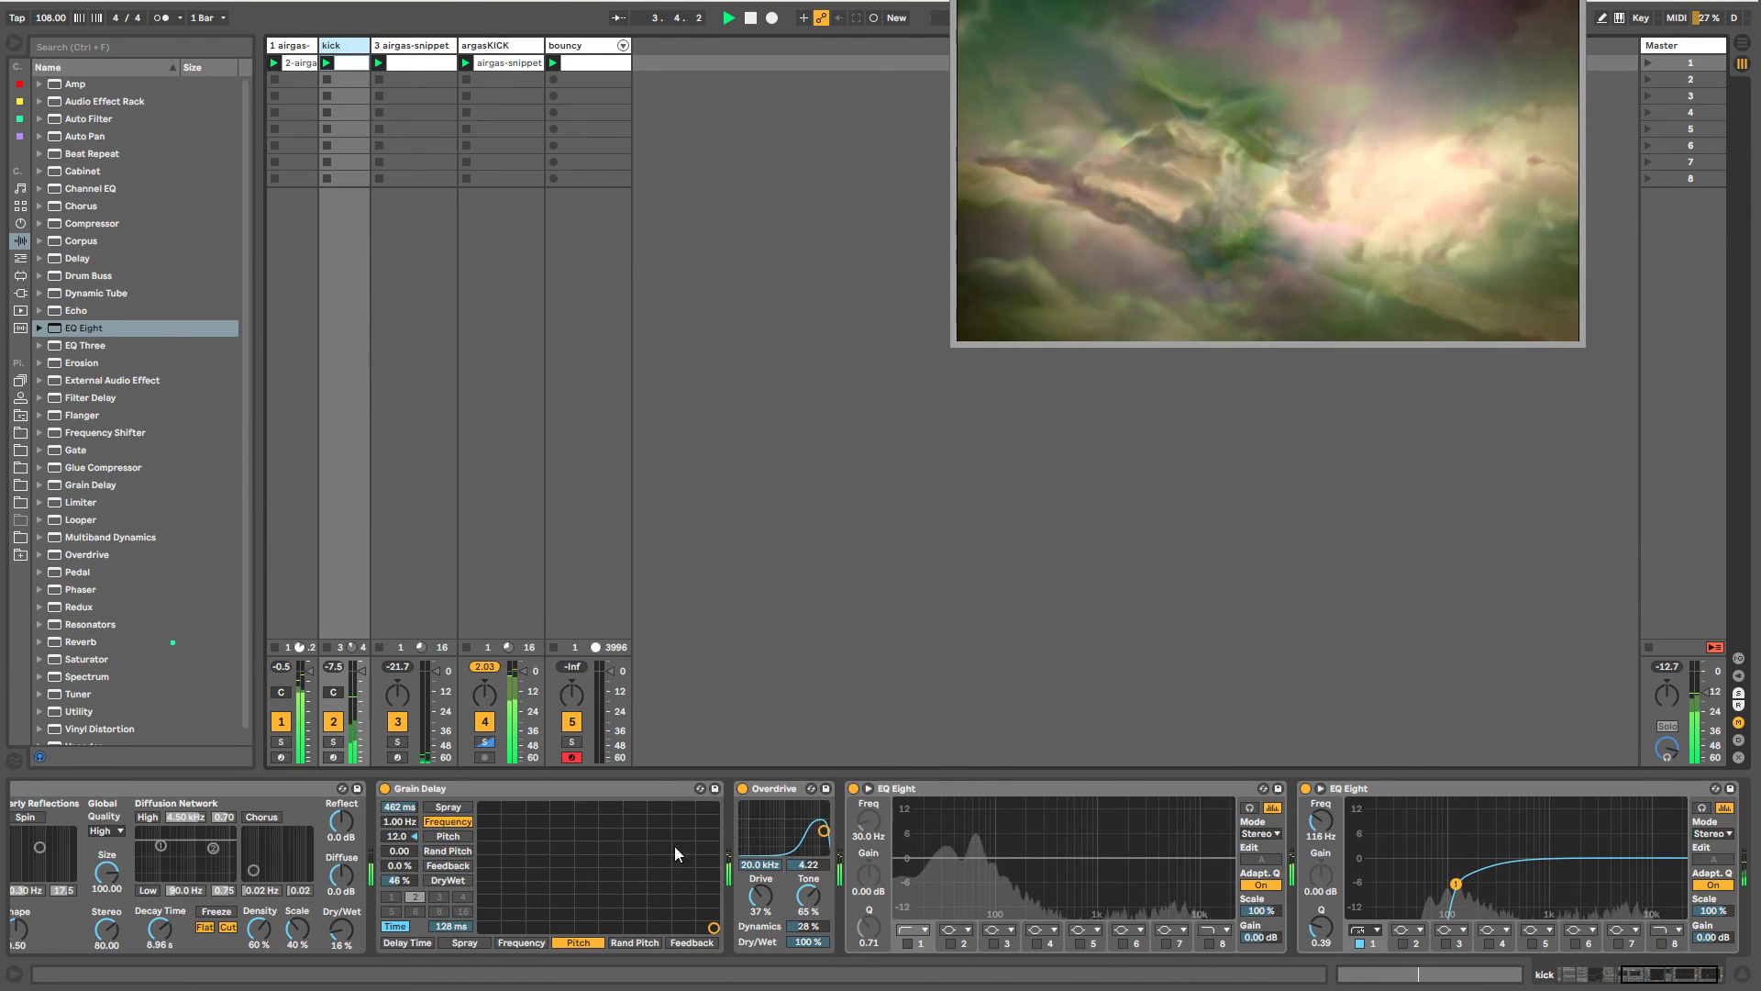
drag(1630, 974, 1576, 973)
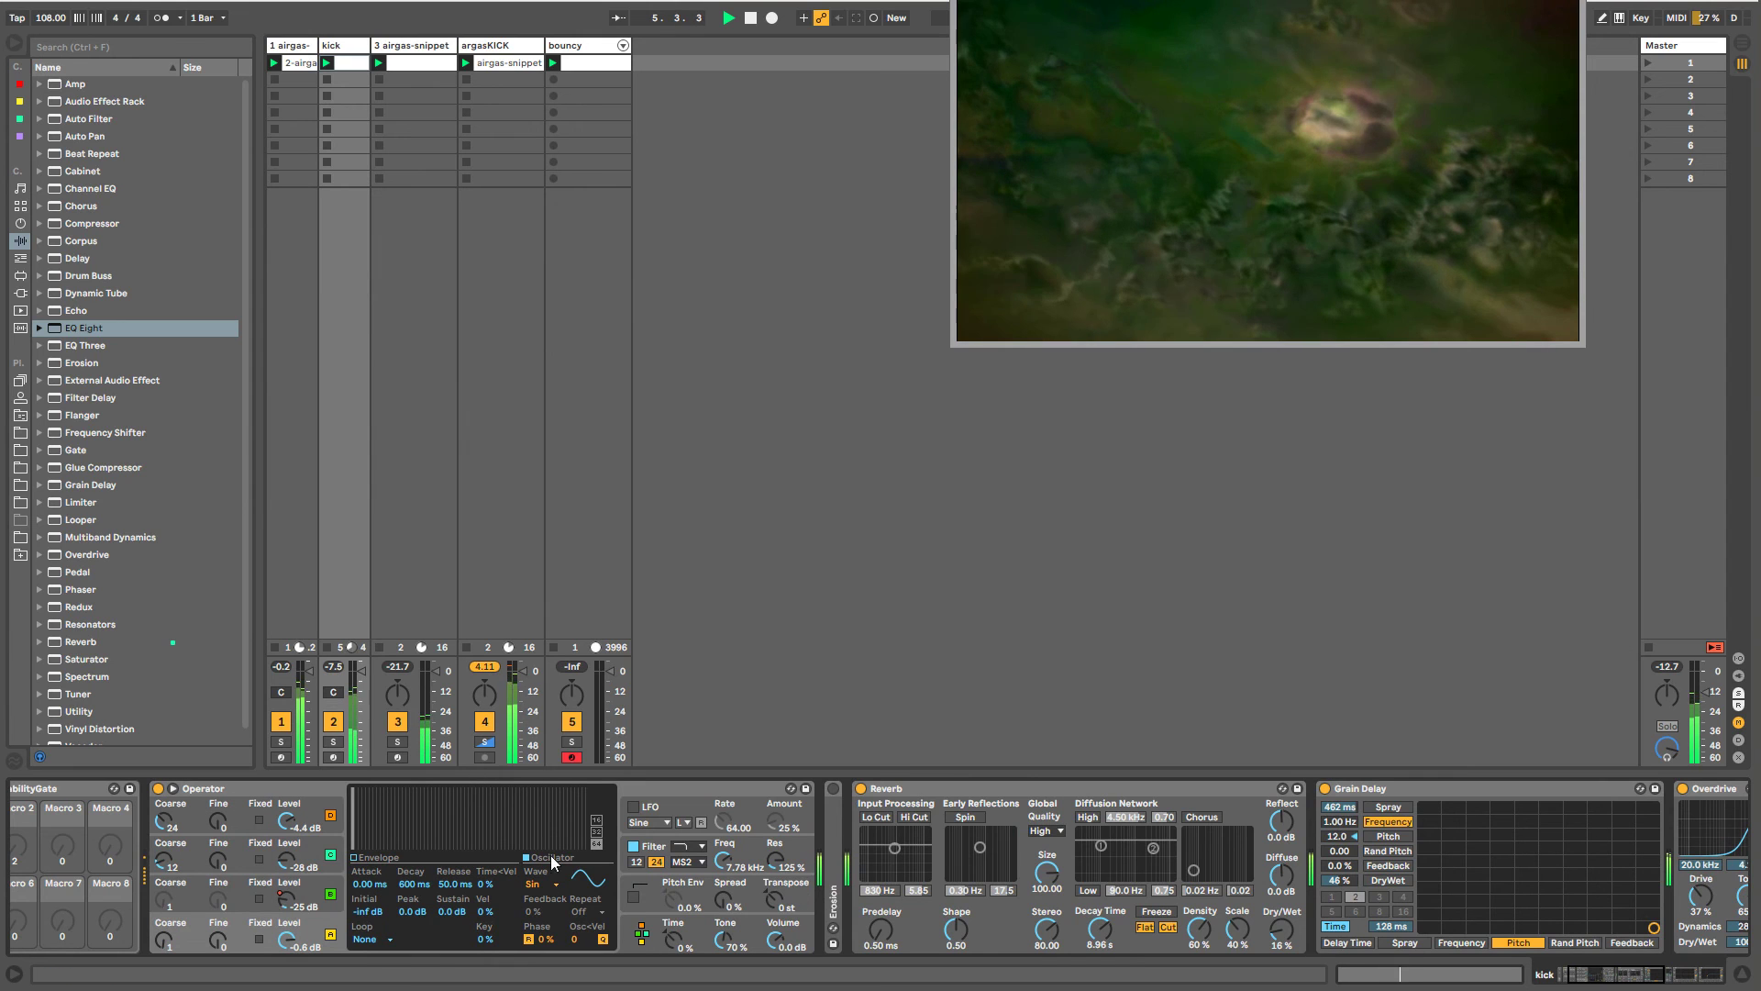
click(488, 47)
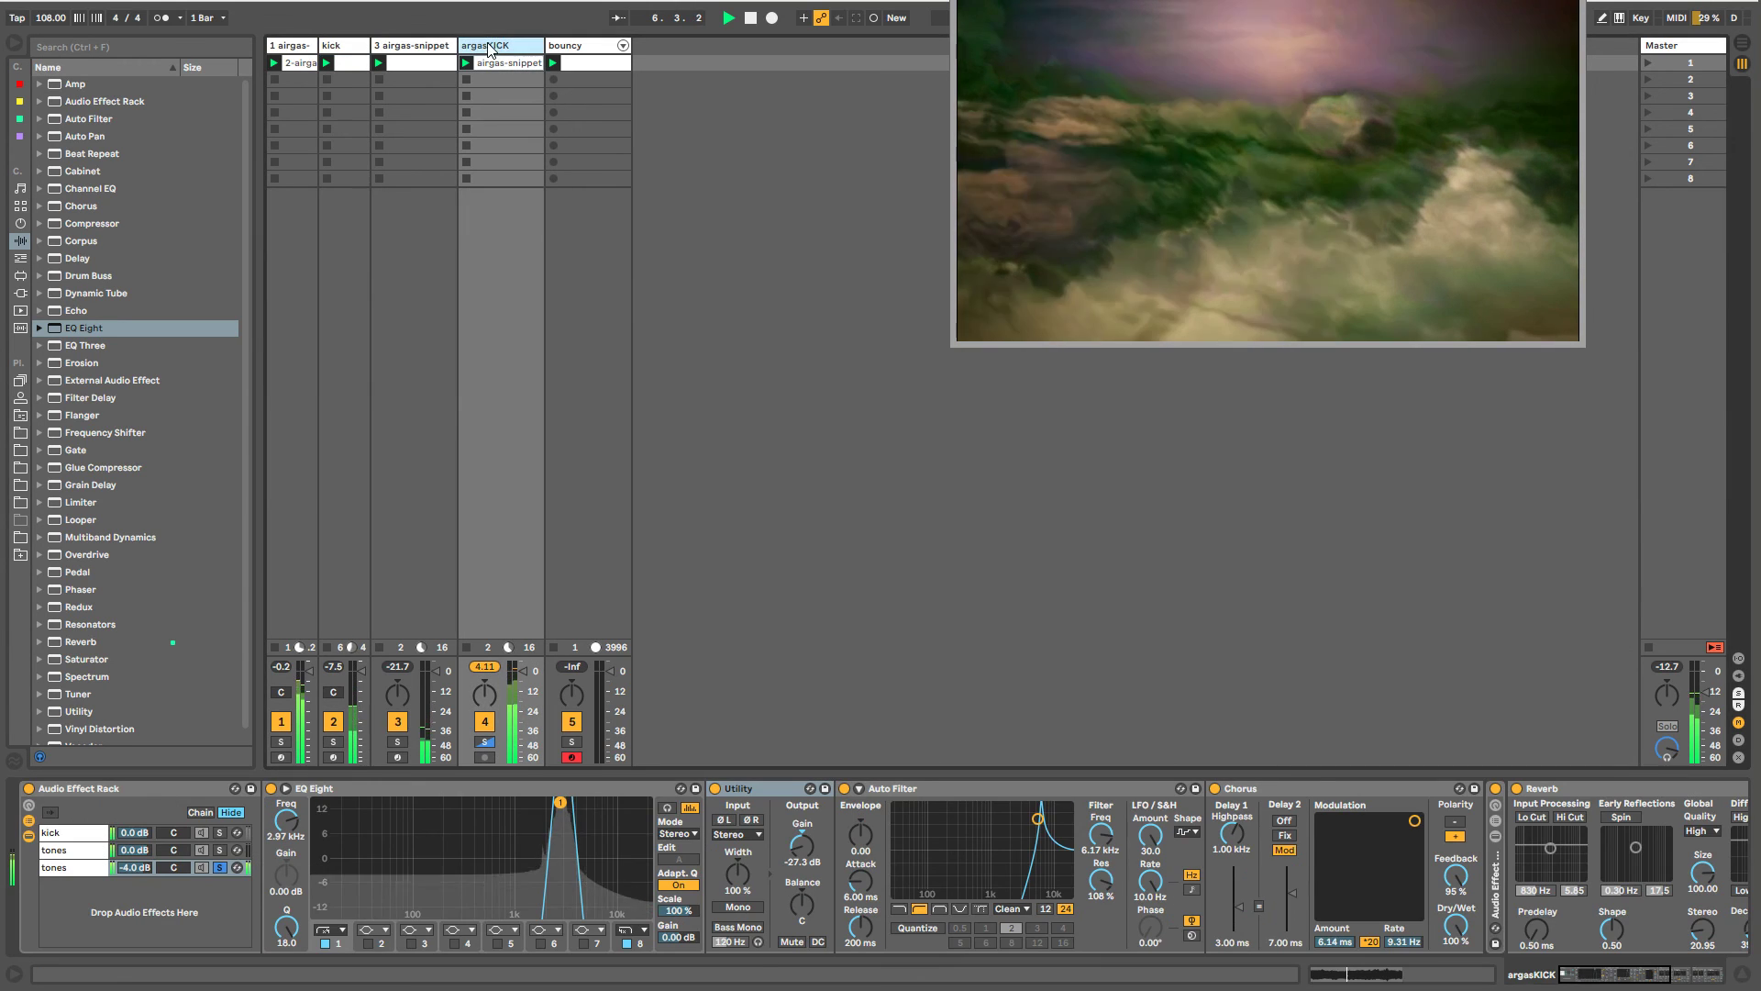
click(220, 866)
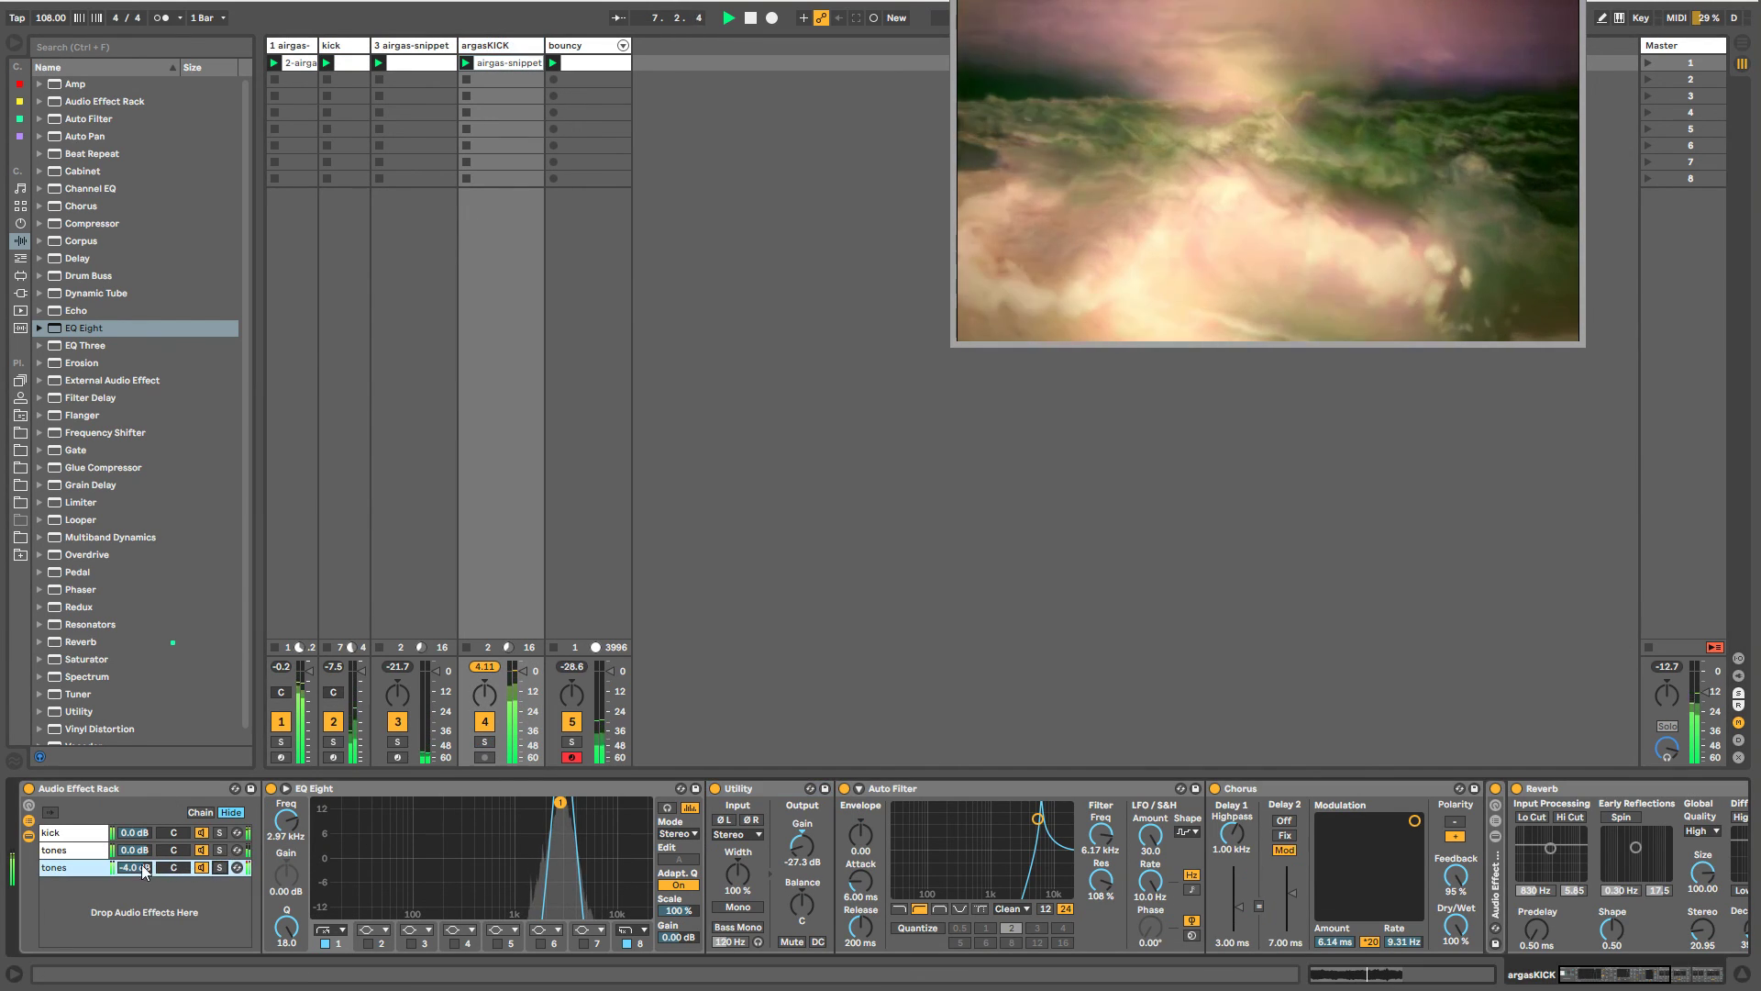
drag(141, 864, 141, 904)
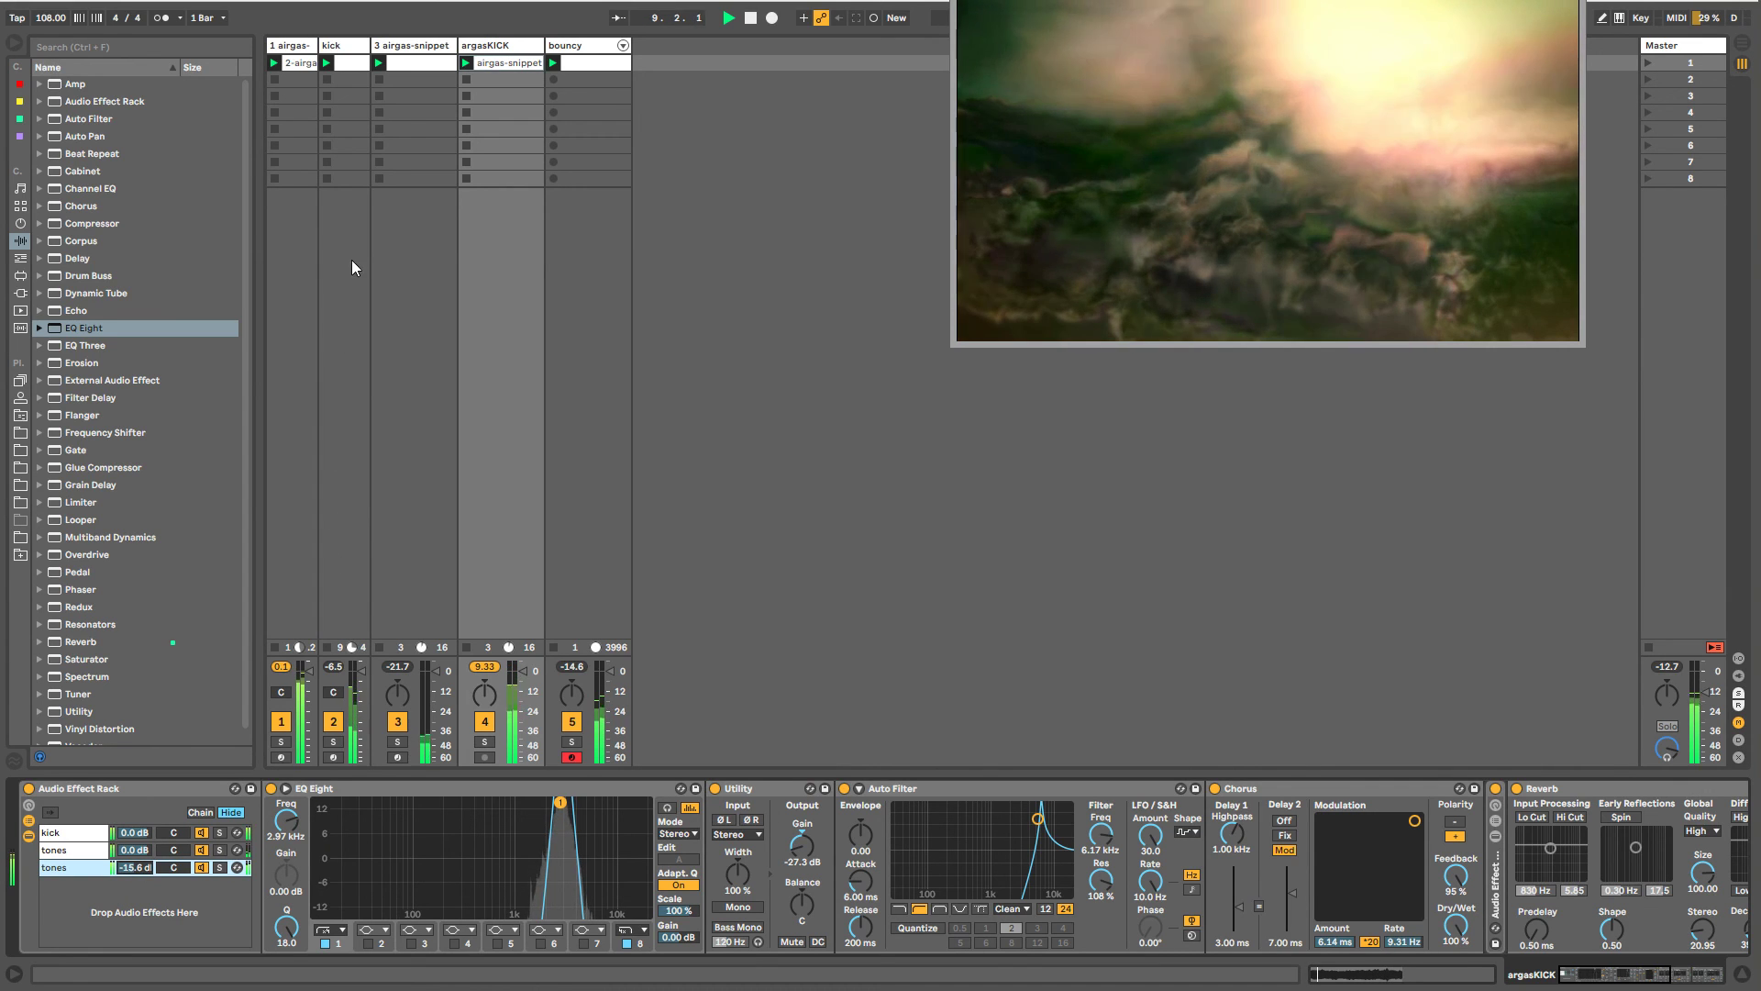
- Set the D<W macro of the first airgas track's rack containing the EQ Eight to 46
click(303, 48)
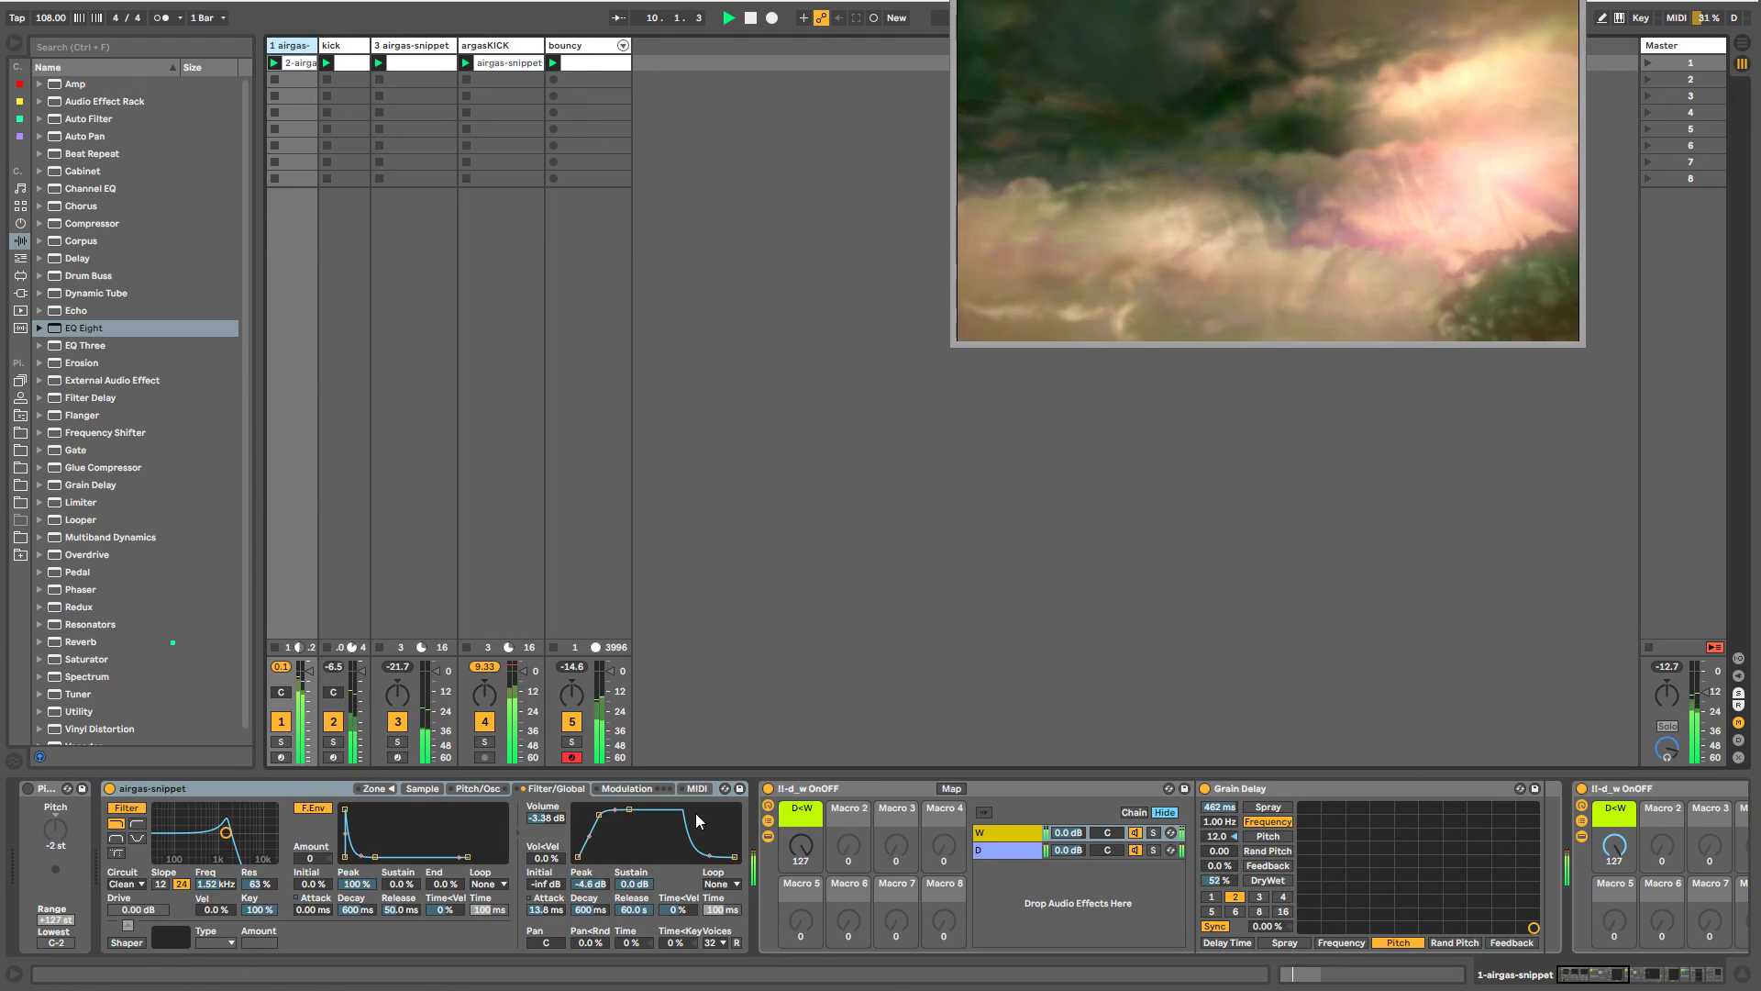
drag(1575, 973, 1613, 974)
drag(813, 846, 813, 922)
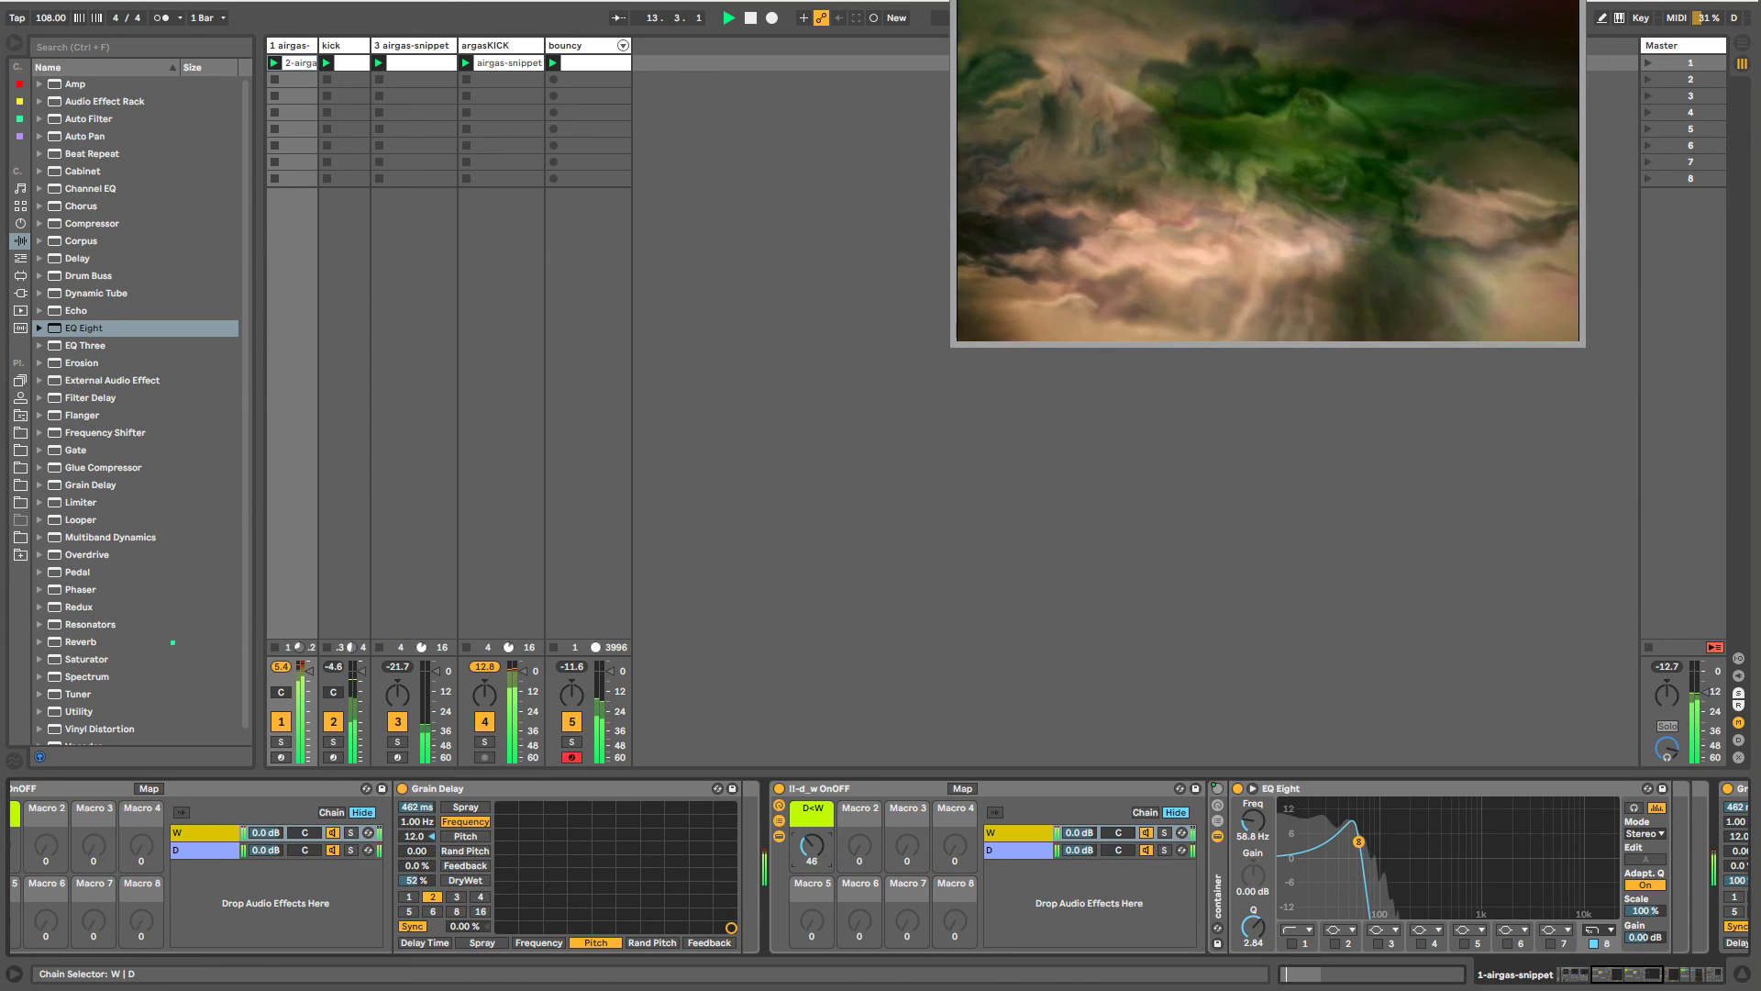
- Insert a Grain Delay before the first rack on the first airgas track, with dry/wet at 100% and pitch at 0.00
click(1582, 978)
drag(1582, 976, 1591, 973)
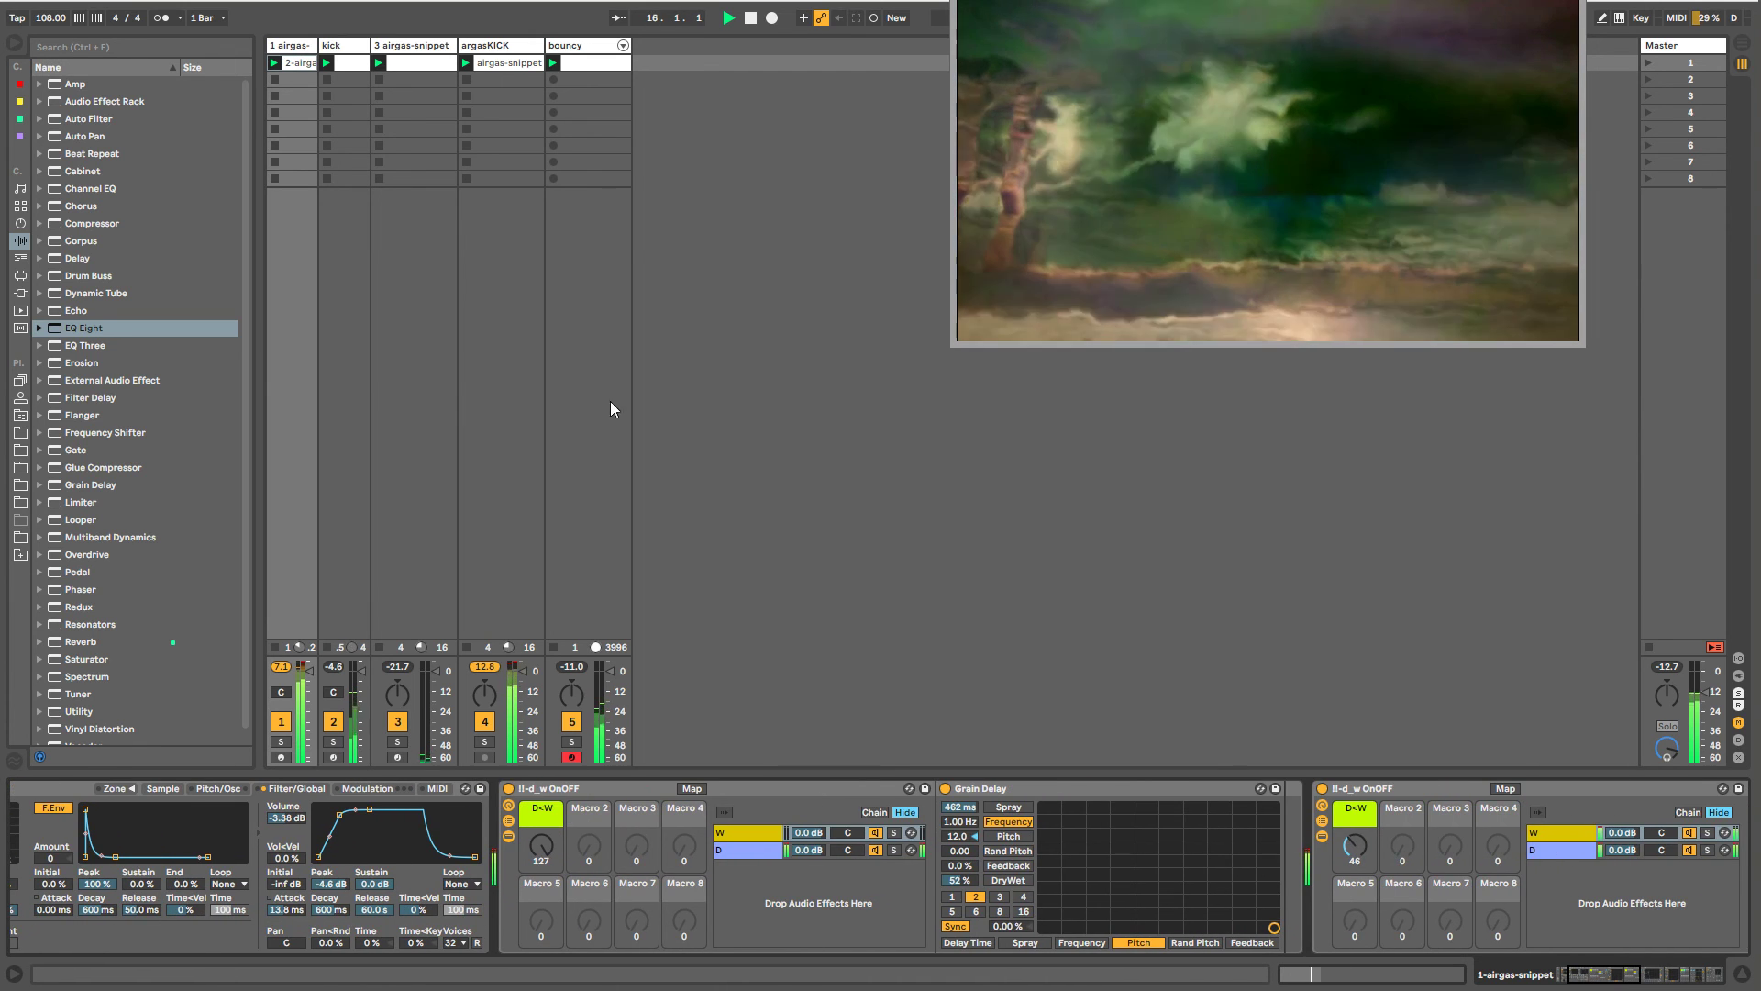
click(101, 484)
drag(506, 846, 503, 807)
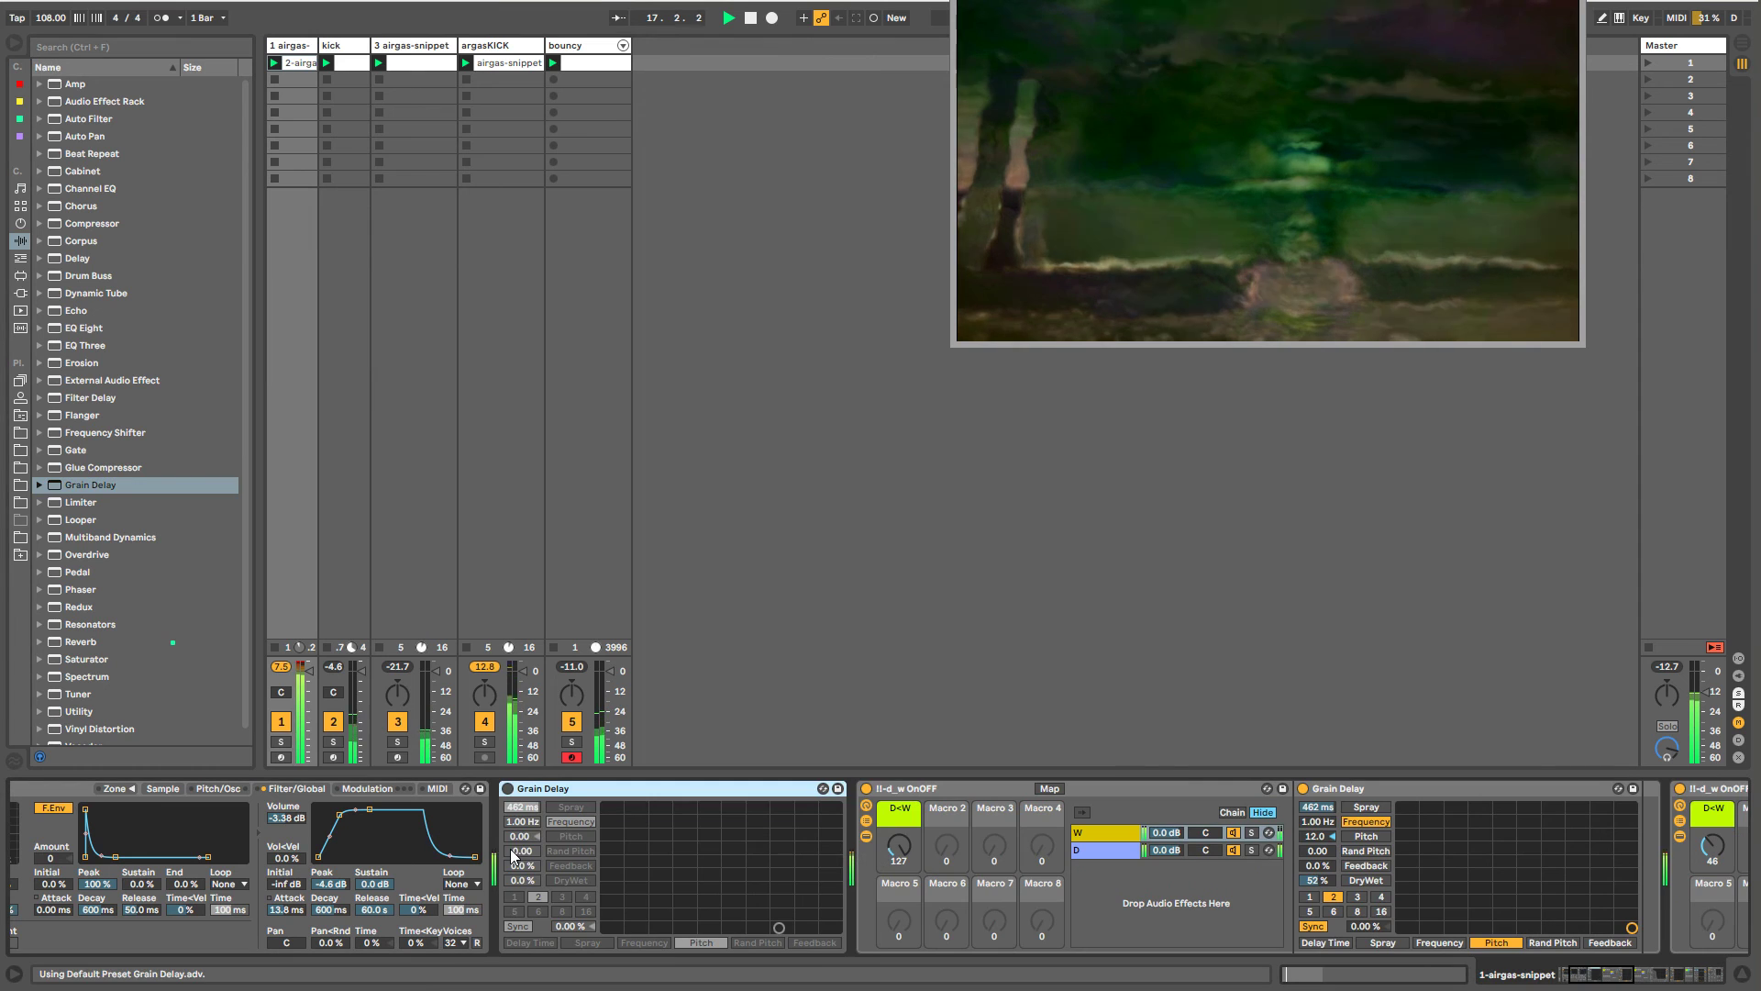
drag(517, 885, 517, 817)
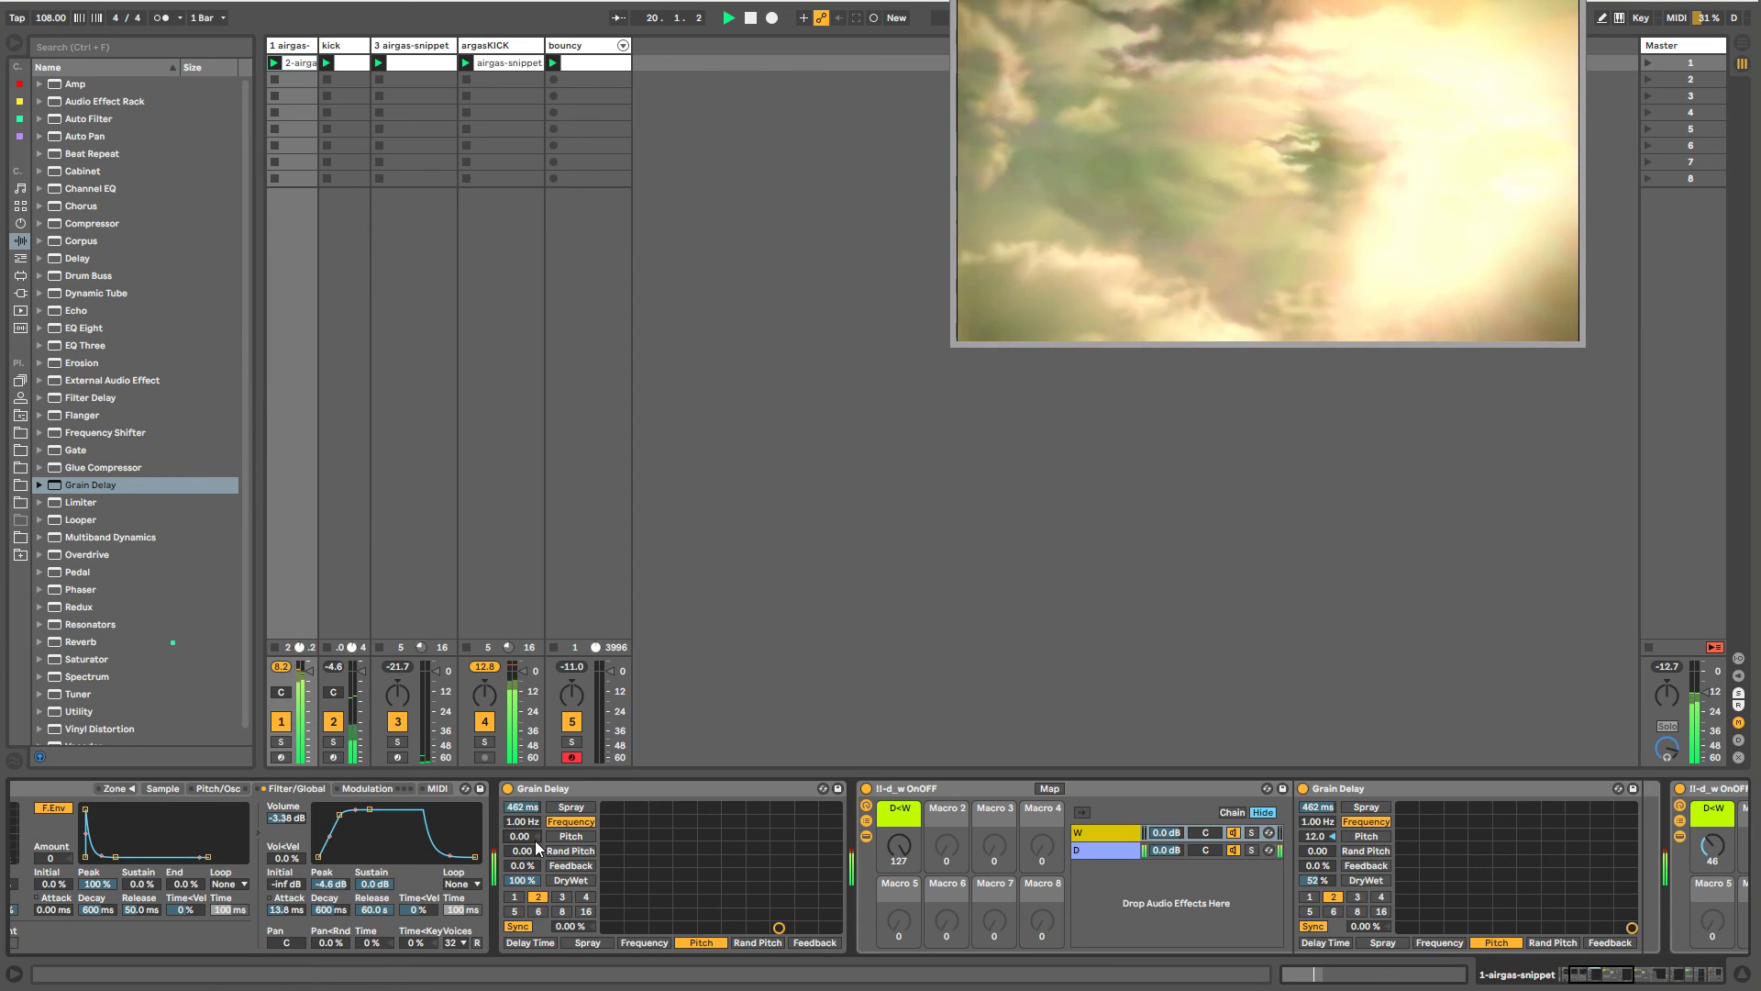
drag(534, 834, 525, 854)
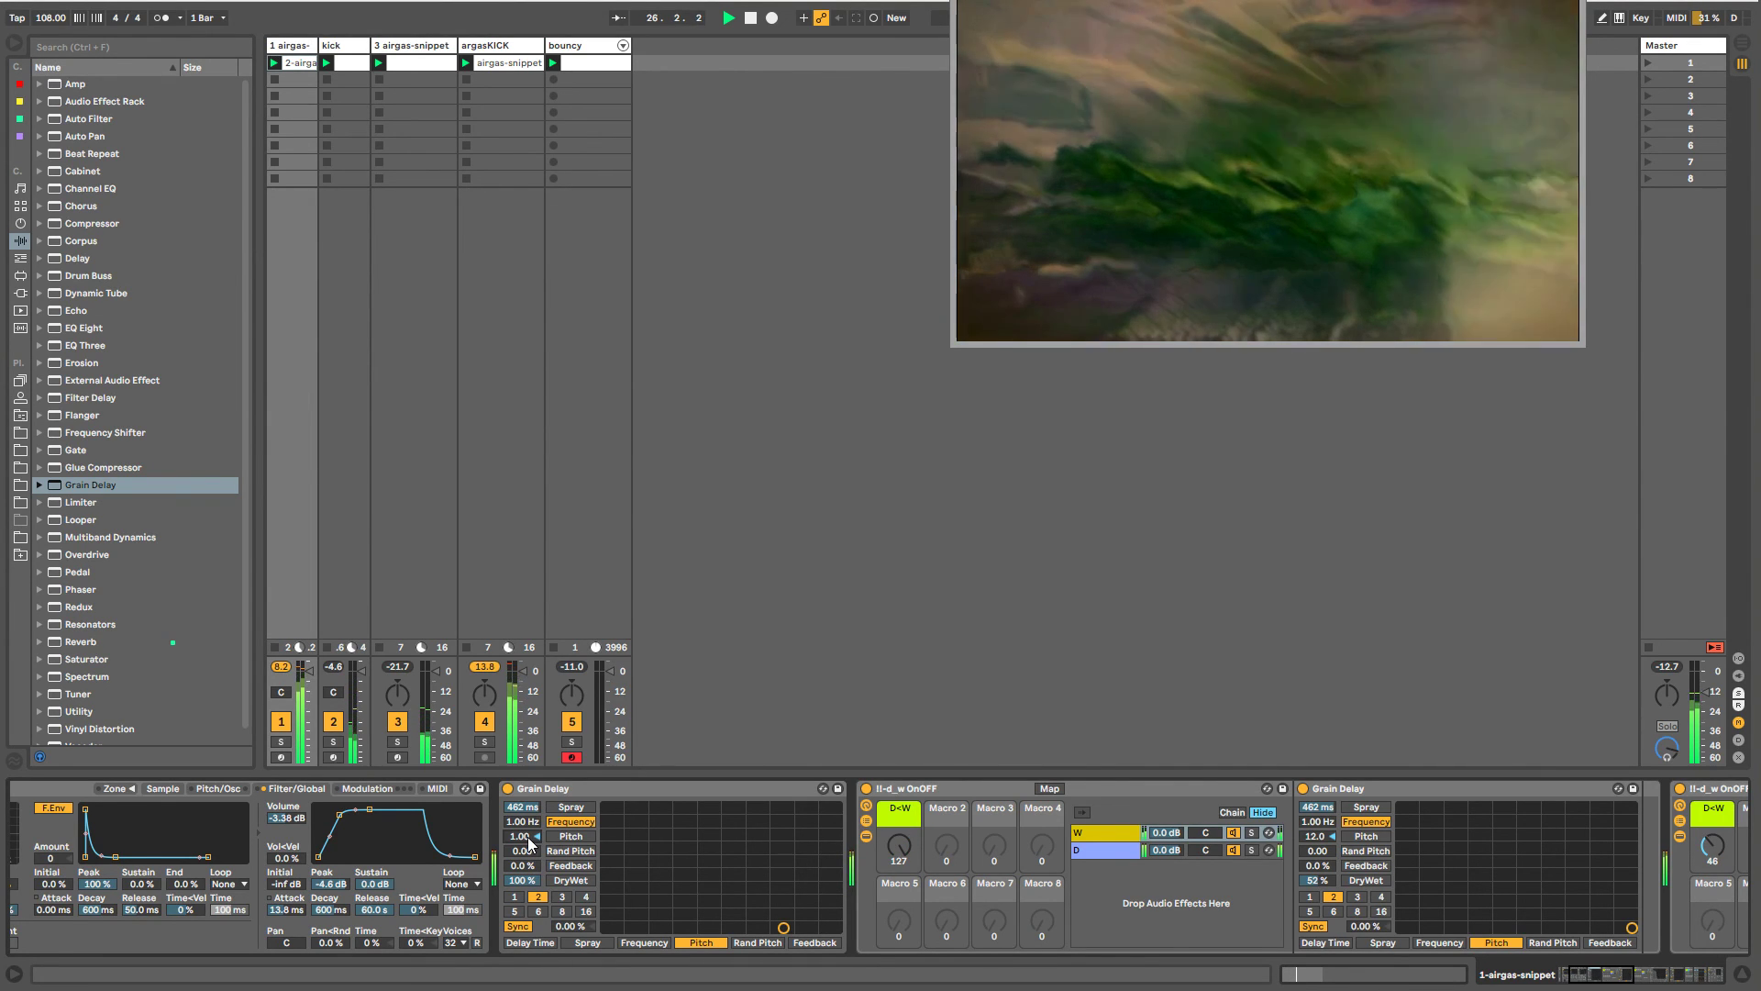
click(536, 837)
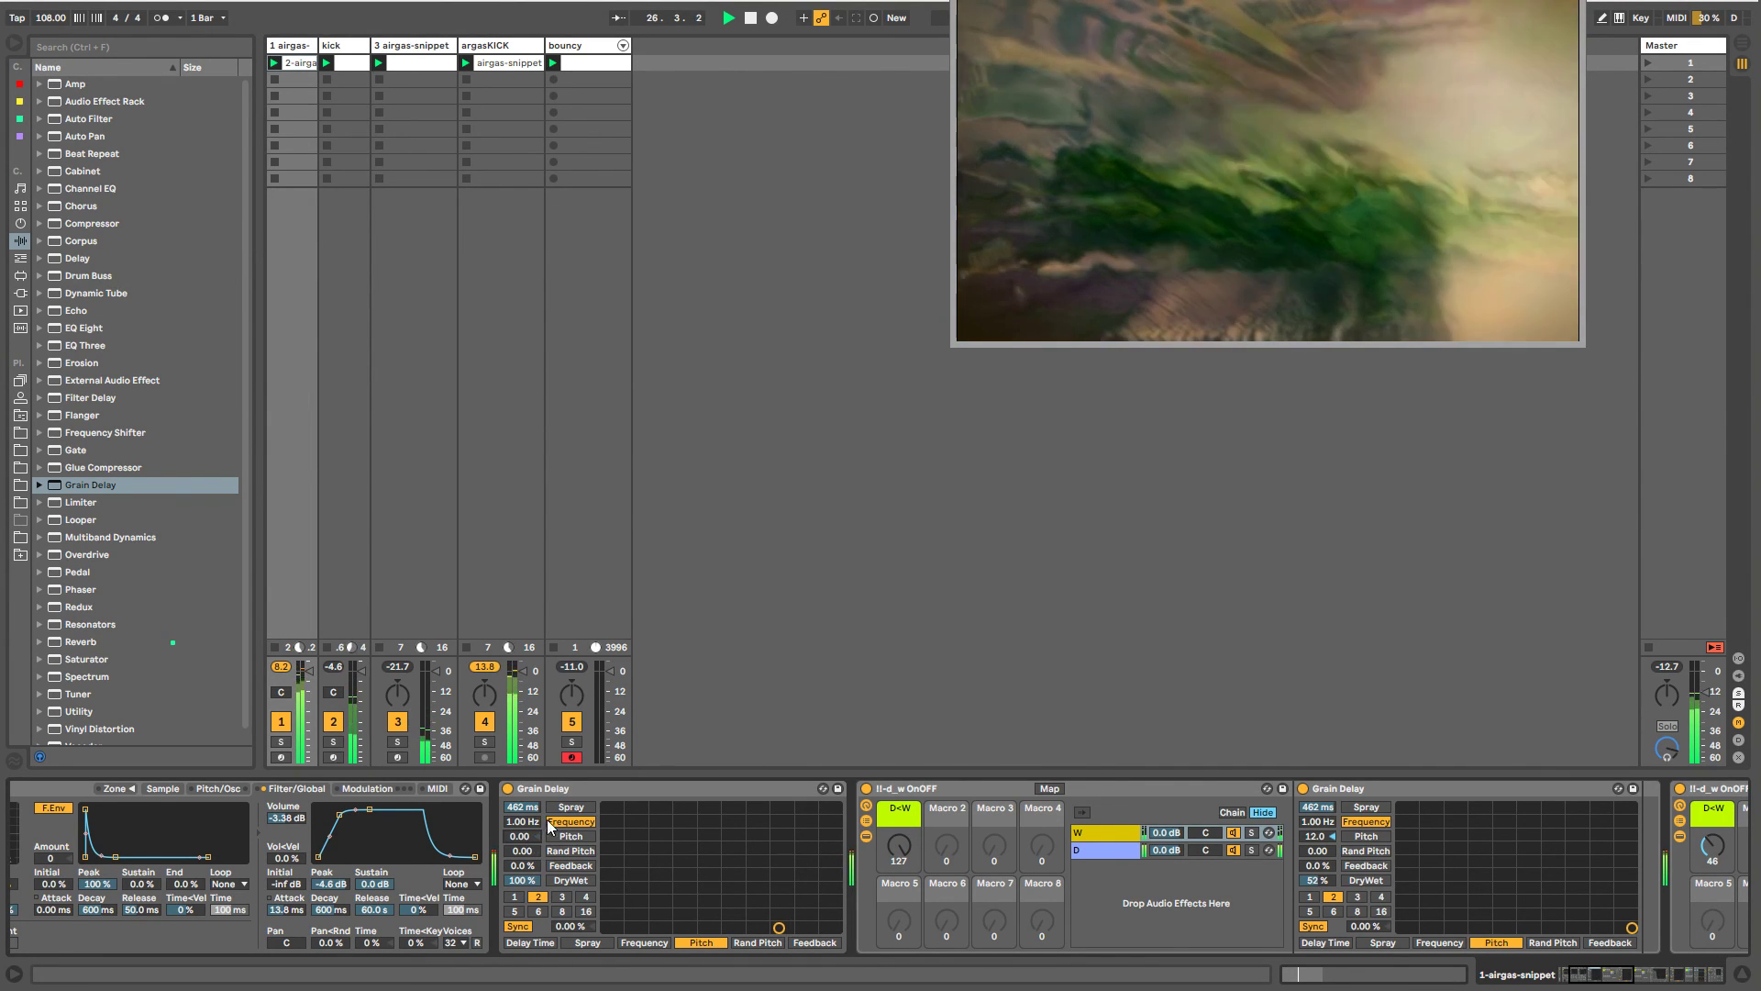
- Set the gain of the bouncy track's Utility to 5.56 dB
click(580, 62)
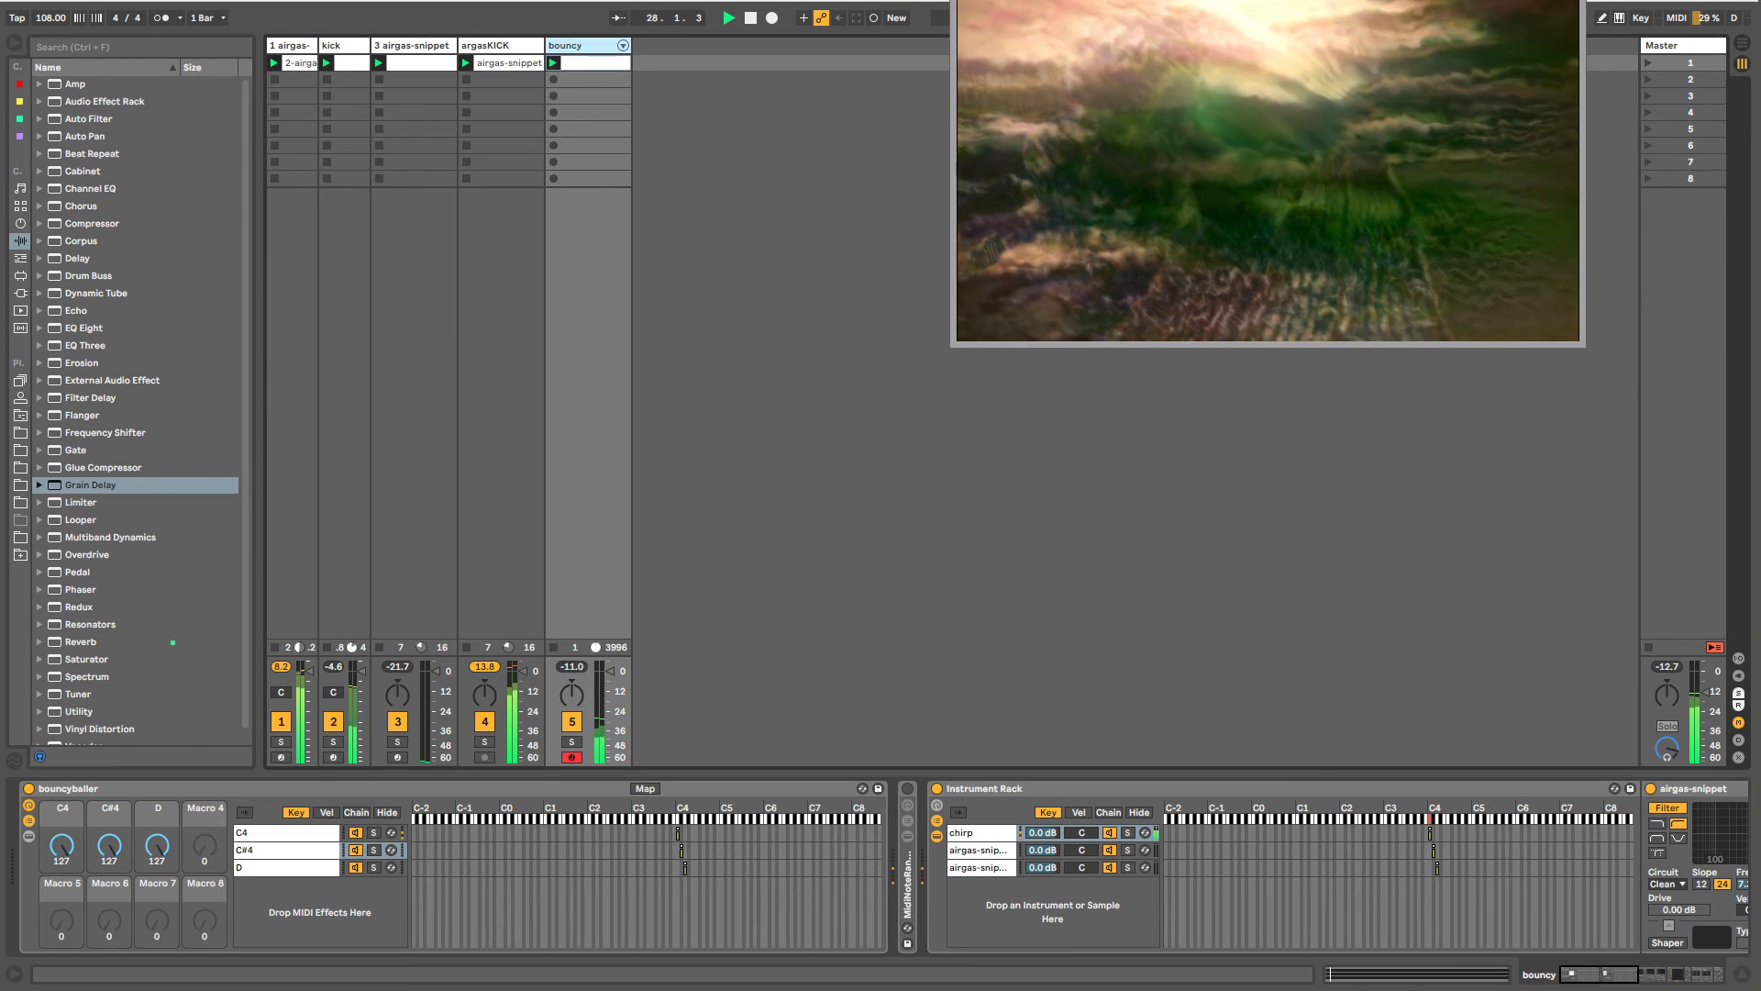
click(1587, 978)
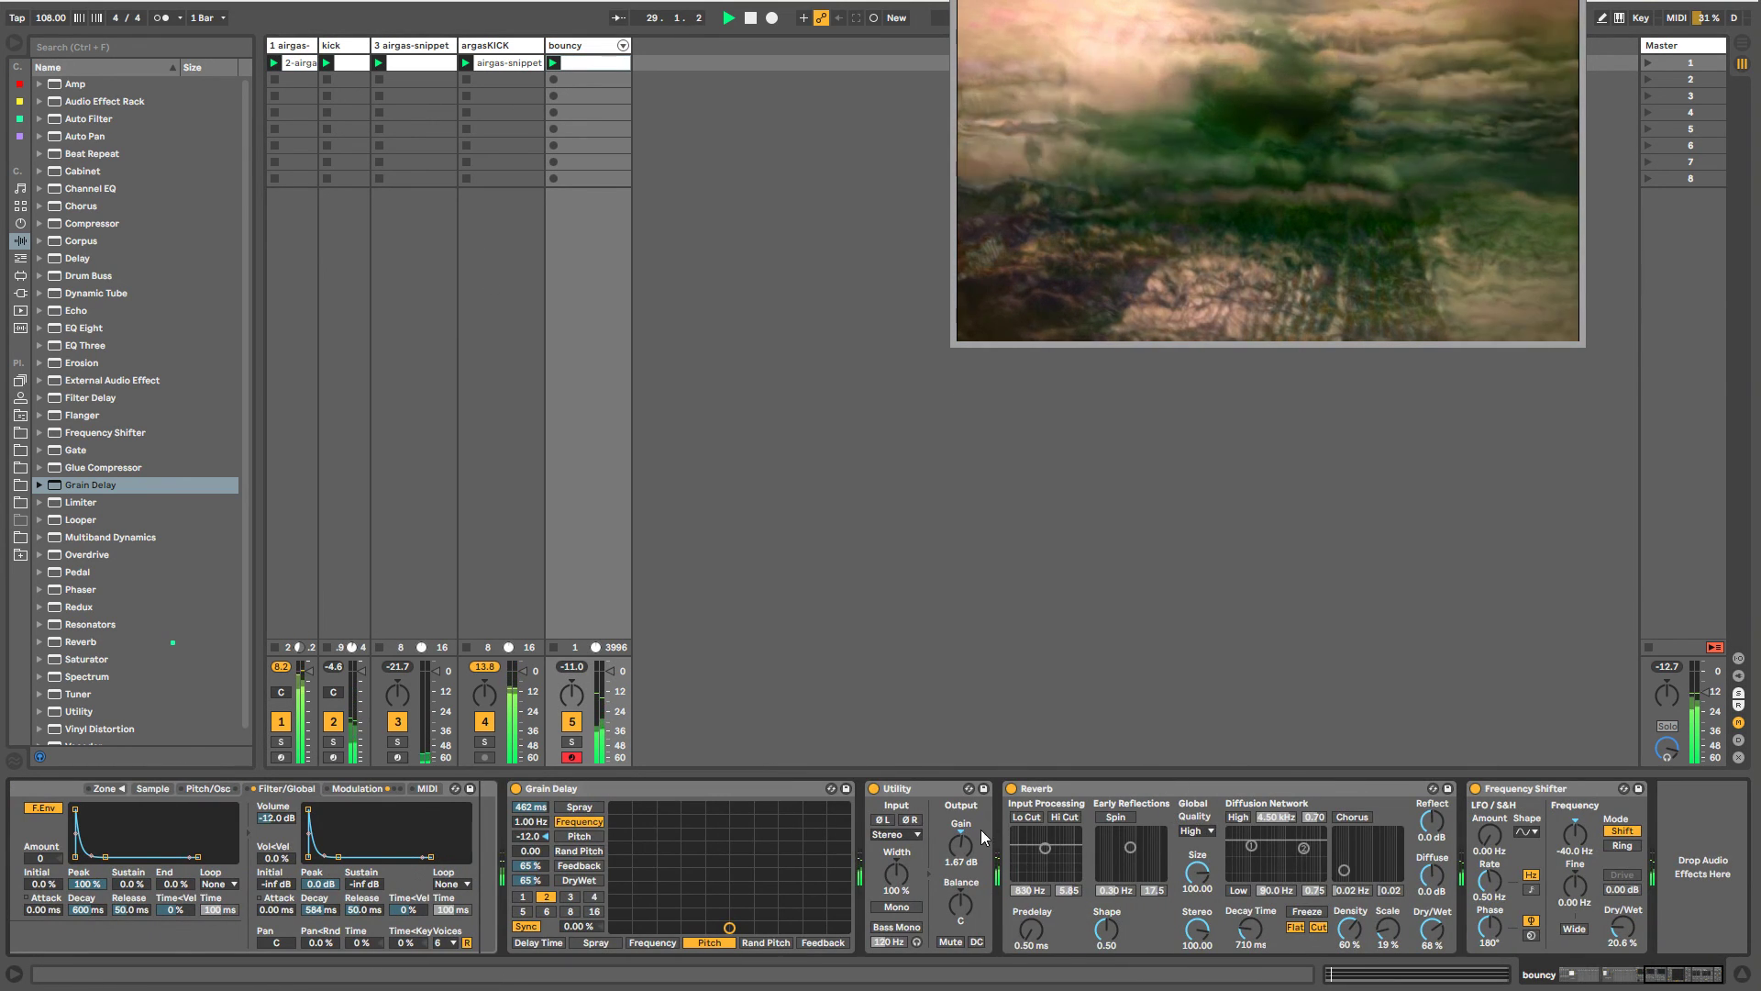
drag(971, 838, 970, 812)
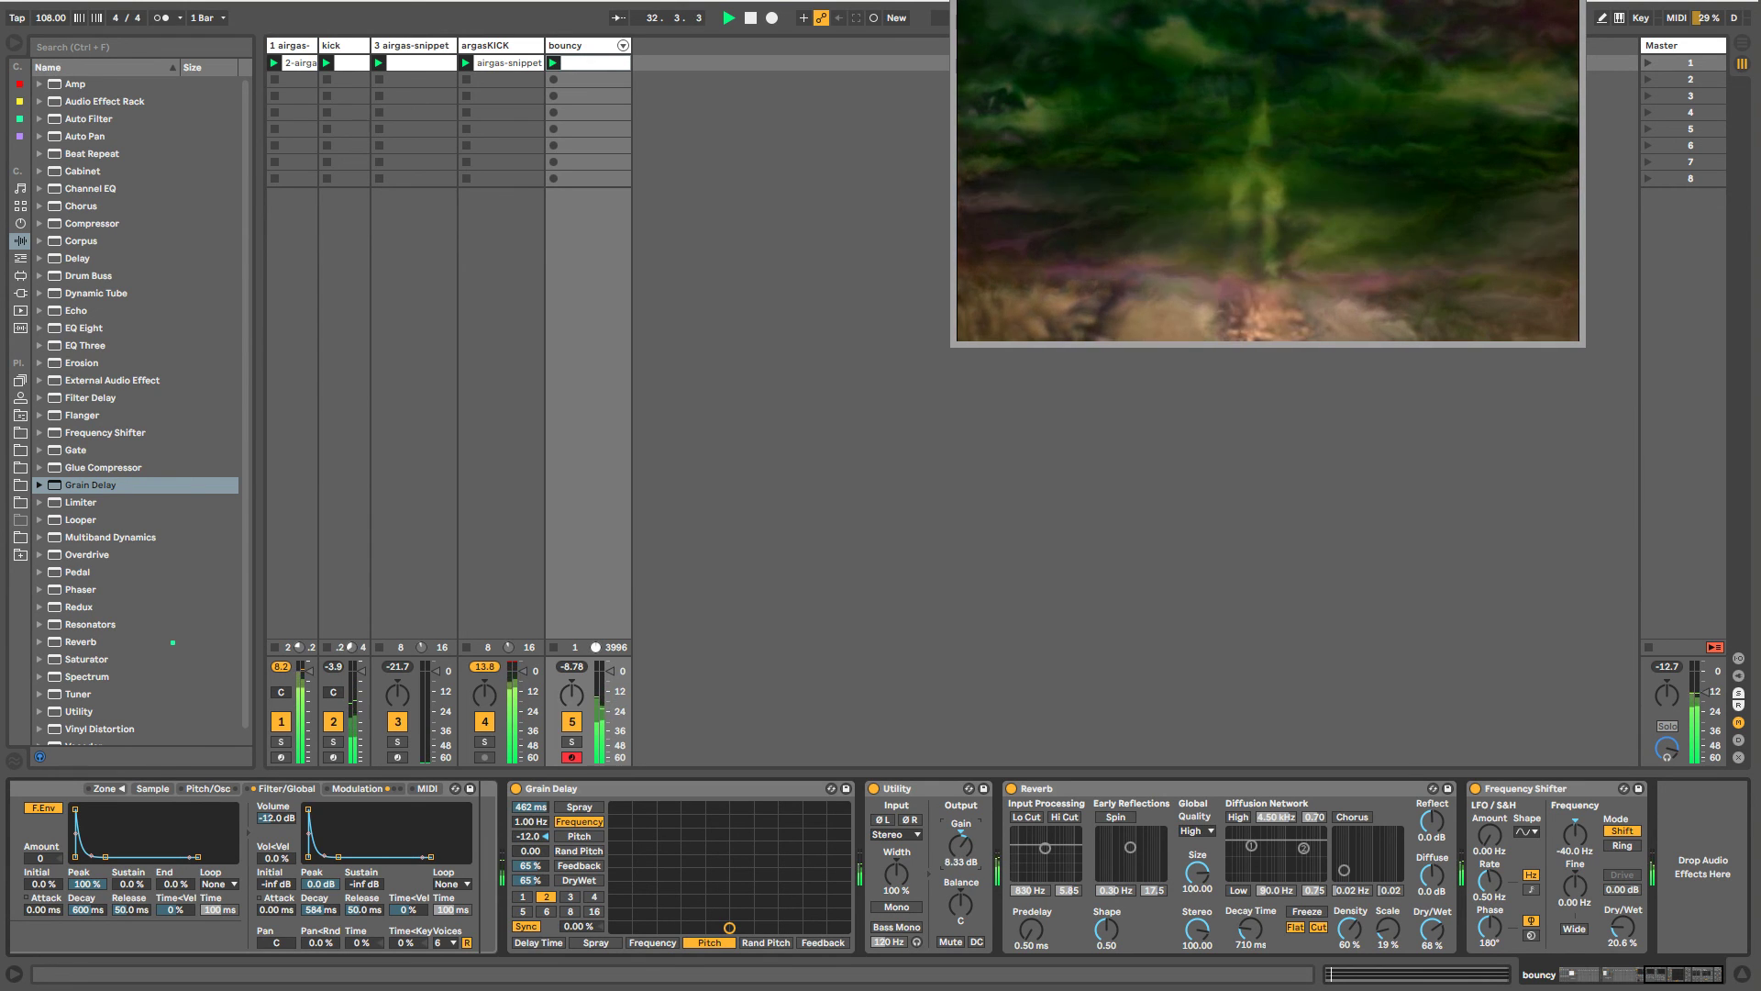
drag(961, 844, 960, 856)
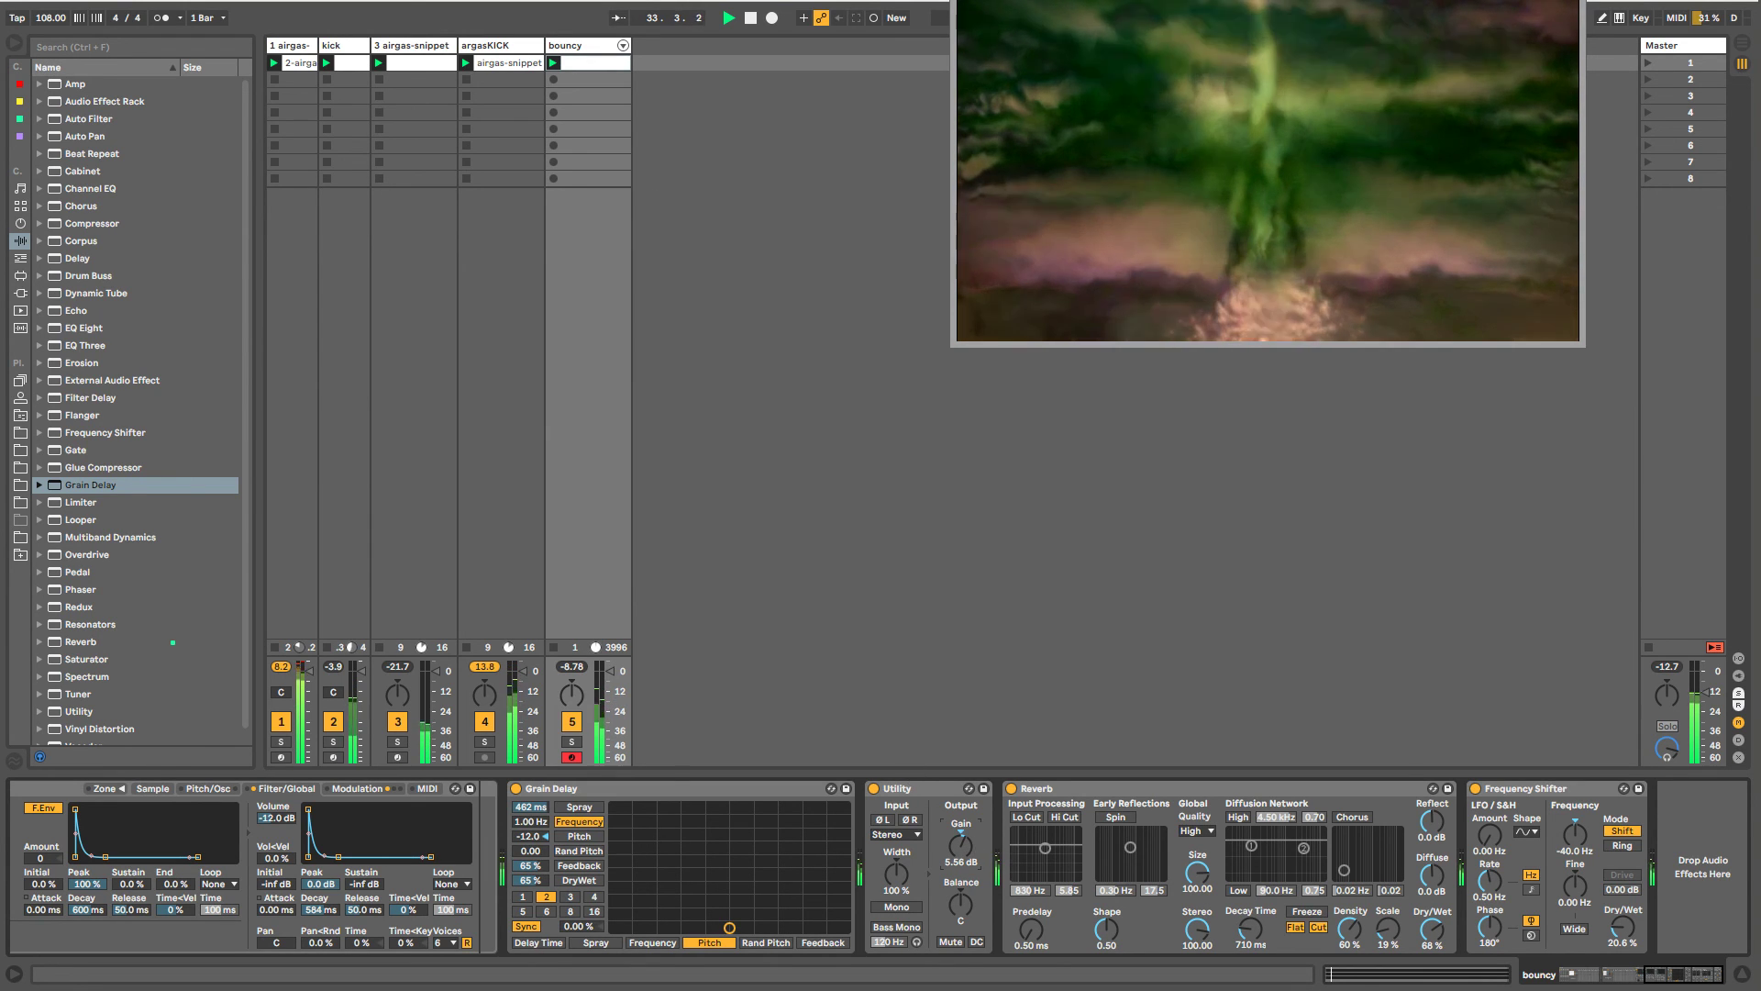
- Try raising the pitch of the first airgas track's newly added Grain Delay
click(283, 48)
click(525, 836)
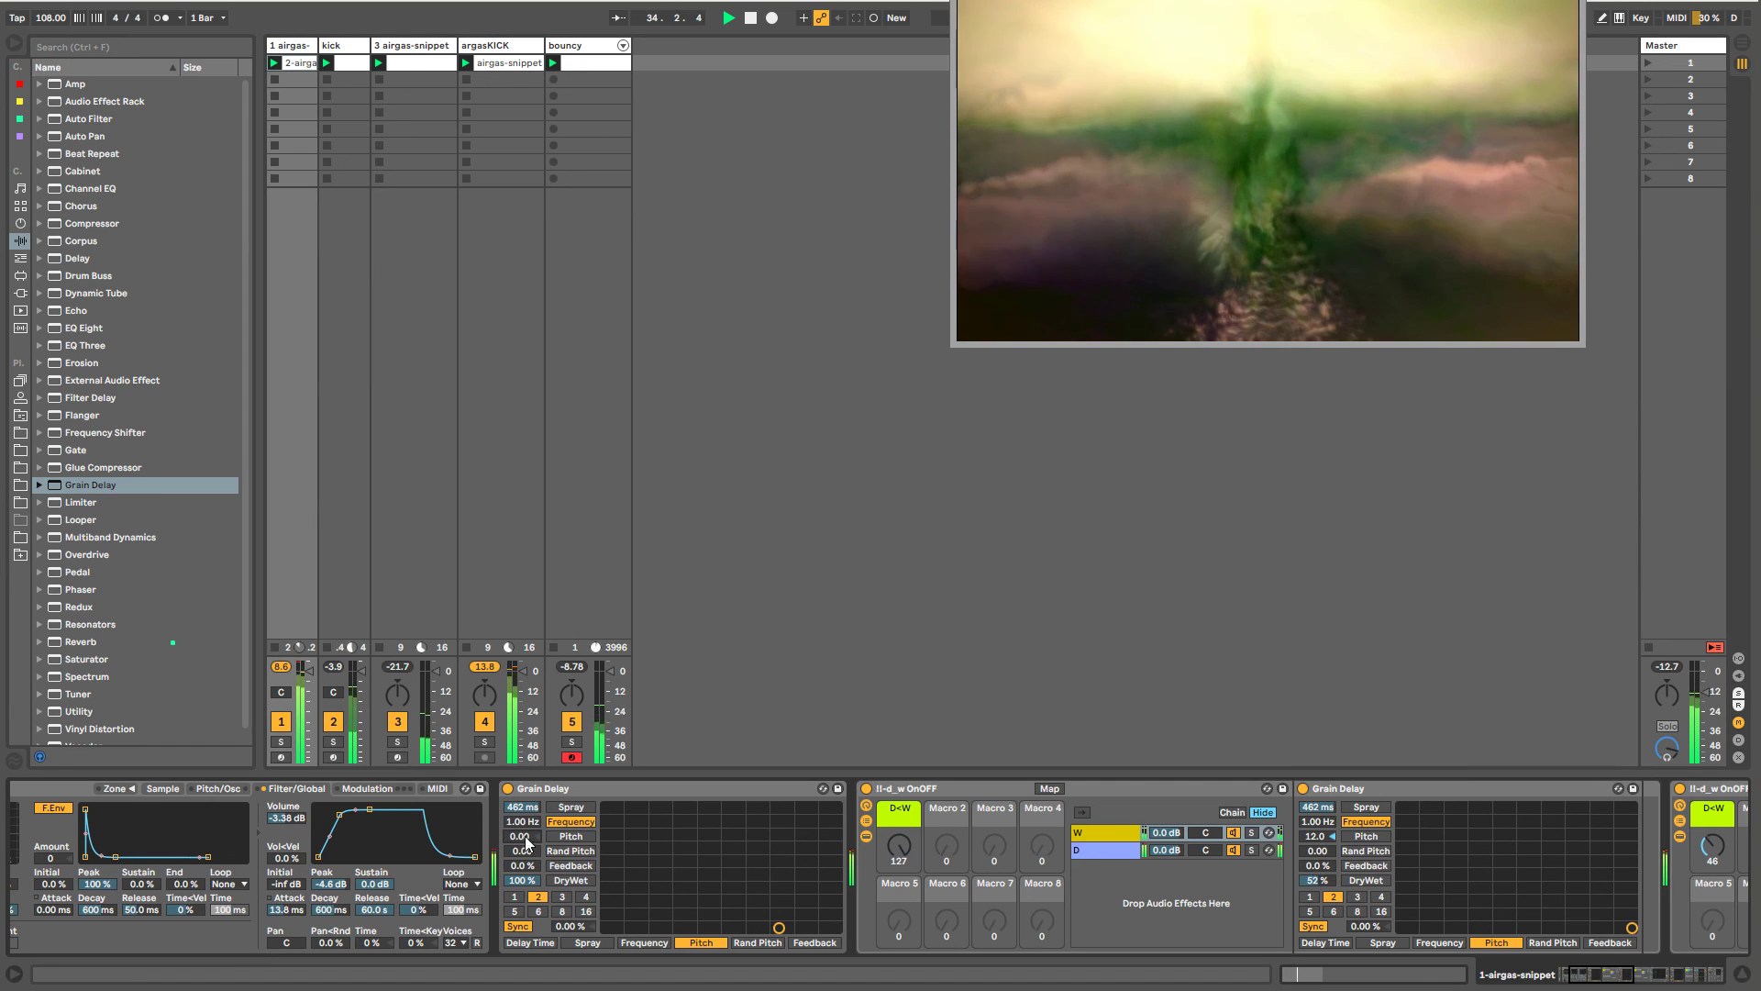
key(Up)
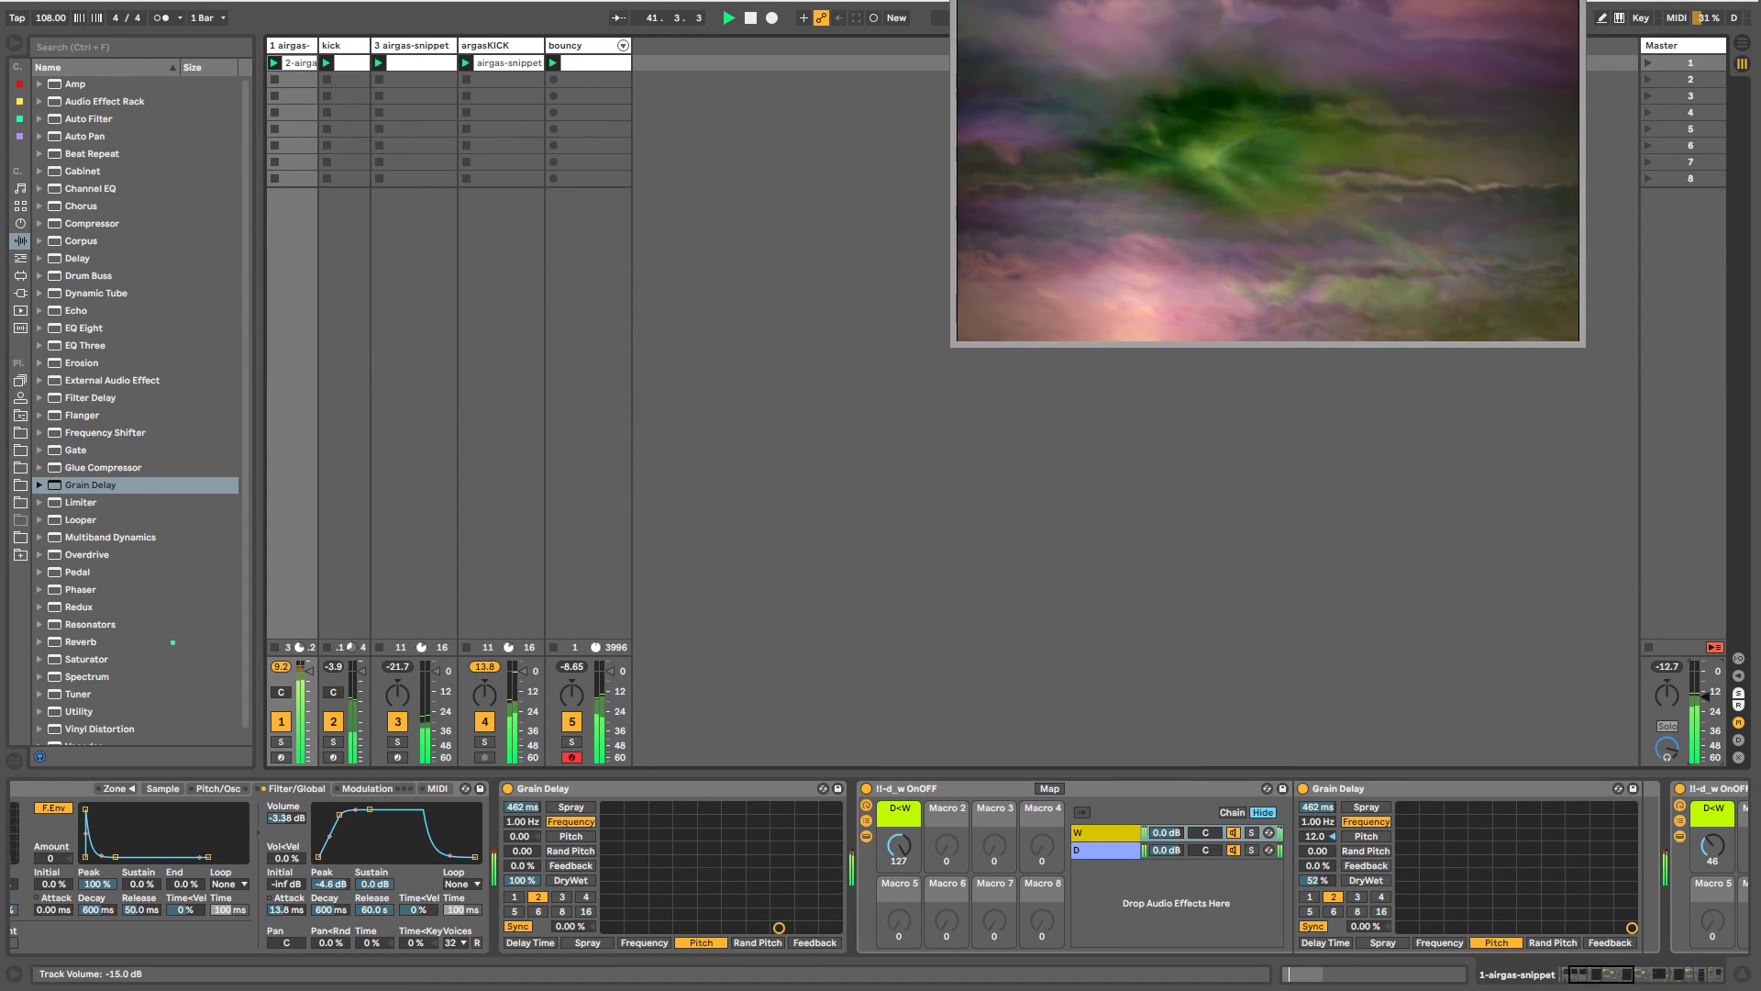
- Lower the master track volume to -28.6 dB
drag(1705, 702, 1705, 711)
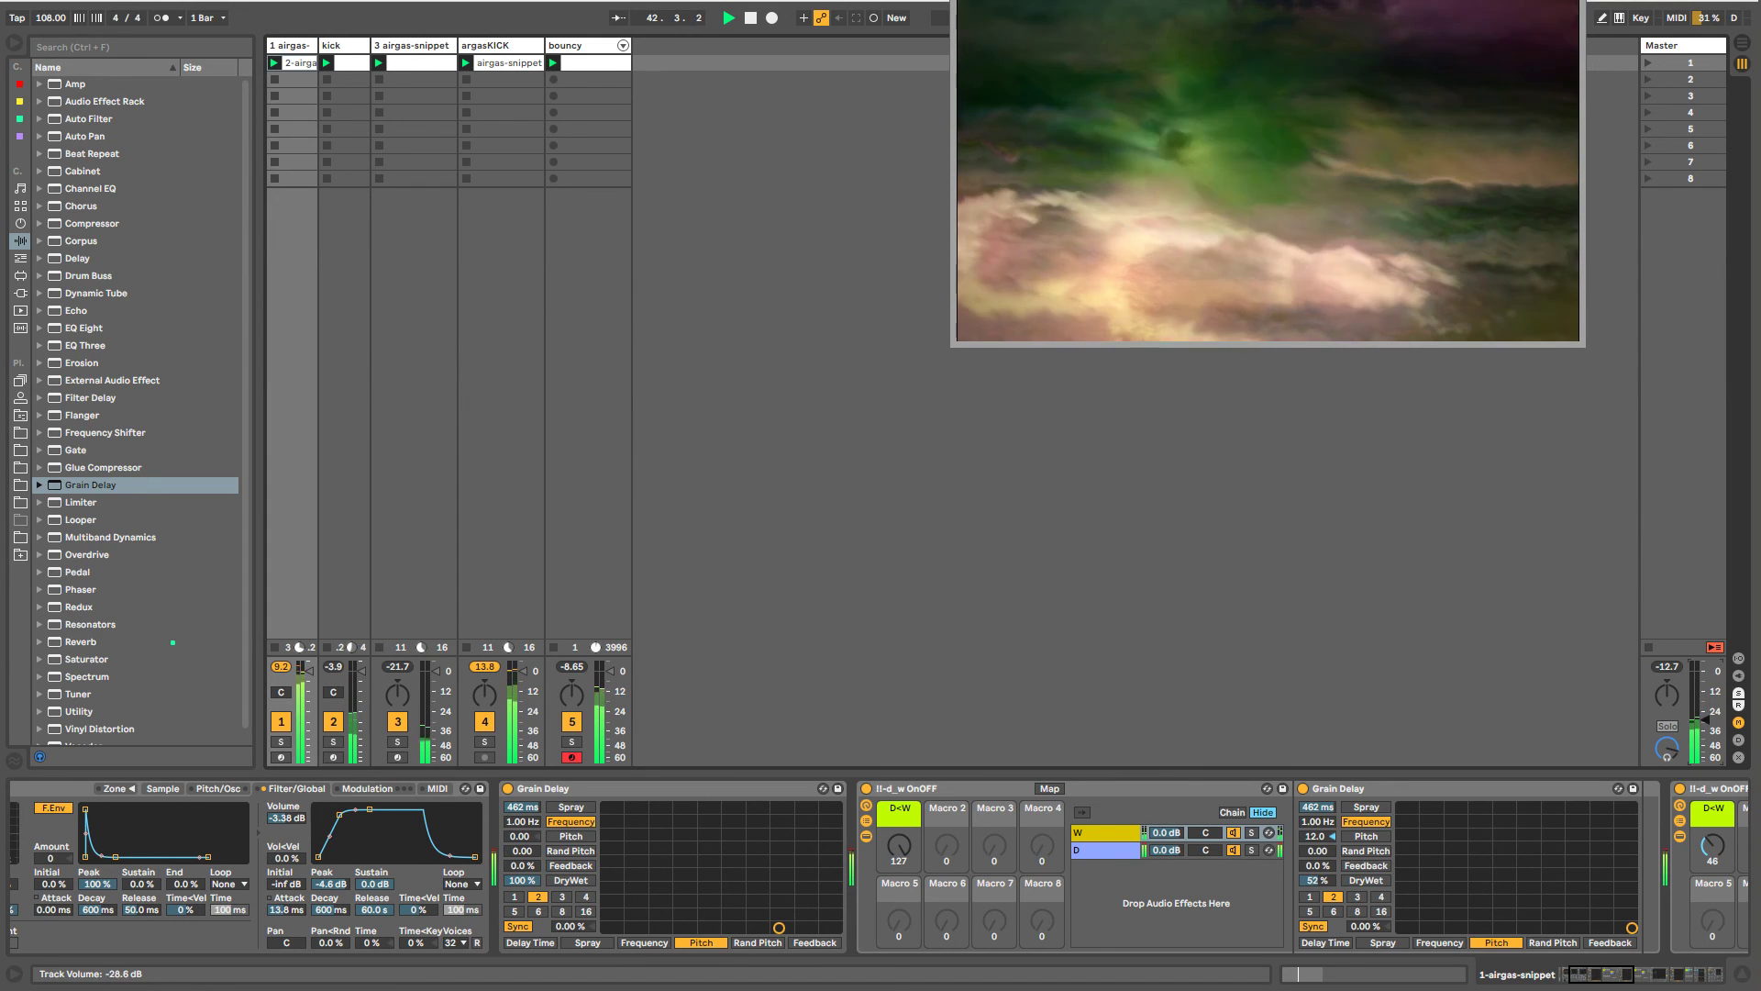